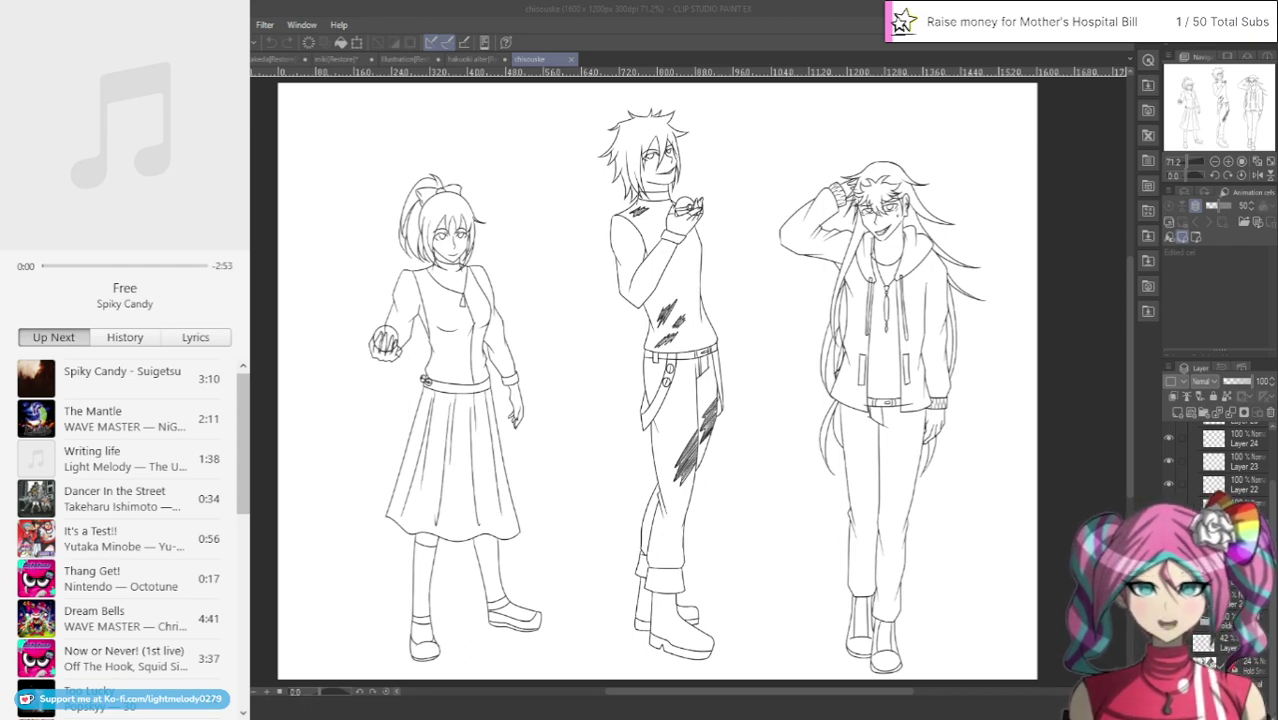
# Collapse Folder 3 and Folder 2 in the layer list and select the girl's line art layer in the folder below
pyautogui.moveTo(120, 217)
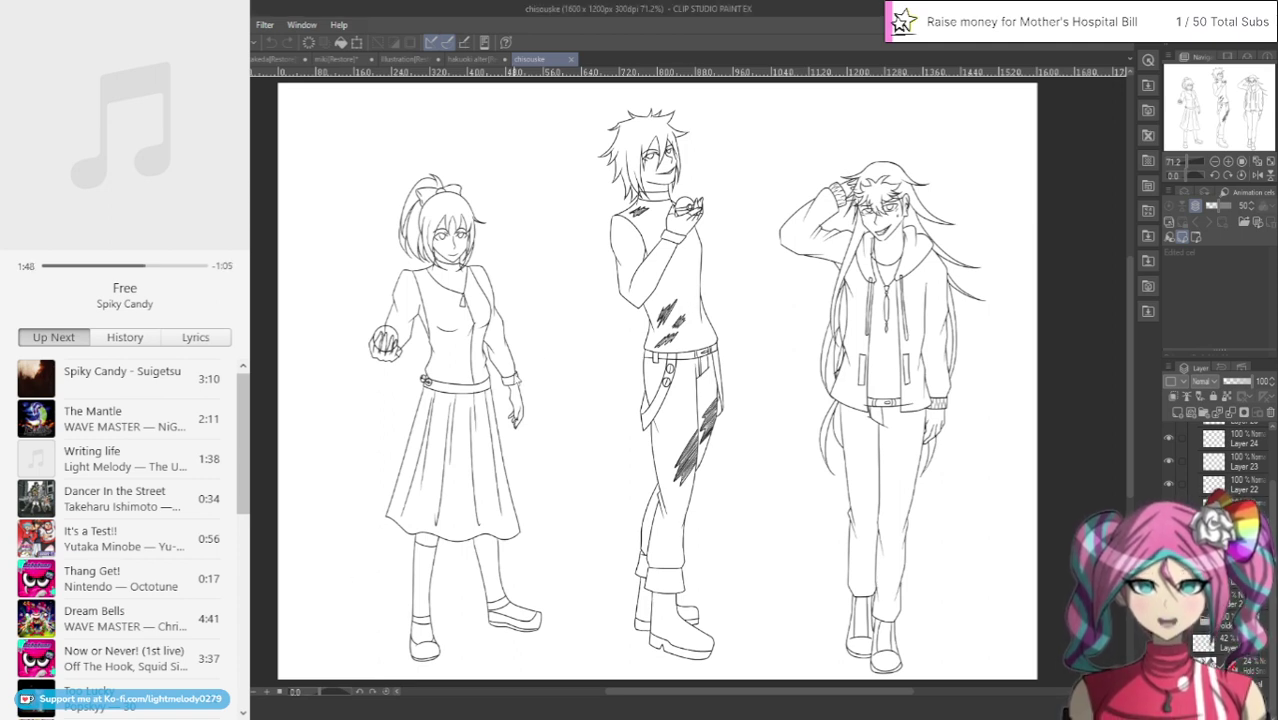
pyautogui.click(1190, 457)
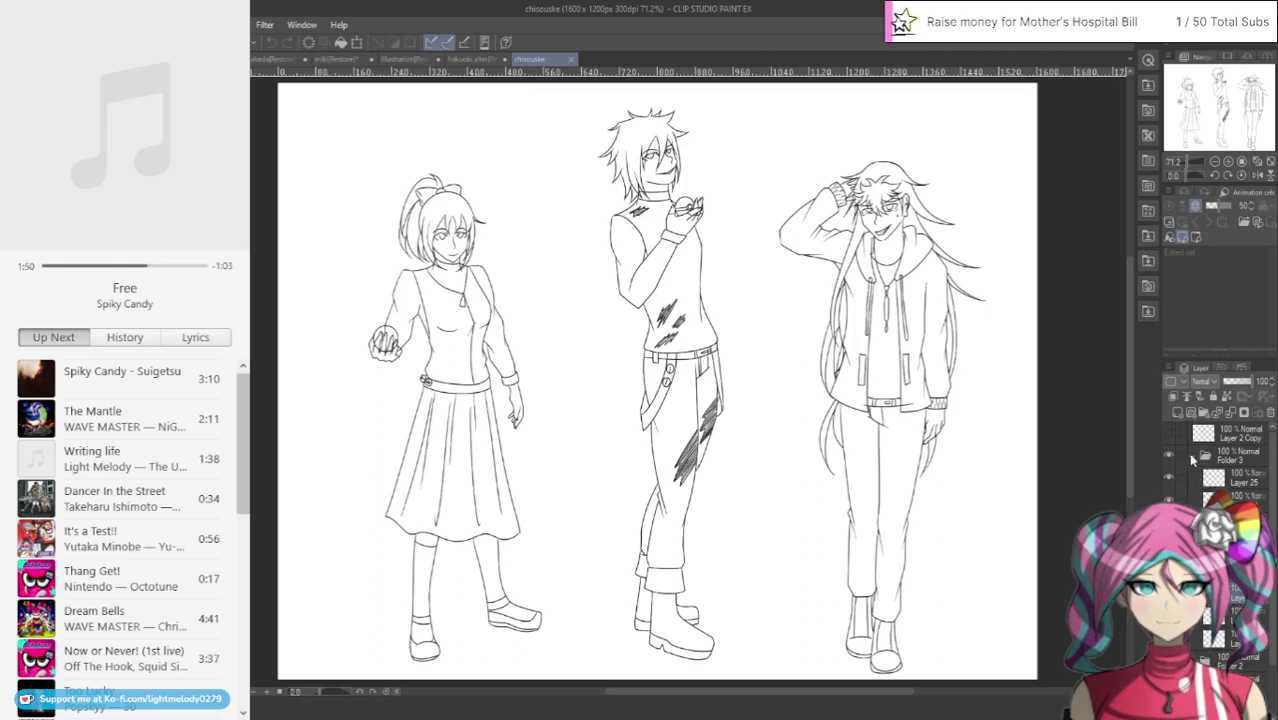
pyautogui.click(1169, 498)
pyautogui.click(1169, 498)
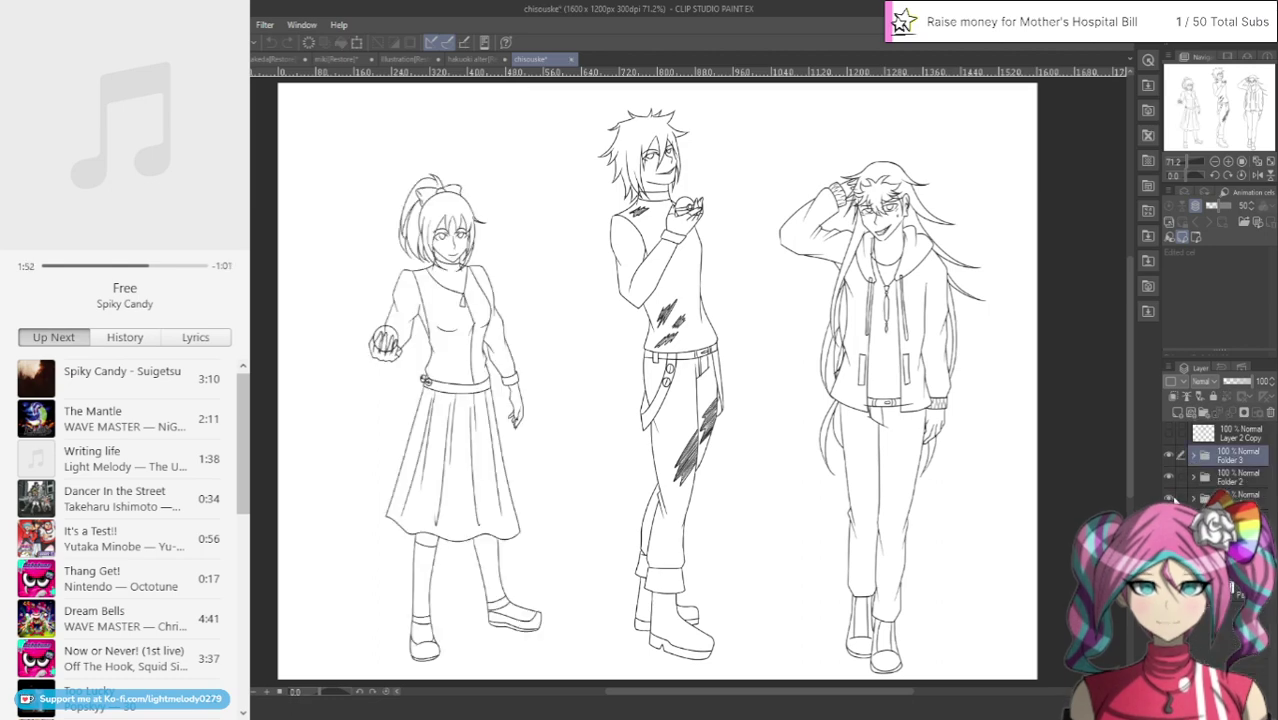
pyautogui.click(1222, 497)
# Undo the last stroke on the girl's face area and retouch the line art around her neck and side hair
pyautogui.scroll(1, 657, 266)
pyautogui.scroll(2, 250, 150)
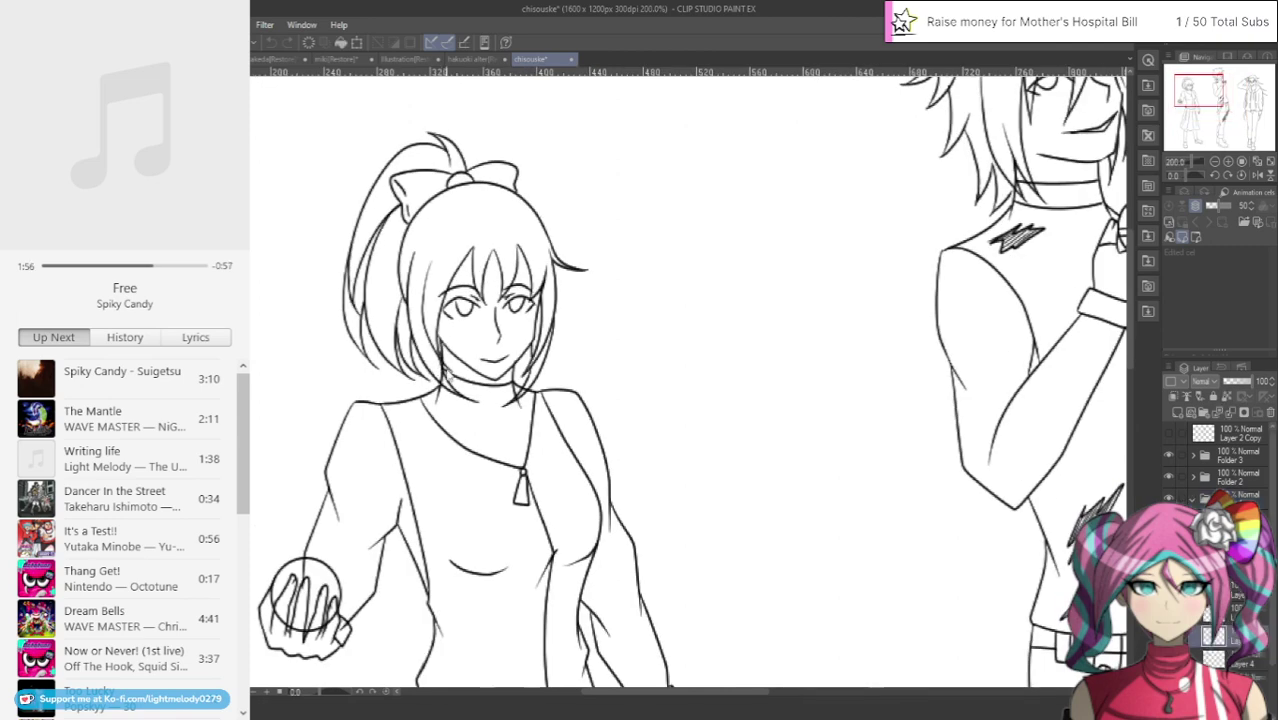
pyautogui.scroll(3, 350, 355)
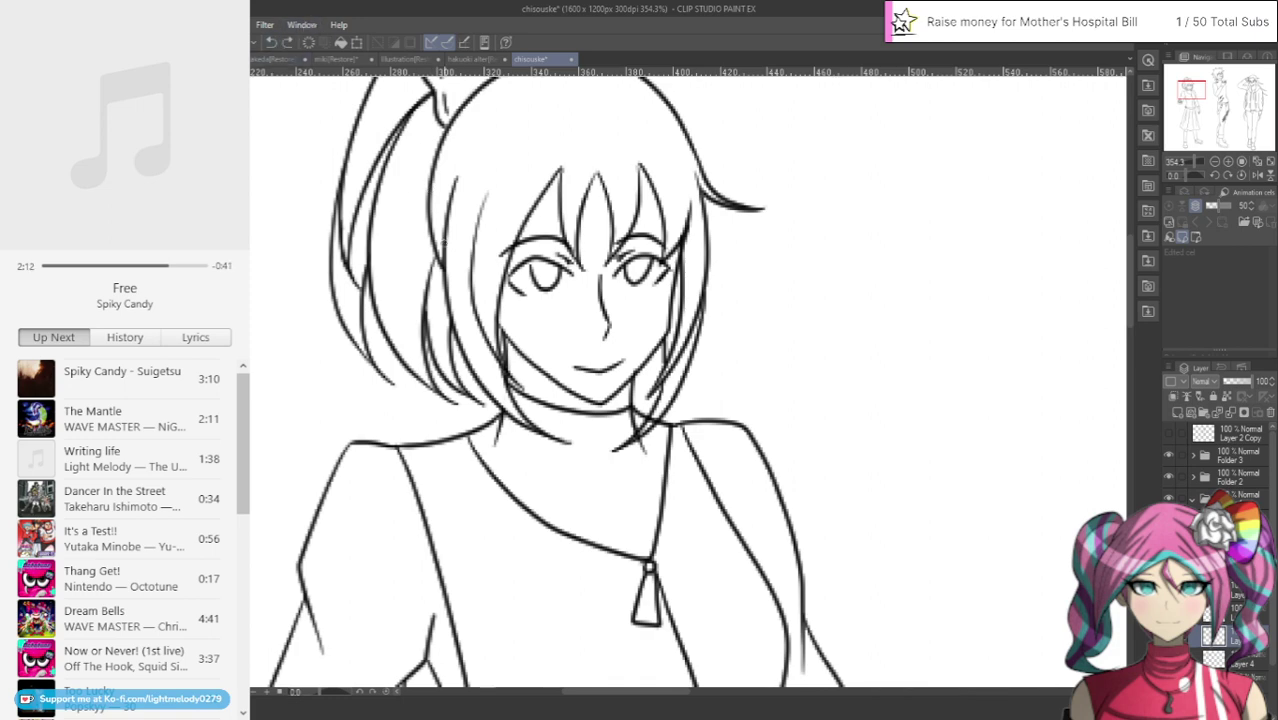
pyautogui.click(271, 43)
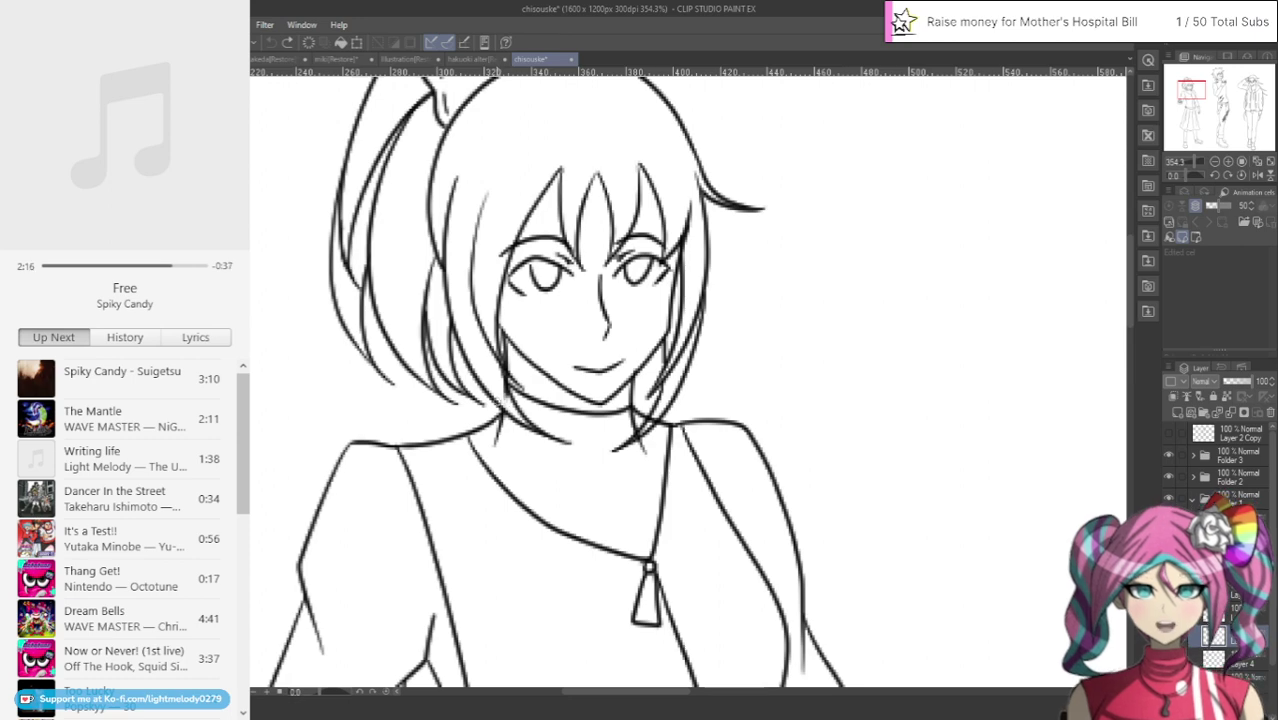
pyautogui.moveTo(503, 381); pyautogui.dragTo(509, 405)
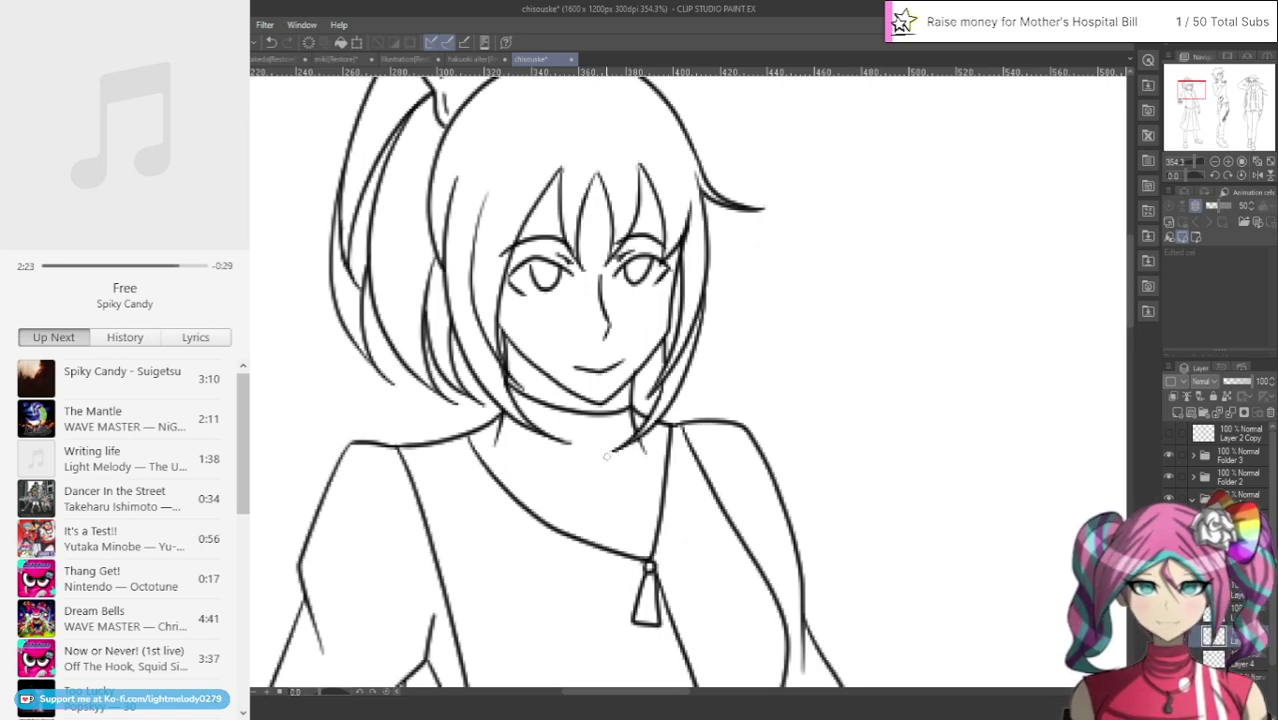
# Check the girl's line art from head and raised hand down to skirt and shoes, and collapse her layer folder
pyautogui.scroll(-5, 606, 455)
pyautogui.scroll(3, 590, 558)
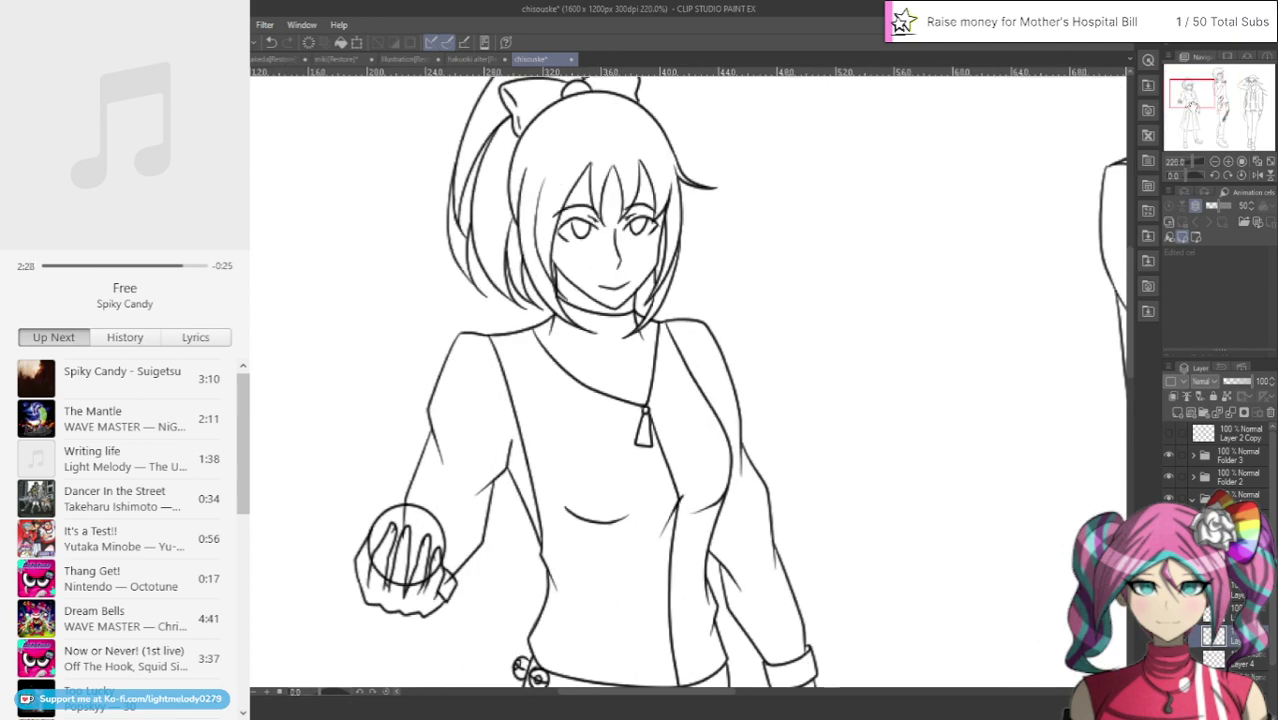
pyautogui.moveTo(1185, 101)
pyautogui.mouseDown()
pyautogui.moveTo(1186, 115)
pyautogui.moveTo(1177, 104)
pyautogui.mouseUp()
pyautogui.scroll(1, 696, 524)
pyautogui.scroll(2, 660, 515)
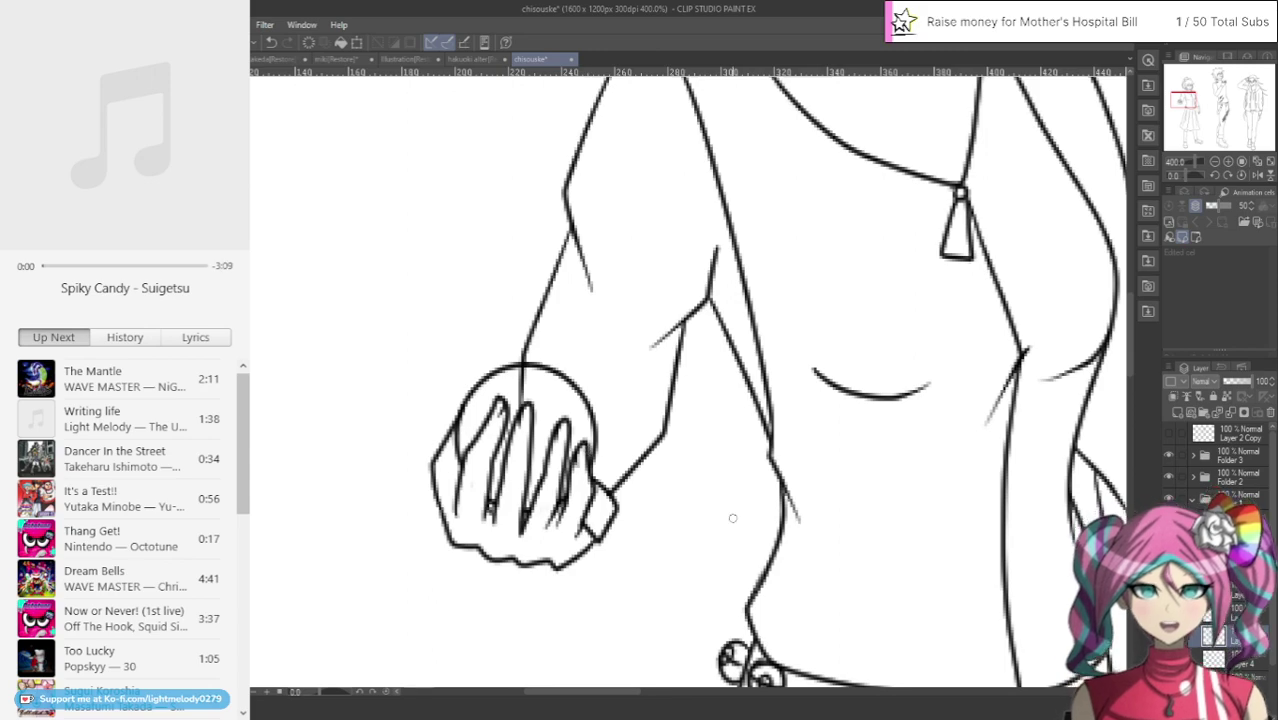
pyautogui.scroll(-5, 733, 518)
pyautogui.scroll(5, 762, 592)
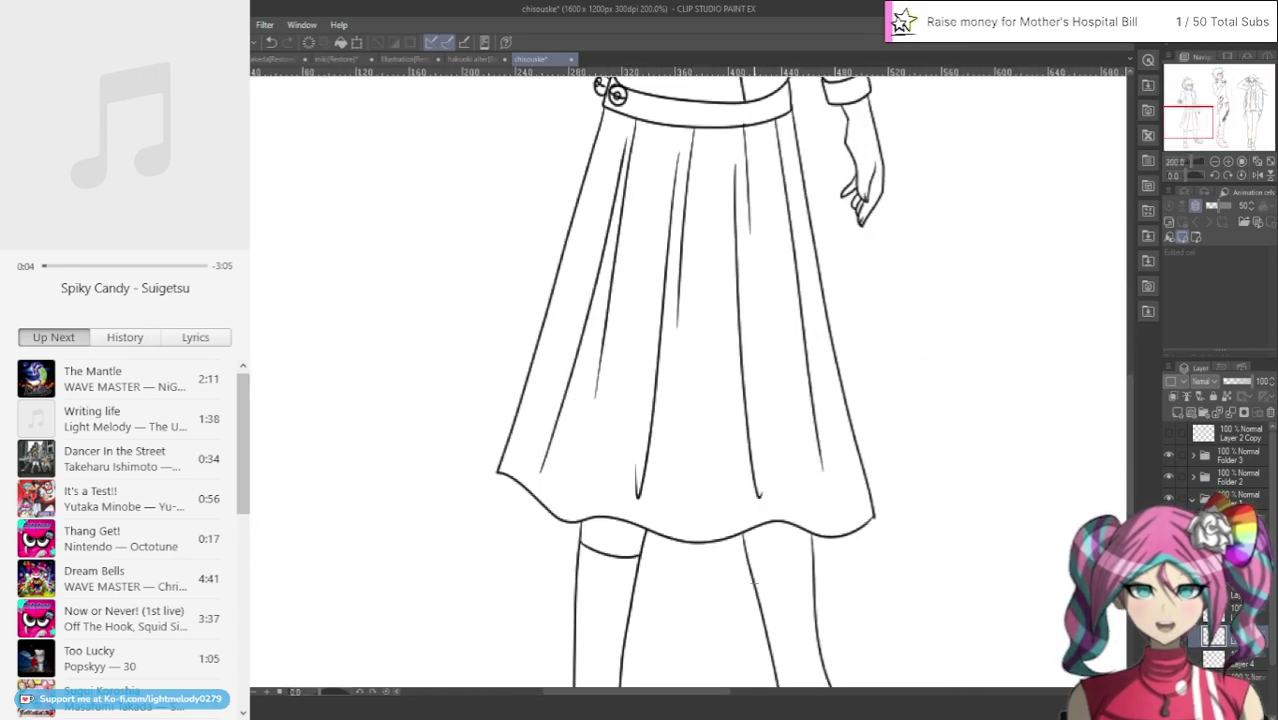
pyautogui.scroll(-4, 754, 582)
pyautogui.scroll(4, 769, 660)
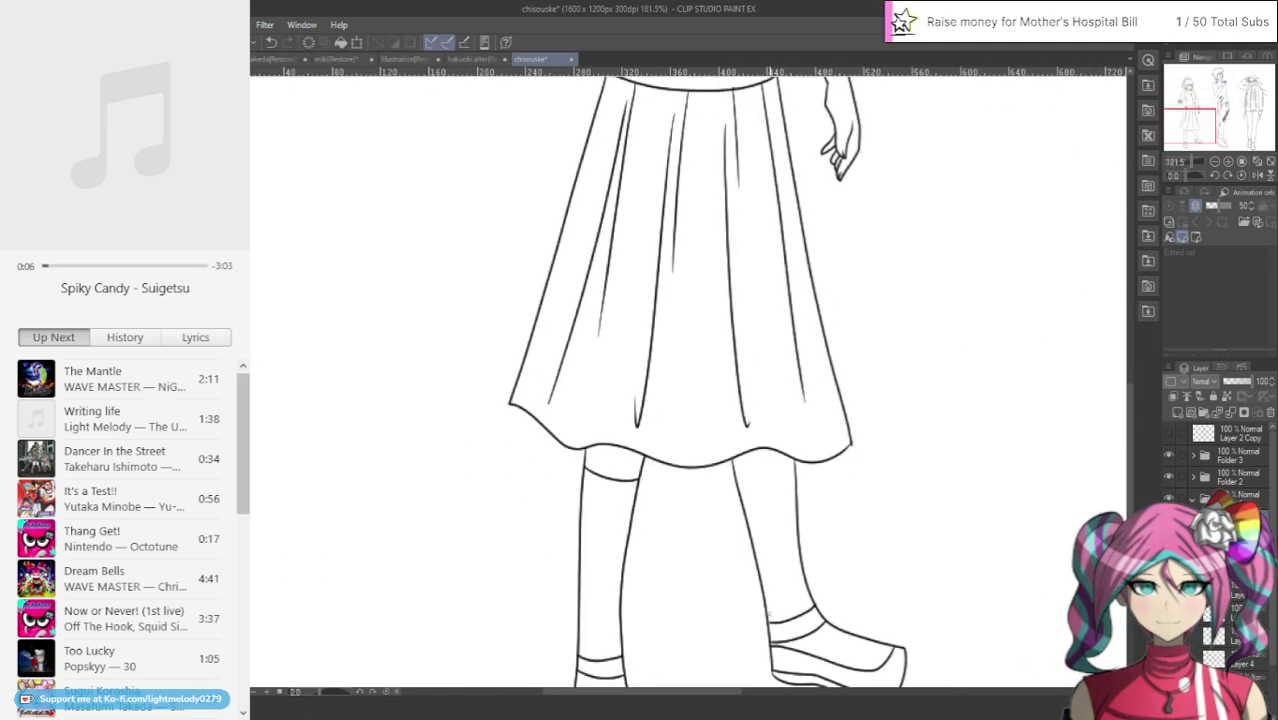
pyautogui.moveTo(1200, 124); pyautogui.dragTo(1199, 130)
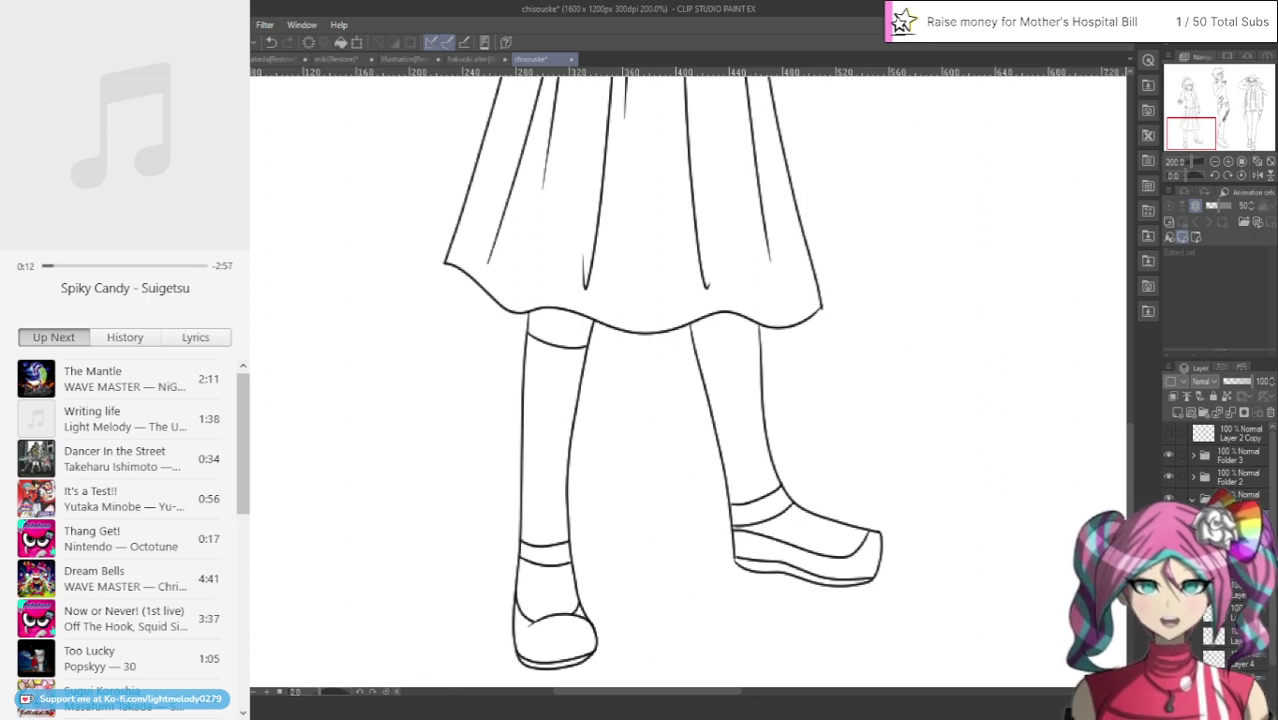
pyautogui.scroll(-5, 752, 183)
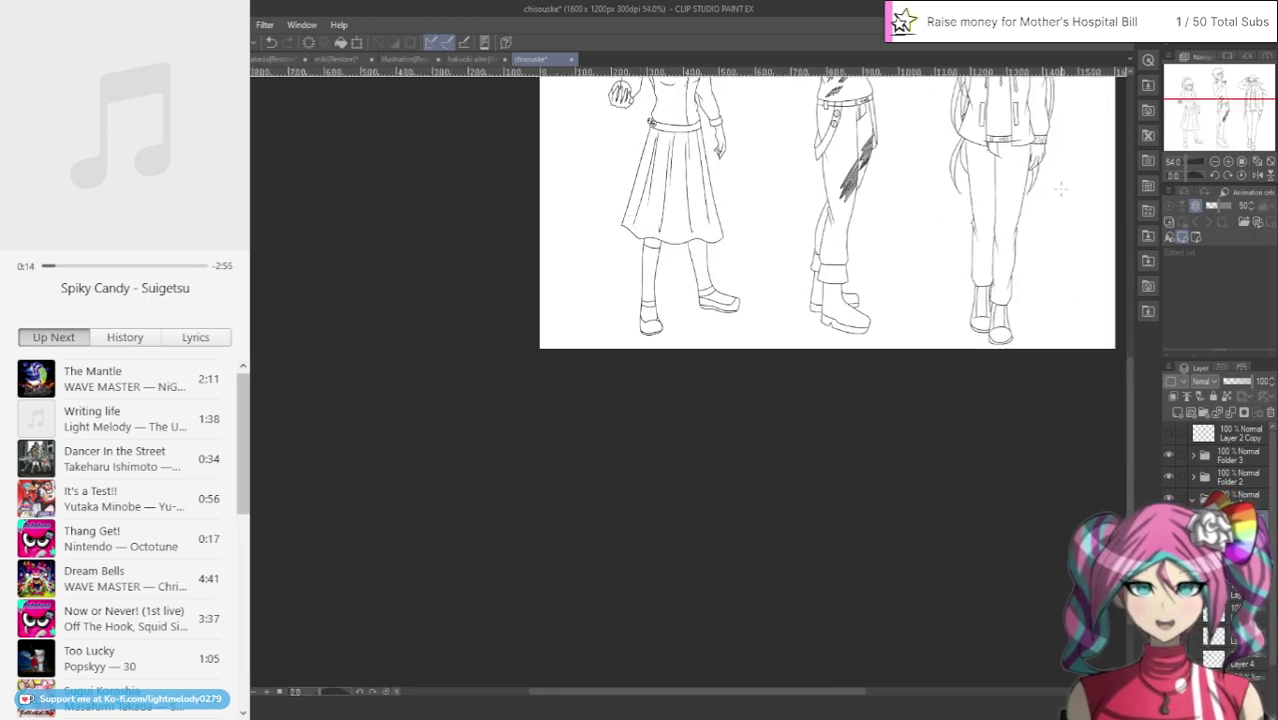
pyautogui.moveTo(1202, 105); pyautogui.dragTo(1199, 88)
pyautogui.scroll(3, 740, 314)
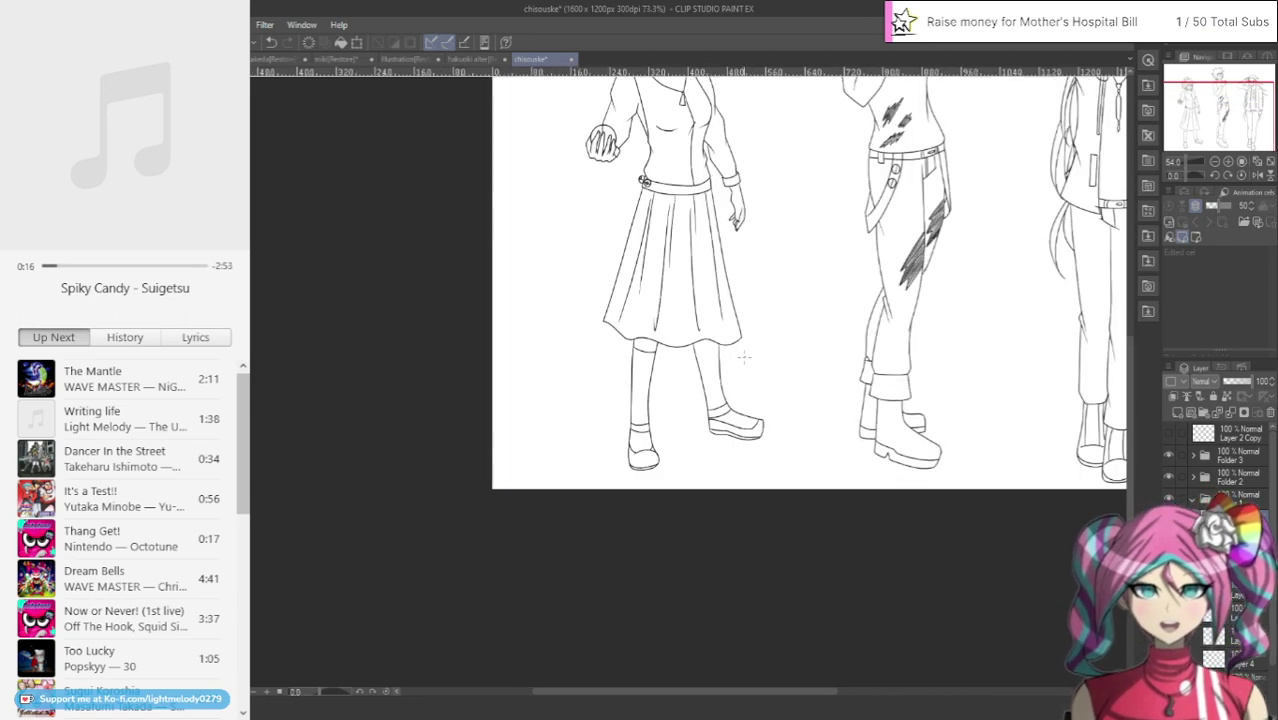
pyautogui.scroll(3, 697, 359)
pyautogui.scroll(-5, 704, 348)
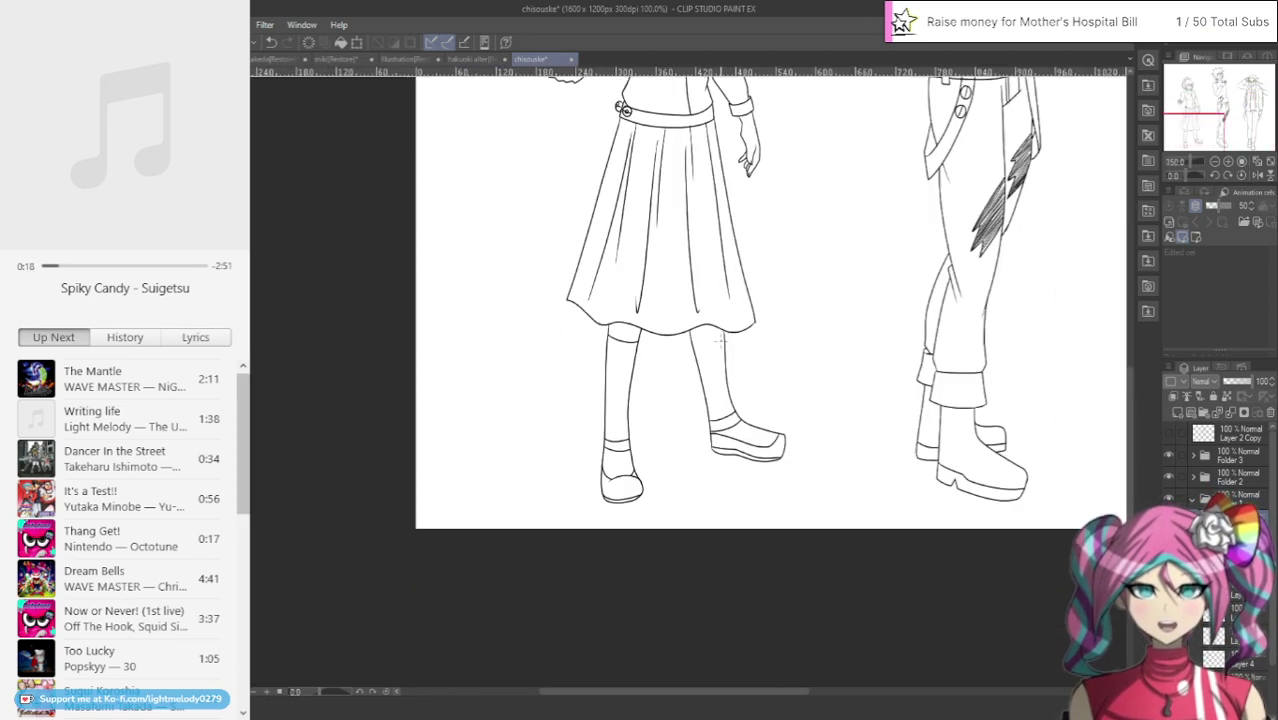
pyautogui.moveTo(1207, 111); pyautogui.dragTo(1216, 92)
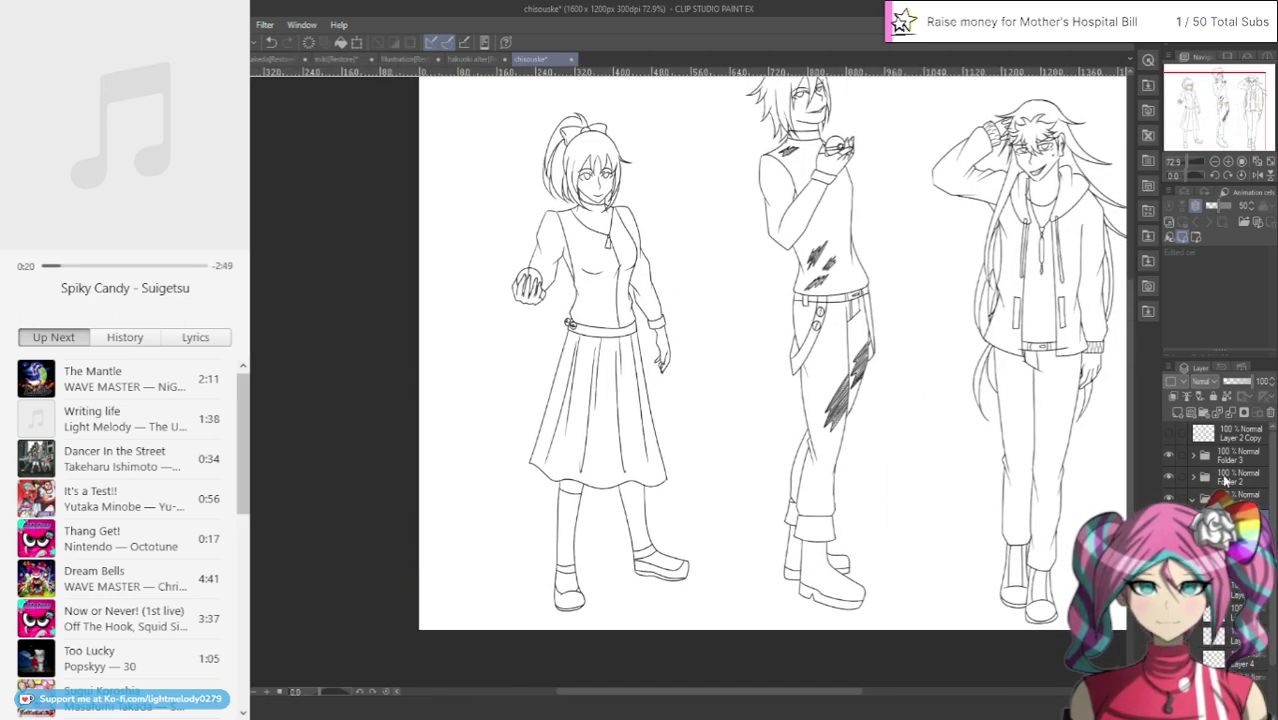
pyautogui.click(1192, 500)
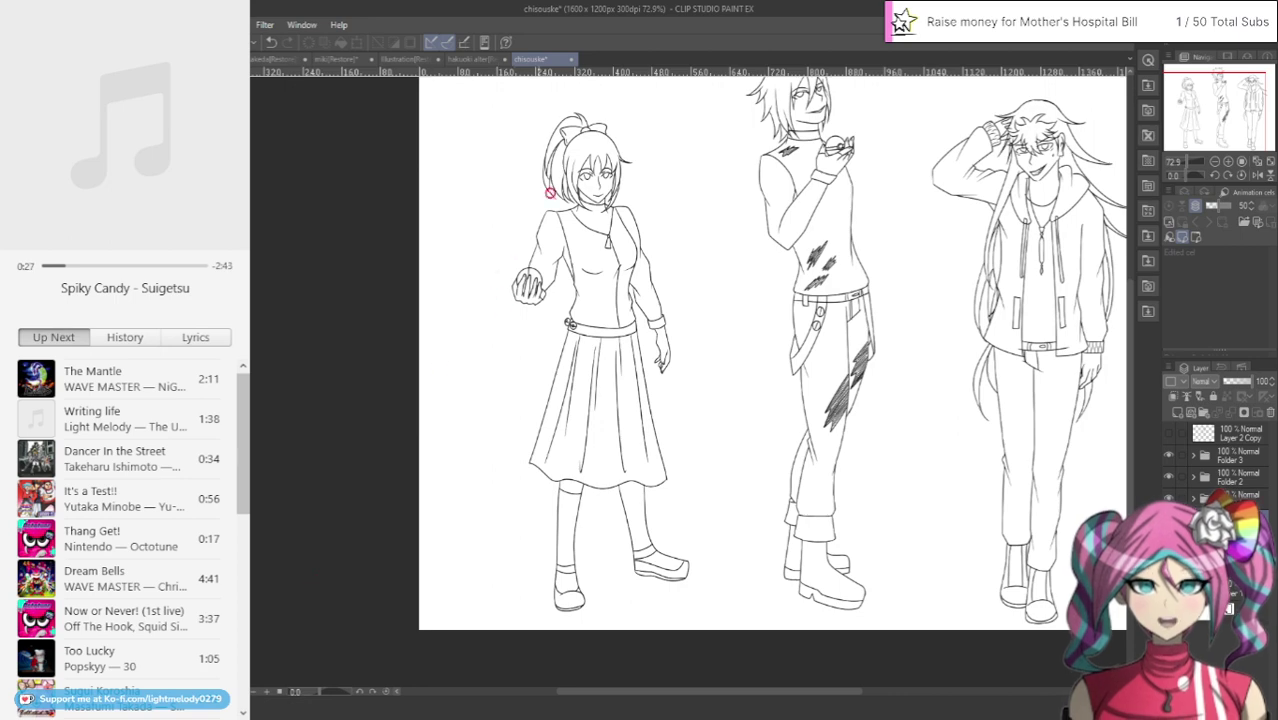
# Switch to the miko chizuru illustration, hide the effect layer above Folder 7 and select the layer holding the girl's black hair
pyautogui.scroll(4, 549, 193)
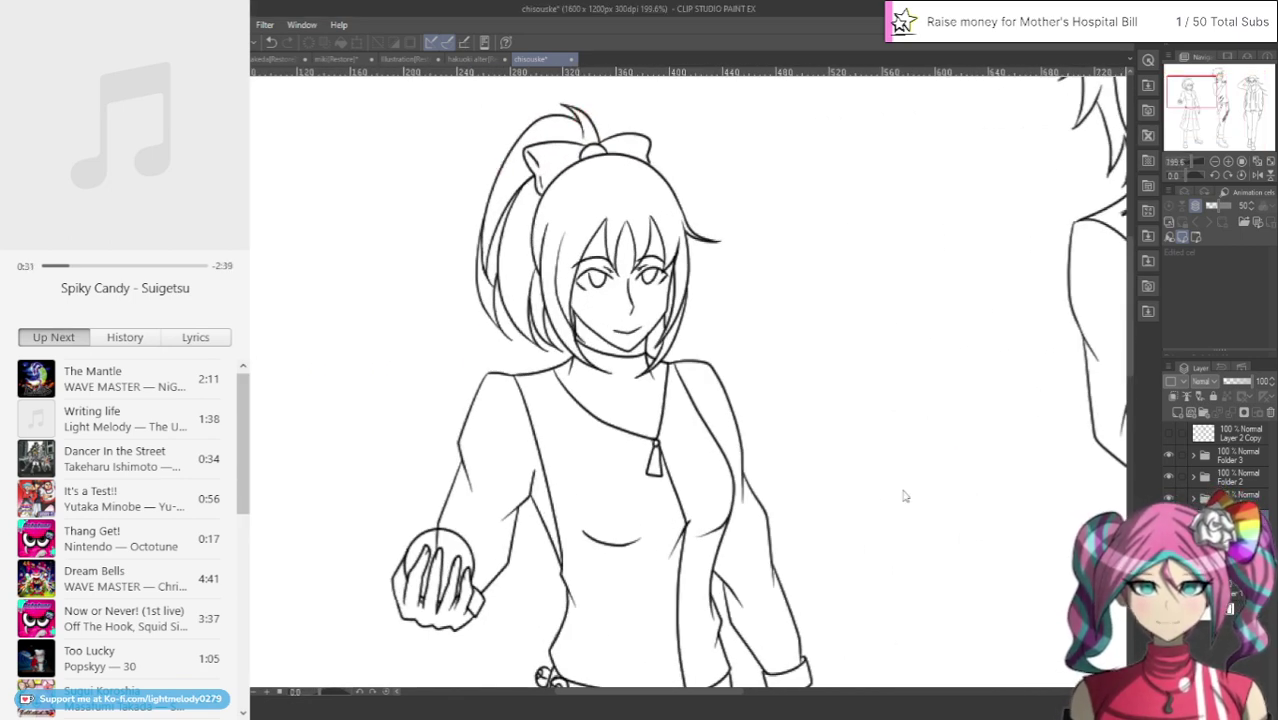
pyautogui.hotkey('ctrl', 'Tab')
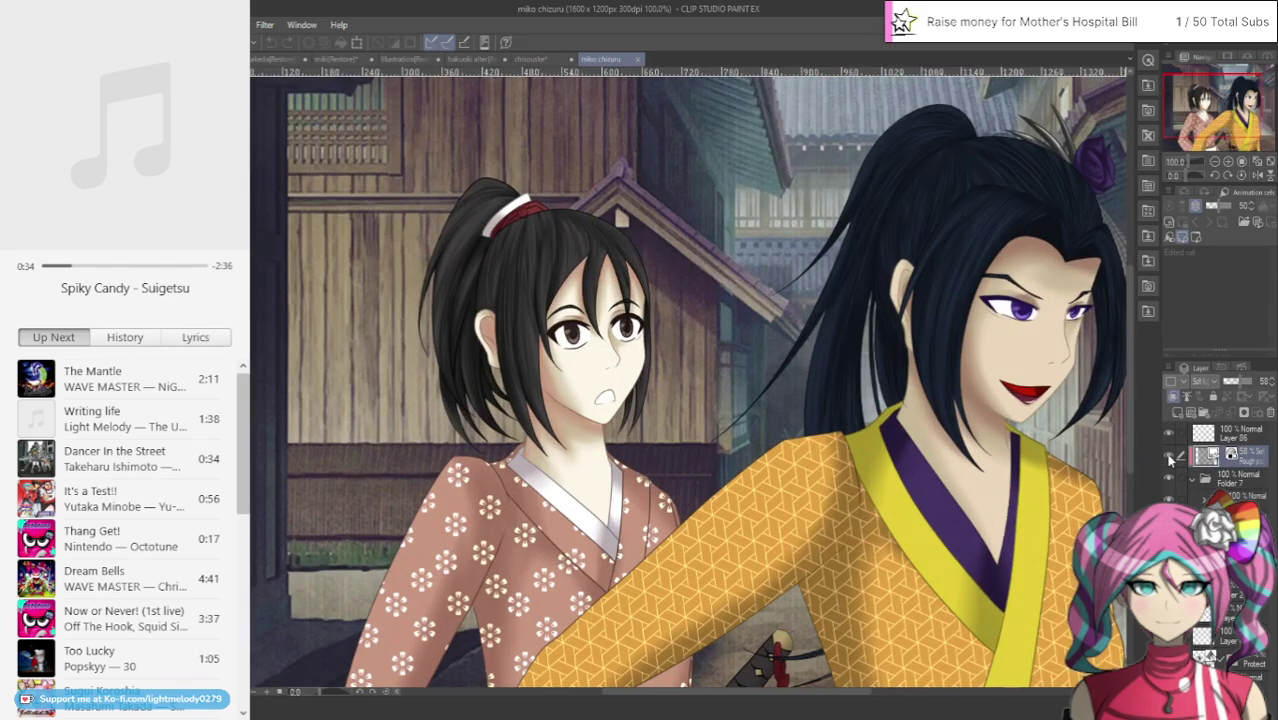
pyautogui.click(1169, 456)
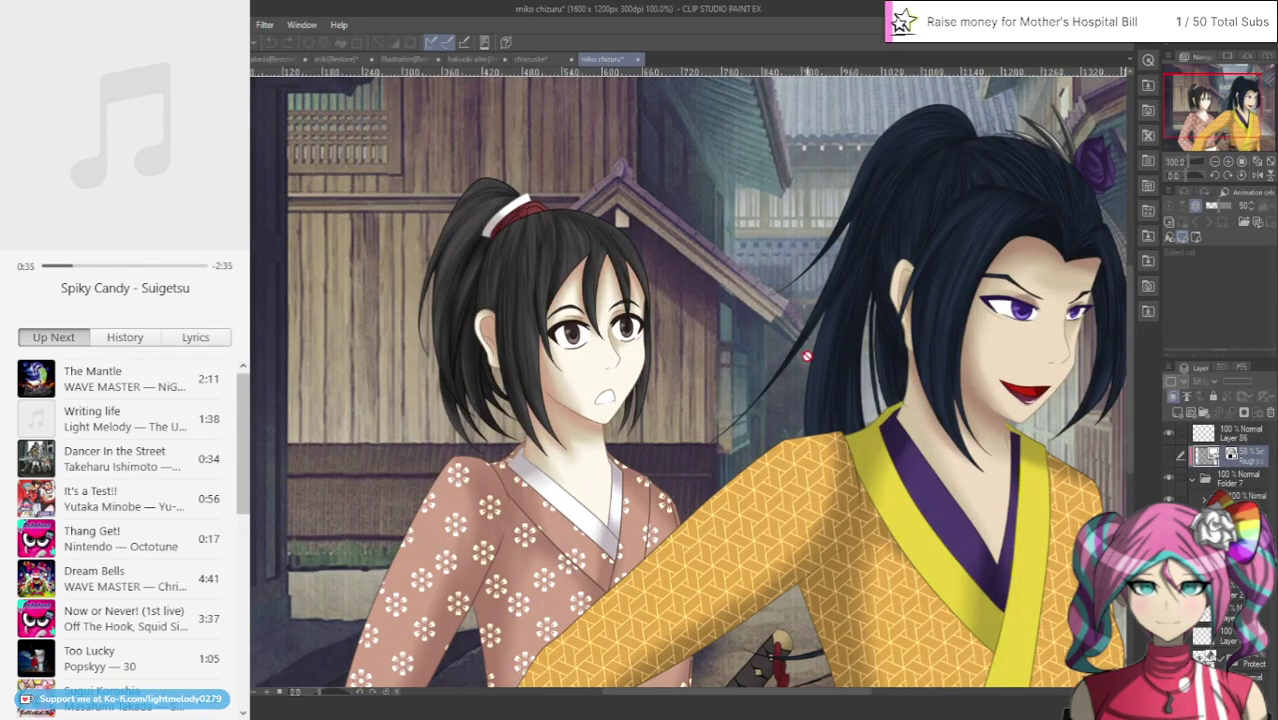
pyautogui.scroll(4, 807, 355)
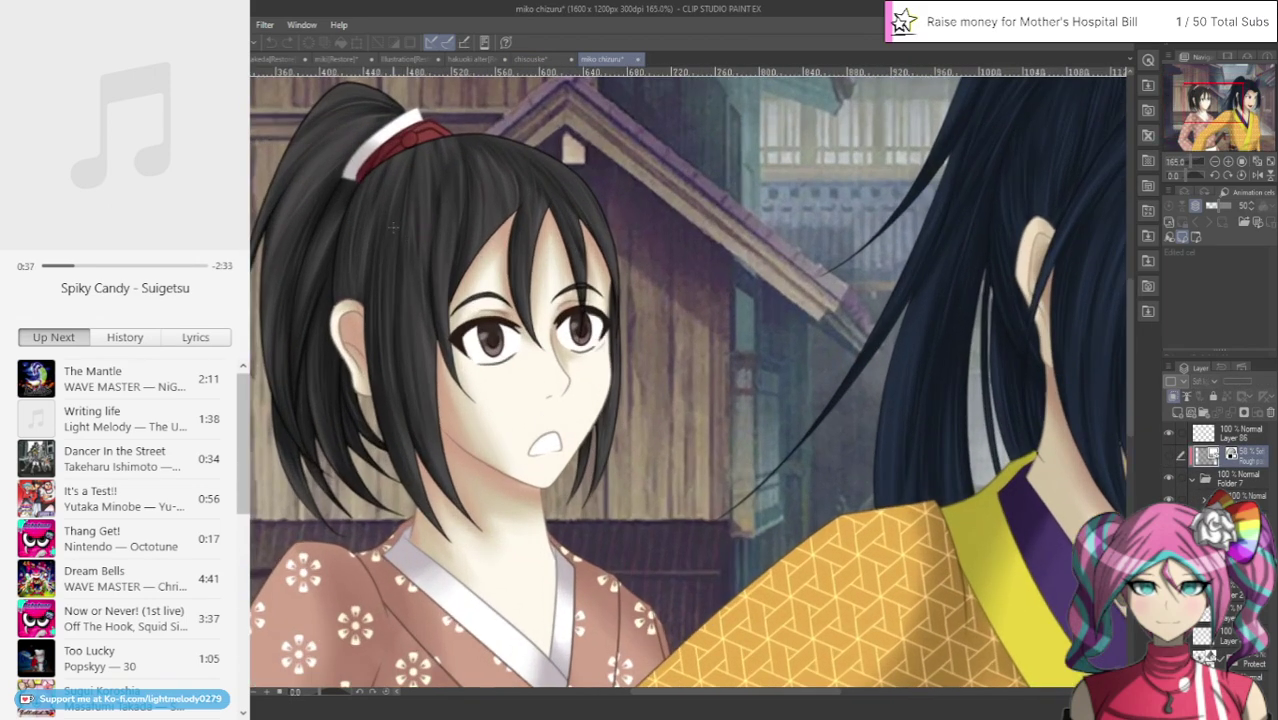
pyautogui.keyDown('ctrl'); pyautogui.keyDown('shift'); pyautogui.click(393, 227); pyautogui.keyUp('shift'); pyautogui.keyUp('ctrl')
pyautogui.scroll(-2, 1265, 698)
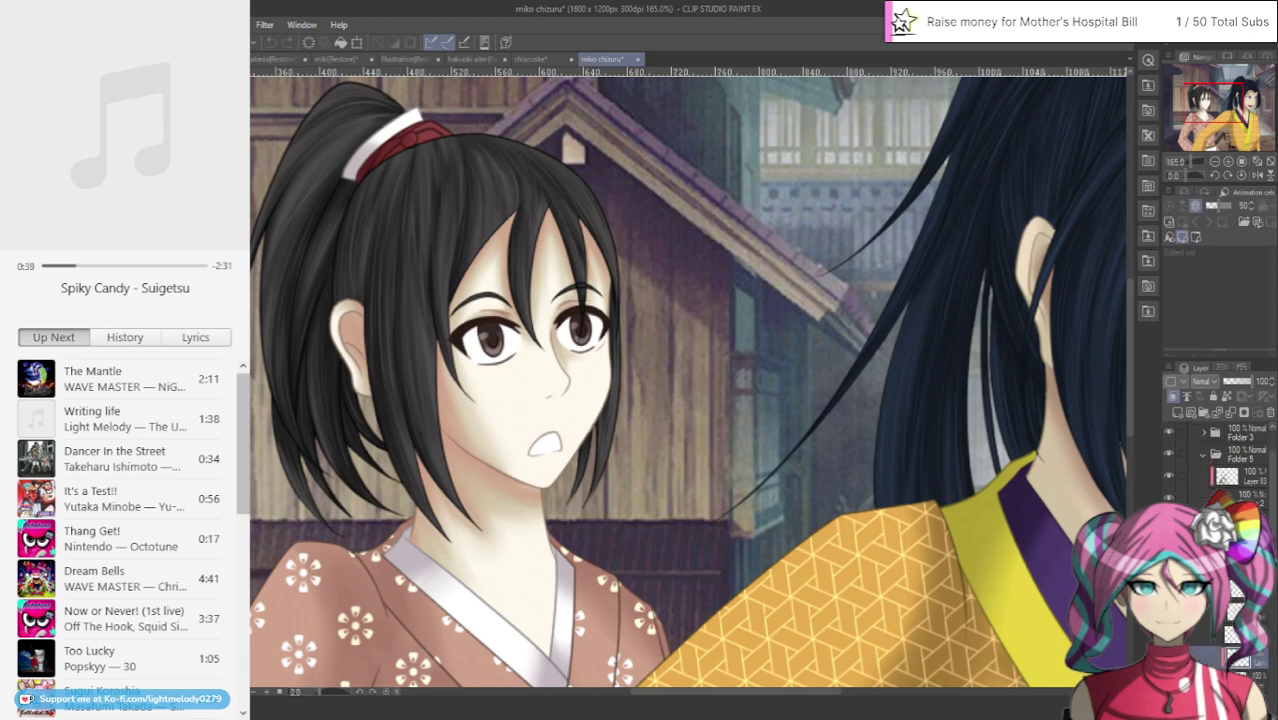
# Return to the chisouske drawing and fill the girl's ponytail with flat dark grey beneath the line art
pyautogui.click(532, 59)
pyautogui.scroll(3, 480, 101)
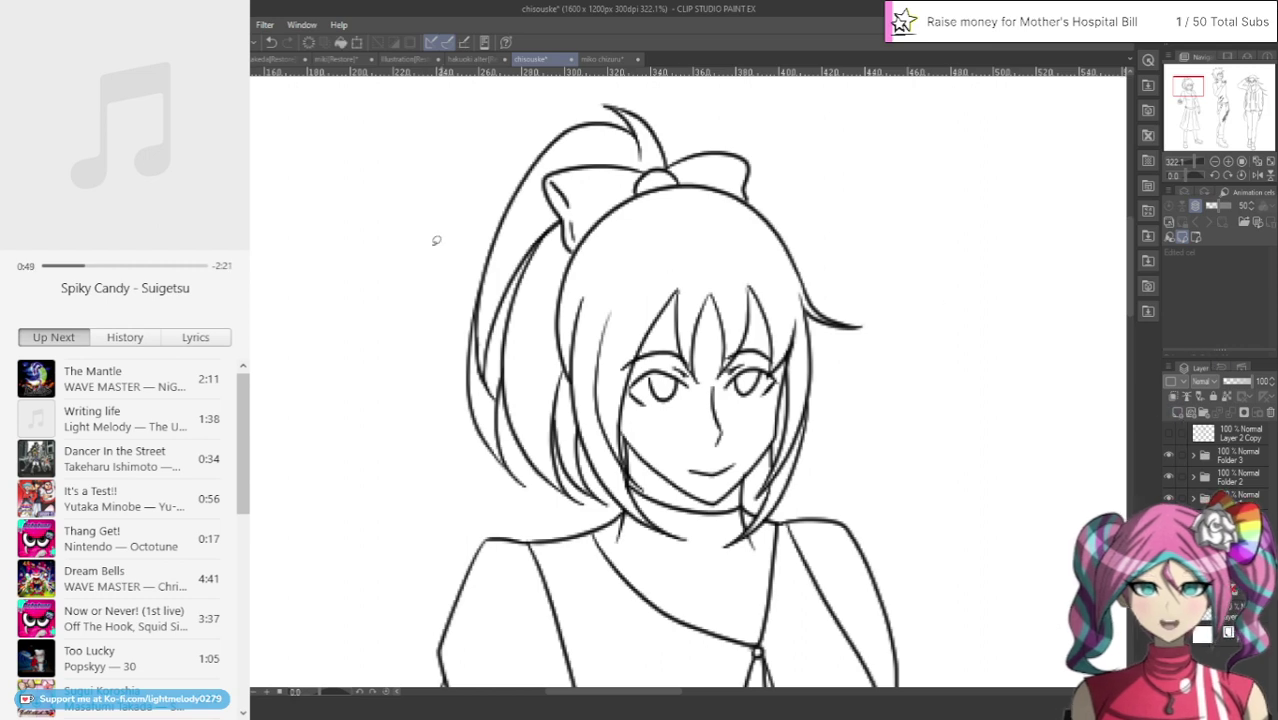
pyautogui.moveTo(444, 362)
pyautogui.mouseDown()
pyautogui.moveTo(453, 439)
pyautogui.moveTo(536, 505)
pyautogui.moveTo(605, 506)
pyautogui.moveTo(590, 458)
pyautogui.mouseUp()
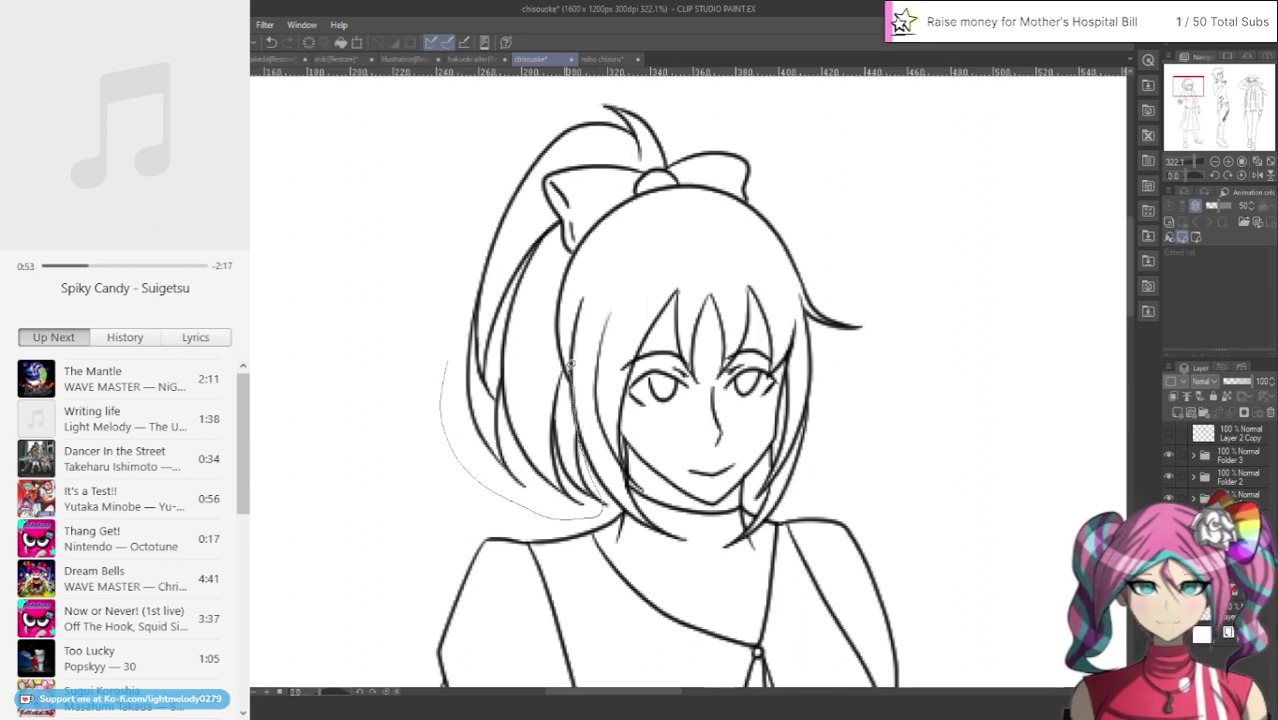
pyautogui.moveTo(614, 193)
pyautogui.mouseDown()
pyautogui.moveTo(652, 176)
pyautogui.moveTo(474, 211)
pyautogui.moveTo(487, 541)
pyautogui.mouseUp()
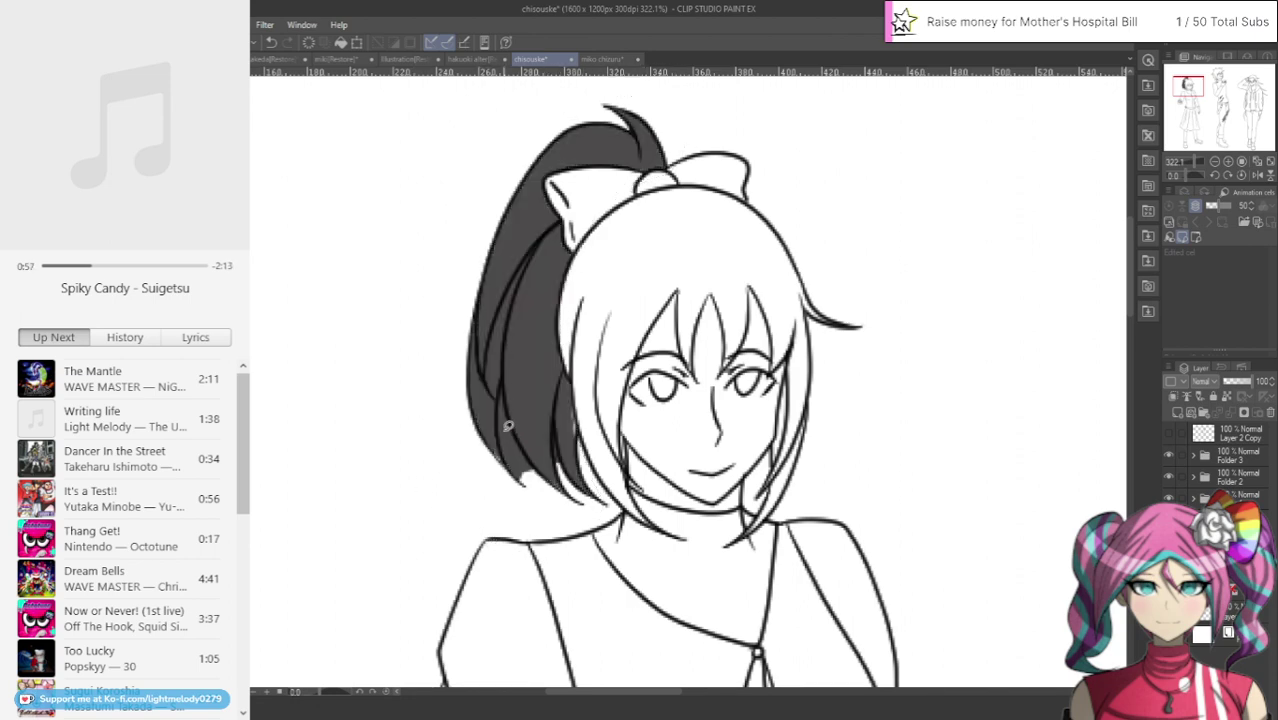
# Erase the grey overspill between the lower strands of the girl's ponytail
pyautogui.moveTo(508, 426)
pyautogui.mouseDown()
pyautogui.moveTo(485, 420)
pyautogui.moveTo(520, 470)
pyautogui.moveTo(530, 457)
pyautogui.mouseUp()
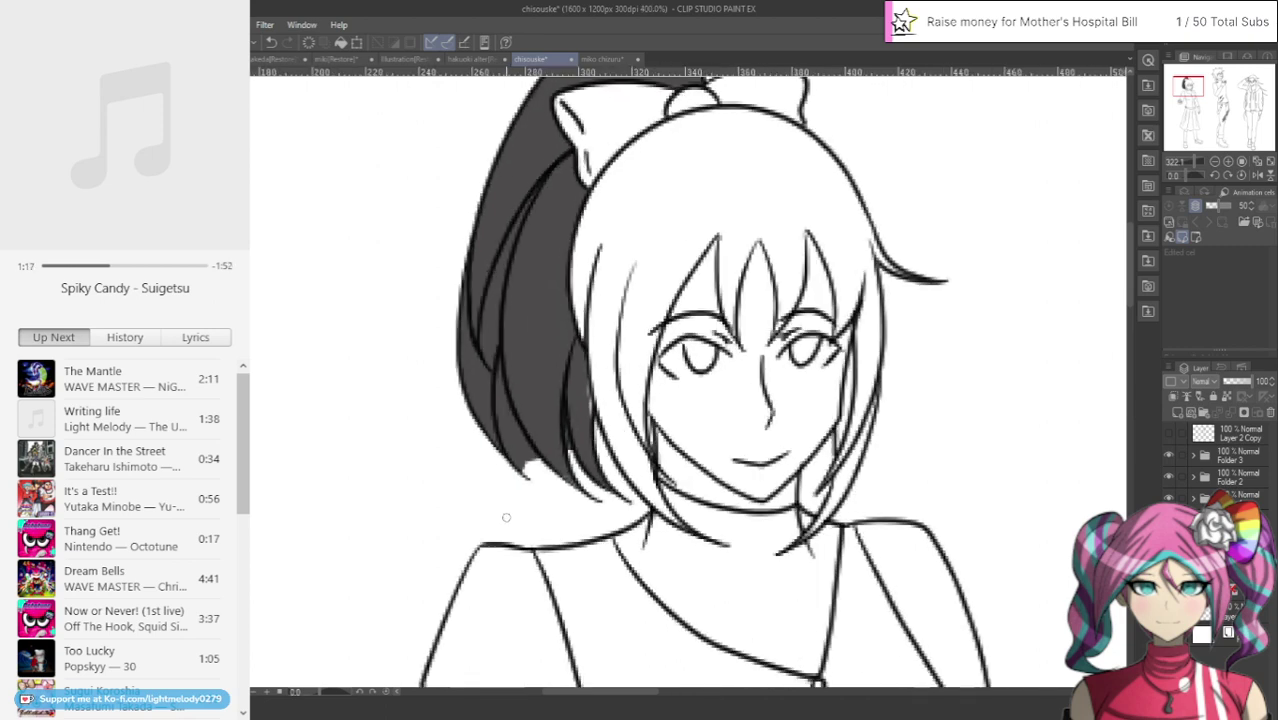
pyautogui.scroll(3, 533, 430)
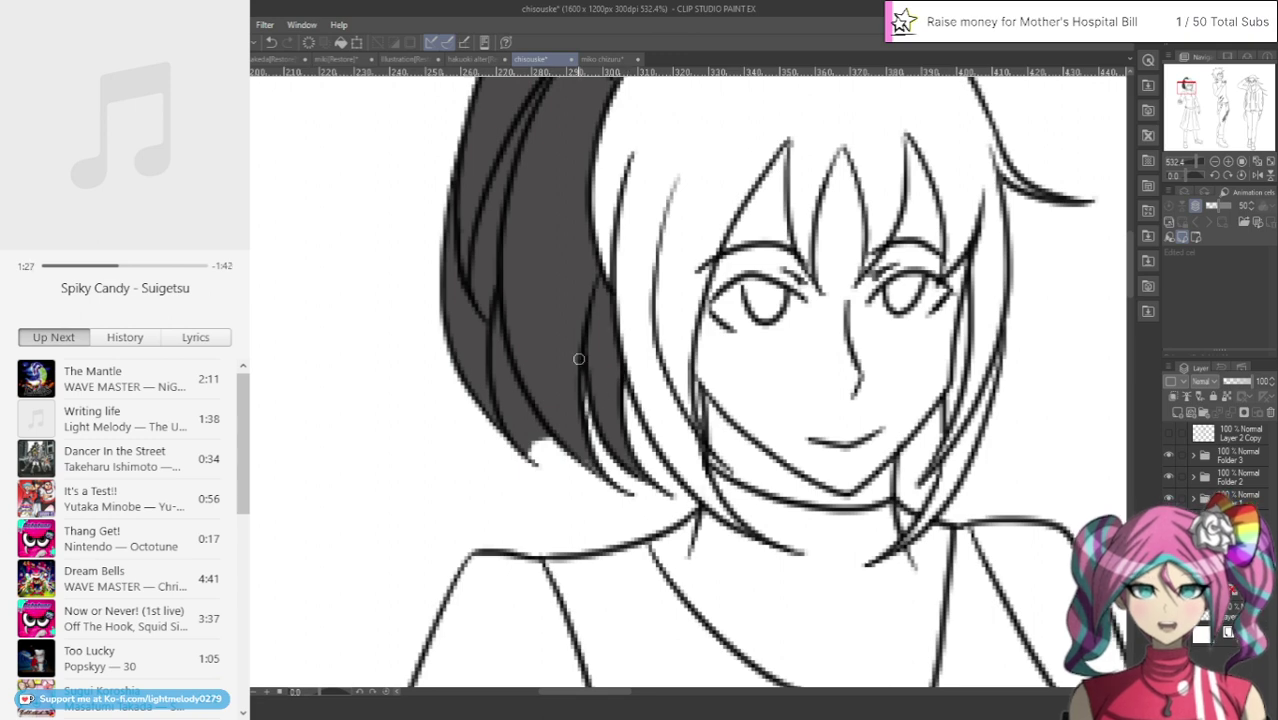
pyautogui.moveTo(536, 427)
pyautogui.mouseDown()
pyautogui.moveTo(564, 455)
pyautogui.moveTo(521, 400)
pyautogui.moveTo(536, 435)
pyautogui.moveTo(516, 405)
pyautogui.moveTo(521, 420)
pyautogui.moveTo(512, 415)
pyautogui.moveTo(539, 469)
pyautogui.moveTo(493, 350)
pyautogui.moveTo(501, 398)
pyautogui.moveTo(497, 291)
pyautogui.moveTo(508, 378)
pyautogui.mouseUp()
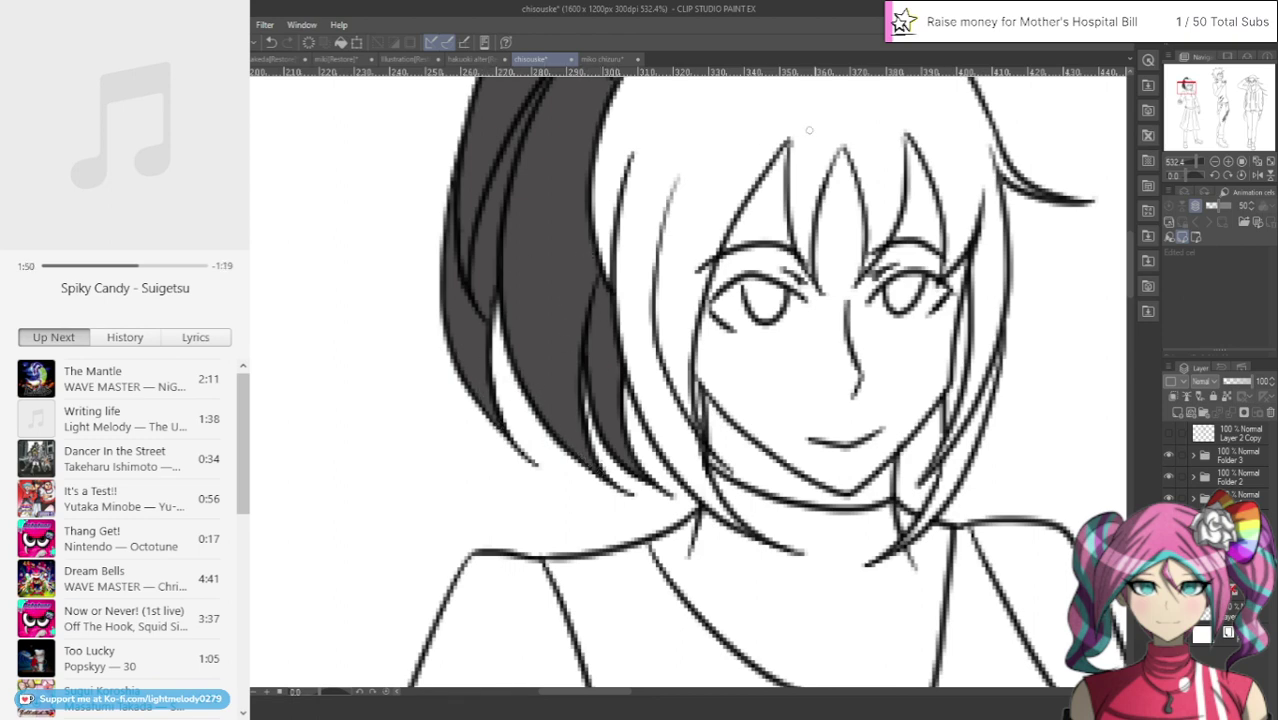
# Remove the ponytail's grey fill from view, fill the girl's crown, bangs and side hair with dark grey, and clean the fill's edges
pyautogui.moveTo(1183, 80); pyautogui.dragTo(1190, 85)
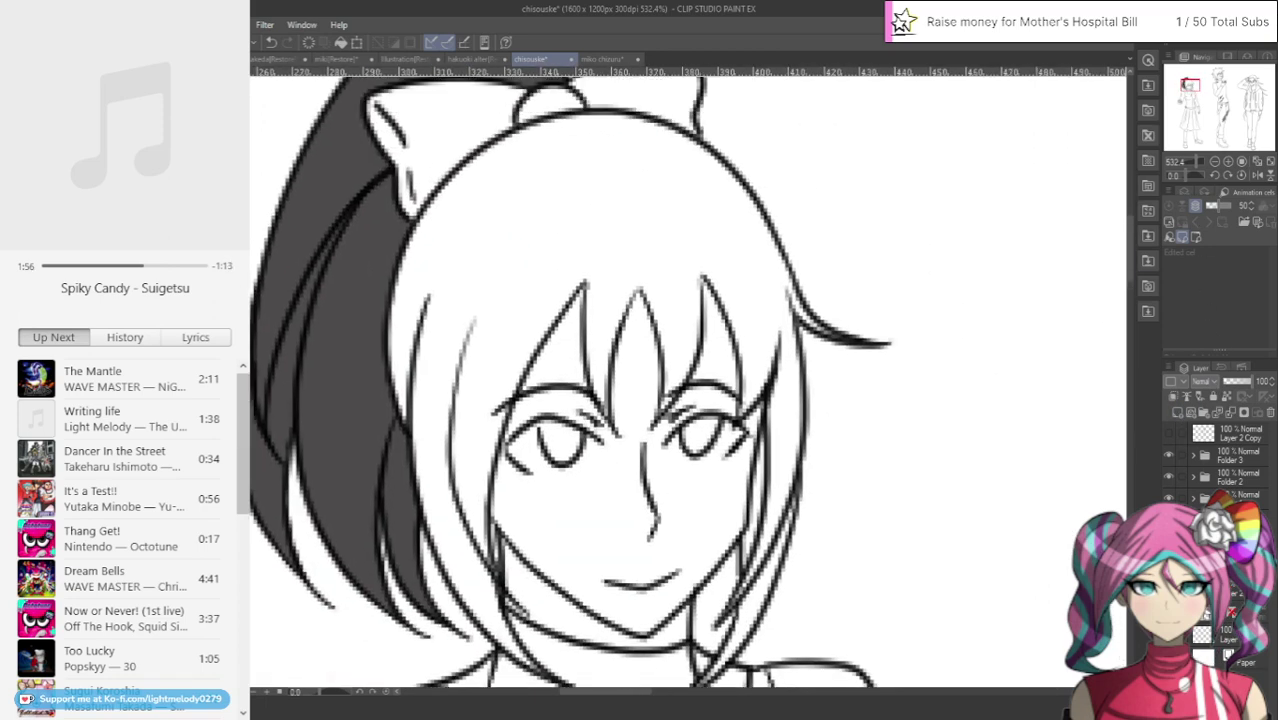
pyautogui.hotkey('ctrl', 'z')
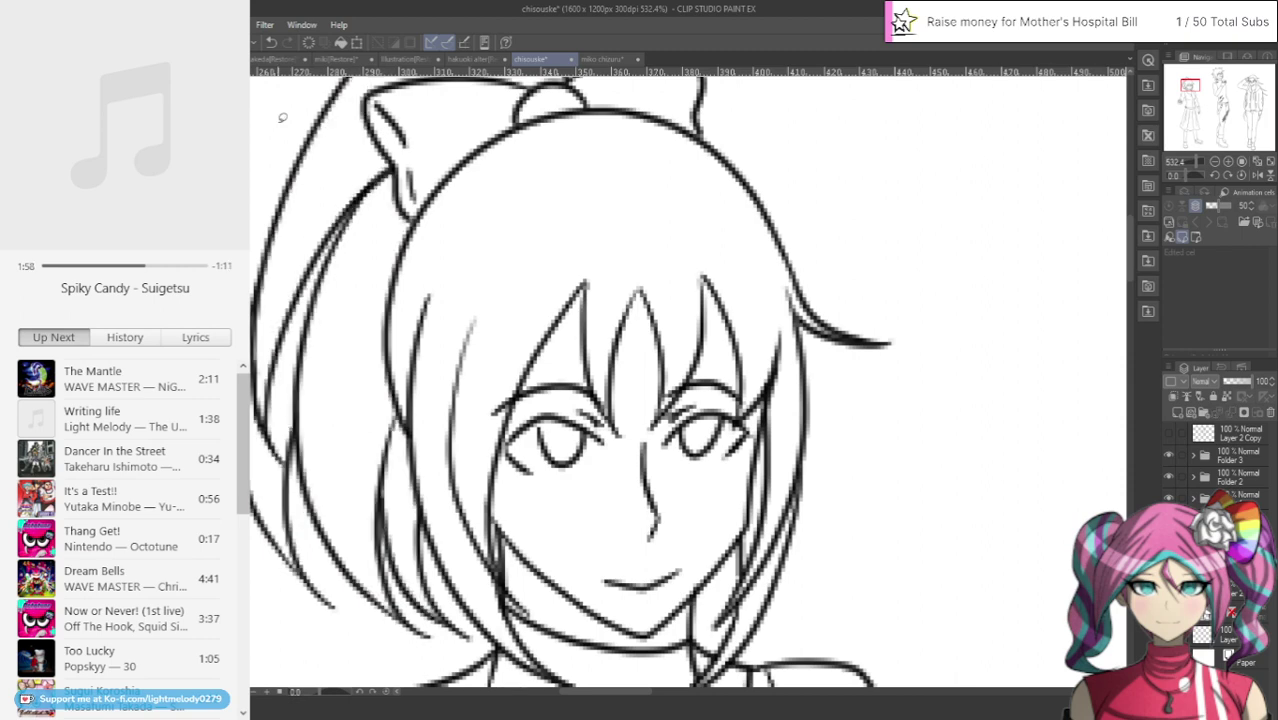
pyautogui.scroll(-1, 489, 326)
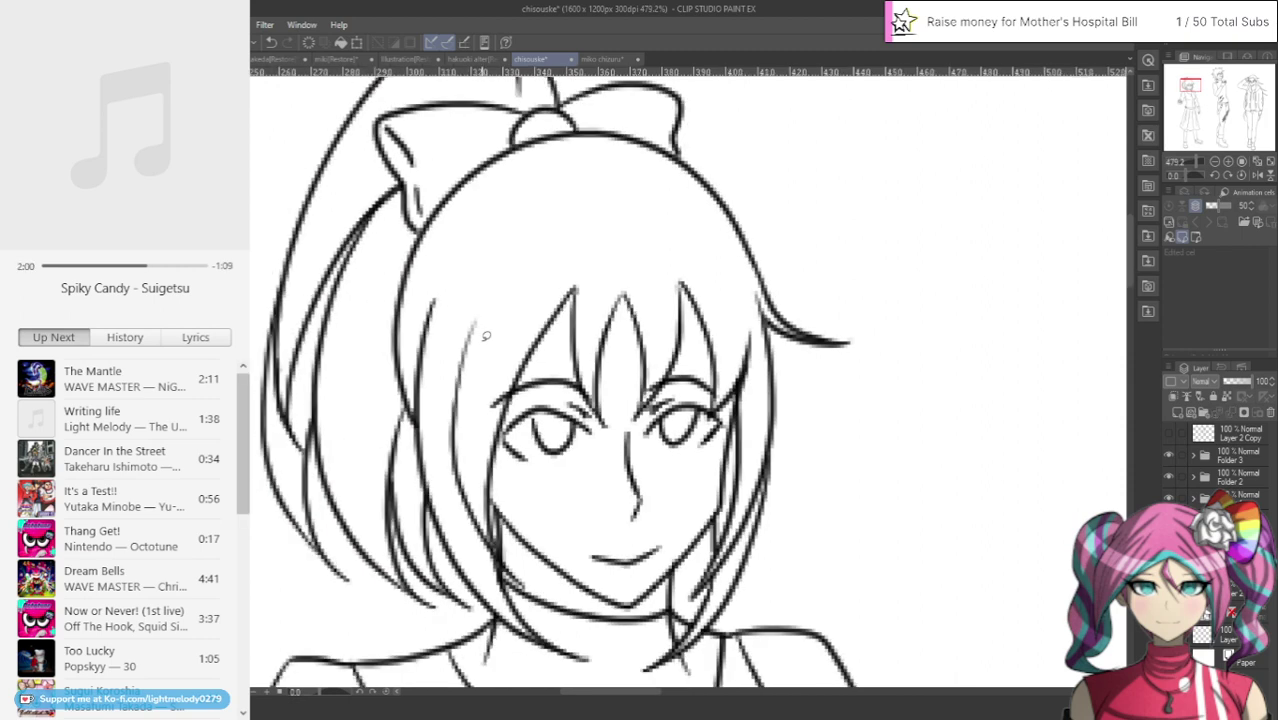
pyautogui.moveTo(407, 436)
pyautogui.mouseDown()
pyautogui.moveTo(472, 592)
pyautogui.moveTo(555, 646)
pyautogui.moveTo(538, 610)
pyautogui.mouseUp()
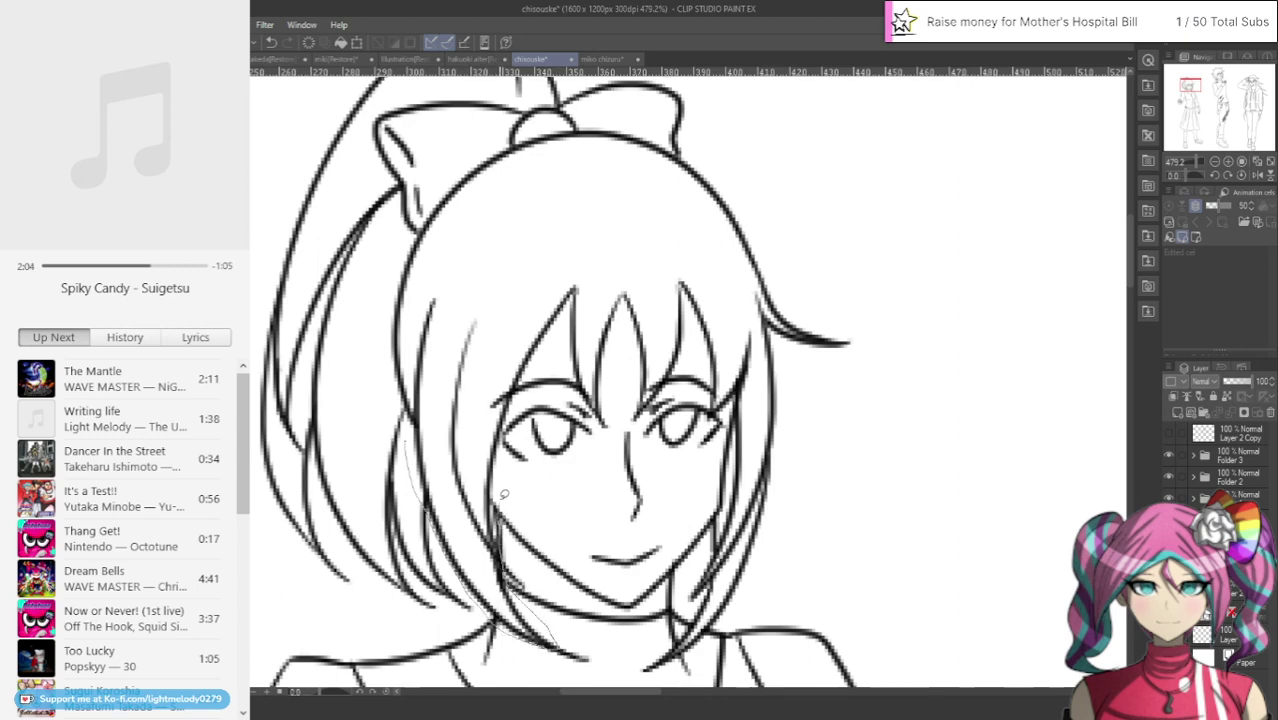
pyautogui.moveTo(519, 400)
pyautogui.mouseDown()
pyautogui.moveTo(580, 400)
pyautogui.moveTo(607, 428)
pyautogui.moveTo(616, 366)
pyautogui.moveTo(634, 403)
pyautogui.moveTo(658, 405)
pyautogui.moveTo(697, 356)
pyautogui.moveTo(701, 413)
pyautogui.moveTo(725, 416)
pyautogui.moveTo(720, 447)
pyautogui.moveTo(692, 568)
pyautogui.moveTo(636, 670)
pyautogui.moveTo(696, 656)
pyautogui.moveTo(752, 603)
pyautogui.moveTo(903, 285)
pyautogui.moveTo(735, 136)
pyautogui.moveTo(678, 120)
pyautogui.moveTo(511, 134)
pyautogui.moveTo(412, 216)
pyautogui.moveTo(383, 352)
pyautogui.moveTo(395, 448)
pyautogui.mouseUp()
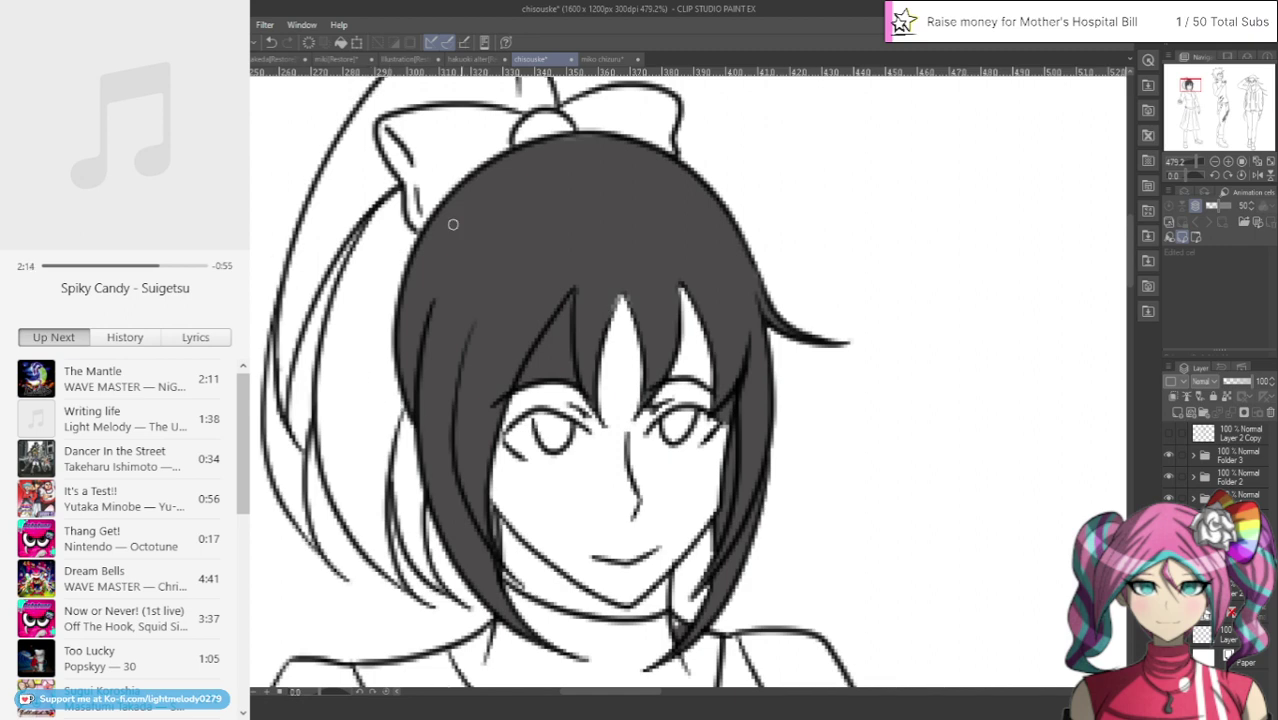
pyautogui.moveTo(547, 340)
pyautogui.mouseDown()
pyautogui.moveTo(514, 393)
pyautogui.moveTo(532, 374)
pyautogui.moveTo(539, 403)
pyautogui.moveTo(557, 333)
pyautogui.moveTo(559, 373)
pyautogui.moveTo(575, 387)
pyautogui.moveTo(553, 326)
pyautogui.mouseUp()
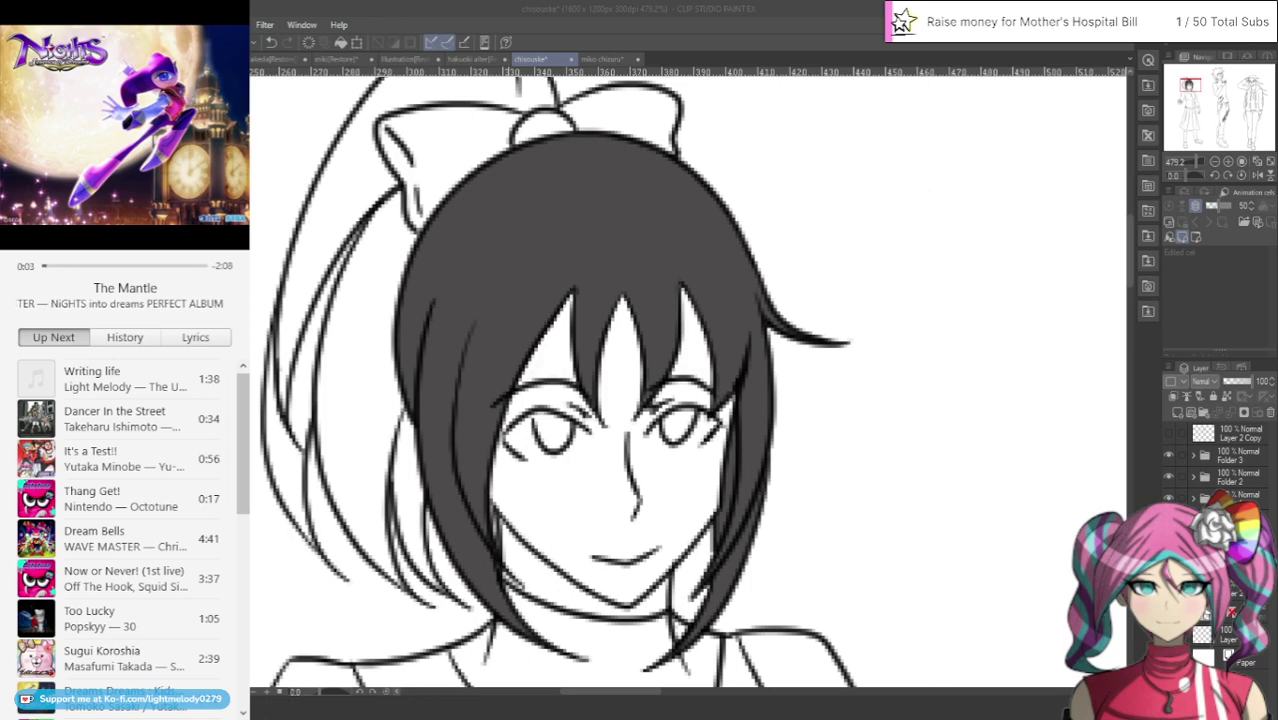
pyautogui.click(984, 641)
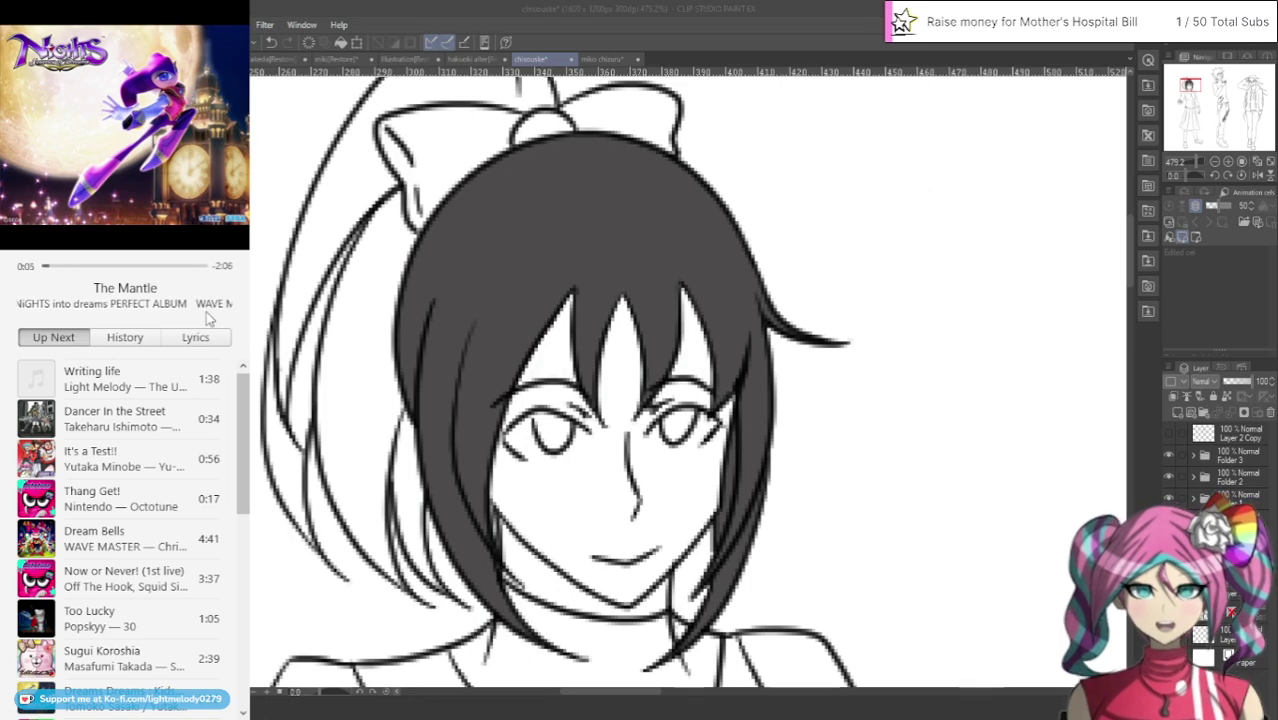
# Bring the dark grey fill of the girl's ponytail back into view beside her filled crown and bangs
pyautogui.moveTo(39, 304)
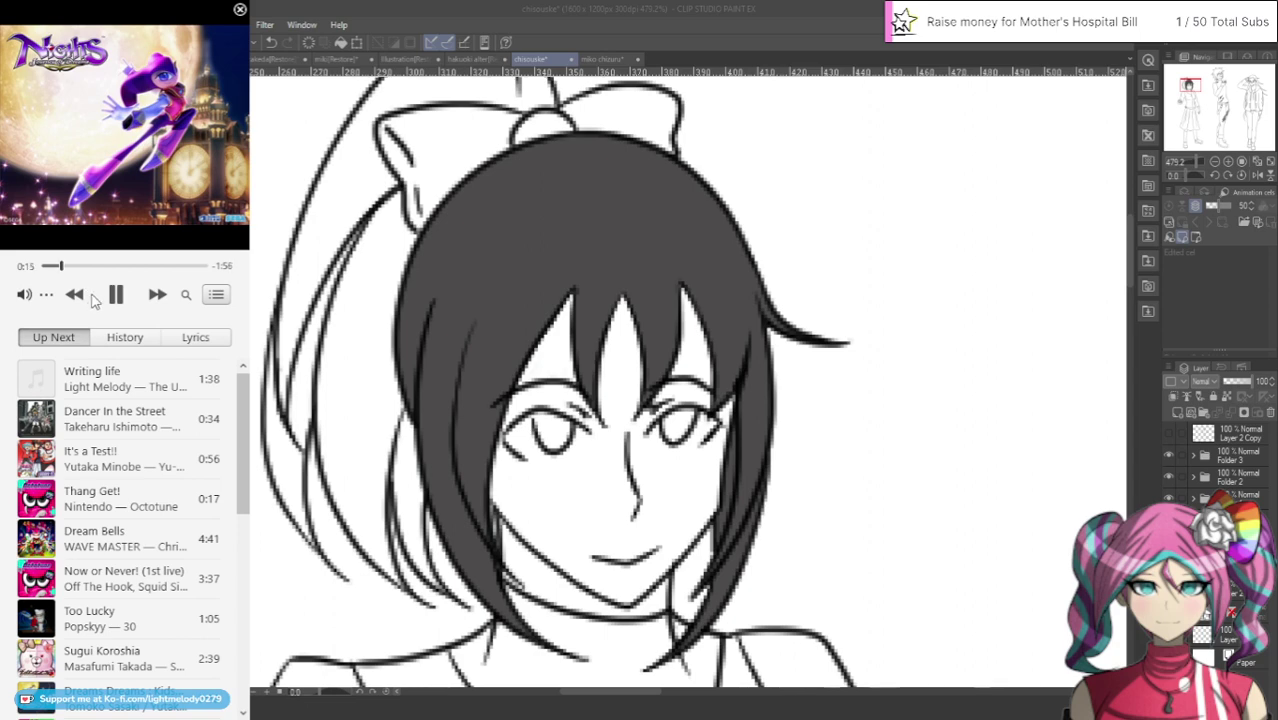
pyautogui.click(662, 6)
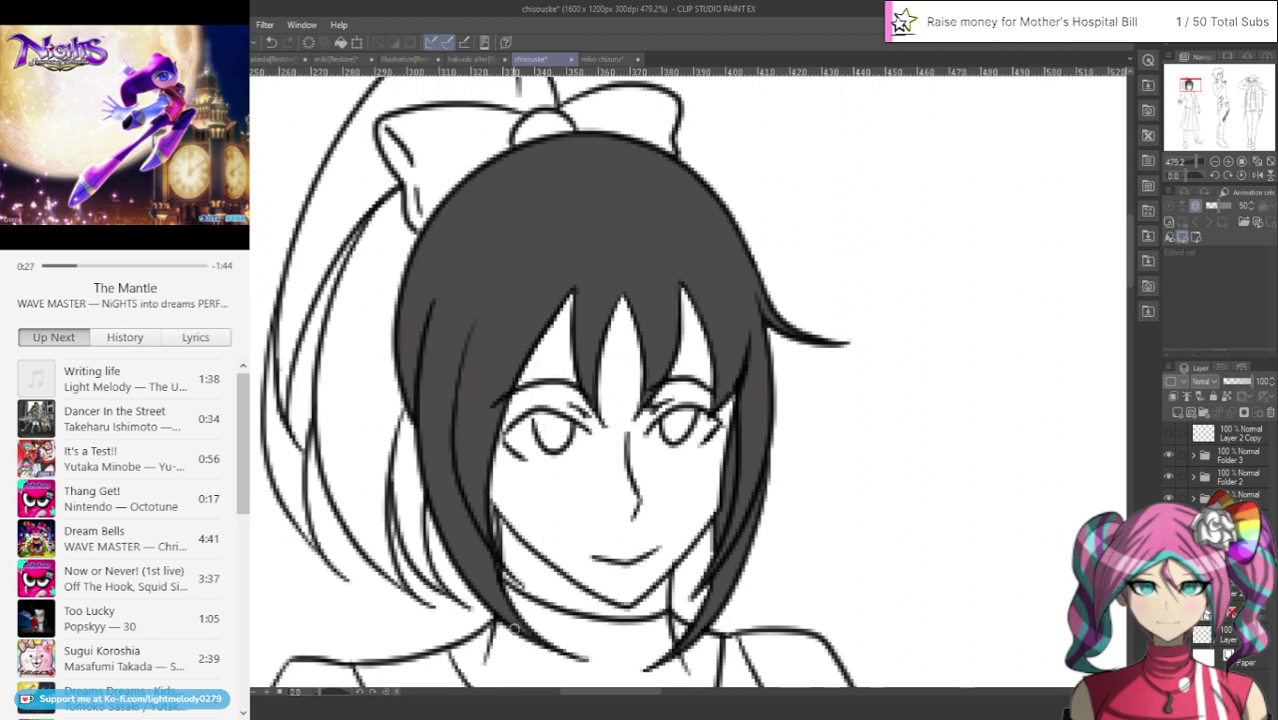
pyautogui.scroll(-4, 512, 625)
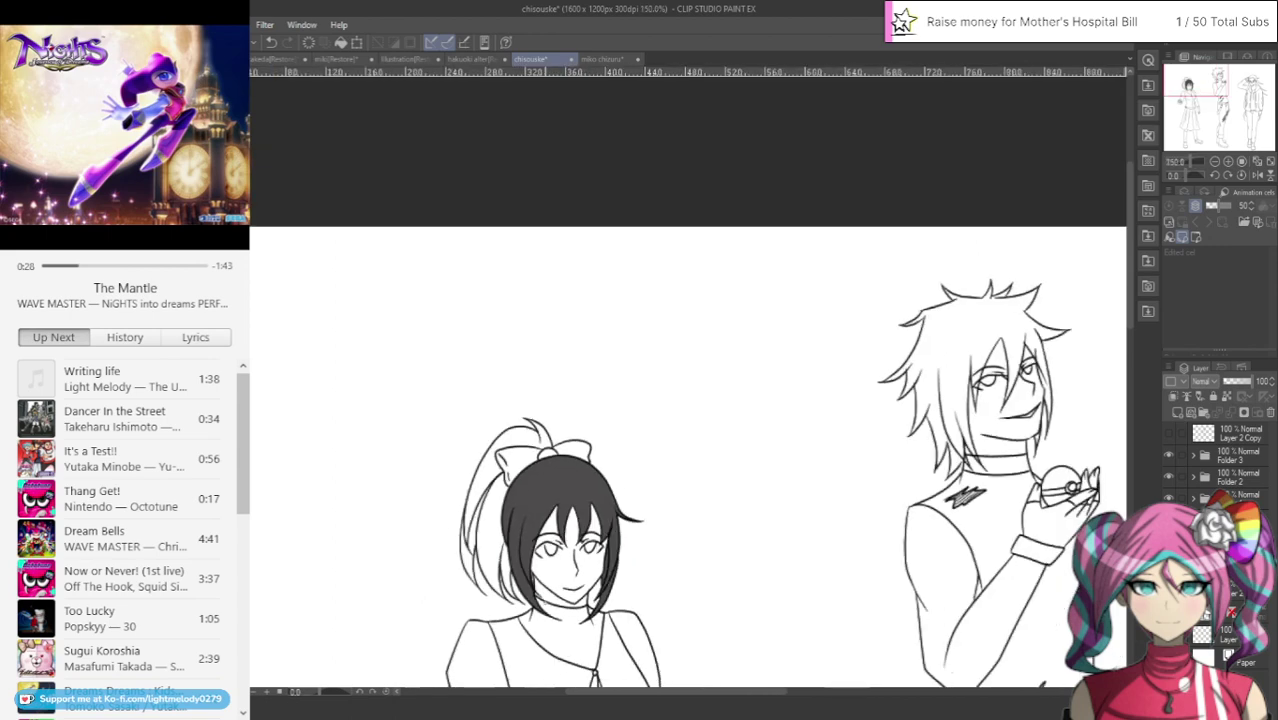
pyautogui.scroll(1, 523, 609)
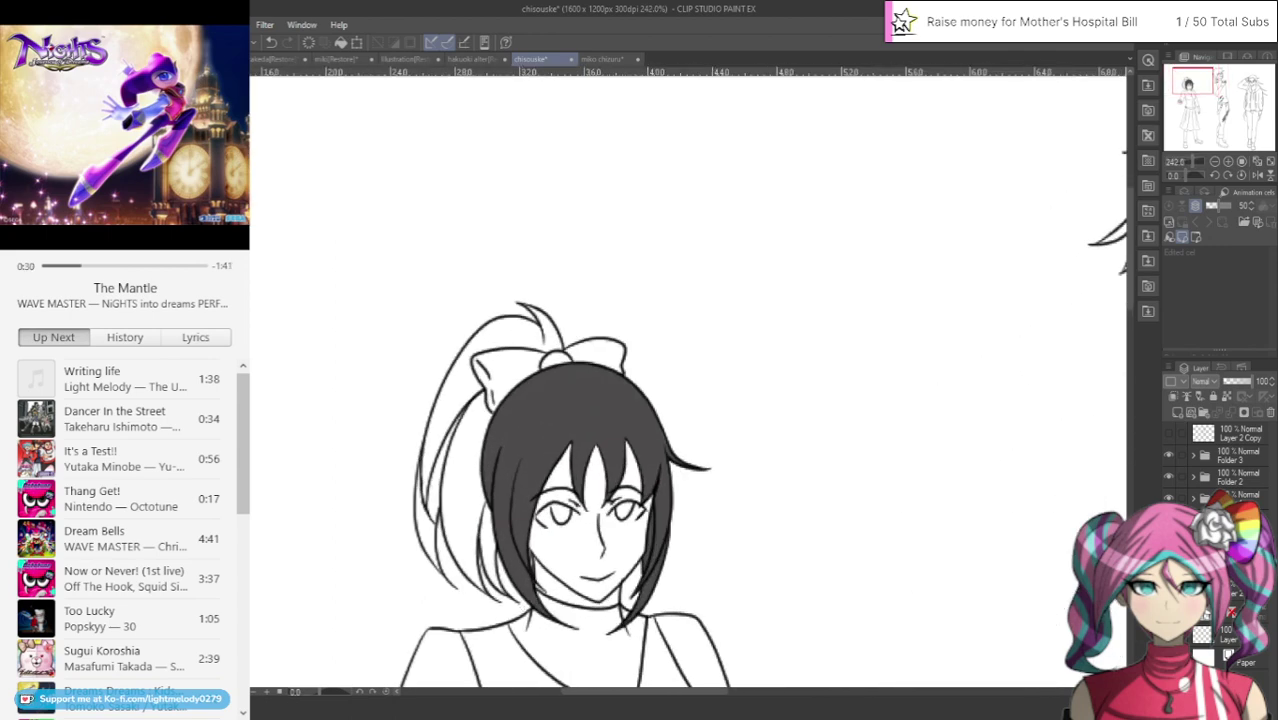
pyautogui.hotkey('ctrl', 'z')
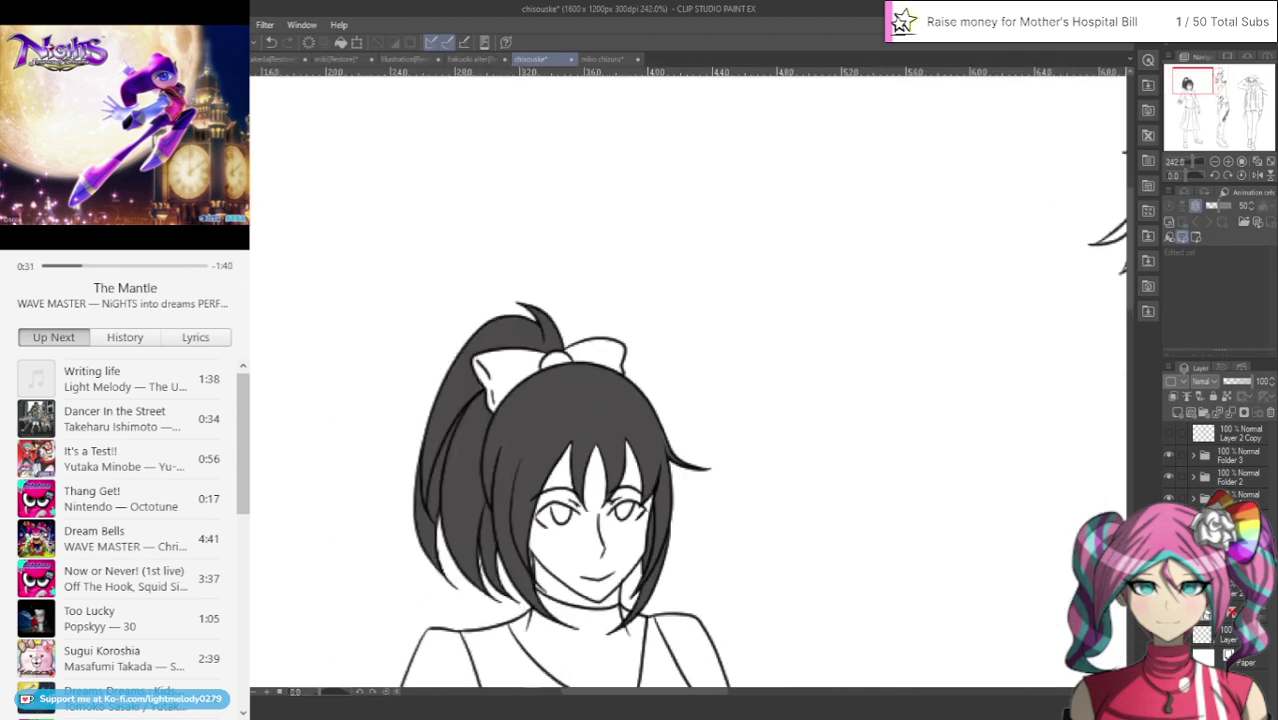
# Add a layer, consult the miko chizuru illustration for the skin colour, and fill the girl's face with flat pale cream in the chisouske drawing
pyautogui.click(1177, 413)
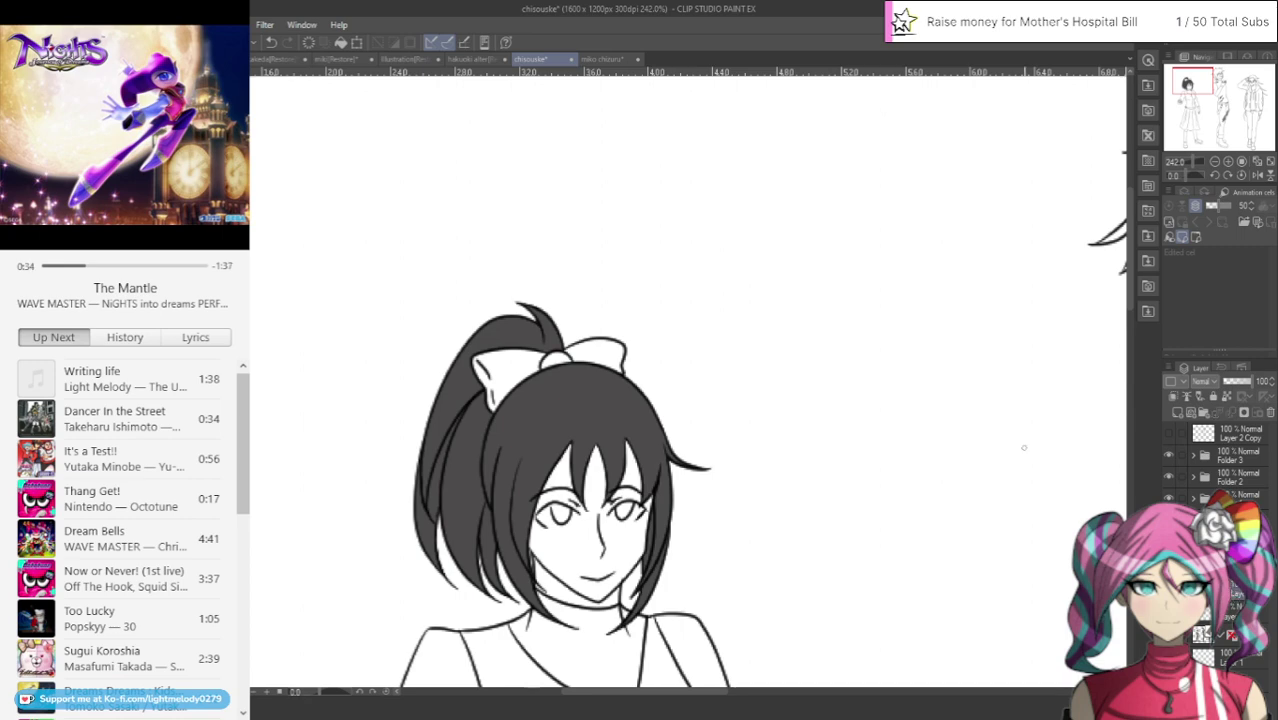
pyautogui.click(617, 60)
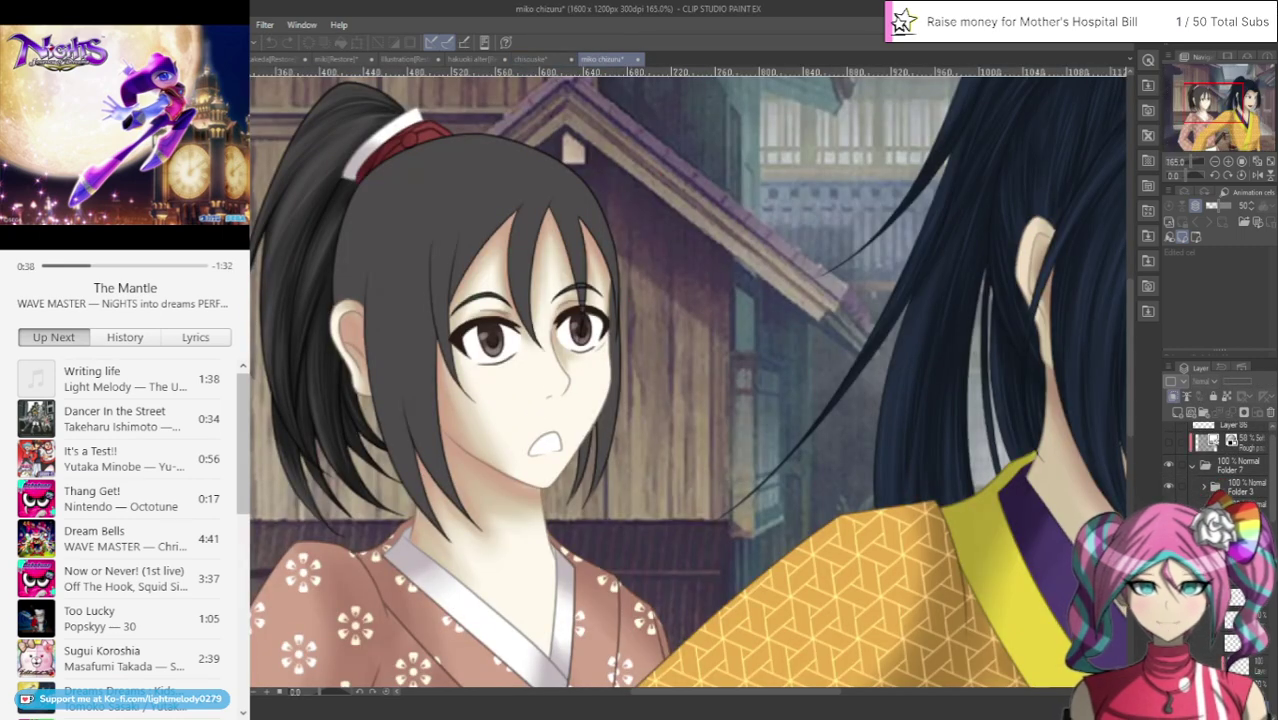
pyautogui.click(530, 59)
pyautogui.scroll(5, 698, 496)
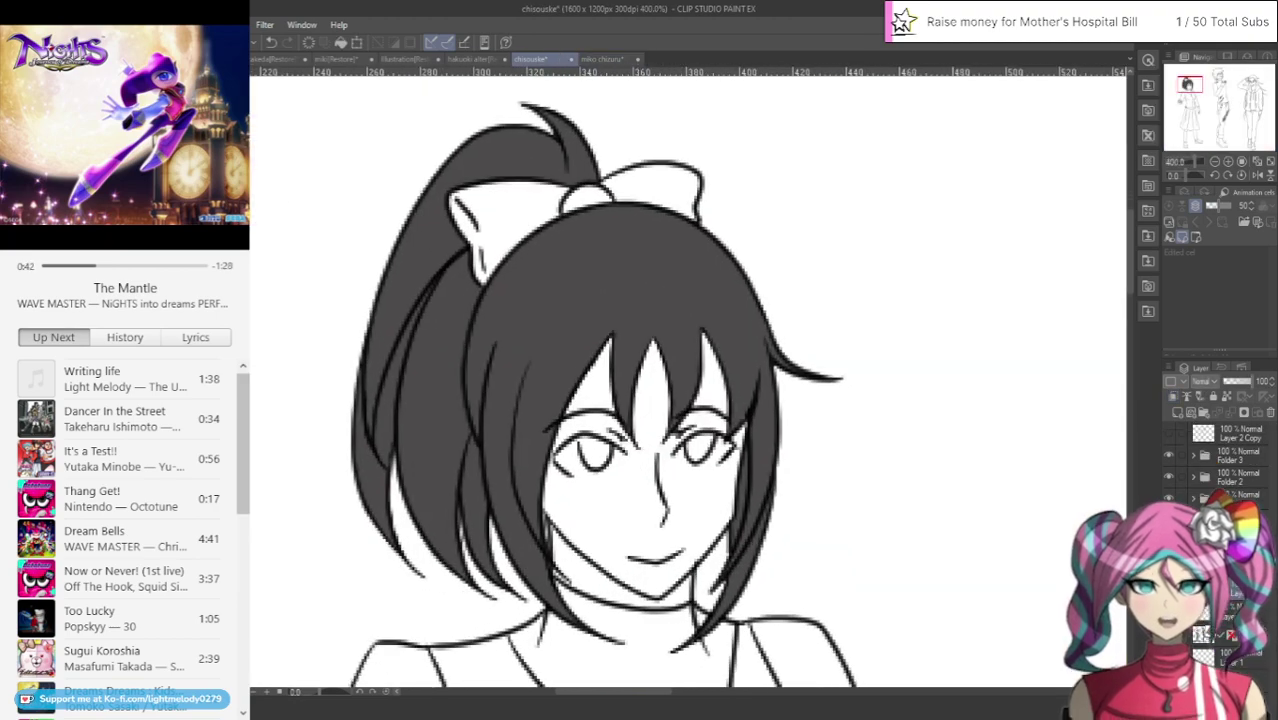
pyautogui.moveTo(530, 493)
pyautogui.mouseDown()
pyautogui.moveTo(566, 586)
pyautogui.moveTo(659, 609)
pyautogui.moveTo(721, 544)
pyautogui.moveTo(760, 368)
pyautogui.moveTo(617, 296)
pyautogui.moveTo(531, 441)
pyautogui.mouseUp()
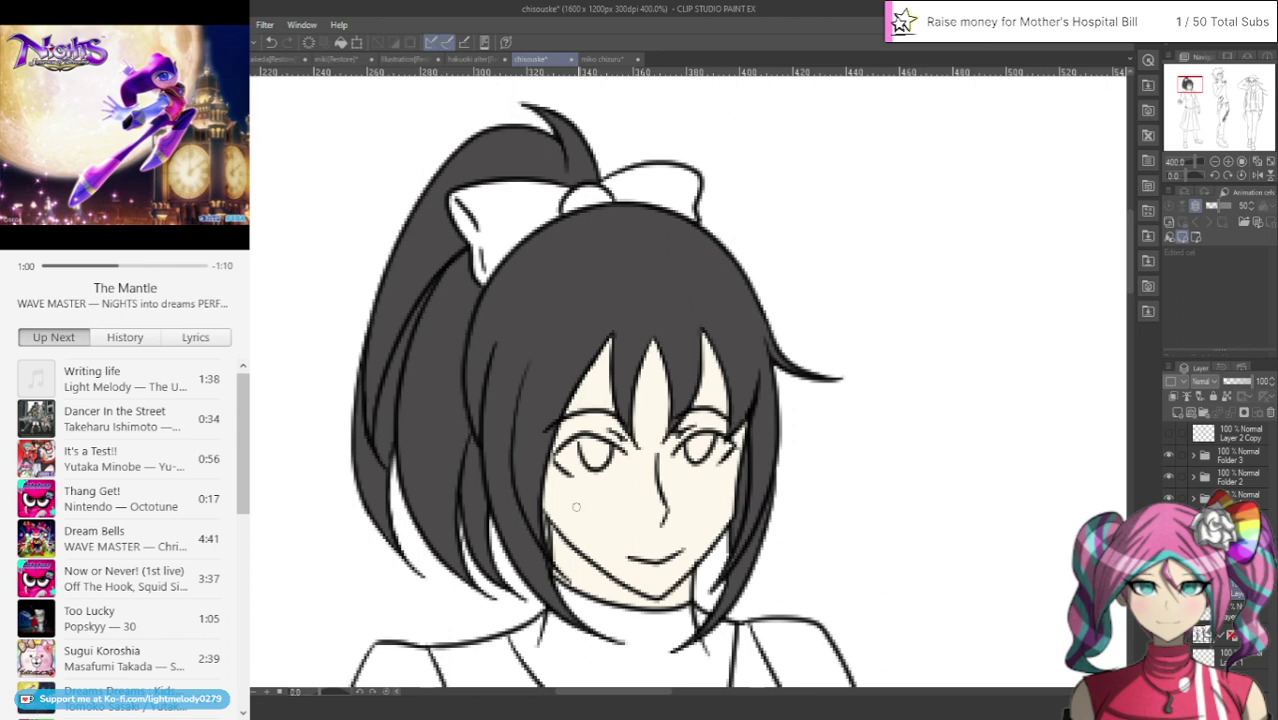
# Draw the double band line across the ball in the girl's raised hand, between her fingers
pyautogui.moveTo(1189, 85); pyautogui.dragTo(1183, 100)
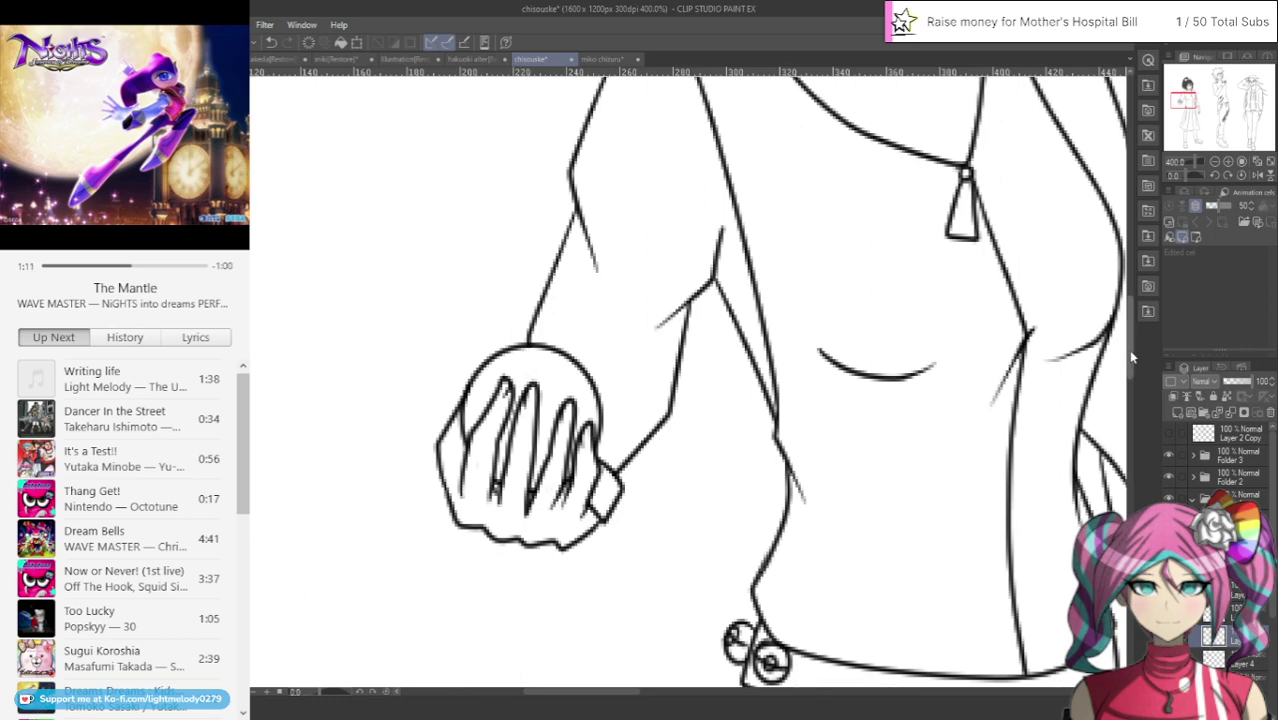
pyautogui.scroll(1, 1131, 355)
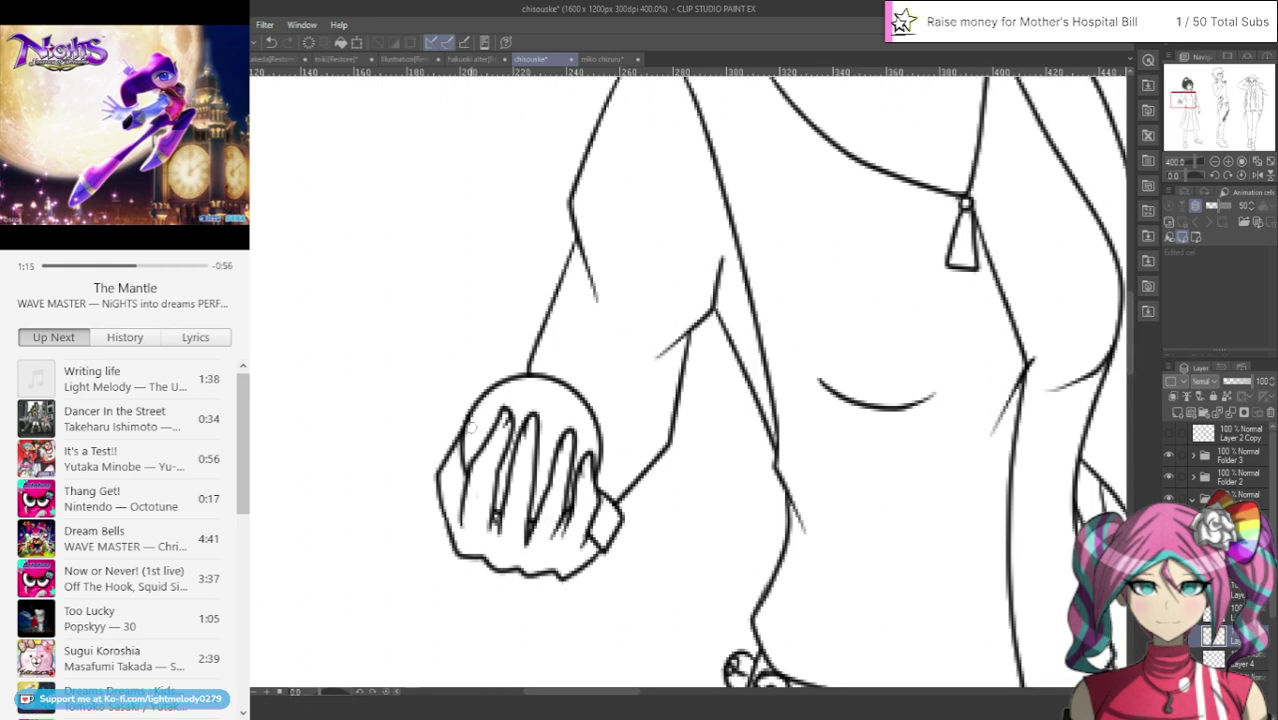
pyautogui.moveTo(462, 430); pyautogui.dragTo(490, 441)
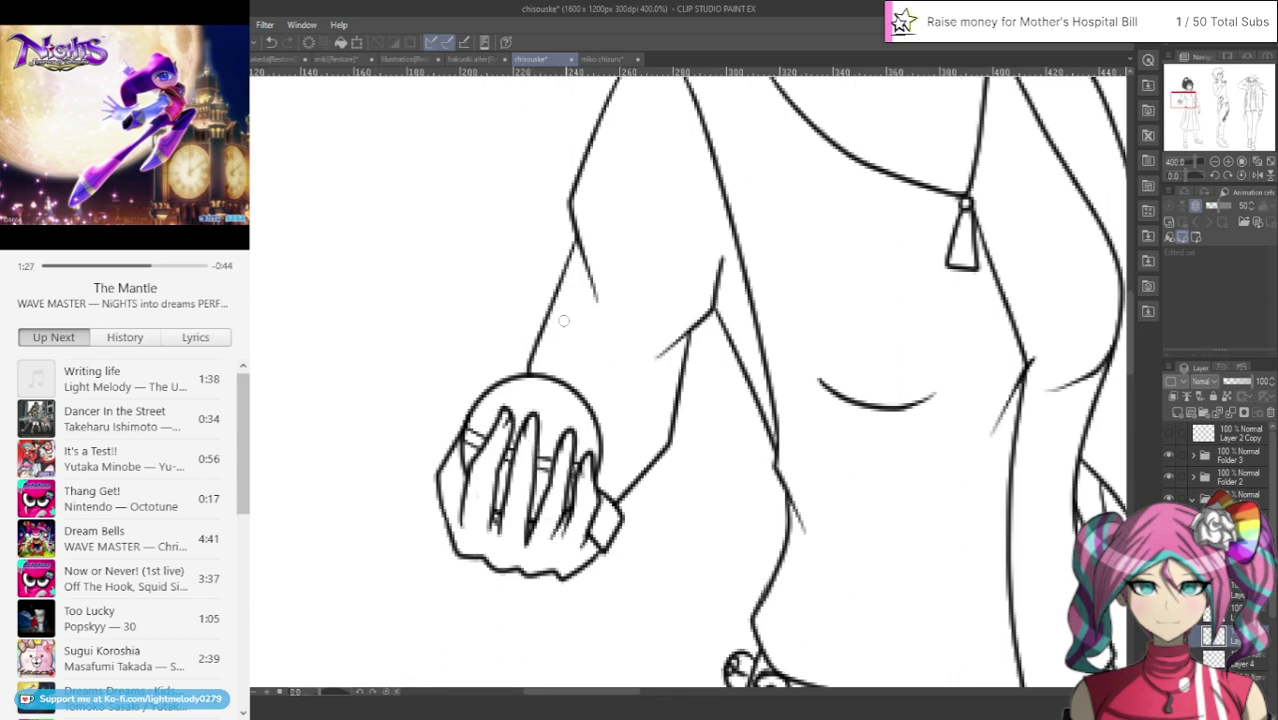
# Select the girl's skin layer and fill the hand holding the ball with flat pale cream
pyautogui.moveTo(1183, 100); pyautogui.dragTo(1183, 90)
pyautogui.keyDown('ctrl'); pyautogui.keyDown('shift'); pyautogui.click(928, 285); pyautogui.keyUp('shift'); pyautogui.keyUp('ctrl')
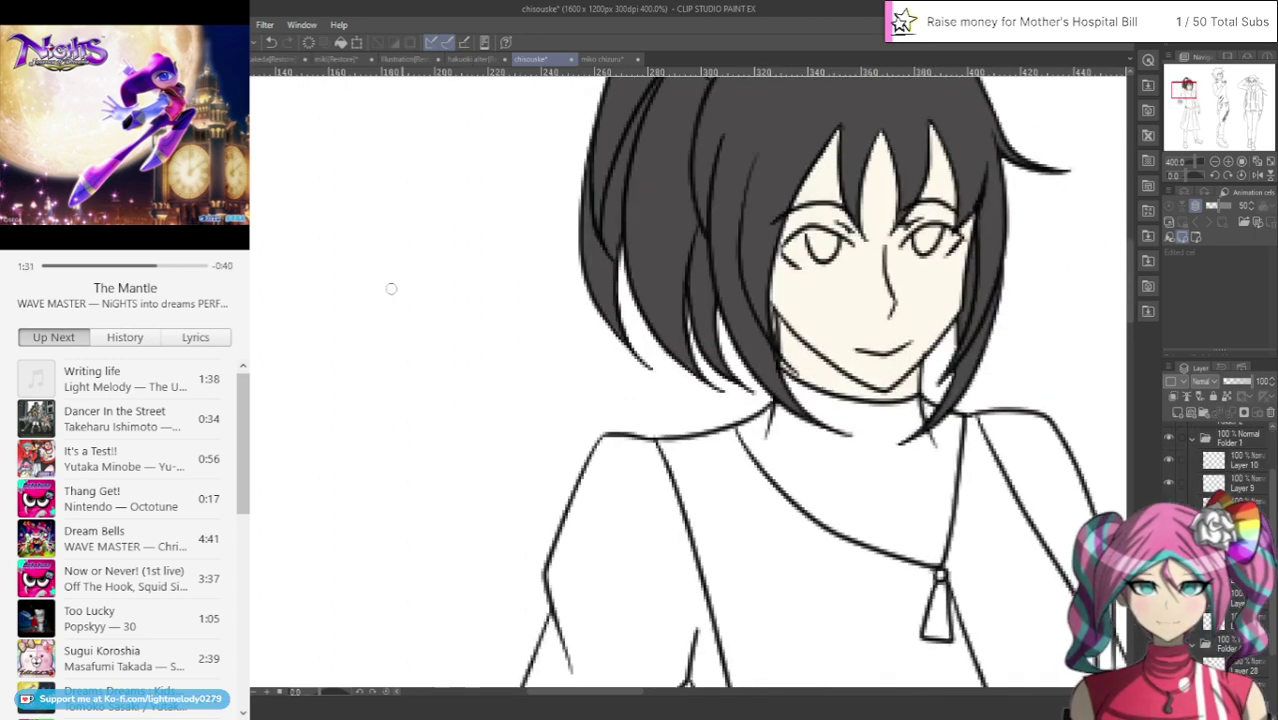
pyautogui.scroll(-5, 639, 203)
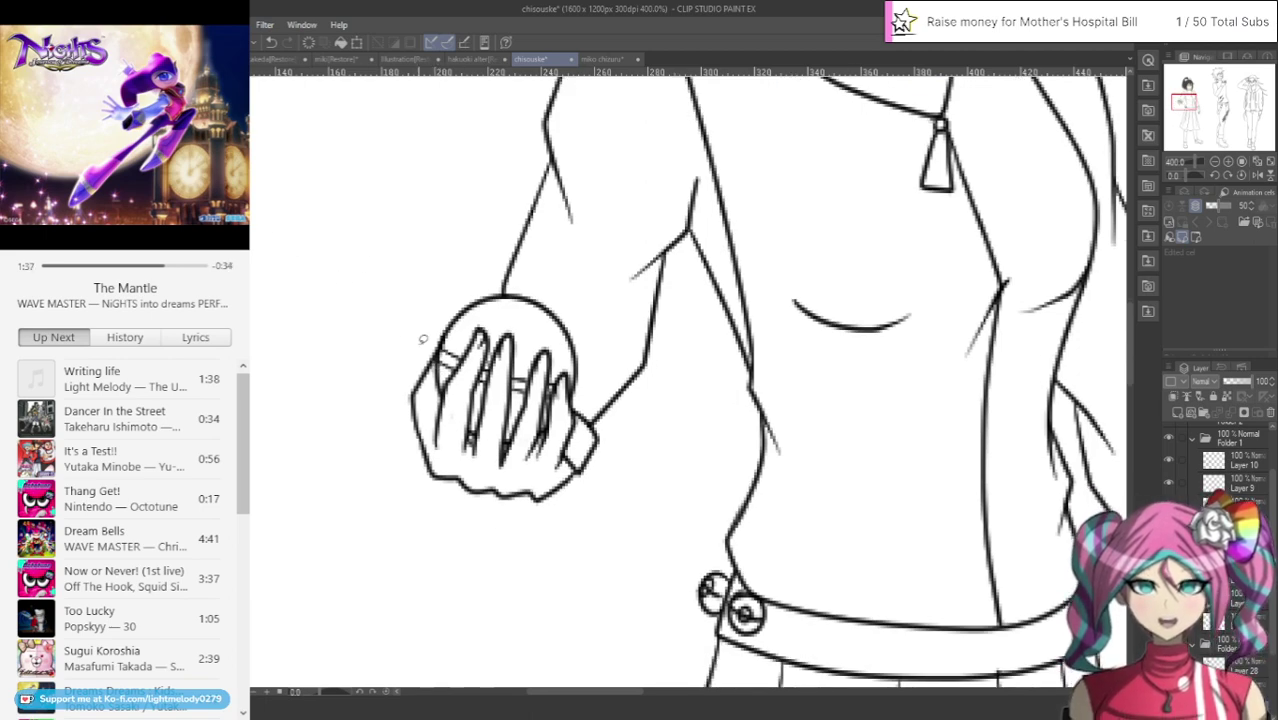
pyautogui.moveTo(430, 334)
pyautogui.mouseDown()
pyautogui.moveTo(401, 451)
pyautogui.moveTo(464, 510)
pyautogui.moveTo(551, 514)
pyautogui.moveTo(582, 490)
pyautogui.mouseUp()
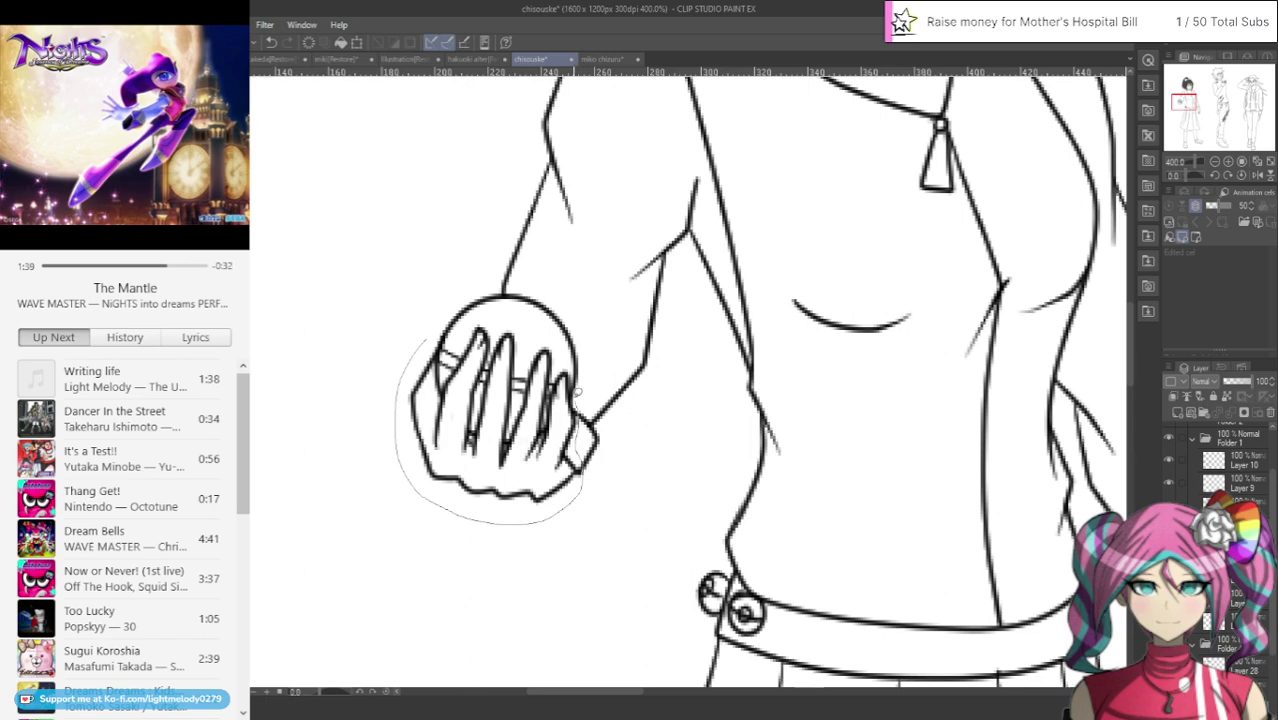
pyautogui.moveTo(578, 392)
pyautogui.mouseDown()
pyautogui.moveTo(517, 313)
pyautogui.moveTo(494, 324)
pyautogui.moveTo(480, 312)
pyautogui.moveTo(441, 355)
pyautogui.moveTo(435, 325)
pyautogui.moveTo(412, 352)
pyautogui.mouseUp()
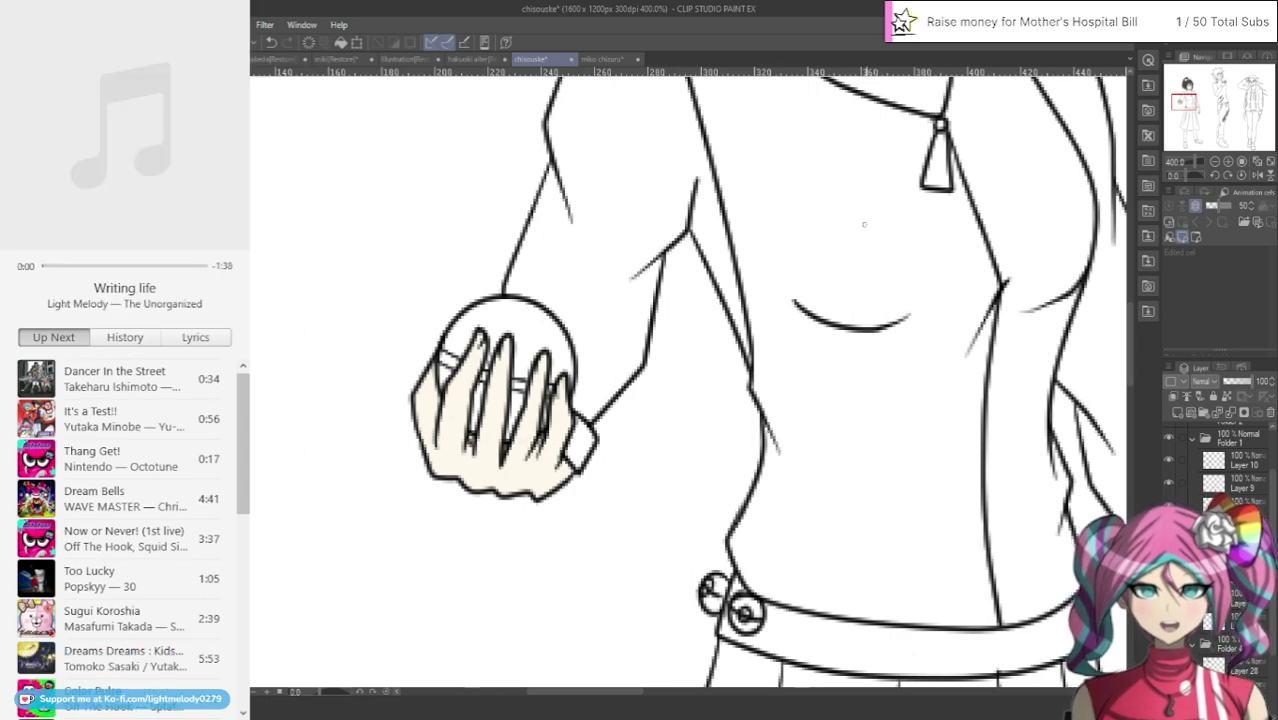
# Fill the girl's lowered forearm and hand and the bare strip of leg below the skirt hem with pale cream
pyautogui.moveTo(1182, 100)
pyautogui.mouseDown()
pyautogui.moveTo(1179, 90)
pyautogui.moveTo(1199, 108)
pyautogui.mouseUp()
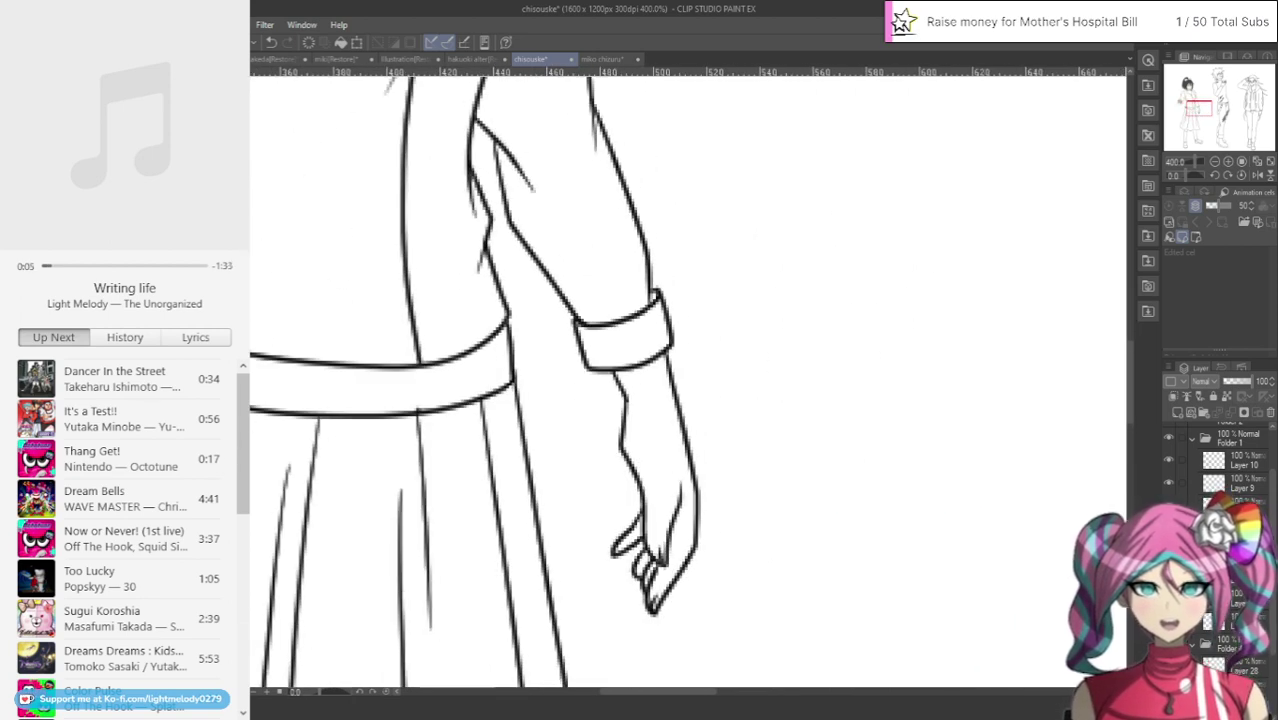
pyautogui.moveTo(600, 388)
pyautogui.mouseDown()
pyautogui.moveTo(630, 603)
pyautogui.moveTo(705, 635)
pyautogui.moveTo(731, 427)
pyautogui.moveTo(655, 340)
pyautogui.mouseUp()
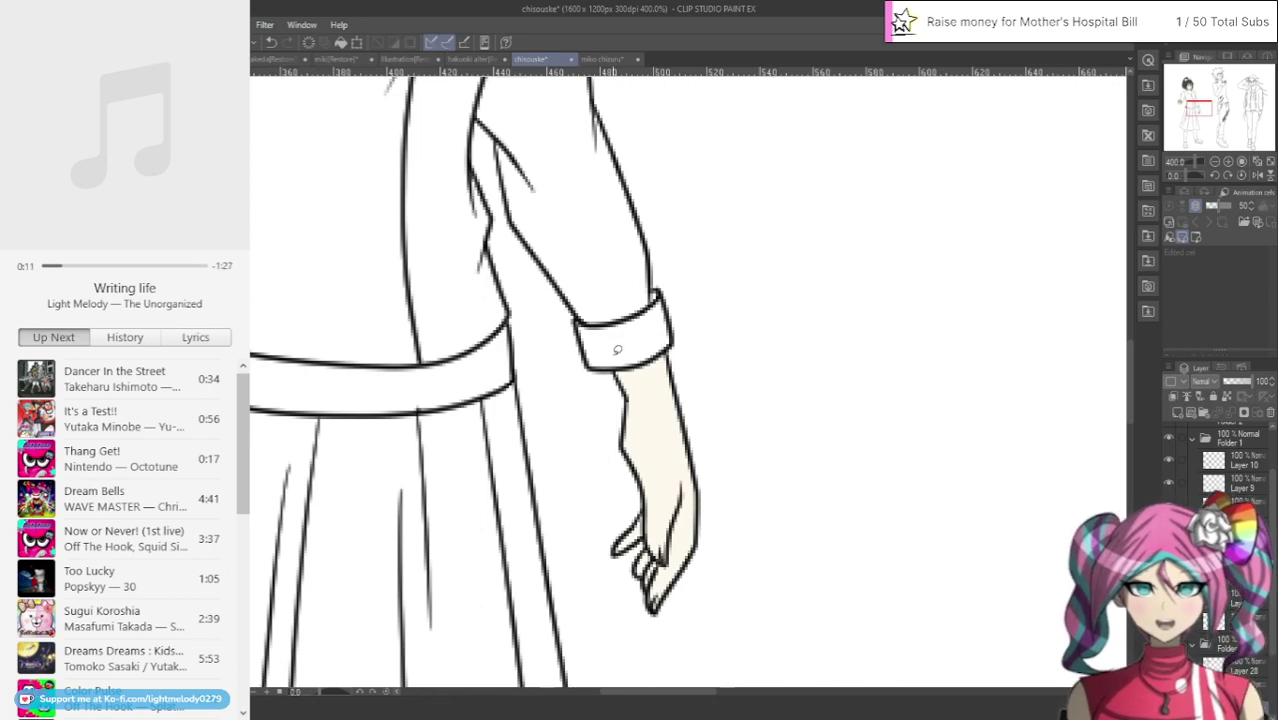
pyautogui.scroll(-8, 599, 354)
pyautogui.scroll(10, 491, 543)
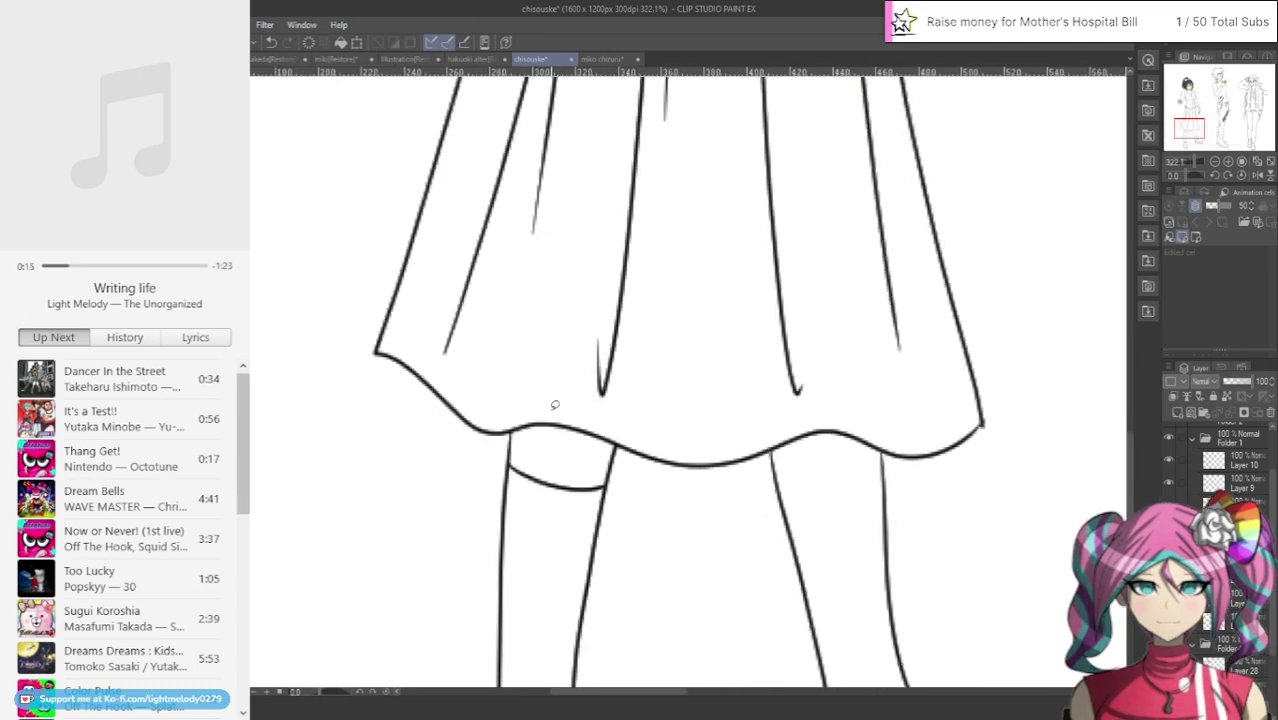
pyautogui.moveTo(526, 403)
pyautogui.mouseDown()
pyautogui.moveTo(505, 462)
pyautogui.moveTo(620, 425)
pyautogui.moveTo(528, 410)
pyautogui.mouseUp()
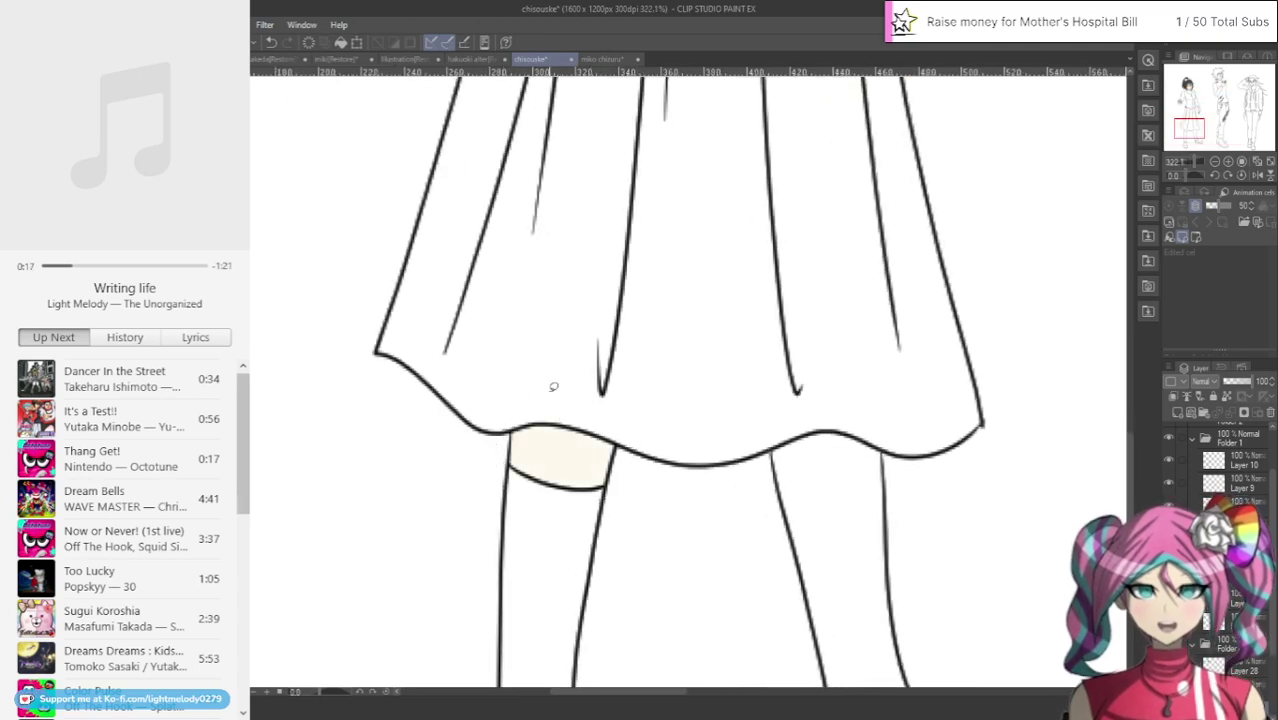
# Consult the green waist trim in the miko chizuru illustration, return to the chisouske drawing and add a new layer beneath the skin layer
pyautogui.scroll(-7, 553, 386)
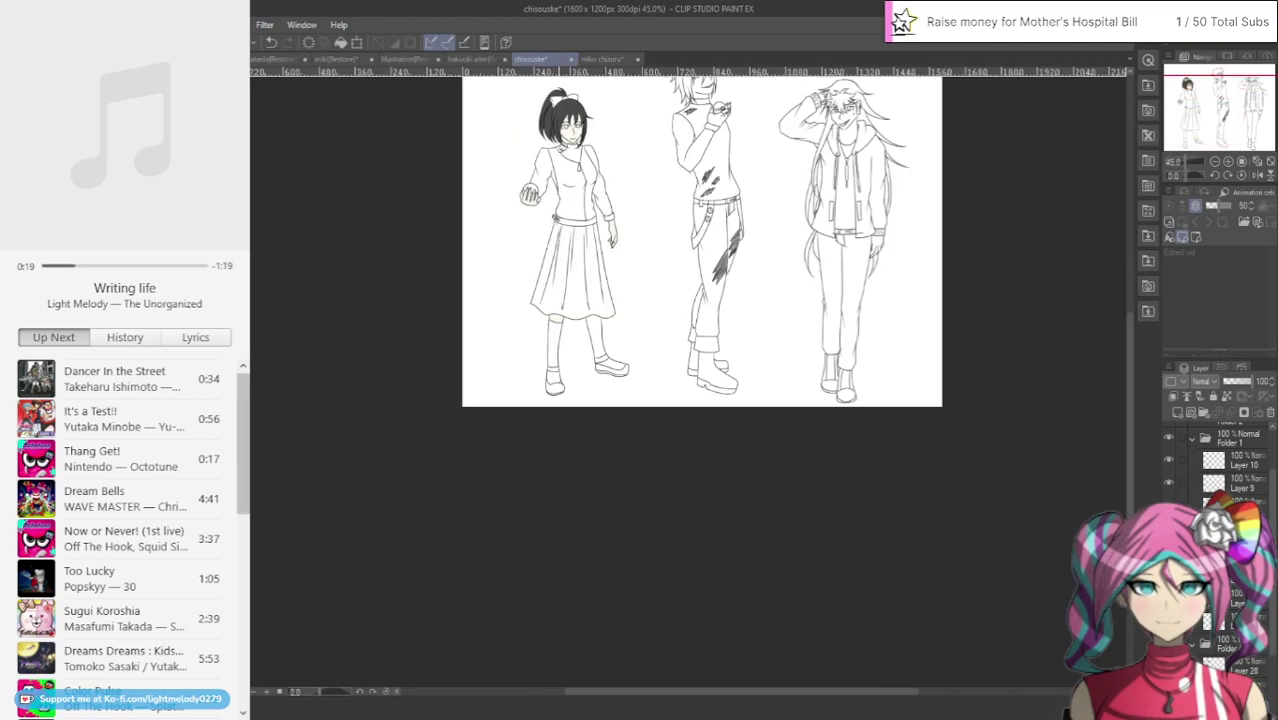
pyautogui.scroll(6, 558, 127)
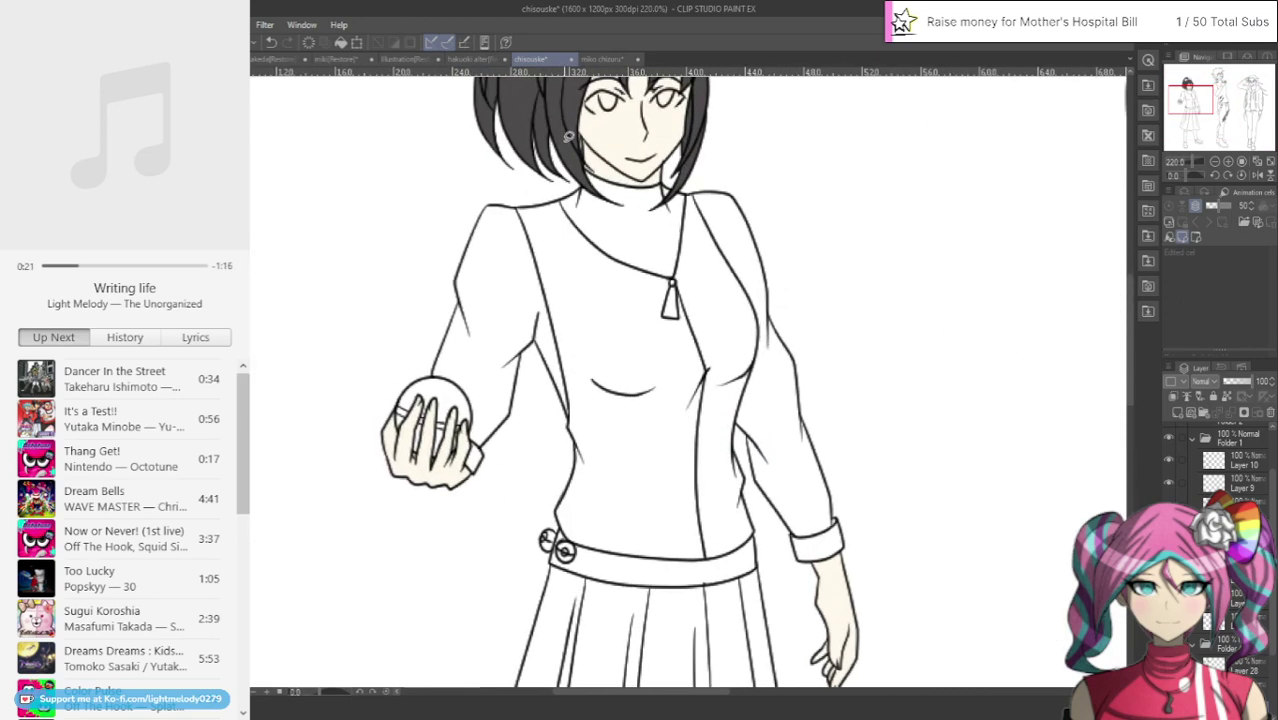
pyautogui.click(603, 59)
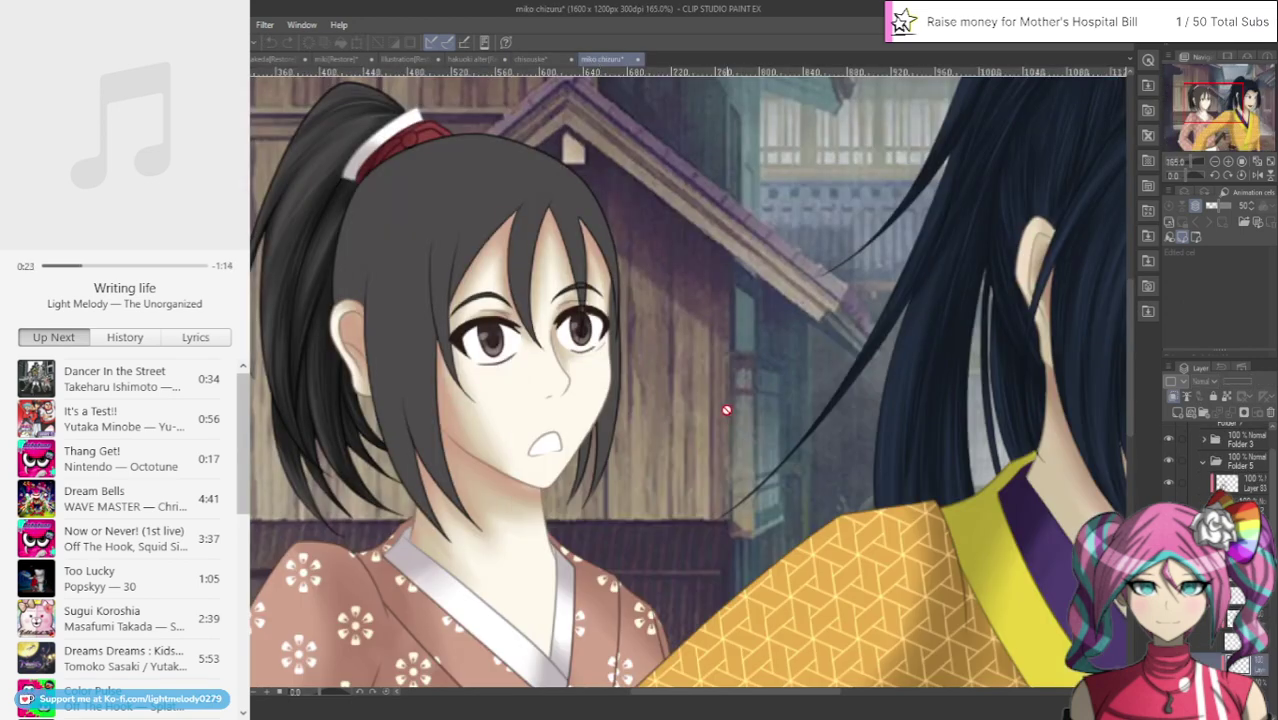
pyautogui.moveTo(1216, 103); pyautogui.dragTo(1208, 147)
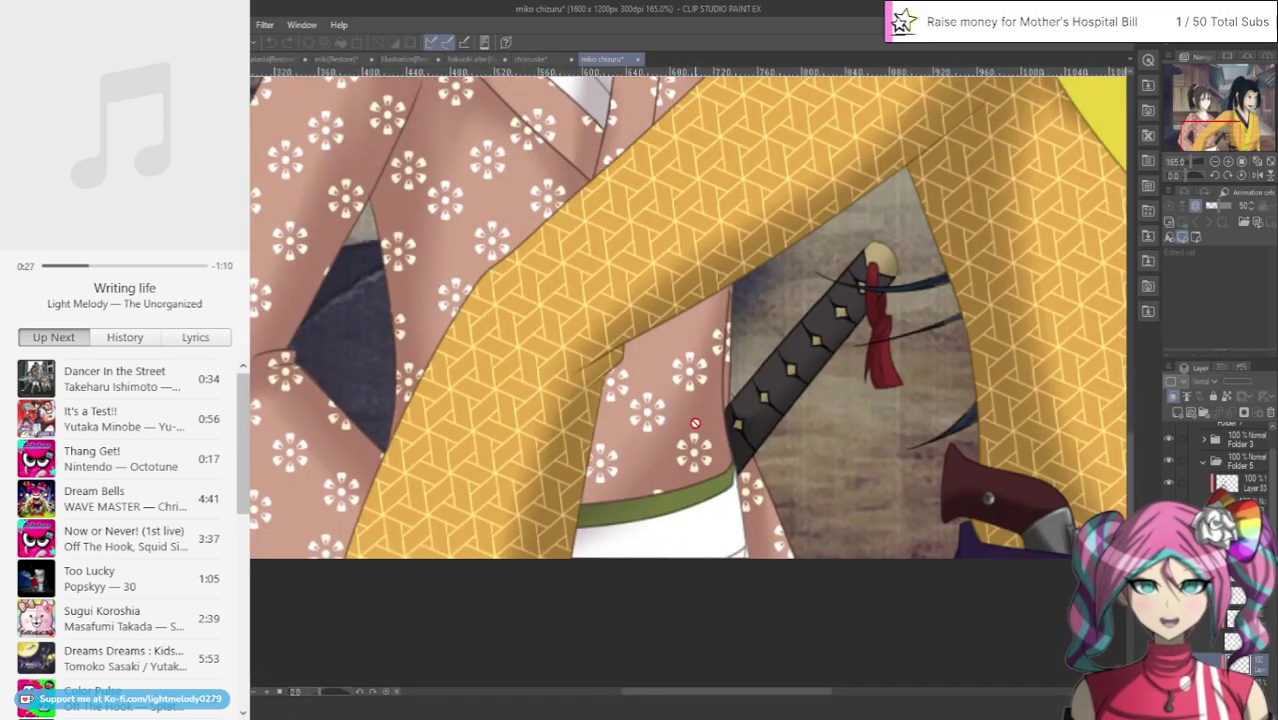
pyautogui.click(530, 59)
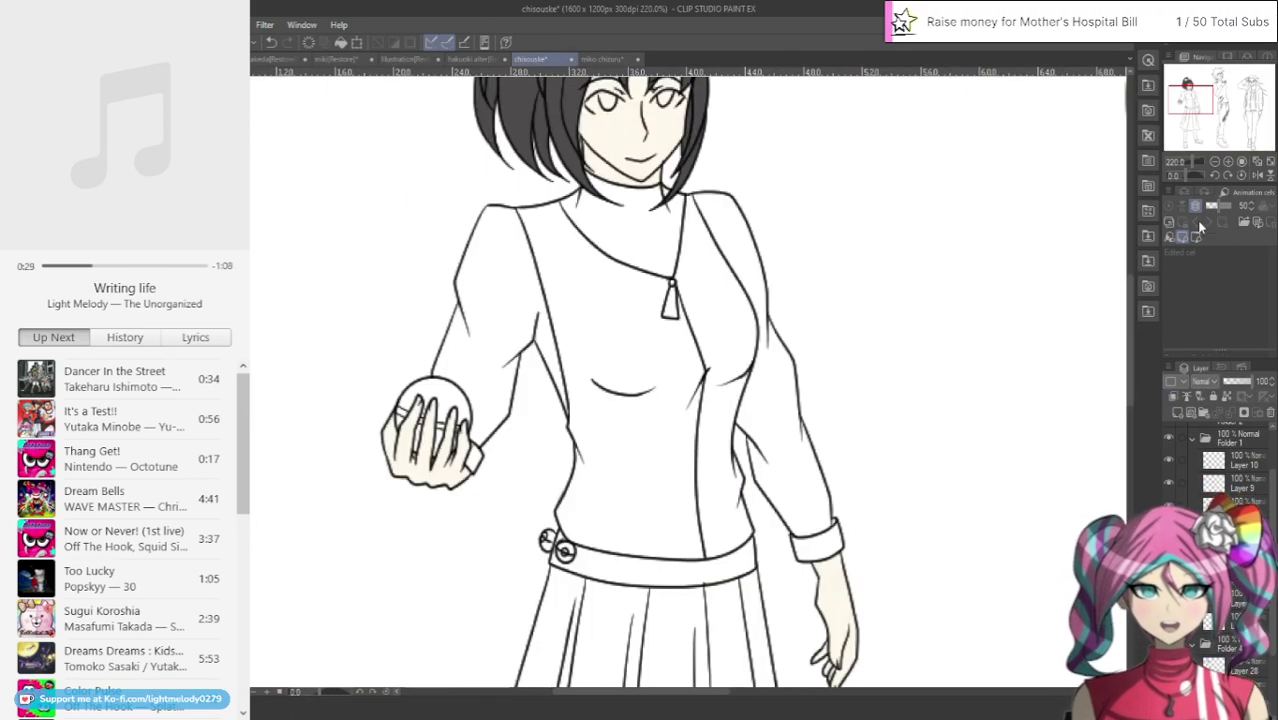
pyautogui.scroll(-3, 1210, 440)
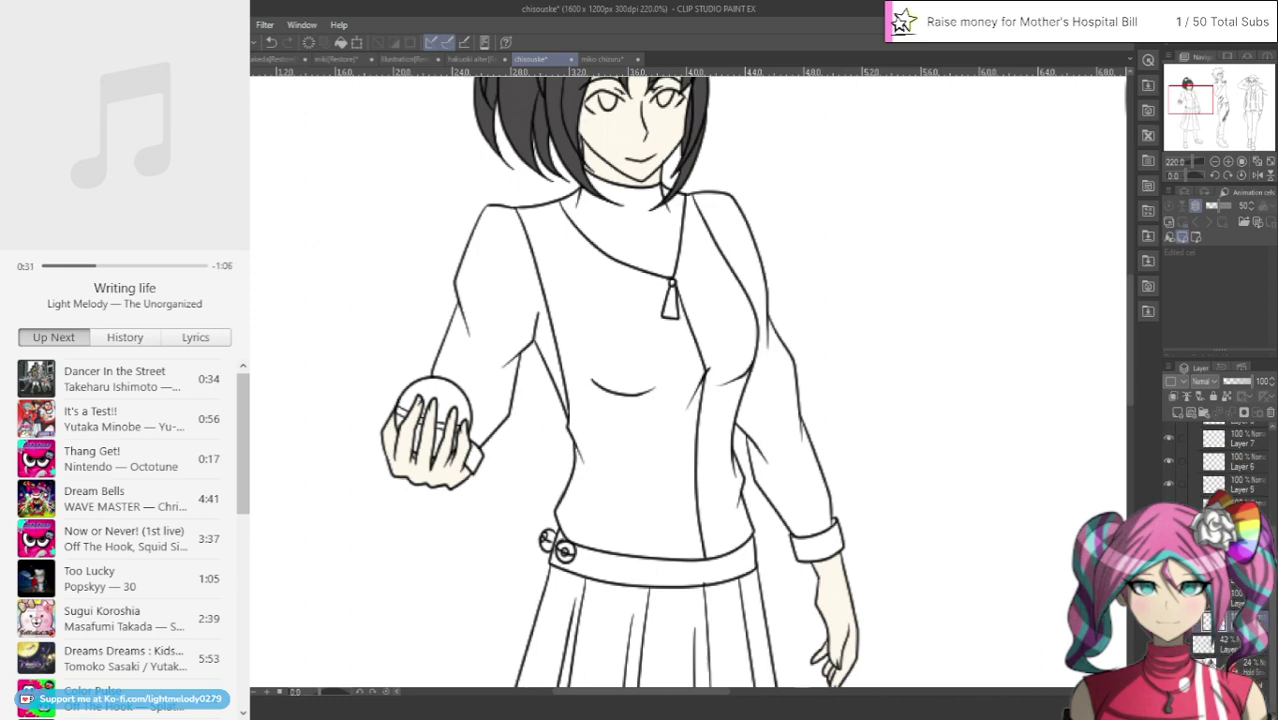
pyautogui.click(1176, 413)
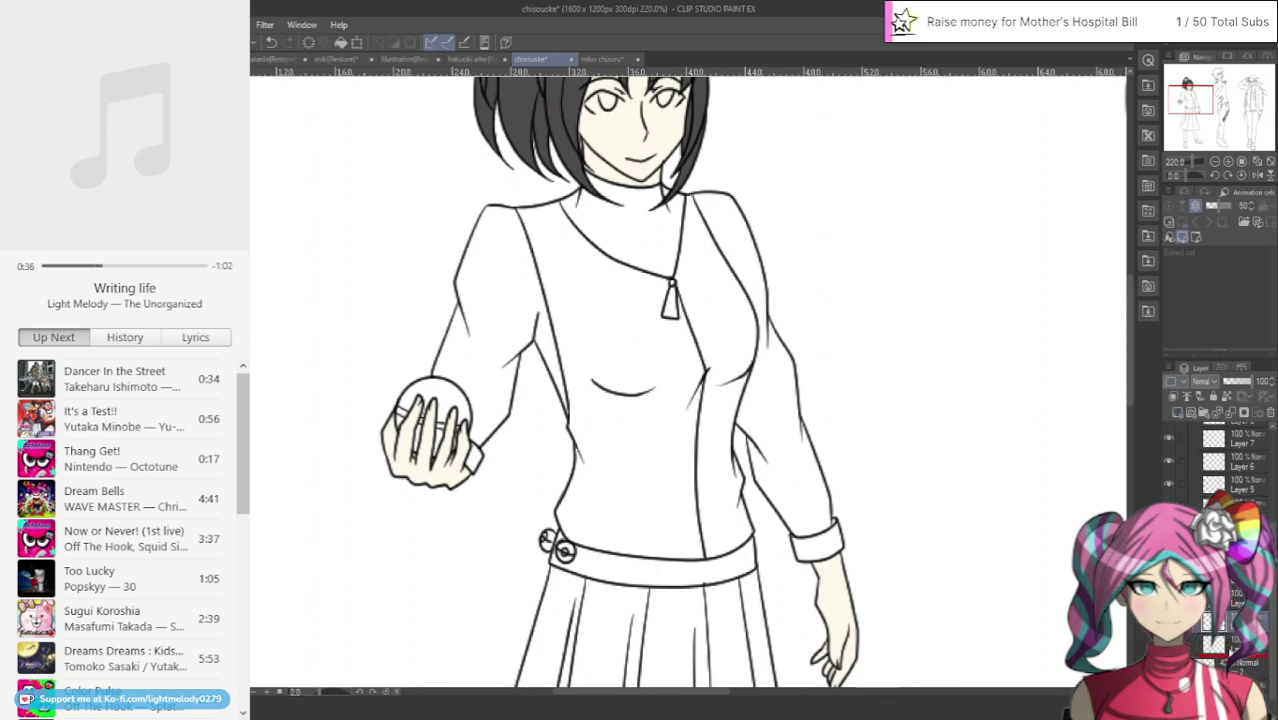
# Outline the girl's sleeveless vest from shoulders to waistband and fill it with flat olive green
pyautogui.scroll(1, 667, 226)
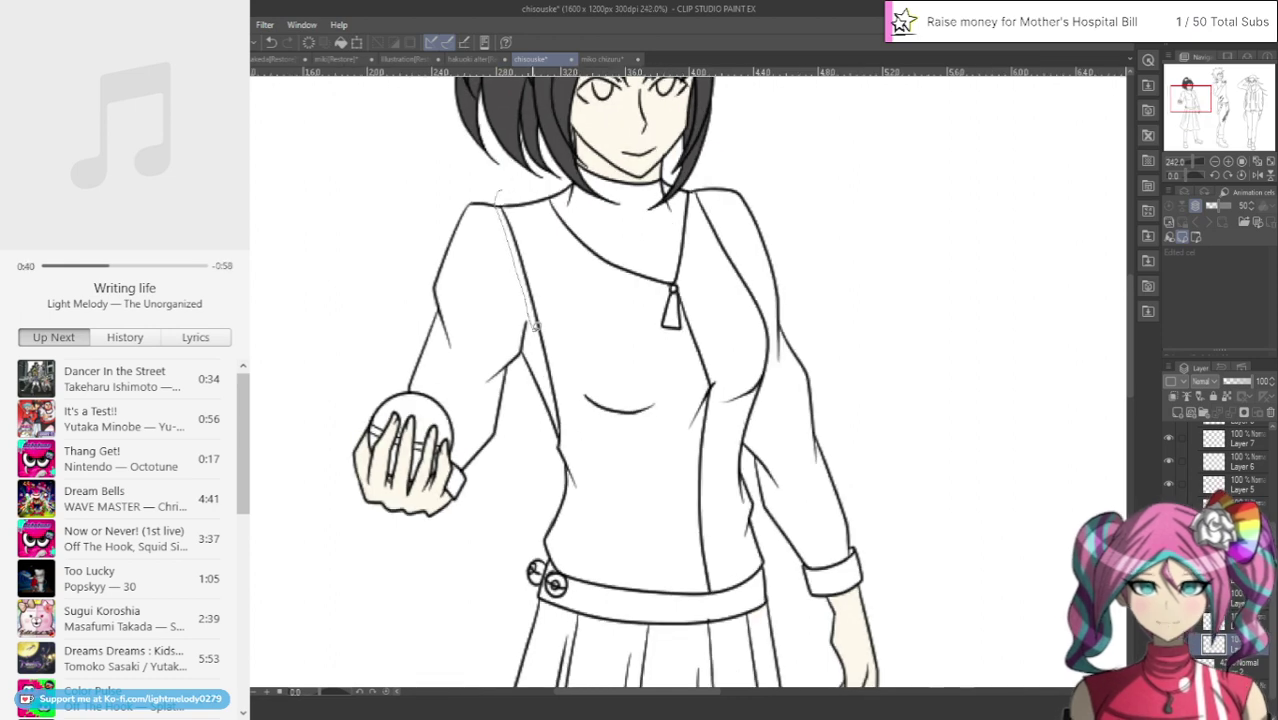
pyautogui.moveTo(553, 398); pyautogui.dragTo(560, 482)
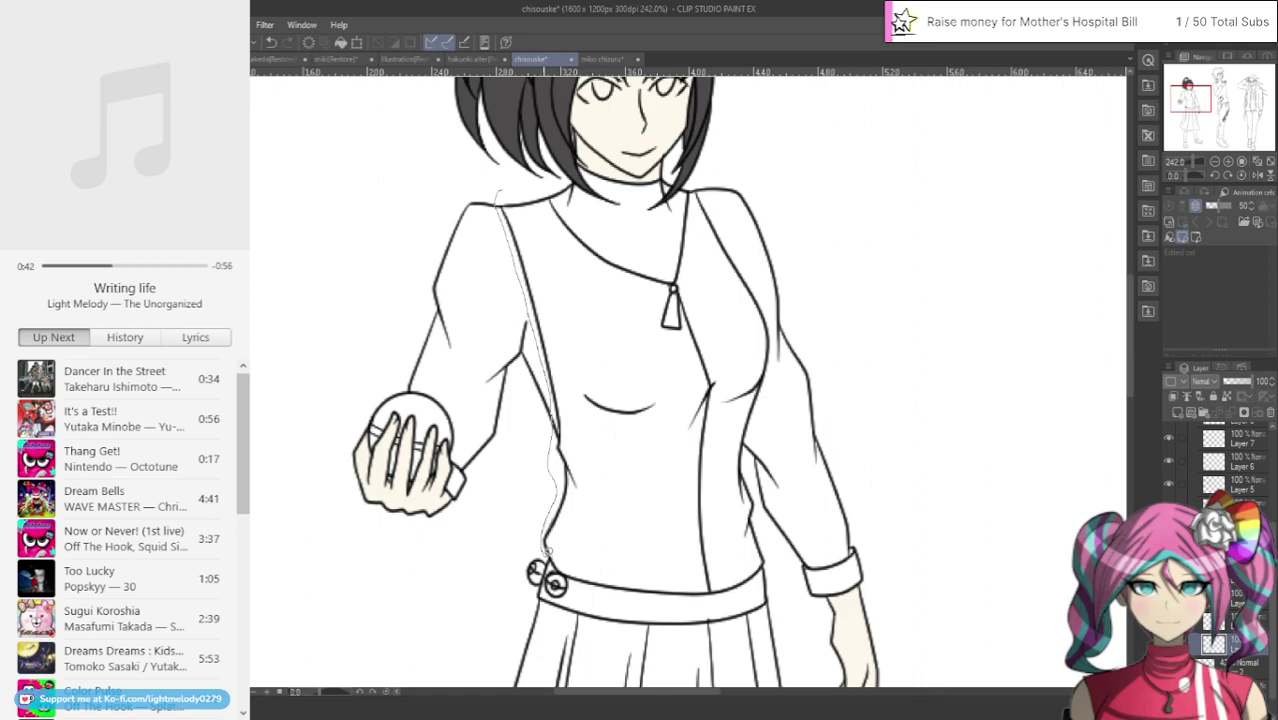
pyautogui.moveTo(578, 580)
pyautogui.mouseDown()
pyautogui.moveTo(711, 594)
pyautogui.moveTo(775, 563)
pyautogui.moveTo(747, 445)
pyautogui.moveTo(766, 371)
pyautogui.mouseUp()
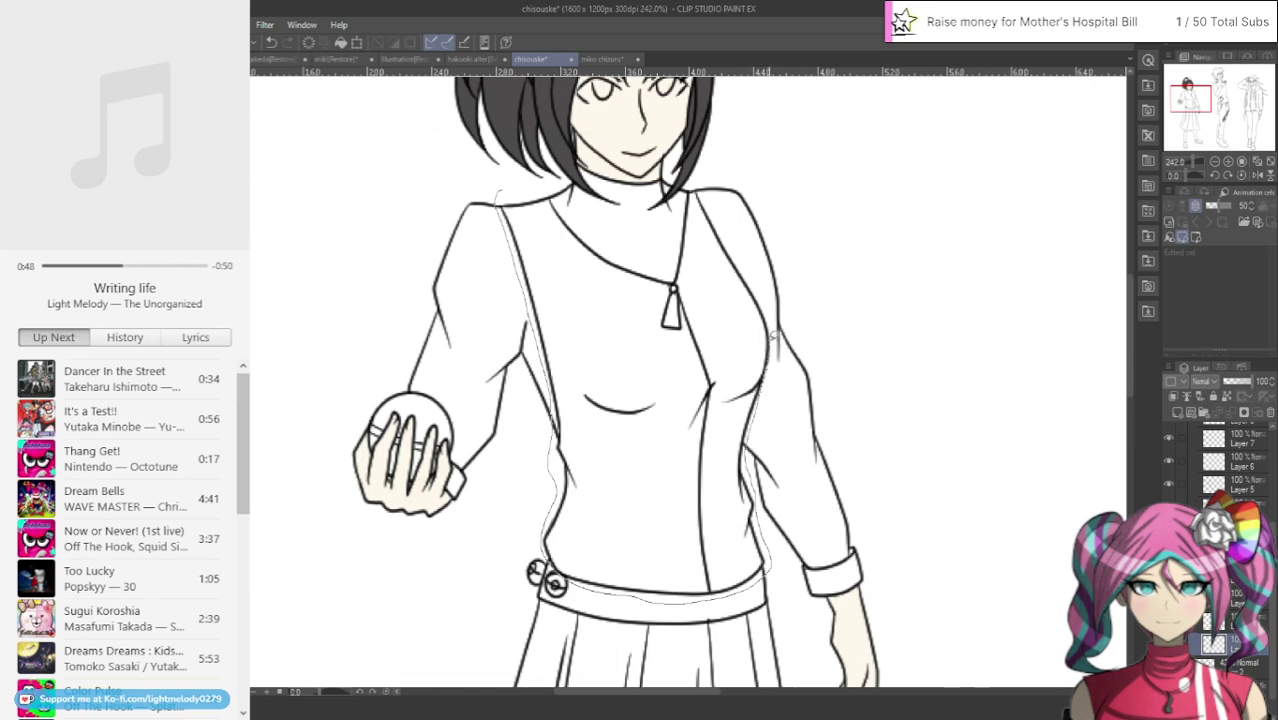
pyautogui.moveTo(755, 278)
pyautogui.mouseDown()
pyautogui.moveTo(713, 204)
pyautogui.moveTo(646, 263)
pyautogui.mouseUp()
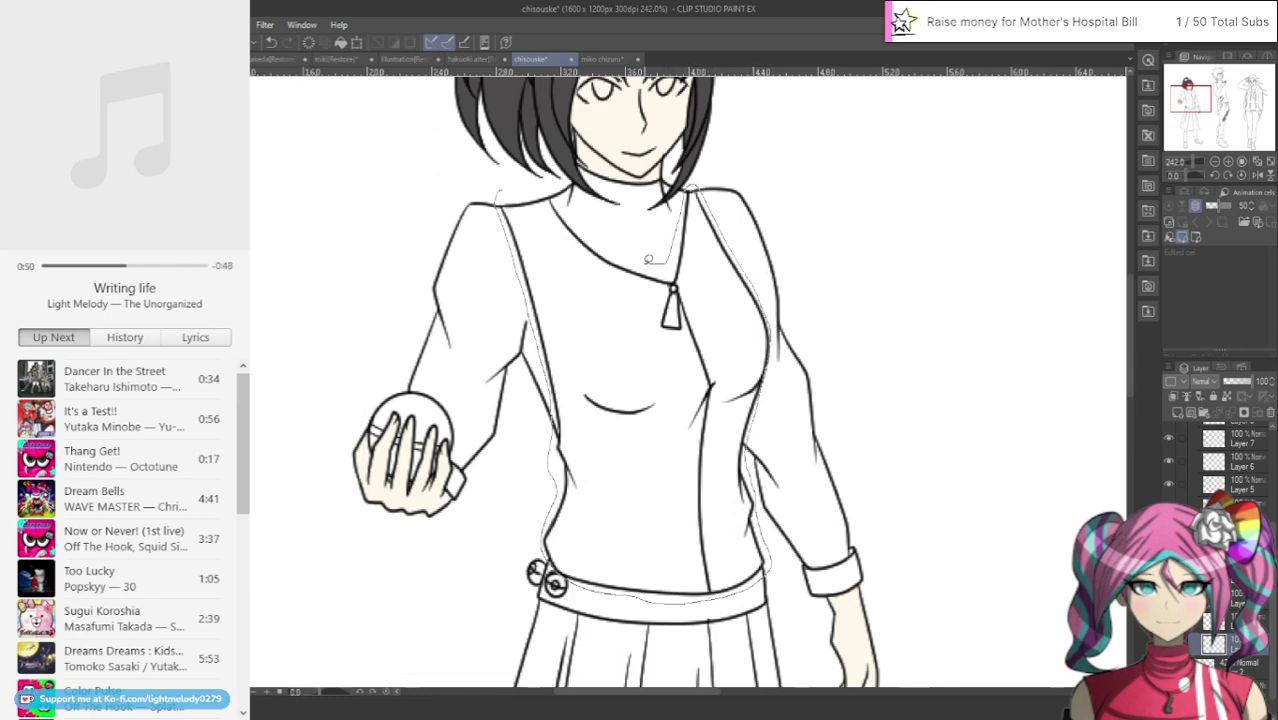
pyautogui.moveTo(568, 200); pyautogui.dragTo(505, 200)
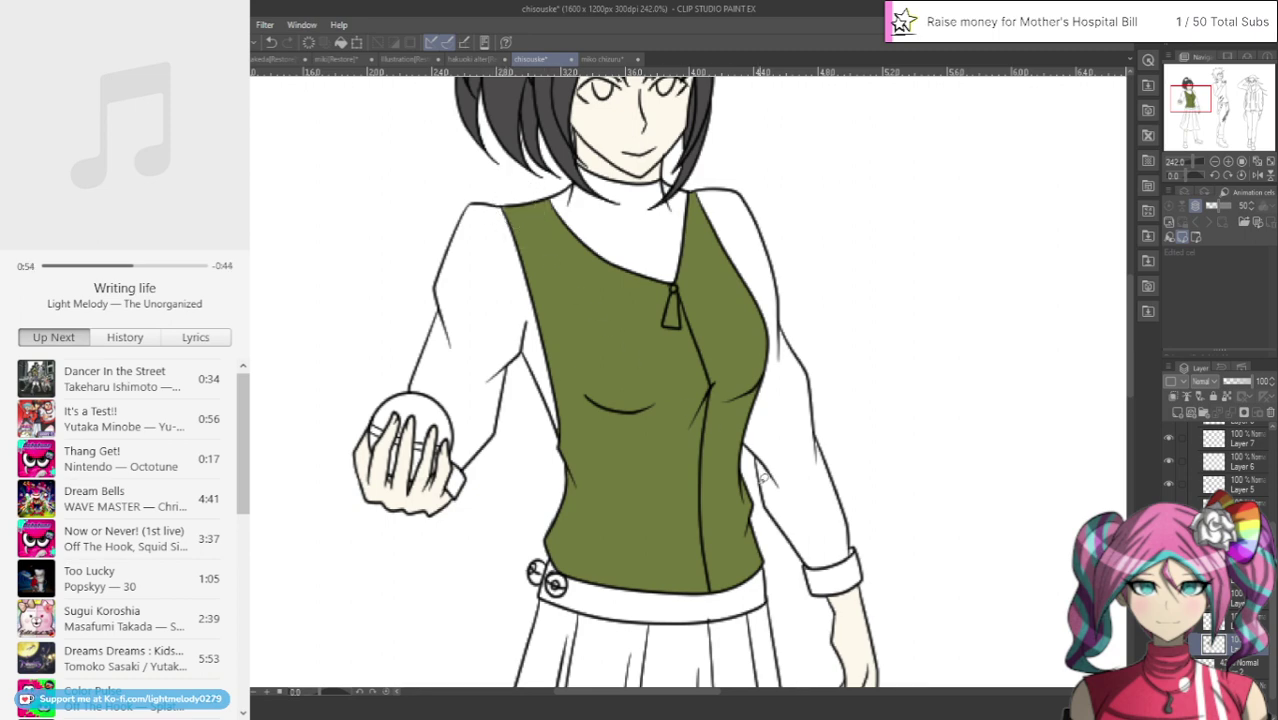
# Erase the olive green from the zipper pull and its ring at the vest's neckline
pyautogui.scroll(5, 760, 332)
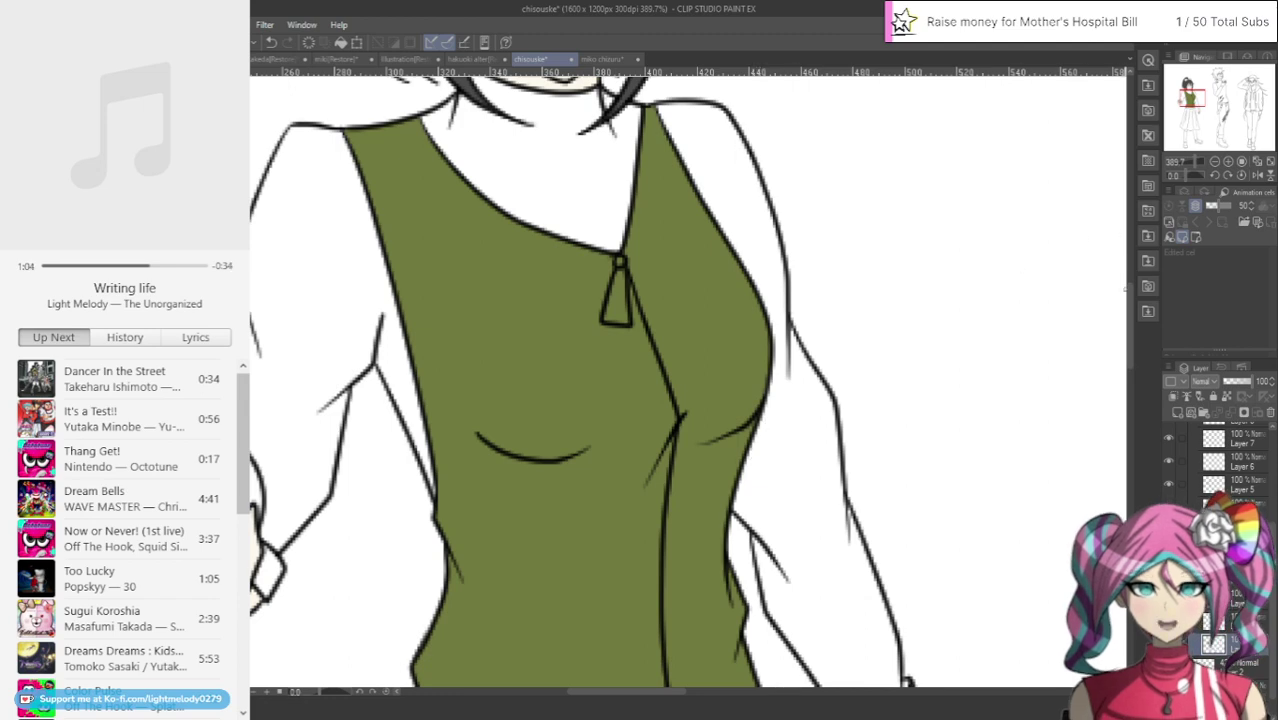
pyautogui.scroll(3, 760, 432)
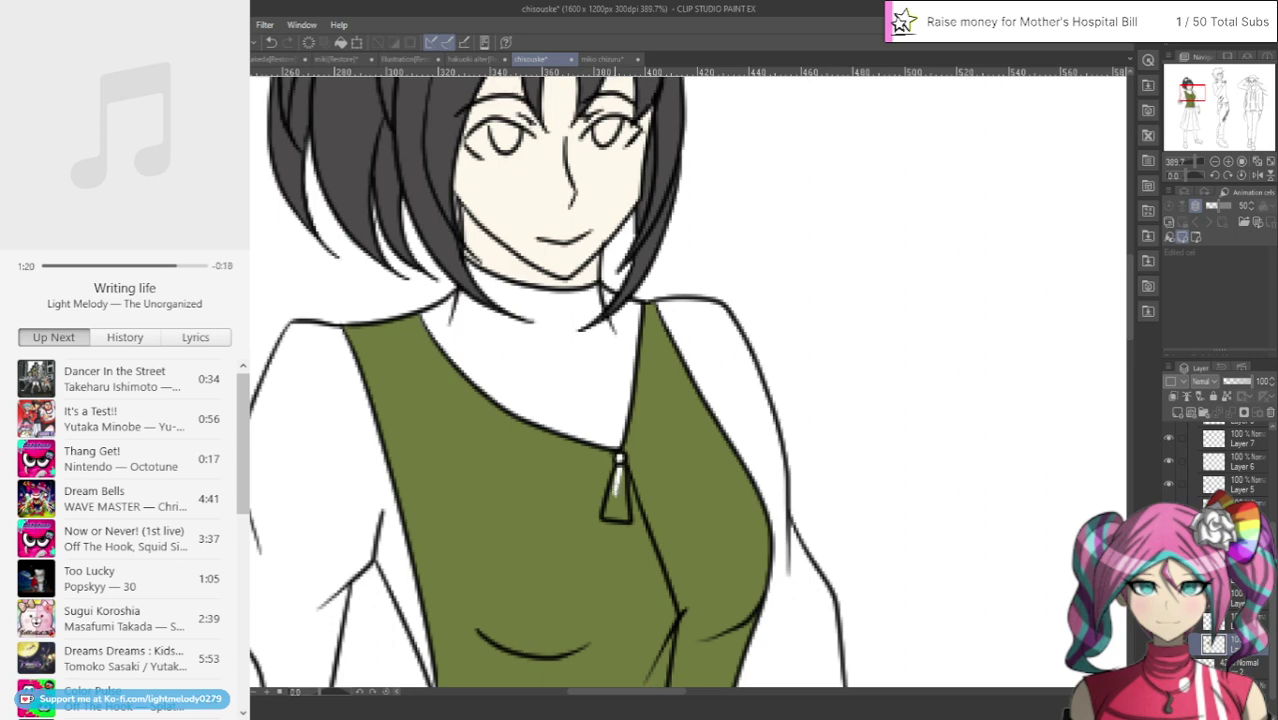
pyautogui.moveTo(610, 495)
pyautogui.mouseDown()
pyautogui.moveTo(620, 514)
pyautogui.moveTo(622, 470)
pyautogui.moveTo(616, 508)
pyautogui.mouseUp()
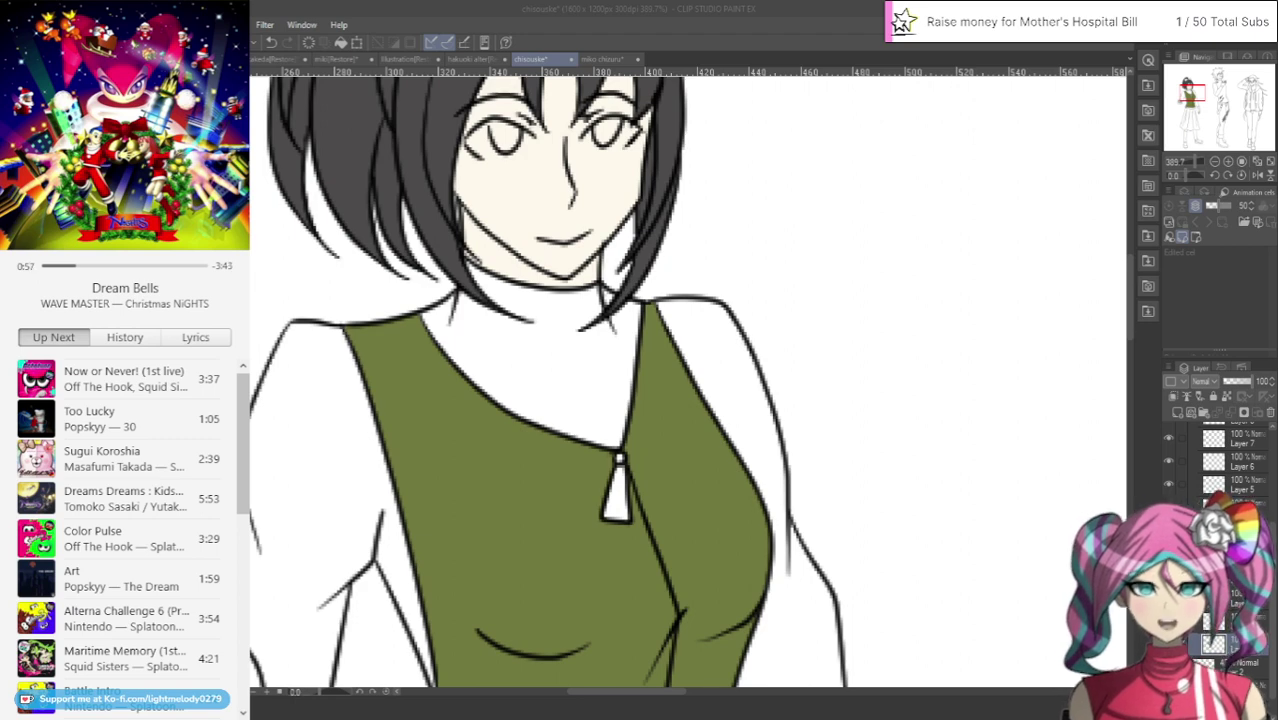
# Open the Yukimura Chizuru full-body reference, examine the outfit's colours up close, and return to the chisouske drawing
pyautogui.hotkey('alt', 'Tab')
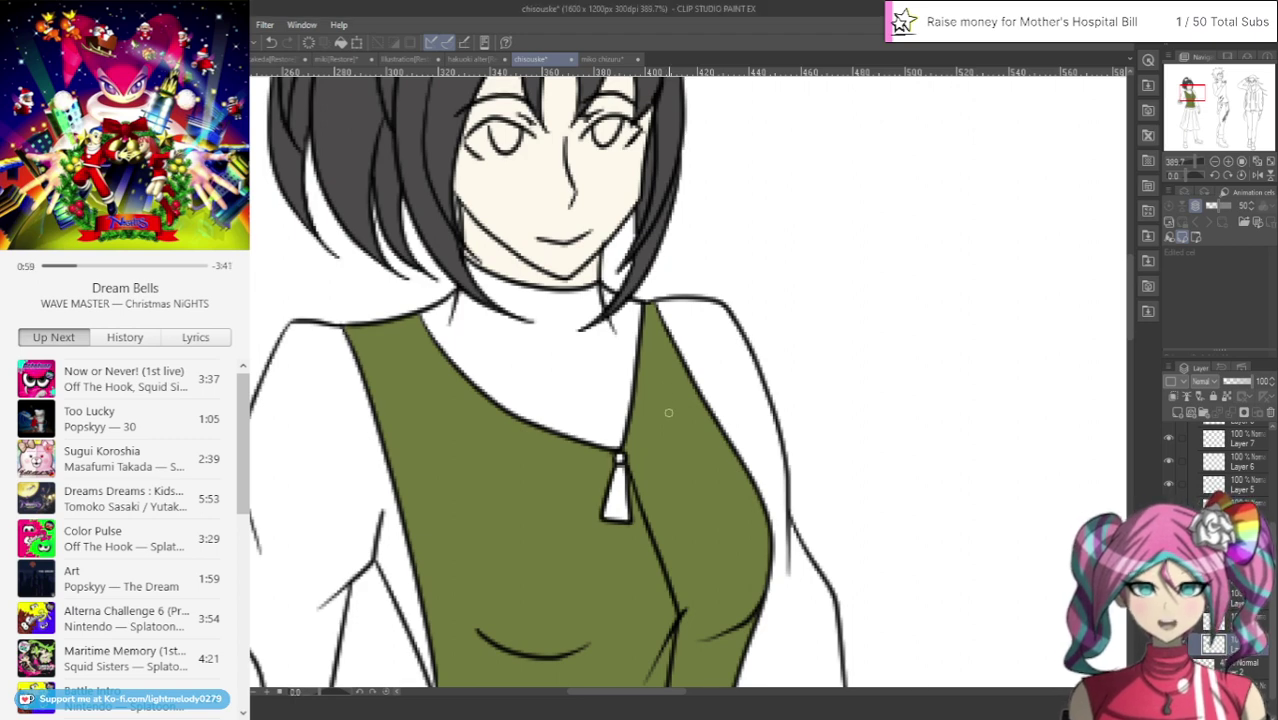
pyautogui.scroll(-3, 664, 425)
pyautogui.hotkey('alt', 'Tab')
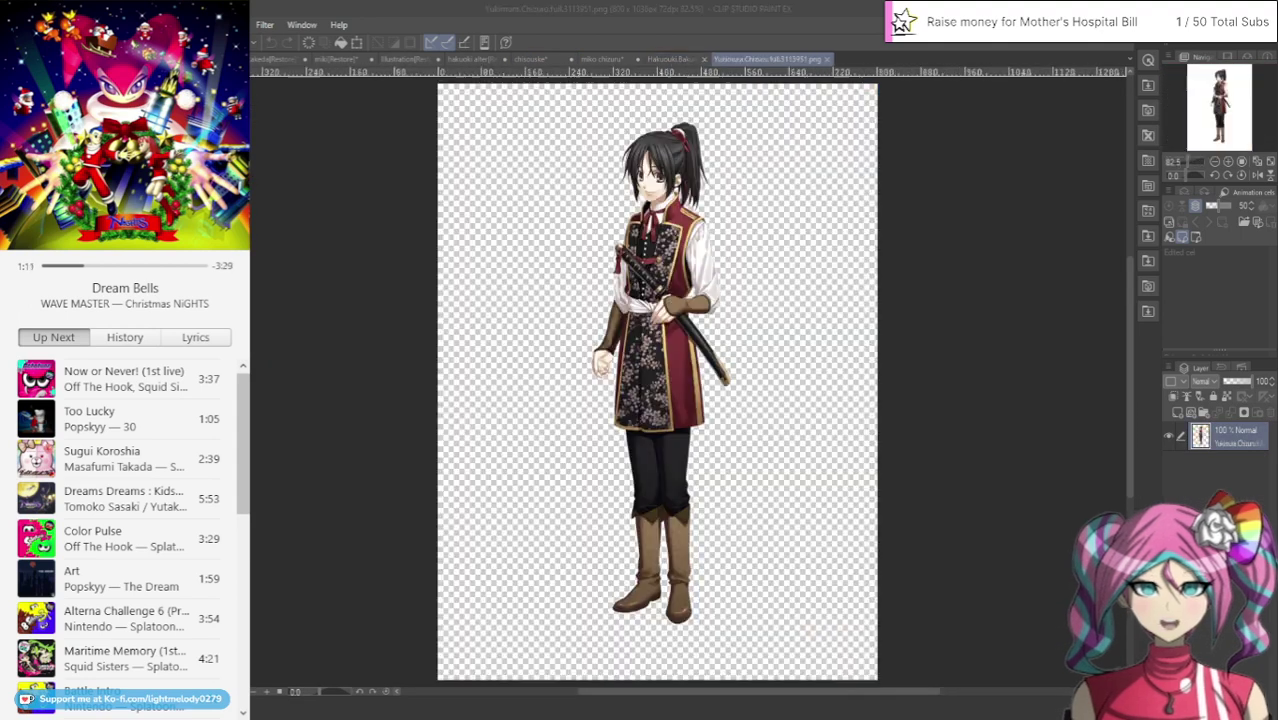
pyautogui.moveTo(700, 8); pyautogui.dragTo(860, 10)
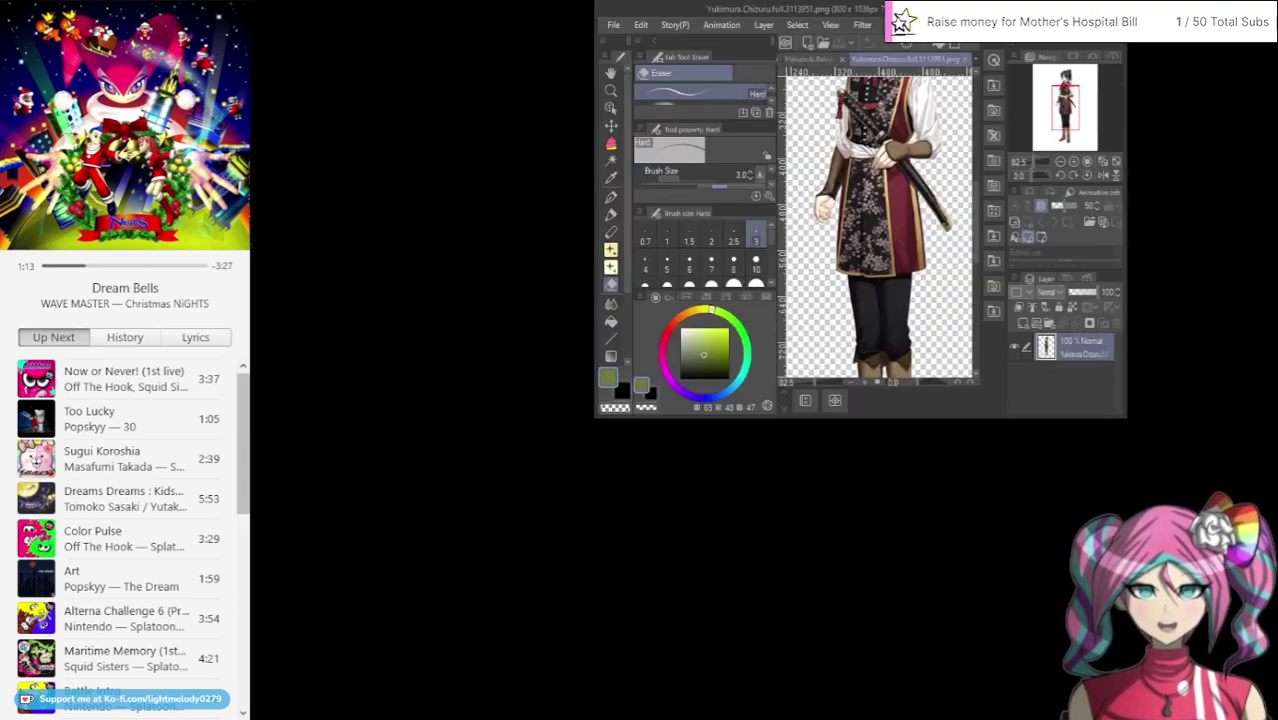
pyautogui.press('super+Up')
pyautogui.scroll(4, 665, 218)
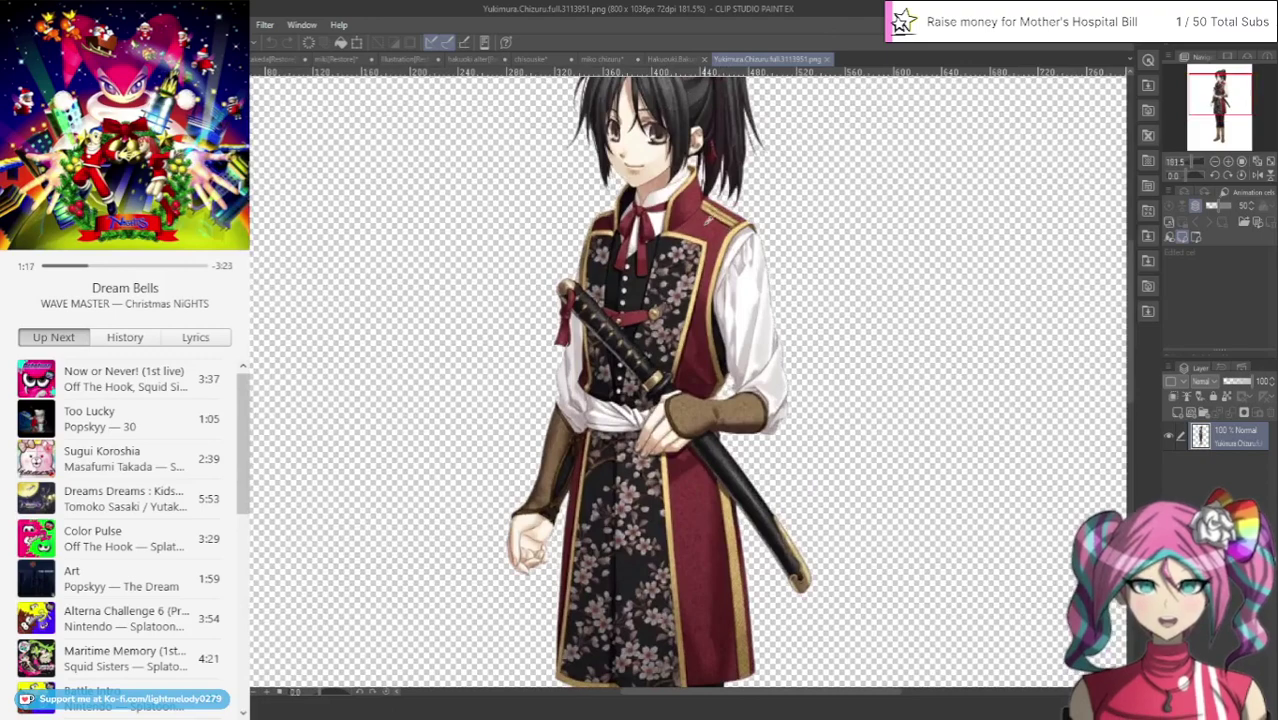
pyautogui.click(614, 60)
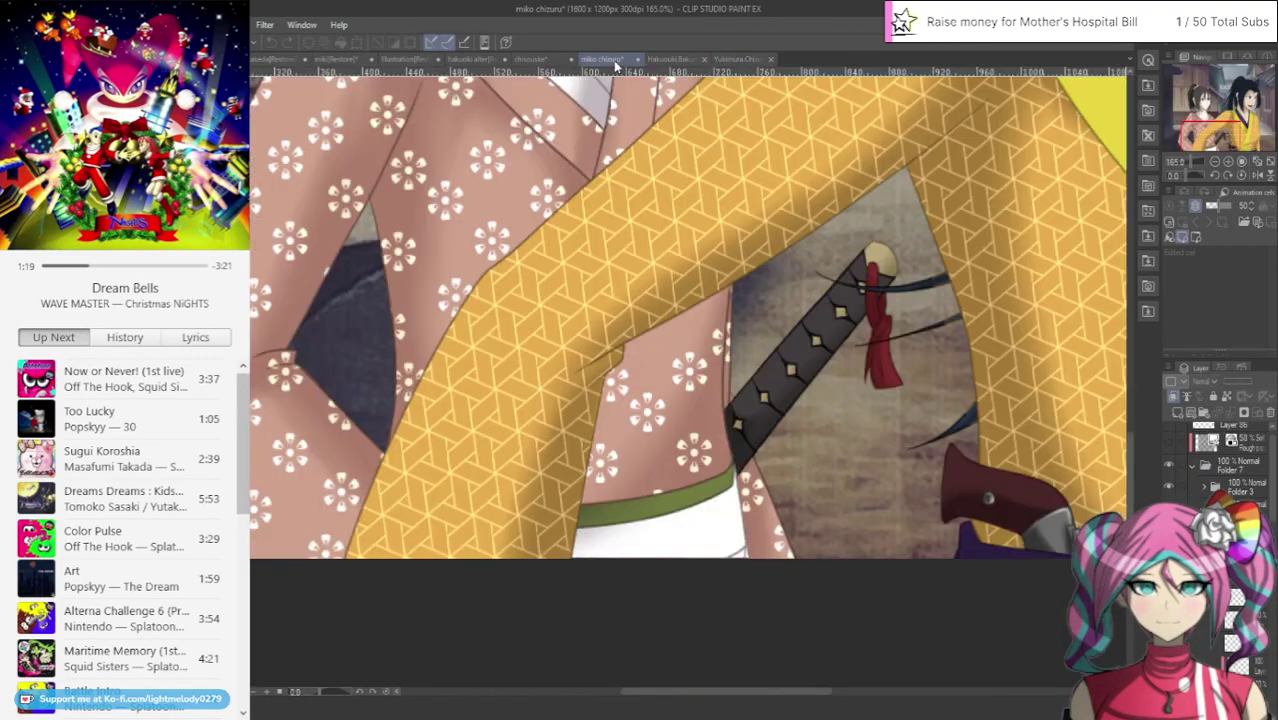
pyautogui.click(531, 59)
pyautogui.scroll(2, 434, 465)
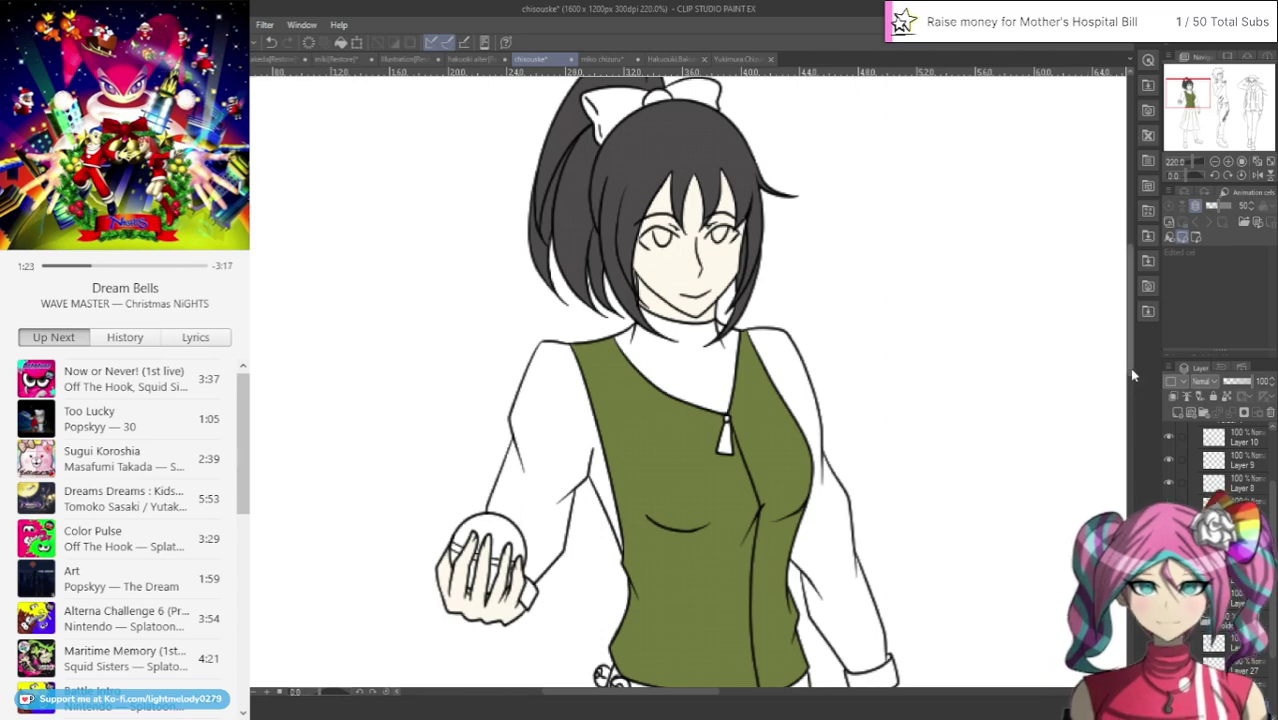
# Add a new layer for the undershirt, consult the kimono colours in the Hakuouki Bakumatsu group reference, and return to the chisouske drawing
pyautogui.moveTo(1129, 367); pyautogui.dragTo(1141, 497)
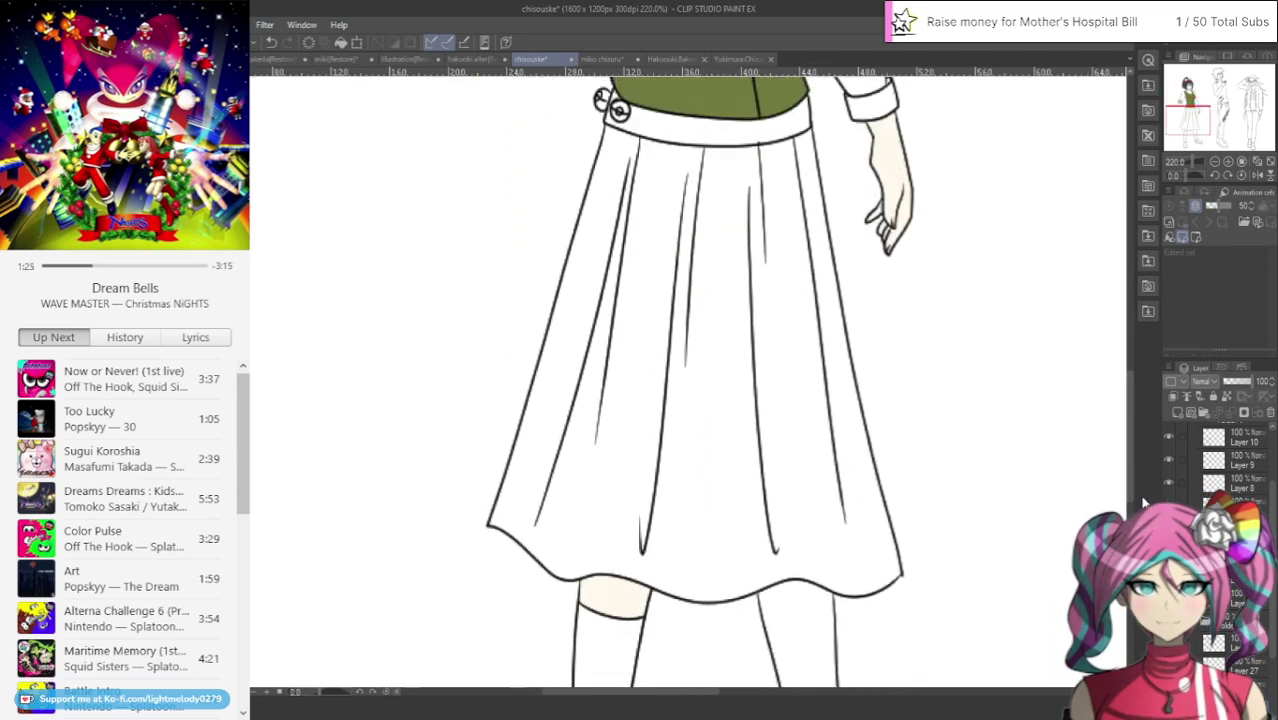
pyautogui.moveTo(1271, 590); pyautogui.dragTo(1232, 634)
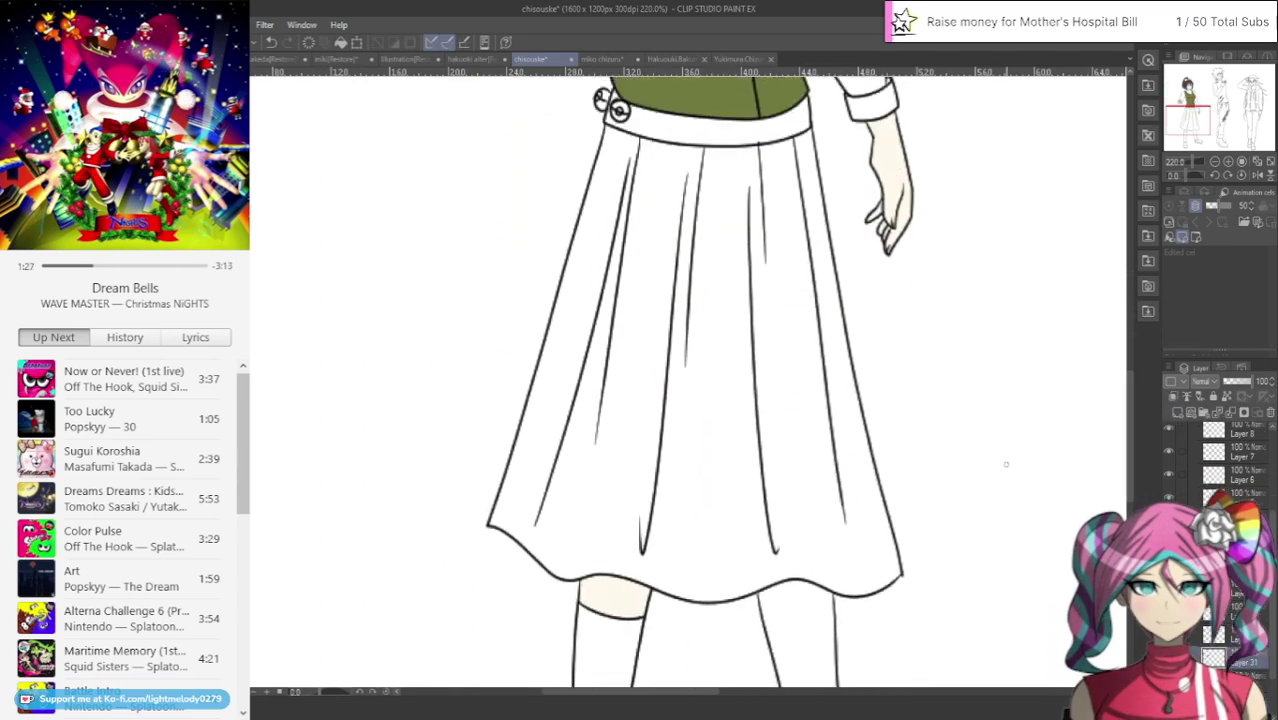
pyautogui.scroll(-2, 1004, 462)
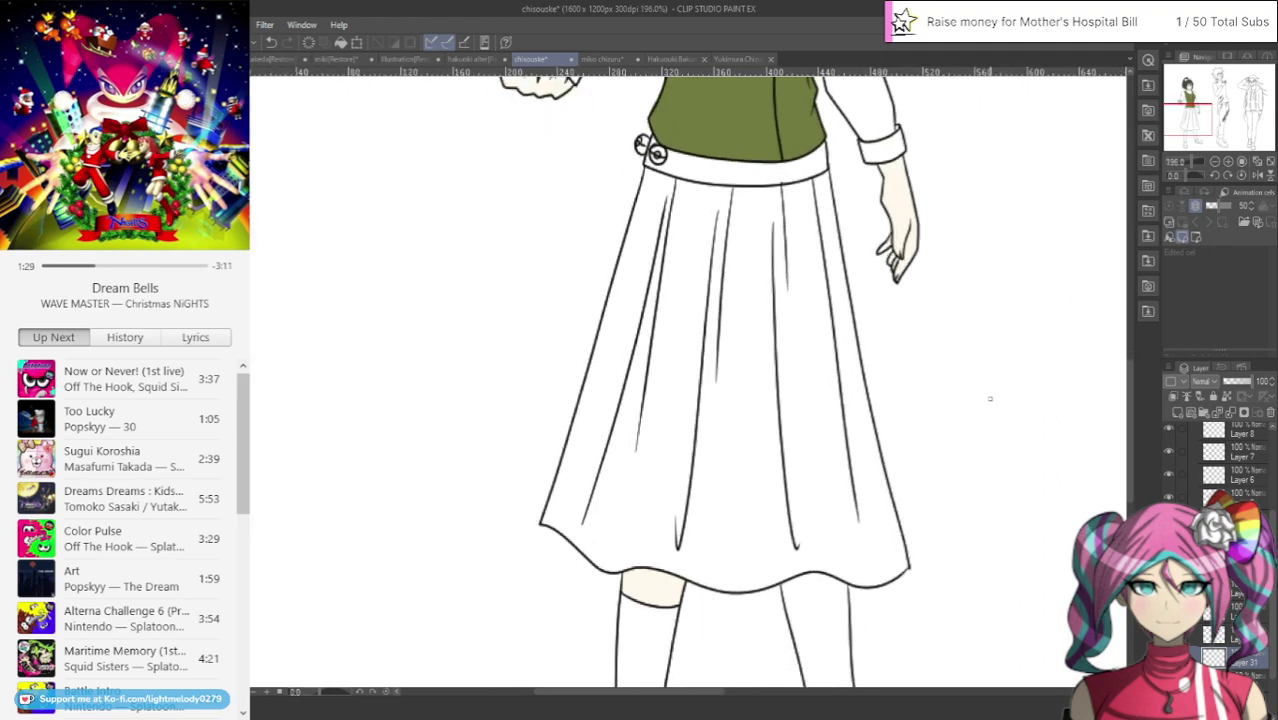
pyautogui.click(733, 62)
pyautogui.click(678, 61)
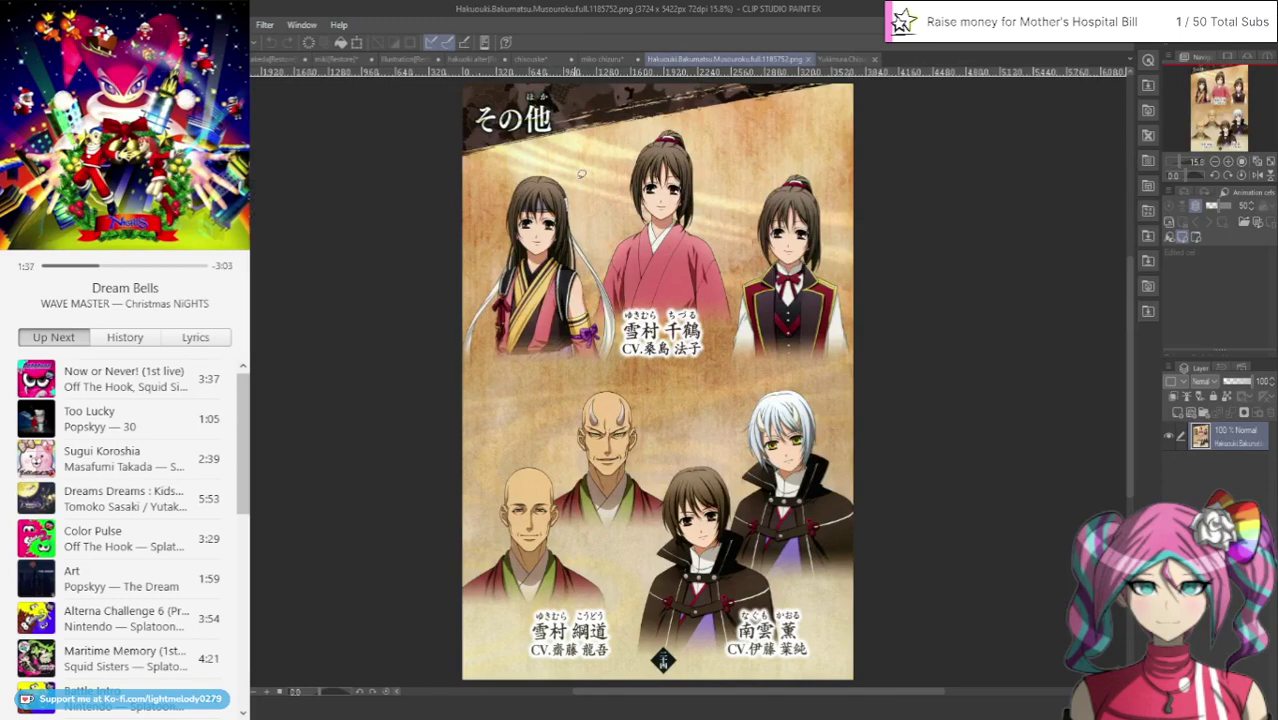
pyautogui.click(533, 60)
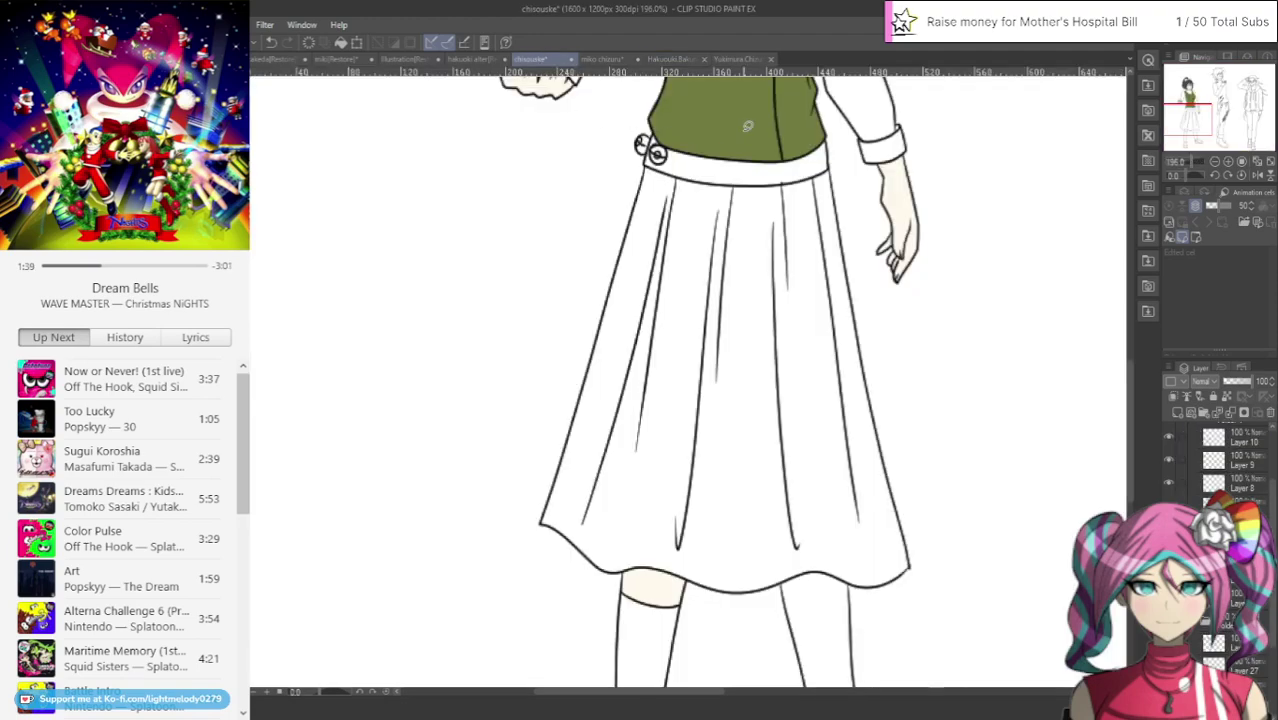
# Outline the girl's turtleneck and both sleeves, fill them with flat pink, and move that layer beneath the olive green vest
pyautogui.moveTo(1128, 372); pyautogui.dragTo(1127, 279)
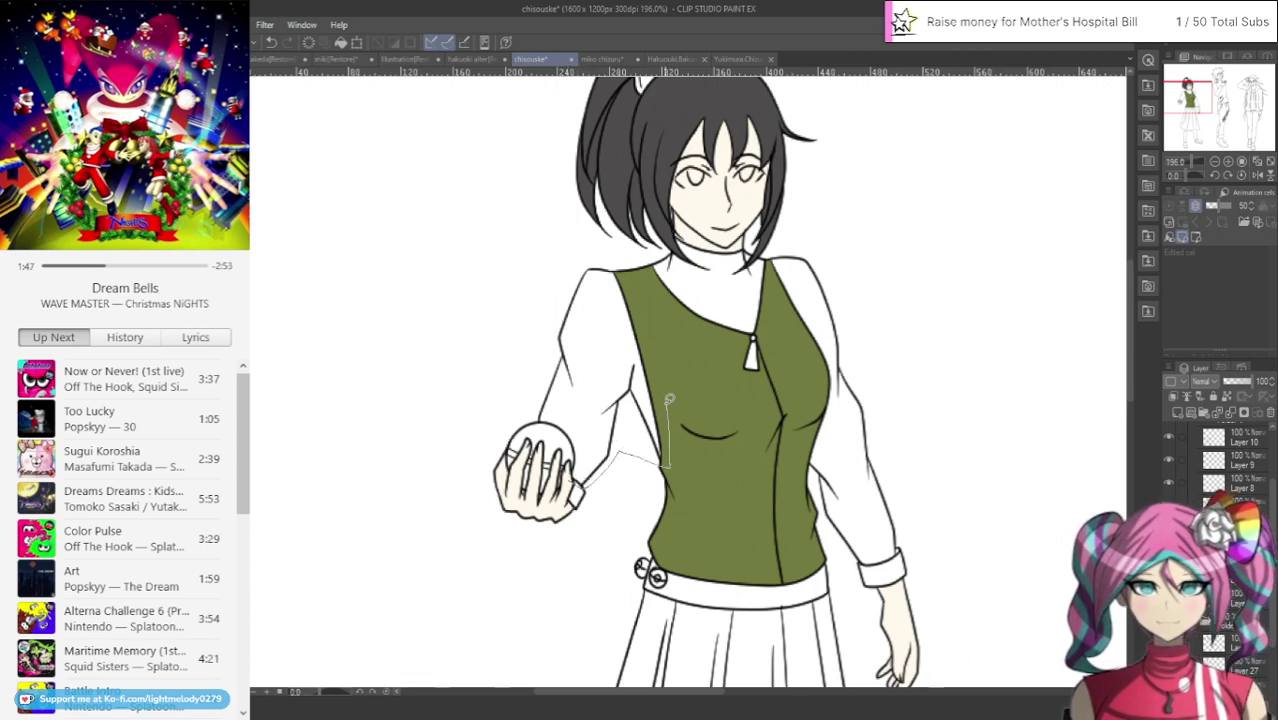
pyautogui.moveTo(668, 399)
pyautogui.mouseDown()
pyautogui.moveTo(796, 379)
pyautogui.moveTo(803, 417)
pyautogui.mouseUp()
pyautogui.moveTo(816, 484)
pyautogui.mouseDown()
pyautogui.moveTo(847, 551)
pyautogui.moveTo(882, 566)
pyautogui.moveTo(903, 556)
pyautogui.moveTo(873, 366)
pyautogui.moveTo(815, 232)
pyautogui.moveTo(672, 234)
pyautogui.moveTo(600, 253)
pyautogui.moveTo(556, 302)
pyautogui.moveTo(522, 420)
pyautogui.mouseUp()
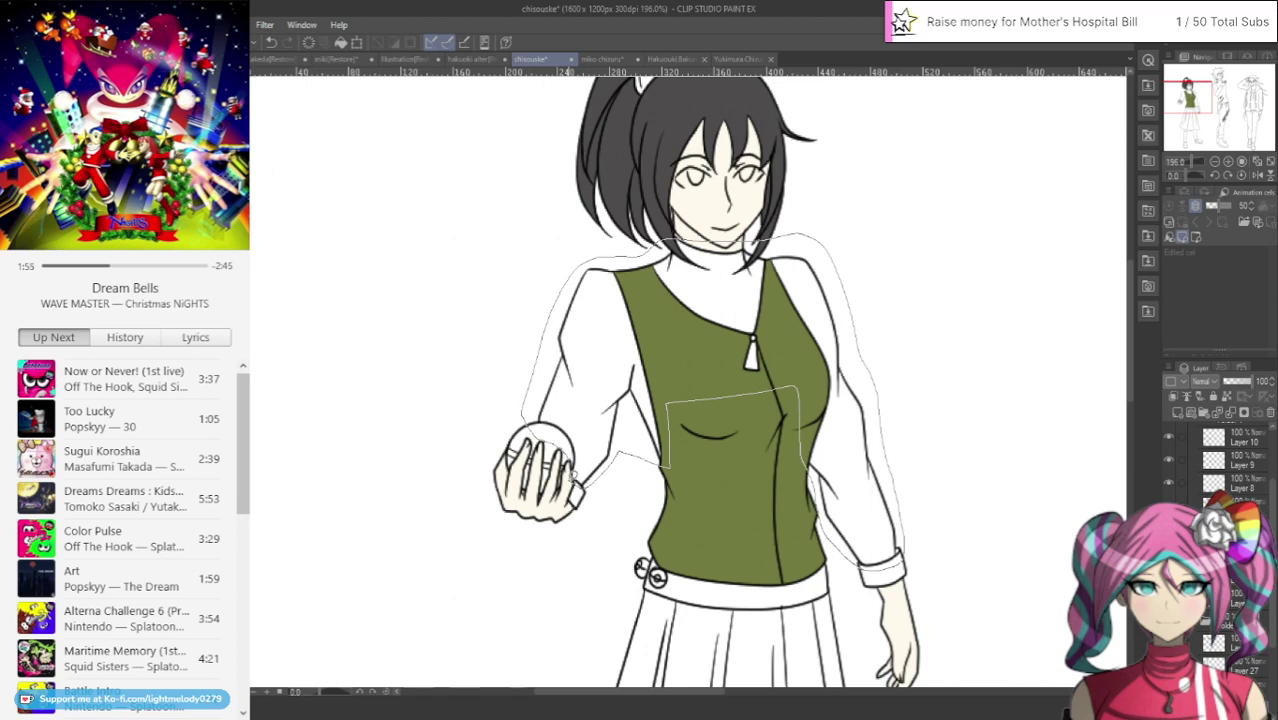
pyautogui.moveTo(575, 482); pyautogui.dragTo(578, 485)
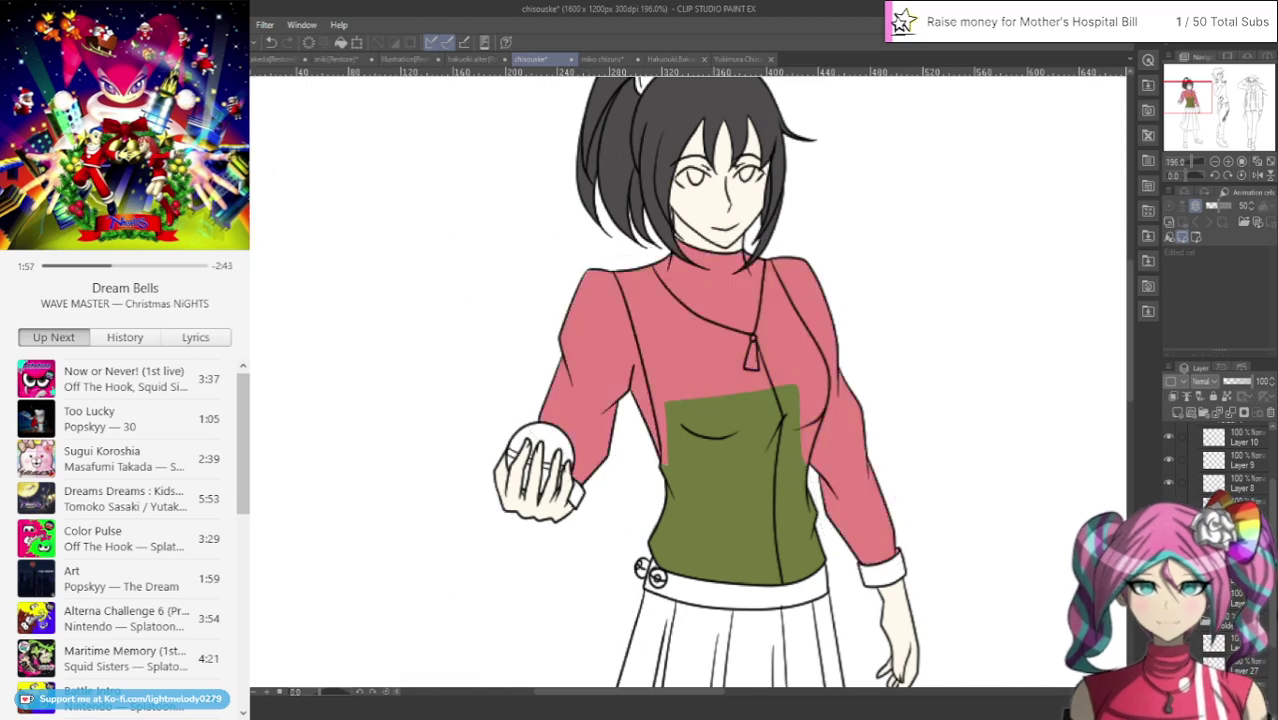
pyautogui.scroll(-2, 1213, 648)
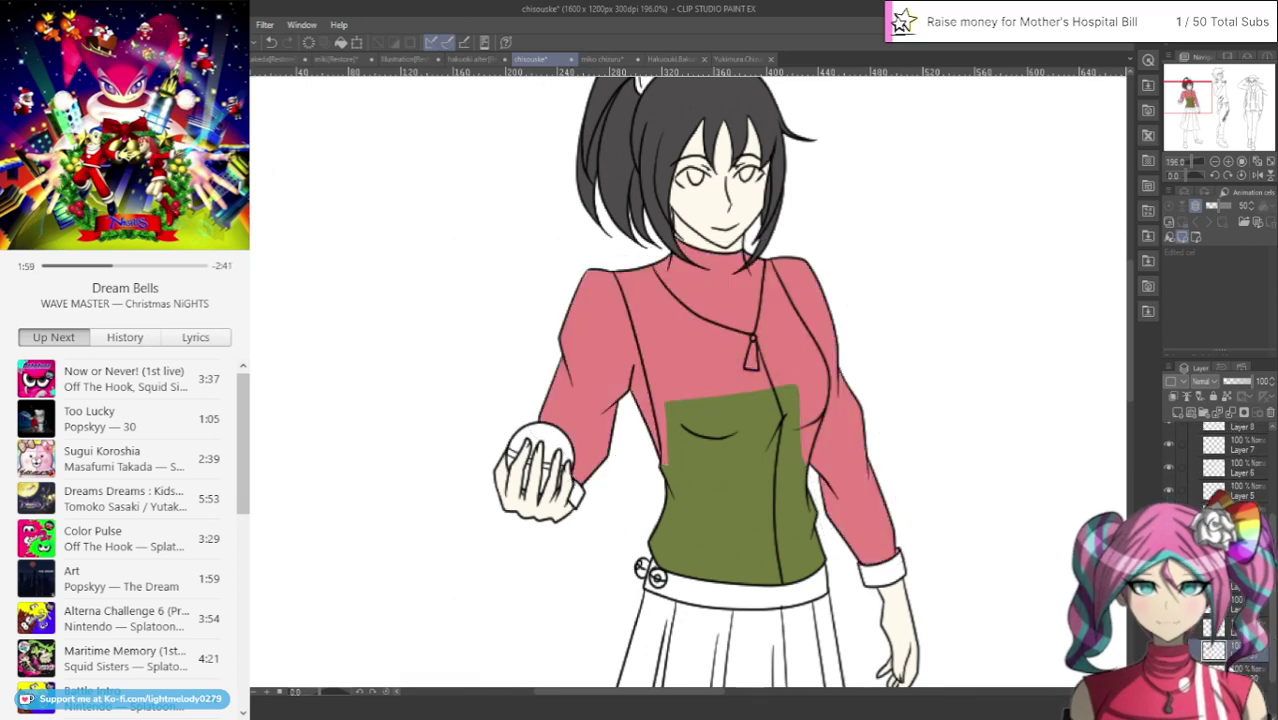
pyautogui.hotkey('ctrl', '[')
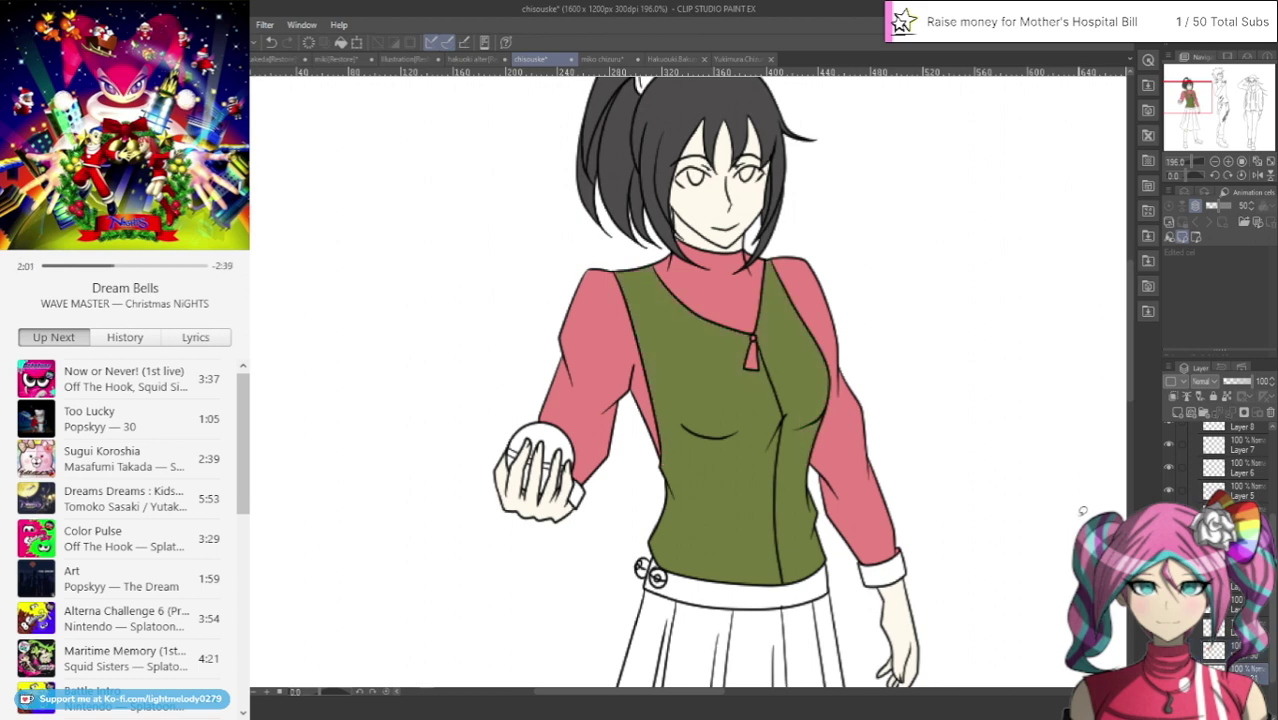
# Erase the pink from the zipper pull and its ring at the vest's neckline
pyautogui.scroll(3, 730, 366)
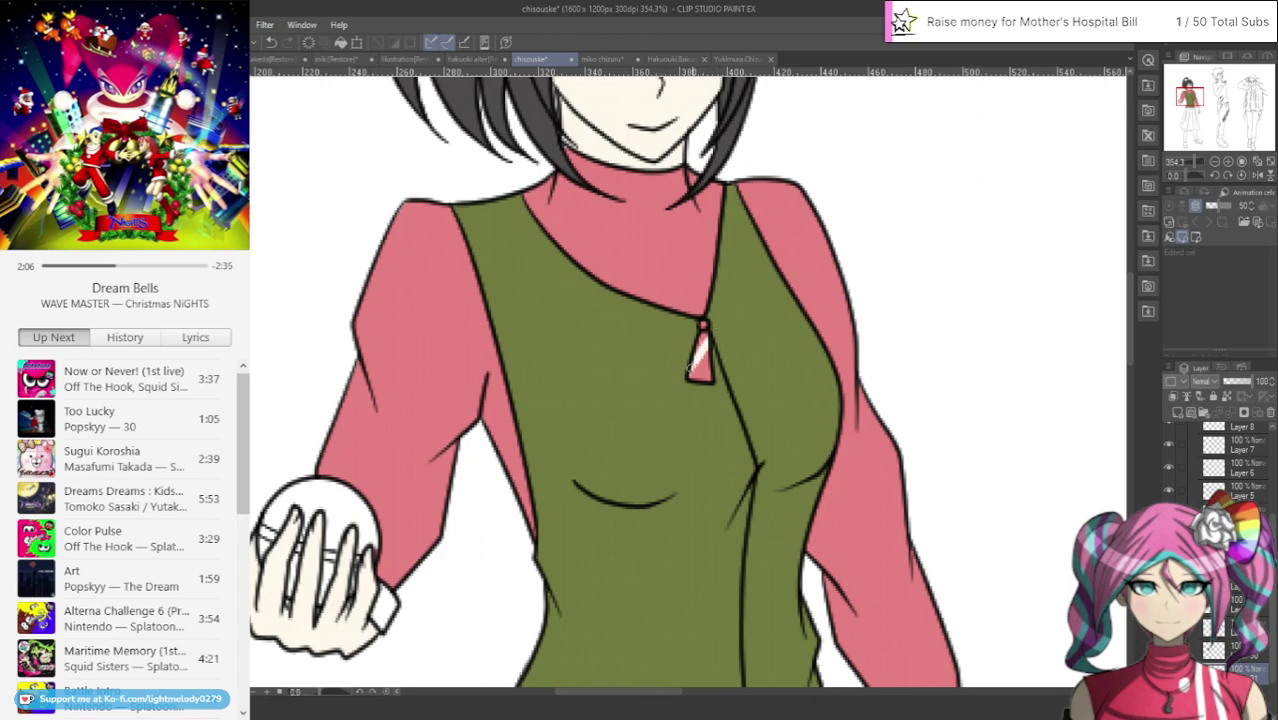
pyautogui.moveTo(689, 368); pyautogui.dragTo(705, 325)
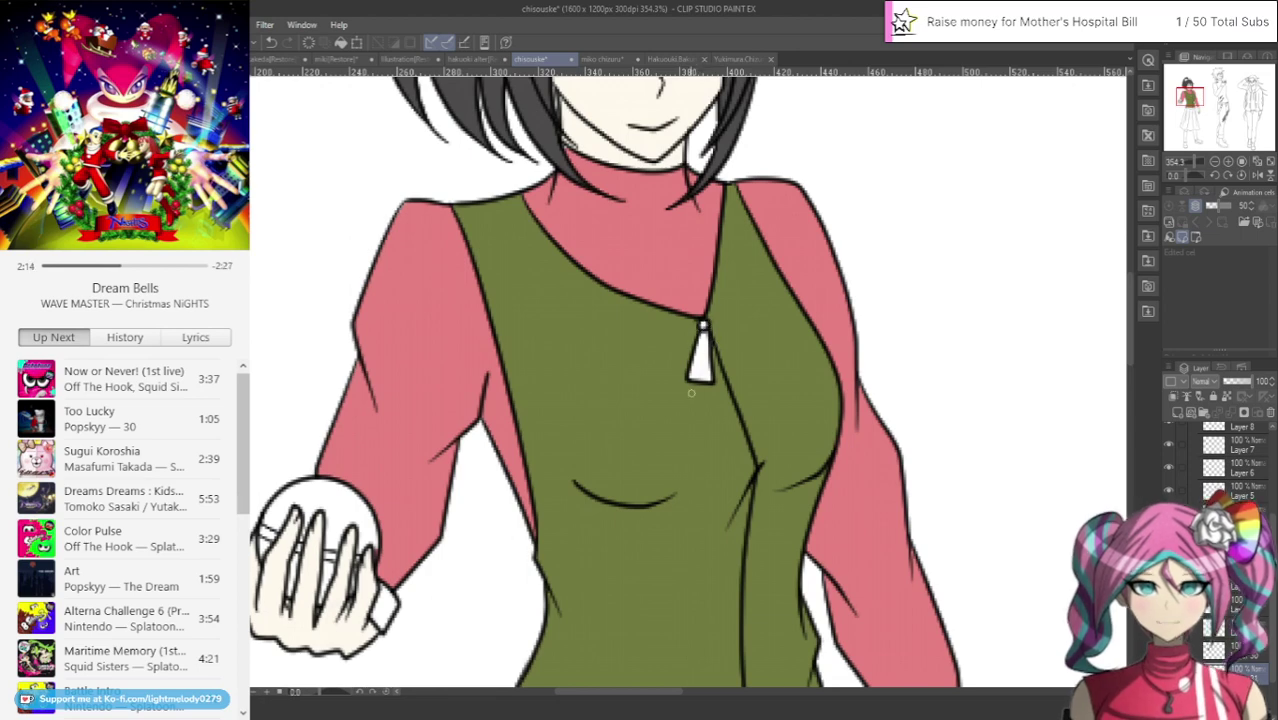
pyautogui.scroll(-3, 568, 465)
pyautogui.scroll(3, 332, 536)
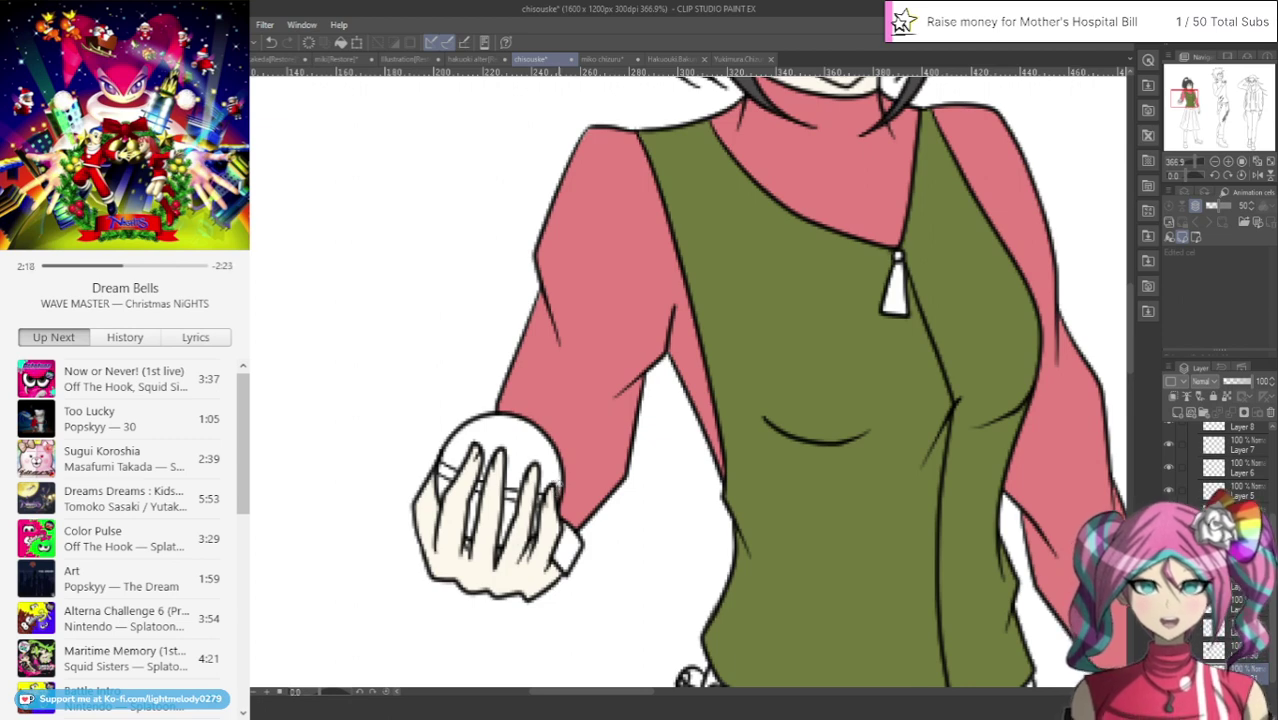
pyautogui.scroll(-3, 533, 378)
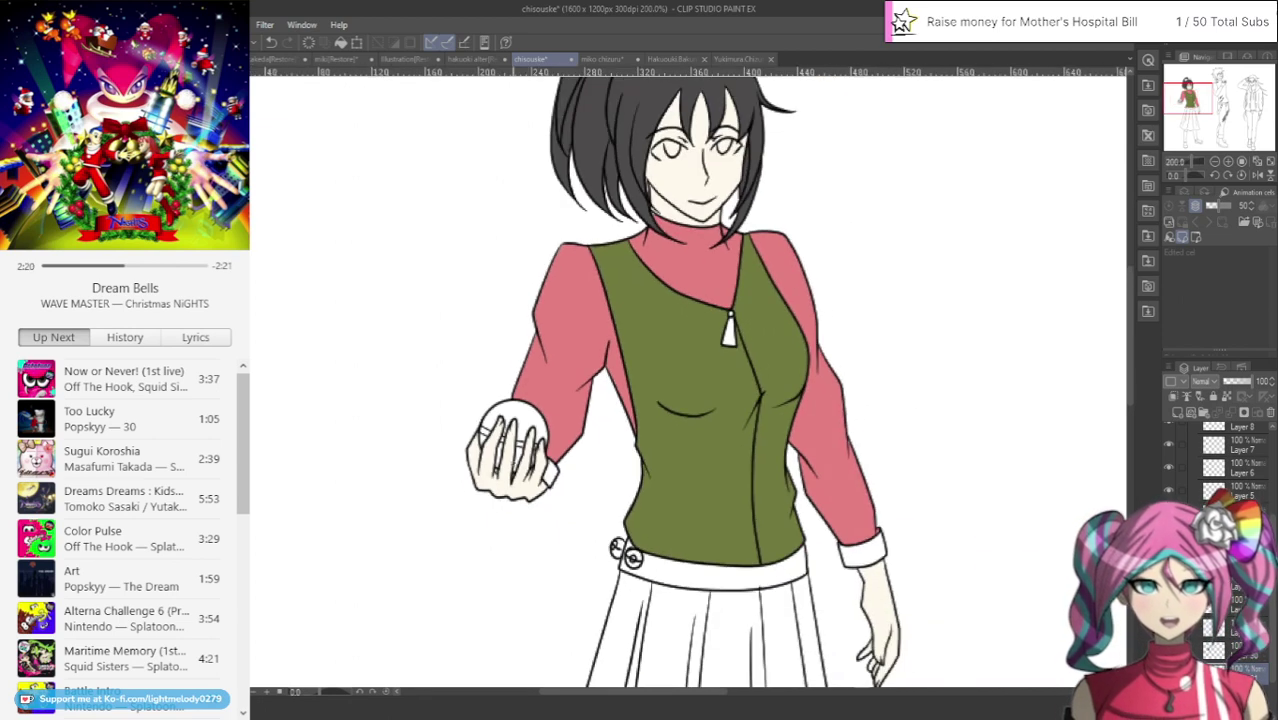
pyautogui.scroll(4, 665, 157)
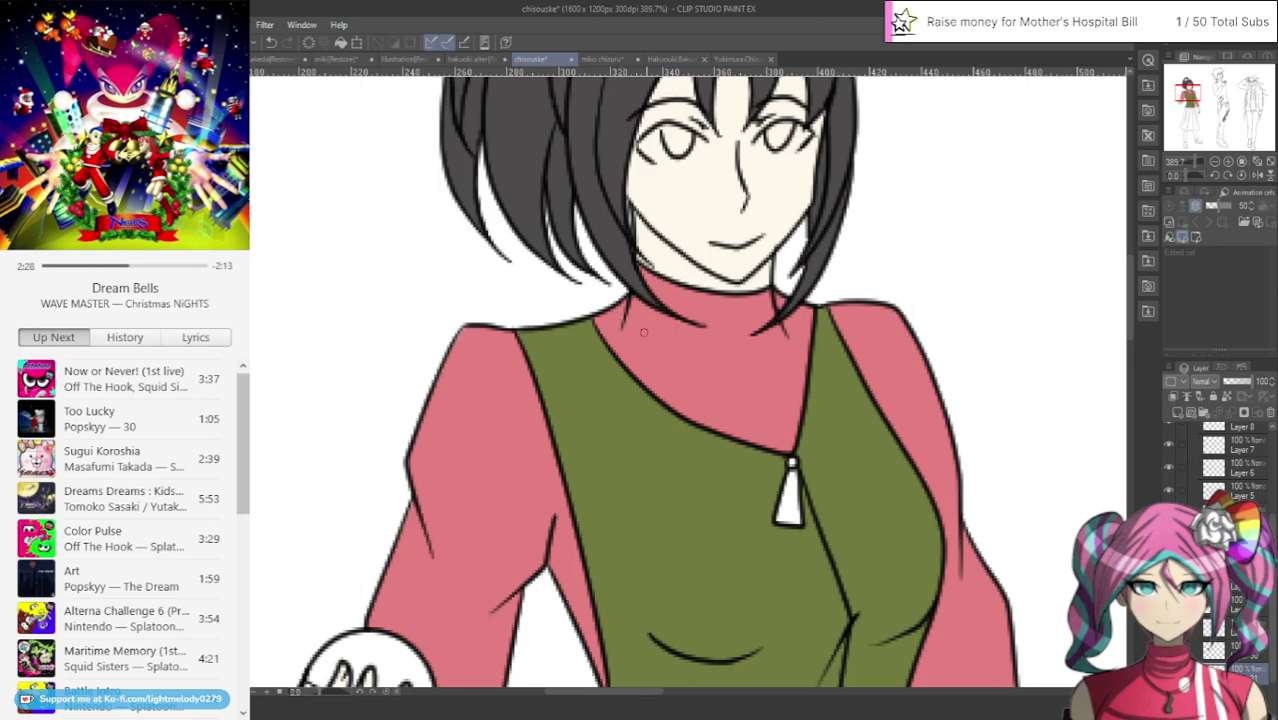
pyautogui.scroll(-5, 644, 332)
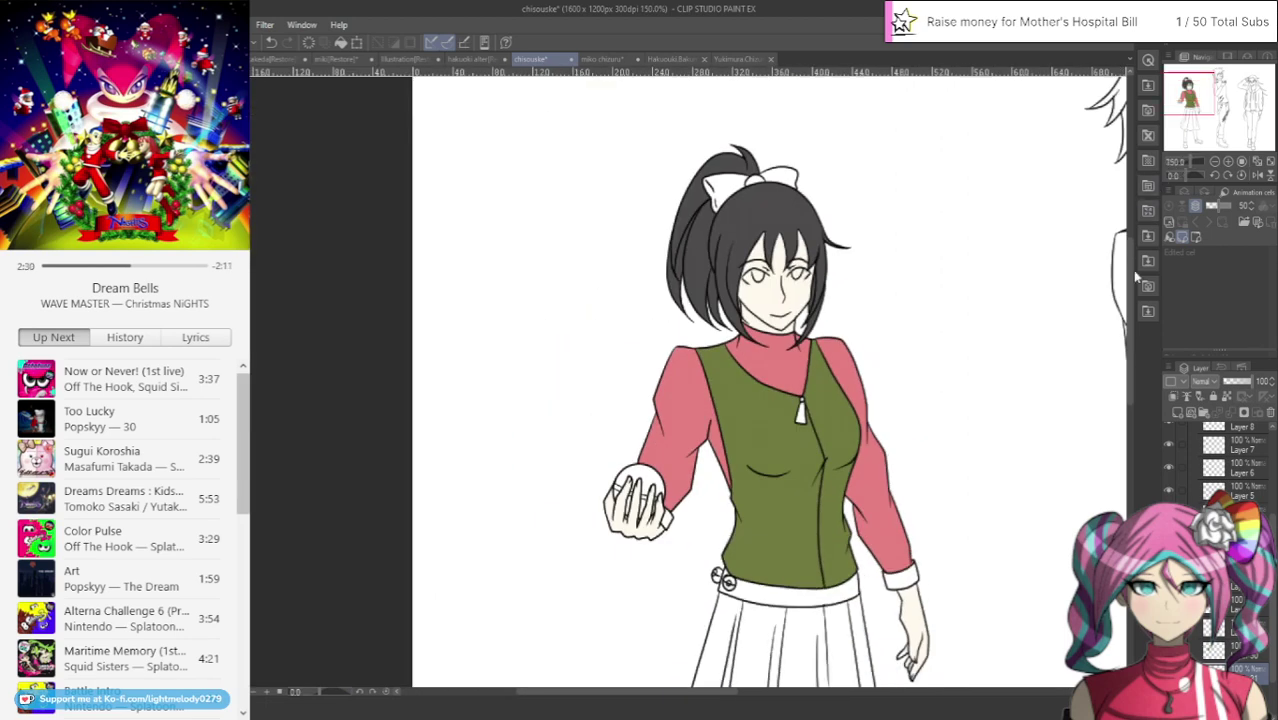
# Outline the girl's long pleated skirt from waistband to hem and fill it with flat dark red
pyautogui.moveTo(1131, 311); pyautogui.dragTo(1125, 391)
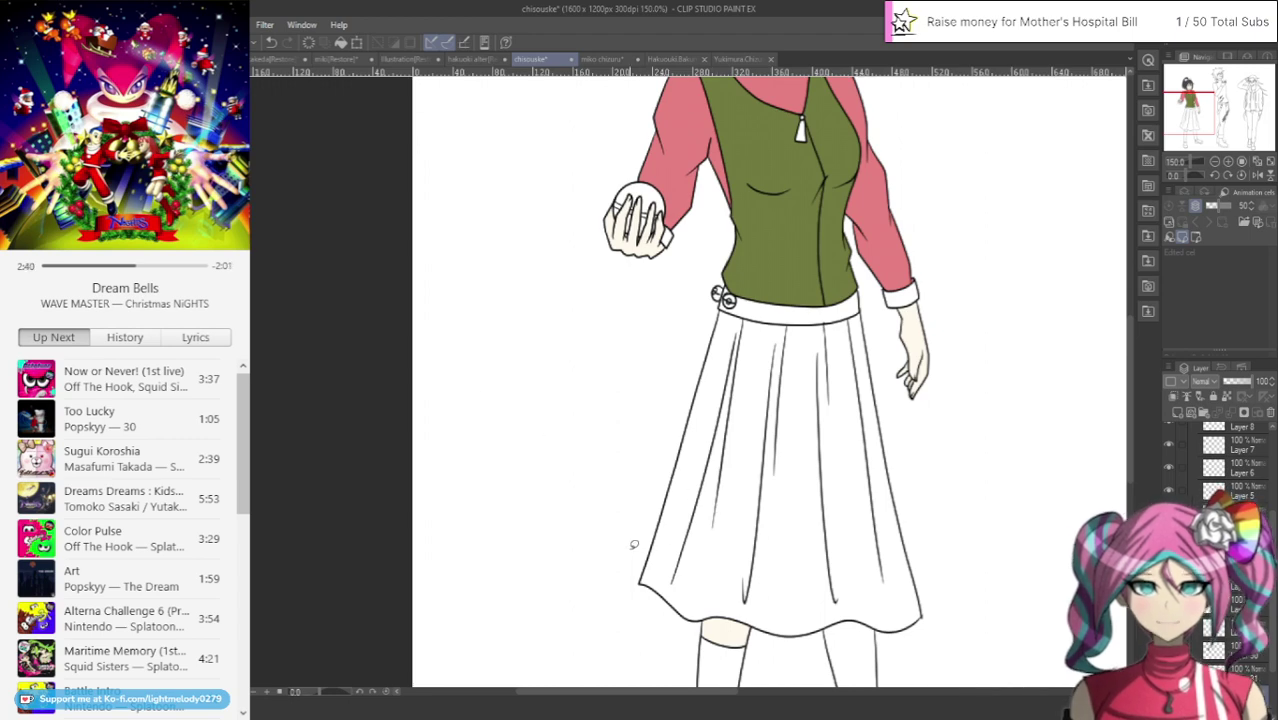
pyautogui.moveTo(633, 544)
pyautogui.mouseDown()
pyautogui.moveTo(632, 590)
pyautogui.moveTo(650, 612)
pyautogui.moveTo(880, 636)
pyautogui.moveTo(940, 605)
pyautogui.moveTo(870, 300)
pyautogui.mouseUp()
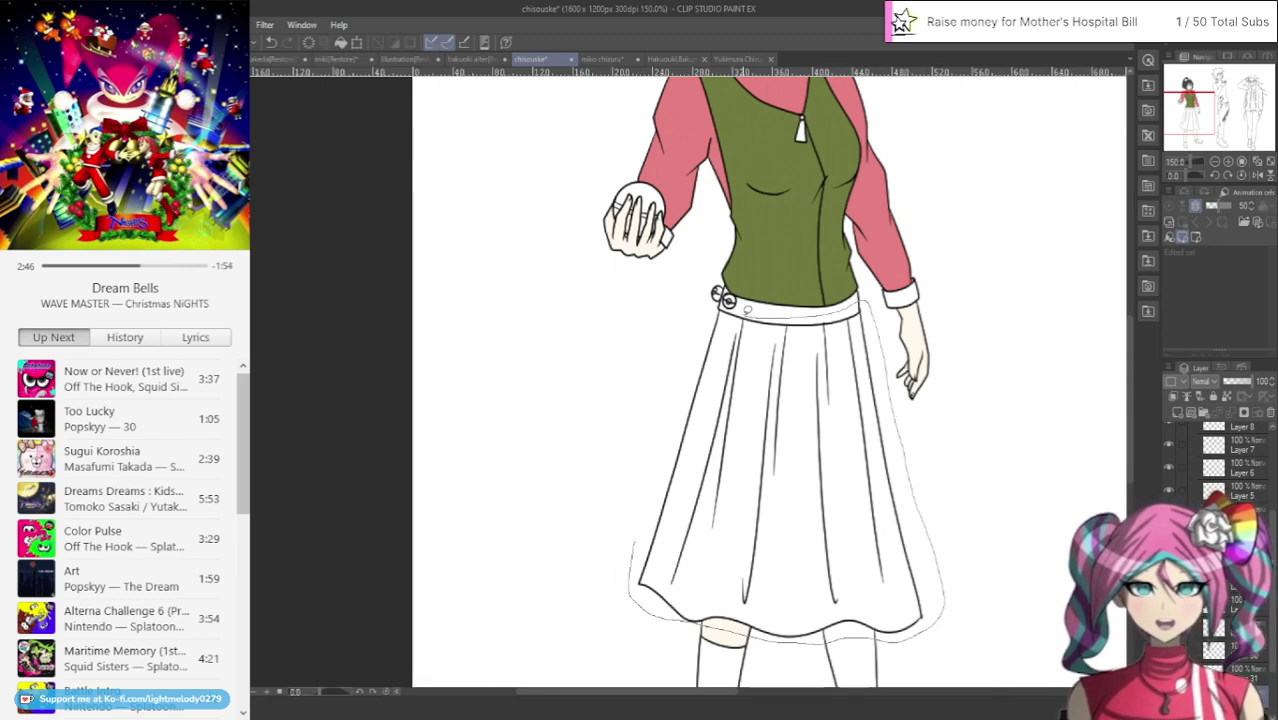
pyautogui.moveTo(747, 310)
pyautogui.mouseDown()
pyautogui.moveTo(722, 305)
pyautogui.moveTo(690, 355)
pyautogui.moveTo(640, 548)
pyautogui.mouseUp()
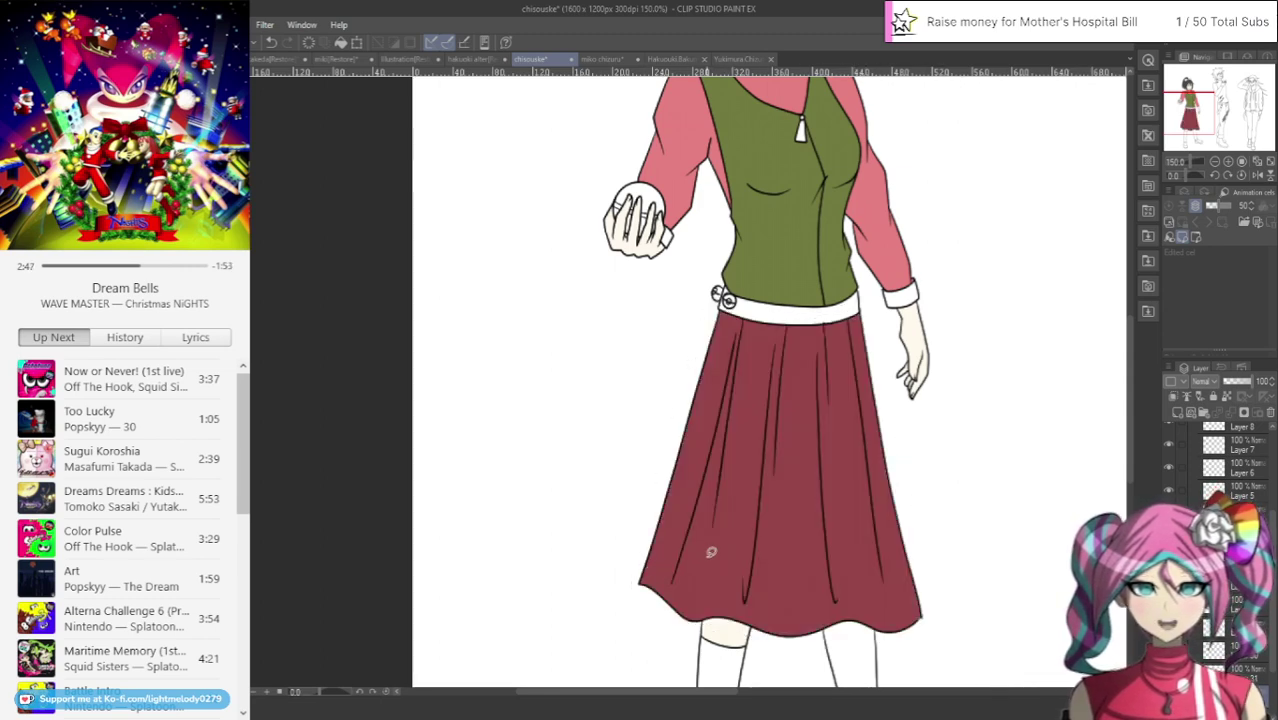
# Check the skirt fill from hem to waist and clean up the pleat line overshooting into the white waistband
pyautogui.scroll(5, 910, 660)
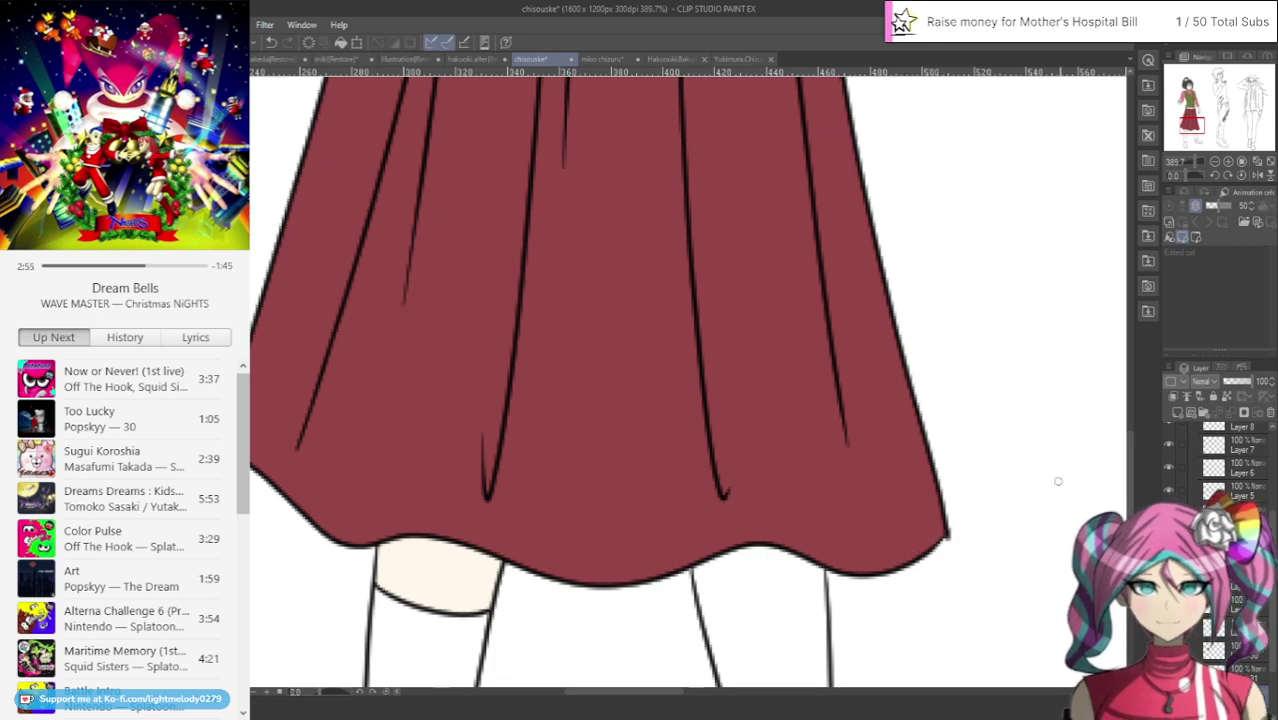
pyautogui.scroll(5, 1131, 458)
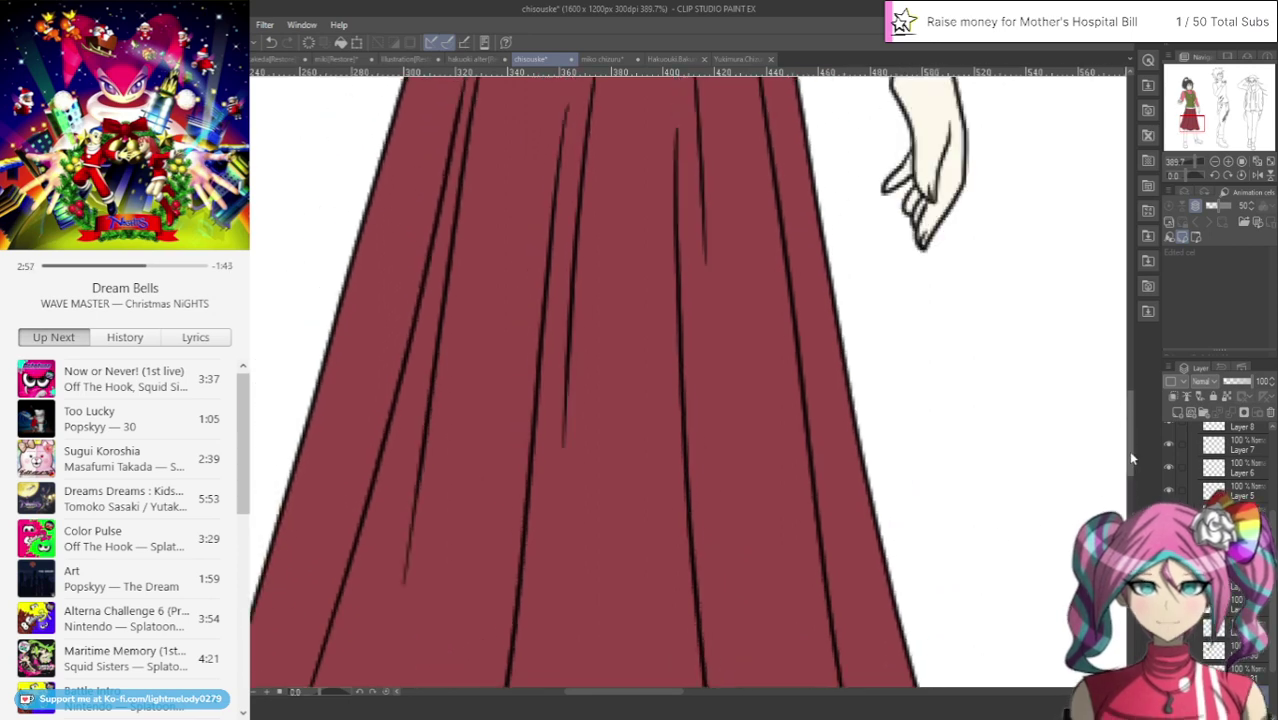
pyautogui.scroll(5, 1131, 458)
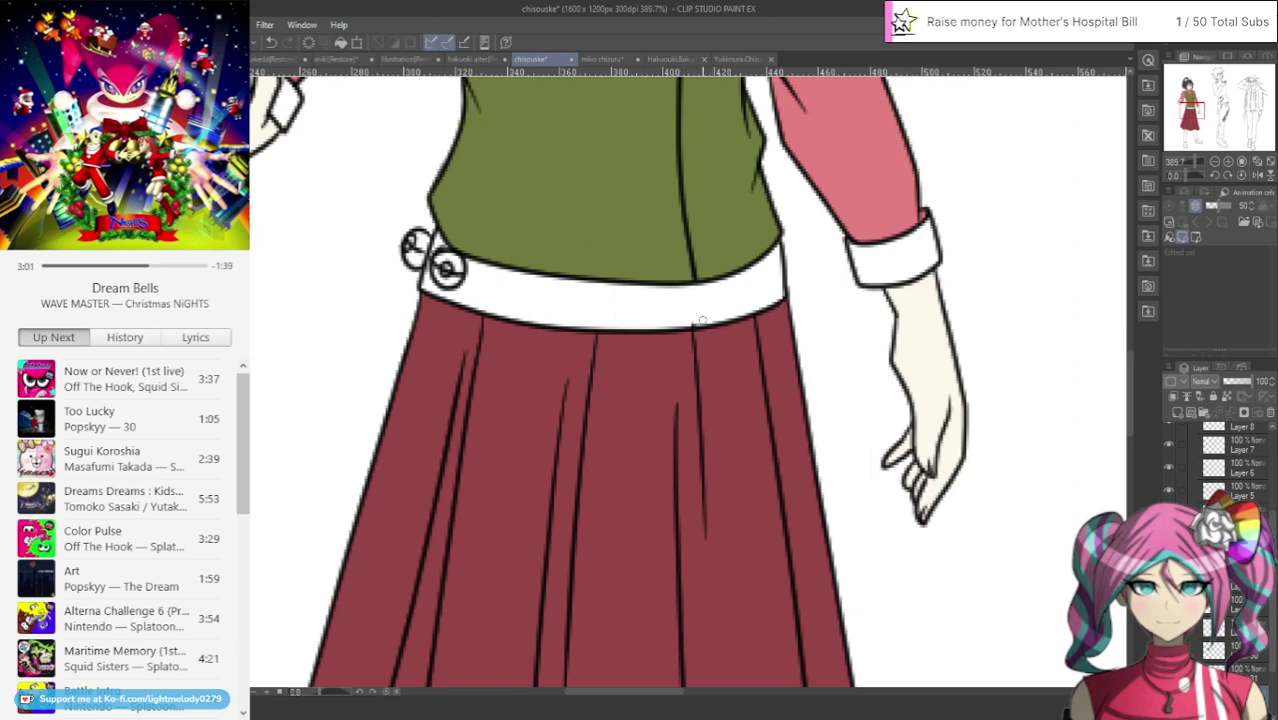
pyautogui.hotkey('ctrl', 'shift', 'n')
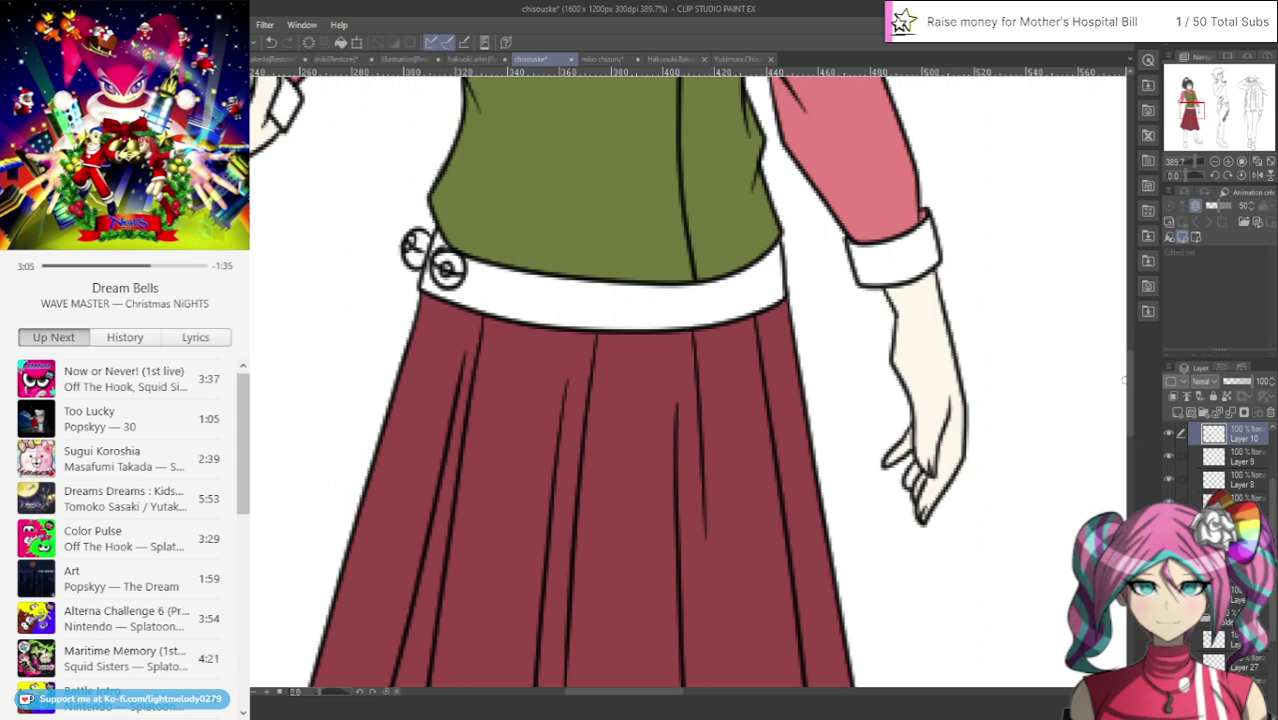
# Look over the girl's upper body and add a new layer among the base-colour layers for the next fill
pyautogui.scroll(10, 1124, 380)
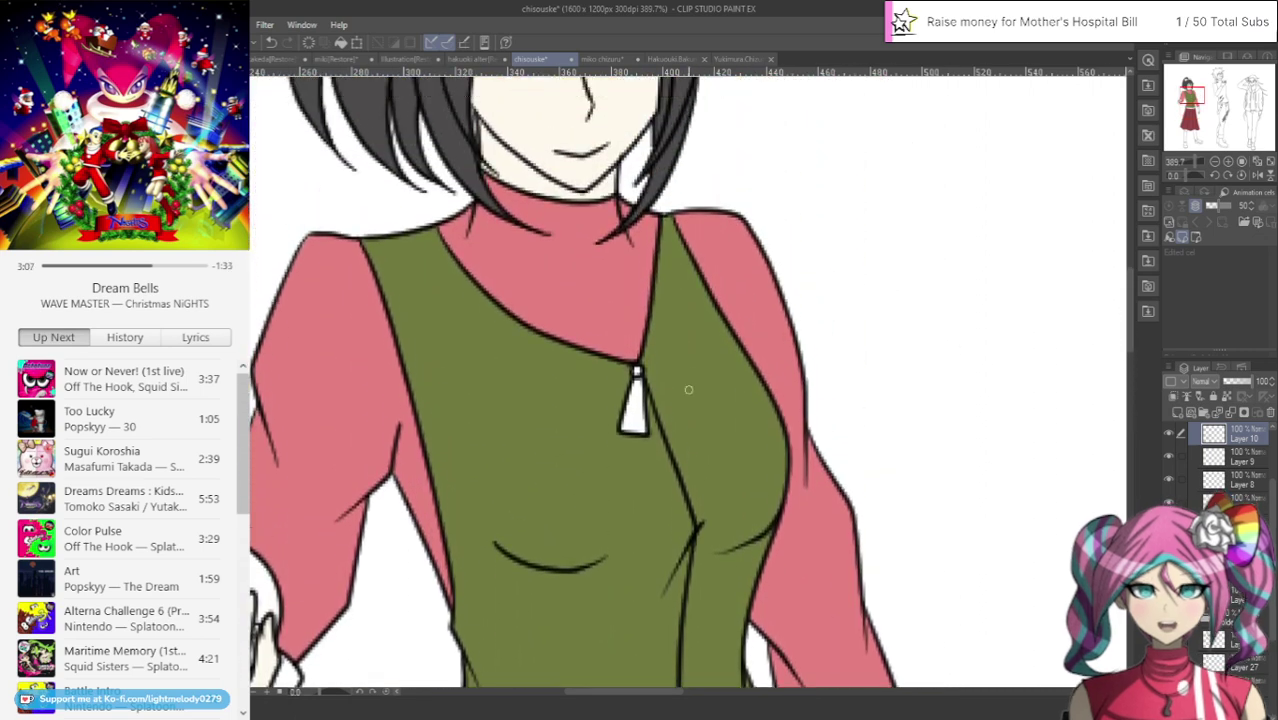
pyautogui.scroll(-5, 1138, 375)
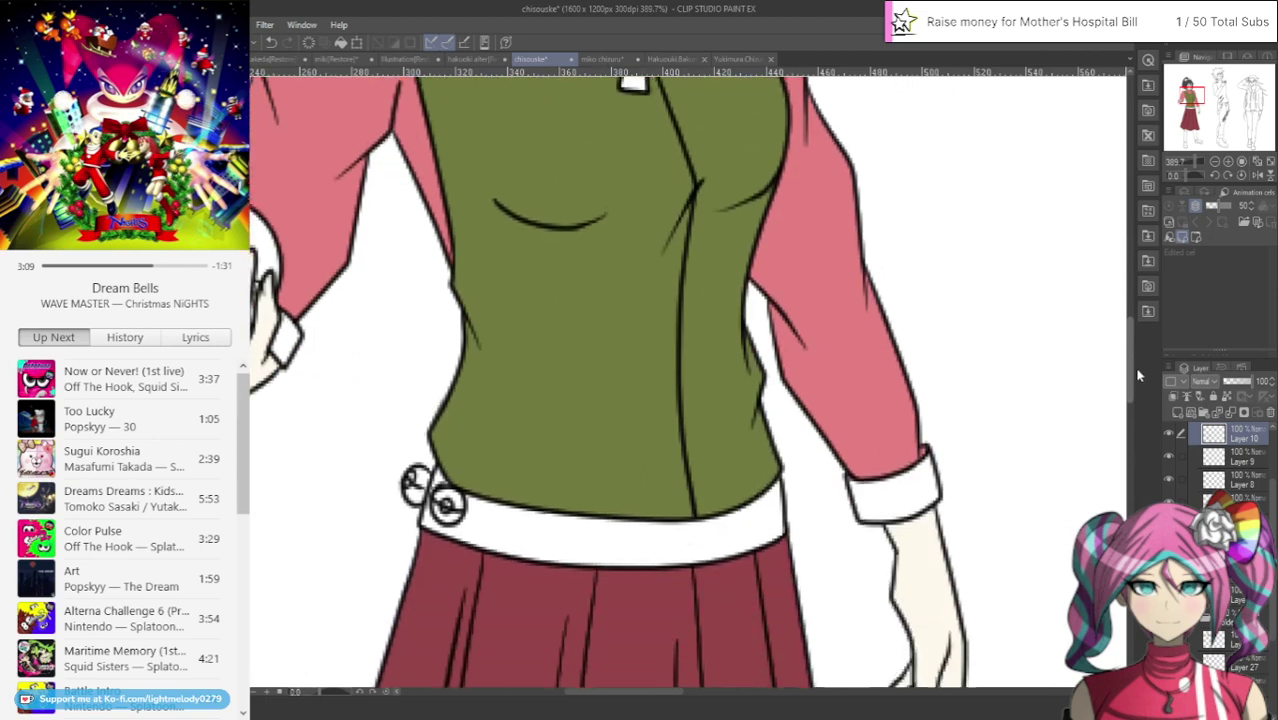
pyautogui.scroll(-2, 1138, 375)
pyautogui.scroll(2, 1132, 379)
pyautogui.scroll(-4, 935, 432)
pyautogui.scroll(2, 905, 359)
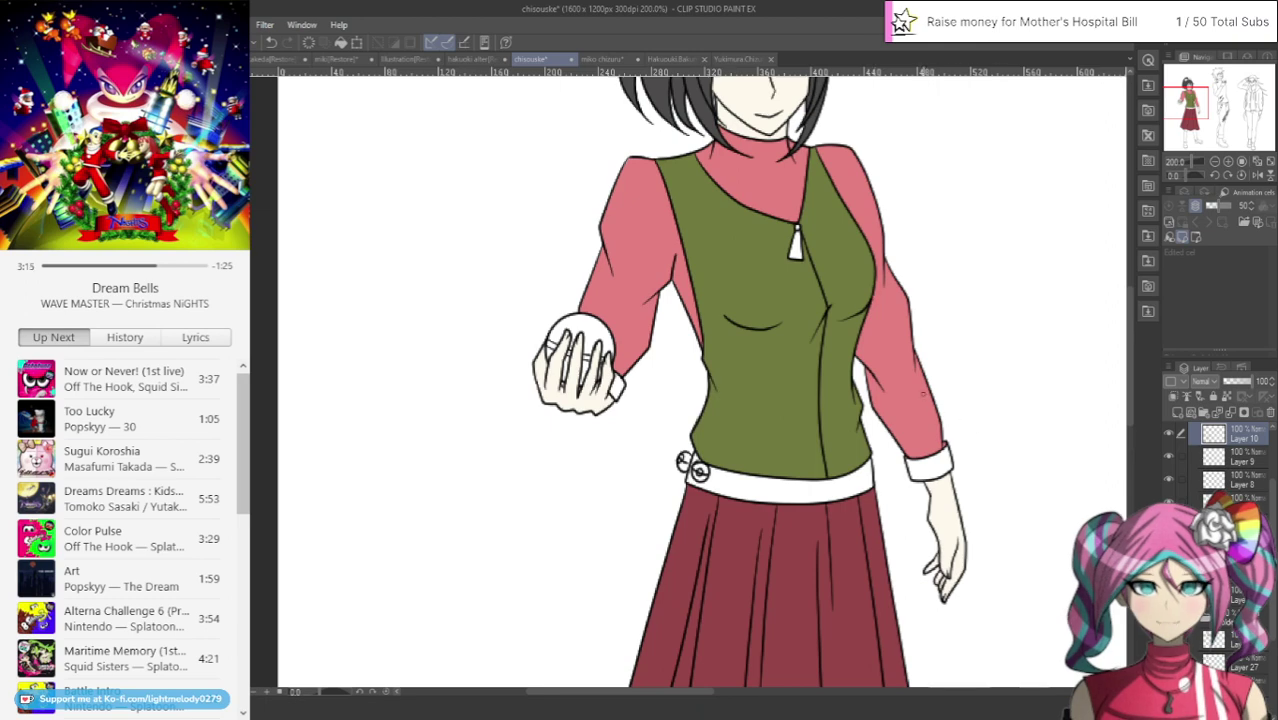
pyautogui.scroll(-4, 1215, 460)
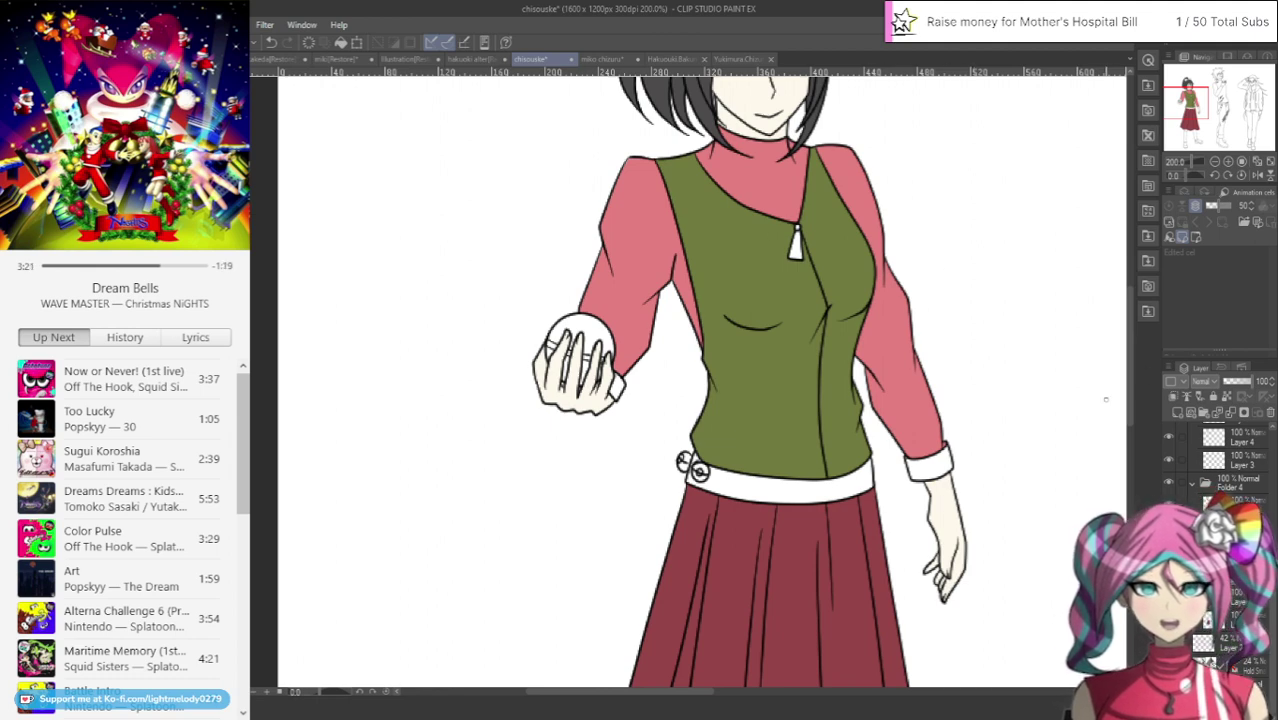
pyautogui.click(1178, 414)
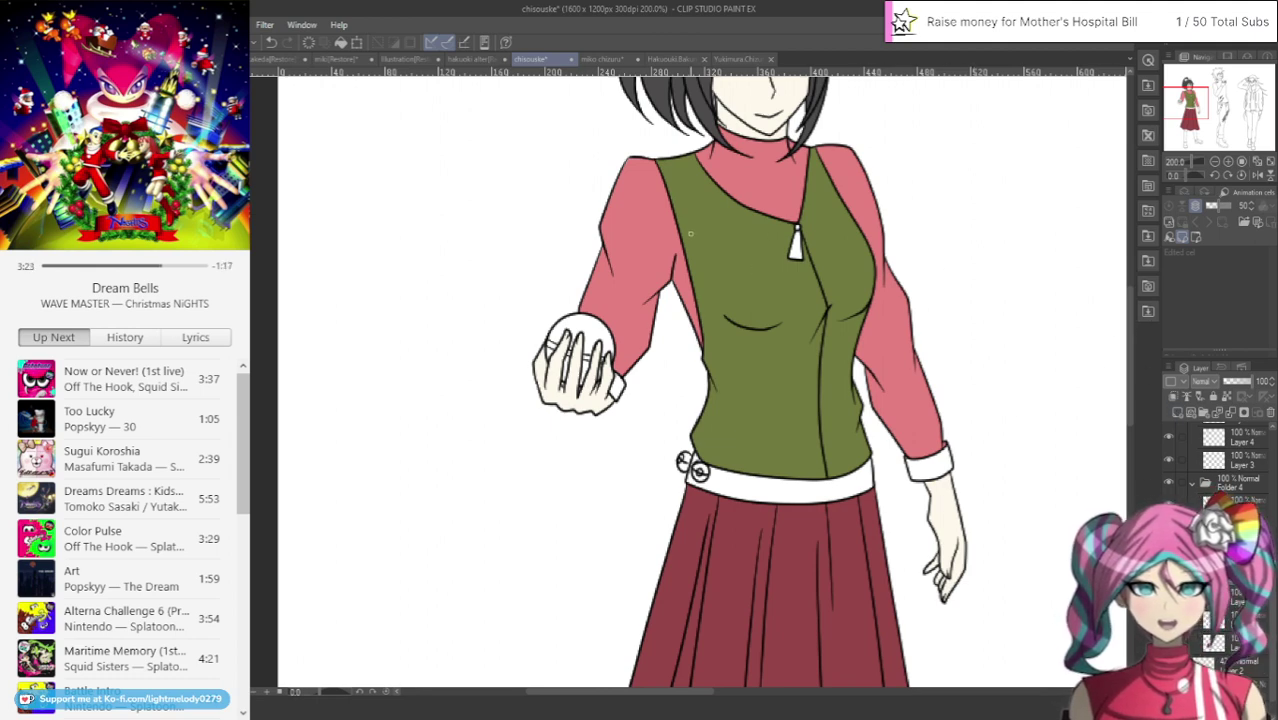
pyautogui.scroll(2, 711, 268)
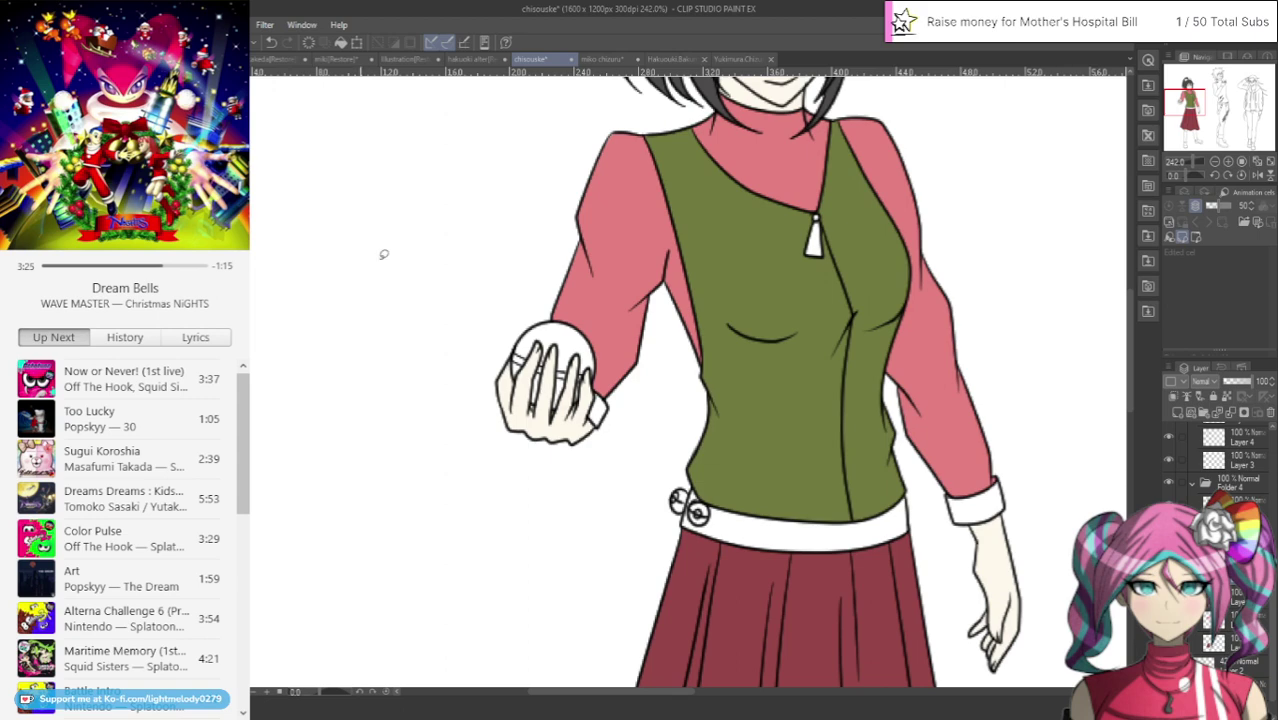
# Fill both wrist cuffs with flat olive green and compare the outfit with the Yukimura Chizuru reference image
pyautogui.click(588, 405)
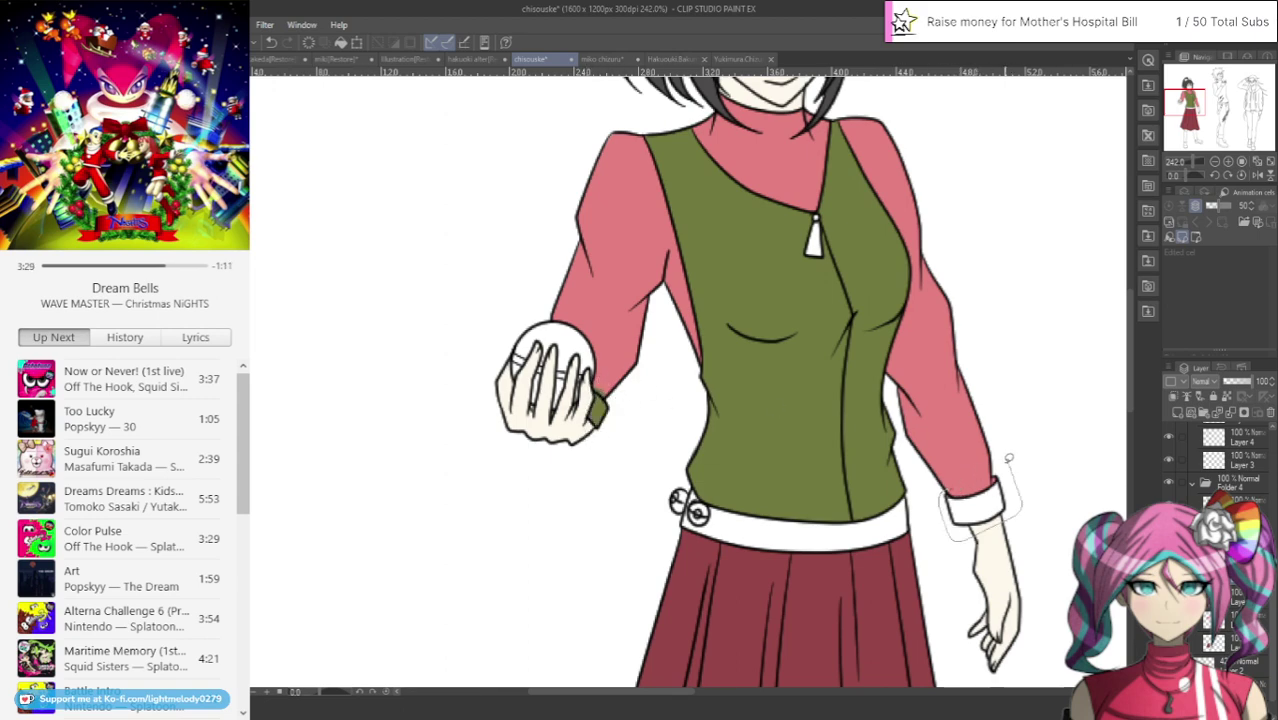
pyautogui.click(960, 510)
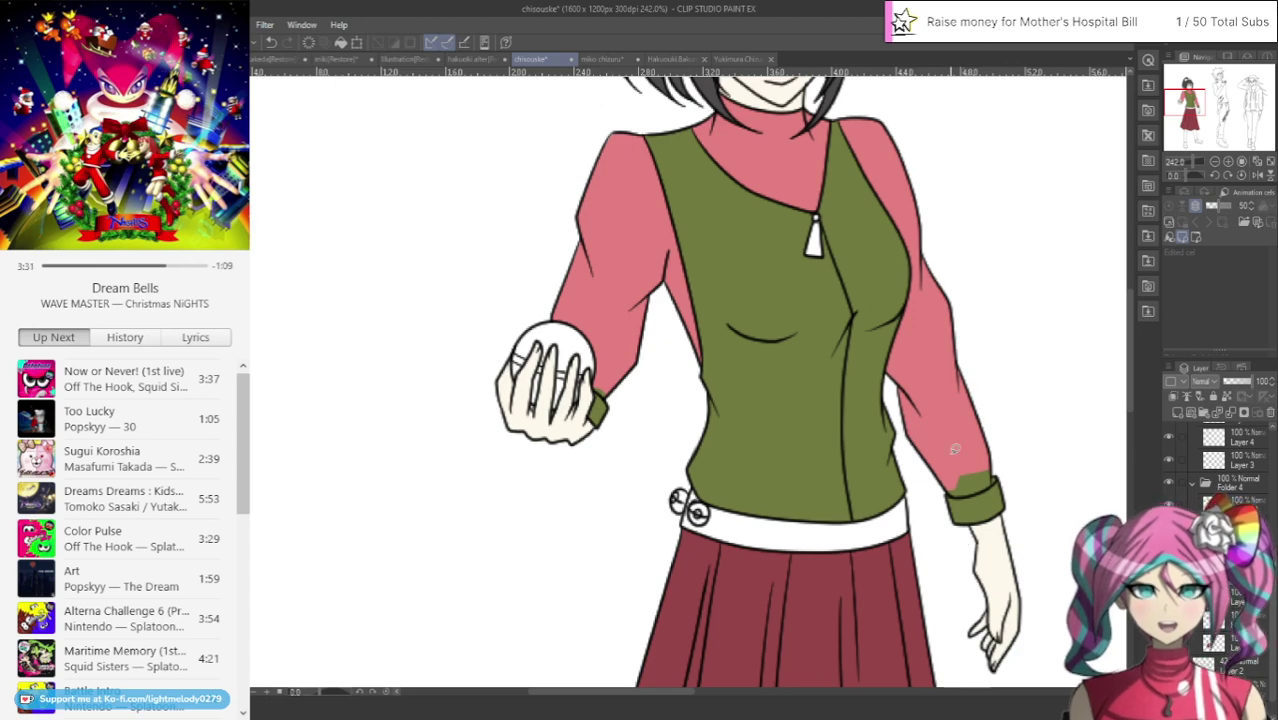
pyautogui.click(742, 59)
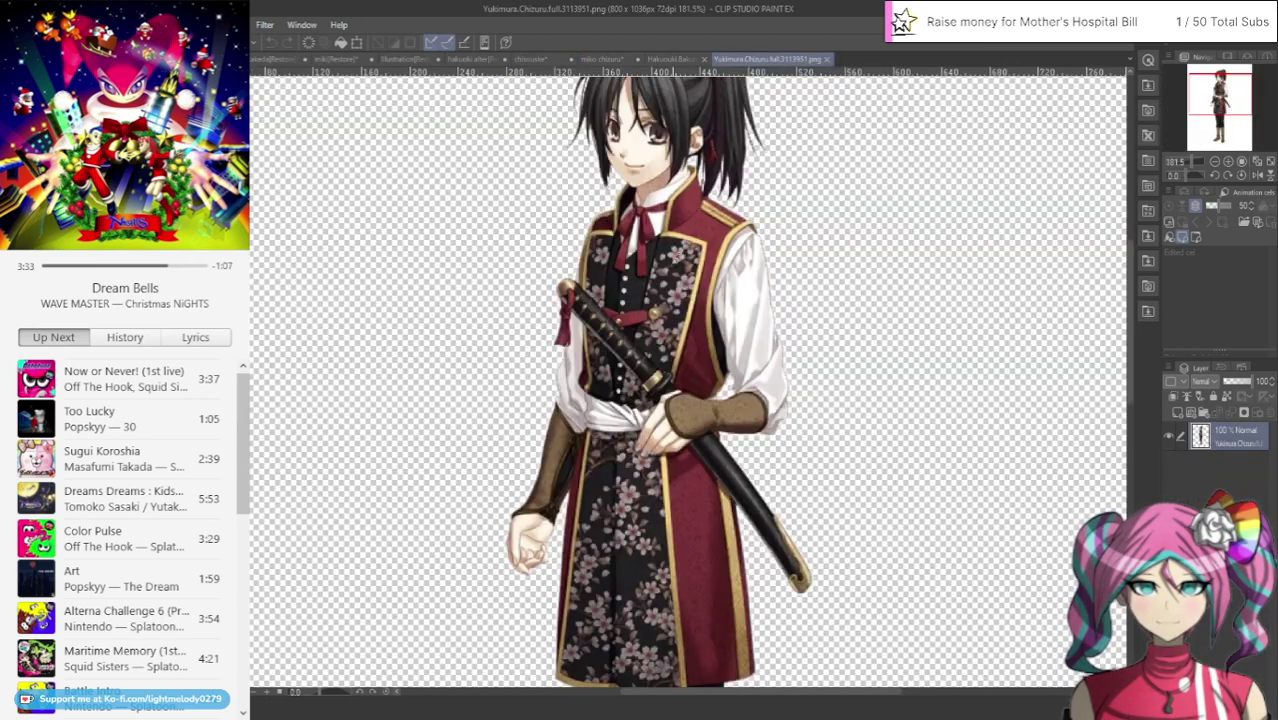
pyautogui.click(540, 59)
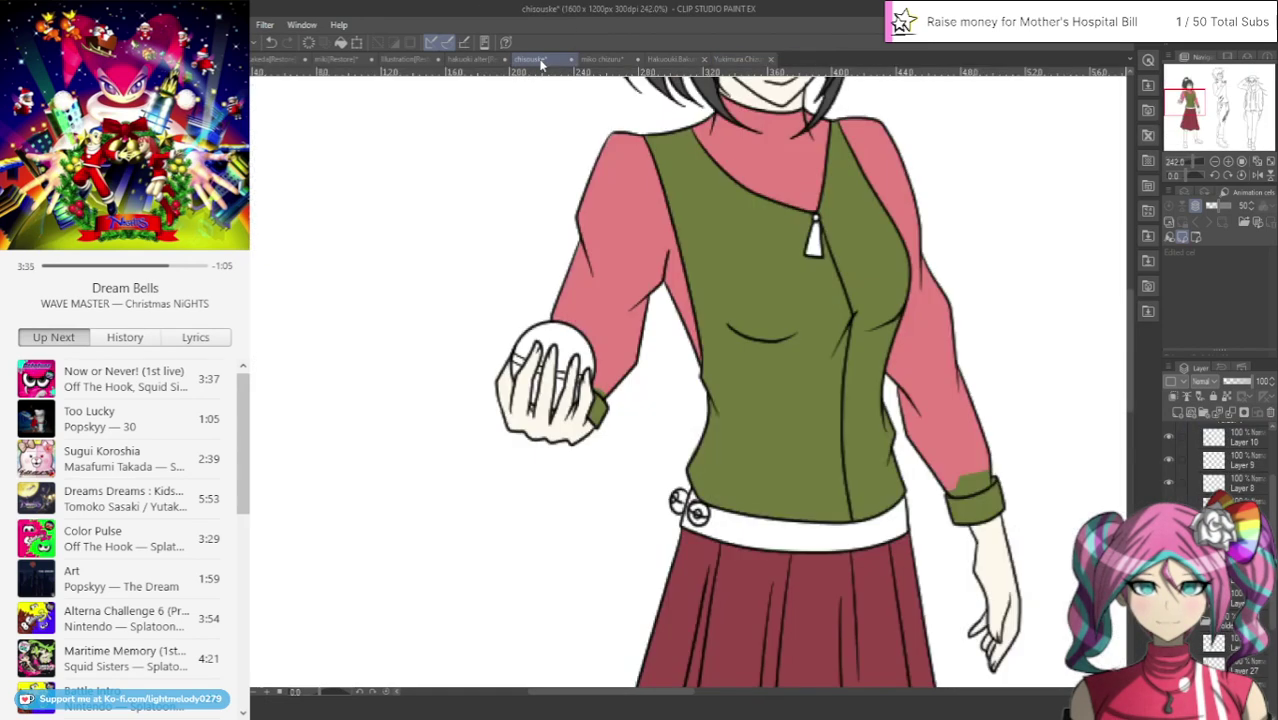
# Find the vest's base layer, remove the vest's green and try a flat black fill over the torso
pyautogui.scroll(-2, 1246, 663)
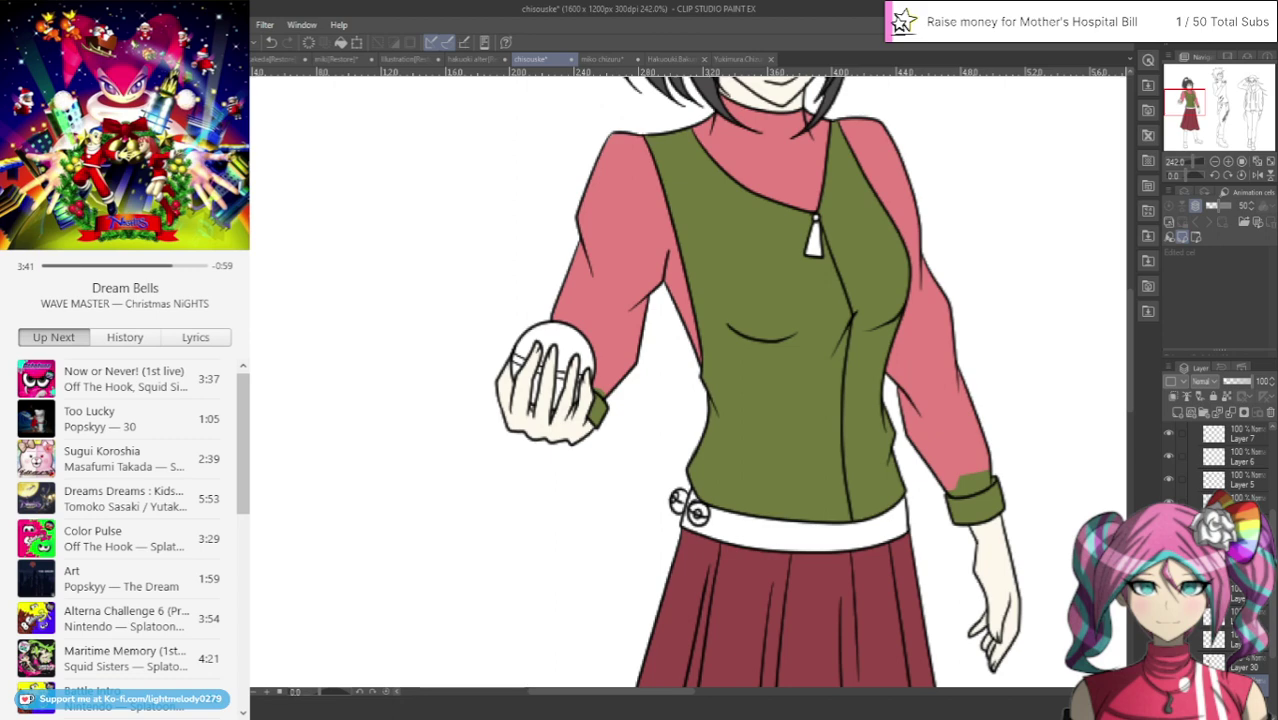
pyautogui.scroll(-2, 1220, 545)
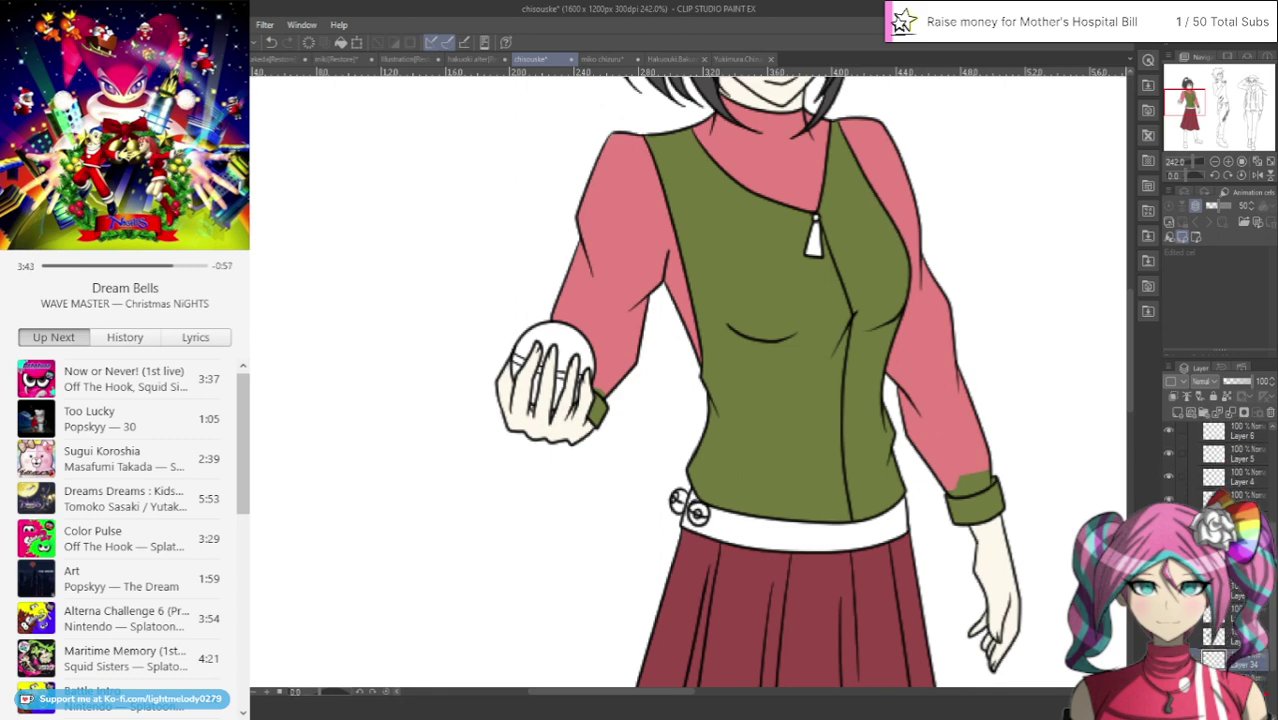
pyautogui.moveTo(1243, 660); pyautogui.dragTo(1243, 690)
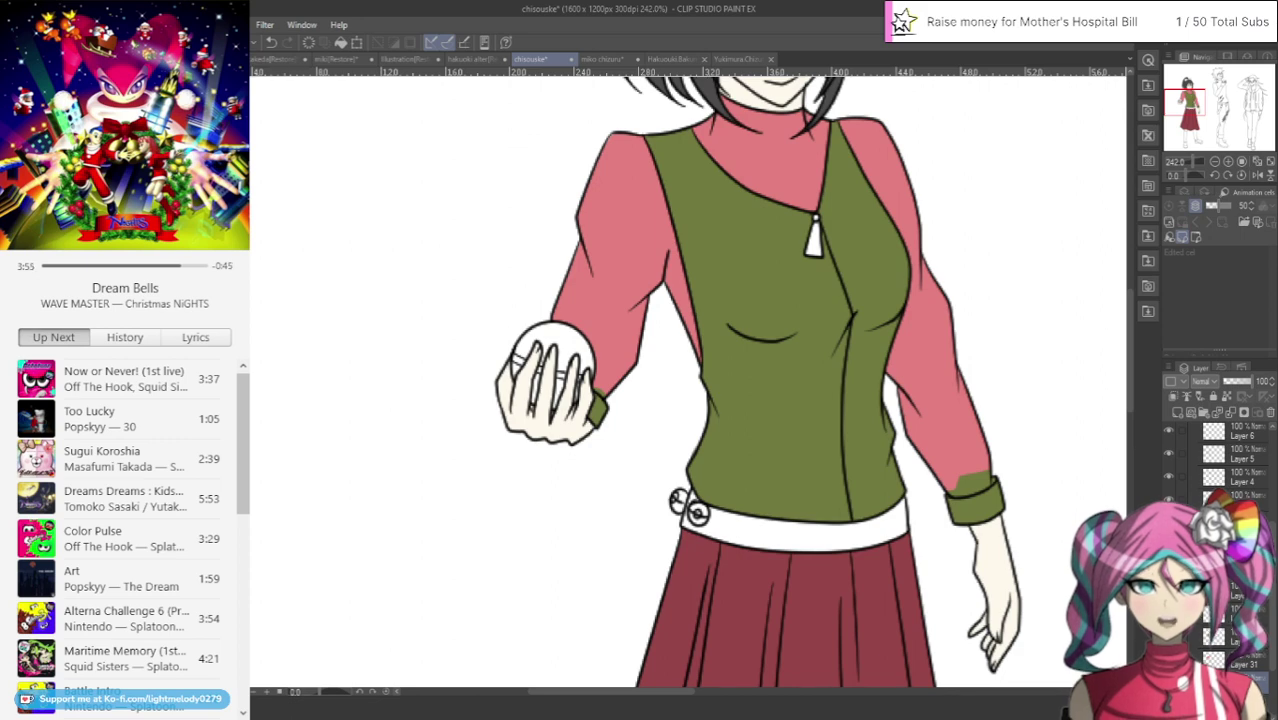
pyautogui.moveTo(686, 452)
pyautogui.mouseDown()
pyautogui.moveTo(680, 502)
pyautogui.moveTo(702, 508)
pyautogui.moveTo(820, 521)
pyautogui.moveTo(913, 490)
pyautogui.moveTo(893, 377)
pyautogui.mouseUp()
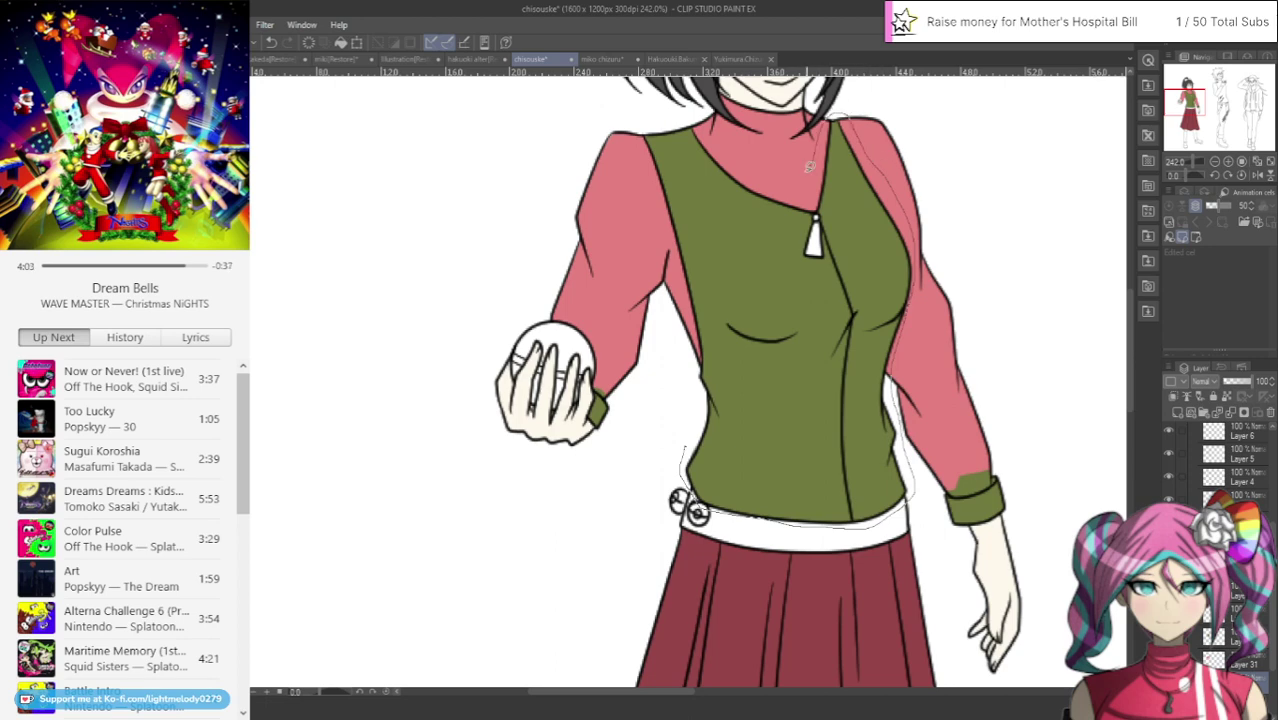
pyautogui.moveTo(637, 133)
pyautogui.mouseDown()
pyautogui.moveTo(692, 319)
pyautogui.moveTo(683, 452)
pyautogui.mouseUp()
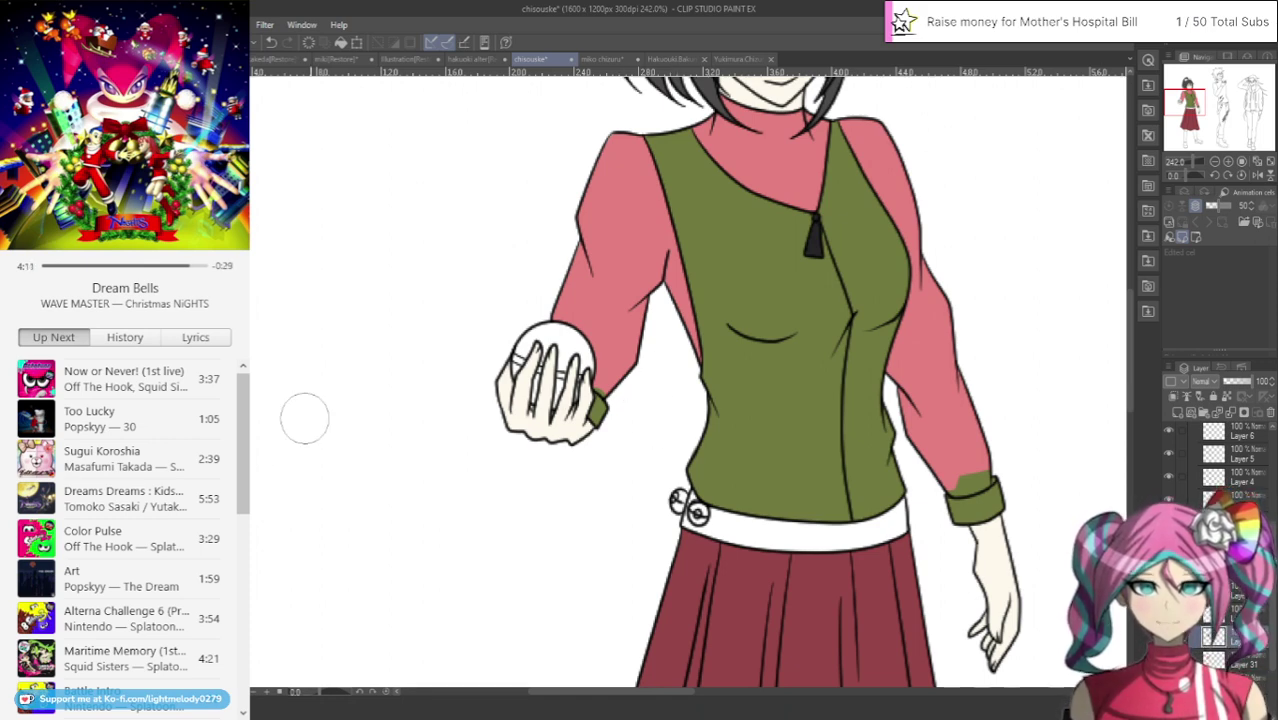
pyautogui.moveTo(742, 362)
pyautogui.mouseDown()
pyautogui.moveTo(704, 410)
pyautogui.moveTo(737, 402)
pyautogui.moveTo(710, 470)
pyautogui.moveTo(780, 488)
pyautogui.moveTo(746, 512)
pyautogui.moveTo(845, 510)
pyautogui.moveTo(886, 488)
pyautogui.moveTo(872, 397)
pyautogui.moveTo(892, 267)
pyautogui.moveTo(838, 130)
pyautogui.moveTo(806, 368)
pyautogui.moveTo(838, 252)
pyautogui.moveTo(856, 350)
pyautogui.moveTo(872, 278)
pyautogui.moveTo(867, 466)
pyautogui.moveTo(871, 372)
pyautogui.moveTo(820, 480)
pyautogui.moveTo(795, 490)
pyautogui.moveTo(821, 382)
pyautogui.moveTo(809, 353)
pyautogui.moveTo(734, 460)
pyautogui.moveTo(718, 420)
pyautogui.moveTo(660, 128)
pyautogui.moveTo(685, 148)
pyautogui.moveTo(710, 272)
pyautogui.moveTo(751, 323)
pyautogui.moveTo(683, 178)
pyautogui.moveTo(728, 170)
pyautogui.moveTo(788, 320)
pyautogui.moveTo(763, 238)
pyautogui.moveTo(778, 180)
pyautogui.moveTo(802, 343)
pyautogui.moveTo(805, 162)
pyautogui.mouseUp()
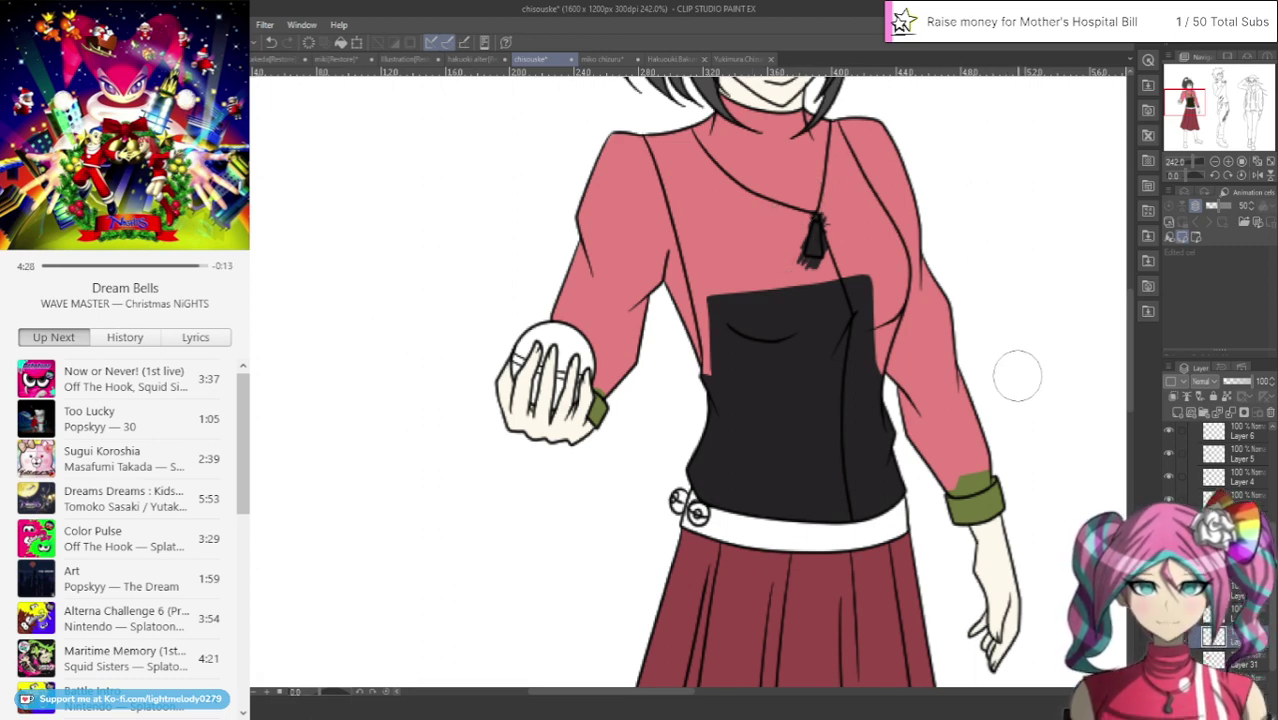
# Try extending the black fill over the vest's chest and shoulders on the neighbouring base layer
pyautogui.click(1233, 665)
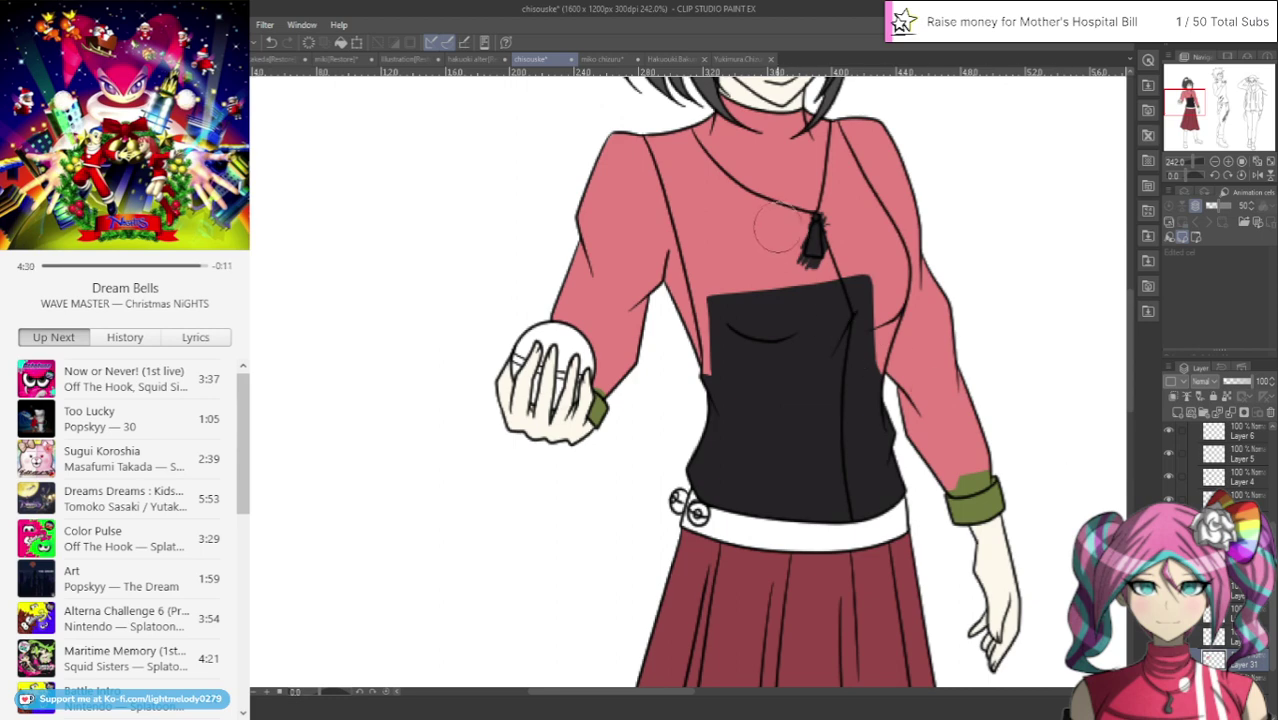
pyautogui.moveTo(733, 255)
pyautogui.mouseDown()
pyautogui.moveTo(726, 378)
pyautogui.moveTo(700, 225)
pyautogui.moveTo(702, 242)
pyautogui.moveTo(656, 117)
pyautogui.mouseUp()
pyautogui.moveTo(669, 146)
pyautogui.mouseDown()
pyautogui.moveTo(712, 217)
pyautogui.moveTo(841, 253)
pyautogui.moveTo(738, 284)
pyautogui.moveTo(863, 321)
pyautogui.moveTo(865, 389)
pyautogui.moveTo(889, 258)
pyautogui.moveTo(870, 202)
pyautogui.moveTo(841, 145)
pyautogui.moveTo(865, 258)
pyautogui.moveTo(758, 230)
pyautogui.moveTo(809, 230)
pyautogui.moveTo(741, 200)
pyautogui.moveTo(680, 140)
pyautogui.moveTo(735, 125)
pyautogui.mouseUp()
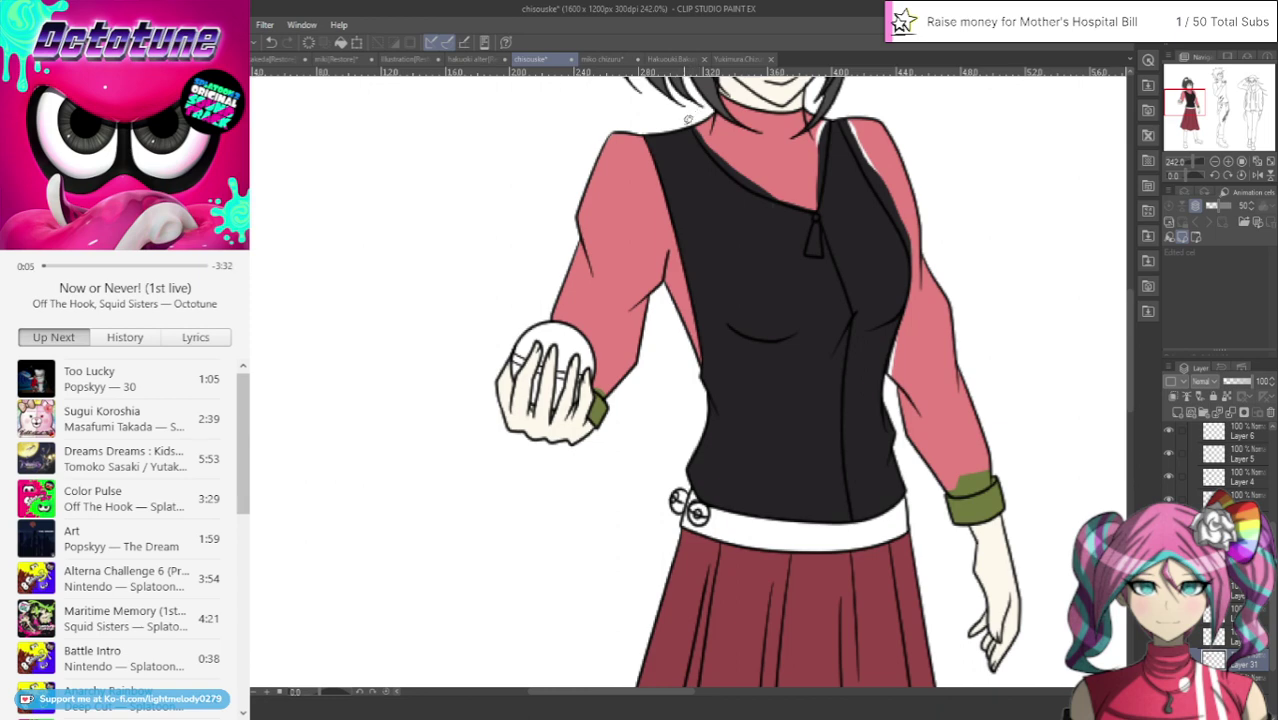
# Try trimming the black fill along the vest's neckline and armhole, and undo these corrections
pyautogui.moveTo(688, 119)
pyautogui.mouseDown()
pyautogui.moveTo(745, 192)
pyautogui.moveTo(800, 212)
pyautogui.moveTo(828, 205)
pyautogui.moveTo(840, 138)
pyautogui.moveTo(830, 108)
pyautogui.moveTo(703, 105)
pyautogui.mouseUp()
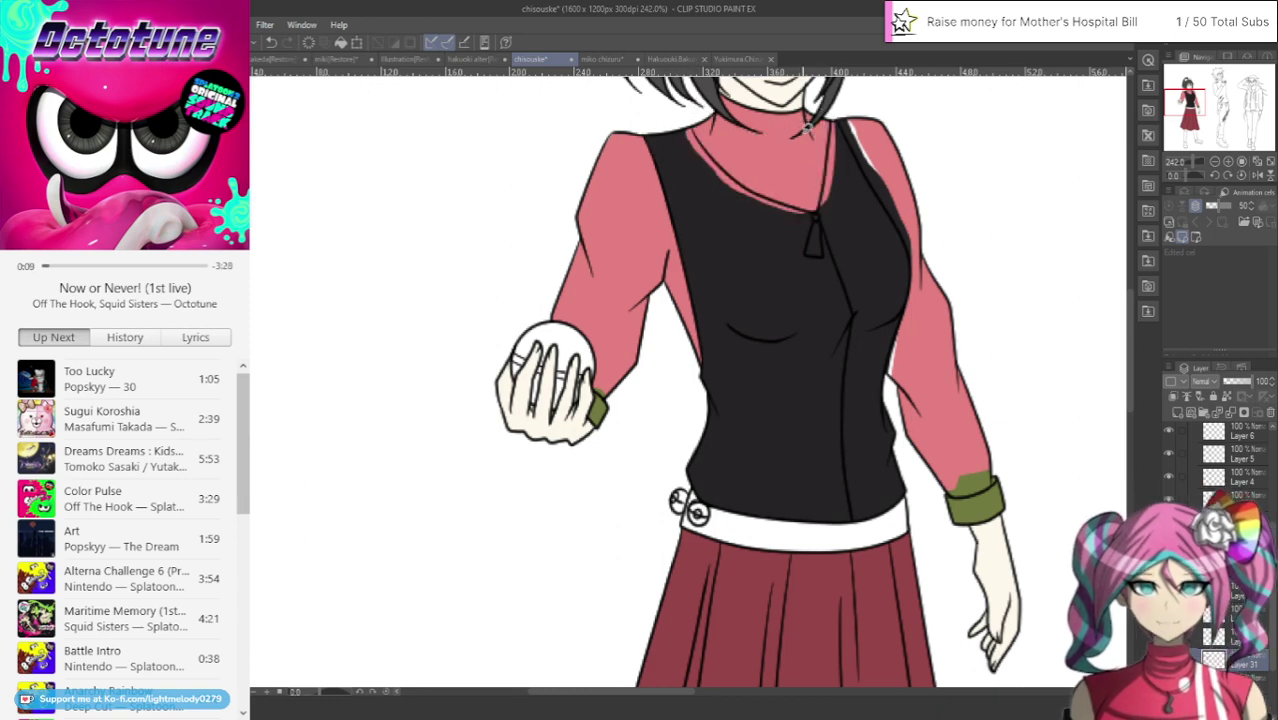
pyautogui.moveTo(836, 113)
pyautogui.mouseDown()
pyautogui.moveTo(905, 253)
pyautogui.moveTo(884, 376)
pyautogui.moveTo(836, 115)
pyautogui.mouseUp()
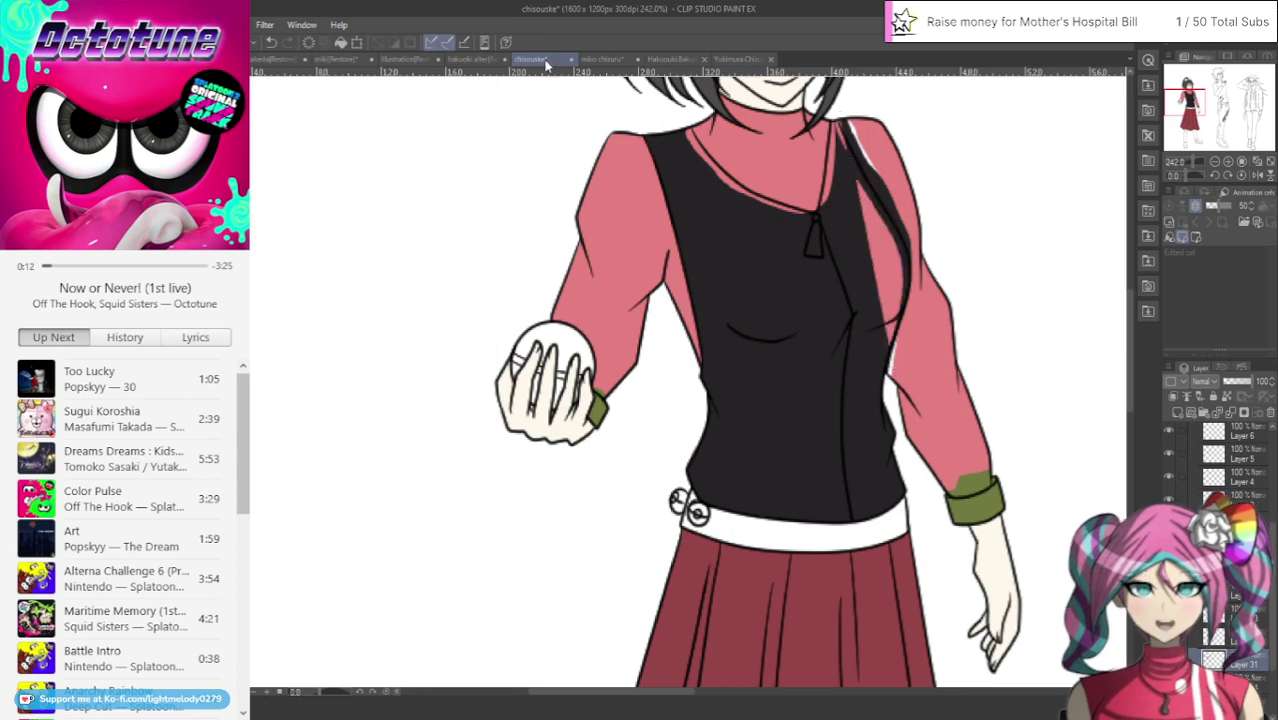
pyautogui.click(271, 43)
pyautogui.click(271, 43)
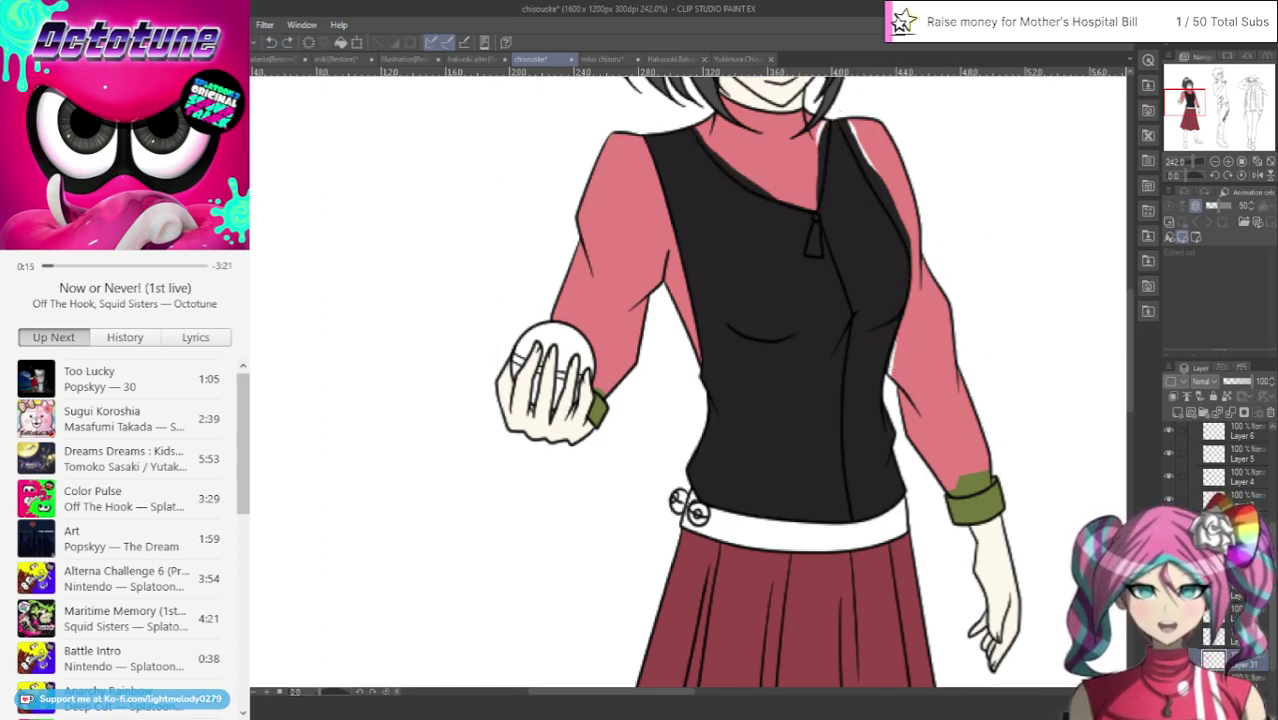
pyautogui.hotkey('ctrl', 'z')
# Clear the rough black from the vest and refill it with flat black right up to its line art
pyautogui.moveTo(694, 116)
pyautogui.mouseDown()
pyautogui.moveTo(713, 173)
pyautogui.moveTo(759, 205)
pyautogui.moveTo(826, 207)
pyautogui.moveTo(839, 116)
pyautogui.moveTo(822, 105)
pyautogui.moveTo(751, 143)
pyautogui.moveTo(700, 122)
pyautogui.mouseUp()
pyautogui.moveTo(844, 102)
pyautogui.mouseDown()
pyautogui.moveTo(838, 135)
pyautogui.moveTo(905, 274)
pyautogui.moveTo(949, 275)
pyautogui.moveTo(910, 90)
pyautogui.moveTo(846, 106)
pyautogui.mouseUp()
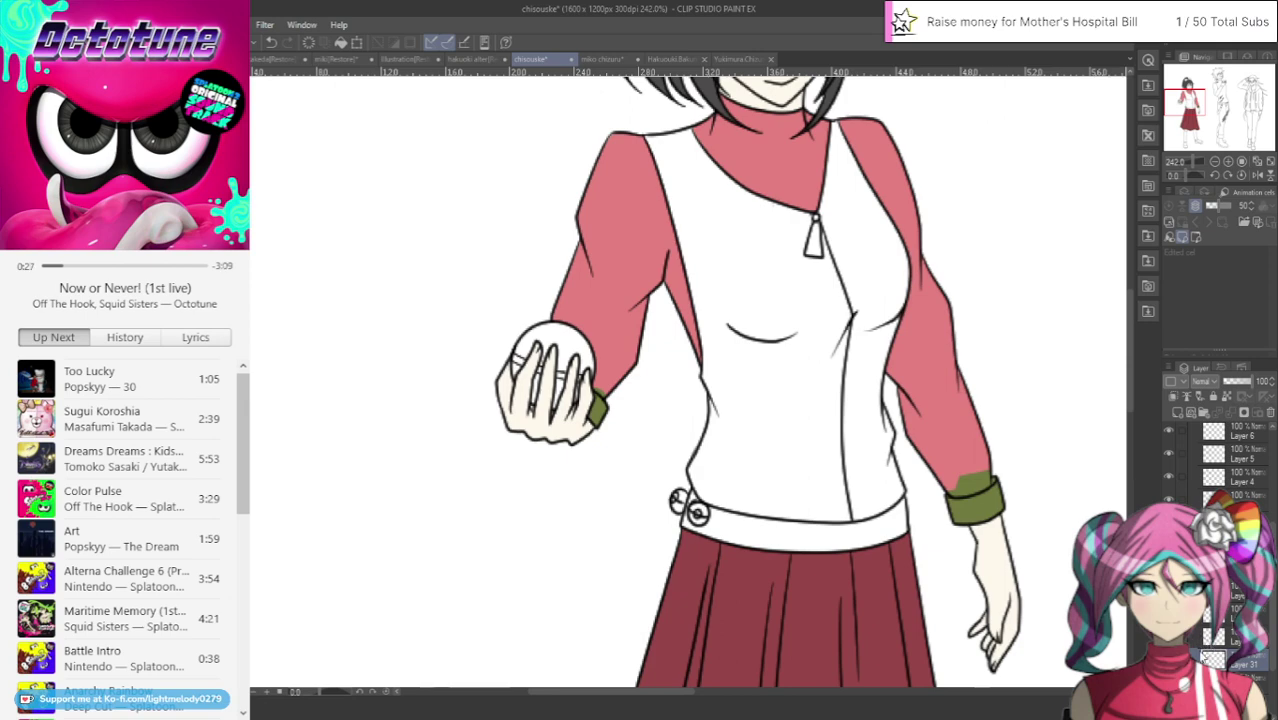
pyautogui.click(1168, 682)
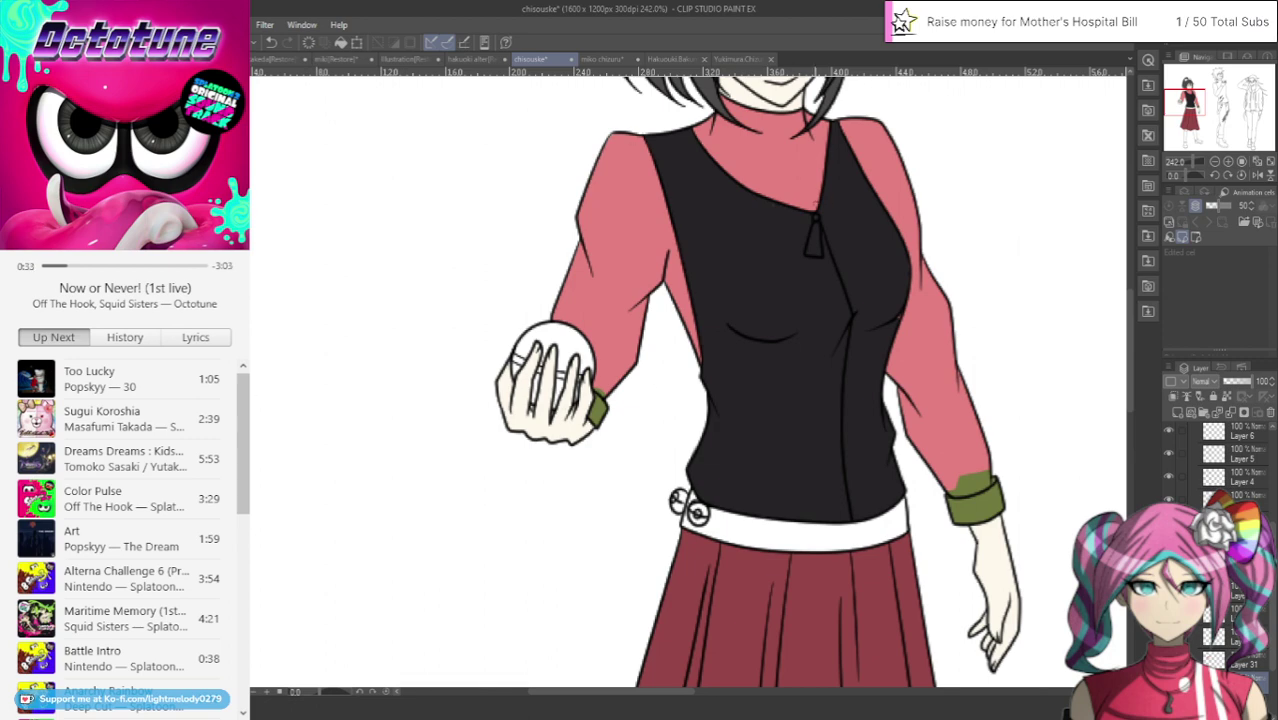
# Erase the black from the zipper pull and its ring, and clean up the speck along the vest's neckline
pyautogui.scroll(5, 805, 182)
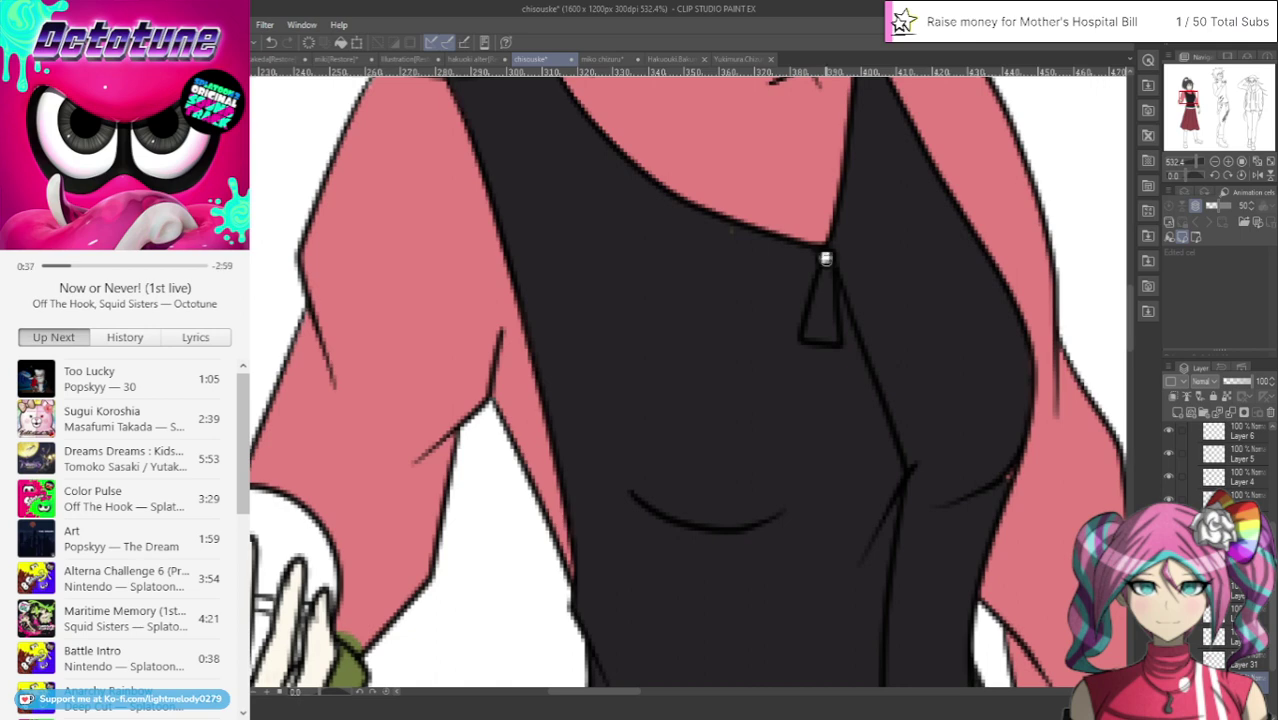
pyautogui.moveTo(825, 262); pyautogui.dragTo(810, 326)
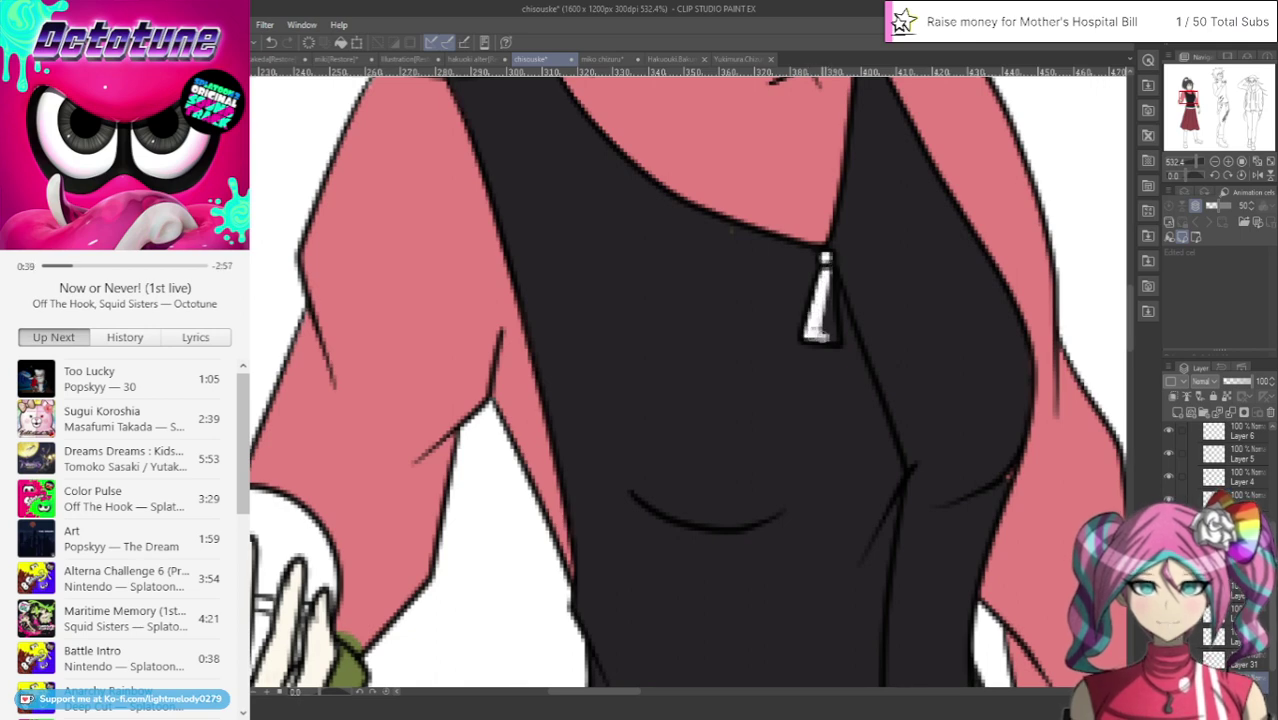
pyautogui.moveTo(824, 262)
pyautogui.mouseDown()
pyautogui.moveTo(818, 336)
pyautogui.moveTo(832, 332)
pyautogui.moveTo(828, 264)
pyautogui.mouseUp()
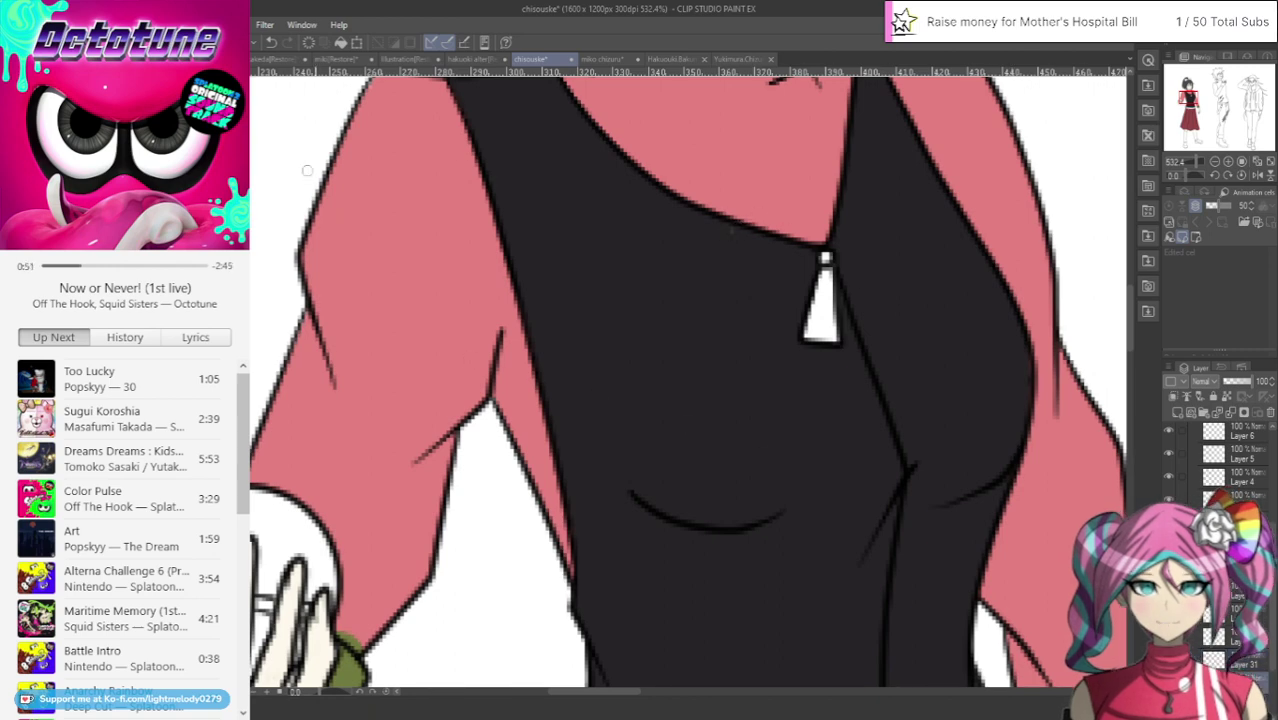
pyautogui.moveTo(737, 233); pyautogui.dragTo(718, 230)
pyautogui.click(271, 42)
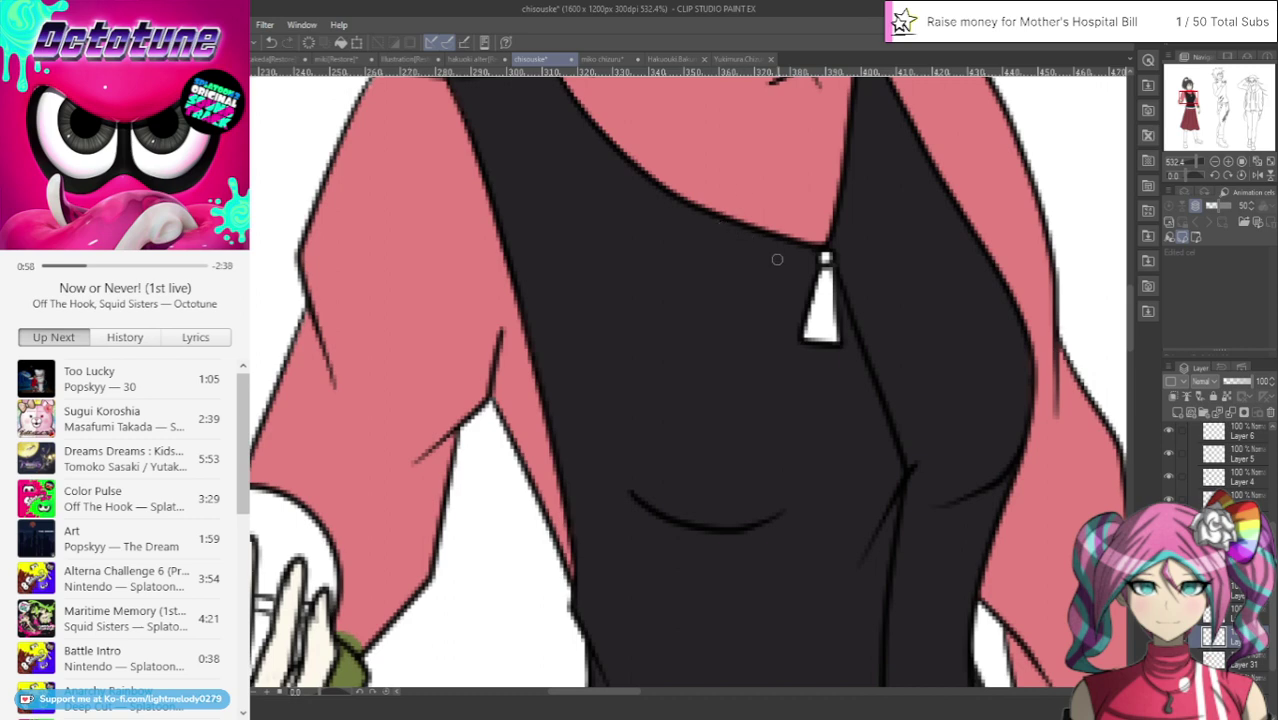
# Select the cuffs' colour layer and remove the olive green spilling onto the pink sleeves above both cuffs
pyautogui.moveTo(1128, 346)
pyautogui.mouseDown()
pyautogui.moveTo(1128, 315)
pyautogui.moveTo(1129, 342)
pyautogui.mouseUp()
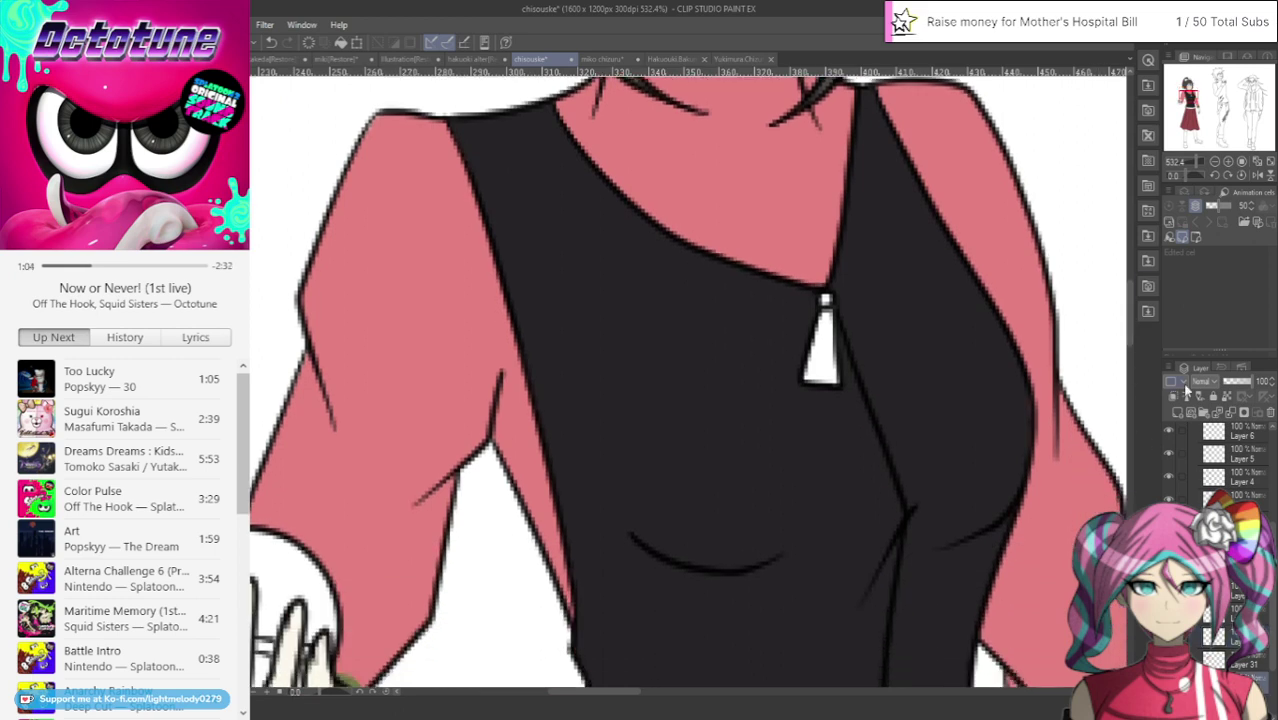
pyautogui.click(1234, 640)
pyautogui.scroll(-4, 1112, 280)
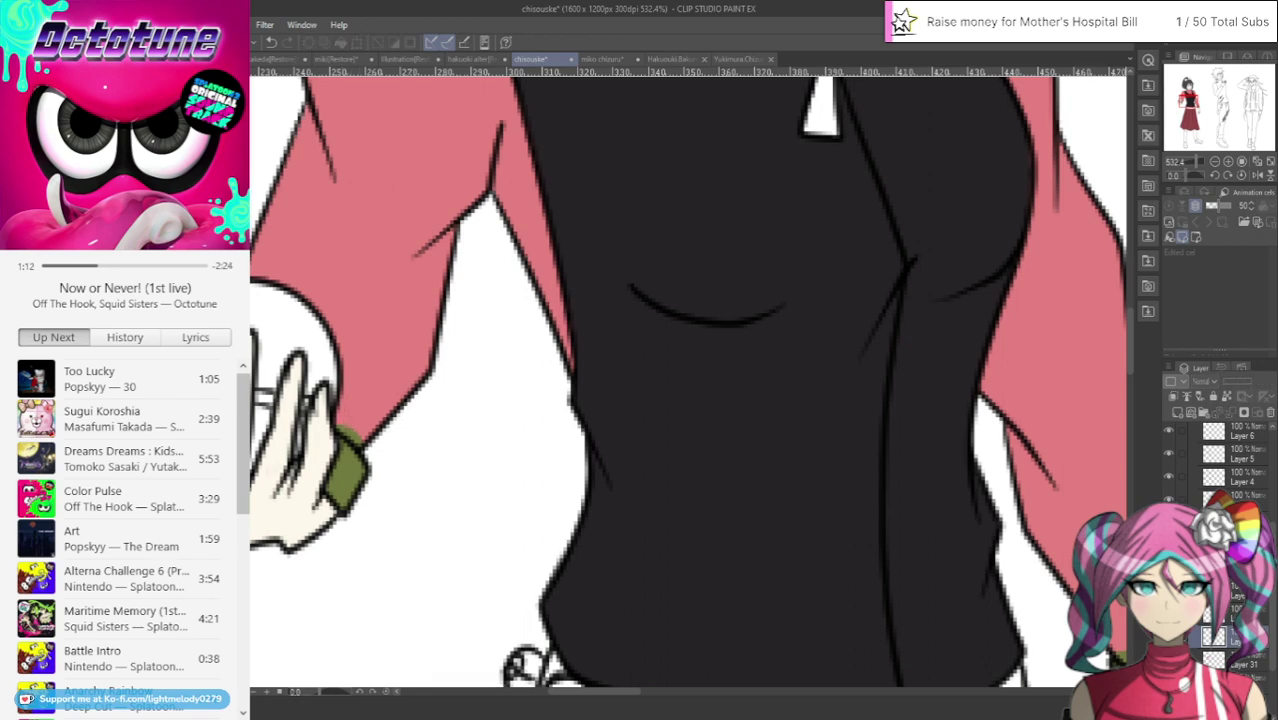
pyautogui.hotkey('ctrl', 'z')
pyautogui.hotkey('ctrl', 'y')
pyautogui.click(1168, 614)
pyautogui.click(1168, 614)
pyautogui.click(1224, 614)
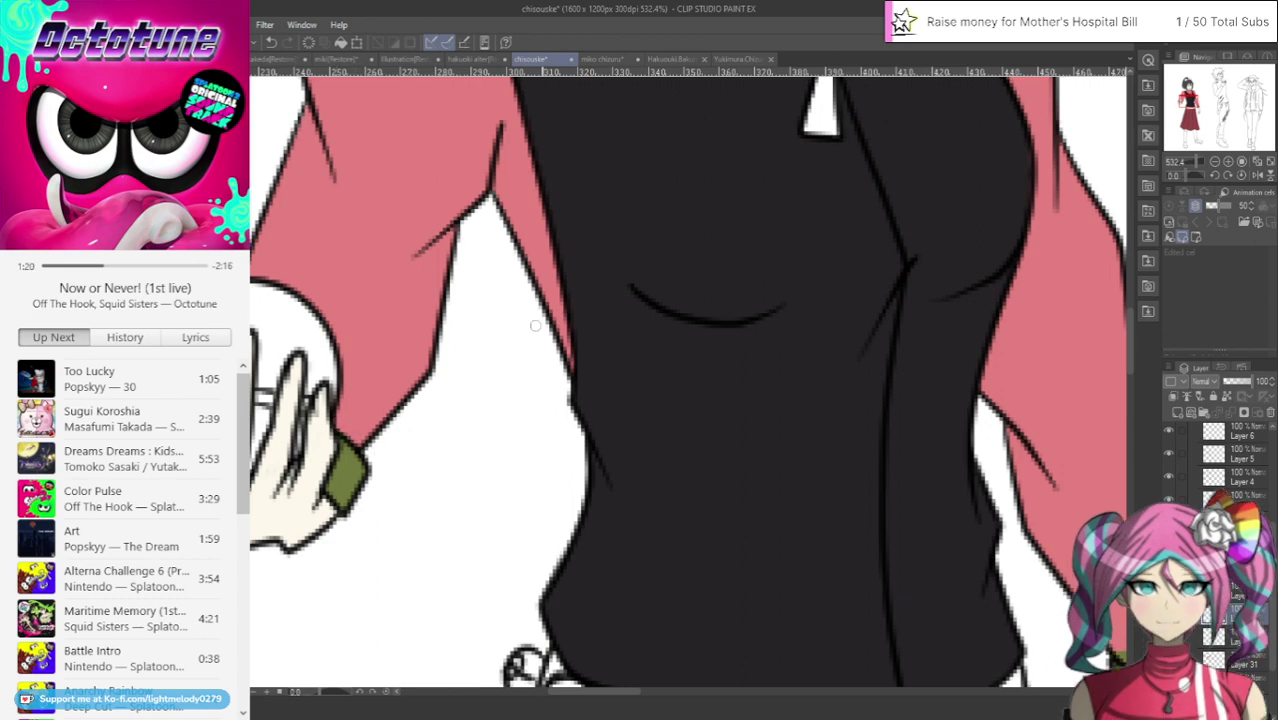
pyautogui.moveTo(1122, 570); pyautogui.dragTo(802, 252)
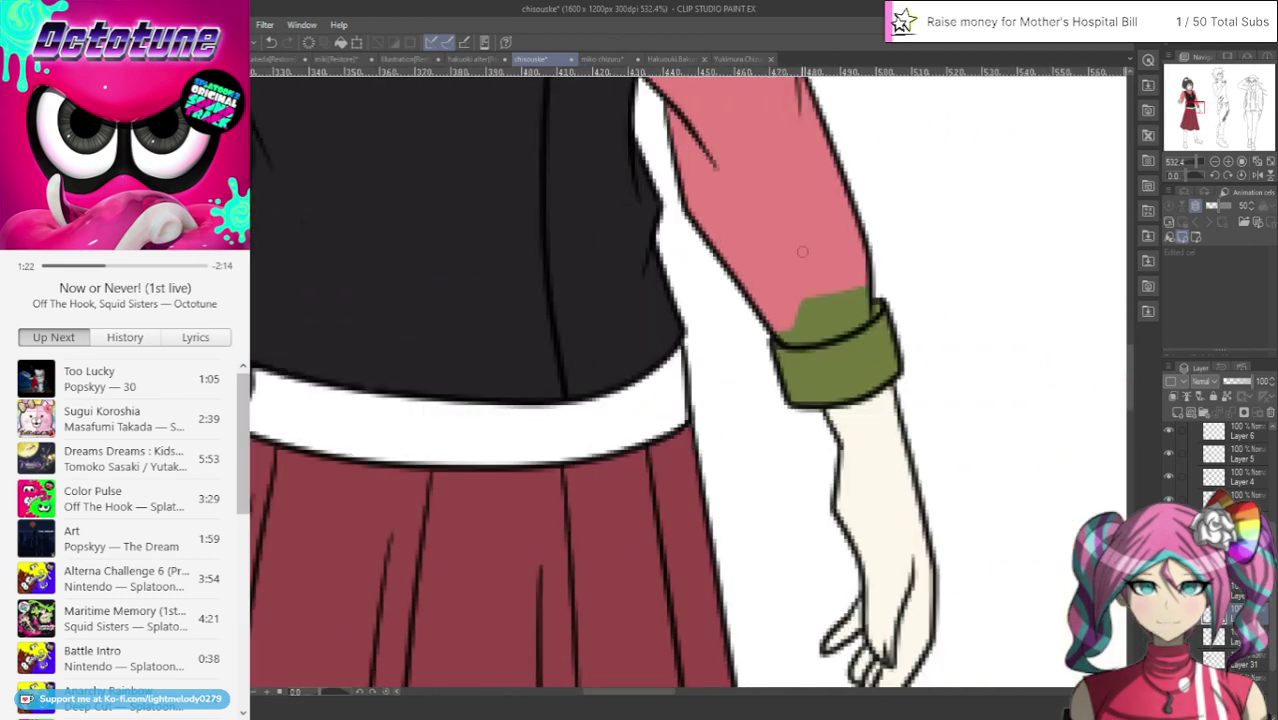
pyautogui.moveTo(800, 301)
pyautogui.mouseDown()
pyautogui.moveTo(840, 297)
pyautogui.moveTo(809, 300)
pyautogui.moveTo(789, 339)
pyautogui.moveTo(845, 328)
pyautogui.moveTo(868, 298)
pyautogui.moveTo(817, 322)
pyautogui.moveTo(855, 283)
pyautogui.mouseUp()
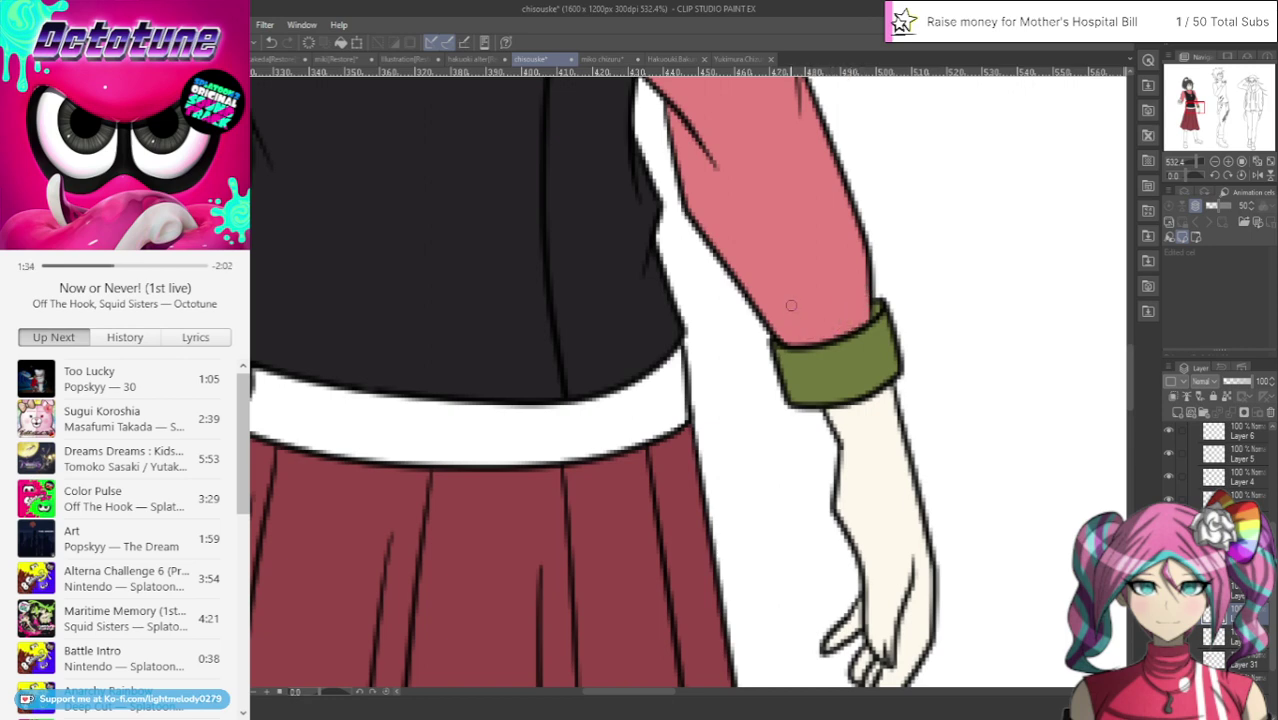
# Review the girl's colours as a whole and compare them with the Yukimura Chizuru and Hakuouki group reference images
pyautogui.scroll(-17, 791, 305)
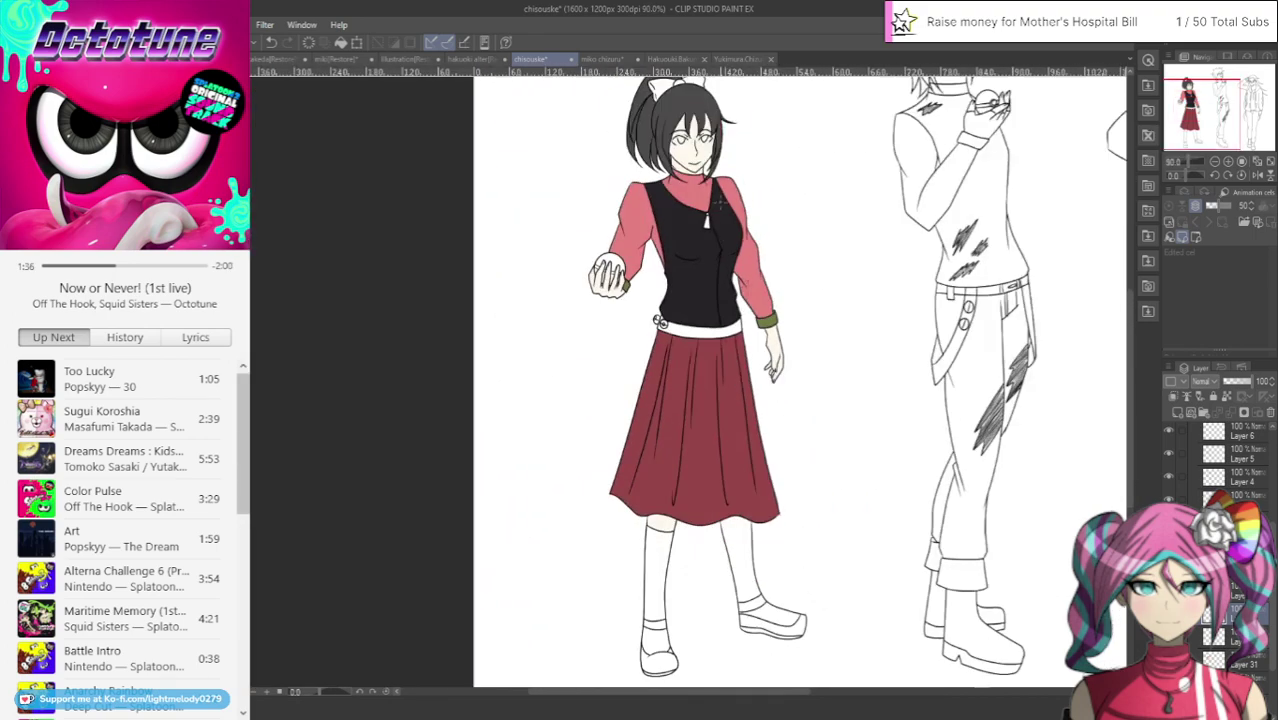
pyautogui.scroll(1, 720, 190)
pyautogui.scroll(5, 719, 192)
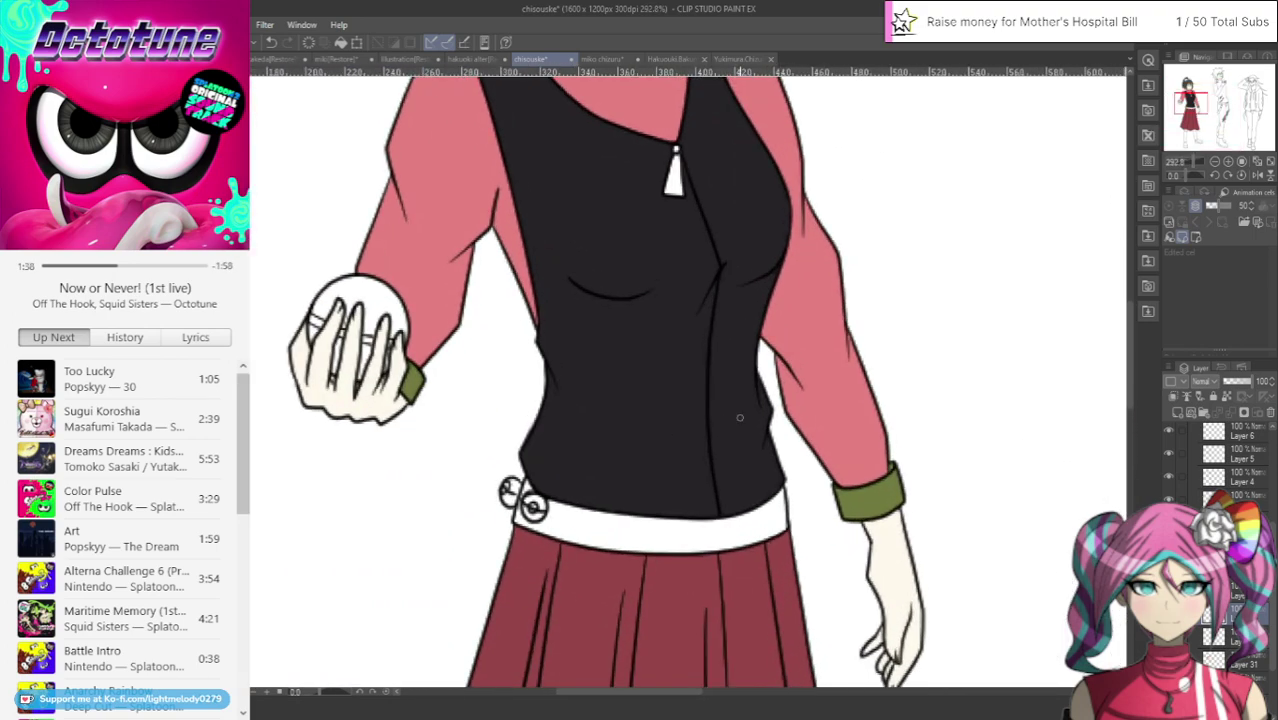
pyautogui.click(738, 60)
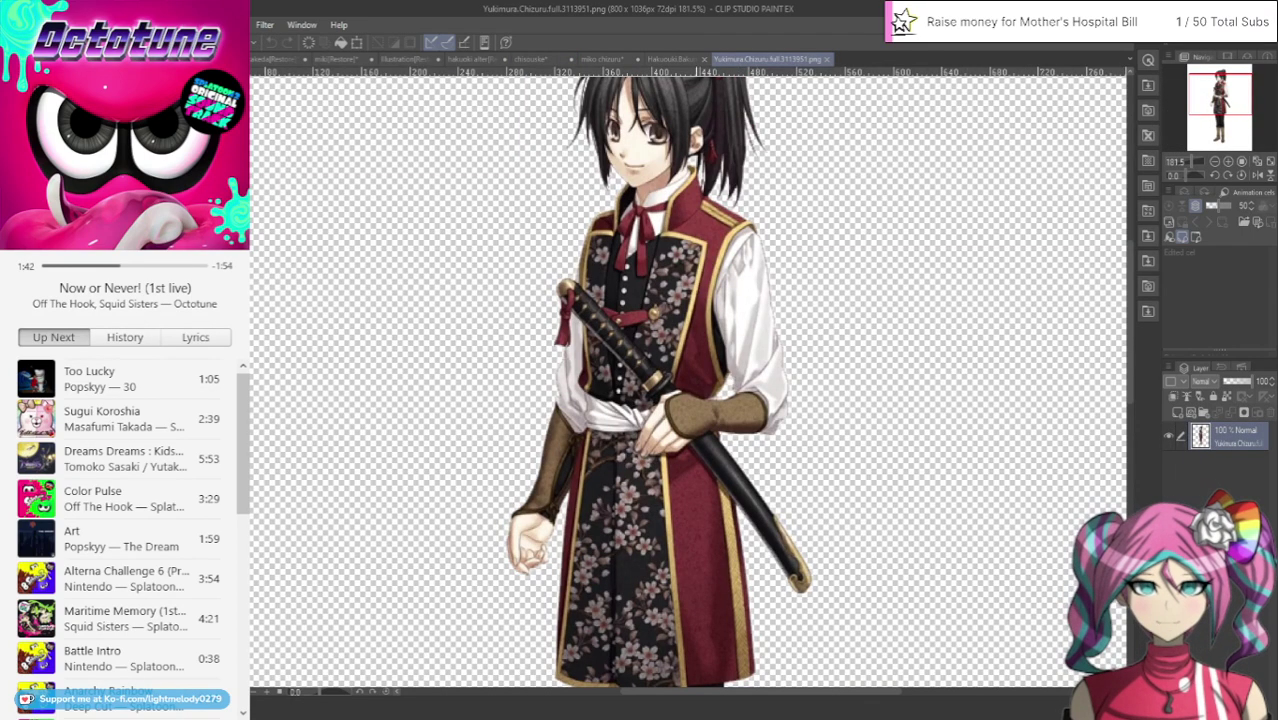
pyautogui.click(612, 60)
pyautogui.click(670, 60)
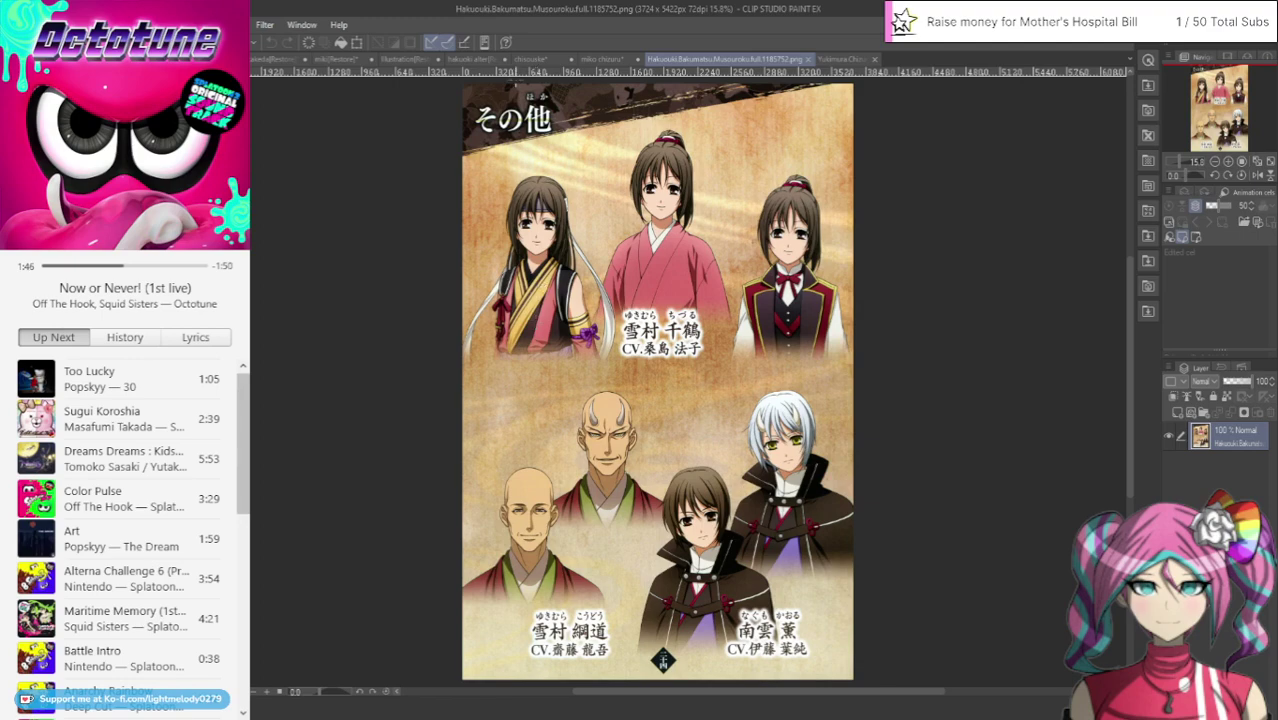
pyautogui.click(545, 60)
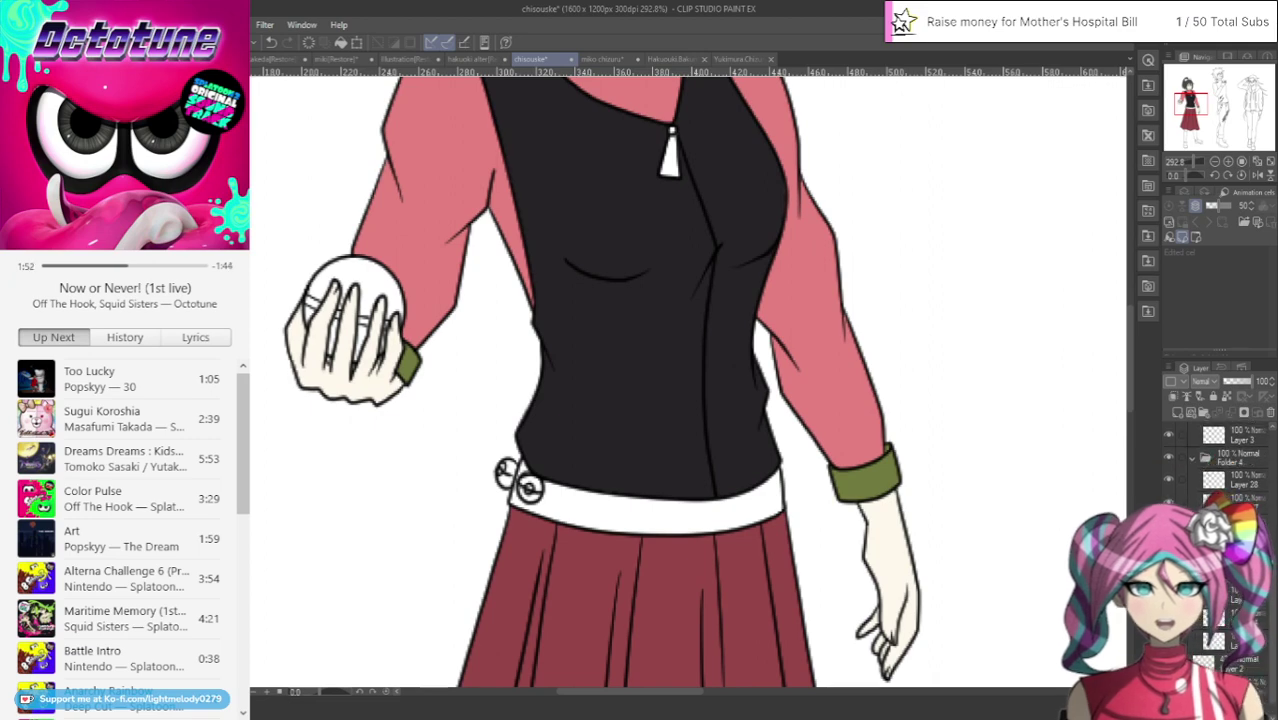
# Try filling the girl's white waistband with golden yellow and undo the fill
pyautogui.scroll(-3, 1011, 620)
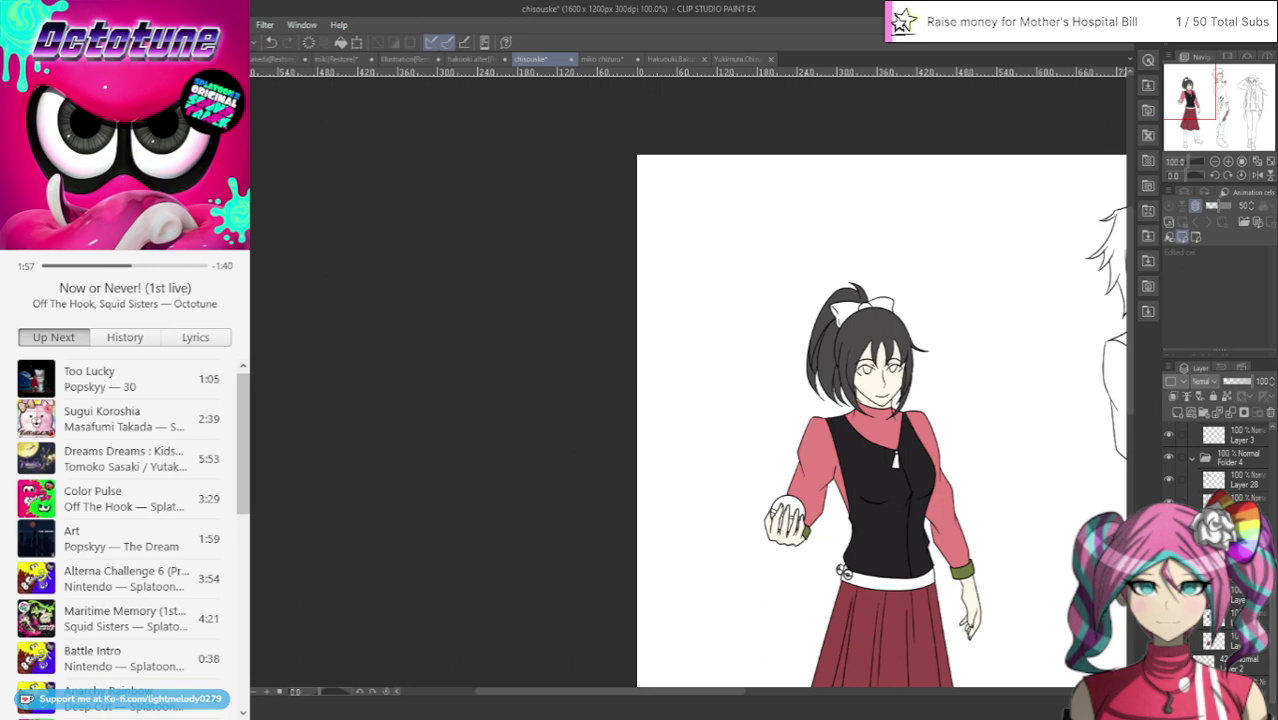
pyautogui.scroll(4, 1070, 580)
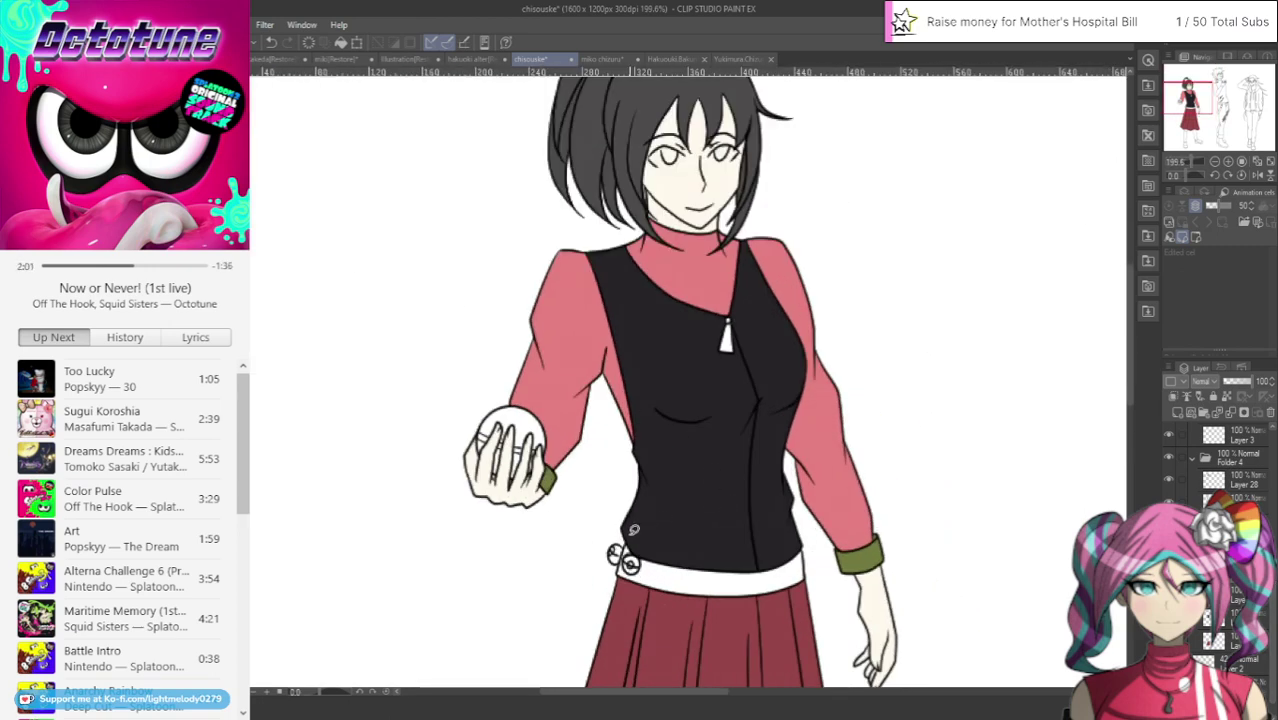
pyautogui.moveTo(629, 590)
pyautogui.mouseDown()
pyautogui.moveTo(820, 585)
pyautogui.moveTo(782, 500)
pyautogui.mouseUp()
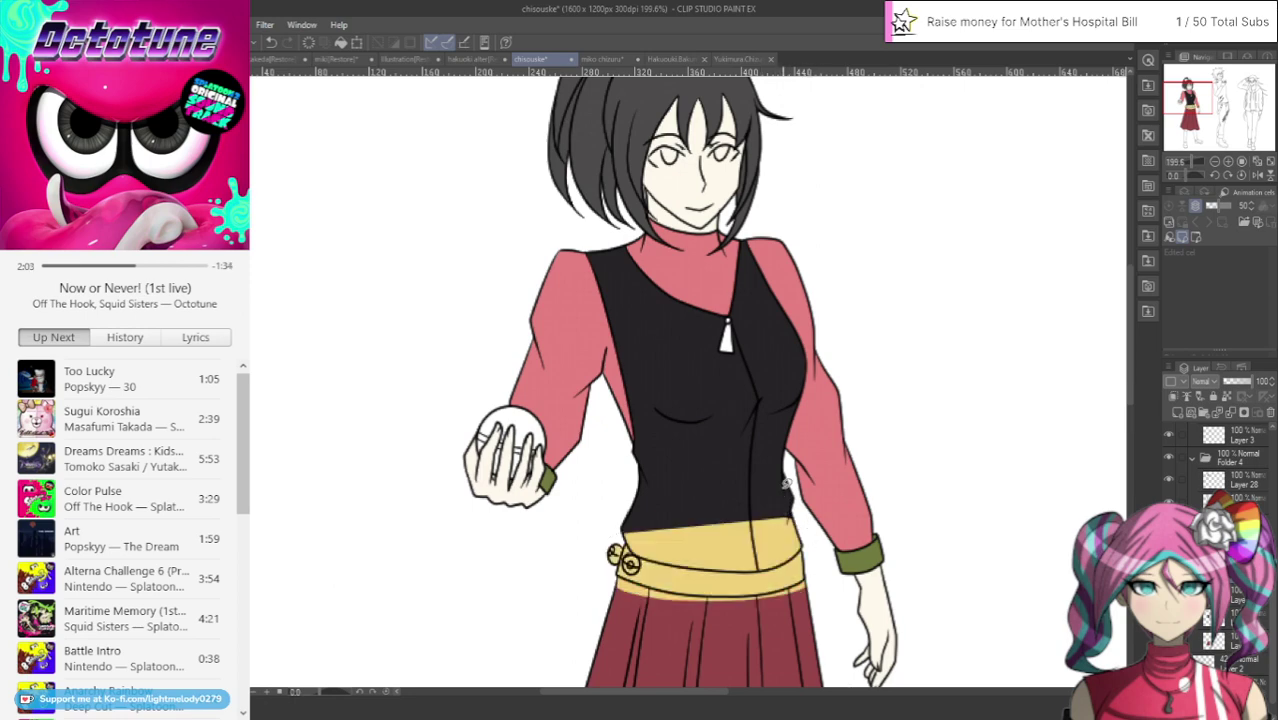
pyautogui.hotkey('ctrl', 'z')
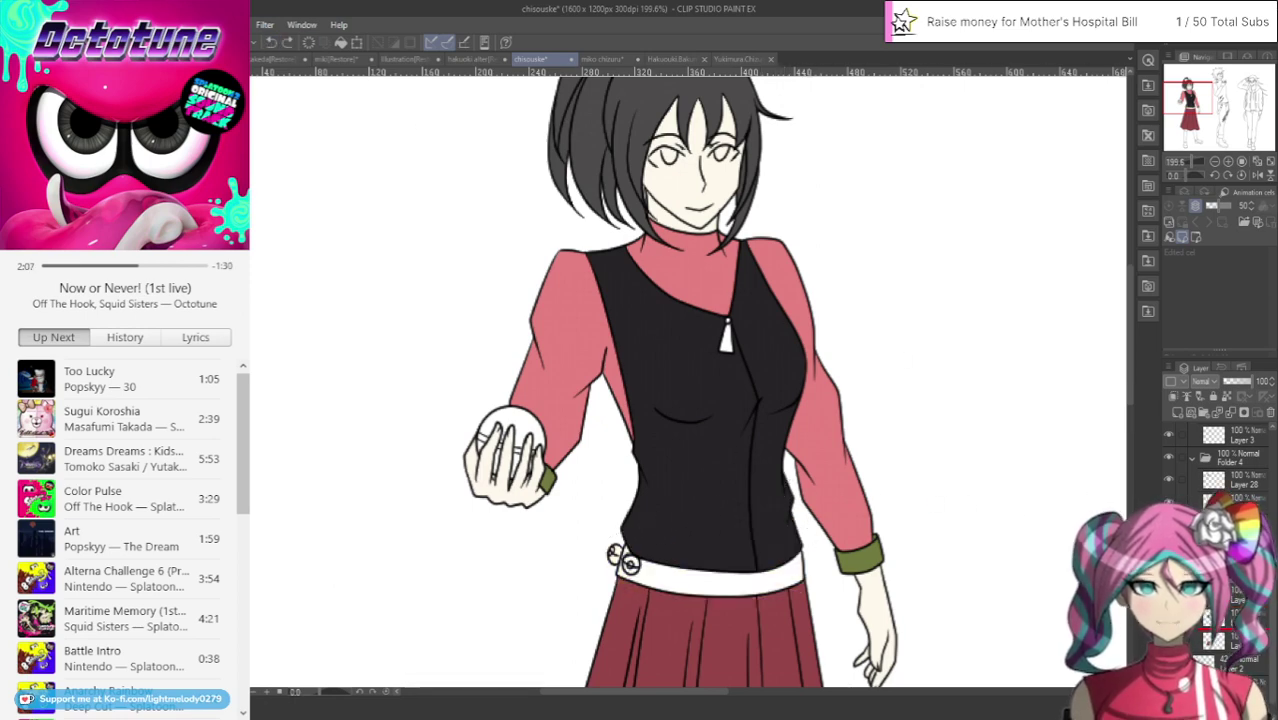
# Fill the girl's waistband, both shoes with their ankle straps and the zipper pull with golden yellow
pyautogui.click(1225, 640)
pyautogui.moveTo(617, 533)
pyautogui.mouseDown()
pyautogui.moveTo(646, 614)
pyautogui.moveTo(829, 593)
pyautogui.moveTo(798, 495)
pyautogui.mouseUp()
pyautogui.moveTo(1129, 265); pyautogui.dragTo(1149, 450)
pyautogui.moveTo(578, 503)
pyautogui.mouseDown()
pyautogui.moveTo(690, 569)
pyautogui.moveTo(665, 598)
pyautogui.mouseUp()
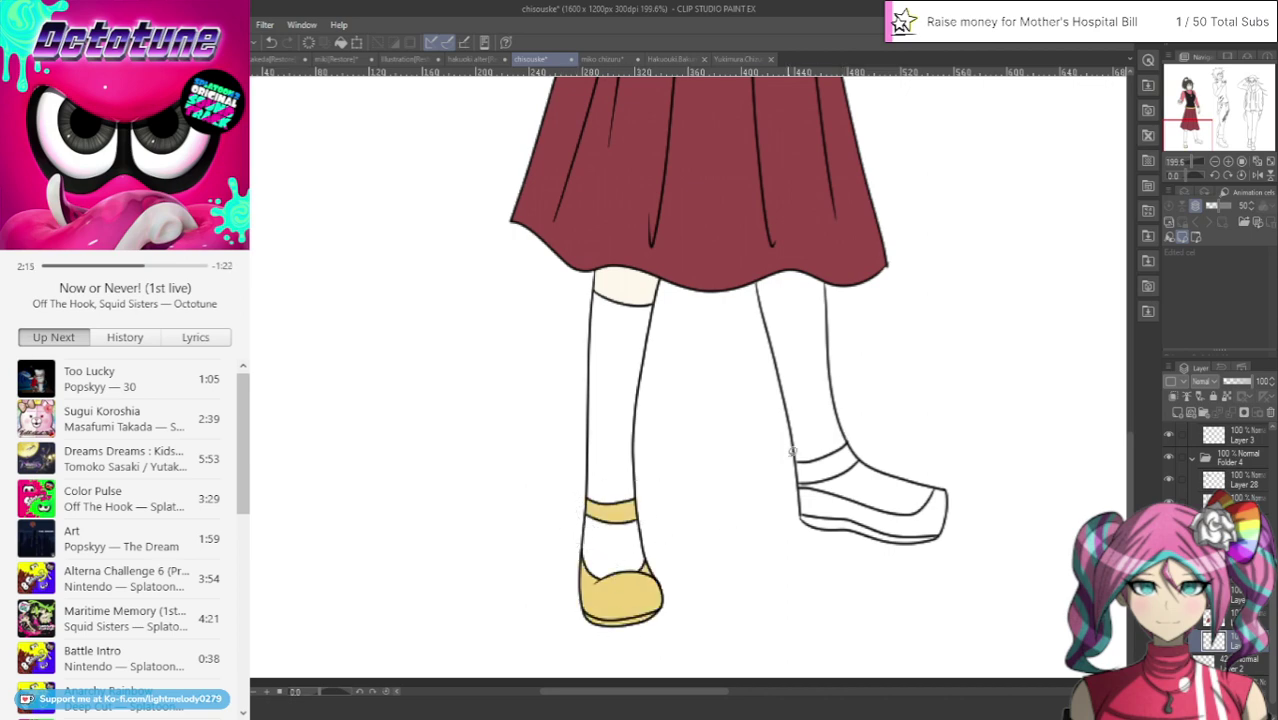
pyautogui.moveTo(792, 452)
pyautogui.mouseDown()
pyautogui.moveTo(813, 488)
pyautogui.moveTo(855, 418)
pyautogui.moveTo(938, 549)
pyautogui.moveTo(864, 481)
pyautogui.mouseUp()
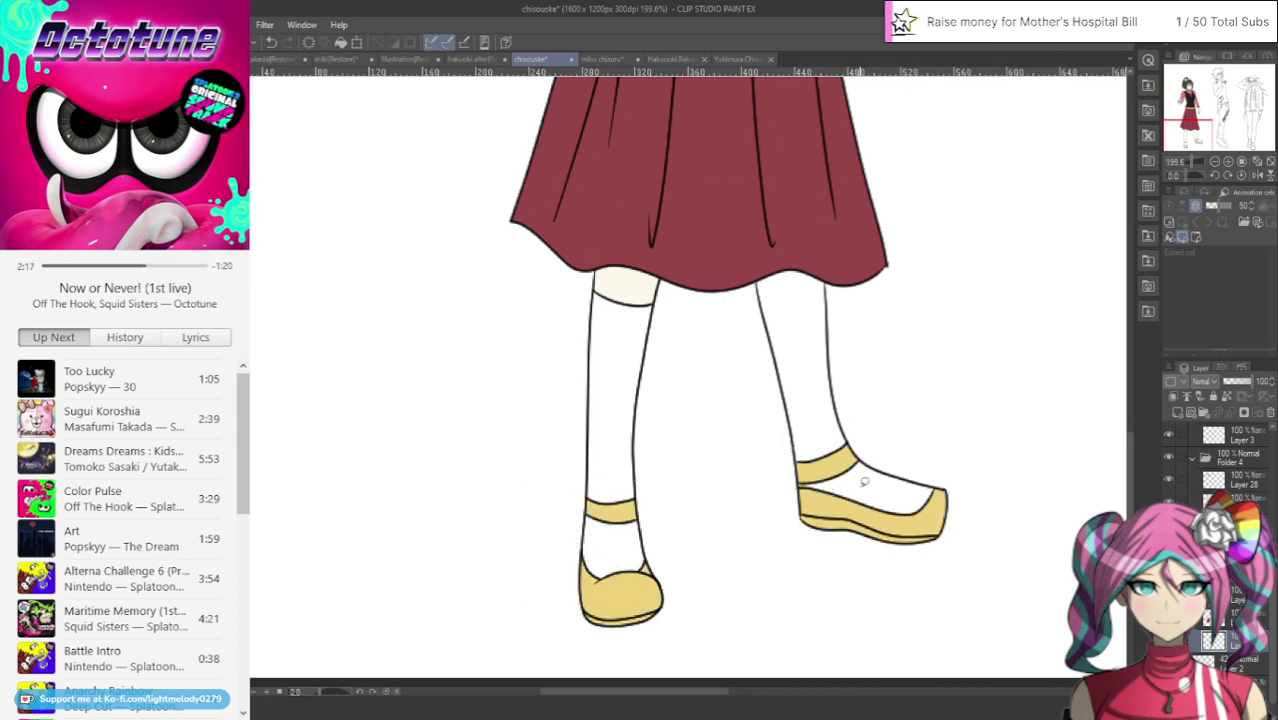
pyautogui.scroll(10, 647, 243)
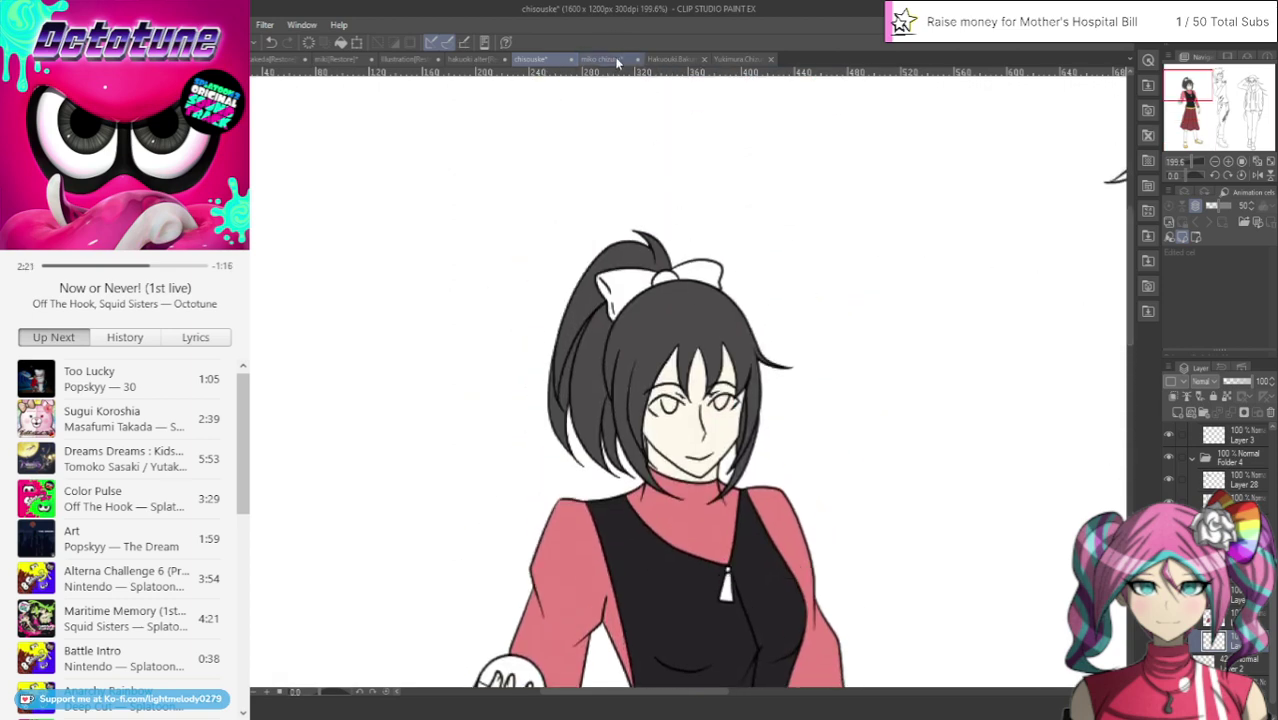
pyautogui.moveTo(721, 566)
pyautogui.mouseDown()
pyautogui.moveTo(710, 557)
pyautogui.moveTo(738, 549)
pyautogui.mouseUp()
# Check the hair tie colours in the Yukimura Chizuru and miko chizuru images, and colour the girl's hair bow dark red
pyautogui.click(730, 59)
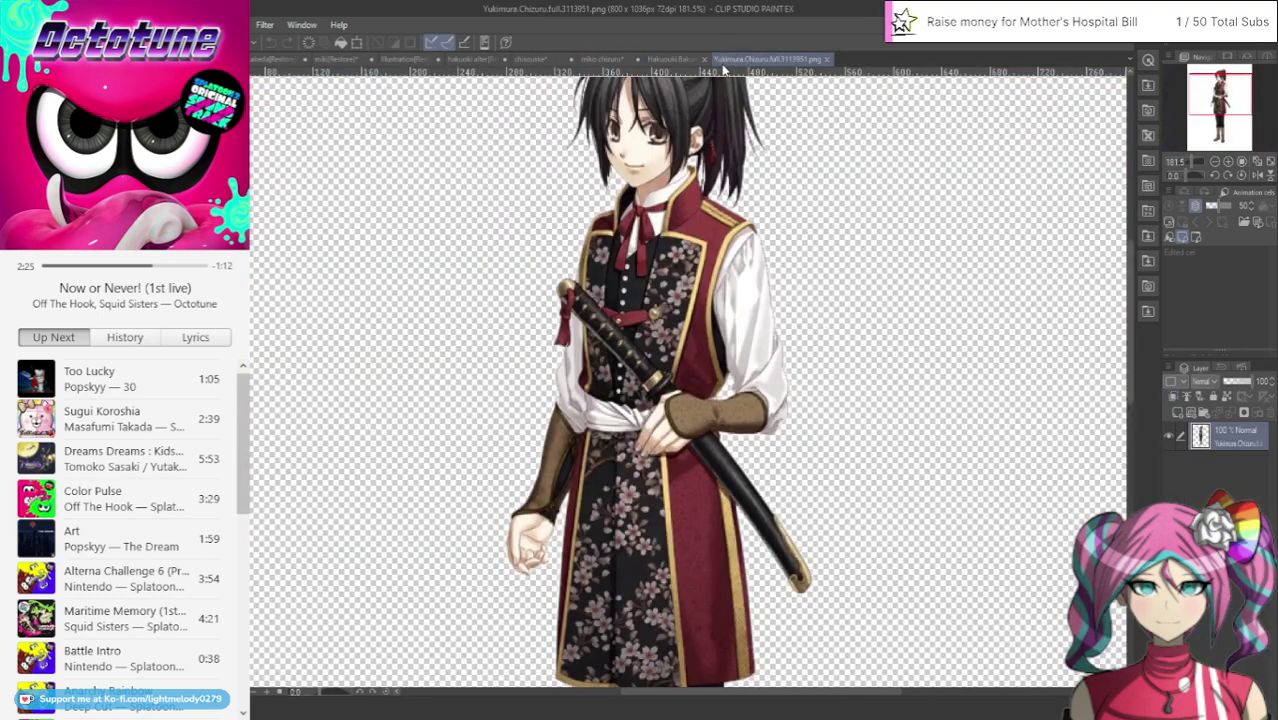
pyautogui.click(601, 59)
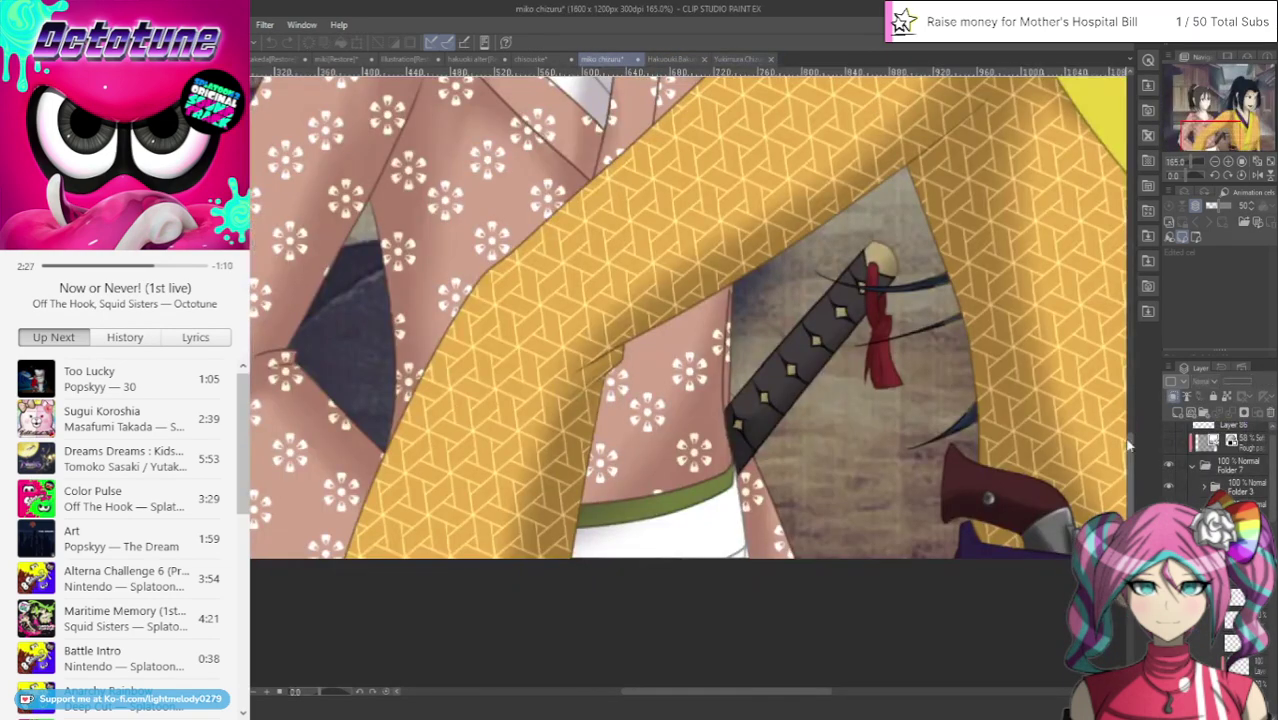
pyautogui.scroll(10, 1130, 442)
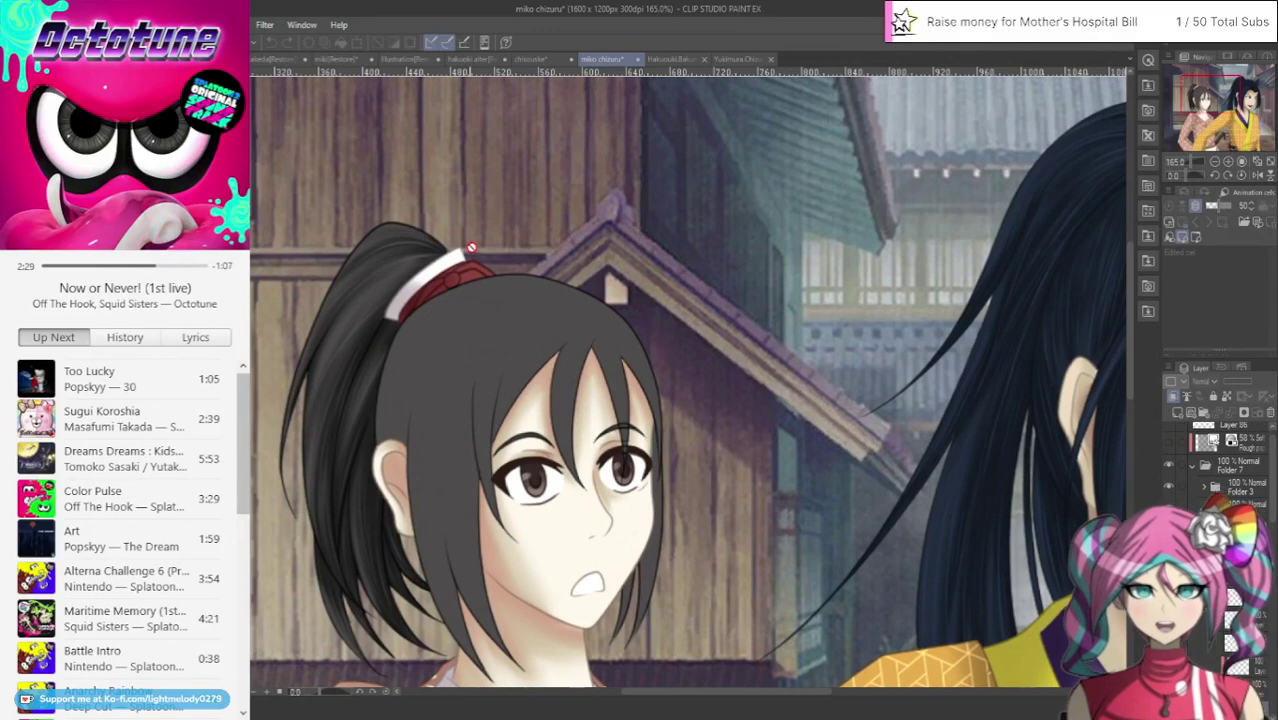
pyautogui.click(539, 58)
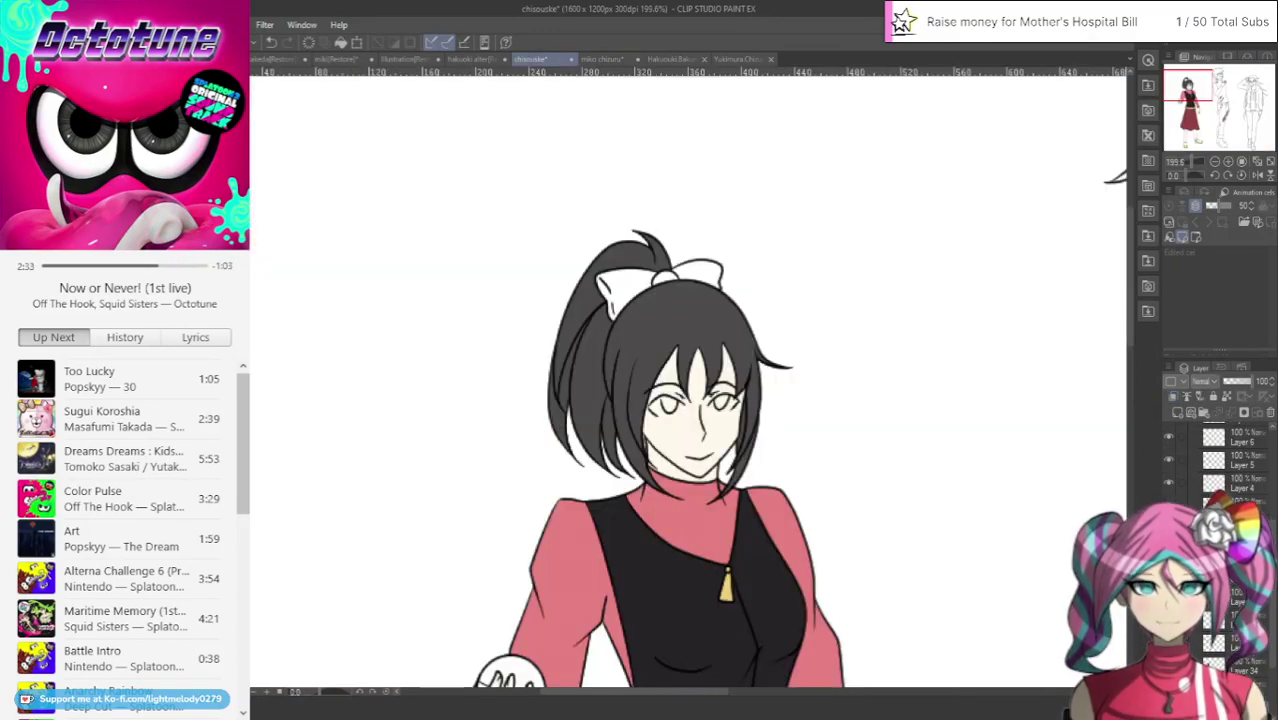
pyautogui.scroll(-1, 1273, 657)
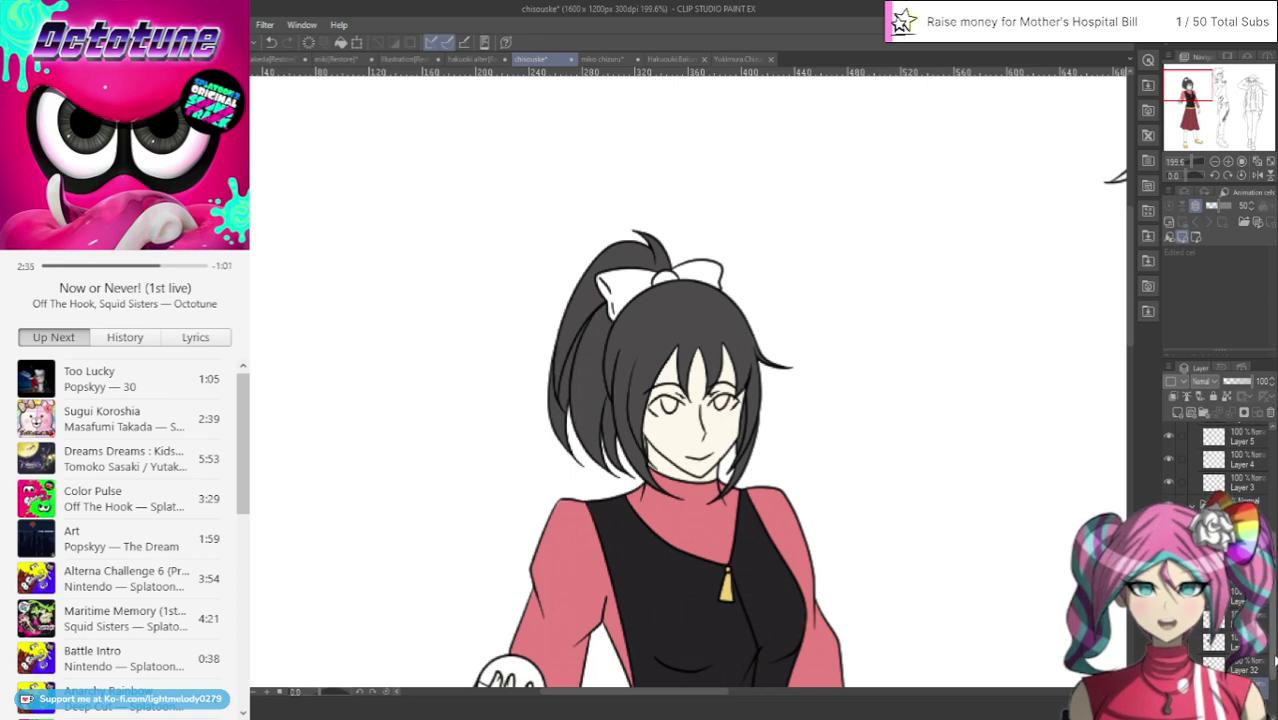
pyautogui.scroll(-1, 1273, 657)
pyautogui.moveTo(662, 256)
pyautogui.mouseDown()
pyautogui.moveTo(604, 251)
pyautogui.moveTo(632, 338)
pyautogui.moveTo(790, 286)
pyautogui.mouseUp()
pyautogui.scroll(-5, 654, 326)
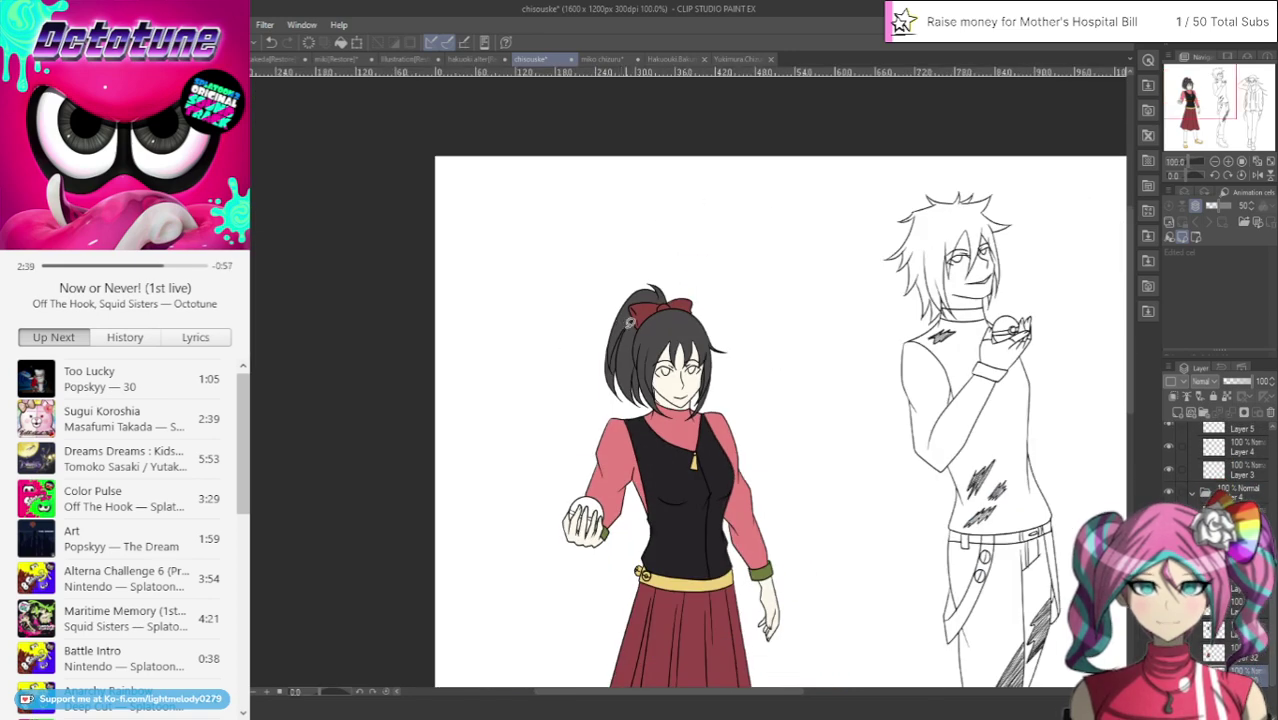
# Fill both of the girl's knee-high socks, including the parts inside the shoes, with medium grey
pyautogui.moveTo(1205, 126)
pyautogui.mouseDown()
pyautogui.moveTo(1206, 160)
pyautogui.moveTo(1203, 147)
pyautogui.mouseUp()
pyautogui.scroll(1, 738, 543)
pyautogui.scroll(2, 725, 561)
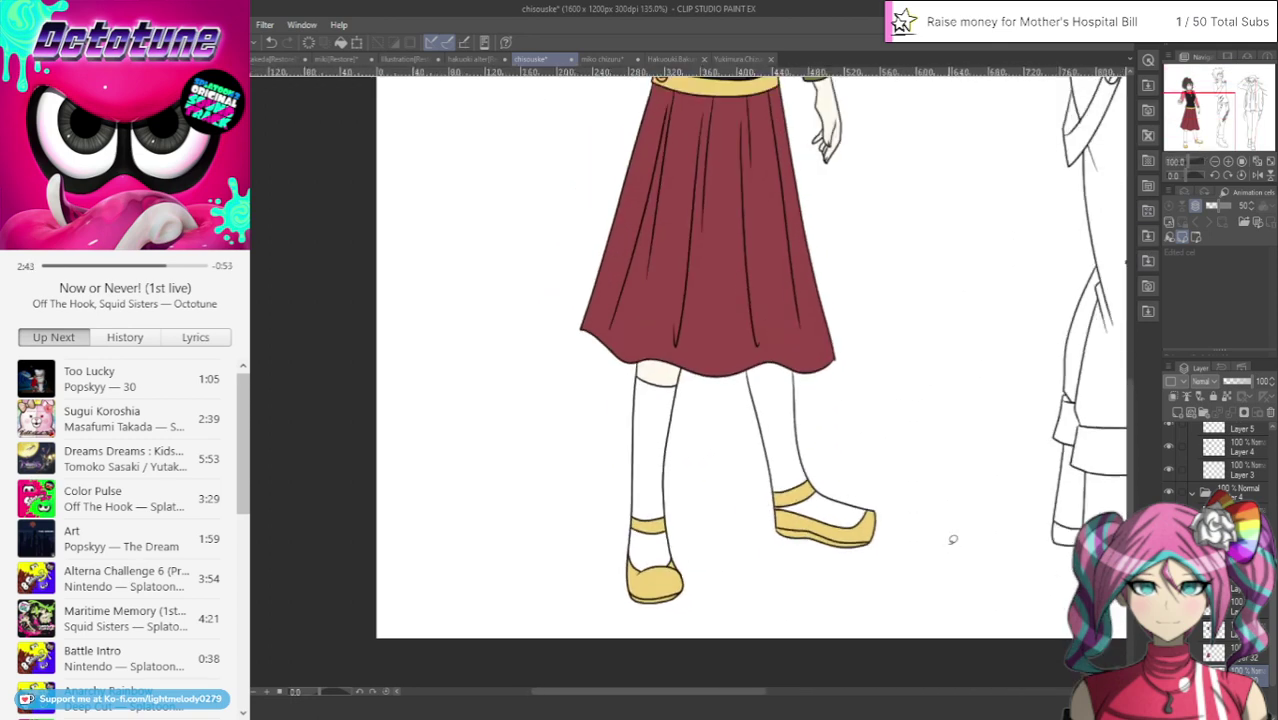
pyautogui.click(1182, 410)
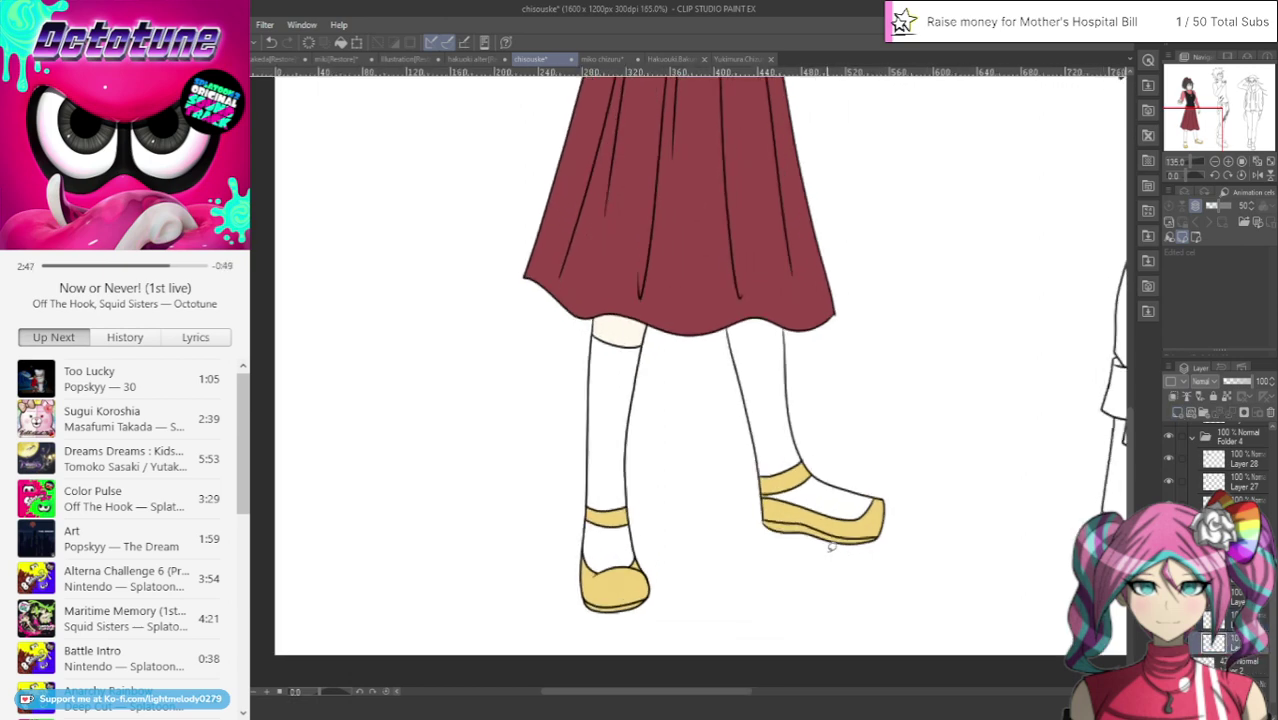
pyautogui.scroll(1, 830, 540)
pyautogui.moveTo(593, 313)
pyautogui.mouseDown()
pyautogui.moveTo(572, 500)
pyautogui.moveTo(685, 466)
pyautogui.moveTo(642, 306)
pyautogui.mouseUp()
pyautogui.moveTo(716, 318)
pyautogui.mouseDown()
pyautogui.moveTo(894, 406)
pyautogui.moveTo(854, 563)
pyautogui.moveTo(719, 276)
pyautogui.mouseUp()
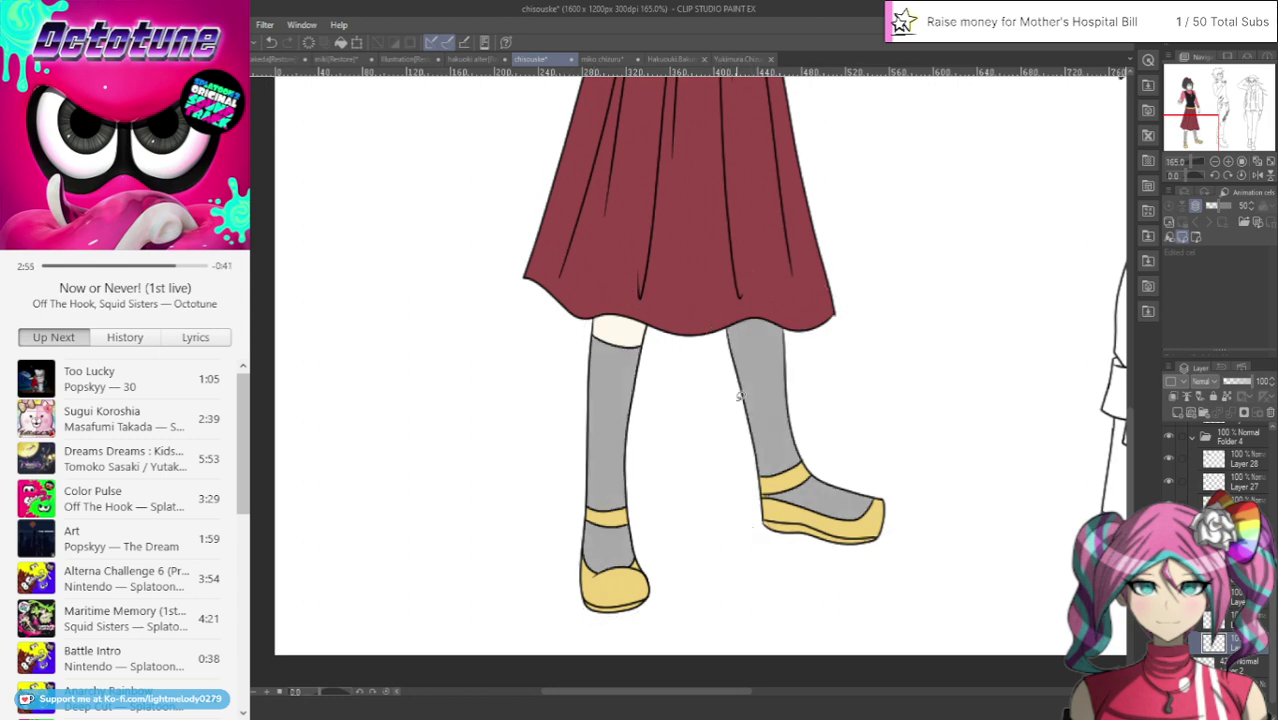
# Erase the golden yellow from the two small balls attached to the side of the girl's waistband
pyautogui.scroll(1, 740, 396)
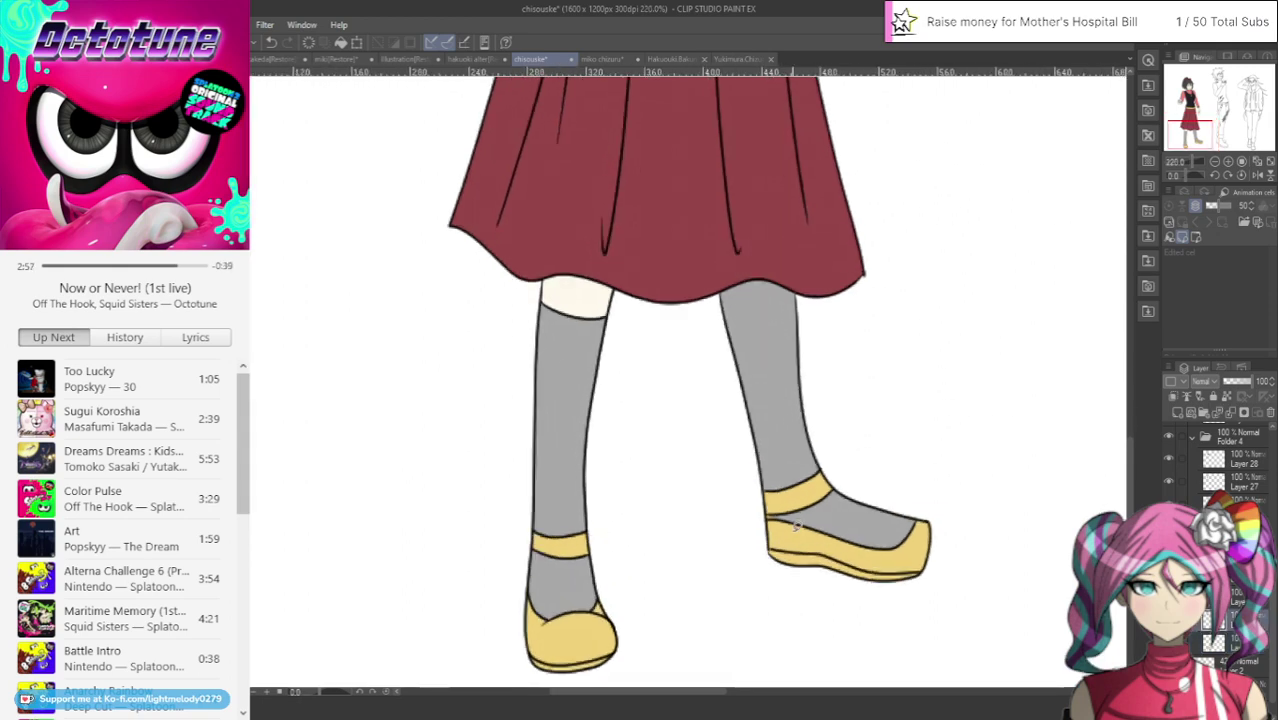
pyautogui.scroll(1, 797, 534)
pyautogui.scroll(1, 822, 555)
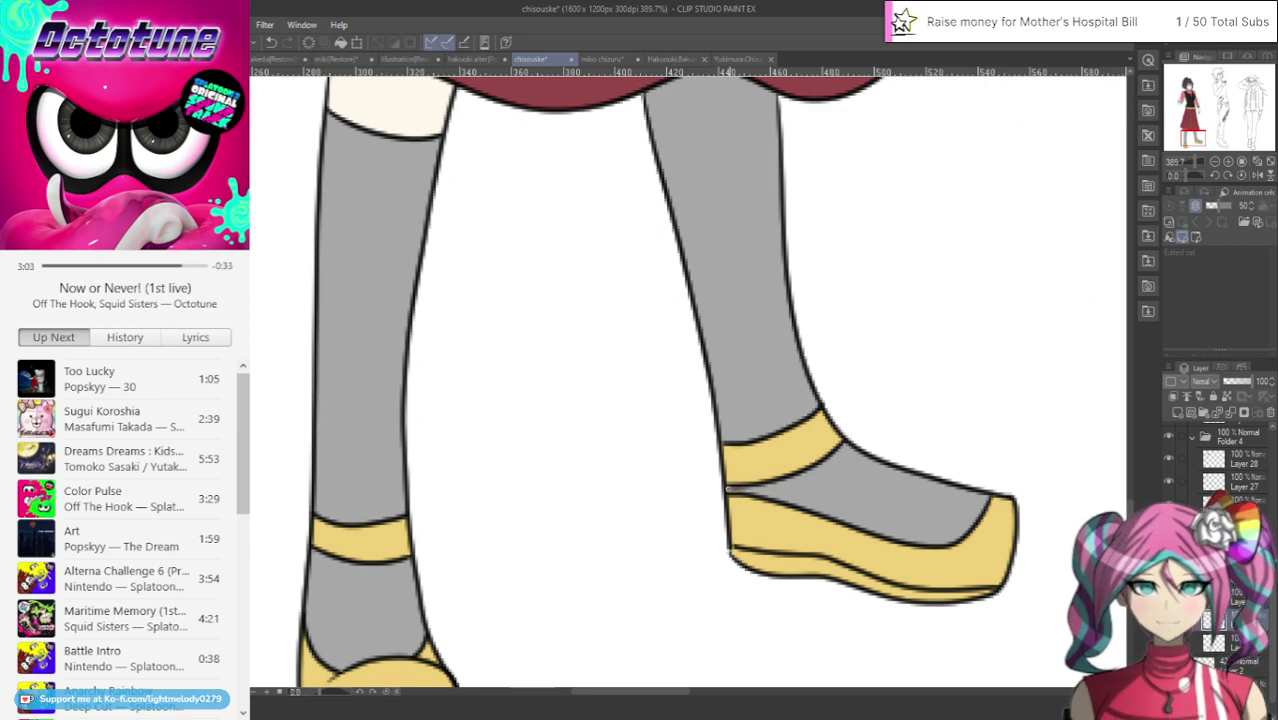
pyautogui.moveTo(1193, 138); pyautogui.dragTo(1187, 106)
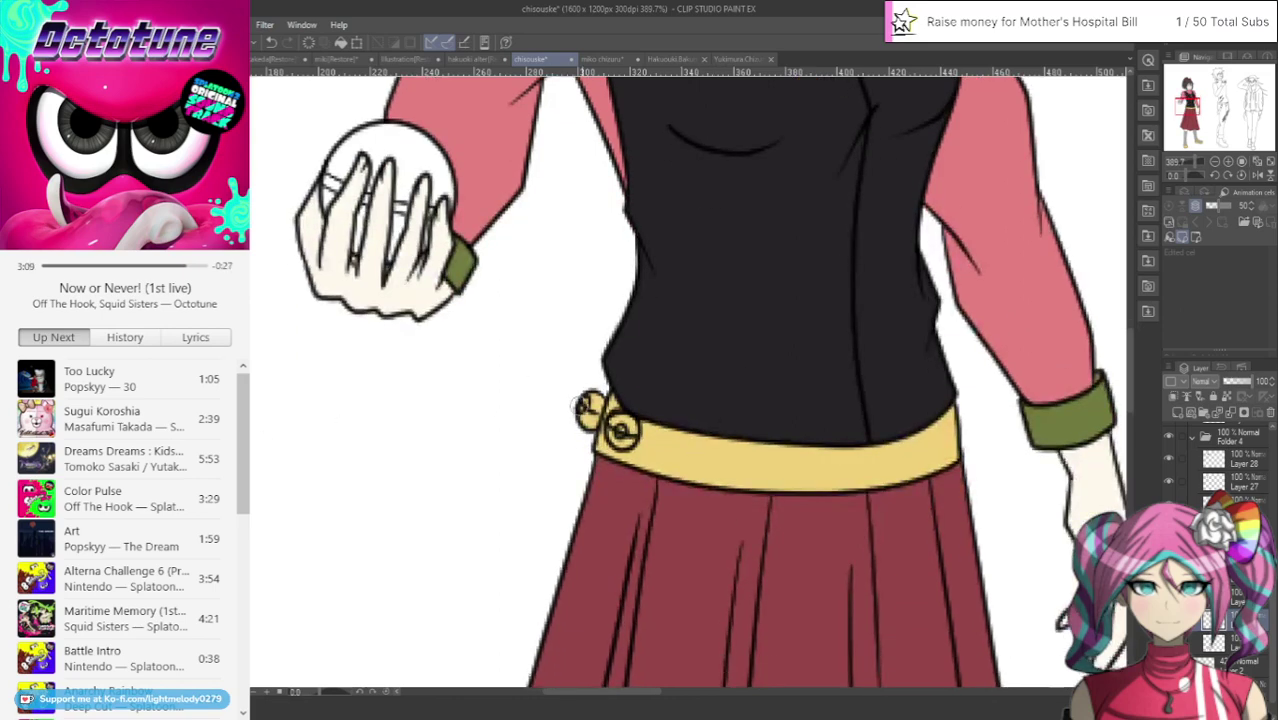
pyautogui.moveTo(621, 430)
pyautogui.mouseDown()
pyautogui.moveTo(592, 402)
pyautogui.moveTo(584, 418)
pyautogui.moveTo(596, 400)
pyautogui.mouseUp()
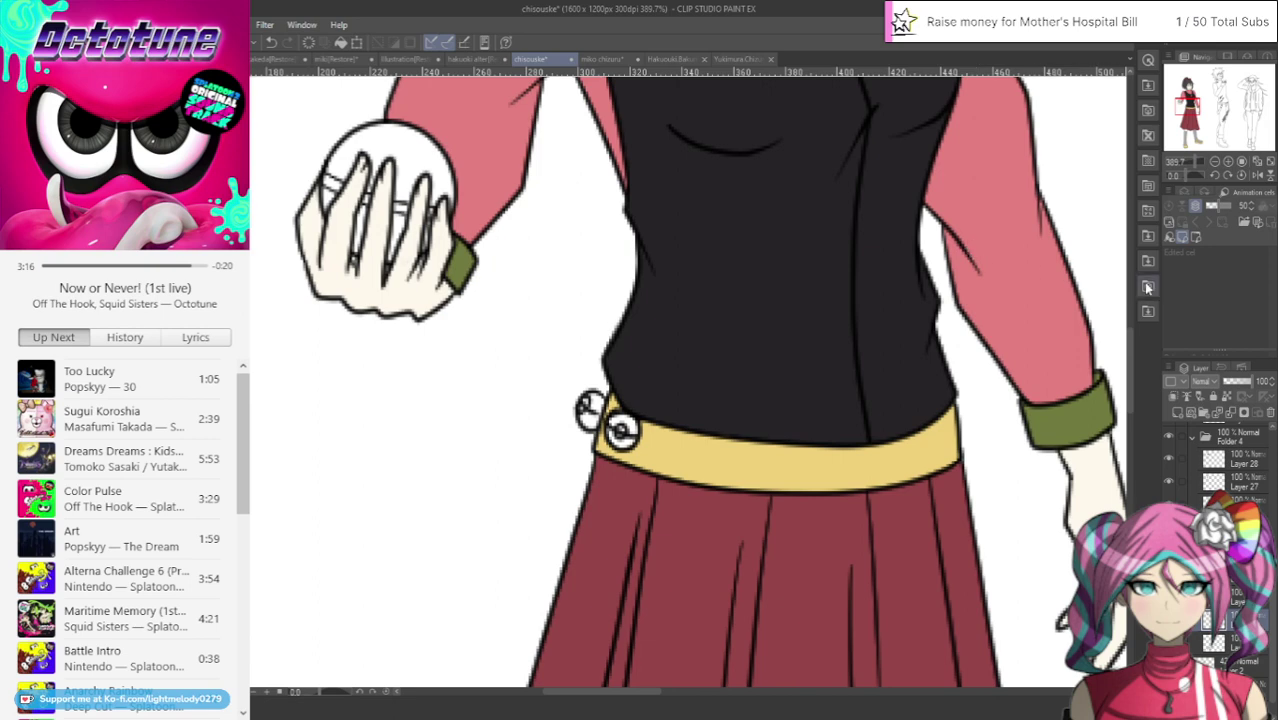
# Clear the skin colour from inside both of the girl's eyes to leave them white
pyautogui.moveTo(1183, 100); pyautogui.dragTo(1186, 81)
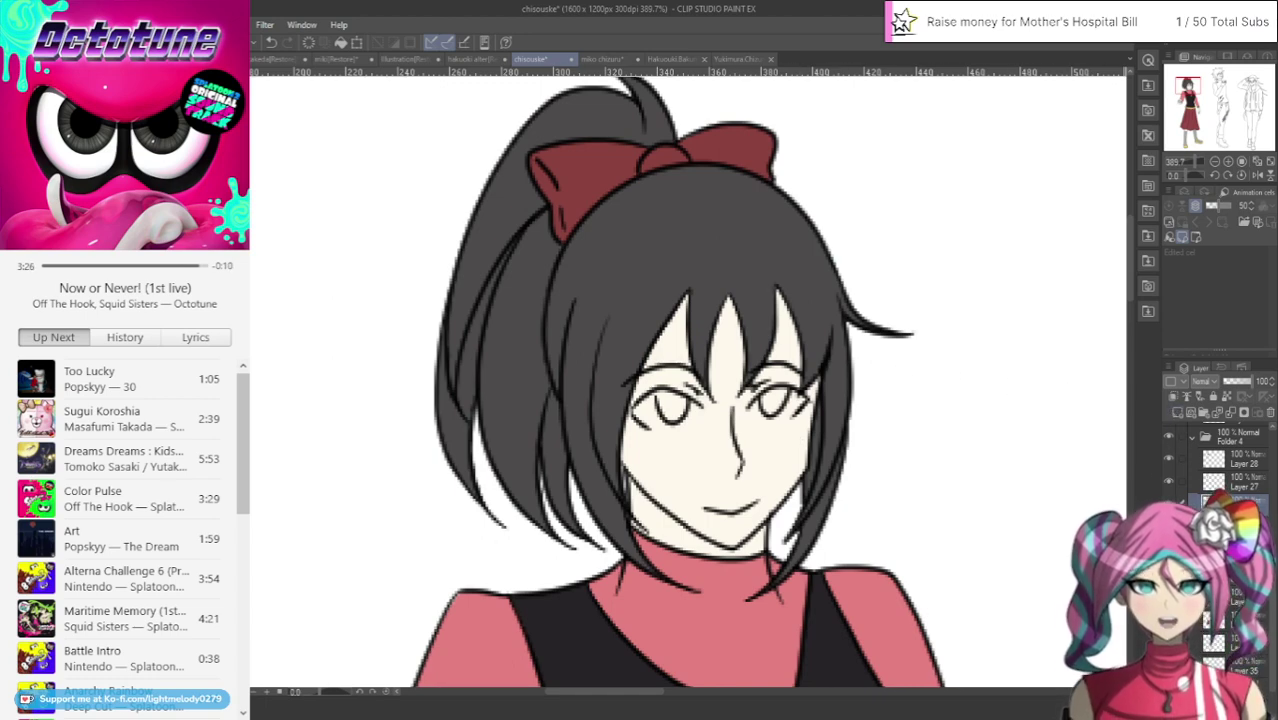
pyautogui.scroll(3, 890, 441)
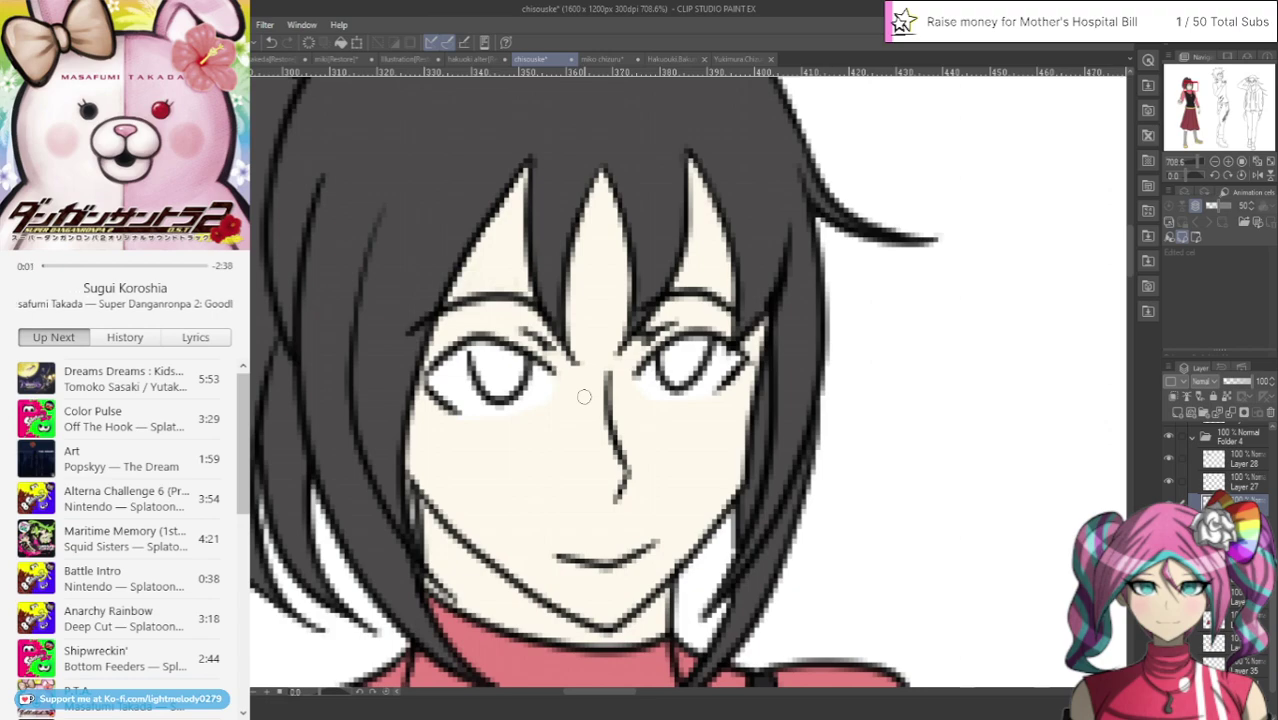
pyautogui.scroll(-5, 550, 250)
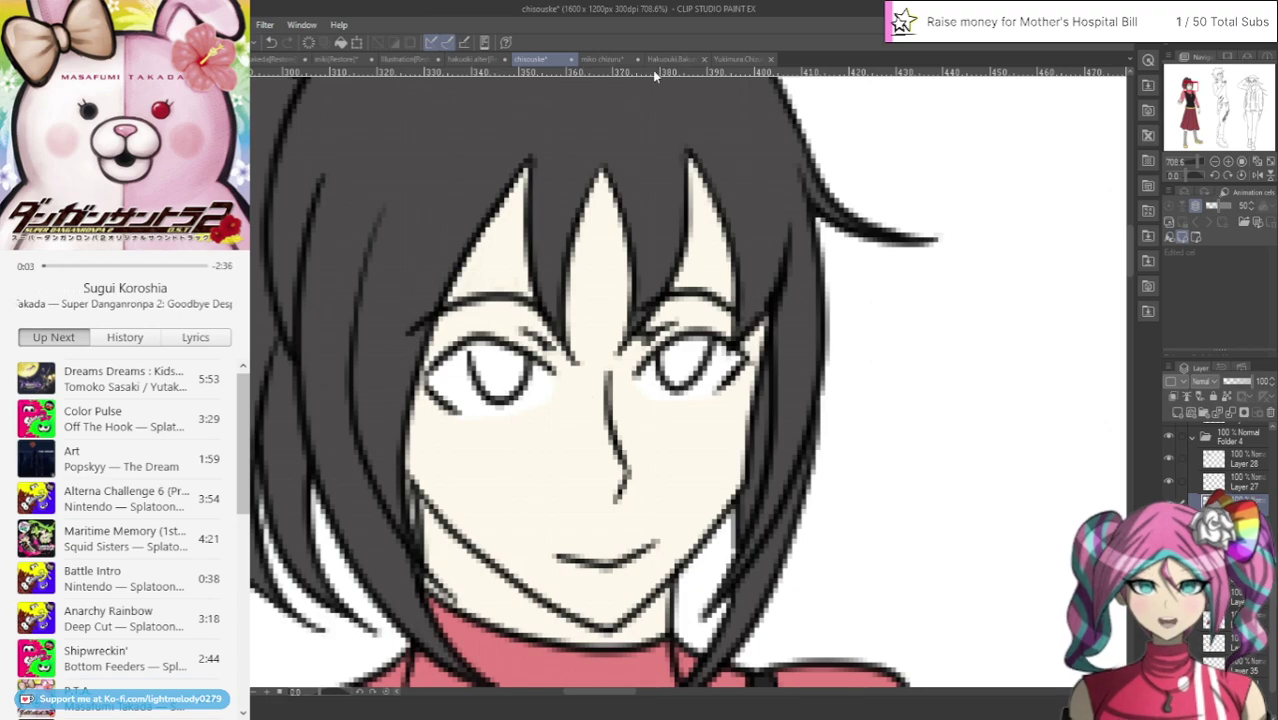
# Paint both irises brown after the eyes in the miko chizuru drawing, and shade their upper parts and pupils darker
pyautogui.click(612, 58)
pyautogui.scroll(3, 550, 500)
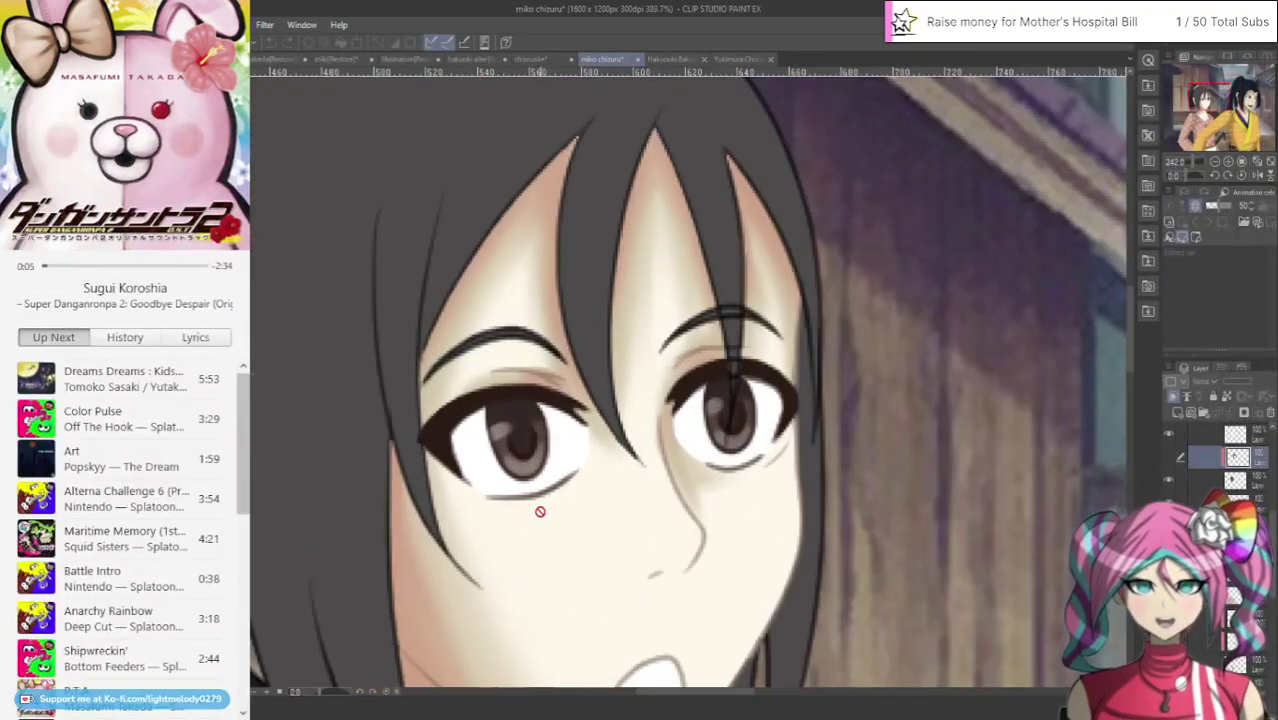
pyautogui.scroll(2, 545, 514)
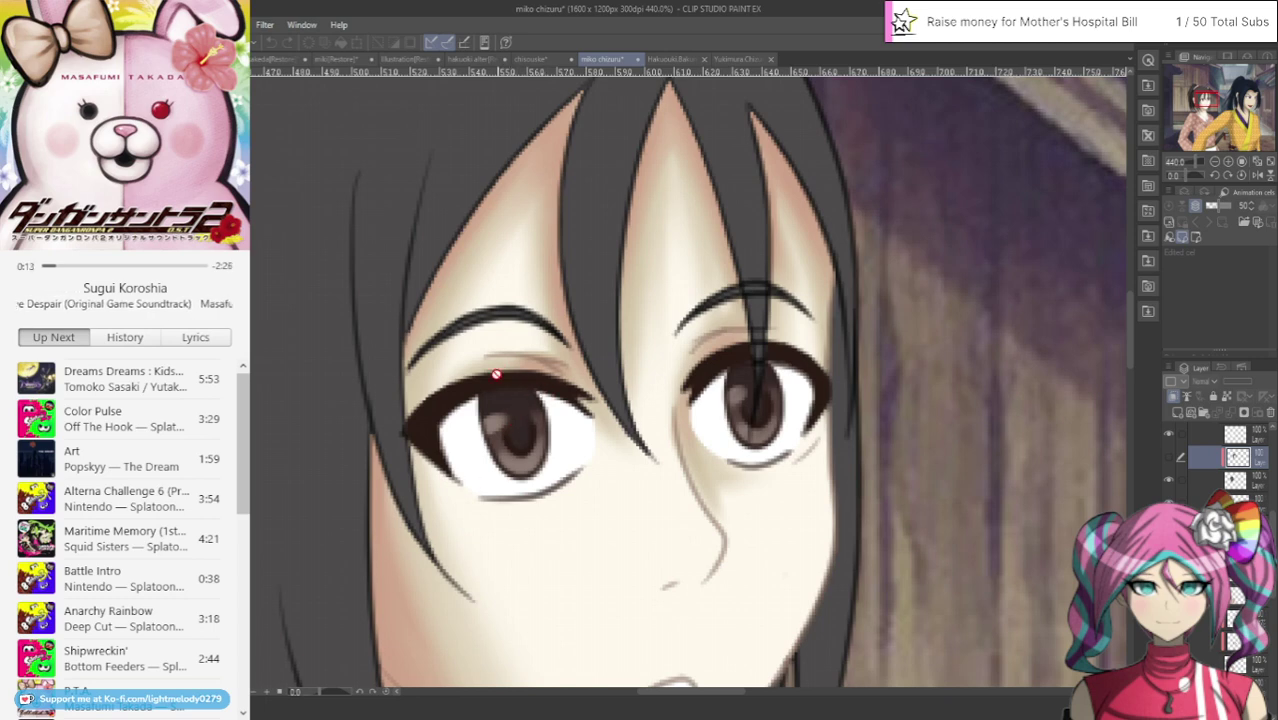
pyautogui.click(531, 60)
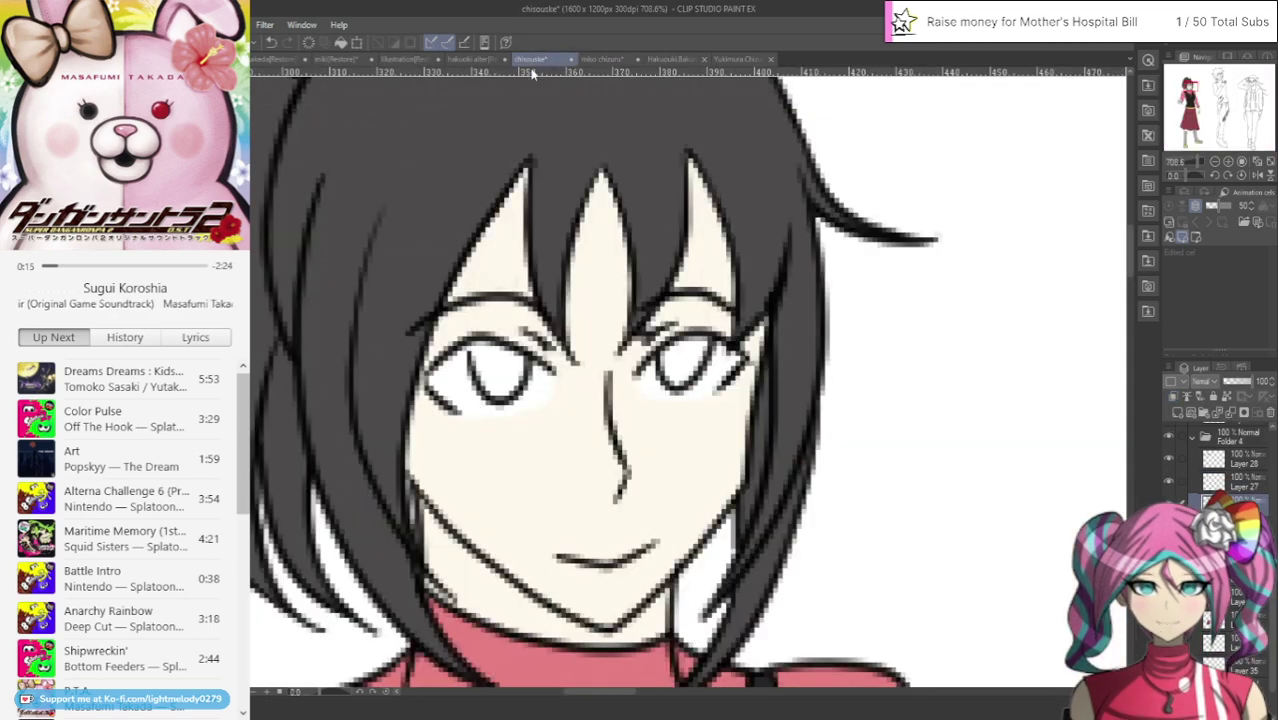
pyautogui.scroll(2, 455, 368)
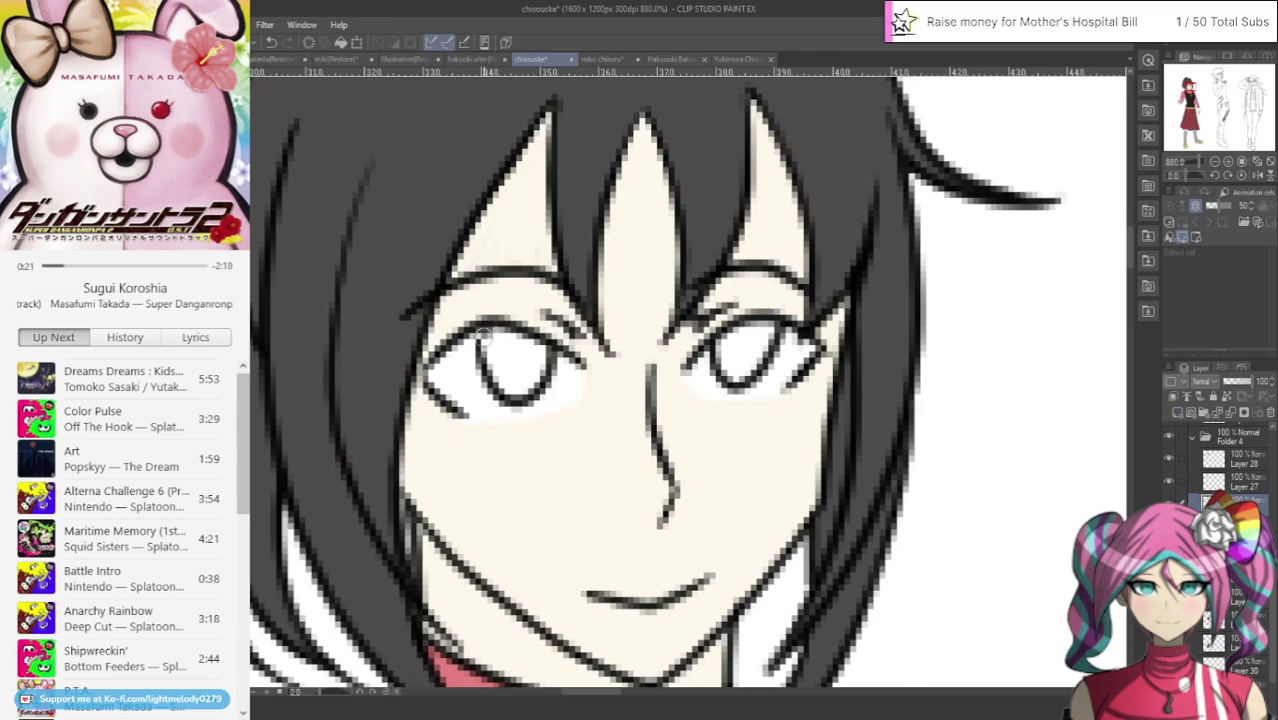
pyautogui.moveTo(480, 330)
pyautogui.mouseDown()
pyautogui.moveTo(504, 385)
pyautogui.moveTo(506, 371)
pyautogui.moveTo(497, 384)
pyautogui.moveTo(522, 394)
pyautogui.moveTo(533, 377)
pyautogui.moveTo(505, 390)
pyautogui.moveTo(537, 370)
pyautogui.moveTo(510, 396)
pyautogui.moveTo(544, 348)
pyautogui.moveTo(514, 338)
pyautogui.moveTo(546, 351)
pyautogui.moveTo(490, 334)
pyautogui.moveTo(528, 382)
pyautogui.moveTo(493, 331)
pyautogui.moveTo(528, 378)
pyautogui.moveTo(513, 341)
pyautogui.moveTo(524, 375)
pyautogui.moveTo(524, 349)
pyautogui.moveTo(524, 384)
pyautogui.moveTo(542, 349)
pyautogui.moveTo(533, 380)
pyautogui.moveTo(511, 391)
pyautogui.moveTo(491, 339)
pyautogui.mouseUp()
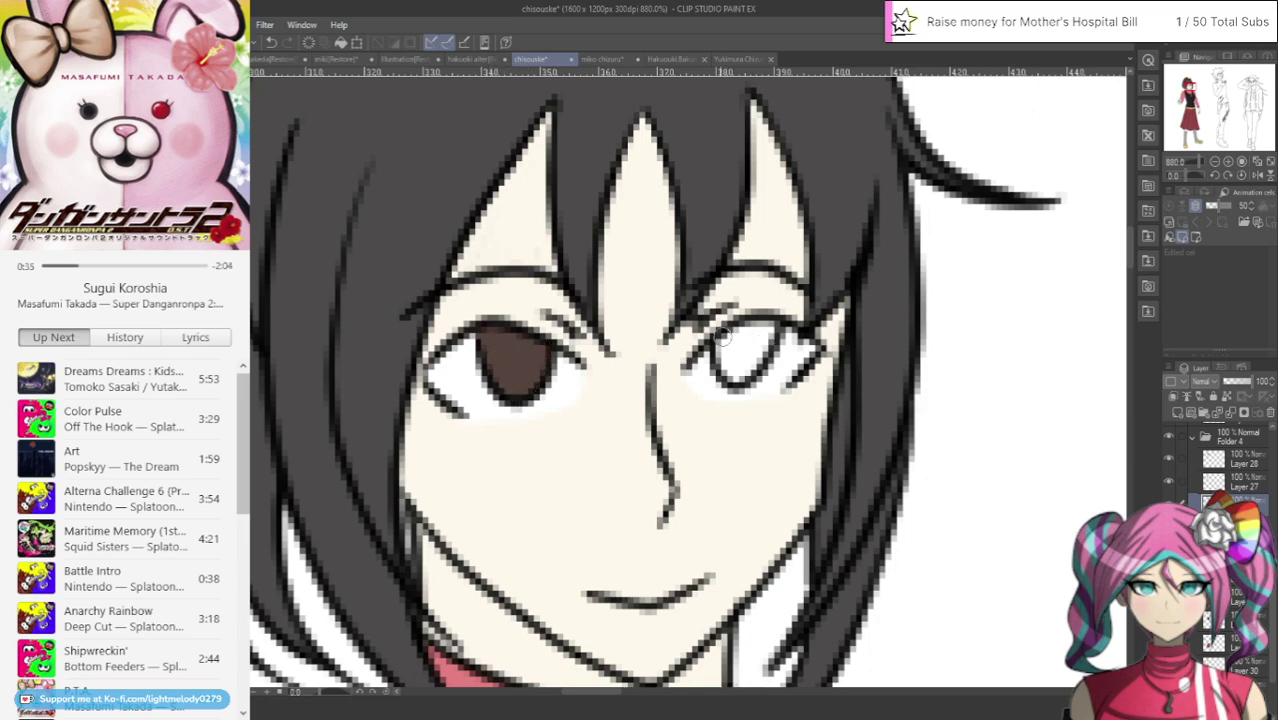
pyautogui.moveTo(724, 340)
pyautogui.mouseDown()
pyautogui.moveTo(738, 376)
pyautogui.moveTo(756, 352)
pyautogui.moveTo(732, 376)
pyautogui.moveTo(758, 358)
pyautogui.moveTo(746, 372)
pyautogui.moveTo(736, 378)
pyautogui.moveTo(765, 339)
pyautogui.moveTo(763, 354)
pyautogui.moveTo(772, 320)
pyautogui.moveTo(758, 361)
pyautogui.moveTo(769, 328)
pyautogui.moveTo(736, 369)
pyautogui.moveTo(750, 333)
pyautogui.moveTo(730, 342)
pyautogui.moveTo(758, 318)
pyautogui.moveTo(729, 334)
pyautogui.moveTo(764, 330)
pyautogui.mouseUp()
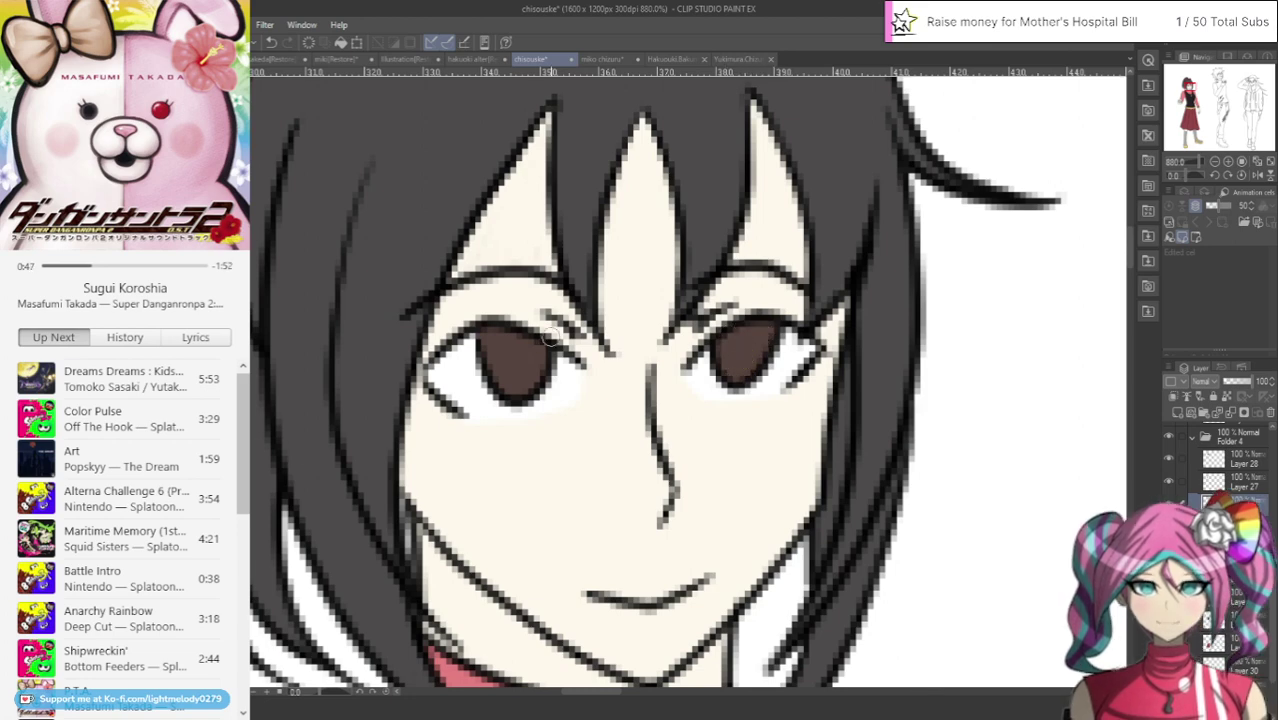
pyautogui.moveTo(513, 351)
pyautogui.mouseDown()
pyautogui.moveTo(517, 371)
pyautogui.moveTo(521, 337)
pyautogui.moveTo(505, 343)
pyautogui.moveTo(540, 347)
pyautogui.moveTo(480, 340)
pyautogui.moveTo(544, 349)
pyautogui.mouseUp()
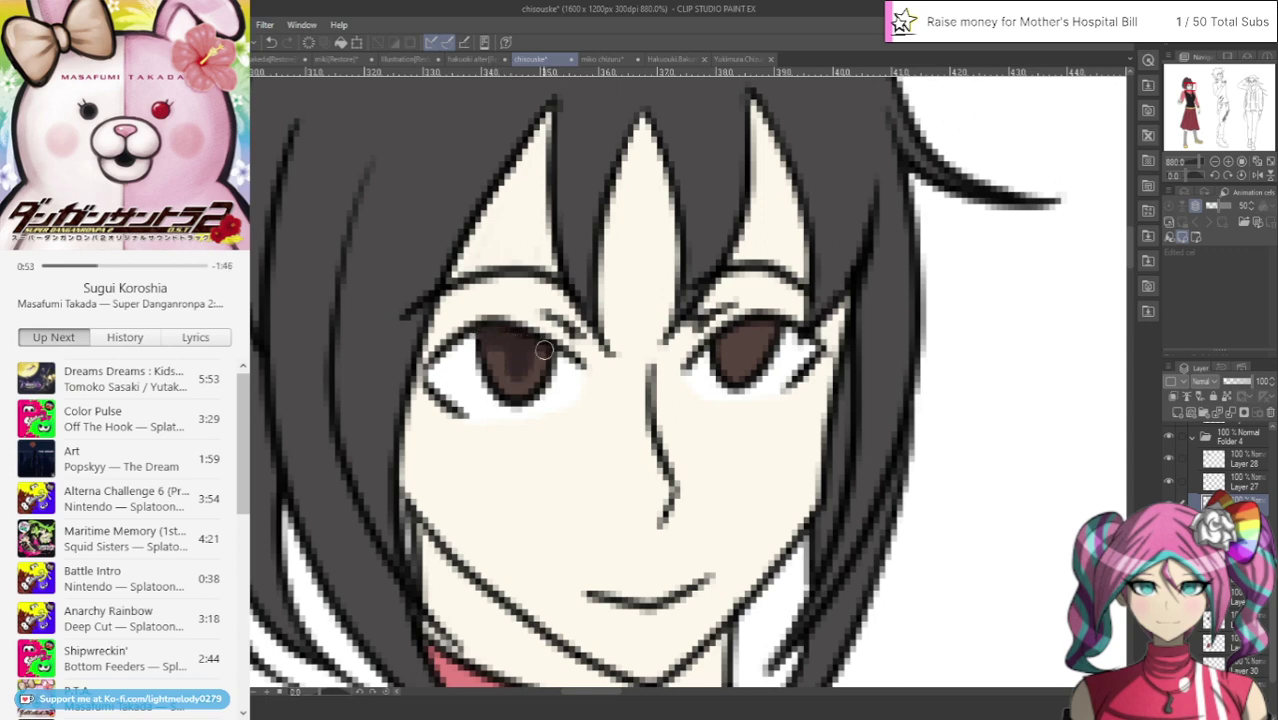
pyautogui.moveTo(718, 342)
pyautogui.mouseDown()
pyautogui.moveTo(754, 326)
pyautogui.moveTo(722, 343)
pyautogui.moveTo(742, 352)
pyautogui.moveTo(770, 330)
pyautogui.mouseUp()
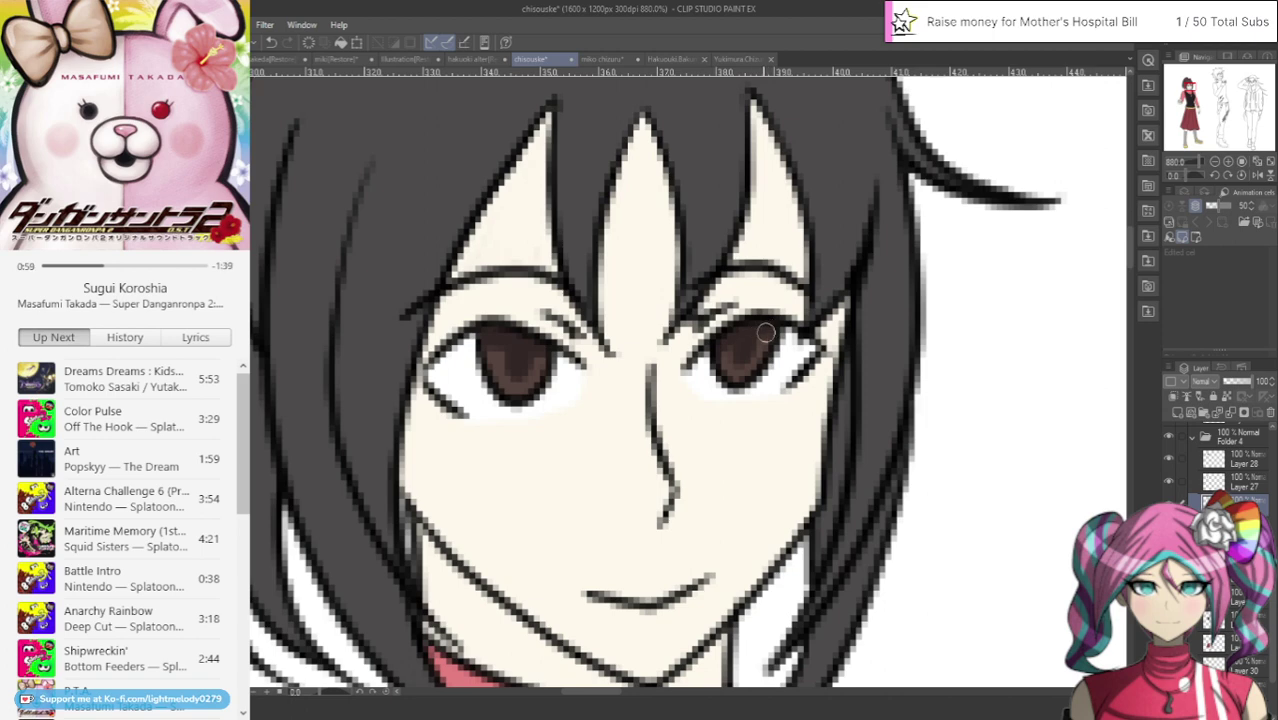
# Add lighter brown highlights to the upper and lower parts of both irises, comparing them with the miko chizuru drawing
pyautogui.click(600, 59)
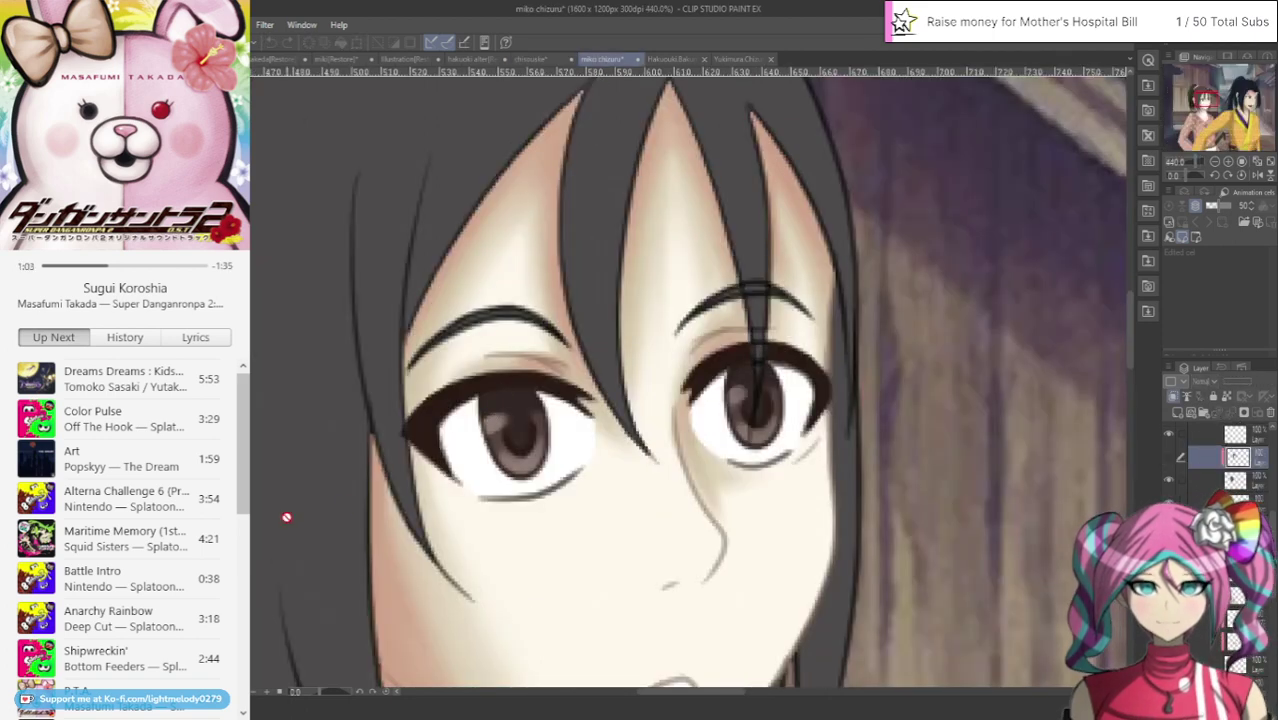
pyautogui.click(553, 60)
pyautogui.moveTo(491, 346); pyautogui.dragTo(494, 342)
pyautogui.moveTo(723, 346); pyautogui.dragTo(723, 346)
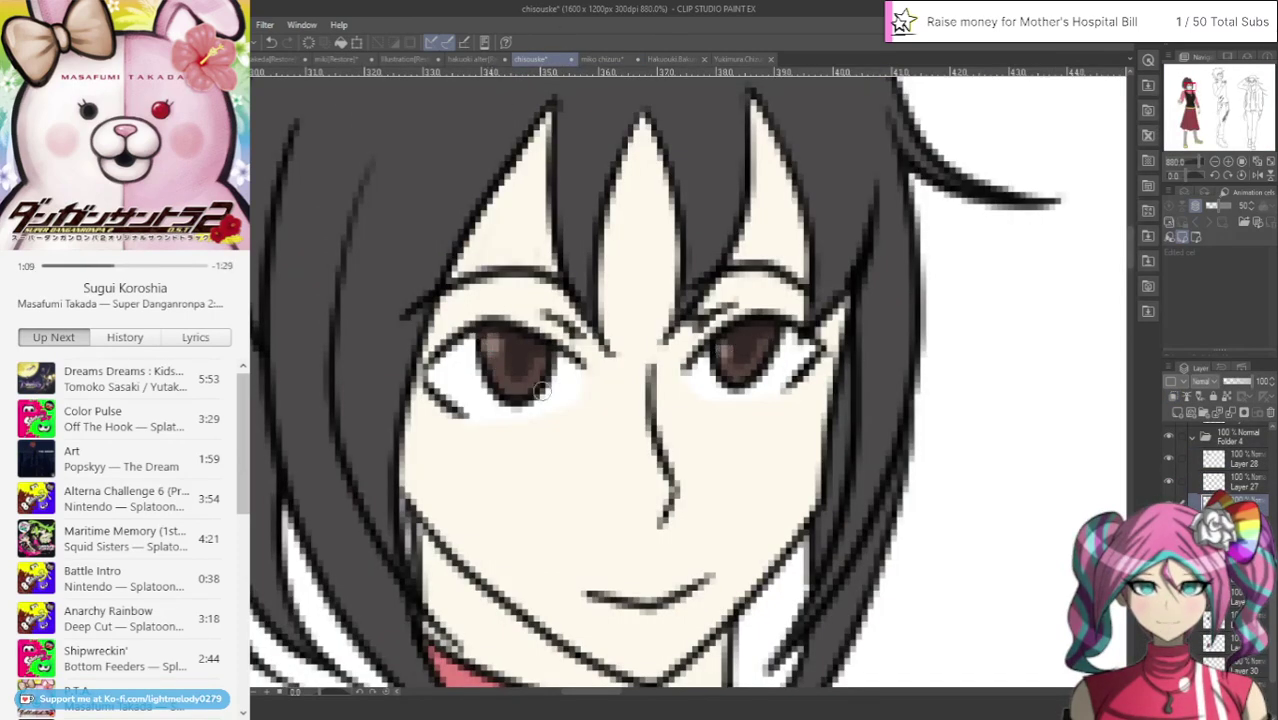
pyautogui.moveTo(504, 389)
pyautogui.mouseDown()
pyautogui.moveTo(502, 376)
pyautogui.moveTo(513, 390)
pyautogui.moveTo(527, 379)
pyautogui.mouseUp()
pyautogui.moveTo(725, 363)
pyautogui.mouseDown()
pyautogui.moveTo(738, 375)
pyautogui.moveTo(753, 357)
pyautogui.mouseUp()
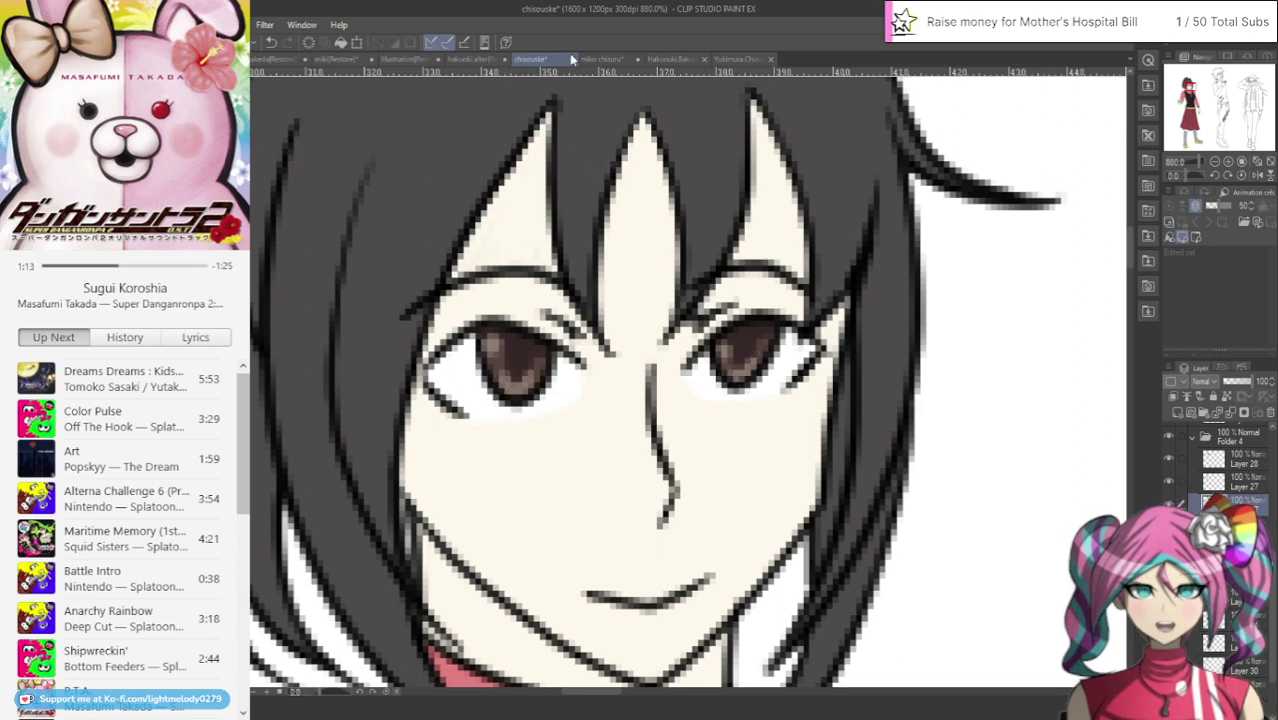
pyautogui.click(596, 59)
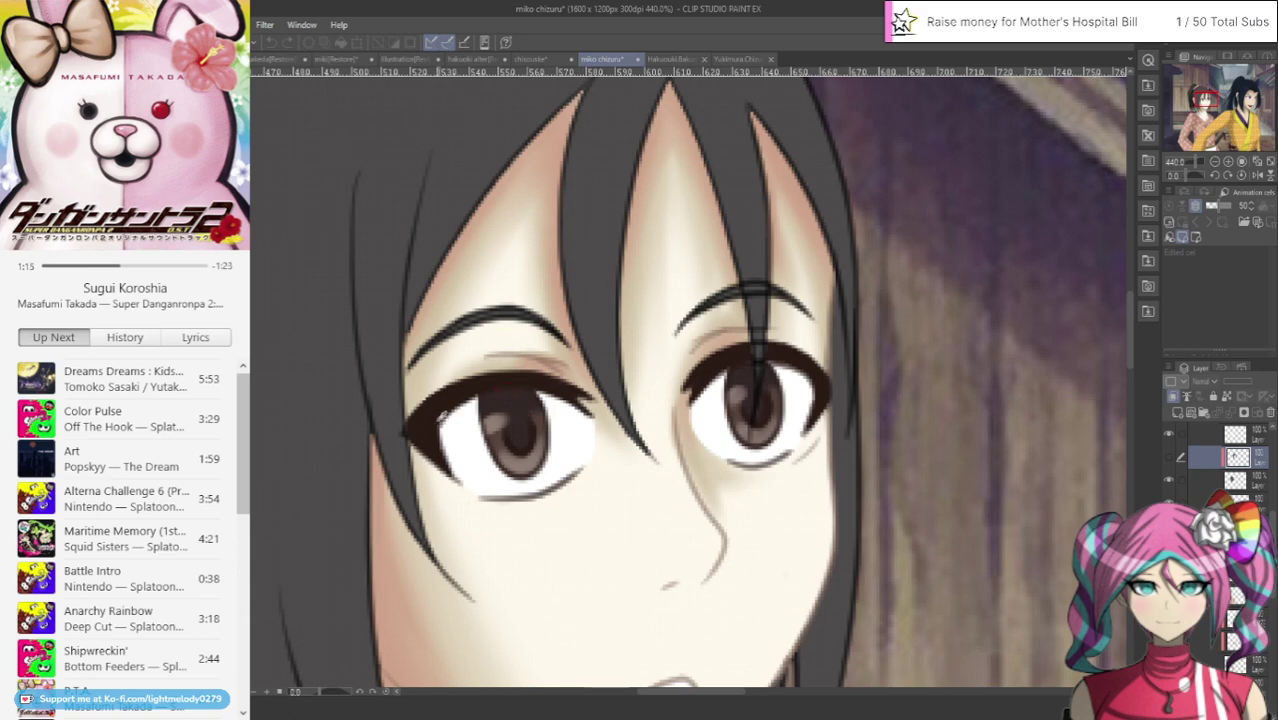
pyautogui.click(535, 59)
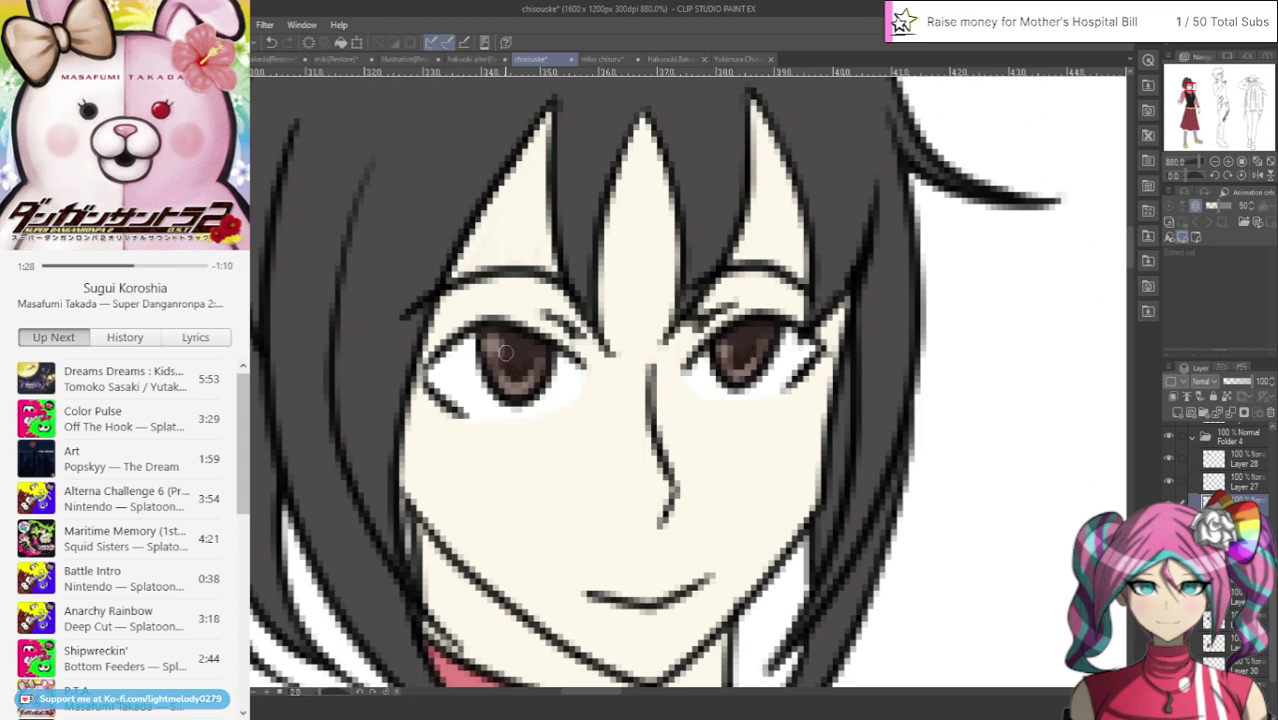
pyautogui.scroll(-5, 505, 352)
pyautogui.scroll(-2, 369, 296)
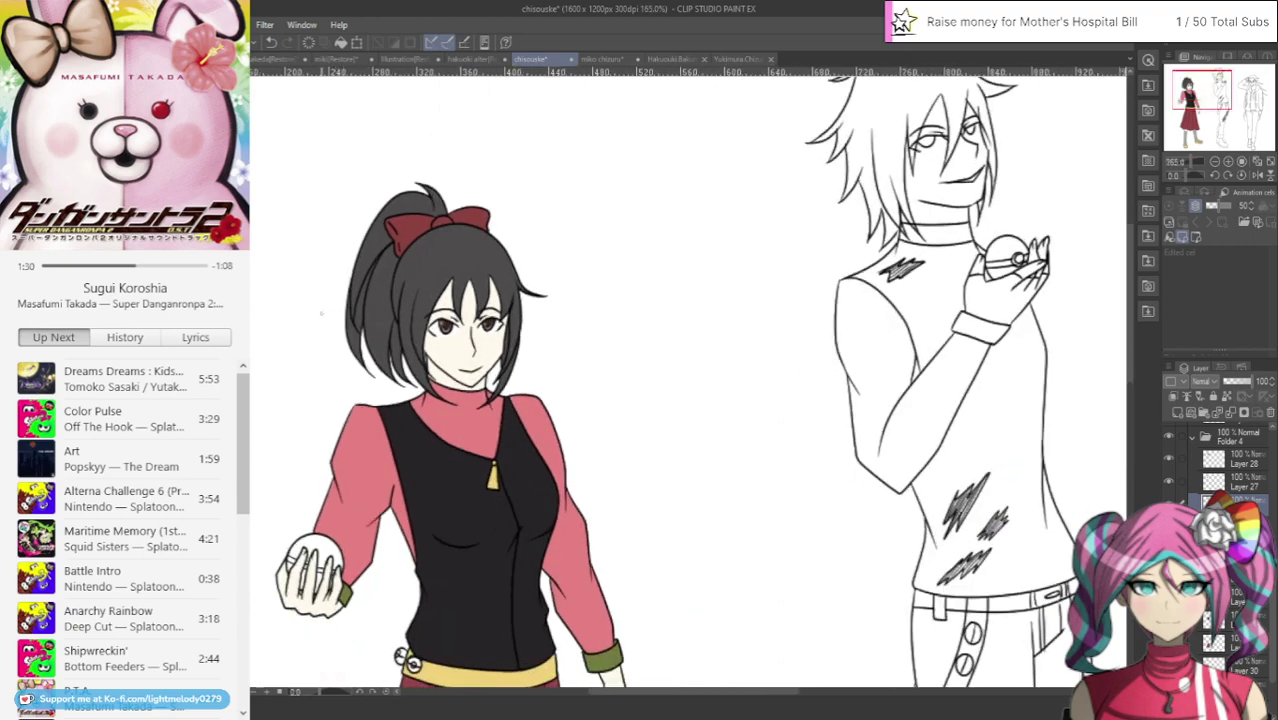
pyautogui.scroll(-2, 273, 251)
pyautogui.scroll(2, 273, 270)
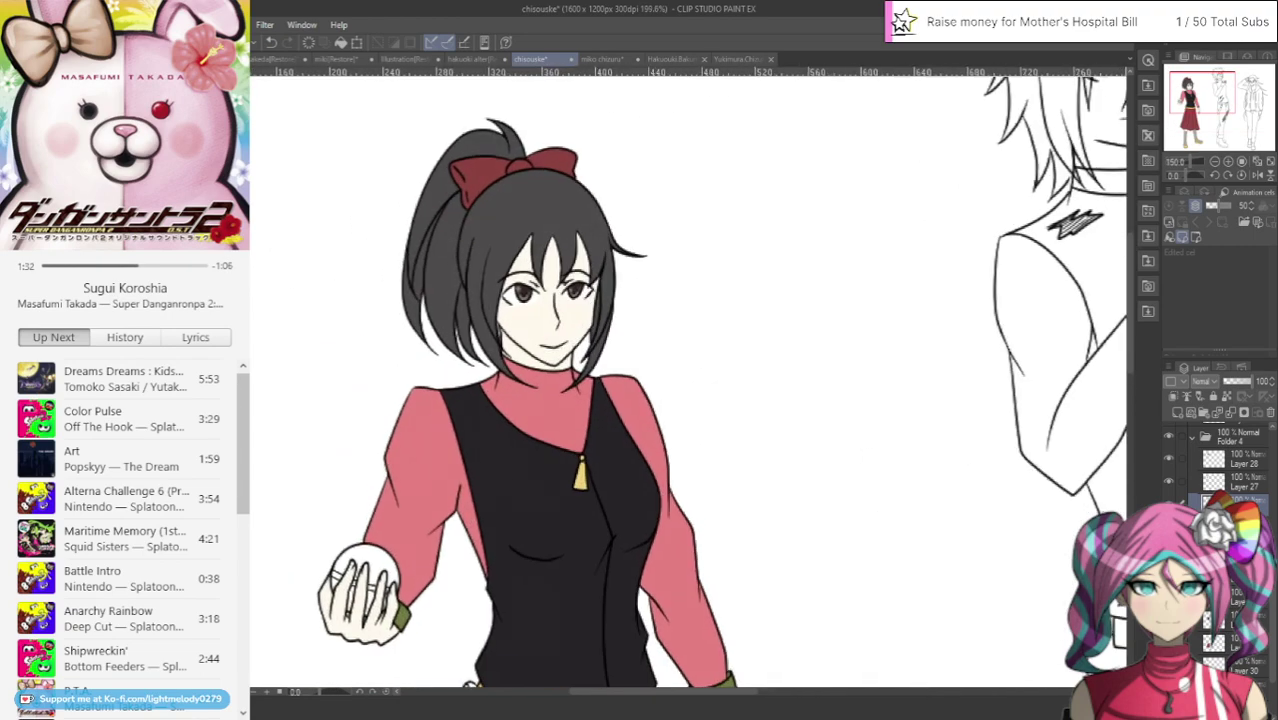
pyautogui.moveTo(1189, 93)
pyautogui.mouseDown()
pyautogui.moveTo(1187, 131)
pyautogui.moveTo(1185, 102)
pyautogui.mouseUp()
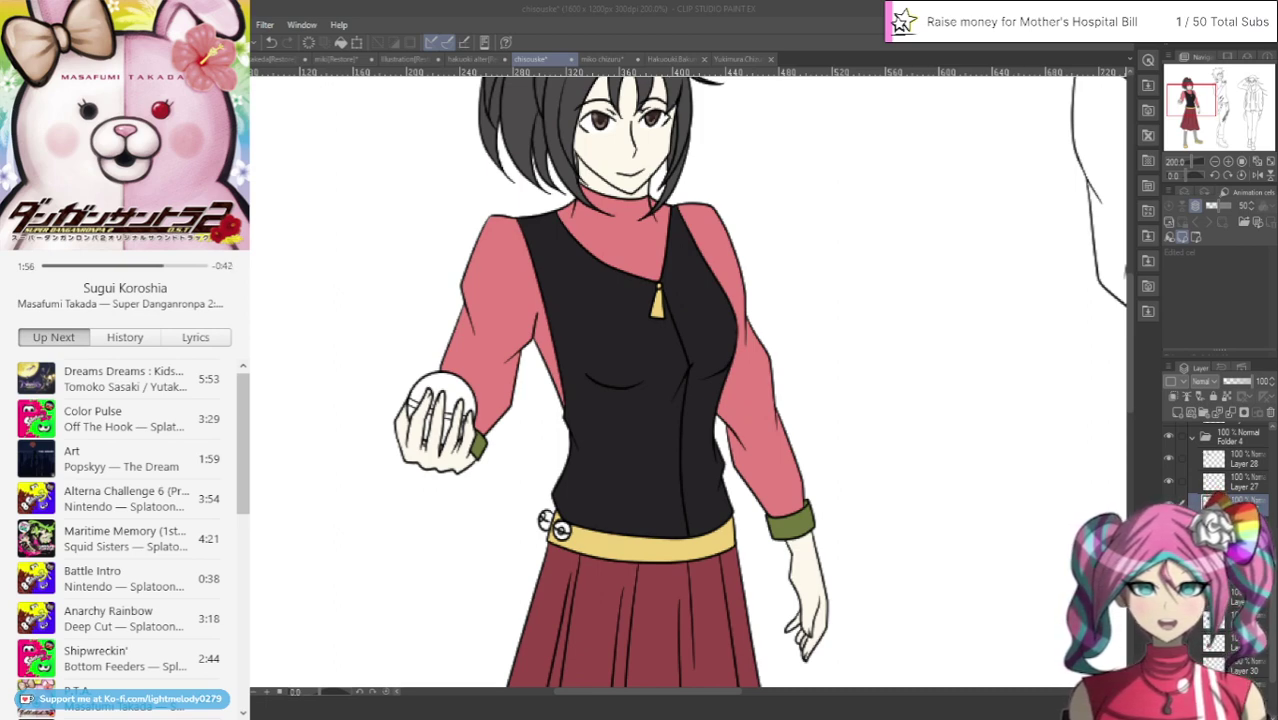
# Fill the two small waistband balls and the ball in the girl's hand with grey on a new layer
pyautogui.scroll(3, 337, 534)
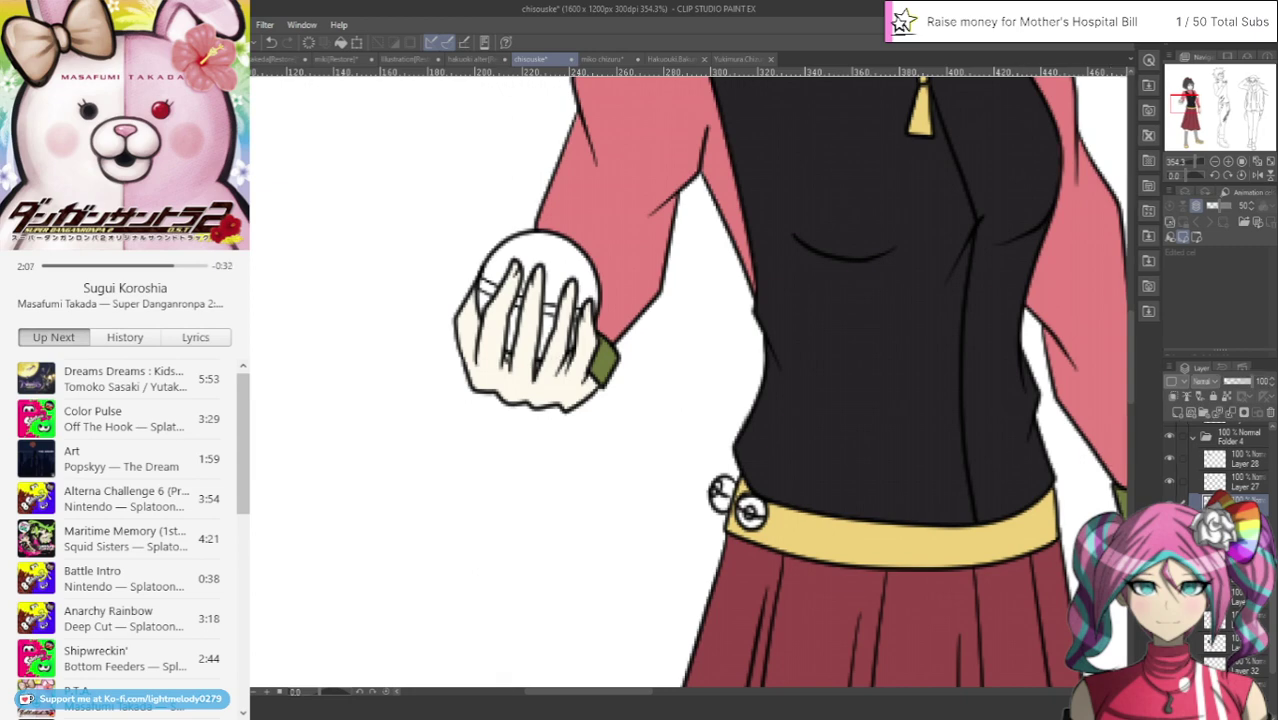
pyautogui.hotkey('ctrl', 'shift', 'n')
pyautogui.moveTo(1240, 469); pyautogui.dragTo(1240, 678)
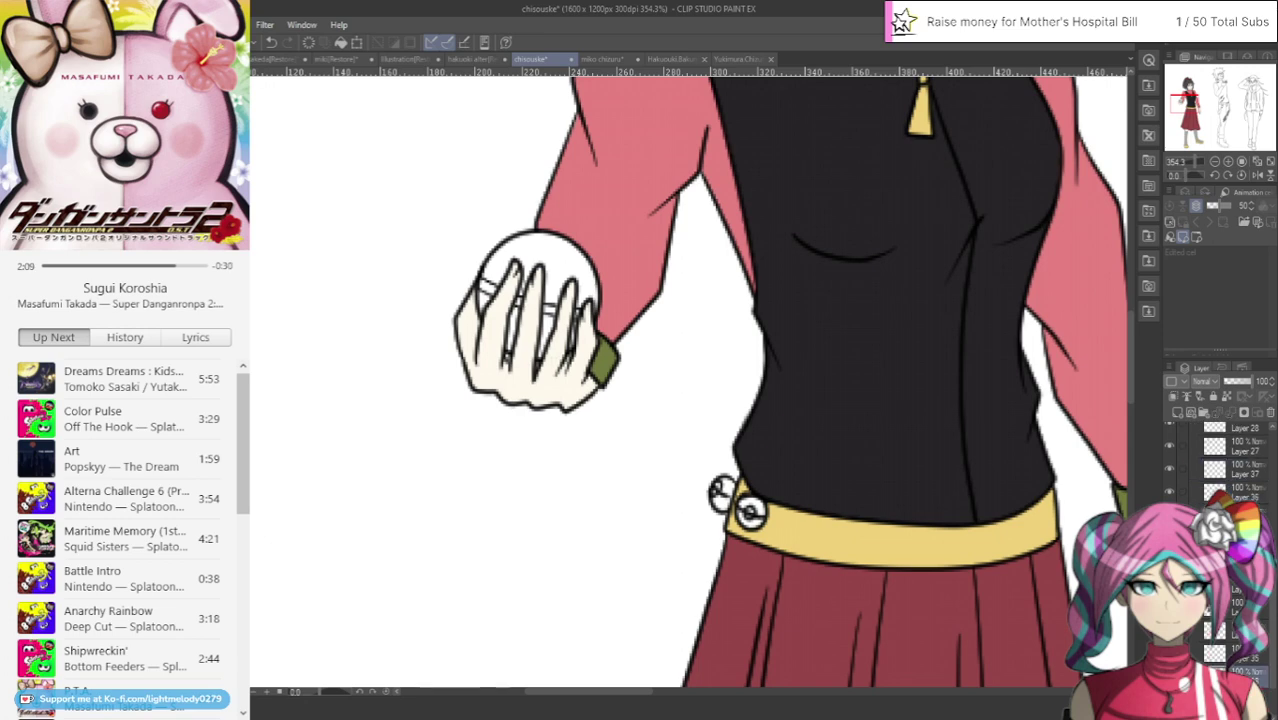
pyautogui.scroll(1, 640, 292)
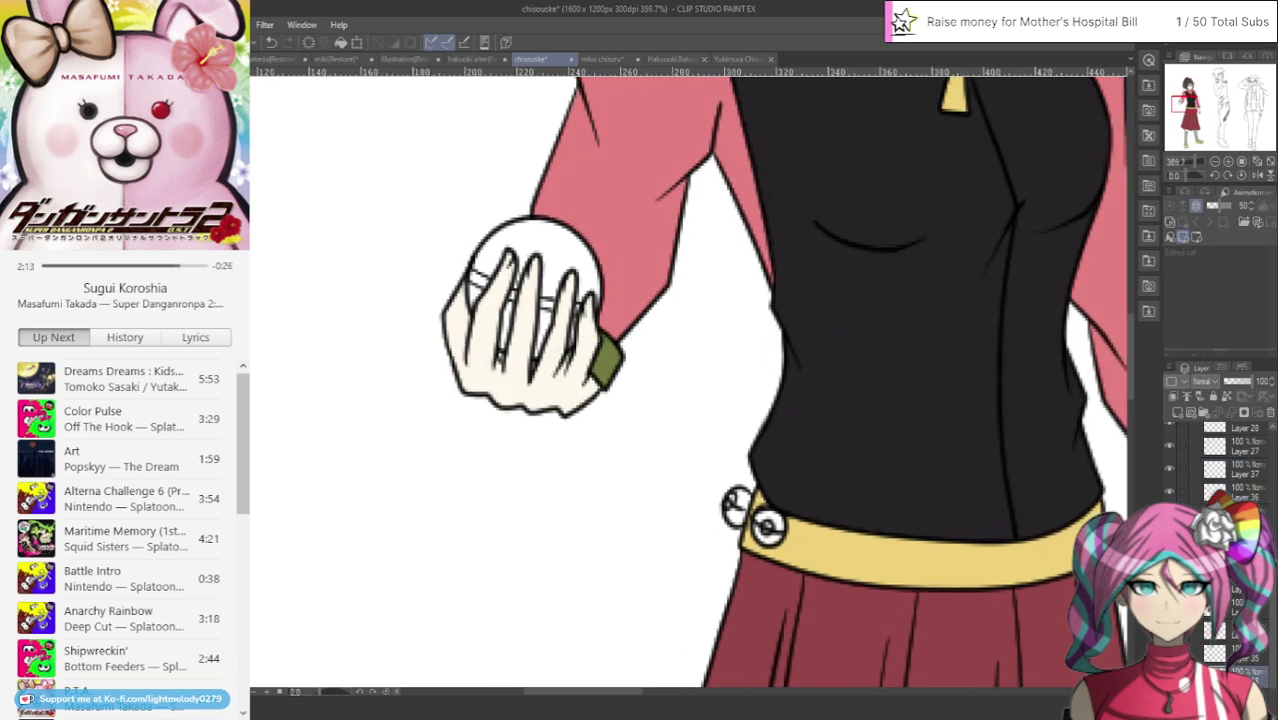
pyautogui.click(736, 508)
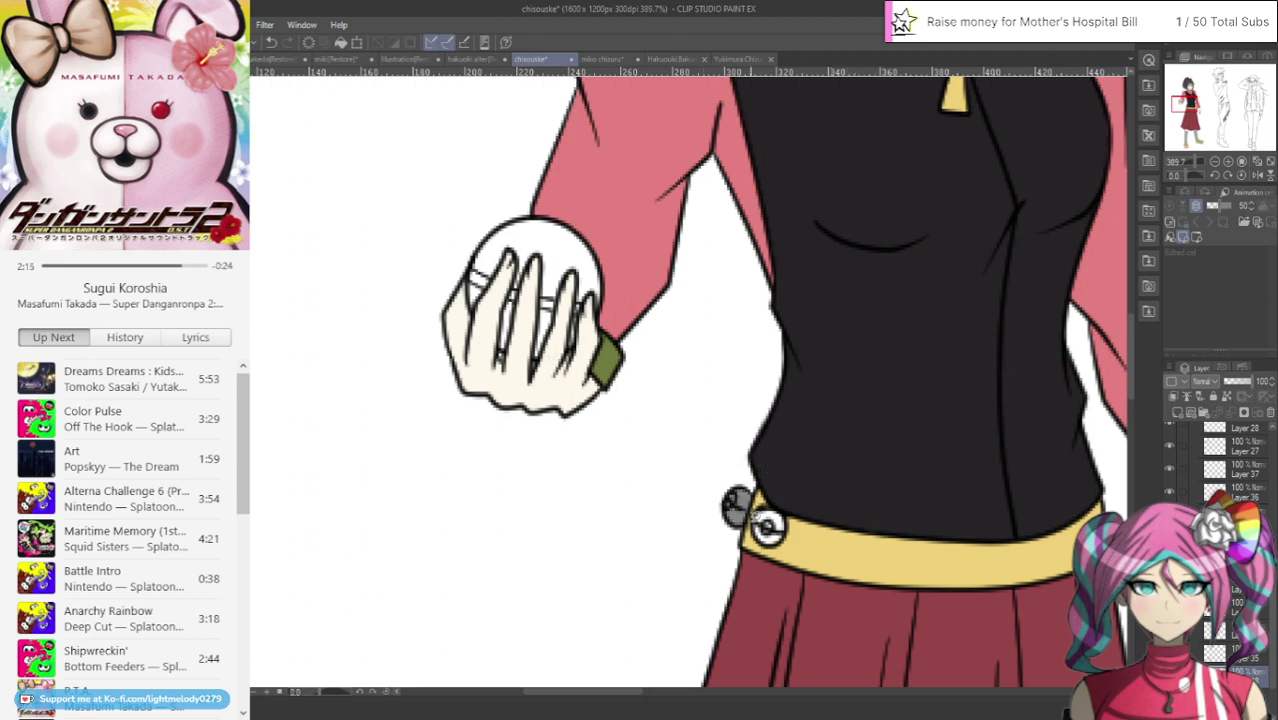
pyautogui.click(768, 524)
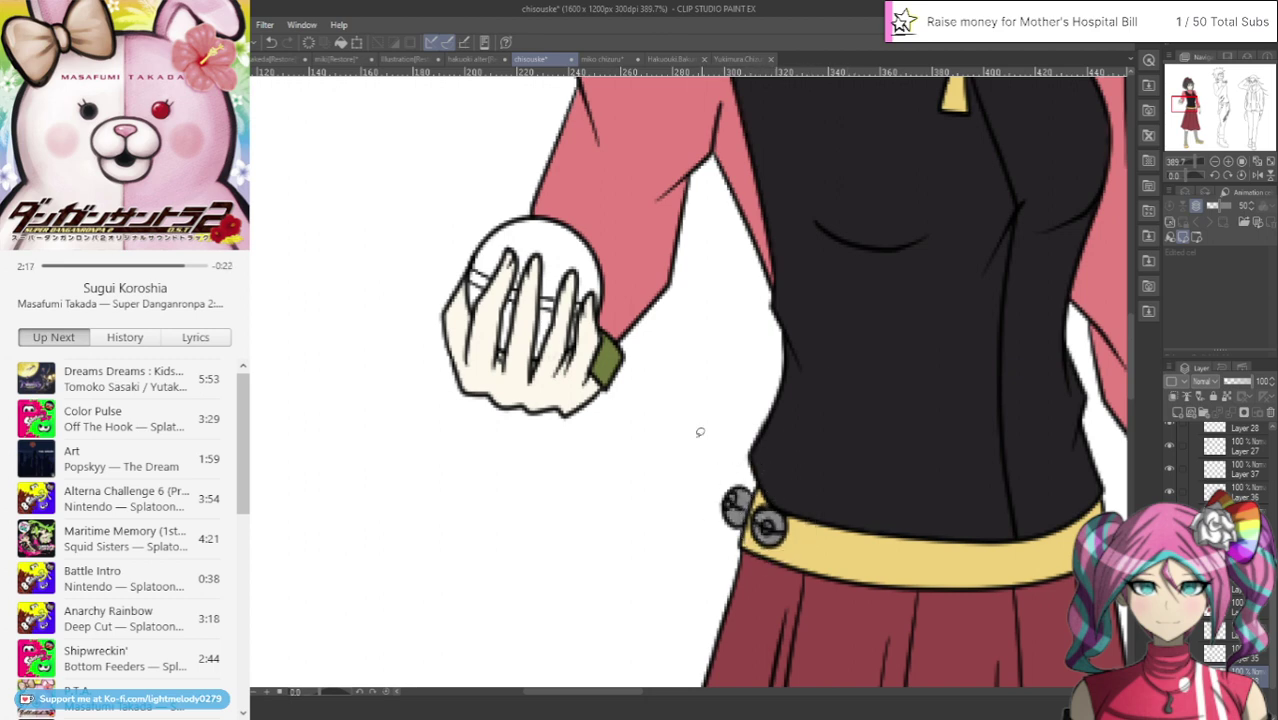
pyautogui.moveTo(490, 220)
pyautogui.mouseDown()
pyautogui.moveTo(581, 205)
pyautogui.moveTo(490, 222)
pyautogui.mouseUp()
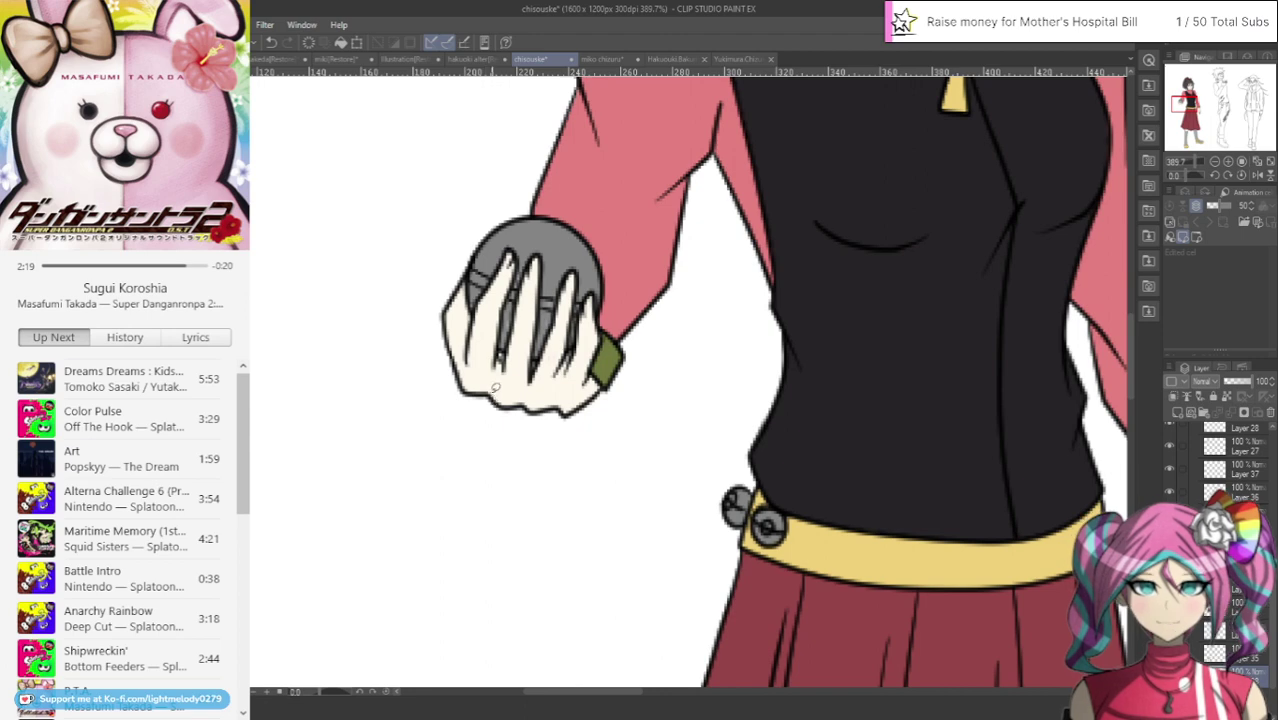
# Colour all three balls with red upper halves, white lower halves and black centre bands on a layer clipped to the grey fill
pyautogui.click(1172, 396)
pyautogui.moveTo(481, 252)
pyautogui.mouseDown()
pyautogui.moveTo(499, 261)
pyautogui.moveTo(491, 238)
pyautogui.moveTo(560, 245)
pyautogui.moveTo(610, 270)
pyautogui.moveTo(469, 212)
pyautogui.mouseUp()
pyautogui.press('e')
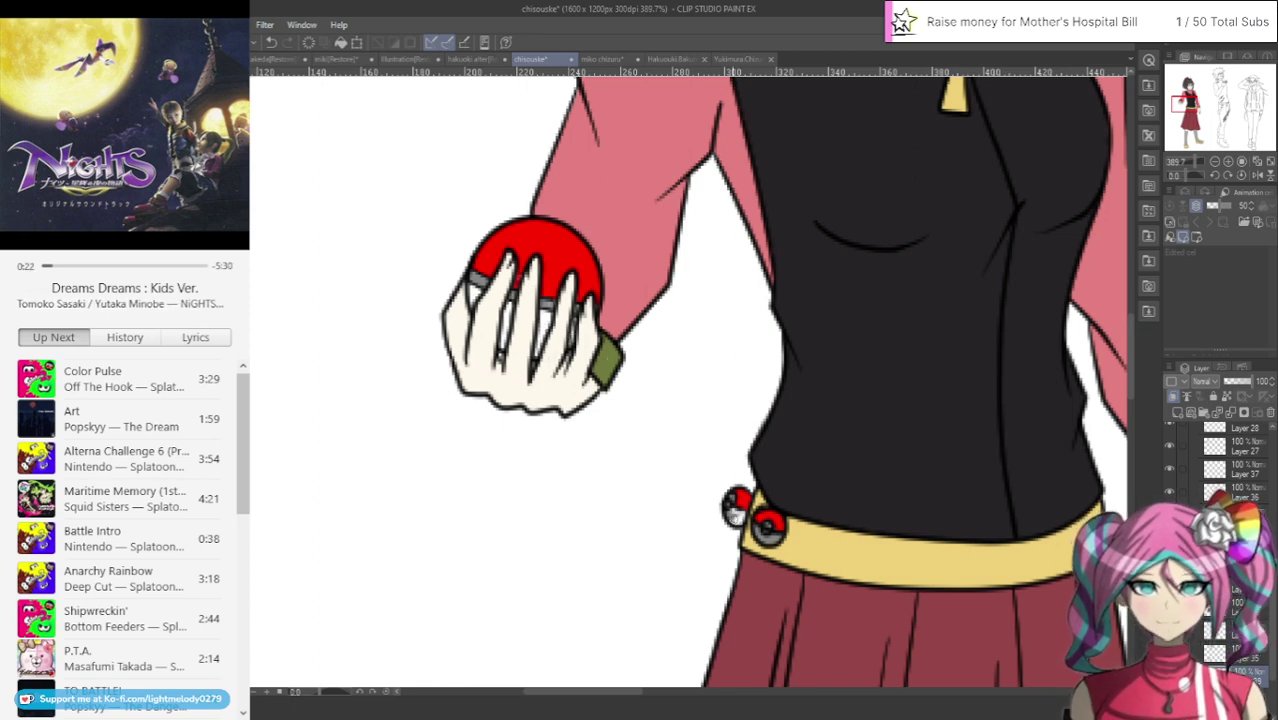
pyautogui.moveTo(734, 516); pyautogui.dragTo(729, 514)
pyautogui.click(656, 428)
pyautogui.moveTo(731, 500); pyautogui.dragTo(764, 529)
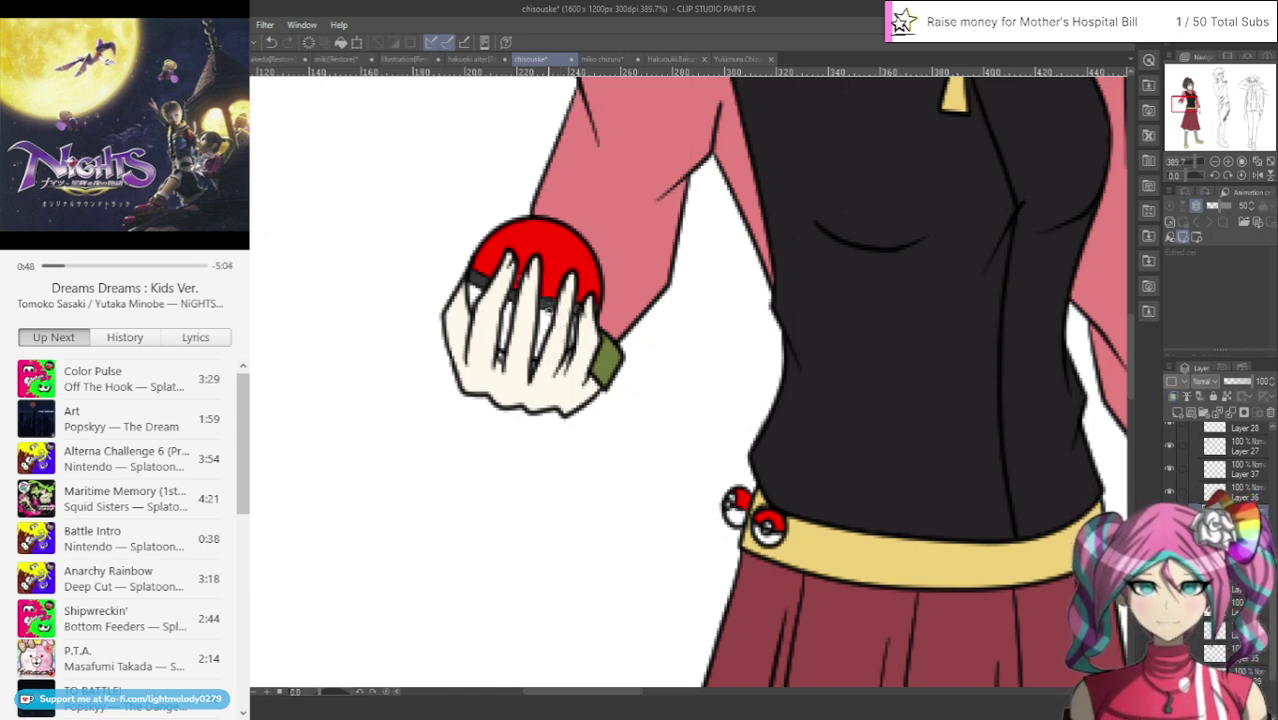
pyautogui.click(271, 42)
pyautogui.scroll(-3, 538, 265)
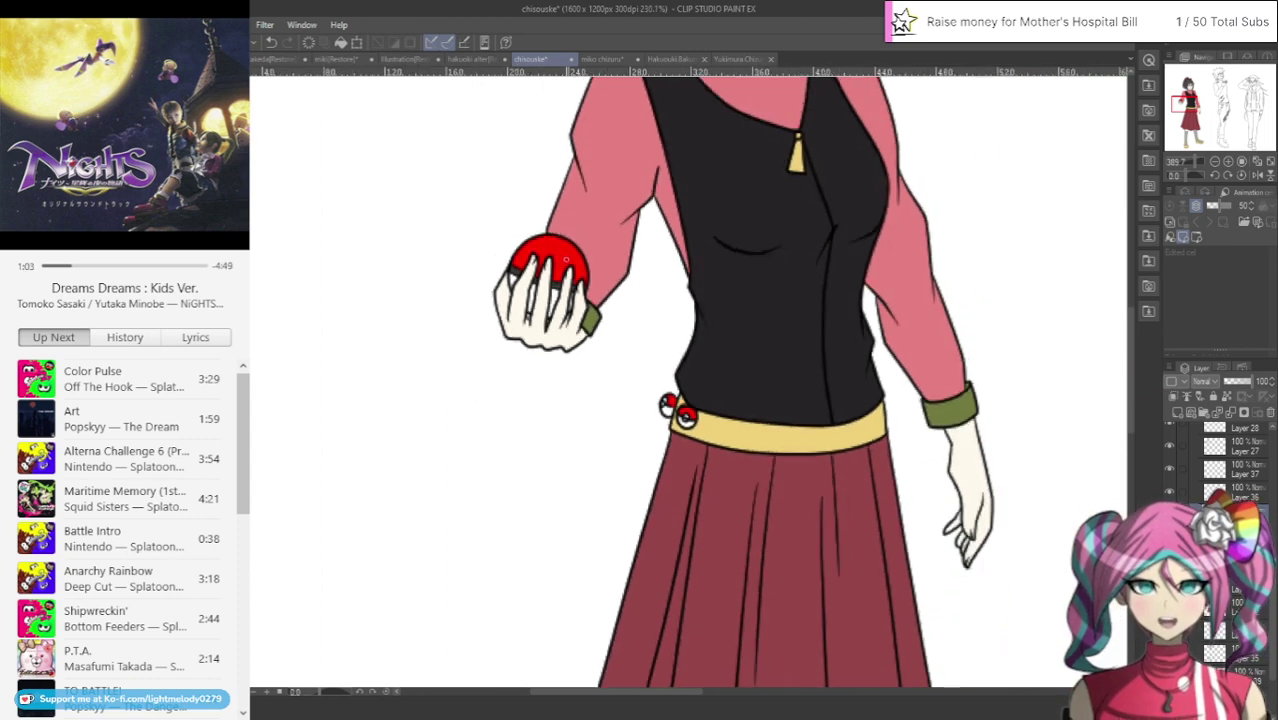
# Add a new layer clipped to the layer holding the girl's grey socks
pyautogui.scroll(-5, 566, 259)
pyautogui.scroll(2, 644, 527)
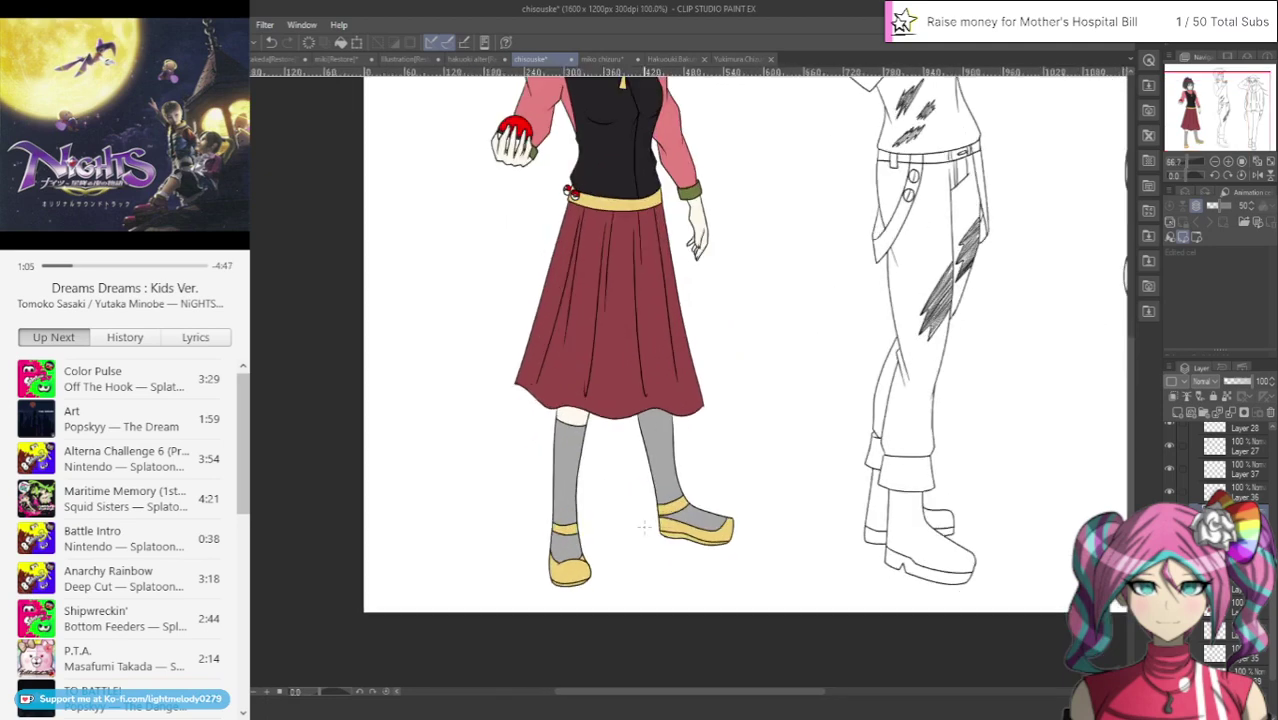
pyautogui.keyDown('ctrl'); pyautogui.keyDown('shift'); pyautogui.click(669, 439); pyautogui.keyUp('shift'); pyautogui.keyUp('ctrl')
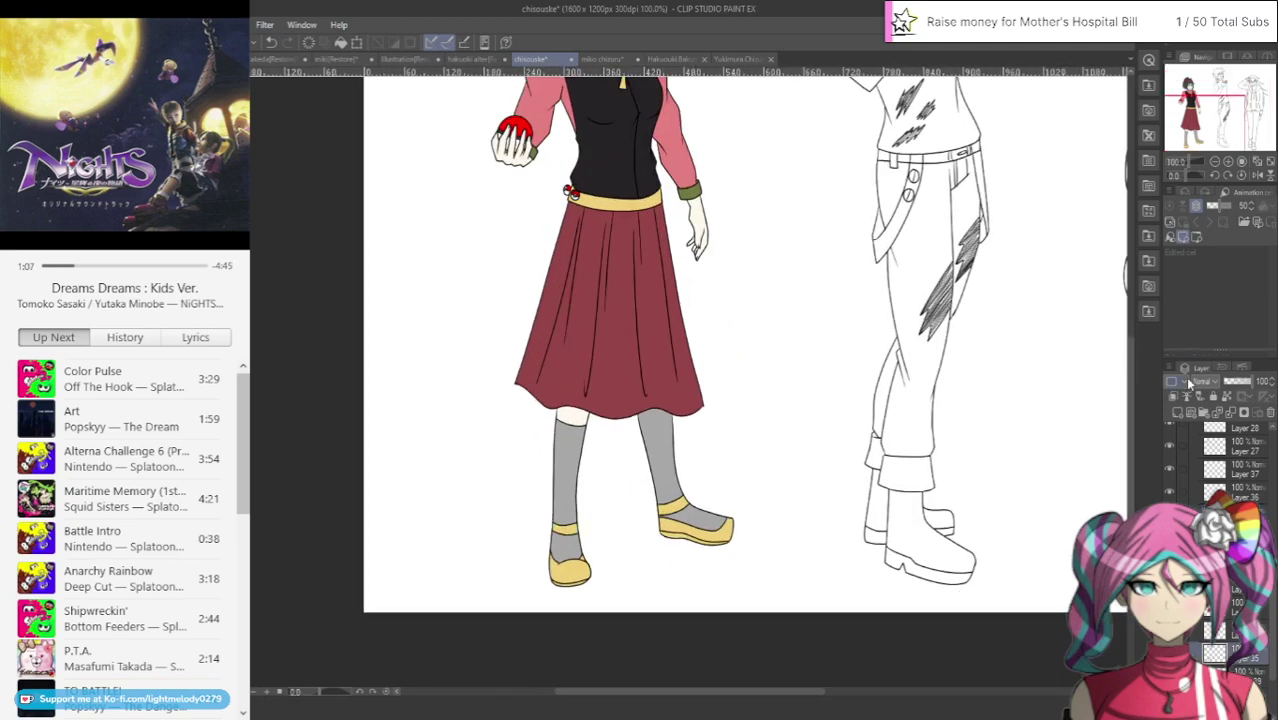
pyautogui.click(1177, 411)
pyautogui.scroll(2, 686, 472)
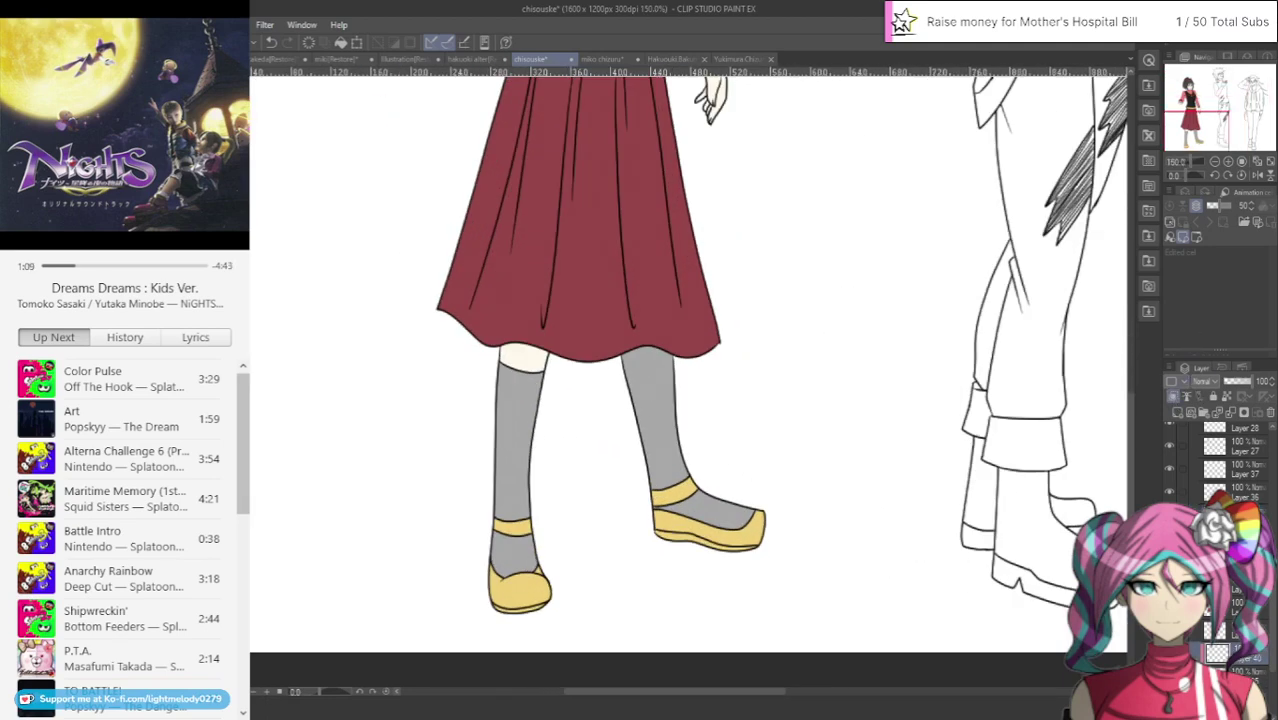
pyautogui.scroll(2, 620, 570)
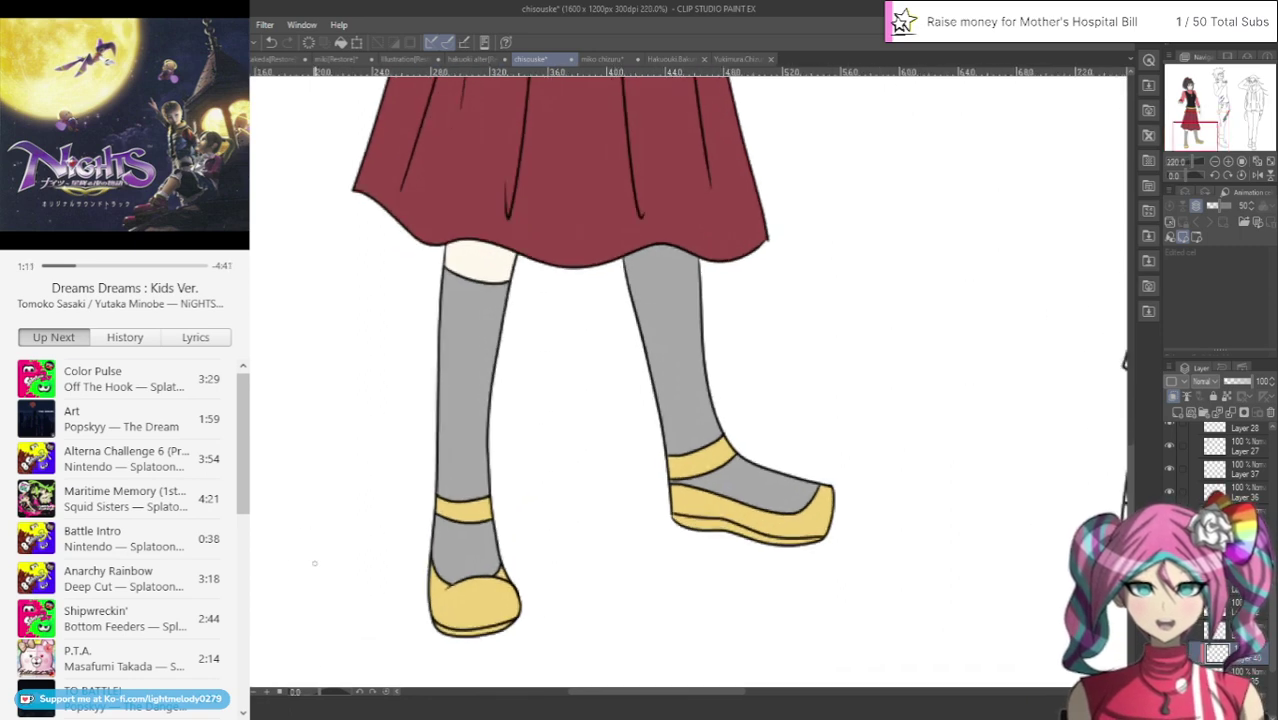
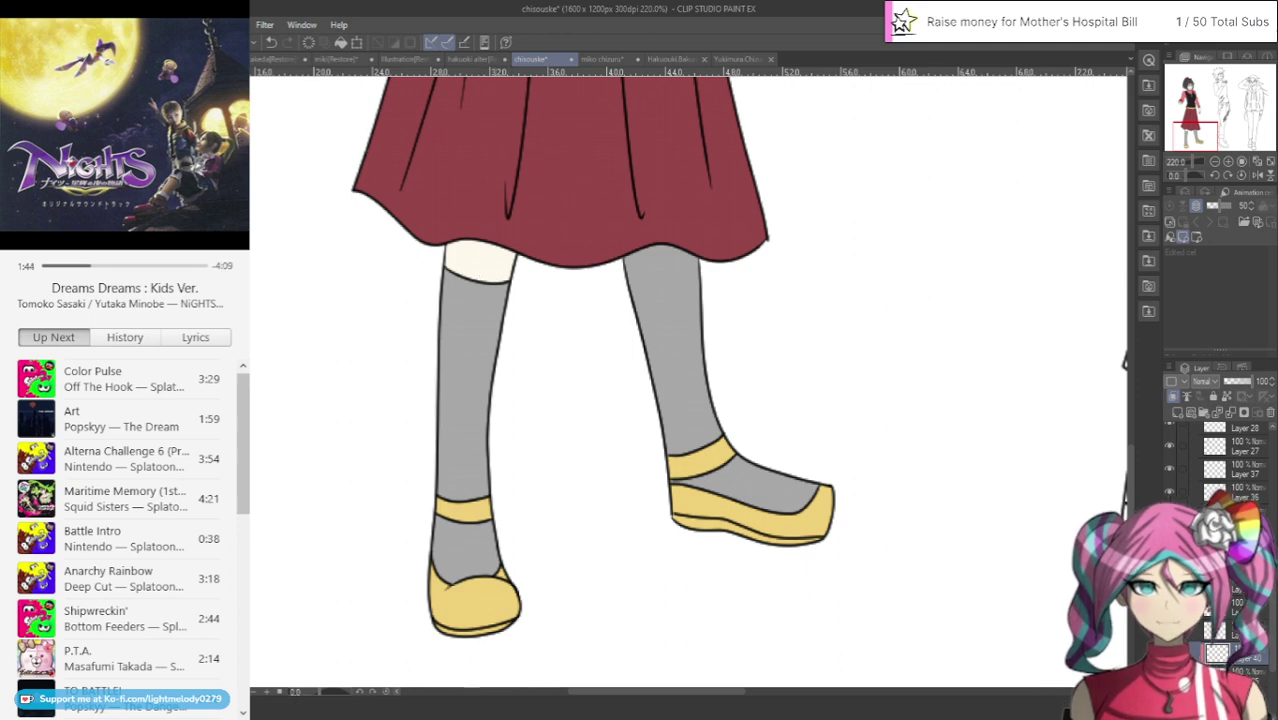
# Paint both socks white, leaving strips of grey as shading along their inner edges and below the cuff
pyautogui.moveTo(480, 574)
pyautogui.mouseDown()
pyautogui.moveTo(462, 511)
pyautogui.moveTo(482, 323)
pyautogui.moveTo(464, 299)
pyautogui.moveTo(415, 310)
pyautogui.moveTo(406, 556)
pyautogui.moveTo(480, 602)
pyautogui.moveTo(469, 452)
pyautogui.moveTo(490, 326)
pyautogui.moveTo(484, 302)
pyautogui.moveTo(422, 280)
pyautogui.mouseUp()
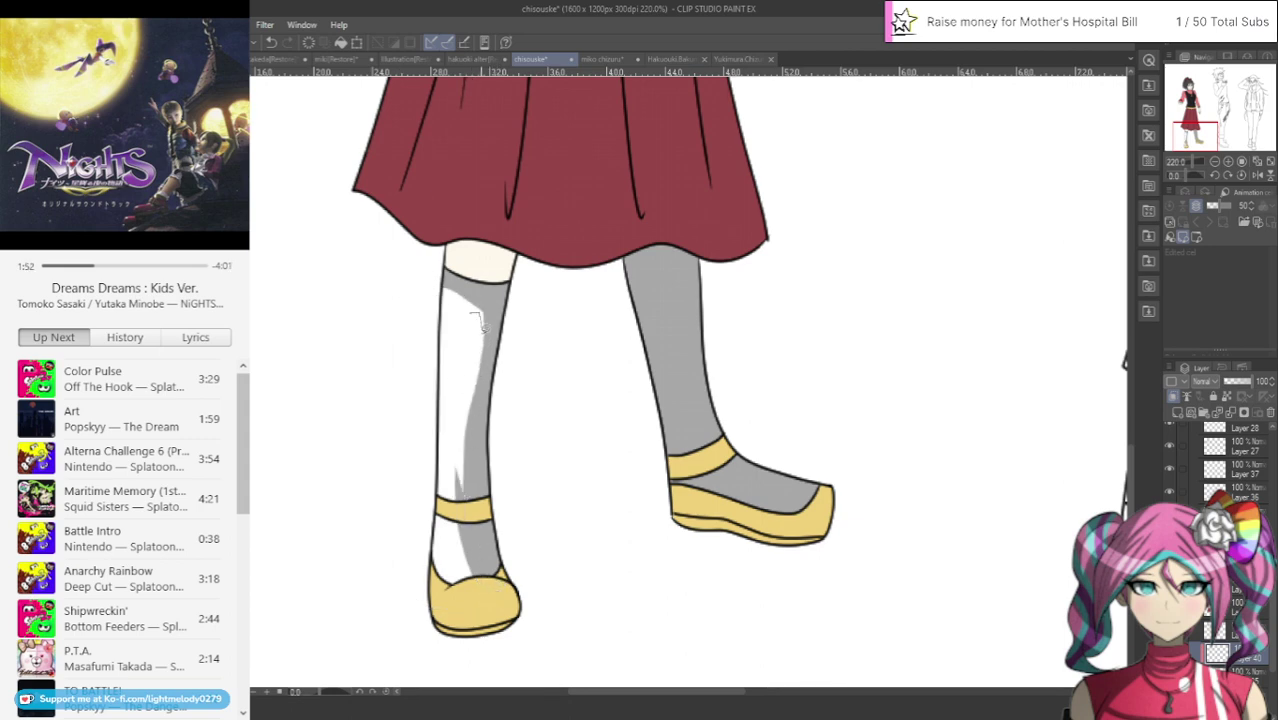
pyautogui.moveTo(476, 318)
pyautogui.mouseDown()
pyautogui.moveTo(490, 610)
pyautogui.moveTo(445, 520)
pyautogui.moveTo(450, 375)
pyautogui.mouseUp()
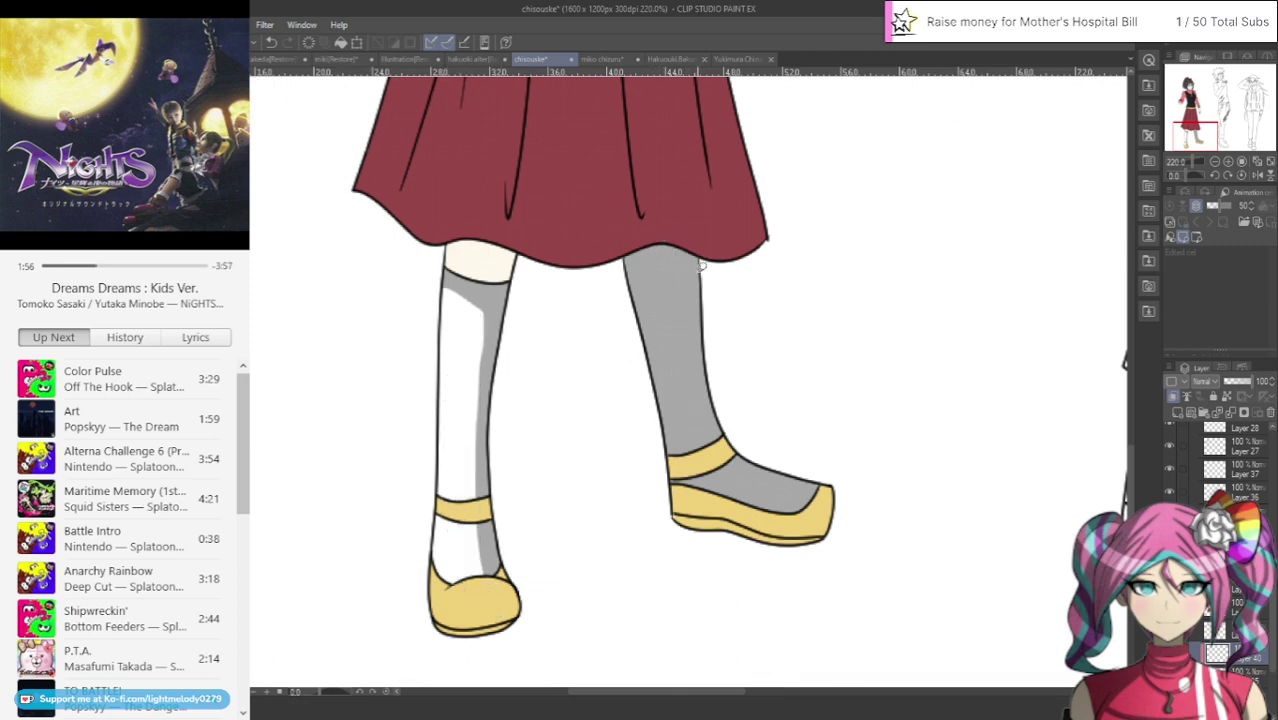
pyautogui.moveTo(682, 260)
pyautogui.mouseDown()
pyautogui.moveTo(669, 390)
pyautogui.moveTo(710, 478)
pyautogui.moveTo(853, 474)
pyautogui.moveTo(743, 317)
pyautogui.mouseUp()
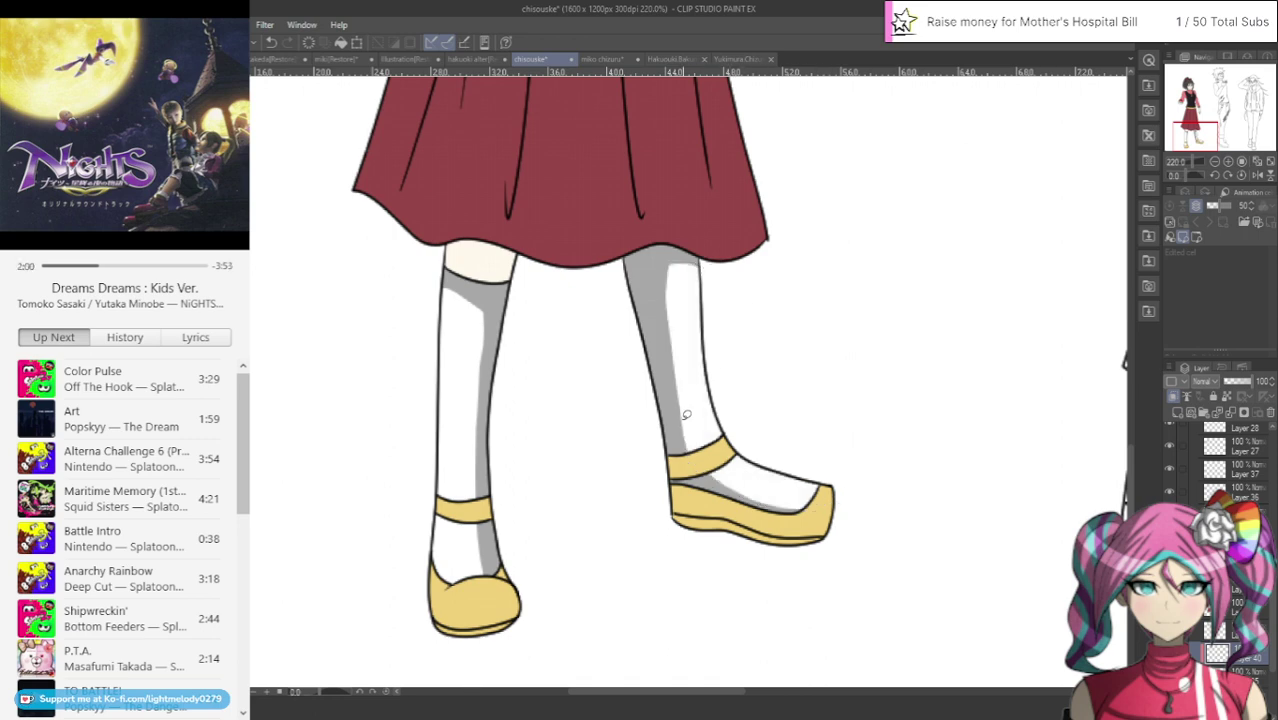
pyautogui.moveTo(686, 416)
pyautogui.mouseDown()
pyautogui.moveTo(712, 474)
pyautogui.moveTo(766, 505)
pyautogui.moveTo(873, 464)
pyautogui.moveTo(858, 432)
pyautogui.mouseUp()
# Narrow and smooth the grey shading strips on both socks with more white
pyautogui.scroll(-5, 801, 383)
pyautogui.scroll(3, 751, 365)
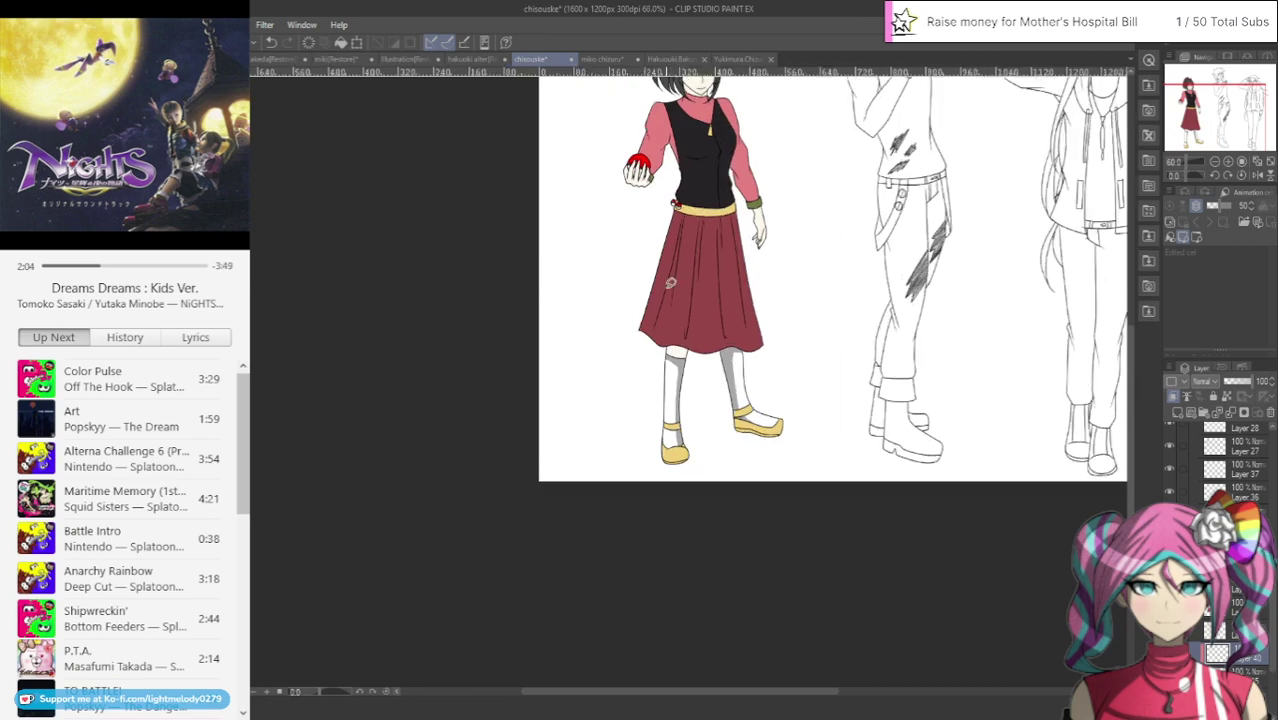
pyautogui.scroll(3, 751, 365)
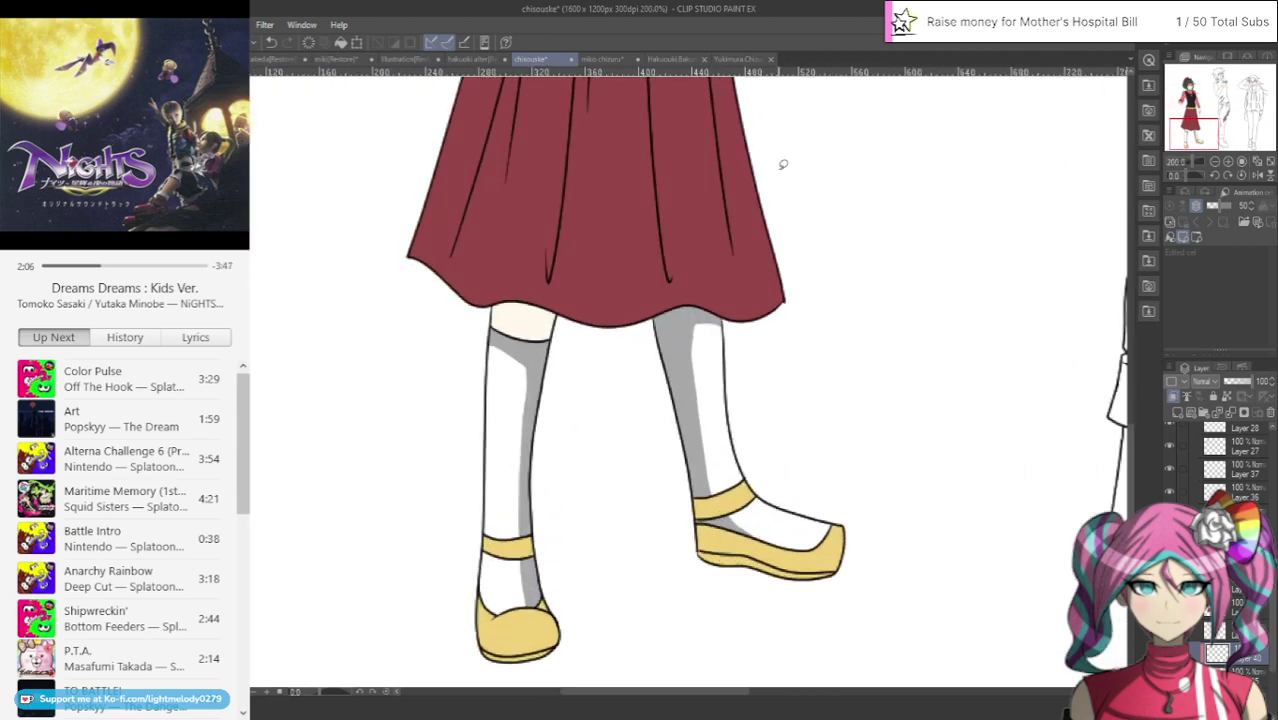
pyautogui.moveTo(748, 343)
pyautogui.mouseDown()
pyautogui.moveTo(686, 314)
pyautogui.moveTo(696, 470)
pyautogui.moveTo(740, 512)
pyautogui.mouseUp()
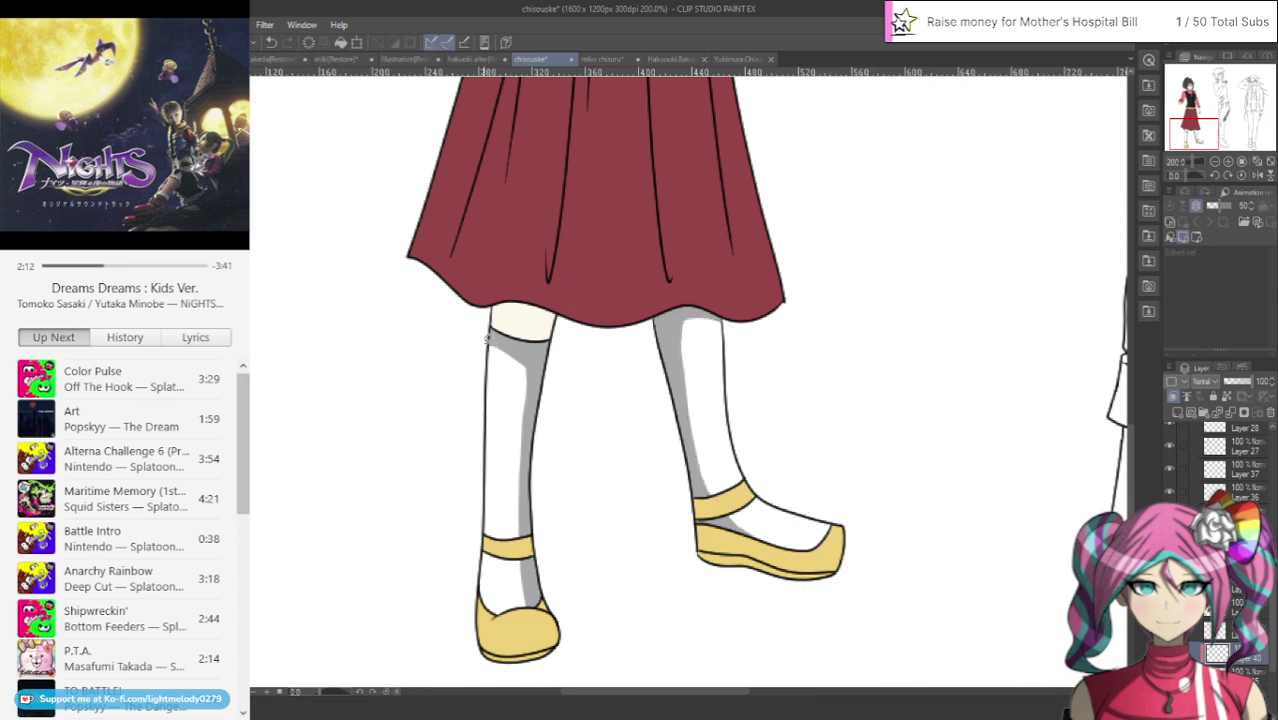
pyautogui.moveTo(487, 340)
pyautogui.mouseDown()
pyautogui.moveTo(532, 373)
pyautogui.moveTo(528, 442)
pyautogui.mouseUp()
pyautogui.moveTo(523, 537)
pyautogui.mouseDown()
pyautogui.moveTo(540, 628)
pyautogui.moveTo(528, 632)
pyautogui.mouseUp()
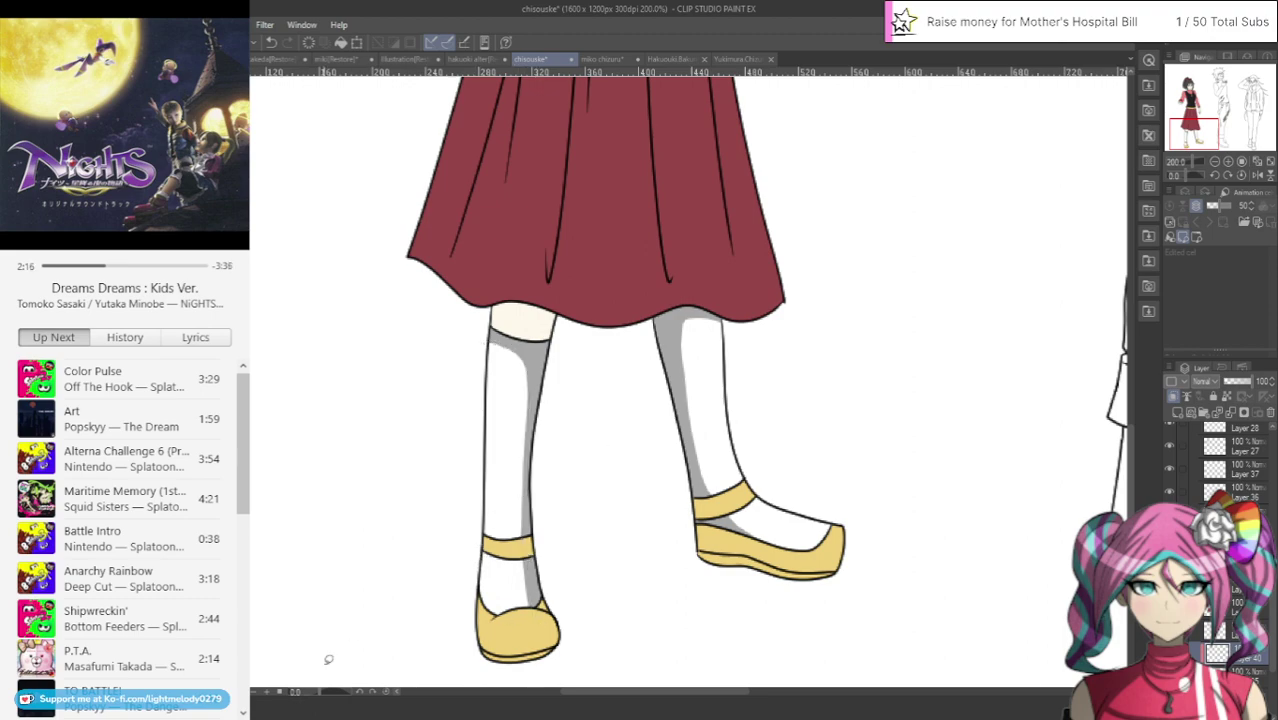
# Look over the whole chisouske drawing and compare the girl with the miko chizuru drawing and the Hakuouki reference image
pyautogui.scroll(-4, 322, 505)
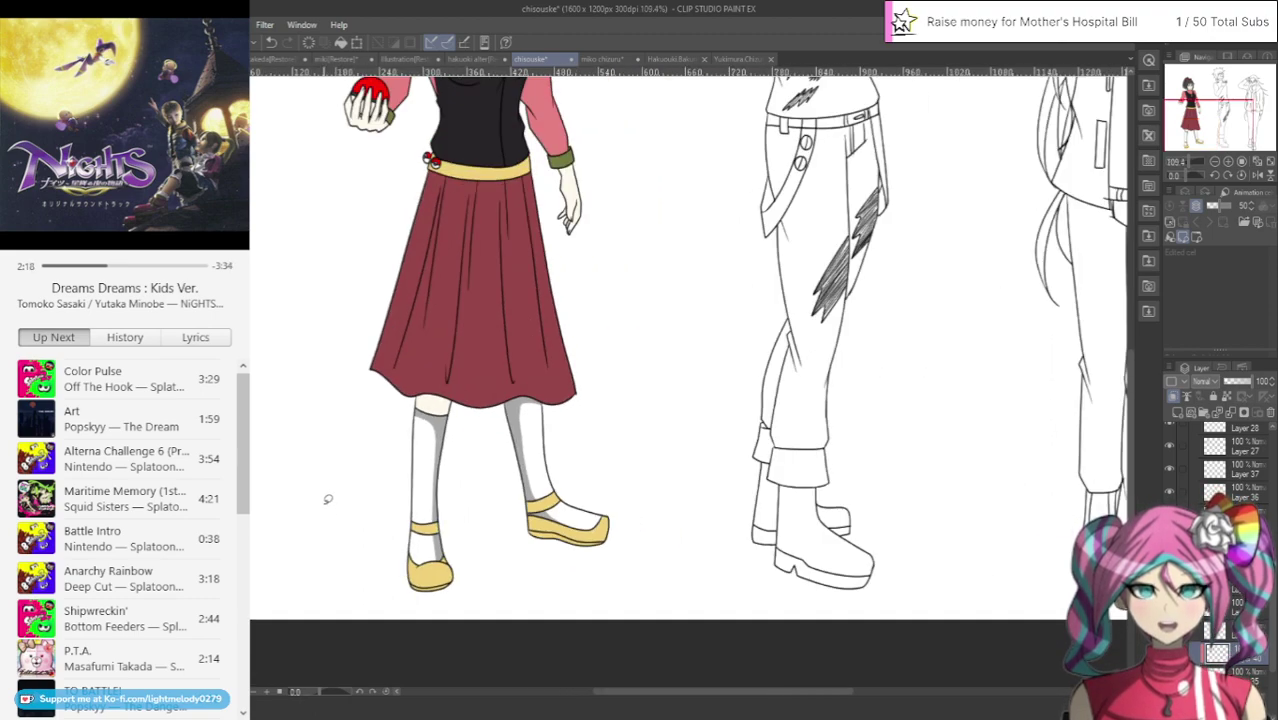
pyautogui.scroll(4, 280, 150)
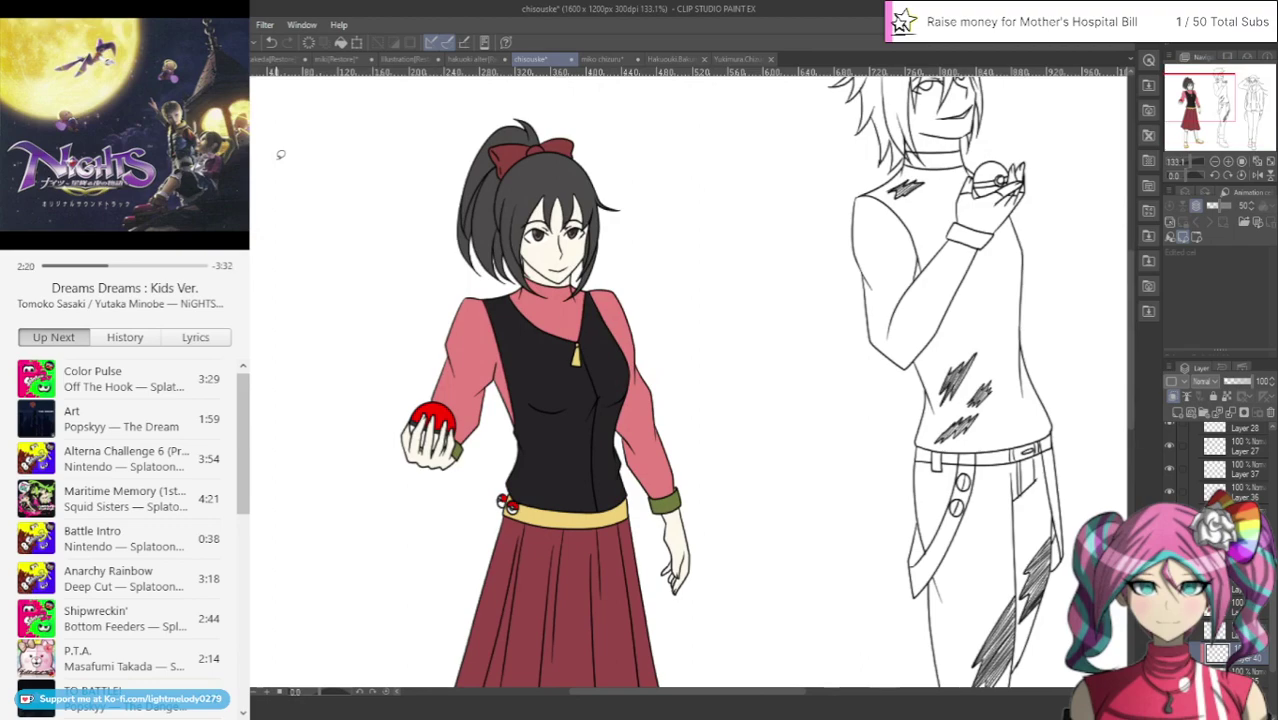
pyautogui.scroll(-4, 448, 357)
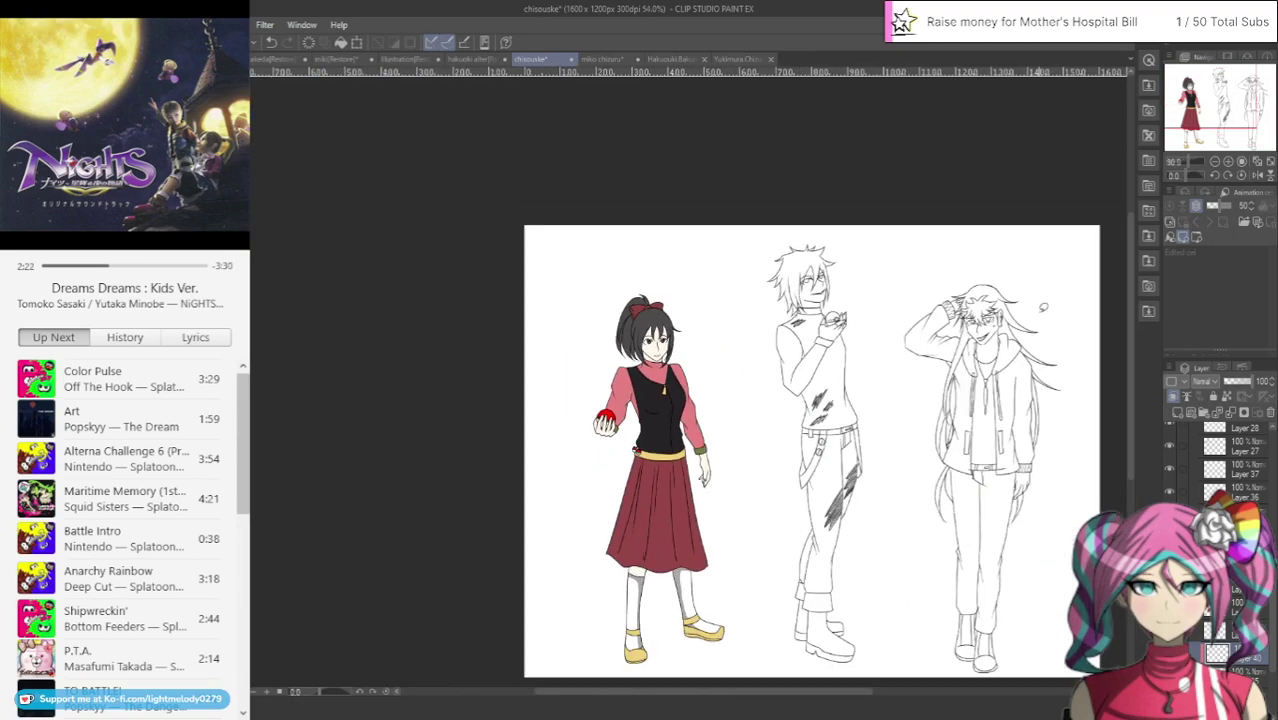
pyautogui.scroll(2, 680, 377)
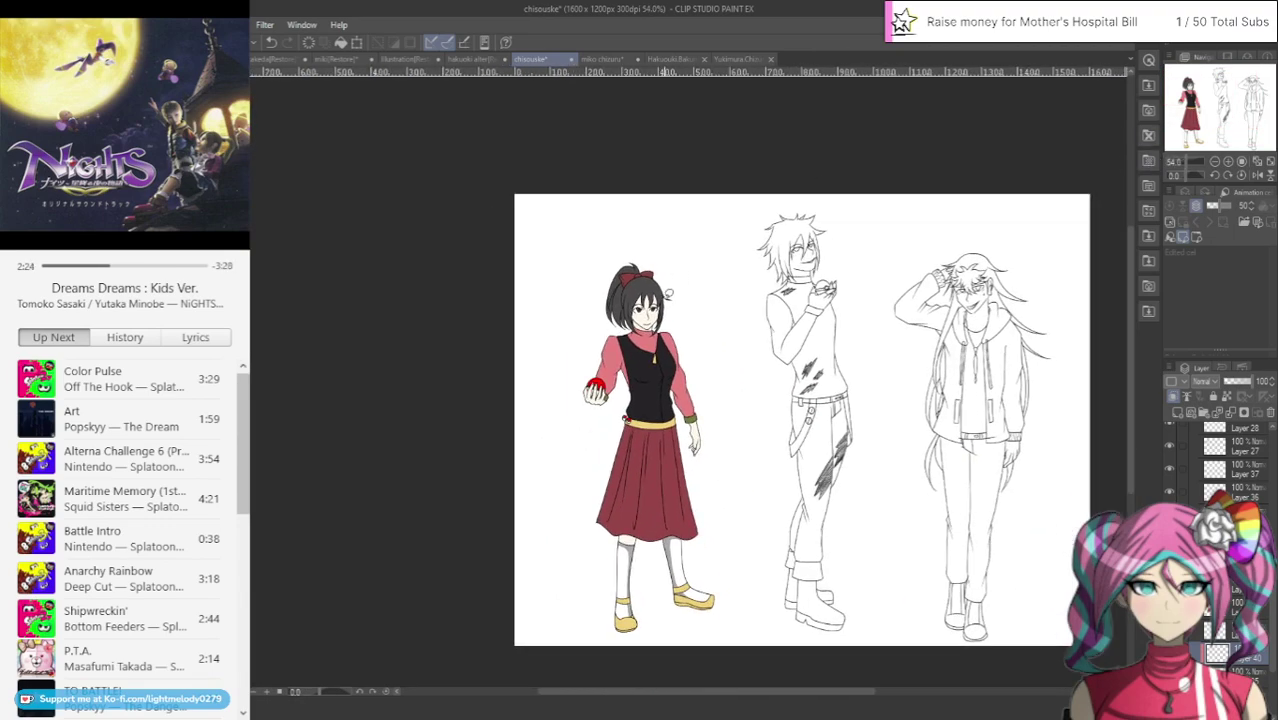
pyautogui.scroll(4, 680, 377)
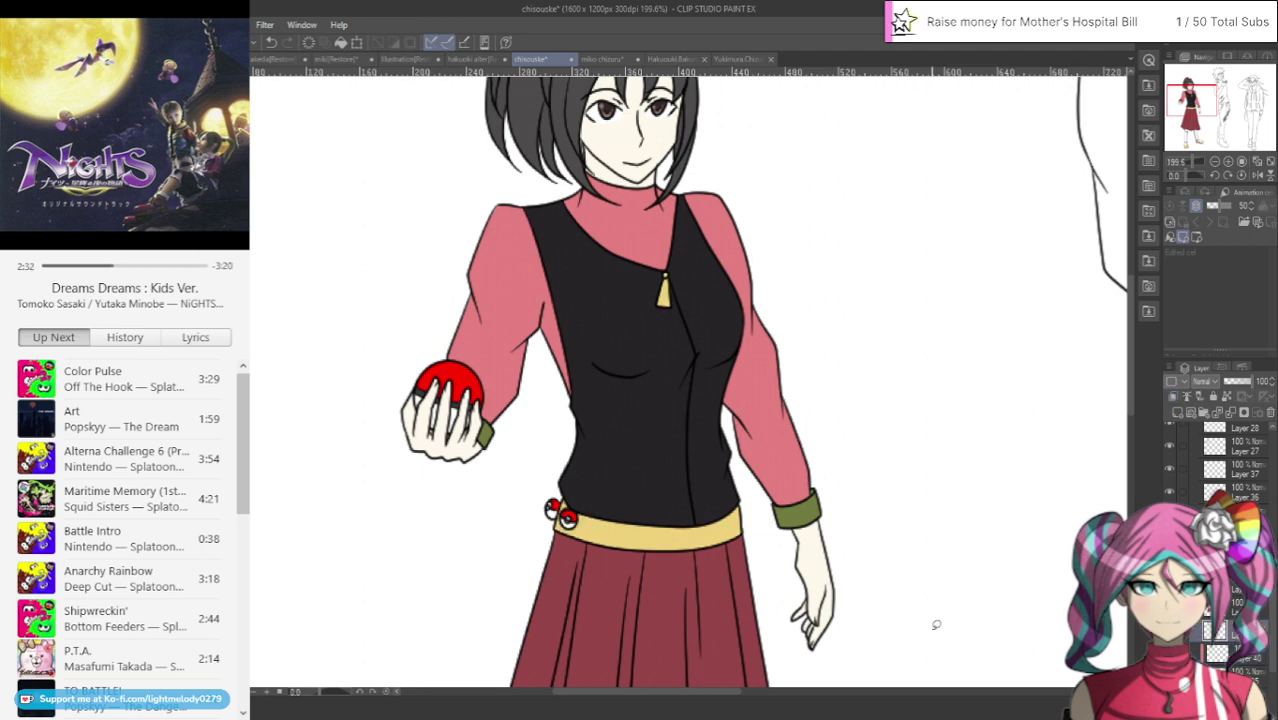
pyautogui.click(605, 59)
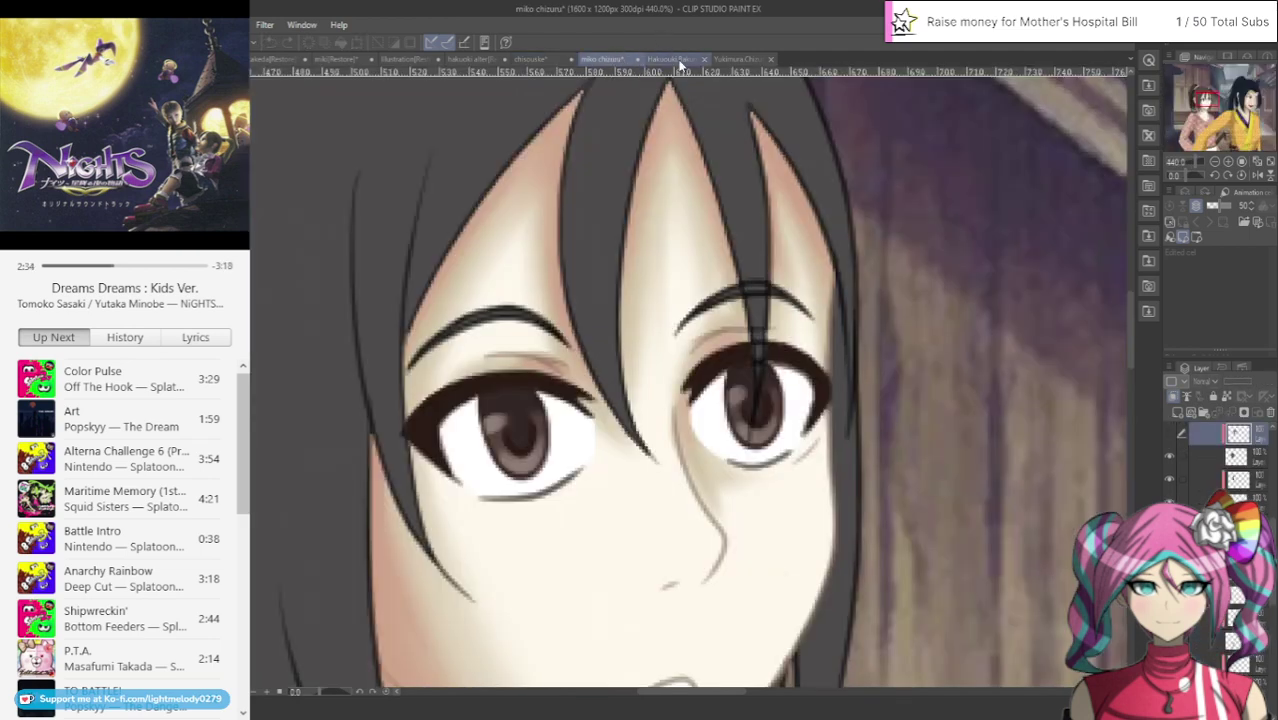
pyautogui.click(725, 59)
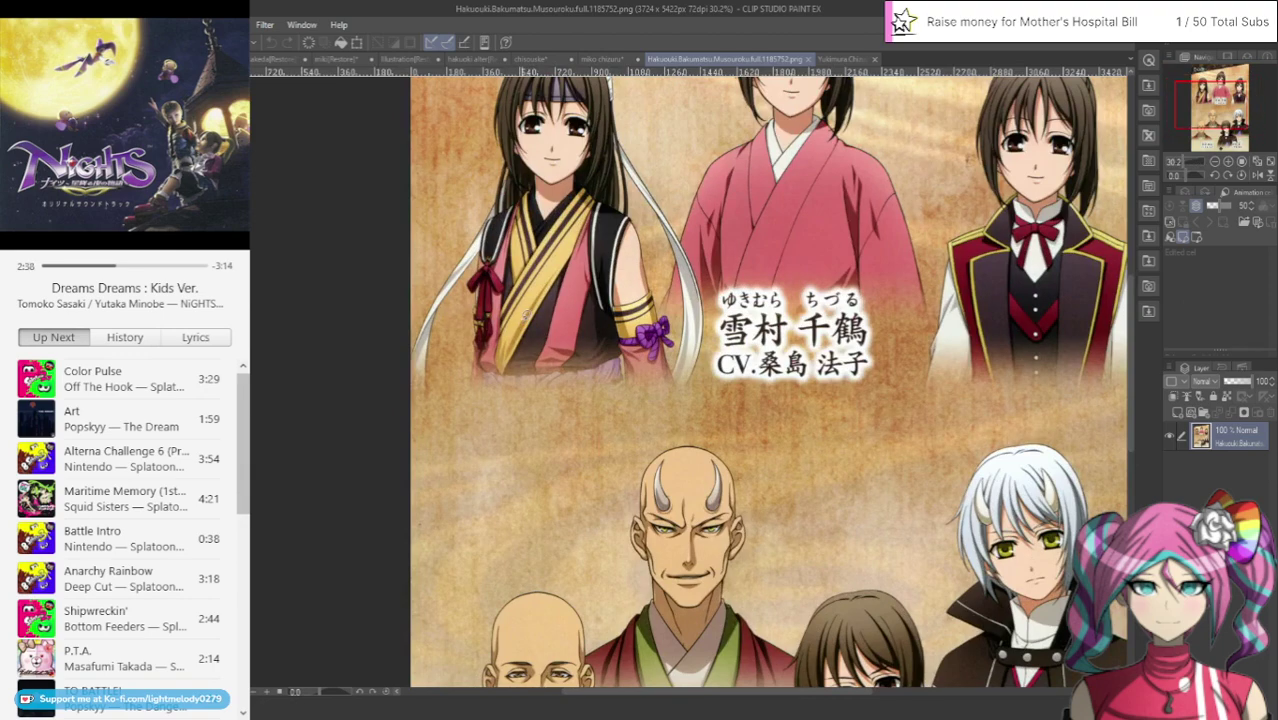
pyautogui.click(600, 60)
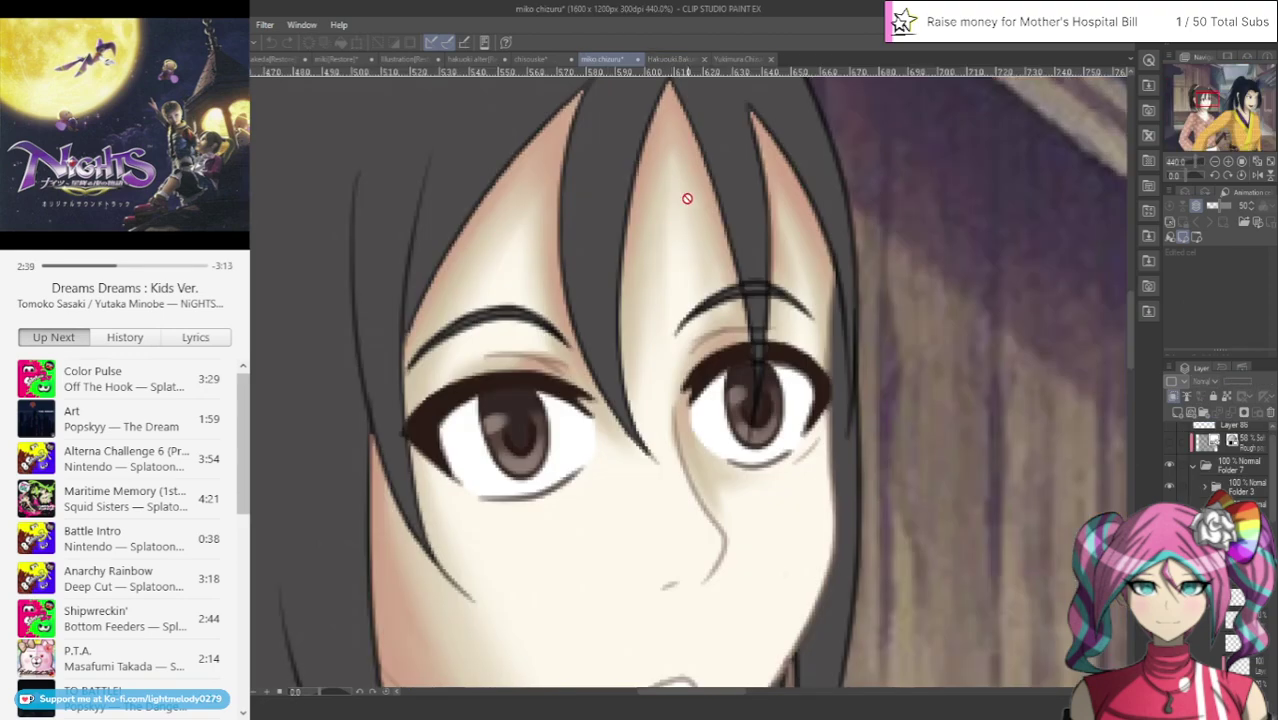
pyautogui.click(547, 62)
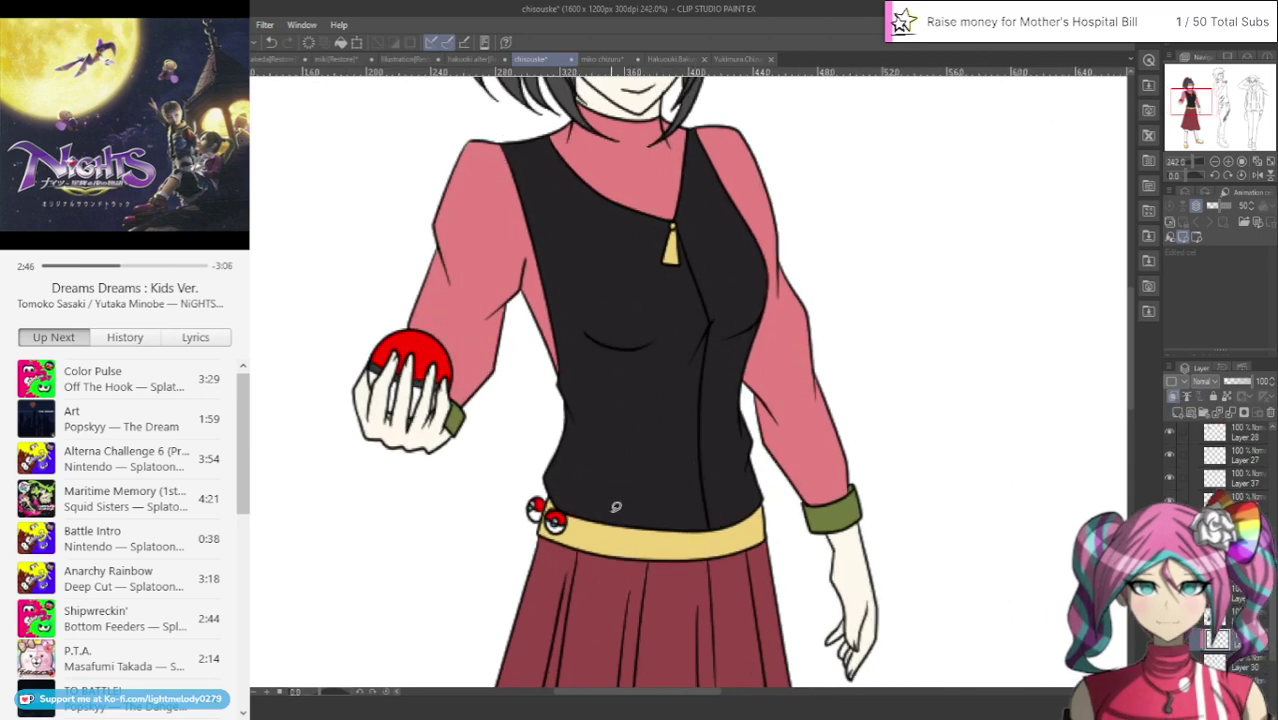
# Shade the waistband's far end, the vest's tassel and the inner sides of both shoes and their straps in darker gold
pyautogui.moveTo(616, 507)
pyautogui.mouseDown()
pyautogui.moveTo(733, 552)
pyautogui.moveTo(786, 514)
pyautogui.mouseUp()
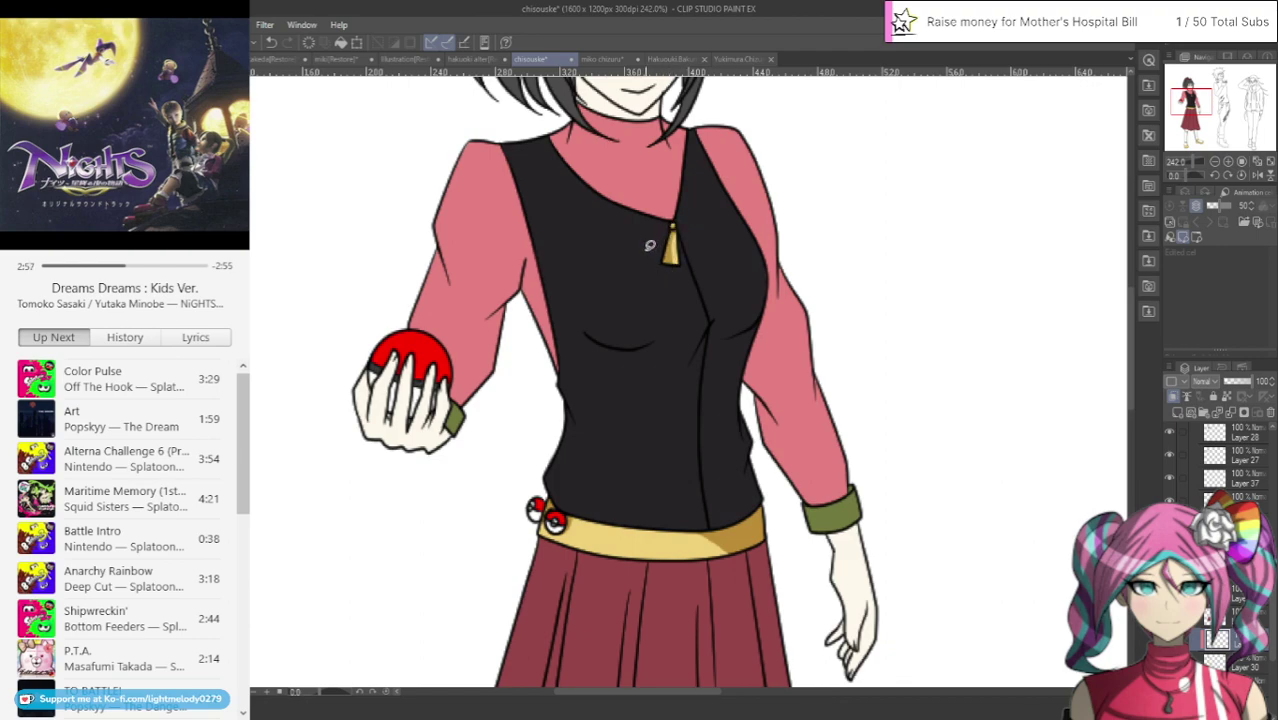
pyautogui.moveTo(1191, 100); pyautogui.dragTo(1195, 142)
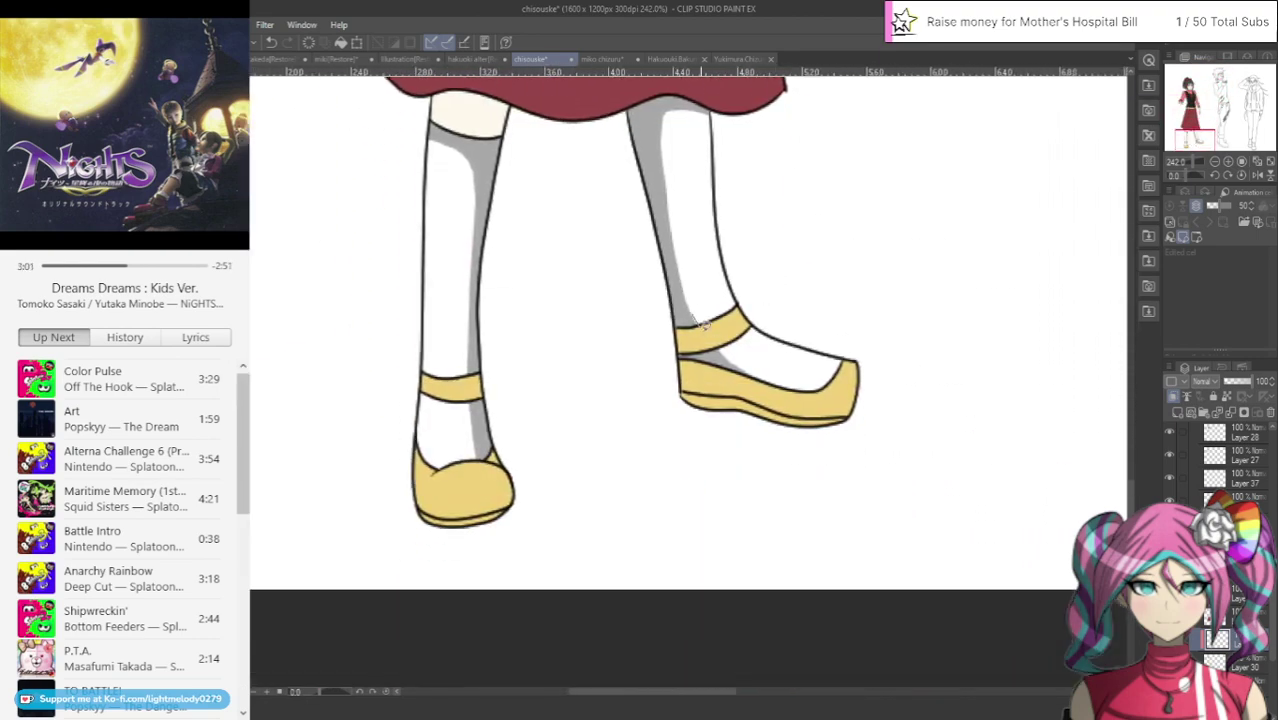
pyautogui.moveTo(703, 322); pyautogui.dragTo(772, 390)
pyautogui.moveTo(828, 430)
pyautogui.mouseDown()
pyautogui.moveTo(656, 320)
pyautogui.moveTo(643, 220)
pyautogui.mouseUp()
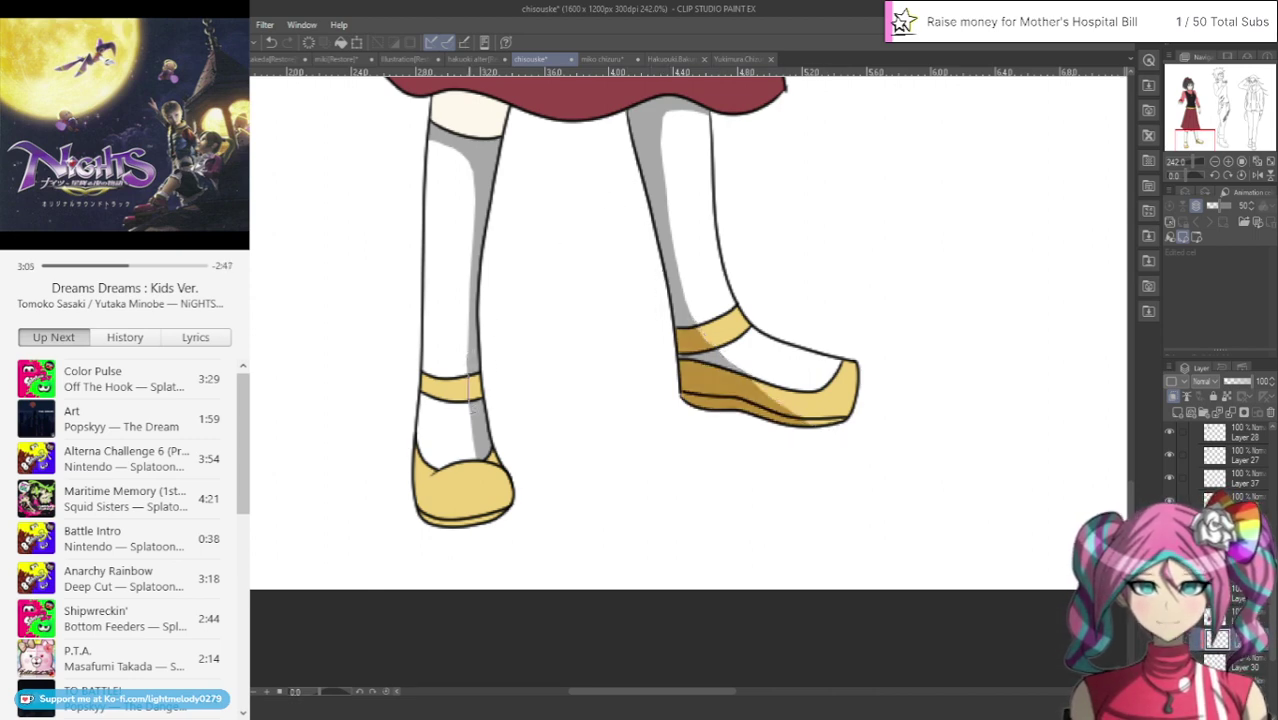
pyautogui.moveTo(497, 524)
pyautogui.mouseDown()
pyautogui.moveTo(536, 474)
pyautogui.moveTo(485, 278)
pyautogui.mouseUp()
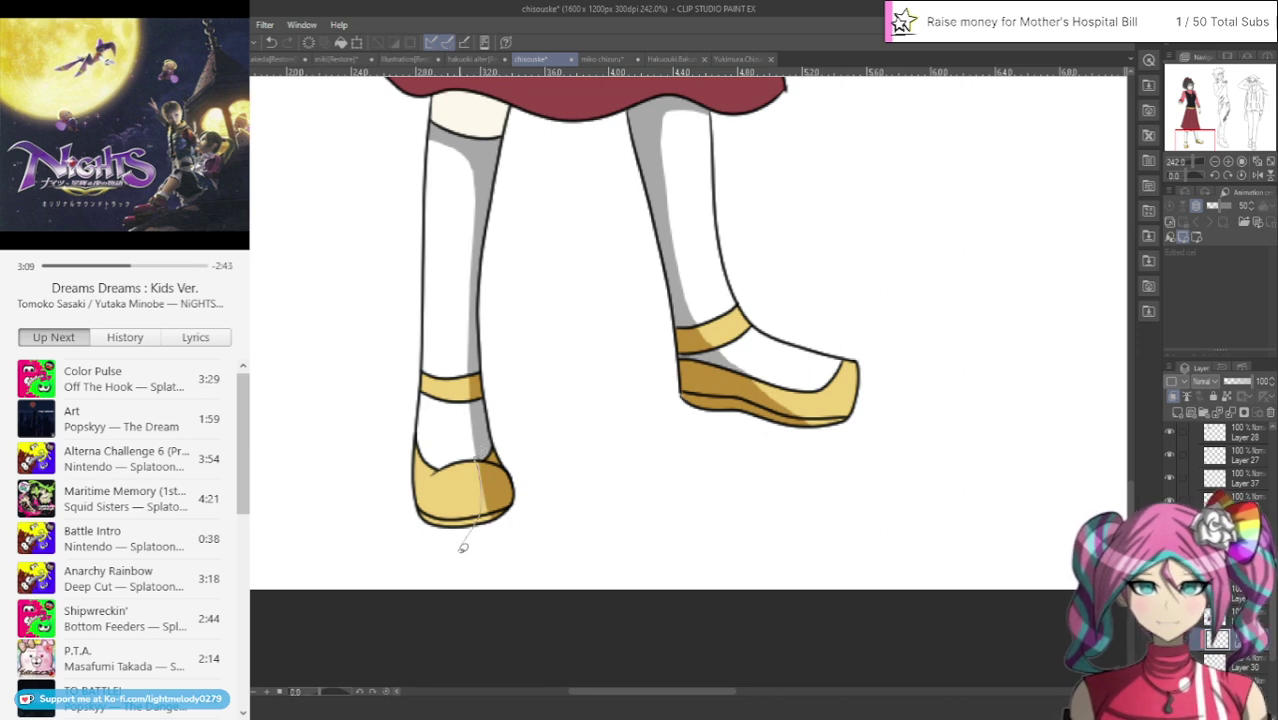
pyautogui.moveTo(463, 547); pyautogui.dragTo(481, 403)
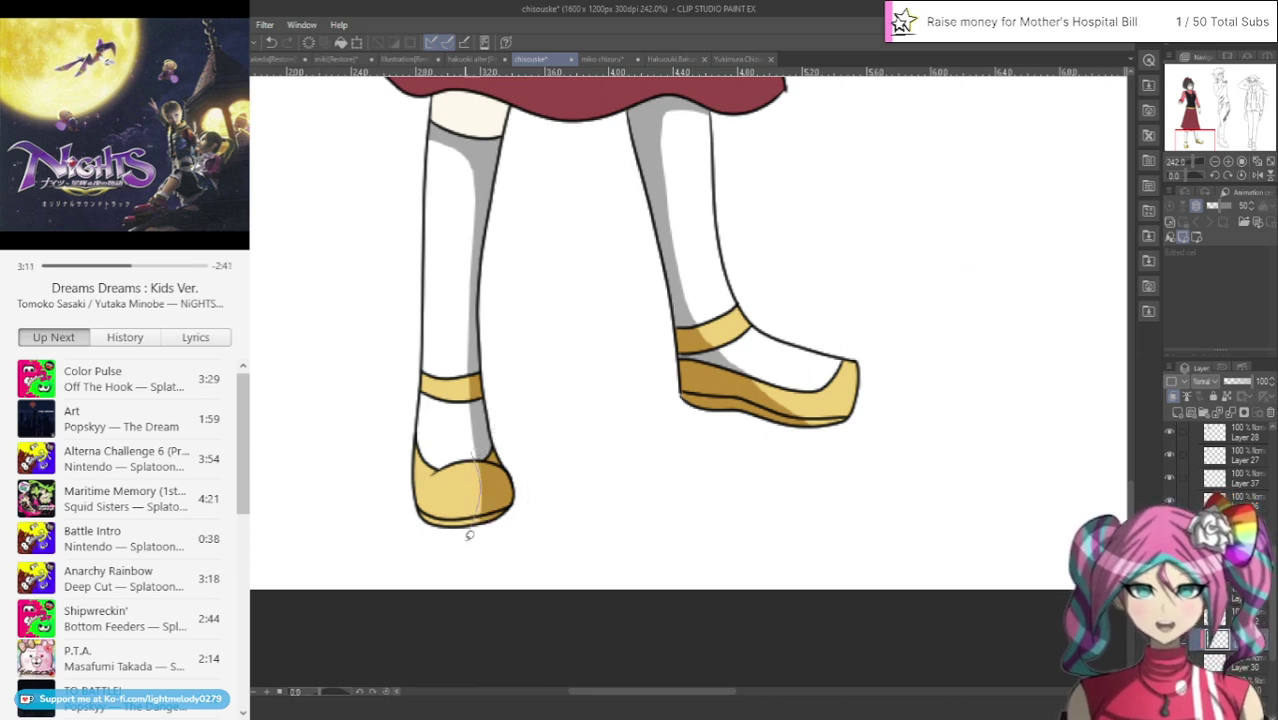
# Refine the darker gold shading on the front-facing shoe and extend the side-facing shoe's shading along the sole towards the toe
pyautogui.moveTo(471, 528)
pyautogui.mouseDown()
pyautogui.moveTo(499, 414)
pyautogui.moveTo(471, 435)
pyautogui.mouseUp()
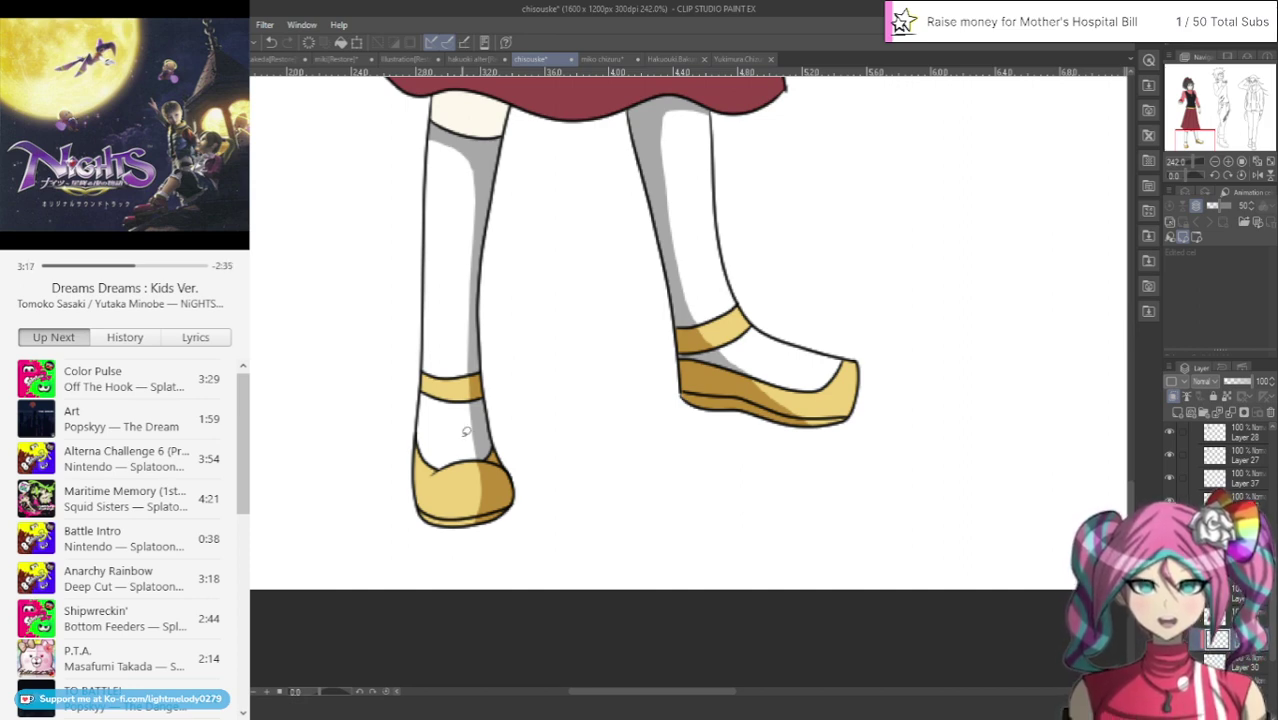
pyautogui.scroll(-4, 465, 431)
pyautogui.scroll(3, 400, 434)
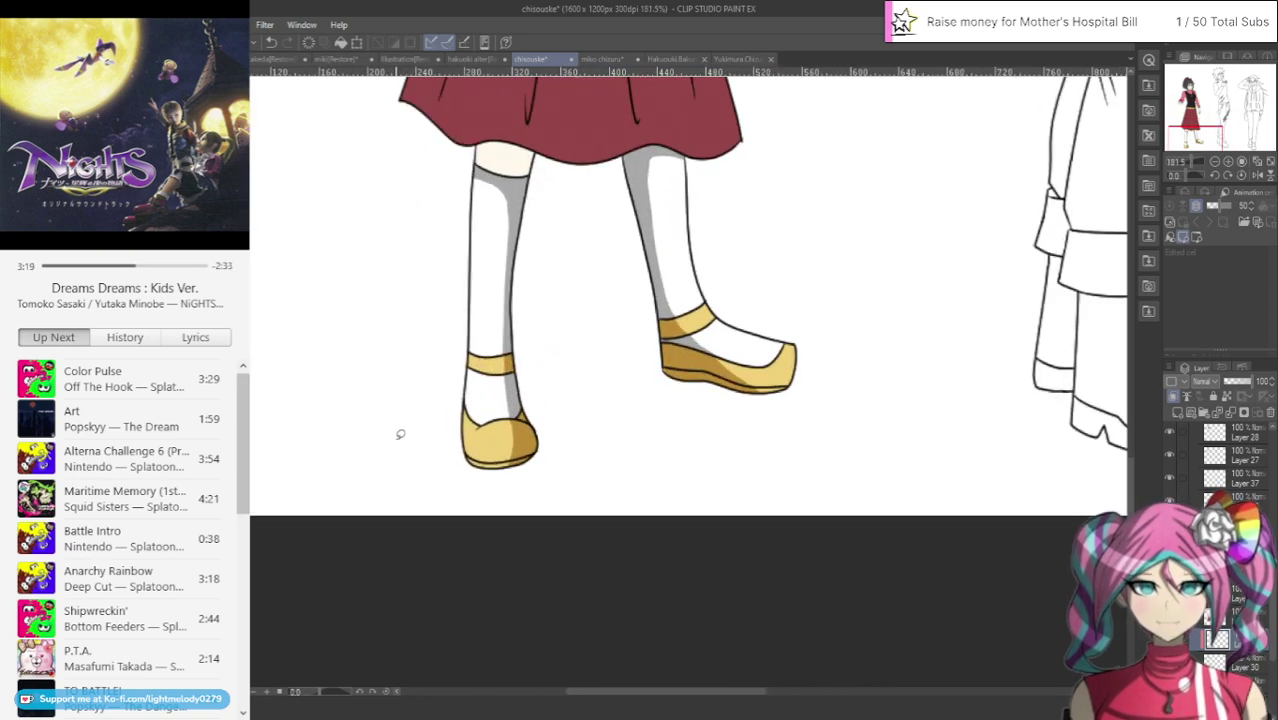
pyautogui.scroll(3, 811, 312)
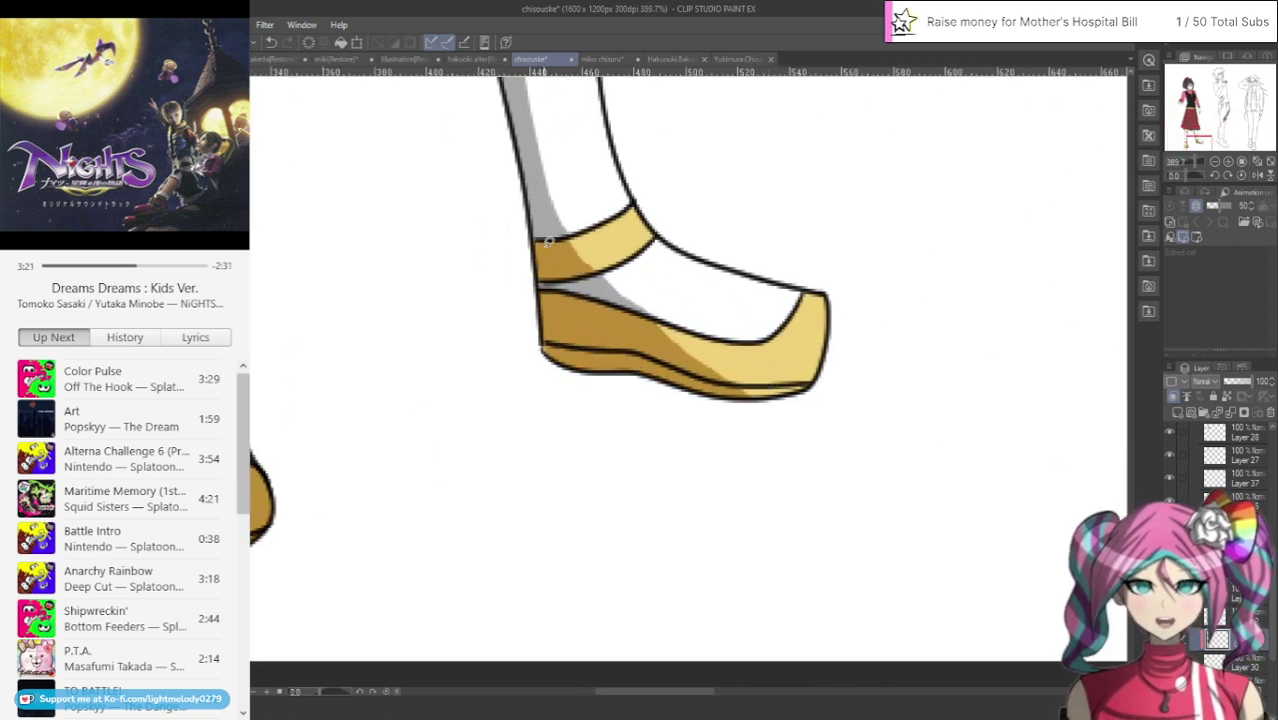
pyautogui.moveTo(524, 337)
pyautogui.mouseDown()
pyautogui.moveTo(659, 417)
pyautogui.moveTo(823, 428)
pyautogui.mouseUp()
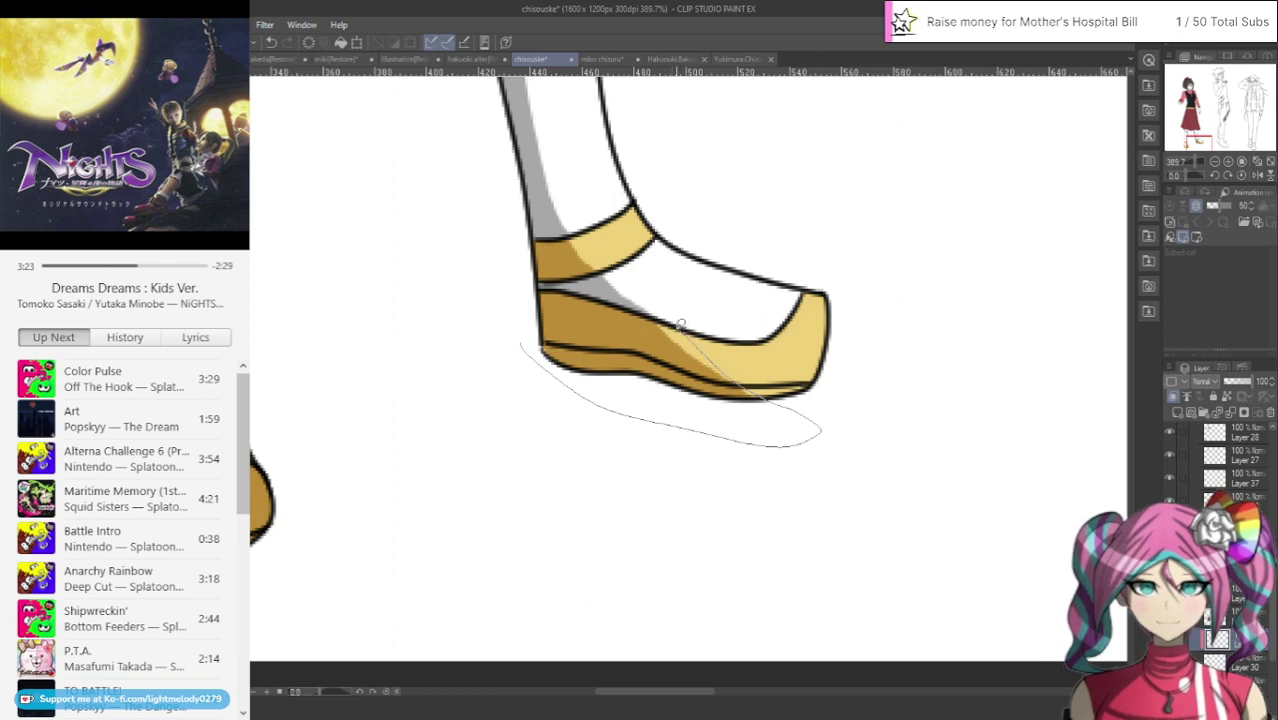
pyautogui.moveTo(680, 325); pyautogui.dragTo(585, 298)
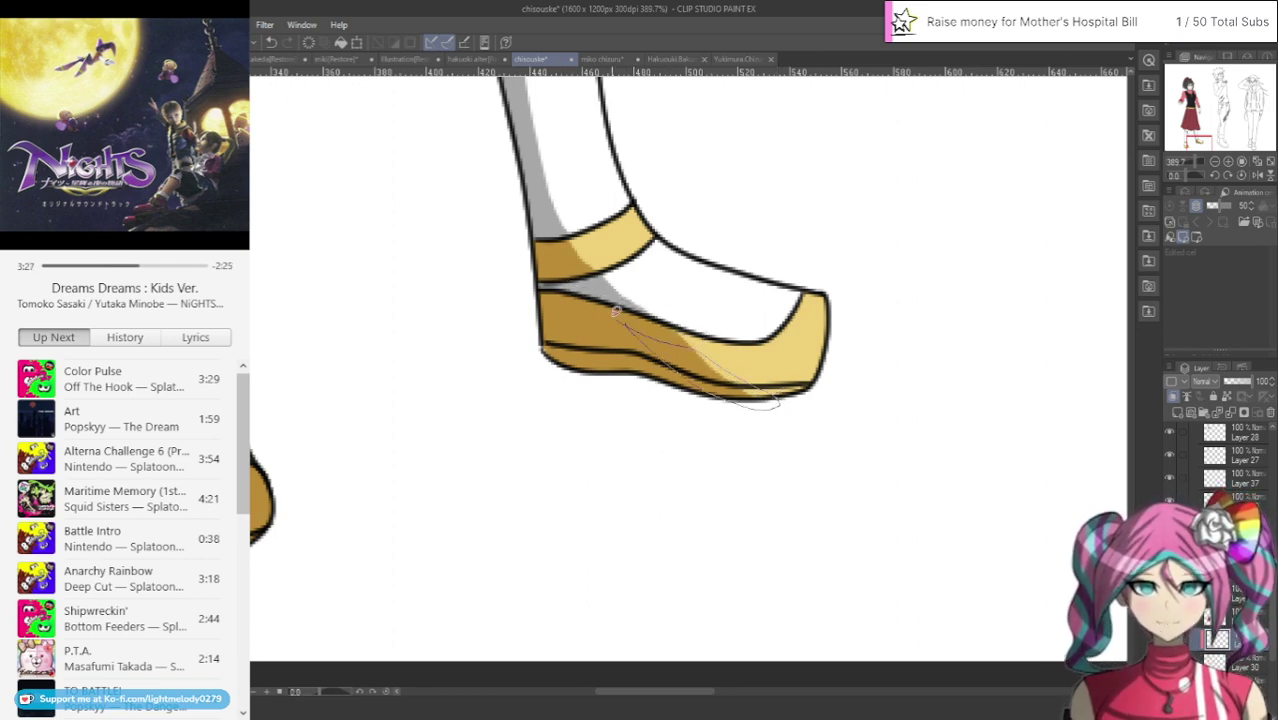
pyautogui.moveTo(649, 343)
pyautogui.mouseDown()
pyautogui.moveTo(791, 387)
pyautogui.moveTo(780, 383)
pyautogui.mouseUp()
pyautogui.moveTo(640, 320)
pyautogui.mouseDown()
pyautogui.moveTo(792, 409)
pyautogui.moveTo(644, 303)
pyautogui.moveTo(697, 352)
pyautogui.mouseUp()
pyautogui.moveTo(643, 315); pyautogui.dragTo(626, 292)
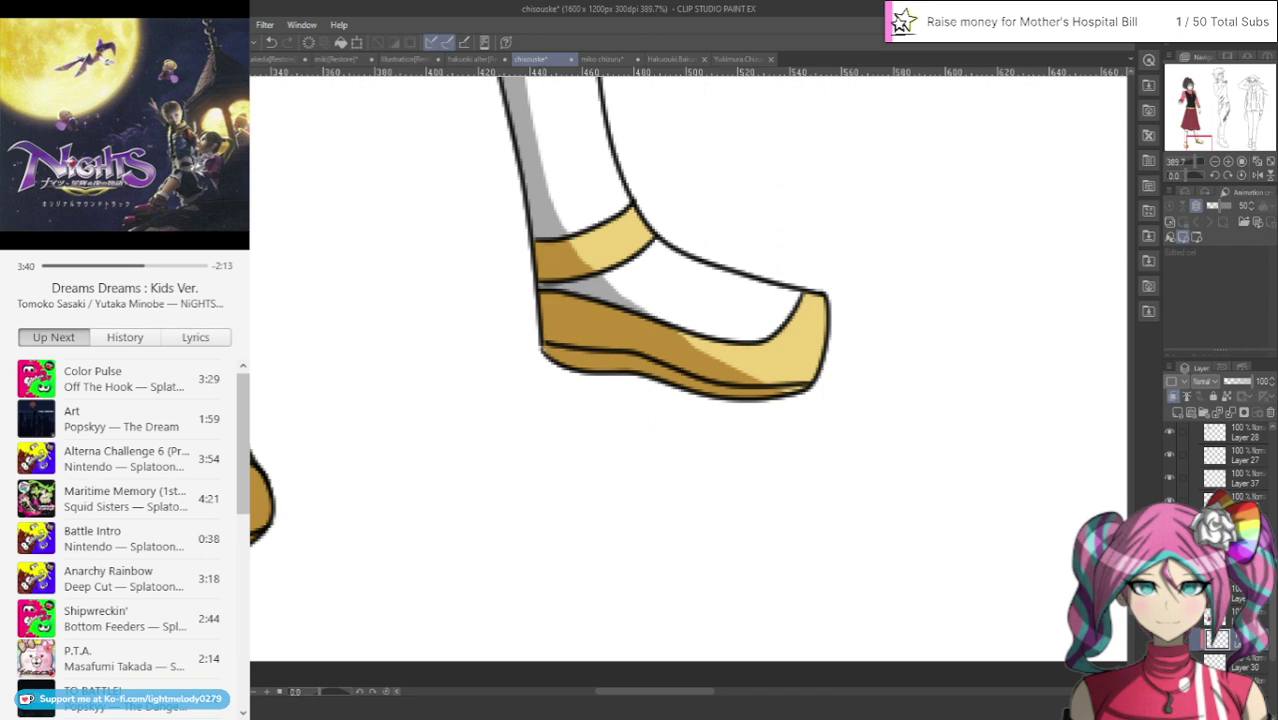
# Look over the girl's torso and waist, and check the Yukimura Chizuru reference image and the miko chizuru drawing
pyautogui.moveTo(1202, 137); pyautogui.dragTo(1194, 94)
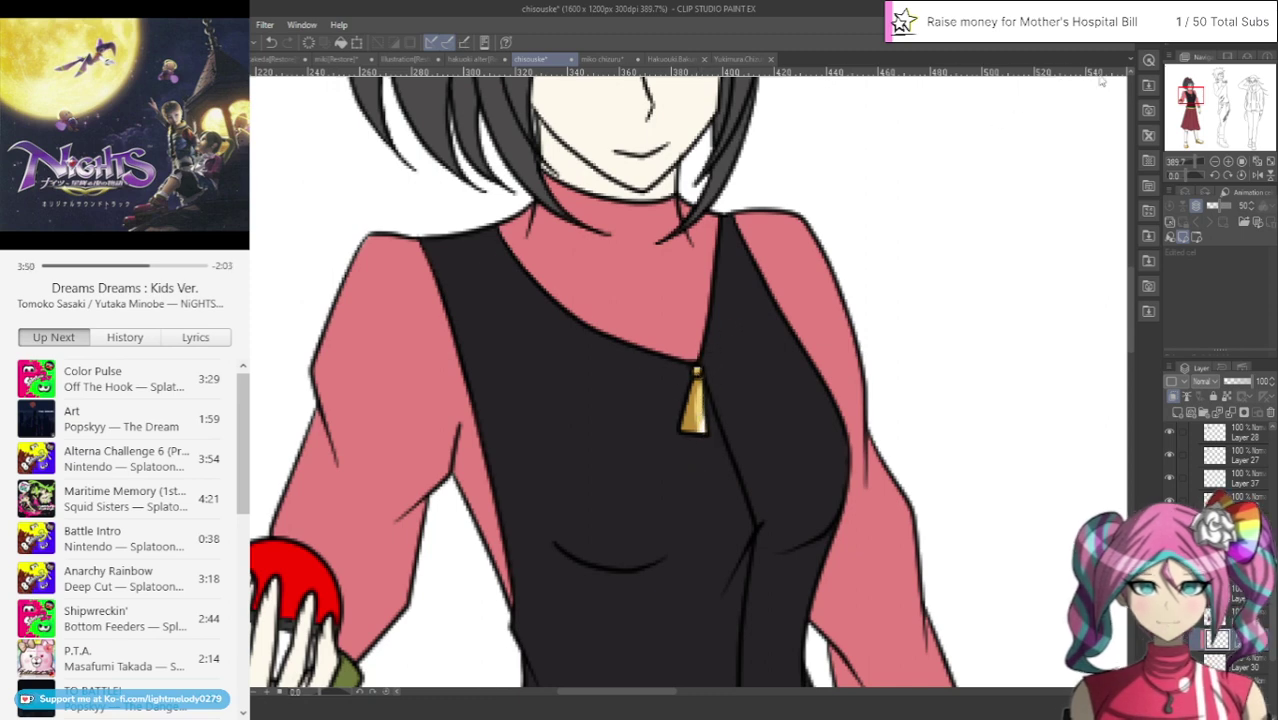
pyautogui.scroll(-10, 690, 380)
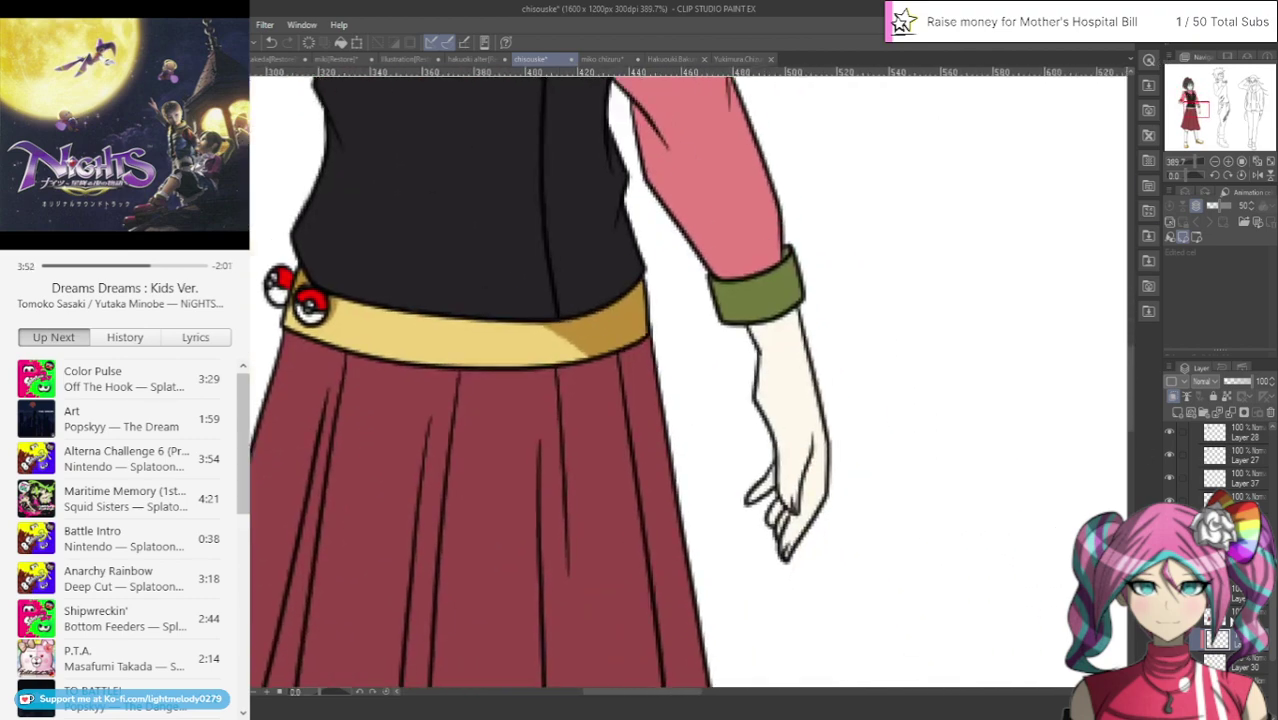
pyautogui.click(724, 60)
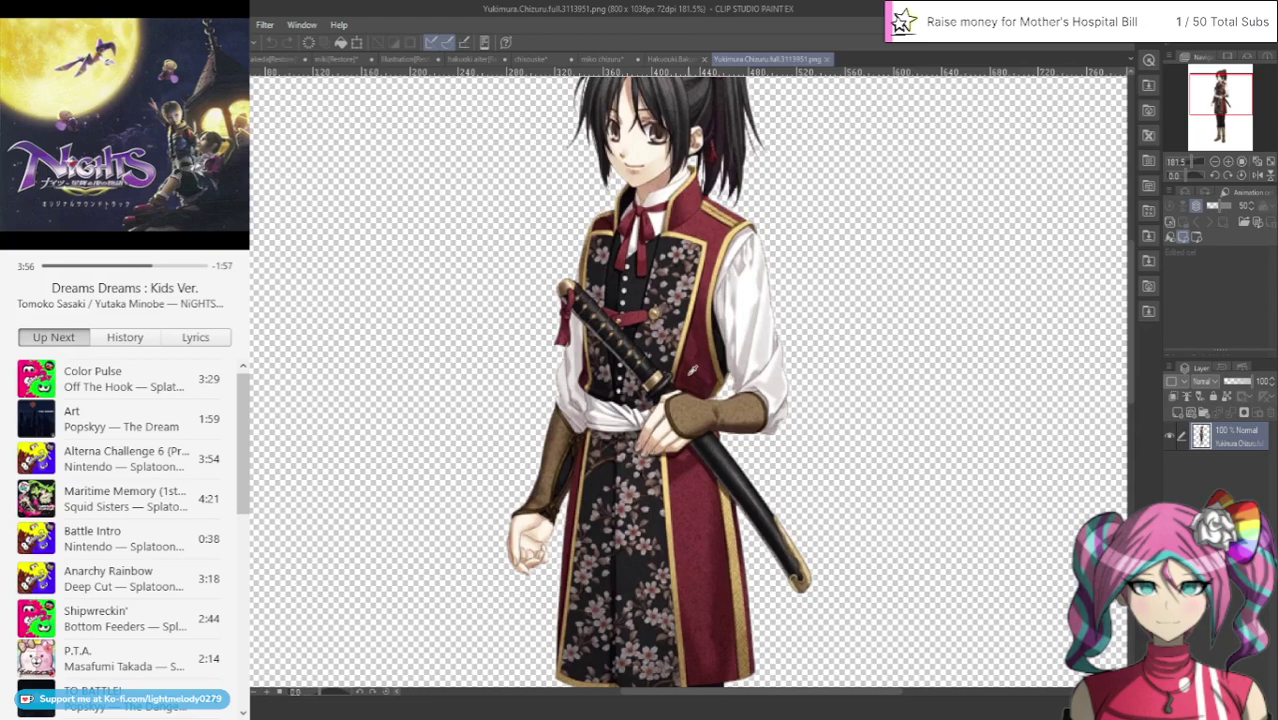
pyautogui.click(605, 60)
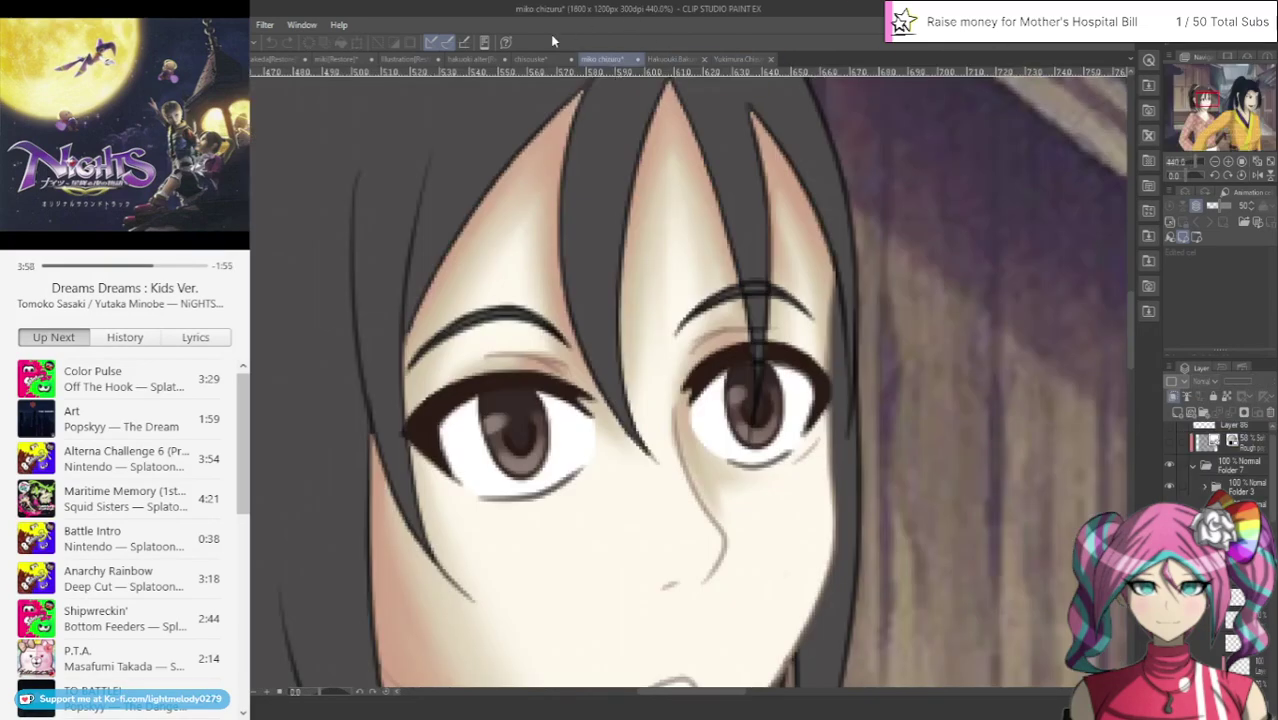
pyautogui.click(543, 58)
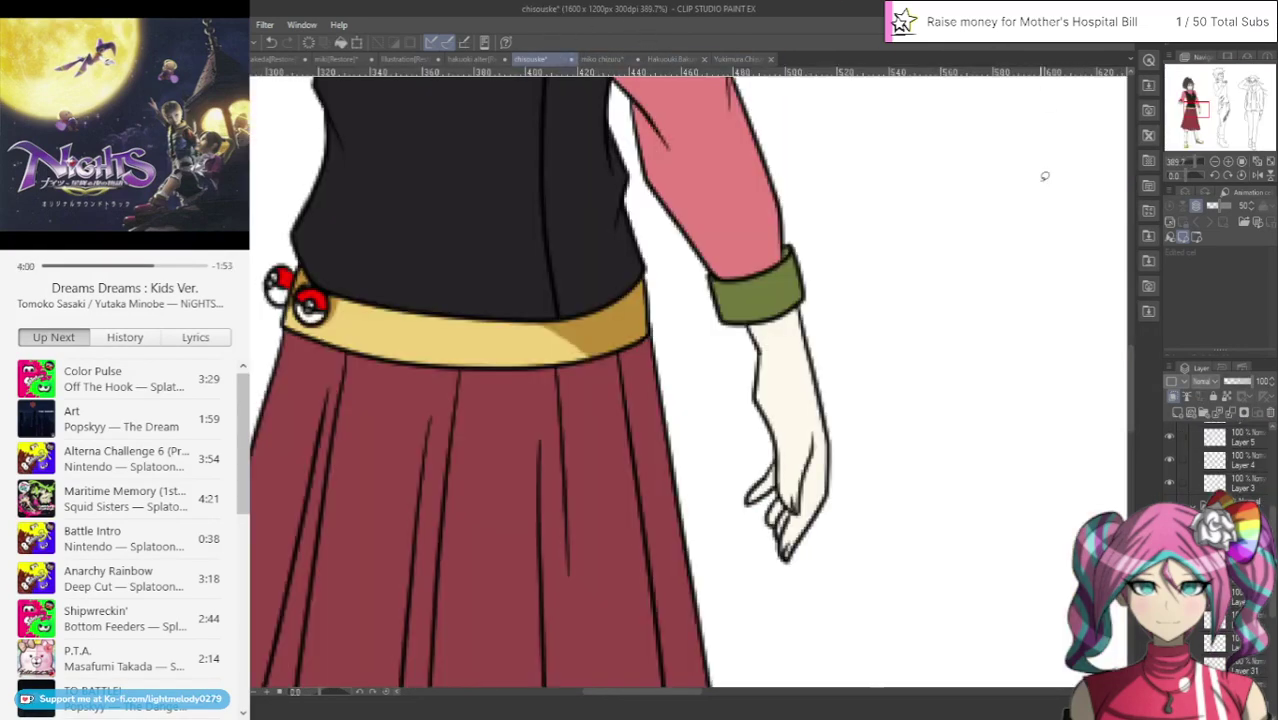
# Fill the skirt's leftmost fold and the narrow fold beside it with dark maroon cel shading
pyautogui.scroll(-5, 990, 218)
pyautogui.scroll(3, 702, 480)
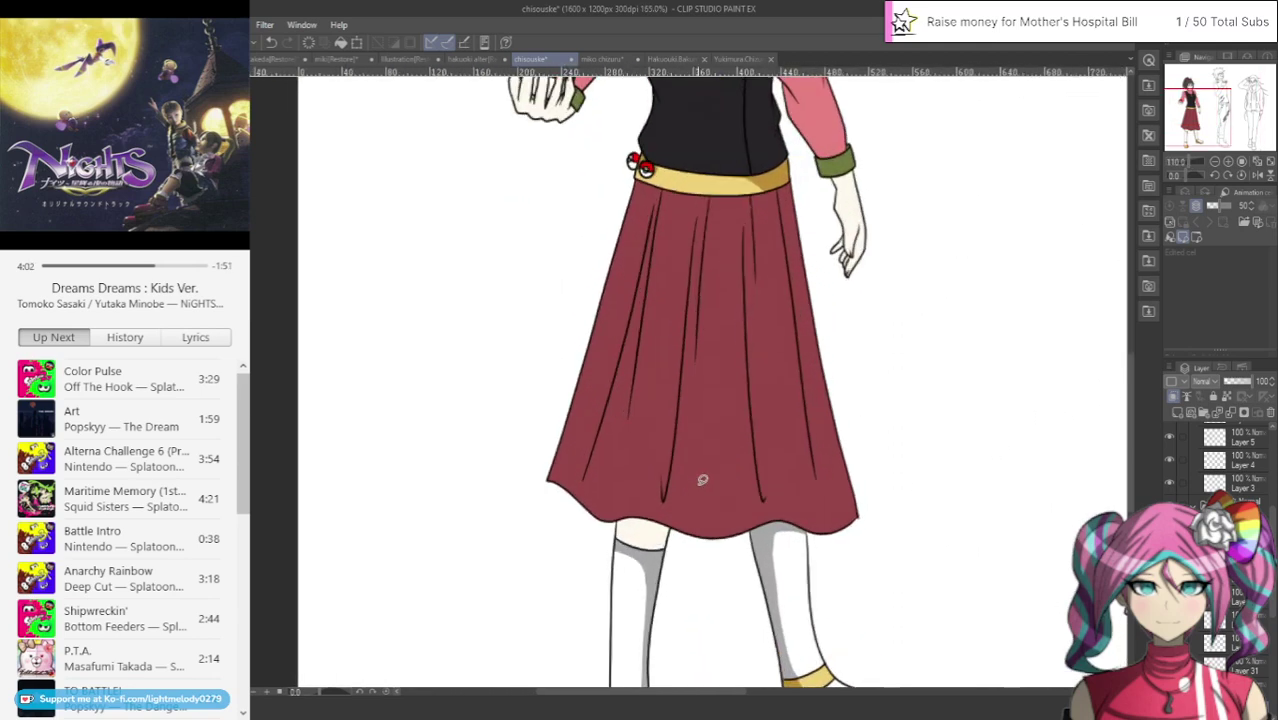
pyautogui.scroll(2, 702, 480)
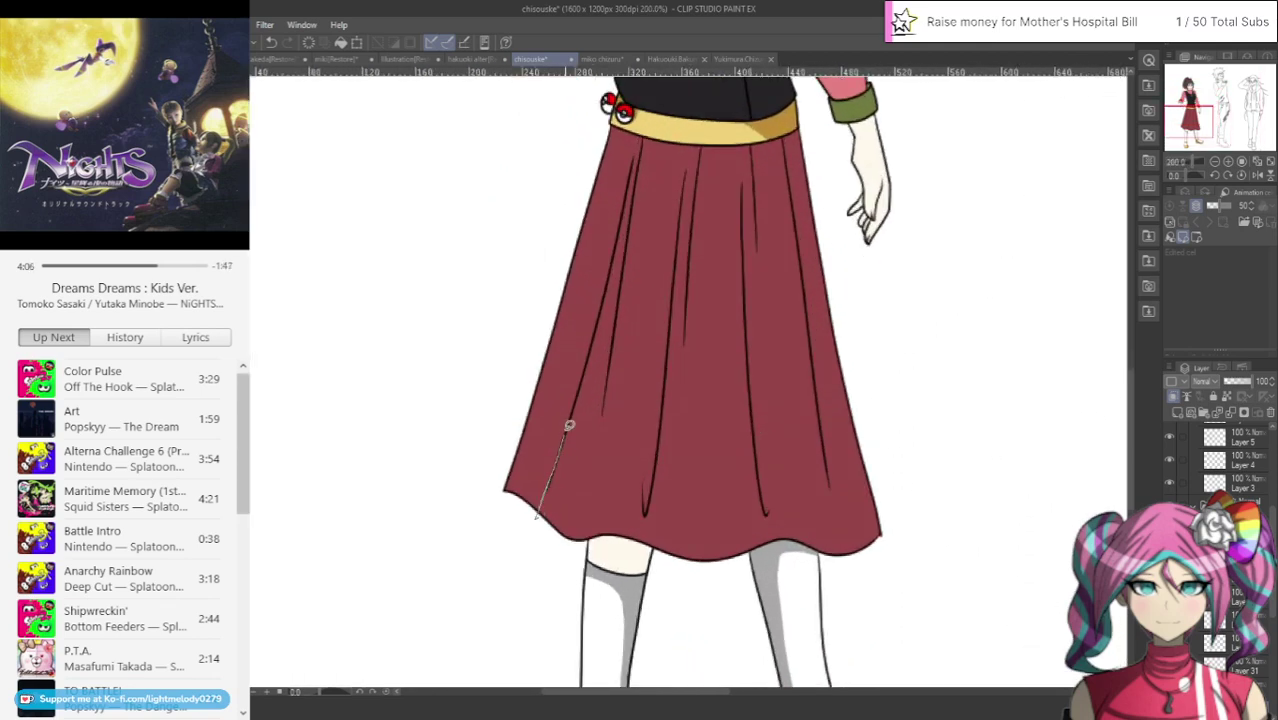
pyautogui.moveTo(569, 425); pyautogui.dragTo(632, 170)
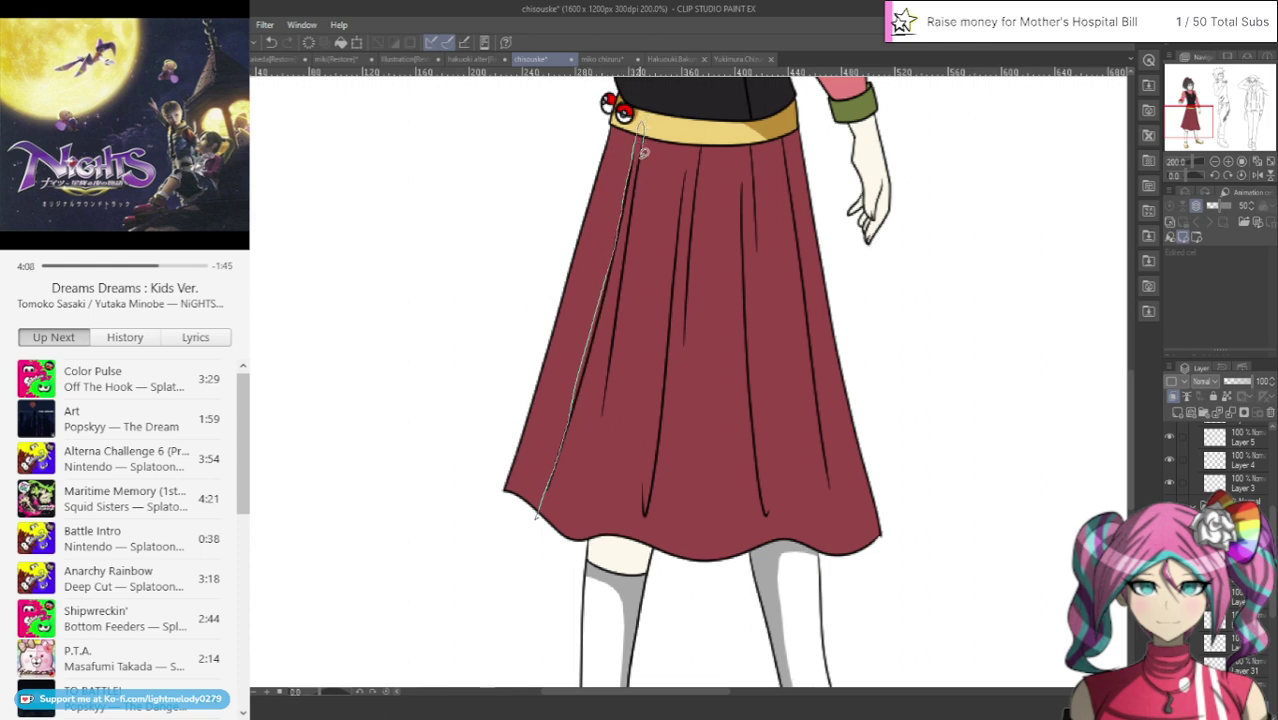
pyautogui.moveTo(628, 238)
pyautogui.mouseDown()
pyautogui.moveTo(600, 490)
pyautogui.moveTo(560, 550)
pyautogui.moveTo(545, 535)
pyautogui.mouseUp()
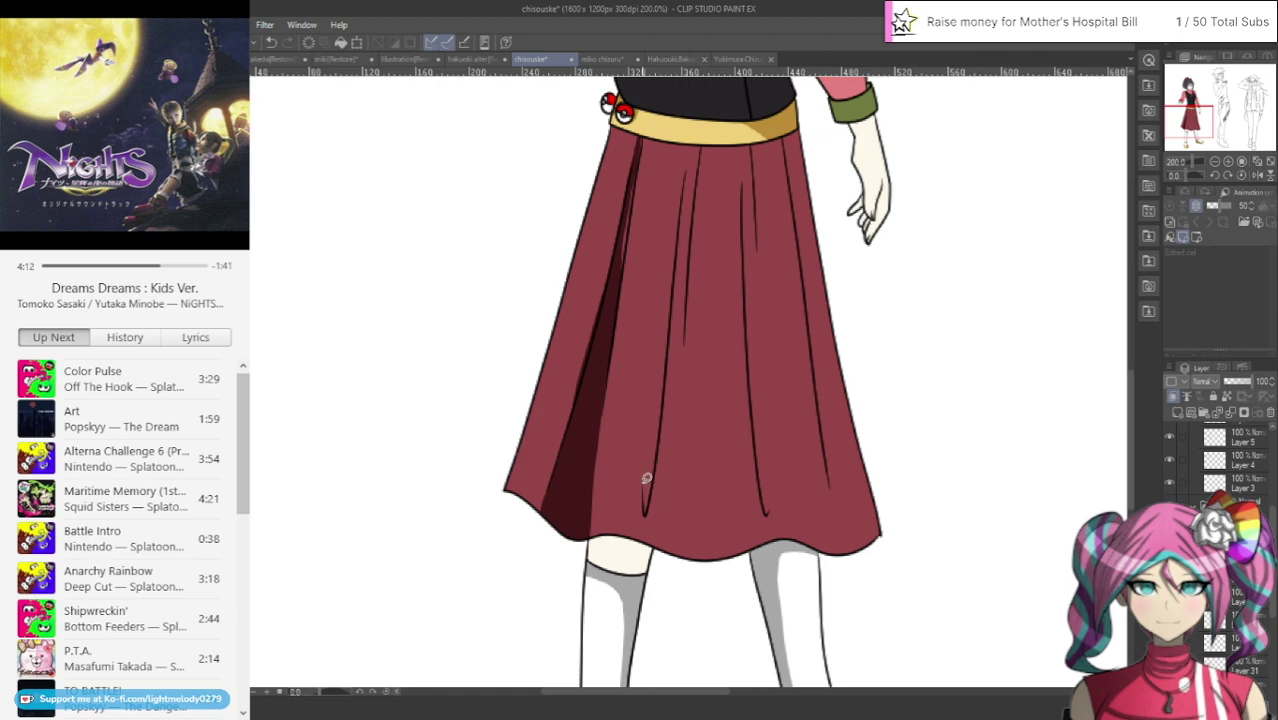
pyautogui.moveTo(646, 479)
pyautogui.mouseDown()
pyautogui.moveTo(686, 133)
pyautogui.moveTo(661, 460)
pyautogui.mouseUp()
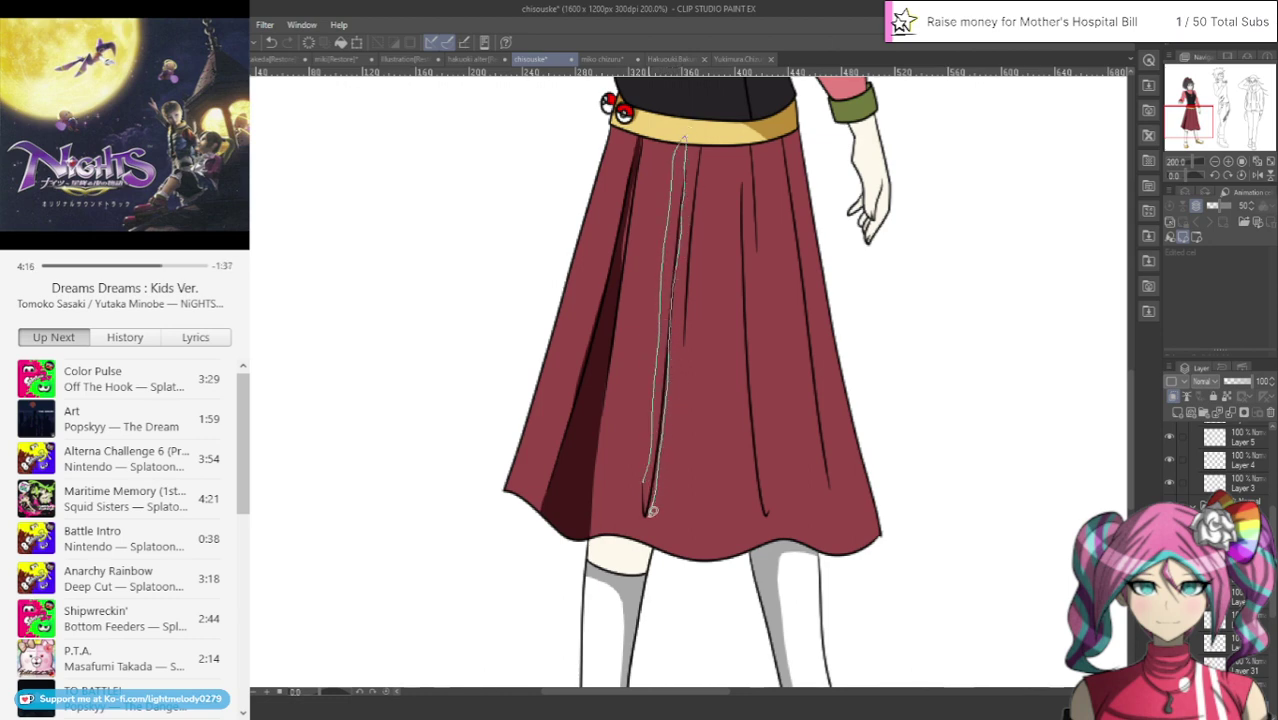
pyautogui.moveTo(651, 511); pyautogui.dragTo(646, 516)
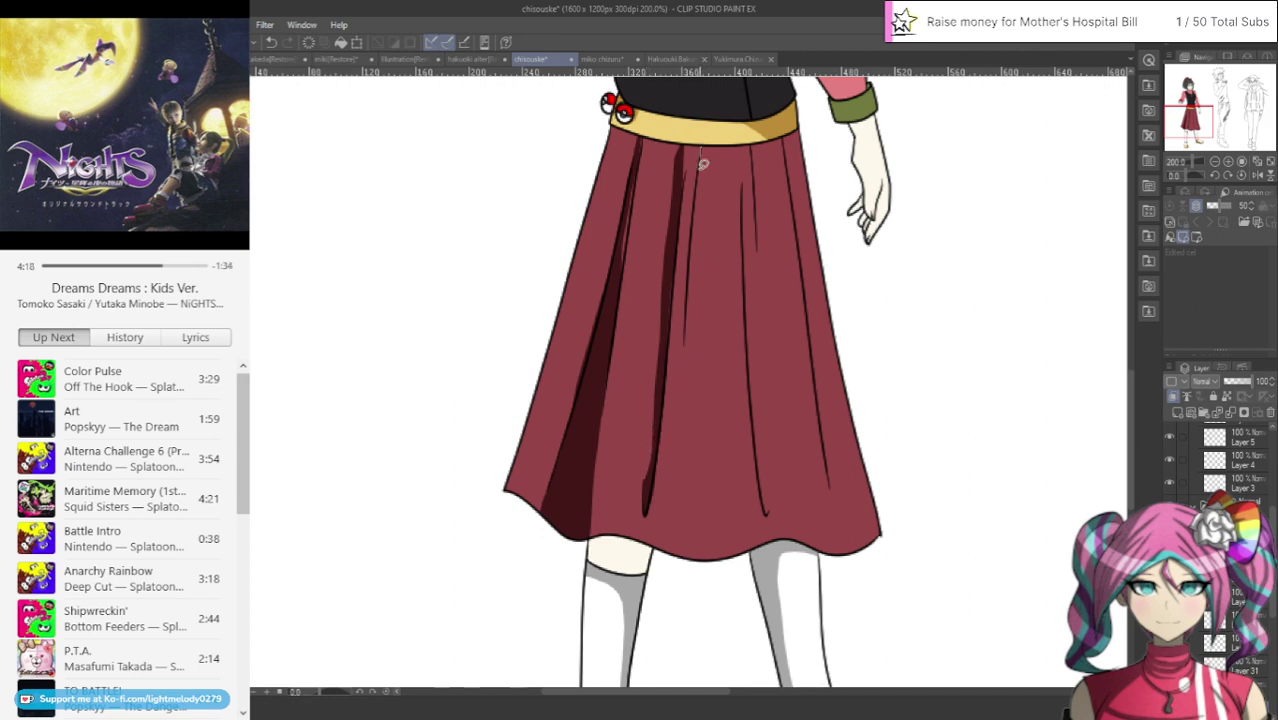
# Fill the skirt's wide middle pleat and the strip along its right side with dark maroon, from the waistband to the hem
pyautogui.moveTo(703, 163)
pyautogui.mouseDown()
pyautogui.moveTo(685, 457)
pyautogui.moveTo(697, 593)
pyautogui.moveTo(762, 589)
pyautogui.mouseUp()
pyautogui.moveTo(773, 527)
pyautogui.mouseDown()
pyautogui.moveTo(740, 130)
pyautogui.moveTo(762, 277)
pyautogui.moveTo(766, 510)
pyautogui.moveTo(758, 271)
pyautogui.mouseUp()
pyautogui.moveTo(759, 213)
pyautogui.mouseDown()
pyautogui.moveTo(752, 150)
pyautogui.moveTo(724, 247)
pyautogui.mouseUp()
pyautogui.moveTo(733, 177)
pyautogui.mouseDown()
pyautogui.moveTo(749, 331)
pyautogui.moveTo(767, 310)
pyautogui.moveTo(743, 133)
pyautogui.moveTo(748, 228)
pyautogui.moveTo(756, 141)
pyautogui.moveTo(790, 165)
pyautogui.moveTo(839, 521)
pyautogui.moveTo(897, 516)
pyautogui.moveTo(792, 80)
pyautogui.mouseUp()
pyautogui.scroll(1, 798, 184)
pyautogui.moveTo(786, 187)
pyautogui.mouseDown()
pyautogui.moveTo(858, 568)
pyautogui.moveTo(879, 473)
pyautogui.moveTo(778, 113)
pyautogui.mouseUp()
pyautogui.moveTo(818, 418)
pyautogui.mouseDown()
pyautogui.moveTo(838, 539)
pyautogui.moveTo(844, 455)
pyautogui.mouseUp()
pyautogui.moveTo(824, 497); pyautogui.dragTo(836, 394)
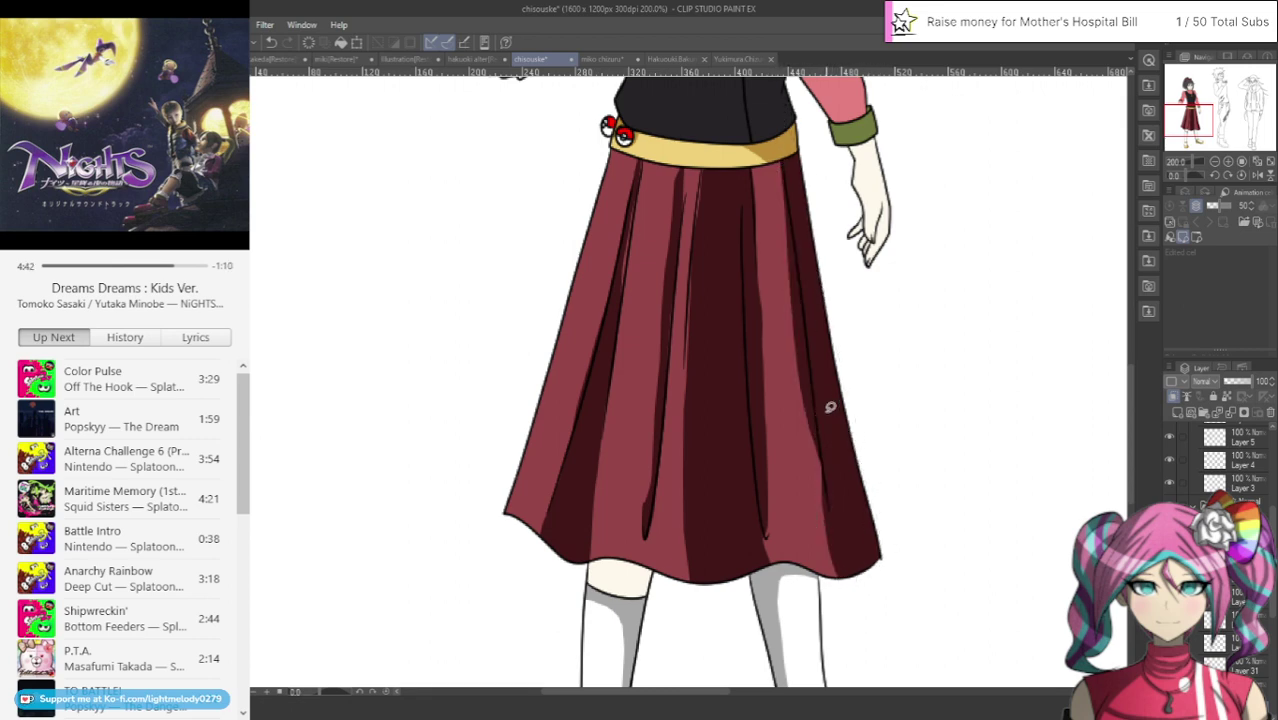
# Touch up the middle pleat's left edge and straighten the right-side shading down to the hem with the skirt's lighter red
pyautogui.scroll(2, 807, 548)
pyautogui.moveTo(586, 336); pyautogui.dragTo(575, 630)
pyautogui.moveTo(565, 157)
pyautogui.mouseDown()
pyautogui.moveTo(548, 600)
pyautogui.moveTo(566, 170)
pyautogui.mouseUp()
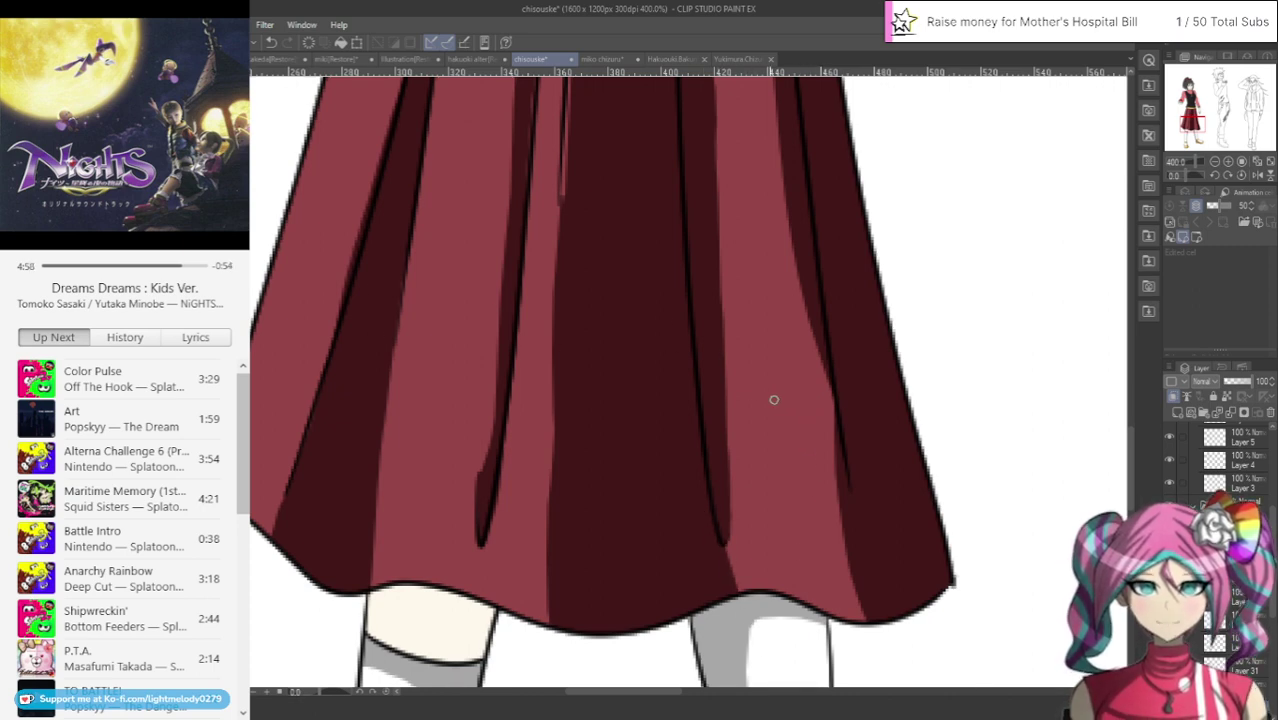
pyautogui.moveTo(818, 390); pyautogui.dragTo(838, 480)
pyautogui.moveTo(830, 420); pyautogui.dragTo(845, 518)
pyautogui.moveTo(837, 467); pyautogui.dragTo(856, 576)
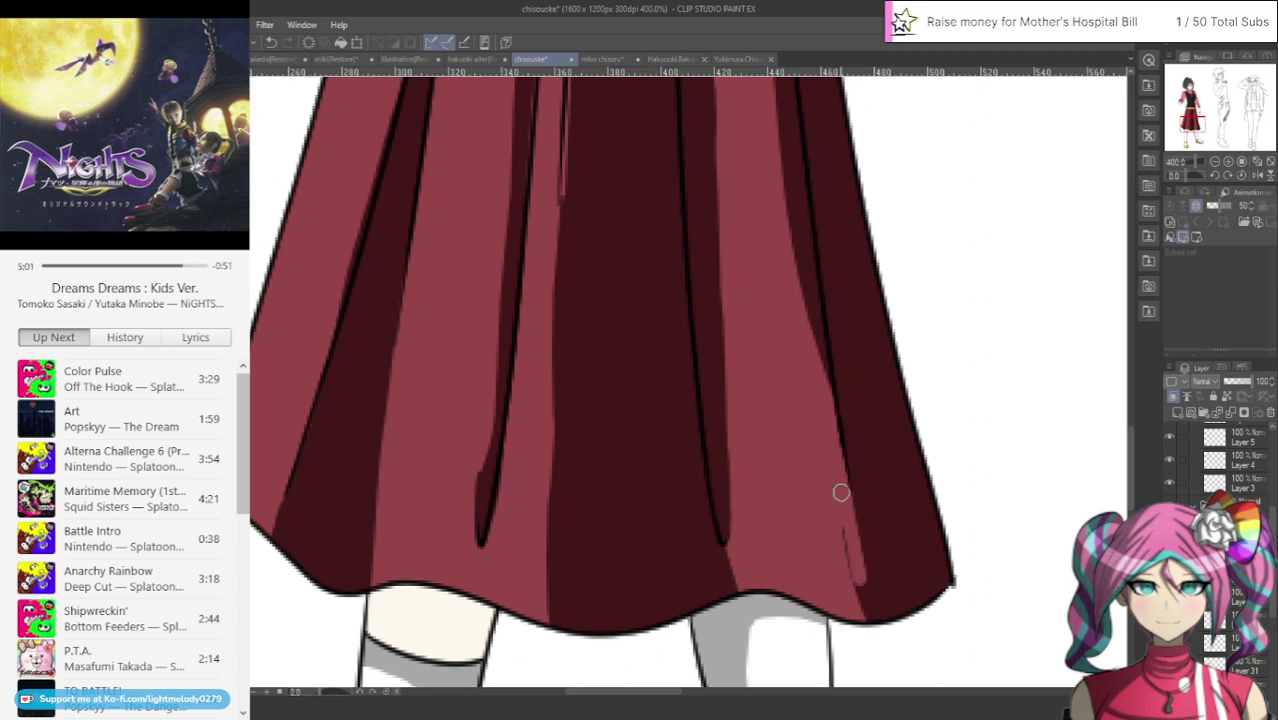
pyautogui.moveTo(841, 492); pyautogui.dragTo(871, 621)
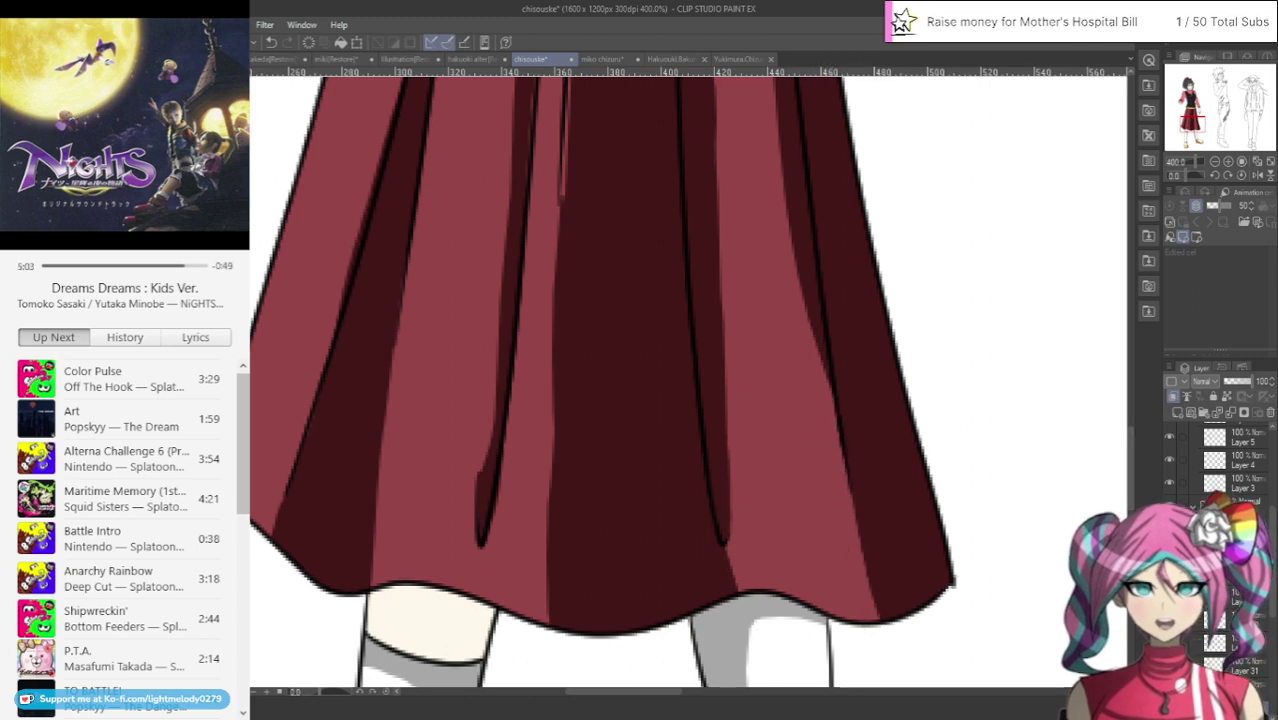
# Trim the right-side shading back to its fold line up to the waistband and smooth the middle pleat's upper right edge in lighter red
pyautogui.scroll(3, 1127, 416)
pyautogui.moveTo(1127, 416); pyautogui.dragTo(1127, 418)
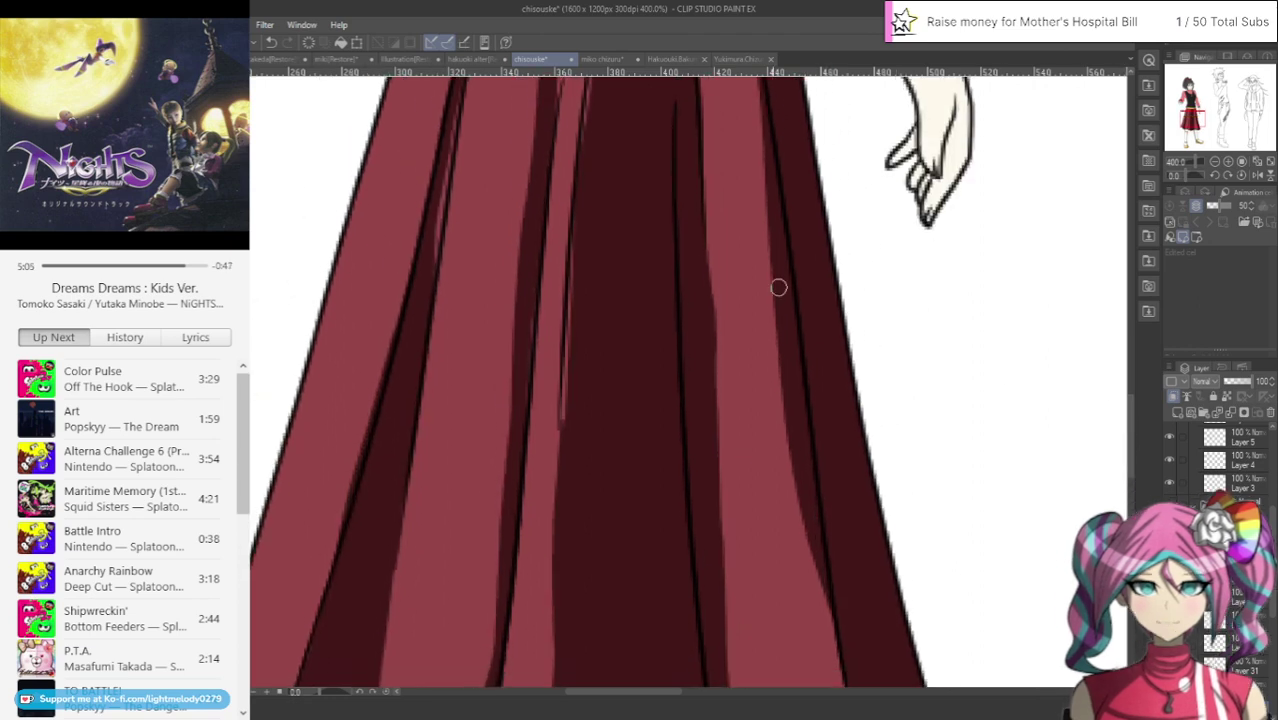
pyautogui.moveTo(712, 242); pyautogui.dragTo(714, 340)
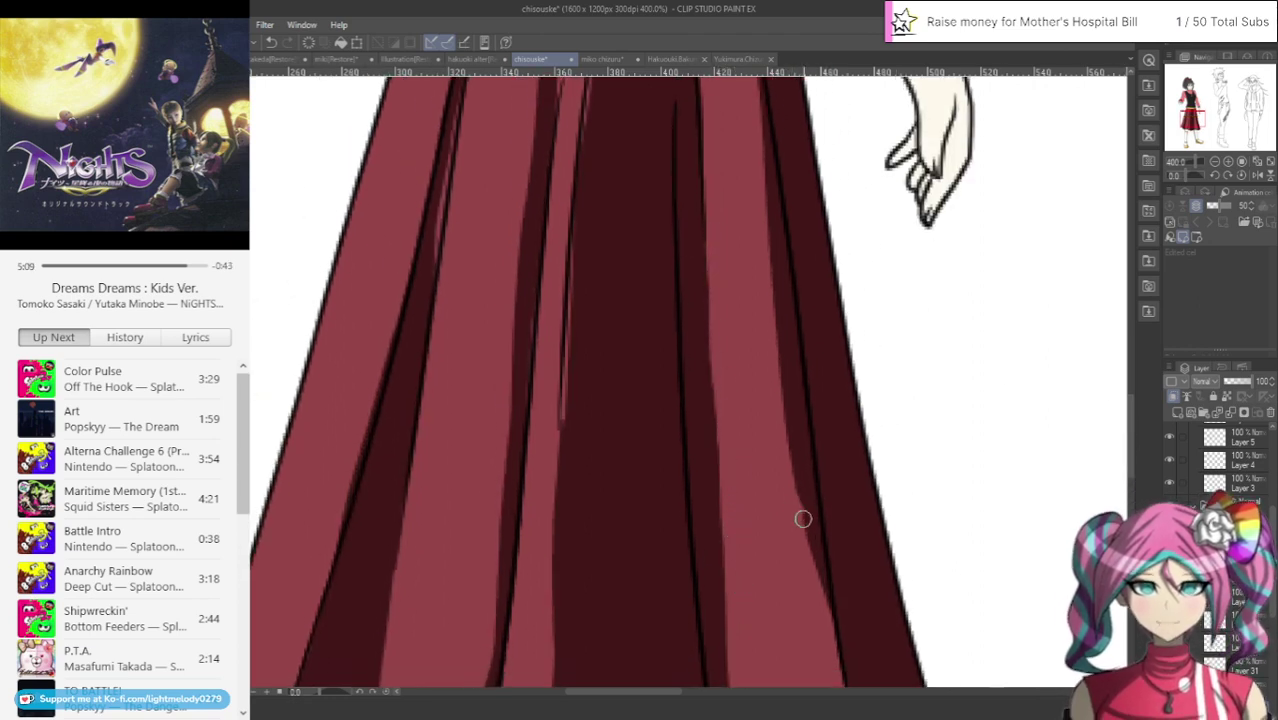
pyautogui.moveTo(802, 518)
pyautogui.mouseDown()
pyautogui.moveTo(833, 641)
pyautogui.moveTo(805, 492)
pyautogui.moveTo(803, 514)
pyautogui.moveTo(784, 459)
pyautogui.moveTo(786, 408)
pyautogui.moveTo(819, 531)
pyautogui.moveTo(776, 267)
pyautogui.moveTo(785, 379)
pyautogui.mouseUp()
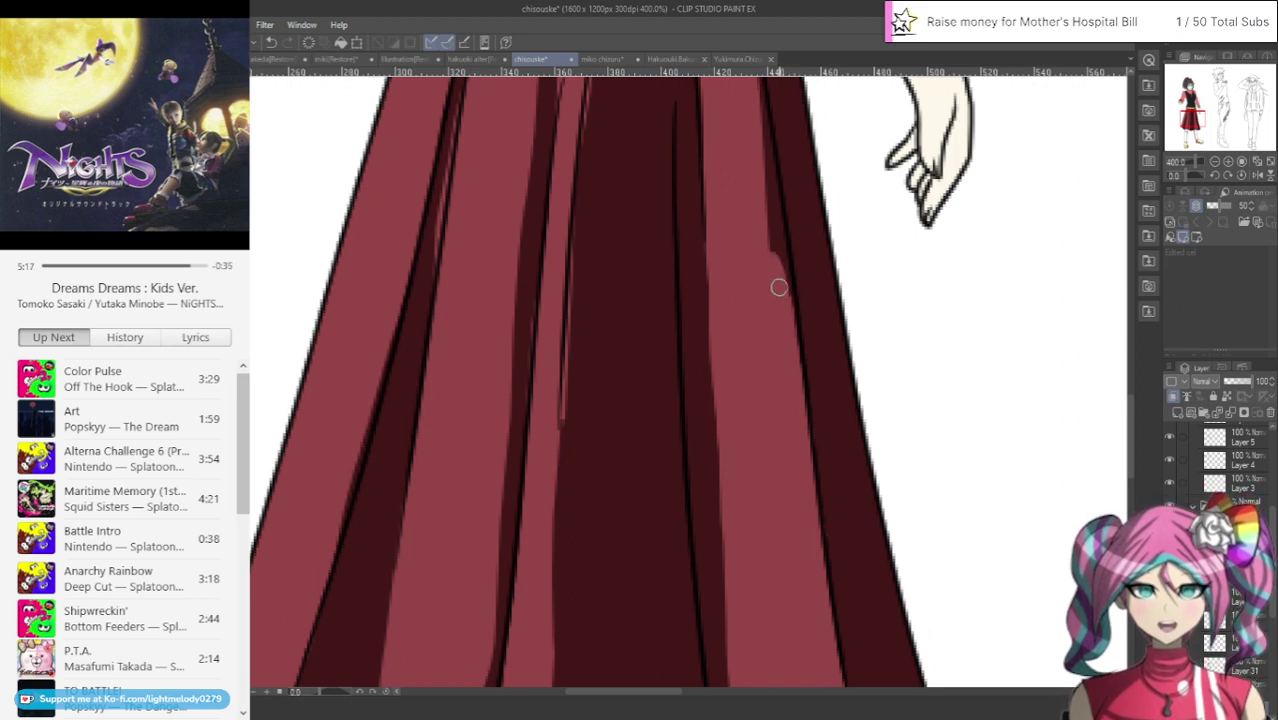
pyautogui.moveTo(779, 288); pyautogui.dragTo(770, 192)
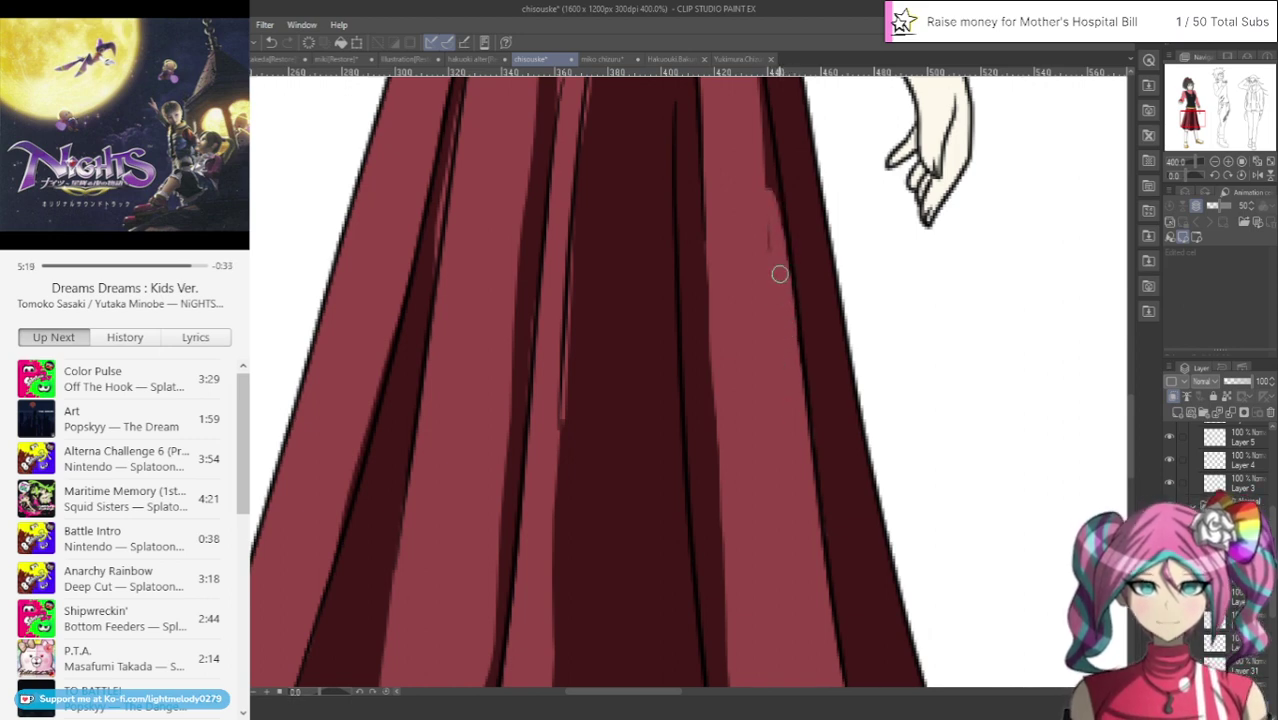
pyautogui.moveTo(779, 270); pyautogui.dragTo(774, 210)
pyautogui.moveTo(1203, 114); pyautogui.dragTo(1202, 106)
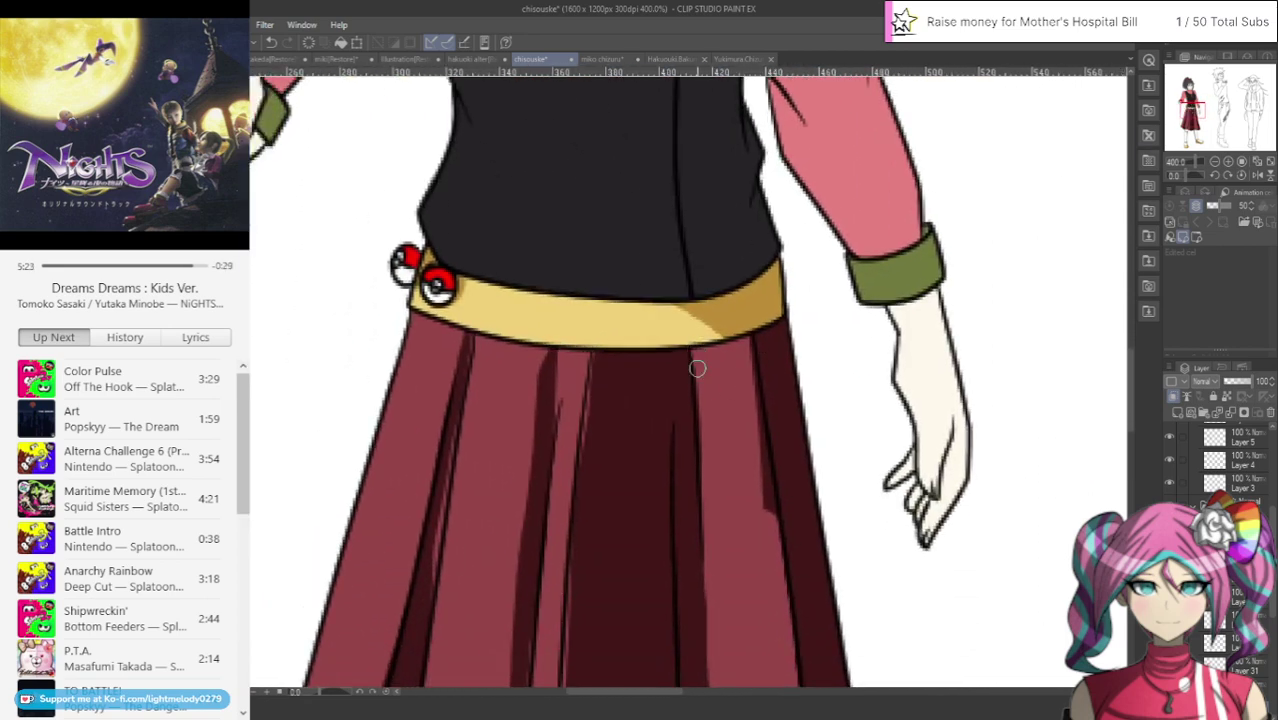
pyautogui.moveTo(700, 382); pyautogui.dragTo(710, 505)
pyautogui.moveTo(742, 447)
pyautogui.mouseDown()
pyautogui.moveTo(771, 518)
pyautogui.moveTo(752, 352)
pyautogui.mouseUp()
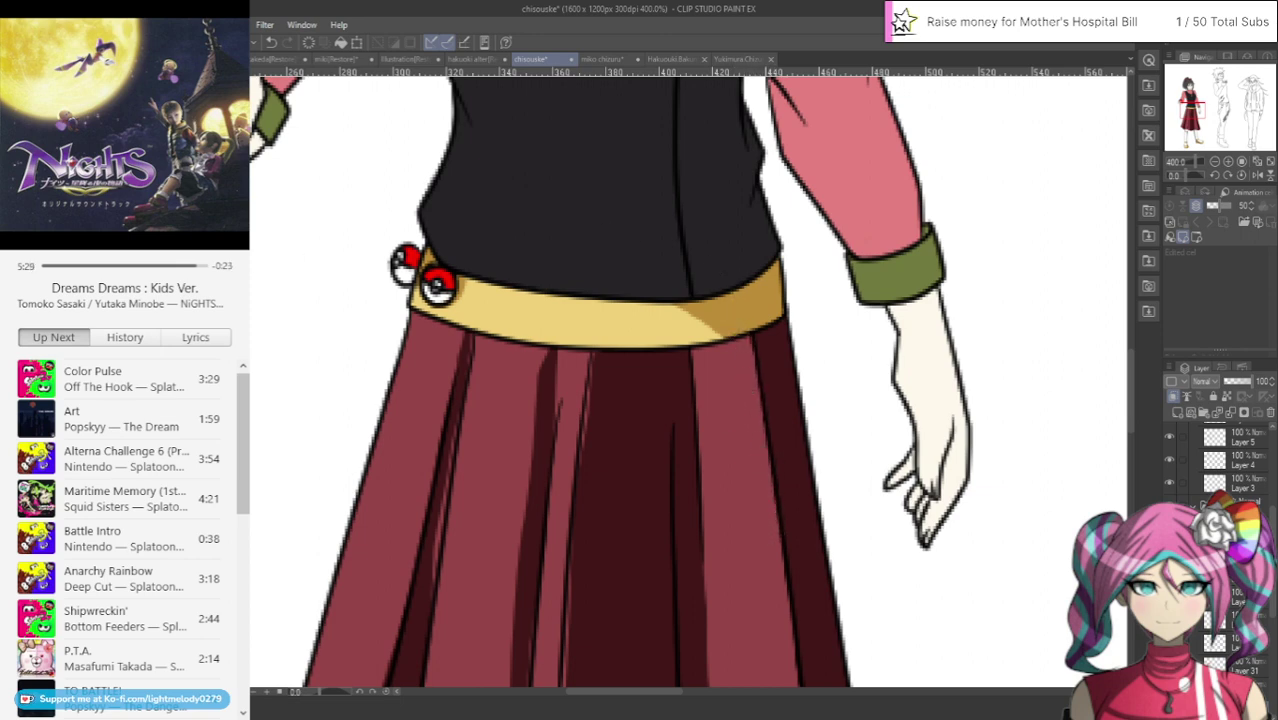
# Clean up the middle pleat's left shading edge from the waistband and widen the dark maroon slightly towards the hem
pyautogui.moveTo(595, 348); pyautogui.dragTo(585, 431)
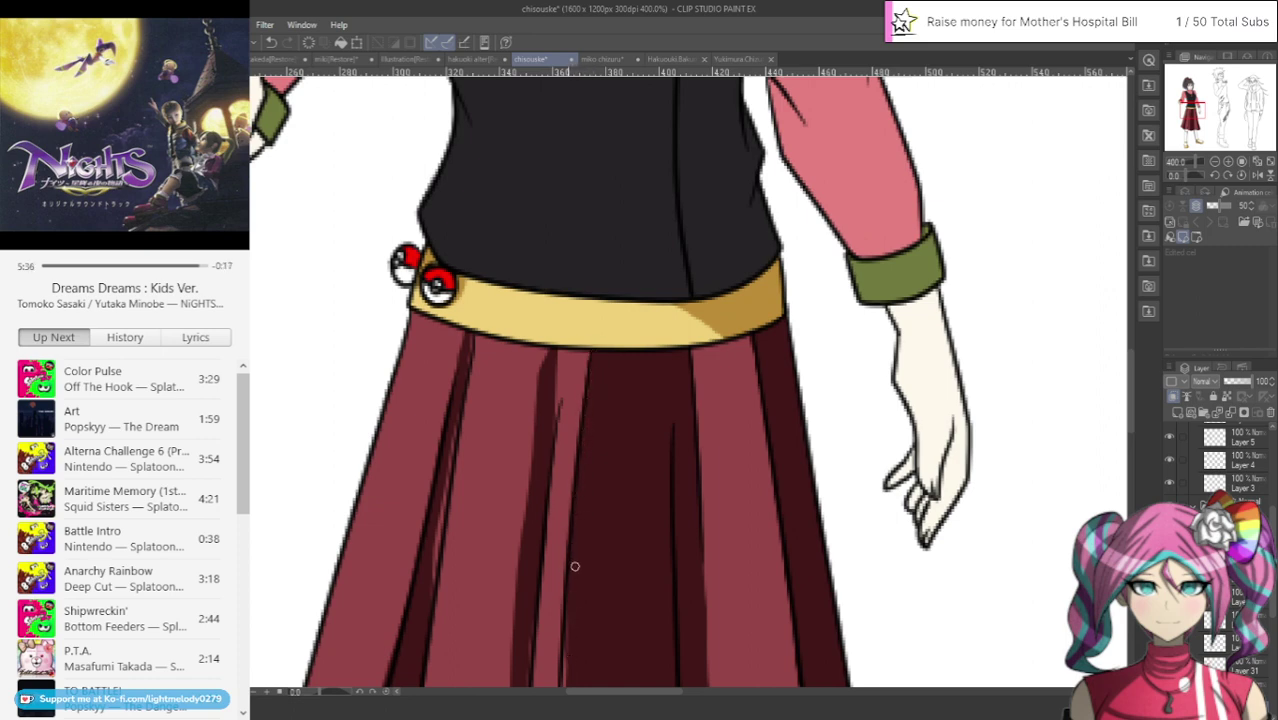
pyautogui.moveTo(1193, 109); pyautogui.dragTo(1189, 124)
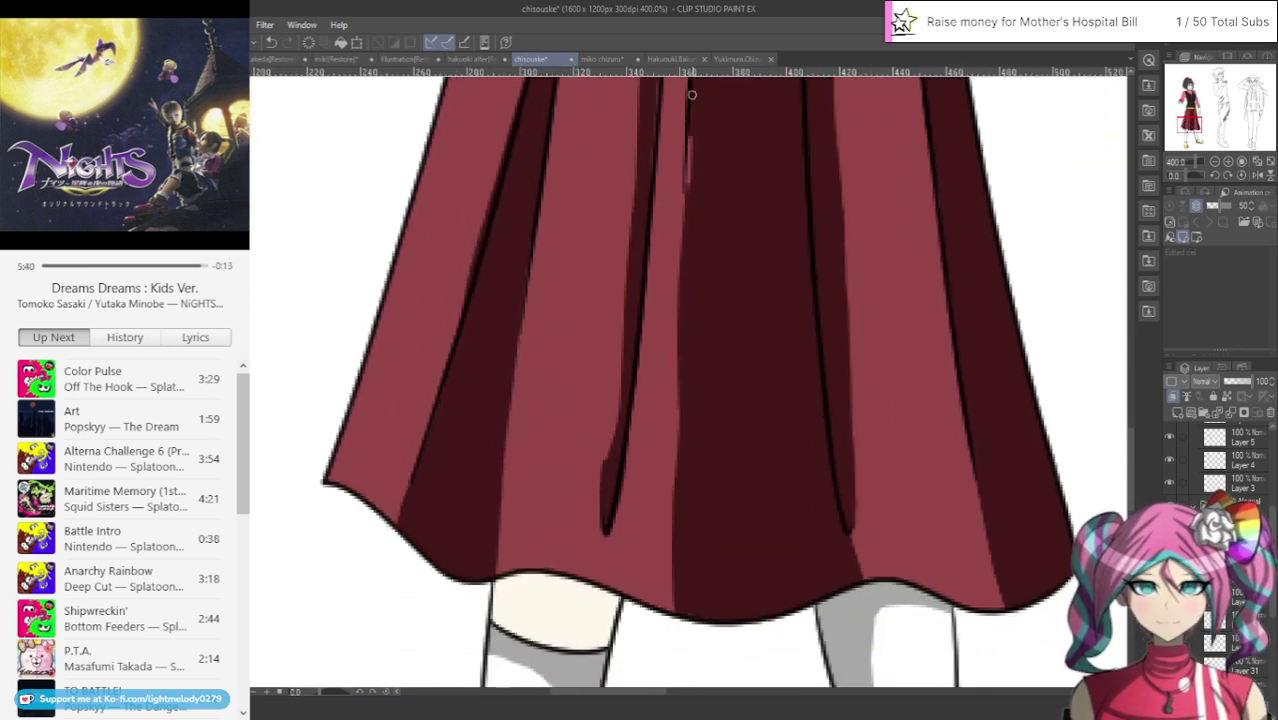
pyautogui.moveTo(689, 136); pyautogui.dragTo(682, 226)
pyautogui.moveTo(680, 327); pyautogui.dragTo(681, 607)
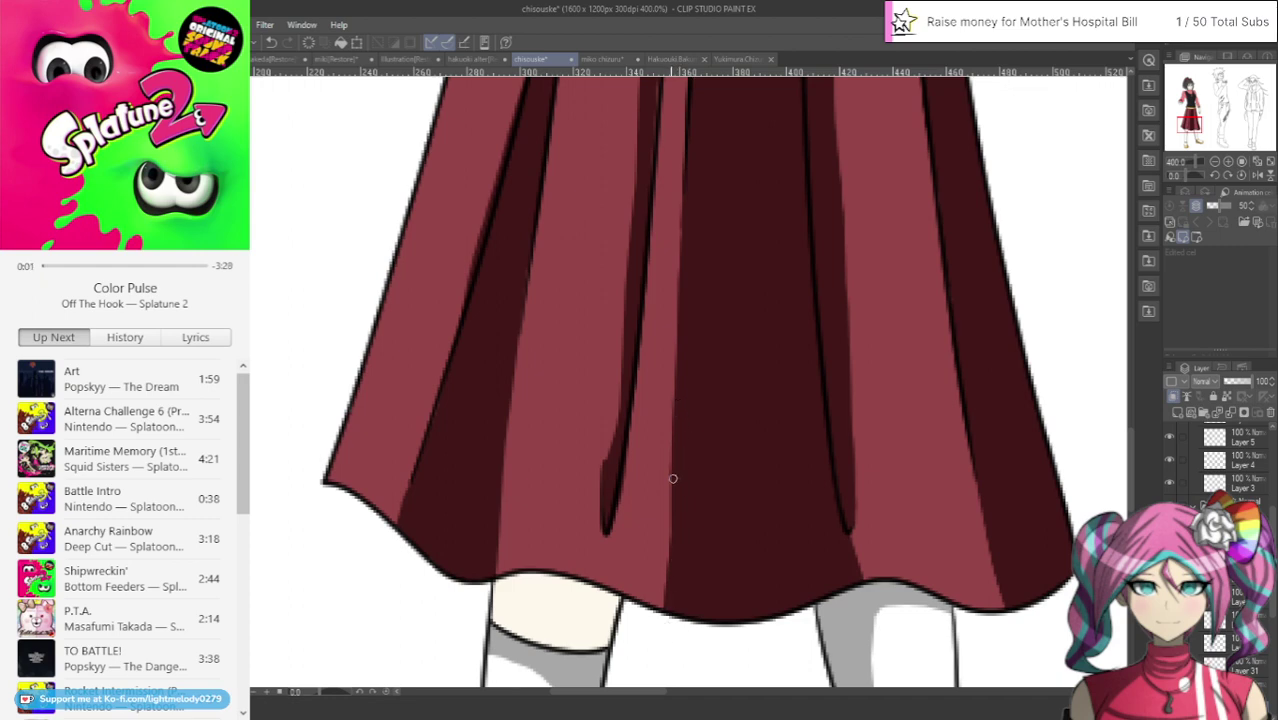
pyautogui.moveTo(673, 479); pyautogui.dragTo(649, 658)
# Trim the dark maroon strip along the middle pleat's right fold line with lighter red and even out its edge
pyautogui.moveTo(858, 466)
pyautogui.mouseDown()
pyautogui.moveTo(858, 402)
pyautogui.moveTo(854, 483)
pyautogui.moveTo(839, 177)
pyautogui.moveTo(840, 355)
pyautogui.moveTo(839, 268)
pyautogui.mouseUp()
pyautogui.moveTo(840, 393); pyautogui.dragTo(839, 325)
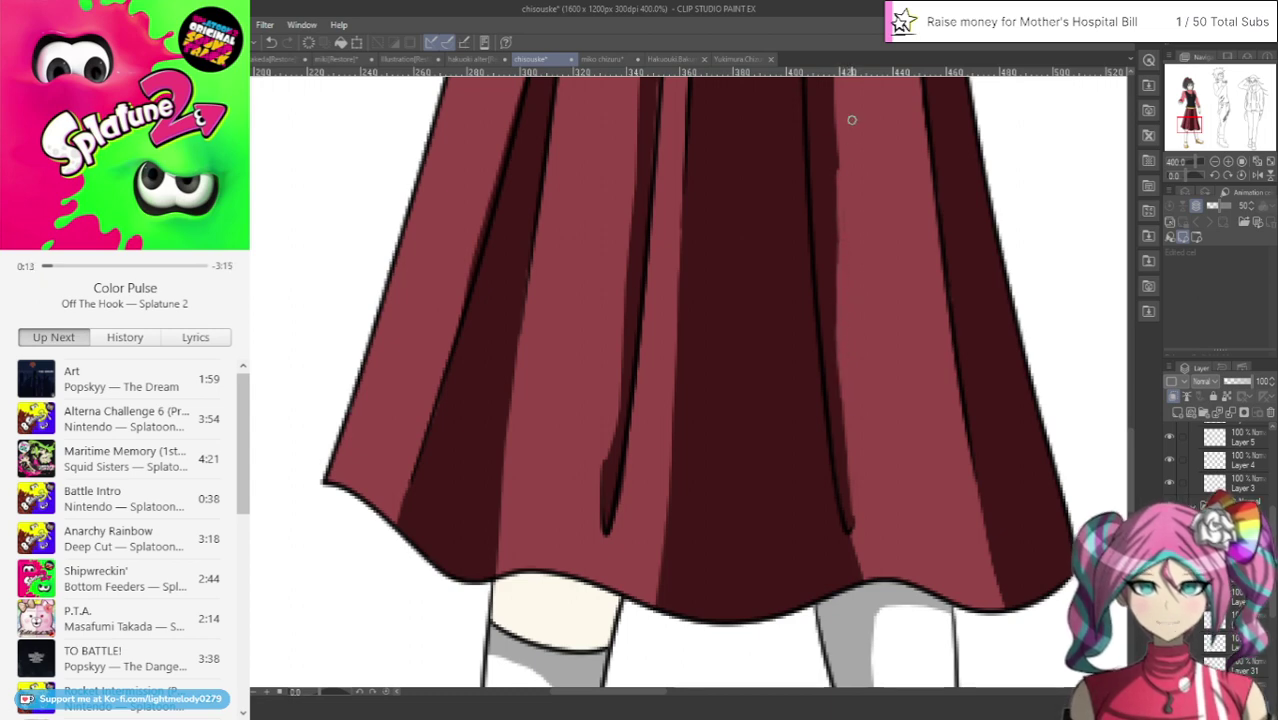
pyautogui.moveTo(845, 237)
pyautogui.mouseDown()
pyautogui.moveTo(839, 134)
pyautogui.moveTo(838, 398)
pyautogui.mouseUp()
pyautogui.scroll(5, 823, 211)
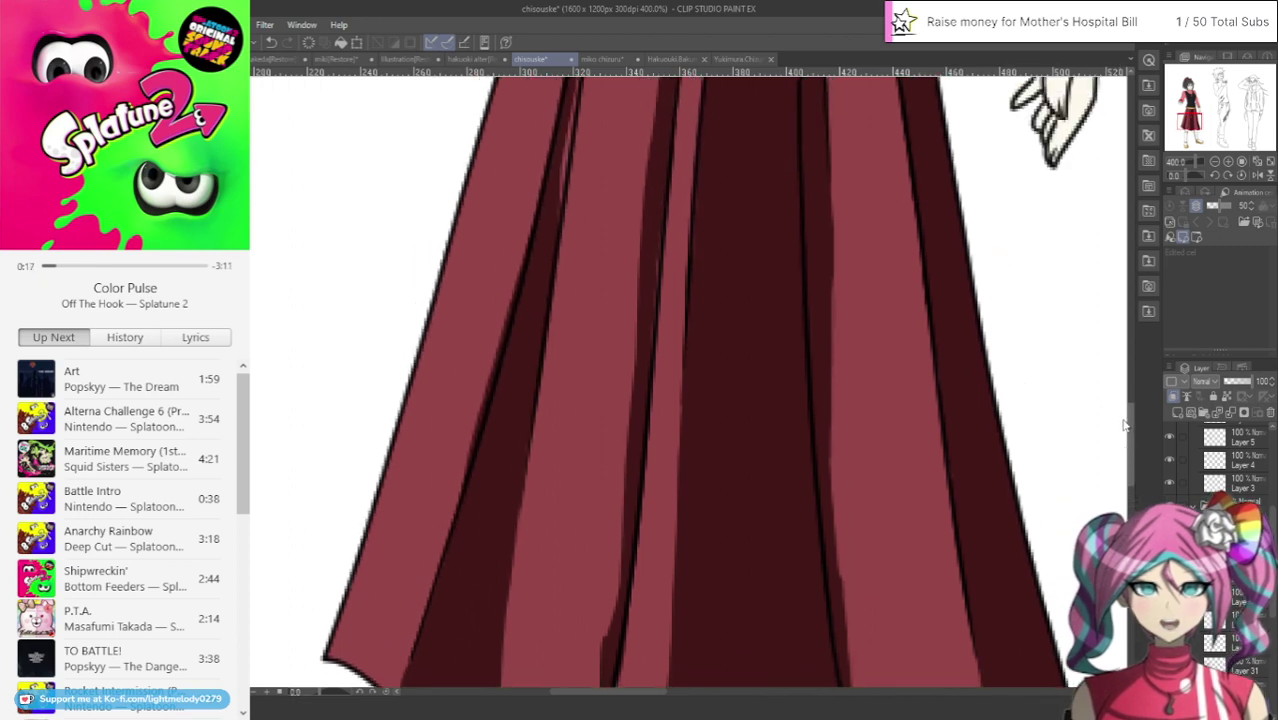
pyautogui.moveTo(830, 188)
pyautogui.mouseDown()
pyautogui.moveTo(835, 347)
pyautogui.moveTo(832, 190)
pyautogui.mouseUp()
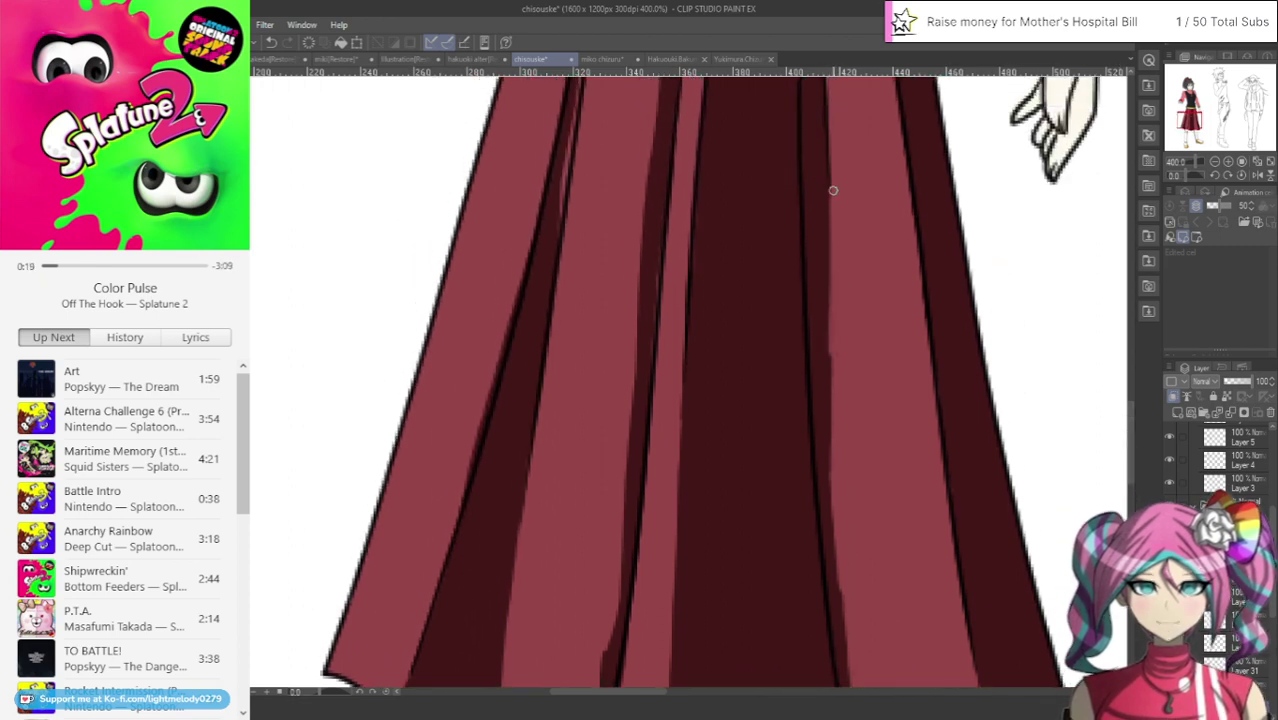
pyautogui.moveTo(836, 288)
pyautogui.mouseDown()
pyautogui.moveTo(833, 408)
pyautogui.moveTo(830, 346)
pyautogui.mouseUp()
pyautogui.moveTo(829, 305); pyautogui.dragTo(830, 500)
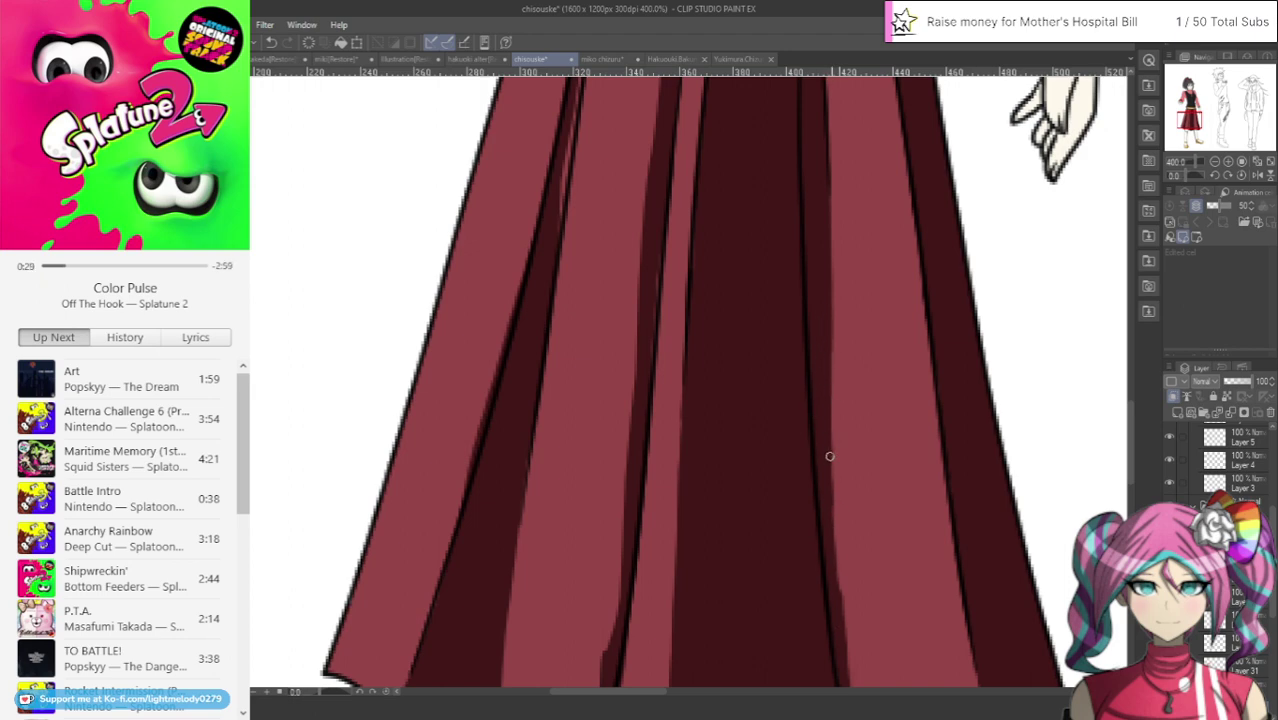
# Smooth the dark maroon edge along the middle pleat's right fold line and carry it down to the line's lower tip
pyautogui.moveTo(830, 456); pyautogui.dragTo(839, 584)
pyautogui.moveTo(830, 502); pyautogui.dragTo(847, 636)
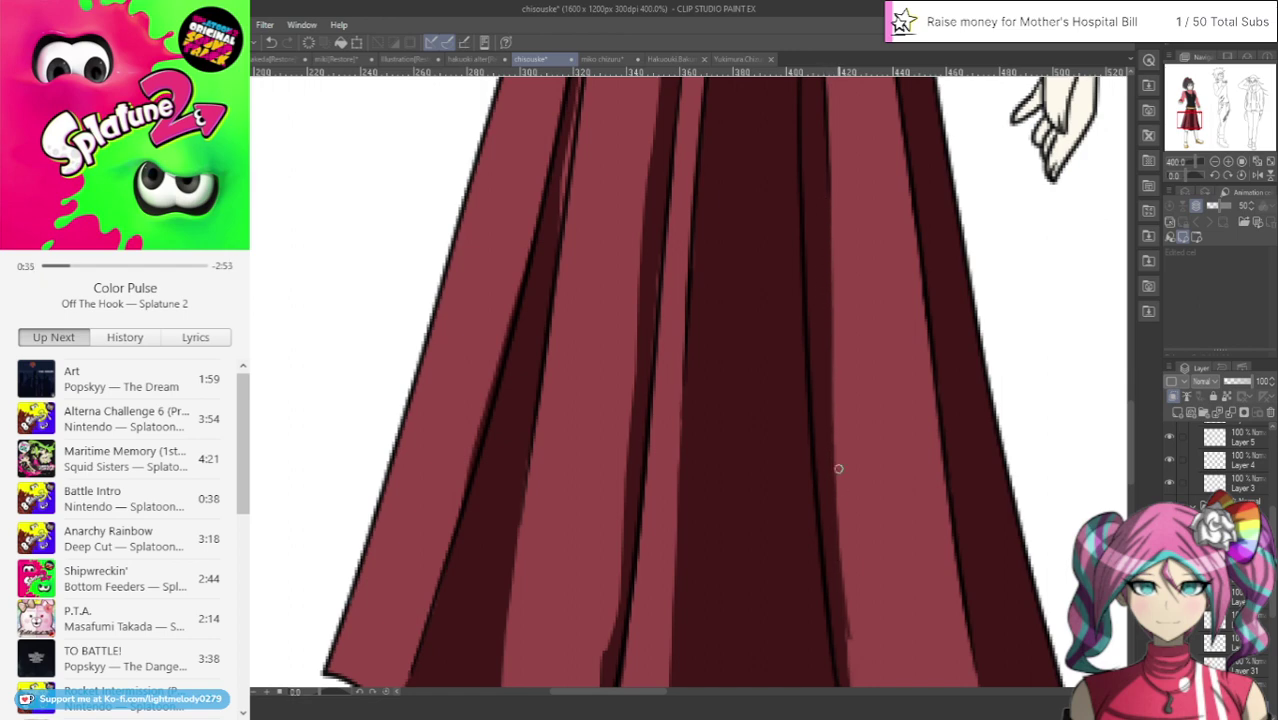
pyautogui.moveTo(1133, 419); pyautogui.dragTo(1133, 439)
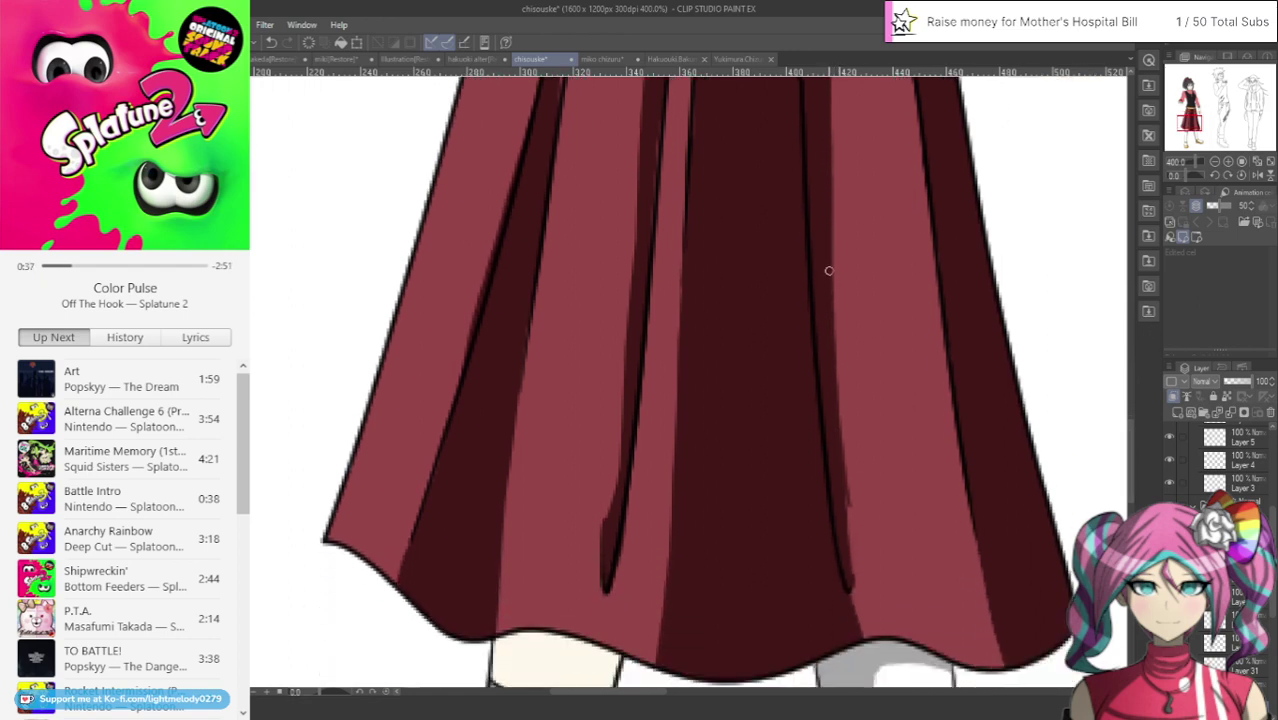
pyautogui.moveTo(830, 289); pyautogui.dragTo(851, 572)
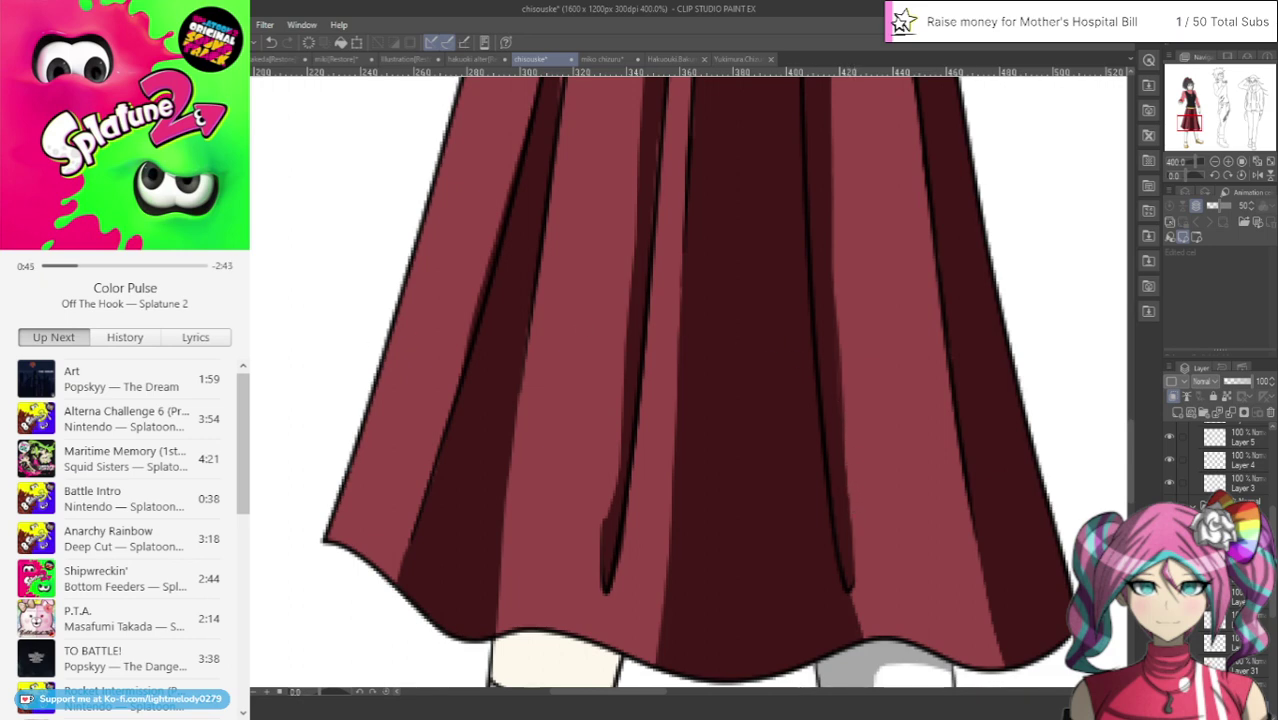
# Extend the dark maroon upward from the lower tip of the narrow fold left of the middle pleat, undoing the last stroke
pyautogui.moveTo(620, 566); pyautogui.dragTo(619, 530)
pyautogui.moveTo(605, 518)
pyautogui.mouseDown()
pyautogui.moveTo(608, 433)
pyautogui.moveTo(605, 516)
pyautogui.mouseUp()
pyautogui.moveTo(605, 448); pyautogui.dragTo(605, 516)
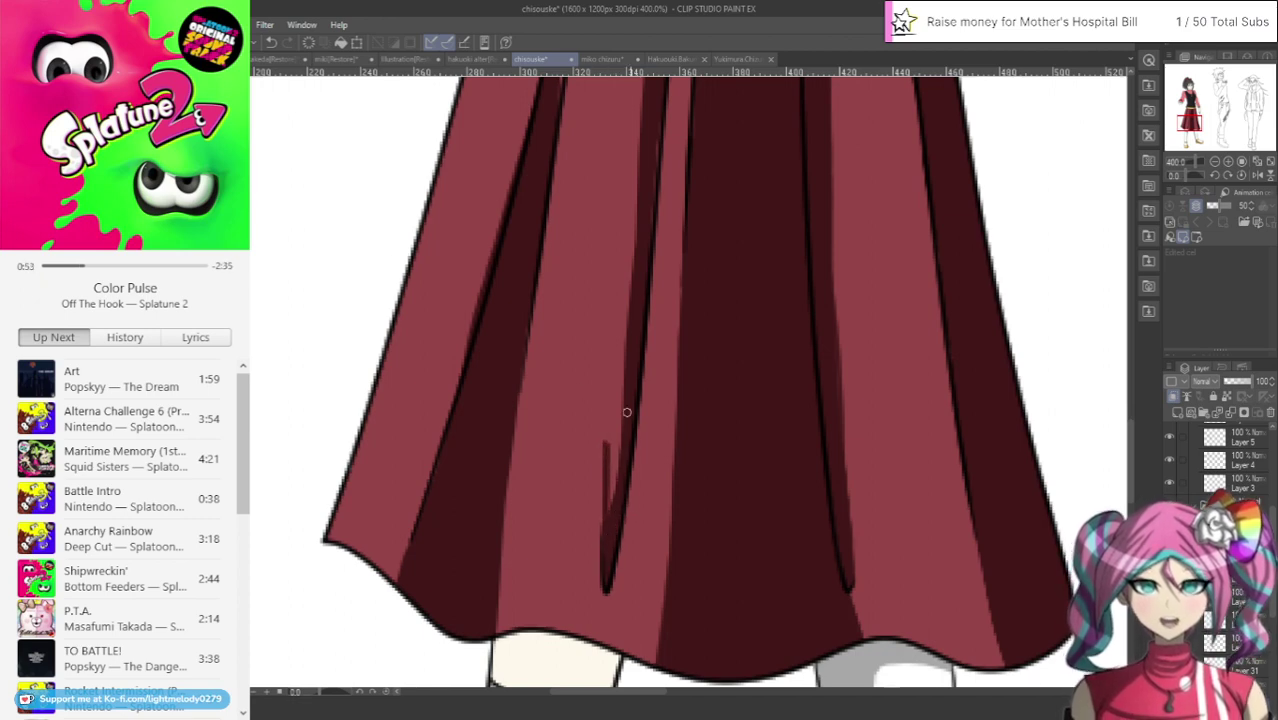
pyautogui.moveTo(620, 395); pyautogui.dragTo(622, 325)
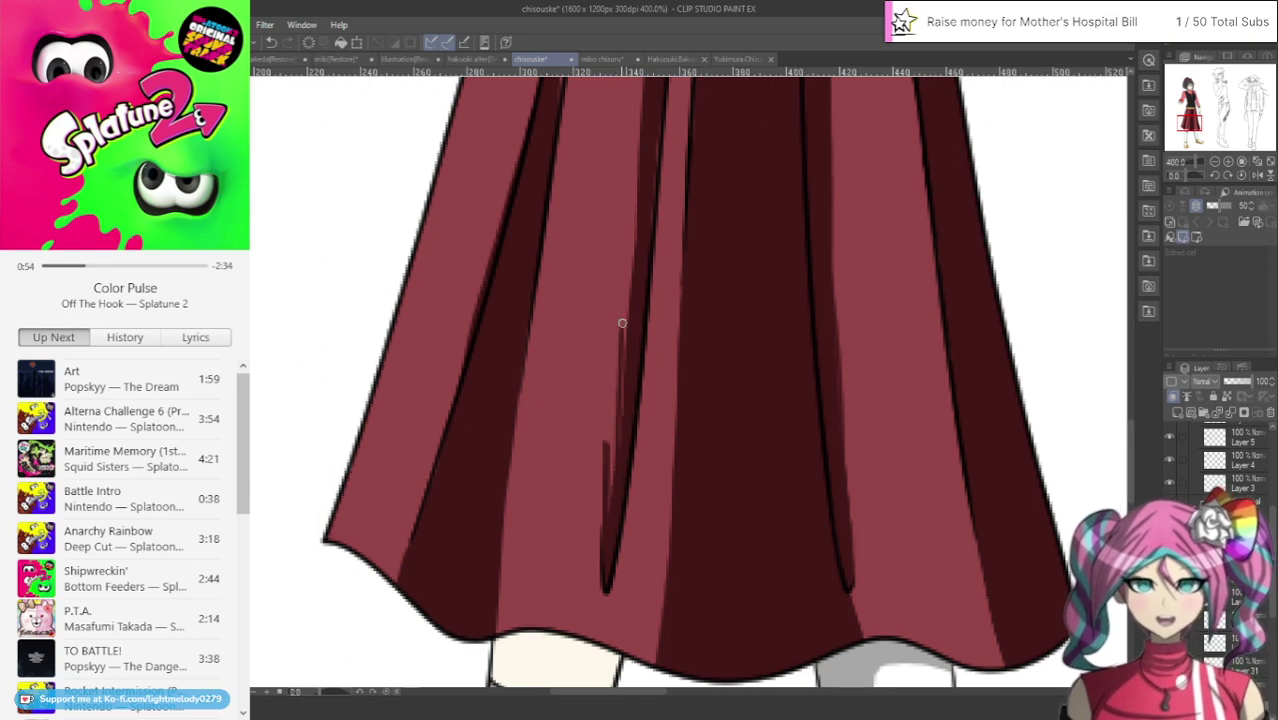
pyautogui.click(269, 42)
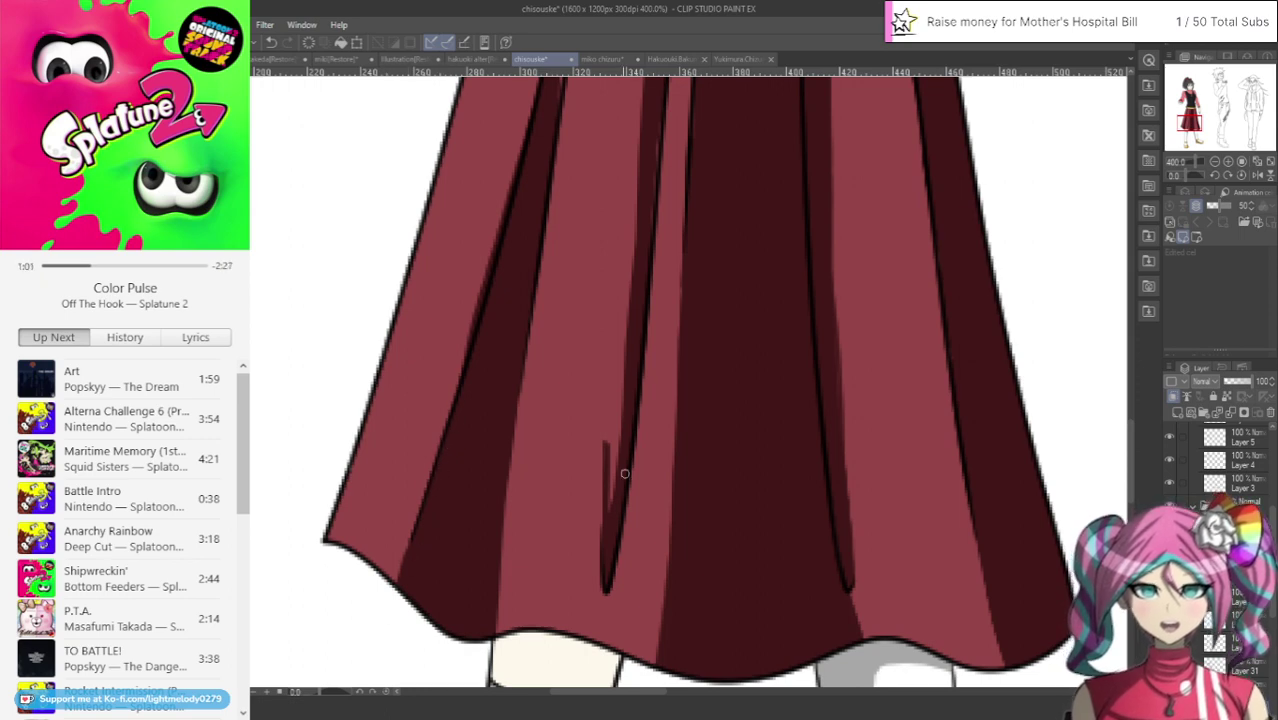
# Touch up the narrow fold's shading above its lower tip and trim the middle pleat's left shading edge in lighter red
pyautogui.moveTo(602, 456); pyautogui.dragTo(601, 534)
pyautogui.moveTo(617, 420); pyautogui.dragTo(611, 535)
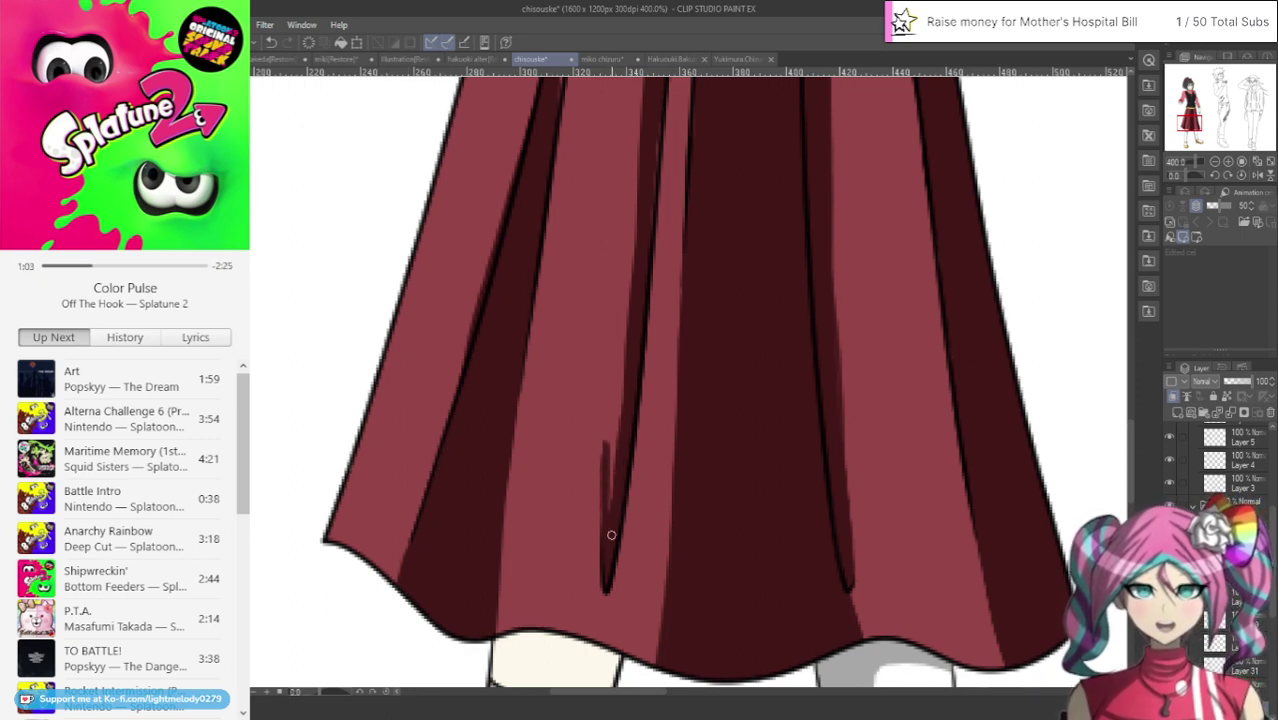
pyautogui.moveTo(636, 249); pyautogui.dragTo(619, 500)
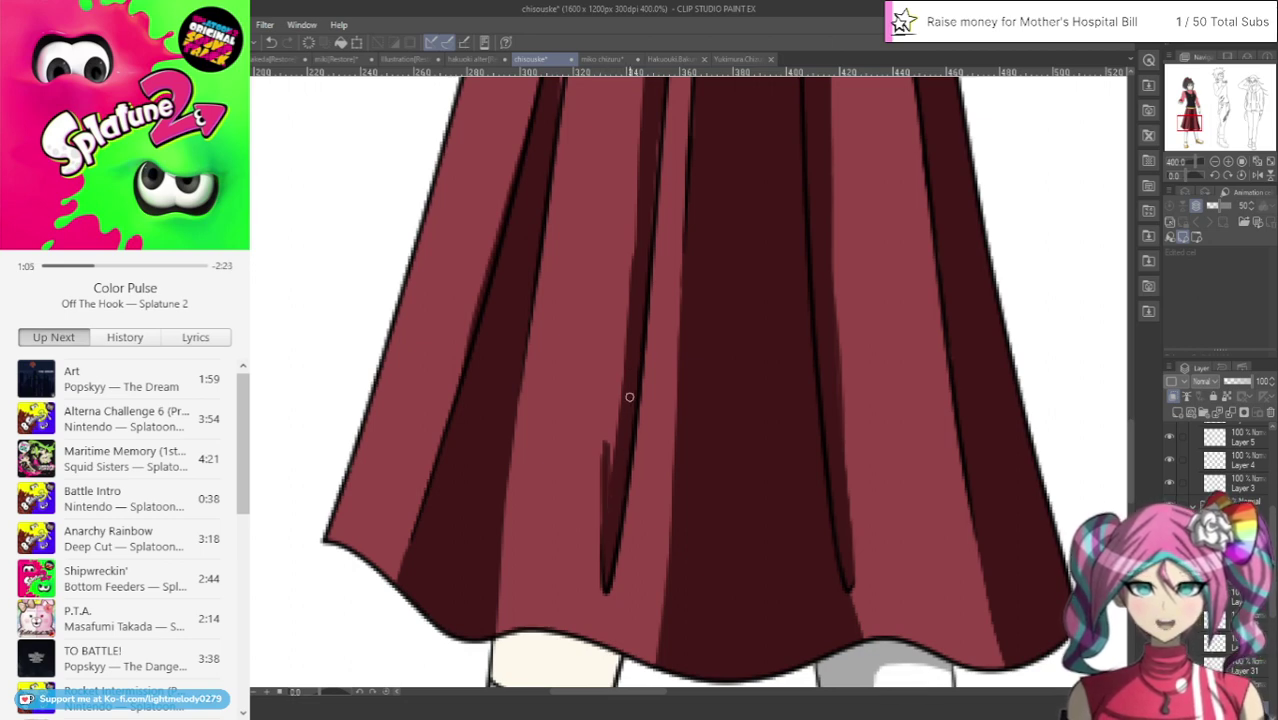
pyautogui.moveTo(648, 124)
pyautogui.mouseDown()
pyautogui.moveTo(649, 240)
pyautogui.moveTo(696, 266)
pyautogui.moveTo(685, 245)
pyautogui.moveTo(687, 330)
pyautogui.moveTo(684, 253)
pyautogui.moveTo(681, 298)
pyautogui.mouseUp()
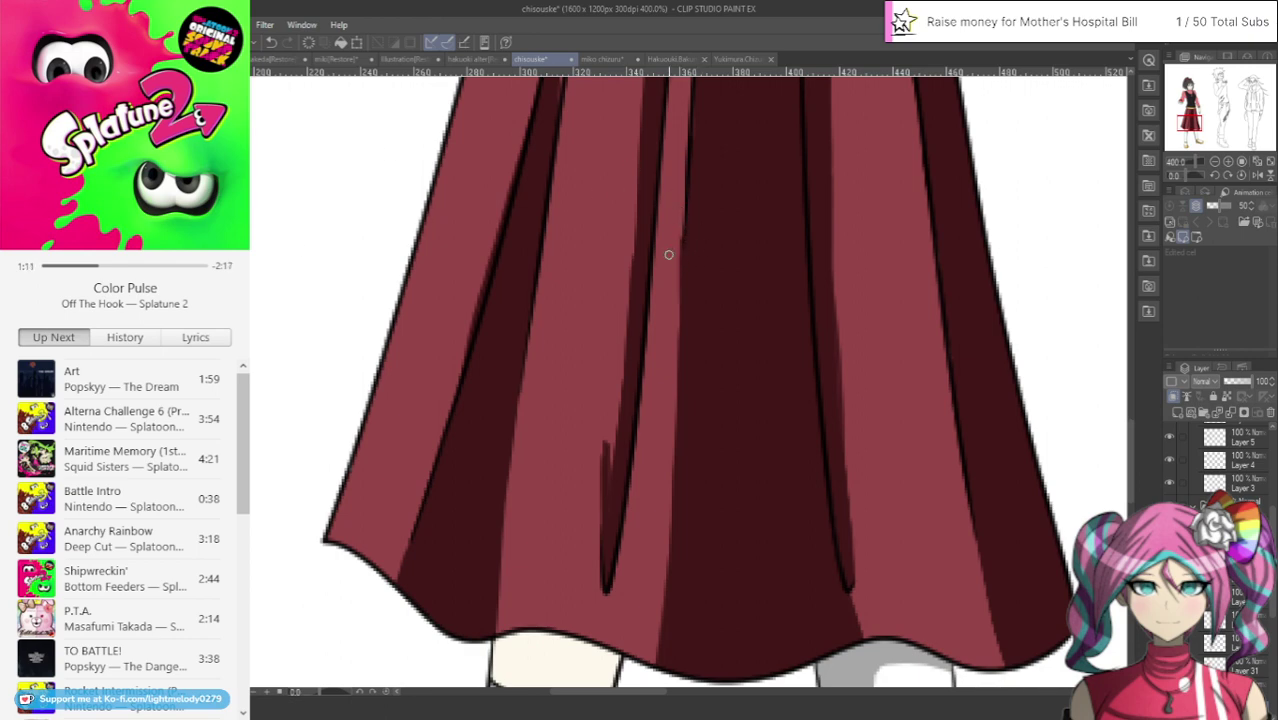
pyautogui.moveTo(678, 231); pyautogui.dragTo(675, 279)
# Widen the narrow fold's dark maroon shading from the waistband downward and straighten its left edge
pyautogui.scroll(5, 1130, 397)
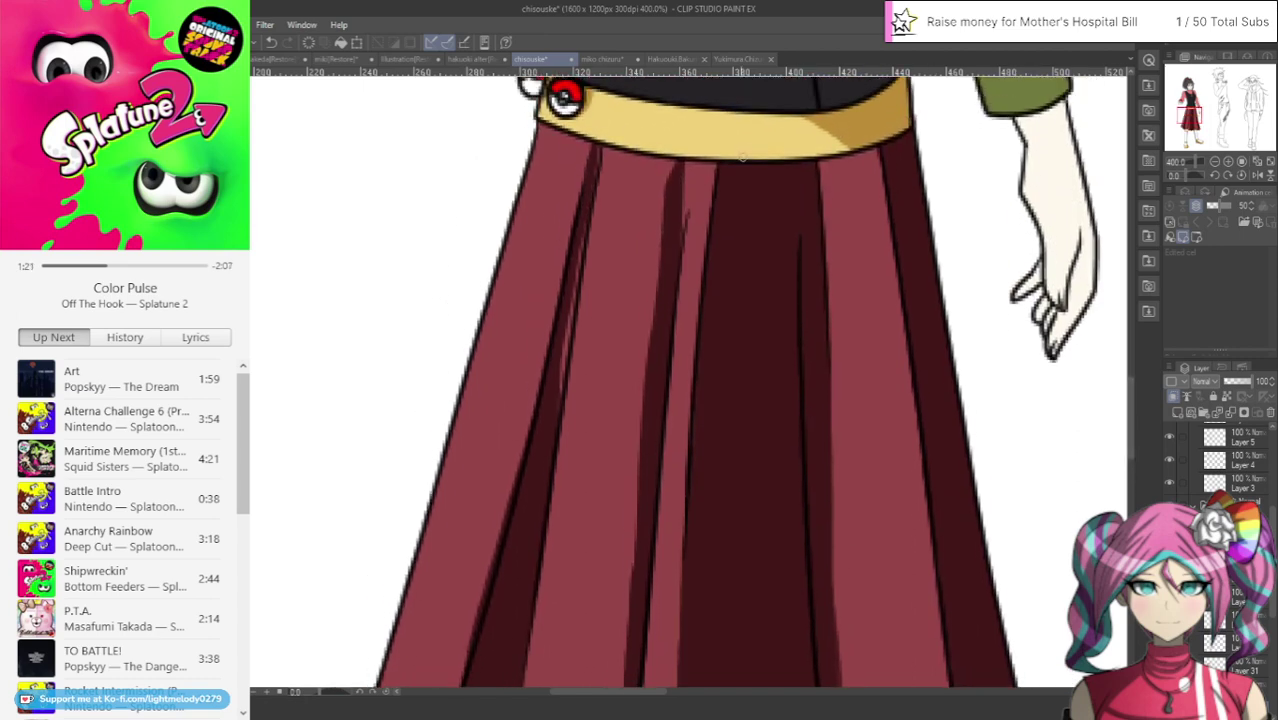
pyautogui.moveTo(690, 157)
pyautogui.mouseDown()
pyautogui.moveTo(677, 257)
pyautogui.moveTo(696, 140)
pyautogui.moveTo(677, 219)
pyautogui.moveTo(666, 172)
pyautogui.moveTo(660, 286)
pyautogui.mouseUp()
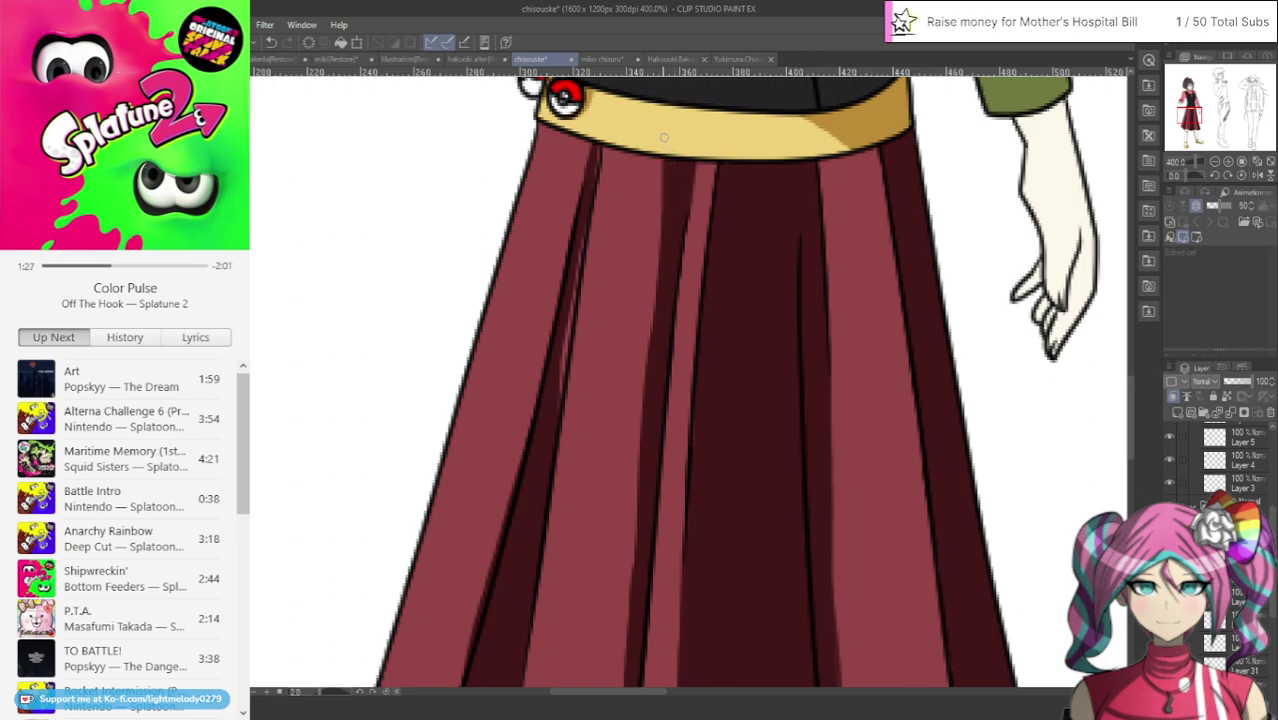
pyautogui.moveTo(663, 140); pyautogui.dragTo(648, 350)
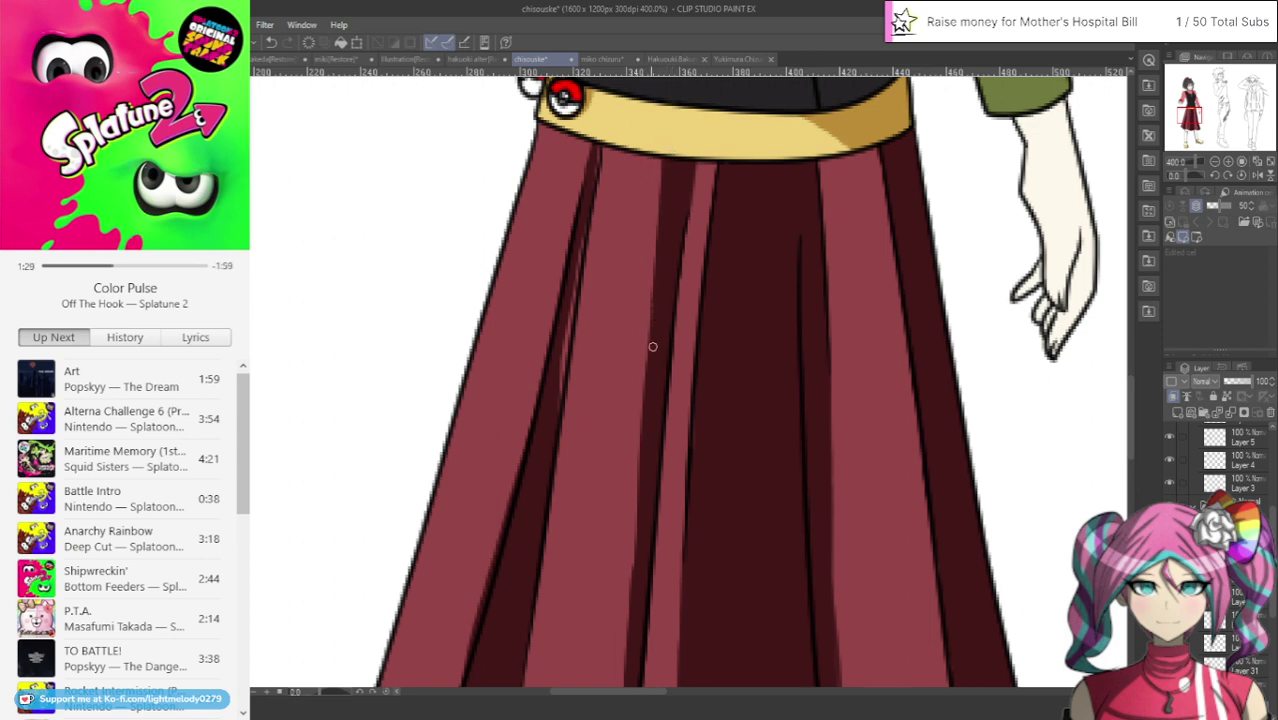
pyautogui.moveTo(633, 589); pyautogui.dragTo(671, 115)
# Fill the upper part of the skirt's leftmost fold with dark maroon and clean its left edge down towards the hem
pyautogui.moveTo(1189, 115); pyautogui.dragTo(1188, 116)
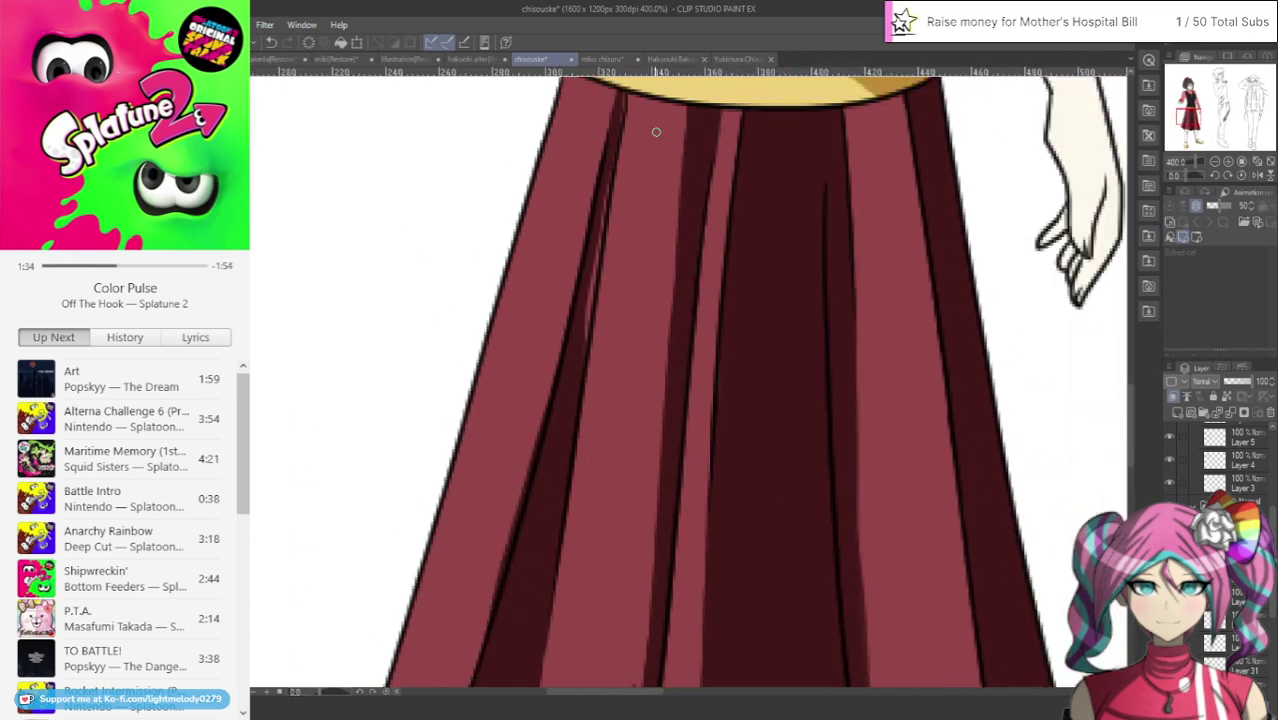
pyautogui.moveTo(624, 92); pyautogui.dragTo(600, 213)
pyautogui.moveTo(604, 168); pyautogui.dragTo(592, 284)
pyautogui.moveTo(602, 198); pyautogui.dragTo(588, 334)
pyautogui.moveTo(589, 277); pyautogui.dragTo(582, 315)
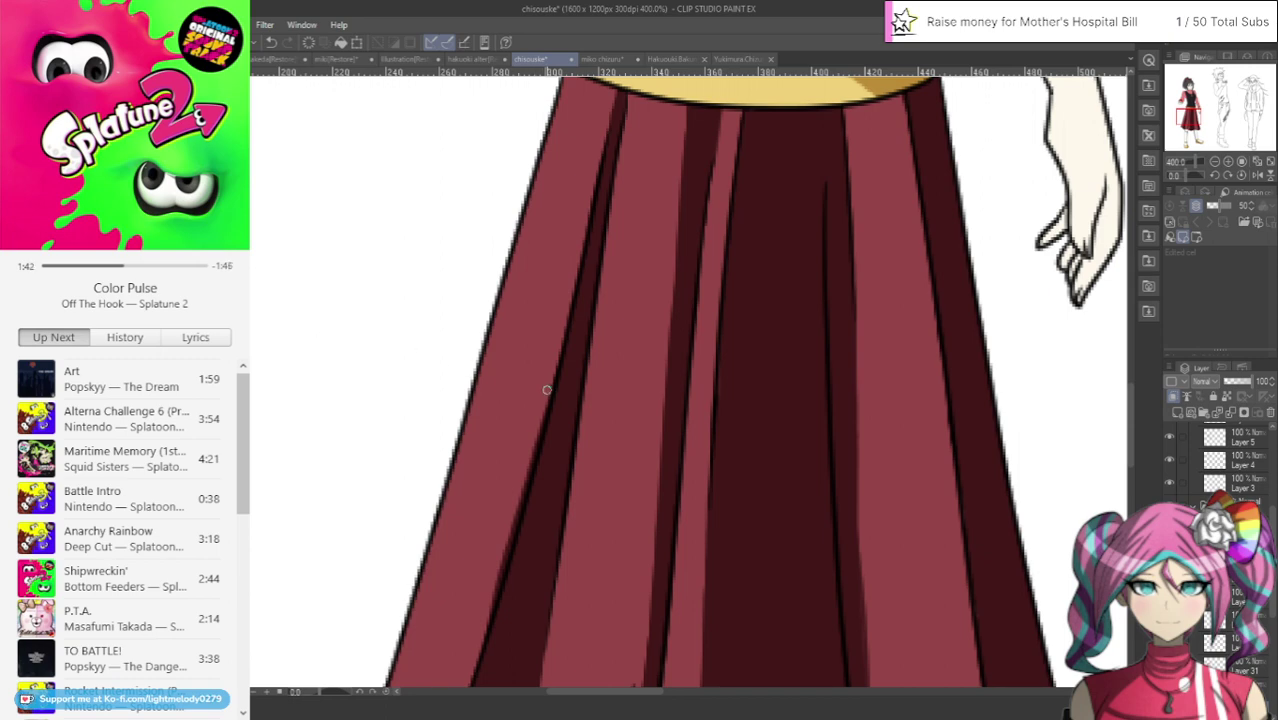
pyautogui.moveTo(547, 390); pyautogui.dragTo(489, 618)
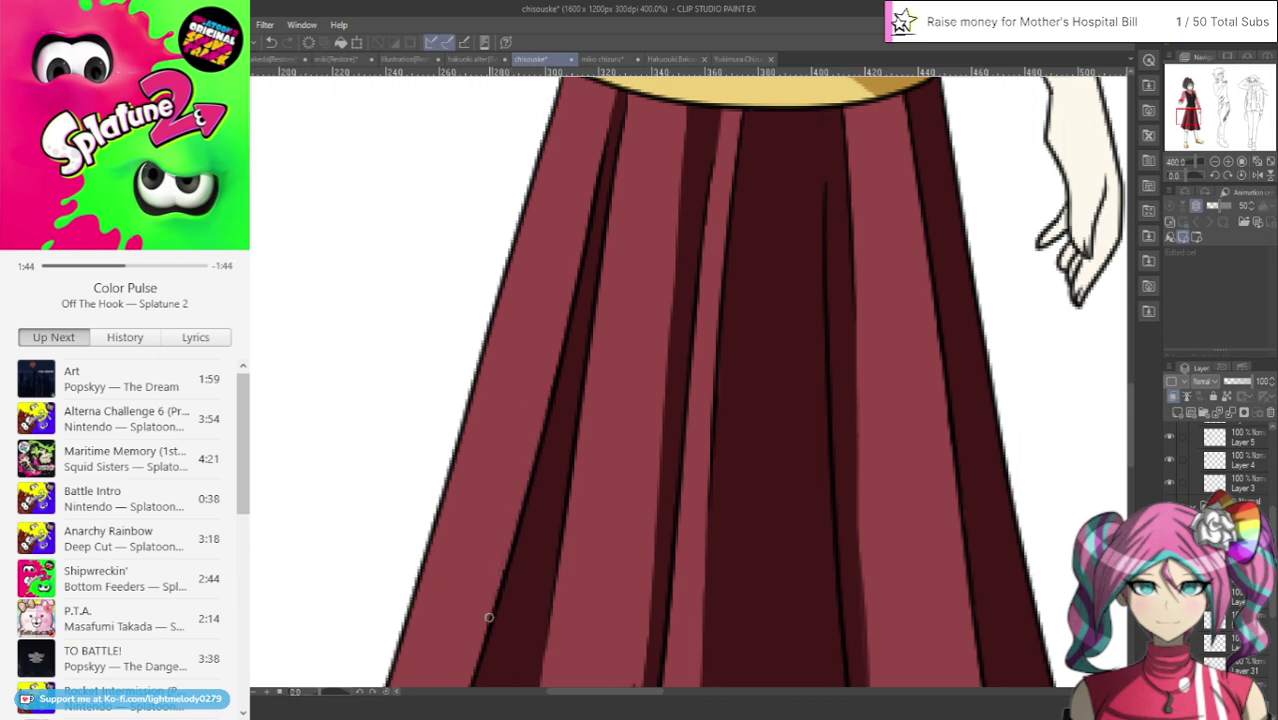
# Trim the stray dark maroon spike above the lower tip of the narrow fold with lighter red
pyautogui.scroll(-5, 469, 593)
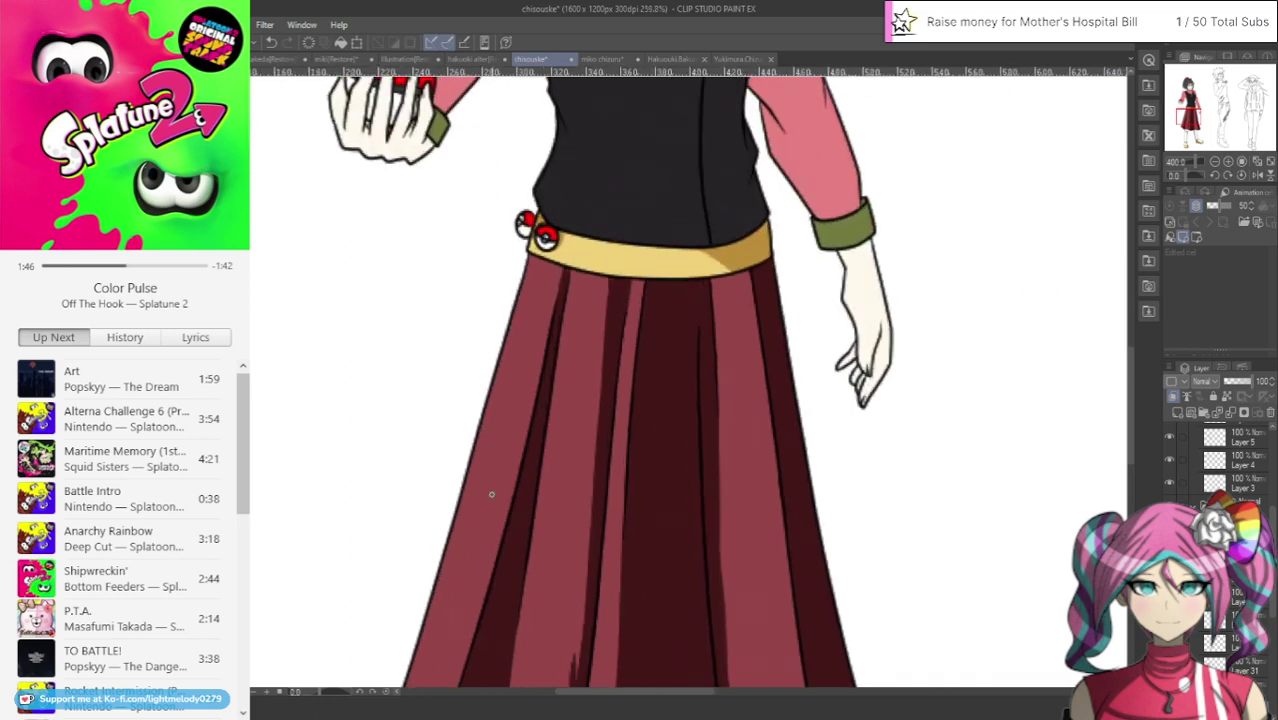
pyautogui.scroll(2, 430, 615)
pyautogui.scroll(2, 430, 615)
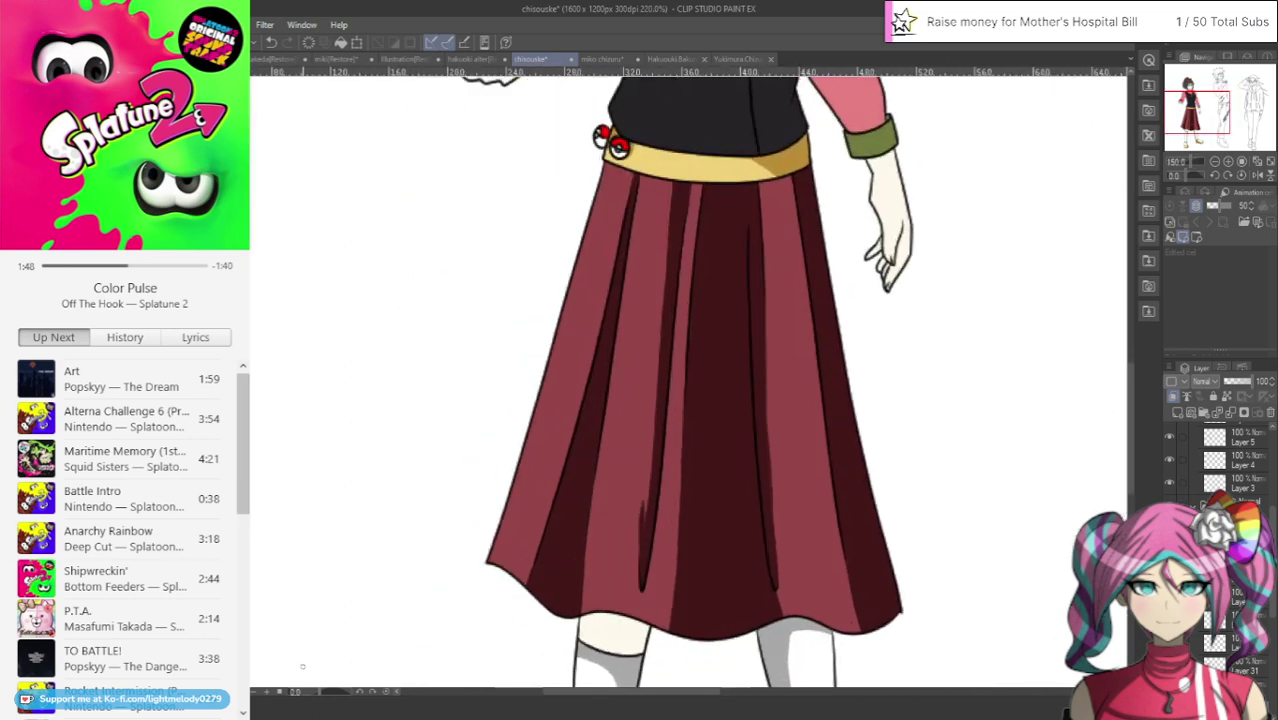
pyautogui.scroll(1, 436, 620)
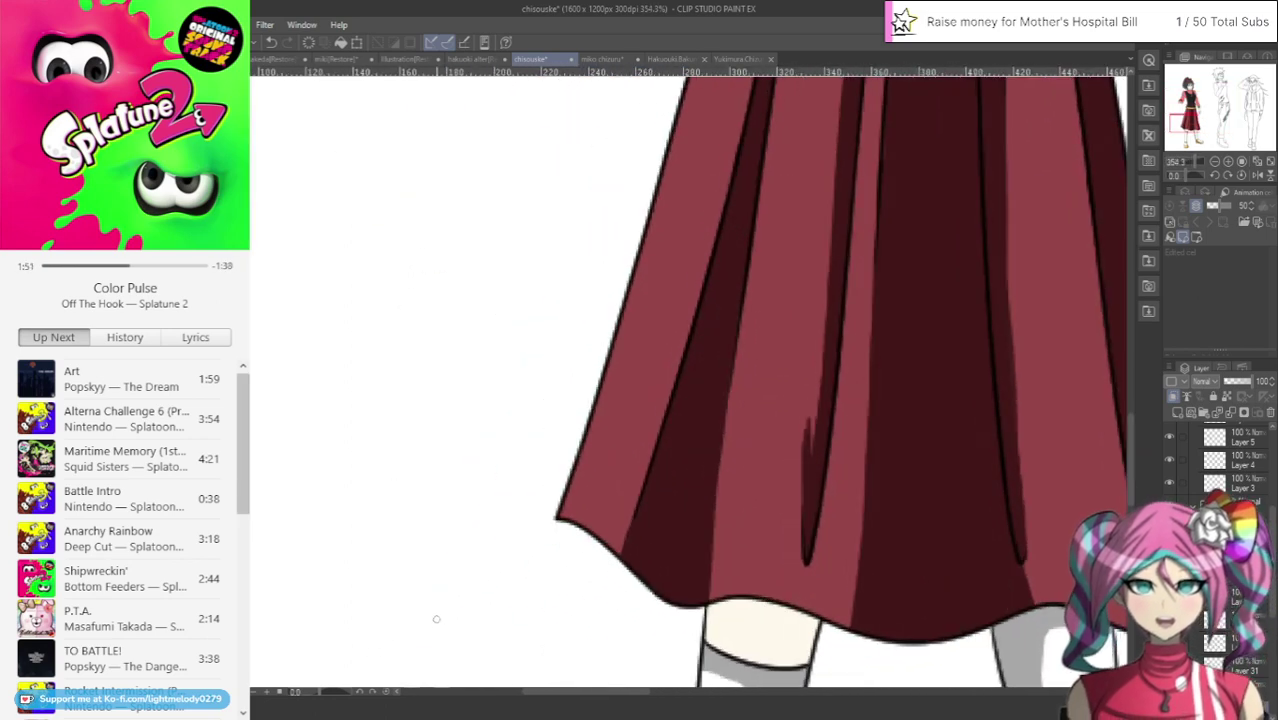
pyautogui.moveTo(807, 420); pyautogui.dragTo(801, 491)
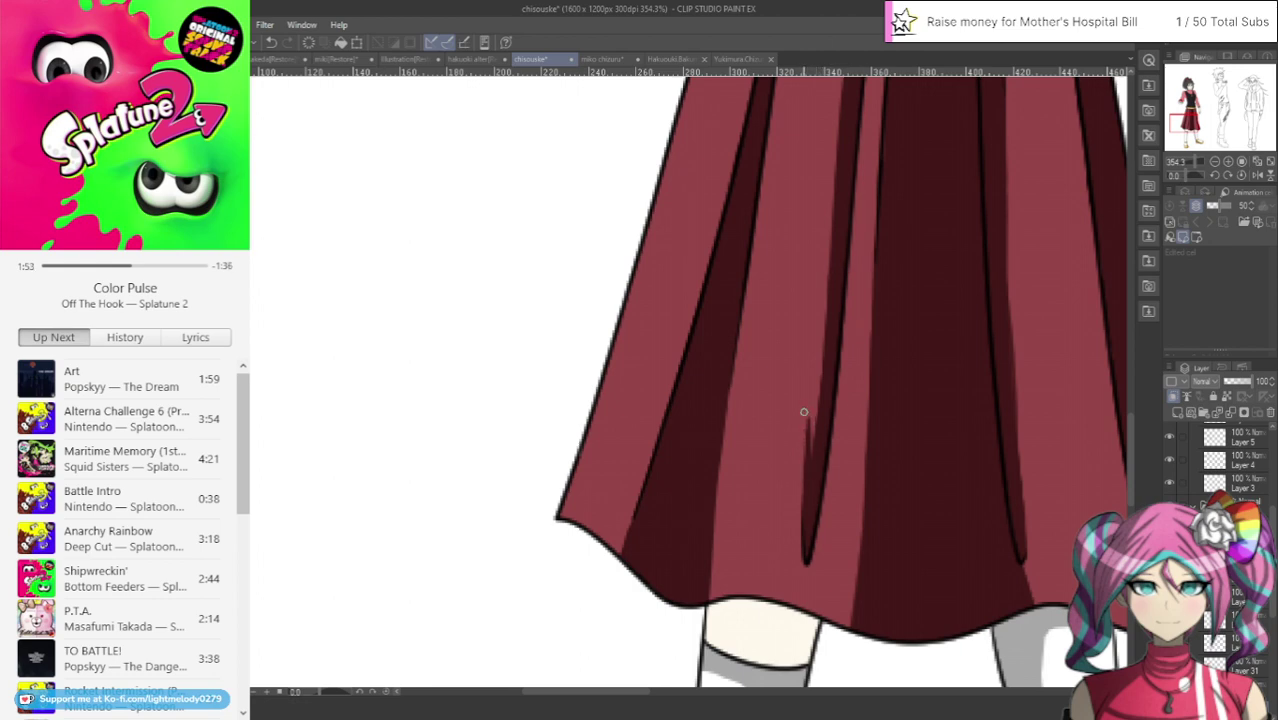
pyautogui.moveTo(808, 418); pyautogui.dragTo(802, 496)
# Rework the shading at the lower end of the middle pleat's right fold line into a slim dark maroon strip
pyautogui.scroll(-6, 716, 380)
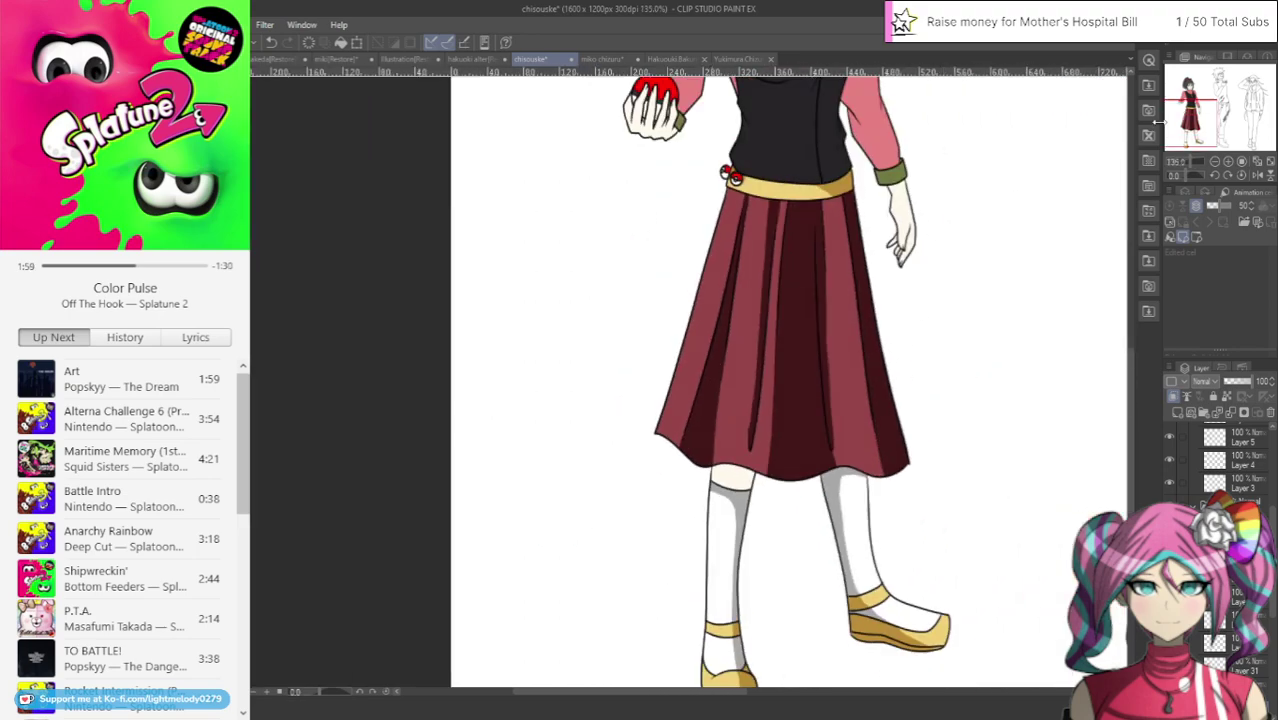
pyautogui.moveTo(1222, 112); pyautogui.dragTo(1189, 120)
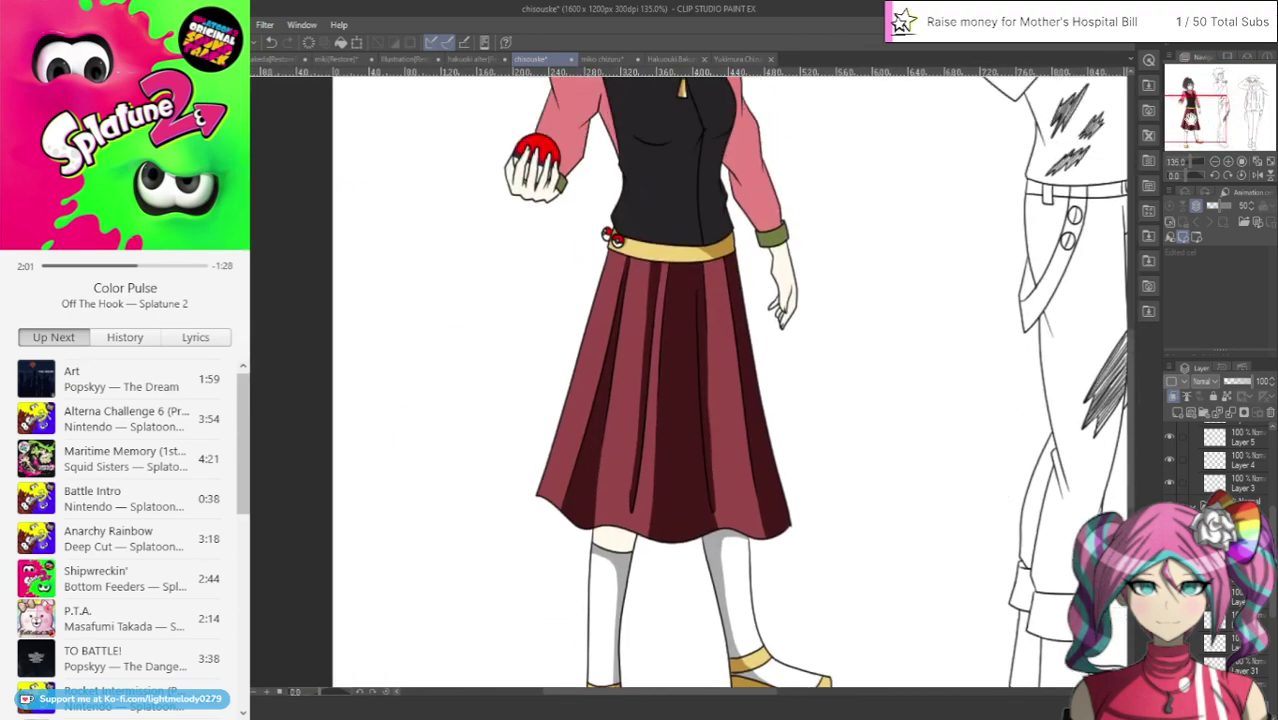
pyautogui.scroll(4, 810, 438)
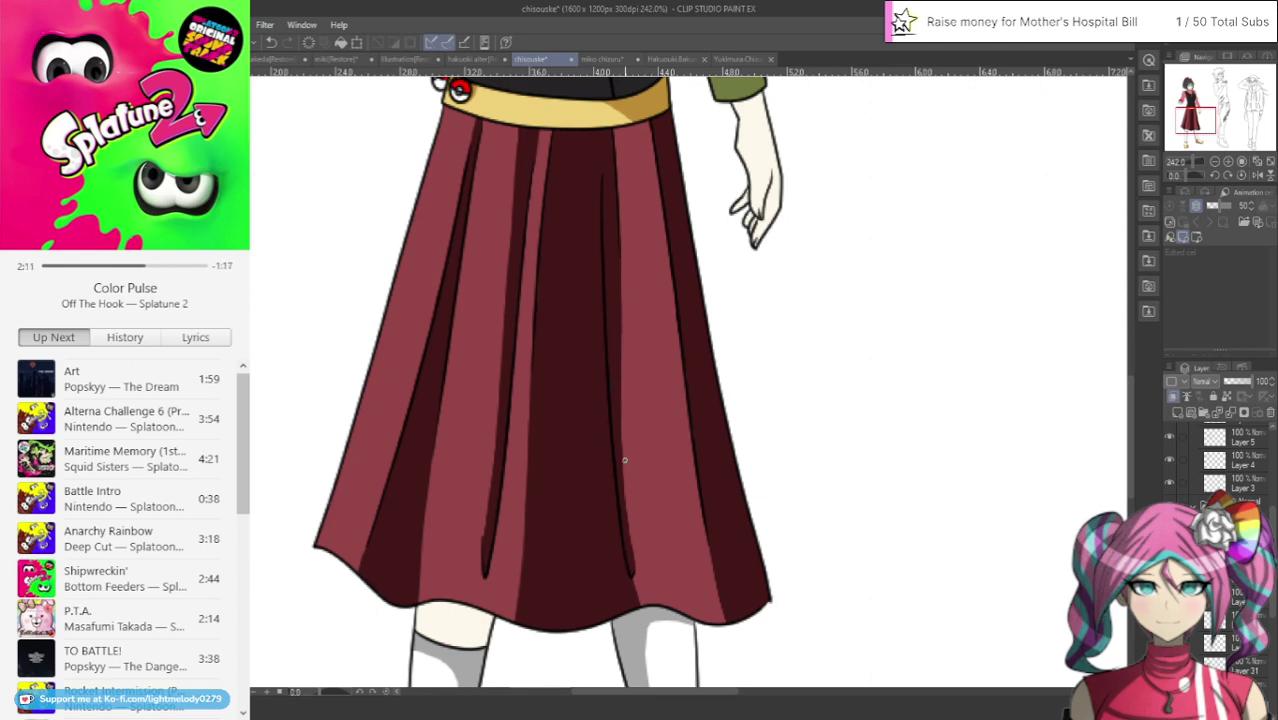
pyautogui.moveTo(629, 522); pyautogui.dragTo(630, 553)
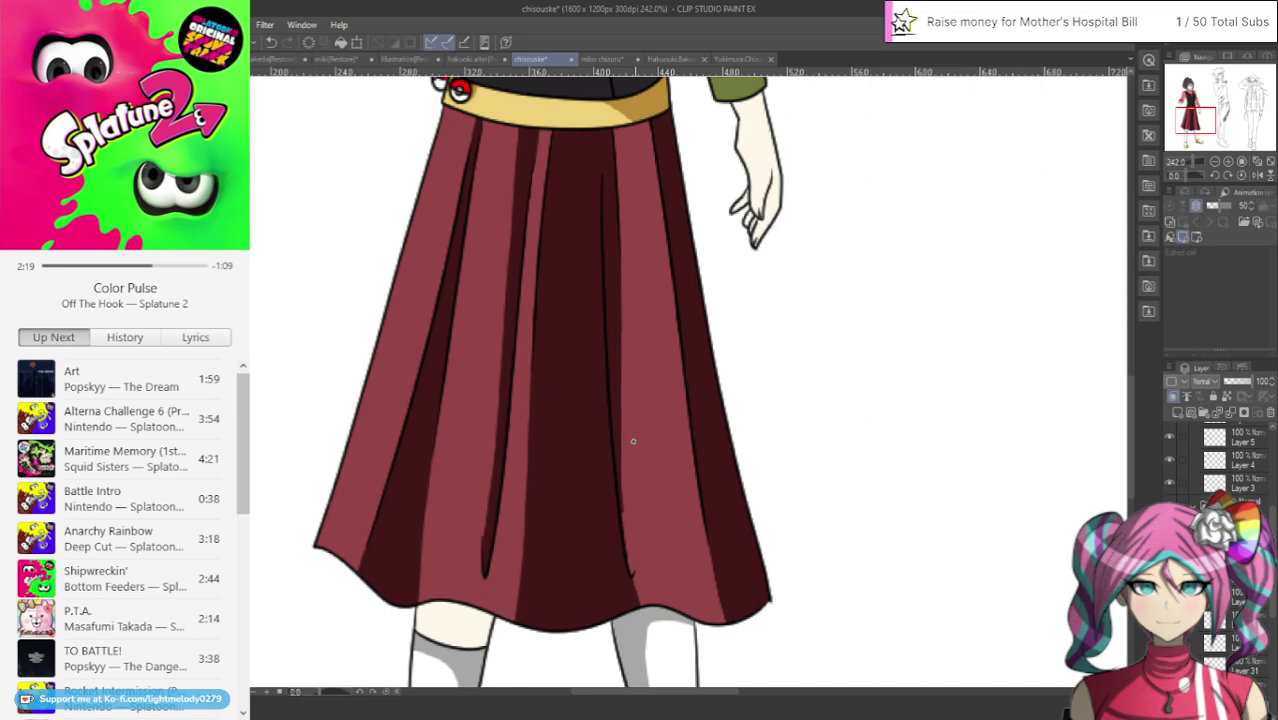
pyautogui.scroll(2, 633, 441)
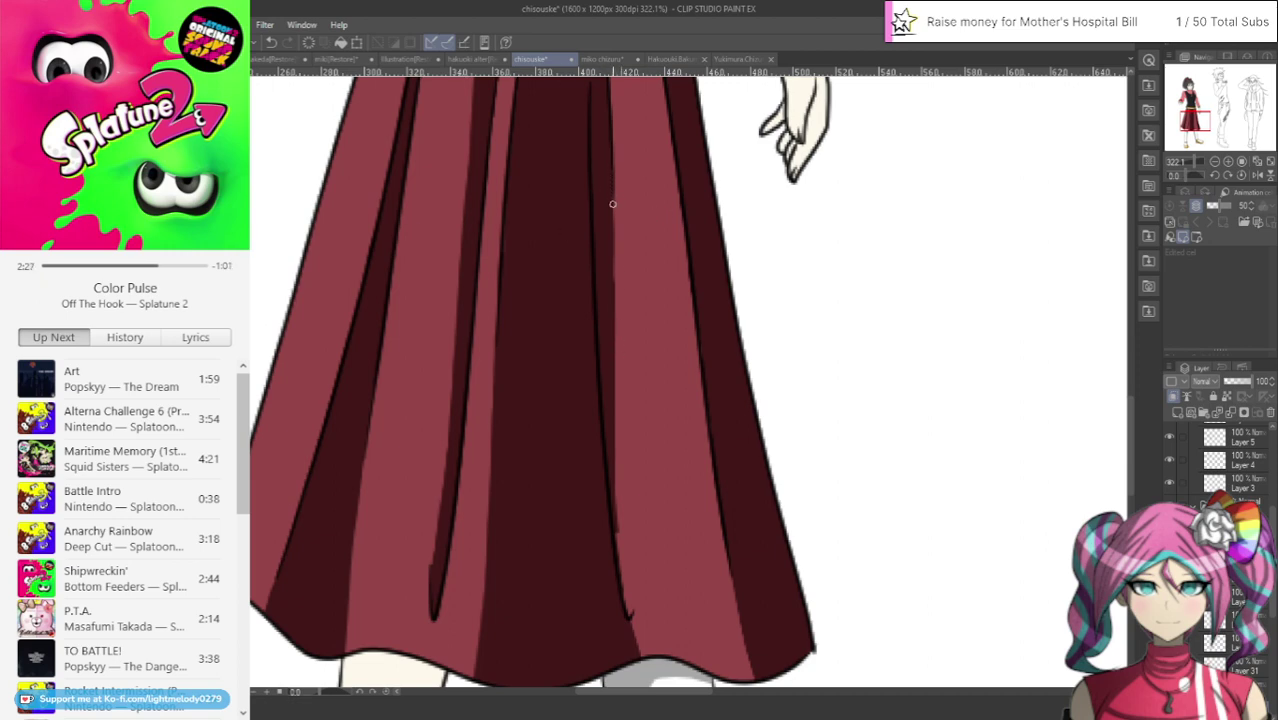
pyautogui.moveTo(612, 204); pyautogui.dragTo(613, 290)
pyautogui.moveTo(614, 431); pyautogui.dragTo(627, 596)
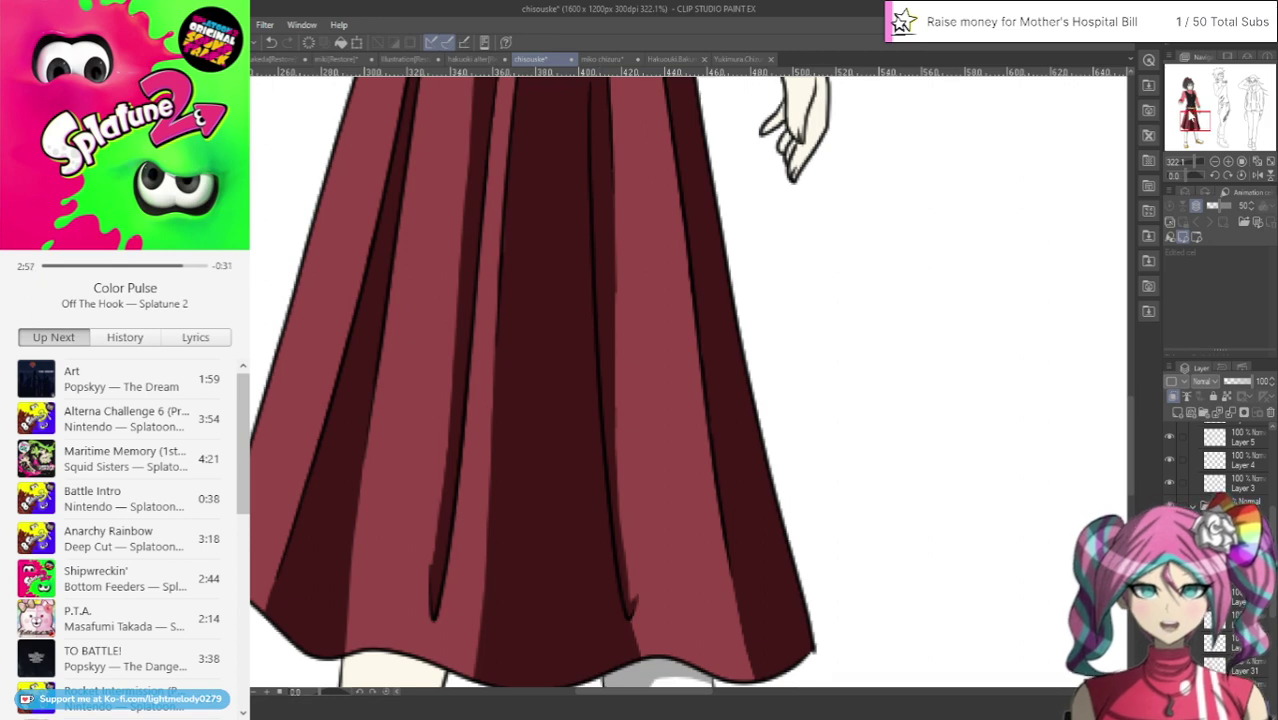
# Check the Yukimura Chizuru reference image and shade the black top's side beside the ball-holding arm, down to the waist, in darker black
pyautogui.moveTo(1190, 110)
pyautogui.mouseDown()
pyautogui.moveTo(1185, 93)
pyautogui.moveTo(1196, 129)
pyautogui.moveTo(1191, 98)
pyautogui.mouseUp()
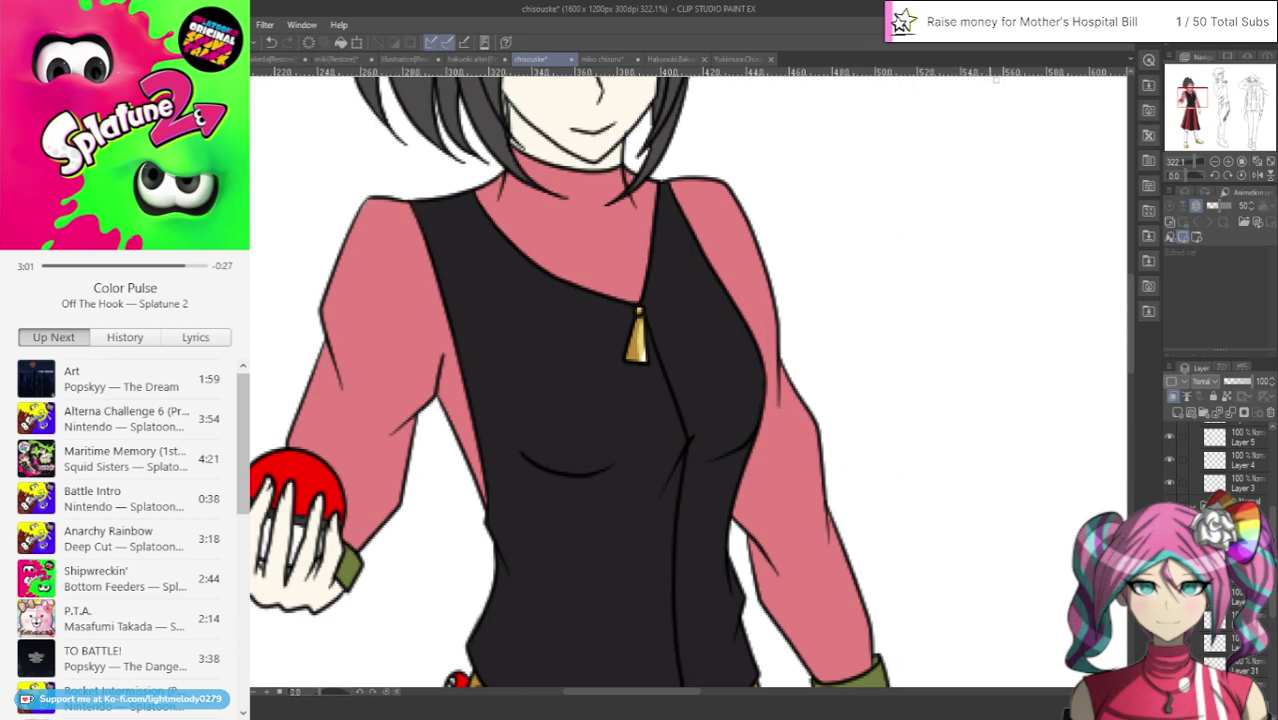
pyautogui.click(748, 59)
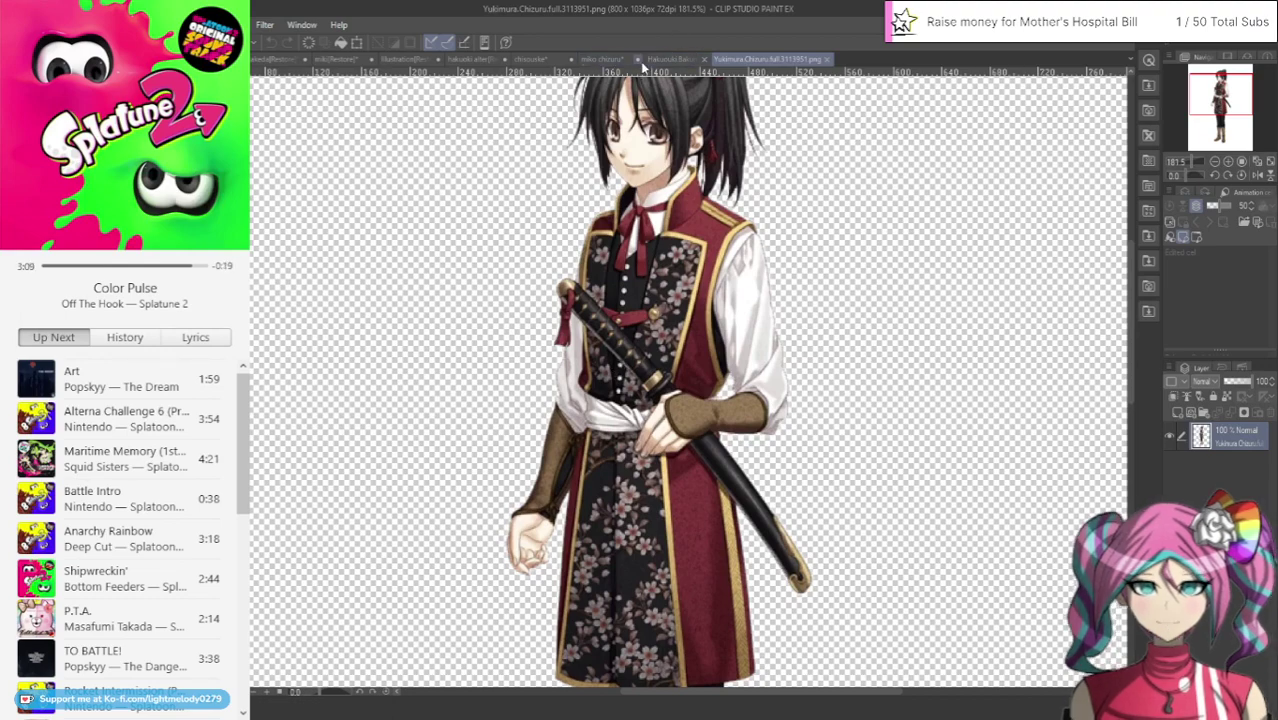
pyautogui.click(540, 59)
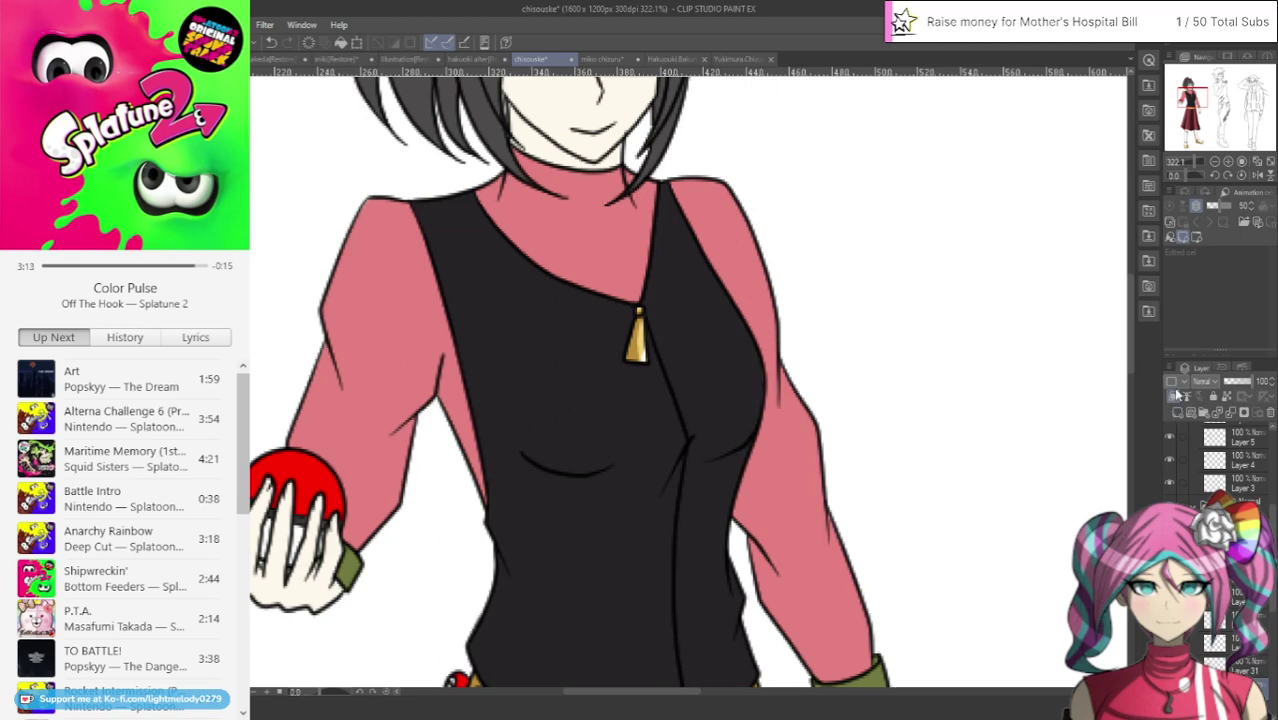
pyautogui.moveTo(1192, 97); pyautogui.dragTo(1193, 99)
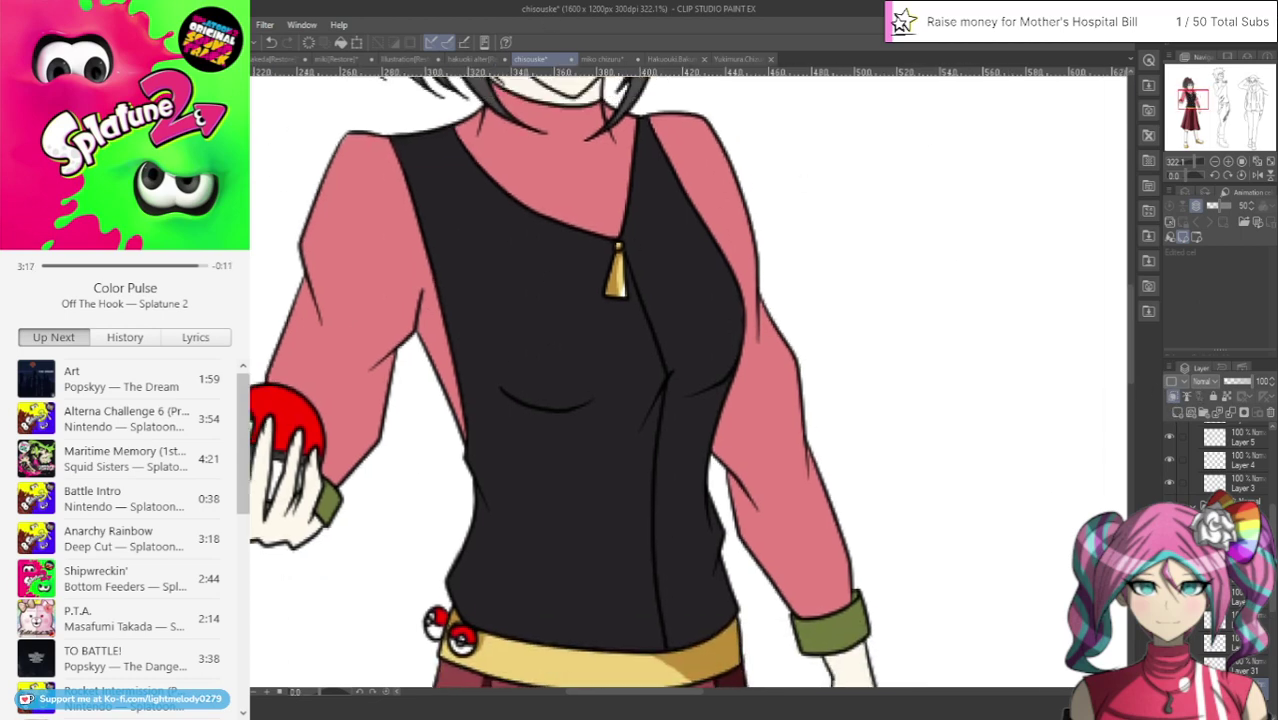
pyautogui.moveTo(500, 570)
pyautogui.mouseDown()
pyautogui.moveTo(515, 500)
pyautogui.moveTo(493, 423)
pyautogui.moveTo(454, 346)
pyautogui.moveTo(406, 319)
pyautogui.mouseUp()
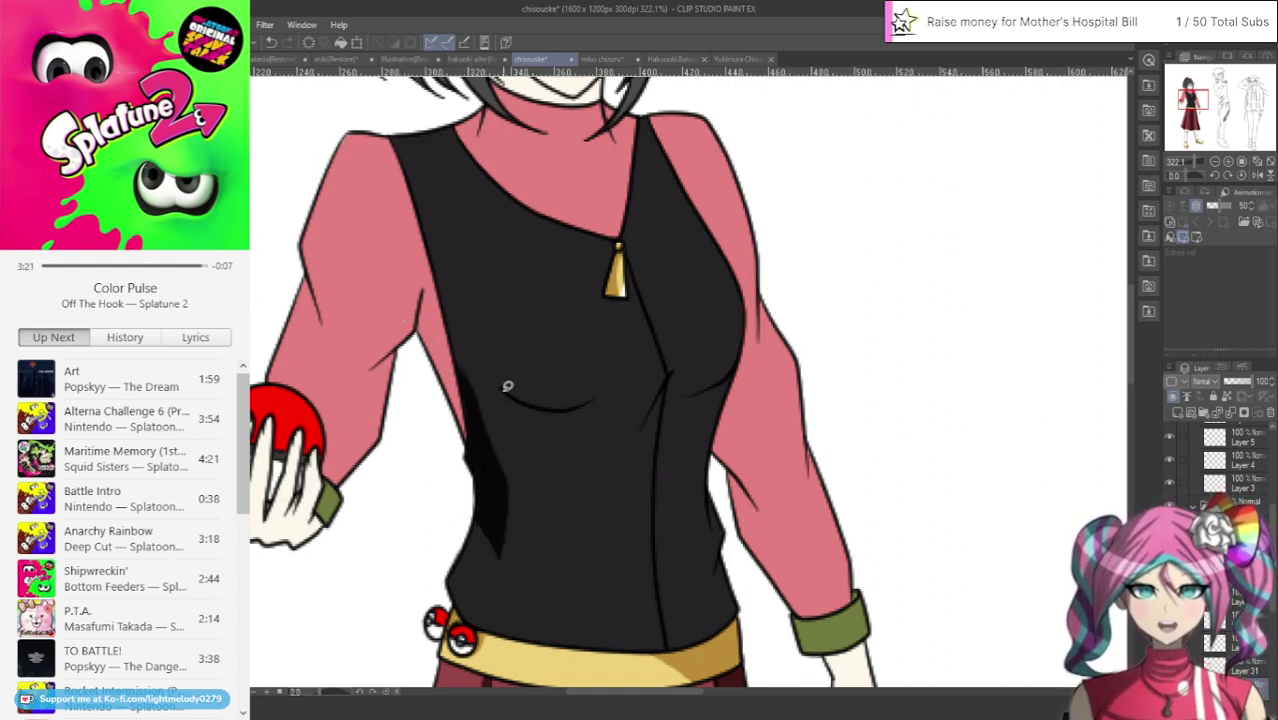
# Paint a darker black shadow under the bust, running across the top's seam to the opposite side edge
pyautogui.moveTo(507, 386)
pyautogui.mouseDown()
pyautogui.moveTo(600, 431)
pyautogui.moveTo(652, 423)
pyautogui.mouseUp()
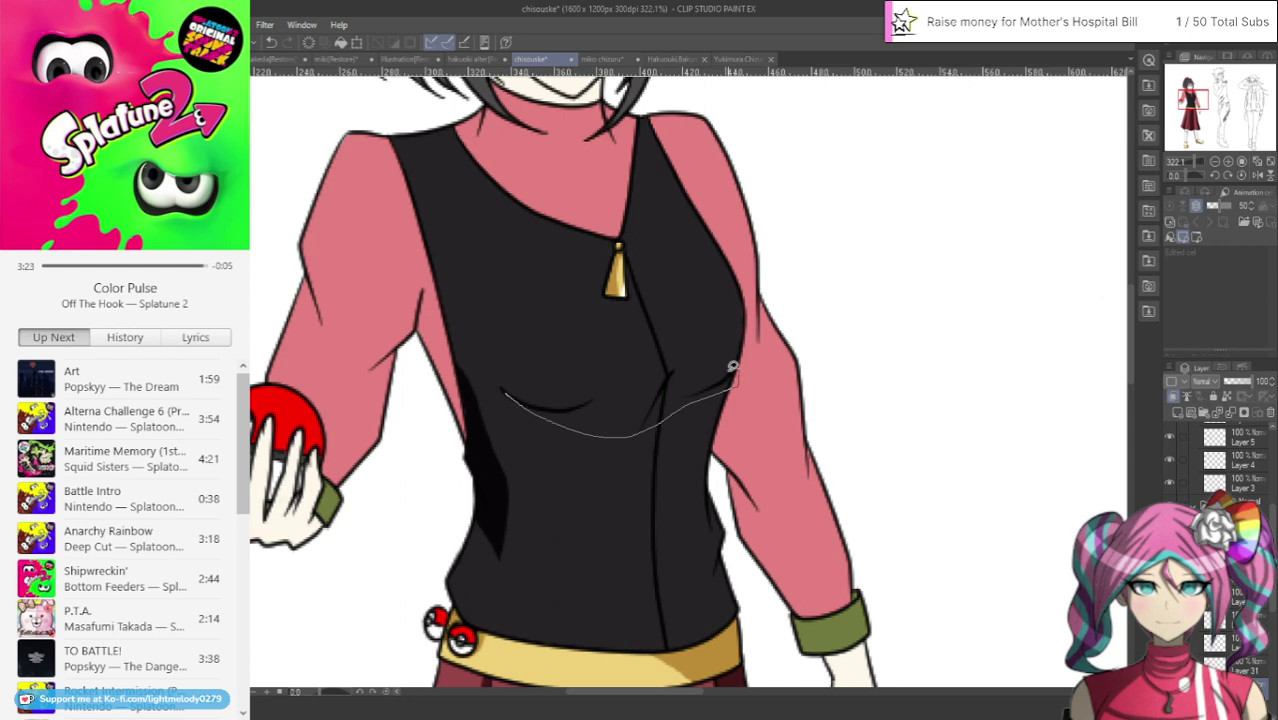
pyautogui.moveTo(733, 367)
pyautogui.mouseDown()
pyautogui.moveTo(710, 387)
pyautogui.moveTo(689, 386)
pyautogui.moveTo(682, 364)
pyautogui.moveTo(598, 394)
pyautogui.mouseUp()
pyautogui.moveTo(513, 396)
pyautogui.mouseDown()
pyautogui.moveTo(617, 429)
pyautogui.moveTo(750, 378)
pyautogui.mouseUp()
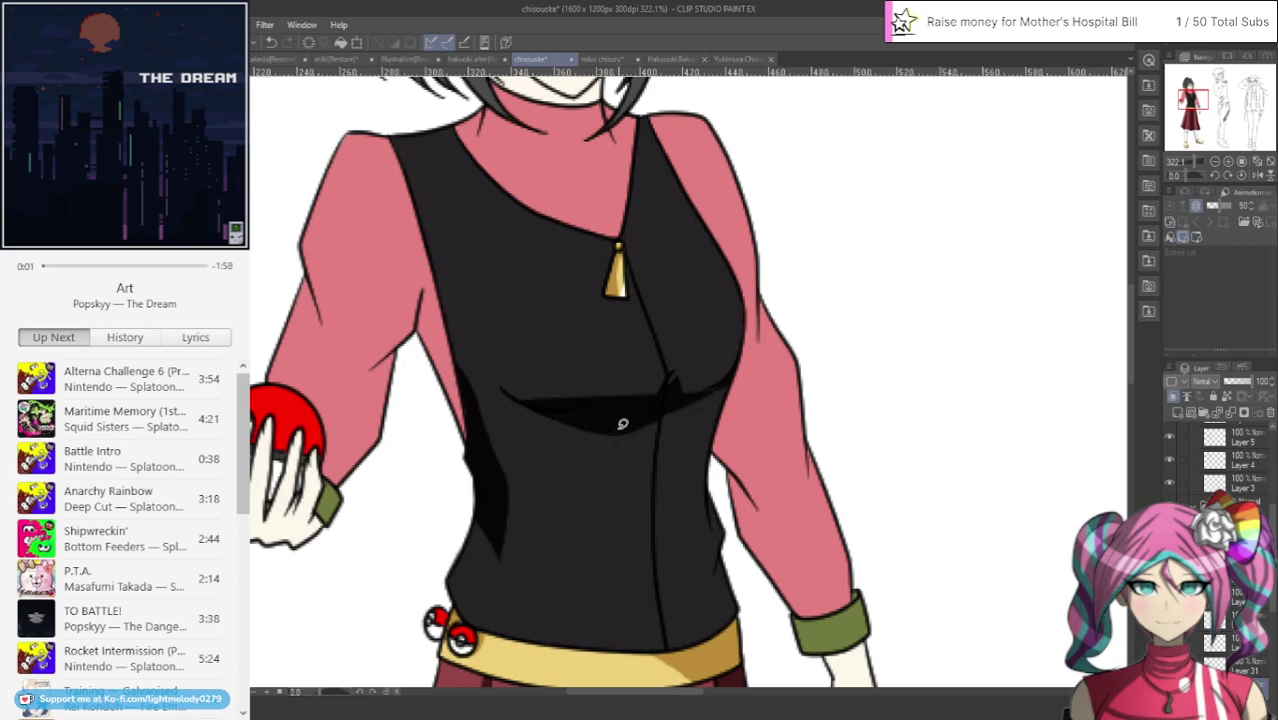
pyautogui.click(271, 42)
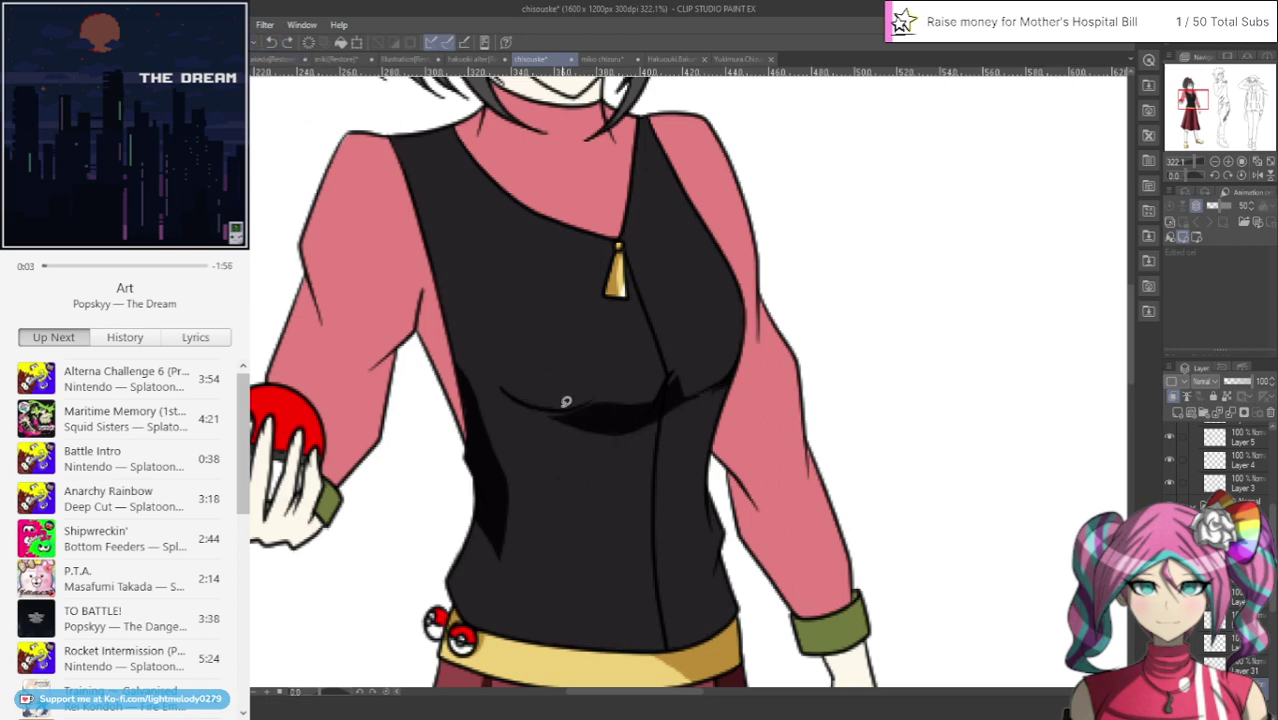
pyautogui.moveTo(512, 394)
pyautogui.mouseDown()
pyautogui.moveTo(612, 430)
pyautogui.moveTo(710, 412)
pyautogui.moveTo(750, 373)
pyautogui.moveTo(709, 386)
pyautogui.moveTo(645, 377)
pyautogui.mouseUp()
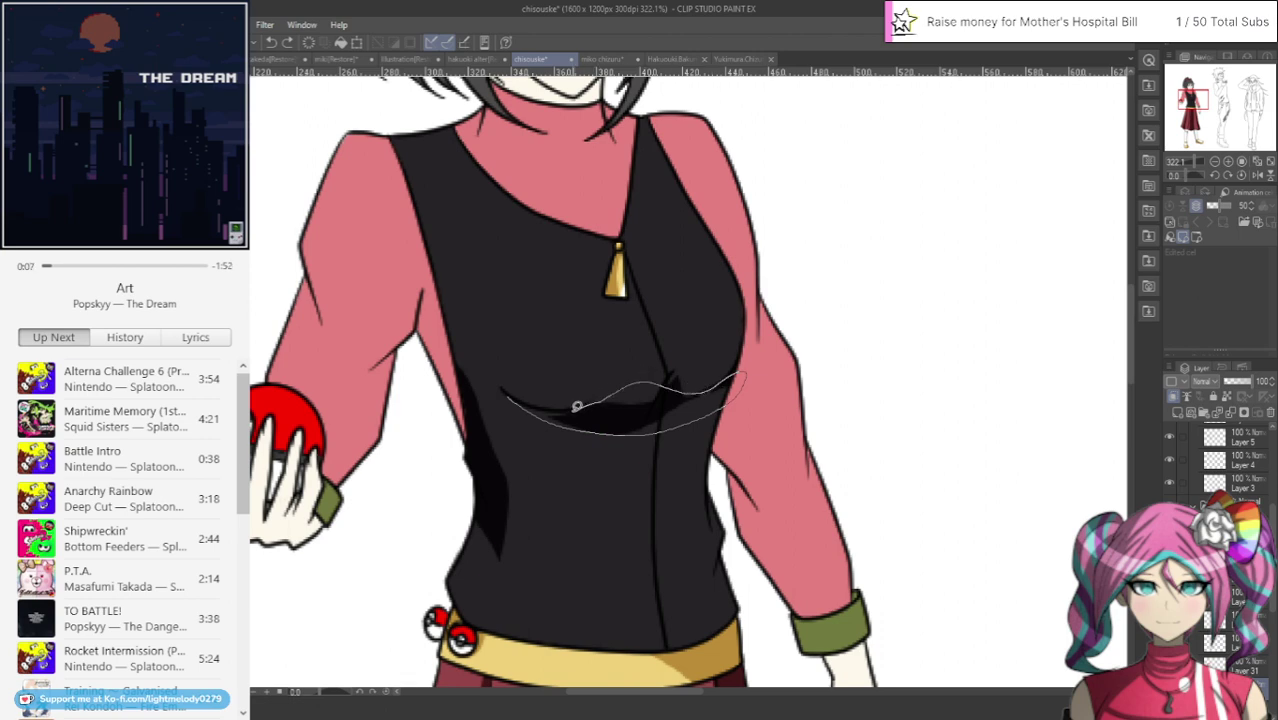
pyautogui.moveTo(576, 405); pyautogui.dragTo(564, 402)
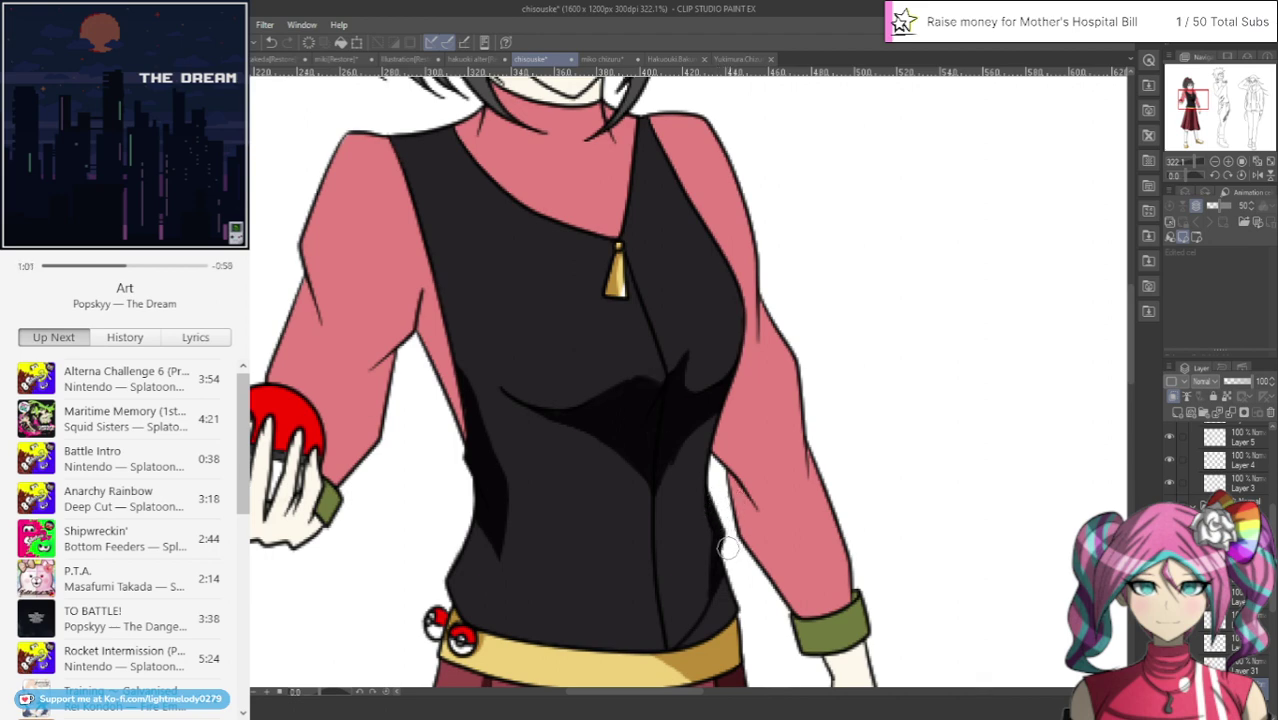
# Shade the lower side edge of the black top and both sides of its vertical seam down to the belt
pyautogui.moveTo(728, 580)
pyautogui.mouseDown()
pyautogui.moveTo(705, 630)
pyautogui.moveTo(682, 644)
pyautogui.mouseUp()
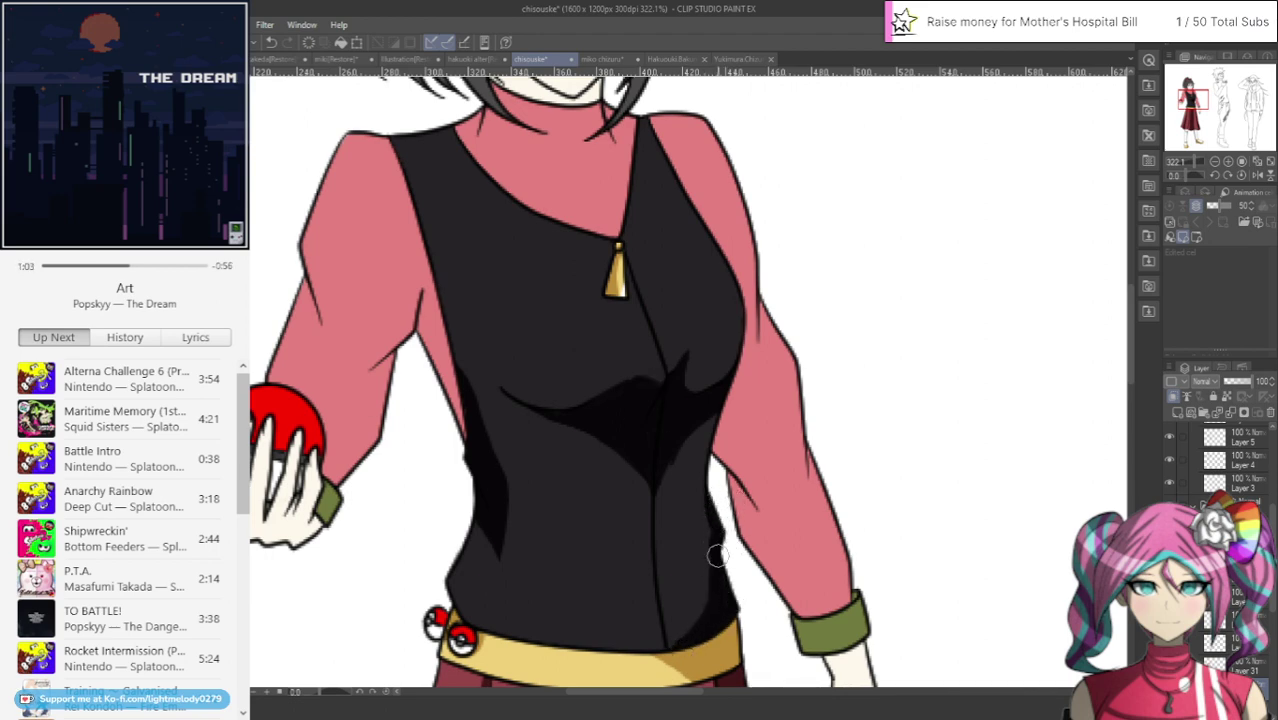
pyautogui.moveTo(718, 556); pyautogui.dragTo(660, 655)
pyautogui.moveTo(667, 451)
pyautogui.mouseDown()
pyautogui.moveTo(672, 614)
pyautogui.moveTo(697, 651)
pyautogui.moveTo(675, 620)
pyautogui.moveTo(680, 646)
pyautogui.moveTo(667, 586)
pyautogui.moveTo(670, 626)
pyautogui.moveTo(661, 587)
pyautogui.moveTo(651, 656)
pyautogui.moveTo(639, 458)
pyautogui.mouseUp()
pyautogui.moveTo(653, 531)
pyautogui.mouseDown()
pyautogui.moveTo(643, 485)
pyautogui.moveTo(604, 433)
pyautogui.mouseUp()
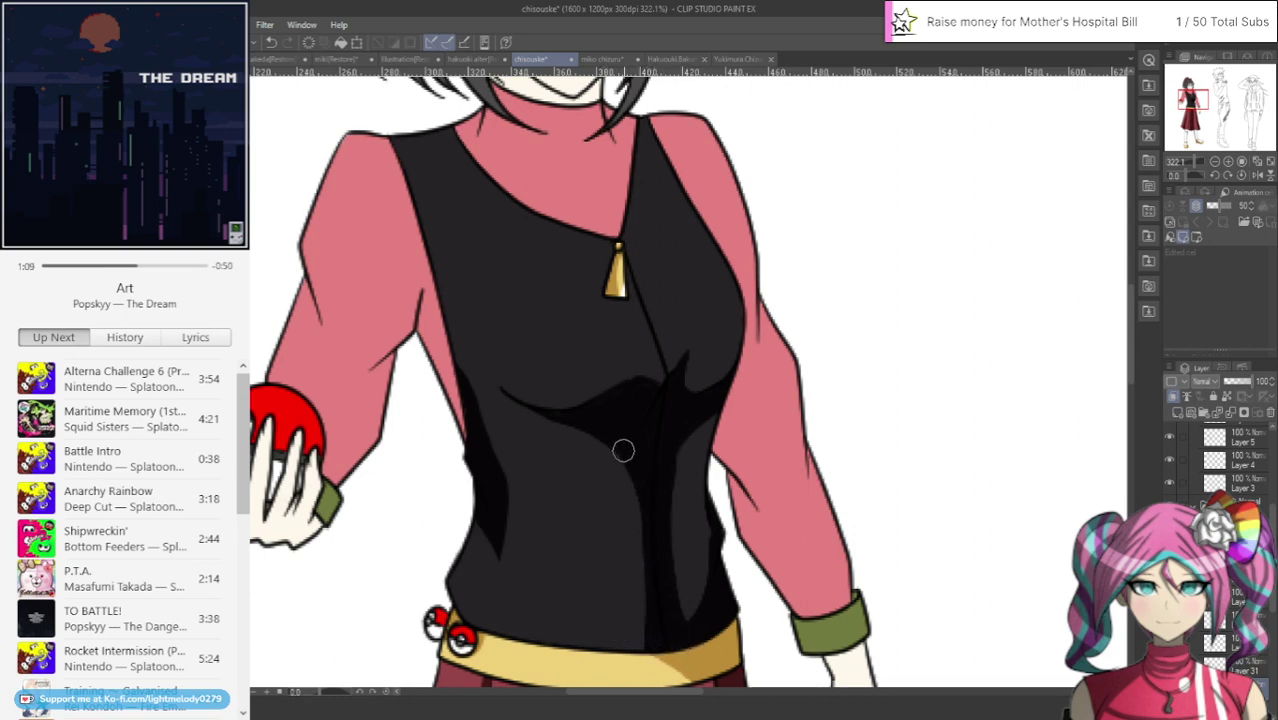
pyautogui.moveTo(656, 601); pyautogui.dragTo(620, 666)
pyautogui.moveTo(628, 447)
pyautogui.mouseDown()
pyautogui.moveTo(650, 522)
pyautogui.moveTo(616, 664)
pyautogui.mouseUp()
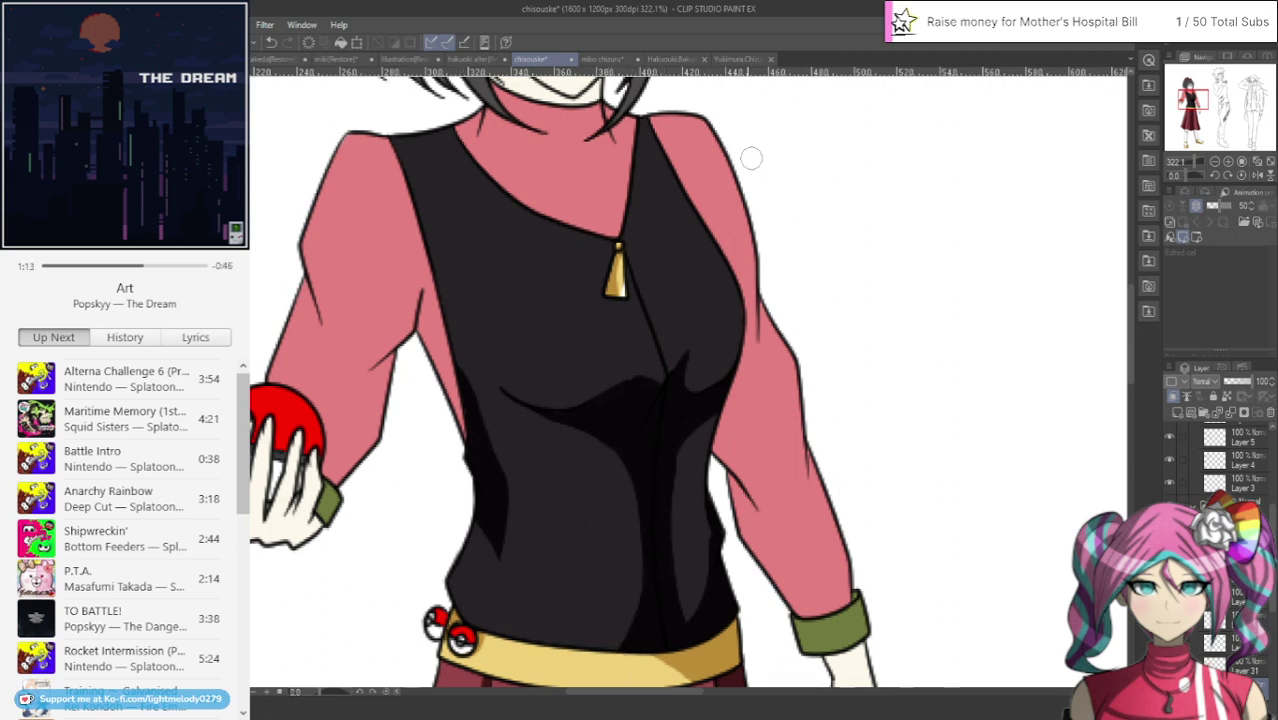
# Add darker black shadows on both shoulders of the top and along the neckline edge towards the zipper pull
pyautogui.moveTo(640, 174)
pyautogui.mouseDown()
pyautogui.moveTo(660, 128)
pyautogui.moveTo(627, 139)
pyautogui.mouseUp()
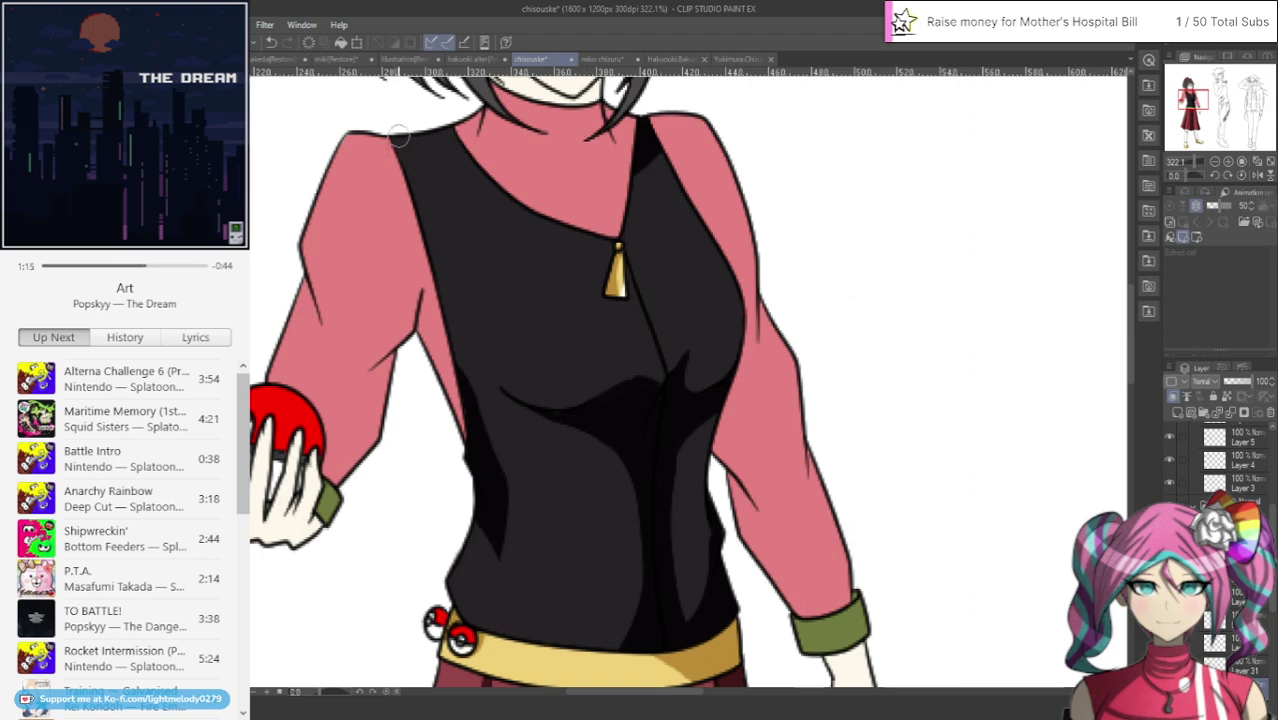
pyautogui.moveTo(398, 137)
pyautogui.mouseDown()
pyautogui.moveTo(508, 157)
pyautogui.moveTo(372, 137)
pyautogui.moveTo(442, 148)
pyautogui.mouseUp()
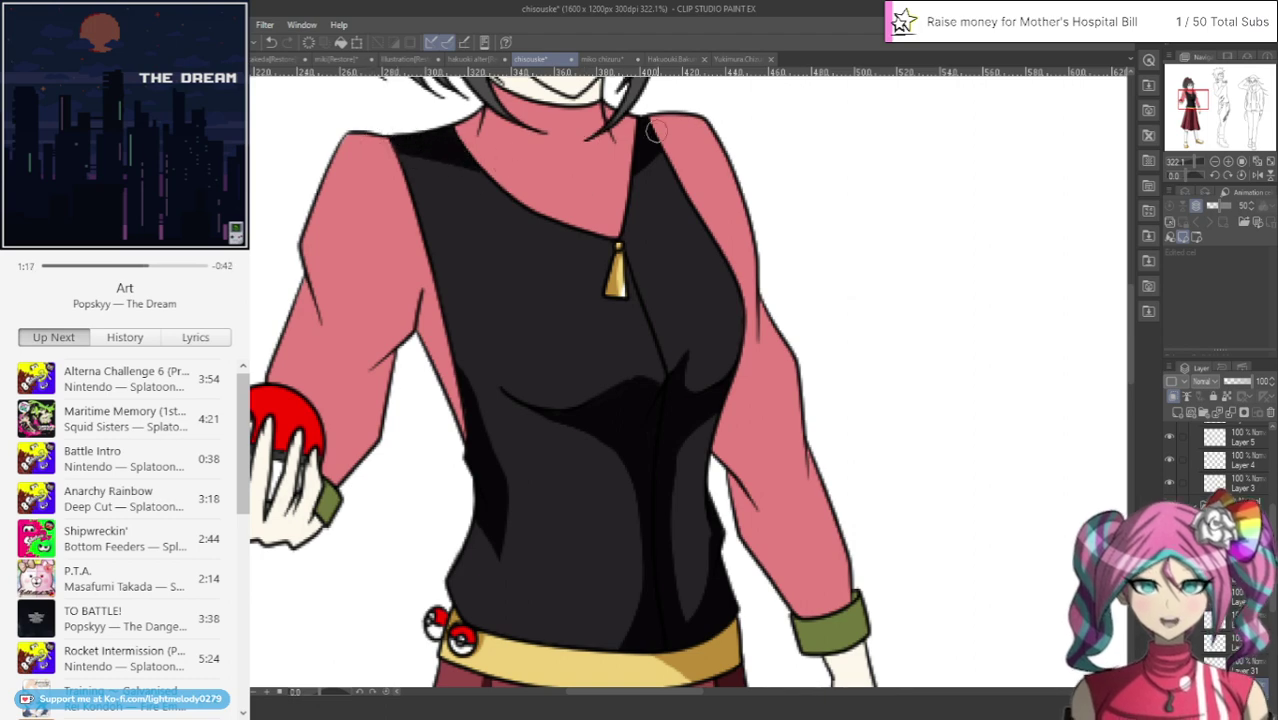
pyautogui.moveTo(655, 156); pyautogui.dragTo(616, 238)
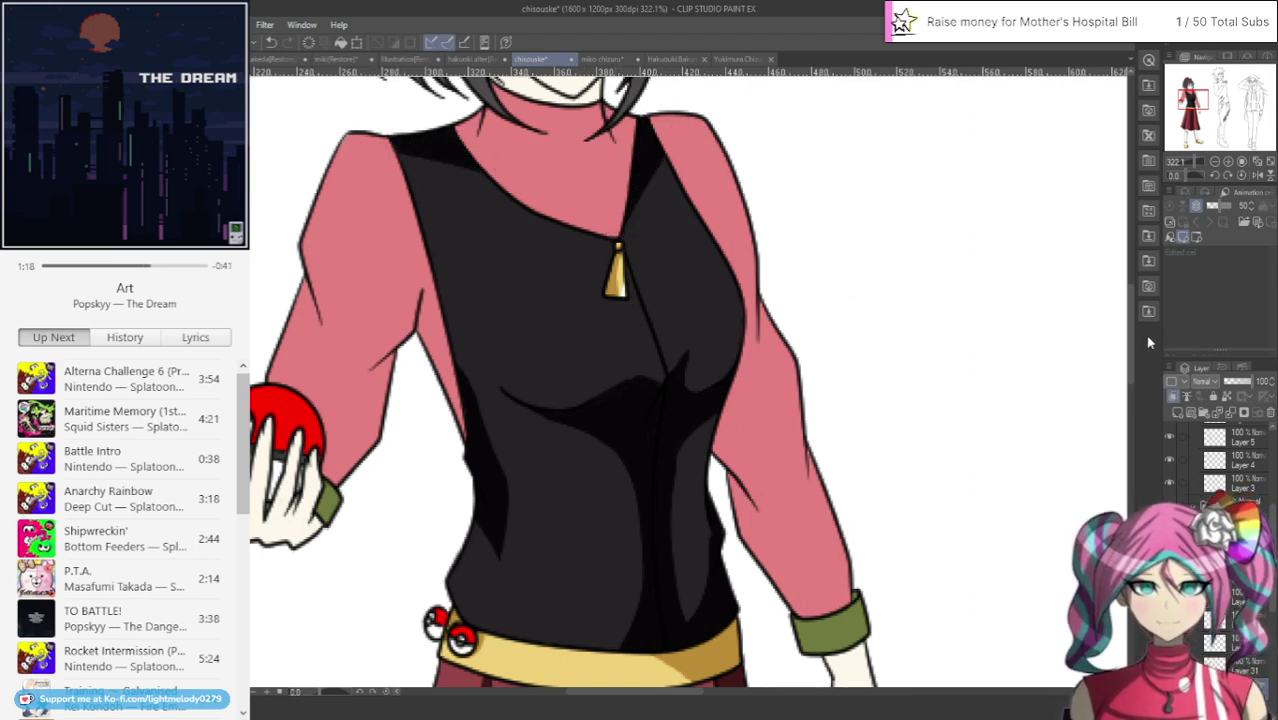
# Lower the opacity of the black top's shading layer to 57%
pyautogui.click(1247, 383)
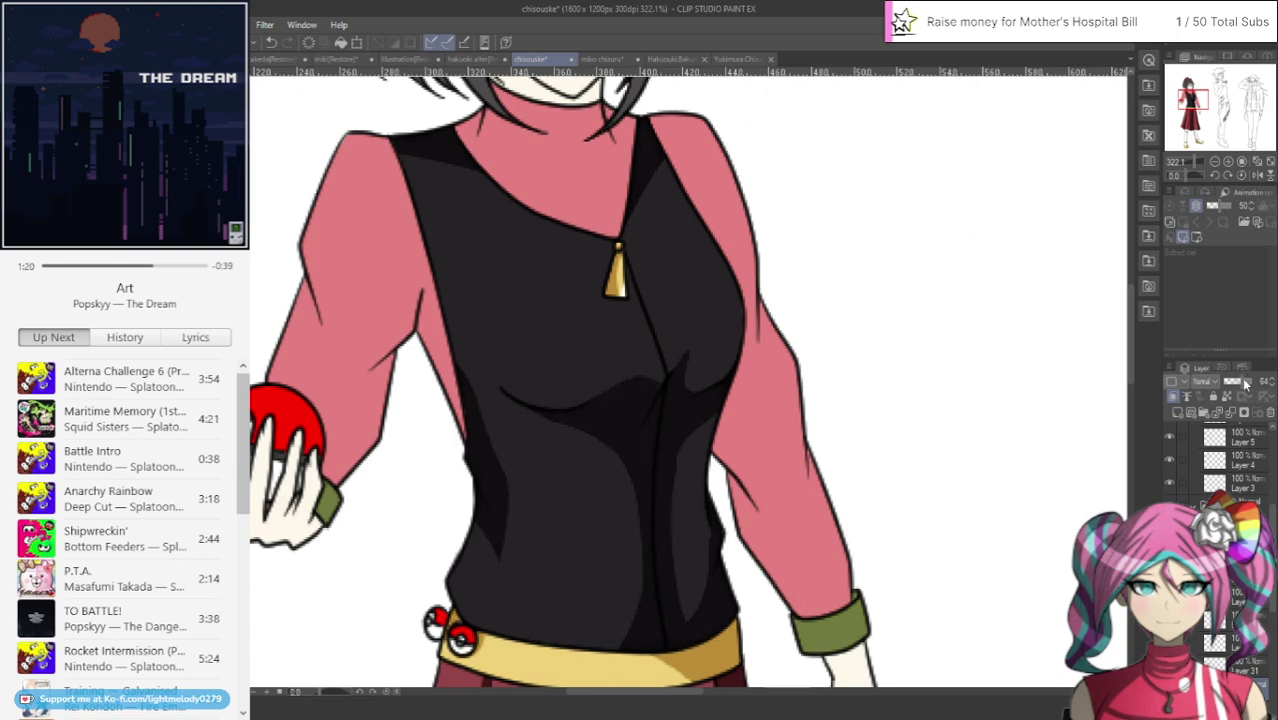
pyautogui.scroll(5, 1266, 603)
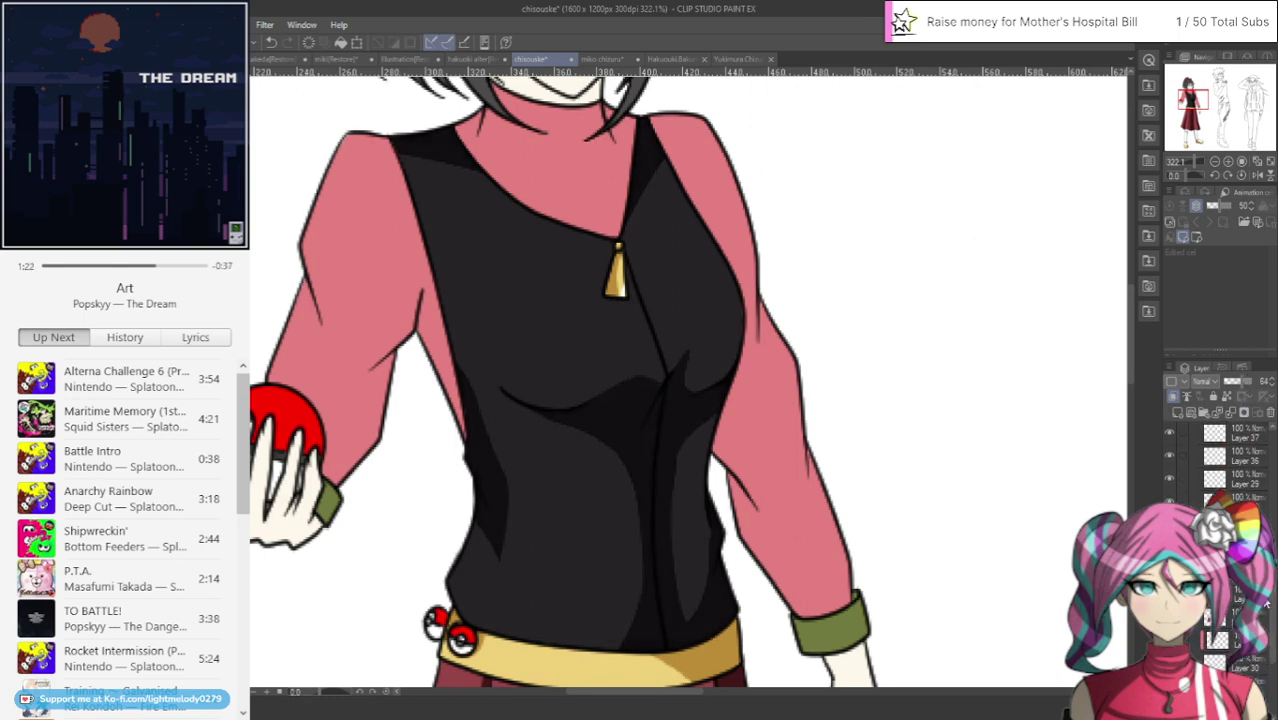
pyautogui.click(1238, 382)
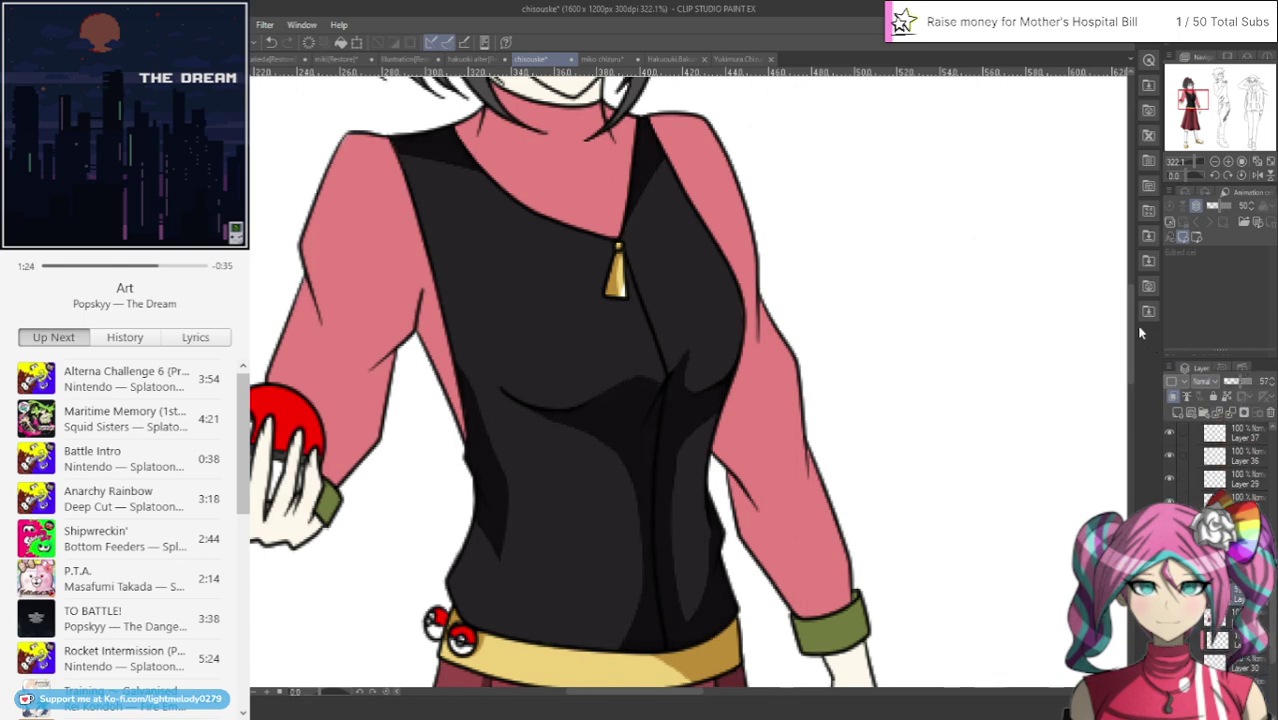
pyautogui.moveTo(1131, 382); pyautogui.dragTo(1147, 361)
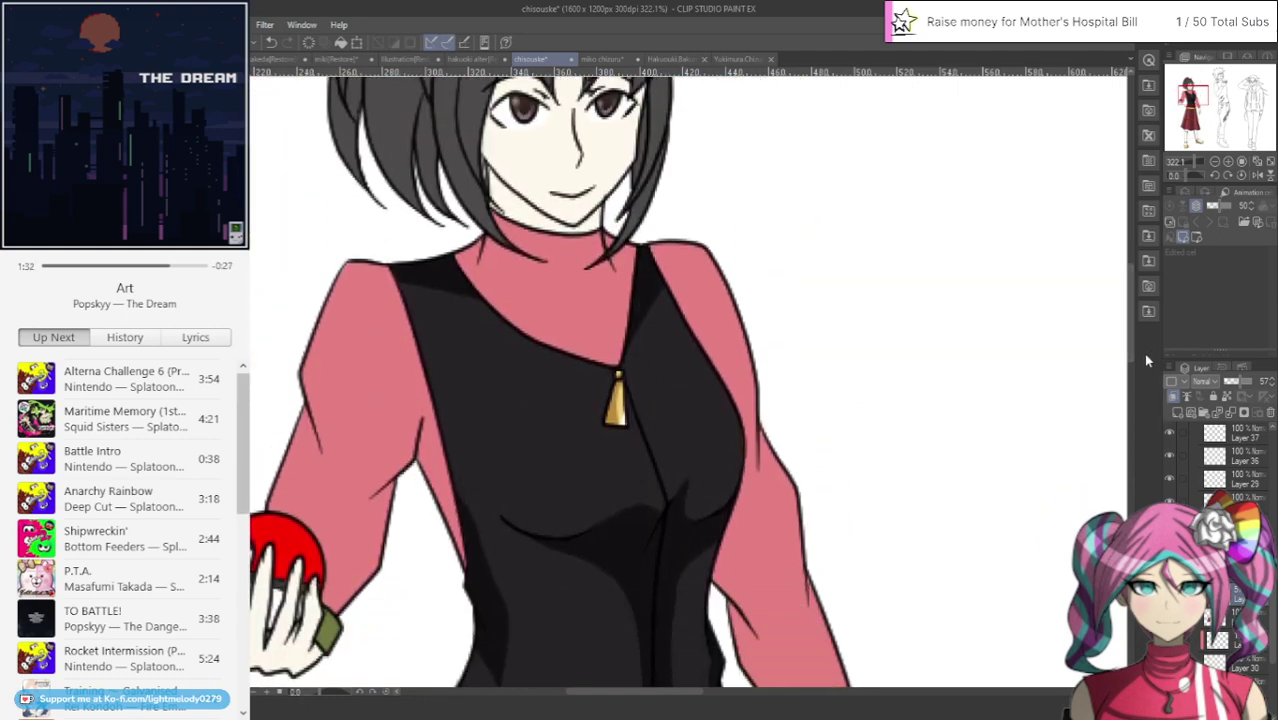
# Look over the group reference image and the miko chizuru drawing, and review the shaded top in the chisouske drawing
pyautogui.click(678, 59)
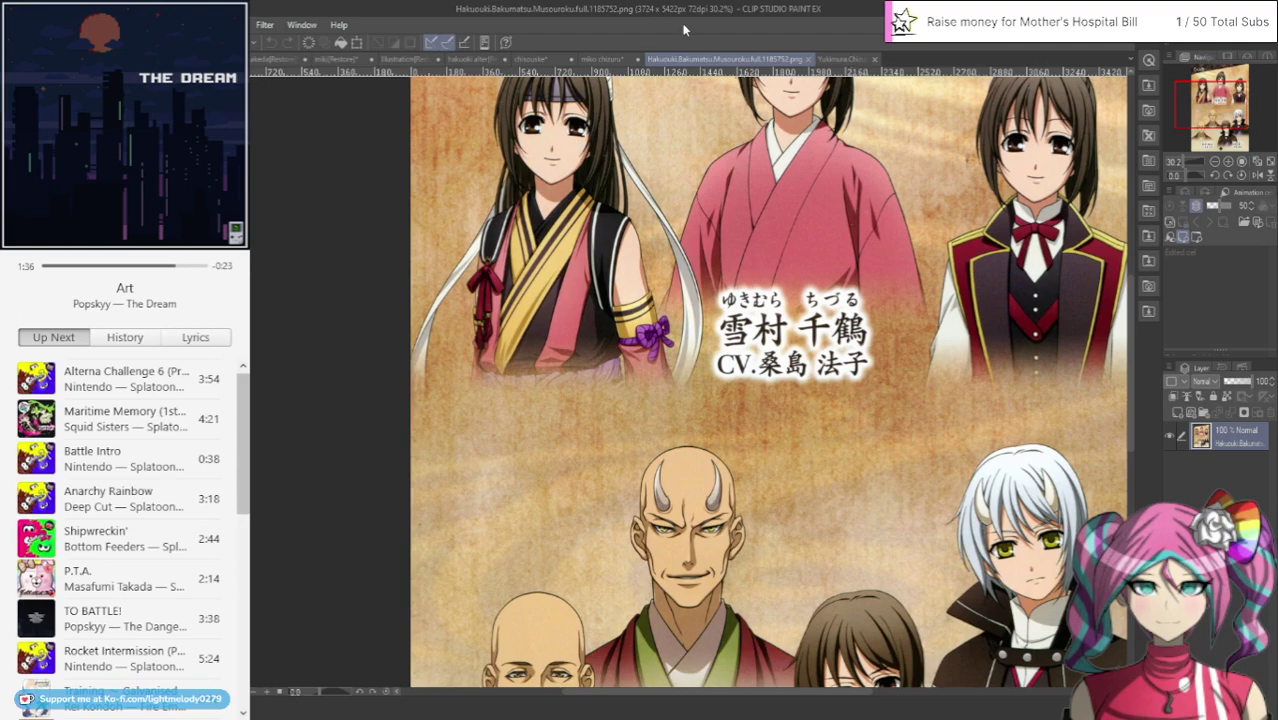
pyautogui.click(600, 59)
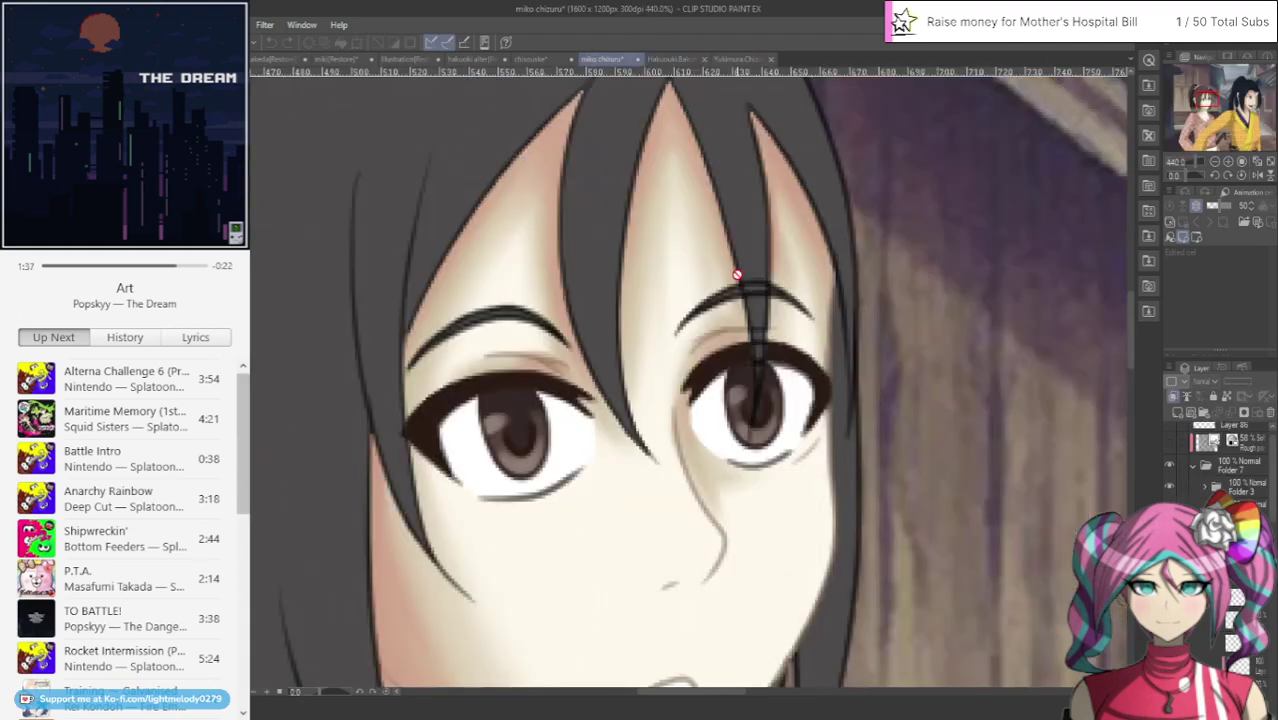
pyautogui.click(536, 60)
pyautogui.scroll(-3, 679, 513)
pyautogui.scroll(4, 517, 581)
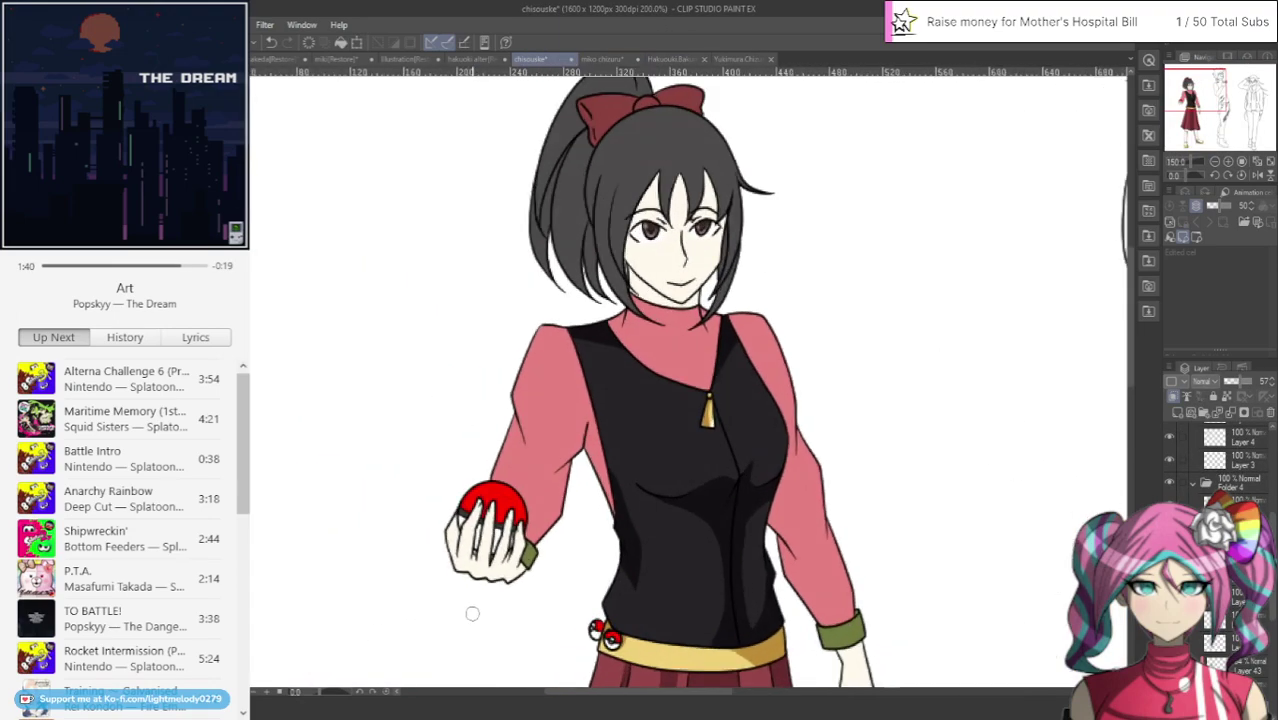
pyautogui.scroll(-3, 1220, 470)
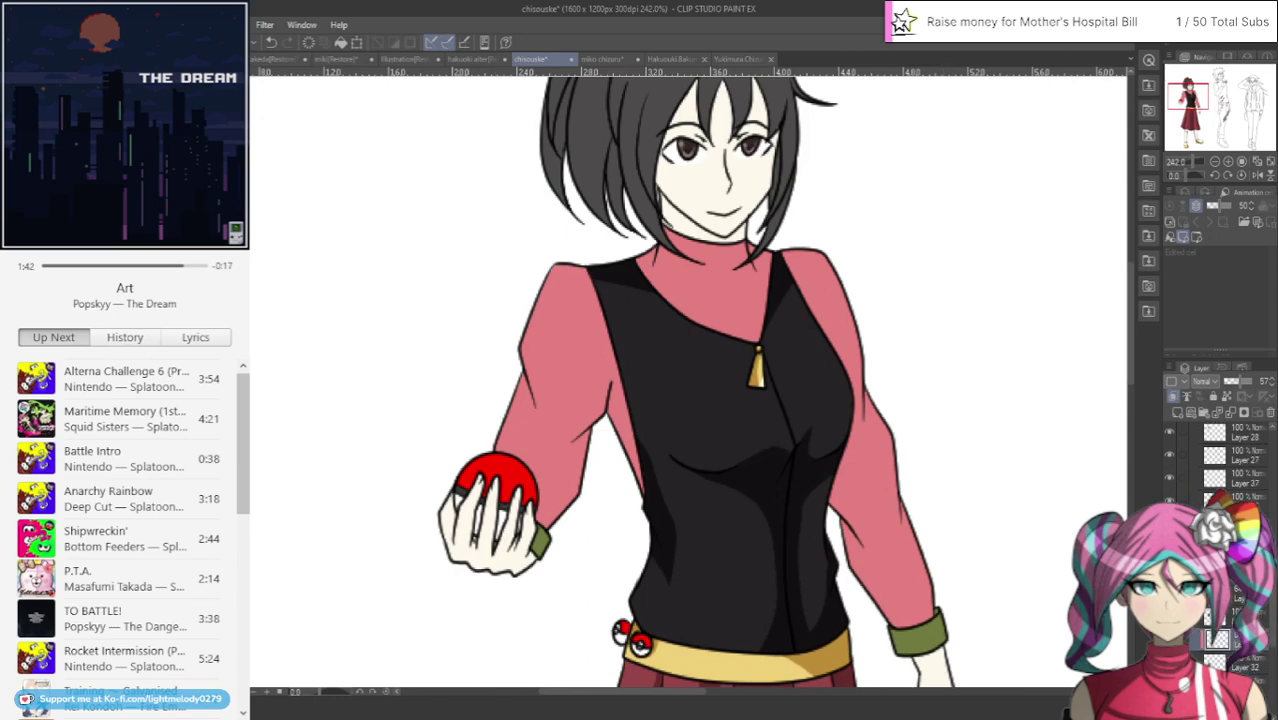
# Add a new layer above the pink undershirt's colour layer and clip it to that layer
pyautogui.click(1230, 570)
pyautogui.click(1178, 414)
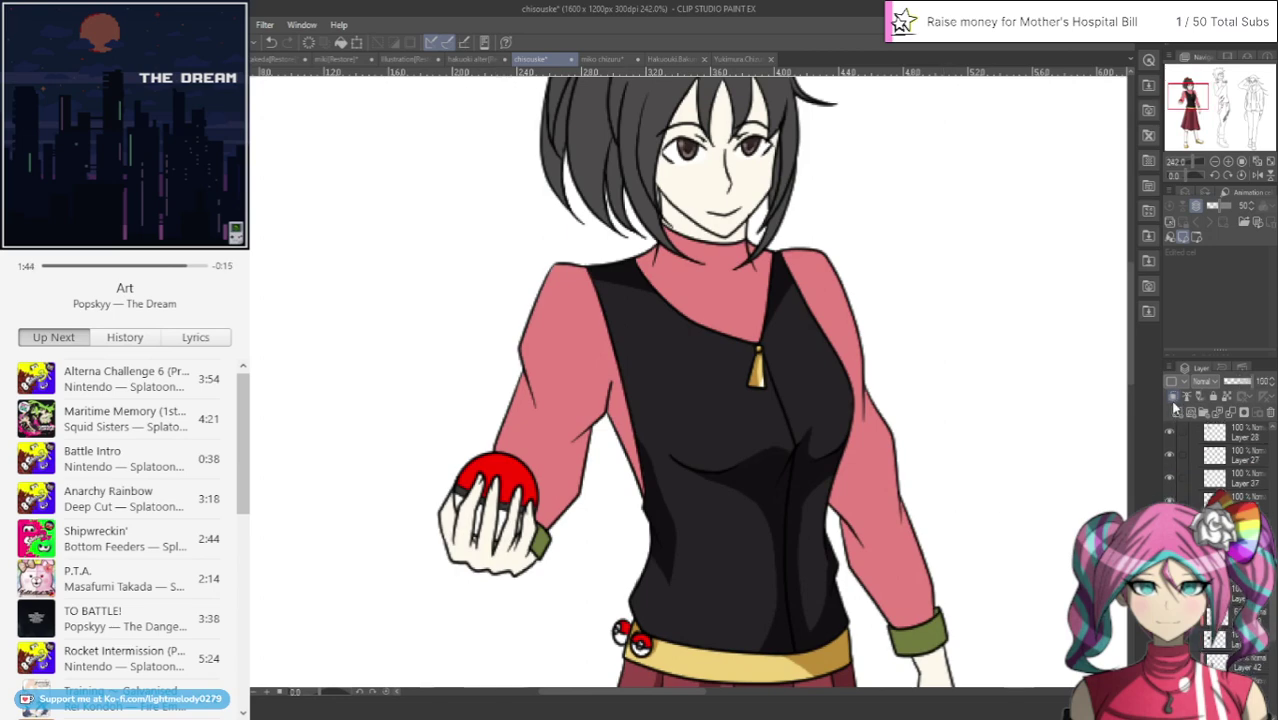
pyautogui.click(1173, 396)
# Shade the ball-holding arm's pink sleeve and the high collar beneath the chin in dark red
pyautogui.scroll(1, 714, 338)
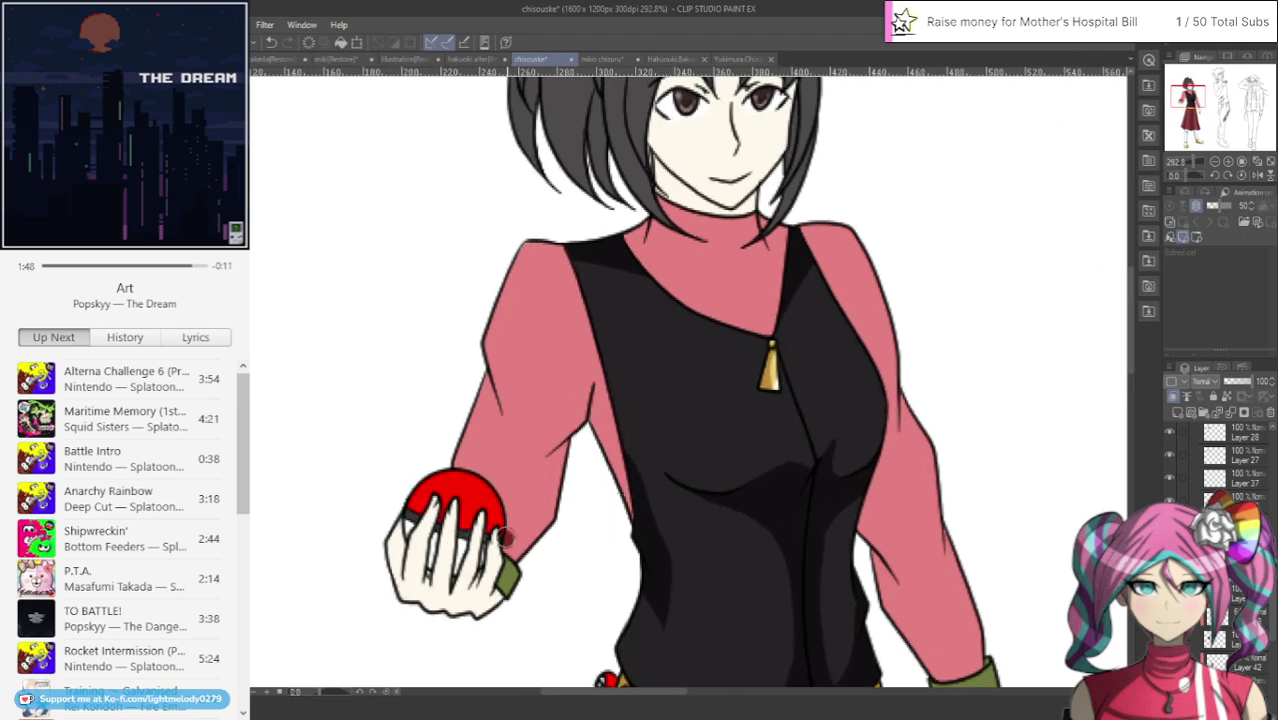
pyautogui.moveTo(505, 538)
pyautogui.mouseDown()
pyautogui.moveTo(552, 488)
pyautogui.moveTo(553, 520)
pyautogui.mouseUp()
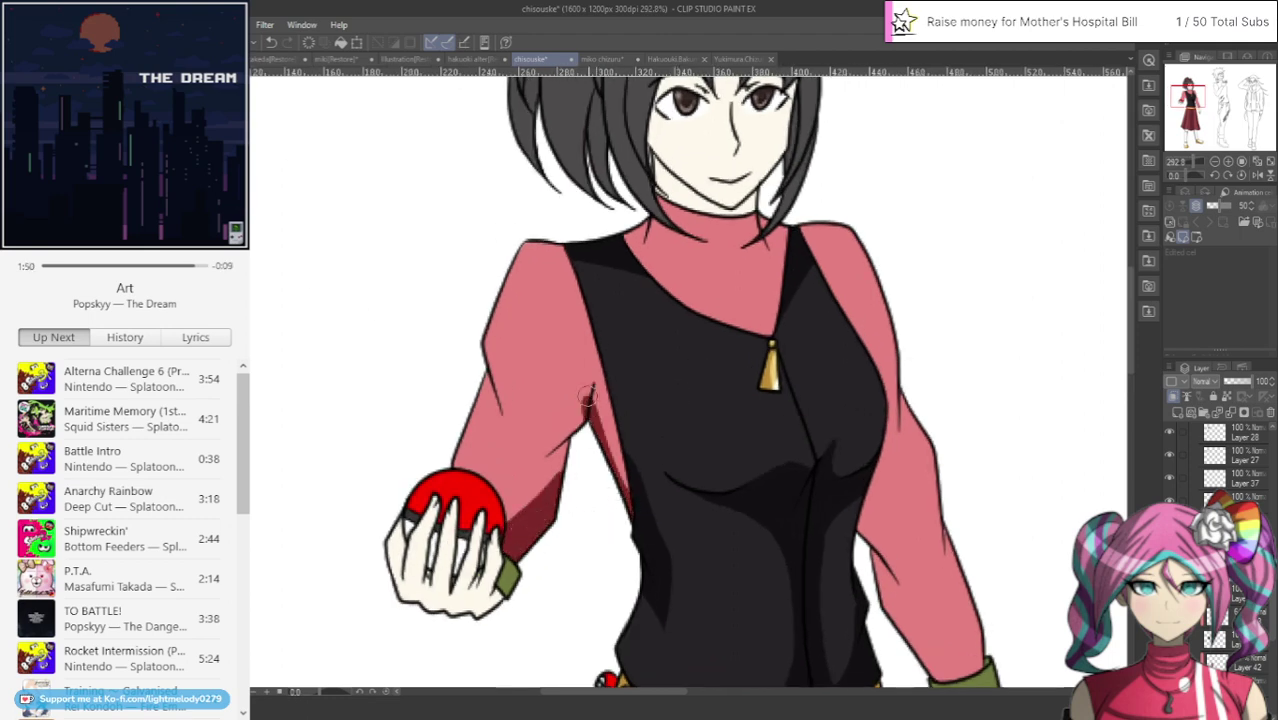
pyautogui.moveTo(590, 420)
pyautogui.mouseDown()
pyautogui.moveTo(591, 366)
pyautogui.moveTo(665, 534)
pyautogui.moveTo(619, 437)
pyautogui.moveTo(582, 300)
pyautogui.moveTo(590, 384)
pyautogui.moveTo(566, 264)
pyautogui.moveTo(542, 231)
pyautogui.moveTo(531, 466)
pyautogui.mouseUp()
pyautogui.moveTo(478, 370)
pyautogui.mouseDown()
pyautogui.moveTo(504, 448)
pyautogui.moveTo(476, 331)
pyautogui.mouseUp()
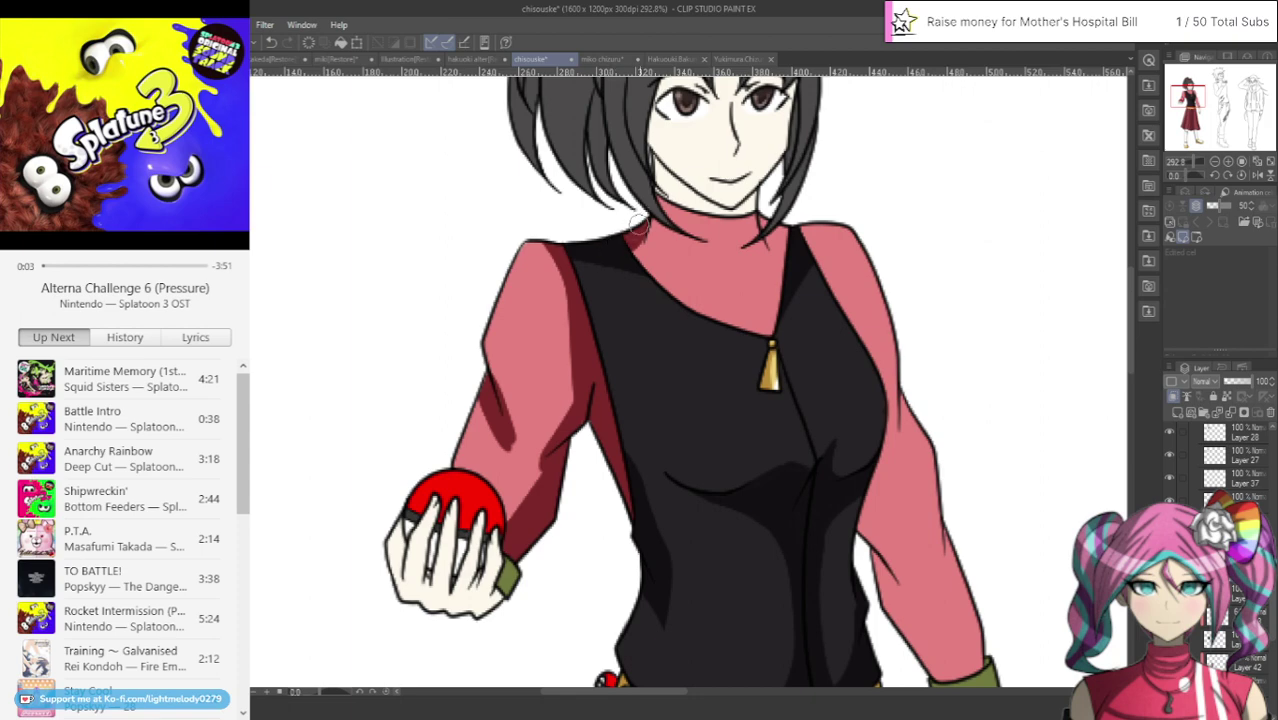
pyautogui.moveTo(652, 205); pyautogui.dragTo(760, 207)
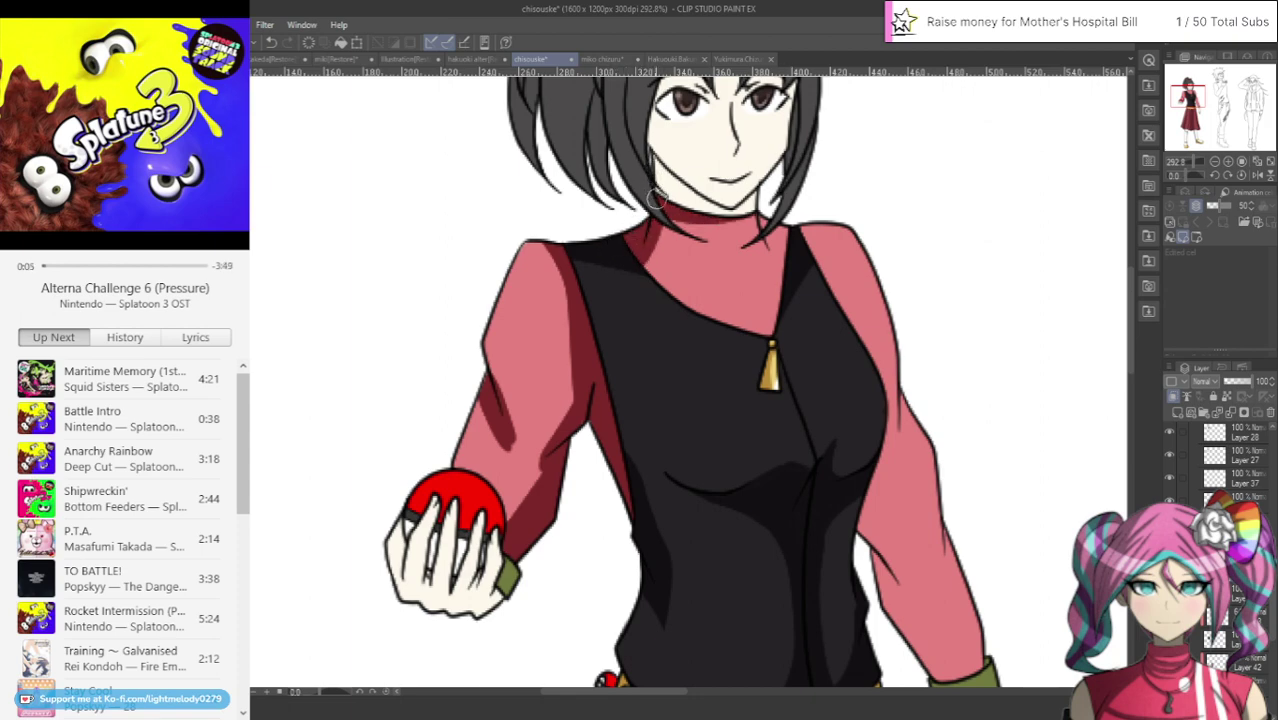
pyautogui.moveTo(656, 195)
pyautogui.mouseDown()
pyautogui.moveTo(759, 210)
pyautogui.moveTo(808, 246)
pyautogui.moveTo(780, 217)
pyautogui.moveTo(791, 258)
pyautogui.moveTo(800, 218)
pyautogui.moveTo(858, 336)
pyautogui.mouseUp()
# Shade the lowered arm's pink sleeve in dark red along the vest edge, inner arm and outer elbow fold
pyautogui.moveTo(800, 214)
pyautogui.mouseDown()
pyautogui.moveTo(891, 405)
pyautogui.moveTo(882, 566)
pyautogui.mouseUp()
pyautogui.moveTo(879, 451); pyautogui.dragTo(859, 548)
pyautogui.moveTo(907, 393); pyautogui.dragTo(886, 615)
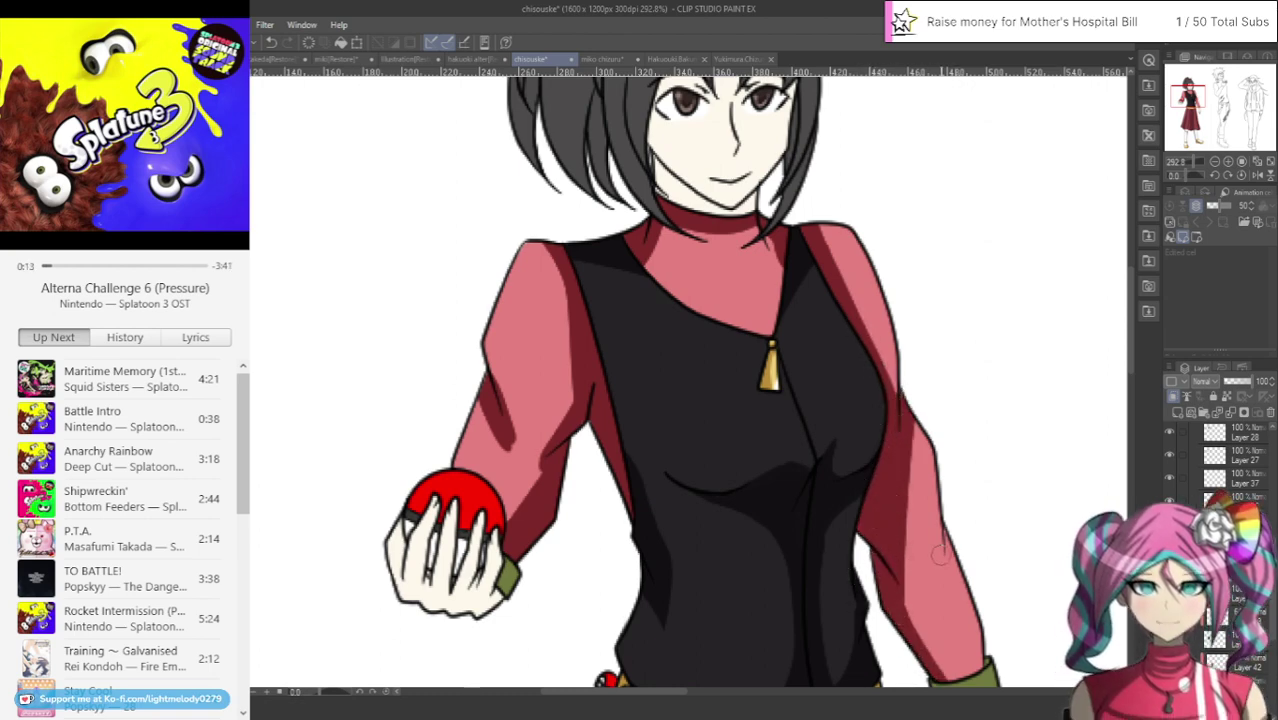
pyautogui.moveTo(1130, 336)
pyautogui.mouseDown()
pyautogui.moveTo(1131, 378)
pyautogui.moveTo(1131, 366)
pyautogui.mouseUp()
pyautogui.moveTo(905, 475)
pyautogui.mouseDown()
pyautogui.moveTo(932, 528)
pyautogui.moveTo(960, 548)
pyautogui.mouseUp()
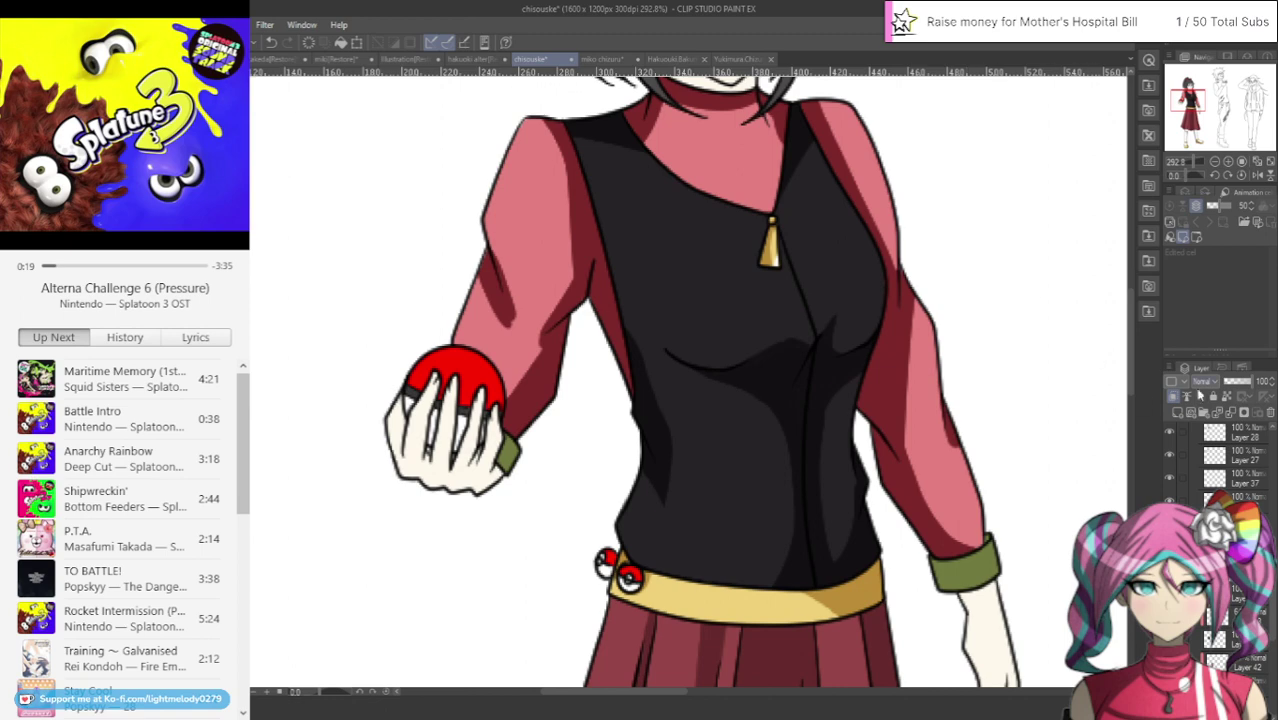
# Lower the pink undershirt's shading layer opacity to 76% and extend the shading from the collar along the vest's neckline
pyautogui.moveTo(1254, 385); pyautogui.dragTo(1249, 388)
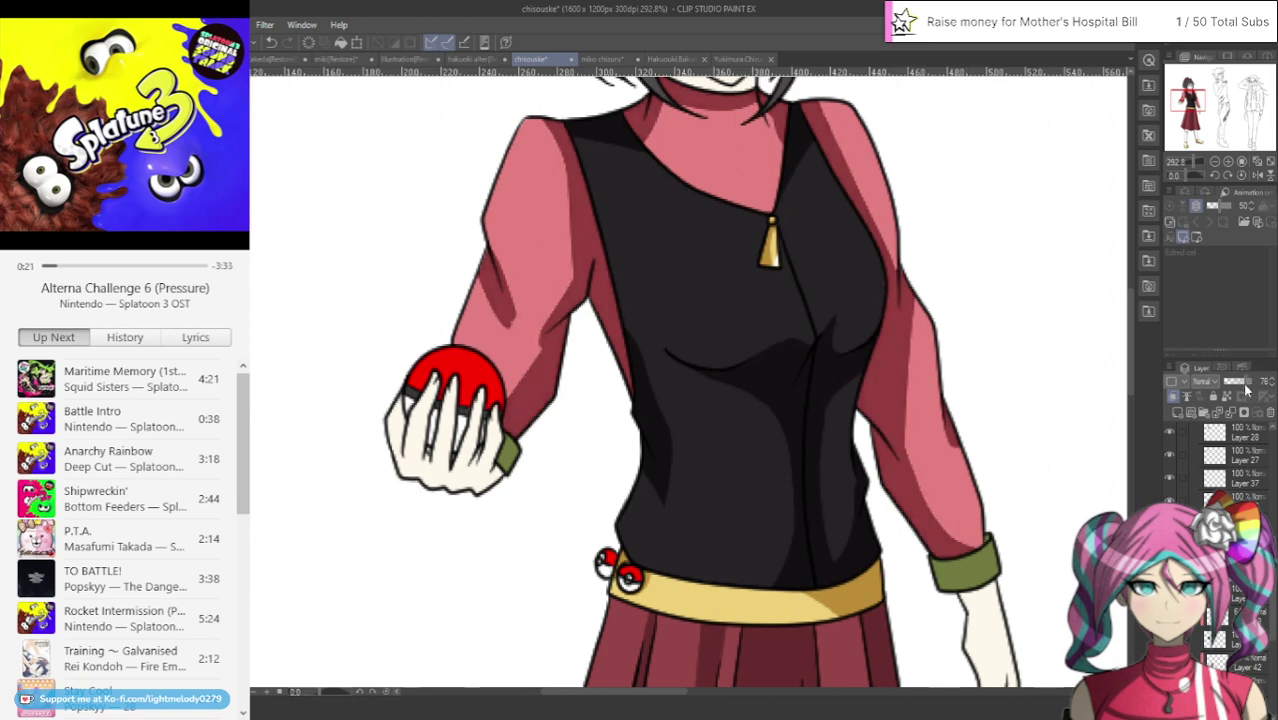
pyautogui.moveTo(1131, 385); pyautogui.dragTo(1134, 351)
pyautogui.moveTo(662, 254)
pyautogui.mouseDown()
pyautogui.moveTo(749, 286)
pyautogui.moveTo(775, 251)
pyautogui.moveTo(684, 261)
pyautogui.moveTo(746, 274)
pyautogui.moveTo(767, 251)
pyautogui.moveTo(781, 272)
pyautogui.moveTo(771, 320)
pyautogui.mouseUp()
pyautogui.moveTo(645, 272); pyautogui.dragTo(676, 328)
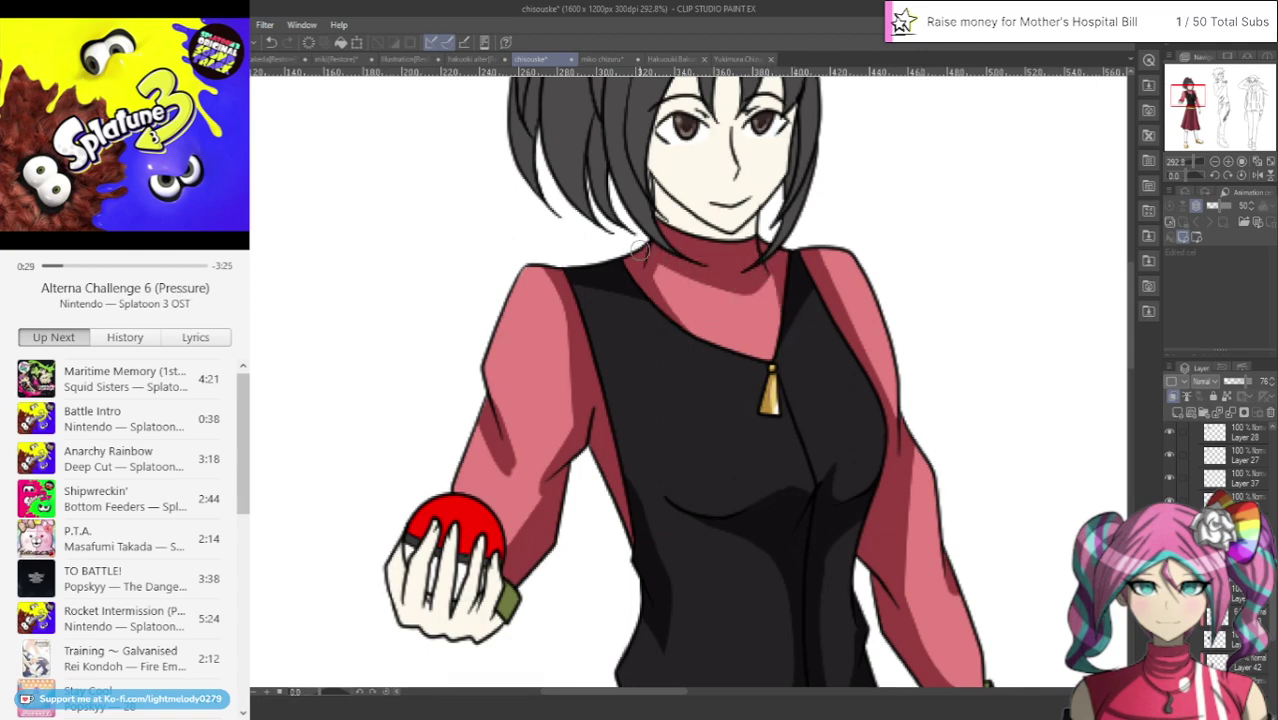
pyautogui.moveTo(640, 250); pyautogui.dragTo(690, 340)
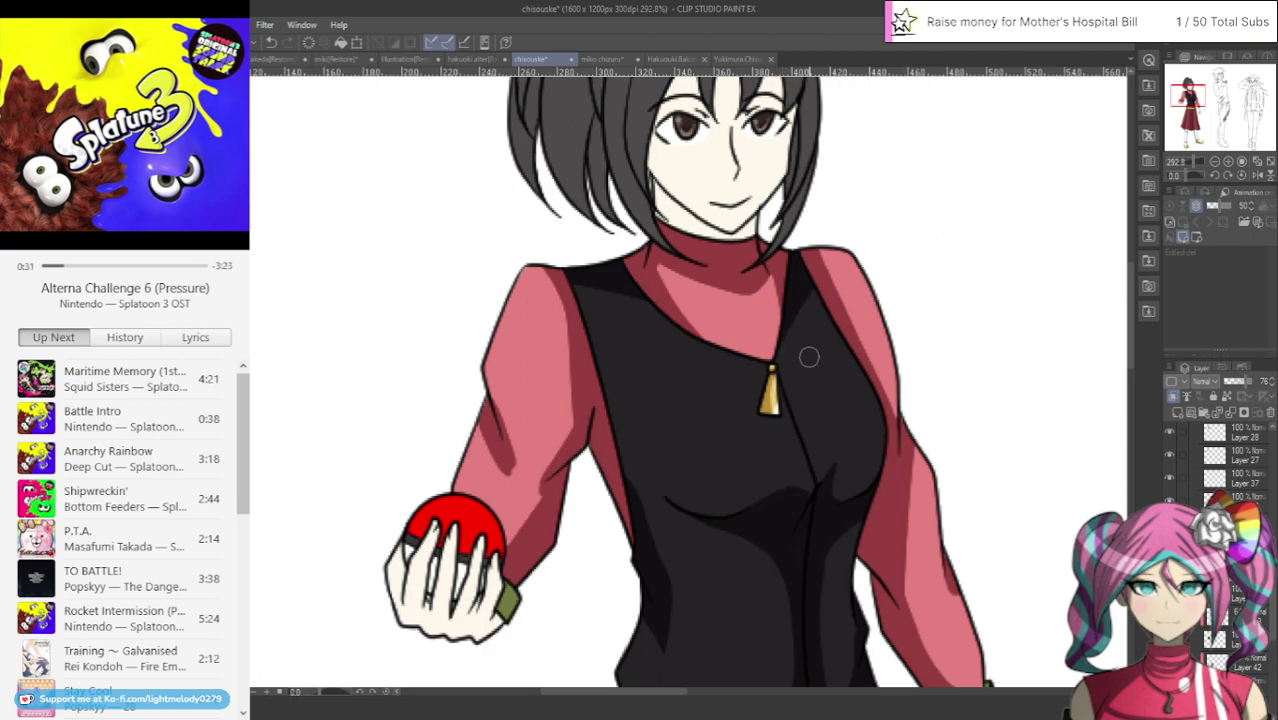
pyautogui.scroll(-10, 807, 357)
pyautogui.scroll(4, 805, 432)
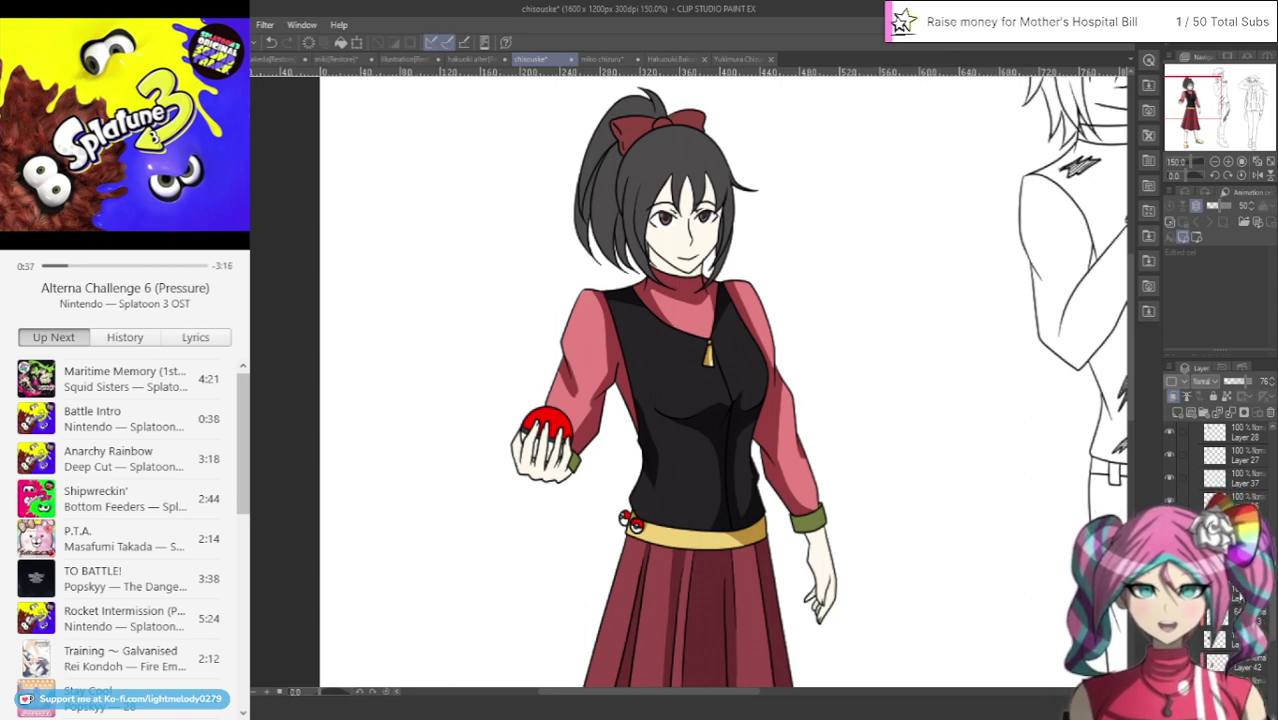
# Switch to the miko chizuru drawing and hide Folder 3 to expose the woman's green sash as a shading reference
pyautogui.hotkey('ctrl', 'e')
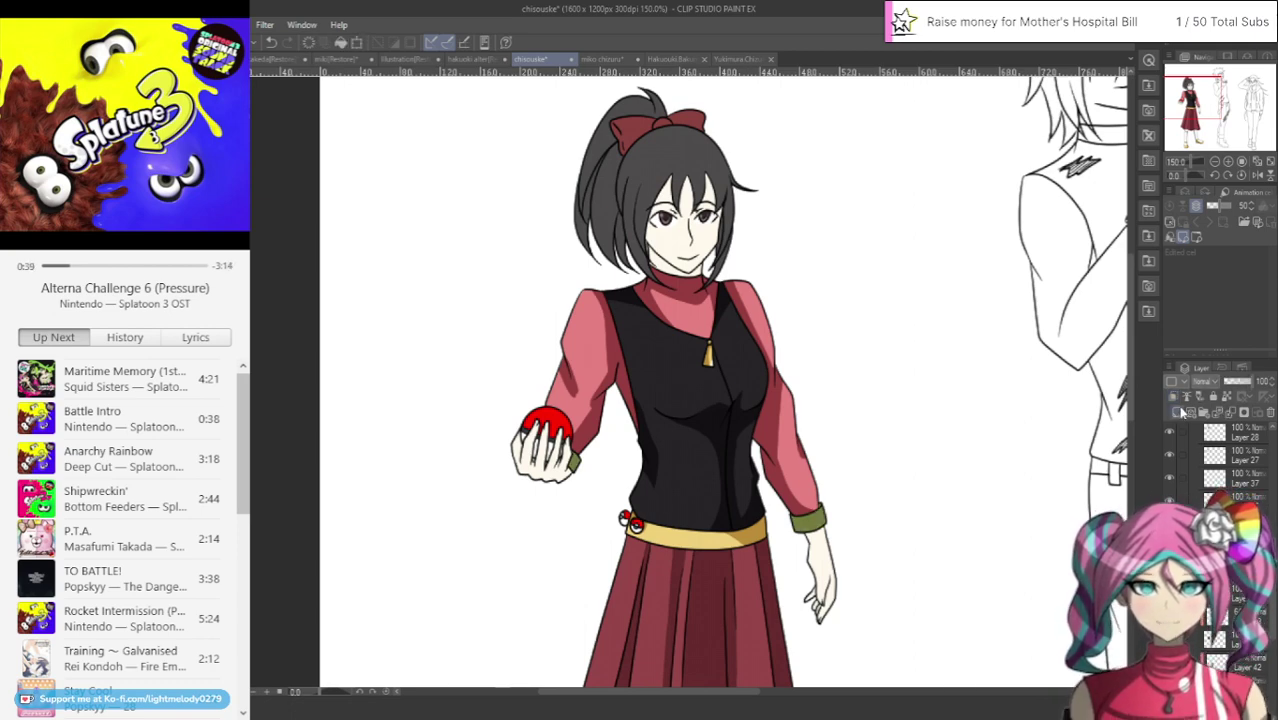
pyautogui.click(602, 59)
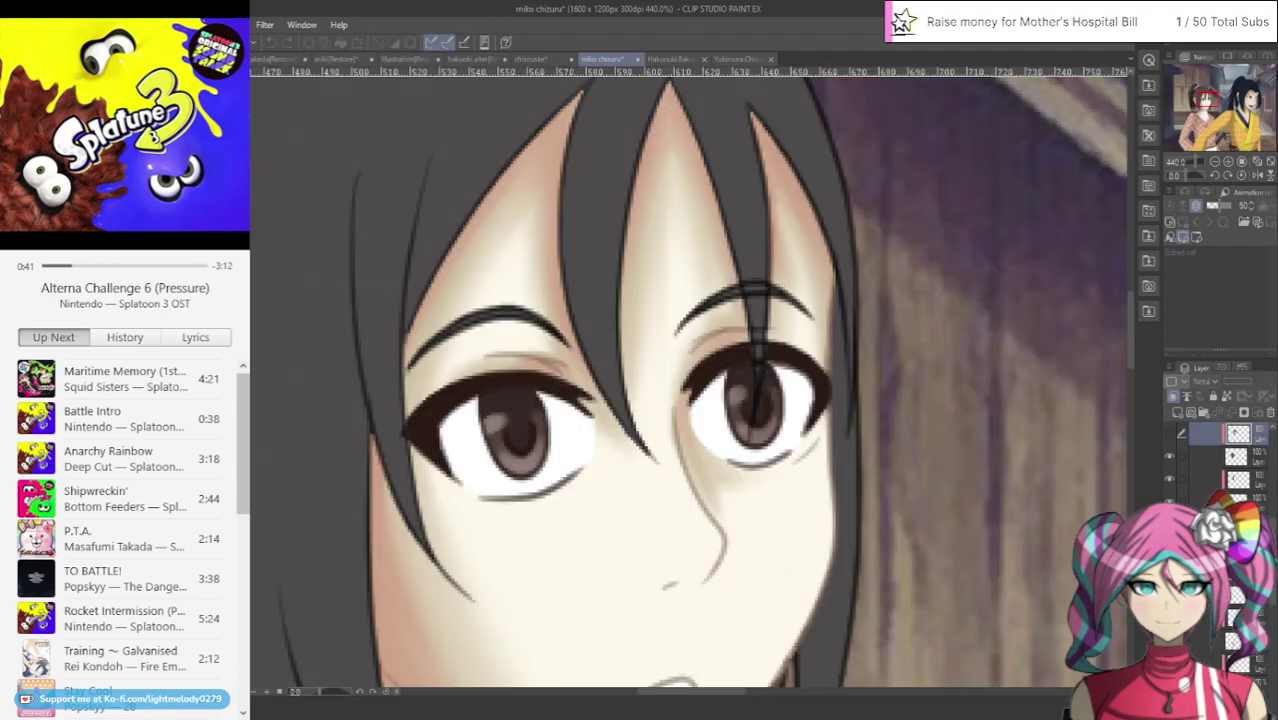
pyautogui.moveTo(1211, 88); pyautogui.dragTo(1207, 151)
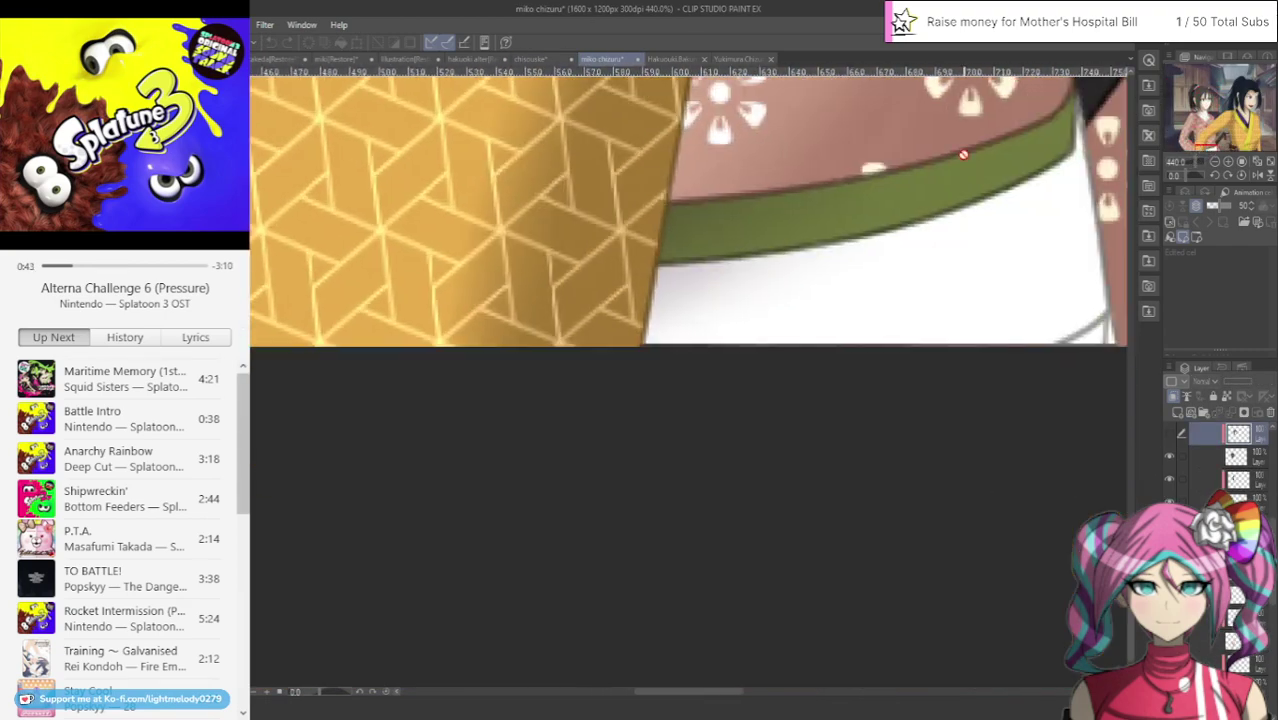
pyautogui.scroll(5, 1206, 450)
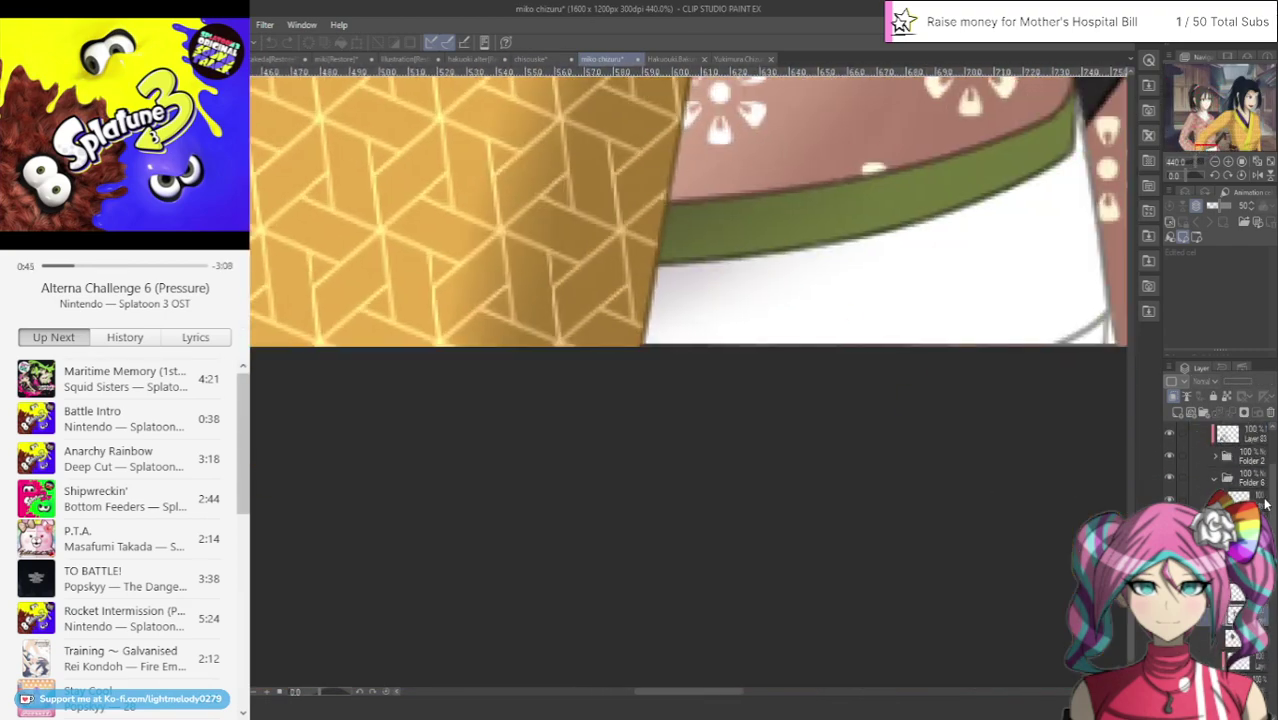
pyautogui.click(1170, 460)
pyautogui.click(1170, 460)
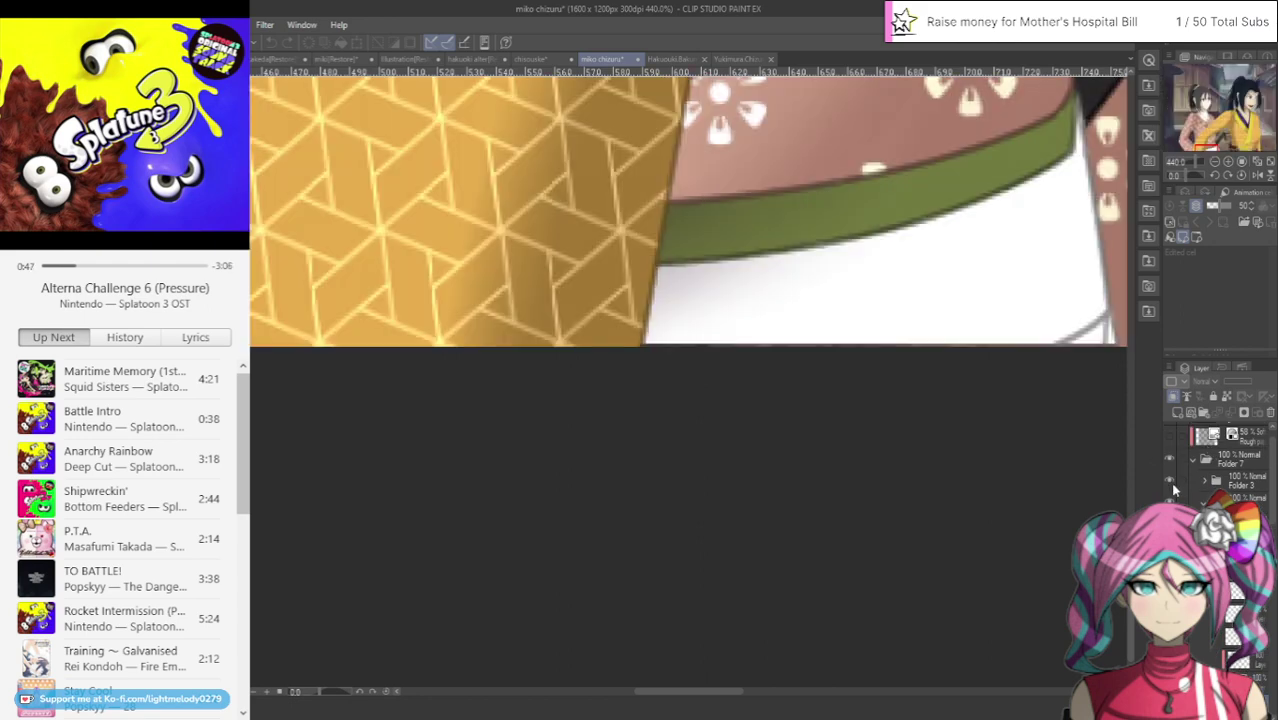
pyautogui.click(1170, 482)
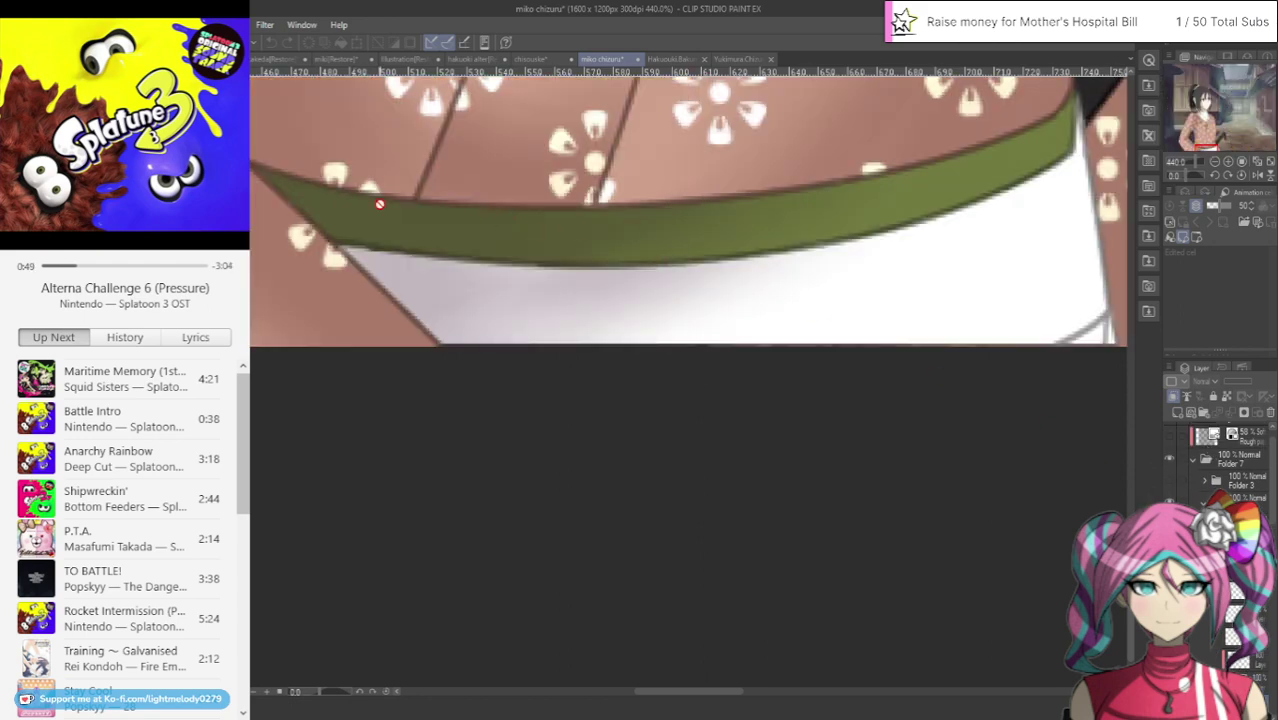
# In the chisouske drawing, shade the green cuffs of the ball-holding arm and the lowered arm in darker olive green
pyautogui.click(533, 59)
pyautogui.scroll(2, 632, 502)
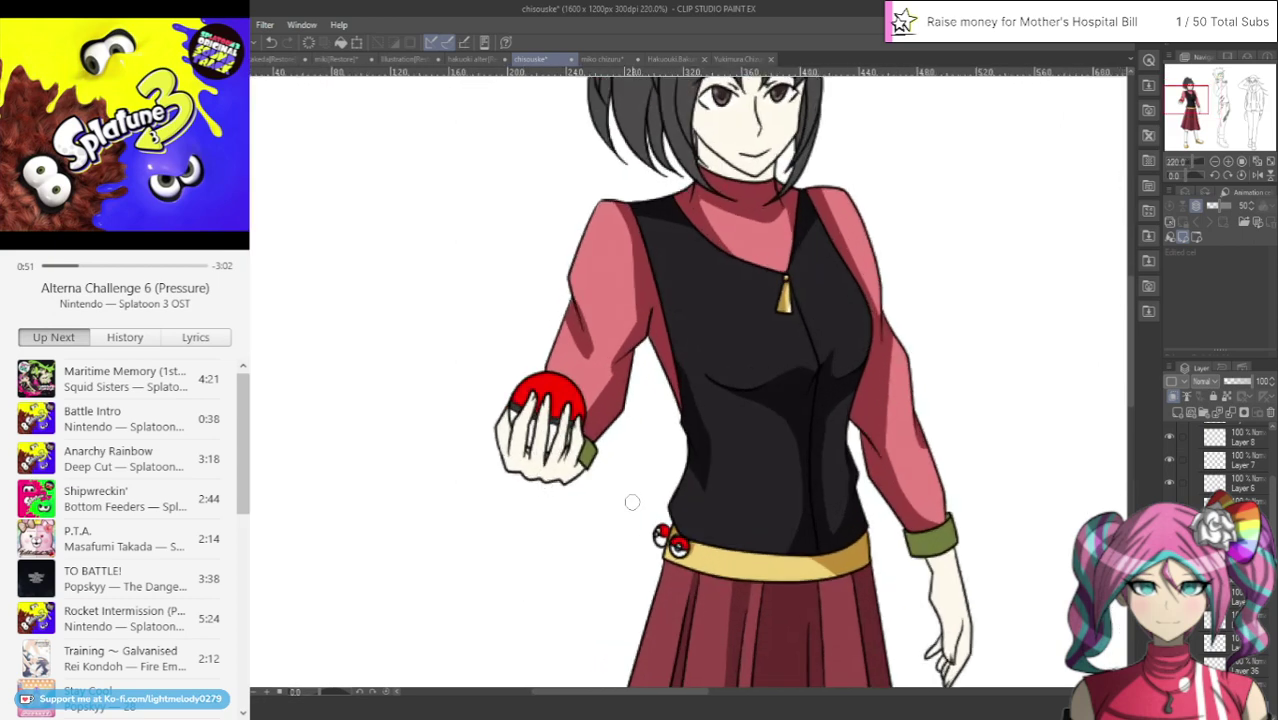
pyautogui.scroll(2, 632, 502)
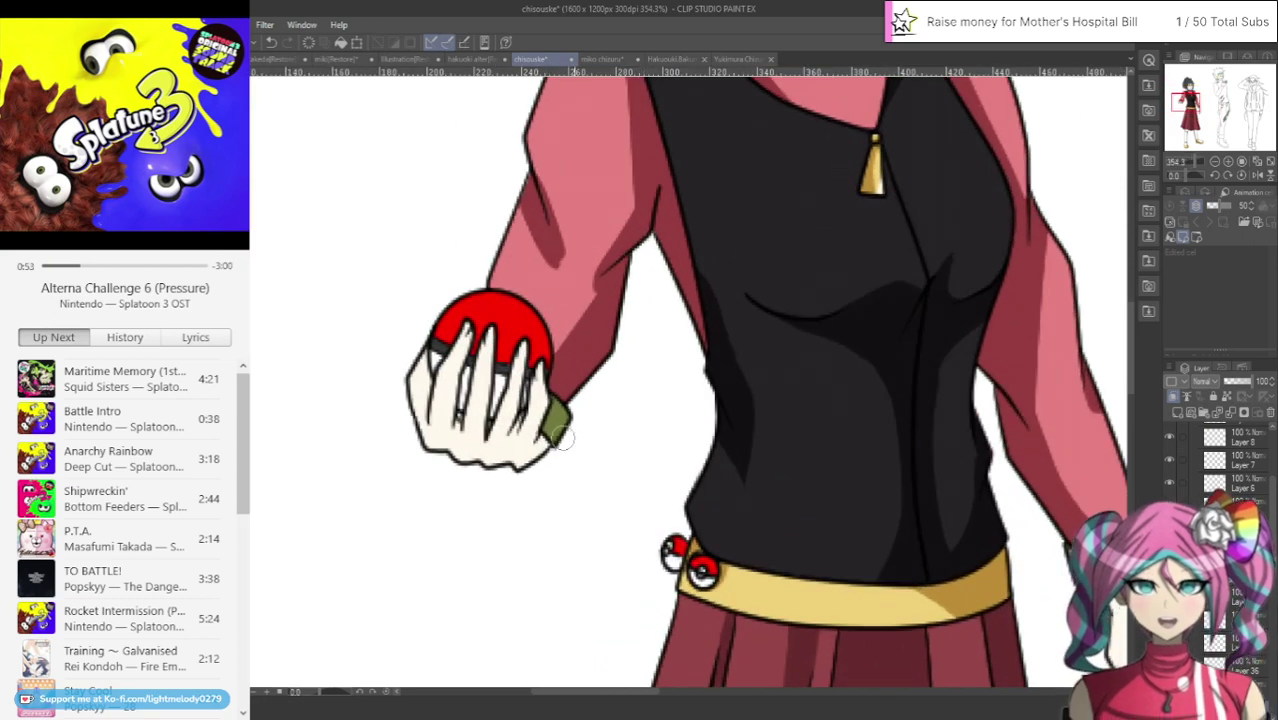
pyautogui.moveTo(563, 438); pyautogui.dragTo(560, 414)
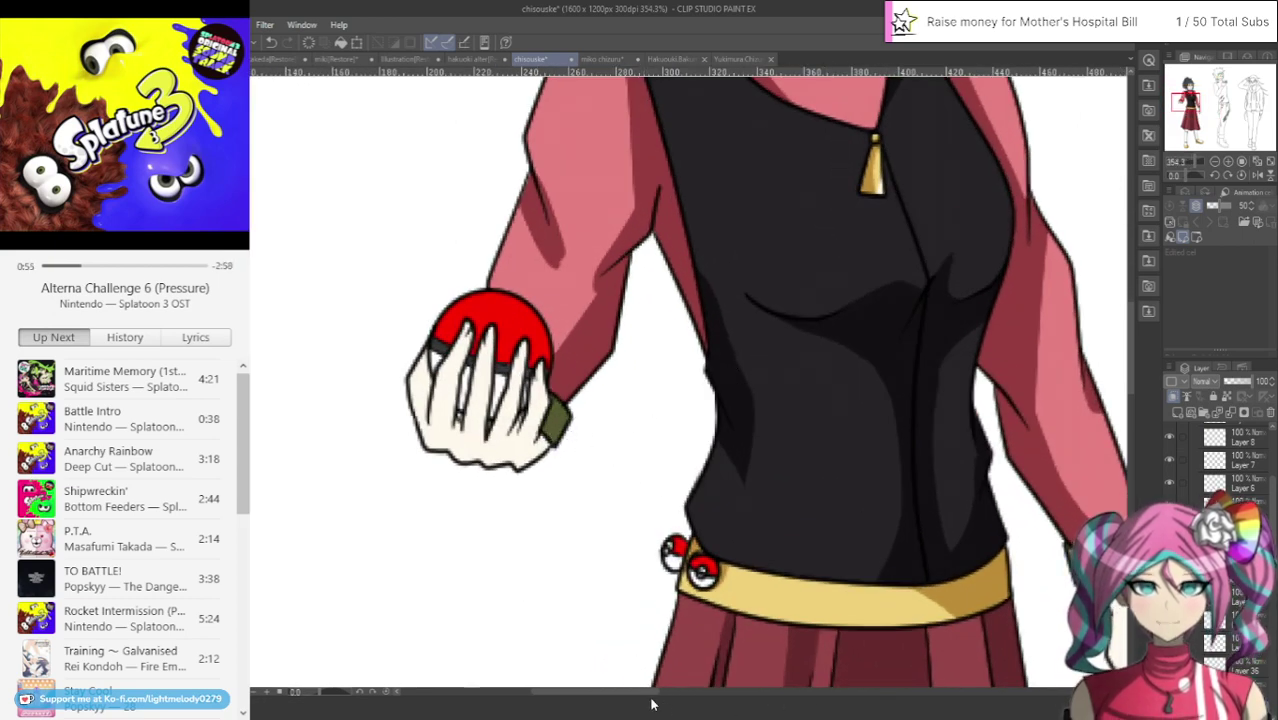
pyautogui.moveTo(651, 703); pyautogui.dragTo(701, 702)
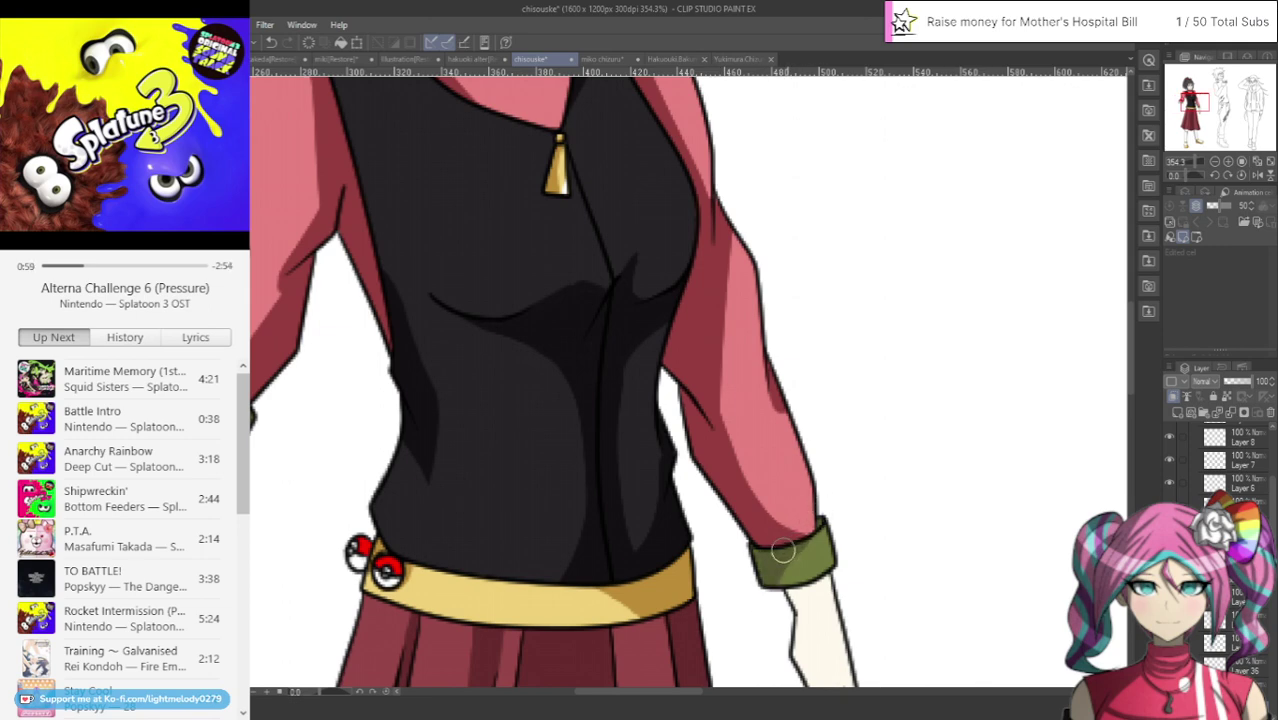
pyautogui.hotkey('ctrl', 'alt', '0')
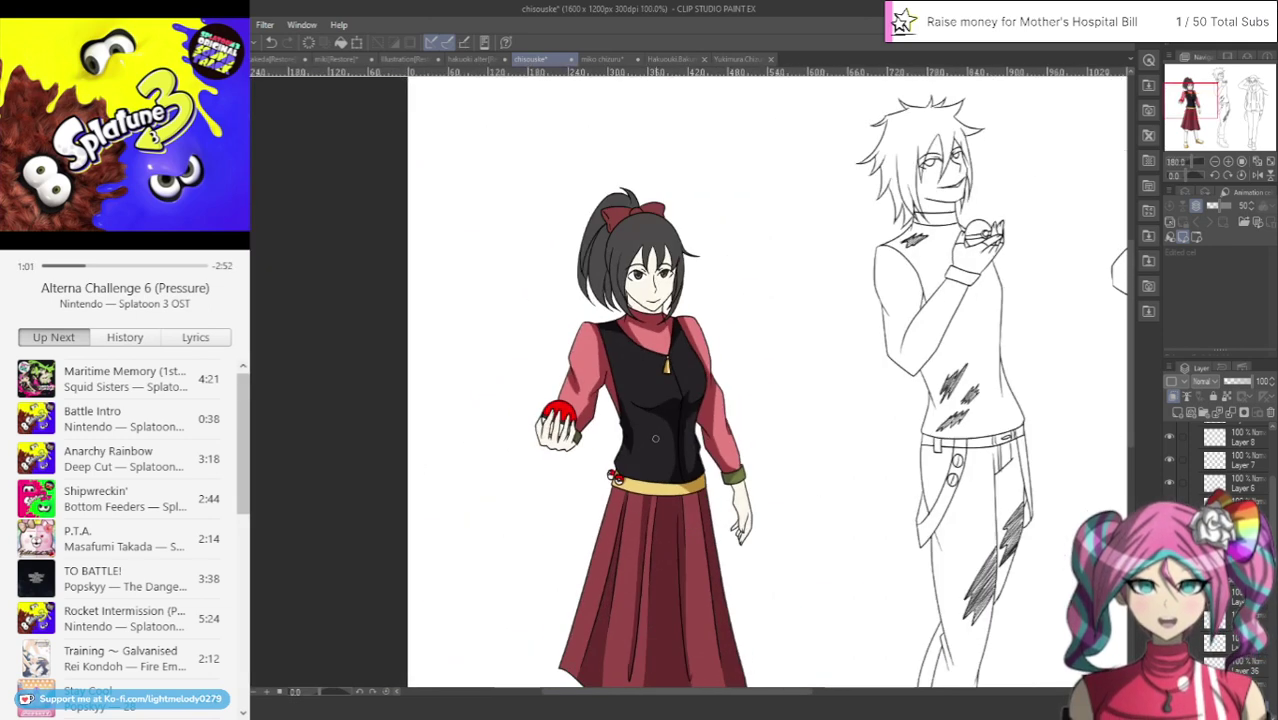
# Consult the face and neck shading in miko chizuru, and shade the ball-holding hand's fingers and palm in beige on chisouske
pyautogui.click(603, 59)
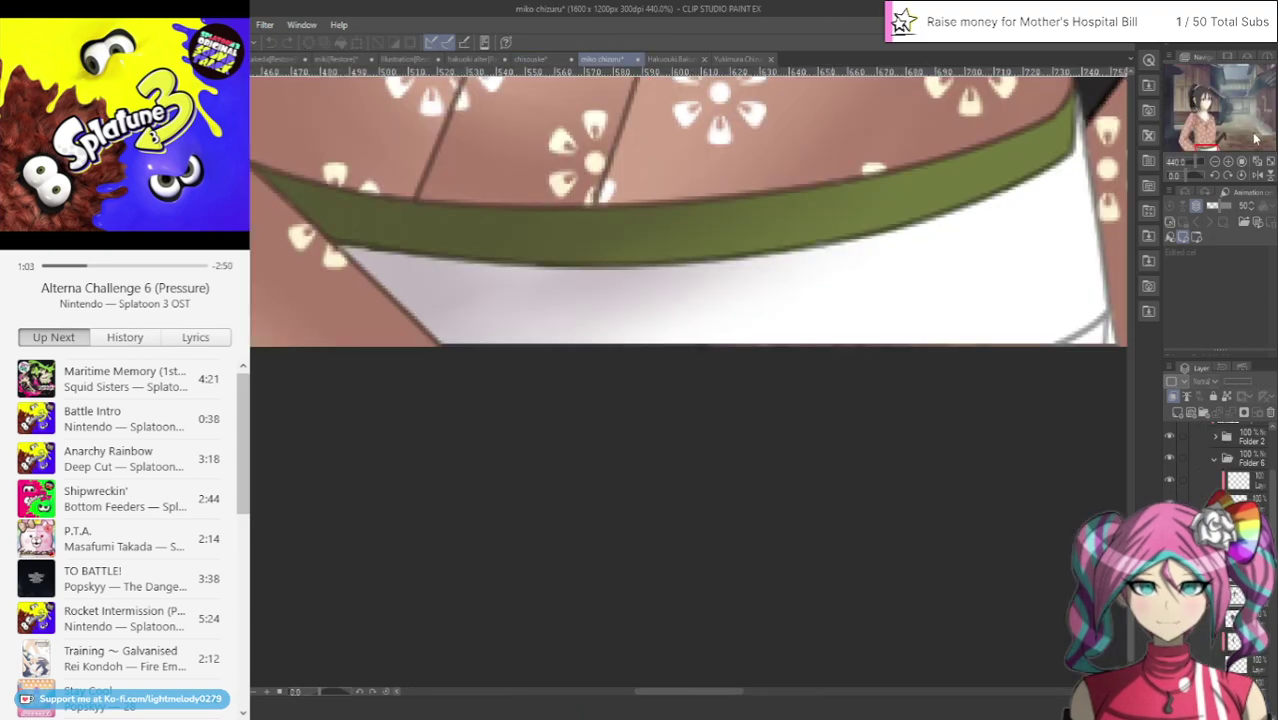
pyautogui.moveTo(1210, 147); pyautogui.dragTo(1200, 109)
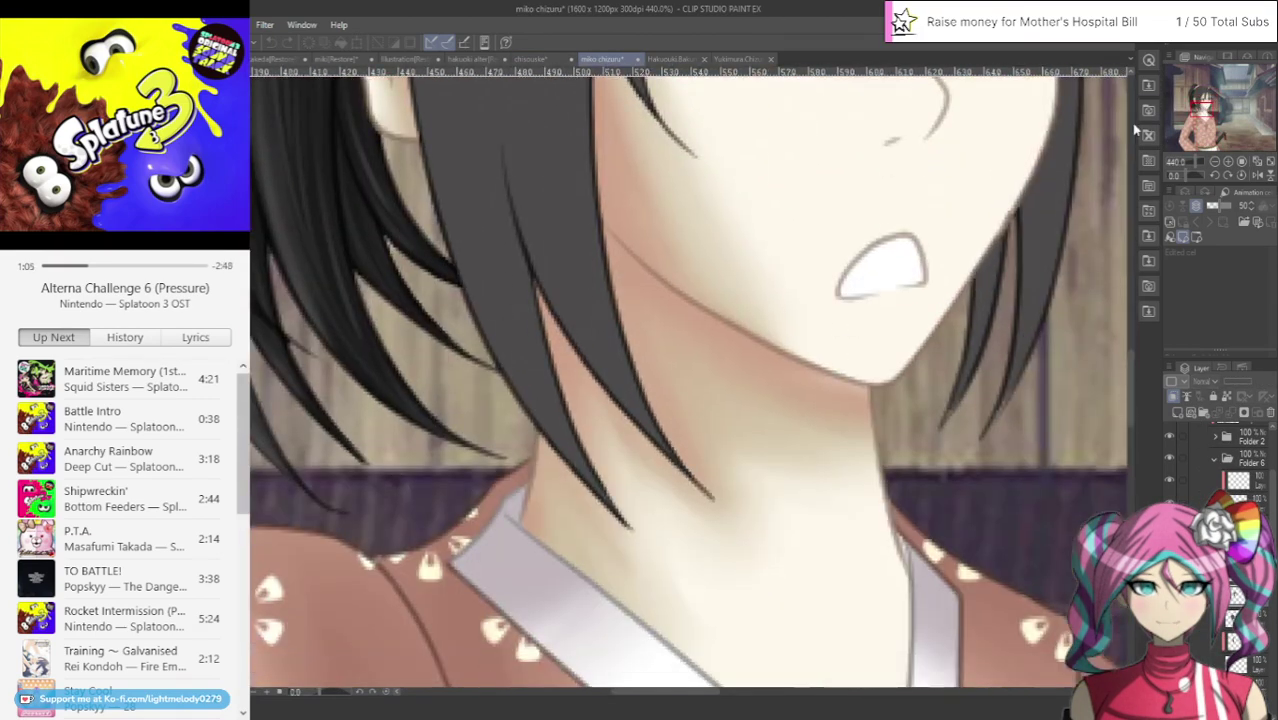
pyautogui.click(530, 59)
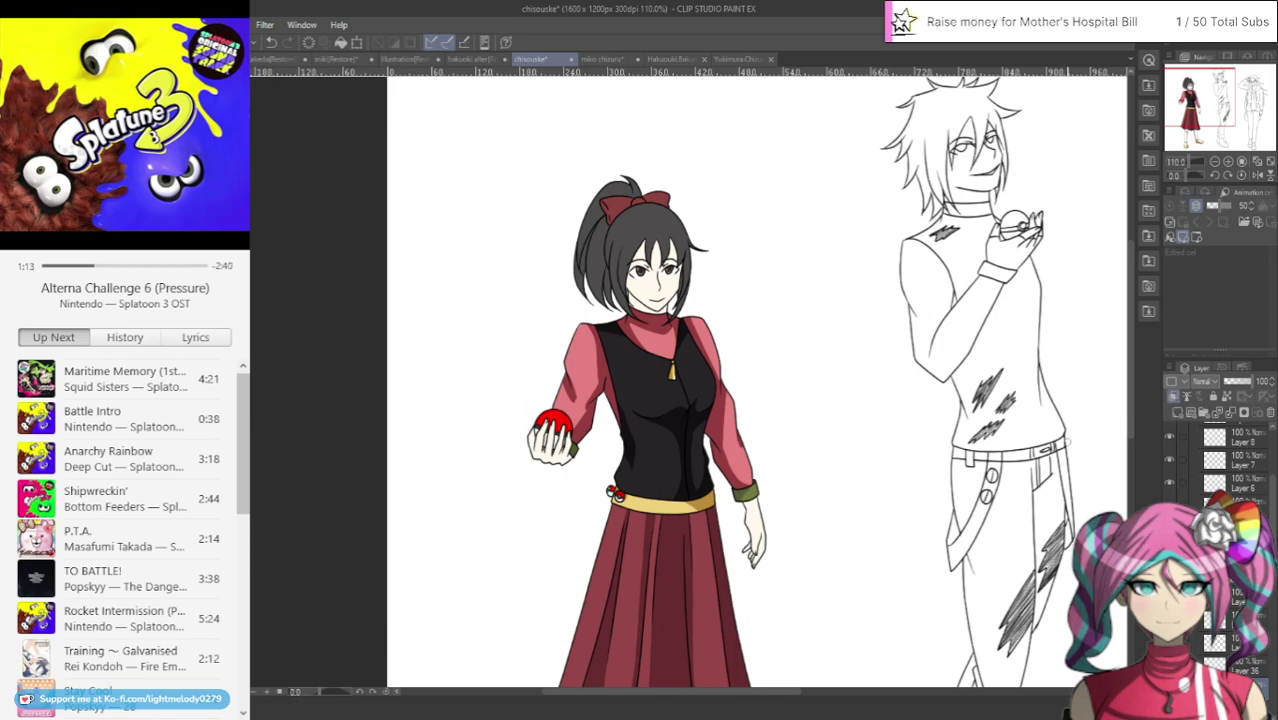
pyautogui.scroll(2, 493, 443)
pyautogui.scroll(1, 567, 451)
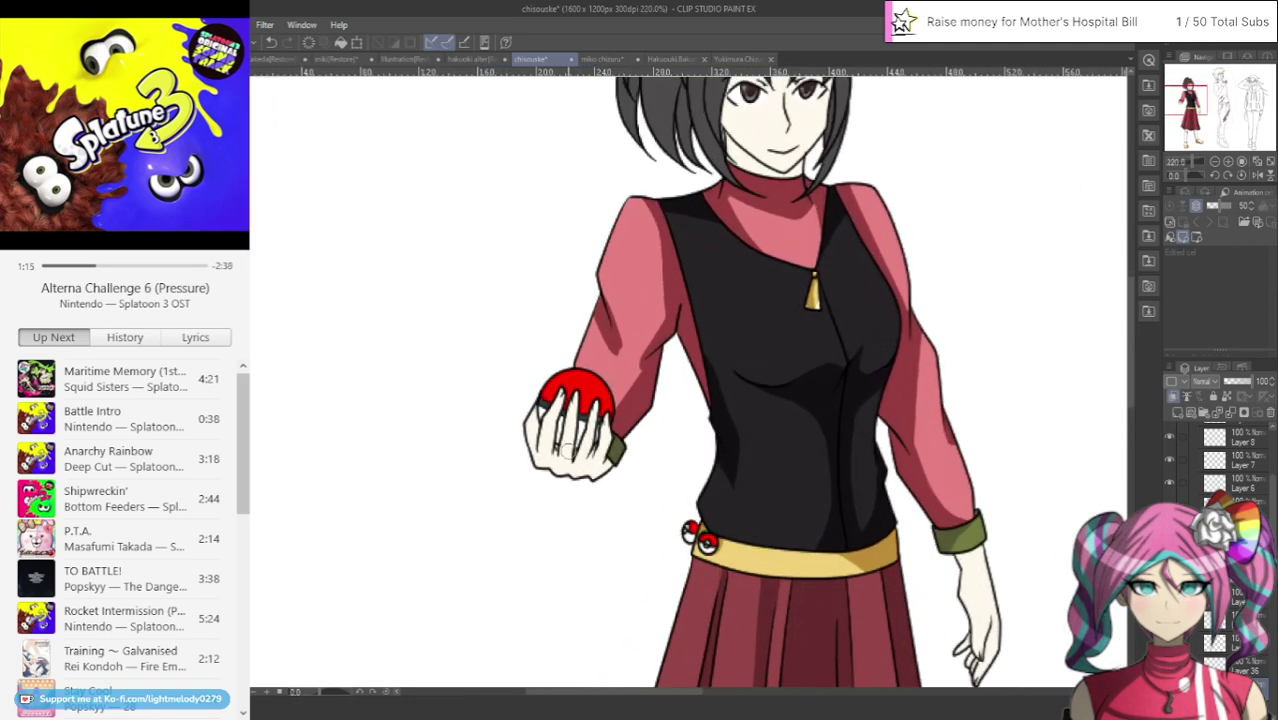
pyautogui.moveTo(607, 418)
pyautogui.mouseDown()
pyautogui.moveTo(605, 479)
pyautogui.moveTo(598, 460)
pyautogui.moveTo(584, 474)
pyautogui.mouseUp()
pyautogui.moveTo(596, 414); pyautogui.dragTo(587, 460)
pyautogui.moveTo(592, 392)
pyautogui.mouseDown()
pyautogui.moveTo(558, 521)
pyautogui.moveTo(590, 434)
pyautogui.moveTo(570, 492)
pyautogui.moveTo(578, 395)
pyautogui.mouseUp()
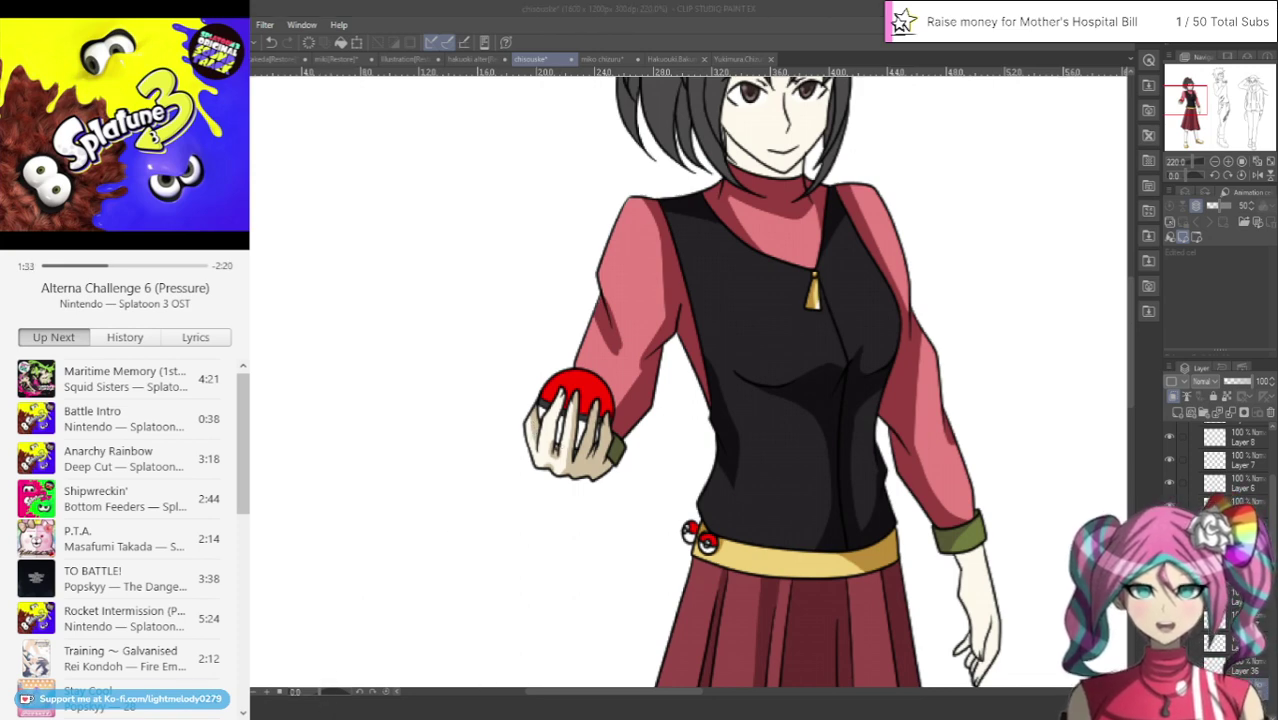
# Shade the lowered arm's wrist, thumb and fingers in beige along the side nearest the skirt
pyautogui.click(633, 13)
pyautogui.scroll(4, 975, 545)
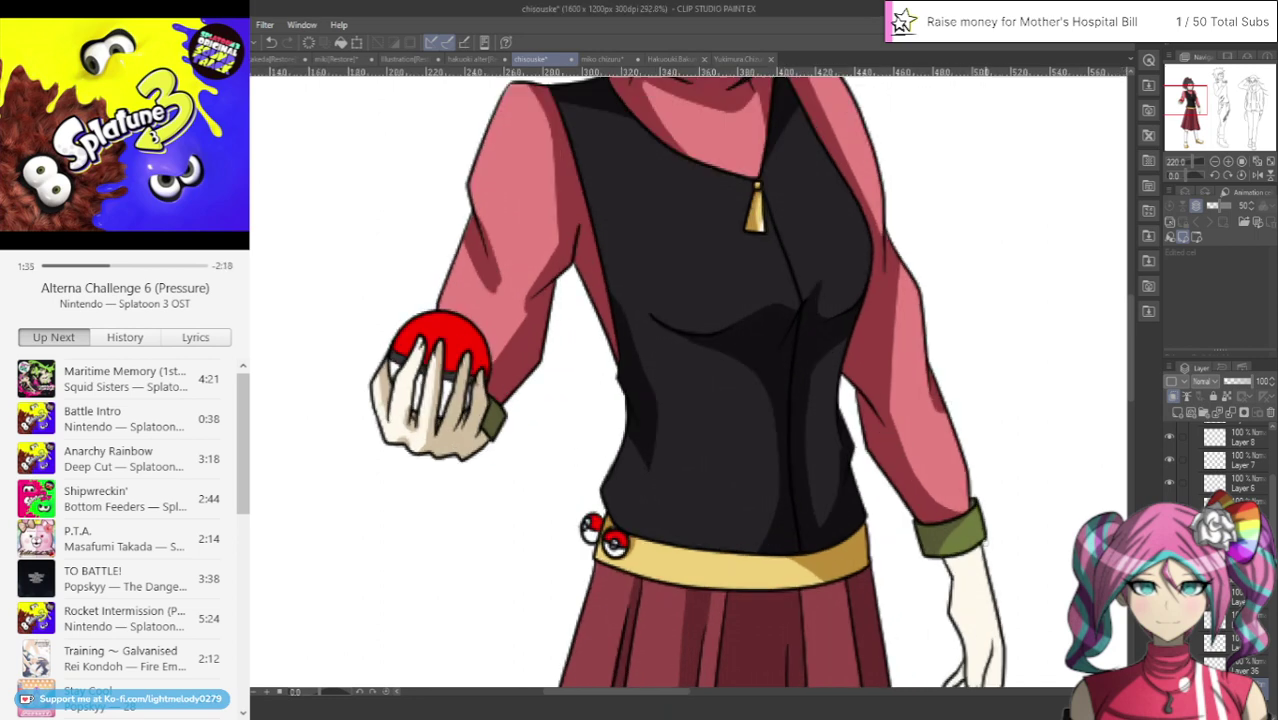
pyautogui.moveTo(975, 545); pyautogui.dragTo(754, 405)
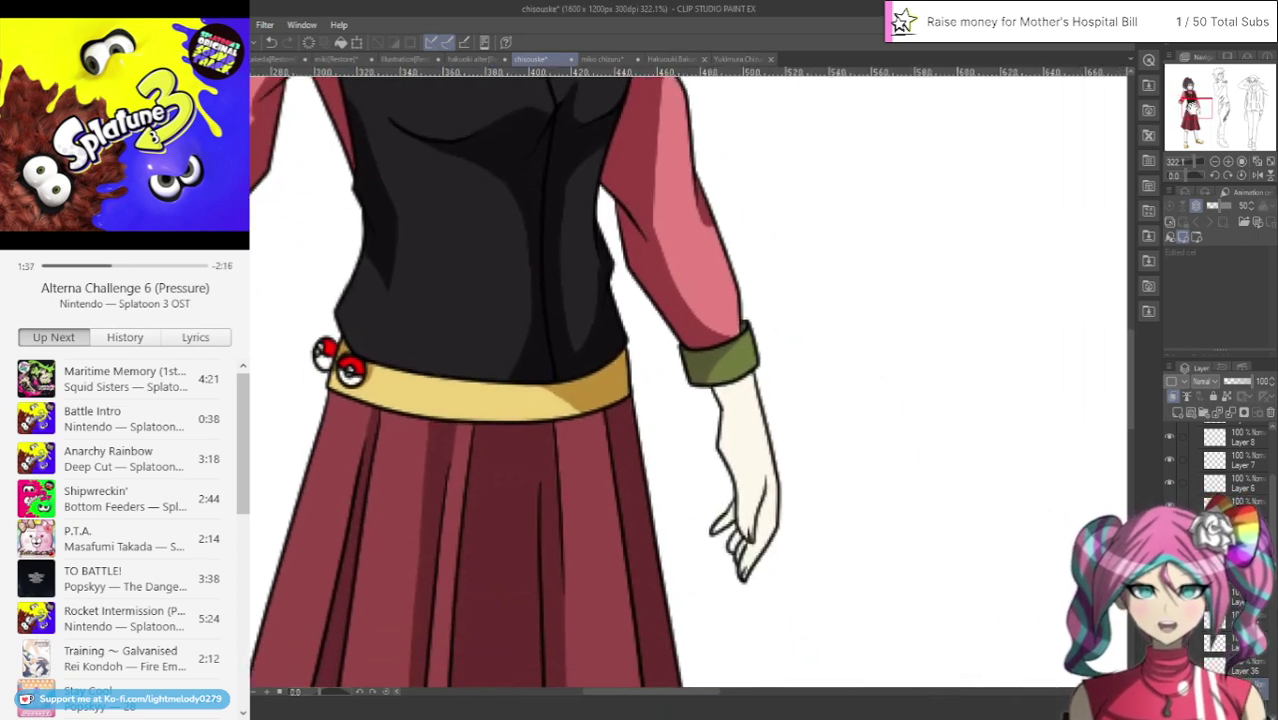
pyautogui.scroll(1, 847, 378)
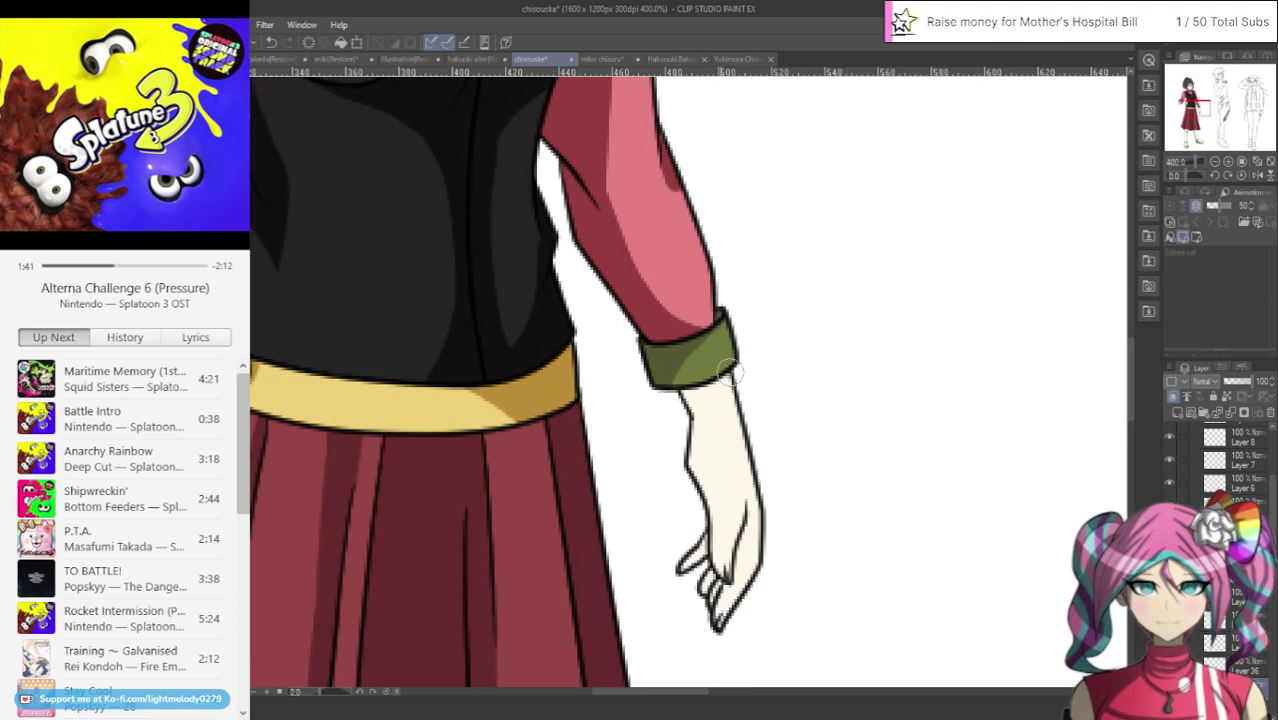
pyautogui.moveTo(729, 373)
pyautogui.mouseDown()
pyautogui.moveTo(658, 456)
pyautogui.moveTo(692, 378)
pyautogui.moveTo(691, 405)
pyautogui.moveTo(715, 380)
pyautogui.moveTo(705, 488)
pyautogui.mouseUp()
pyautogui.moveTo(701, 436)
pyautogui.mouseDown()
pyautogui.moveTo(712, 542)
pyautogui.moveTo(687, 545)
pyautogui.moveTo(701, 575)
pyautogui.mouseUp()
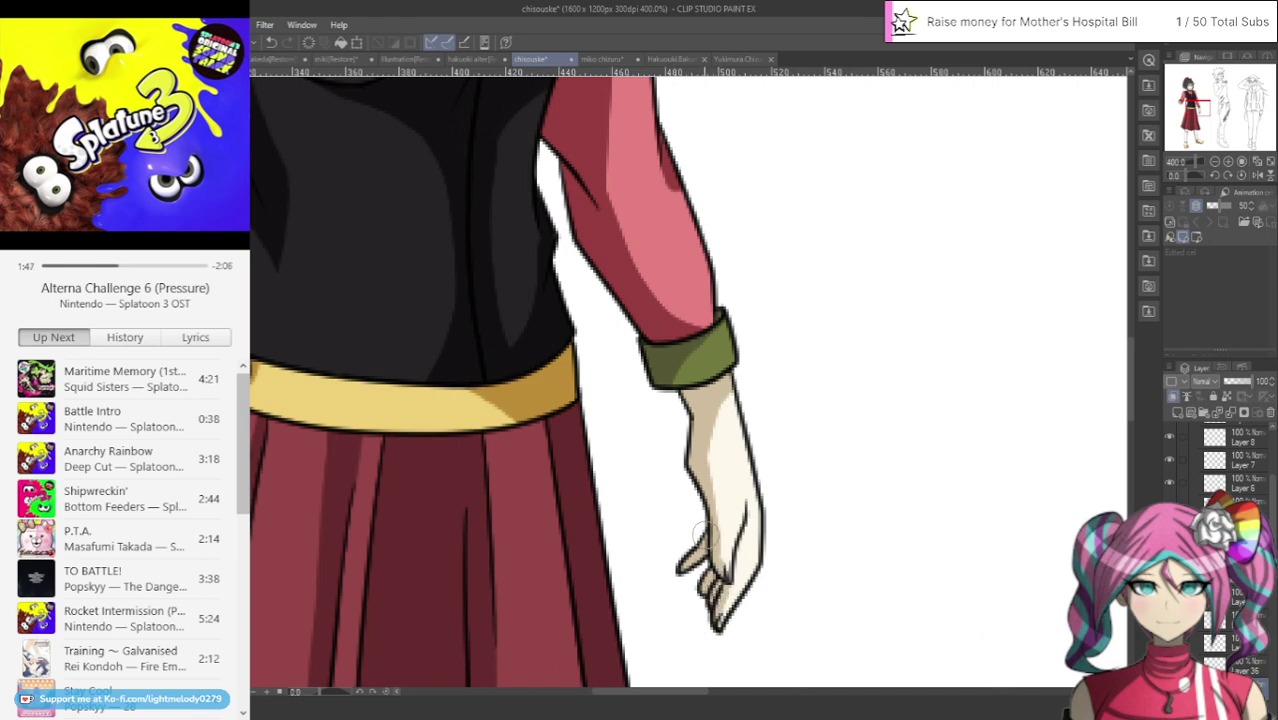
pyautogui.scroll(-5, 707, 457)
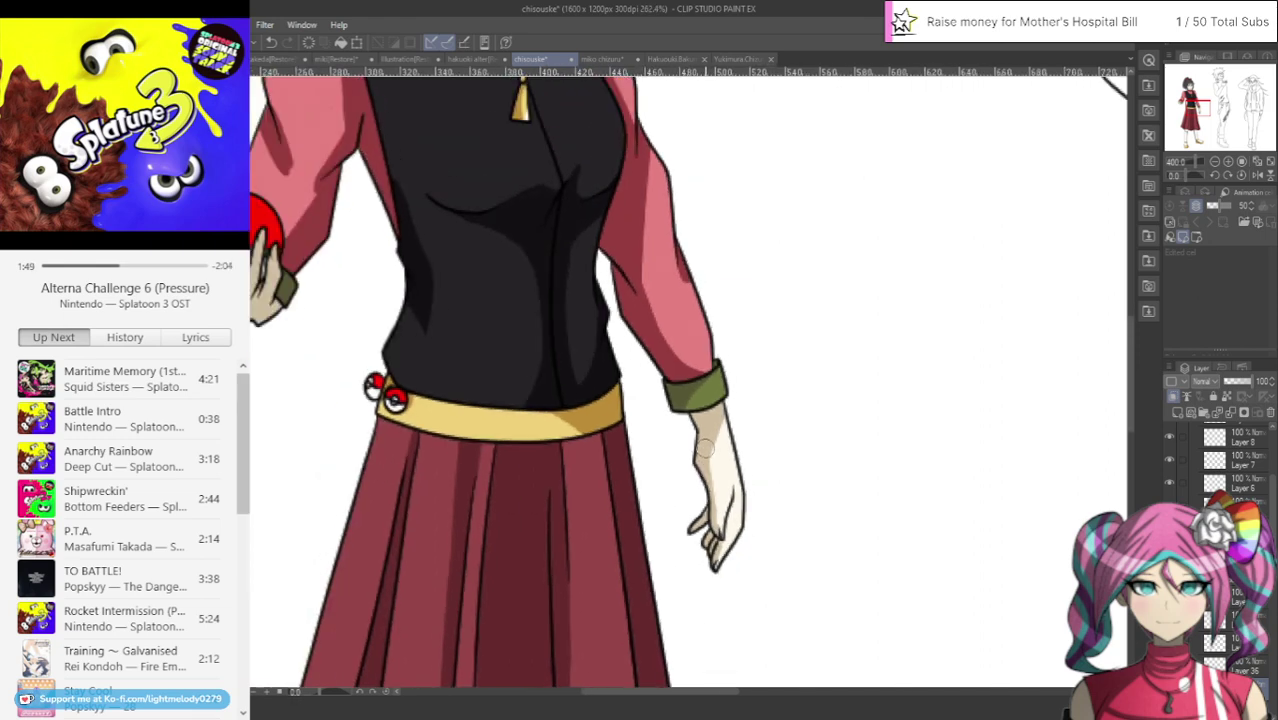
# Shade the girl's face and neck in beige beneath the fringe, around the eyes, along the cheek and under the lip and chin
pyautogui.moveTo(600, 130)
pyautogui.mouseDown()
pyautogui.moveTo(370, 445)
pyautogui.moveTo(590, 390)
pyautogui.moveTo(645, 400)
pyautogui.moveTo(597, 468)
pyautogui.moveTo(632, 425)
pyautogui.moveTo(556, 455)
pyautogui.moveTo(446, 370)
pyautogui.moveTo(584, 484)
pyautogui.moveTo(522, 423)
pyautogui.moveTo(438, 287)
pyautogui.moveTo(447, 307)
pyautogui.moveTo(537, 130)
pyautogui.moveTo(505, 175)
pyautogui.moveTo(570, 125)
pyautogui.moveTo(560, 165)
pyautogui.moveTo(600, 228)
pyautogui.moveTo(636, 130)
pyautogui.moveTo(668, 232)
pyautogui.moveTo(690, 233)
pyautogui.mouseUp()
pyautogui.scroll(5, 630, 365)
pyautogui.scroll(1, 657, 369)
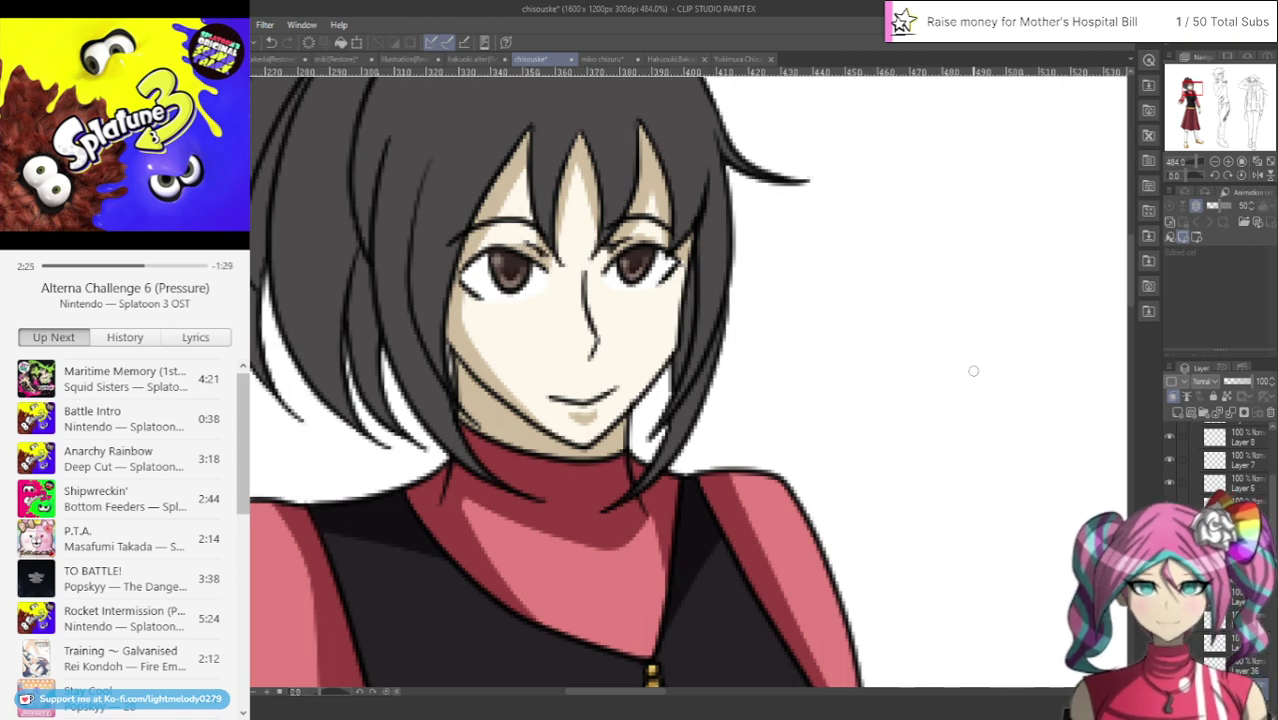
pyautogui.scroll(-3, 973, 371)
pyautogui.scroll(2, 781, 138)
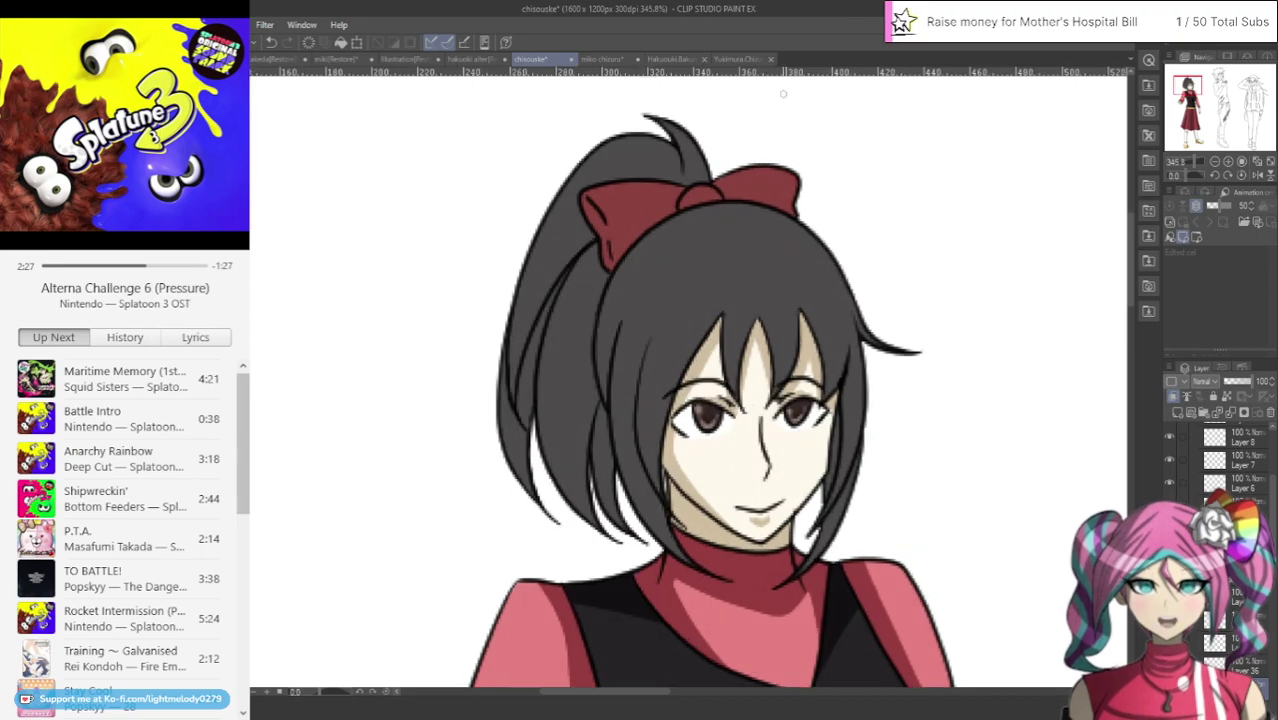
# Examine the shaded red hair ribbon in the miko chizuru drawing as a colour reference, and return to chisouske
pyautogui.click(613, 59)
pyautogui.moveTo(1199, 109); pyautogui.dragTo(1202, 88)
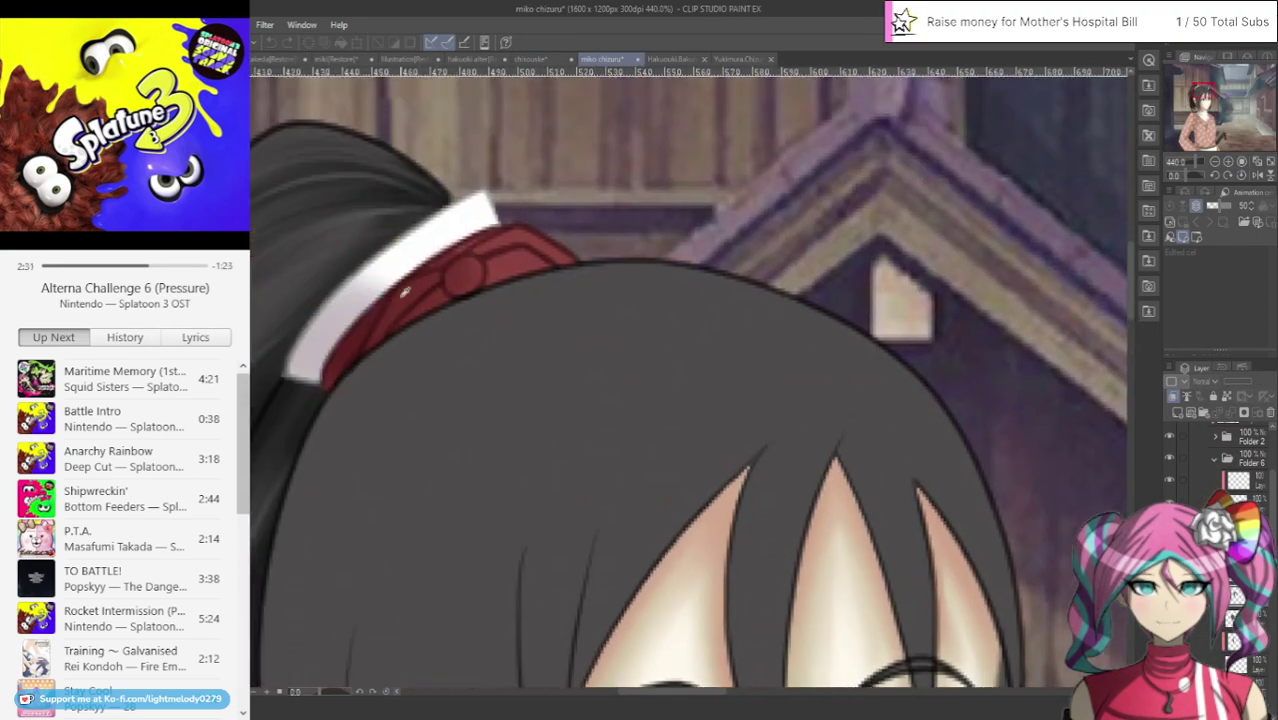
pyautogui.hotkey('ctrl', 'shift', 'Tab')
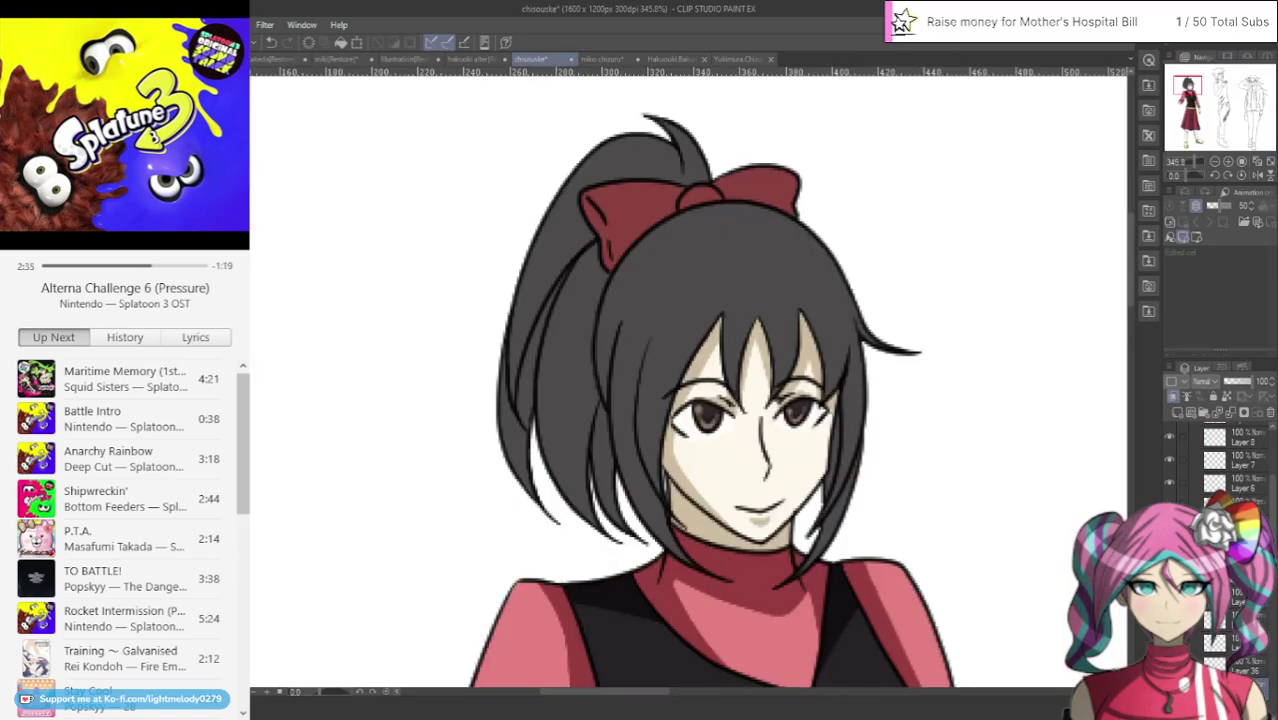
pyautogui.hotkey('ctrl', 'z')
pyautogui.hotkey('ctrl', 'y')
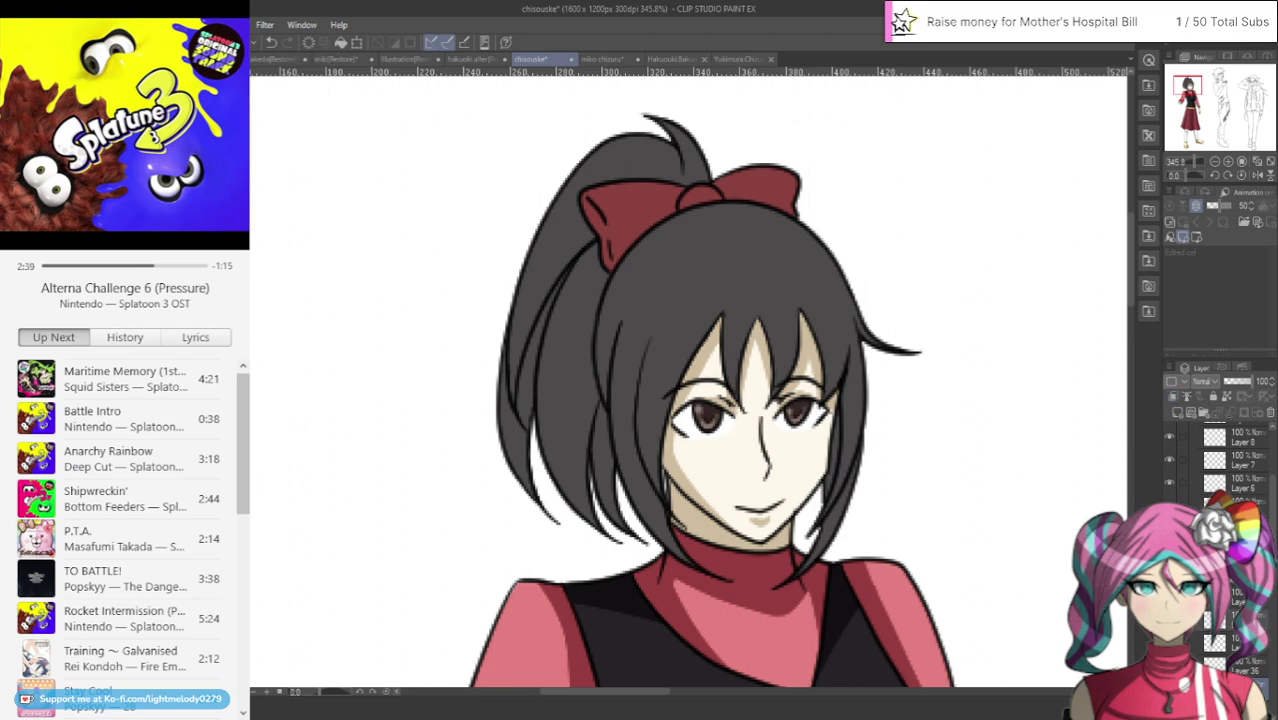
# Go to the hair bow's layer and shade both loops and the knot in dark red
pyautogui.click(1240, 665)
pyautogui.scroll(-6, 1240, 665)
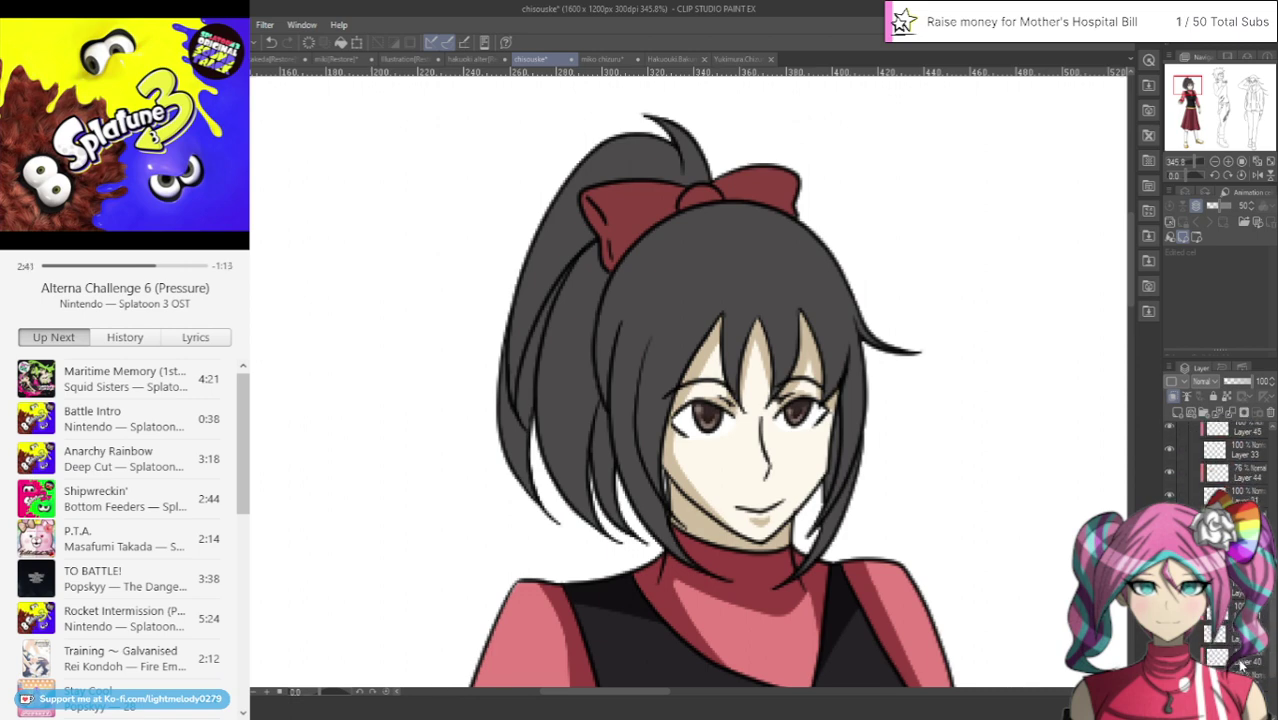
pyautogui.scroll(-2, 1242, 664)
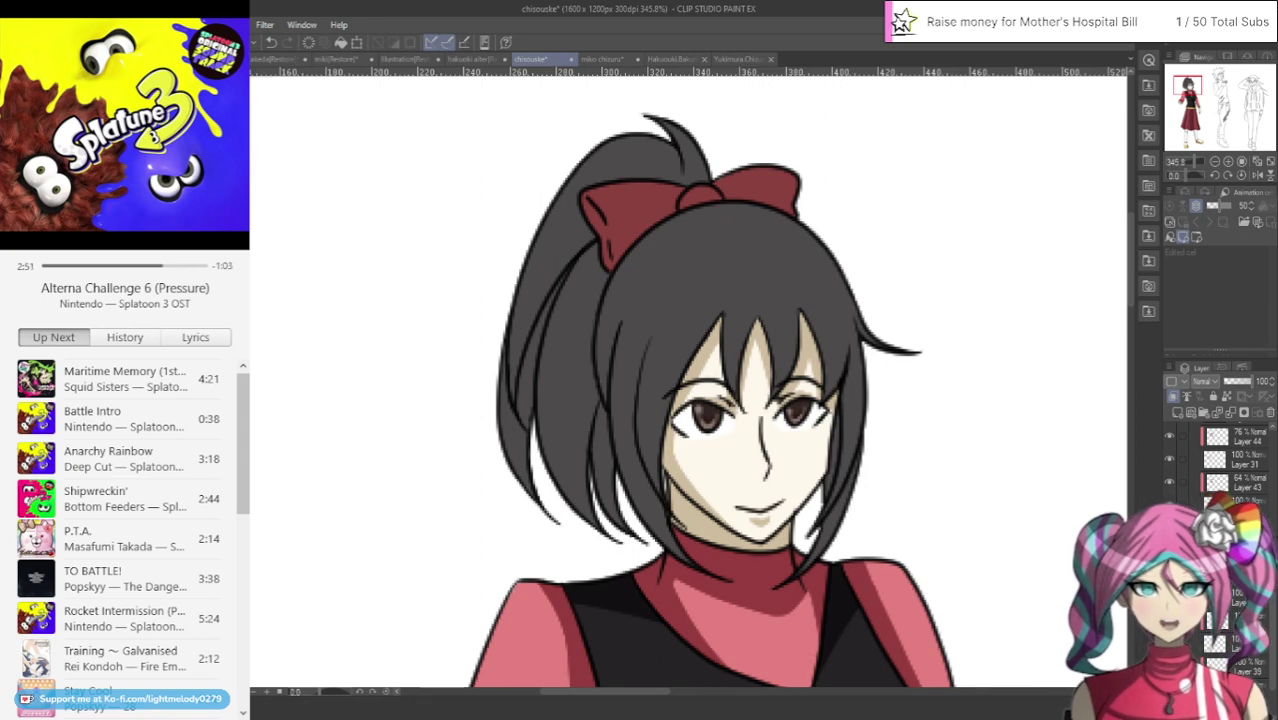
pyautogui.hotkey('ctrl', 'z')
pyautogui.hotkey('ctrl', 'y')
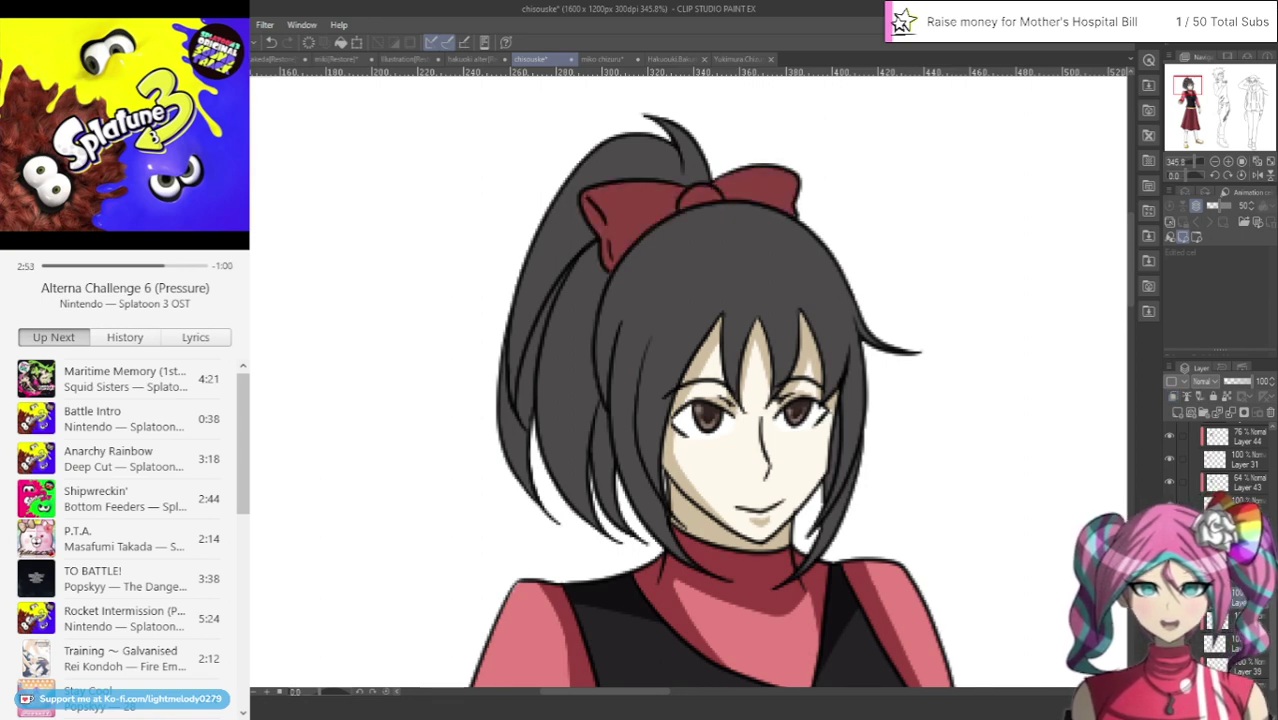
pyautogui.scroll(3, 741, 197)
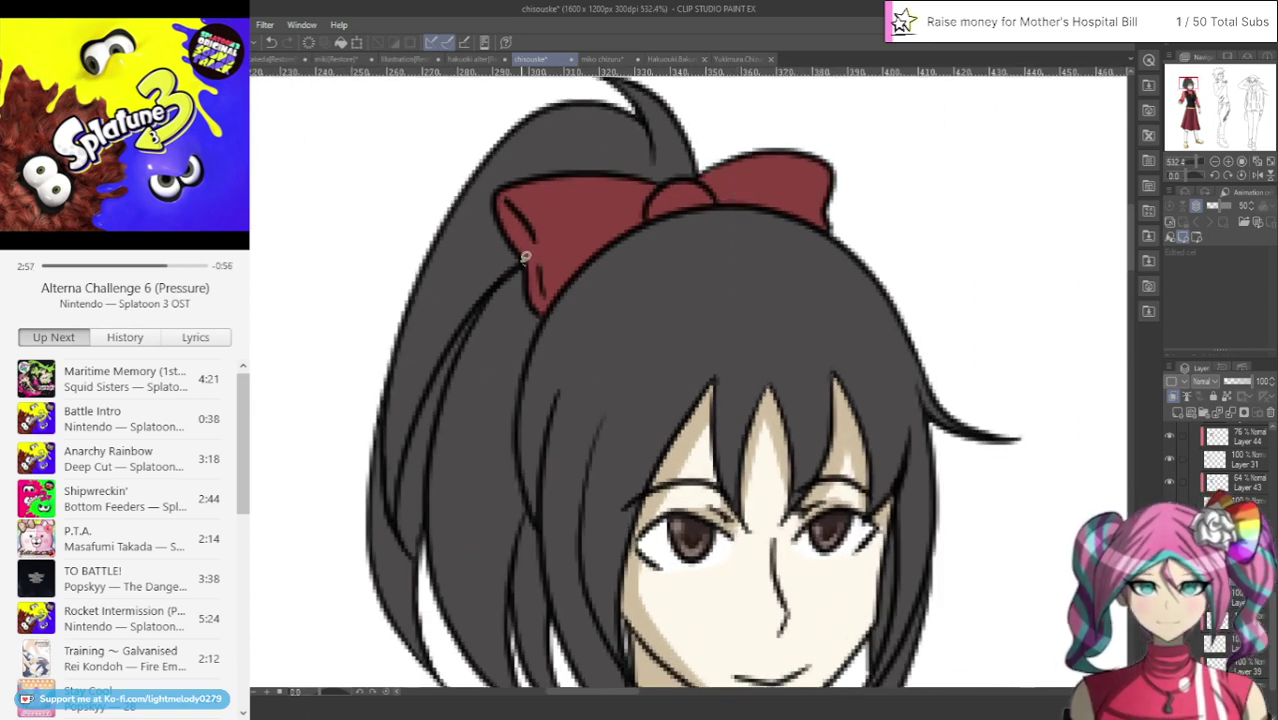
pyautogui.moveTo(664, 155)
pyautogui.mouseDown()
pyautogui.moveTo(667, 252)
pyautogui.moveTo(586, 346)
pyautogui.mouseUp()
pyautogui.moveTo(713, 163)
pyautogui.mouseDown()
pyautogui.moveTo(843, 206)
pyautogui.moveTo(871, 235)
pyautogui.moveTo(729, 221)
pyautogui.moveTo(697, 190)
pyautogui.moveTo(713, 131)
pyautogui.mouseUp()
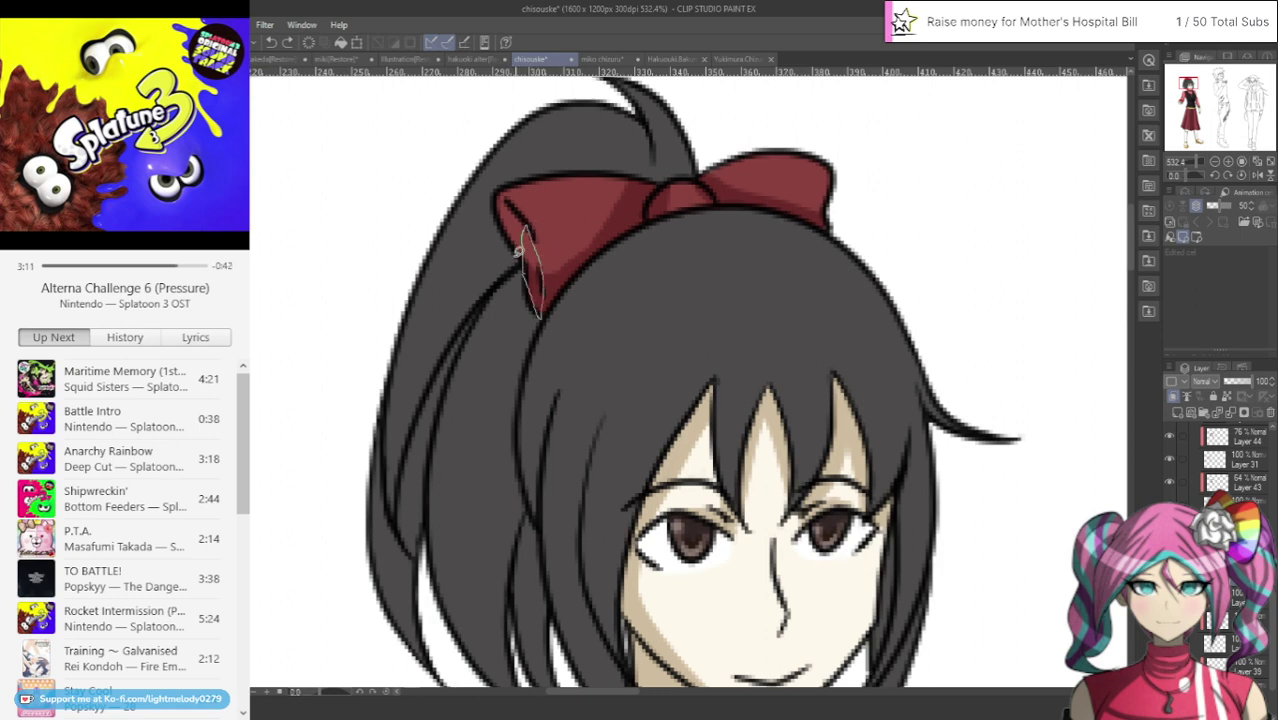
# Undo the last shadow across the bow's larger loop and refine the dark red shading on that loop and the knot
pyautogui.moveTo(525, 282)
pyautogui.mouseDown()
pyautogui.moveTo(522, 218)
pyautogui.moveTo(582, 262)
pyautogui.moveTo(528, 223)
pyautogui.moveTo(623, 218)
pyautogui.moveTo(509, 261)
pyautogui.moveTo(608, 249)
pyautogui.mouseUp()
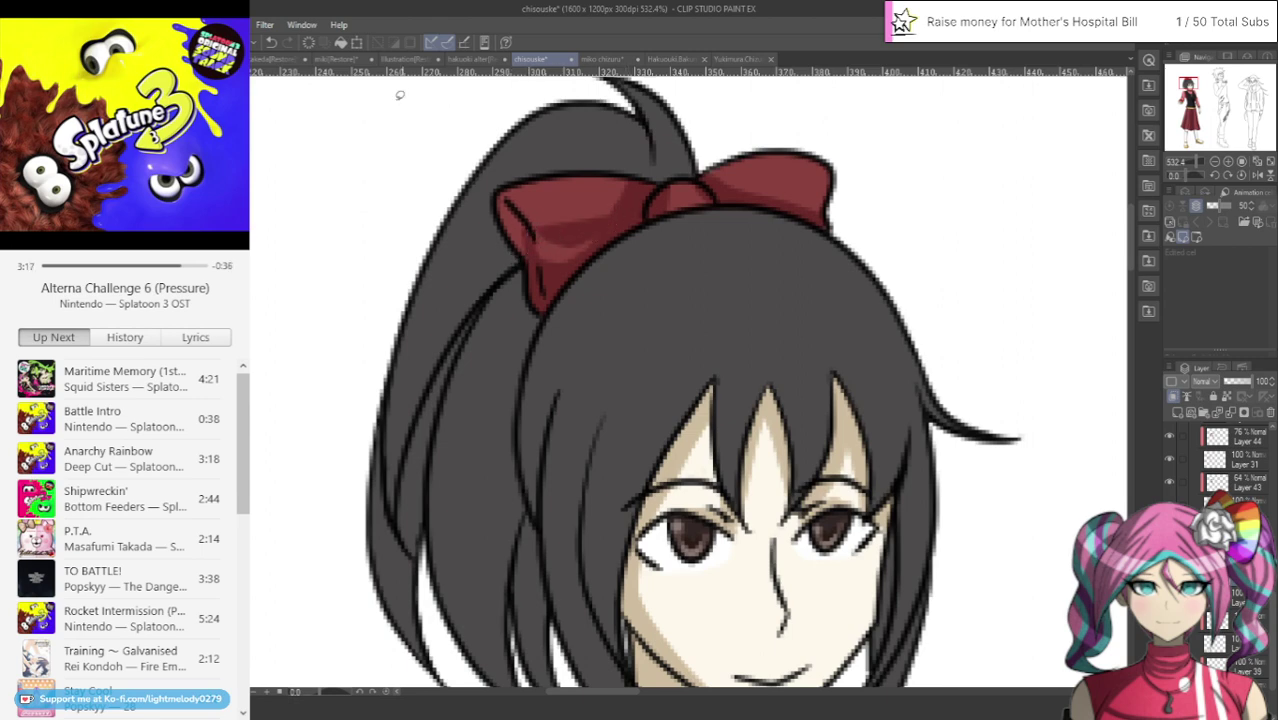
pyautogui.click(272, 43)
pyautogui.moveTo(528, 214)
pyautogui.mouseDown()
pyautogui.moveTo(625, 214)
pyautogui.moveTo(533, 251)
pyautogui.moveTo(523, 220)
pyautogui.moveTo(533, 251)
pyautogui.moveTo(608, 163)
pyautogui.moveTo(619, 240)
pyautogui.moveTo(543, 236)
pyautogui.mouseUp()
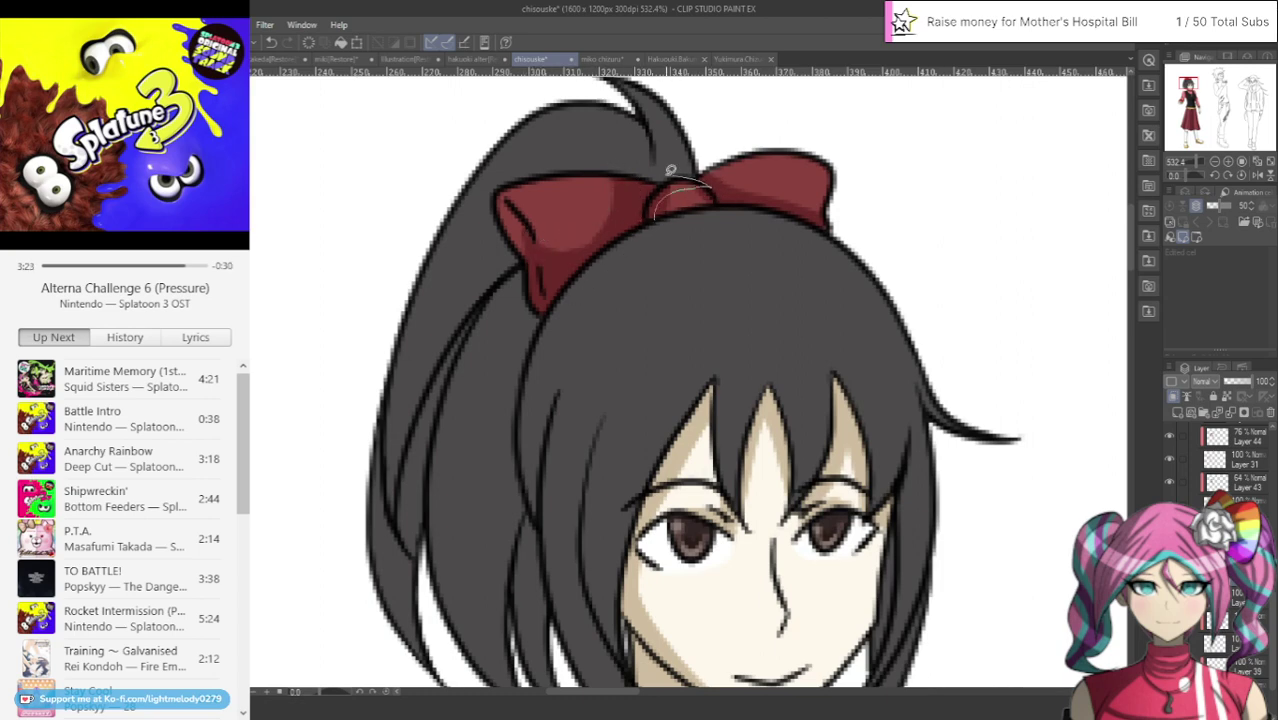
# Paint darker red shading on the hair bow's central knot and right loop
pyautogui.moveTo(671, 171)
pyautogui.mouseDown()
pyautogui.moveTo(640, 222)
pyautogui.moveTo(670, 188)
pyautogui.moveTo(663, 179)
pyautogui.moveTo(653, 213)
pyautogui.mouseUp()
pyautogui.moveTo(706, 145)
pyautogui.mouseDown()
pyautogui.moveTo(777, 208)
pyautogui.moveTo(747, 233)
pyautogui.mouseUp()
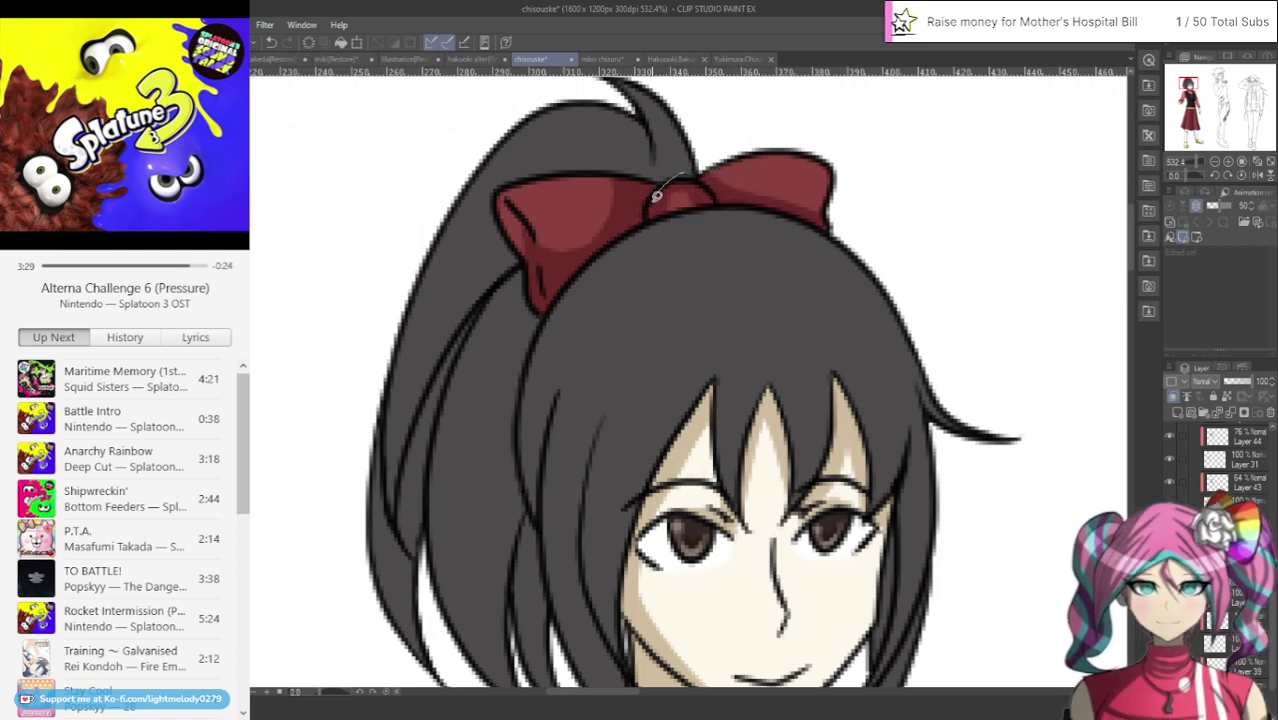
pyautogui.moveTo(770, 208)
pyautogui.mouseDown()
pyautogui.moveTo(742, 202)
pyautogui.moveTo(716, 160)
pyautogui.mouseUp()
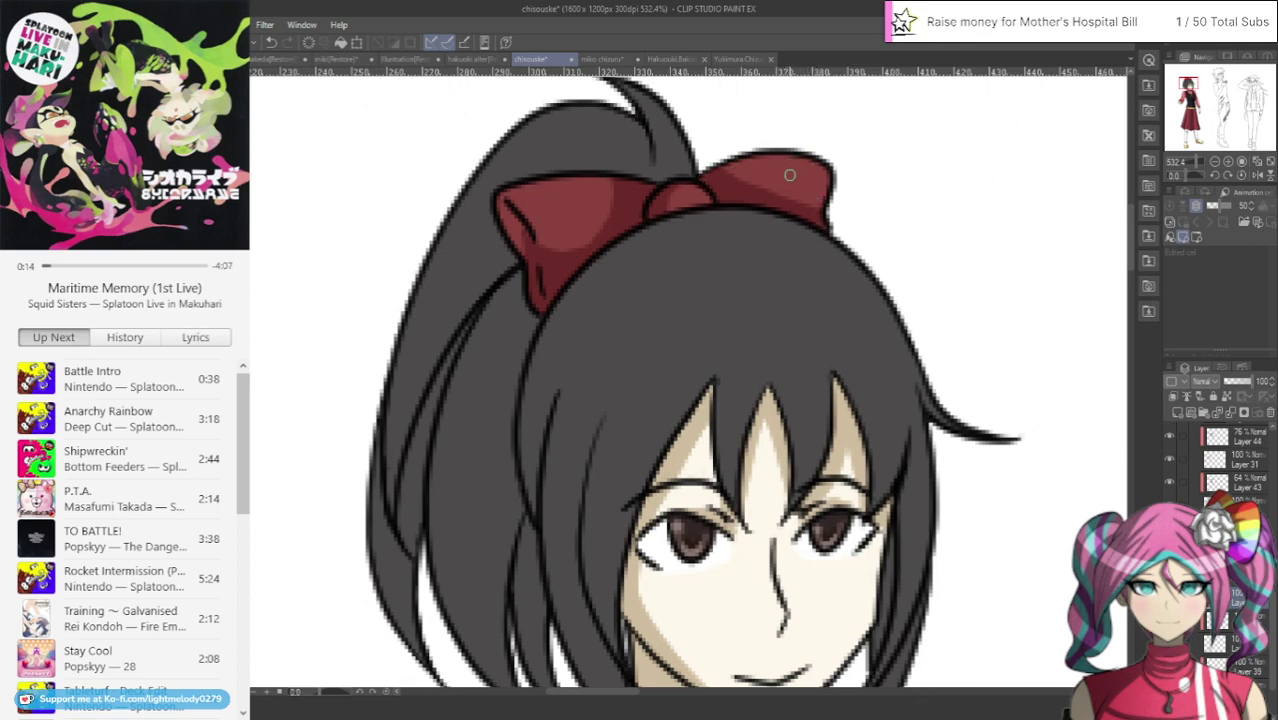
# Examine the ponytail and hair shading in the miko chizuru drawing as reference, and return to the chisouske drawing
pyautogui.hotkey('ctrl', '0')
pyautogui.click(605, 59)
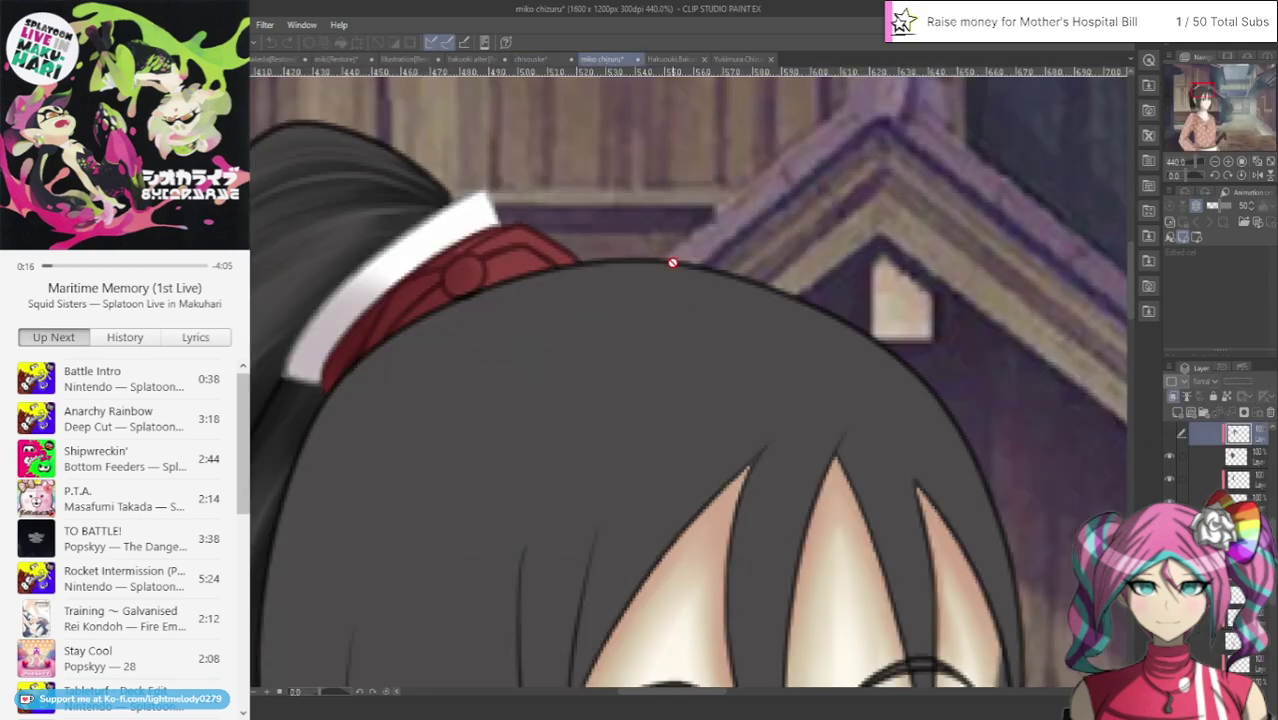
pyautogui.scroll(-3, 560, 340)
pyautogui.scroll(2, 340, 545)
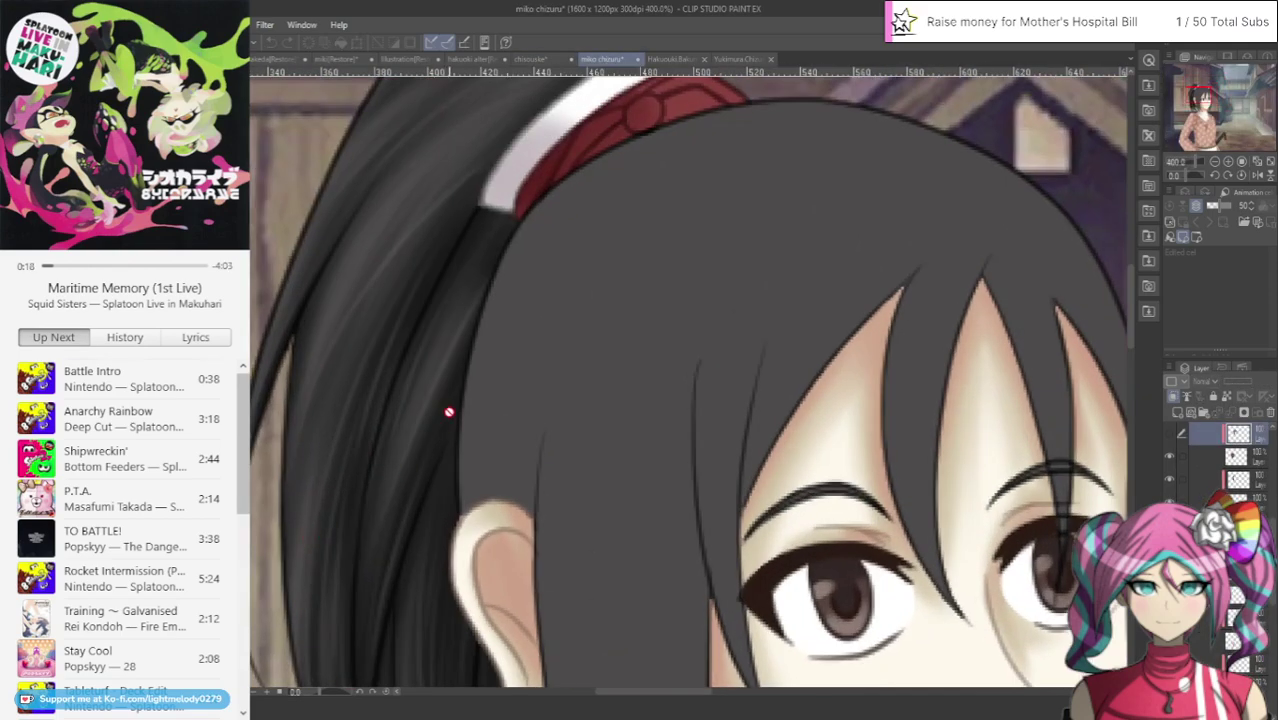
pyautogui.click(535, 59)
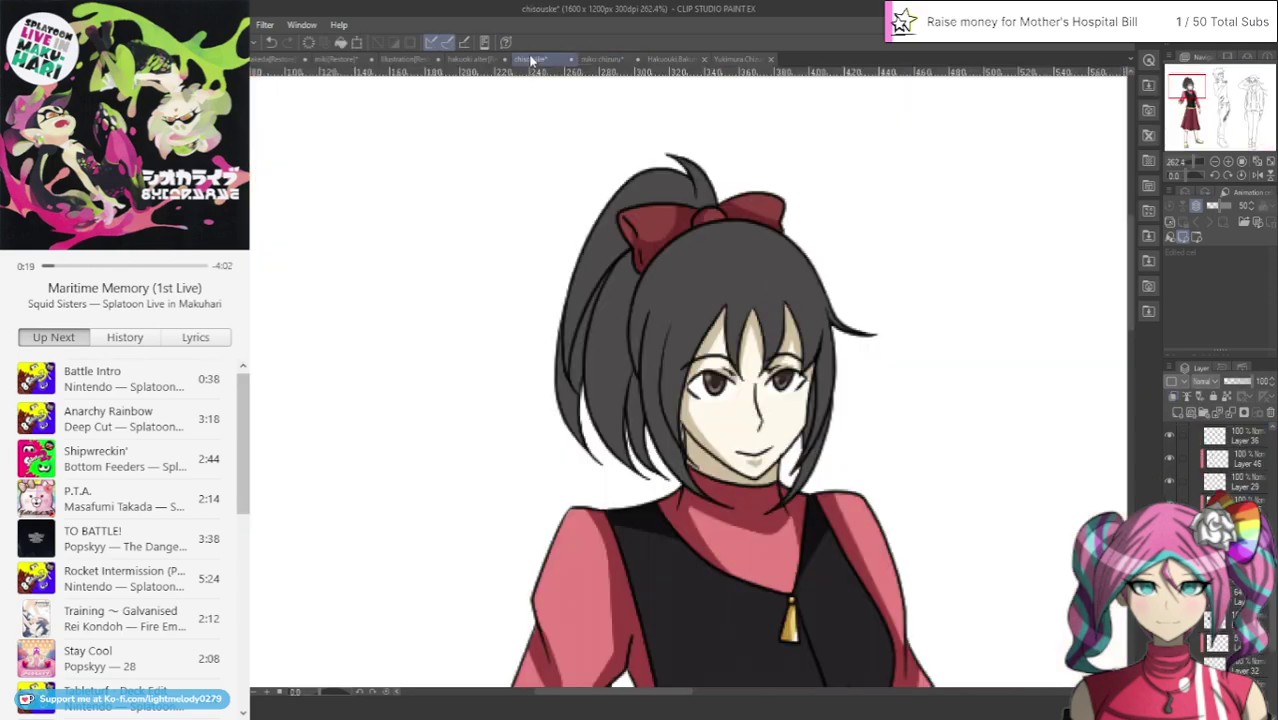
# Paint dark shading on the ponytail strands directly behind the head, from beneath the bow down to their tips
pyautogui.scroll(-8, 1230, 460)
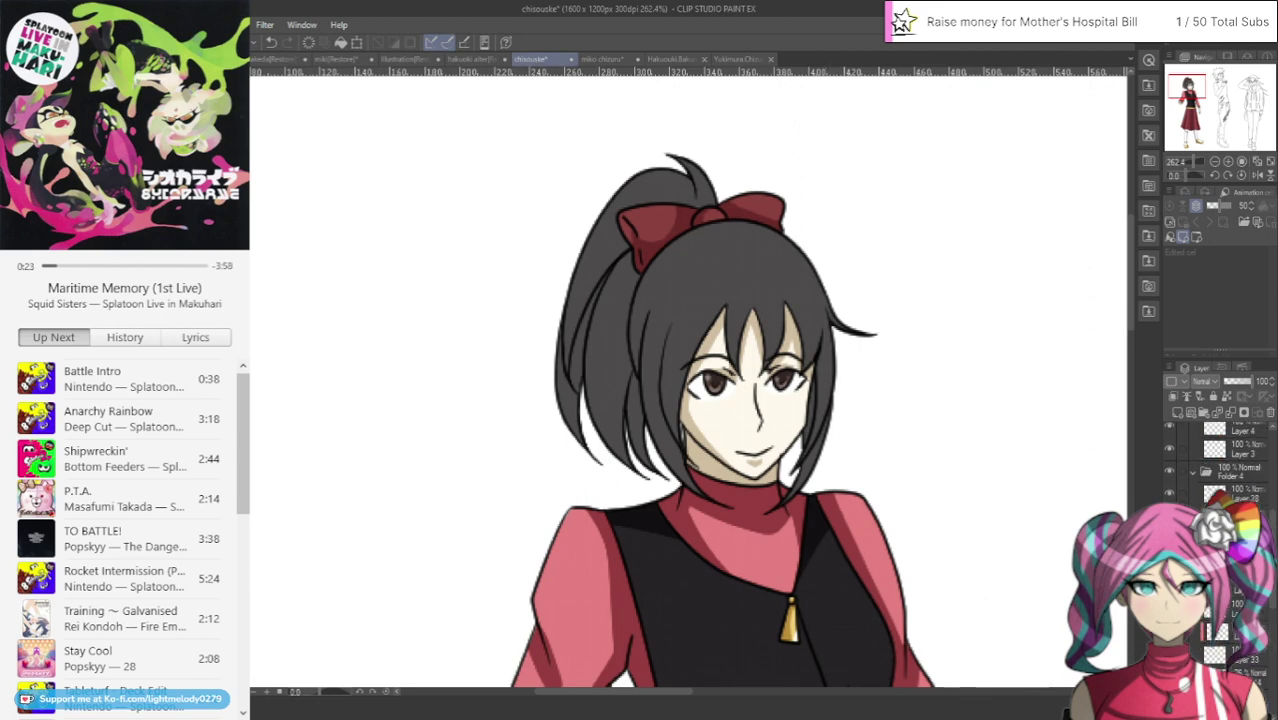
pyautogui.hotkey('ctrl', 'z')
pyautogui.hotkey('ctrl', 'y')
pyautogui.scroll(1, 734, 252)
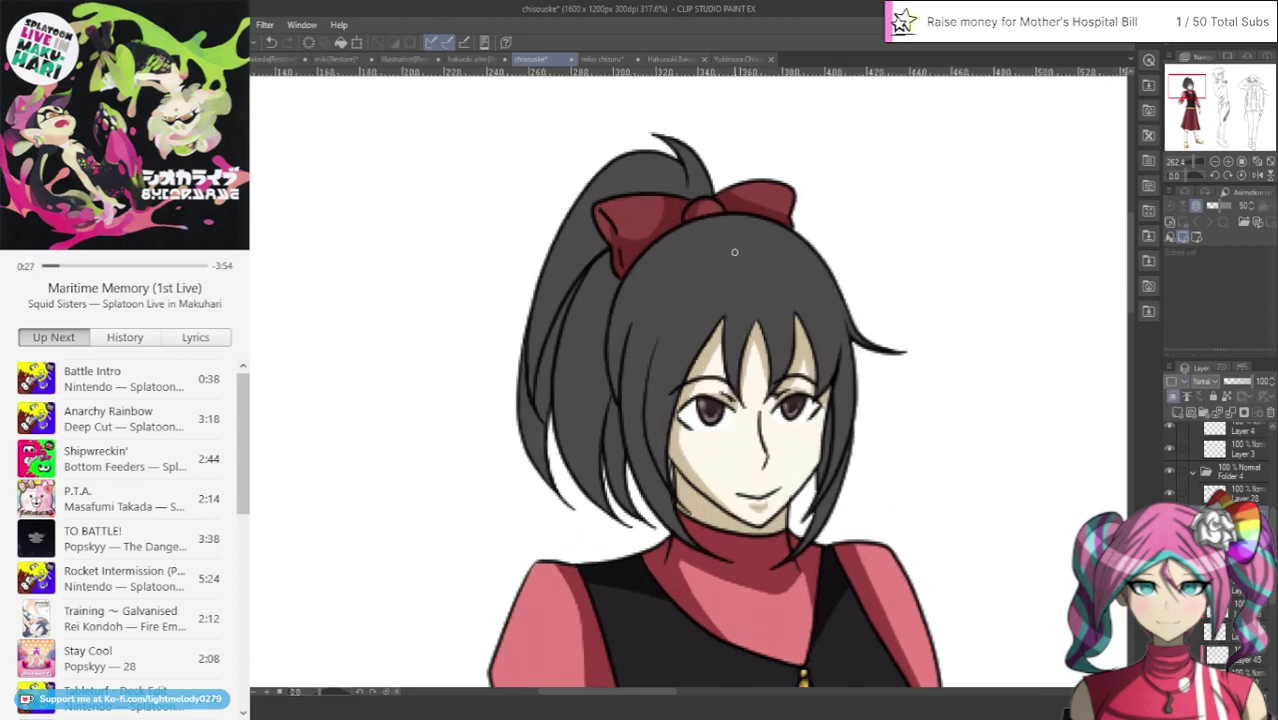
pyautogui.scroll(1, 593, 248)
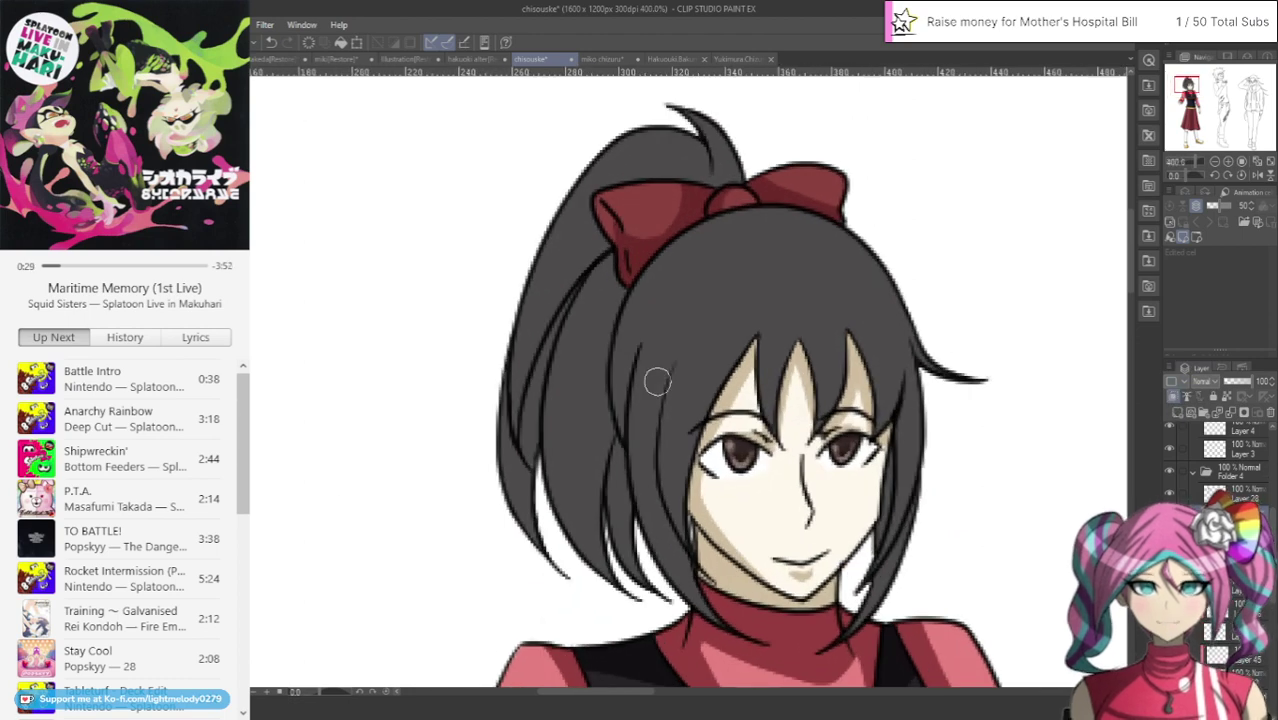
pyautogui.moveTo(628, 445); pyautogui.dragTo(686, 622)
pyautogui.moveTo(612, 410); pyautogui.dragTo(614, 548)
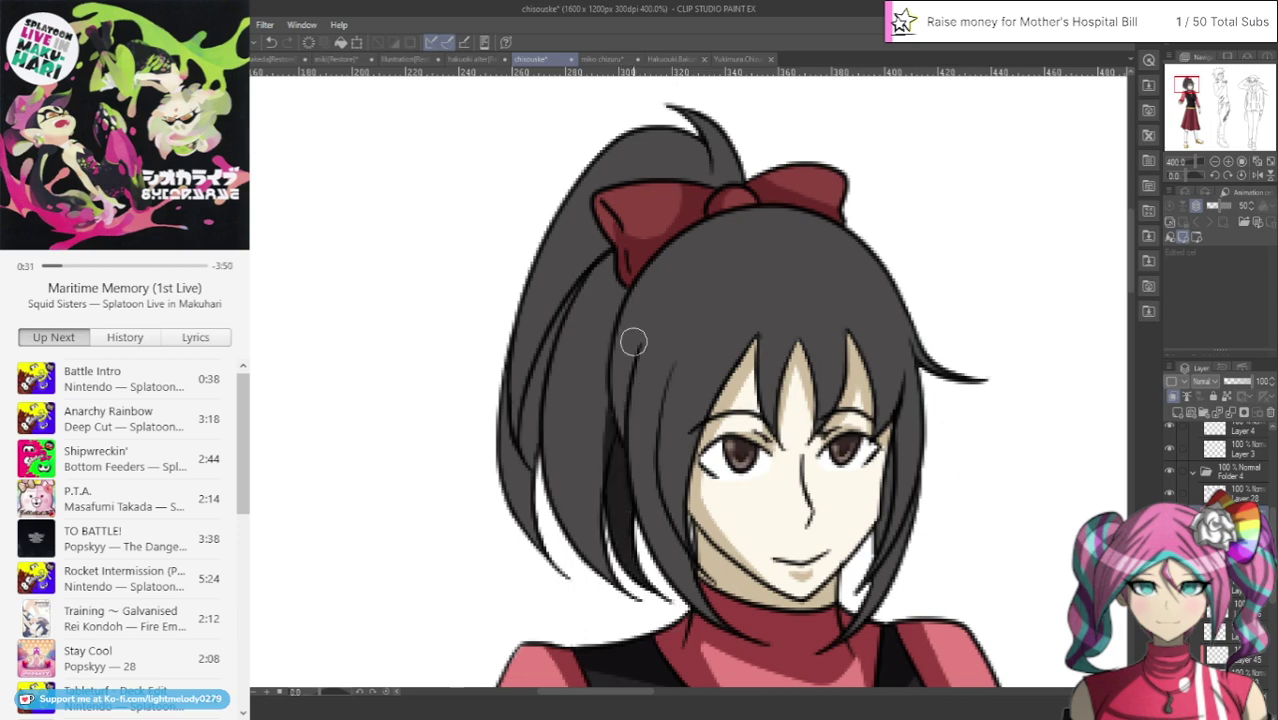
pyautogui.moveTo(628, 335)
pyautogui.mouseDown()
pyautogui.moveTo(594, 418)
pyautogui.moveTo(586, 584)
pyautogui.mouseUp()
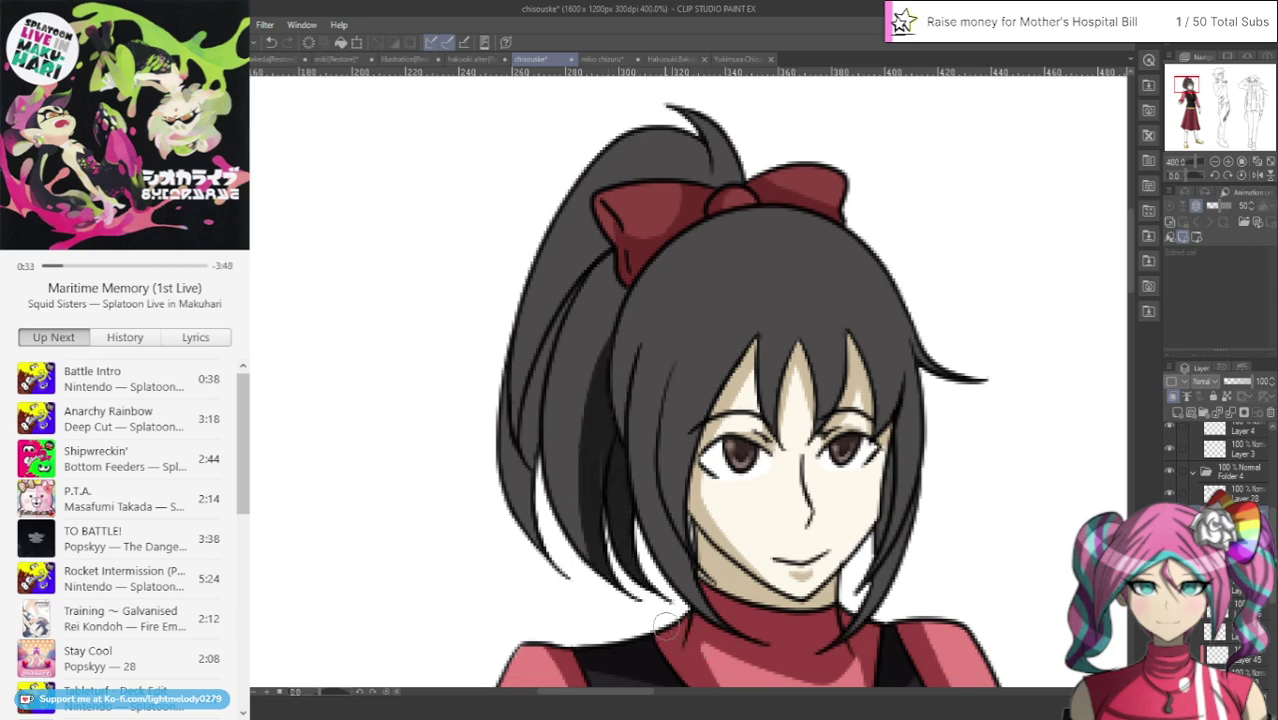
pyautogui.moveTo(645, 224); pyautogui.dragTo(584, 512)
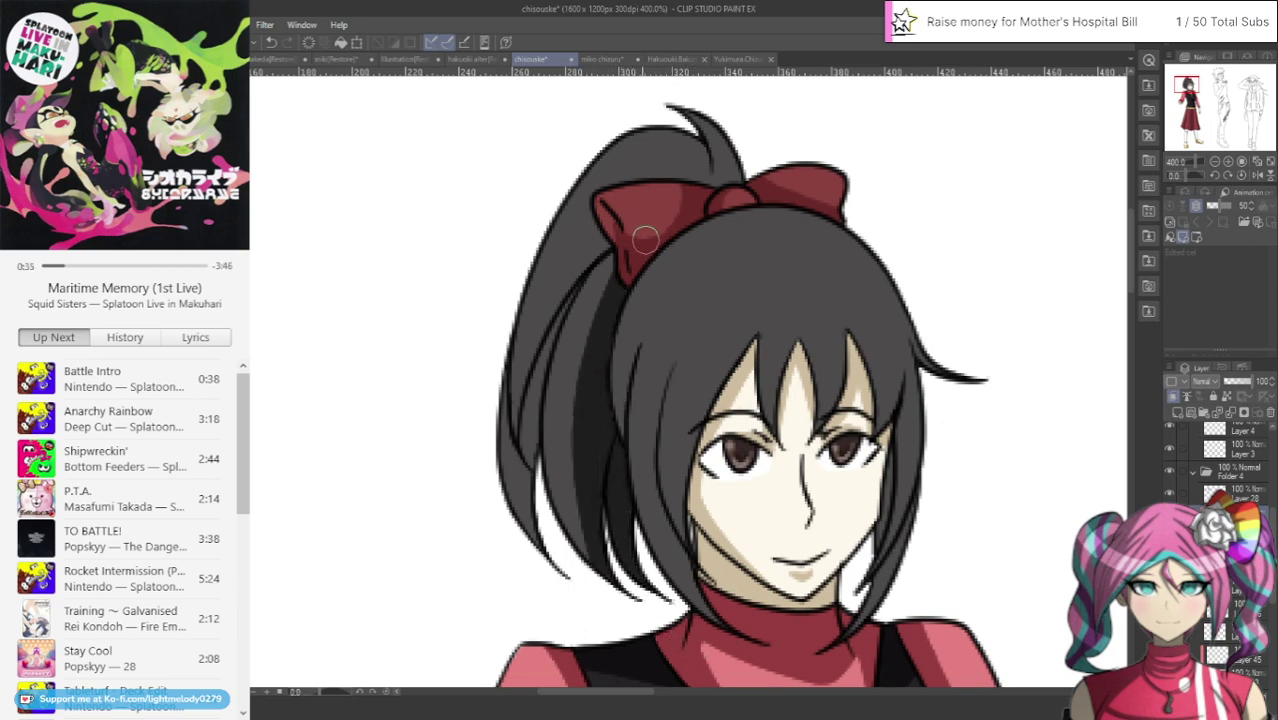
# Shade the ponytail's middle strands with dark tone from the bow's lower end toward the outer lock
pyautogui.moveTo(644, 250); pyautogui.dragTo(530, 425)
pyautogui.moveTo(575, 285); pyautogui.dragTo(512, 518)
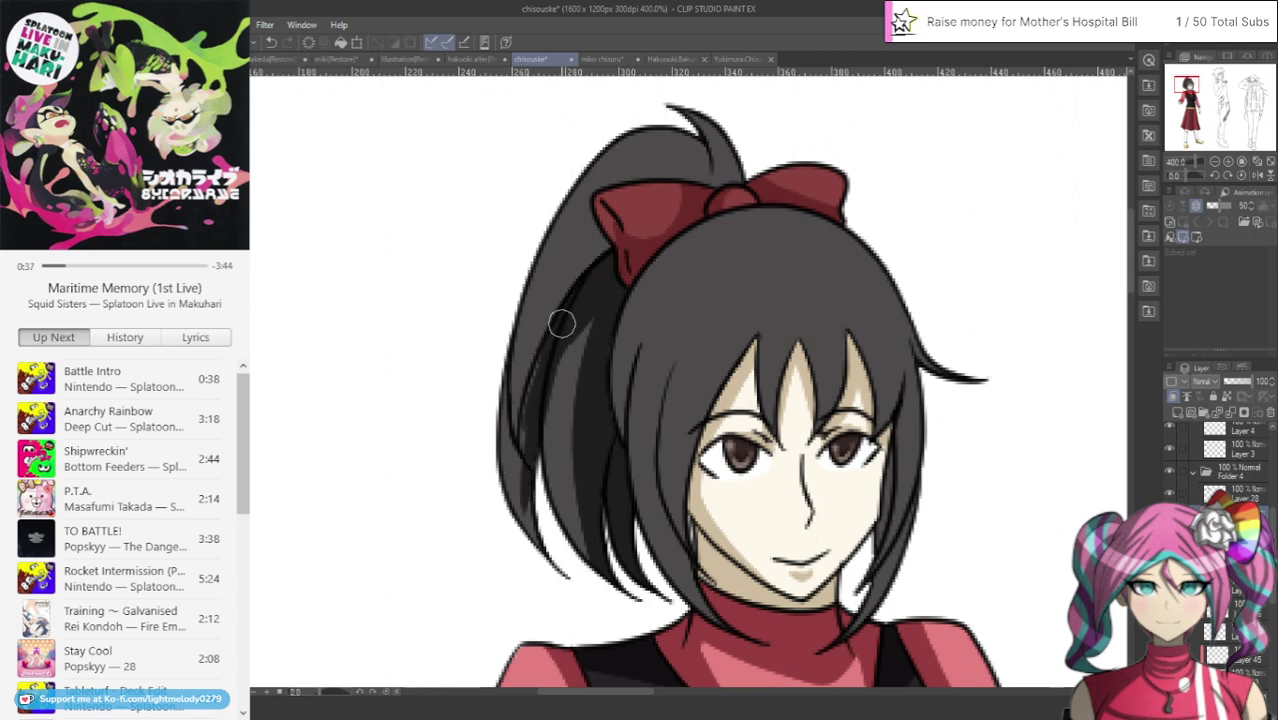
pyautogui.moveTo(546, 378); pyautogui.dragTo(540, 555)
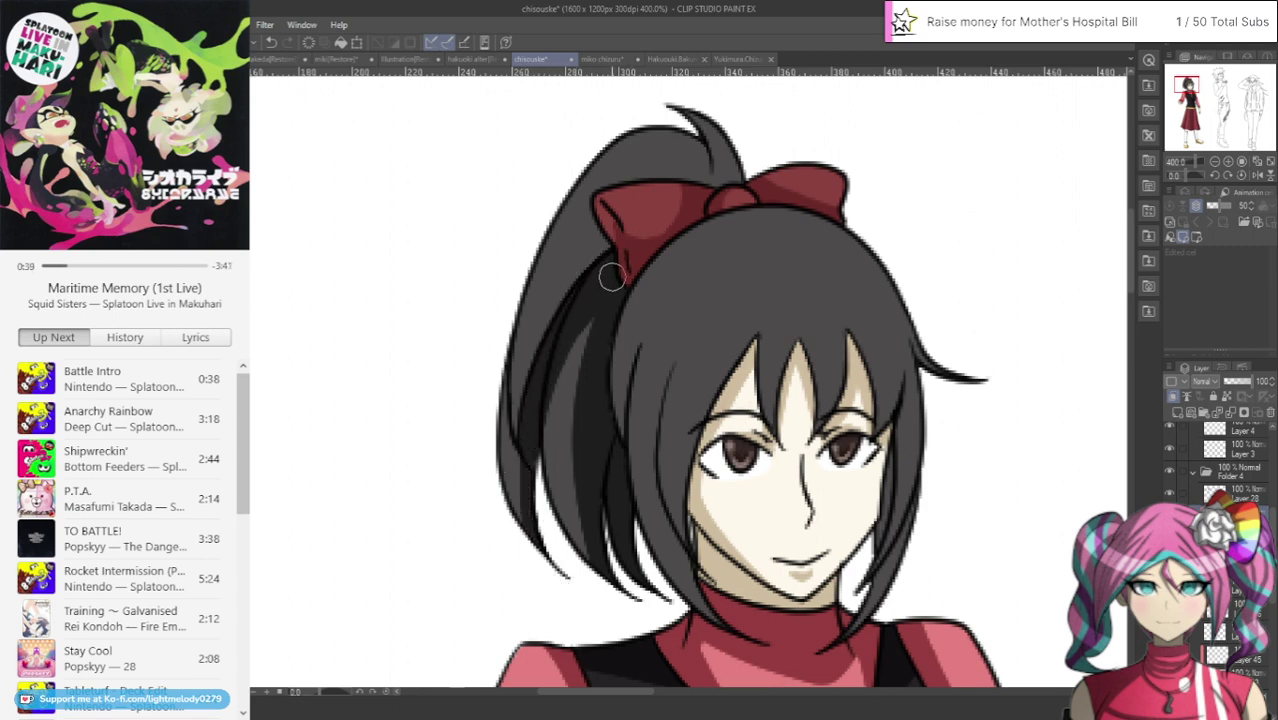
pyautogui.moveTo(608, 277); pyautogui.dragTo(592, 387)
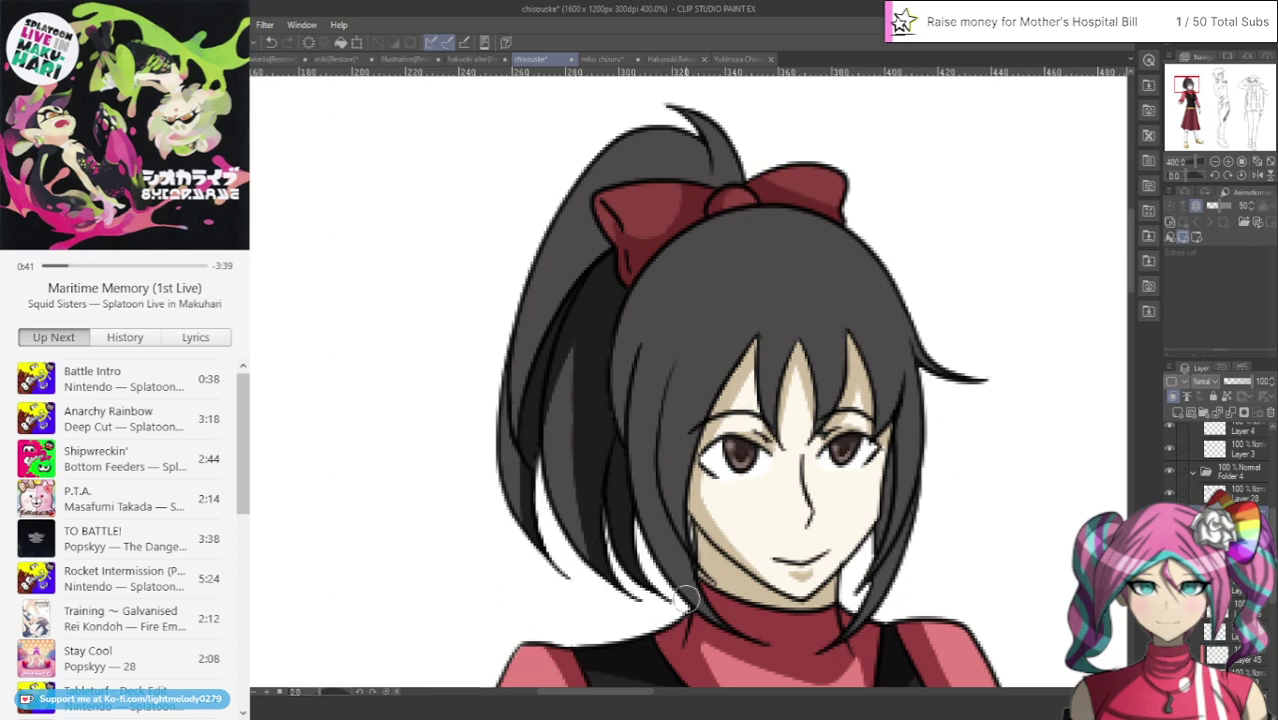
# Paint dark shading along the inner side of the outer ponytail lock and on the top curve above the bow
pyautogui.moveTo(520, 440)
pyautogui.mouseDown()
pyautogui.moveTo(525, 344)
pyautogui.moveTo(594, 221)
pyautogui.mouseUp()
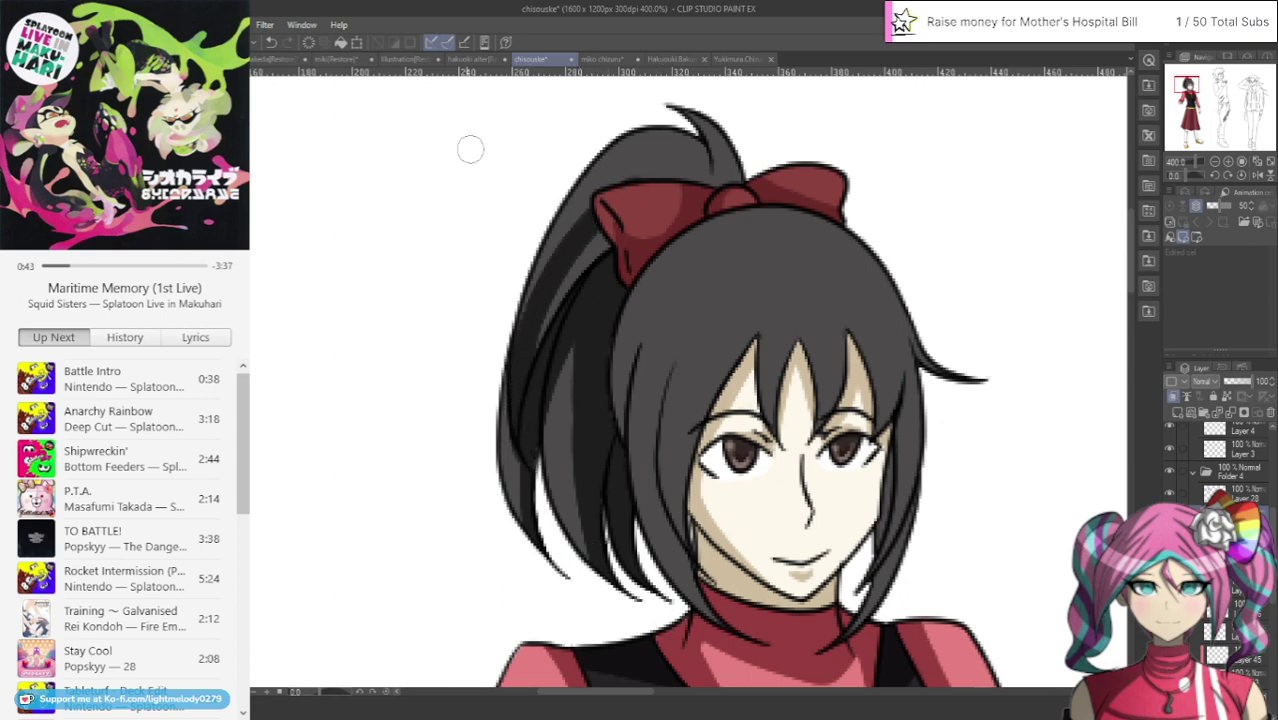
pyautogui.hotkey('ctrl', 'z')
pyautogui.moveTo(527, 450)
pyautogui.mouseDown()
pyautogui.moveTo(533, 342)
pyautogui.moveTo(571, 260)
pyautogui.moveTo(632, 210)
pyautogui.moveTo(585, 268)
pyautogui.moveTo(604, 220)
pyautogui.mouseUp()
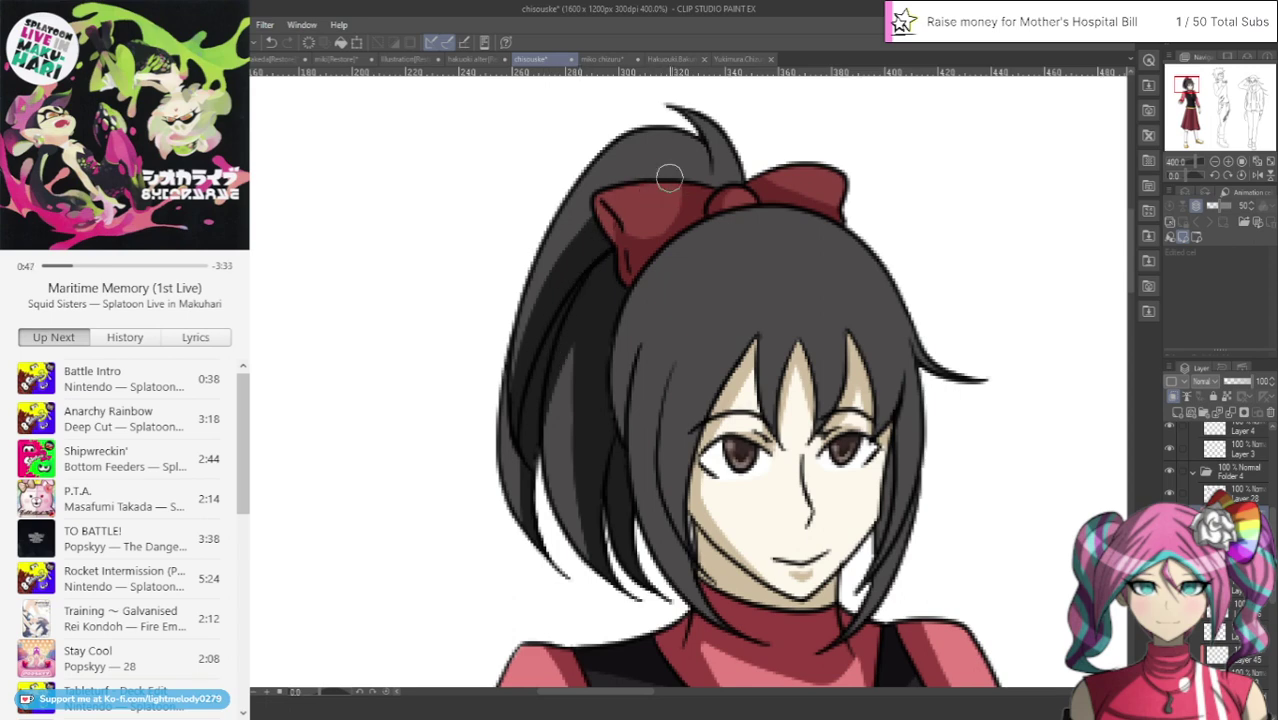
pyautogui.moveTo(684, 172)
pyautogui.mouseDown()
pyautogui.moveTo(704, 201)
pyautogui.moveTo(669, 127)
pyautogui.moveTo(693, 147)
pyautogui.moveTo(690, 193)
pyautogui.moveTo(696, 147)
pyautogui.moveTo(706, 211)
pyautogui.moveTo(692, 157)
pyautogui.moveTo(702, 174)
pyautogui.moveTo(635, 224)
pyautogui.moveTo(697, 180)
pyautogui.moveTo(623, 225)
pyautogui.moveTo(698, 180)
pyautogui.moveTo(684, 147)
pyautogui.moveTo(654, 131)
pyautogui.moveTo(575, 184)
pyautogui.moveTo(570, 243)
pyautogui.moveTo(682, 161)
pyautogui.moveTo(697, 169)
pyautogui.moveTo(662, 181)
pyautogui.moveTo(589, 257)
pyautogui.moveTo(714, 194)
pyautogui.moveTo(701, 171)
pyautogui.moveTo(723, 197)
pyautogui.moveTo(718, 184)
pyautogui.moveTo(746, 190)
pyautogui.moveTo(760, 176)
pyautogui.moveTo(698, 180)
pyautogui.moveTo(625, 328)
pyautogui.mouseUp()
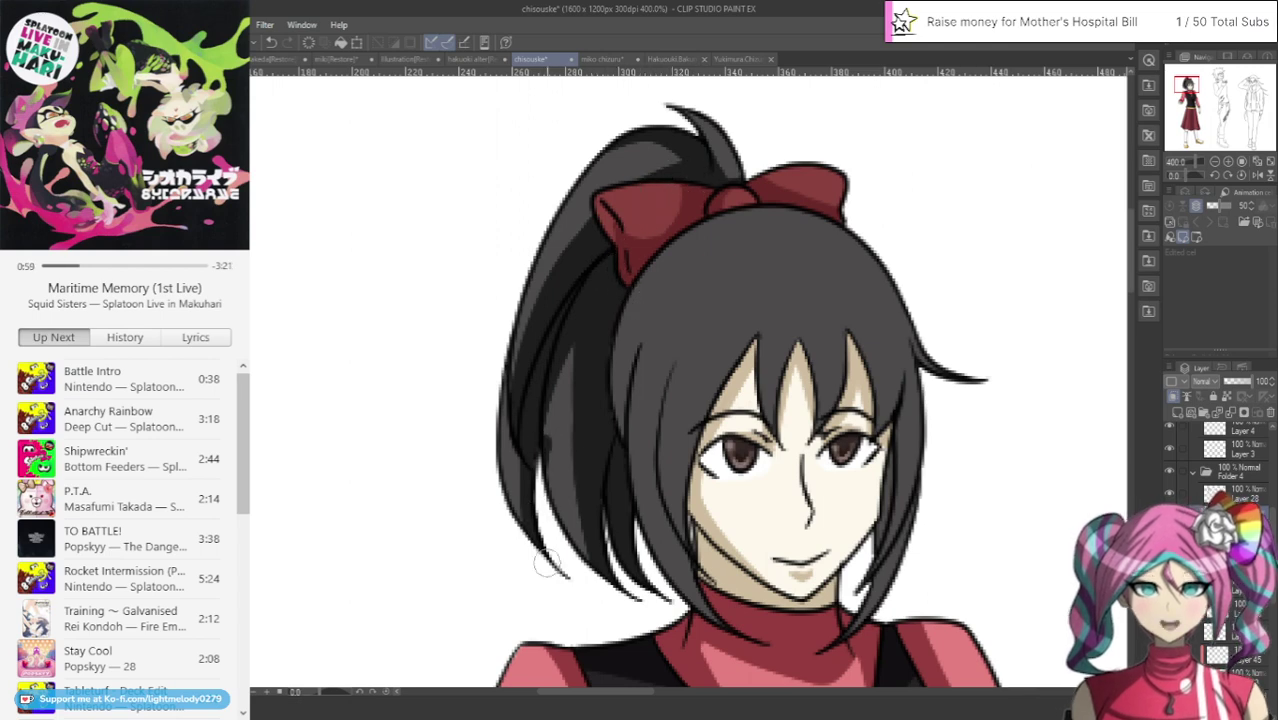
# Undo the stray shading spot and darken the lower inner edge of the outer ponytail lock down to its tip
pyautogui.click(272, 43)
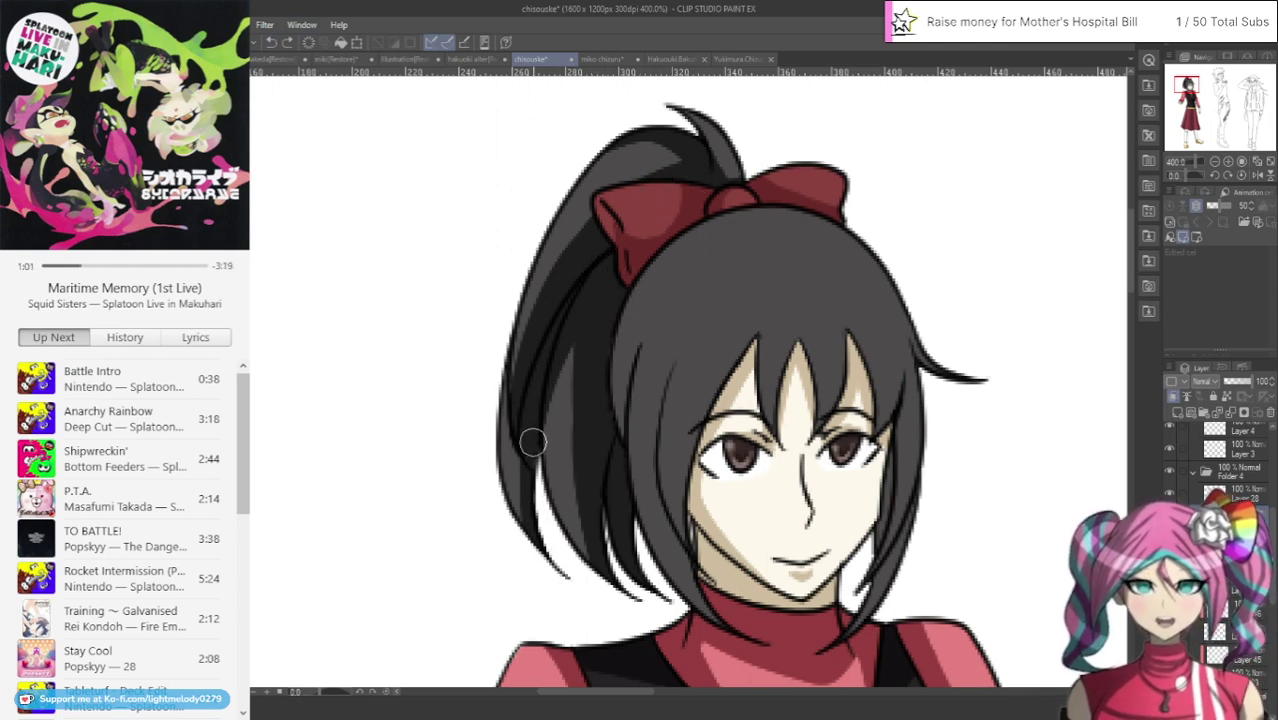
pyautogui.moveTo(533, 442); pyautogui.dragTo(545, 553)
pyautogui.moveTo(525, 474); pyautogui.dragTo(569, 575)
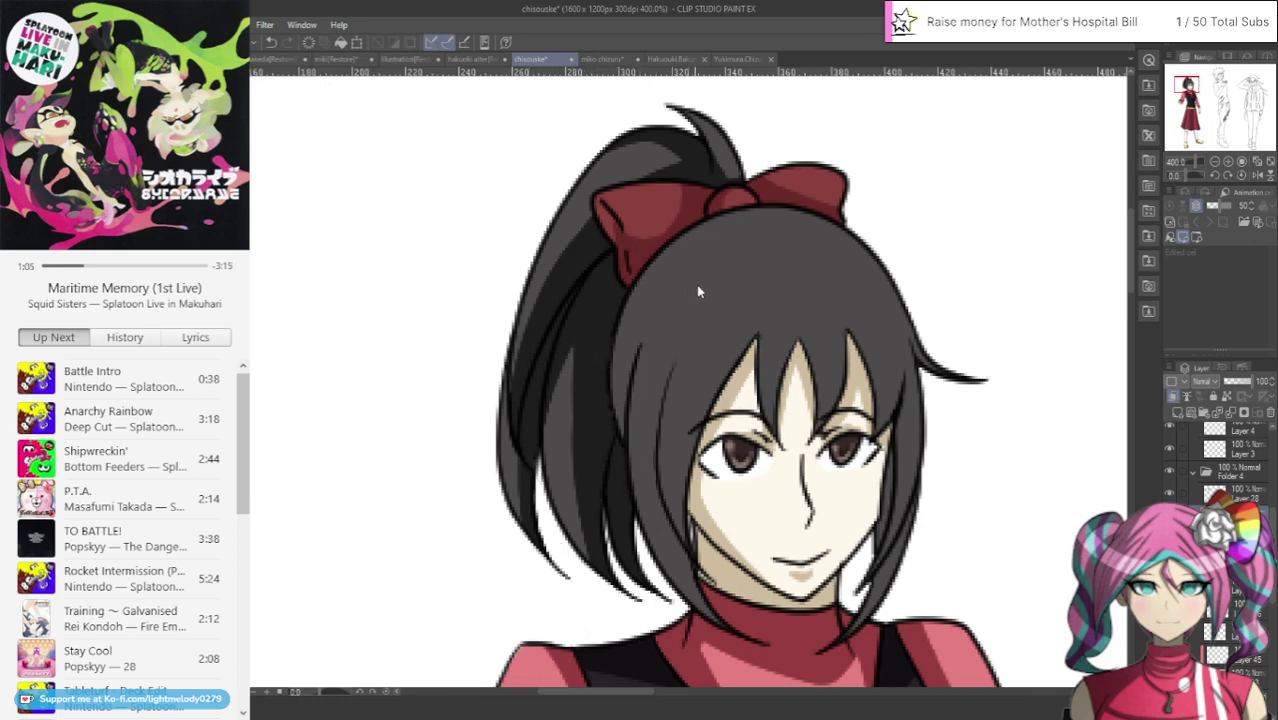
# On a new clipped layer for the front hair, paint dark shading along the head's edge beneath the bow and down the back lock
pyautogui.click(1236, 489)
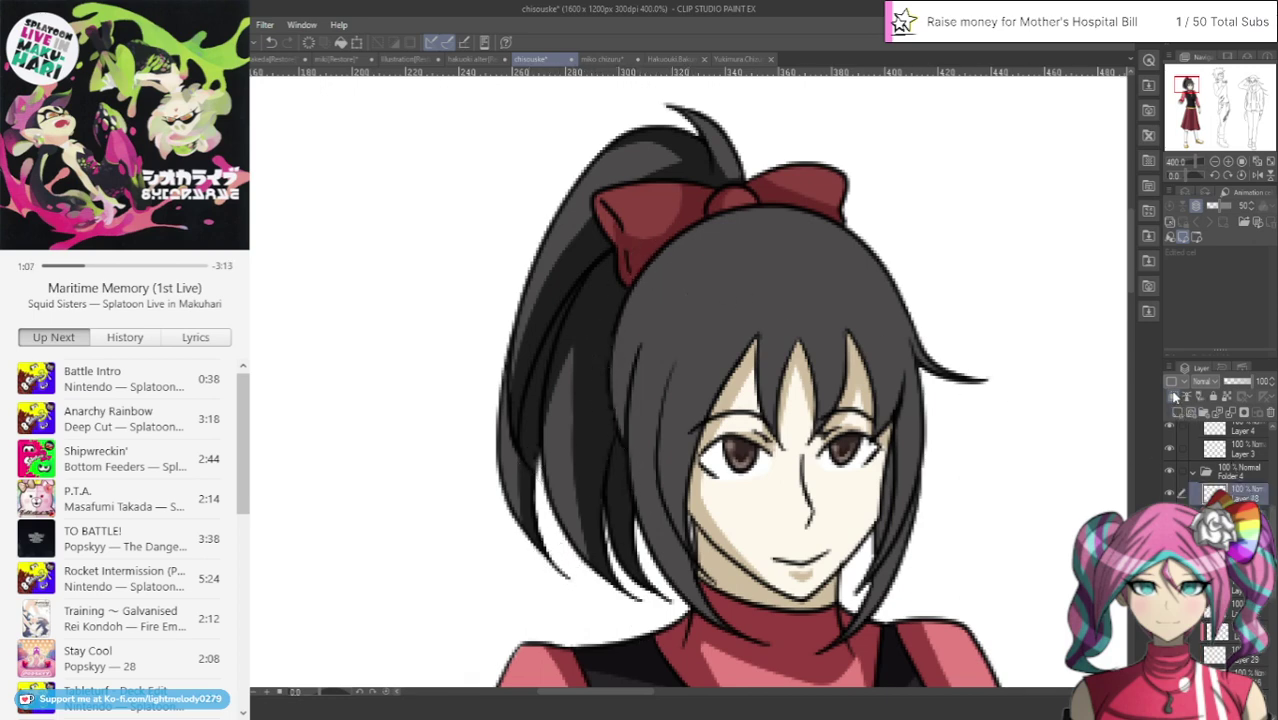
pyautogui.moveTo(642, 282)
pyautogui.mouseDown()
pyautogui.moveTo(620, 360)
pyautogui.moveTo(631, 503)
pyautogui.mouseUp()
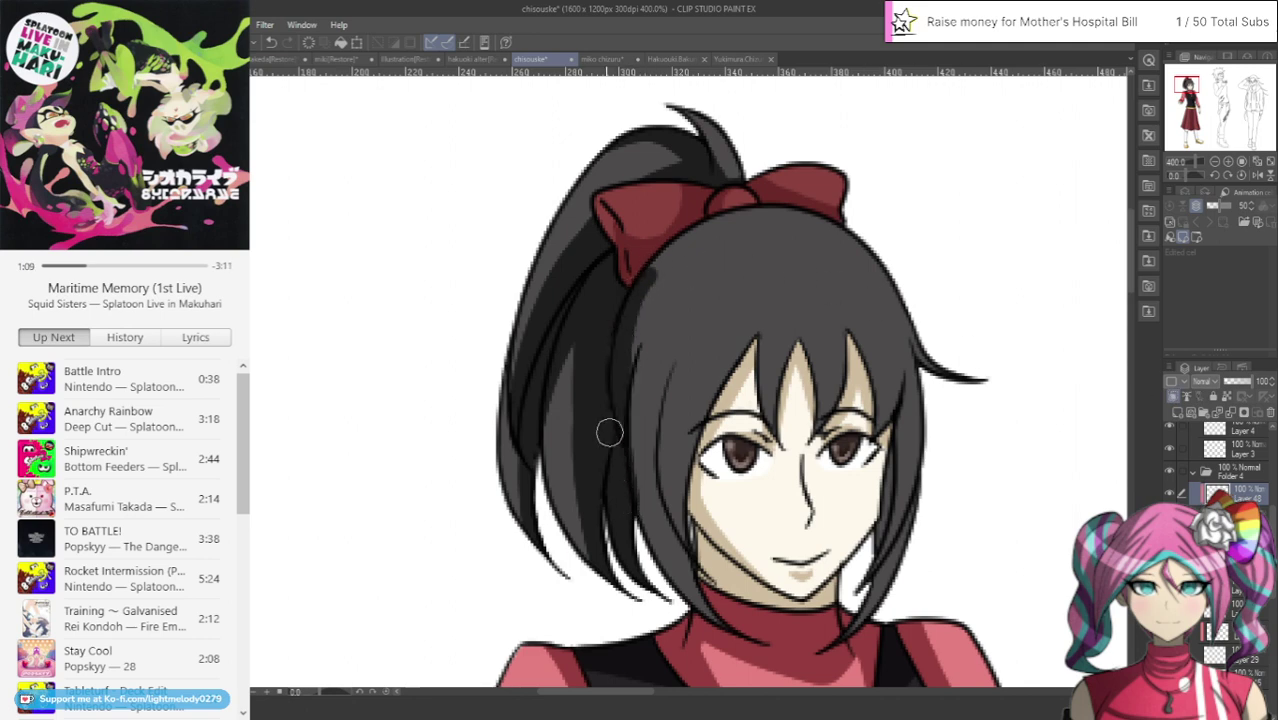
pyautogui.moveTo(648, 265); pyautogui.dragTo(776, 197)
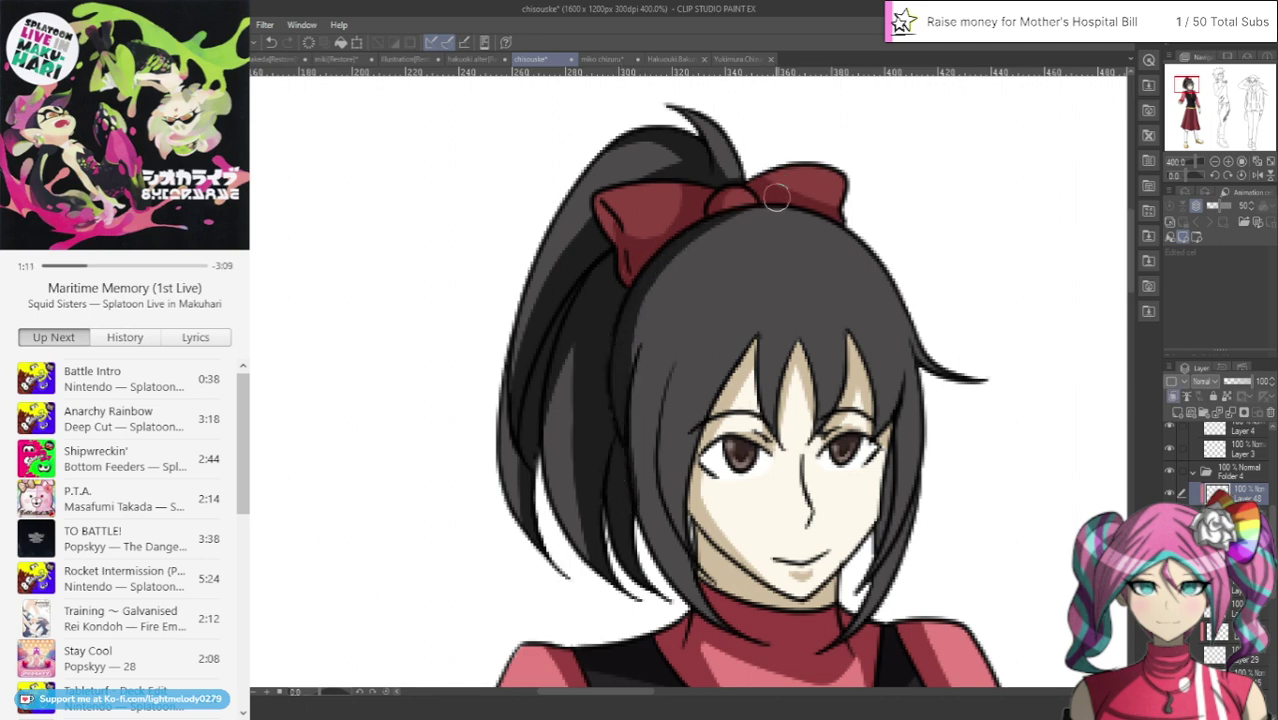
pyautogui.moveTo(640, 301); pyautogui.dragTo(625, 488)
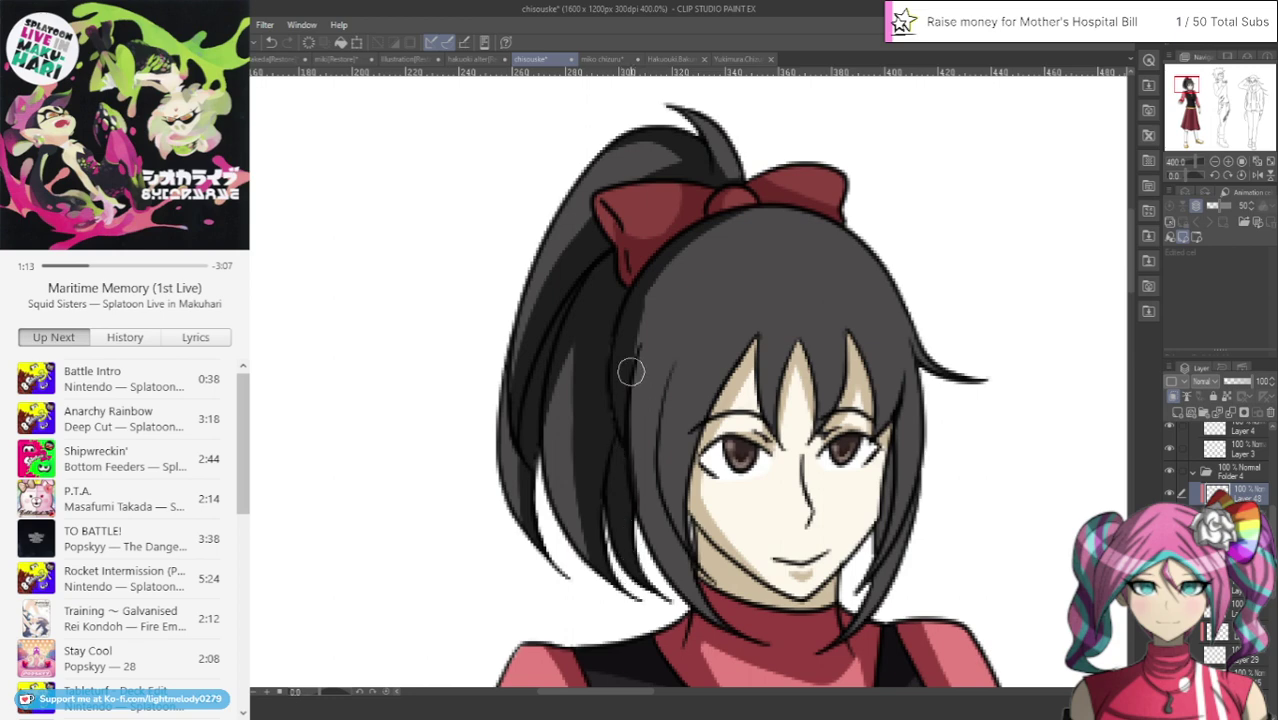
pyautogui.moveTo(630, 371)
pyautogui.mouseDown()
pyautogui.moveTo(640, 496)
pyautogui.moveTo(690, 598)
pyautogui.mouseUp()
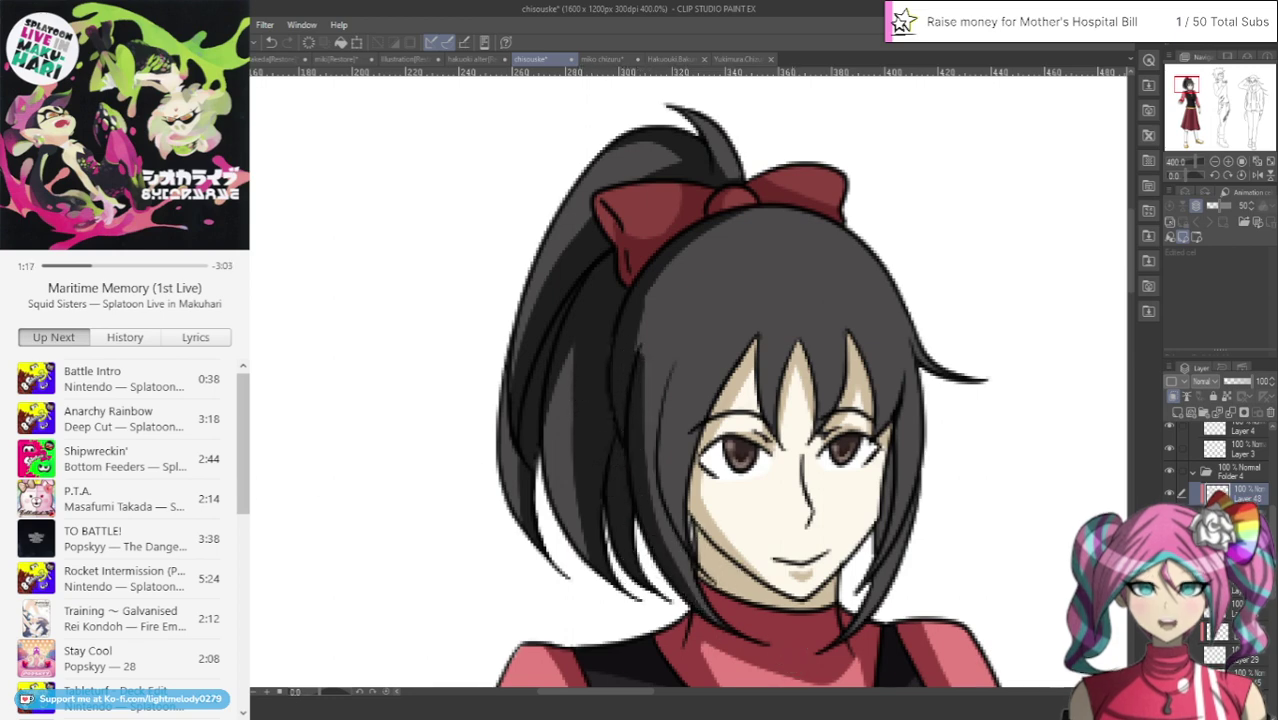
pyautogui.moveTo(655, 322); pyautogui.dragTo(638, 382)
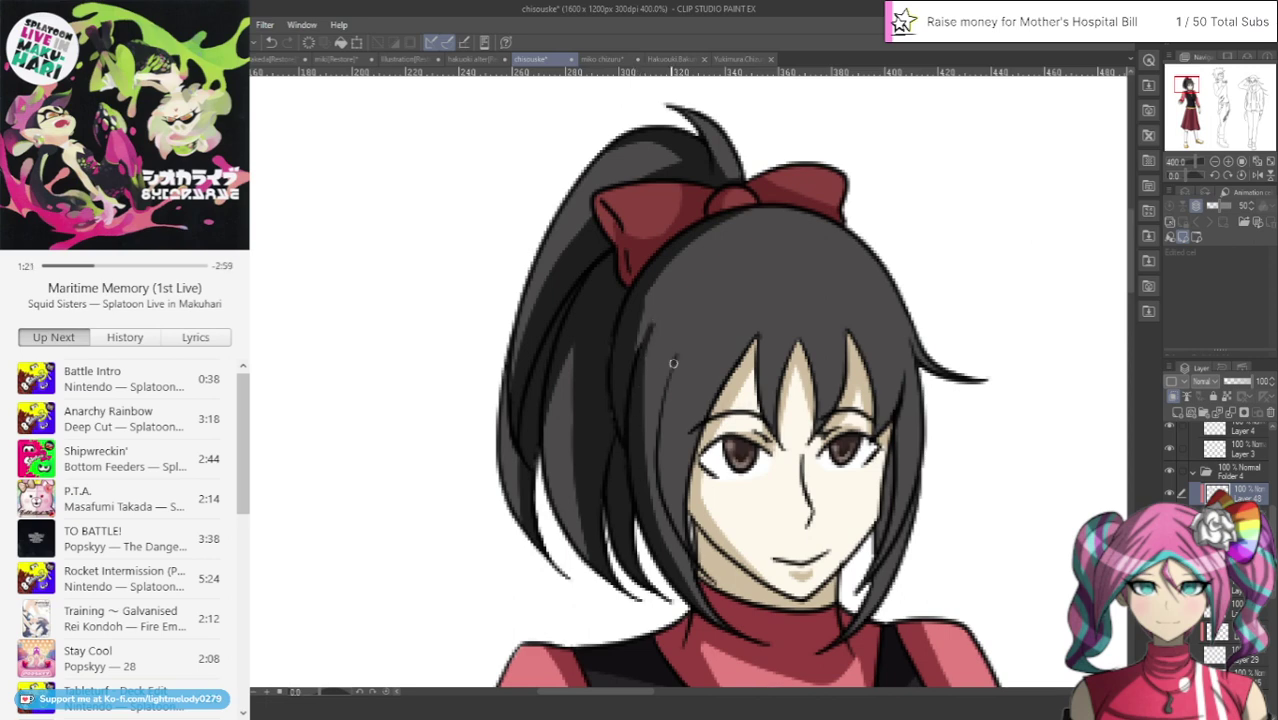
# Shade the left side lock next to the face, following its inner strand line up to a tapered tip
pyautogui.moveTo(673, 363); pyautogui.dragTo(681, 510)
pyautogui.scroll(2, 700, 427)
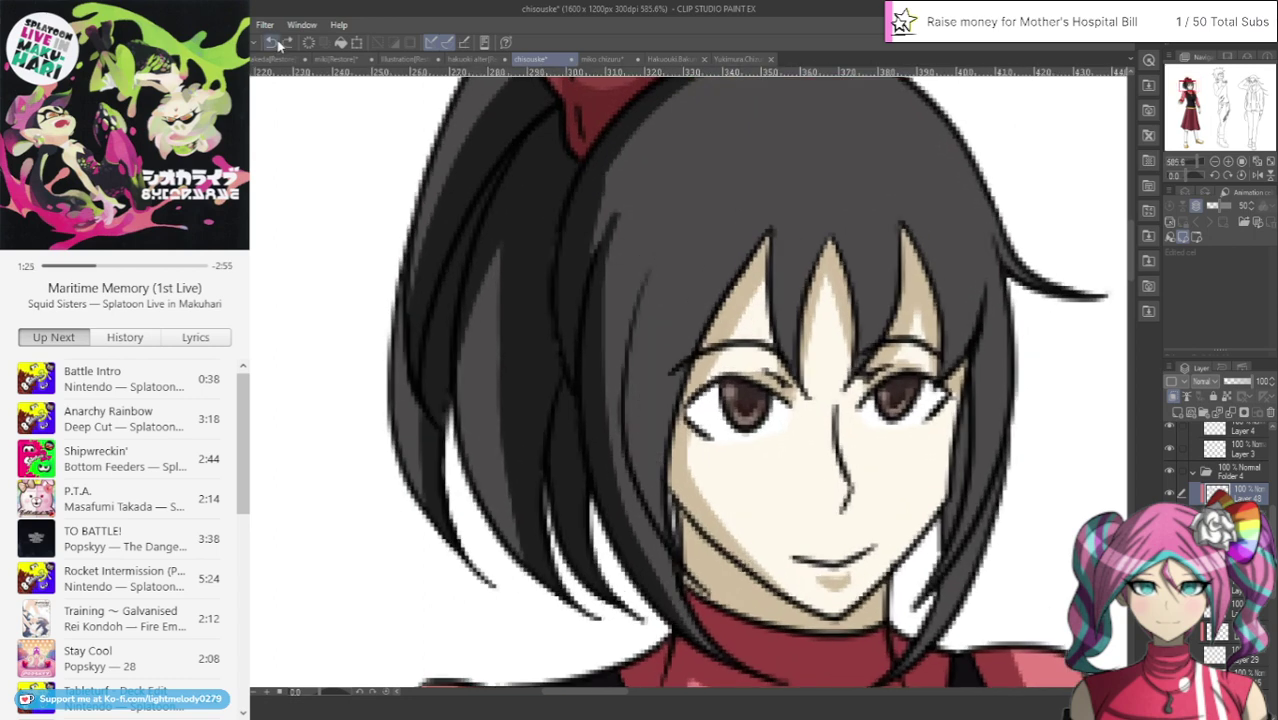
pyautogui.moveTo(657, 263)
pyautogui.mouseDown()
pyautogui.moveTo(640, 379)
pyautogui.moveTo(673, 538)
pyautogui.moveTo(633, 446)
pyautogui.mouseUp()
pyautogui.moveTo(672, 535); pyautogui.dragTo(632, 404)
pyautogui.moveTo(635, 463); pyautogui.dragTo(629, 352)
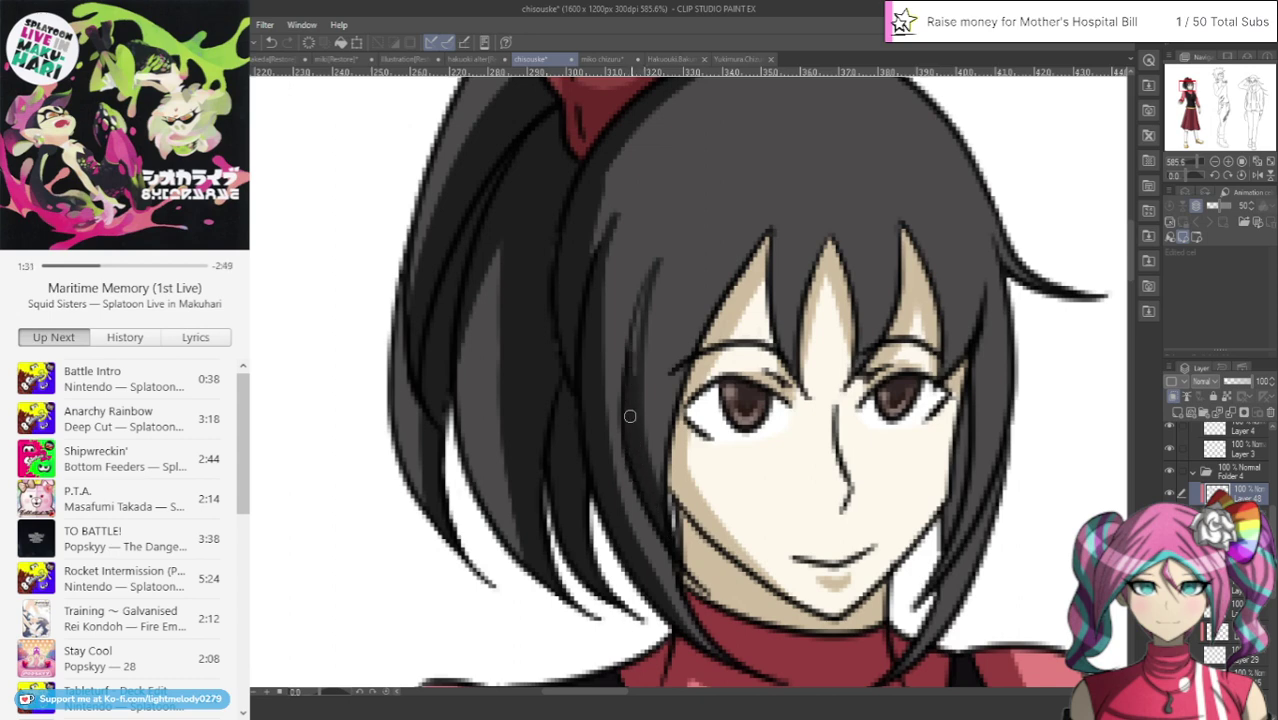
pyautogui.moveTo(630, 416); pyautogui.dragTo(637, 356)
pyautogui.moveTo(657, 263); pyautogui.dragTo(634, 346)
pyautogui.moveTo(669, 237); pyautogui.dragTo(652, 274)
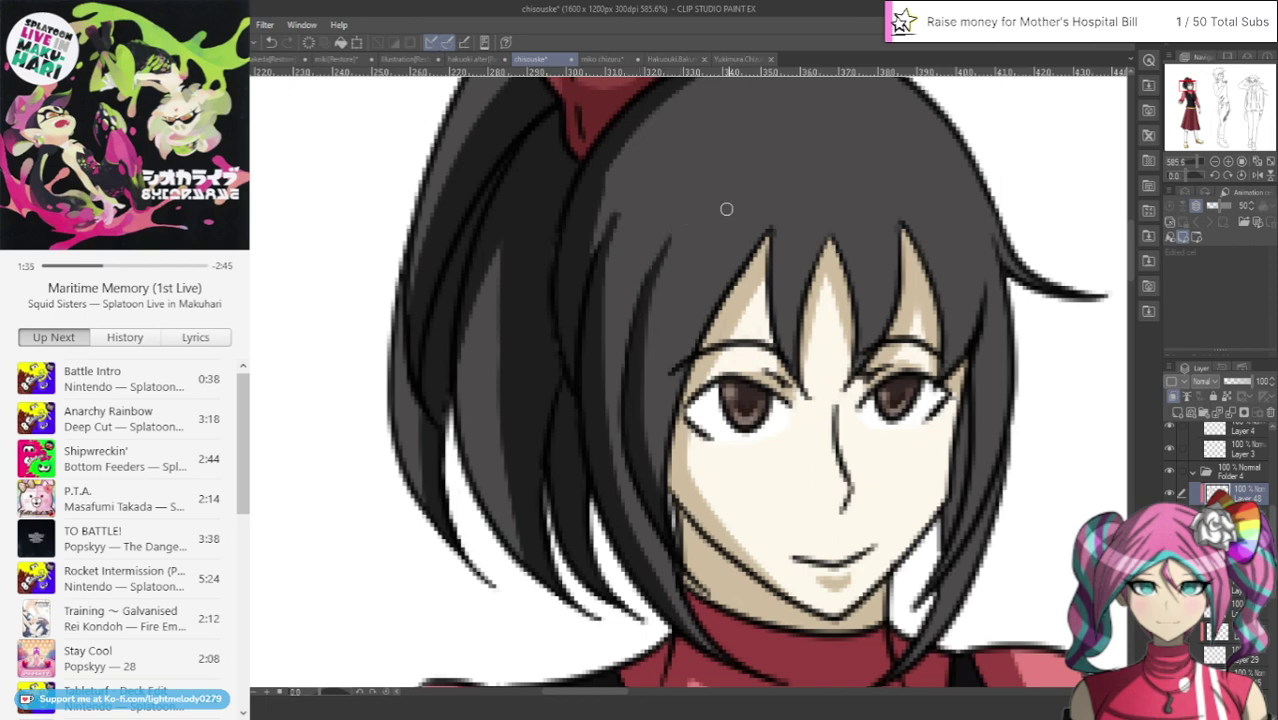
# Paint thin dark shading along the right edges of the pointed bangs over the forehead
pyautogui.moveTo(779, 215); pyautogui.dragTo(792, 360)
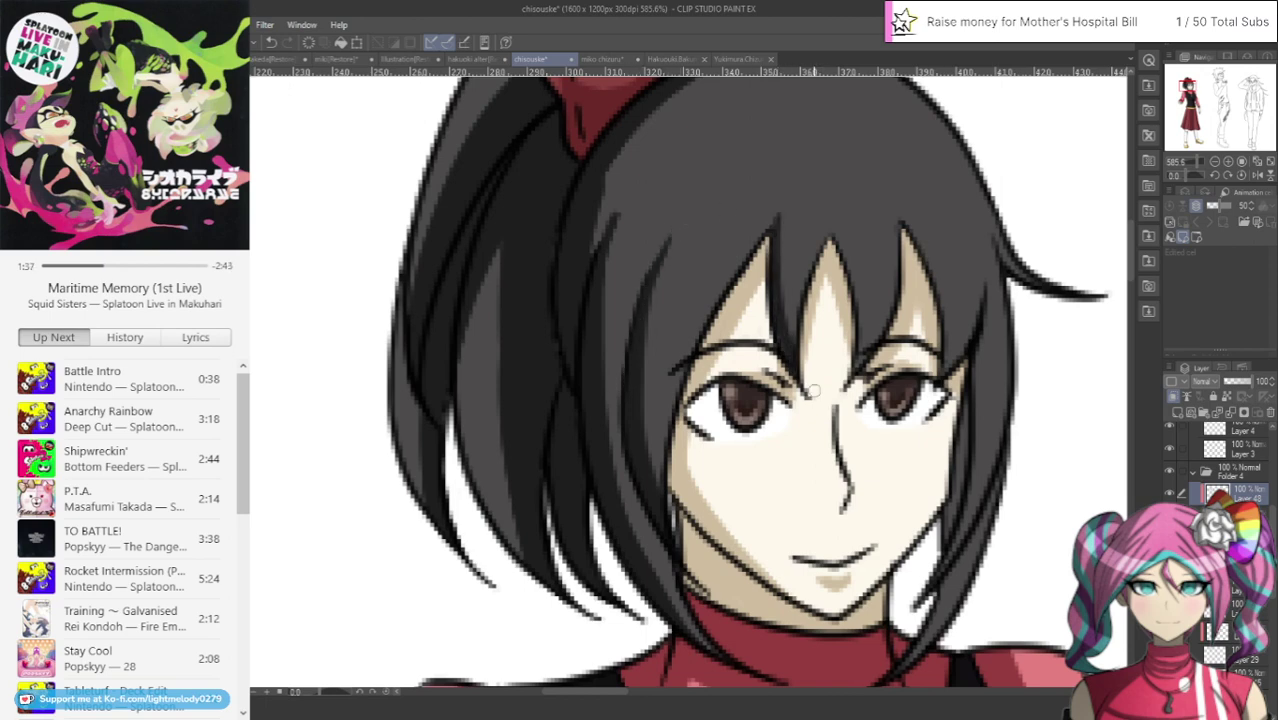
pyautogui.moveTo(845, 250)
pyautogui.mouseDown()
pyautogui.moveTo(865, 346)
pyautogui.moveTo(856, 368)
pyautogui.mouseUp()
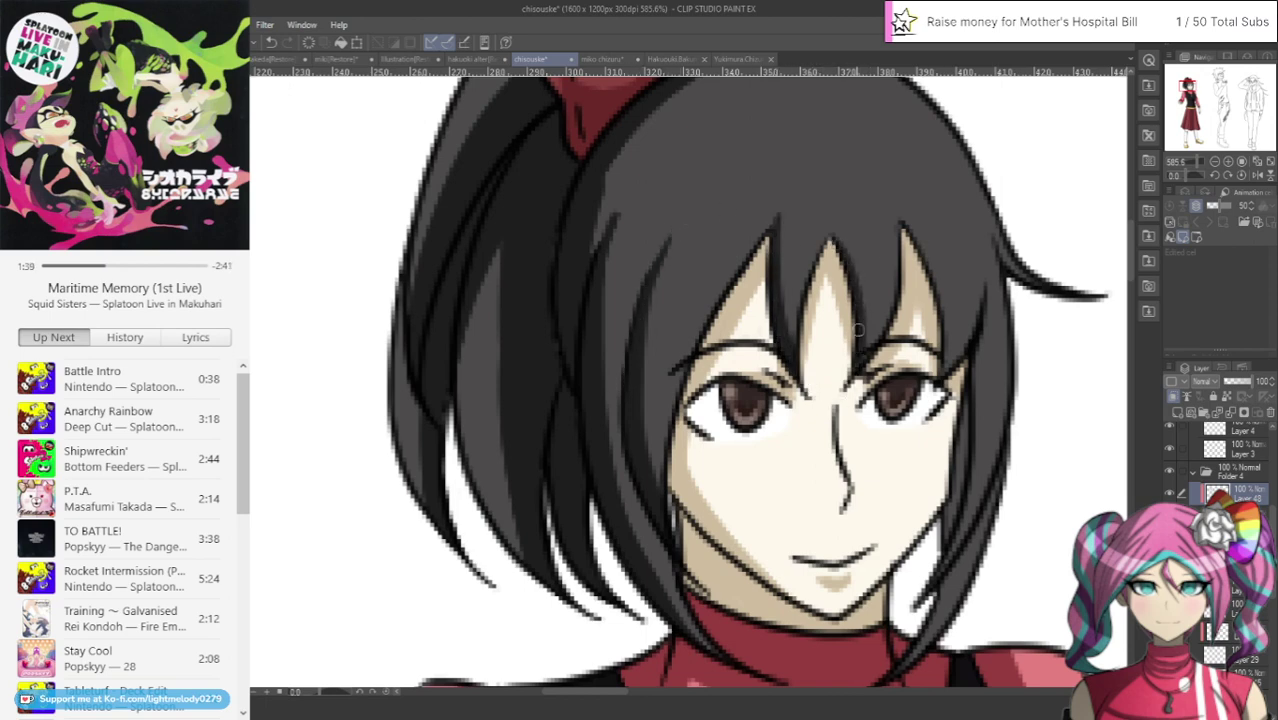
pyautogui.moveTo(848, 258); pyautogui.dragTo(866, 346)
pyautogui.moveTo(906, 222)
pyautogui.mouseDown()
pyautogui.moveTo(955, 319)
pyautogui.moveTo(953, 362)
pyautogui.moveTo(943, 321)
pyautogui.moveTo(944, 369)
pyautogui.mouseUp()
pyautogui.moveTo(941, 291); pyautogui.dragTo(950, 364)
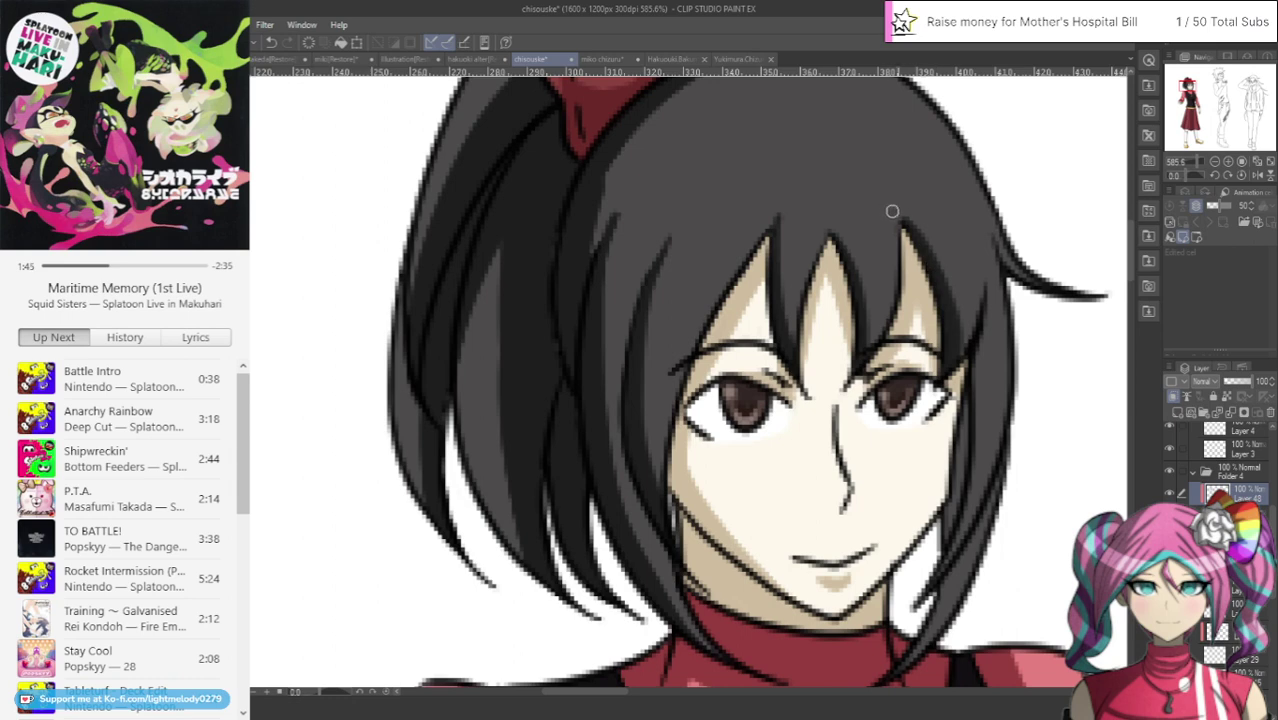
# Shade the inner edge of the right side lock from beside the eye down to its tips at the neck
pyautogui.moveTo(981, 313)
pyautogui.mouseDown()
pyautogui.moveTo(974, 459)
pyautogui.moveTo(932, 590)
pyautogui.mouseUp()
pyautogui.moveTo(964, 476); pyautogui.dragTo(957, 535)
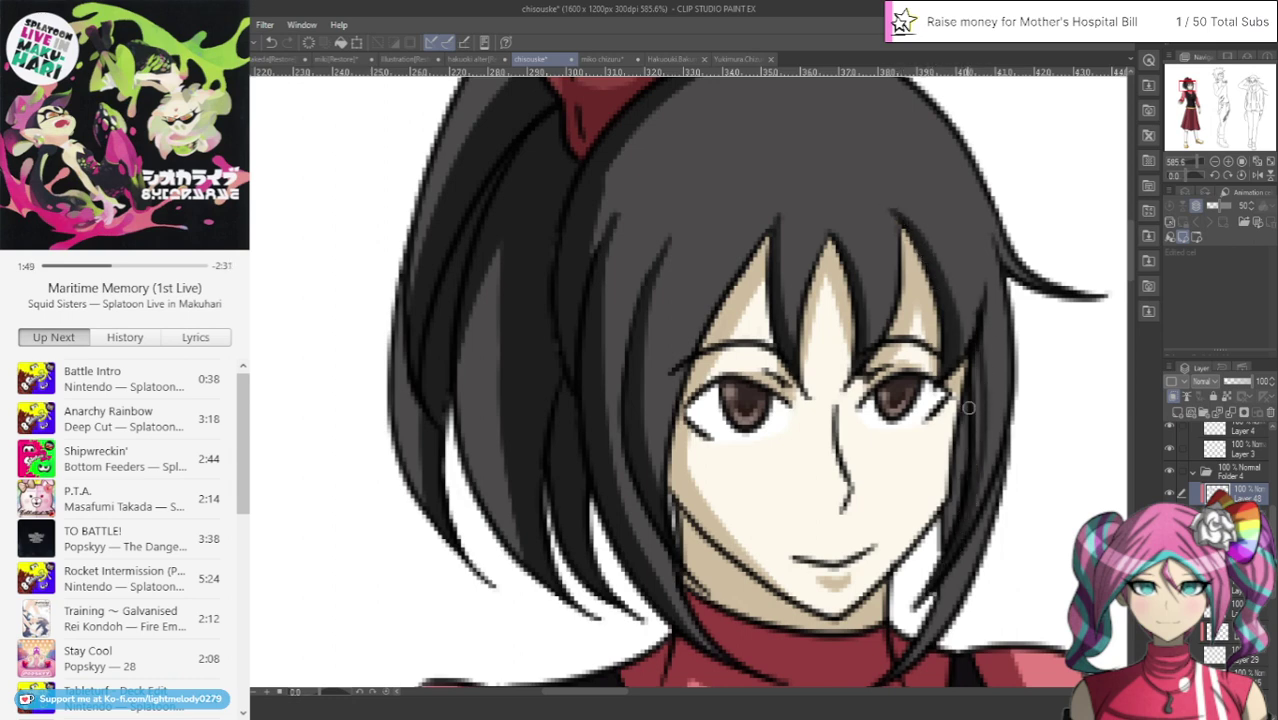
pyautogui.moveTo(971, 406); pyautogui.dragTo(967, 534)
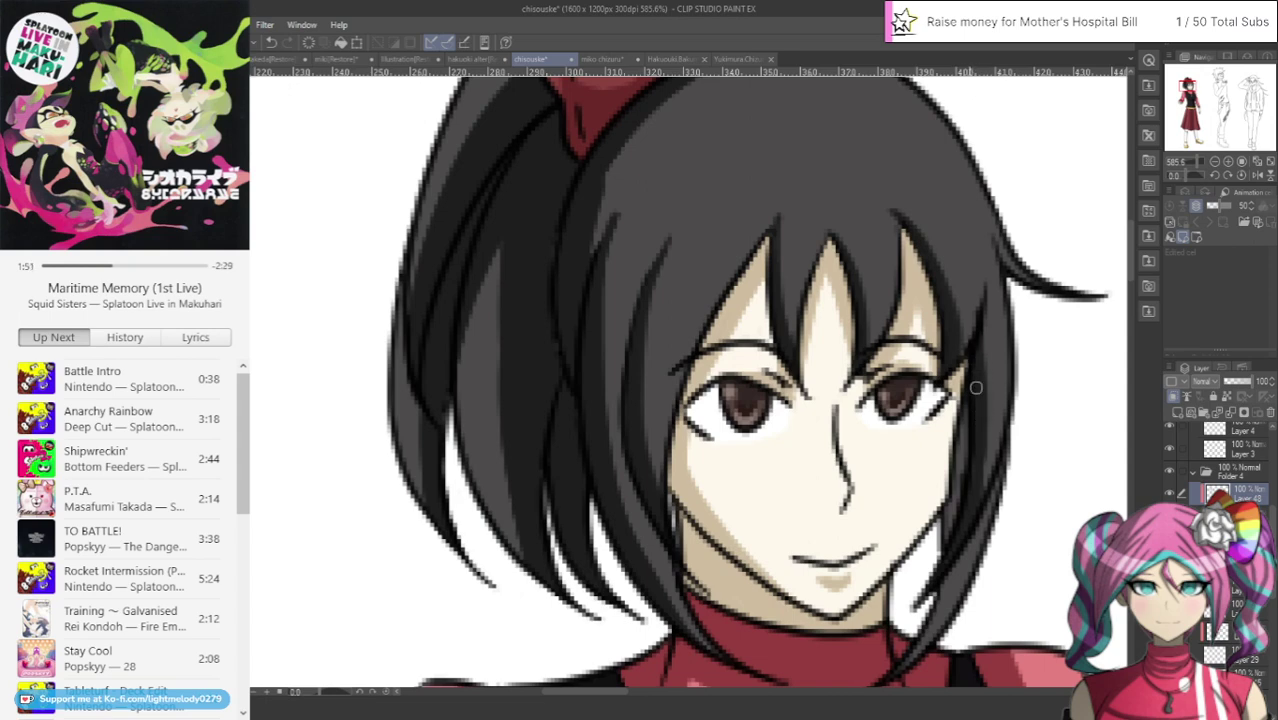
pyautogui.moveTo(974, 388)
pyautogui.mouseDown()
pyautogui.moveTo(954, 561)
pyautogui.moveTo(955, 520)
pyautogui.mouseUp()
pyautogui.moveTo(965, 422); pyautogui.dragTo(950, 540)
pyautogui.moveTo(950, 540); pyautogui.dragTo(958, 456)
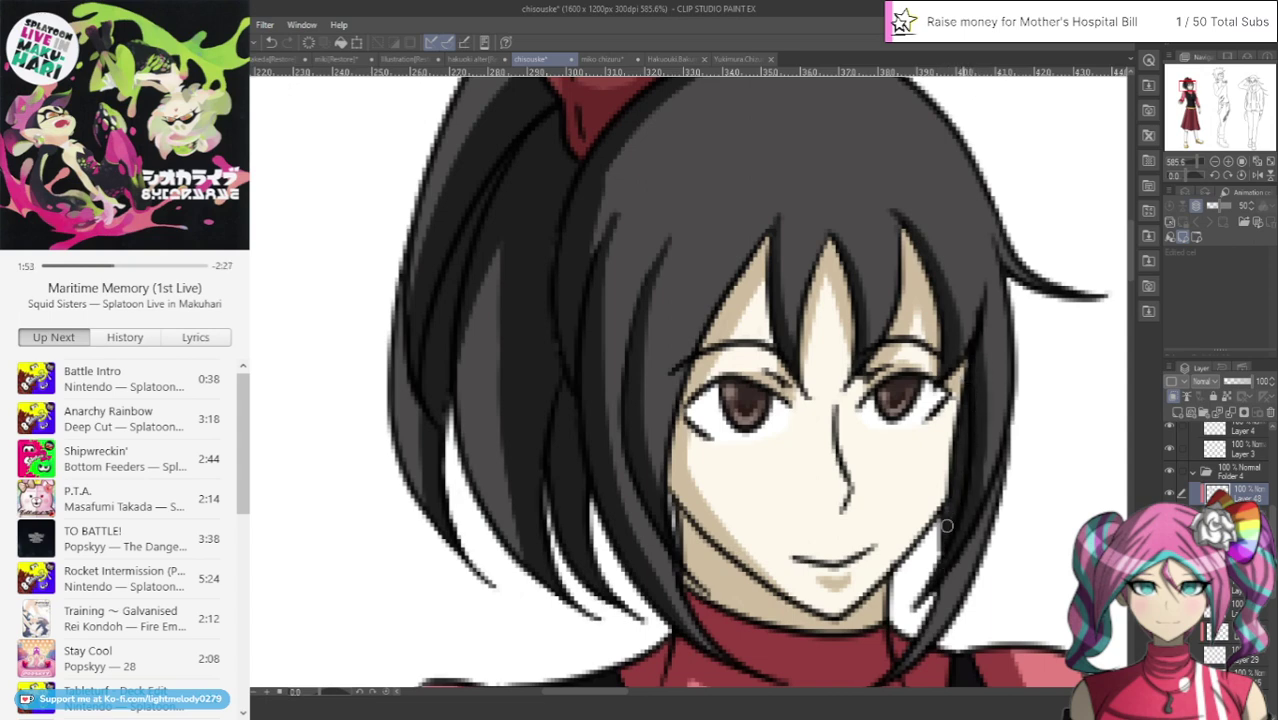
pyautogui.moveTo(936, 546)
pyautogui.mouseDown()
pyautogui.moveTo(960, 532)
pyautogui.moveTo(935, 625)
pyautogui.moveTo(892, 680)
pyautogui.moveTo(934, 604)
pyautogui.mouseUp()
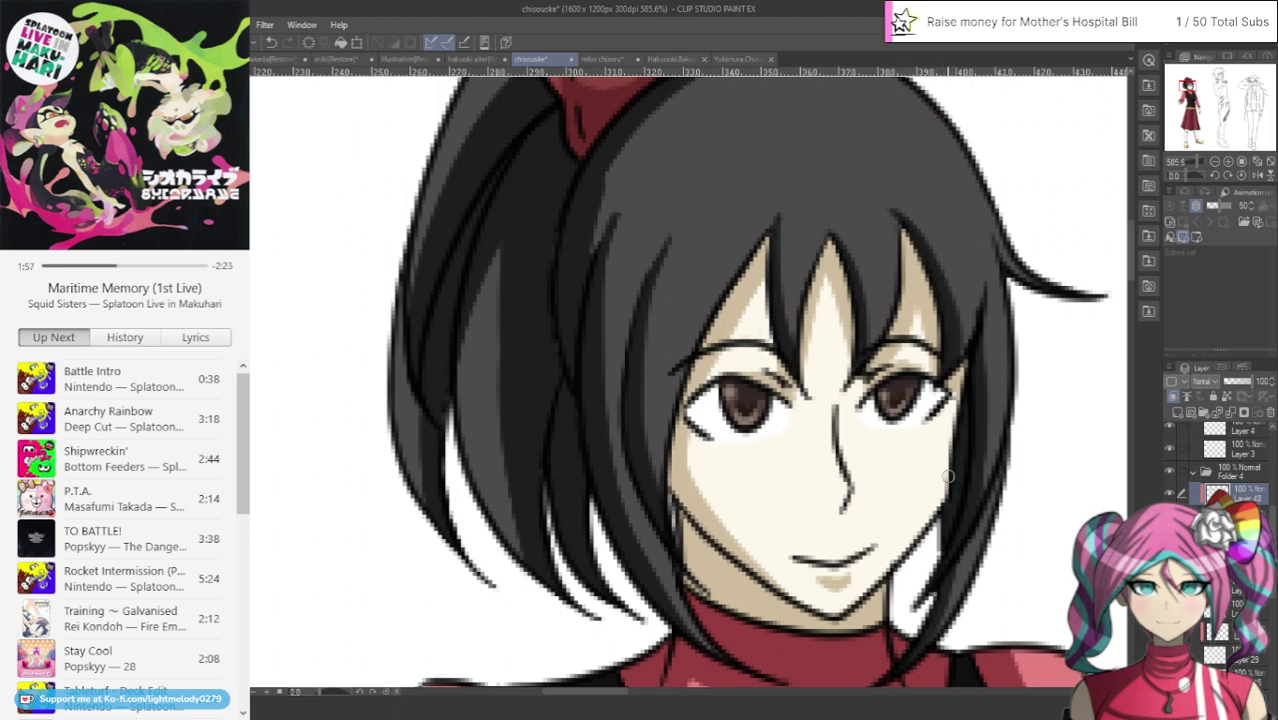
# Shade the bangs' edge over the forehead and widen the dark band along the head's contour beneath the red bow
pyautogui.scroll(-3, 948, 476)
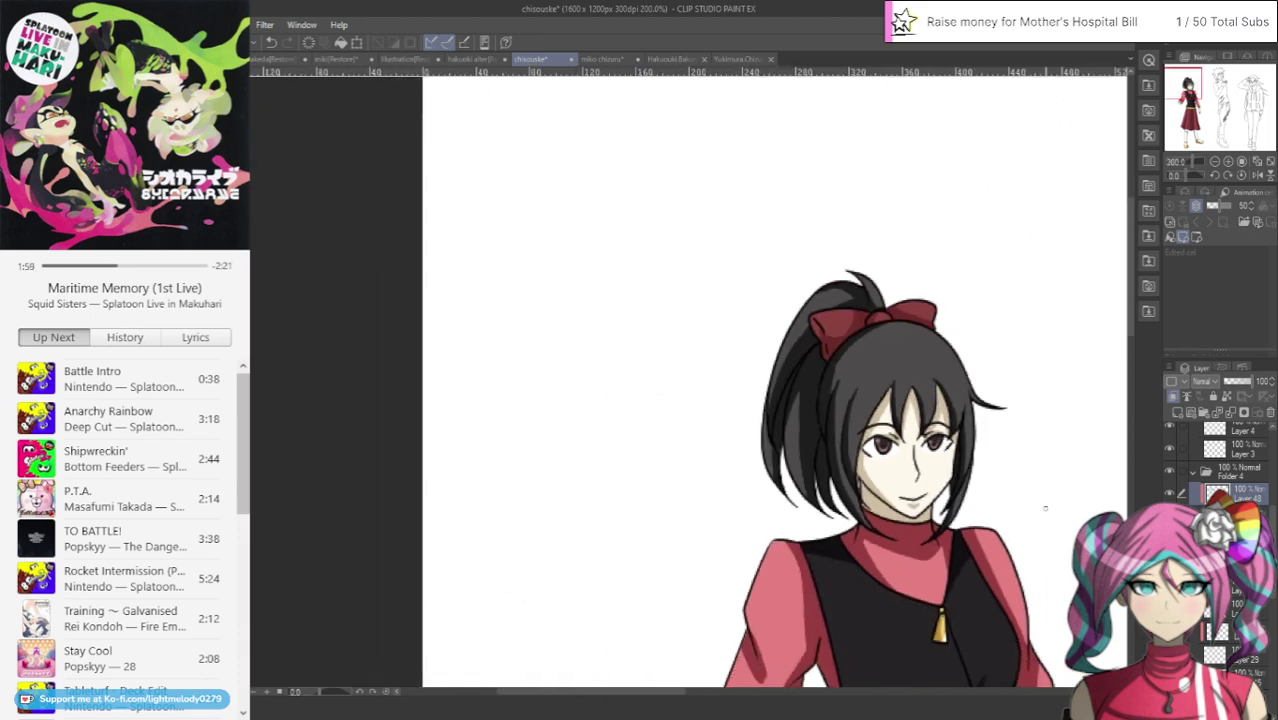
pyautogui.scroll(2, 970, 460)
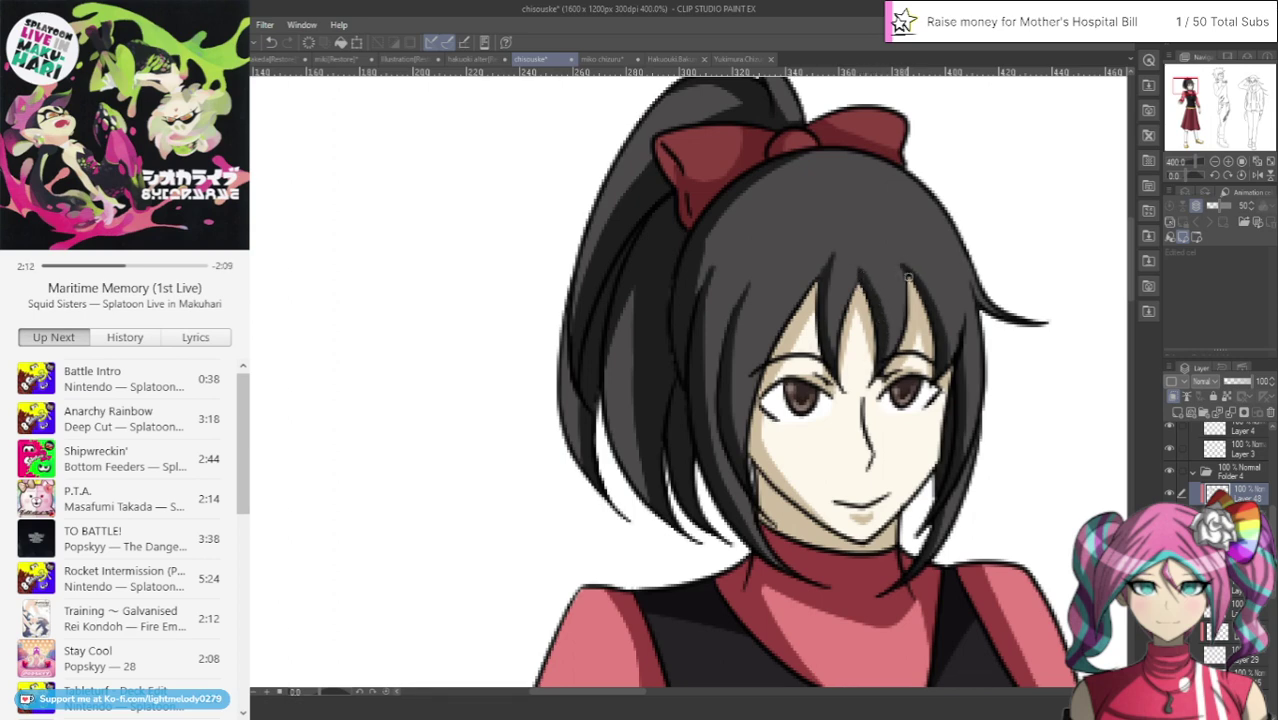
pyautogui.moveTo(918, 276); pyautogui.dragTo(941, 364)
pyautogui.moveTo(727, 241); pyautogui.dragTo(697, 298)
pyautogui.moveTo(712, 232); pyautogui.dragTo(758, 179)
pyautogui.moveTo(713, 226); pyautogui.dragTo(690, 308)
pyautogui.moveTo(709, 249)
pyautogui.mouseDown()
pyautogui.moveTo(735, 209)
pyautogui.moveTo(804, 154)
pyautogui.mouseUp()
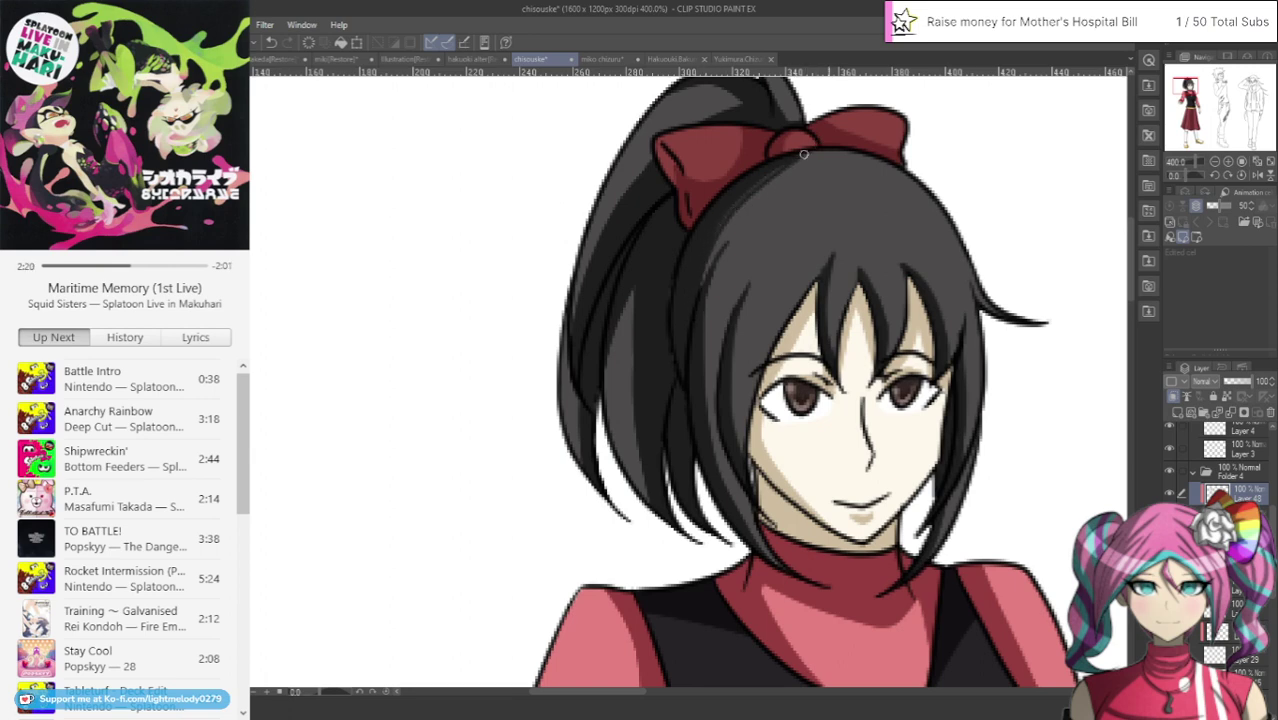
pyautogui.moveTo(704, 251)
pyautogui.mouseDown()
pyautogui.moveTo(783, 159)
pyautogui.moveTo(772, 165)
pyautogui.moveTo(700, 242)
pyautogui.moveTo(798, 150)
pyautogui.moveTo(712, 225)
pyautogui.moveTo(767, 182)
pyautogui.moveTo(880, 137)
pyautogui.mouseUp()
pyautogui.moveTo(754, 188)
pyautogui.mouseDown()
pyautogui.moveTo(920, 151)
pyautogui.moveTo(781, 168)
pyautogui.moveTo(917, 151)
pyautogui.moveTo(863, 152)
pyautogui.moveTo(776, 171)
pyautogui.moveTo(851, 155)
pyautogui.moveTo(940, 167)
pyautogui.moveTo(836, 161)
pyautogui.moveTo(759, 189)
pyautogui.moveTo(699, 283)
pyautogui.mouseUp()
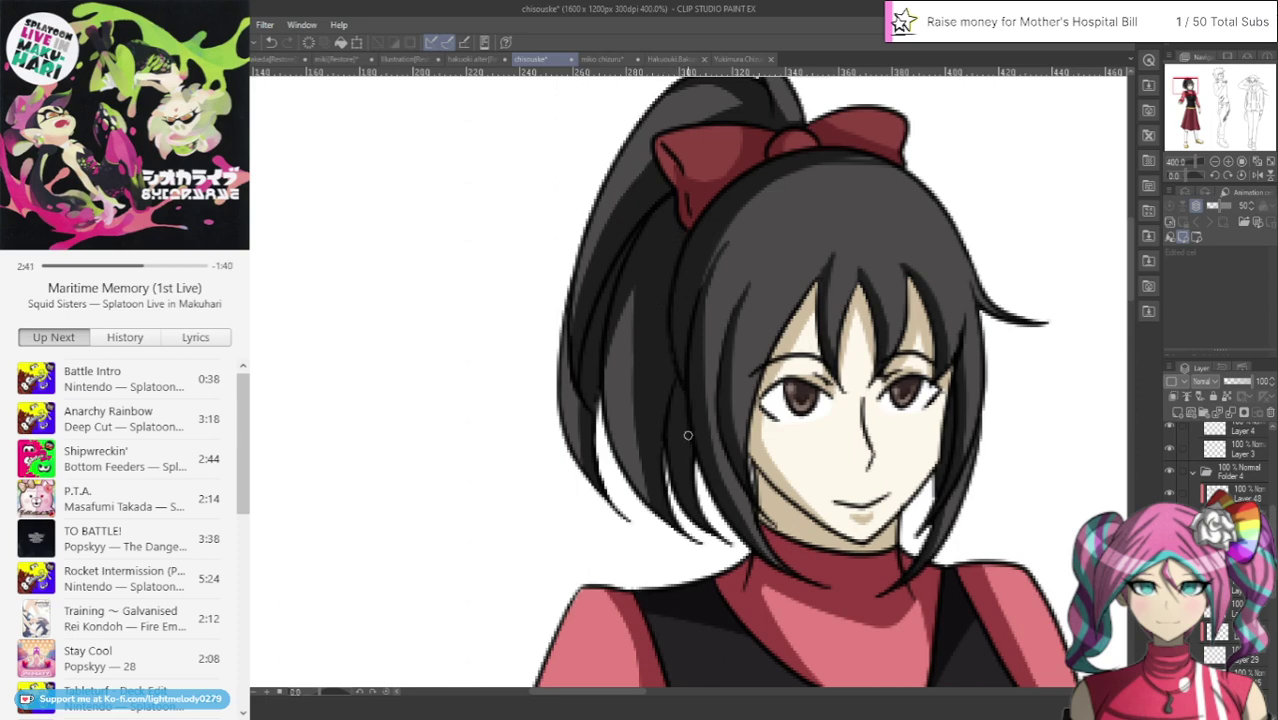
# Close the miko chizuru drawing and the Hakuouki and Yukimura Chizuru reference images, keeping chisouske open
pyautogui.scroll(-6, 687, 435)
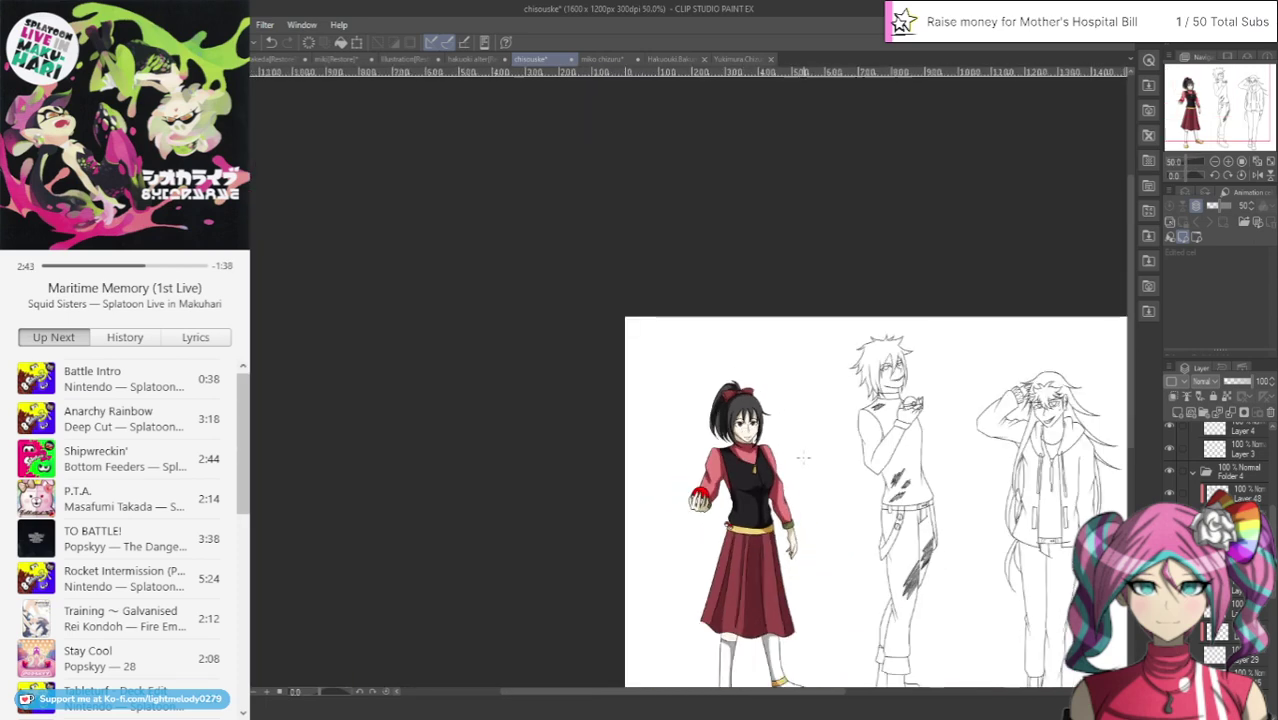
pyautogui.moveTo(983, 233); pyautogui.dragTo(913, 112)
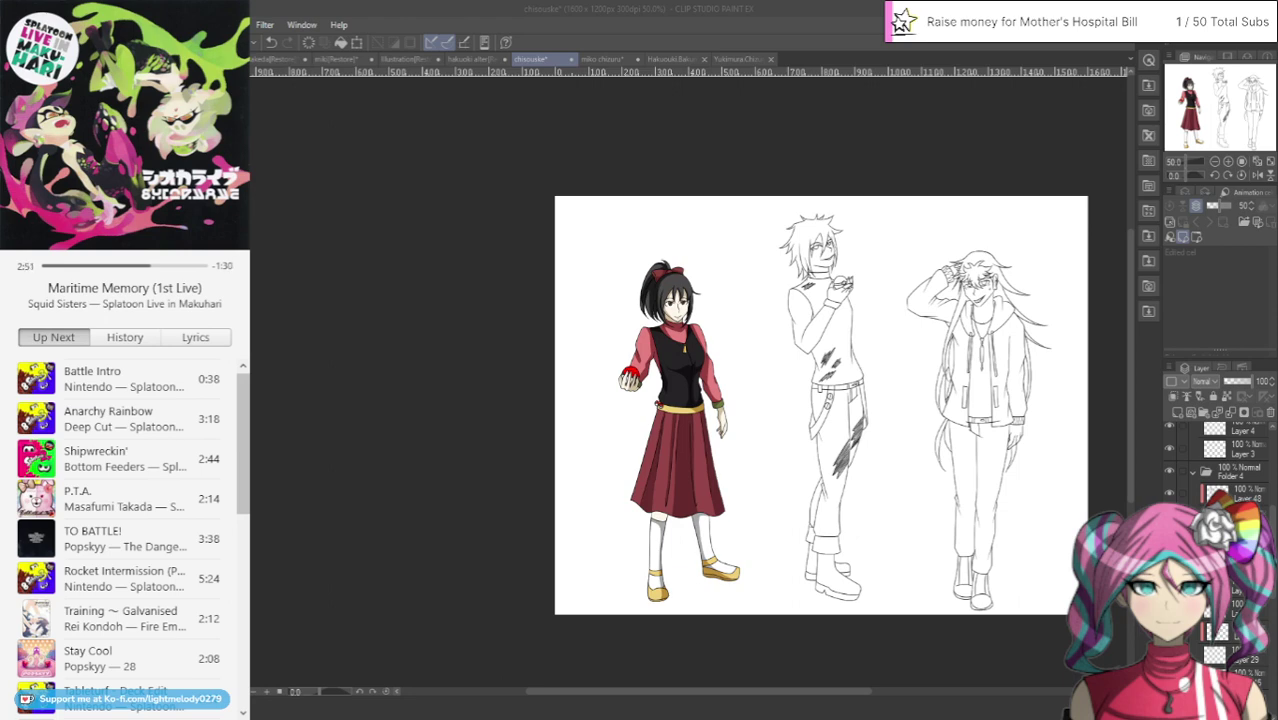
pyautogui.click(626, 59)
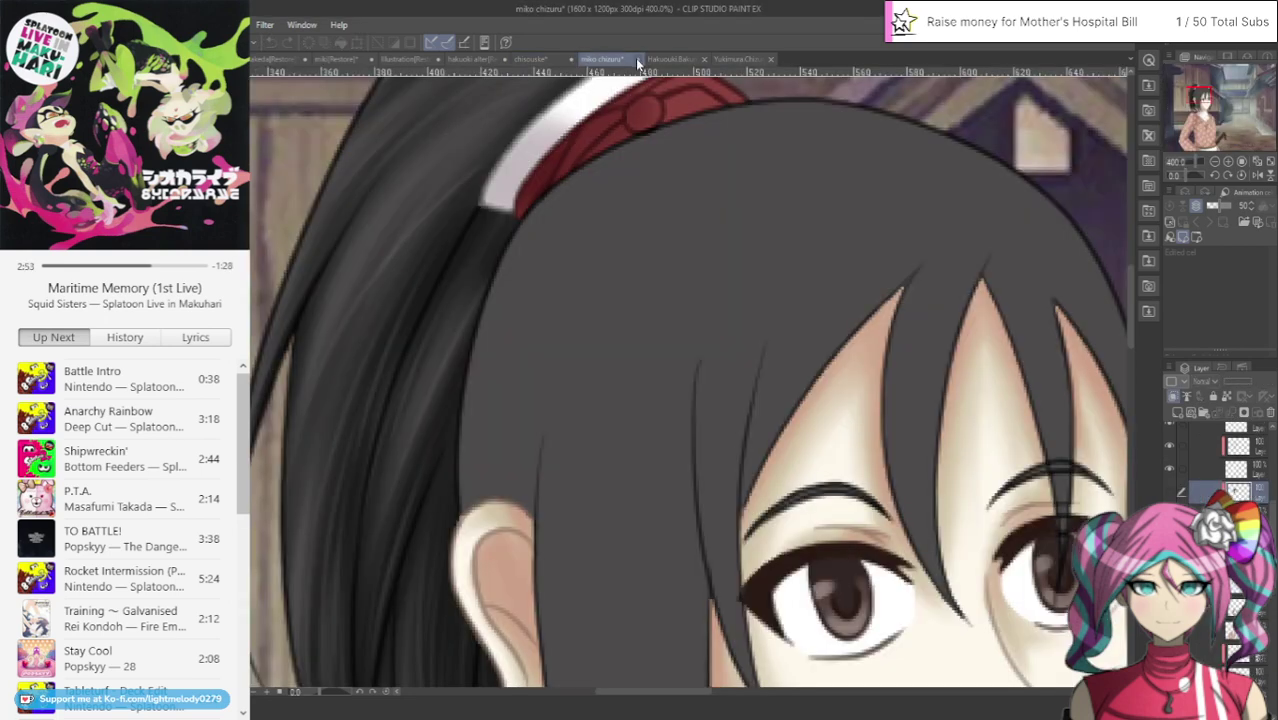
pyautogui.click(655, 60)
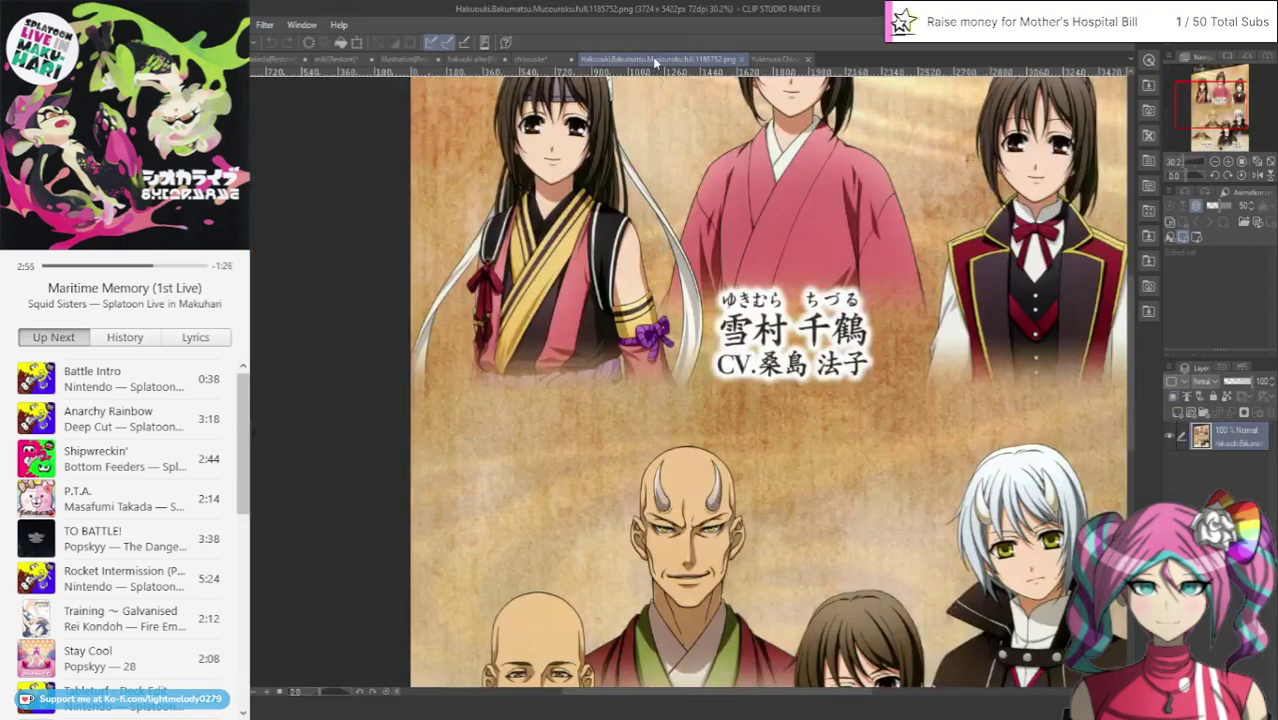
pyautogui.click(742, 60)
pyautogui.click(691, 61)
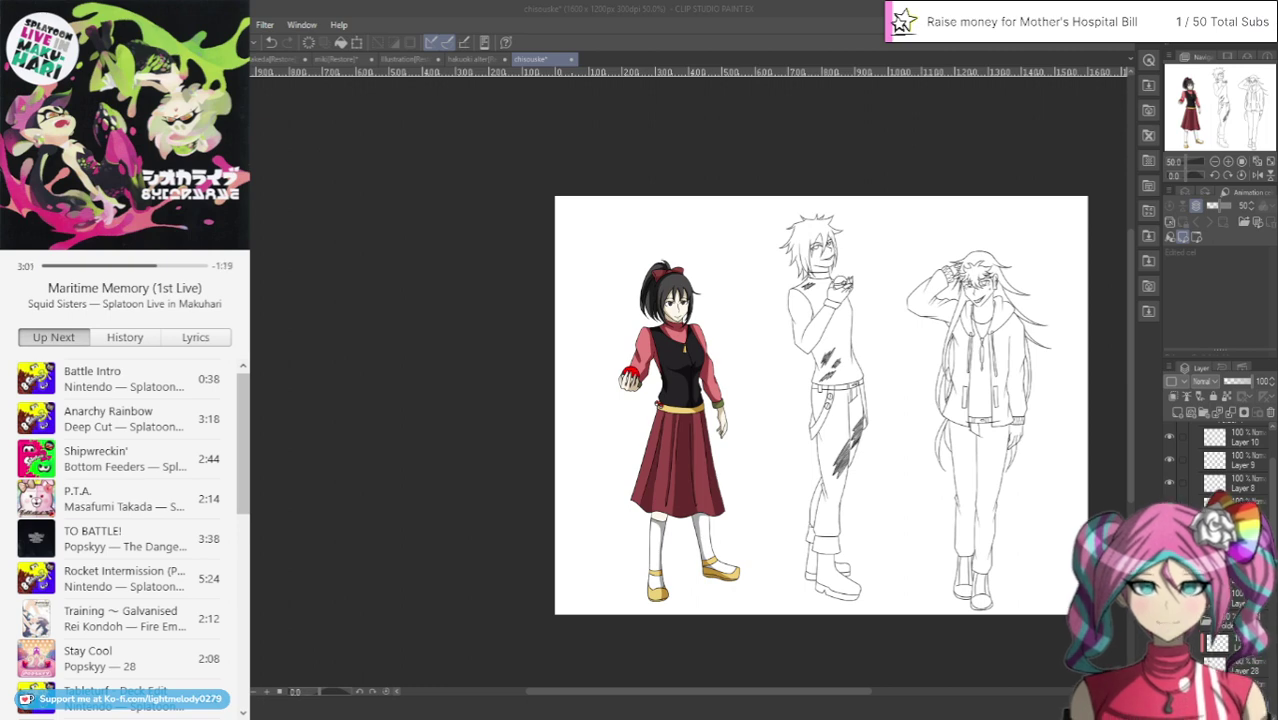
# Copy the Eevee from 0133Eevee-Starter.png, wrap the girl's folder in a new folder and paste the Eevee into it
pyautogui.click(716, 21)
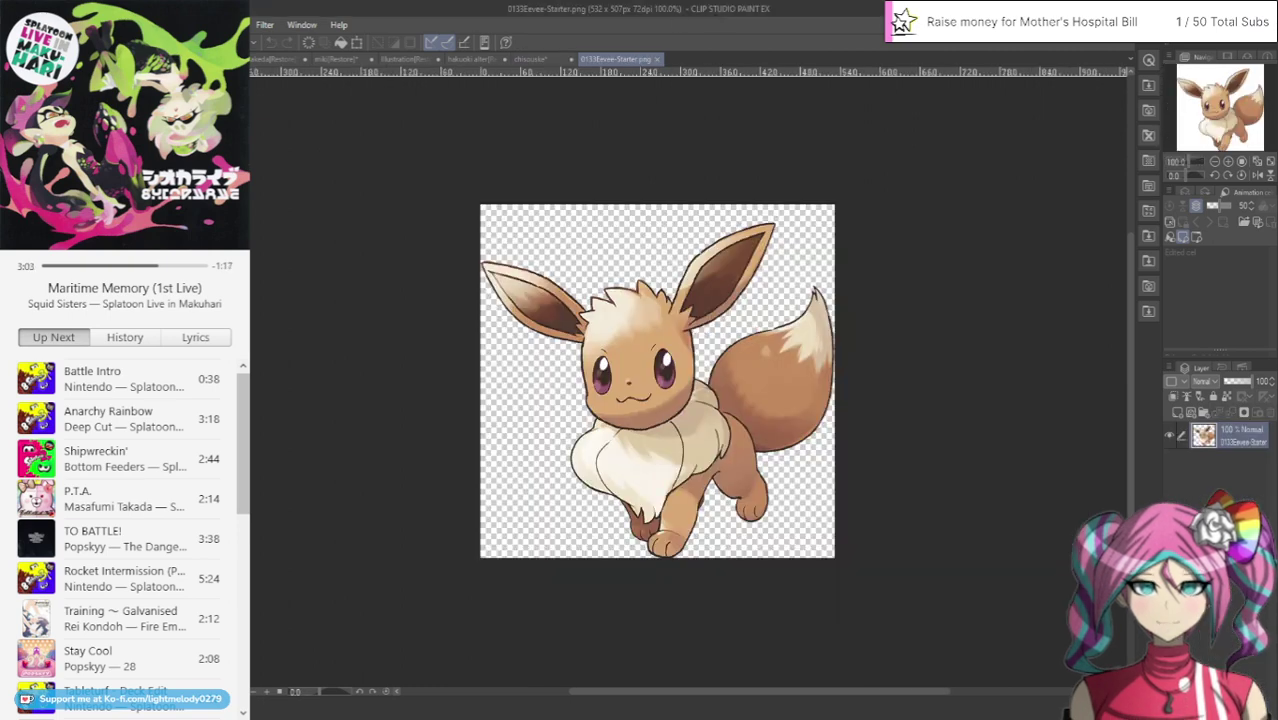
pyautogui.click(533, 59)
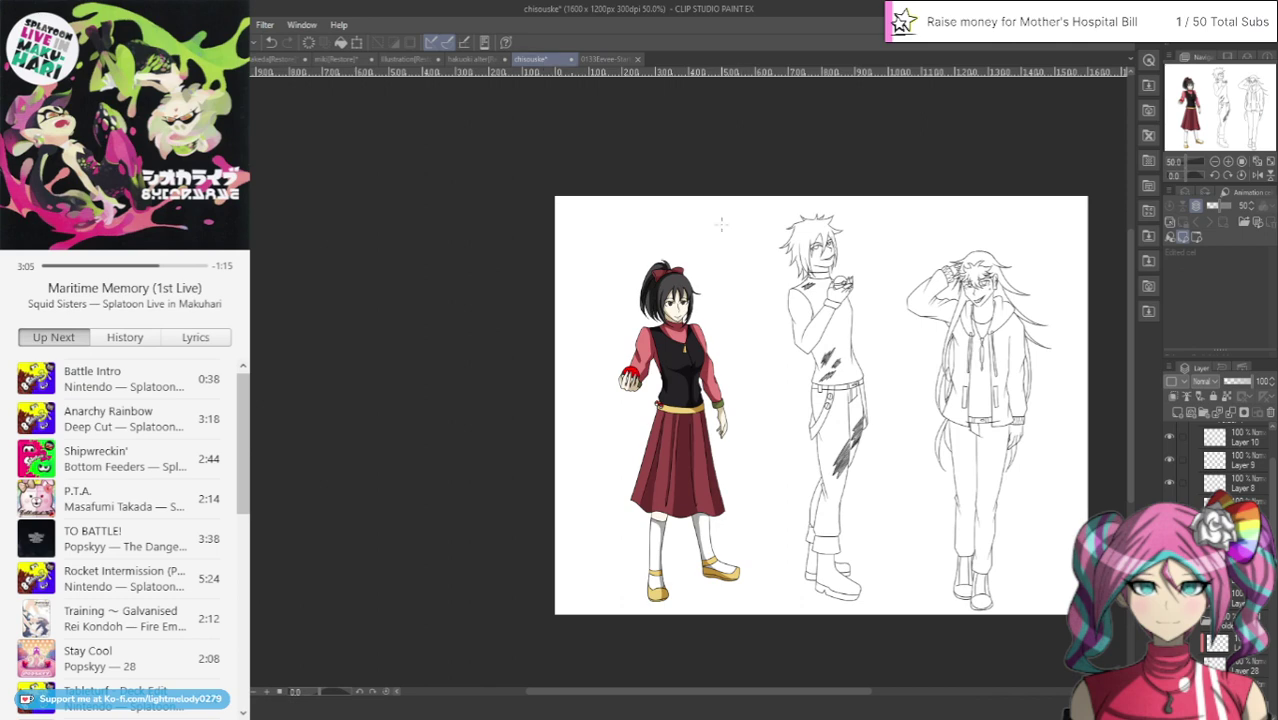
pyautogui.scroll(3, 1232, 597)
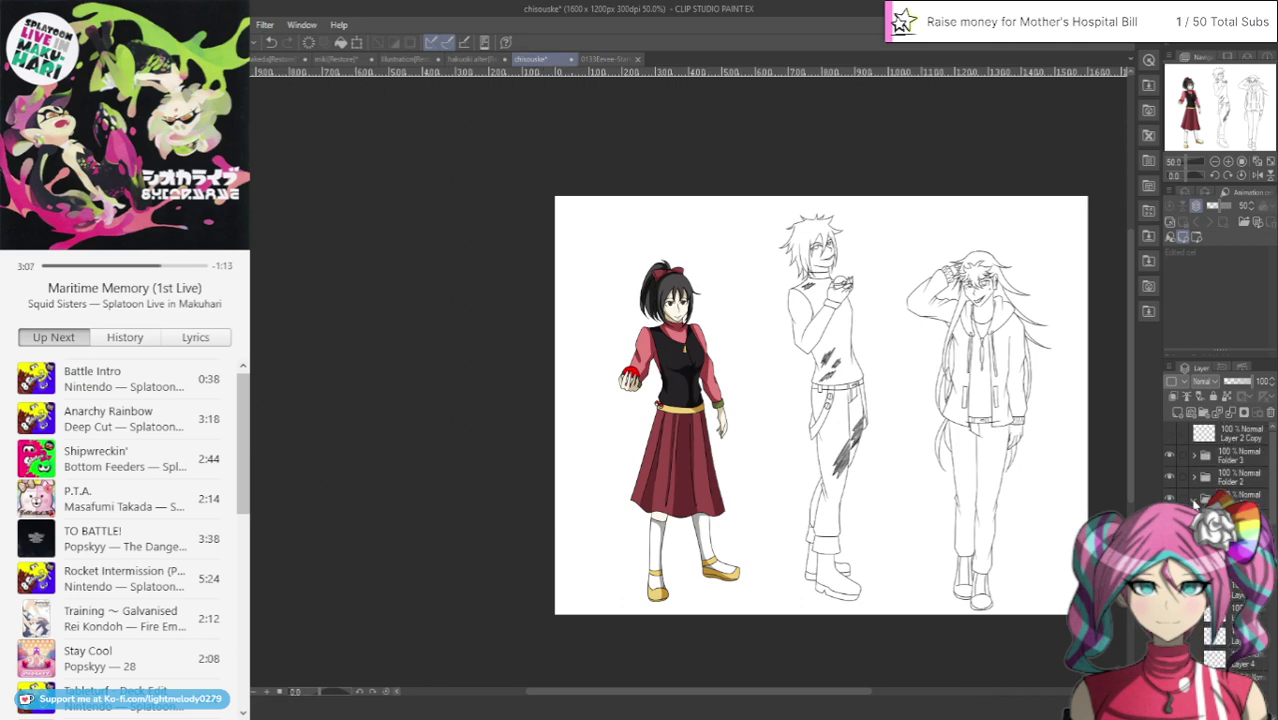
pyautogui.click(1194, 500)
pyautogui.click(1230, 497)
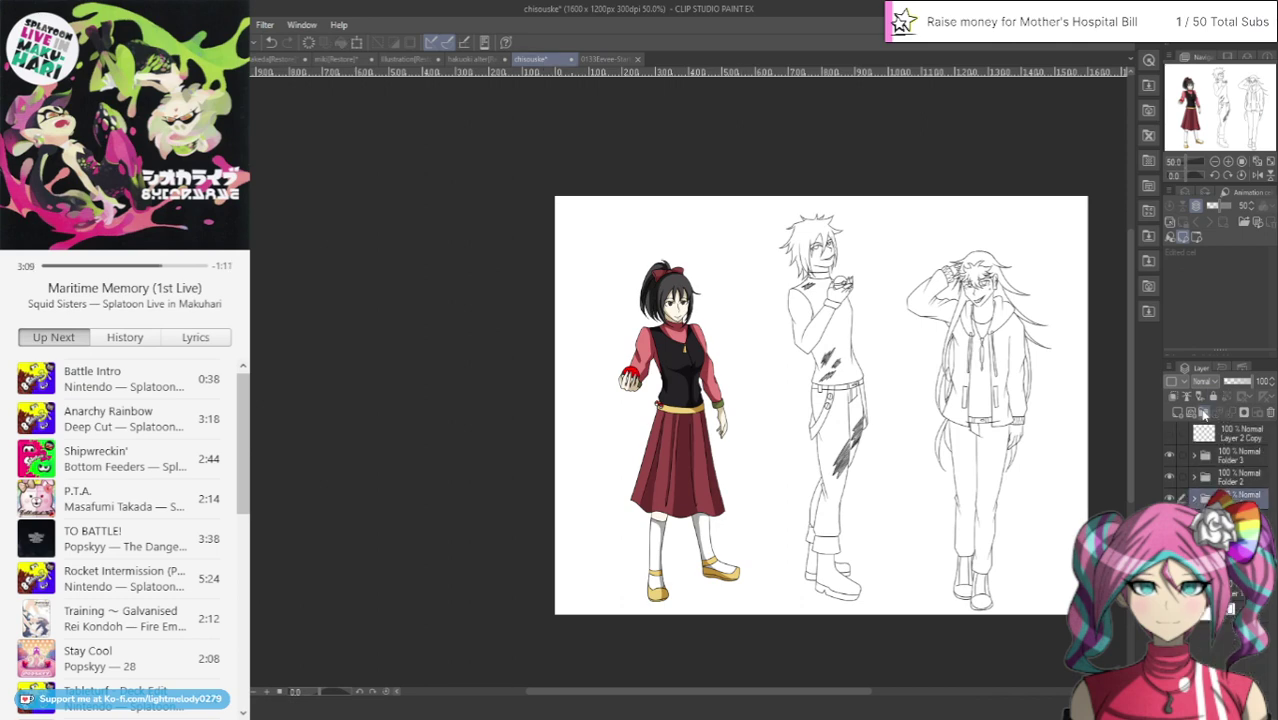
pyautogui.click(1203, 413)
pyautogui.click(1225, 520)
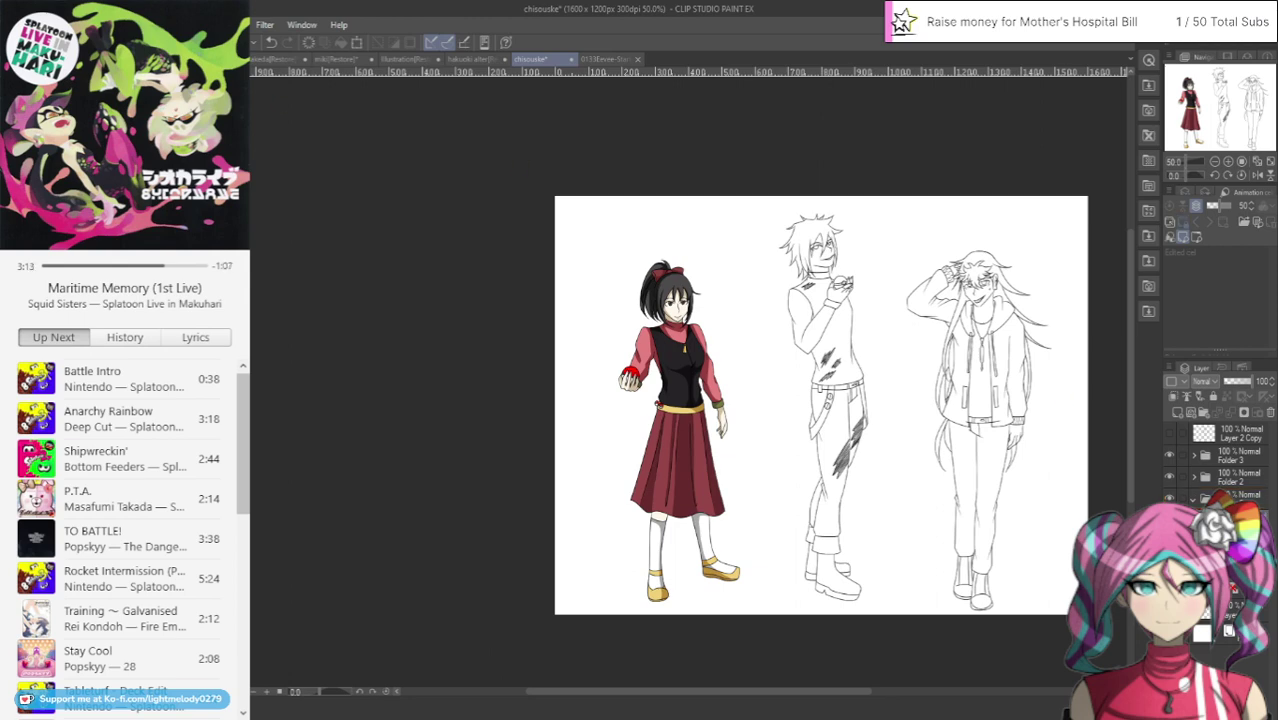
pyautogui.hotkey('ctrl', 'v')
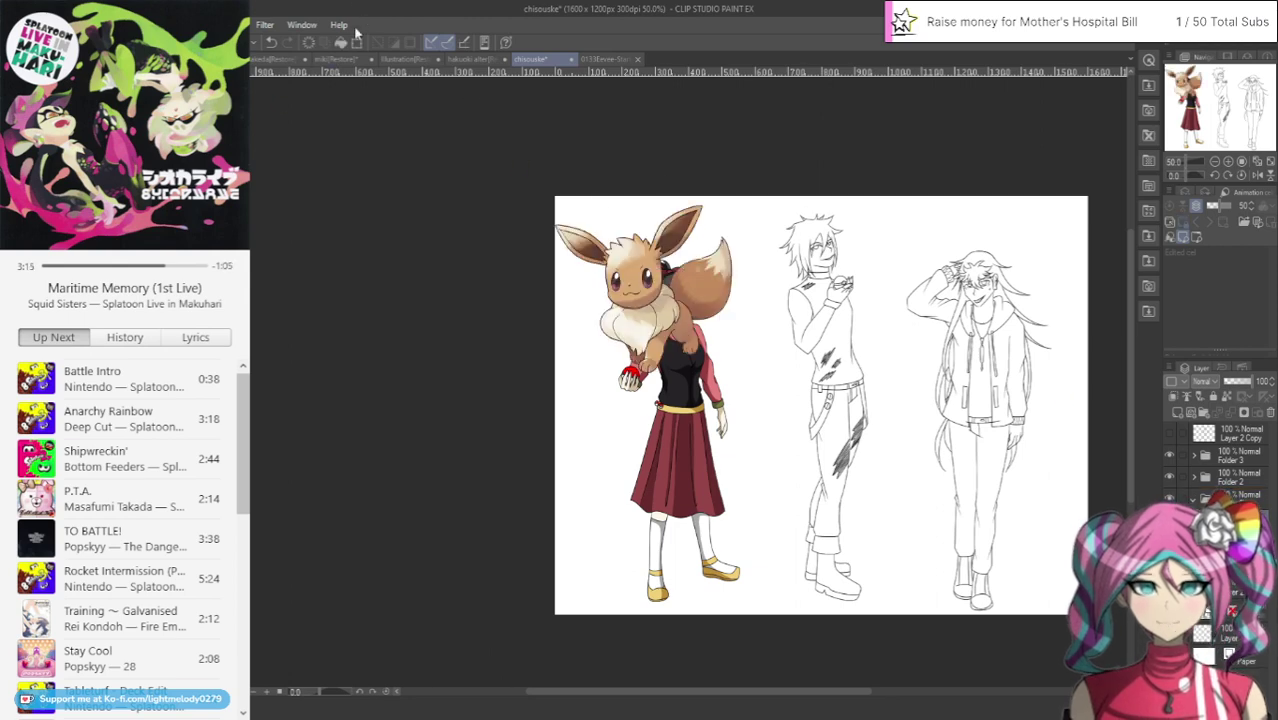
# Shrink the pasted Eevee to about knee height and place it at the girl's feet, overlapping her front shoe
pyautogui.hotkey('ctrl', 't')
pyautogui.moveTo(736, 202); pyautogui.dragTo(632, 276)
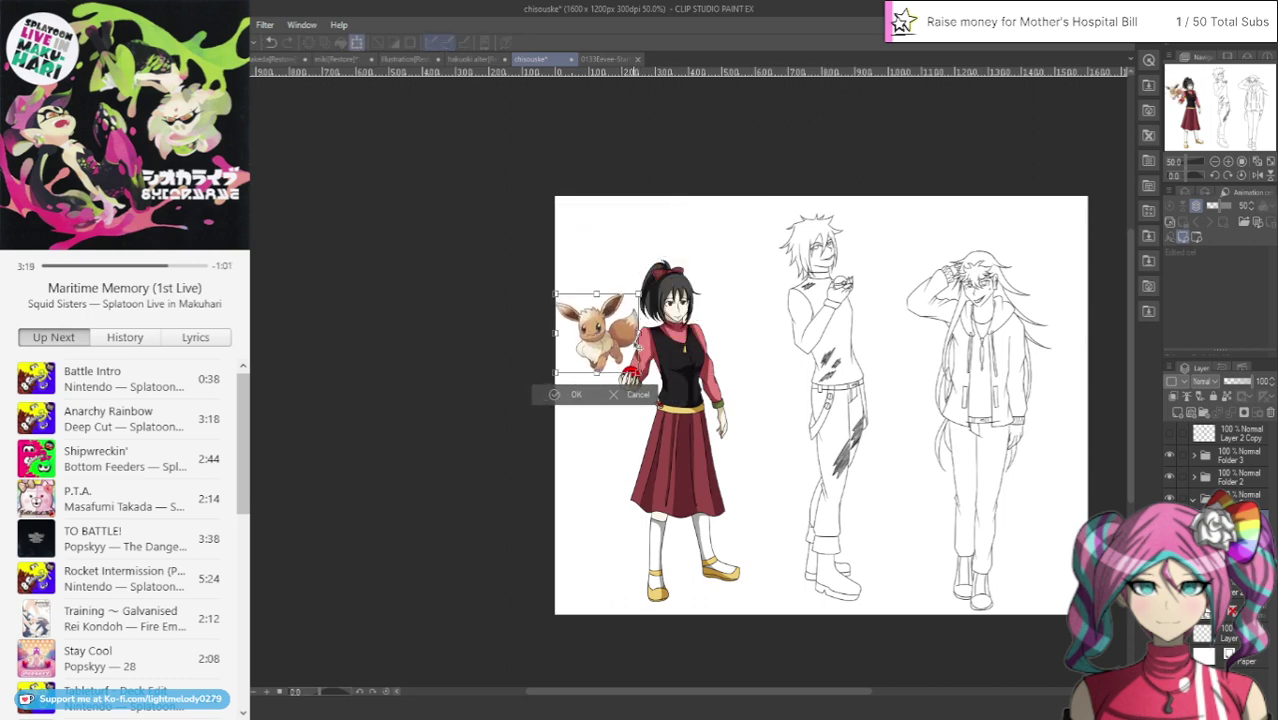
pyautogui.moveTo(620, 345); pyautogui.dragTo(666, 572)
pyautogui.moveTo(687, 527); pyautogui.dragTo(716, 500)
pyautogui.moveTo(683, 577); pyautogui.dragTo(667, 572)
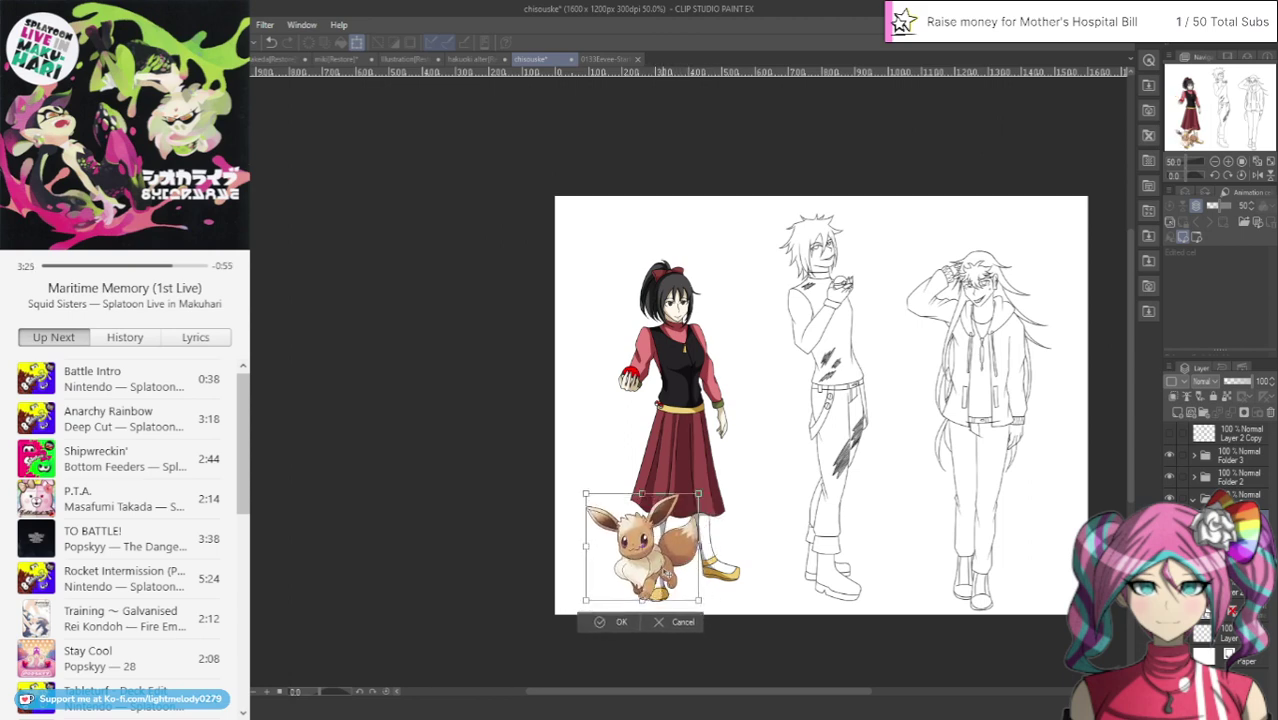
pyautogui.click(621, 623)
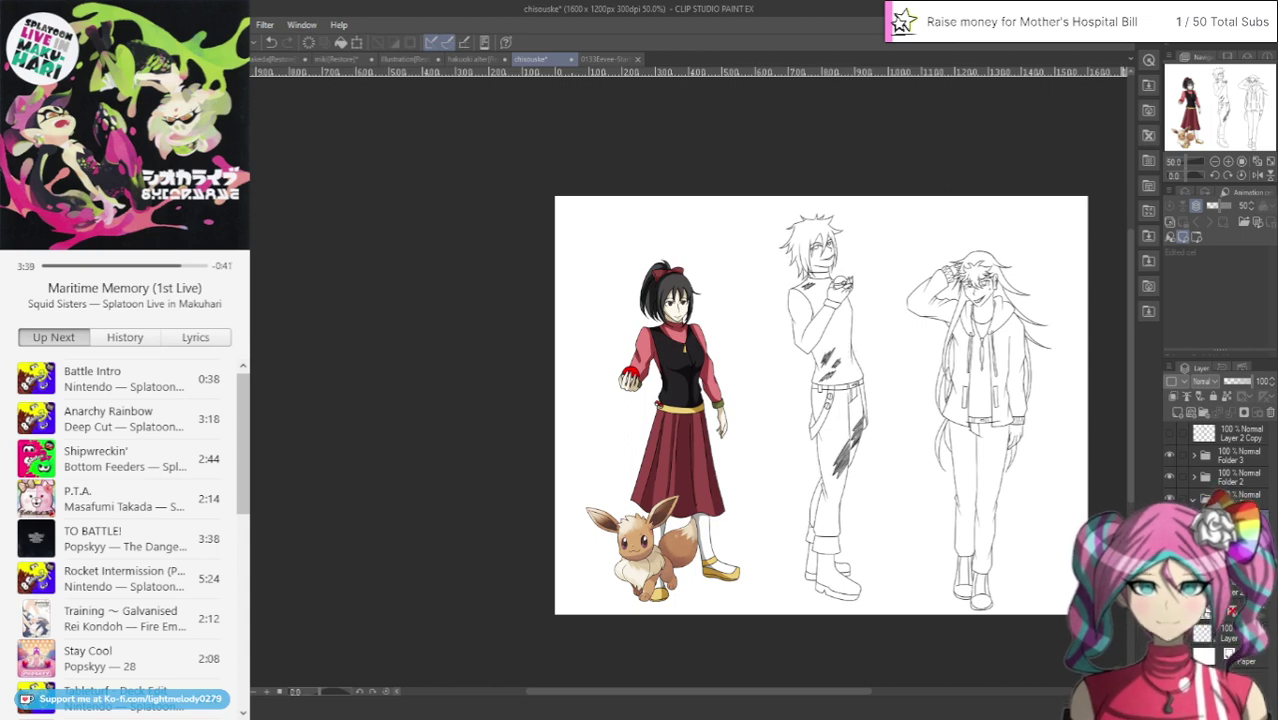
# Move the folder holding the girl and the Eevee toward the canvas's left edge, away from the middle figure
pyautogui.click(1194, 499)
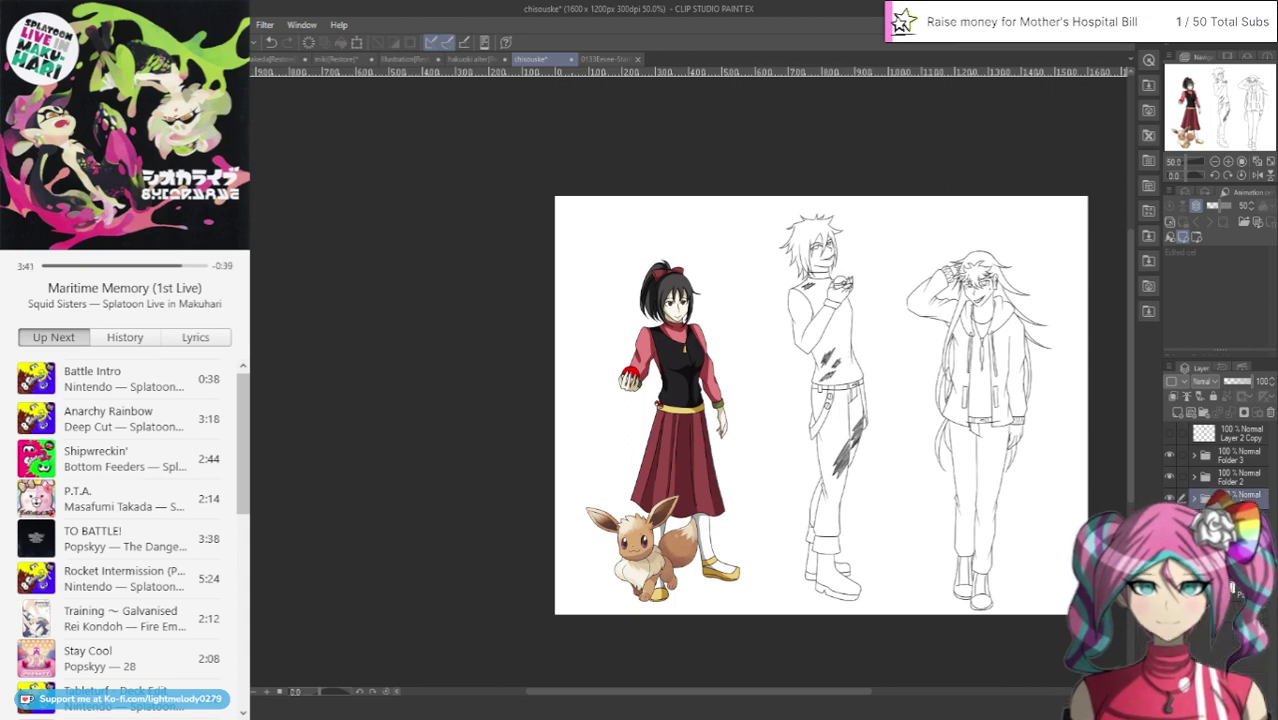
pyautogui.click(357, 42)
pyautogui.moveTo(685, 402); pyautogui.dragTo(651, 405)
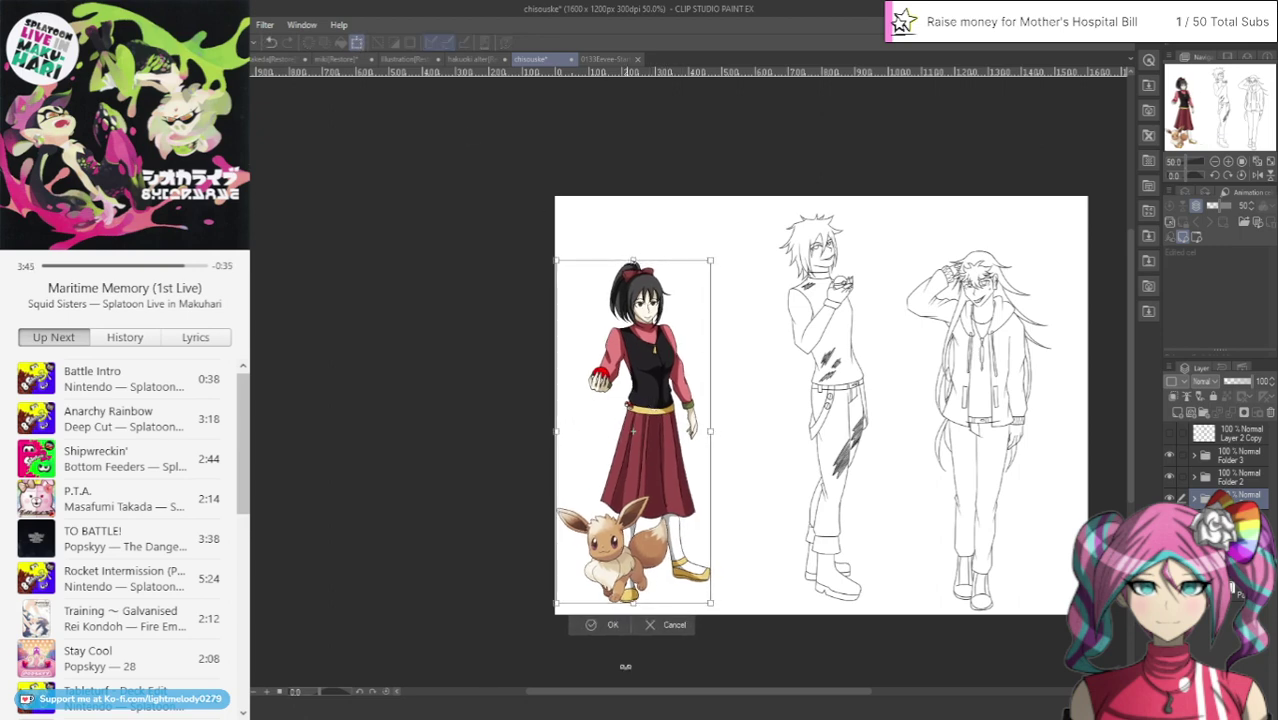
pyautogui.click(601, 629)
# Place the middle figure's Folder 2 inside a new layer folder to prepare for colouring
pyautogui.scroll(-4, 848, 505)
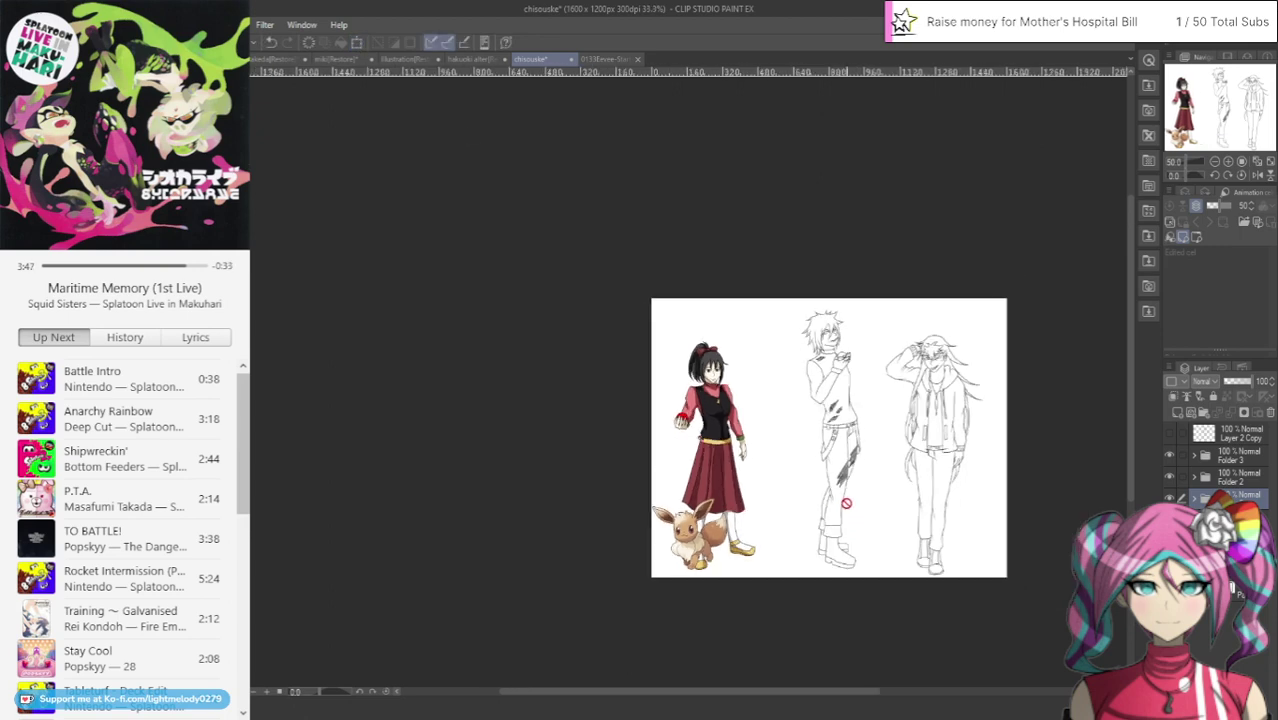
pyautogui.scroll(4, 978, 508)
pyautogui.scroll(2, 729, 464)
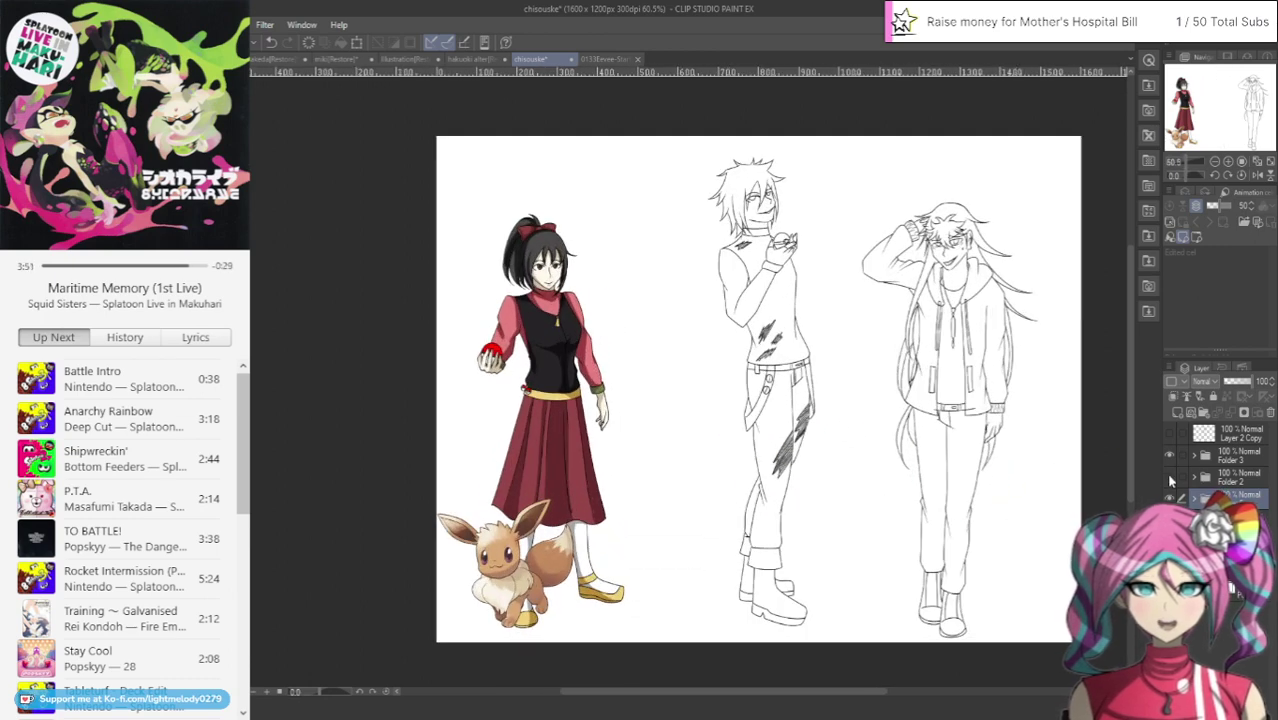
pyautogui.click(1240, 479)
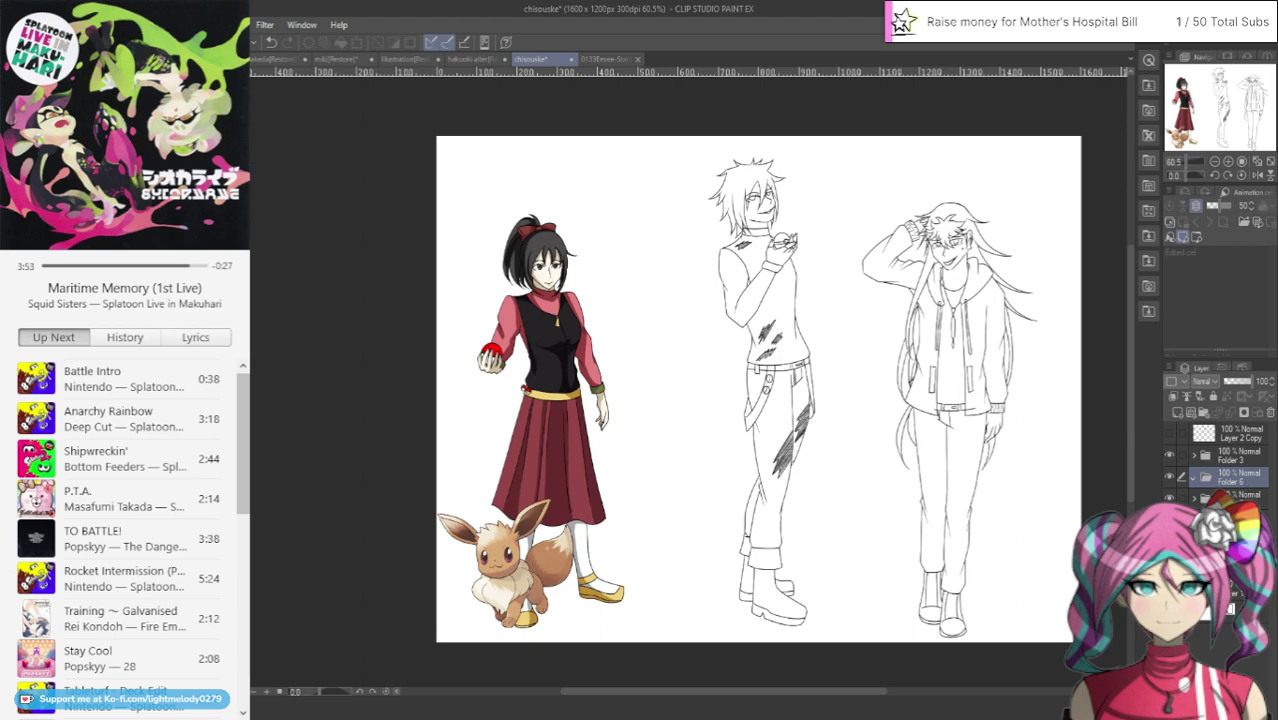
pyautogui.moveTo(1240, 498)
pyautogui.mouseDown()
pyautogui.moveTo(1240, 480)
pyautogui.moveTo(1240, 518)
pyautogui.mouseUp()
pyautogui.click(1203, 412)
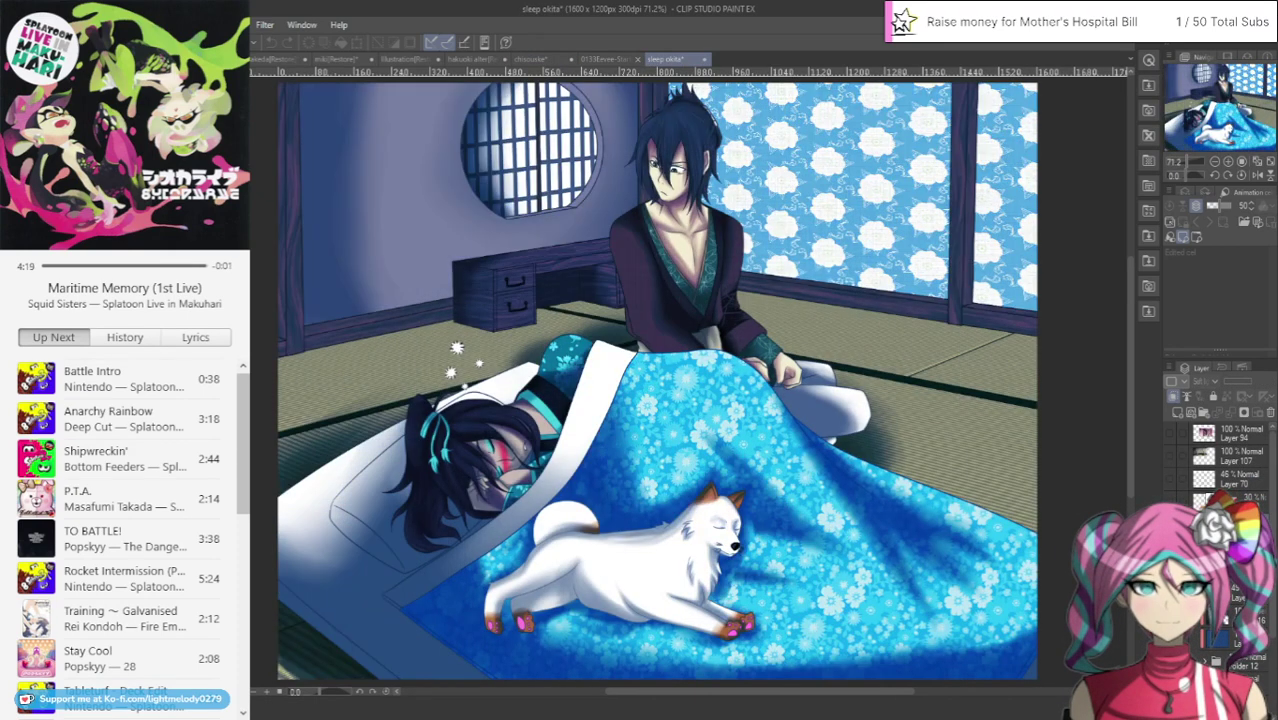
# Remove the blue night tint in the sleep okita drawing and examine the seated man's colours up close
pyautogui.hotkey('ctrl', 'z')
pyautogui.scroll(5, 660, 90)
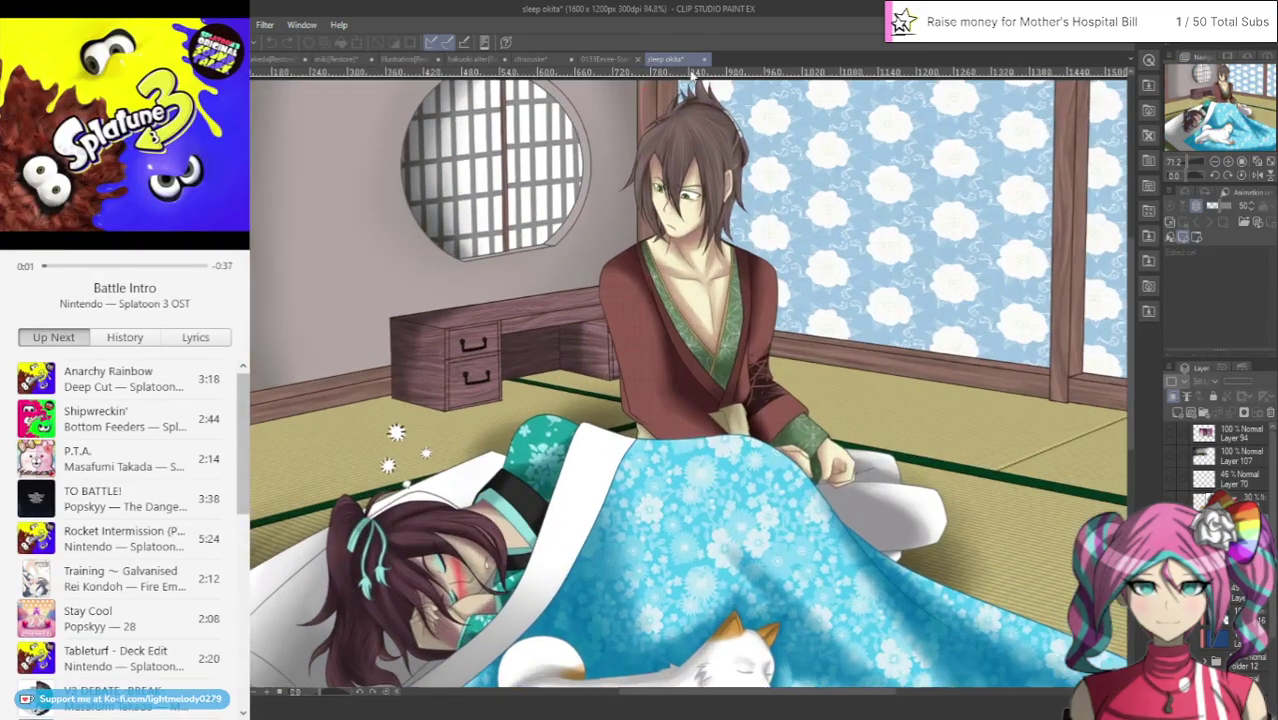
pyautogui.scroll(2, 658, 238)
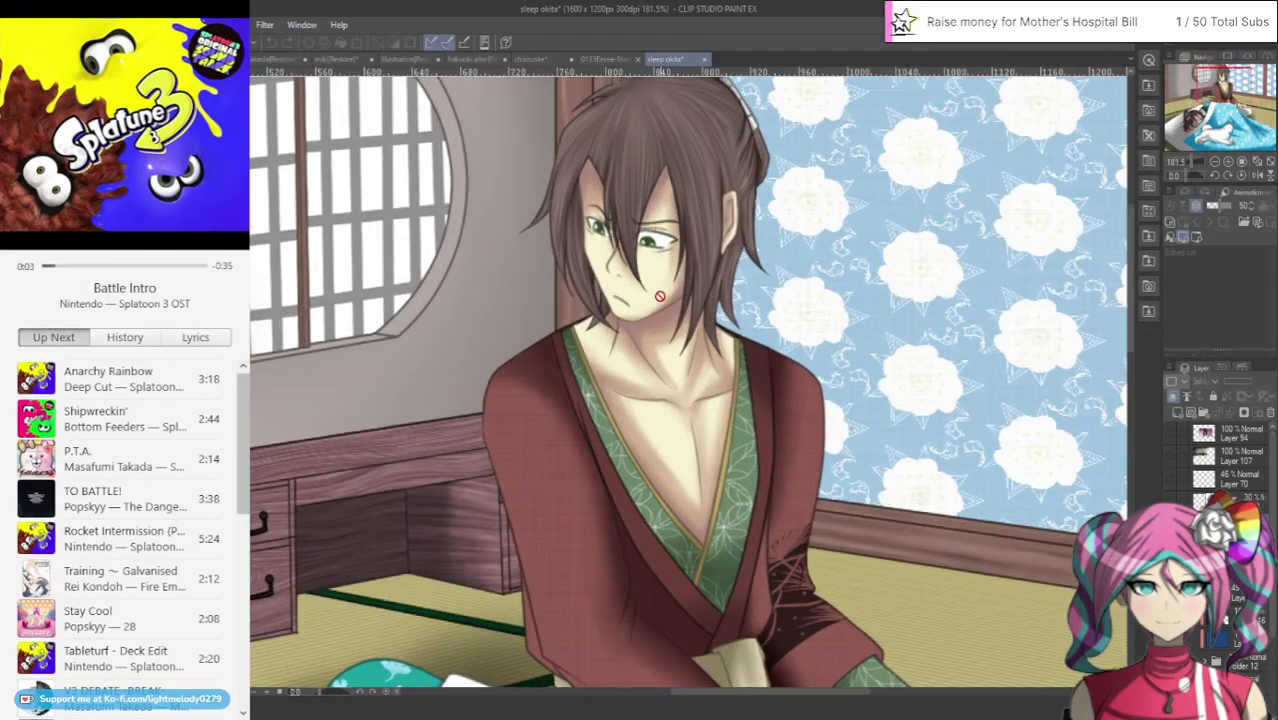
# In chisouske, fill the middle figure's bare arm and exposed fingers around the ball with a pale yellow skin tone
pyautogui.click(540, 59)
pyautogui.scroll(3, 855, 140)
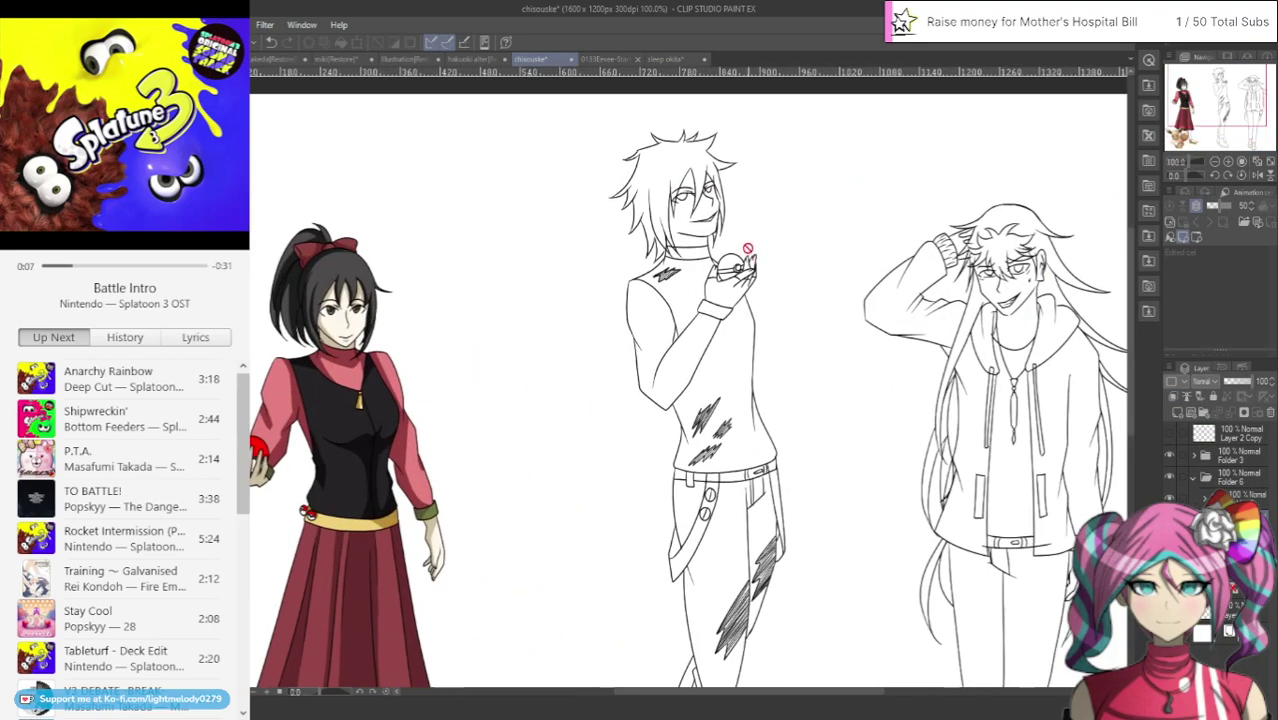
pyautogui.scroll(3, 747, 248)
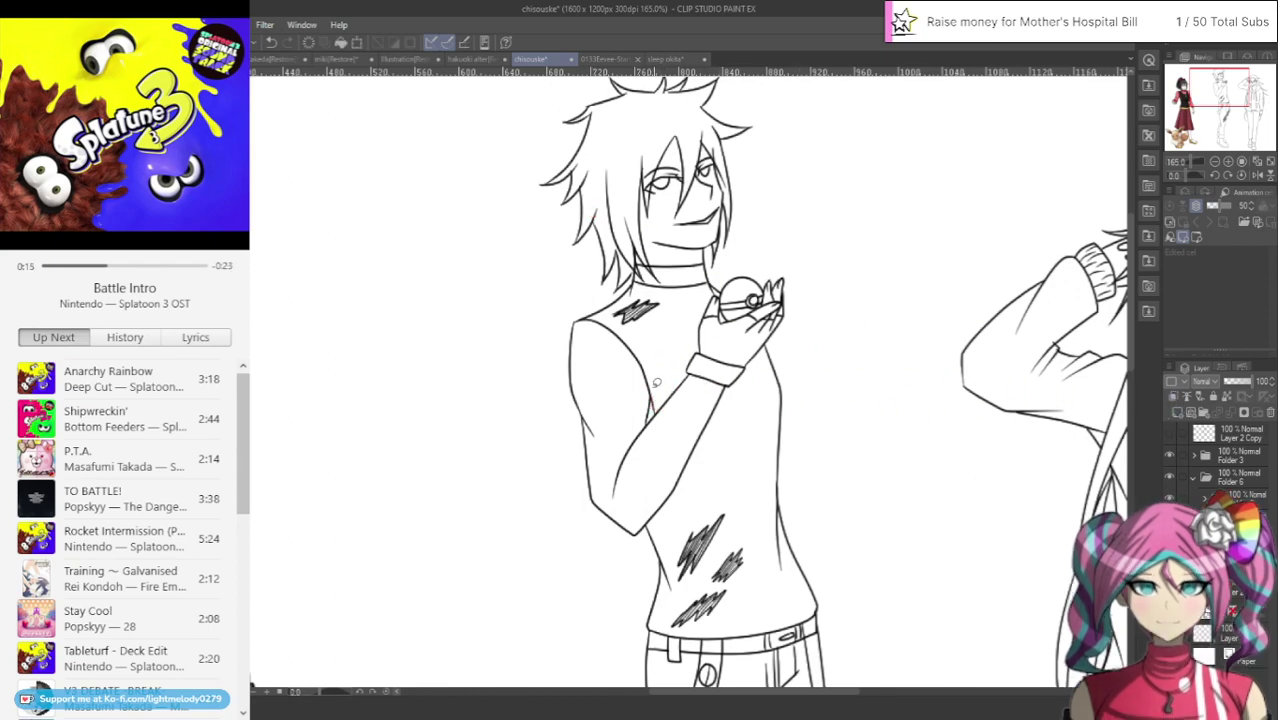
pyautogui.moveTo(658, 384)
pyautogui.mouseDown()
pyautogui.moveTo(629, 330)
pyautogui.moveTo(585, 305)
pyautogui.moveTo(553, 363)
pyautogui.moveTo(578, 520)
pyautogui.moveTo(611, 547)
pyautogui.moveTo(651, 533)
pyautogui.moveTo(728, 432)
pyautogui.moveTo(744, 382)
pyautogui.moveTo(662, 381)
pyautogui.mouseUp()
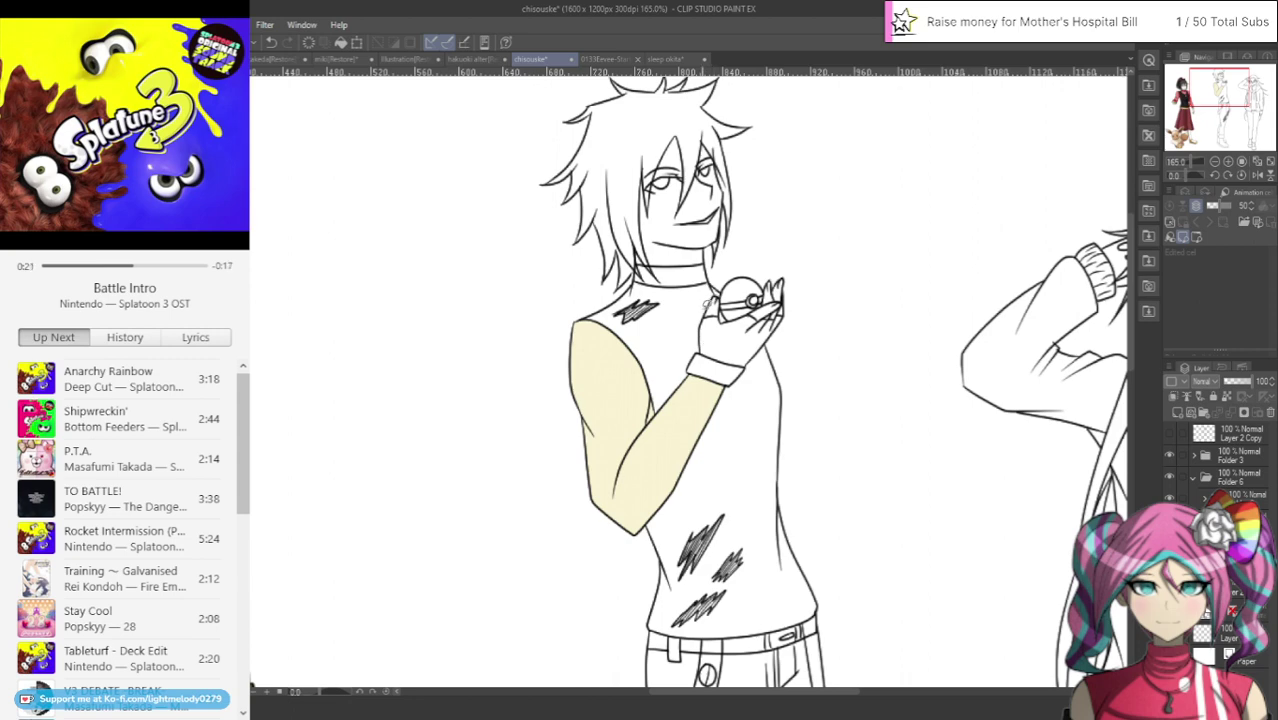
pyautogui.moveTo(707, 304)
pyautogui.mouseDown()
pyautogui.moveTo(716, 316)
pyautogui.moveTo(723, 292)
pyautogui.moveTo(704, 308)
pyautogui.mouseUp()
pyautogui.moveTo(775, 272)
pyautogui.mouseDown()
pyautogui.moveTo(792, 310)
pyautogui.moveTo(750, 310)
pyautogui.mouseUp()
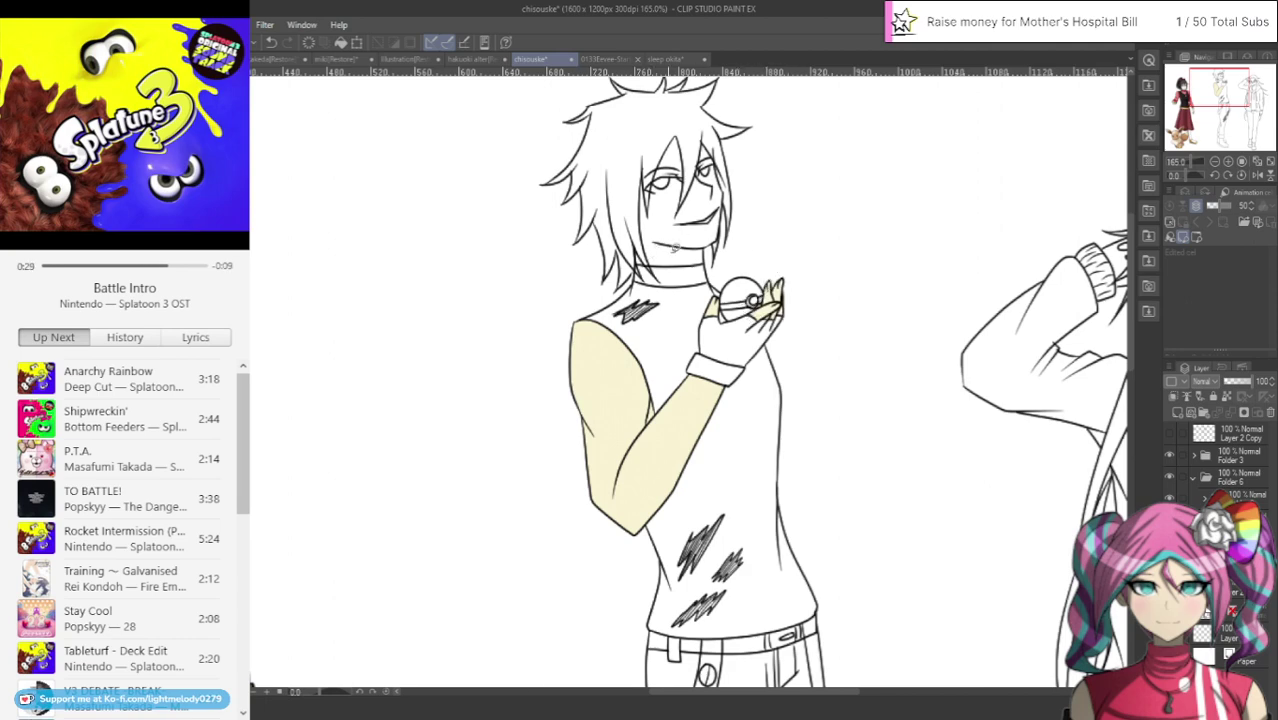
# Fill the middle figure's face and the neck above the collar with the same pale yellow skin tone
pyautogui.scroll(2, 752, 160)
pyautogui.scroll(2, 752, 153)
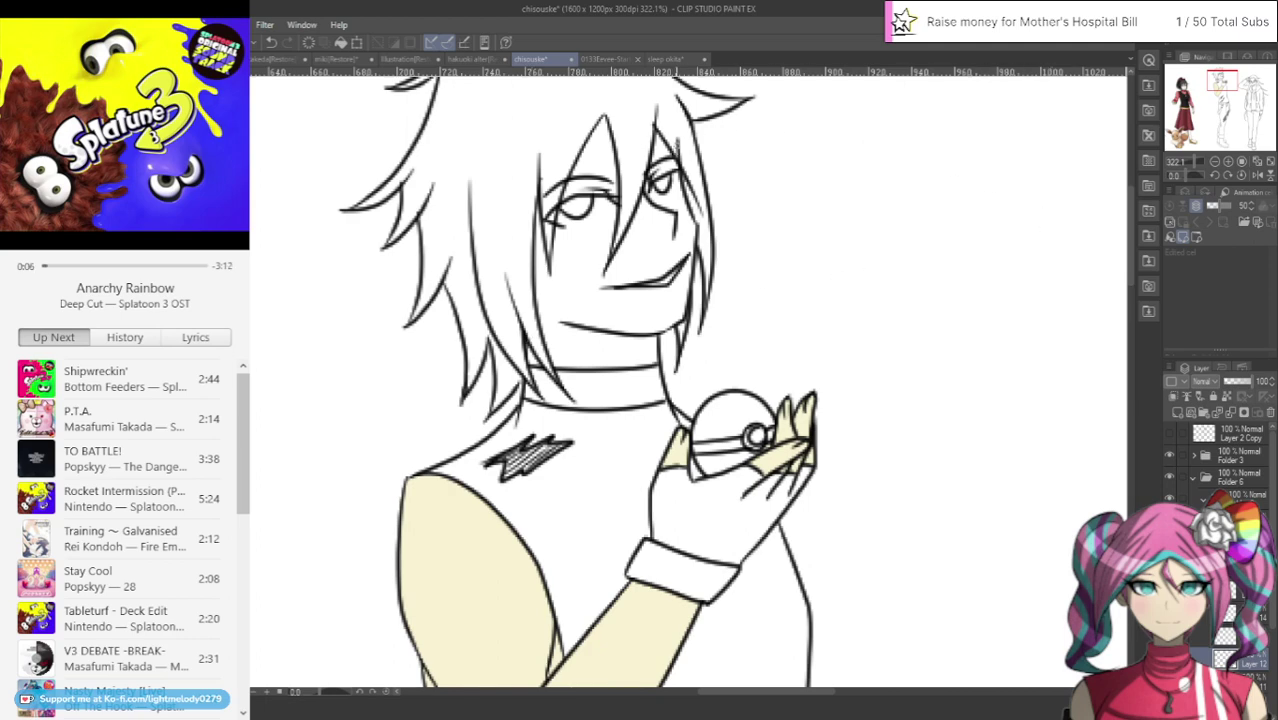
pyautogui.hotkey('alt', '[')
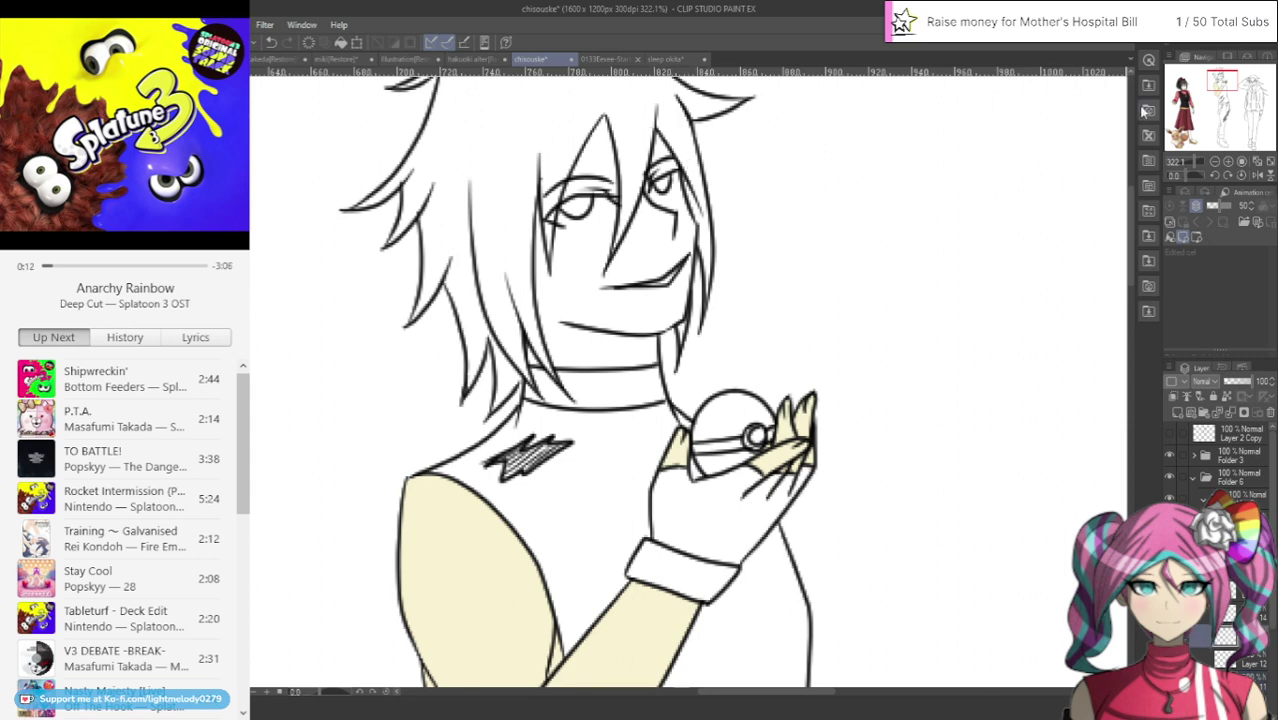
pyautogui.moveTo(1220, 84)
pyautogui.mouseDown()
pyautogui.moveTo(1216, 128)
pyautogui.moveTo(1217, 76)
pyautogui.mouseUp()
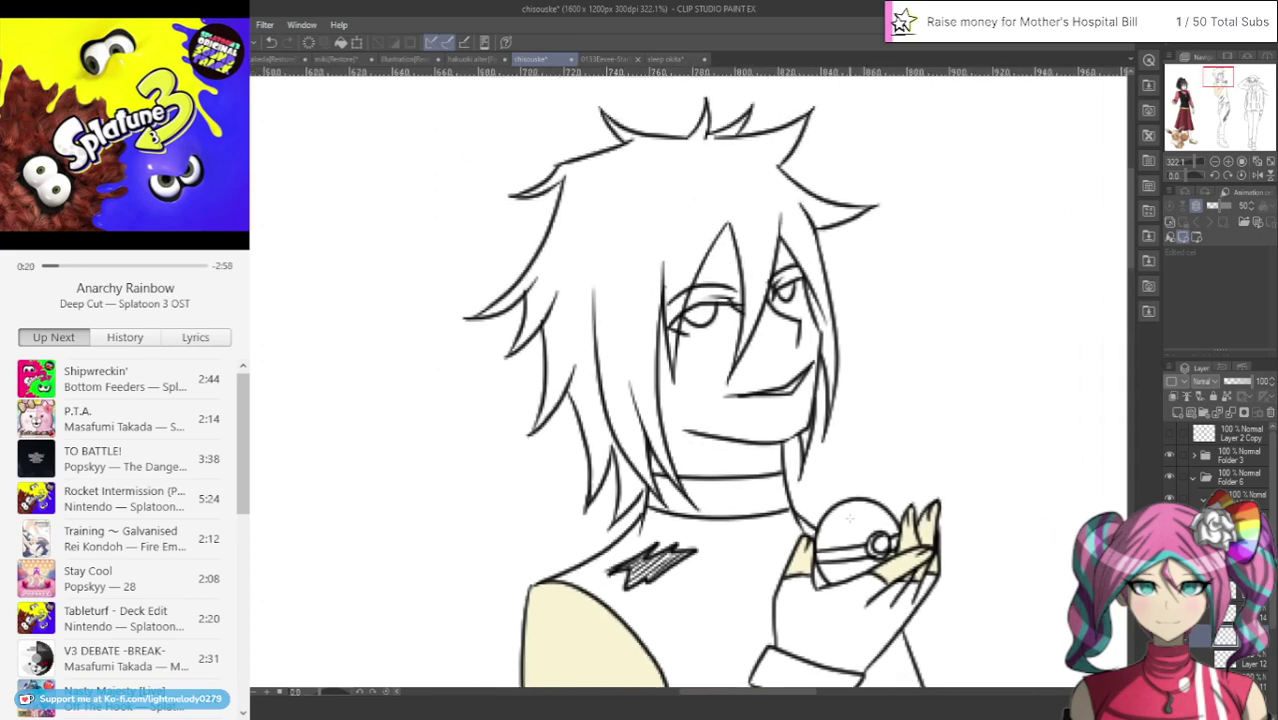
pyautogui.keyDown('ctrl'); pyautogui.keyDown('shift'); pyautogui.click(805, 560); pyautogui.keyUp('shift'); pyautogui.keyUp('ctrl')
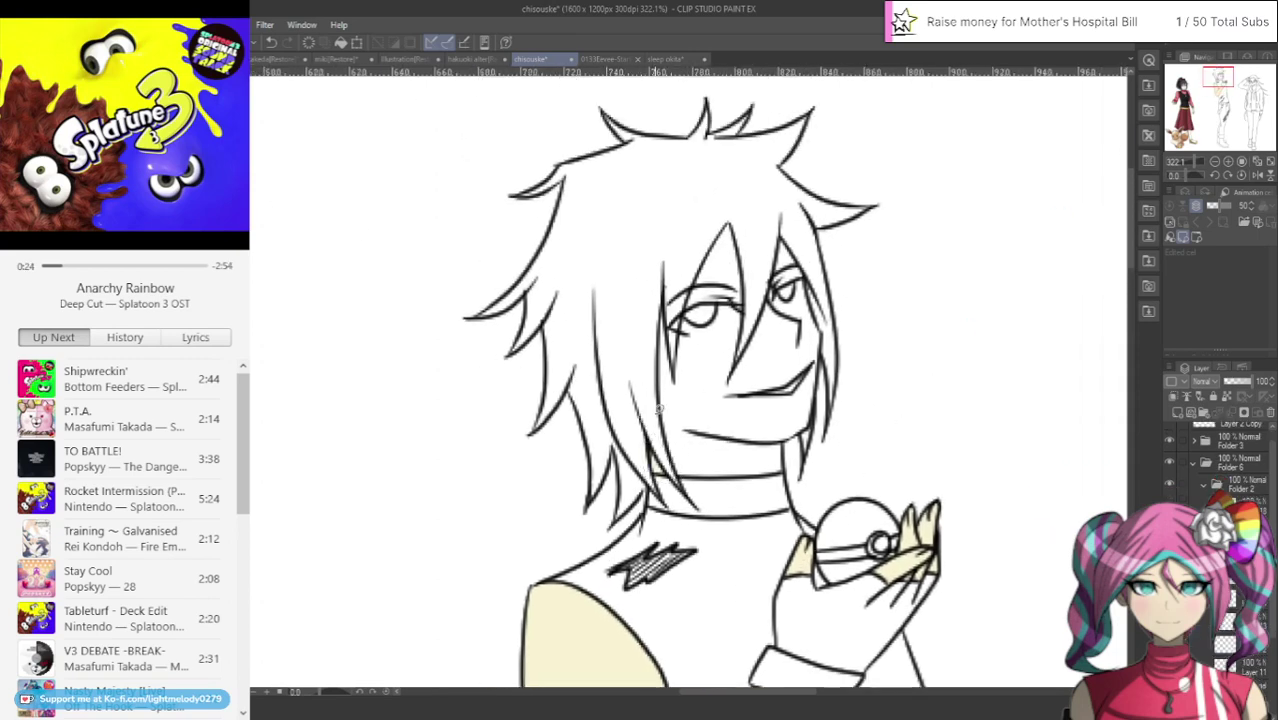
pyautogui.moveTo(670, 478)
pyautogui.mouseDown()
pyautogui.moveTo(790, 478)
pyautogui.moveTo(820, 402)
pyautogui.moveTo(826, 330)
pyautogui.moveTo(806, 252)
pyautogui.moveTo(768, 248)
pyautogui.moveTo(715, 212)
pyautogui.moveTo(642, 350)
pyautogui.moveTo(672, 465)
pyautogui.mouseUp()
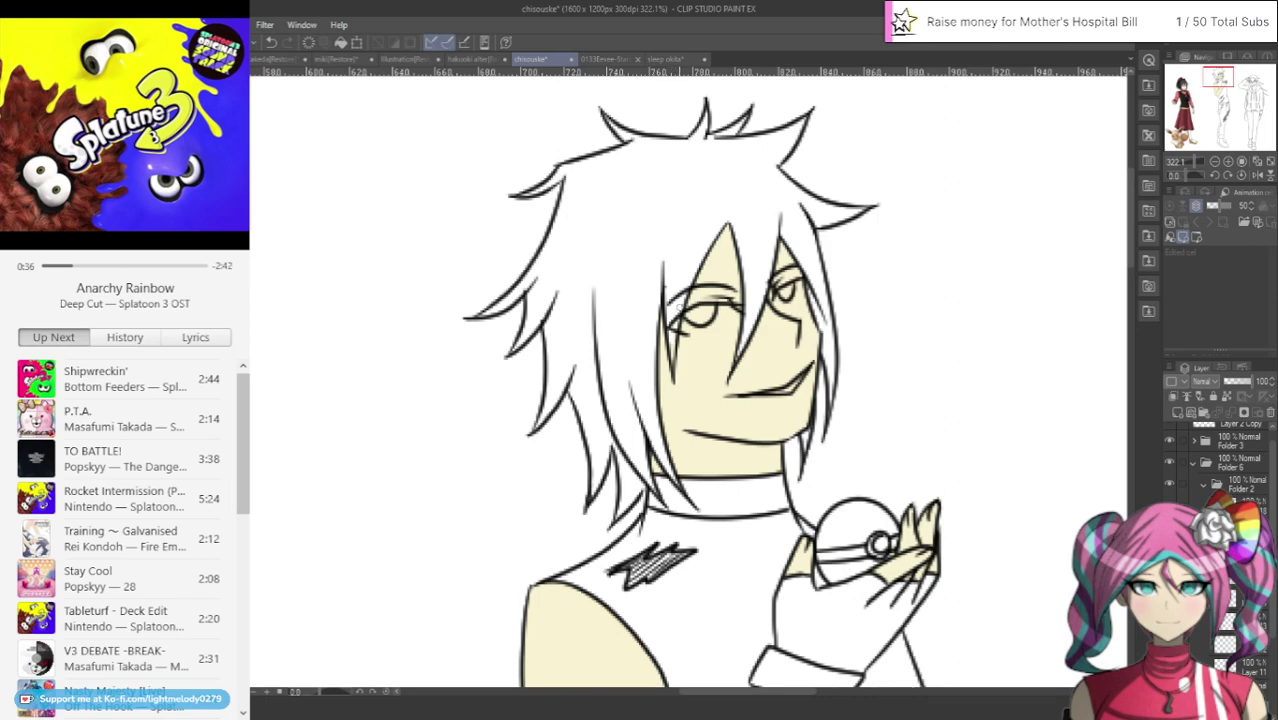
# Inspect the pale yellow skin fill on the middle figure's face, neck, fingers and bare arm up close and from afar
pyautogui.scroll(3, 750, 334)
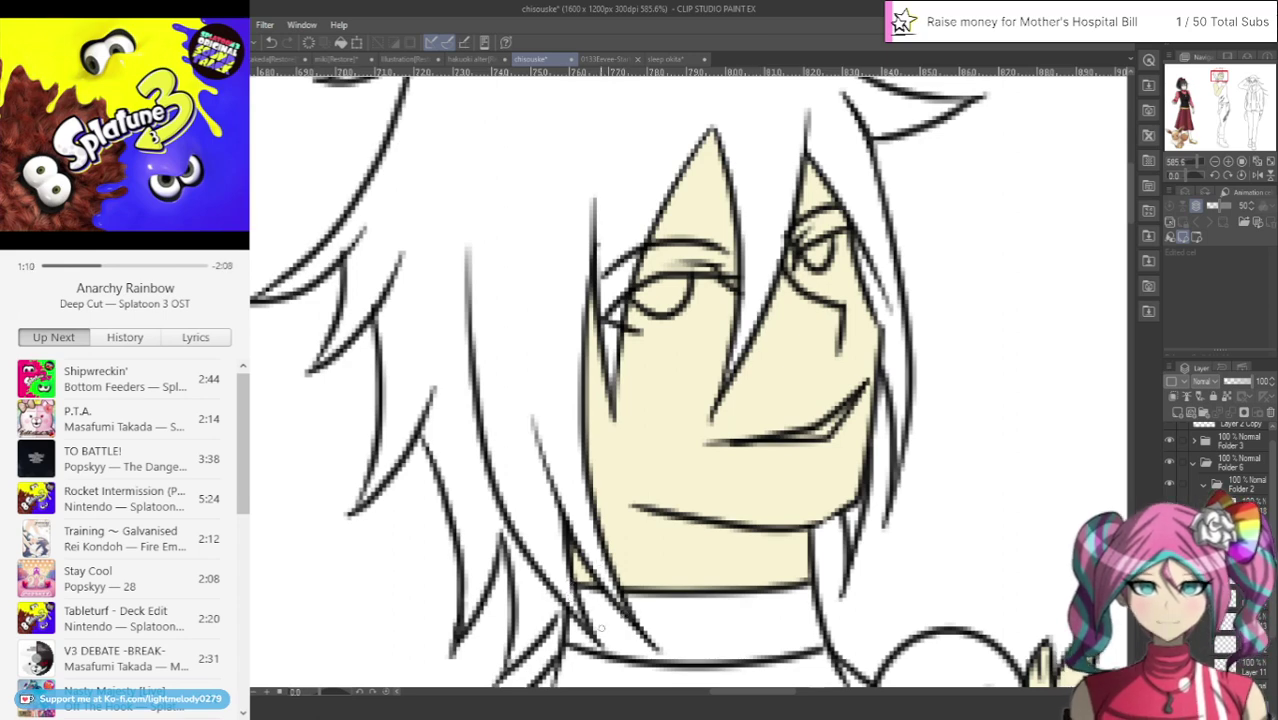
pyautogui.scroll(-5, 601, 628)
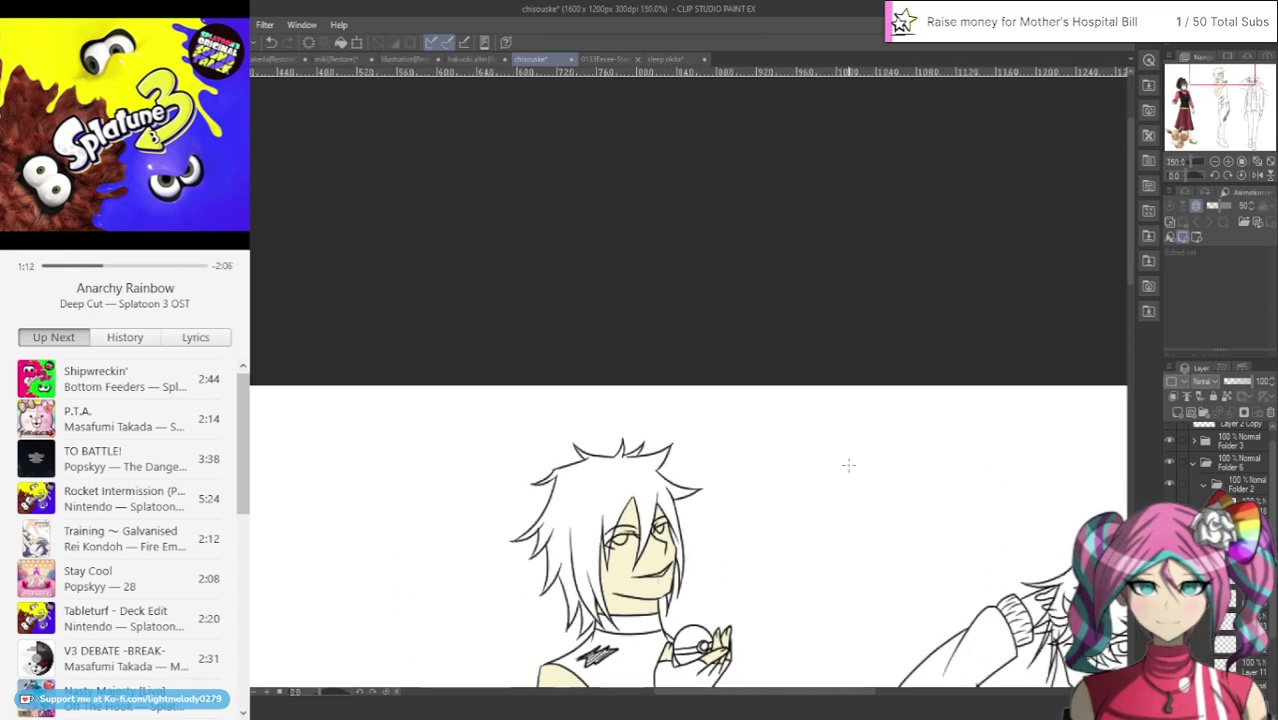
pyautogui.moveTo(1219, 76); pyautogui.dragTo(1221, 95)
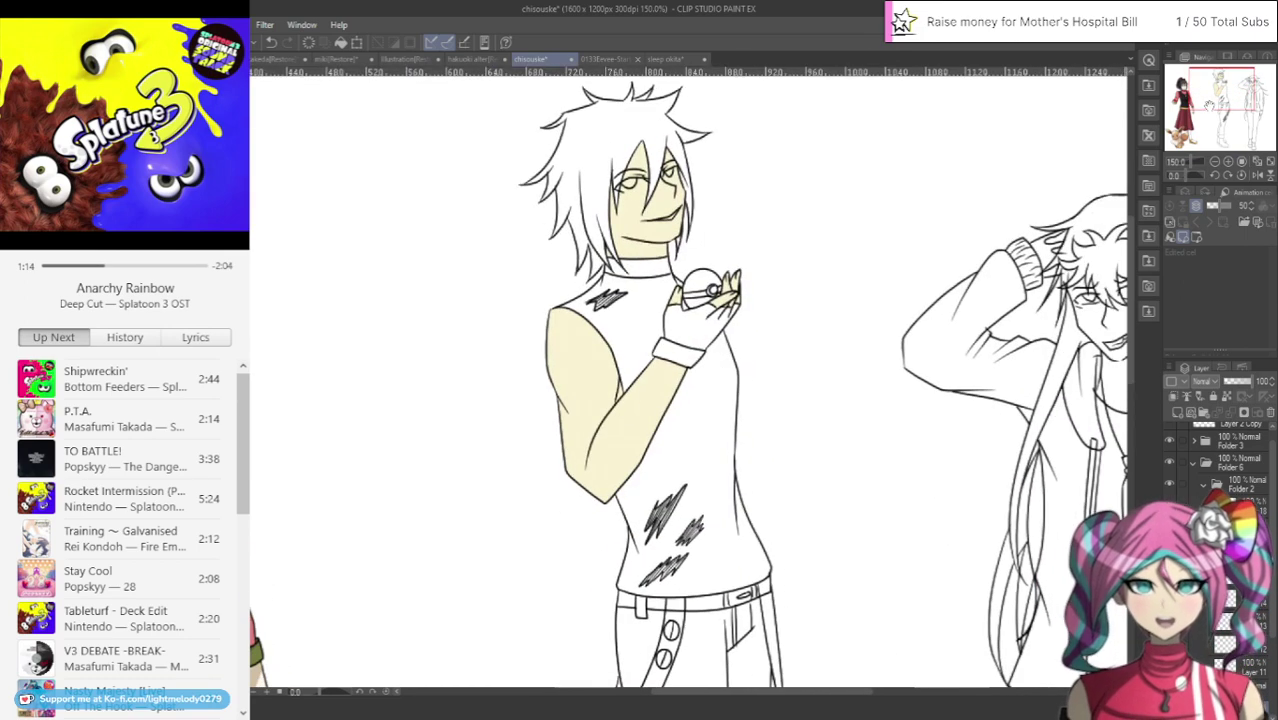
pyautogui.scroll(1, 747, 246)
pyautogui.scroll(4, 679, 306)
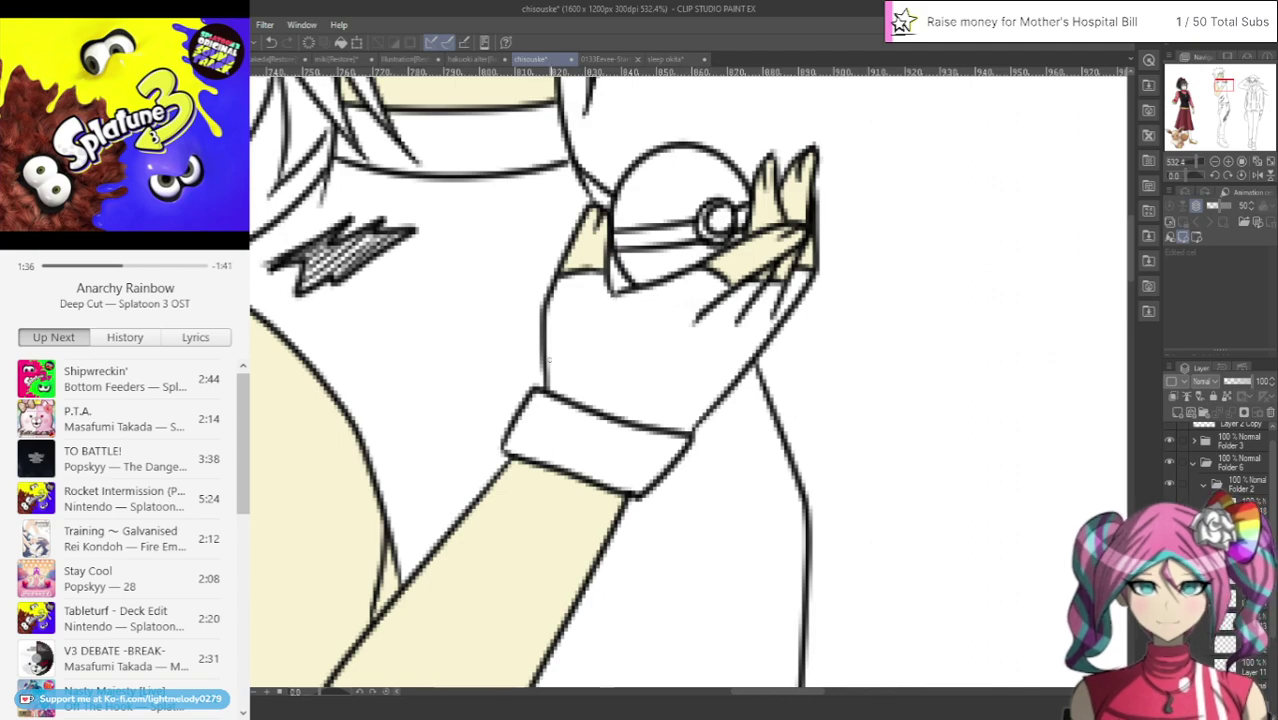
pyautogui.scroll(-10, 548, 360)
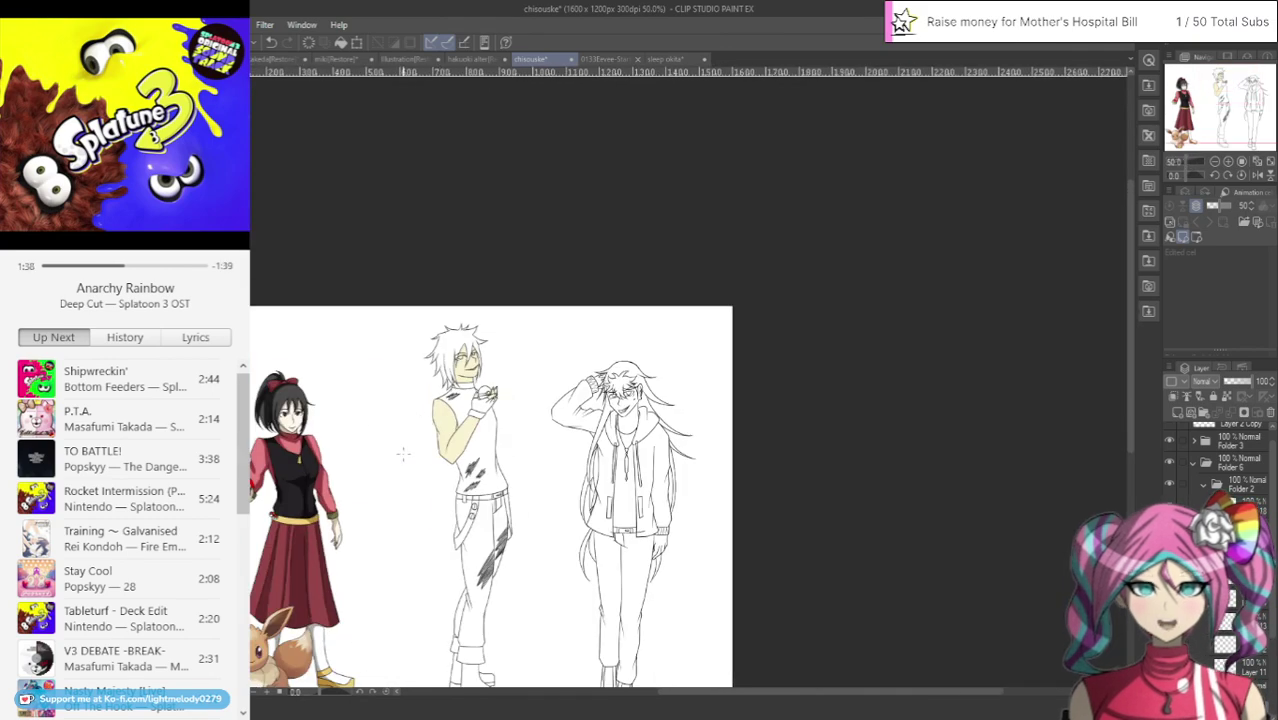
pyautogui.scroll(5, 403, 453)
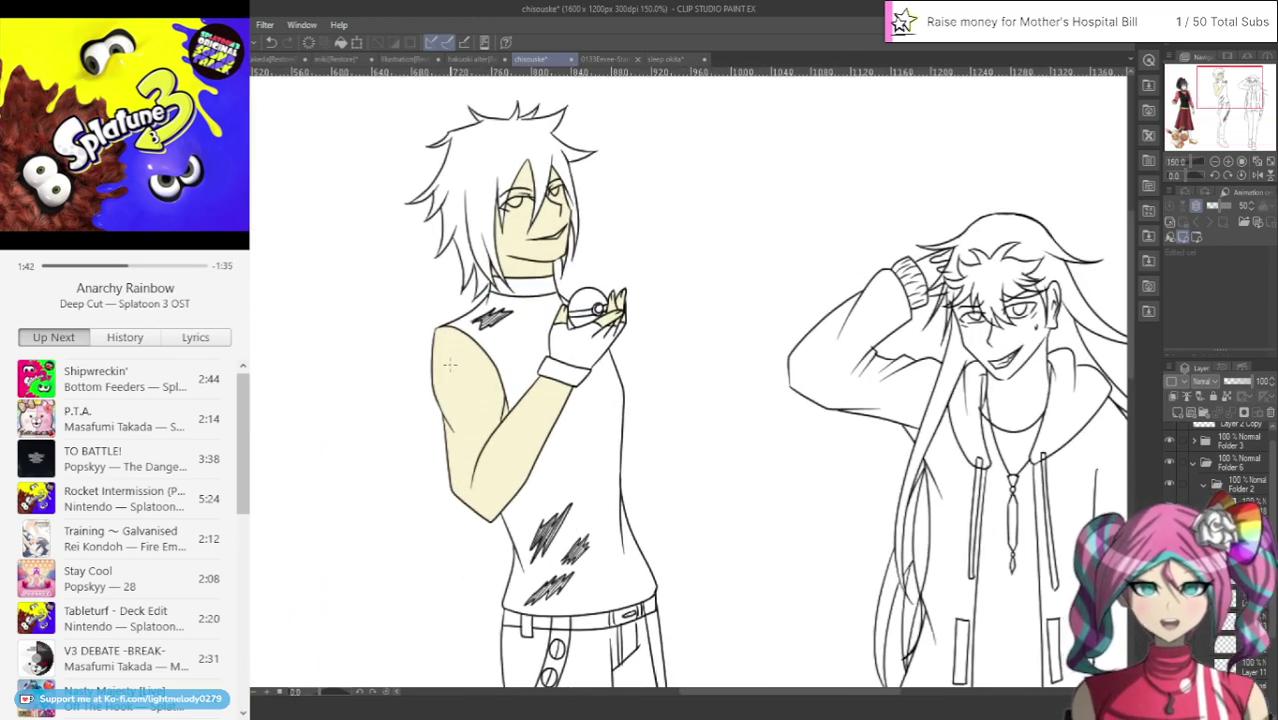
pyautogui.scroll(3, 450, 365)
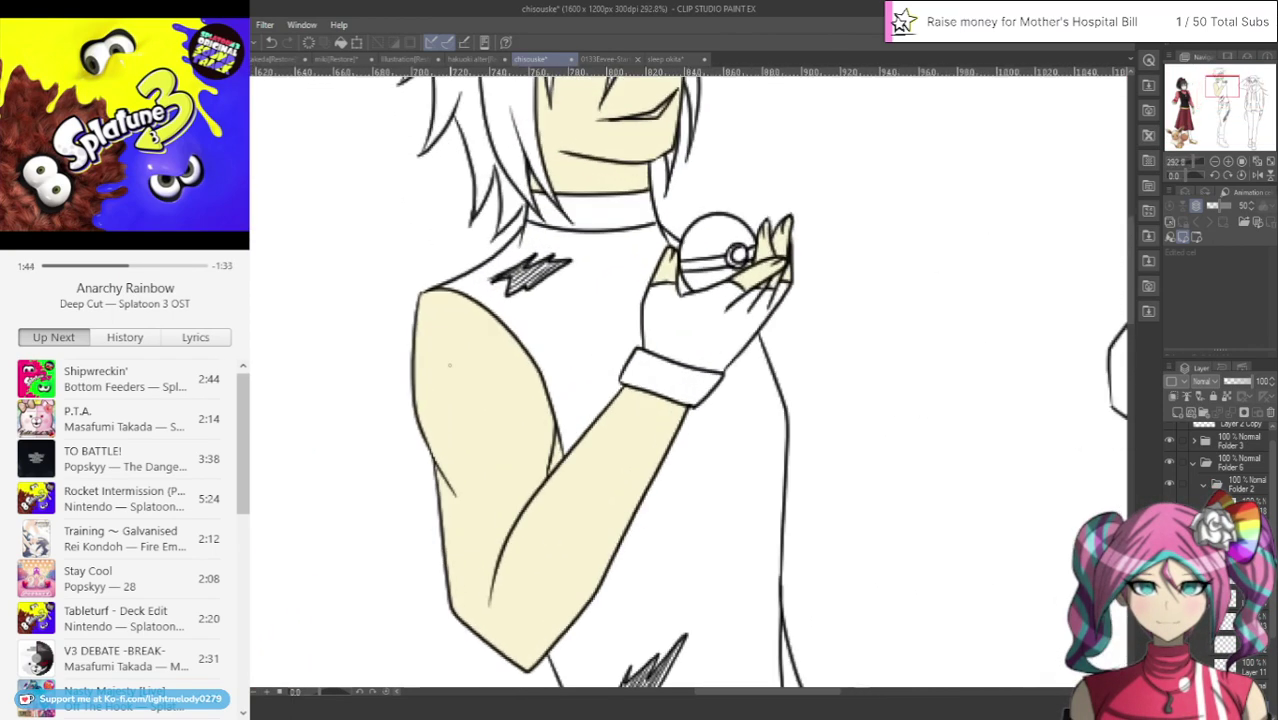
pyautogui.scroll(-4, 446, 372)
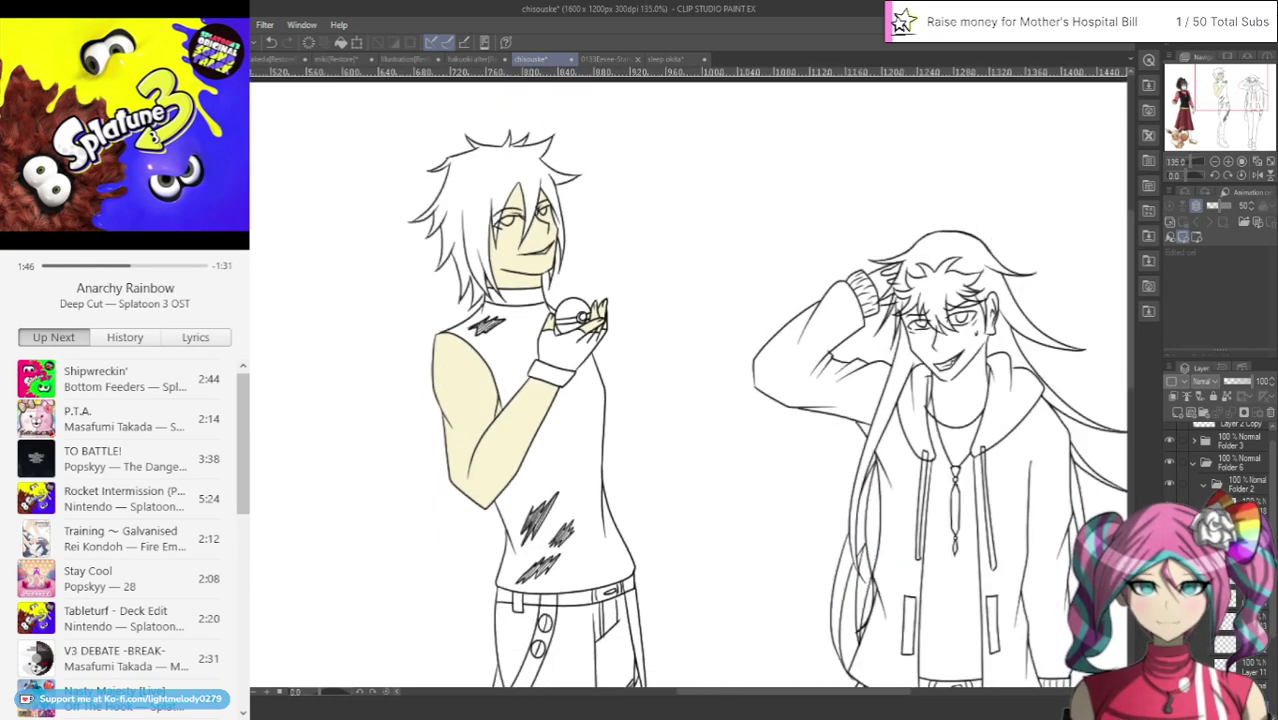
pyautogui.scroll(-2, 1215, 470)
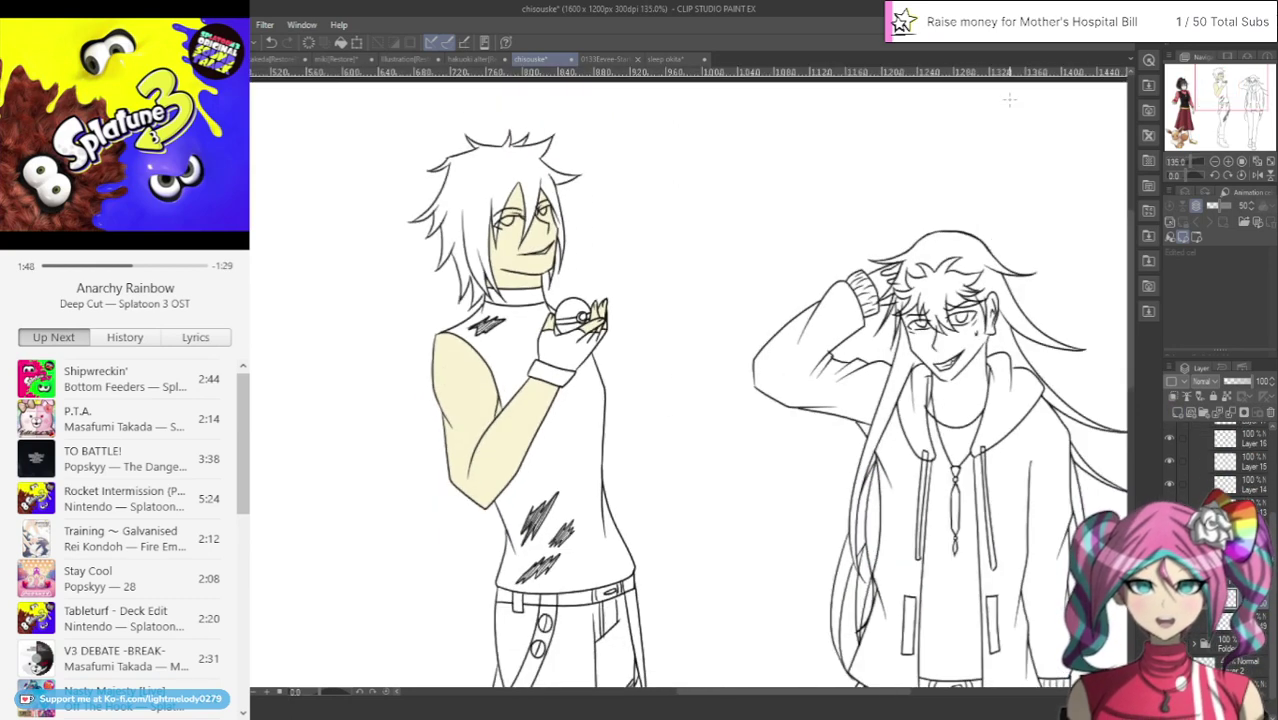
# Close the Eevee reference image, switch to the sleep okita drawing and expose the seated man's flat brown hair colour without its shading
pyautogui.click(637, 59)
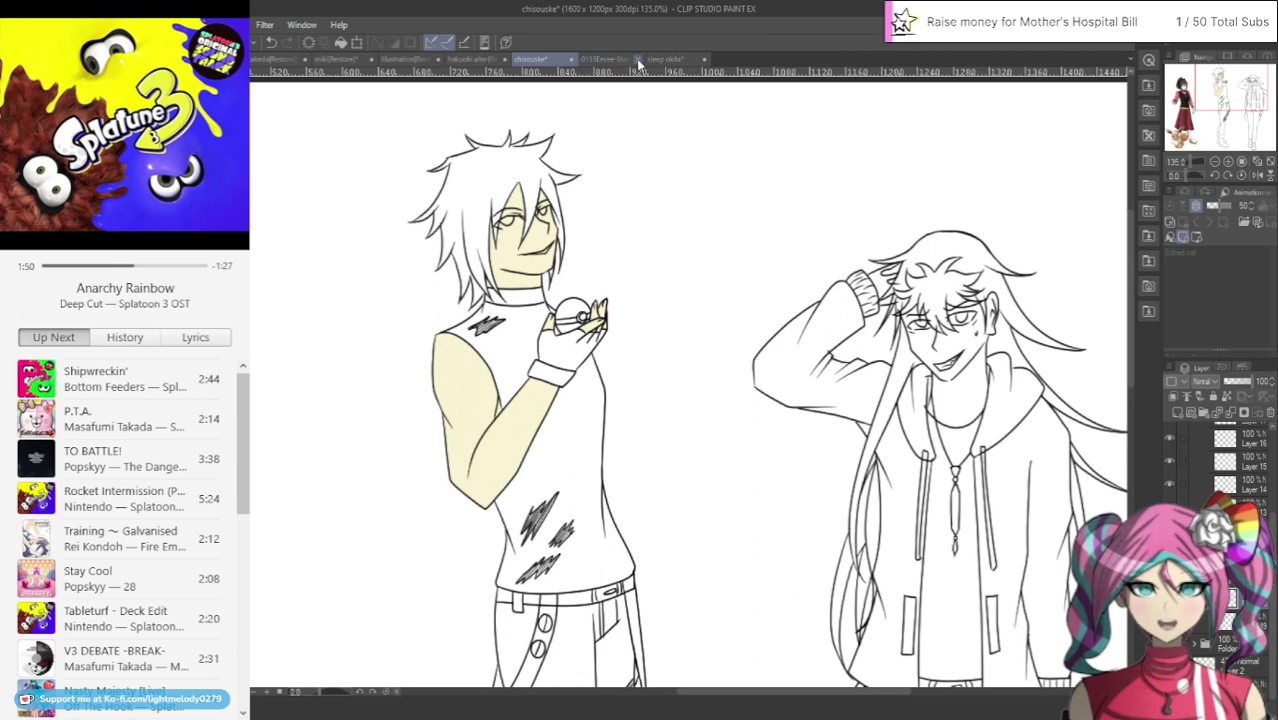
pyautogui.click(598, 59)
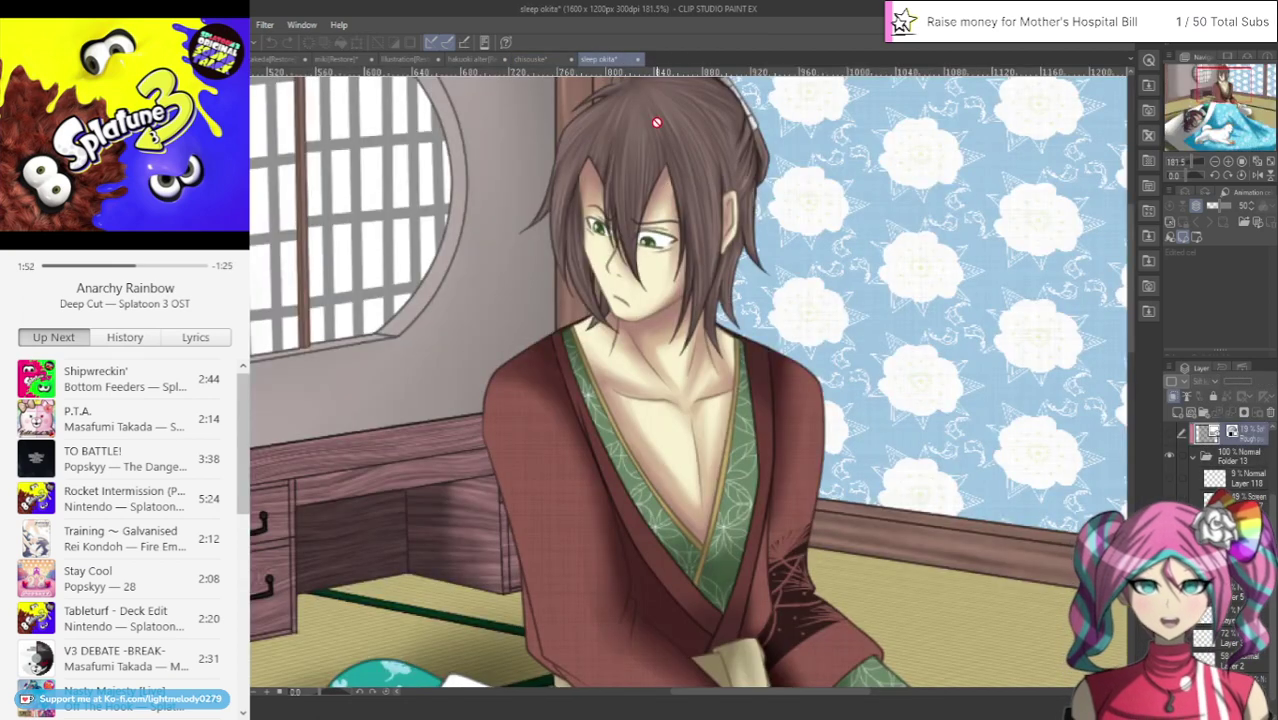
pyautogui.scroll(4, 689, 153)
pyautogui.keyDown('ctrl'); pyautogui.keyDown('shift'); pyautogui.click(689, 153); pyautogui.keyUp('shift'); pyautogui.keyUp('ctrl')
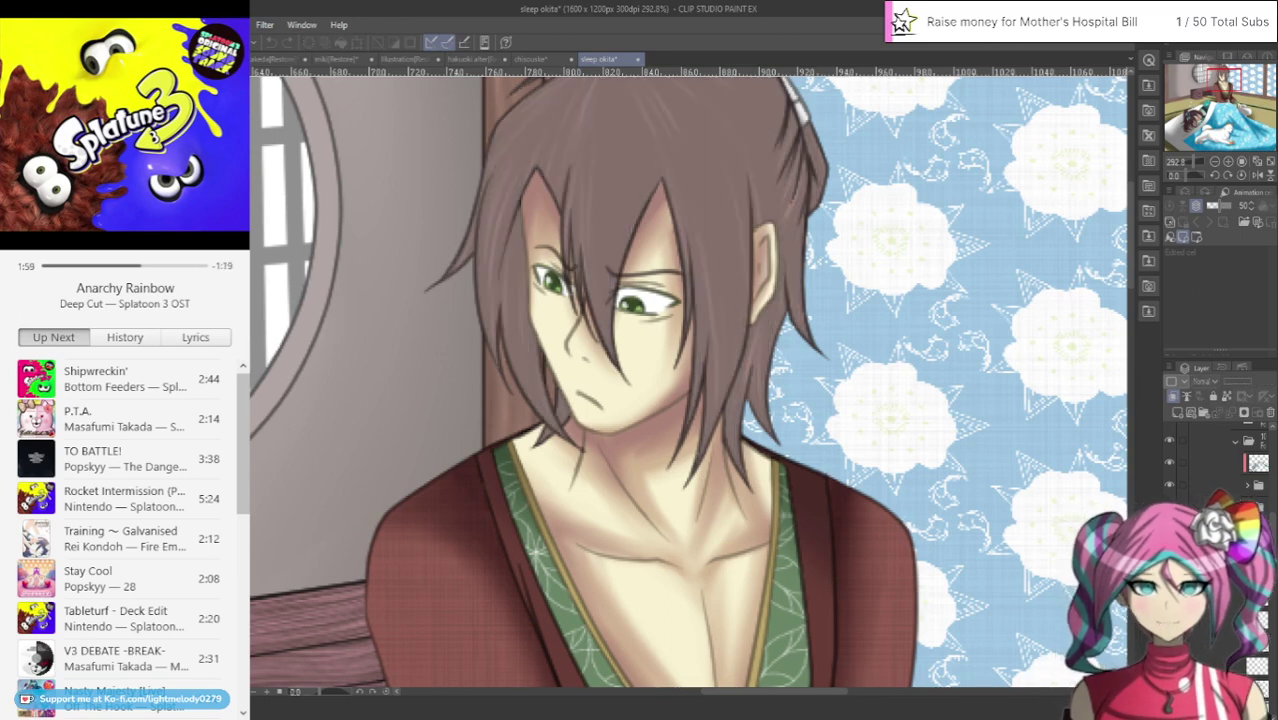
# Return to chisouske and fill all of the middle figure's spiky hair with the same greyish brown
pyautogui.click(527, 60)
pyautogui.scroll(2, 423, 139)
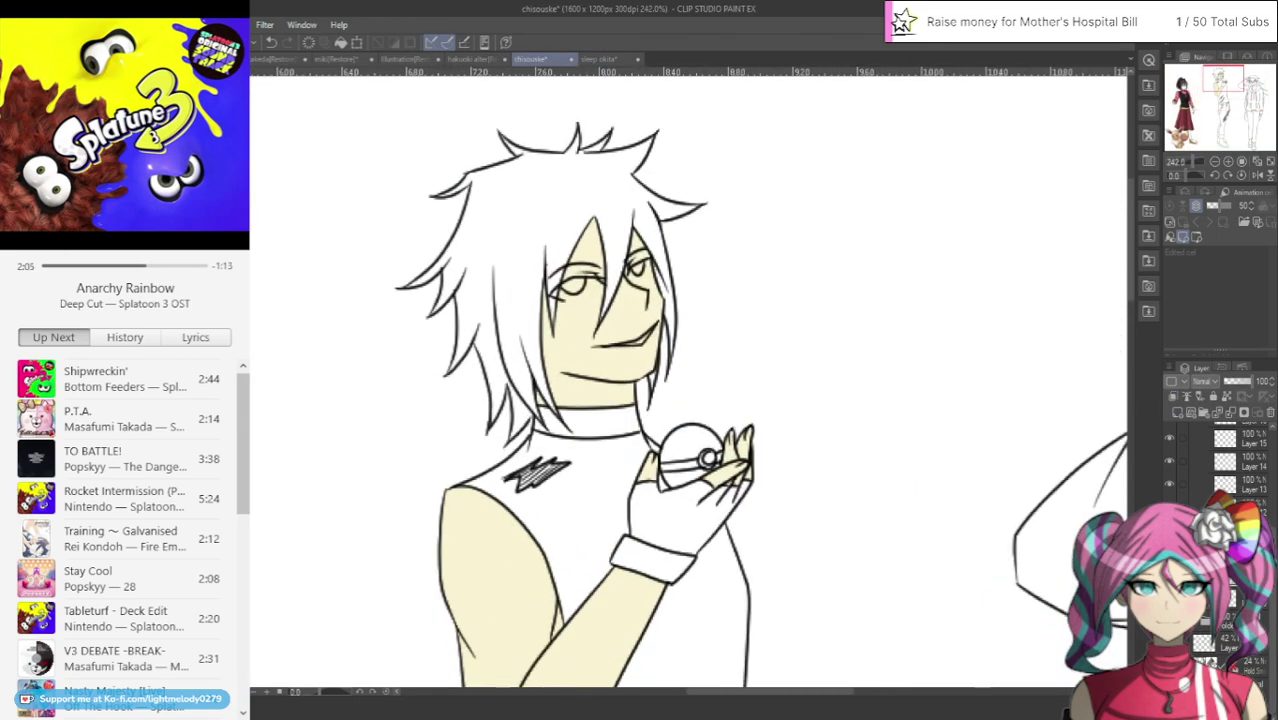
pyautogui.hotkey('ctrl', 'z')
pyautogui.hotkey('ctrl', 'y')
pyautogui.moveTo(404, 258)
pyautogui.mouseDown()
pyautogui.moveTo(389, 293)
pyautogui.moveTo(436, 387)
pyautogui.moveTo(505, 452)
pyautogui.mouseUp()
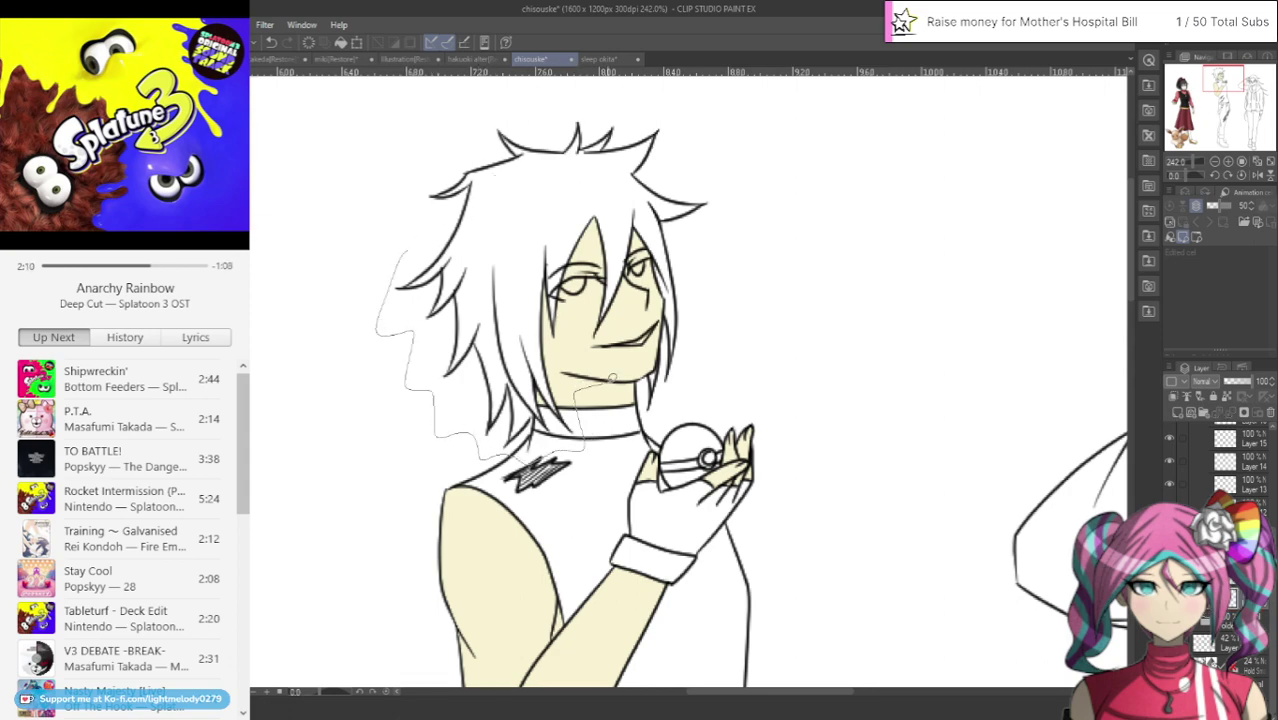
pyautogui.moveTo(612, 377)
pyautogui.mouseDown()
pyautogui.moveTo(711, 375)
pyautogui.moveTo(758, 215)
pyautogui.moveTo(694, 75)
pyautogui.moveTo(500, 114)
pyautogui.moveTo(385, 305)
pyautogui.mouseUp()
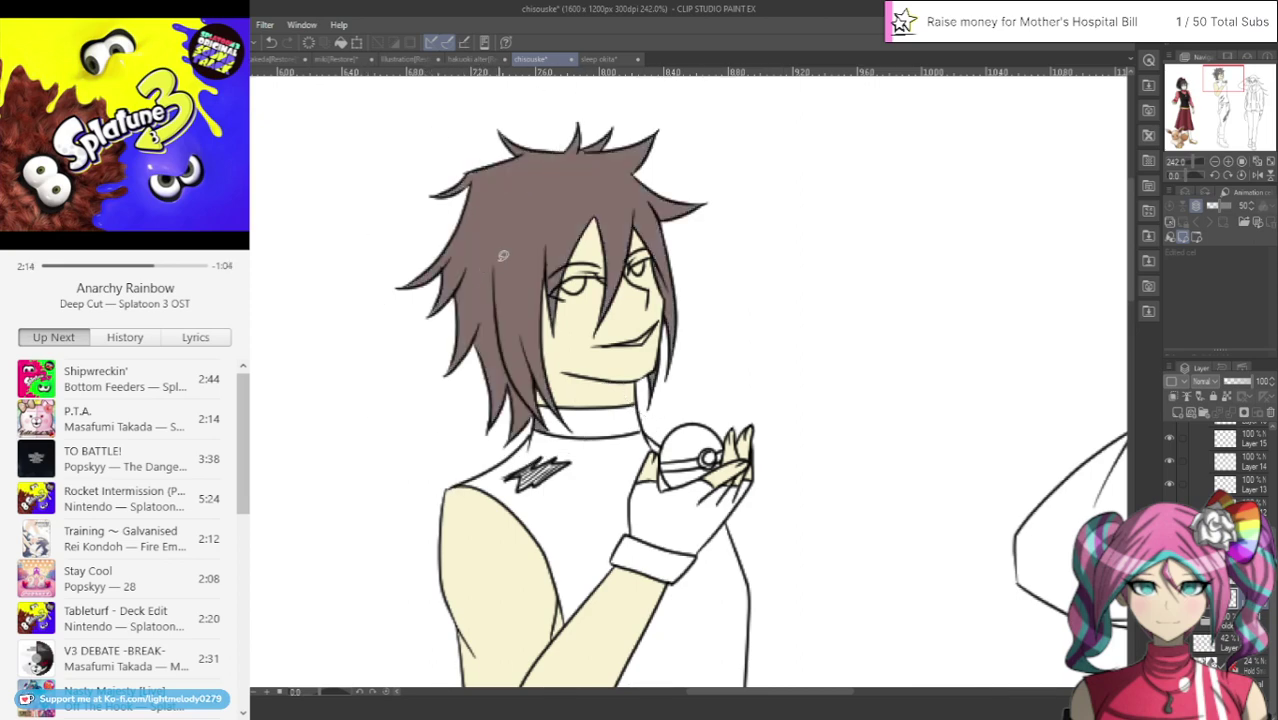
pyautogui.scroll(2, 411, 134)
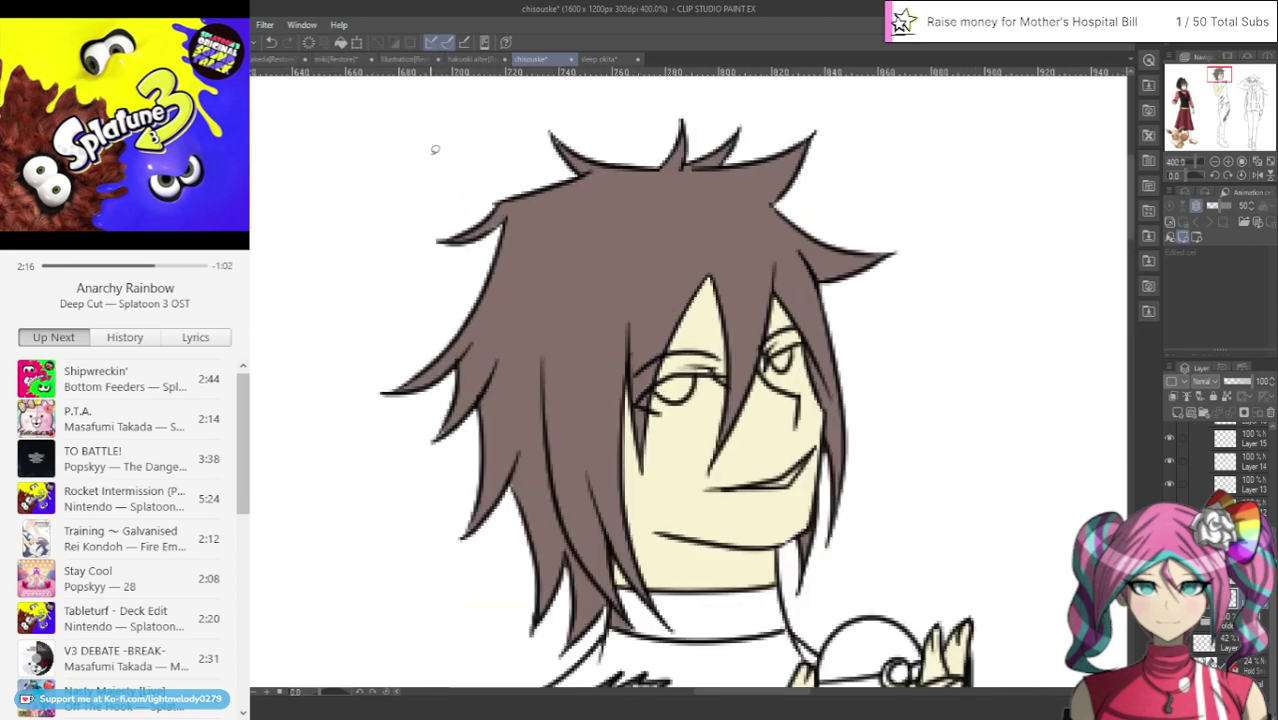
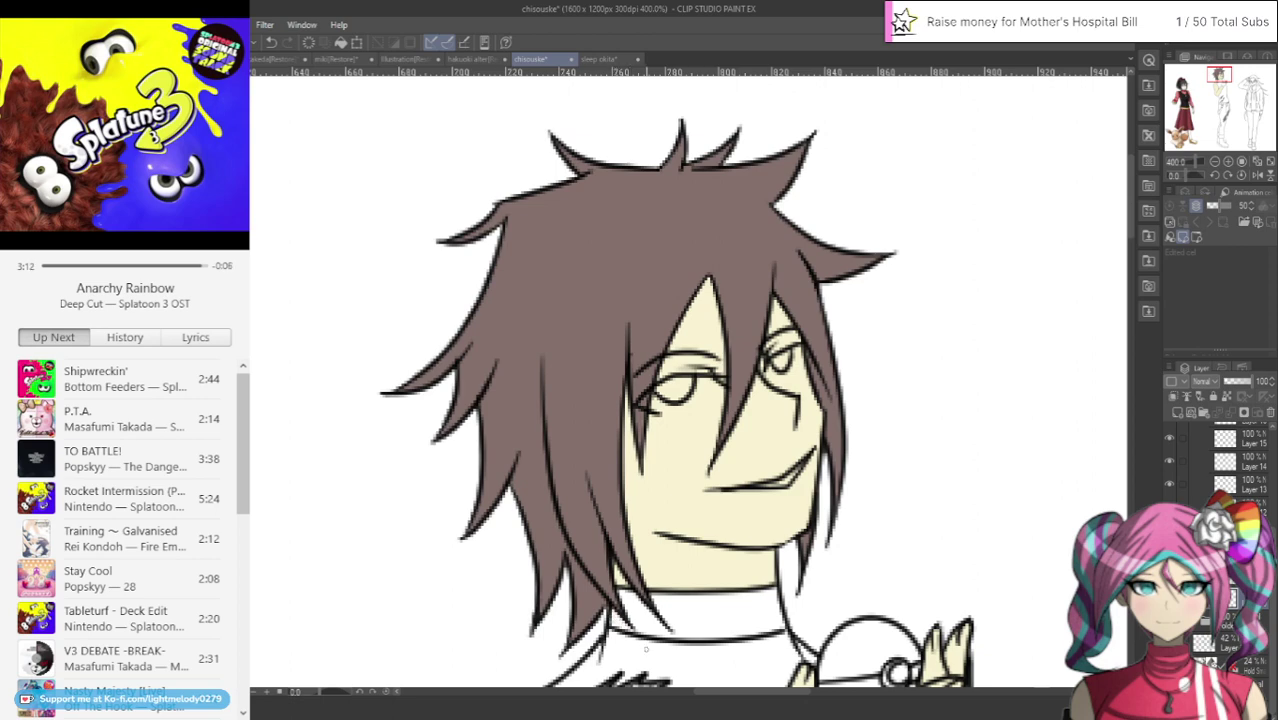
# Review the lineup's colouring and examine the seated man's robe and green collar colours in the sleep okita drawing
pyautogui.moveTo(1131, 229); pyautogui.dragTo(1131, 299)
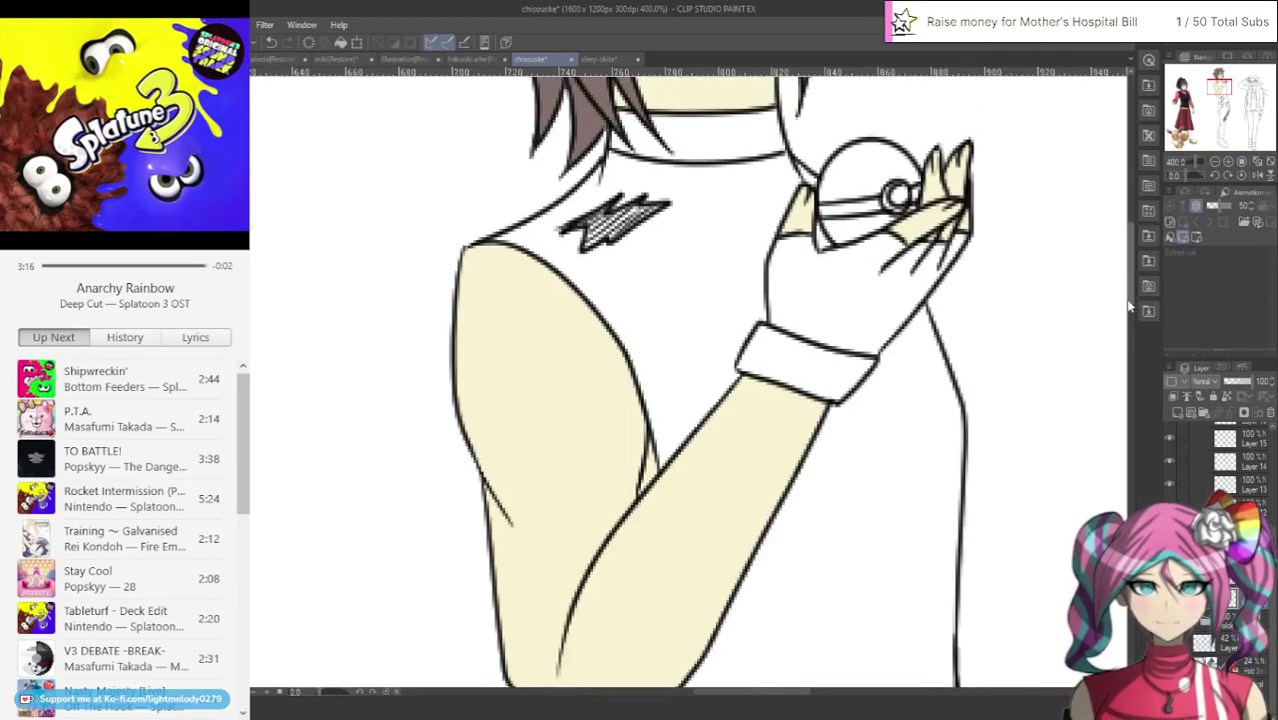
pyautogui.scroll(-3, 981, 379)
pyautogui.scroll(-5, 980, 380)
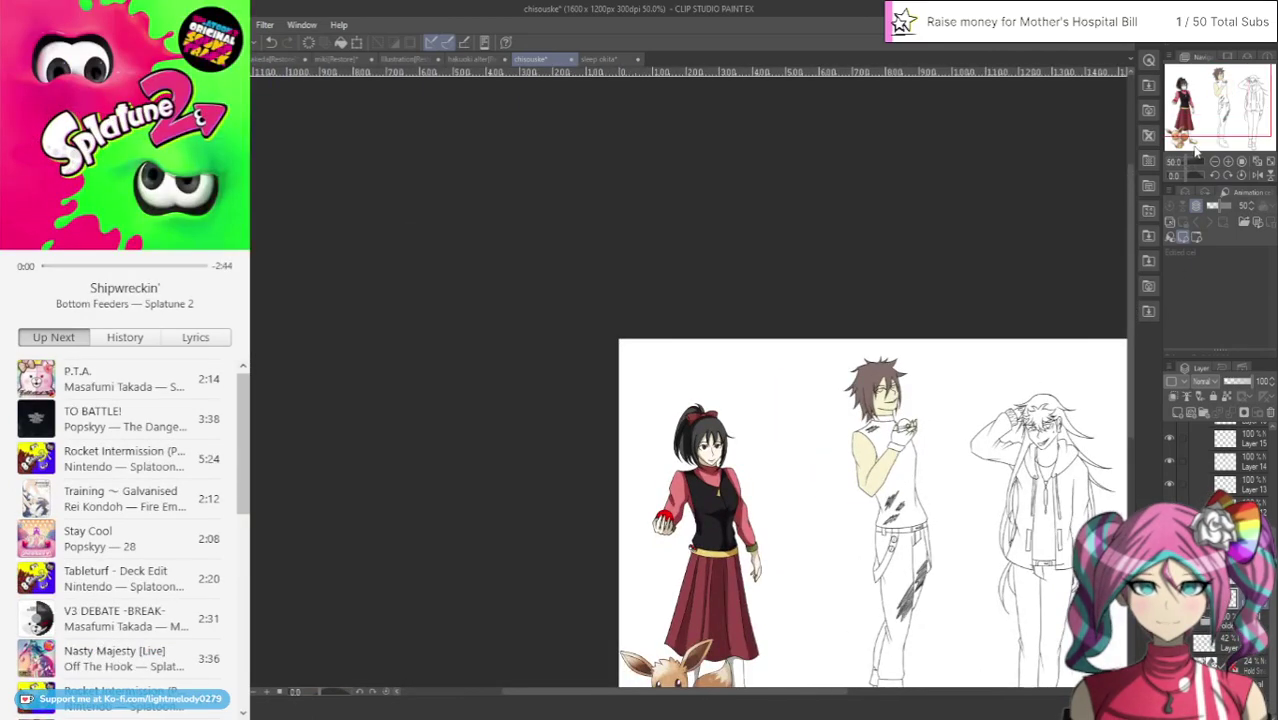
pyautogui.moveTo(1198, 132); pyautogui.dragTo(1231, 144)
pyautogui.scroll(2, 842, 298)
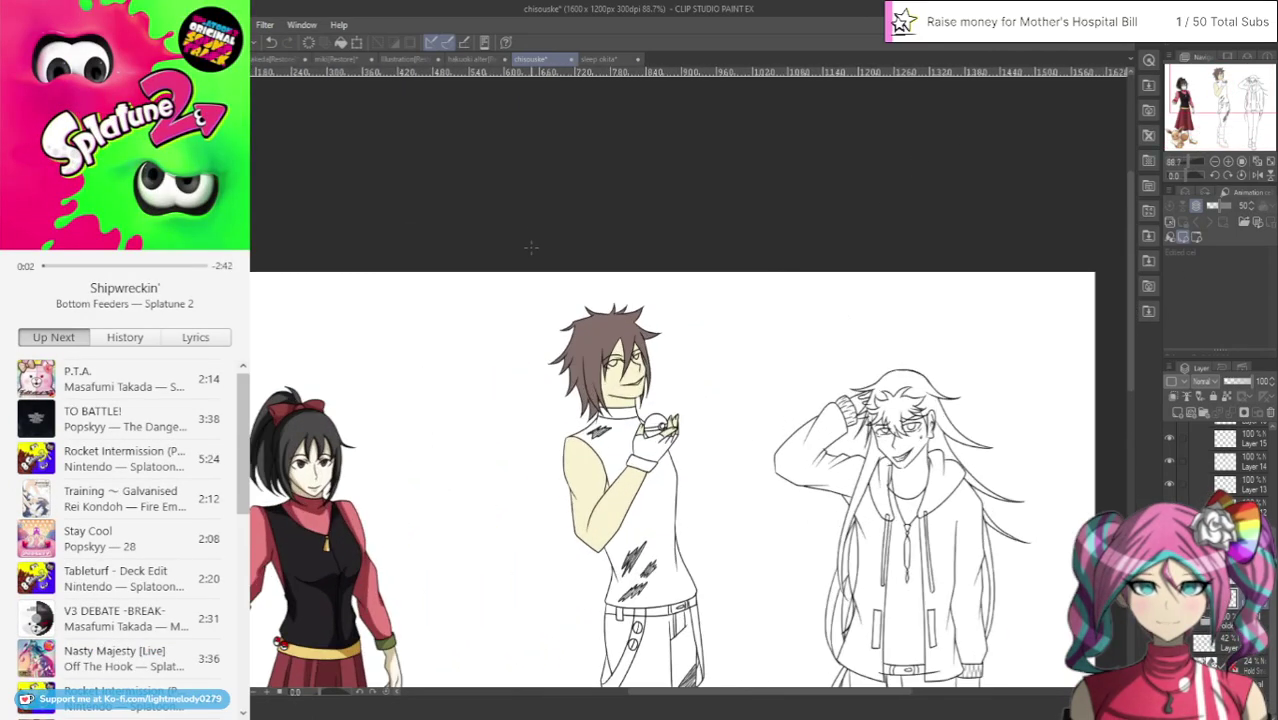
pyautogui.click(600, 59)
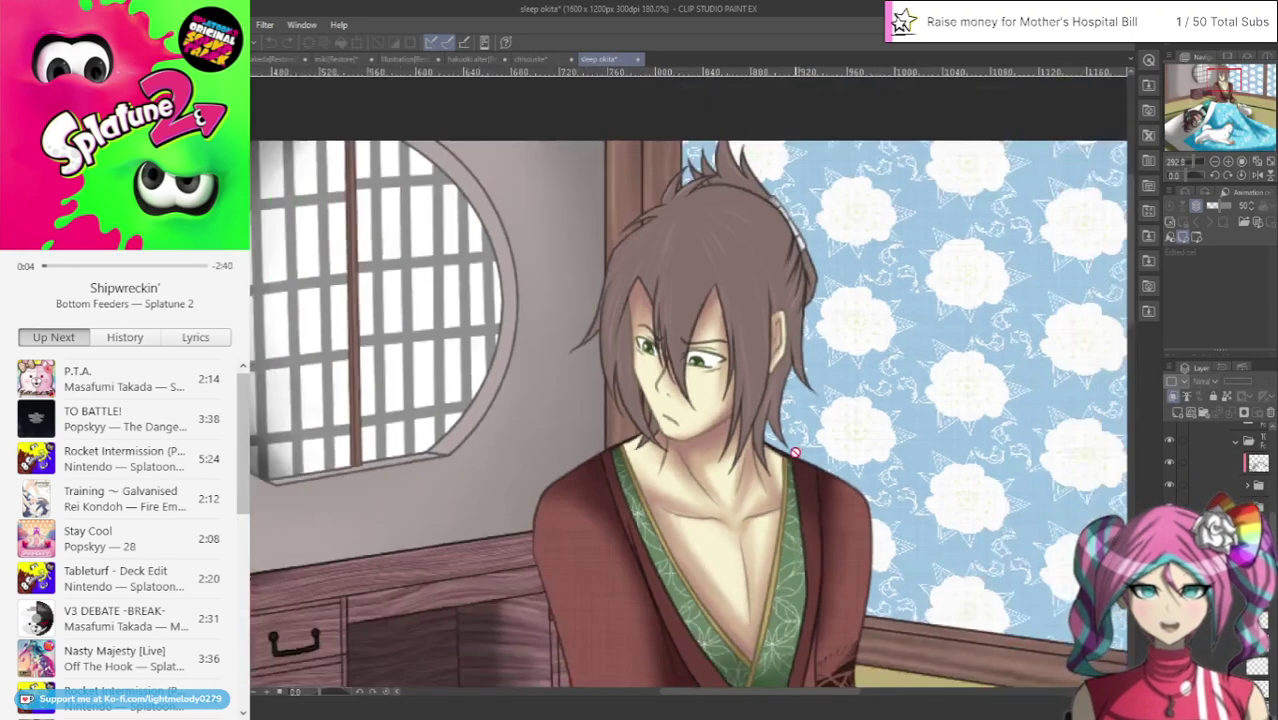
pyautogui.scroll(-3, 795, 452)
pyautogui.scroll(1, 869, 512)
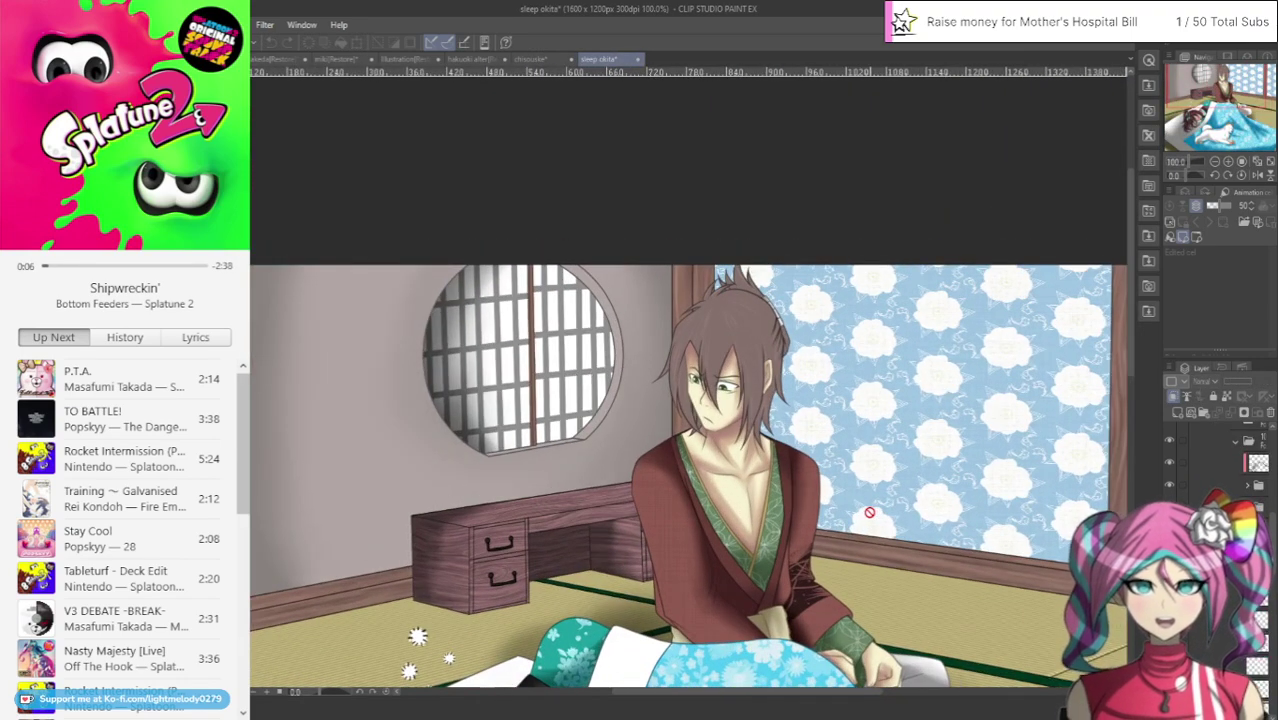
pyautogui.scroll(4, 869, 512)
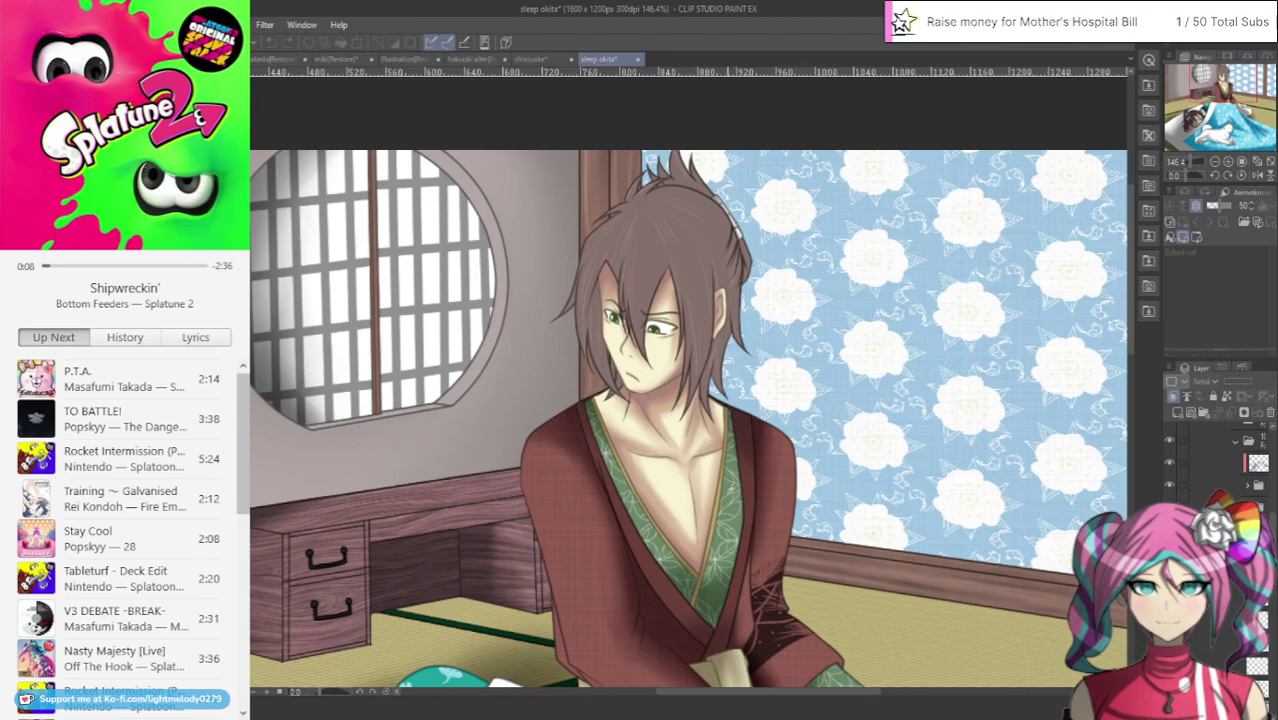
# In chisouske, add a new layer and fill the middle figure's sleeveless shirt with muted green from below the collar to the waistband
pyautogui.click(545, 60)
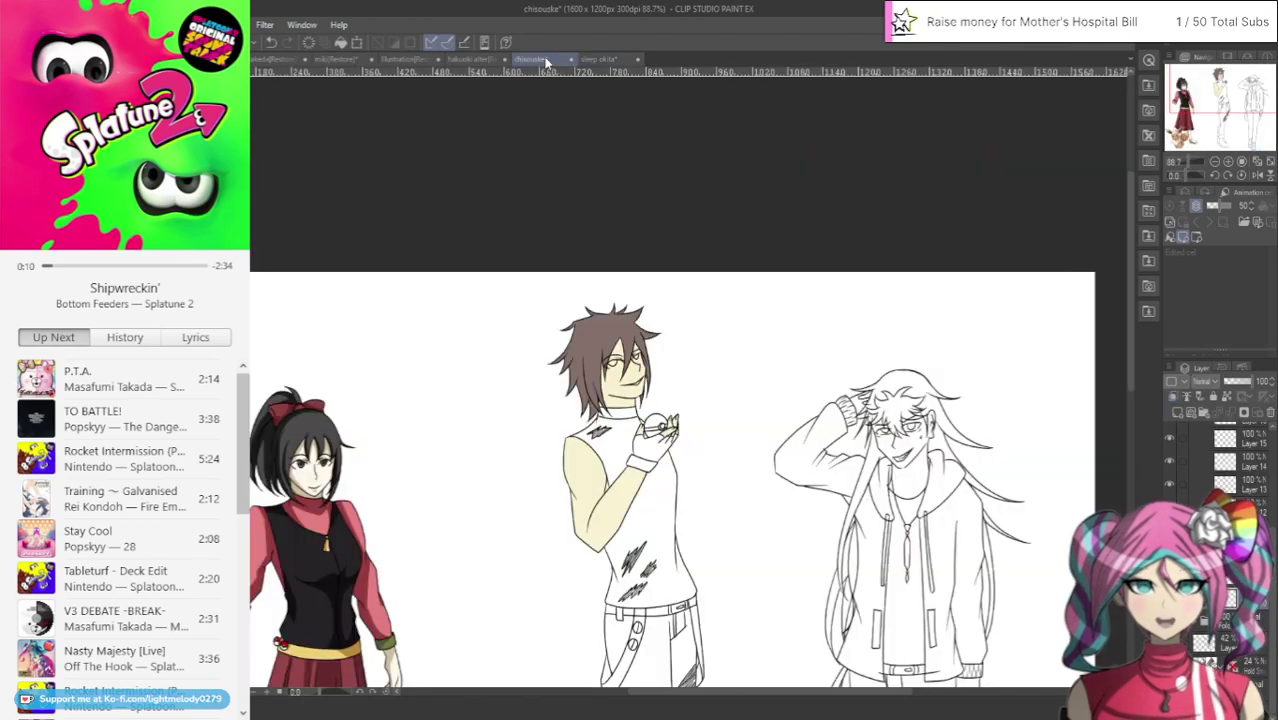
pyautogui.click(1178, 413)
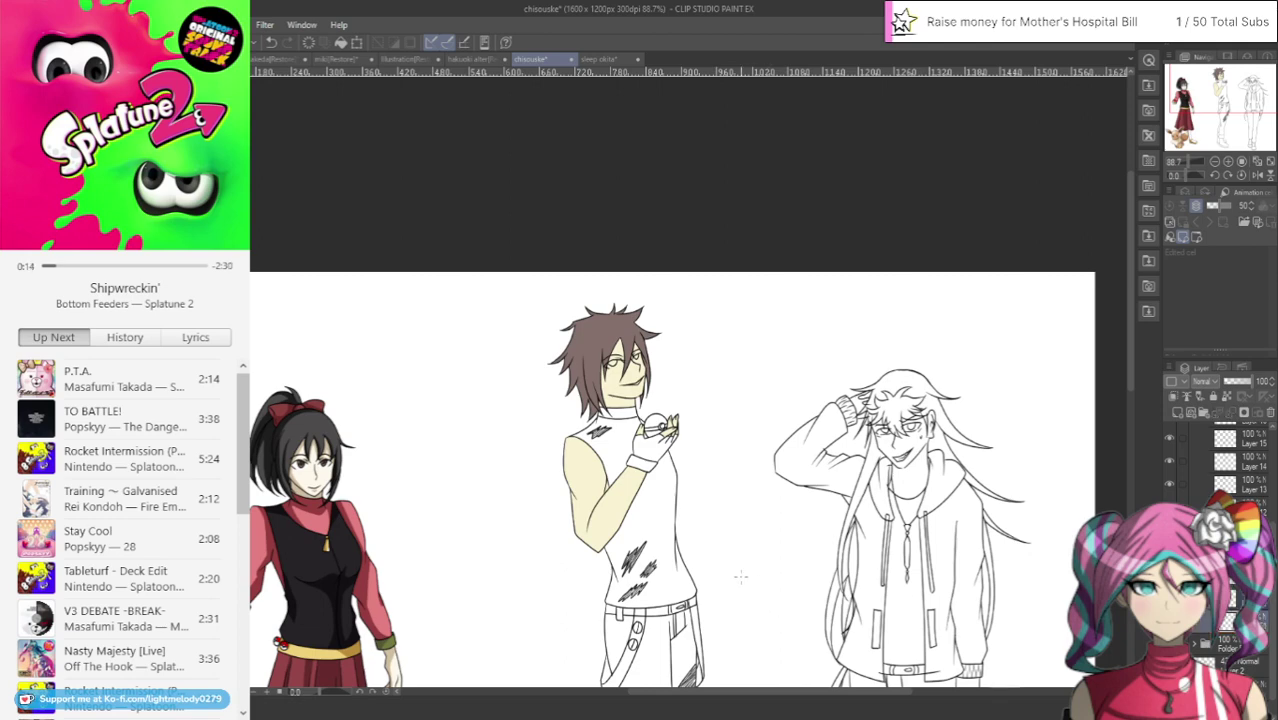
pyautogui.scroll(5, 740, 576)
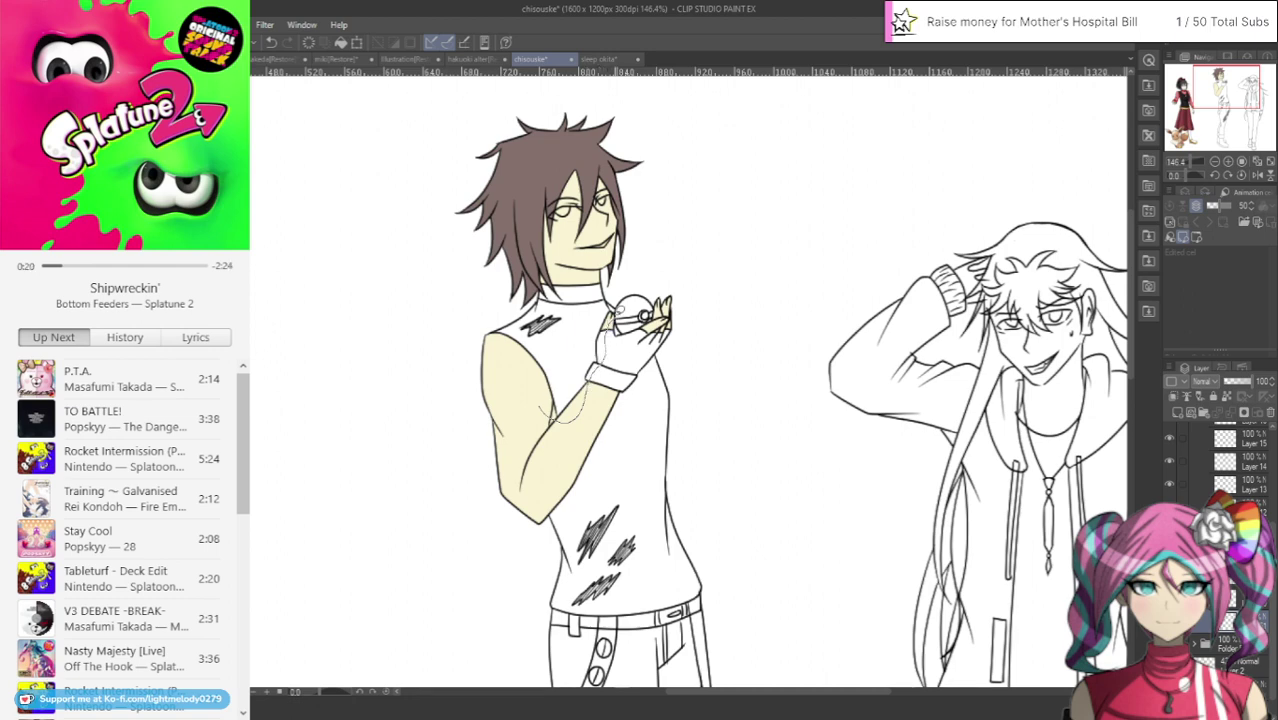
pyautogui.moveTo(628, 310)
pyautogui.mouseDown()
pyautogui.moveTo(604, 290)
pyautogui.moveTo(564, 292)
pyautogui.moveTo(482, 335)
pyautogui.moveTo(548, 405)
pyautogui.mouseUp()
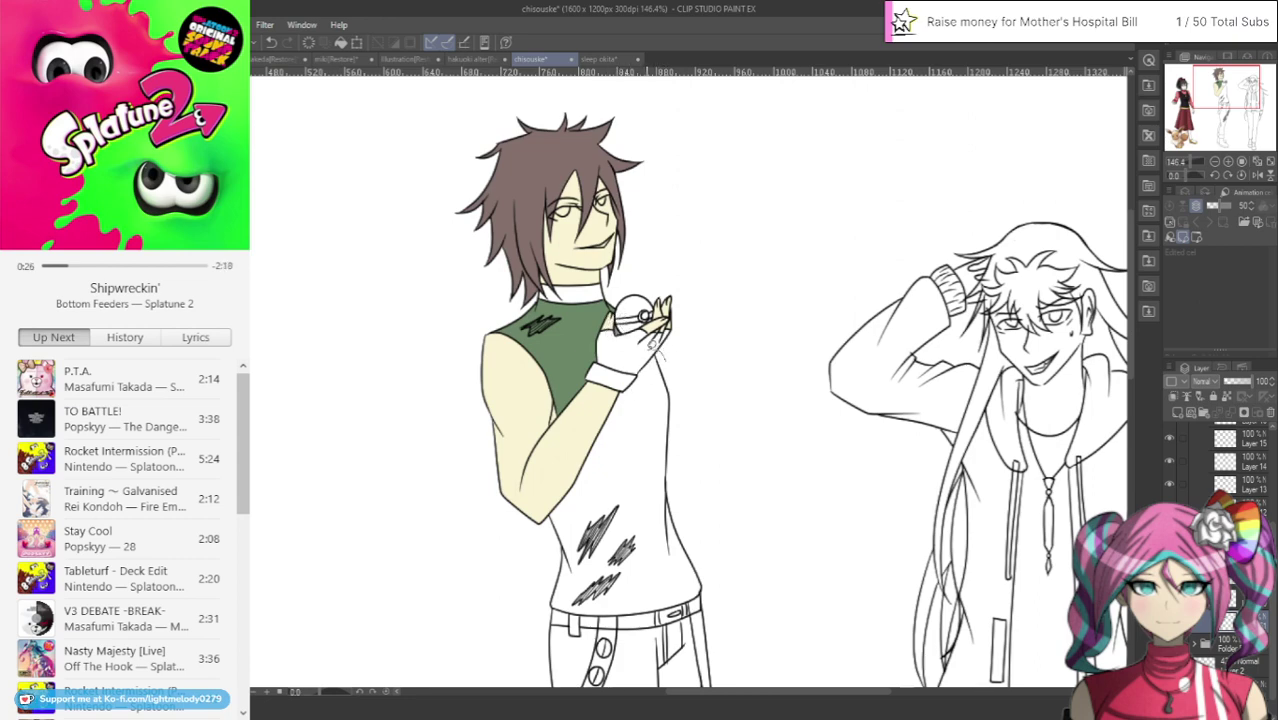
pyautogui.moveTo(656, 340)
pyautogui.mouseDown()
pyautogui.moveTo(595, 412)
pyautogui.moveTo(537, 518)
pyautogui.moveTo(538, 610)
pyautogui.moveTo(592, 620)
pyautogui.mouseUp()
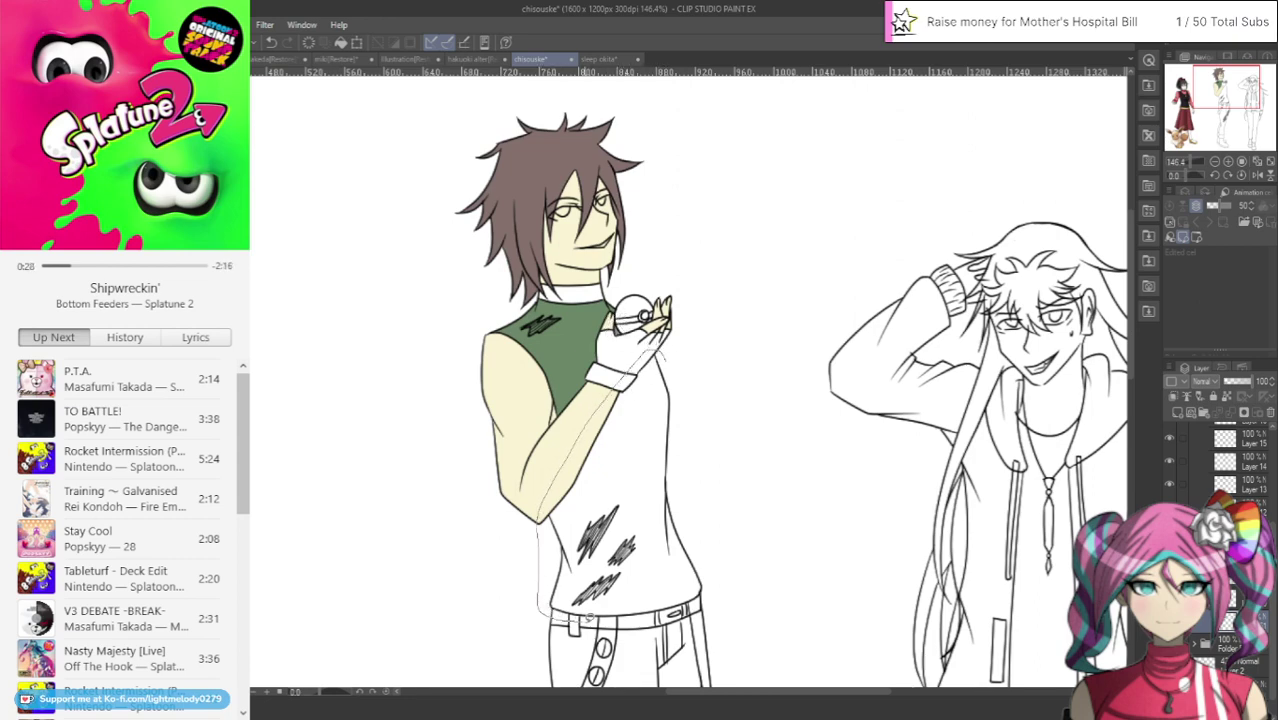
pyautogui.moveTo(705, 598); pyautogui.dragTo(701, 390)
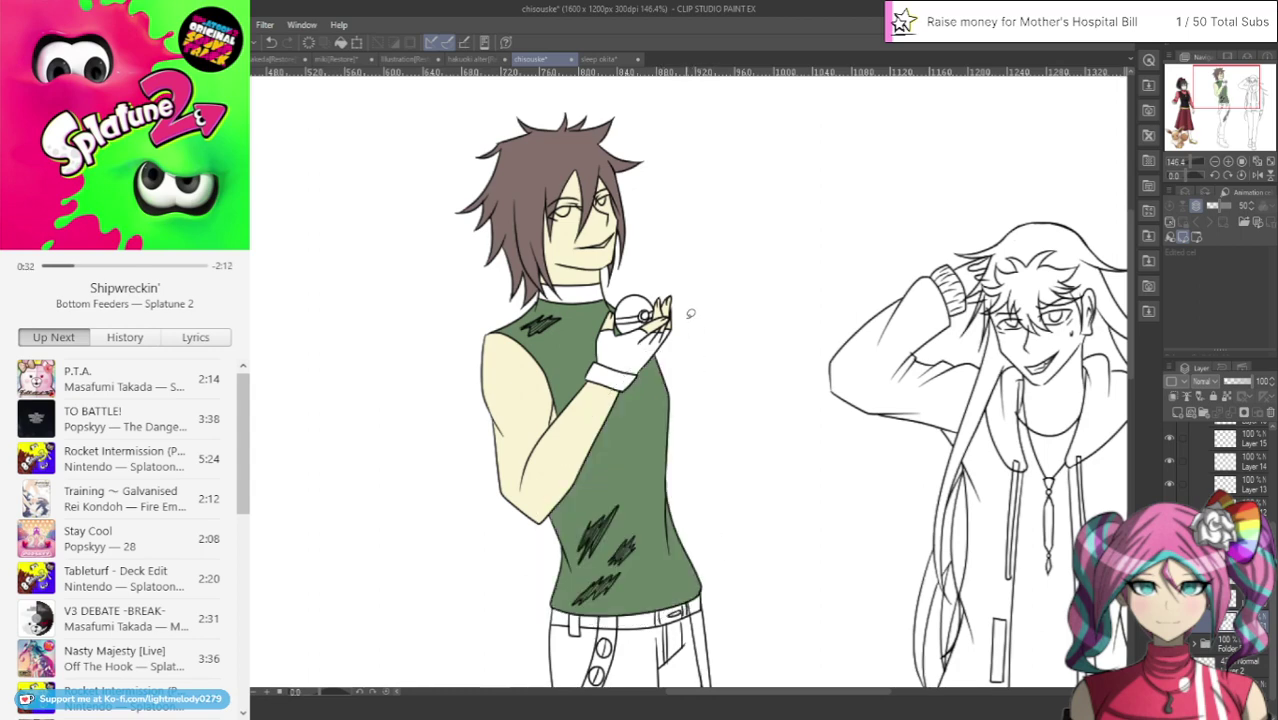
pyautogui.scroll(6, 640, 645)
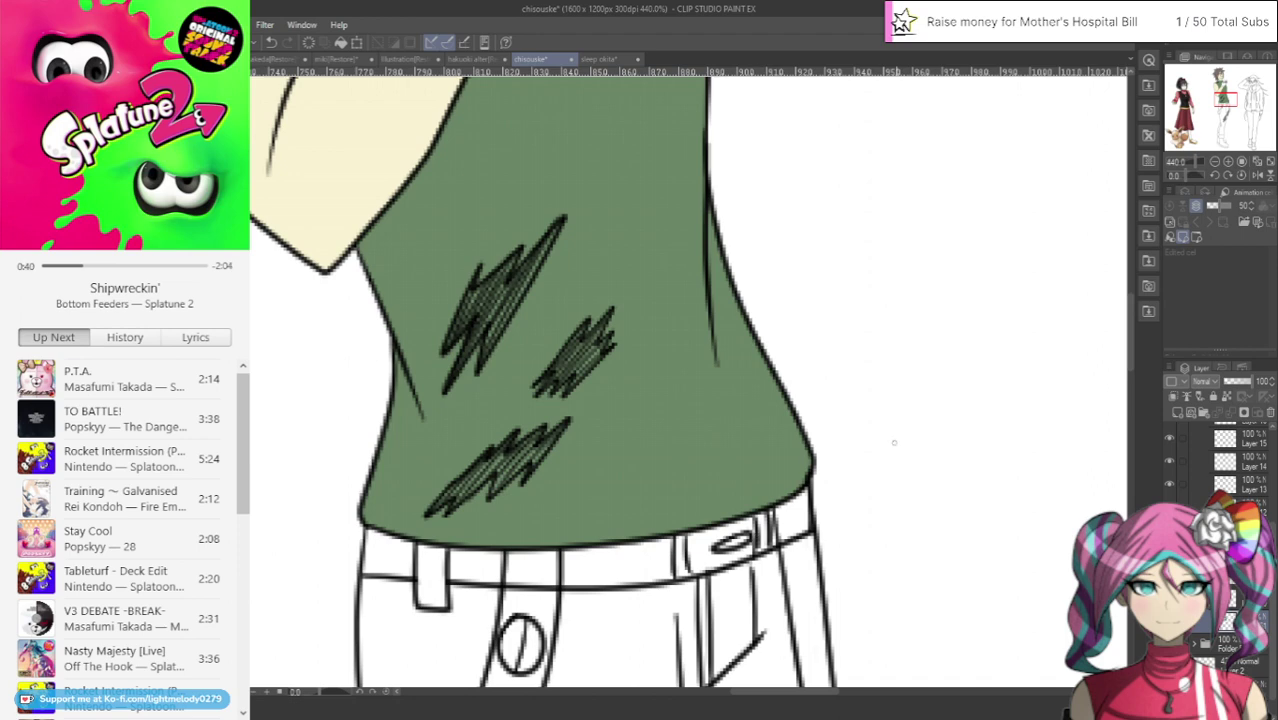
pyautogui.scroll(-7, 967, 388)
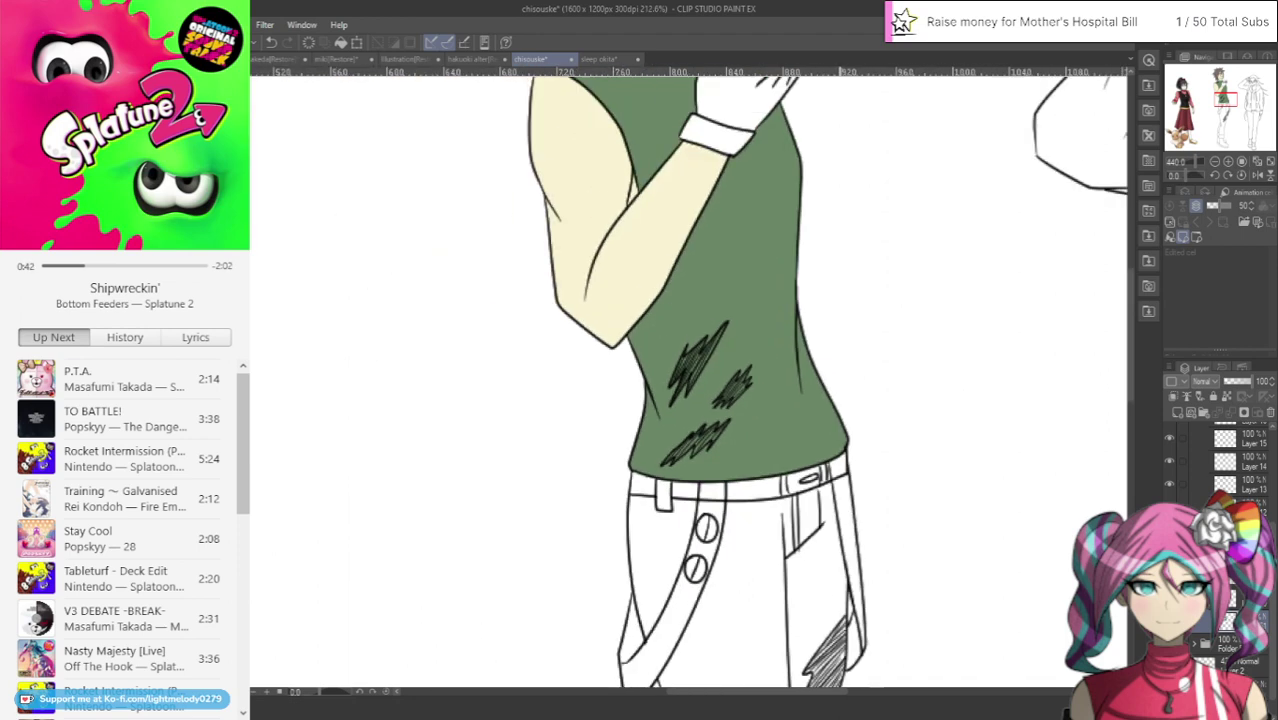
# Fill the middle figure's two boots with muted green, leaving the folded cuffs and the soles uncoloured
pyautogui.moveTo(1197, 115); pyautogui.dragTo(1209, 149)
pyautogui.scroll(4, 720, 473)
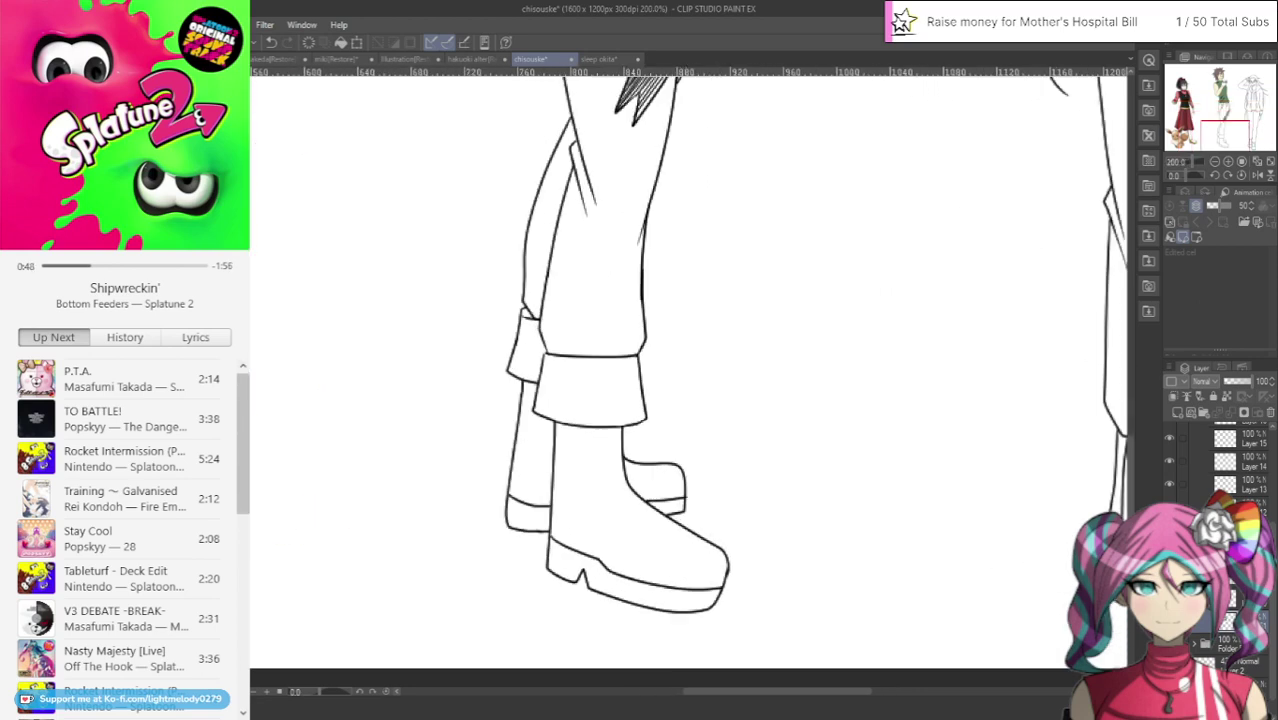
pyautogui.moveTo(578, 553)
pyautogui.mouseDown()
pyautogui.moveTo(652, 584)
pyautogui.moveTo(741, 581)
pyautogui.moveTo(731, 544)
pyautogui.moveTo(662, 499)
pyautogui.moveTo(640, 464)
pyautogui.moveTo(665, 401)
pyautogui.moveTo(653, 350)
pyautogui.moveTo(551, 331)
pyautogui.moveTo(530, 376)
pyautogui.moveTo(542, 542)
pyautogui.mouseUp()
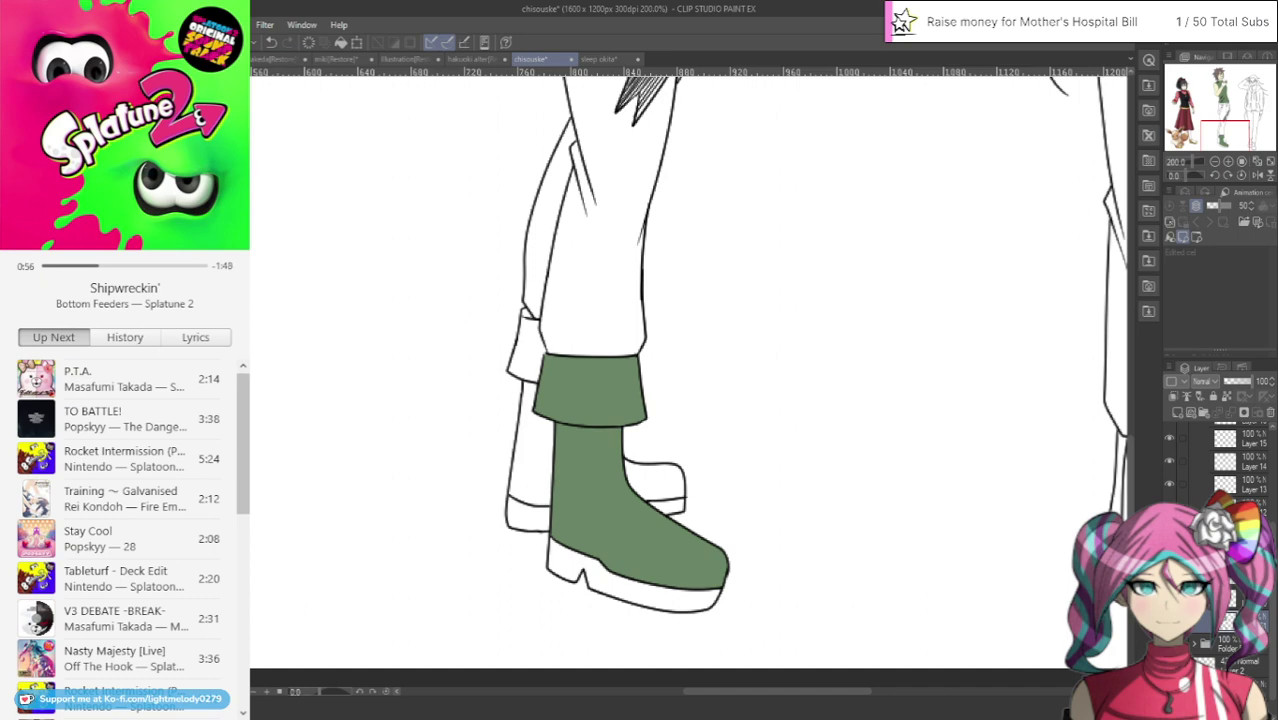
pyautogui.hotkey('ctrl', 'z')
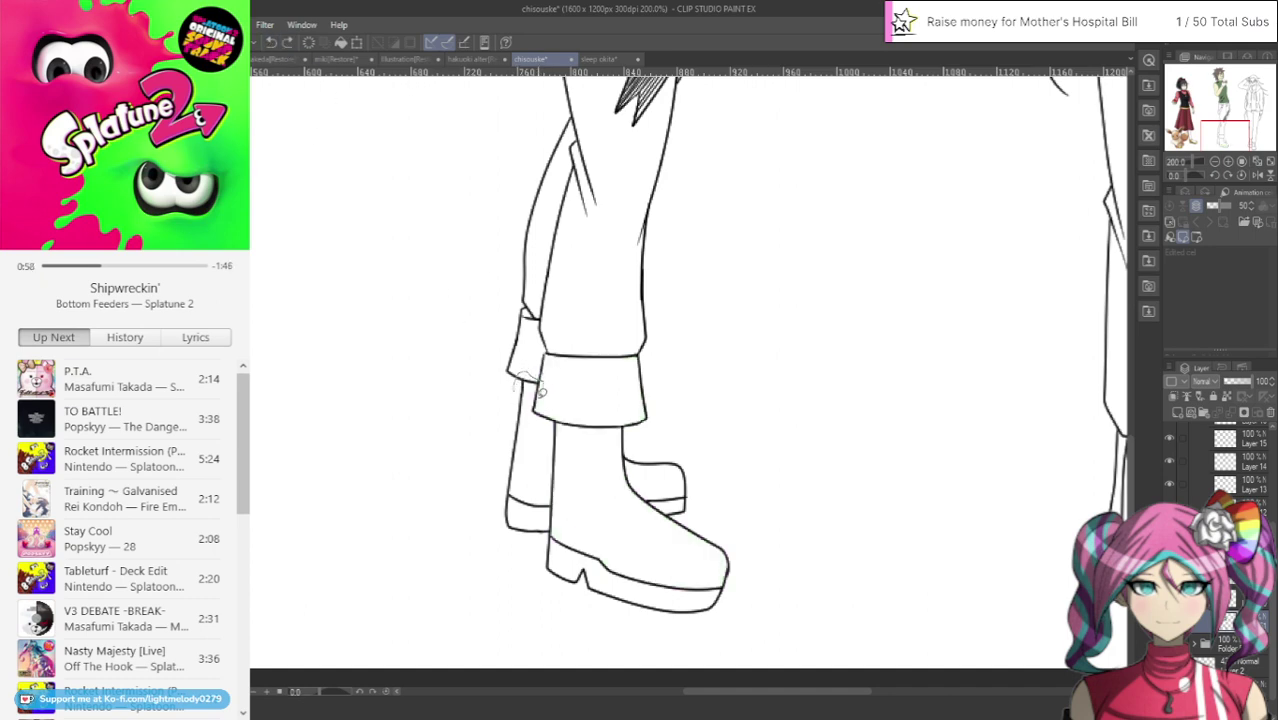
pyautogui.moveTo(541, 393)
pyautogui.mouseDown()
pyautogui.moveTo(562, 436)
pyautogui.moveTo(524, 508)
pyautogui.moveTo(514, 360)
pyautogui.mouseUp()
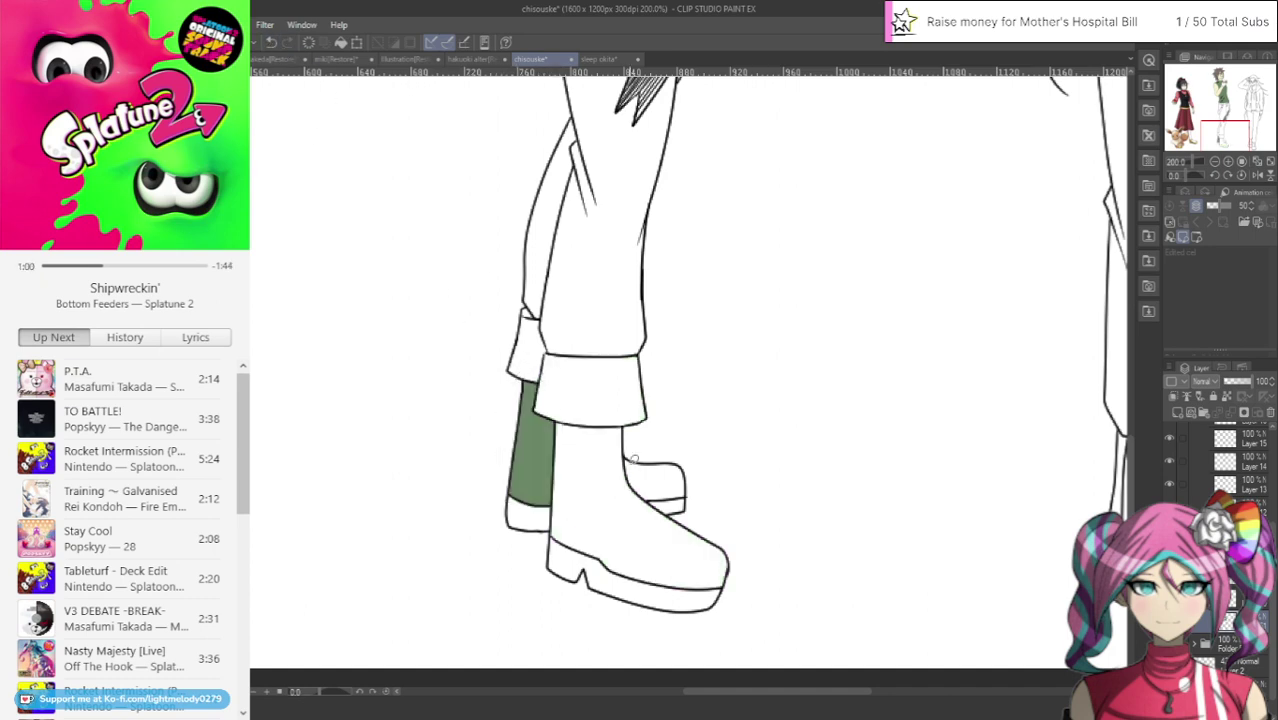
pyautogui.moveTo(617, 466)
pyautogui.mouseDown()
pyautogui.moveTo(697, 496)
pyautogui.moveTo(696, 453)
pyautogui.moveTo(641, 442)
pyautogui.moveTo(633, 412)
pyautogui.moveTo(586, 405)
pyautogui.mouseUp()
pyautogui.moveTo(549, 470)
pyautogui.mouseDown()
pyautogui.moveTo(549, 537)
pyautogui.moveTo(627, 589)
pyautogui.moveTo(711, 601)
pyautogui.moveTo(745, 579)
pyautogui.moveTo(725, 533)
pyautogui.moveTo(671, 501)
pyautogui.moveTo(640, 458)
pyautogui.mouseUp()
pyautogui.scroll(-6, 669, 364)
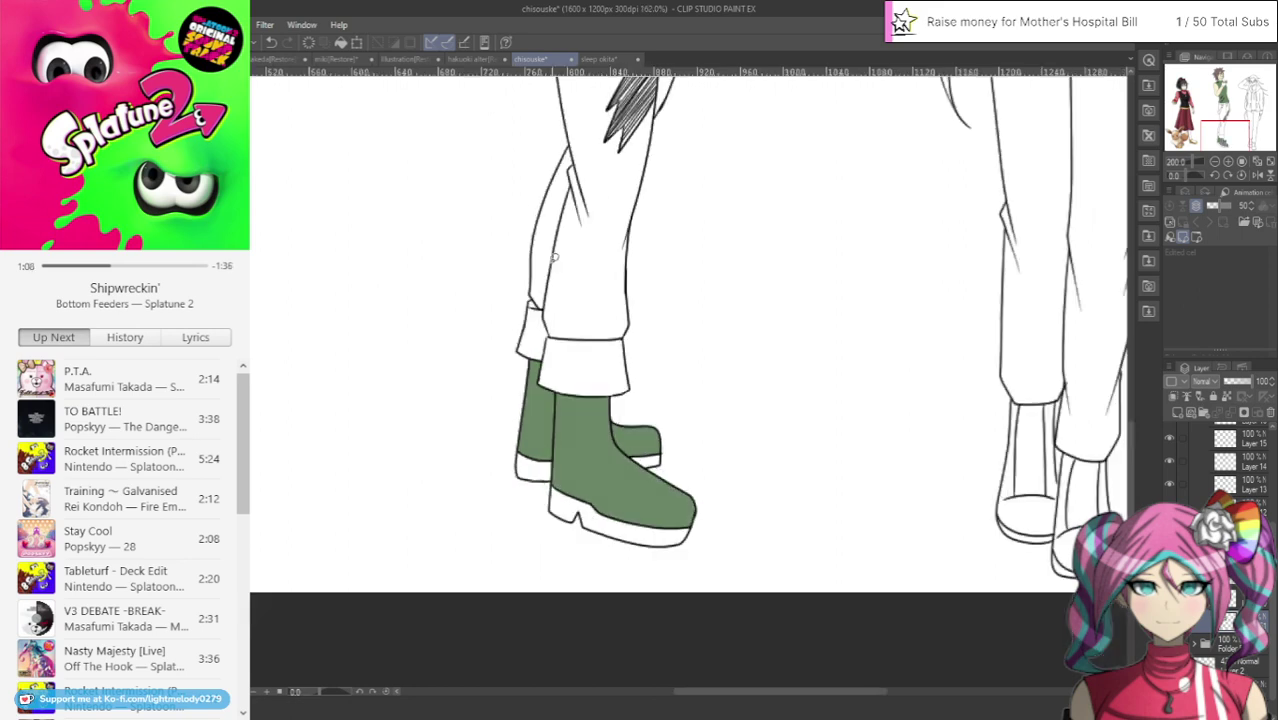
# Pick the beige of the seated man's sash in the sleep okita drawing and return to chisouske
pyautogui.moveTo(1203, 133); pyautogui.dragTo(1198, 97)
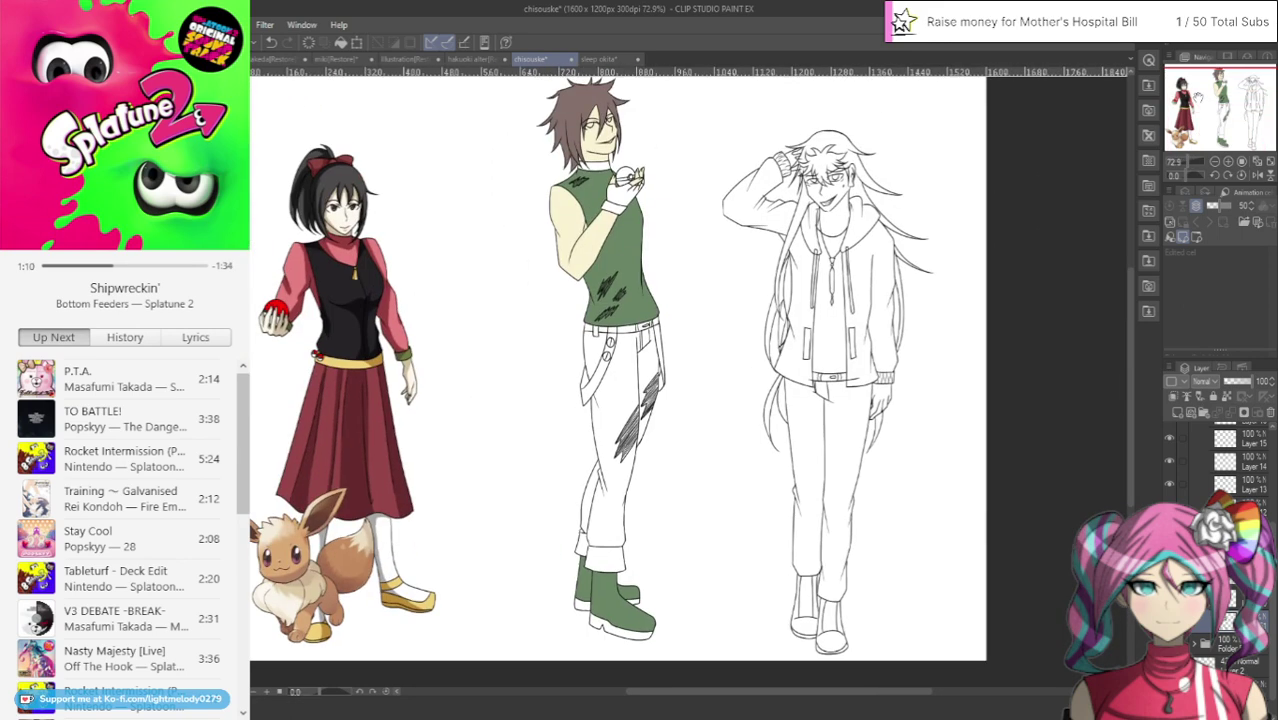
pyautogui.click(608, 59)
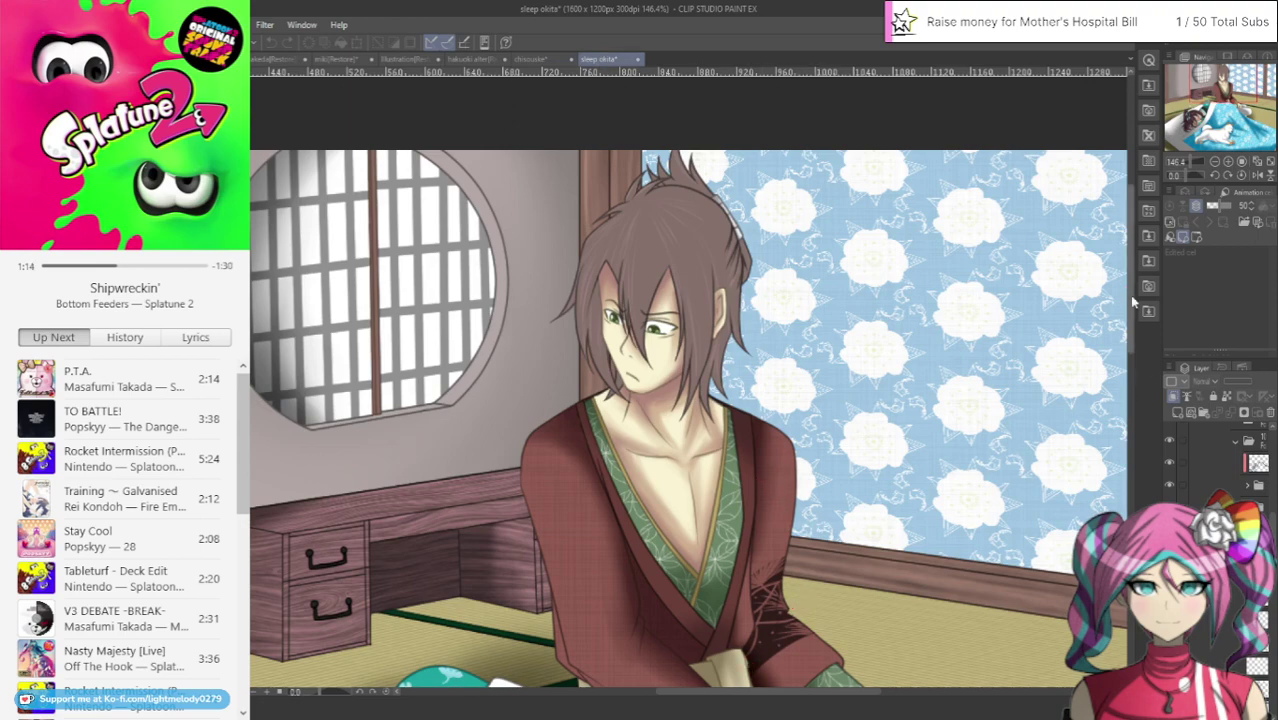
pyautogui.scroll(-3, 1118, 195)
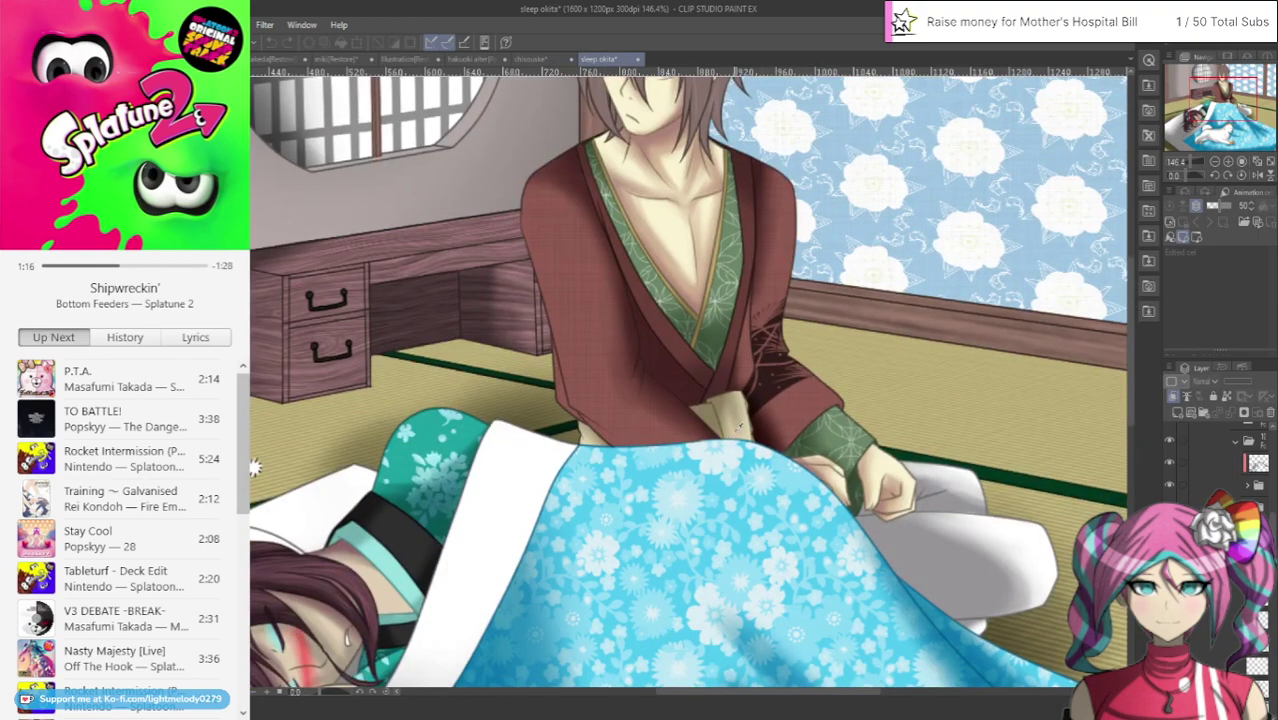
pyautogui.click(548, 60)
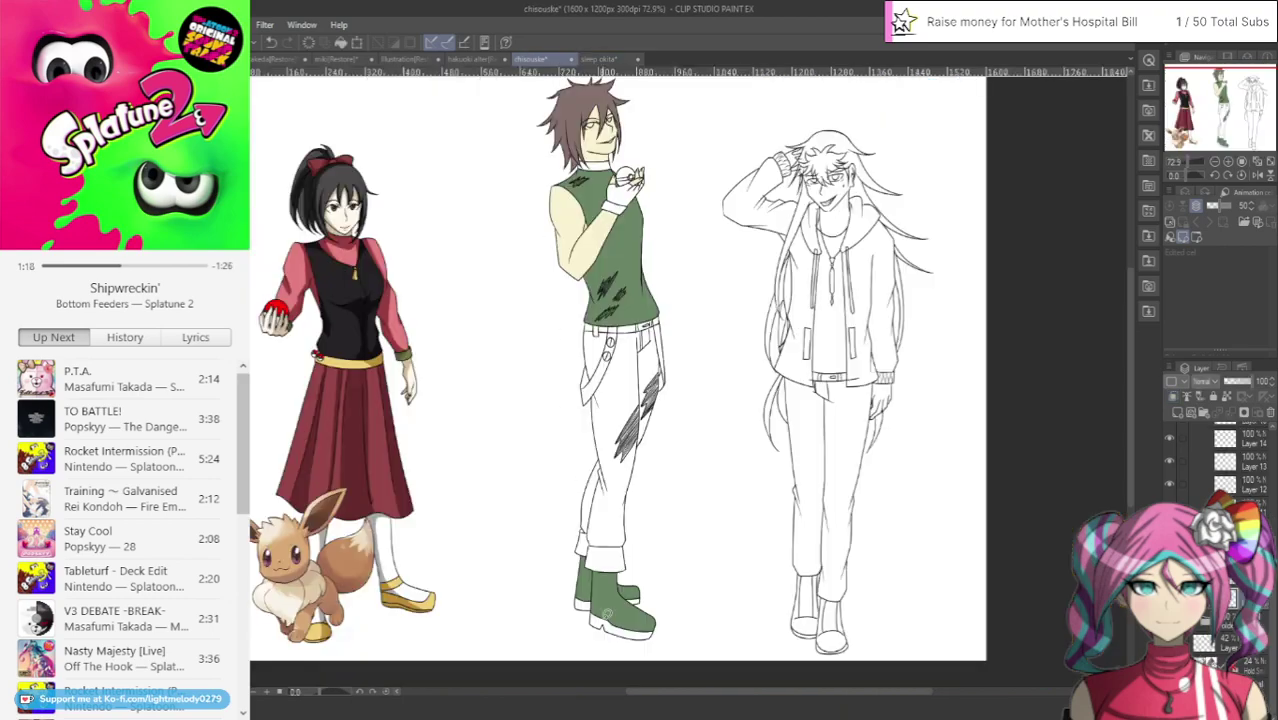
# Add a new layer and fill the middle figure's boot cuffs and soles with beige
pyautogui.scroll(6, 606, 614)
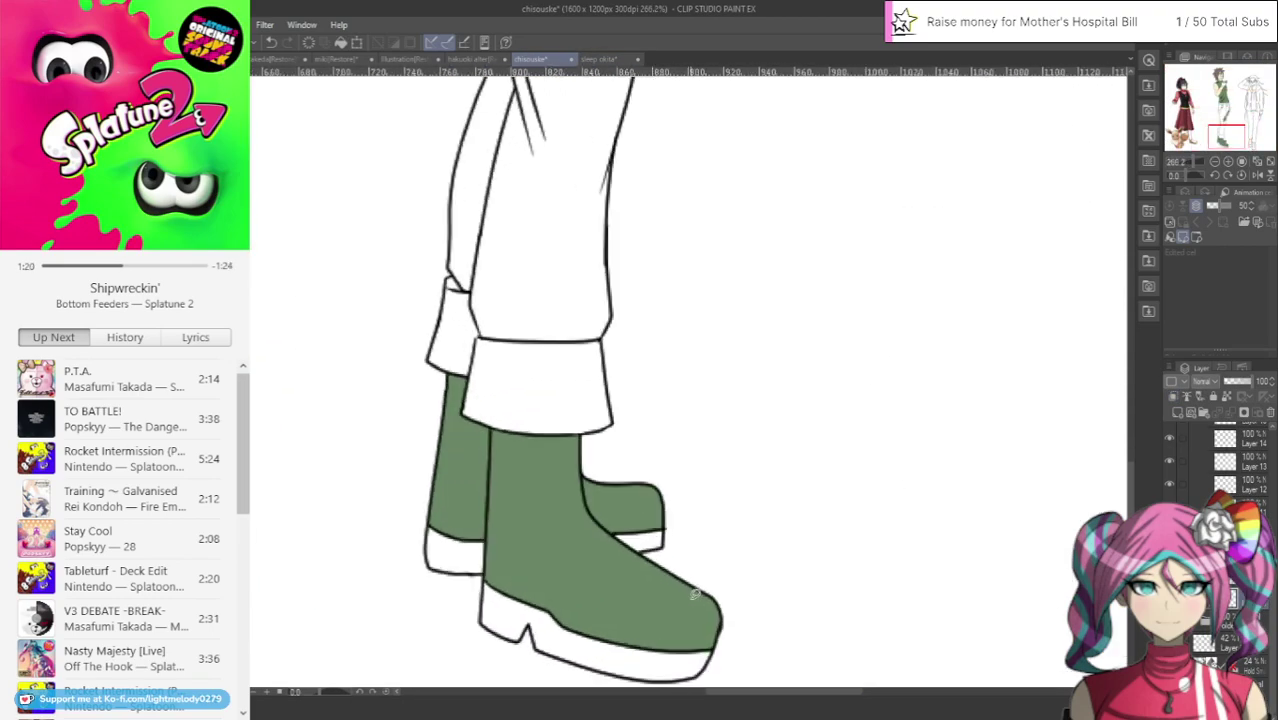
pyautogui.moveTo(422, 300)
pyautogui.mouseDown()
pyautogui.moveTo(448, 262)
pyautogui.moveTo(497, 302)
pyautogui.moveTo(584, 328)
pyautogui.moveTo(556, 442)
pyautogui.moveTo(432, 432)
pyautogui.mouseUp()
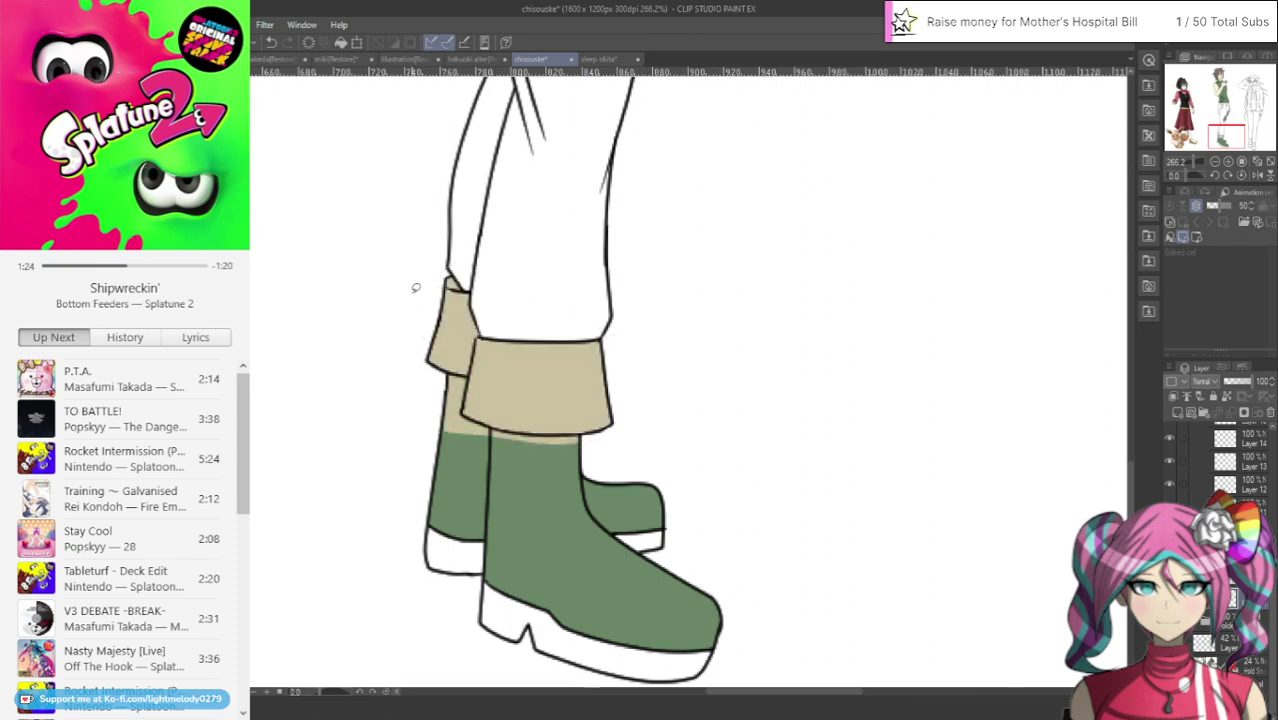
pyautogui.hotkey('ctrl', 'z')
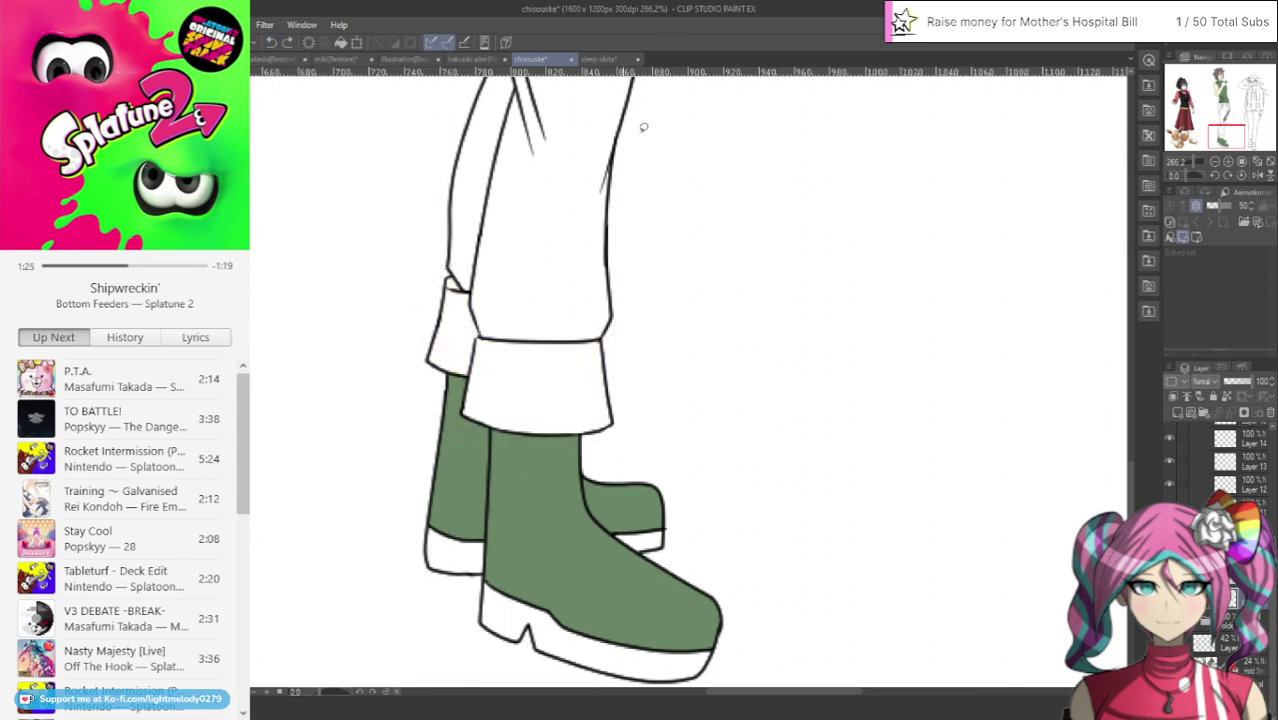
pyautogui.click(1176, 414)
pyautogui.moveTo(485, 293)
pyautogui.mouseDown()
pyautogui.moveTo(436, 252)
pyautogui.moveTo(445, 448)
pyautogui.moveTo(630, 284)
pyautogui.mouseUp()
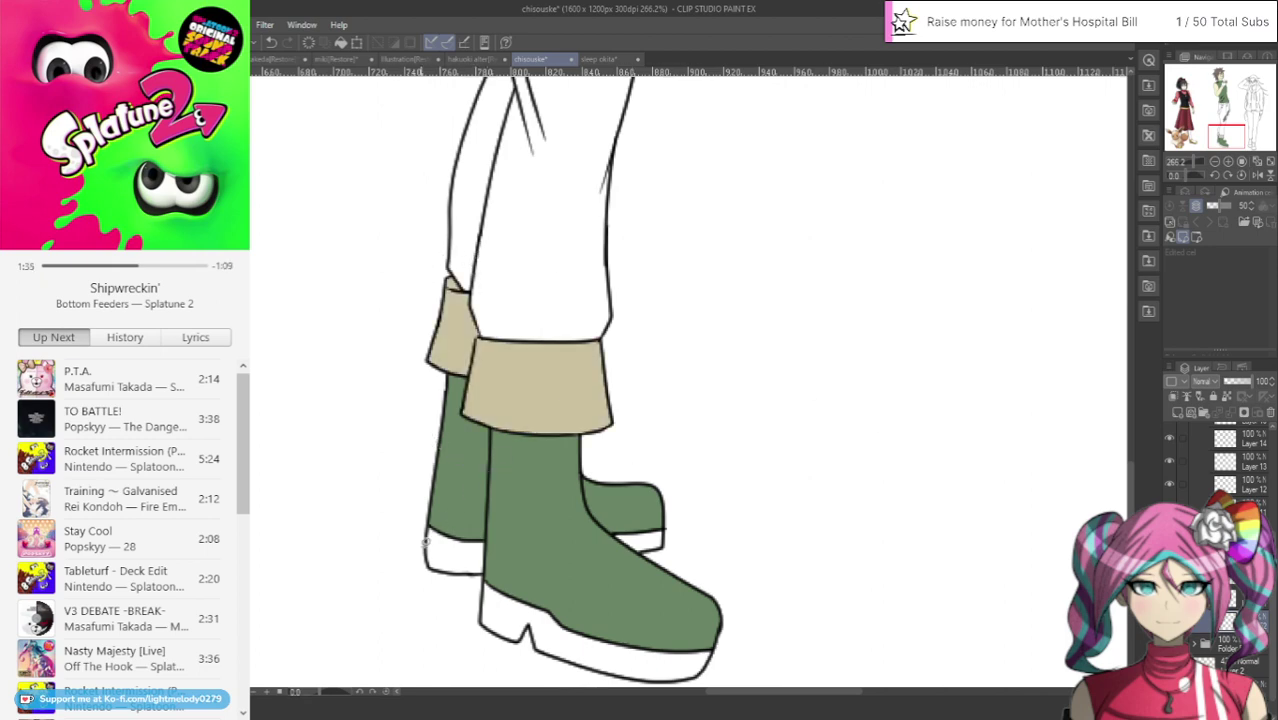
pyautogui.moveTo(426, 540)
pyautogui.mouseDown()
pyautogui.moveTo(412, 571)
pyautogui.moveTo(458, 589)
pyautogui.moveTo(508, 665)
pyautogui.moveTo(673, 690)
pyautogui.moveTo(776, 618)
pyautogui.moveTo(704, 585)
pyautogui.moveTo(703, 529)
pyautogui.moveTo(662, 472)
pyautogui.moveTo(510, 469)
pyautogui.moveTo(466, 411)
pyautogui.mouseUp()
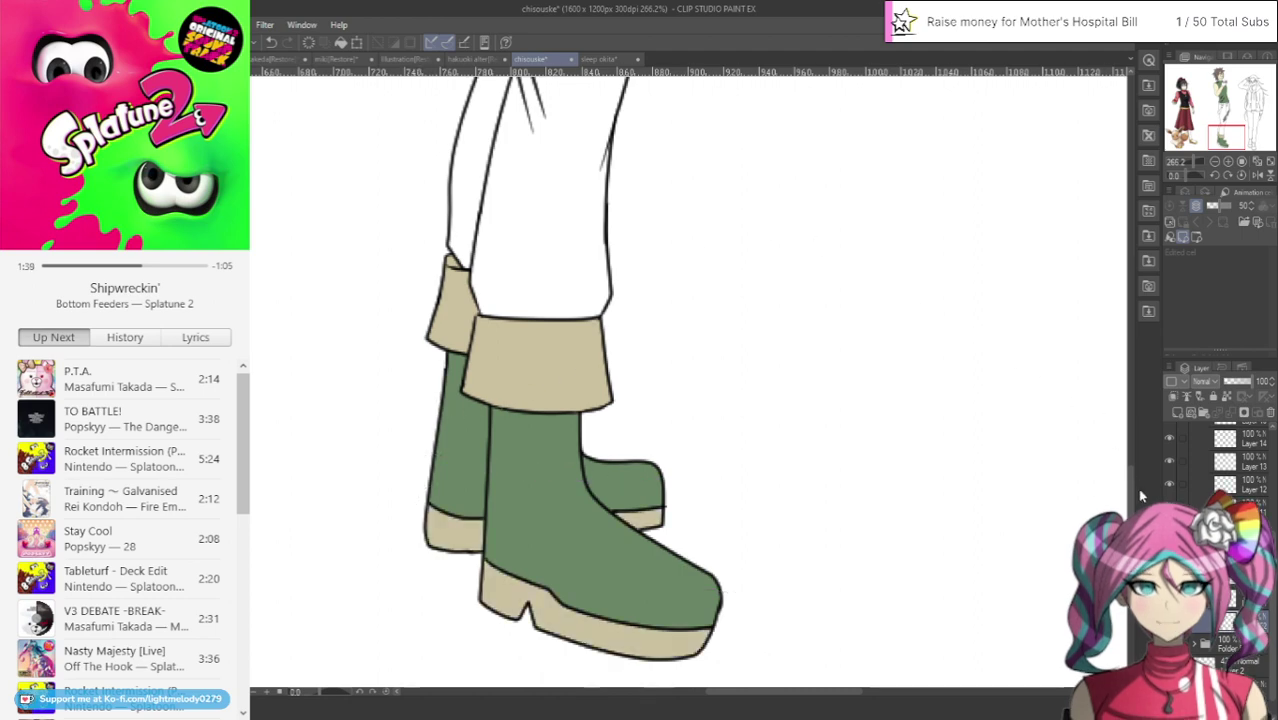
# Fill the middle figure's belt and both hanging straps with beige, leaving the belt loop and buckle uncoloured
pyautogui.moveTo(1133, 502)
pyautogui.mouseDown()
pyautogui.moveTo(1141, 431)
pyautogui.moveTo(1118, 221)
pyautogui.moveTo(1129, 525)
pyautogui.moveTo(1137, 340)
pyautogui.moveTo(1141, 362)
pyautogui.mouseUp()
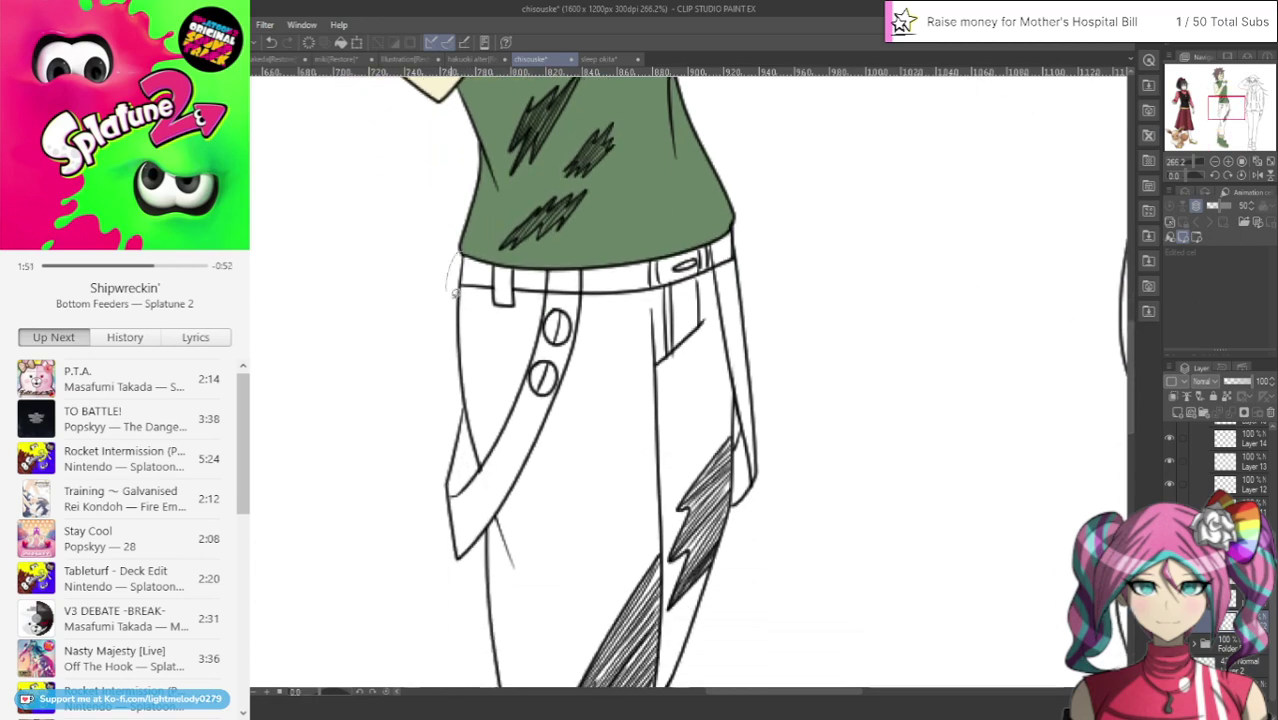
pyautogui.click(485, 274)
pyautogui.moveTo(515, 288)
pyautogui.mouseDown()
pyautogui.moveTo(636, 293)
pyautogui.moveTo(660, 267)
pyautogui.moveTo(656, 240)
pyautogui.moveTo(514, 246)
pyautogui.mouseUp()
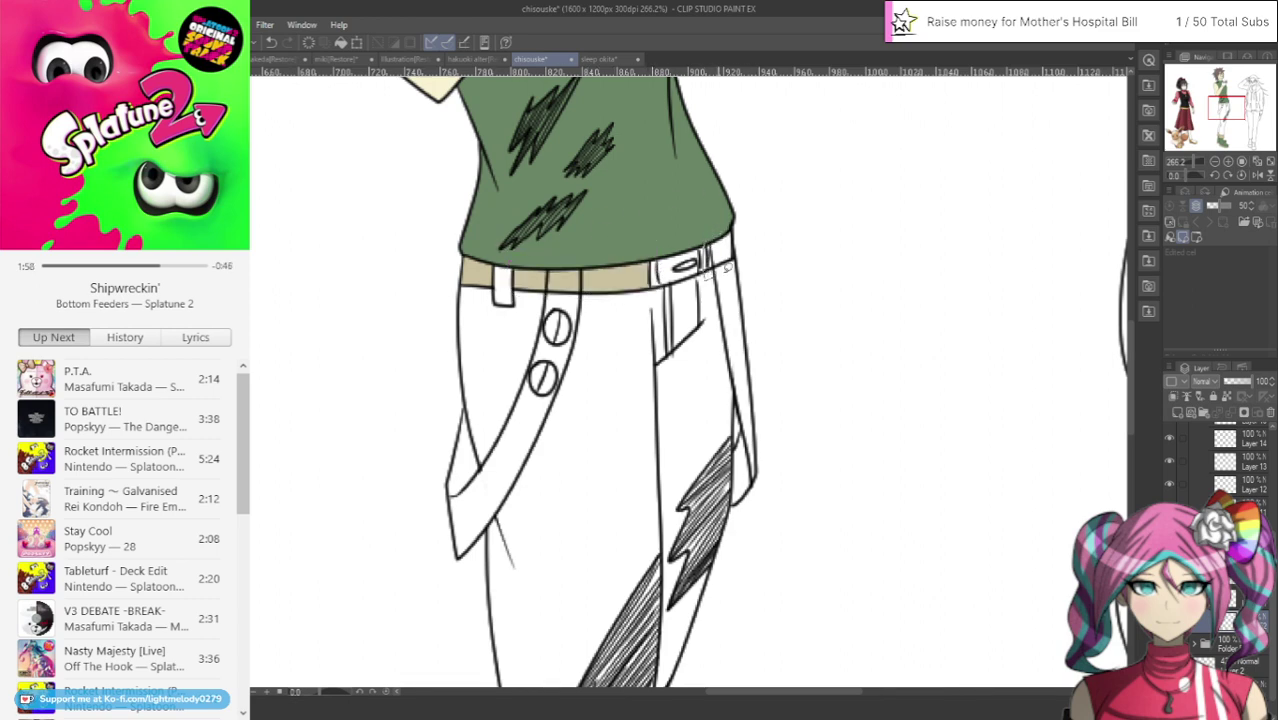
pyautogui.moveTo(716, 287)
pyautogui.mouseDown()
pyautogui.moveTo(737, 508)
pyautogui.moveTo(781, 410)
pyautogui.moveTo(742, 196)
pyautogui.mouseUp()
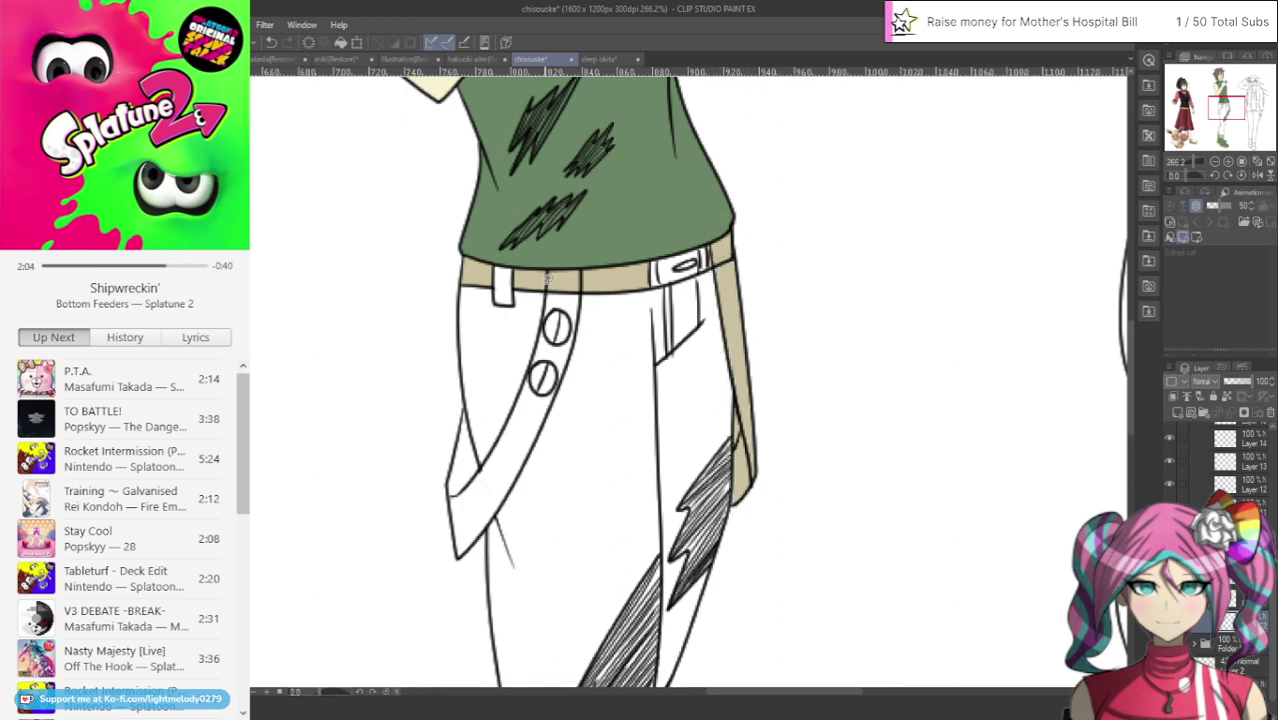
pyautogui.moveTo(548, 277)
pyautogui.mouseDown()
pyautogui.moveTo(430, 473)
pyautogui.moveTo(487, 559)
pyautogui.moveTo(571, 396)
pyautogui.moveTo(600, 246)
pyautogui.mouseUp()
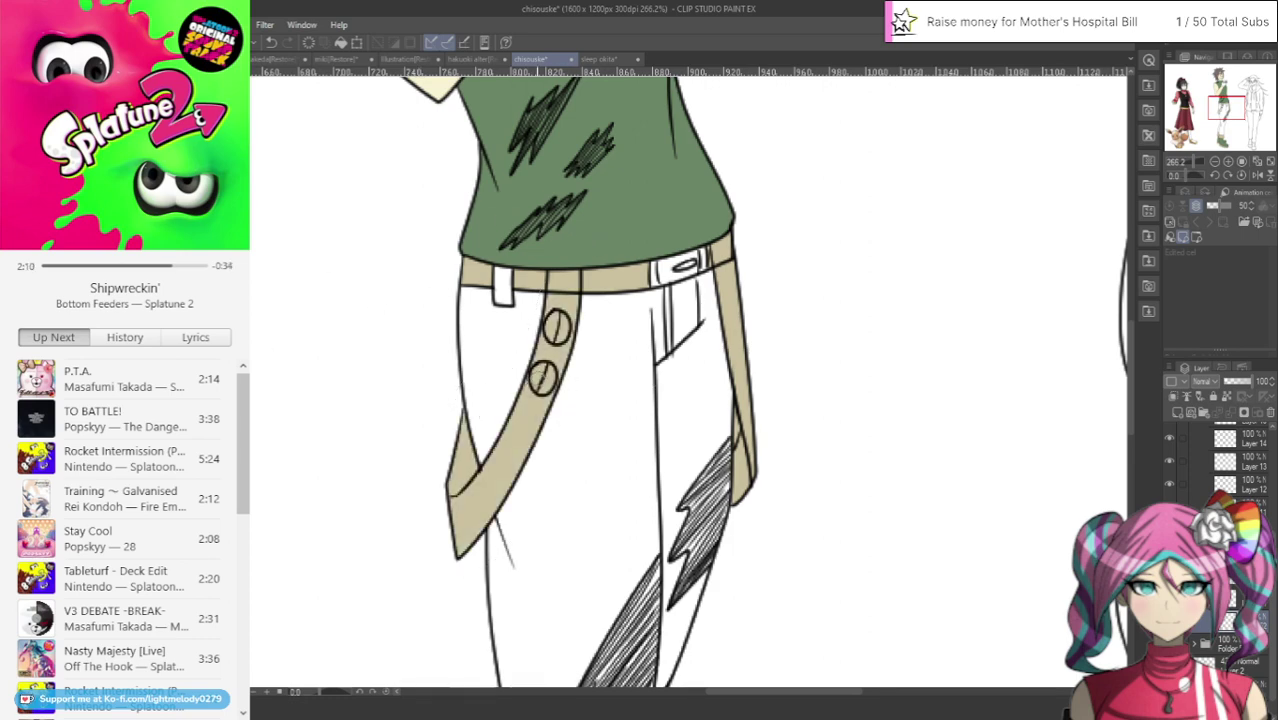
# Clear the beige from the two round buttons on the middle figure's hanging strap
pyautogui.moveTo(532, 385)
pyautogui.mouseDown()
pyautogui.moveTo(545, 371)
pyautogui.moveTo(547, 383)
pyautogui.moveTo(533, 369)
pyautogui.moveTo(546, 372)
pyautogui.mouseUp()
pyautogui.moveTo(553, 321)
pyautogui.mouseDown()
pyautogui.moveTo(553, 335)
pyautogui.moveTo(561, 314)
pyautogui.moveTo(551, 326)
pyautogui.mouseUp()
pyautogui.scroll(2, 540, 312)
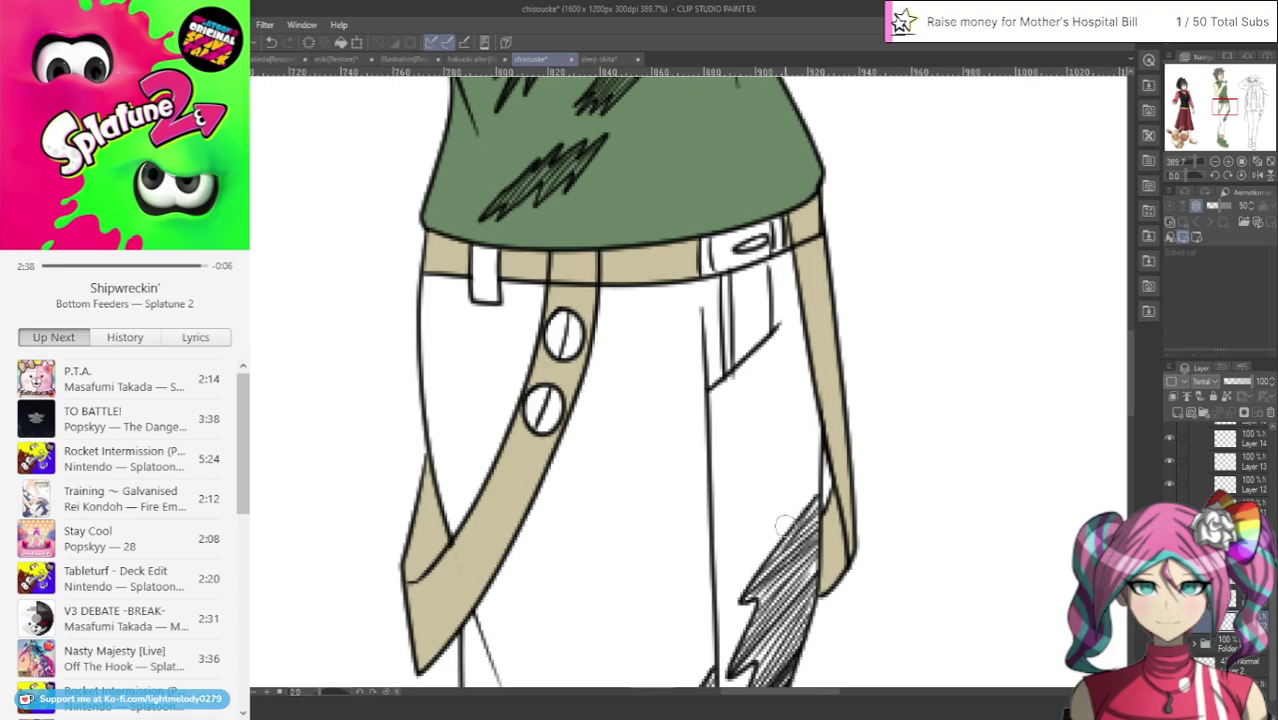
pyautogui.scroll(-6, 785, 525)
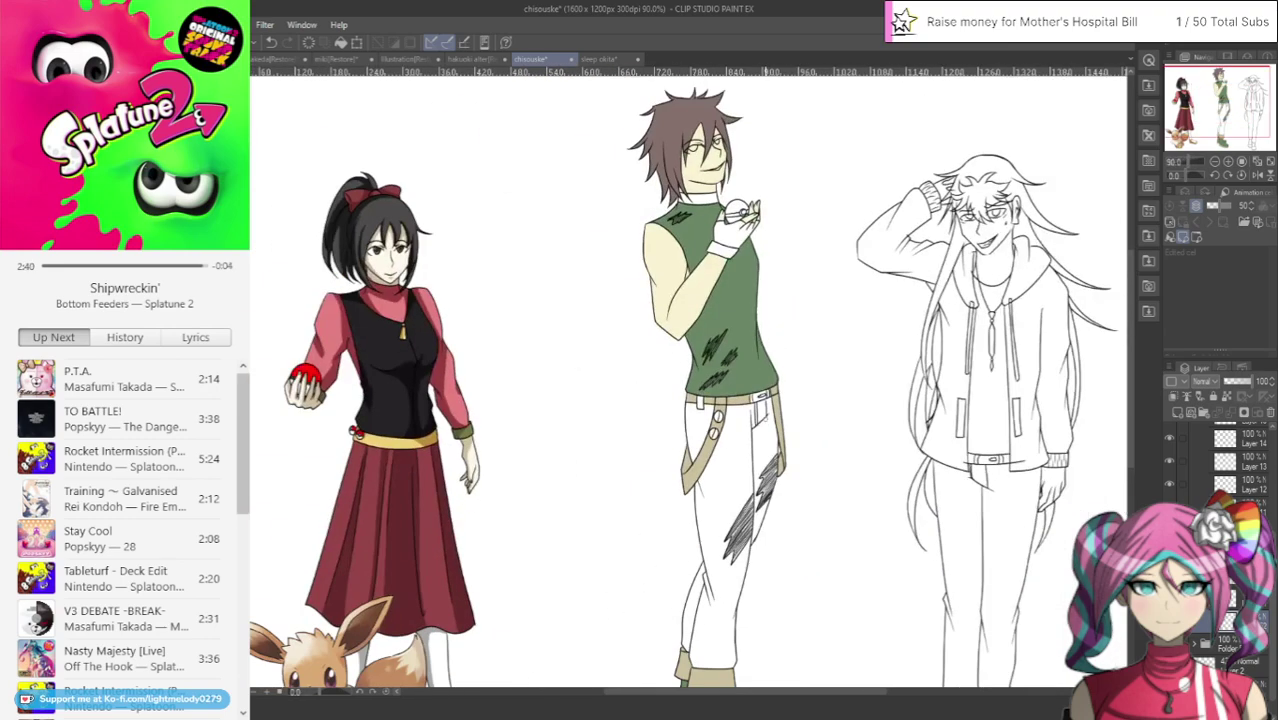
# Pick the near-black of the man's clothing in the Okita-shinkai-west.png reference image and return to chisouske
pyautogui.scroll(-2, 785, 525)
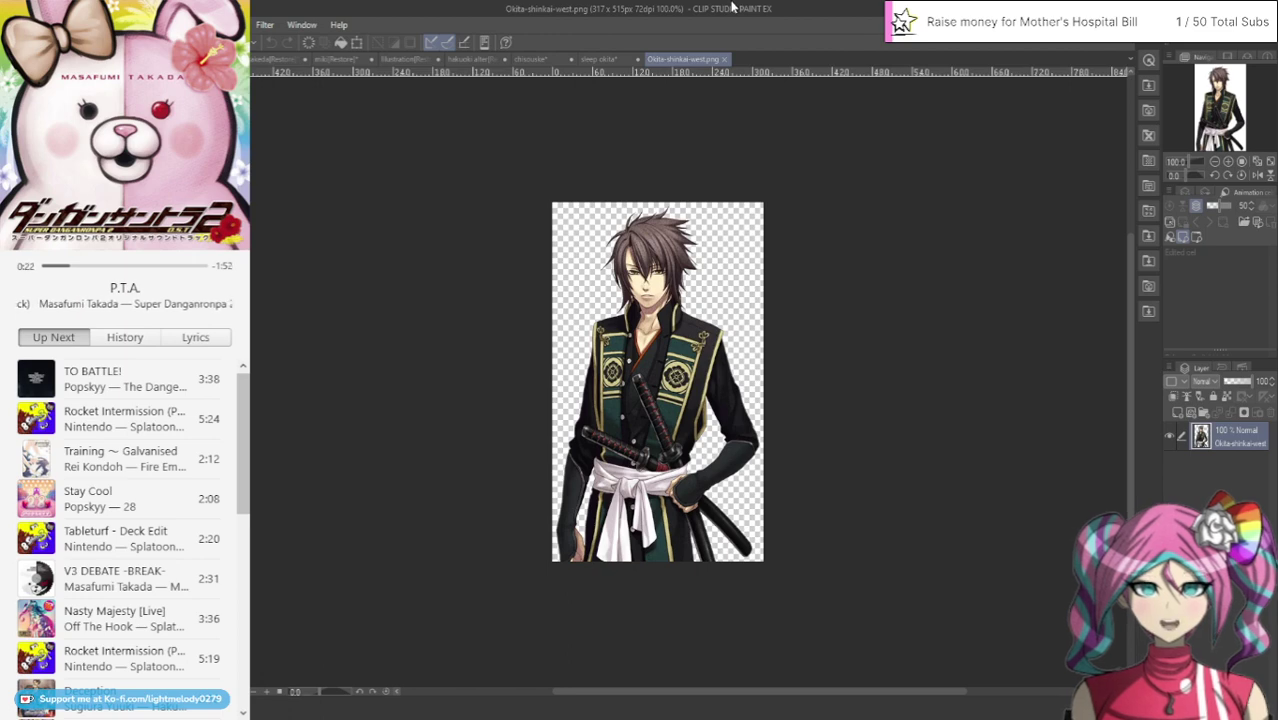
pyautogui.scroll(2, 654, 233)
pyautogui.scroll(1, 654, 233)
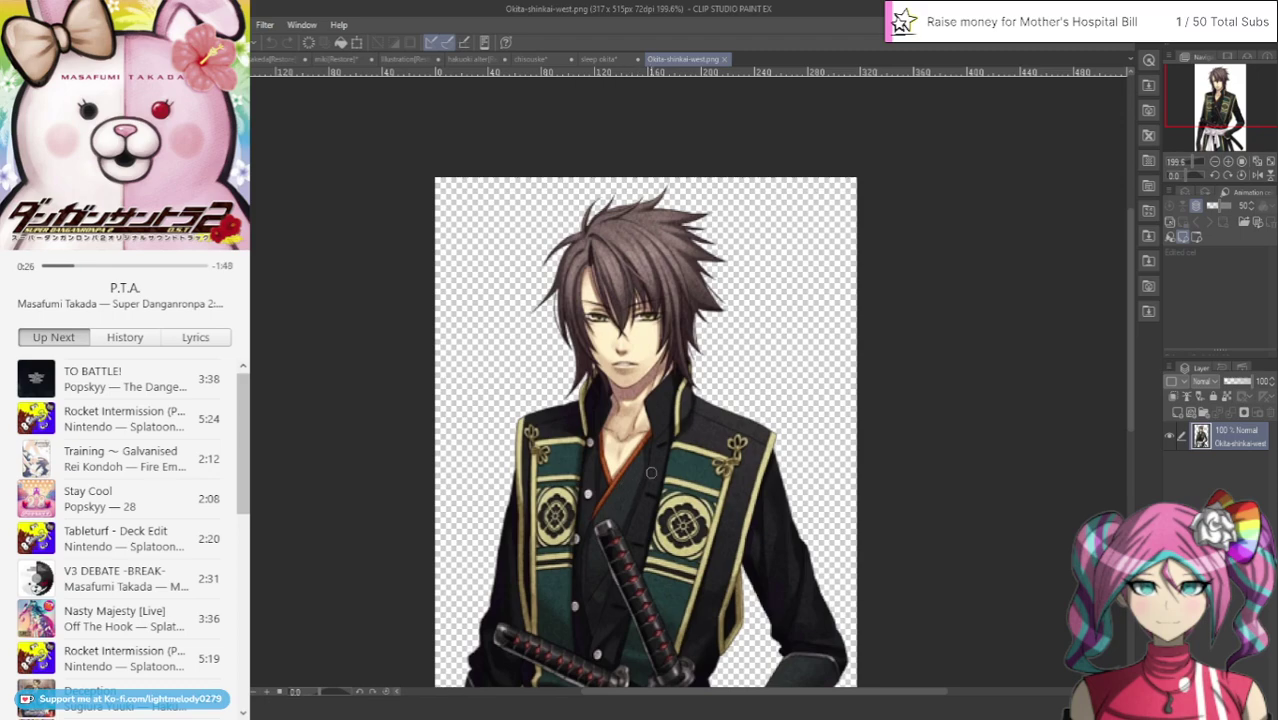
pyautogui.click(597, 59)
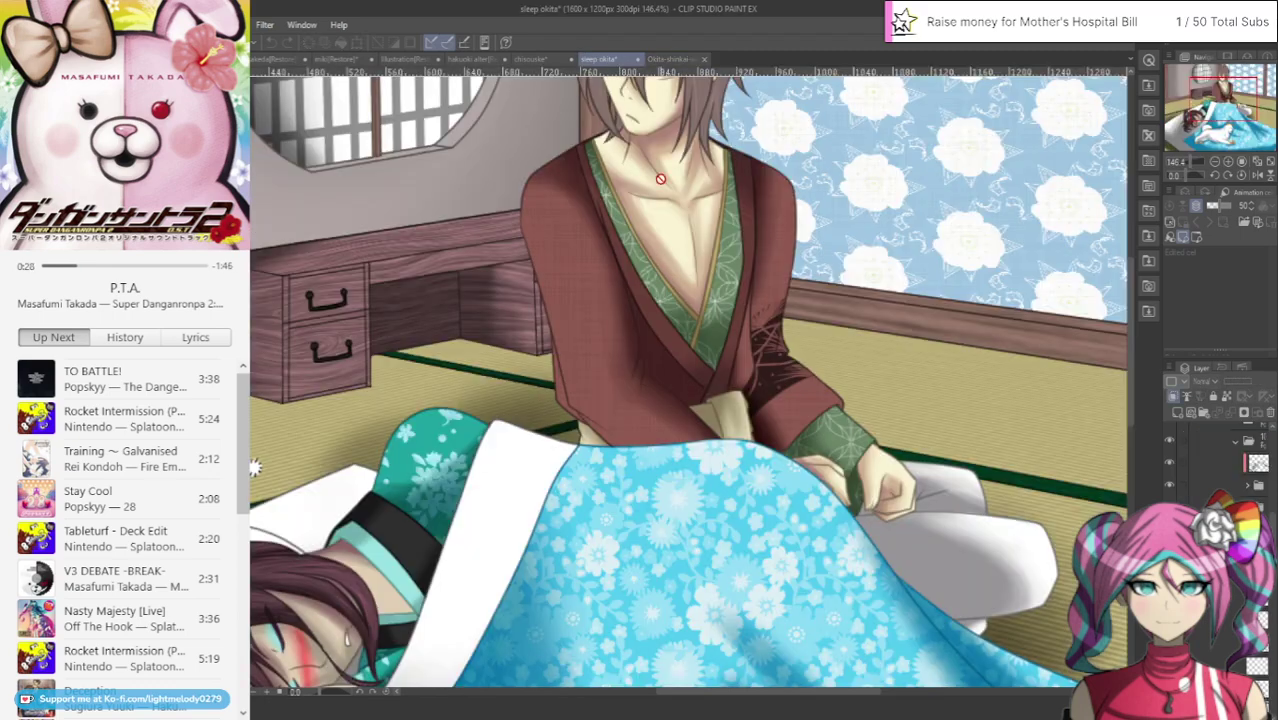
pyautogui.click(529, 59)
pyautogui.scroll(2, 854, 491)
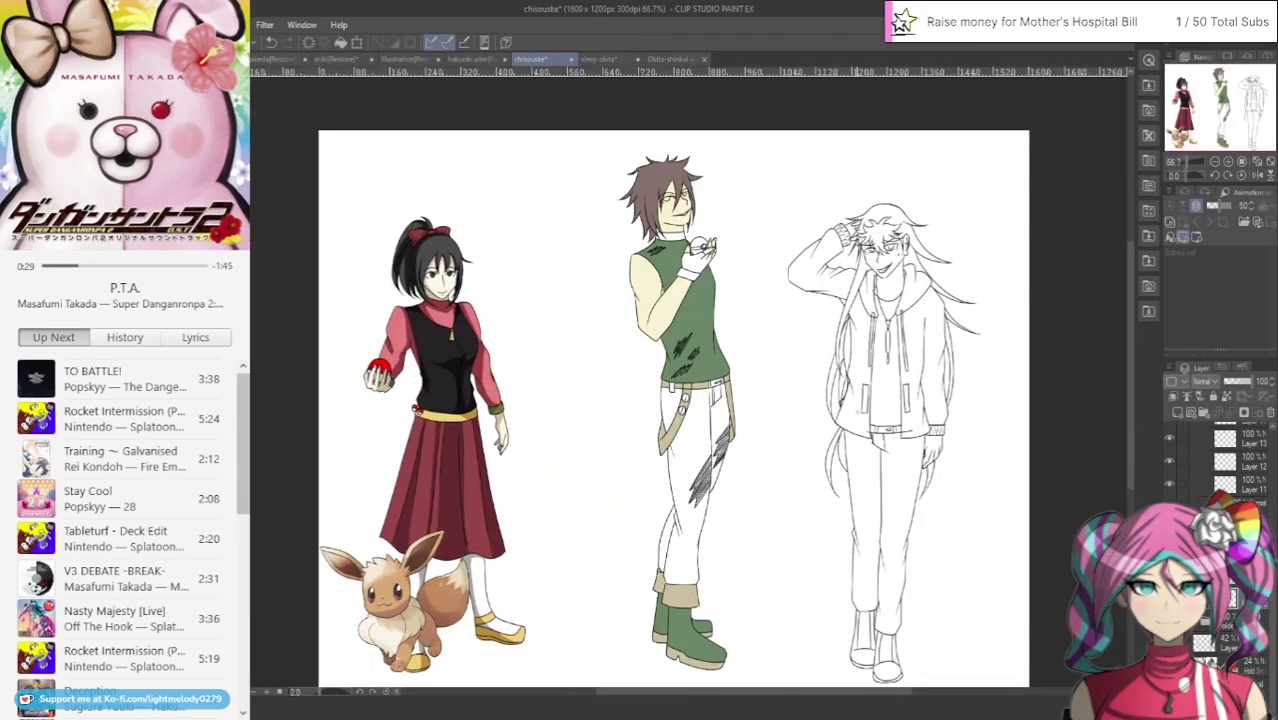
# Add a new layer and fill the middle figure's trousers with near-black from the belt down to the beige cuffs
pyautogui.click(1178, 414)
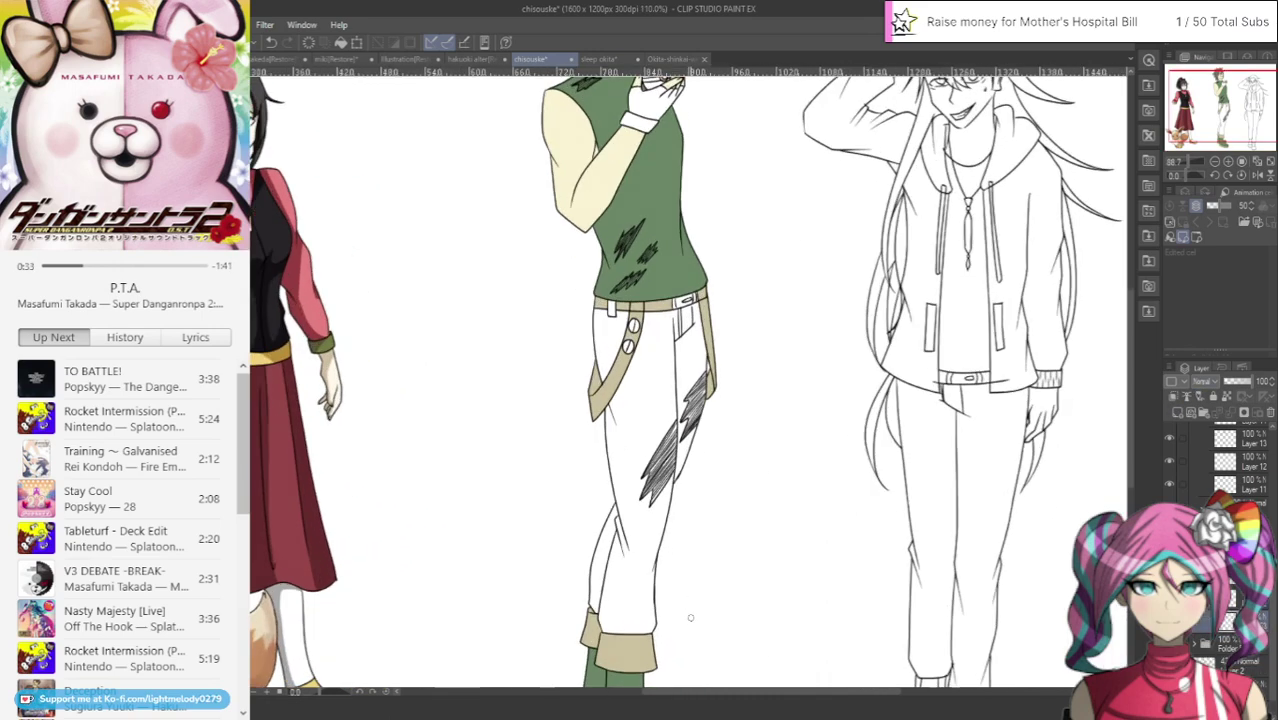
pyautogui.scroll(1, 689, 618)
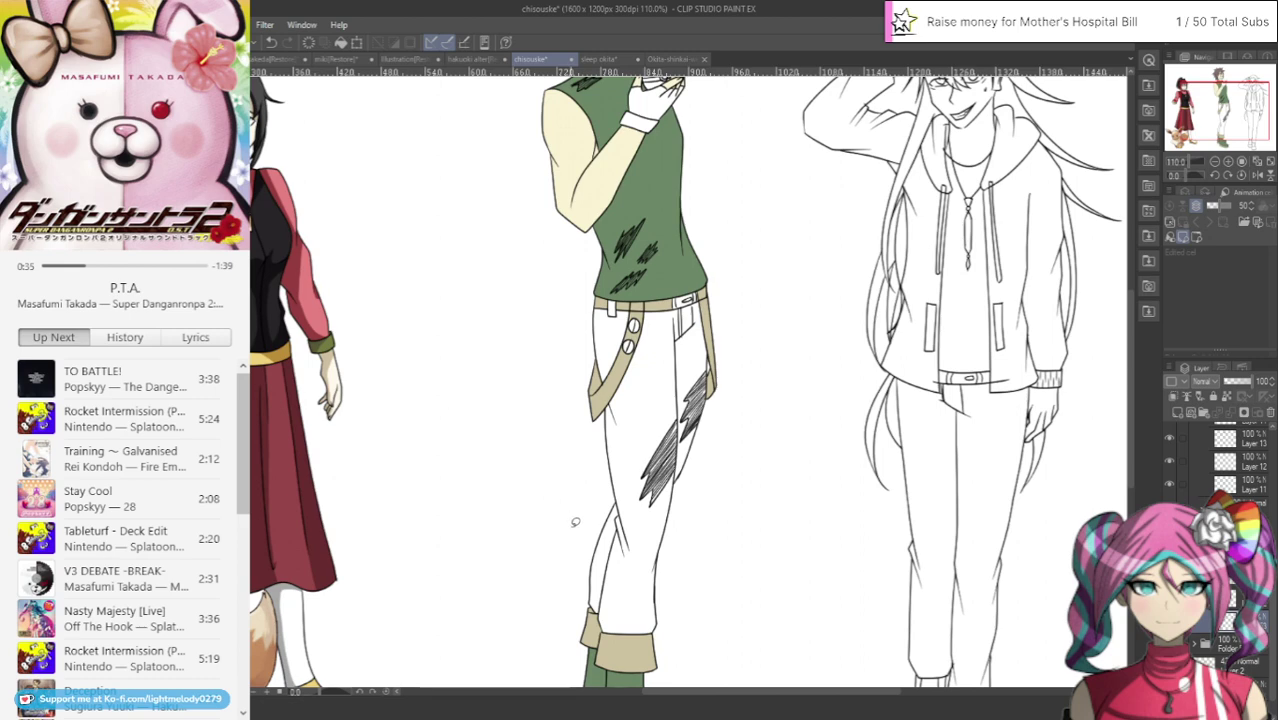
pyautogui.moveTo(588, 510)
pyautogui.mouseDown()
pyautogui.moveTo(579, 617)
pyautogui.moveTo(608, 641)
pyautogui.moveTo(669, 643)
pyautogui.moveTo(722, 389)
pyautogui.moveTo(698, 281)
pyautogui.moveTo(597, 286)
pyautogui.moveTo(535, 615)
pyautogui.mouseUp()
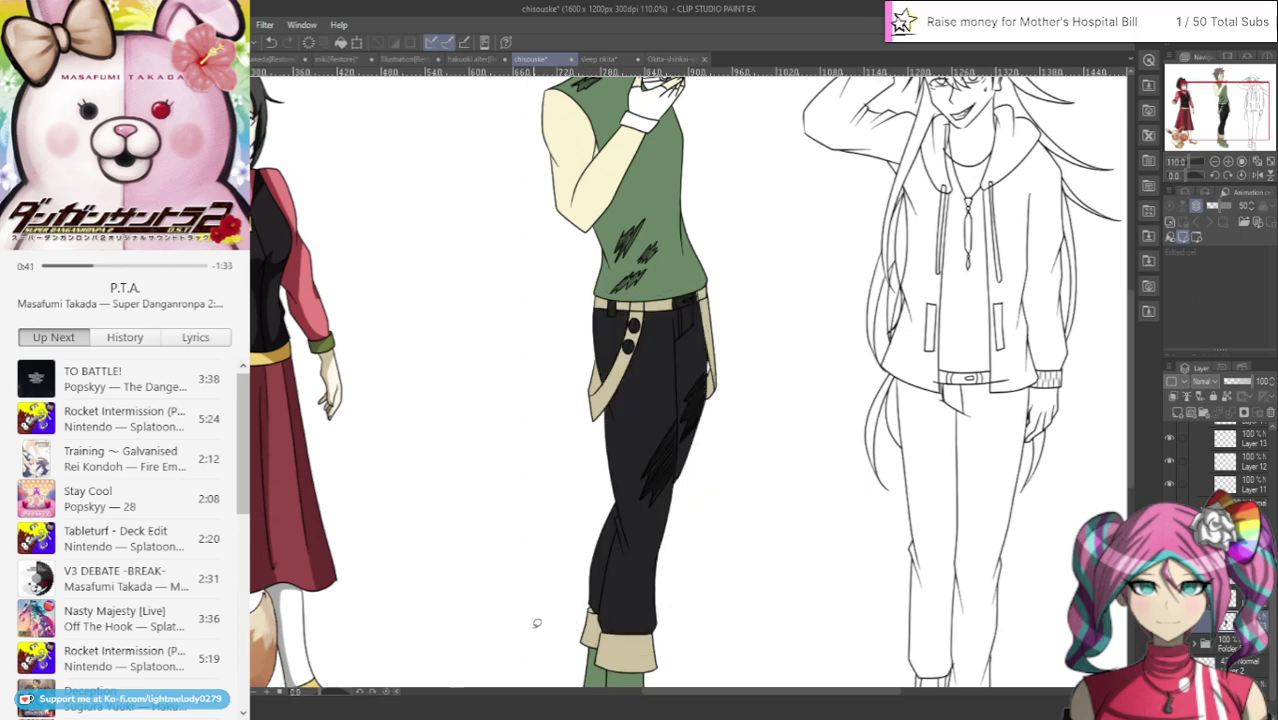
# Erase the black from the two strap buttons and from the side edges and slot of the belt buckle
pyautogui.scroll(16, 686, 263)
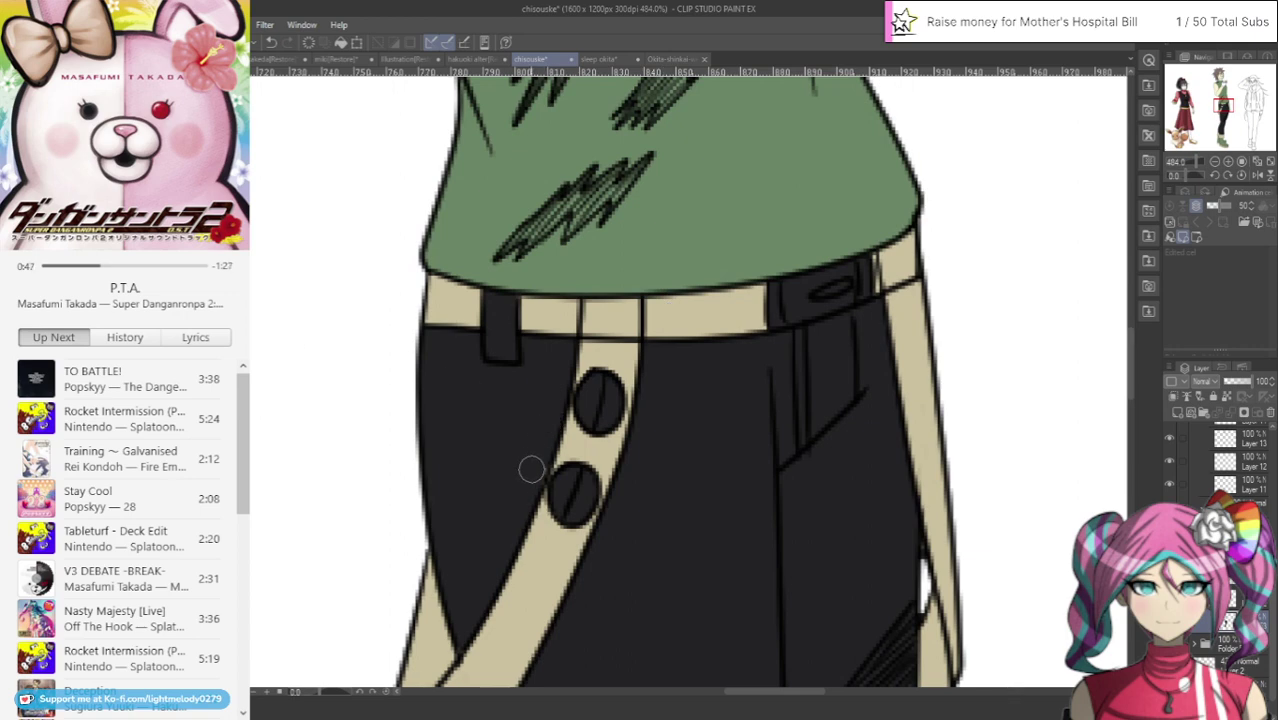
pyautogui.moveTo(576, 468)
pyautogui.mouseDown()
pyautogui.moveTo(553, 488)
pyautogui.moveTo(559, 527)
pyautogui.moveTo(584, 518)
pyautogui.mouseUp()
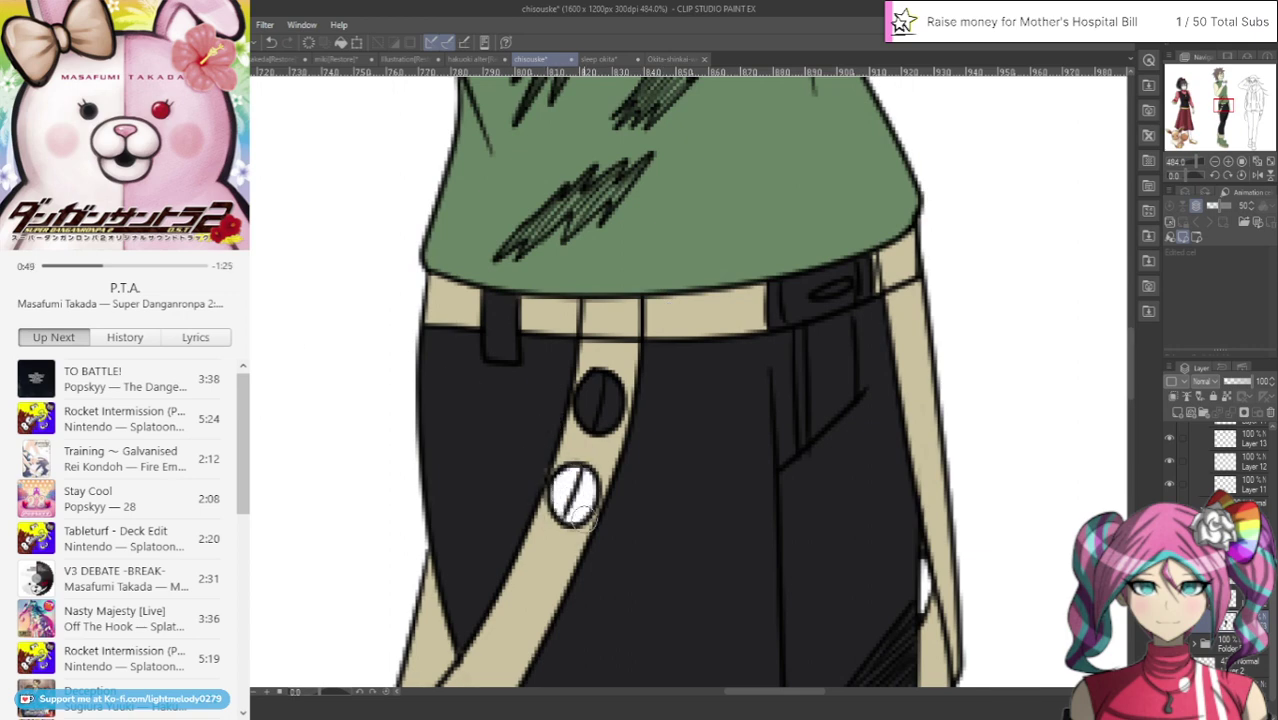
pyautogui.moveTo(610, 422)
pyautogui.mouseDown()
pyautogui.moveTo(617, 385)
pyautogui.moveTo(582, 418)
pyautogui.moveTo(592, 392)
pyautogui.mouseUp()
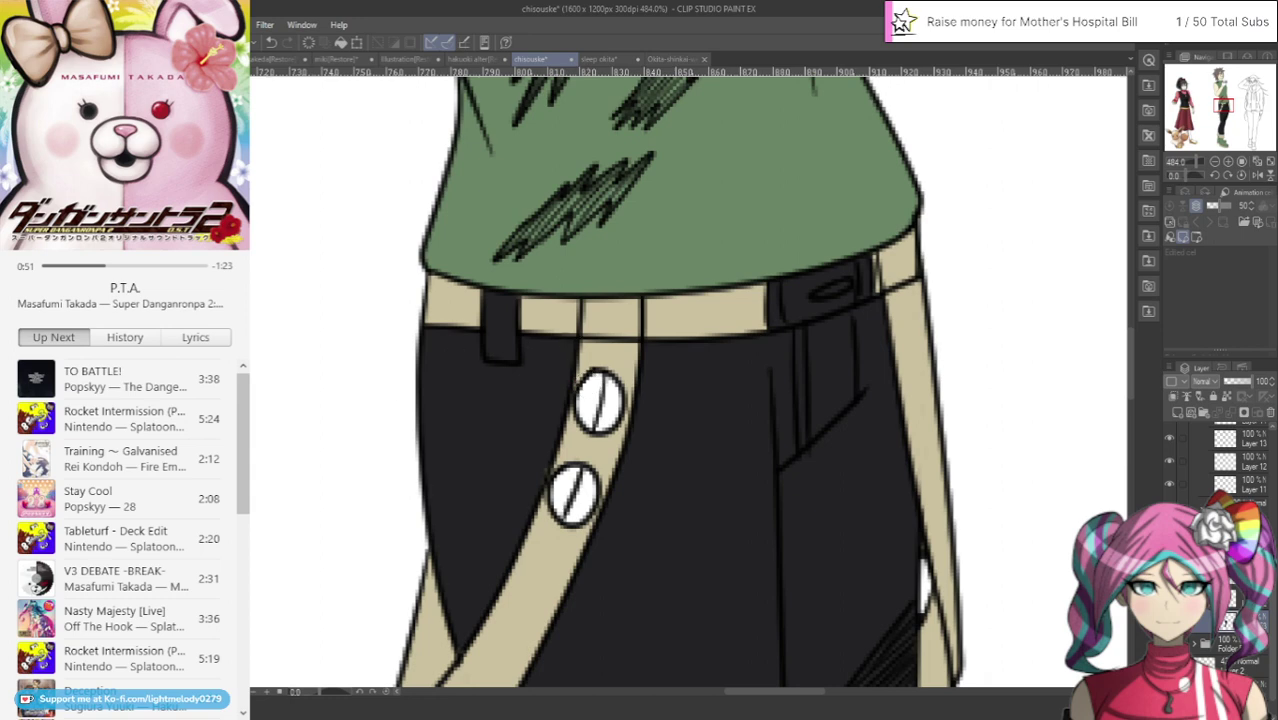
pyautogui.moveTo(768, 279)
pyautogui.mouseDown()
pyautogui.moveTo(783, 324)
pyautogui.moveTo(767, 316)
pyautogui.moveTo(783, 325)
pyautogui.moveTo(824, 291)
pyautogui.mouseUp()
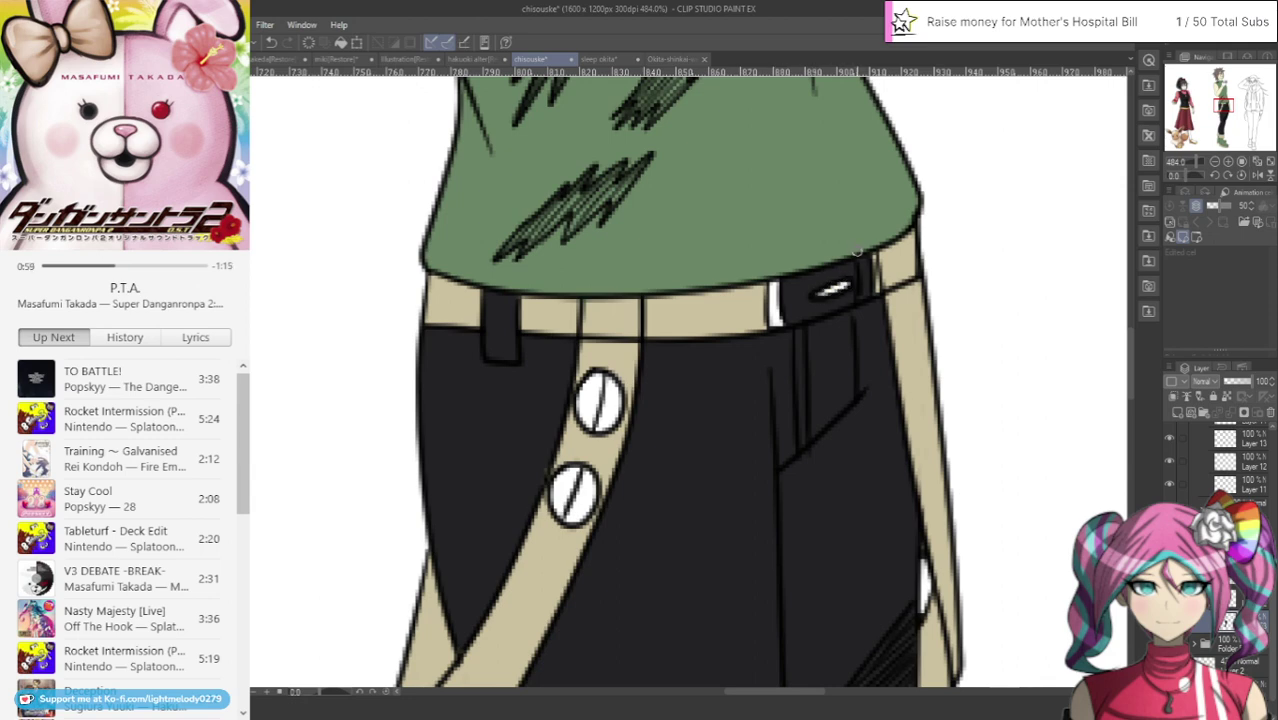
pyautogui.moveTo(858, 252); pyautogui.dragTo(871, 293)
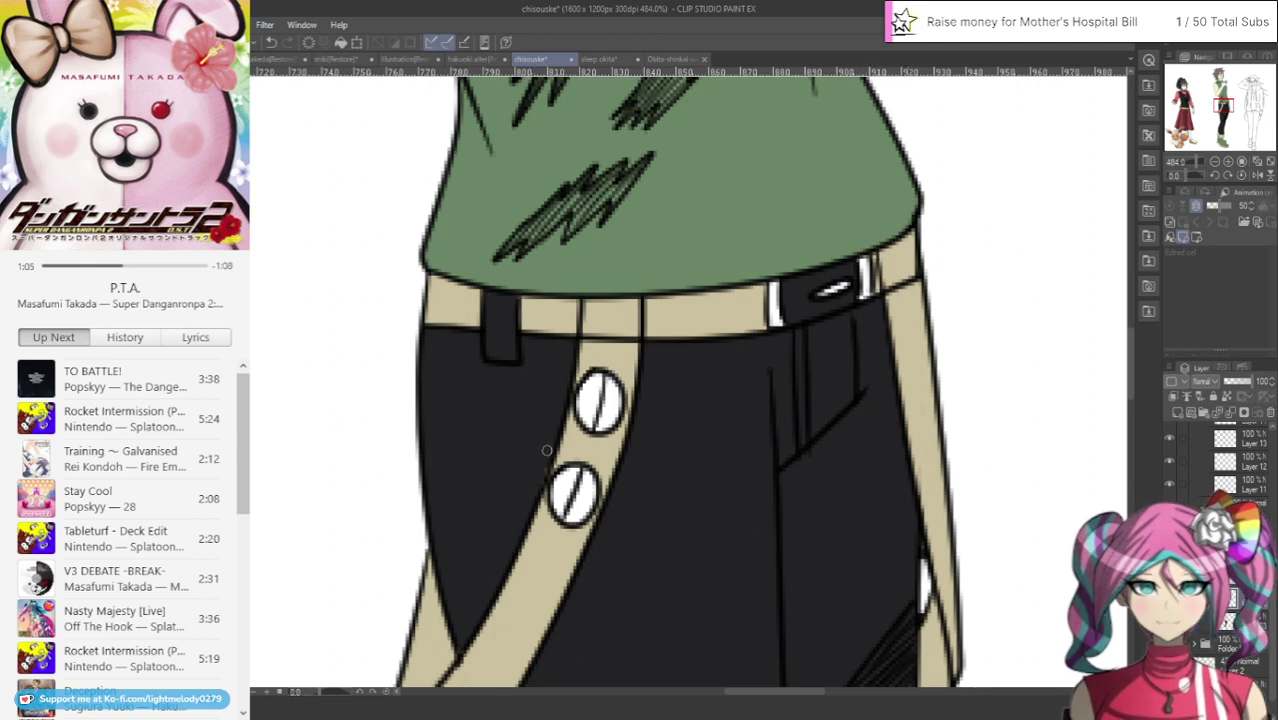
# Clean up the near-black trouser colour around the narrow gap beside the side strap at the middle figure's hip
pyautogui.scroll(-1, 510, 510)
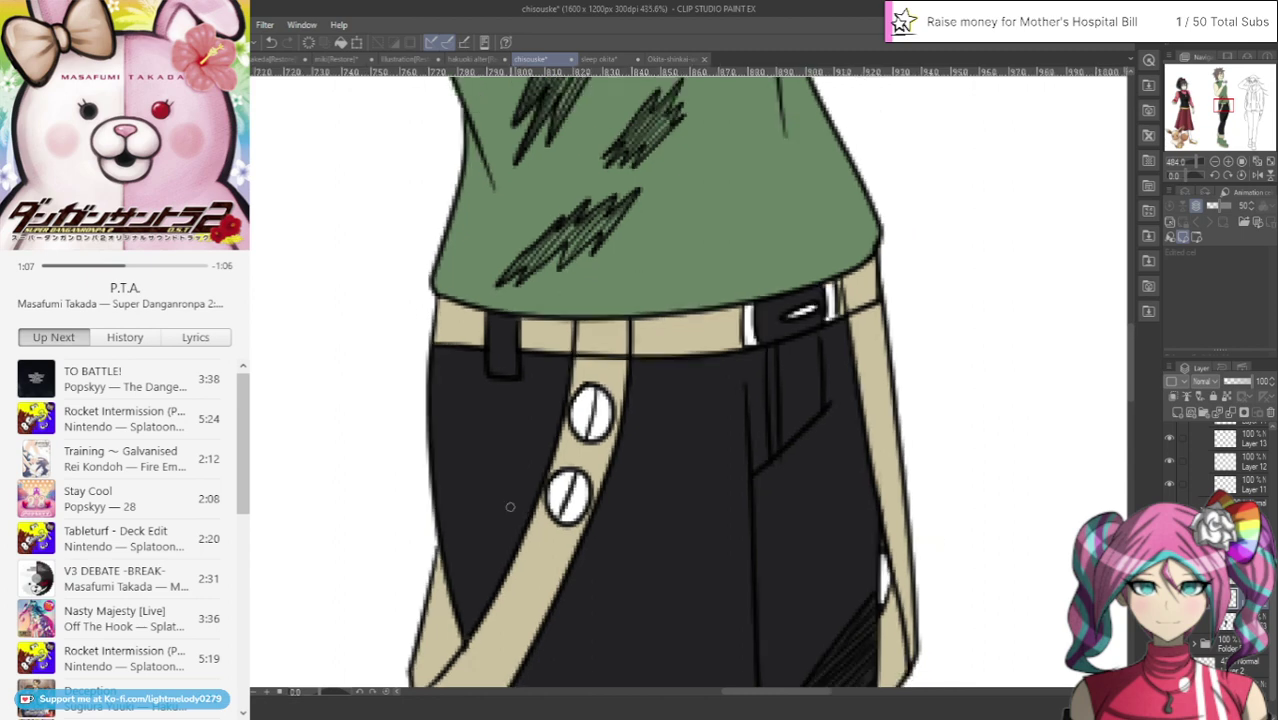
pyautogui.scroll(2, 930, 594)
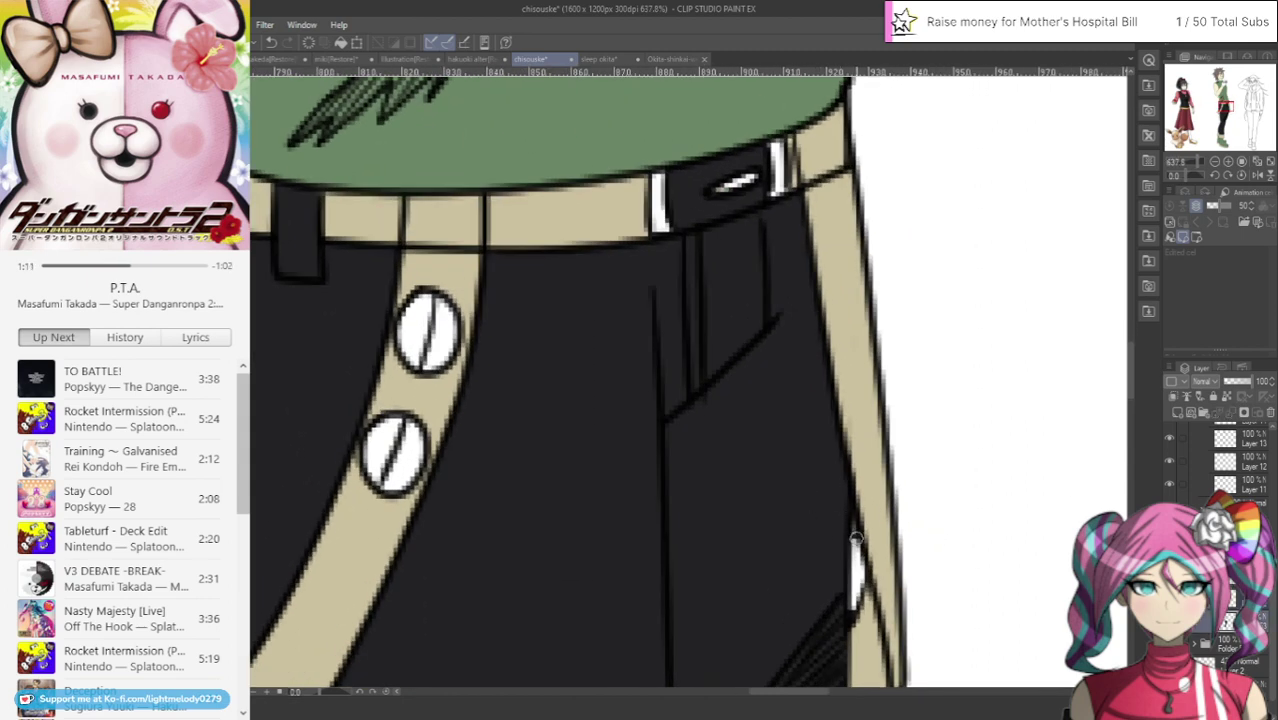
pyautogui.moveTo(856, 537); pyautogui.dragTo(853, 519)
pyautogui.moveTo(855, 604); pyautogui.dragTo(854, 614)
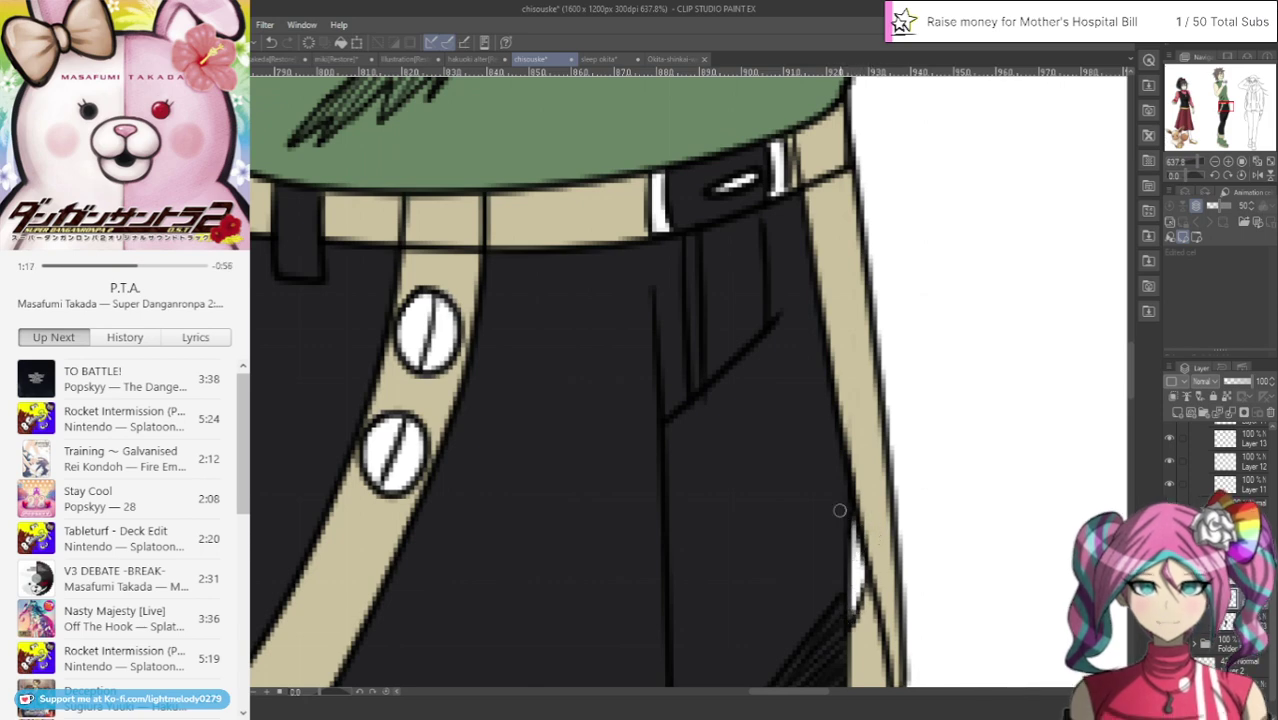
# Pick the orange-red of the inner collar trim in the Okita-shinkai-west.png reference image and return to chisouske
pyautogui.scroll(-12, 835, 500)
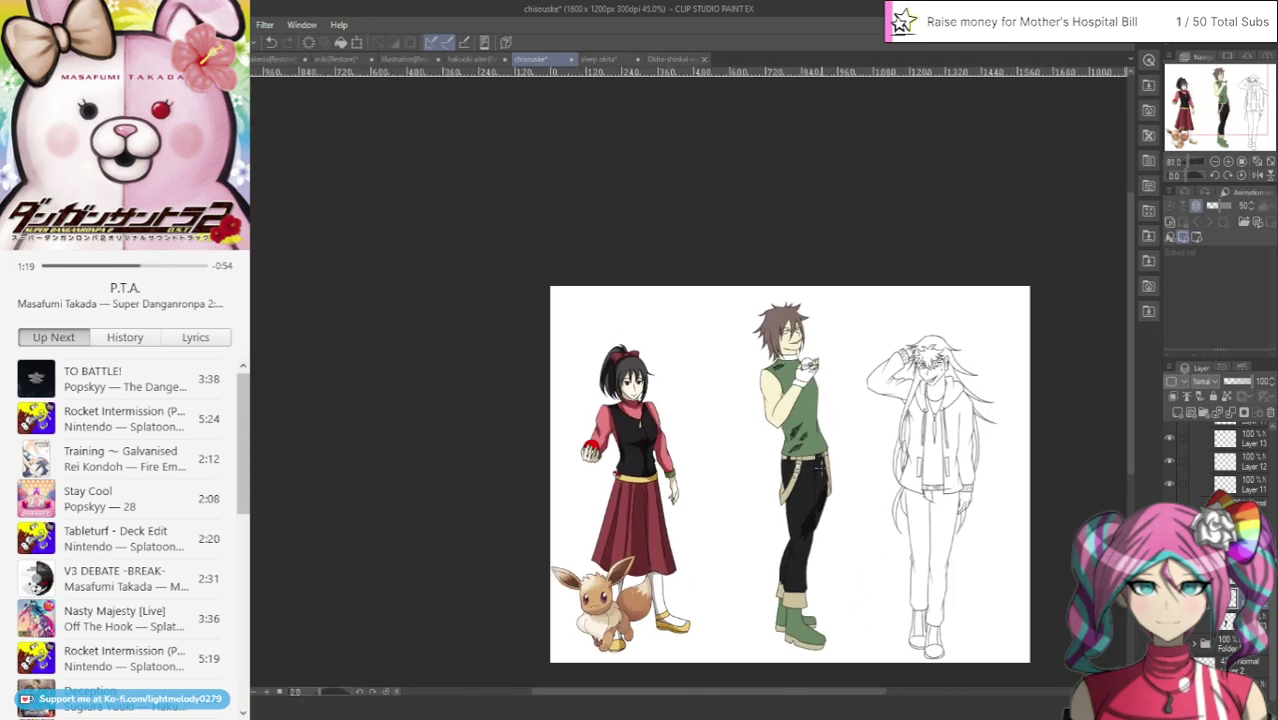
pyautogui.scroll(4, 817, 342)
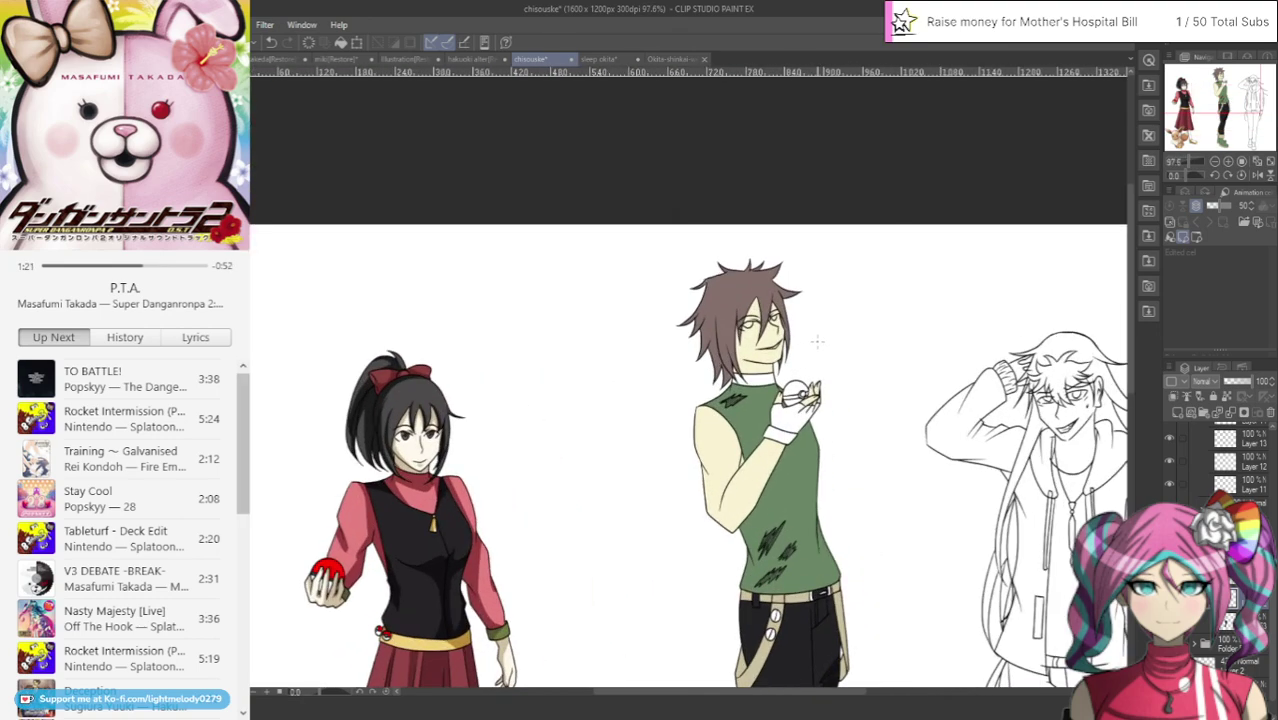
pyautogui.scroll(4, 817, 342)
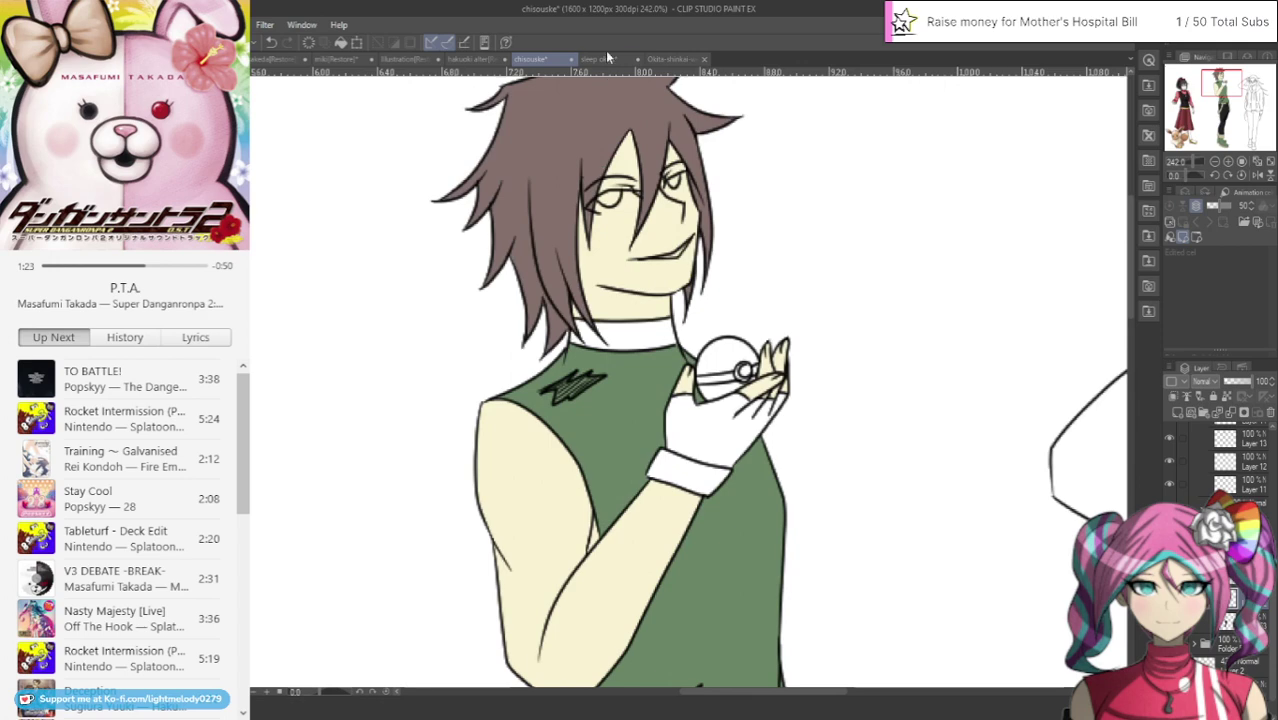
pyautogui.click(604, 59)
pyautogui.click(676, 59)
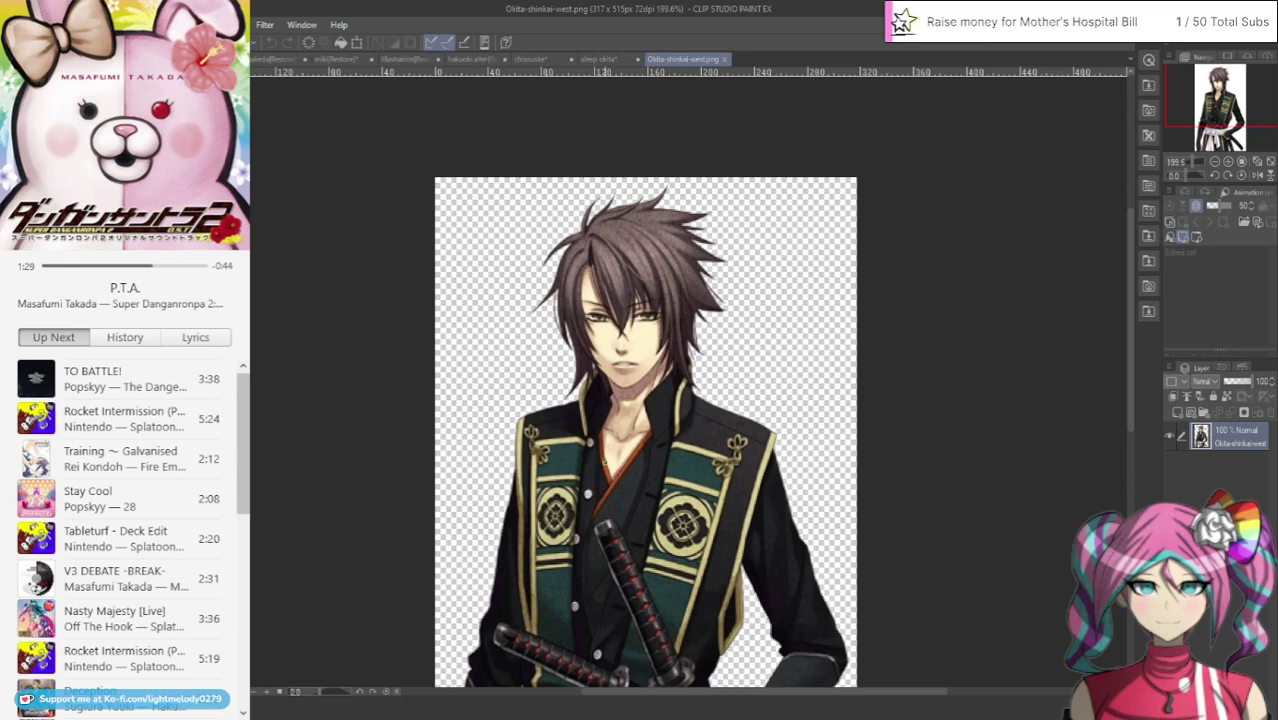
pyautogui.click(551, 58)
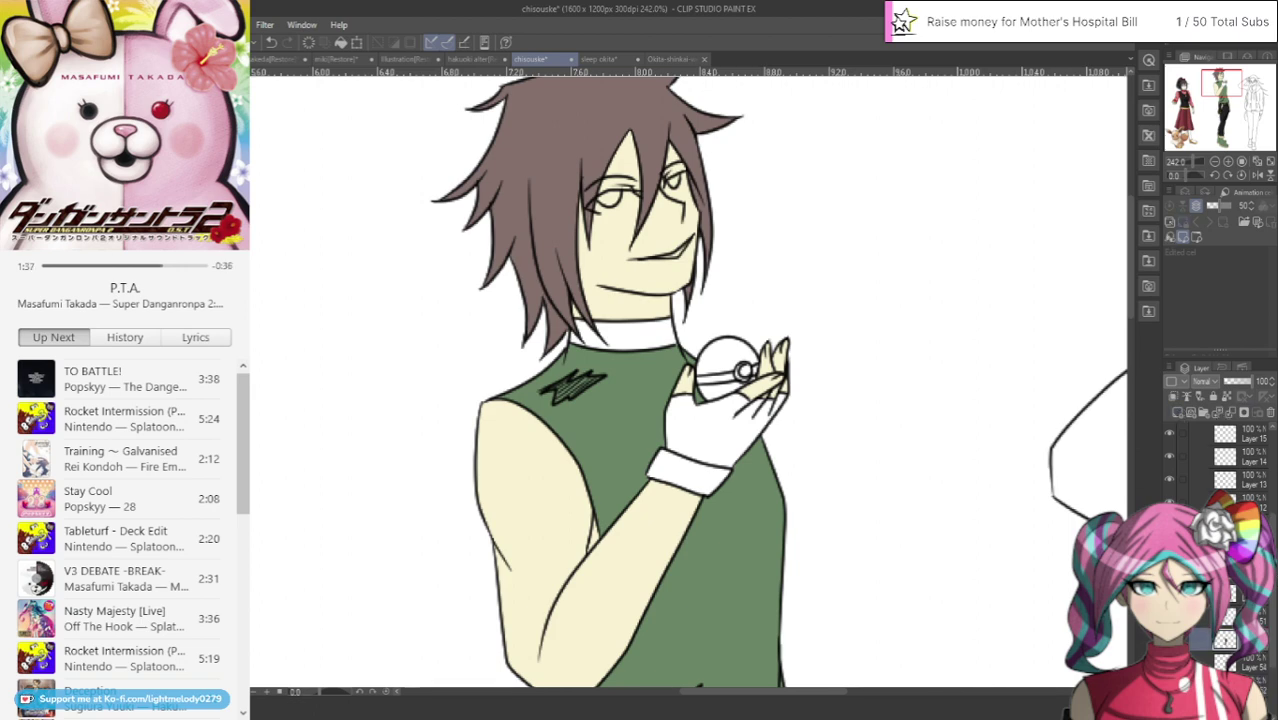
# Fill the middle figure's collar and the glove's wristband with orange-red
pyautogui.click(1243, 664)
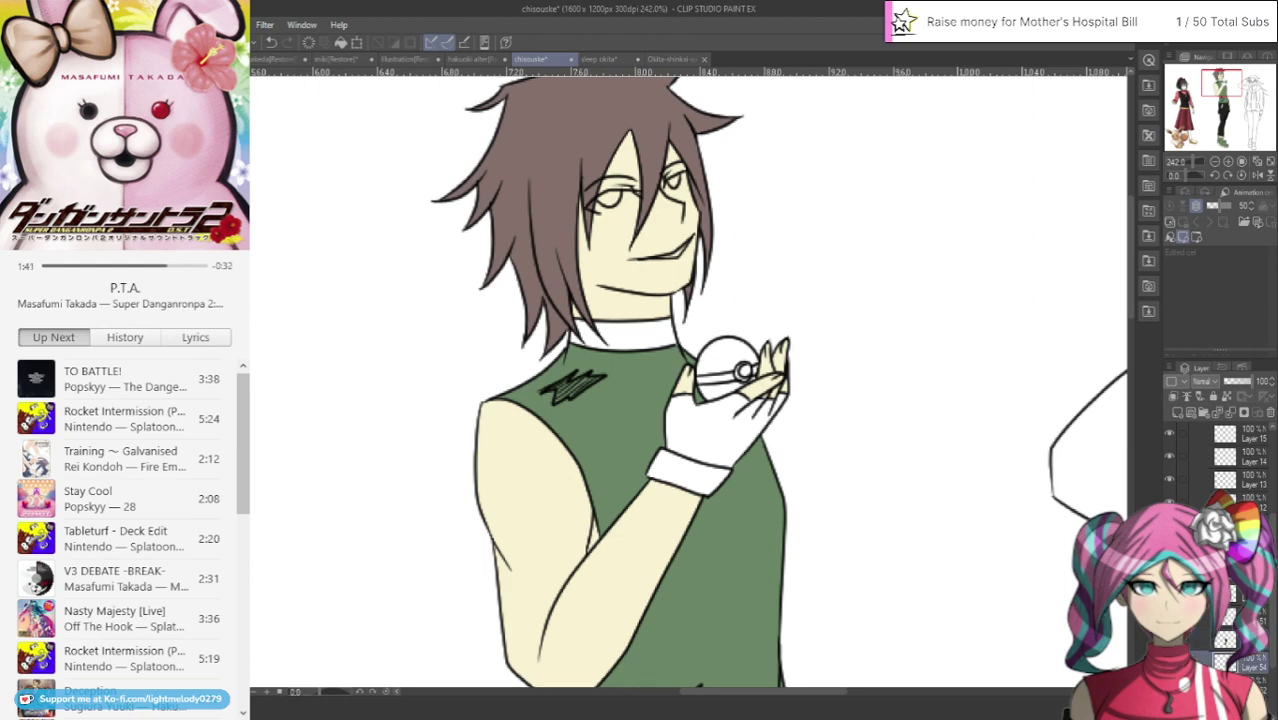
pyautogui.moveTo(1243, 686); pyautogui.dragTo(1234, 636)
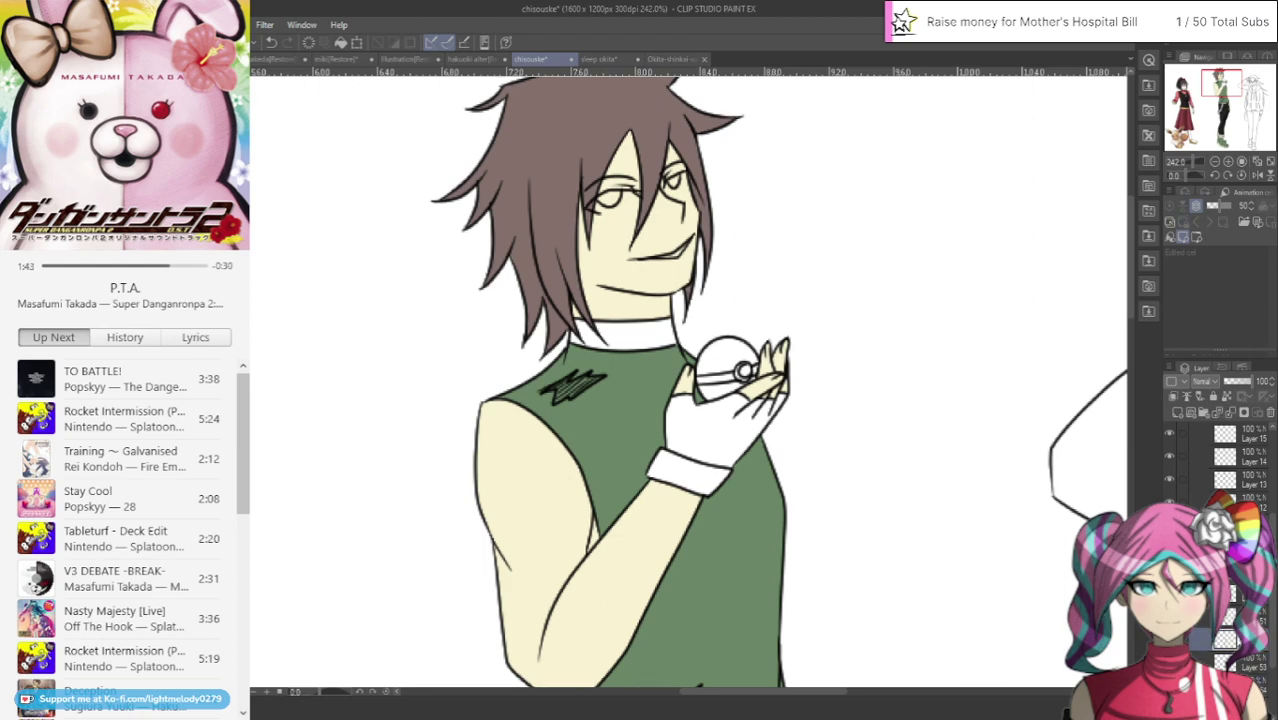
pyautogui.scroll(2, 667, 447)
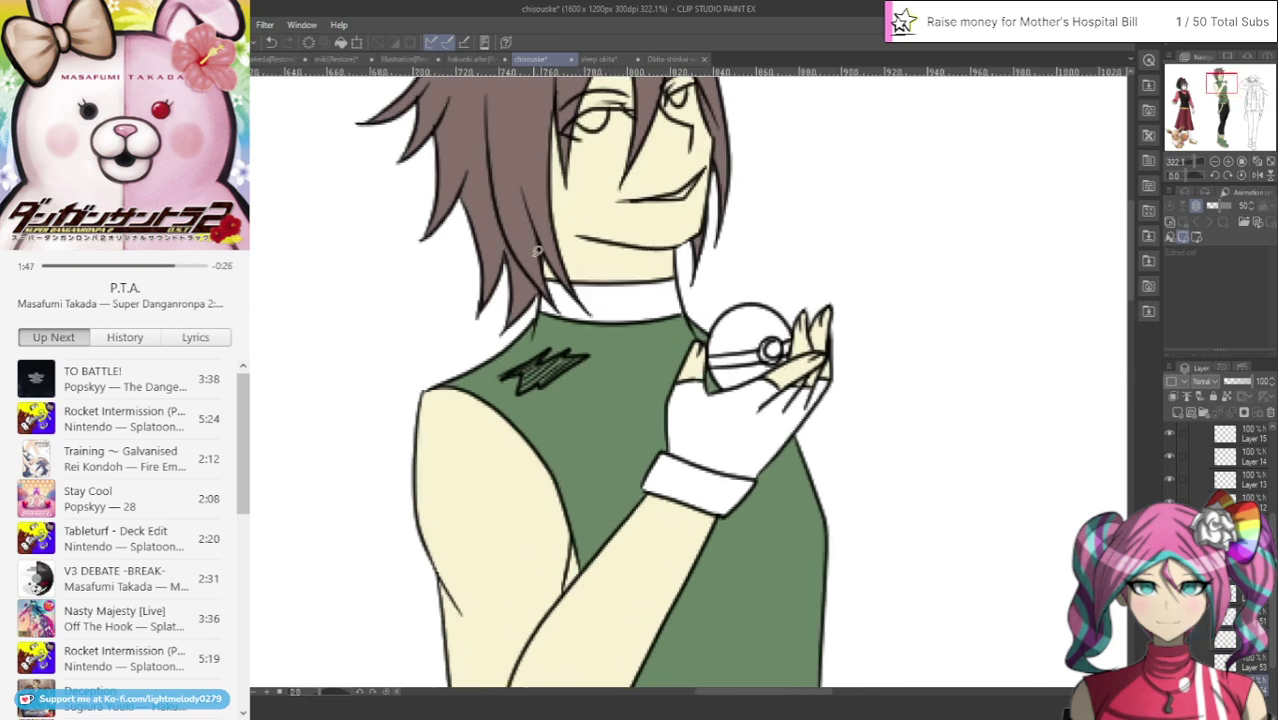
pyautogui.moveTo(537, 251)
pyautogui.mouseDown()
pyautogui.moveTo(548, 264)
pyautogui.moveTo(532, 318)
pyautogui.moveTo(695, 305)
pyautogui.moveTo(674, 267)
pyautogui.mouseUp()
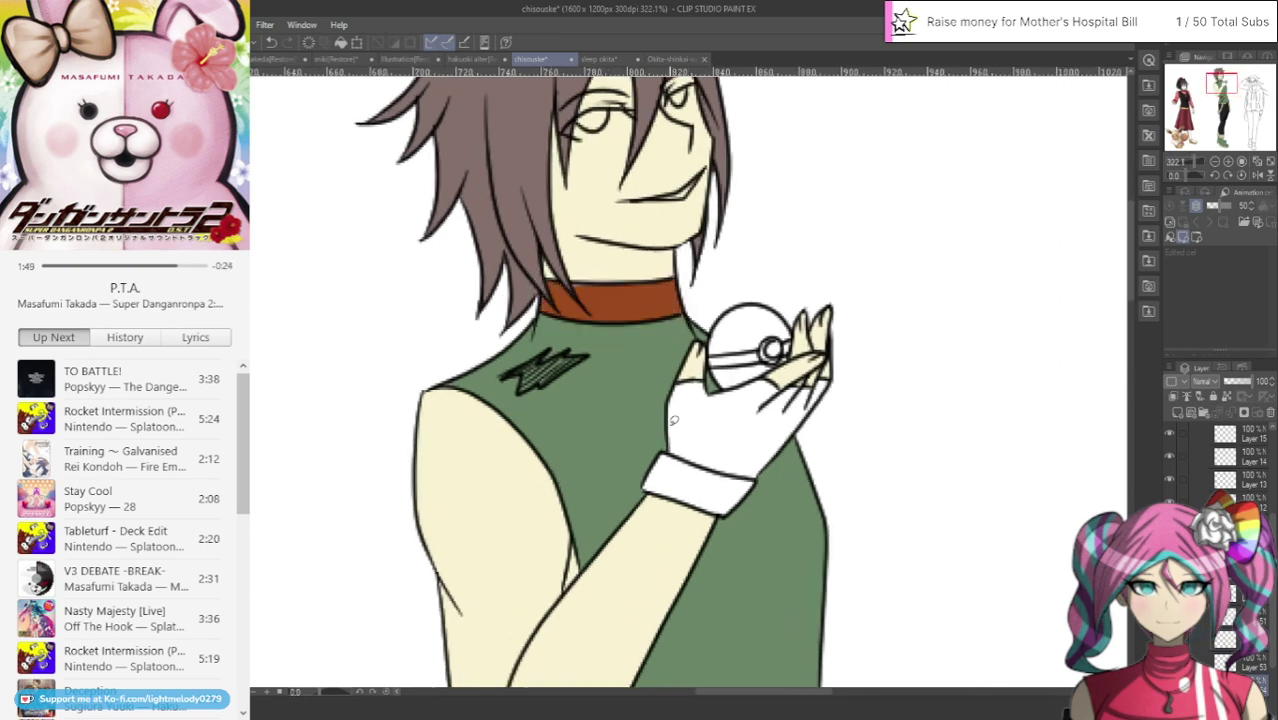
pyautogui.moveTo(664, 440)
pyautogui.mouseDown()
pyautogui.moveTo(784, 486)
pyautogui.moveTo(639, 464)
pyautogui.mouseUp()
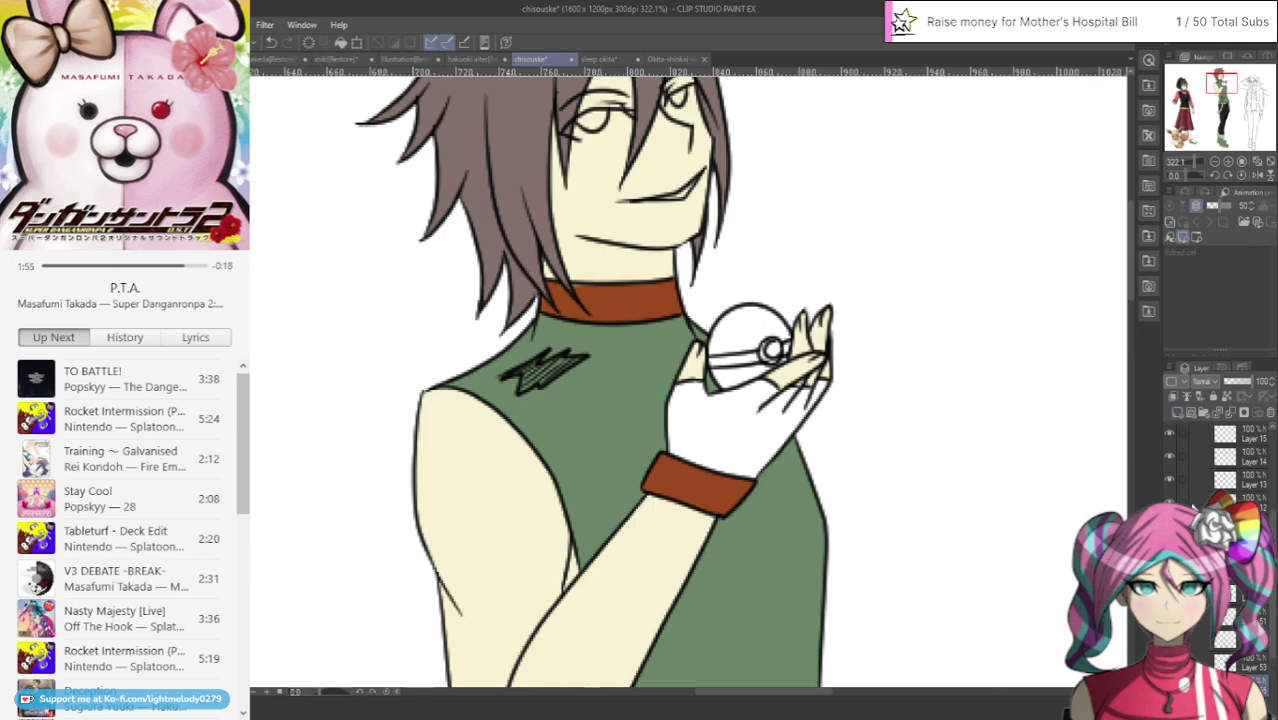
# Fill the middle figure's glove with dark teal
pyautogui.scroll(-1, 1225, 460)
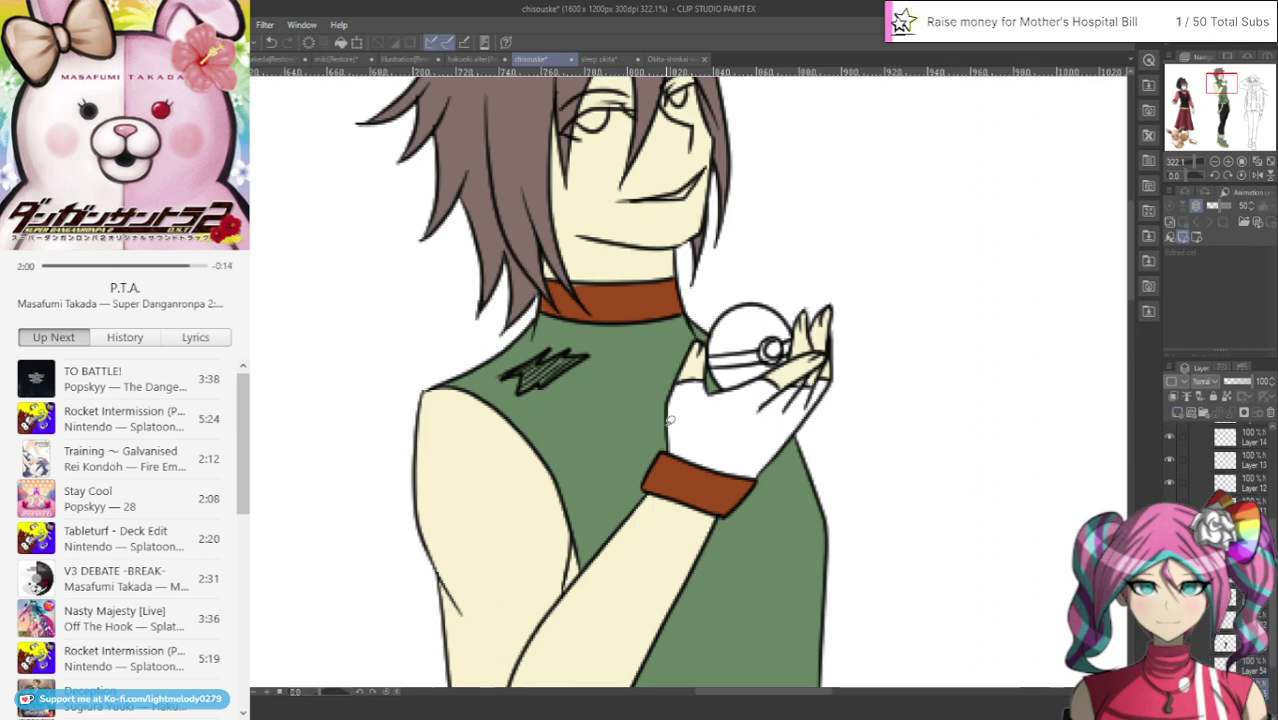
pyautogui.moveTo(665, 451)
pyautogui.mouseDown()
pyautogui.moveTo(690, 361)
pyautogui.moveTo(845, 371)
pyautogui.moveTo(759, 497)
pyautogui.moveTo(645, 476)
pyautogui.mouseUp()
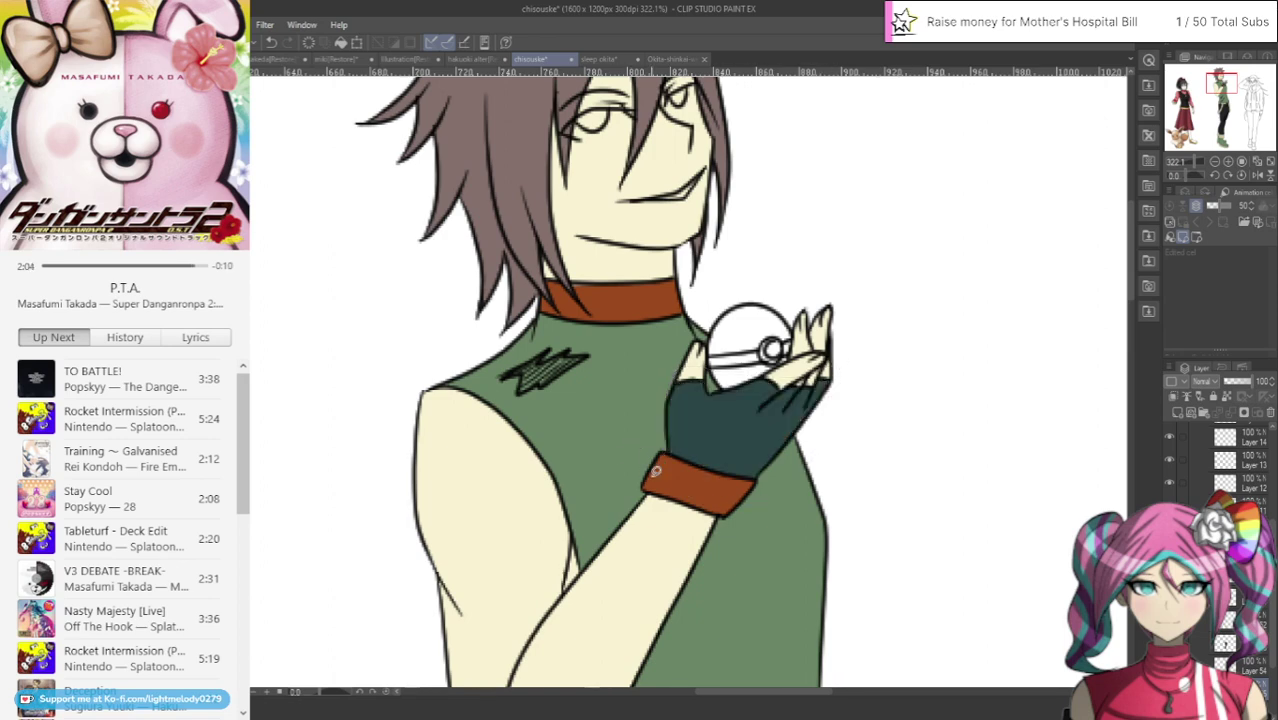
pyautogui.scroll(-10, 655, 470)
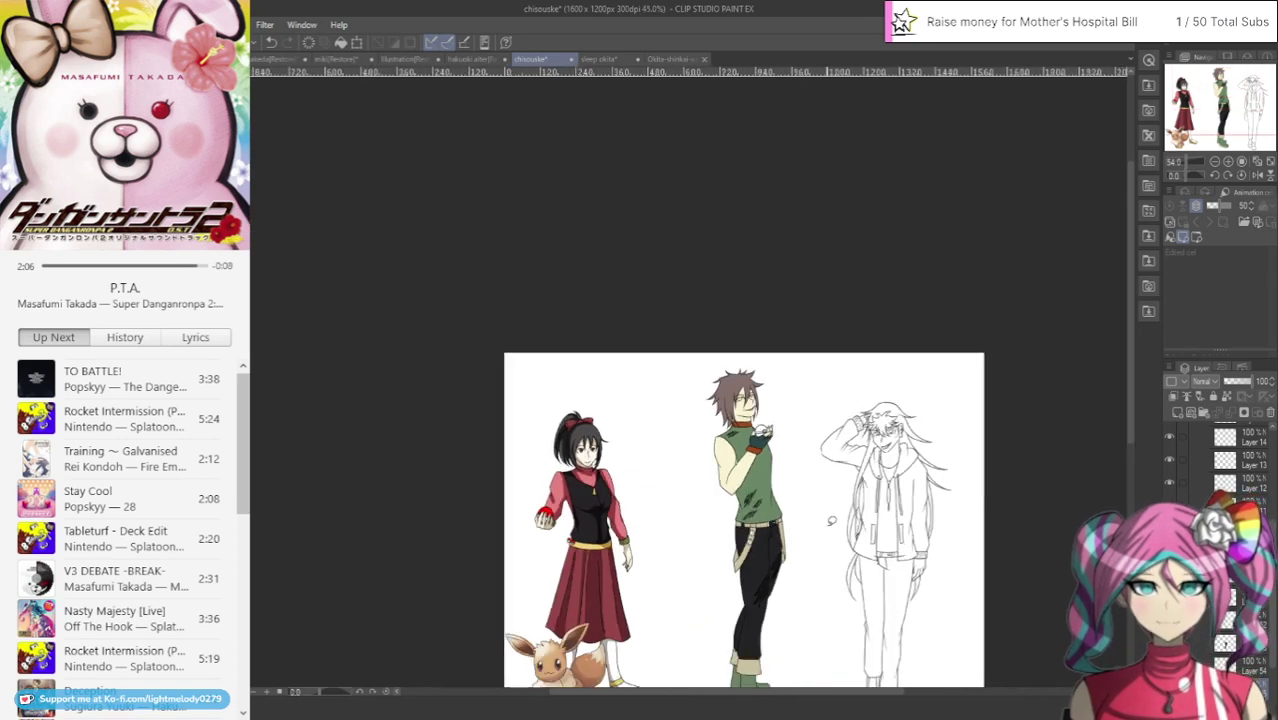
pyautogui.scroll(-1, 831, 520)
pyautogui.scroll(4, 828, 520)
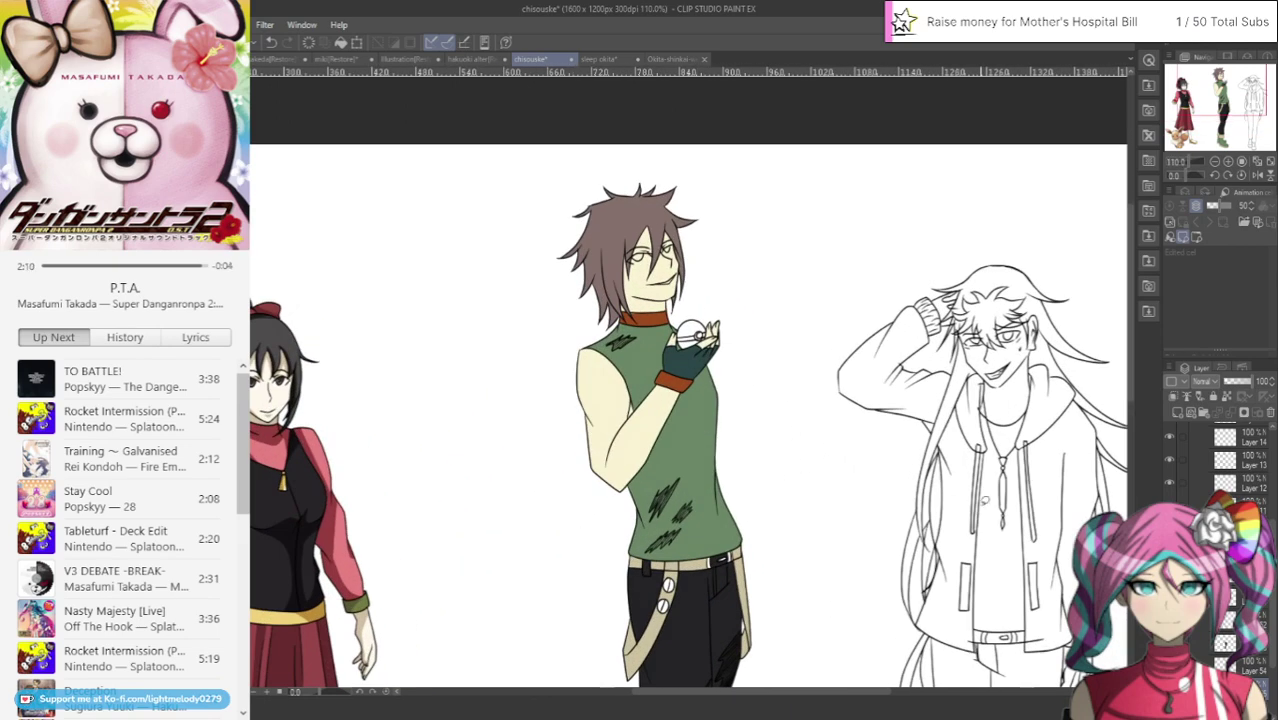
# Add a layer clipped to the green clothing colour and fill it with dark teal to recolour the shirt and boots
pyautogui.click(1176, 412)
pyautogui.click(1172, 396)
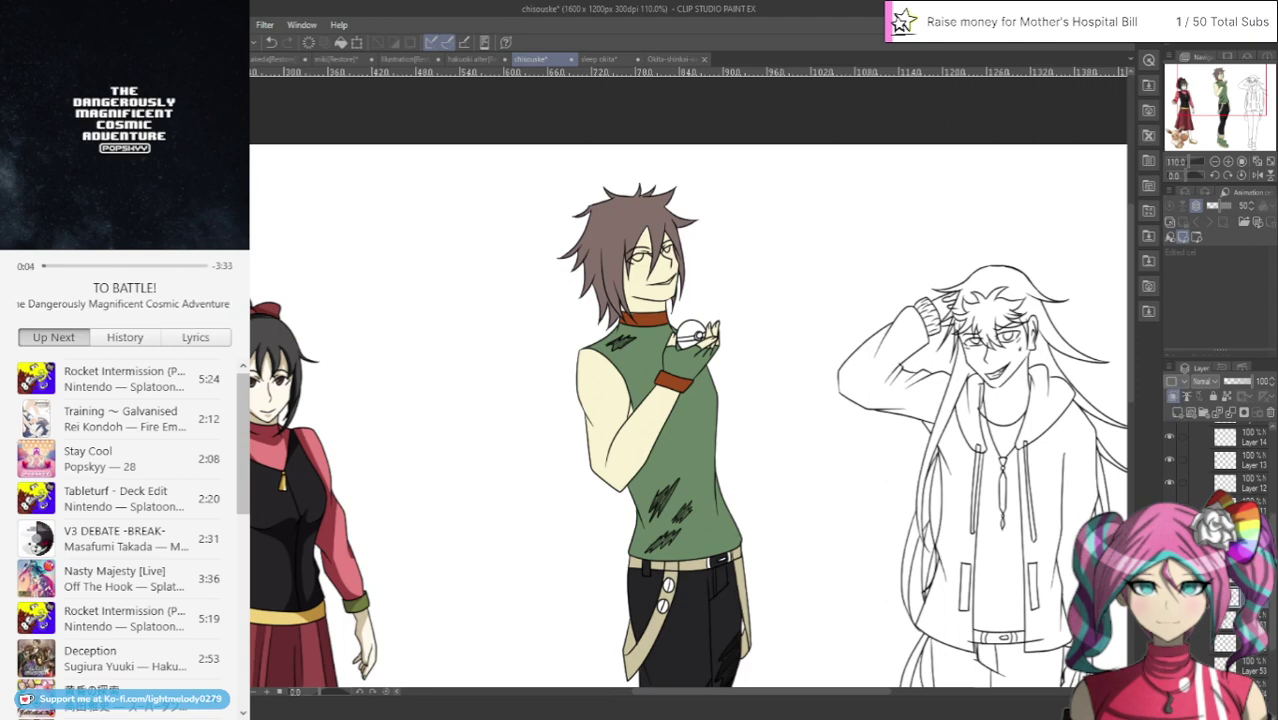
pyautogui.click(647, 342)
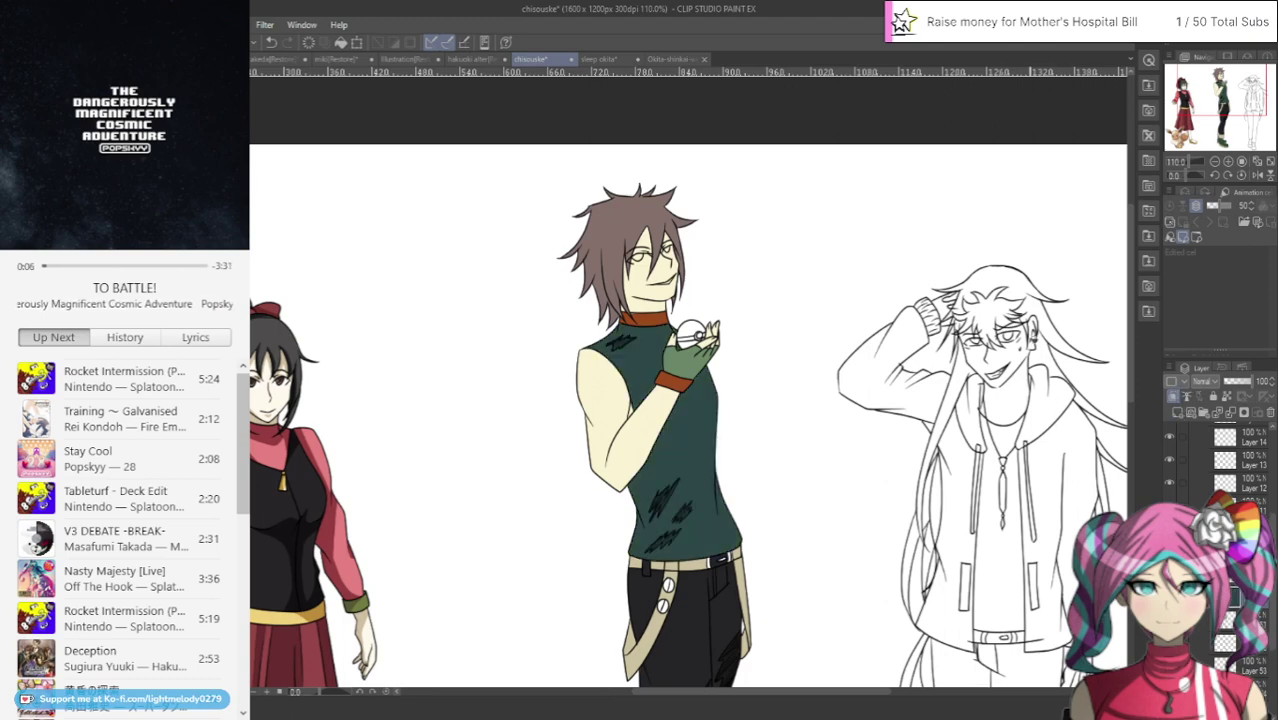
# Examine the middle figure's recoloured shirt and boots up close and within the whole lineup
pyautogui.scroll(-5, 647, 342)
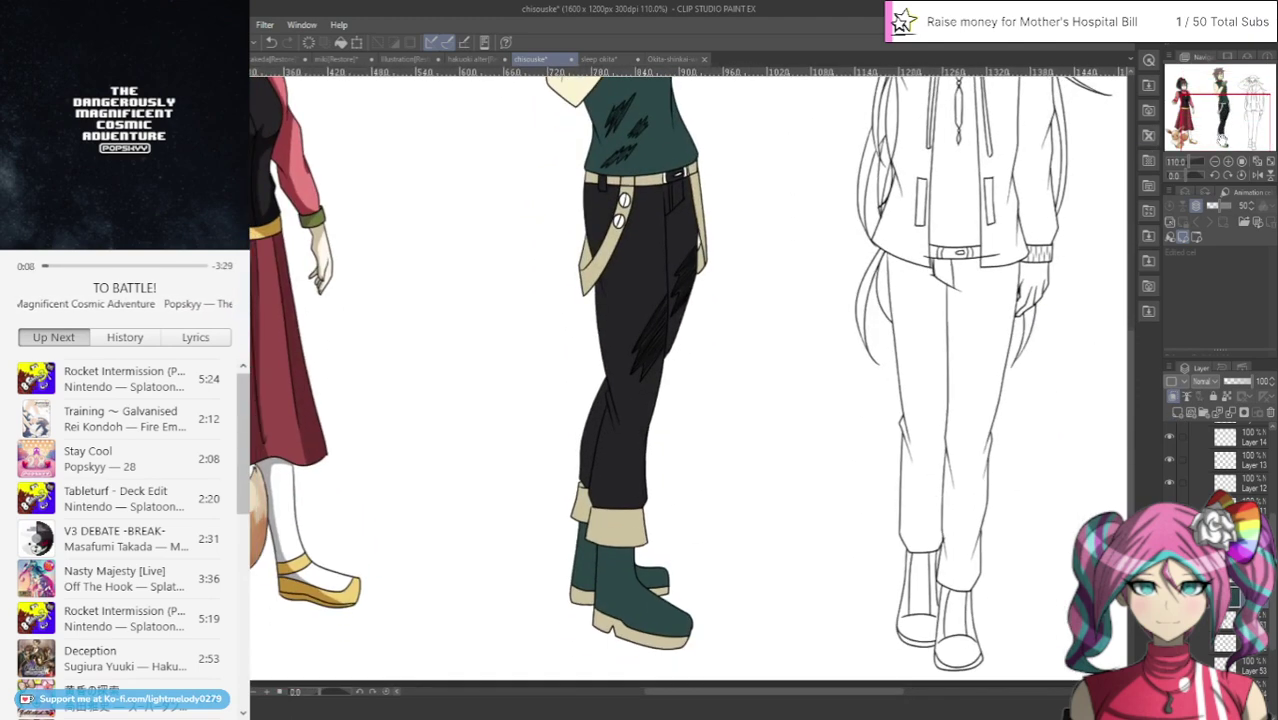
pyautogui.scroll(5, 647, 342)
pyautogui.scroll(-4, 737, 532)
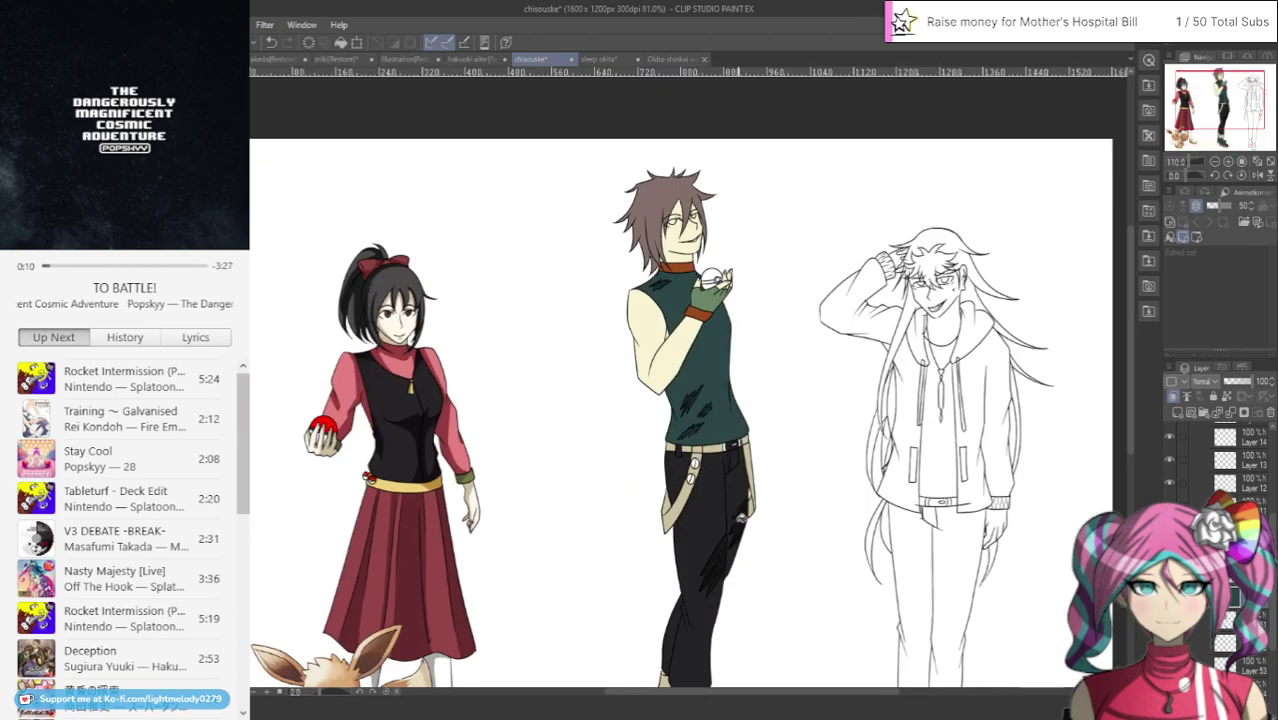
pyautogui.scroll(4, 665, 438)
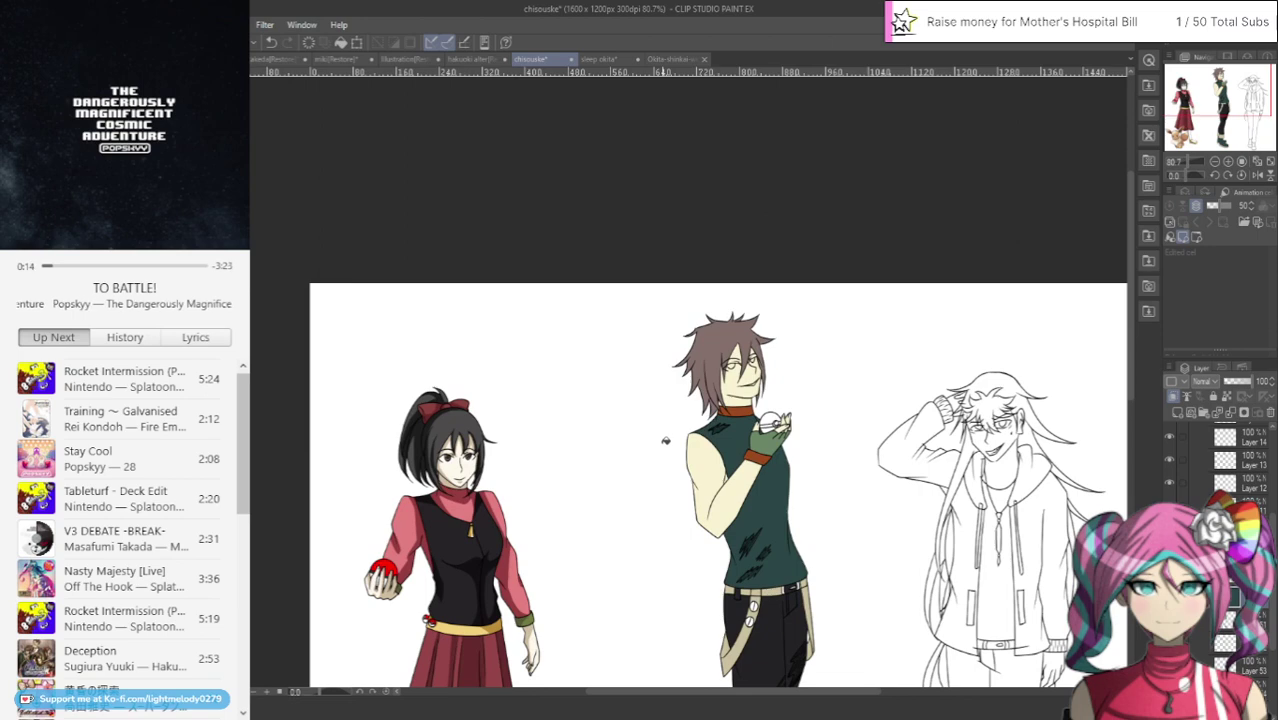
pyautogui.scroll(-1, 738, 435)
pyautogui.scroll(-1, 738, 435)
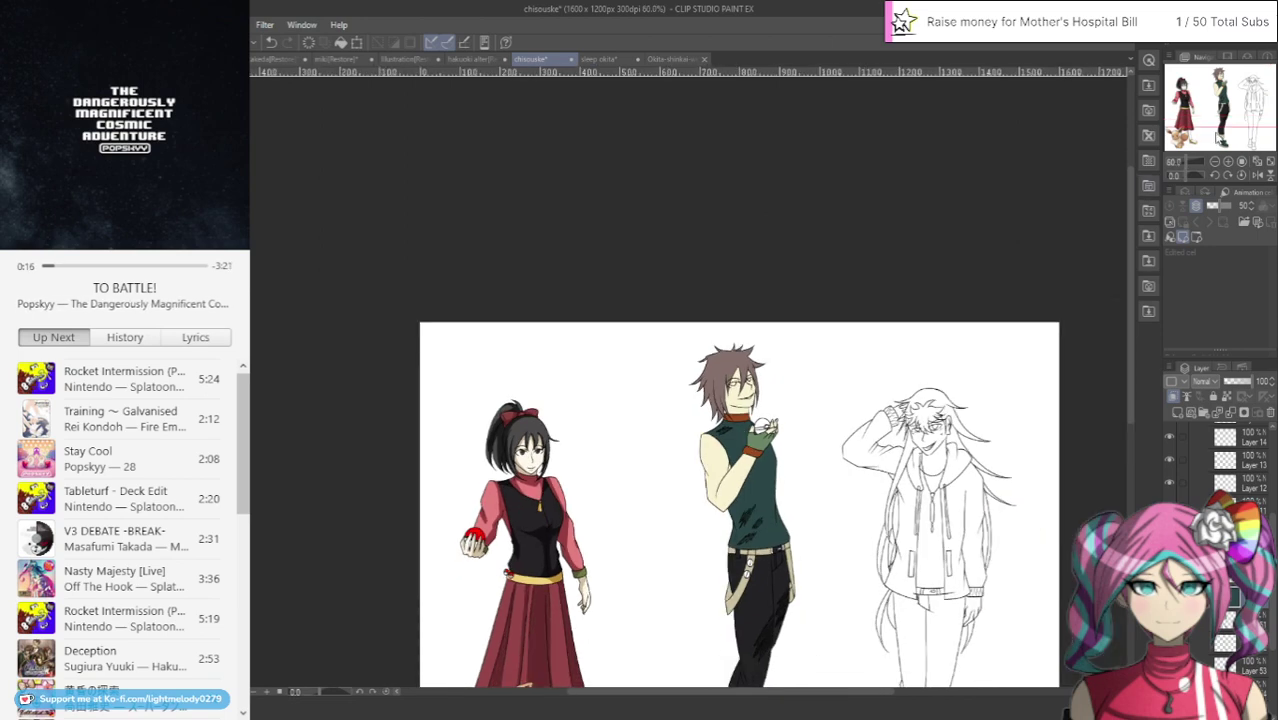
pyautogui.moveTo(1218, 119); pyautogui.dragTo(1222, 145)
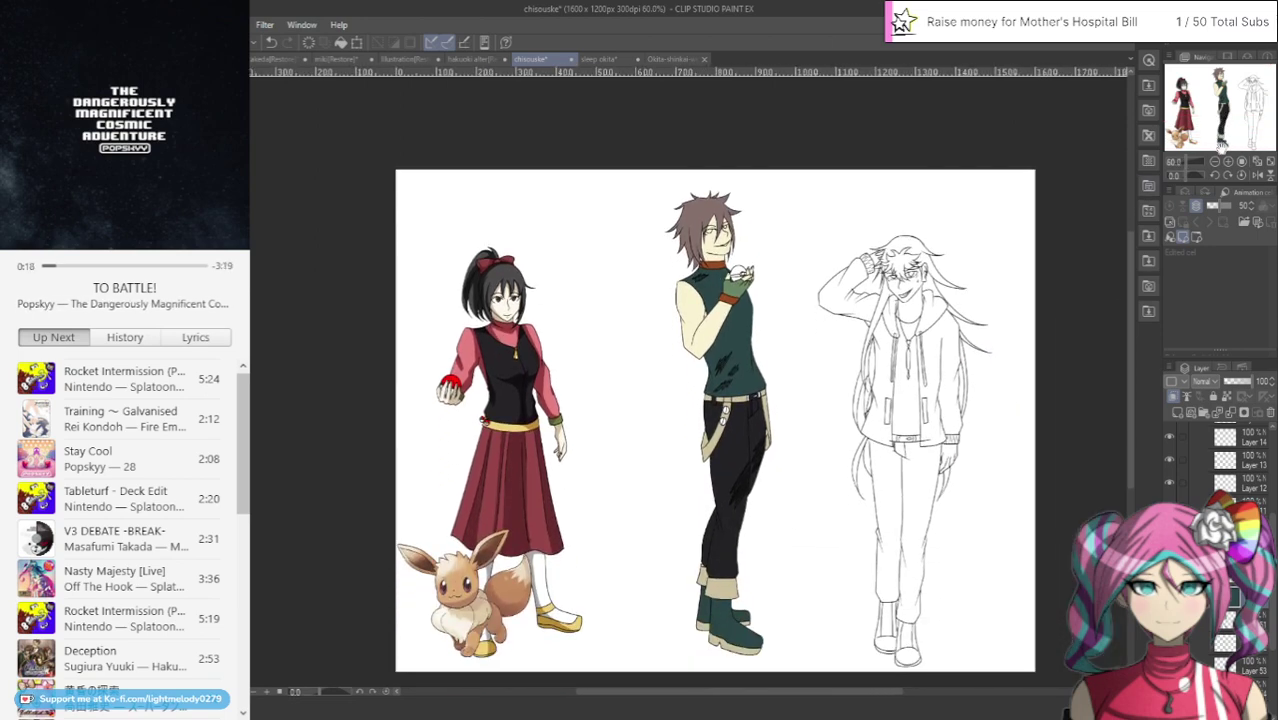
pyautogui.scroll(2, 700, 420)
# Pick a gold tone from the okita reference drawings and return to chisouske
pyautogui.click(605, 59)
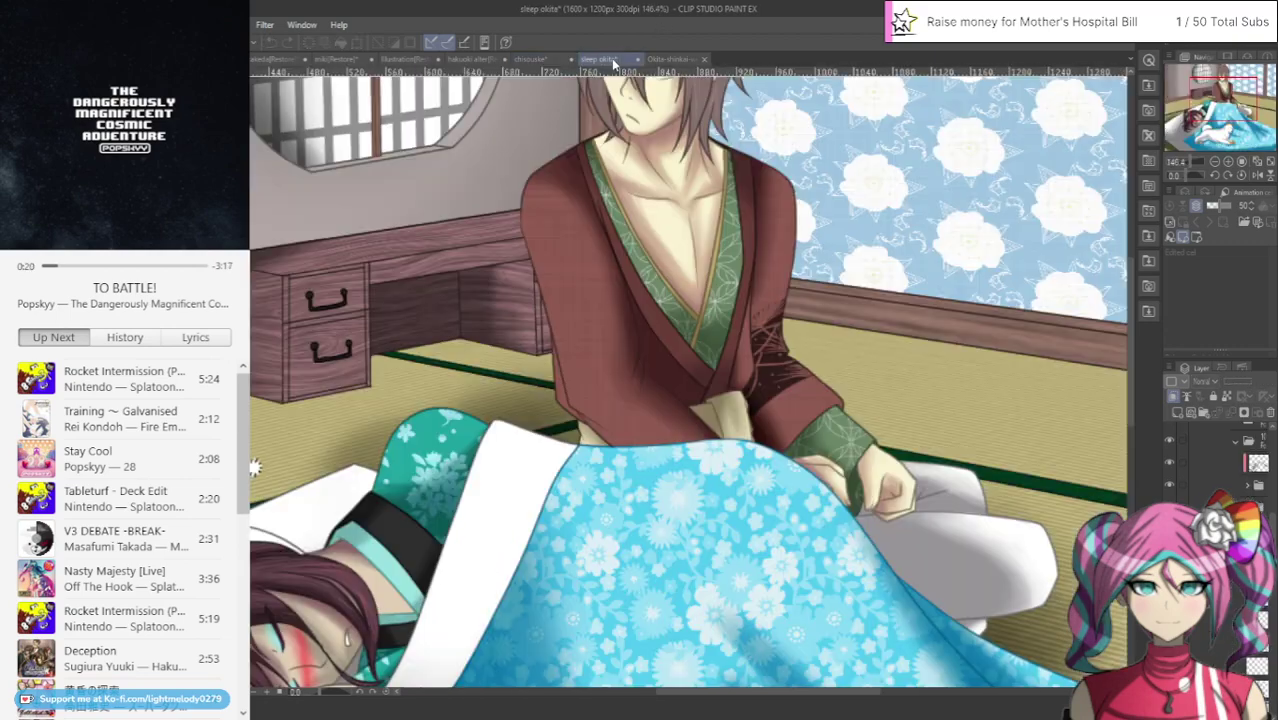
pyautogui.scroll(2, 726, 78)
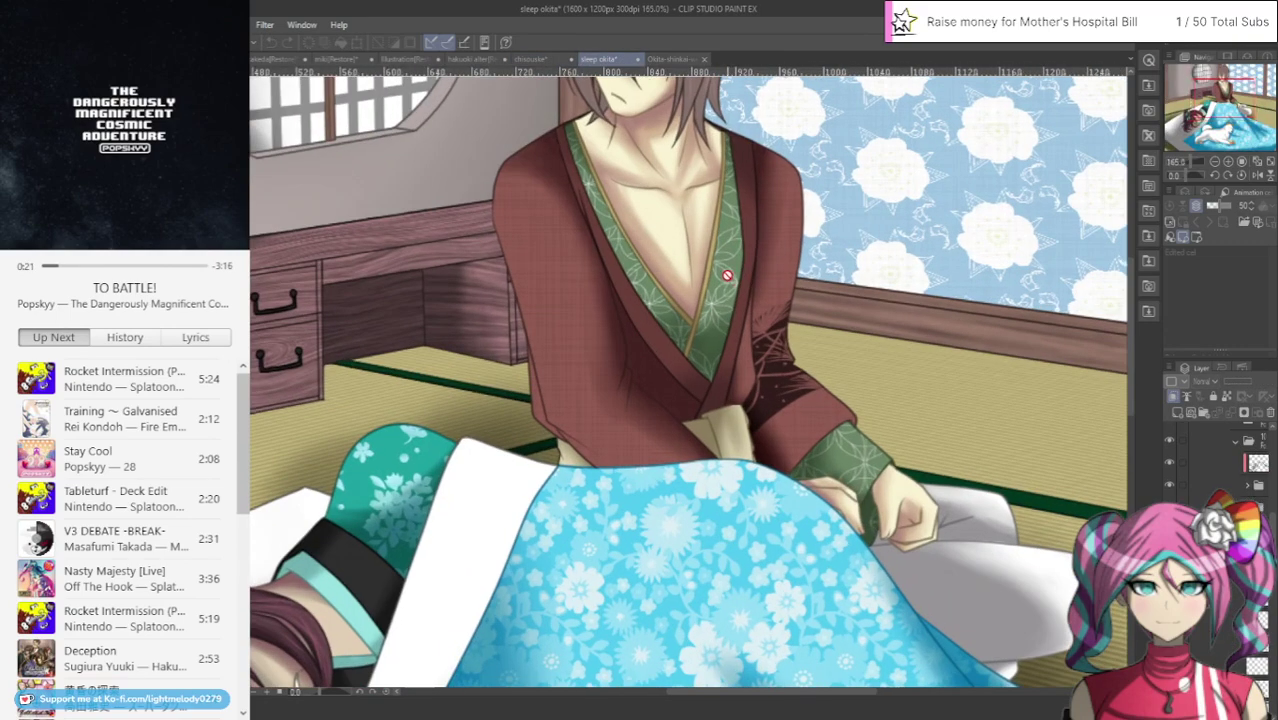
pyautogui.click(672, 59)
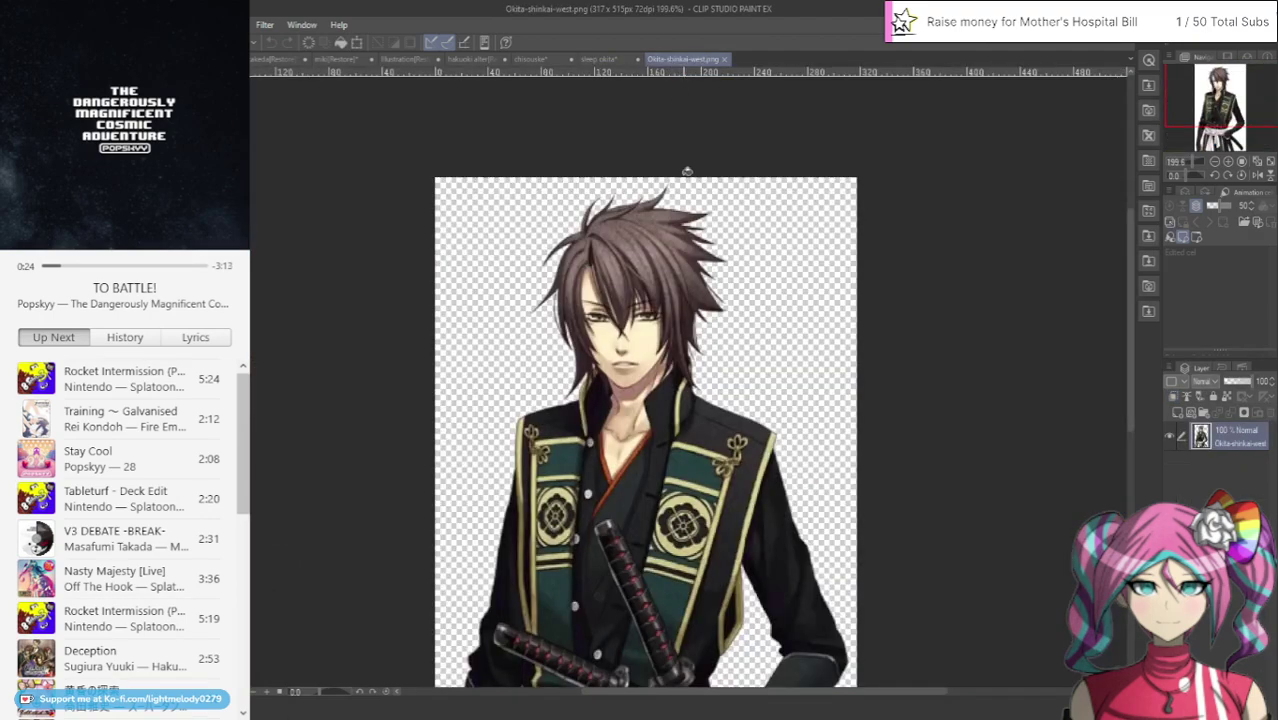
pyautogui.click(600, 60)
pyautogui.click(548, 58)
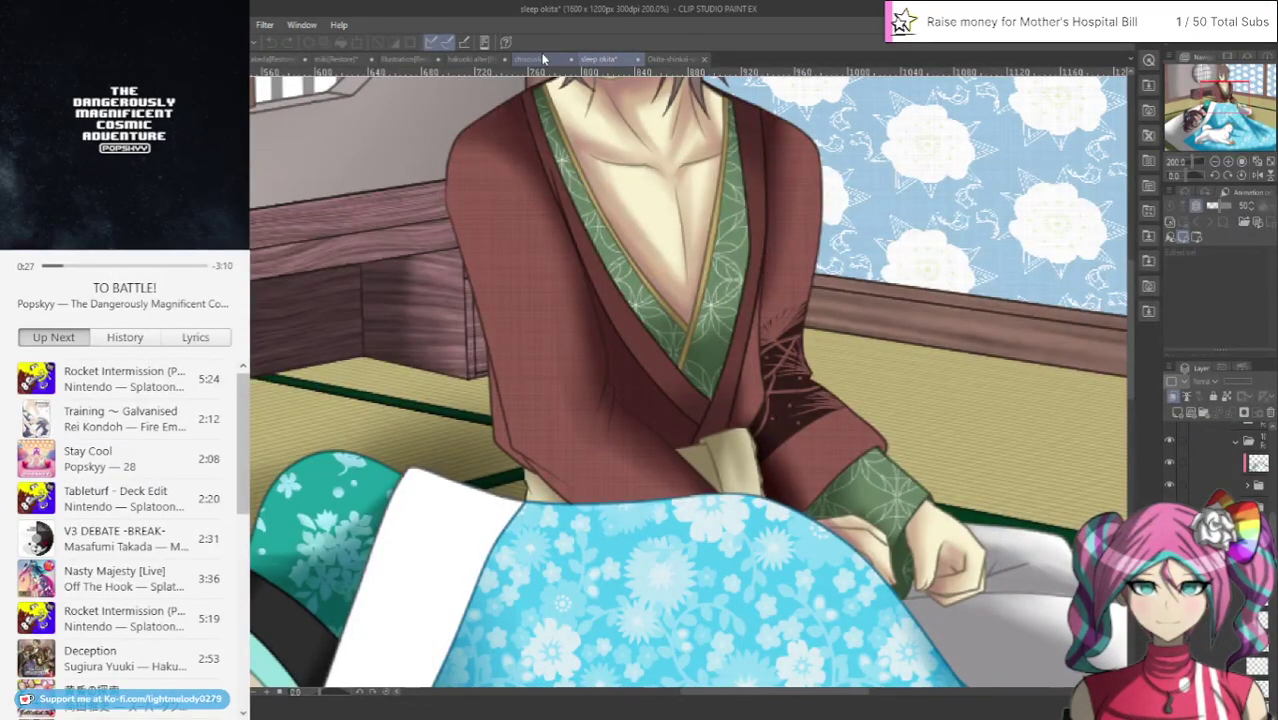
# Add a new layer and fill the side edges and slot of the middle figure's belt buckle with gold
pyautogui.scroll(2, 756, 513)
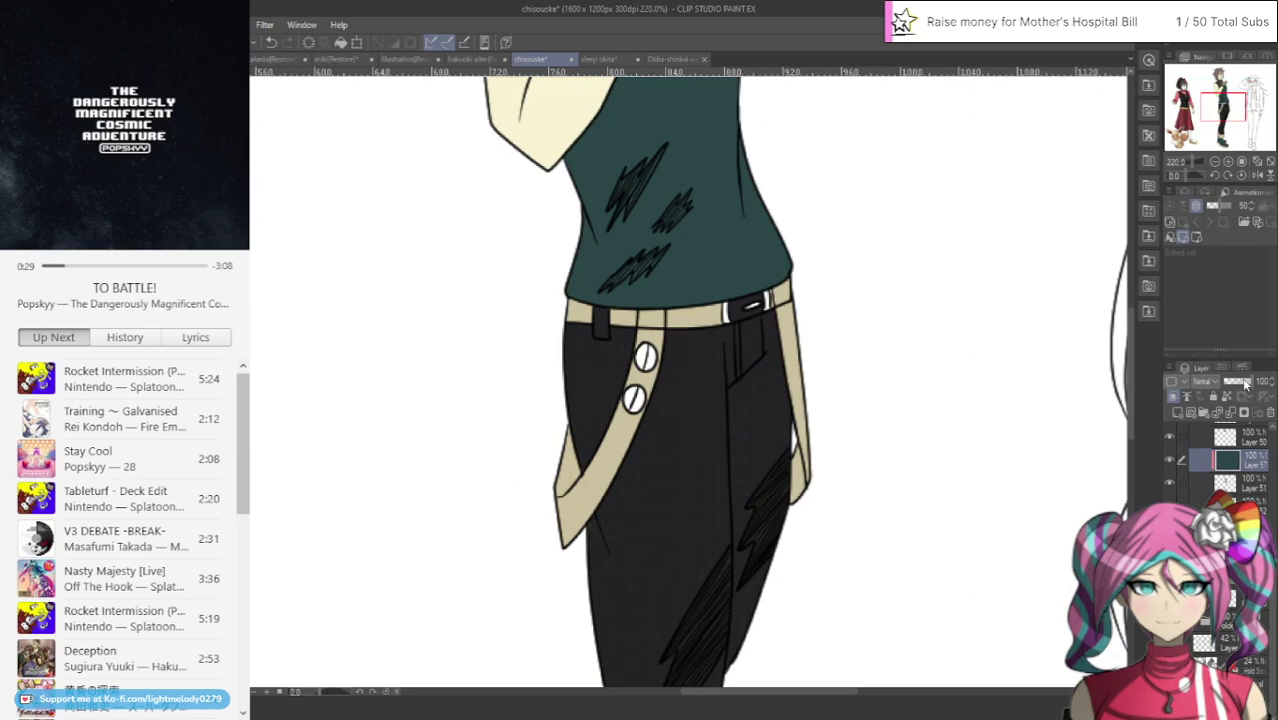
pyautogui.click(1231, 596)
pyautogui.click(1176, 414)
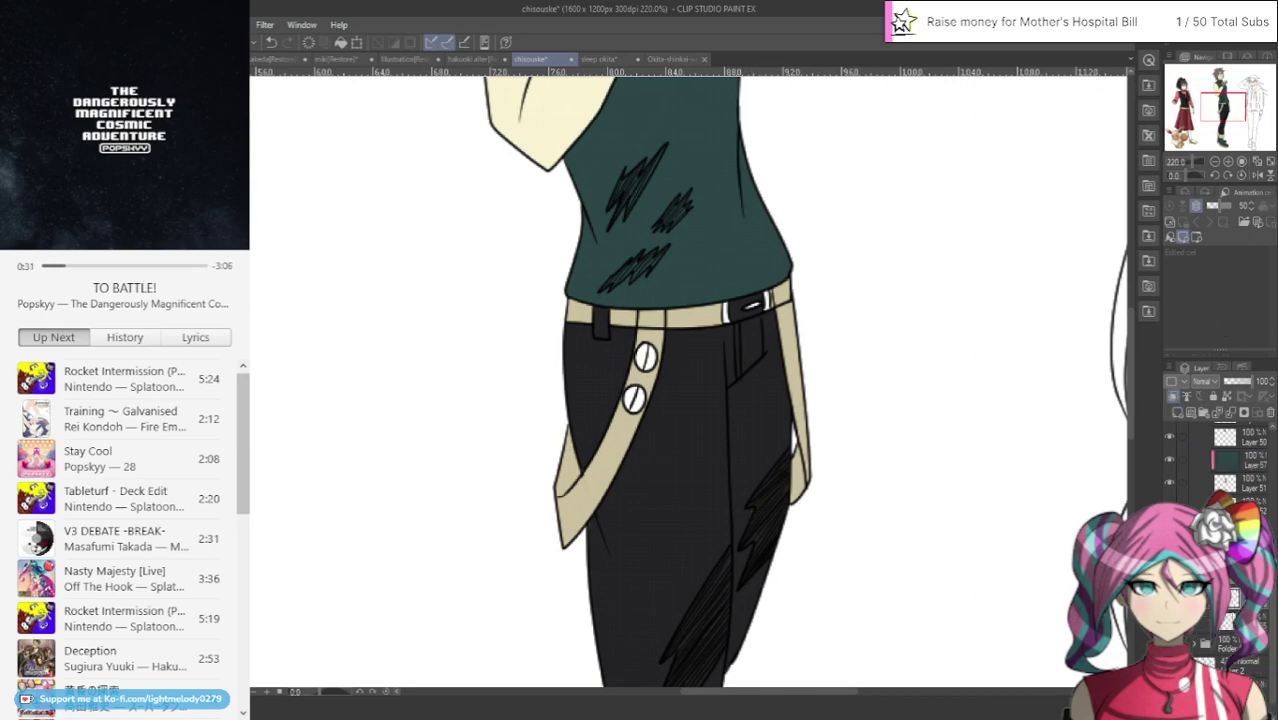
pyautogui.moveTo(1226, 604); pyautogui.dragTo(1226, 624)
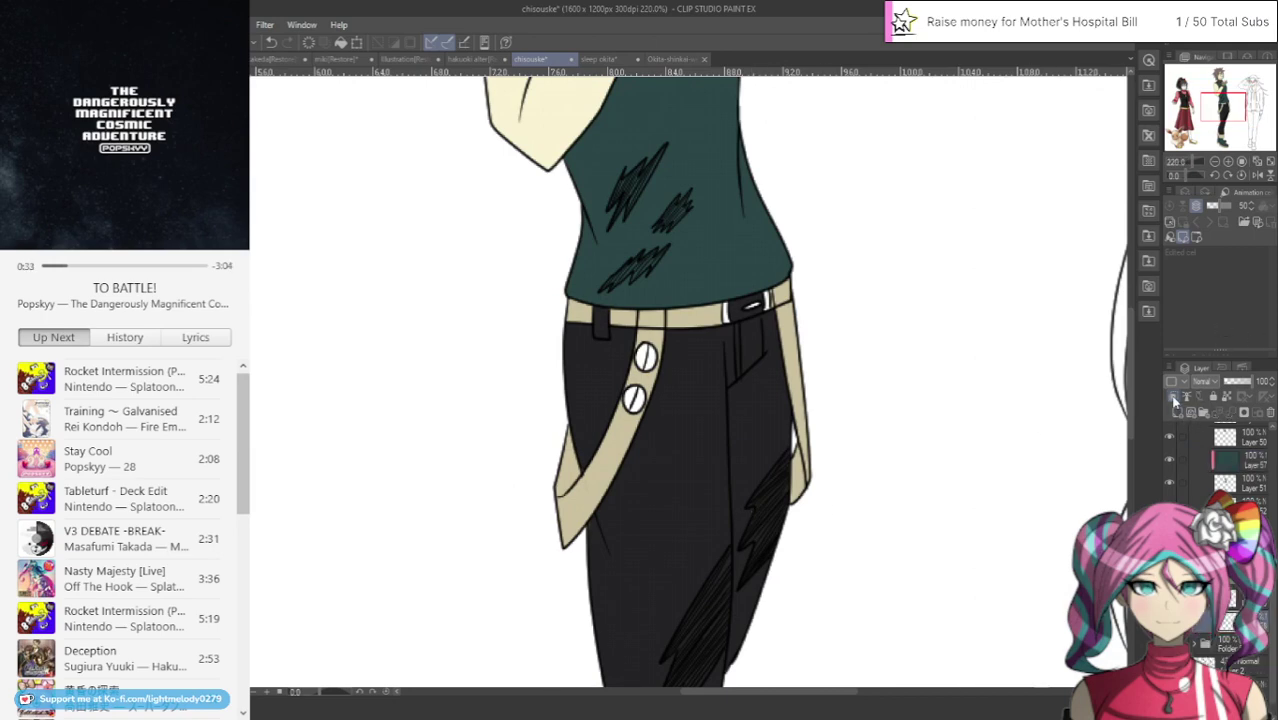
pyautogui.scroll(2, 785, 228)
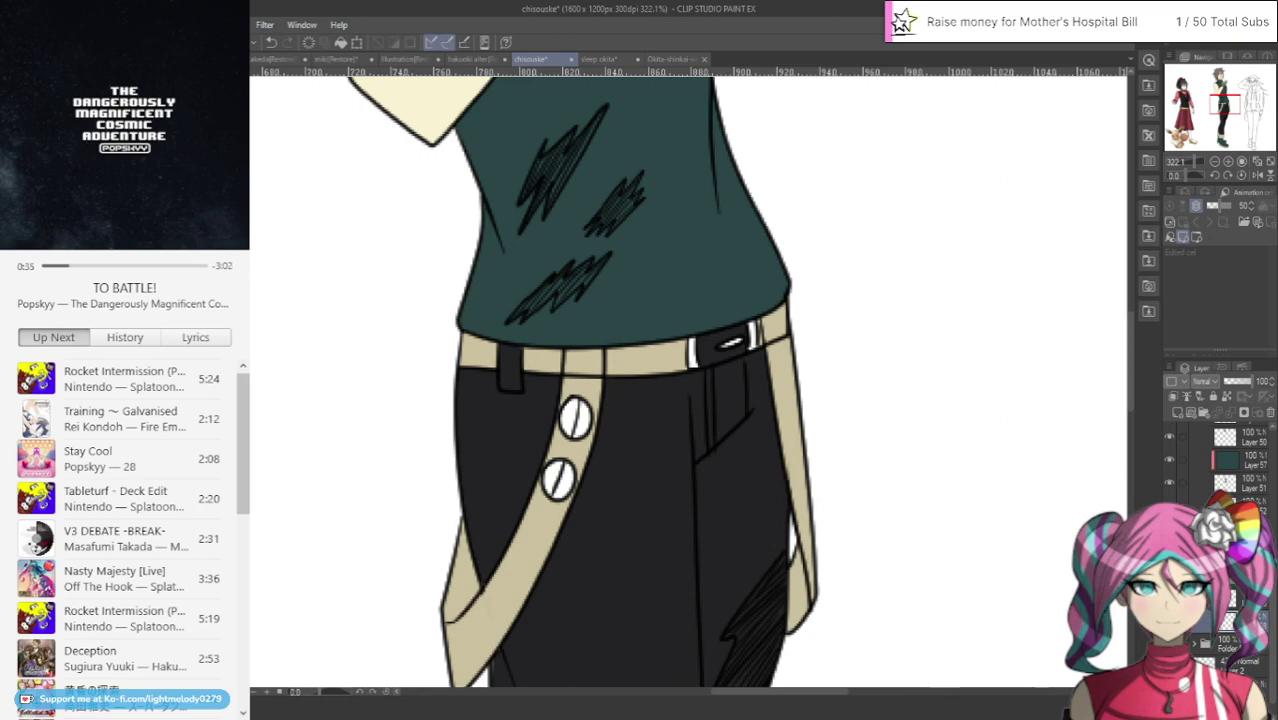
pyautogui.hotkey('ctrl', 'z')
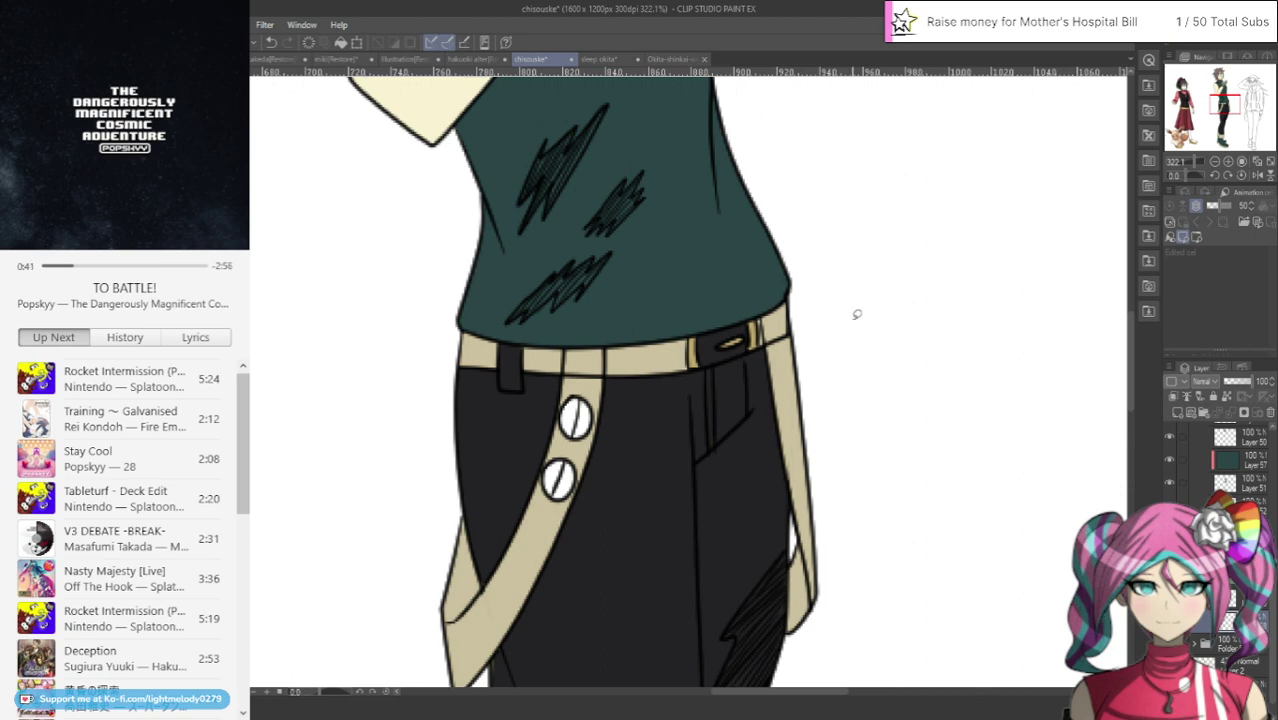
# Add a new layer and fill the Poké Ball in the middle figure's hand with red
pyautogui.click(1179, 414)
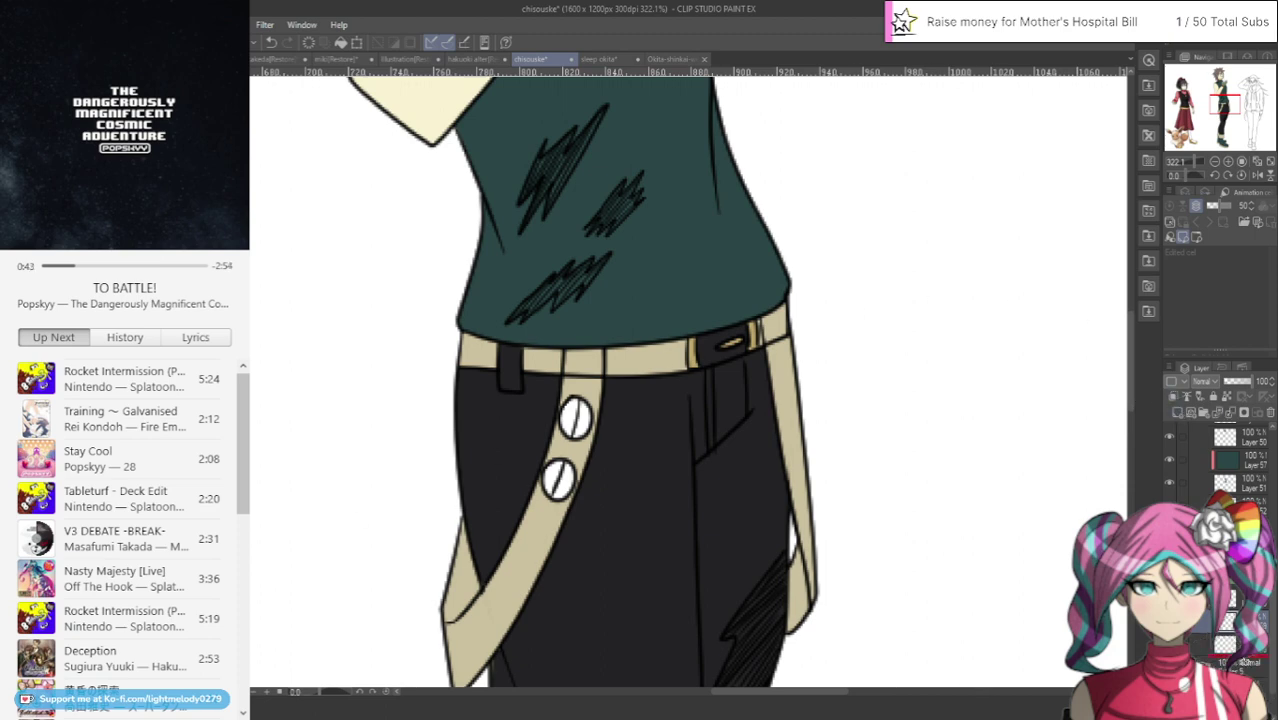
pyautogui.moveTo(554, 439)
pyautogui.mouseDown()
pyautogui.moveTo(572, 382)
pyautogui.moveTo(576, 539)
pyautogui.mouseUp()
pyautogui.moveTo(1212, 113); pyautogui.dragTo(1205, 87)
pyautogui.moveTo(675, 467)
pyautogui.mouseDown()
pyautogui.moveTo(636, 508)
pyautogui.moveTo(668, 617)
pyautogui.mouseUp()
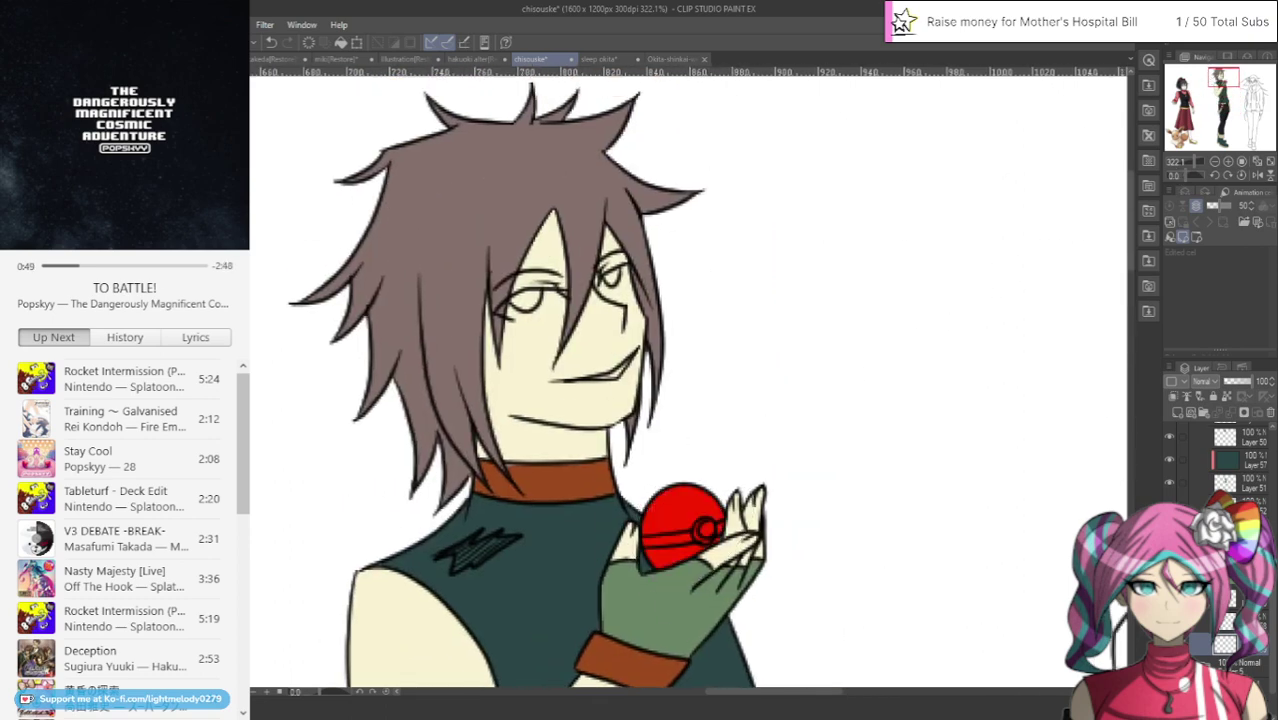
# Add a layer clipped to the red fill and paint the held Poké Ball's lower half and centre button white
pyautogui.scroll(3, 777, 521)
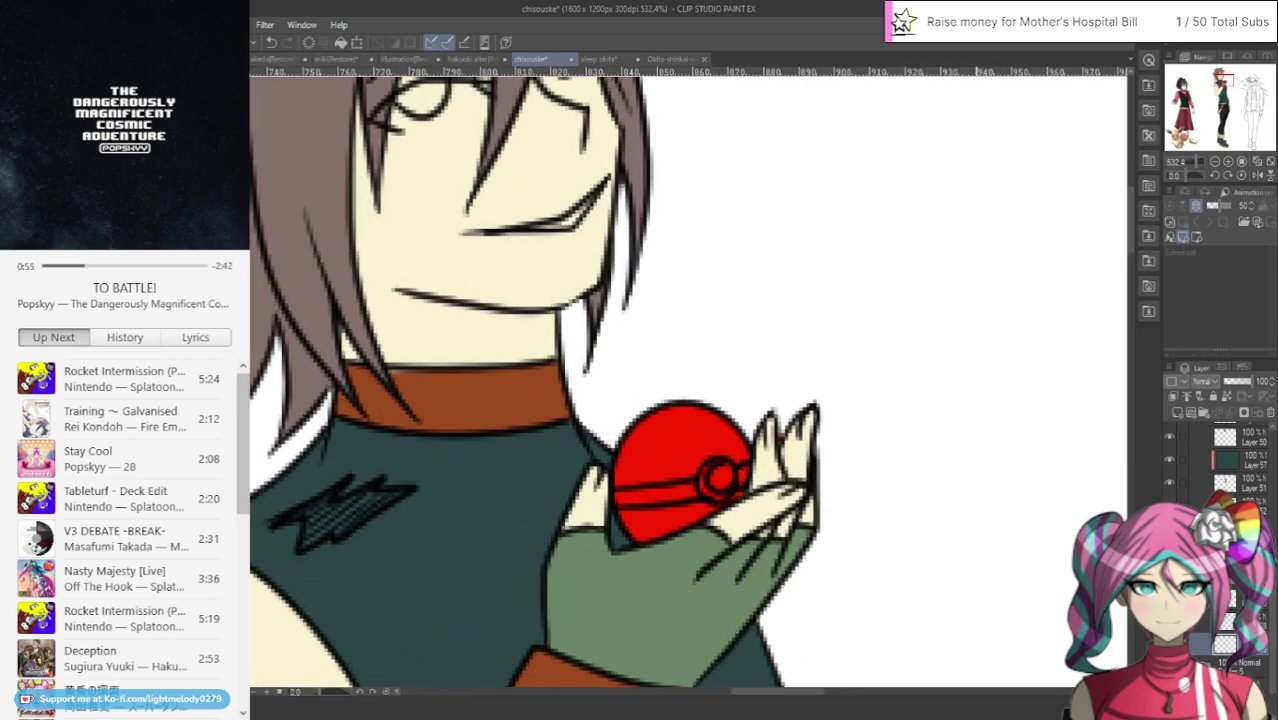
pyautogui.click(1173, 397)
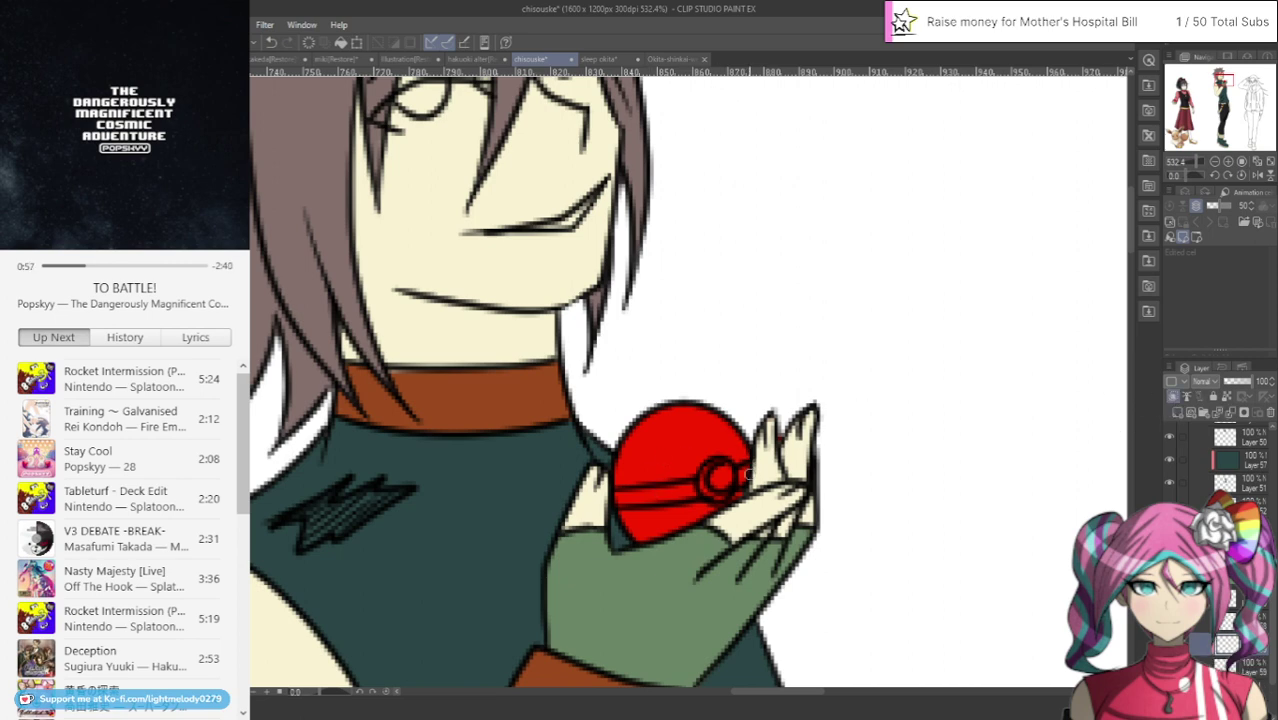
pyautogui.moveTo(745, 496)
pyautogui.mouseDown()
pyautogui.moveTo(665, 534)
pyautogui.moveTo(739, 503)
pyautogui.moveTo(625, 540)
pyautogui.moveTo(674, 532)
pyautogui.moveTo(656, 537)
pyautogui.moveTo(620, 537)
pyautogui.moveTo(690, 525)
pyautogui.moveTo(614, 537)
pyautogui.moveTo(676, 515)
pyautogui.moveTo(648, 515)
pyautogui.moveTo(676, 522)
pyautogui.moveTo(611, 538)
pyautogui.moveTo(678, 522)
pyautogui.moveTo(620, 513)
pyautogui.moveTo(665, 516)
pyautogui.moveTo(621, 535)
pyautogui.moveTo(691, 508)
pyautogui.moveTo(653, 513)
pyautogui.moveTo(725, 507)
pyautogui.mouseUp()
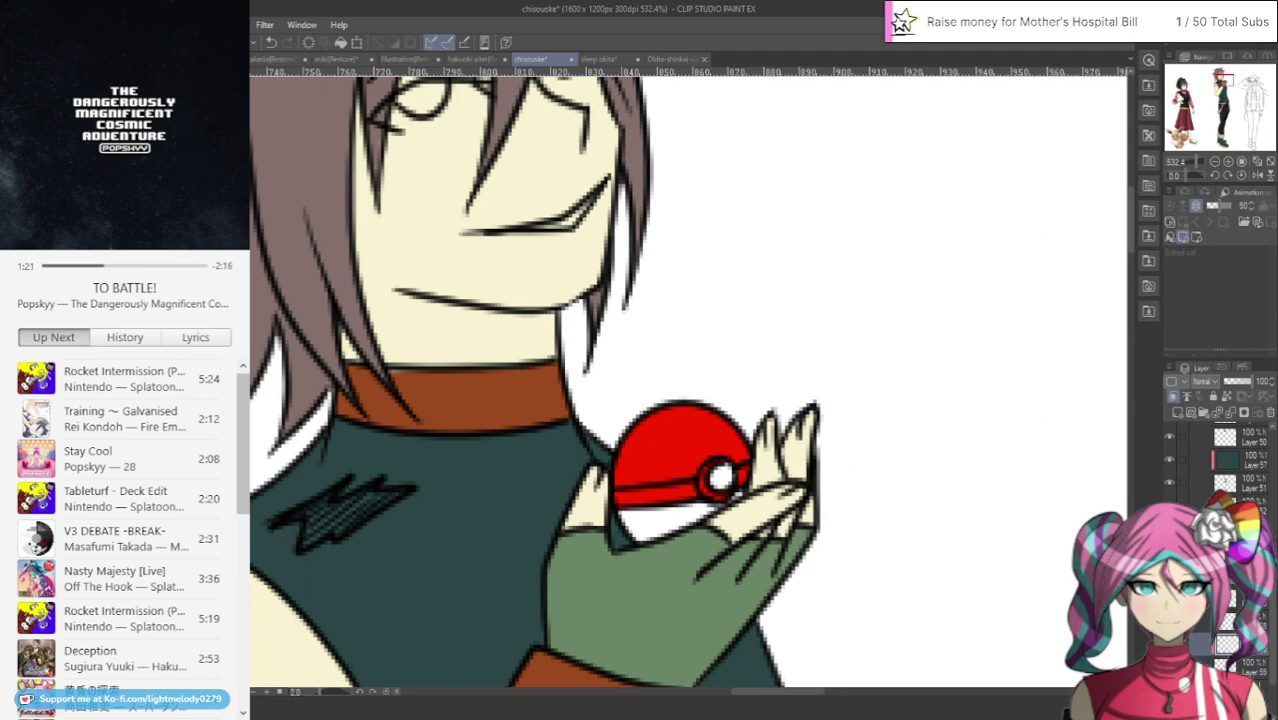
# Paint the right halves of the two small Poké Balls on the middle figure's hanging belt strap white
pyautogui.scroll(-10, 688, 380)
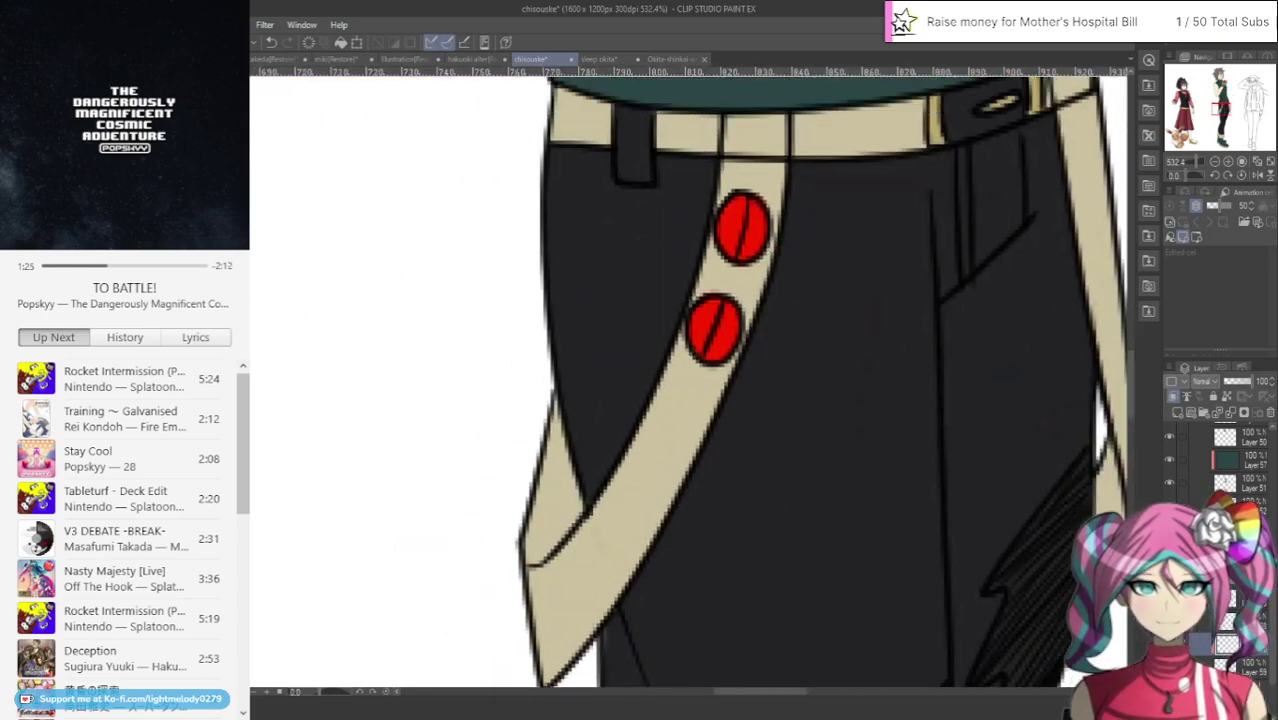
pyautogui.hotkey('ctrl', 'z')
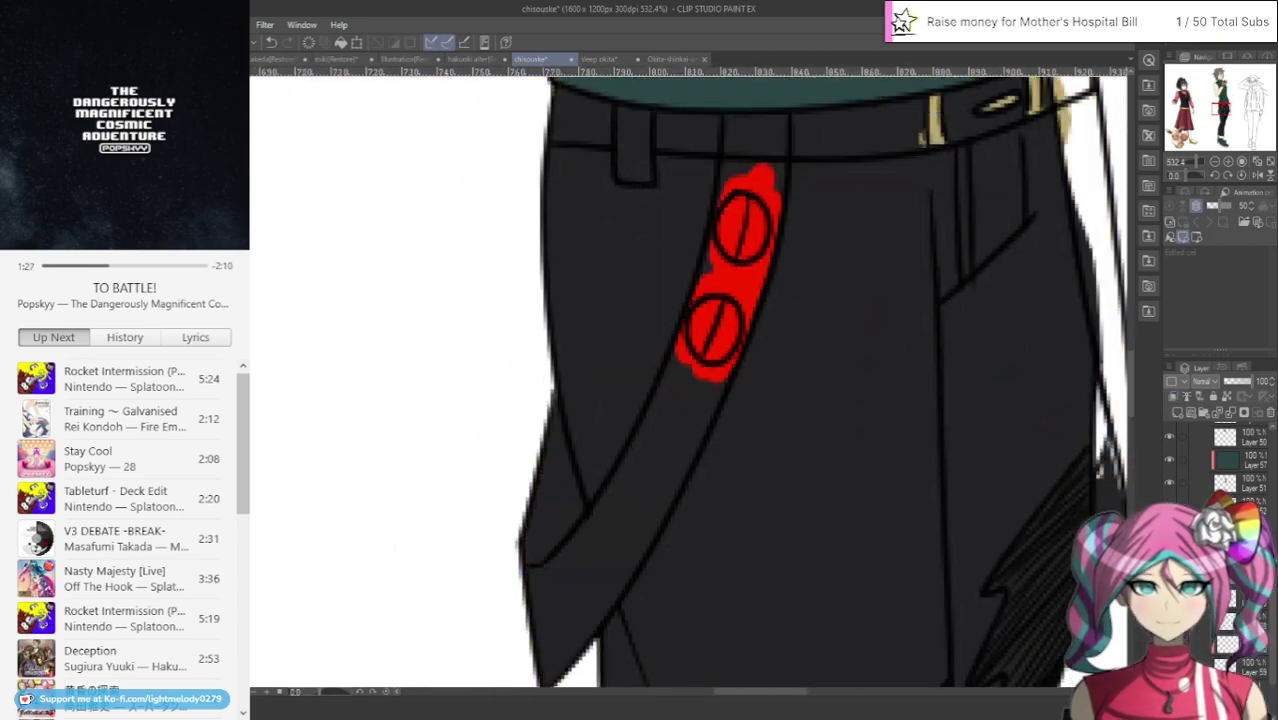
pyautogui.hotkey('ctrl', 'y')
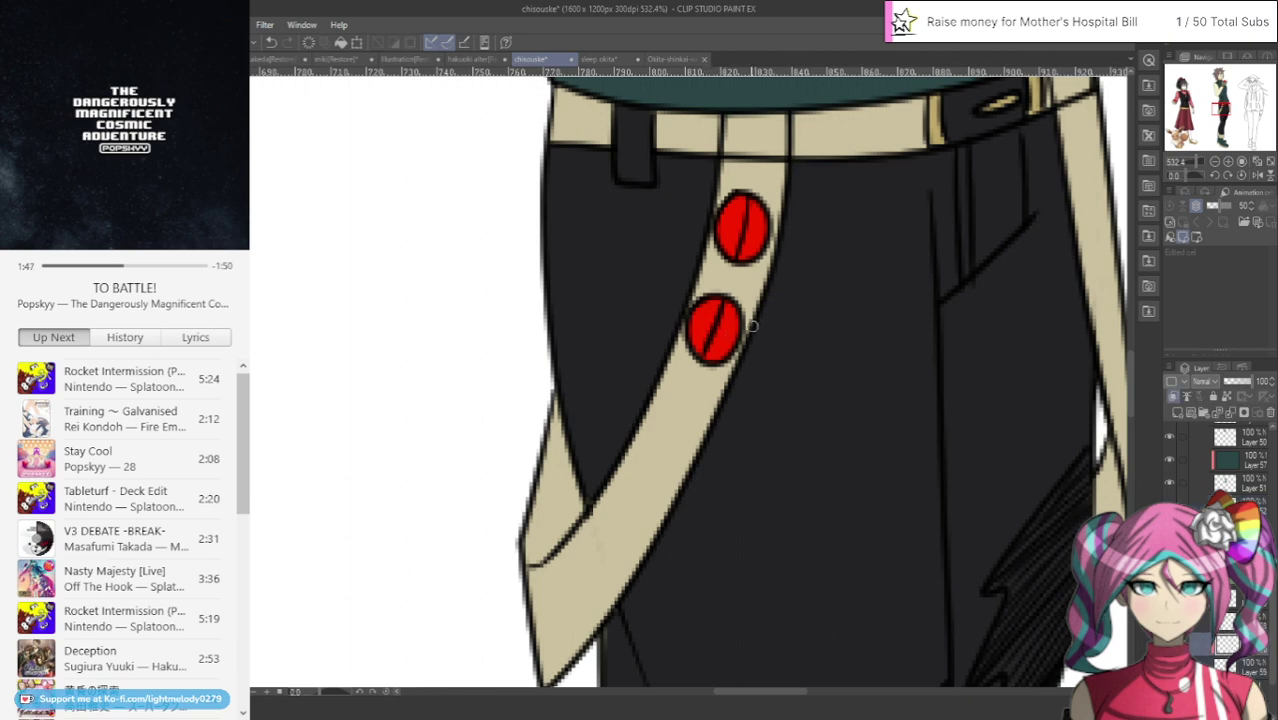
pyautogui.moveTo(726, 301); pyautogui.dragTo(706, 358)
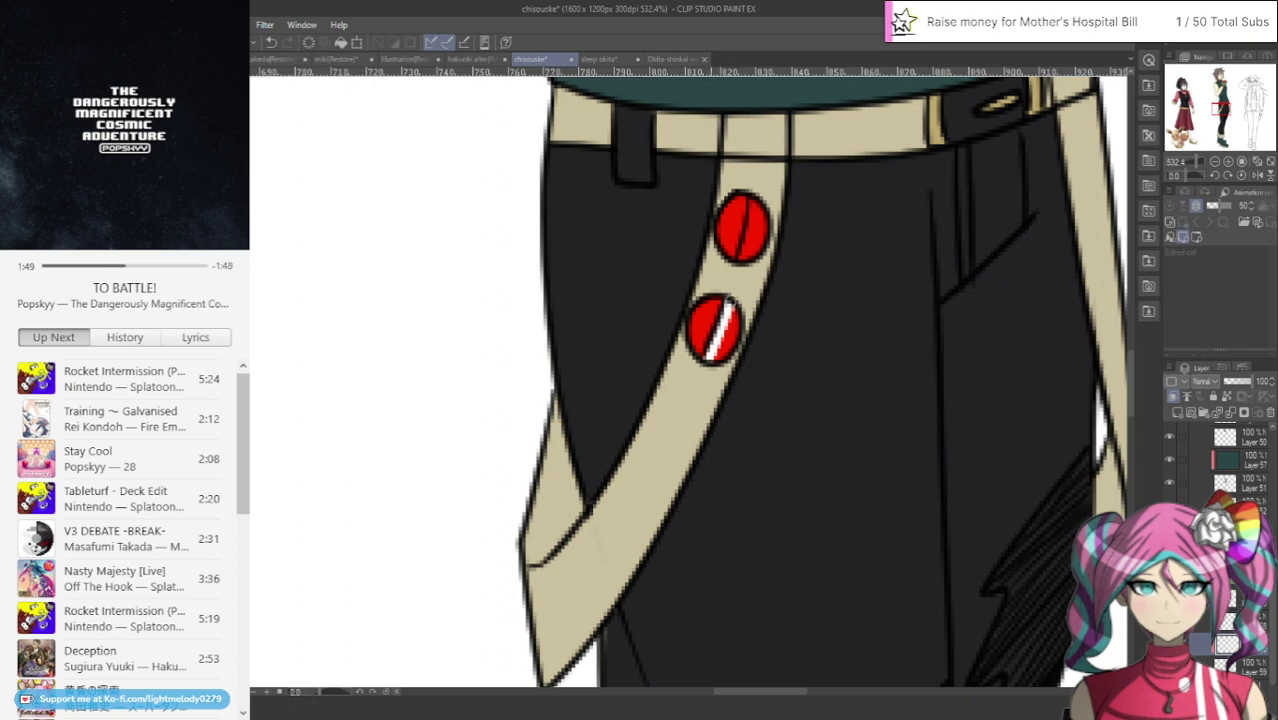
pyautogui.moveTo(726, 308); pyautogui.dragTo(710, 362)
pyautogui.moveTo(732, 314)
pyautogui.mouseDown()
pyautogui.moveTo(719, 358)
pyautogui.moveTo(732, 342)
pyautogui.mouseUp()
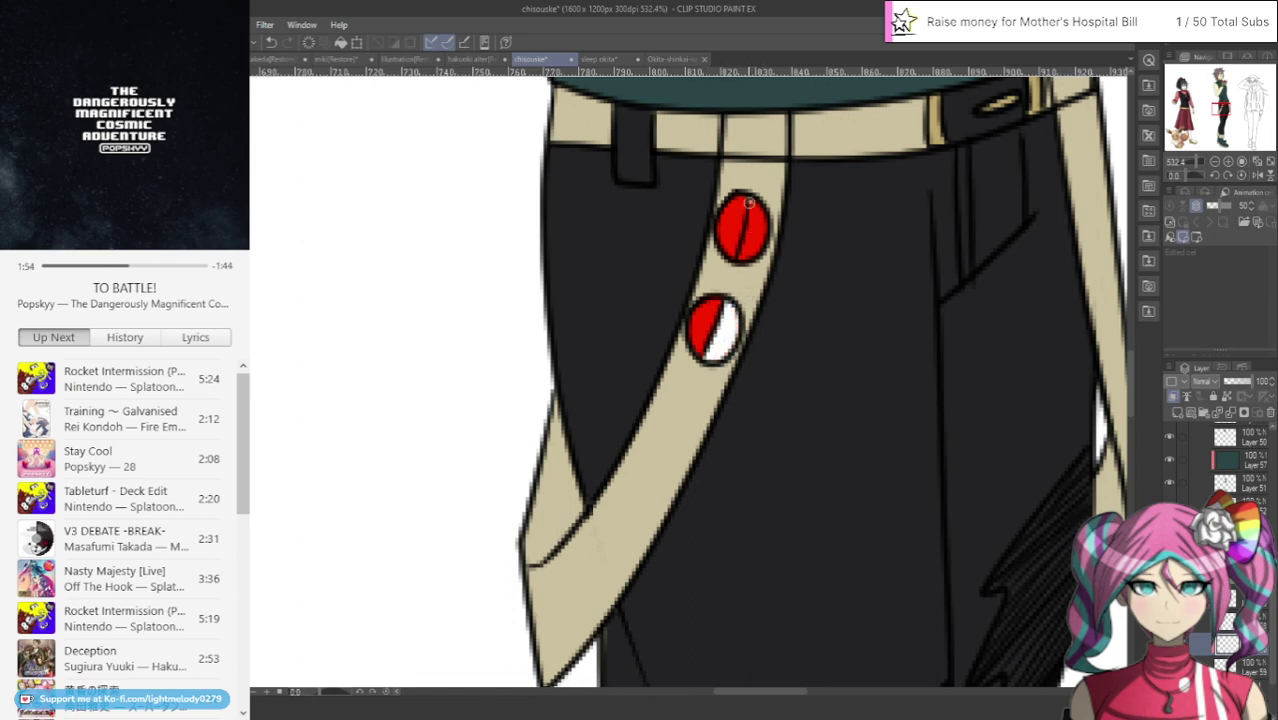
pyautogui.moveTo(748, 203)
pyautogui.mouseDown()
pyautogui.moveTo(738, 262)
pyautogui.moveTo(756, 260)
pyautogui.mouseUp()
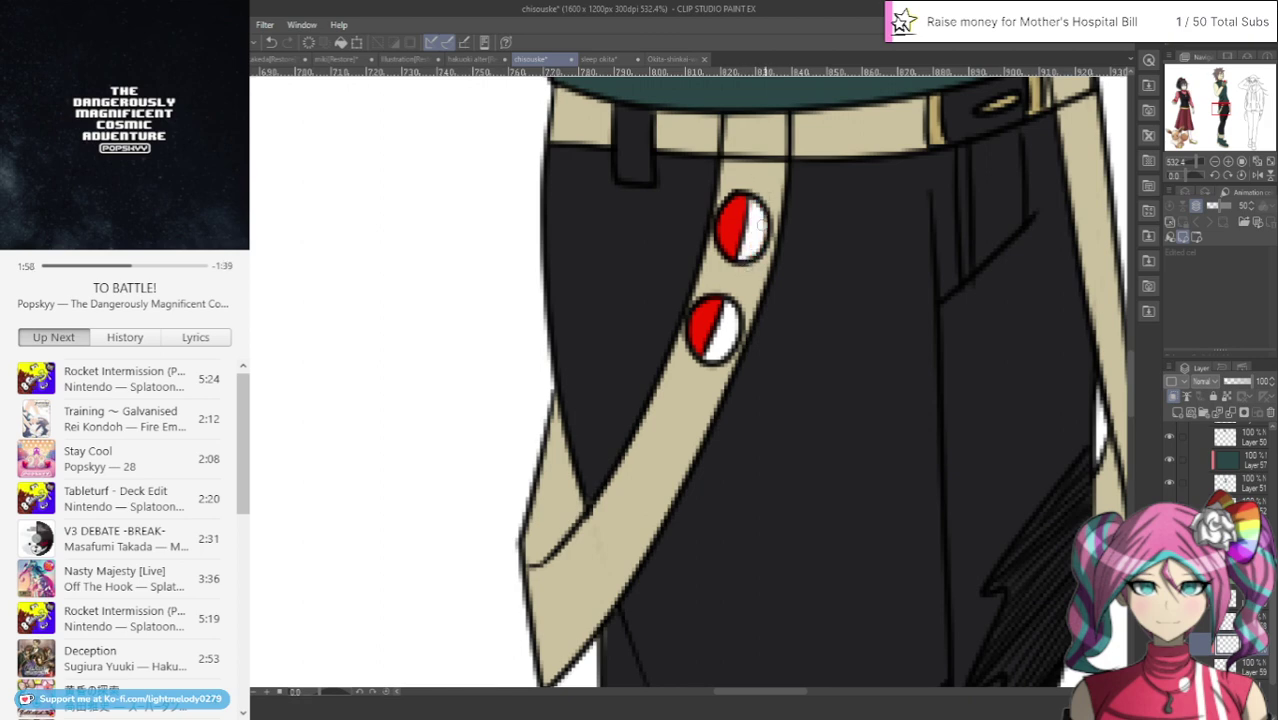
# Paint the centre band and button ring of the Poké Ball in the figure's hand dark grey
pyautogui.moveTo(1211, 103)
pyautogui.mouseDown()
pyautogui.moveTo(1221, 81)
pyautogui.moveTo(1174, 101)
pyautogui.moveTo(1222, 86)
pyautogui.mouseUp()
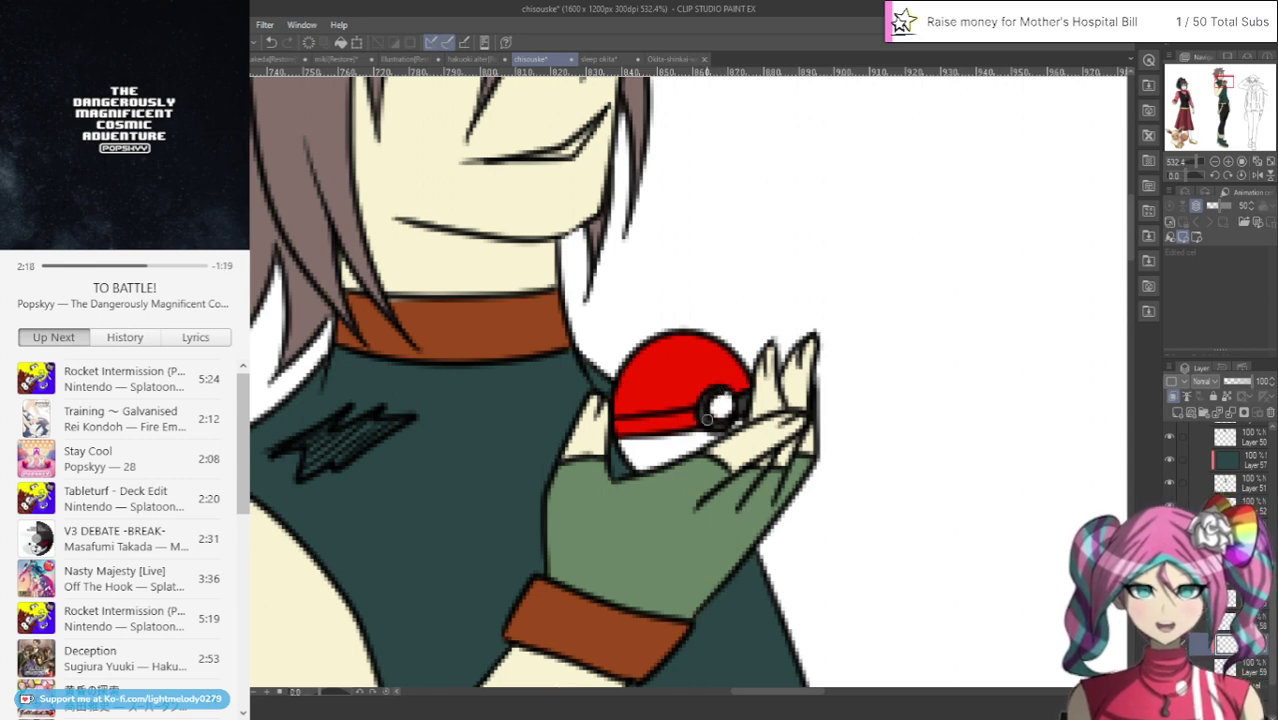
pyautogui.moveTo(672, 428)
pyautogui.mouseDown()
pyautogui.moveTo(619, 435)
pyautogui.moveTo(699, 413)
pyautogui.moveTo(646, 424)
pyautogui.mouseUp()
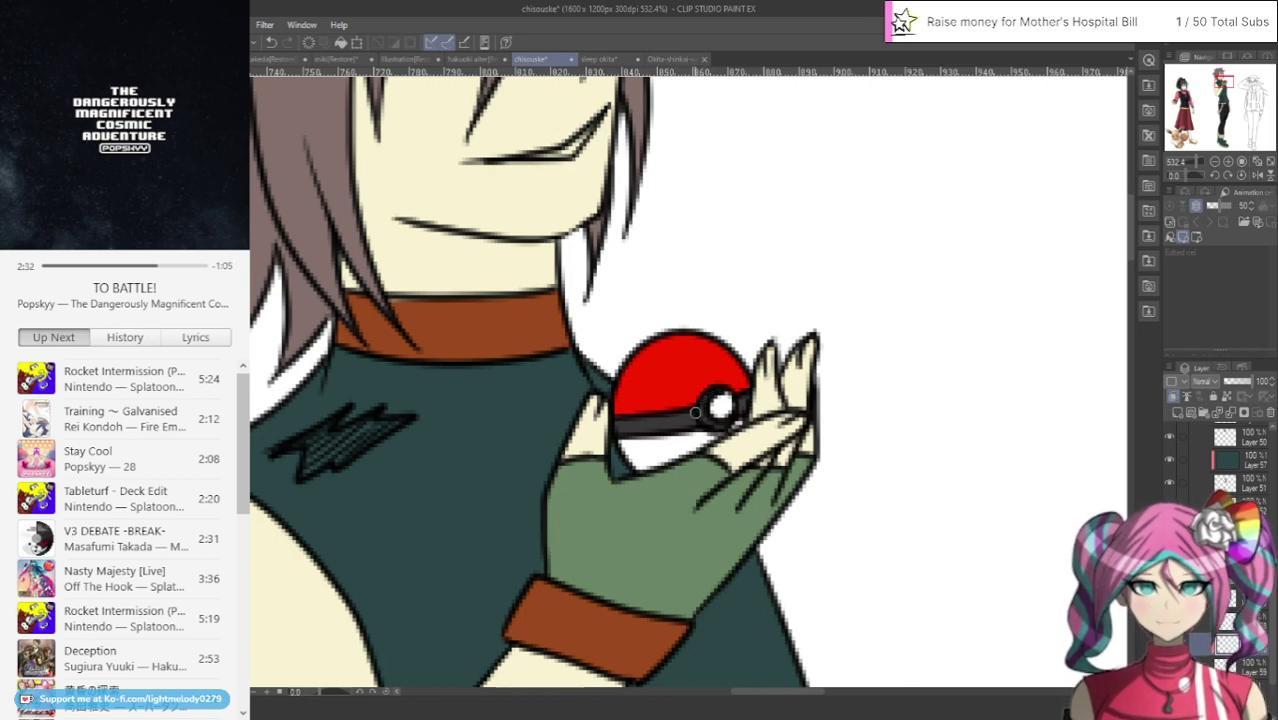
pyautogui.scroll(-4, 598, 432)
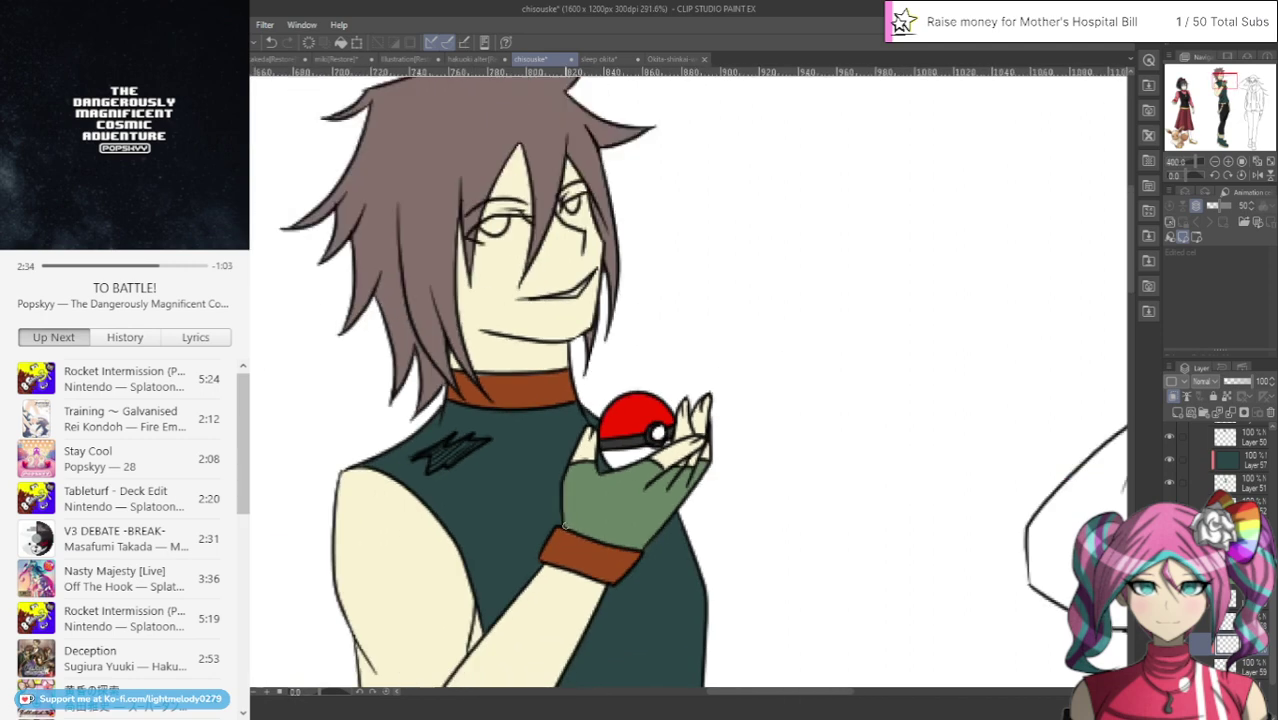
pyautogui.scroll(3, 672, 376)
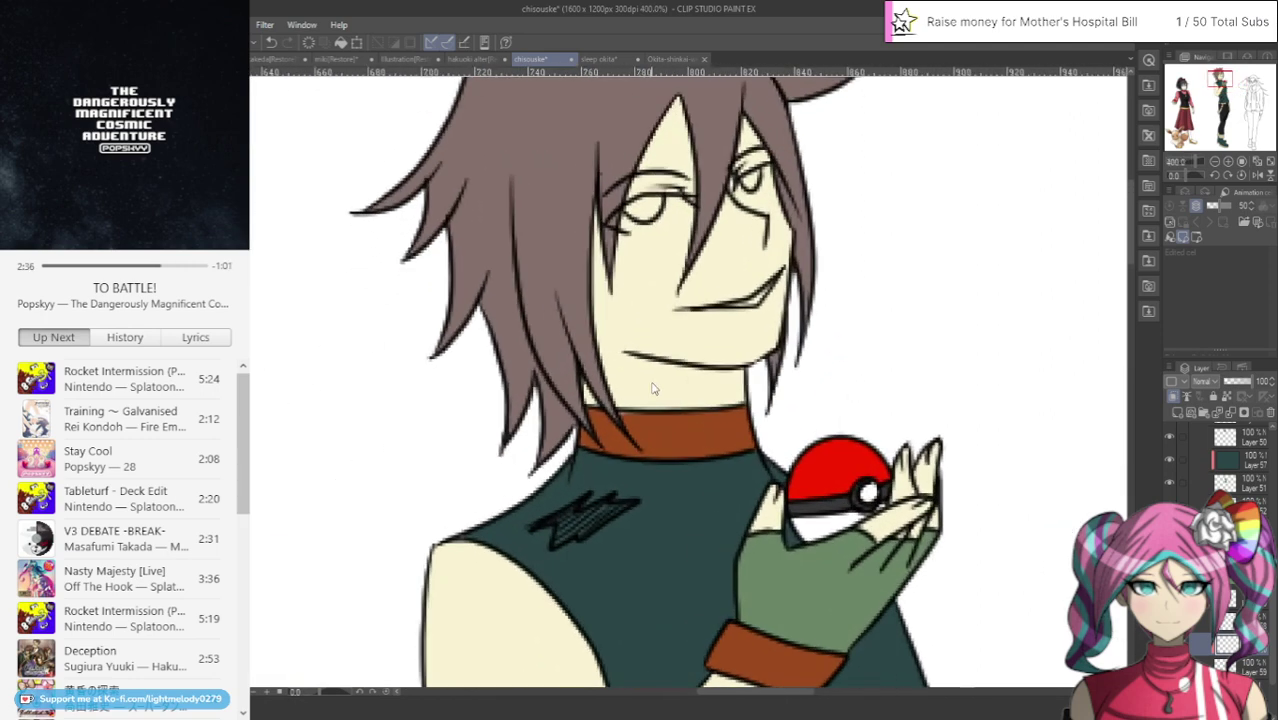
# Locate the skin layer and paint the whites of both eyes and the teeth on the middle figure's face
pyautogui.hotkey('ctrl', 'shift', 'n')
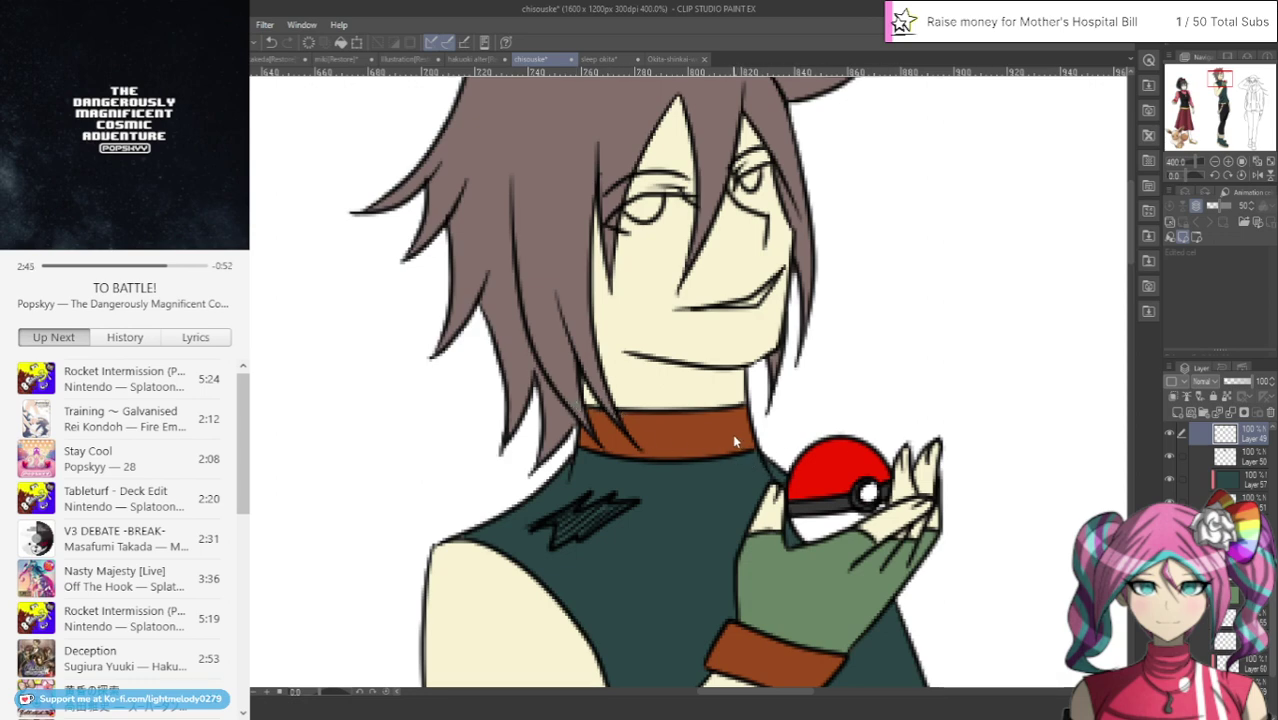
pyautogui.keyDown('ctrl'); pyautogui.keyDown('shift'); pyautogui.click(713, 533); pyautogui.keyUp('shift'); pyautogui.keyUp('ctrl')
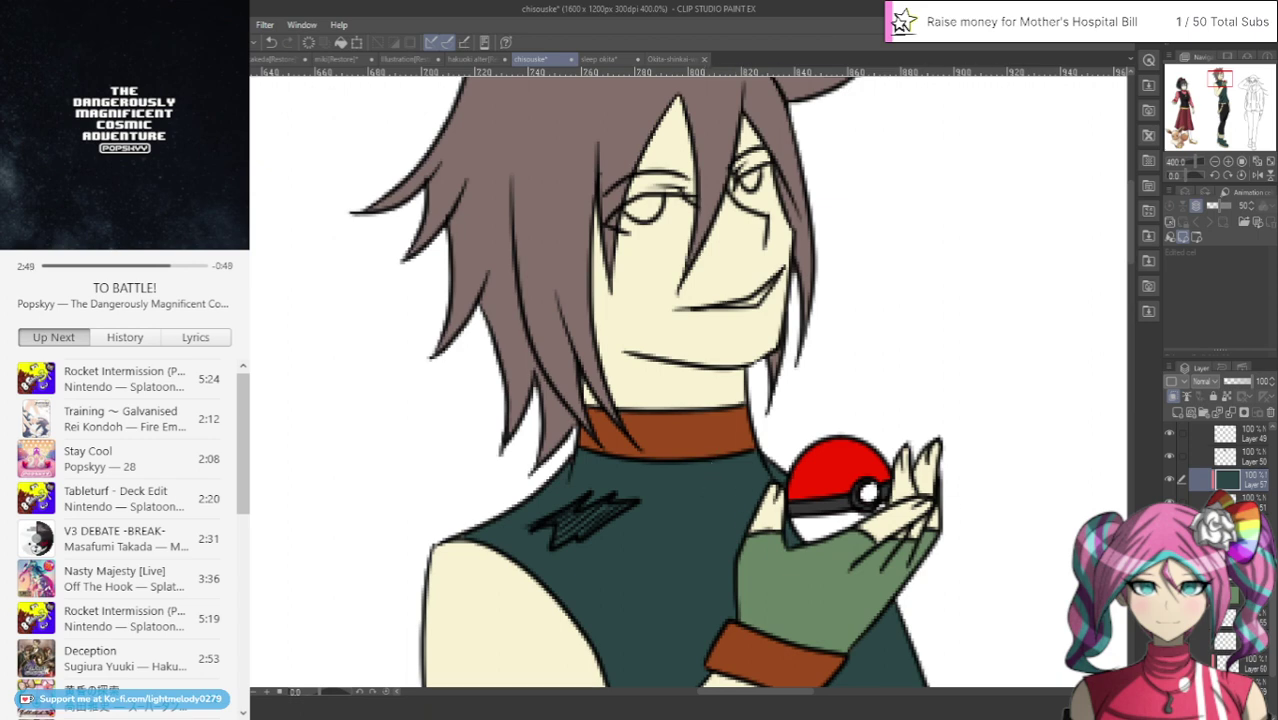
pyautogui.hotkey('alt', '[')
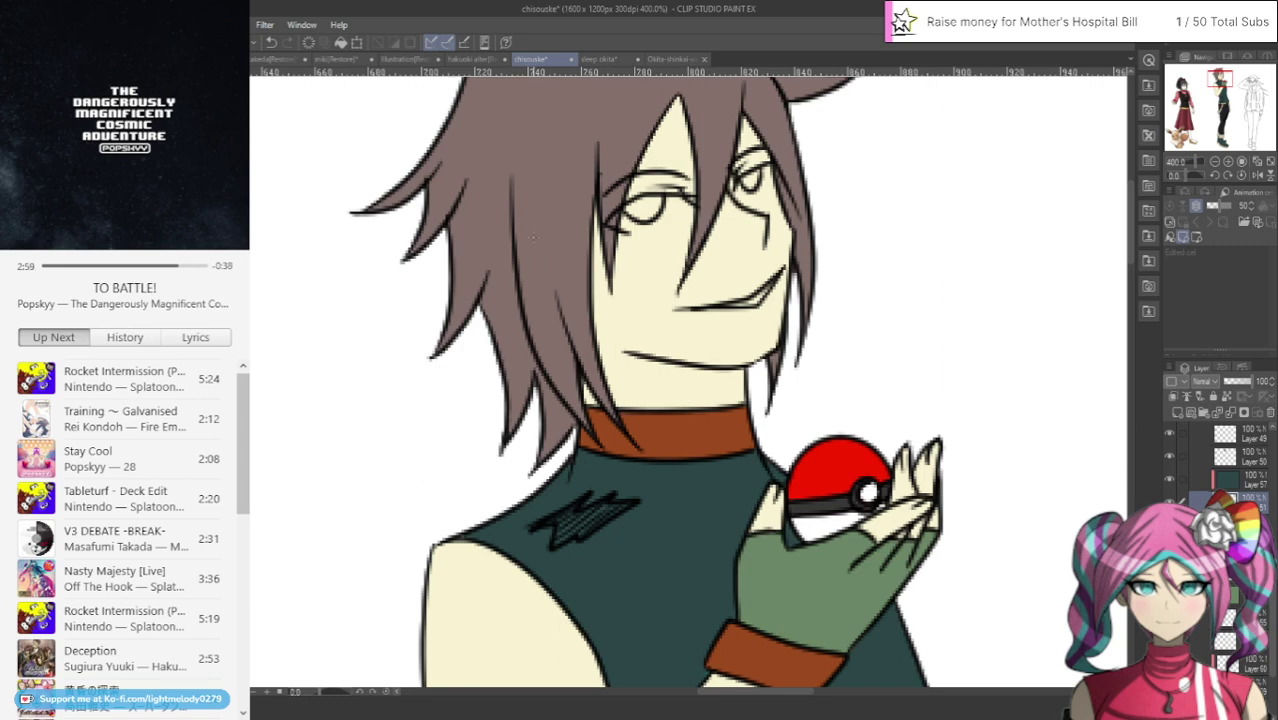
pyautogui.keyDown('ctrl'); pyautogui.keyDown('shift'); pyautogui.click(534, 237); pyautogui.keyUp('shift'); pyautogui.keyUp('ctrl')
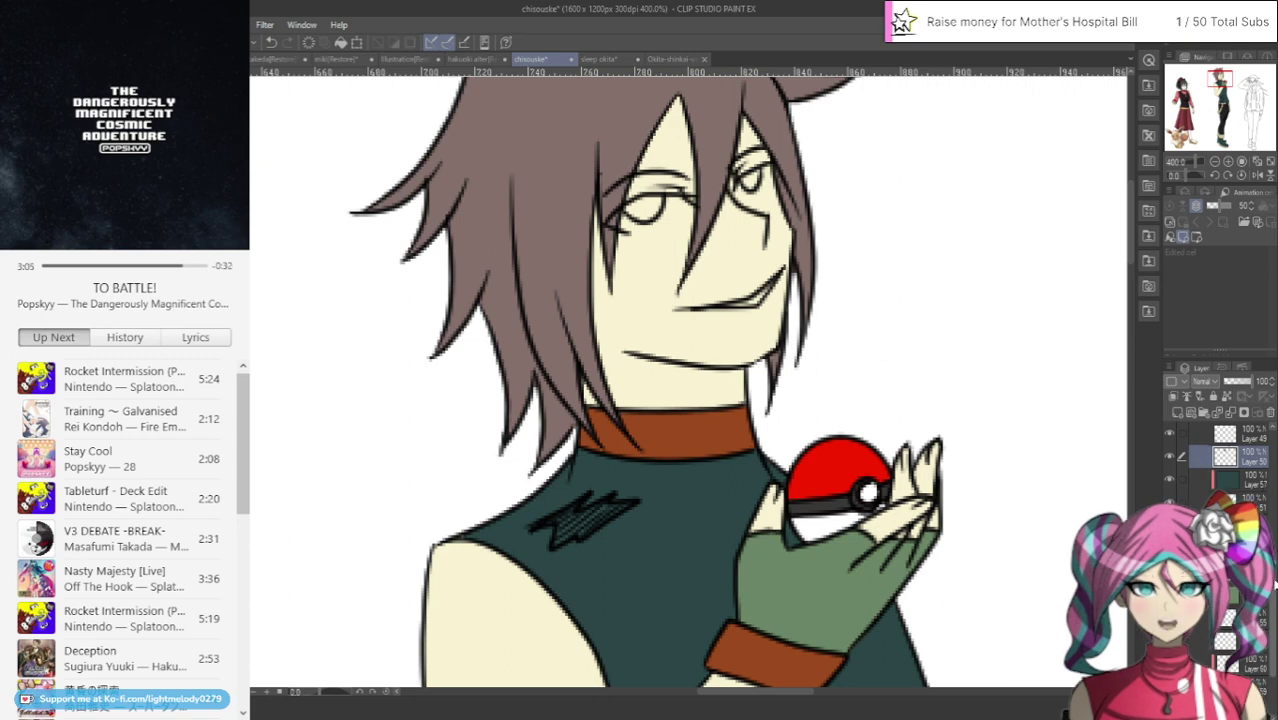
pyautogui.scroll(-10, 1267, 497)
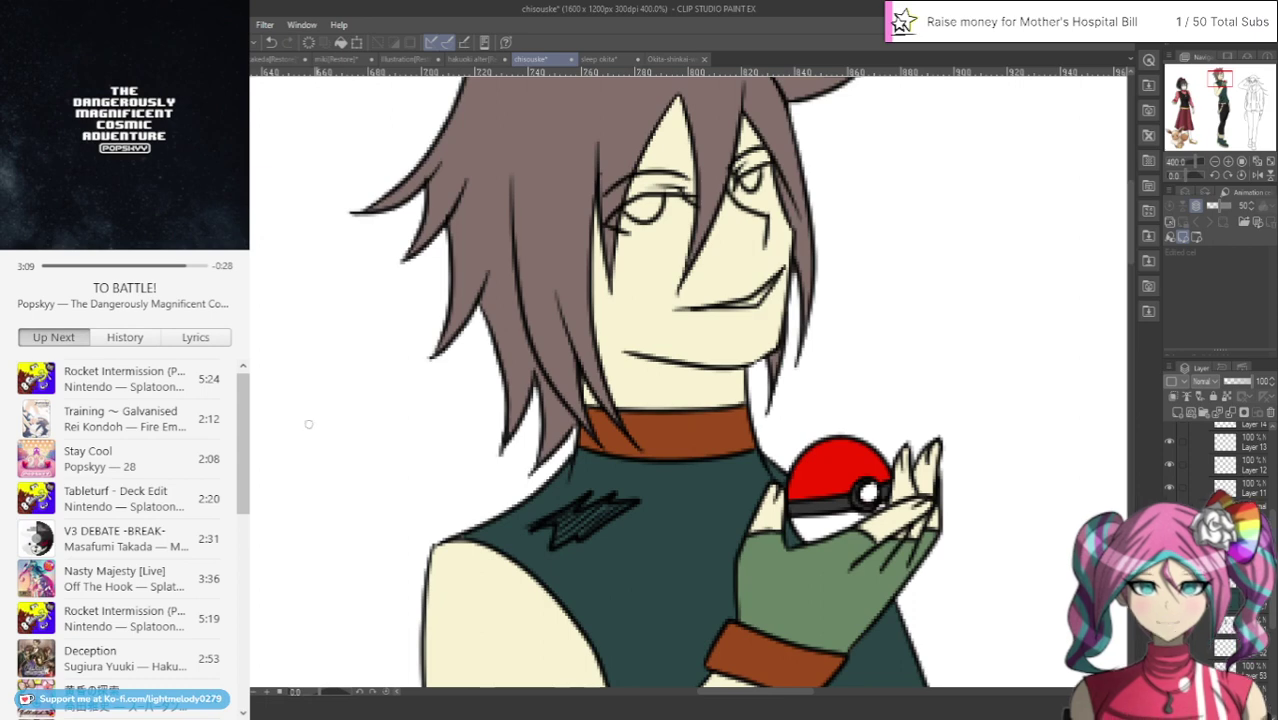
pyautogui.scroll(6, 718, 178)
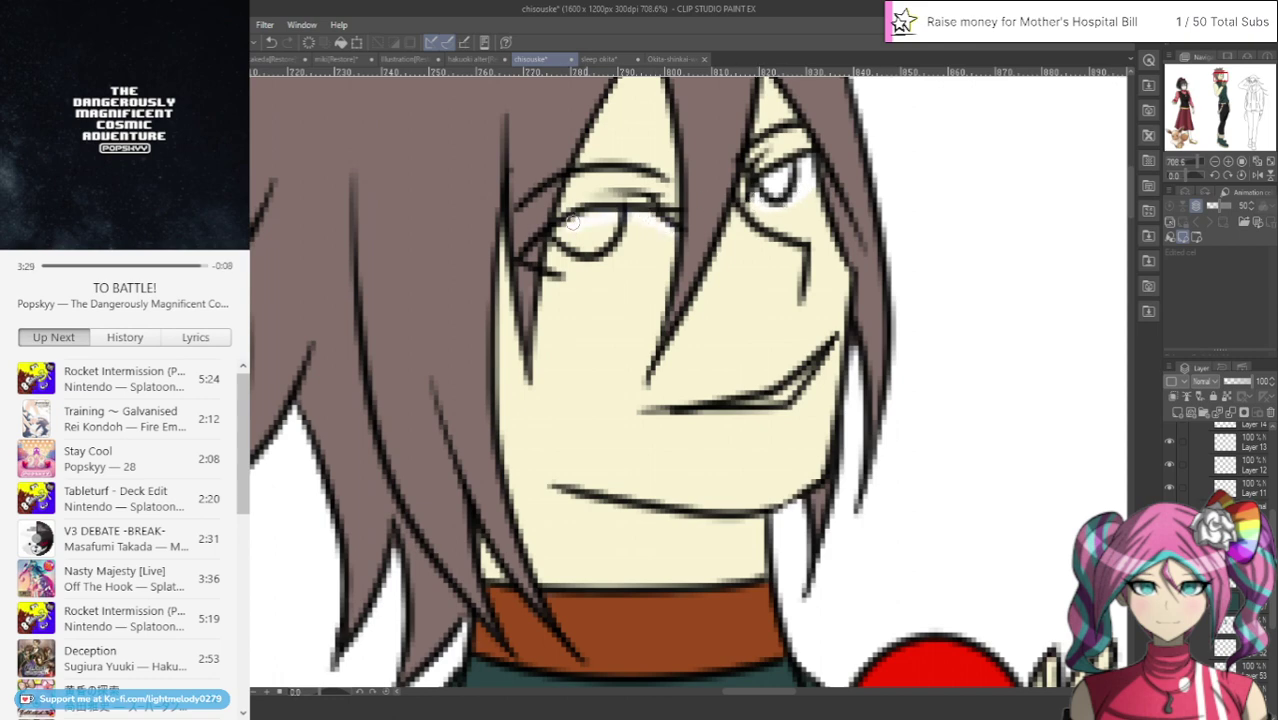
pyautogui.moveTo(560, 268); pyautogui.dragTo(668, 227)
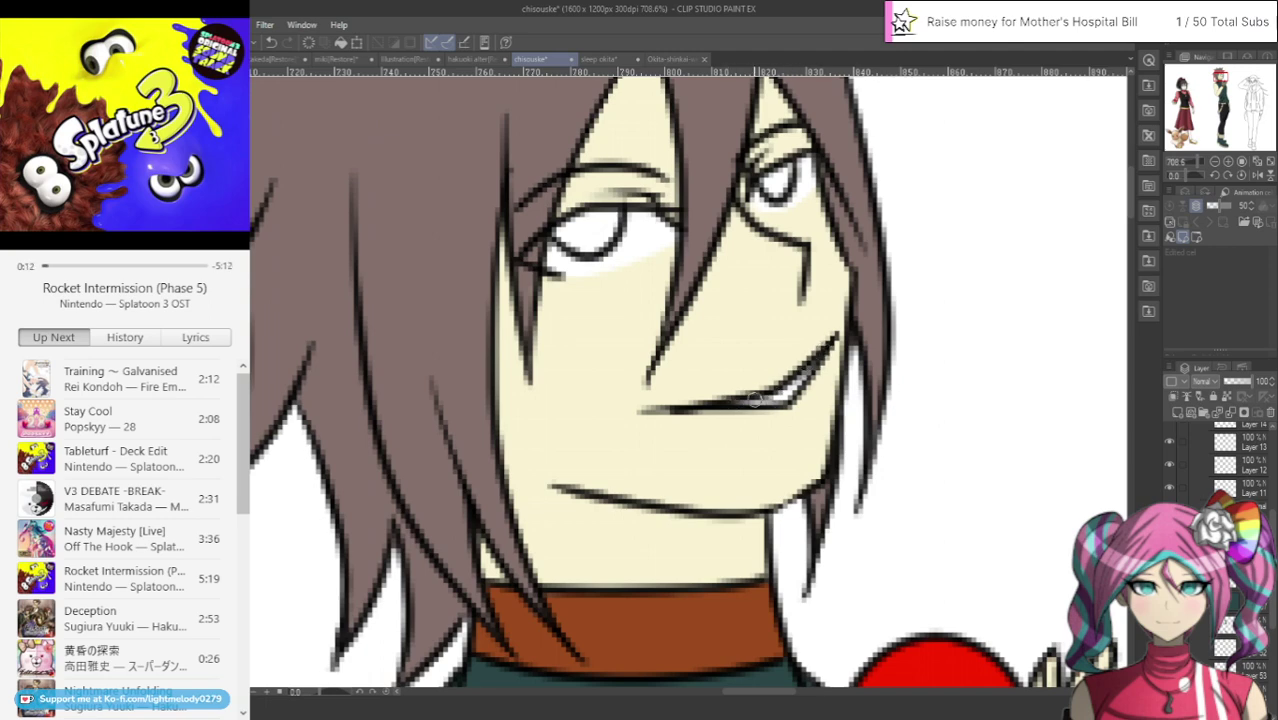
pyautogui.scroll(-2, 755, 400)
pyautogui.scroll(-2, 685, 434)
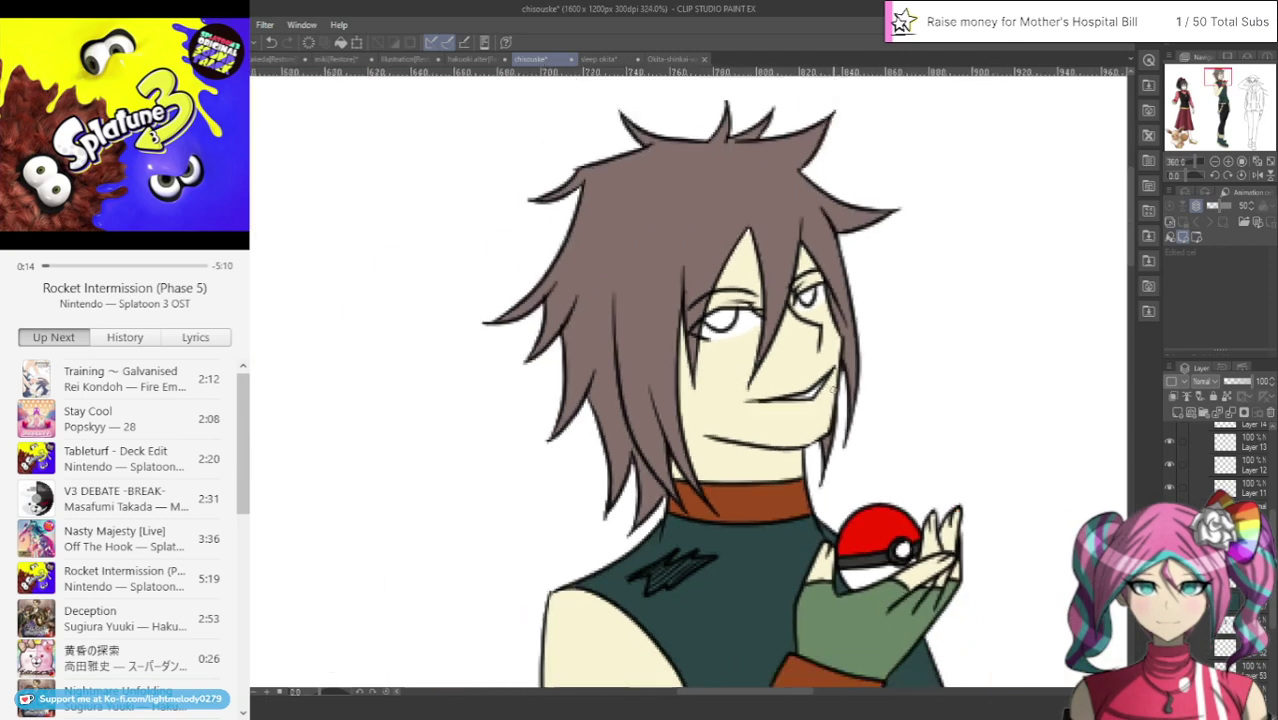
# Open the okita charm drawing, hide its topmost layer, sample the iris green and return to chisouske
pyautogui.scroll(-1, 834, 390)
pyautogui.scroll(3, 571, 617)
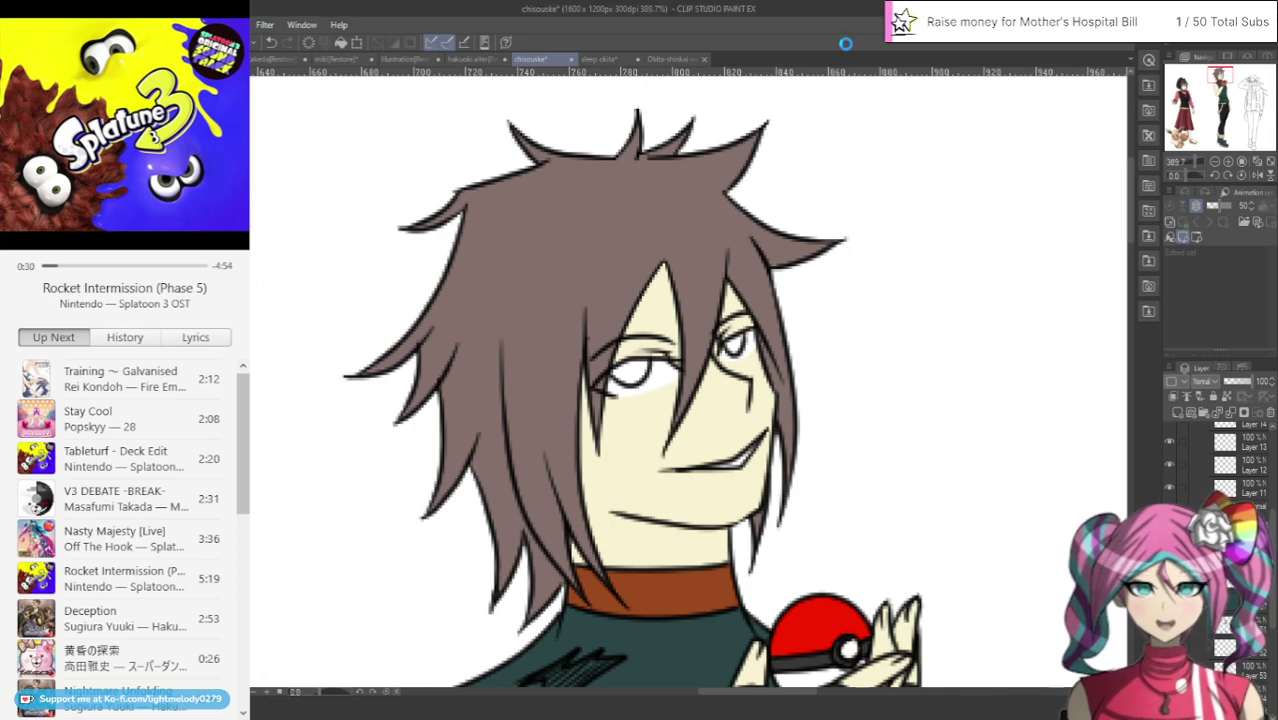
pyautogui.scroll(5, 618, 362)
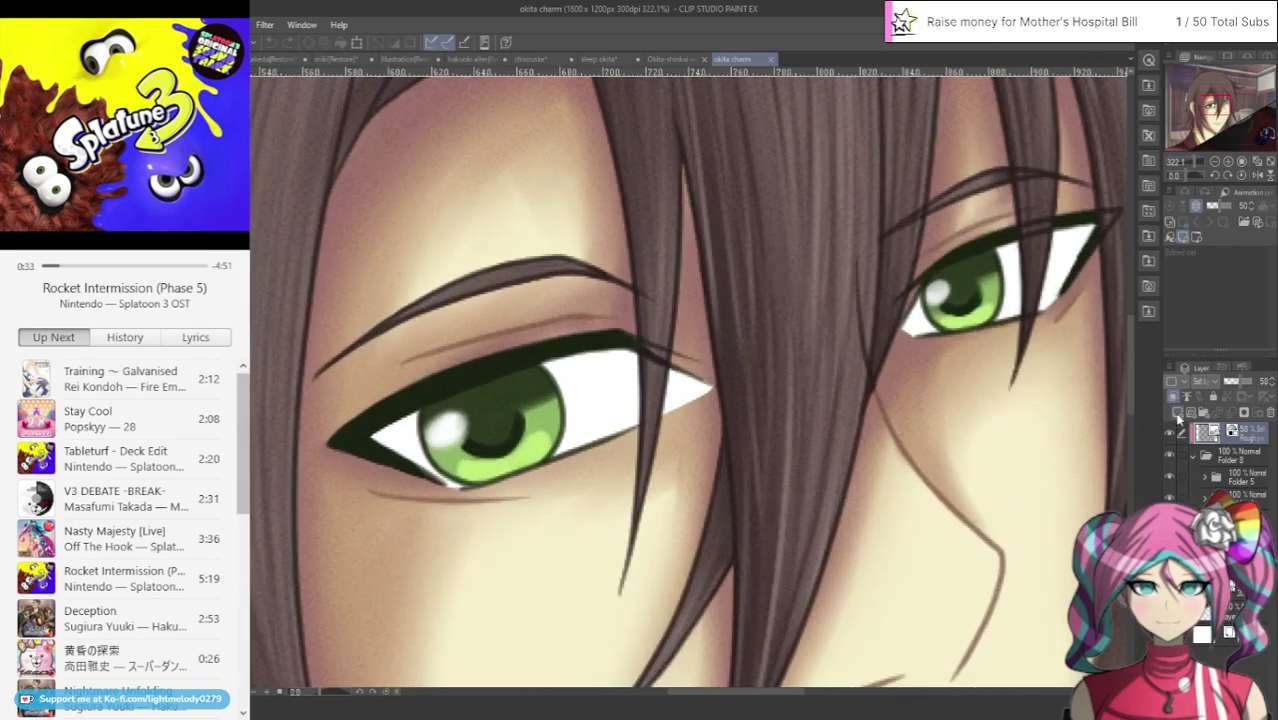
pyautogui.click(1169, 433)
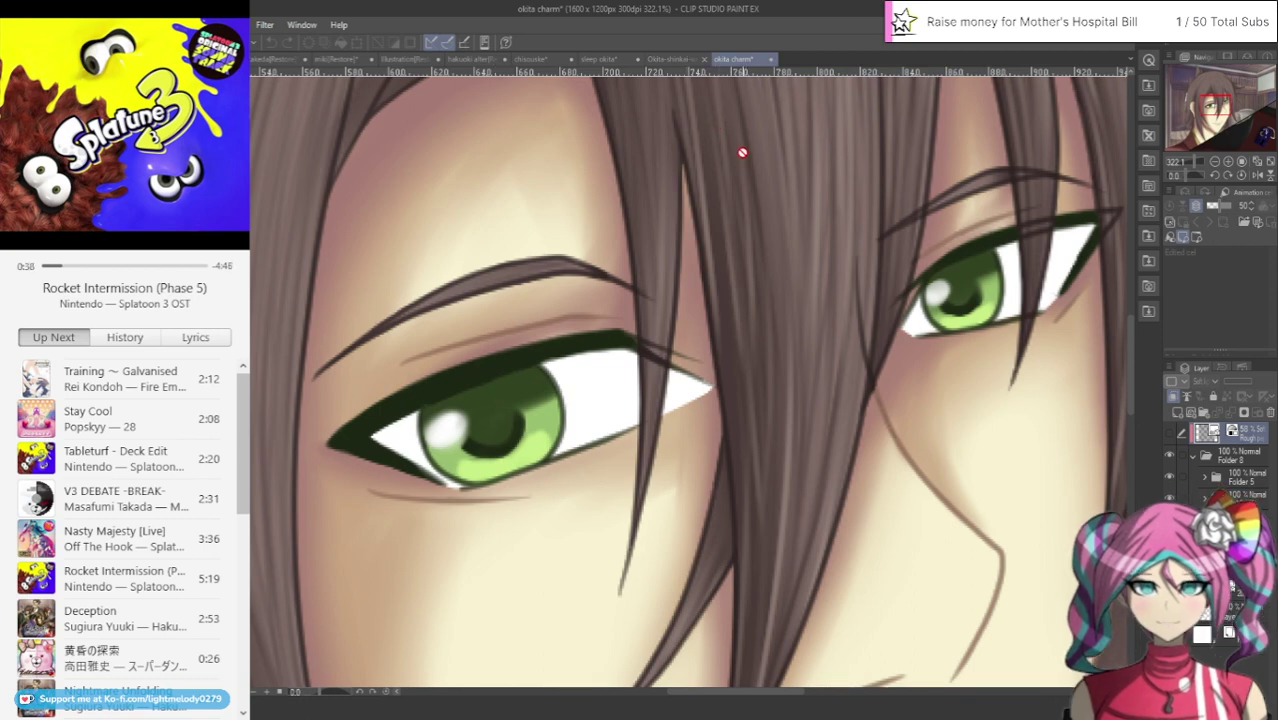
pyautogui.click(618, 59)
pyautogui.click(555, 59)
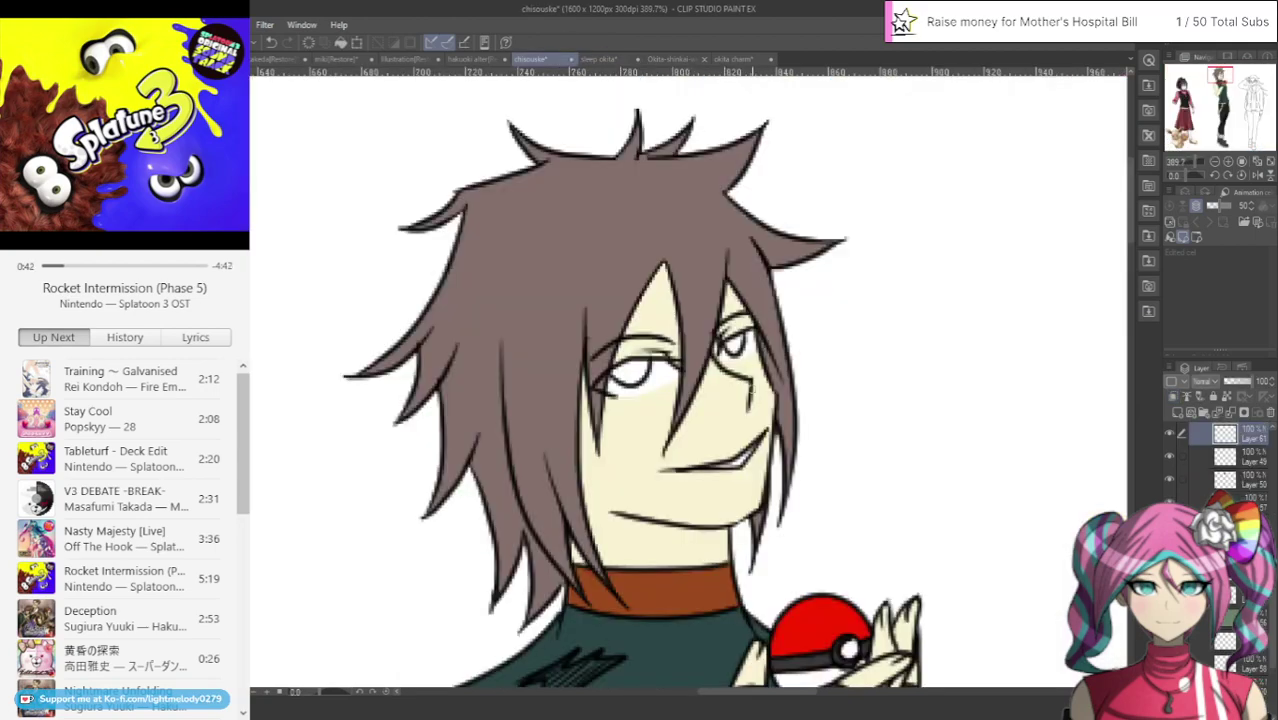
# Add a new layer above the face colours and fill both of the middle figure's irises with green
pyautogui.scroll(4, 748, 445)
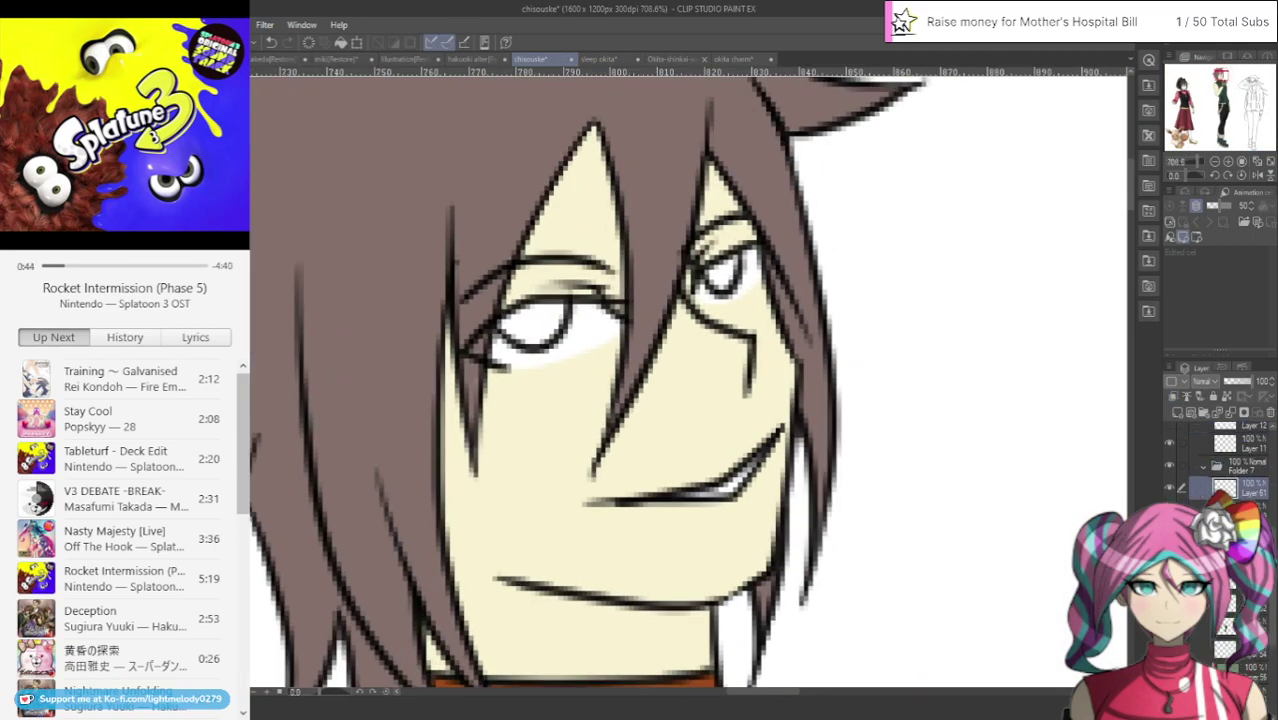
pyautogui.scroll(1, 934, 374)
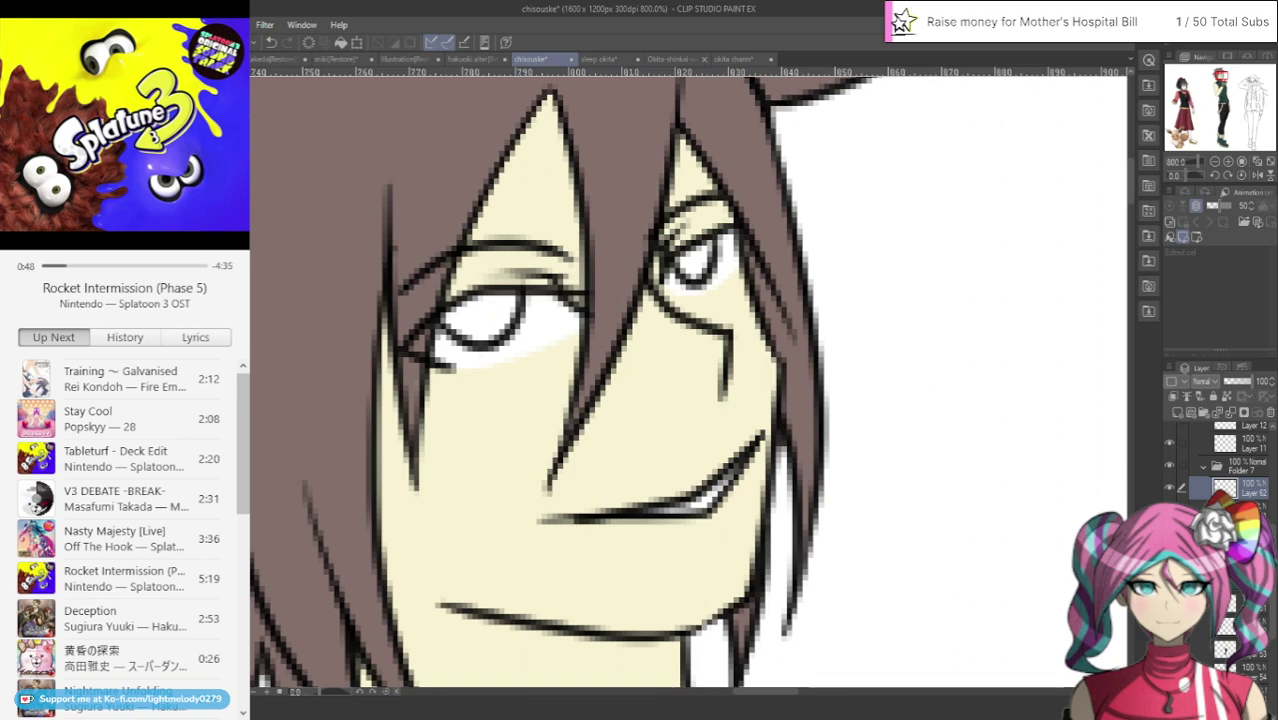
pyautogui.moveTo(458, 319)
pyautogui.mouseDown()
pyautogui.moveTo(496, 340)
pyautogui.moveTo(514, 297)
pyautogui.moveTo(497, 318)
pyautogui.moveTo(513, 295)
pyautogui.moveTo(480, 318)
pyautogui.mouseUp()
pyautogui.moveTo(680, 260)
pyautogui.mouseDown()
pyautogui.moveTo(706, 262)
pyautogui.moveTo(708, 248)
pyautogui.moveTo(692, 250)
pyautogui.moveTo(706, 242)
pyautogui.mouseUp()
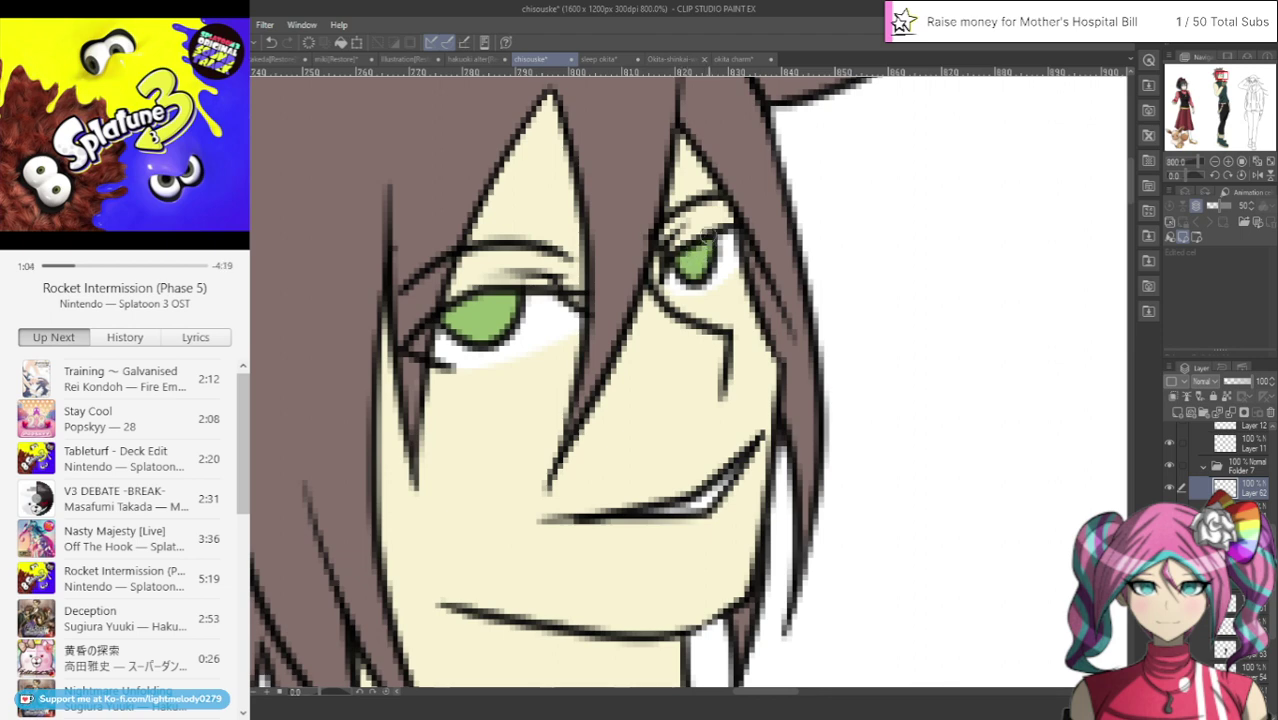
# Shade the upper part of both irises darker green on a new clipped layer and skip to the next song
pyautogui.click(1177, 412)
pyautogui.click(1173, 397)
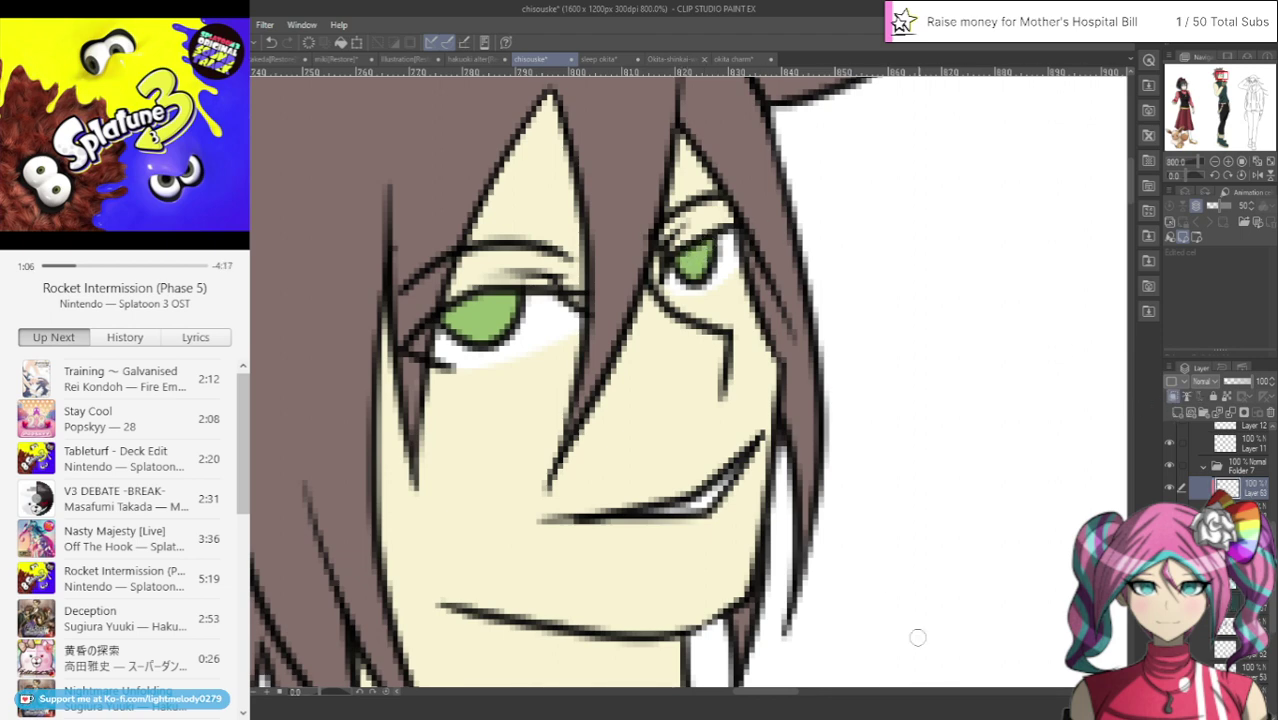
pyautogui.moveTo(172, 275)
pyautogui.click(159, 298)
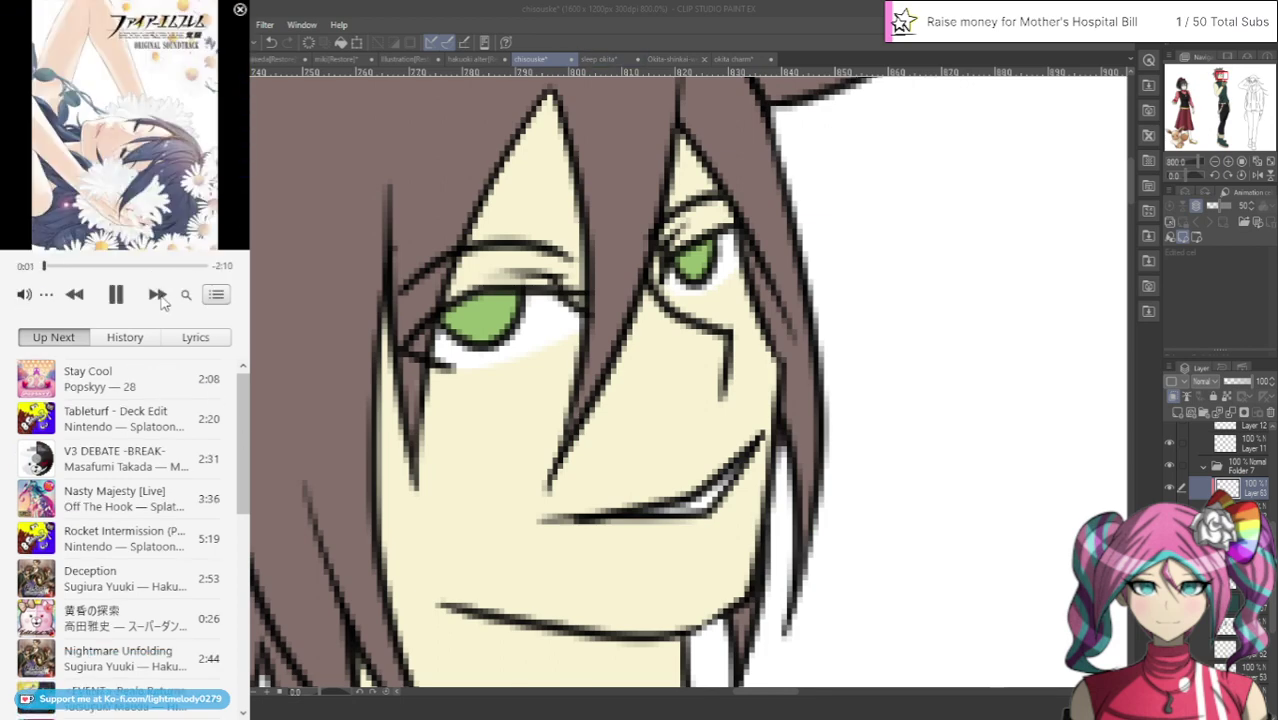
pyautogui.click(323, 76)
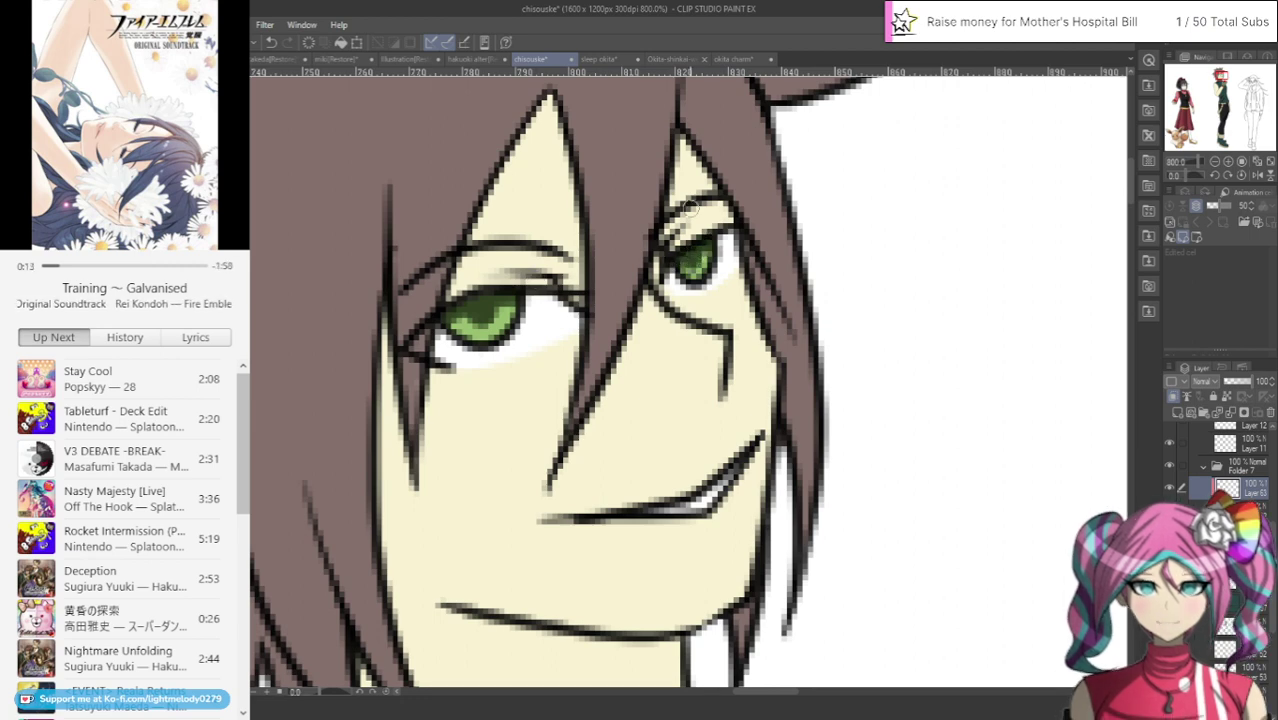
# Sample the light iris green from okita charm and brighten the lower part of both irises in chisouske
pyautogui.click(600, 59)
pyautogui.click(730, 59)
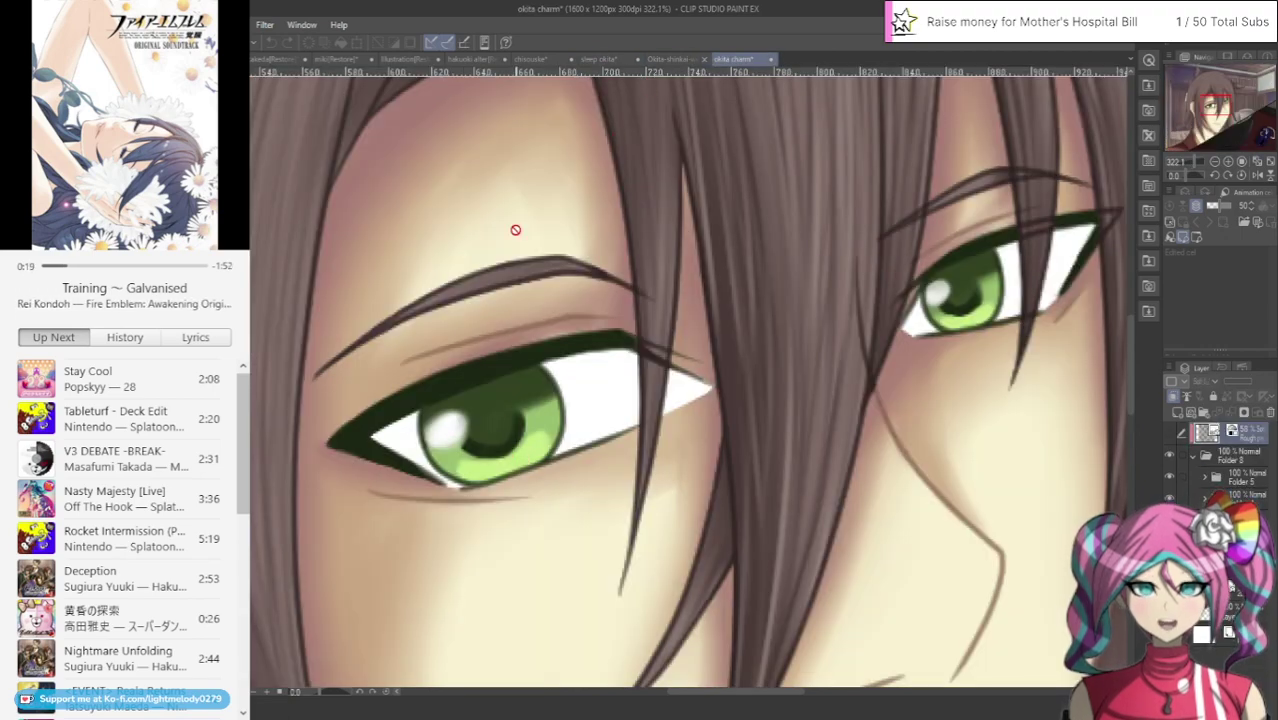
pyautogui.click(538, 59)
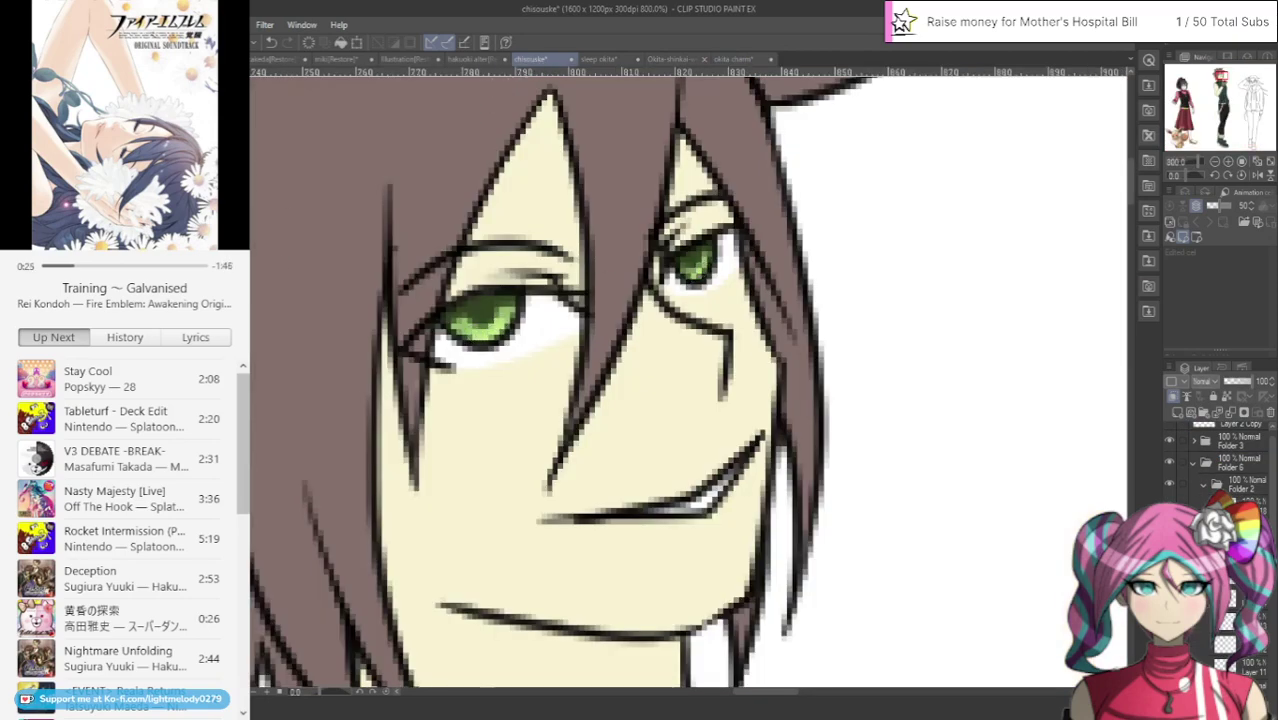
# Sample the dark pupil green from okita charm and paint the pupils of both eyes in chisouske
pyautogui.click(605, 59)
pyautogui.click(735, 59)
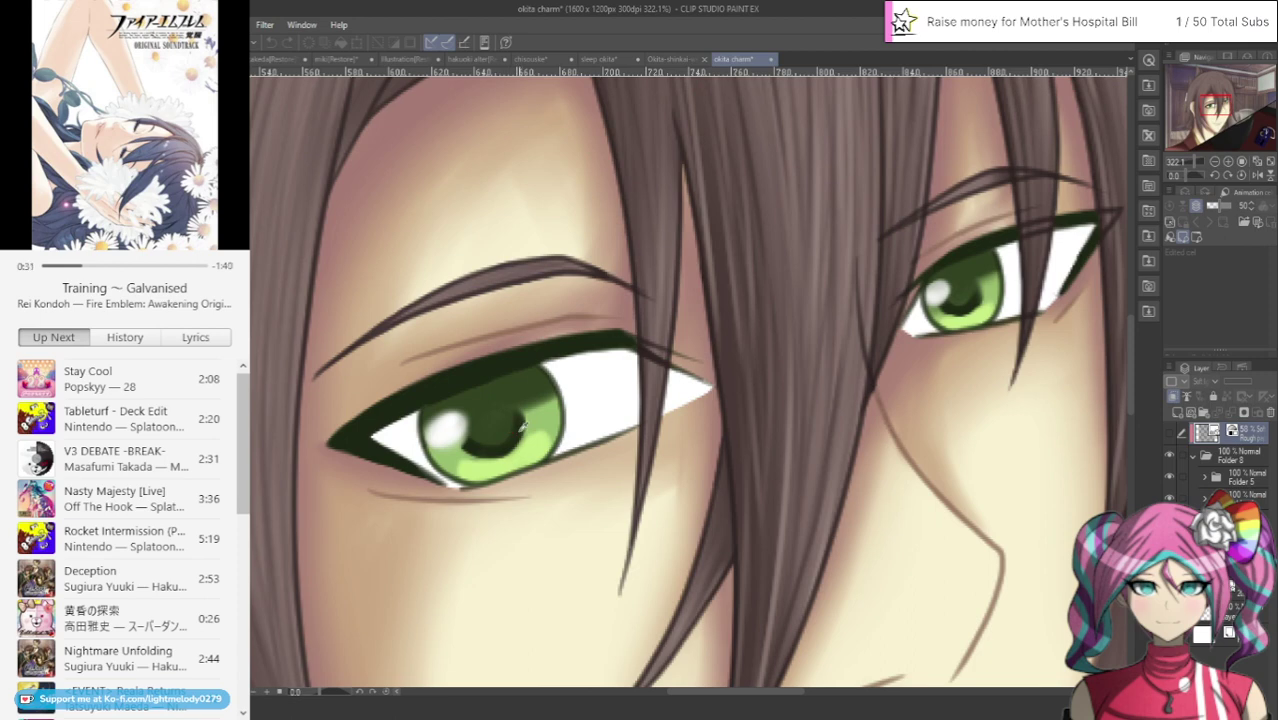
pyautogui.click(540, 60)
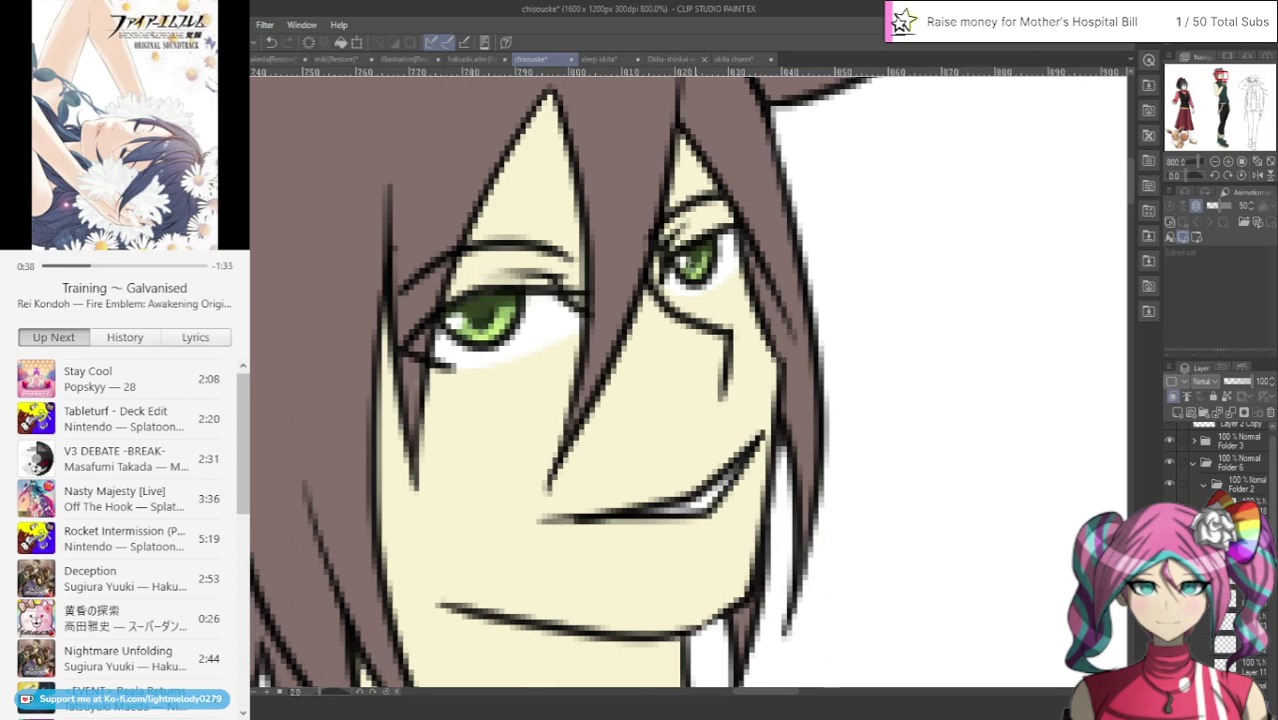
# Switch to sleep okita, inspect the character's hair shading, and hide the hair's shadow layer
pyautogui.scroll(-3, 695, 261)
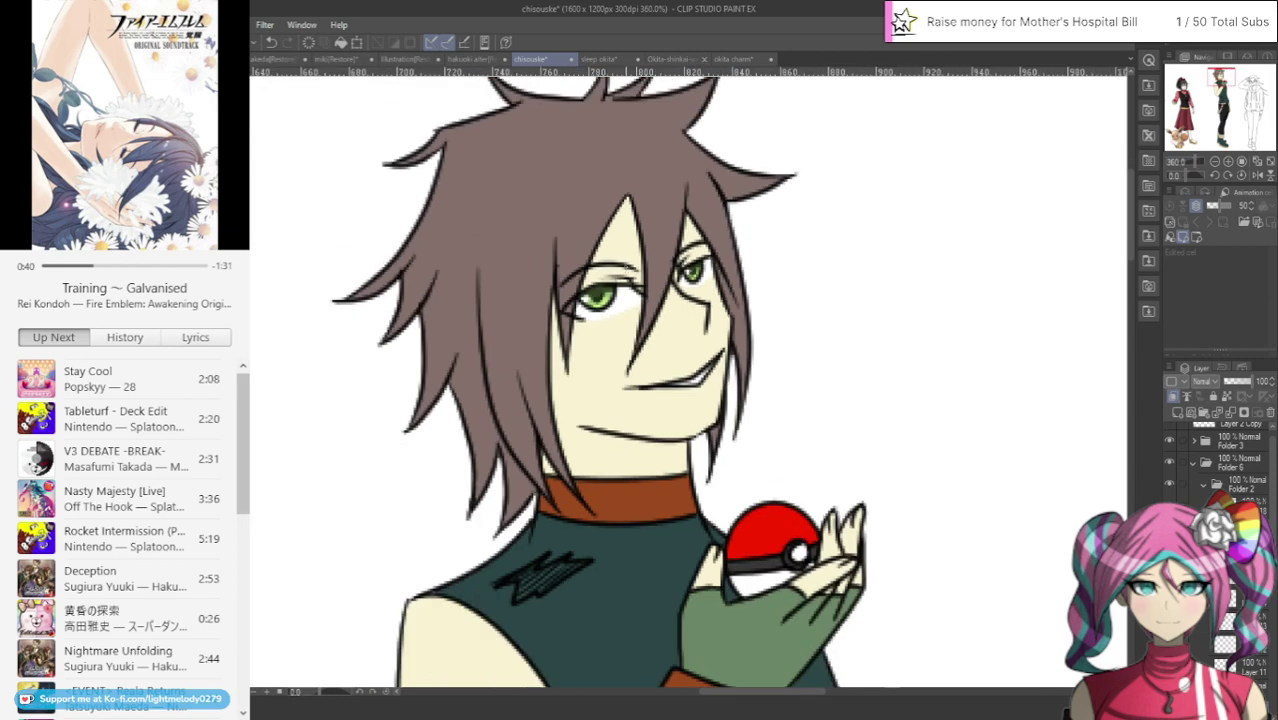
pyautogui.scroll(-3, 623, 267)
pyautogui.scroll(2, 514, 185)
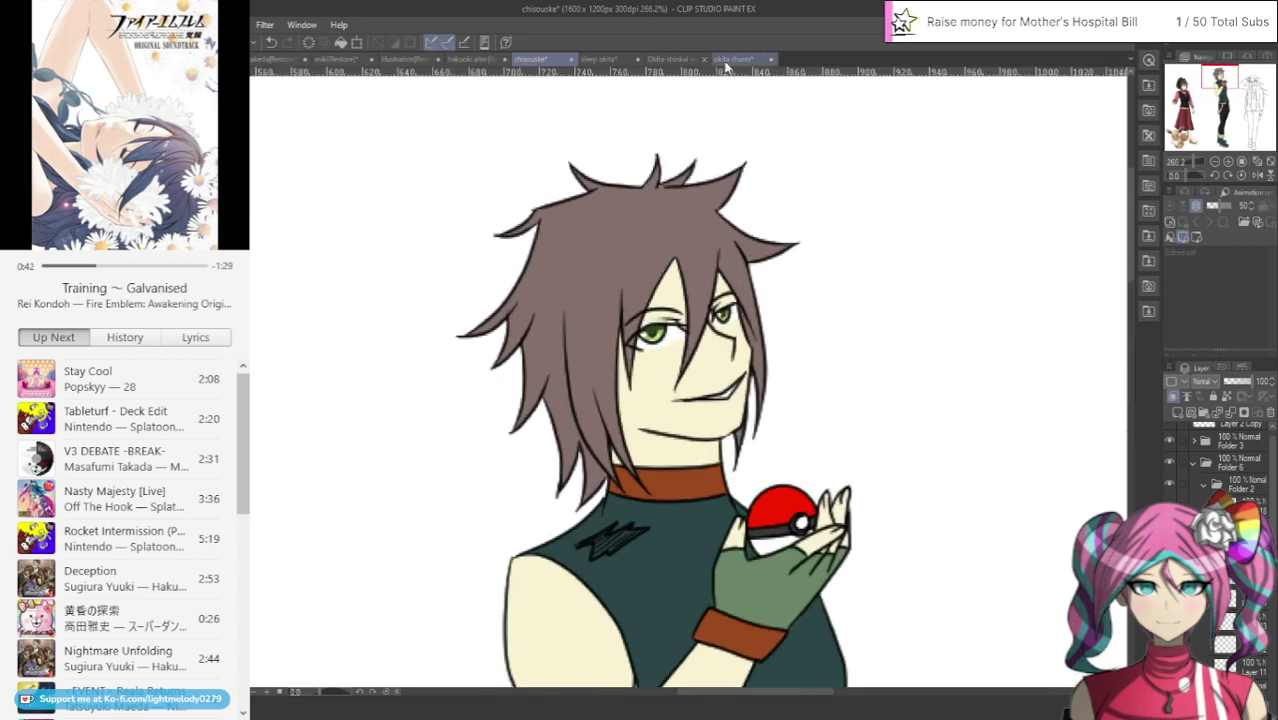
pyautogui.click(606, 57)
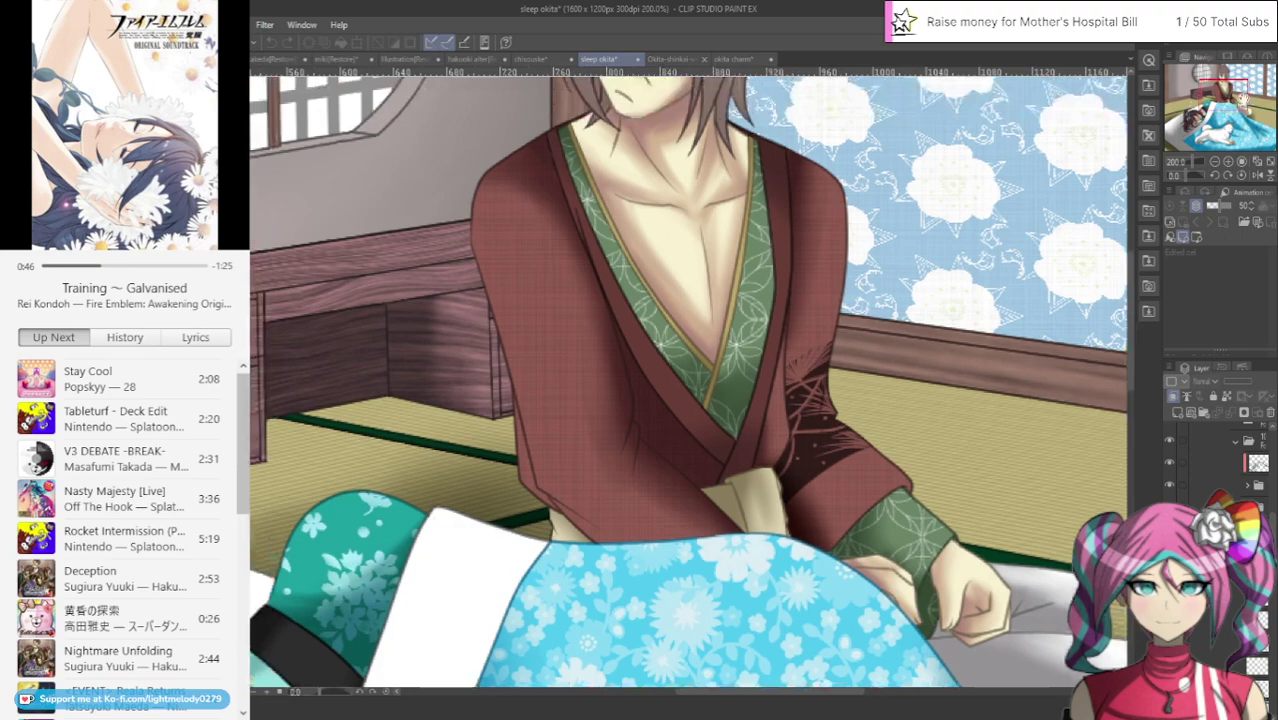
pyautogui.moveTo(717, 130); pyautogui.dragTo(770, 445)
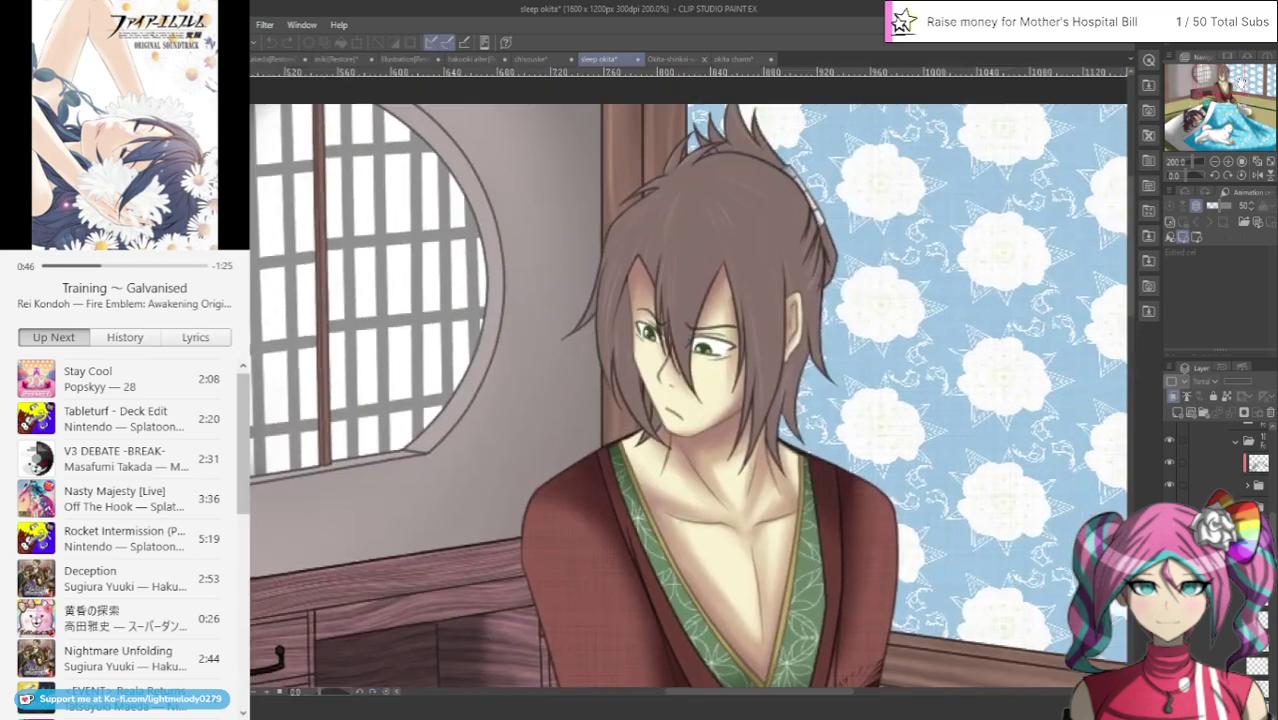
pyautogui.scroll(2, 770, 302)
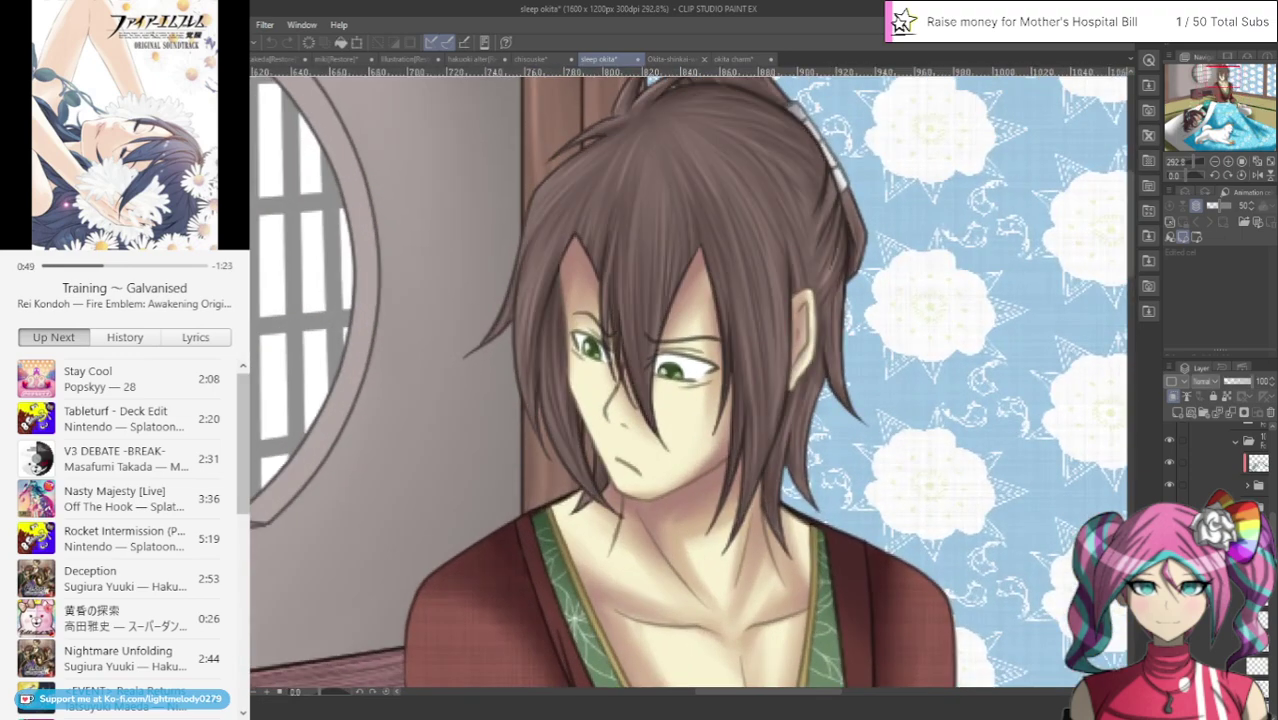
pyautogui.scroll(1, 830, 185)
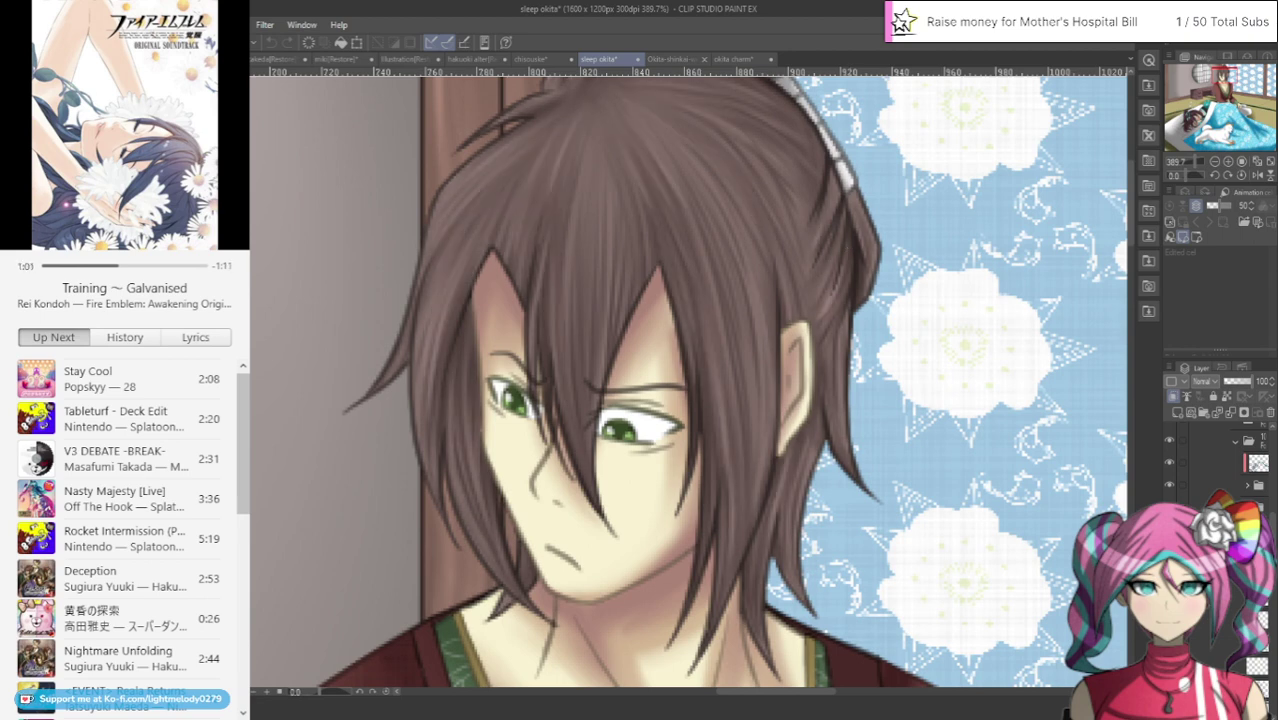
pyautogui.click(1169, 665)
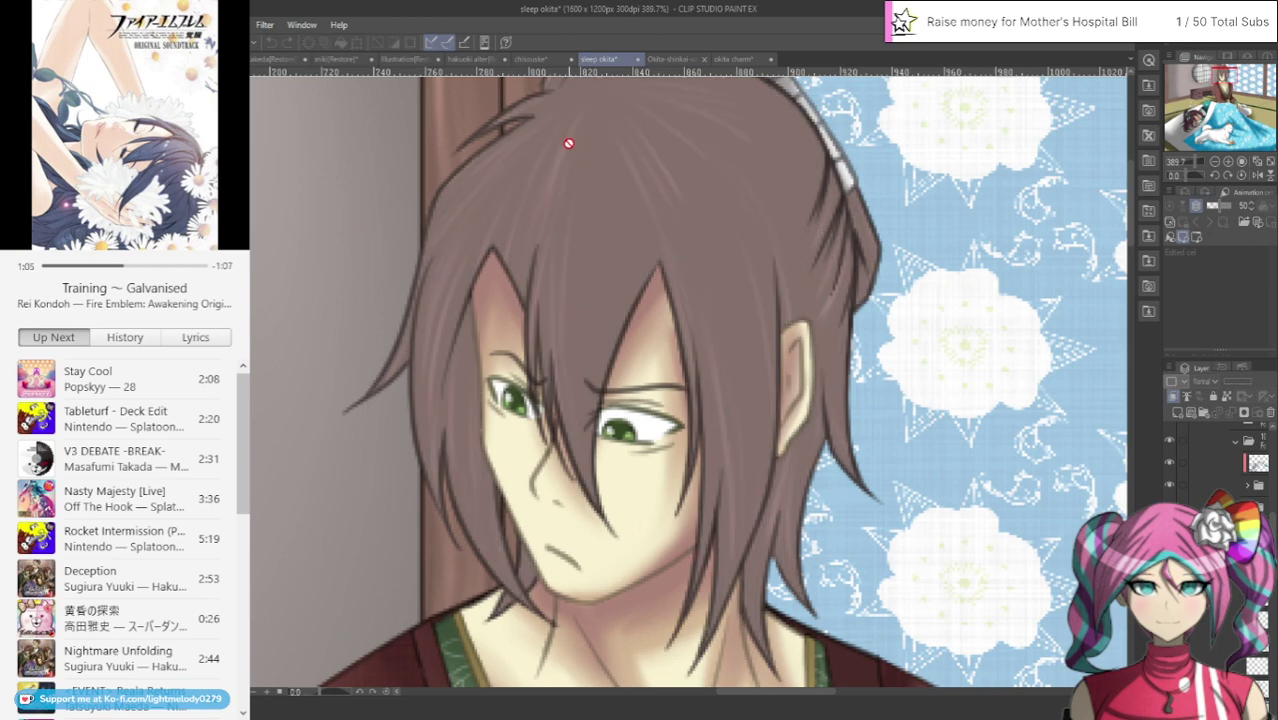
# Return to chisouske and find and select the middle figure's hair colour layer for shading
pyautogui.click(558, 58)
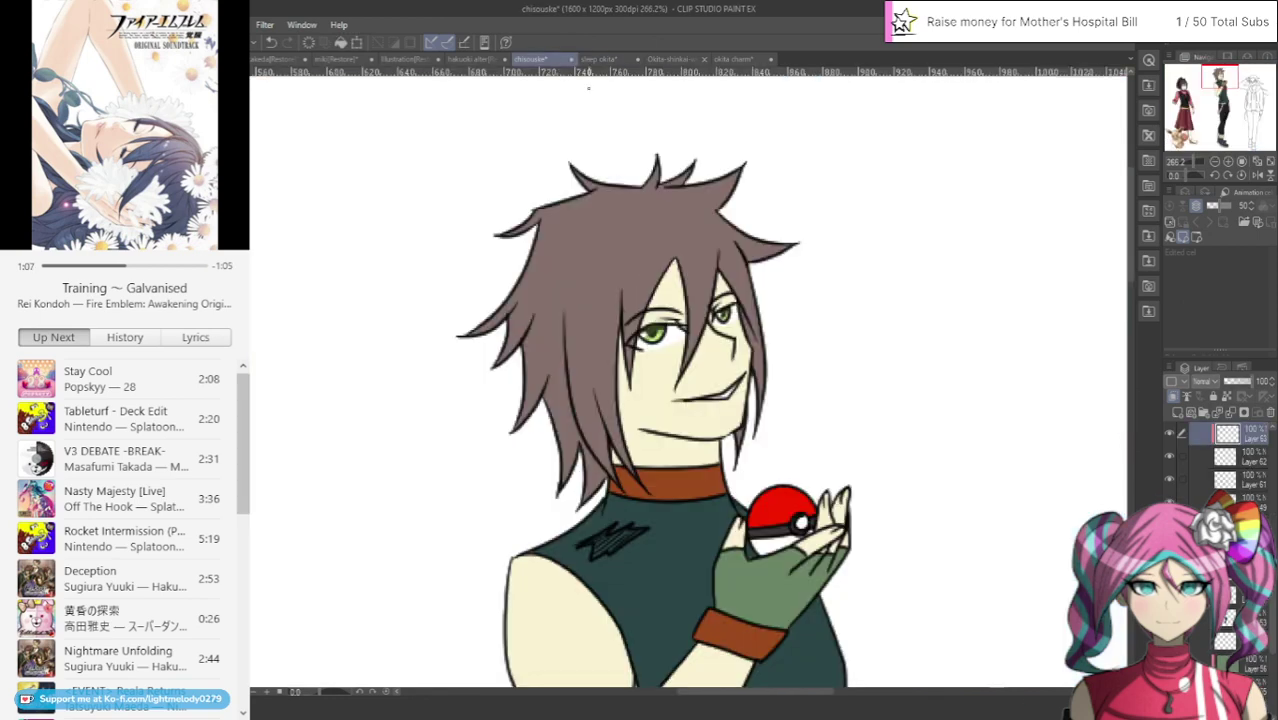
pyautogui.scroll(1, 1218, 470)
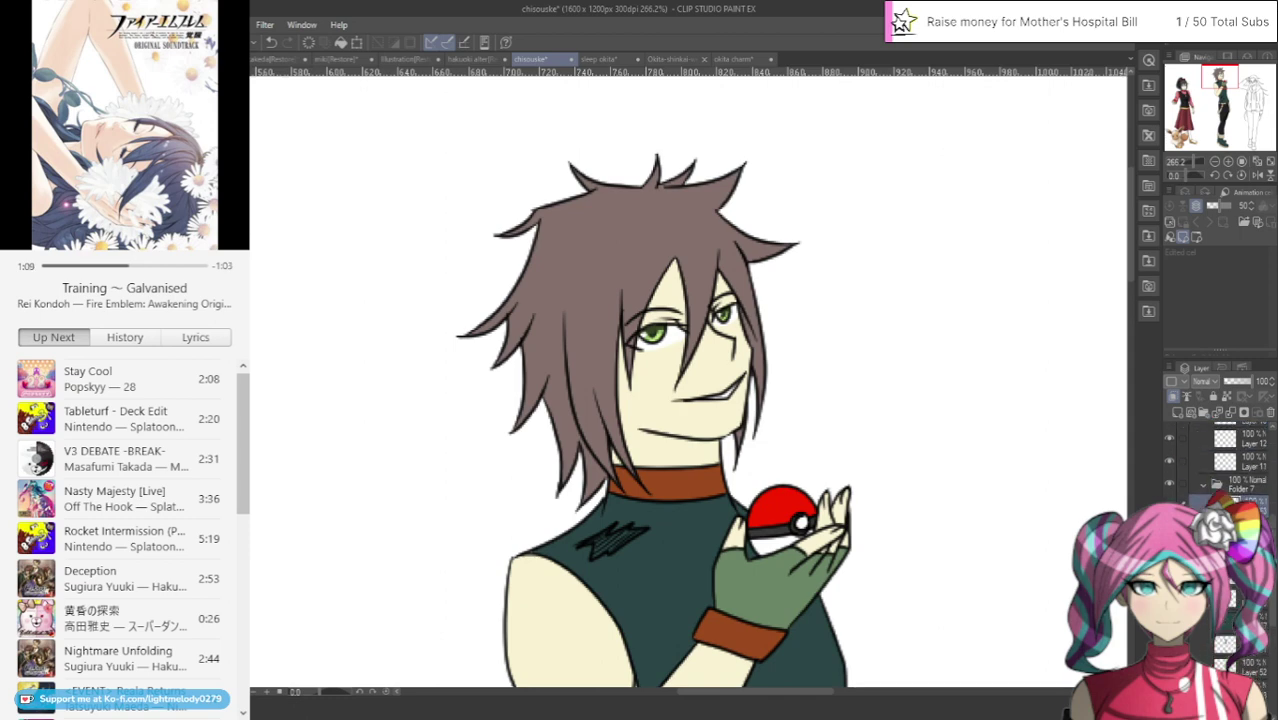
pyautogui.click(1169, 528)
pyautogui.click(1169, 528)
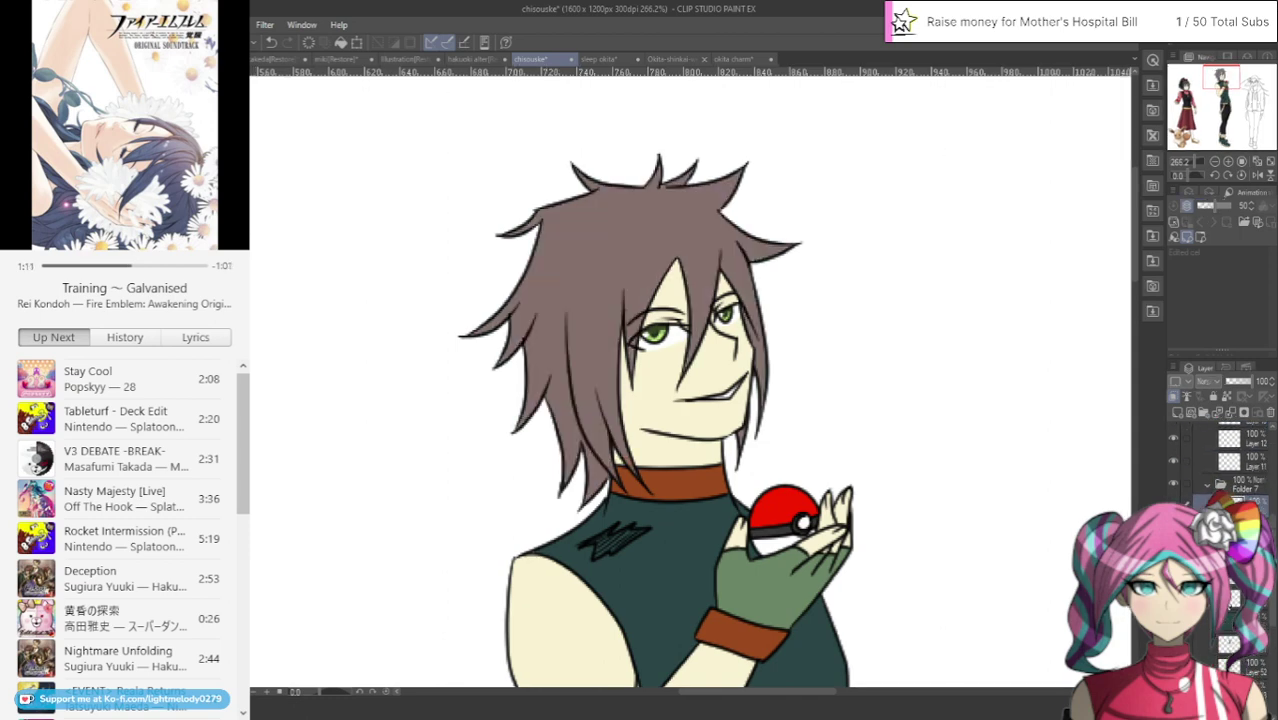
pyautogui.click(1225, 528)
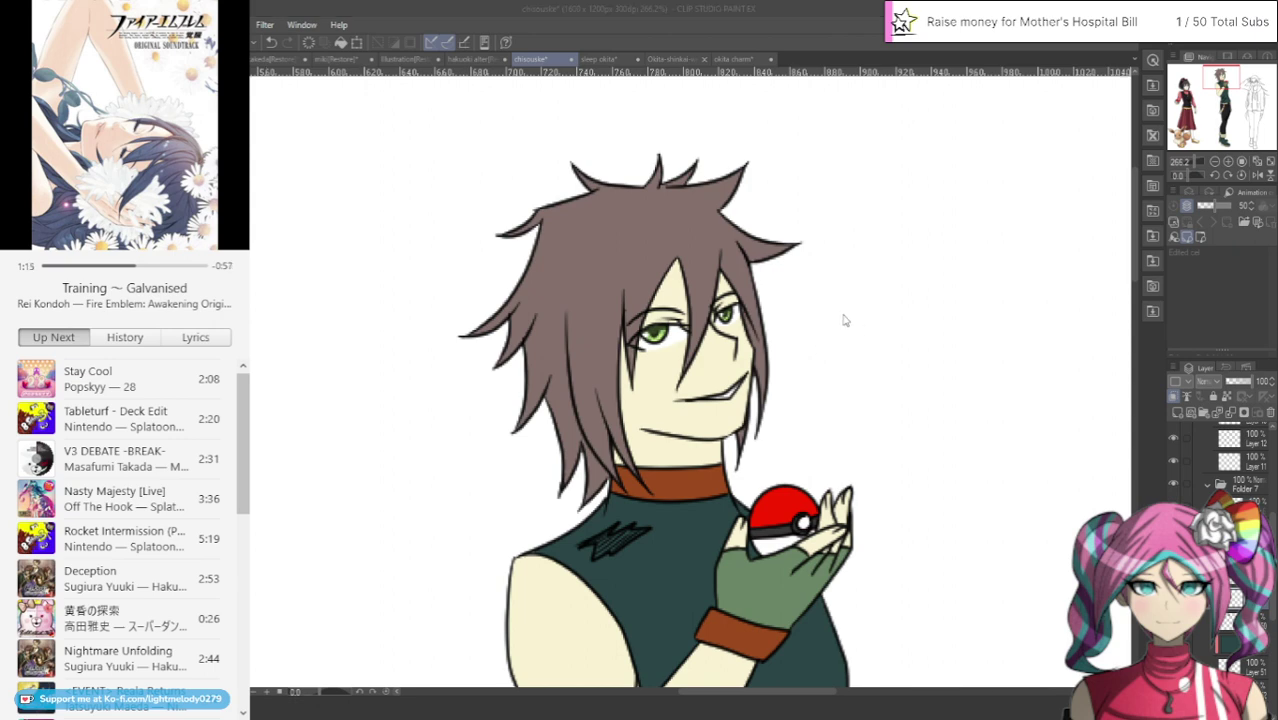
pyautogui.click(801, 311)
pyautogui.scroll(4, 595, 344)
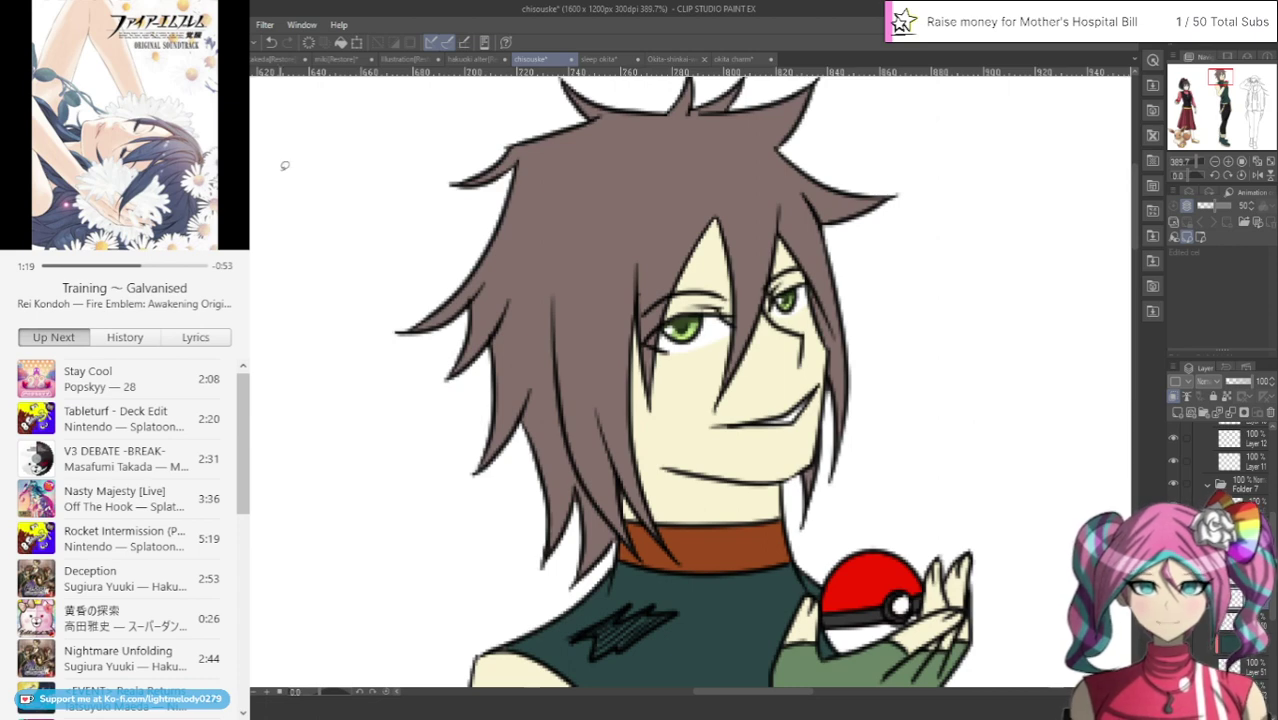
# Paint darker brown shadows on the middle figure's long hair strands beside the cheek and neck and refine their edges
pyautogui.moveTo(565, 294)
pyautogui.mouseDown()
pyautogui.moveTo(598, 436)
pyautogui.moveTo(652, 560)
pyautogui.moveTo(647, 581)
pyautogui.moveTo(591, 594)
pyautogui.moveTo(591, 511)
pyautogui.moveTo(555, 365)
pyautogui.moveTo(567, 250)
pyautogui.moveTo(566, 296)
pyautogui.mouseUp()
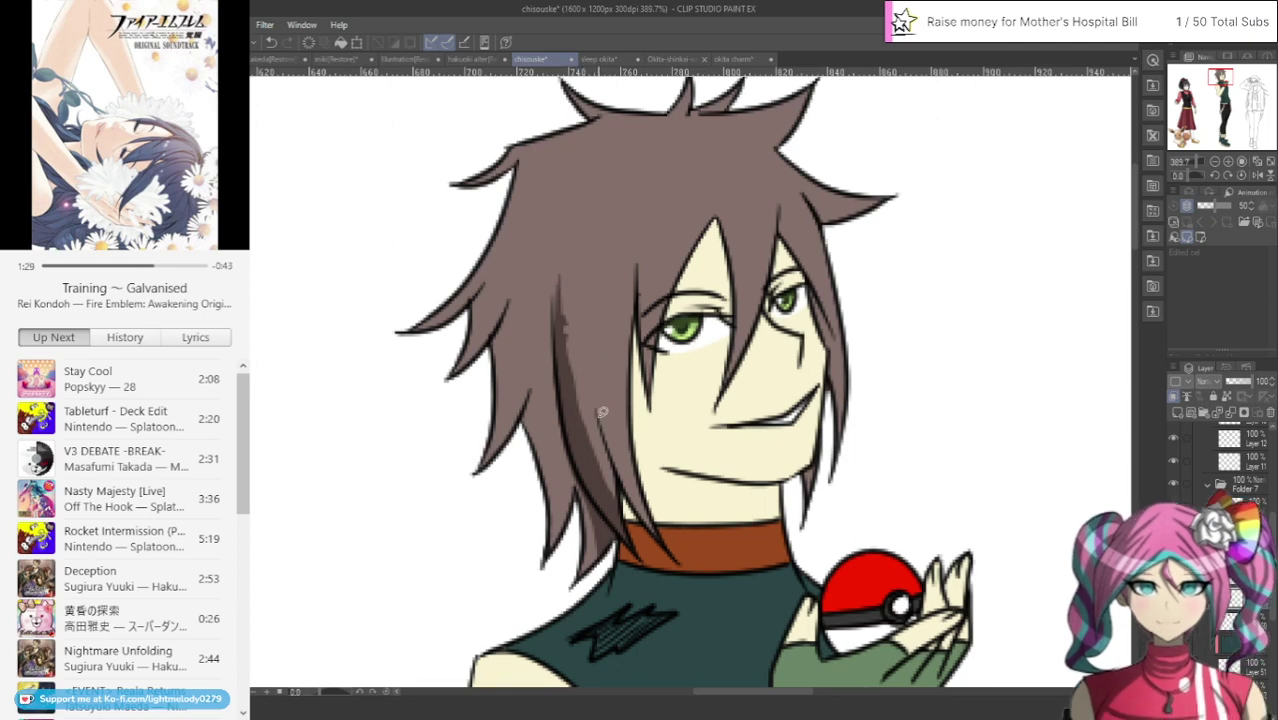
pyautogui.moveTo(594, 362)
pyautogui.mouseDown()
pyautogui.moveTo(660, 540)
pyautogui.moveTo(612, 445)
pyautogui.moveTo(595, 365)
pyautogui.mouseUp()
pyautogui.moveTo(592, 362); pyautogui.dragTo(601, 436)
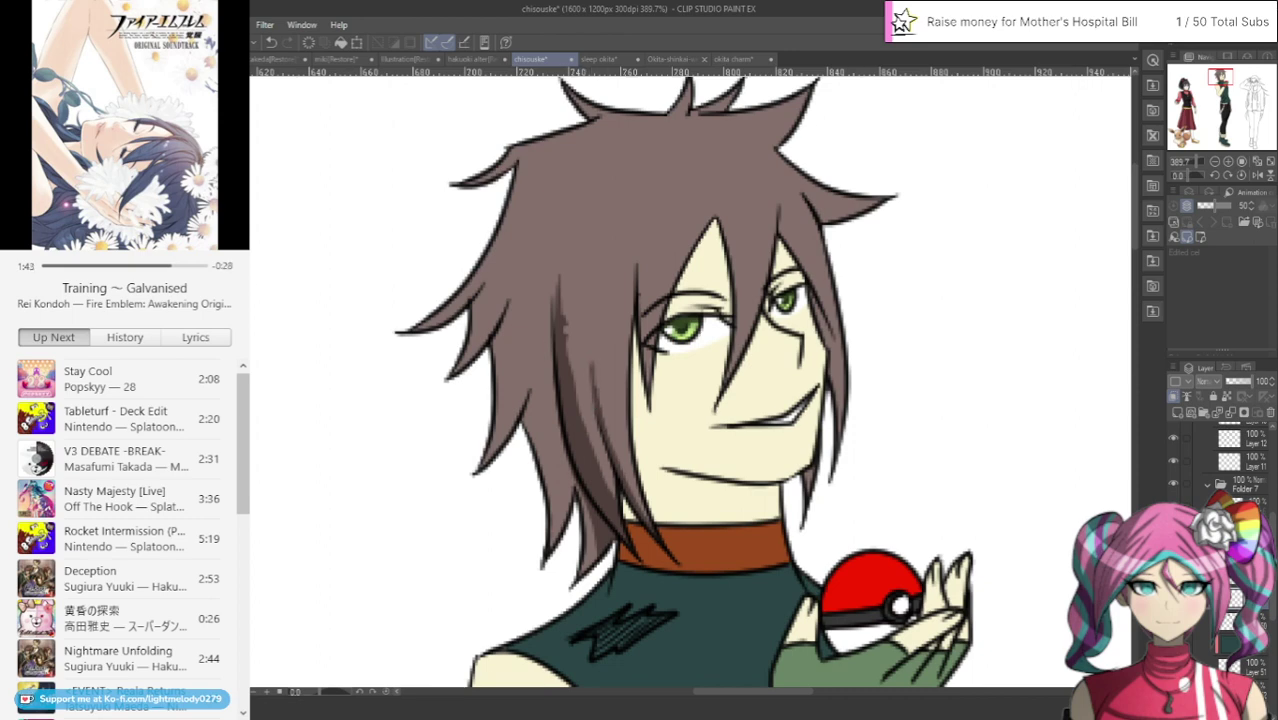
pyautogui.moveTo(558, 280); pyautogui.dragTo(575, 384)
pyautogui.moveTo(559, 311); pyautogui.dragTo(590, 451)
pyautogui.moveTo(577, 400); pyautogui.dragTo(623, 520)
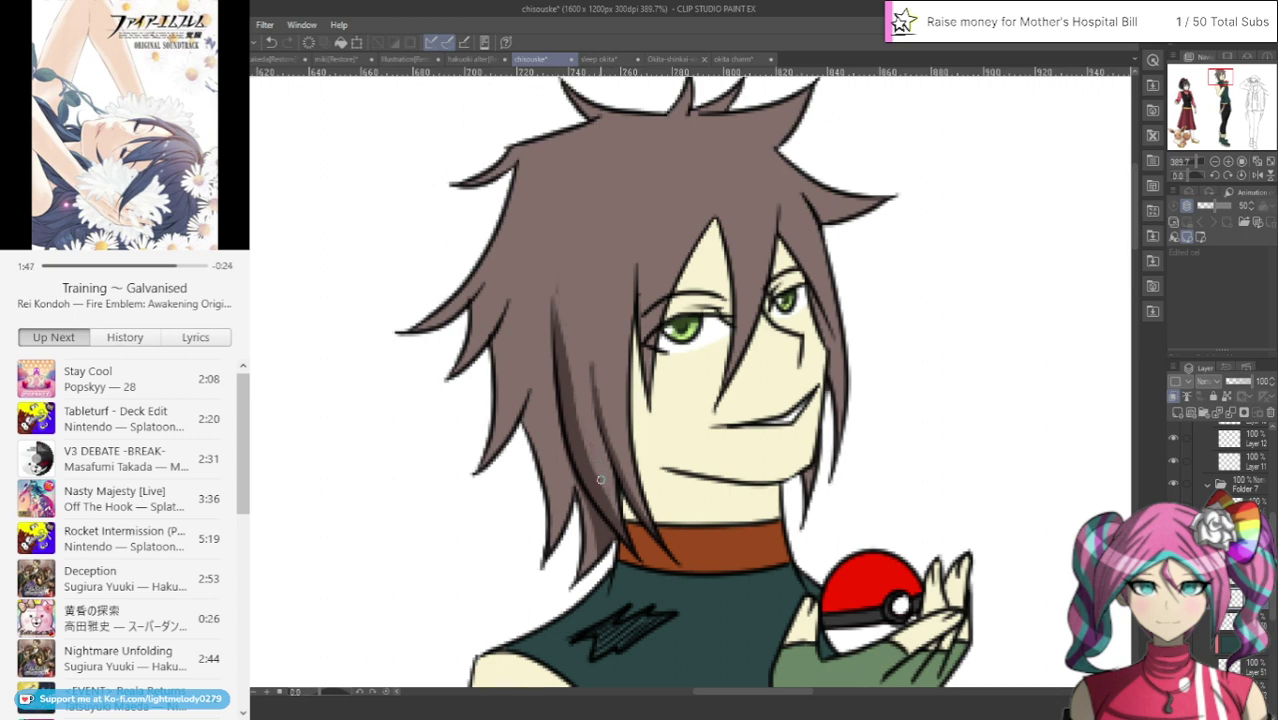
pyautogui.moveTo(589, 459); pyautogui.dragTo(567, 363)
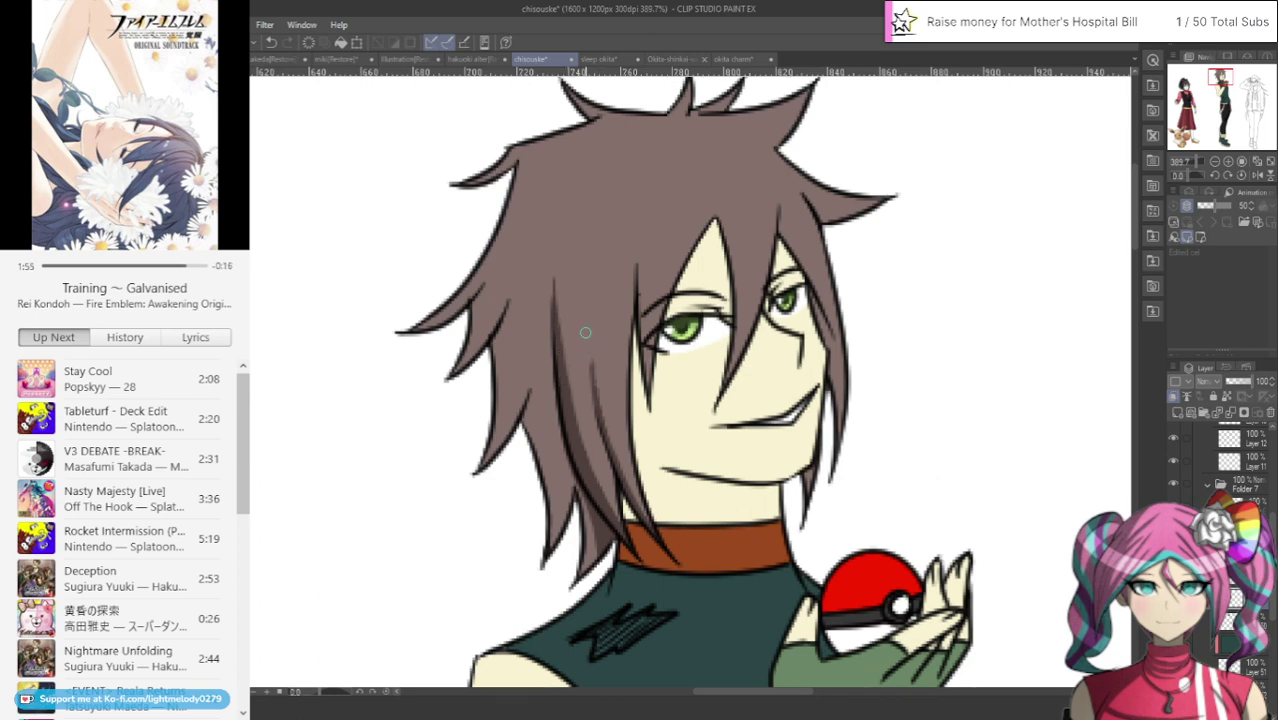
pyautogui.moveTo(584, 345); pyautogui.dragTo(608, 448)
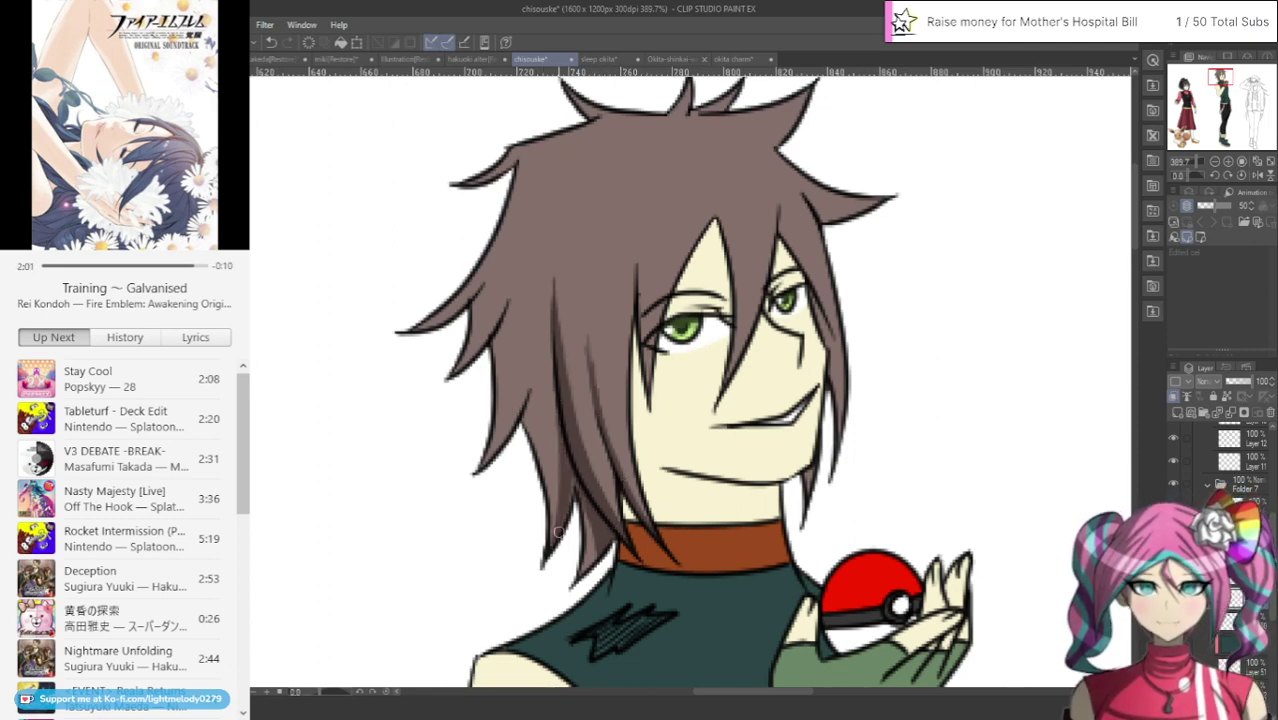
# Shade the roots and undersides of the middle figure's back hair strands with the same darker brown
pyautogui.moveTo(560, 470); pyautogui.dragTo(548, 395)
pyautogui.moveTo(559, 439)
pyautogui.mouseDown()
pyautogui.moveTo(554, 286)
pyautogui.moveTo(565, 444)
pyautogui.mouseUp()
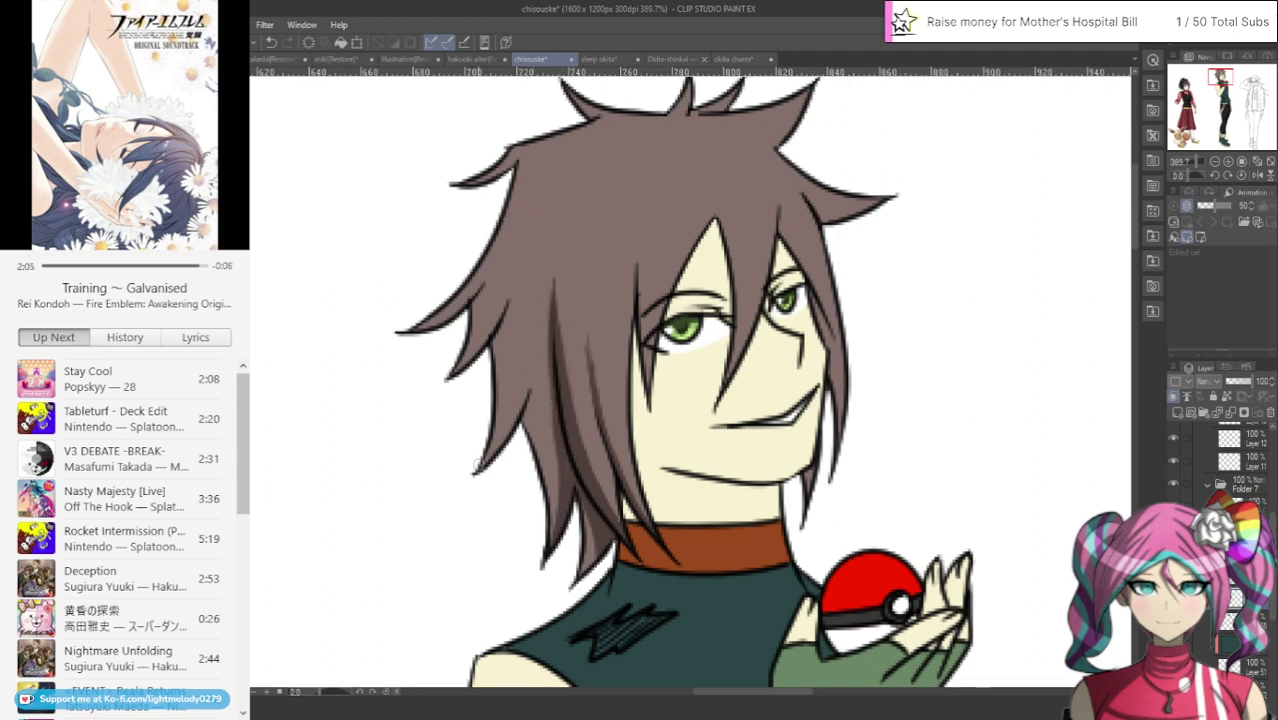
pyautogui.moveTo(476, 470)
pyautogui.mouseDown()
pyautogui.moveTo(524, 390)
pyautogui.moveTo(541, 285)
pyautogui.moveTo(508, 432)
pyautogui.mouseUp()
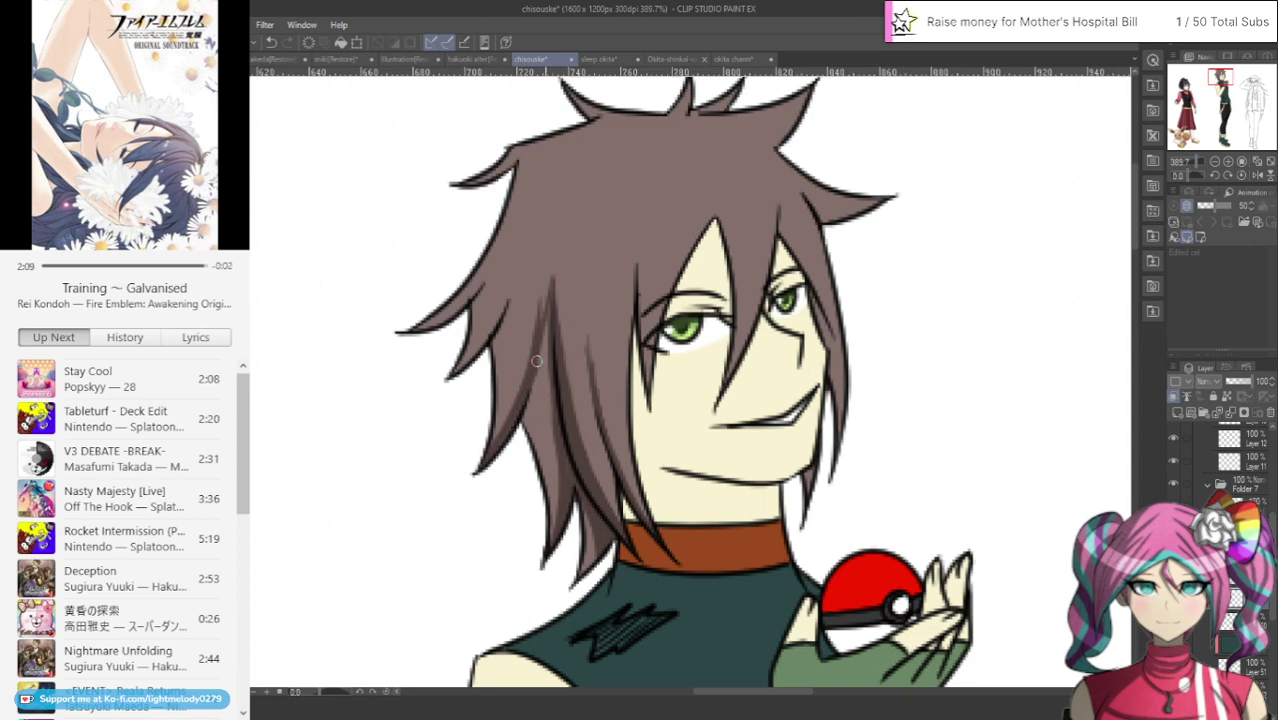
pyautogui.moveTo(536, 361)
pyautogui.mouseDown()
pyautogui.moveTo(554, 279)
pyautogui.moveTo(503, 435)
pyautogui.mouseUp()
pyautogui.moveTo(503, 435); pyautogui.dragTo(546, 326)
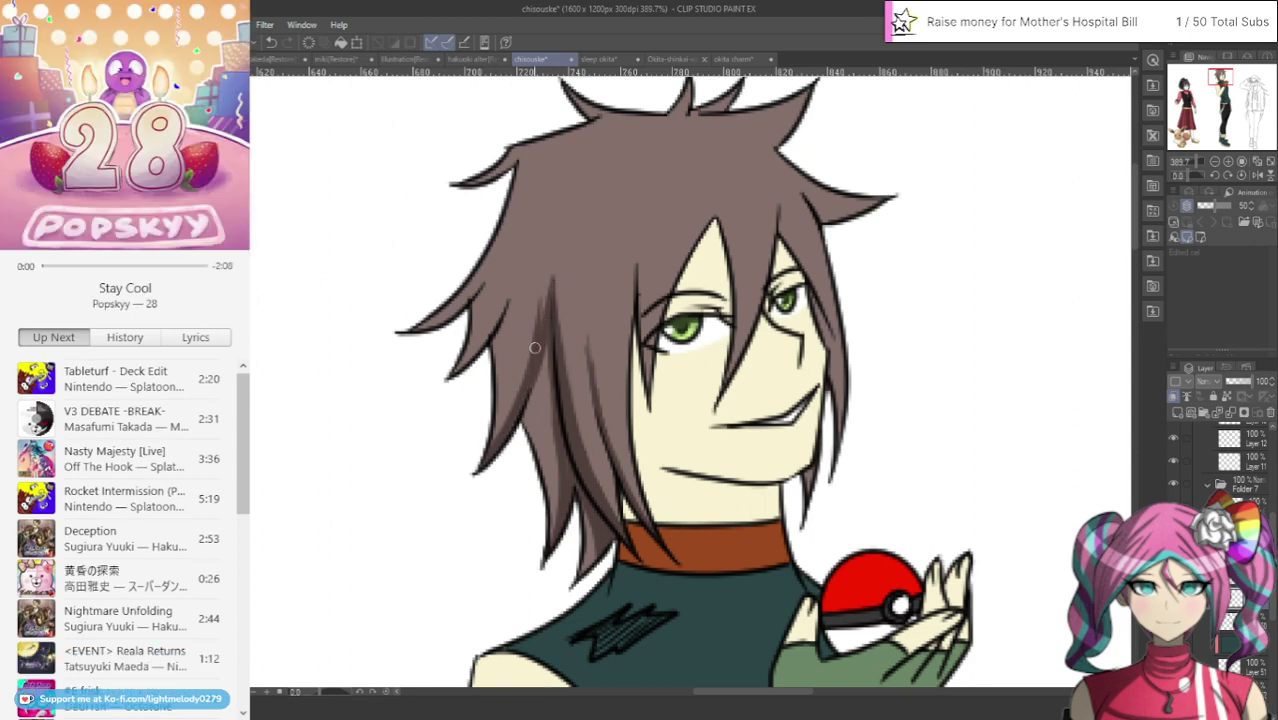
pyautogui.moveTo(537, 370); pyautogui.dragTo(559, 488)
pyautogui.moveTo(541, 365); pyautogui.dragTo(554, 431)
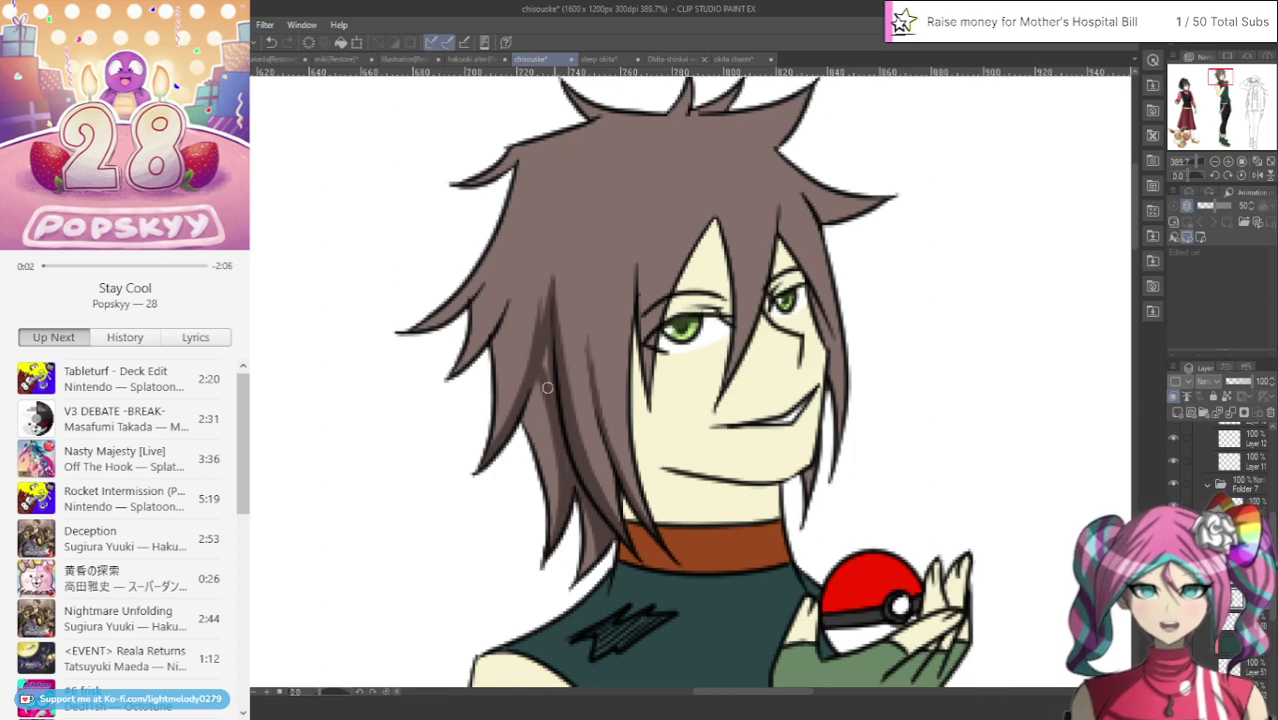
pyautogui.moveTo(546, 348)
pyautogui.mouseDown()
pyautogui.moveTo(552, 405)
pyautogui.moveTo(543, 303)
pyautogui.moveTo(536, 340)
pyautogui.moveTo(549, 270)
pyautogui.moveTo(535, 339)
pyautogui.moveTo(553, 259)
pyautogui.mouseUp()
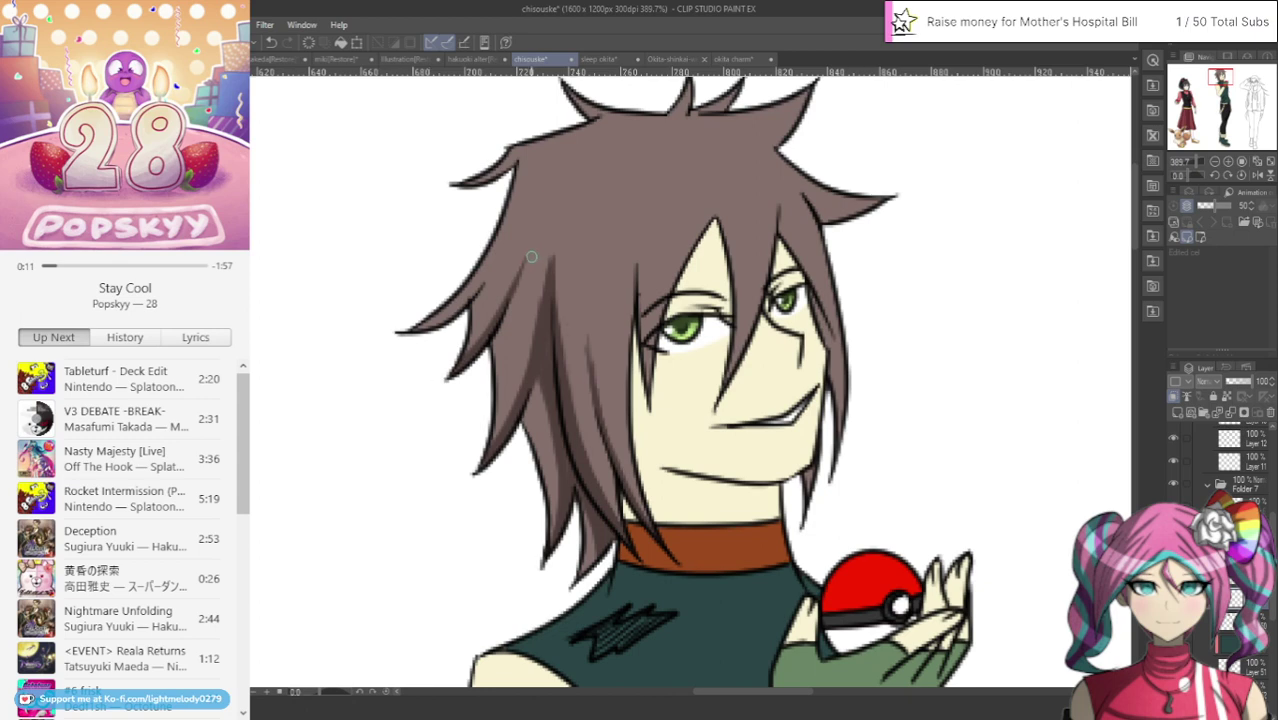
pyautogui.moveTo(526, 264); pyautogui.dragTo(492, 352)
pyautogui.moveTo(509, 307); pyautogui.dragTo(530, 236)
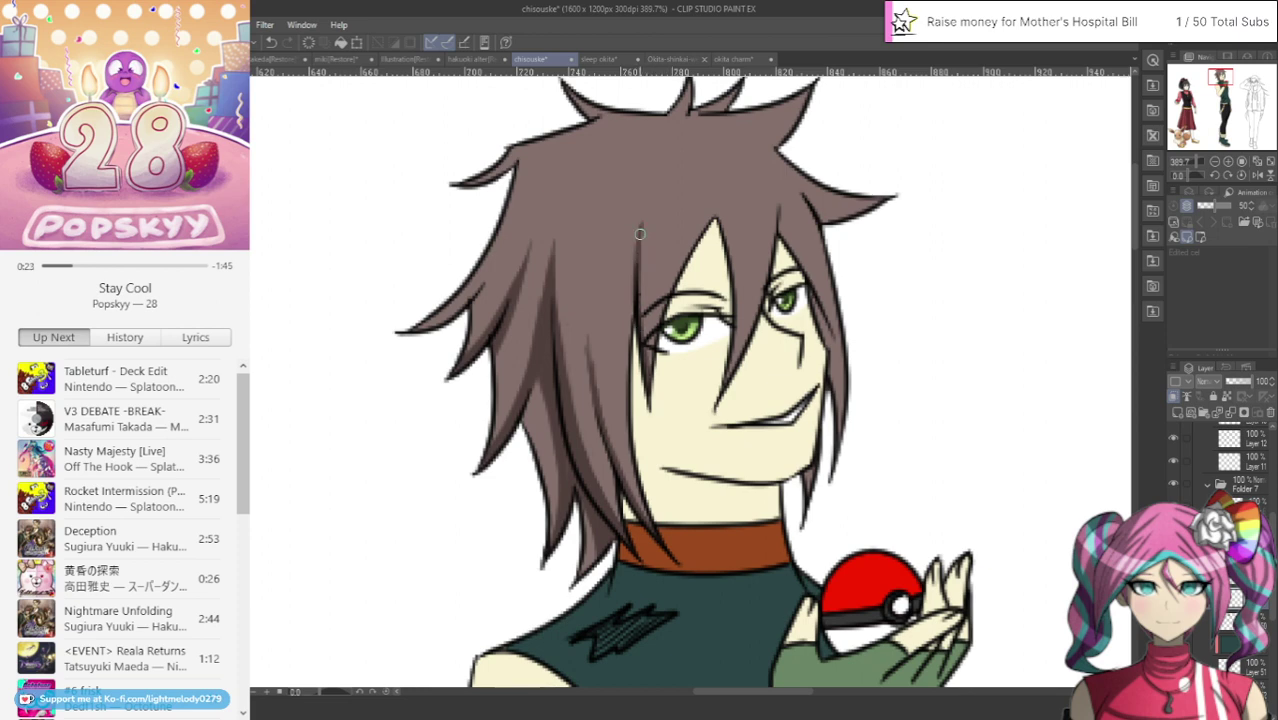
# Extend the darker brown hair shadows over the fringe, the spikes around the head and the upper back edge
pyautogui.moveTo(640, 234); pyautogui.dragTo(662, 402)
pyautogui.moveTo(716, 222)
pyautogui.mouseDown()
pyautogui.moveTo(736, 318)
pyautogui.moveTo(722, 398)
pyautogui.mouseUp()
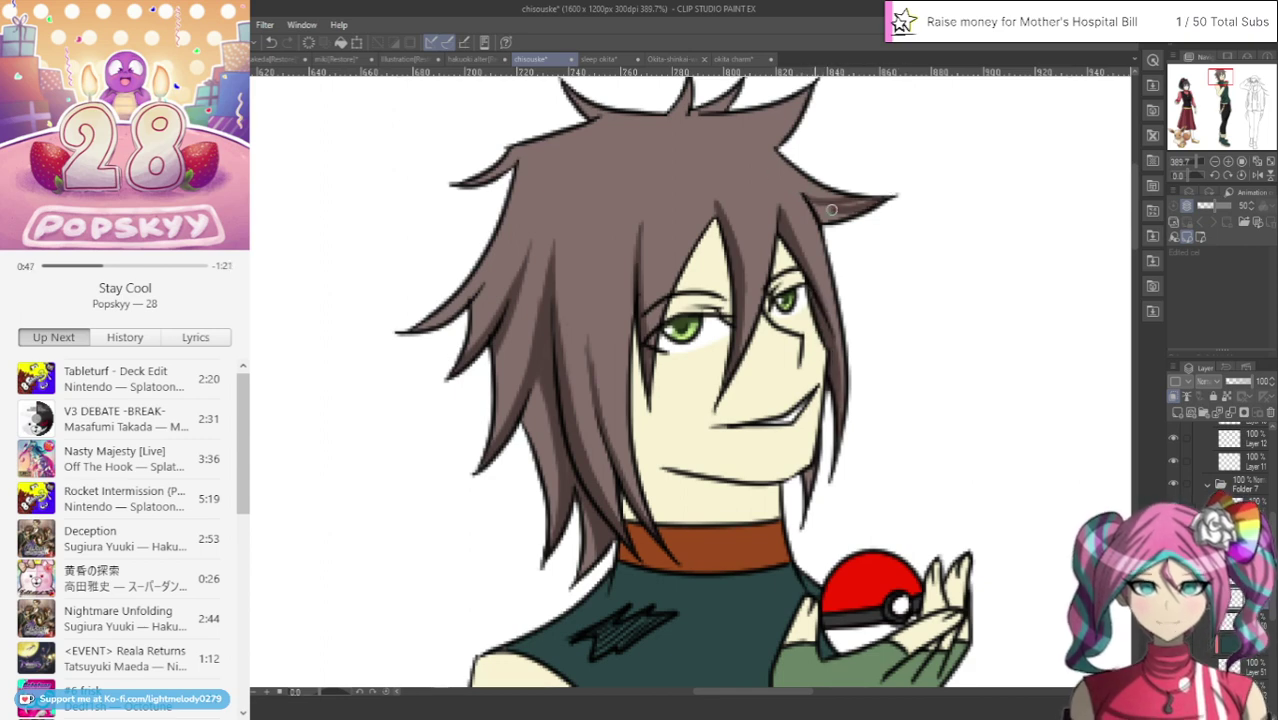
pyautogui.moveTo(824, 206); pyautogui.dragTo(873, 199)
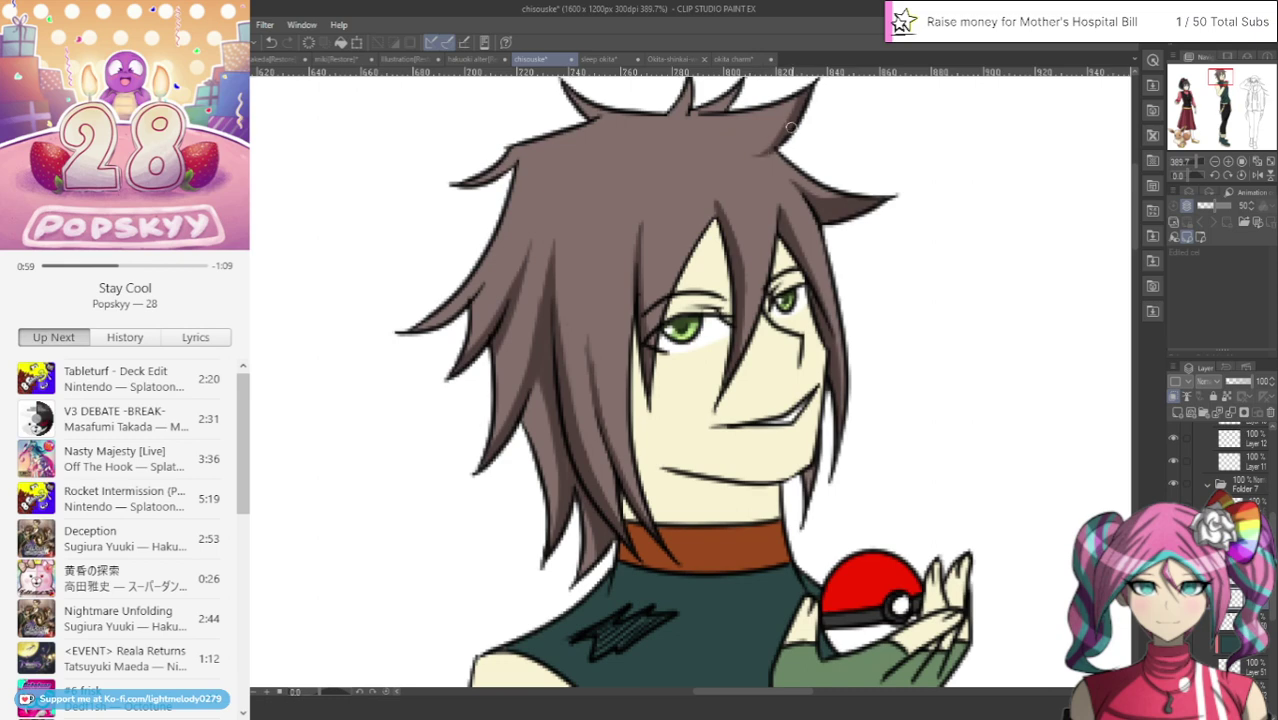
pyautogui.scroll(3, 535, 228)
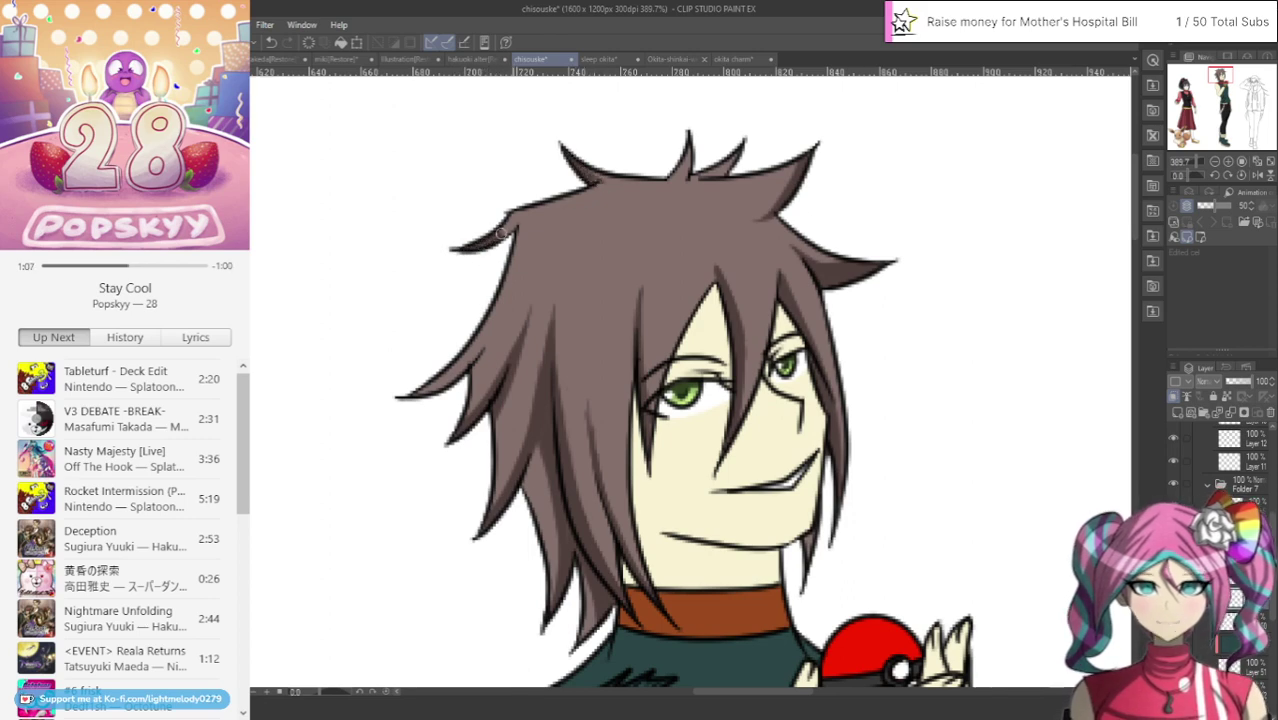
pyautogui.moveTo(525, 214); pyautogui.dragTo(466, 372)
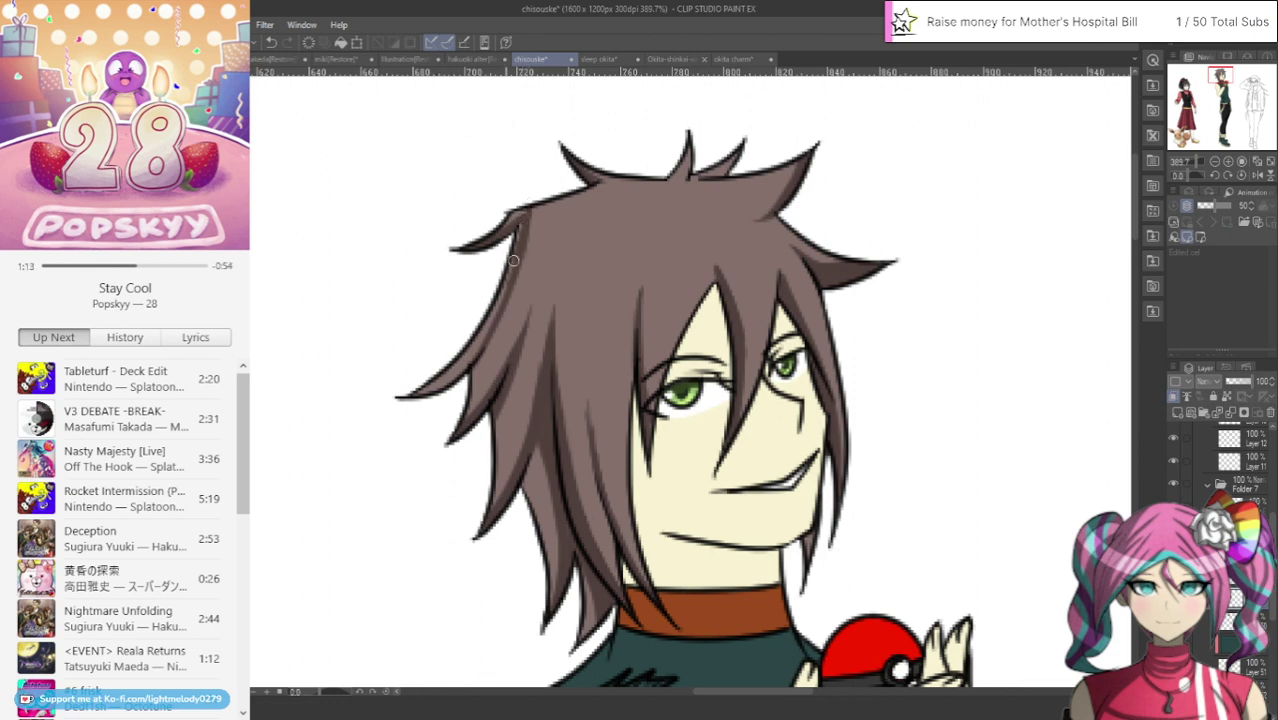
pyautogui.moveTo(522, 238); pyautogui.dragTo(473, 386)
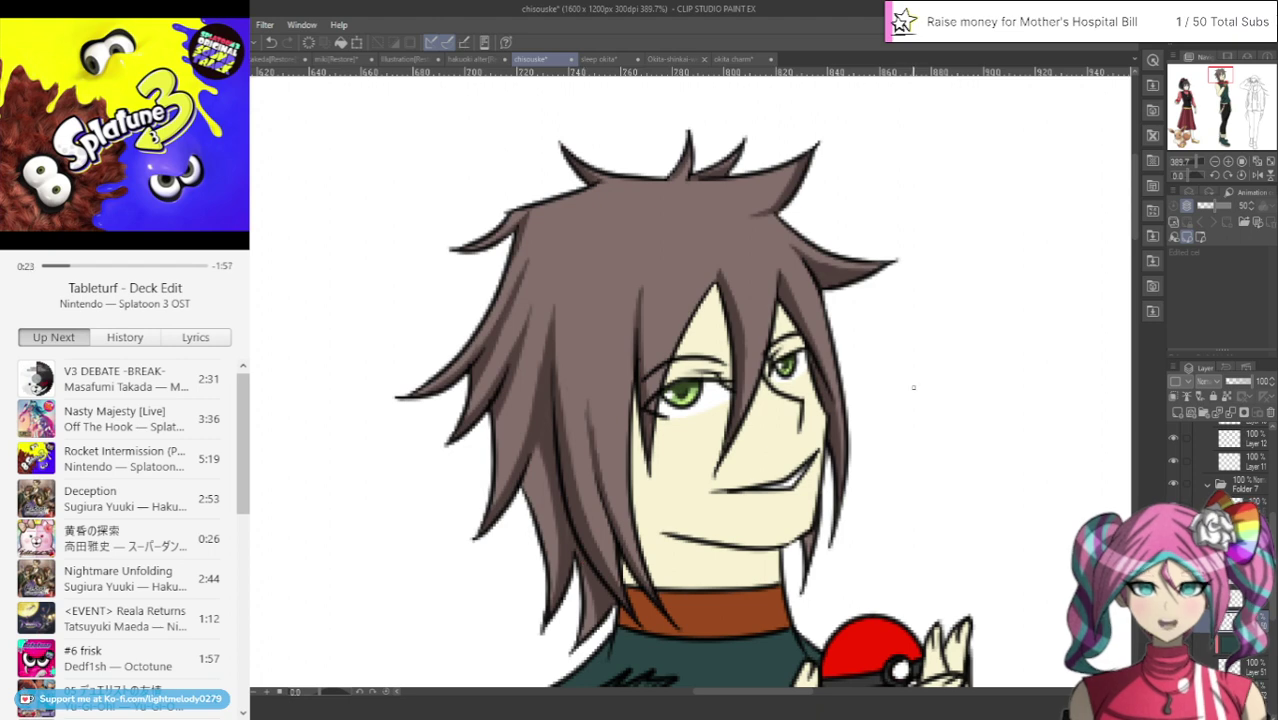
# Review the middle figure's shaded hair, consult the sleep okita drawing for its skin shading and return to chisouske
pyautogui.scroll(1, 913, 391)
pyautogui.scroll(-5, 913, 391)
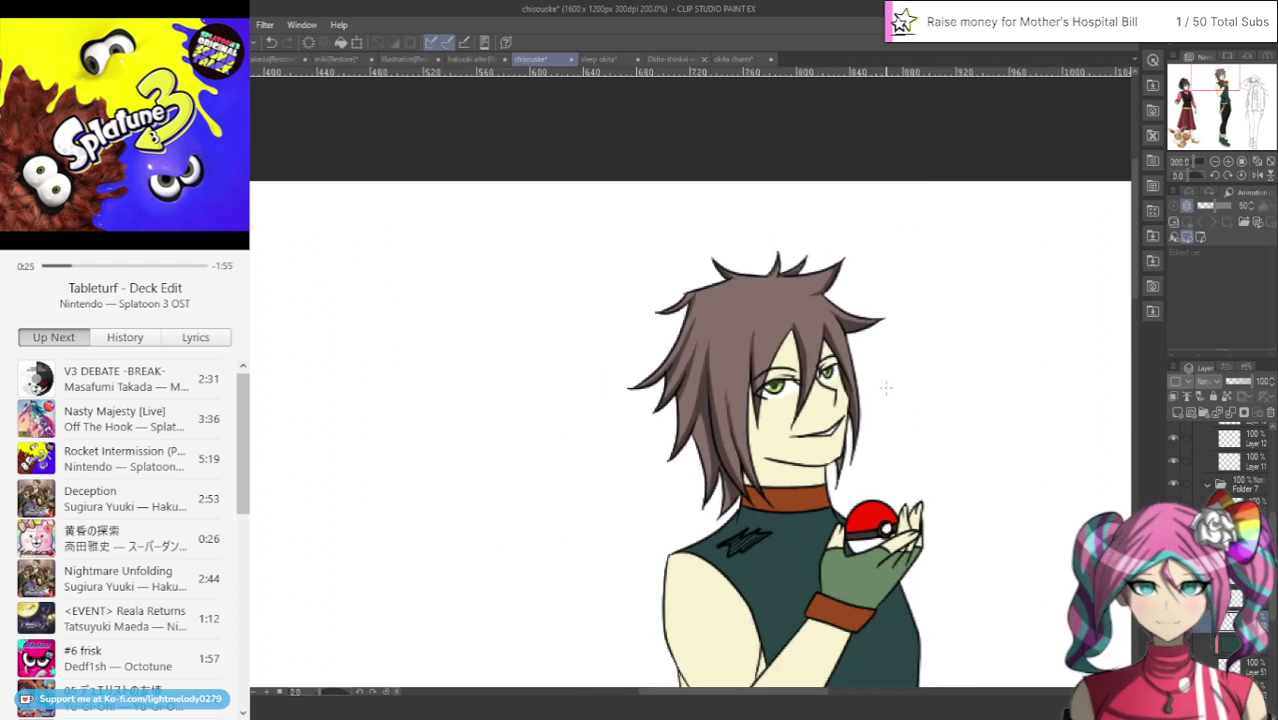
pyautogui.scroll(3, 941, 451)
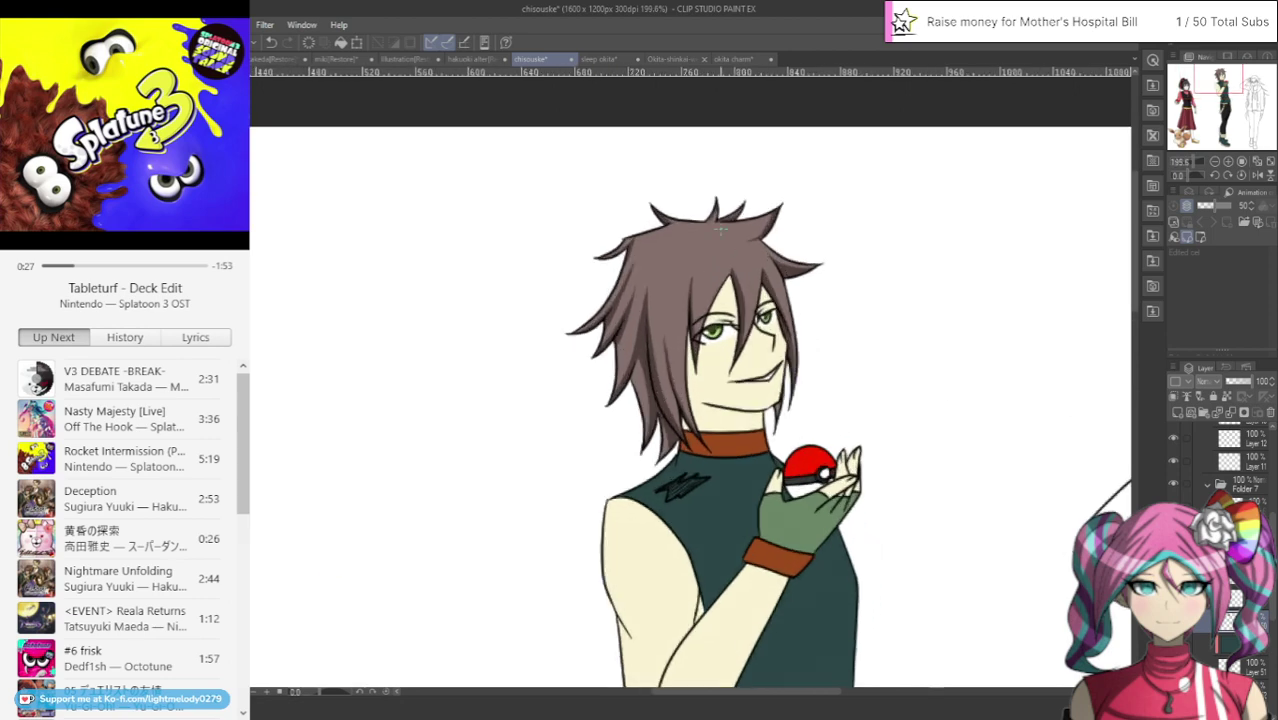
pyautogui.click(605, 59)
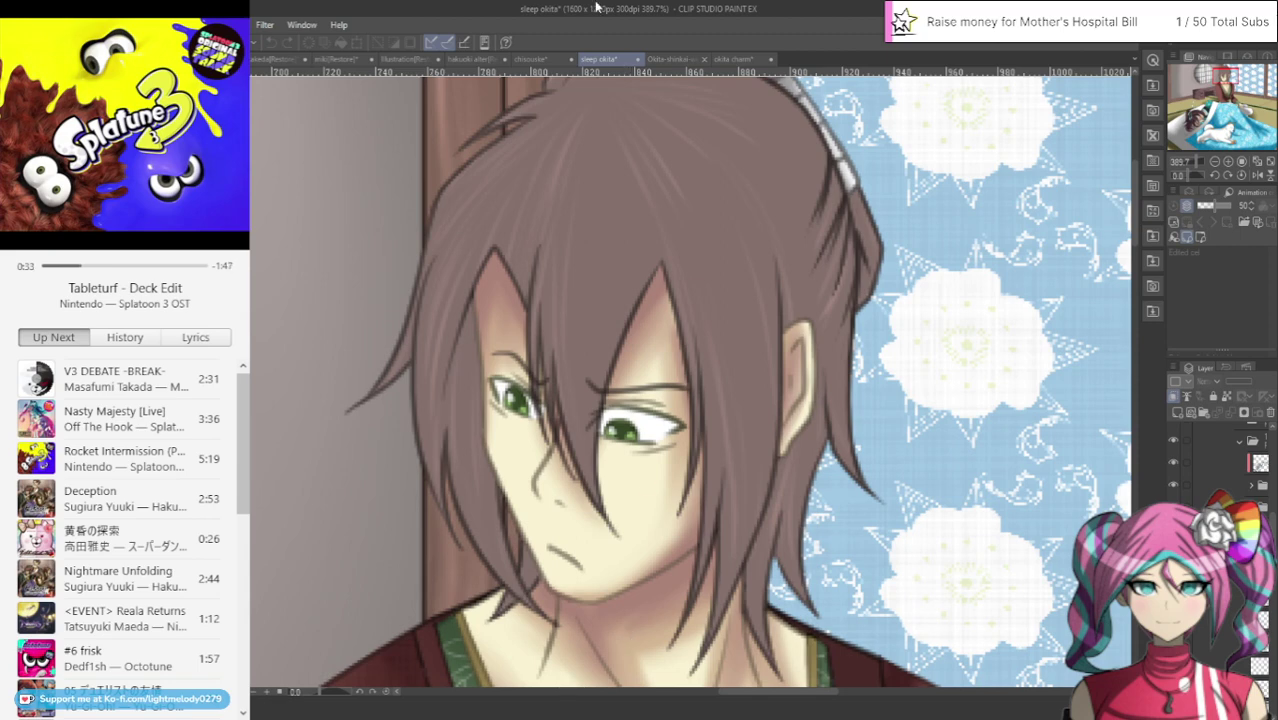
pyautogui.click(530, 59)
pyautogui.scroll(-5, 1238, 497)
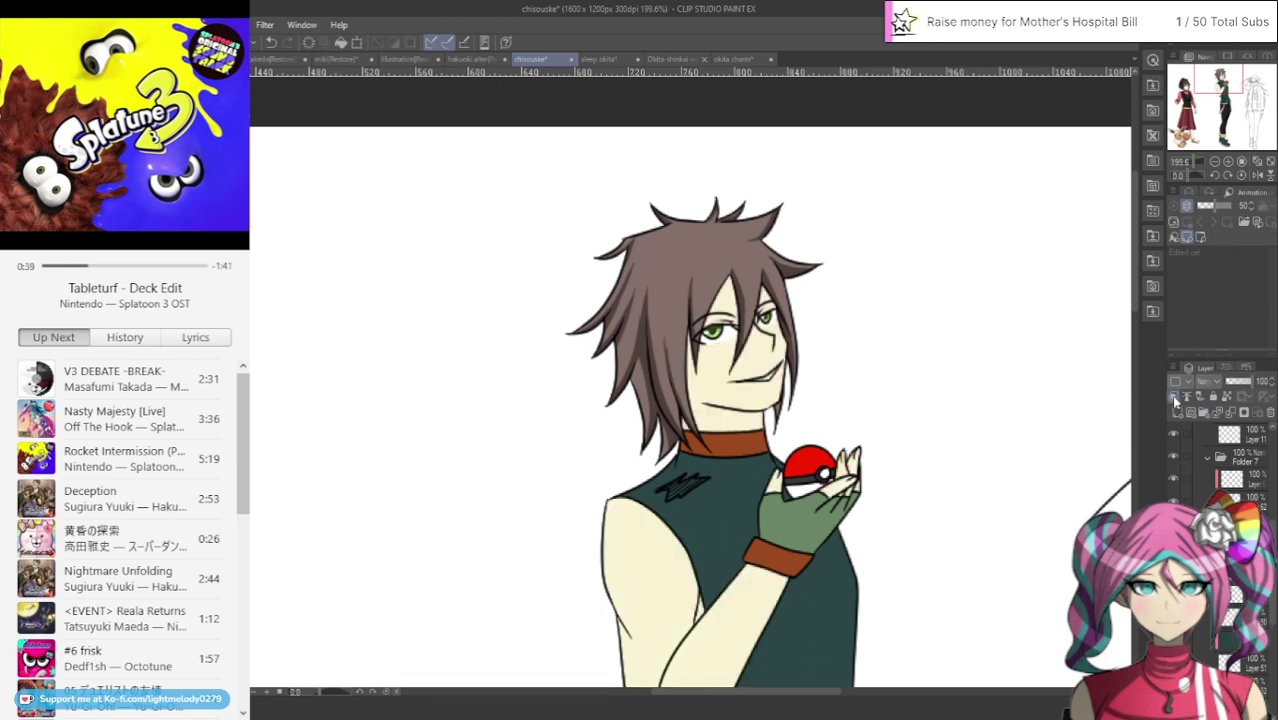
# Paint tan shadows on the middle figure's face beneath the fringe and along the cheek beside the long hair strands
pyautogui.scroll(4, 695, 430)
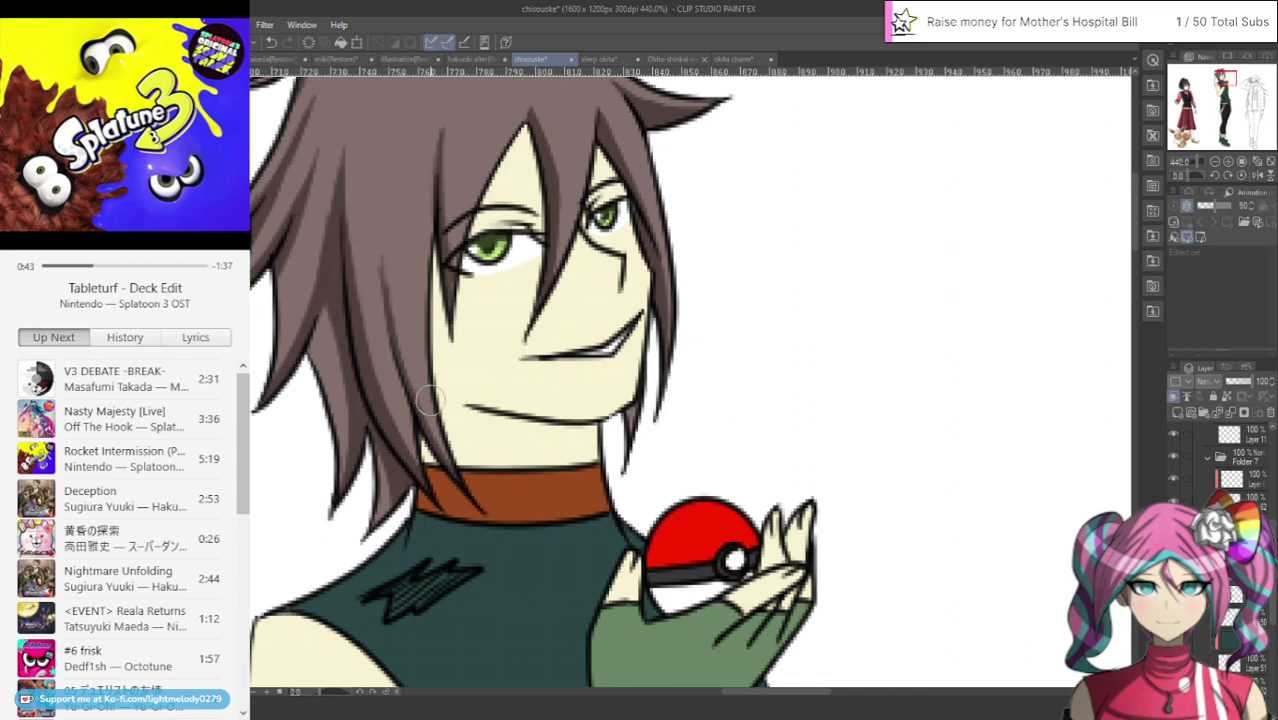
pyautogui.moveTo(466, 478)
pyautogui.mouseDown()
pyautogui.moveTo(440, 300)
pyautogui.moveTo(525, 504)
pyautogui.mouseUp()
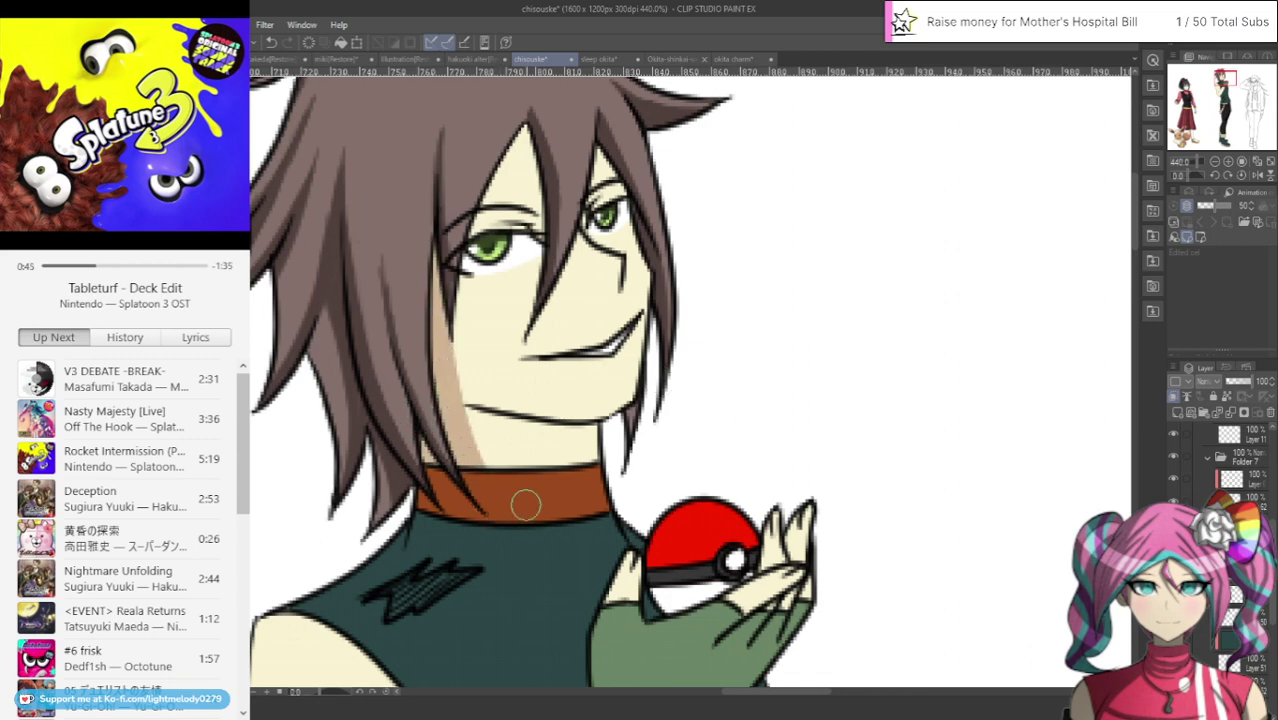
pyautogui.moveTo(446, 376)
pyautogui.mouseDown()
pyautogui.moveTo(454, 296)
pyautogui.moveTo(500, 183)
pyautogui.moveTo(545, 139)
pyautogui.moveTo(475, 220)
pyautogui.moveTo(513, 145)
pyautogui.moveTo(543, 130)
pyautogui.moveTo(510, 128)
pyautogui.moveTo(553, 255)
pyautogui.mouseUp()
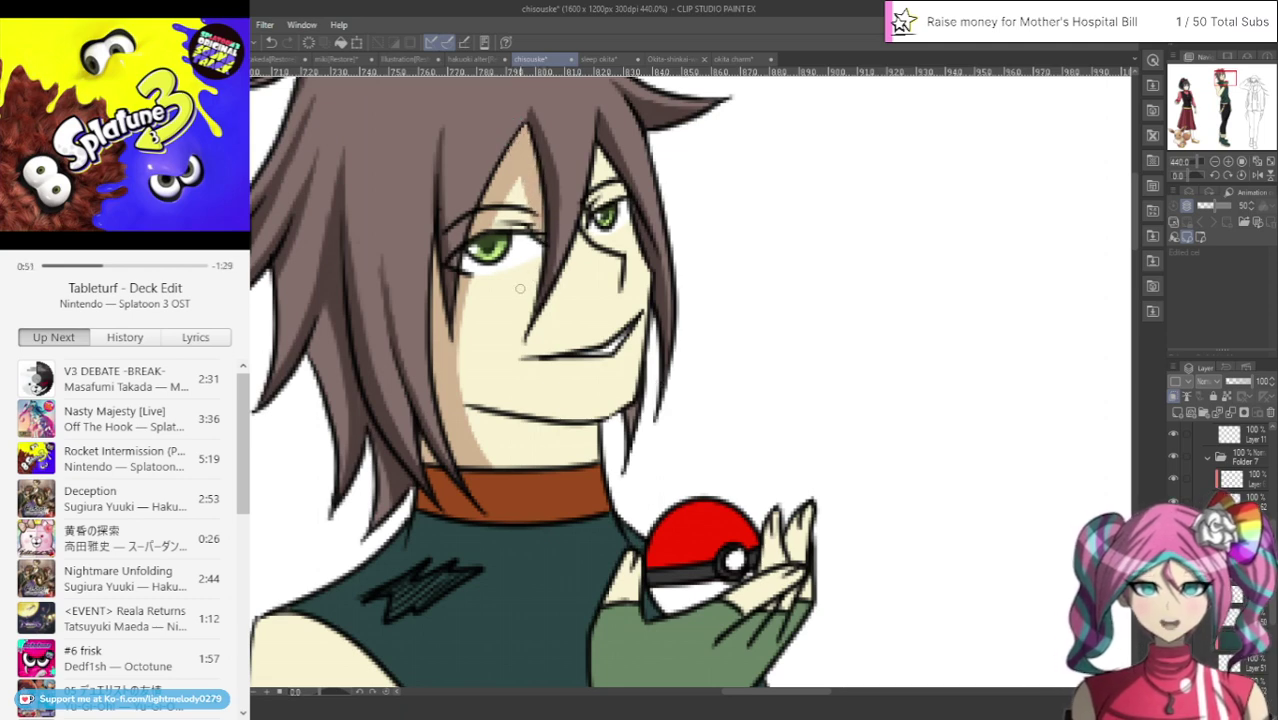
pyautogui.moveTo(530, 322); pyautogui.dragTo(535, 256)
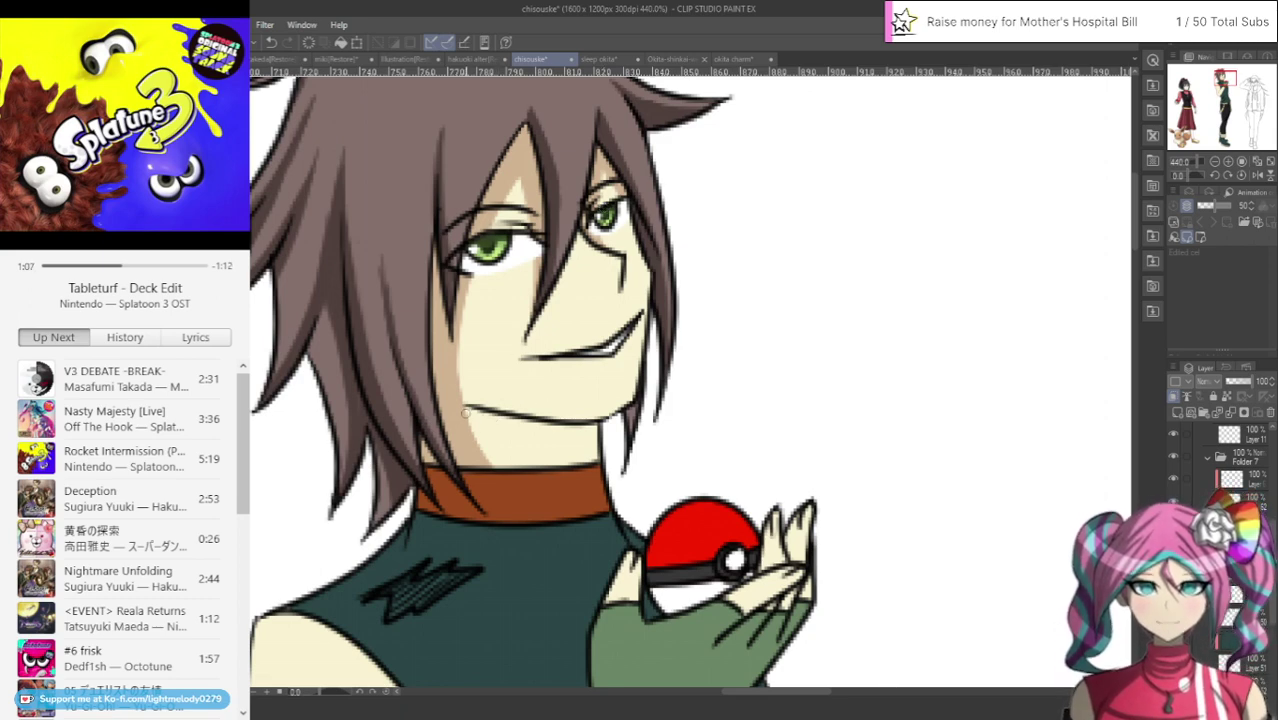
# Shade the jawline and the neck under the chin in the same tan and clean up the cheek shadow's edge
pyautogui.moveTo(465, 413)
pyautogui.mouseDown()
pyautogui.moveTo(513, 432)
pyautogui.moveTo(610, 437)
pyautogui.moveTo(480, 415)
pyautogui.moveTo(440, 381)
pyautogui.mouseUp()
pyautogui.moveTo(616, 440)
pyautogui.mouseDown()
pyautogui.moveTo(499, 413)
pyautogui.moveTo(435, 339)
pyautogui.mouseUp()
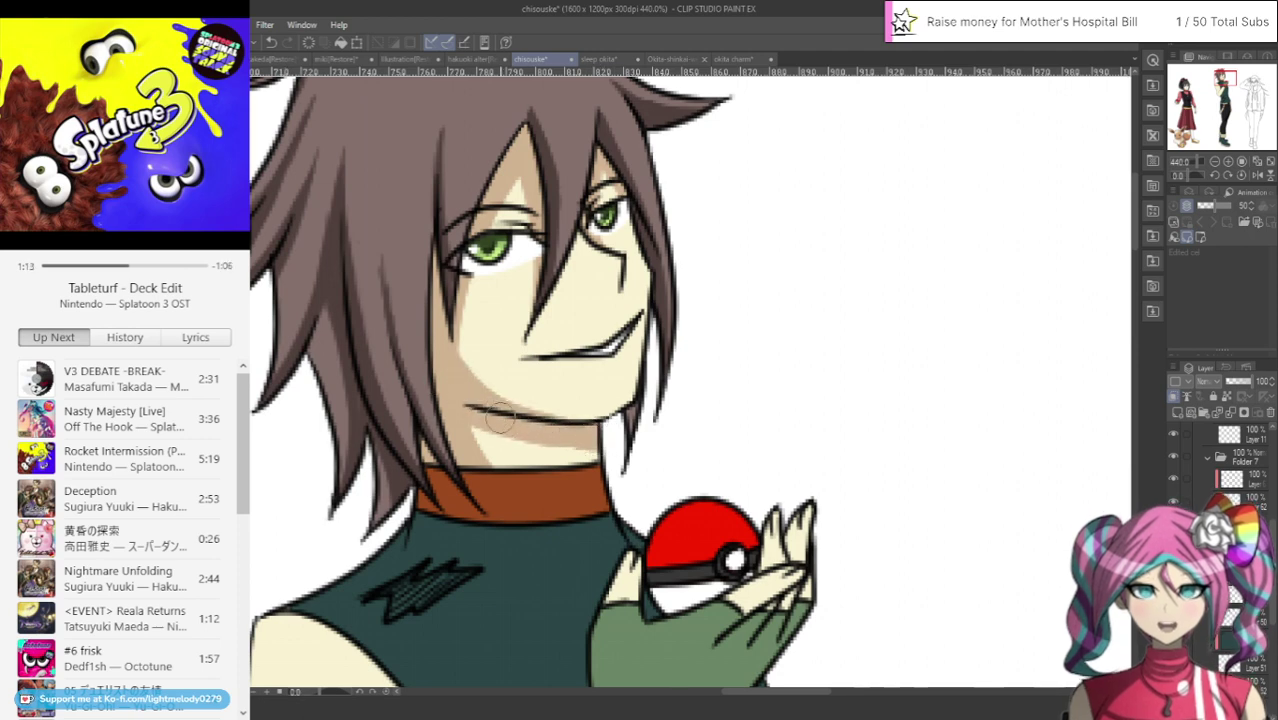
pyautogui.moveTo(512, 420)
pyautogui.mouseDown()
pyautogui.moveTo(445, 335)
pyautogui.moveTo(472, 380)
pyautogui.moveTo(535, 421)
pyautogui.moveTo(635, 435)
pyautogui.moveTo(536, 417)
pyautogui.moveTo(420, 327)
pyautogui.mouseUp()
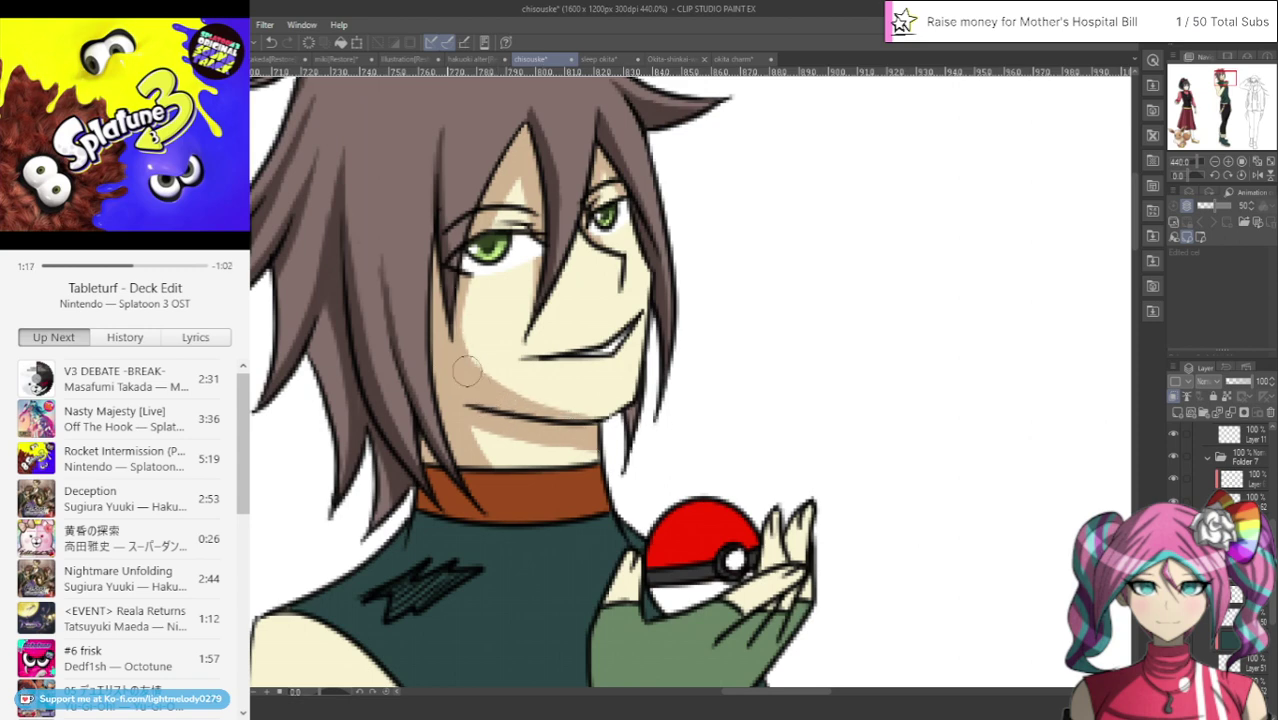
pyautogui.moveTo(476, 366)
pyautogui.mouseDown()
pyautogui.moveTo(452, 290)
pyautogui.moveTo(439, 360)
pyautogui.mouseUp()
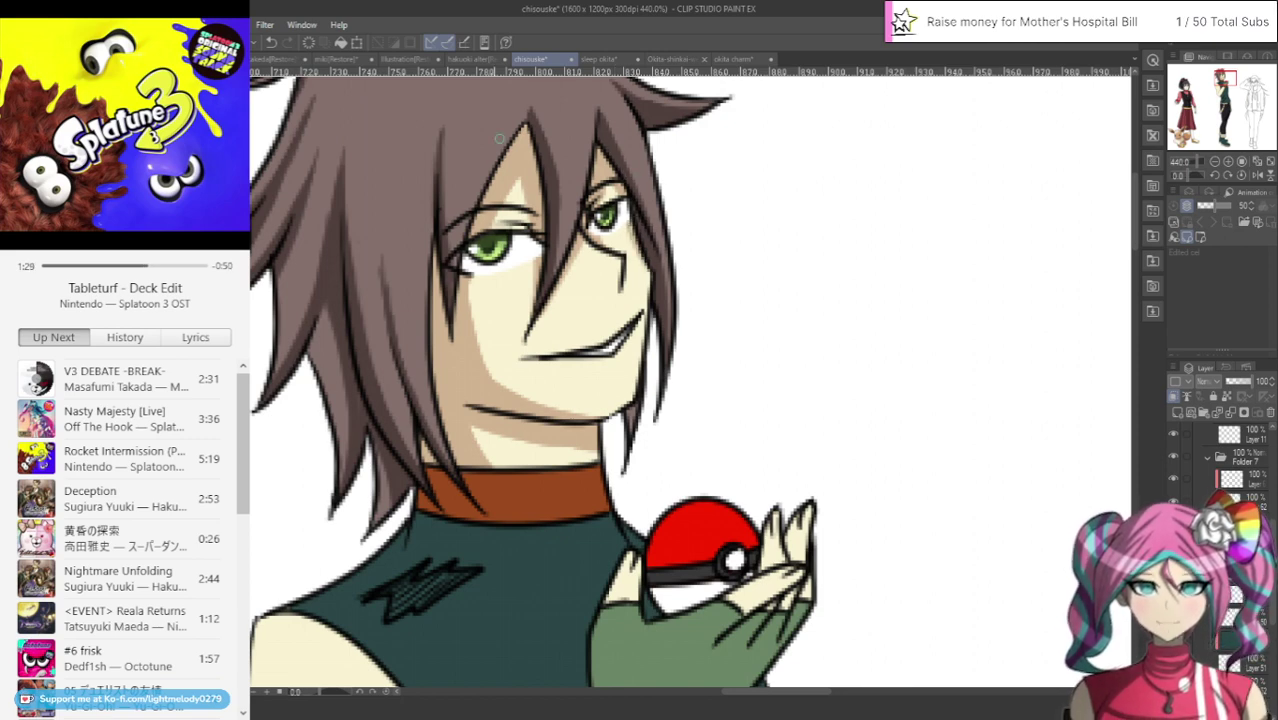
pyautogui.click(271, 42)
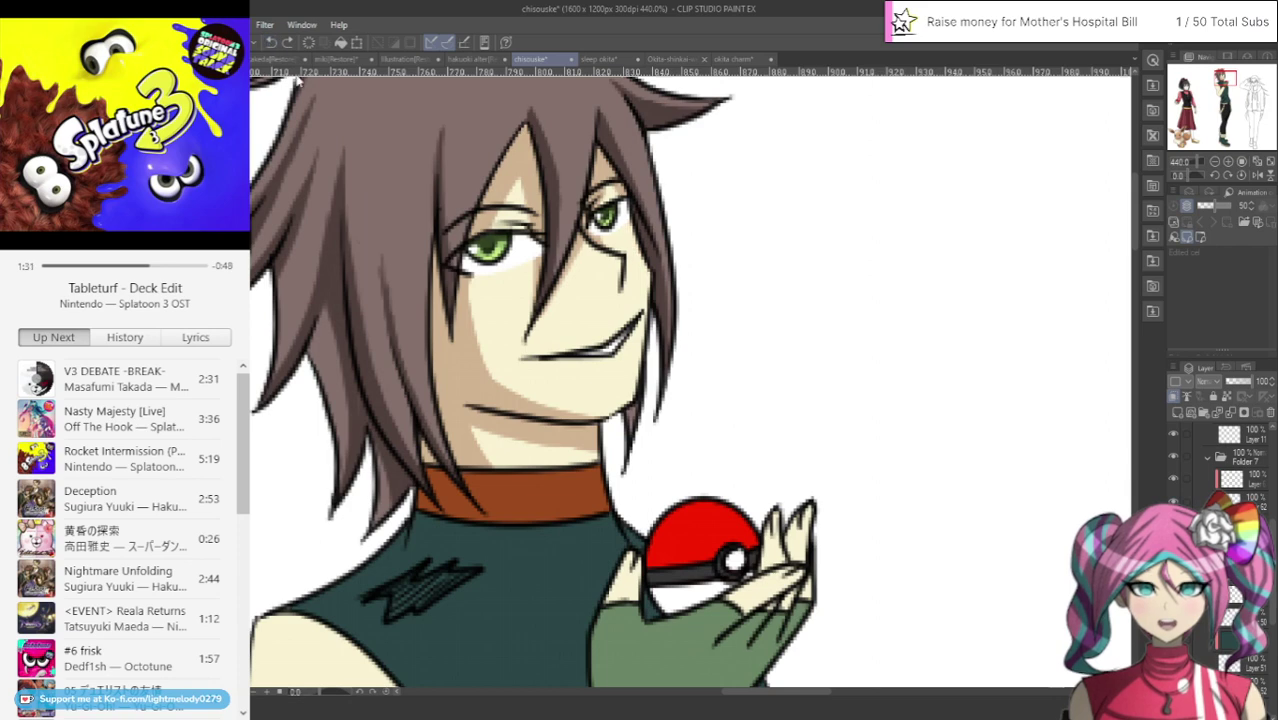
# Paint a curved tan shadow on the middle figure's upper arm along the armhole of the sleeveless top
pyautogui.scroll(-5, 298, 80)
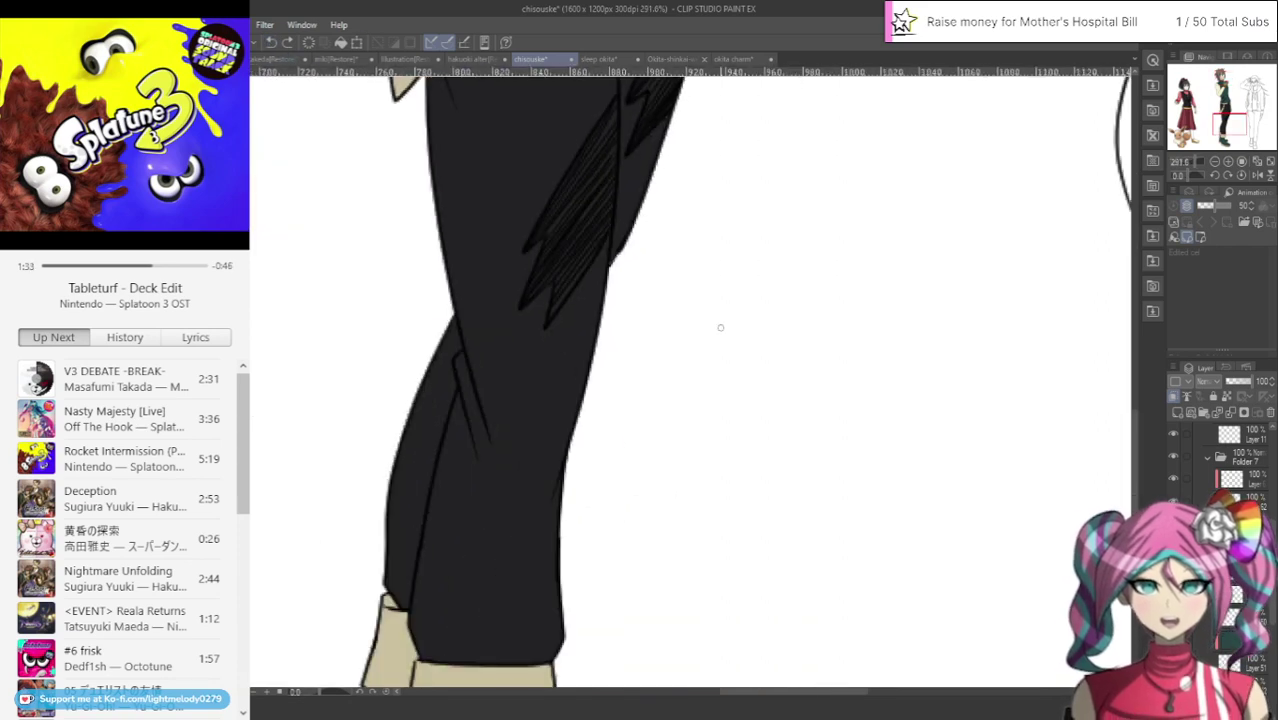
pyautogui.moveTo(1241, 122); pyautogui.dragTo(1233, 84)
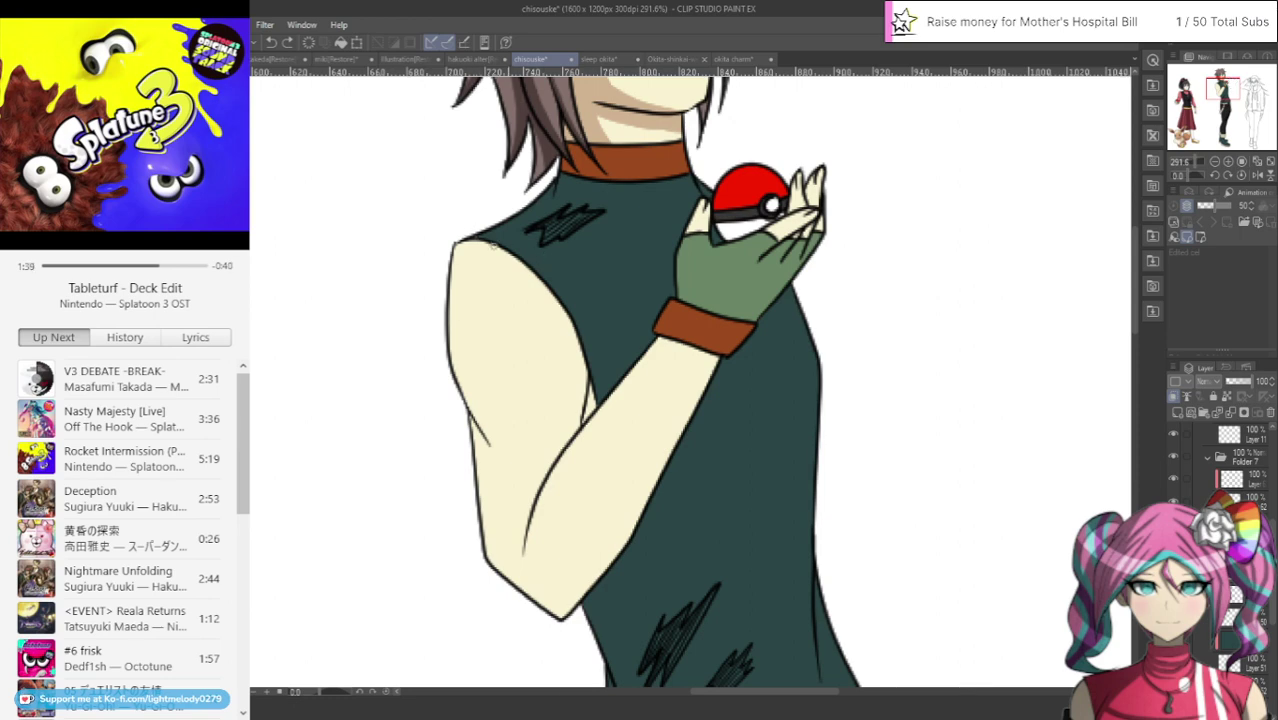
pyautogui.moveTo(549, 317); pyautogui.dragTo(567, 393)
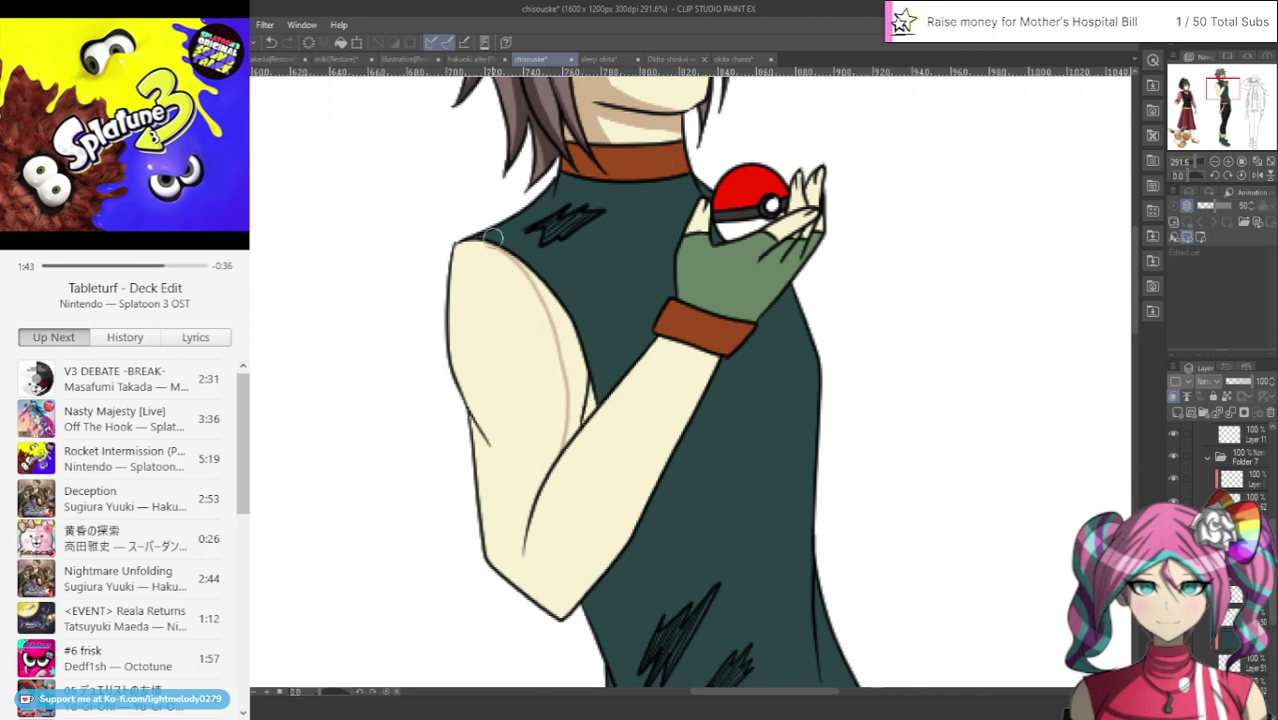
pyautogui.moveTo(526, 262); pyautogui.dragTo(573, 376)
pyautogui.moveTo(473, 228)
pyautogui.mouseDown()
pyautogui.moveTo(512, 253)
pyautogui.moveTo(558, 317)
pyautogui.moveTo(578, 394)
pyautogui.moveTo(584, 356)
pyautogui.moveTo(578, 408)
pyautogui.moveTo(594, 385)
pyautogui.moveTo(559, 447)
pyautogui.moveTo(582, 366)
pyautogui.moveTo(543, 477)
pyautogui.moveTo(569, 382)
pyautogui.mouseUp()
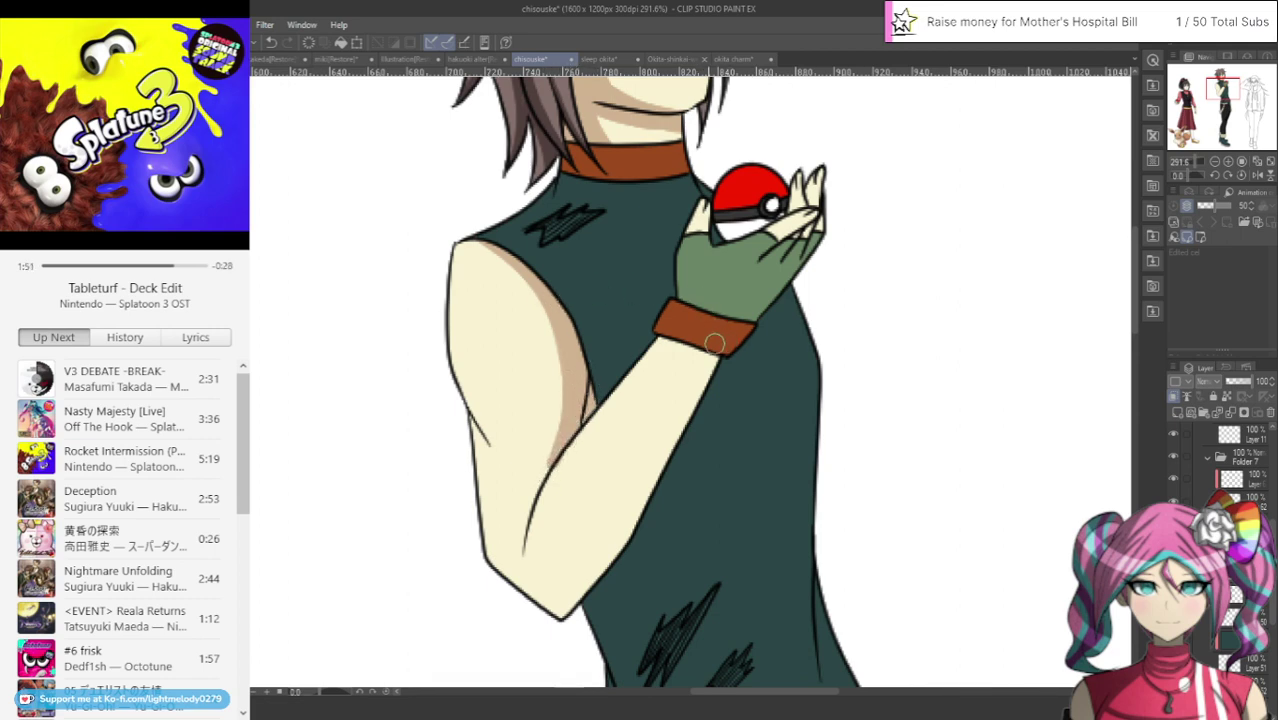
# Shade the raised forearm in tan from the wristband along its inner edge down to the elbow crease
pyautogui.moveTo(714, 343); pyautogui.dragTo(591, 419)
pyautogui.moveTo(695, 318); pyautogui.dragTo(595, 419)
pyautogui.moveTo(643, 376)
pyautogui.mouseDown()
pyautogui.moveTo(578, 437)
pyautogui.moveTo(530, 530)
pyautogui.mouseUp()
pyautogui.moveTo(574, 438); pyautogui.dragTo(530, 550)
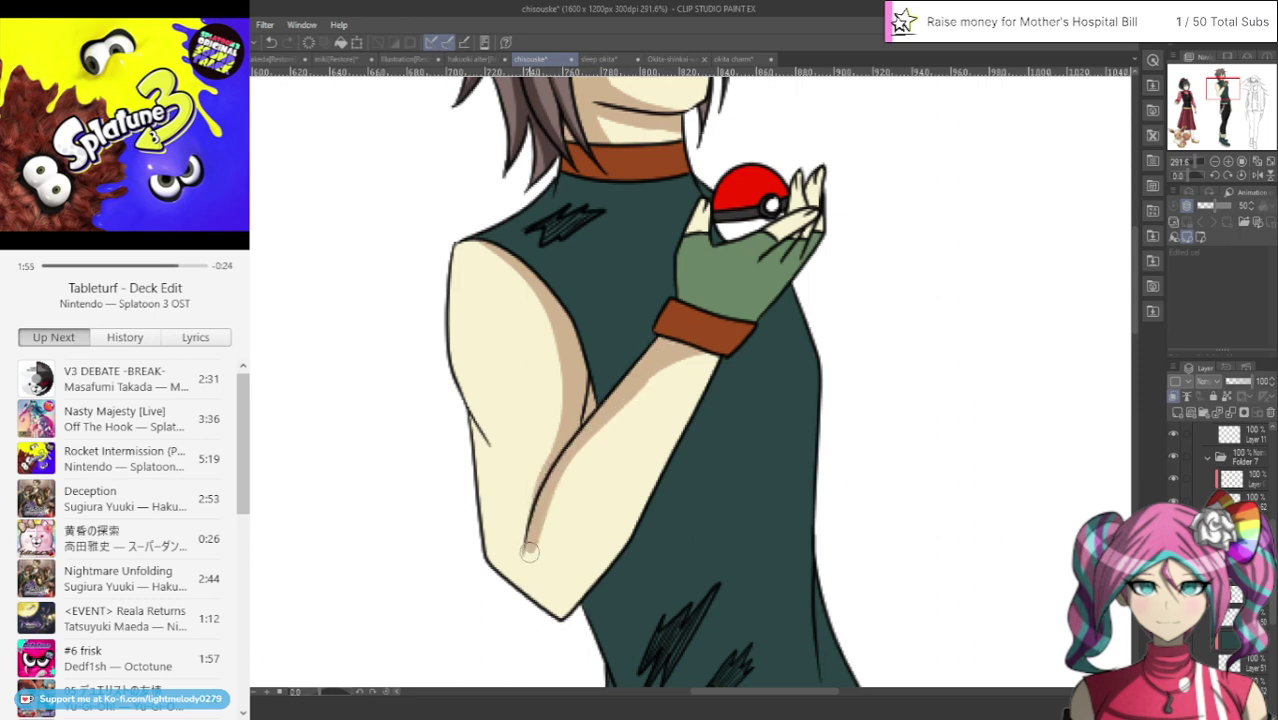
pyautogui.moveTo(562, 443); pyautogui.dragTo(530, 544)
# Add tan shadows to the upper arm's outer crease, the elbow tip and the fingers holding the ball
pyautogui.moveTo(460, 418); pyautogui.dragTo(498, 472)
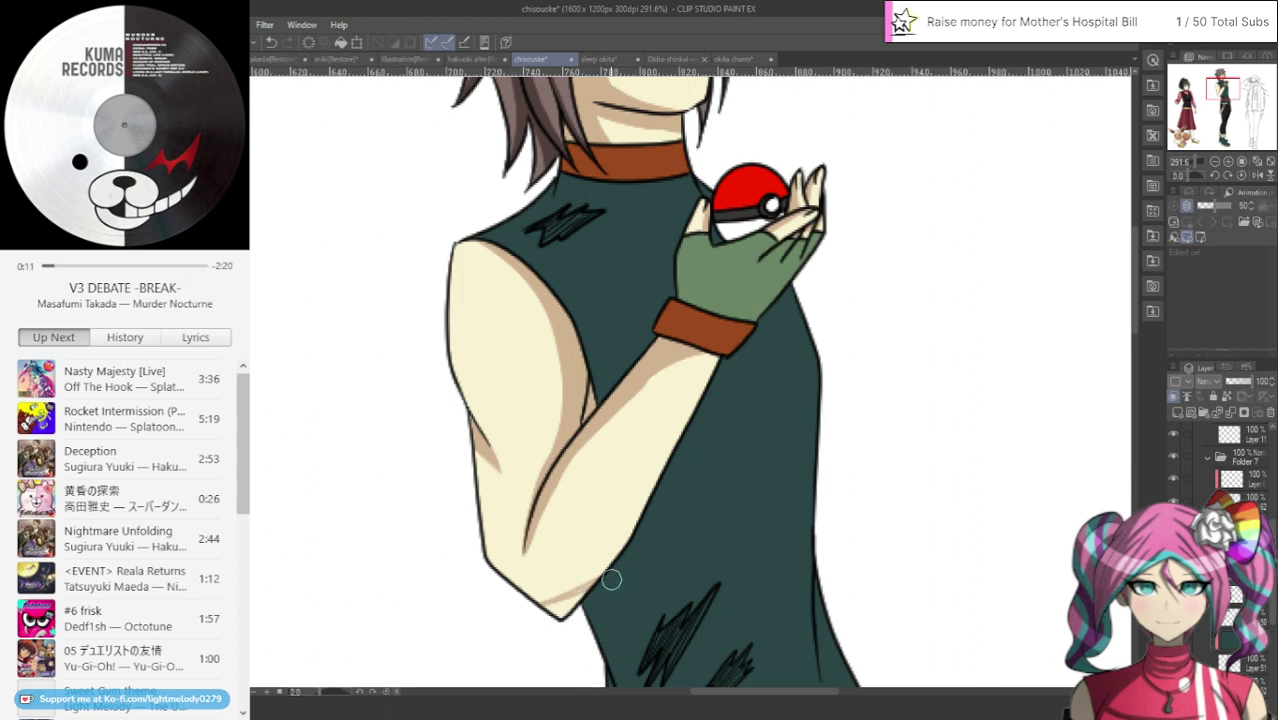
pyautogui.moveTo(611, 580)
pyautogui.mouseDown()
pyautogui.moveTo(575, 598)
pyautogui.moveTo(499, 596)
pyautogui.mouseUp()
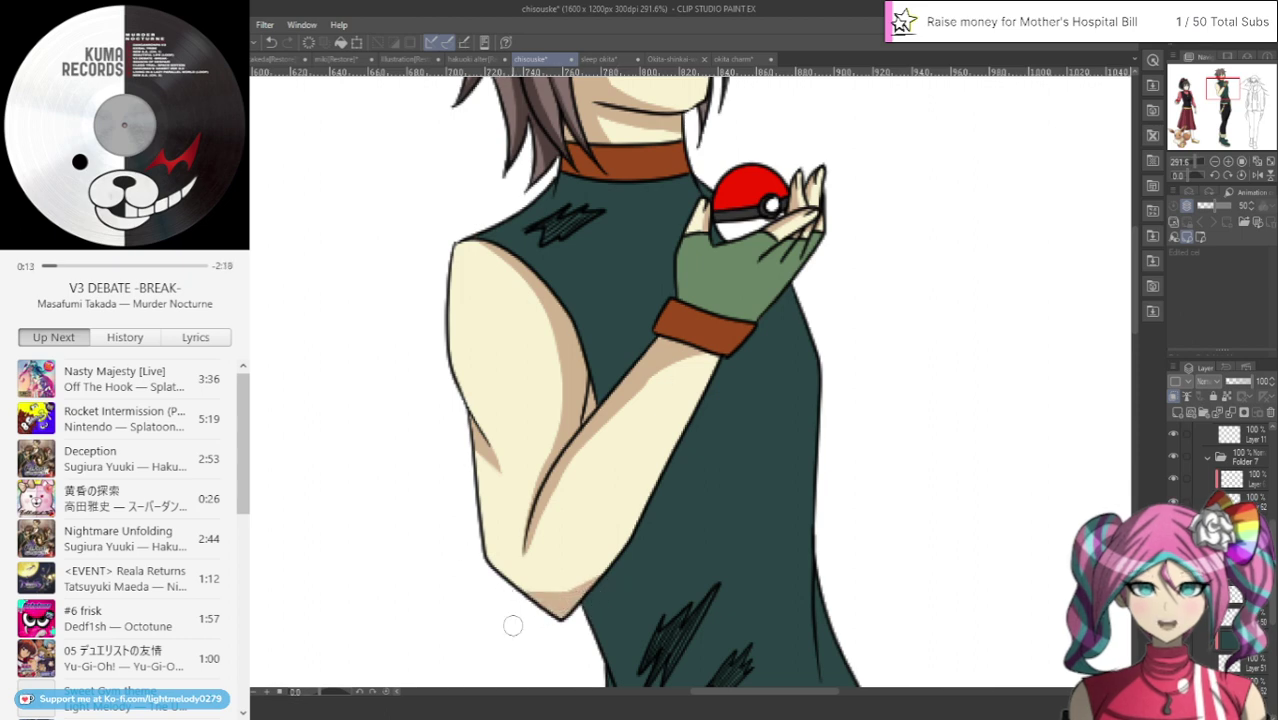
pyautogui.scroll(-5, 513, 622)
pyautogui.scroll(4, 520, 507)
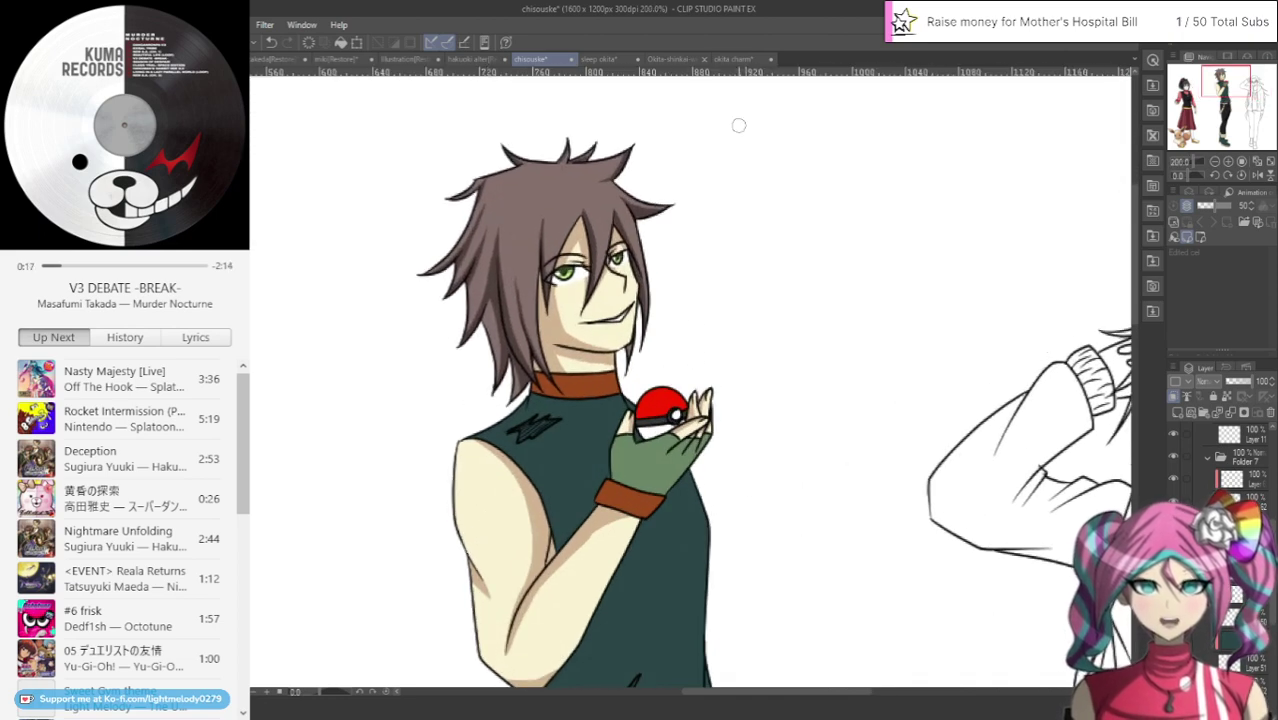
# Consult Okita-shinkai-west.png as a reference and paint dark green shadows on the shoulder and upper chest of the middle figure's top
pyautogui.click(746, 57)
pyautogui.click(678, 60)
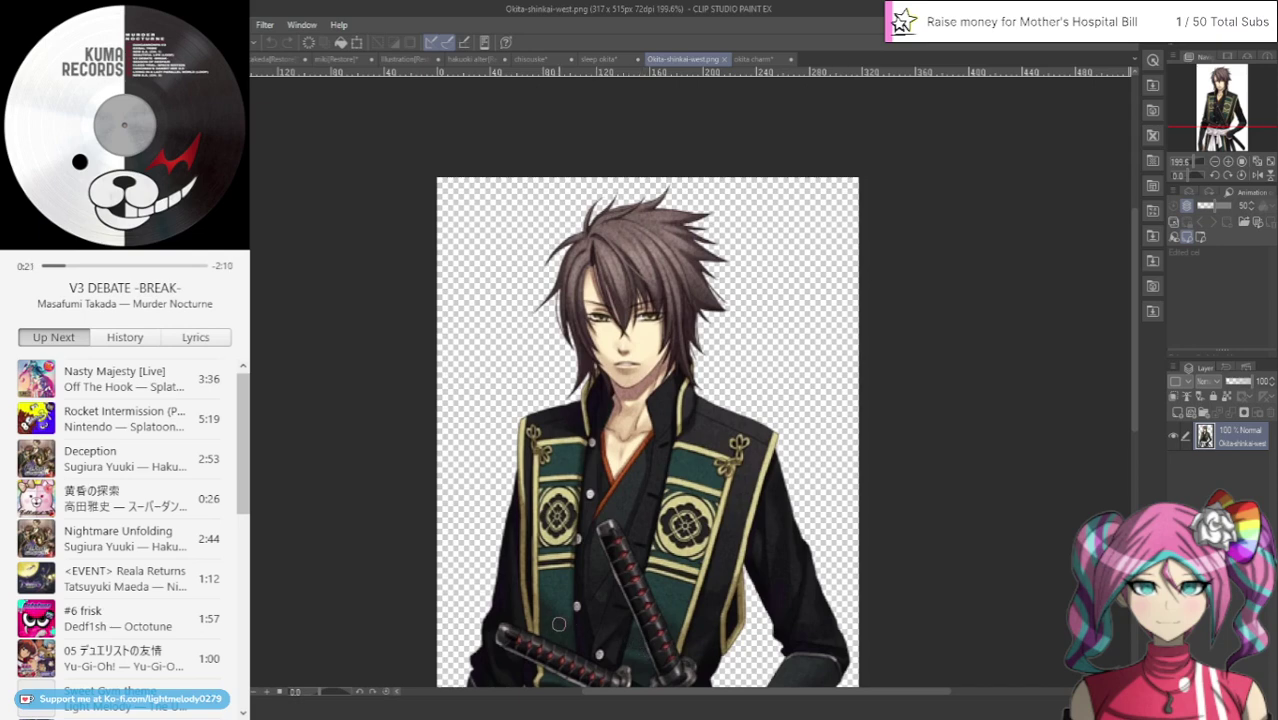
pyautogui.click(546, 62)
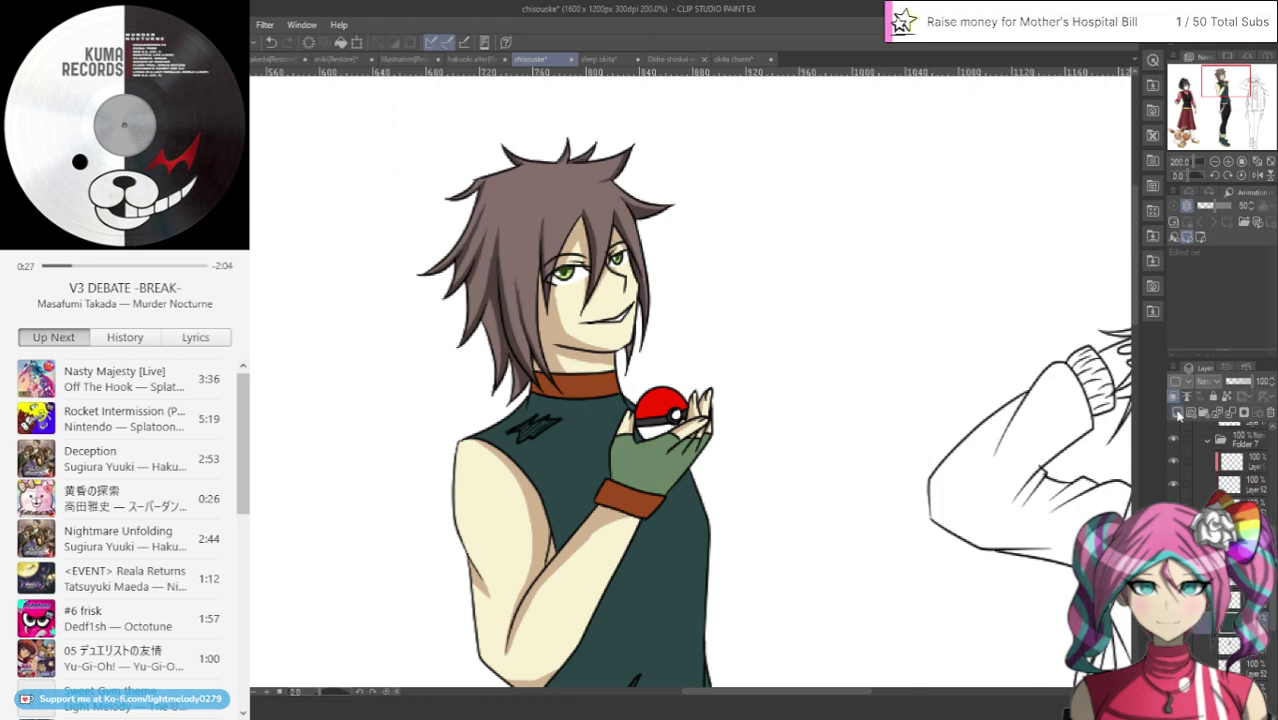
pyautogui.scroll(1, 580, 530)
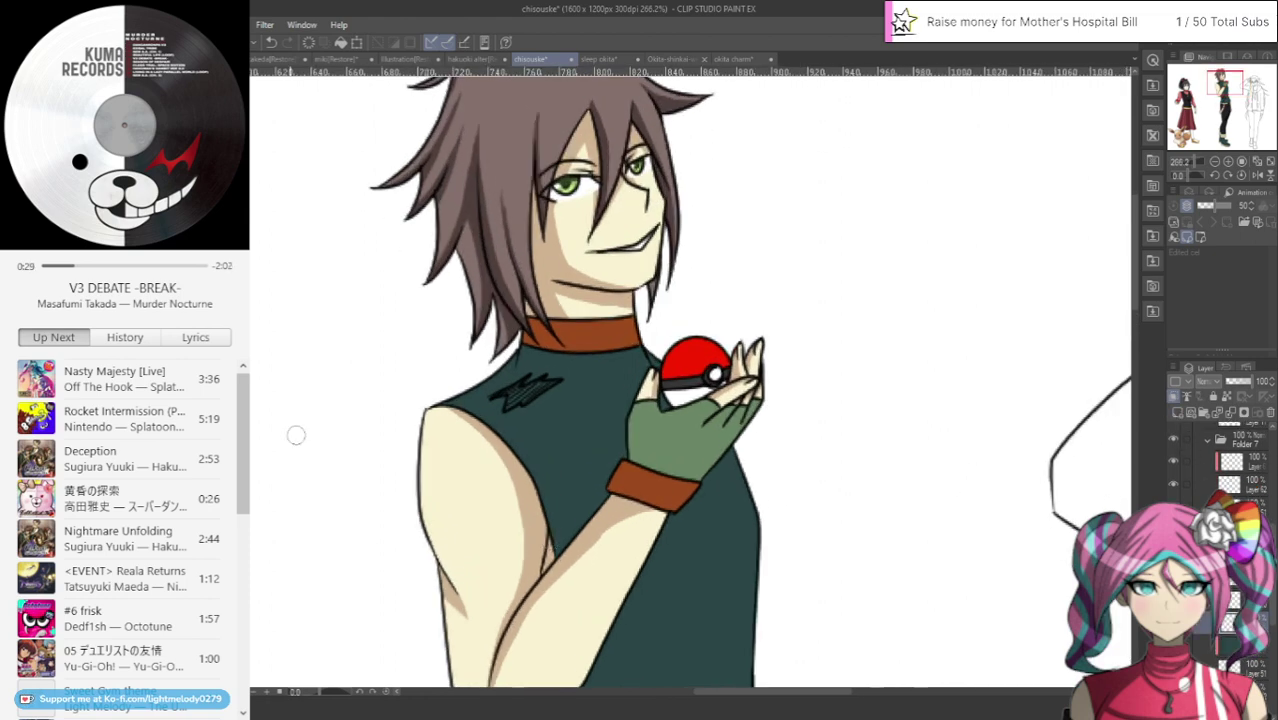
pyautogui.moveTo(586, 530)
pyautogui.mouseDown()
pyautogui.moveTo(543, 480)
pyautogui.moveTo(562, 518)
pyautogui.mouseUp()
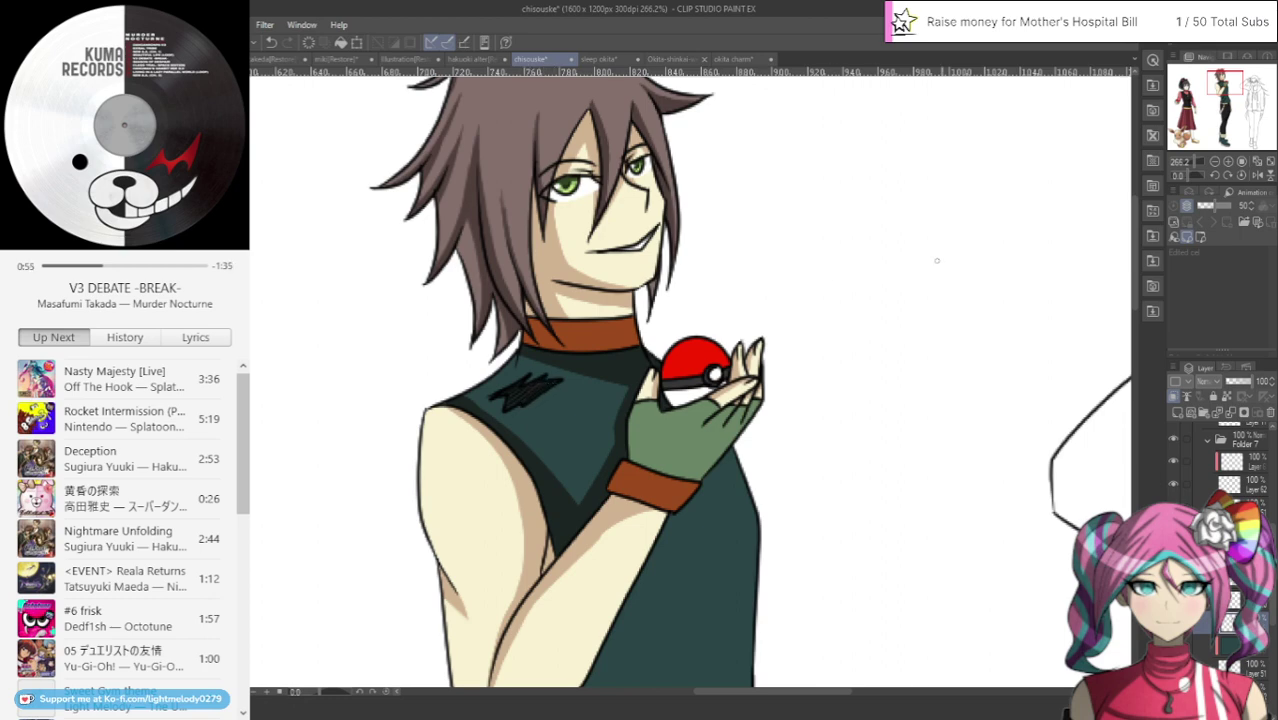
# Shade the green top beneath the raised forearm with a broad dark green shadow running down to the waist
pyautogui.moveTo(1198, 74); pyautogui.dragTo(1225, 96)
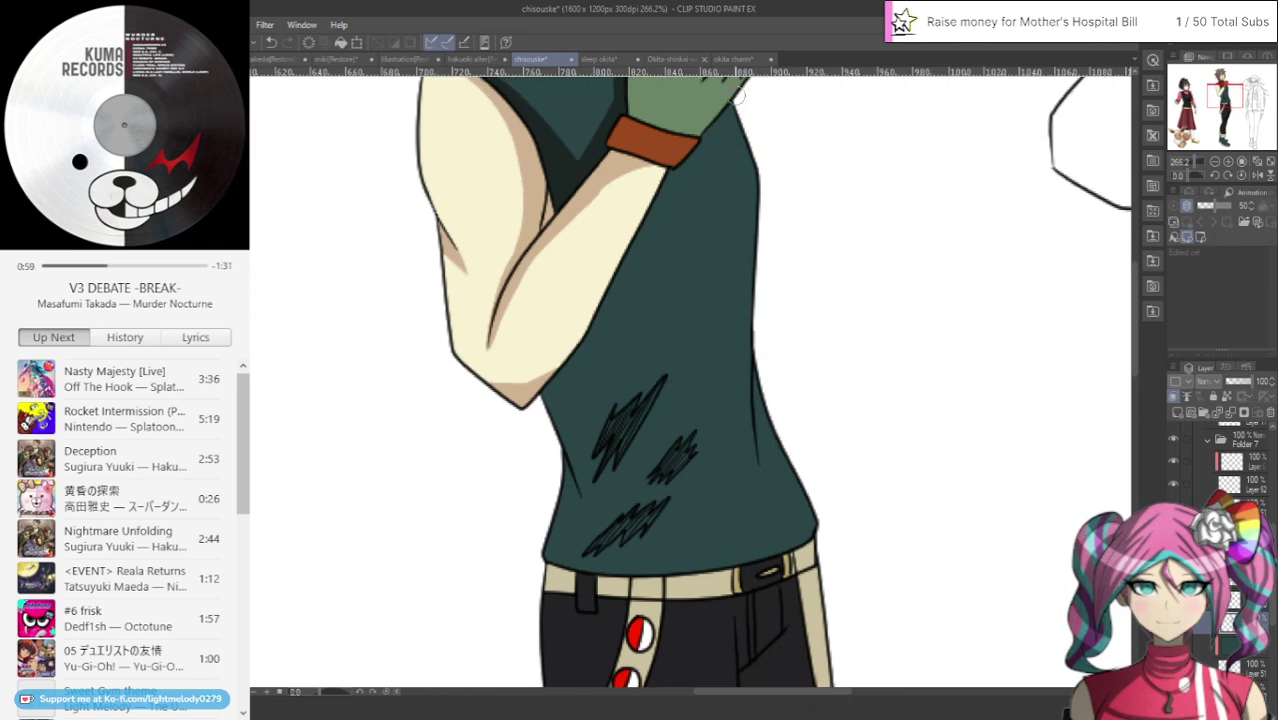
pyautogui.moveTo(716, 125)
pyautogui.mouseDown()
pyautogui.moveTo(568, 435)
pyautogui.moveTo(572, 387)
pyautogui.mouseUp()
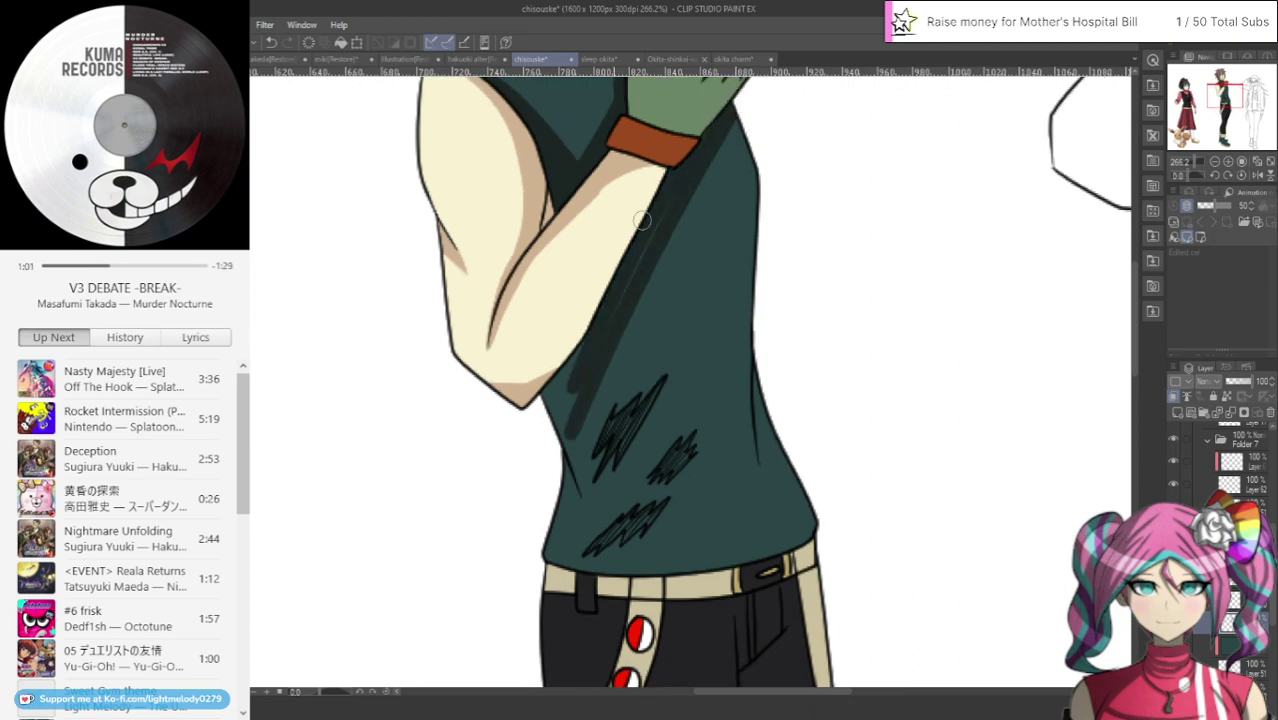
pyautogui.moveTo(658, 220)
pyautogui.mouseDown()
pyautogui.moveTo(555, 403)
pyautogui.moveTo(597, 502)
pyautogui.moveTo(574, 355)
pyautogui.mouseUp()
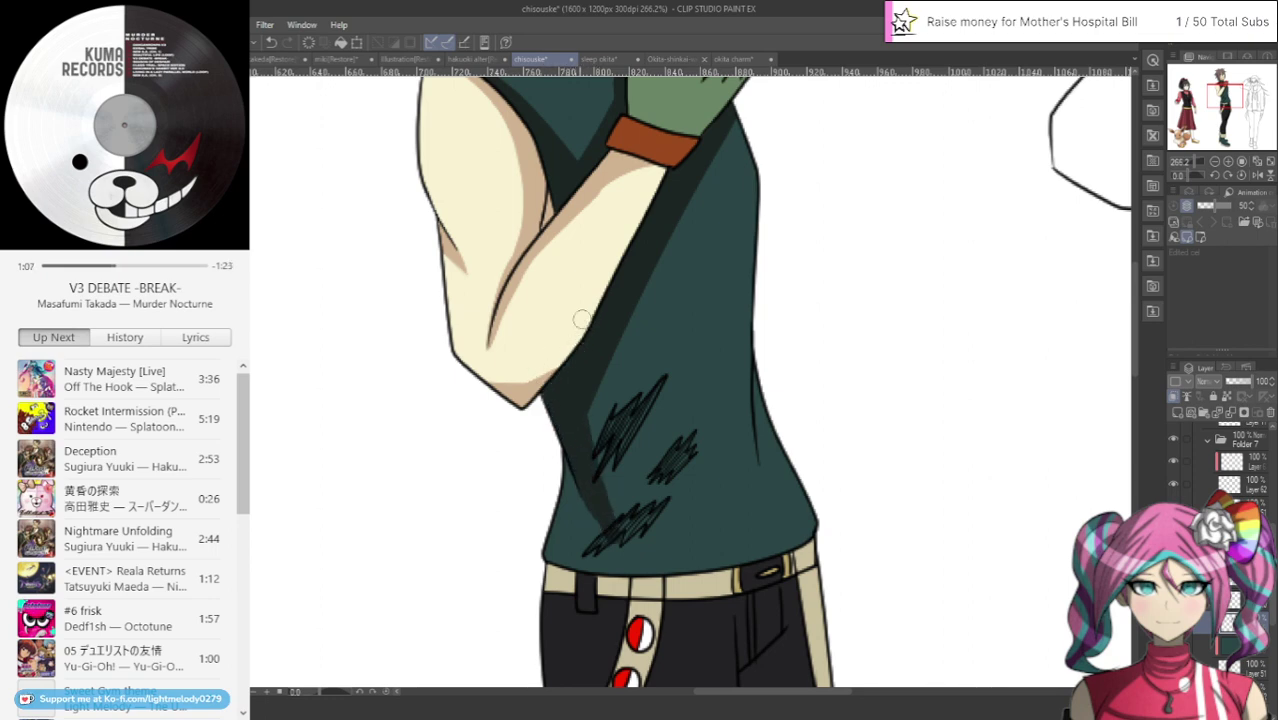
pyautogui.moveTo(656, 217)
pyautogui.mouseDown()
pyautogui.moveTo(601, 372)
pyautogui.moveTo(592, 456)
pyautogui.moveTo(611, 351)
pyautogui.moveTo(651, 261)
pyautogui.moveTo(611, 411)
pyautogui.mouseUp()
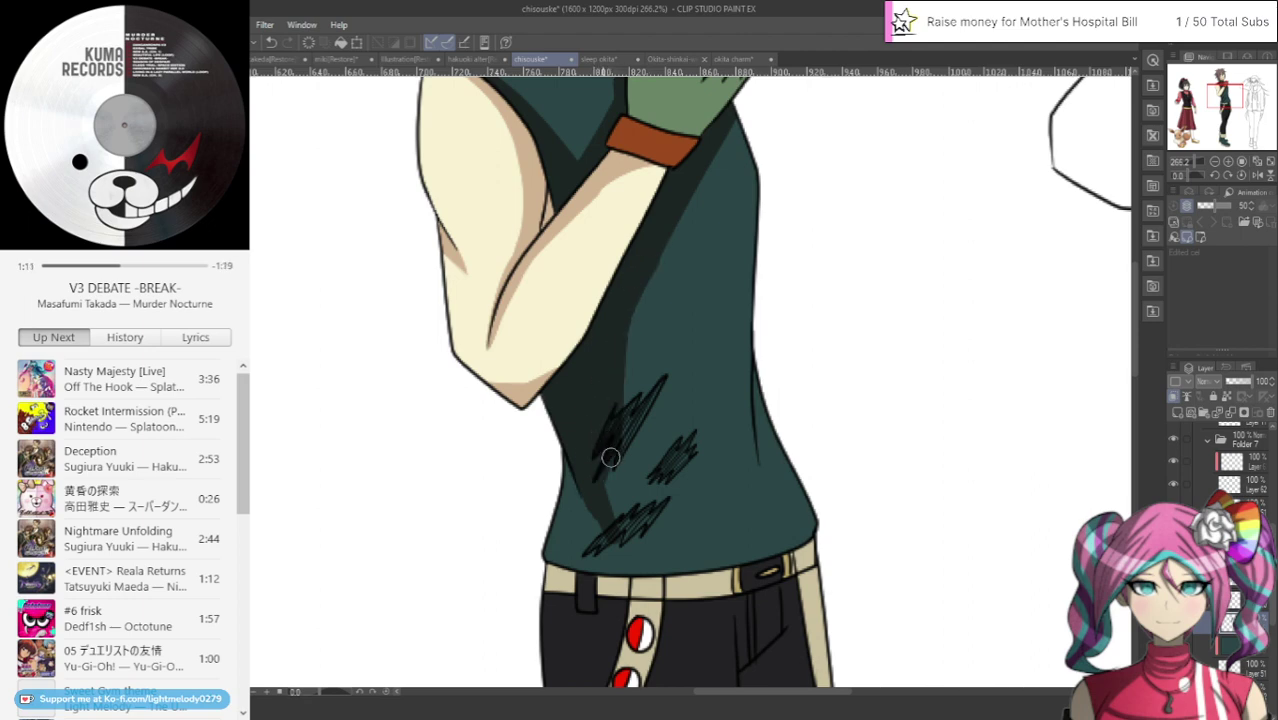
pyautogui.moveTo(610, 457)
pyautogui.mouseDown()
pyautogui.moveTo(598, 495)
pyautogui.moveTo(588, 440)
pyautogui.mouseUp()
# Extend the dark green torso shadow around the black scribbled marks at the waist and refine its lower edges
pyautogui.scroll(2, 715, 500)
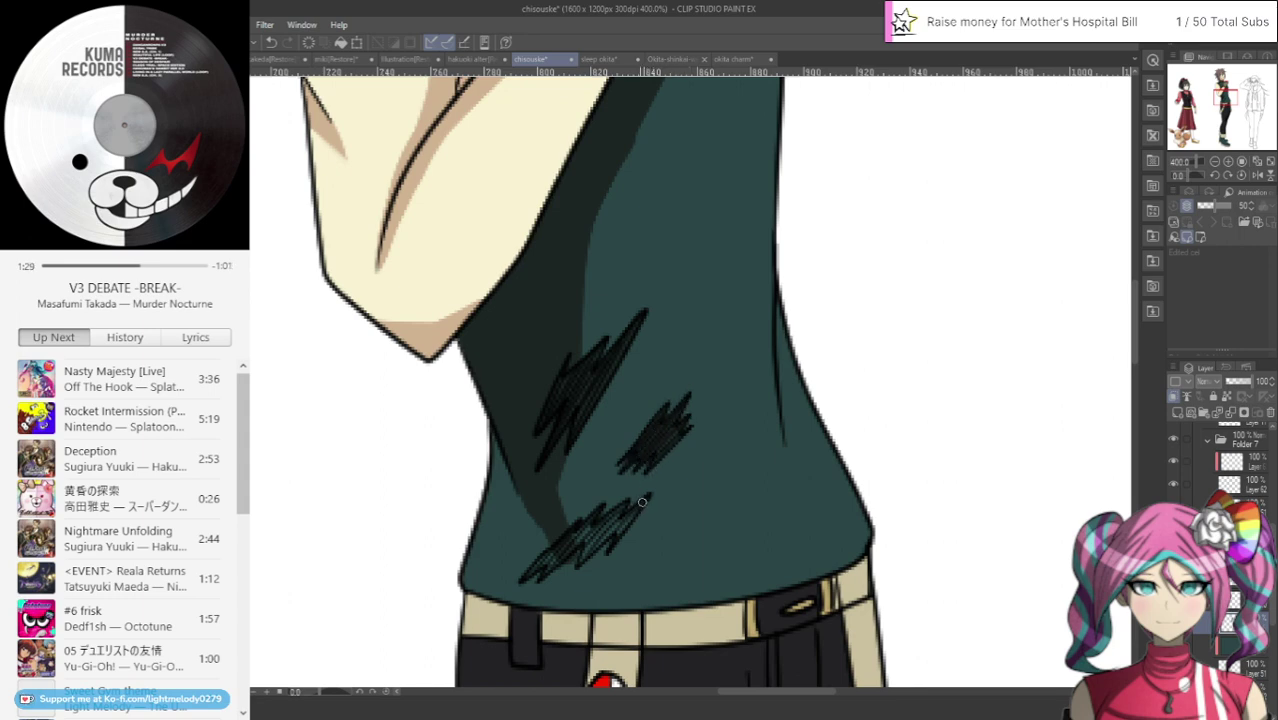
pyautogui.moveTo(625, 516); pyautogui.dragTo(614, 524)
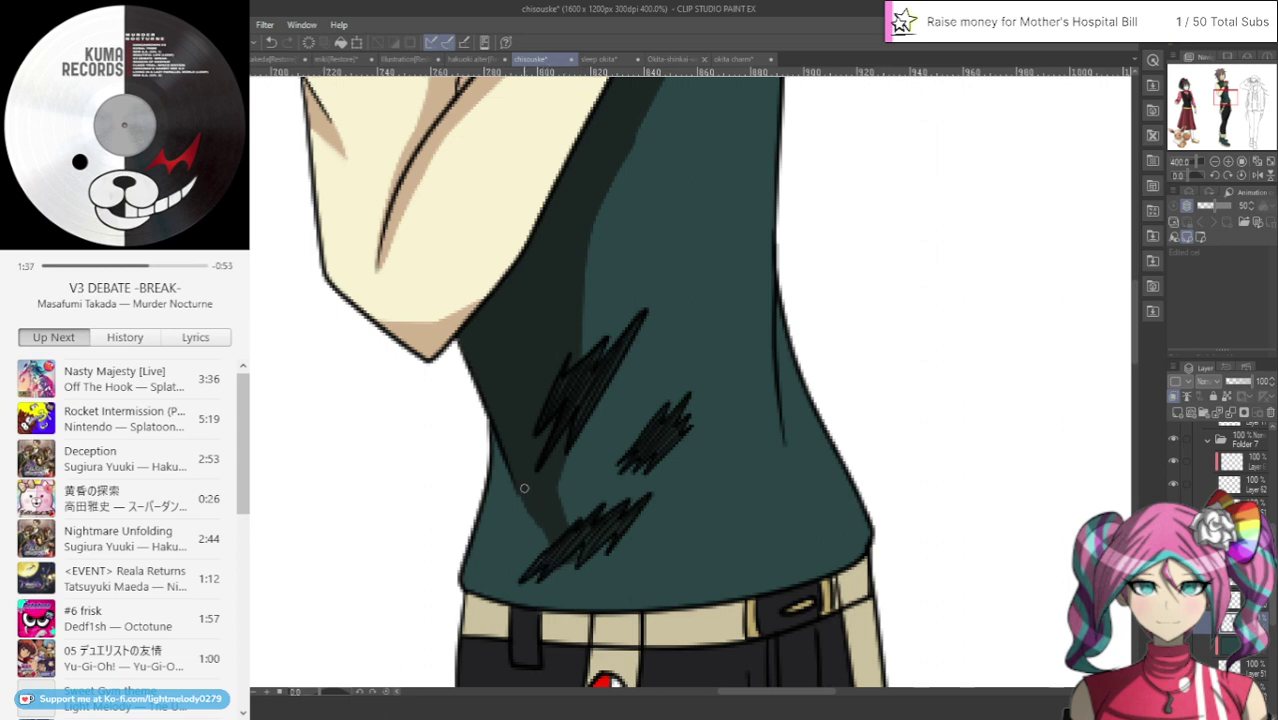
pyautogui.moveTo(524, 488)
pyautogui.mouseDown()
pyautogui.moveTo(531, 558)
pyautogui.moveTo(532, 510)
pyautogui.mouseUp()
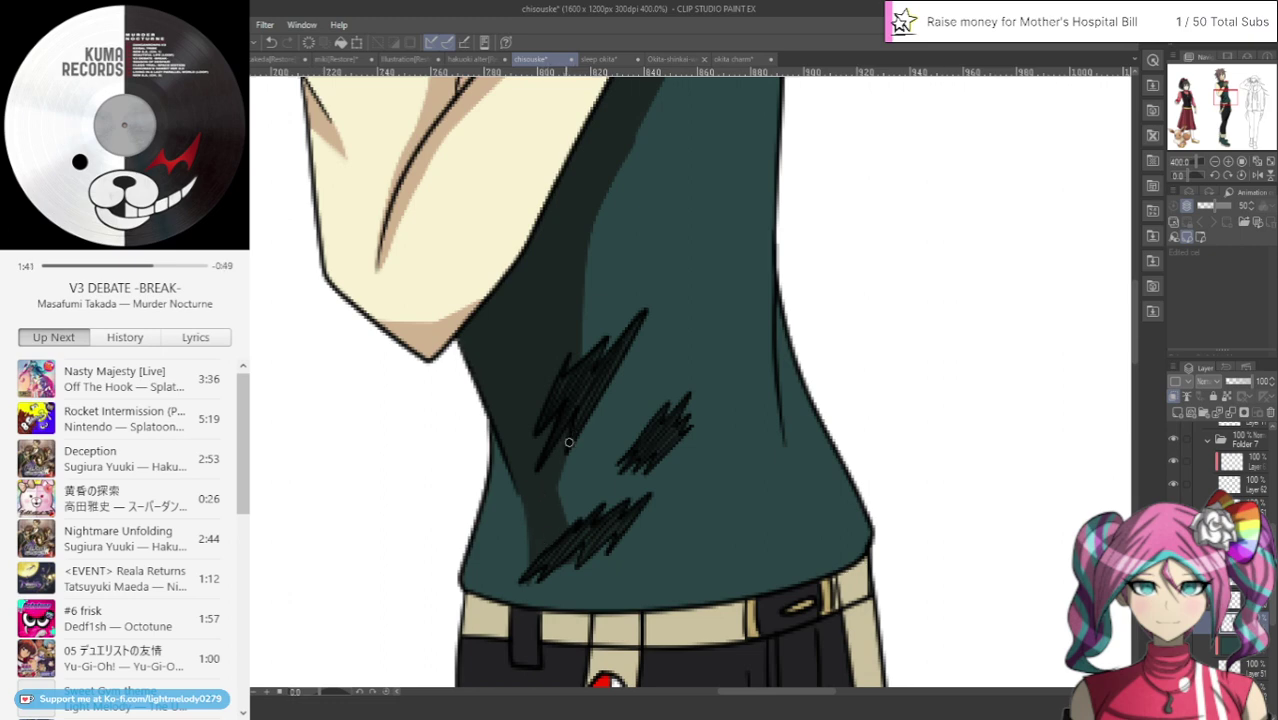
pyautogui.moveTo(568, 442); pyautogui.dragTo(573, 541)
# Shade the top's hem and the side fold at the waist, redrawing the fold shadow narrower and more pointed
pyautogui.moveTo(576, 480)
pyautogui.mouseDown()
pyautogui.moveTo(645, 450)
pyautogui.moveTo(568, 504)
pyautogui.moveTo(668, 439)
pyautogui.moveTo(642, 504)
pyautogui.moveTo(677, 428)
pyautogui.moveTo(623, 522)
pyautogui.moveTo(630, 432)
pyautogui.moveTo(650, 460)
pyautogui.moveTo(612, 498)
pyautogui.moveTo(622, 483)
pyautogui.moveTo(566, 498)
pyautogui.moveTo(545, 421)
pyautogui.moveTo(578, 491)
pyautogui.moveTo(568, 412)
pyautogui.moveTo(601, 492)
pyautogui.moveTo(578, 436)
pyautogui.moveTo(604, 461)
pyautogui.moveTo(584, 442)
pyautogui.moveTo(640, 467)
pyautogui.moveTo(623, 469)
pyautogui.moveTo(572, 380)
pyautogui.moveTo(627, 496)
pyautogui.moveTo(647, 468)
pyautogui.moveTo(594, 527)
pyautogui.moveTo(611, 501)
pyautogui.moveTo(572, 522)
pyautogui.moveTo(584, 522)
pyautogui.moveTo(530, 598)
pyautogui.moveTo(618, 517)
pyautogui.moveTo(549, 611)
pyautogui.moveTo(615, 522)
pyautogui.moveTo(588, 528)
pyautogui.moveTo(518, 592)
pyautogui.moveTo(542, 493)
pyautogui.moveTo(528, 490)
pyautogui.moveTo(535, 558)
pyautogui.moveTo(538, 511)
pyautogui.moveTo(507, 605)
pyautogui.moveTo(645, 499)
pyautogui.moveTo(572, 524)
pyautogui.moveTo(583, 504)
pyautogui.moveTo(674, 462)
pyautogui.moveTo(679, 434)
pyautogui.moveTo(628, 536)
pyautogui.moveTo(599, 536)
pyautogui.moveTo(787, 598)
pyautogui.moveTo(659, 565)
pyautogui.moveTo(702, 580)
pyautogui.moveTo(857, 578)
pyautogui.moveTo(645, 494)
pyautogui.moveTo(682, 422)
pyautogui.moveTo(665, 456)
pyautogui.moveTo(682, 588)
pyautogui.moveTo(693, 551)
pyautogui.moveTo(819, 399)
pyautogui.moveTo(799, 440)
pyautogui.moveTo(787, 270)
pyautogui.moveTo(800, 485)
pyautogui.mouseUp()
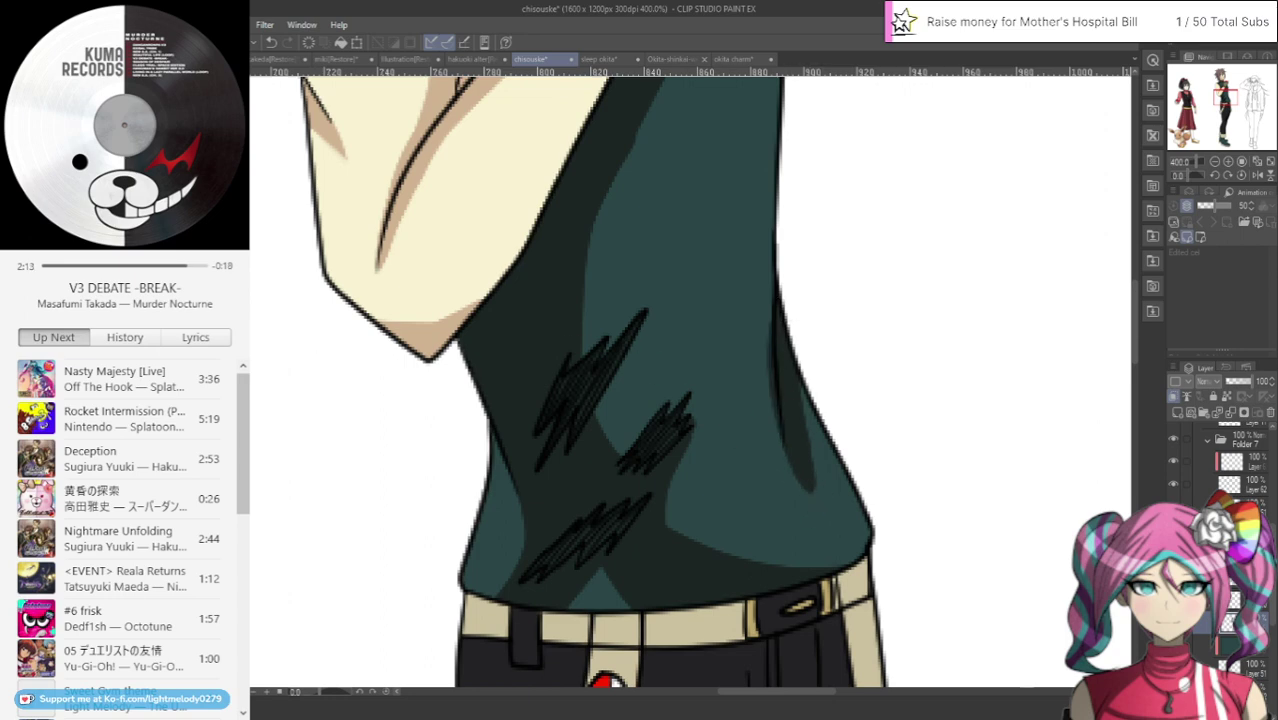
pyautogui.hotkey('ctrl', 'z')
pyautogui.moveTo(800, 373)
pyautogui.mouseDown()
pyautogui.moveTo(806, 490)
pyautogui.moveTo(796, 452)
pyautogui.mouseUp()
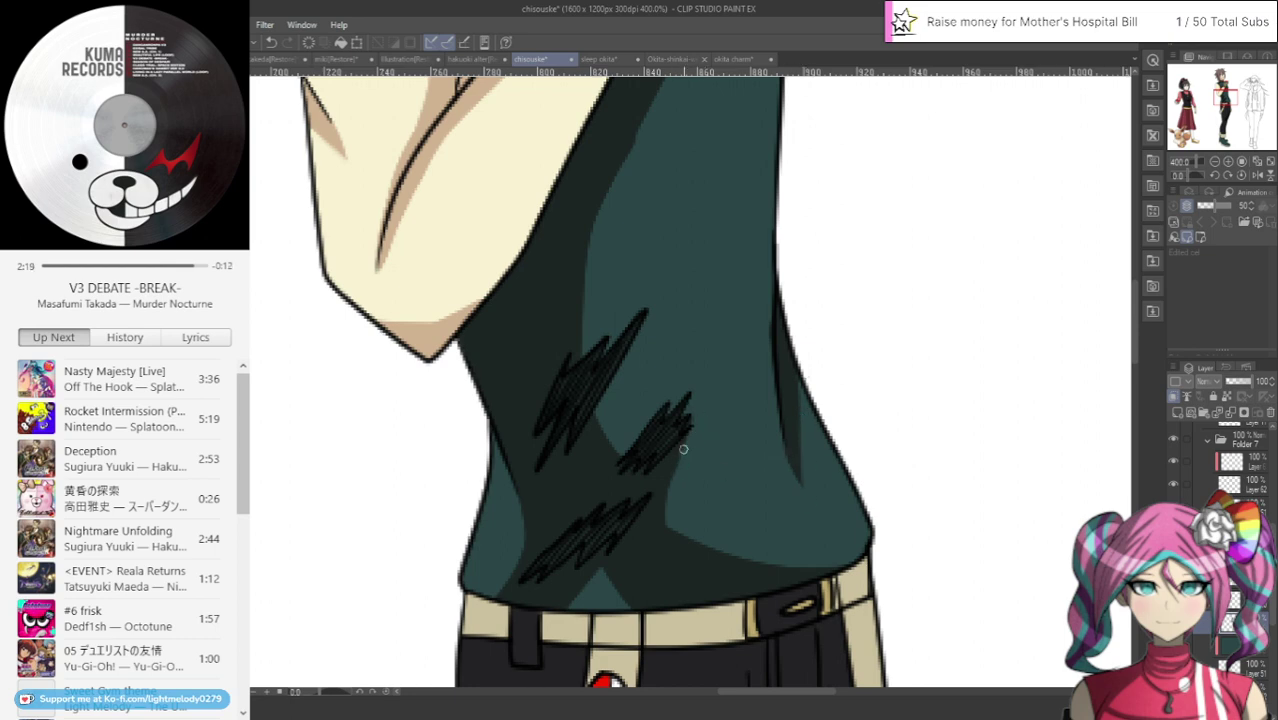
# Remove the shading along the top's hem and trim the torso shadow back to the area between the black marks
pyautogui.moveTo(670, 525)
pyautogui.mouseDown()
pyautogui.moveTo(777, 589)
pyautogui.moveTo(679, 529)
pyautogui.moveTo(743, 584)
pyautogui.moveTo(710, 562)
pyautogui.moveTo(753, 583)
pyautogui.moveTo(674, 520)
pyautogui.moveTo(721, 577)
pyautogui.mouseUp()
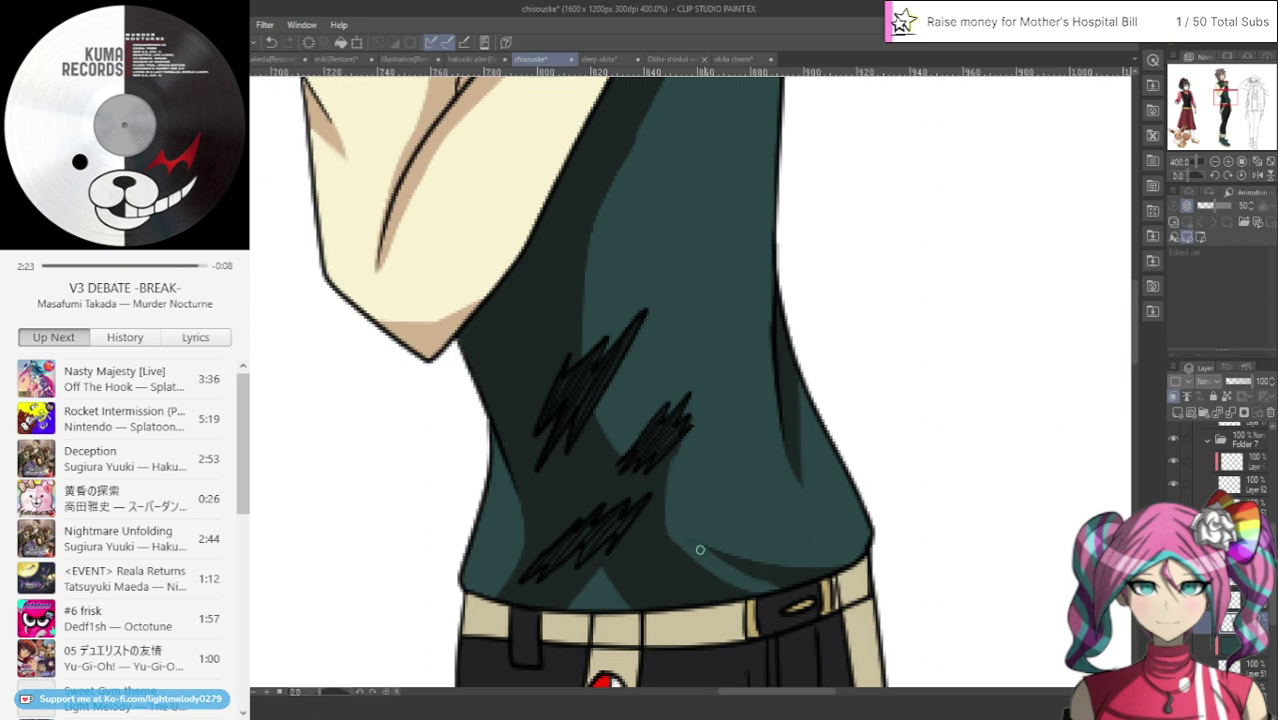
pyautogui.moveTo(716, 511)
pyautogui.mouseDown()
pyautogui.moveTo(884, 563)
pyautogui.moveTo(776, 591)
pyautogui.moveTo(679, 549)
pyautogui.moveTo(659, 511)
pyautogui.moveTo(730, 560)
pyautogui.moveTo(605, 614)
pyautogui.moveTo(614, 572)
pyautogui.mouseUp()
pyautogui.moveTo(695, 469); pyautogui.dragTo(687, 462)
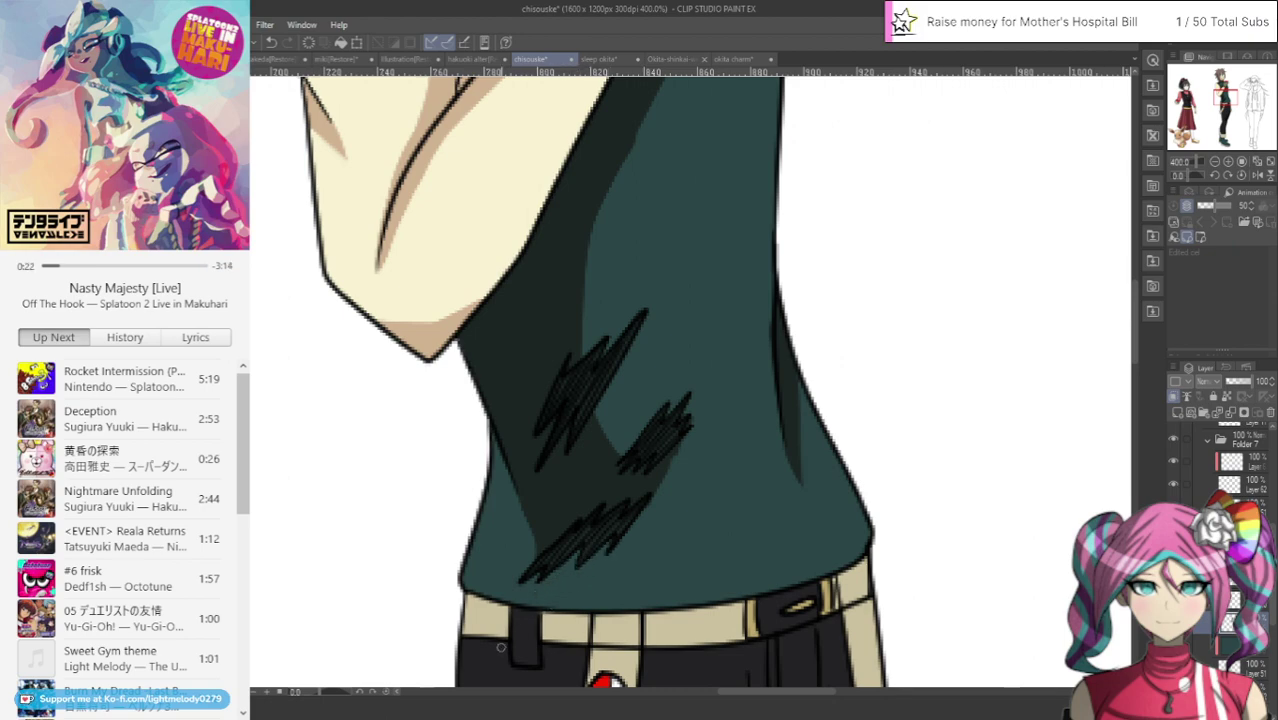
# Reshape the torso shadow beneath the raised forearm and extend it up past the wrist, leaving a narrow lit fold near the chest
pyautogui.scroll(-4, 552, 621)
pyautogui.scroll(3, 610, 541)
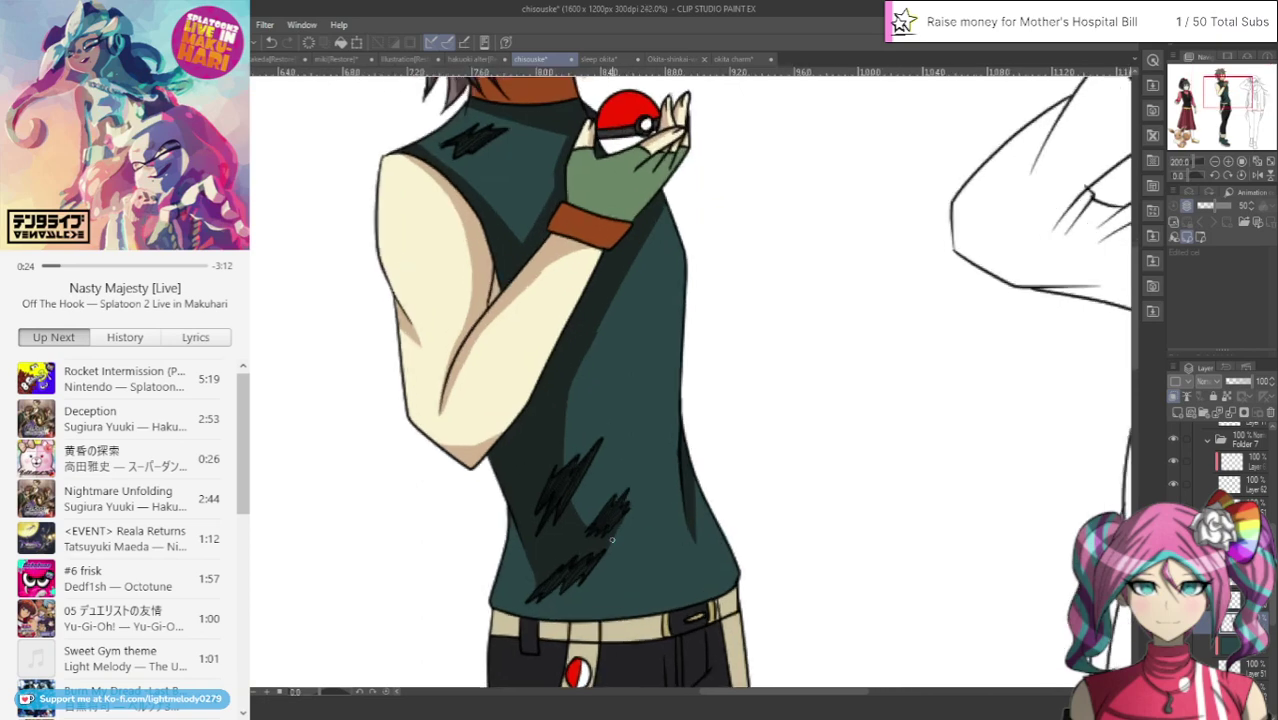
pyautogui.scroll(3, 612, 540)
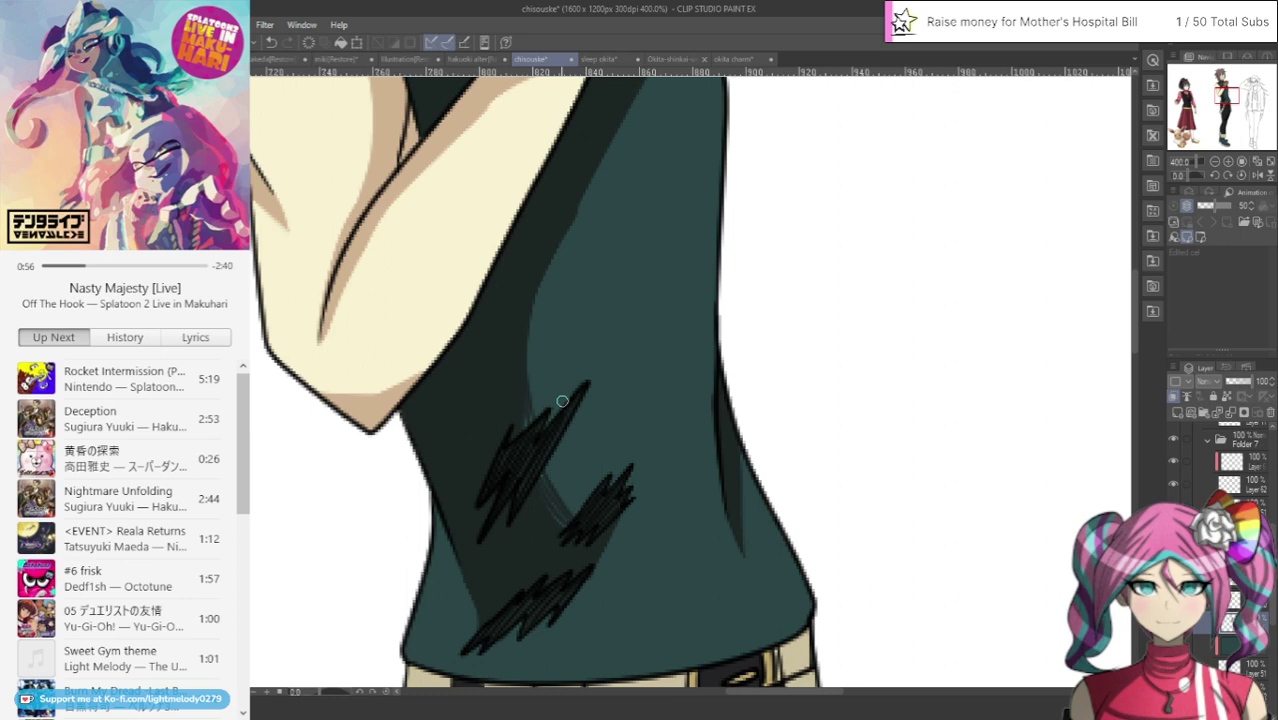
pyautogui.scroll(-5, 562, 401)
pyautogui.scroll(5, 551, 400)
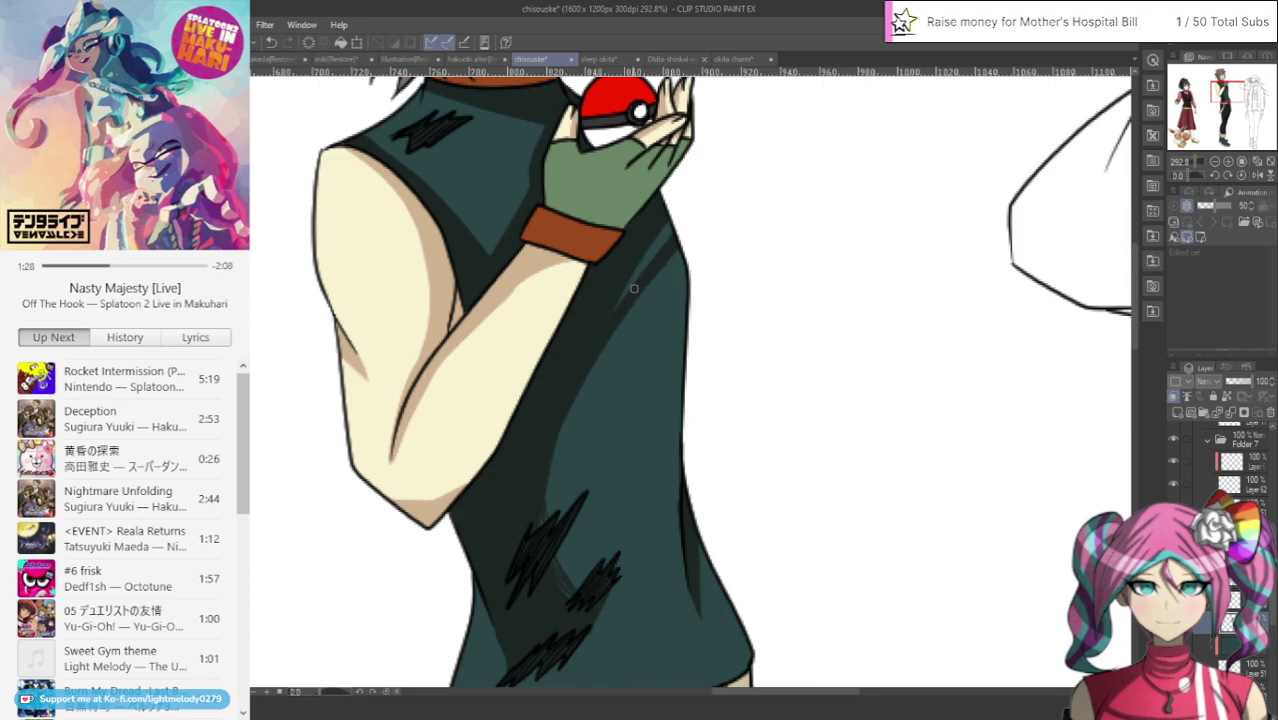
pyautogui.scroll(-4, 721, 177)
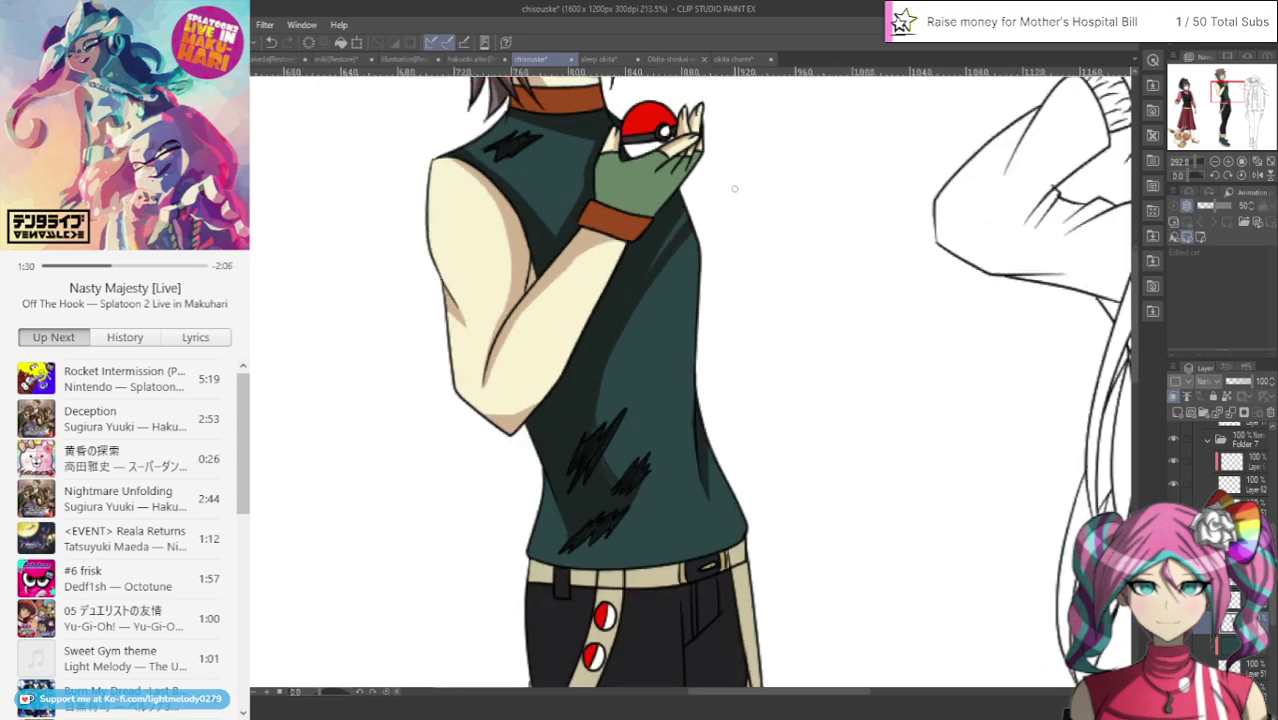
# Shade the chest in dark green between the armhole and the glove with a curved edge, leaving small lit triangles
pyautogui.scroll(5, 670, 139)
pyautogui.scroll(1, 670, 139)
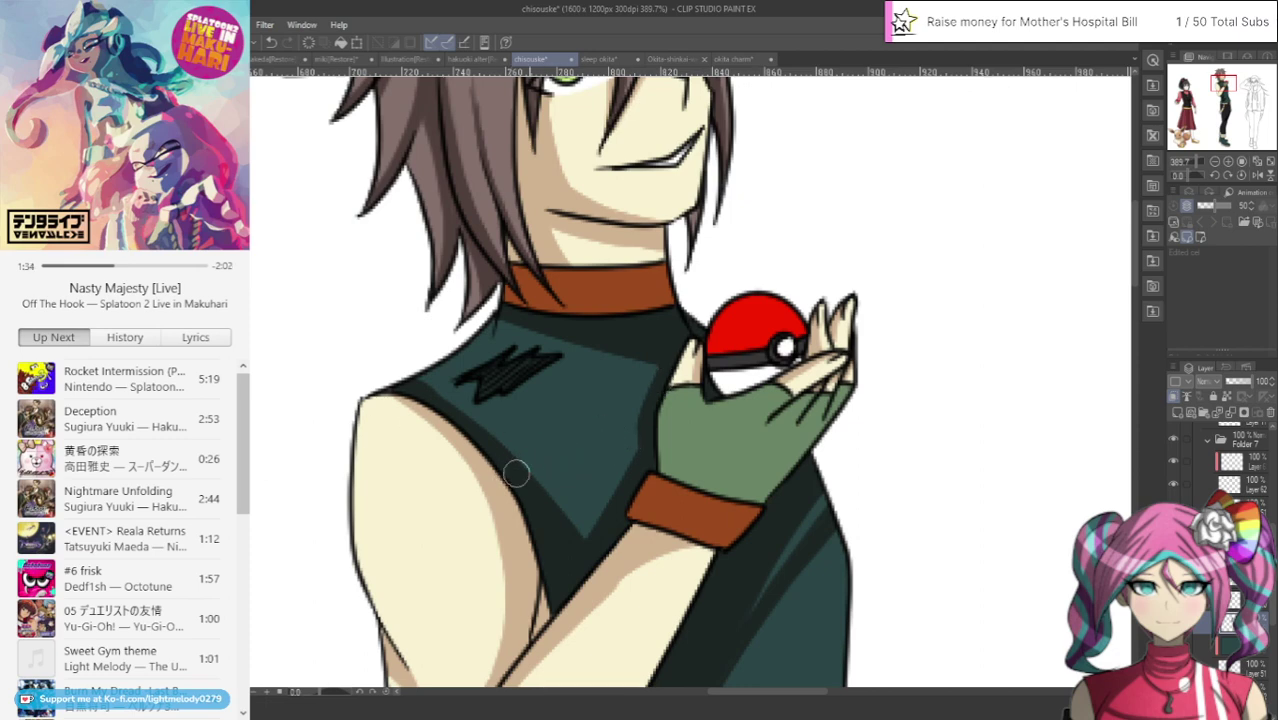
pyautogui.moveTo(513, 471)
pyautogui.mouseDown()
pyautogui.moveTo(595, 482)
pyautogui.moveTo(652, 443)
pyautogui.mouseUp()
pyautogui.moveTo(548, 496)
pyautogui.mouseDown()
pyautogui.moveTo(617, 490)
pyautogui.moveTo(674, 424)
pyautogui.moveTo(652, 491)
pyautogui.moveTo(627, 362)
pyautogui.moveTo(583, 317)
pyautogui.mouseUp()
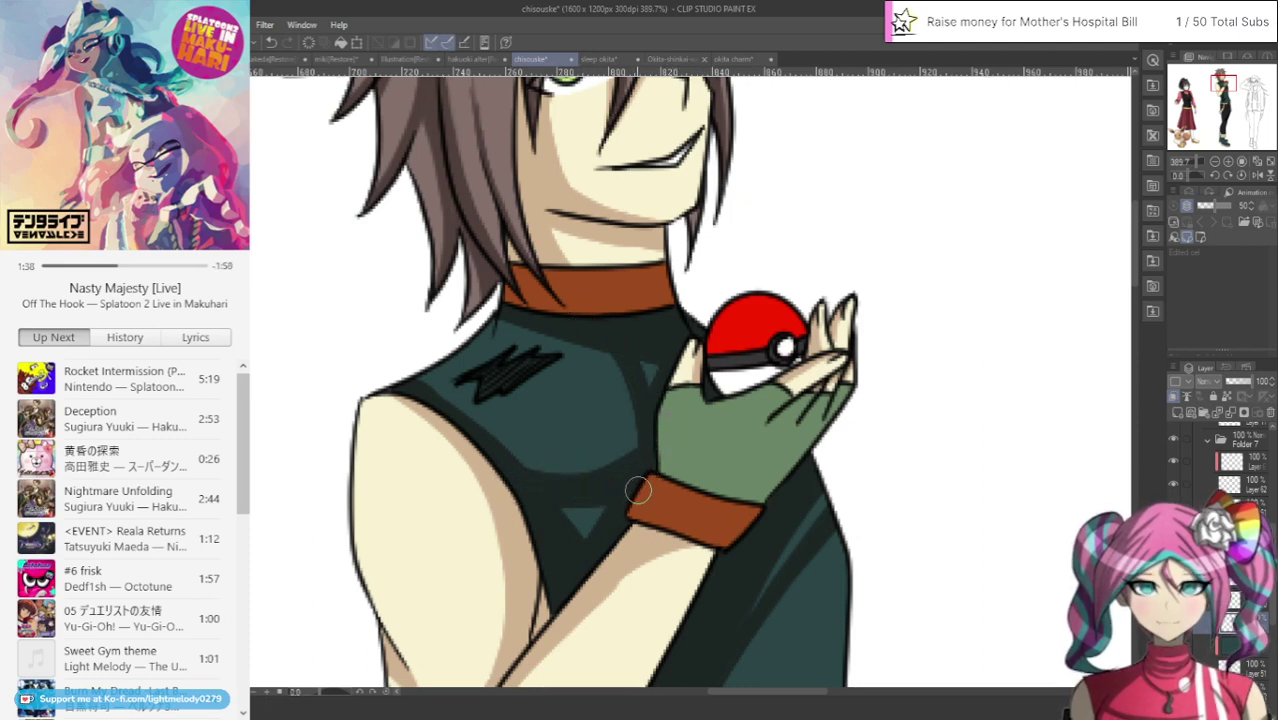
pyautogui.moveTo(639, 468)
pyautogui.mouseDown()
pyautogui.moveTo(633, 408)
pyautogui.moveTo(598, 342)
pyautogui.mouseUp()
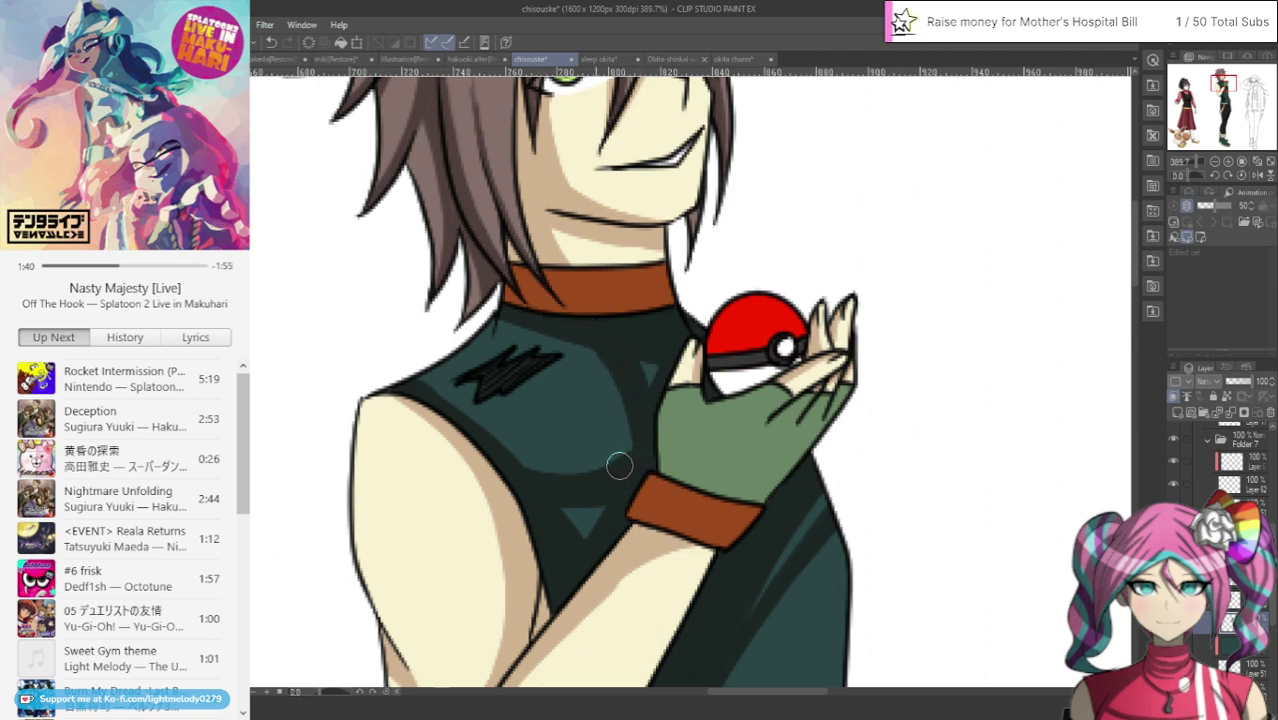
pyautogui.moveTo(619, 465)
pyautogui.mouseDown()
pyautogui.moveTo(543, 475)
pyautogui.moveTo(476, 461)
pyautogui.moveTo(607, 459)
pyautogui.moveTo(679, 428)
pyautogui.moveTo(583, 453)
pyautogui.moveTo(508, 442)
pyautogui.mouseUp()
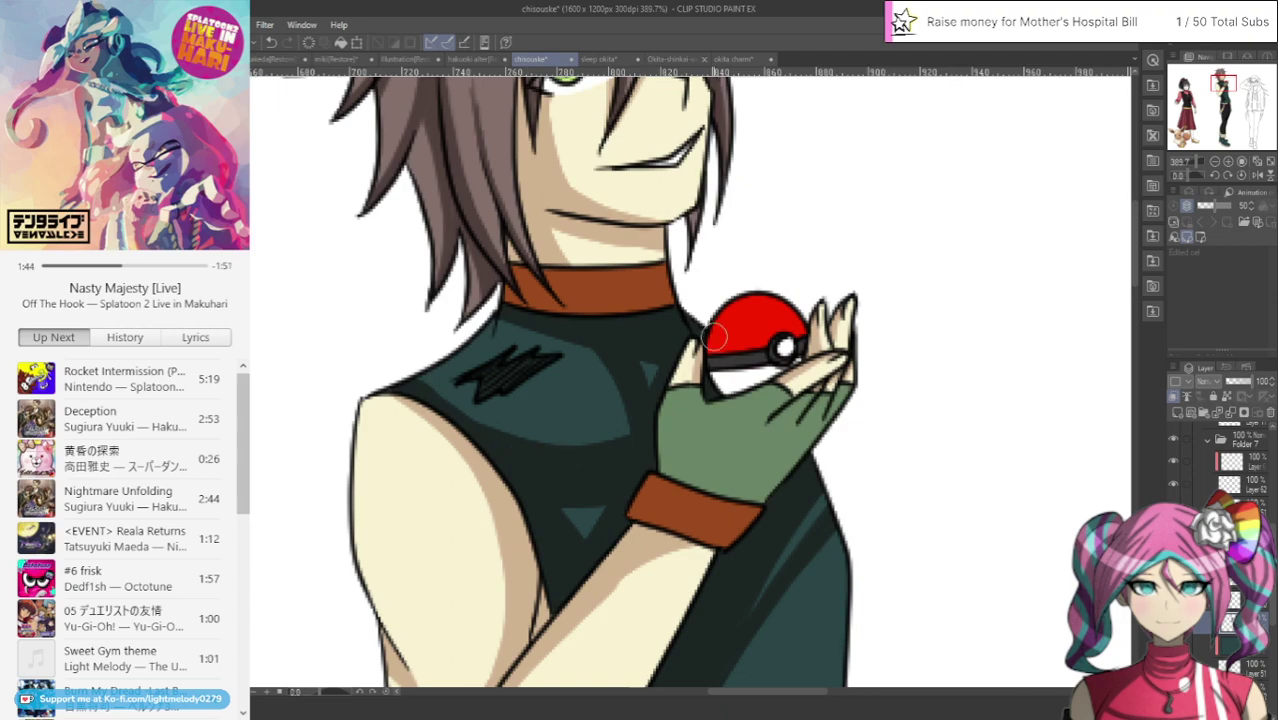
pyautogui.scroll(-5, 714, 338)
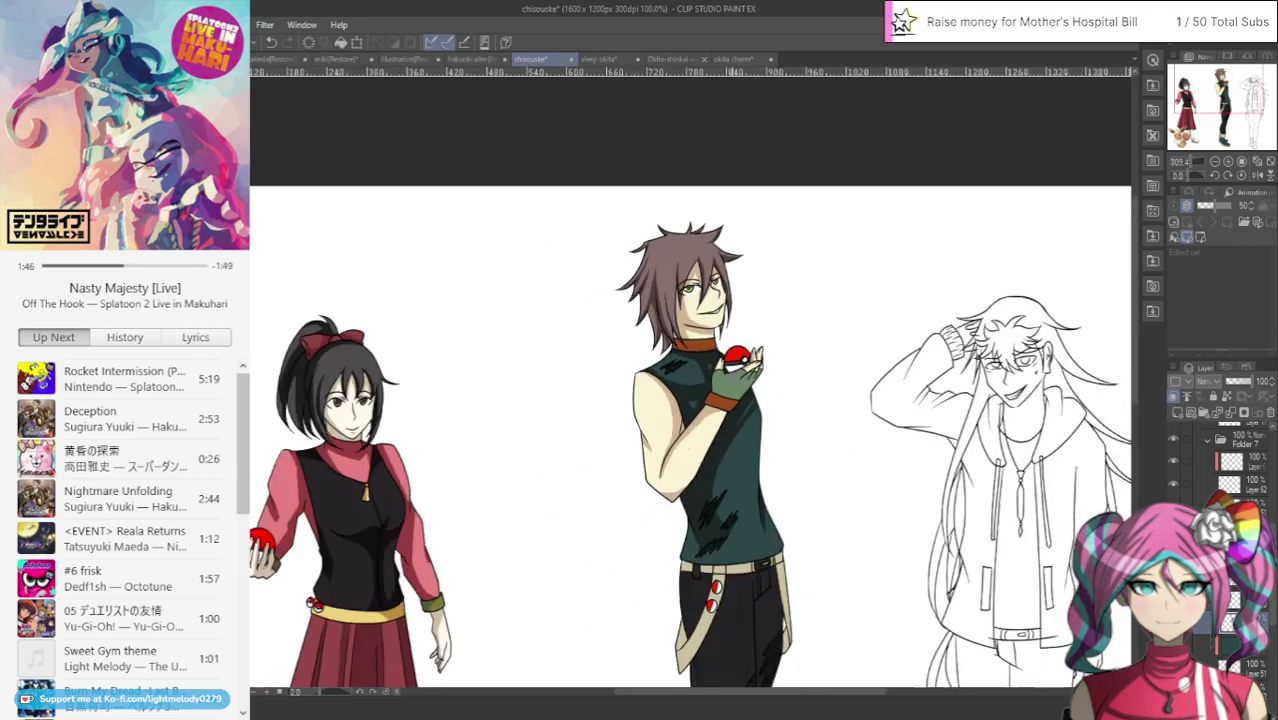
# Spread the torso shadow over the lower top to the hem with a curved edge and add a pointed fold above the waist
pyautogui.scroll(4, 747, 508)
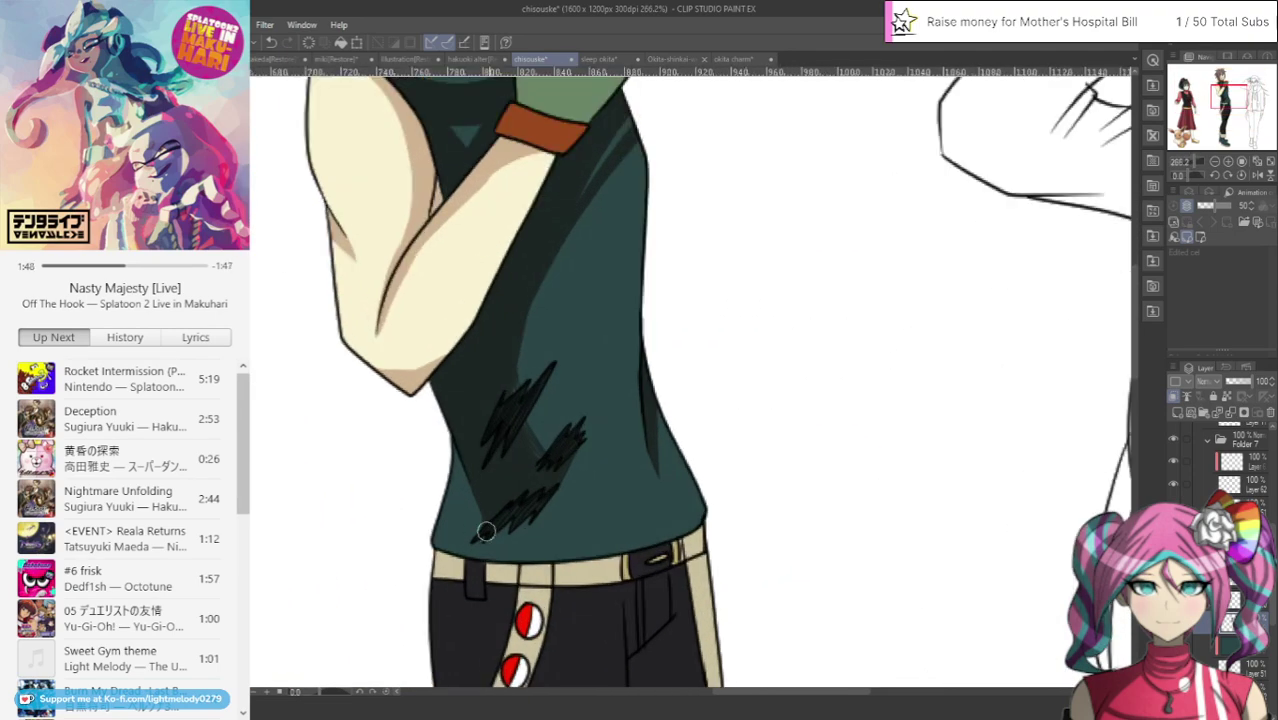
pyautogui.moveTo(497, 530)
pyautogui.mouseDown()
pyautogui.moveTo(609, 596)
pyautogui.moveTo(576, 453)
pyautogui.moveTo(566, 507)
pyautogui.moveTo(590, 586)
pyautogui.mouseUp()
pyautogui.moveTo(556, 491); pyautogui.dragTo(564, 571)
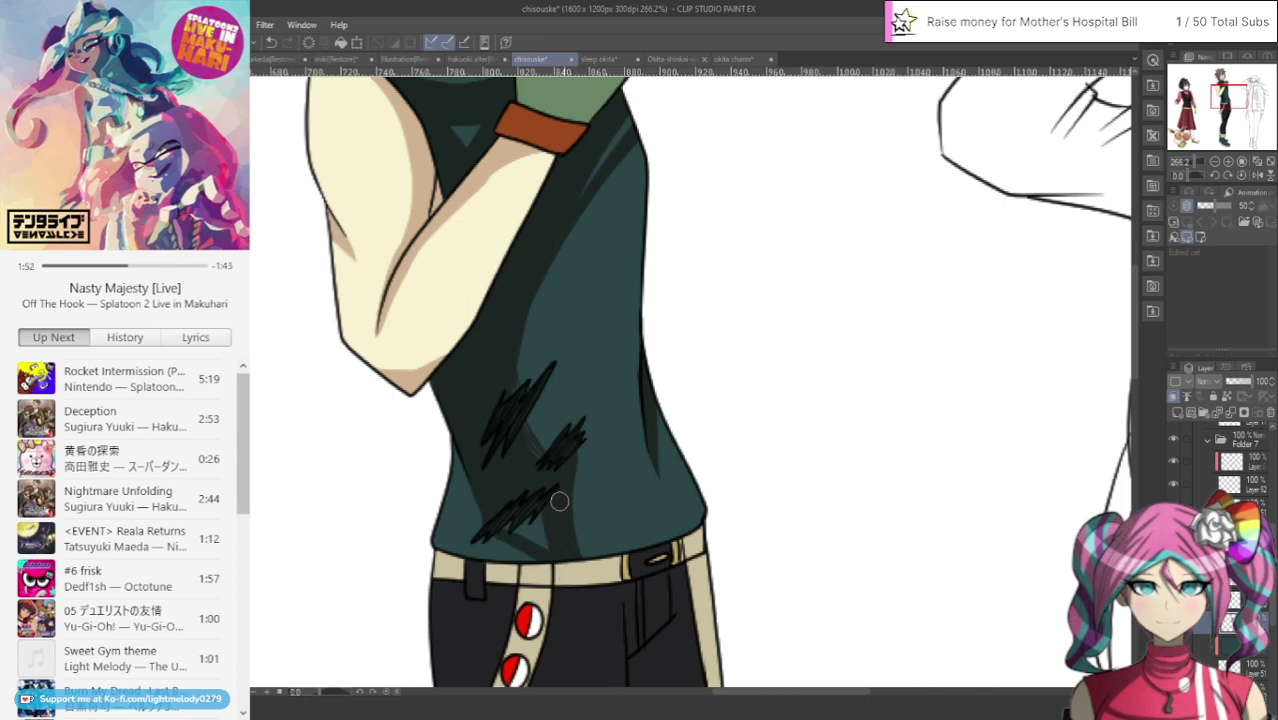
pyautogui.moveTo(491, 522)
pyautogui.mouseDown()
pyautogui.moveTo(545, 549)
pyautogui.moveTo(524, 526)
pyautogui.moveTo(570, 566)
pyautogui.mouseUp()
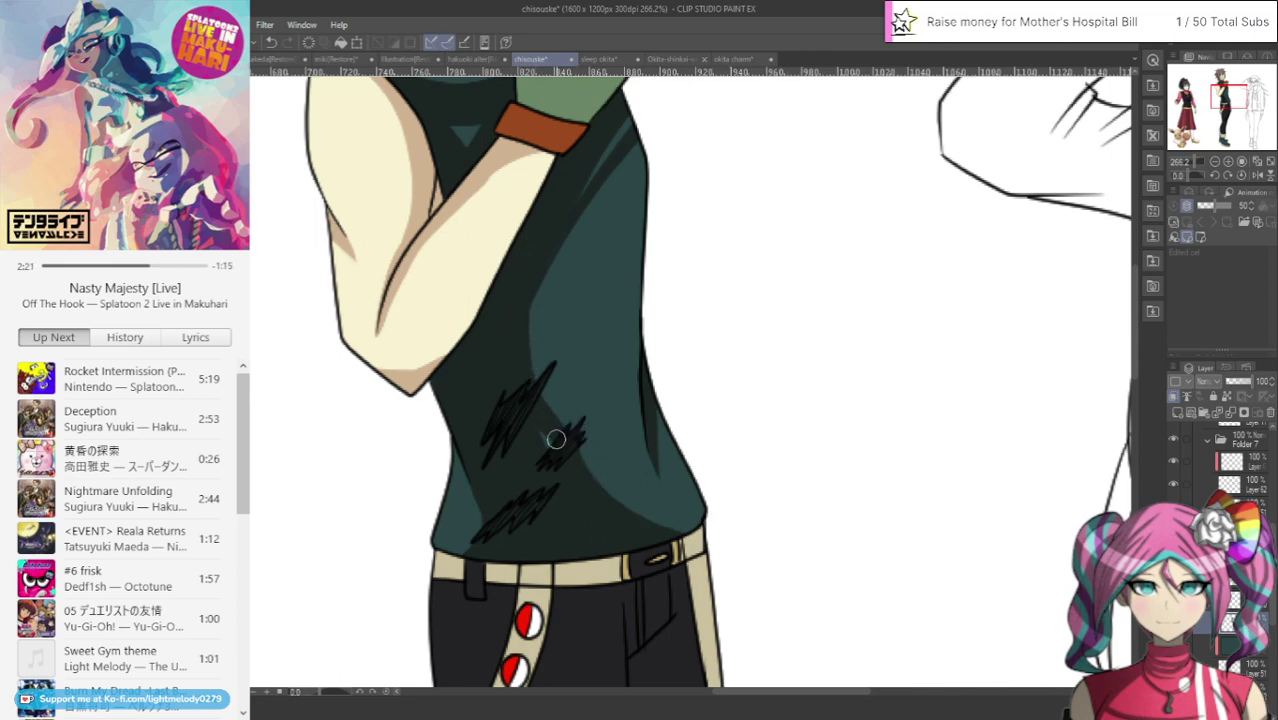
pyautogui.moveTo(568, 428); pyautogui.dragTo(616, 342)
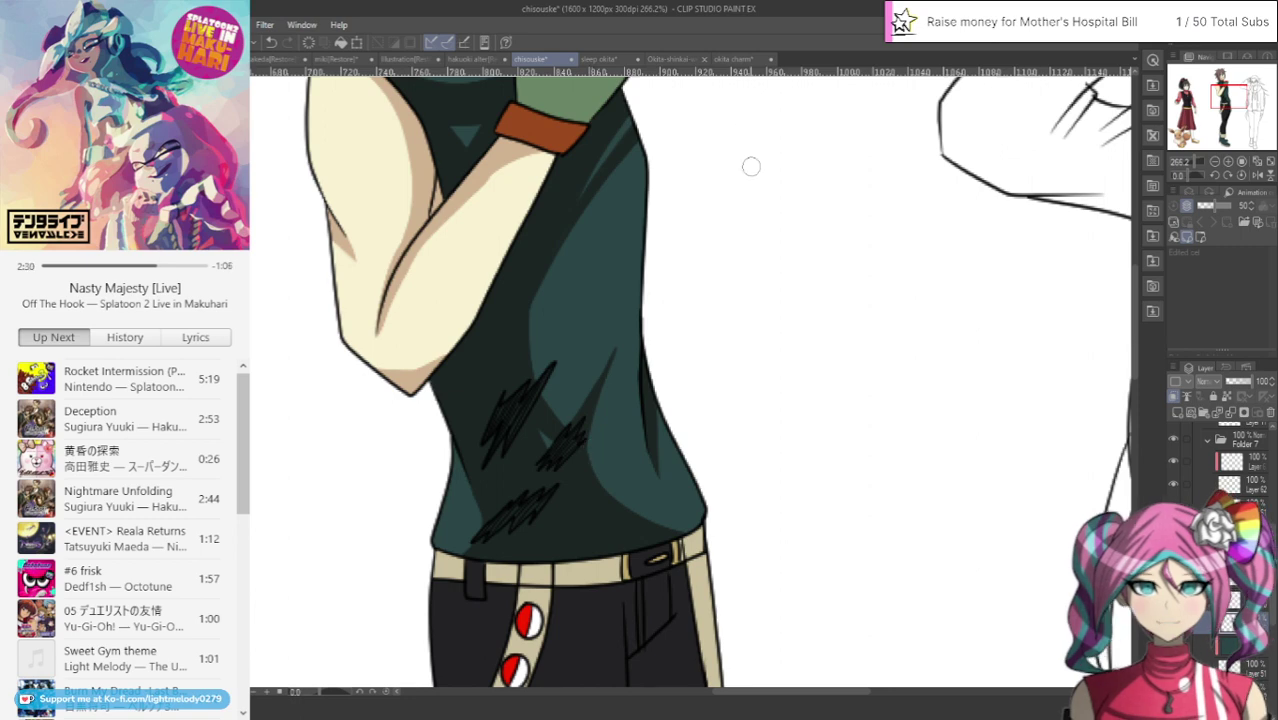
pyautogui.click(603, 60)
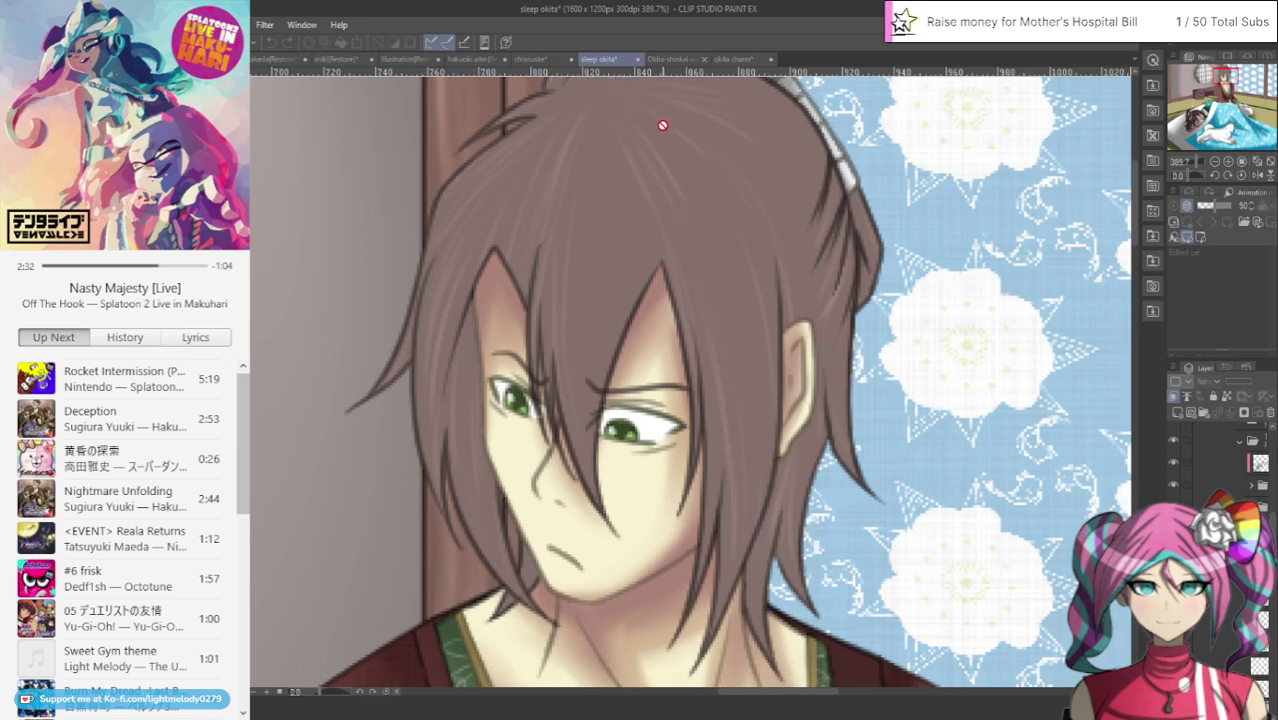
pyautogui.click(538, 59)
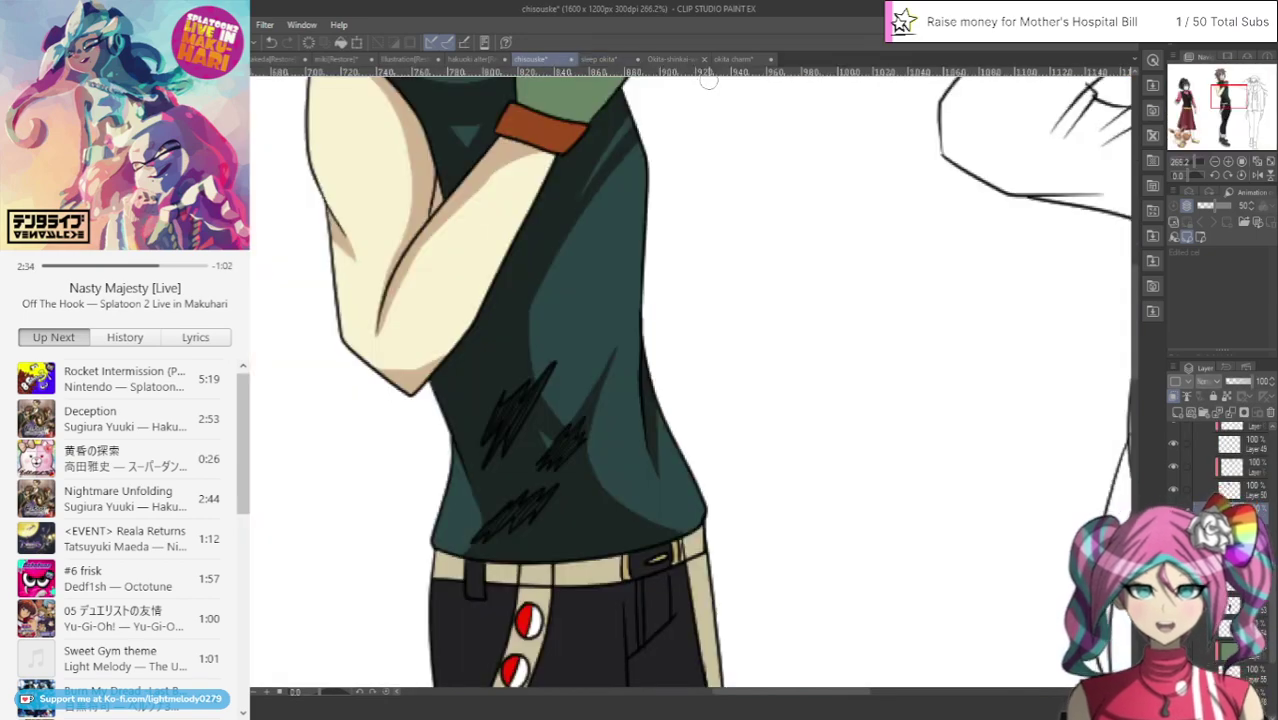
# Shade the green boots in dark green beneath the beige cuffs, along the front boot's instep to the toe, and on the rear boot
pyautogui.scroll(-5, 788, 260)
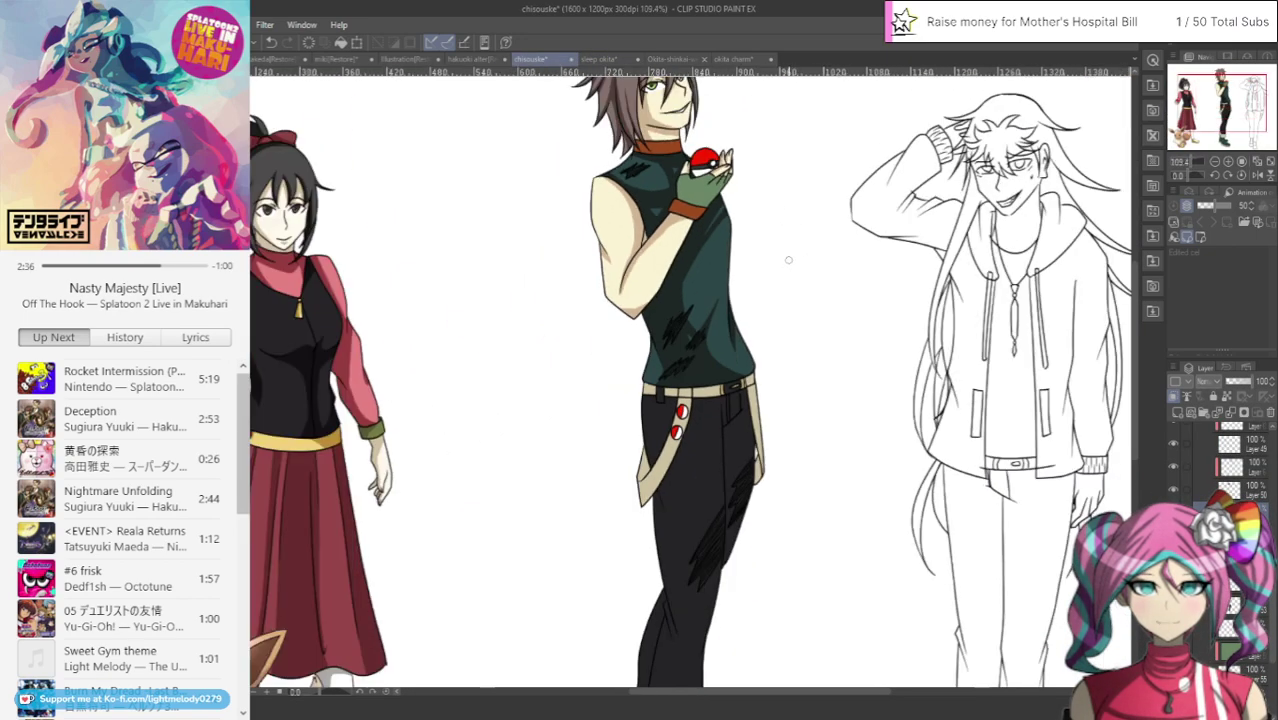
pyautogui.scroll(-3, 788, 260)
pyautogui.scroll(2, 786, 265)
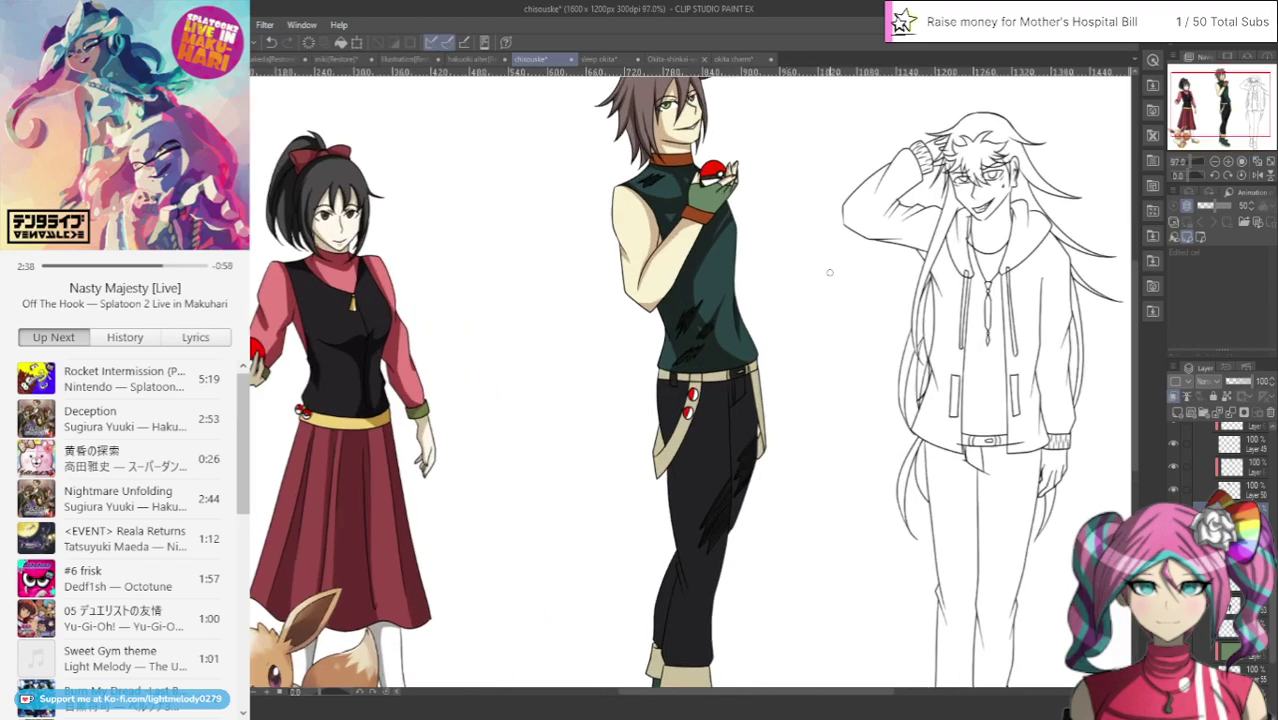
pyautogui.moveTo(1205, 88); pyautogui.dragTo(1207, 152)
pyautogui.scroll(5, 1006, 190)
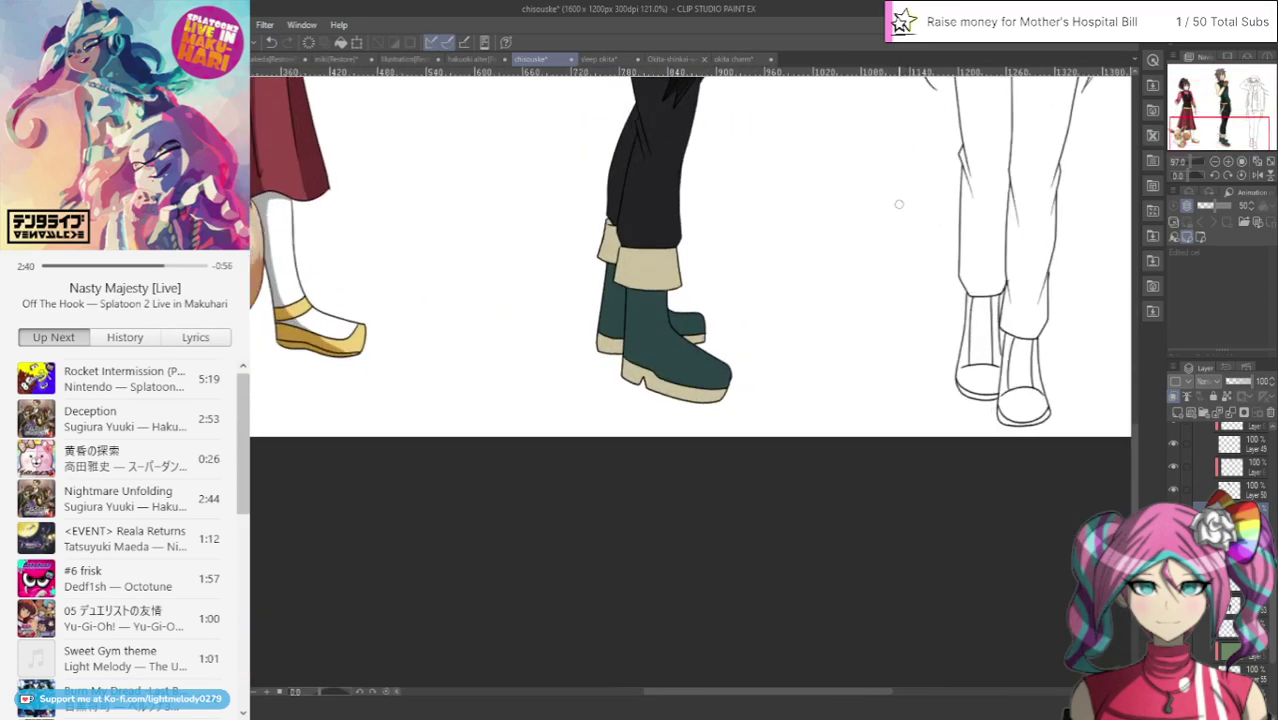
pyautogui.scroll(2, 823, 237)
pyautogui.scroll(3, 508, 388)
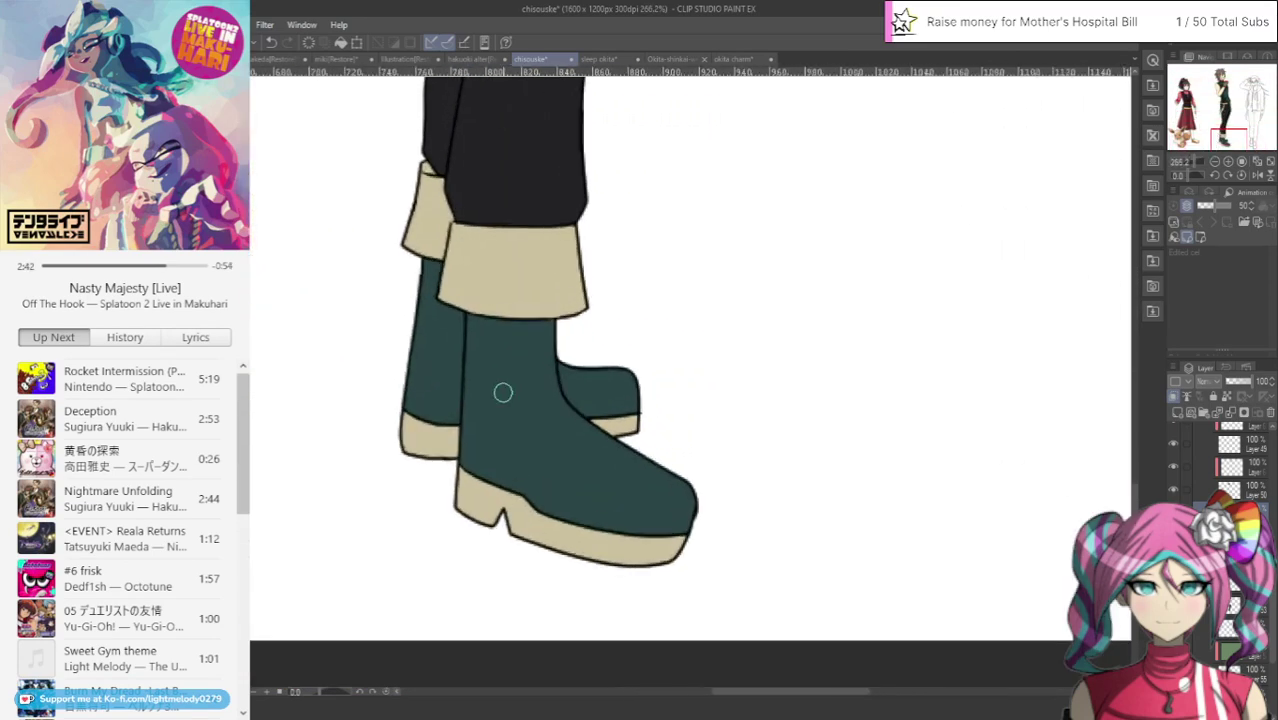
pyautogui.moveTo(422, 251)
pyautogui.mouseDown()
pyautogui.moveTo(454, 310)
pyautogui.moveTo(437, 261)
pyautogui.moveTo(458, 338)
pyautogui.moveTo(437, 440)
pyautogui.mouseUp()
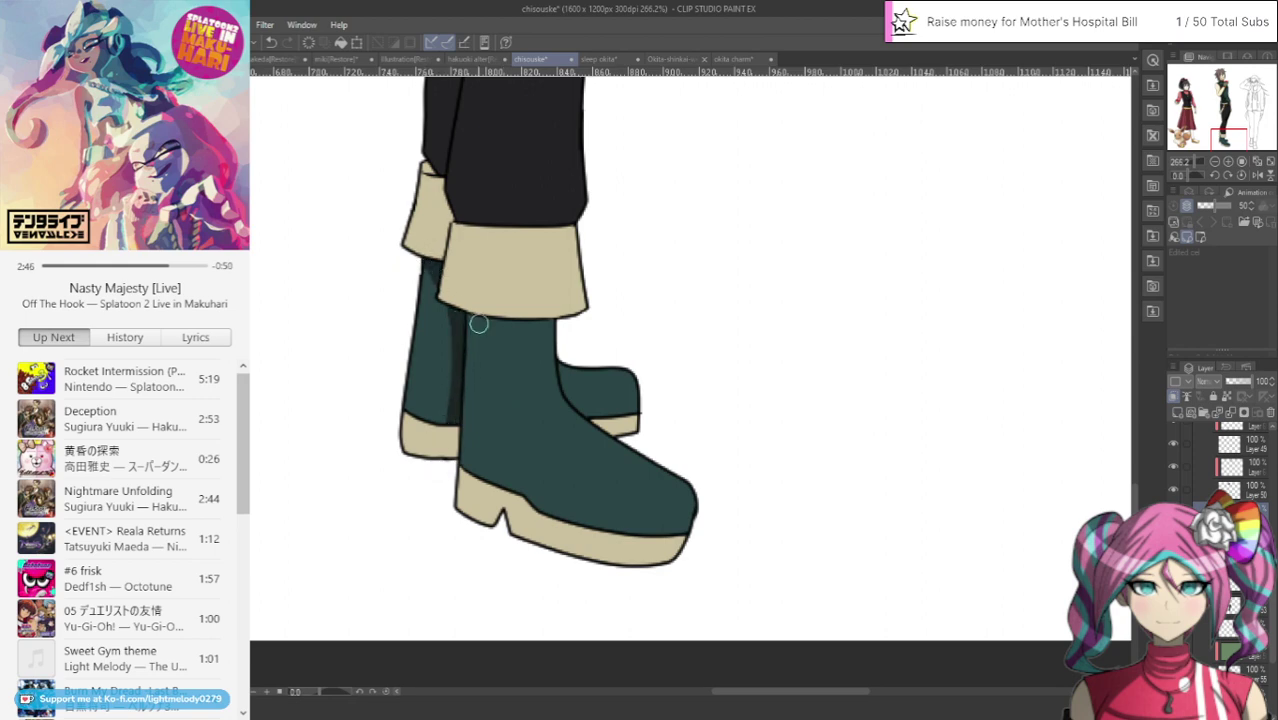
pyautogui.moveTo(472, 330)
pyautogui.mouseDown()
pyautogui.moveTo(573, 317)
pyautogui.moveTo(468, 308)
pyautogui.moveTo(486, 320)
pyautogui.moveTo(540, 311)
pyautogui.mouseUp()
pyautogui.moveTo(463, 310)
pyautogui.mouseDown()
pyautogui.moveTo(572, 315)
pyautogui.moveTo(473, 318)
pyautogui.moveTo(510, 341)
pyautogui.moveTo(572, 345)
pyautogui.moveTo(475, 337)
pyautogui.moveTo(585, 446)
pyautogui.moveTo(623, 462)
pyautogui.moveTo(676, 454)
pyautogui.moveTo(684, 478)
pyautogui.moveTo(629, 470)
pyautogui.moveTo(547, 416)
pyautogui.moveTo(521, 367)
pyautogui.moveTo(524, 324)
pyautogui.moveTo(580, 437)
pyautogui.moveTo(693, 474)
pyautogui.moveTo(588, 439)
pyautogui.moveTo(647, 466)
pyautogui.moveTo(552, 400)
pyautogui.mouseUp()
pyautogui.moveTo(625, 455)
pyautogui.mouseDown()
pyautogui.moveTo(564, 402)
pyautogui.moveTo(548, 299)
pyautogui.moveTo(530, 359)
pyautogui.moveTo(564, 377)
pyautogui.moveTo(557, 334)
pyautogui.moveTo(577, 404)
pyautogui.moveTo(634, 420)
pyautogui.mouseUp()
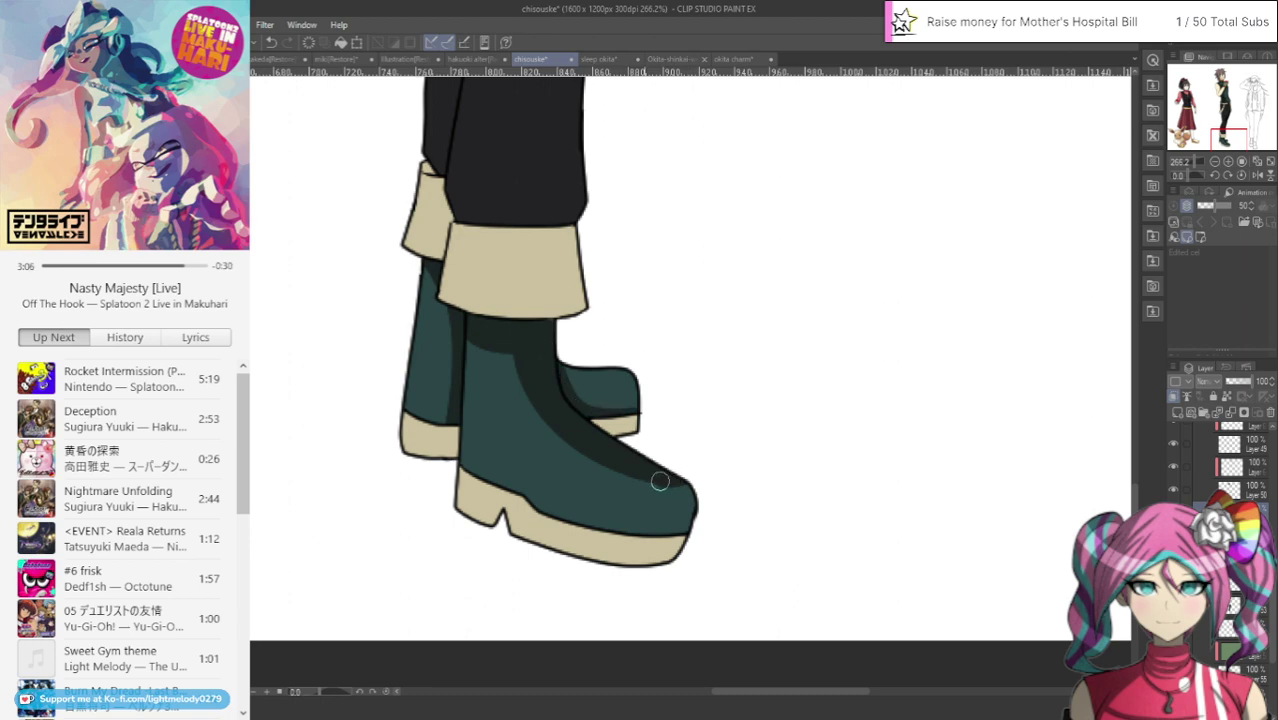
pyautogui.moveTo(660, 482)
pyautogui.mouseDown()
pyautogui.moveTo(542, 423)
pyautogui.moveTo(523, 395)
pyautogui.moveTo(513, 322)
pyautogui.mouseUp()
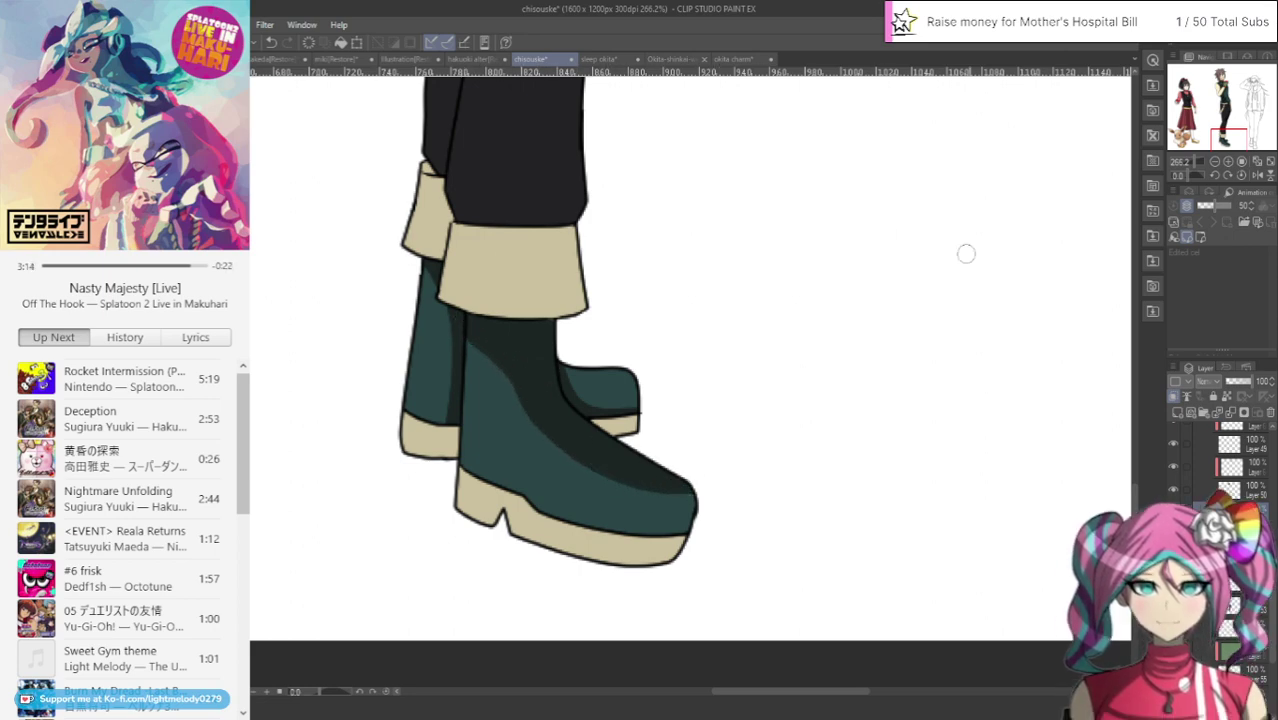
# Sample the dark green of the collar in the sleep okita drawing and shade the chisouske character's fingerless glove with it
pyautogui.moveTo(1219, 131); pyautogui.dragTo(1212, 91)
pyautogui.click(603, 59)
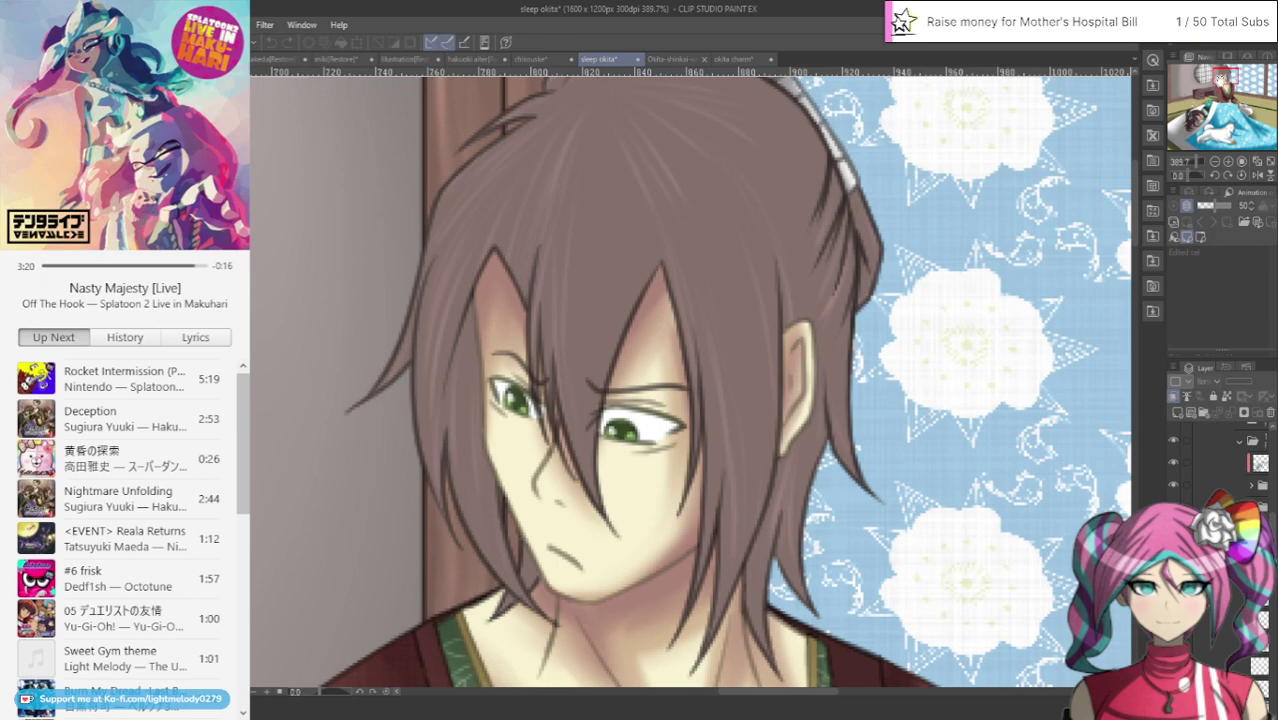
pyautogui.moveTo(1220, 79); pyautogui.dragTo(1220, 94)
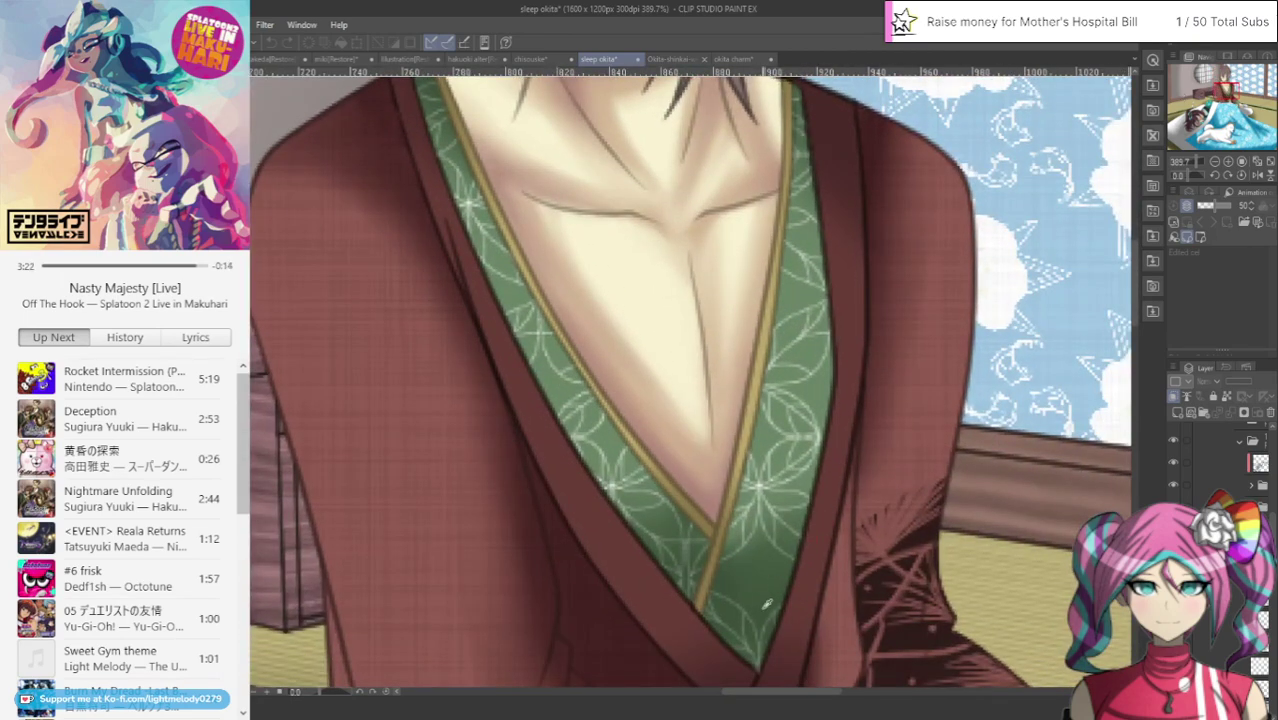
pyautogui.click(531, 59)
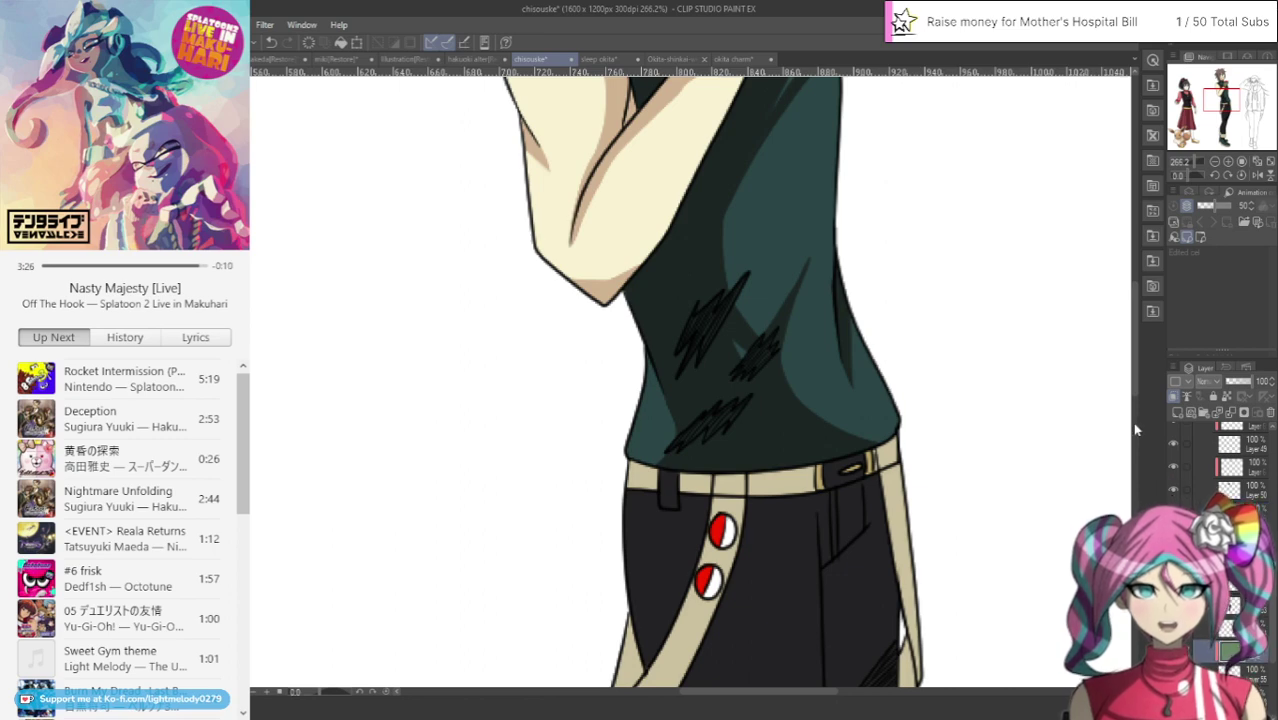
pyautogui.moveTo(1135, 392); pyautogui.dragTo(1140, 340)
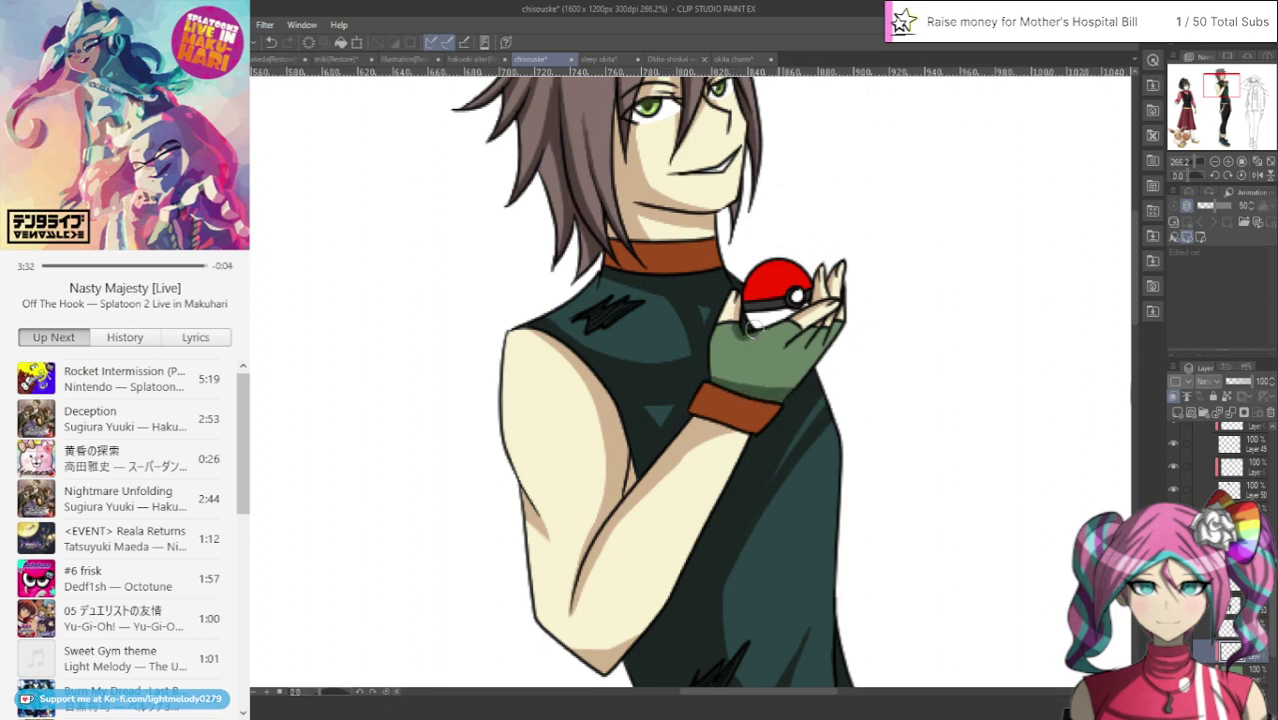
pyautogui.moveTo(755, 329); pyautogui.dragTo(783, 320)
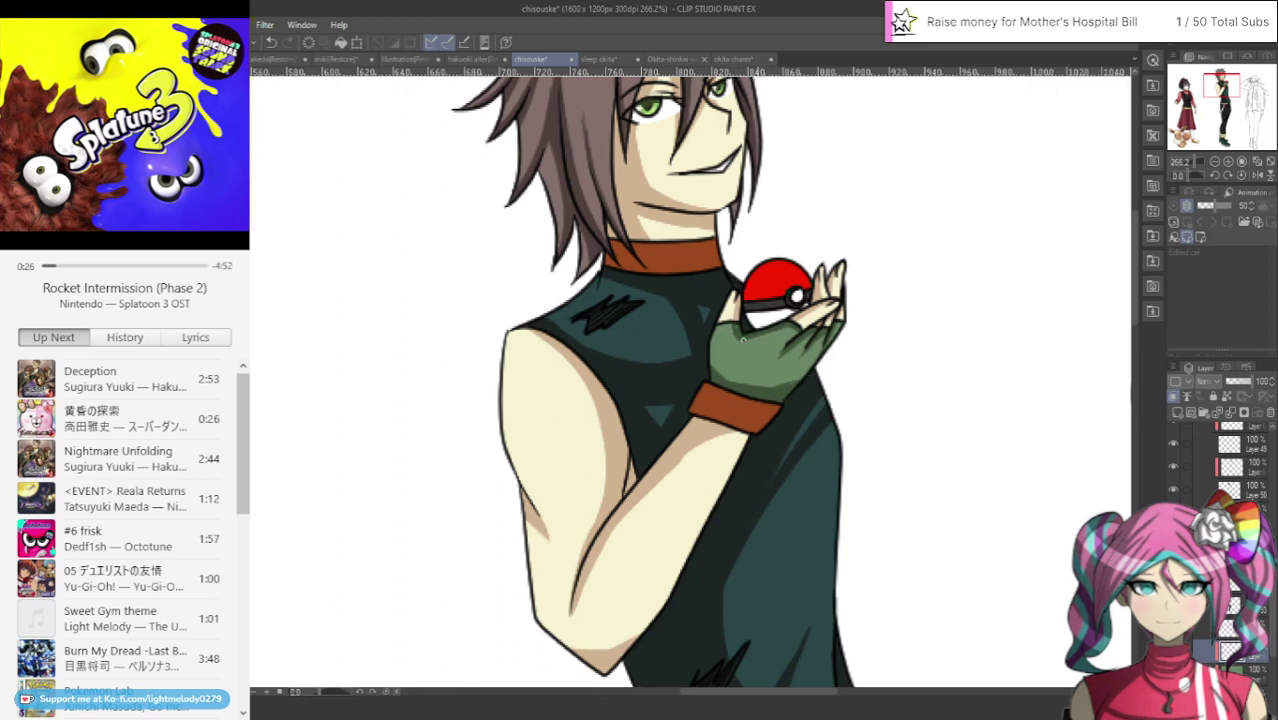
# Try drawing a black fold line down the chest from below the collar towards the glove, and undo it
pyautogui.scroll(-5, 764, 338)
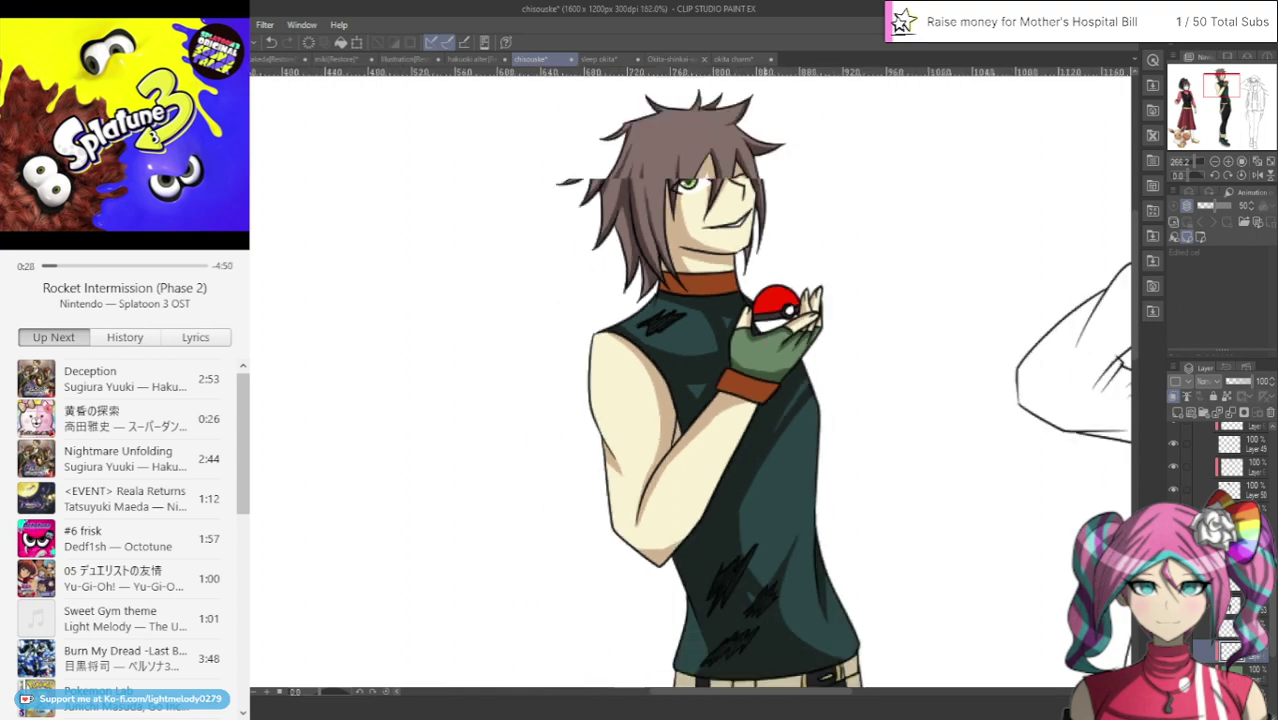
pyautogui.scroll(4, 813, 389)
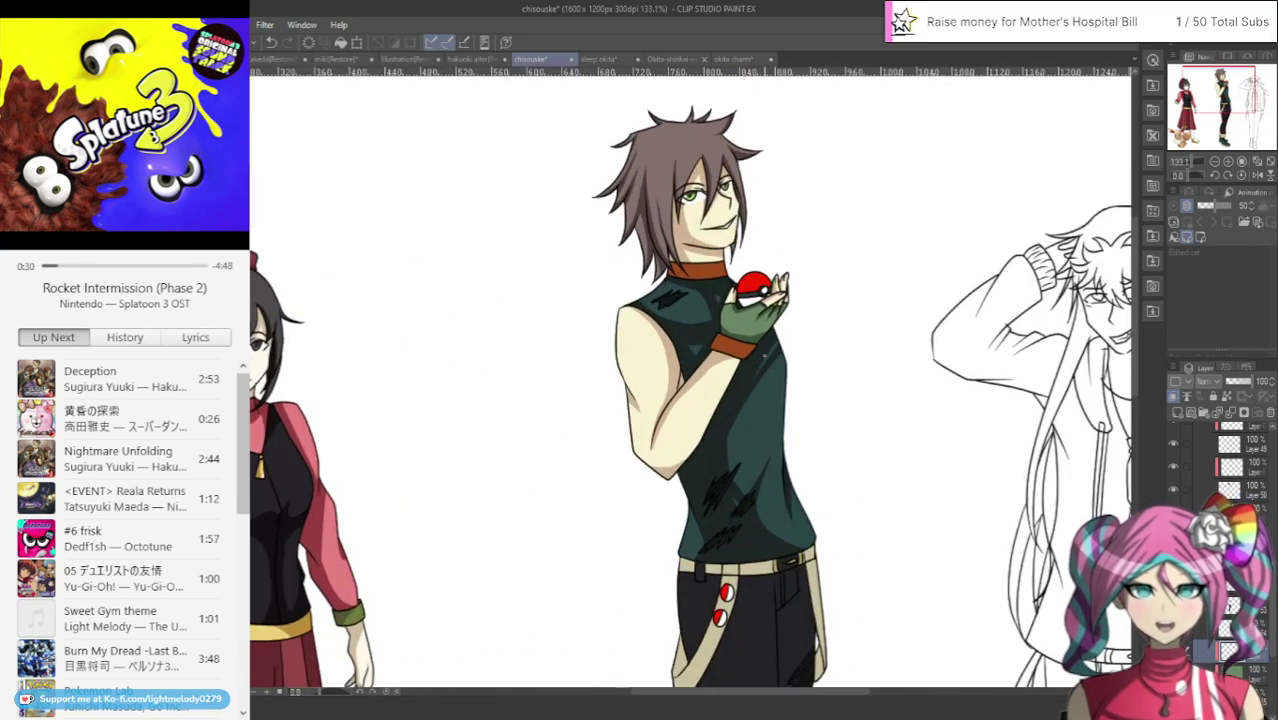
pyautogui.scroll(1, 876, 340)
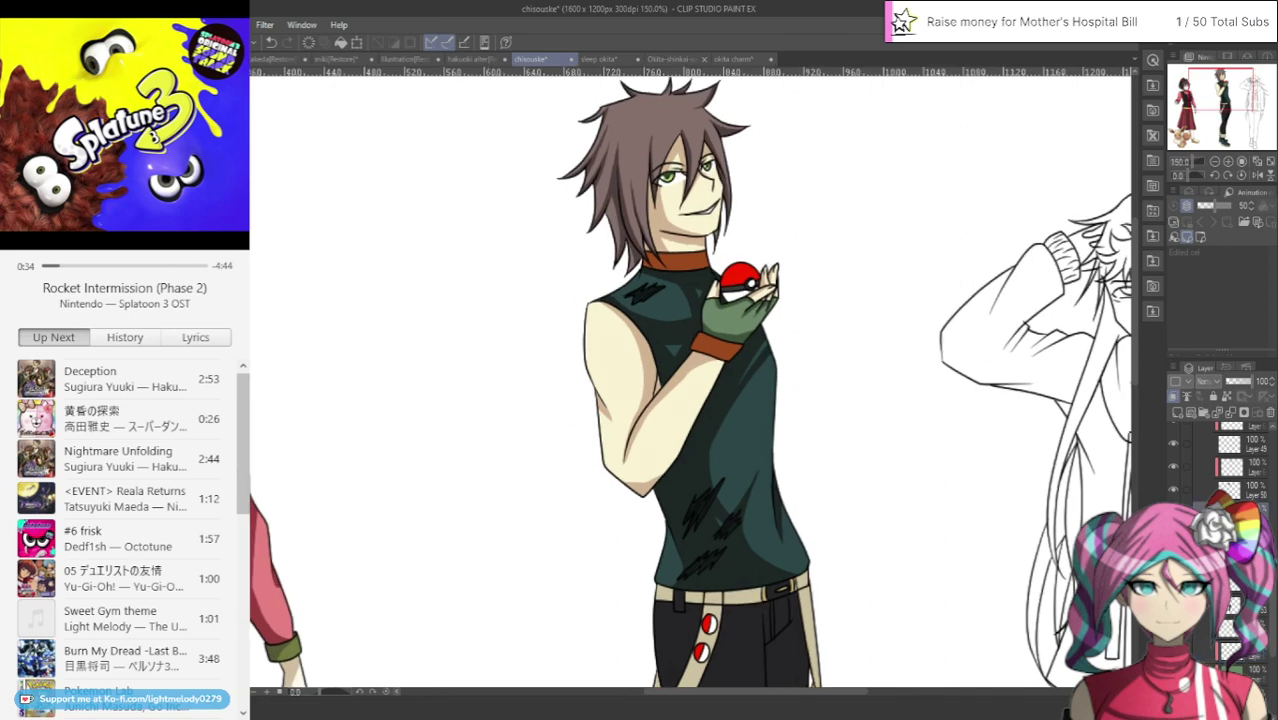
pyautogui.scroll(1, 765, 328)
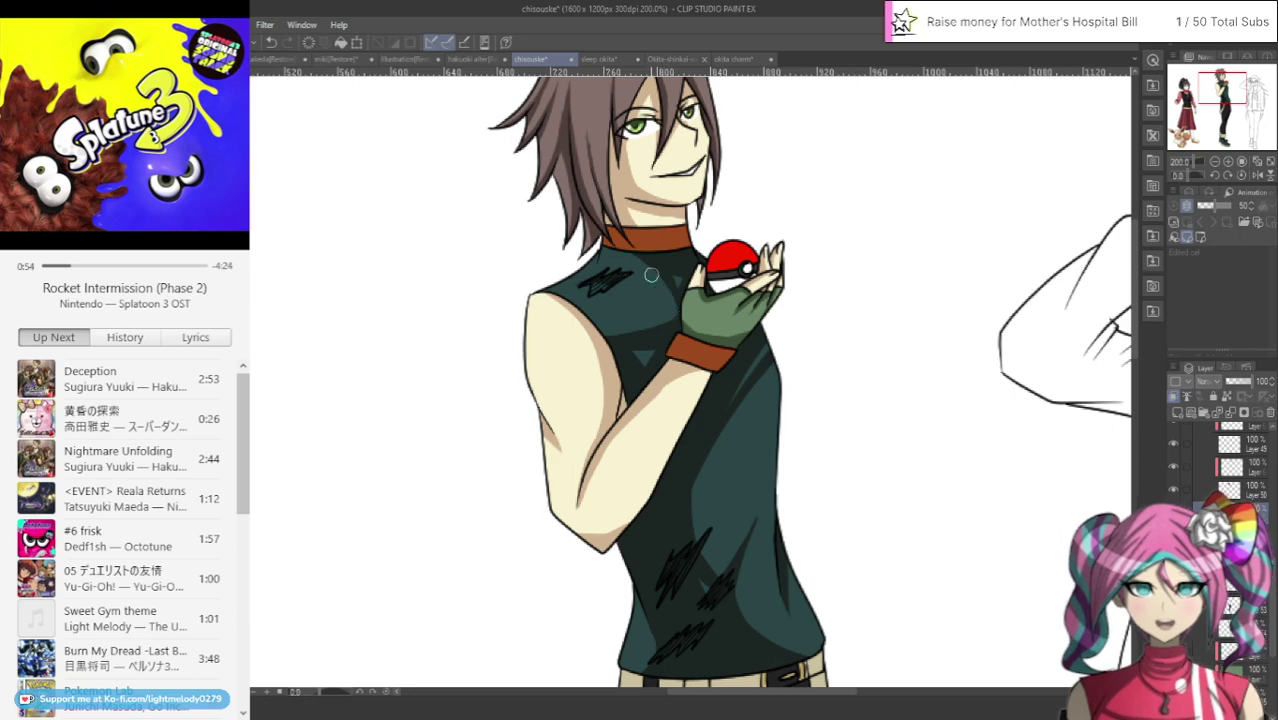
pyautogui.scroll(3, 617, 247)
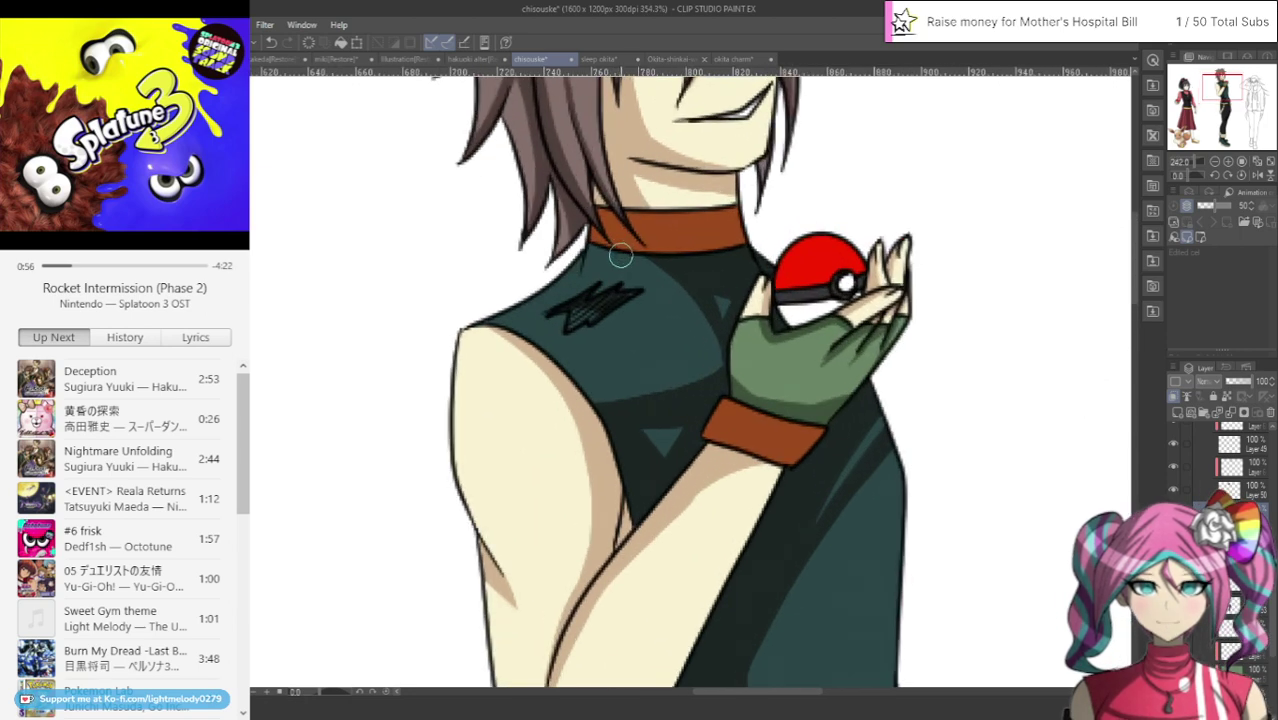
pyautogui.scroll(1, 685, 318)
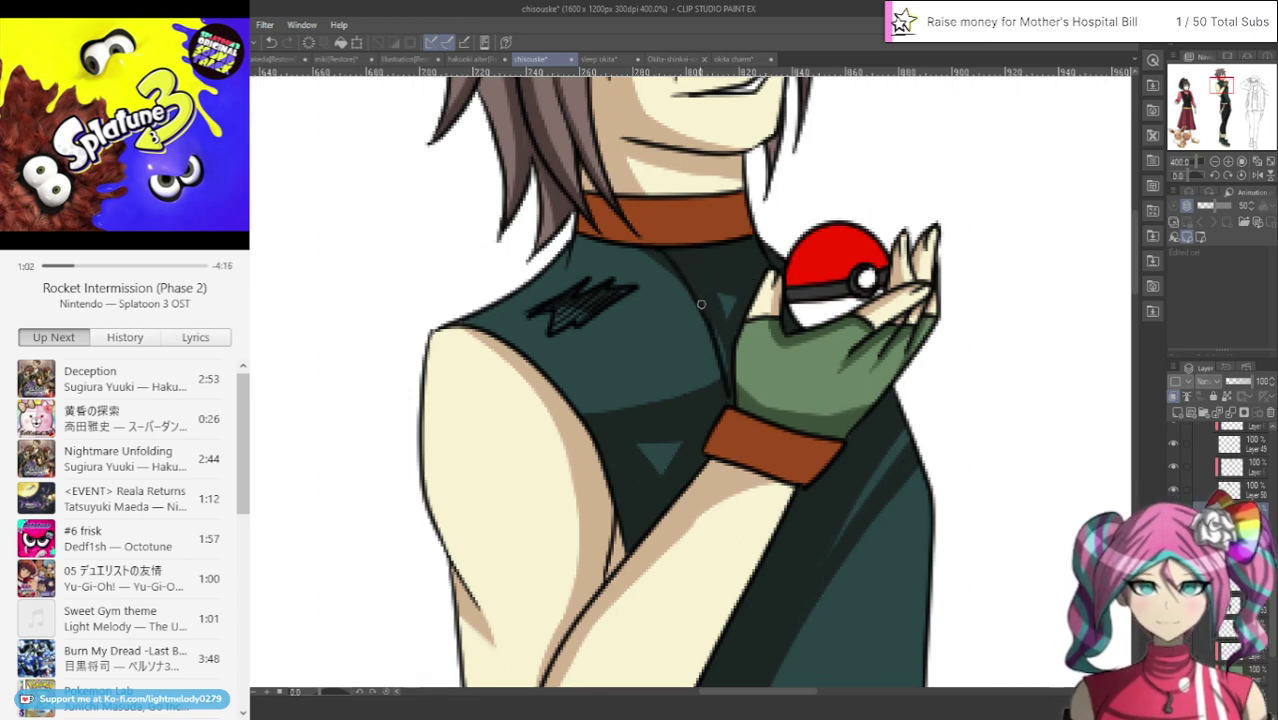
pyautogui.click(271, 42)
# Fill in the black scribbled mark on the shoulder of the green top more densely
pyautogui.moveTo(569, 316); pyautogui.dragTo(620, 291)
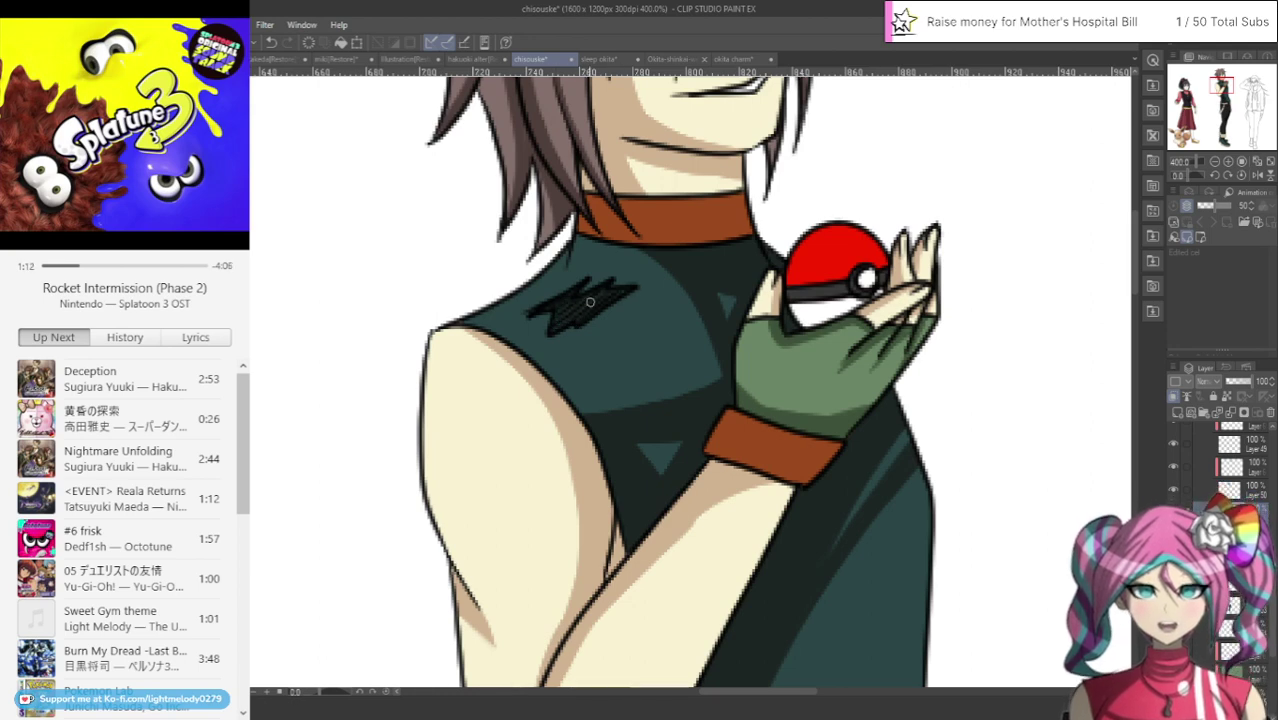
pyautogui.scroll(-2, 595, 352)
pyautogui.scroll(-5, 591, 353)
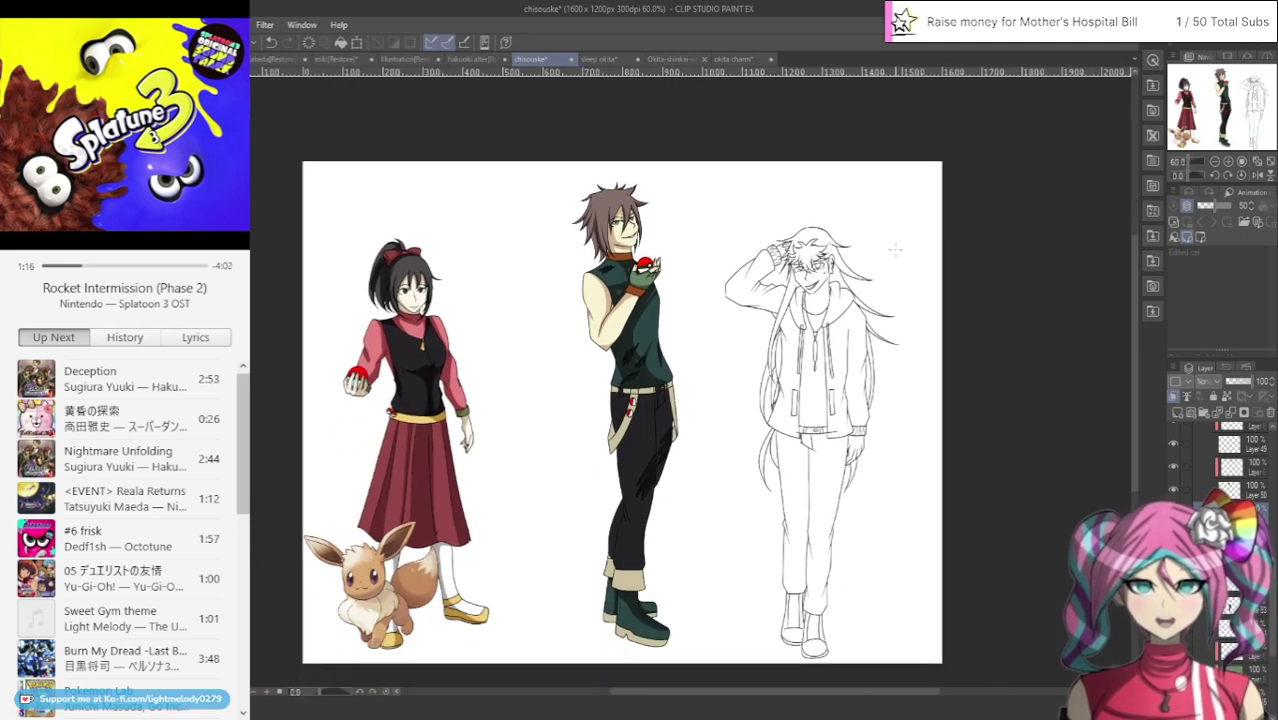
# Refine the edge of the dark green shadow running down the torso of the middle character's top beneath the glove
pyautogui.scroll(4, 660, 310)
pyautogui.scroll(1, 651, 363)
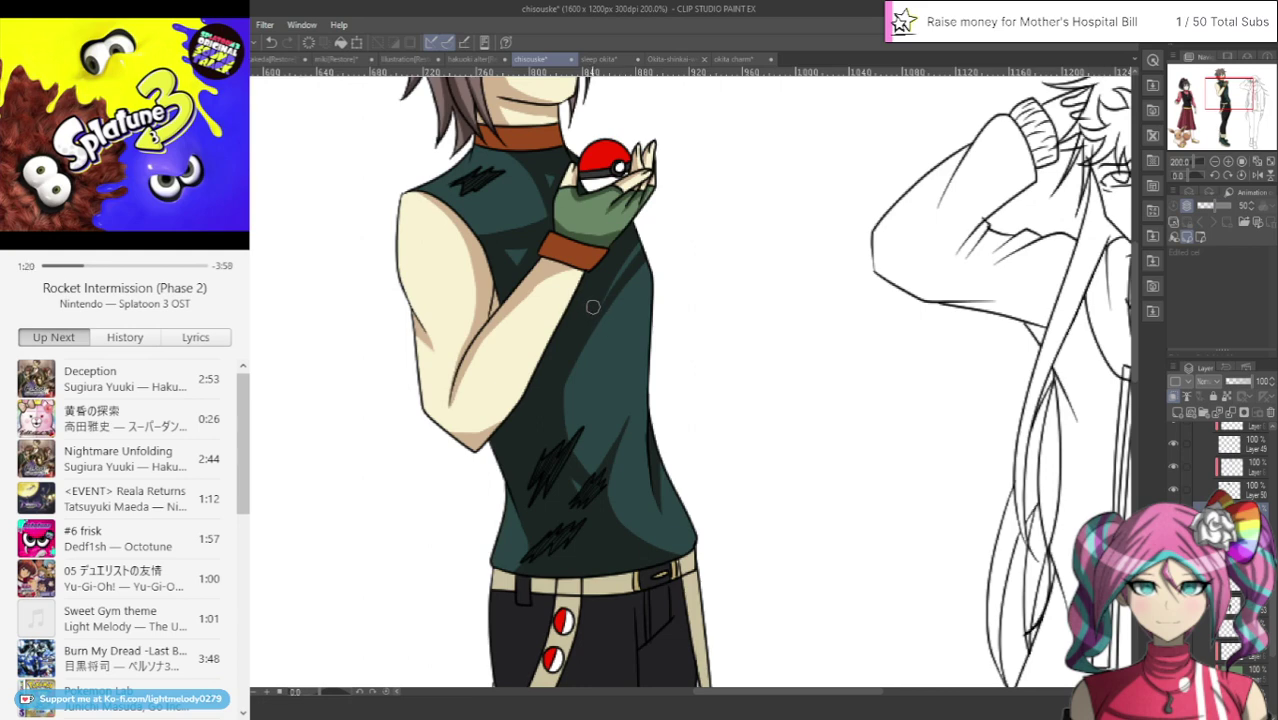
pyautogui.moveTo(573, 398); pyautogui.dragTo(588, 472)
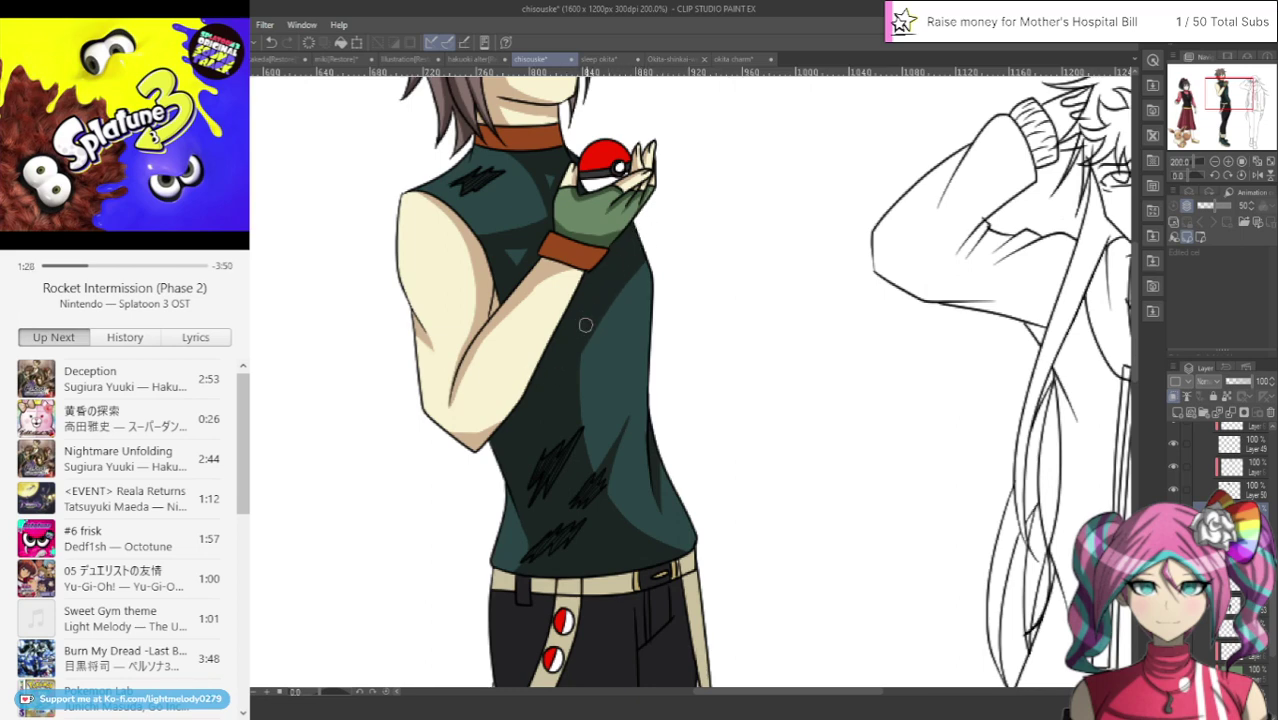
pyautogui.scroll(-5, 585, 325)
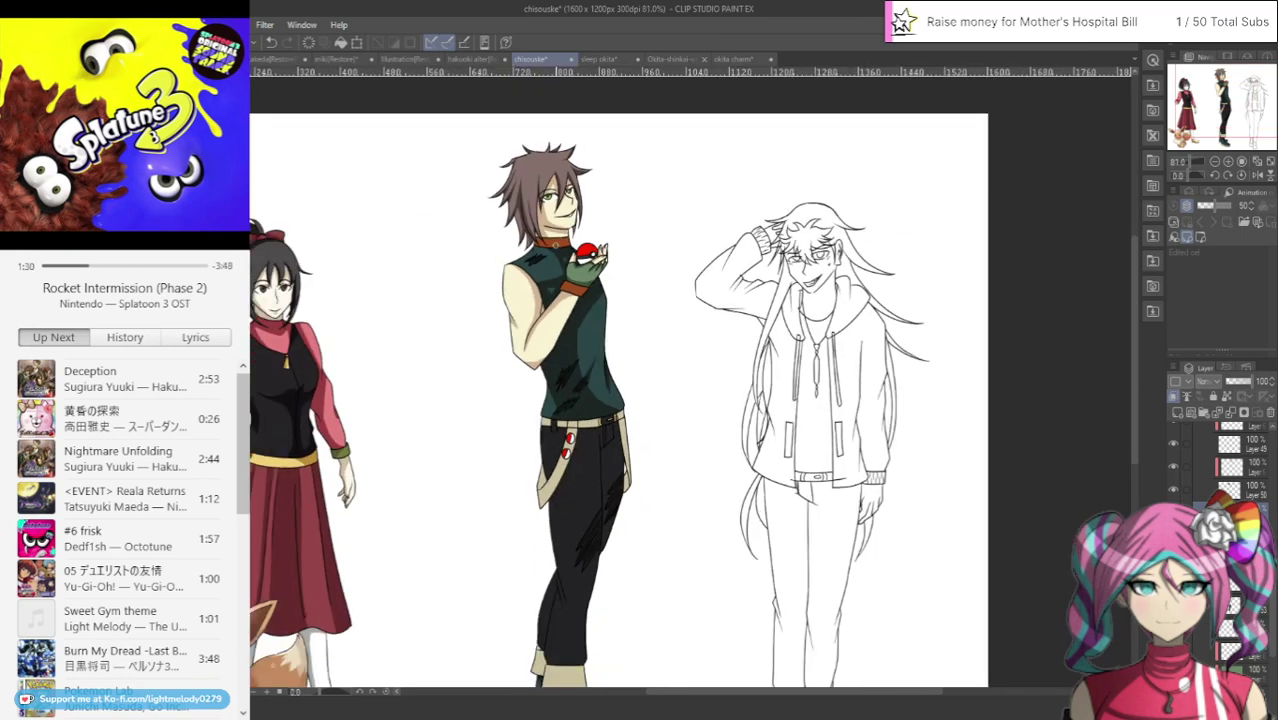
pyautogui.scroll(3, 546, 246)
pyautogui.scroll(2, 546, 246)
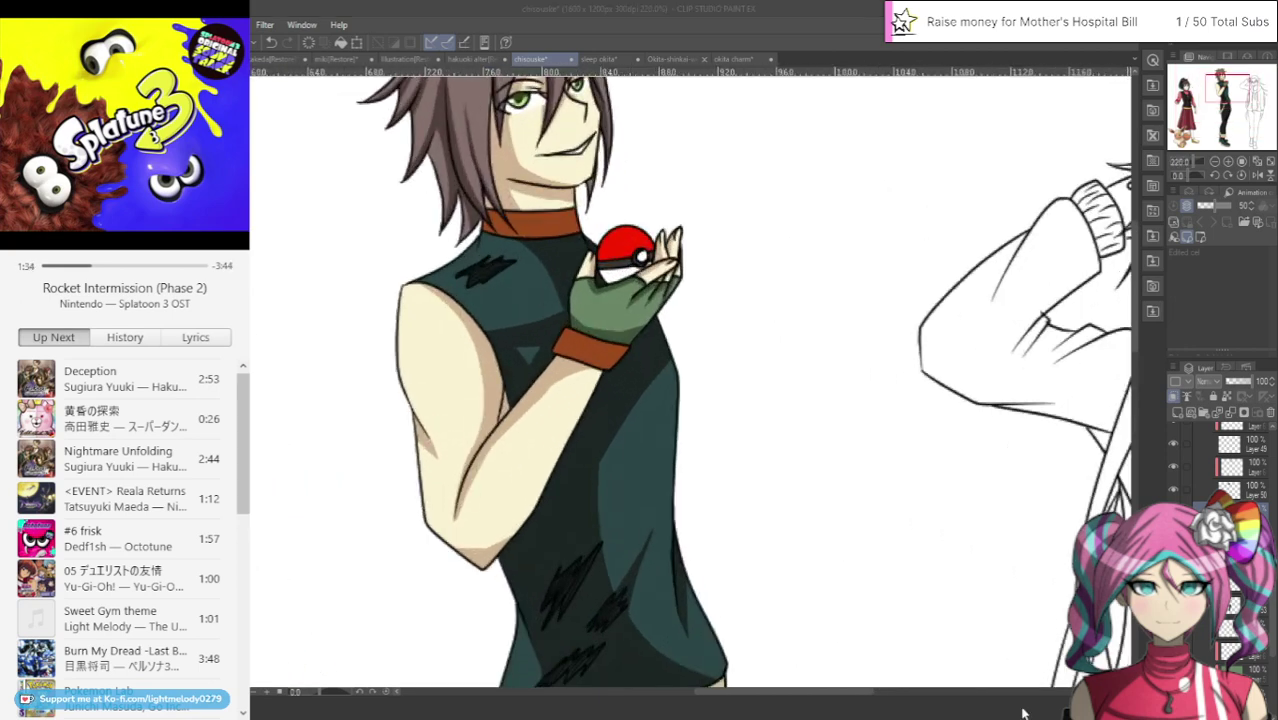
pyautogui.click(159, 295)
pyautogui.click(499, 18)
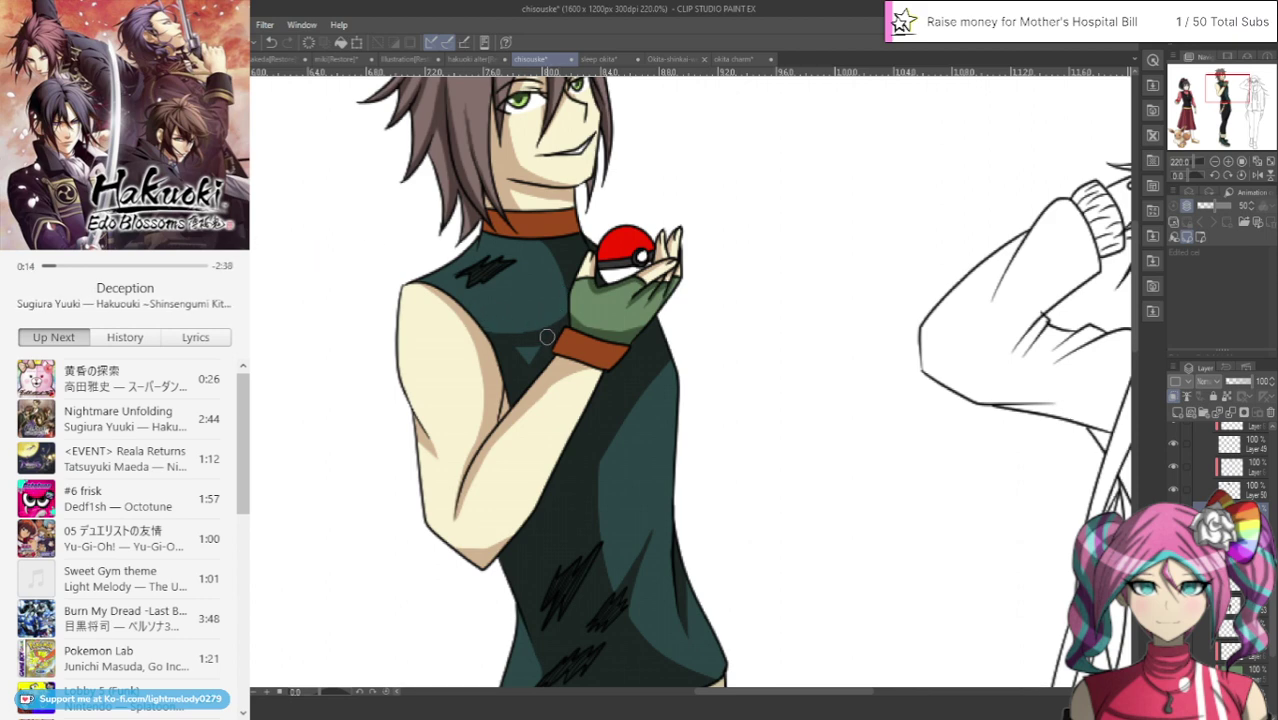
pyautogui.scroll(-4, 540, 350)
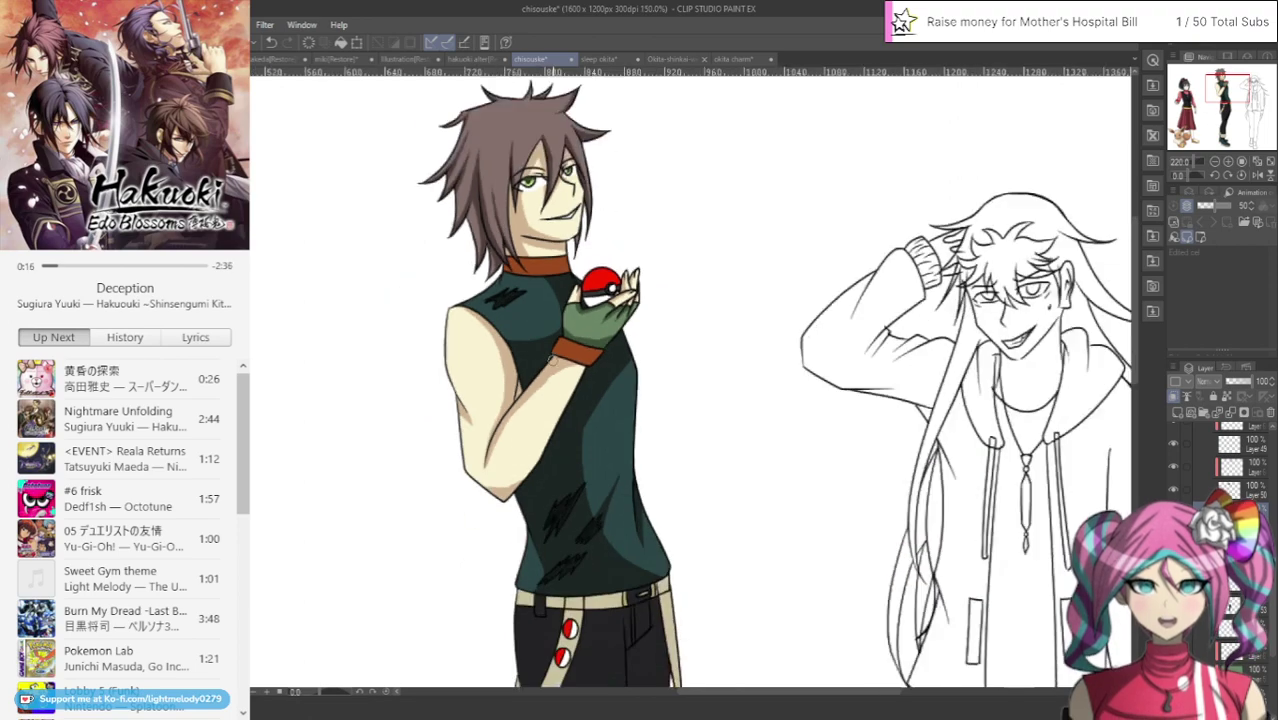
# Consult the okita charm and Okita-shinkai-west drawings as clothing and colour references for the chisouske character
pyautogui.click(743, 60)
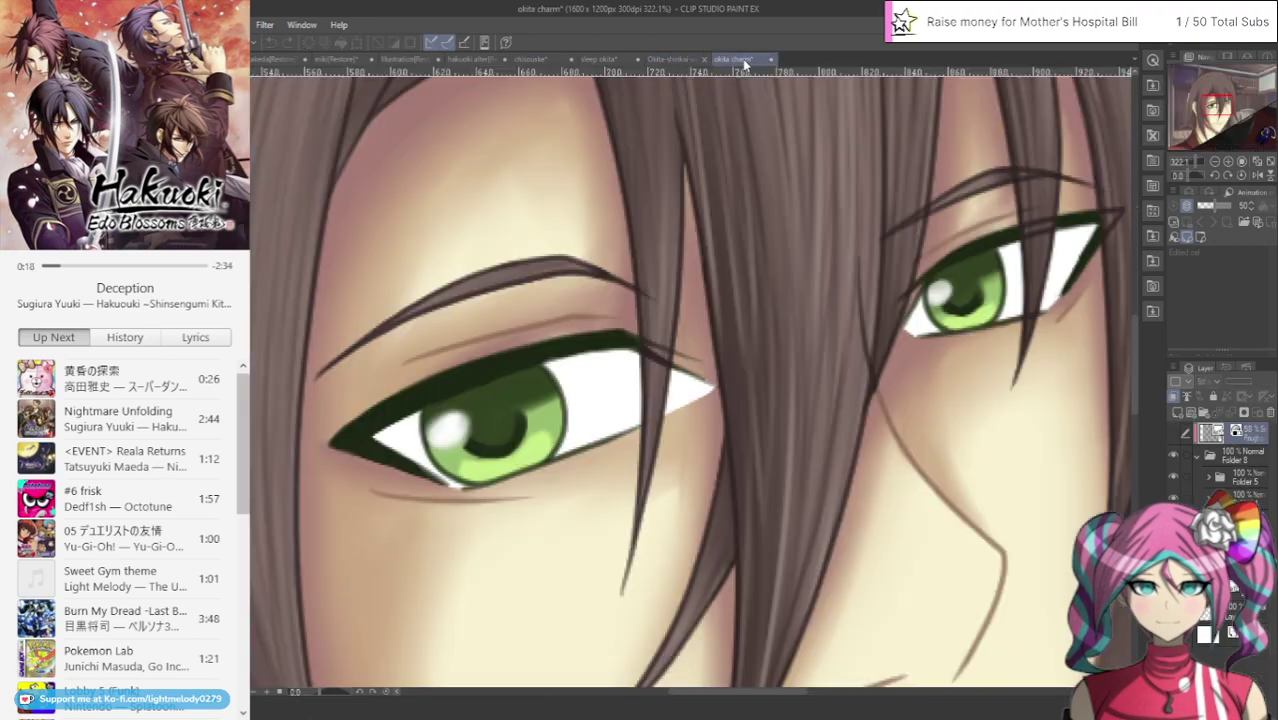
pyautogui.click(676, 56)
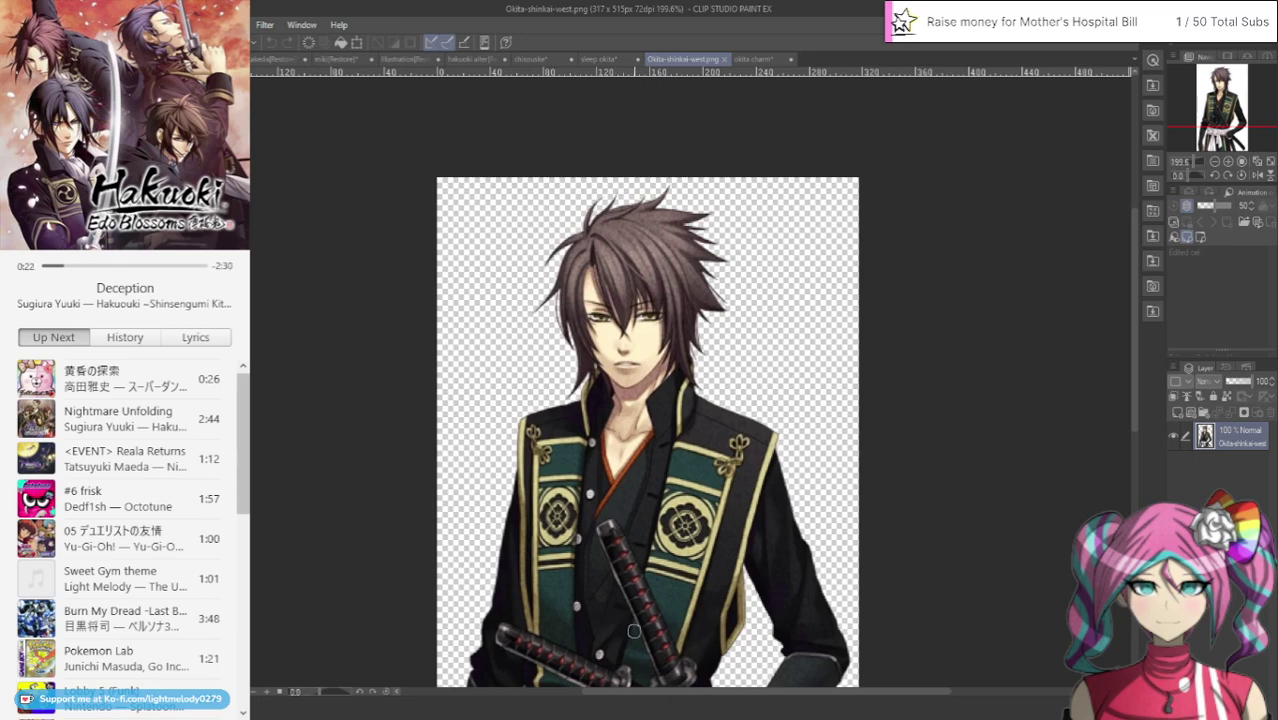
pyautogui.click(549, 59)
# Fill in the black scribbled marks on the thigh and knee of the middle character's trousers more densely
pyautogui.moveTo(1225, 91); pyautogui.dragTo(1224, 110)
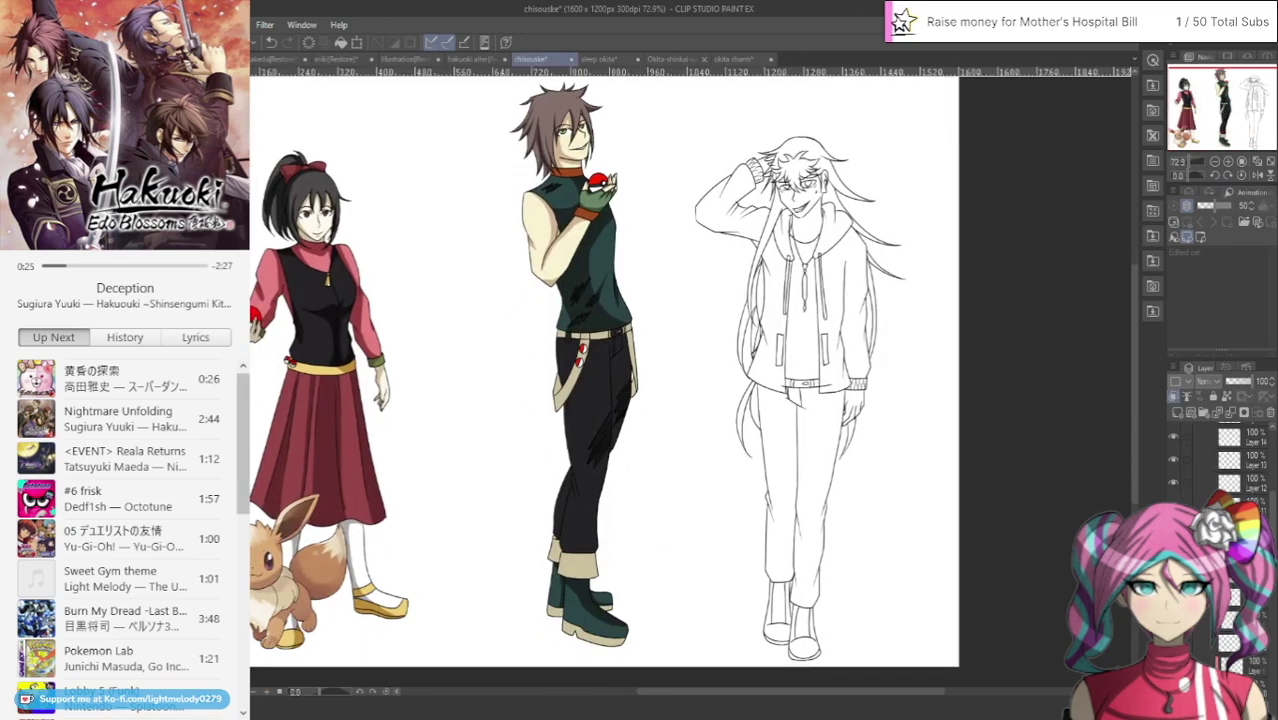
pyautogui.scroll(3, 1250, 668)
pyautogui.click(1257, 646)
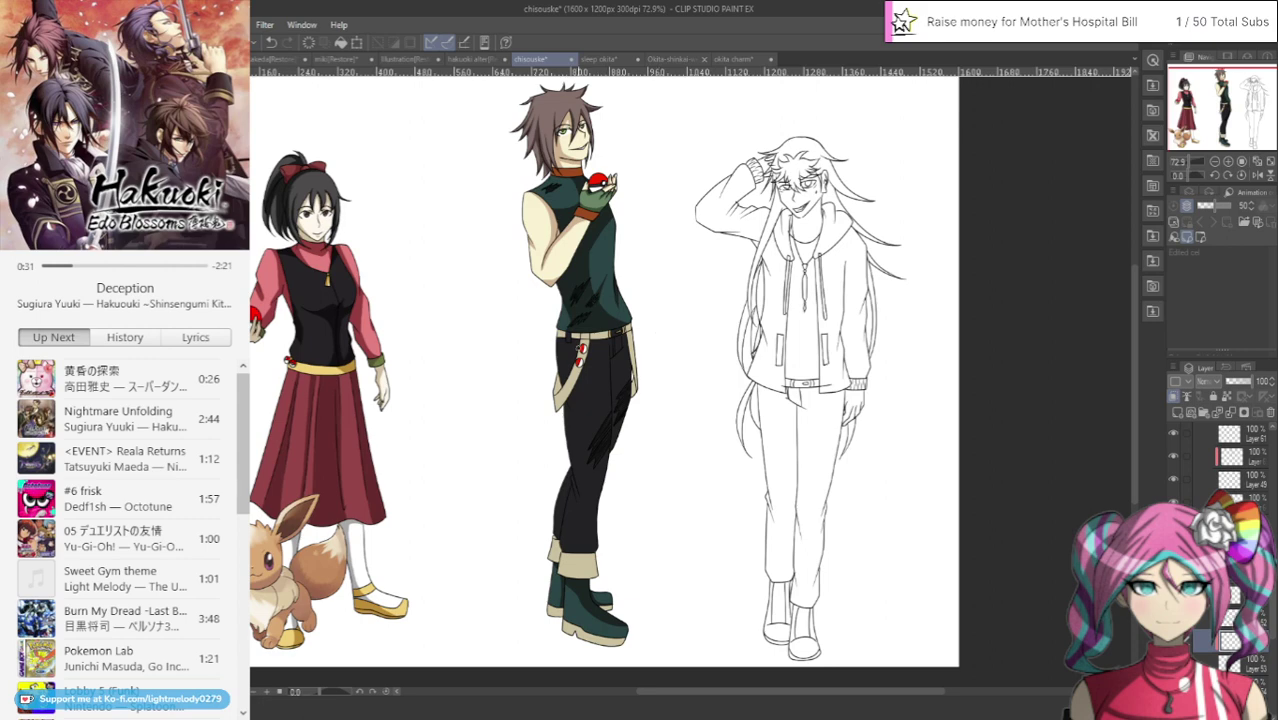
pyautogui.scroll(8, 620, 467)
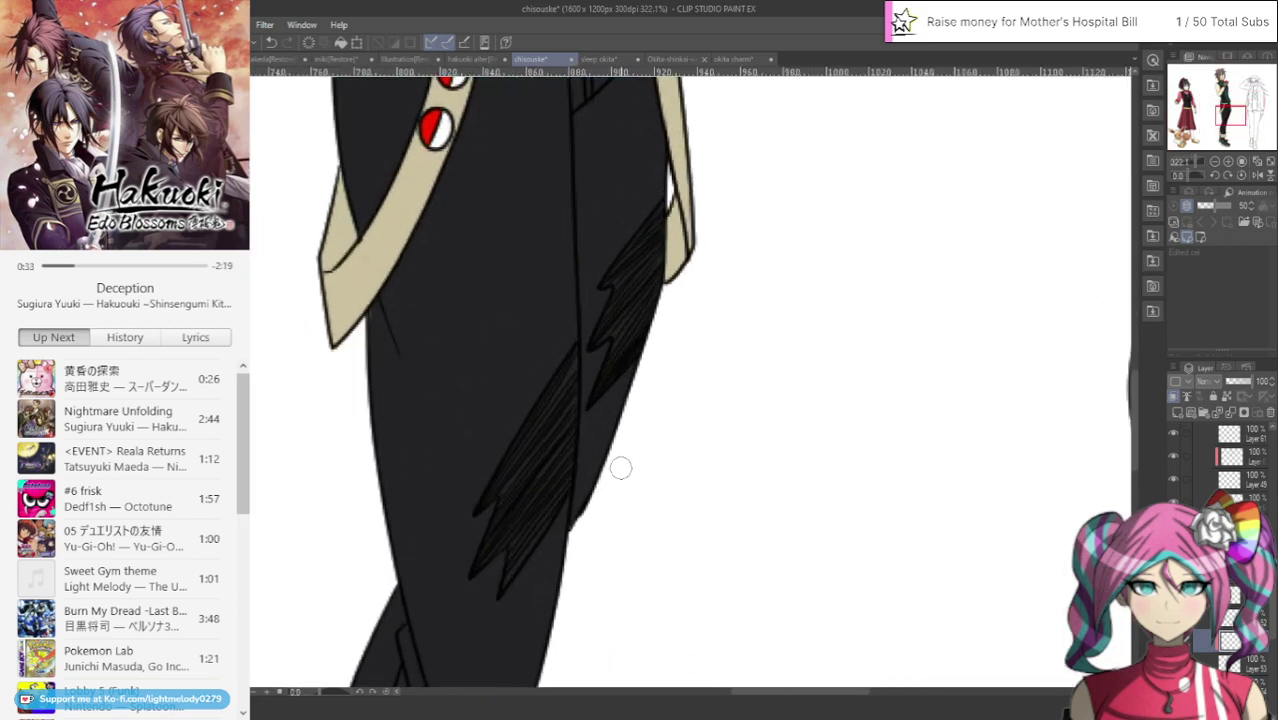
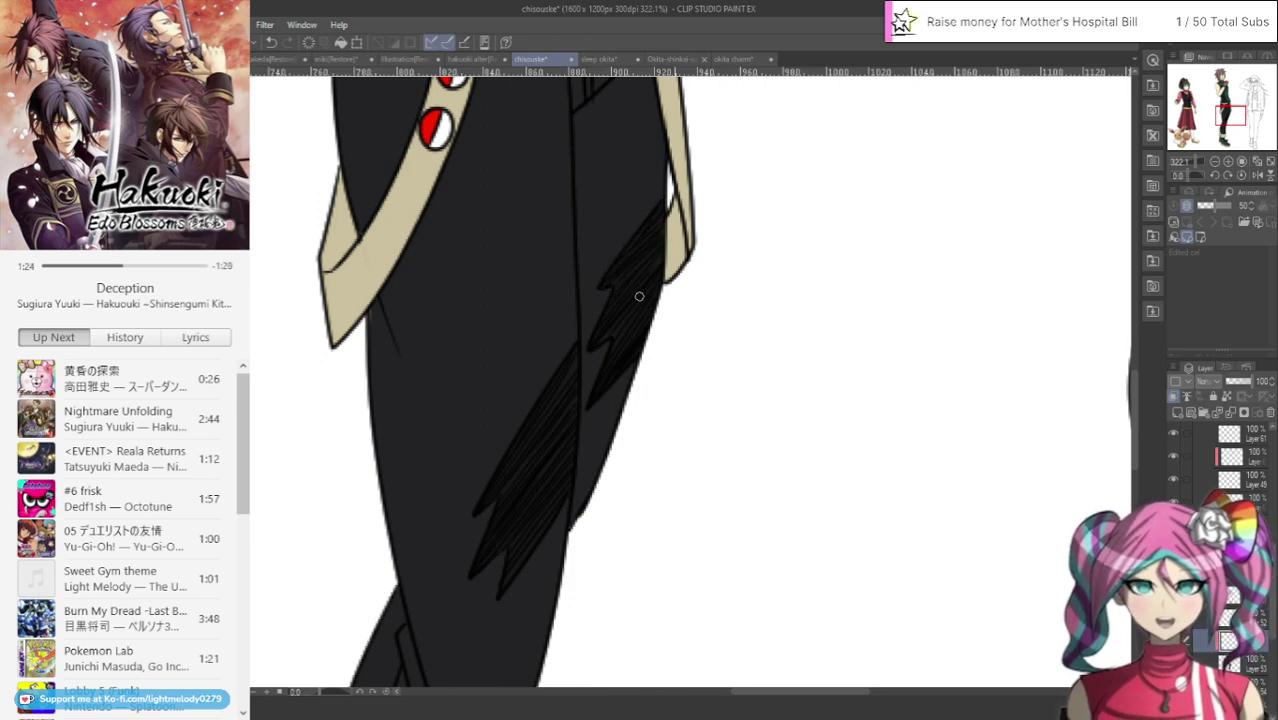
pyautogui.scroll(-5, 639, 296)
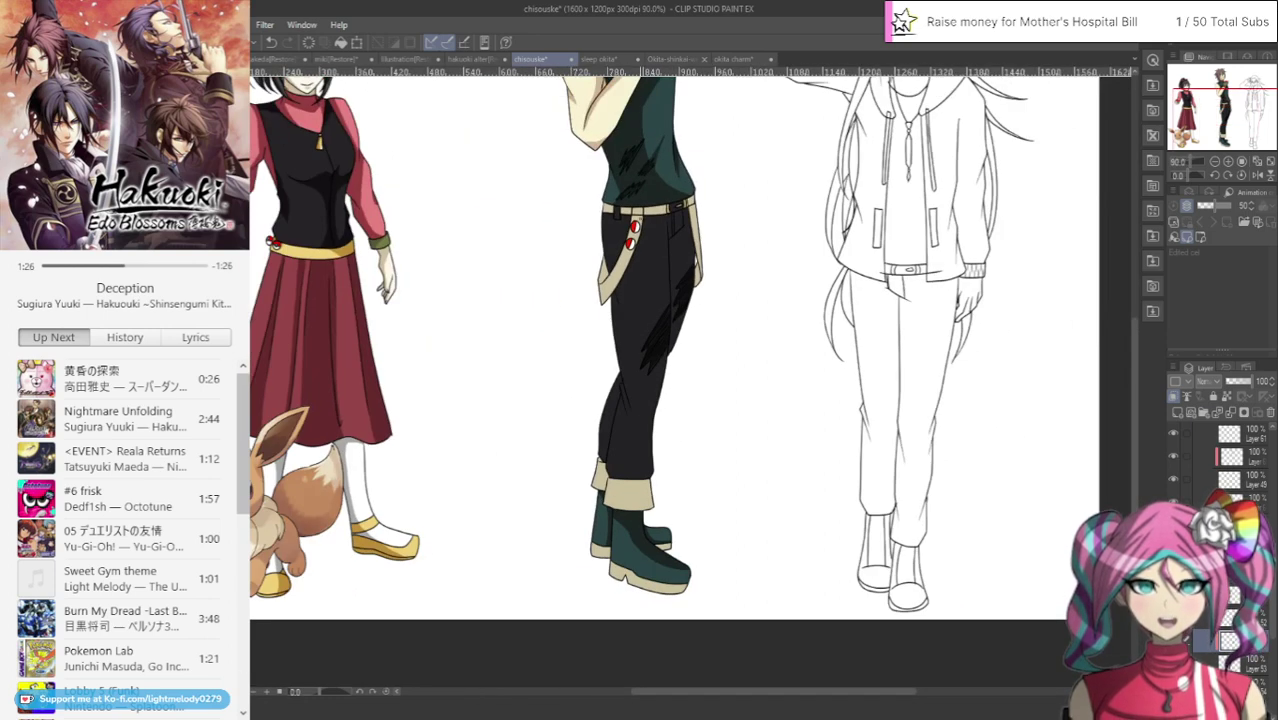
# Shade the upper black trousers along the hanging belt strap, down the outer thigh beneath it, and beside the pocket and seam
pyautogui.scroll(5, 658, 204)
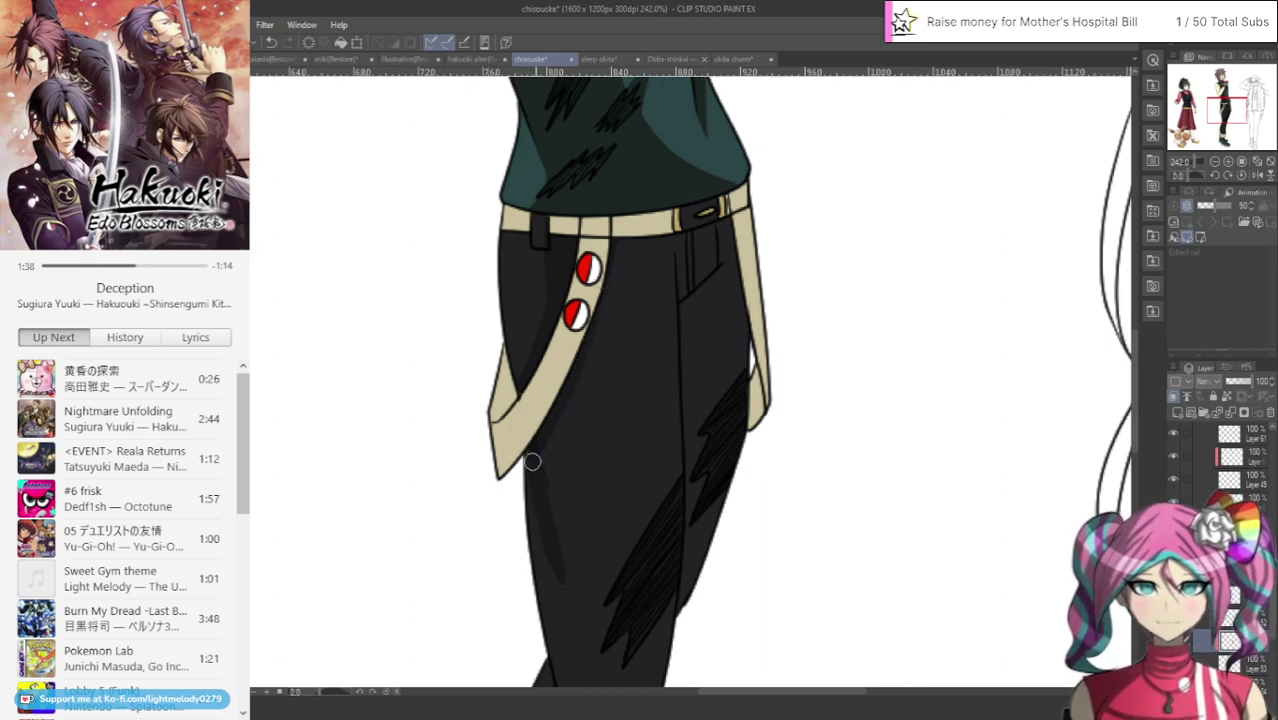
pyautogui.moveTo(523, 455)
pyautogui.mouseDown()
pyautogui.moveTo(544, 549)
pyautogui.moveTo(528, 451)
pyautogui.moveTo(575, 600)
pyautogui.mouseUp()
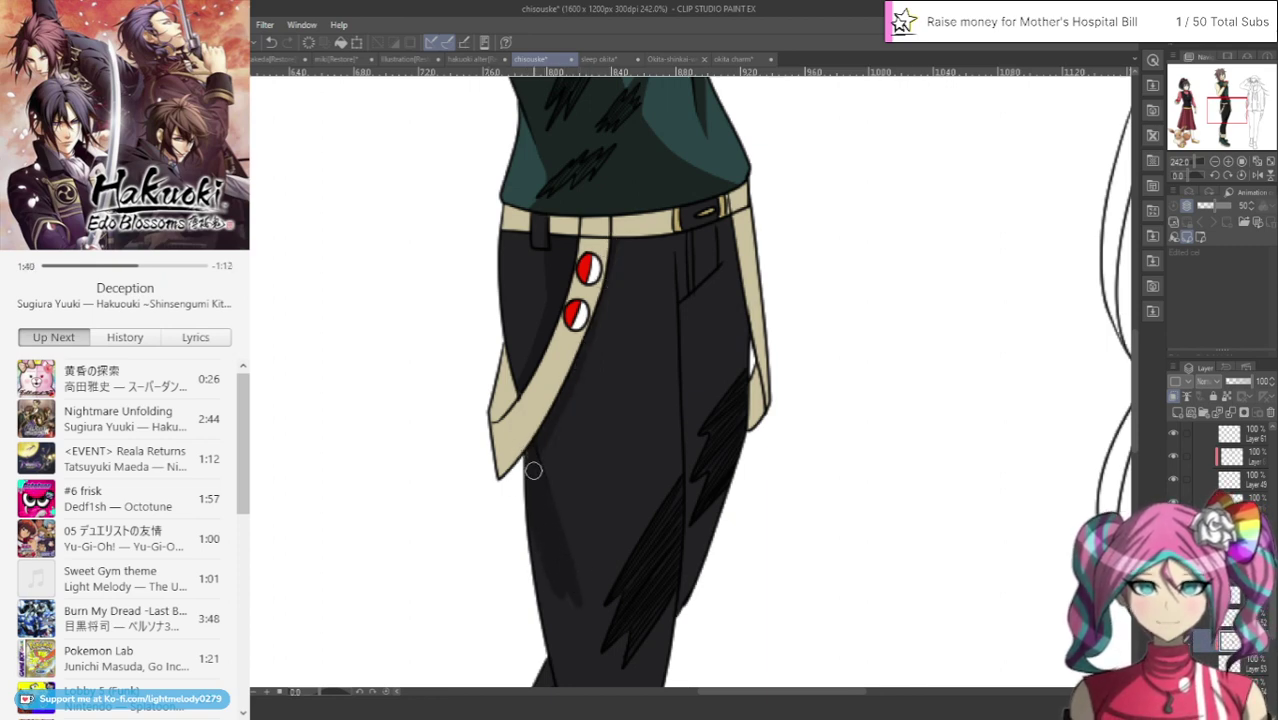
pyautogui.moveTo(530, 462); pyautogui.dragTo(574, 605)
pyautogui.moveTo(536, 498); pyautogui.dragTo(583, 618)
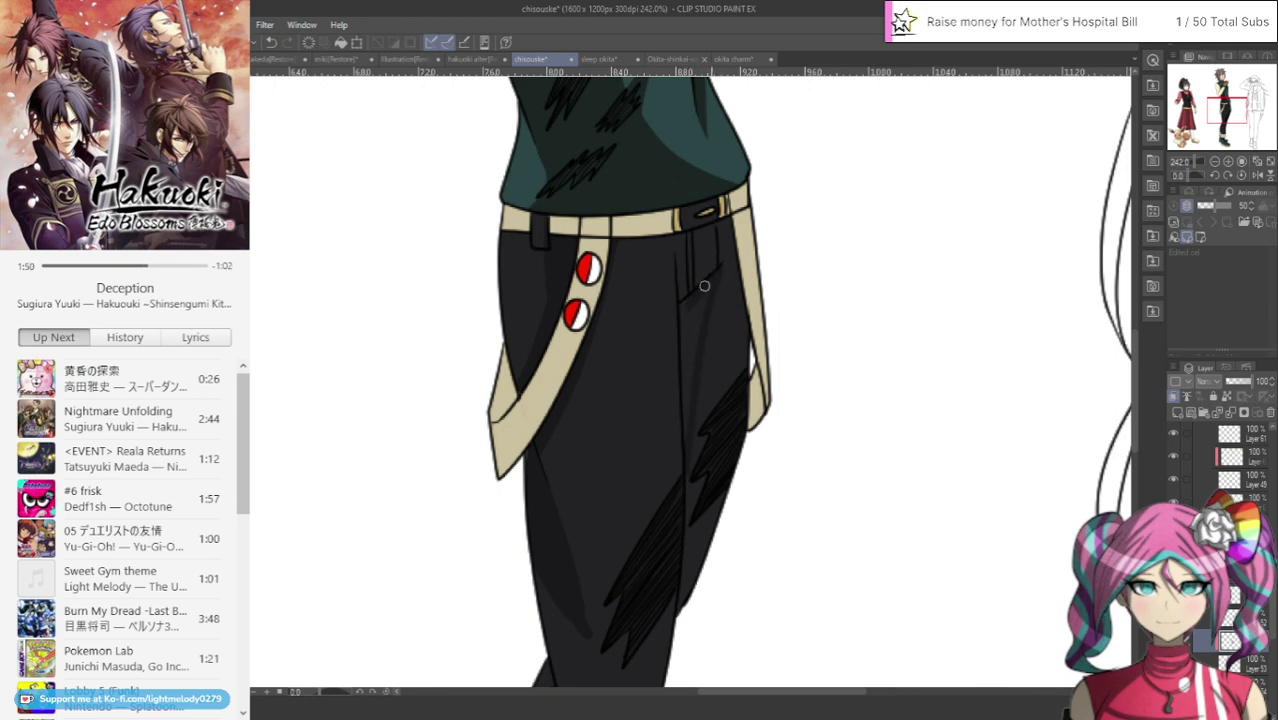
pyautogui.moveTo(684, 304); pyautogui.dragTo(685, 364)
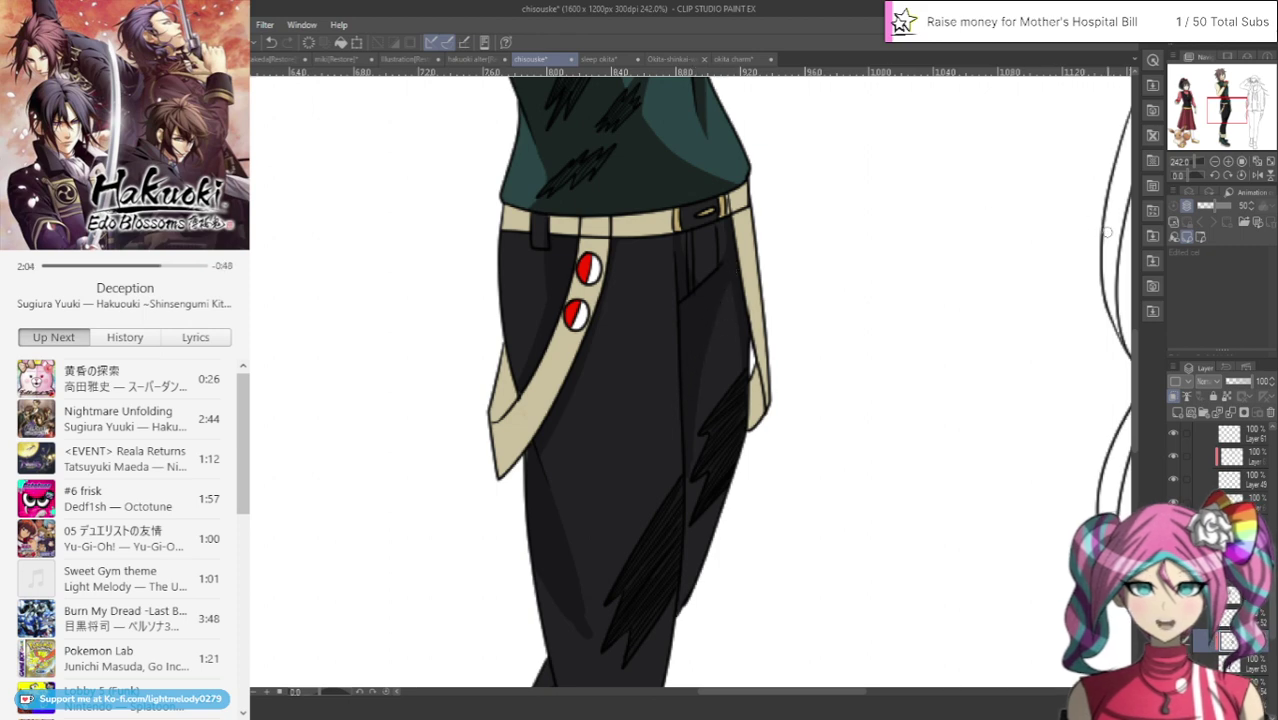
# Reshape the thigh shadow on the front trouser leg and extend it as a narrow band down to the knee folds
pyautogui.scroll(-3, 700, 310)
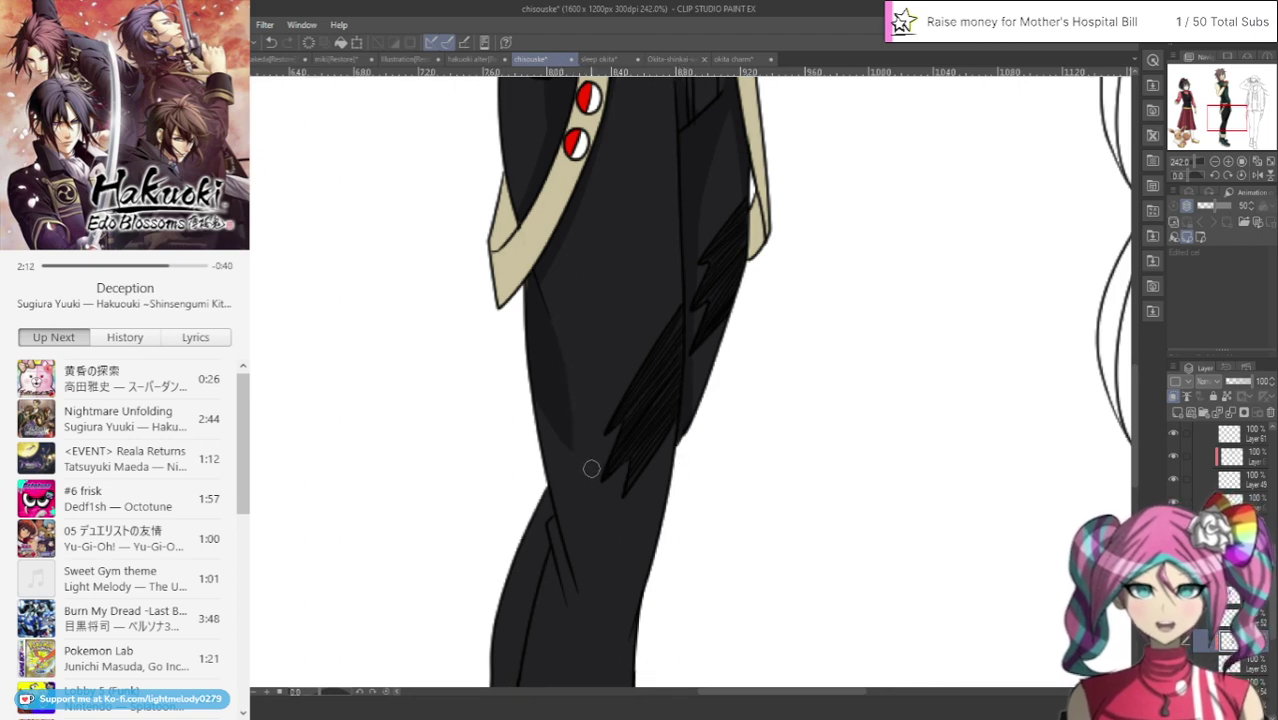
pyautogui.moveTo(576, 485)
pyautogui.mouseDown()
pyautogui.moveTo(568, 346)
pyautogui.moveTo(559, 466)
pyautogui.mouseUp()
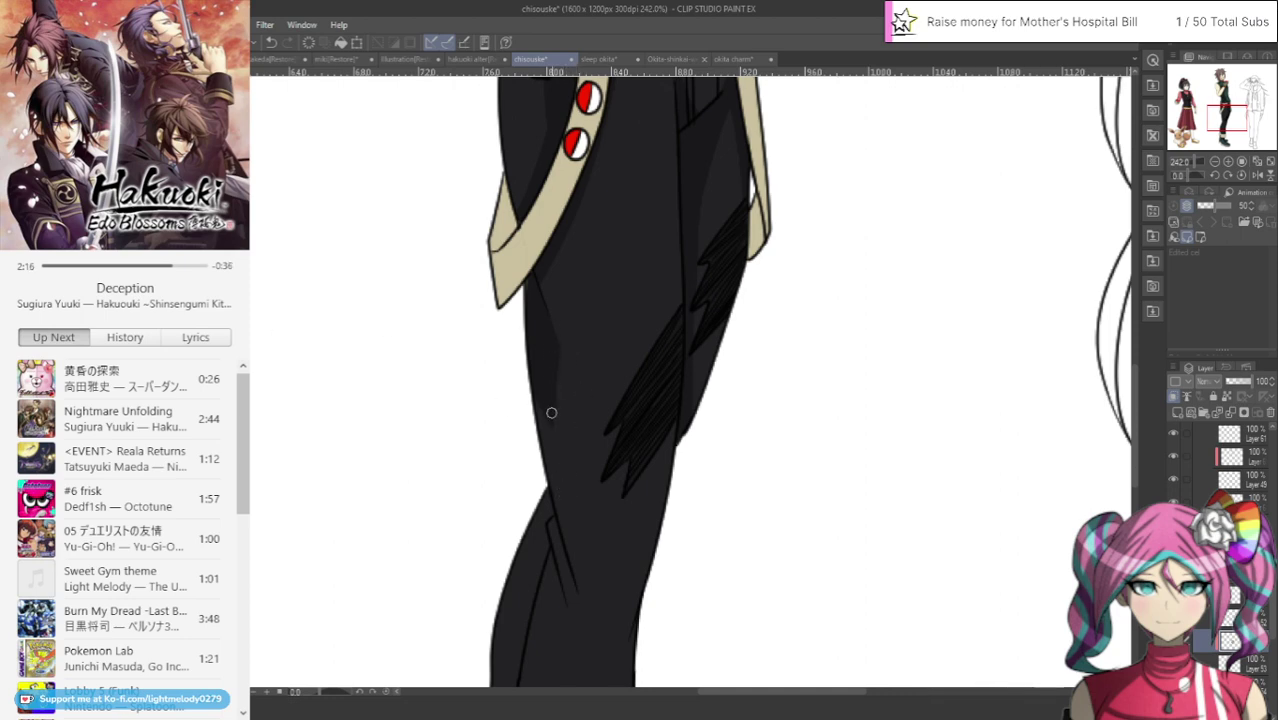
pyautogui.moveTo(551, 425); pyautogui.dragTo(579, 597)
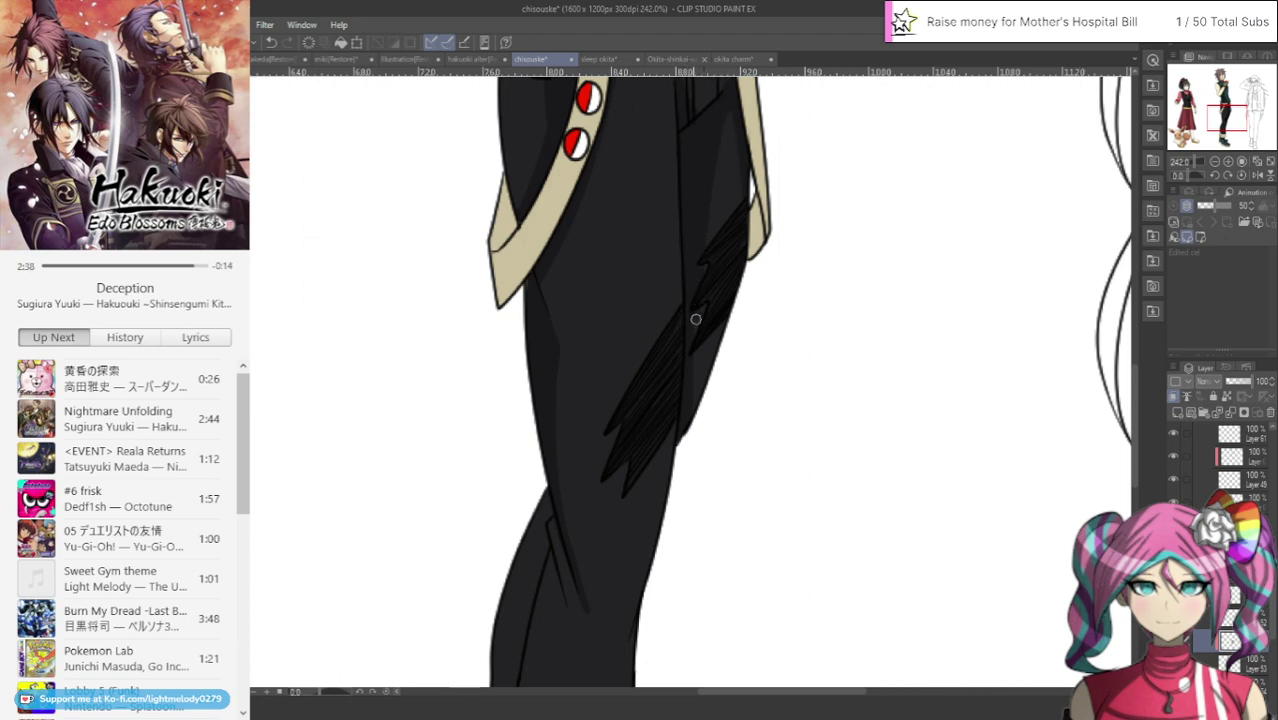
# Shade the lower trouser legs, darkening the rear leg and the folds running from the knee towards the beige cuffs
pyautogui.scroll(-5, 533, 216)
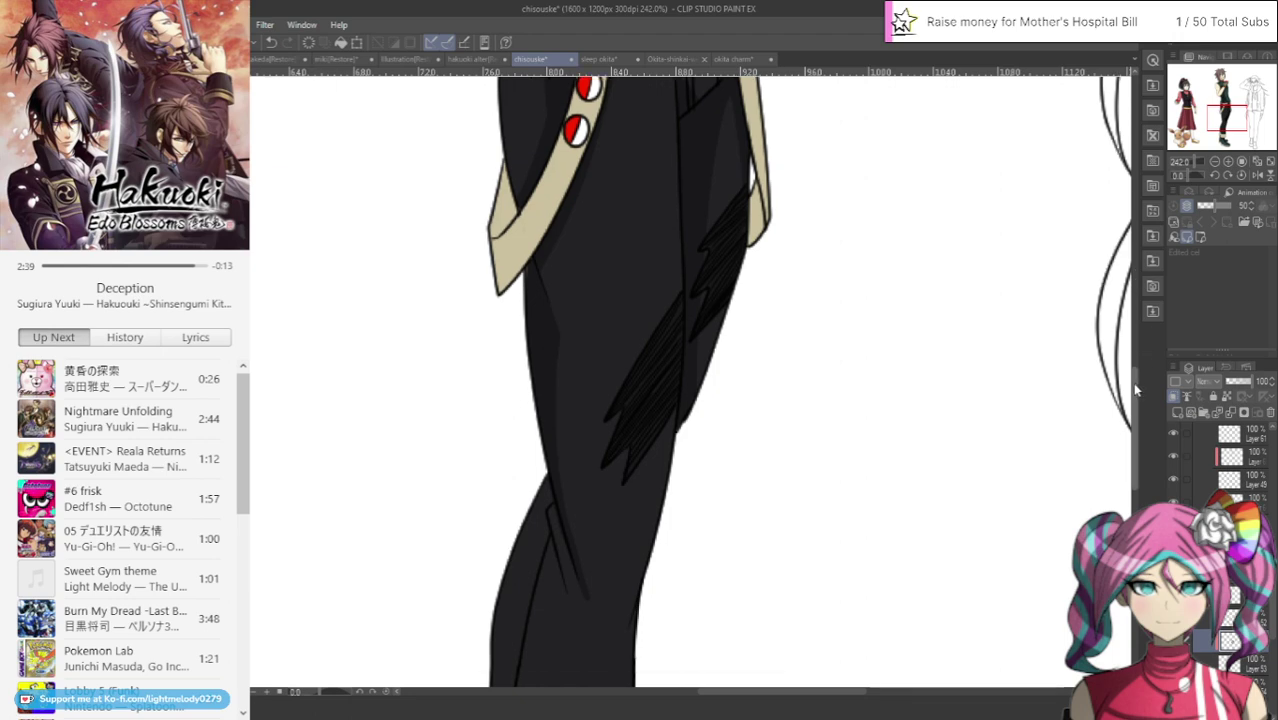
pyautogui.moveTo(547, 216); pyautogui.dragTo(573, 306)
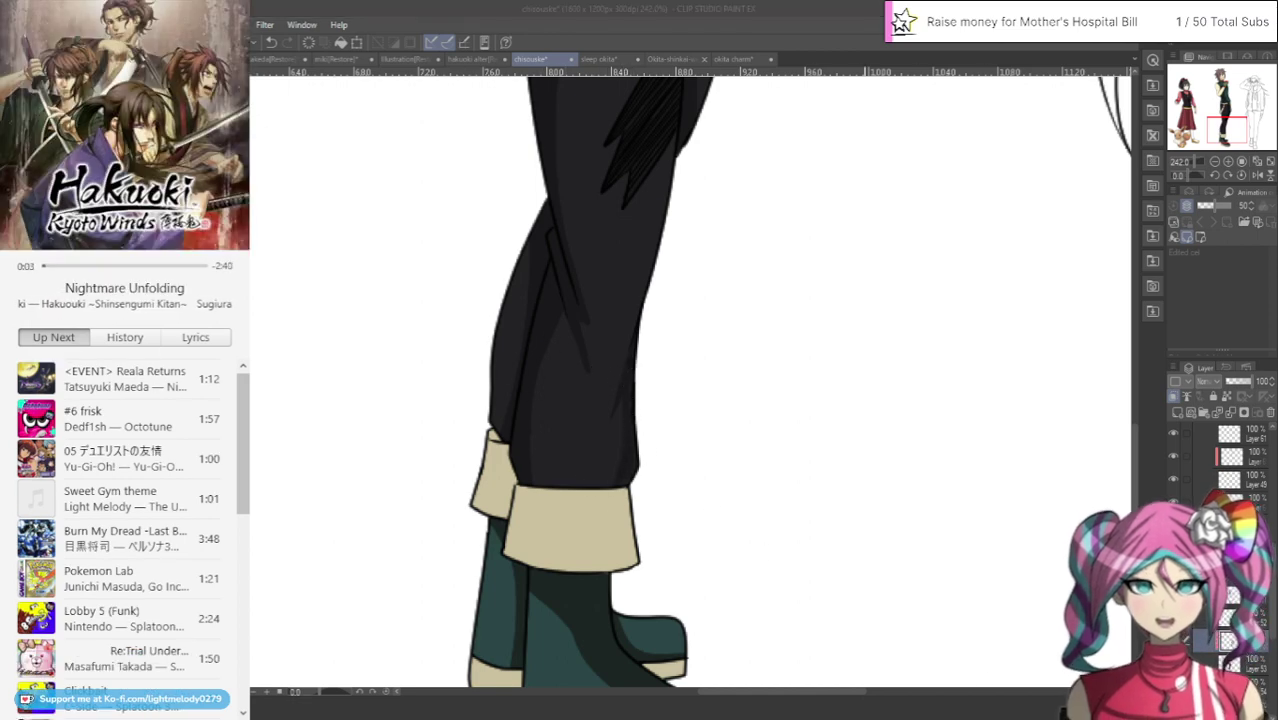
pyautogui.click(590, 40)
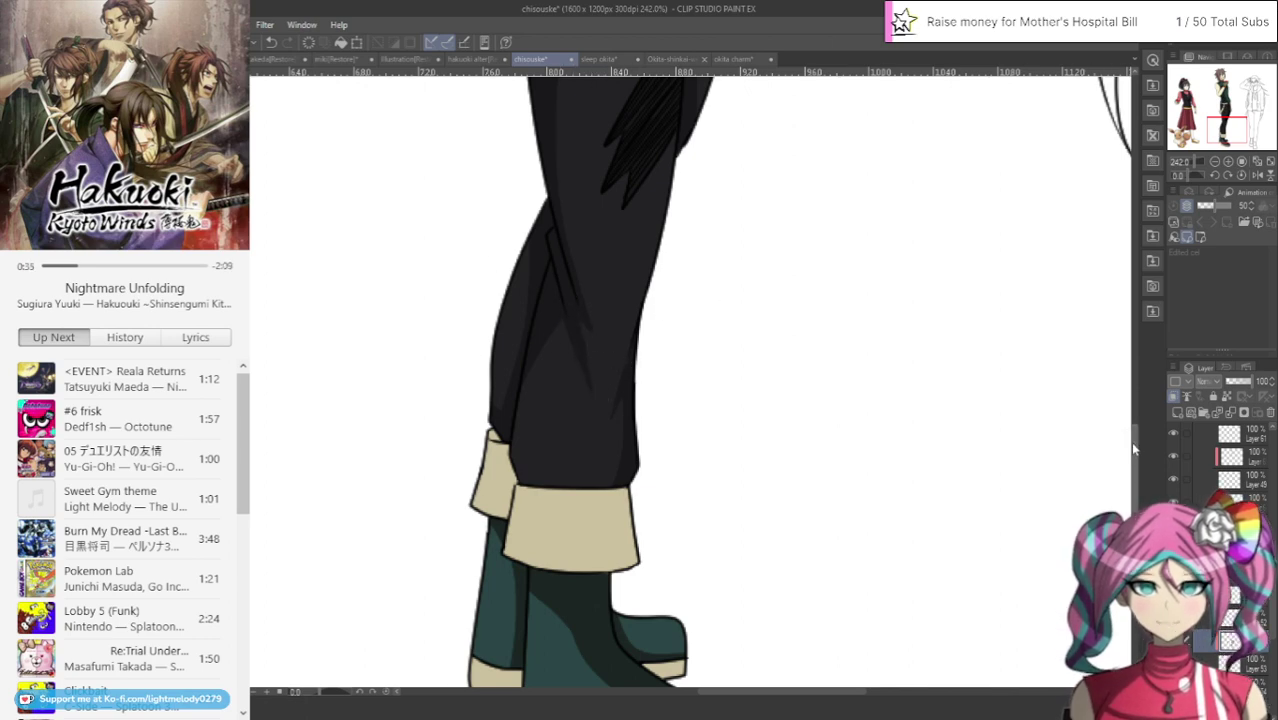
pyautogui.scroll(4, 877, 342)
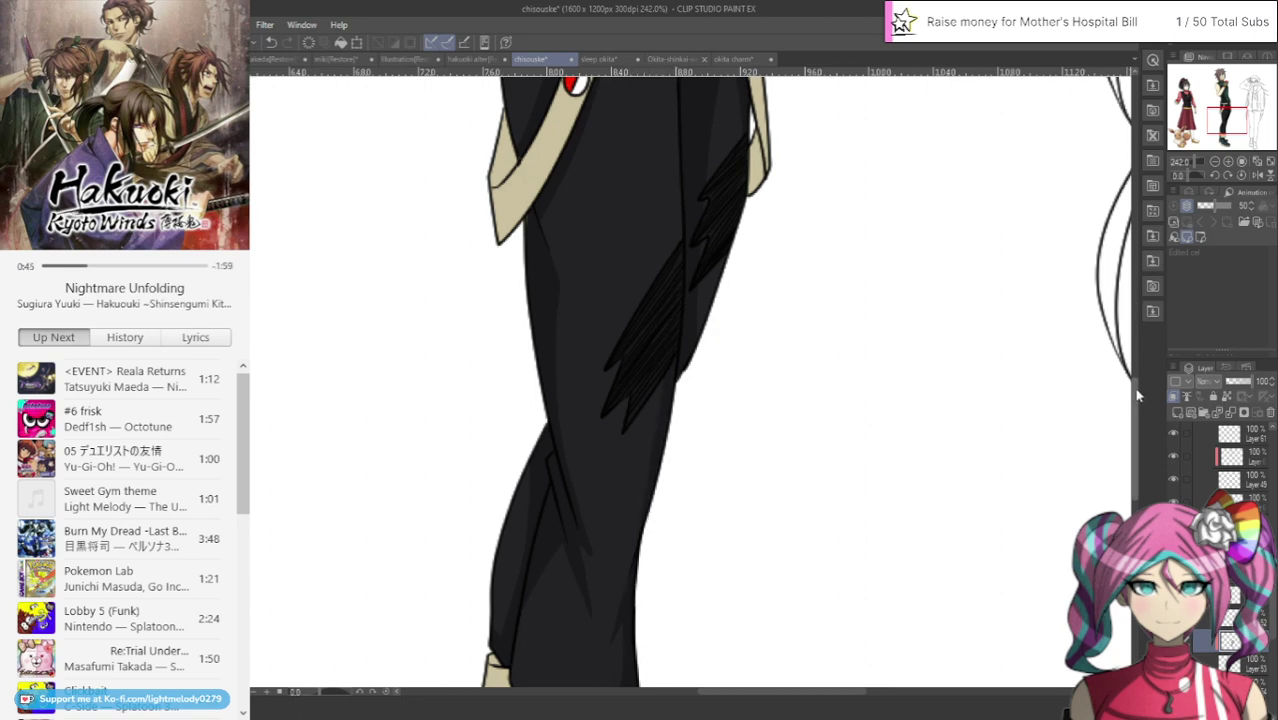
pyautogui.scroll(3, 1030, 289)
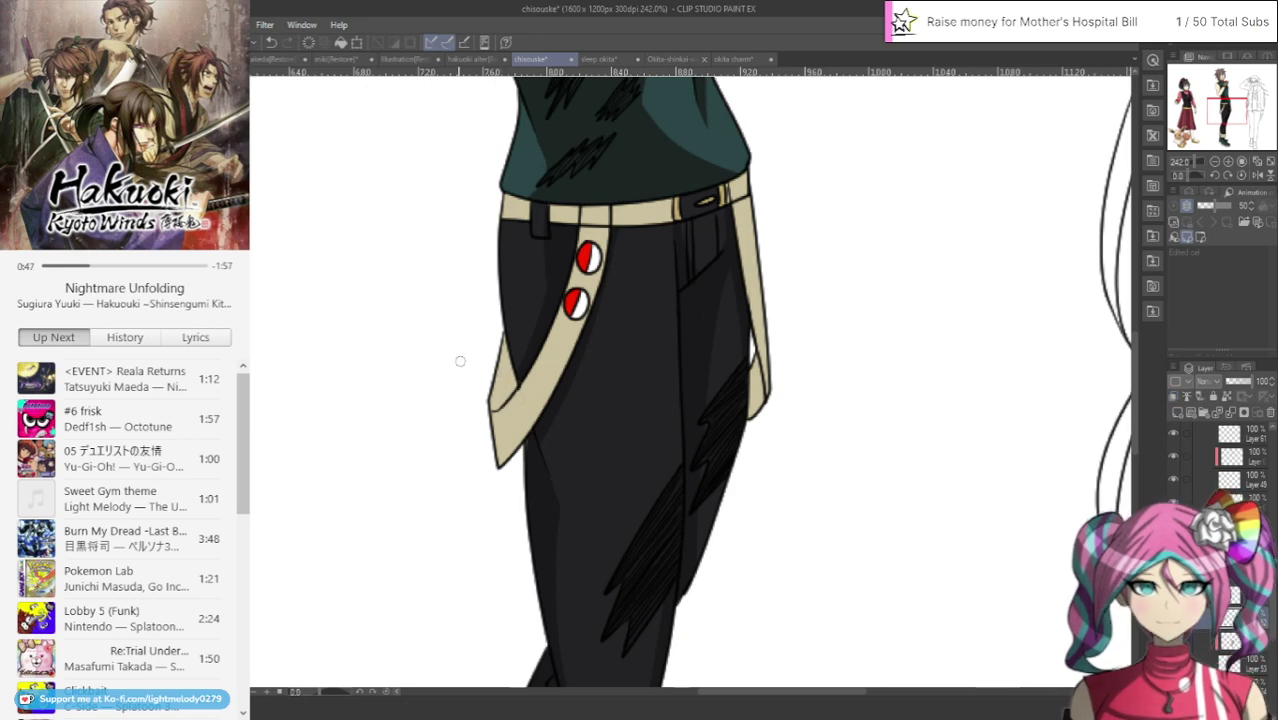
pyautogui.scroll(2, 442, 362)
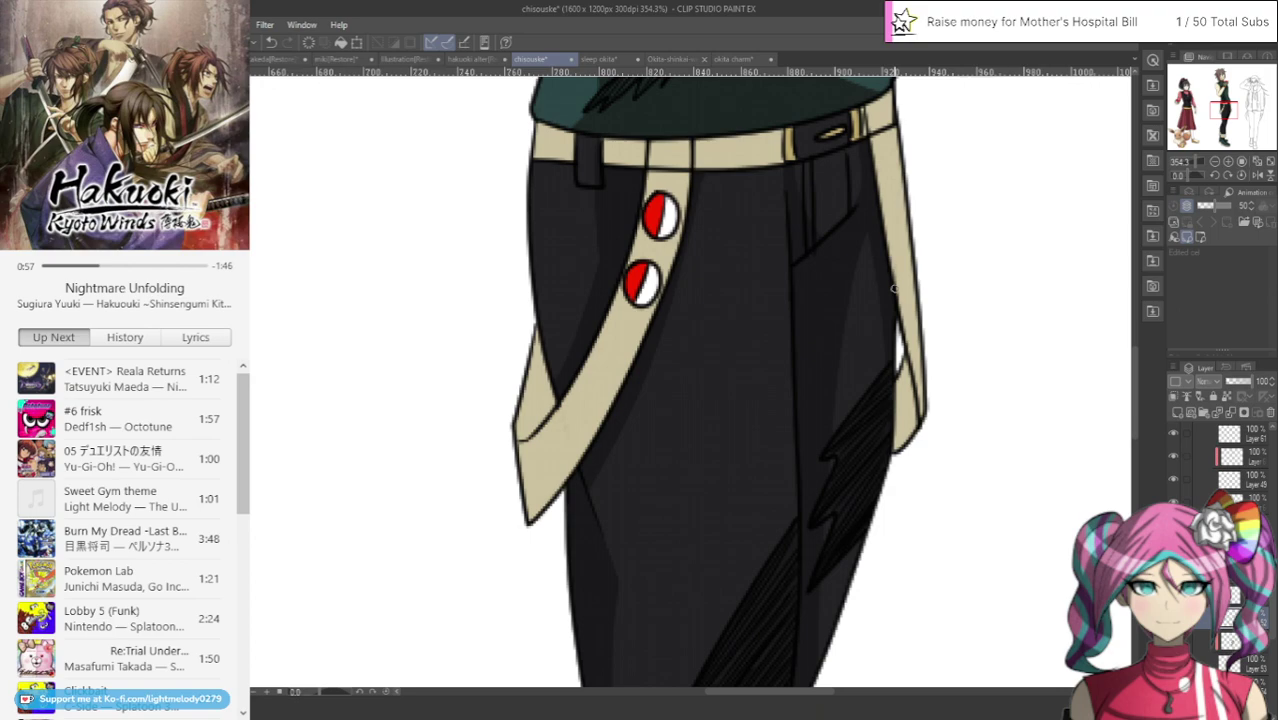
# Sample the dark beige shadow of the sash in the sleep okita drawing for shading the chisouske character's belt
pyautogui.scroll(-8, 892, 287)
pyautogui.scroll(3, 930, 316)
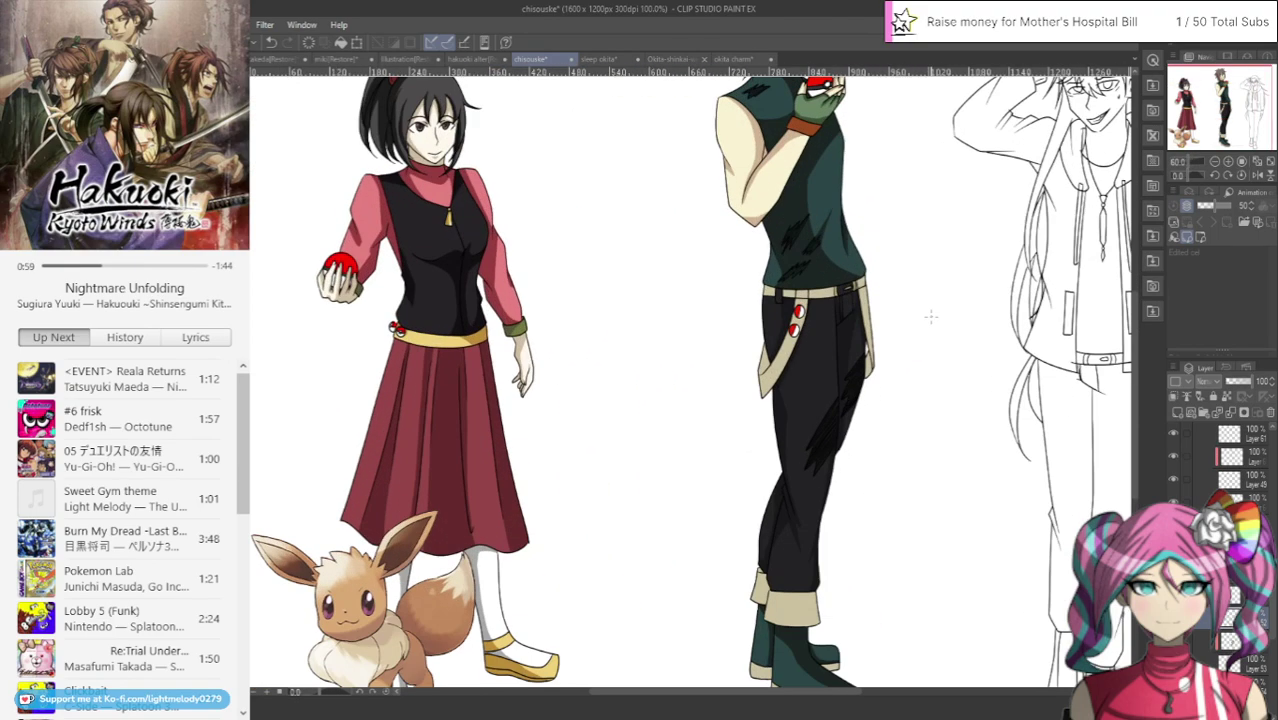
pyautogui.click(733, 59)
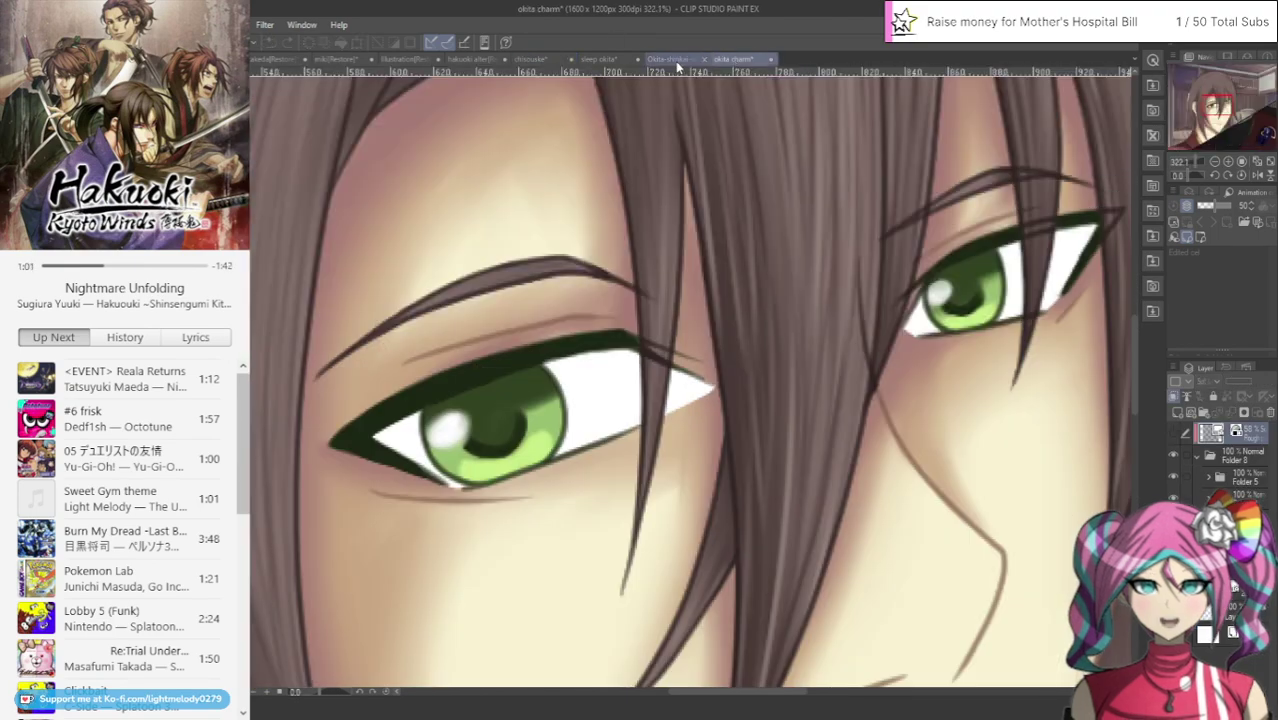
pyautogui.click(668, 59)
pyautogui.click(600, 59)
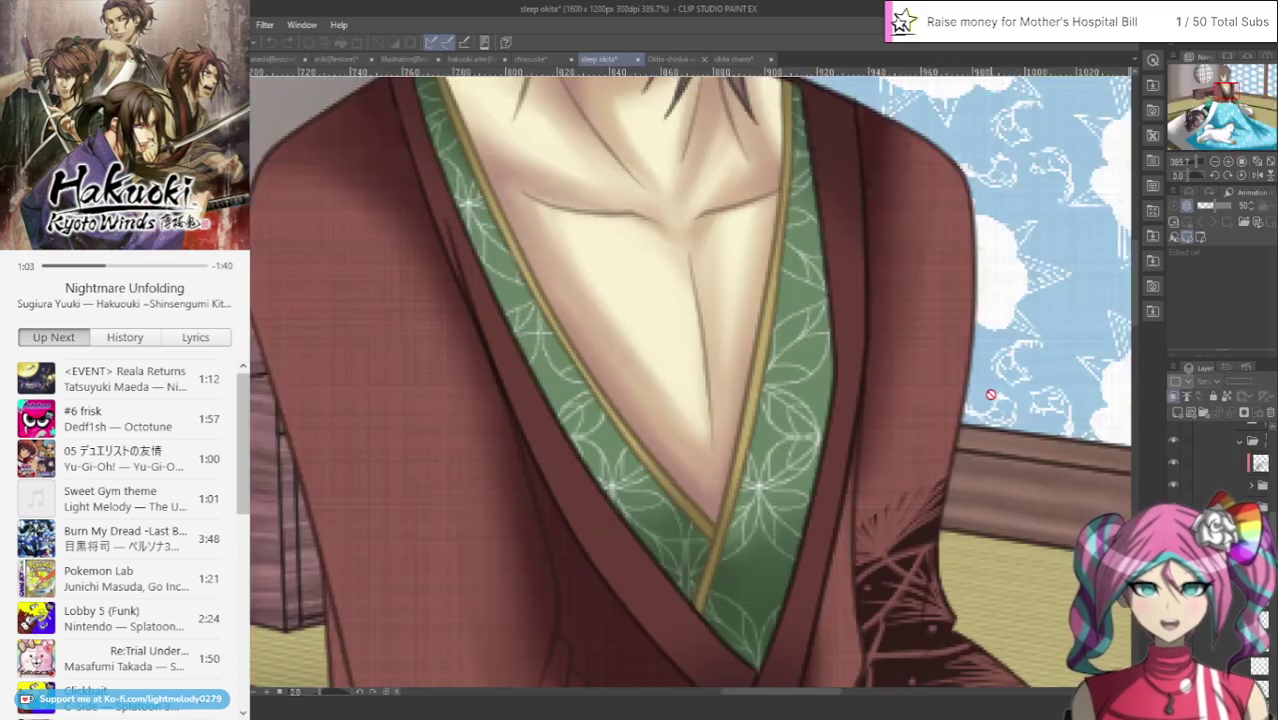
pyautogui.moveTo(1221, 92); pyautogui.dragTo(1224, 107)
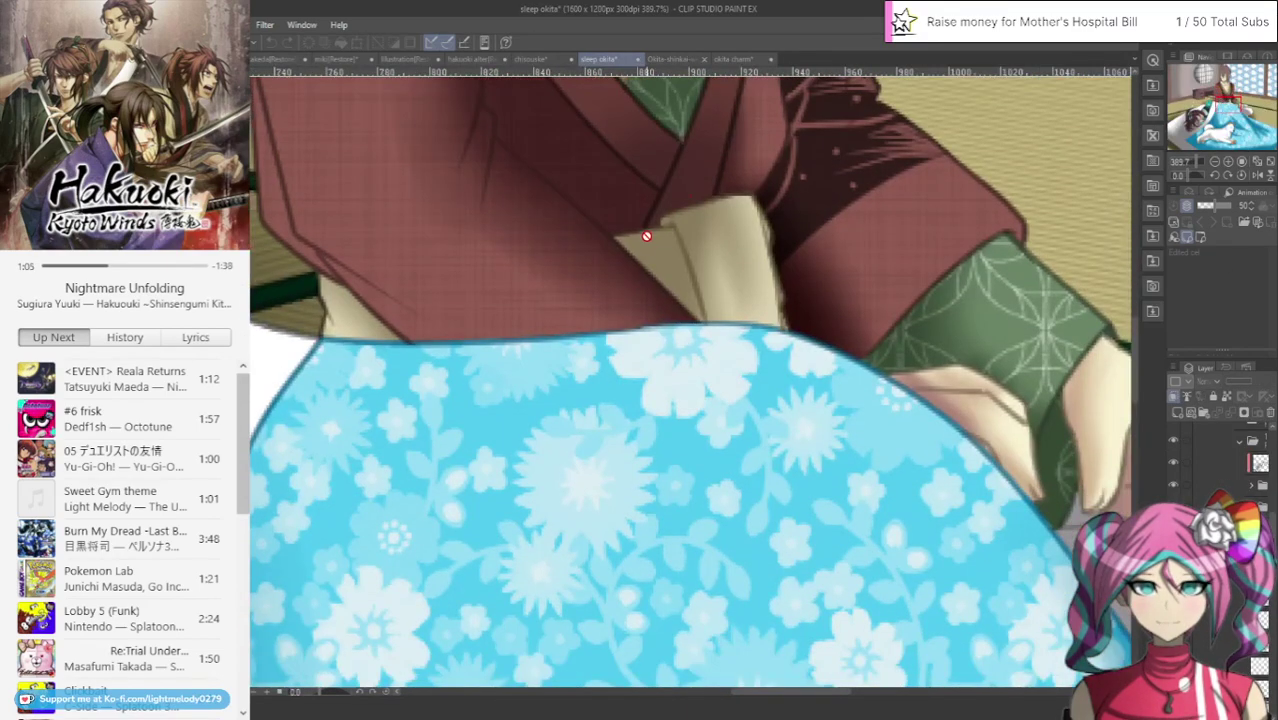
pyautogui.click(533, 60)
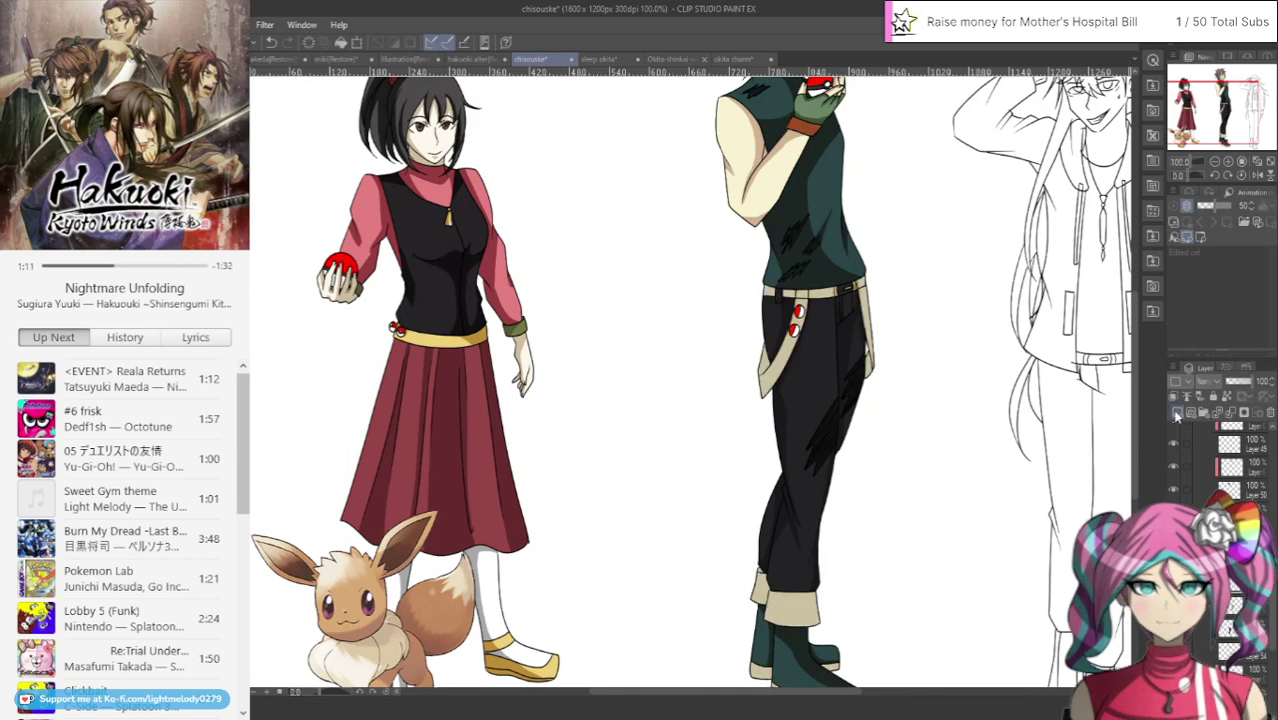
# Shade the hanging beige belt strap in dark beige on its folded back, around the two red-and-white balls, along its edge and beneath the belt
pyautogui.scroll(6, 808, 332)
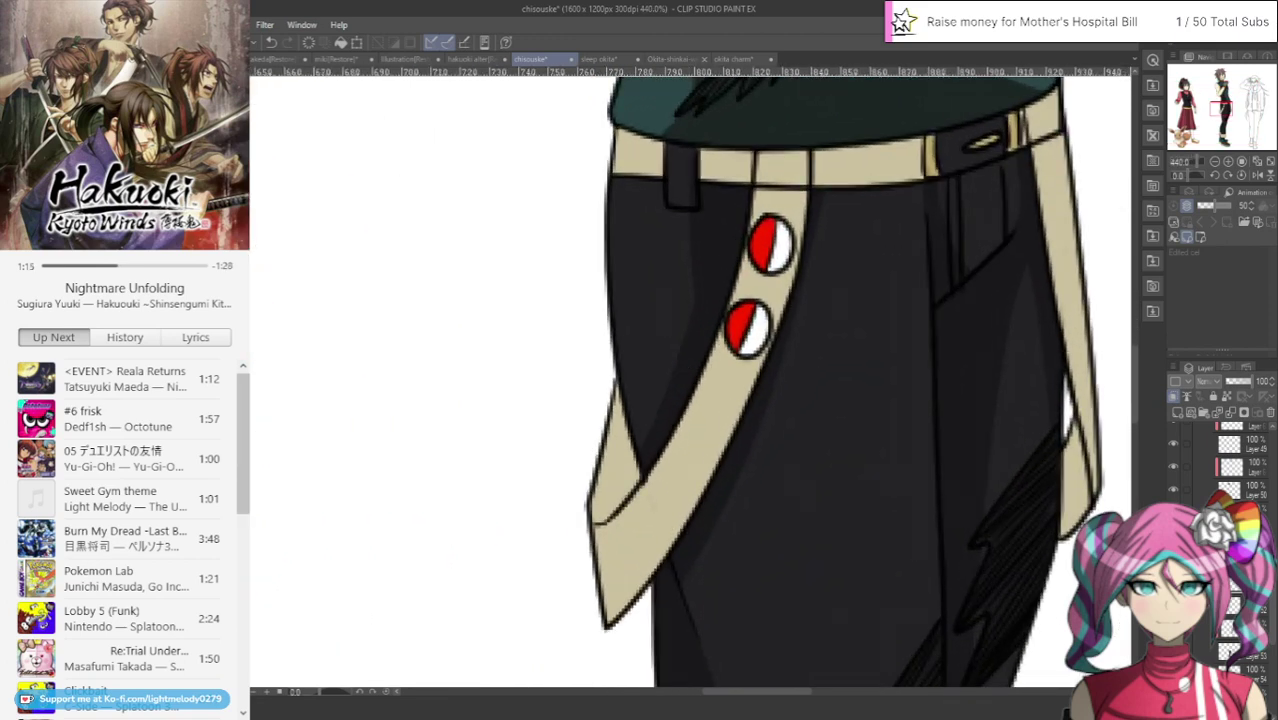
pyautogui.moveTo(614, 385)
pyautogui.mouseDown()
pyautogui.moveTo(592, 490)
pyautogui.moveTo(640, 439)
pyautogui.moveTo(598, 507)
pyautogui.moveTo(644, 451)
pyautogui.moveTo(591, 510)
pyautogui.mouseUp()
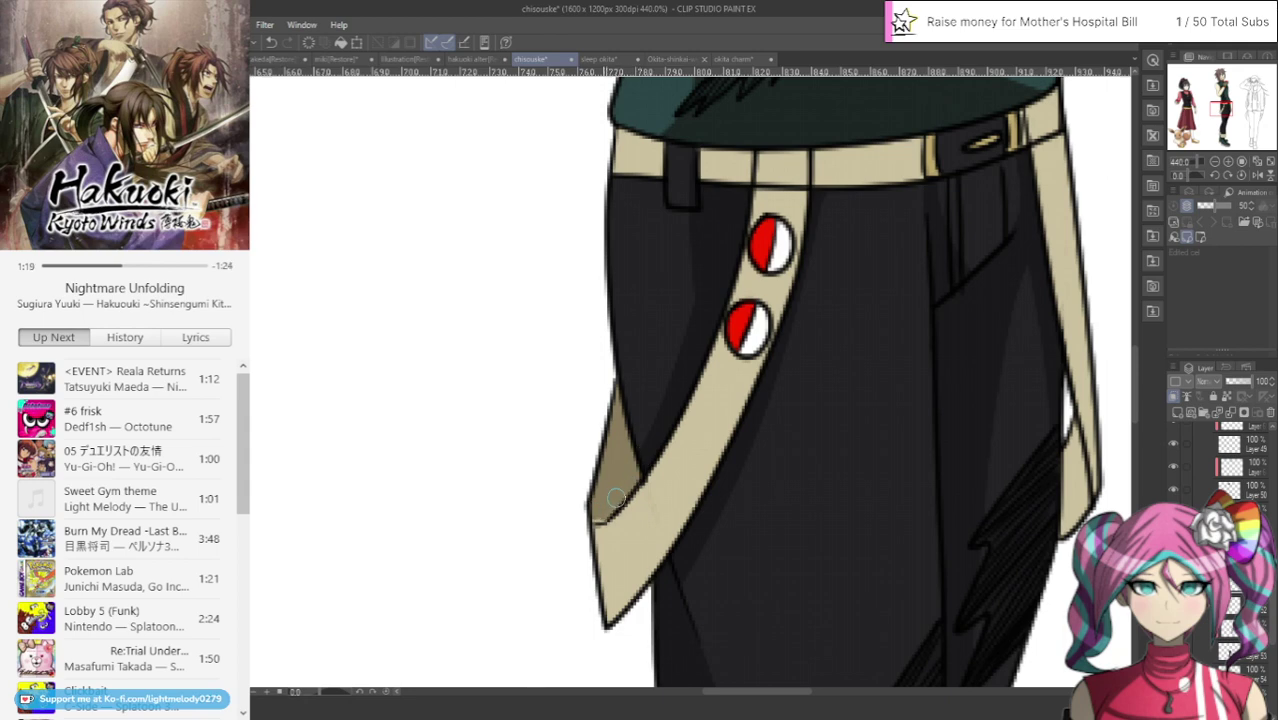
pyautogui.moveTo(730, 318)
pyautogui.mouseDown()
pyautogui.moveTo(741, 356)
pyautogui.moveTo(763, 320)
pyautogui.mouseUp()
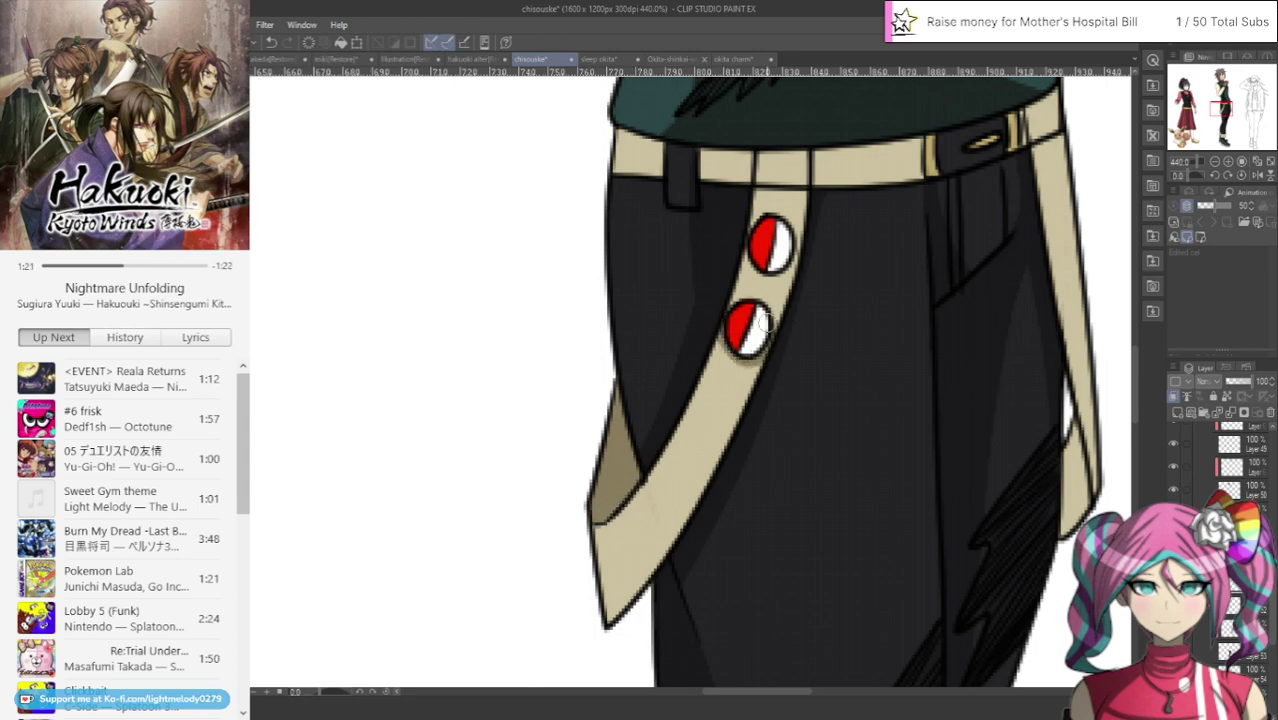
pyautogui.moveTo(738, 259)
pyautogui.mouseDown()
pyautogui.moveTo(766, 281)
pyautogui.moveTo(797, 242)
pyautogui.moveTo(751, 253)
pyautogui.mouseUp()
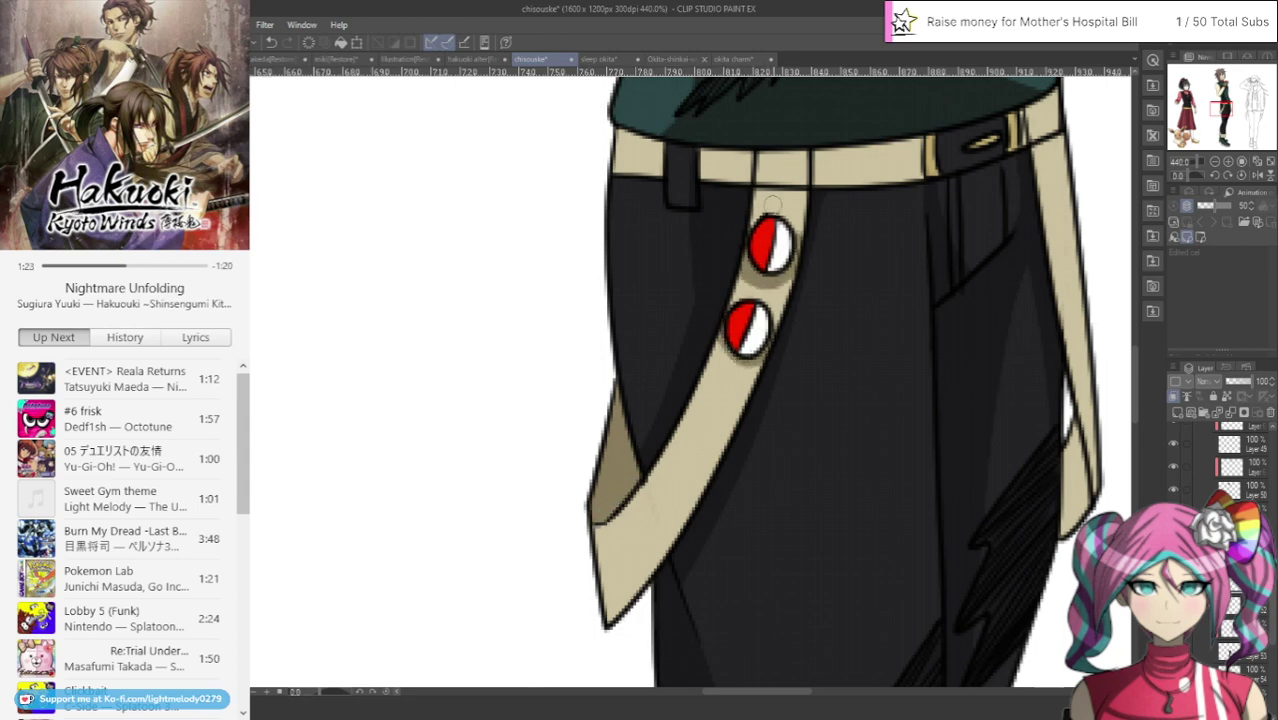
pyautogui.moveTo(797, 190)
pyautogui.mouseDown()
pyautogui.moveTo(799, 233)
pyautogui.moveTo(800, 201)
pyautogui.moveTo(748, 383)
pyautogui.moveTo(638, 601)
pyautogui.mouseUp()
pyautogui.moveTo(737, 189); pyautogui.dragTo(838, 192)
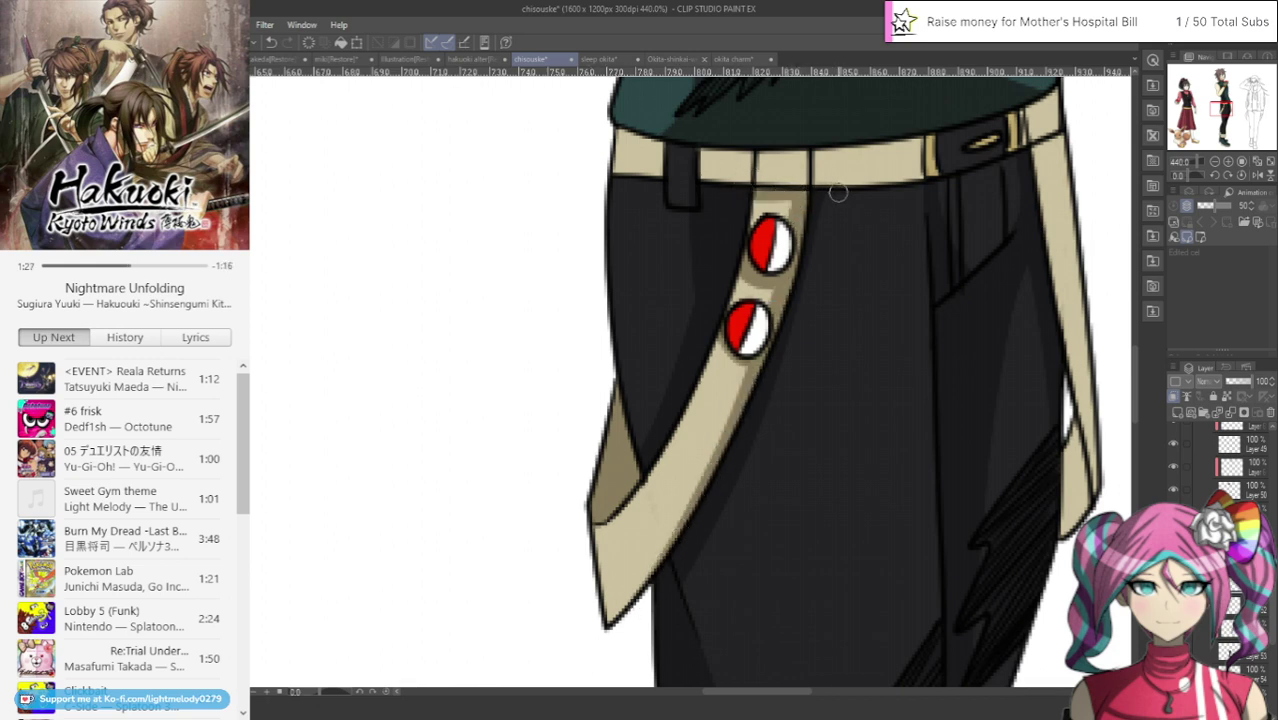
# Paint shadows on the beige belt beside the belt loop, on the hanging strap's top and down the strap at the far hip
pyautogui.moveTo(707, 140); pyautogui.dragTo(707, 185)
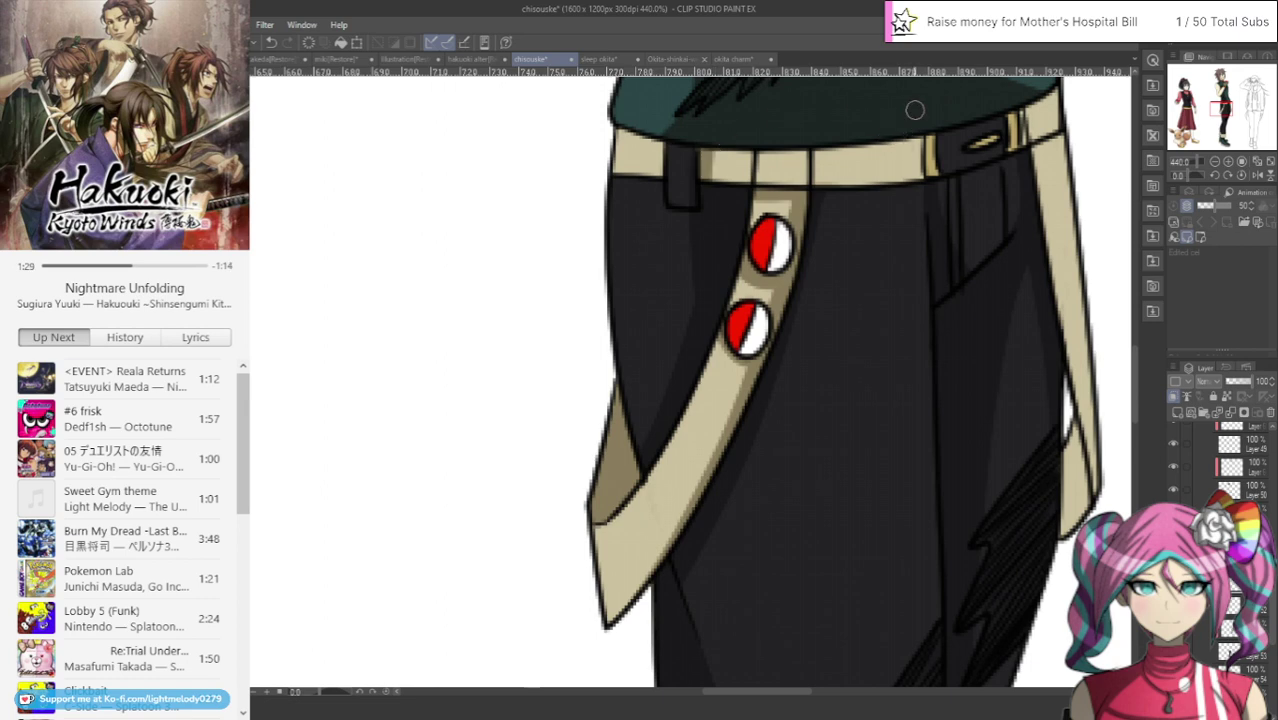
pyautogui.moveTo(812, 140); pyautogui.dragTo(804, 253)
pyautogui.moveTo(1022, 110); pyautogui.dragTo(1092, 495)
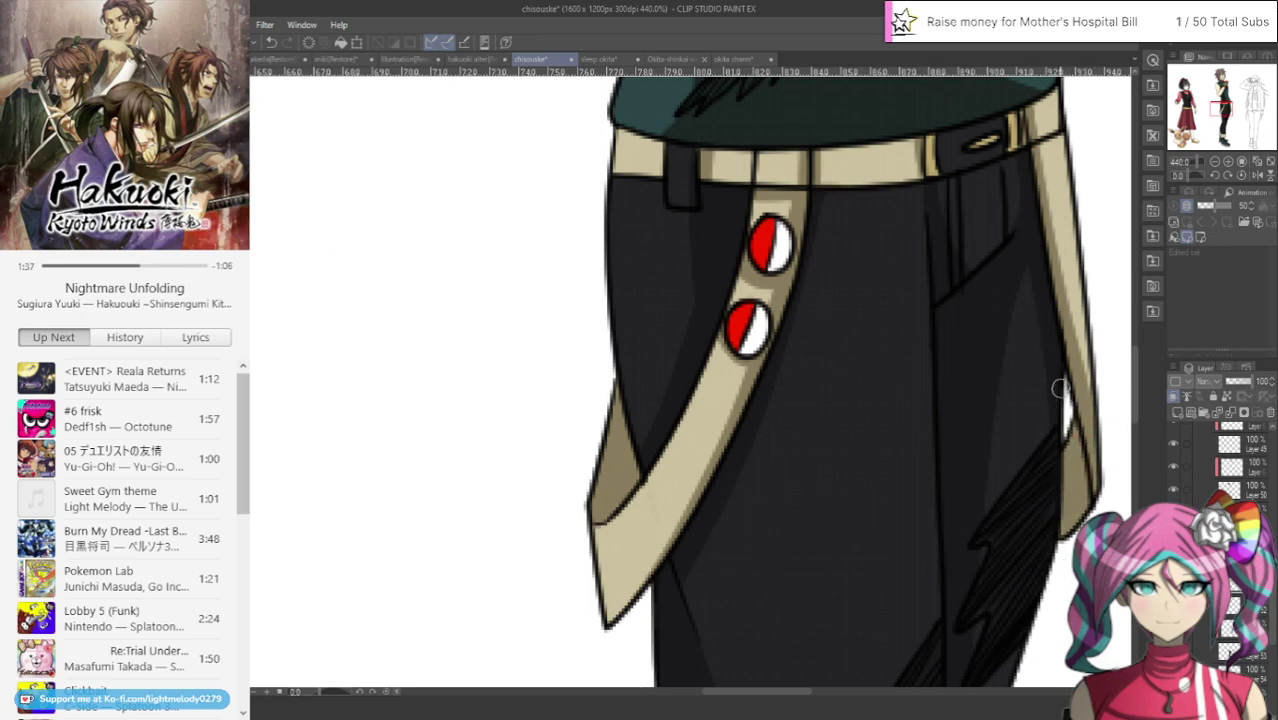
# Paint diagonal darker beige shadows on both rolled trouser cuffs above the boots
pyautogui.scroll(-6, 1044, 337)
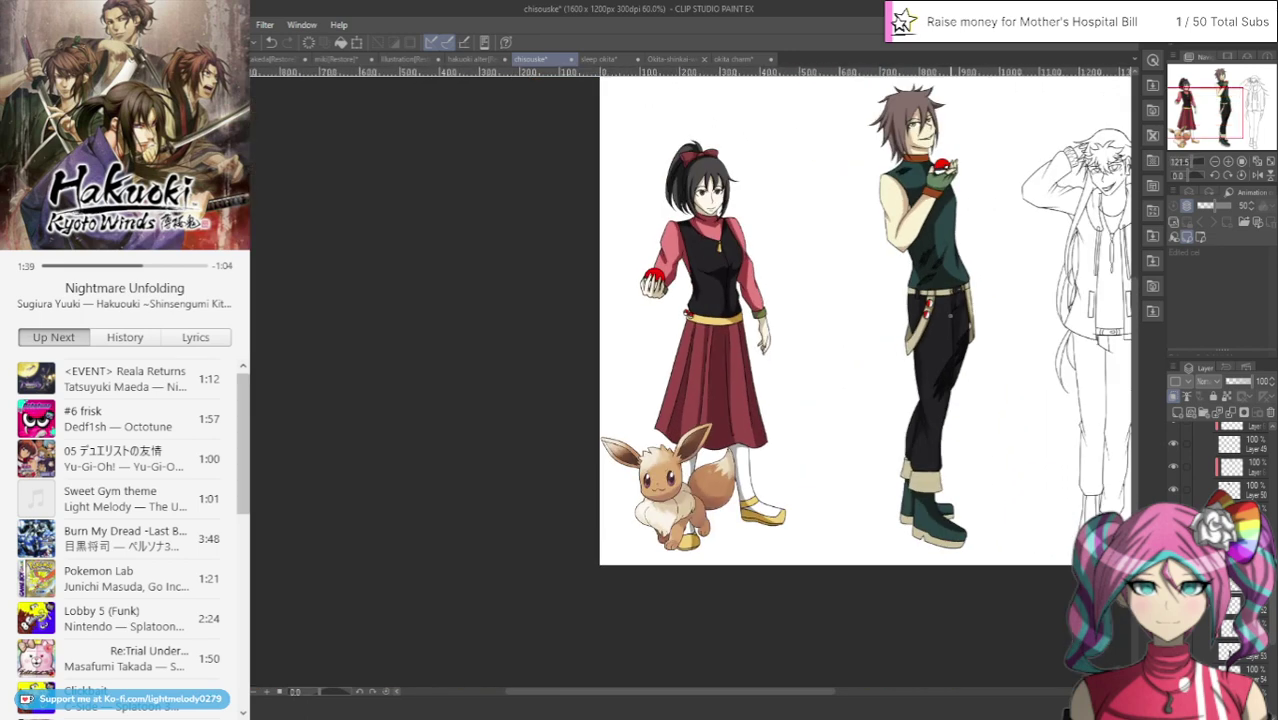
pyautogui.scroll(3, 928, 535)
pyautogui.scroll(3, 928, 535)
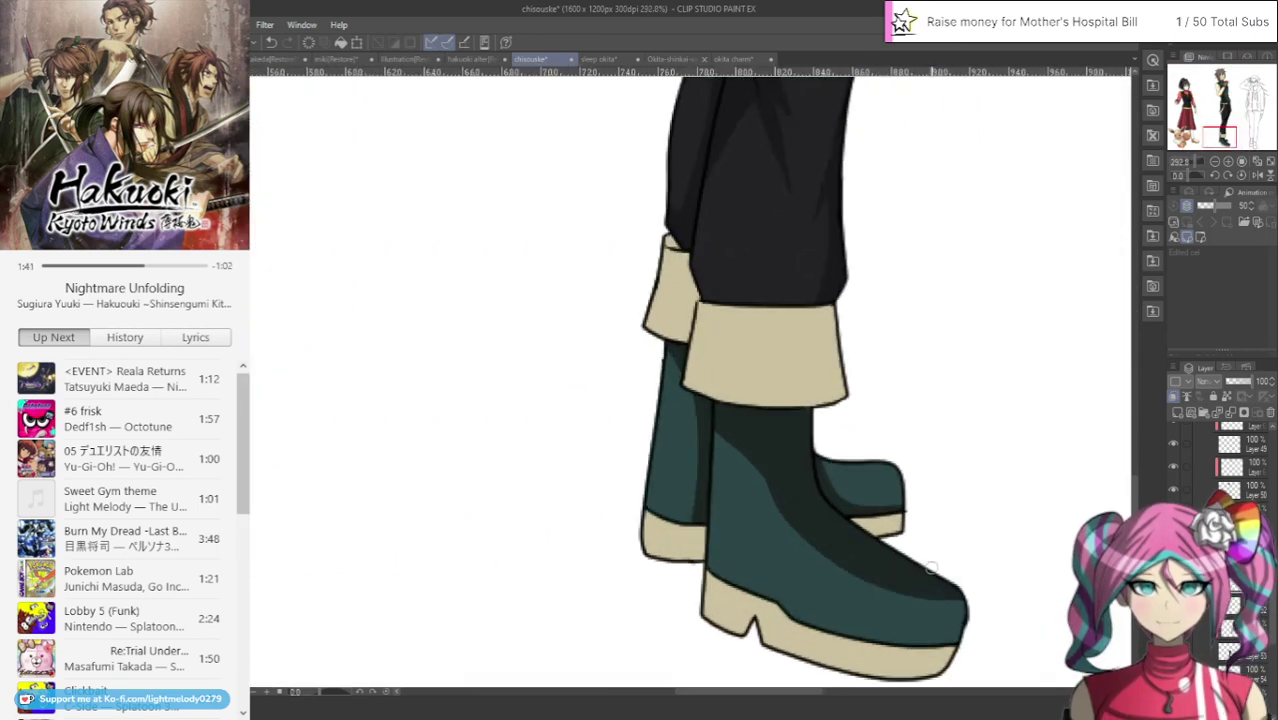
pyautogui.moveTo(718, 404)
pyautogui.mouseDown()
pyautogui.moveTo(763, 387)
pyautogui.moveTo(820, 321)
pyautogui.moveTo(843, 268)
pyautogui.moveTo(788, 400)
pyautogui.mouseUp()
pyautogui.moveTo(786, 406)
pyautogui.mouseDown()
pyautogui.moveTo(839, 339)
pyautogui.moveTo(829, 381)
pyautogui.moveTo(851, 359)
pyautogui.moveTo(816, 427)
pyautogui.mouseUp()
pyautogui.moveTo(859, 369)
pyautogui.mouseDown()
pyautogui.moveTo(793, 423)
pyautogui.moveTo(785, 395)
pyautogui.moveTo(824, 324)
pyautogui.moveTo(770, 412)
pyautogui.moveTo(778, 395)
pyautogui.moveTo(737, 420)
pyautogui.moveTo(819, 283)
pyautogui.mouseUp()
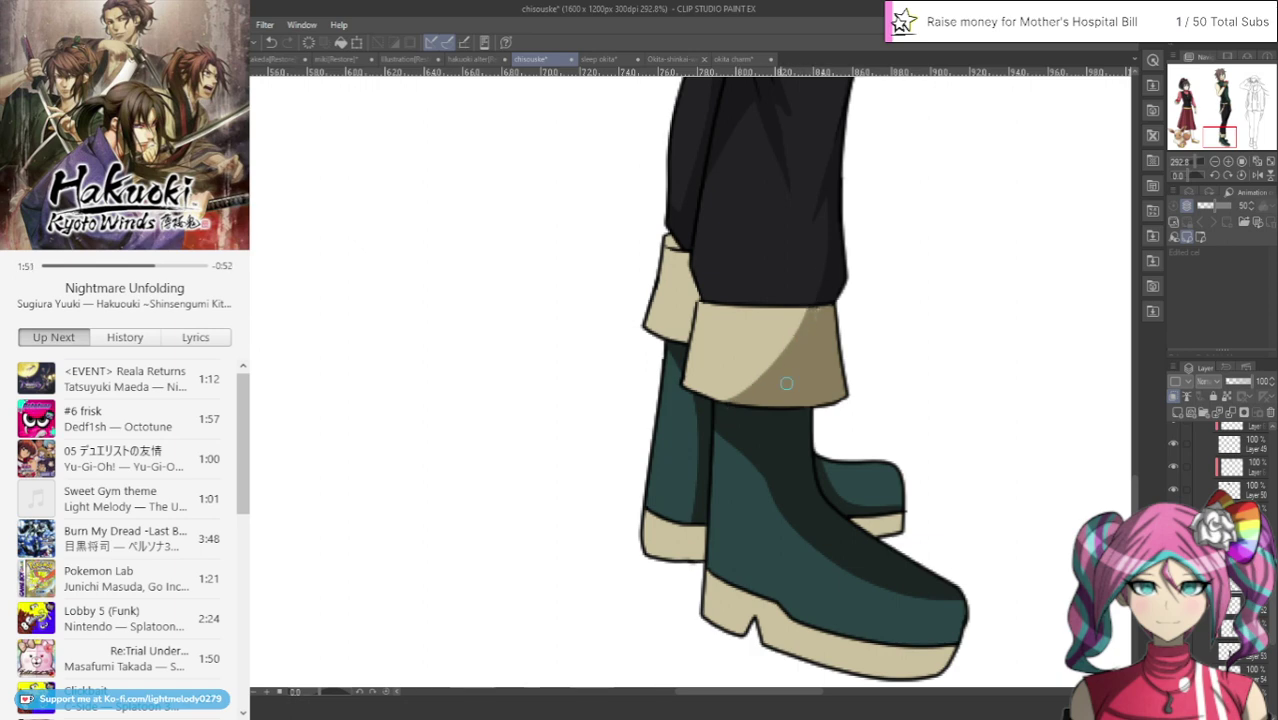
pyautogui.moveTo(643, 326)
pyautogui.mouseDown()
pyautogui.moveTo(673, 318)
pyautogui.moveTo(691, 288)
pyautogui.moveTo(680, 323)
pyautogui.mouseUp()
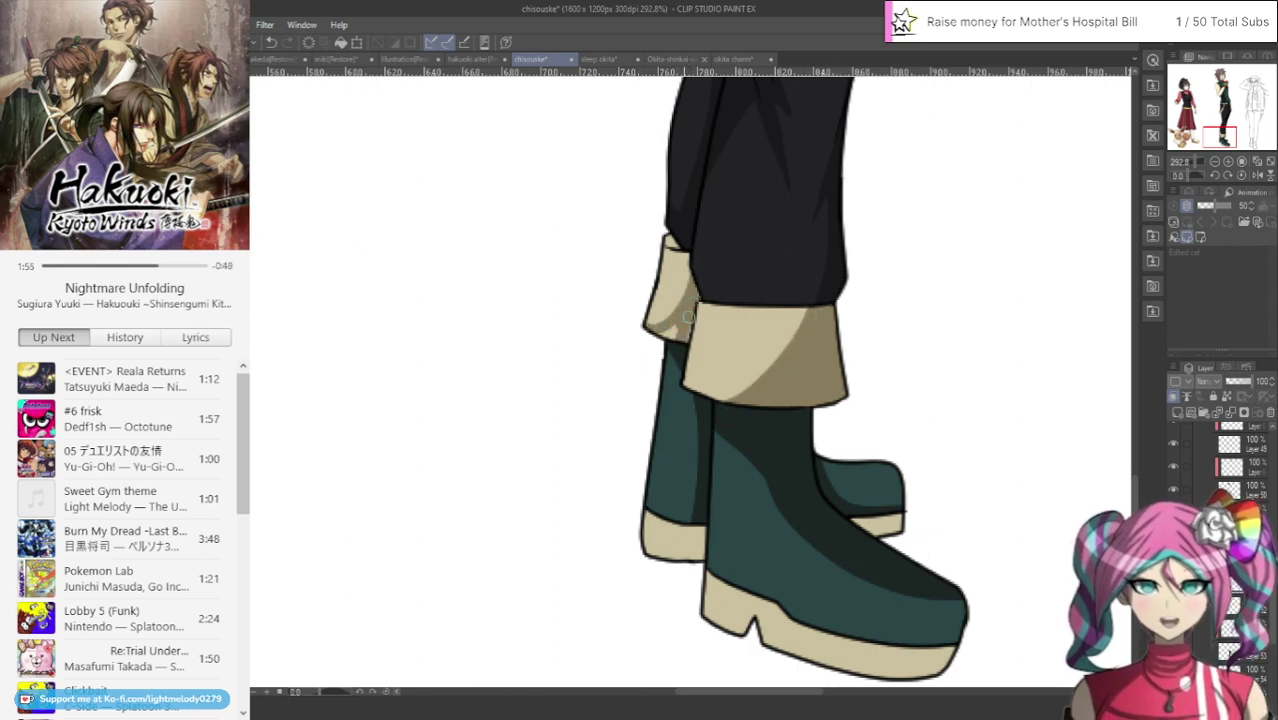
pyautogui.moveTo(666, 236); pyautogui.dragTo(681, 246)
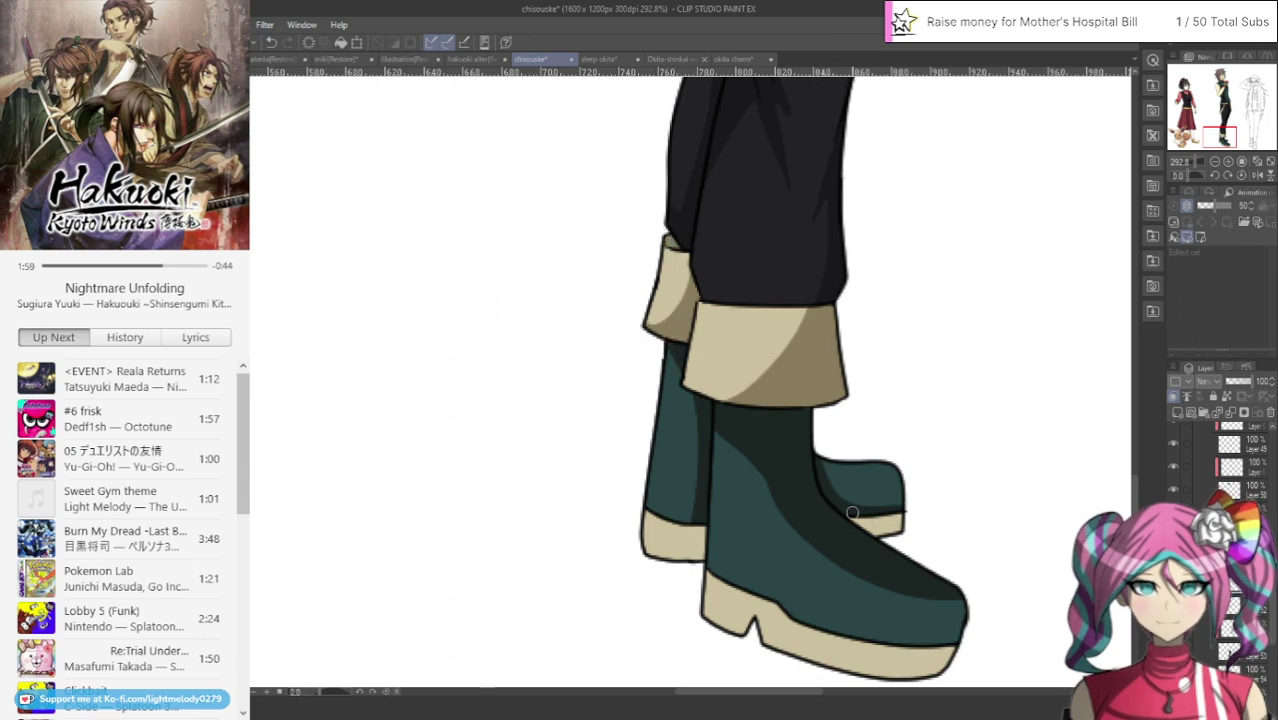
# Shade the beige soles of the boots with darker shadow areas along the front sole, its heel and the rear toe
pyautogui.moveTo(852, 513)
pyautogui.mouseDown()
pyautogui.moveTo(858, 521)
pyautogui.moveTo(920, 518)
pyautogui.moveTo(856, 515)
pyautogui.moveTo(937, 529)
pyautogui.mouseUp()
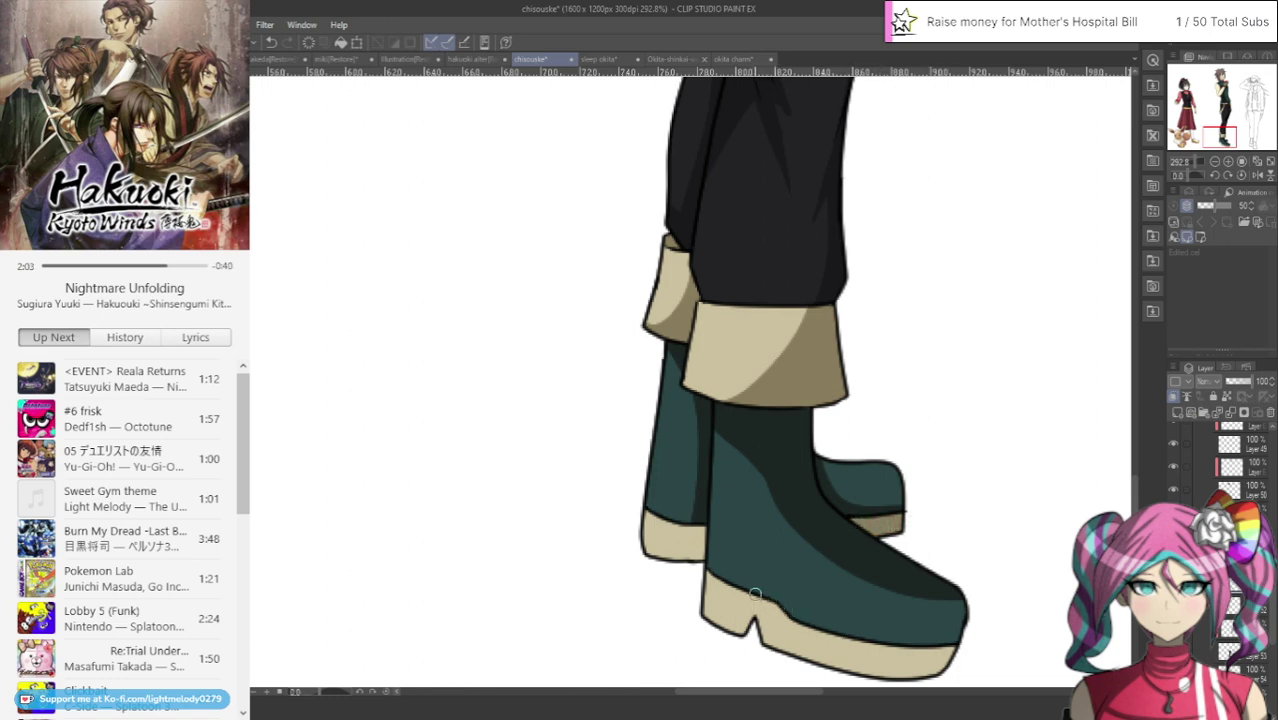
pyautogui.moveTo(755, 595)
pyautogui.mouseDown()
pyautogui.moveTo(766, 642)
pyautogui.moveTo(855, 668)
pyautogui.mouseUp()
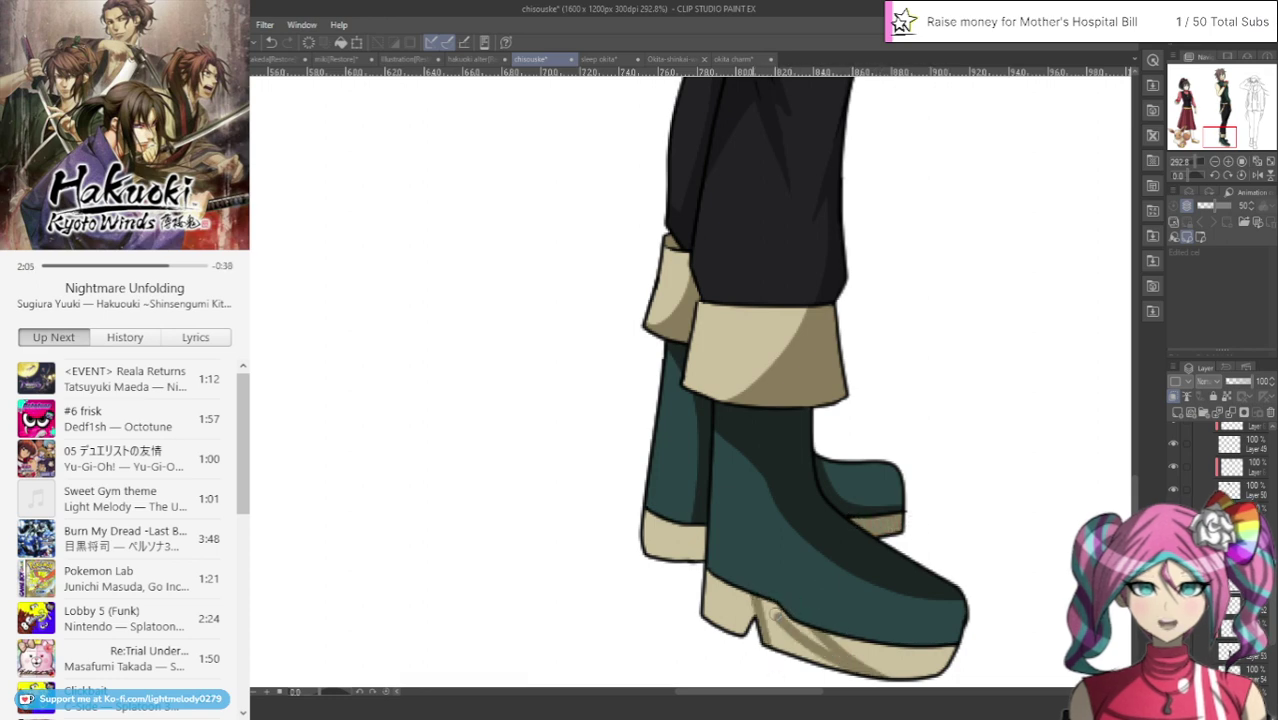
pyautogui.moveTo(790, 632)
pyautogui.mouseDown()
pyautogui.moveTo(815, 655)
pyautogui.moveTo(748, 602)
pyautogui.moveTo(763, 627)
pyautogui.mouseUp()
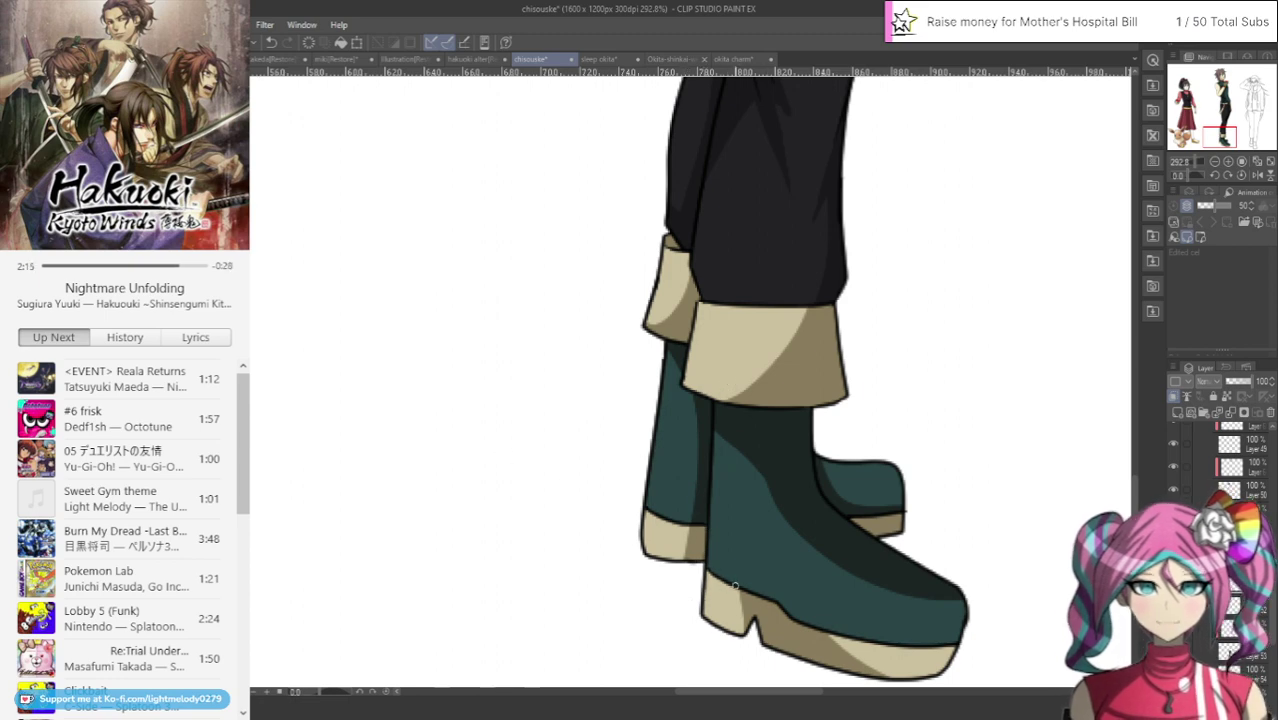
pyautogui.moveTo(735, 586); pyautogui.dragTo(744, 628)
# Identify the belt detail layers by toggling layer visibility, and add light highlights to the gold trim beside the belt buckle
pyautogui.scroll(-3, 720, 507)
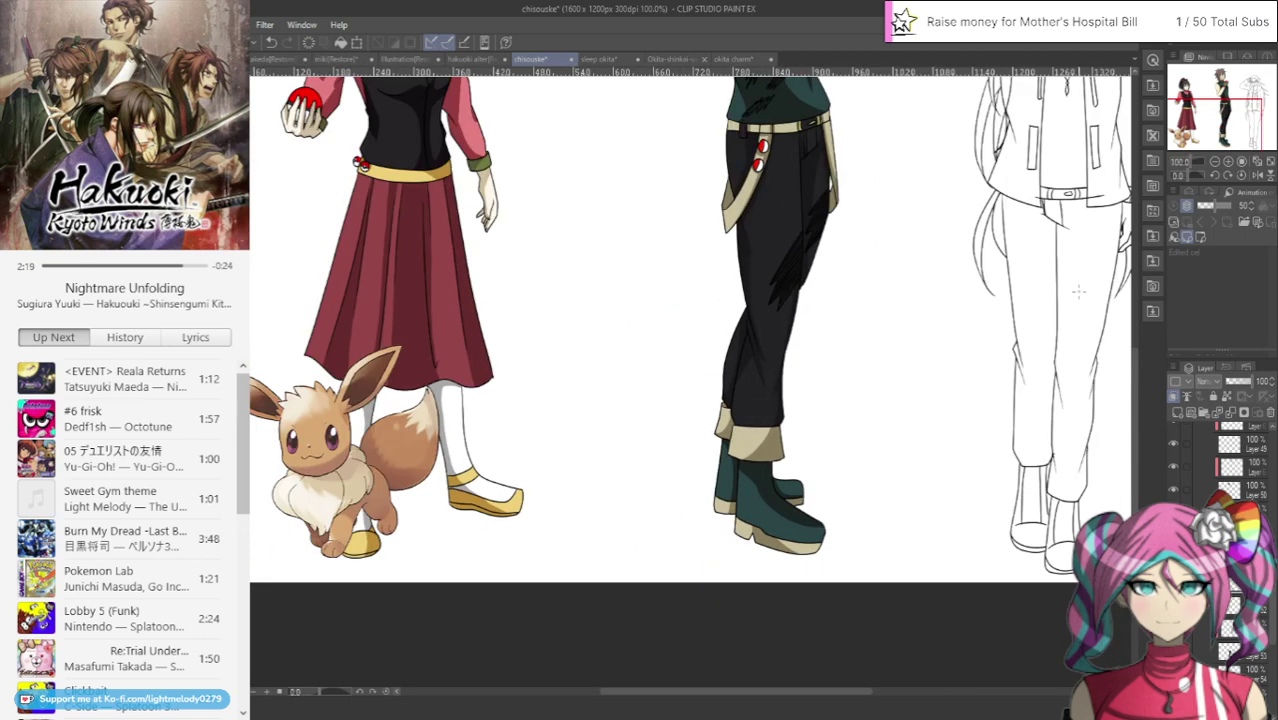
pyautogui.scroll(5, 757, 397)
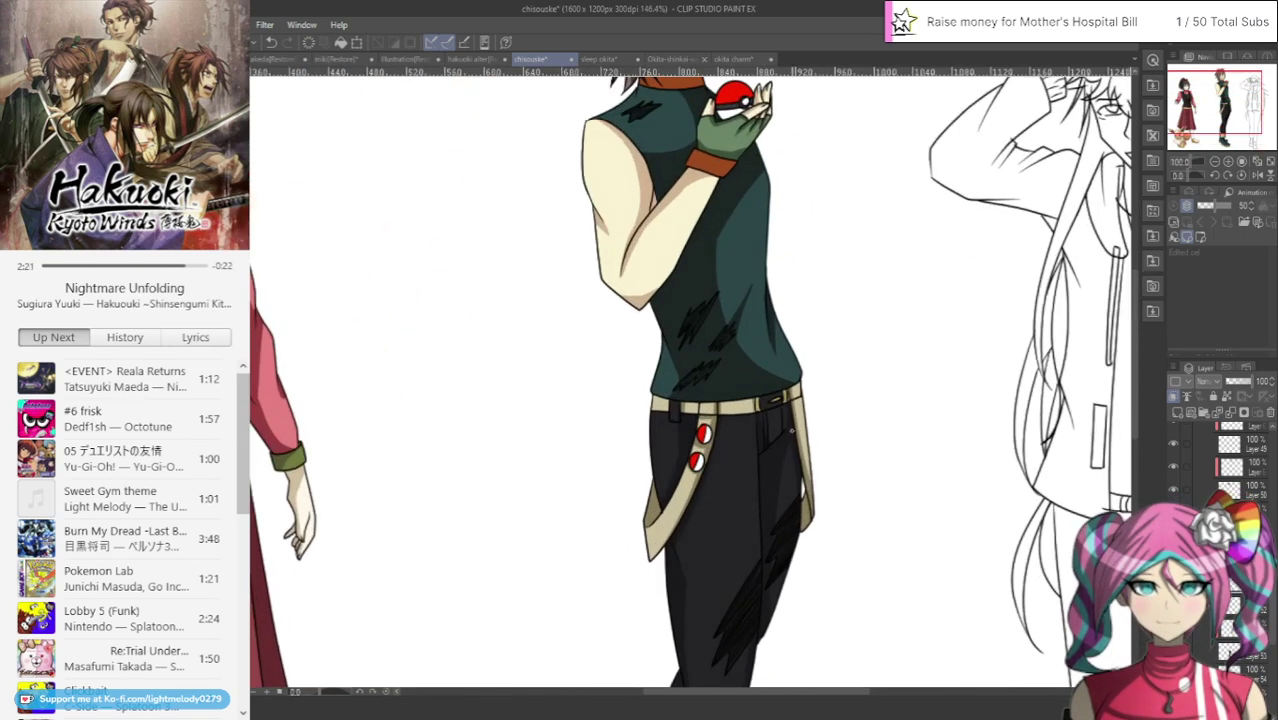
pyautogui.scroll(1, 758, 397)
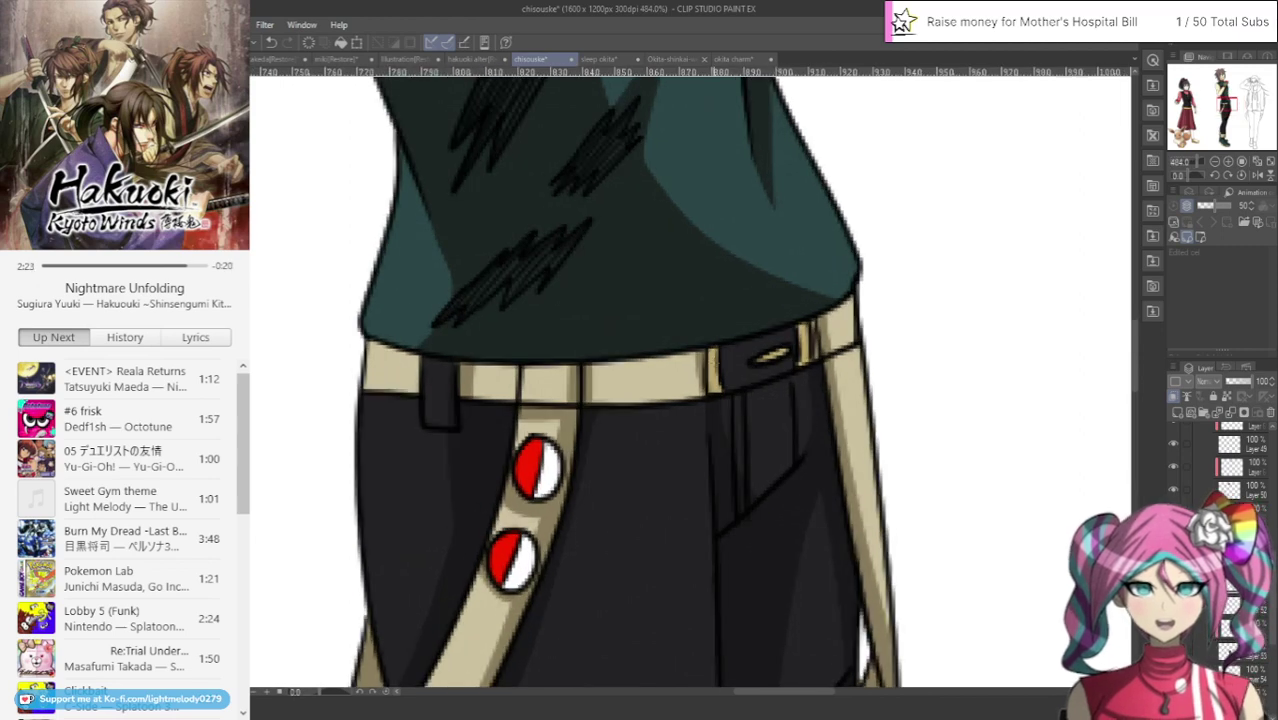
pyautogui.keyDown('ctrl'); pyautogui.keyDown('shift'); pyautogui.click(758, 397); pyautogui.keyUp('shift'); pyautogui.keyUp('ctrl')
pyautogui.scroll(1, 1234, 487)
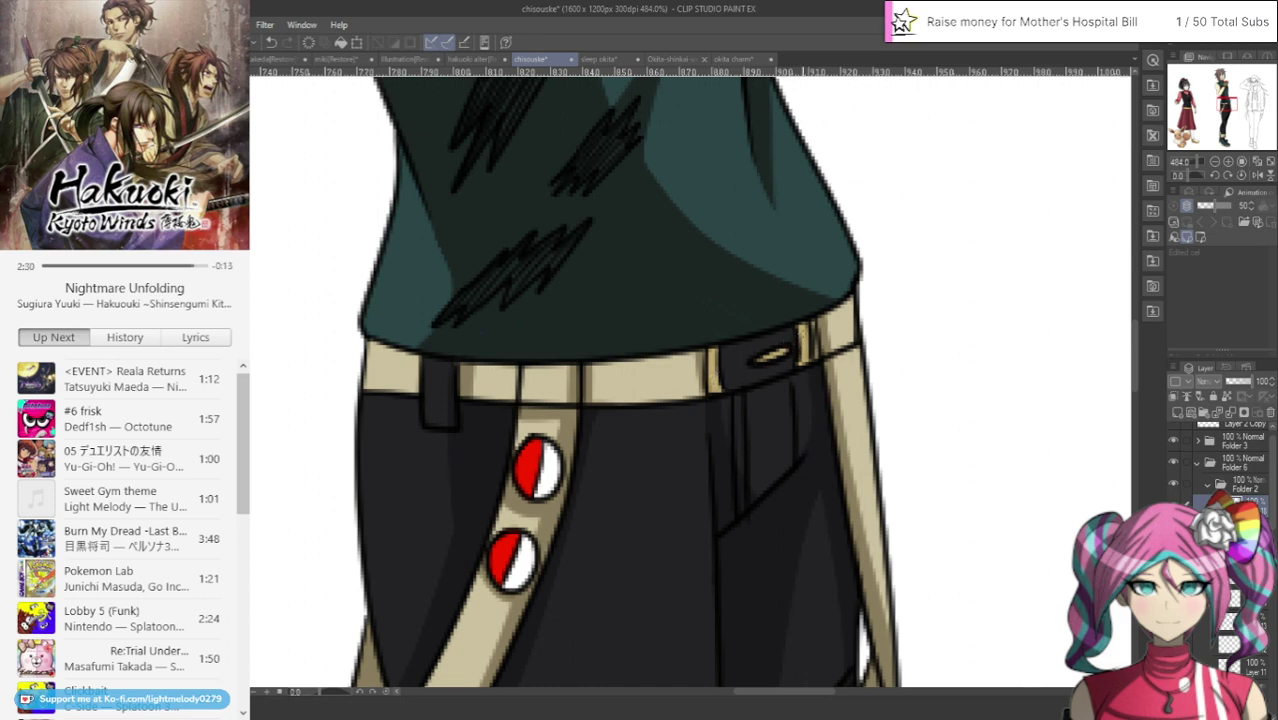
pyautogui.click(1173, 505)
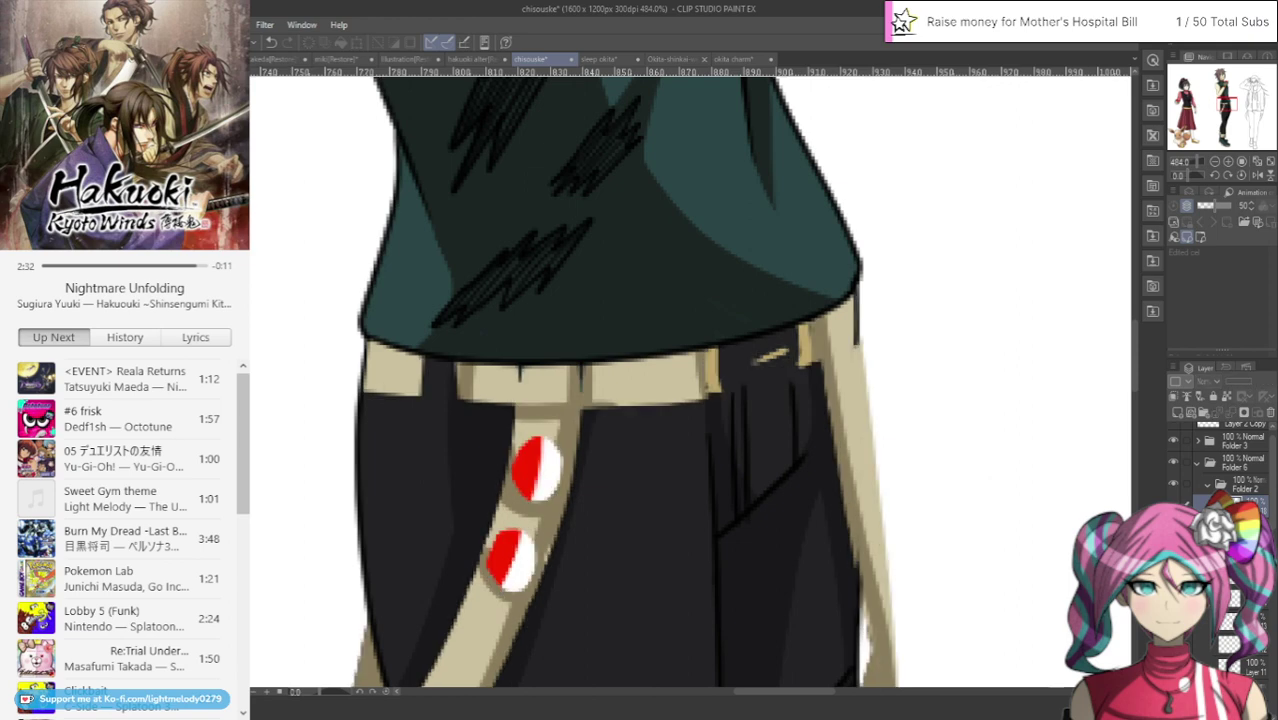
pyautogui.click(1173, 505)
pyautogui.scroll(-6, 1210, 470)
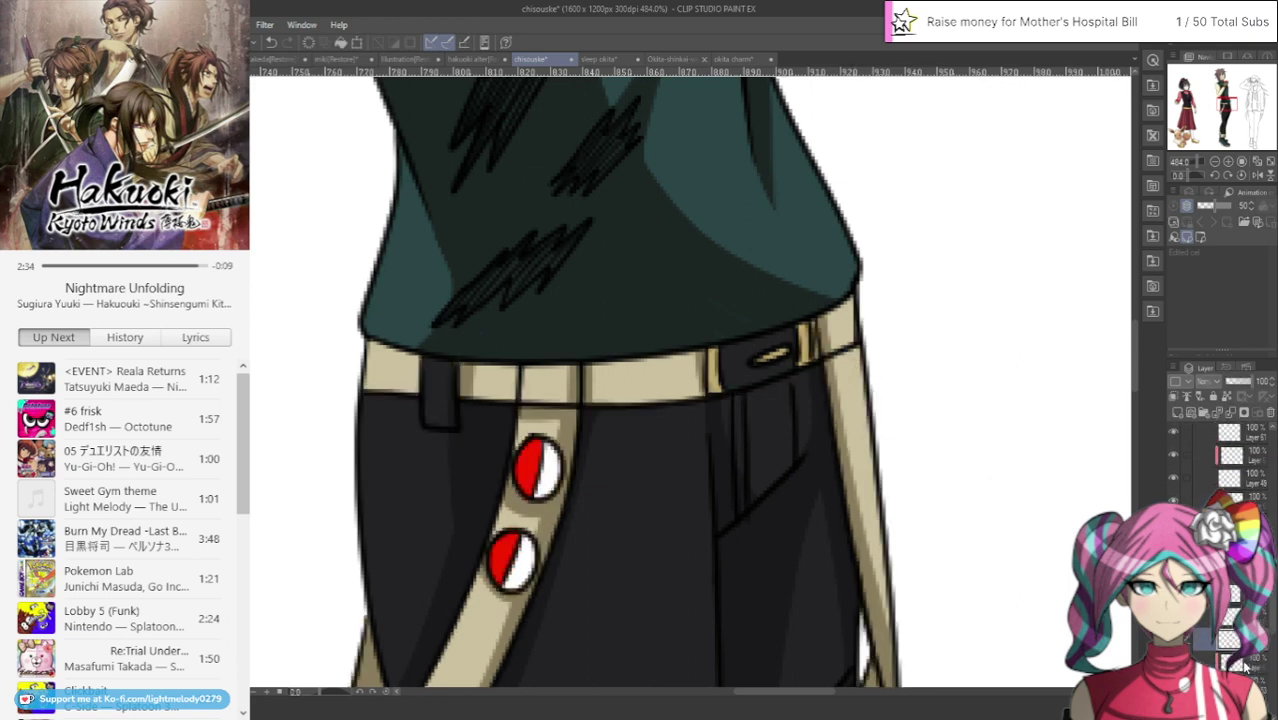
pyautogui.scroll(-3, 1216, 653)
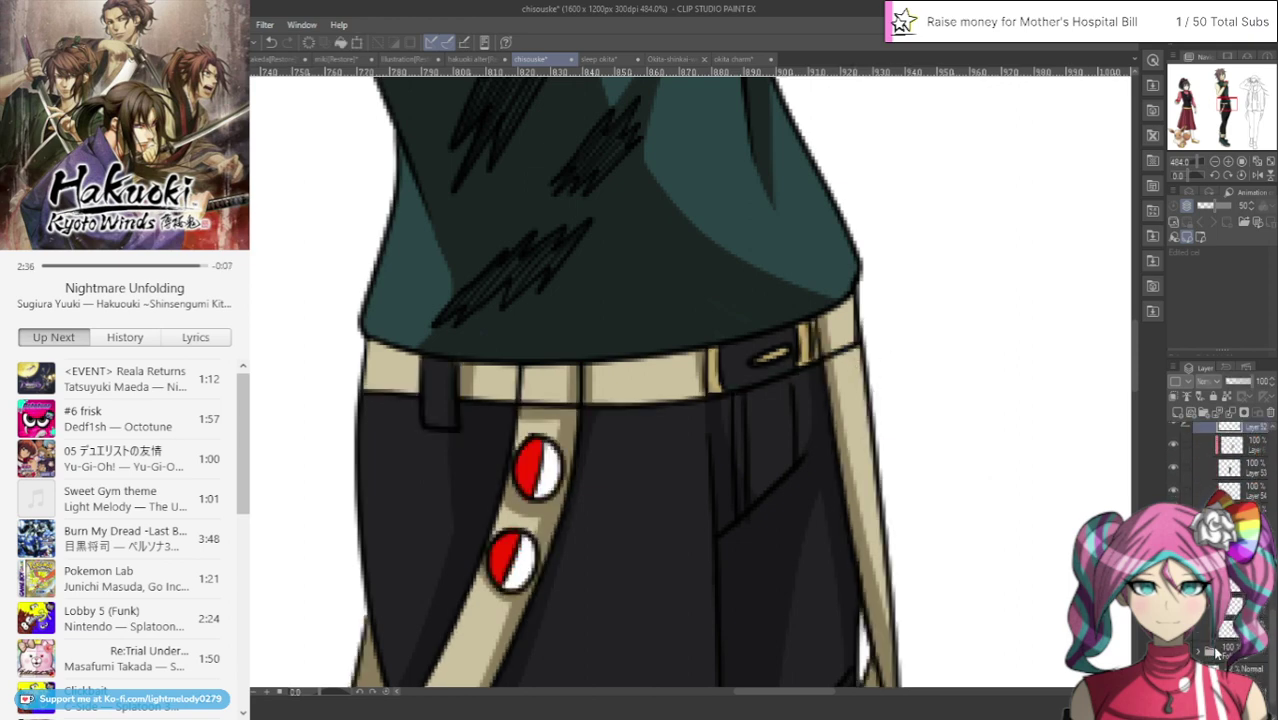
pyautogui.click(1173, 536)
pyautogui.click(1173, 536)
pyautogui.click(1178, 412)
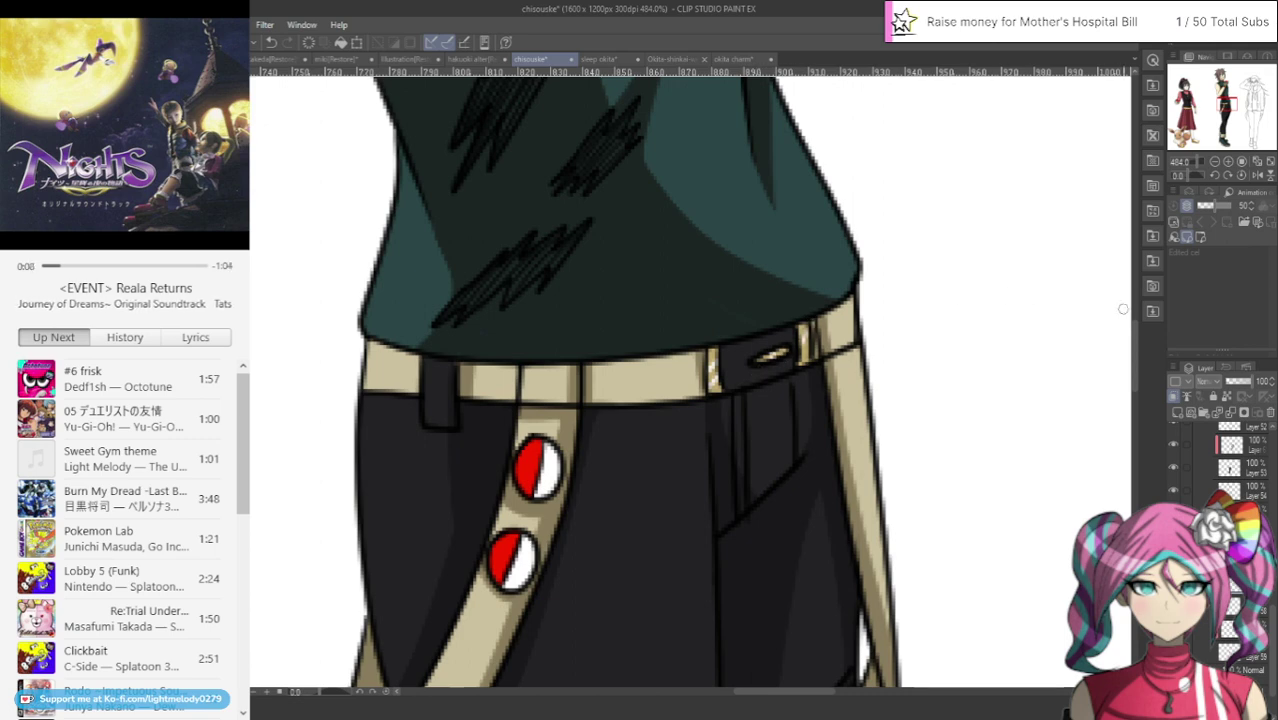
# Compare the upper body with the Okita-shinkai-west.png reference image and return to the chisouske drawing
pyautogui.click(1226, 106)
pyautogui.moveTo(1227, 105); pyautogui.dragTo(1221, 85)
pyautogui.keyDown('ctrl'); pyautogui.keyDown('shift'); pyautogui.click(848, 452); pyautogui.keyUp('shift'); pyautogui.keyUp('ctrl')
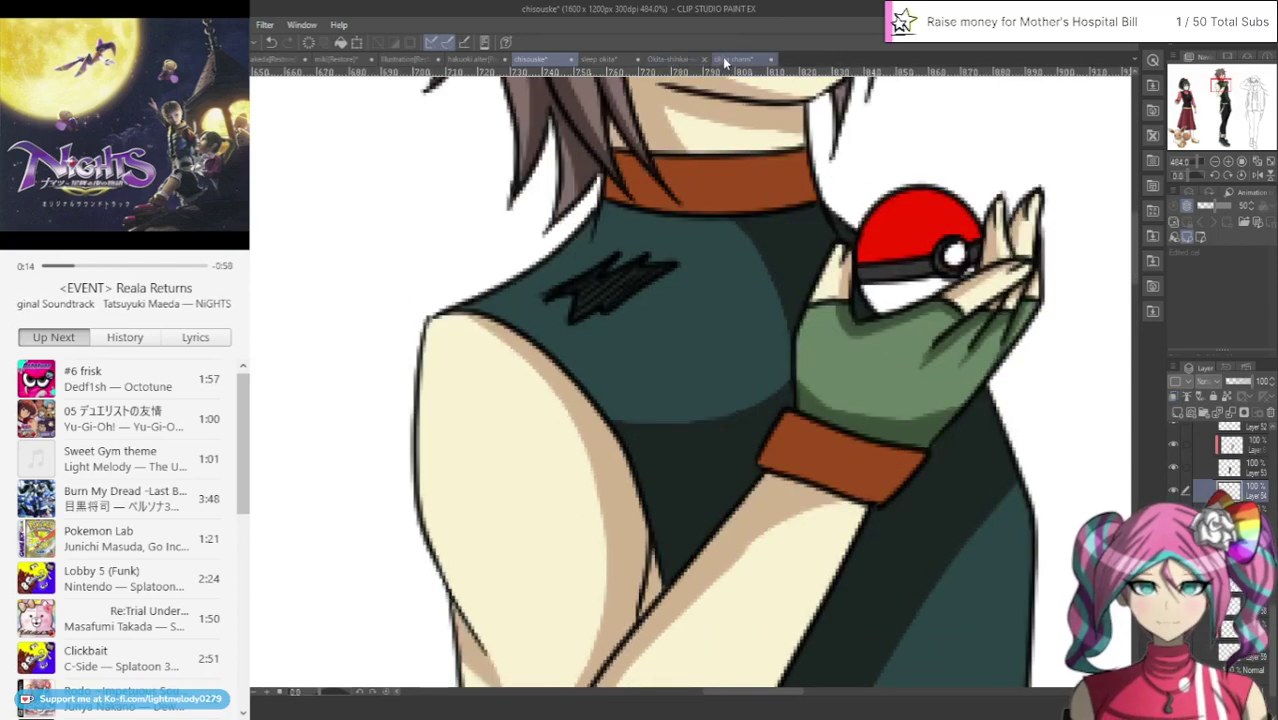
pyautogui.click(680, 59)
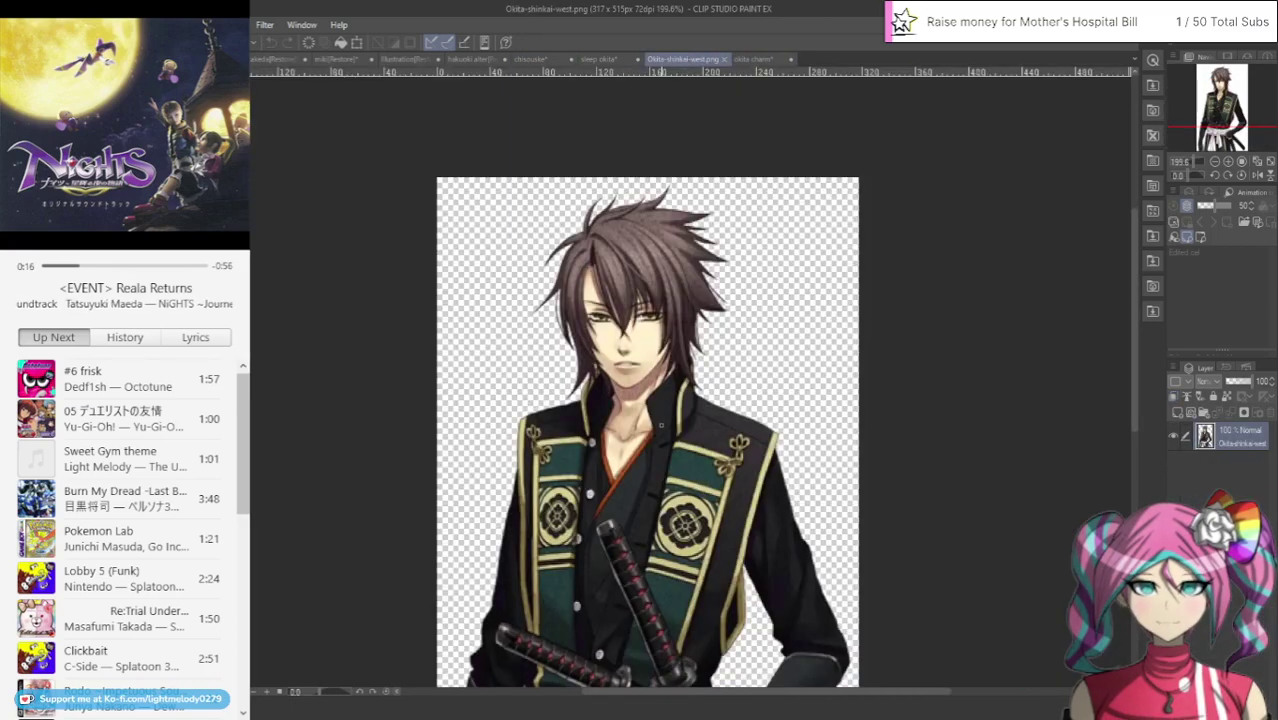
pyautogui.click(530, 59)
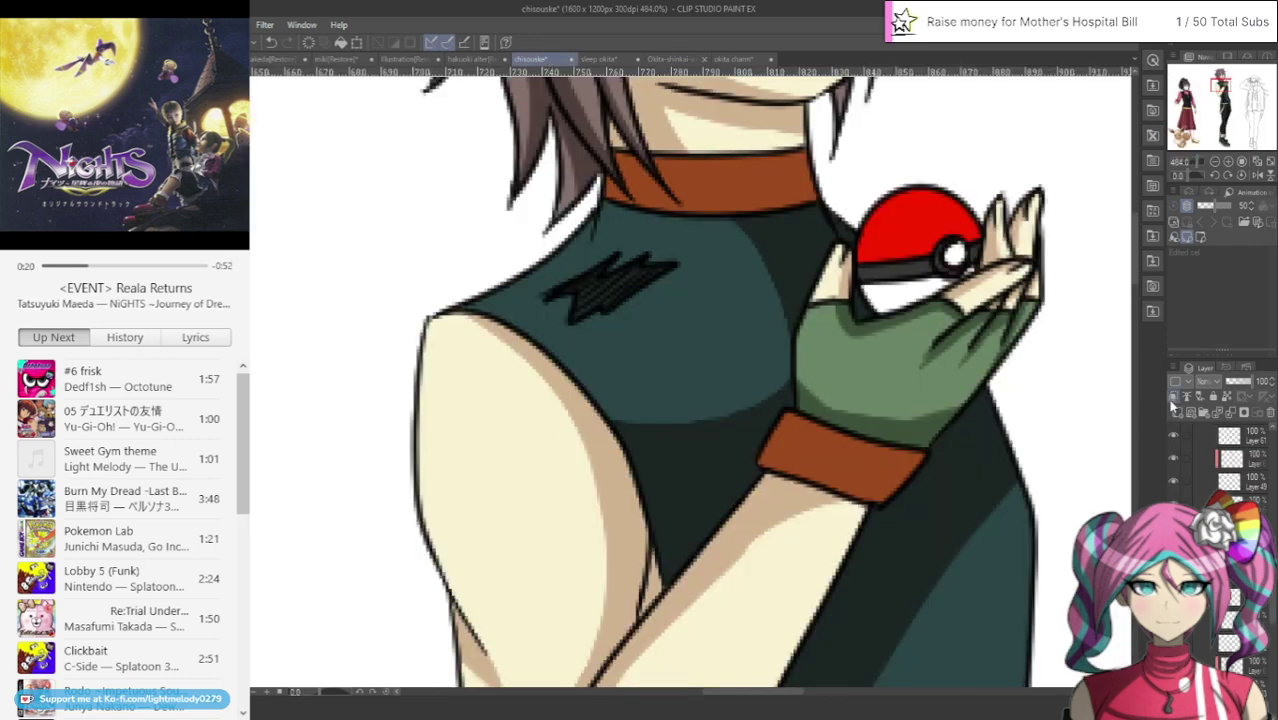
# Paint darker orange-brown shadows on the shirt's orange collar under the hair and on the glove's orange cuff
pyautogui.scroll(-2, 1274, 595)
pyautogui.scroll(-1, 1274, 595)
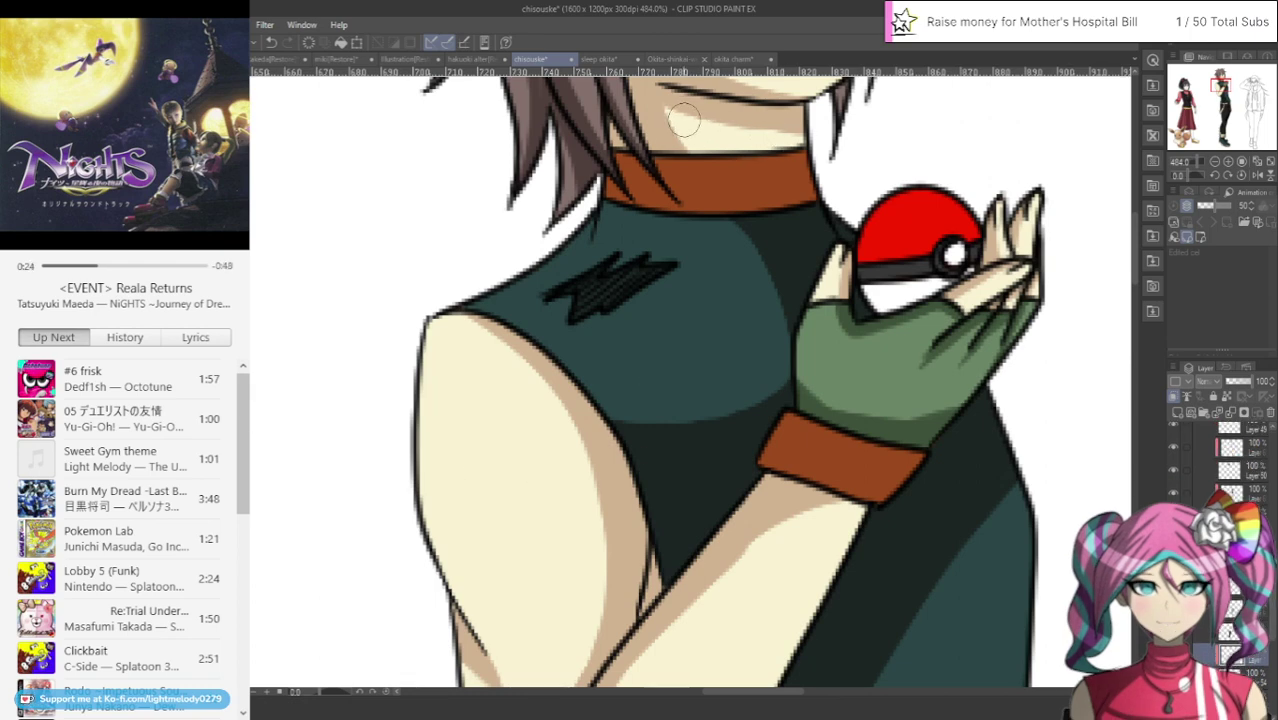
pyautogui.moveTo(666, 140)
pyautogui.mouseDown()
pyautogui.moveTo(681, 197)
pyautogui.moveTo(650, 166)
pyautogui.moveTo(651, 145)
pyautogui.moveTo(653, 178)
pyautogui.moveTo(604, 131)
pyautogui.moveTo(633, 211)
pyautogui.mouseUp()
pyautogui.moveTo(610, 147); pyautogui.dragTo(712, 278)
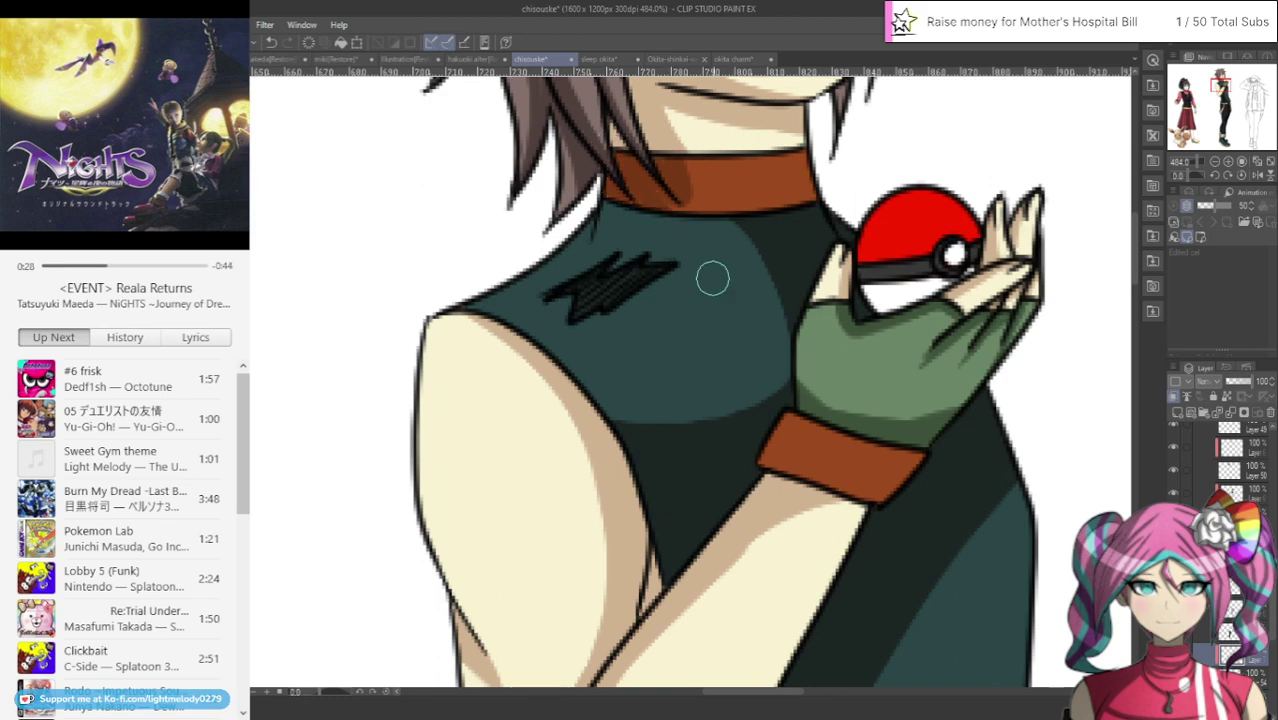
pyautogui.moveTo(653, 128); pyautogui.dragTo(707, 217)
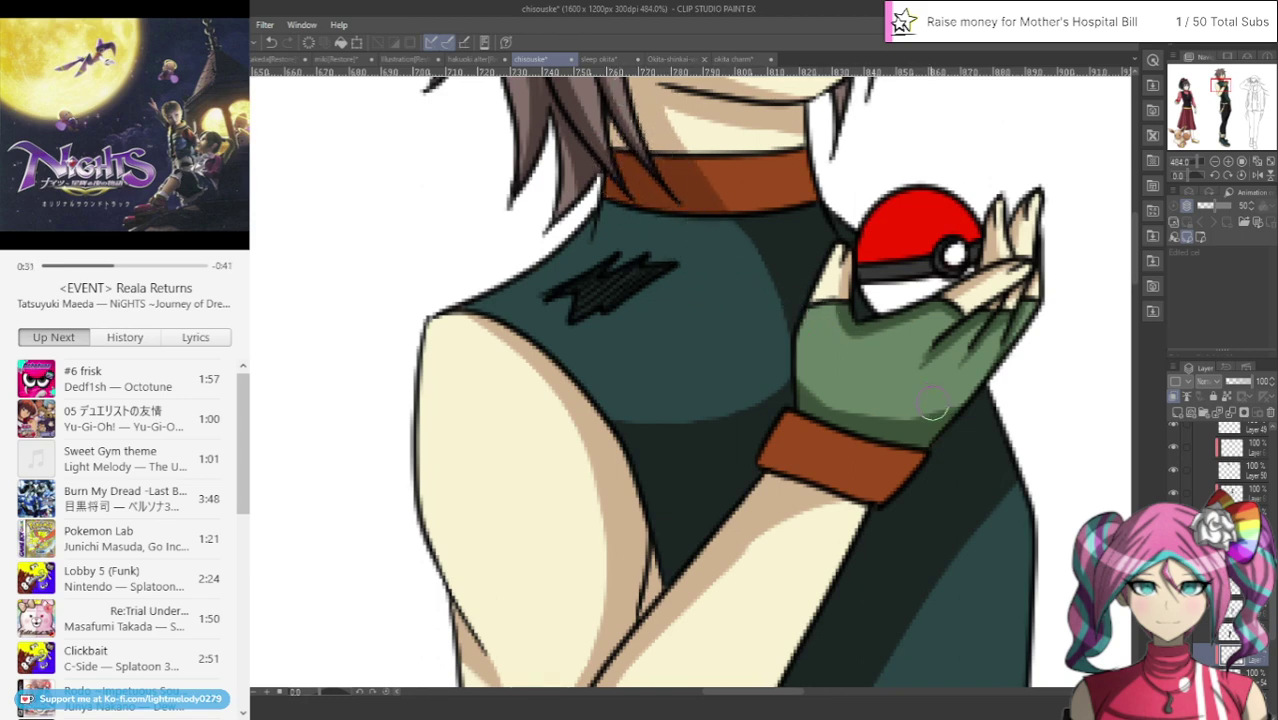
pyautogui.moveTo(905, 430)
pyautogui.mouseDown()
pyautogui.moveTo(736, 485)
pyautogui.moveTo(957, 407)
pyautogui.mouseUp()
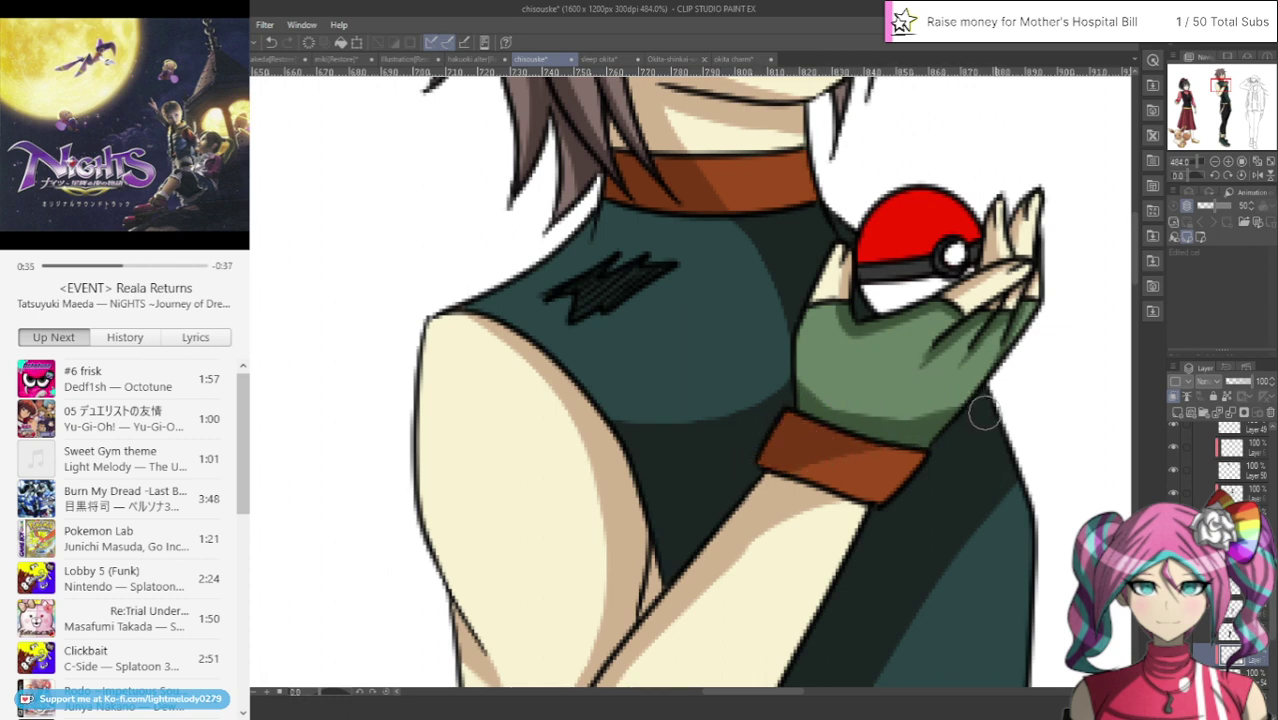
# Switch to the skin shading layer and paint a small shadow below the male character's lower lip
pyautogui.scroll(5, 1135, 255)
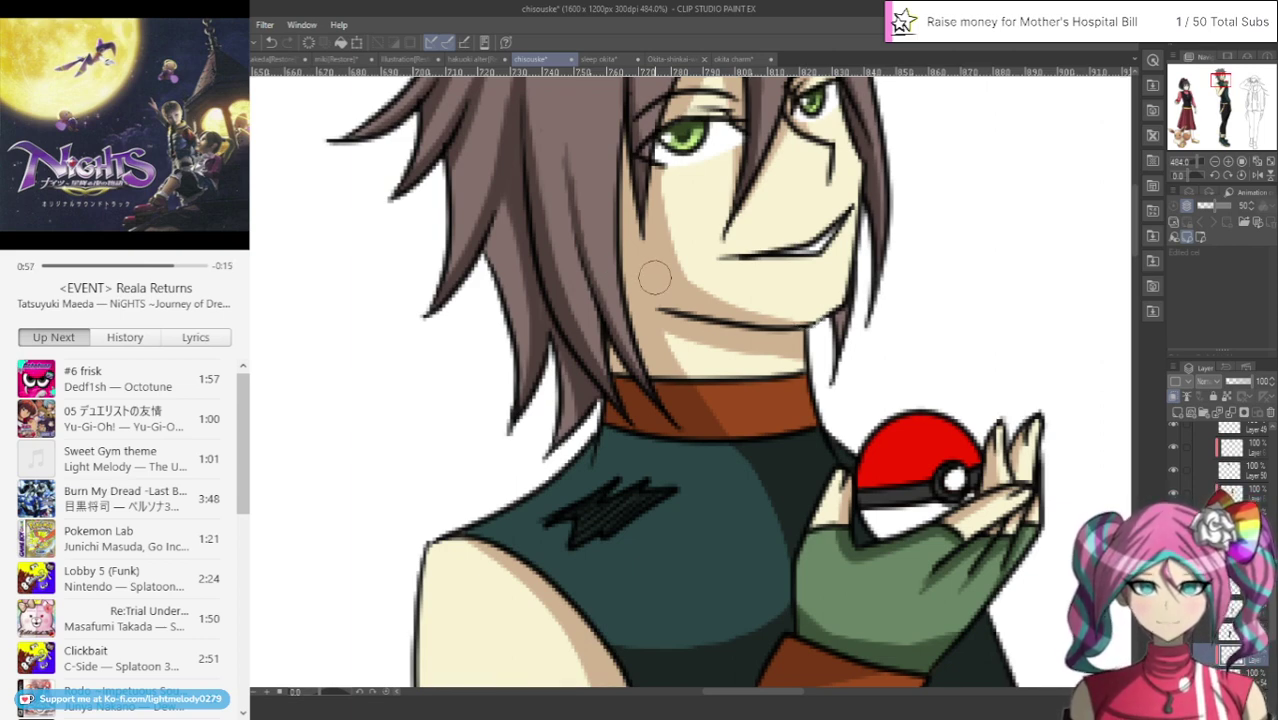
pyautogui.hotkey('ctrl', 'shift', 'n')
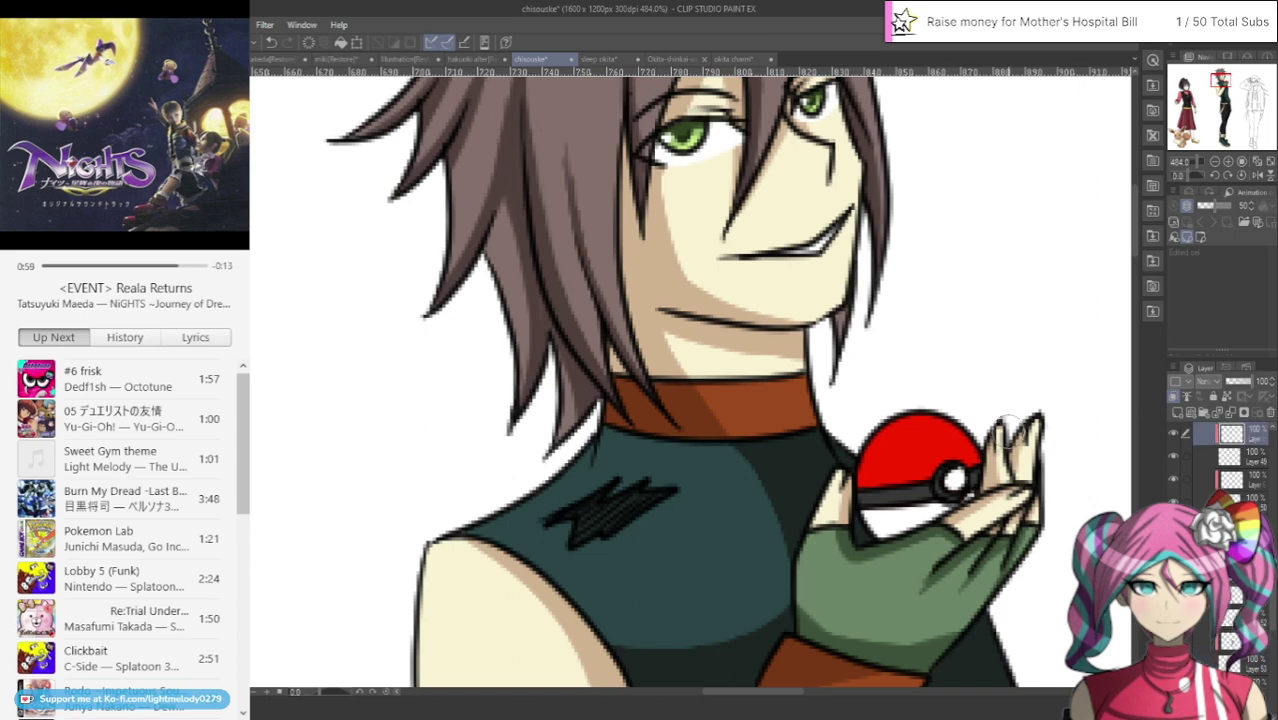
pyautogui.scroll(2, 840, 355)
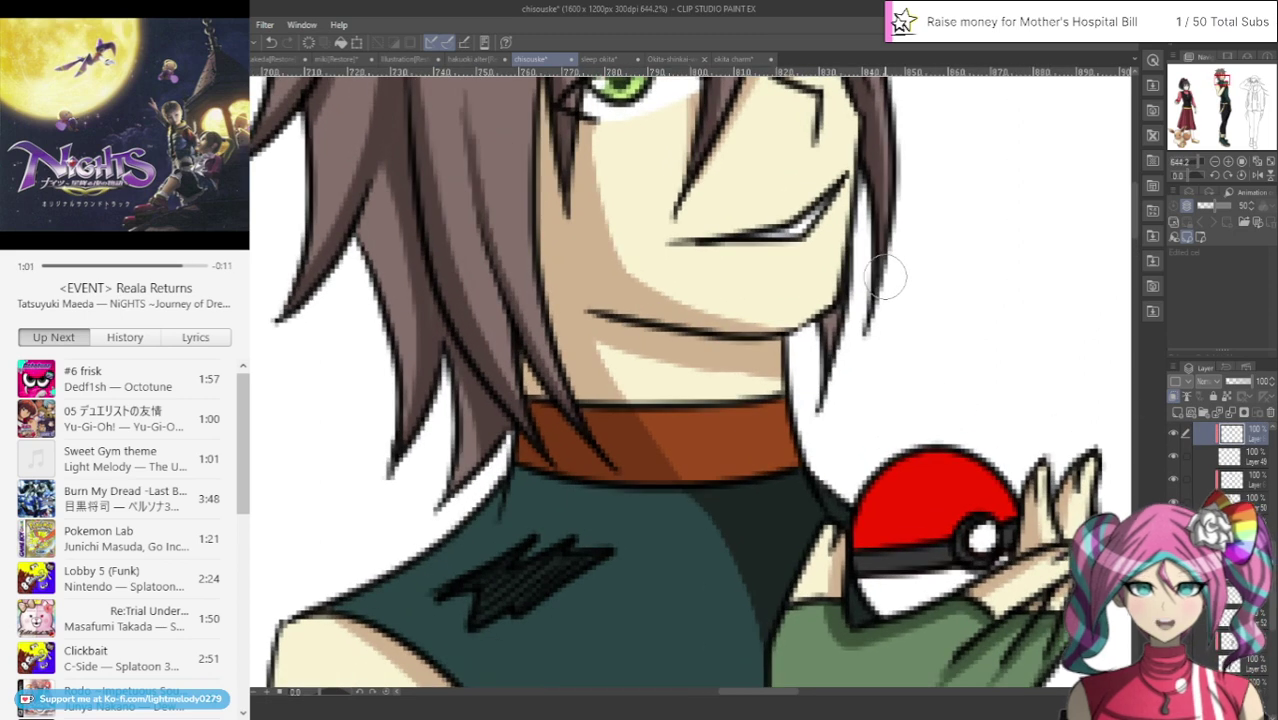
pyautogui.press('p')
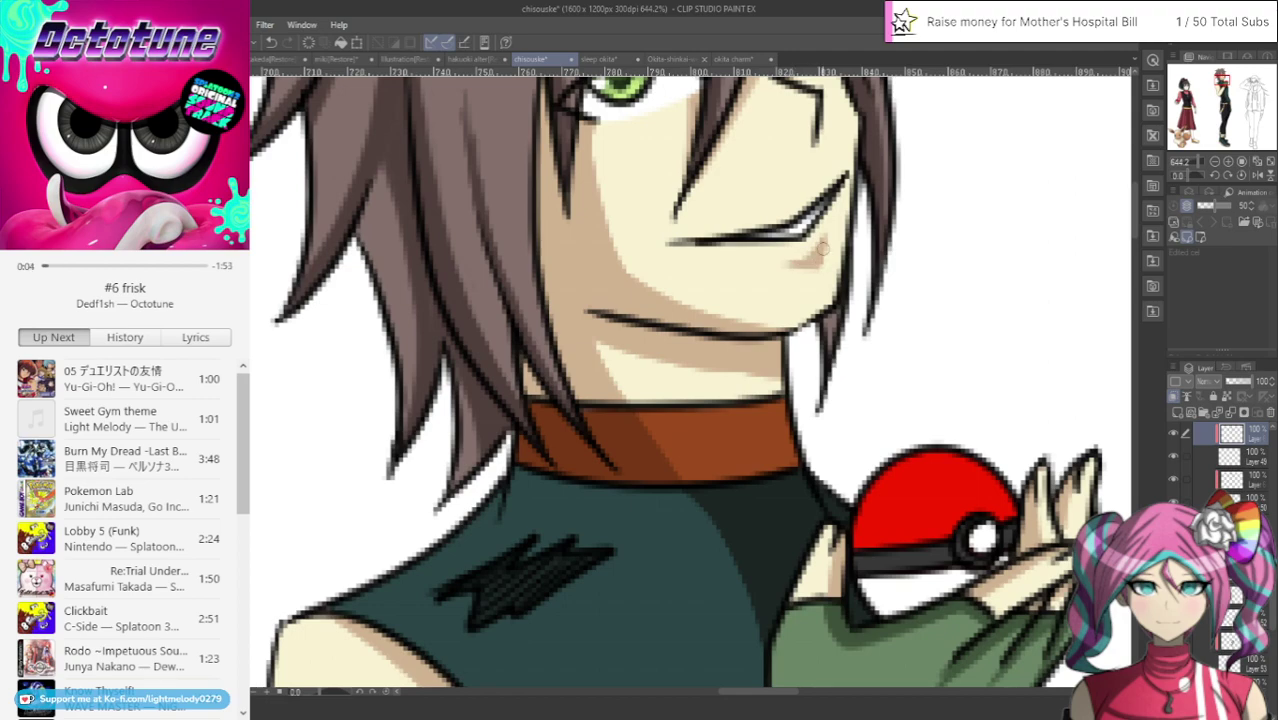
# Collapse Folder 2, check what Folder 6 contains by toggling its visibility, and select Folder 6
pyautogui.scroll(-10, 816, 250)
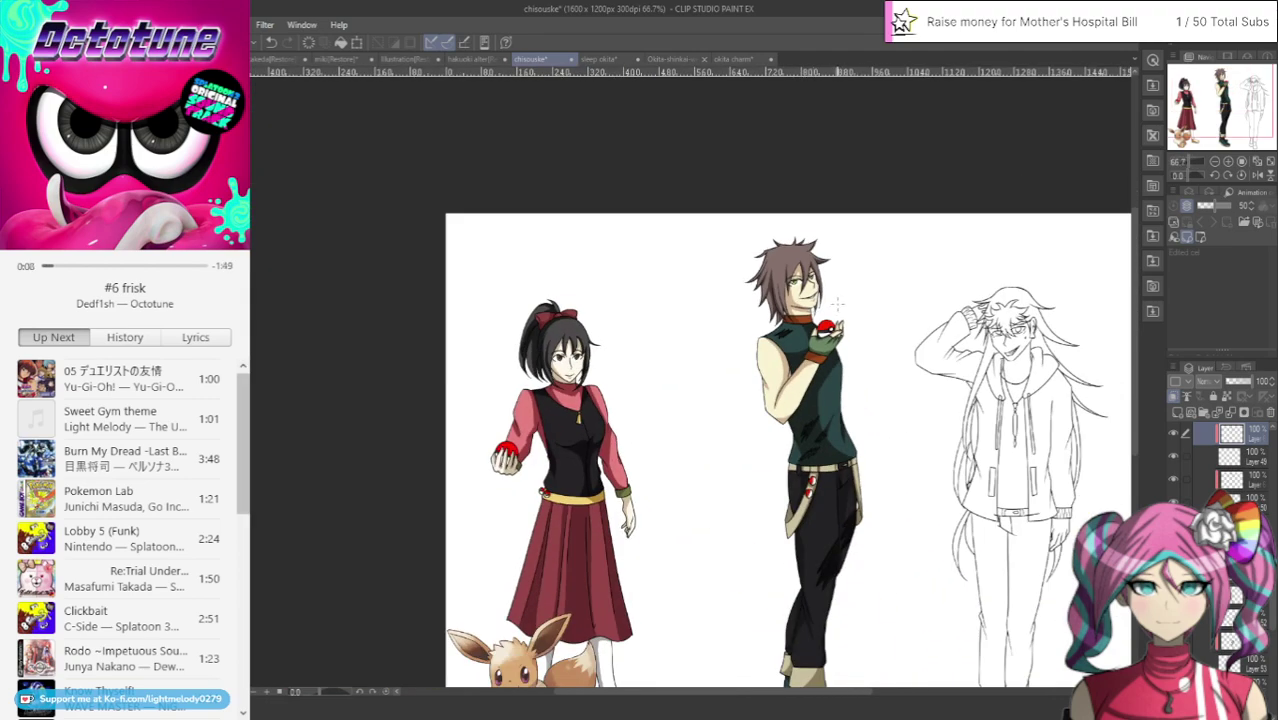
pyautogui.scroll(3, 836, 303)
pyautogui.moveTo(1211, 98)
pyautogui.mouseDown()
pyautogui.moveTo(1222, 139)
pyautogui.moveTo(1226, 109)
pyautogui.mouseUp()
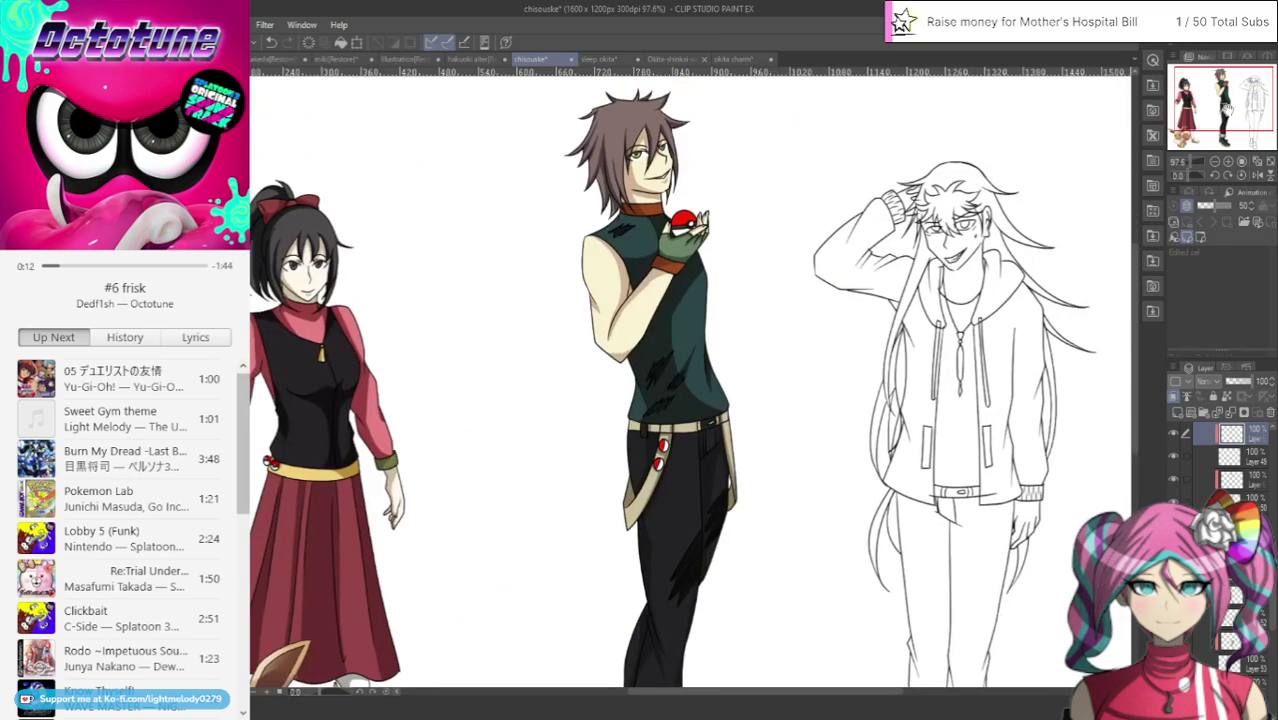
pyautogui.scroll(-8, 1207, 497)
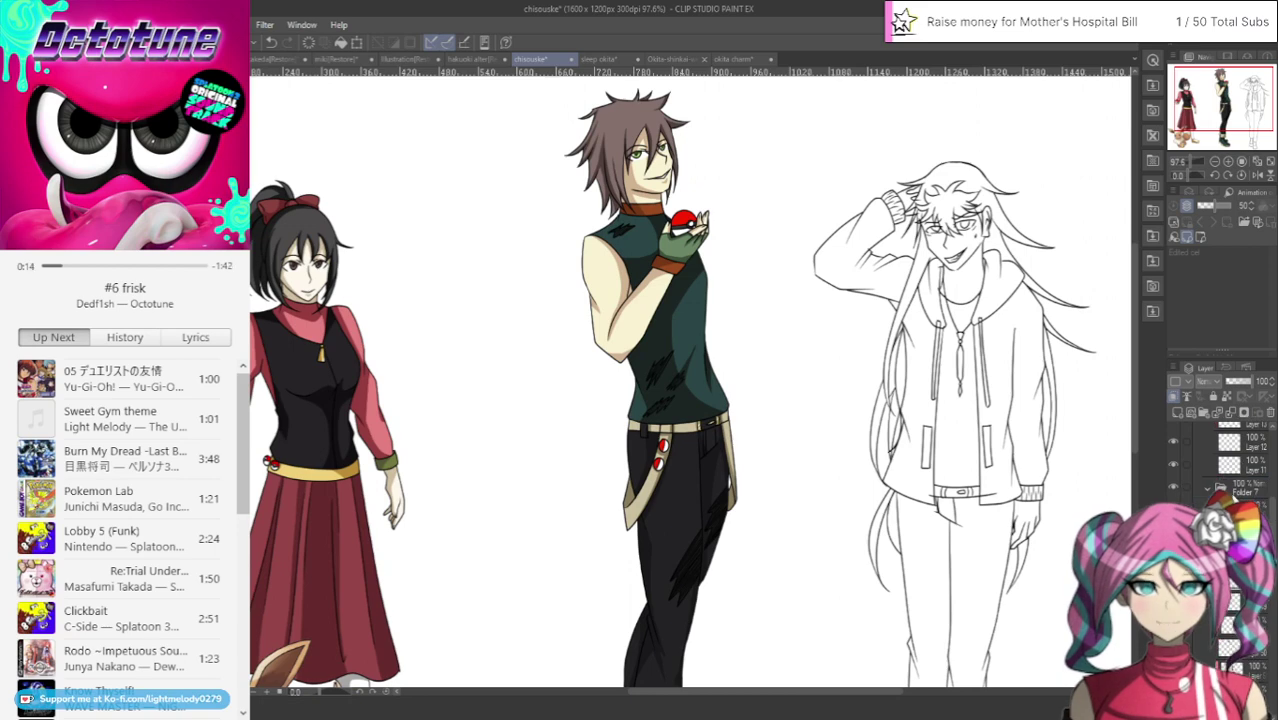
pyautogui.scroll(-3, 1207, 497)
pyautogui.scroll(-3, 1203, 475)
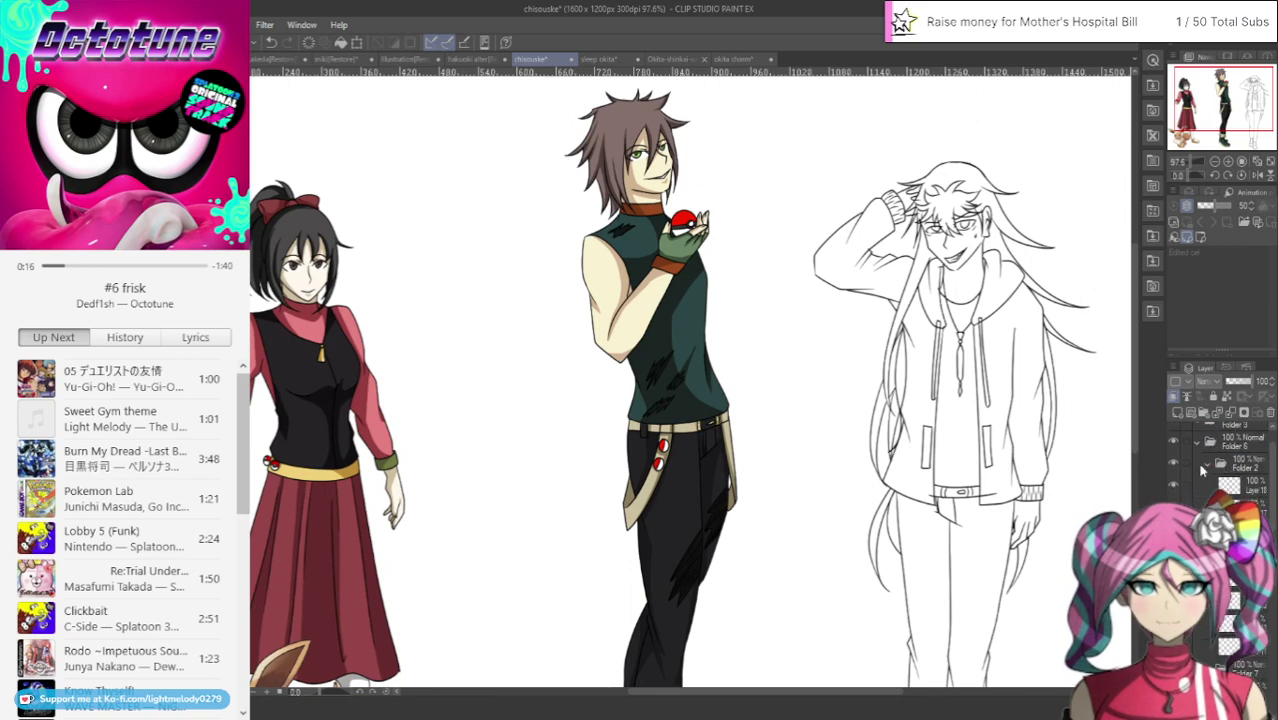
pyautogui.click(1204, 465)
pyautogui.scroll(1, 1204, 485)
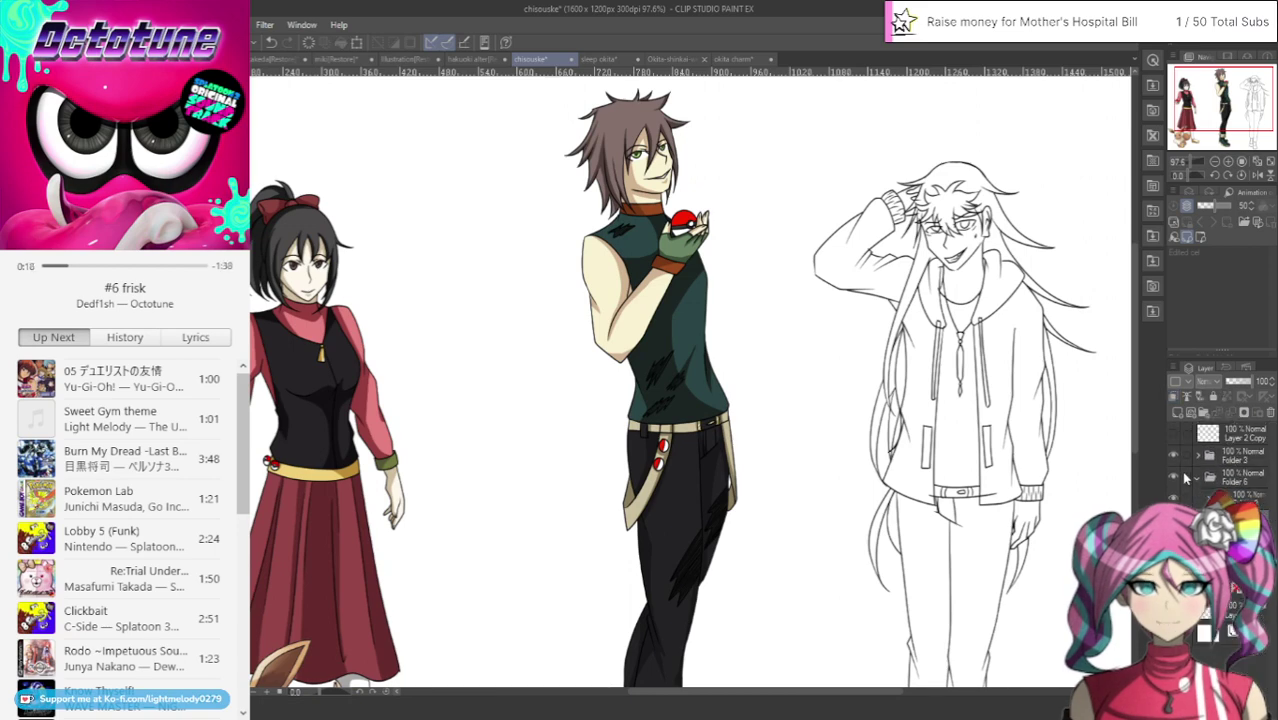
pyautogui.click(1174, 477)
pyautogui.click(1174, 477)
pyautogui.click(1236, 484)
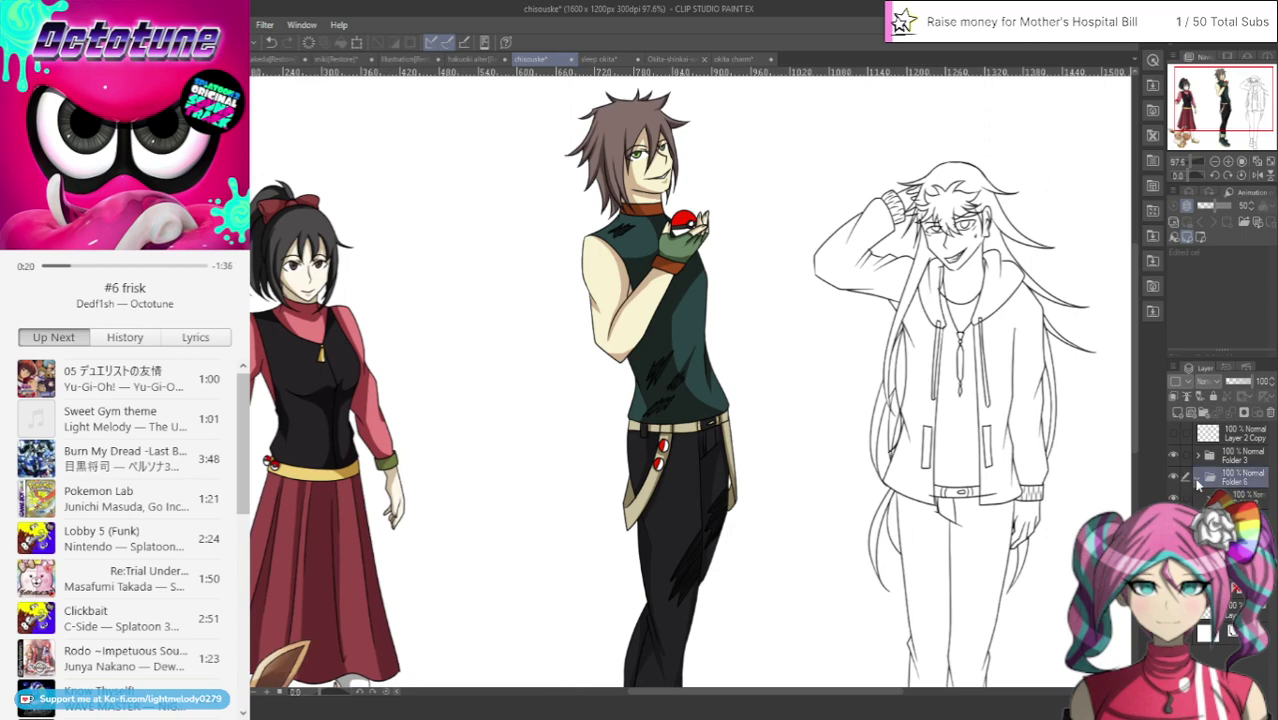
# Rename Folder 3 as heisuke, toggling its visibility to check which character it holds
pyautogui.click(1240, 458)
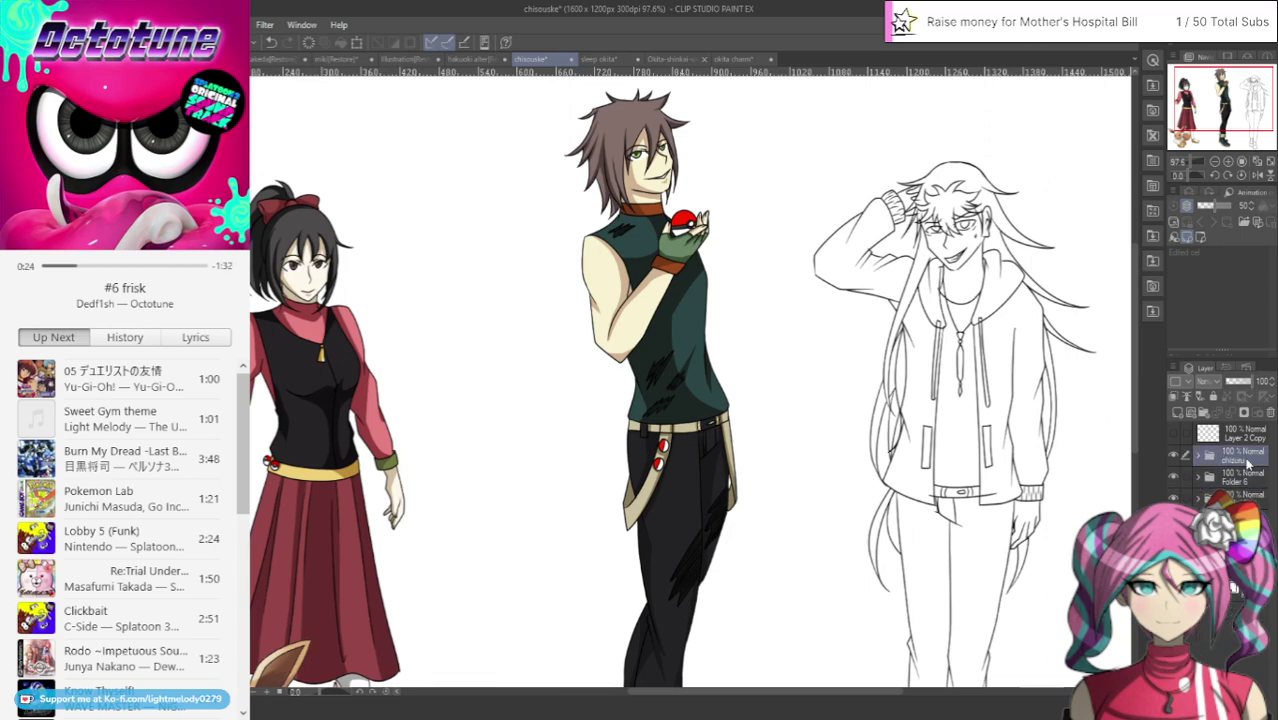
pyautogui.click(1174, 457)
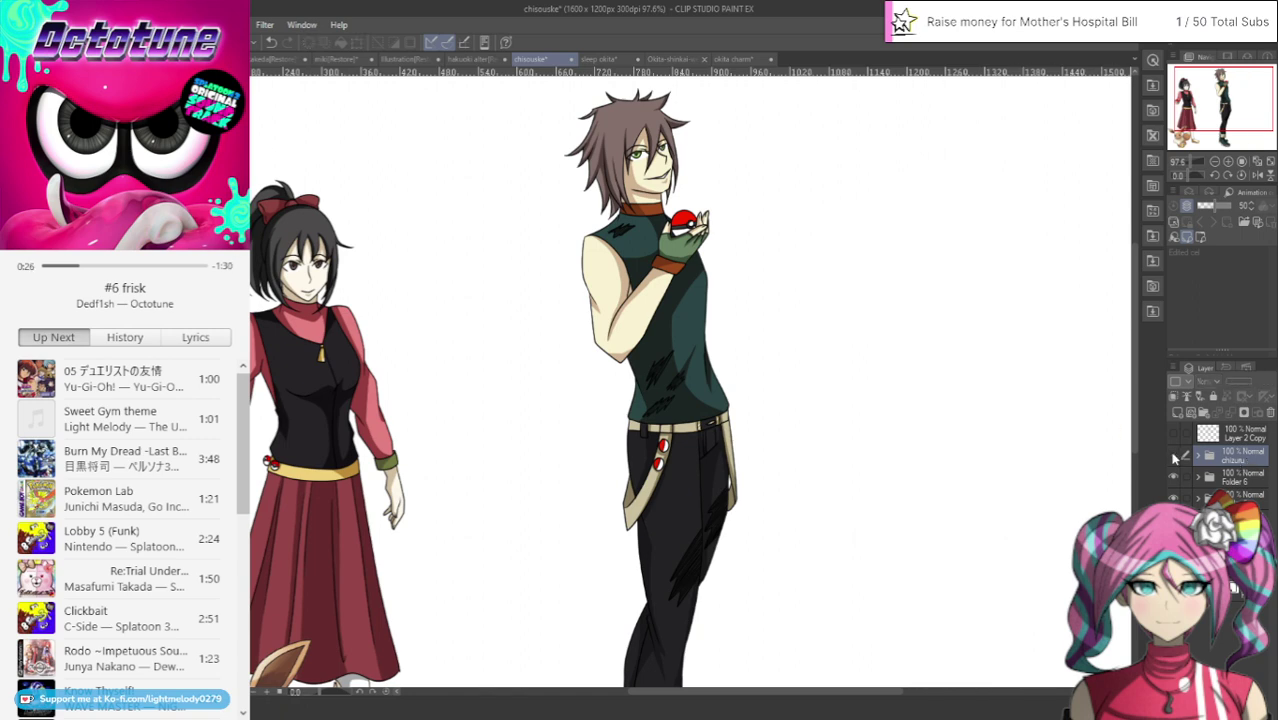
pyautogui.click(1174, 457)
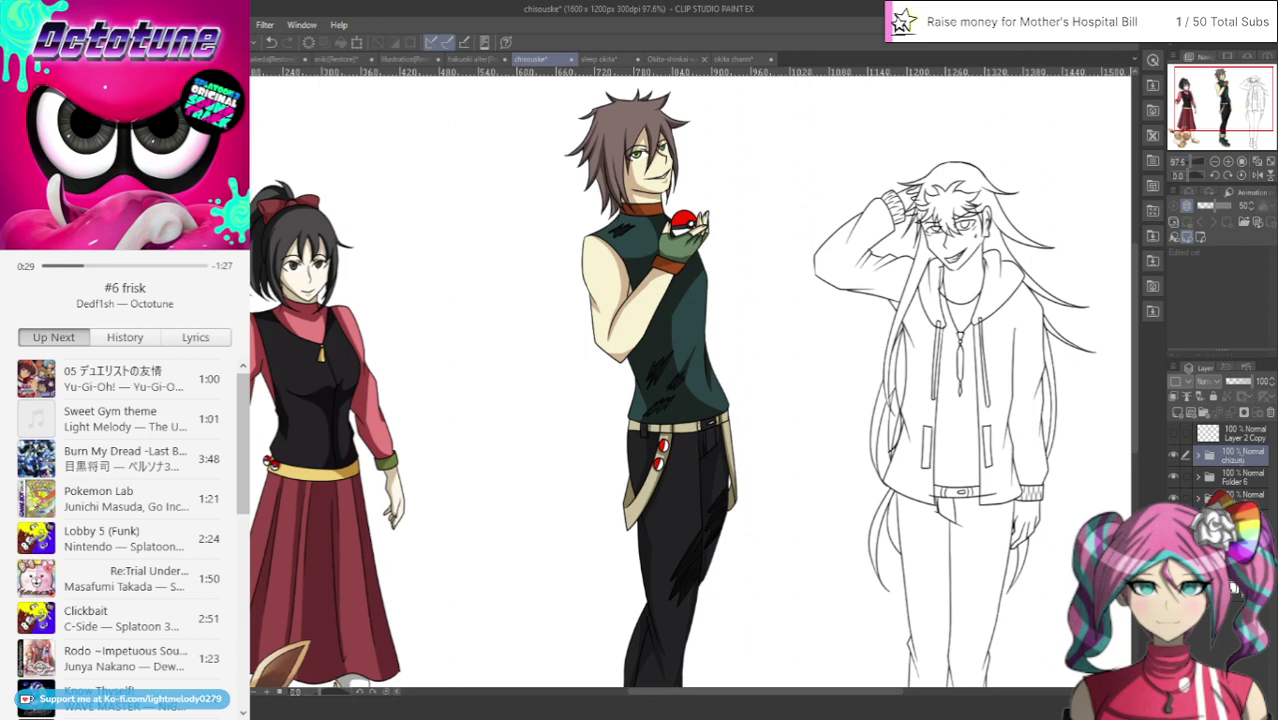
pyautogui.click(1259, 477)
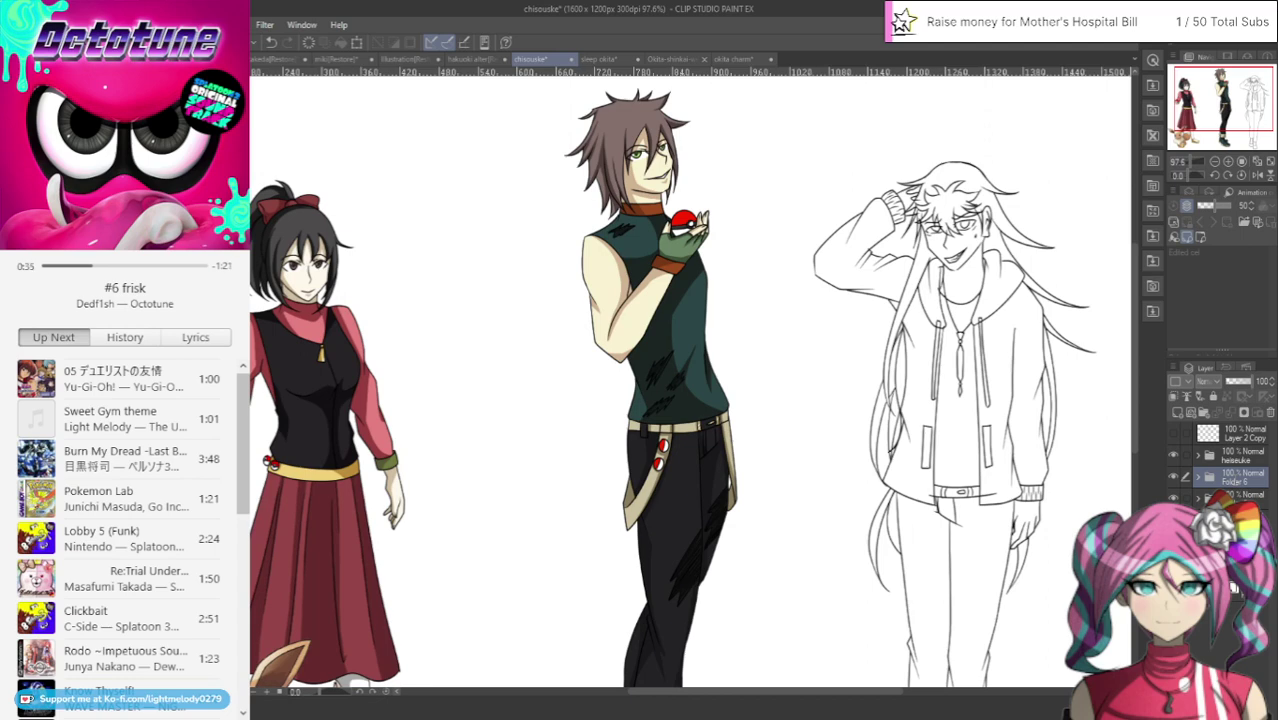
# Rename Folder 6 as okita
pyautogui.doubleClick(1234, 482)
pyautogui.write('okita')
pyautogui.press('Return')
# Check which character the folder below okita contains by toggling its visibility, with the heisuke folder selected
pyautogui.click(1247, 497)
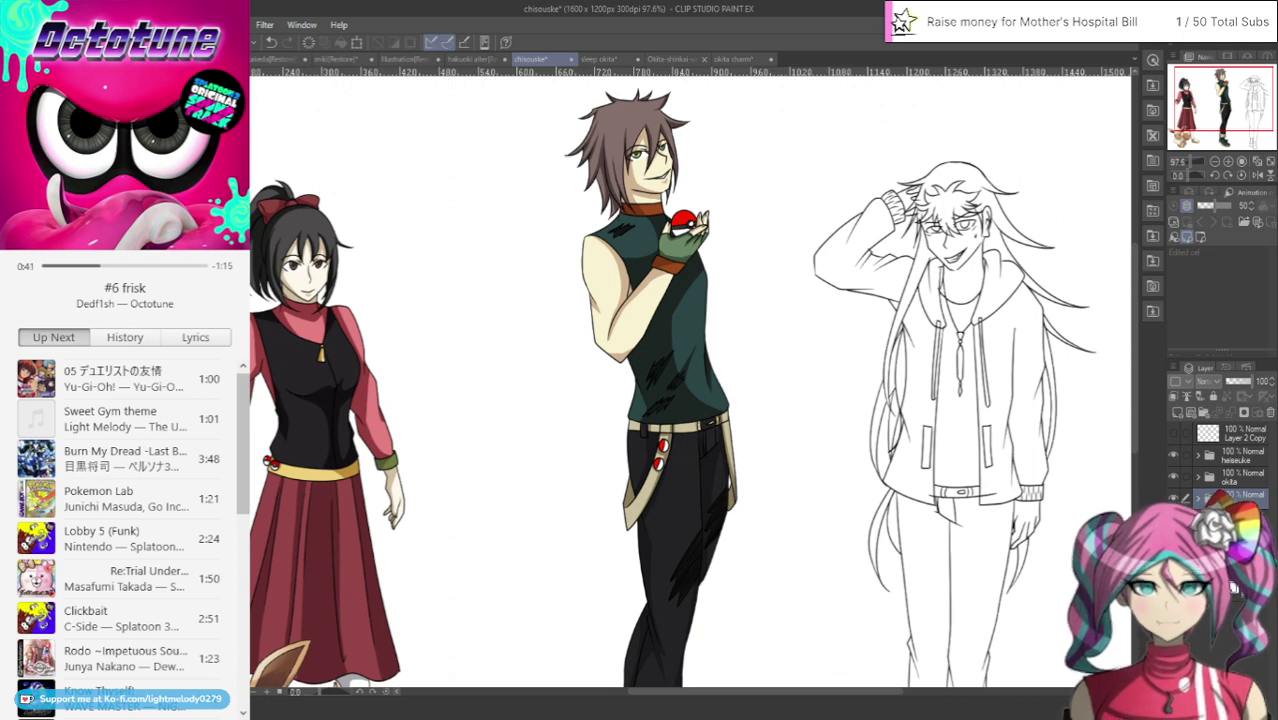
pyautogui.click(1238, 458)
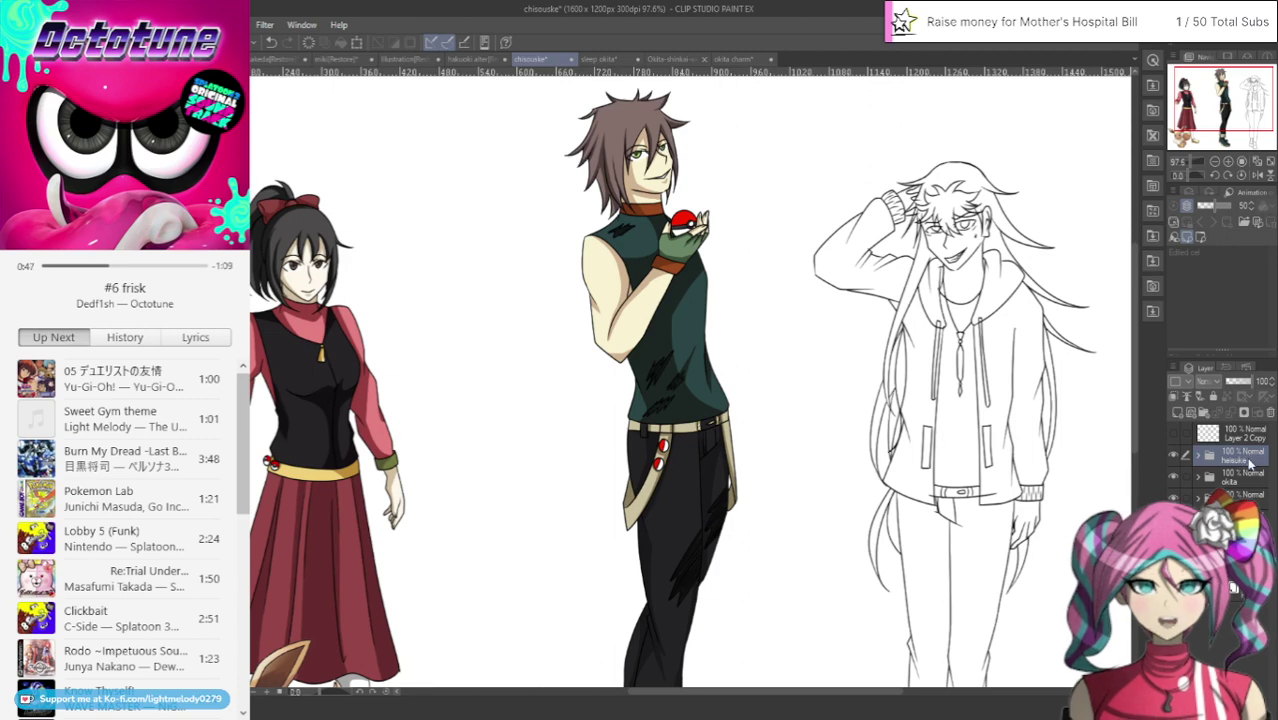
pyautogui.click(1173, 498)
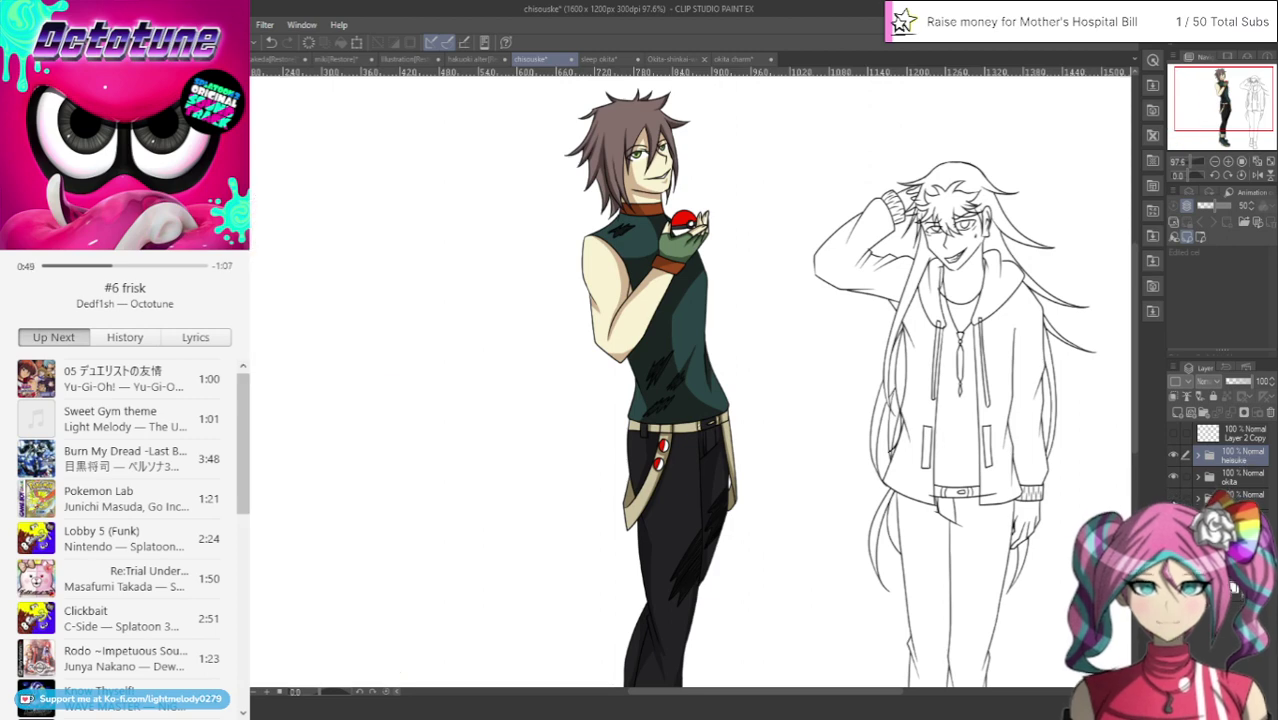
pyautogui.click(1173, 498)
# Examine the uncoloured hooded character's line art up close and expand the heisuke folder
pyautogui.scroll(-5, 944, 323)
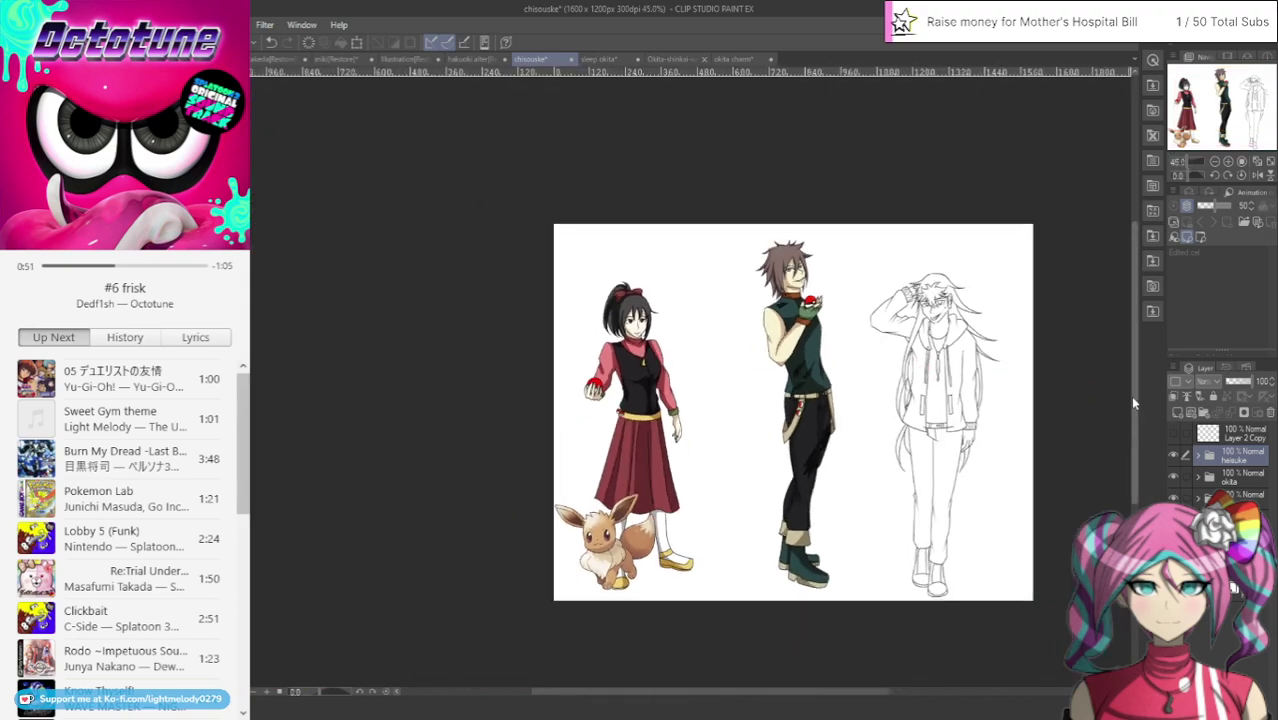
pyautogui.scroll(3, 990, 331)
pyautogui.scroll(2, 990, 331)
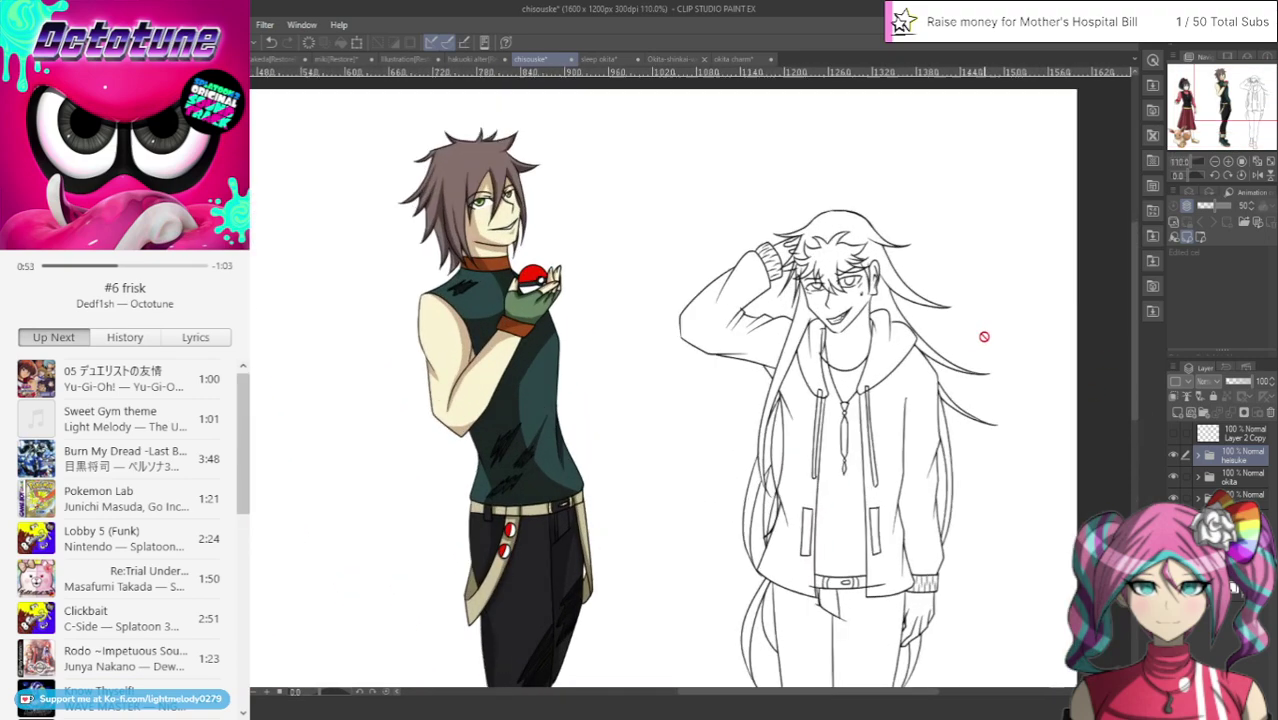
pyautogui.scroll(1, 944, 425)
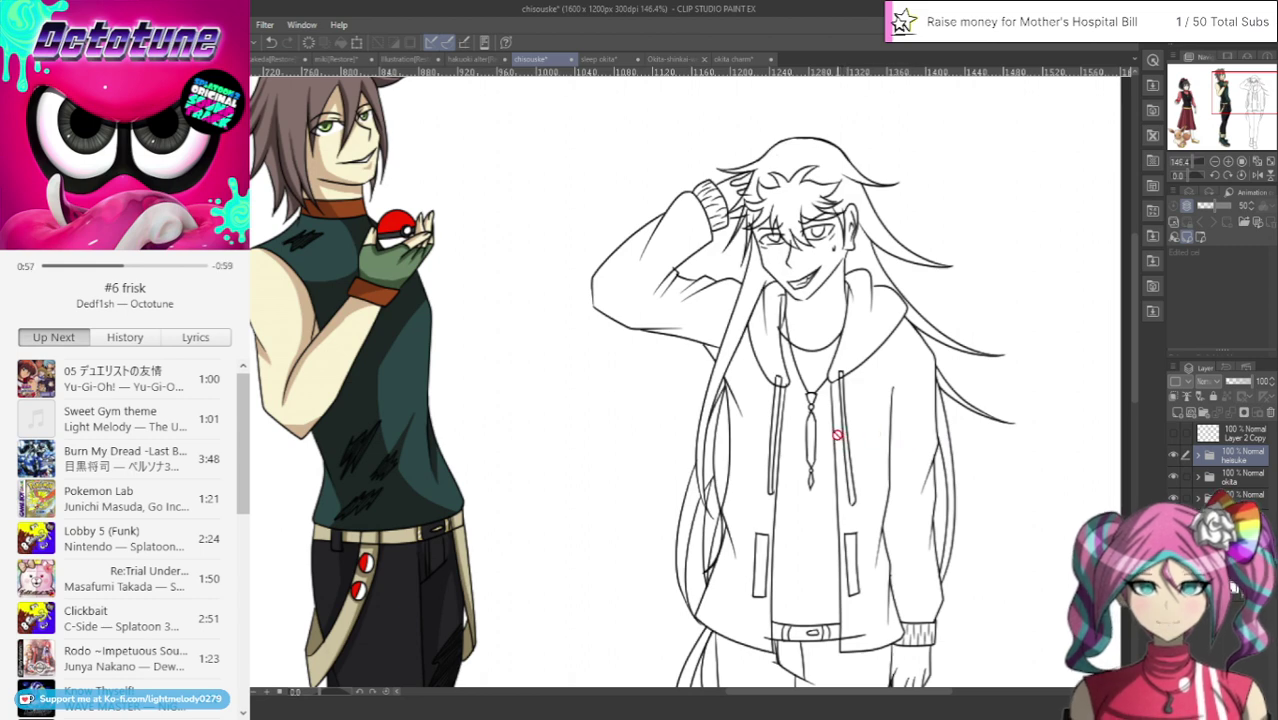
pyautogui.scroll(2, 747, 175)
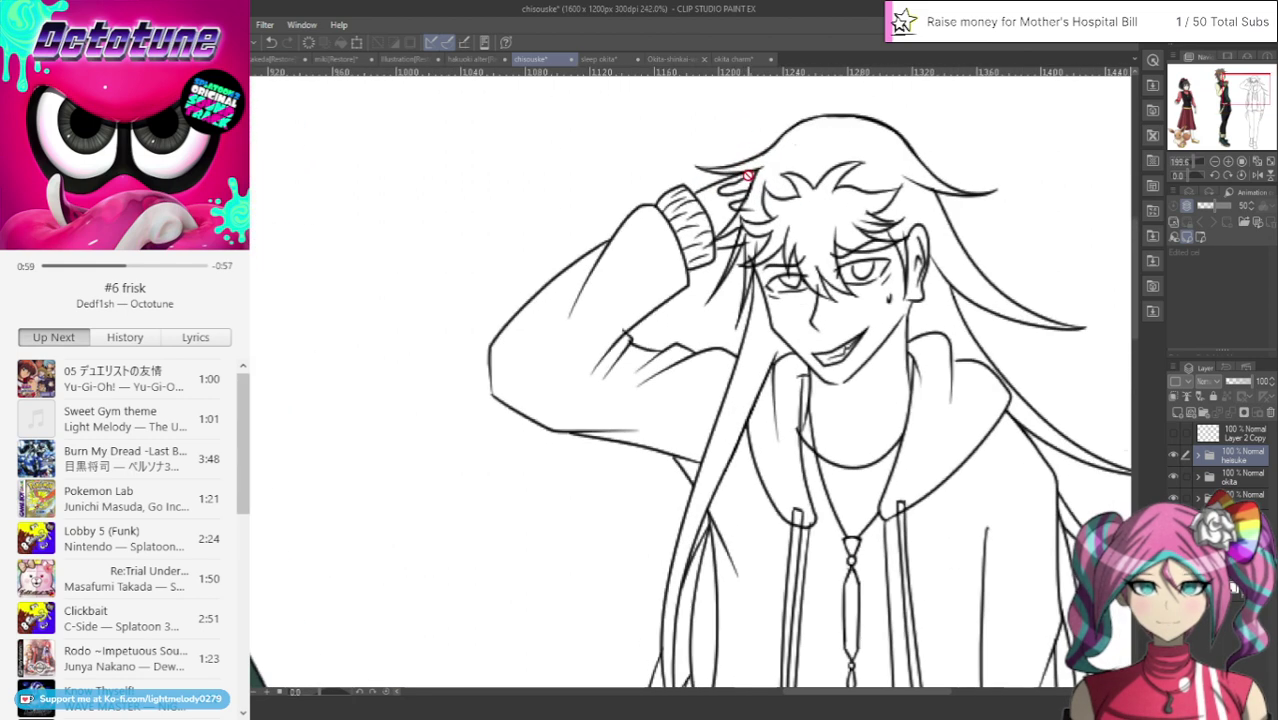
pyautogui.scroll(1, 747, 175)
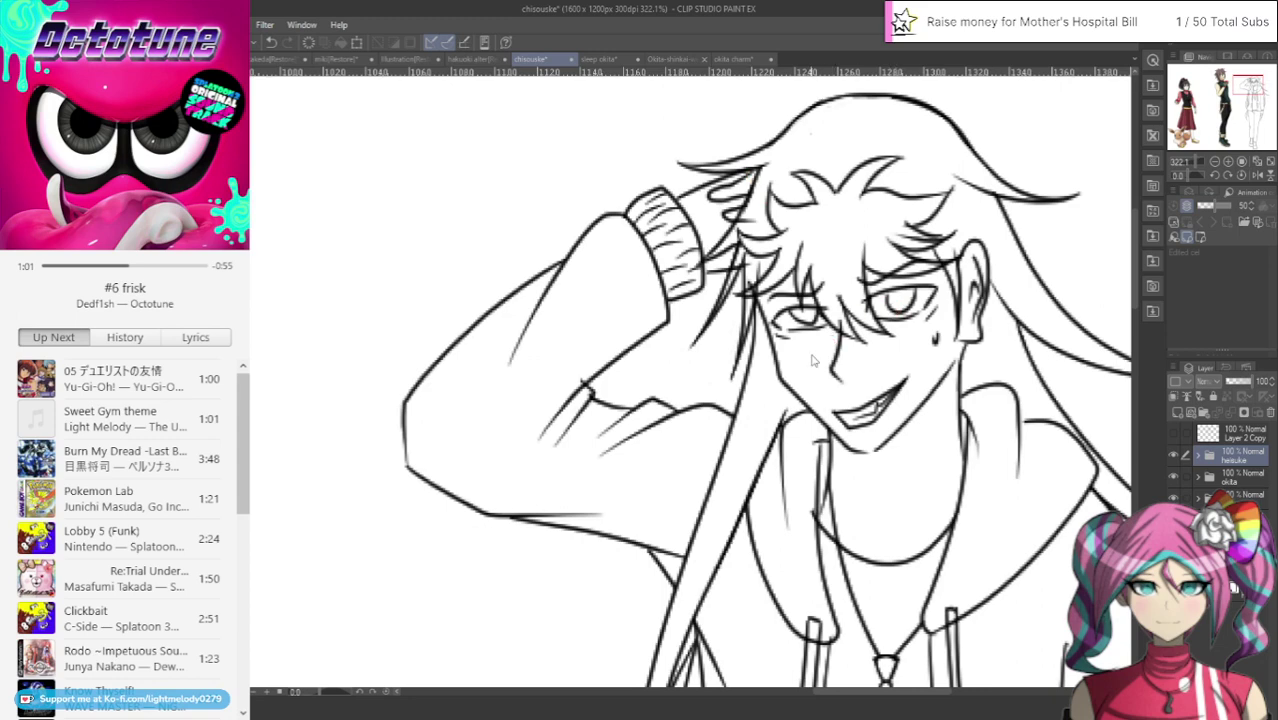
pyautogui.click(1198, 455)
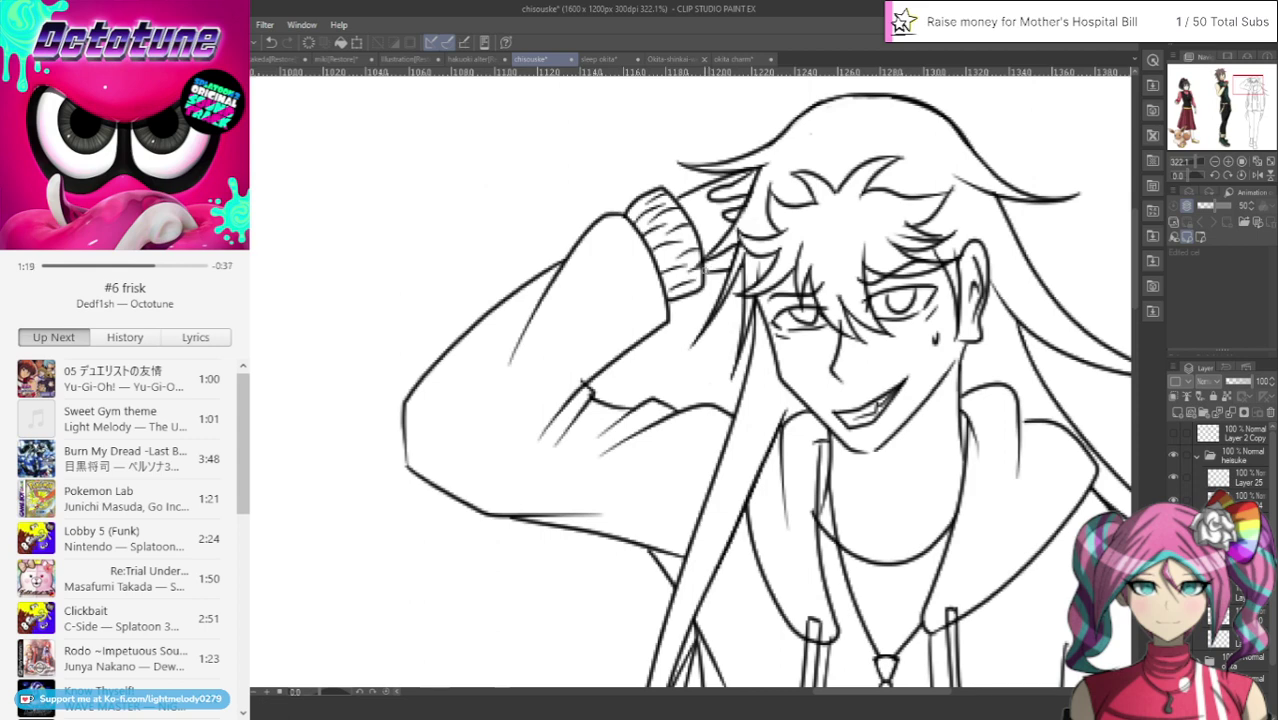
# Open the carry haruka illustration and close the sleep okita, Okita-shinkai-west.png and okita charm documents
pyautogui.click(272, 44)
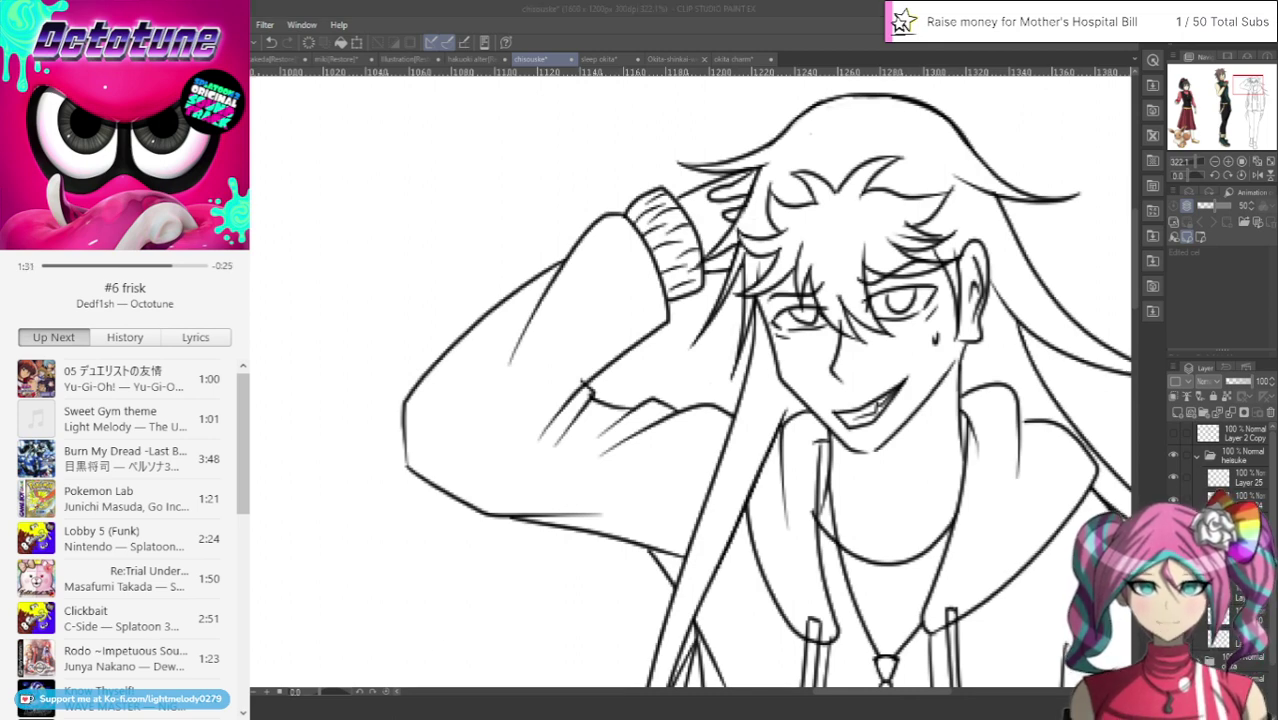
pyautogui.click(1008, 300)
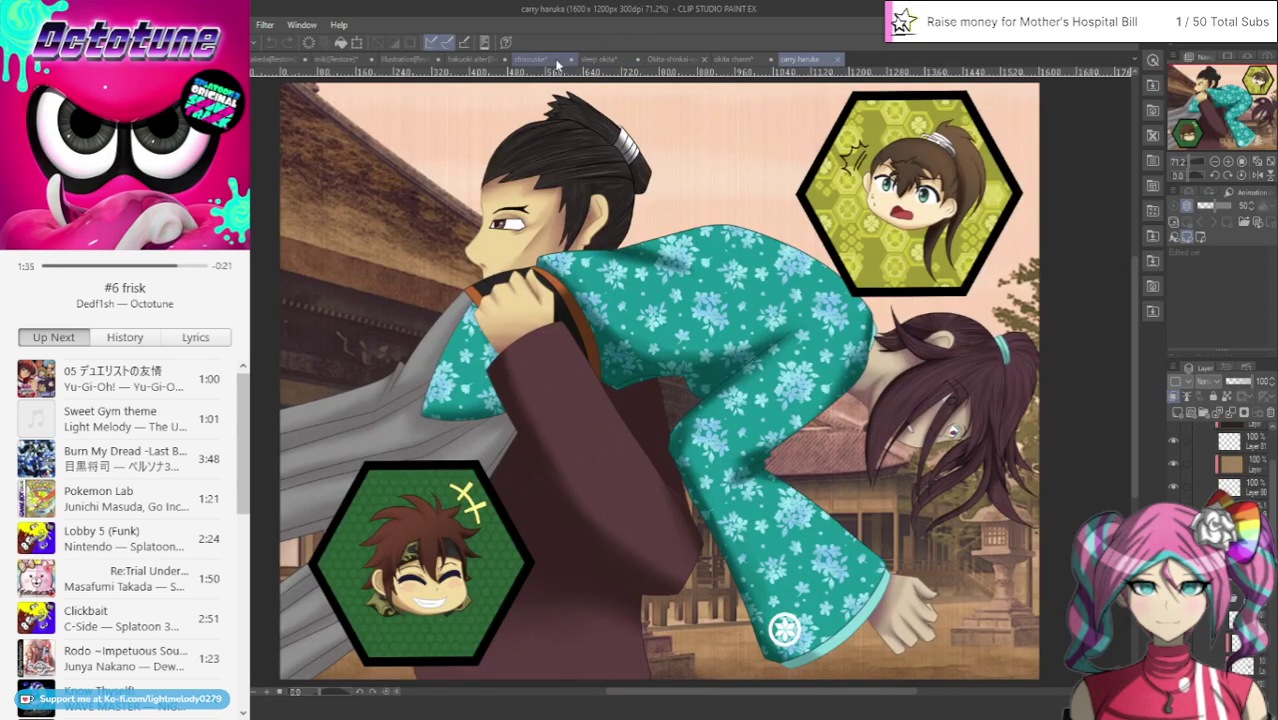
pyautogui.click(559, 61)
pyautogui.click(603, 60)
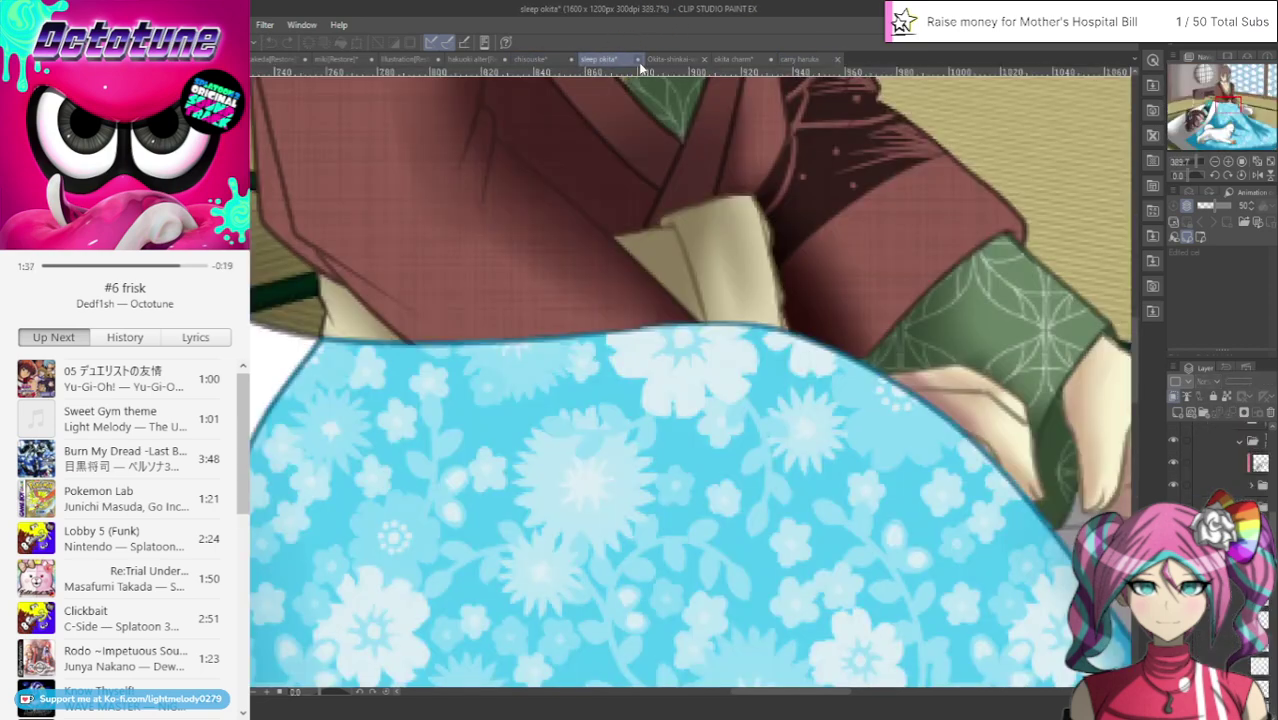
pyautogui.click(654, 278)
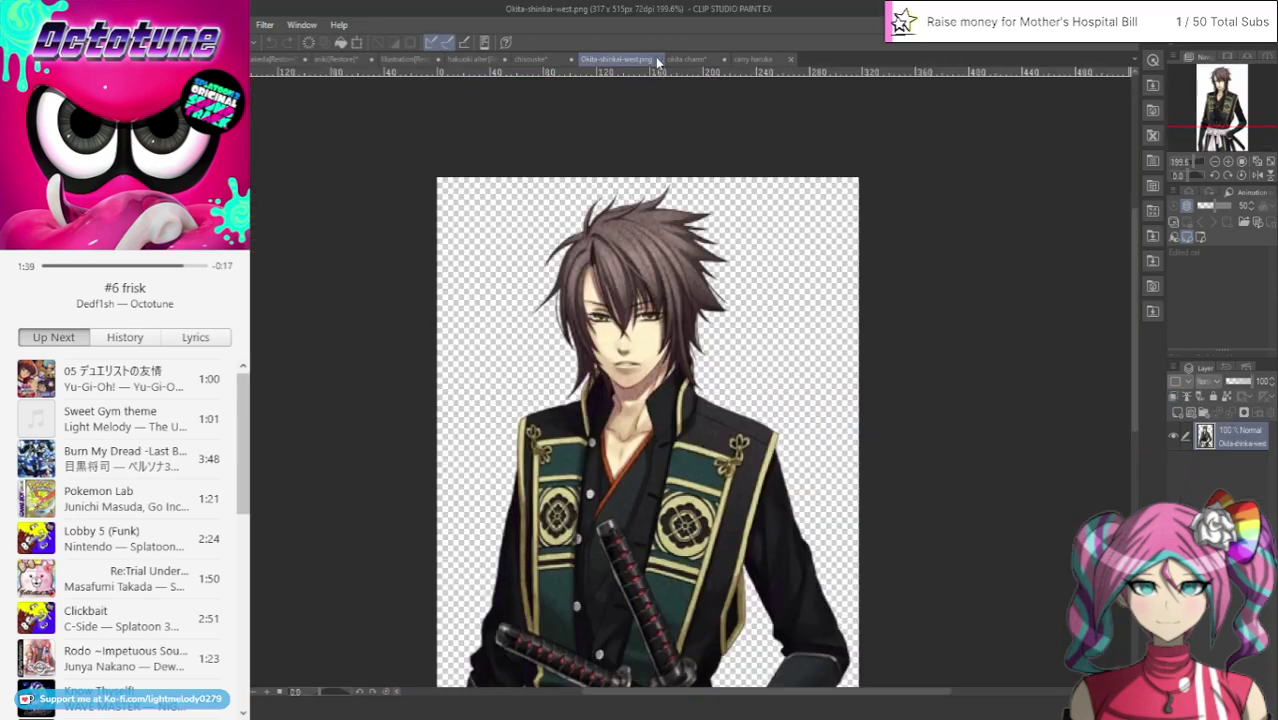
pyautogui.hotkey('ctrl', 'w')
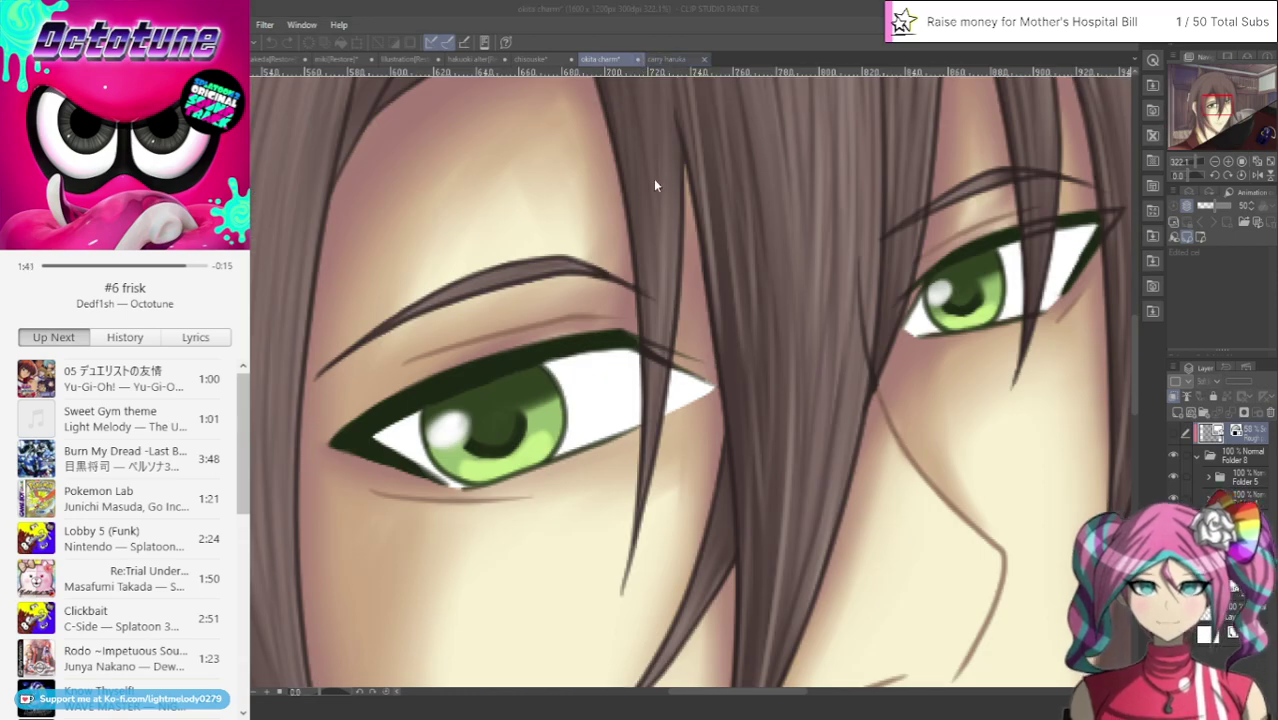
pyautogui.hotkey('ctrl', 'w')
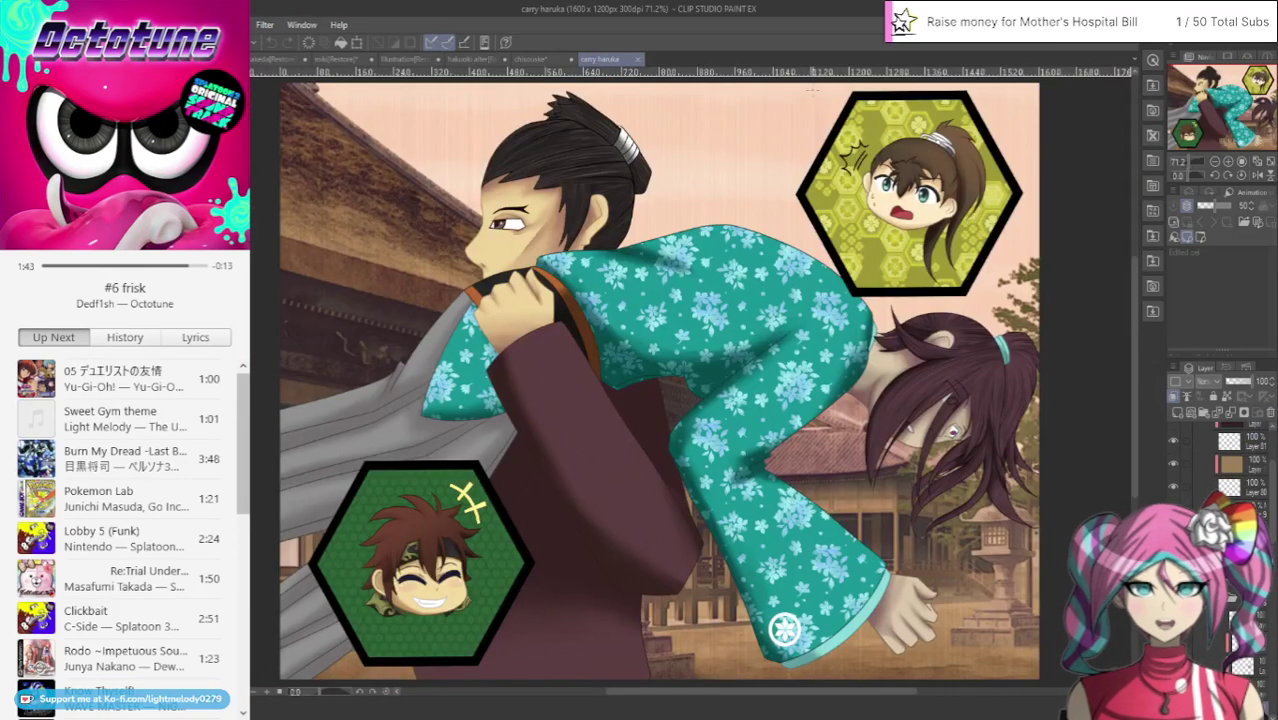
# Hide the top texture layer in carry haruka to view the ponytailed chibi head's colours, and return to the chisouske drawing
pyautogui.scroll(1, 1026, 157)
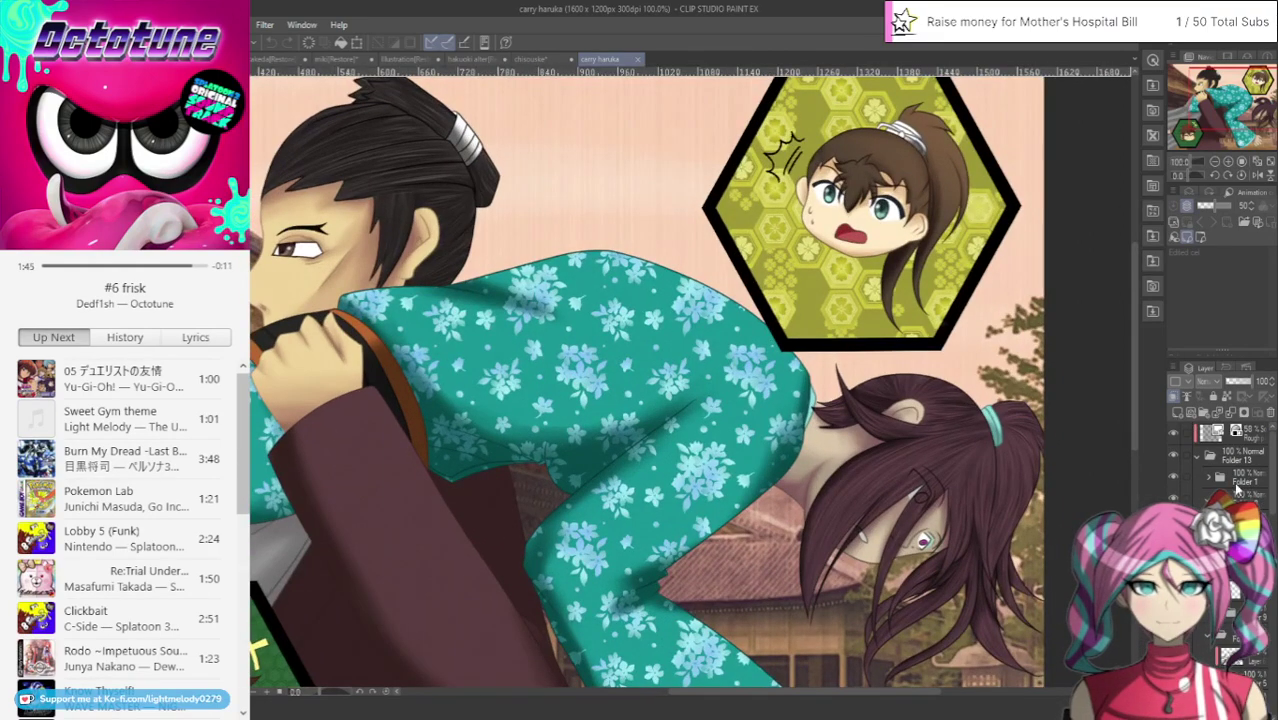
pyautogui.click(1174, 433)
pyautogui.scroll(4, 929, 139)
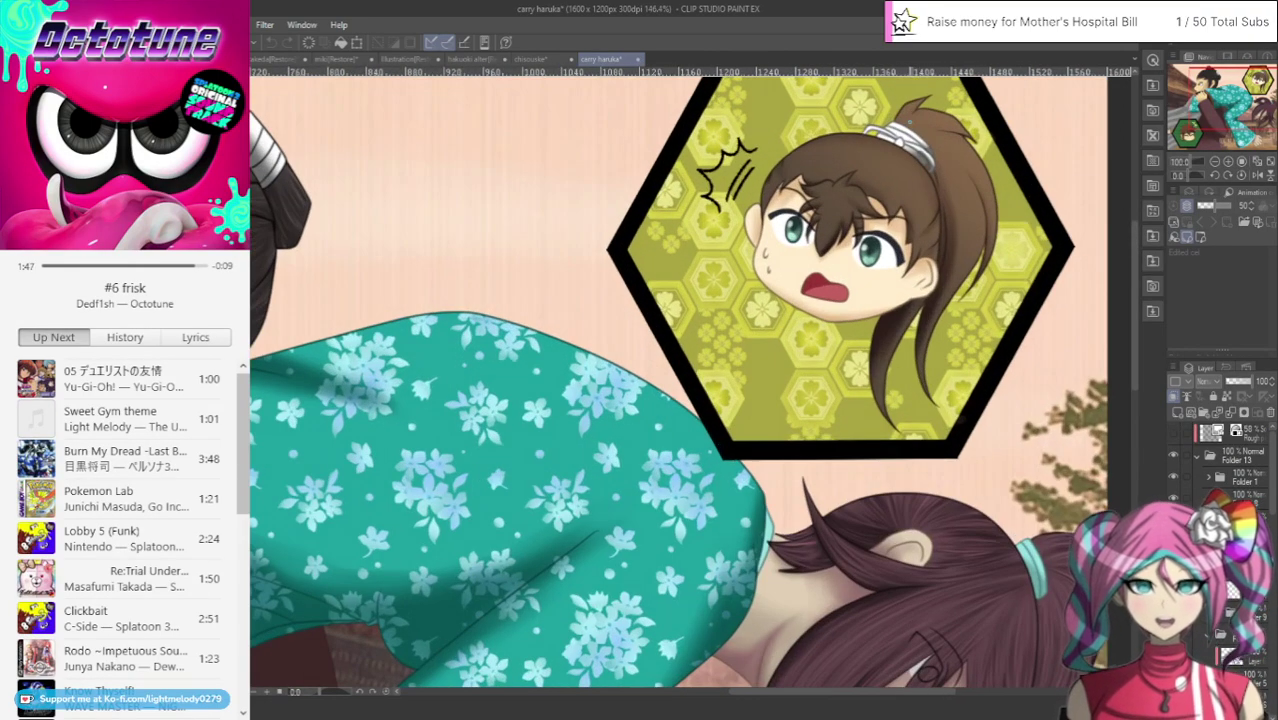
pyautogui.hotkey('ctrl', '+')
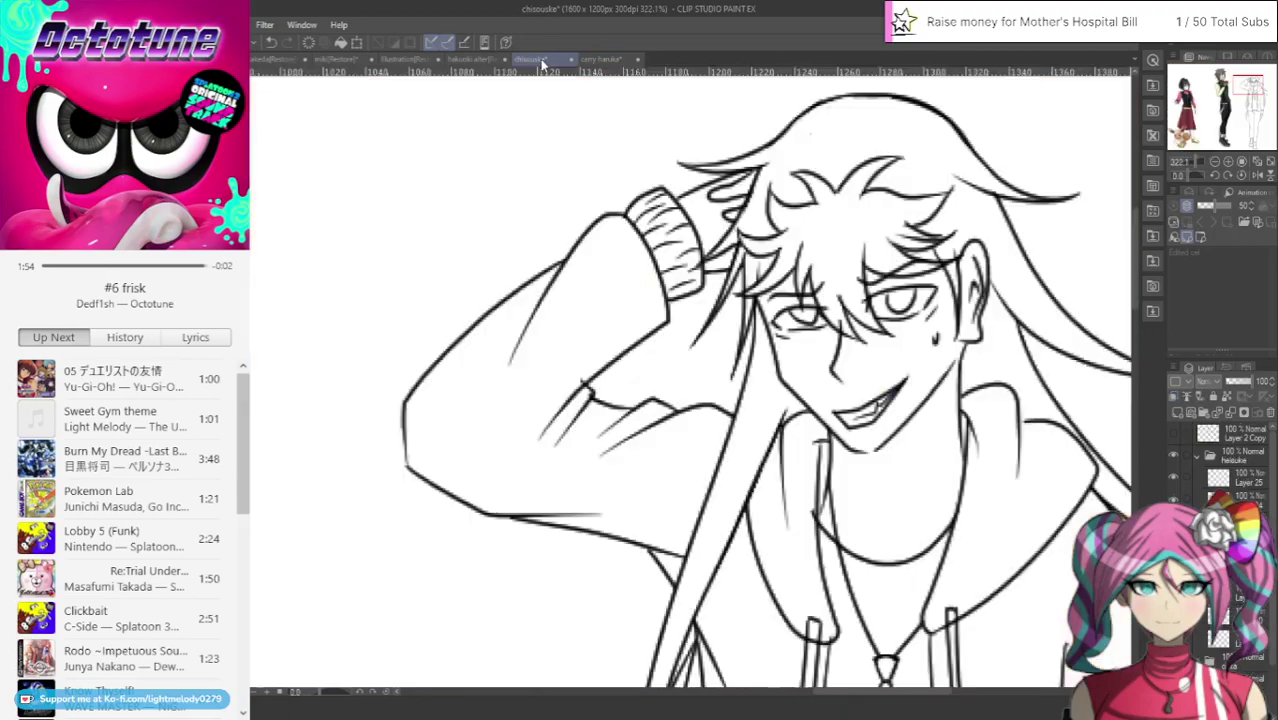
pyautogui.click(530, 59)
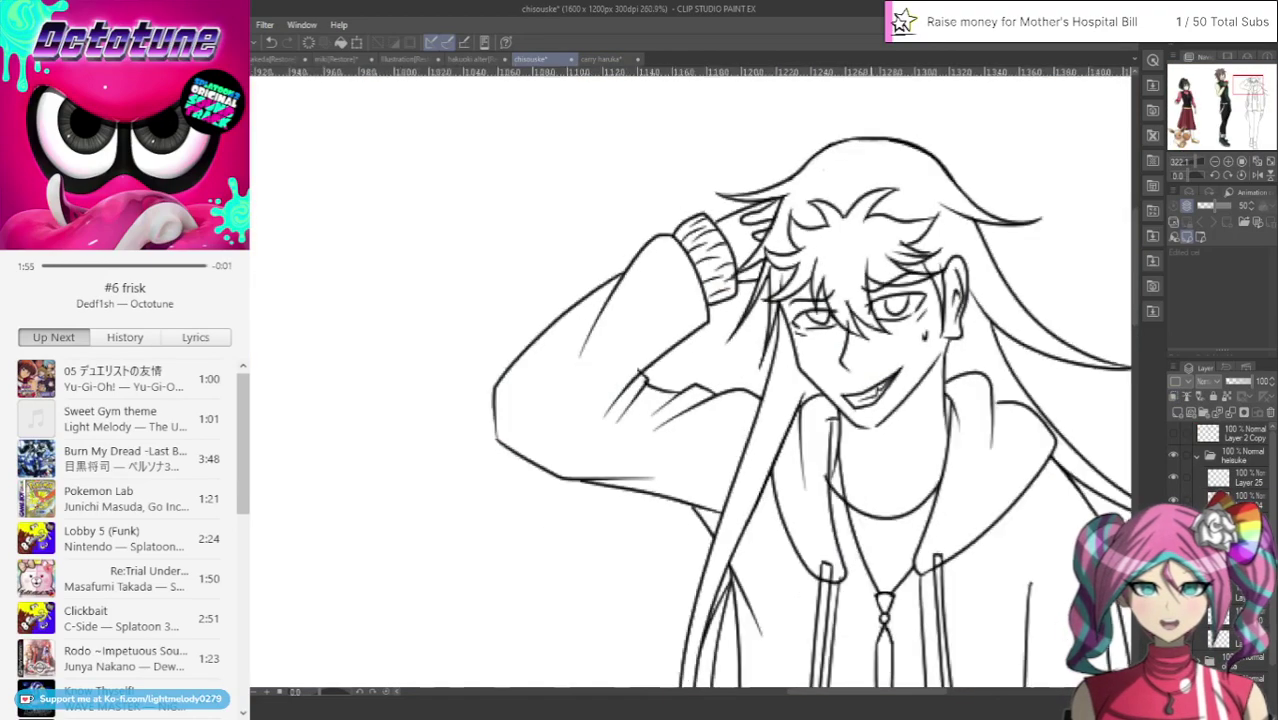
# Collapse the heisuke folder, create a new folder above it and move heisuke inside
pyautogui.scroll(-3, 855, 325)
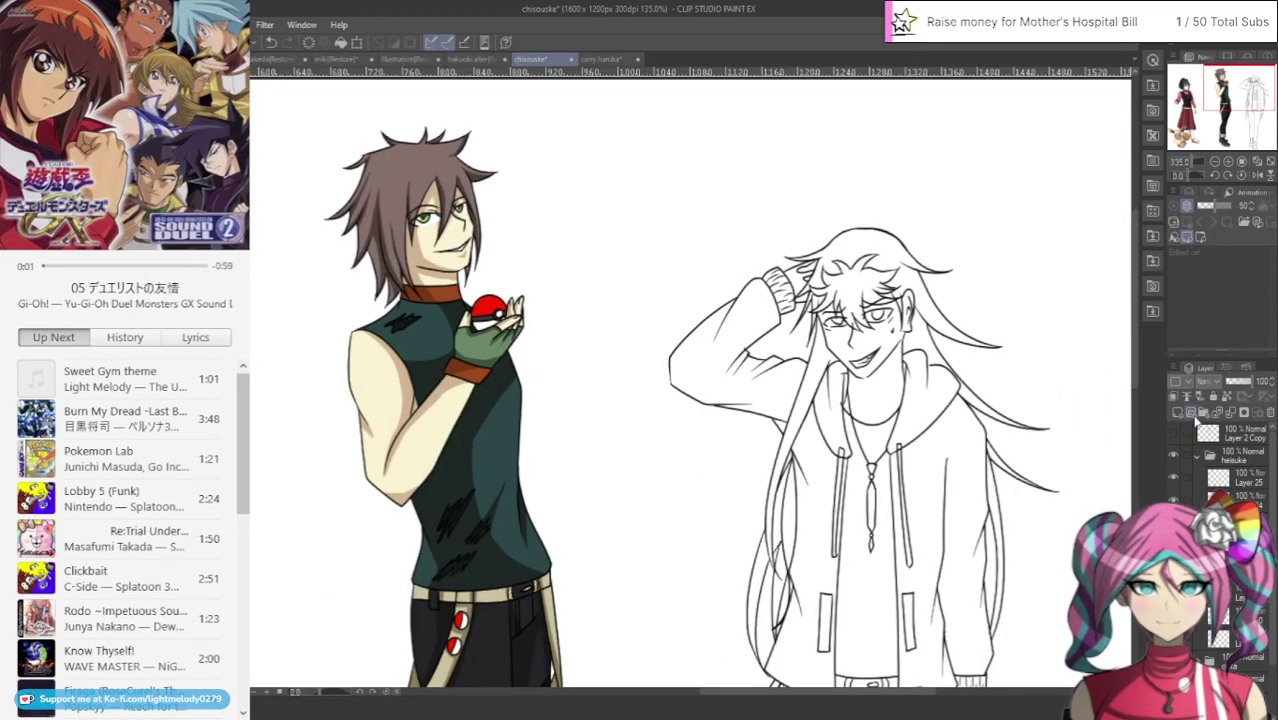
pyautogui.click(1197, 455)
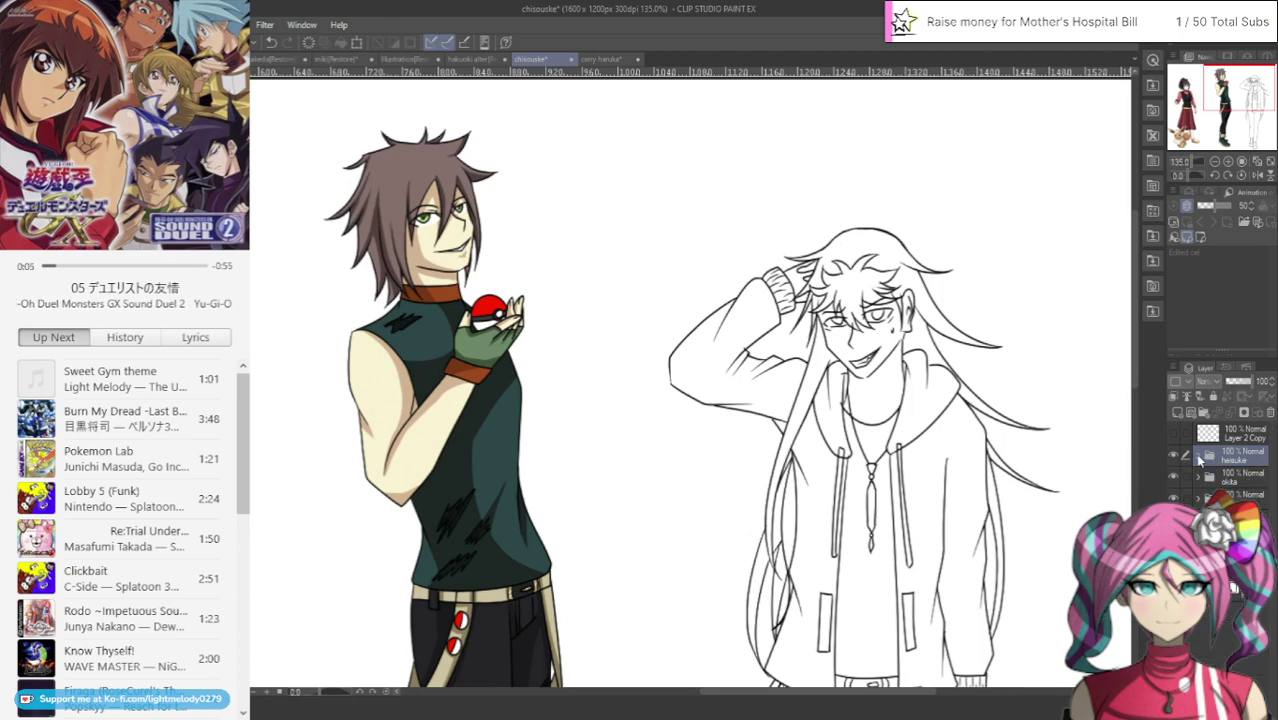
pyautogui.hotkey('ctrl', 'g')
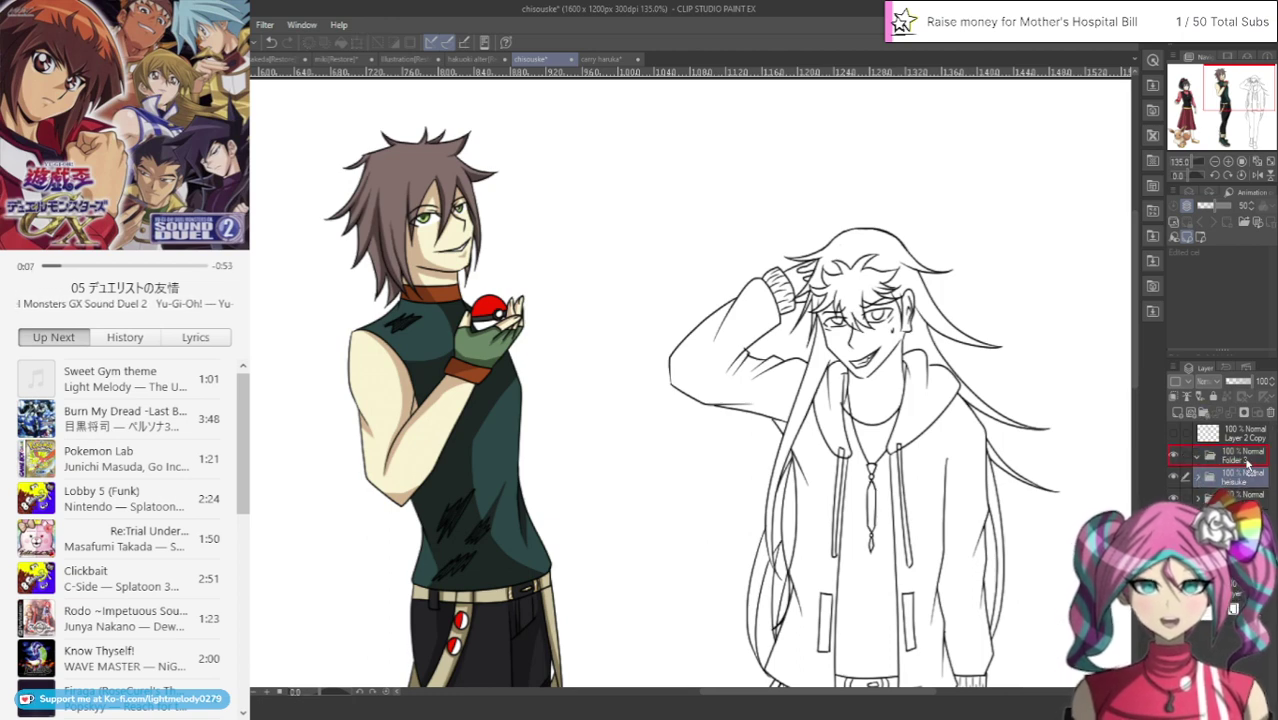
pyautogui.moveTo(1247, 461); pyautogui.dragTo(1245, 462)
# Add a nested folder inside Folder 3 and place it beneath the heisuke folder
pyautogui.click(1203, 412)
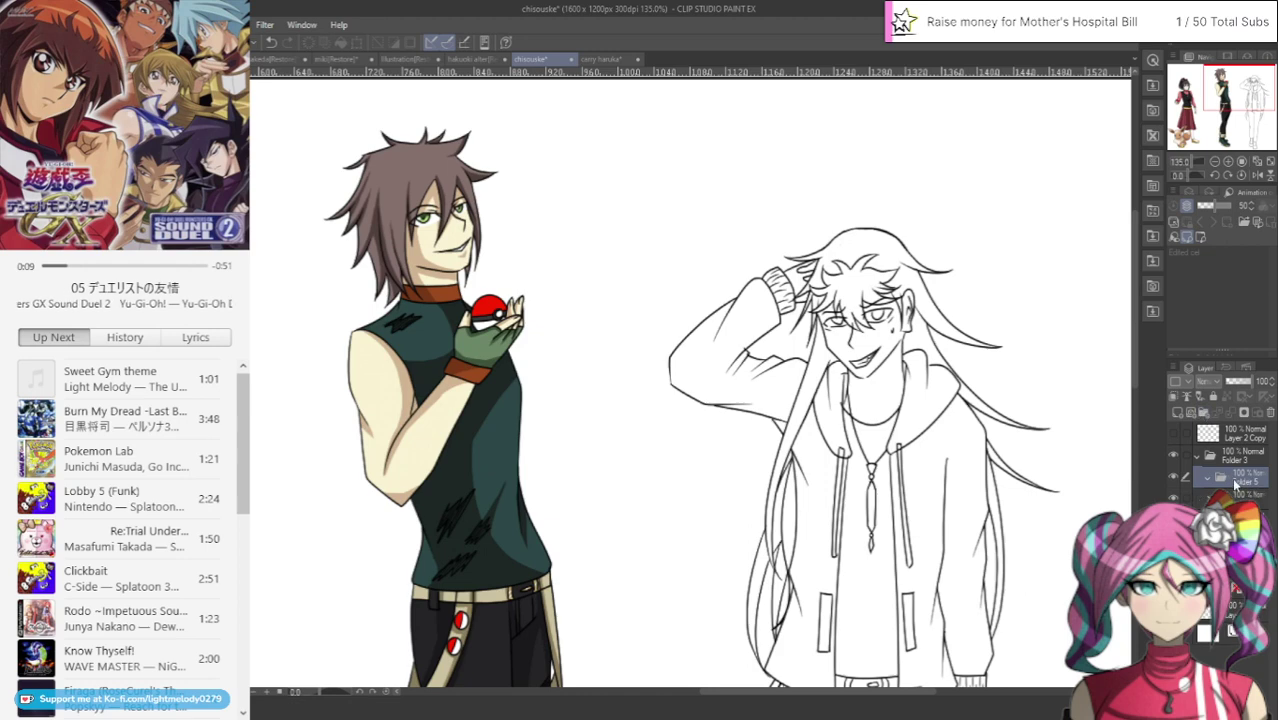
pyautogui.hotkey('ctrl', 'z')
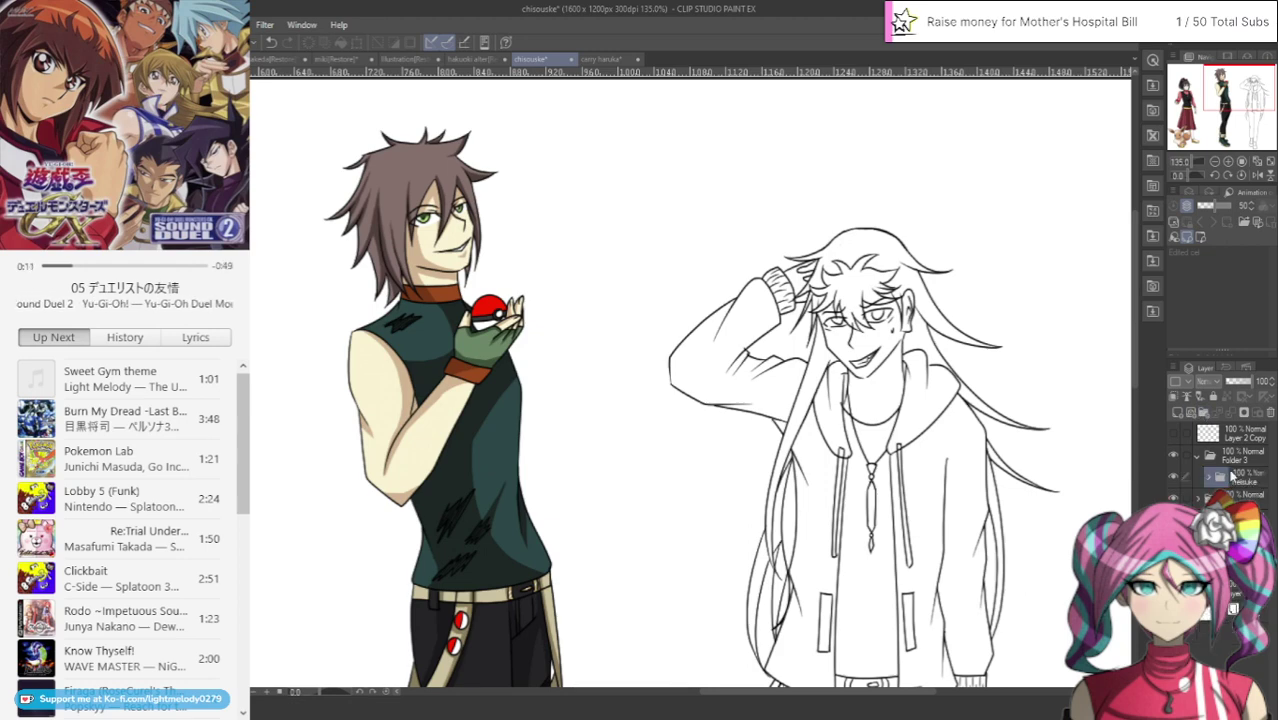
pyautogui.hotkey('ctrl', 'y')
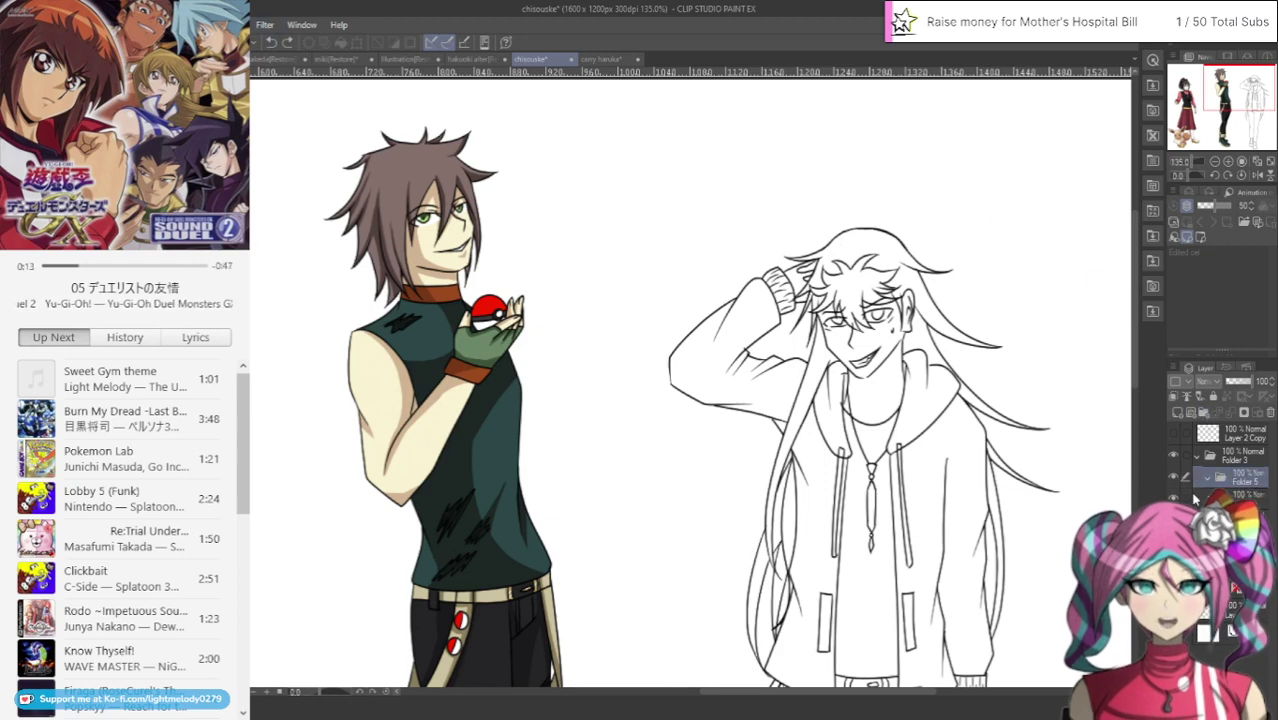
pyautogui.hotkey('ctrl', 'z')
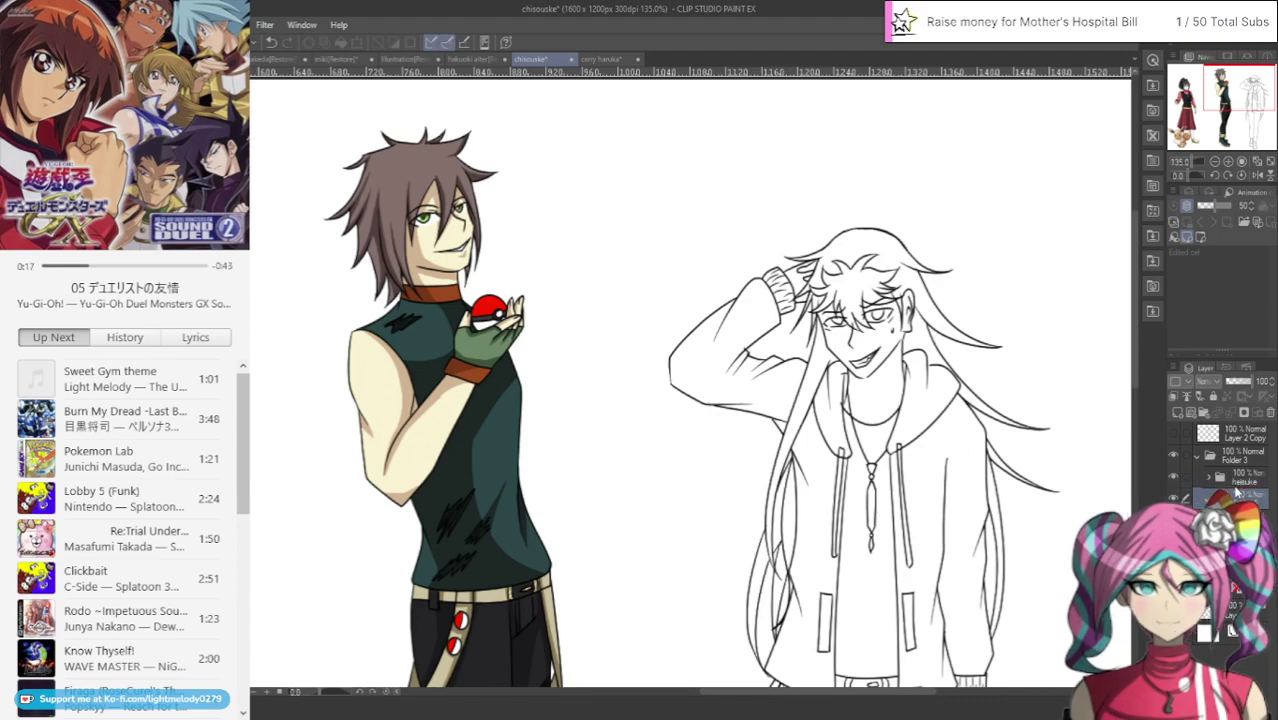
# Create a new layer in the nested folder and fill the hooded character's raised hand with pale peach skin colour
pyautogui.scroll(6, 829, 241)
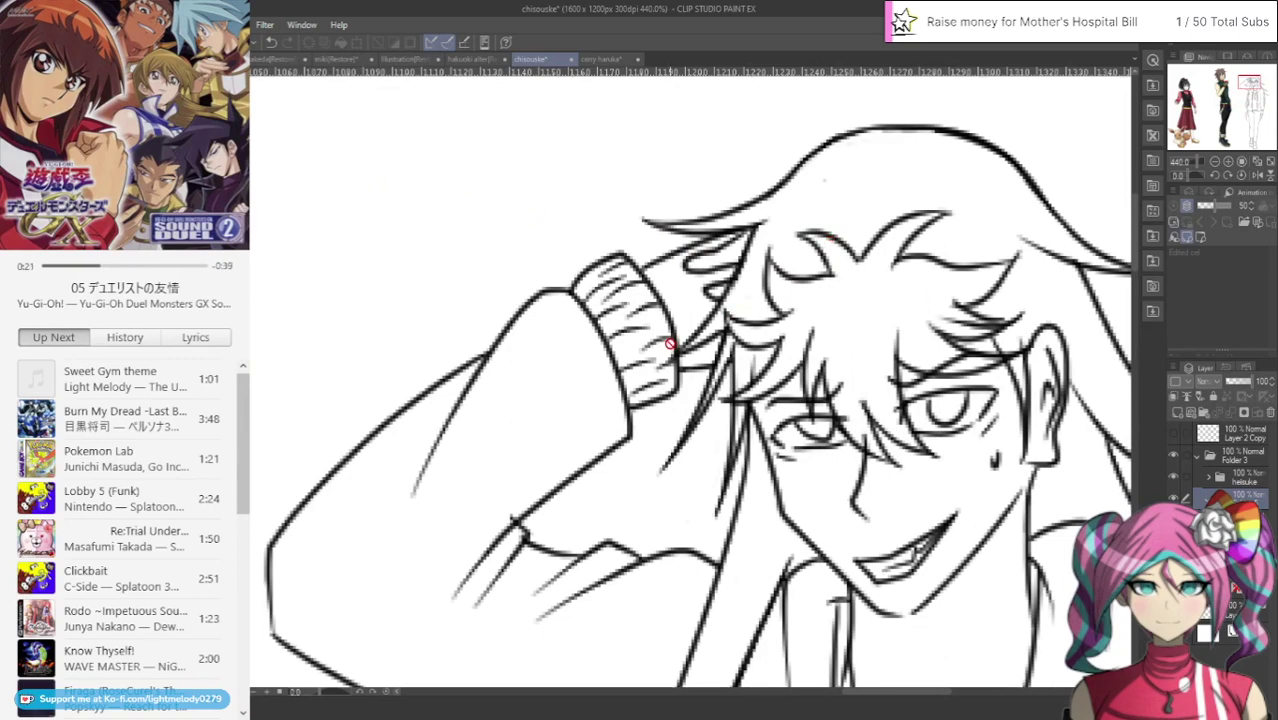
pyautogui.click(1178, 412)
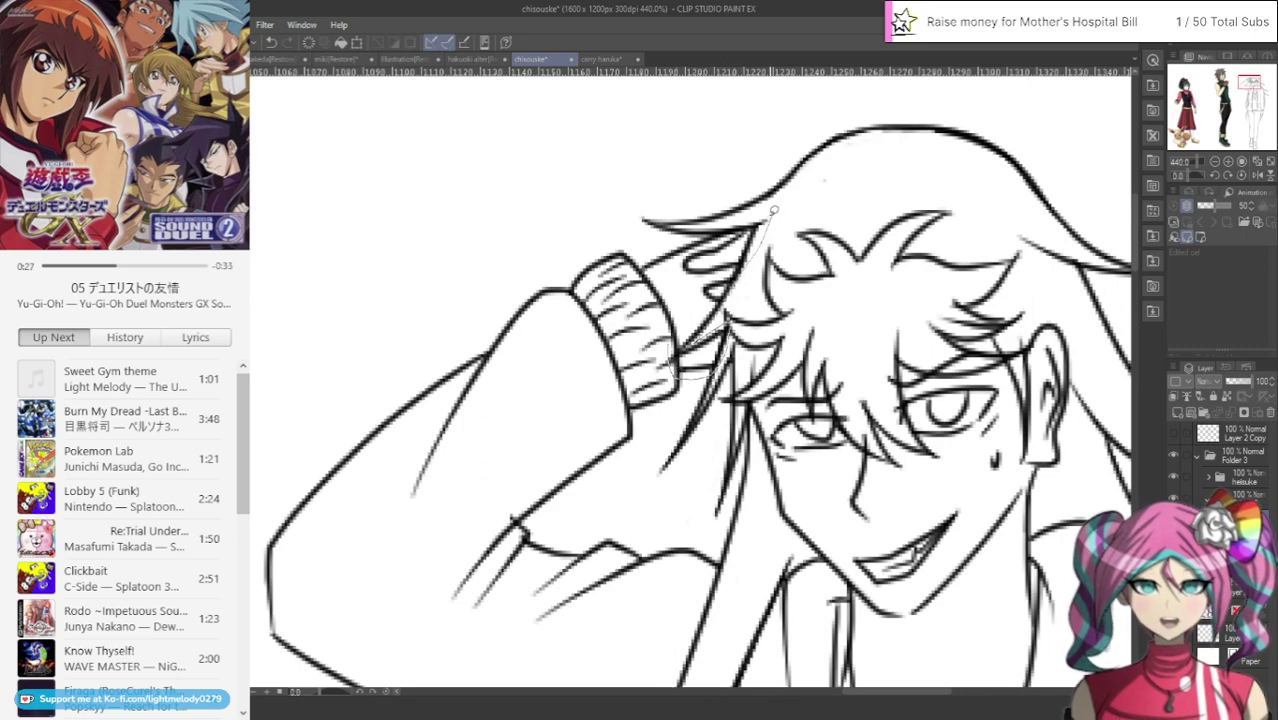
pyautogui.moveTo(639, 291); pyautogui.dragTo(650, 310)
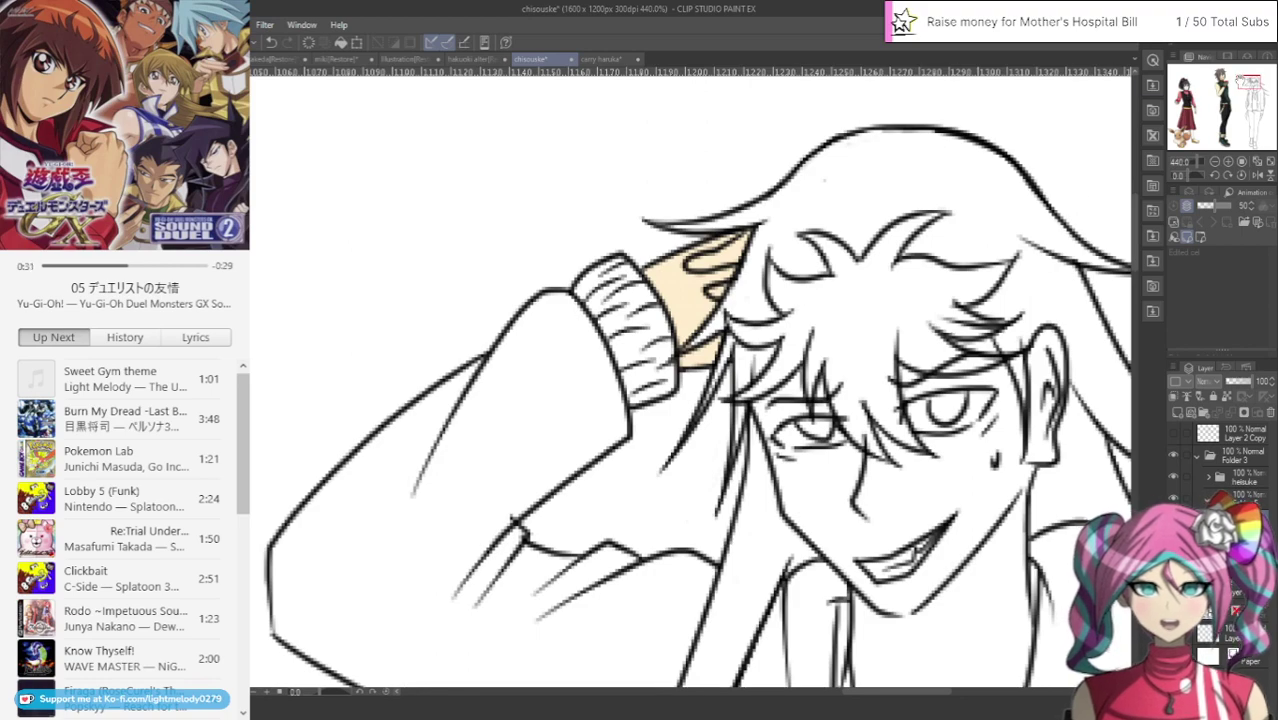
# Fill the hooded character's face, ear, neck and lowered hand with the pale peach skin colour
pyautogui.moveTo(1250, 83); pyautogui.dragTo(1252, 83)
pyautogui.moveTo(1013, 379)
pyautogui.mouseDown()
pyautogui.moveTo(1042, 170)
pyautogui.moveTo(1048, 249)
pyautogui.mouseUp()
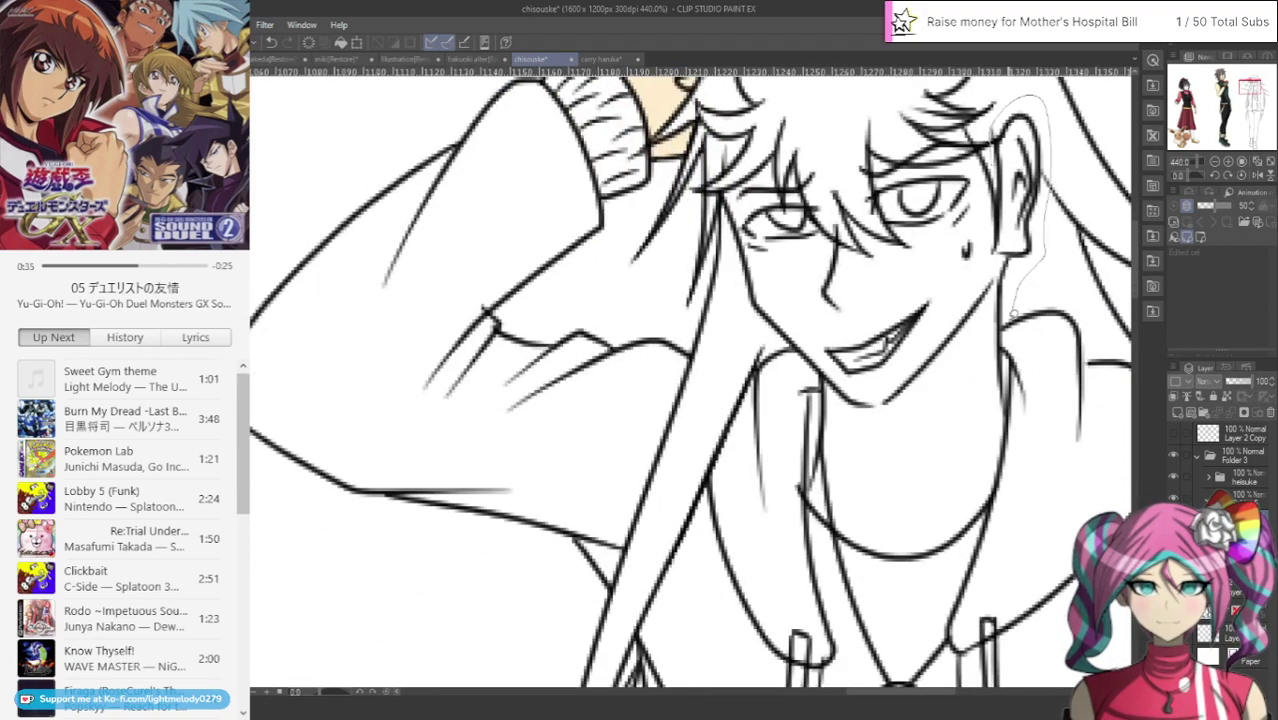
pyautogui.moveTo(1008, 338)
pyautogui.mouseDown()
pyautogui.moveTo(1026, 442)
pyautogui.moveTo(1005, 521)
pyautogui.moveTo(958, 562)
pyautogui.moveTo(880, 570)
pyautogui.moveTo(829, 544)
pyautogui.moveTo(802, 501)
pyautogui.moveTo(815, 385)
pyautogui.moveTo(731, 272)
pyautogui.mouseUp()
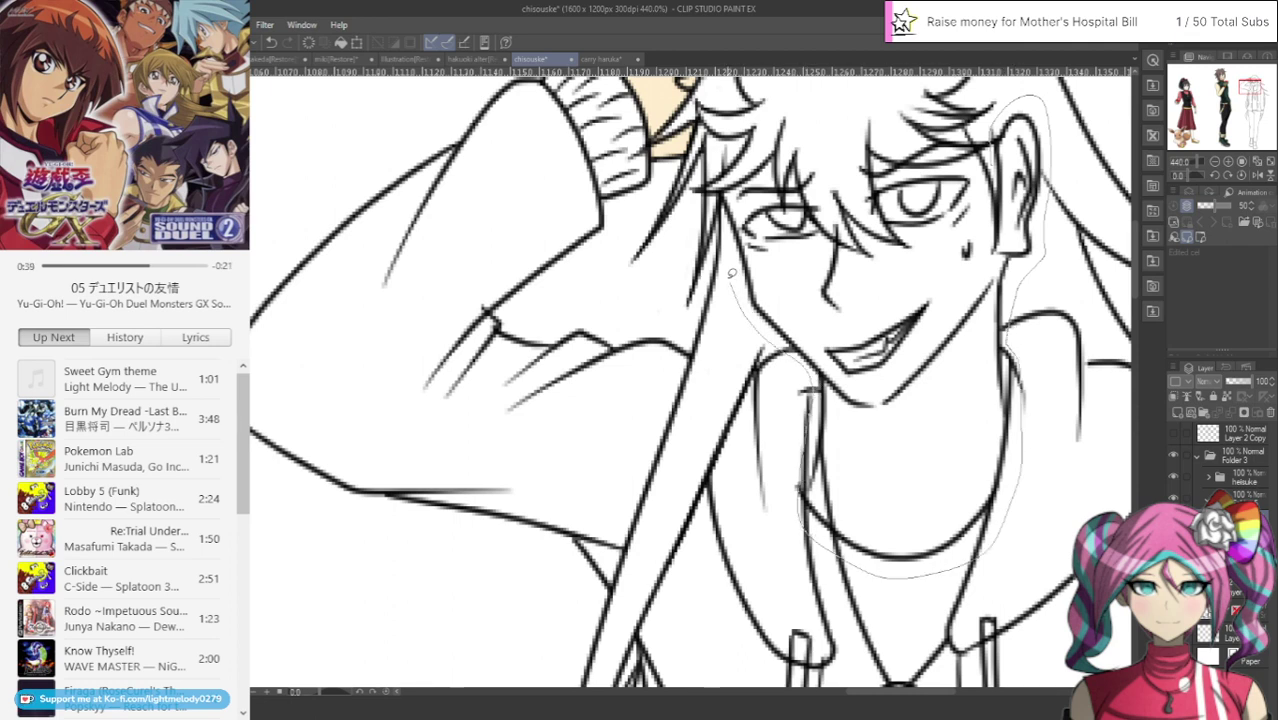
pyautogui.moveTo(760, 148); pyautogui.dragTo(782, 118)
pyautogui.moveTo(820, 182)
pyautogui.mouseDown()
pyautogui.moveTo(869, 201)
pyautogui.moveTo(853, 124)
pyautogui.moveTo(898, 145)
pyautogui.moveTo(941, 143)
pyautogui.moveTo(900, 106)
pyautogui.moveTo(996, 118)
pyautogui.mouseUp()
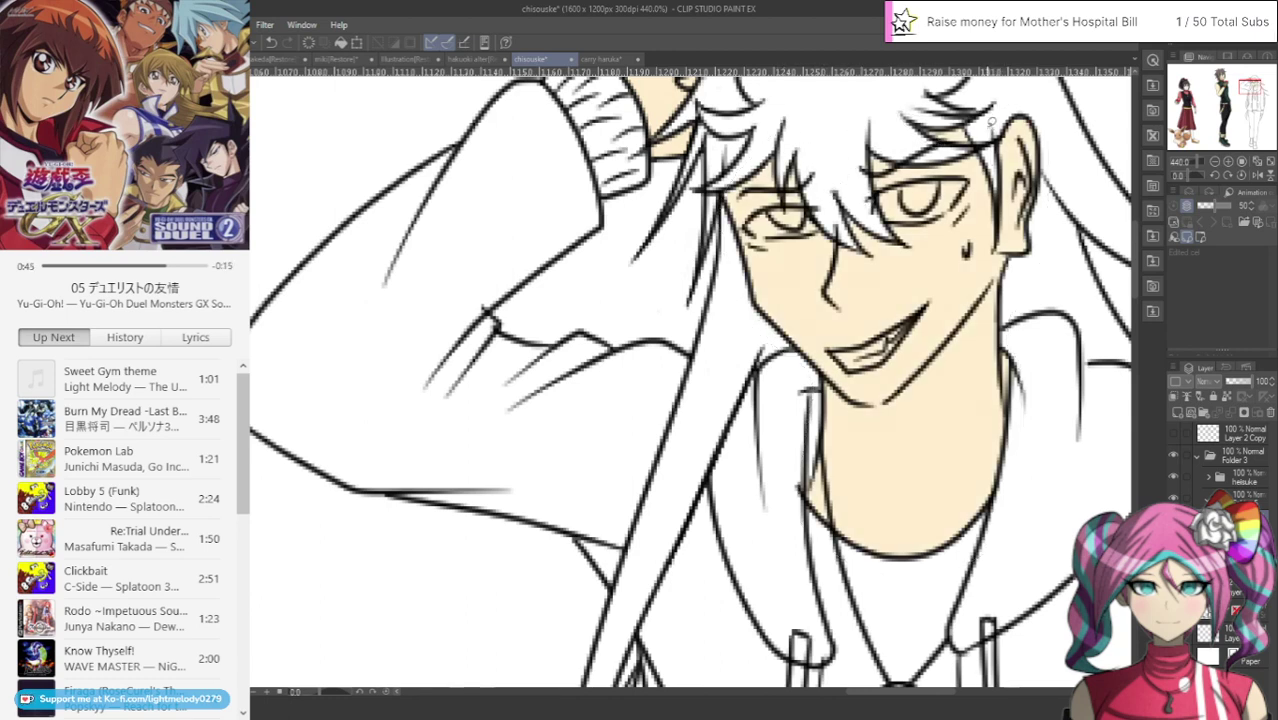
pyautogui.moveTo(1250, 87); pyautogui.dragTo(1258, 113)
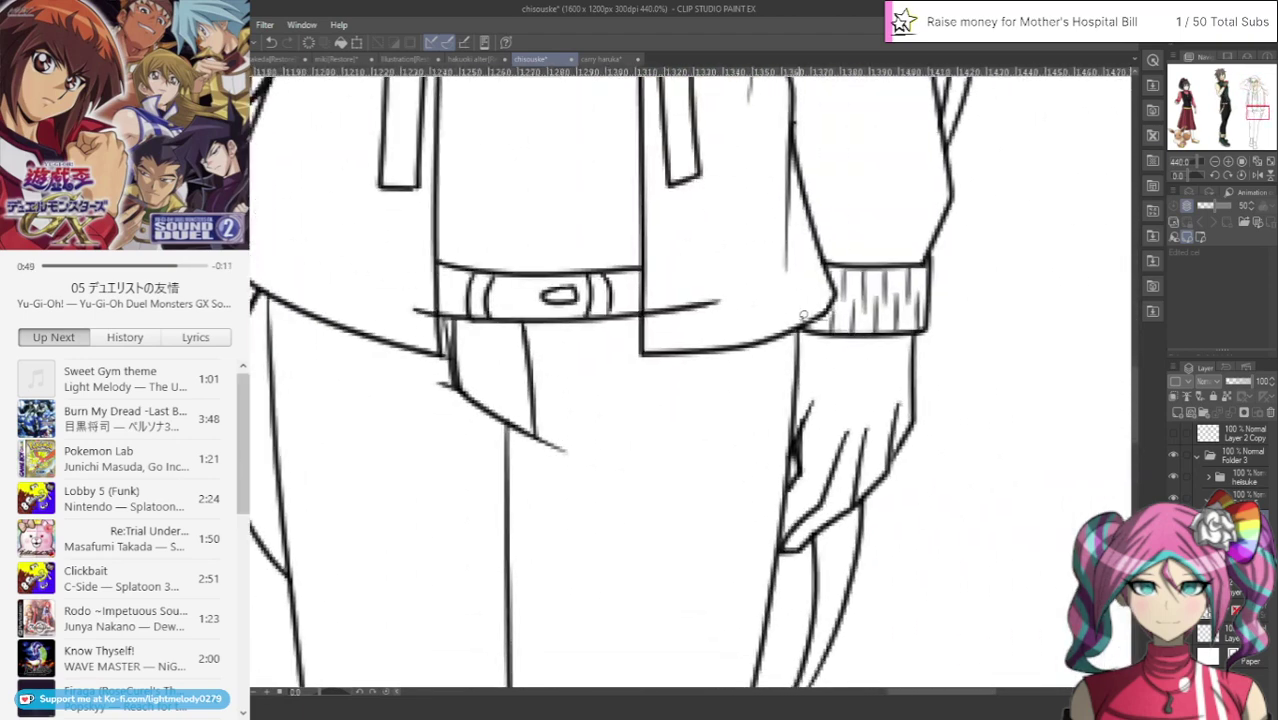
pyautogui.moveTo(803, 315)
pyautogui.mouseDown()
pyautogui.moveTo(777, 436)
pyautogui.moveTo(771, 562)
pyautogui.moveTo(870, 504)
pyautogui.moveTo(932, 352)
pyautogui.moveTo(840, 312)
pyautogui.moveTo(808, 318)
pyautogui.mouseUp()
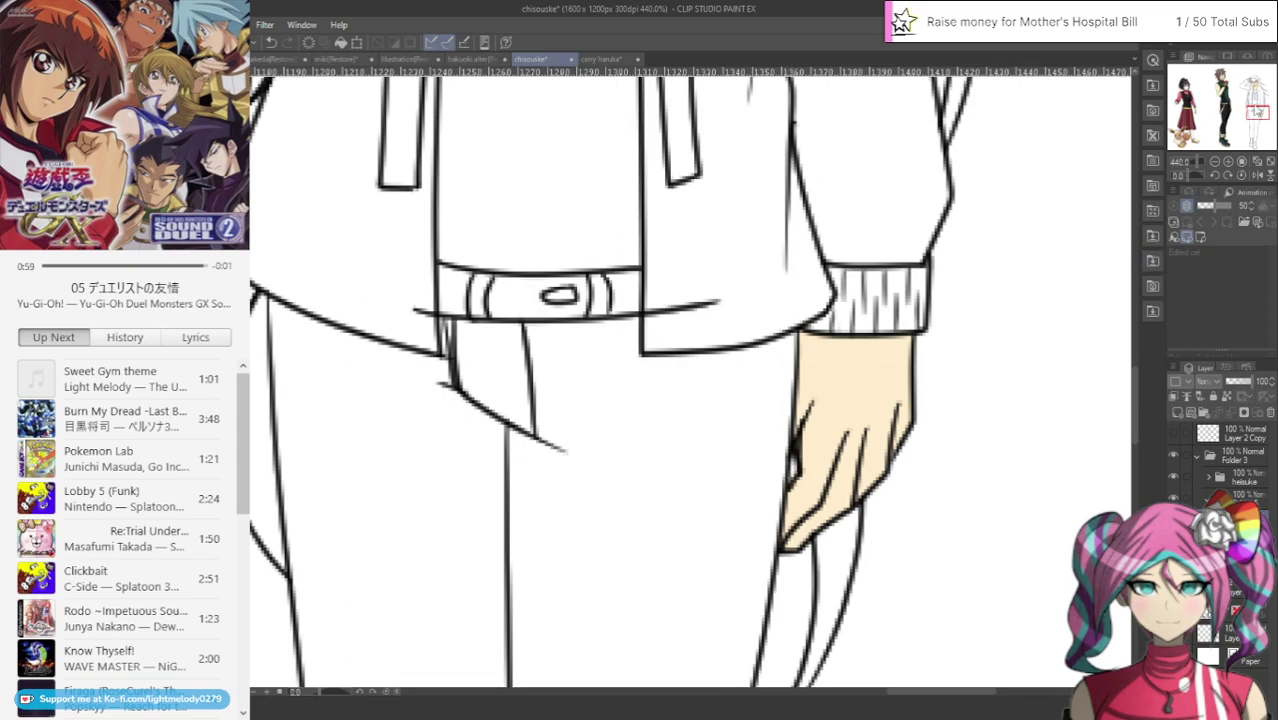
pyautogui.moveTo(1256, 111); pyautogui.dragTo(1253, 87)
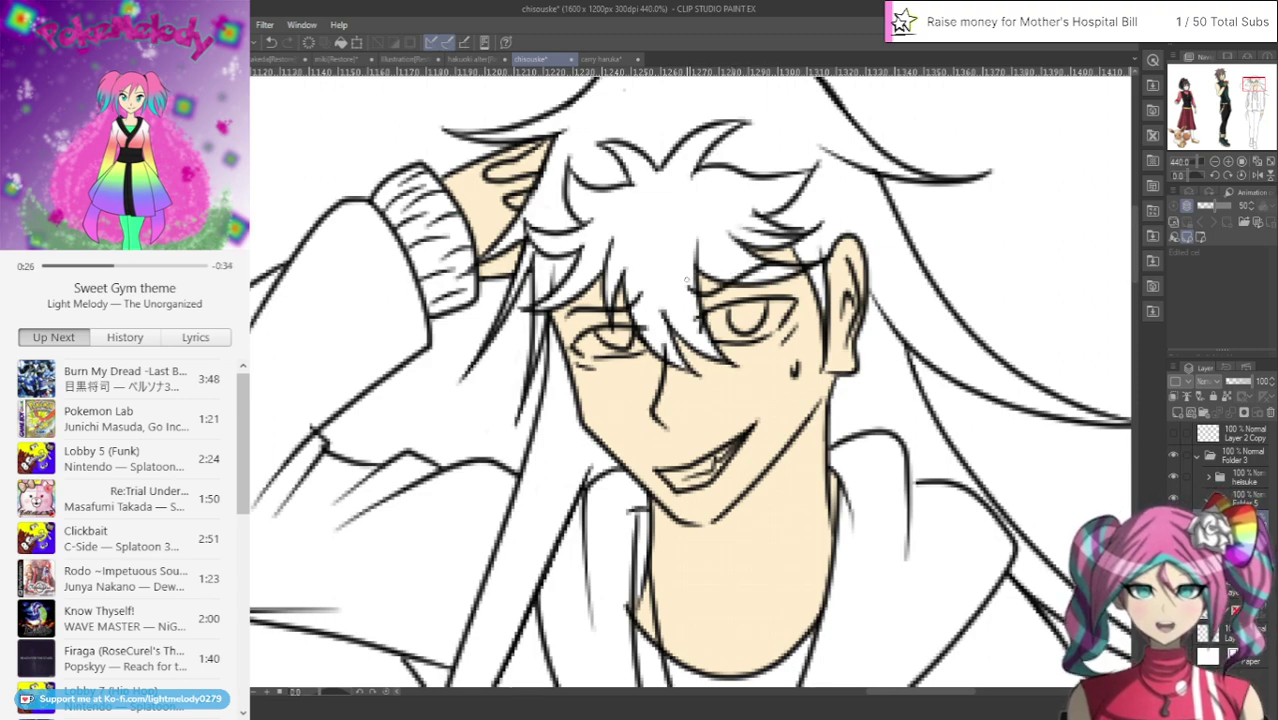
pyautogui.hotkey('ctrl', 'alt', '0')
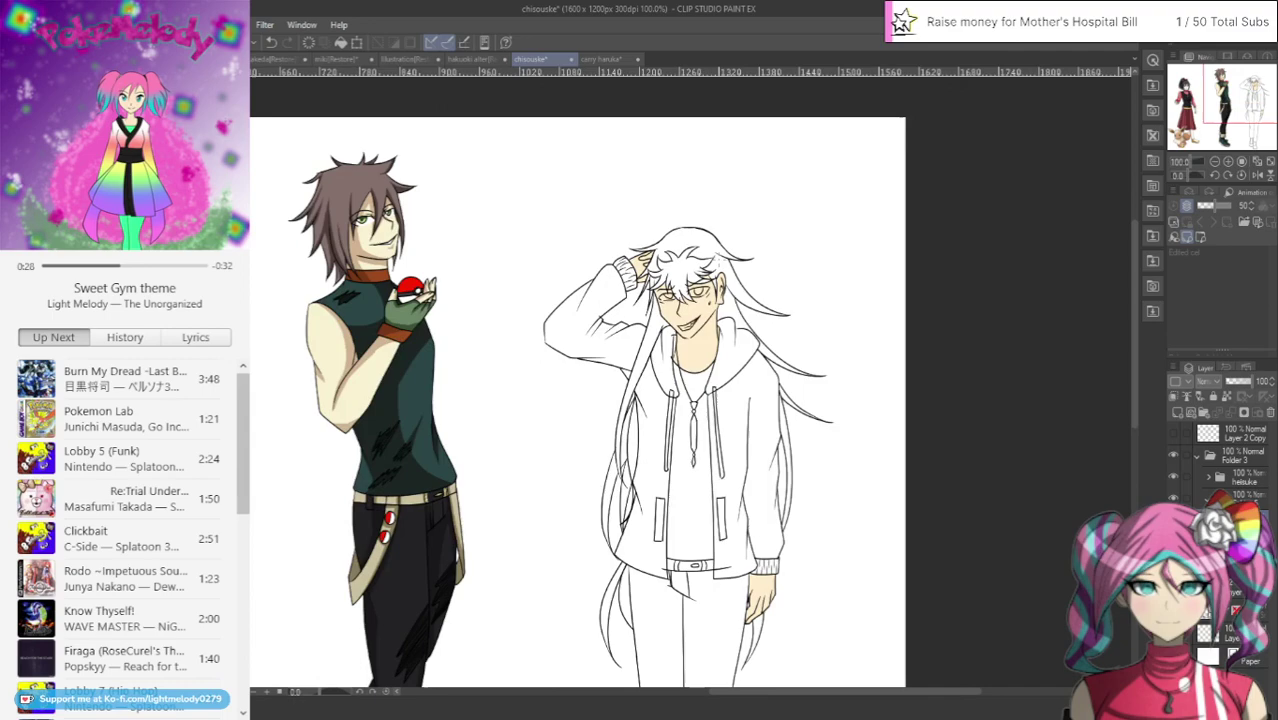
pyautogui.moveTo(719, 227); pyautogui.dragTo(990, 238)
pyautogui.hotkey('ctrl', 'alt', '0')
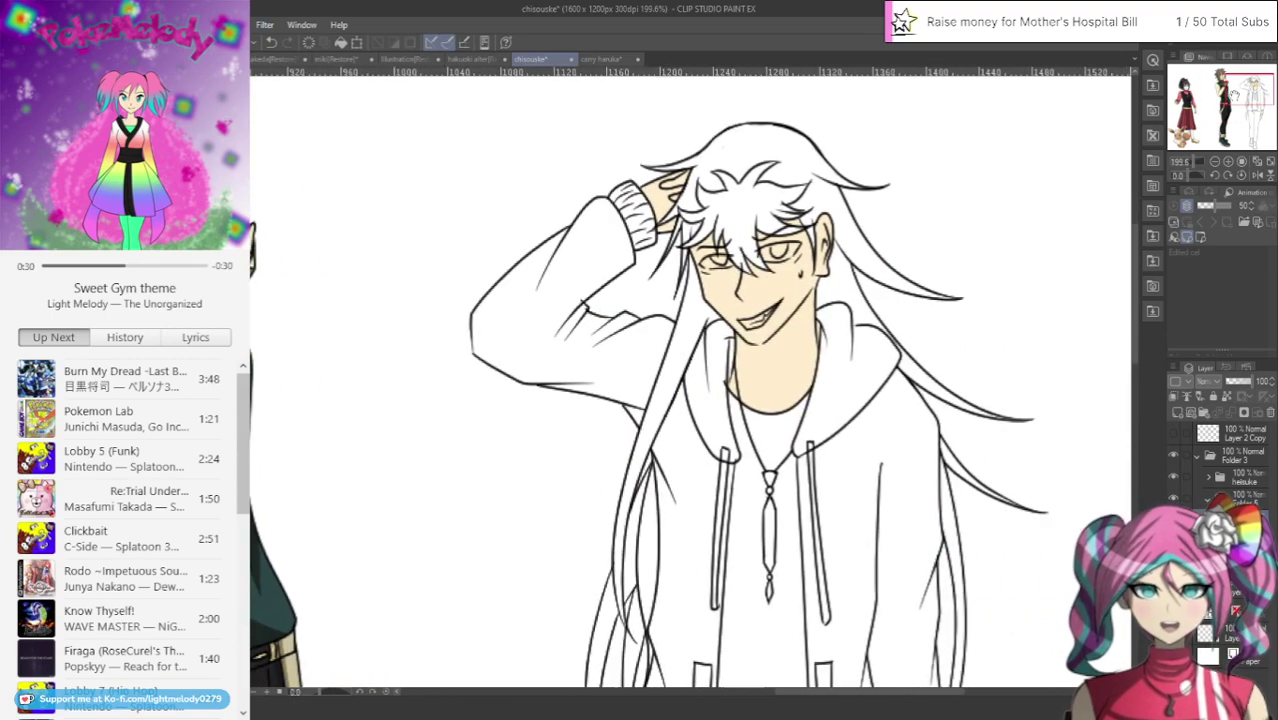
pyautogui.scroll(3, 900, 238)
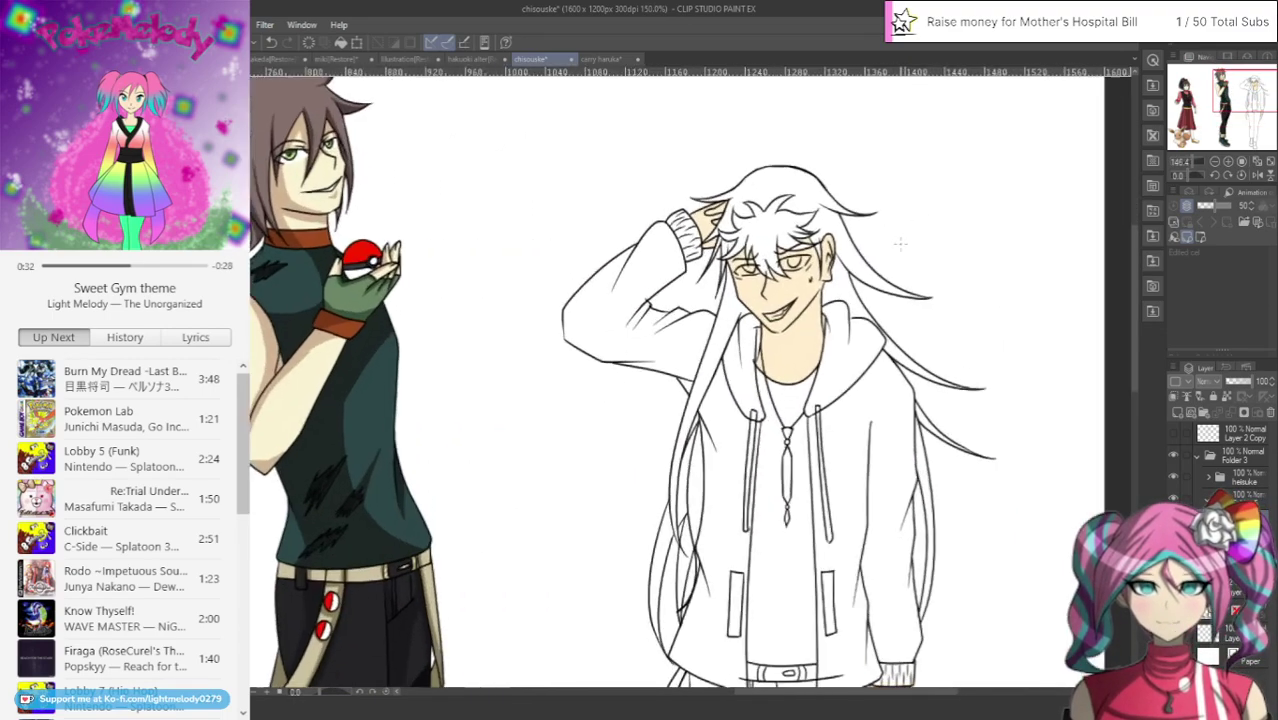
pyautogui.scroll(1, 897, 245)
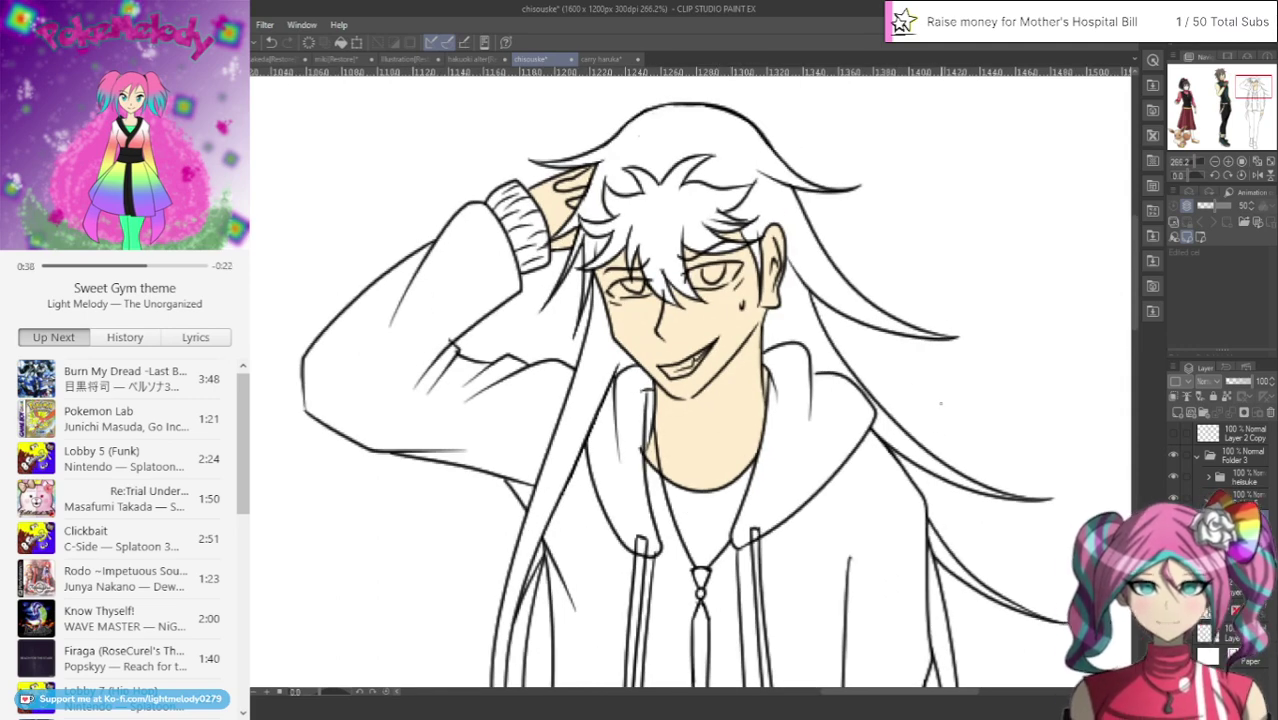
pyautogui.scroll(1, 930, 410)
pyautogui.moveTo(1246, 94); pyautogui.dragTo(1250, 87)
pyautogui.scroll(-3, 795, 319)
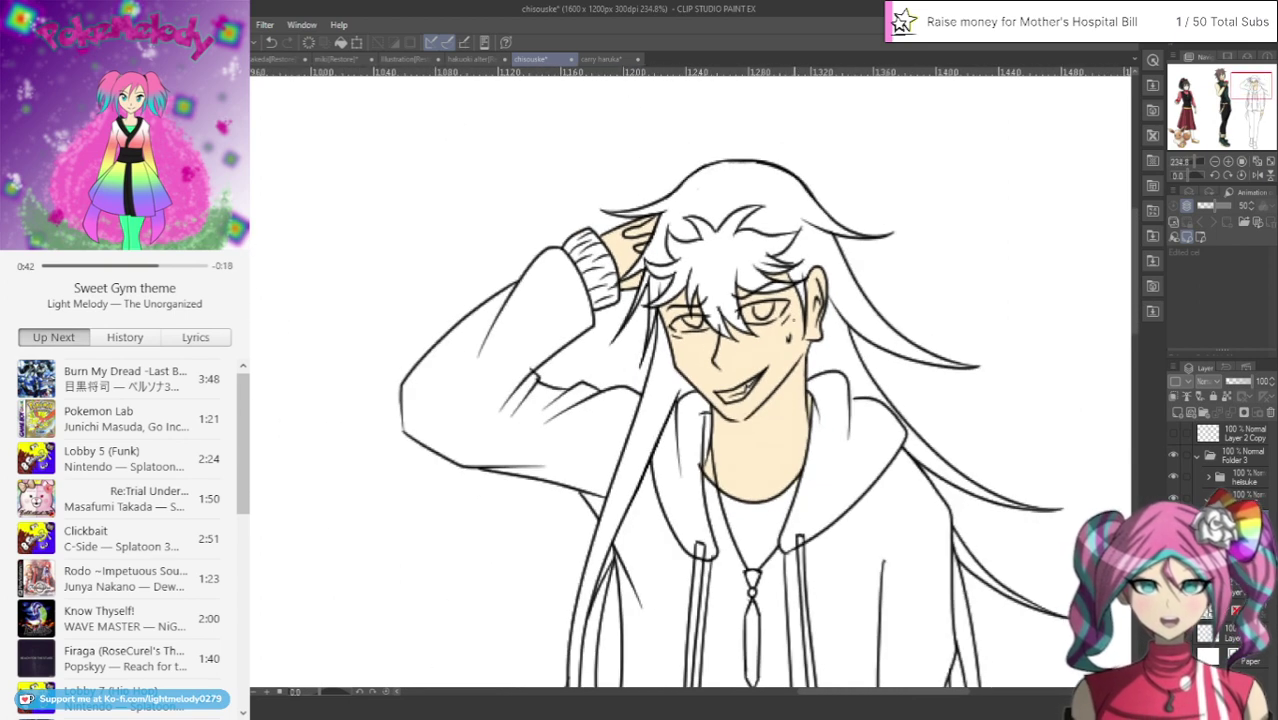
pyautogui.scroll(4, 819, 152)
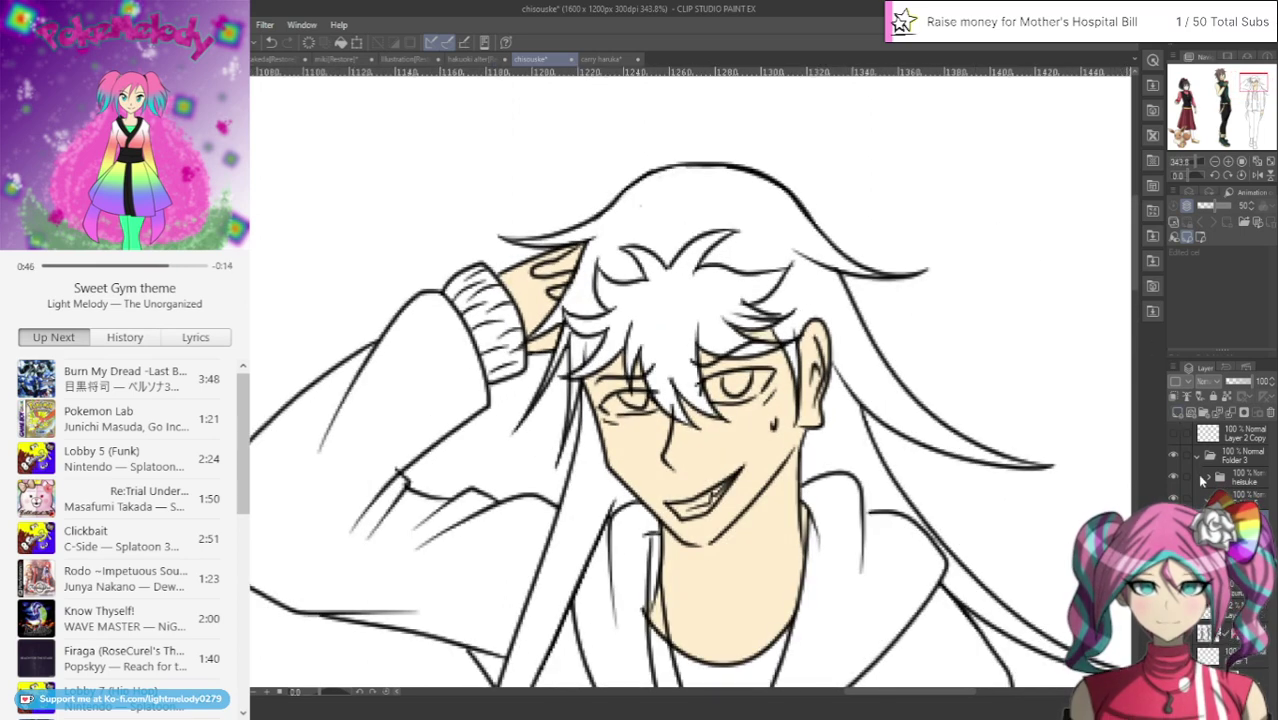
pyautogui.click(1173, 519)
pyautogui.click(1173, 519)
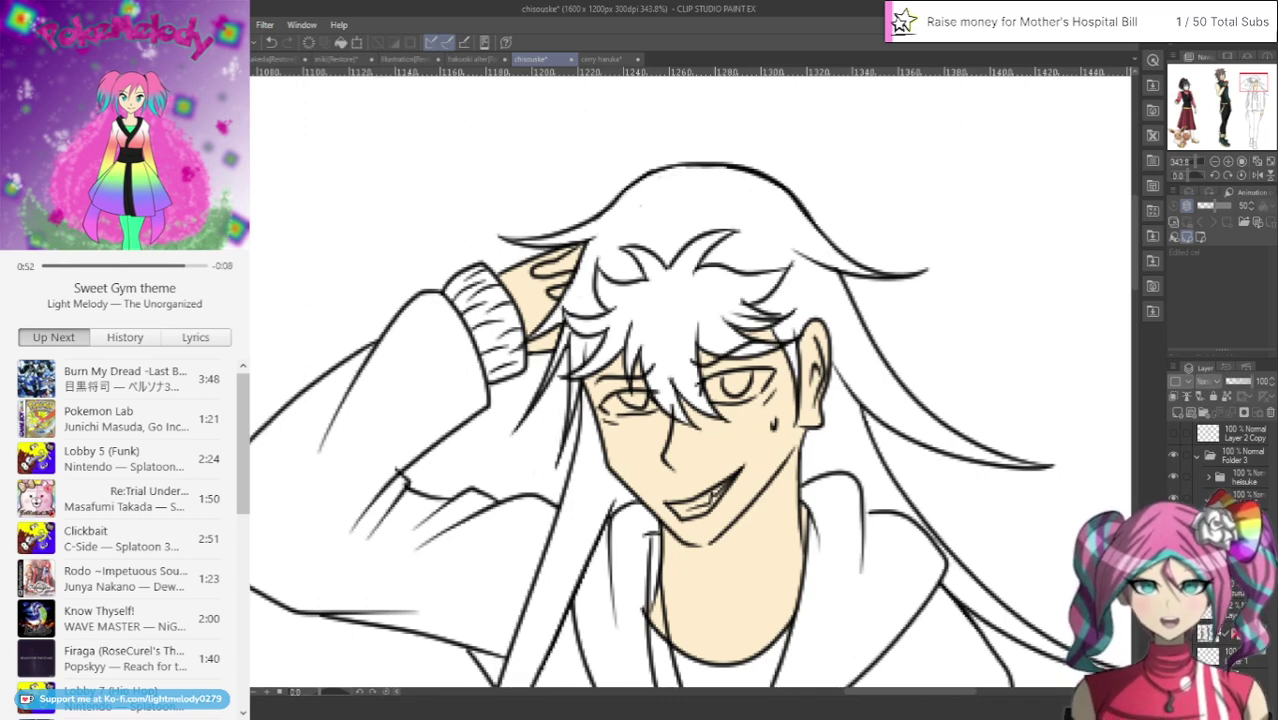
# Examine the ponytailed chibi head's hair colour and layers in the carry haruka drawing, and return to the chisouske drawing
pyautogui.hotkey('ctrl', 'Tab')
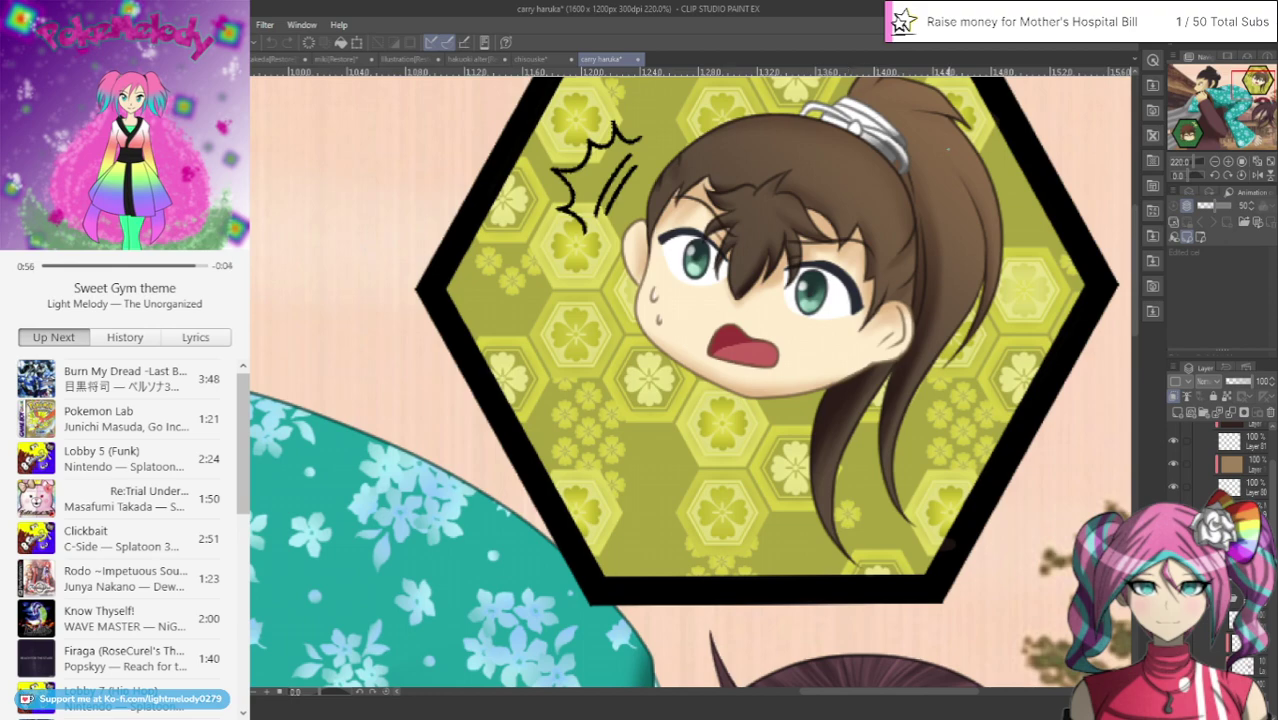
pyautogui.scroll(-2, 797, 312)
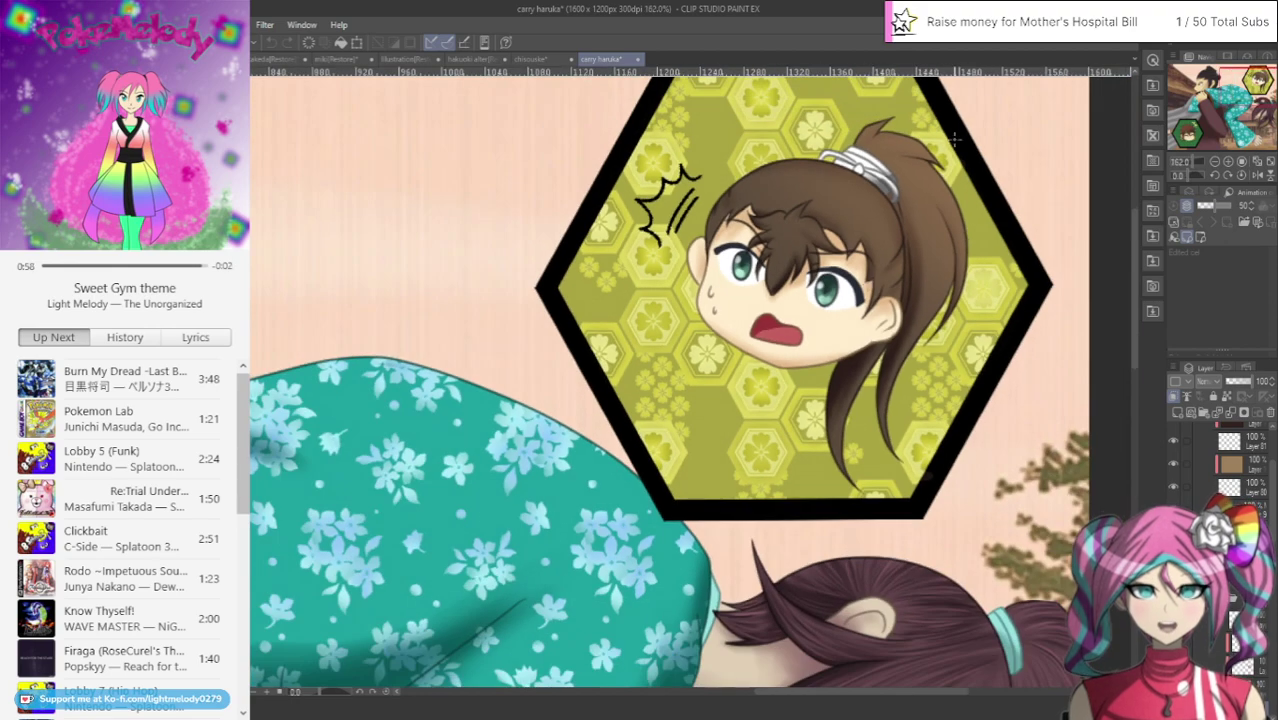
pyautogui.scroll(1, 845, 230)
pyautogui.scroll(2, 1225, 465)
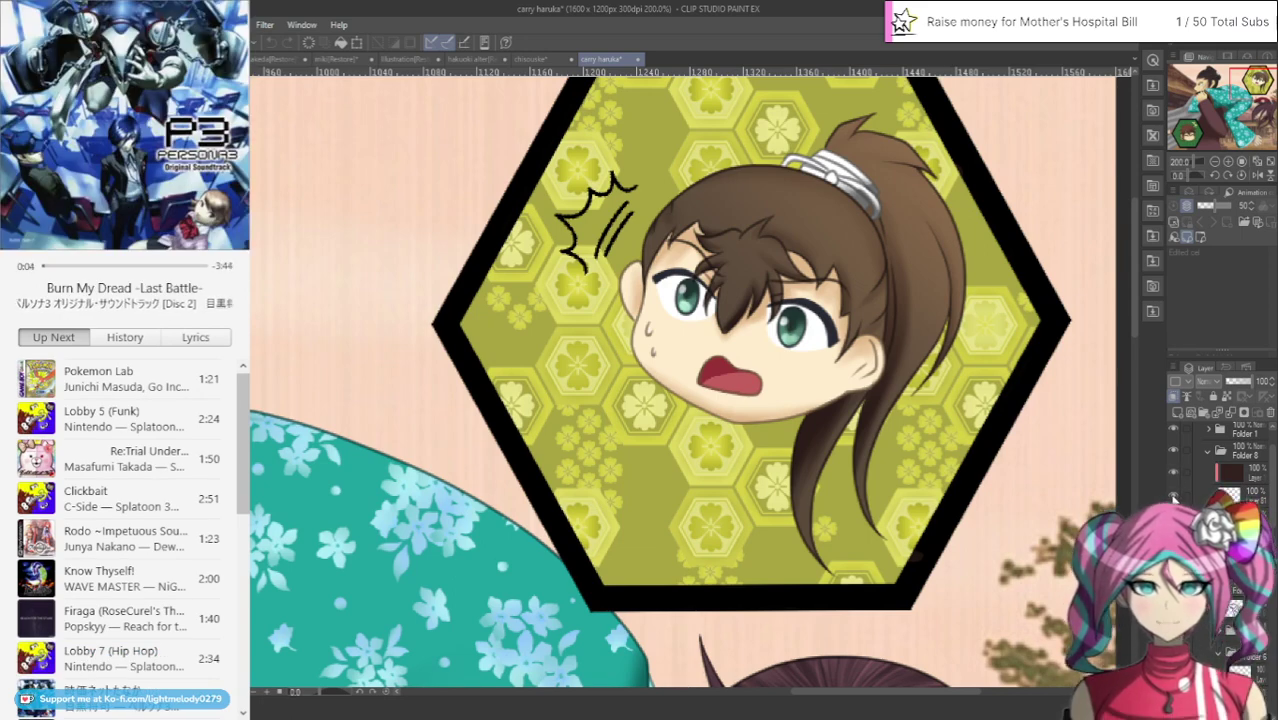
pyautogui.scroll(-2, 1175, 498)
pyautogui.scroll(-2, 1220, 500)
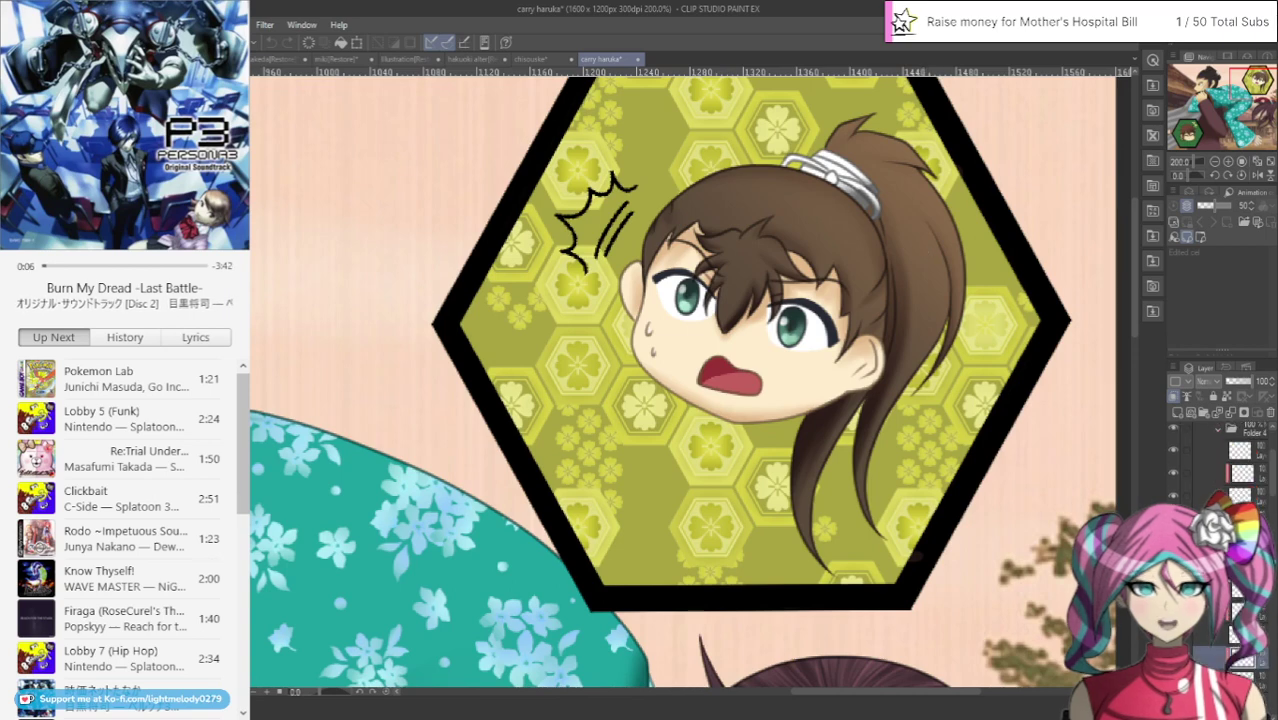
pyautogui.click(1222, 656)
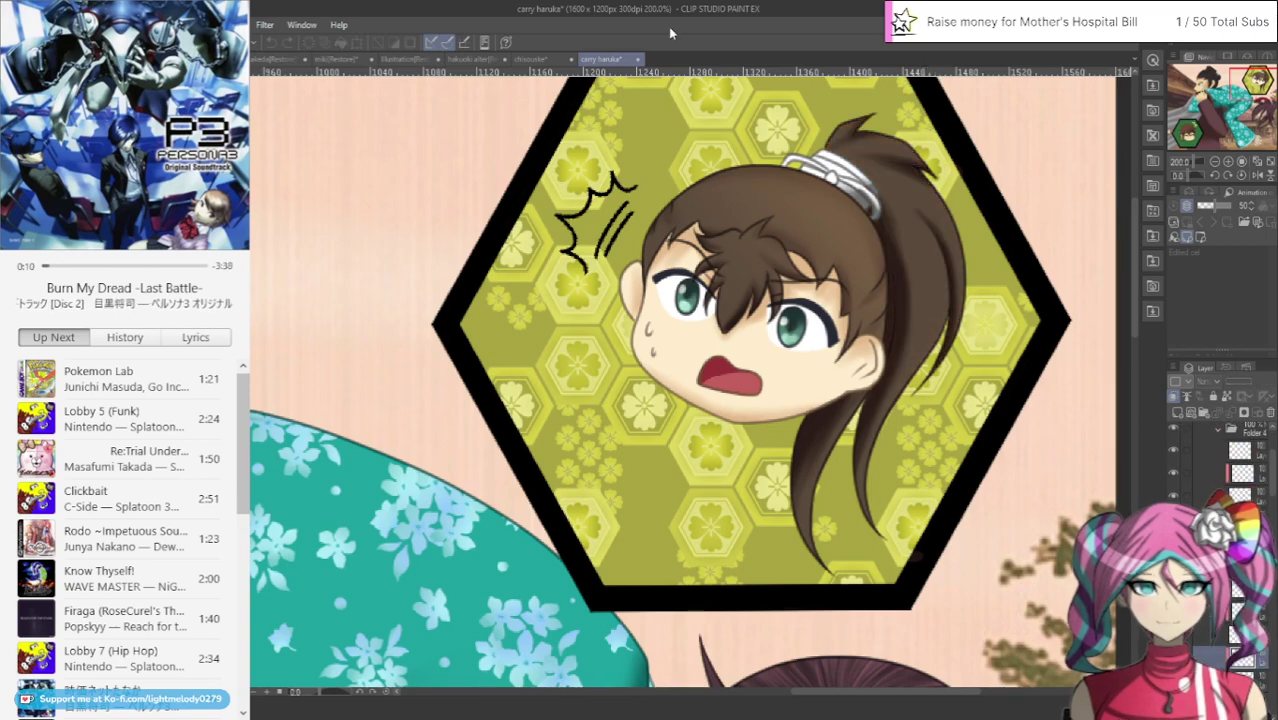
pyautogui.click(545, 59)
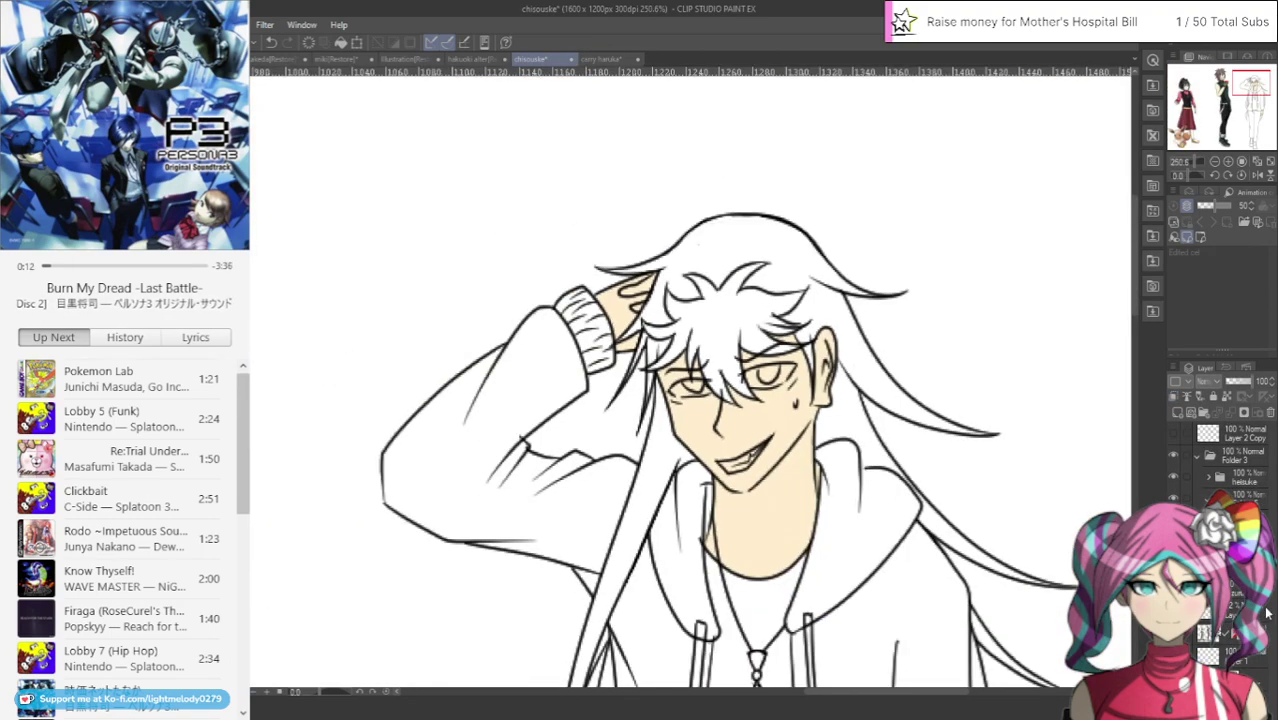
# Fill the hooded character's hair on the head and the upper strands flowing out behind the shoulder with dark brown
pyautogui.scroll(3, 690, 380)
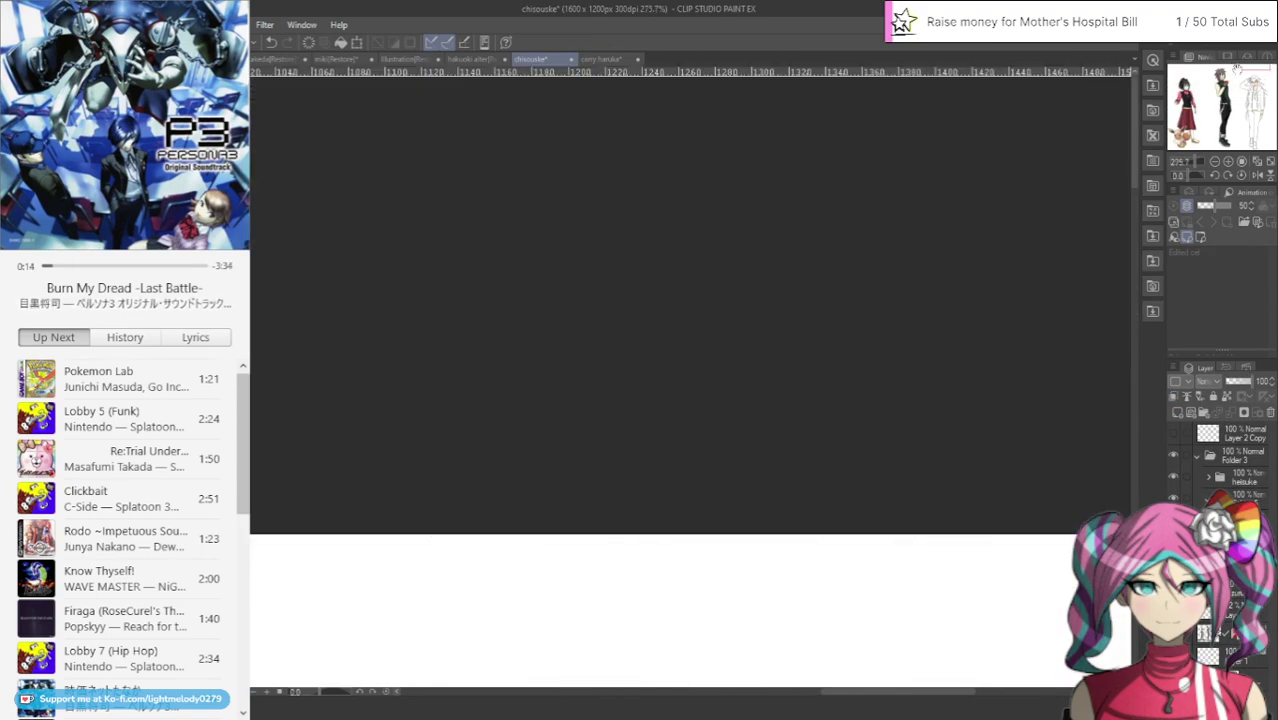
pyautogui.moveTo(1247, 81); pyautogui.dragTo(1253, 83)
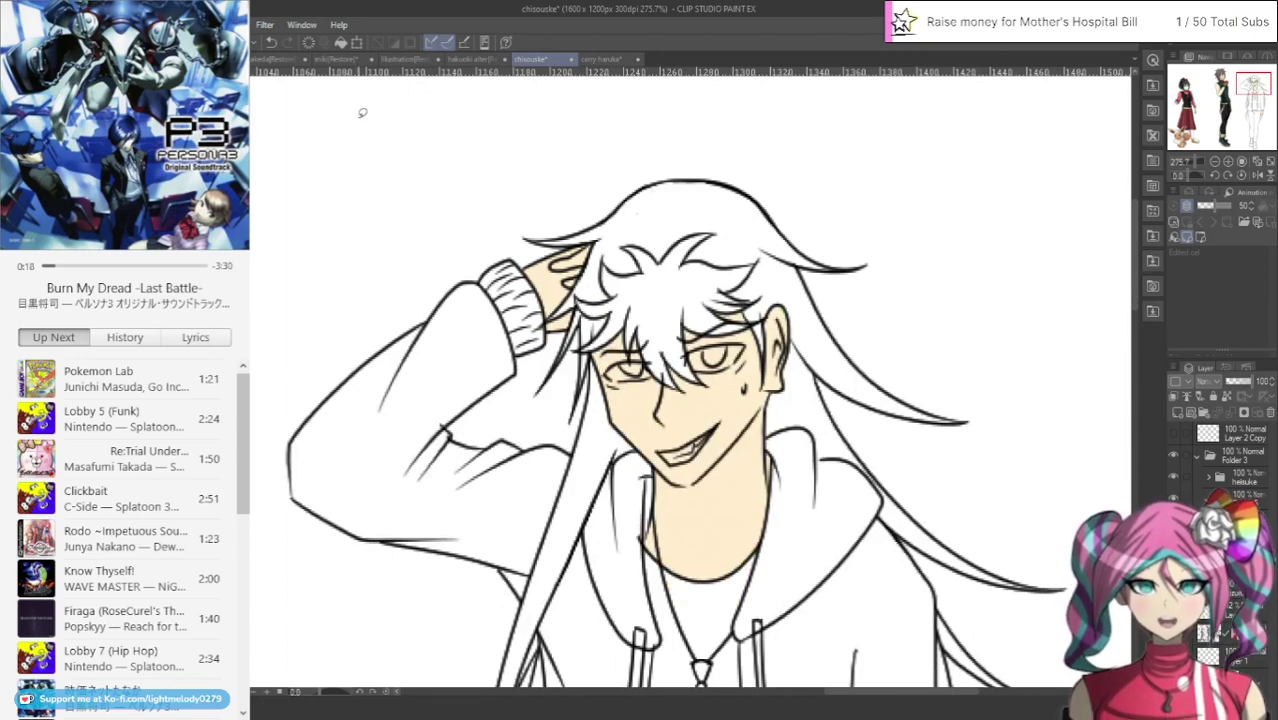
pyautogui.moveTo(518, 226); pyautogui.dragTo(527, 341)
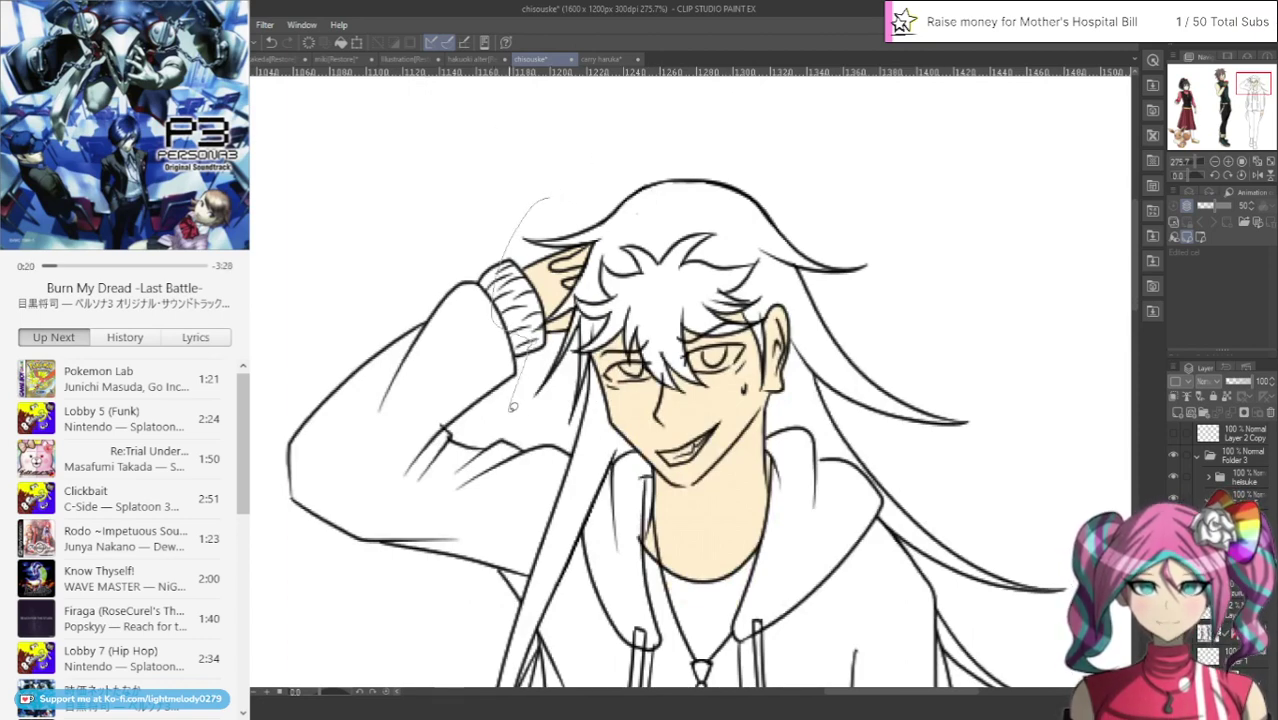
pyautogui.moveTo(532, 428); pyautogui.dragTo(637, 438)
pyautogui.moveTo(796, 436); pyautogui.dragTo(849, 461)
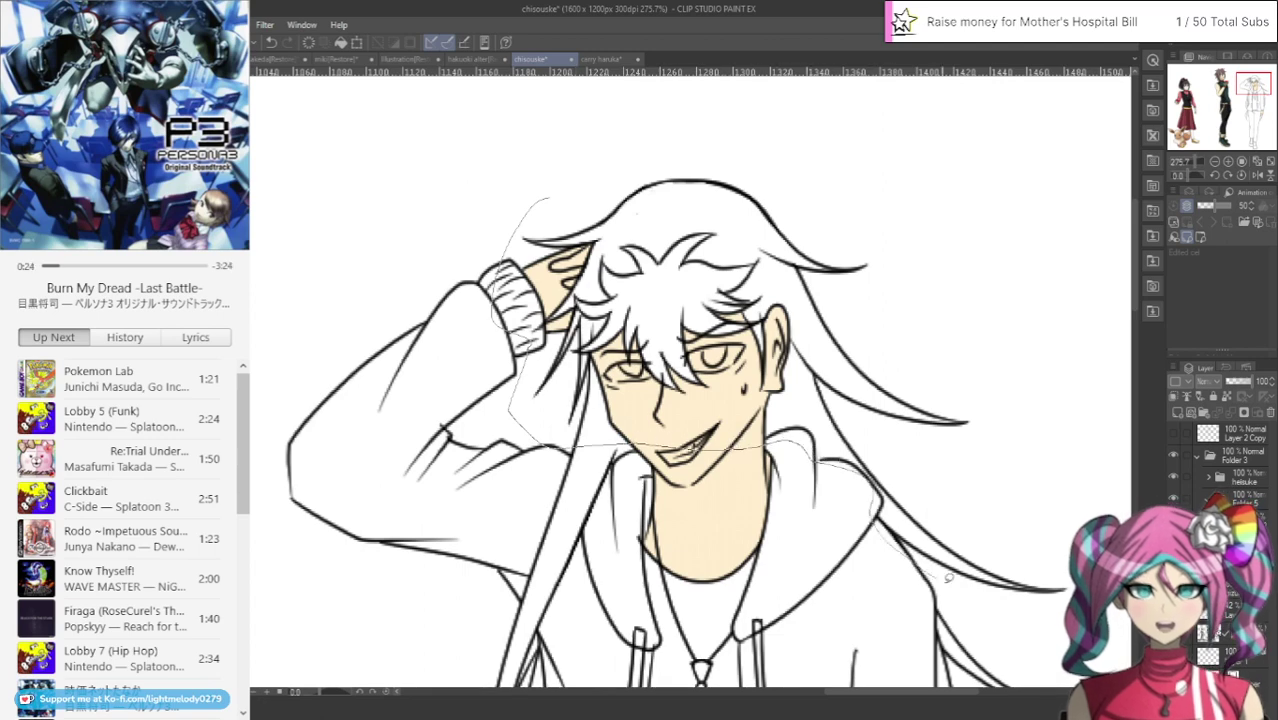
pyautogui.moveTo(873, 505)
pyautogui.mouseDown()
pyautogui.moveTo(995, 513)
pyautogui.moveTo(1050, 399)
pyautogui.moveTo(904, 312)
pyautogui.moveTo(888, 176)
pyautogui.moveTo(620, 92)
pyautogui.mouseUp()
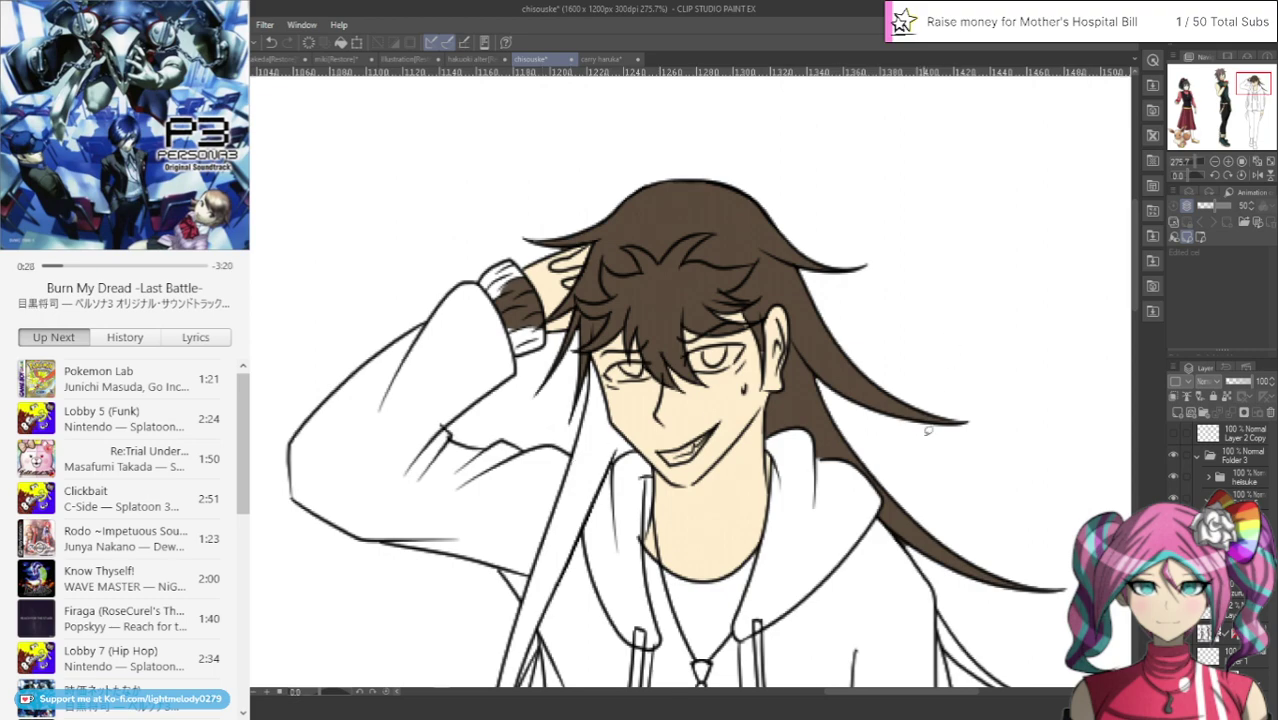
# Fill the long hair strands running along the outer side of the lowered arm with dark brown
pyautogui.moveTo(1254, 87); pyautogui.dragTo(1254, 101)
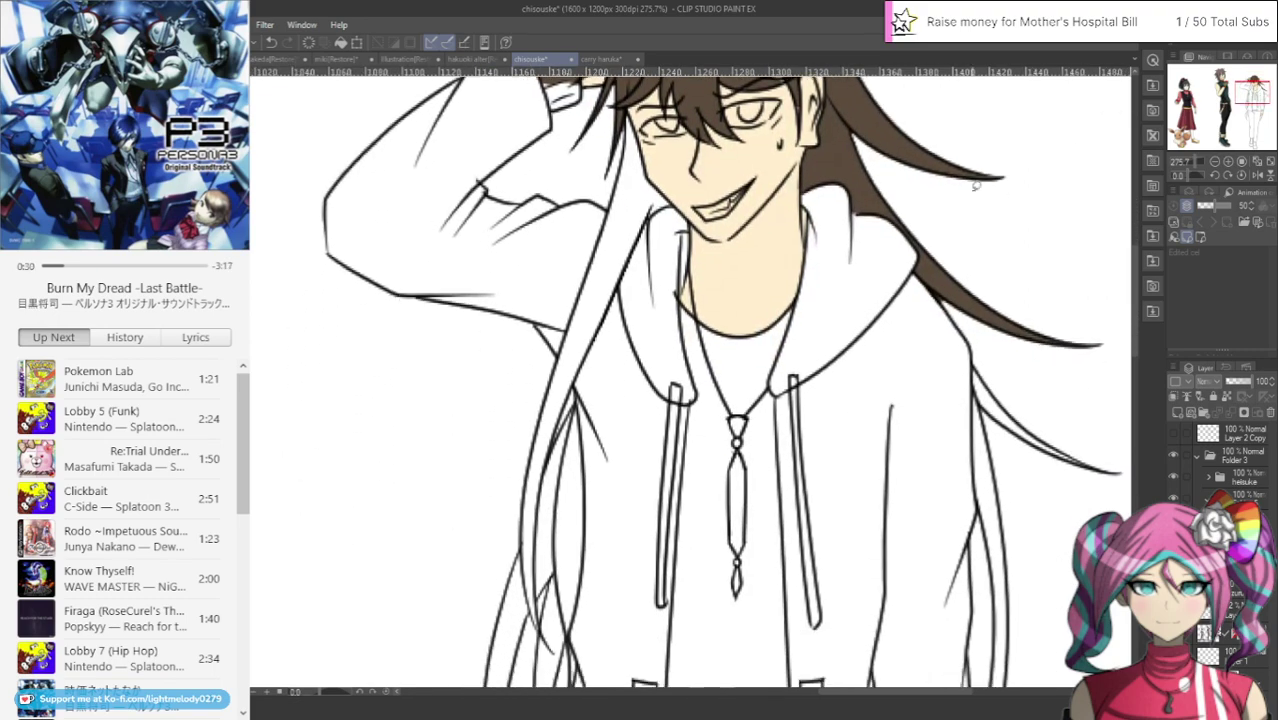
pyautogui.scroll(-2, 900, 262)
pyautogui.scroll(-1, 868, 290)
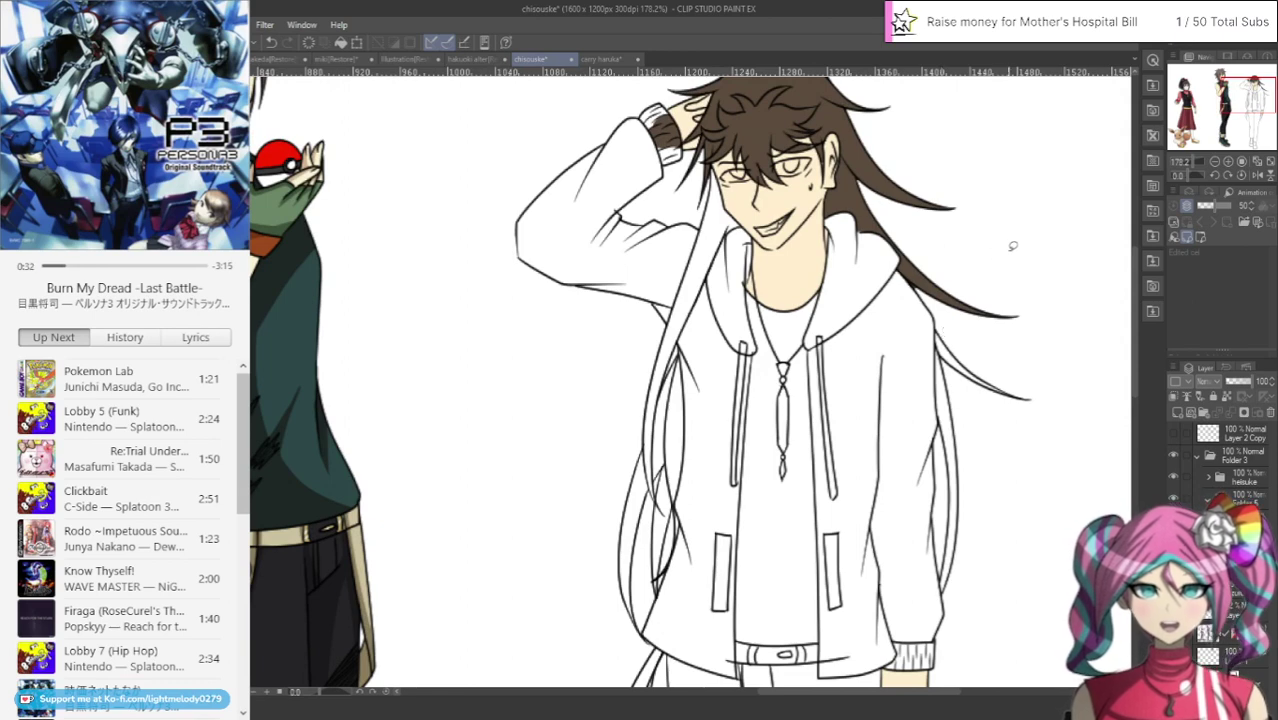
pyautogui.moveTo(931, 327); pyautogui.dragTo(953, 330)
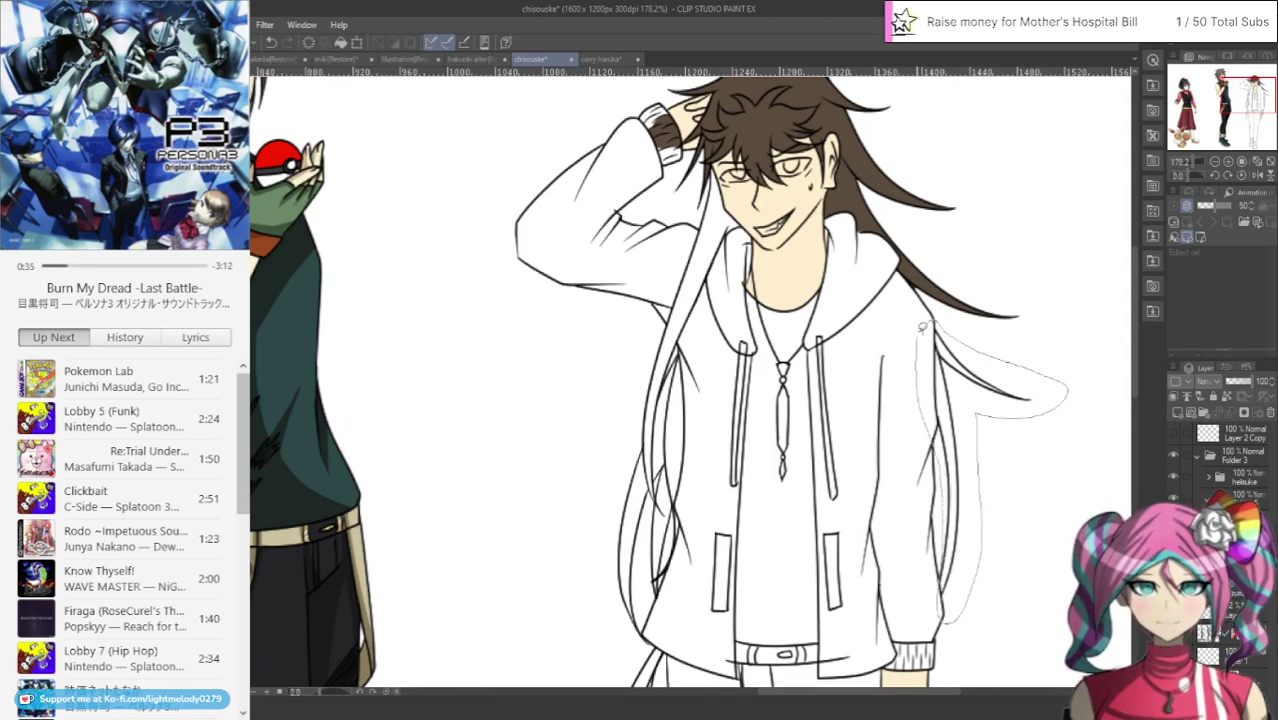
pyautogui.moveTo(922, 327); pyautogui.dragTo(924, 325)
# Fill the long front lock falling from the face past the hood, on the raised-arm side, with dark brown
pyautogui.moveTo(1227, 102); pyautogui.dragTo(1225, 106)
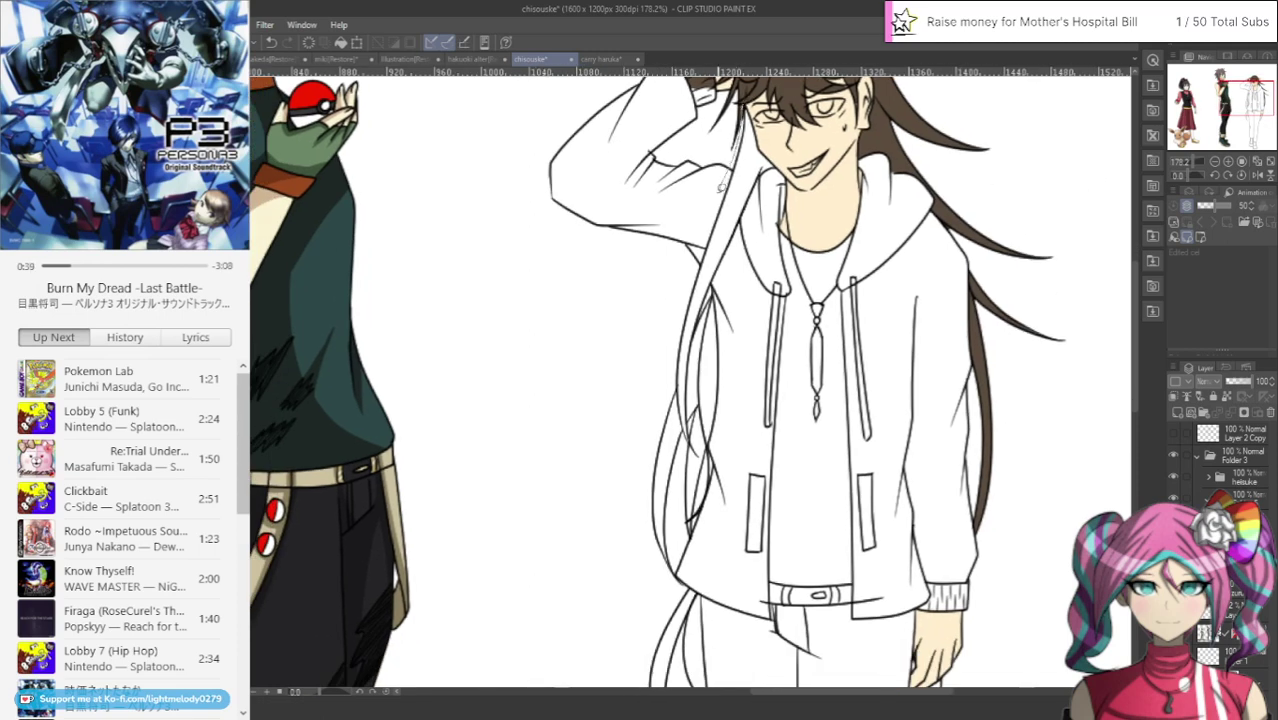
pyautogui.moveTo(722, 187)
pyautogui.mouseDown()
pyautogui.moveTo(671, 344)
pyautogui.moveTo(703, 445)
pyautogui.mouseUp()
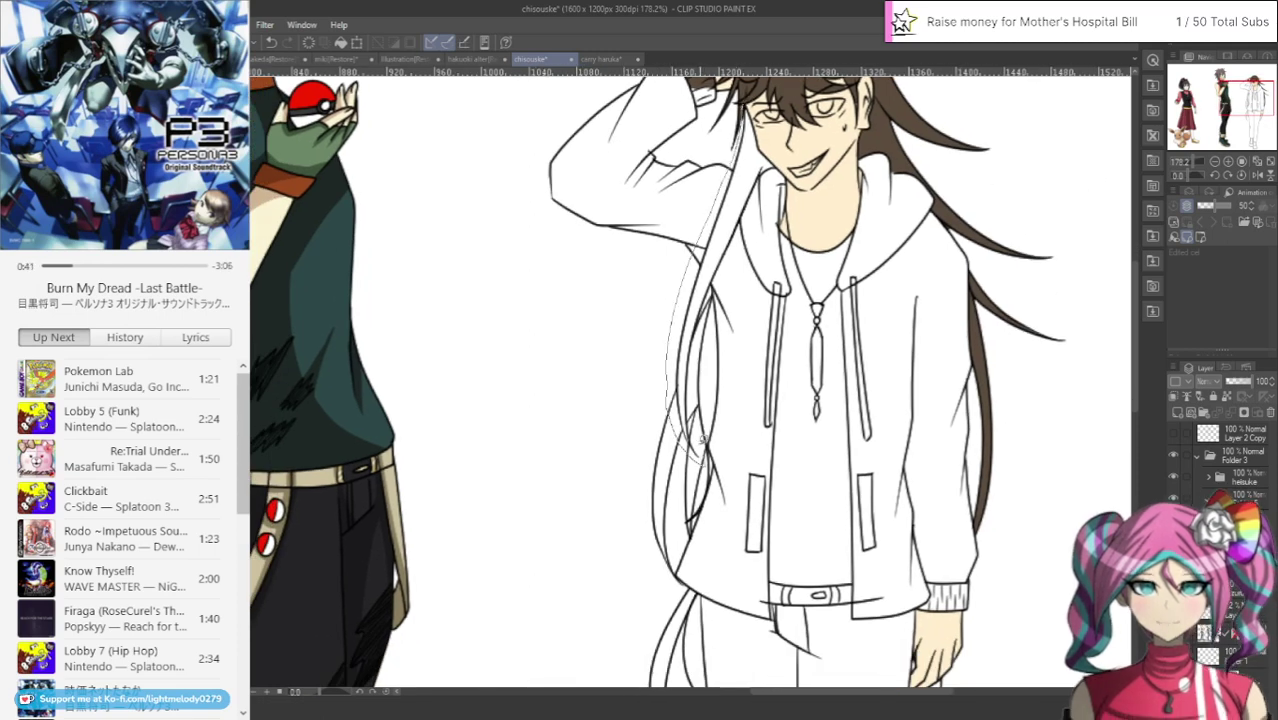
pyautogui.moveTo(718, 280); pyautogui.dragTo(768, 176)
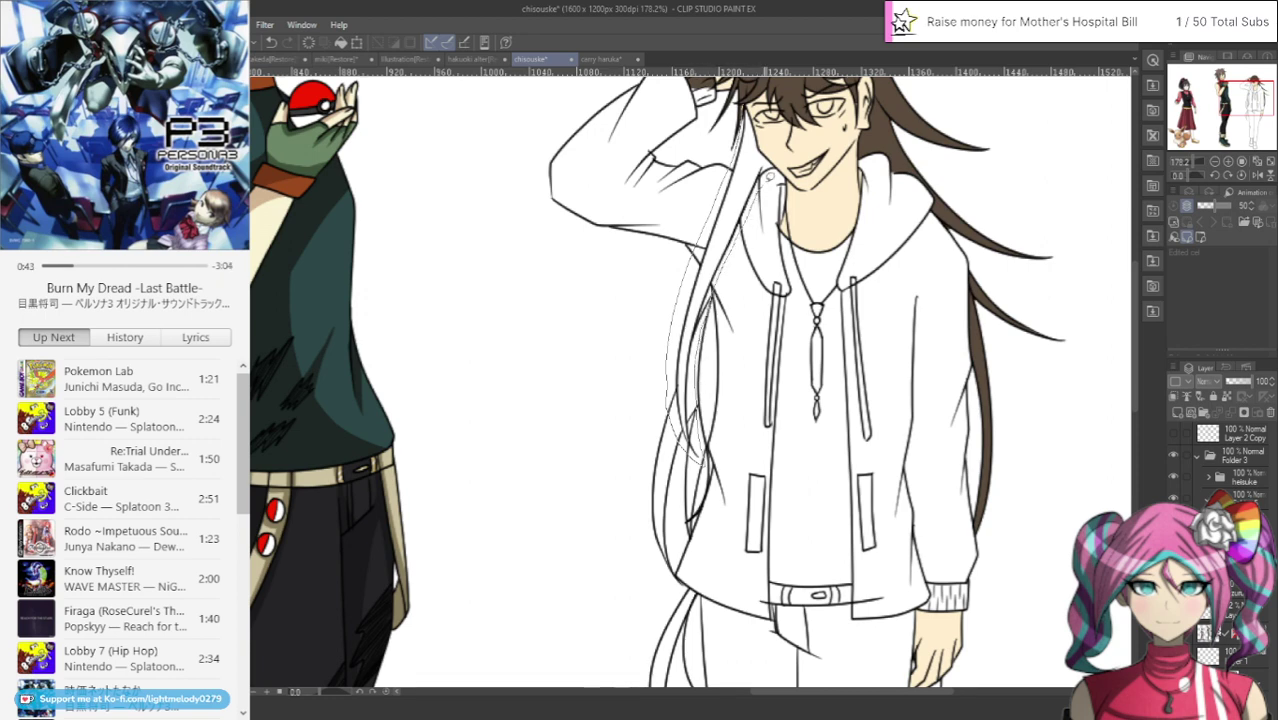
pyautogui.moveTo(766, 126); pyautogui.dragTo(749, 96)
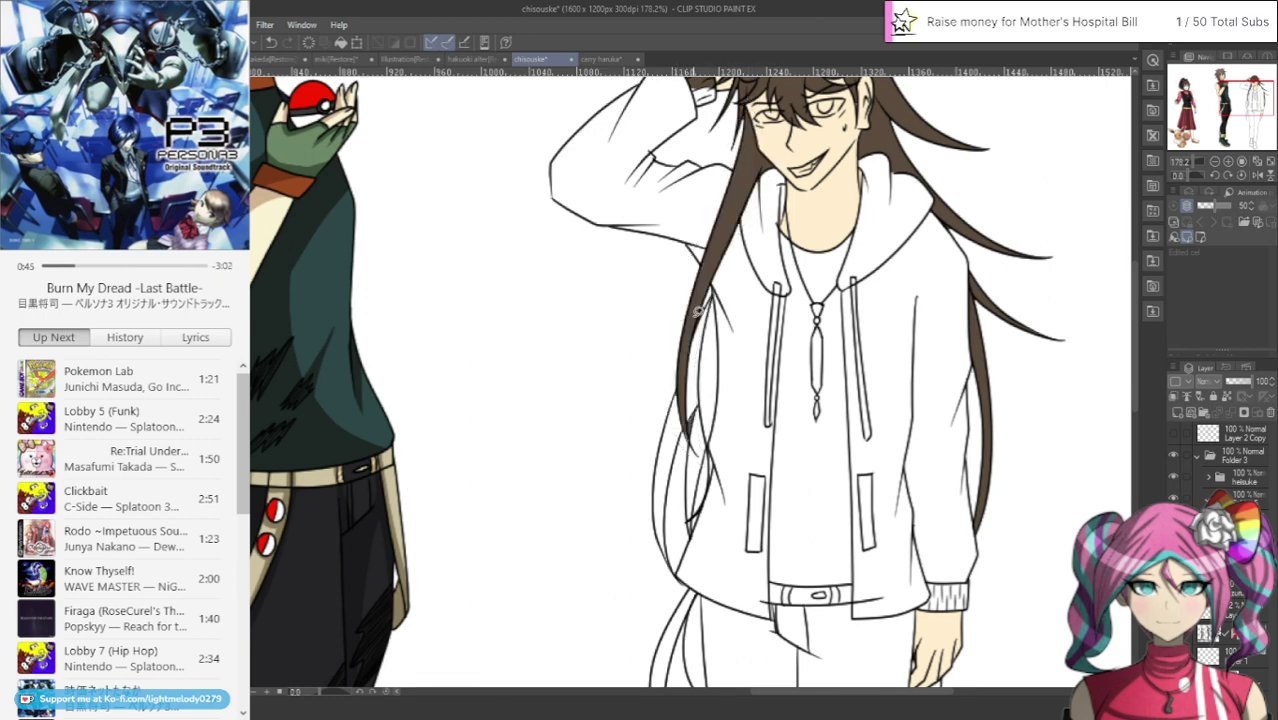
# Add a new layer and fill the hair strands beside the hoodie's waist on the raised-arm side with dark brown
pyautogui.click(1177, 412)
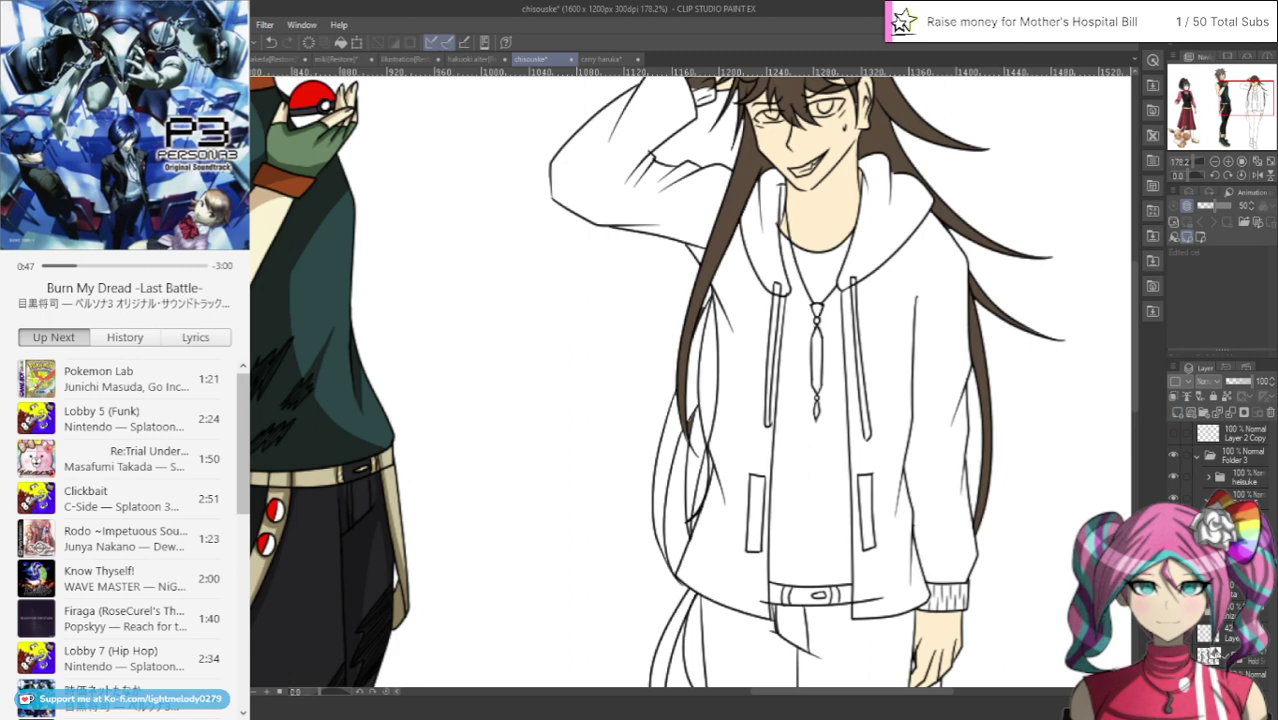
pyautogui.moveTo(1229, 94); pyautogui.dragTo(1229, 106)
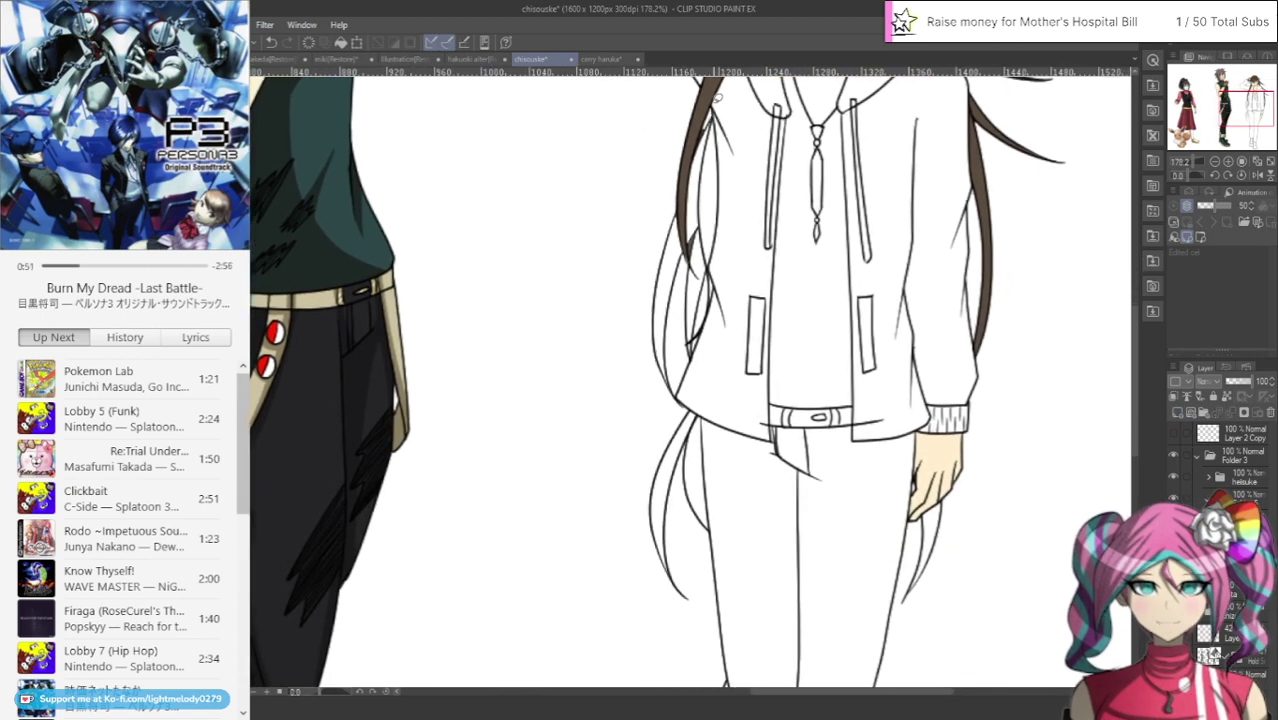
pyautogui.moveTo(716, 96); pyautogui.dragTo(642, 312)
pyautogui.moveTo(679, 402)
pyautogui.mouseDown()
pyautogui.moveTo(679, 320)
pyautogui.moveTo(683, 355)
pyautogui.moveTo(710, 372)
pyautogui.moveTo(704, 336)
pyautogui.moveTo(733, 217)
pyautogui.mouseUp()
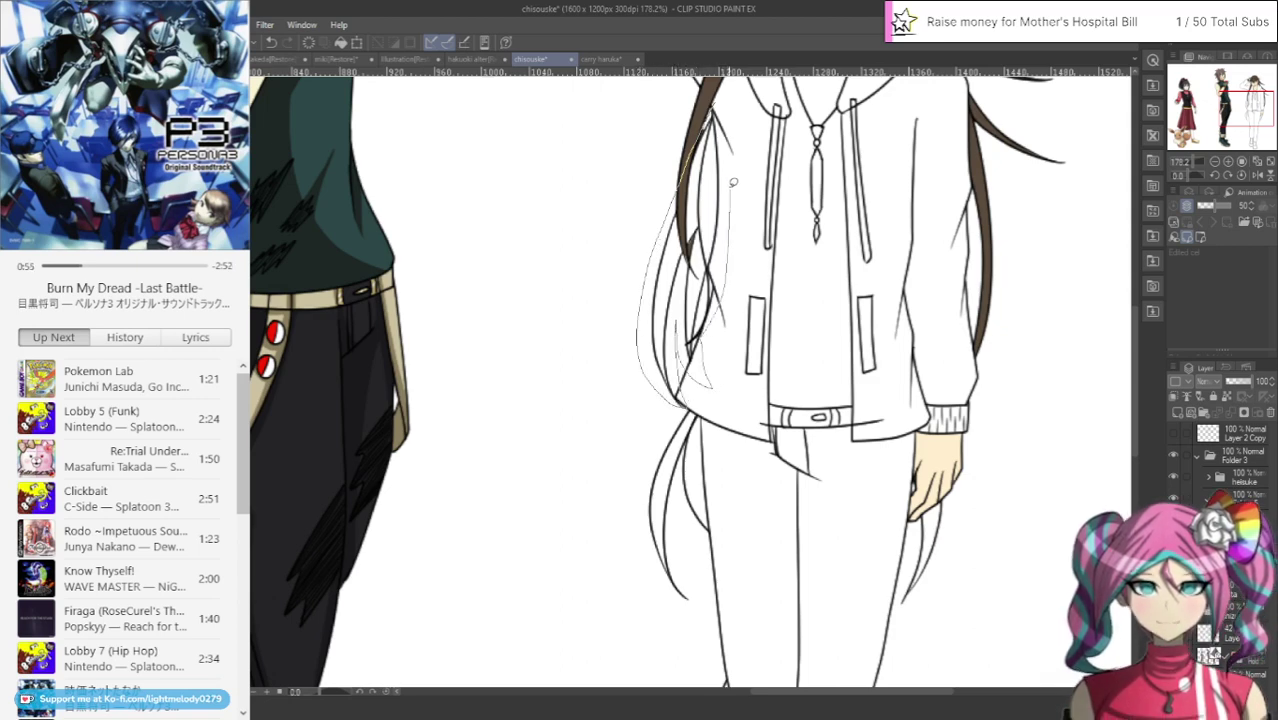
pyautogui.click(716, 86)
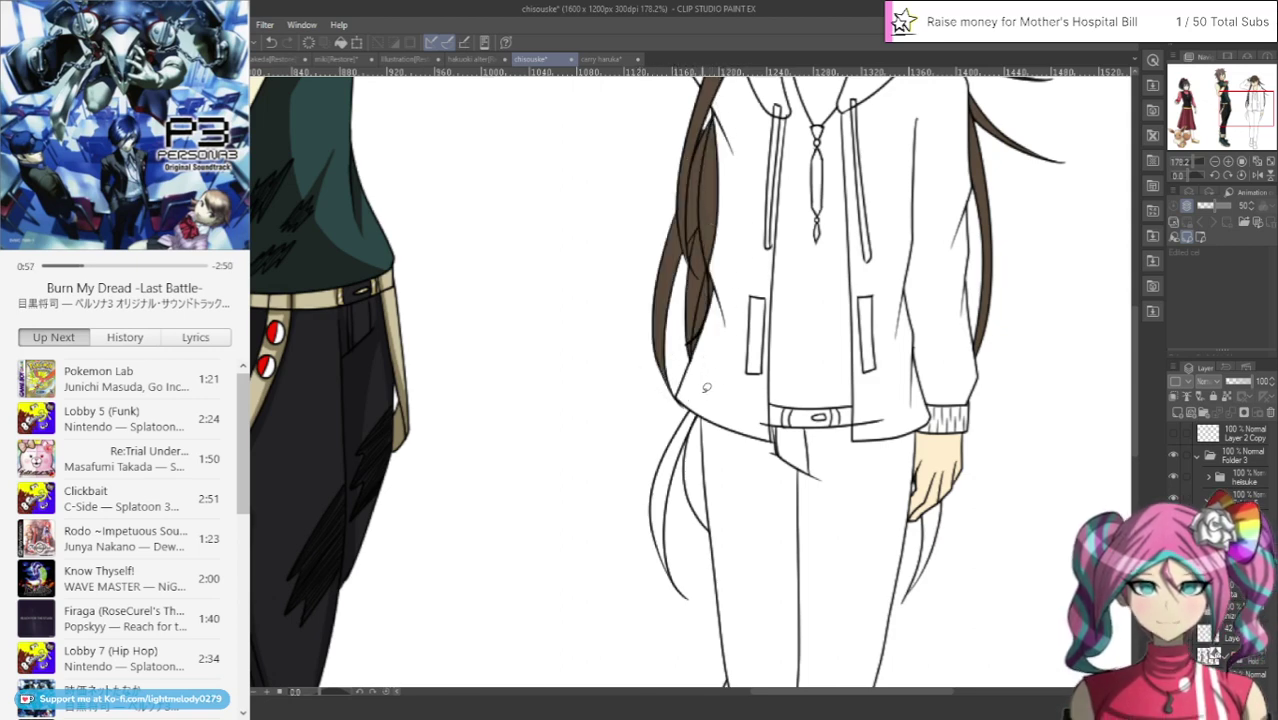
# Fill the hair strands hanging below the hoodie's hem and behind the lowered hand with dark brown, including the pointed tip
pyautogui.moveTo(647, 464)
pyautogui.mouseDown()
pyautogui.moveTo(729, 610)
pyautogui.moveTo(694, 544)
pyautogui.moveTo(735, 557)
pyautogui.moveTo(718, 426)
pyautogui.mouseUp()
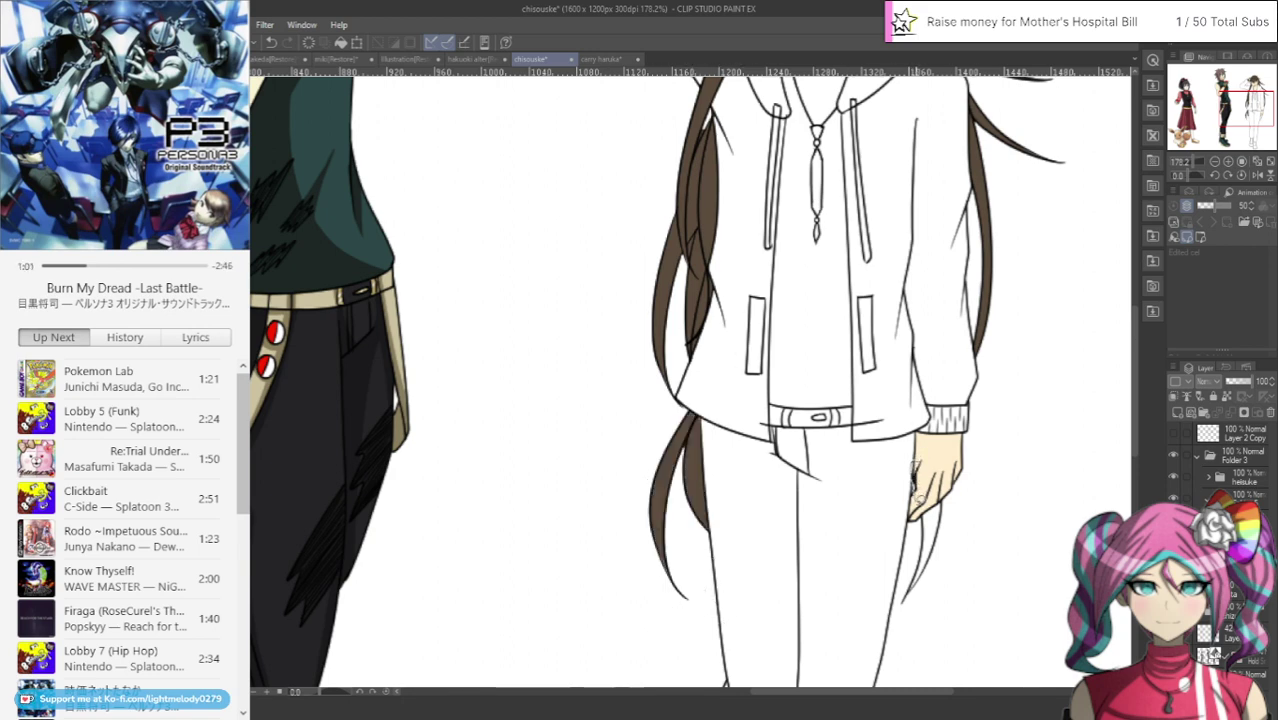
pyautogui.moveTo(896, 590); pyautogui.dragTo(902, 612)
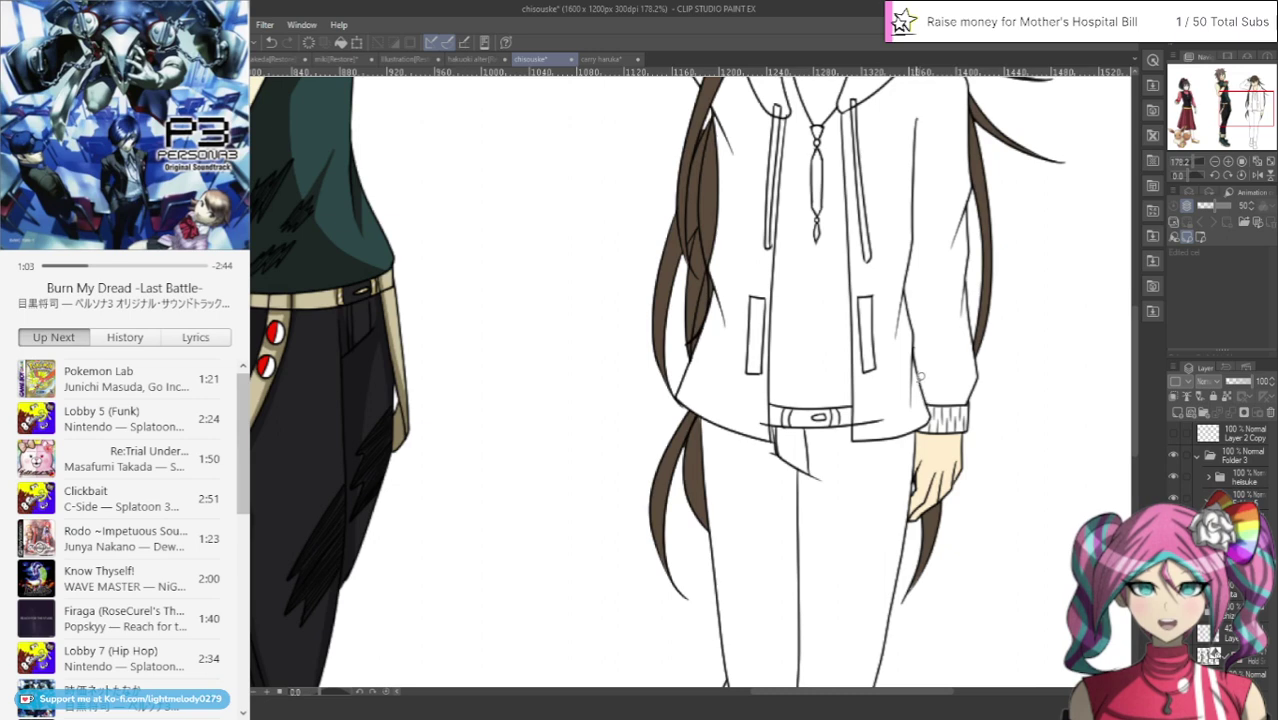
pyautogui.scroll(4, 822, 608)
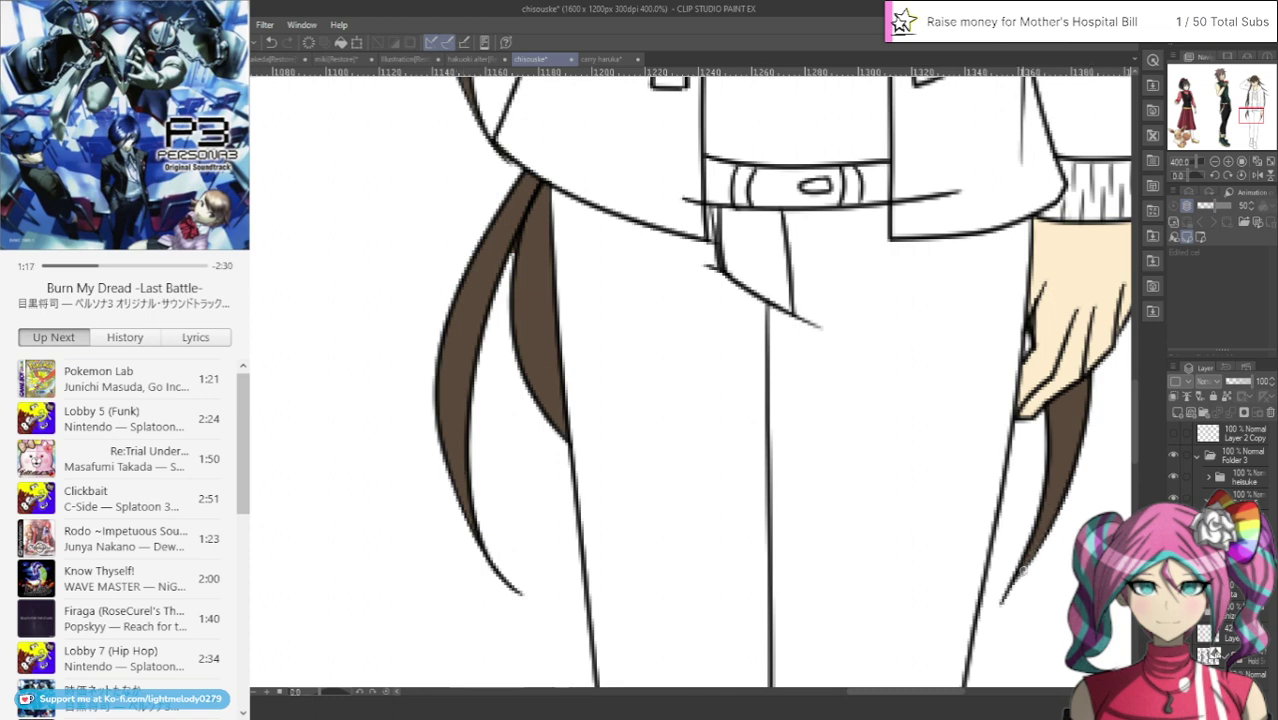
pyautogui.moveTo(1036, 544)
pyautogui.mouseDown()
pyautogui.moveTo(1055, 506)
pyautogui.moveTo(1014, 582)
pyautogui.mouseUp()
pyautogui.scroll(1, 1027, 495)
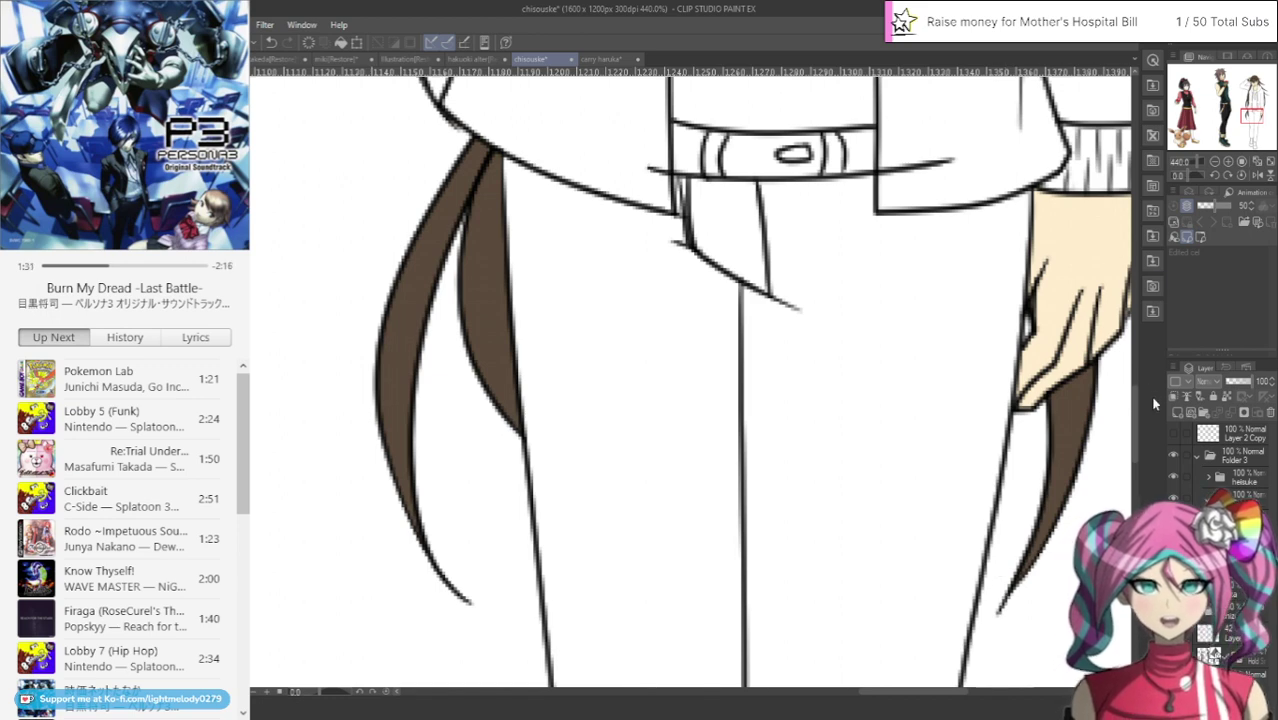
# Erase the brown spilling into the gaps between the hair strands beside the hoodie's waist on the raised-arm side
pyautogui.moveTo(1135, 424); pyautogui.dragTo(1134, 421)
pyautogui.scroll(3, 1135, 427)
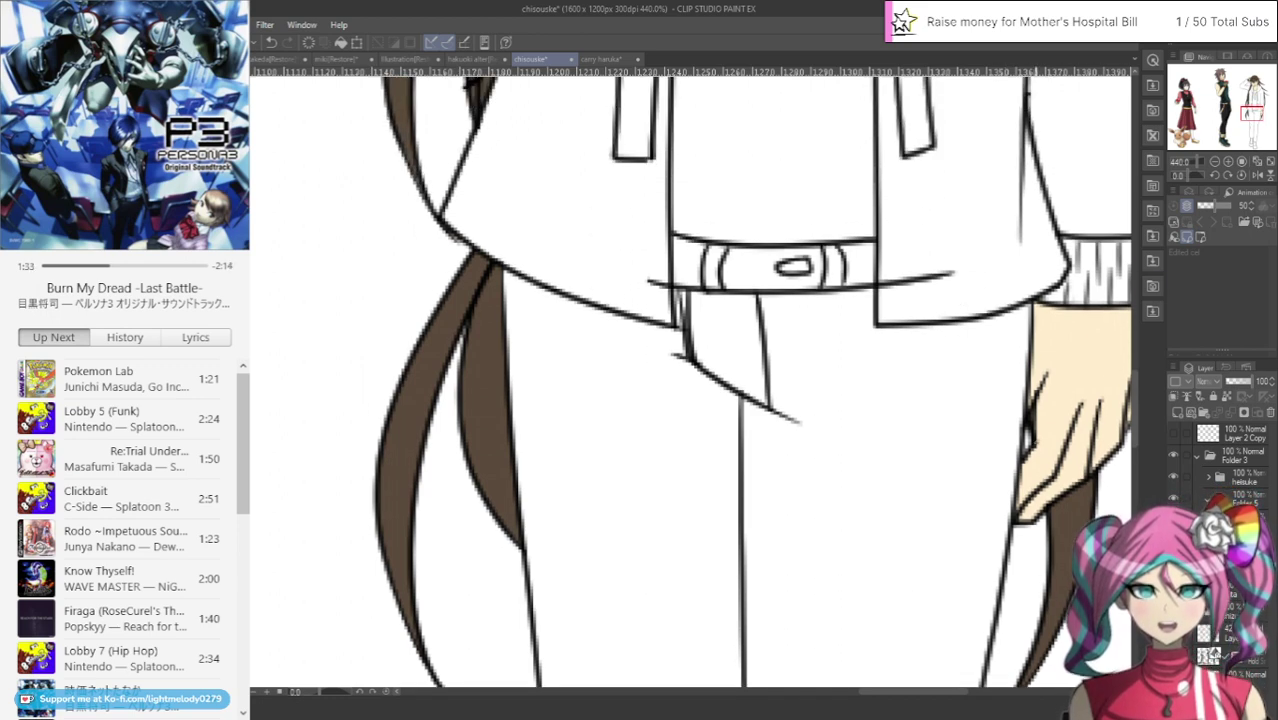
pyautogui.scroll(12, 1135, 427)
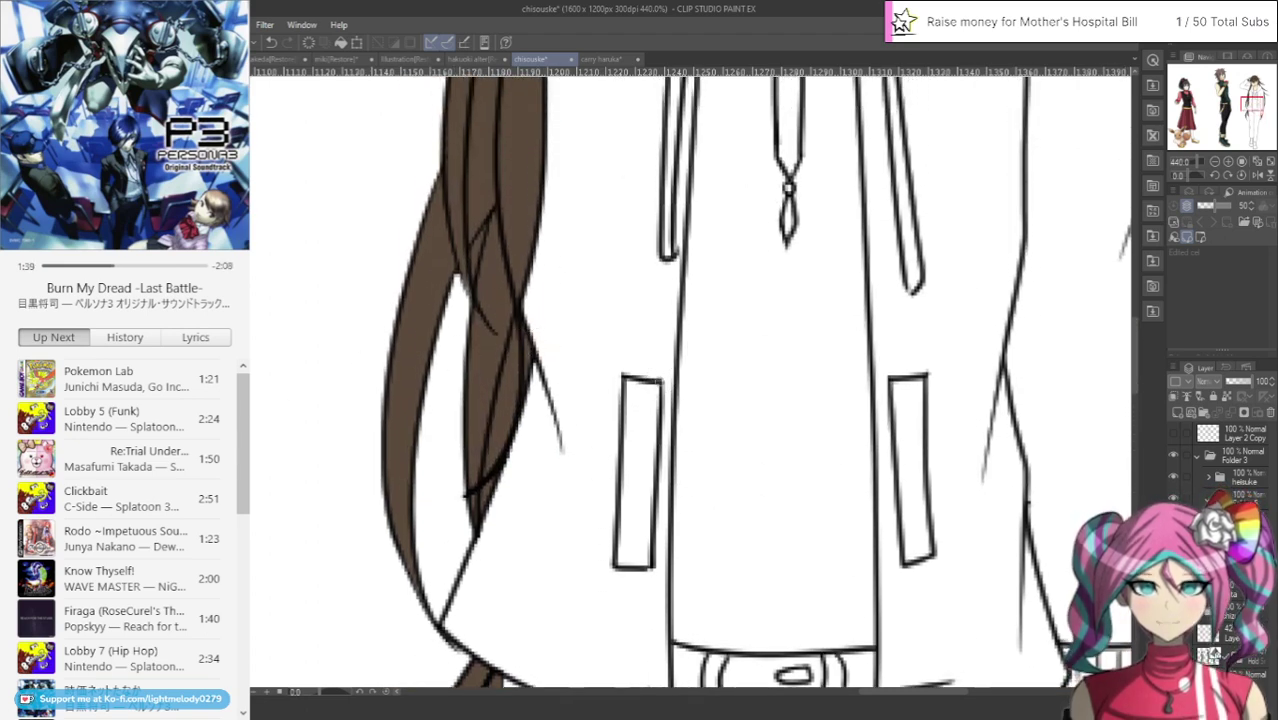
pyautogui.moveTo(516, 320)
pyautogui.mouseDown()
pyautogui.moveTo(484, 518)
pyautogui.moveTo(508, 377)
pyautogui.moveTo(504, 454)
pyautogui.mouseUp()
pyautogui.moveTo(515, 398)
pyautogui.mouseDown()
pyautogui.moveTo(515, 323)
pyautogui.moveTo(510, 378)
pyautogui.mouseUp()
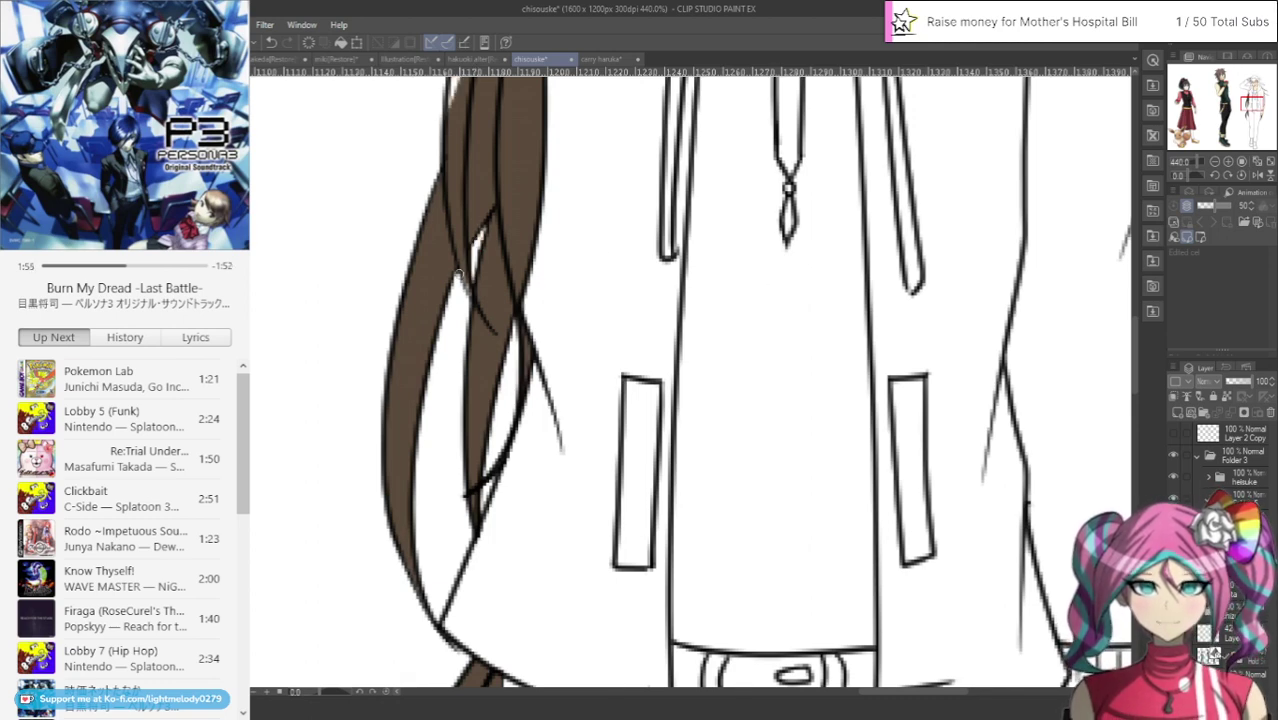
# Erase the rear strands' brown where it overlaps the long front lock on the raised-arm side
pyautogui.scroll(4, 565, 258)
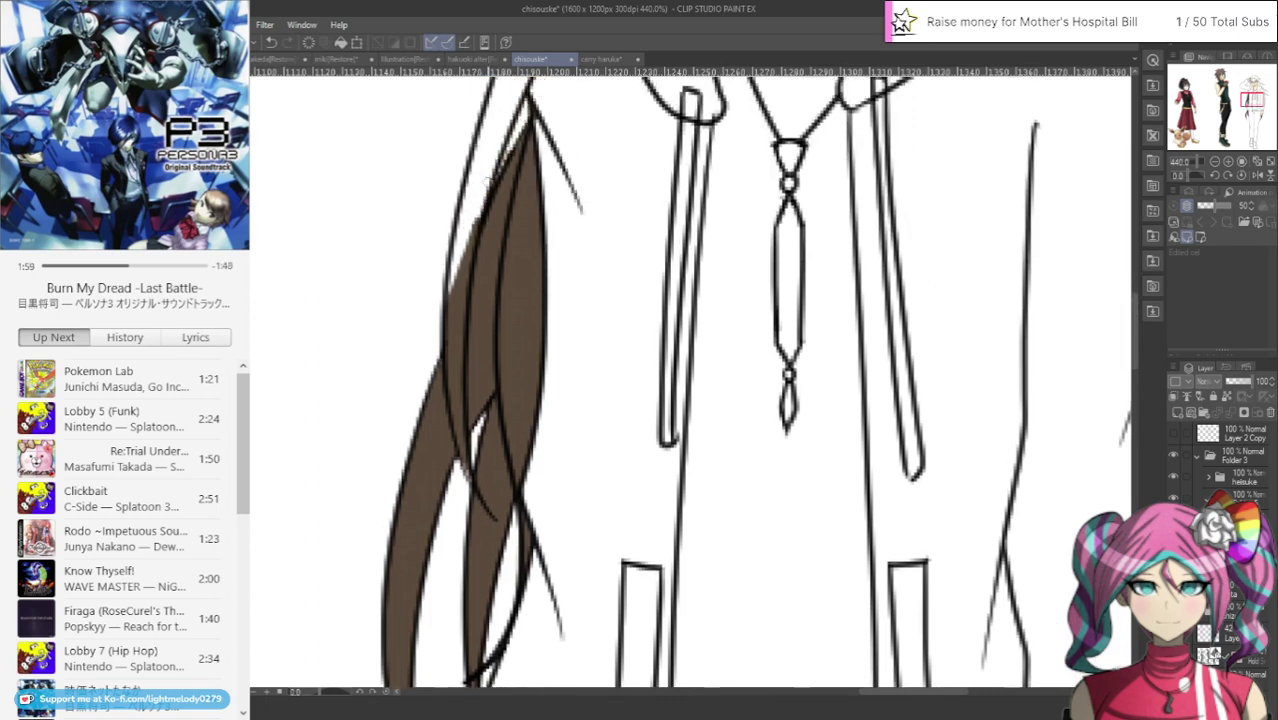
pyautogui.moveTo(490, 182)
pyautogui.mouseDown()
pyautogui.moveTo(470, 259)
pyautogui.moveTo(485, 193)
pyautogui.moveTo(456, 252)
pyautogui.moveTo(448, 345)
pyautogui.mouseUp()
pyautogui.moveTo(466, 459); pyautogui.dragTo(470, 478)
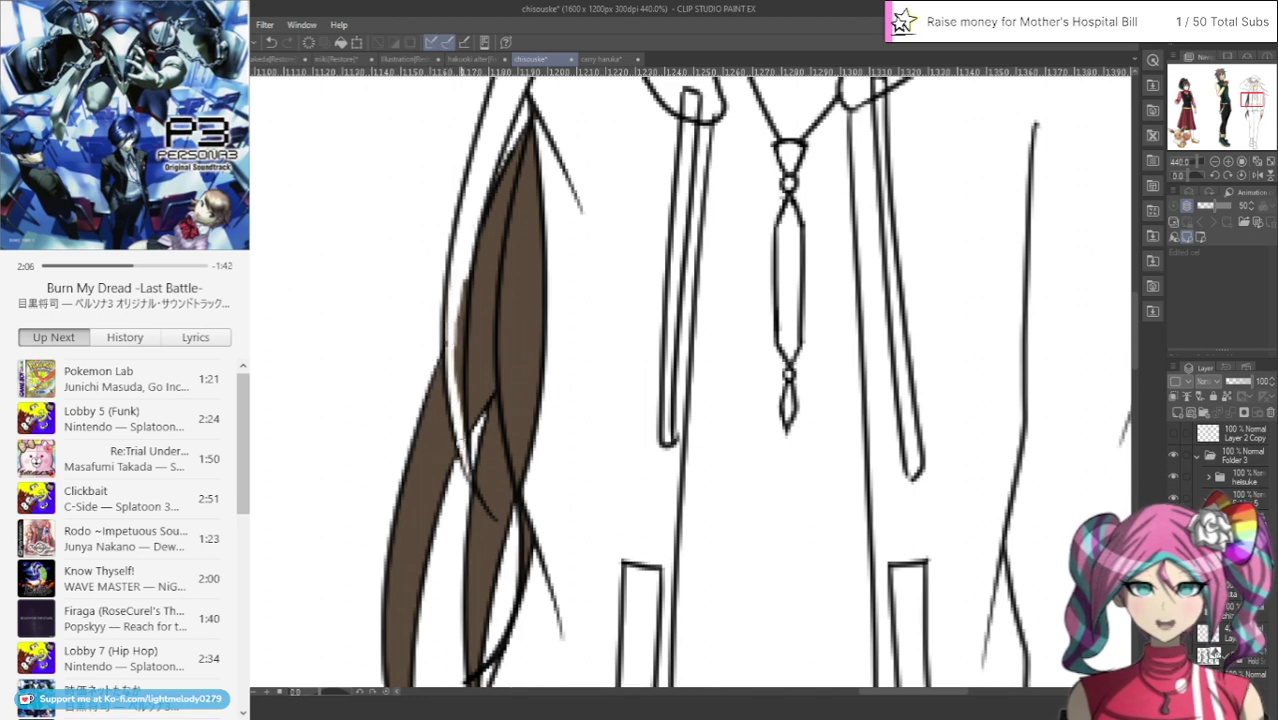
pyautogui.moveTo(462, 432)
pyautogui.mouseDown()
pyautogui.moveTo(463, 290)
pyautogui.moveTo(461, 352)
pyautogui.mouseUp()
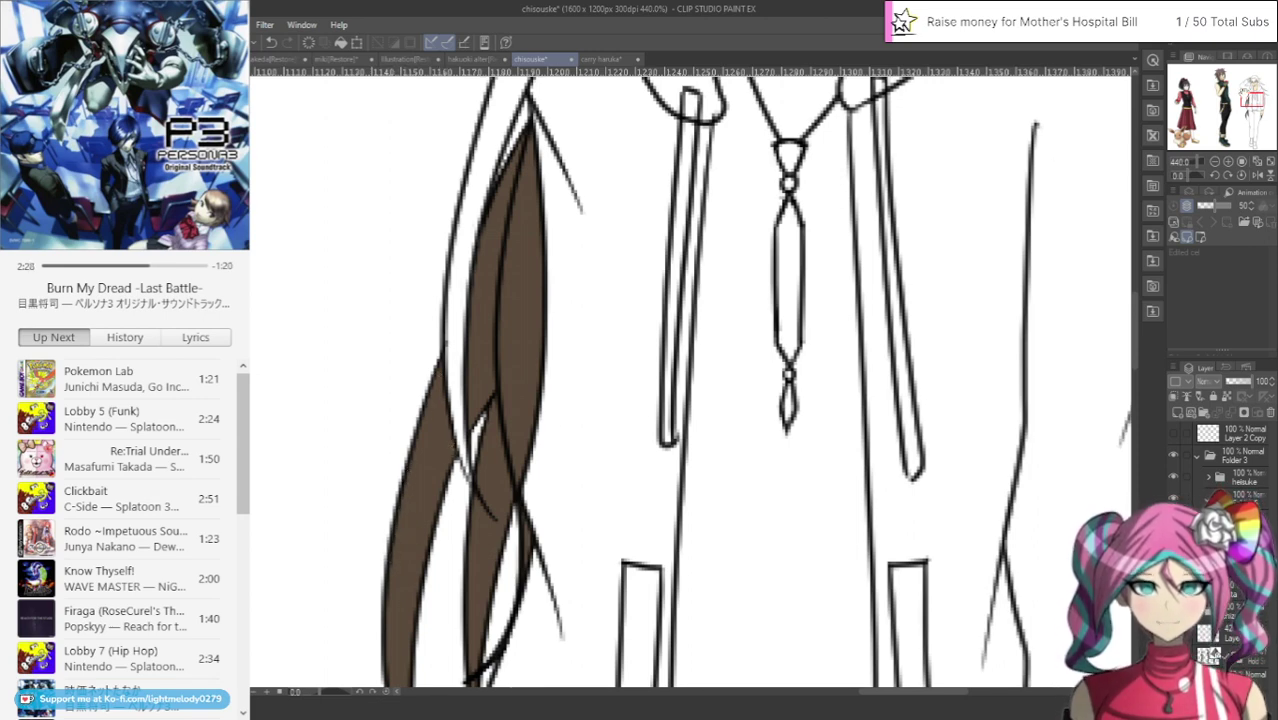
pyautogui.moveTo(1246, 96); pyautogui.dragTo(1238, 108)
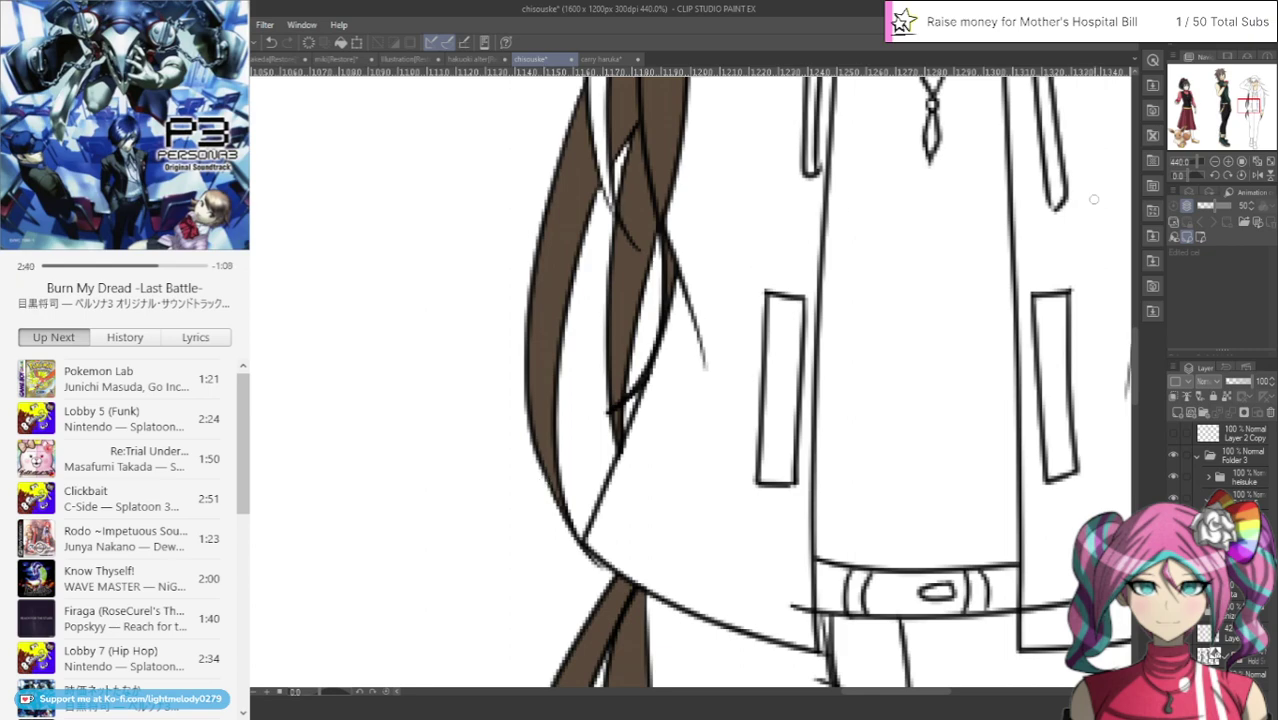
pyautogui.moveTo(1196, 105); pyautogui.dragTo(1257, 121)
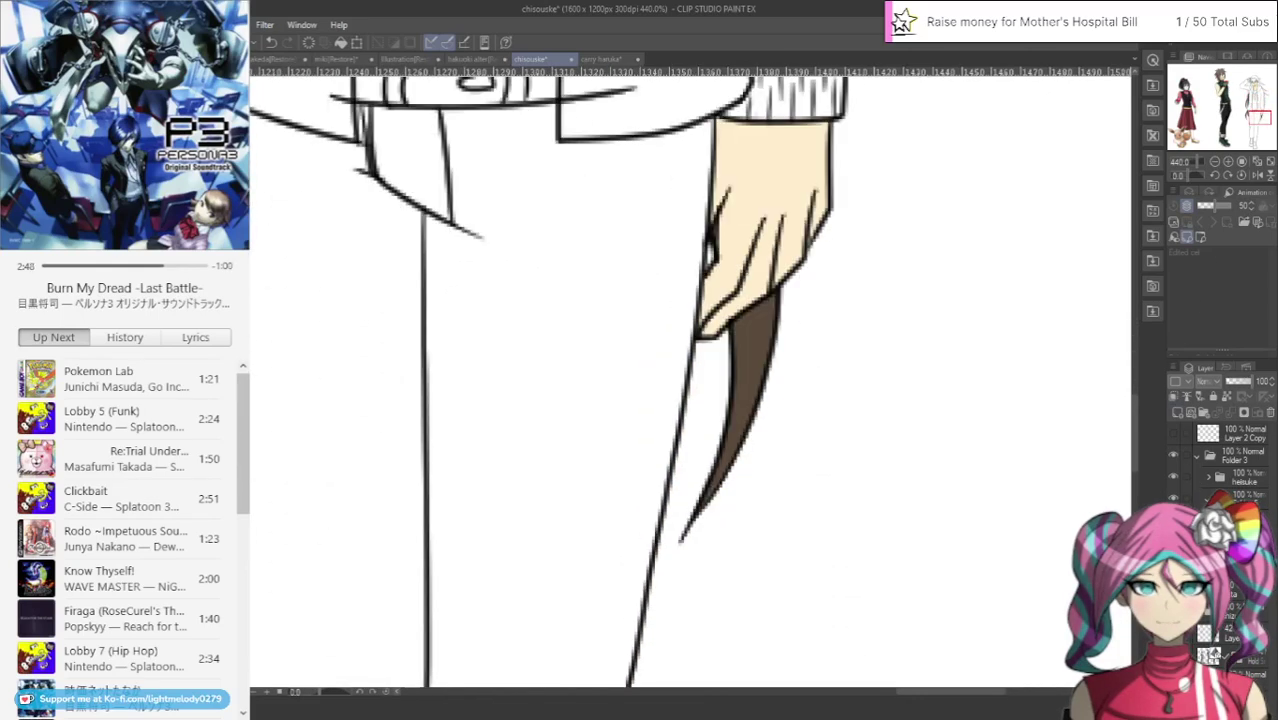
# Hide the rear strands' colour and erase the brown spilling past the tip of the long front lock
pyautogui.hotkey('ctrl', 'z')
pyautogui.moveTo(1241, 119)
pyautogui.mouseDown()
pyautogui.moveTo(1228, 109)
pyautogui.moveTo(1251, 97)
pyautogui.mouseUp()
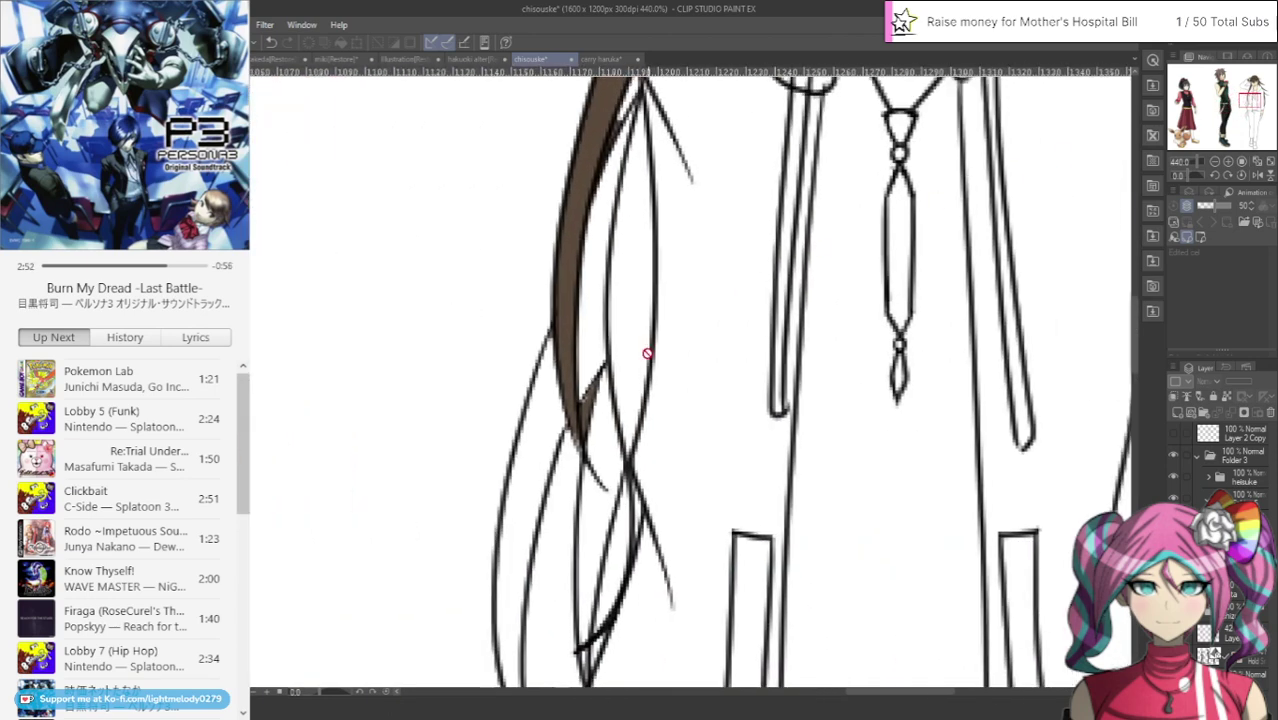
pyautogui.click(1230, 633)
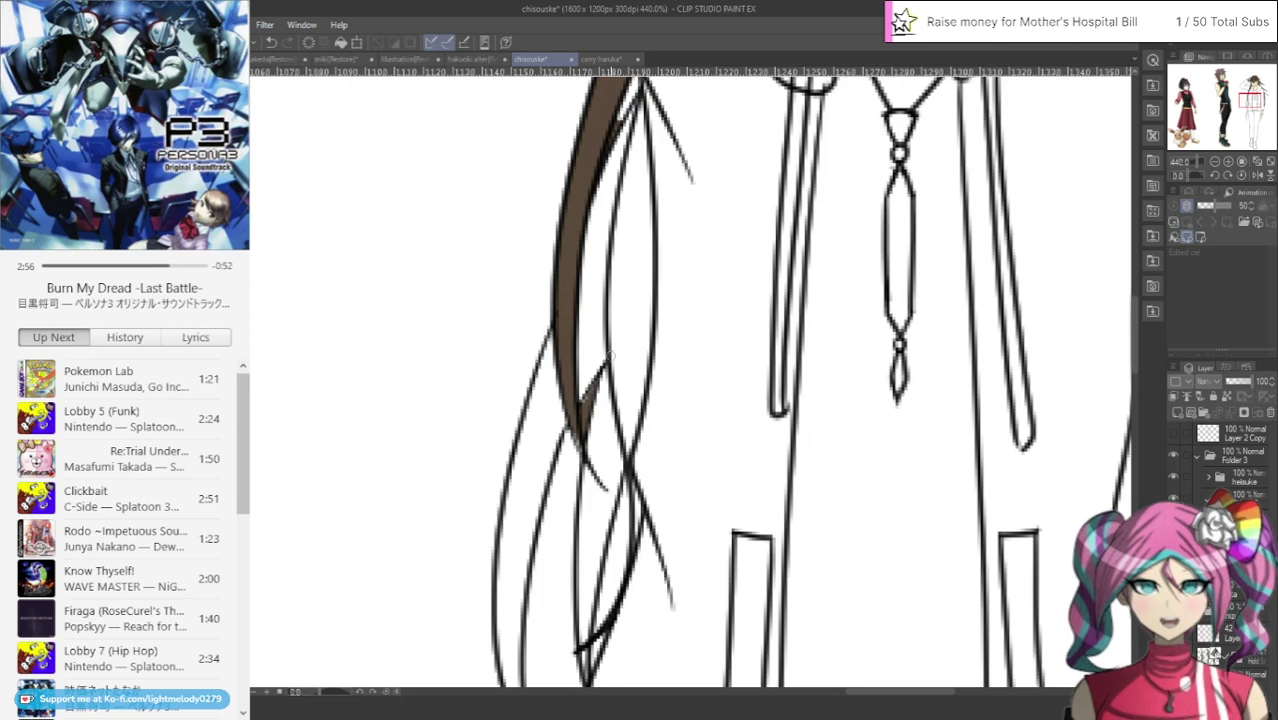
pyautogui.moveTo(594, 394); pyautogui.dragTo(589, 437)
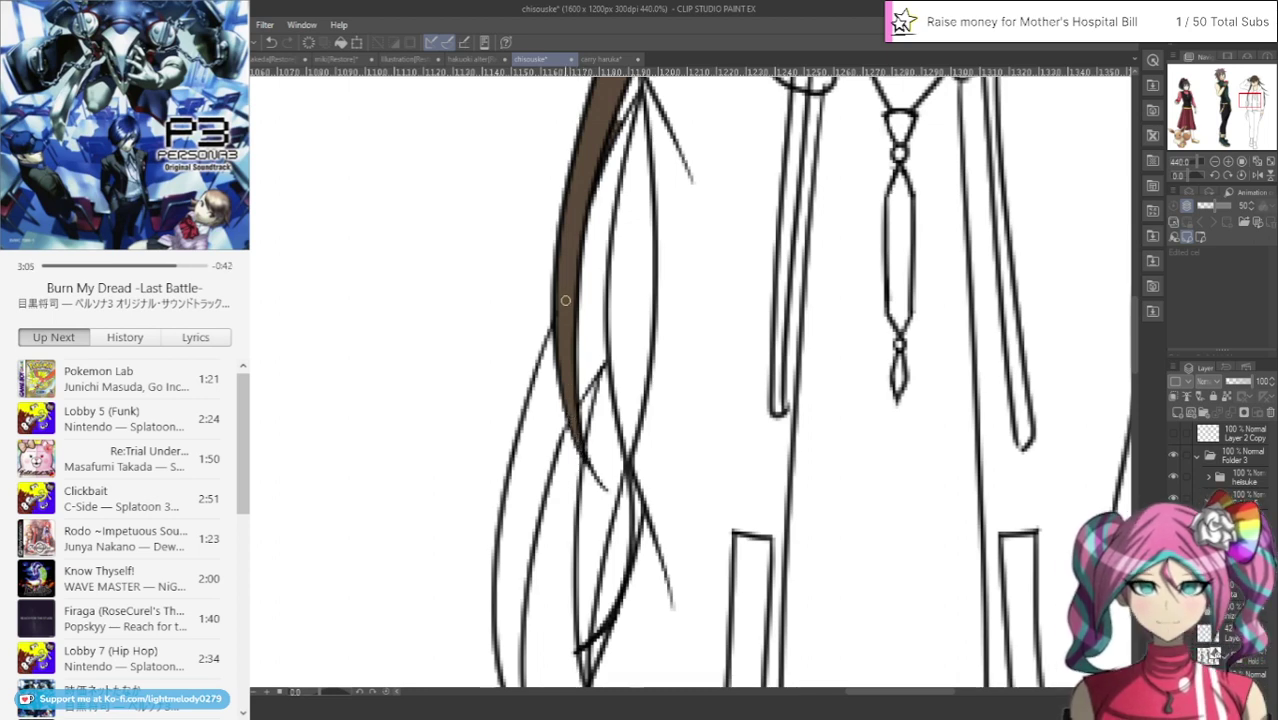
pyautogui.moveTo(1248, 100)
pyautogui.mouseDown()
pyautogui.moveTo(1239, 89)
pyautogui.moveTo(1251, 92)
pyautogui.mouseUp()
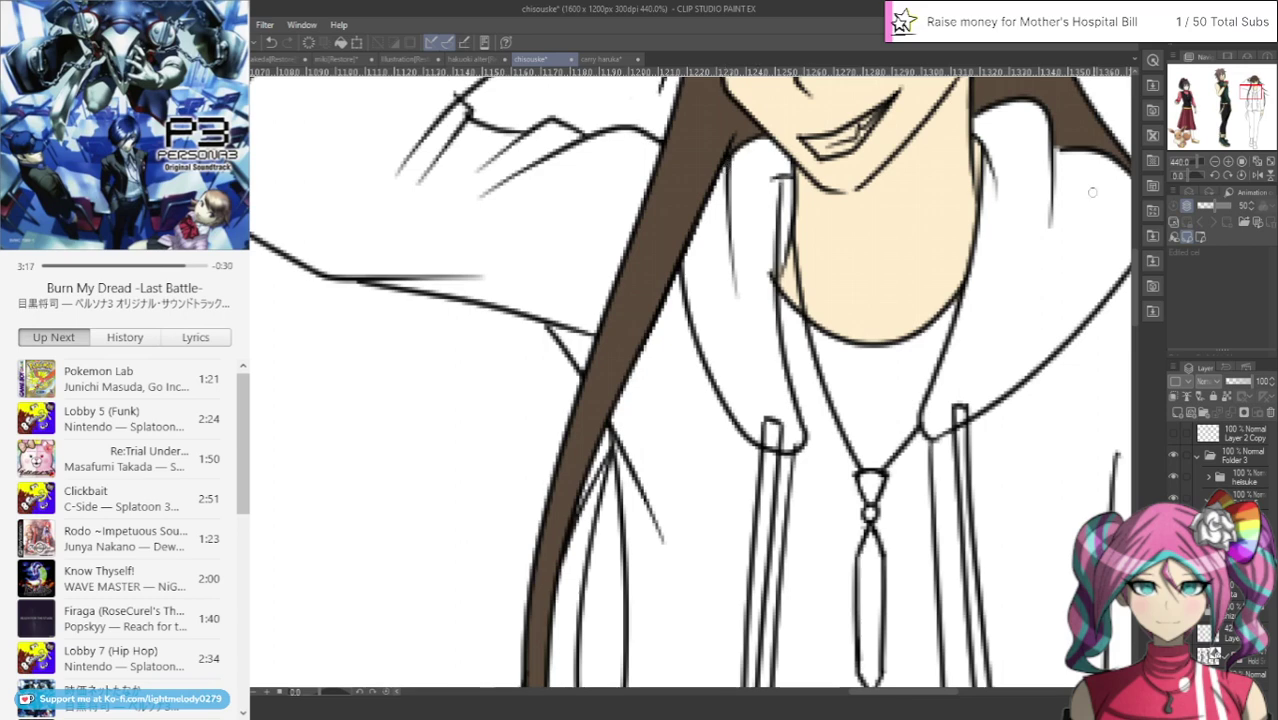
# Erase the brown spill from the raised arm's ribbed cuff and save the file
pyautogui.moveTo(1251, 92); pyautogui.dragTo(1249, 81)
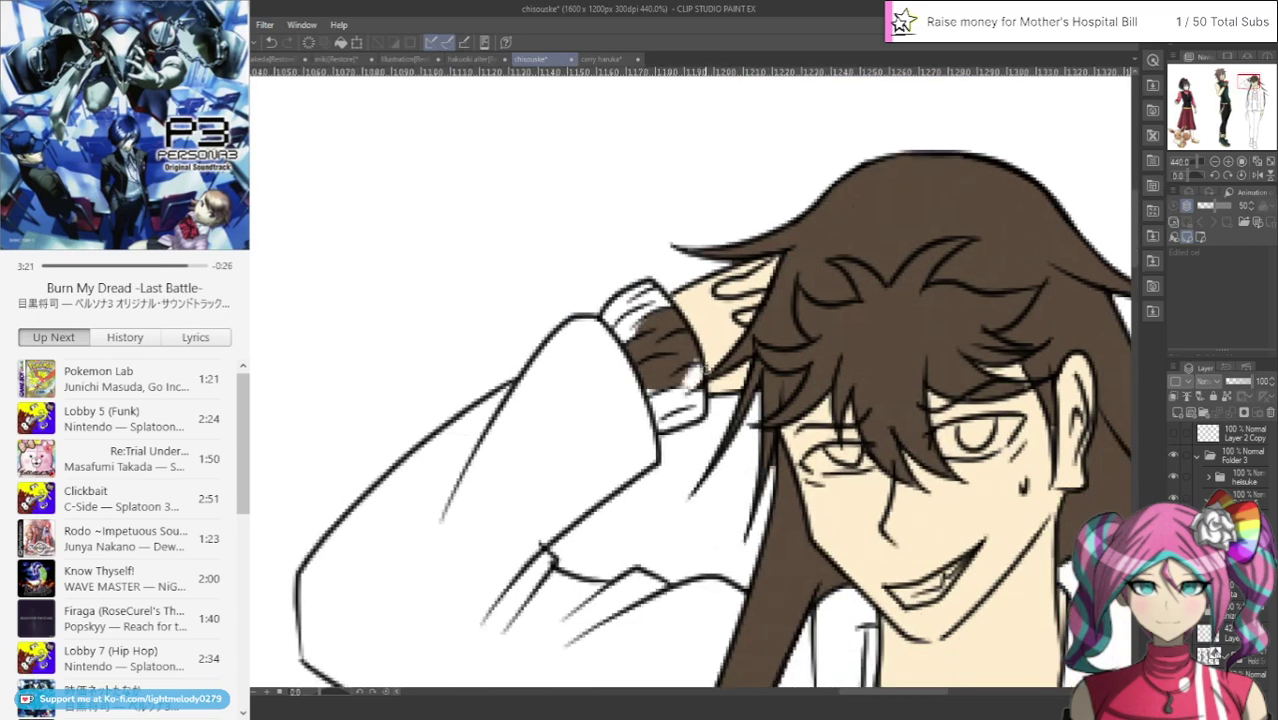
pyautogui.moveTo(694, 372)
pyautogui.mouseDown()
pyautogui.moveTo(656, 405)
pyautogui.moveTo(658, 353)
pyautogui.moveTo(623, 389)
pyautogui.moveTo(626, 349)
pyautogui.mouseUp()
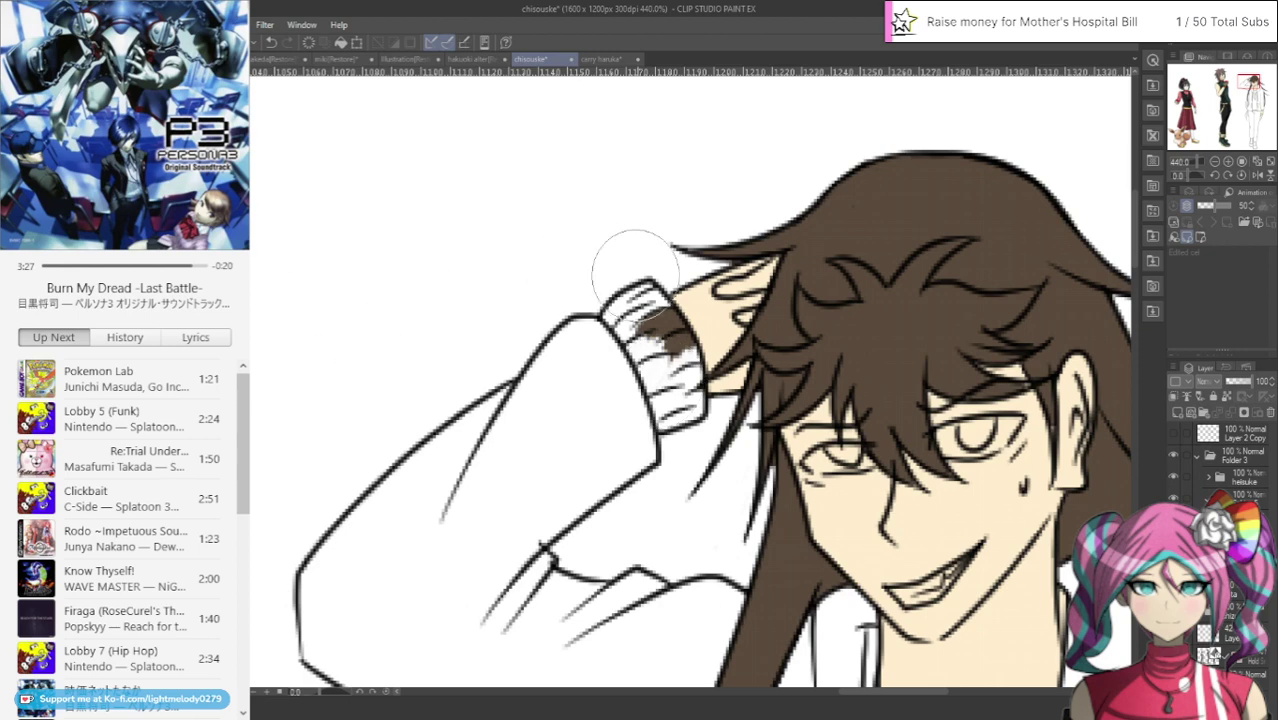
pyautogui.moveTo(612, 290)
pyautogui.mouseDown()
pyautogui.moveTo(637, 315)
pyautogui.moveTo(665, 305)
pyautogui.moveTo(642, 340)
pyautogui.moveTo(692, 307)
pyautogui.mouseUp()
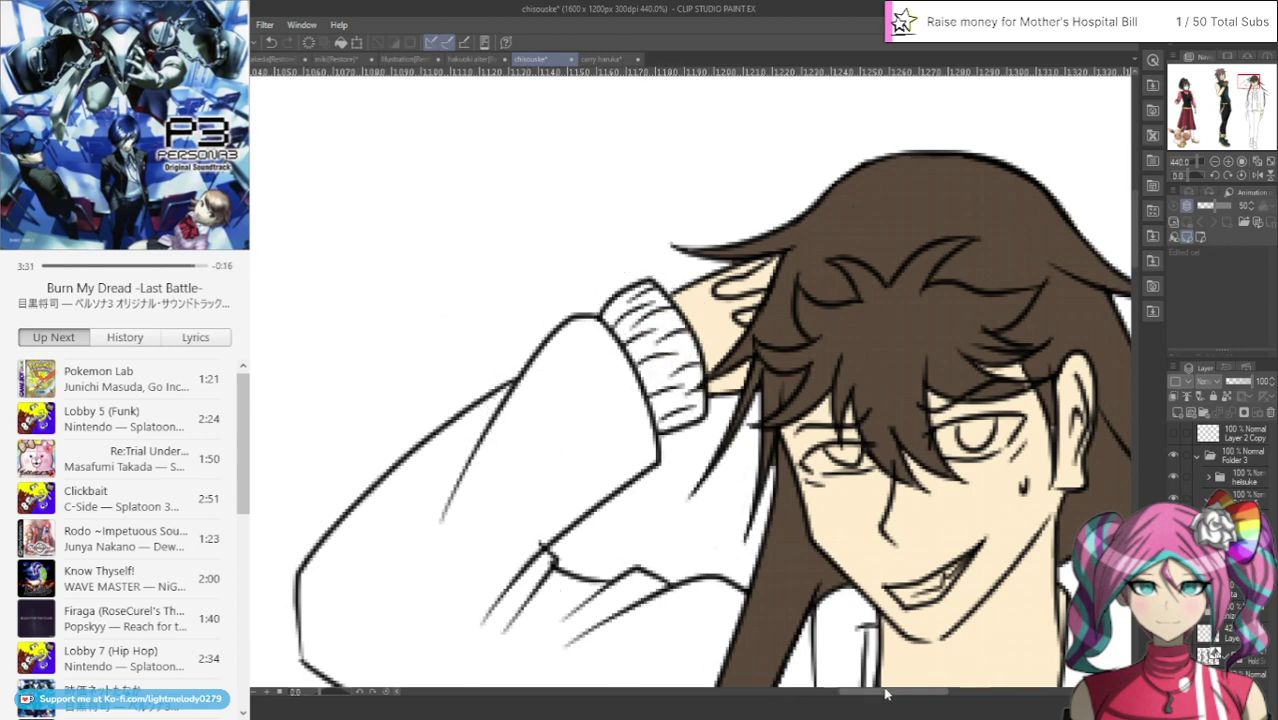
pyautogui.moveTo(888, 692)
pyautogui.mouseDown()
pyautogui.moveTo(945, 678)
pyautogui.moveTo(934, 656)
pyautogui.mouseUp()
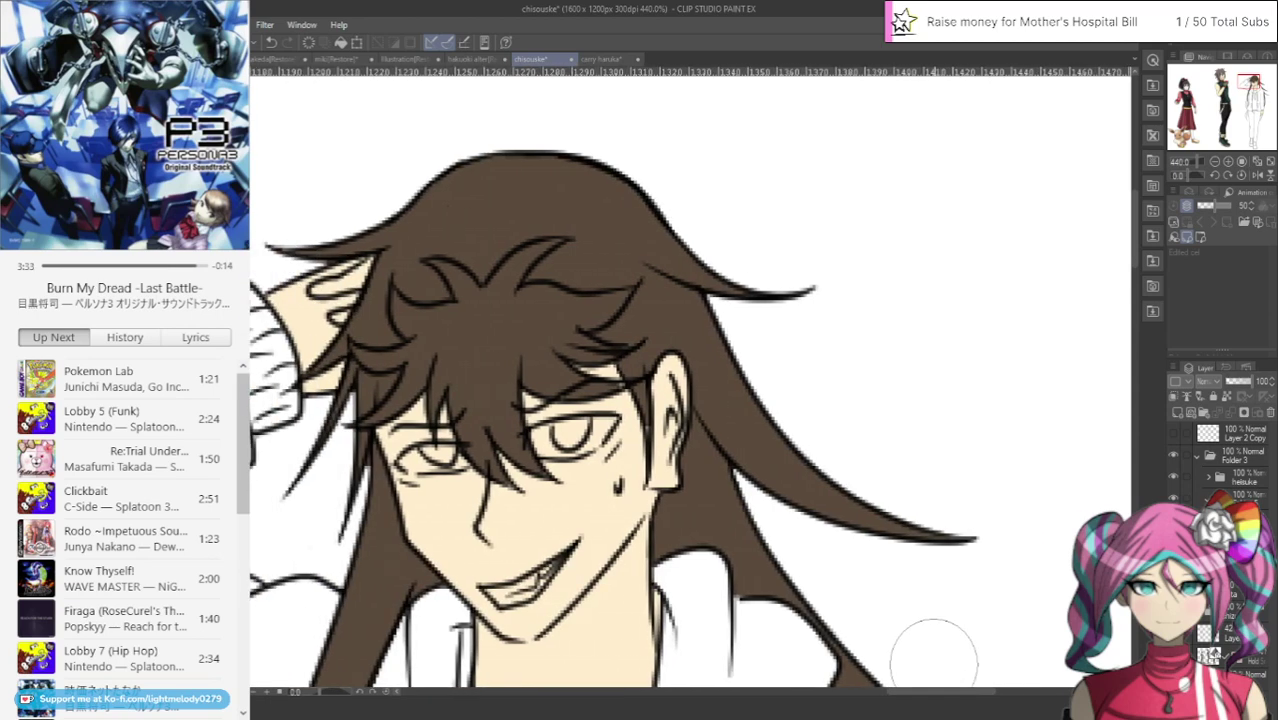
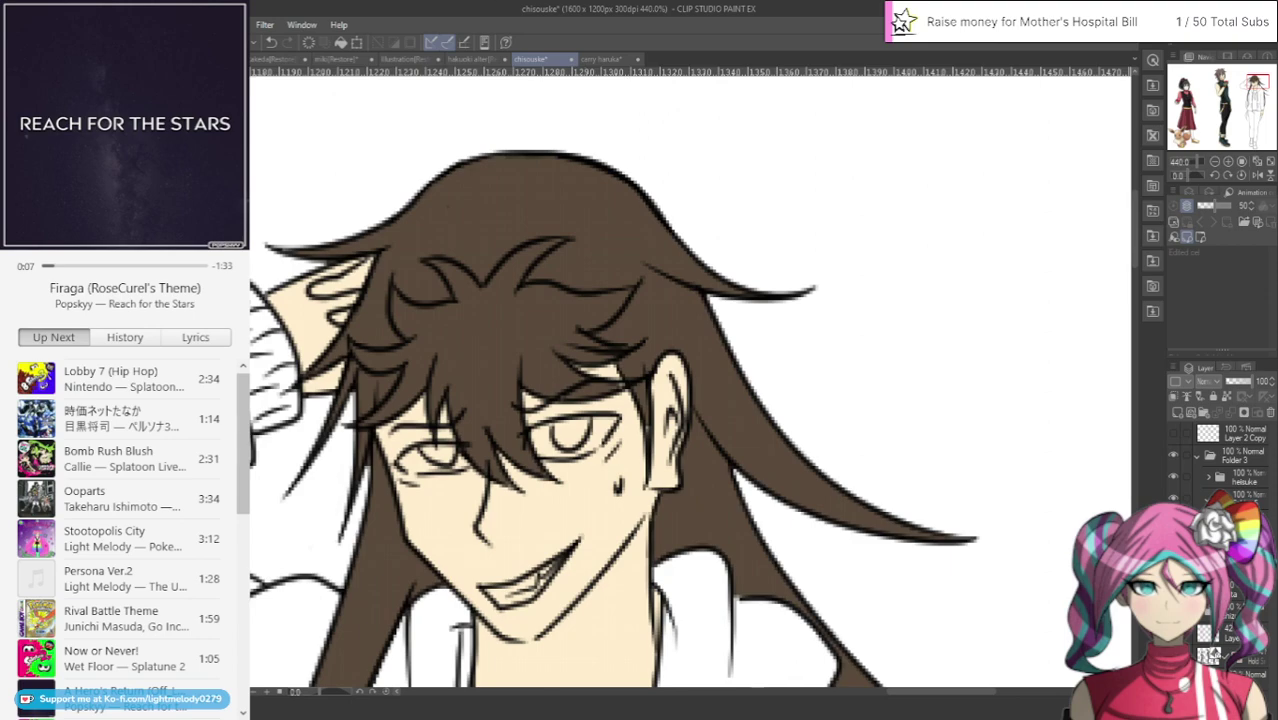
pyautogui.hotkey('ctrl', 's')
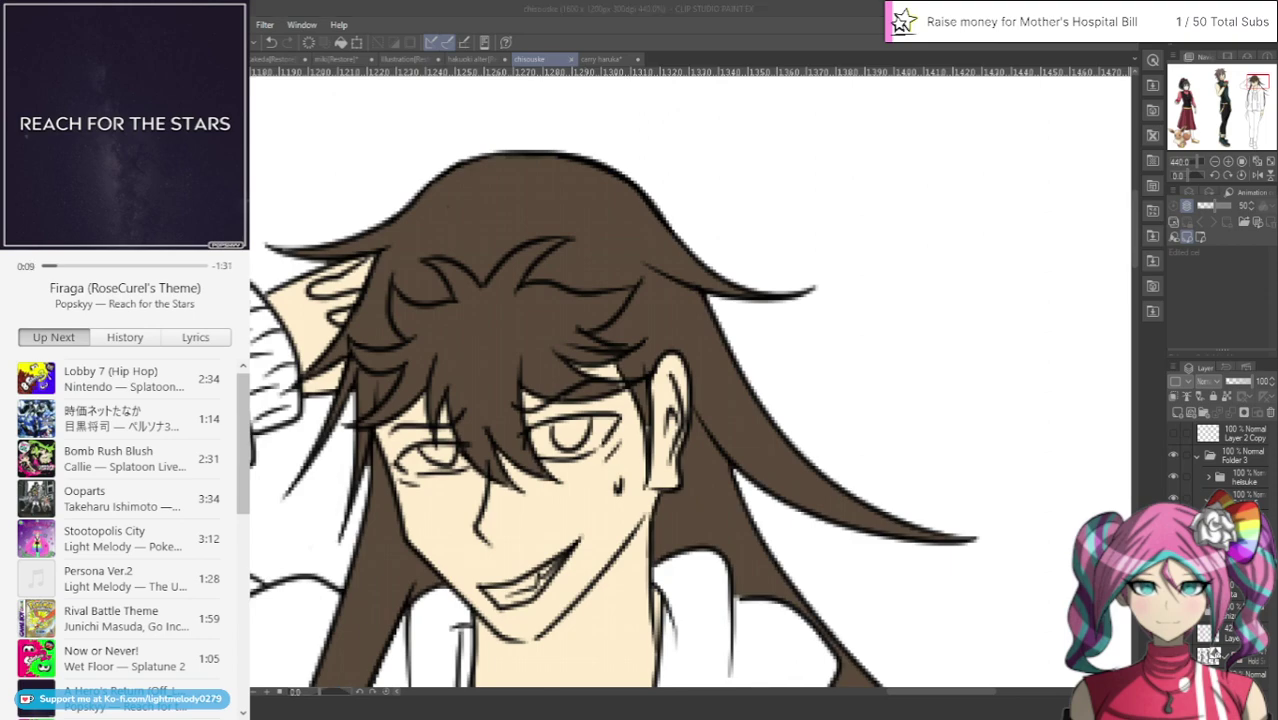
# Touch up the hair colour along the edge of the face beside the eye on the raised-arm side
pyautogui.scroll(-4, 450, 400)
pyautogui.scroll(3, 250, 484)
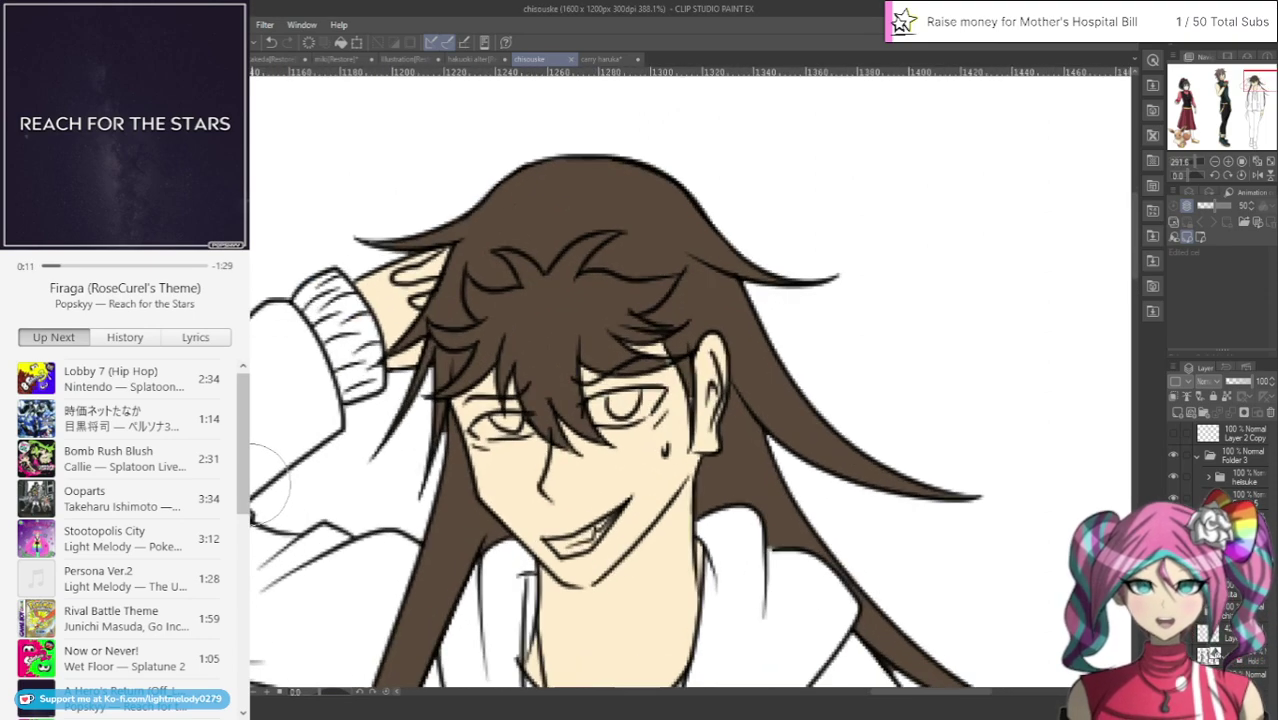
pyautogui.scroll(2, 270, 485)
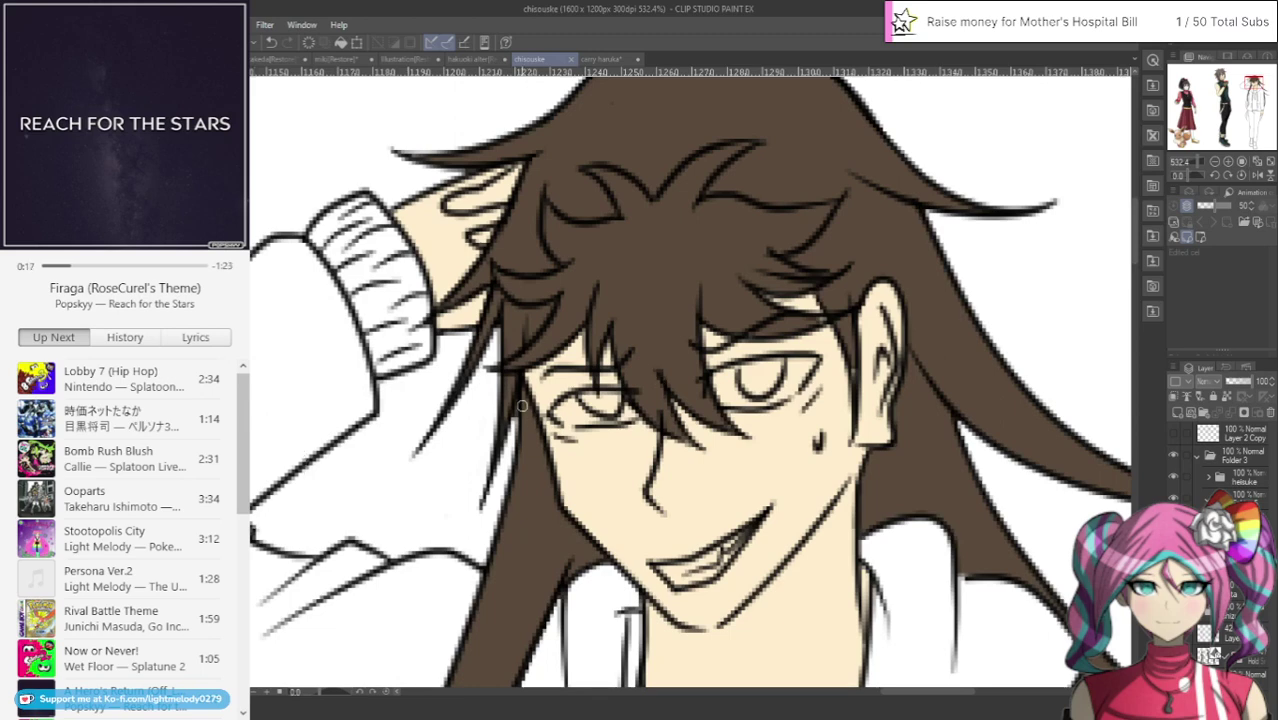
pyautogui.moveTo(517, 403); pyautogui.dragTo(507, 436)
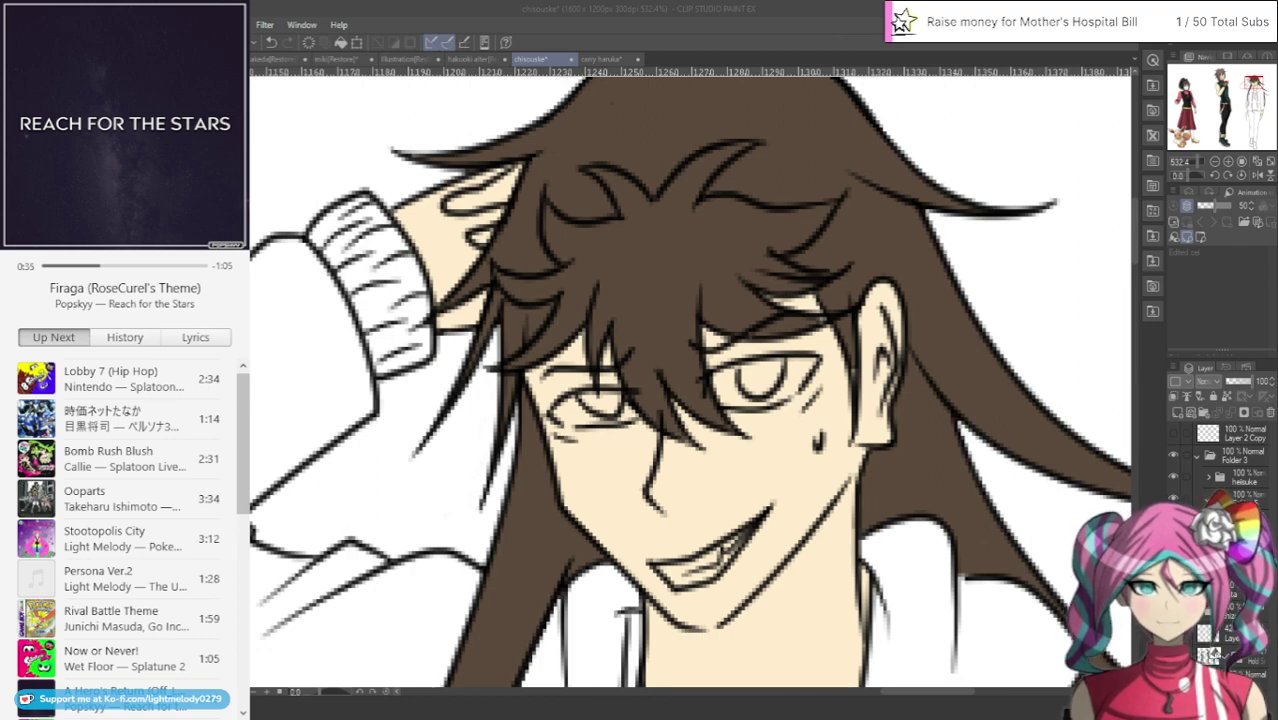
pyautogui.scroll(-5, 712, 198)
pyautogui.scroll(2, 924, 164)
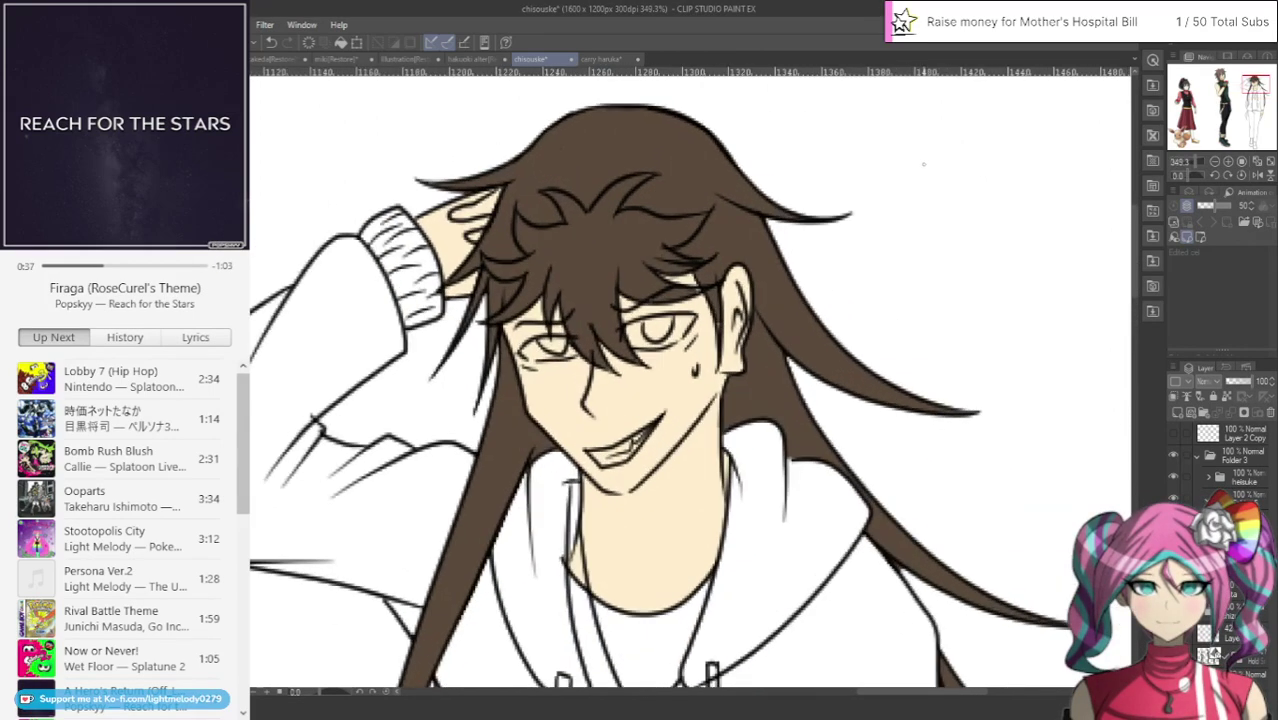
# Clean up the skin colour at the neck opening along the hood's inner edge on the raised-arm side
pyautogui.scroll(4, 1074, 455)
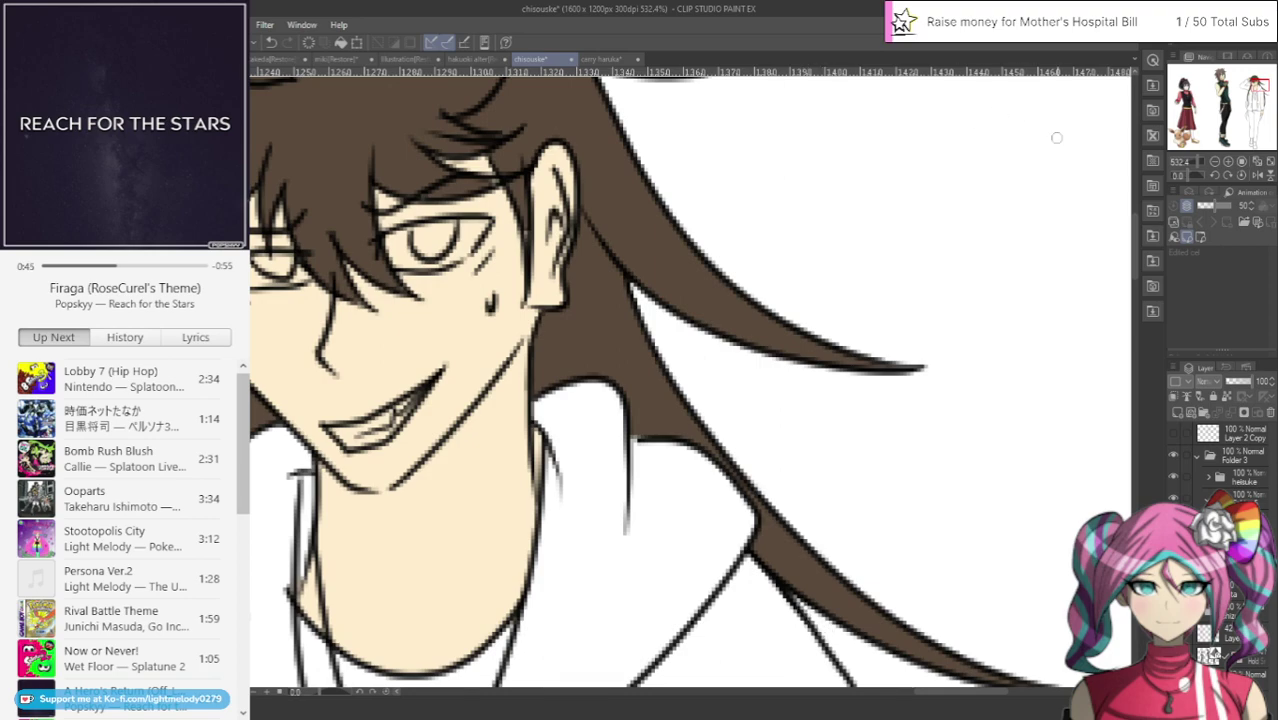
pyautogui.click(1241, 91)
pyautogui.moveTo(1249, 86)
pyautogui.mouseDown()
pyautogui.moveTo(1263, 95)
pyautogui.moveTo(1239, 99)
pyautogui.moveTo(1258, 92)
pyautogui.mouseUp()
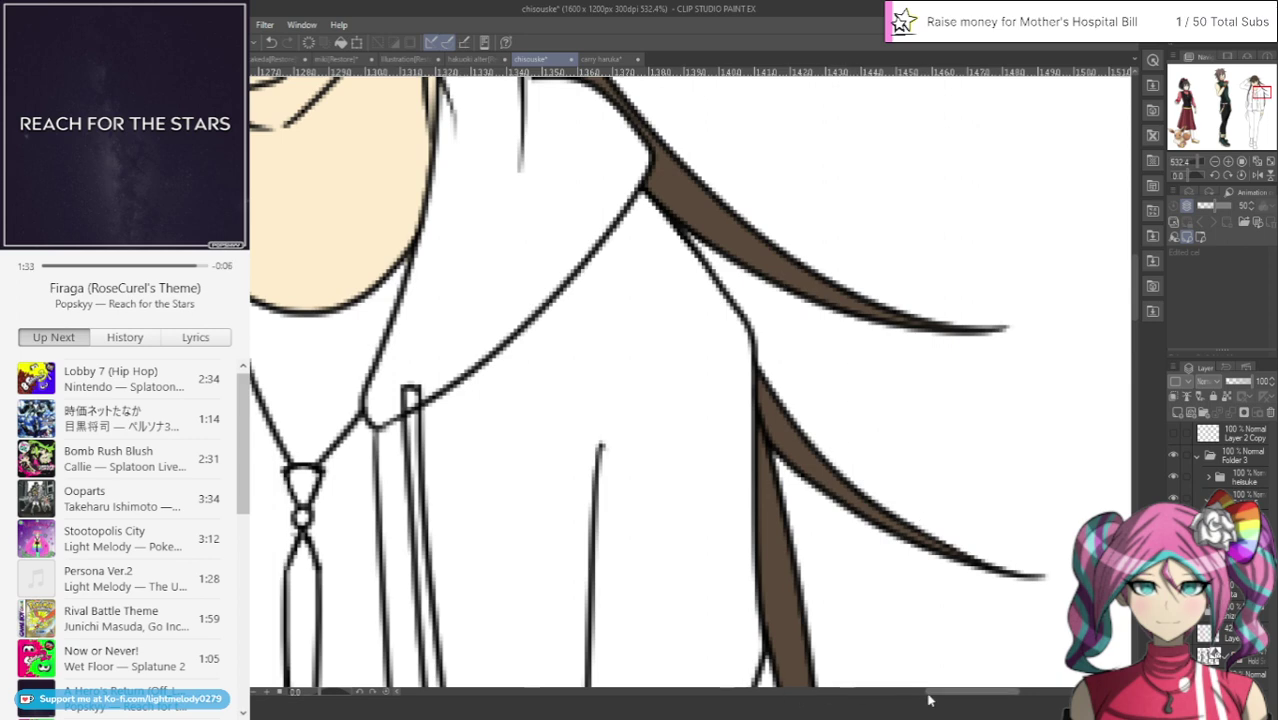
pyautogui.moveTo(928, 692); pyautogui.dragTo(891, 697)
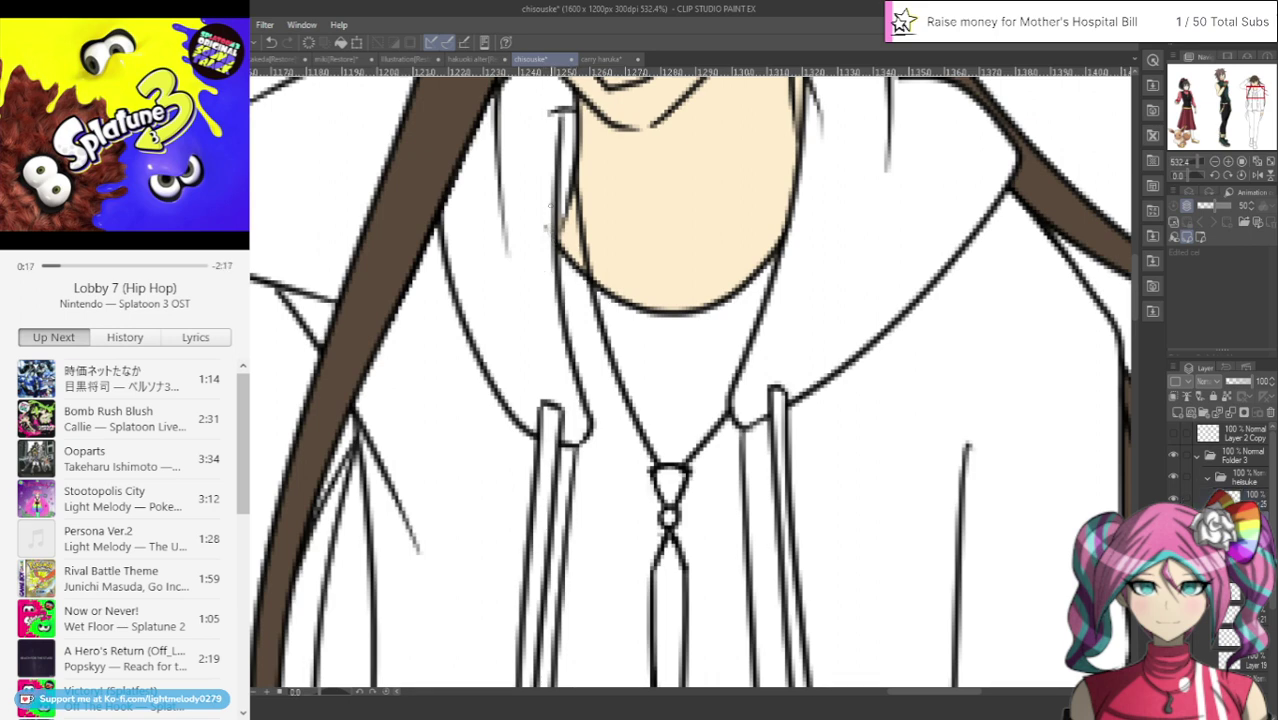
# Examine the flat hair and skin colours from the head to the lowered arm for gaps and spills
pyautogui.scroll(-5, 547, 242)
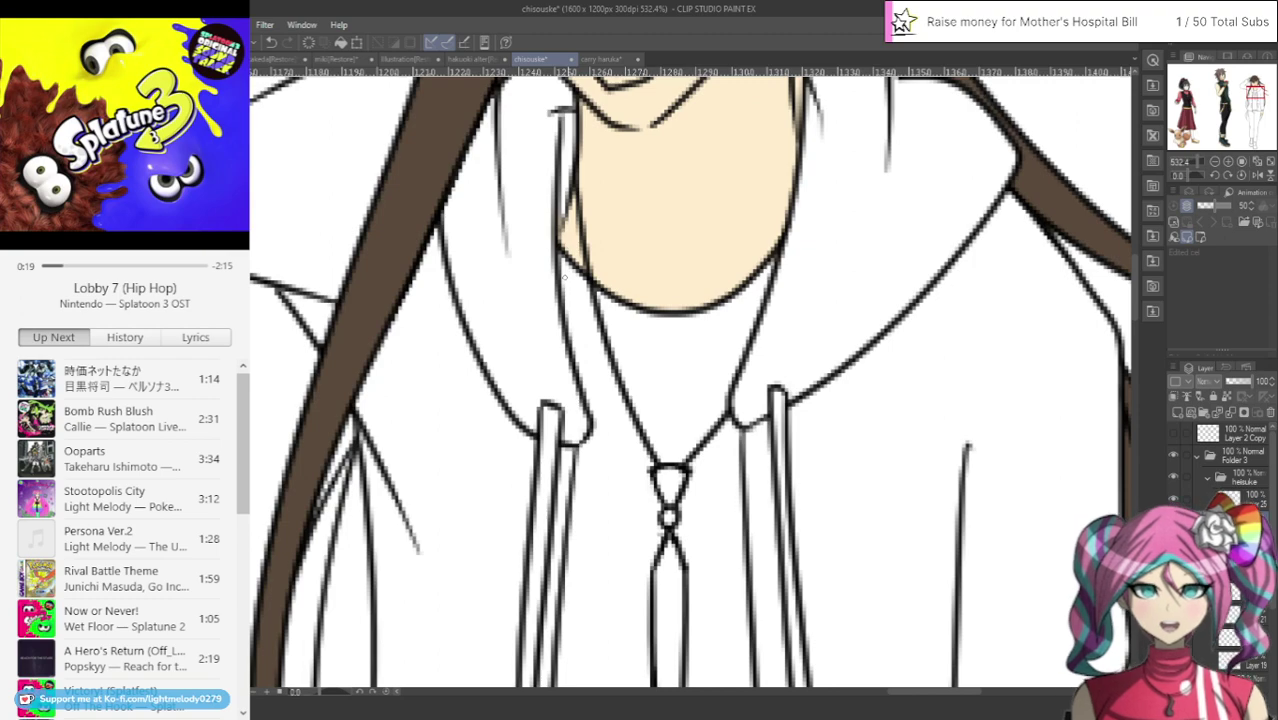
pyautogui.scroll(-3, 667, 347)
pyautogui.scroll(2, 667, 347)
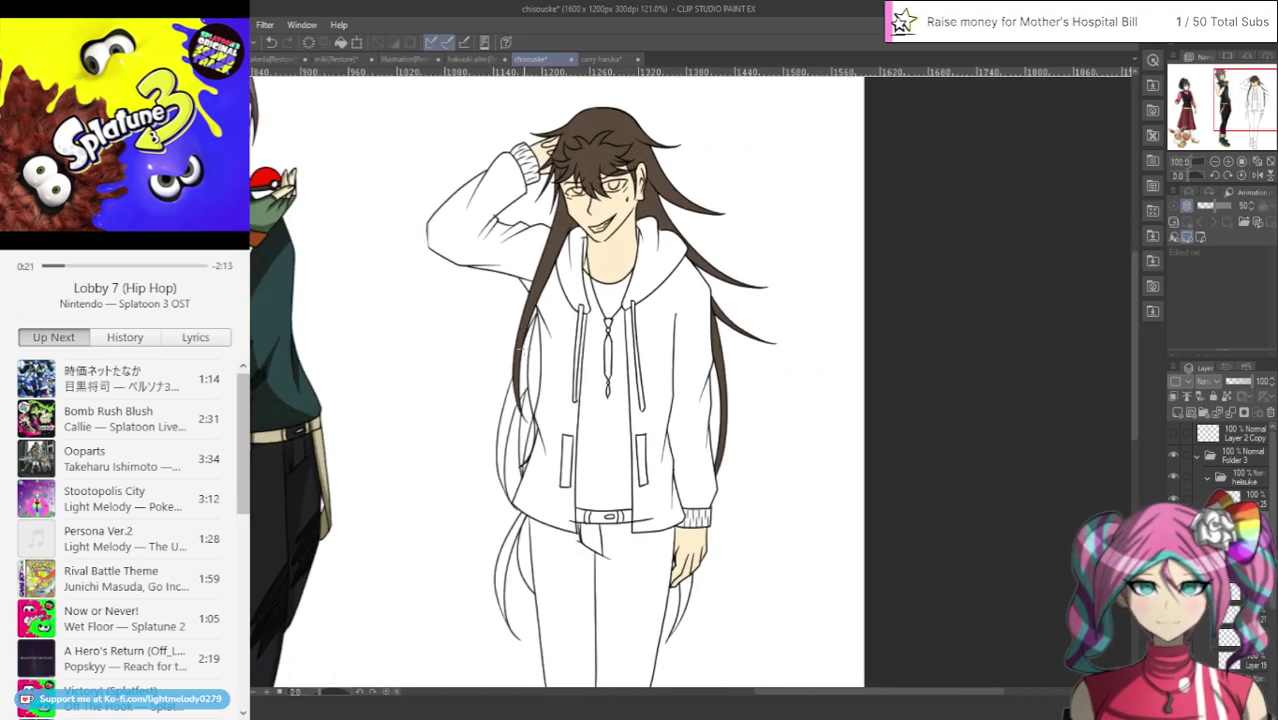
pyautogui.scroll(1, 667, 347)
pyautogui.scroll(1, 667, 347)
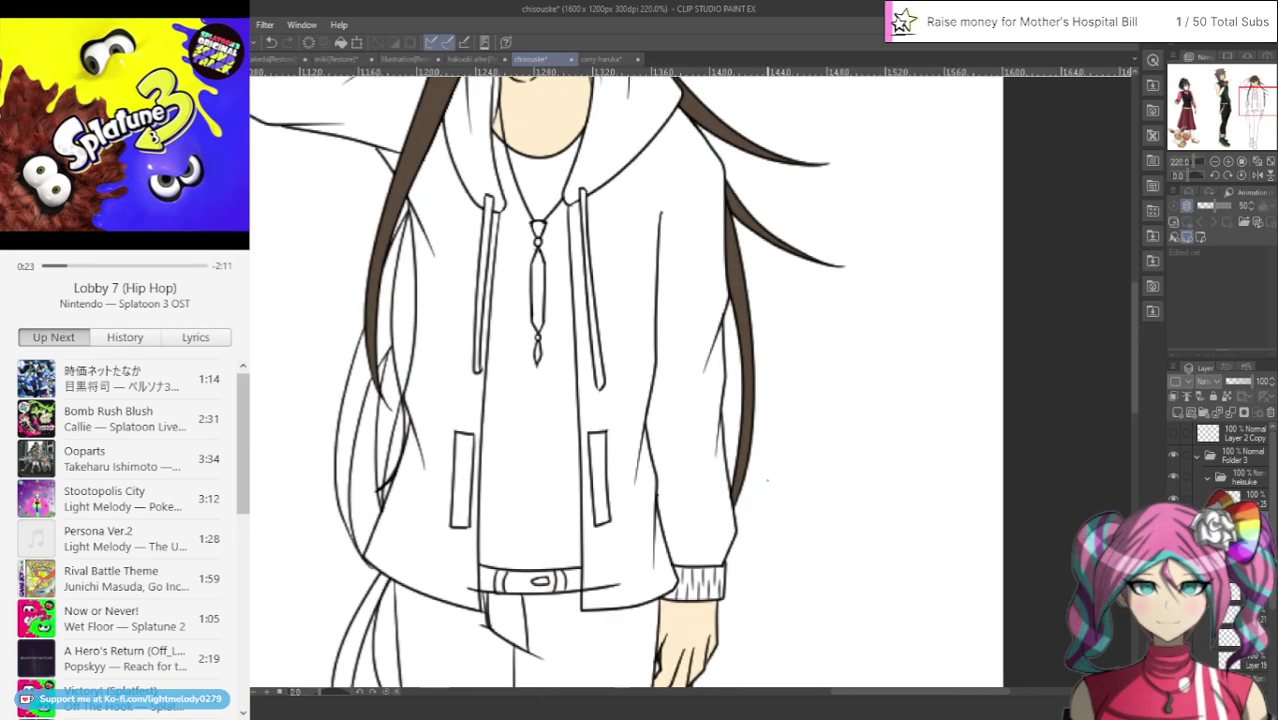
pyautogui.scroll(1, 771, 486)
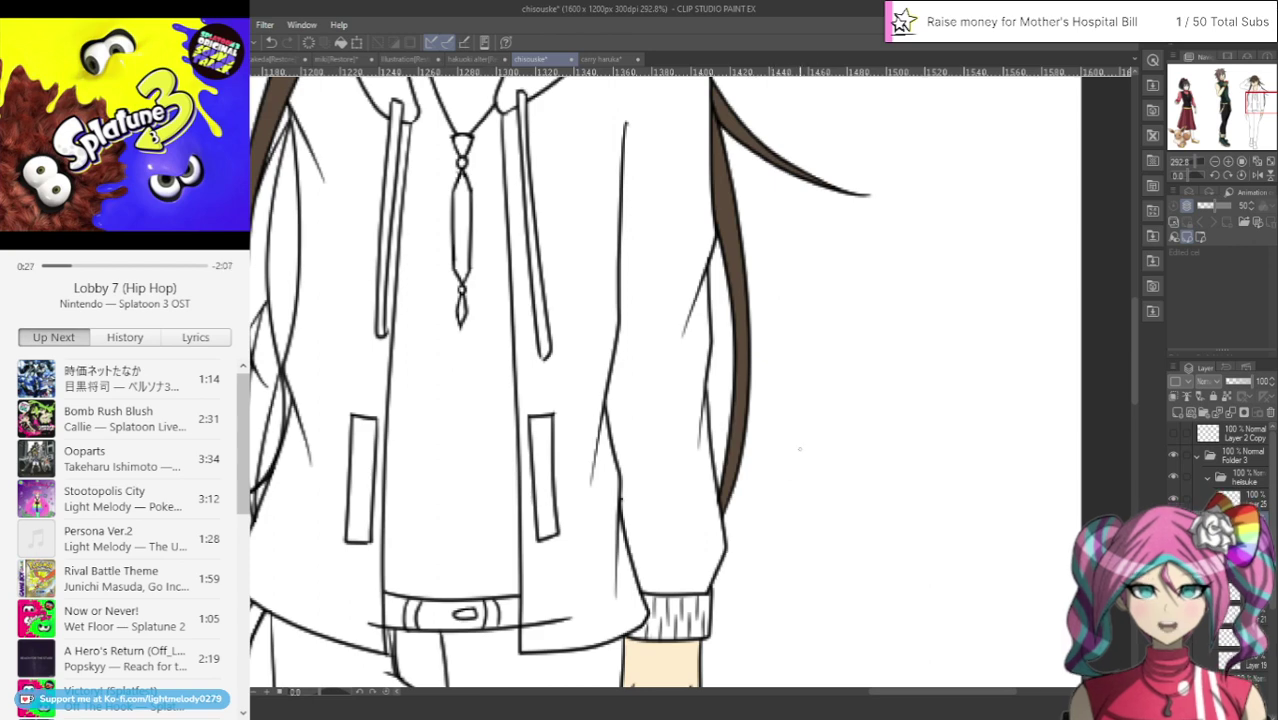
pyautogui.scroll(-3, 787, 442)
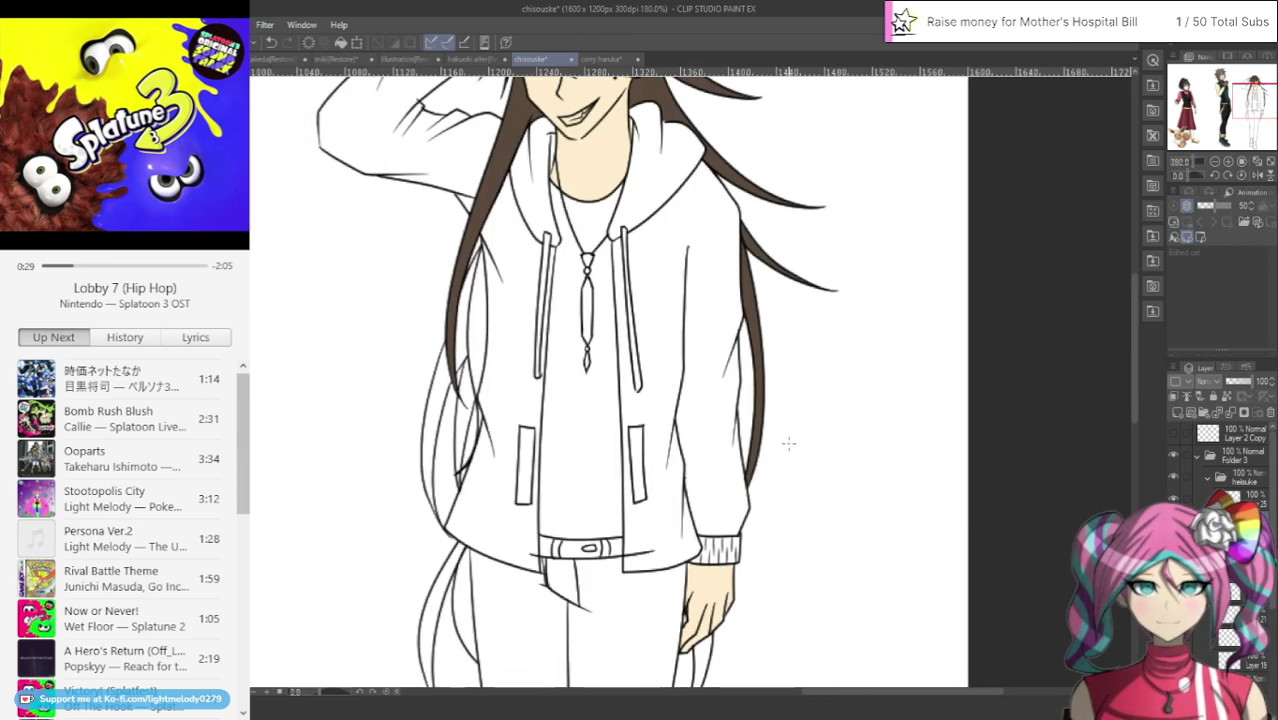
pyautogui.scroll(1, 787, 442)
pyautogui.scroll(4, 620, 127)
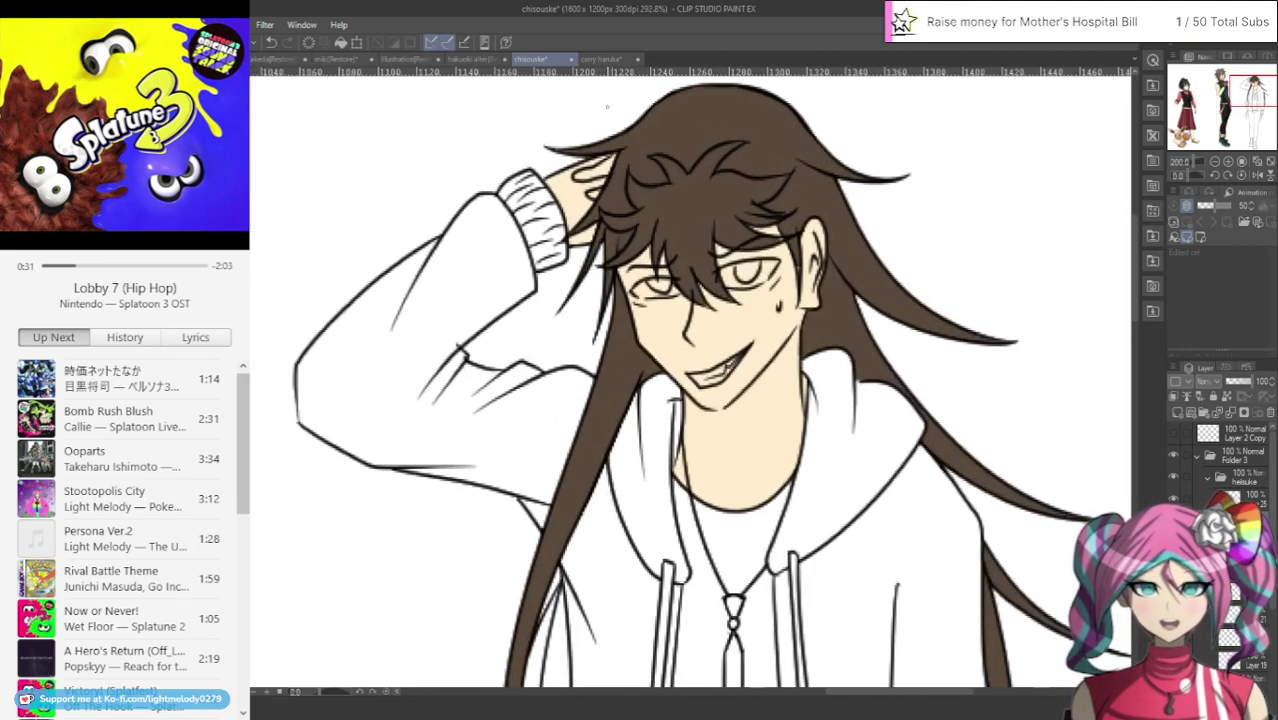
# Inspect the flat colours on the hair crown, fringe, face and wind-blown strands for leftover gaps or spills
pyautogui.scroll(1, 607, 107)
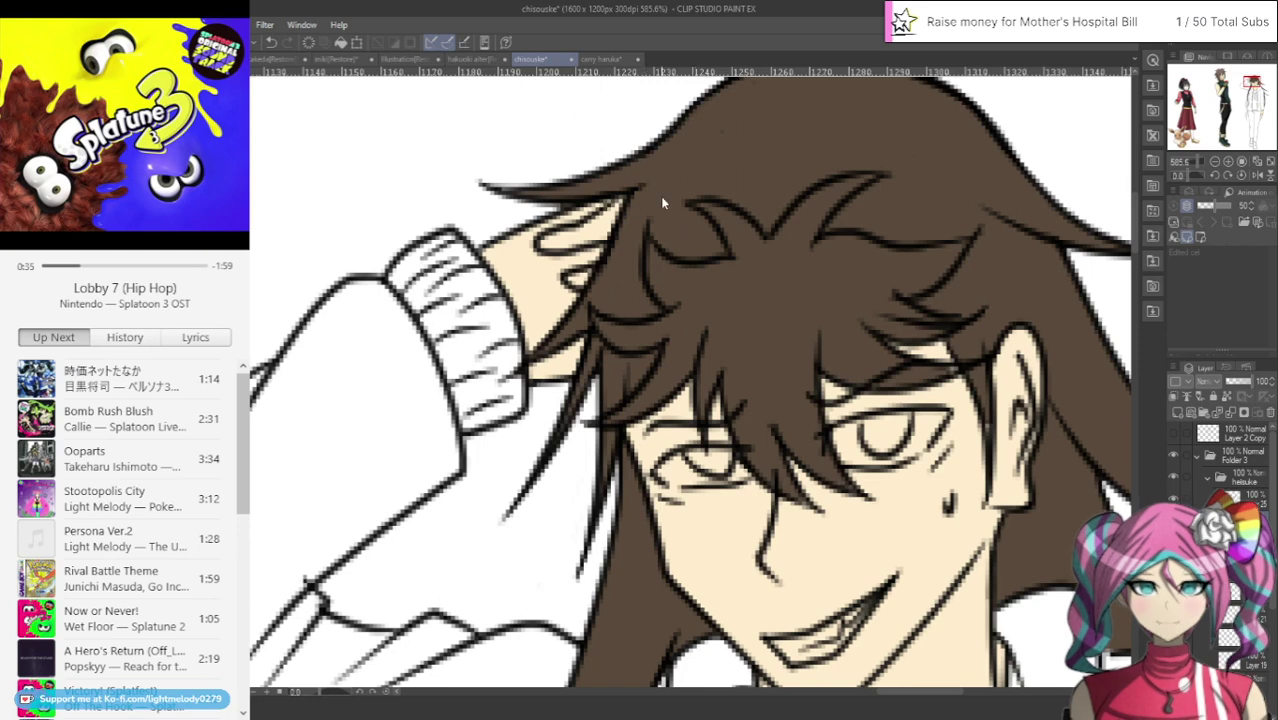
pyautogui.keyDown('ctrl'); pyautogui.keyDown('shift'); pyautogui.click(704, 163); pyautogui.keyUp('shift'); pyautogui.keyUp('ctrl')
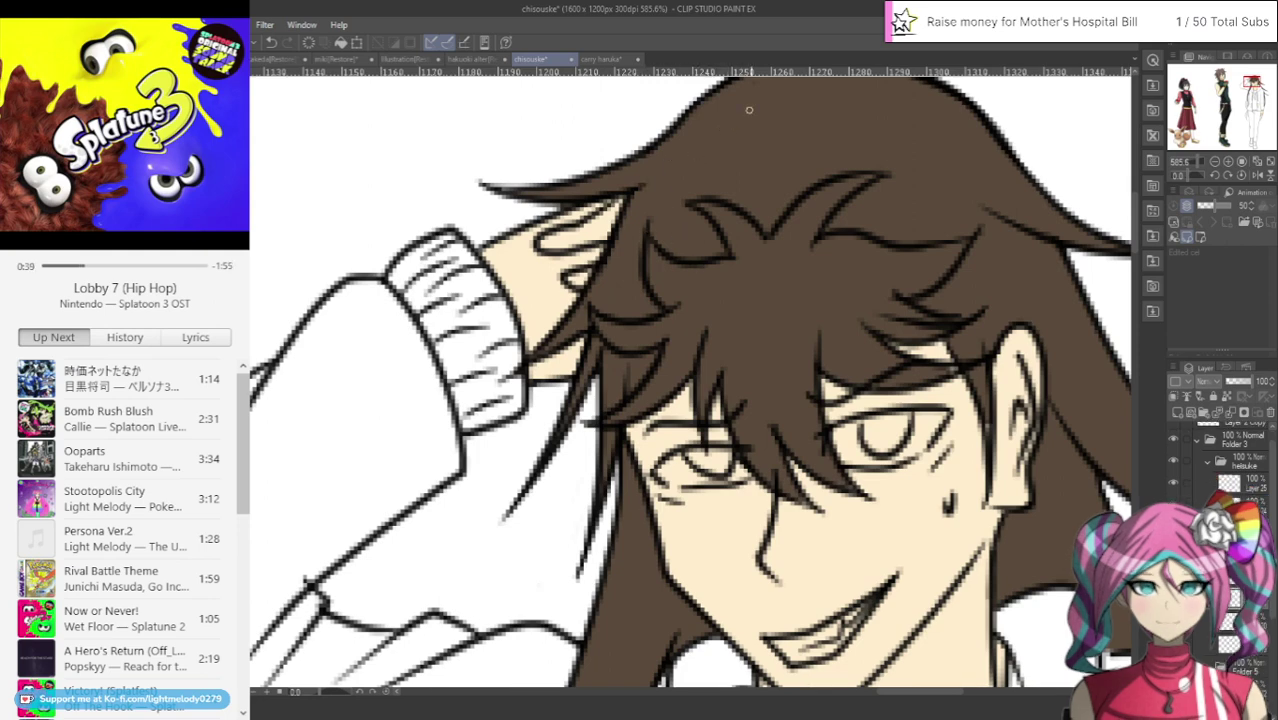
pyautogui.moveTo(1251, 81); pyautogui.dragTo(1252, 78)
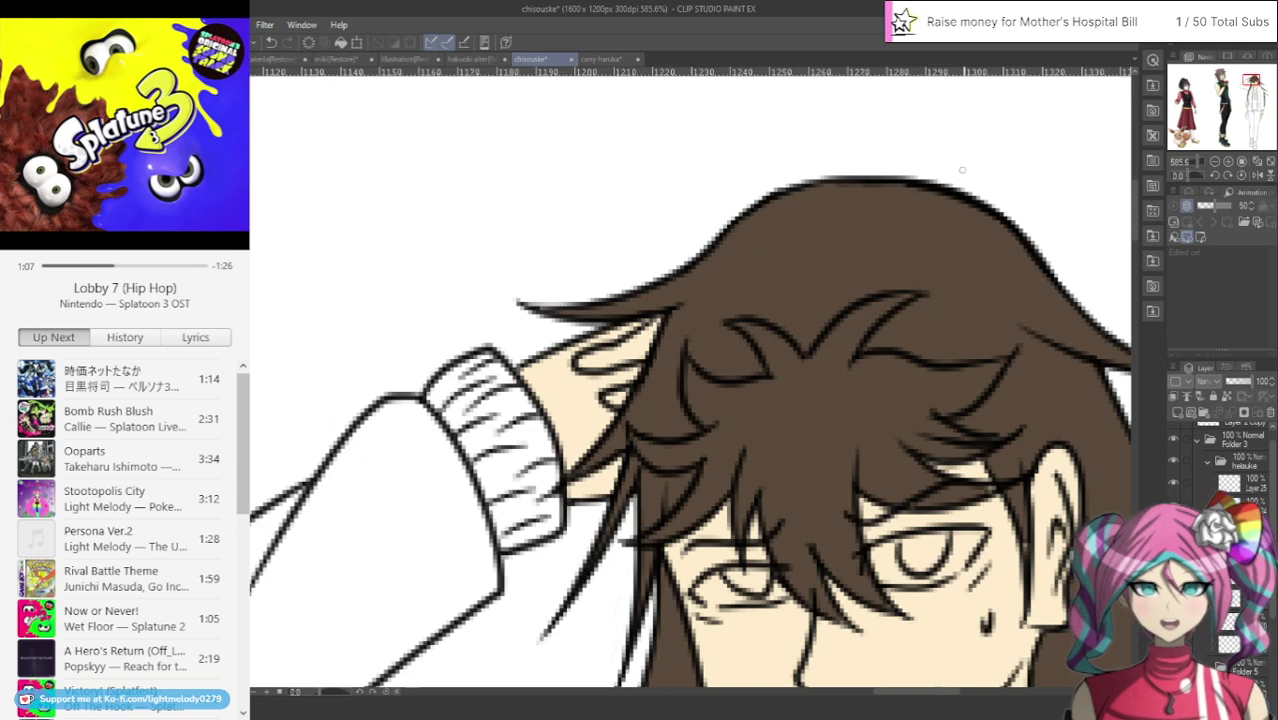
pyautogui.moveTo(962, 370); pyautogui.dragTo(692, 170)
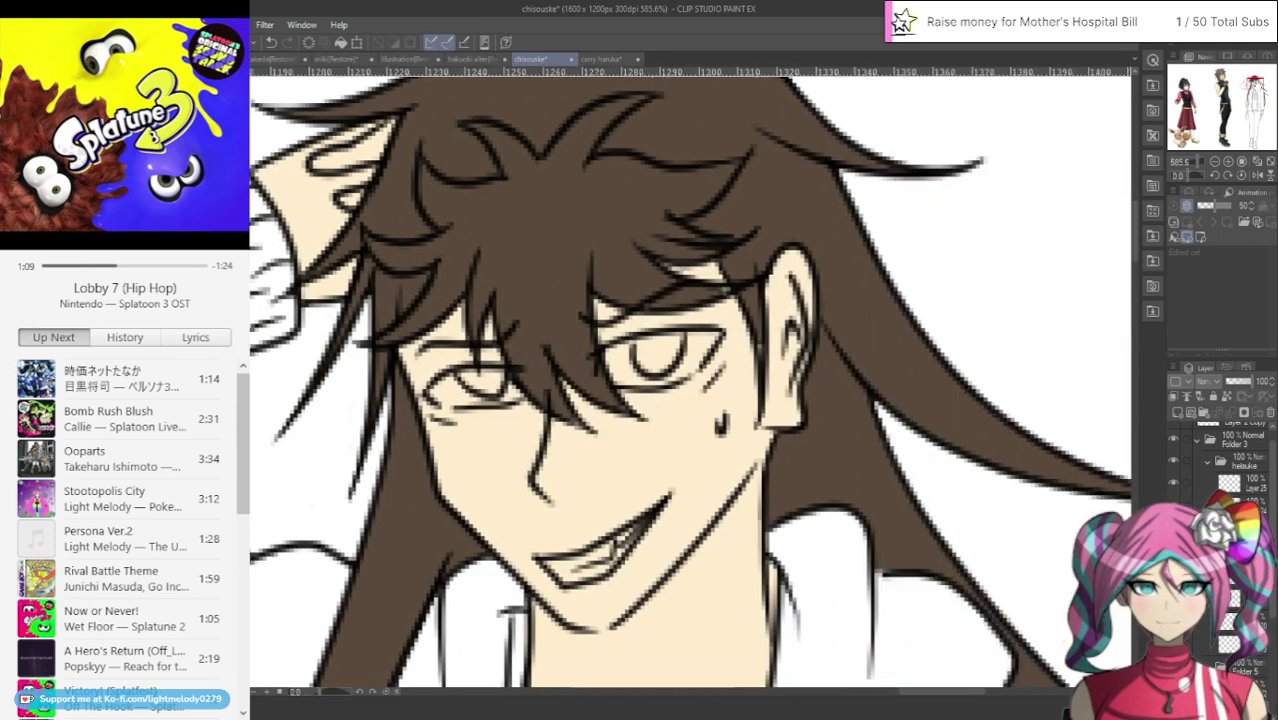
pyautogui.moveTo(1257, 85); pyautogui.dragTo(1260, 89)
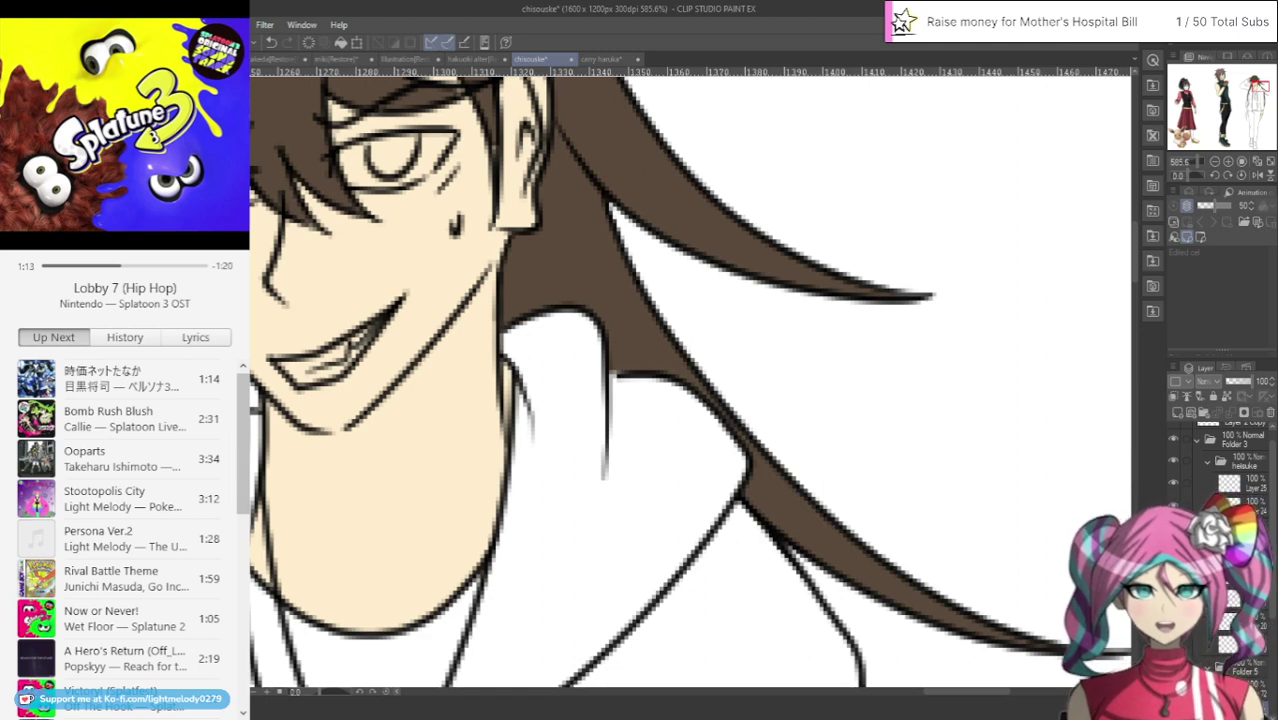
pyautogui.scroll(-3, 765, 299)
pyautogui.scroll(3, 765, 299)
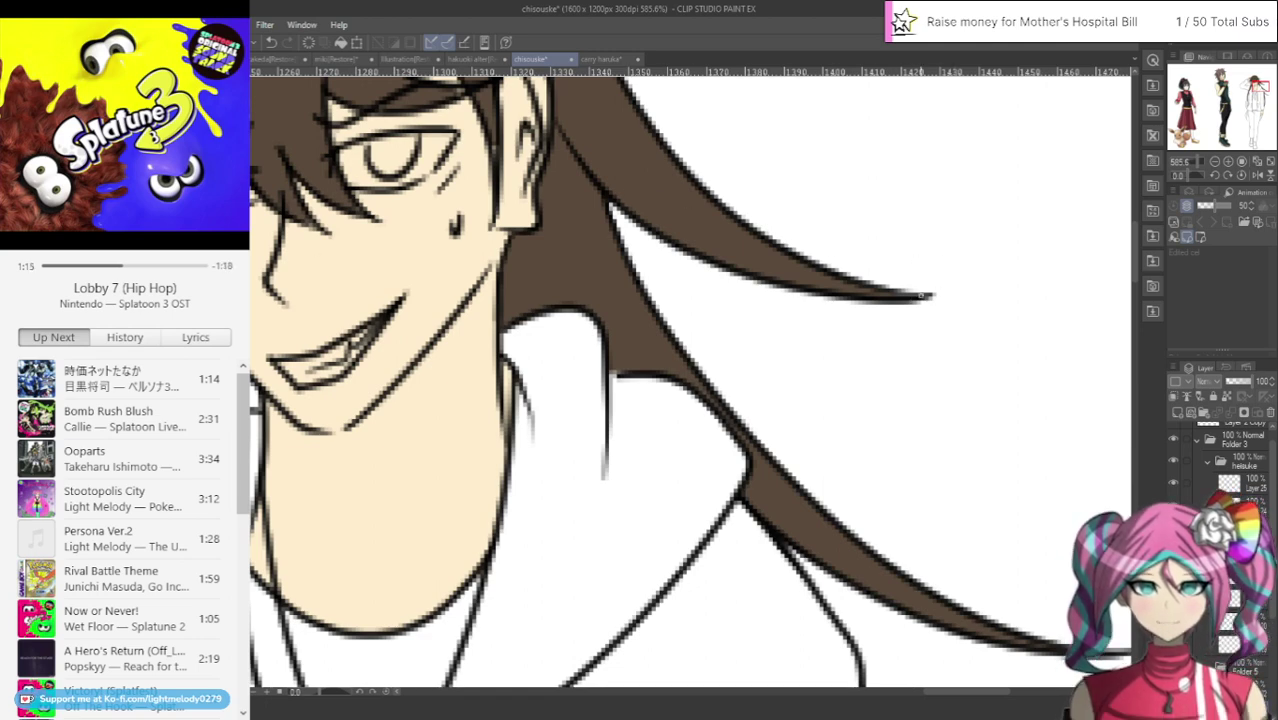
pyautogui.scroll(-3, 922, 296)
pyautogui.scroll(3, 922, 296)
pyautogui.scroll(-3, 922, 296)
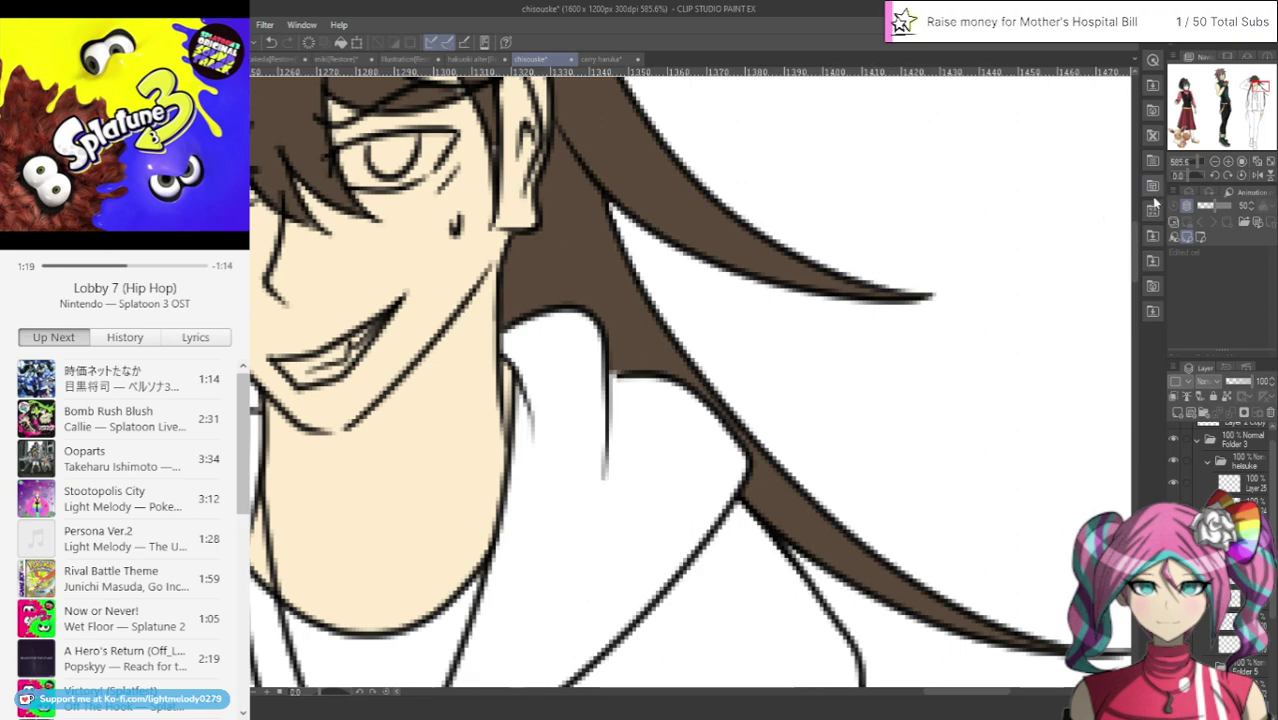
pyautogui.scroll(3, 922, 296)
pyautogui.moveTo(1258, 86); pyautogui.dragTo(1254, 87)
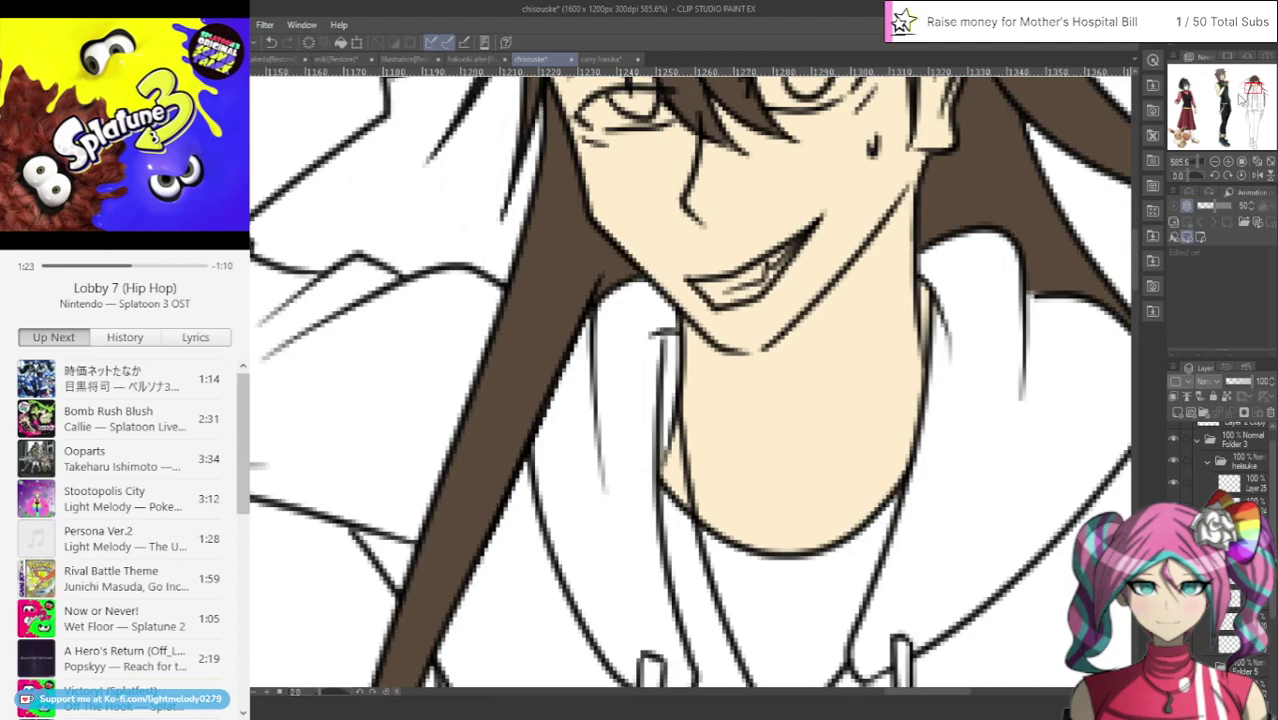
# Show the hidden colour layer that holds the hooded character's back hair strands
pyautogui.click(1241, 100)
pyautogui.scroll(-6, 932, 275)
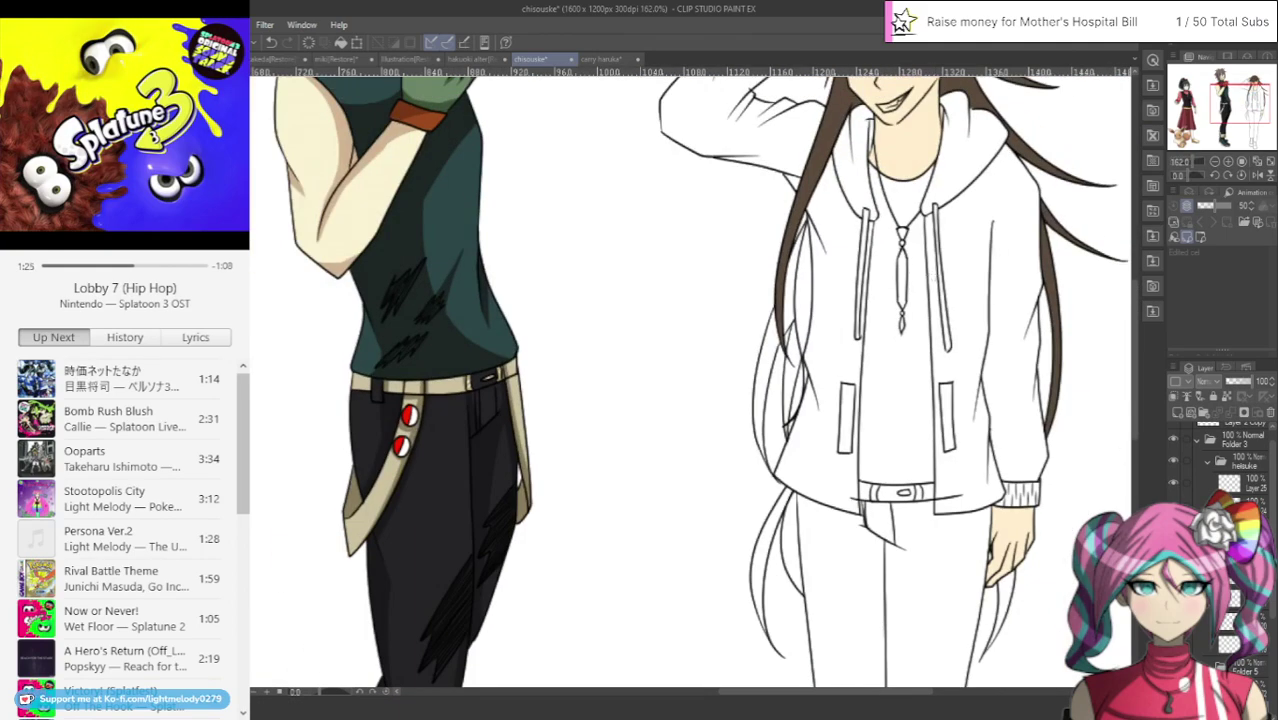
pyautogui.scroll(-1, 1220, 470)
pyautogui.click(1173, 640)
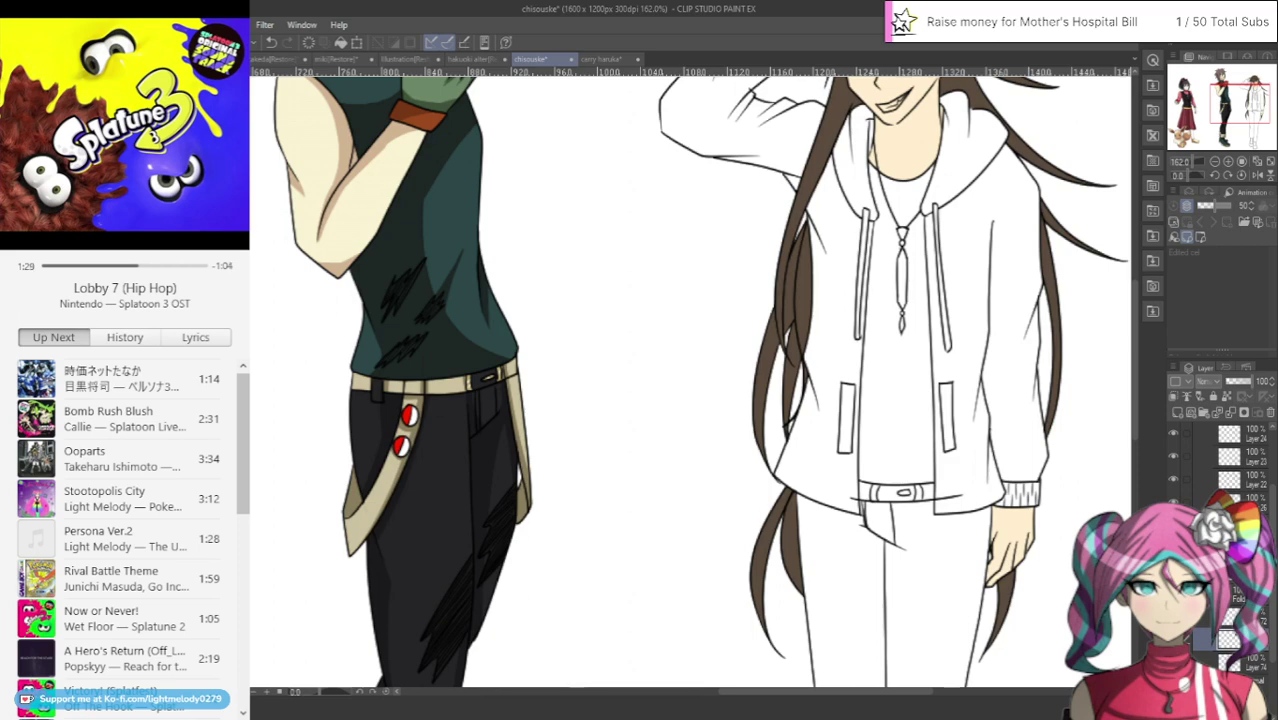
pyautogui.scroll(-2, 1069, 500)
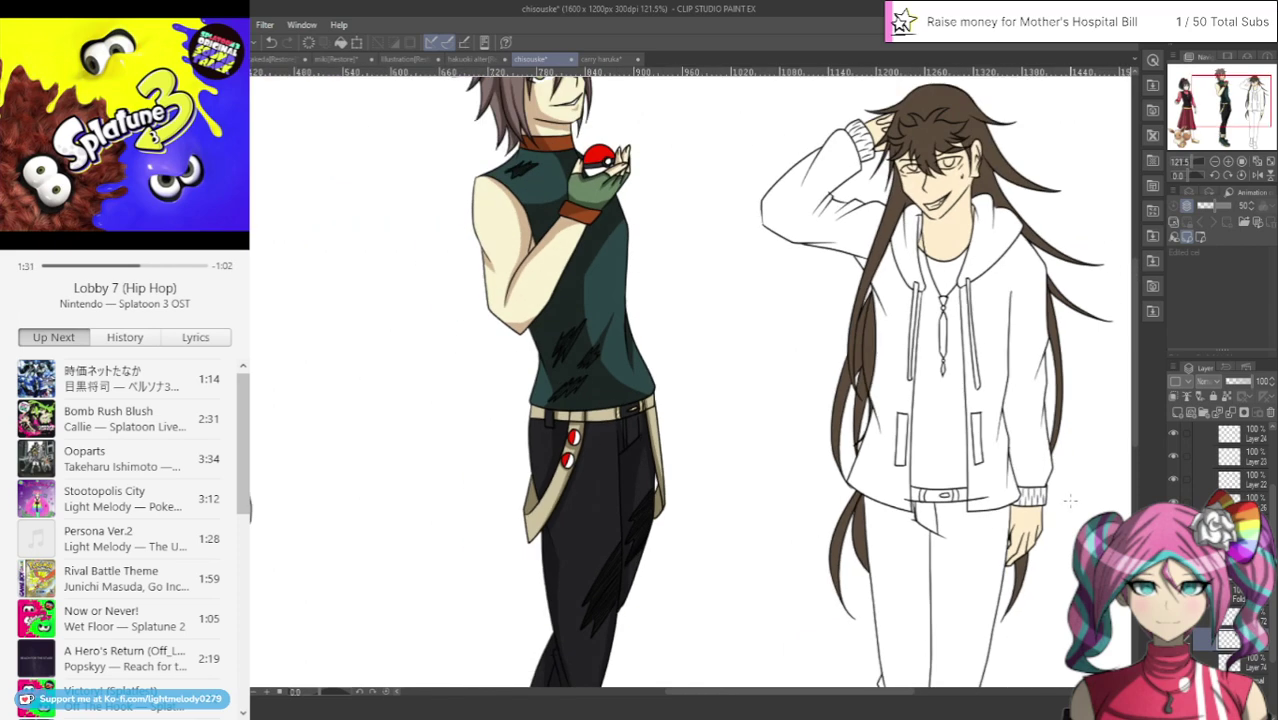
pyautogui.scroll(1, 1069, 225)
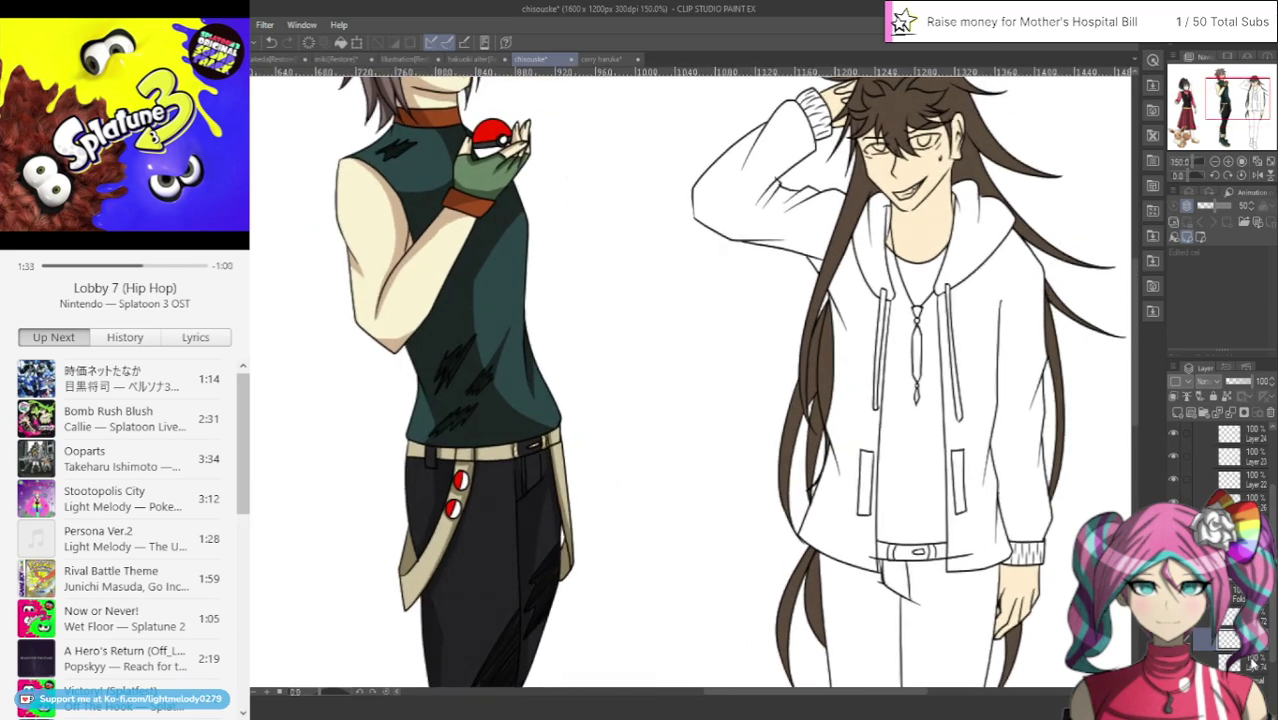
# Add a new layer and move it to the bottom of the hooded character's colour layers
pyautogui.scroll(-1, 1230, 645)
pyautogui.click(1230, 627)
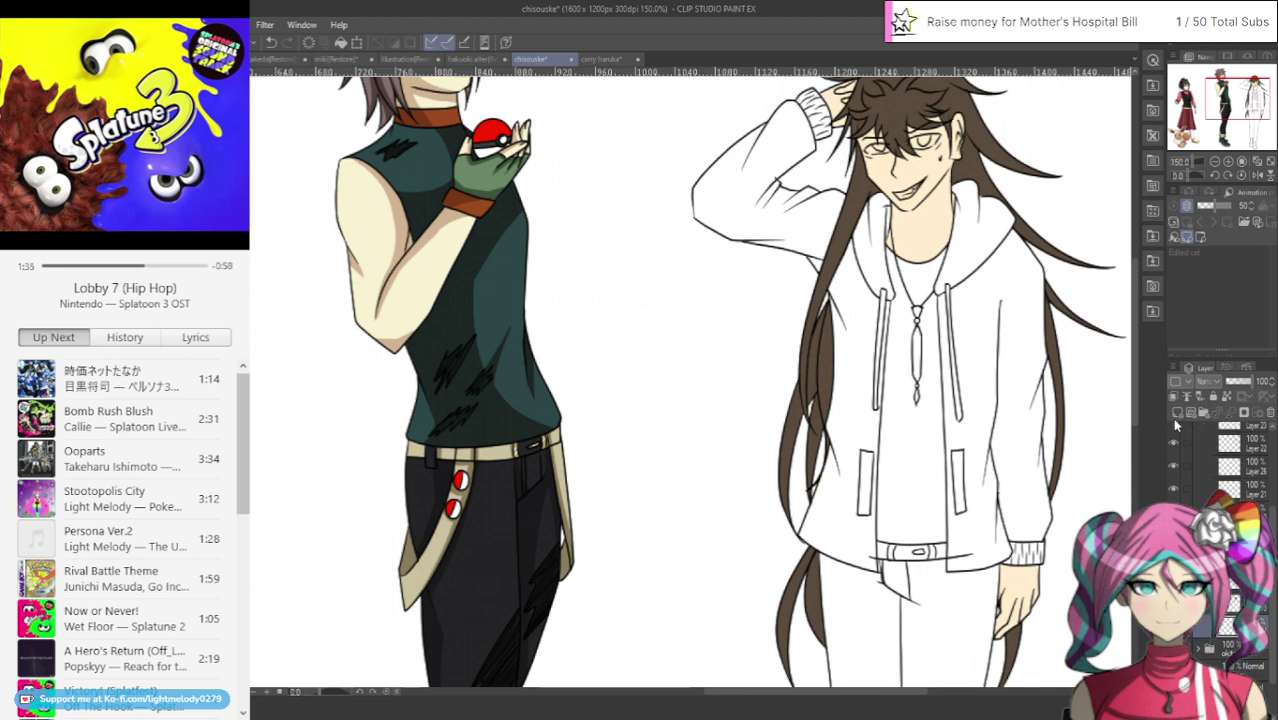
pyautogui.moveTo(1238, 627); pyautogui.dragTo(1240, 660)
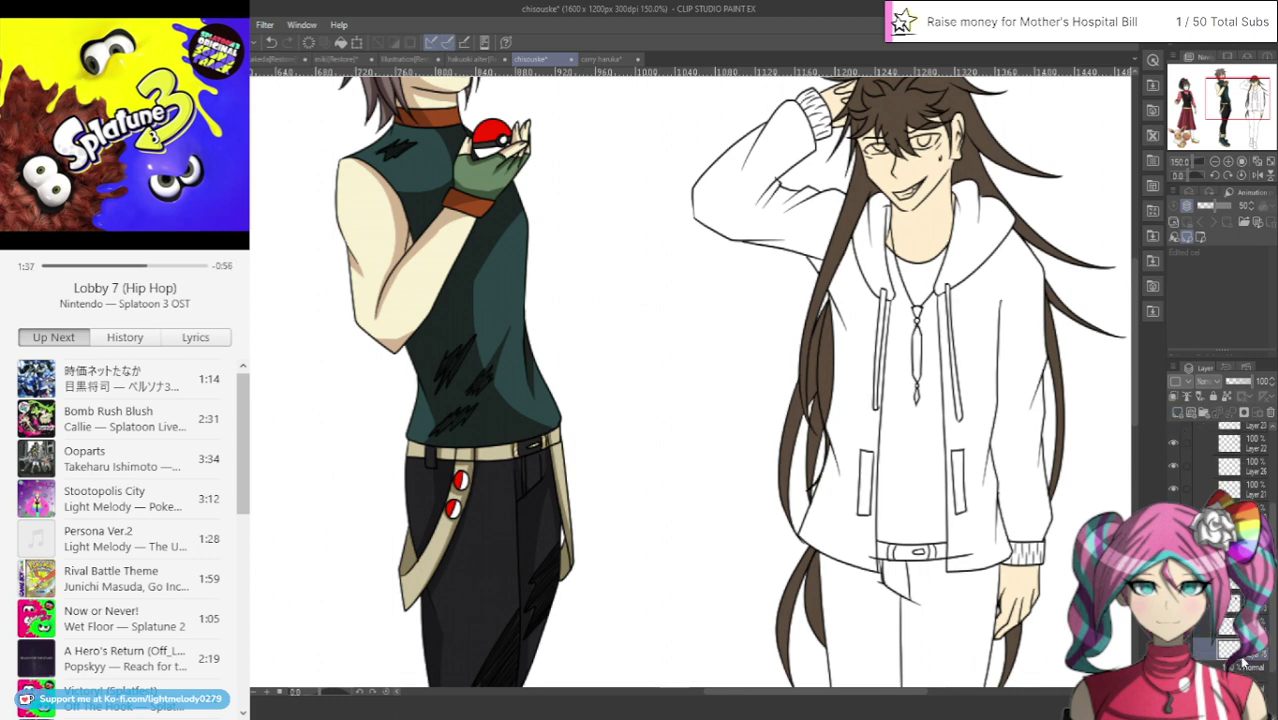
# Check the carry haruka illustration and the Heisuke-shinkai.png image as colour references for the hooded character
pyautogui.click(604, 60)
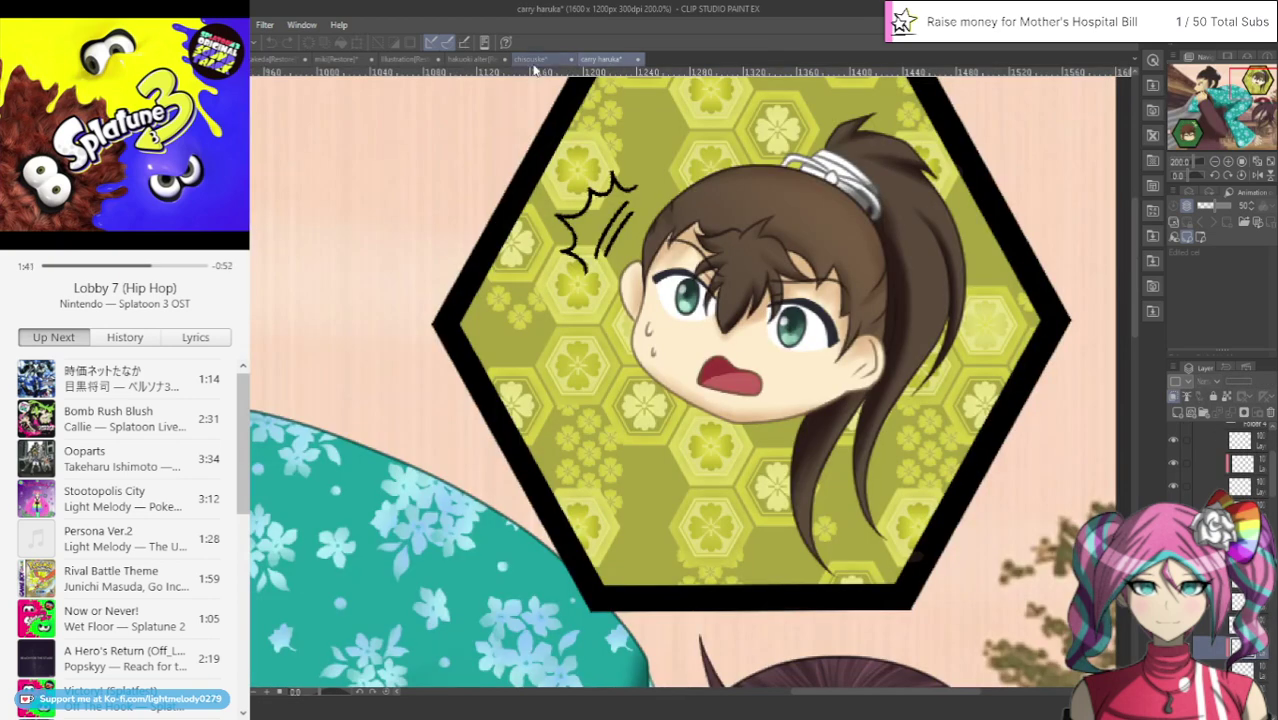
pyautogui.click(538, 60)
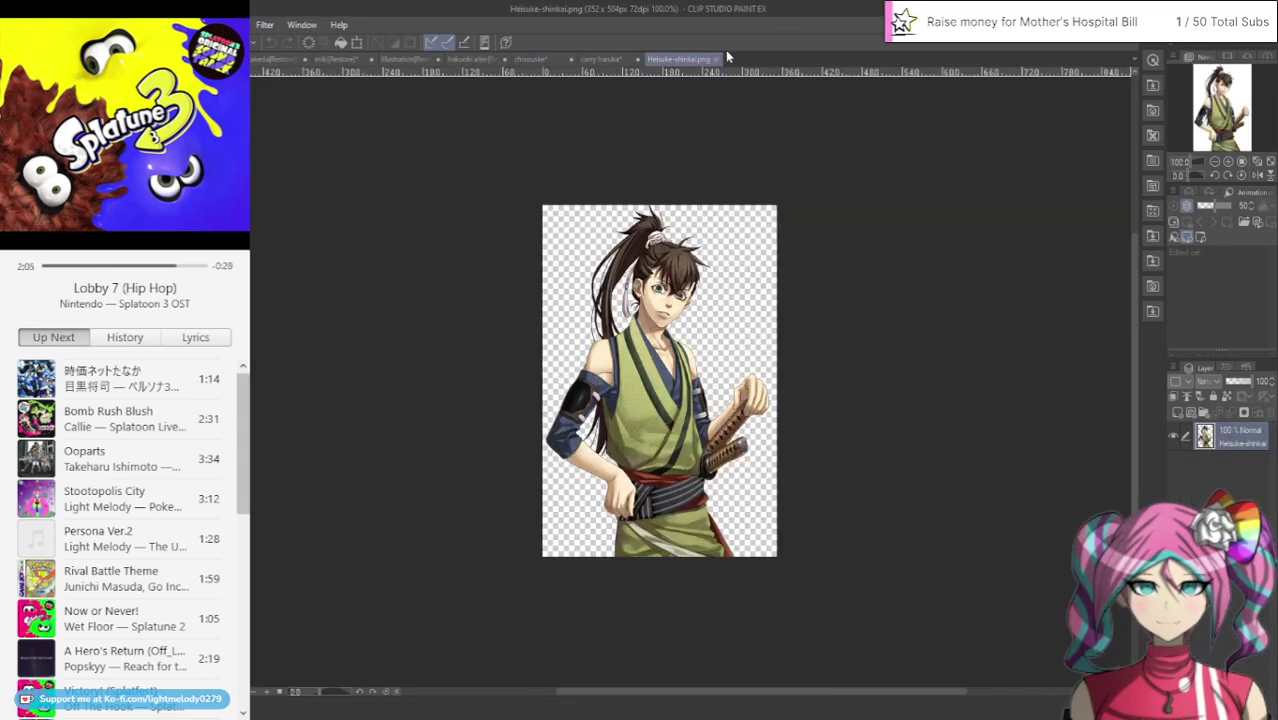
pyautogui.scroll(2, 674, 194)
pyautogui.scroll(2, 675, 195)
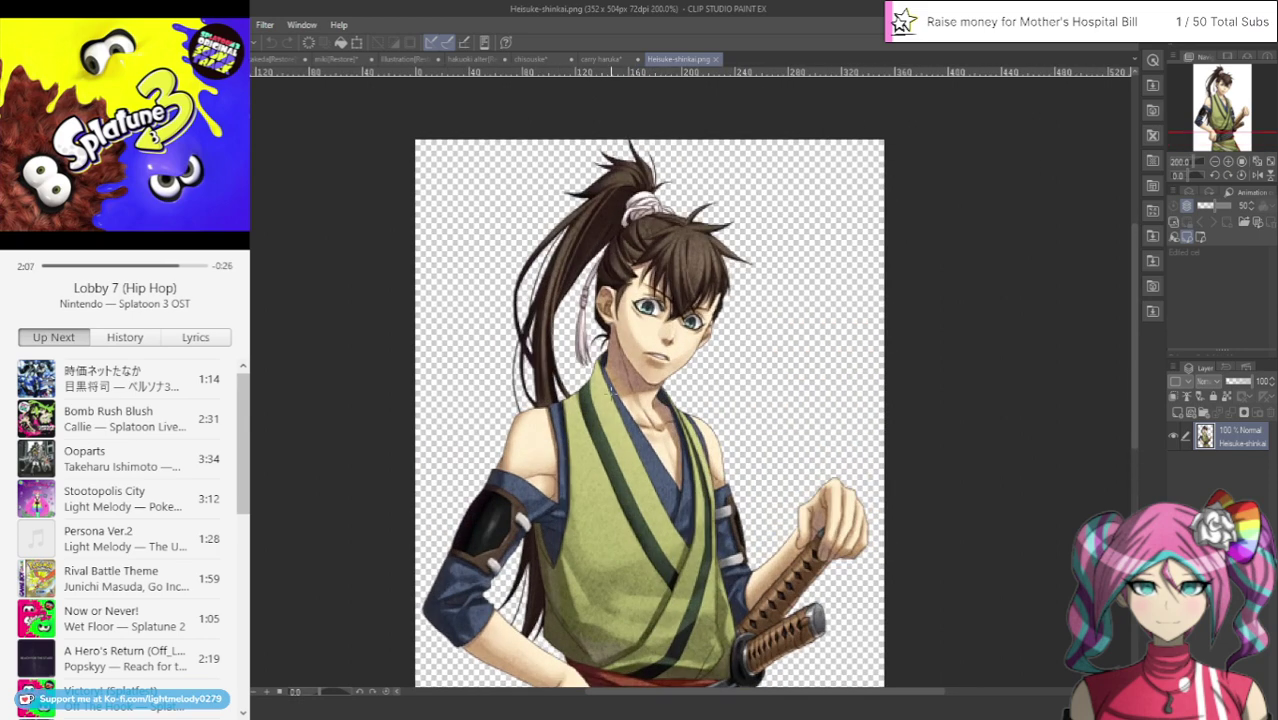
pyautogui.click(537, 62)
# View the Heisuke-ssl1.png reference image for the outfit colours, and return to the chisouske illustration
pyautogui.scroll(1, 982, 133)
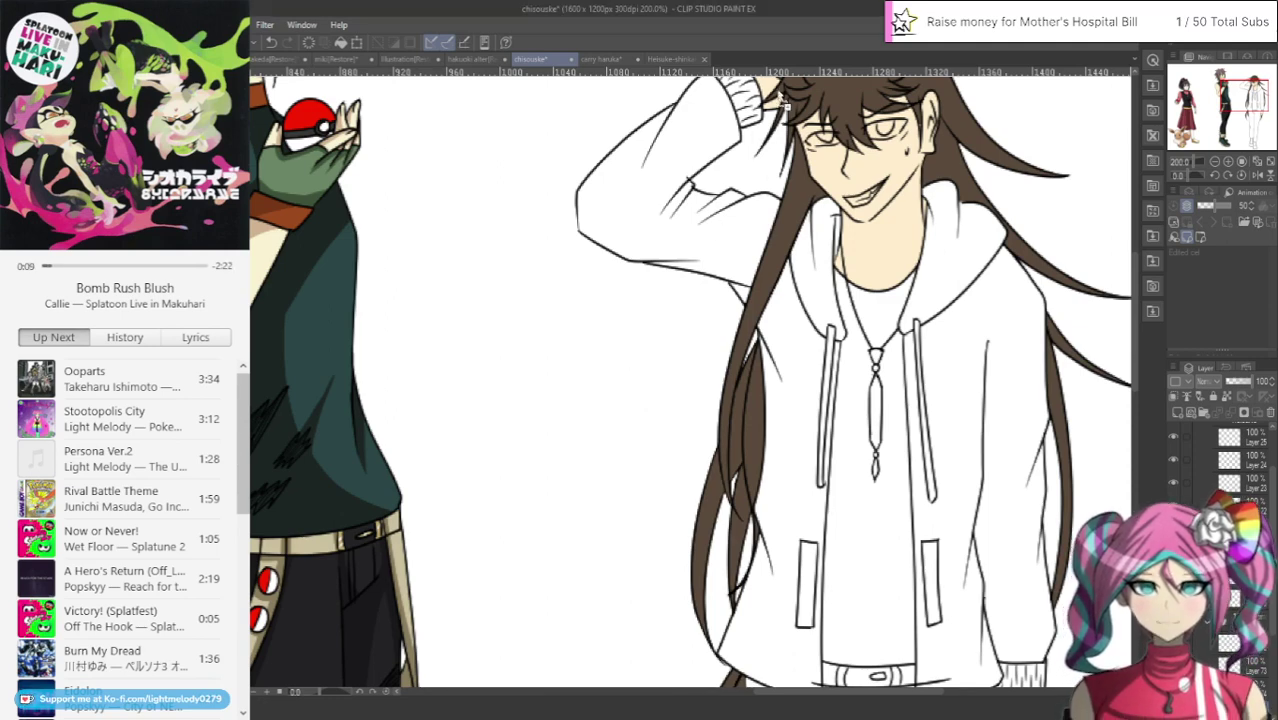
pyautogui.moveTo(788, 62); pyautogui.dragTo(790, 63)
pyautogui.scroll(3, 730, 296)
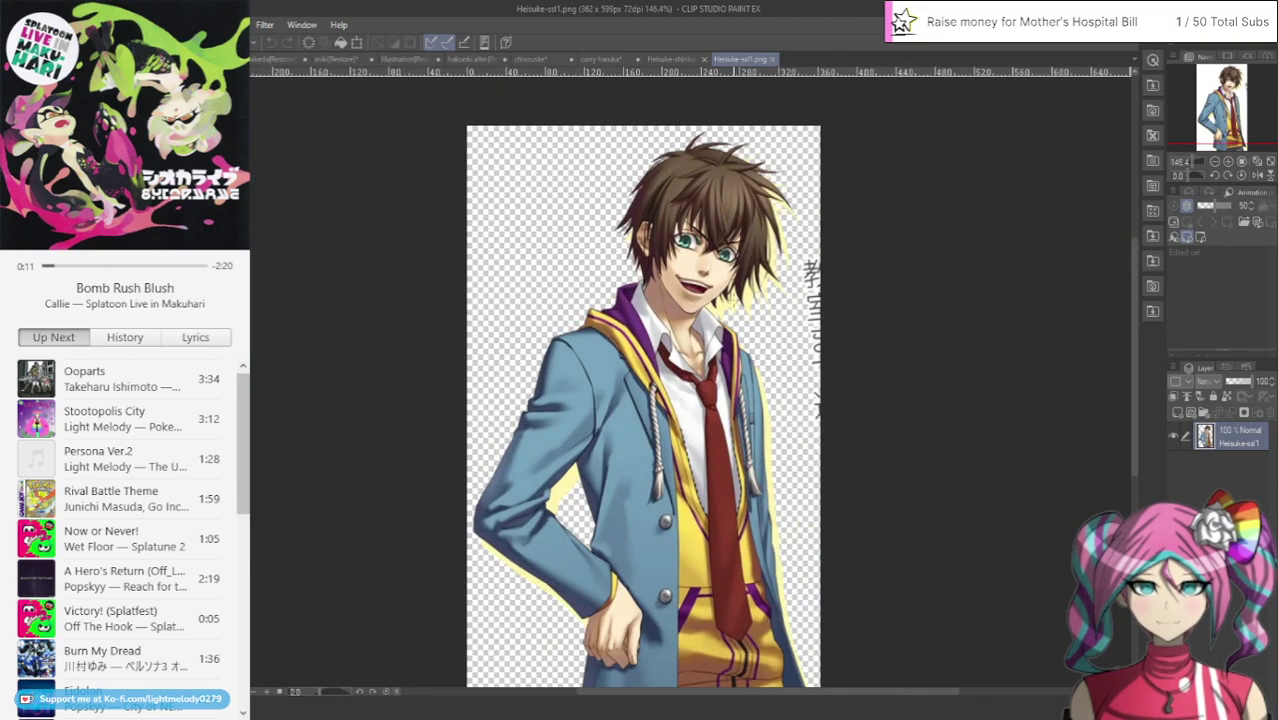
pyautogui.click(608, 60)
pyautogui.click(540, 60)
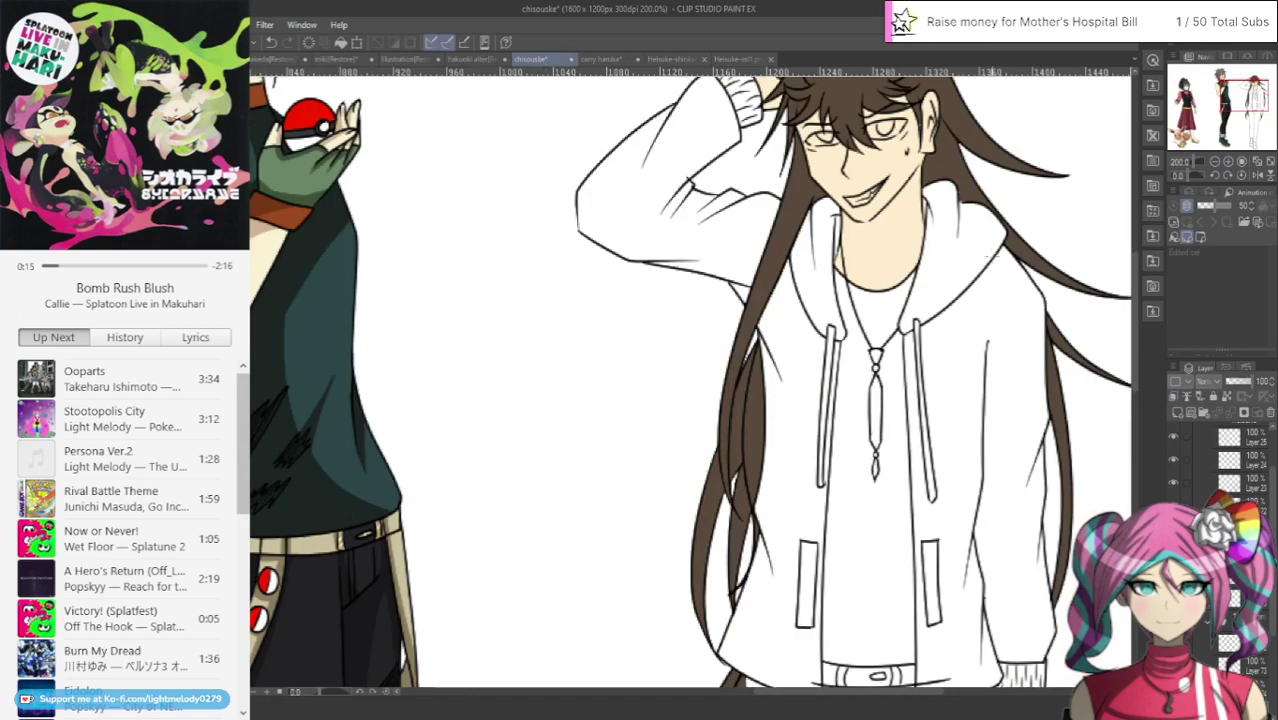
# Prepare the bottom colour layer for the jacket and fill the raised arm's sleeve with flat yellow, leaving the ribbed cuff white
pyautogui.click(1178, 413)
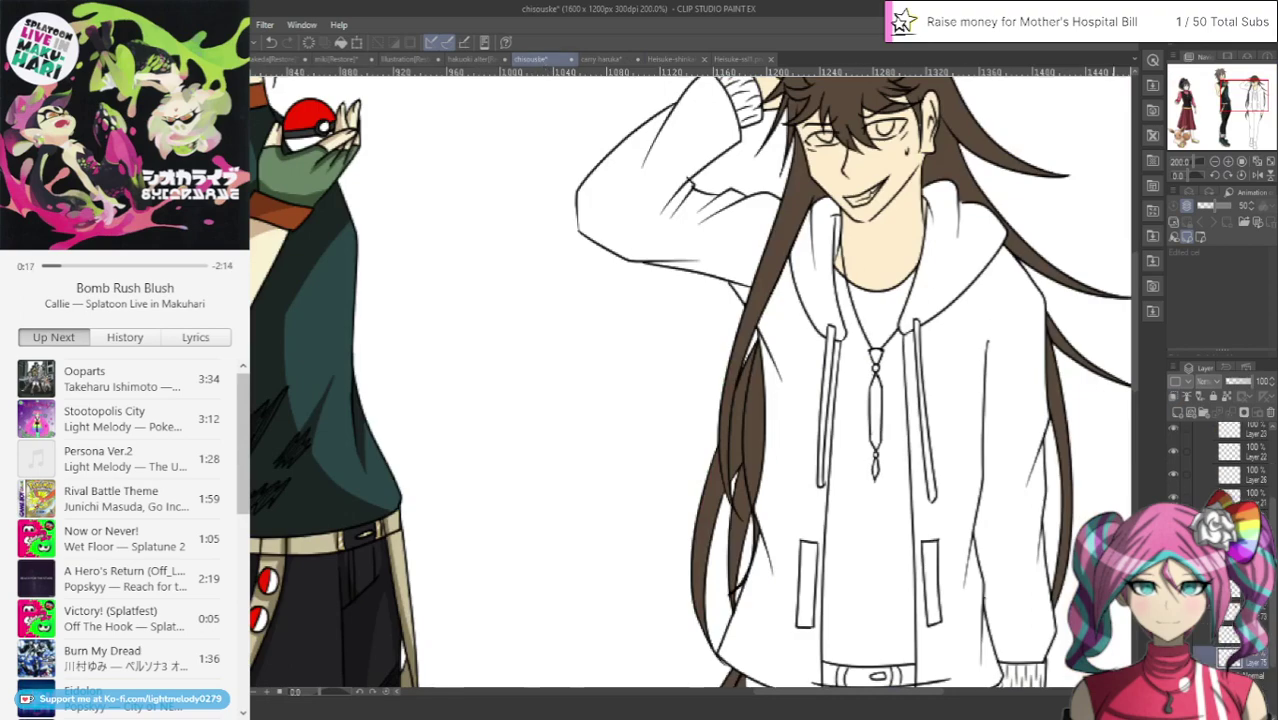
pyautogui.scroll(-7, 940, 167)
pyautogui.scroll(4, 939, 99)
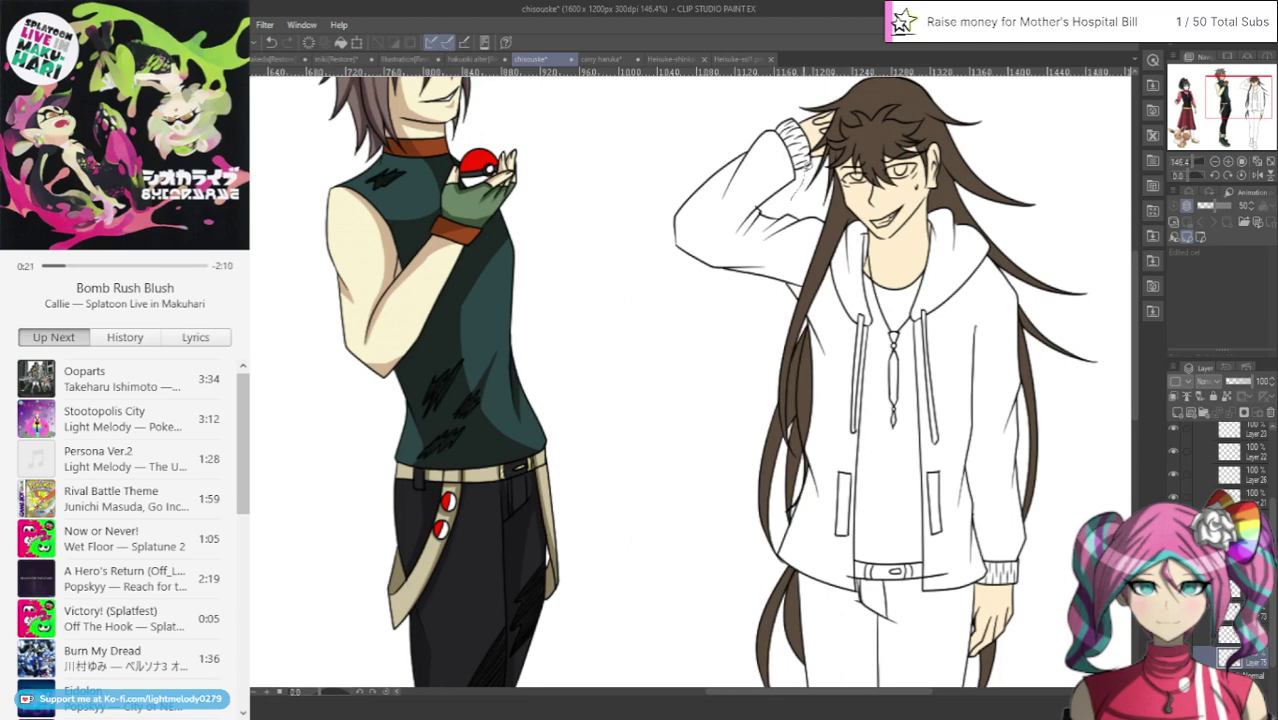
pyautogui.moveTo(777, 122)
pyautogui.mouseDown()
pyautogui.moveTo(674, 193)
pyautogui.moveTo(658, 267)
pyautogui.moveTo(798, 310)
pyautogui.moveTo(817, 276)
pyautogui.moveTo(795, 198)
pyautogui.mouseUp()
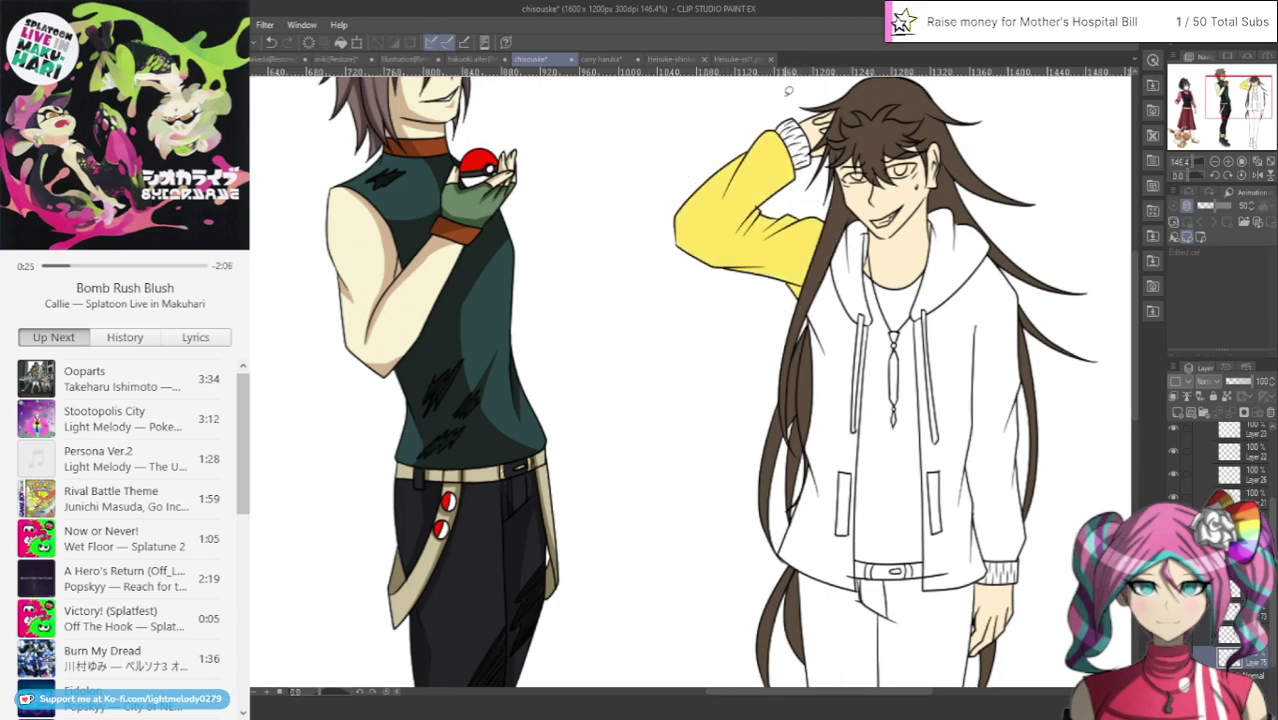
# Try to fill the jacket front on the raised-arm side with yellow, and undo that fill
pyautogui.moveTo(806, 302); pyautogui.dragTo(800, 467)
pyautogui.moveTo(788, 513)
pyautogui.mouseDown()
pyautogui.moveTo(771, 556)
pyautogui.moveTo(833, 595)
pyautogui.moveTo(863, 597)
pyautogui.moveTo(882, 243)
pyautogui.mouseUp()
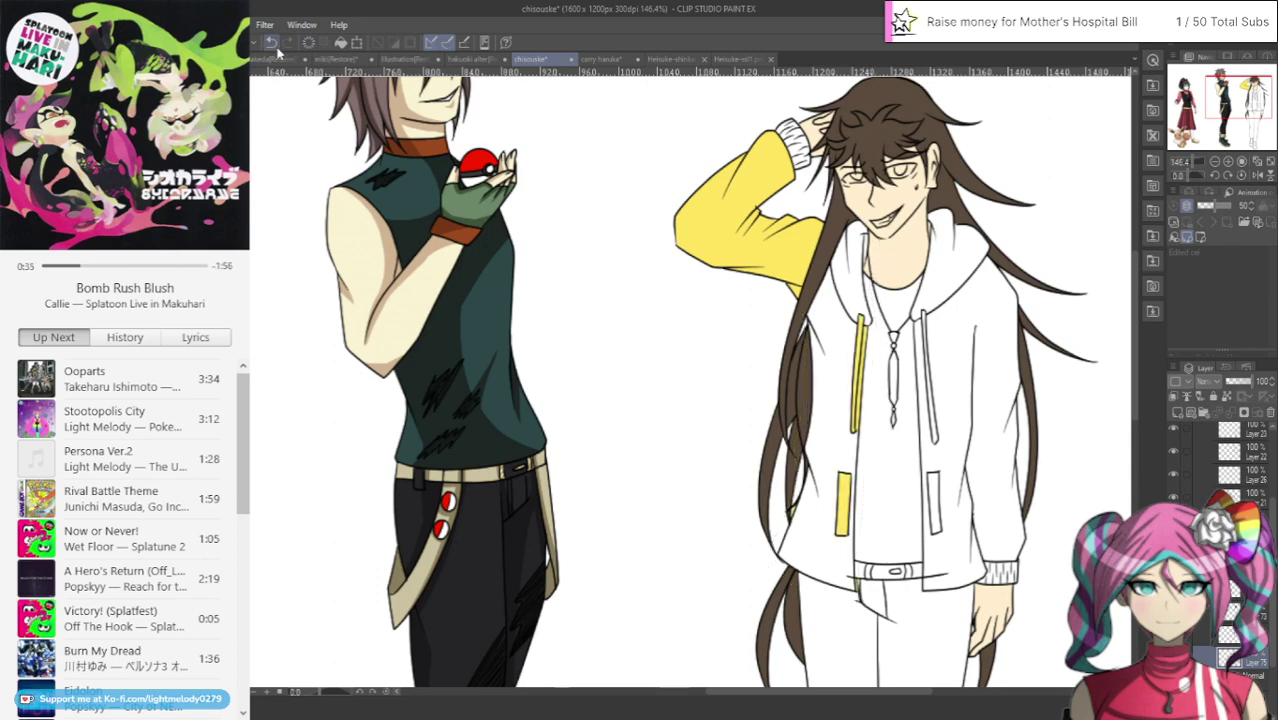
pyautogui.hotkey('ctrl', 'z')
# Try a short stroke on the jacket's line-art layer near the front hem beside the belt
pyautogui.scroll(5, 898, 580)
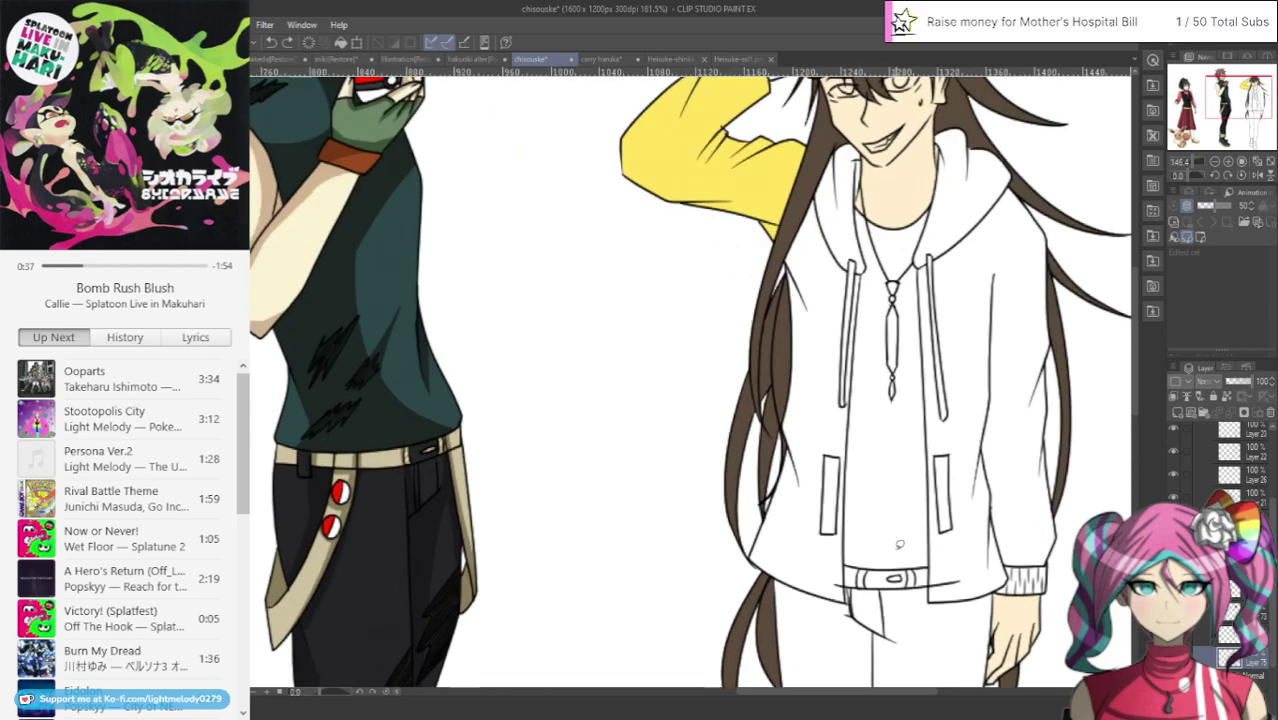
pyautogui.keyDown('ctrl'); pyautogui.keyDown('shift'); pyautogui.click(974, 566); pyautogui.keyUp('shift'); pyautogui.keyUp('ctrl')
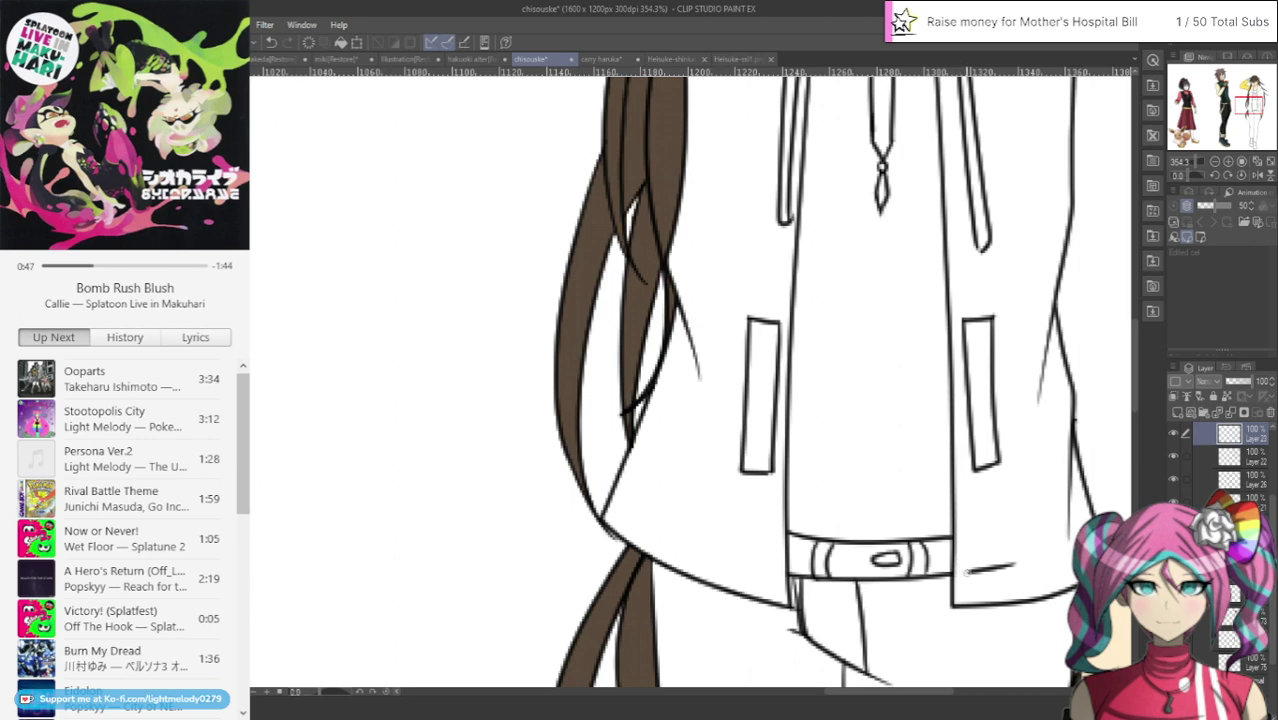
pyautogui.moveTo(966, 573); pyautogui.dragTo(996, 565)
# Trim the stray line tip at the raised sleeve's inner-elbow crease on its line-art layer, and reselect the jacket colour layer
pyautogui.moveTo(1136, 352); pyautogui.dragTo(1136, 232)
pyautogui.keyDown('ctrl'); pyautogui.keyDown('shift'); pyautogui.click(712, 459); pyautogui.keyUp('shift'); pyautogui.keyUp('ctrl')
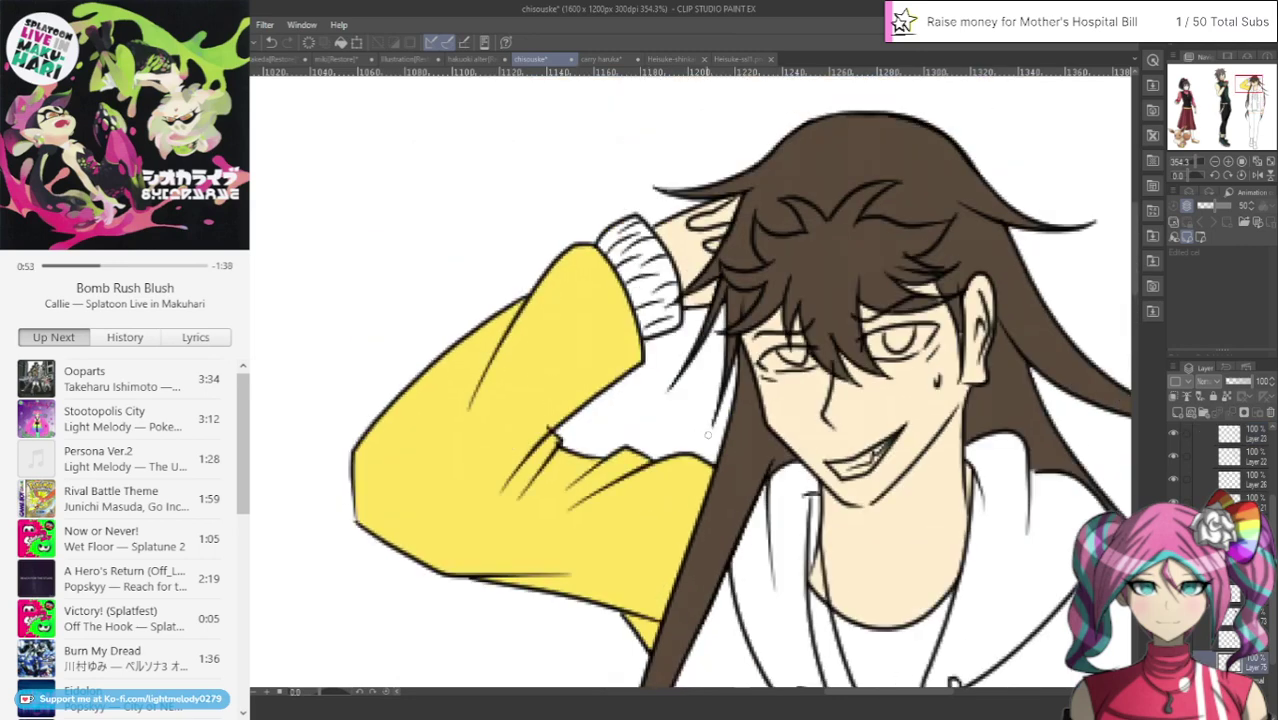
pyautogui.keyDown('ctrl'); pyautogui.keyDown('shift'); pyautogui.click(550, 432); pyautogui.keyUp('shift'); pyautogui.keyUp('ctrl')
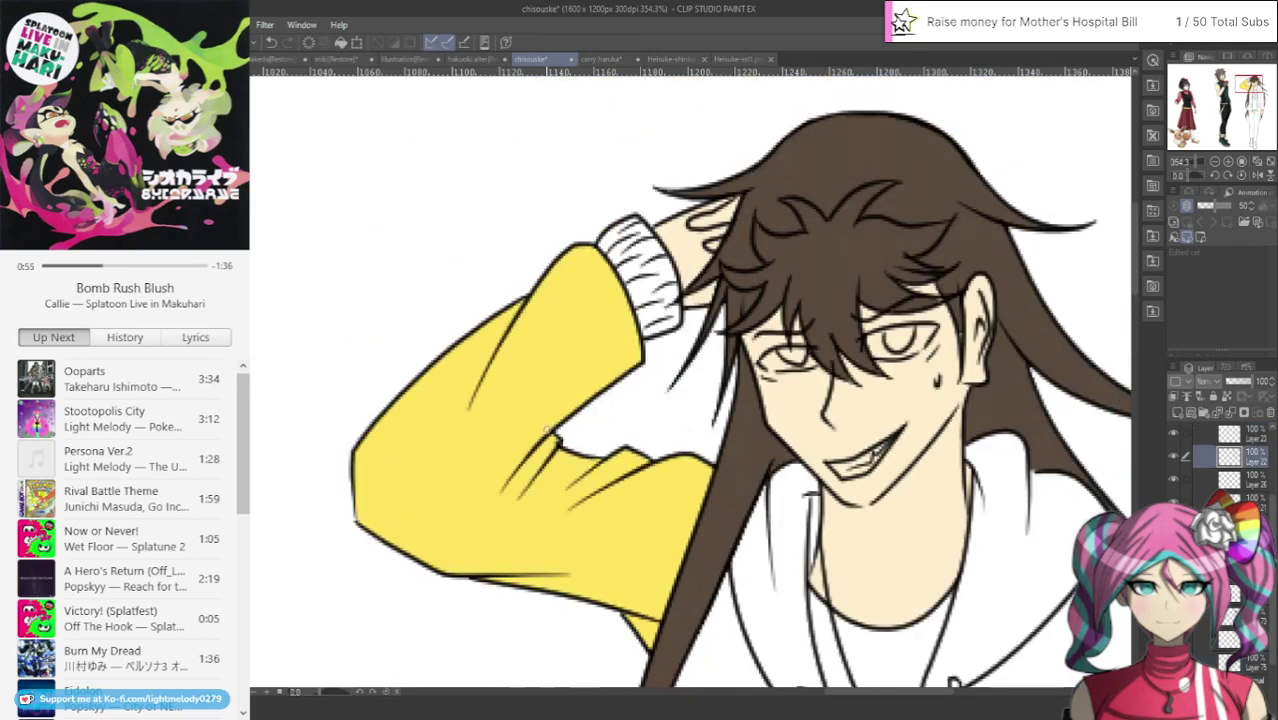
pyautogui.keyDown('ctrl'); pyautogui.keyDown('shift'); pyautogui.click(644, 503); pyautogui.keyUp('shift'); pyautogui.keyUp('ctrl')
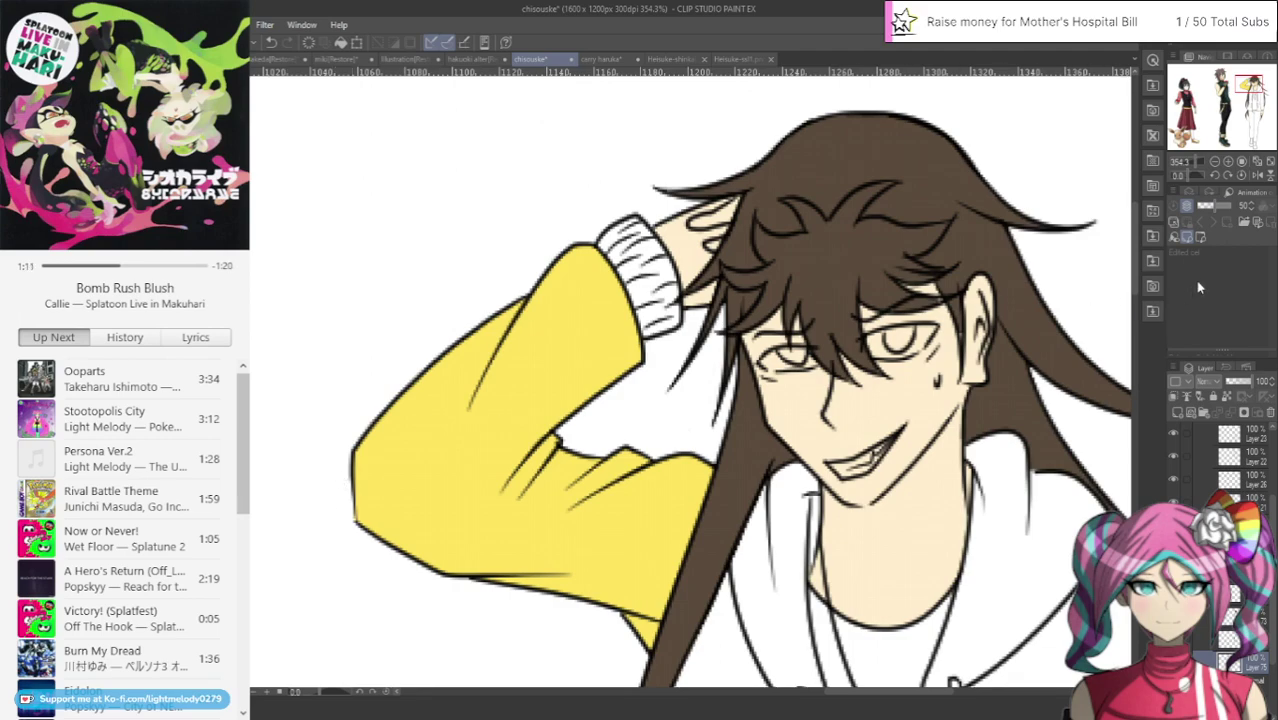
# Fill both front halves of the jacket and the lowered arm's sleeve with flat yellow, leaving the hood and cuff white
pyautogui.moveTo(1204, 108); pyautogui.dragTo(1241, 104)
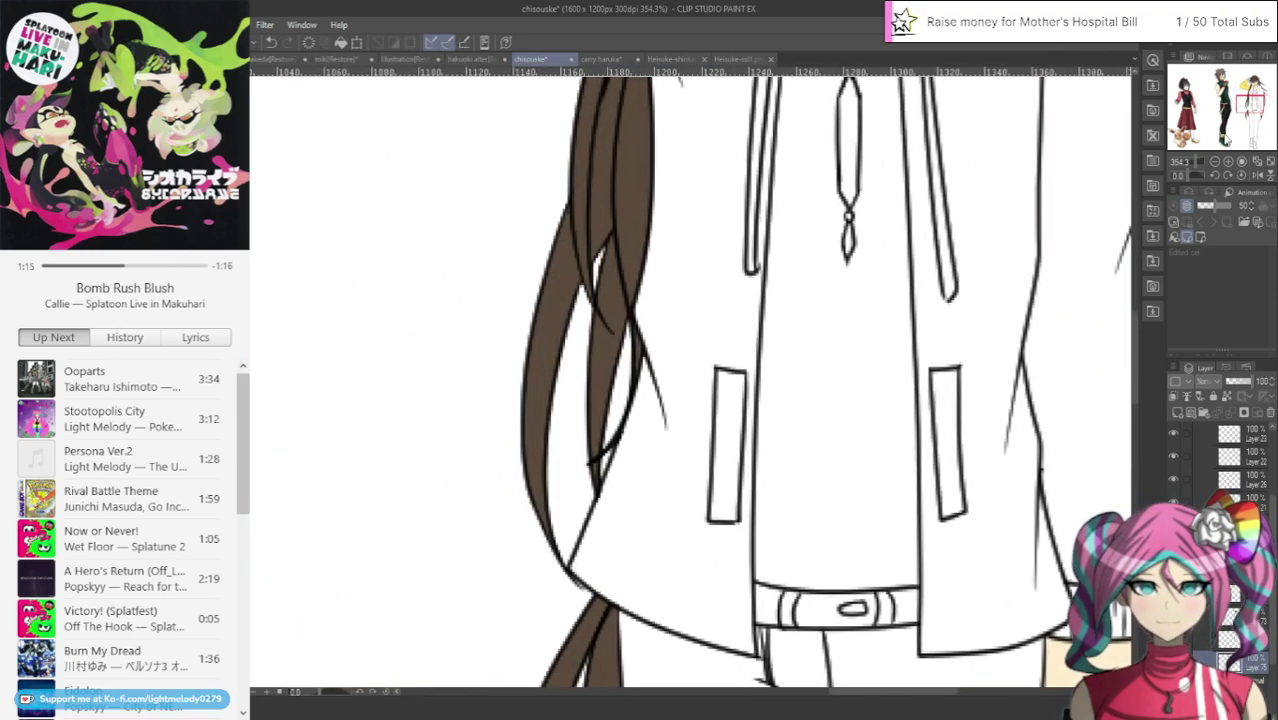
pyautogui.scroll(-9, 987, 285)
pyautogui.click(1237, 72)
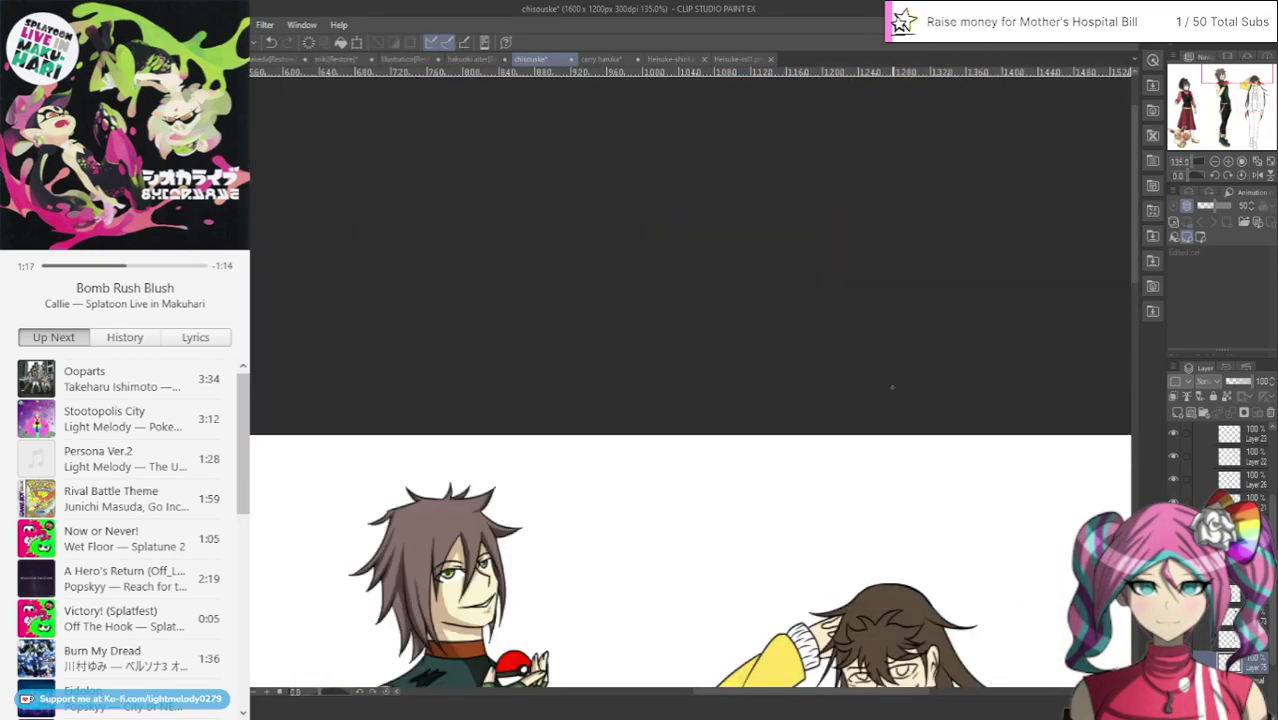
pyautogui.scroll(3, 985, 410)
pyautogui.moveTo(1250, 68); pyautogui.dragTo(1251, 101)
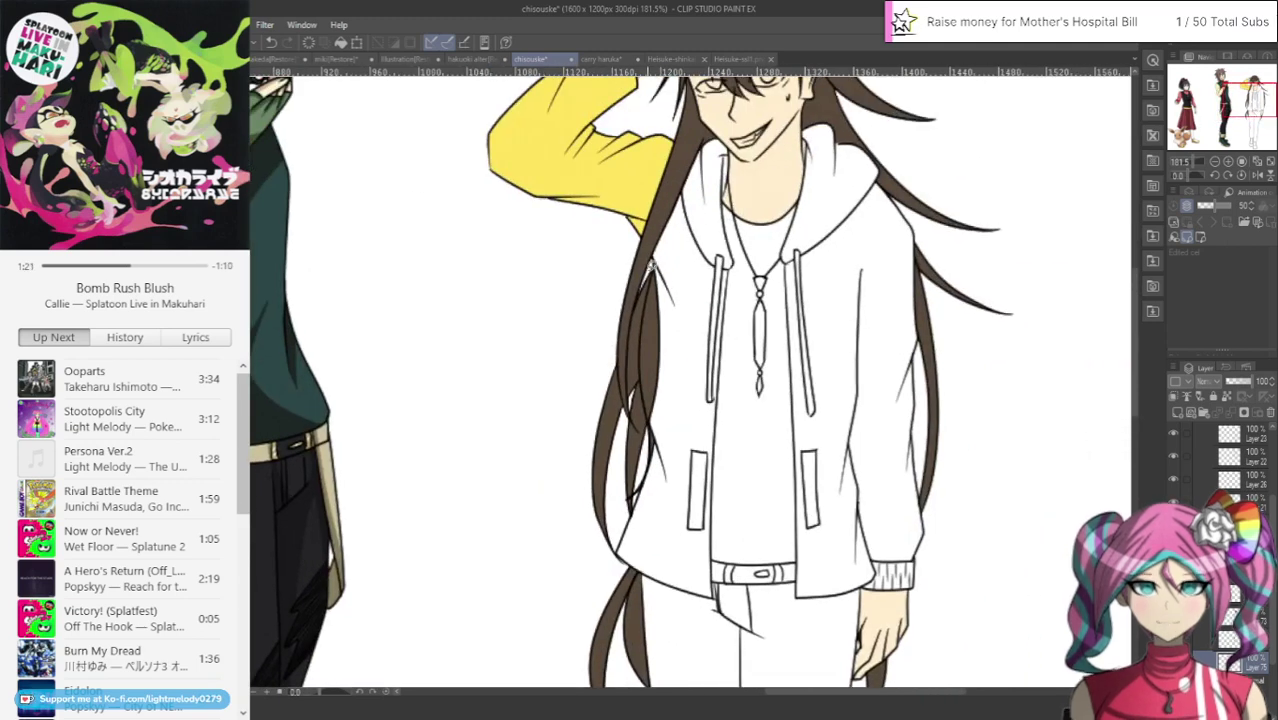
pyautogui.moveTo(650, 268); pyautogui.dragTo(640, 480)
pyautogui.moveTo(622, 528)
pyautogui.mouseDown()
pyautogui.moveTo(624, 575)
pyautogui.moveTo(718, 600)
pyautogui.mouseUp()
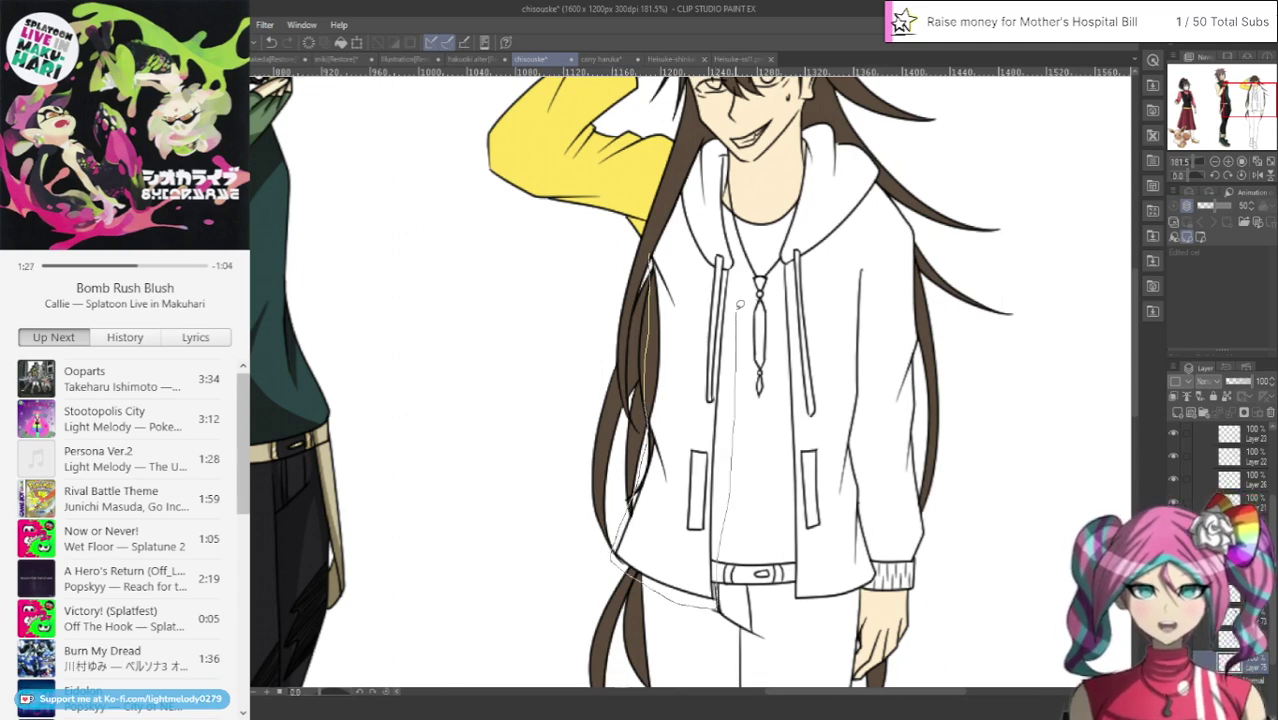
pyautogui.moveTo(736, 270)
pyautogui.mouseDown()
pyautogui.moveTo(694, 178)
pyautogui.moveTo(652, 202)
pyautogui.mouseUp()
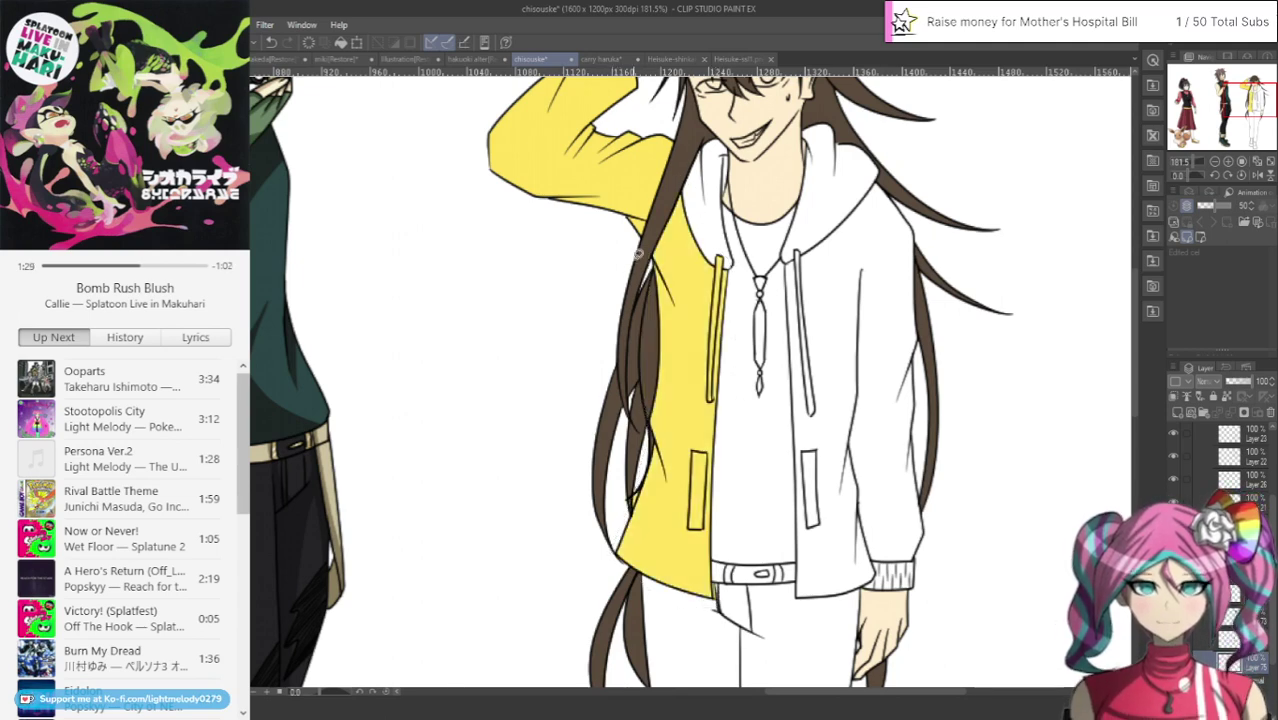
pyautogui.moveTo(790, 245)
pyautogui.mouseDown()
pyautogui.moveTo(782, 438)
pyautogui.moveTo(798, 604)
pyautogui.moveTo(867, 594)
pyautogui.moveTo(938, 500)
pyautogui.moveTo(926, 242)
pyautogui.moveTo(890, 182)
pyautogui.moveTo(826, 205)
pyautogui.moveTo(788, 244)
pyautogui.mouseUp()
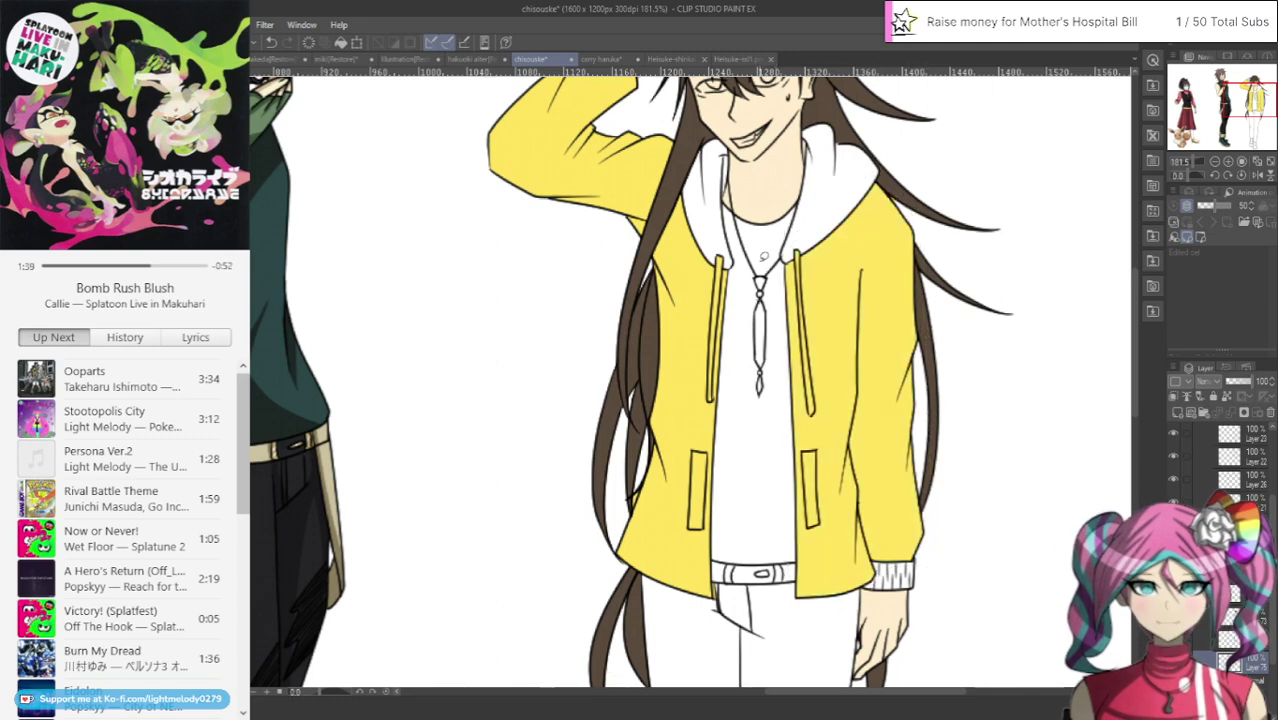
# Check the jacket's flat yellow for missed spots and fill the gap between the neck and the hood's inner edge with skin colour
pyautogui.scroll(5, 824, 578)
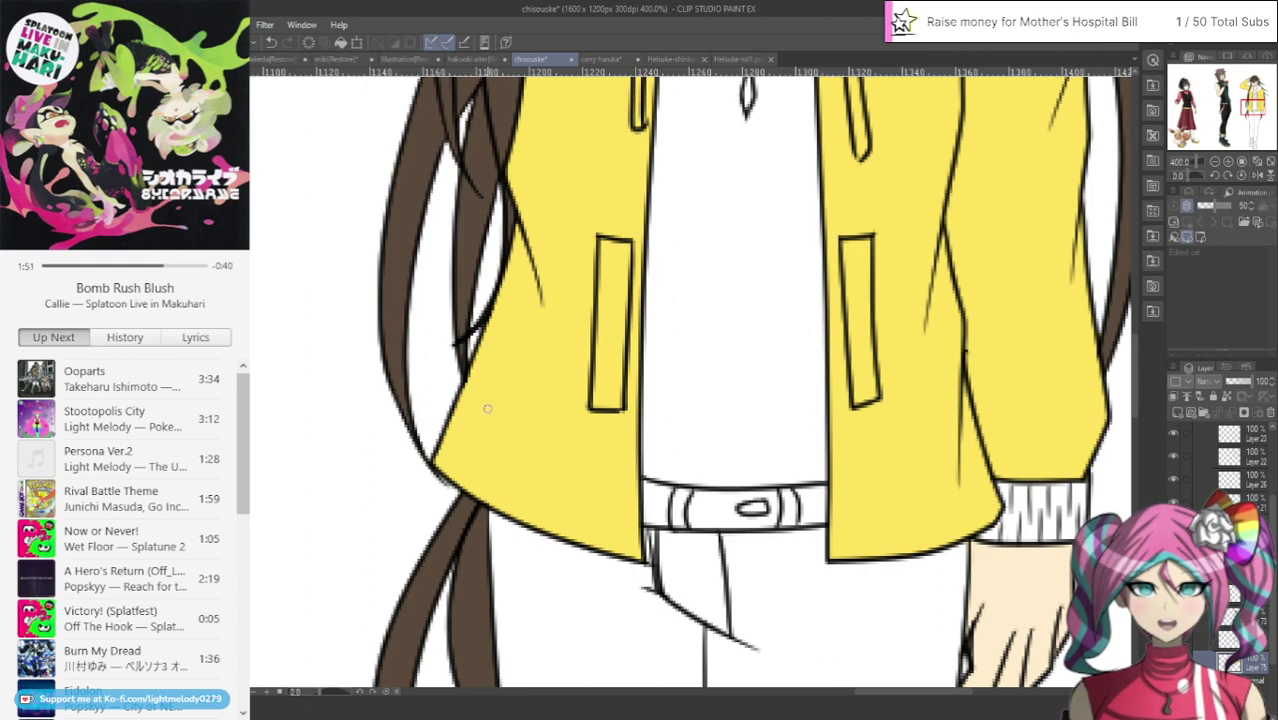
pyautogui.moveTo(910, 699); pyautogui.dragTo(945, 699)
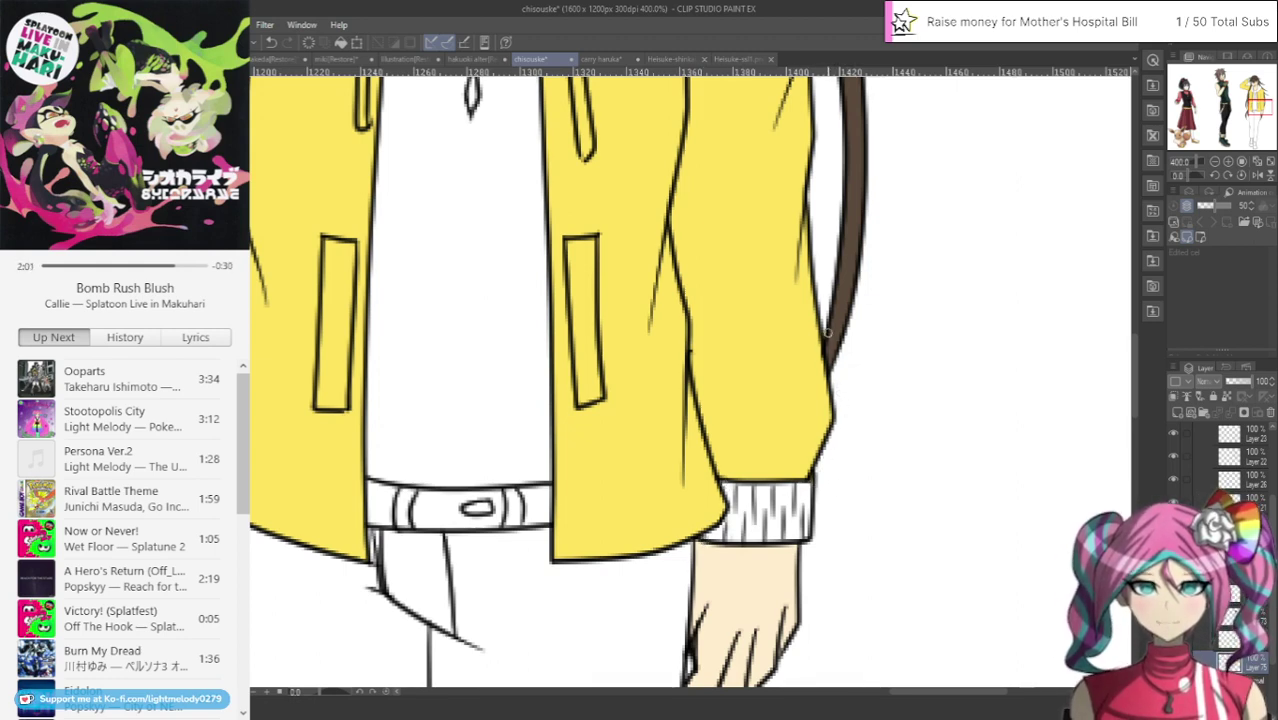
pyautogui.scroll(5, 831, 381)
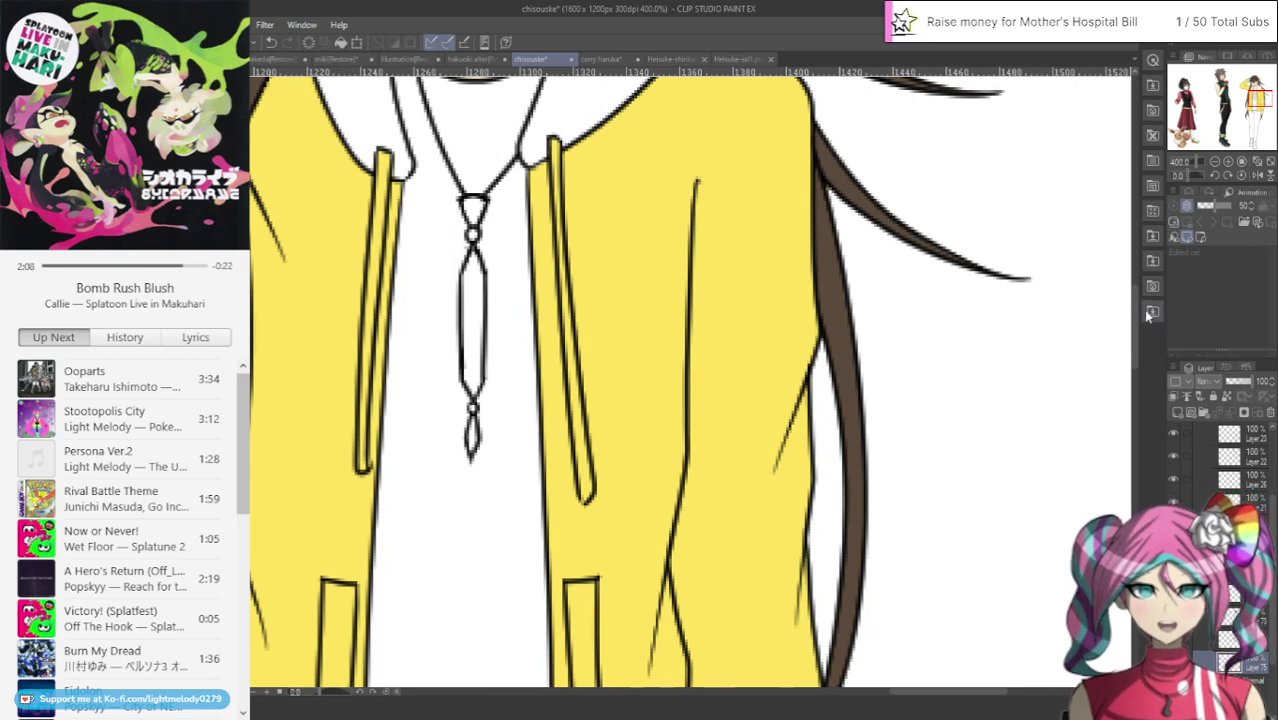
pyautogui.scroll(5, 758, 334)
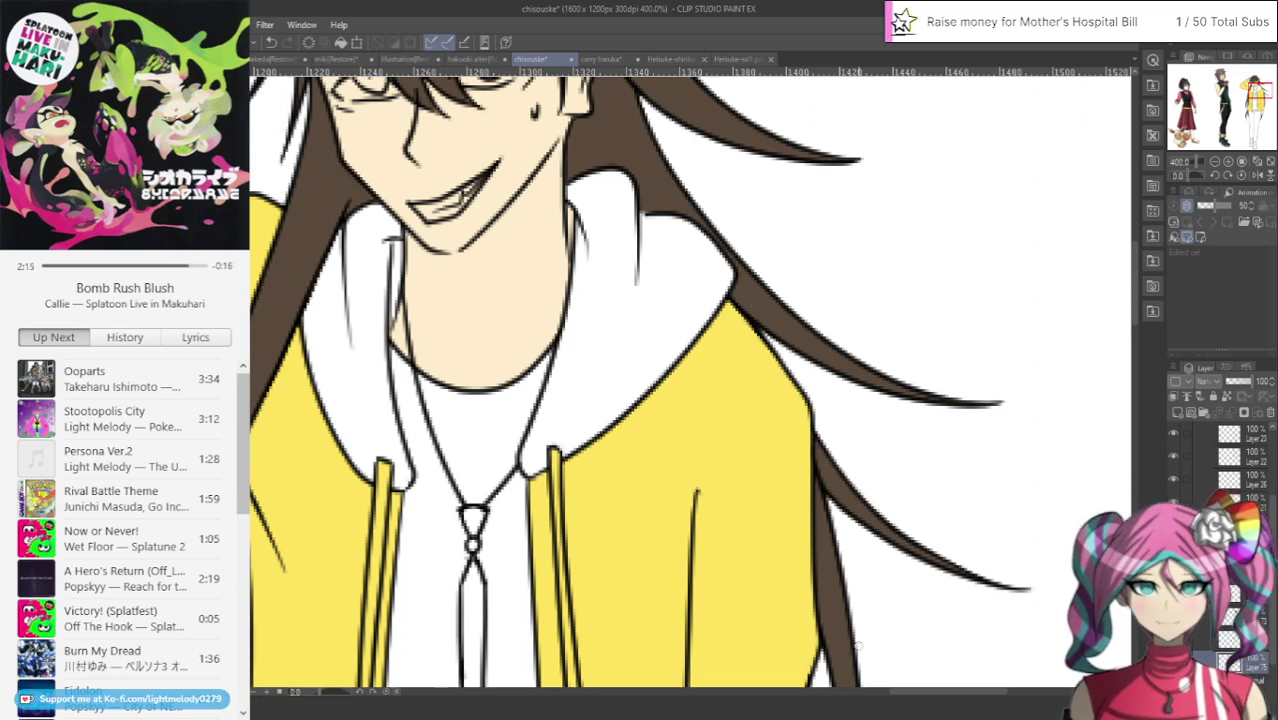
pyautogui.moveTo(920, 692); pyautogui.dragTo(878, 692)
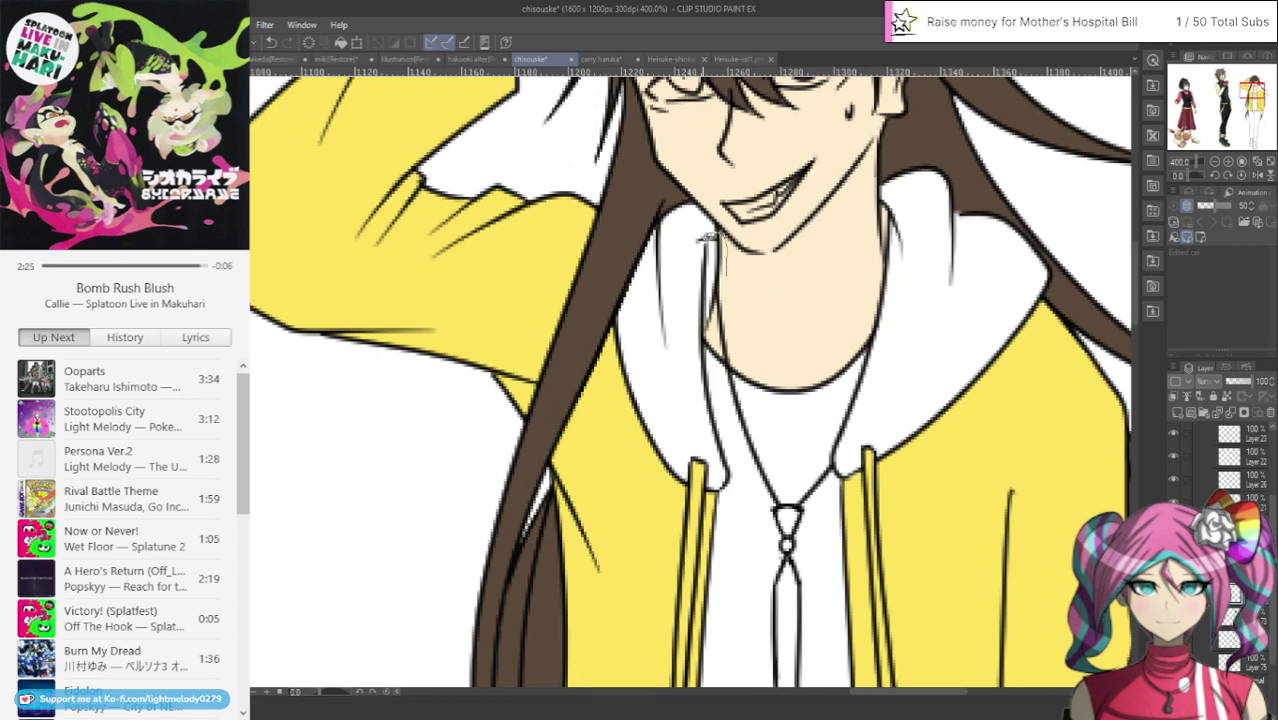
pyautogui.moveTo(709, 238)
pyautogui.mouseDown()
pyautogui.moveTo(702, 318)
pyautogui.moveTo(714, 332)
pyautogui.mouseUp()
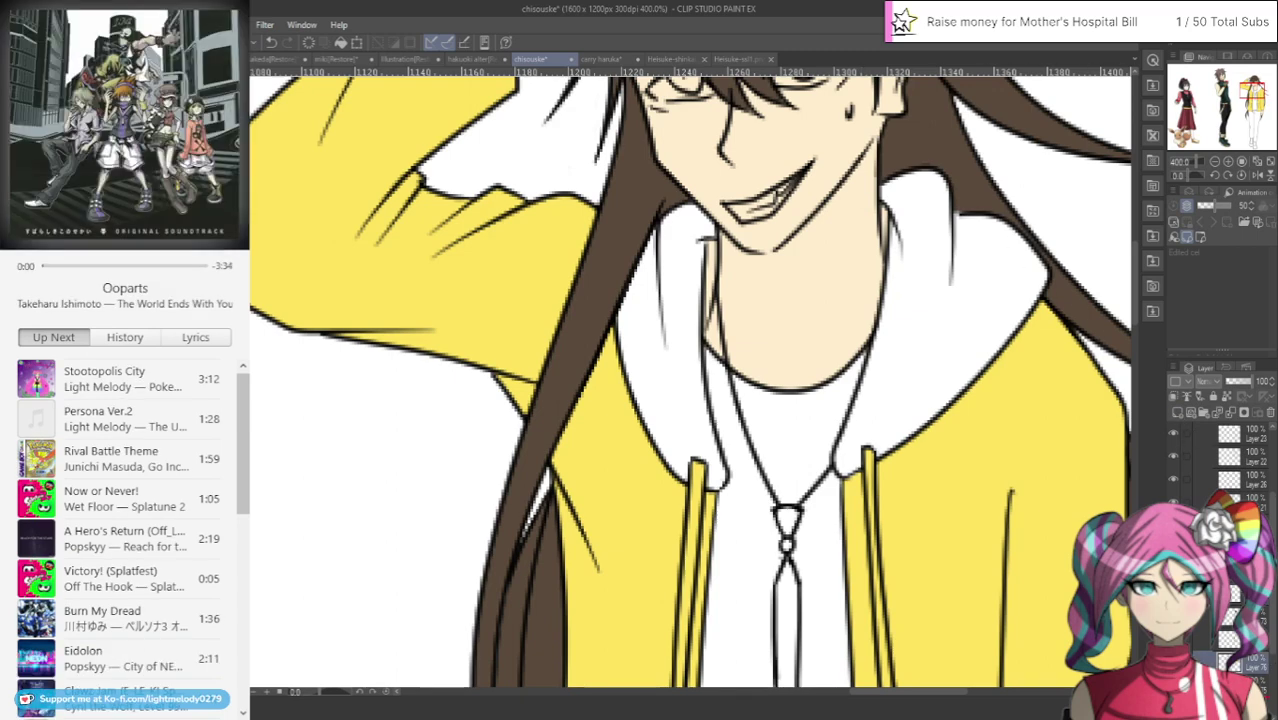
# Take the hood's purple from the Heisuke-ssl1.png reference and fill both halves of the hood with it on their own layer
pyautogui.scroll(-2, 1028, 314)
pyautogui.click(740, 59)
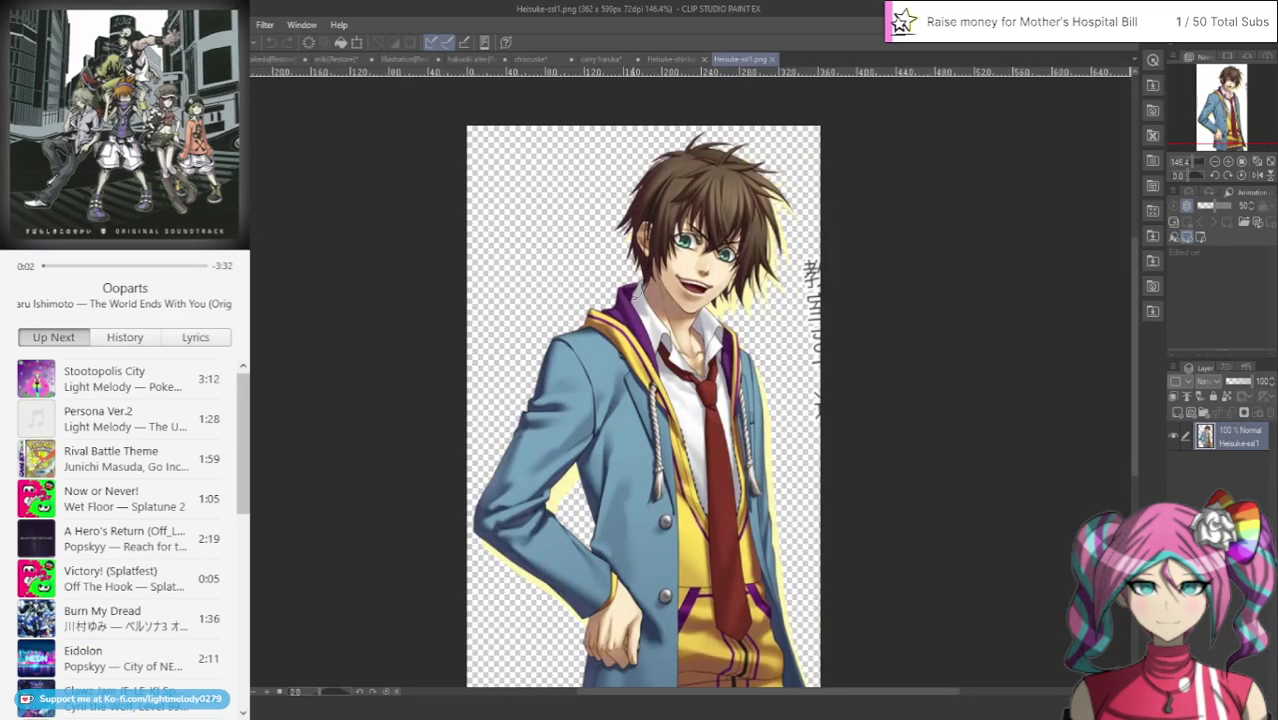
pyautogui.click(549, 62)
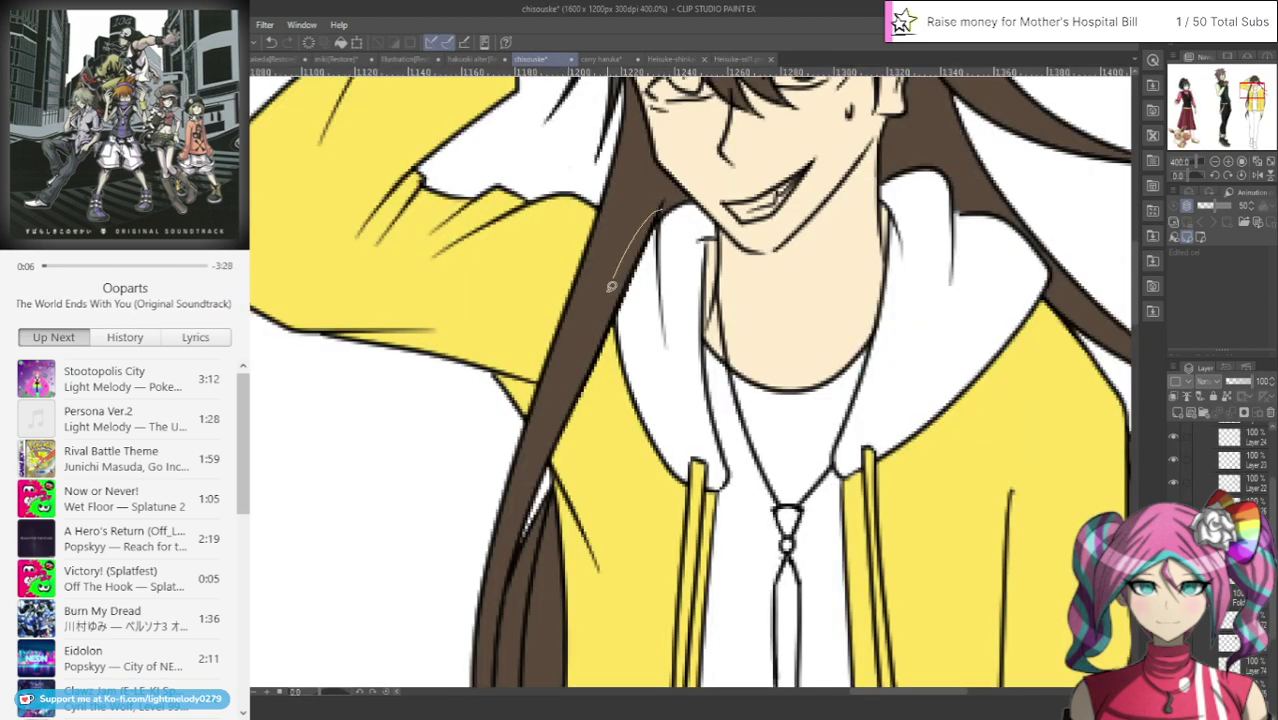
pyautogui.moveTo(612, 287)
pyautogui.mouseDown()
pyautogui.moveTo(624, 438)
pyautogui.moveTo(688, 502)
pyautogui.moveTo(736, 408)
pyautogui.mouseUp()
pyautogui.moveTo(740, 238)
pyautogui.mouseDown()
pyautogui.moveTo(739, 184)
pyautogui.moveTo(599, 288)
pyautogui.moveTo(700, 495)
pyautogui.moveTo(728, 208)
pyautogui.mouseUp()
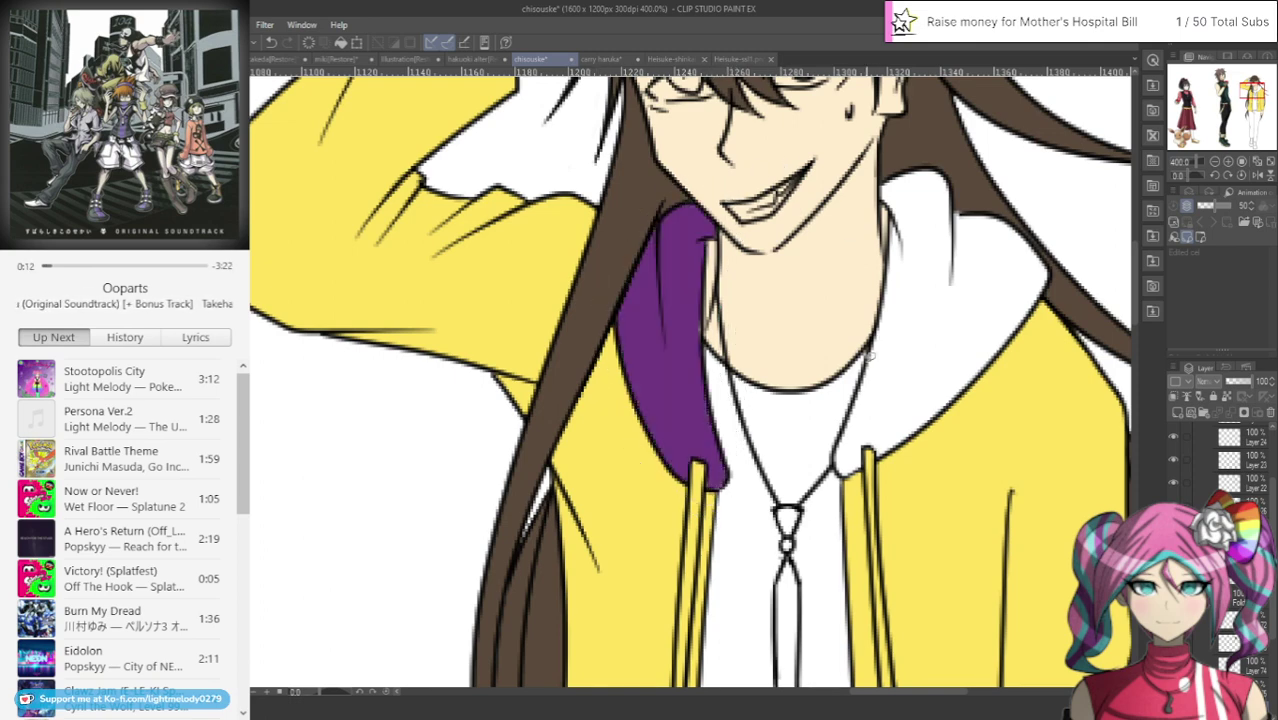
pyautogui.moveTo(843, 389)
pyautogui.mouseDown()
pyautogui.moveTo(915, 472)
pyautogui.moveTo(1068, 292)
pyautogui.moveTo(950, 162)
pyautogui.moveTo(833, 342)
pyautogui.mouseUp()
# Fill the ribbed cuffs of the raised and lowered sleeves with the same flat purple as the hood
pyautogui.scroll(-5, 831, 400)
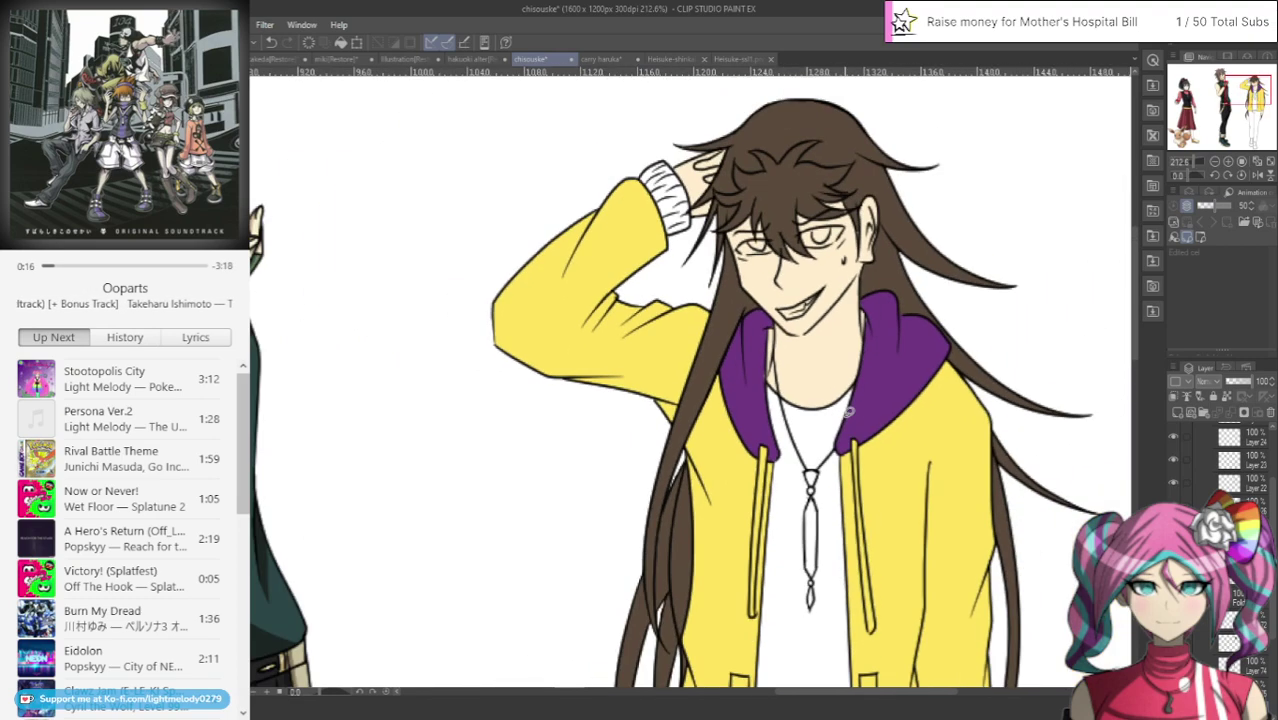
pyautogui.scroll(5, 735, 141)
pyautogui.moveTo(591, 340)
pyautogui.mouseDown()
pyautogui.moveTo(670, 305)
pyautogui.moveTo(650, 218)
pyautogui.moveTo(565, 215)
pyautogui.mouseUp()
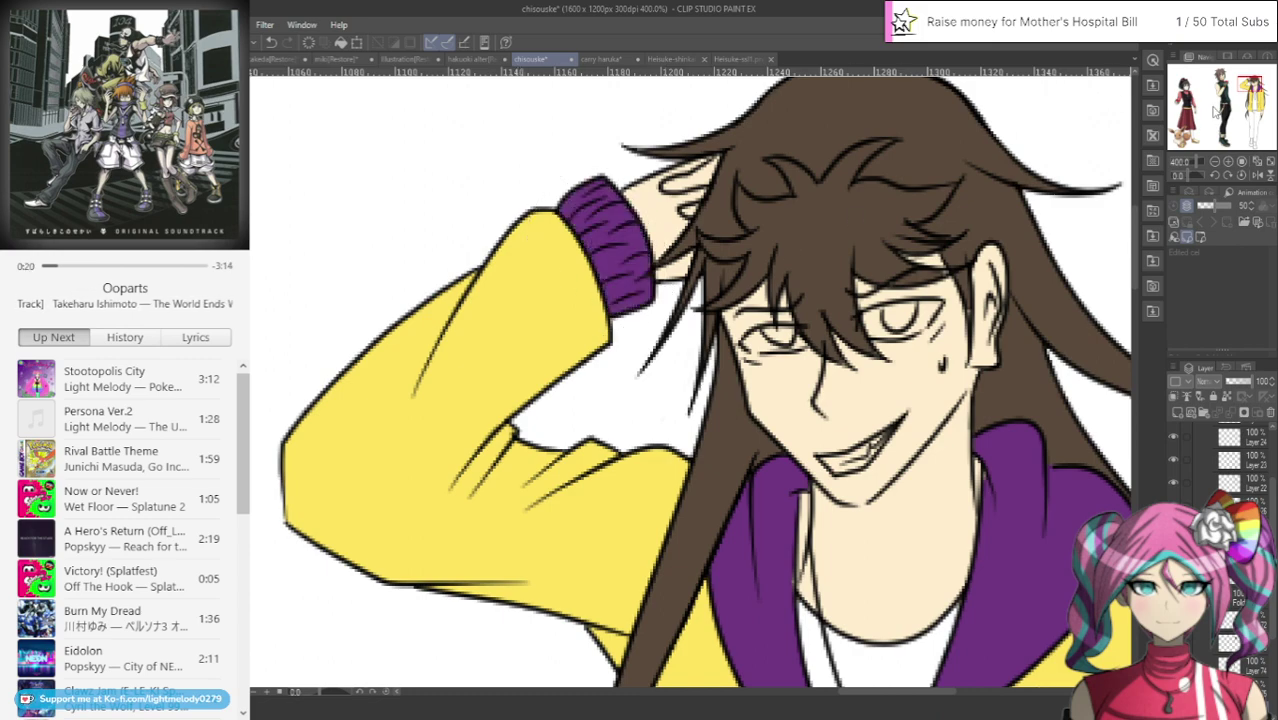
pyautogui.moveTo(1232, 110); pyautogui.dragTo(1260, 111)
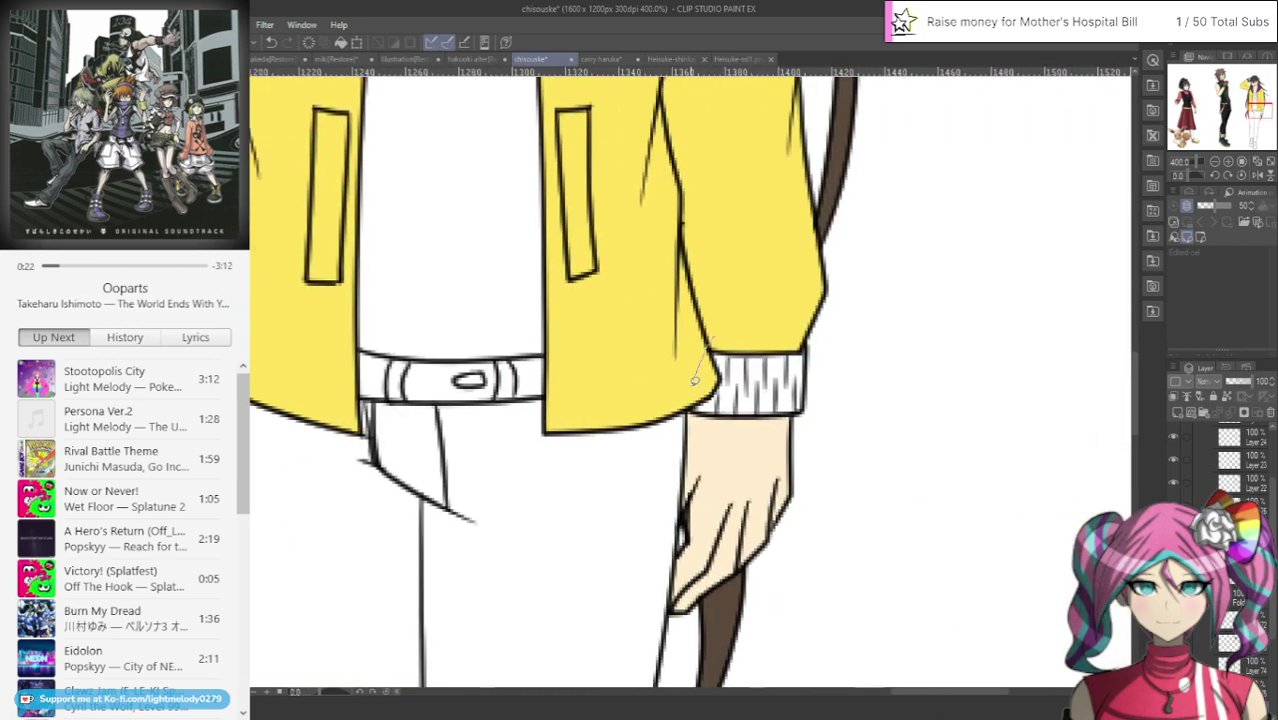
pyautogui.moveTo(688, 378)
pyautogui.mouseDown()
pyautogui.moveTo(804, 424)
pyautogui.moveTo(813, 236)
pyautogui.mouseUp()
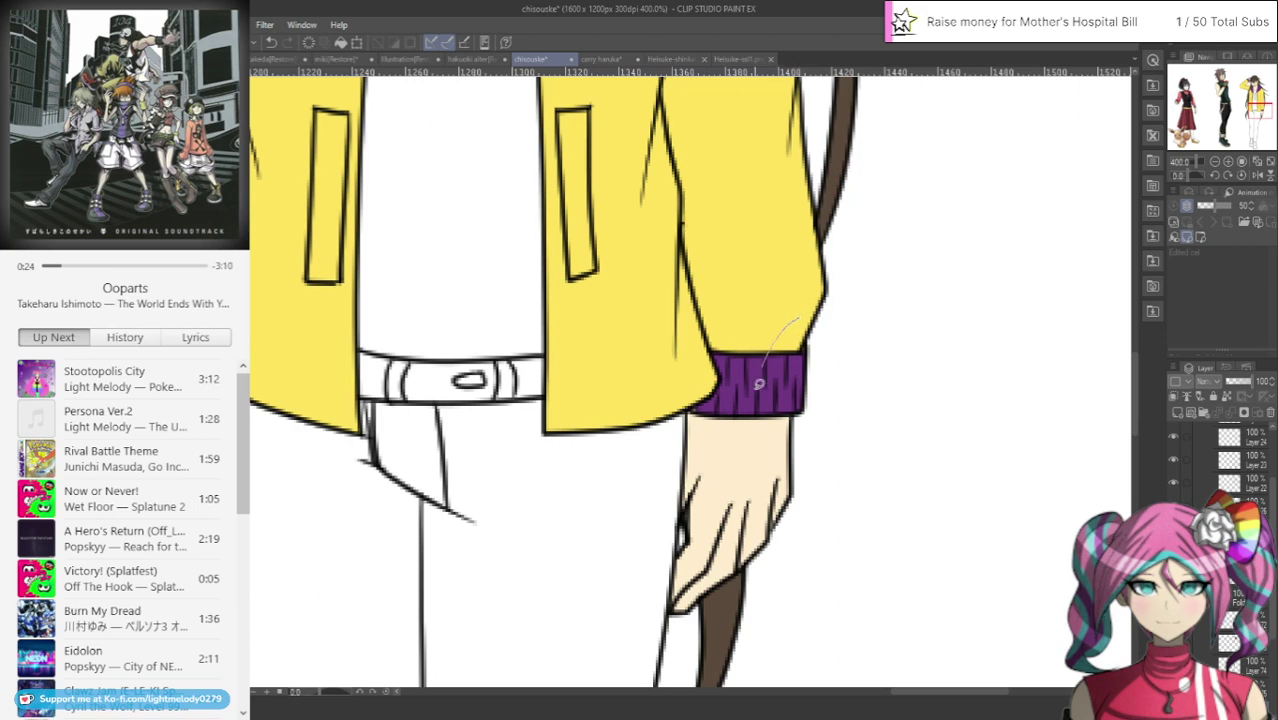
# Consult the Heisuke-shinkai.png reference, add a new layer and fill the shirt between the jacket fronts with flat slate blue
pyautogui.scroll(10, 1136, 372)
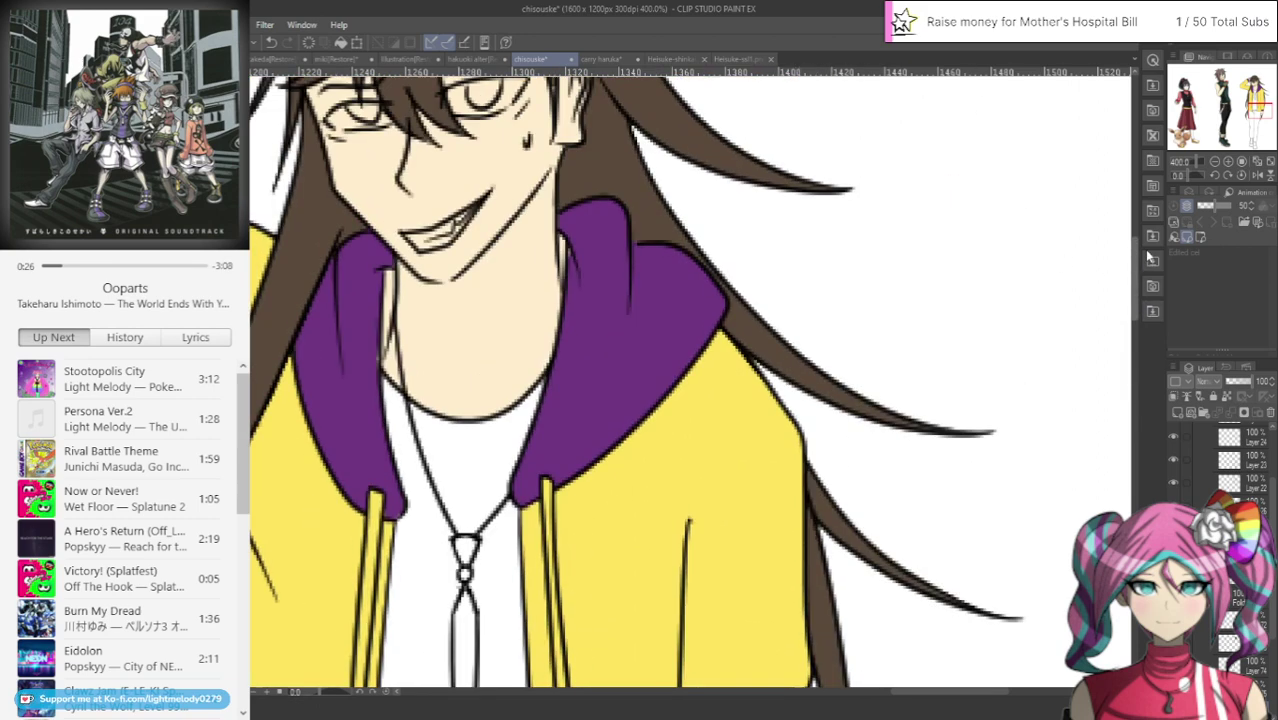
pyautogui.click(680, 59)
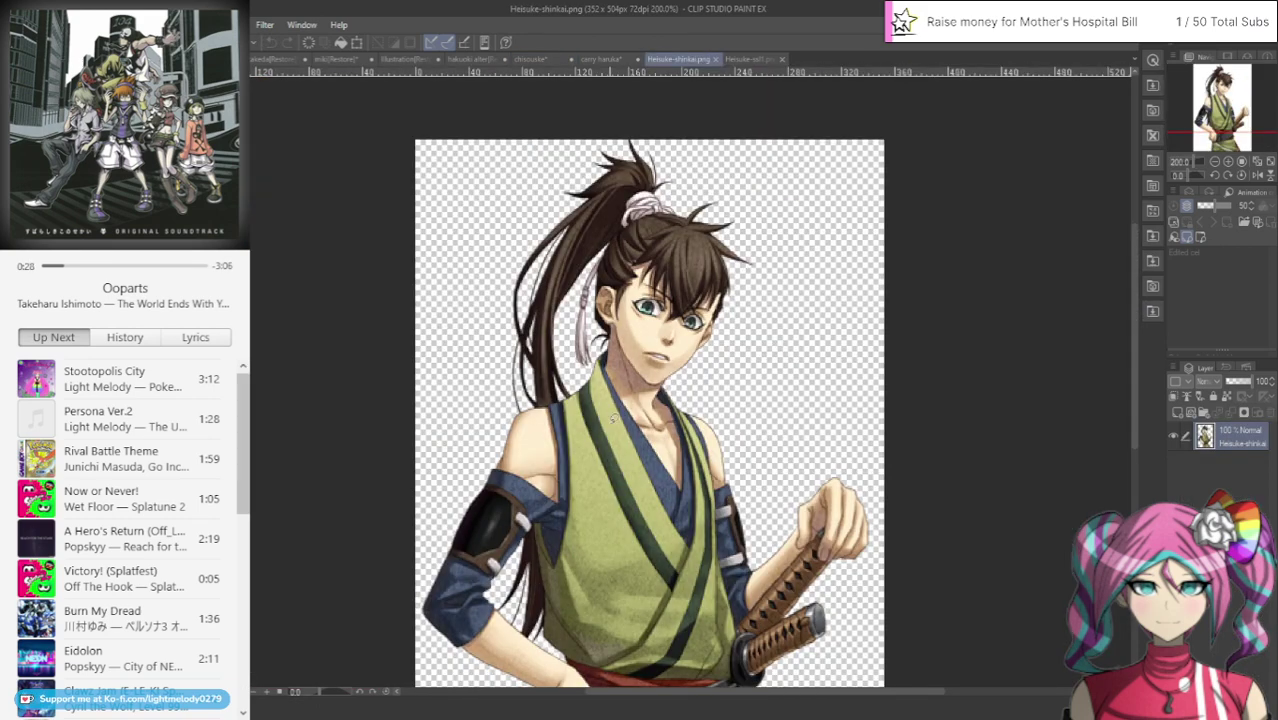
pyautogui.click(612, 59)
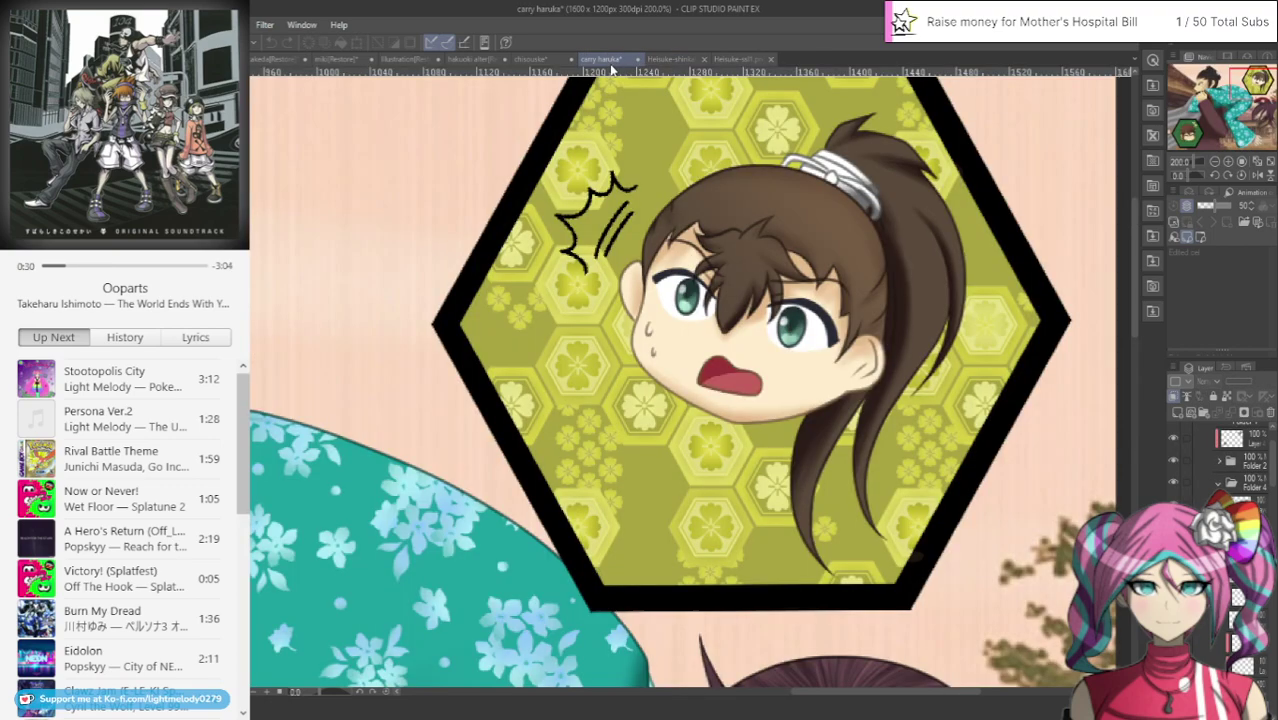
pyautogui.click(540, 60)
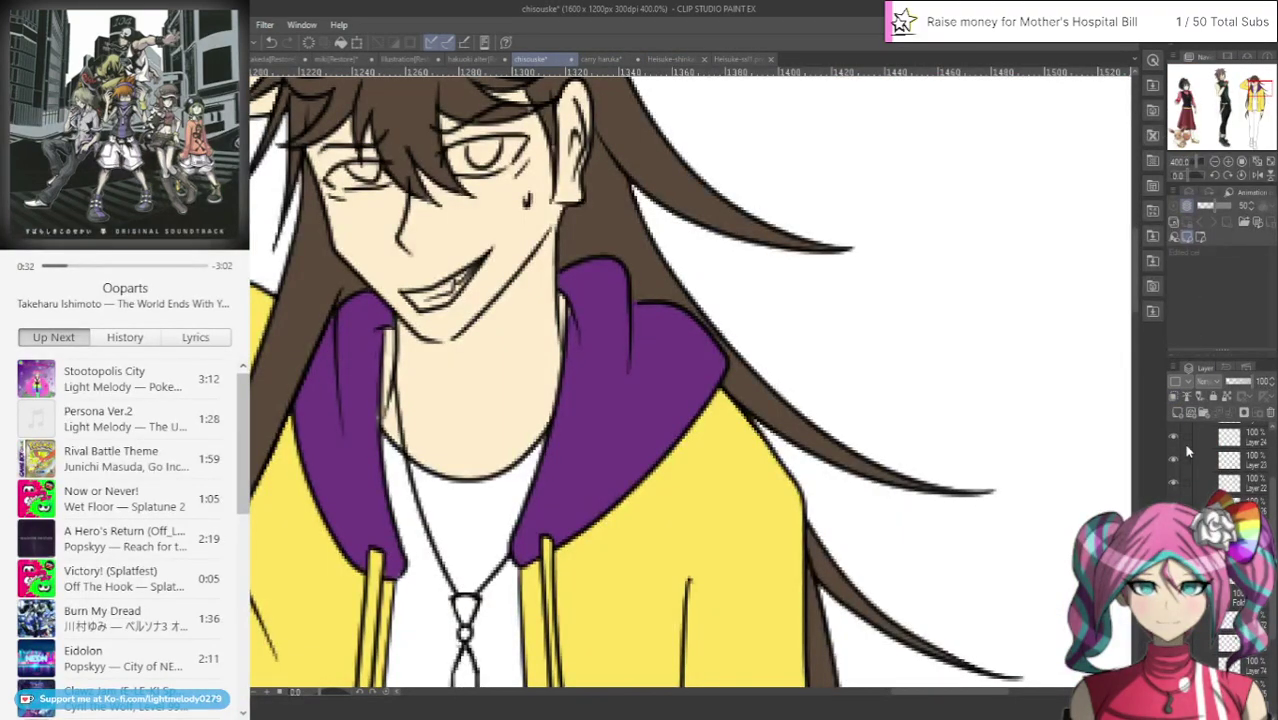
pyautogui.click(1178, 414)
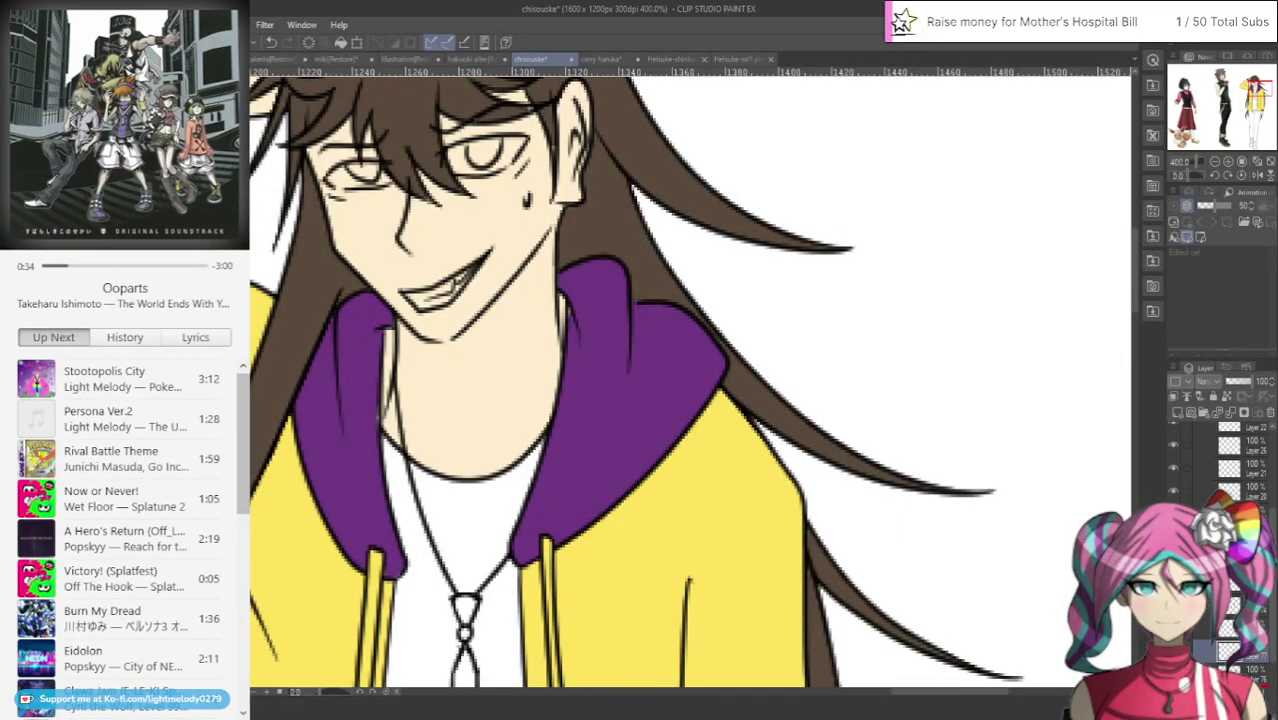
pyautogui.moveTo(1135, 308); pyautogui.dragTo(1135, 364)
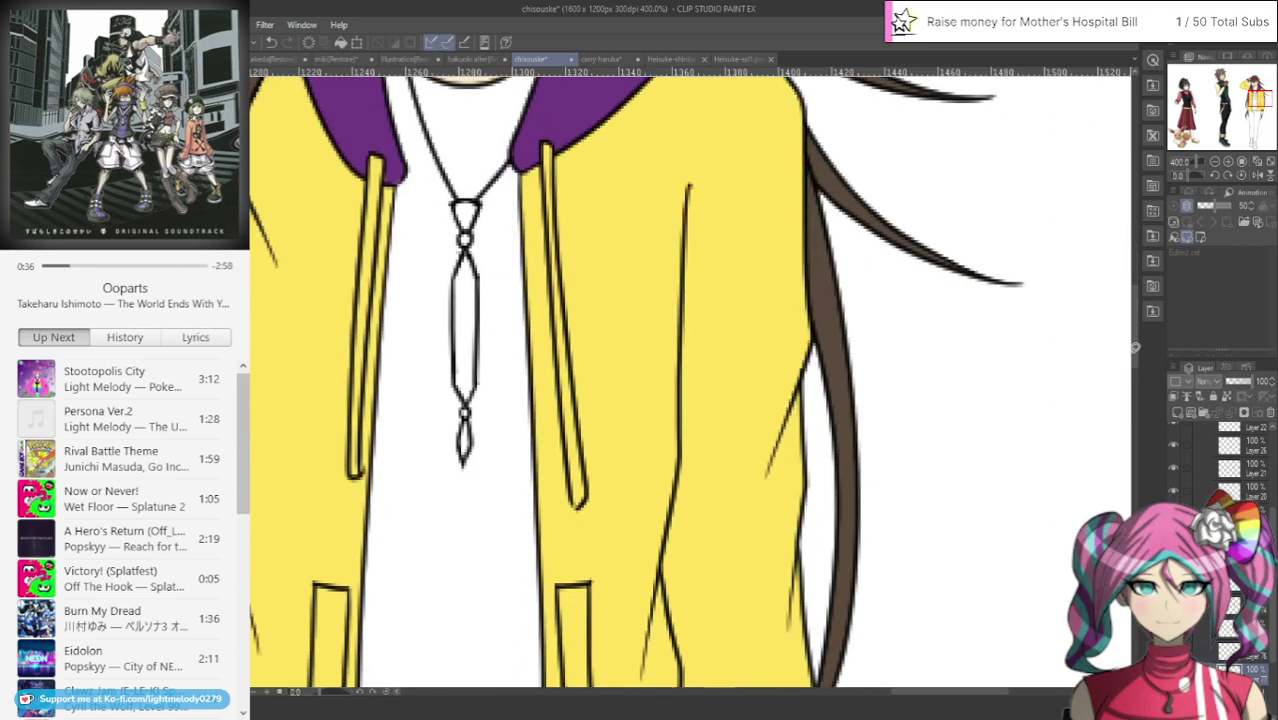
pyautogui.scroll(-1, 1079, 362)
pyautogui.scroll(-2, 865, 355)
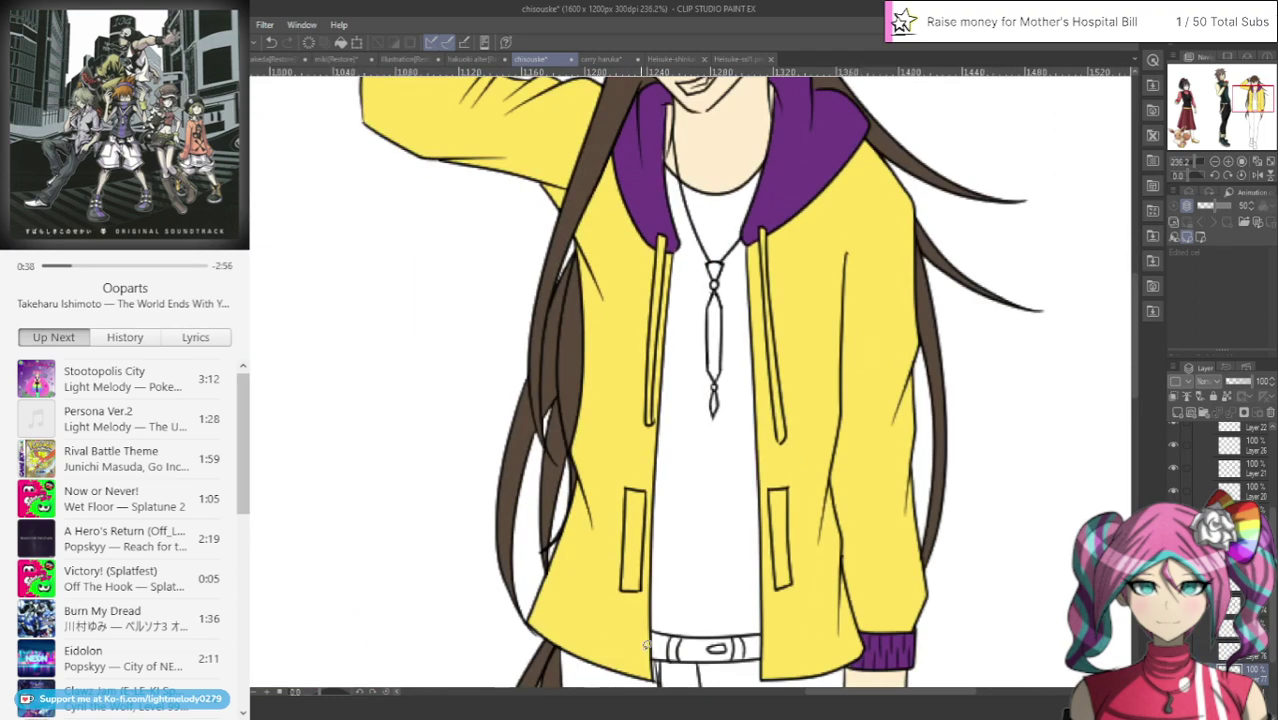
pyautogui.moveTo(680, 645)
pyautogui.mouseDown()
pyautogui.moveTo(748, 640)
pyautogui.moveTo(782, 410)
pyautogui.moveTo(790, 172)
pyautogui.moveTo(682, 130)
pyautogui.moveTo(648, 638)
pyautogui.mouseUp()
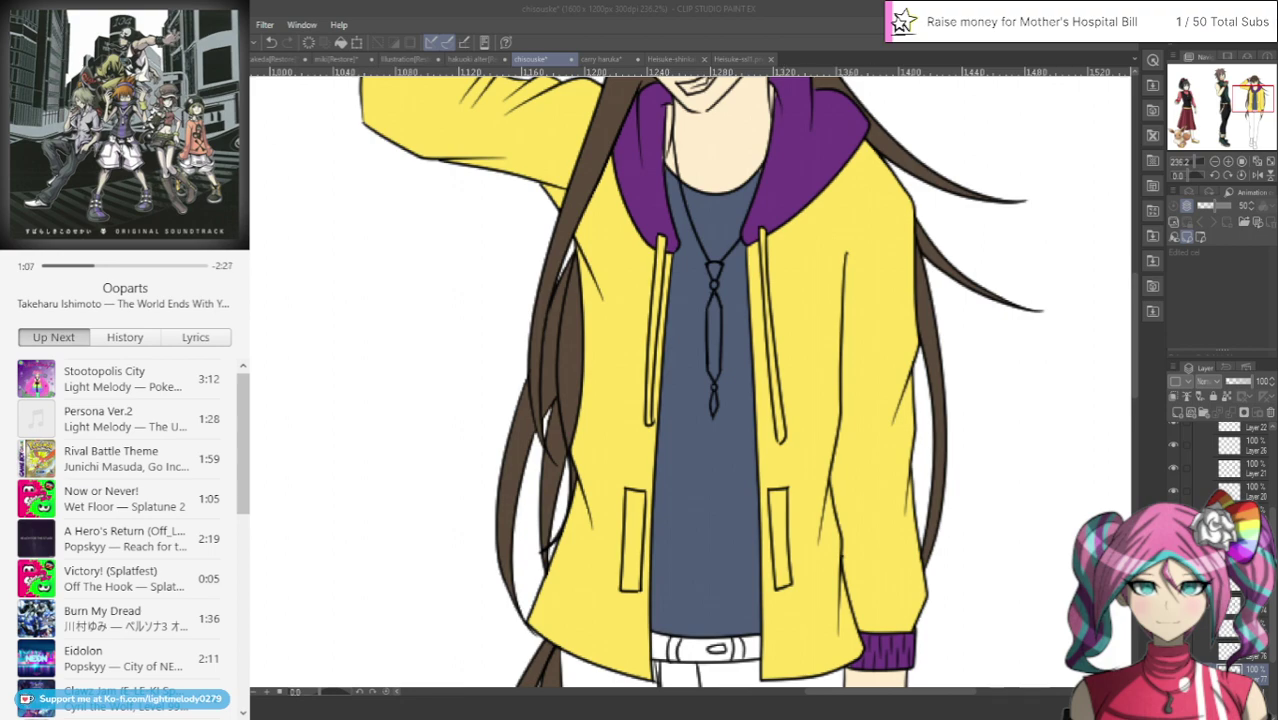
# Consult the b-toudo_hset.png reference, add a new layer and fill the trousers with flat dark brown, including the gap beside the lowered hand
pyautogui.scroll(1, 744, 260)
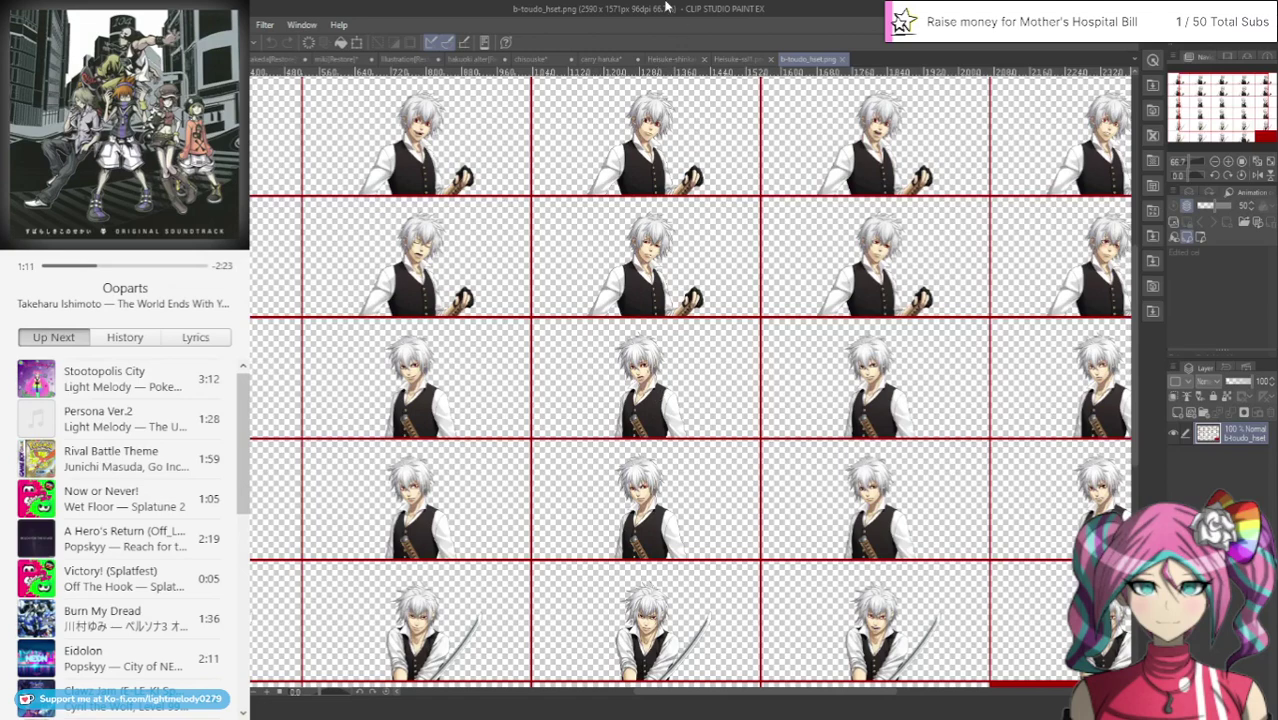
pyautogui.click(601, 60)
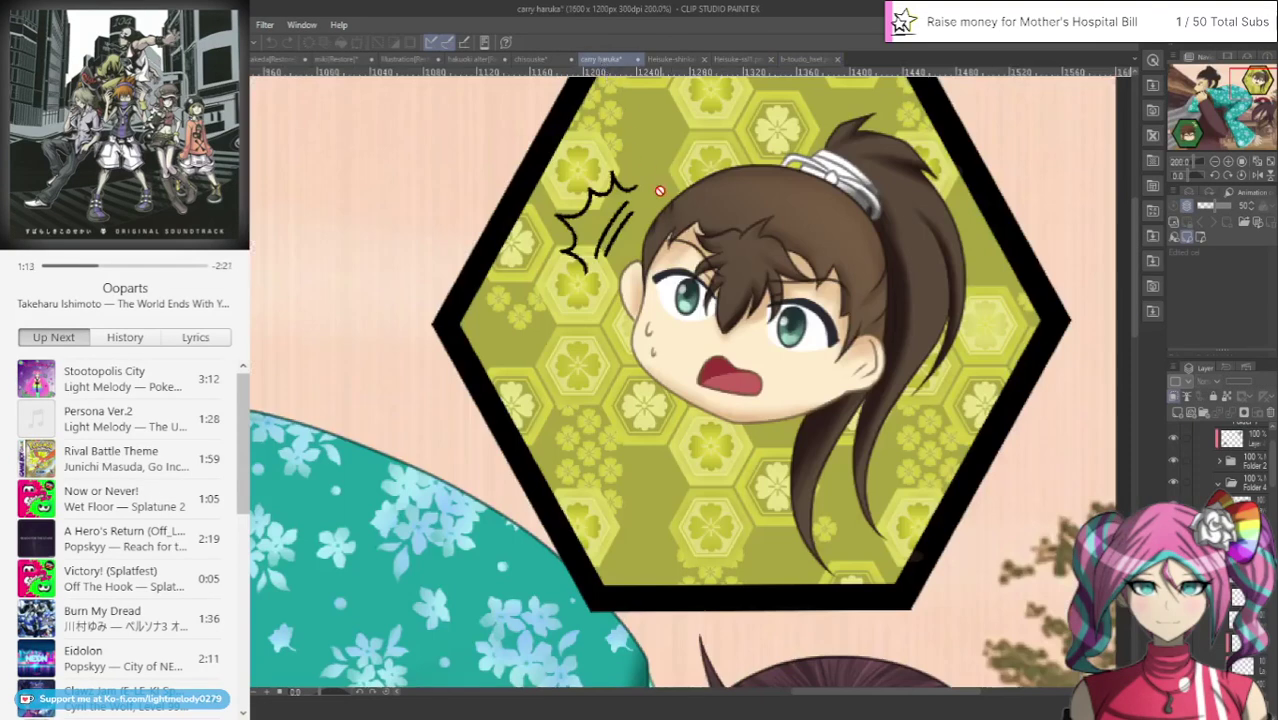
pyautogui.click(530, 60)
pyautogui.scroll(-3, 973, 304)
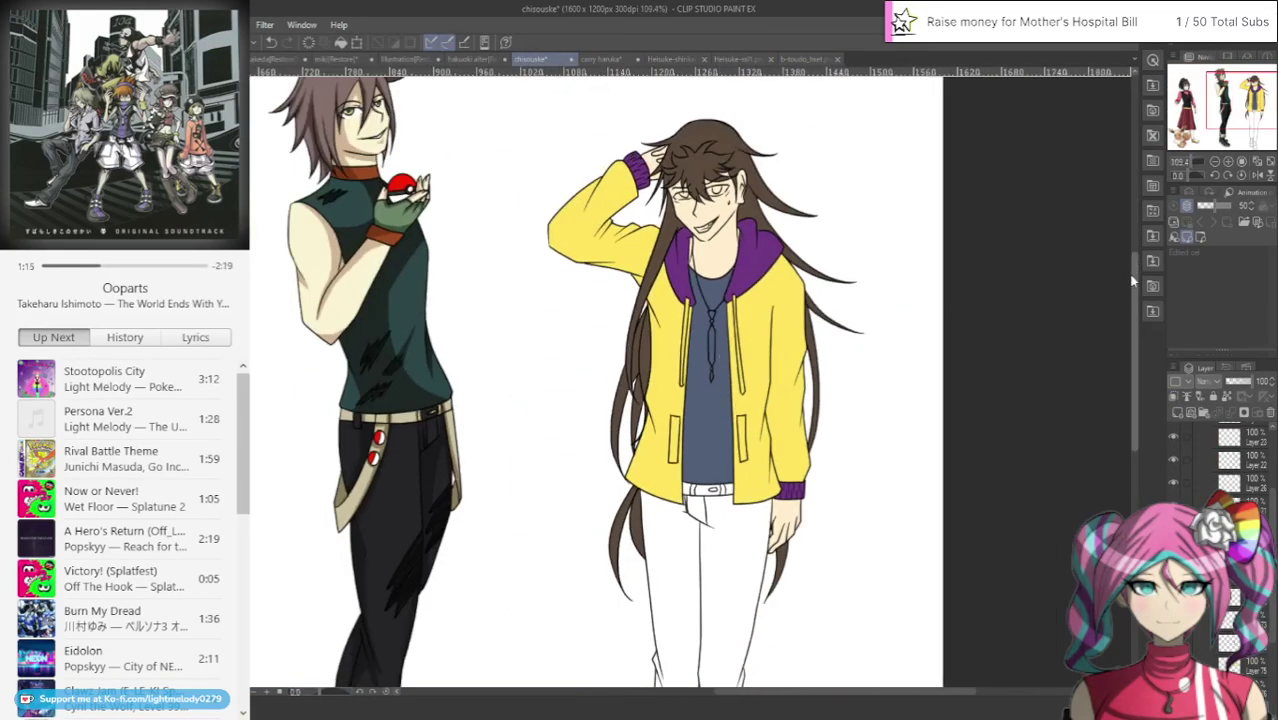
pyautogui.moveTo(1133, 283); pyautogui.dragTo(1142, 344)
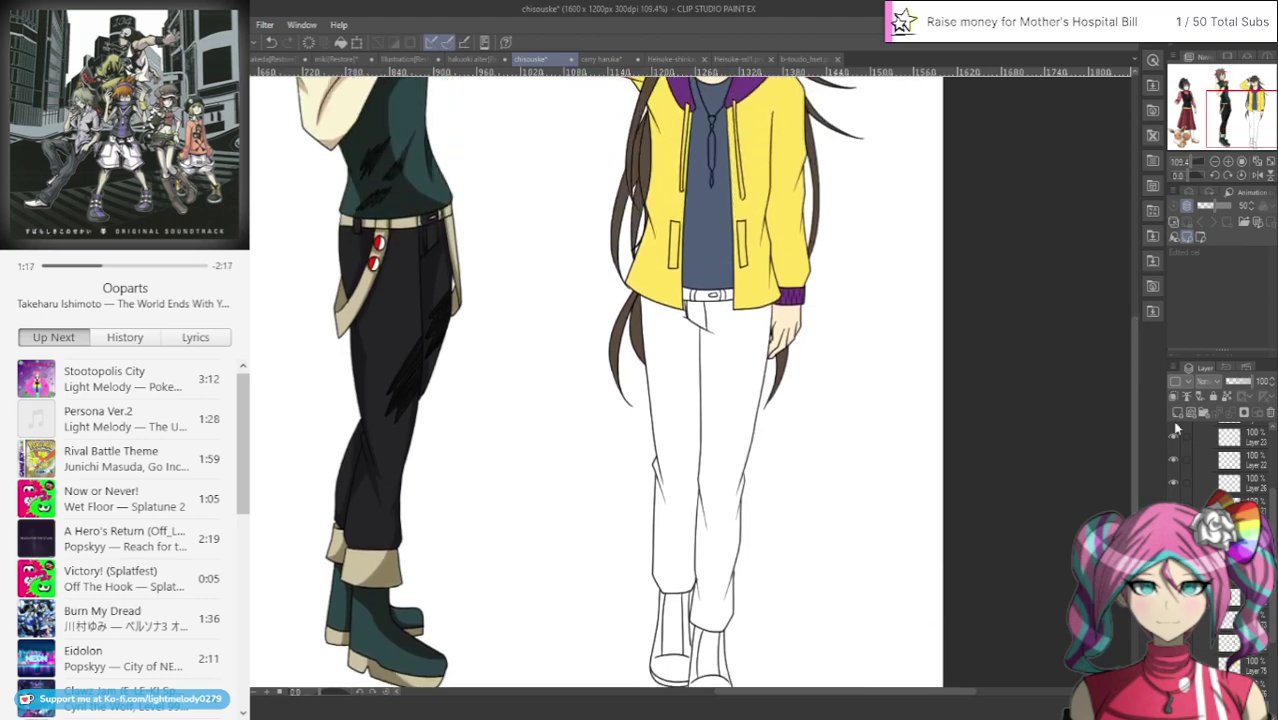
pyautogui.scroll(-3, 1200, 450)
pyautogui.click(1178, 413)
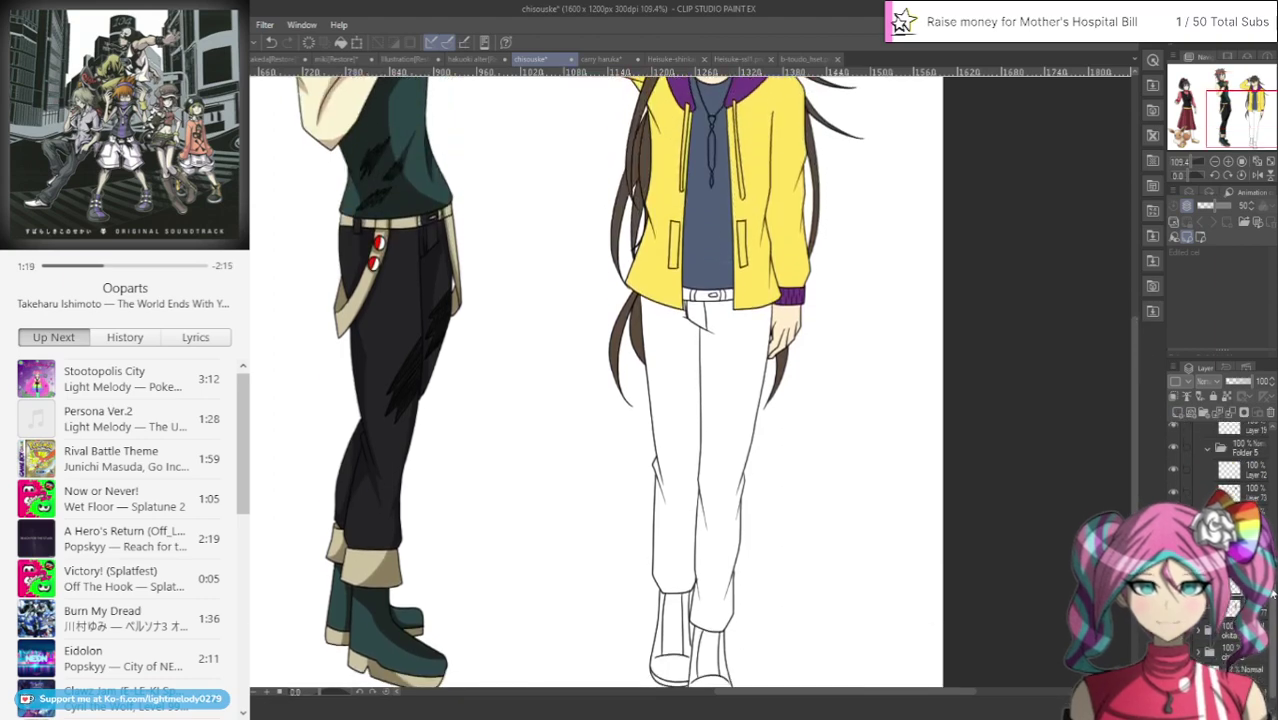
pyautogui.moveTo(1234, 587); pyautogui.dragTo(1230, 614)
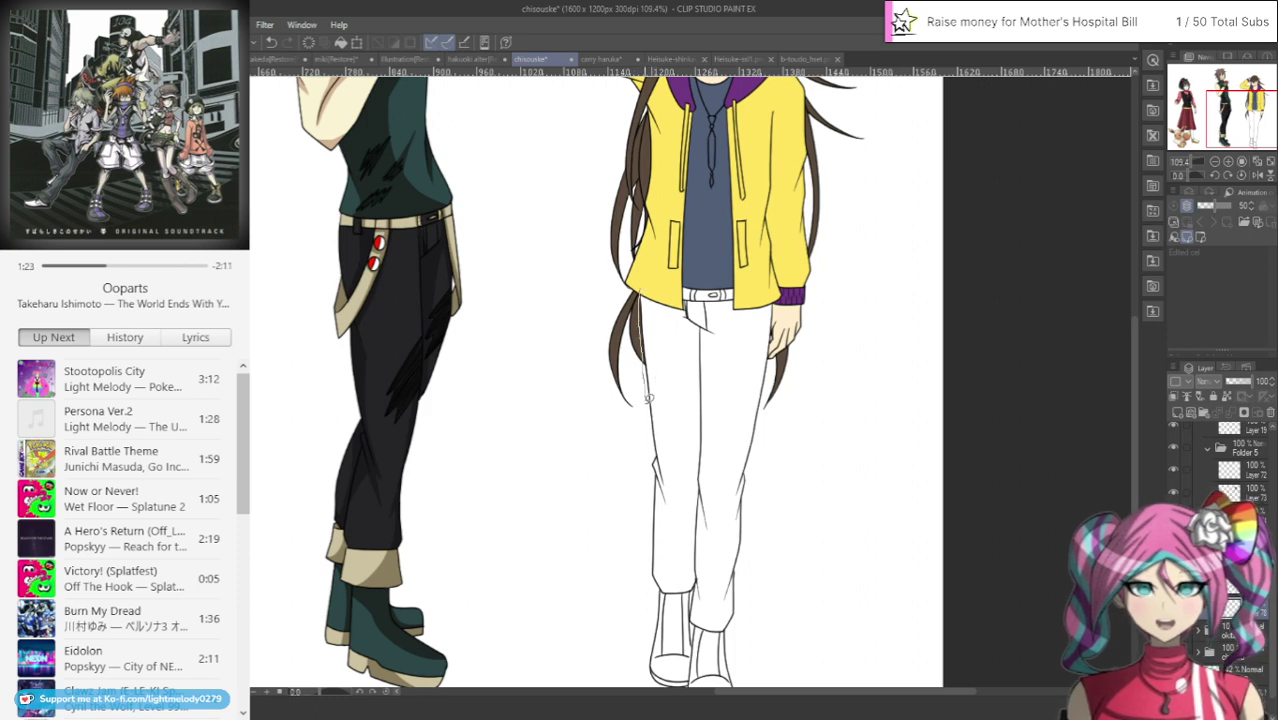
pyautogui.moveTo(644, 508)
pyautogui.mouseDown()
pyautogui.moveTo(656, 582)
pyautogui.moveTo(693, 594)
pyautogui.moveTo(694, 627)
pyautogui.moveTo(735, 626)
pyautogui.moveTo(777, 288)
pyautogui.moveTo(640, 292)
pyautogui.mouseUp()
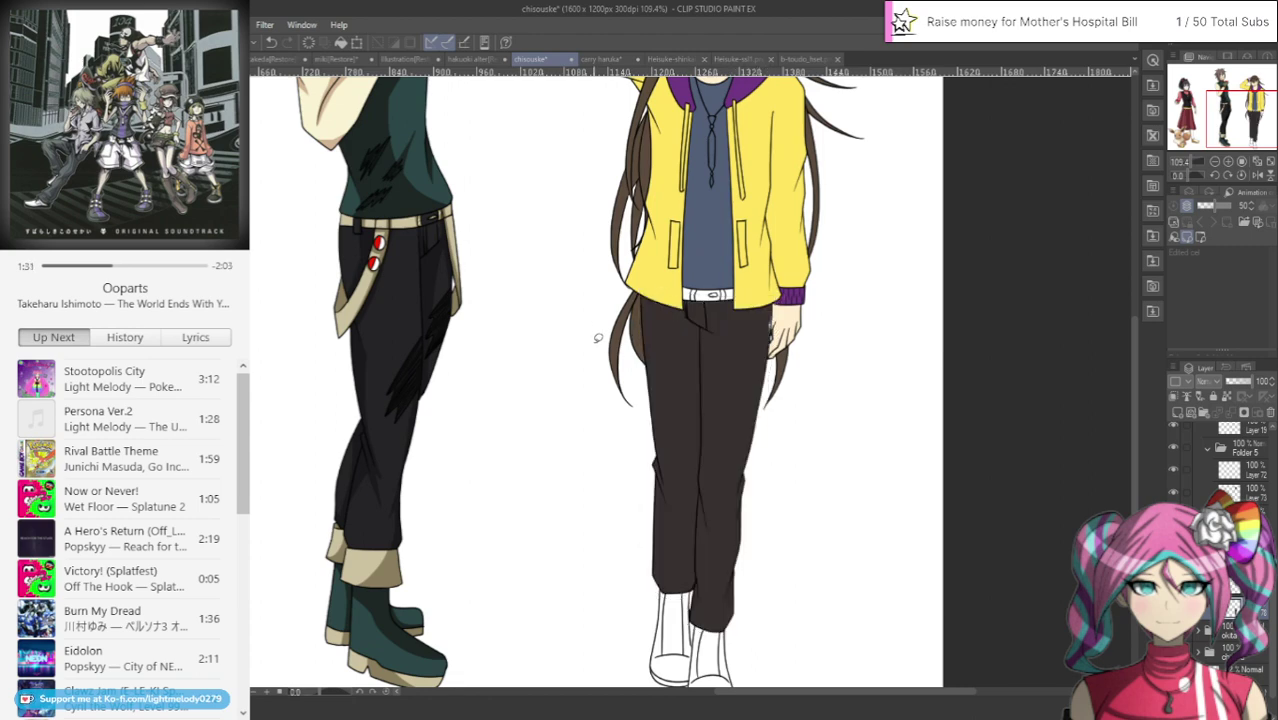
pyautogui.scroll(8, 775, 325)
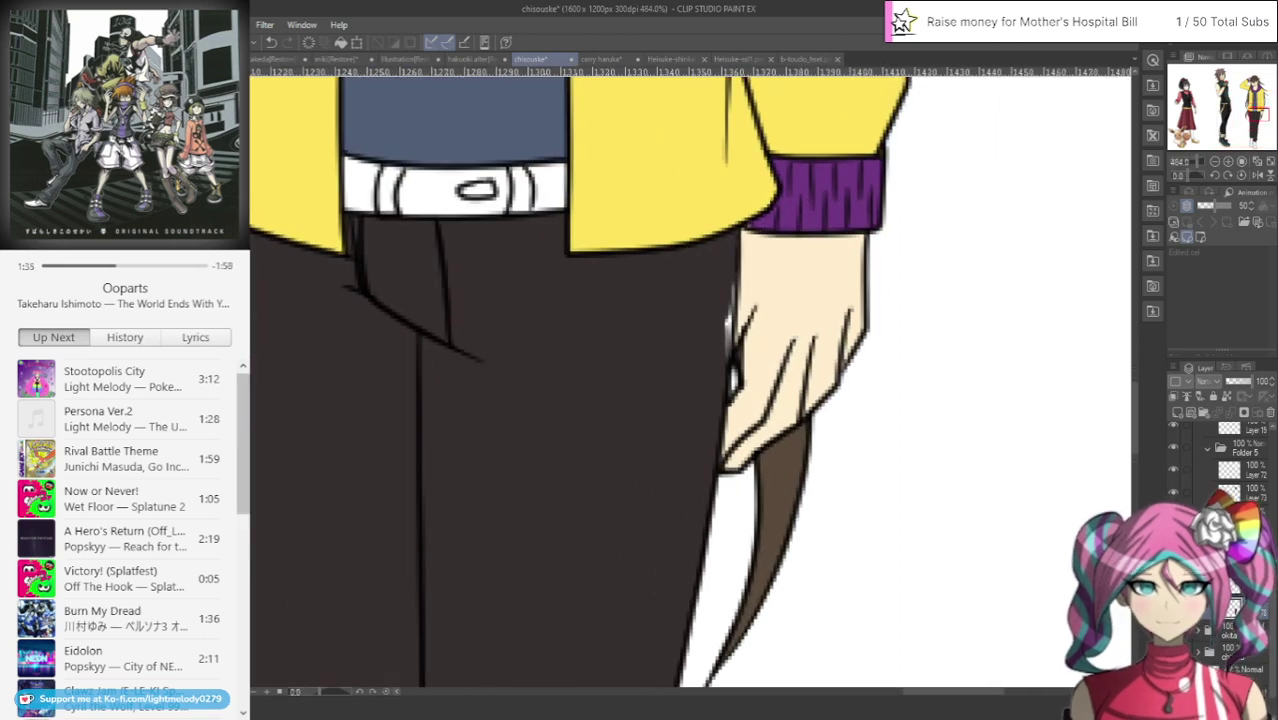
pyautogui.moveTo(727, 308); pyautogui.dragTo(723, 340)
# Fill the soles and the central front panels of both shoes with the trousers' dark brown
pyautogui.moveTo(1242, 112); pyautogui.dragTo(1250, 141)
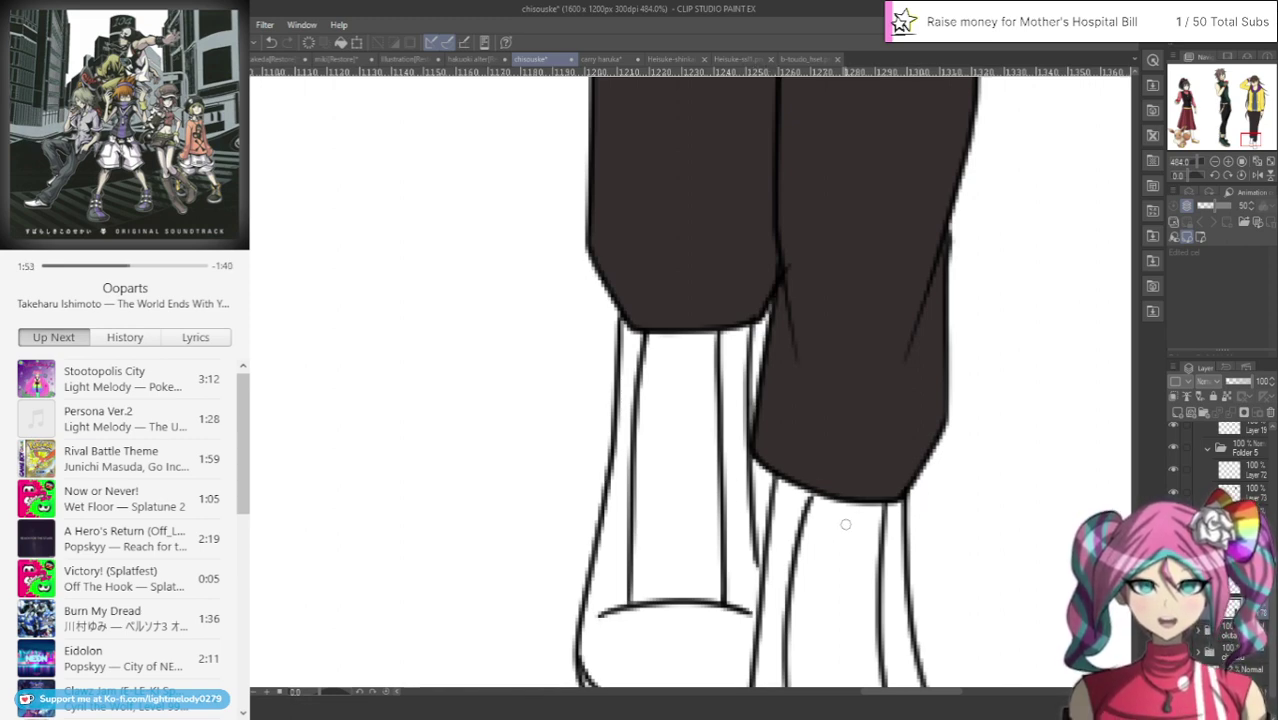
pyautogui.scroll(-6, 790, 512)
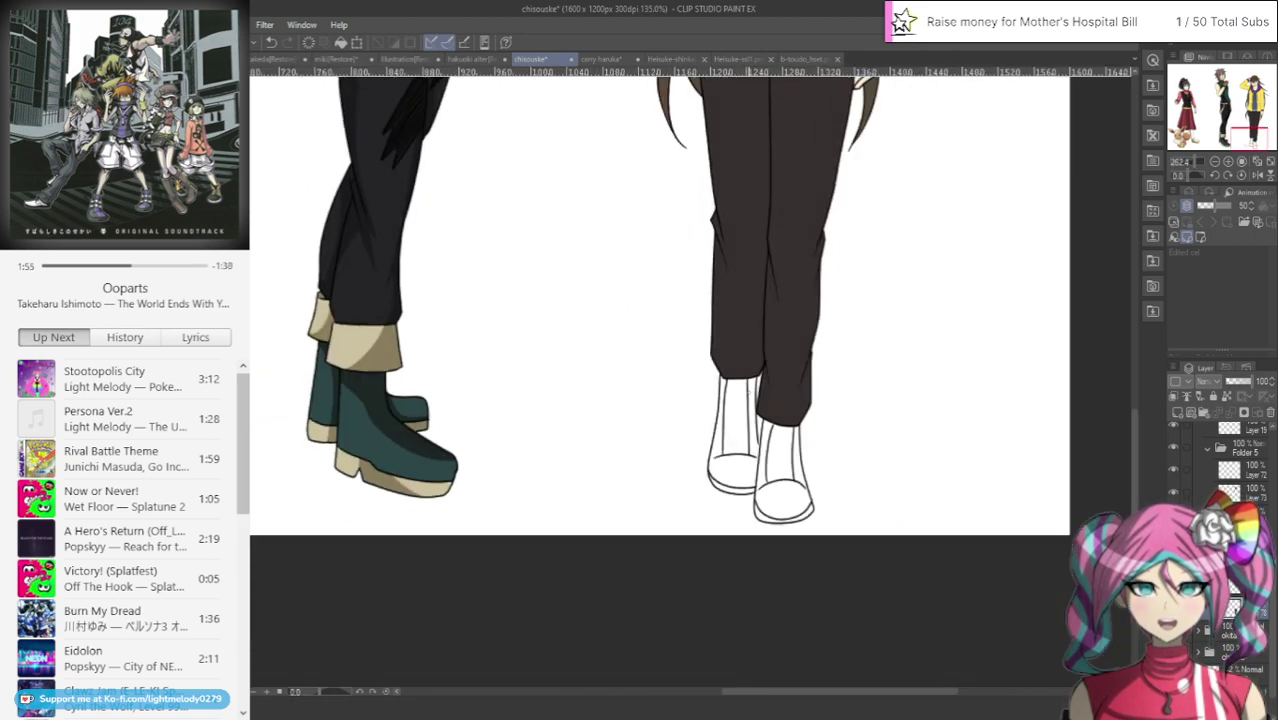
pyautogui.moveTo(1209, 123)
pyautogui.mouseDown()
pyautogui.moveTo(1215, 99)
pyautogui.moveTo(1220, 121)
pyautogui.mouseUp()
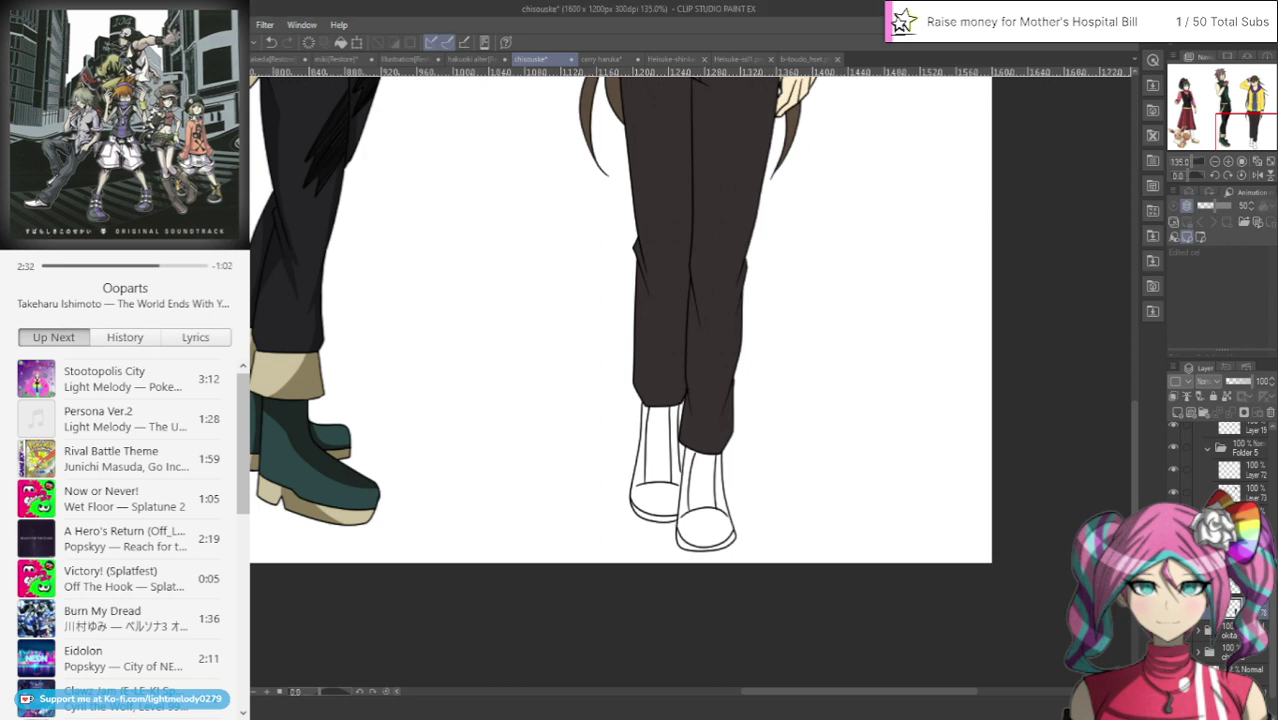
pyautogui.scroll(4, 714, 562)
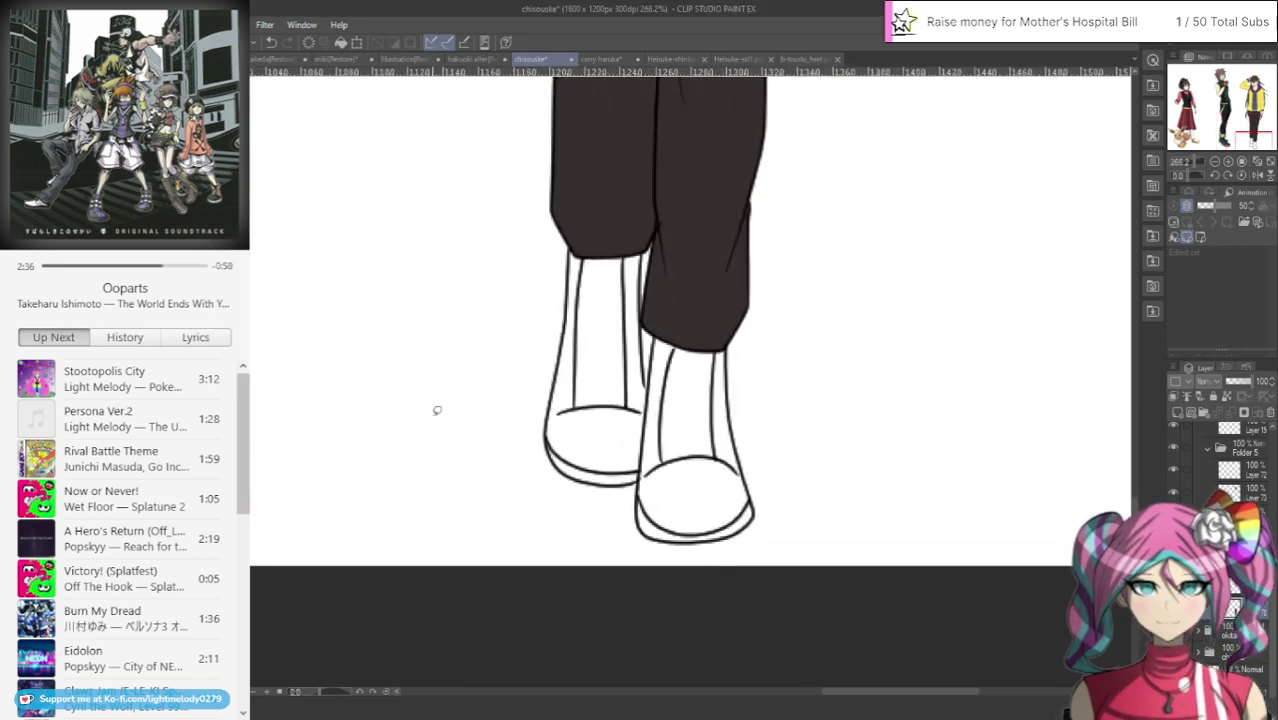
pyautogui.moveTo(556, 431)
pyautogui.mouseDown()
pyautogui.moveTo(617, 500)
pyautogui.moveTo(617, 440)
pyautogui.moveTo(585, 455)
pyautogui.mouseUp()
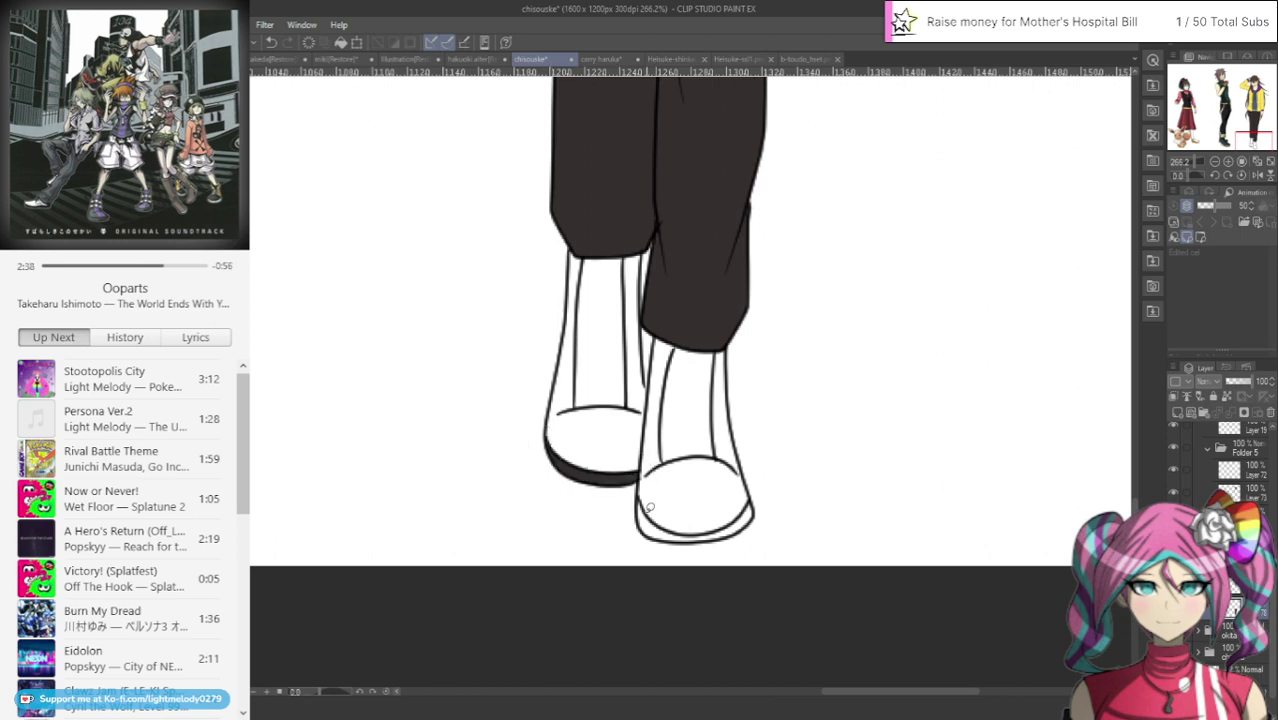
pyautogui.moveTo(652, 502)
pyautogui.mouseDown()
pyautogui.moveTo(646, 484)
pyautogui.moveTo(799, 491)
pyautogui.moveTo(728, 484)
pyautogui.mouseUp()
pyautogui.moveTo(672, 333)
pyautogui.mouseDown()
pyautogui.moveTo(652, 412)
pyautogui.moveTo(727, 455)
pyautogui.moveTo(700, 342)
pyautogui.mouseUp()
pyautogui.moveTo(580, 248)
pyautogui.mouseDown()
pyautogui.moveTo(568, 378)
pyautogui.moveTo(587, 419)
pyautogui.moveTo(636, 411)
pyautogui.moveTo(648, 215)
pyautogui.mouseUp()
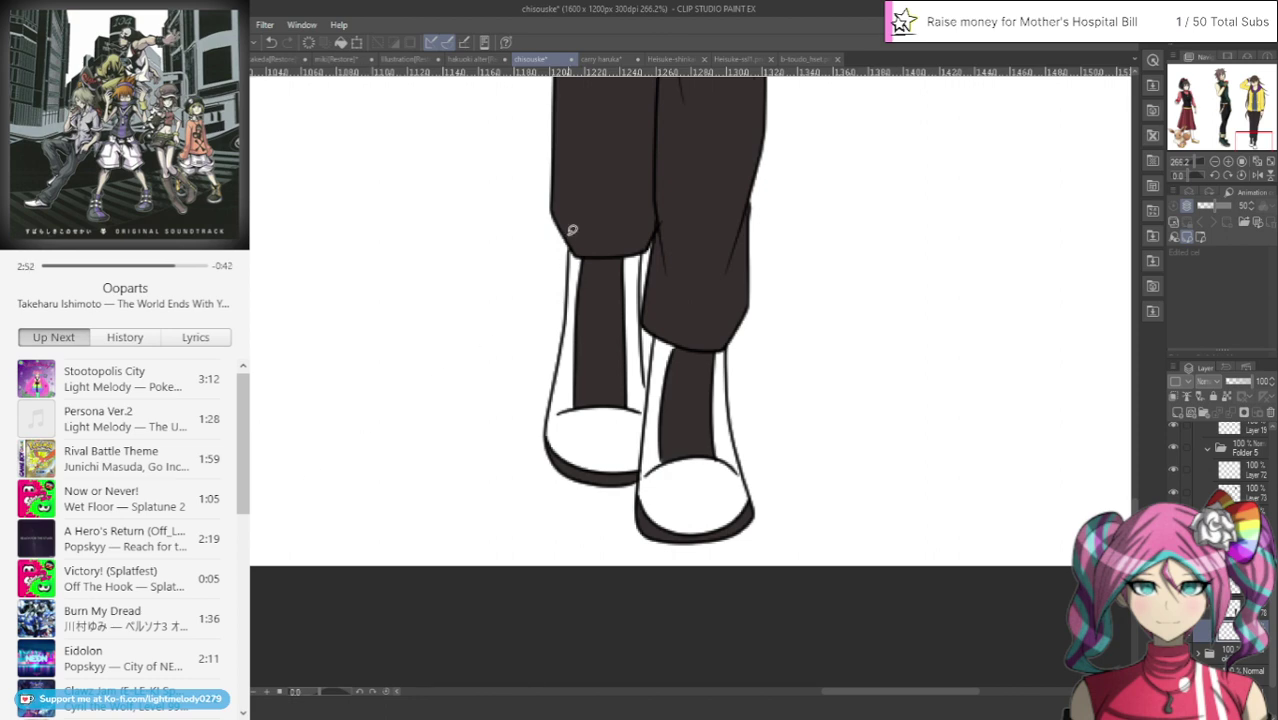
# Fill the toe caps and side panels of both shoes with flat golden brown
pyautogui.moveTo(571, 229)
pyautogui.mouseDown()
pyautogui.moveTo(537, 433)
pyautogui.moveTo(566, 467)
pyautogui.moveTo(616, 482)
pyautogui.moveTo(640, 475)
pyautogui.moveTo(663, 427)
pyautogui.moveTo(648, 240)
pyautogui.mouseUp()
pyautogui.moveTo(660, 303)
pyautogui.mouseDown()
pyautogui.moveTo(638, 515)
pyautogui.moveTo(753, 250)
pyautogui.mouseUp()
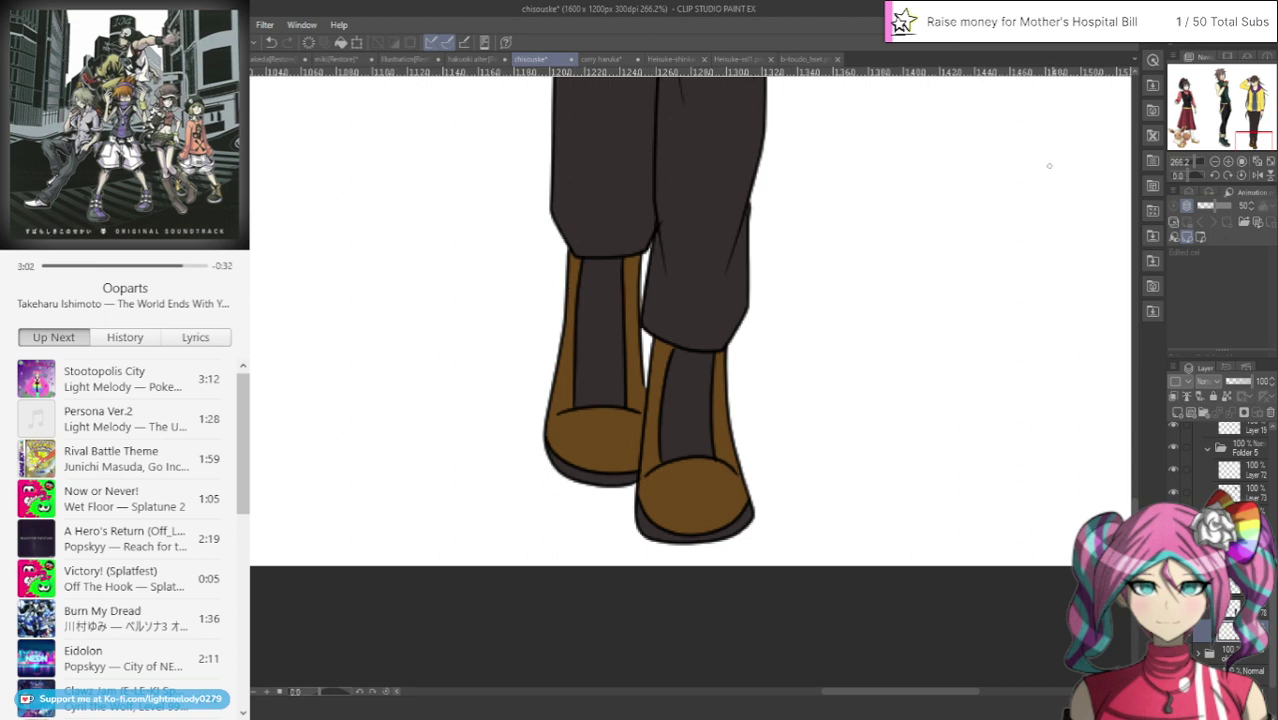
# Add a new layer in the hooded character's layer stack and fill the belt and its buckle with flat grey
pyautogui.moveTo(1252, 129); pyautogui.dragTo(1250, 106)
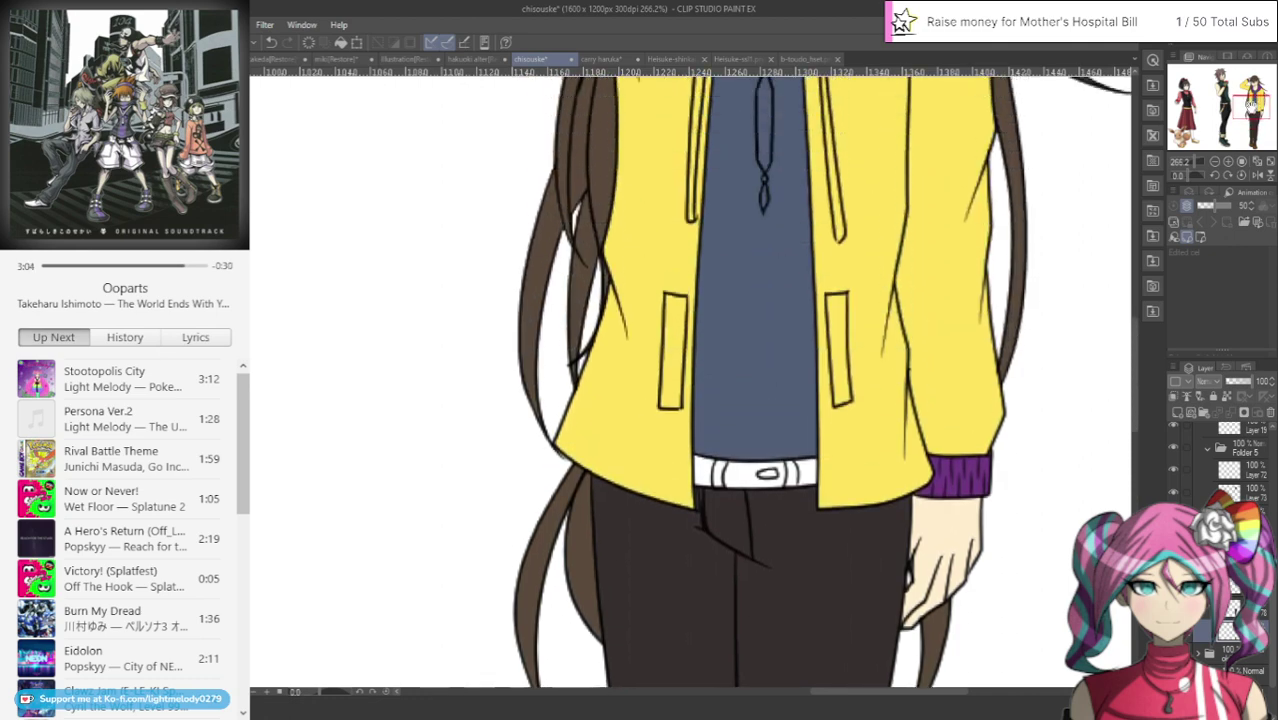
pyautogui.click(1177, 412)
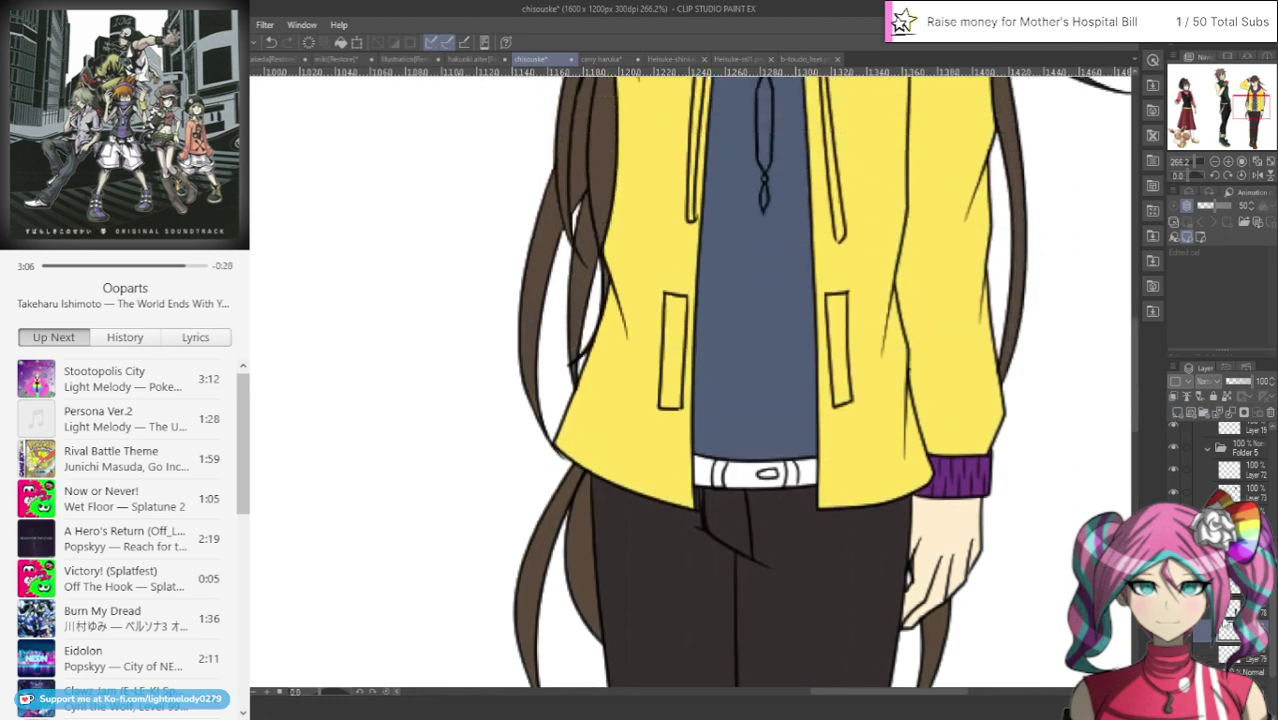
pyautogui.moveTo(1224, 628); pyautogui.dragTo(1240, 662)
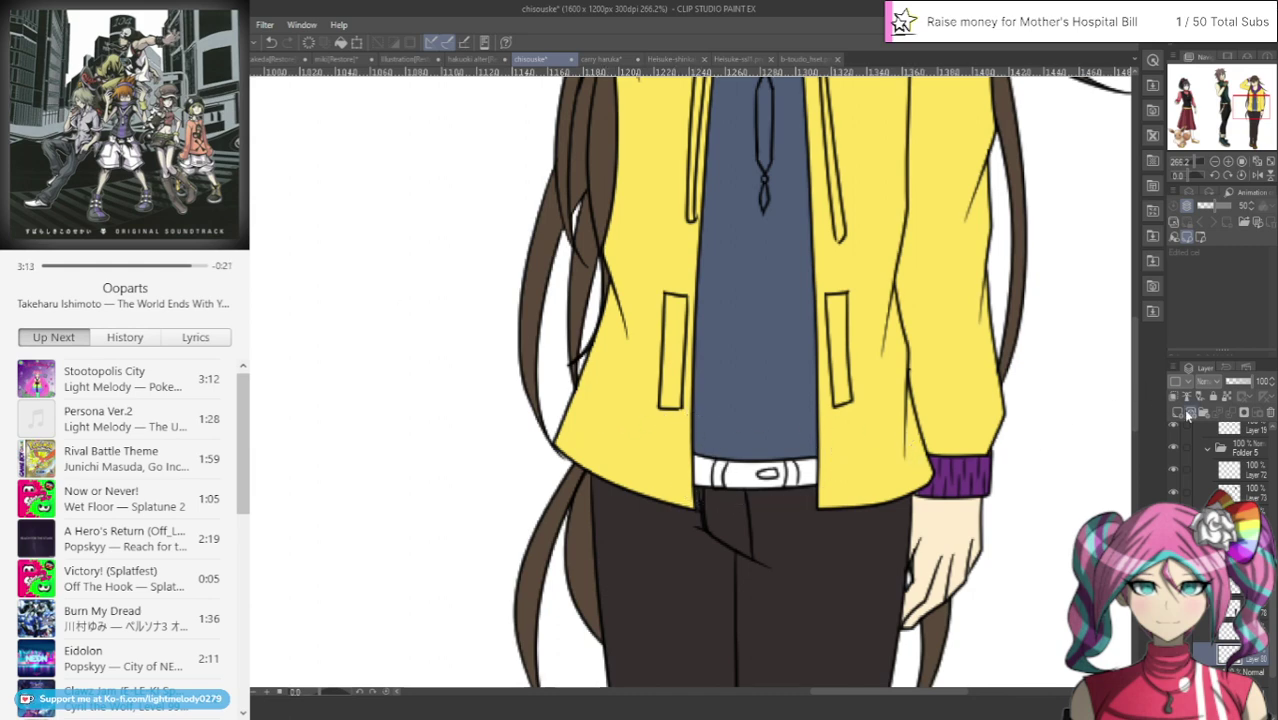
pyautogui.moveTo(1131, 387)
pyautogui.mouseDown()
pyautogui.moveTo(1143, 346)
pyautogui.moveTo(1139, 368)
pyautogui.mouseUp()
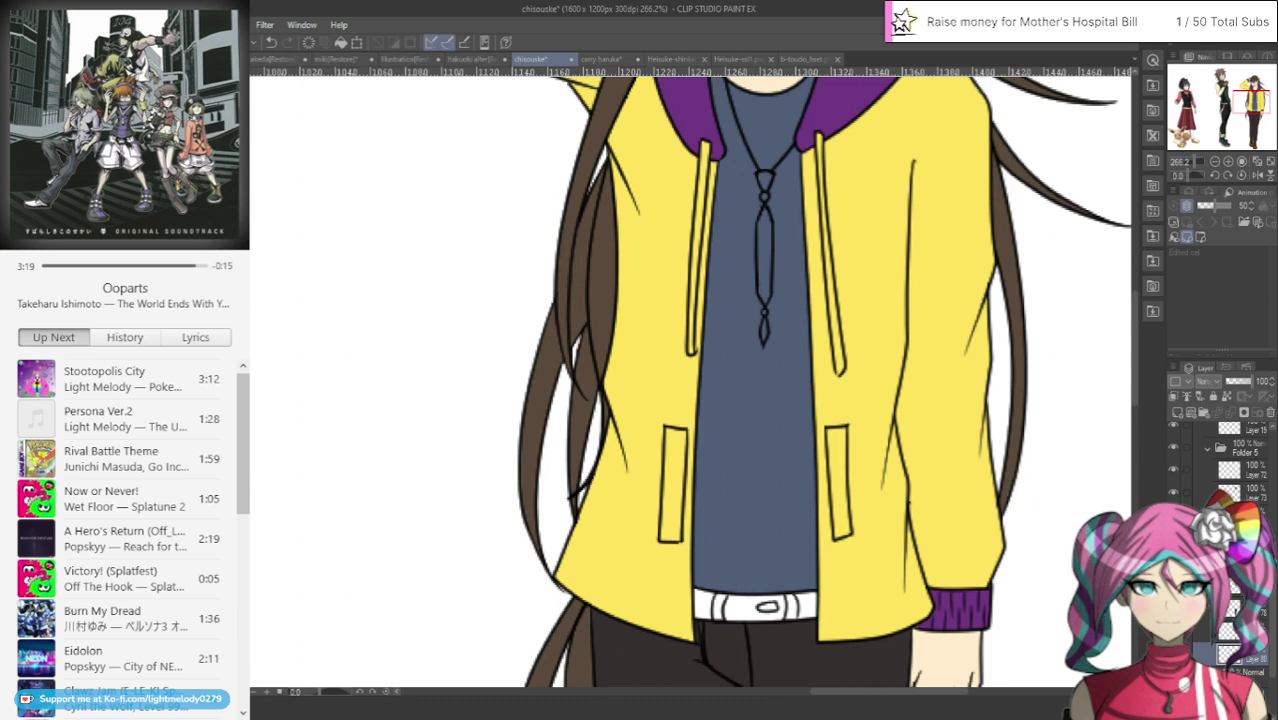
pyautogui.click(730, 608)
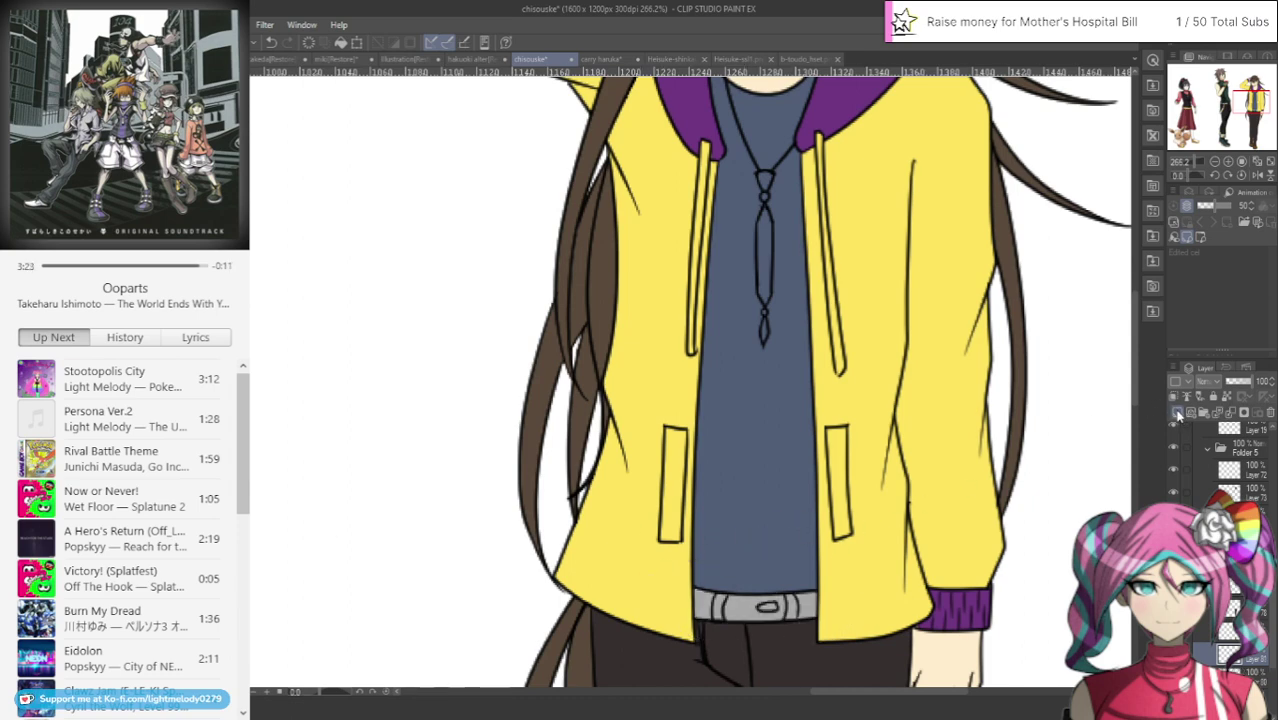
# Add another layer and fill the necklace pendant's top piece, beads, long body and tip with flat white
pyautogui.click(1177, 397)
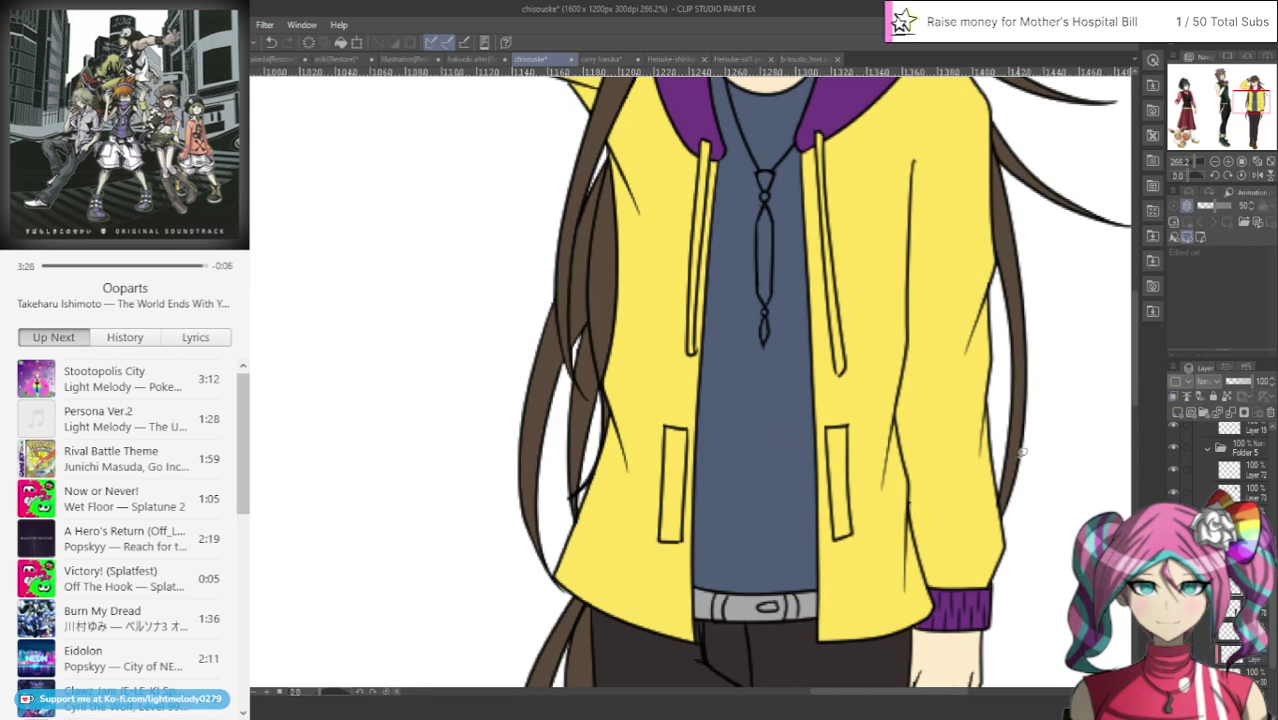
pyautogui.scroll(5, 813, 288)
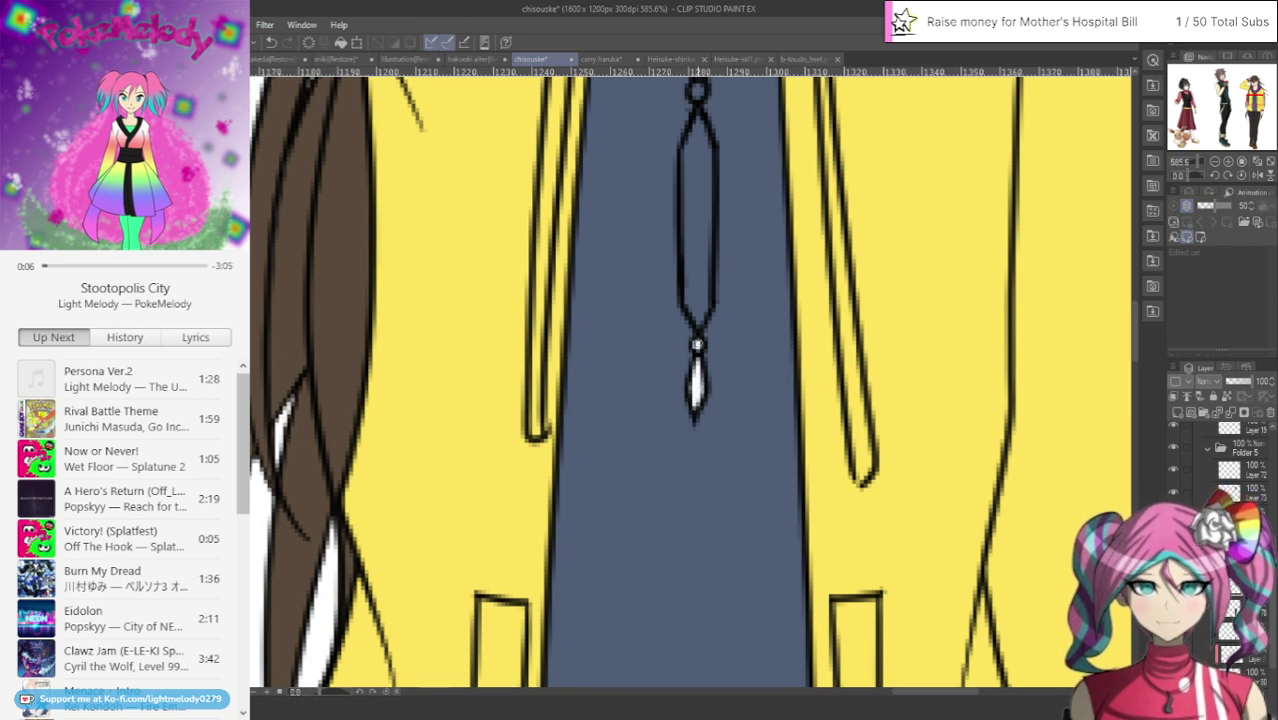
pyautogui.moveTo(709, 300)
pyautogui.mouseDown()
pyautogui.moveTo(704, 318)
pyautogui.moveTo(705, 272)
pyautogui.moveTo(688, 308)
pyautogui.moveTo(690, 232)
pyautogui.moveTo(686, 261)
pyautogui.moveTo(694, 290)
pyautogui.moveTo(696, 235)
pyautogui.moveTo(708, 302)
pyautogui.moveTo(700, 128)
pyautogui.moveTo(705, 207)
pyautogui.mouseUp()
pyautogui.moveTo(704, 130)
pyautogui.mouseDown()
pyautogui.moveTo(701, 255)
pyautogui.moveTo(697, 130)
pyautogui.moveTo(686, 286)
pyautogui.mouseUp()
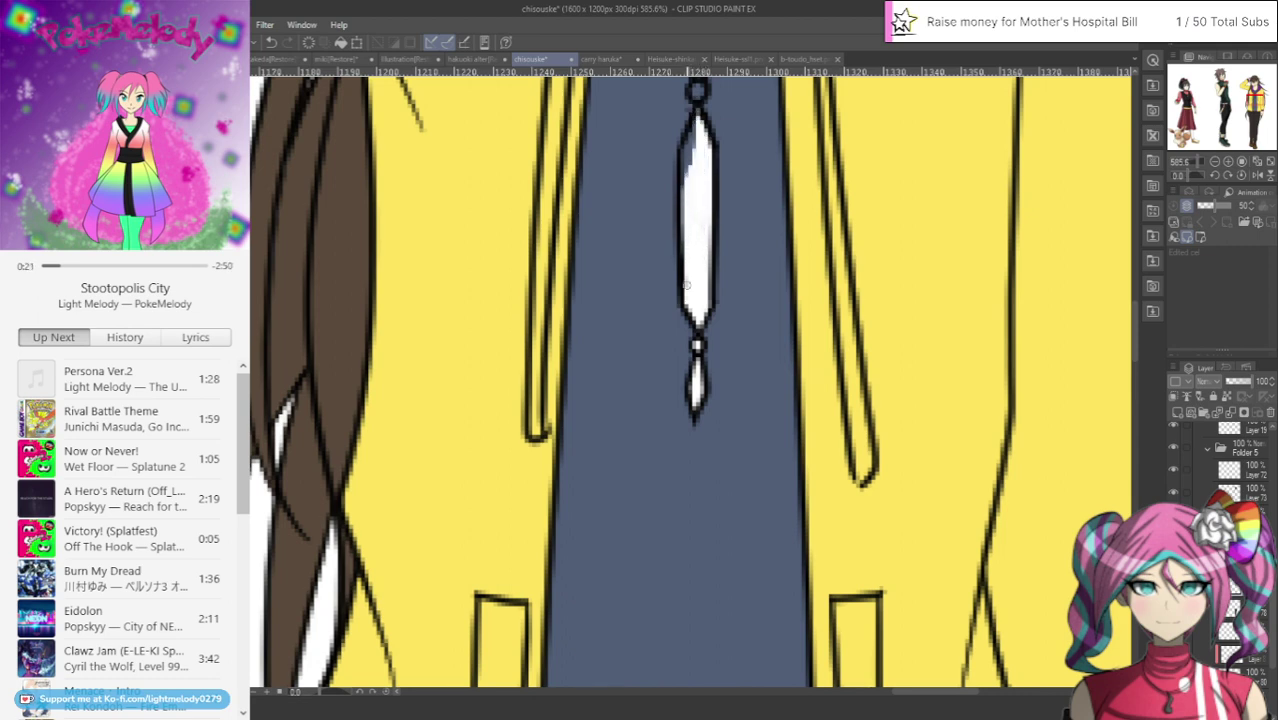
pyautogui.moveTo(688, 160)
pyautogui.mouseDown()
pyautogui.moveTo(684, 186)
pyautogui.moveTo(692, 128)
pyautogui.moveTo(690, 161)
pyautogui.mouseUp()
pyautogui.moveTo(1133, 330); pyautogui.dragTo(1133, 300)
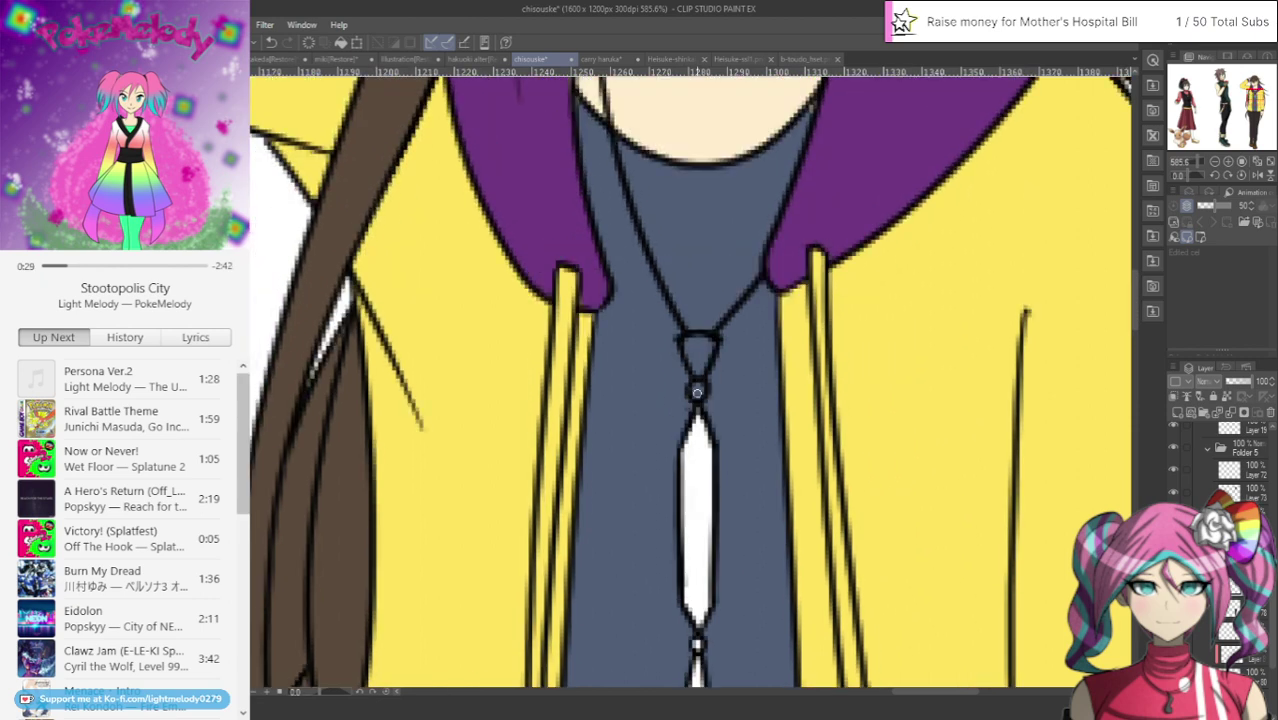
pyautogui.moveTo(697, 394)
pyautogui.mouseDown()
pyautogui.moveTo(713, 340)
pyautogui.moveTo(687, 354)
pyautogui.moveTo(694, 366)
pyautogui.moveTo(702, 345)
pyautogui.moveTo(703, 358)
pyautogui.mouseUp()
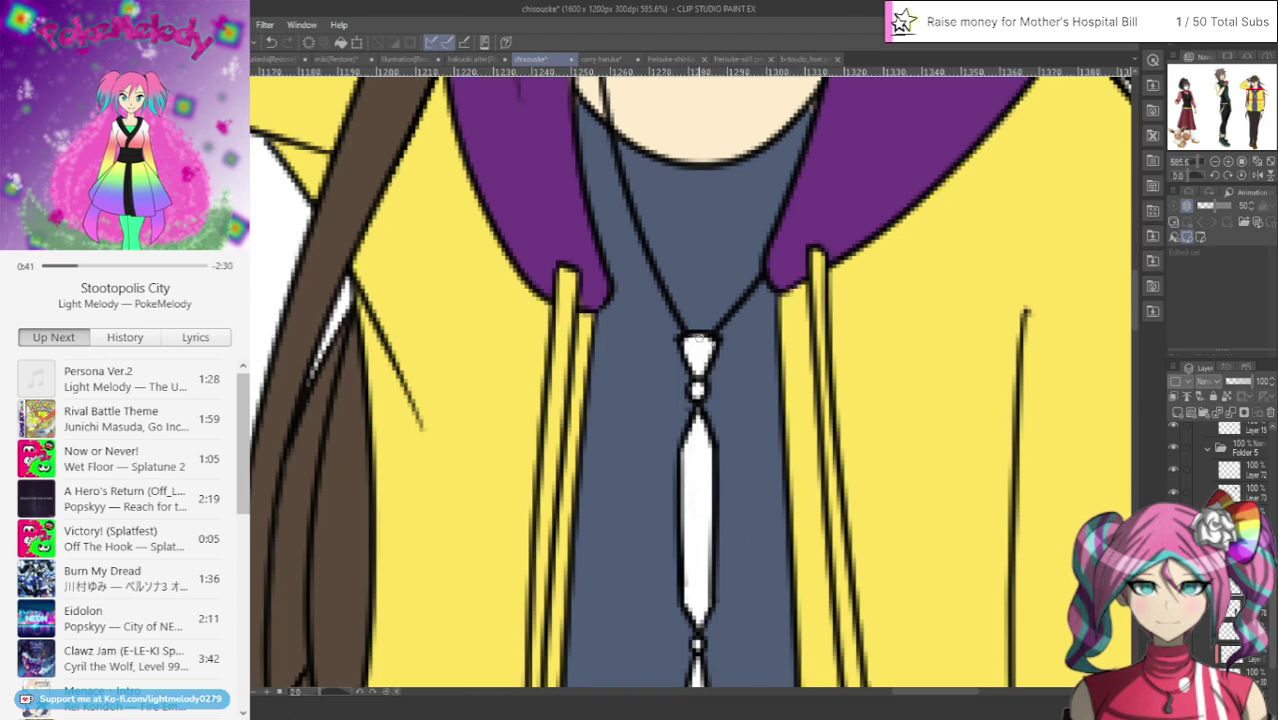
pyautogui.scroll(-5, 697, 340)
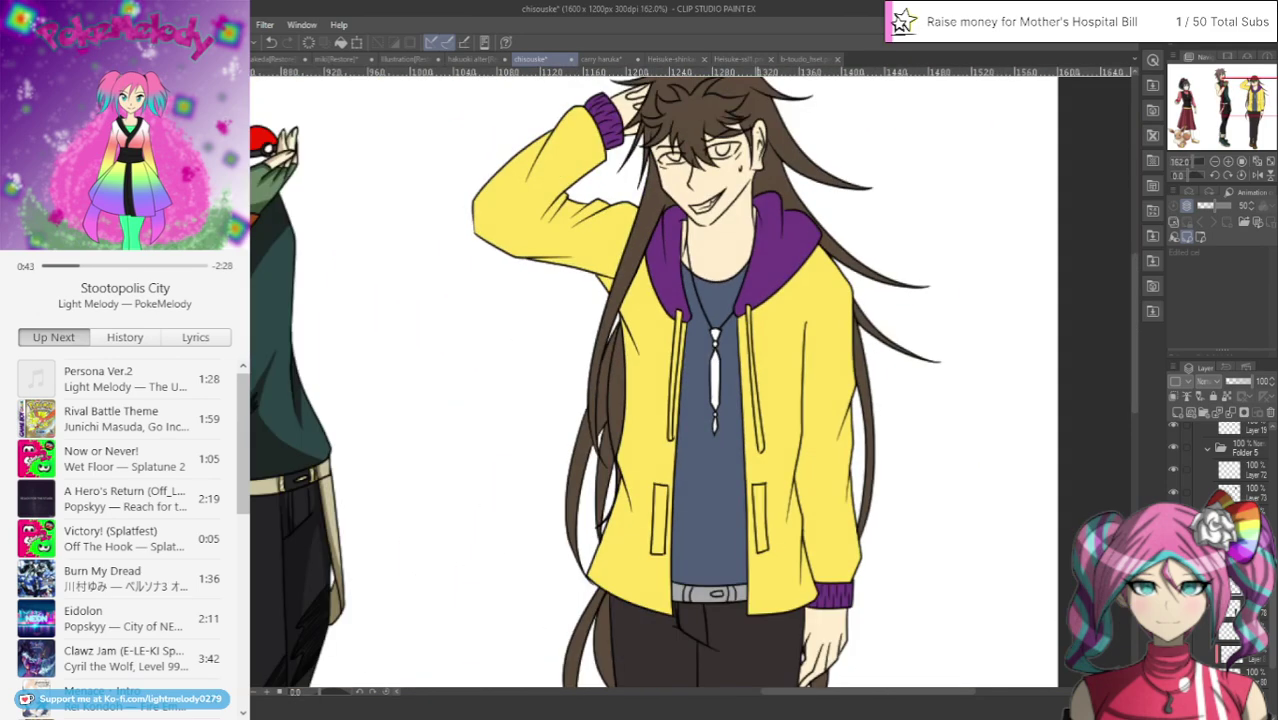
pyautogui.scroll(4, 700, 335)
pyautogui.keyDown('ctrl'); pyautogui.keyDown('shift'); pyautogui.click(703, 330); pyautogui.keyUp('shift'); pyautogui.keyUp('ctrl')
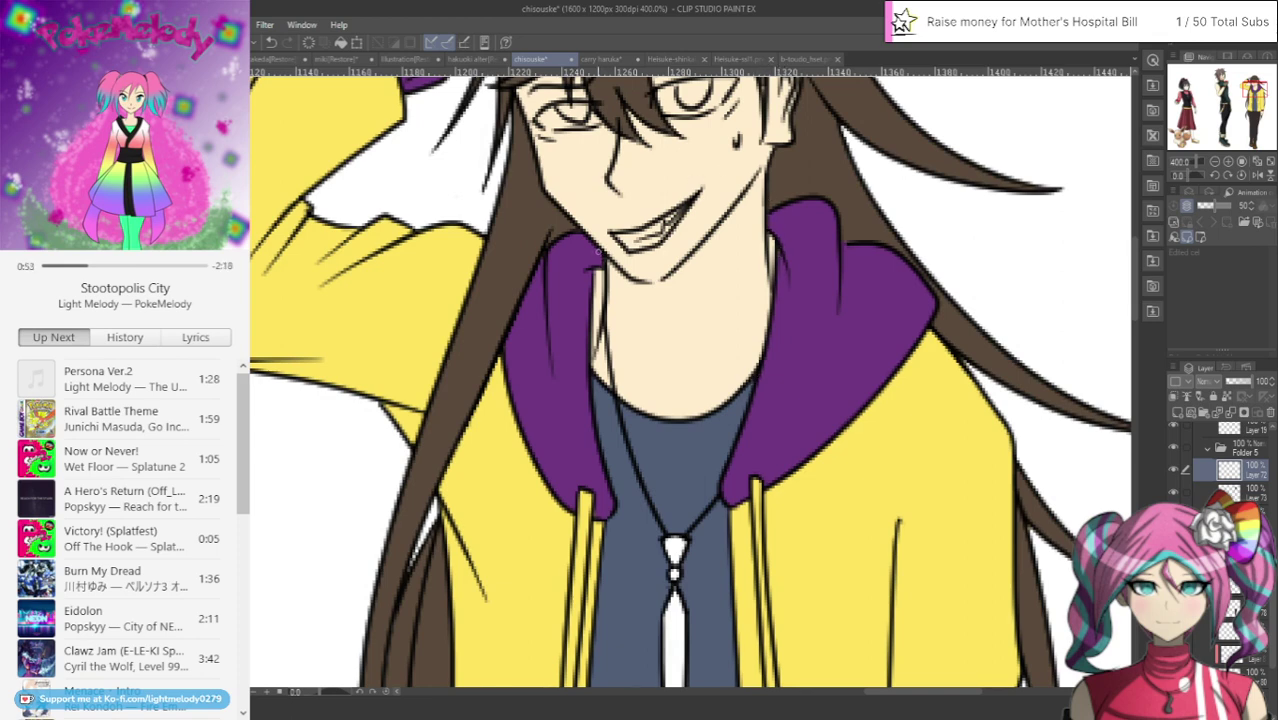
pyautogui.click(1246, 106)
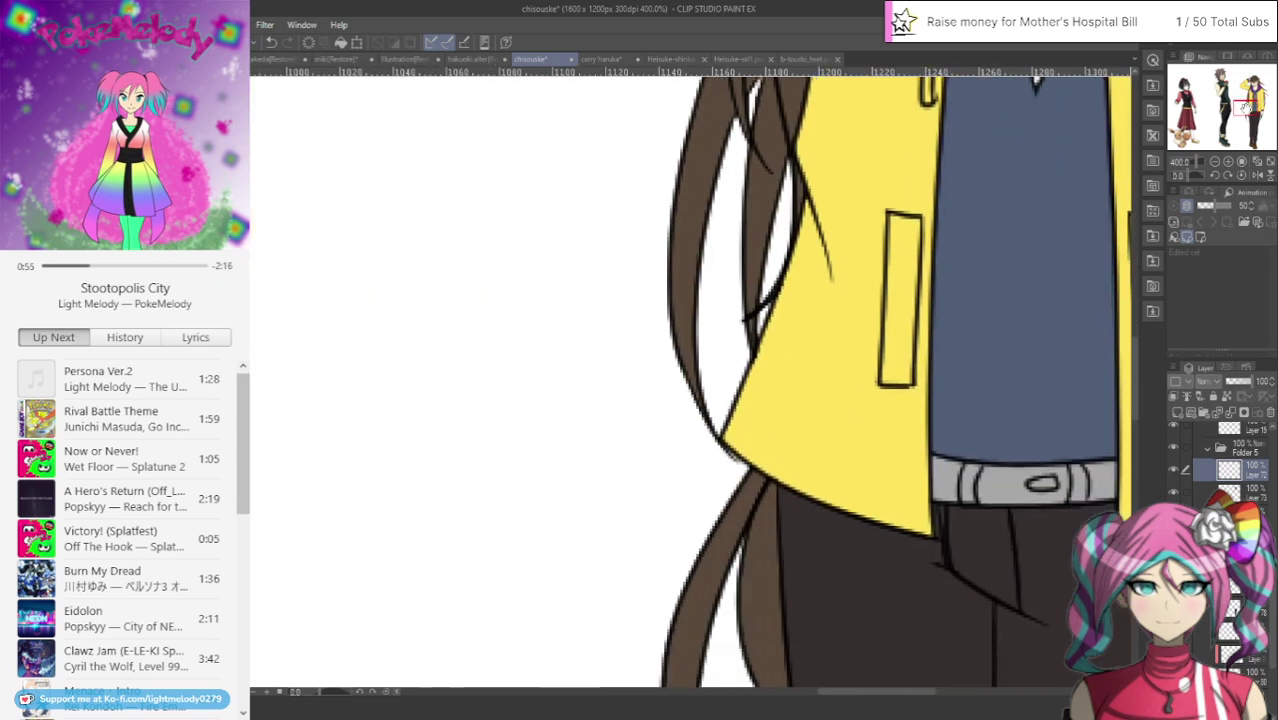
pyautogui.moveTo(1246, 107); pyautogui.dragTo(1258, 113)
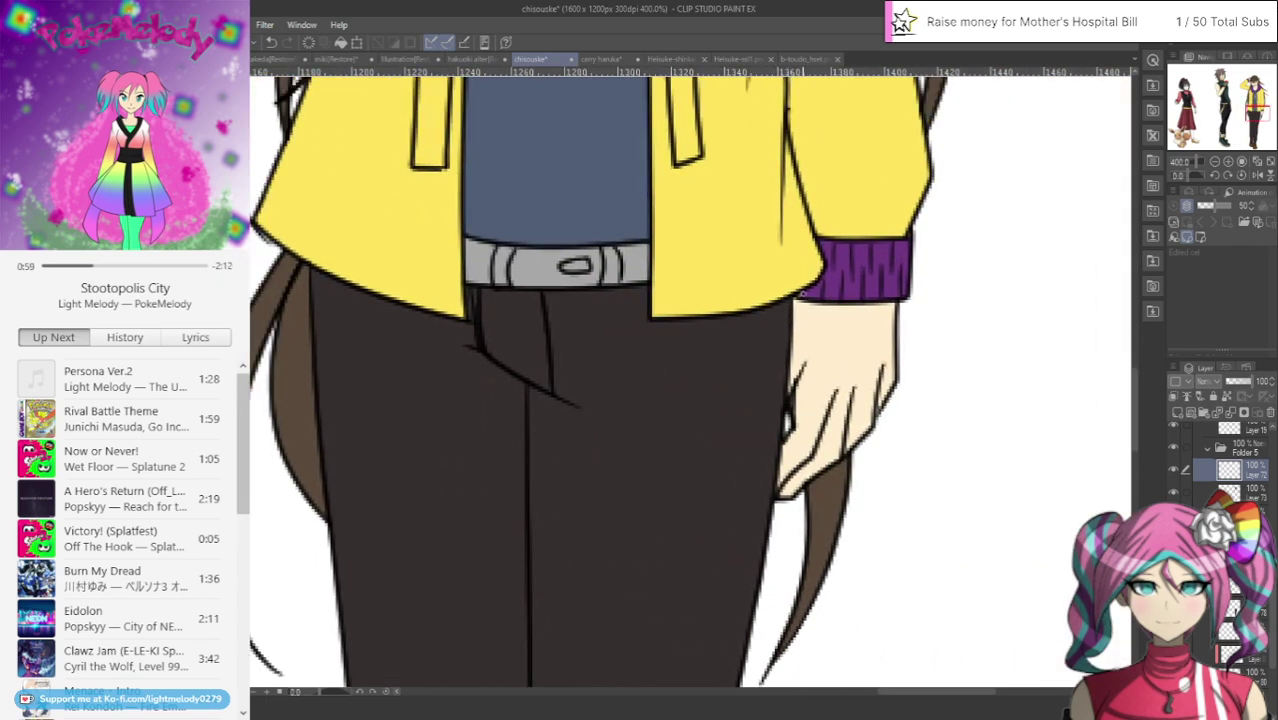
pyautogui.keyDown('ctrl'); pyautogui.keyDown('shift'); pyautogui.click(780, 274); pyautogui.keyUp('shift'); pyautogui.keyUp('ctrl')
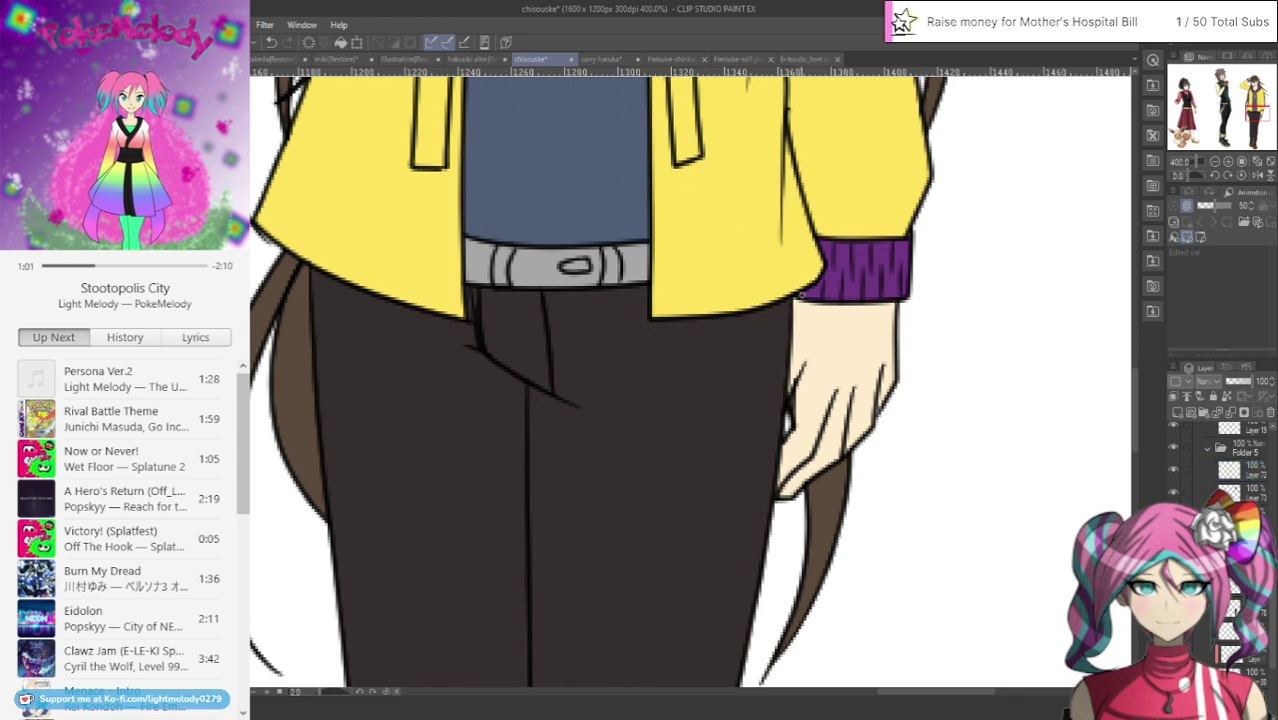
pyautogui.scroll(-2, 971, 383)
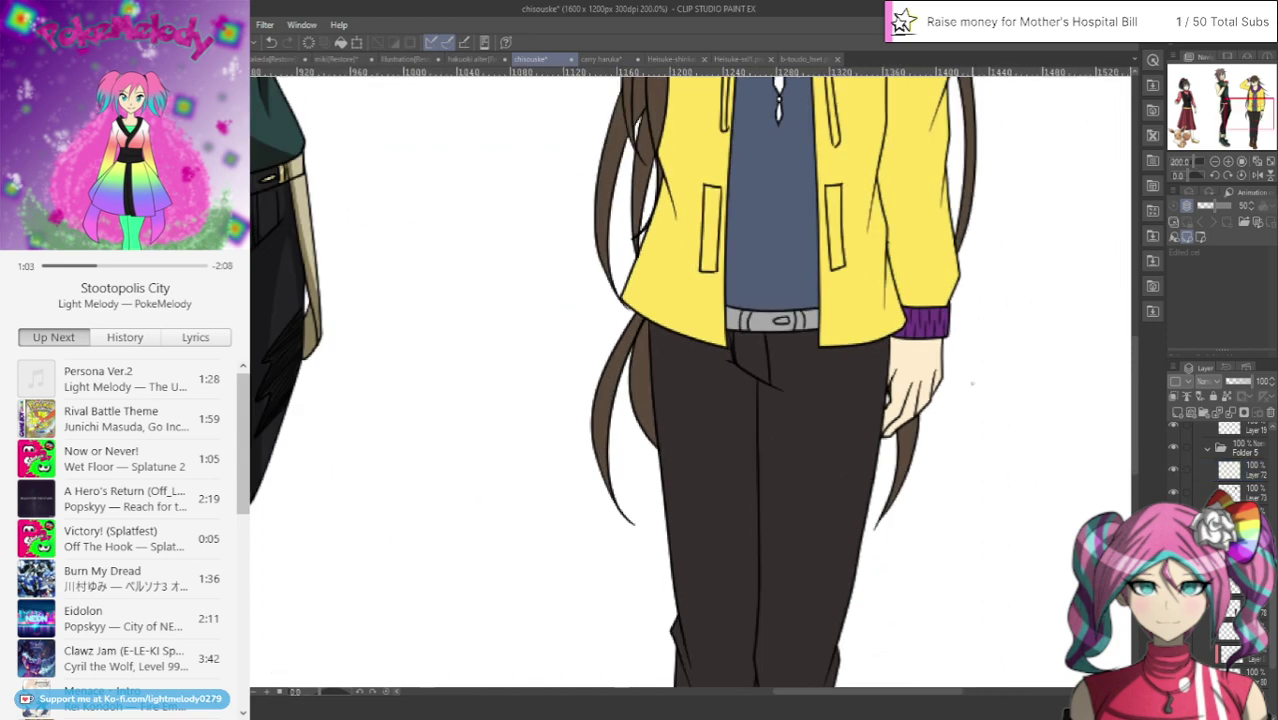
# Add a new layer and colour the pendant with grey beads, a bright yellow body, a green top piece and a red tip
pyautogui.moveTo(1250, 117)
pyautogui.mouseDown()
pyautogui.moveTo(1255, 153)
pyautogui.moveTo(1251, 96)
pyautogui.mouseUp()
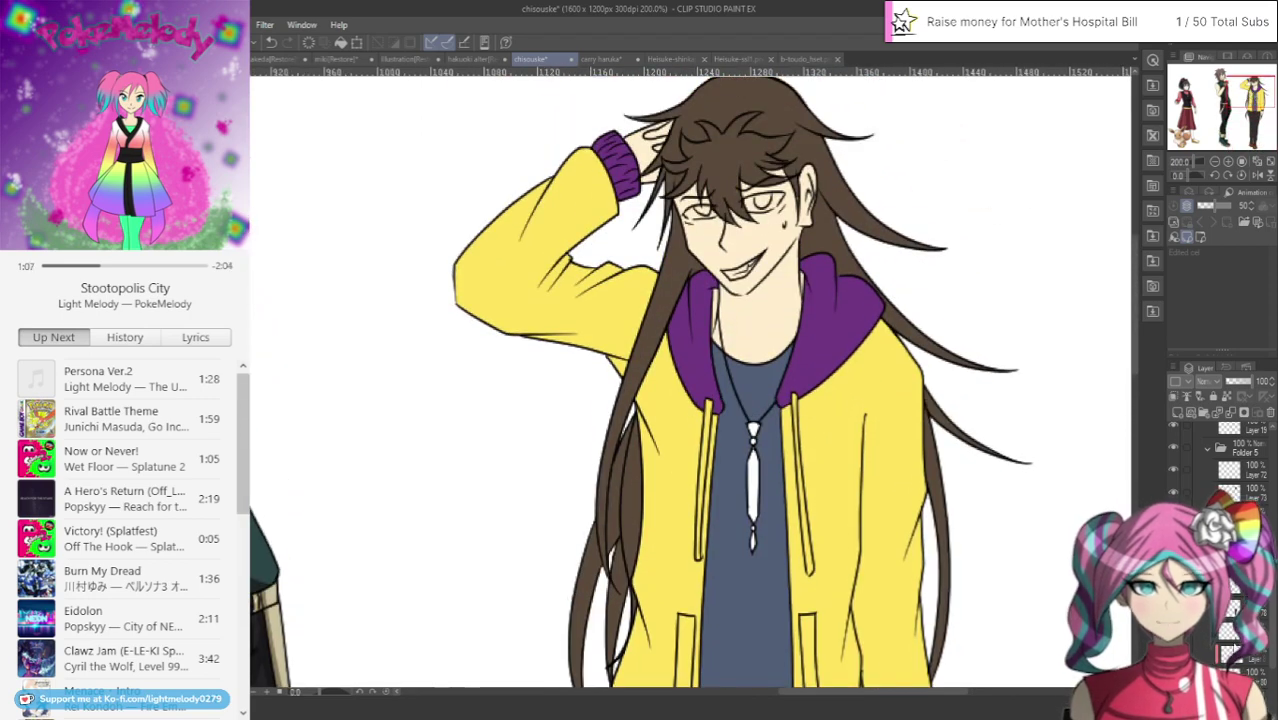
pyautogui.scroll(-3, 1225, 470)
pyautogui.click(1177, 412)
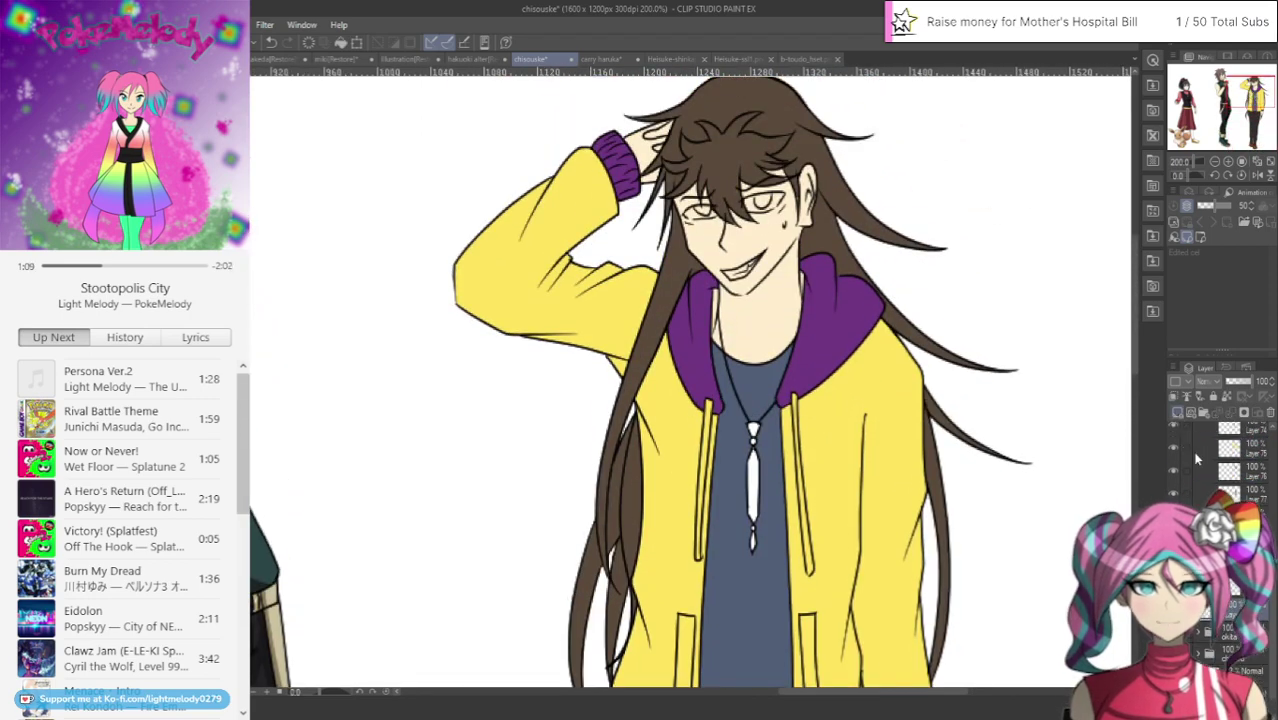
pyautogui.scroll(5, 780, 520)
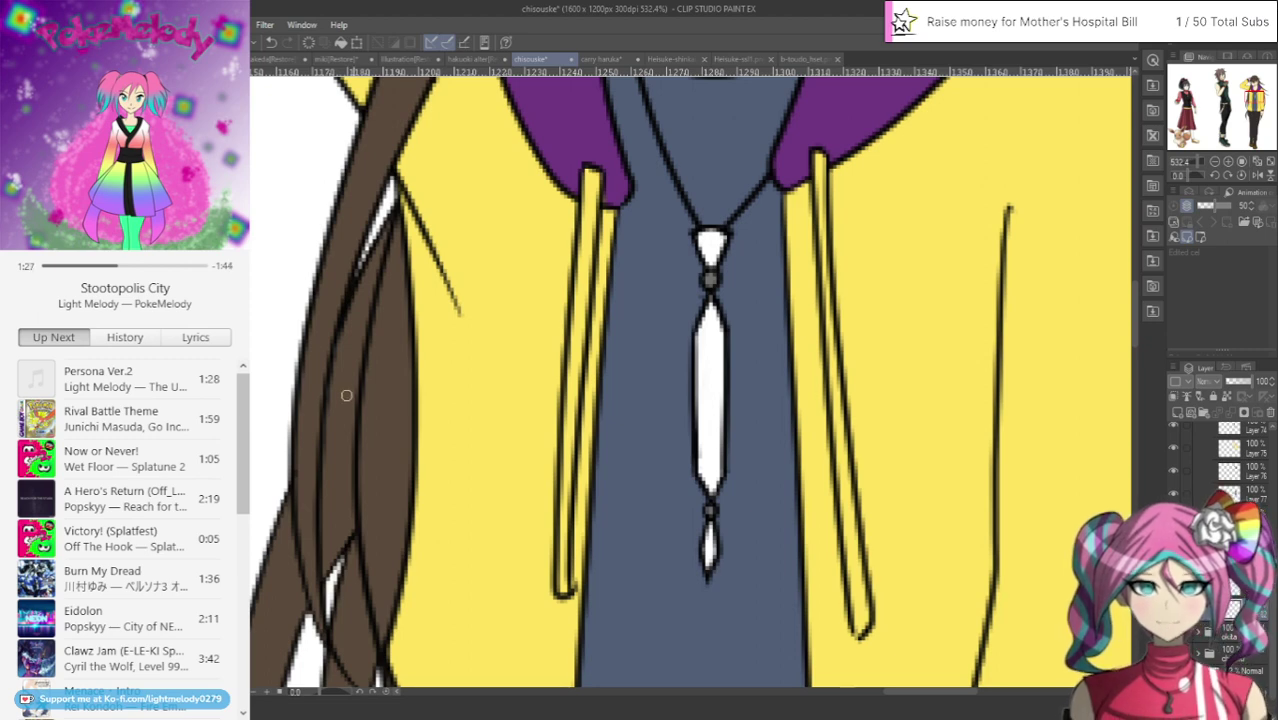
pyautogui.moveTo(708, 302); pyautogui.dragTo(700, 440)
pyautogui.moveTo(700, 396)
pyautogui.mouseDown()
pyautogui.moveTo(696, 457)
pyautogui.moveTo(696, 406)
pyautogui.moveTo(700, 466)
pyautogui.moveTo(719, 486)
pyautogui.moveTo(720, 342)
pyautogui.moveTo(717, 332)
pyautogui.moveTo(717, 387)
pyautogui.moveTo(708, 331)
pyautogui.moveTo(707, 397)
pyautogui.moveTo(705, 308)
pyautogui.moveTo(709, 431)
pyautogui.mouseUp()
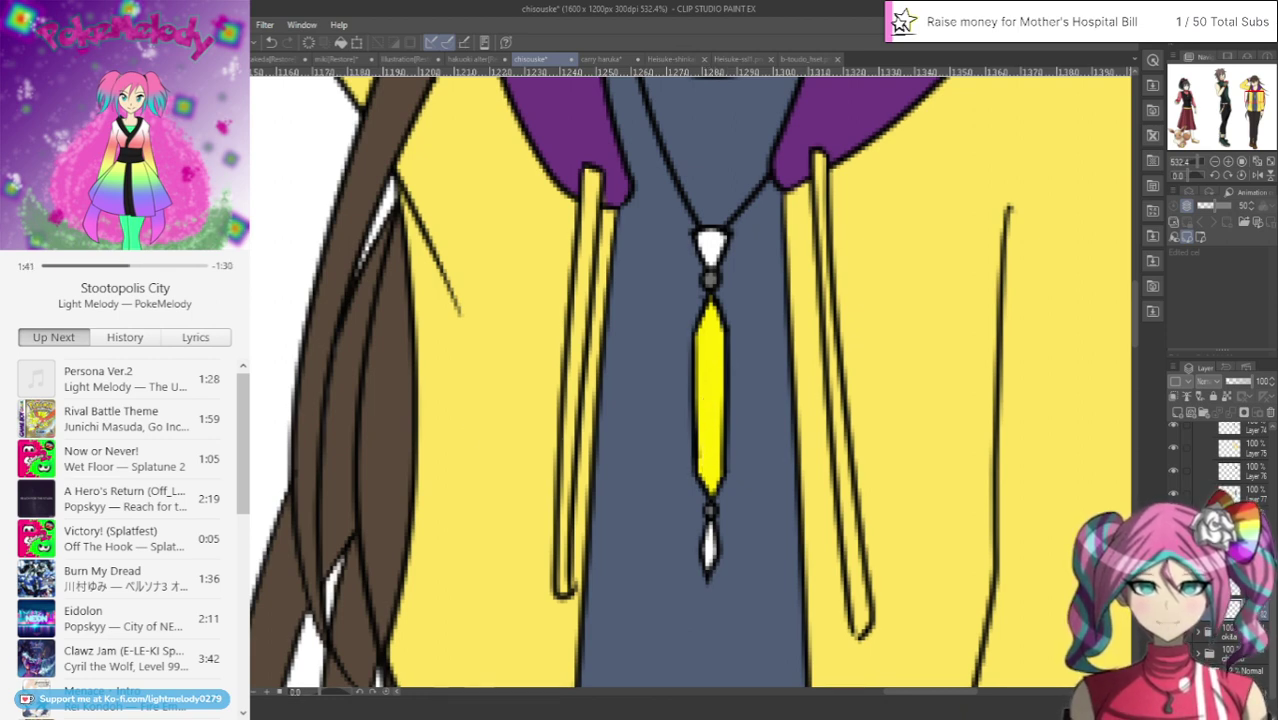
pyautogui.moveTo(699, 236)
pyautogui.mouseDown()
pyautogui.moveTo(732, 232)
pyautogui.moveTo(709, 262)
pyautogui.mouseUp()
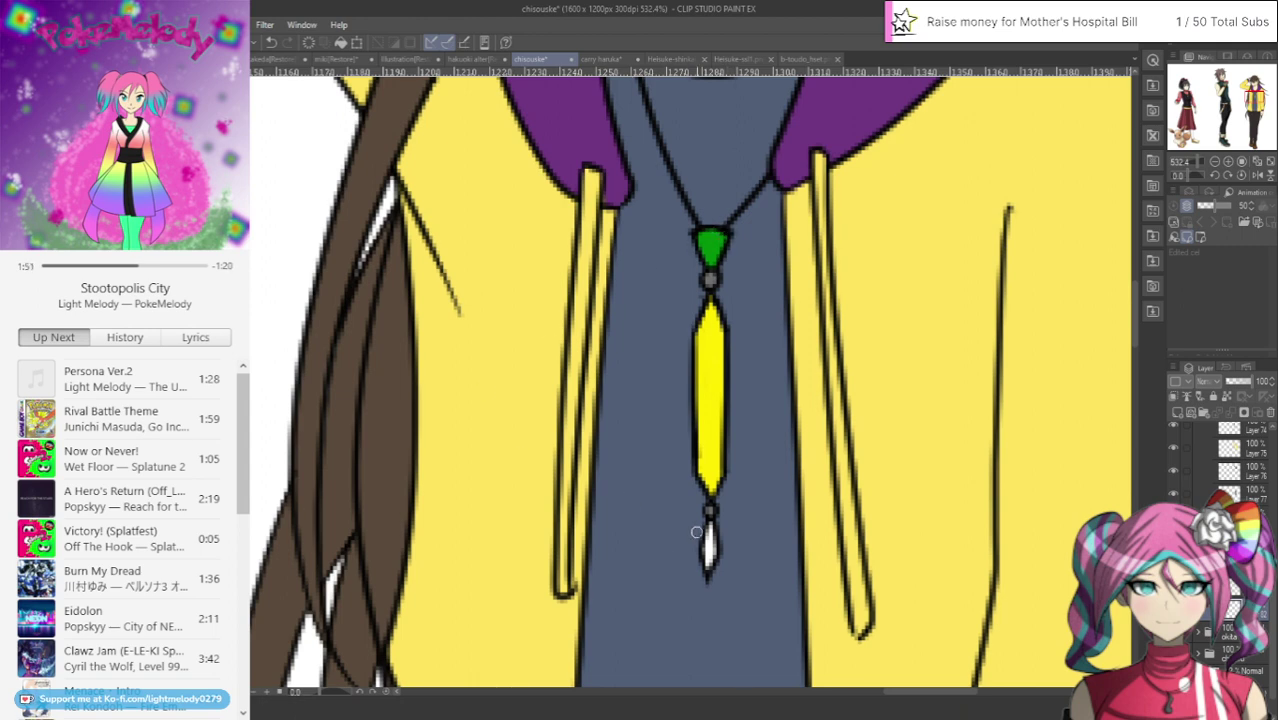
pyautogui.moveTo(696, 532)
pyautogui.mouseDown()
pyautogui.moveTo(693, 570)
pyautogui.moveTo(728, 538)
pyautogui.moveTo(703, 575)
pyautogui.moveTo(709, 542)
pyautogui.moveTo(708, 580)
pyautogui.moveTo(709, 531)
pyautogui.mouseUp()
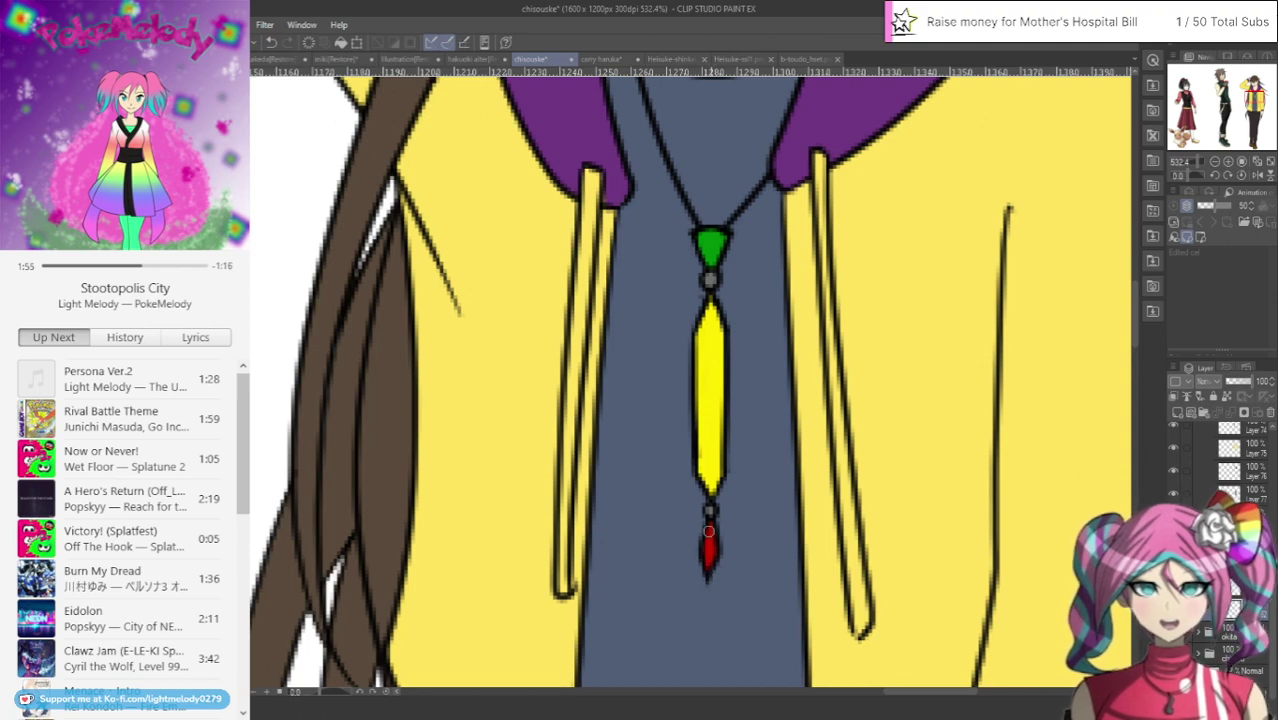
pyautogui.scroll(-5, 690, 450)
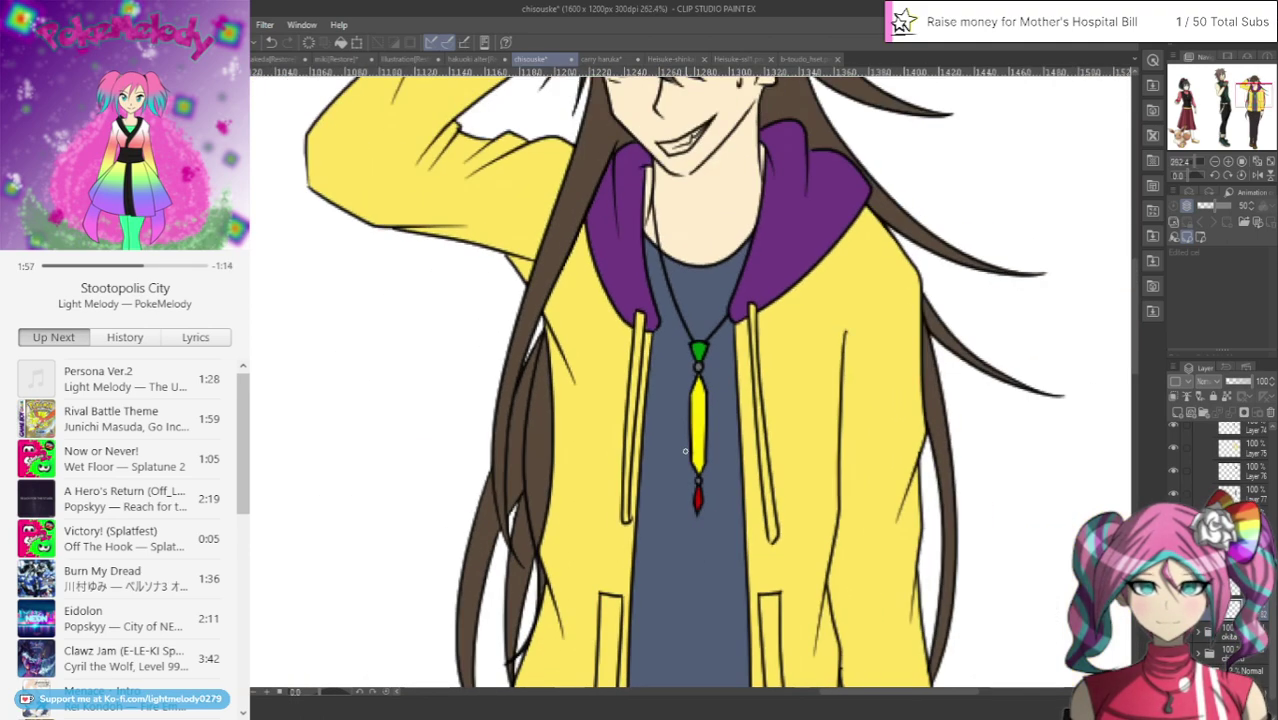
# Fill the whites and irises of both eyes and the teeth in the open mouth with flat white
pyautogui.scroll(1, 676, 364)
pyautogui.scroll(1, 707, 232)
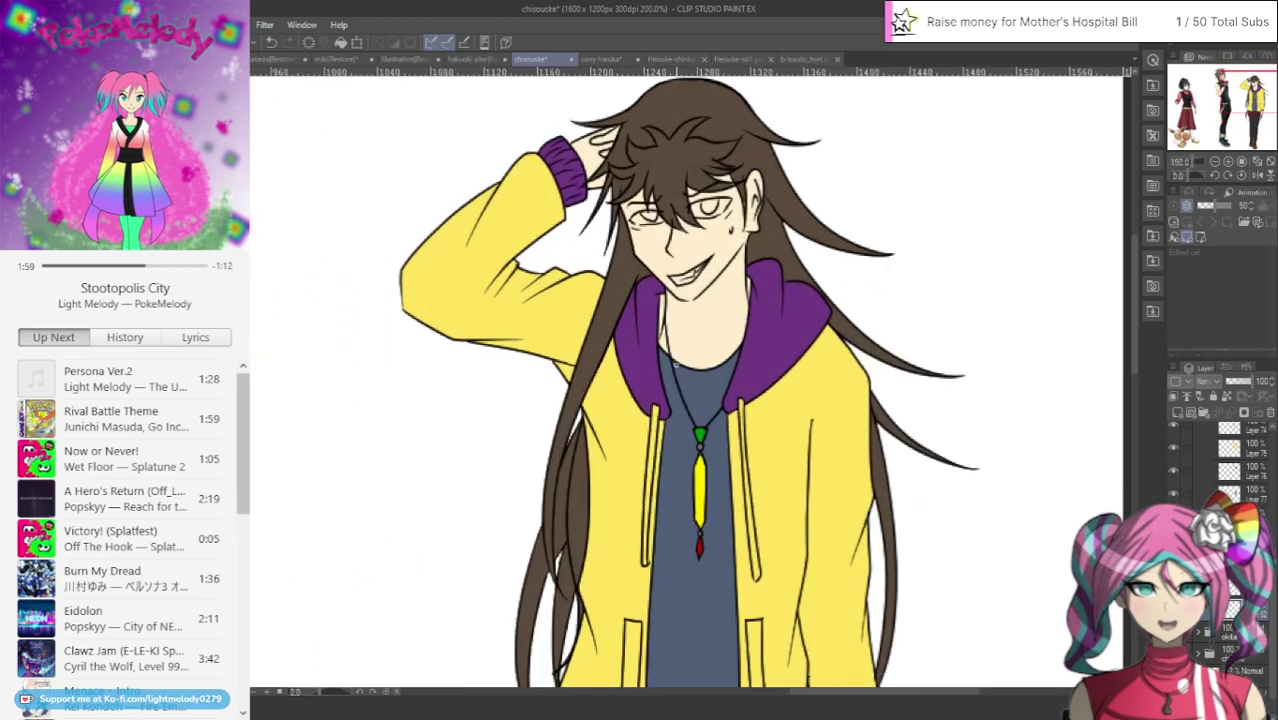
pyautogui.scroll(2, 707, 232)
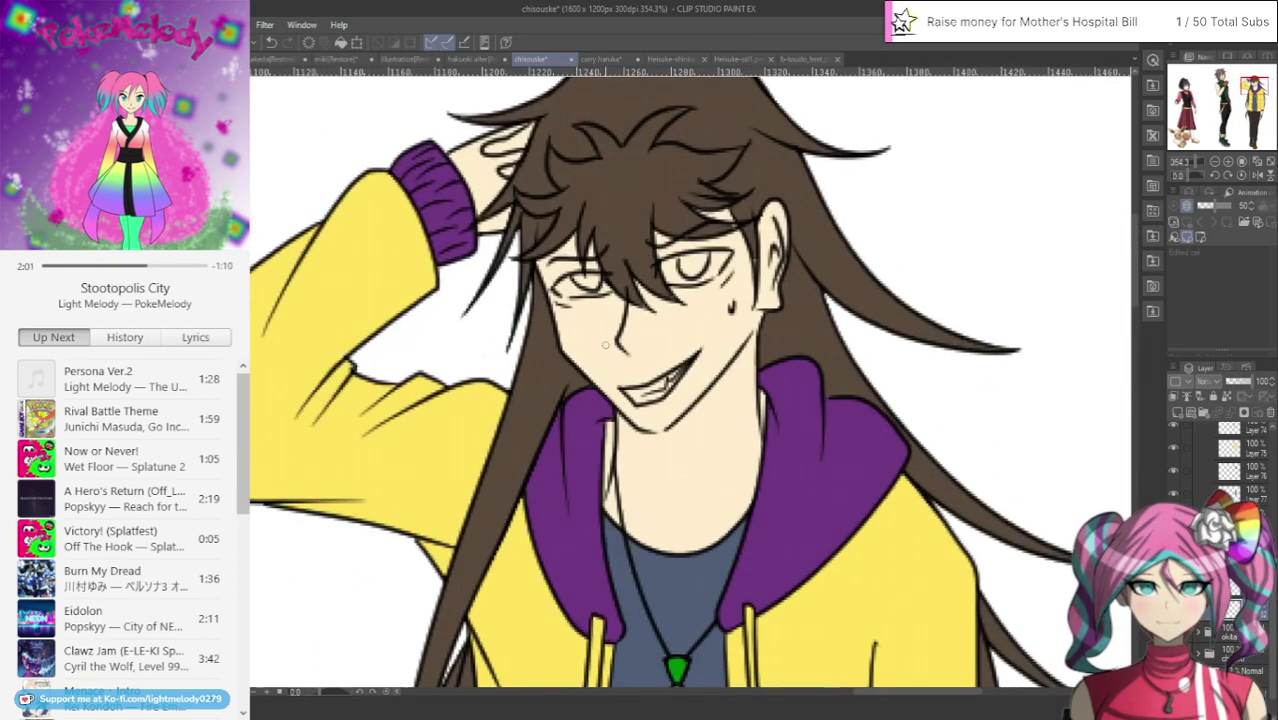
pyautogui.scroll(2, 1220, 470)
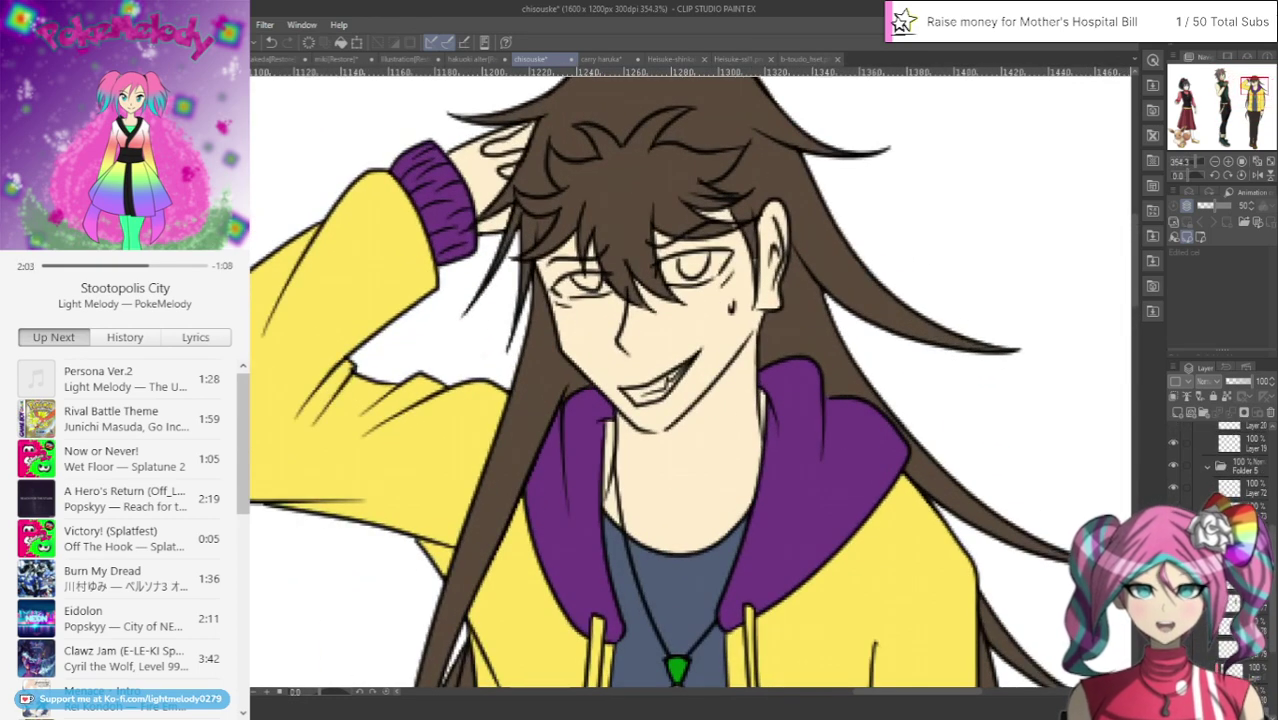
pyautogui.scroll(1, 1220, 470)
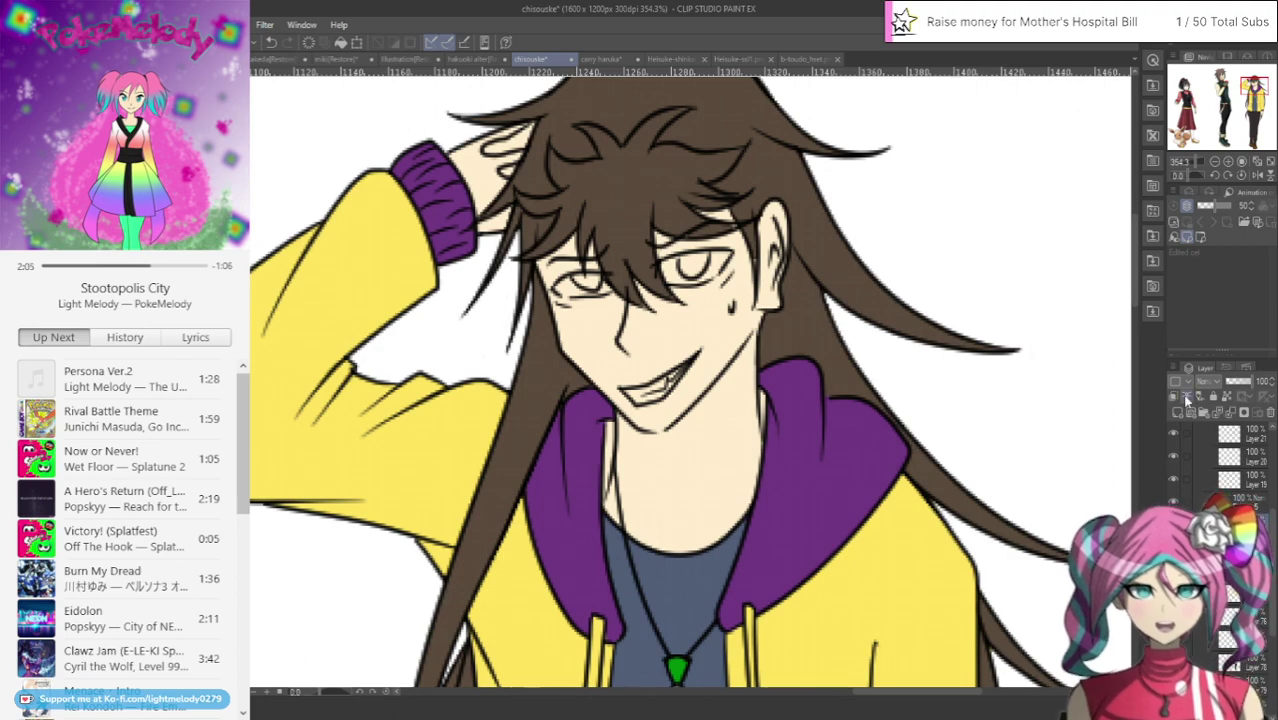
pyautogui.scroll(2, 628, 258)
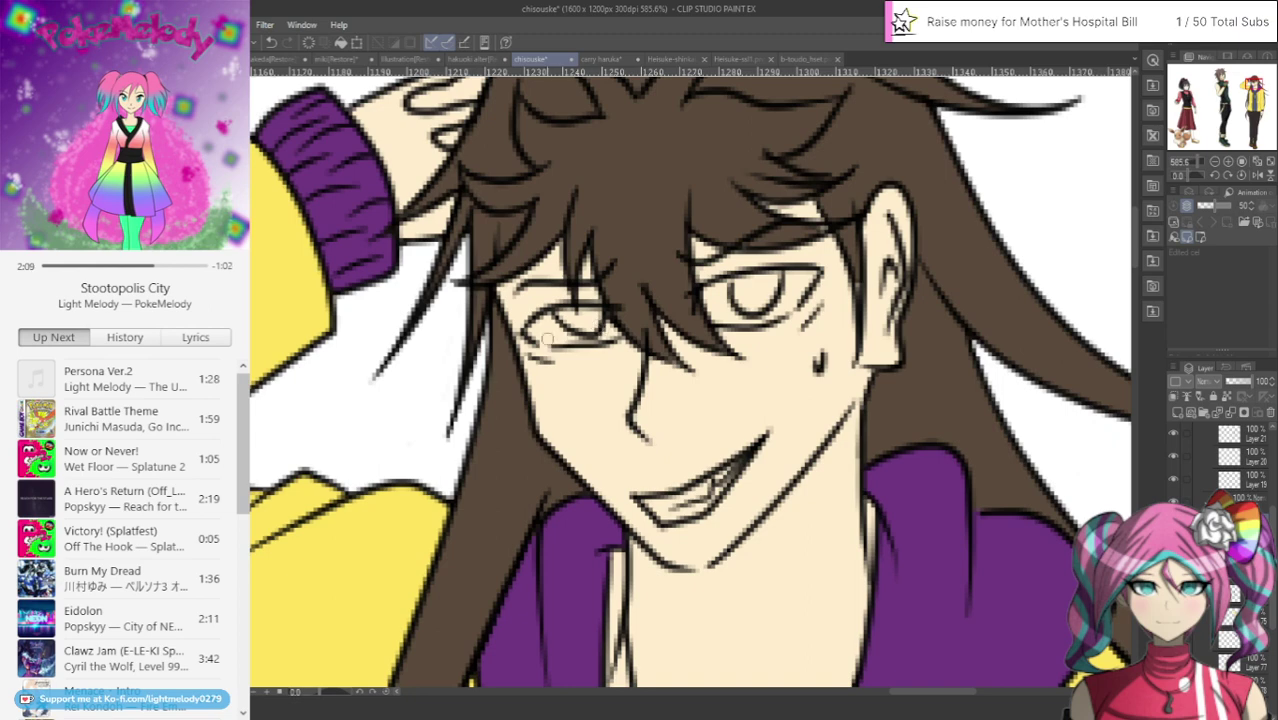
pyautogui.moveTo(545, 338); pyautogui.dragTo(606, 337)
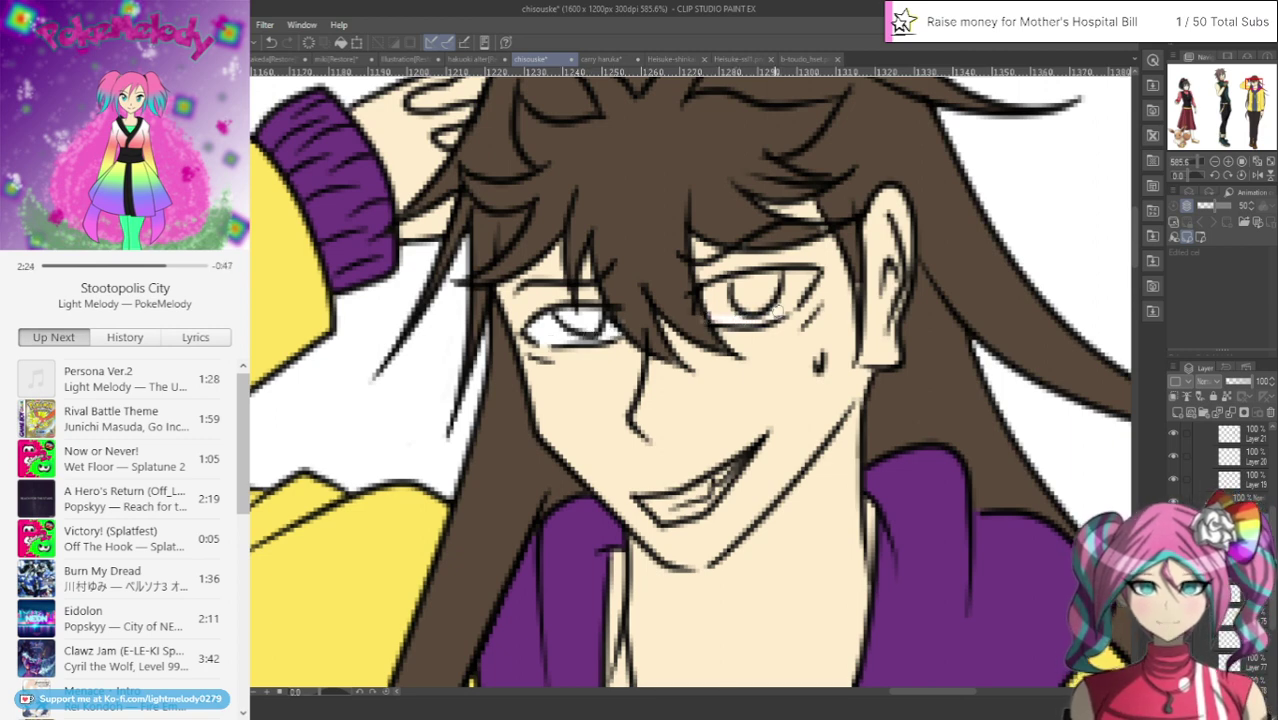
pyautogui.moveTo(734, 320)
pyautogui.mouseDown()
pyautogui.moveTo(779, 313)
pyautogui.moveTo(807, 284)
pyautogui.moveTo(782, 273)
pyautogui.moveTo(713, 287)
pyautogui.mouseUp()
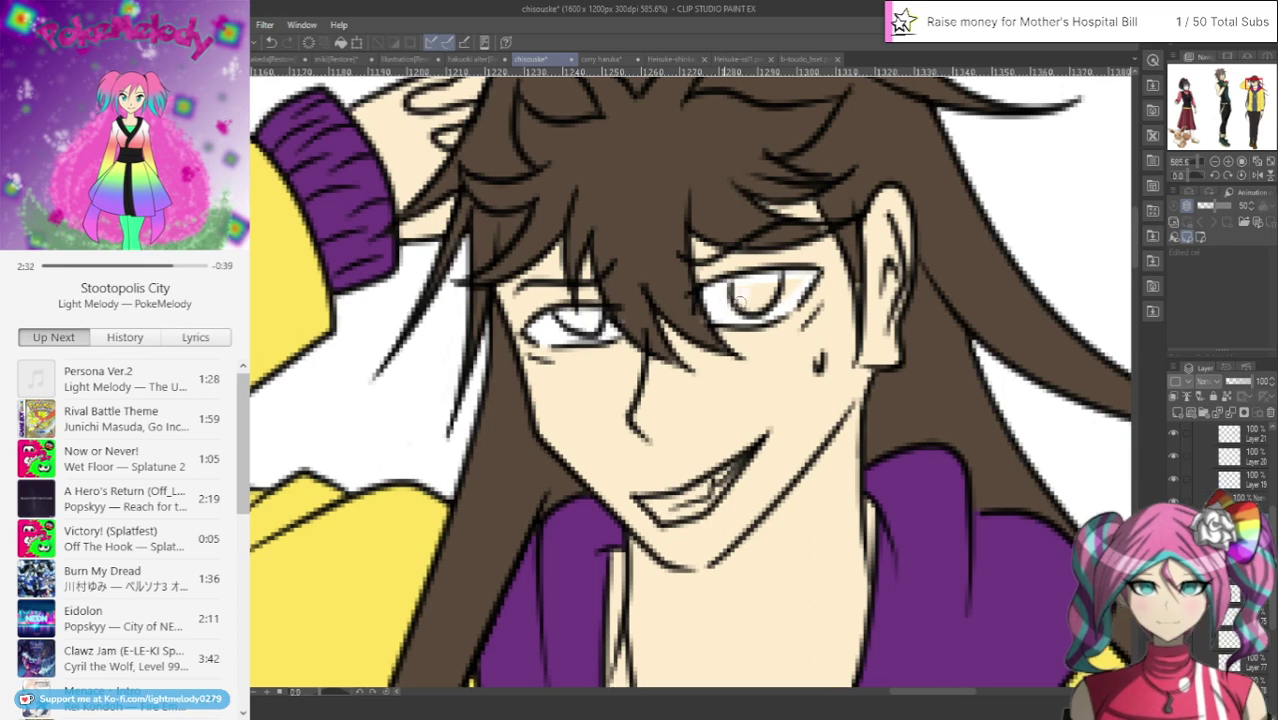
pyautogui.moveTo(740, 302)
pyautogui.mouseDown()
pyautogui.moveTo(733, 286)
pyautogui.moveTo(746, 299)
pyautogui.moveTo(753, 286)
pyautogui.mouseUp()
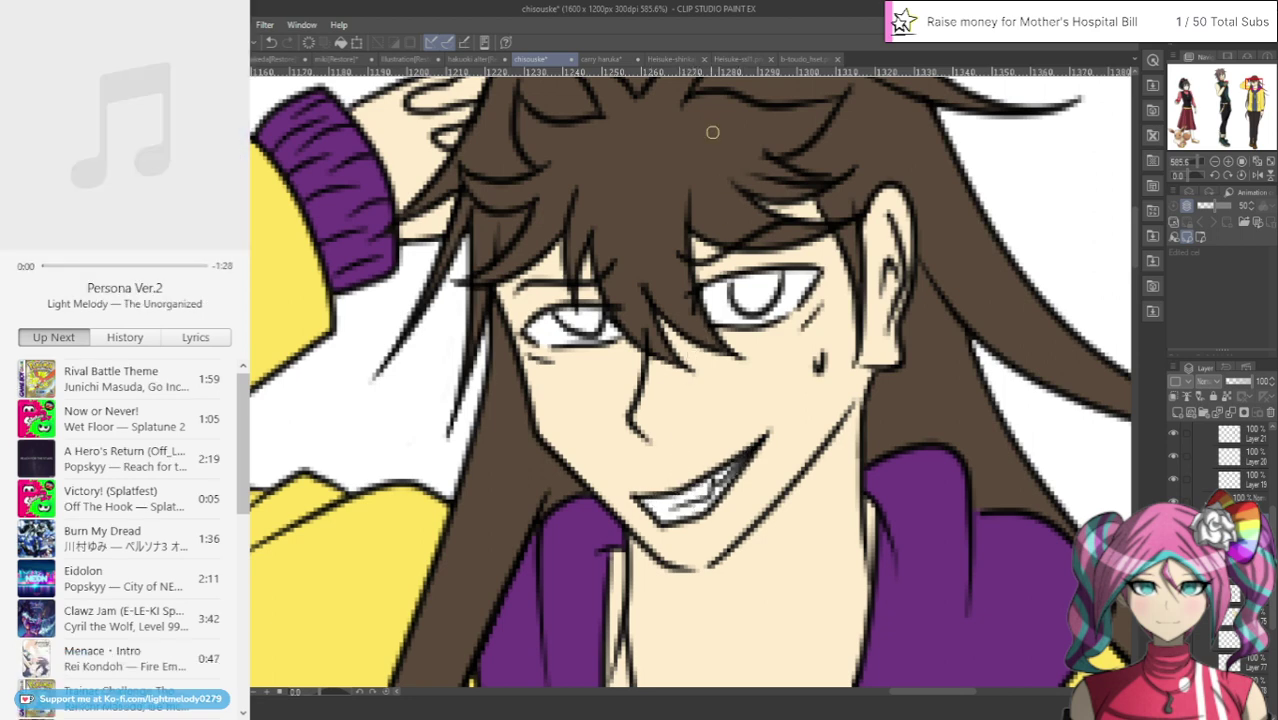
# Consult the ponytailed chibi face in the carry haruka illustration, and return to the hooded character's eyes in chisouske
pyautogui.click(611, 60)
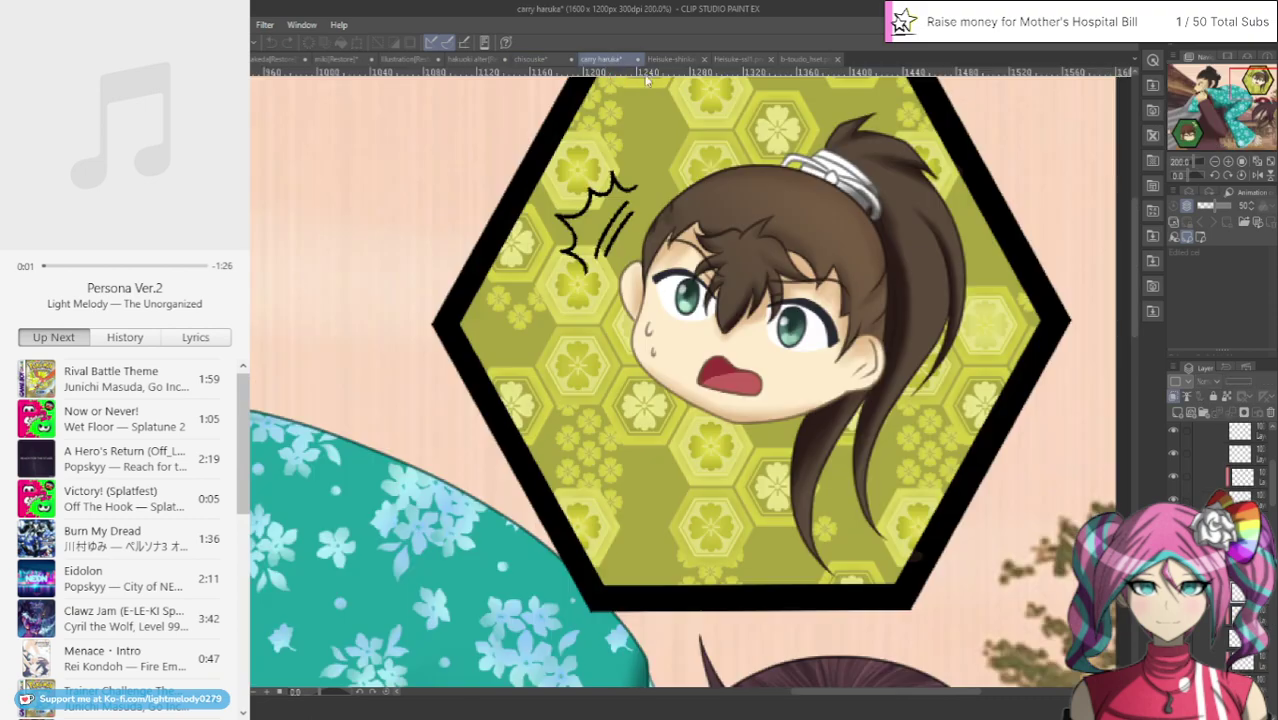
pyautogui.scroll(5, 797, 325)
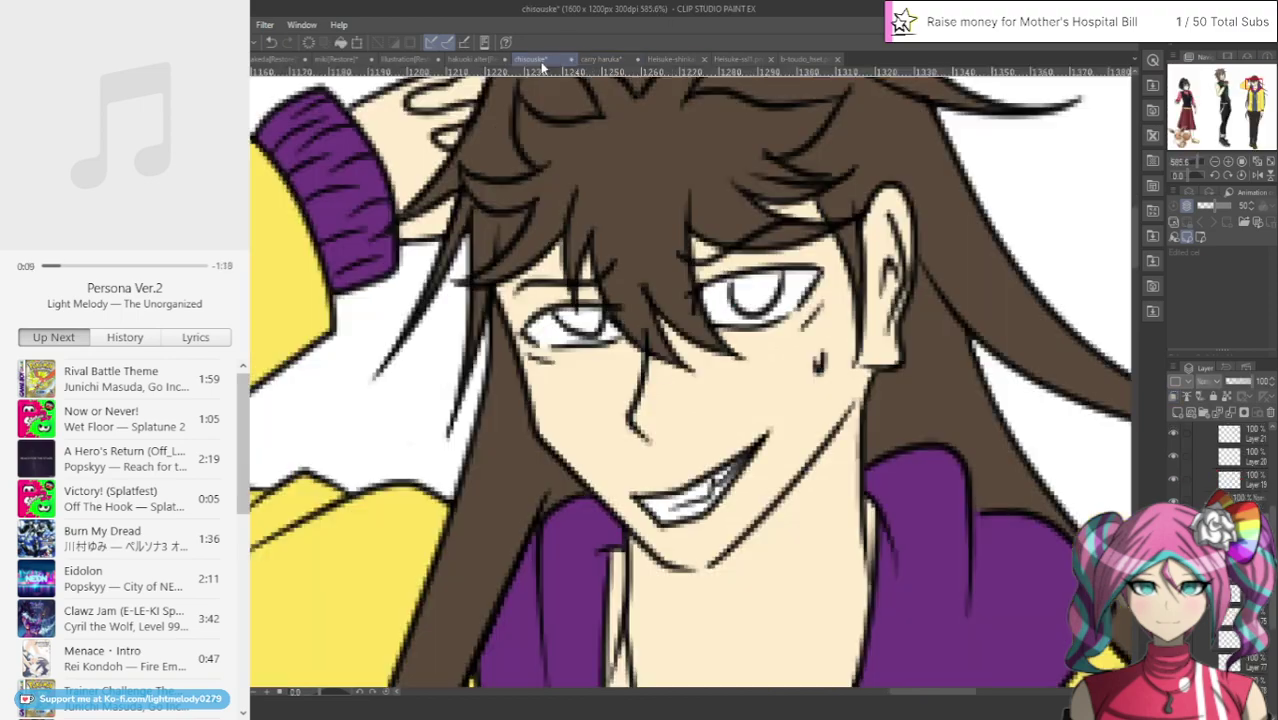
pyautogui.click(530, 59)
pyautogui.scroll(1, 790, 385)
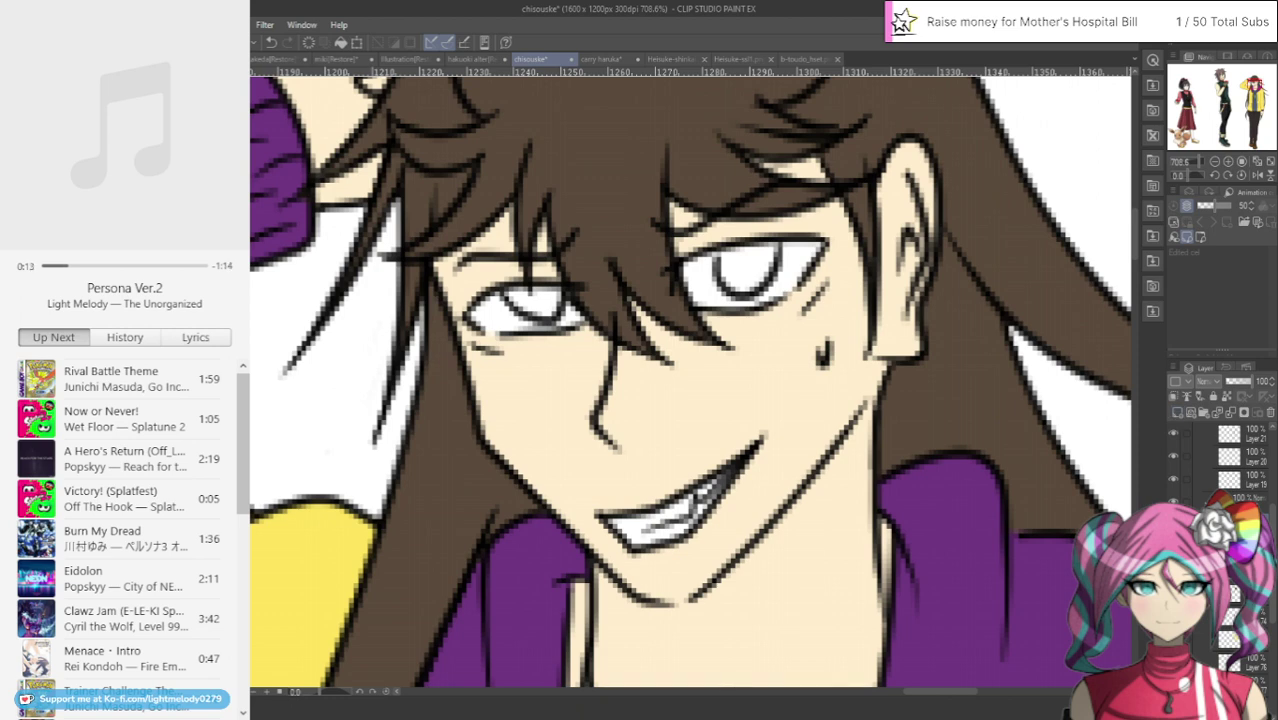
# Colour both irises teal green and shade their upper parts and pupils in darker green
pyautogui.moveTo(509, 291)
pyautogui.mouseDown()
pyautogui.moveTo(555, 300)
pyautogui.moveTo(551, 312)
pyautogui.moveTo(558, 294)
pyautogui.moveTo(553, 311)
pyautogui.moveTo(552, 291)
pyautogui.moveTo(516, 293)
pyautogui.moveTo(551, 295)
pyautogui.moveTo(515, 295)
pyautogui.mouseUp()
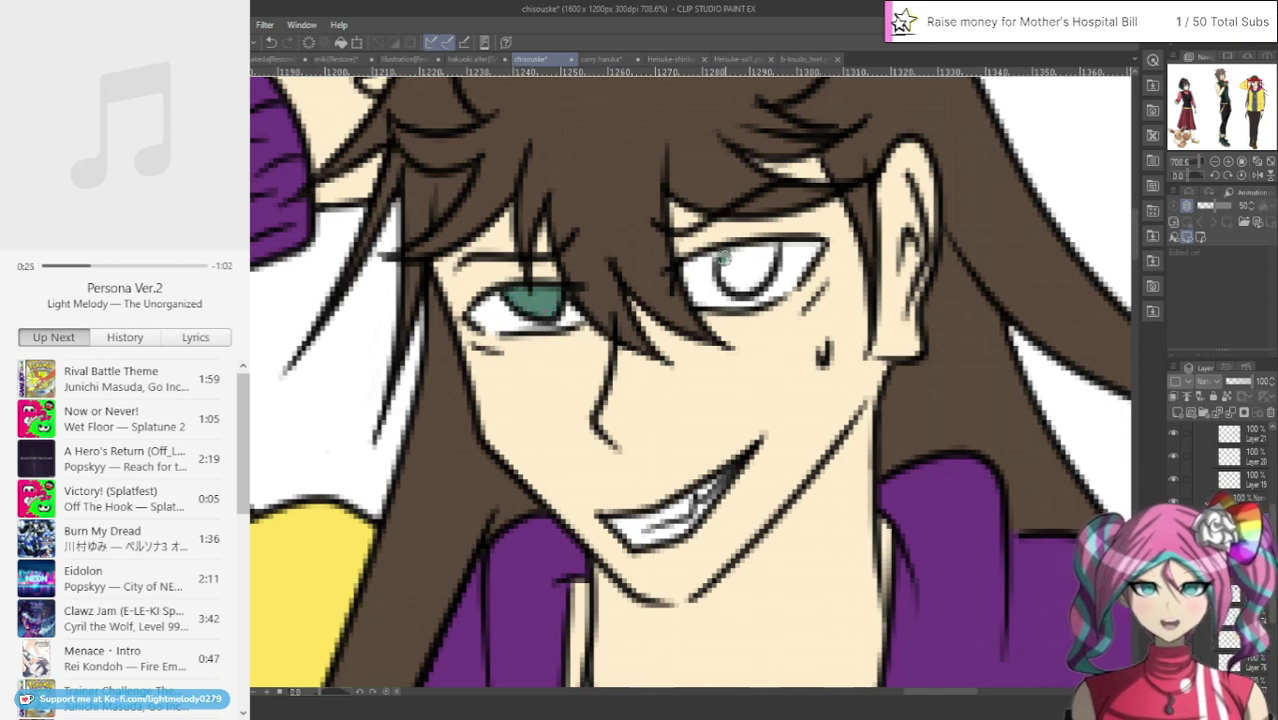
pyautogui.moveTo(728, 265)
pyautogui.mouseDown()
pyautogui.moveTo(751, 287)
pyautogui.moveTo(774, 252)
pyautogui.moveTo(751, 254)
pyautogui.moveTo(731, 284)
pyautogui.moveTo(740, 248)
pyautogui.mouseUp()
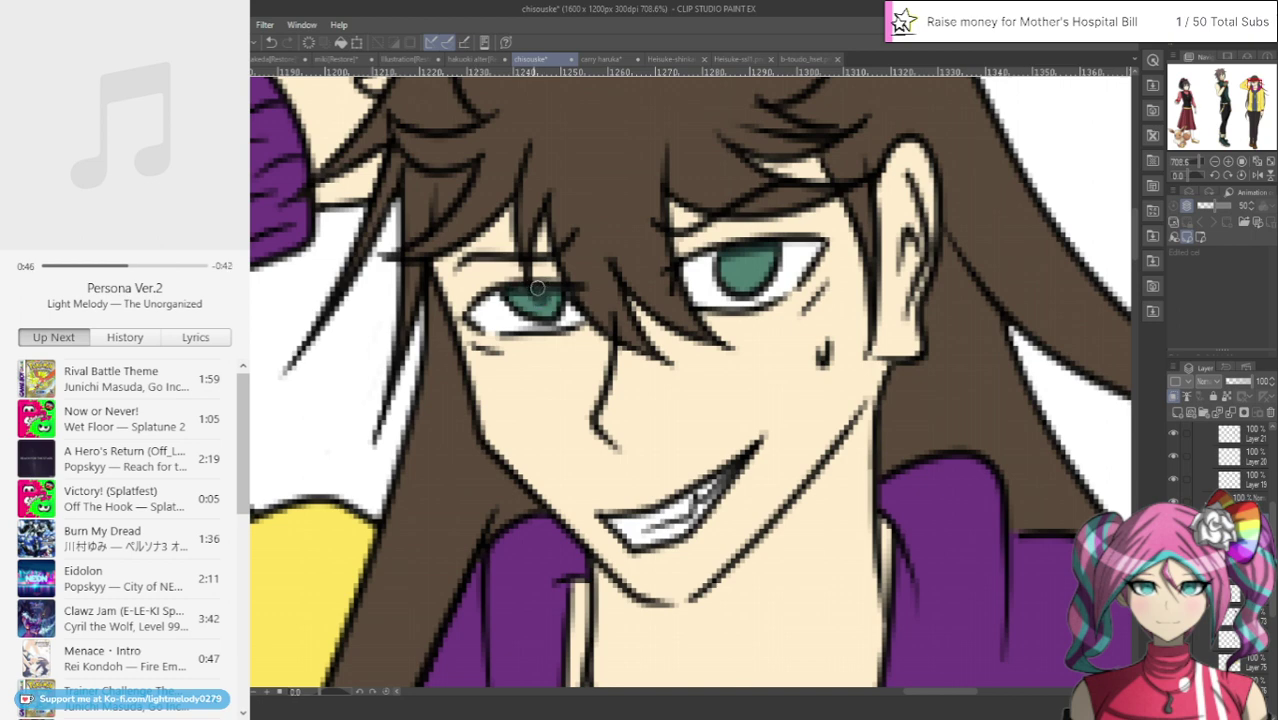
pyautogui.moveTo(734, 256)
pyautogui.mouseDown()
pyautogui.moveTo(782, 254)
pyautogui.moveTo(739, 254)
pyautogui.moveTo(754, 258)
pyautogui.mouseUp()
# Add pale highlights and lighter green lower areas to both irises, consulting the chibi face's eyes in carry haruka
pyautogui.click(603, 59)
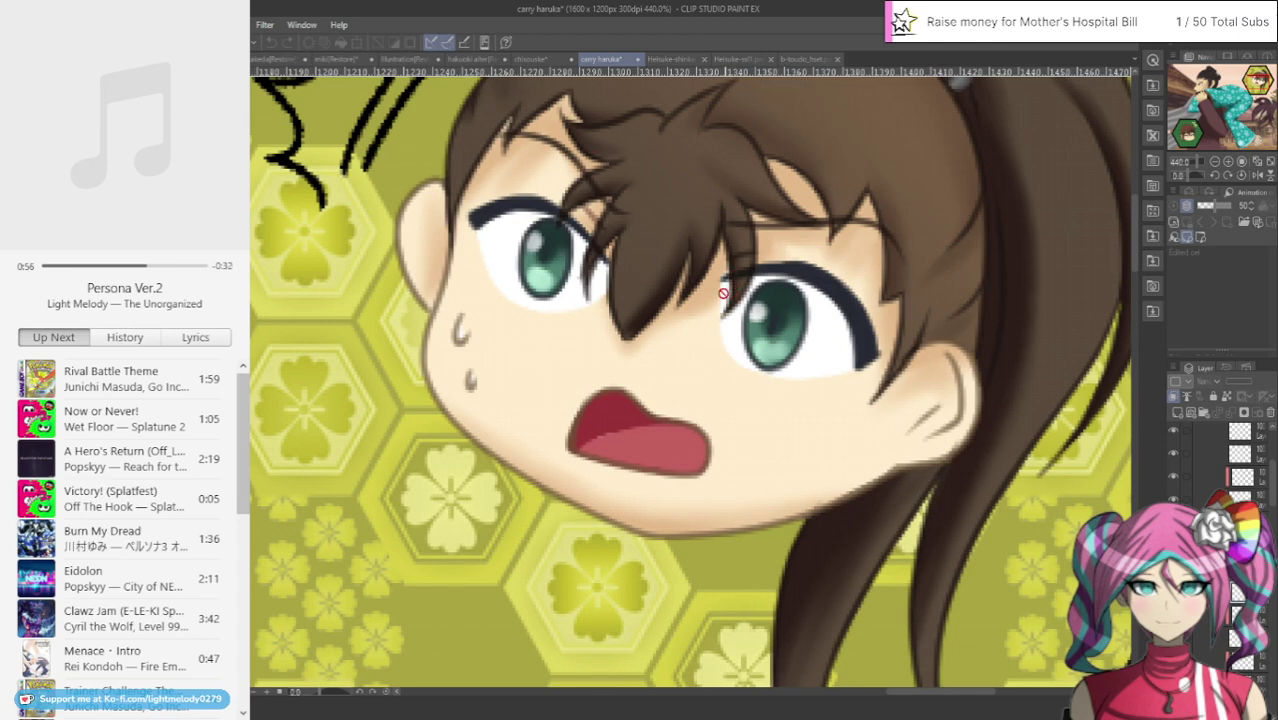
pyautogui.click(542, 60)
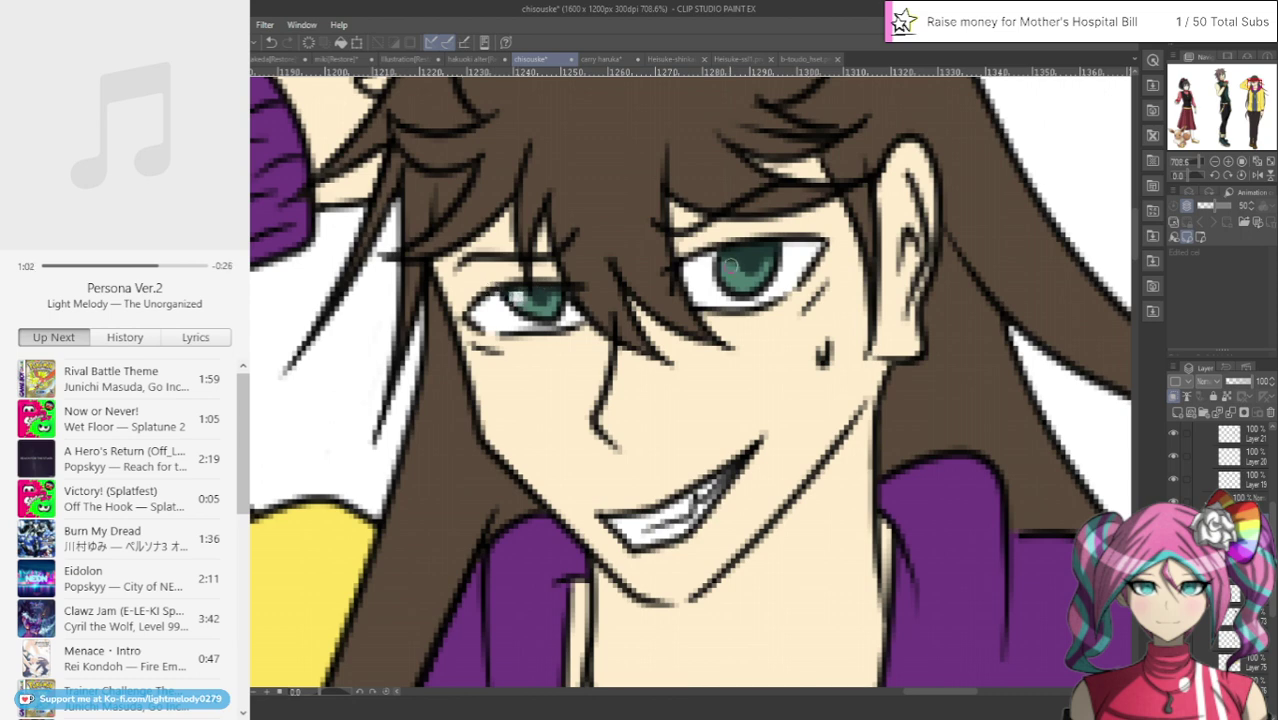
pyautogui.moveTo(731, 266); pyautogui.dragTo(719, 261)
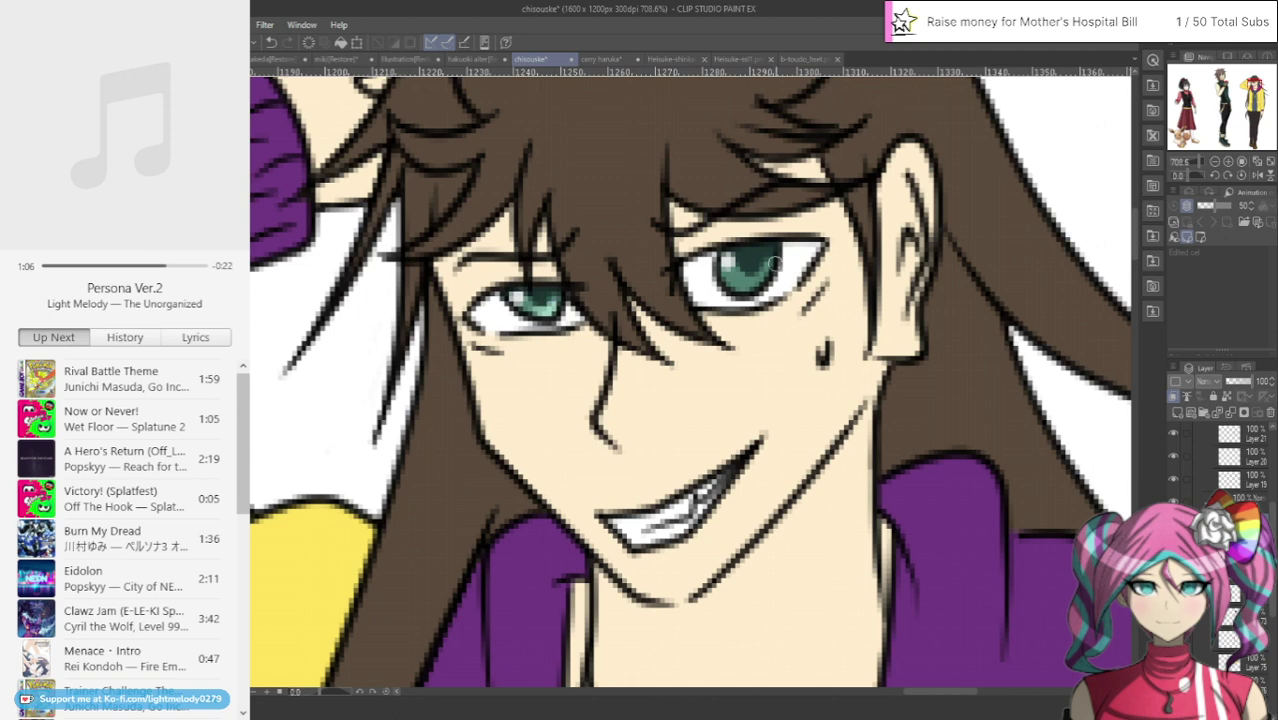
pyautogui.moveTo(738, 280); pyautogui.dragTo(768, 274)
pyautogui.click(604, 60)
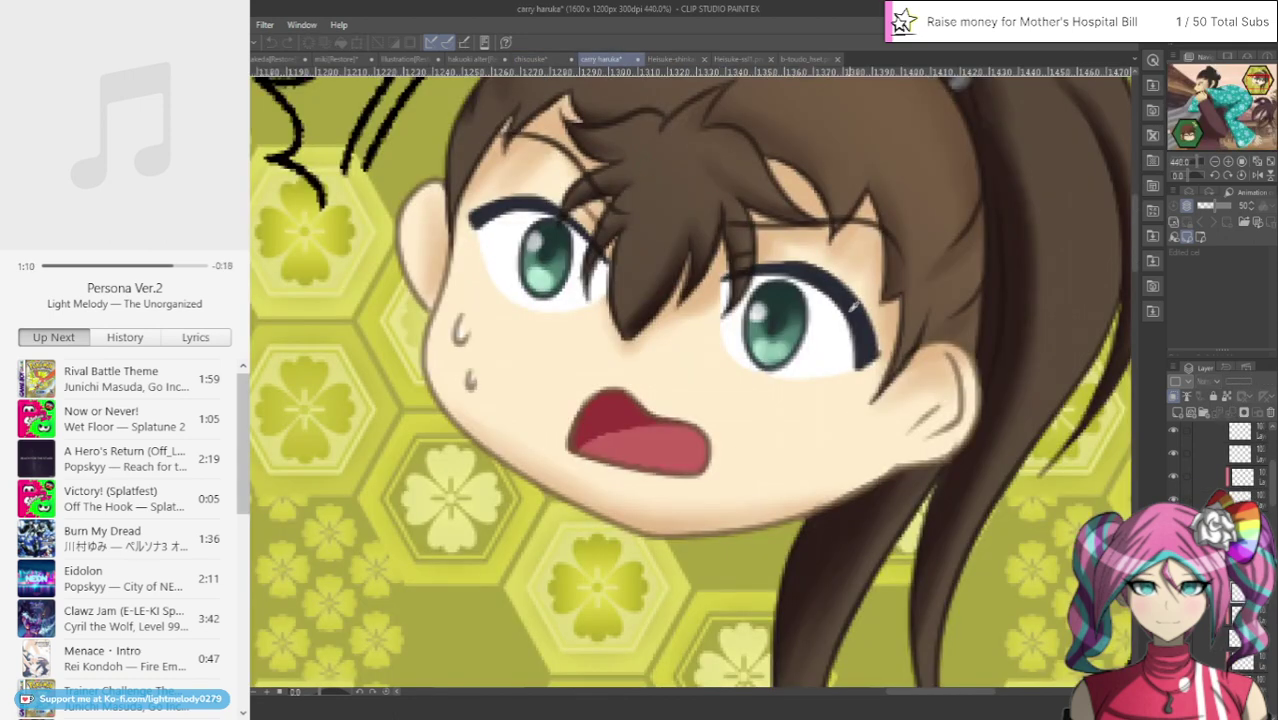
pyautogui.click(548, 59)
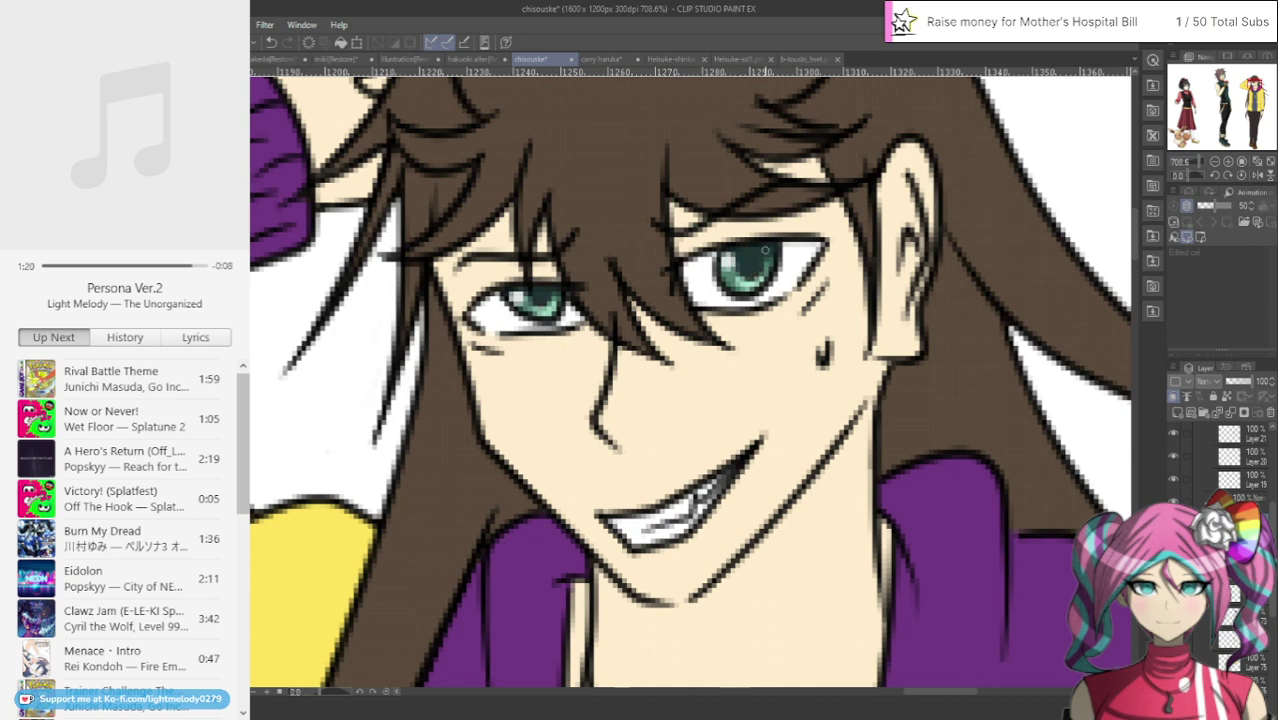
# Review the character's coloured face, and examine the skin shading in carry haruka by hiding and reshowing its skin layer
pyautogui.scroll(-6, 728, 306)
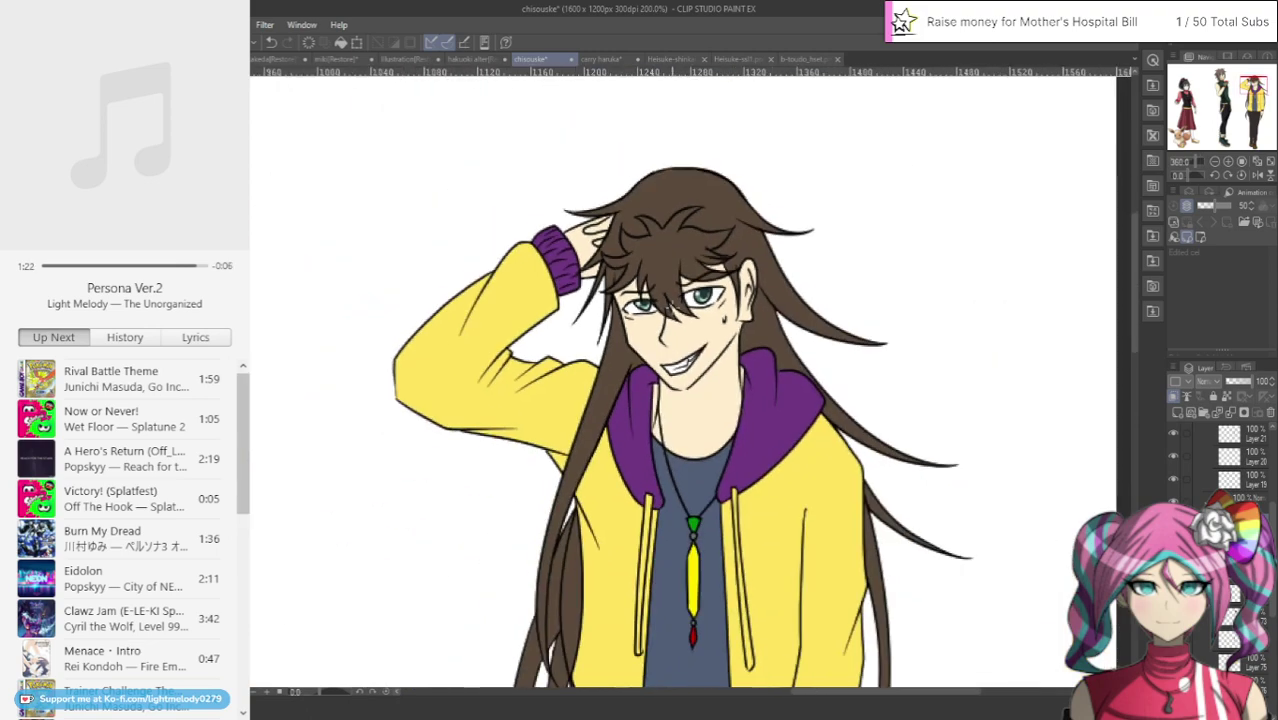
pyautogui.scroll(-1, 668, 350)
pyautogui.scroll(-2, 666, 352)
pyautogui.scroll(6, 666, 352)
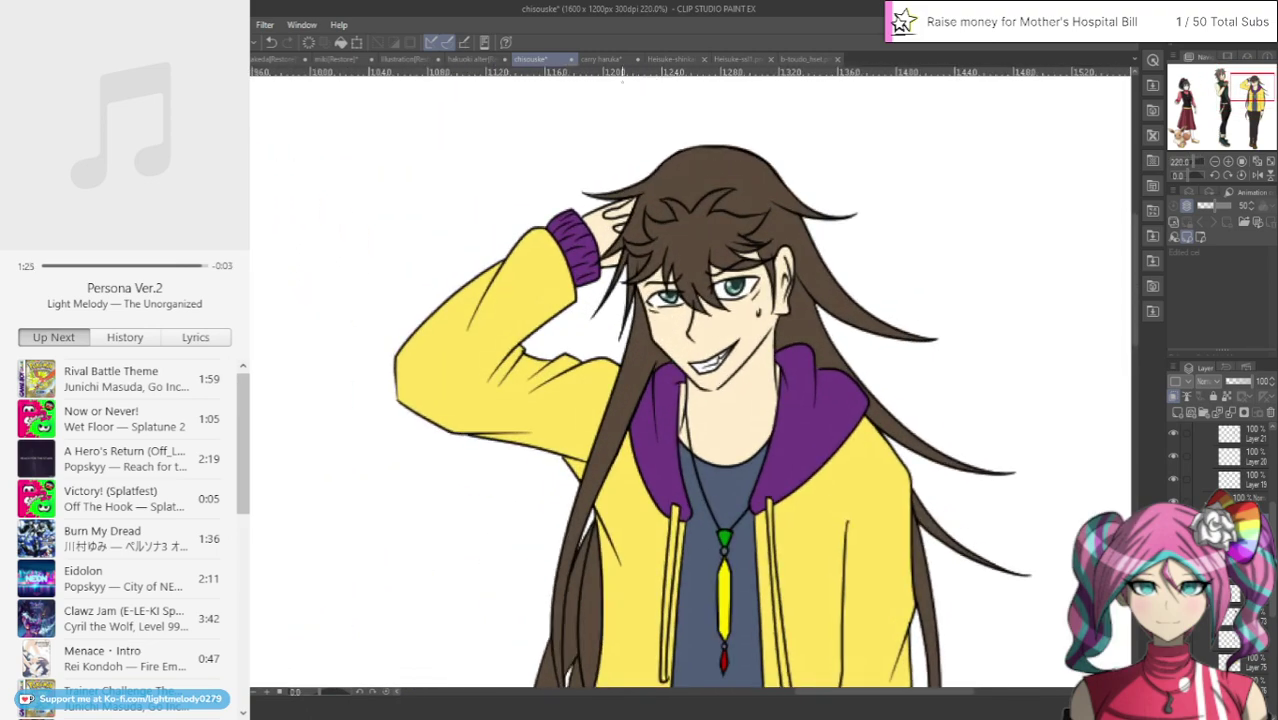
pyautogui.click(601, 59)
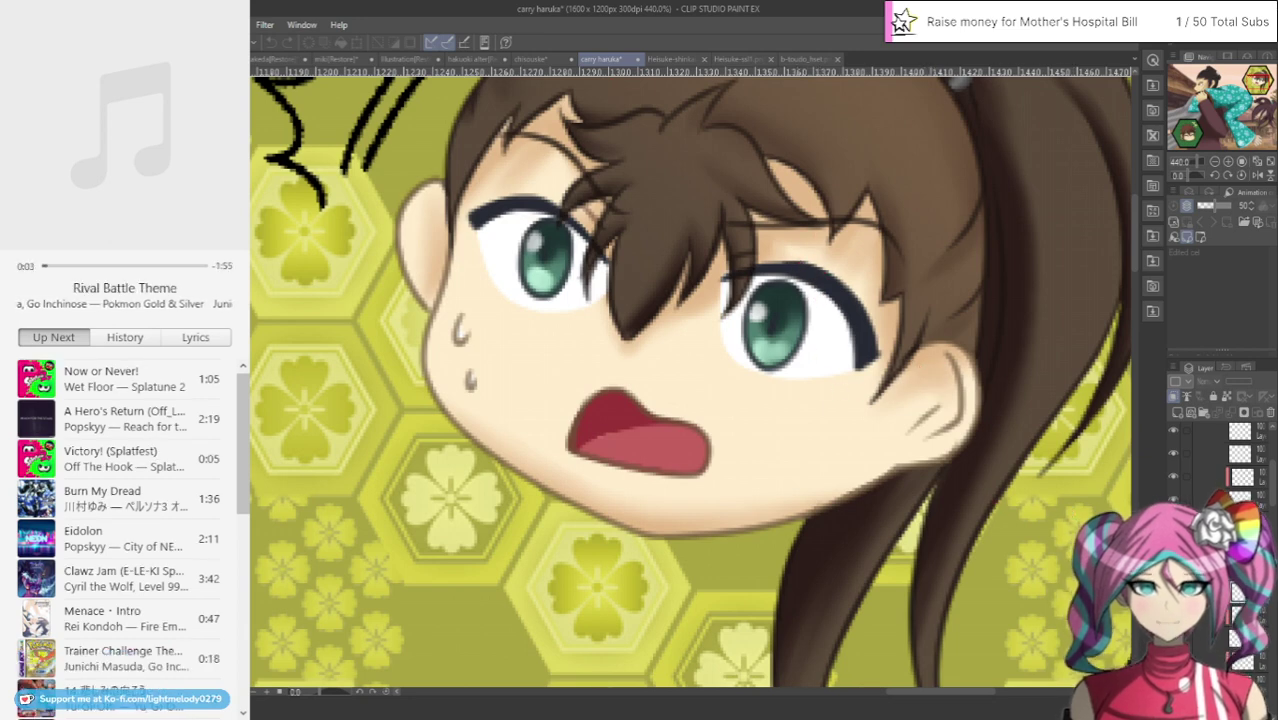
pyautogui.click(1174, 500)
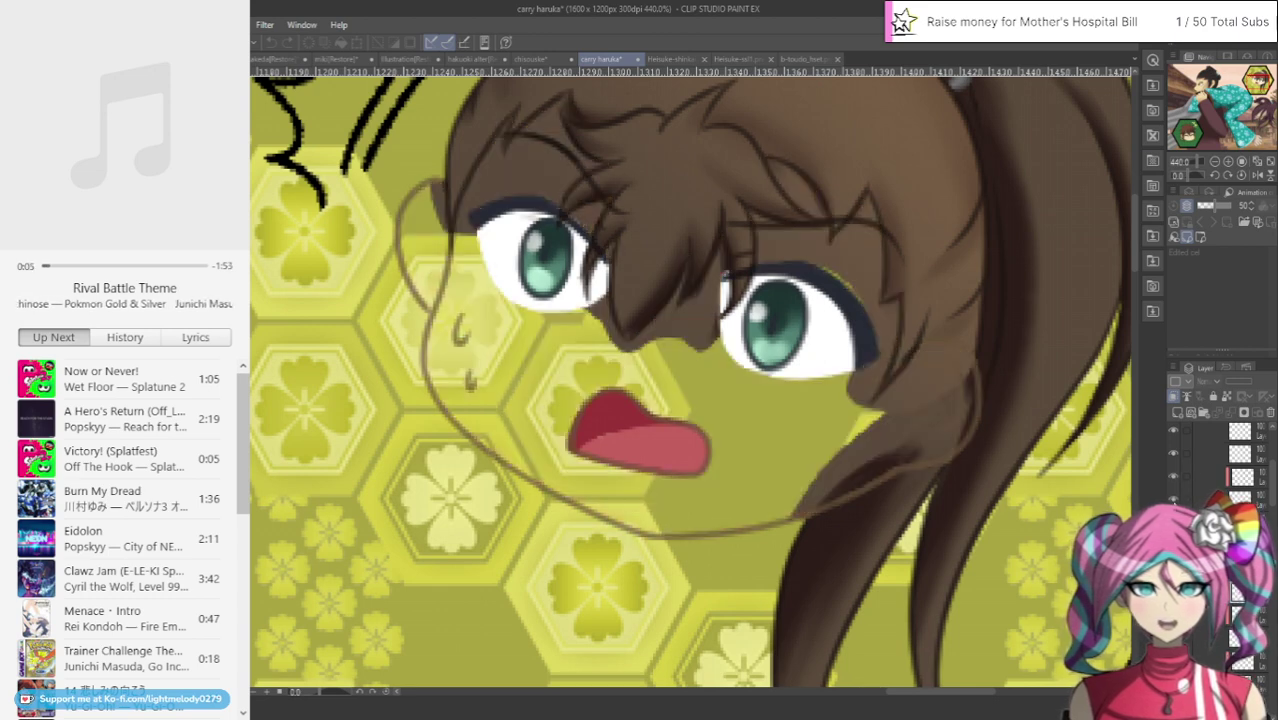
pyautogui.click(1174, 500)
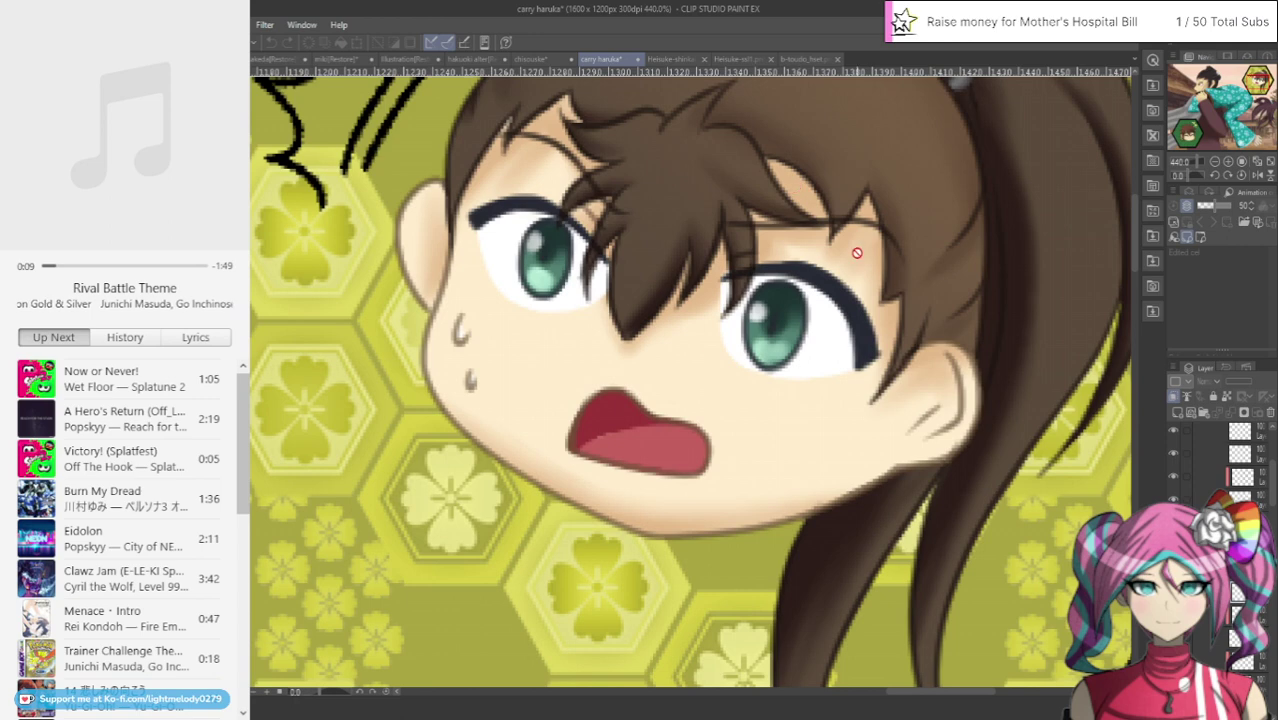
pyautogui.click(538, 59)
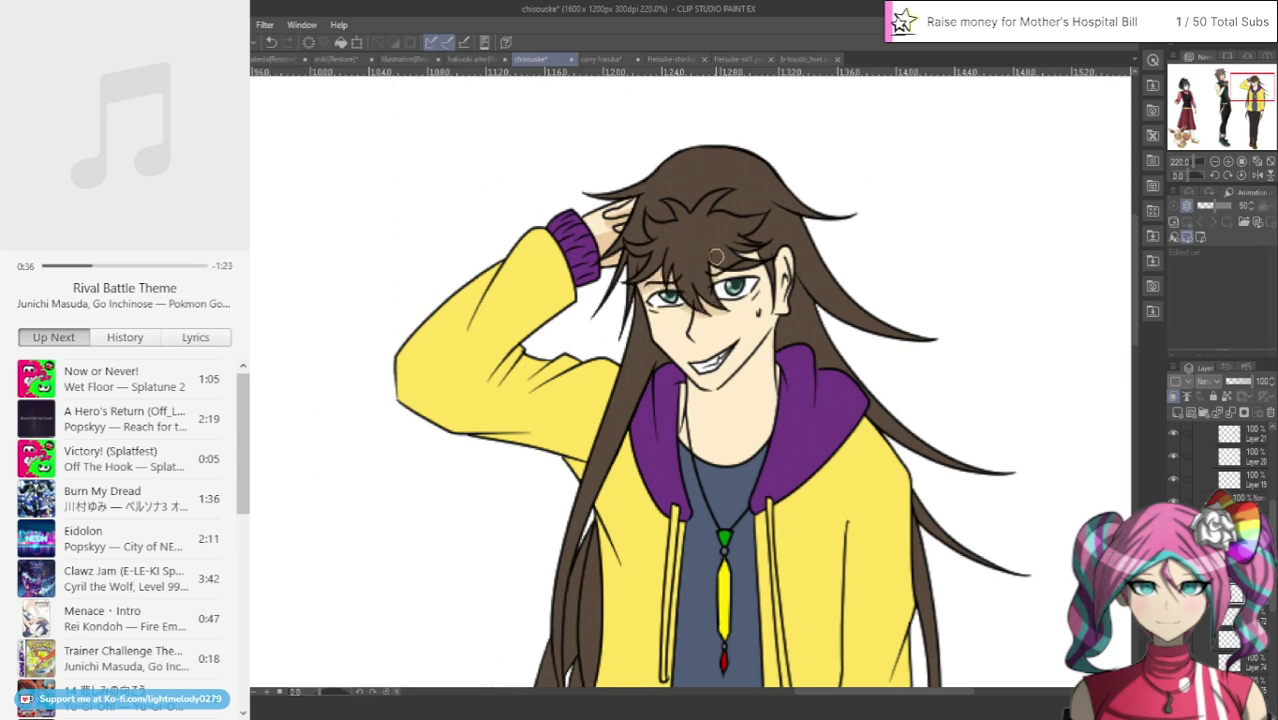
# Shade the skin of the face, neck and raised hand with a darker peach in chisouske
pyautogui.moveTo(764, 270)
pyautogui.mouseDown()
pyautogui.moveTo(763, 320)
pyautogui.moveTo(740, 370)
pyautogui.moveTo(713, 391)
pyautogui.moveTo(682, 374)
pyautogui.moveTo(688, 418)
pyautogui.mouseUp()
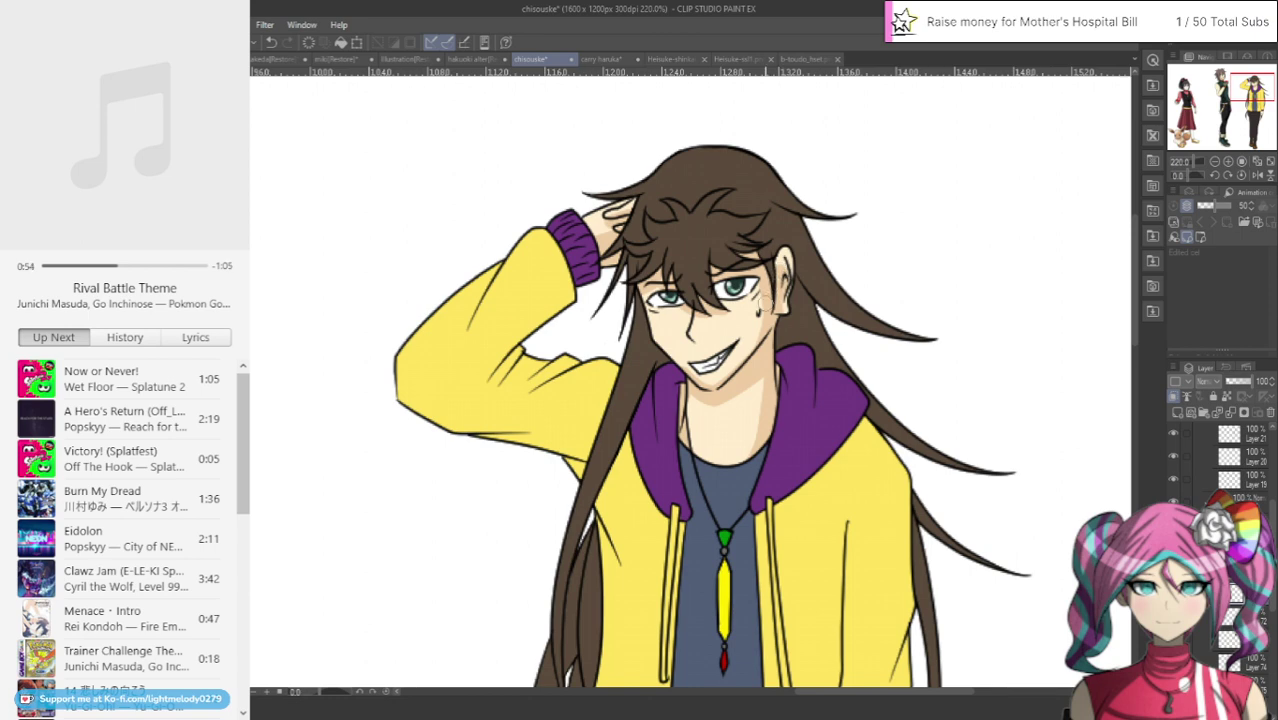
pyautogui.scroll(3, 765, 303)
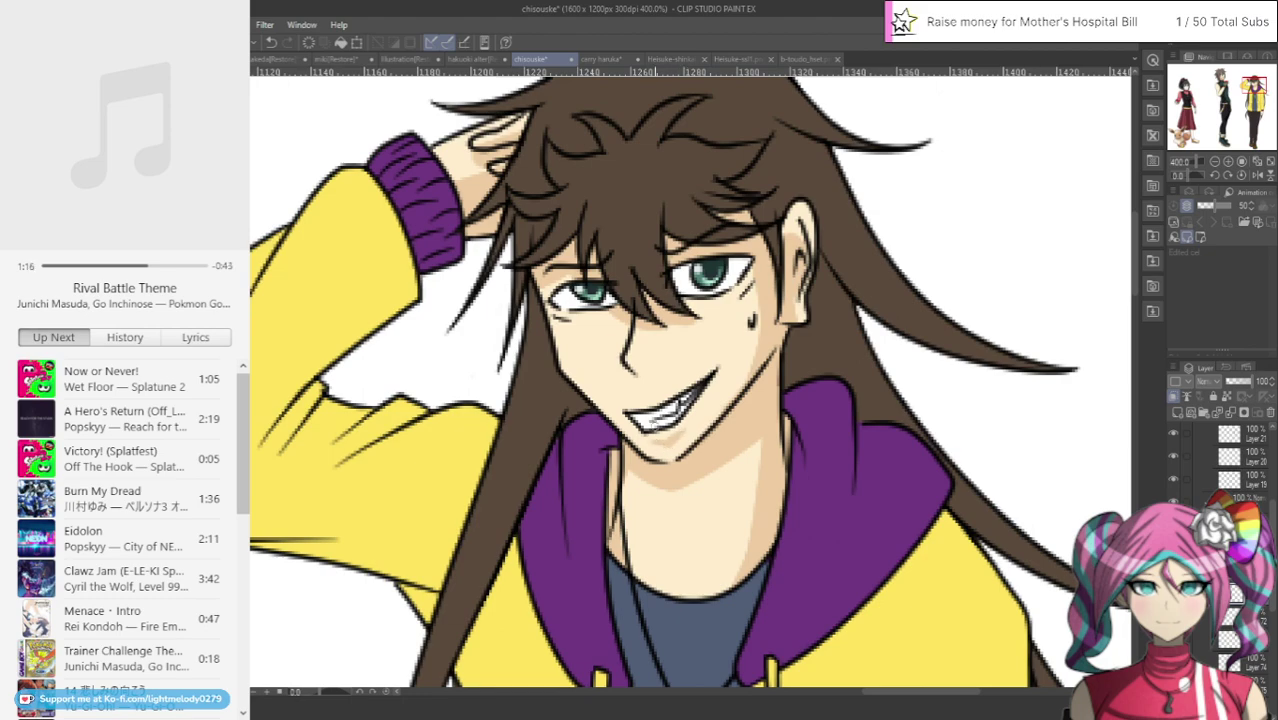
pyautogui.scroll(-3, 654, 428)
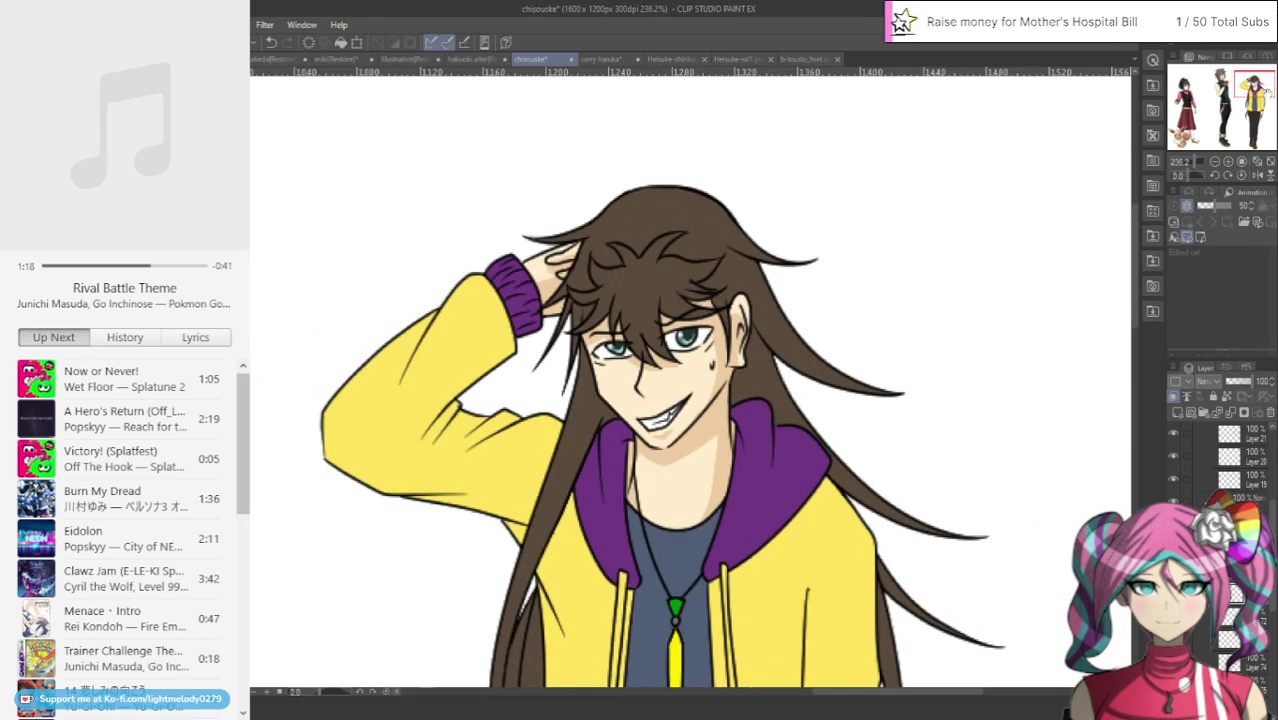
# Shade the lowered hand with darker peach beneath the purple cuff, along the jacket side and between the fingers
pyautogui.moveTo(1242, 81); pyautogui.dragTo(1262, 113)
pyautogui.scroll(3, 1263, 62)
pyautogui.scroll(6, 716, 379)
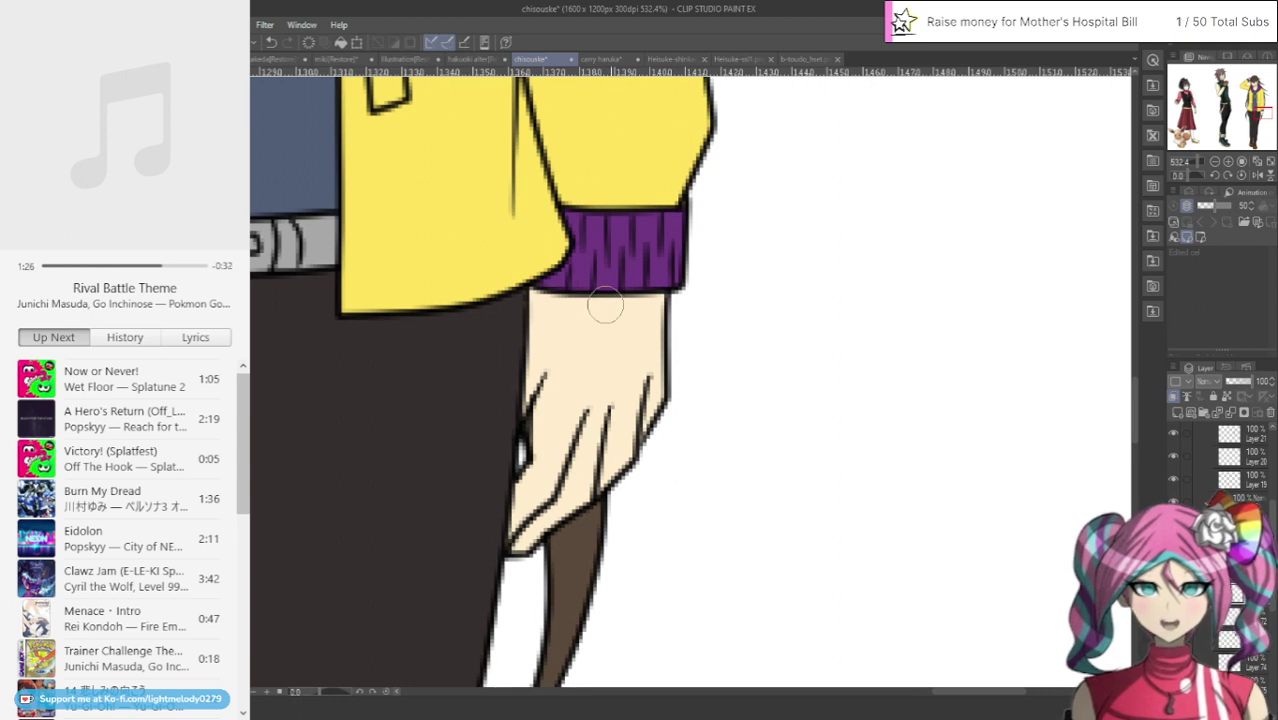
pyautogui.moveTo(655, 310)
pyautogui.mouseDown()
pyautogui.moveTo(574, 301)
pyautogui.moveTo(531, 366)
pyautogui.moveTo(515, 519)
pyautogui.mouseUp()
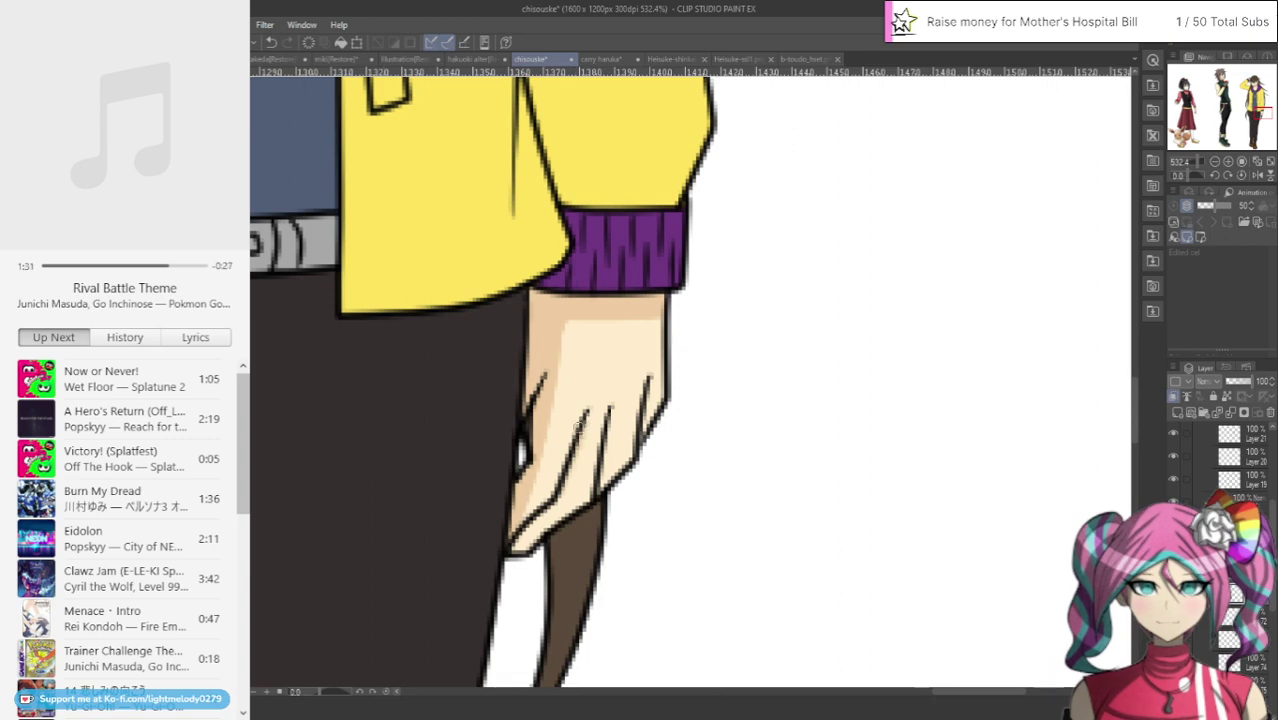
pyautogui.moveTo(586, 436); pyautogui.dragTo(562, 494)
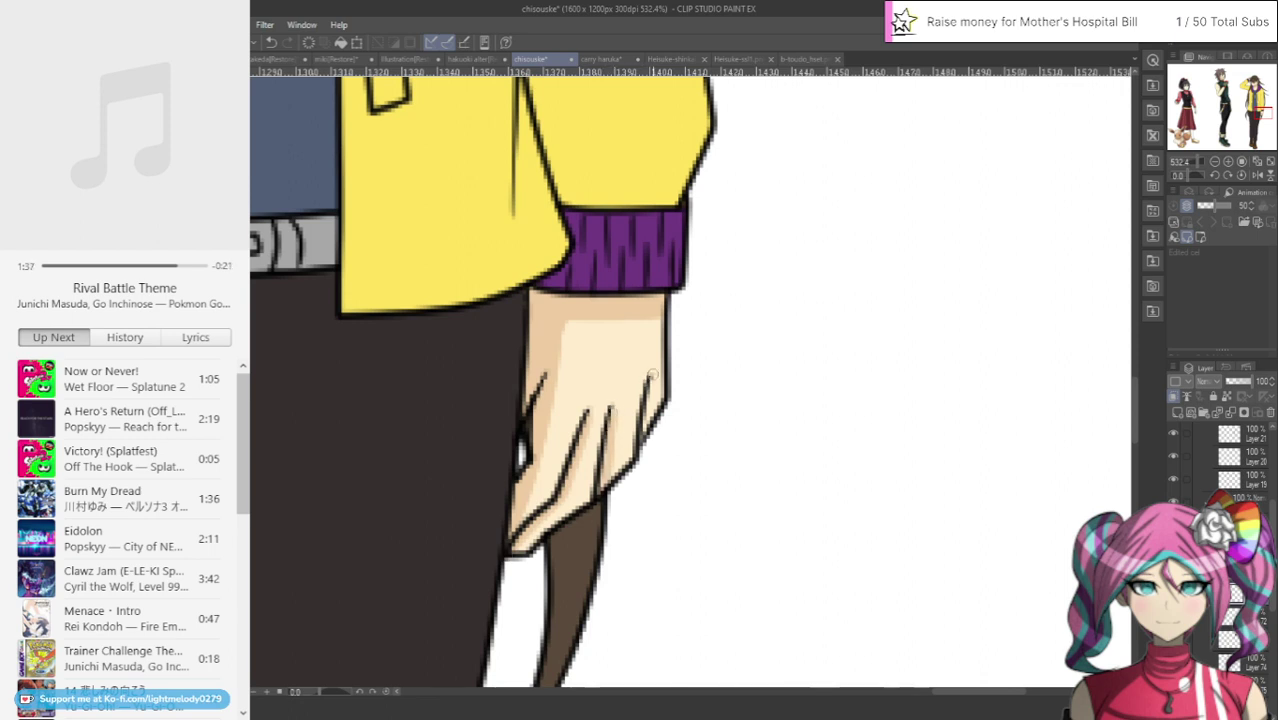
pyautogui.moveTo(651, 375); pyautogui.dragTo(646, 430)
# Review the whole hooded character and compare it with the Heisuke-ssl1 and carry haruka images
pyautogui.scroll(-5, 742, 308)
pyautogui.scroll(-2, 679, 335)
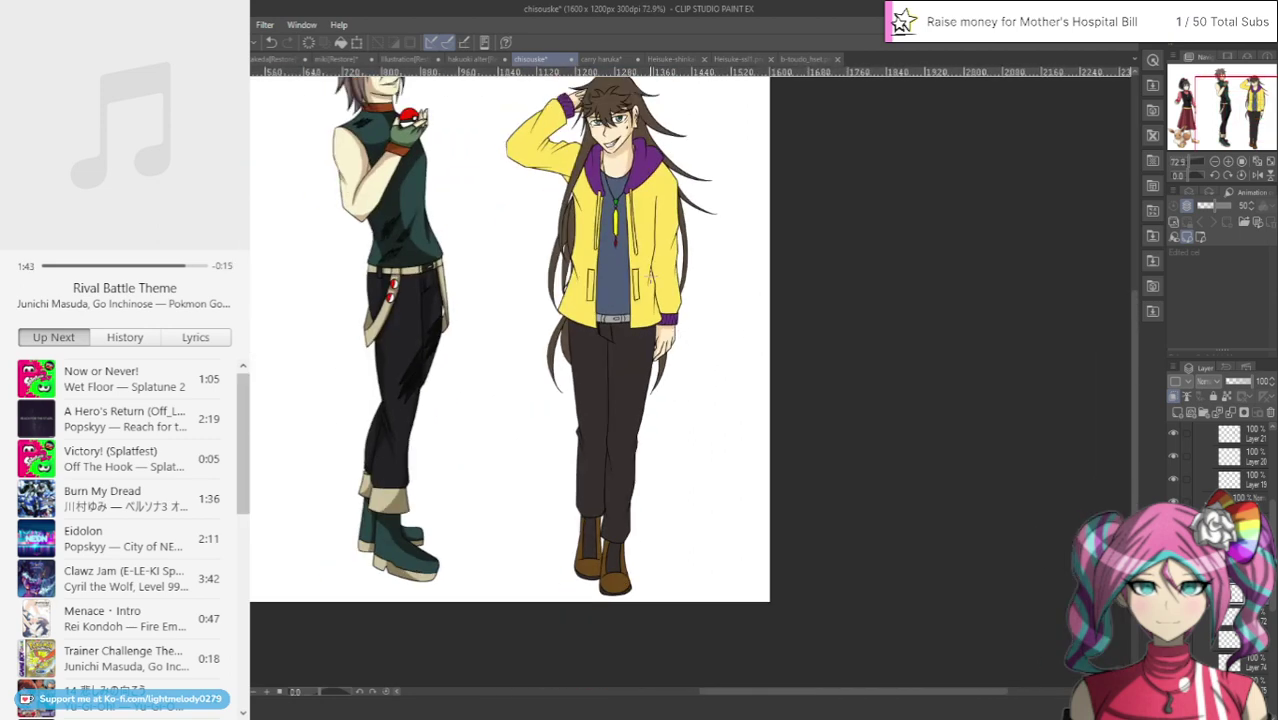
pyautogui.scroll(1, 612, 215)
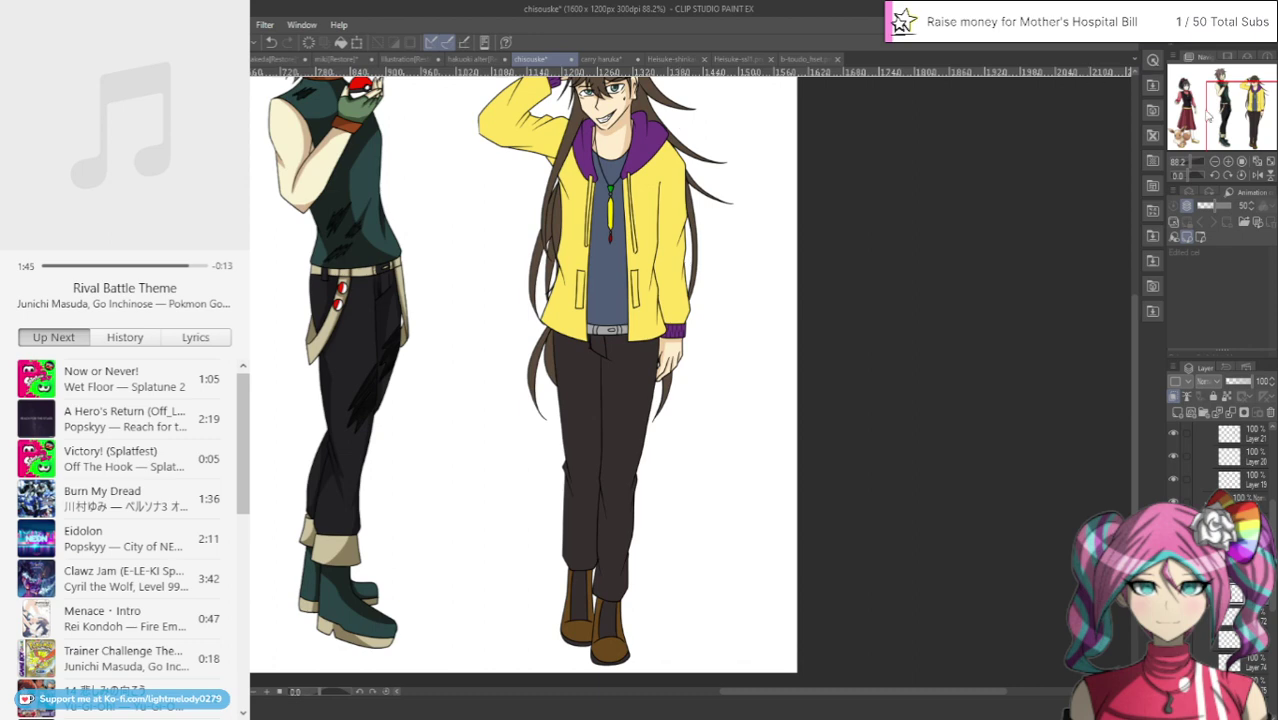
pyautogui.moveTo(1234, 105); pyautogui.dragTo(1256, 92)
pyautogui.scroll(3, 677, 320)
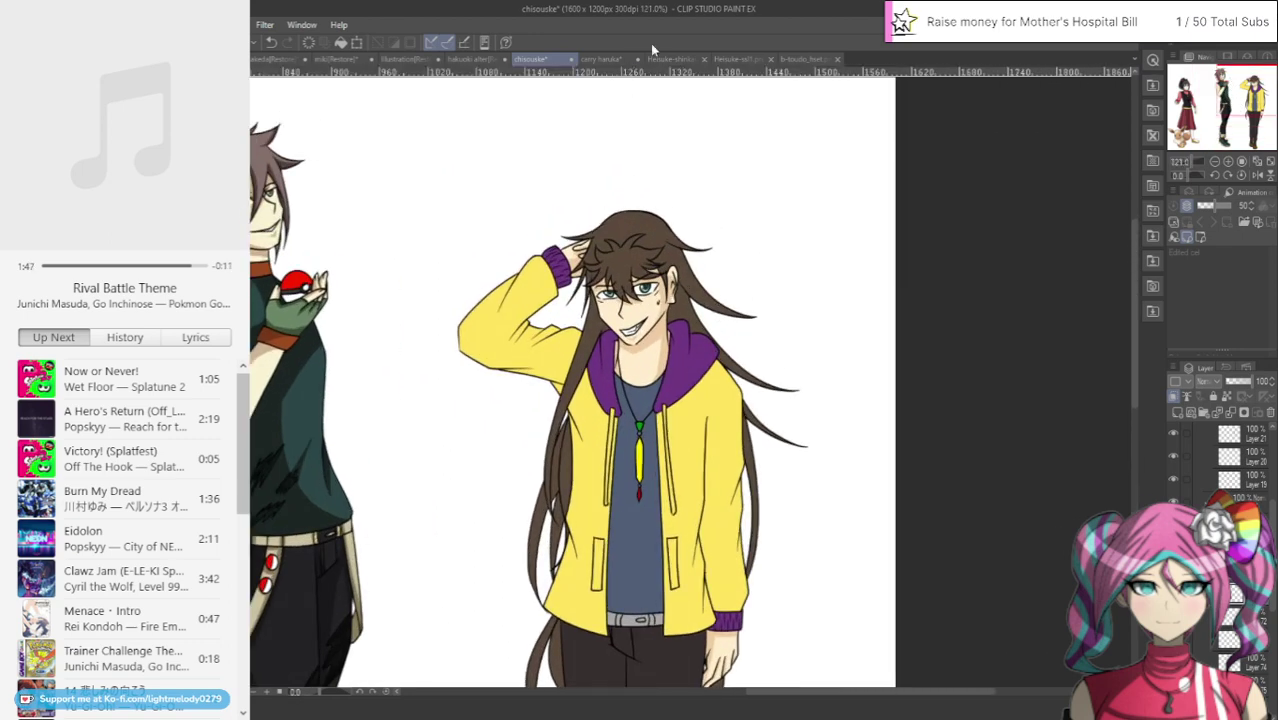
pyautogui.click(735, 60)
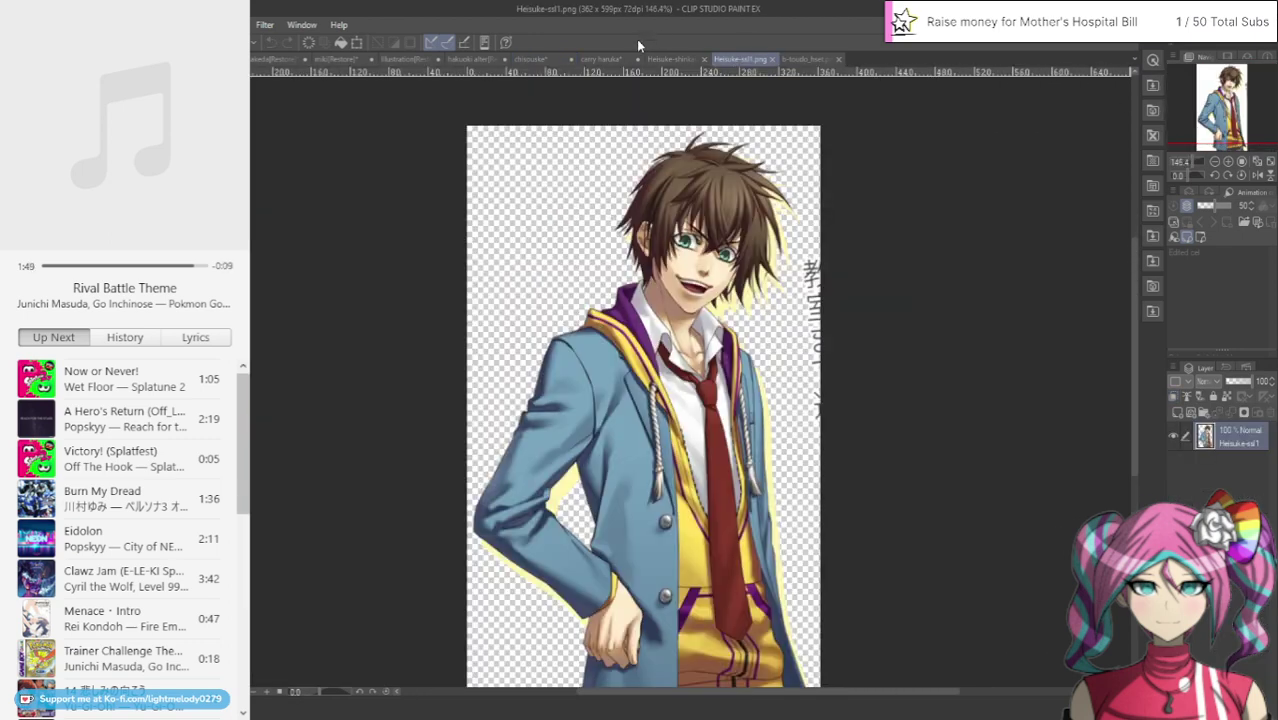
pyautogui.click(605, 60)
pyautogui.click(532, 60)
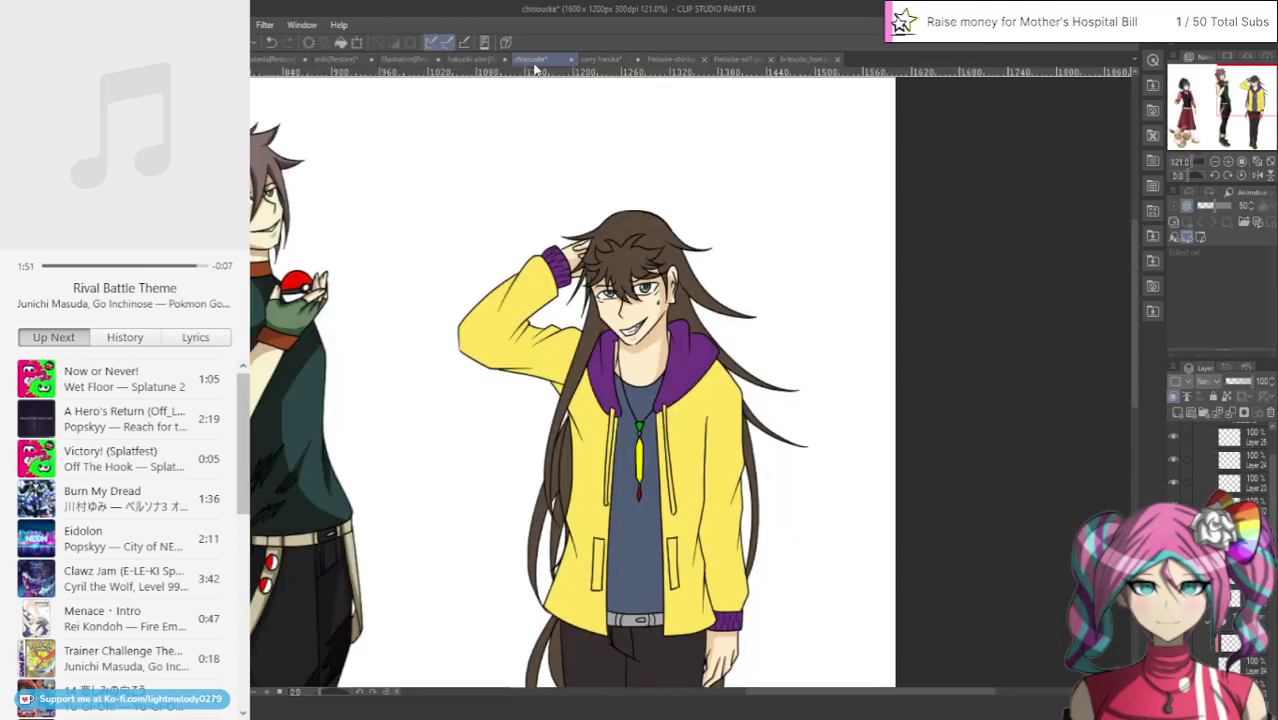
# Clip a shading layer to the yellow jacket colour and paint brown shadows on the raised forearm sleeve and beside its cuff
pyautogui.scroll(-2, 1228, 460)
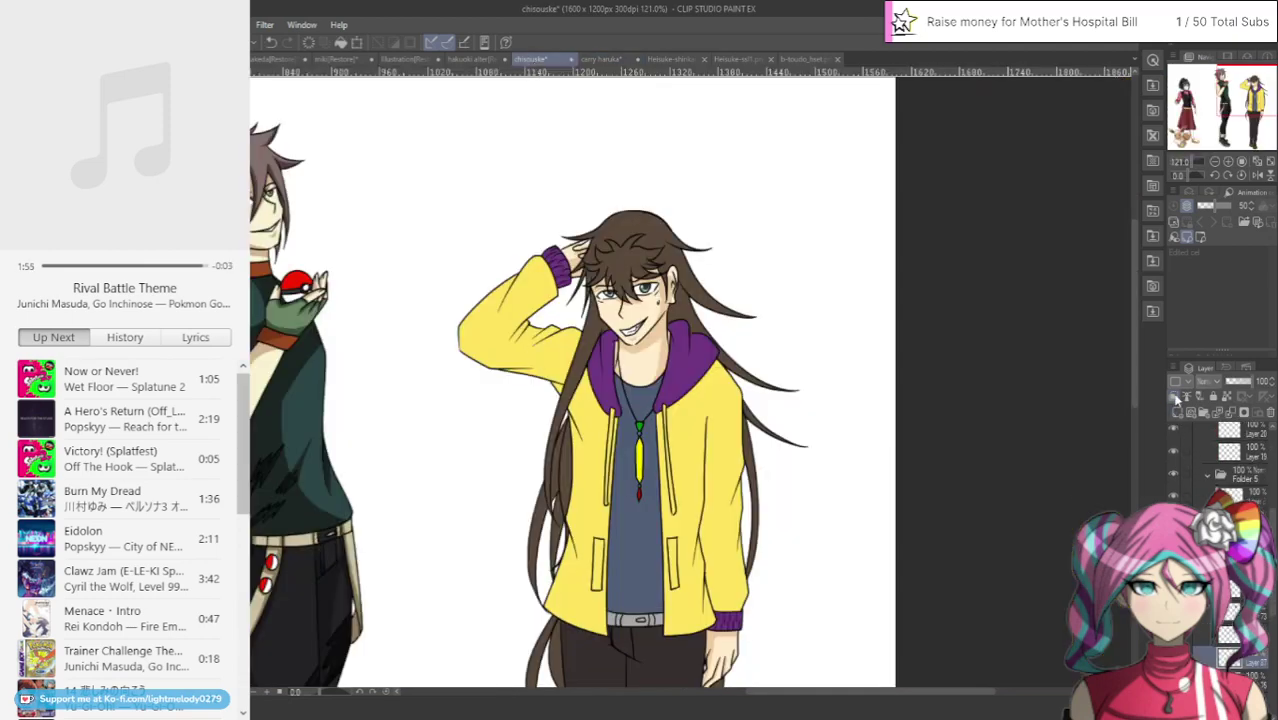
pyautogui.scroll(5, 493, 285)
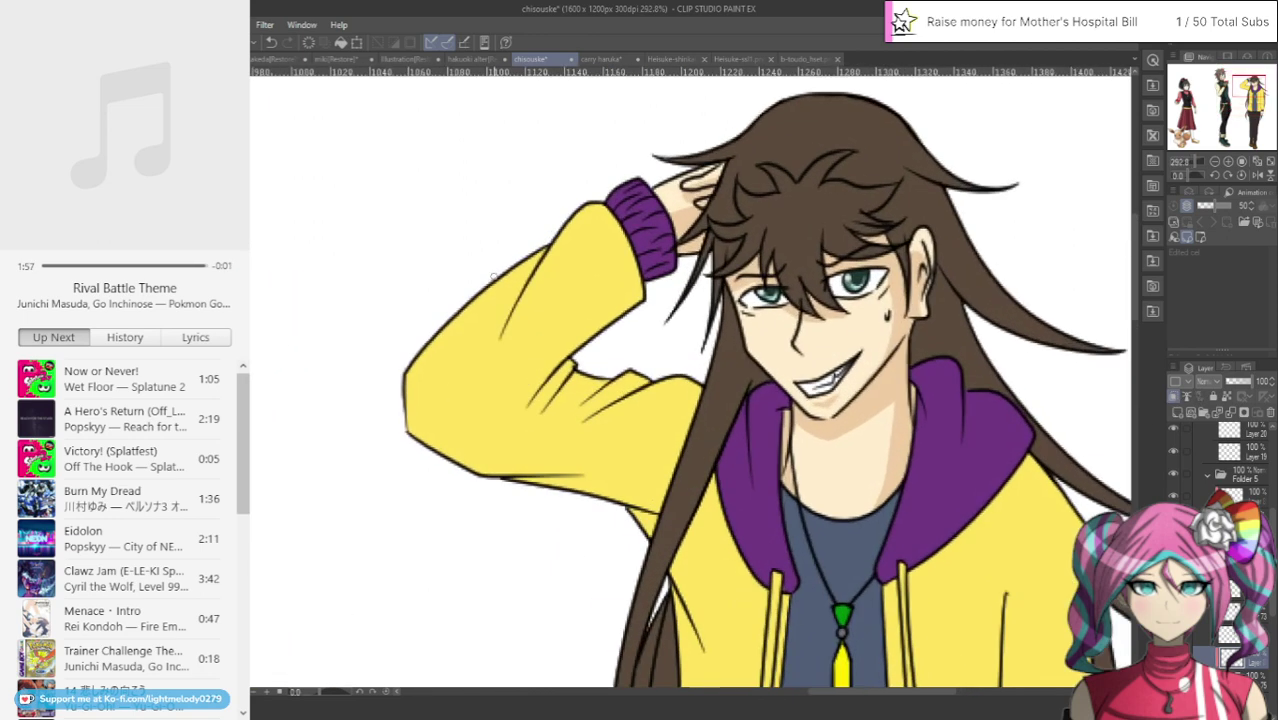
pyautogui.scroll(1, 493, 277)
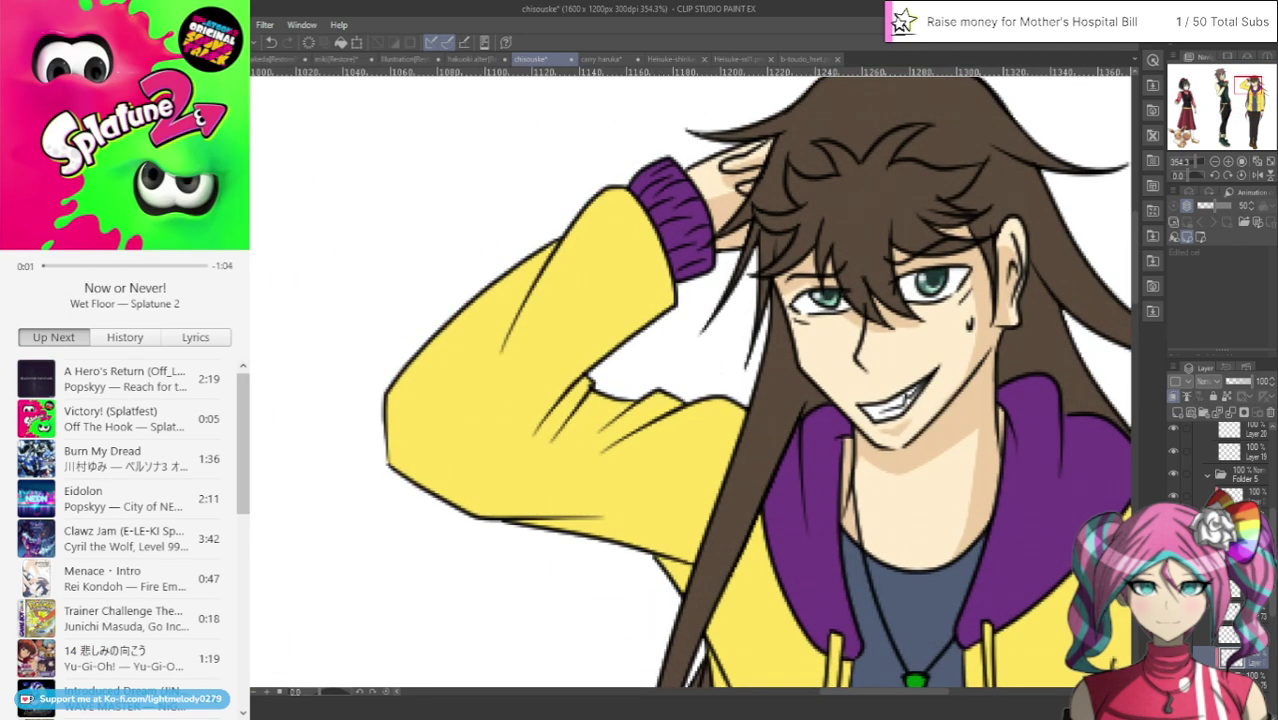
pyautogui.moveTo(566, 231); pyautogui.dragTo(487, 362)
pyautogui.moveTo(514, 305)
pyautogui.mouseDown()
pyautogui.moveTo(490, 386)
pyautogui.moveTo(545, 252)
pyautogui.moveTo(443, 330)
pyautogui.mouseUp()
pyautogui.moveTo(656, 232)
pyautogui.mouseDown()
pyautogui.moveTo(638, 313)
pyautogui.moveTo(592, 372)
pyautogui.mouseUp()
pyautogui.moveTo(642, 322)
pyautogui.mouseDown()
pyautogui.moveTo(686, 212)
pyautogui.moveTo(662, 308)
pyautogui.mouseUp()
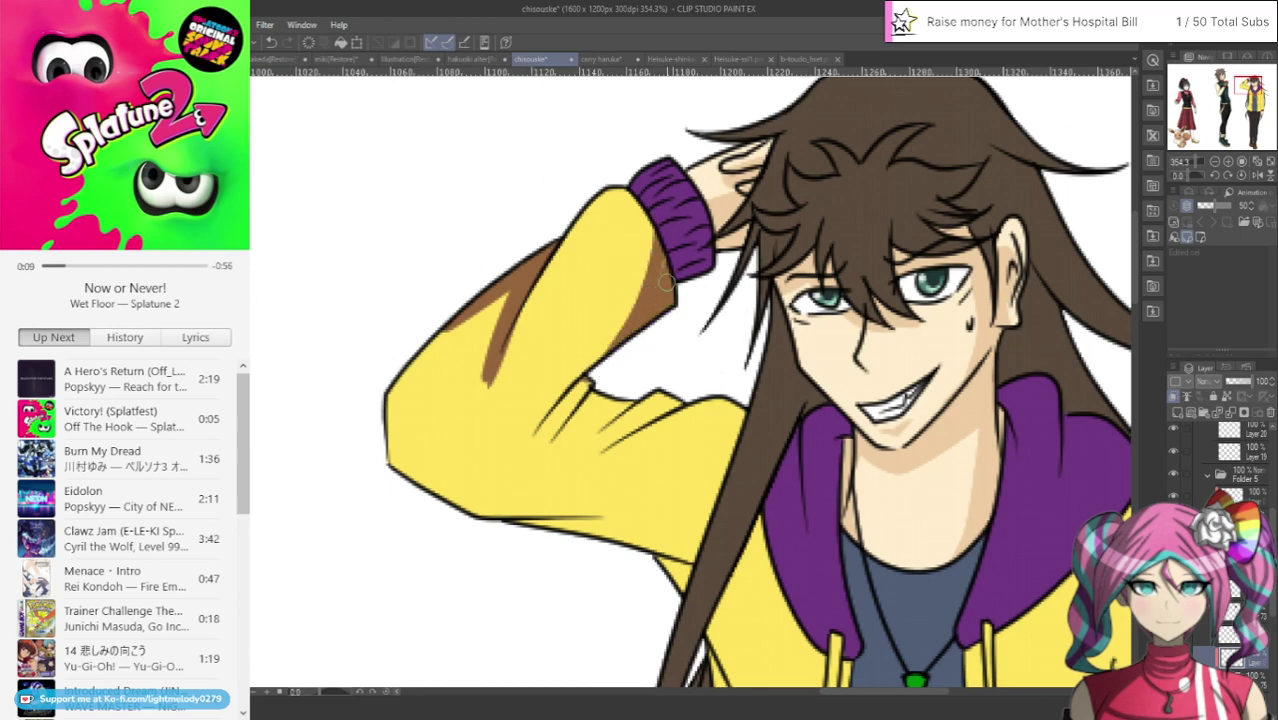
pyautogui.moveTo(676, 231)
pyautogui.mouseDown()
pyautogui.moveTo(645, 289)
pyautogui.moveTo(500, 446)
pyautogui.moveTo(620, 318)
pyautogui.mouseUp()
# Paint brown shadows on the raised sleeve's inner elbow folds, along the shoulder and on the underside of the upper arm
pyautogui.moveTo(533, 430)
pyautogui.mouseDown()
pyautogui.moveTo(596, 372)
pyautogui.moveTo(542, 432)
pyautogui.moveTo(575, 404)
pyautogui.moveTo(634, 393)
pyautogui.mouseUp()
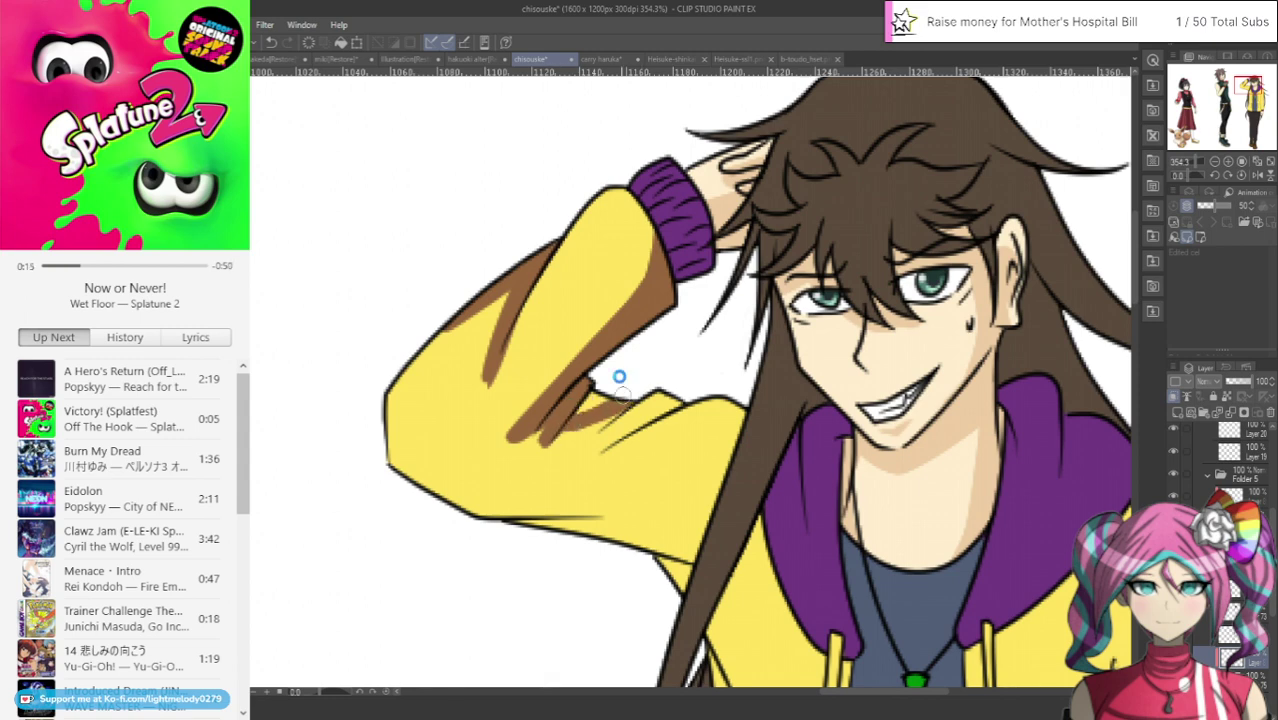
pyautogui.moveTo(563, 416)
pyautogui.mouseDown()
pyautogui.moveTo(625, 385)
pyautogui.moveTo(590, 440)
pyautogui.moveTo(691, 391)
pyautogui.moveTo(600, 445)
pyautogui.mouseUp()
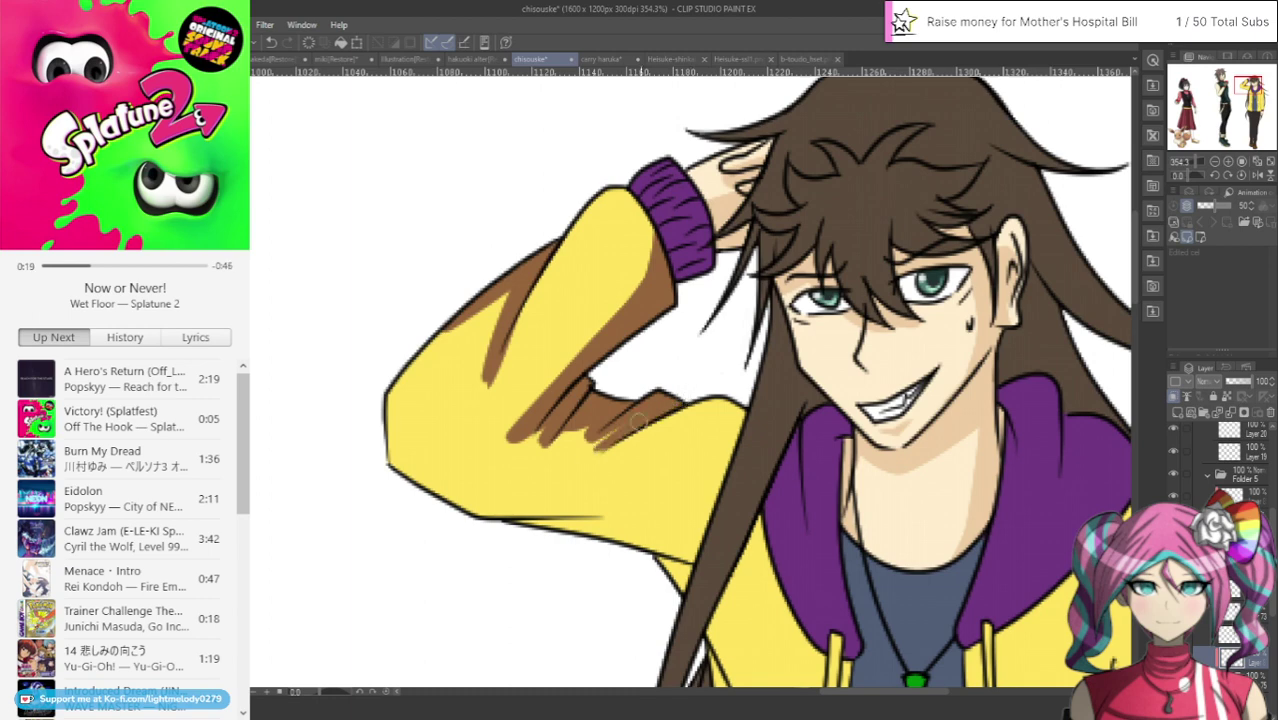
pyautogui.moveTo(677, 398); pyautogui.dragTo(573, 464)
pyautogui.moveTo(654, 400)
pyautogui.mouseDown()
pyautogui.moveTo(594, 447)
pyautogui.moveTo(747, 400)
pyautogui.moveTo(641, 444)
pyautogui.moveTo(721, 400)
pyautogui.moveTo(682, 417)
pyautogui.moveTo(698, 425)
pyautogui.moveTo(695, 396)
pyautogui.moveTo(727, 443)
pyautogui.moveTo(699, 374)
pyautogui.moveTo(689, 383)
pyautogui.moveTo(744, 477)
pyautogui.moveTo(741, 437)
pyautogui.mouseUp()
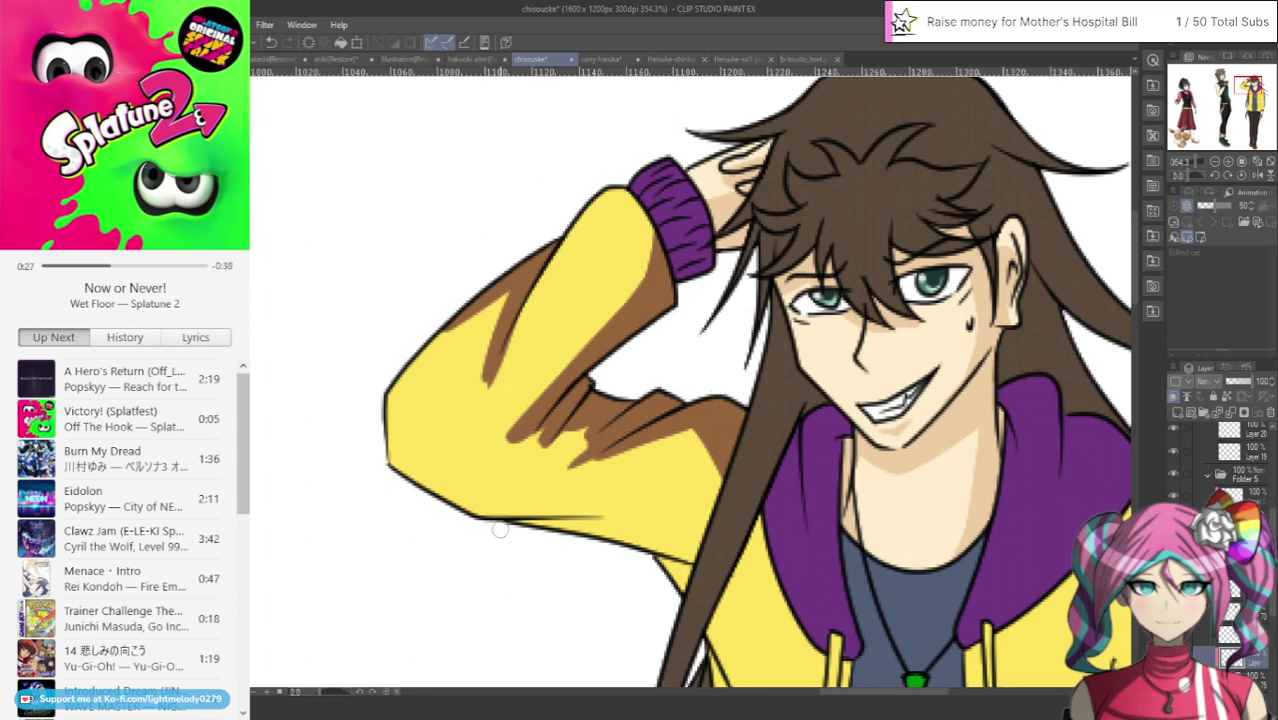
pyautogui.moveTo(500, 530); pyautogui.dragTo(684, 555)
pyautogui.moveTo(533, 528)
pyautogui.mouseDown()
pyautogui.moveTo(704, 553)
pyautogui.moveTo(696, 546)
pyautogui.moveTo(612, 529)
pyautogui.moveTo(703, 562)
pyautogui.moveTo(608, 530)
pyautogui.moveTo(533, 524)
pyautogui.moveTo(712, 541)
pyautogui.moveTo(691, 524)
pyautogui.moveTo(630, 558)
pyautogui.moveTo(708, 515)
pyautogui.moveTo(744, 463)
pyautogui.moveTo(720, 480)
pyautogui.moveTo(738, 445)
pyautogui.moveTo(676, 601)
pyautogui.moveTo(706, 527)
pyautogui.mouseUp()
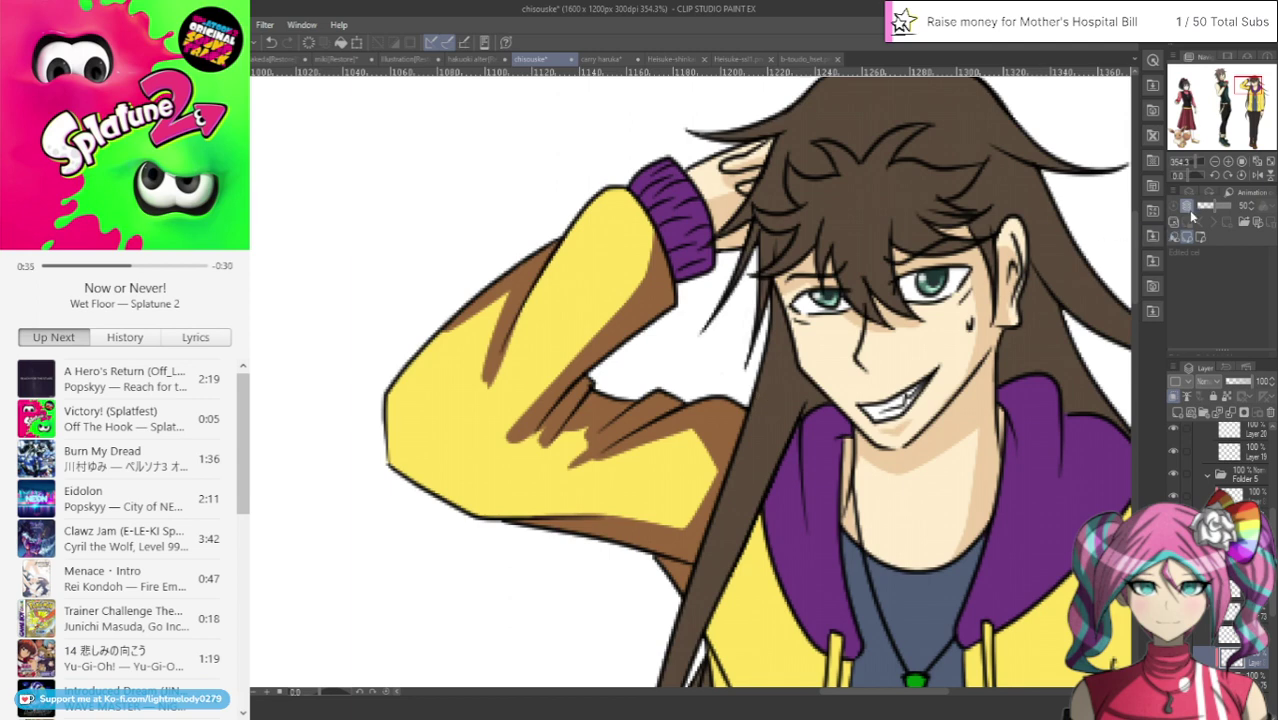
# Paint brown shadows on the yellow jacket front beside the hood and hanging hair, and along the opening next to the drawstring
pyautogui.scroll(-3, 876, 110)
pyautogui.scroll(1, 876, 110)
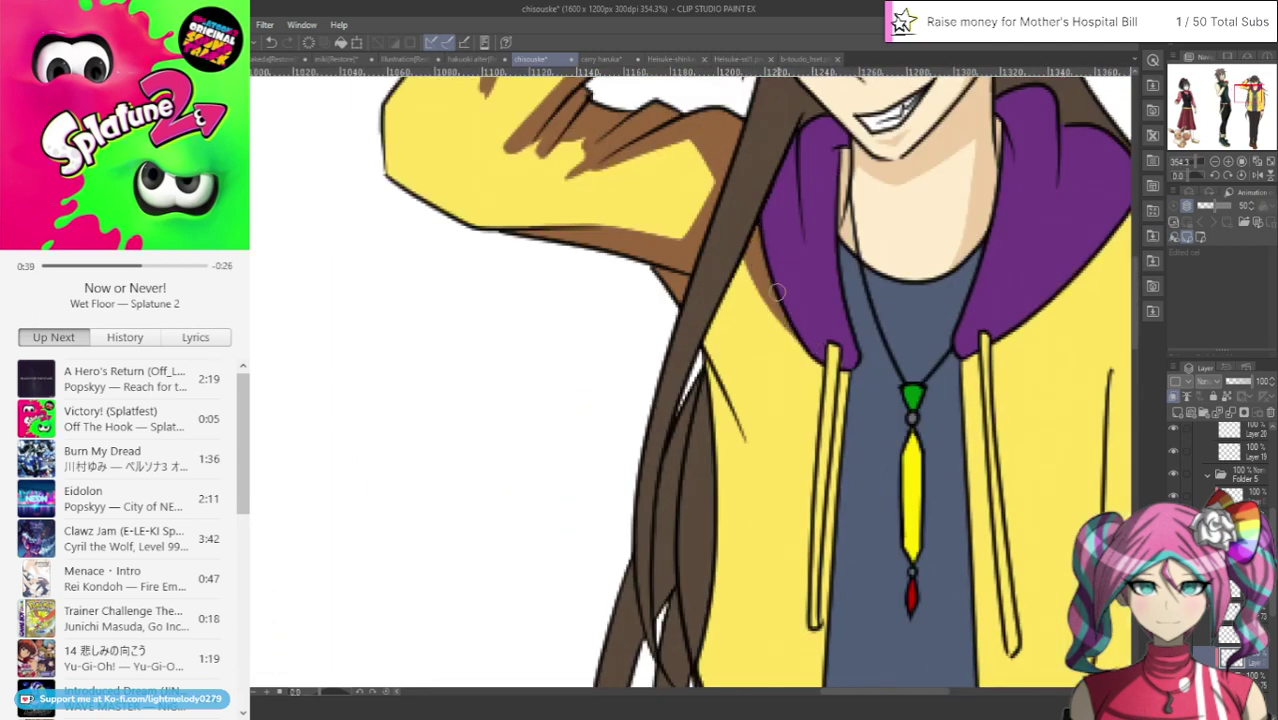
pyautogui.moveTo(738, 283); pyautogui.dragTo(715, 385)
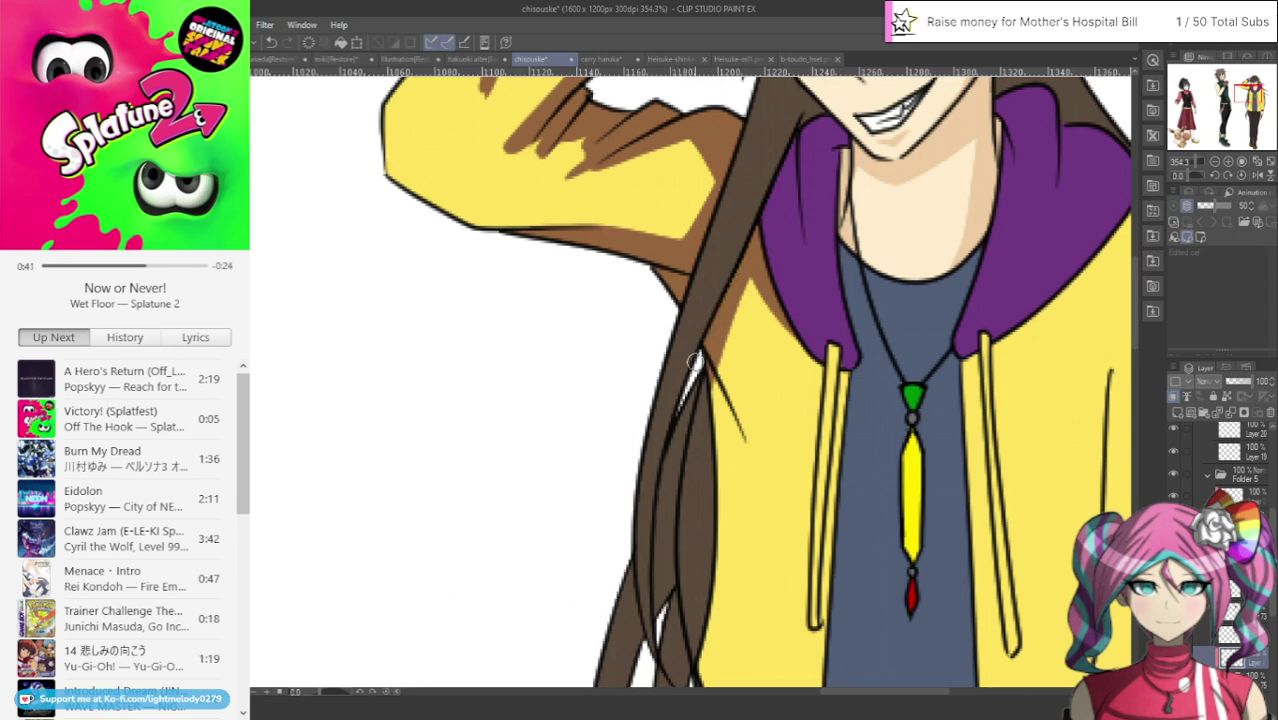
pyautogui.moveTo(740, 470)
pyautogui.mouseDown()
pyautogui.moveTo(705, 362)
pyautogui.moveTo(740, 482)
pyautogui.mouseUp()
pyautogui.moveTo(720, 394); pyautogui.dragTo(743, 492)
pyautogui.moveTo(727, 417); pyautogui.dragTo(734, 536)
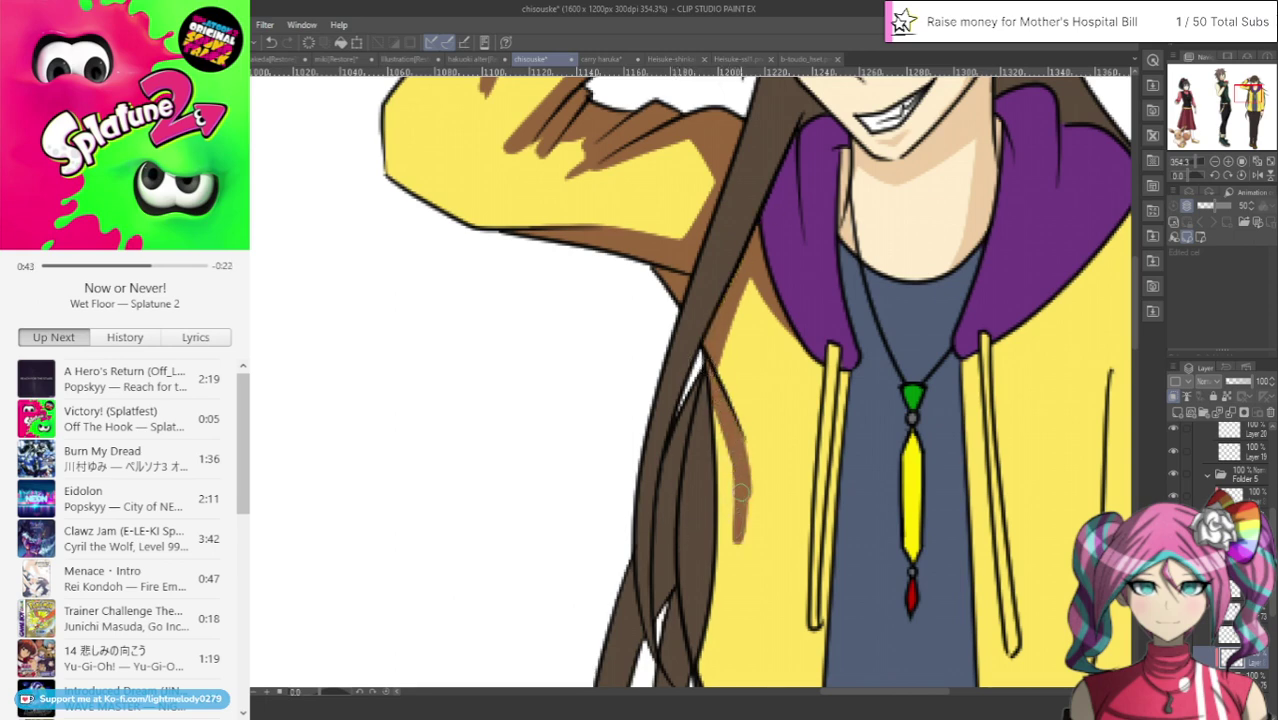
pyautogui.moveTo(741, 492)
pyautogui.mouseDown()
pyautogui.moveTo(712, 588)
pyautogui.moveTo(756, 491)
pyautogui.moveTo(694, 357)
pyautogui.moveTo(722, 484)
pyautogui.mouseUp()
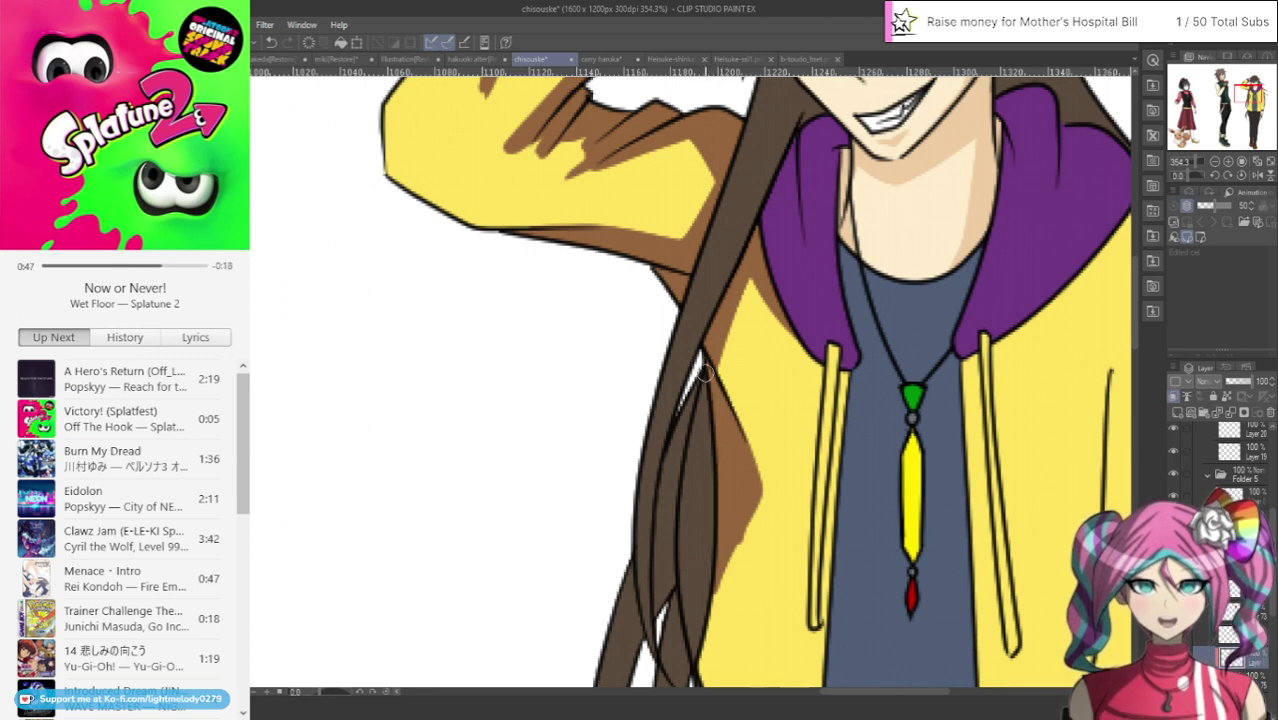
pyautogui.moveTo(748, 472)
pyautogui.mouseDown()
pyautogui.moveTo(751, 497)
pyautogui.moveTo(715, 575)
pyautogui.mouseUp()
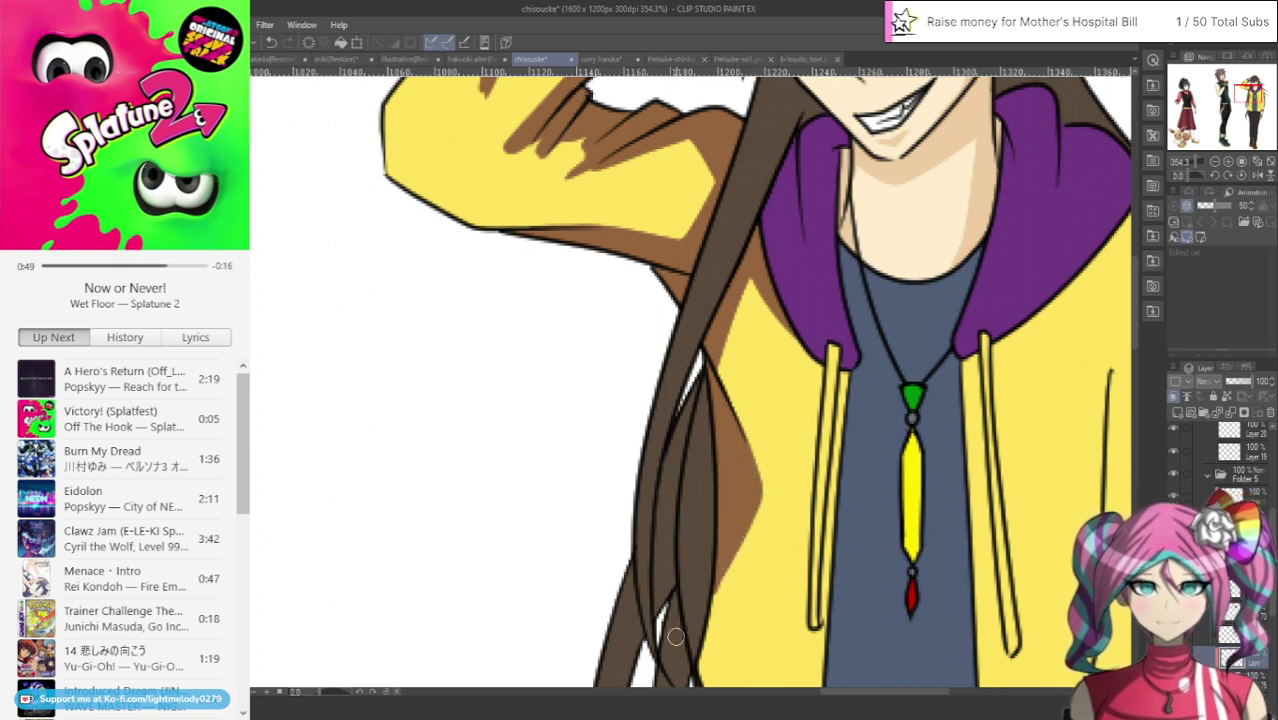
pyautogui.moveTo(843, 360); pyautogui.dragTo(833, 548)
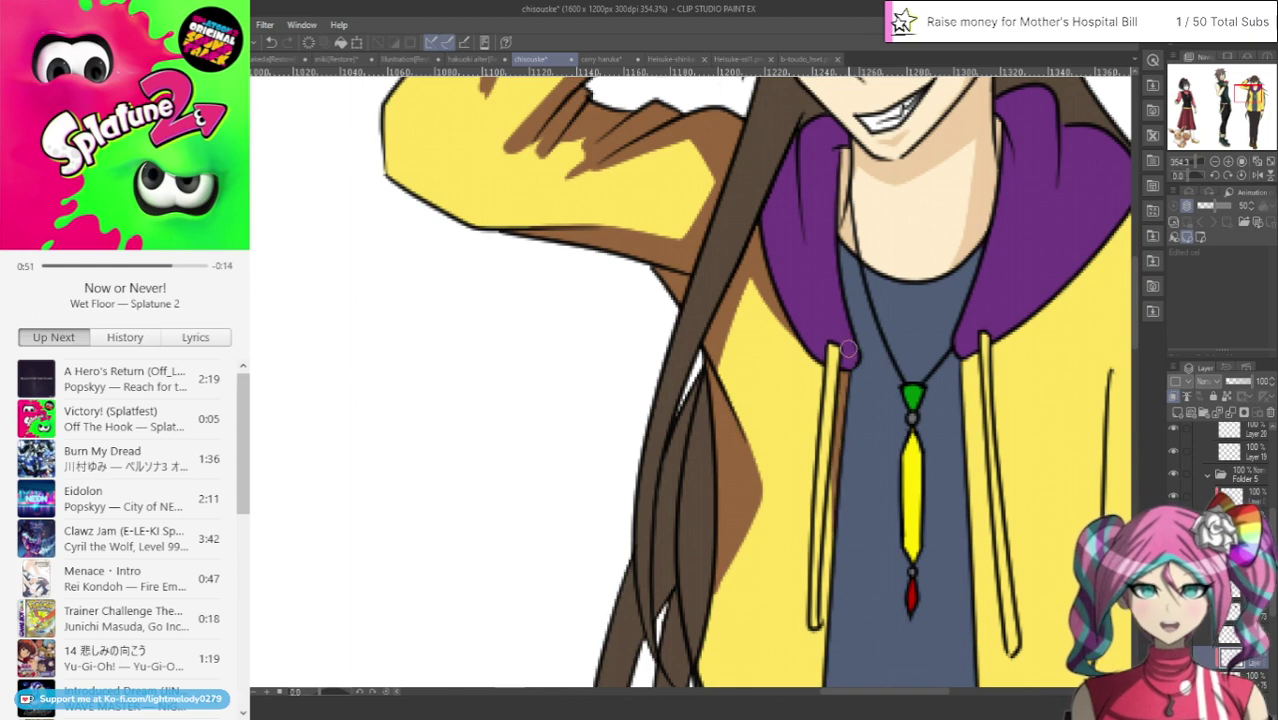
pyautogui.moveTo(838, 472); pyautogui.dragTo(830, 614)
# Extend the brown side shadow down along the hair to the waist and shape the waist fold into a tapered point
pyautogui.moveTo(1246, 95); pyautogui.dragTo(1248, 102)
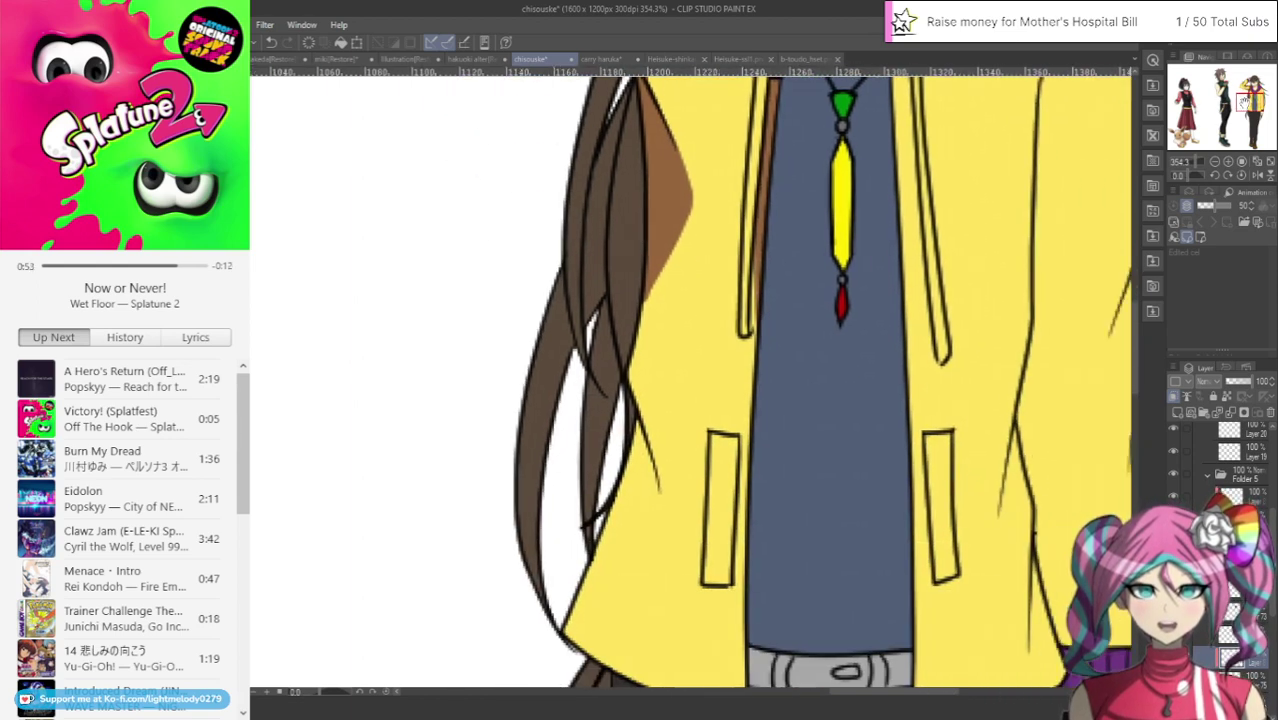
pyautogui.moveTo(683, 202)
pyautogui.mouseDown()
pyautogui.moveTo(680, 258)
pyautogui.moveTo(623, 372)
pyautogui.moveTo(655, 278)
pyautogui.mouseUp()
pyautogui.moveTo(620, 397); pyautogui.dragTo(656, 528)
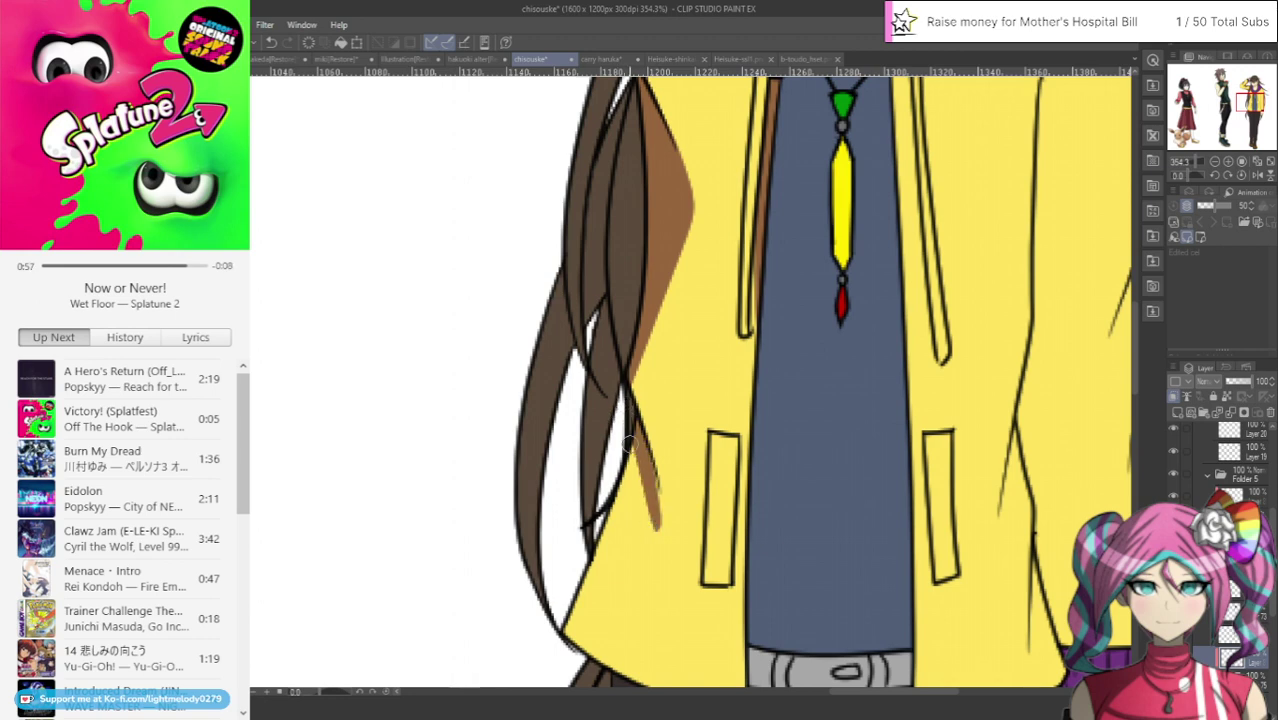
pyautogui.moveTo(636, 452); pyautogui.dragTo(660, 595)
pyautogui.moveTo(636, 486); pyautogui.dragTo(619, 447)
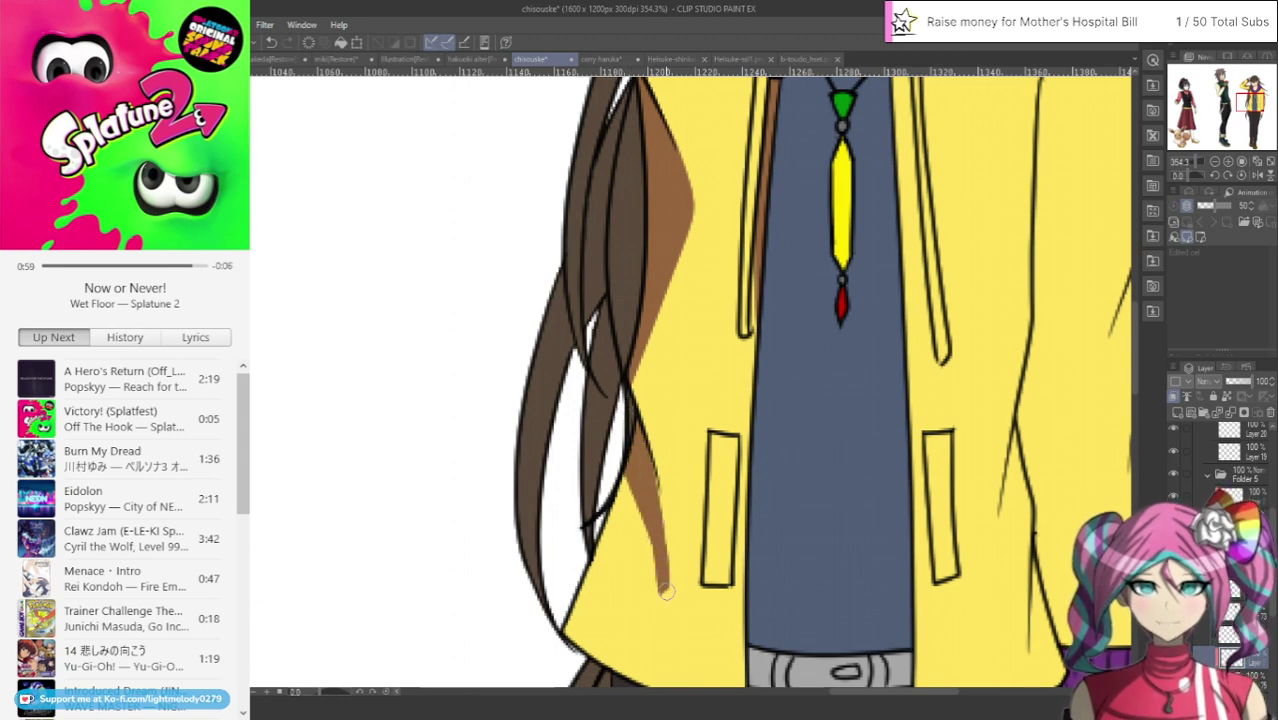
pyautogui.moveTo(665, 593)
pyautogui.mouseDown()
pyautogui.moveTo(648, 466)
pyautogui.moveTo(634, 395)
pyautogui.mouseUp()
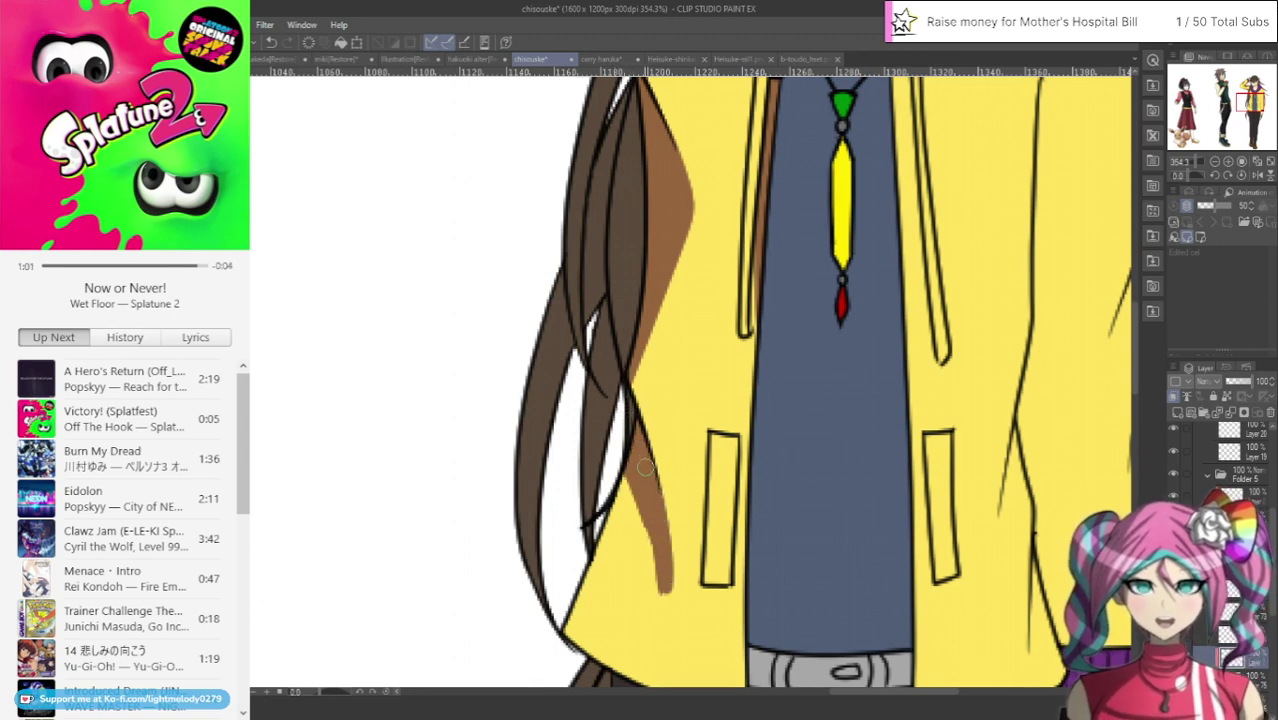
pyautogui.moveTo(632, 456)
pyautogui.mouseDown()
pyautogui.moveTo(600, 528)
pyautogui.moveTo(676, 592)
pyautogui.mouseUp()
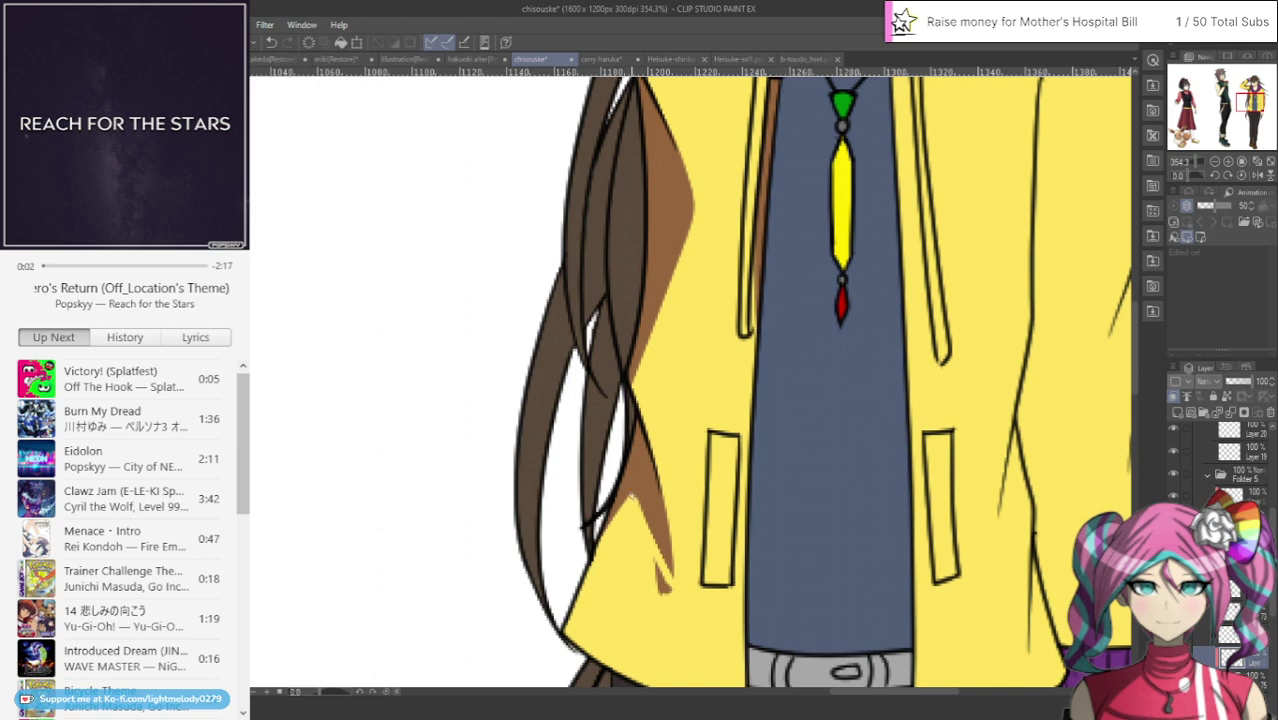
pyautogui.moveTo(650, 560); pyautogui.dragTo(675, 595)
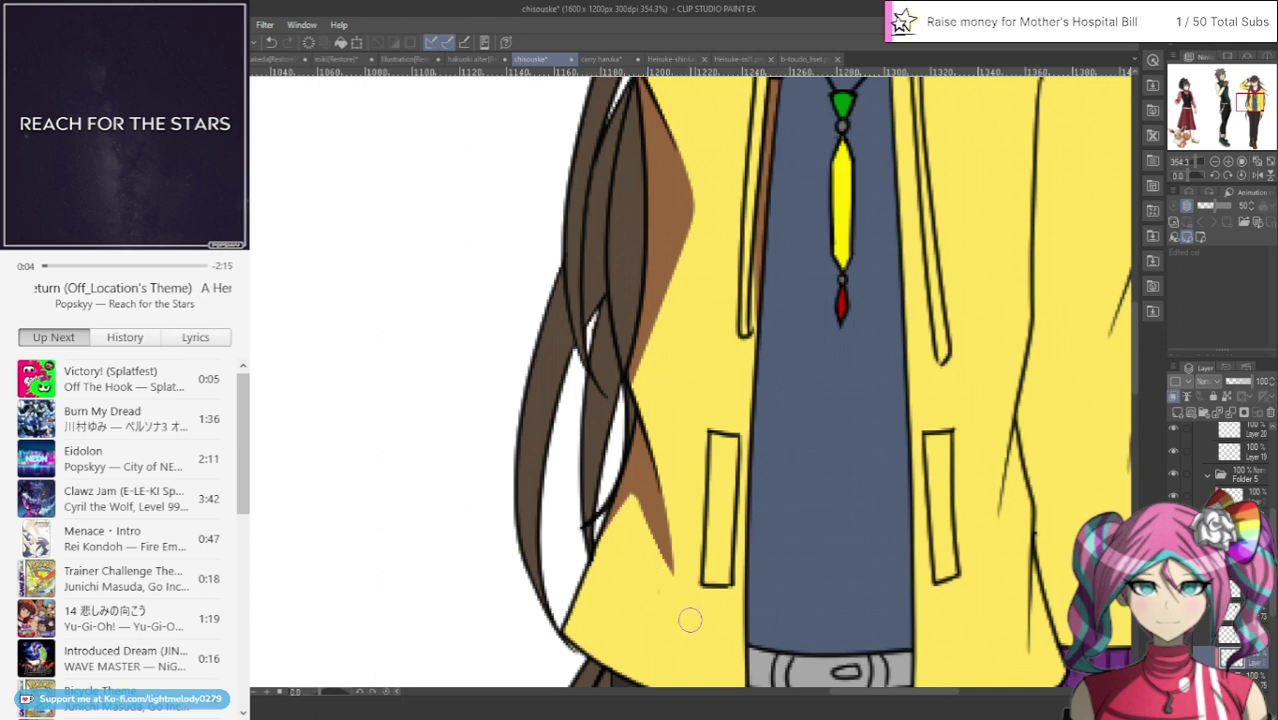
pyautogui.moveTo(666, 464); pyautogui.dragTo(679, 607)
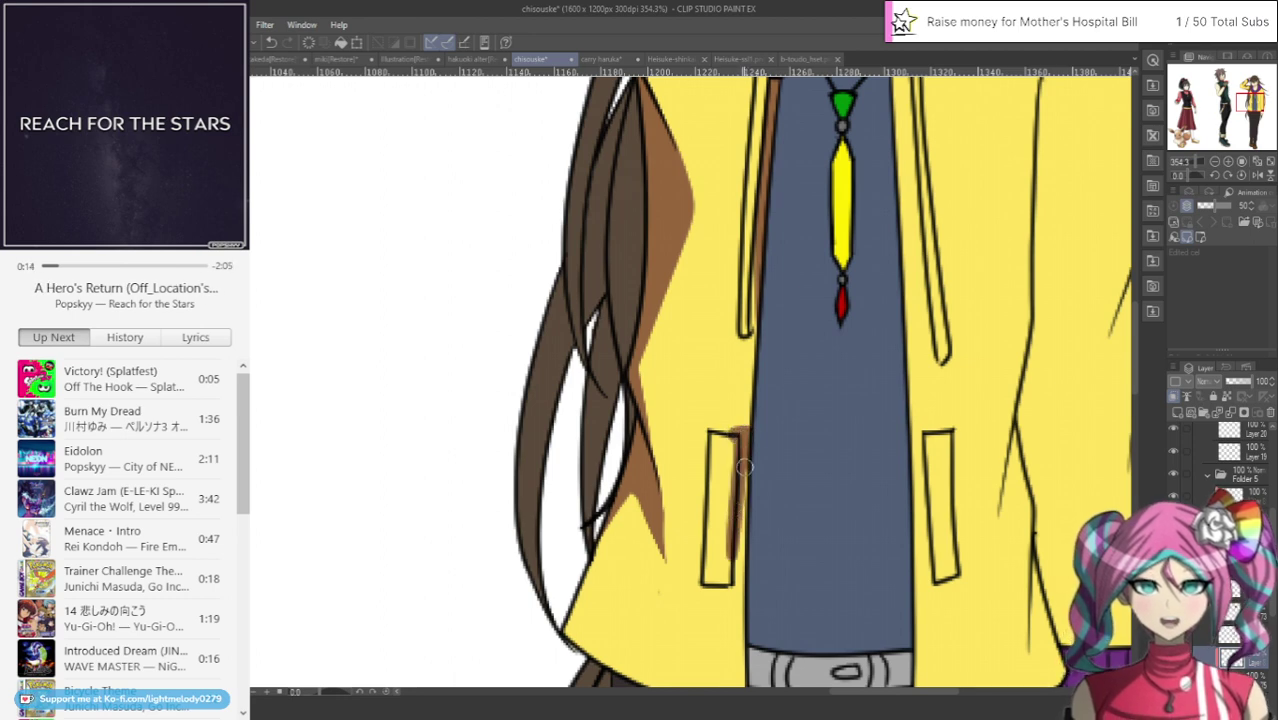
# Paint brown shadows along the inner edges of both jacket pockets and in the side folds next to the lowered sleeve
pyautogui.moveTo(736, 433)
pyautogui.mouseDown()
pyautogui.moveTo(745, 577)
pyautogui.moveTo(726, 590)
pyautogui.moveTo(735, 522)
pyautogui.mouseUp()
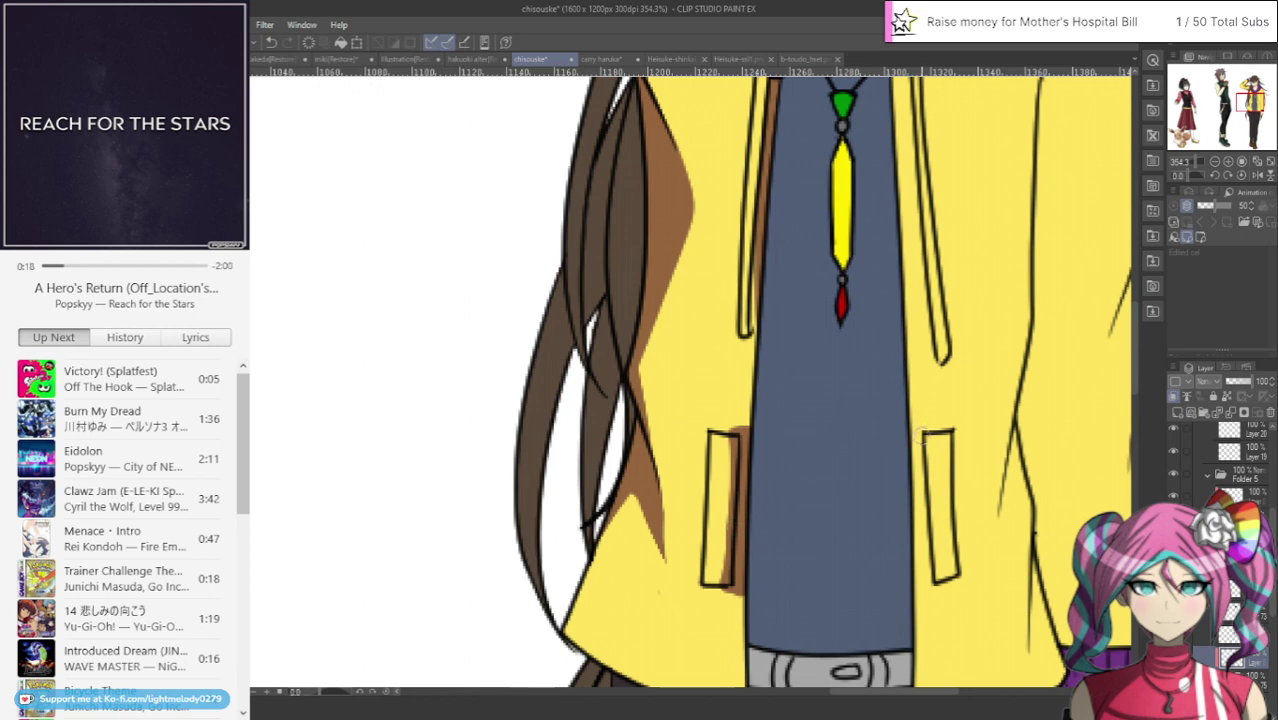
pyautogui.moveTo(918, 418)
pyautogui.mouseDown()
pyautogui.moveTo(912, 558)
pyautogui.moveTo(926, 600)
pyautogui.mouseUp()
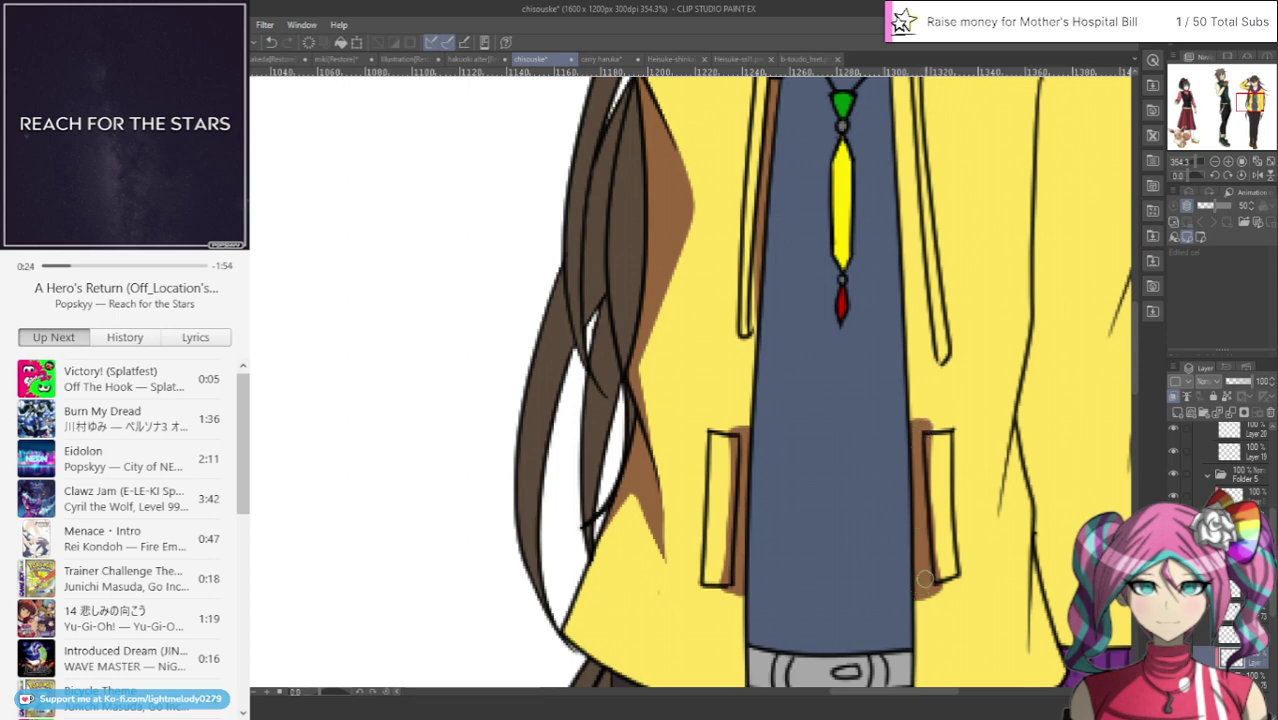
pyautogui.moveTo(1015, 424)
pyautogui.mouseDown()
pyautogui.moveTo(1006, 511)
pyautogui.moveTo(1013, 476)
pyautogui.moveTo(1028, 518)
pyautogui.mouseUp()
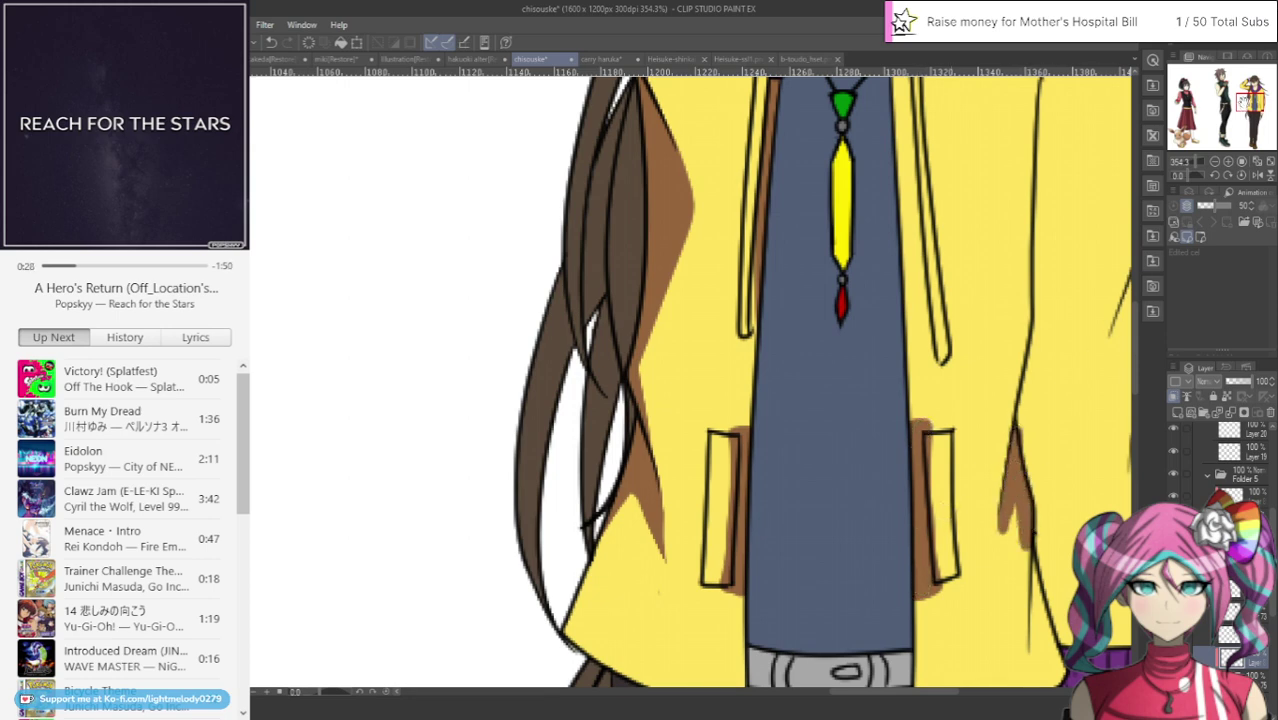
pyautogui.moveTo(1243, 102); pyautogui.dragTo(1245, 109)
pyautogui.moveTo(942, 240); pyautogui.dragTo(950, 384)
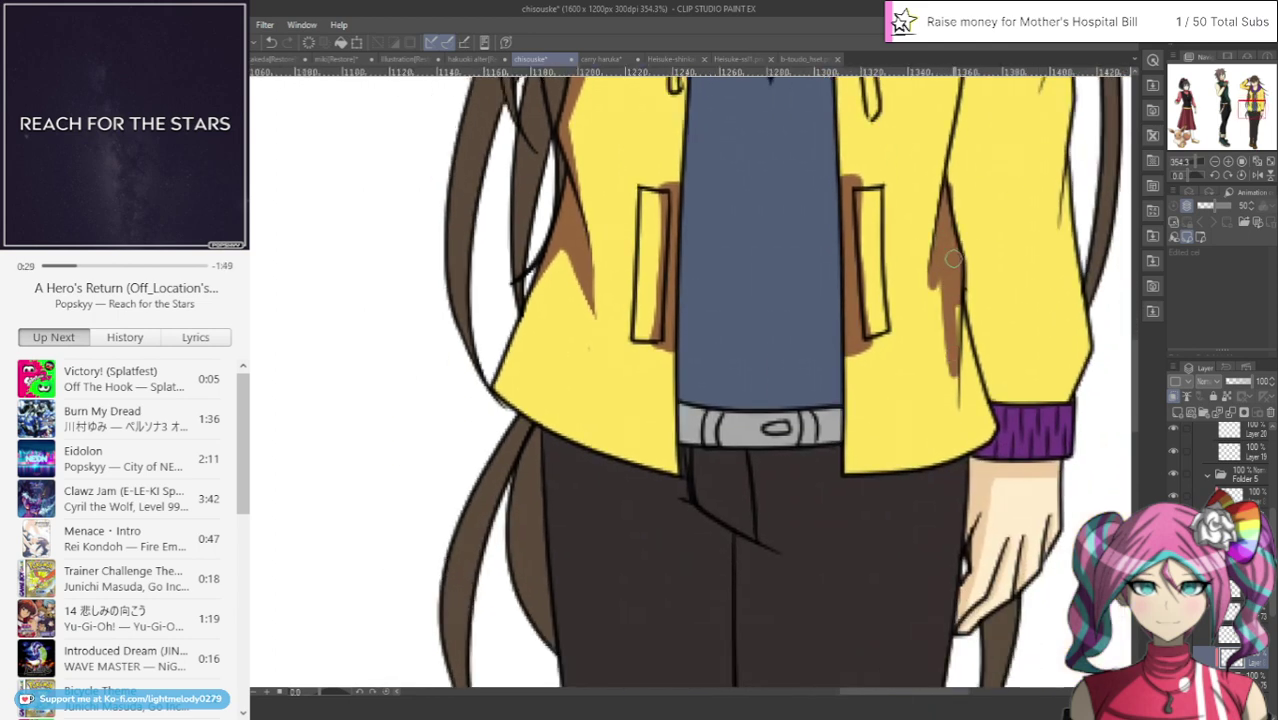
pyautogui.moveTo(952, 300); pyautogui.dragTo(953, 405)
pyautogui.moveTo(953, 360); pyautogui.dragTo(956, 432)
pyautogui.moveTo(958, 324); pyautogui.dragTo(961, 388)
pyautogui.moveTo(962, 300); pyautogui.dragTo(963, 395)
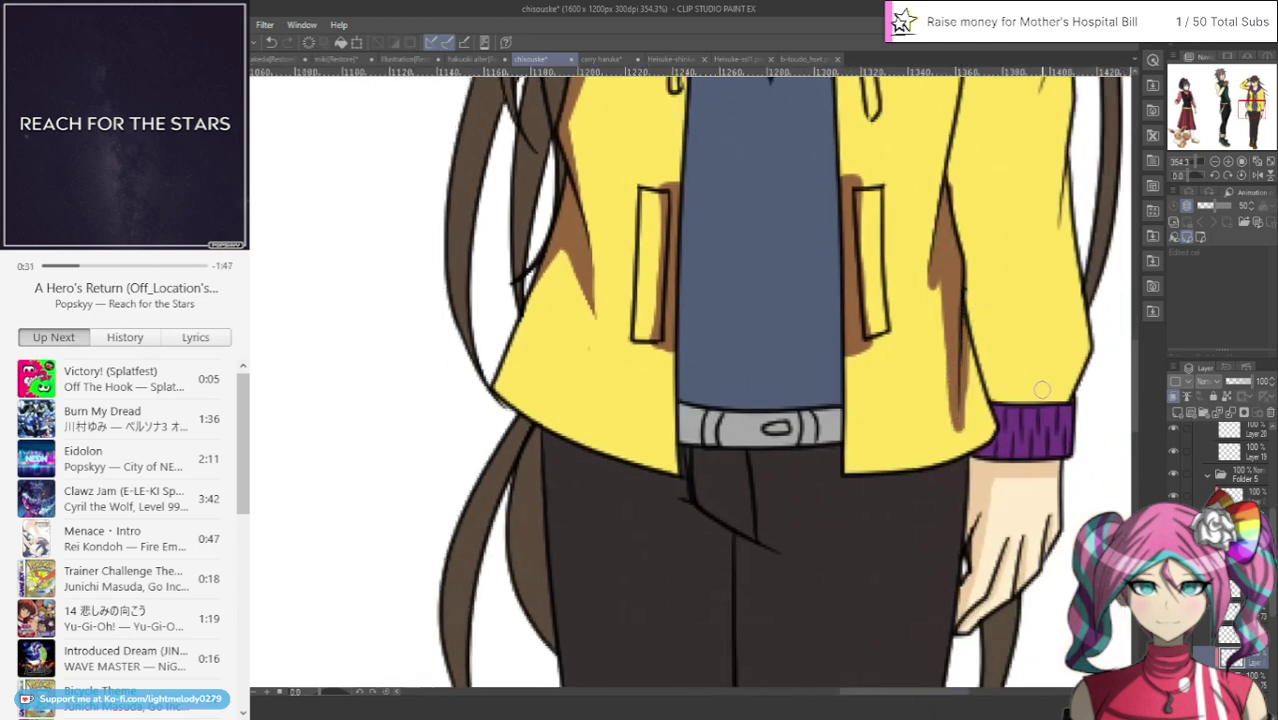
# Shade the lowered sleeve in brown along its inner edge down to the purple cuff and at the small outer crease
pyautogui.moveTo(975, 325); pyautogui.dragTo(1025, 400)
pyautogui.moveTo(966, 250)
pyautogui.mouseDown()
pyautogui.moveTo(966, 283)
pyautogui.moveTo(1025, 423)
pyautogui.moveTo(980, 357)
pyautogui.moveTo(970, 297)
pyautogui.moveTo(1011, 426)
pyautogui.moveTo(1002, 407)
pyautogui.moveTo(1022, 404)
pyautogui.moveTo(976, 282)
pyautogui.mouseUp()
pyautogui.moveTo(1004, 394); pyautogui.dragTo(970, 256)
pyautogui.moveTo(956, 132); pyautogui.dragTo(970, 264)
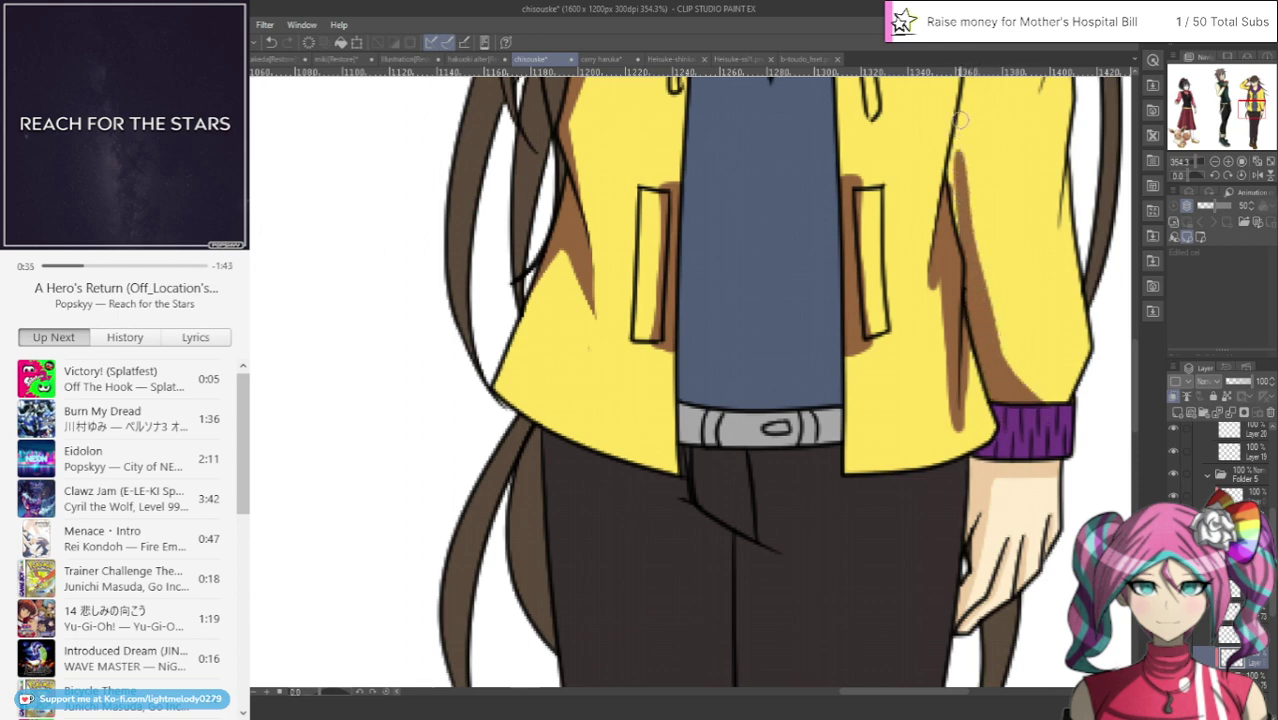
pyautogui.moveTo(958, 100); pyautogui.dragTo(968, 252)
pyautogui.moveTo(950, 122); pyautogui.dragTo(953, 204)
pyautogui.moveTo(958, 146); pyautogui.dragTo(945, 196)
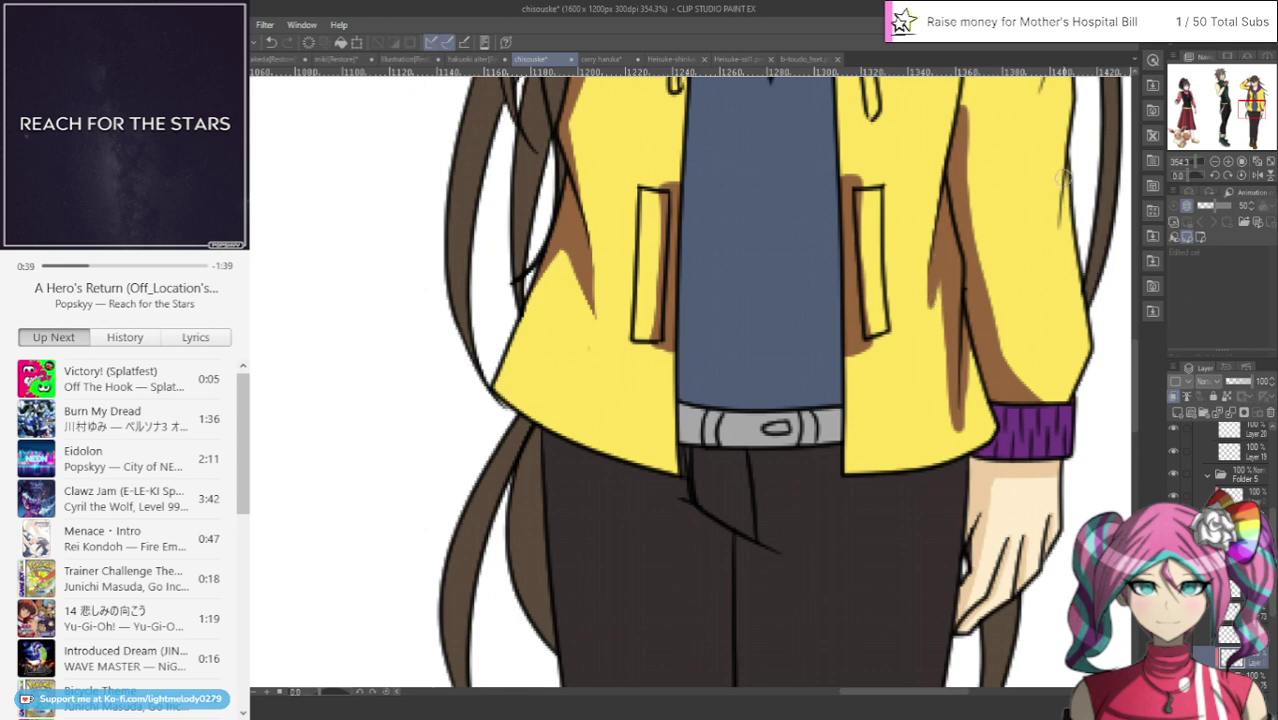
pyautogui.moveTo(1062, 177); pyautogui.dragTo(1062, 229)
pyautogui.moveTo(1072, 172); pyautogui.dragTo(1064, 240)
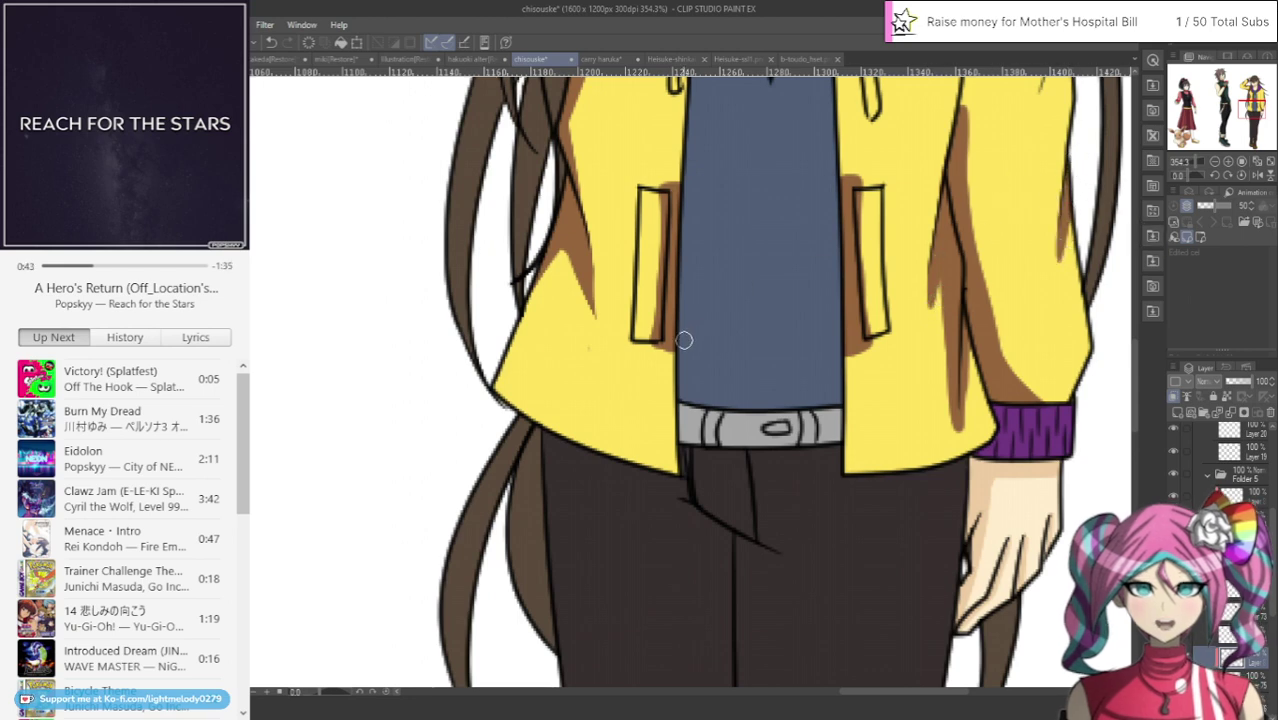
# Touch up the waist fold's shadow and paint brown shading along the lowered arm's upper seam and outer elbow fold
pyautogui.moveTo(563, 240)
pyautogui.mouseDown()
pyautogui.moveTo(583, 295)
pyautogui.moveTo(582, 281)
pyautogui.mouseUp()
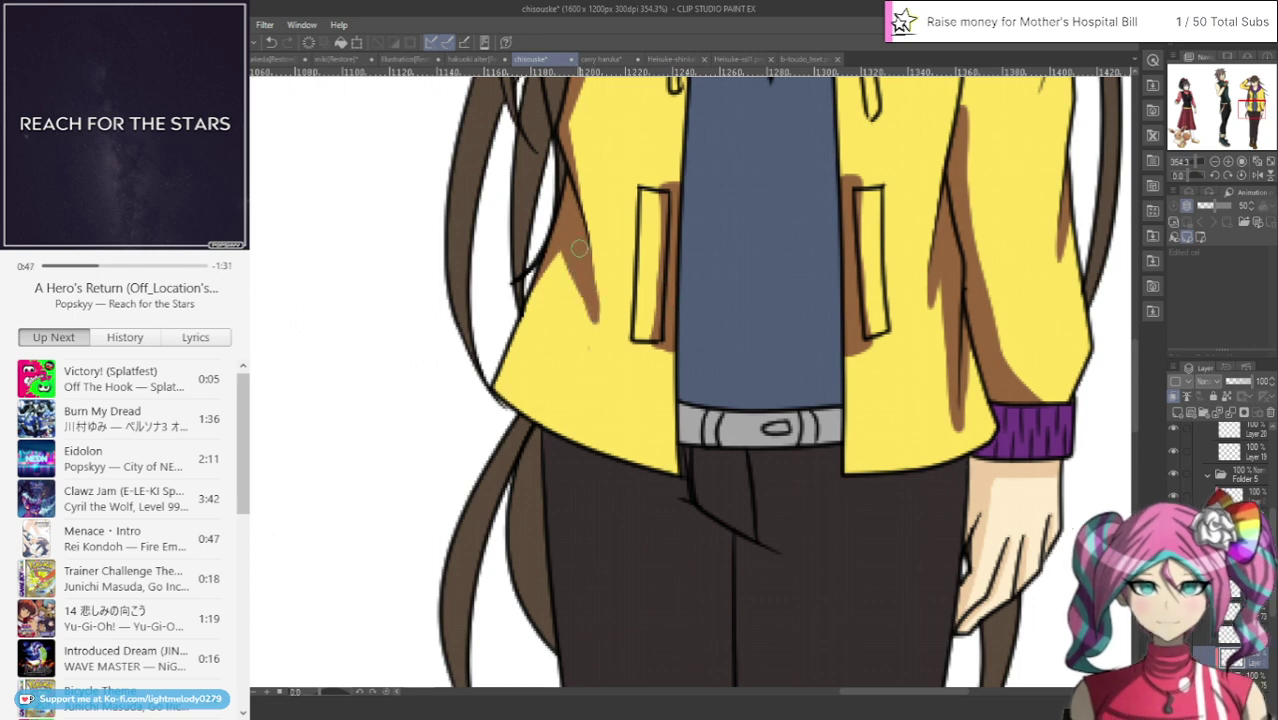
pyautogui.moveTo(1239, 105); pyautogui.dragTo(1248, 90)
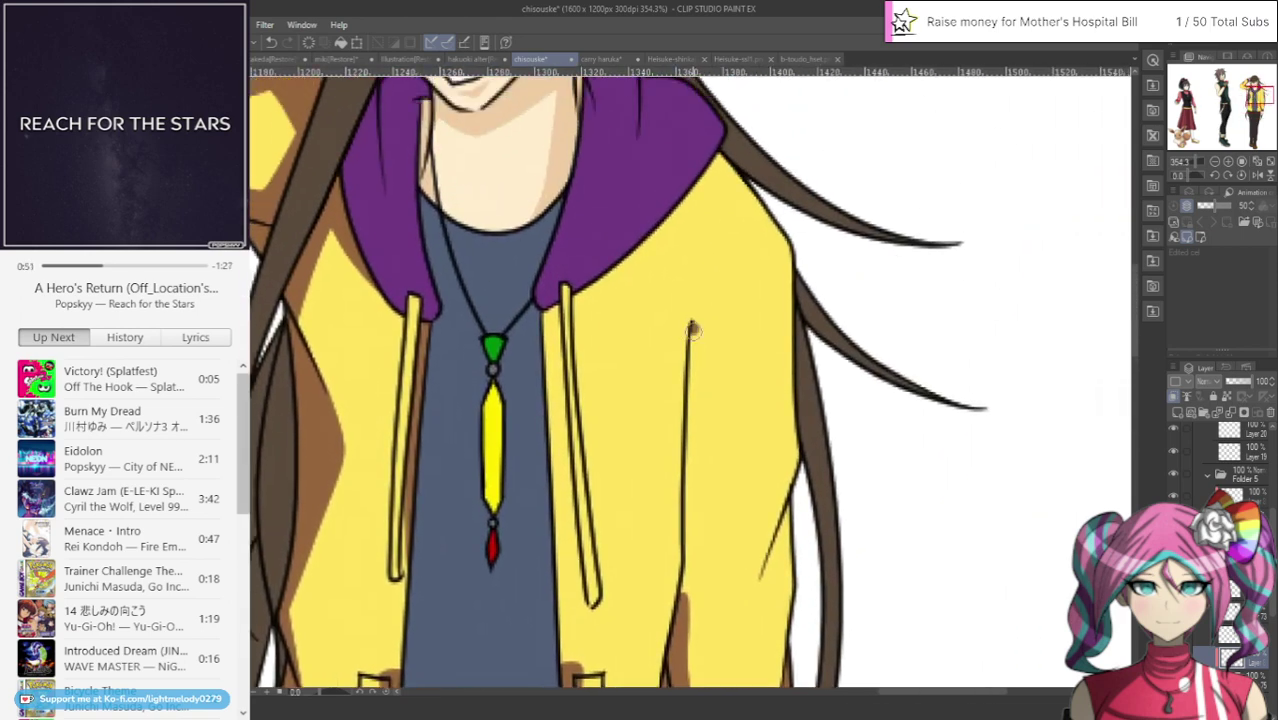
pyautogui.moveTo(692, 328); pyautogui.dragTo(686, 589)
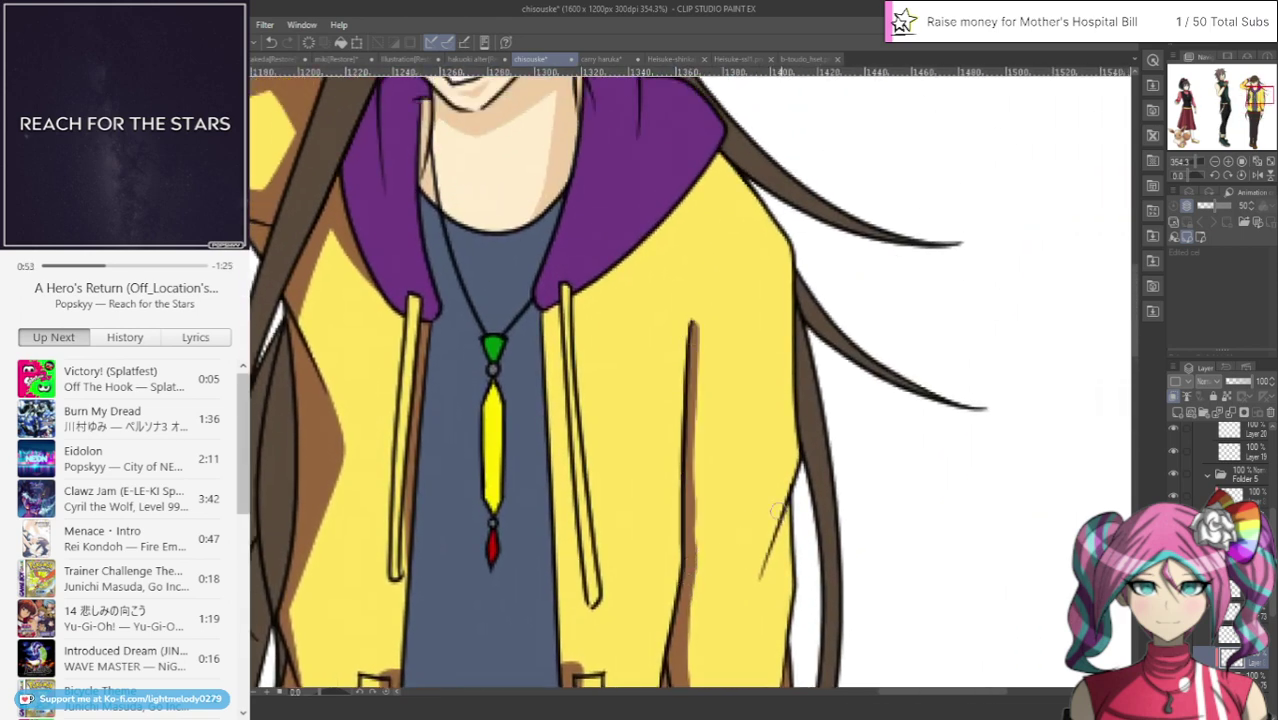
pyautogui.moveTo(797, 499)
pyautogui.mouseDown()
pyautogui.moveTo(754, 611)
pyautogui.moveTo(810, 522)
pyautogui.mouseUp()
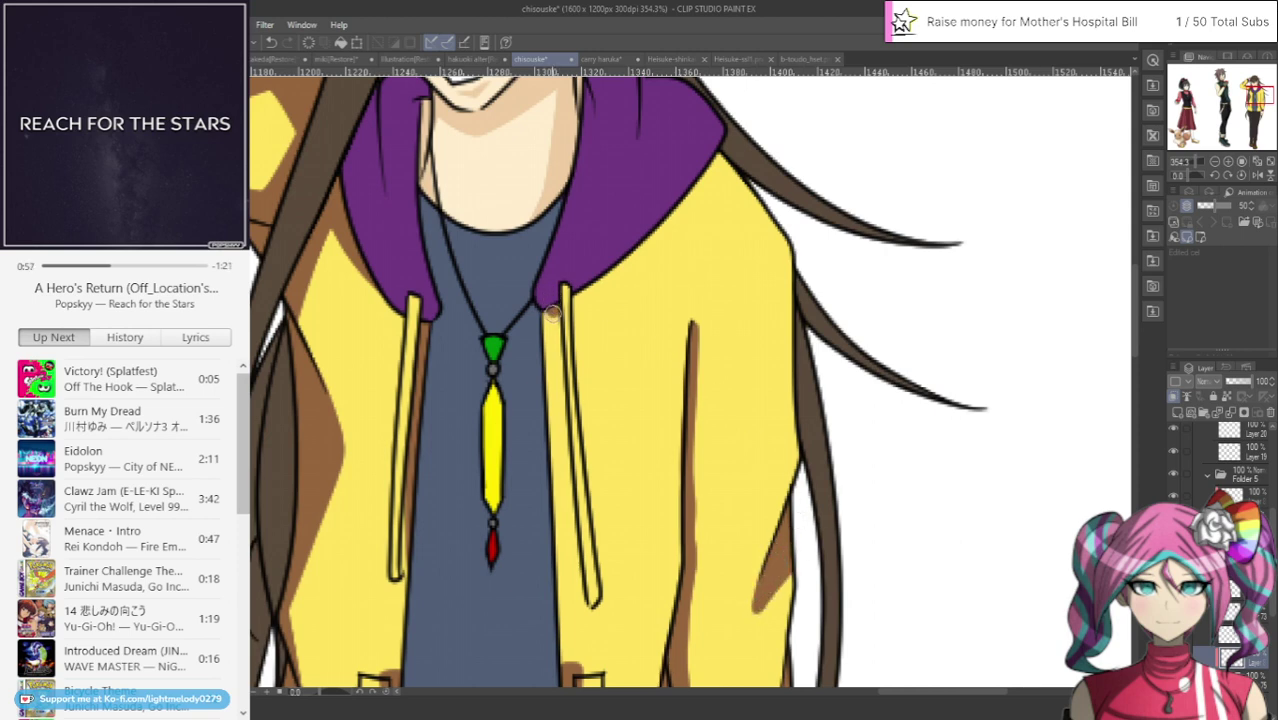
# Paint brown shadows beside the second drawstring, beneath the hood's lower edge up to the shoulder, and on both drawstring tops
pyautogui.moveTo(552, 302)
pyautogui.mouseDown()
pyautogui.moveTo(570, 598)
pyautogui.moveTo(552, 345)
pyautogui.moveTo(559, 390)
pyautogui.mouseUp()
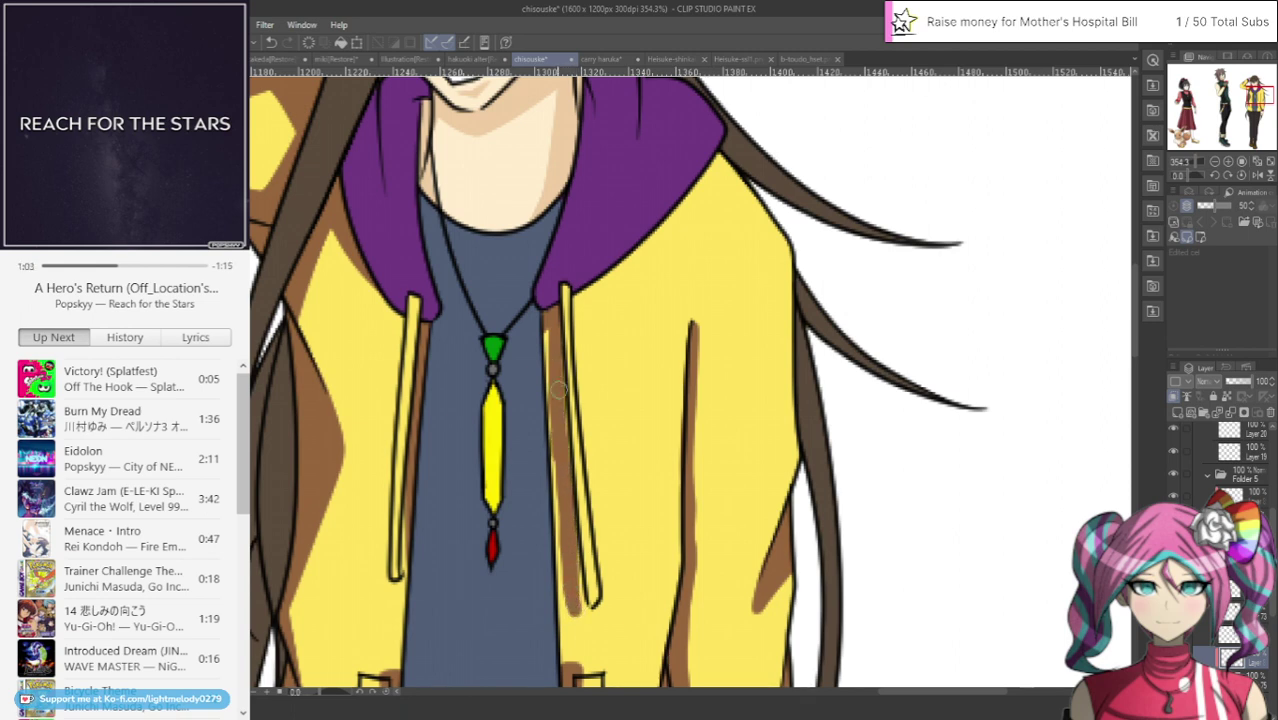
pyautogui.moveTo(577, 300)
pyautogui.mouseDown()
pyautogui.moveTo(700, 196)
pyautogui.moveTo(733, 148)
pyautogui.mouseUp()
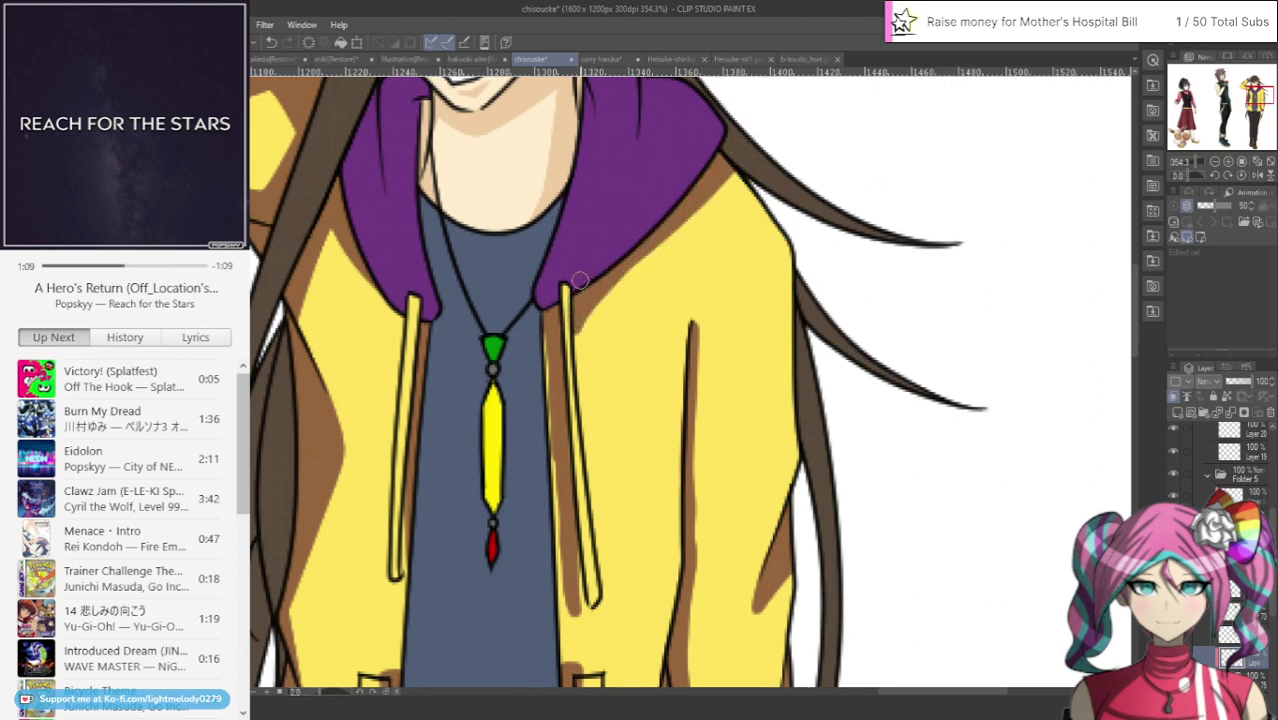
pyautogui.moveTo(580, 280); pyautogui.dragTo(552, 338)
pyautogui.moveTo(414, 285); pyautogui.dragTo(402, 380)
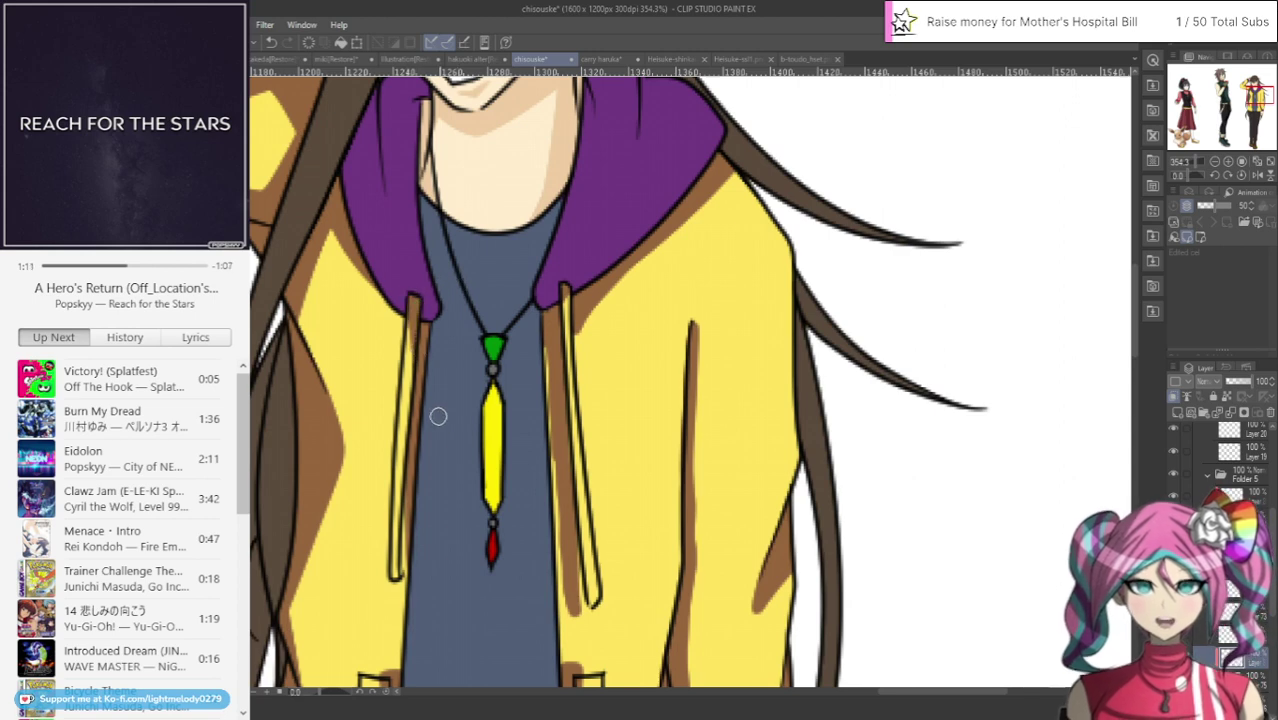
pyautogui.moveTo(568, 288); pyautogui.dragTo(559, 356)
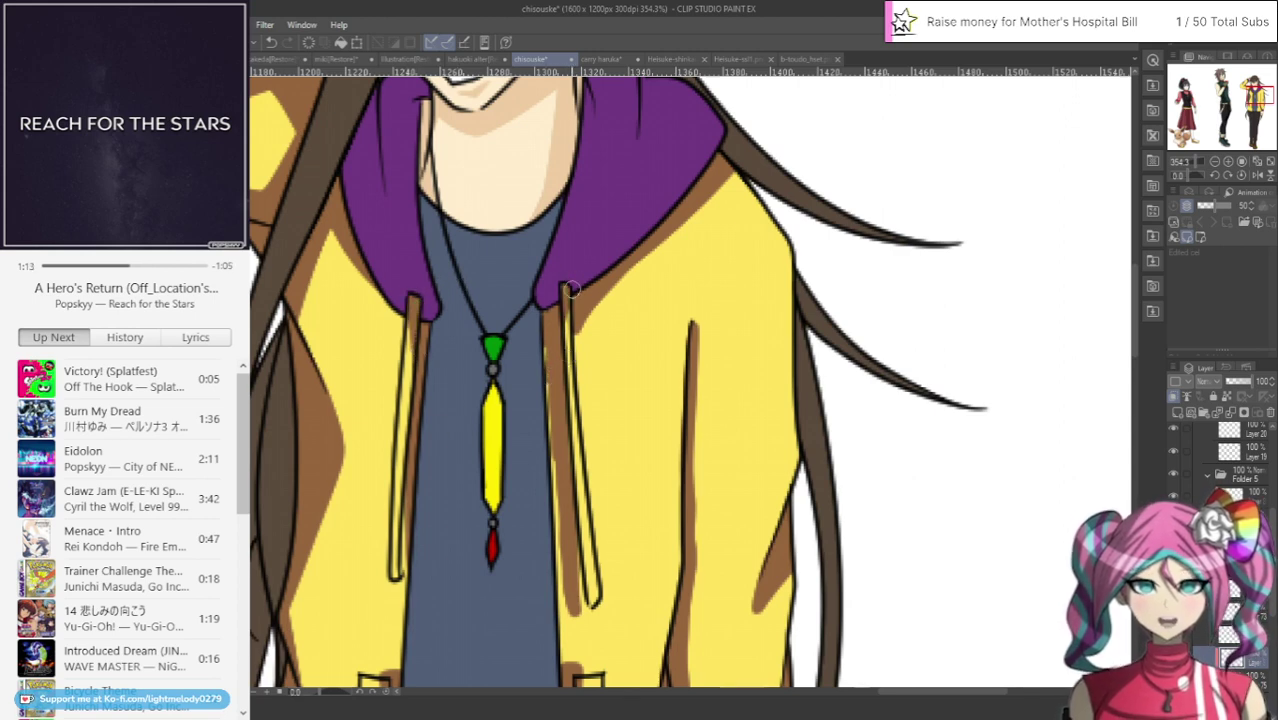
# Check the jacket shading over the whole figure and sharpen the tips of the raised sleeve's brown fold shadows
pyautogui.scroll(-4, 540, 260)
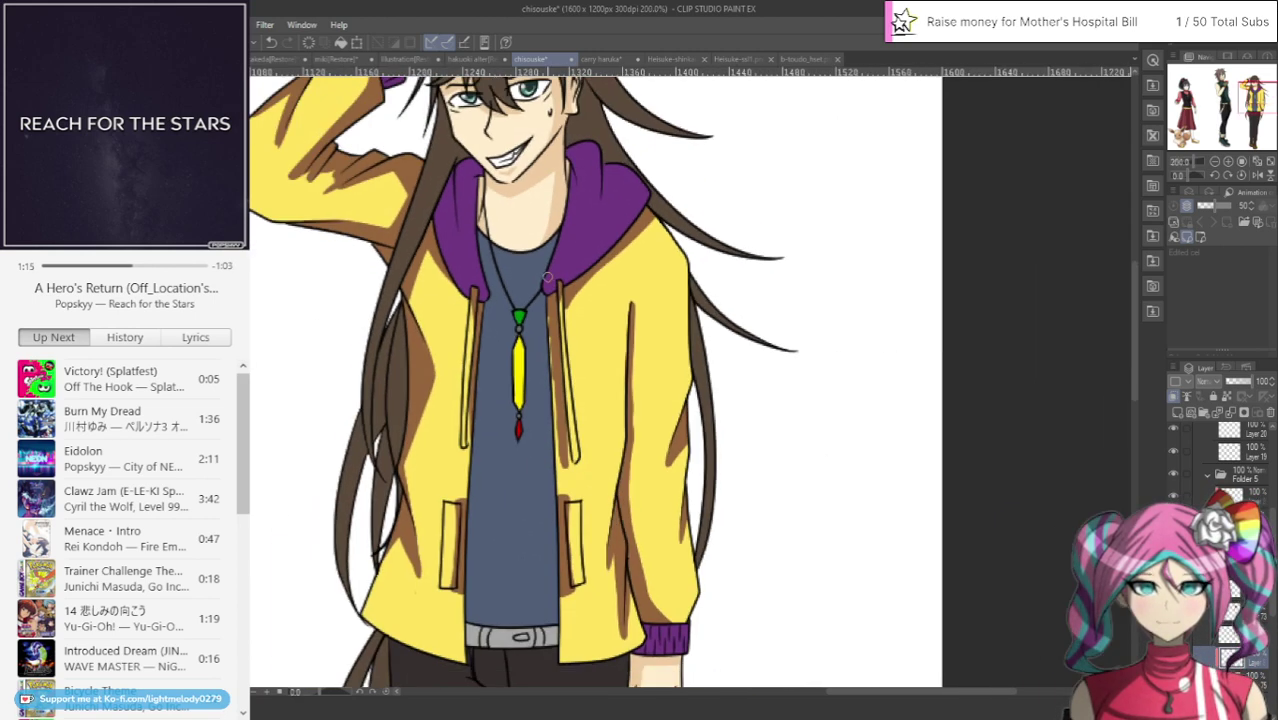
pyautogui.scroll(4, 502, 439)
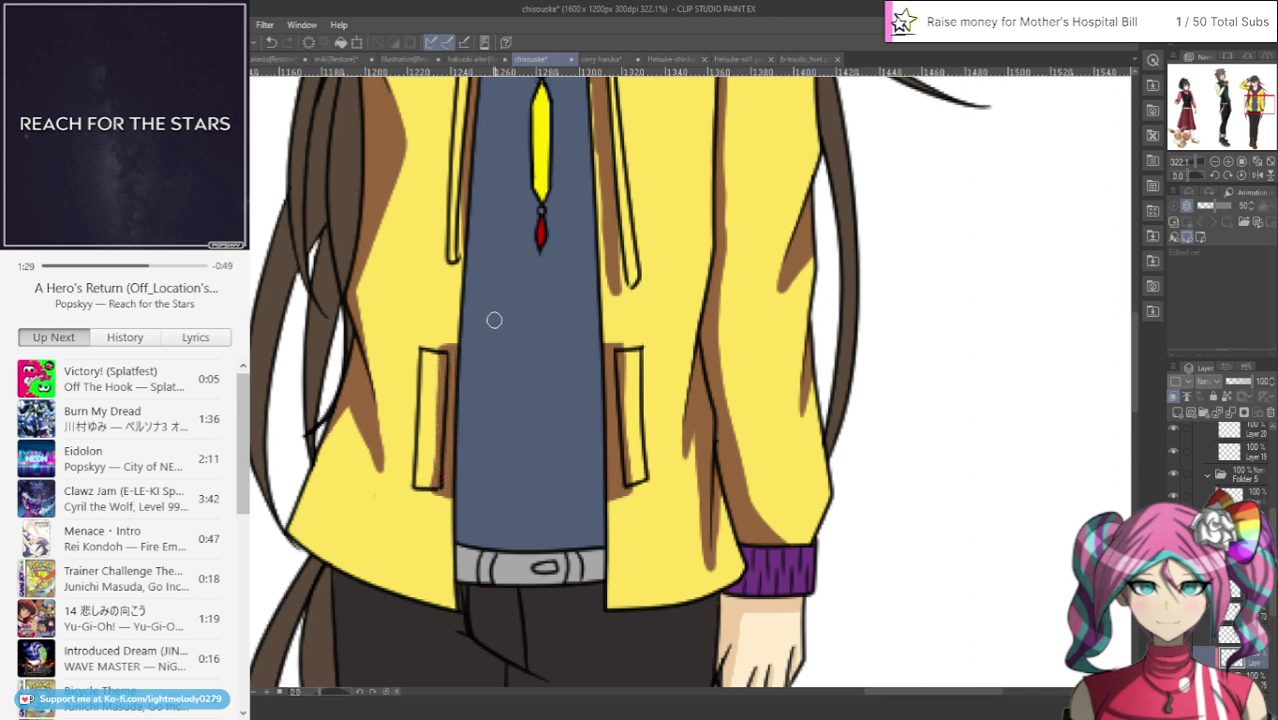
pyautogui.scroll(-12, 555, 327)
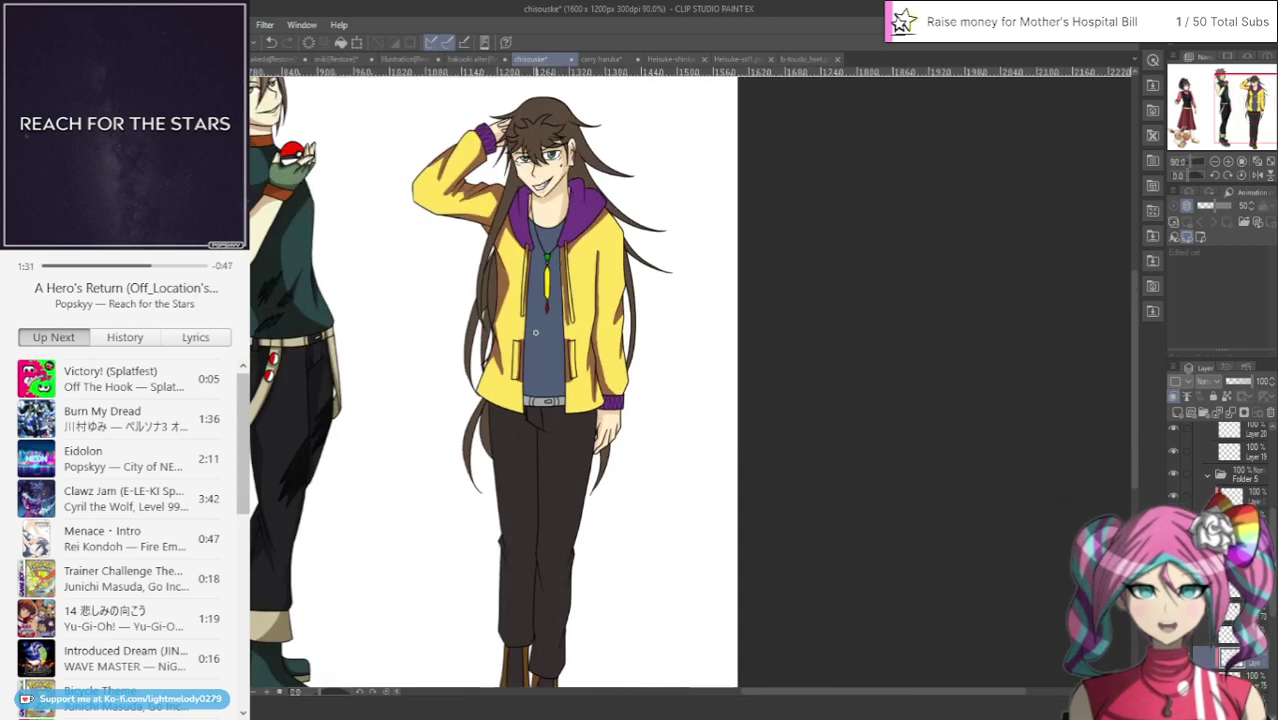
pyautogui.scroll(4, 425, 123)
pyautogui.scroll(4, 370, 212)
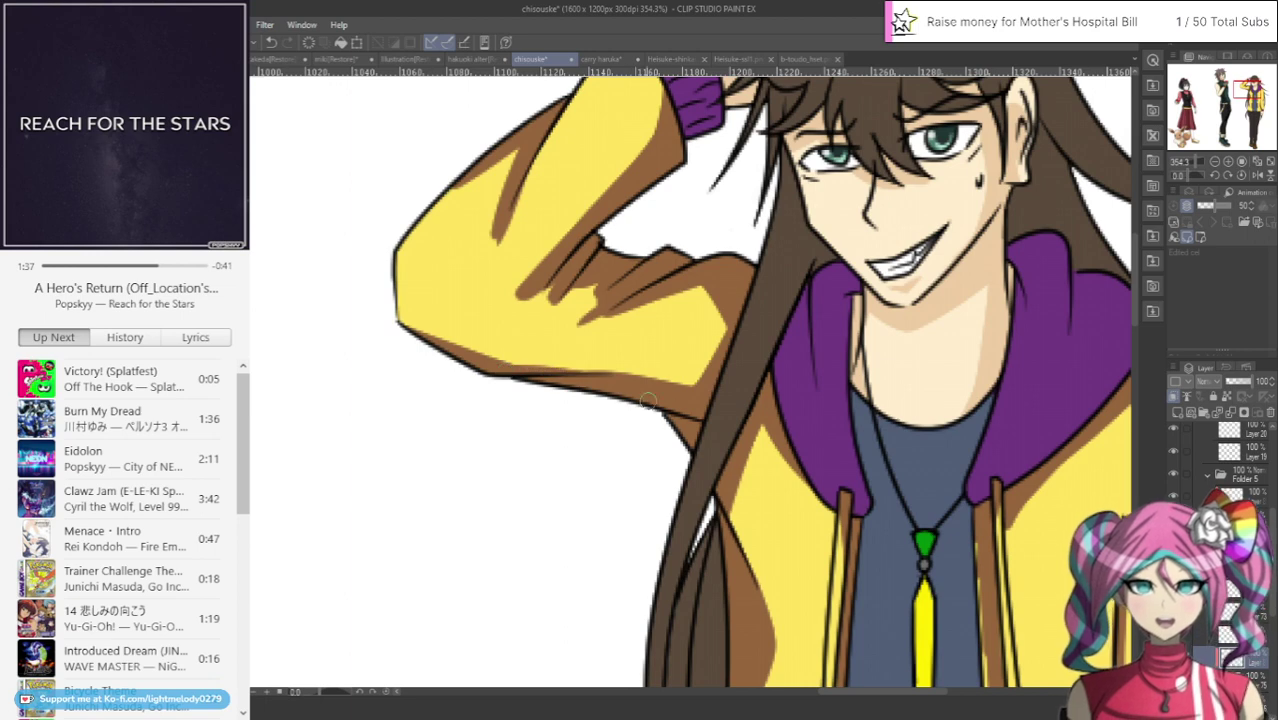
pyautogui.moveTo(484, 273); pyautogui.dragTo(495, 243)
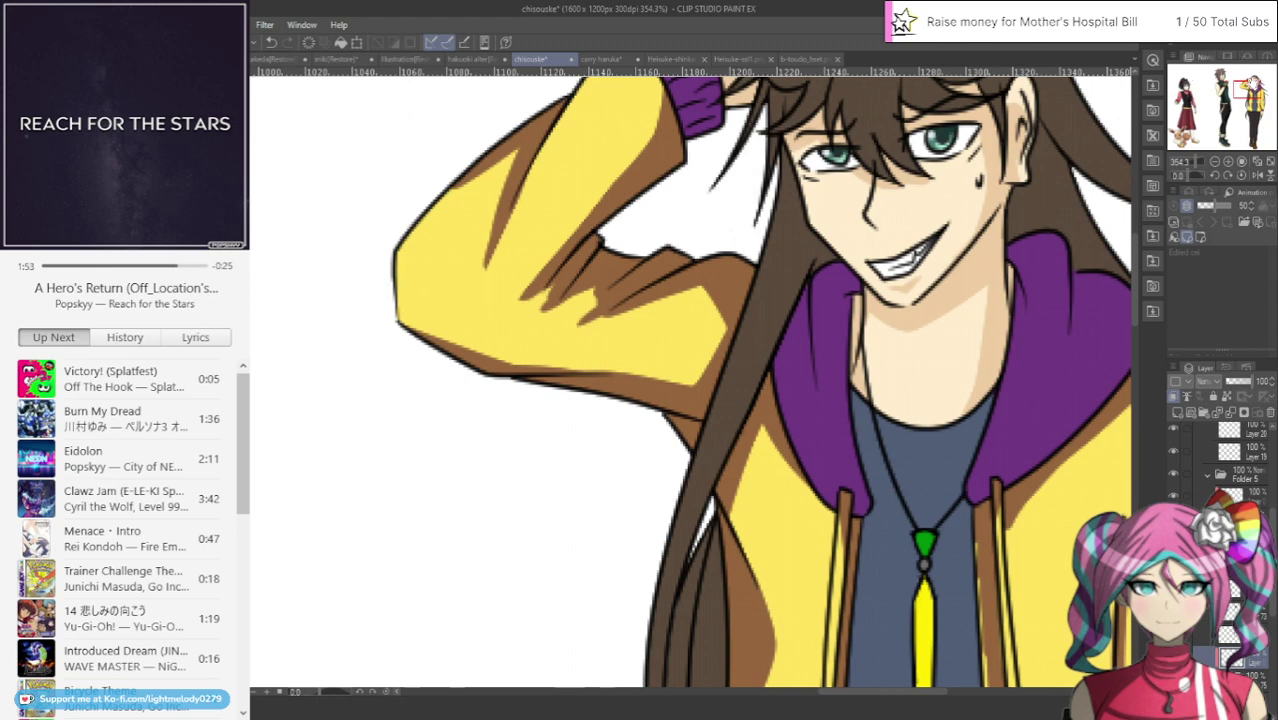
pyautogui.moveTo(936, 355)
pyautogui.mouseDown()
pyautogui.moveTo(730, 481)
pyautogui.moveTo(659, 304)
pyautogui.moveTo(679, 208)
pyautogui.mouseUp()
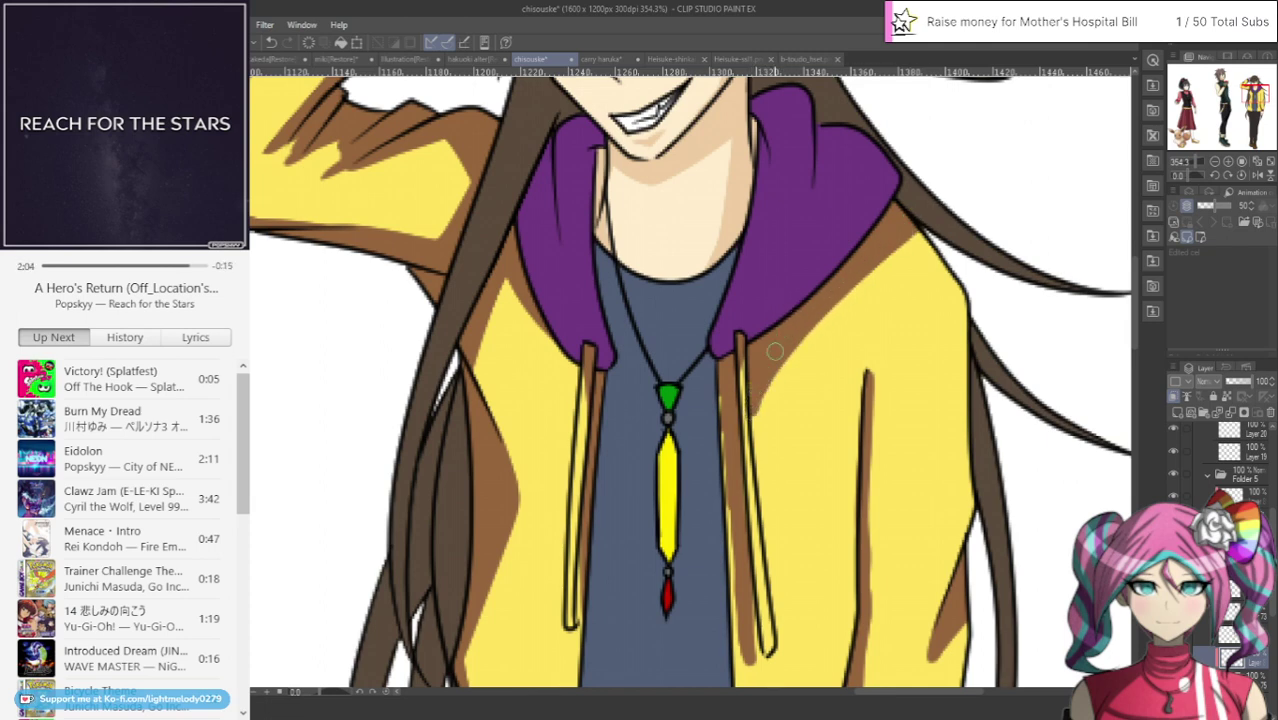
# Review the jacket shading over the whole figure and compare it with the Heisuke-ssl1 reference image
pyautogui.scroll(-6, 876, 404)
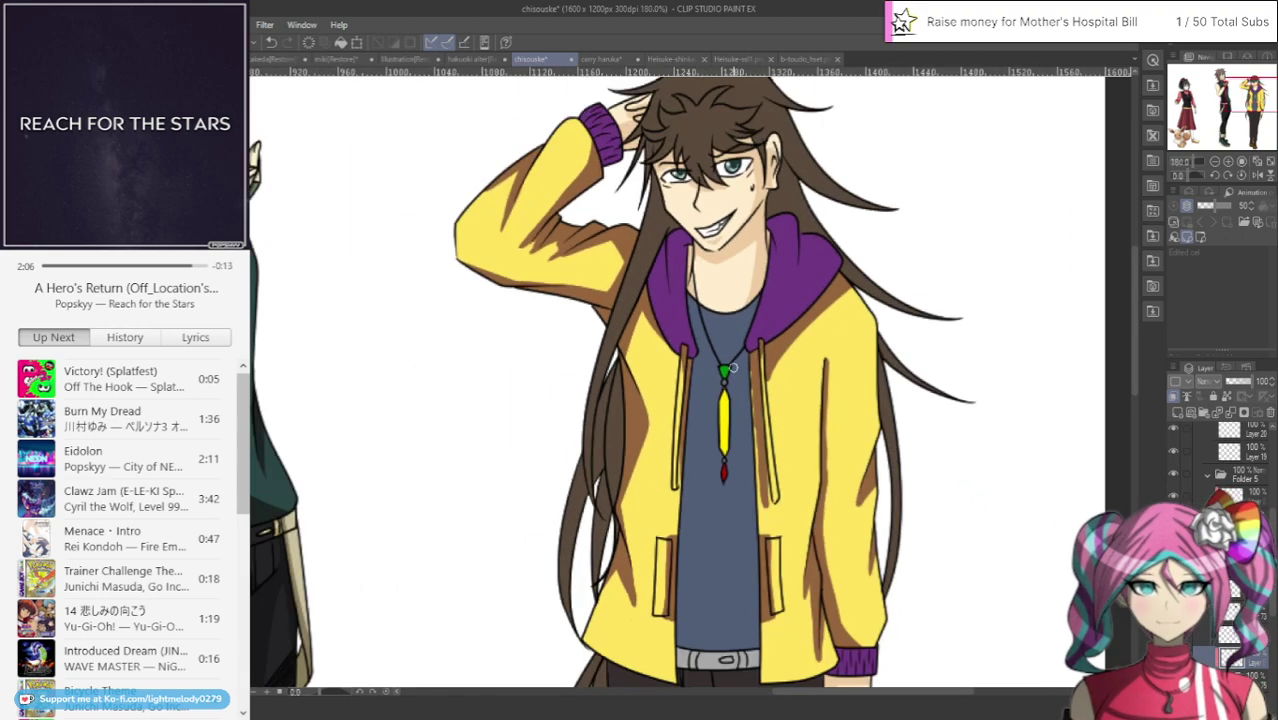
pyautogui.scroll(2, 876, 404)
pyautogui.click(740, 59)
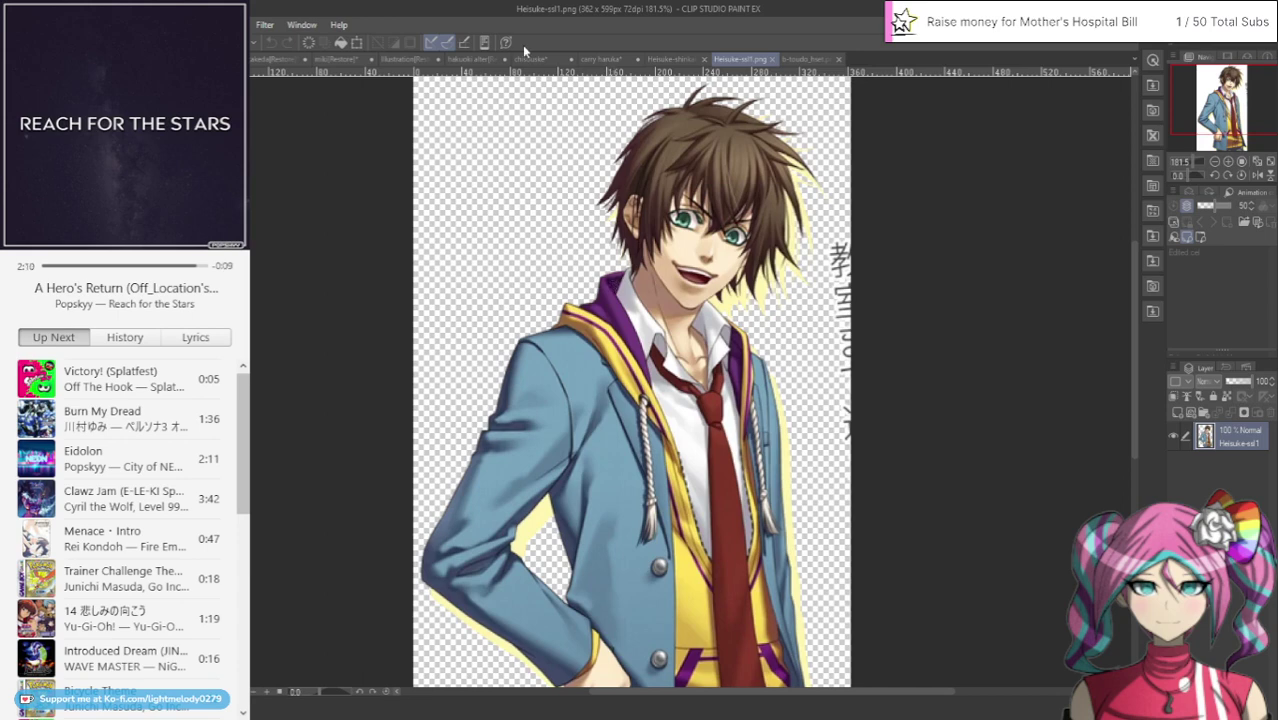
pyautogui.click(530, 60)
# Paint dark purple shadows on the raised sleeve's cuff and on the hood half beside the raised arm, along its outer edge and top fold
pyautogui.moveTo(1274, 590); pyautogui.dragTo(1272, 630)
pyautogui.click(1228, 630)
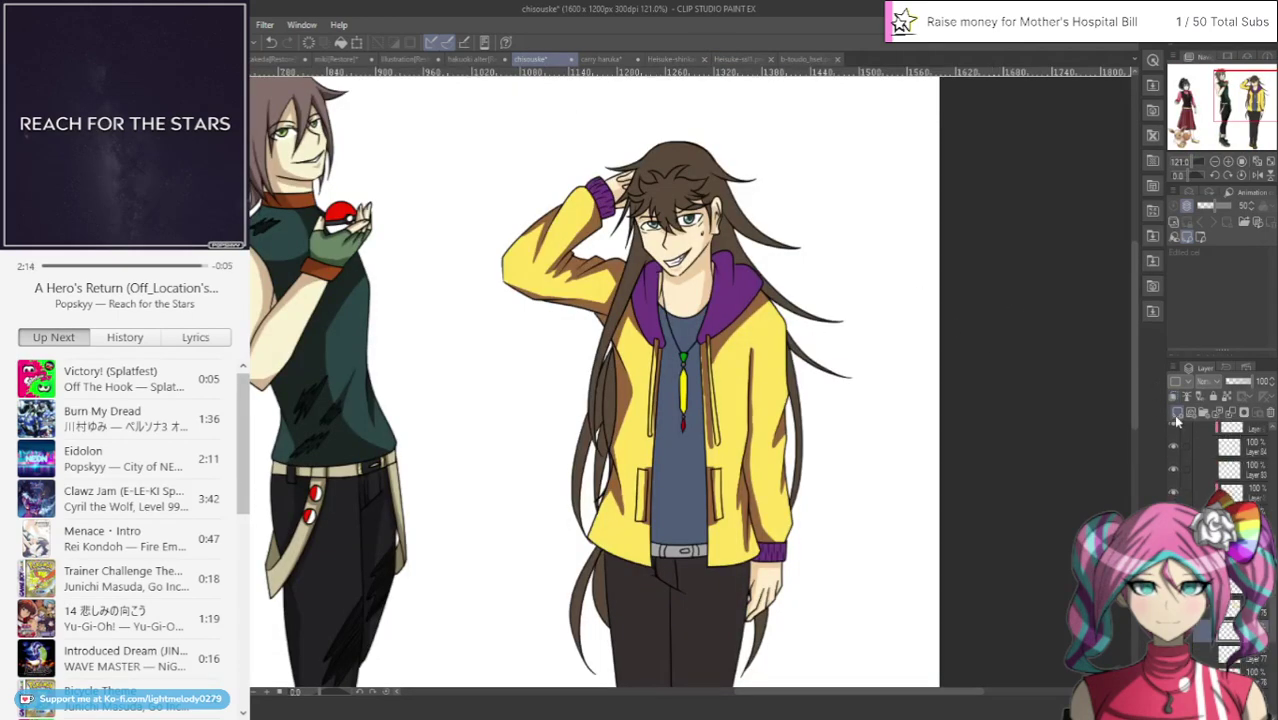
pyautogui.scroll(8, 424, 150)
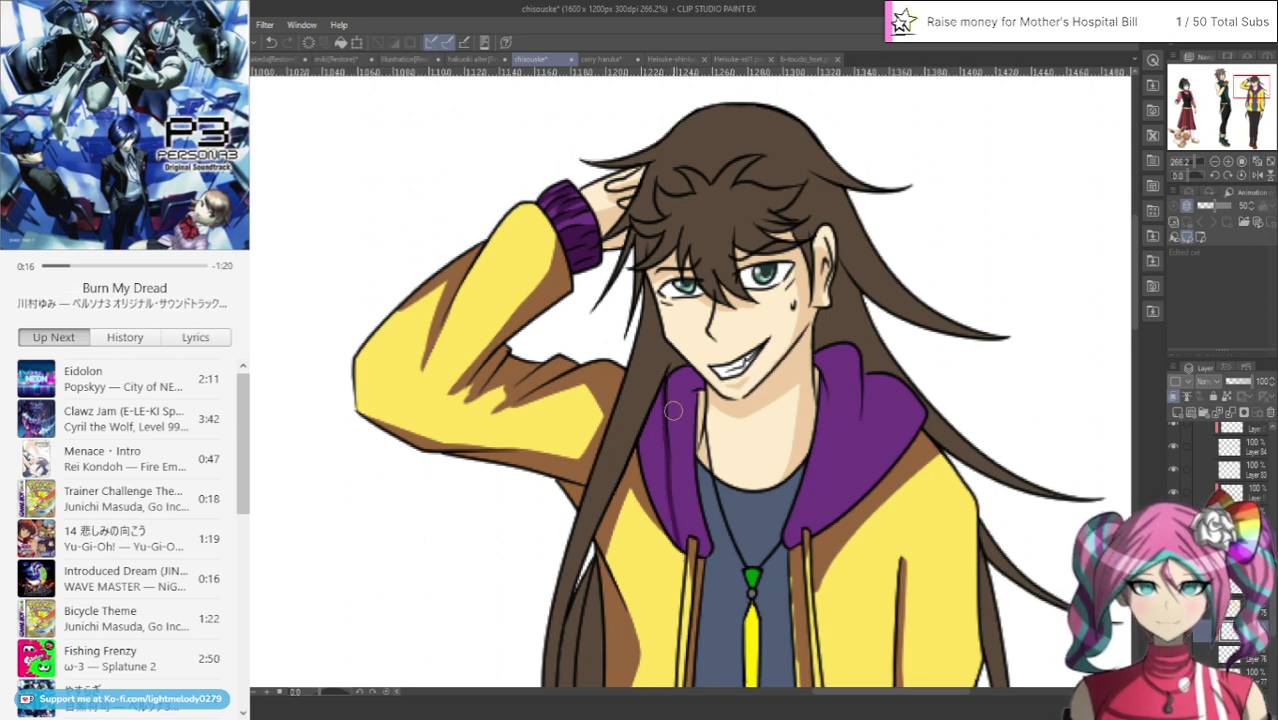
pyautogui.moveTo(651, 408)
pyautogui.mouseDown()
pyautogui.moveTo(672, 546)
pyautogui.moveTo(664, 351)
pyautogui.mouseUp()
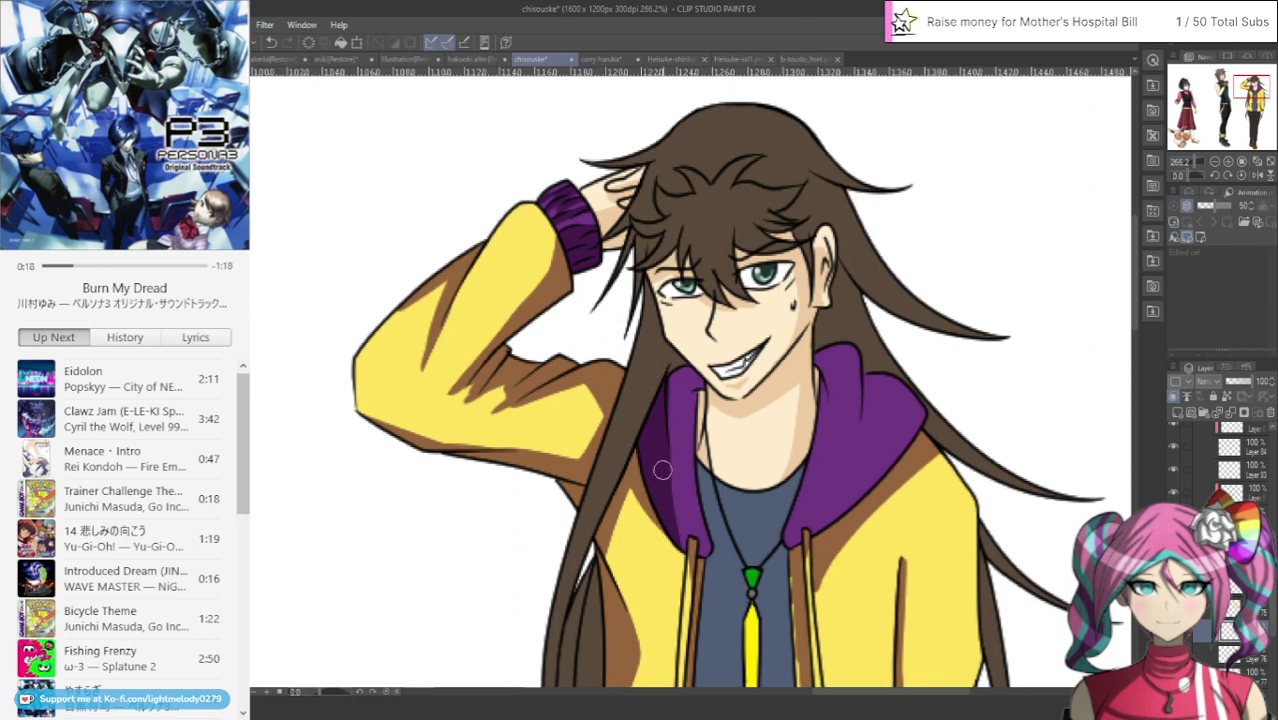
pyautogui.moveTo(651, 423)
pyautogui.mouseDown()
pyautogui.moveTo(685, 385)
pyautogui.moveTo(718, 391)
pyautogui.mouseUp()
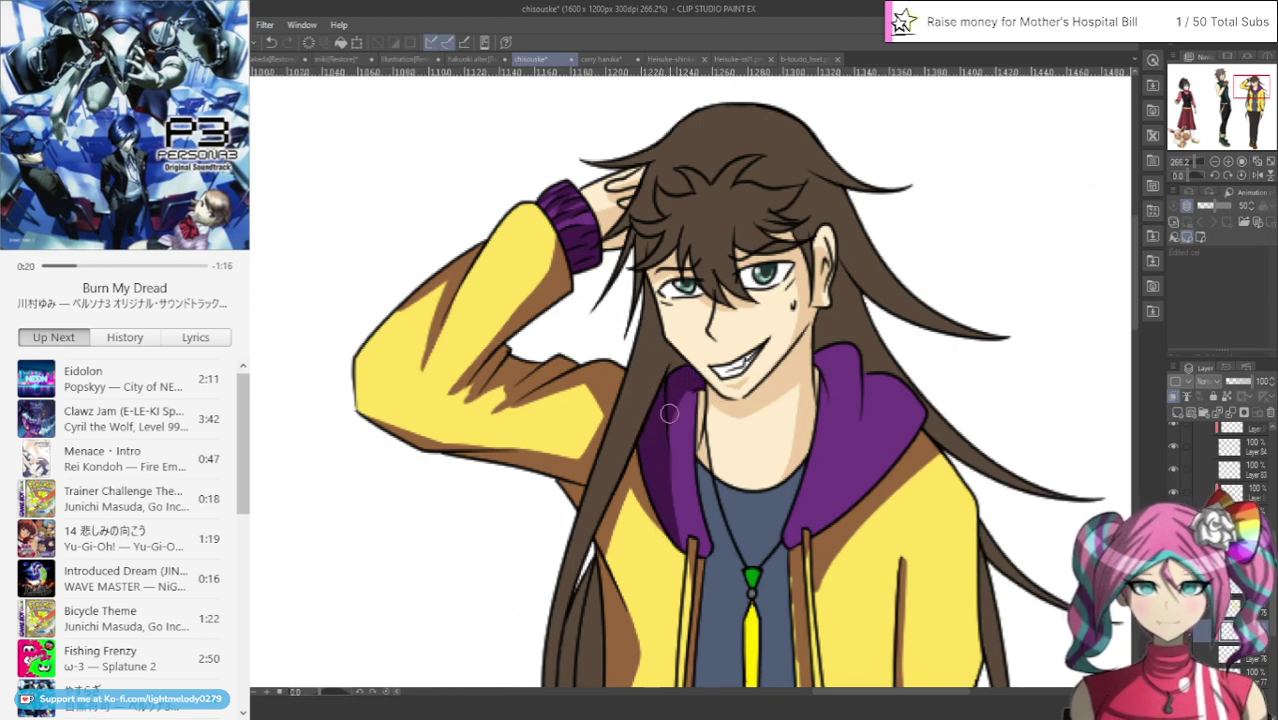
# Shade the hood half on the lowered arm's side in dark purple along the neck, the upper folds and the outer shoulder edge
pyautogui.moveTo(816, 378); pyautogui.dragTo(790, 540)
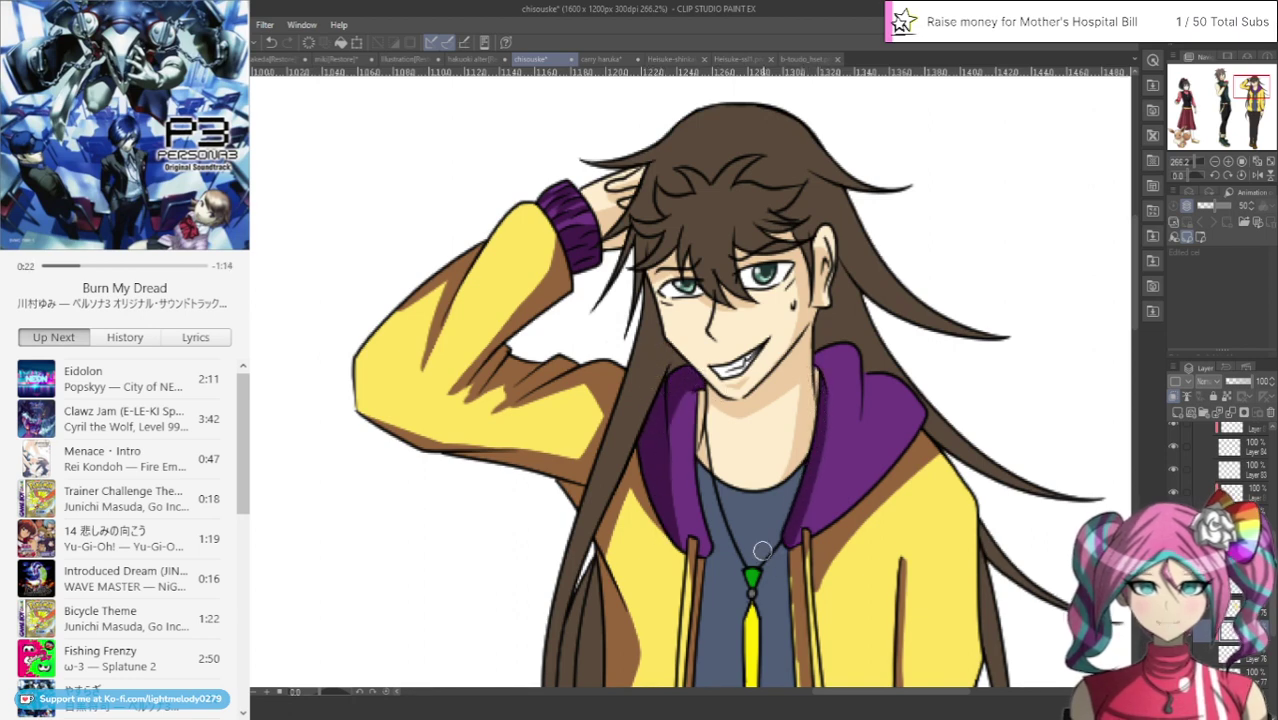
pyautogui.moveTo(824, 354)
pyautogui.mouseDown()
pyautogui.moveTo(852, 414)
pyautogui.moveTo(849, 351)
pyautogui.moveTo(848, 432)
pyautogui.moveTo(896, 374)
pyautogui.moveTo(922, 369)
pyautogui.moveTo(877, 378)
pyautogui.moveTo(852, 411)
pyautogui.mouseUp()
pyautogui.moveTo(831, 350); pyautogui.dragTo(814, 449)
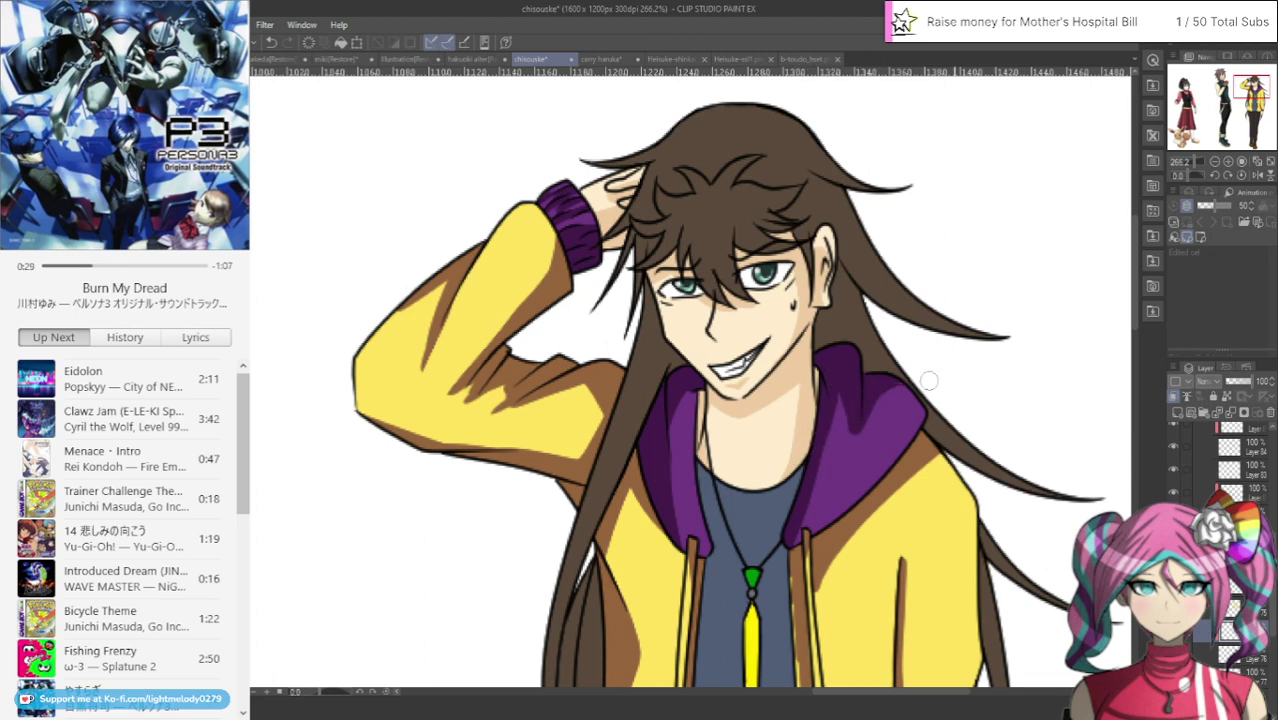
pyautogui.moveTo(891, 384); pyautogui.dragTo(938, 428)
# Paint dark purple shading across the ribbed cuff of the lowered sleeve
pyautogui.moveTo(1251, 86); pyautogui.dragTo(1257, 108)
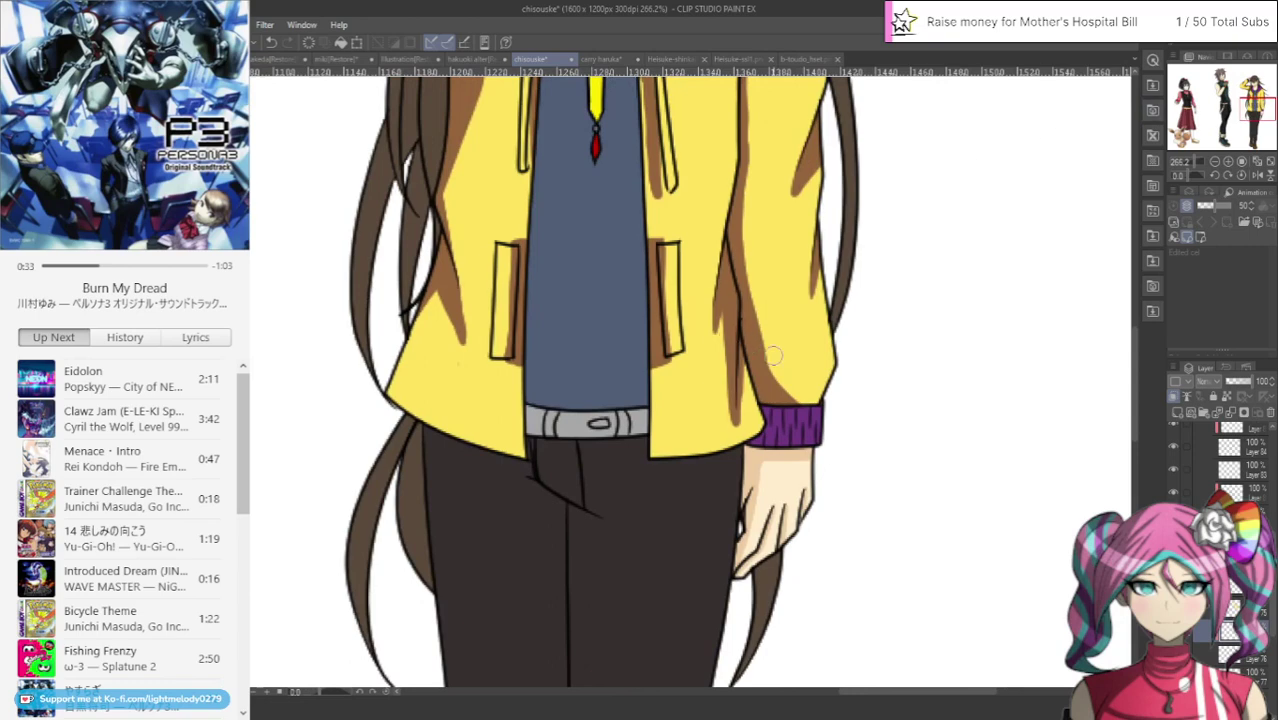
pyautogui.moveTo(761, 396)
pyautogui.mouseDown()
pyautogui.moveTo(745, 509)
pyautogui.moveTo(756, 525)
pyautogui.mouseUp()
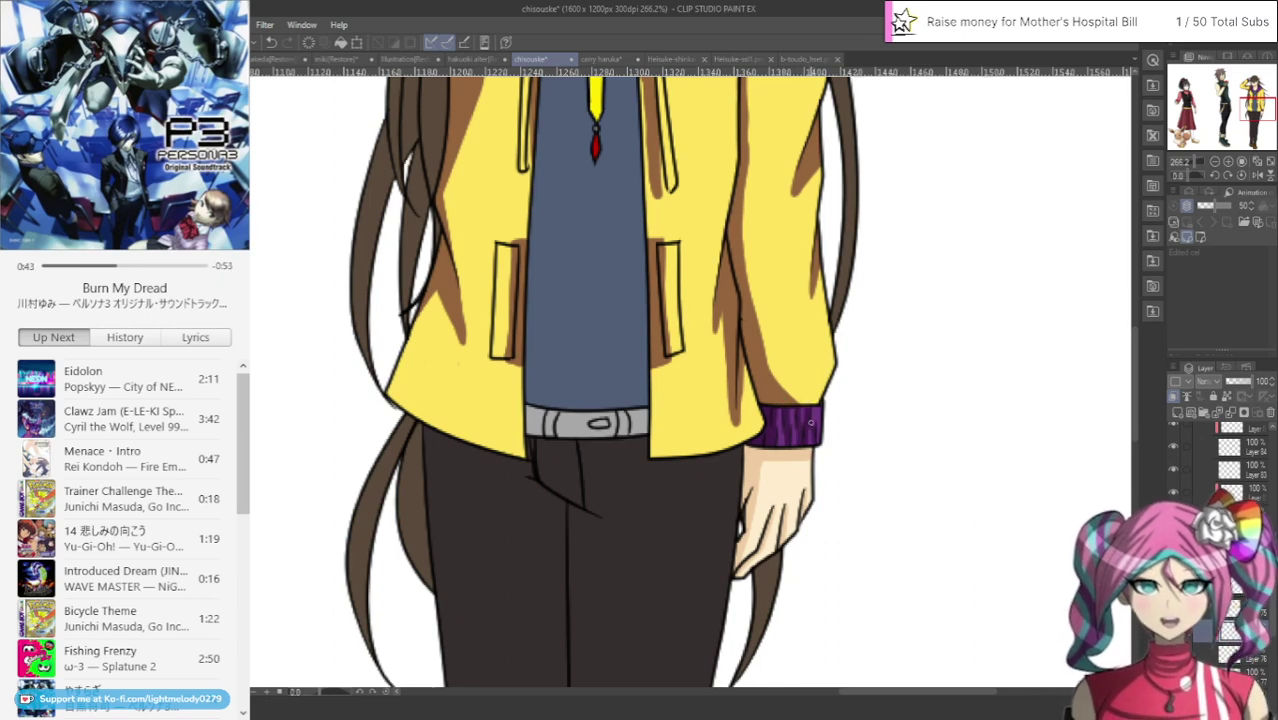
pyautogui.moveTo(1257, 109); pyautogui.dragTo(1254, 89)
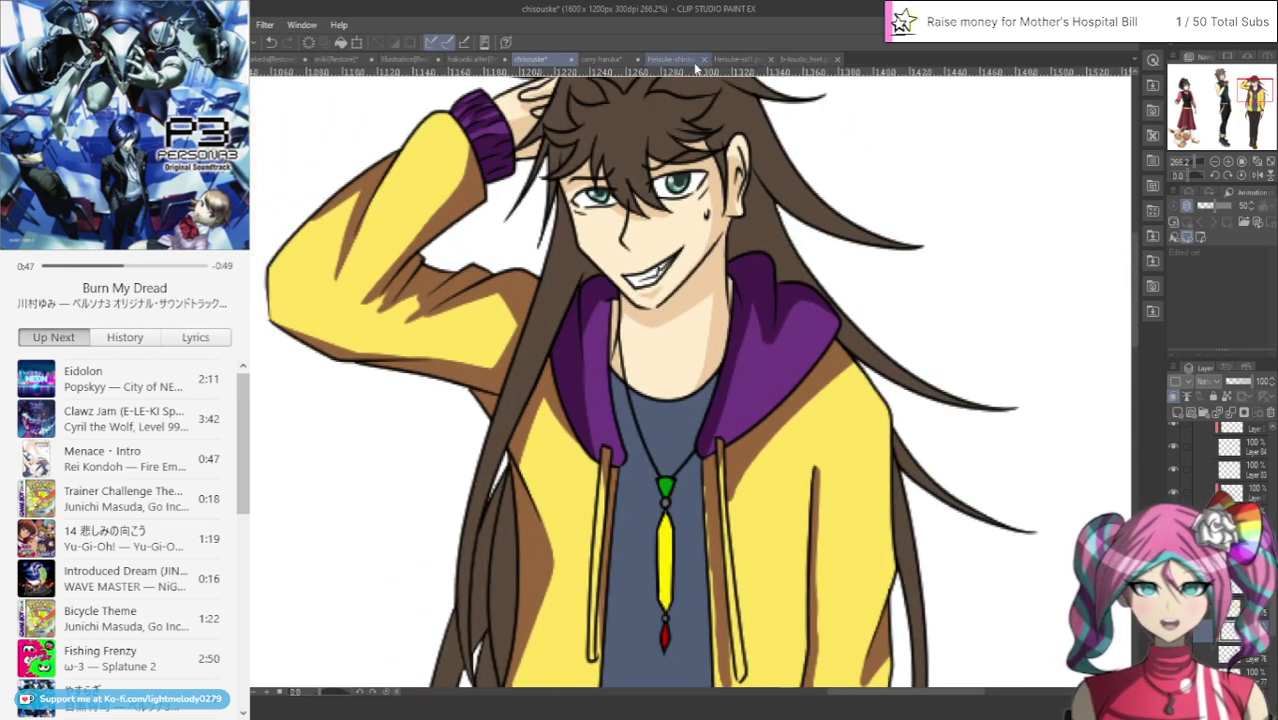
# Consult the b-toudo_hset and Heisuke-shinkai reference images and return to the chisouske illustration
pyautogui.click(758, 61)
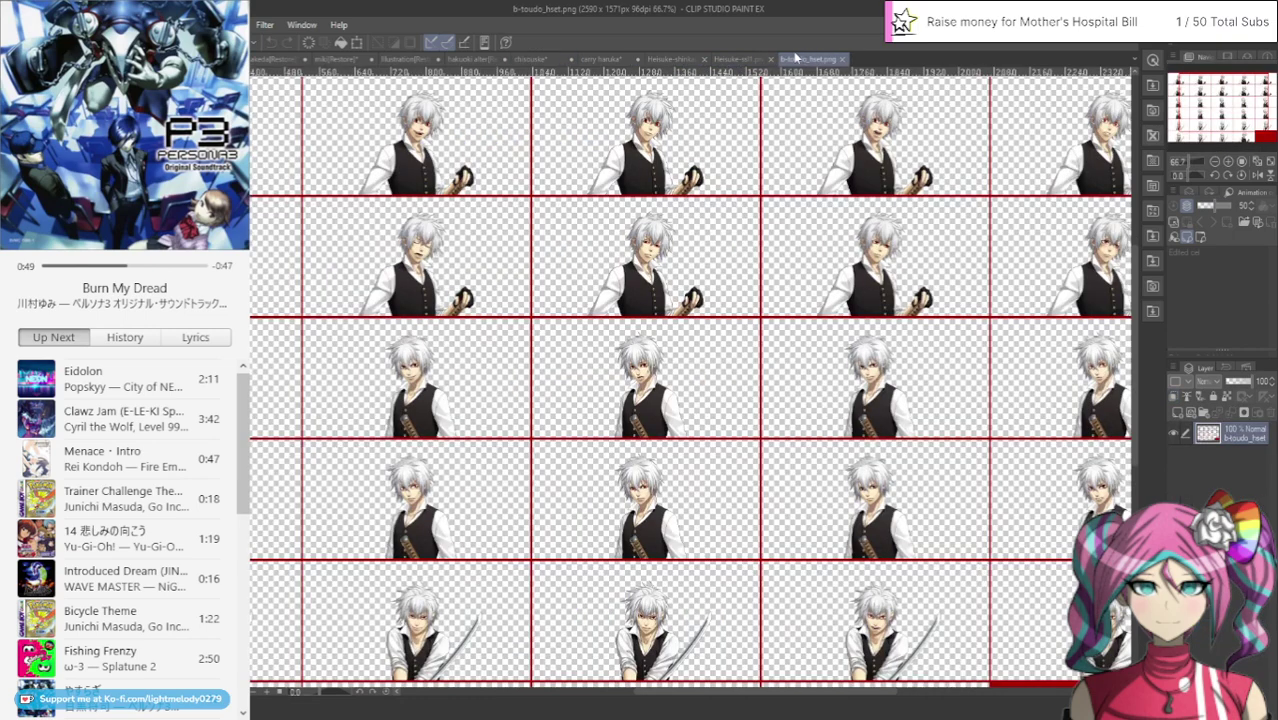
pyautogui.click(671, 61)
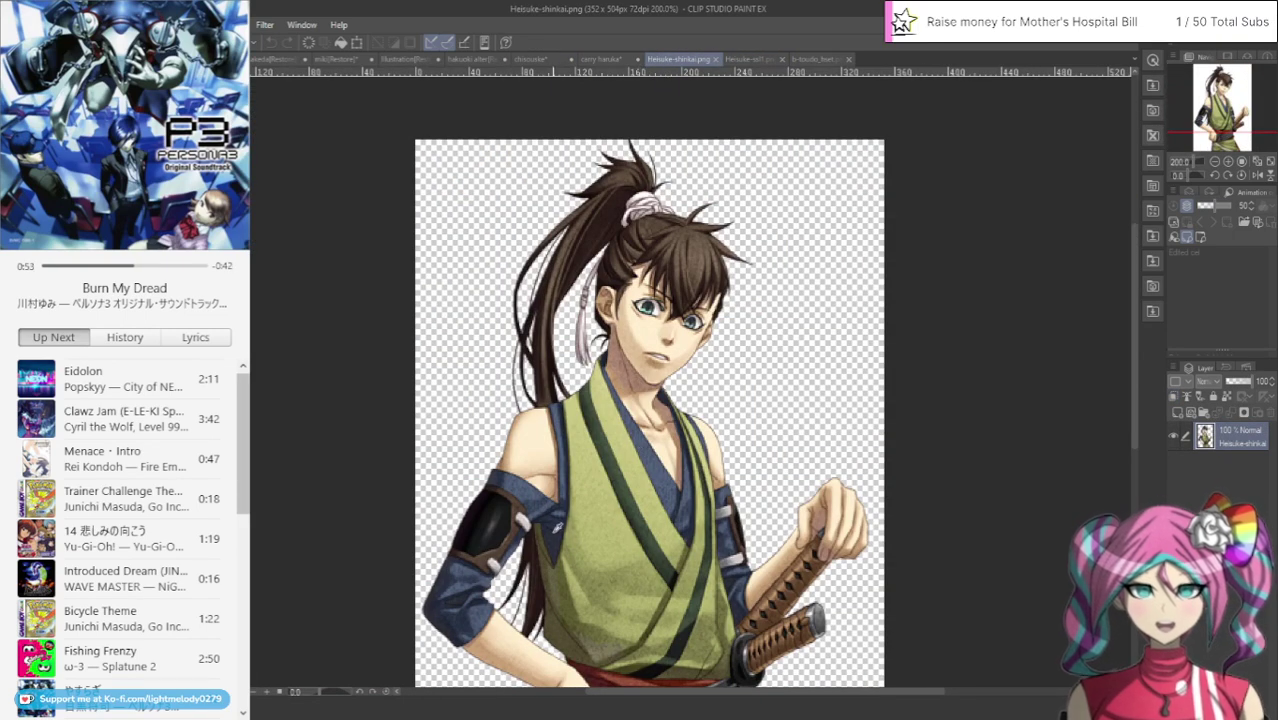
pyautogui.click(536, 61)
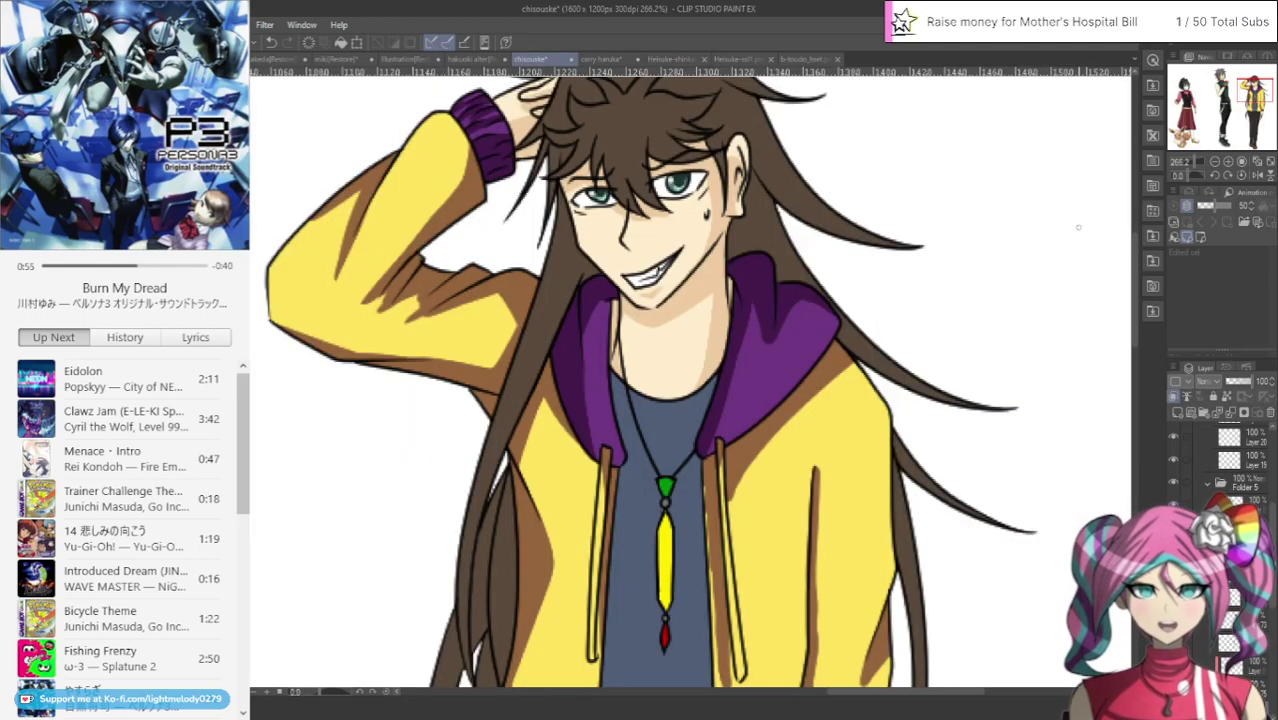
# Paint dark navy shadows on the blue shirt beneath the hood's ends and down both jacket opening edges to the belt
pyautogui.scroll(-3, 1220, 470)
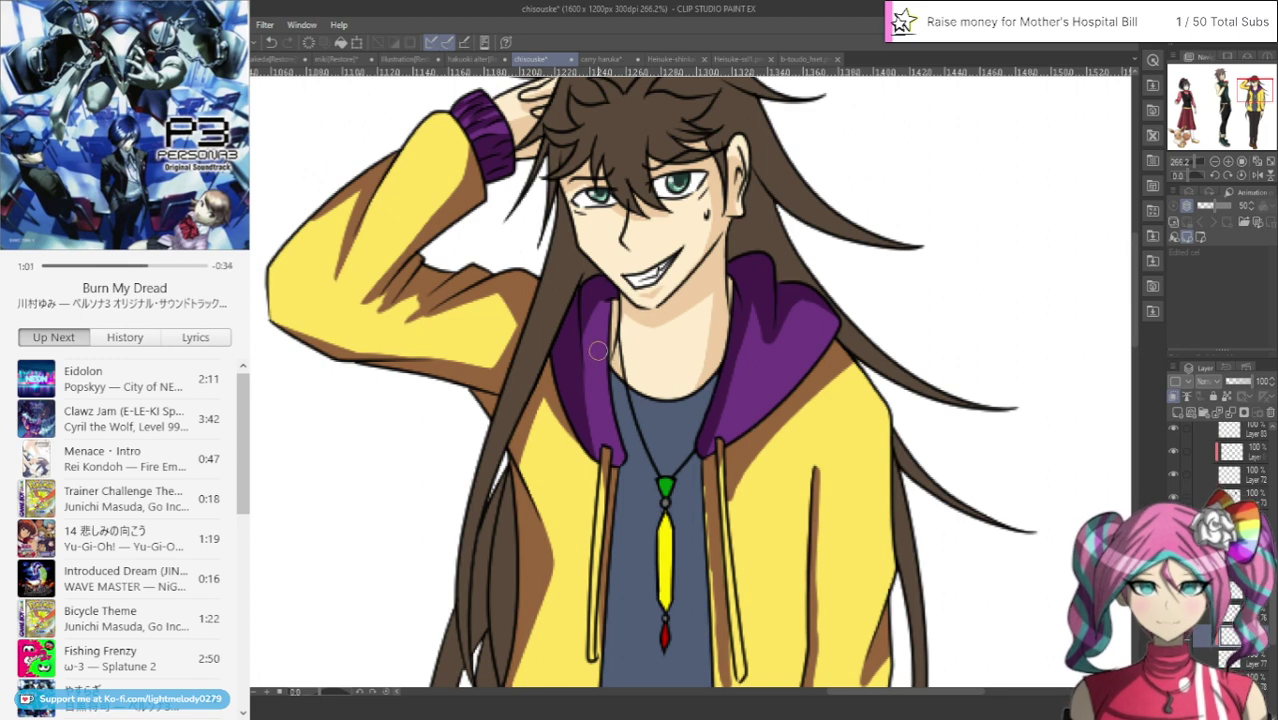
pyautogui.moveTo(598, 350); pyautogui.dragTo(624, 454)
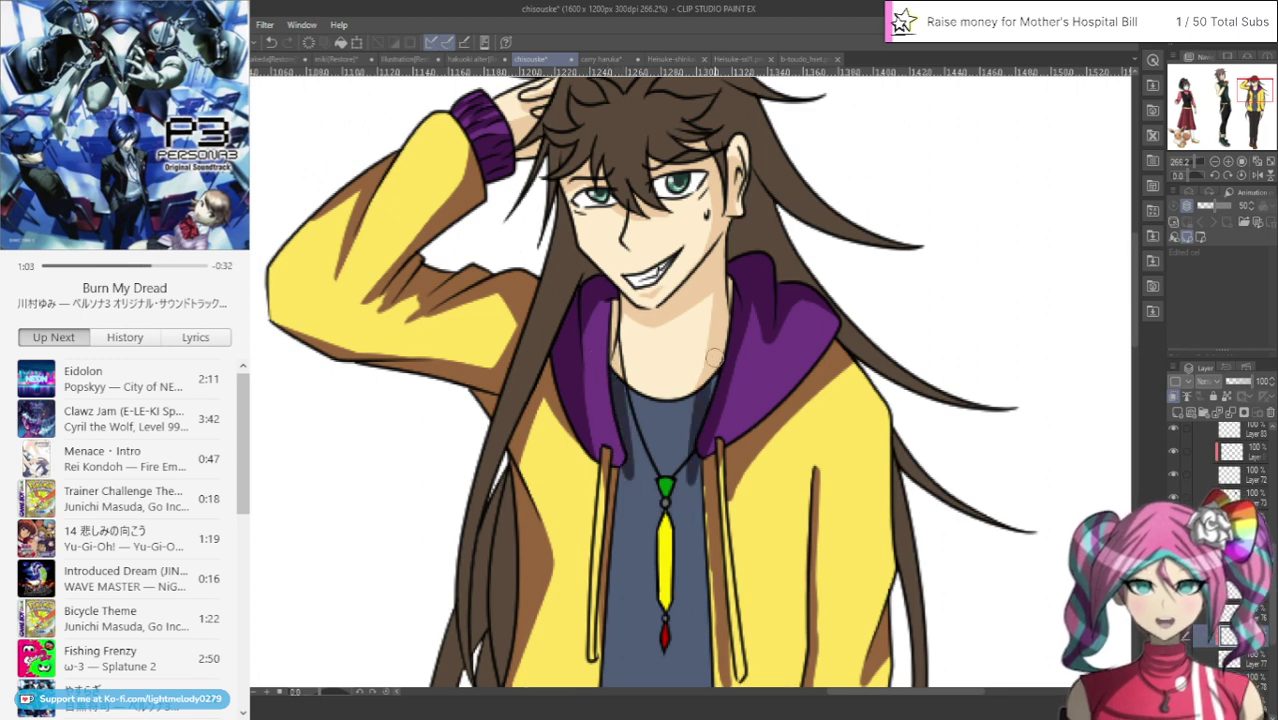
pyautogui.scroll(-5, 757, 175)
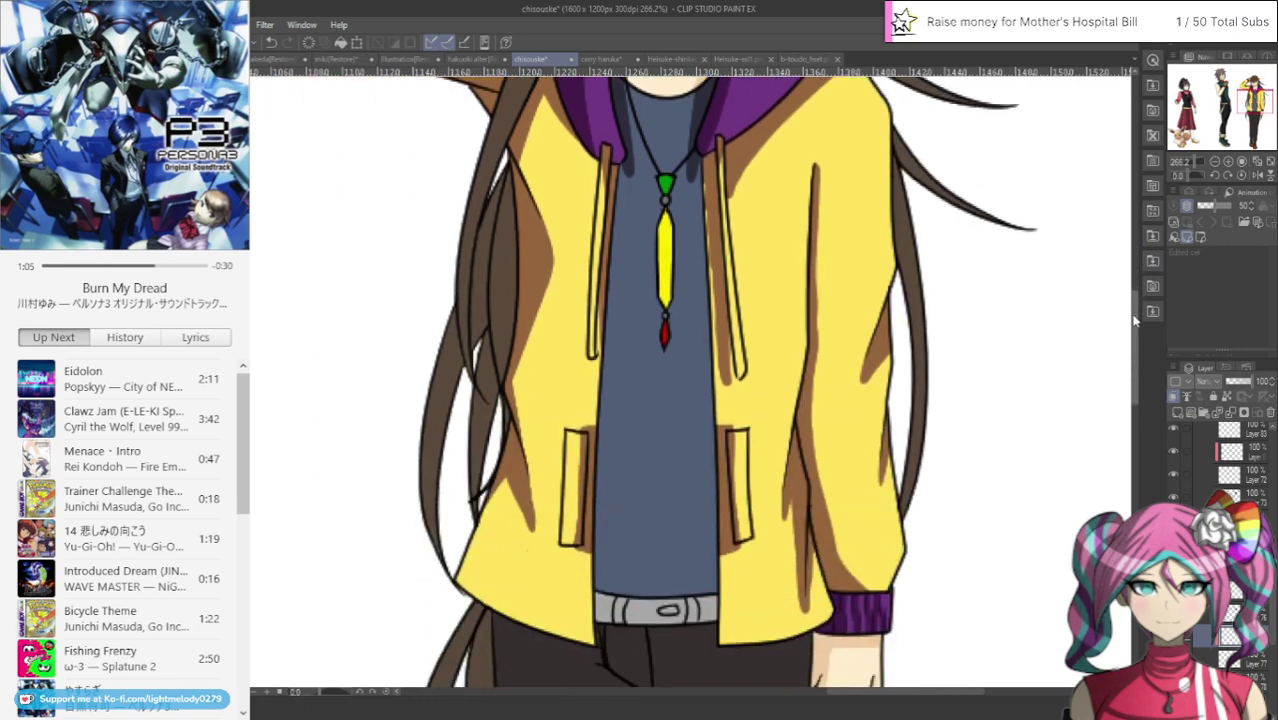
pyautogui.moveTo(697, 168)
pyautogui.mouseDown()
pyautogui.moveTo(693, 640)
pyautogui.moveTo(715, 401)
pyautogui.moveTo(709, 635)
pyautogui.mouseUp()
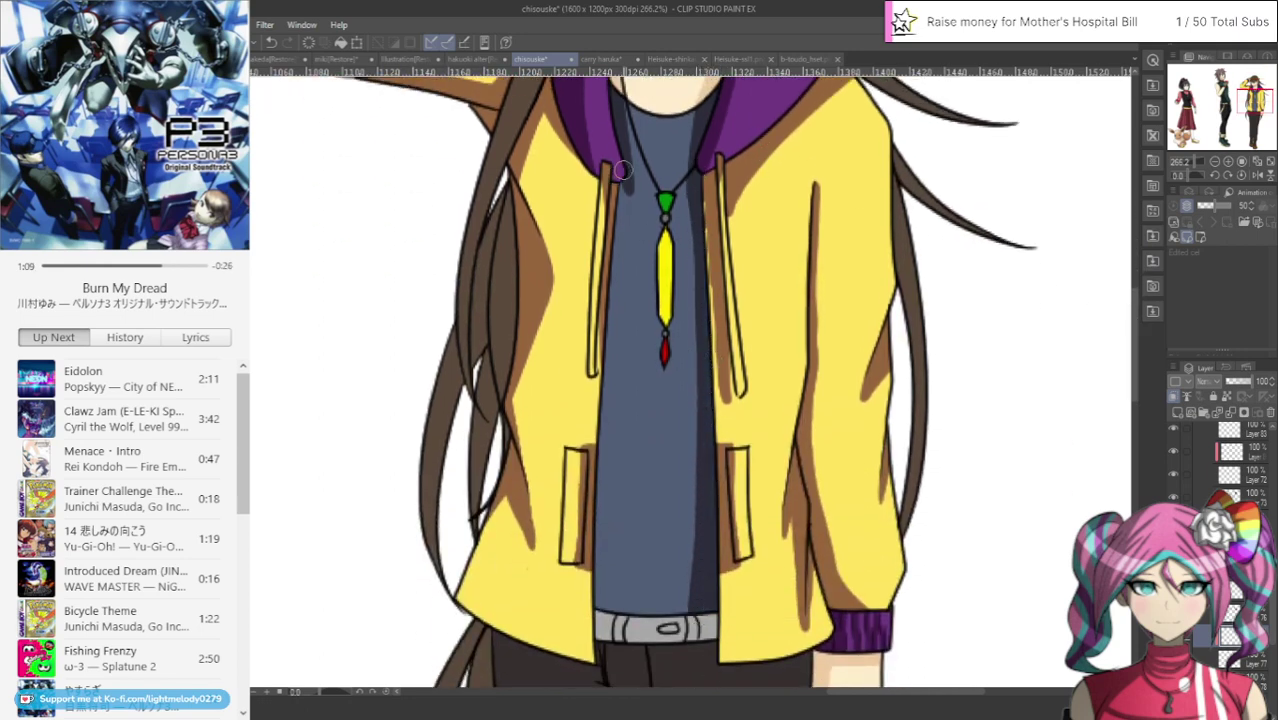
pyautogui.moveTo(622, 170)
pyautogui.mouseDown()
pyautogui.moveTo(596, 372)
pyautogui.moveTo(612, 333)
pyautogui.mouseUp()
pyautogui.moveTo(622, 201); pyautogui.dragTo(609, 612)
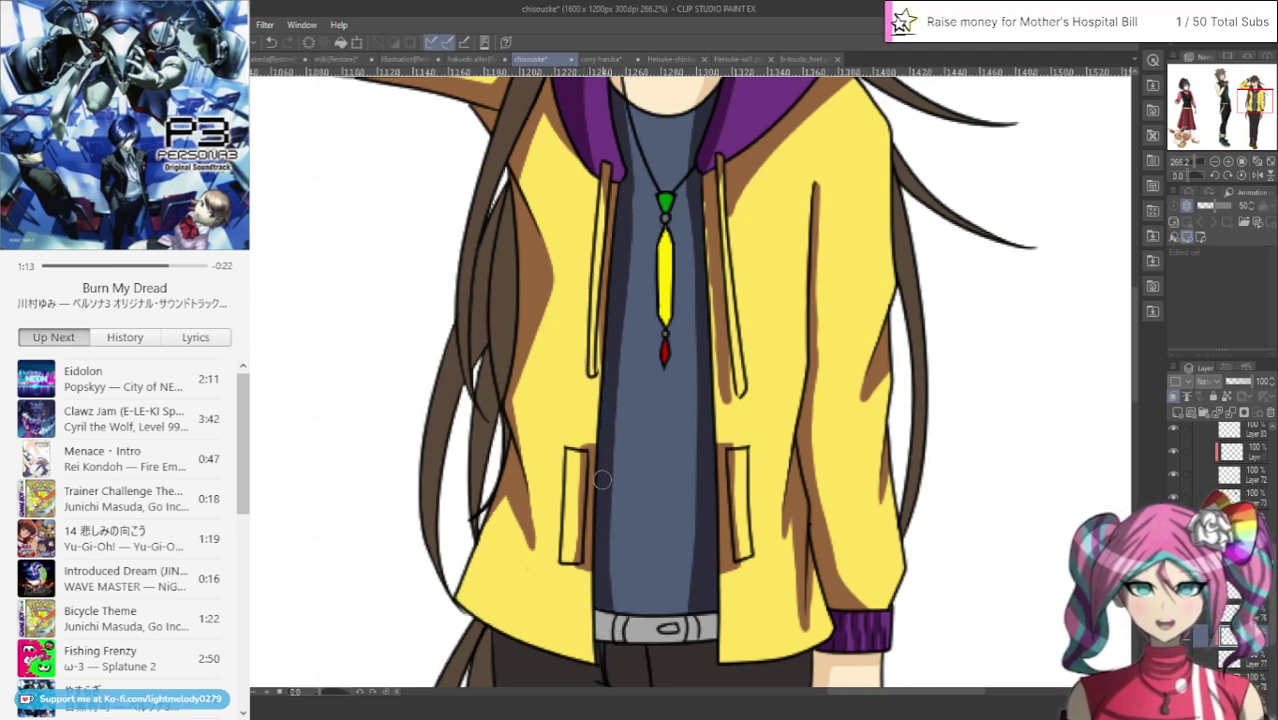
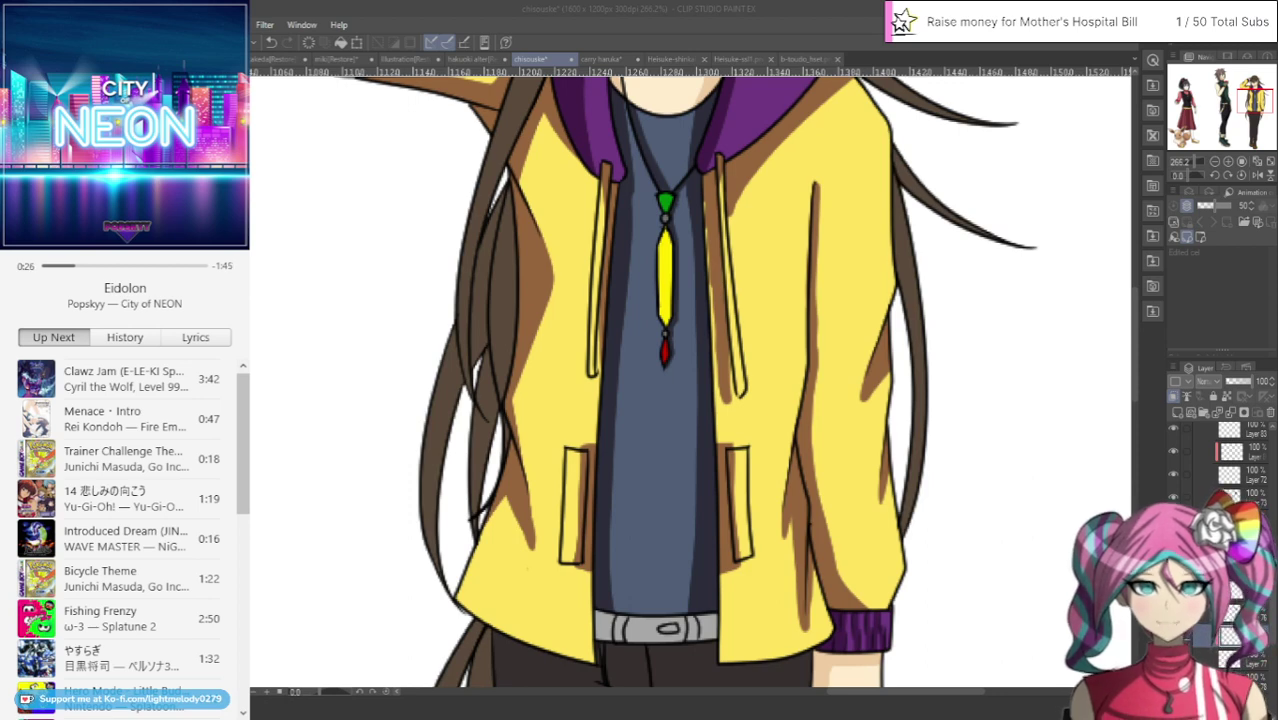
# Review the shirt shading over the whole figure and look at the b-toudo_hset reference sheet again
pyautogui.scroll(-3, 880, 563)
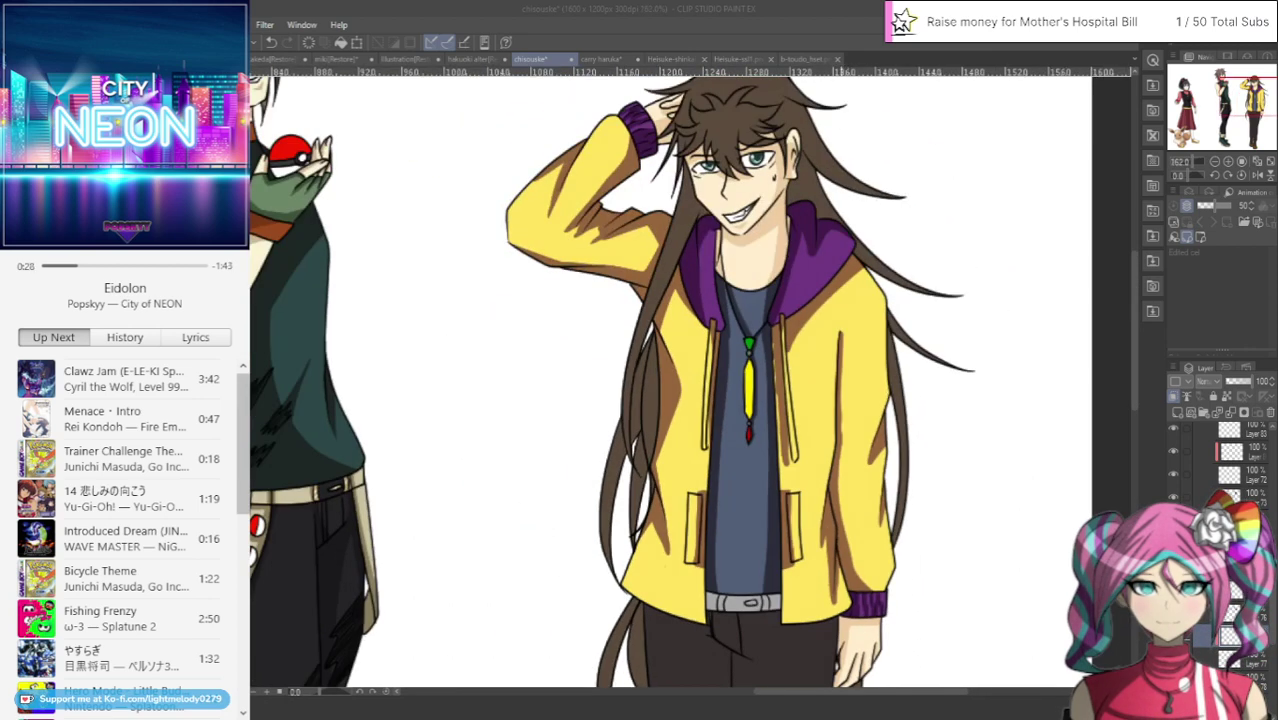
pyautogui.hotkey('ctrl', '-')
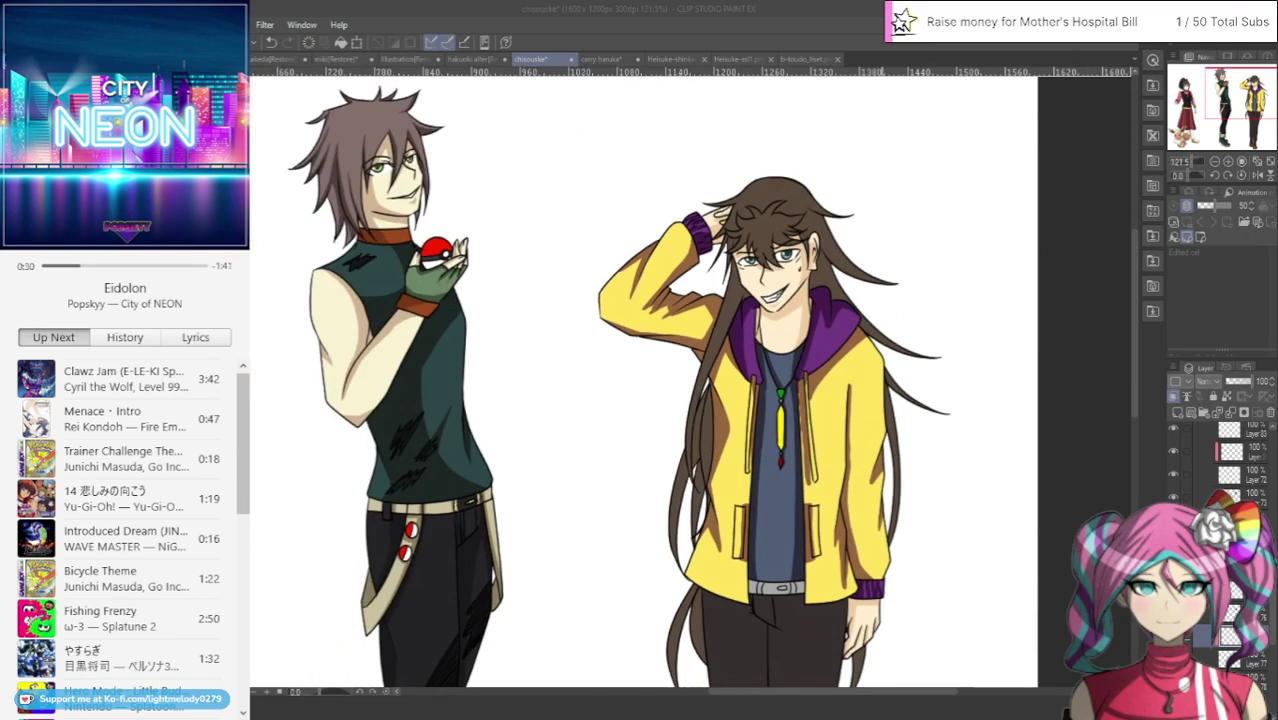
pyautogui.click(808, 60)
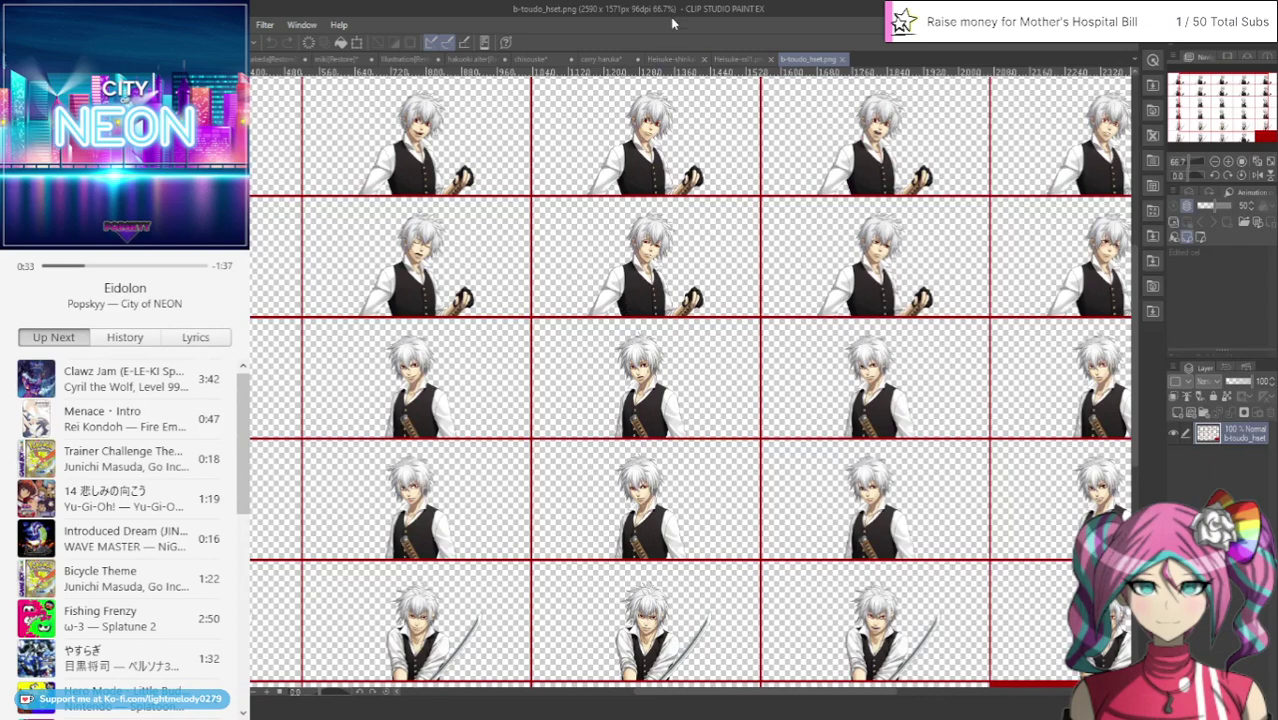
pyautogui.click(533, 60)
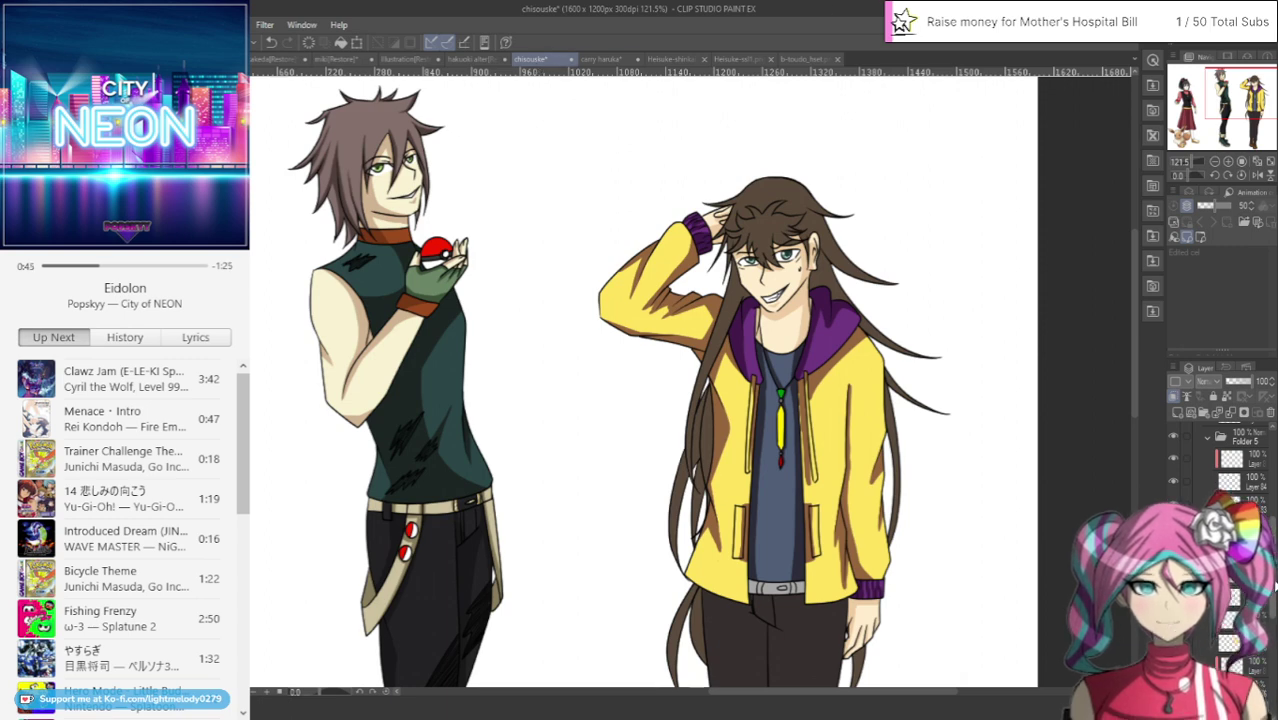
# Paint near-black shadows on the trousers beneath the jacket hem, below the diagonal crotch fold and down beside the centre seam
pyautogui.moveTo(1275, 586); pyautogui.dragTo(1275, 625)
pyautogui.click(1250, 614)
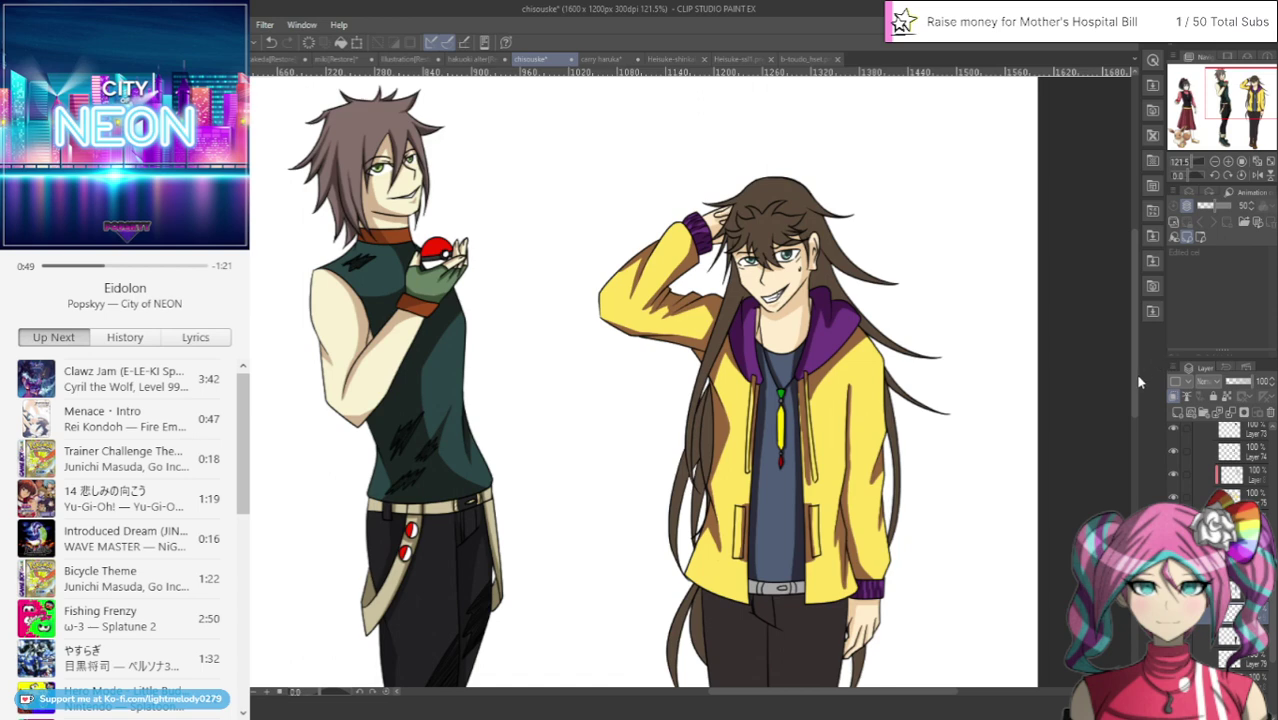
pyautogui.moveTo(1138, 382); pyautogui.dragTo(1138, 460)
pyautogui.scroll(3, 931, 543)
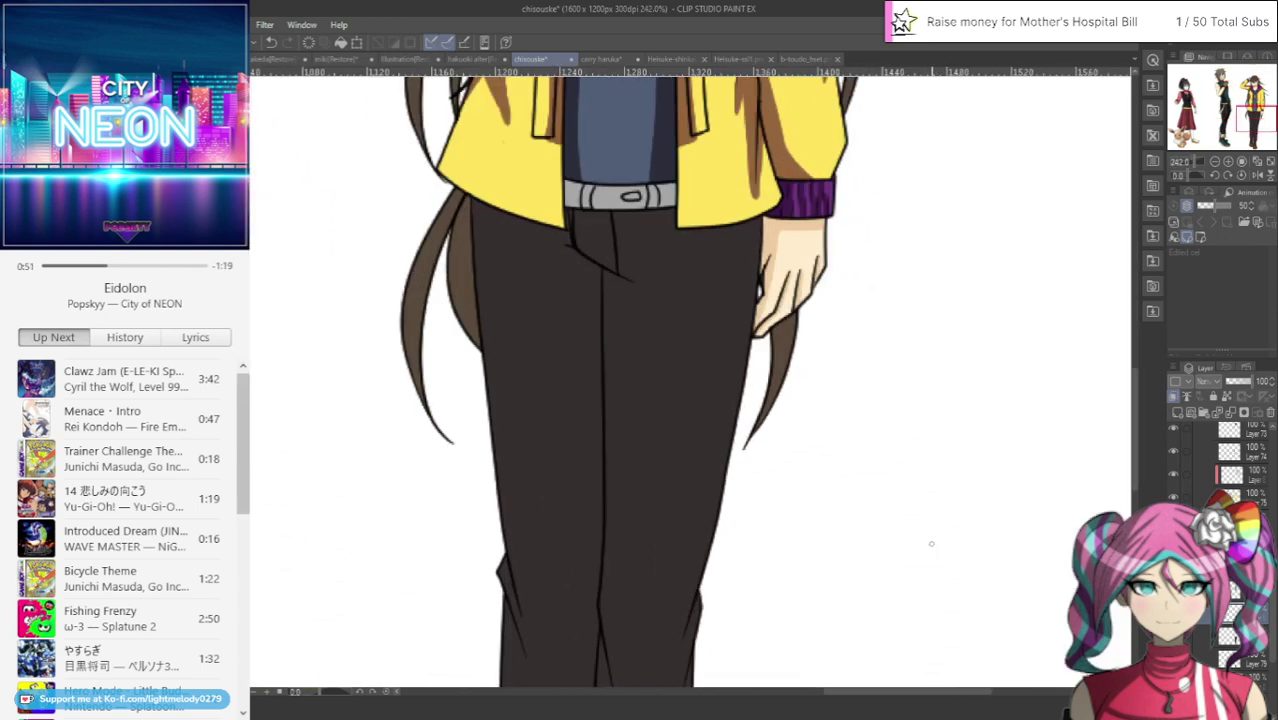
pyautogui.moveTo(462, 198)
pyautogui.mouseDown()
pyautogui.moveTo(558, 228)
pyautogui.moveTo(573, 209)
pyautogui.moveTo(558, 212)
pyautogui.moveTo(703, 212)
pyautogui.moveTo(671, 226)
pyautogui.moveTo(668, 210)
pyautogui.moveTo(673, 234)
pyautogui.moveTo(728, 227)
pyautogui.mouseUp()
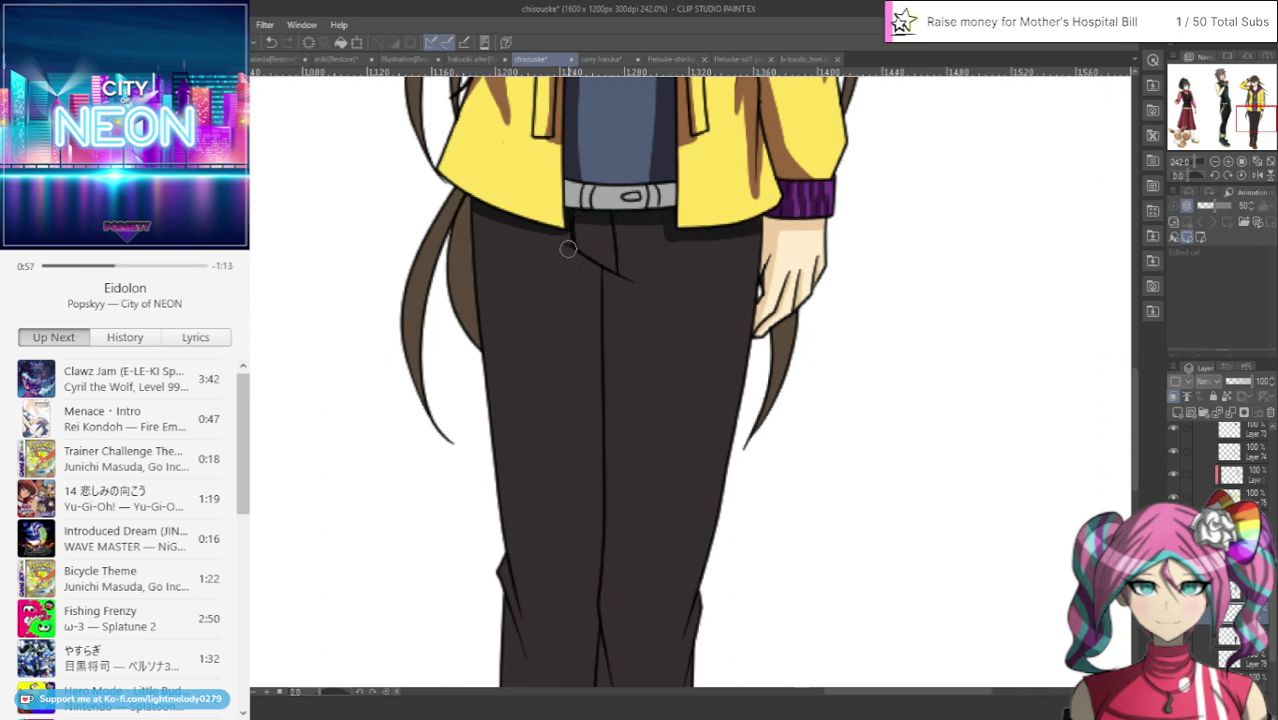
pyautogui.moveTo(568, 248); pyautogui.dragTo(600, 518)
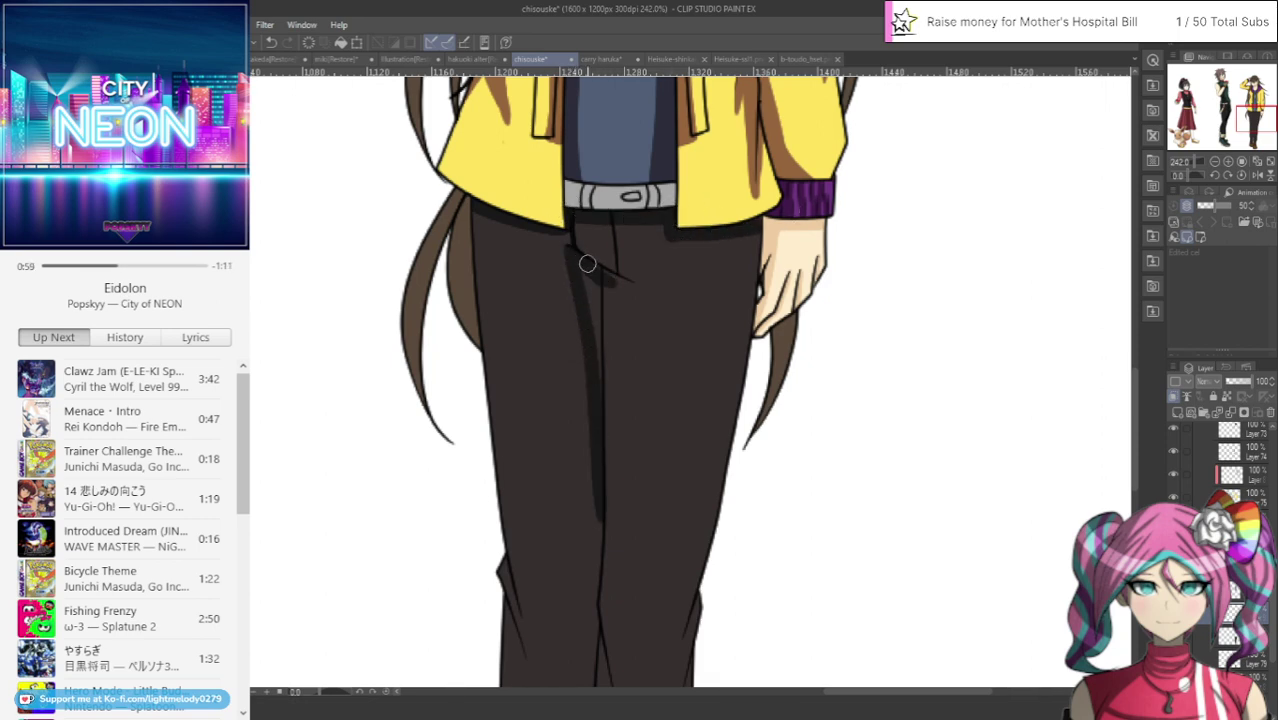
# Paint dark shadow down the inner seam of both trouser legs from the crotch towards the knees and fill the gaps
pyautogui.moveTo(599, 271)
pyautogui.mouseDown()
pyautogui.moveTo(627, 285)
pyautogui.moveTo(588, 482)
pyautogui.mouseUp()
pyautogui.moveTo(627, 283); pyautogui.dragTo(612, 356)
pyautogui.moveTo(625, 340)
pyautogui.mouseDown()
pyautogui.moveTo(596, 511)
pyautogui.moveTo(592, 645)
pyautogui.mouseUp()
pyautogui.moveTo(597, 425); pyautogui.dragTo(591, 645)
pyautogui.moveTo(606, 472); pyautogui.dragTo(604, 675)
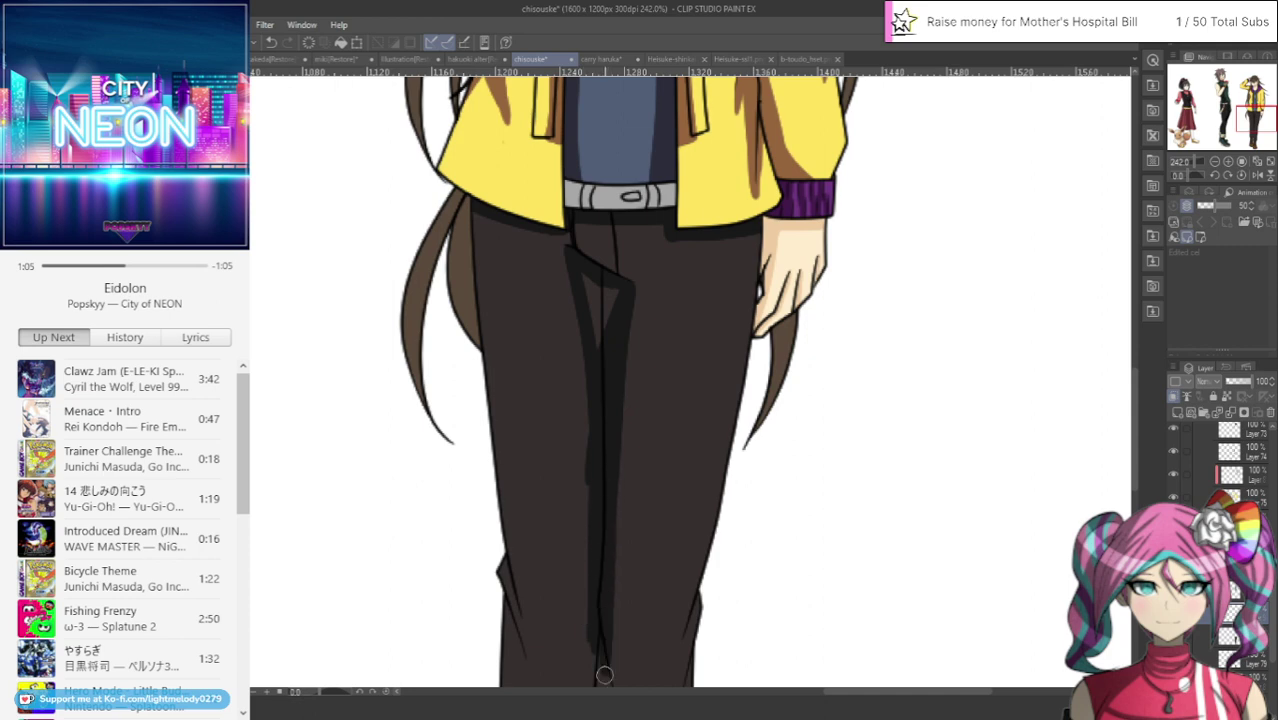
pyautogui.moveTo(596, 357)
pyautogui.mouseDown()
pyautogui.moveTo(560, 216)
pyautogui.moveTo(607, 333)
pyautogui.moveTo(599, 279)
pyautogui.moveTo(613, 321)
pyautogui.mouseUp()
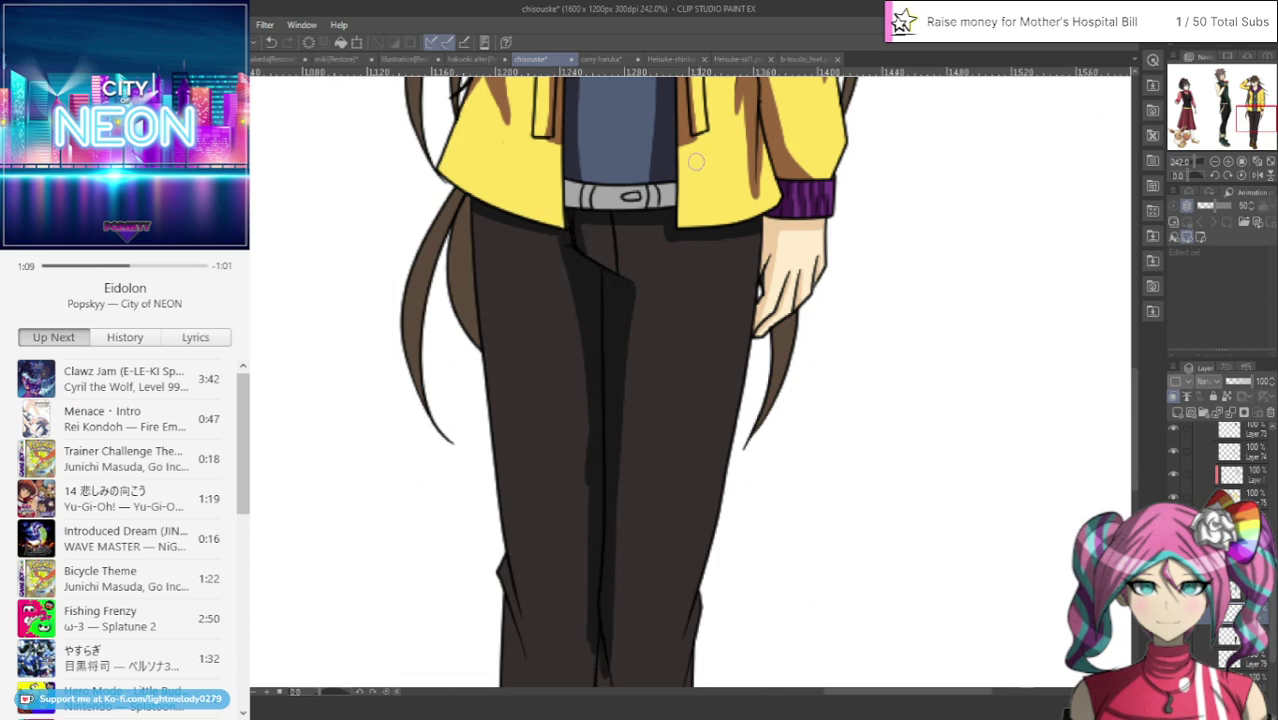
# Extend the inner-leg shadow down to the trouser hem and shade the fold creases at both outer knees
pyautogui.scroll(-3, 773, 363)
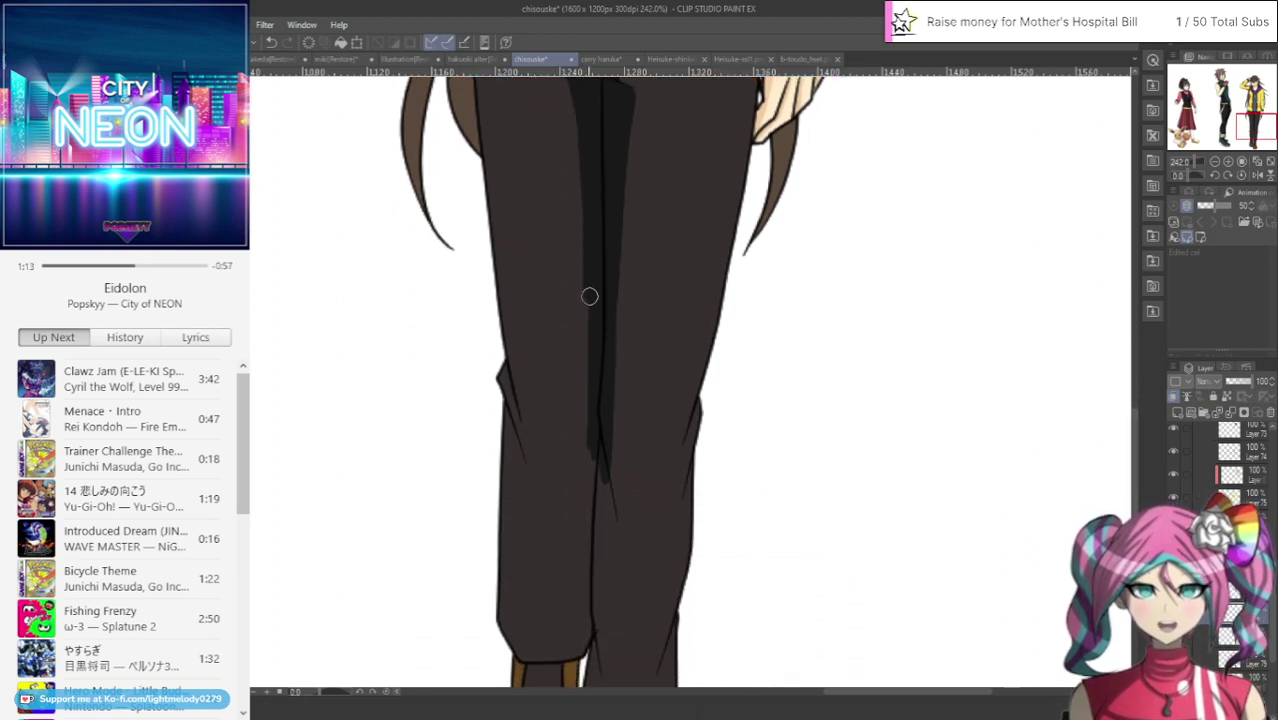
pyautogui.moveTo(589, 296)
pyautogui.mouseDown()
pyautogui.moveTo(572, 585)
pyautogui.moveTo(546, 673)
pyautogui.moveTo(574, 625)
pyautogui.moveTo(570, 649)
pyautogui.moveTo(585, 641)
pyautogui.moveTo(590, 433)
pyautogui.moveTo(578, 566)
pyautogui.moveTo(603, 472)
pyautogui.moveTo(619, 564)
pyautogui.mouseUp()
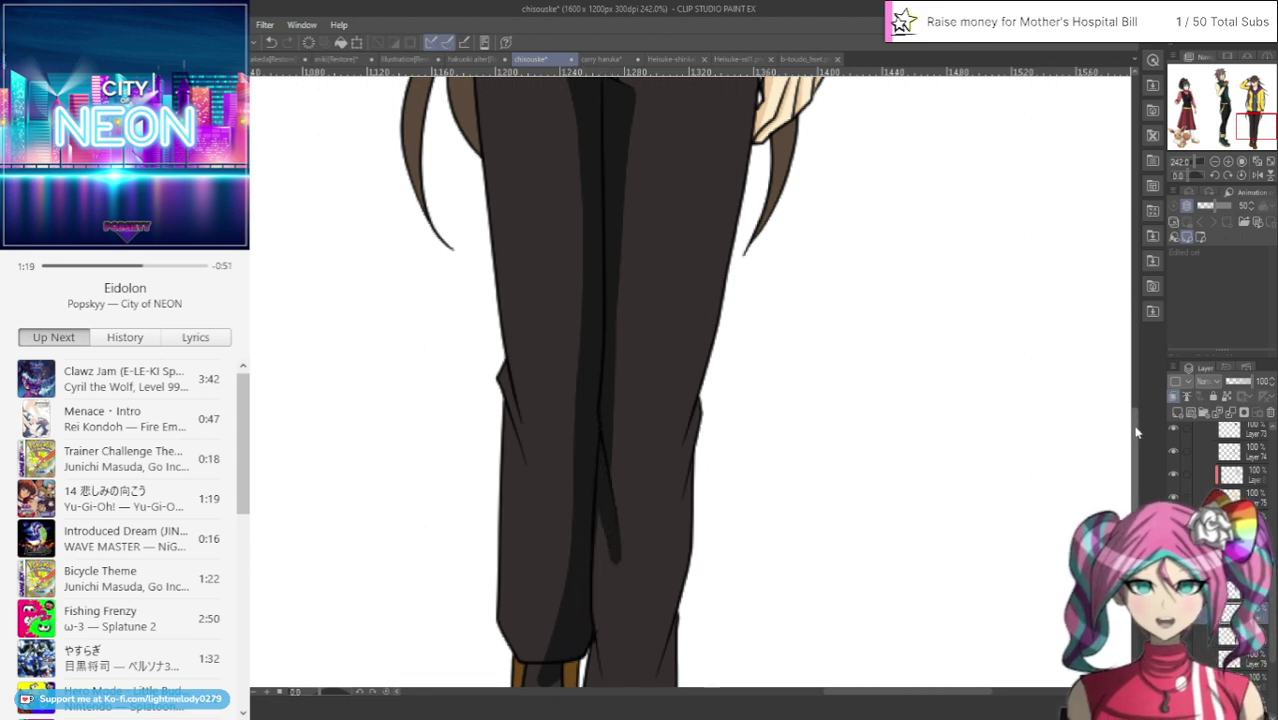
pyautogui.scroll(-3, 1136, 432)
pyautogui.moveTo(700, 322); pyautogui.dragTo(673, 463)
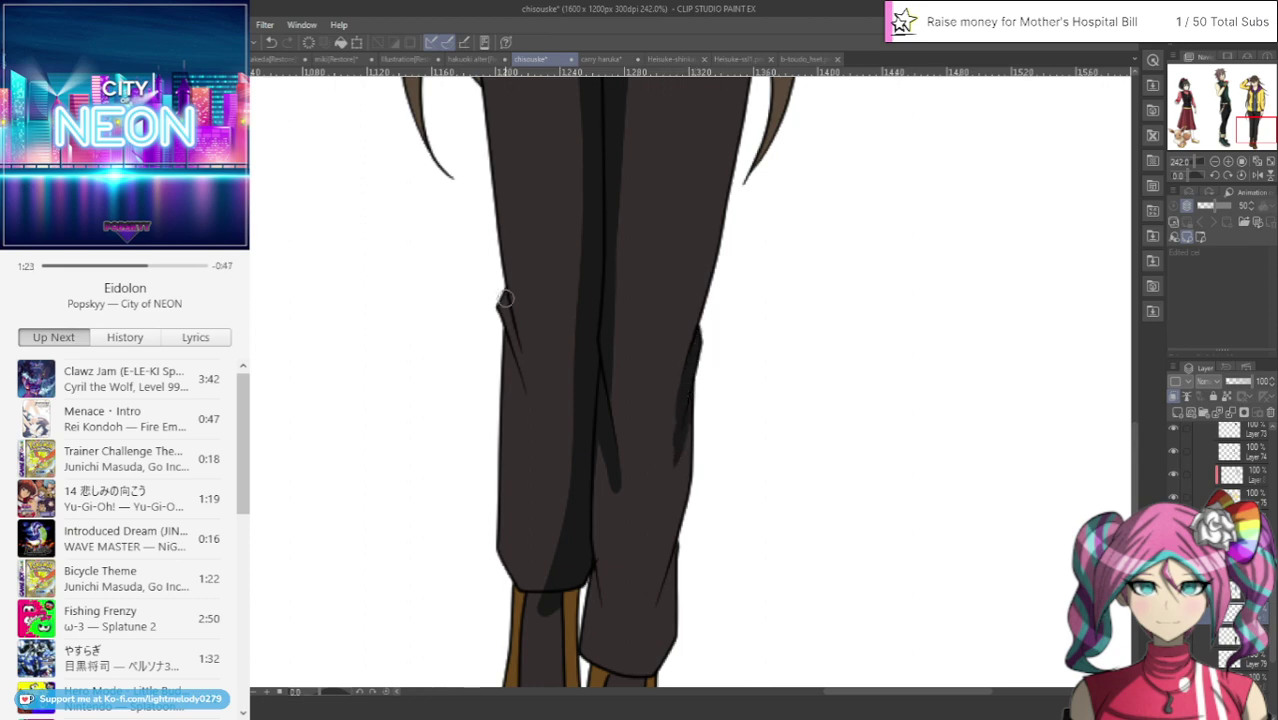
pyautogui.moveTo(505, 298)
pyautogui.mouseDown()
pyautogui.moveTo(509, 337)
pyautogui.moveTo(502, 288)
pyautogui.moveTo(535, 408)
pyautogui.mouseUp()
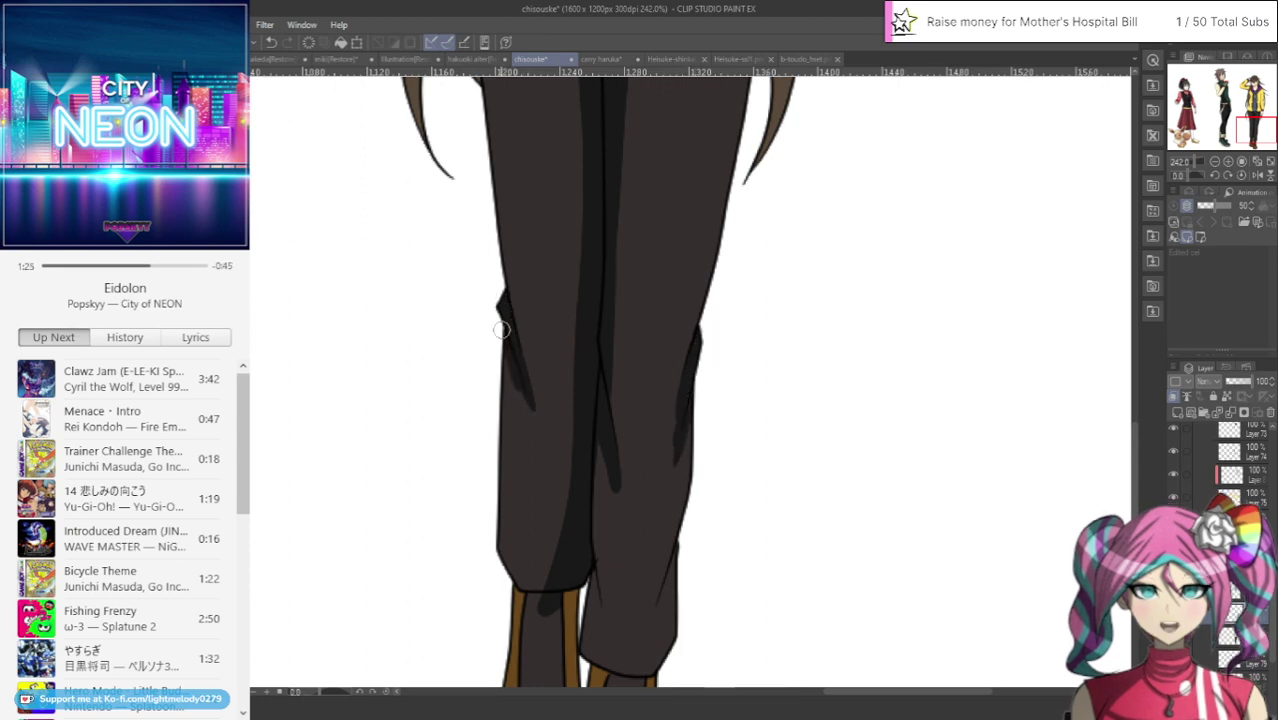
pyautogui.moveTo(502, 330); pyautogui.dragTo(535, 412)
# Shade the inner edge of the front trouser leg below the knee and the crease near its outer hem
pyautogui.moveTo(602, 436)
pyautogui.mouseDown()
pyautogui.moveTo(606, 590)
pyautogui.moveTo(602, 416)
pyautogui.mouseUp()
pyautogui.moveTo(593, 621)
pyautogui.mouseDown()
pyautogui.moveTo(590, 672)
pyautogui.moveTo(599, 564)
pyautogui.mouseUp()
pyautogui.moveTo(600, 612); pyautogui.dragTo(602, 664)
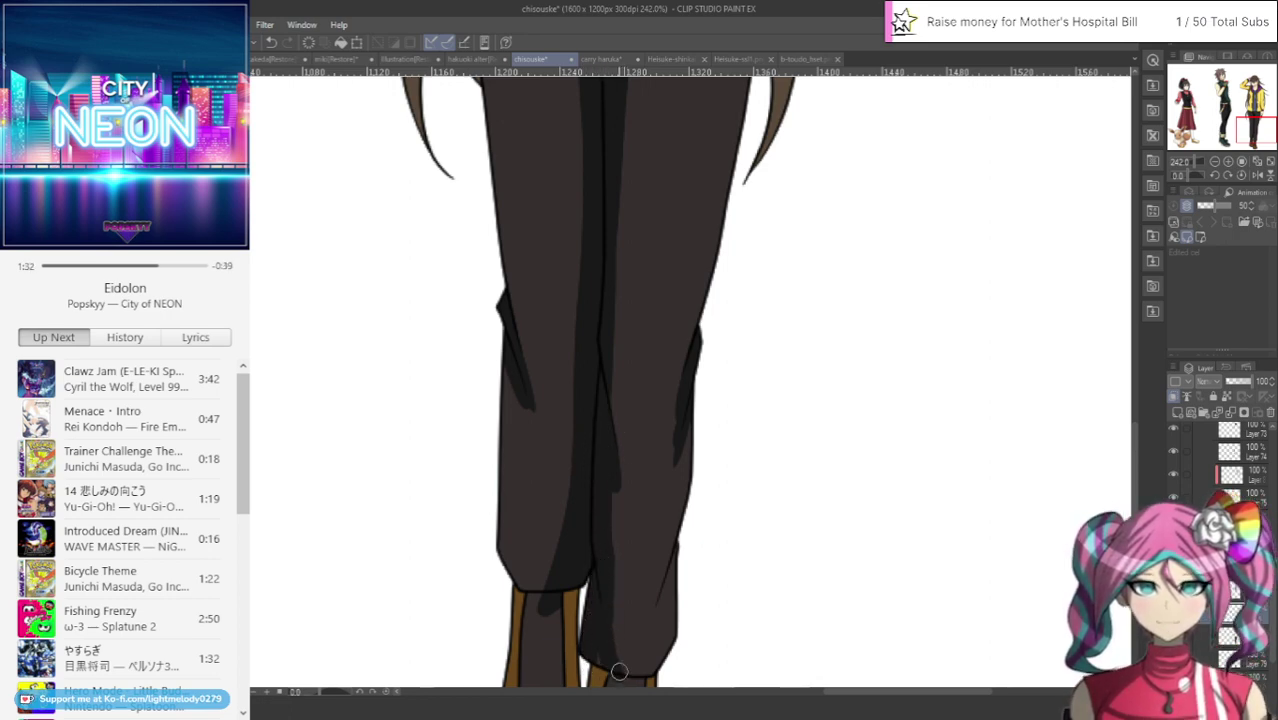
pyautogui.moveTo(659, 618); pyautogui.dragTo(676, 558)
pyautogui.moveTo(662, 611); pyautogui.dragTo(676, 565)
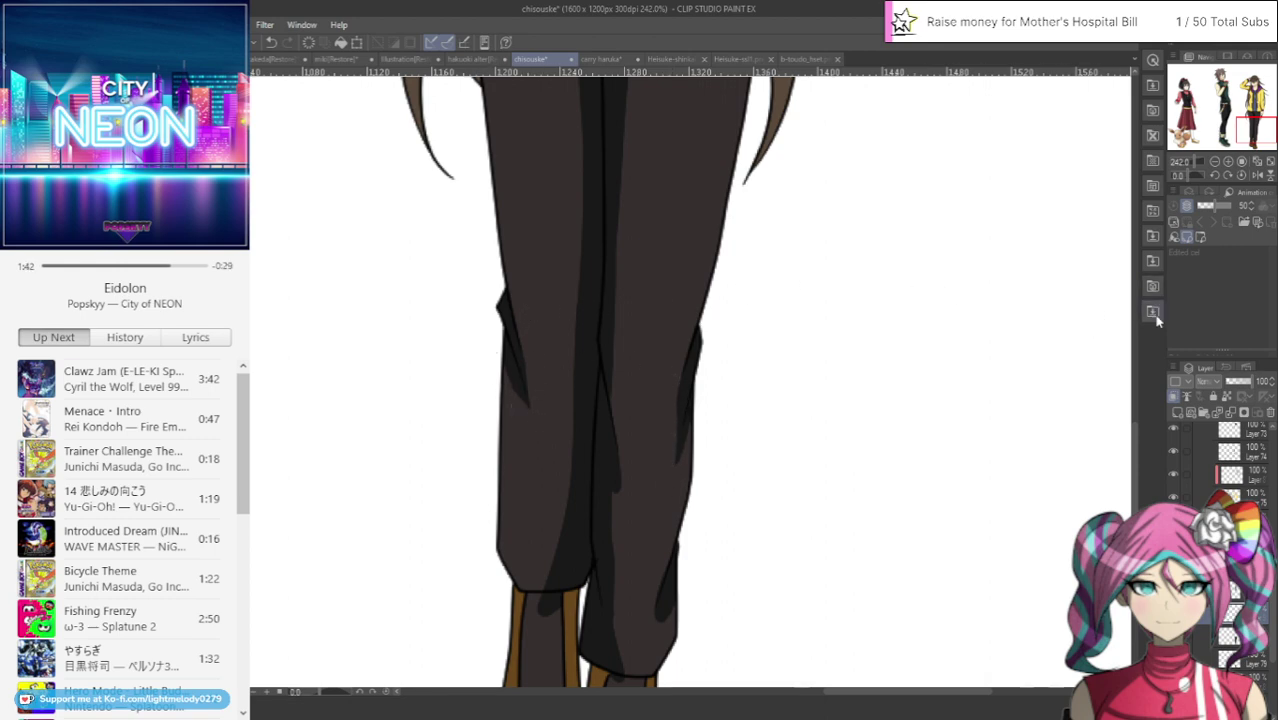
# Paint shadow under the hems and along one side of the dark centre panel of both boots
pyautogui.scroll(-4, 351, 361)
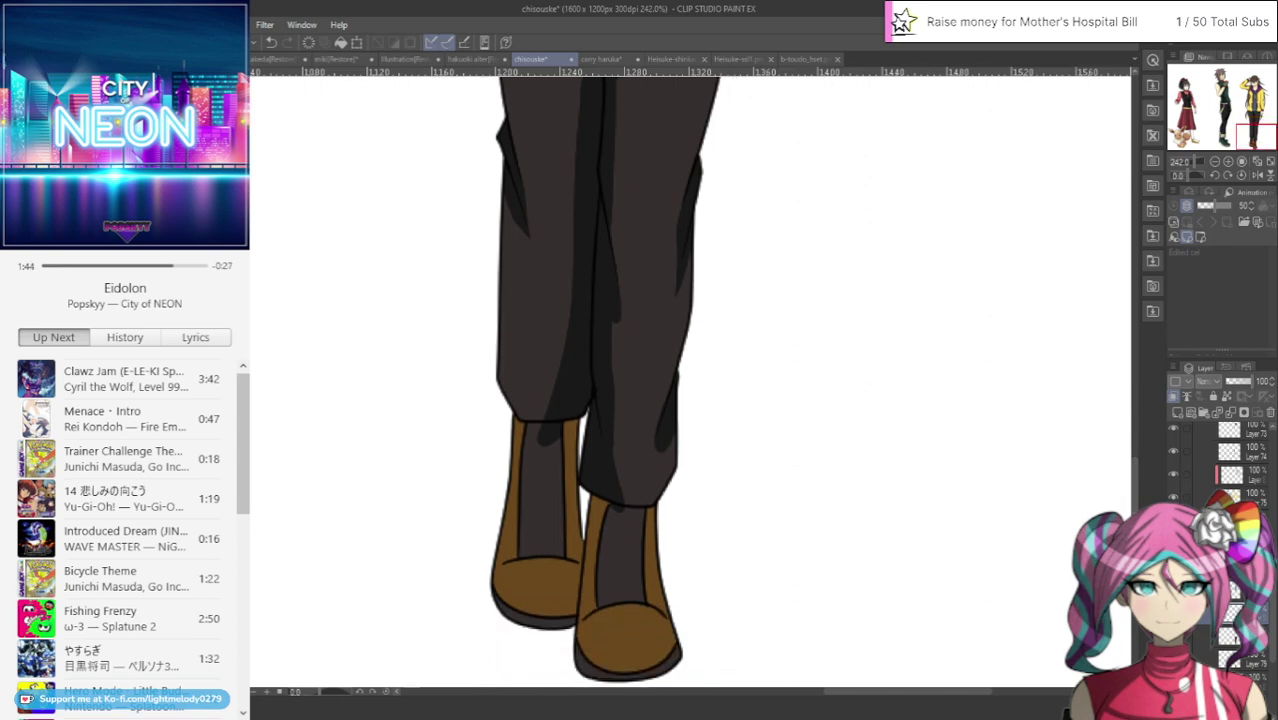
pyautogui.moveTo(585, 415)
pyautogui.mouseDown()
pyautogui.moveTo(527, 426)
pyautogui.moveTo(552, 436)
pyautogui.moveTo(530, 442)
pyautogui.moveTo(549, 437)
pyautogui.moveTo(557, 548)
pyautogui.moveTo(546, 577)
pyautogui.mouseUp()
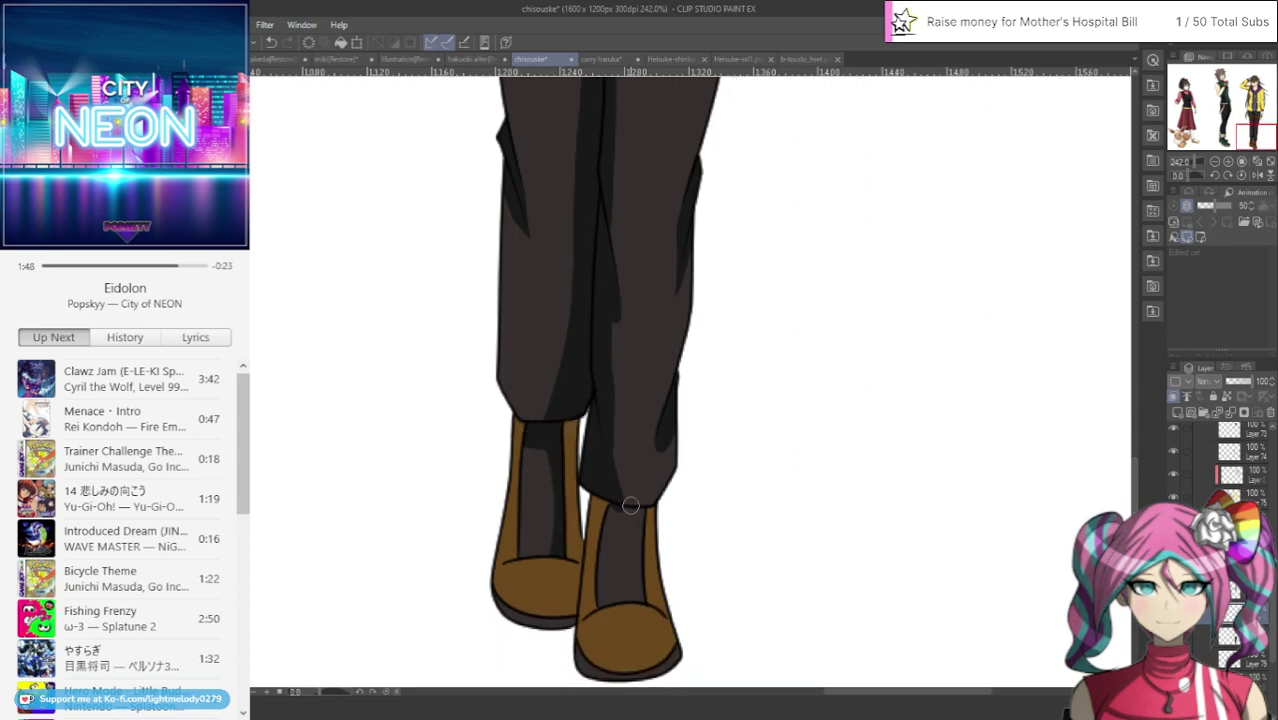
pyautogui.moveTo(603, 504)
pyautogui.mouseDown()
pyautogui.moveTo(645, 513)
pyautogui.moveTo(610, 516)
pyautogui.moveTo(604, 563)
pyautogui.moveTo(639, 622)
pyautogui.moveTo(602, 587)
pyautogui.moveTo(612, 619)
pyautogui.mouseUp()
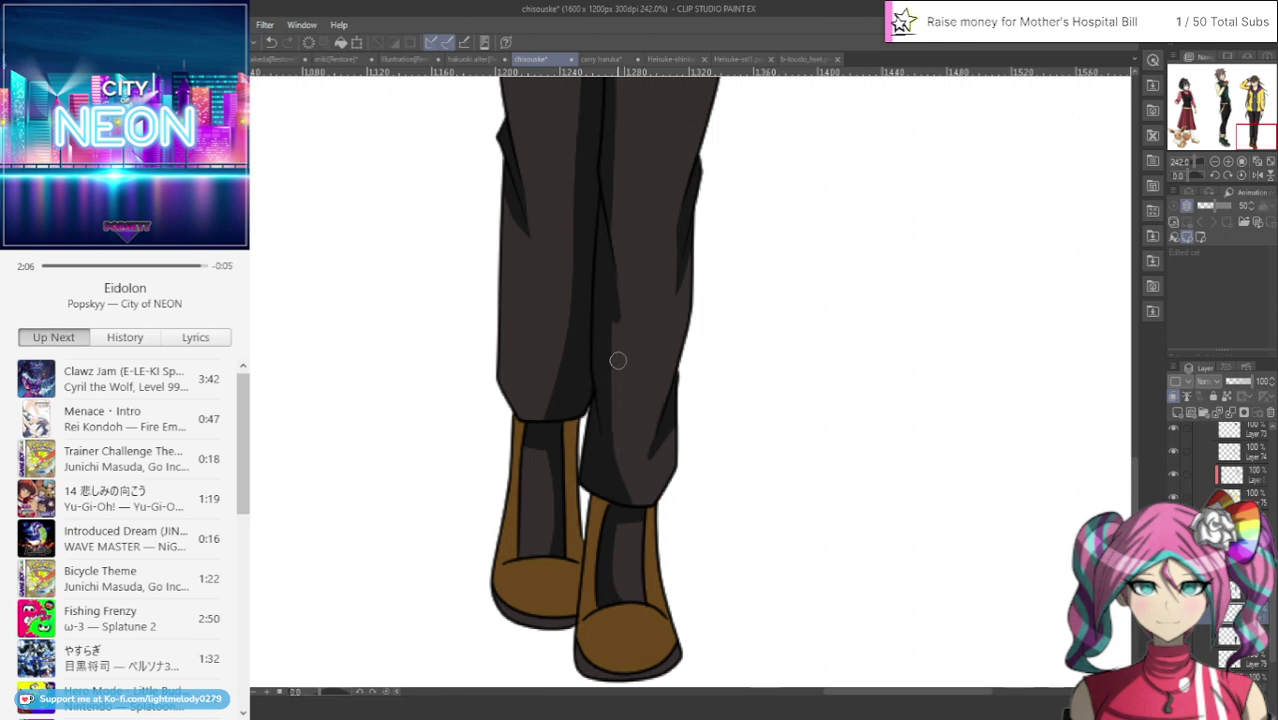
# Shade the upper thighs with curved shadows running from the jacket hem into the crotch and smooth the front leg's inner shadow
pyautogui.scroll(10, 1138, 456)
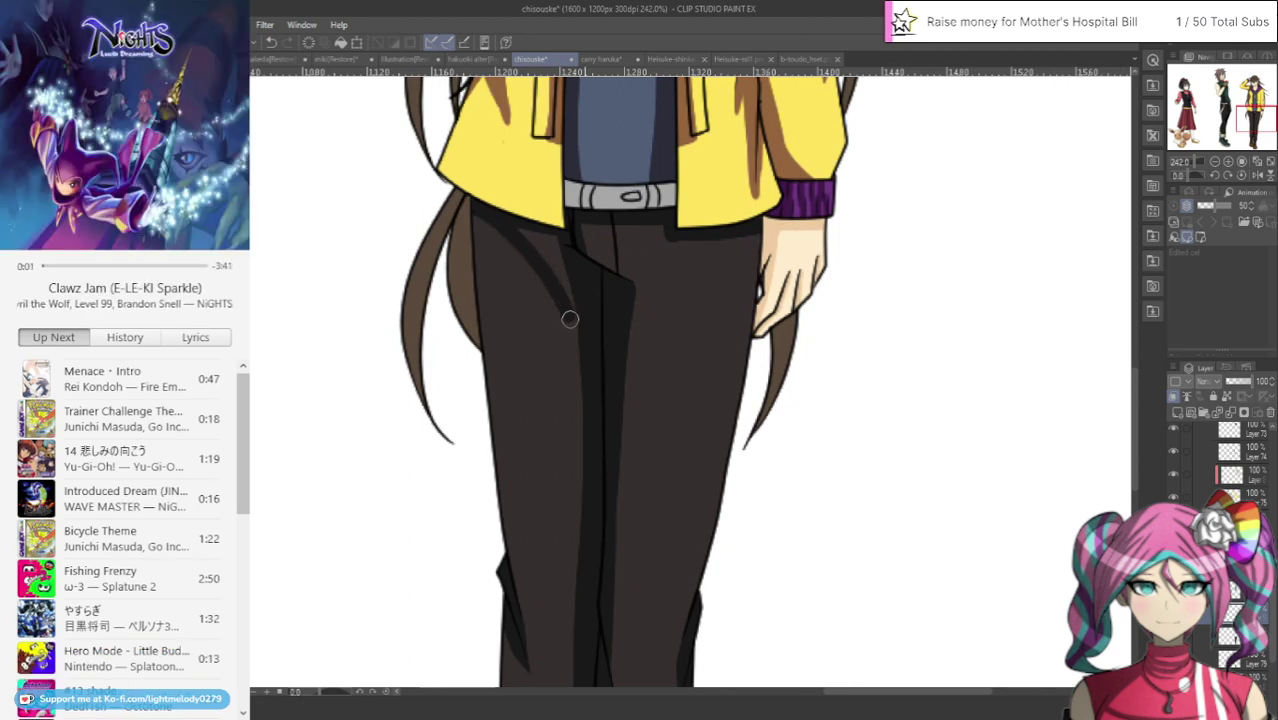
pyautogui.moveTo(582, 340)
pyautogui.mouseDown()
pyautogui.moveTo(534, 245)
pyautogui.moveTo(561, 273)
pyautogui.mouseUp()
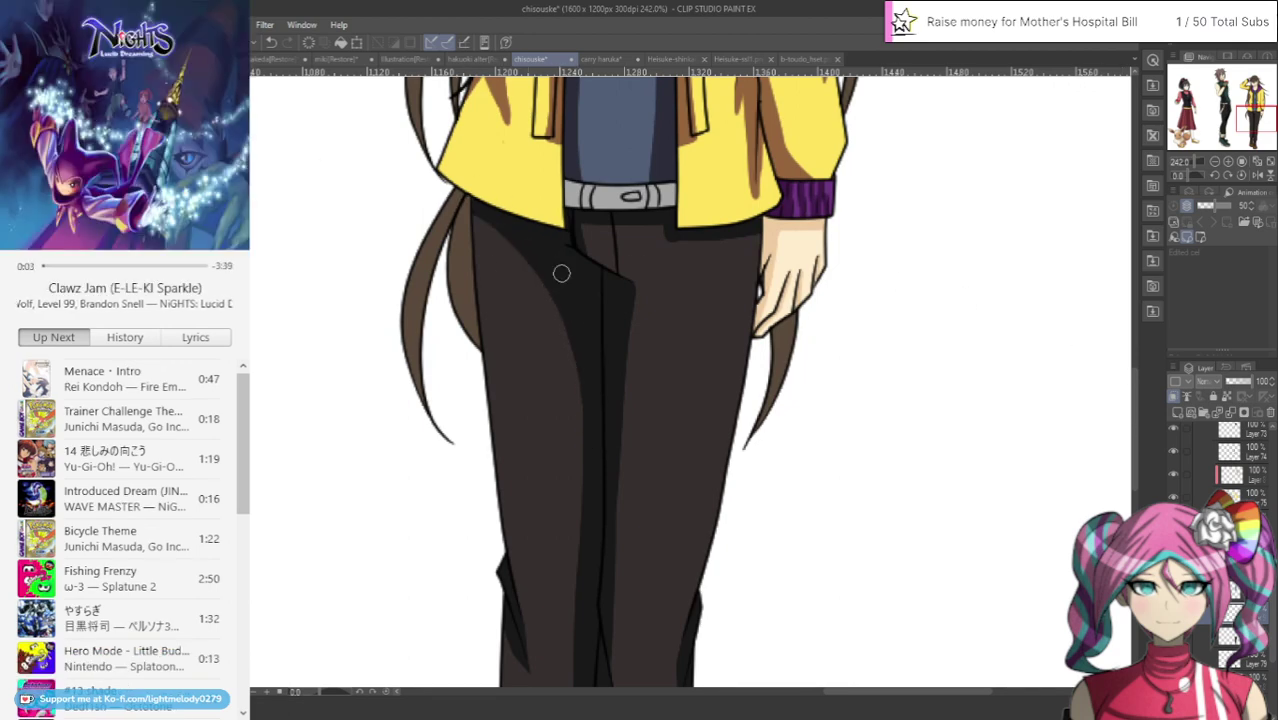
pyautogui.moveTo(625, 314); pyautogui.dragTo(688, 232)
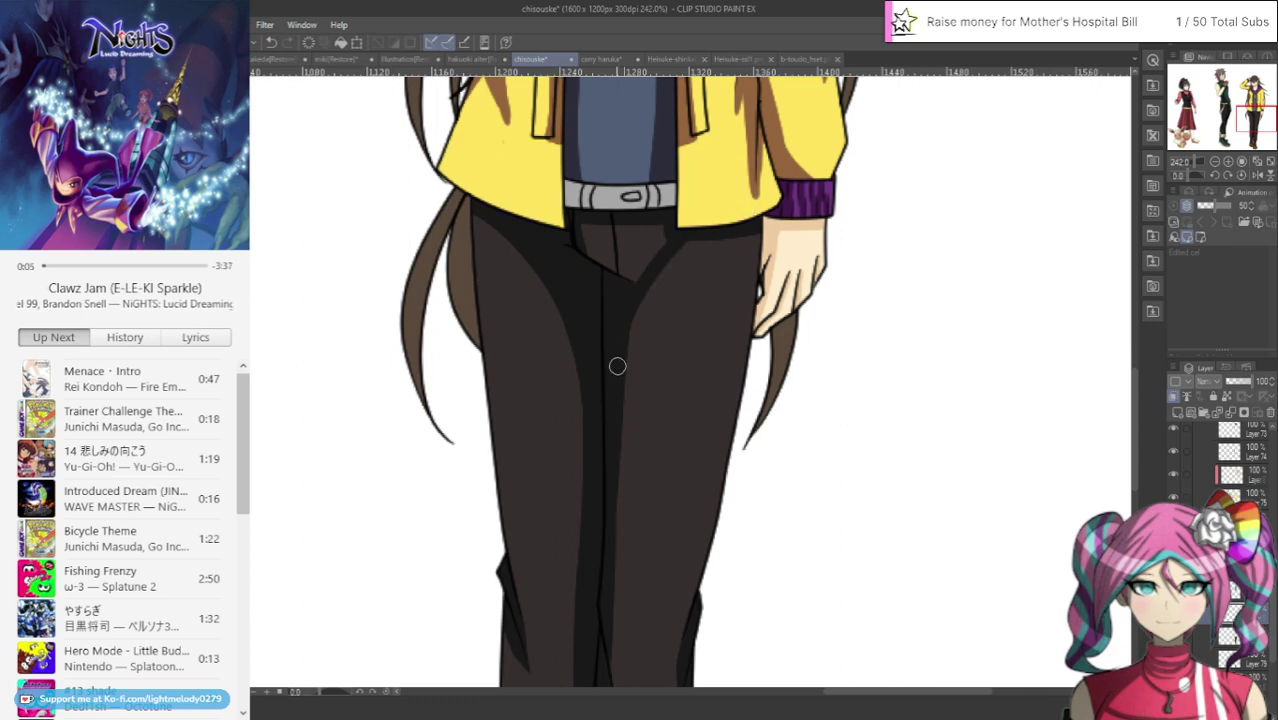
pyautogui.moveTo(628, 330); pyautogui.dragTo(692, 248)
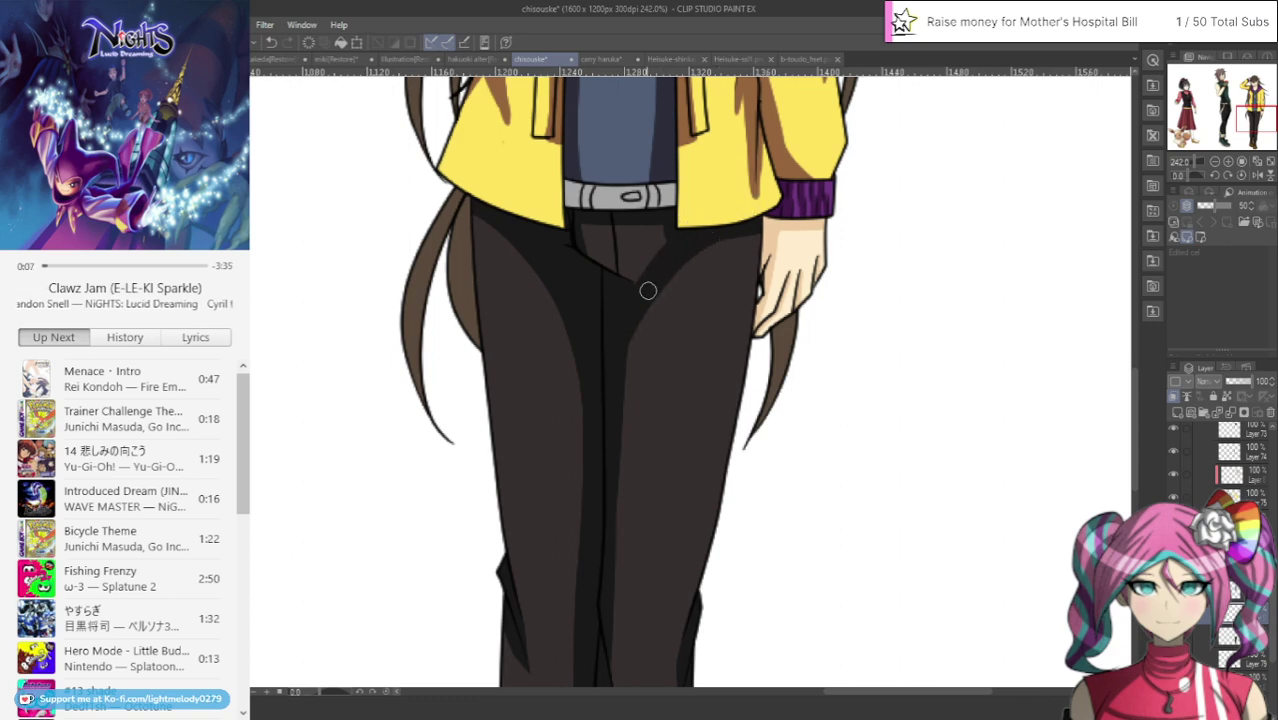
pyautogui.moveTo(628, 308)
pyautogui.mouseDown()
pyautogui.moveTo(666, 213)
pyautogui.moveTo(640, 283)
pyautogui.mouseUp()
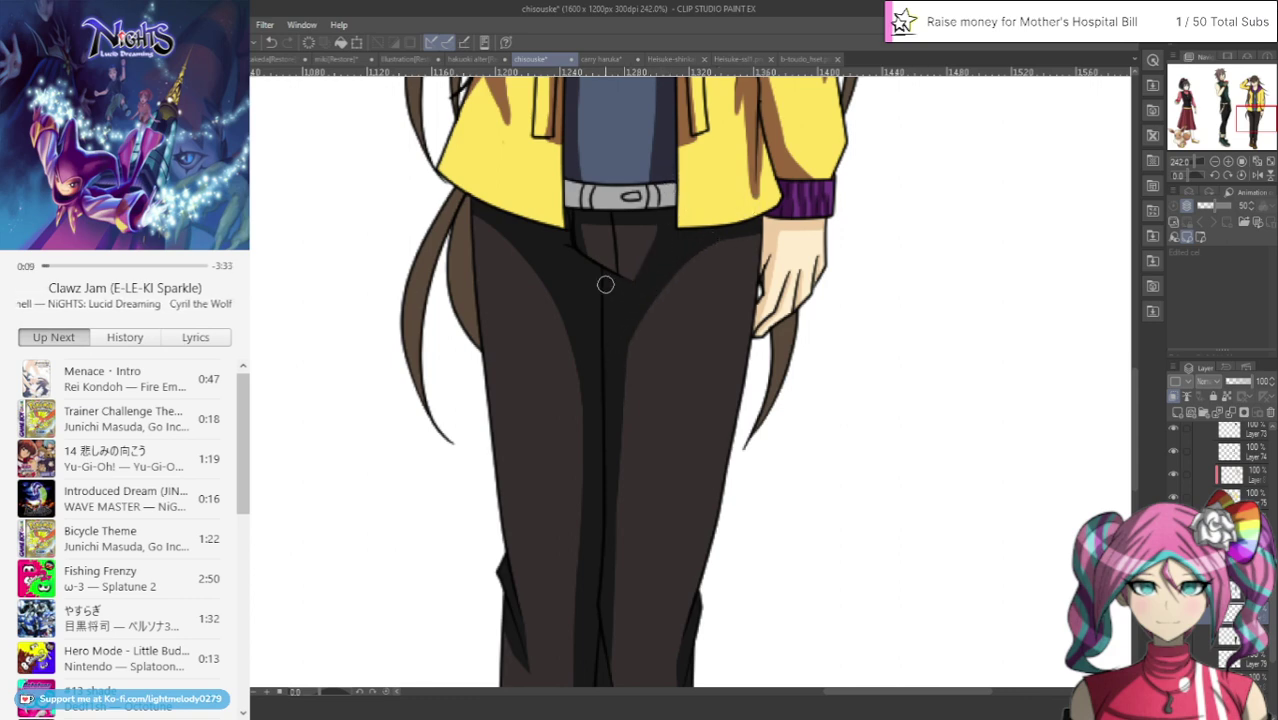
pyautogui.moveTo(712, 226); pyautogui.dragTo(594, 471)
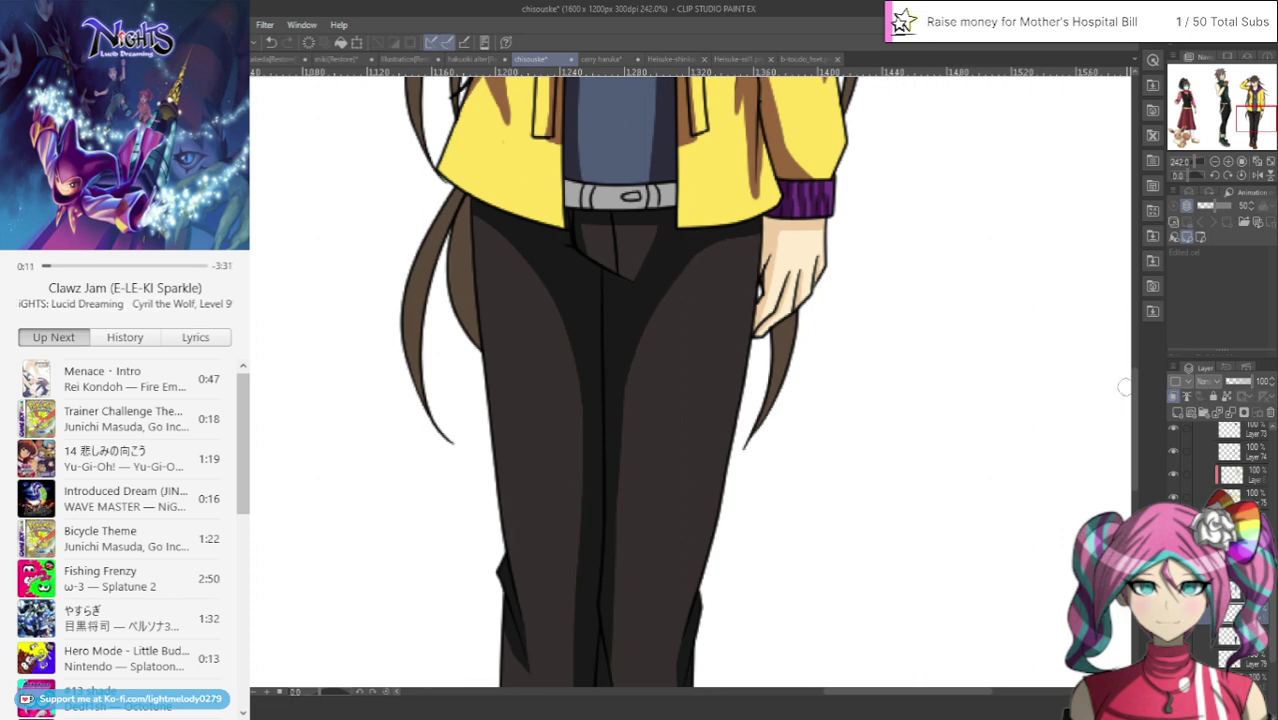
pyautogui.scroll(-2, 704, 226)
pyautogui.moveTo(638, 231); pyautogui.dragTo(602, 653)
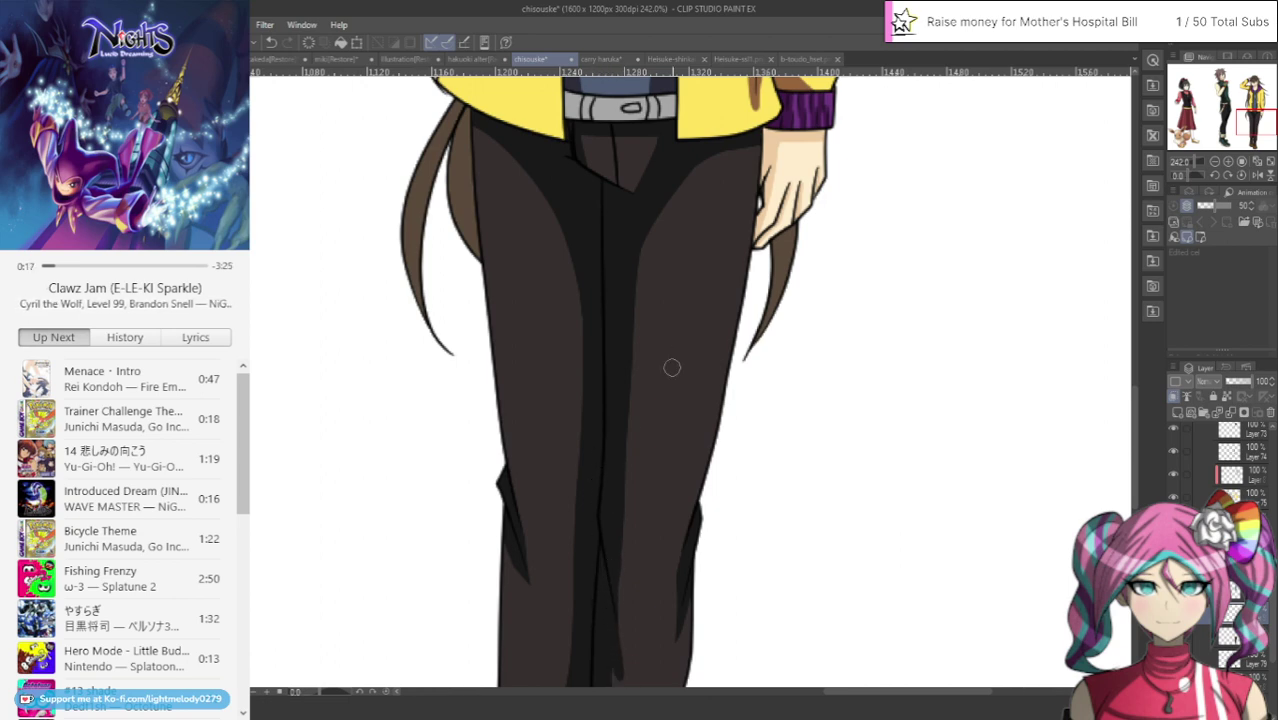
# Add a clipped layer for the brown boots and paint darker brown shadow on their inner sides and toes
pyautogui.scroll(-5, 1138, 417)
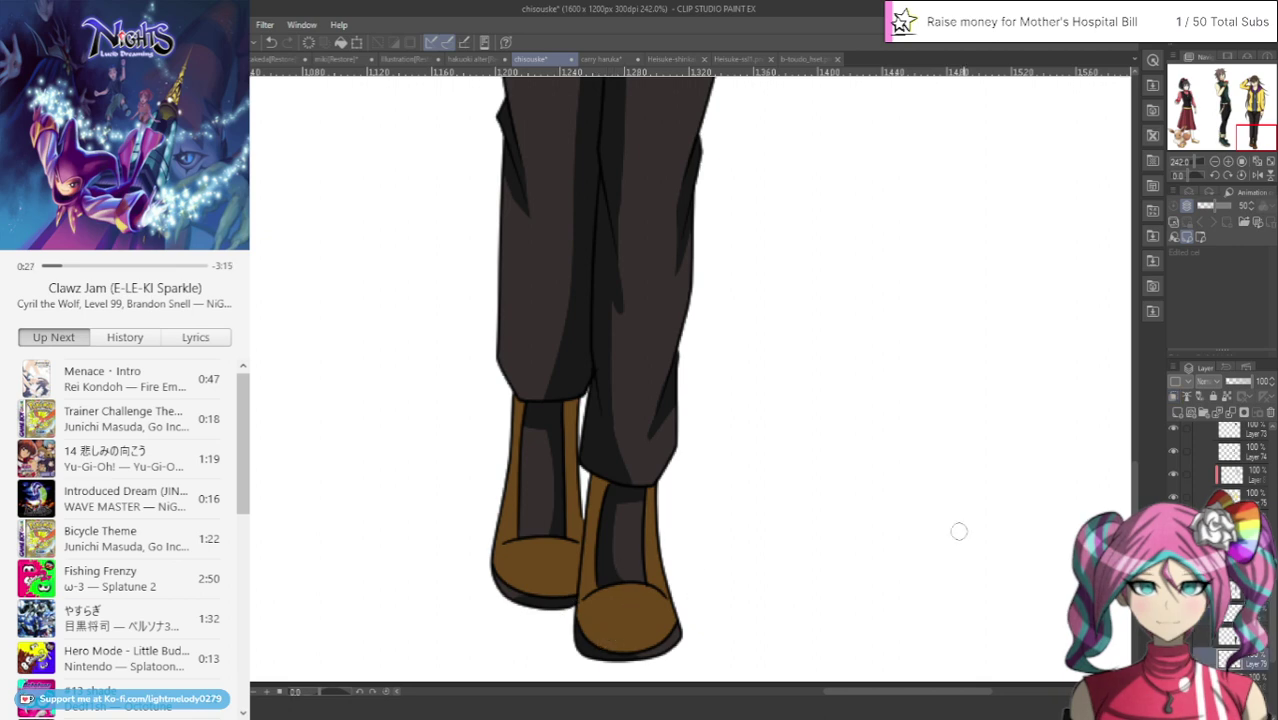
pyautogui.click(1177, 413)
pyautogui.click(1173, 397)
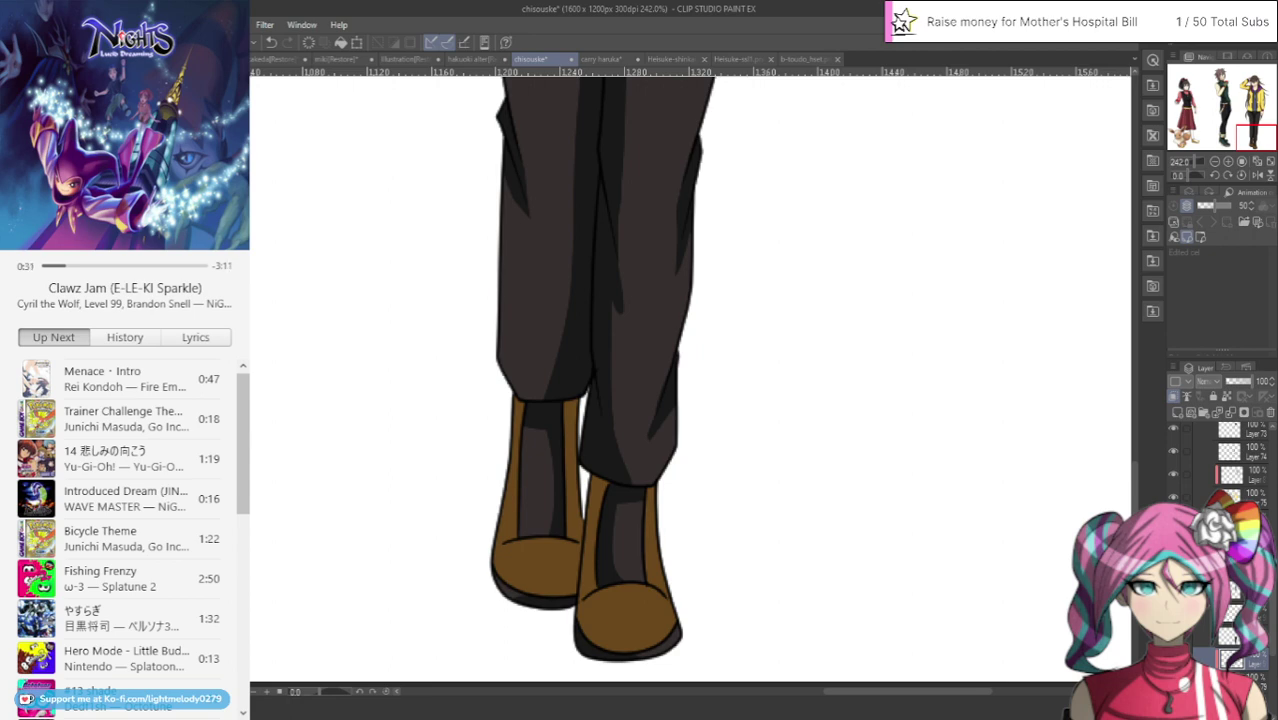
pyautogui.moveTo(564, 392)
pyautogui.mouseDown()
pyautogui.moveTo(565, 515)
pyautogui.moveTo(570, 386)
pyautogui.moveTo(571, 573)
pyautogui.moveTo(562, 585)
pyautogui.moveTo(566, 521)
pyautogui.moveTo(533, 598)
pyautogui.mouseUp()
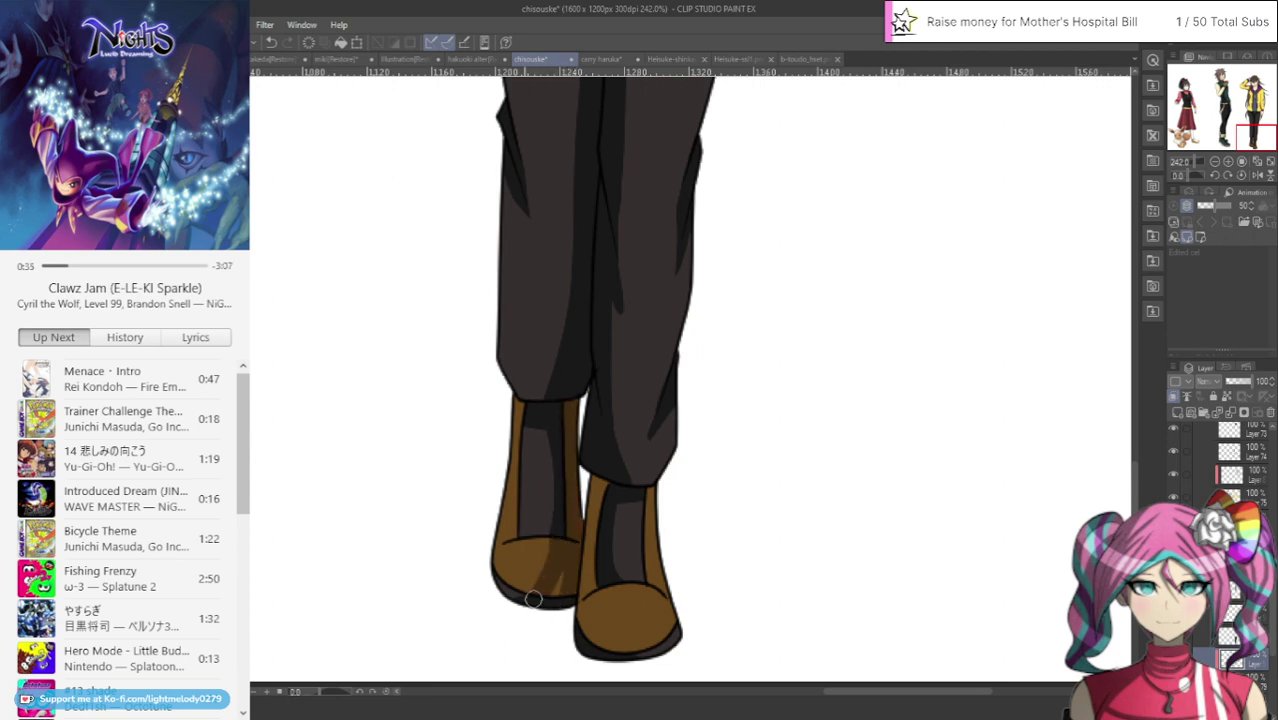
pyautogui.moveTo(602, 467); pyautogui.dragTo(588, 610)
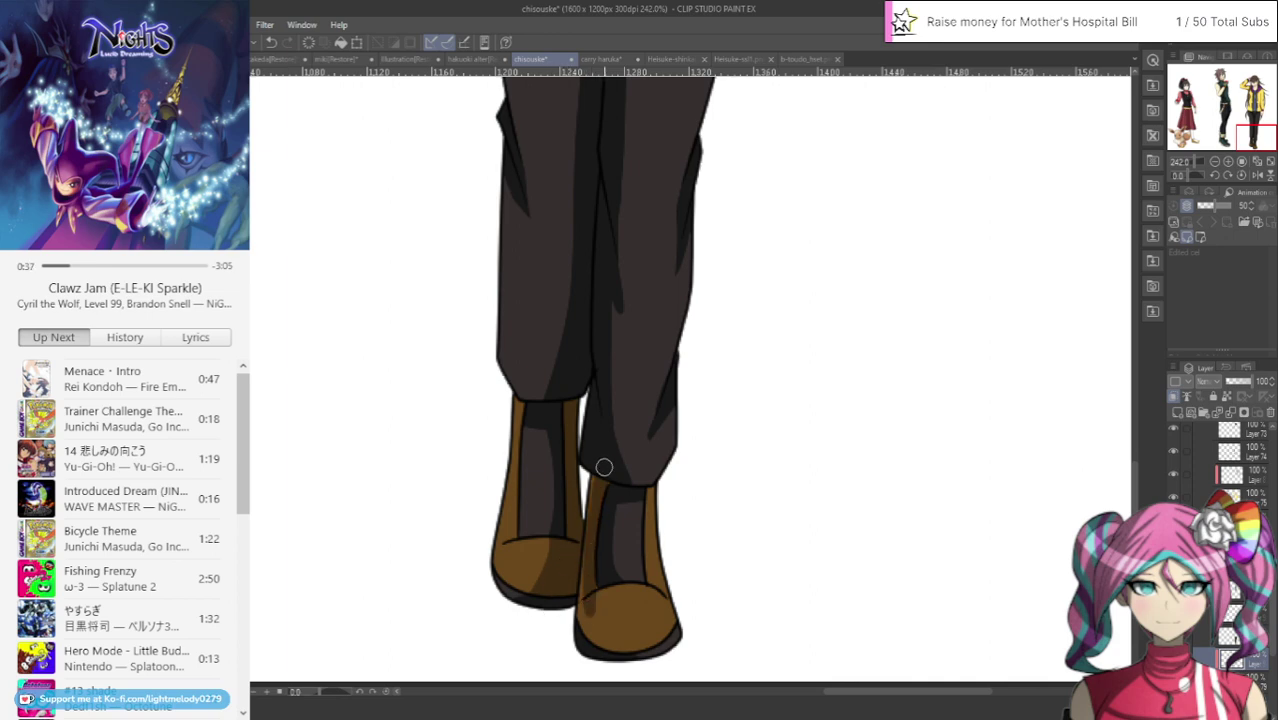
pyautogui.moveTo(588, 500); pyautogui.dragTo(580, 595)
pyautogui.moveTo(596, 525)
pyautogui.mouseDown()
pyautogui.moveTo(595, 562)
pyautogui.moveTo(634, 662)
pyautogui.mouseUp()
pyautogui.moveTo(594, 565)
pyautogui.mouseDown()
pyautogui.moveTo(618, 666)
pyautogui.moveTo(589, 581)
pyautogui.moveTo(594, 665)
pyautogui.moveTo(581, 625)
pyautogui.moveTo(594, 555)
pyautogui.moveTo(624, 656)
pyautogui.mouseUp()
pyautogui.moveTo(608, 574)
pyautogui.mouseDown()
pyautogui.moveTo(627, 614)
pyautogui.moveTo(625, 672)
pyautogui.mouseUp()
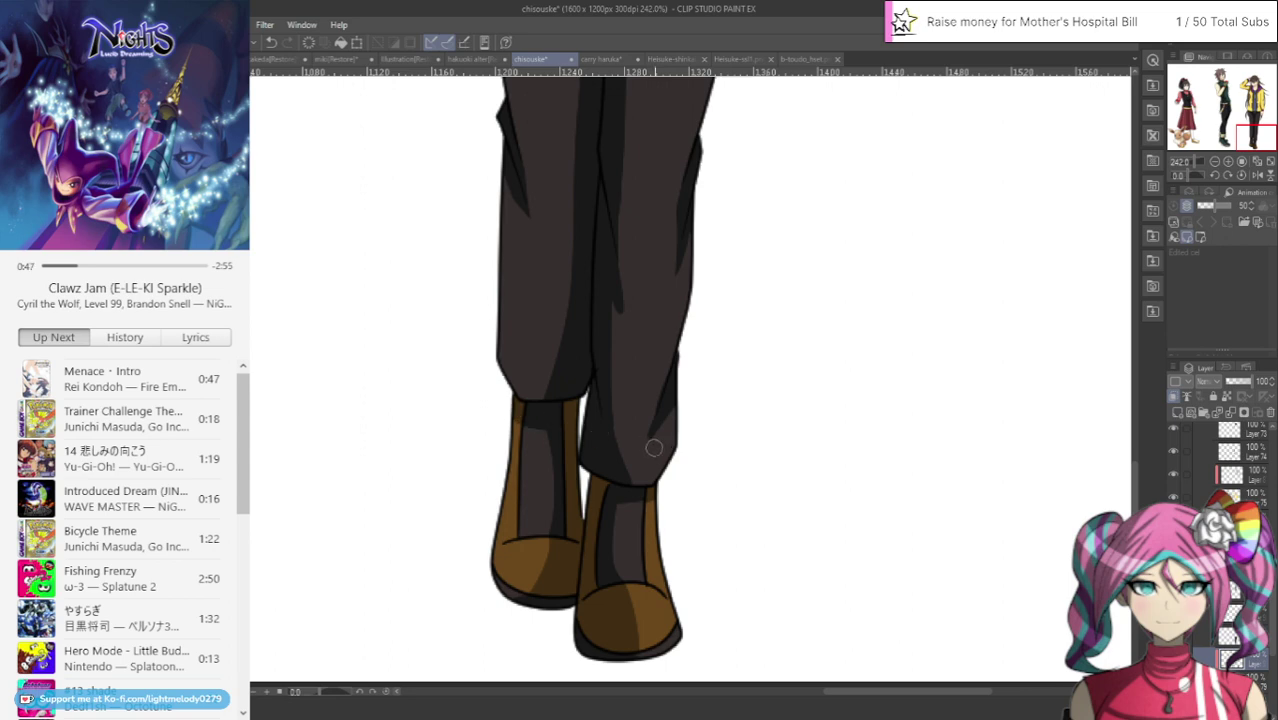
# Recolour the belt white and paint grey shading on its band and buckle
pyautogui.moveTo(1124, 468); pyautogui.dragTo(1129, 333)
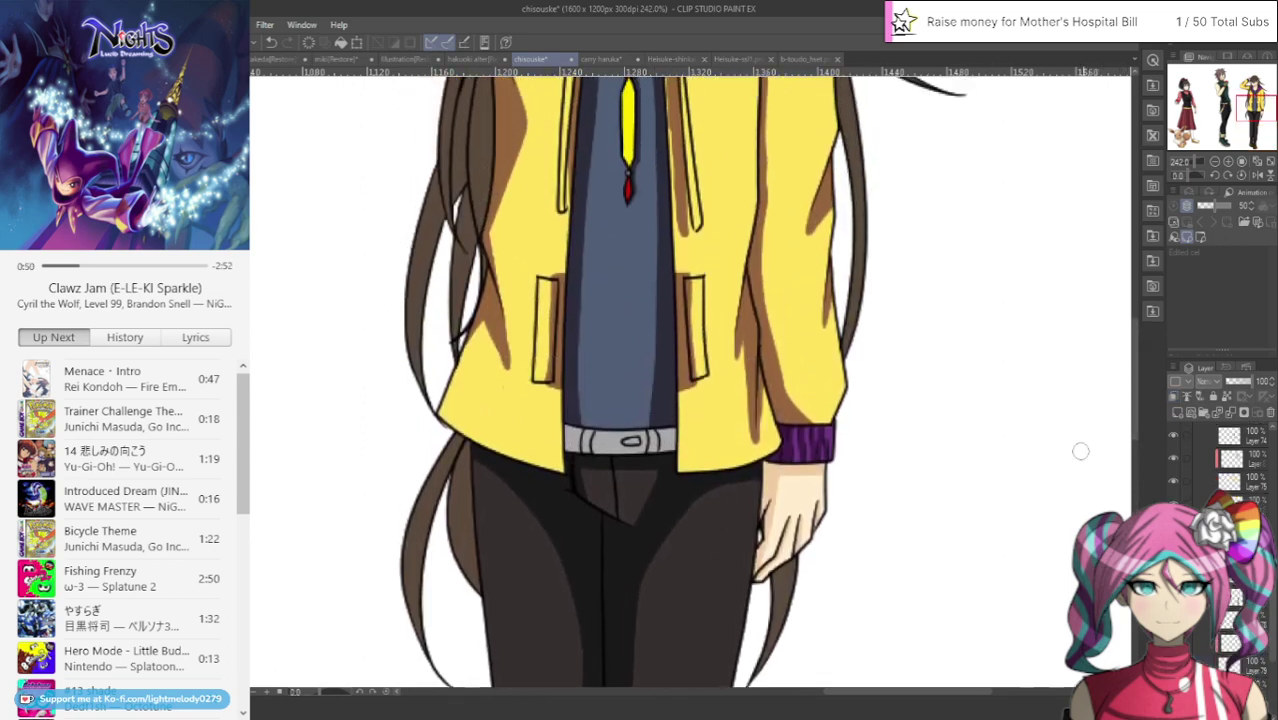
pyautogui.click(1257, 688)
pyautogui.moveTo(580, 431)
pyautogui.mouseDown()
pyautogui.moveTo(627, 418)
pyautogui.moveTo(658, 430)
pyautogui.moveTo(653, 449)
pyautogui.moveTo(635, 426)
pyautogui.moveTo(608, 452)
pyautogui.moveTo(591, 446)
pyautogui.moveTo(592, 419)
pyautogui.moveTo(569, 445)
pyautogui.mouseUp()
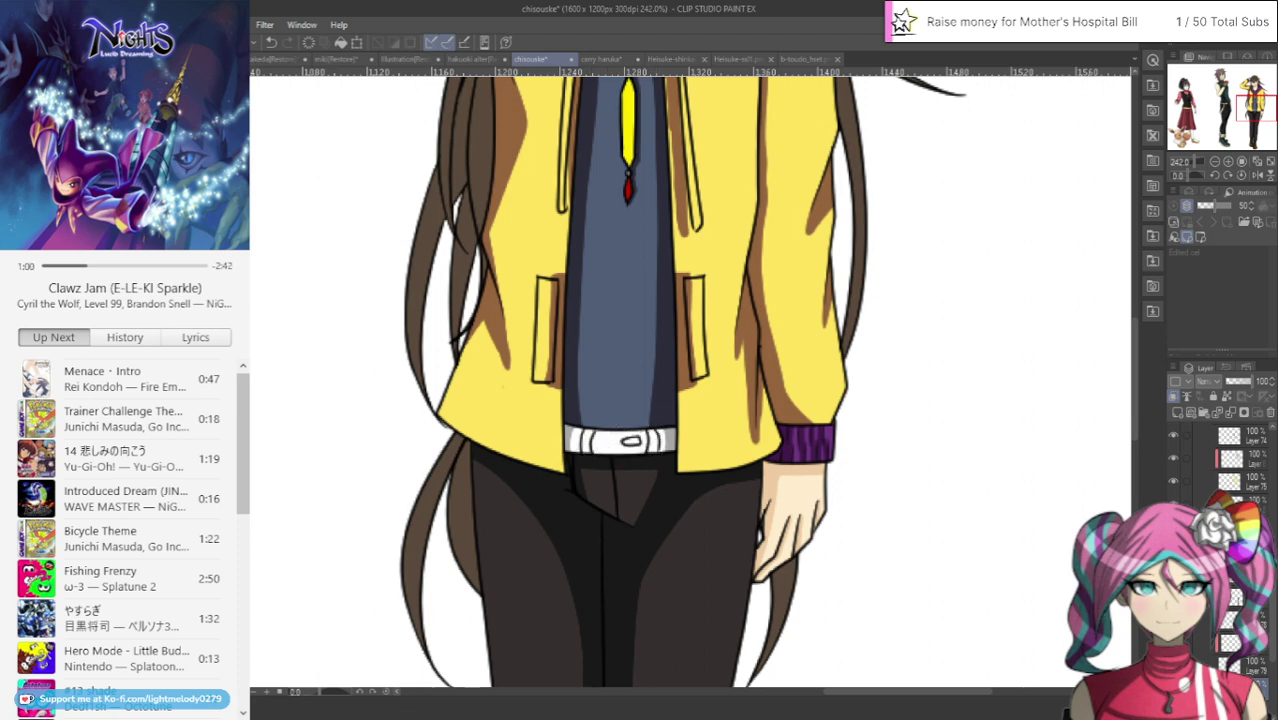
pyautogui.moveTo(590, 431); pyautogui.dragTo(591, 457)
pyautogui.click(271, 42)
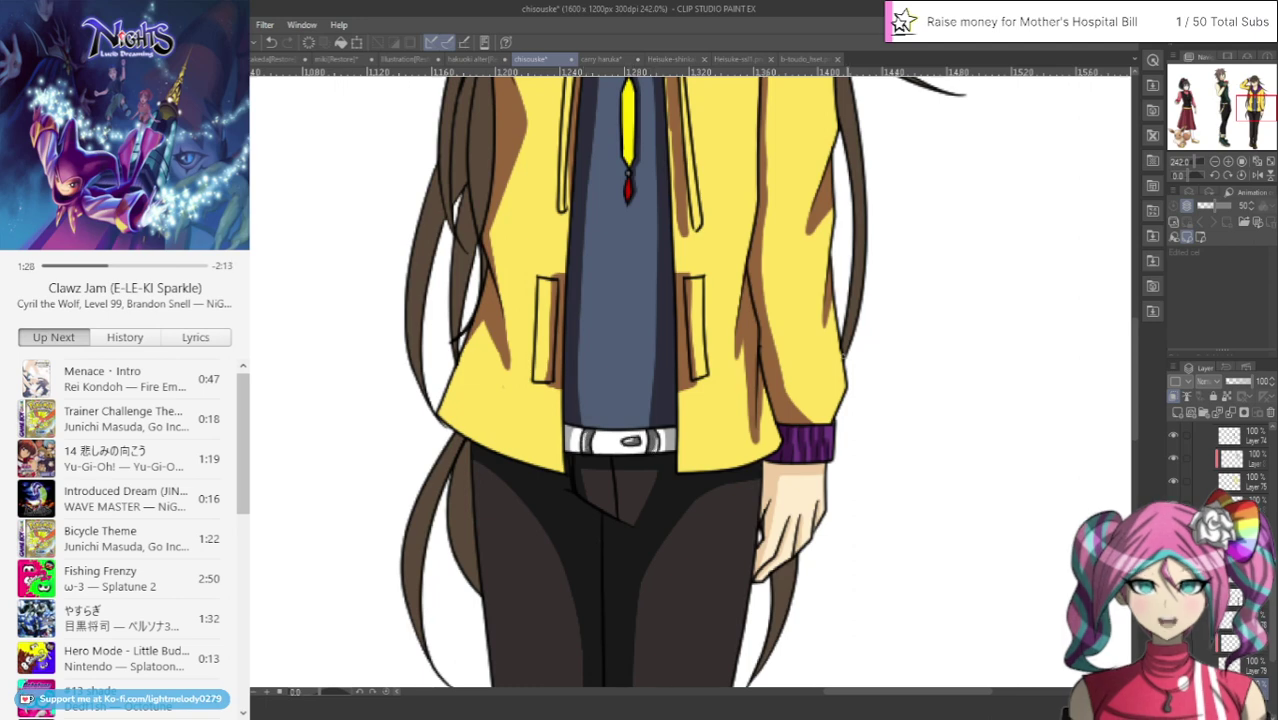
# Add a new layer for the necklace pendant and shade its green, yellow and red pieces
pyautogui.moveTo(1134, 350); pyautogui.dragTo(1139, 284)
pyautogui.moveTo(1269, 599); pyautogui.dragTo(1270, 637)
pyautogui.hotkey('ctrl', 'z')
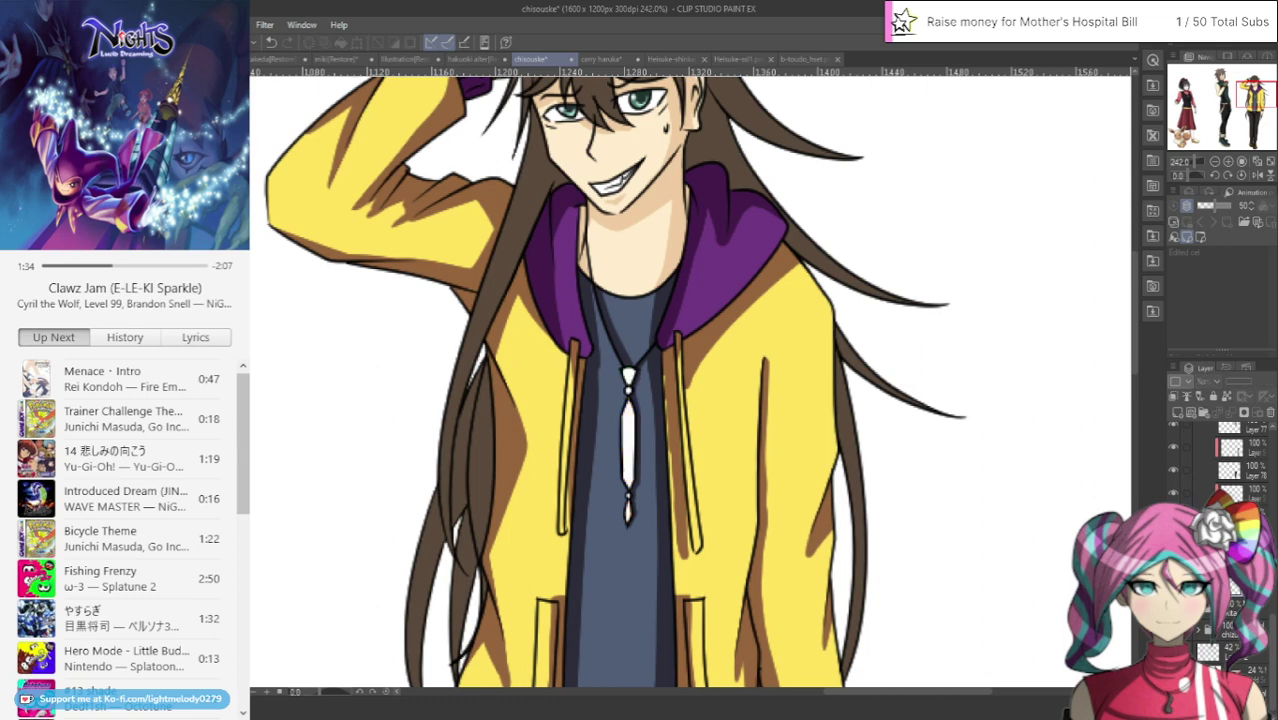
pyautogui.hotkey('ctrl', 'y')
pyautogui.click(1178, 411)
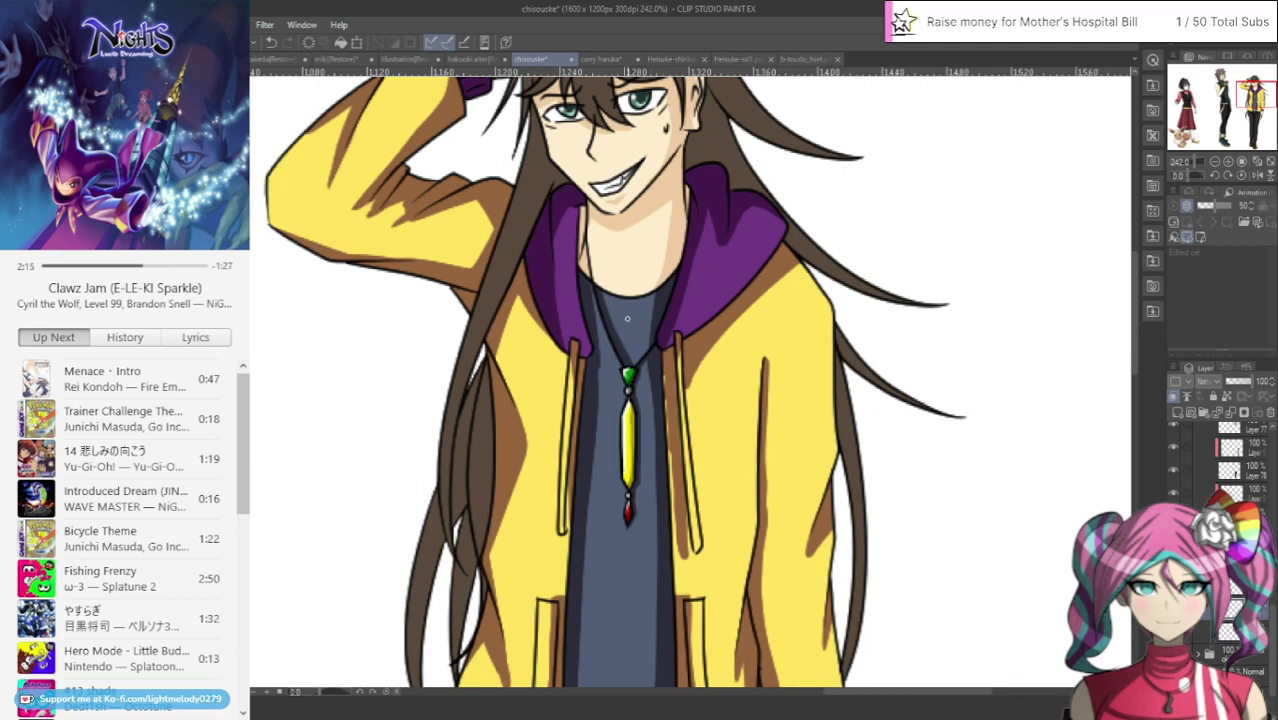
# Select Layer 74 and sample the dark brown hair shadow colour from the carry haruka drawing for use in the chisouske drawing
pyautogui.scroll(-5, 616, 181)
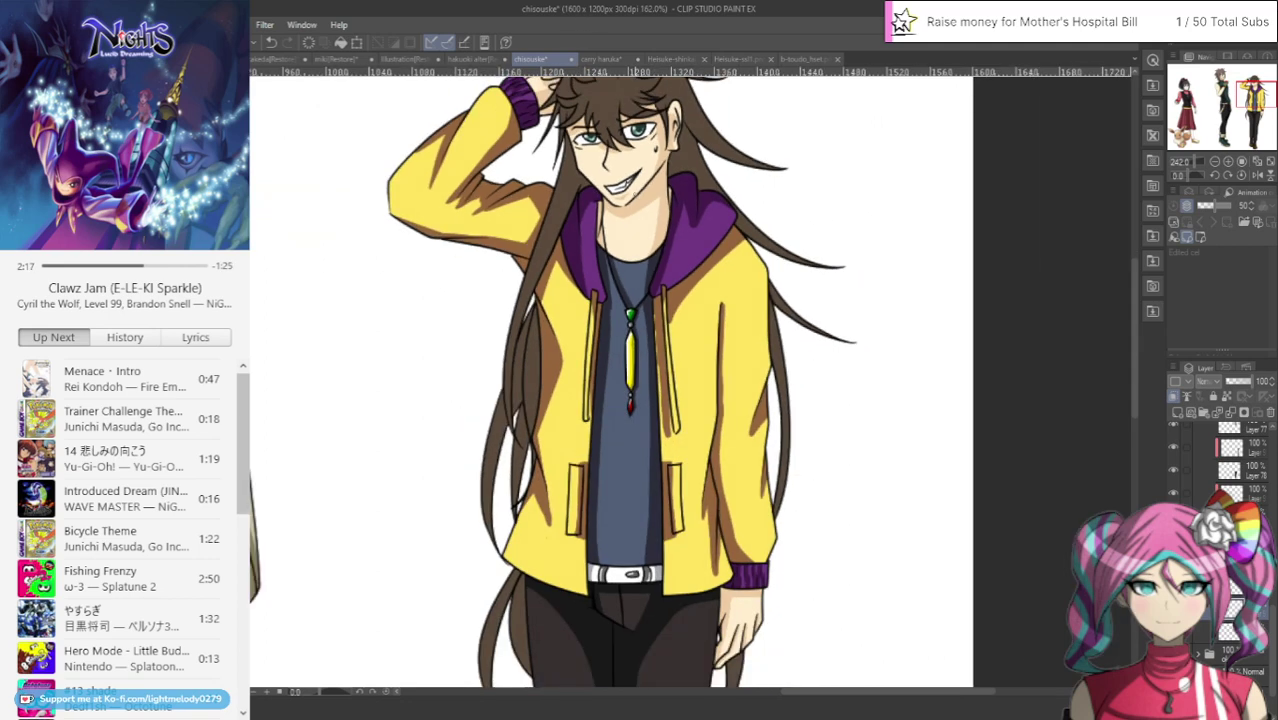
pyautogui.scroll(2, 616, 181)
pyautogui.scroll(2, 583, 235)
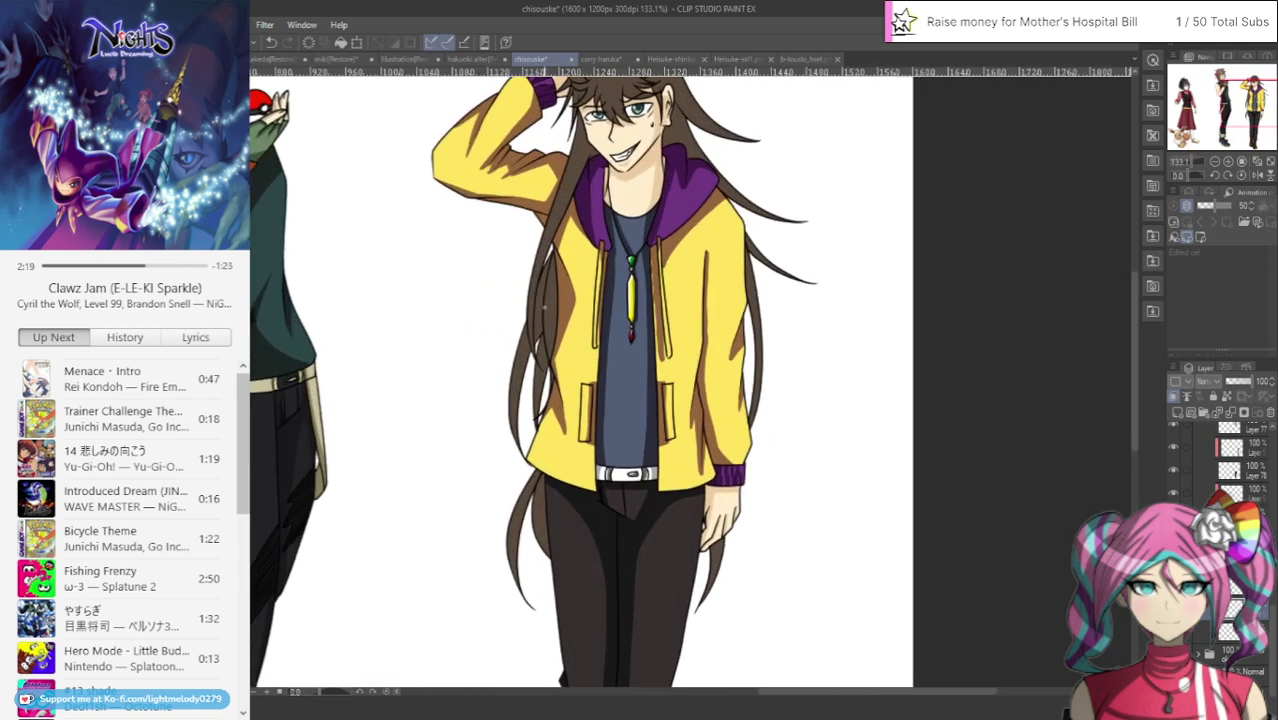
pyautogui.hotkey('ctrl', 'shift', 'n')
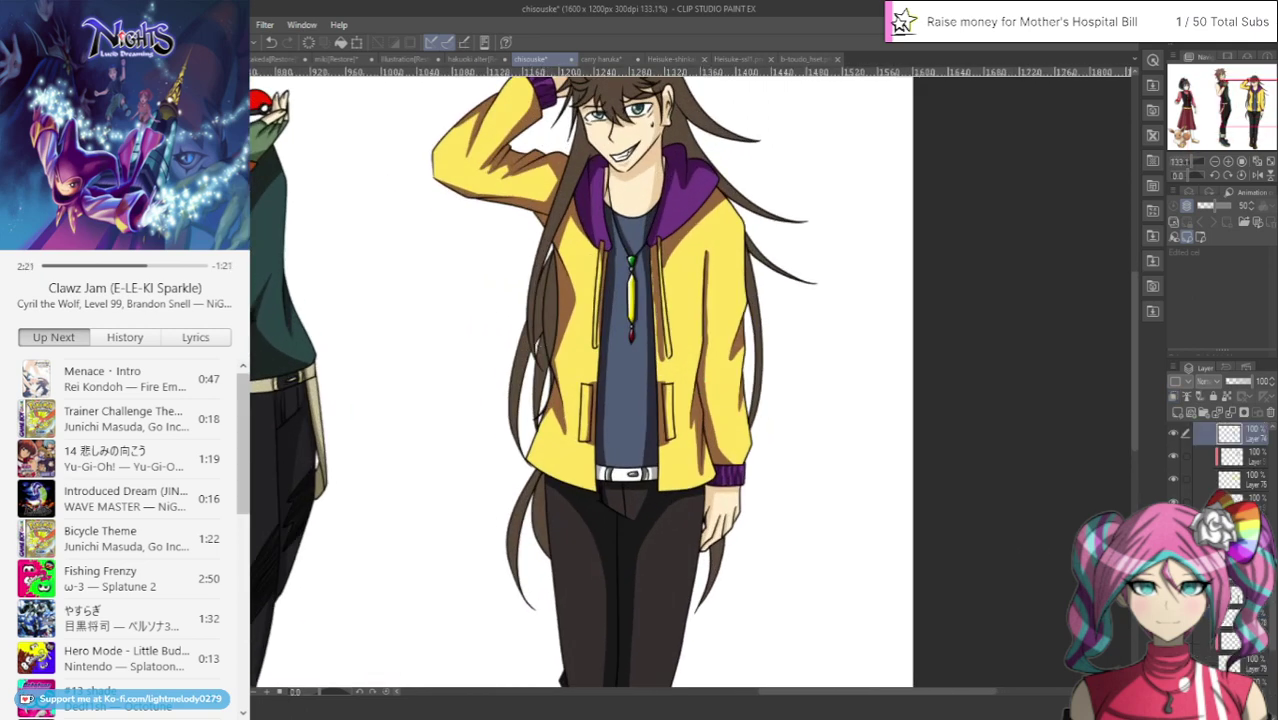
pyautogui.scroll(1, 1229, 467)
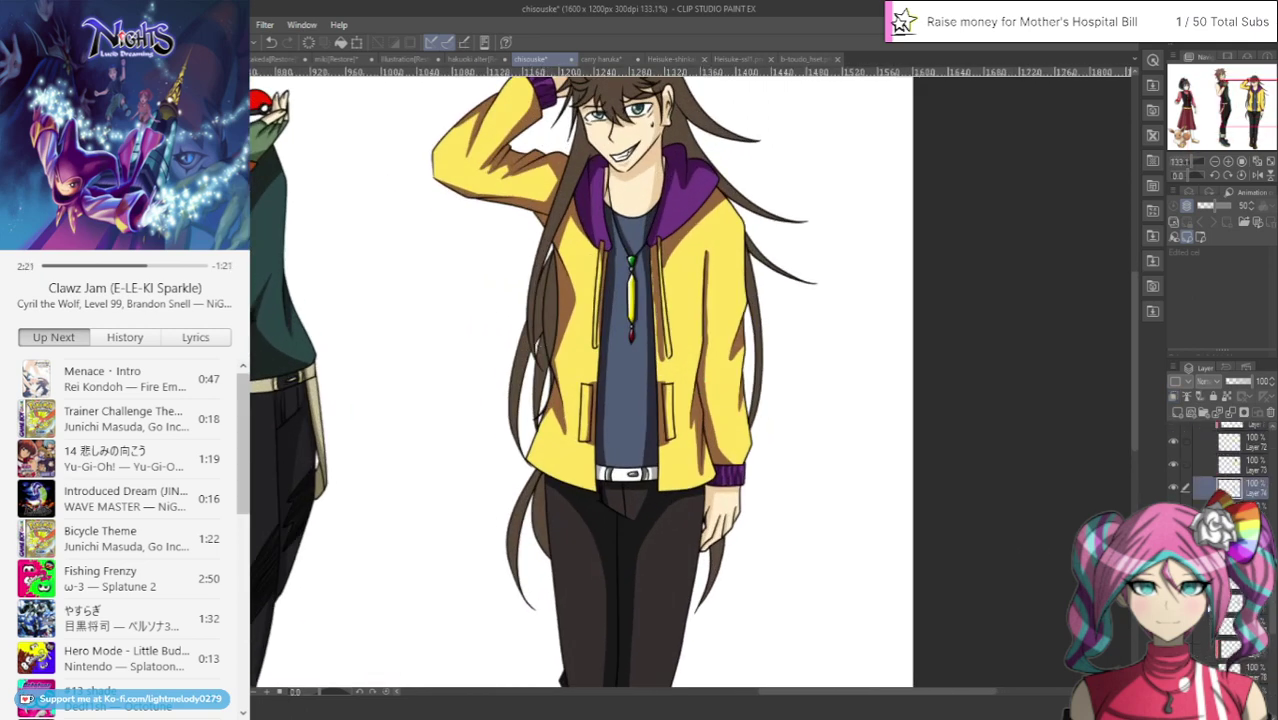
pyautogui.click(609, 61)
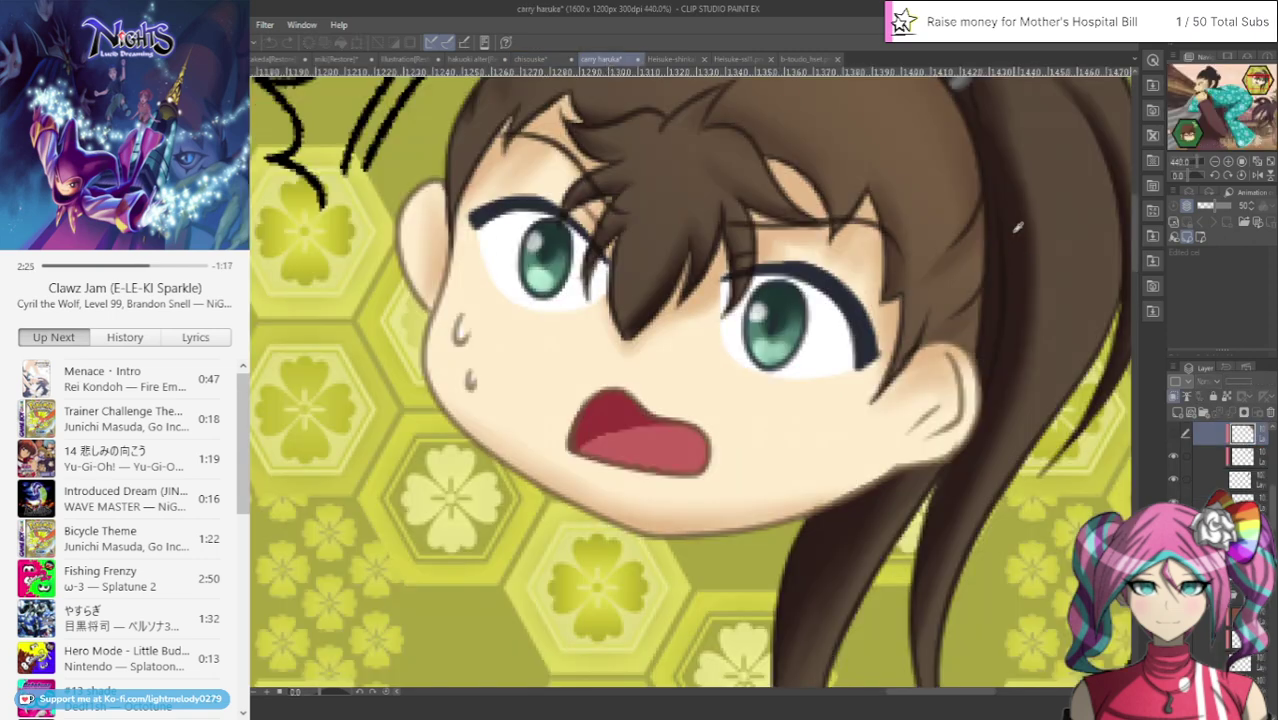
pyautogui.click(528, 60)
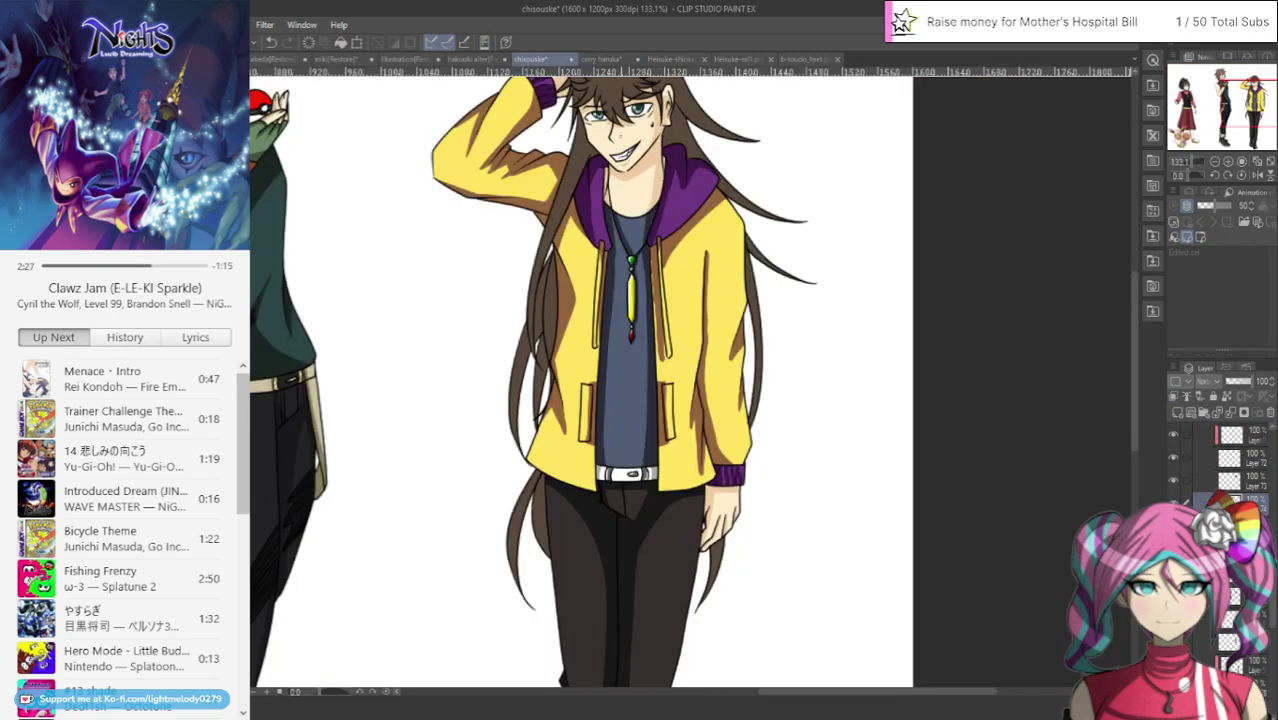
pyautogui.scroll(2, 482, 383)
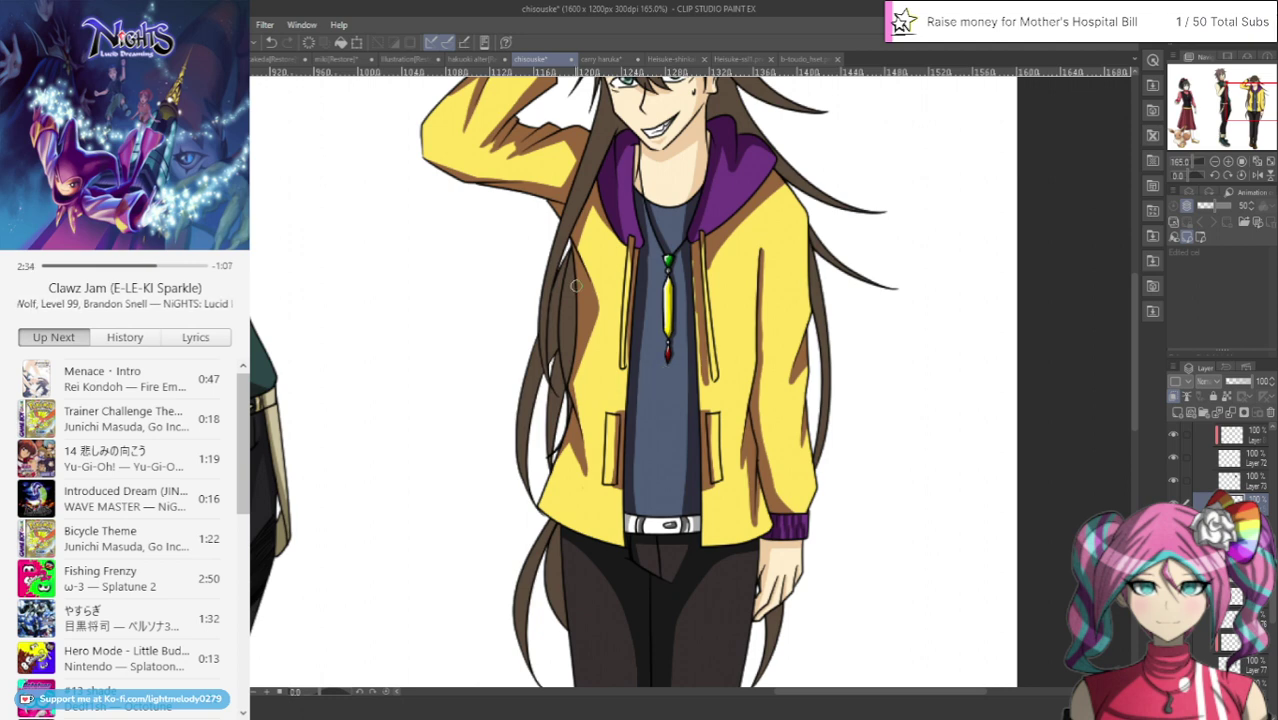
# Paint dark brown shadow on the long hair strands hanging behind the yellow jacket beside the raised arm
pyautogui.moveTo(577, 246); pyautogui.dragTo(569, 348)
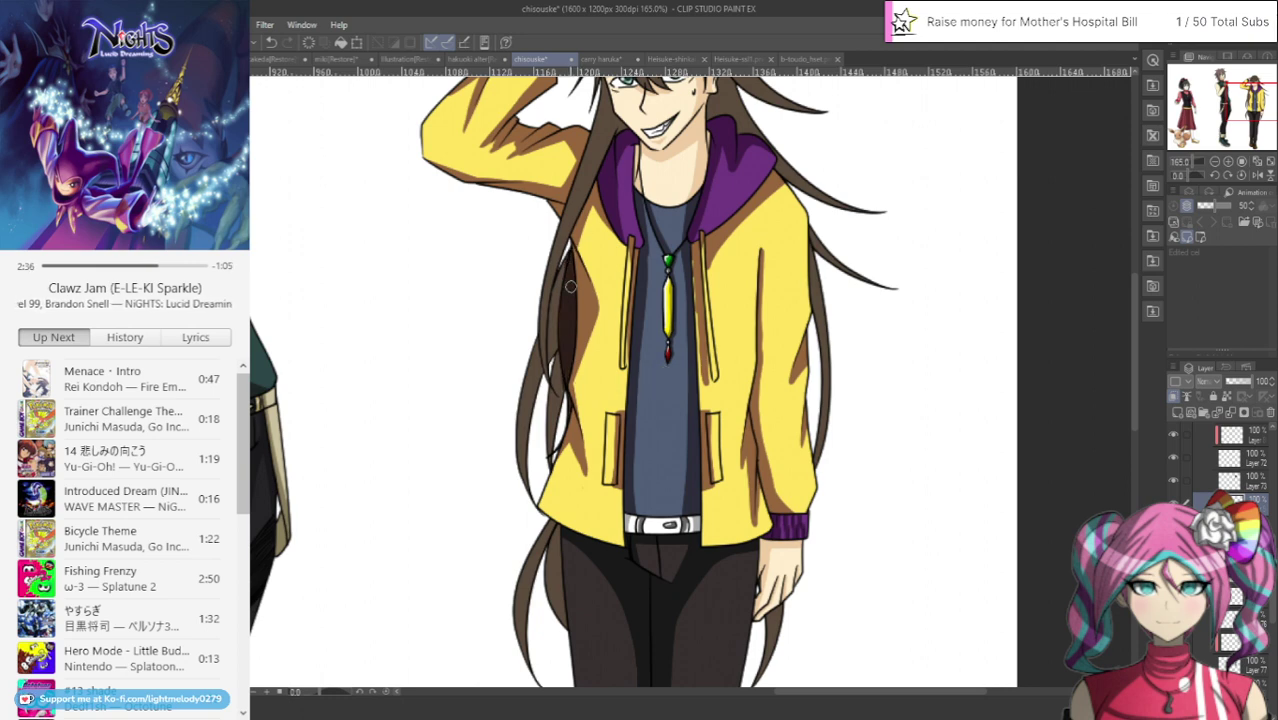
pyautogui.moveTo(568, 292); pyautogui.dragTo(563, 376)
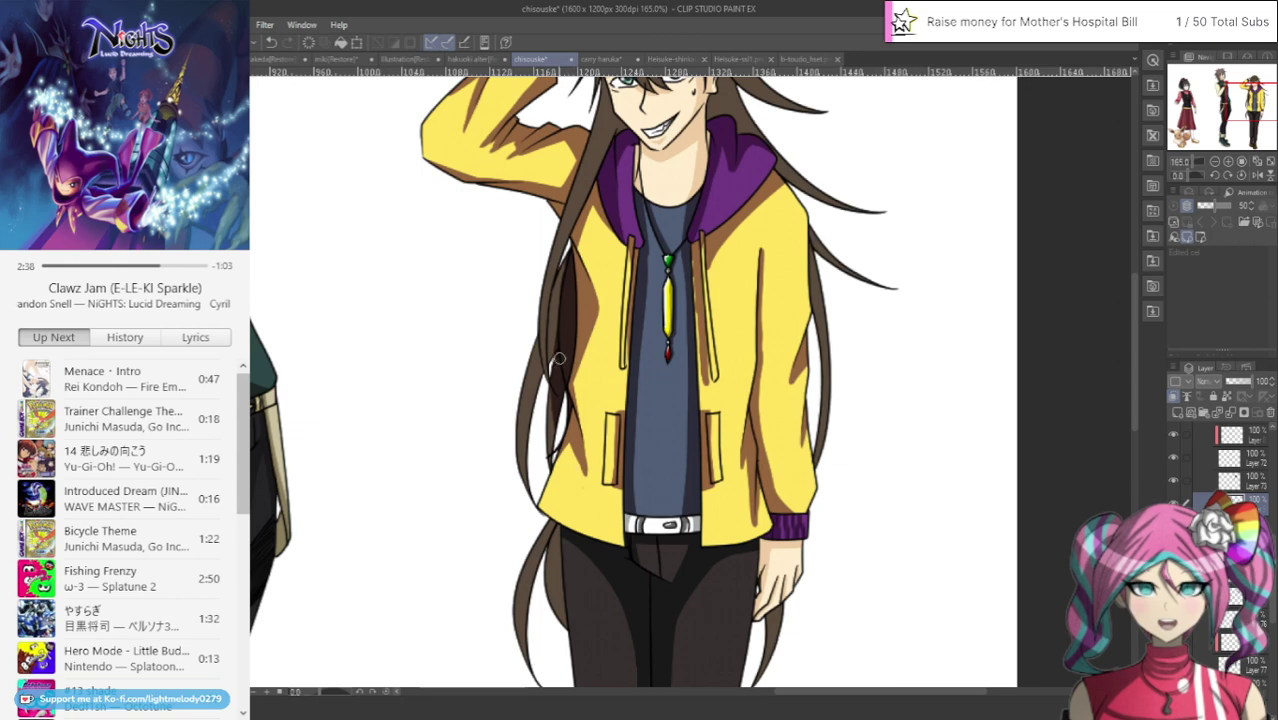
pyautogui.moveTo(572, 251); pyautogui.dragTo(556, 365)
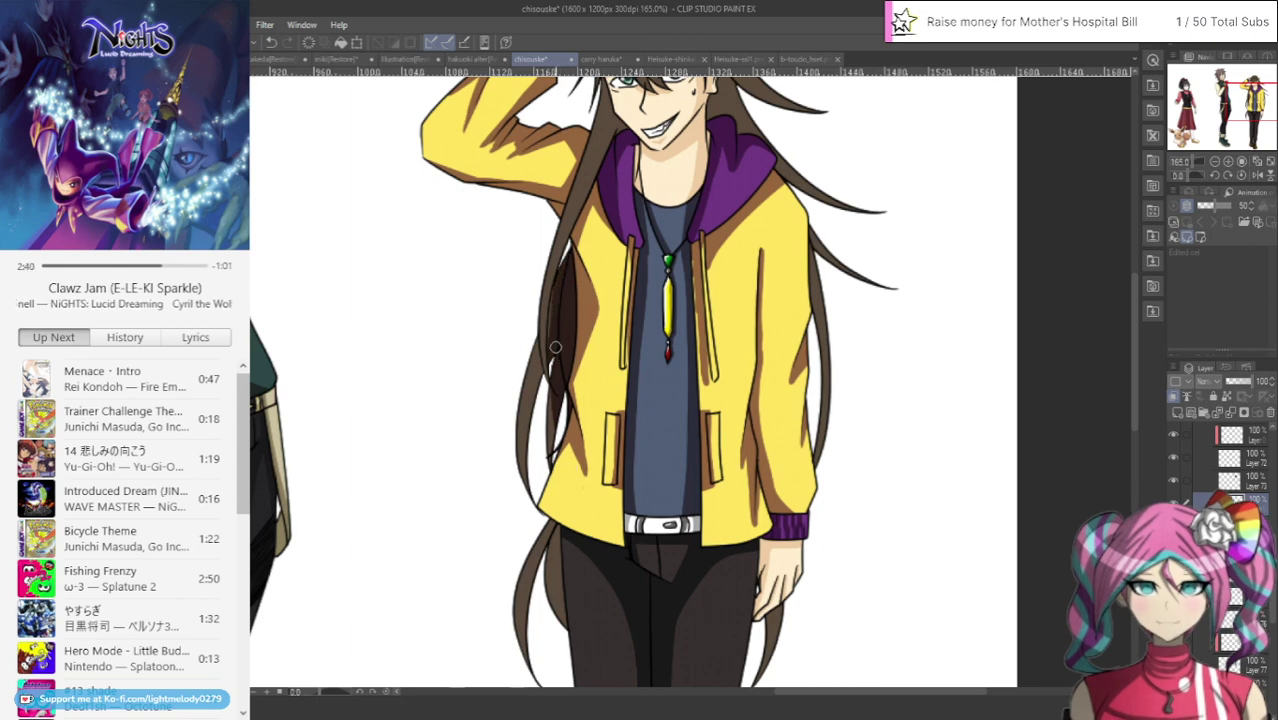
pyautogui.moveTo(561, 279); pyautogui.dragTo(547, 342)
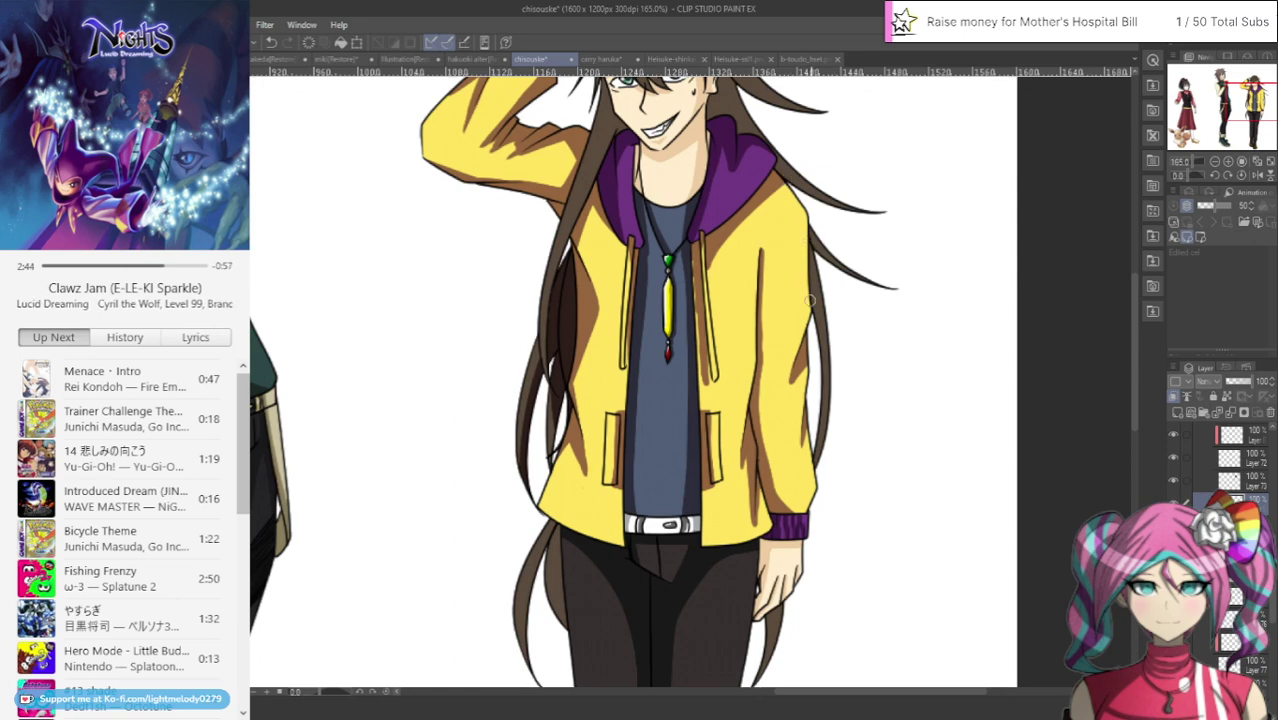
# Shade the hair strands below the jacket hem beside the trousers in dark brown, redoing the first stroke
pyautogui.scroll(-3, 1136, 370)
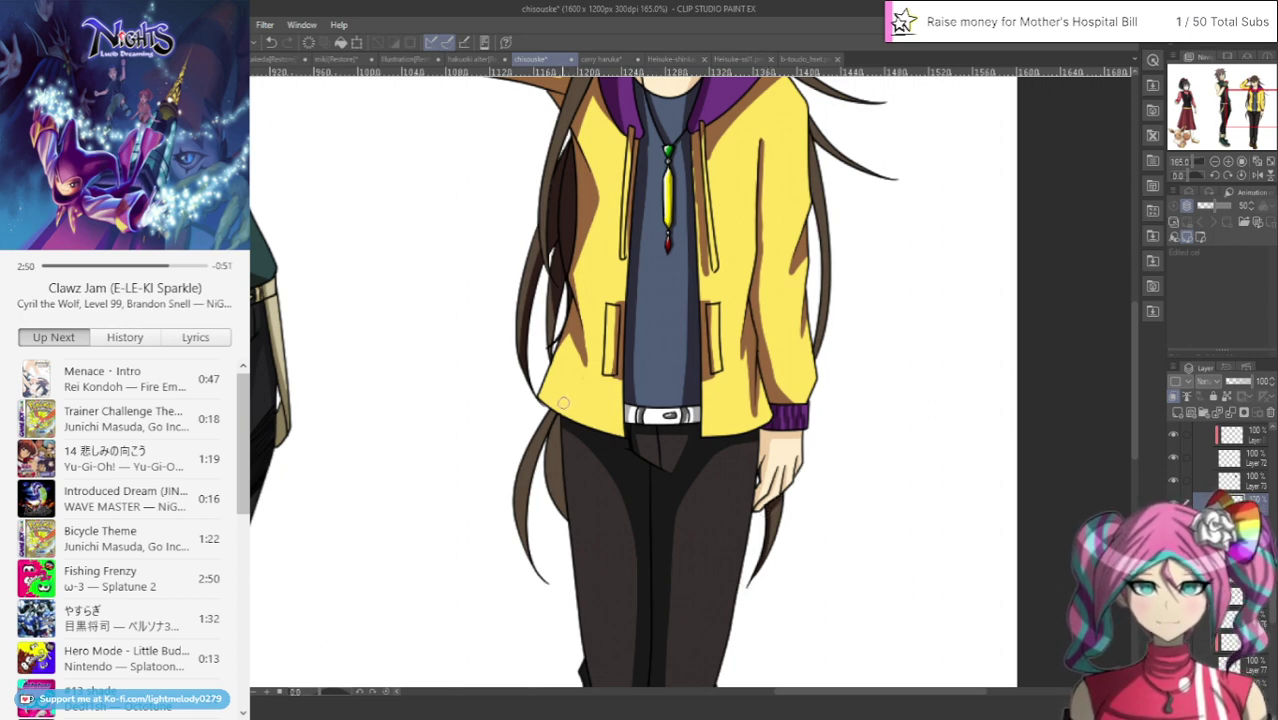
pyautogui.moveTo(559, 414)
pyautogui.mouseDown()
pyautogui.moveTo(555, 477)
pyautogui.moveTo(581, 529)
pyautogui.mouseUp()
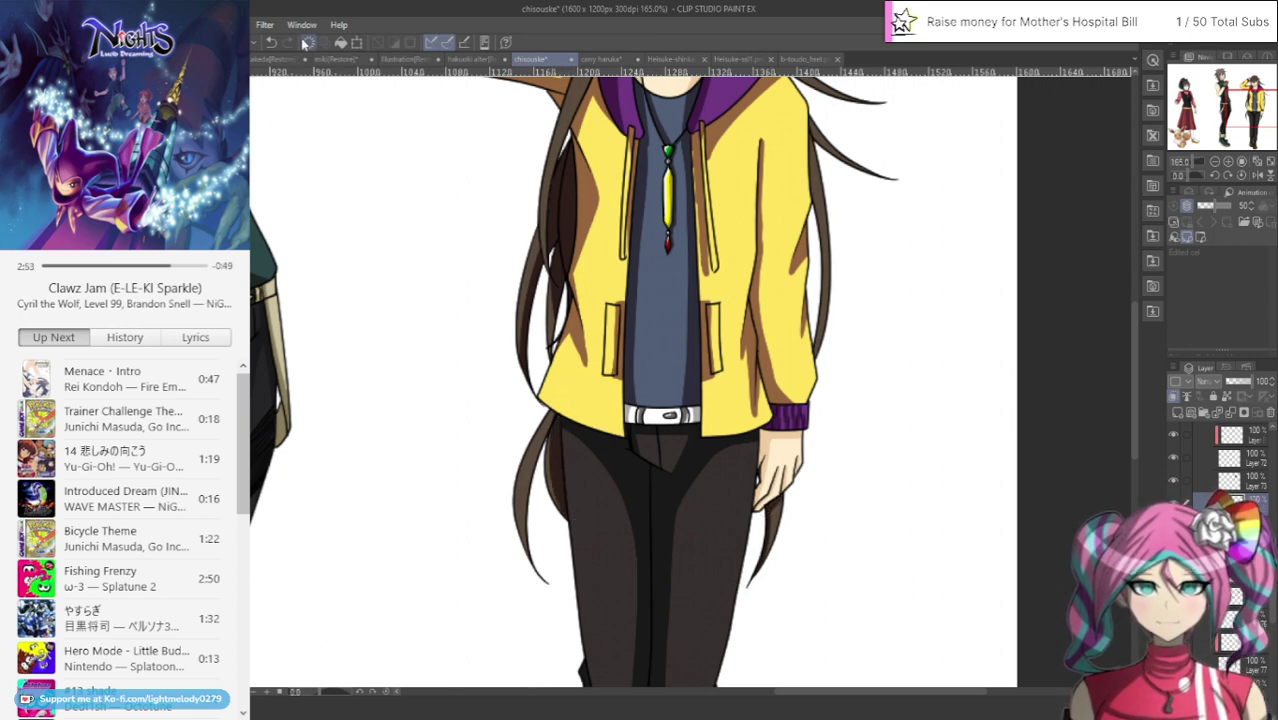
pyautogui.click(271, 42)
pyautogui.moveTo(565, 400)
pyautogui.mouseDown()
pyautogui.moveTo(560, 480)
pyautogui.moveTo(578, 520)
pyautogui.mouseUp()
pyautogui.moveTo(549, 427); pyautogui.dragTo(525, 520)
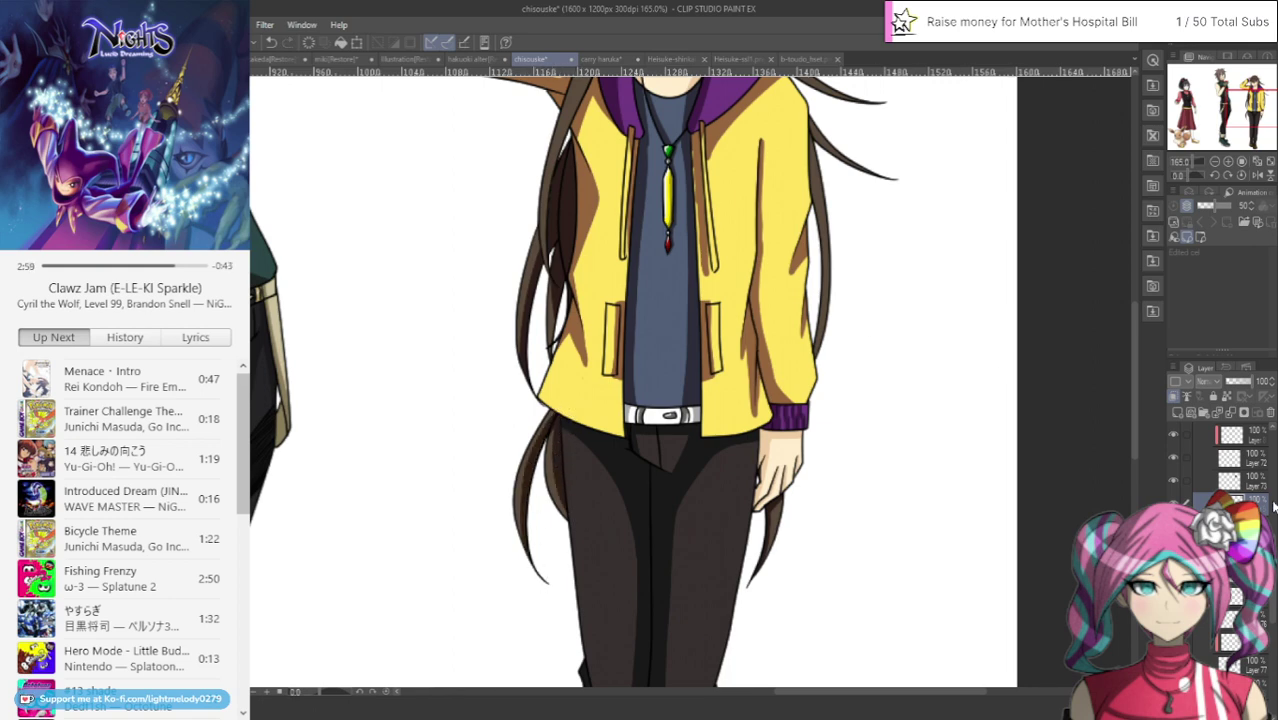
# Add a clipped layer above Layer 73 and shade the long front lock and the strands behind the lowered sleeve
pyautogui.click(1235, 480)
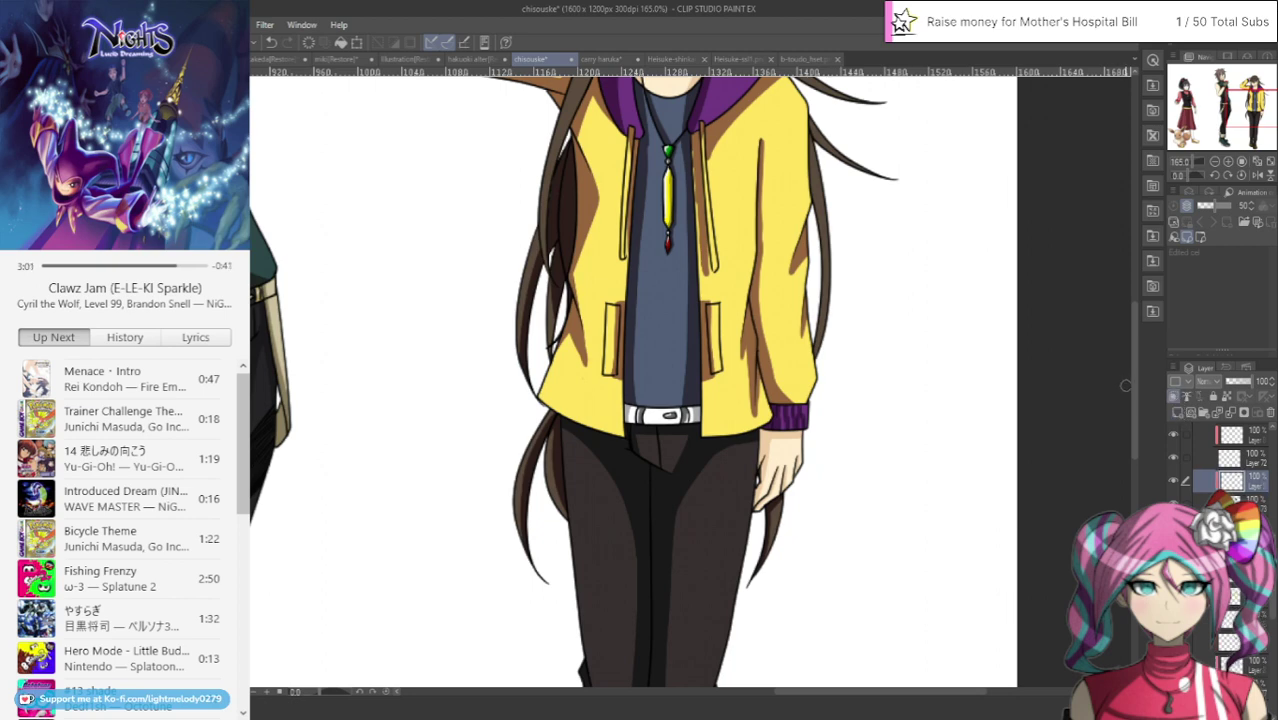
pyautogui.scroll(5, 600, 450)
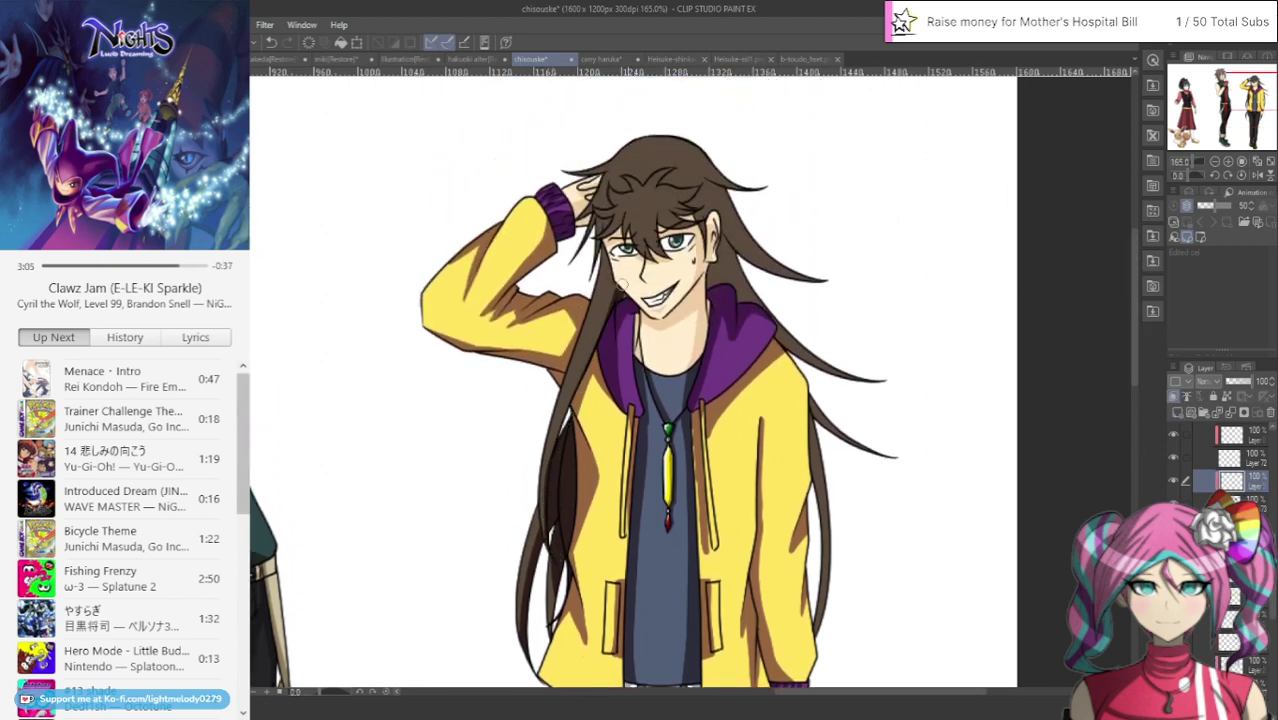
pyautogui.moveTo(610, 303)
pyautogui.mouseDown()
pyautogui.moveTo(552, 448)
pyautogui.moveTo(547, 500)
pyautogui.mouseUp()
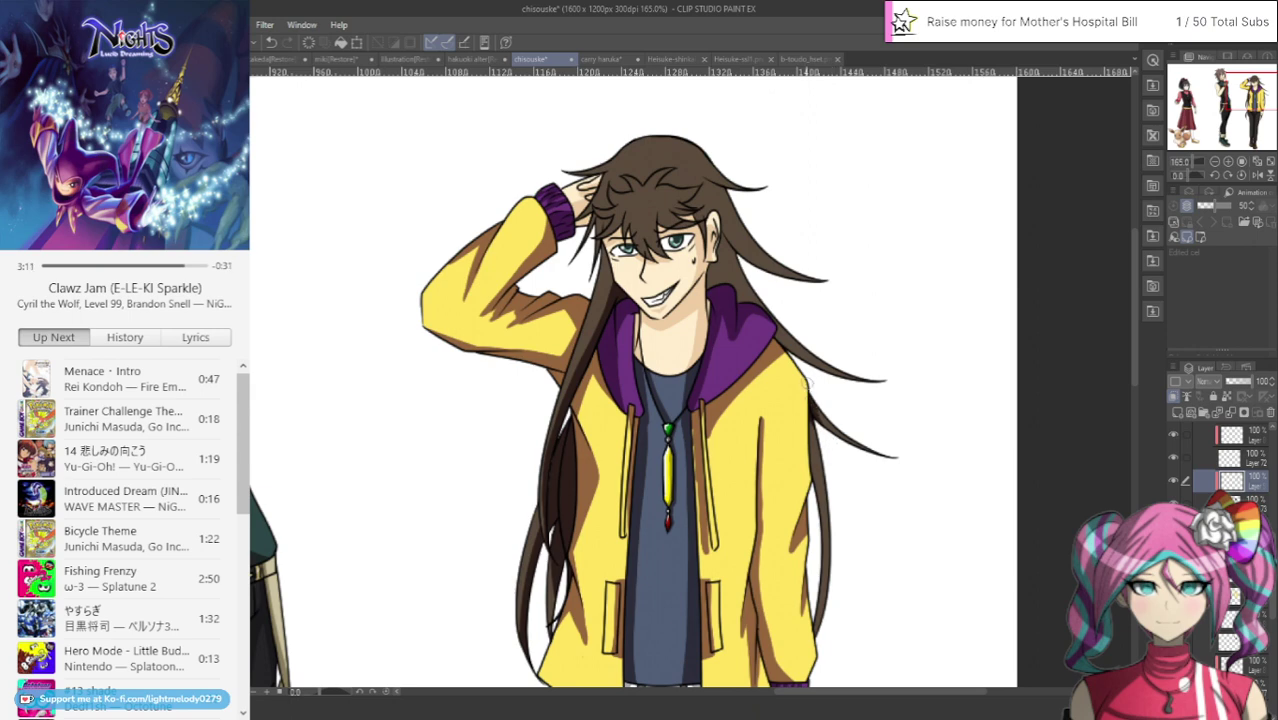
pyautogui.moveTo(807, 415); pyautogui.dragTo(815, 508)
pyautogui.moveTo(812, 459); pyautogui.dragTo(817, 556)
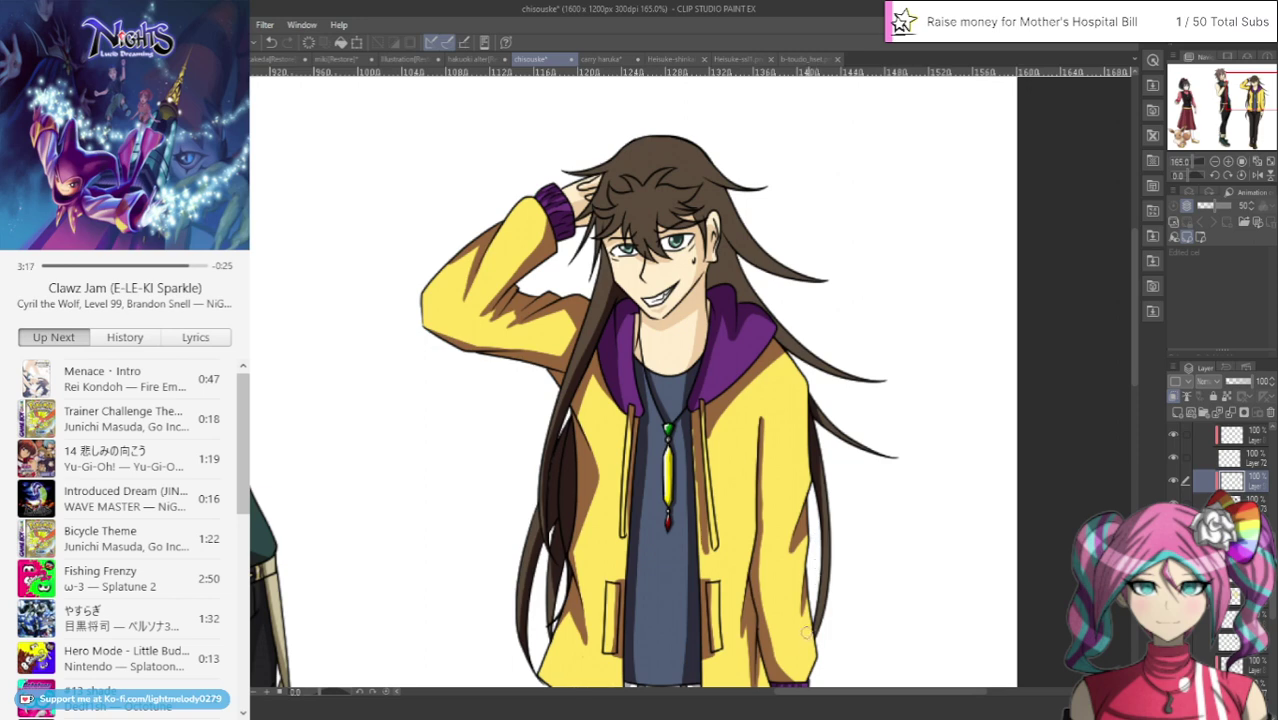
pyautogui.moveTo(815, 606); pyautogui.dragTo(822, 563)
# Paint dark brown cel shadows on the fringe, crown and side hair, undoing the last fringe stroke
pyautogui.scroll(3, 1107, 378)
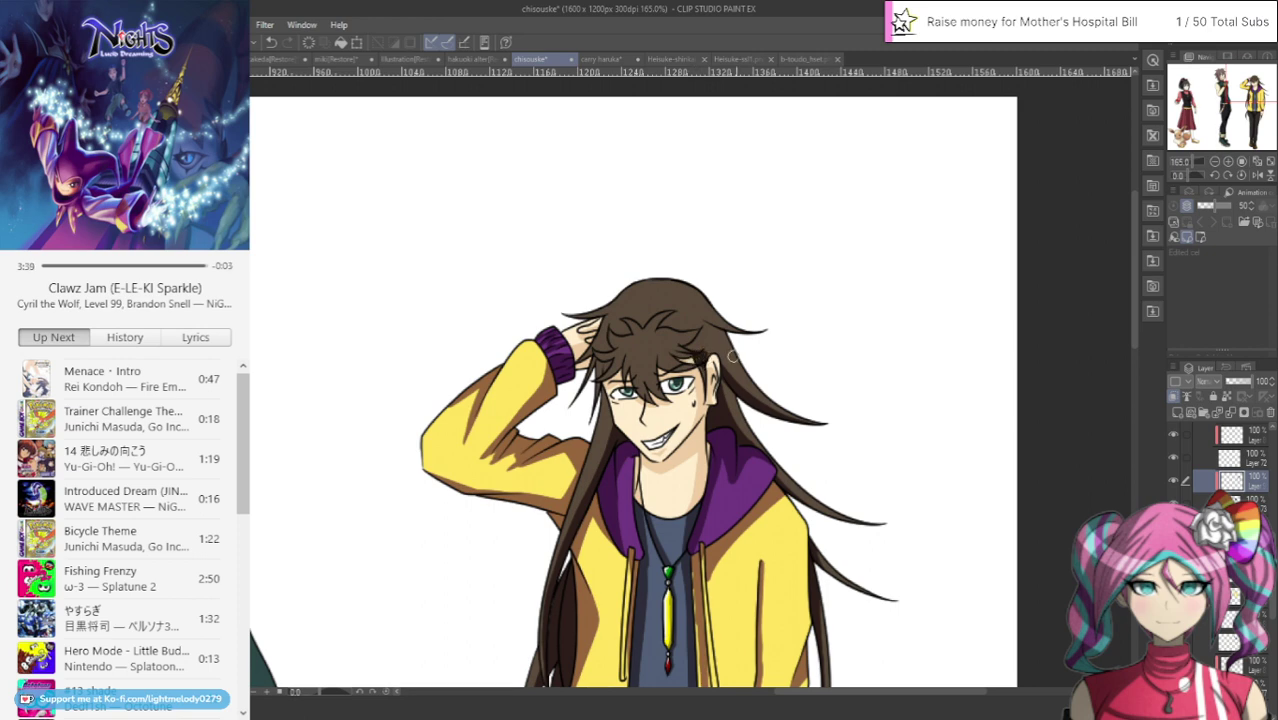
pyautogui.scroll(5, 732, 356)
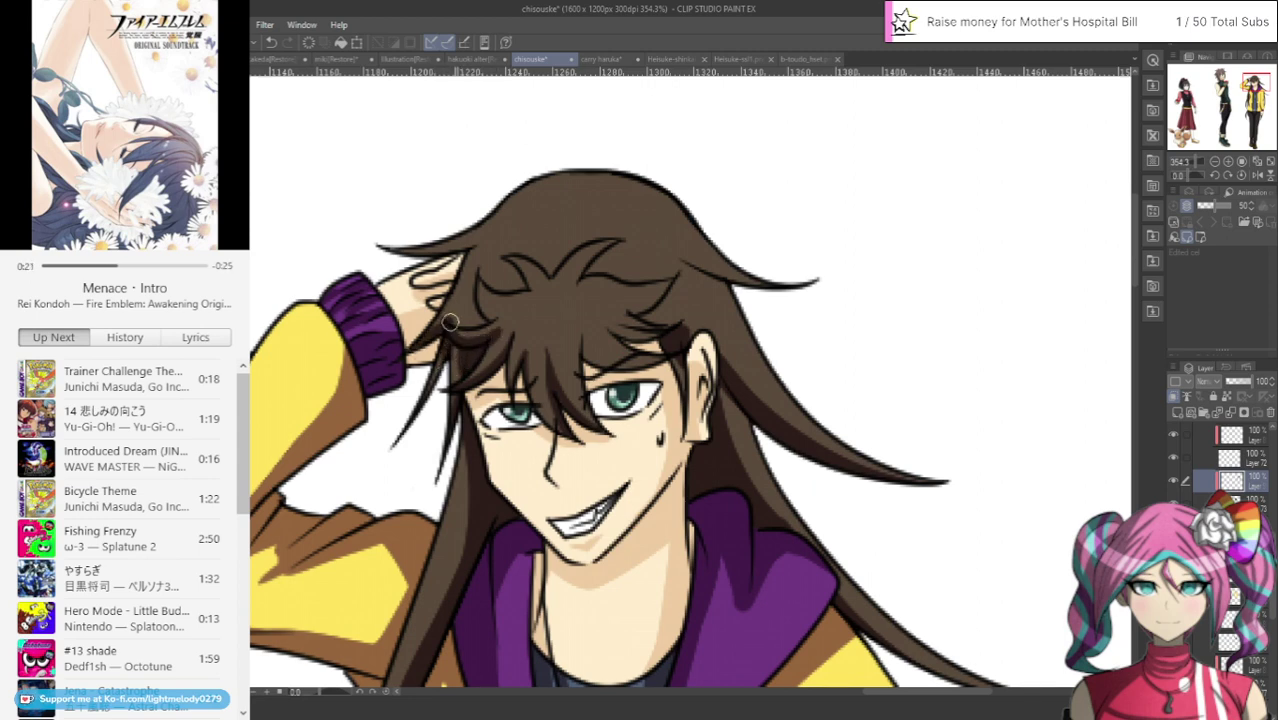
pyautogui.moveTo(450, 322)
pyautogui.mouseDown()
pyautogui.moveTo(483, 322)
pyautogui.moveTo(460, 320)
pyautogui.moveTo(477, 277)
pyautogui.moveTo(447, 320)
pyautogui.moveTo(469, 310)
pyautogui.moveTo(477, 277)
pyautogui.moveTo(485, 316)
pyautogui.moveTo(497, 311)
pyautogui.moveTo(490, 270)
pyautogui.moveTo(481, 277)
pyautogui.moveTo(528, 275)
pyautogui.moveTo(535, 287)
pyautogui.moveTo(509, 262)
pyautogui.moveTo(575, 268)
pyautogui.moveTo(555, 278)
pyautogui.moveTo(609, 241)
pyautogui.moveTo(622, 251)
pyautogui.moveTo(585, 272)
pyautogui.moveTo(679, 274)
pyautogui.moveTo(655, 304)
pyautogui.moveTo(625, 306)
pyautogui.moveTo(601, 362)
pyautogui.mouseUp()
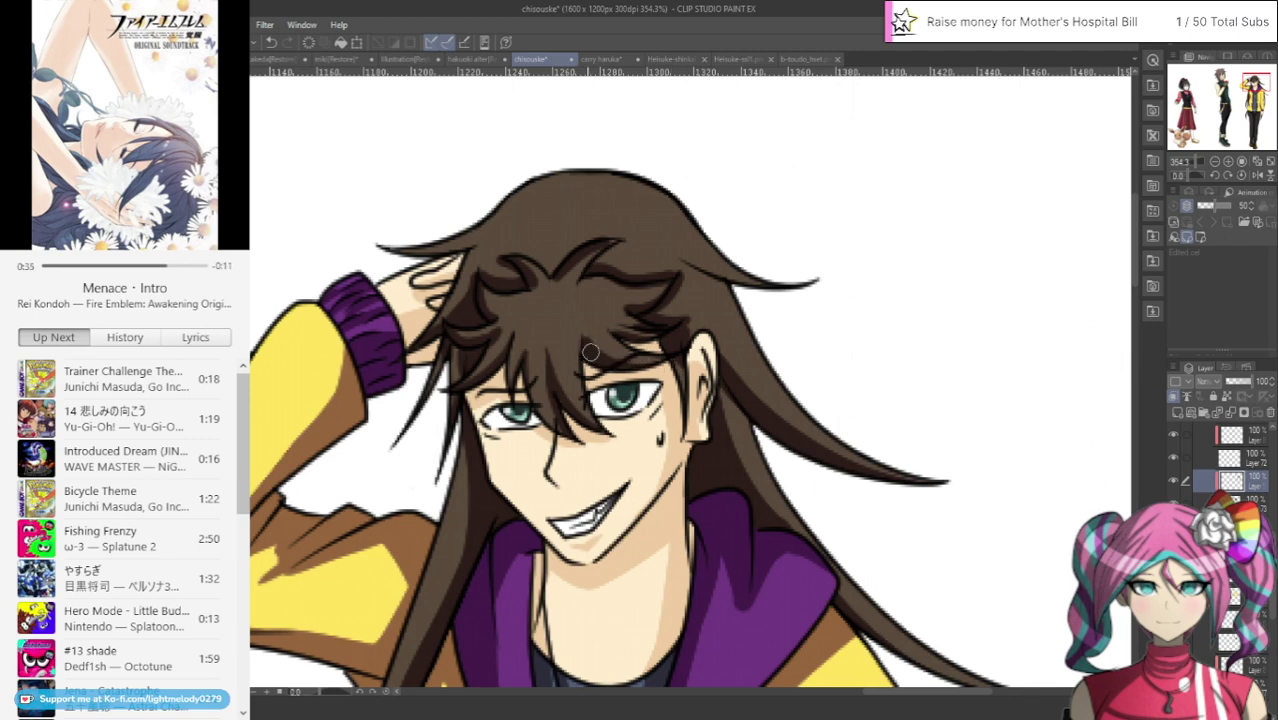
pyautogui.moveTo(596, 252)
pyautogui.mouseDown()
pyautogui.moveTo(632, 241)
pyautogui.moveTo(586, 273)
pyautogui.moveTo(621, 248)
pyautogui.moveTo(696, 274)
pyautogui.moveTo(674, 258)
pyautogui.moveTo(734, 293)
pyautogui.moveTo(755, 292)
pyautogui.moveTo(686, 263)
pyautogui.moveTo(825, 282)
pyautogui.mouseUp()
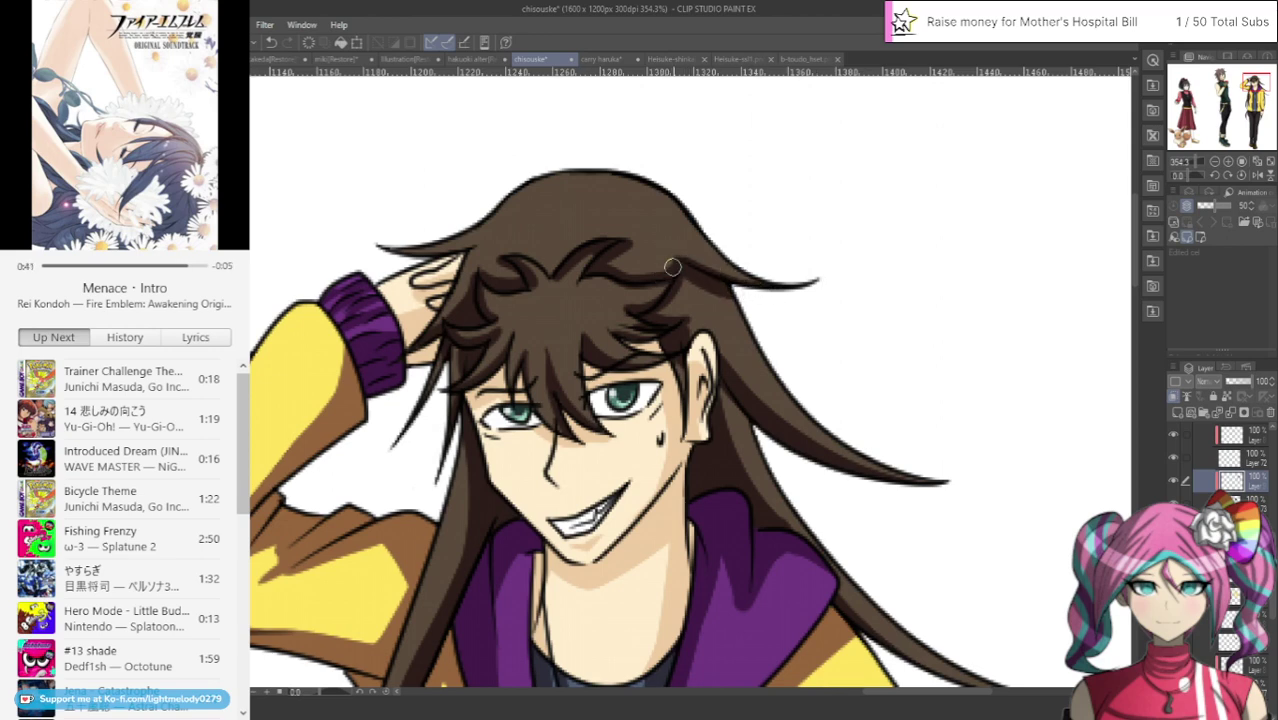
pyautogui.moveTo(687, 270)
pyautogui.mouseDown()
pyautogui.moveTo(690, 296)
pyautogui.moveTo(666, 317)
pyautogui.mouseUp()
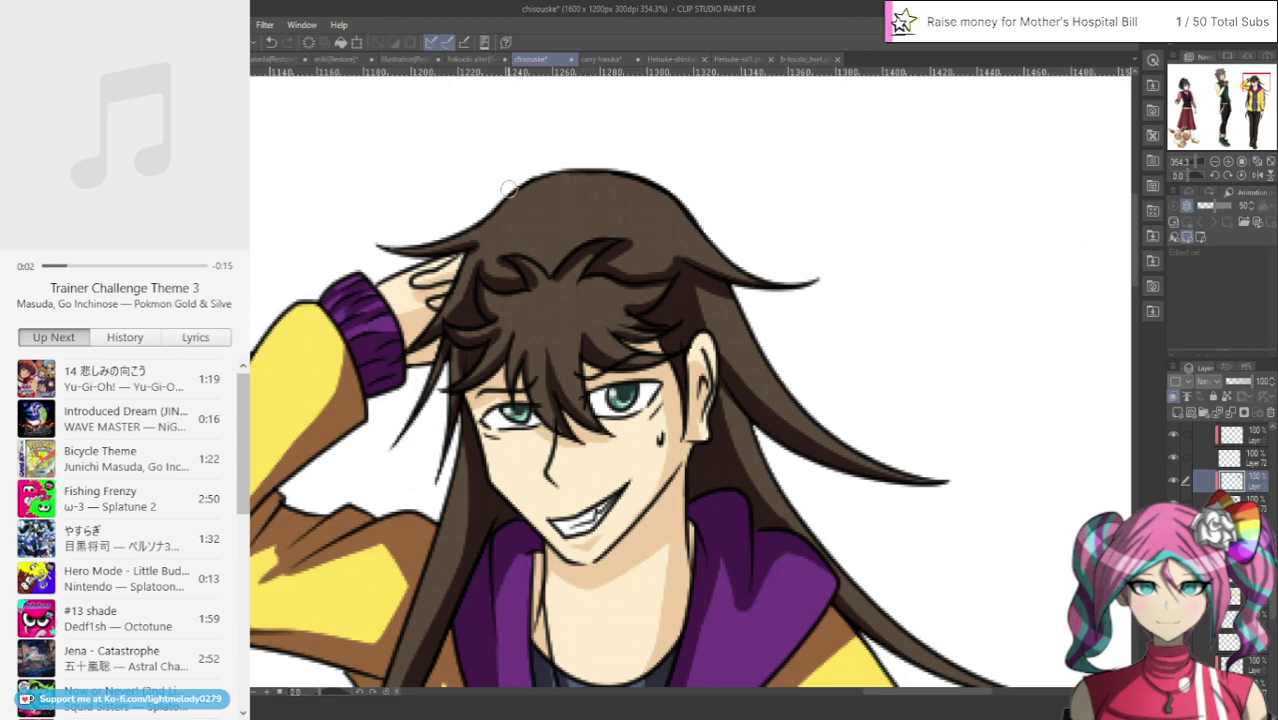
pyautogui.moveTo(505, 203)
pyautogui.mouseDown()
pyautogui.moveTo(602, 180)
pyautogui.moveTo(658, 185)
pyautogui.moveTo(684, 214)
pyautogui.mouseUp()
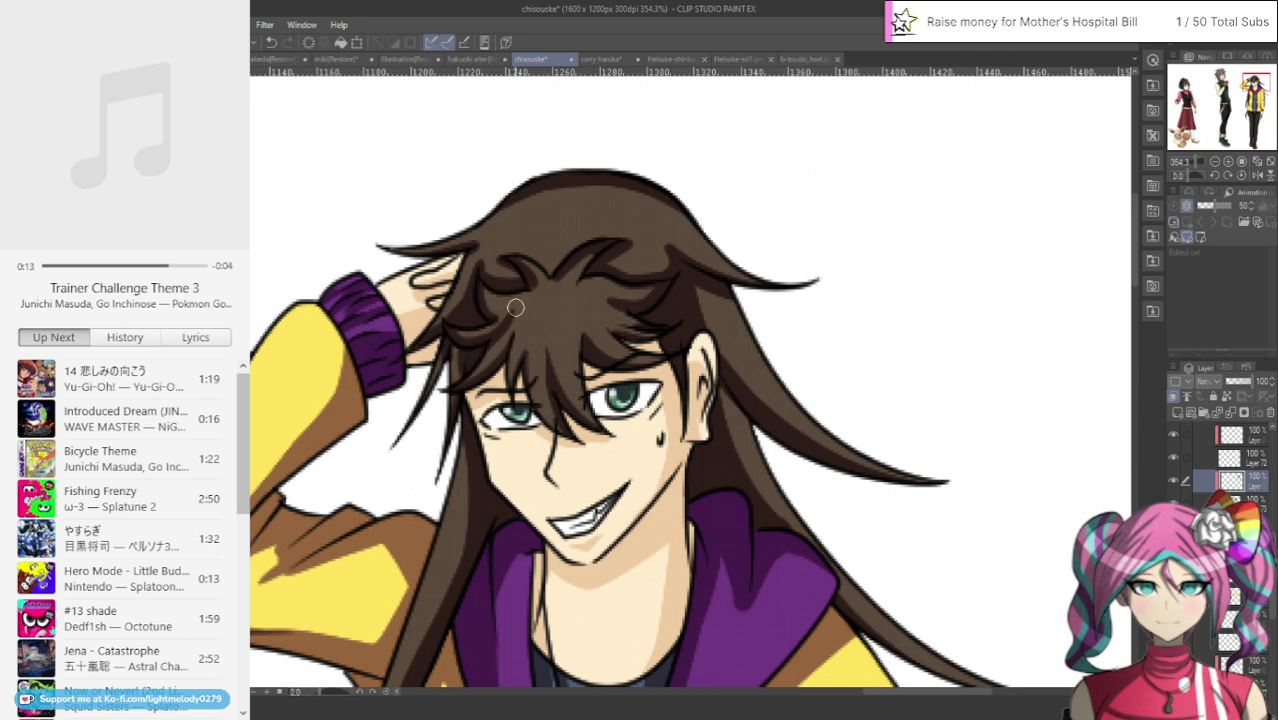
pyautogui.moveTo(516, 308); pyautogui.dragTo(505, 352)
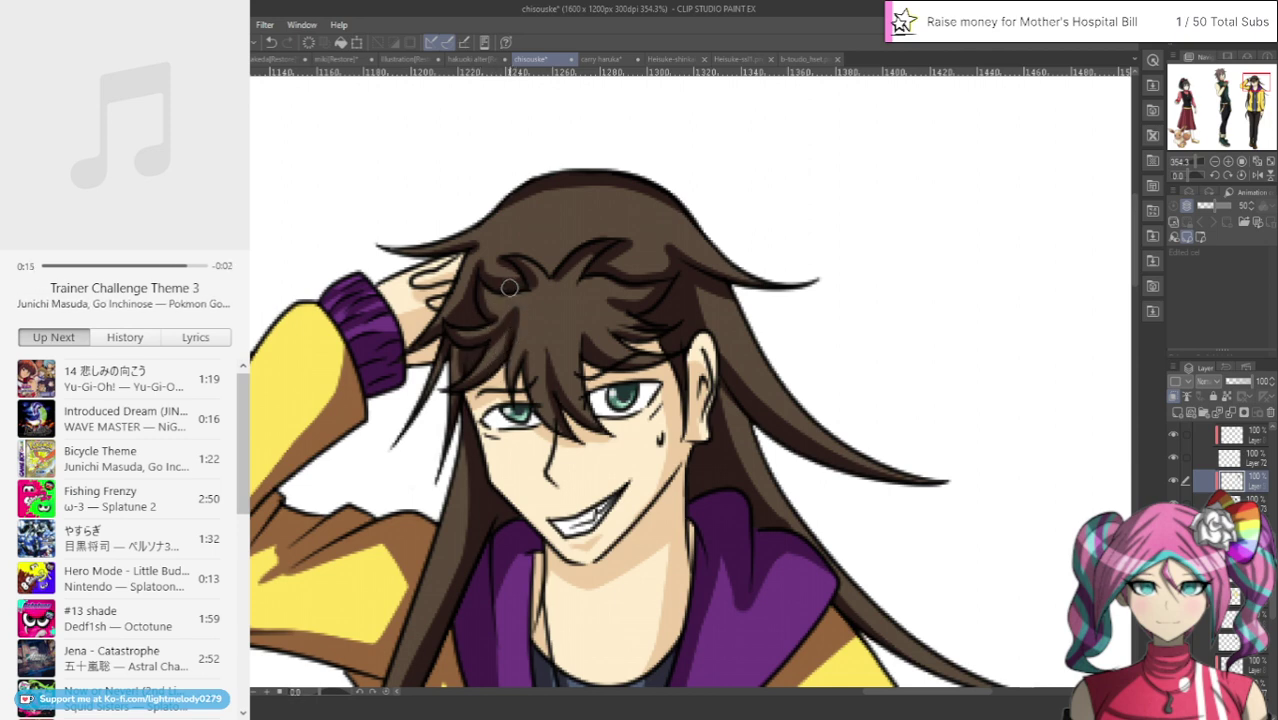
pyautogui.click(271, 43)
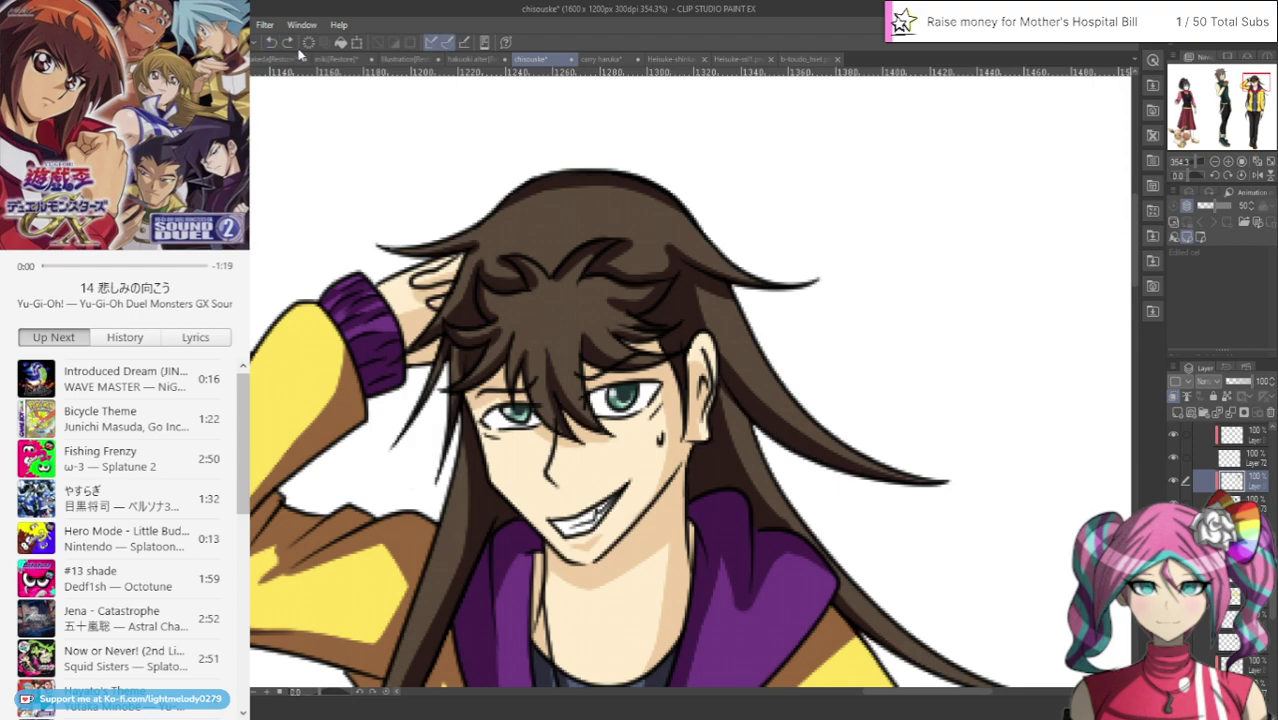
# Review the whole three-character chisouske illustration and save it
pyautogui.scroll(-8, 323, 124)
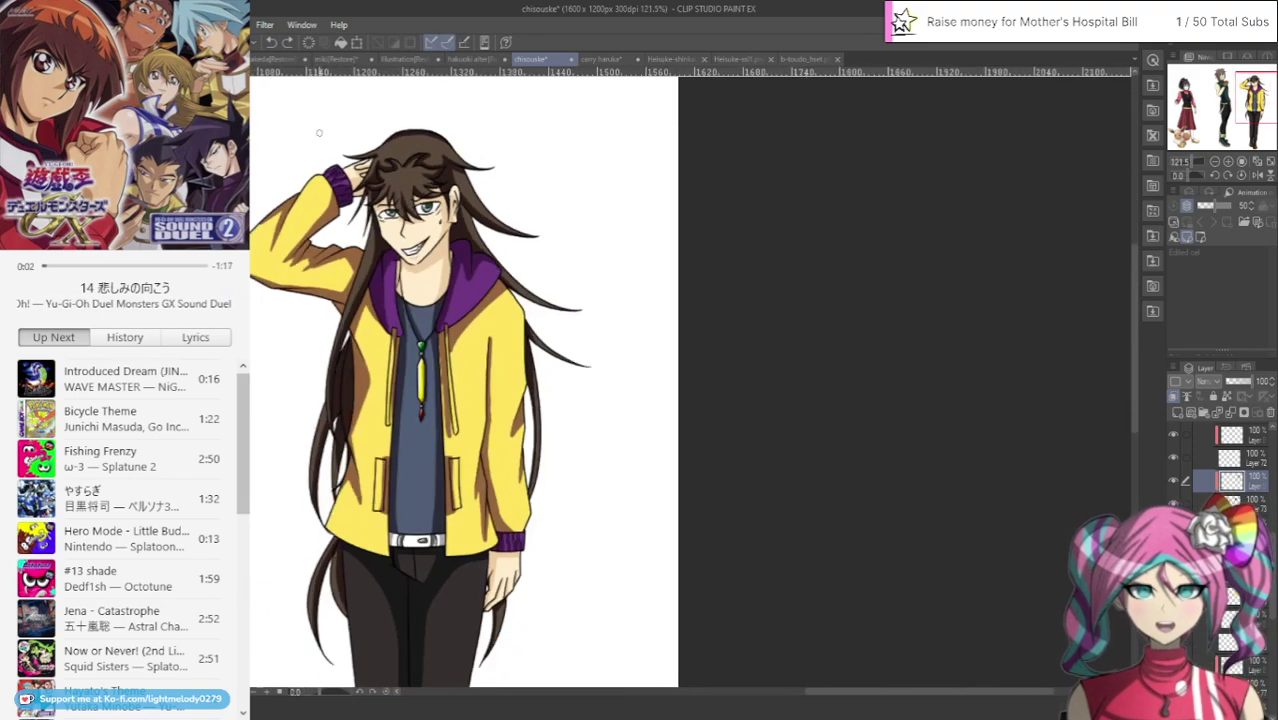
pyautogui.scroll(-2, 331, 94)
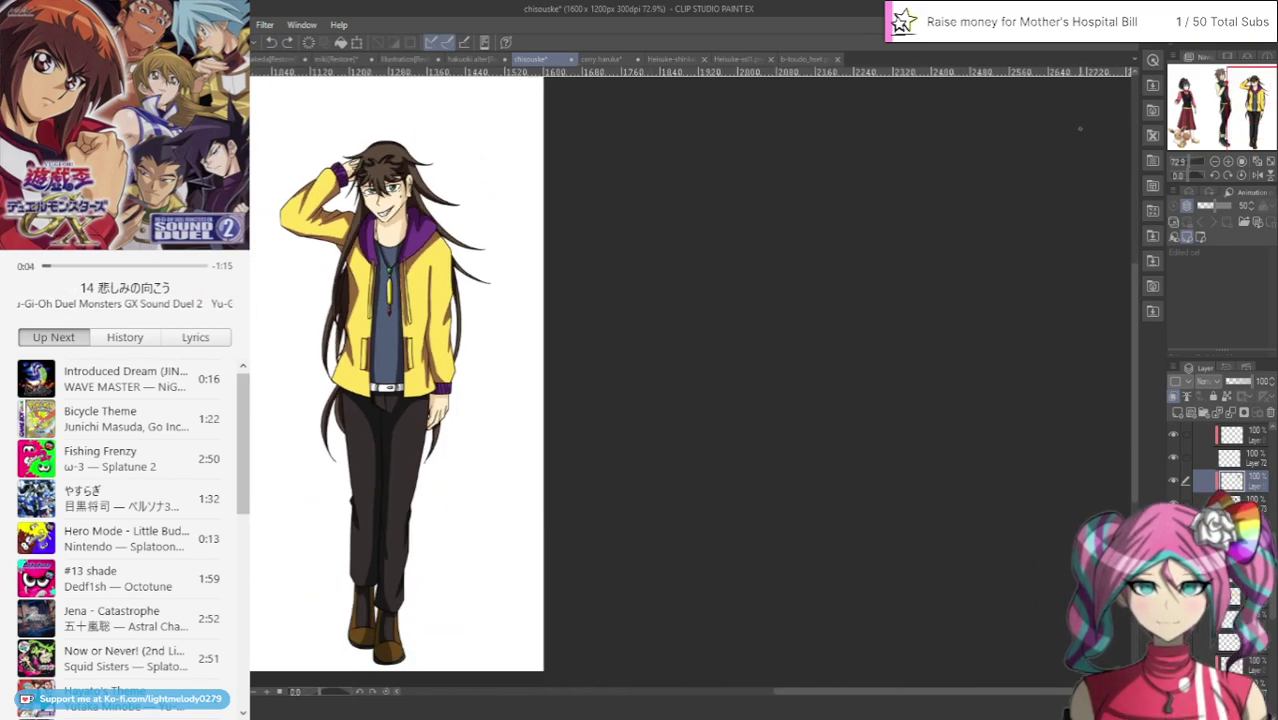
pyautogui.moveTo(400, 370); pyautogui.dragTo(955, 366)
pyautogui.scroll(-3, 877, 264)
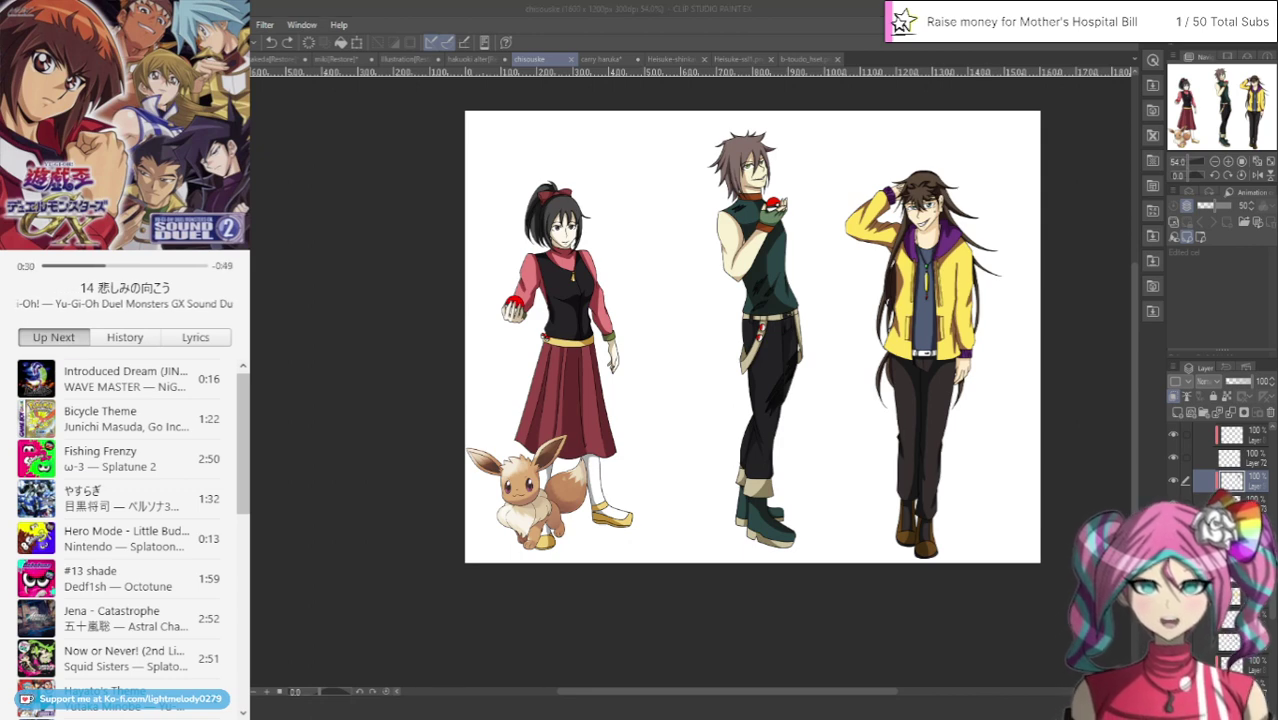
pyautogui.click(858, 8)
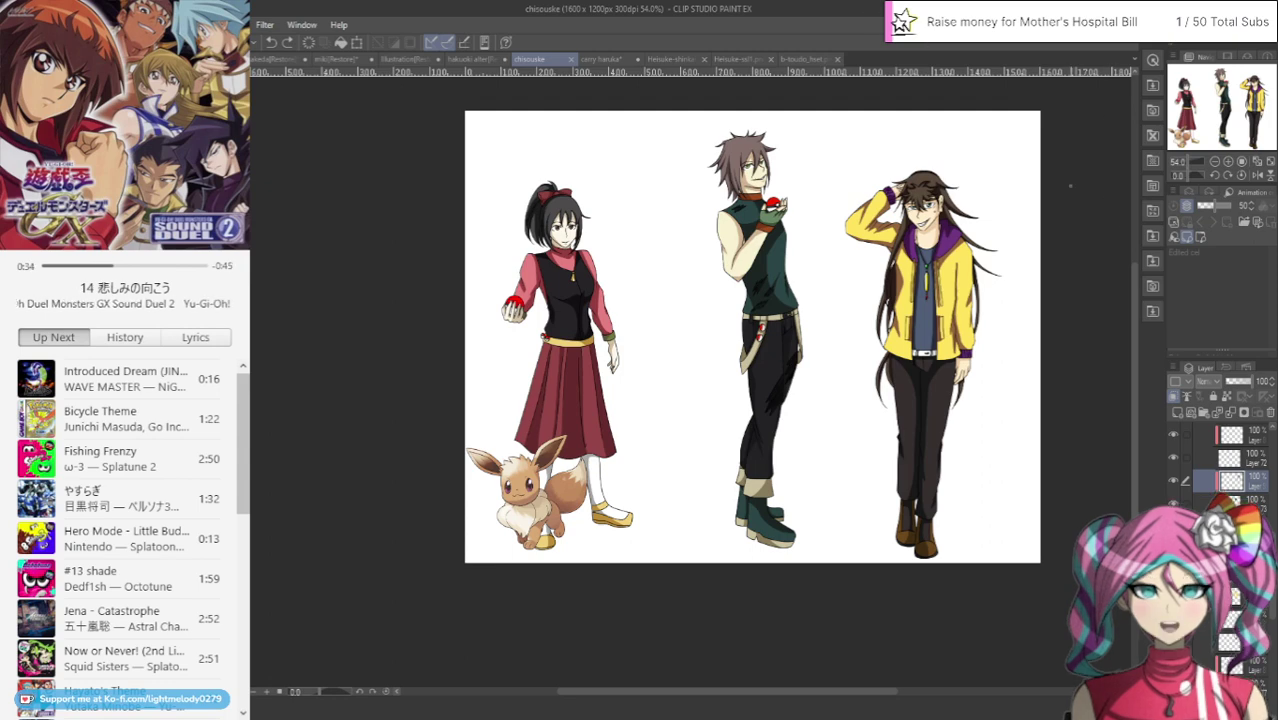
# Close the carry haruka drawing and the remaining reference images, and open the saitasuke sketch
pyautogui.click(634, 58)
pyautogui.click(662, 276)
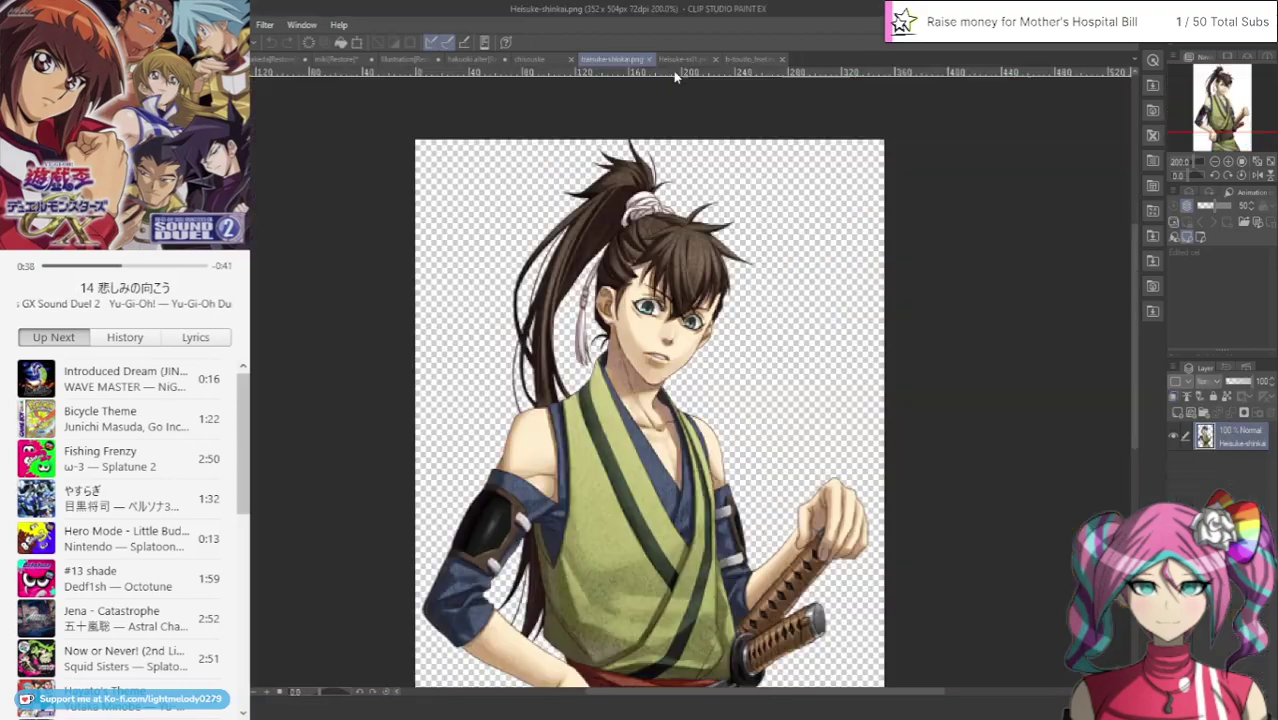
pyautogui.click(650, 61)
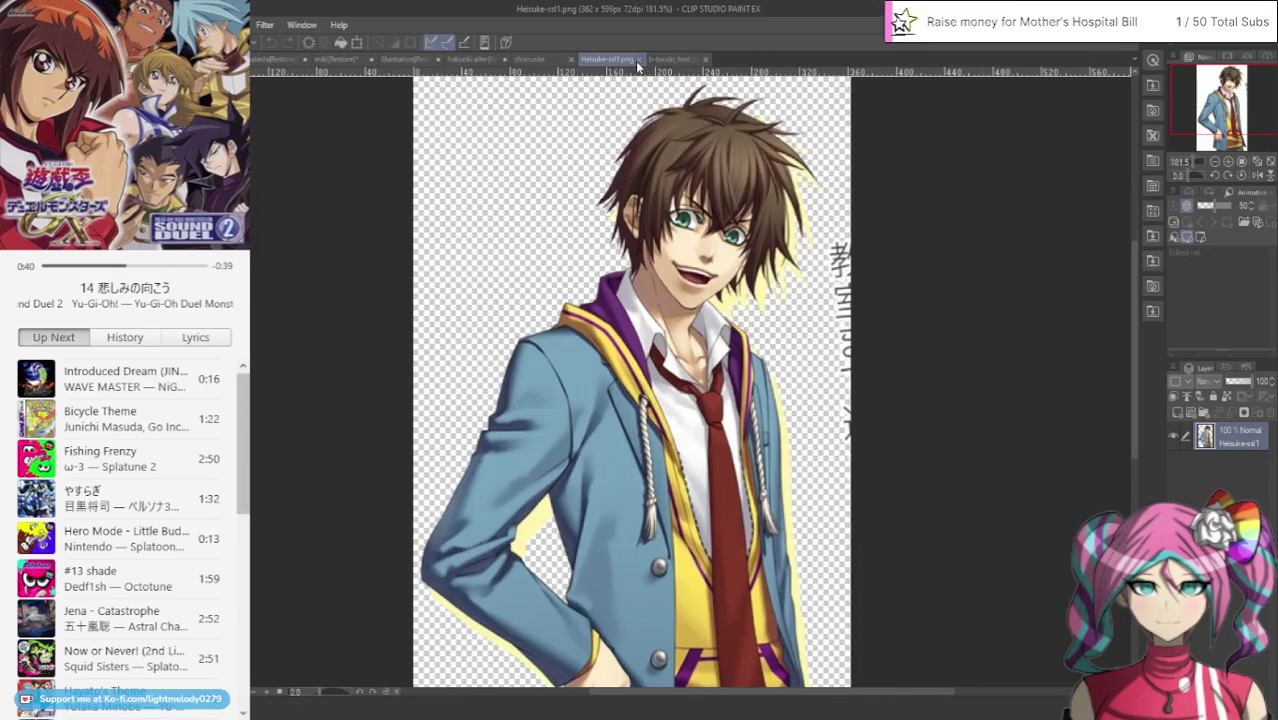
pyautogui.click(637, 59)
pyautogui.click(642, 60)
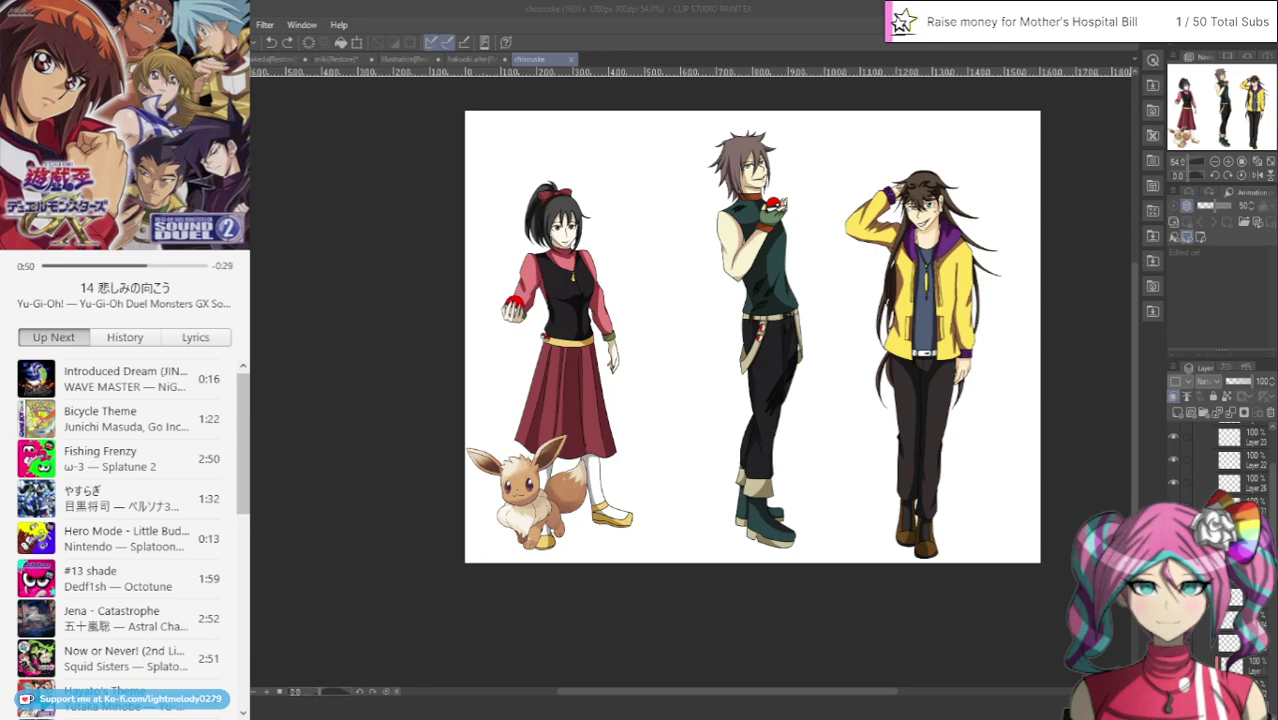
pyautogui.click(1020, 326)
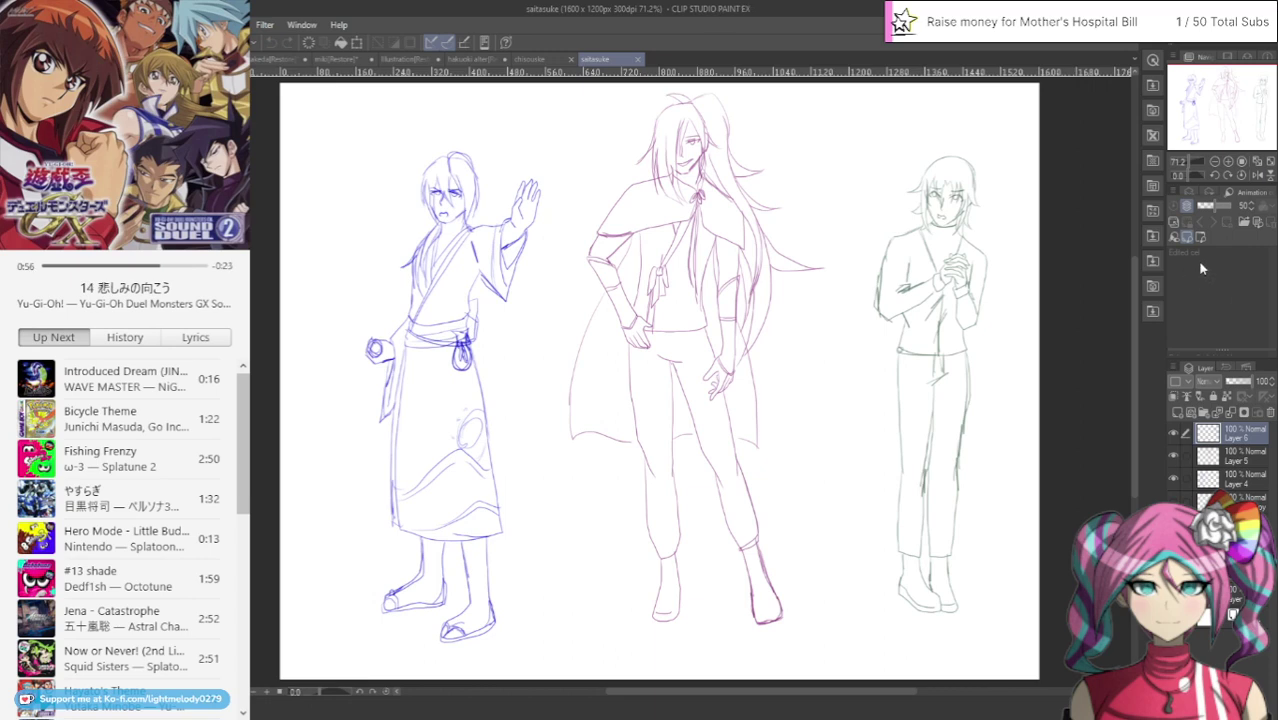
# Create a layer folder at Layer 4 for the blue kimono figure and check which layer holds its sketch
pyautogui.click(1176, 434)
pyautogui.click(1176, 434)
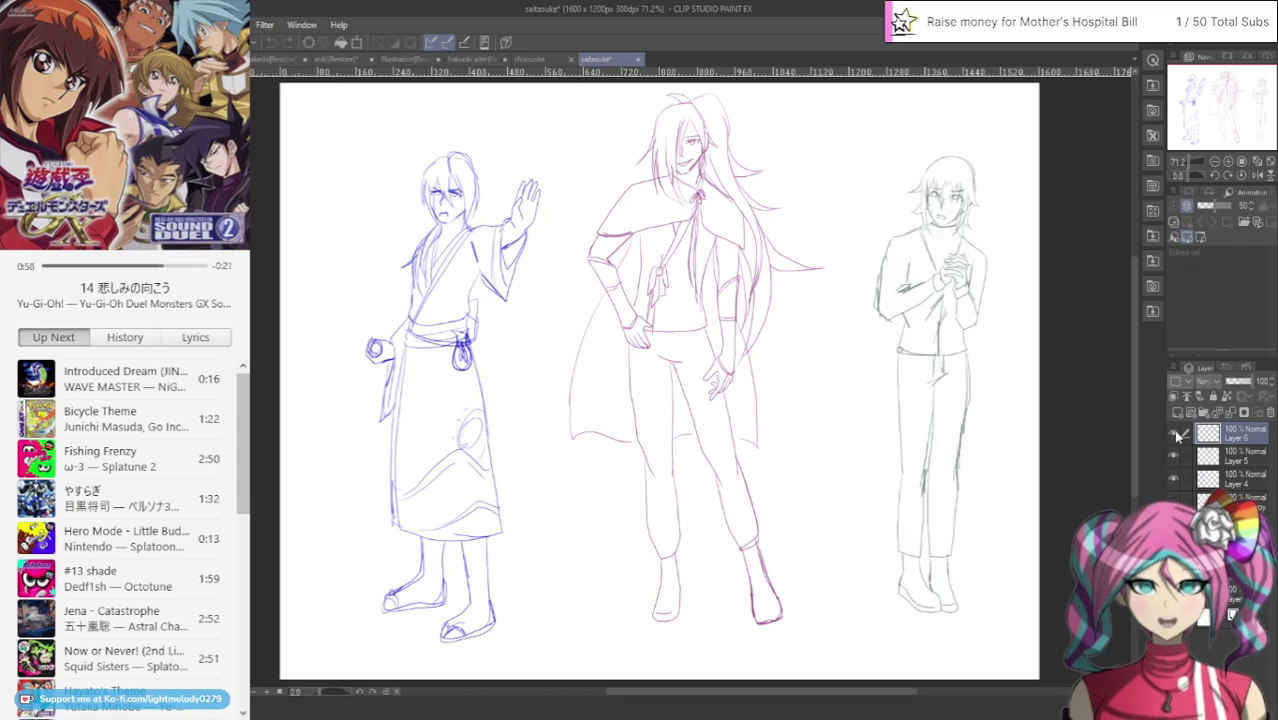
pyautogui.click(1240, 481)
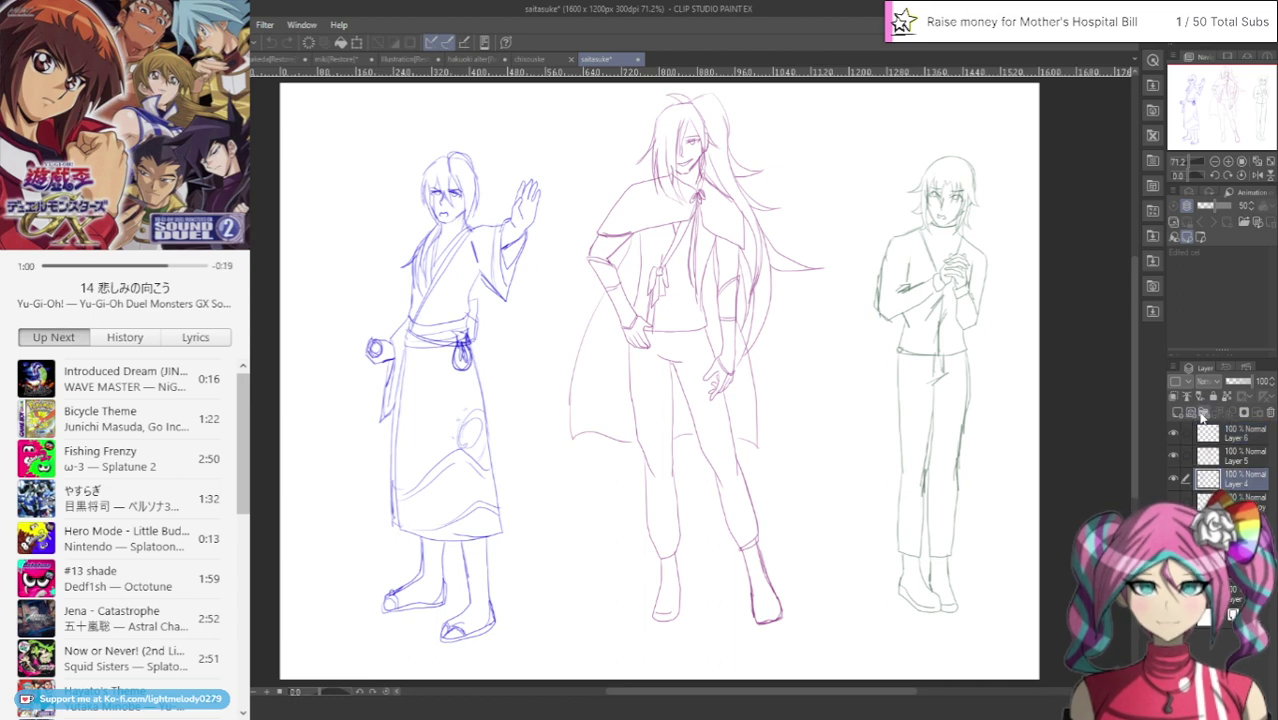
pyautogui.click(1202, 416)
pyautogui.click(1173, 499)
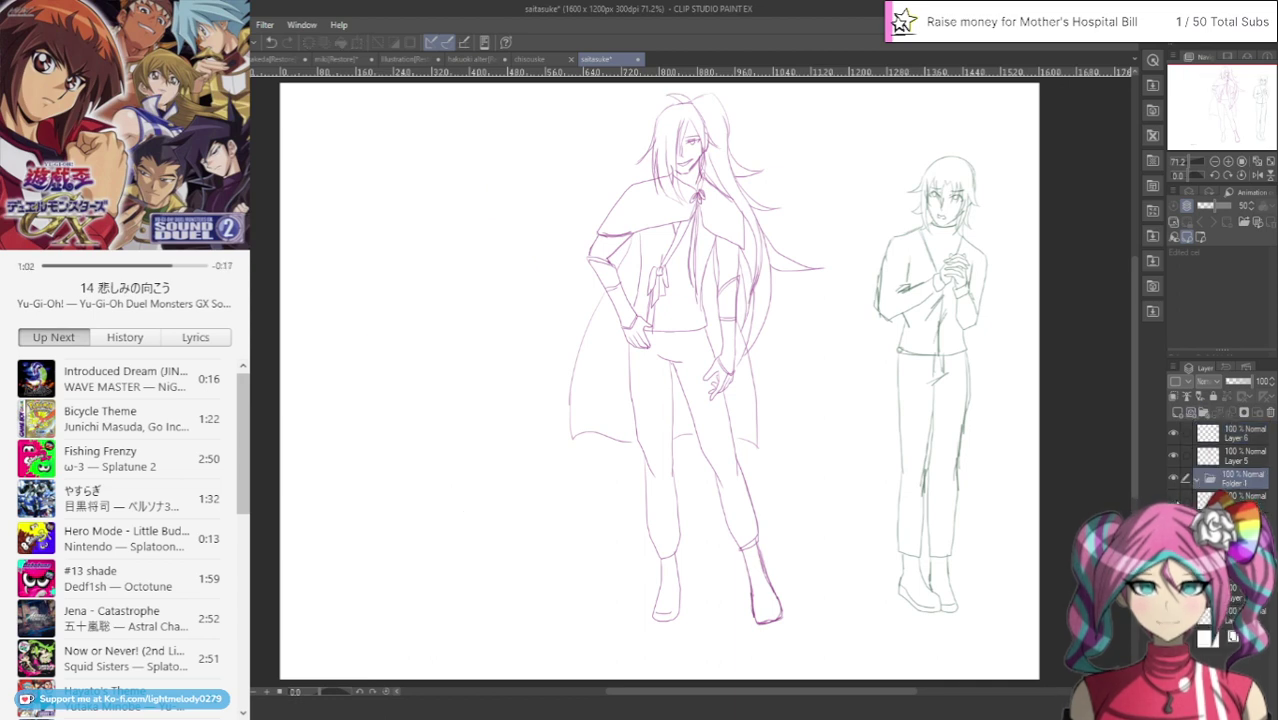
pyautogui.click(1173, 499)
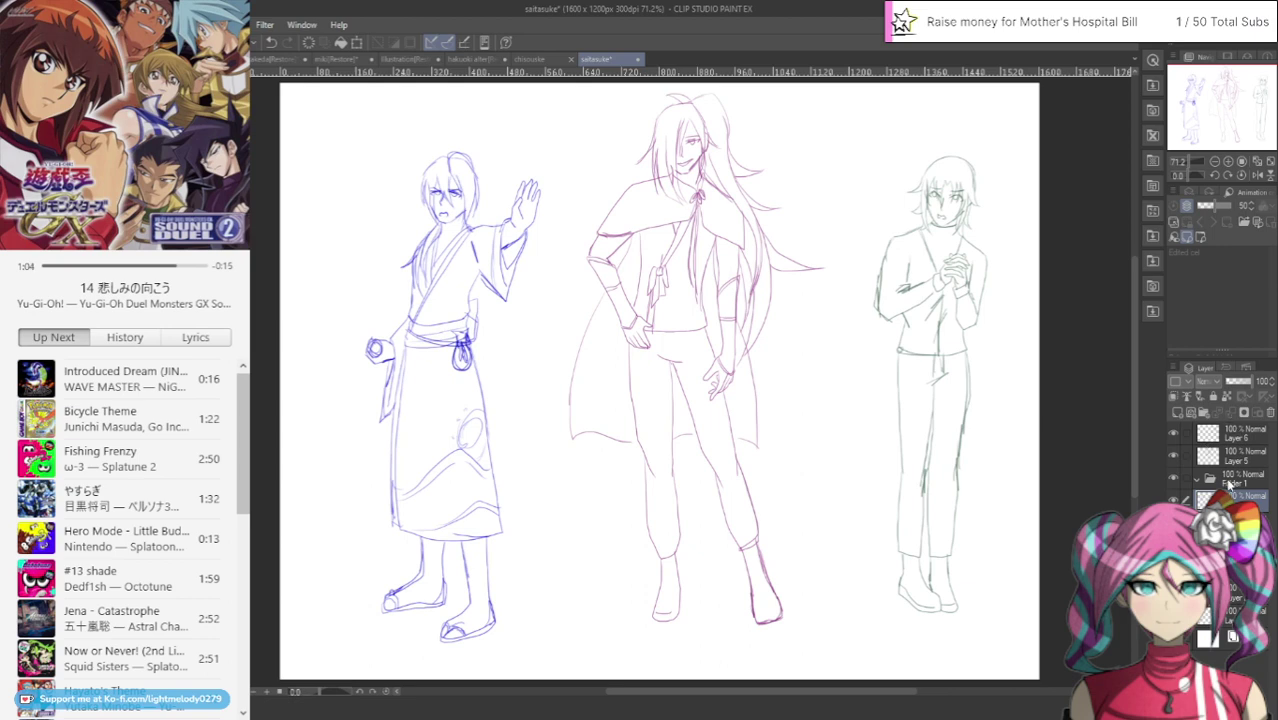
# Lower the blue sketch layer's opacity and add a new line-art layer inside Folder 1
pyautogui.click(1237, 382)
pyautogui.click(1258, 482)
pyautogui.click(1177, 414)
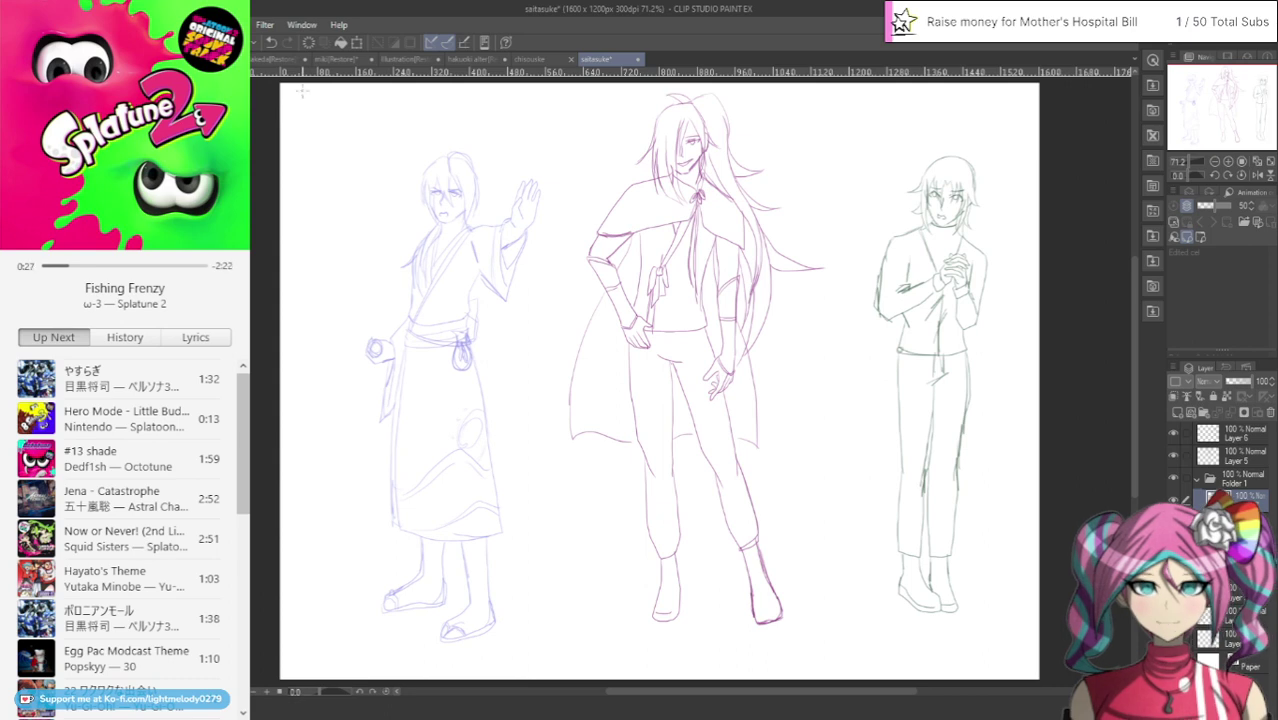
# Ink the kimono figure's face outline, nose and frowning mouth in black over the blue sketch
pyautogui.scroll(3, 332, 178)
pyautogui.scroll(4, 433, 176)
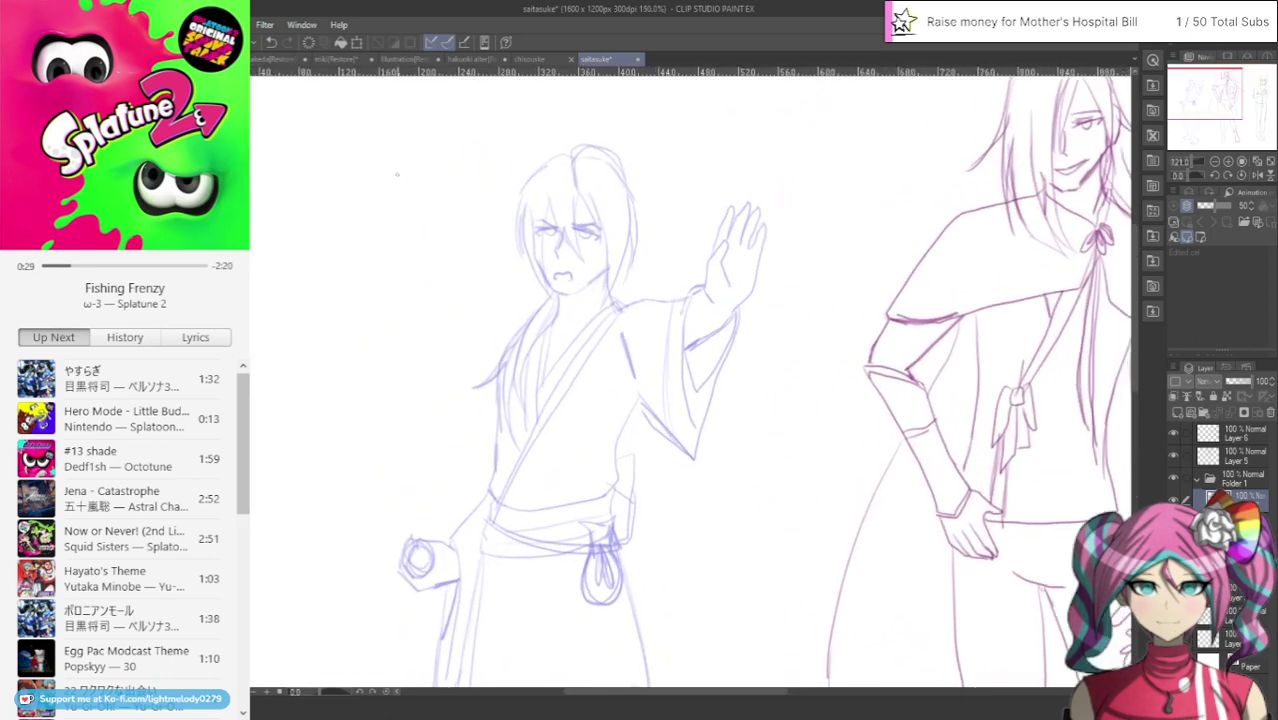
pyautogui.scroll(2, 594, 240)
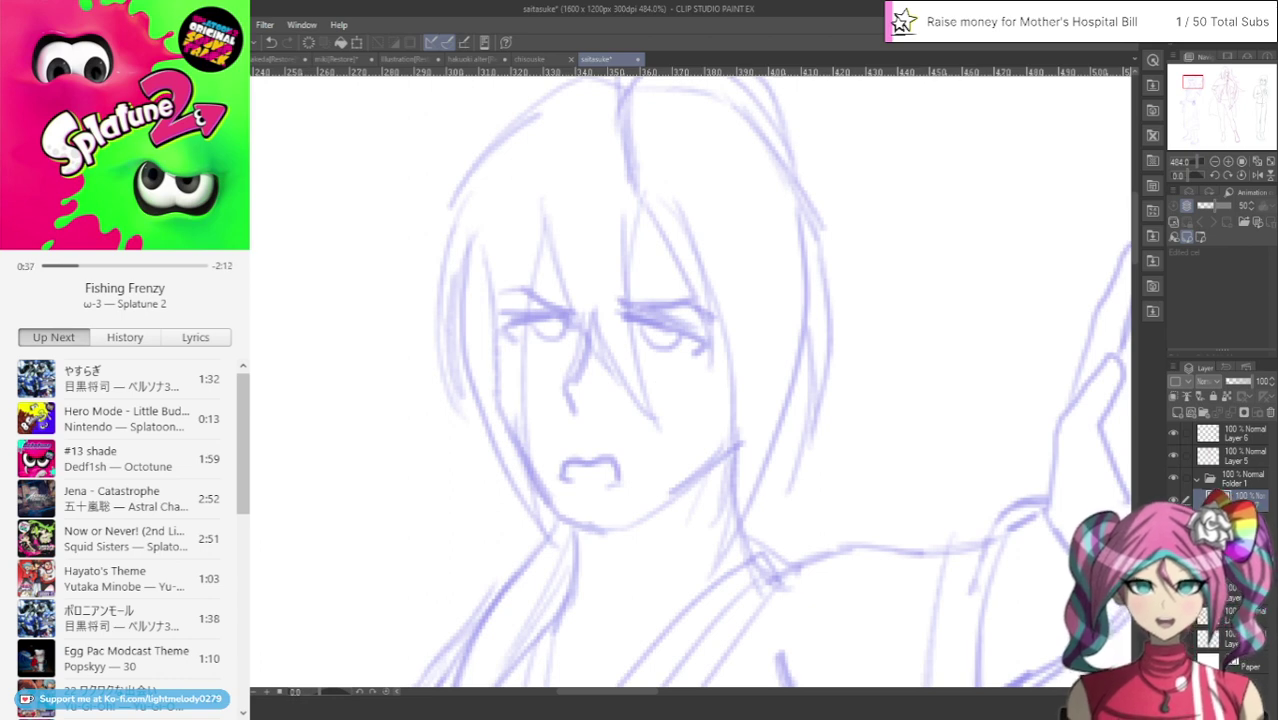
pyautogui.moveTo(478, 272)
pyautogui.mouseDown()
pyautogui.moveTo(498, 410)
pyautogui.moveTo(565, 530)
pyautogui.moveTo(612, 529)
pyautogui.moveTo(722, 450)
pyautogui.mouseUp()
pyautogui.moveTo(586, 337)
pyautogui.mouseDown()
pyautogui.moveTo(563, 388)
pyautogui.moveTo(569, 411)
pyautogui.mouseUp()
pyautogui.moveTo(566, 484)
pyautogui.mouseDown()
pyautogui.moveTo(561, 472)
pyautogui.moveTo(607, 452)
pyautogui.moveTo(620, 485)
pyautogui.mouseUp()
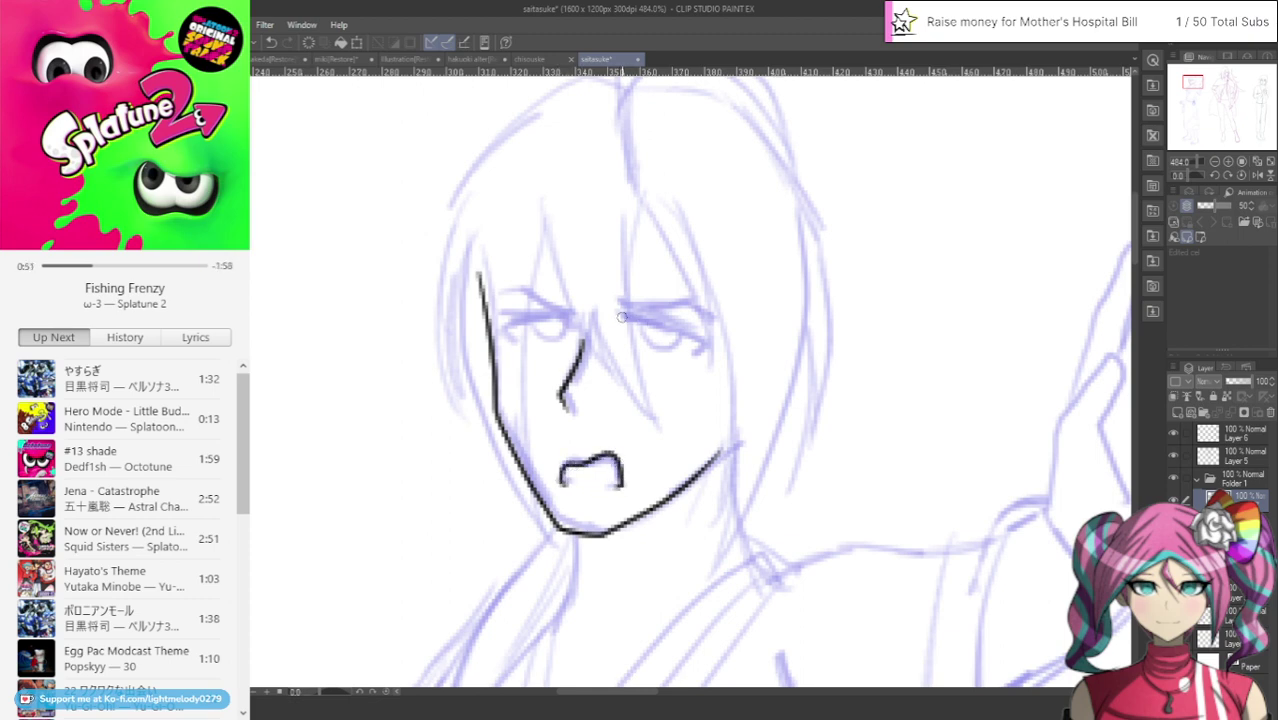
pyautogui.moveTo(621, 317)
pyautogui.mouseDown()
pyautogui.moveTo(714, 346)
pyautogui.moveTo(700, 356)
pyautogui.mouseUp()
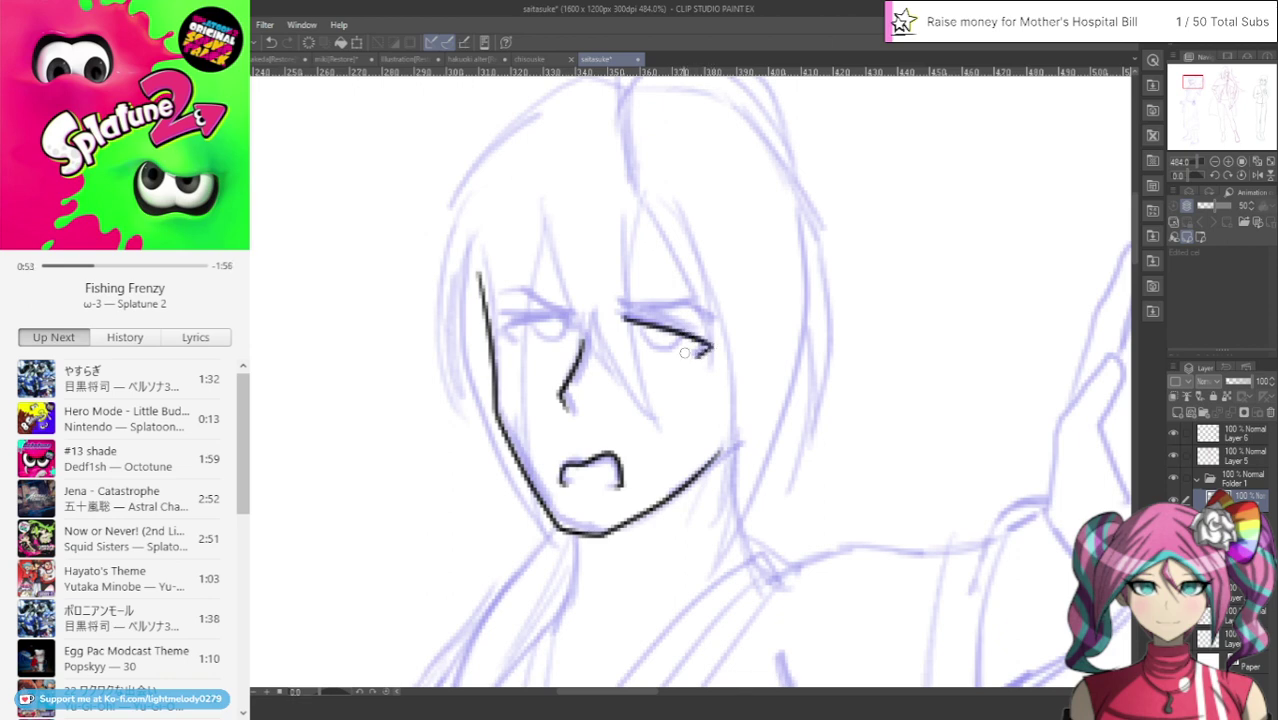
pyautogui.moveTo(648, 324)
pyautogui.mouseDown()
pyautogui.moveTo(666, 358)
pyautogui.moveTo(690, 342)
pyautogui.moveTo(660, 307)
pyautogui.moveTo(688, 301)
pyautogui.moveTo(714, 318)
pyautogui.mouseUp()
pyautogui.moveTo(634, 303)
pyautogui.mouseDown()
pyautogui.moveTo(500, 331)
pyautogui.moveTo(566, 335)
pyautogui.mouseUp()
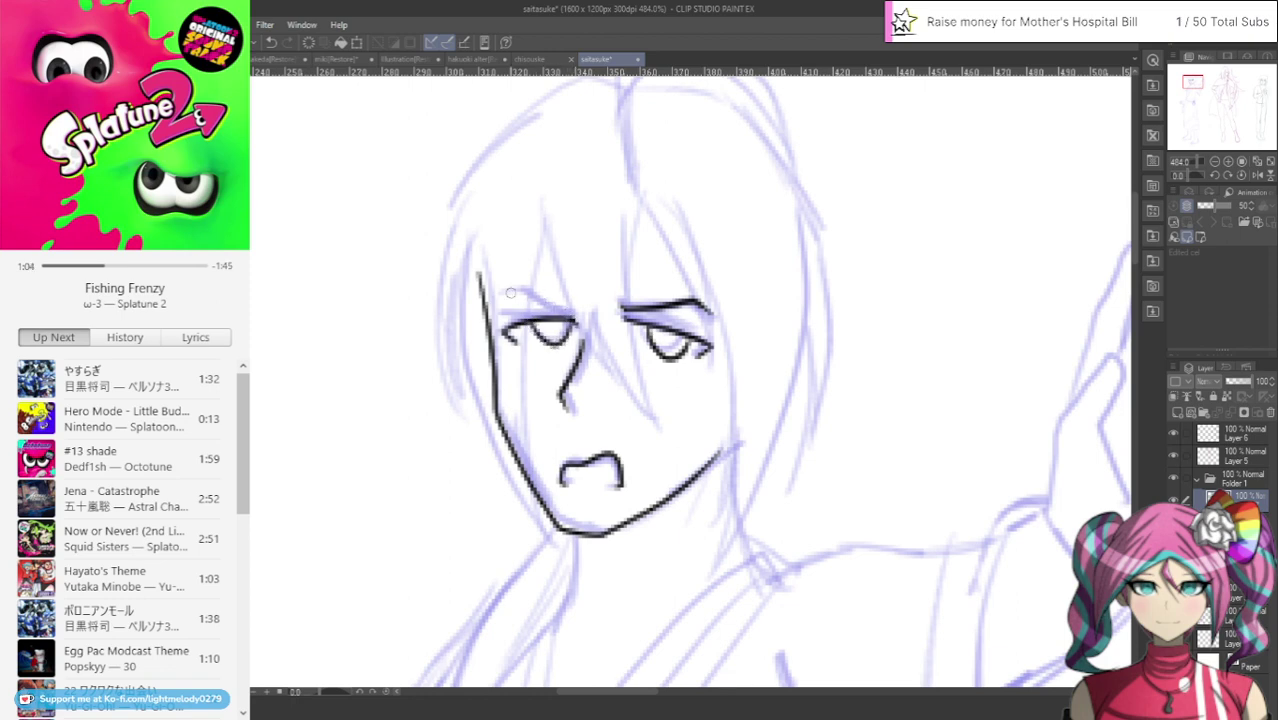
pyautogui.moveTo(504, 294); pyautogui.dragTo(578, 314)
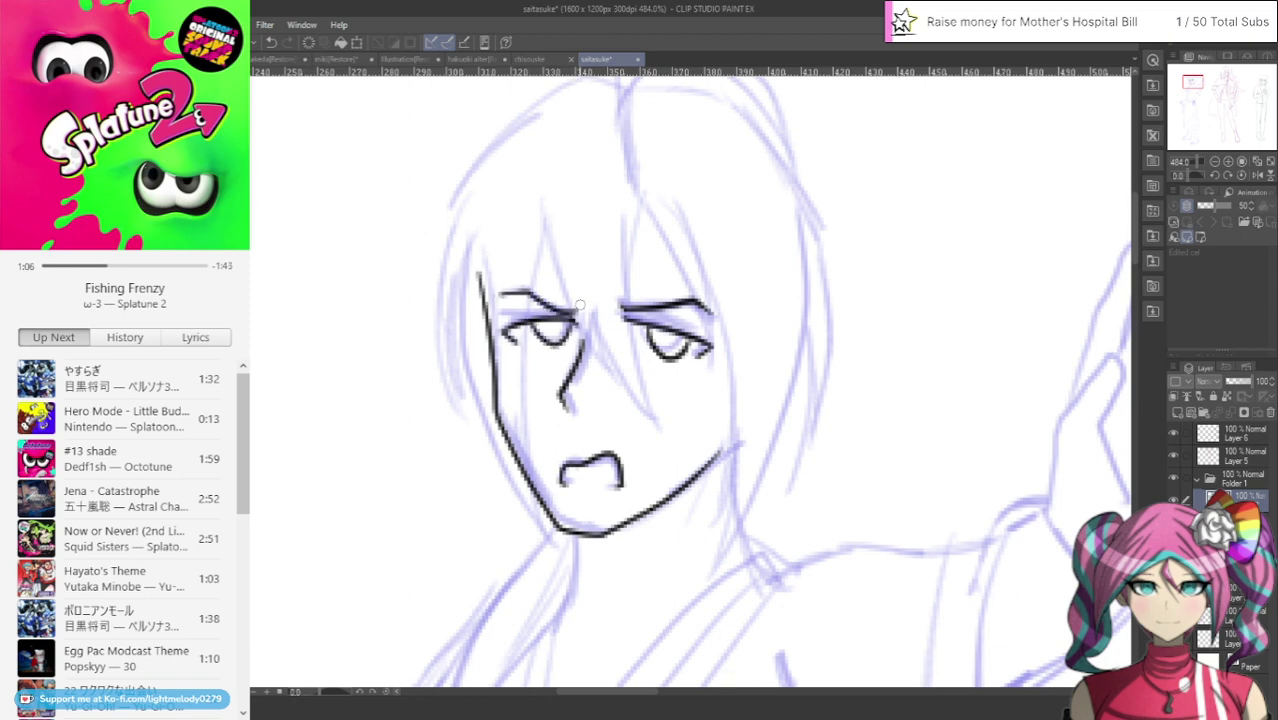
pyautogui.click(272, 43)
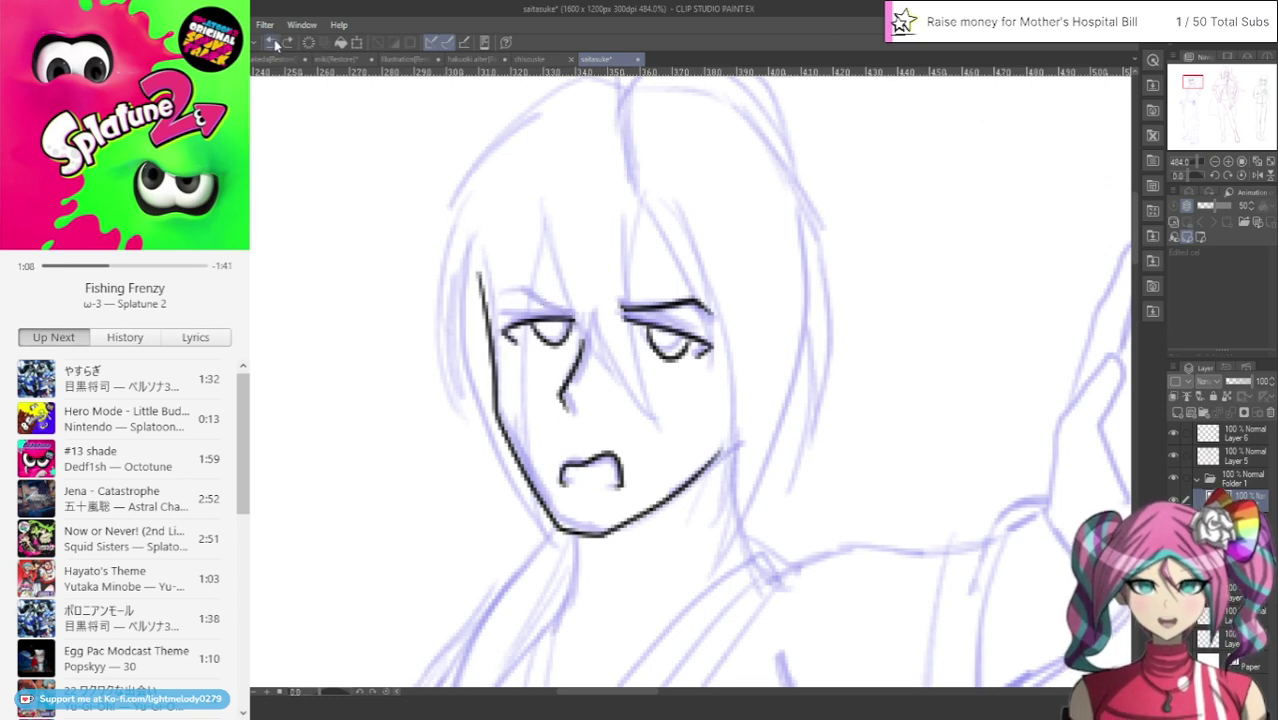
pyautogui.click(272, 43)
pyautogui.click(272, 44)
pyautogui.click(272, 44)
pyautogui.click(272, 44)
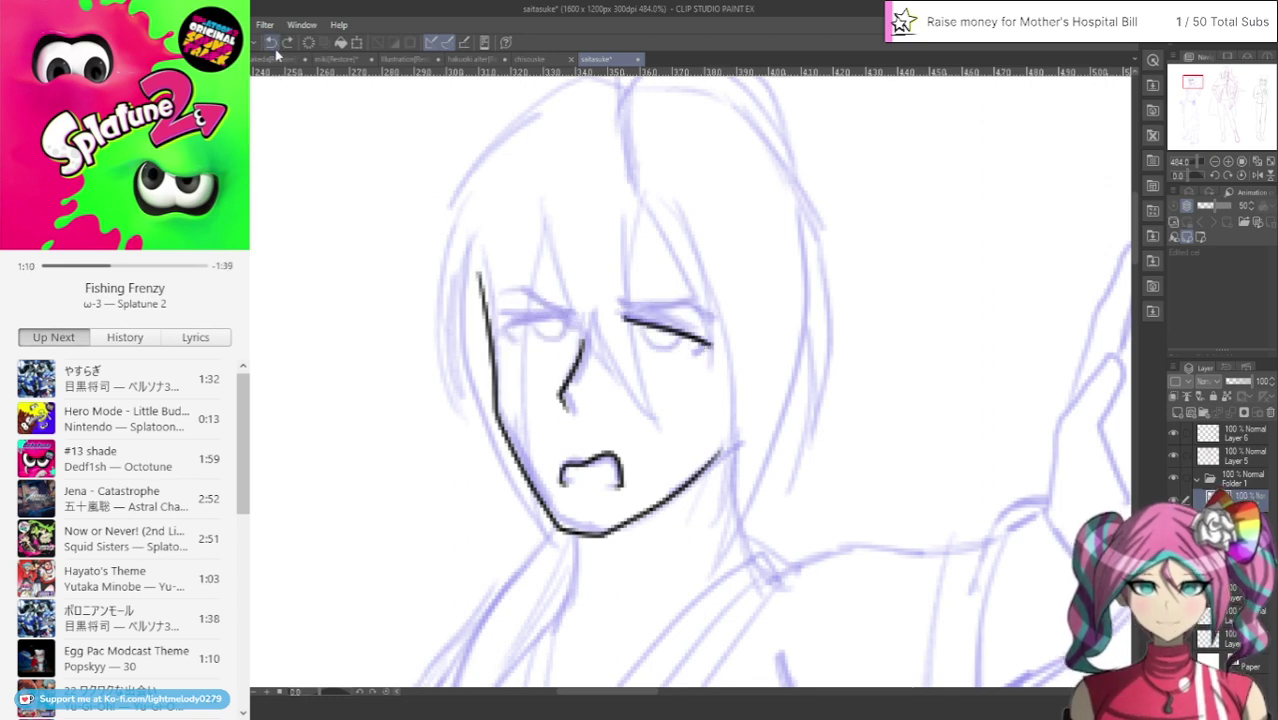
pyautogui.click(272, 44)
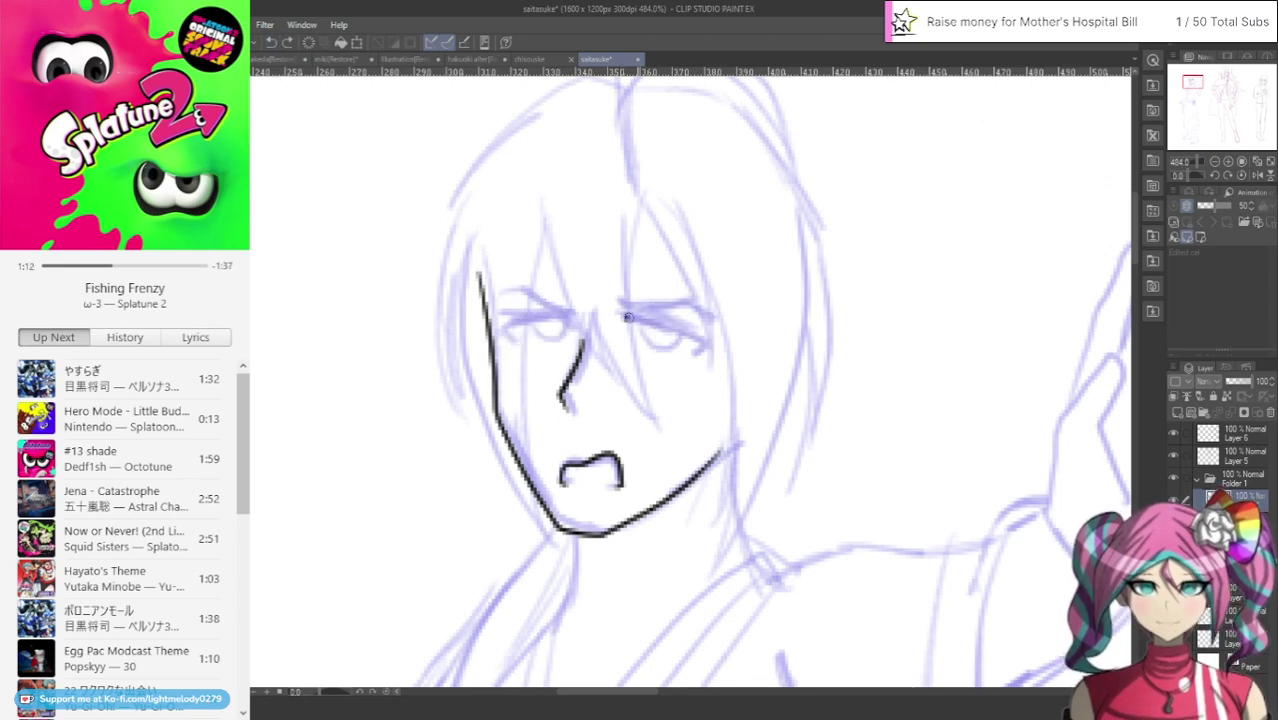
# Ink the eye on the figure's viewer-right side with a flat upper lid, half-circle iris and upward-slanting eyebrow
pyautogui.moveTo(623, 316); pyautogui.dragTo(712, 317)
pyautogui.moveTo(633, 318); pyautogui.dragTo(609, 323)
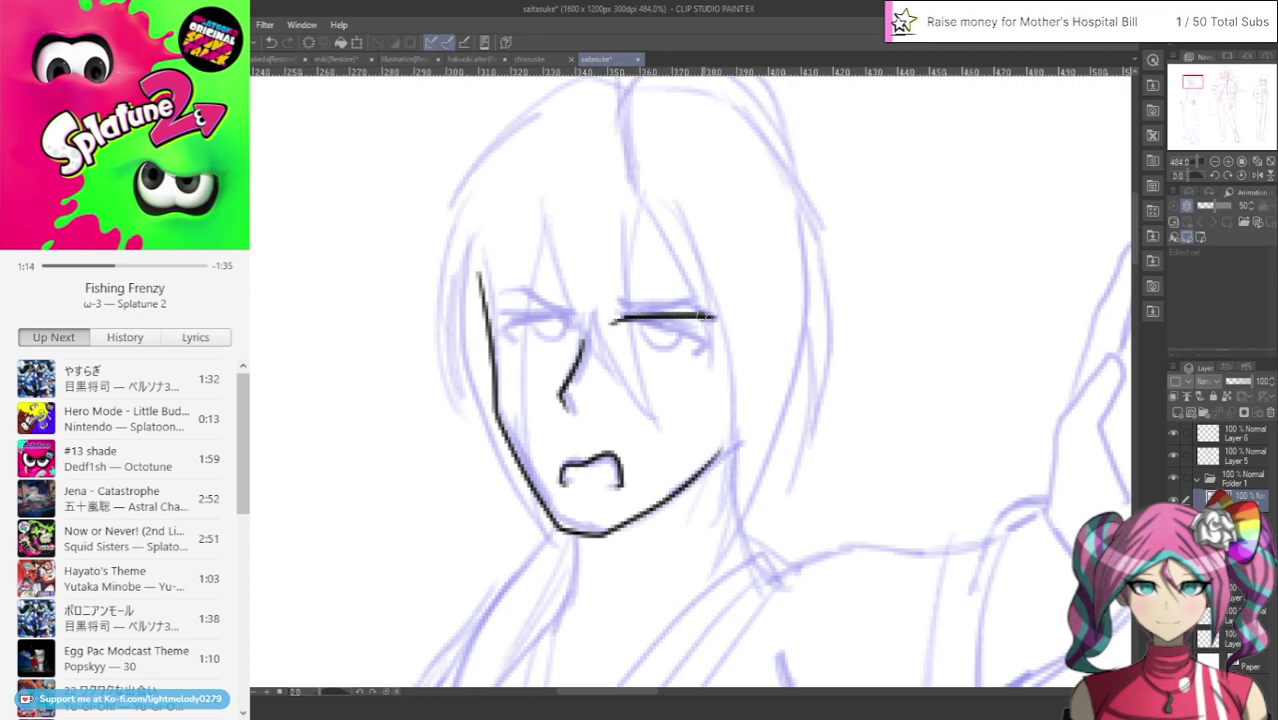
pyautogui.moveTo(714, 318)
pyautogui.mouseDown()
pyautogui.moveTo(651, 331)
pyautogui.moveTo(686, 320)
pyautogui.mouseUp()
pyautogui.moveTo(612, 304); pyautogui.dragTo(706, 284)
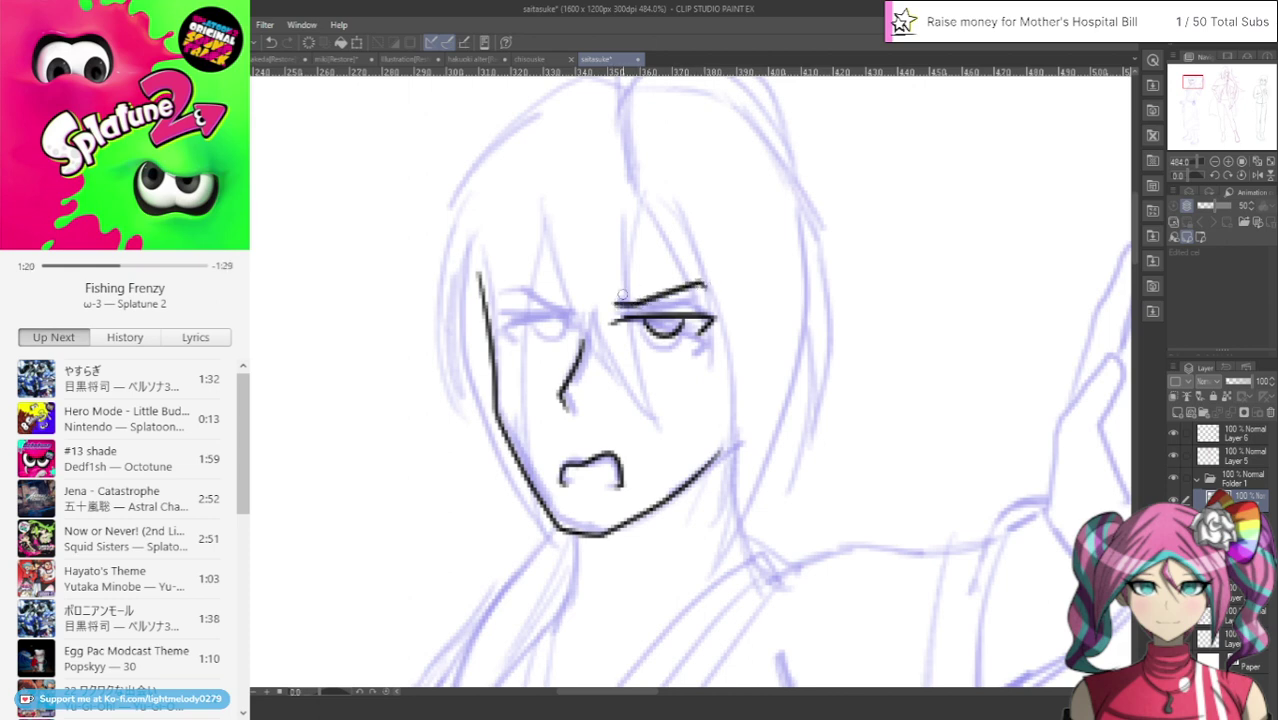
pyautogui.moveTo(630, 316); pyautogui.dragTo(660, 308)
# Ink the viewer-left eye with its lid, iris and slanted eyebrow, redoing strokes that do not match the other eye
pyautogui.moveTo(576, 320)
pyautogui.mouseDown()
pyautogui.moveTo(499, 325)
pyautogui.moveTo(522, 338)
pyautogui.moveTo(527, 317)
pyautogui.moveTo(564, 322)
pyautogui.mouseUp()
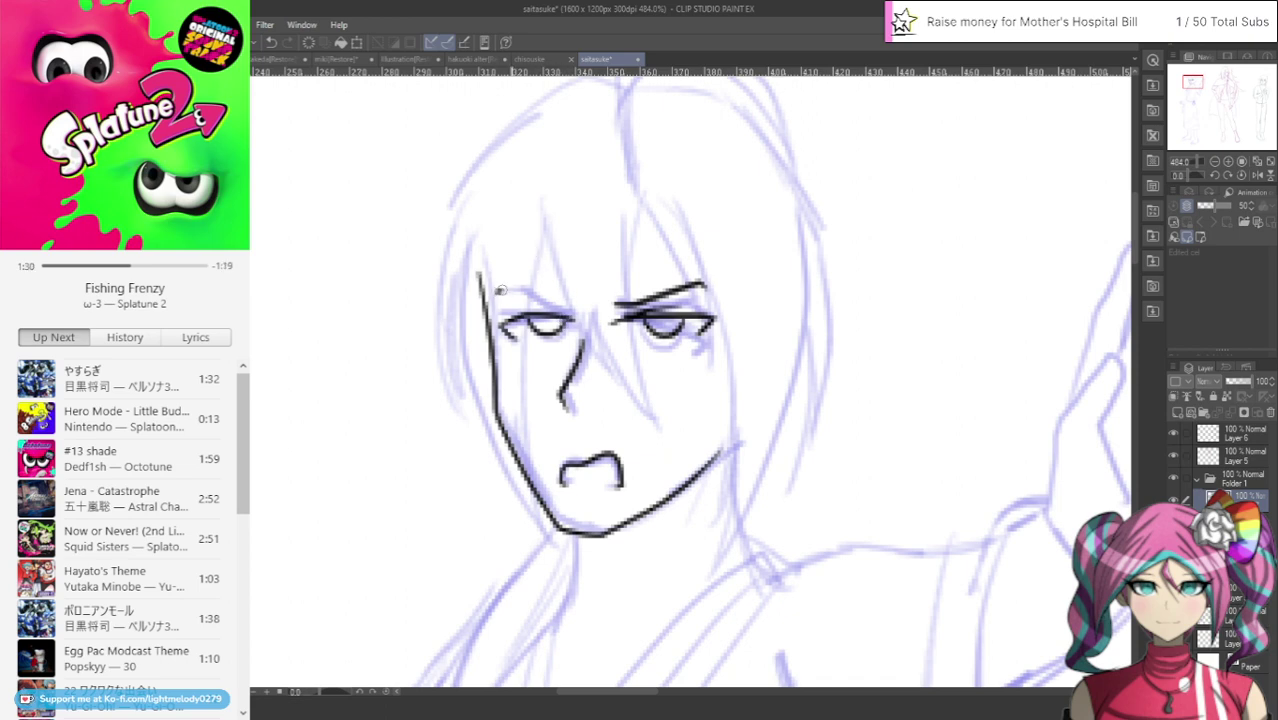
pyautogui.moveTo(497, 291)
pyautogui.mouseDown()
pyautogui.moveTo(522, 285)
pyautogui.moveTo(580, 316)
pyautogui.mouseUp()
pyautogui.click(270, 44)
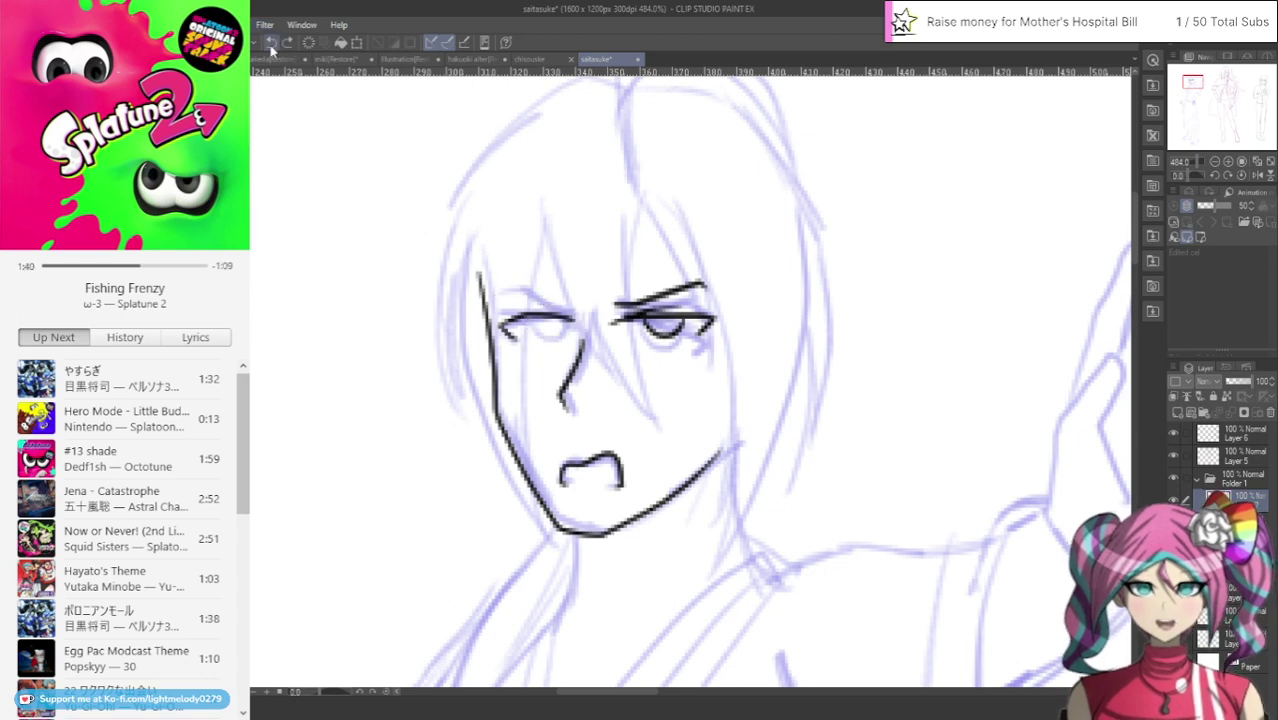
pyautogui.click(271, 43)
pyautogui.click(271, 43)
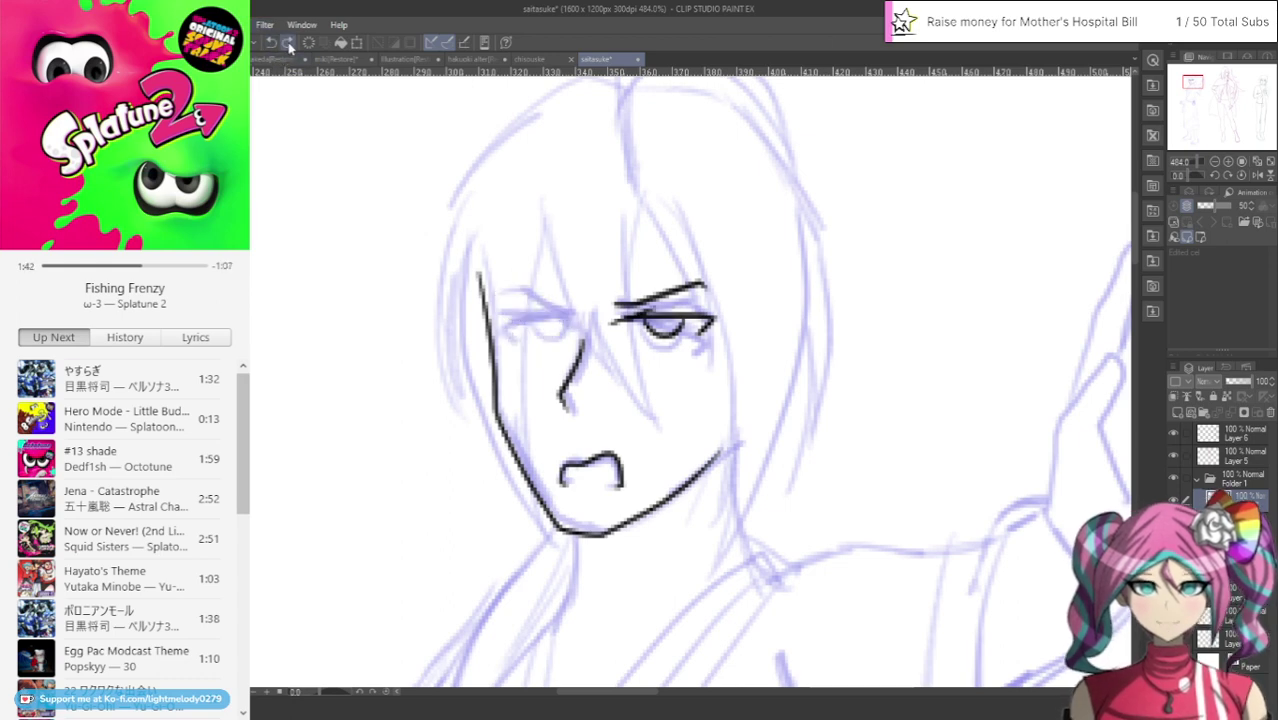
pyautogui.click(287, 43)
pyautogui.moveTo(548, 317)
pyautogui.mouseDown()
pyautogui.moveTo(500, 321)
pyautogui.moveTo(513, 337)
pyautogui.moveTo(563, 340)
pyautogui.mouseUp()
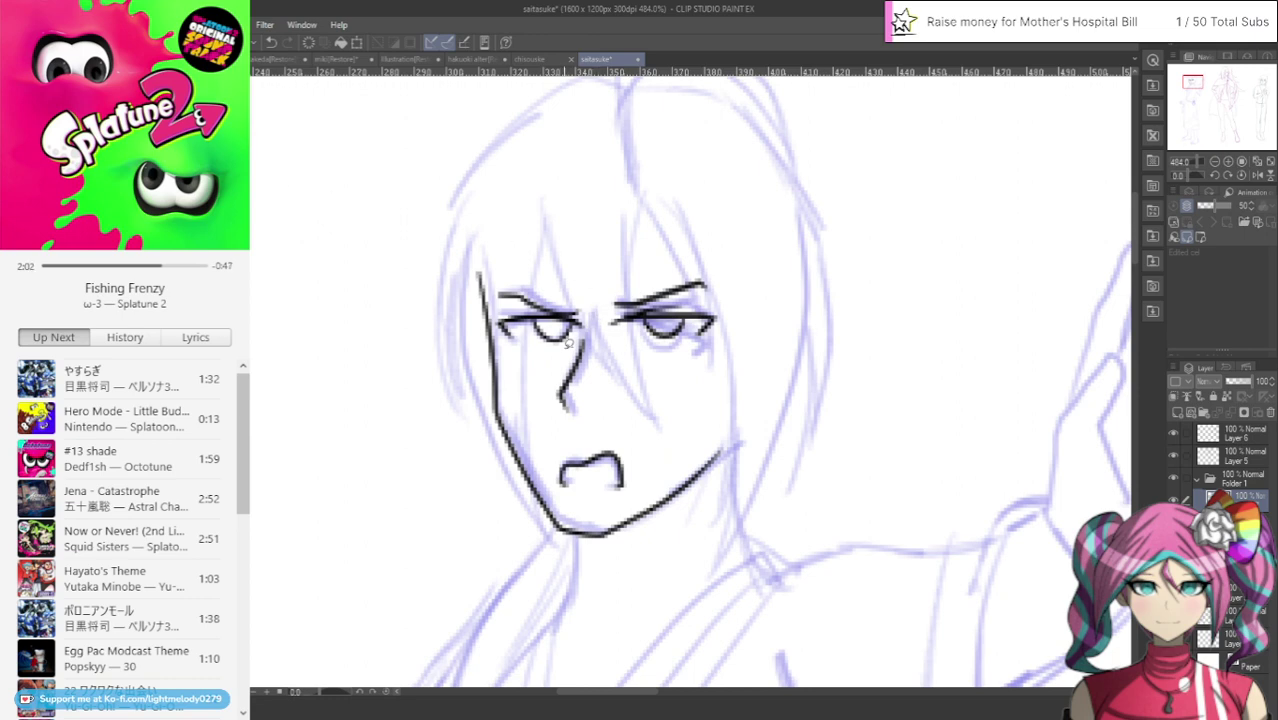
pyautogui.moveTo(580, 333); pyautogui.dragTo(549, 398)
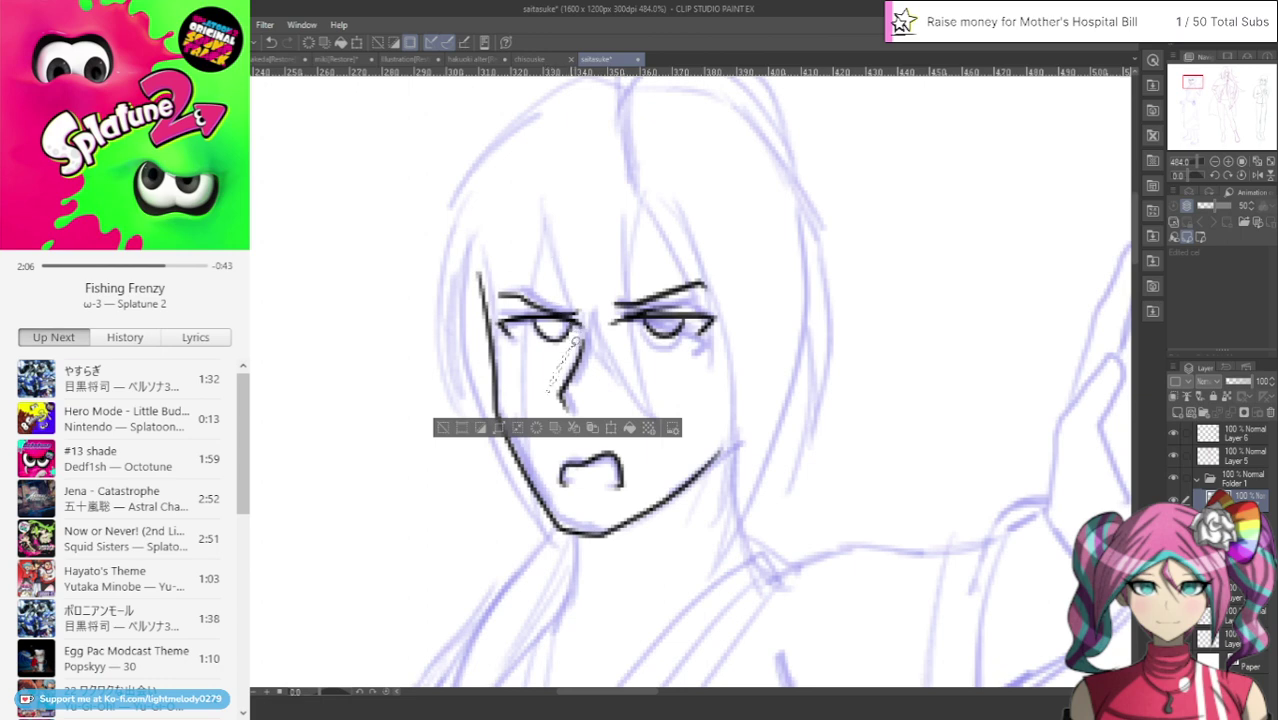
pyautogui.moveTo(500, 260)
pyautogui.mouseDown()
pyautogui.moveTo(478, 320)
pyautogui.moveTo(538, 360)
pyautogui.moveTo(598, 325)
pyautogui.moveTo(487, 325)
pyautogui.moveTo(533, 349)
pyautogui.moveTo(578, 338)
pyautogui.moveTo(596, 324)
pyautogui.moveTo(520, 250)
pyautogui.moveTo(489, 342)
pyautogui.moveTo(541, 350)
pyautogui.moveTo(589, 320)
pyautogui.moveTo(570, 268)
pyautogui.mouseUp()
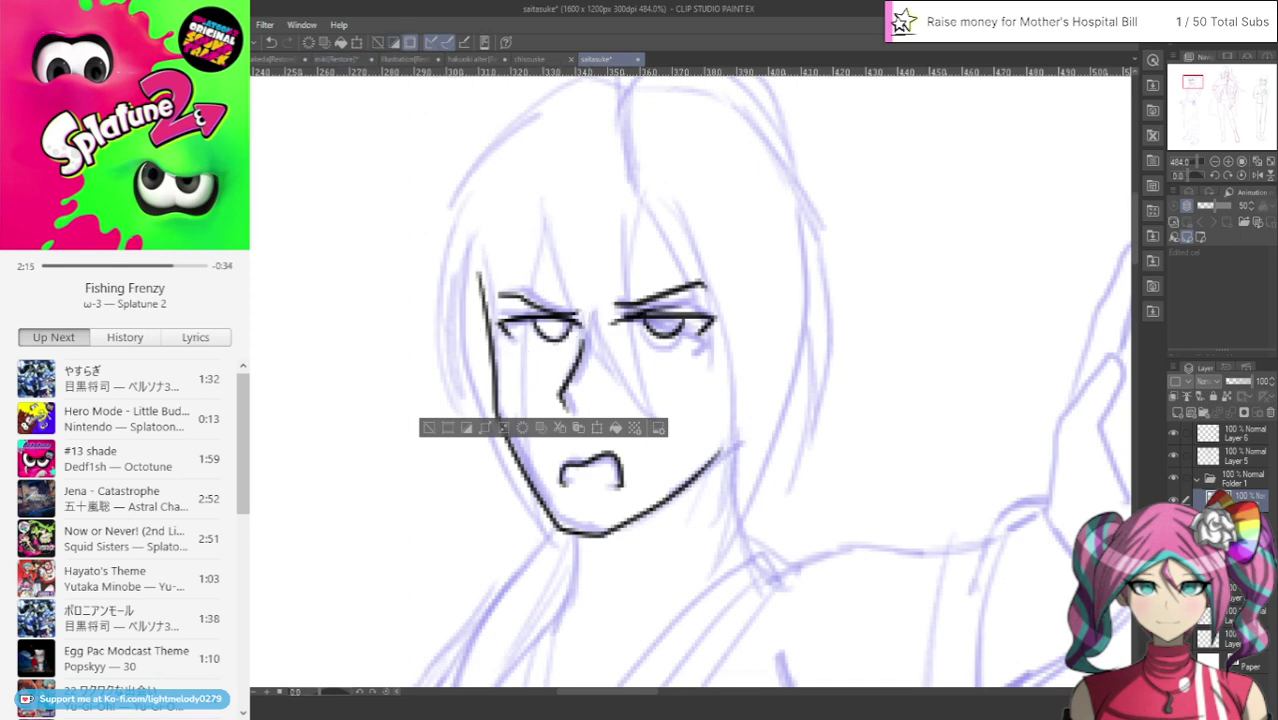
pyautogui.moveTo(516, 259)
pyautogui.mouseDown()
pyautogui.moveTo(502, 362)
pyautogui.moveTo(571, 345)
pyautogui.mouseUp()
pyautogui.moveTo(596, 261); pyautogui.dragTo(592, 263)
pyautogui.click(585, 390)
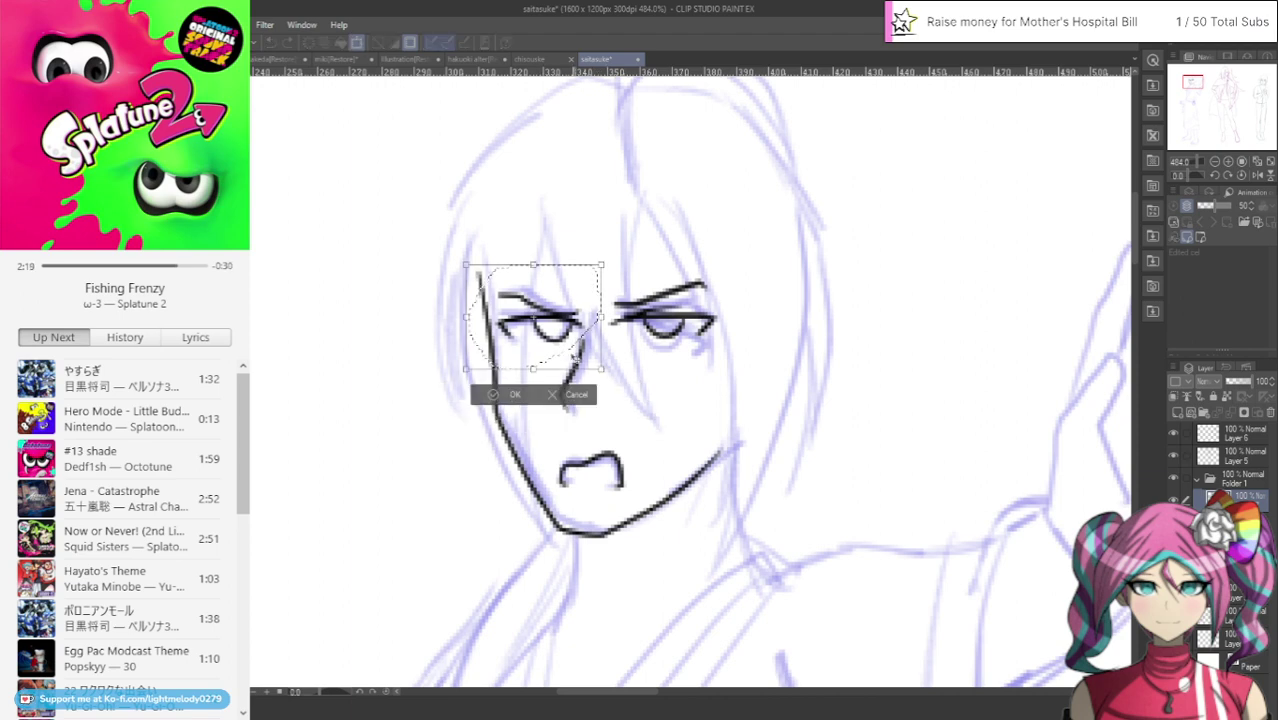
pyautogui.moveTo(559, 325); pyautogui.dragTo(548, 321)
pyautogui.click(562, 394)
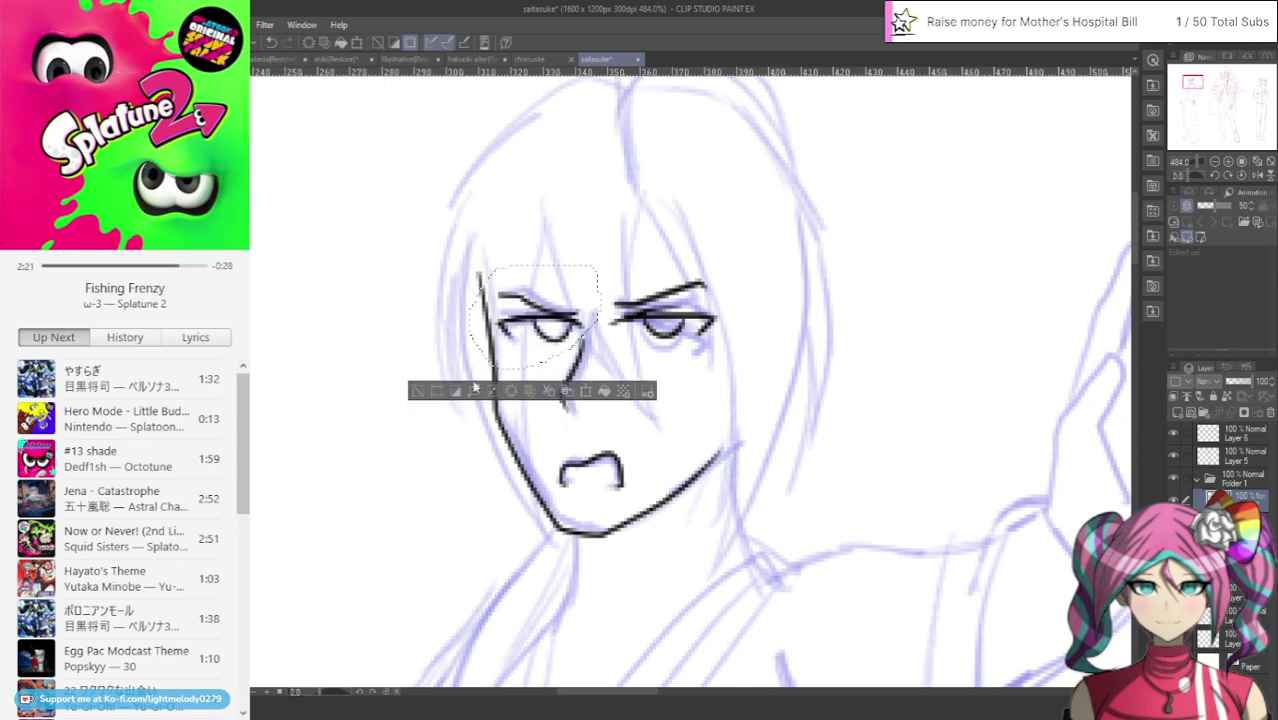
pyautogui.click(422, 385)
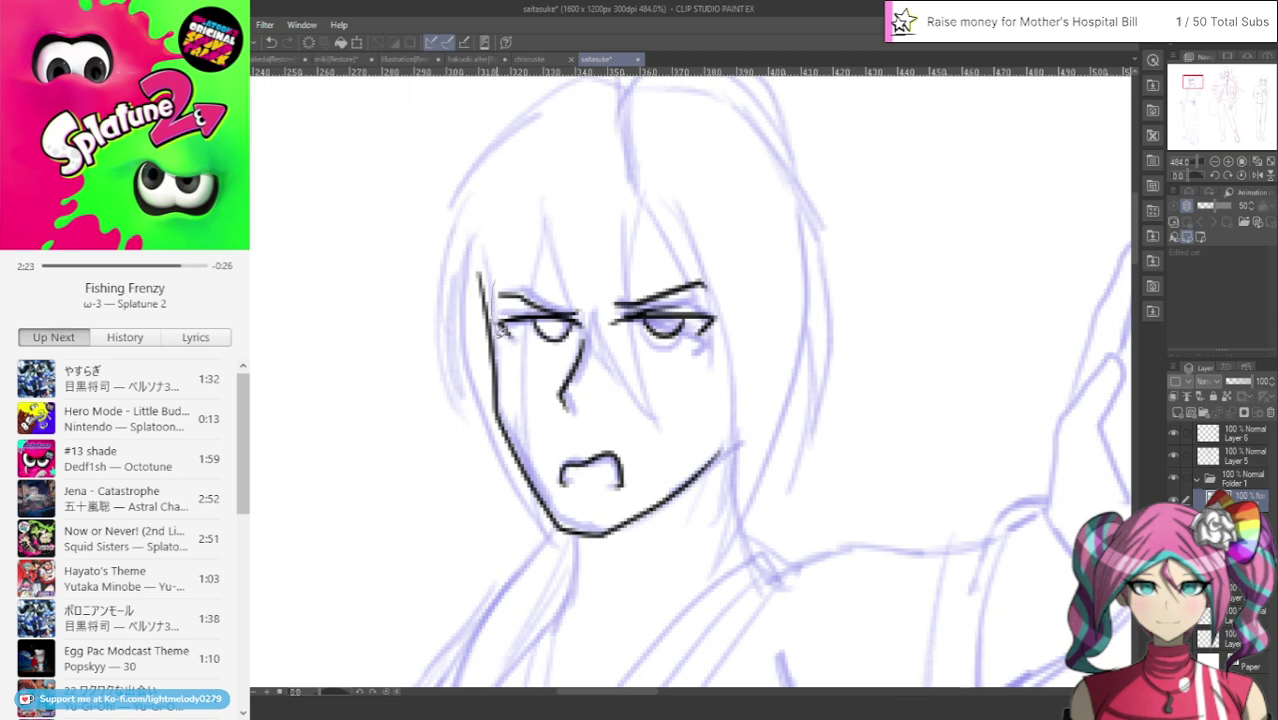
# Lasso the viewer-left eye and eyebrow, shift them toward the face edge, scale them down slightly, and deselect
pyautogui.moveTo(499, 331); pyautogui.dragTo(551, 344)
pyautogui.moveTo(590, 268); pyautogui.dragTo(500, 275)
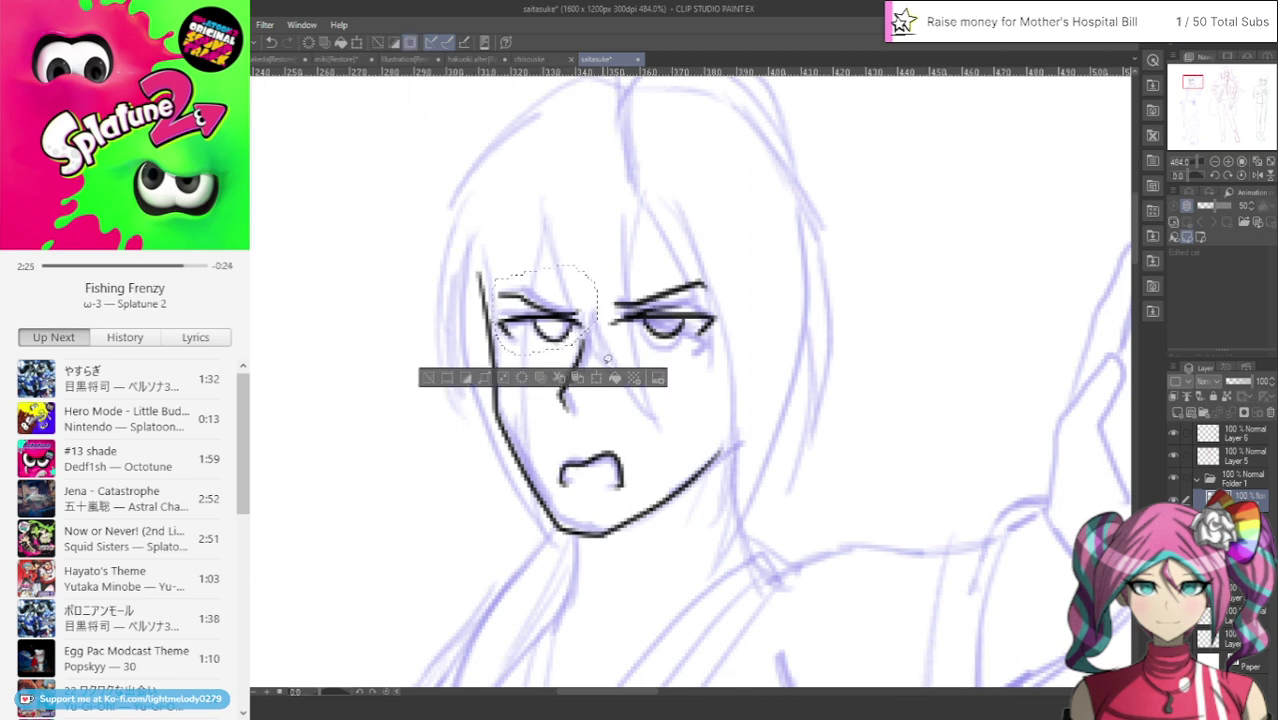
pyautogui.click(597, 380)
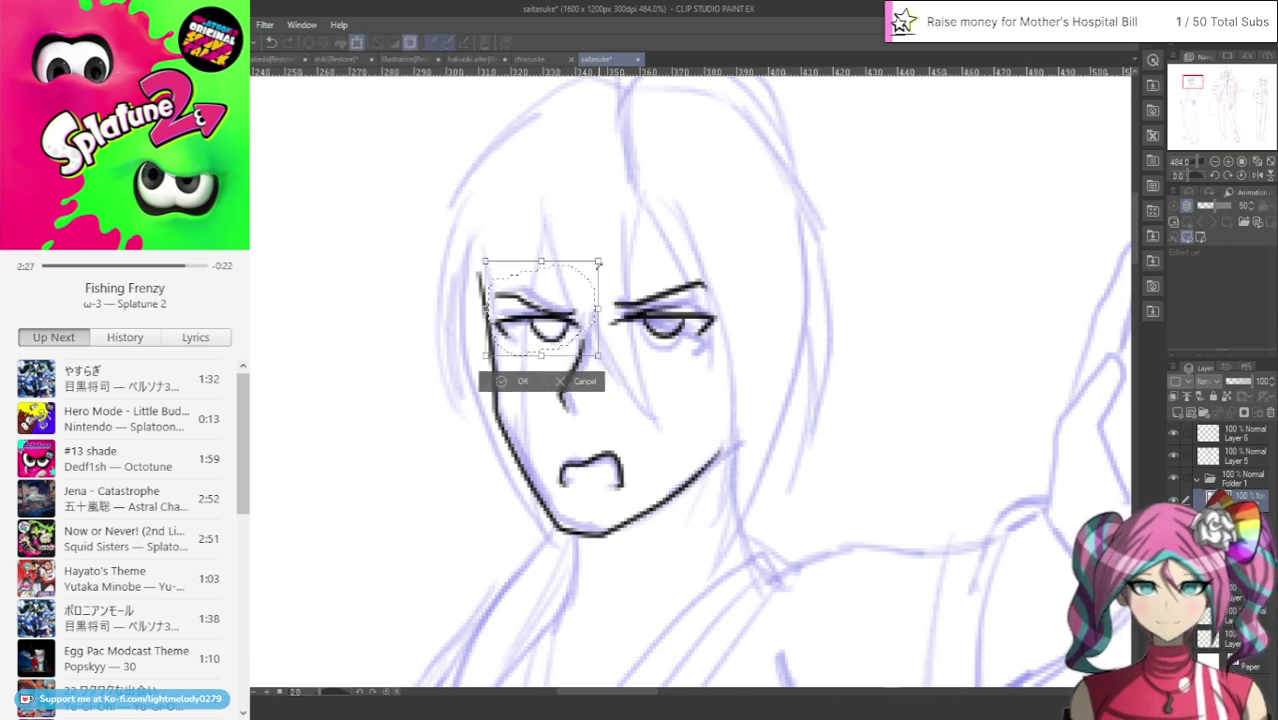
pyautogui.moveTo(595, 262); pyautogui.dragTo(590, 265)
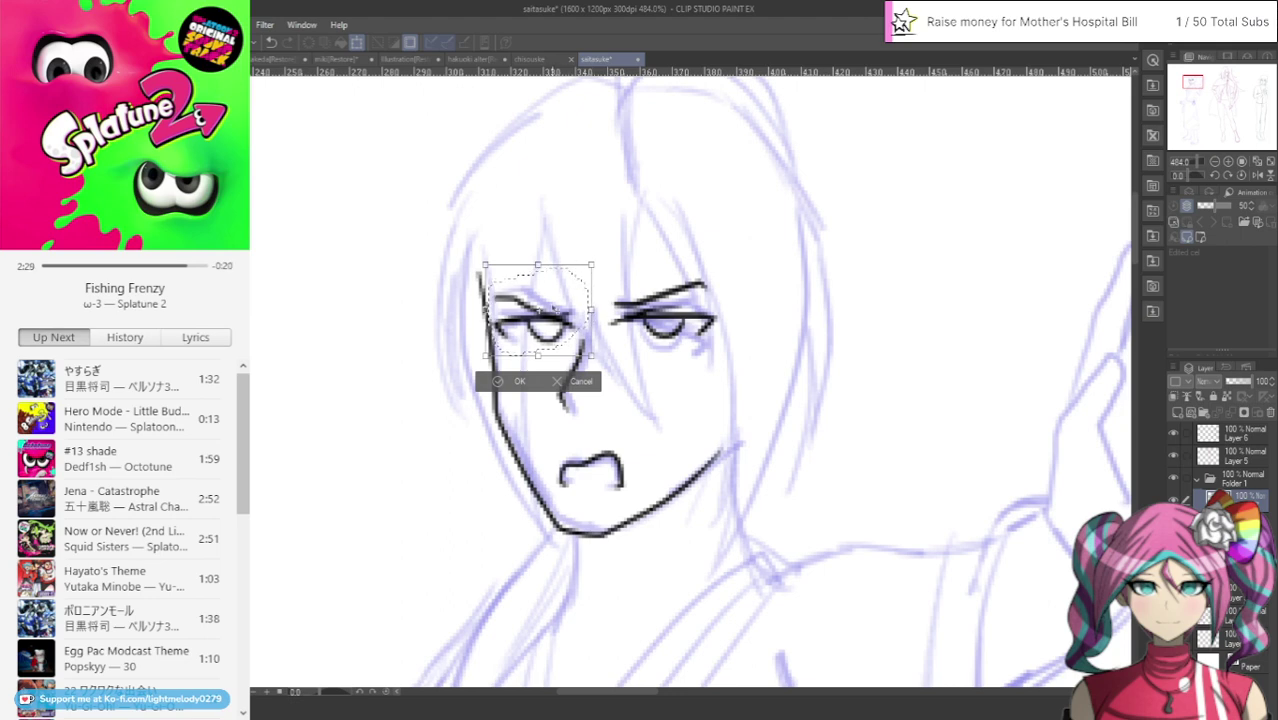
pyautogui.click(497, 382)
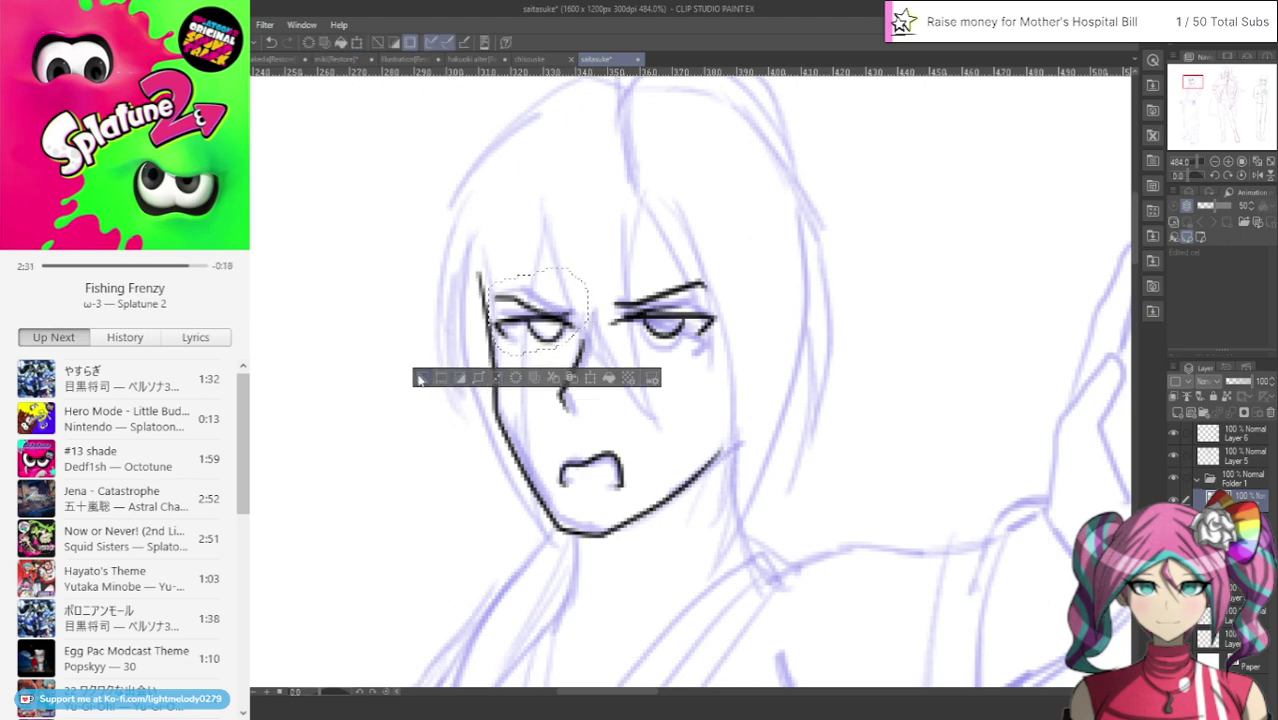
pyautogui.click(419, 377)
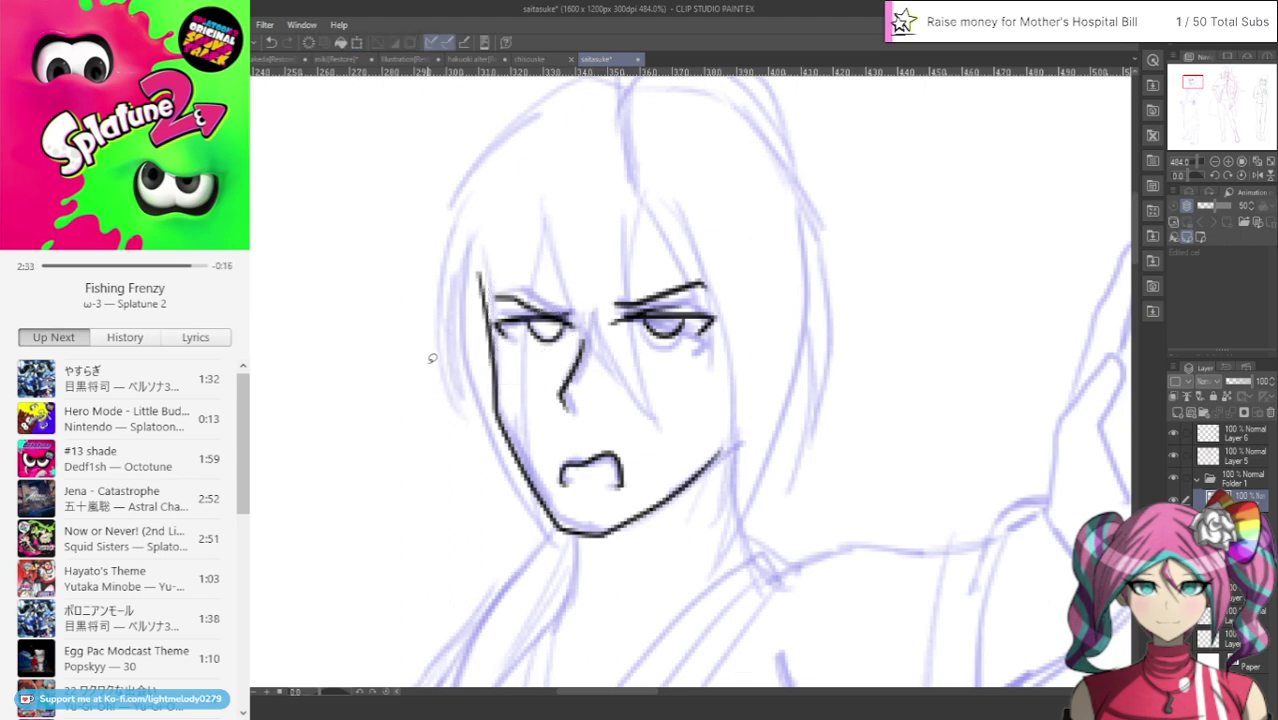
pyautogui.click(434, 358)
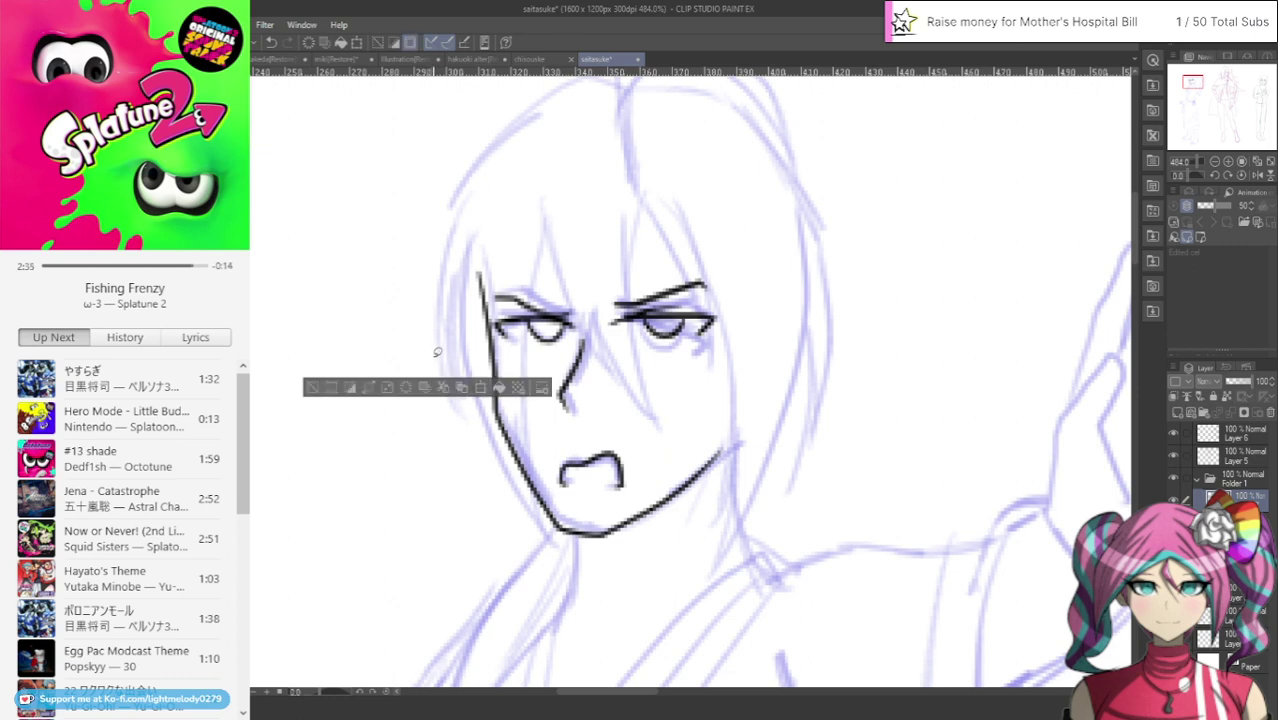
pyautogui.hotkey('ctrl', 'd')
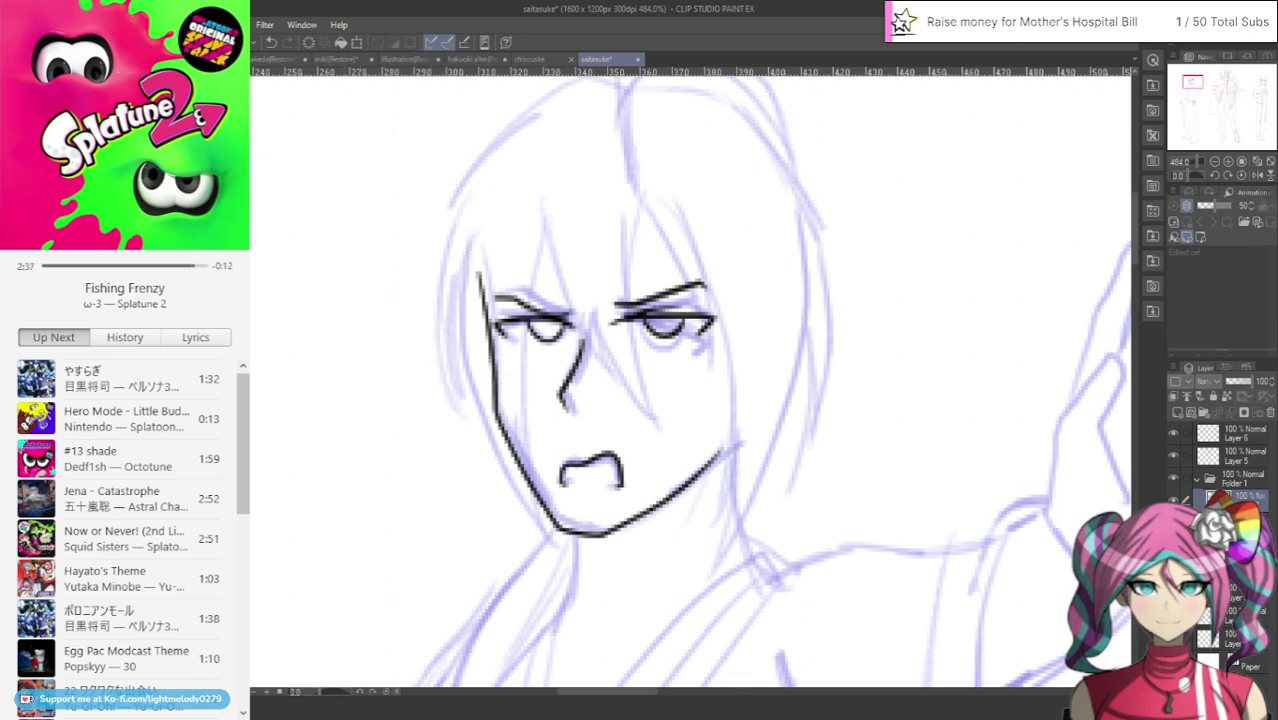
# Erase the viewer-left eye and eyebrow and re-ink them with a downward-slanting lid, smaller iris and angled brow
pyautogui.moveTo(514, 306)
pyautogui.mouseDown()
pyautogui.moveTo(499, 360)
pyautogui.moveTo(508, 295)
pyautogui.moveTo(508, 335)
pyautogui.moveTo(527, 348)
pyautogui.moveTo(571, 295)
pyautogui.mouseUp()
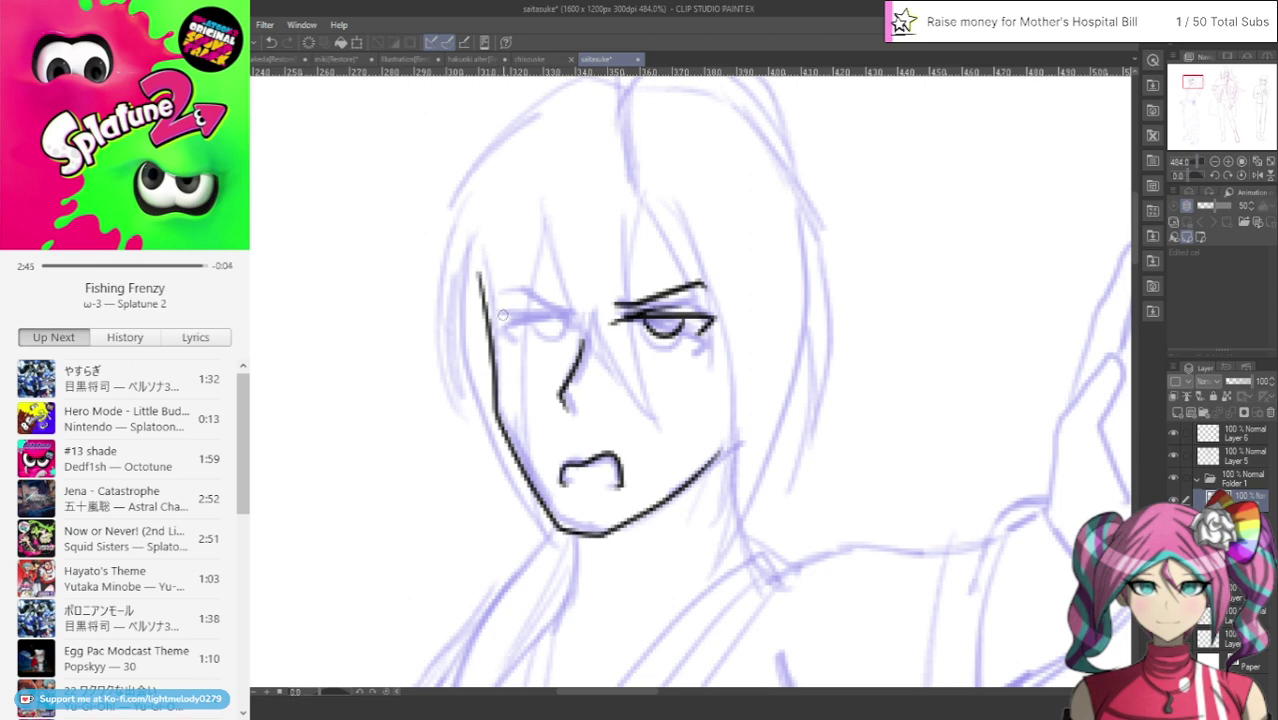
pyautogui.moveTo(506, 317); pyautogui.dragTo(541, 316)
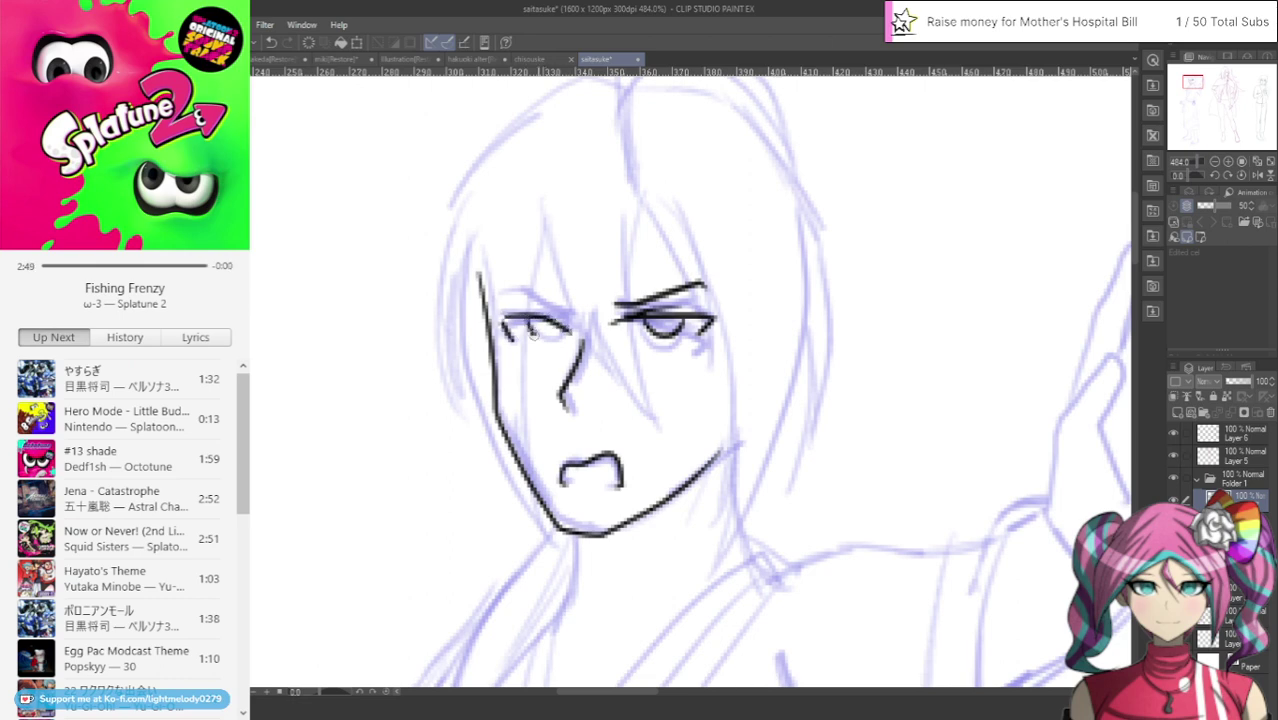
pyautogui.moveTo(533, 336)
pyautogui.mouseDown()
pyautogui.moveTo(554, 345)
pyautogui.moveTo(562, 330)
pyautogui.moveTo(544, 336)
pyautogui.moveTo(565, 330)
pyautogui.mouseUp()
pyautogui.click(272, 42)
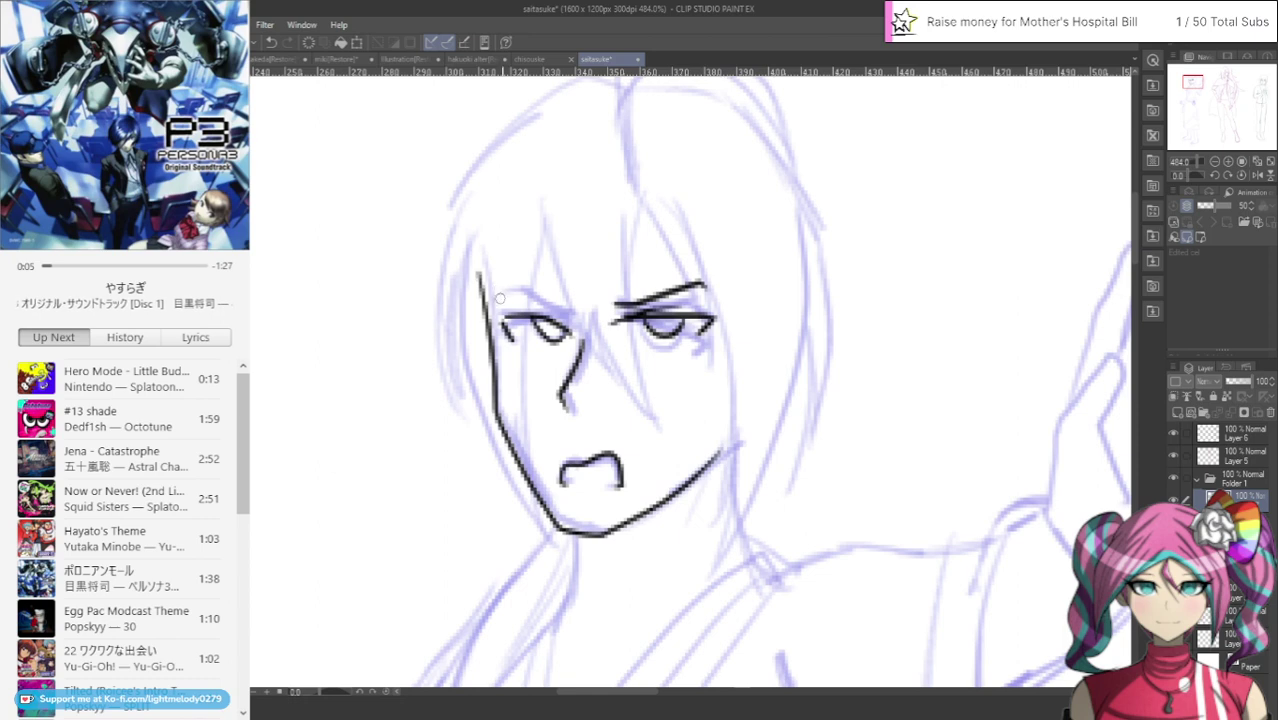
pyautogui.moveTo(500, 298); pyautogui.dragTo(558, 309)
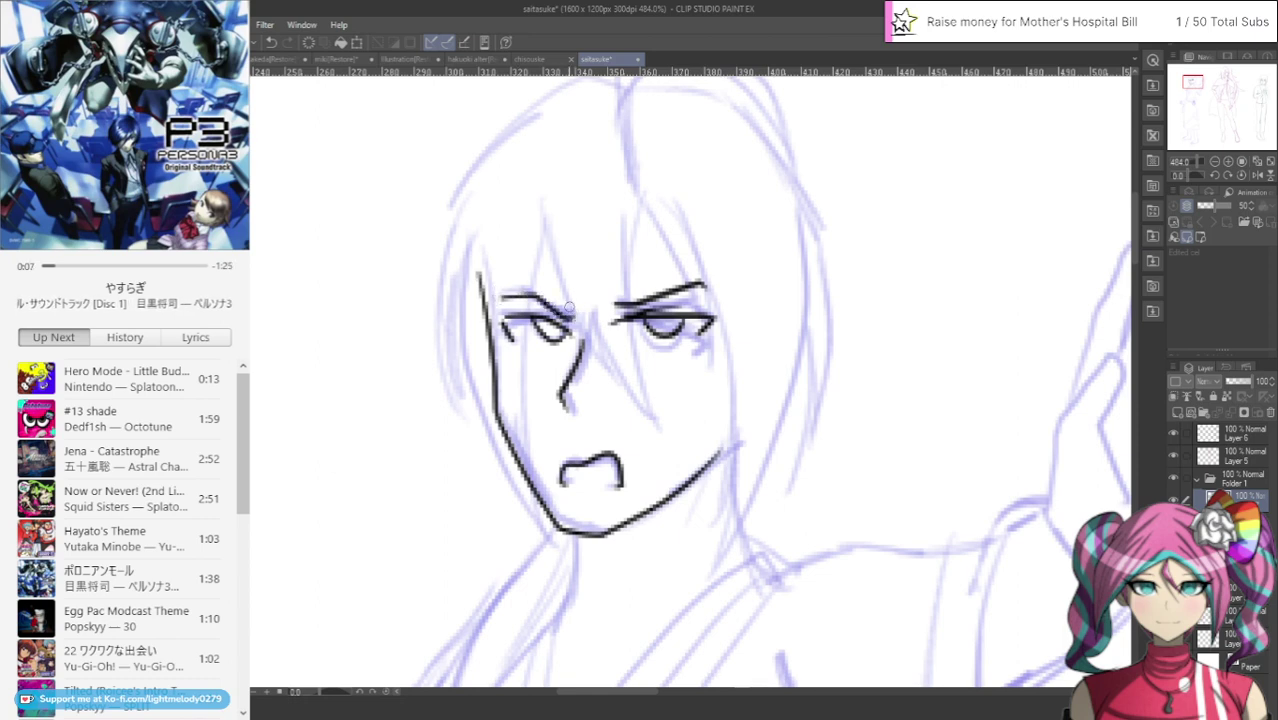
# Erase the viewer-right eye and eyebrow and re-ink them with a flat upper lid, half-circle iris and lowered brow
pyautogui.moveTo(640, 306)
pyautogui.mouseDown()
pyautogui.moveTo(612, 340)
pyautogui.moveTo(662, 274)
pyautogui.moveTo(715, 285)
pyautogui.mouseUp()
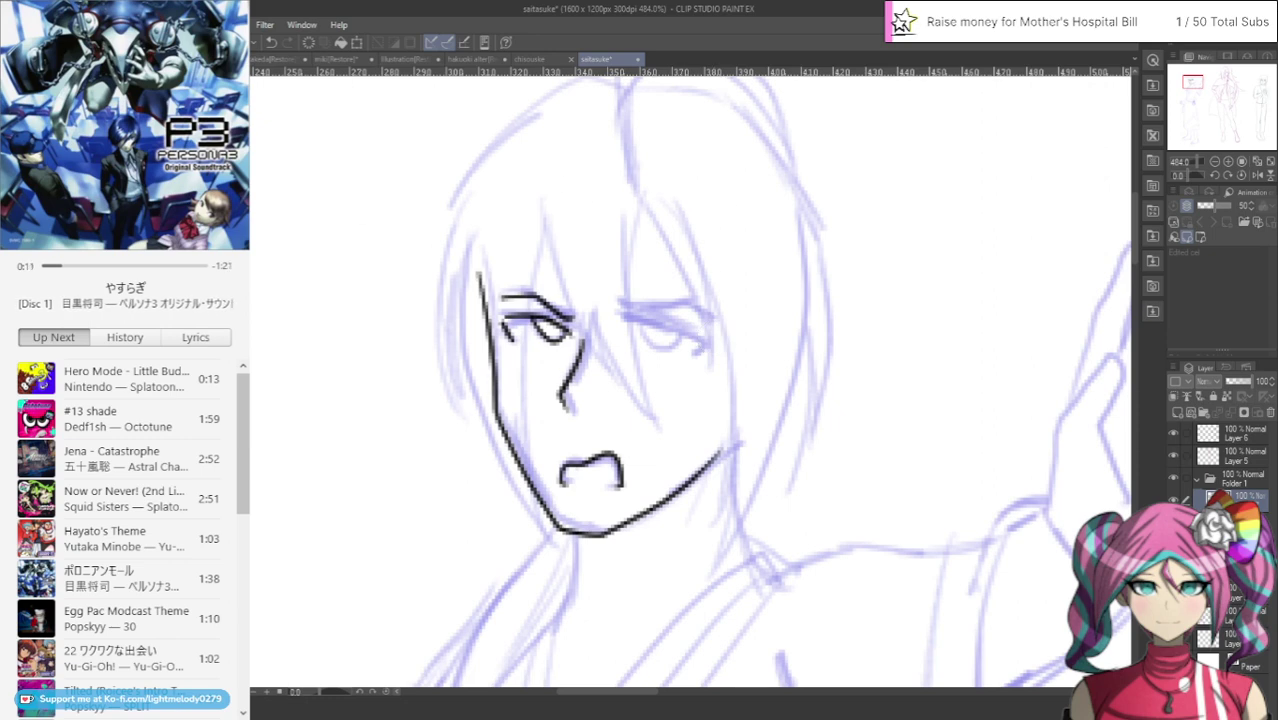
pyautogui.moveTo(612, 333)
pyautogui.mouseDown()
pyautogui.moveTo(625, 319)
pyautogui.moveTo(704, 319)
pyautogui.mouseUp()
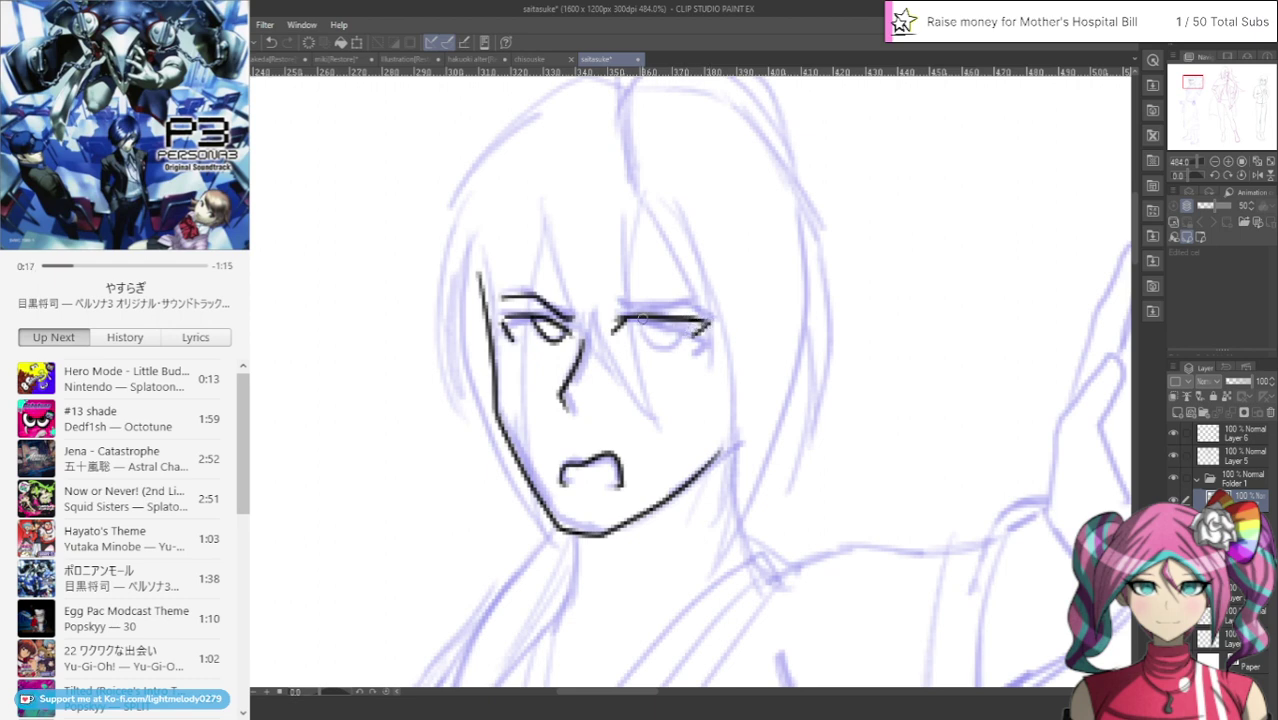
pyautogui.moveTo(677, 333); pyautogui.dragTo(689, 321)
pyautogui.moveTo(613, 310); pyautogui.dragTo(704, 293)
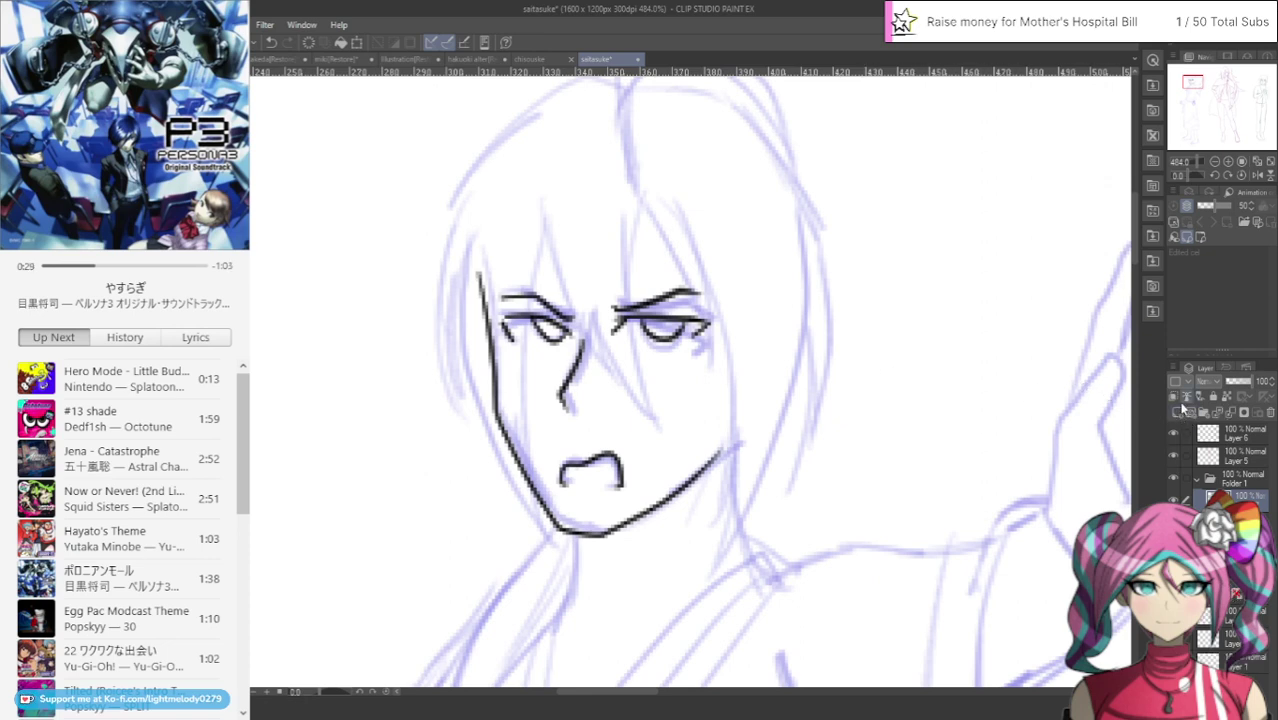
# Ink the long hair strand falling across the viewer-left eye to below the jaw, undoing unsatisfactory strokes
pyautogui.moveTo(544, 202)
pyautogui.mouseDown()
pyautogui.moveTo(509, 393)
pyautogui.moveTo(516, 584)
pyautogui.mouseUp()
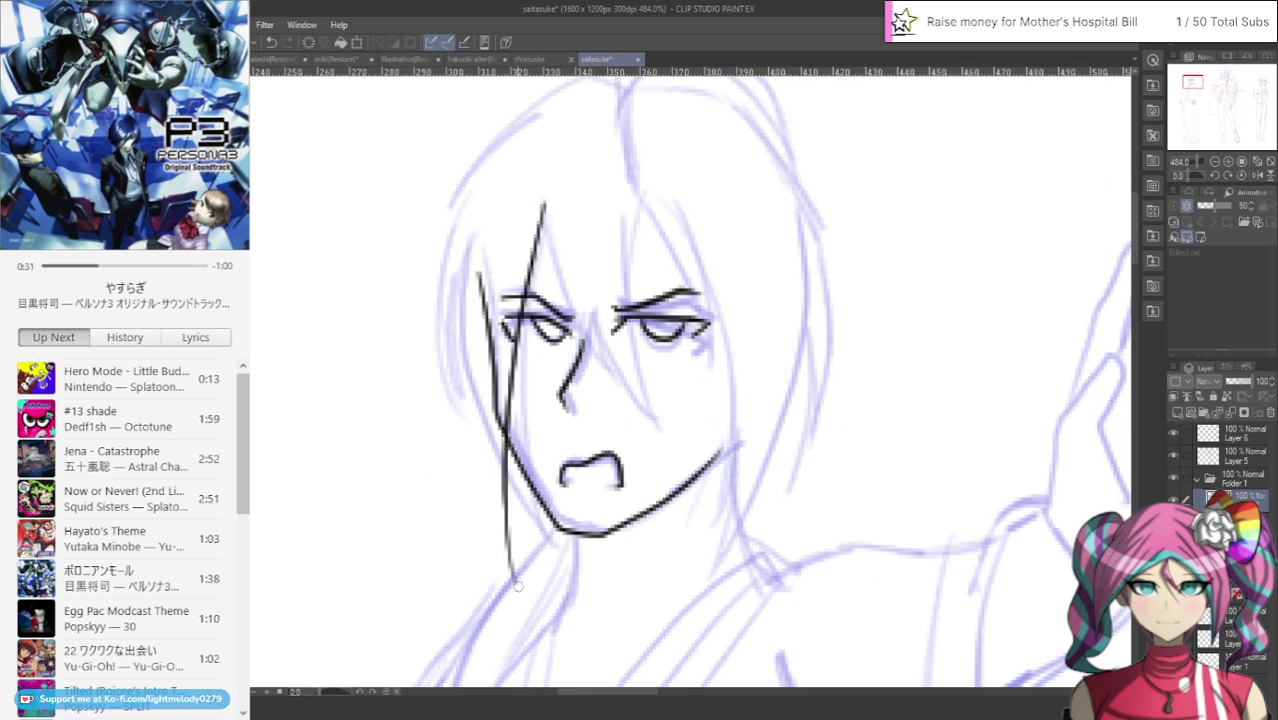
pyautogui.click(270, 42)
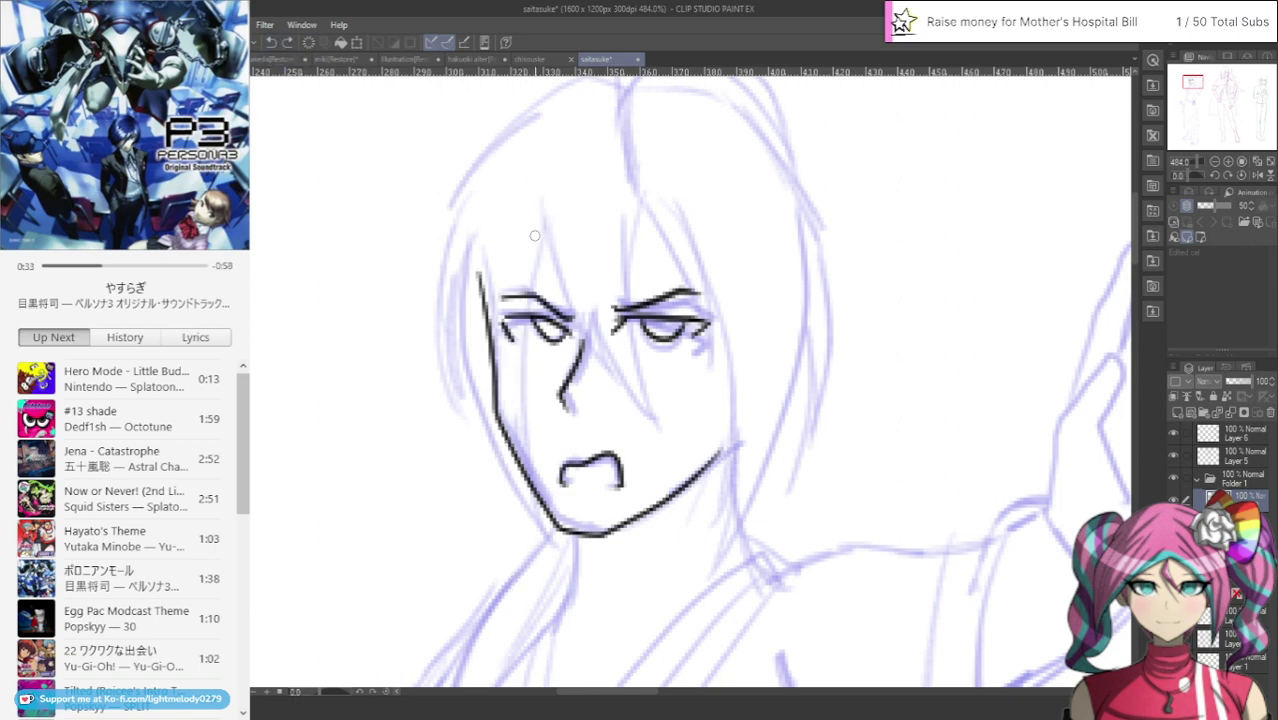
pyautogui.moveTo(549, 211)
pyautogui.mouseDown()
pyautogui.moveTo(522, 399)
pyautogui.moveTo(553, 568)
pyautogui.moveTo(522, 497)
pyautogui.moveTo(546, 572)
pyautogui.moveTo(498, 482)
pyautogui.moveTo(472, 335)
pyautogui.moveTo(484, 222)
pyautogui.mouseUp()
pyautogui.click(270, 42)
pyautogui.click(270, 42)
pyautogui.click(270, 42)
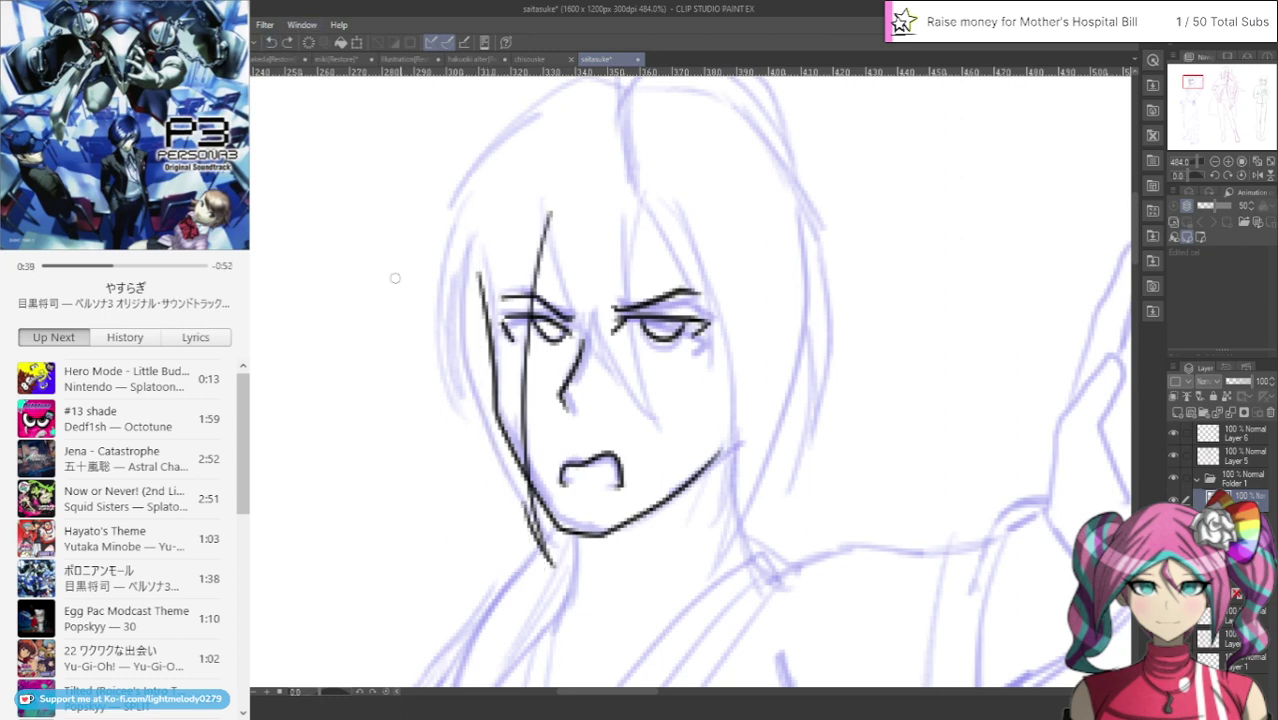
# Ink the pointed bangs between the eyes and the long side locks framing both sides of the face
pyautogui.moveTo(533, 524)
pyautogui.mouseDown()
pyautogui.moveTo(507, 415)
pyautogui.moveTo(532, 567)
pyautogui.moveTo(493, 480)
pyautogui.moveTo(468, 360)
pyautogui.moveTo(467, 300)
pyautogui.moveTo(497, 194)
pyautogui.moveTo(613, 388)
pyautogui.mouseUp()
pyautogui.moveTo(582, 282)
pyautogui.mouseDown()
pyautogui.moveTo(604, 355)
pyautogui.moveTo(660, 435)
pyautogui.moveTo(631, 340)
pyautogui.moveTo(648, 183)
pyautogui.moveTo(707, 402)
pyautogui.moveTo(687, 208)
pyautogui.moveTo(720, 374)
pyautogui.moveTo(700, 572)
pyautogui.moveTo(770, 440)
pyautogui.moveTo(803, 298)
pyautogui.moveTo(800, 222)
pyautogui.mouseUp()
pyautogui.moveTo(490, 163)
pyautogui.mouseDown()
pyautogui.moveTo(441, 236)
pyautogui.moveTo(446, 436)
pyautogui.moveTo(468, 452)
pyautogui.mouseUp()
pyautogui.moveTo(464, 450)
pyautogui.mouseDown()
pyautogui.moveTo(440, 372)
pyautogui.moveTo(483, 252)
pyautogui.mouseUp()
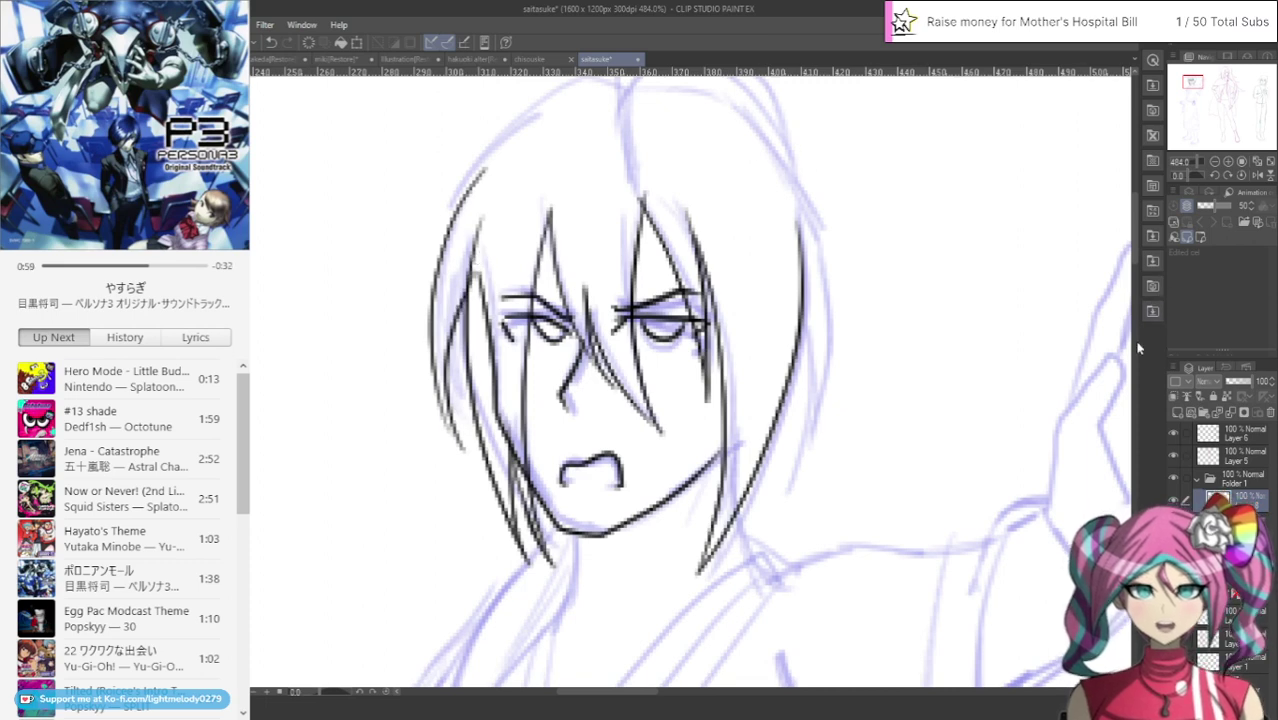
# Ink the top of the hair with both crown outlines, a flicked strand at viewer-left, and a raised layered lock at the parting
pyautogui.scroll(3, 1138, 247)
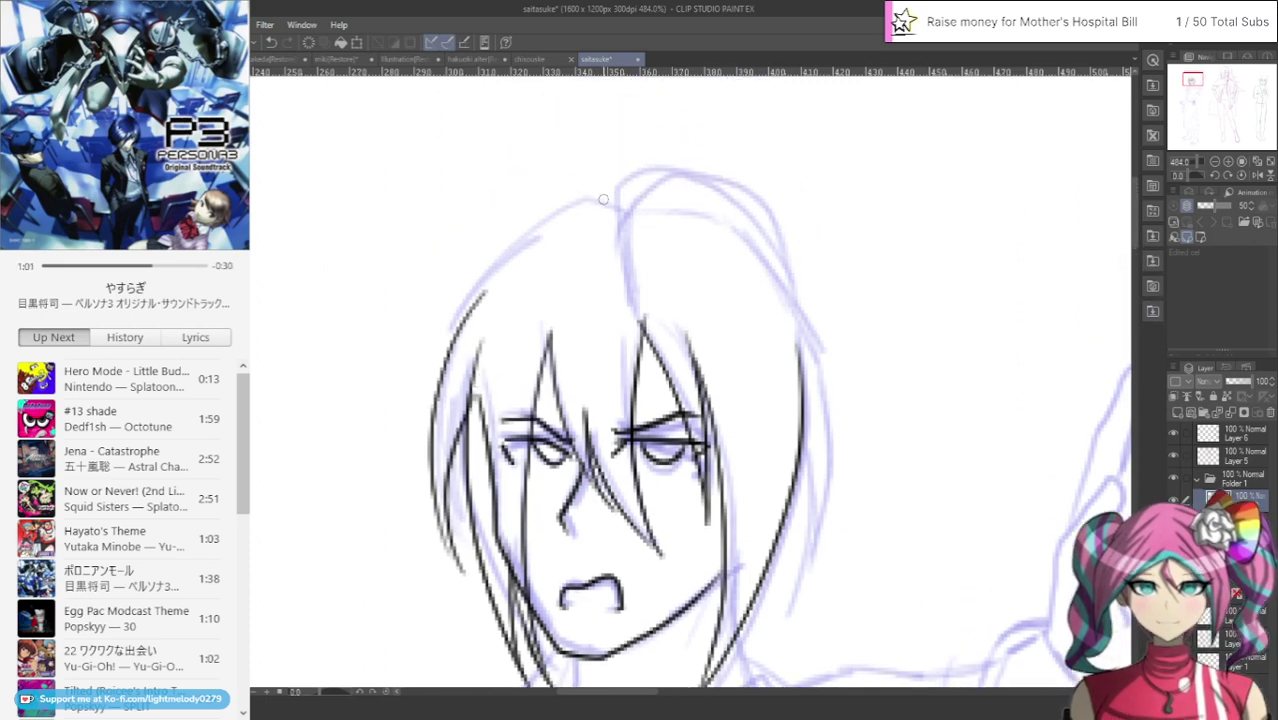
pyautogui.moveTo(603, 199)
pyautogui.mouseDown()
pyautogui.moveTo(560, 205)
pyautogui.moveTo(433, 325)
pyautogui.moveTo(373, 362)
pyautogui.moveTo(466, 311)
pyautogui.mouseUp()
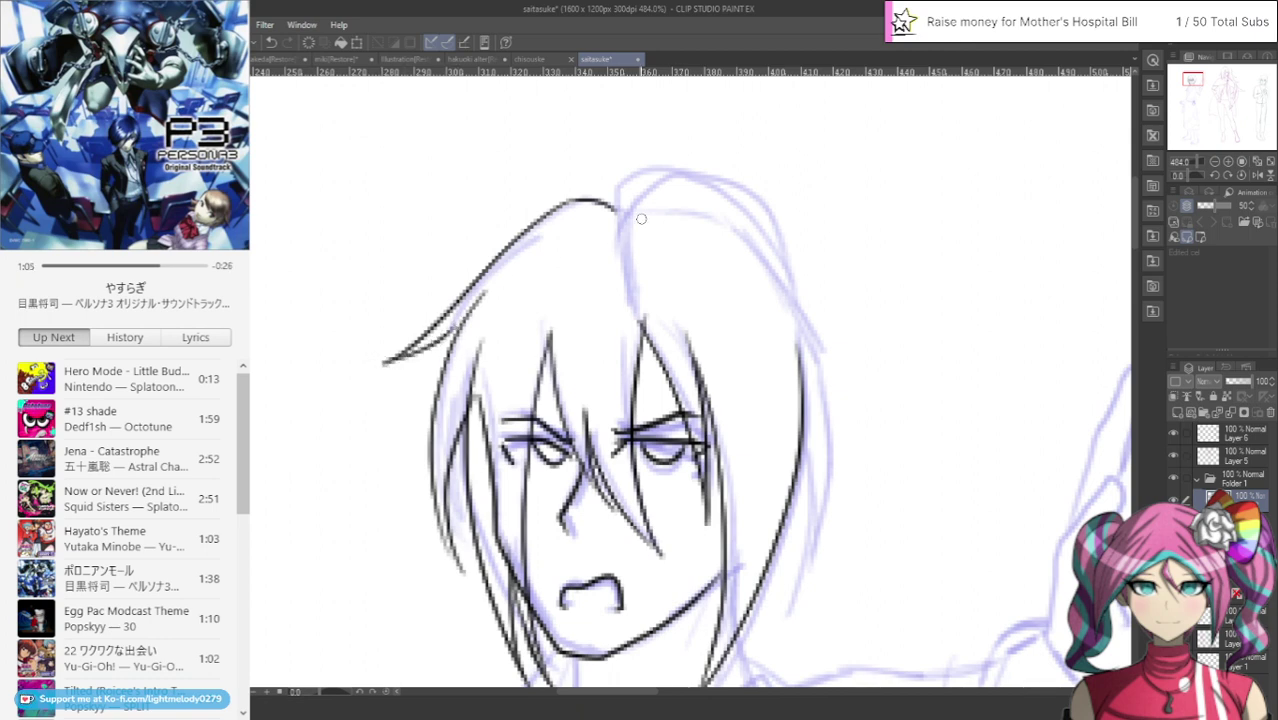
pyautogui.moveTo(641, 218)
pyautogui.mouseDown()
pyautogui.moveTo(690, 212)
pyautogui.moveTo(752, 243)
pyautogui.moveTo(806, 350)
pyautogui.moveTo(818, 493)
pyautogui.moveTo(790, 590)
pyautogui.moveTo(806, 535)
pyautogui.moveTo(797, 442)
pyautogui.mouseUp()
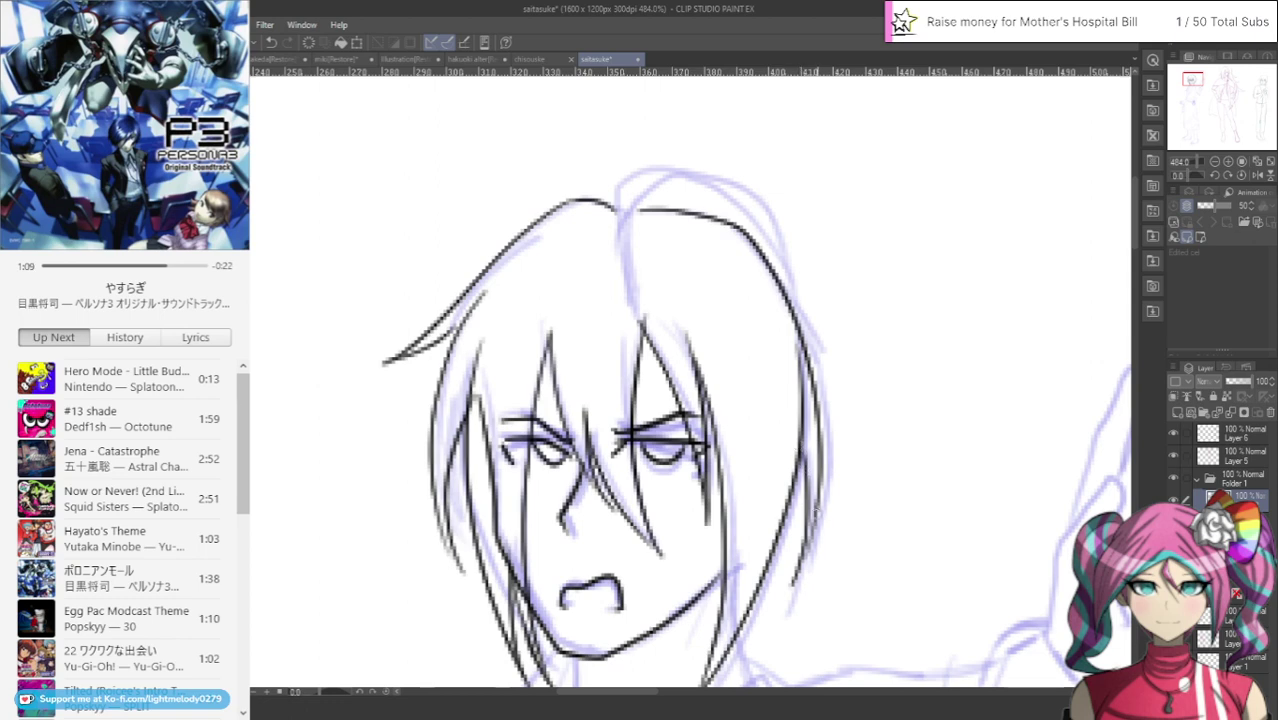
pyautogui.moveTo(810, 490); pyautogui.dragTo(792, 584)
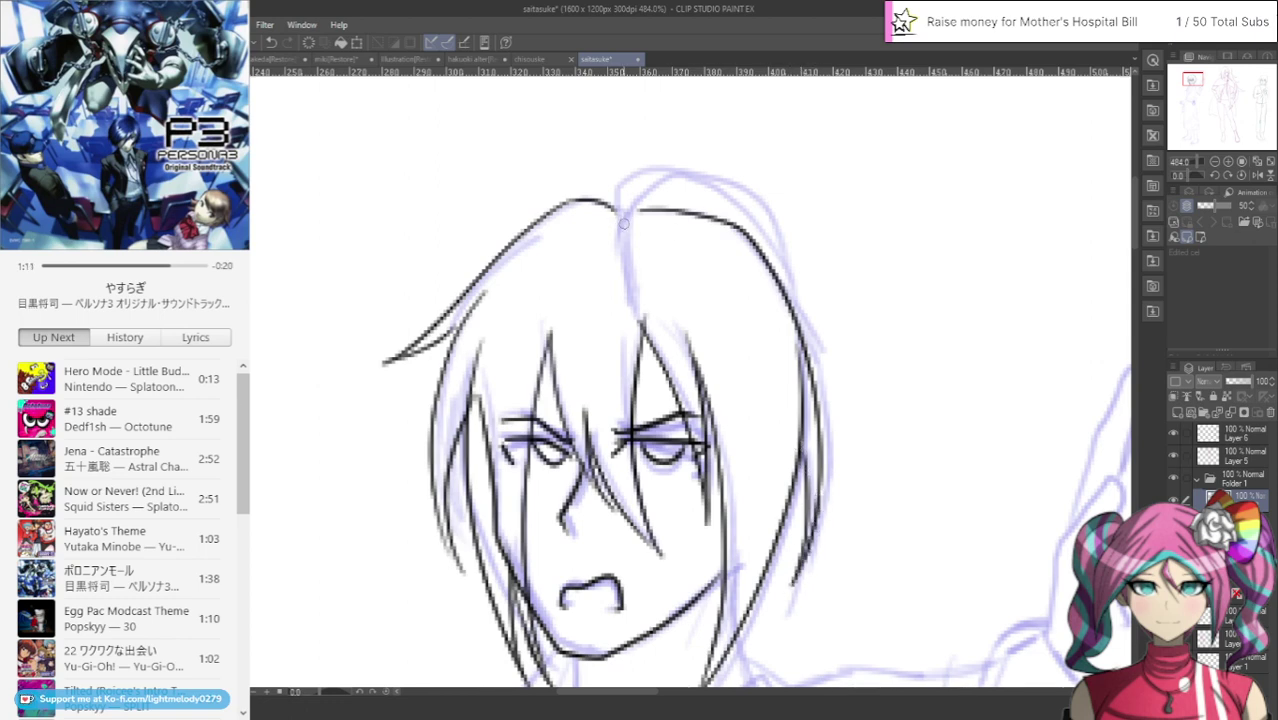
pyautogui.moveTo(622, 222)
pyautogui.mouseDown()
pyautogui.moveTo(624, 181)
pyautogui.moveTo(711, 187)
pyautogui.moveTo(771, 231)
pyautogui.moveTo(776, 297)
pyautogui.moveTo(805, 312)
pyautogui.mouseUp()
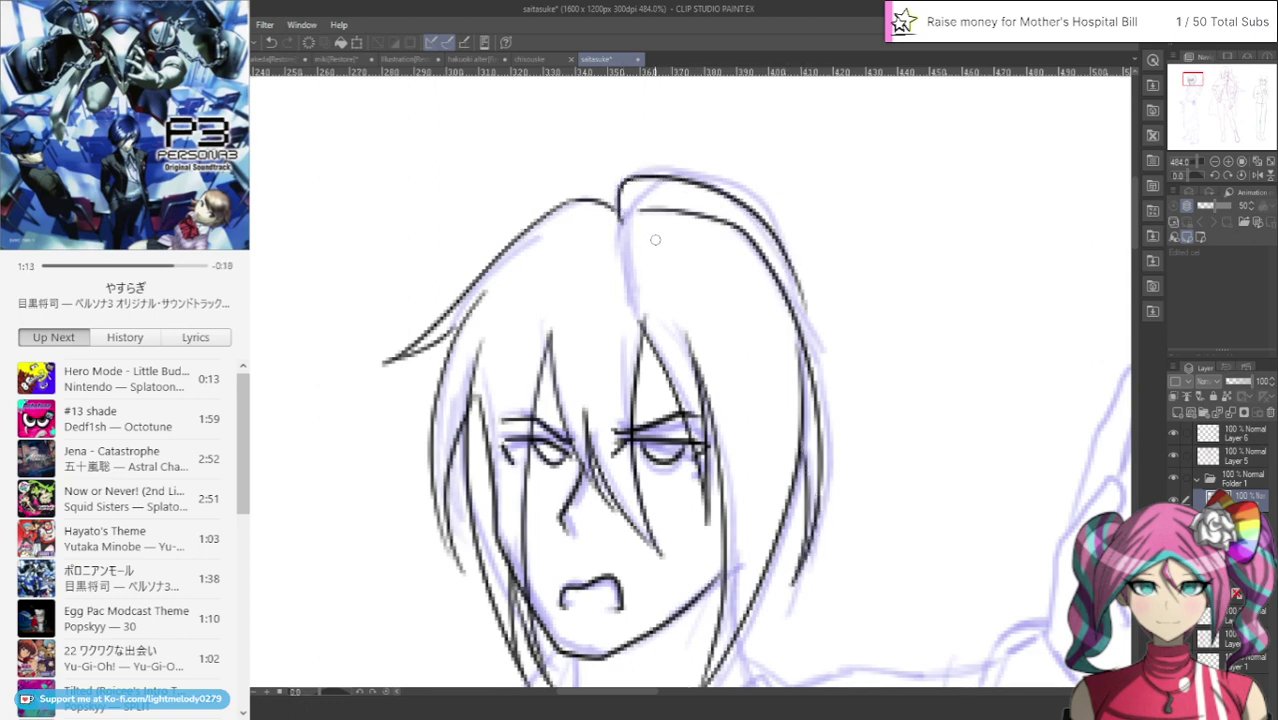
pyautogui.moveTo(624, 226)
pyautogui.mouseDown()
pyautogui.moveTo(697, 207)
pyautogui.moveTo(746, 230)
pyautogui.moveTo(799, 306)
pyautogui.moveTo(809, 382)
pyautogui.moveTo(803, 302)
pyautogui.moveTo(649, 208)
pyautogui.moveTo(578, 200)
pyautogui.moveTo(491, 248)
pyautogui.mouseUp()
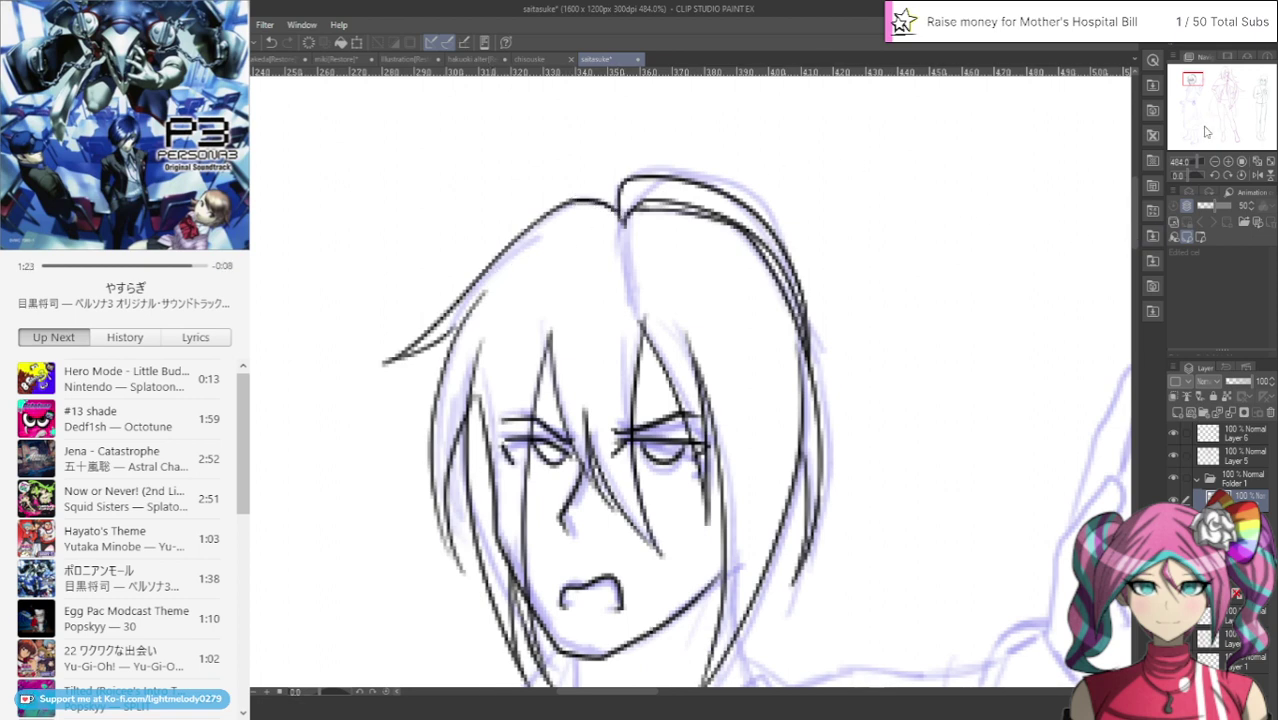
# Ink the neck and the long diagonal kimono collar band from the viewer-right neck to the opposite waist, redrawing its inner edge
pyautogui.moveTo(1203, 101); pyautogui.dragTo(1200, 115)
pyautogui.scroll(-5, 930, 145)
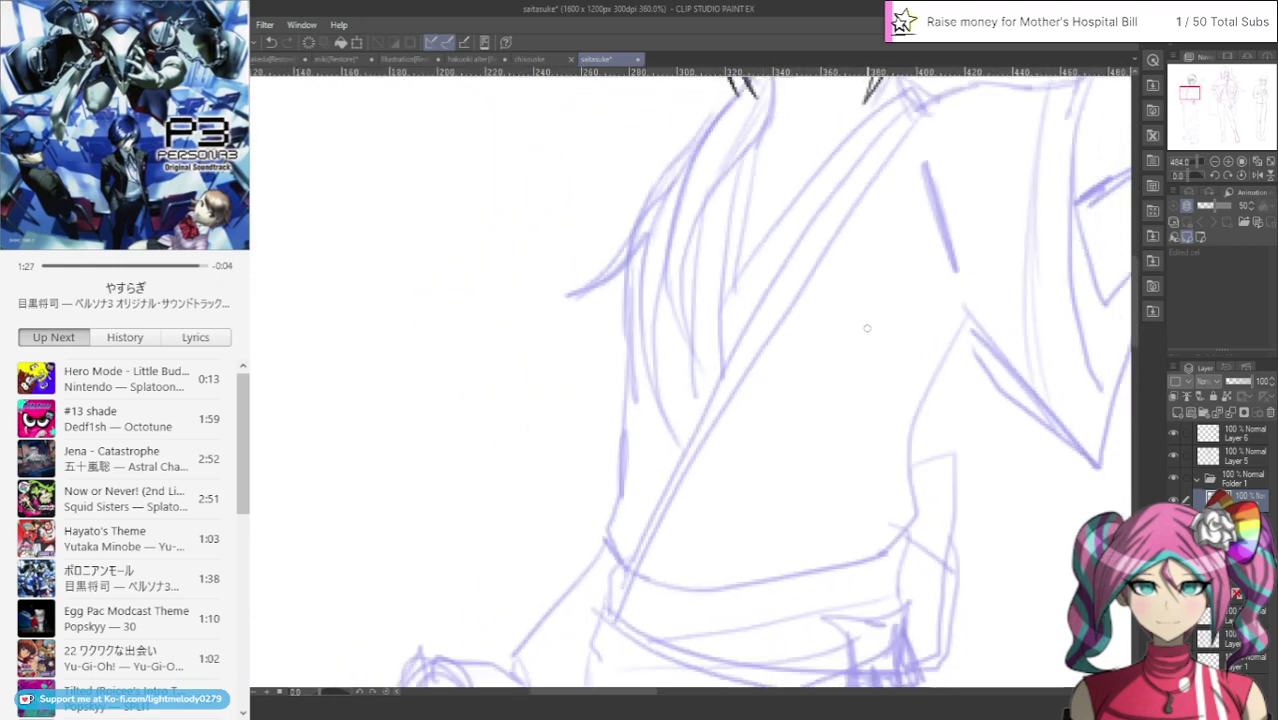
pyautogui.scroll(1, 930, 145)
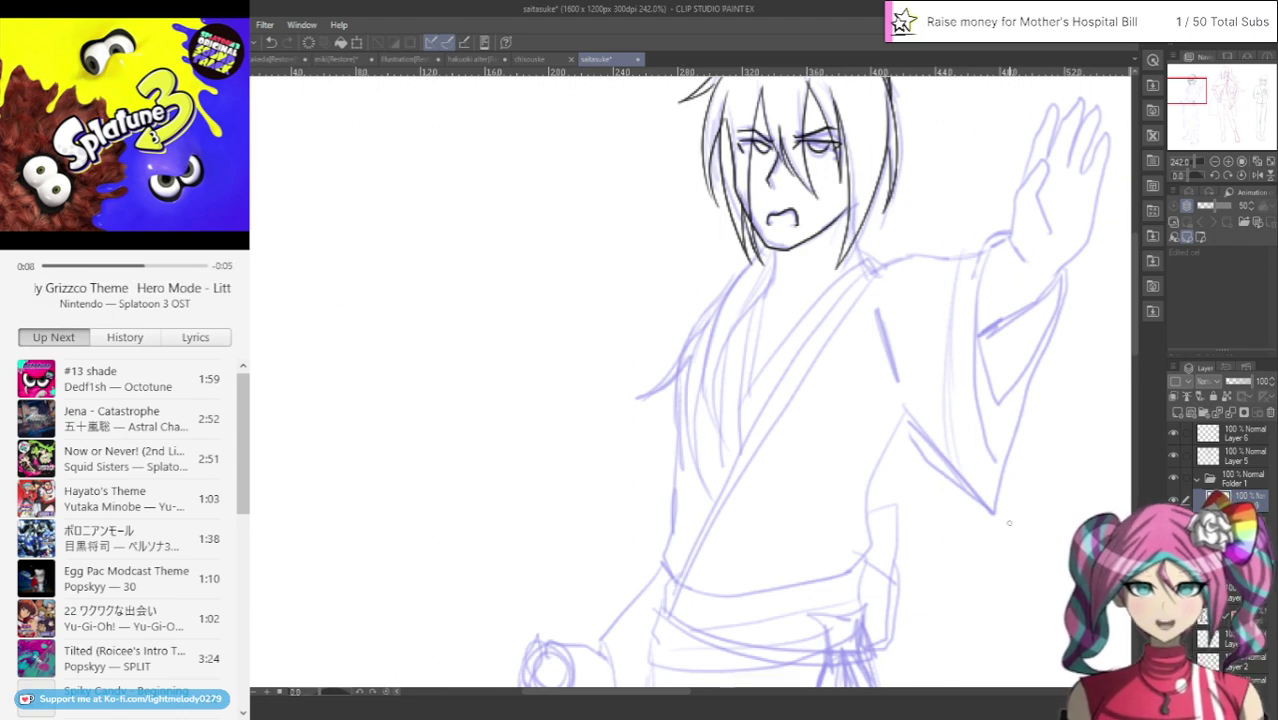
pyautogui.scroll(2, 970, 320)
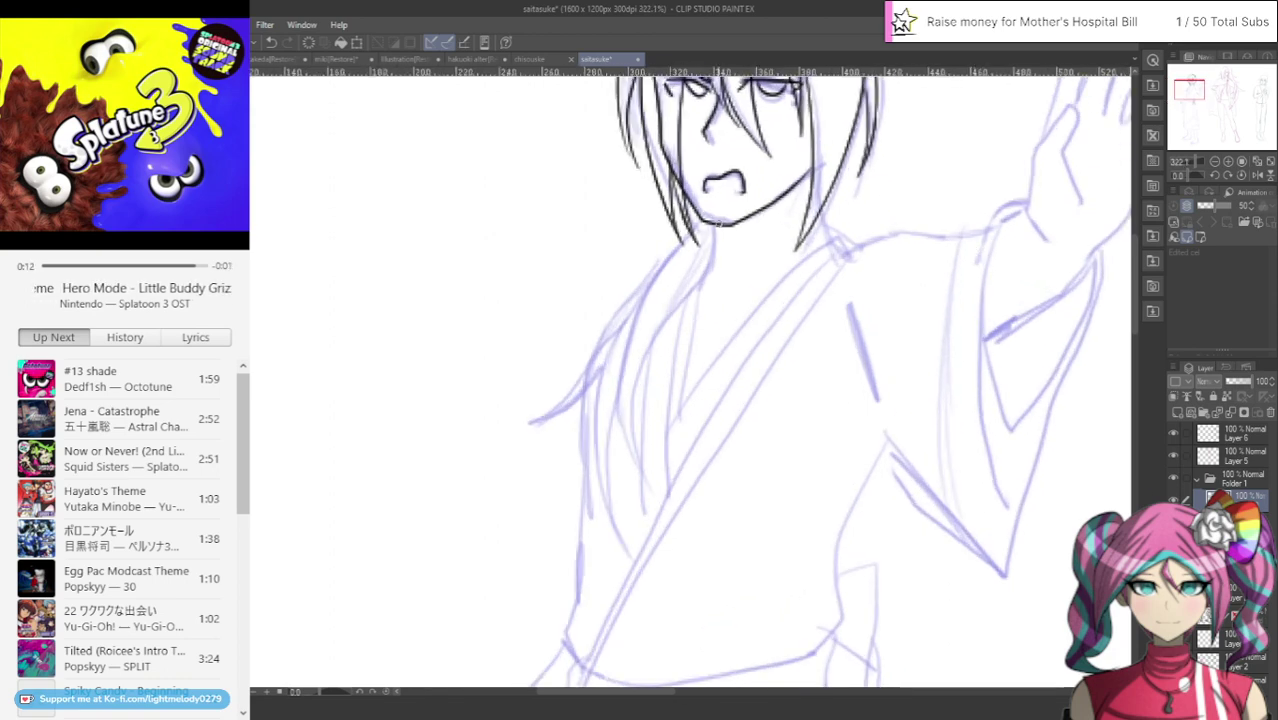
pyautogui.moveTo(711, 224); pyautogui.dragTo(709, 282)
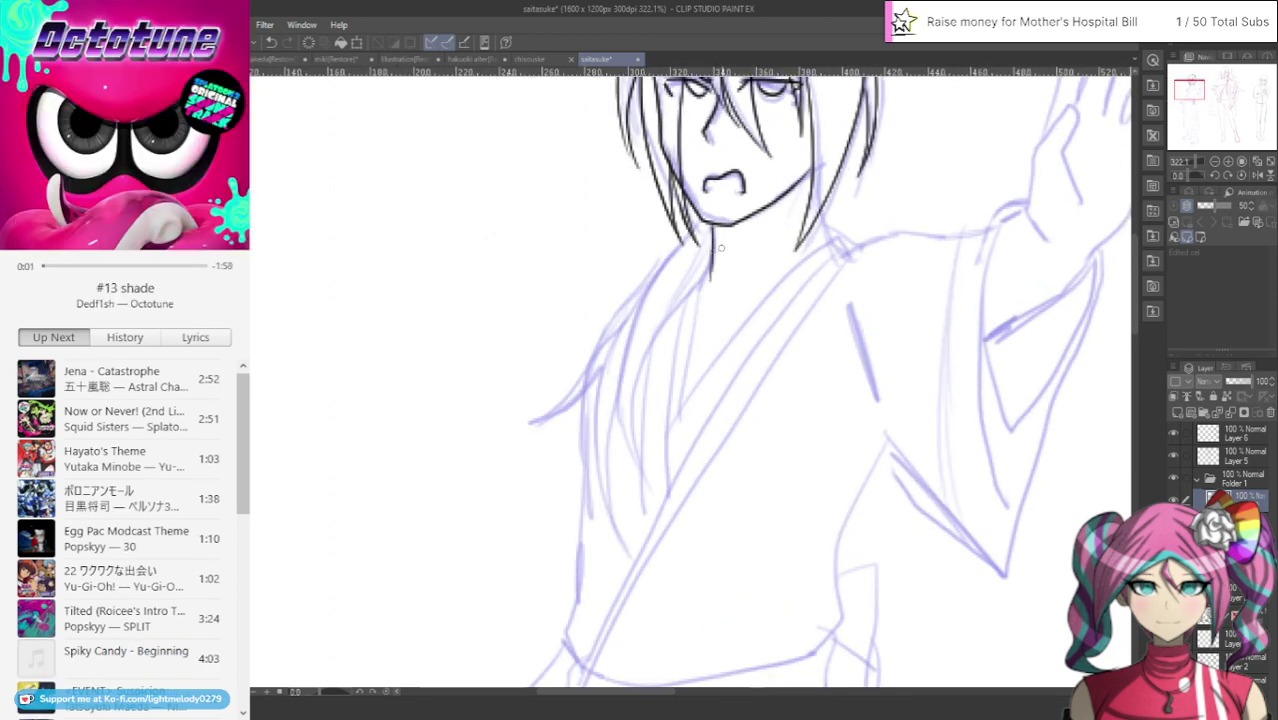
pyautogui.moveTo(820, 168)
pyautogui.mouseDown()
pyautogui.moveTo(818, 236)
pyautogui.moveTo(672, 404)
pyautogui.mouseUp()
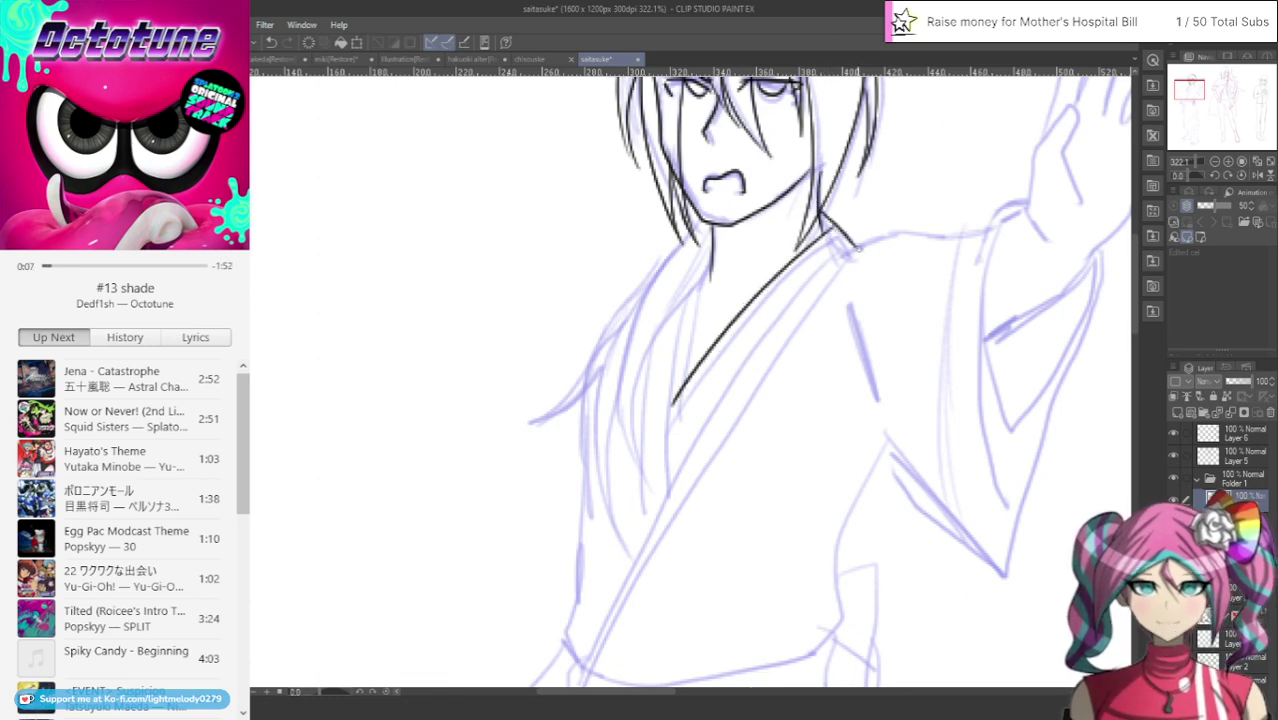
pyautogui.moveTo(855, 252)
pyautogui.mouseDown()
pyautogui.moveTo(731, 394)
pyautogui.moveTo(582, 664)
pyautogui.mouseUp()
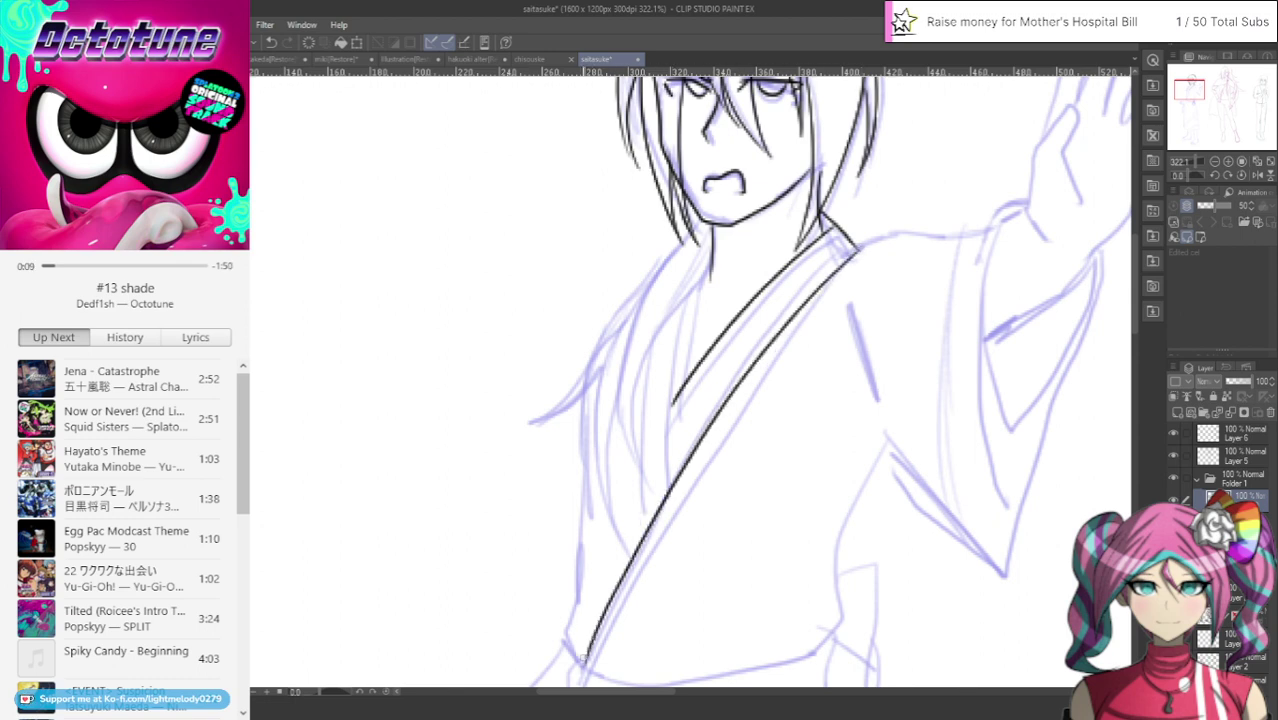
pyautogui.hotkey('ctrl', 'z')
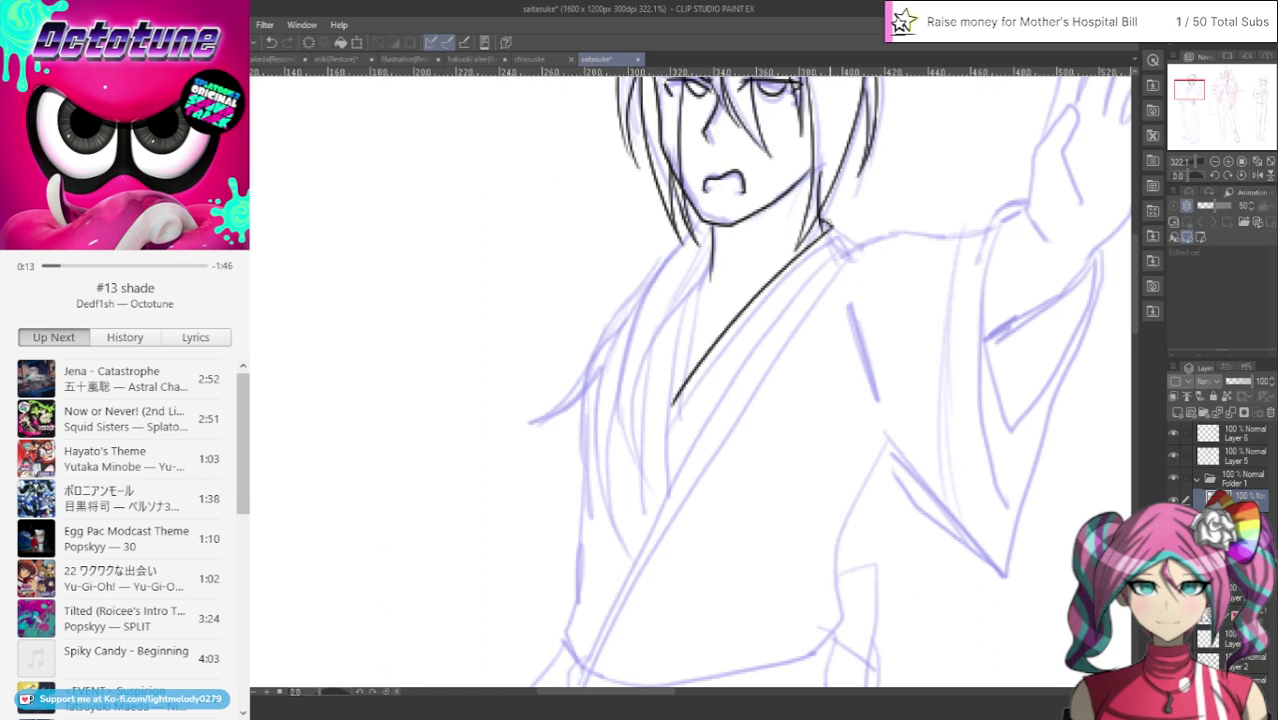
pyautogui.moveTo(836, 238)
pyautogui.mouseDown()
pyautogui.moveTo(618, 528)
pyautogui.moveTo(553, 655)
pyautogui.mouseUp()
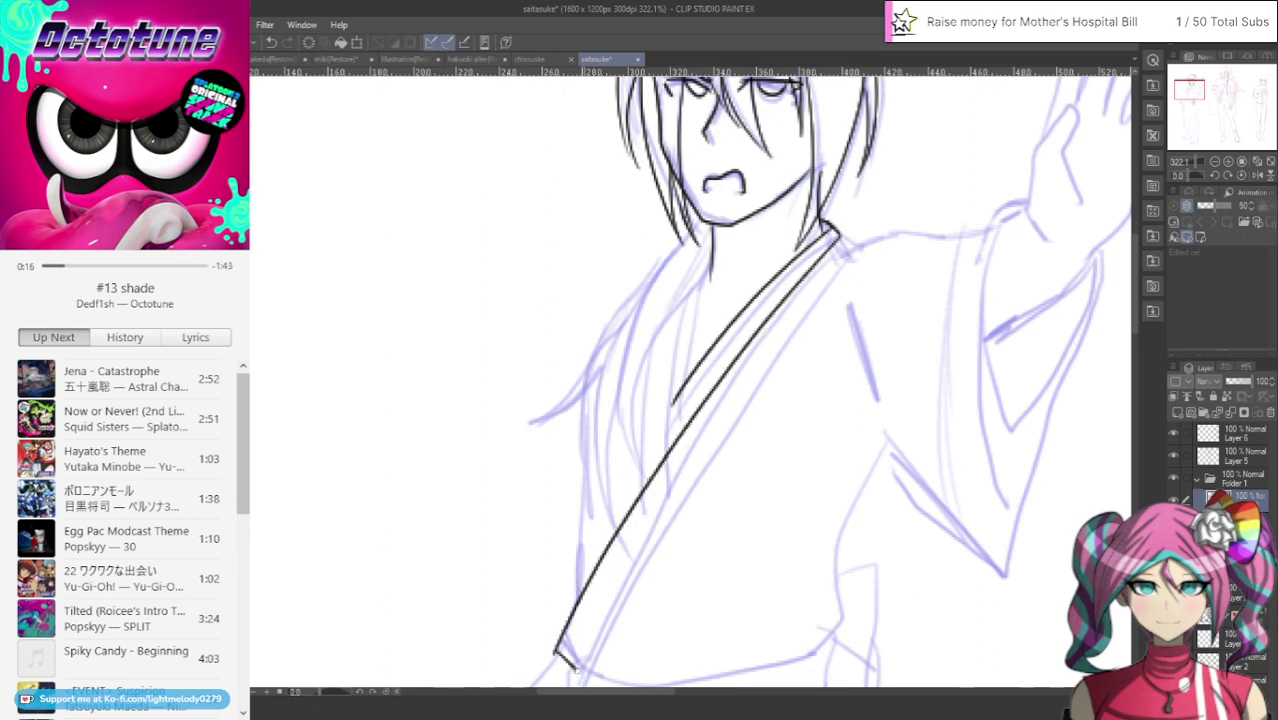
pyautogui.hotkey('ctrl', 'z')
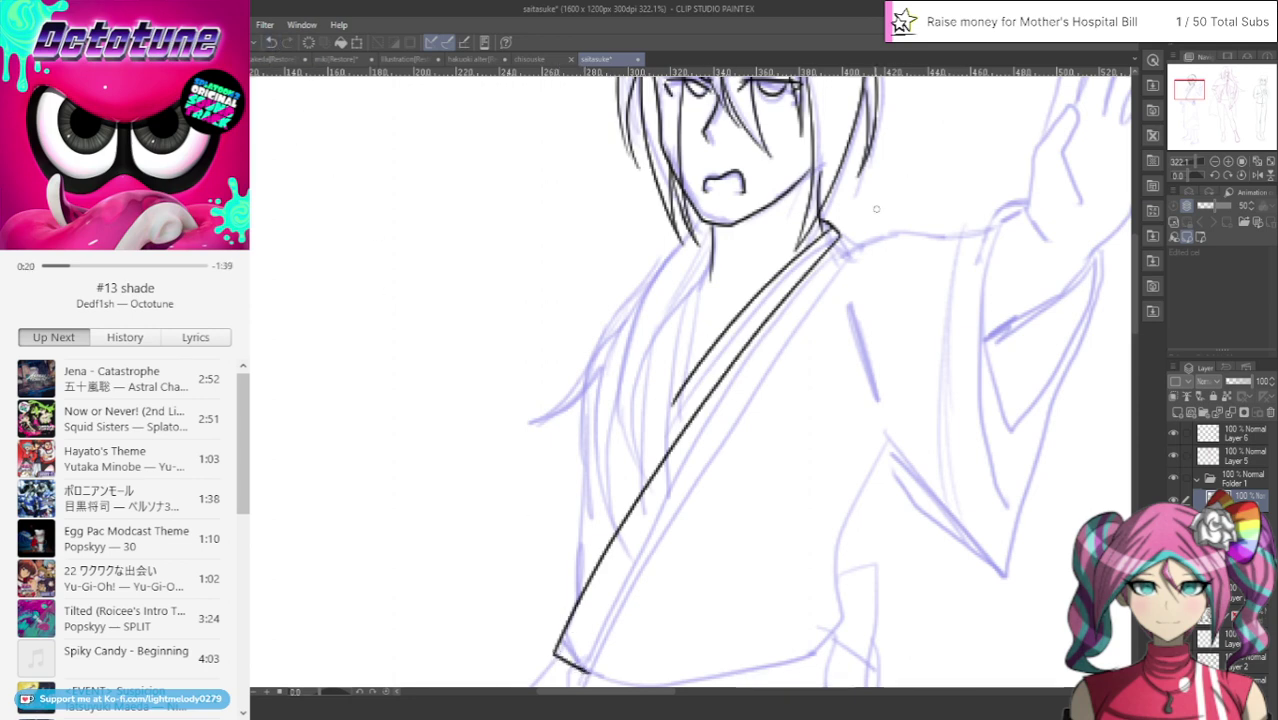
pyautogui.moveTo(828, 212)
pyautogui.mouseDown()
pyautogui.moveTo(871, 242)
pyautogui.moveTo(592, 656)
pyautogui.moveTo(550, 616)
pyautogui.moveTo(630, 322)
pyautogui.mouseUp()
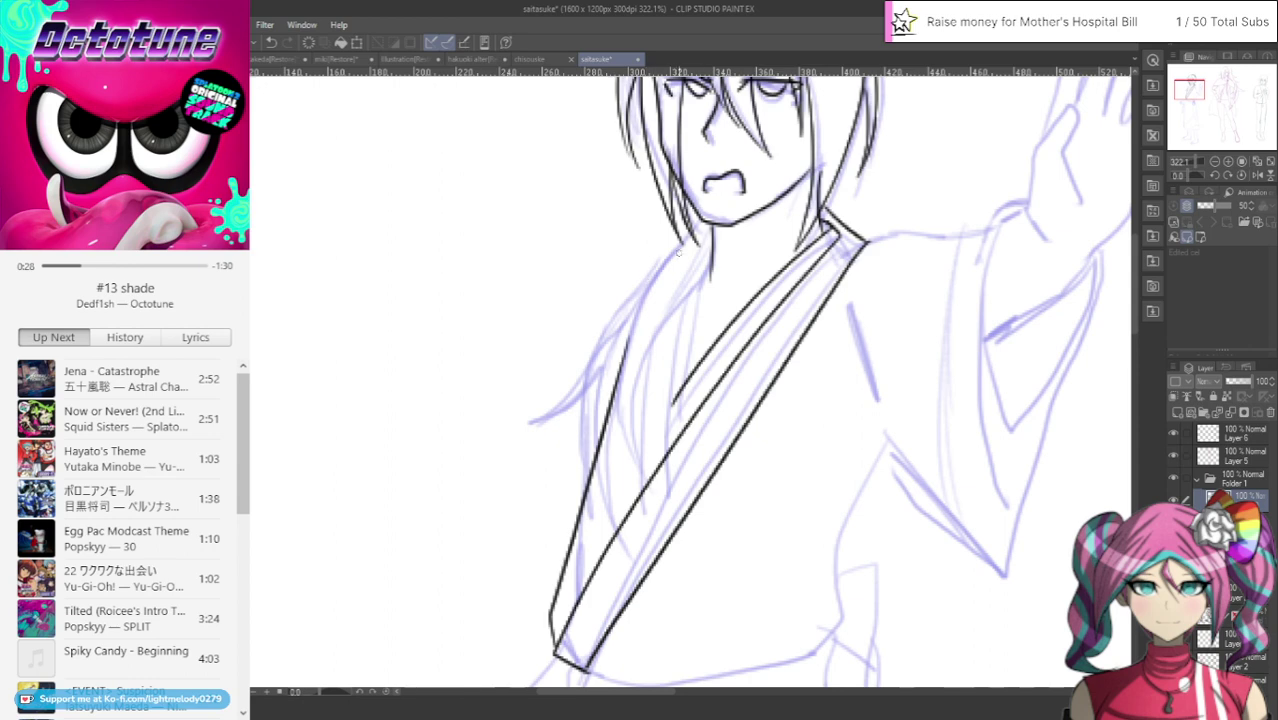
# Ink the layered collar lines running down from the viewer-left side of the neck to the diagonal band
pyautogui.moveTo(708, 238)
pyautogui.mouseDown()
pyautogui.moveTo(676, 326)
pyautogui.moveTo(664, 458)
pyautogui.mouseUp()
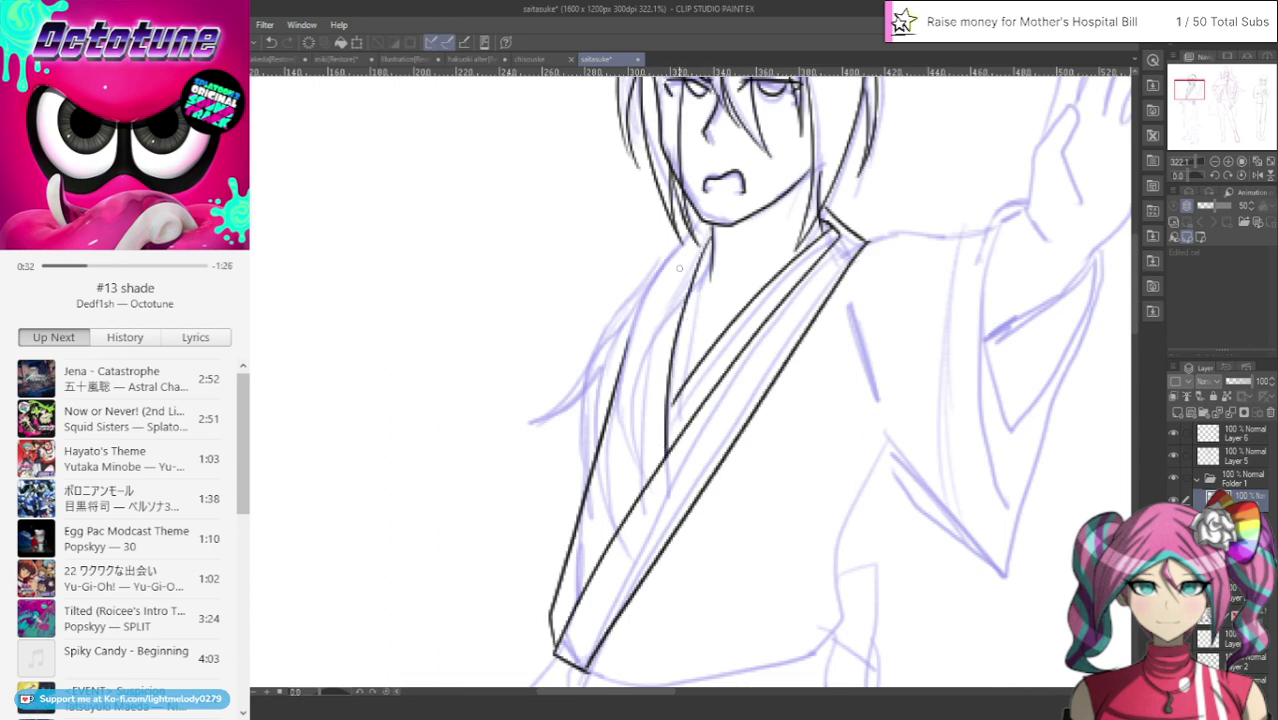
pyautogui.moveTo(679, 268); pyautogui.dragTo(632, 497)
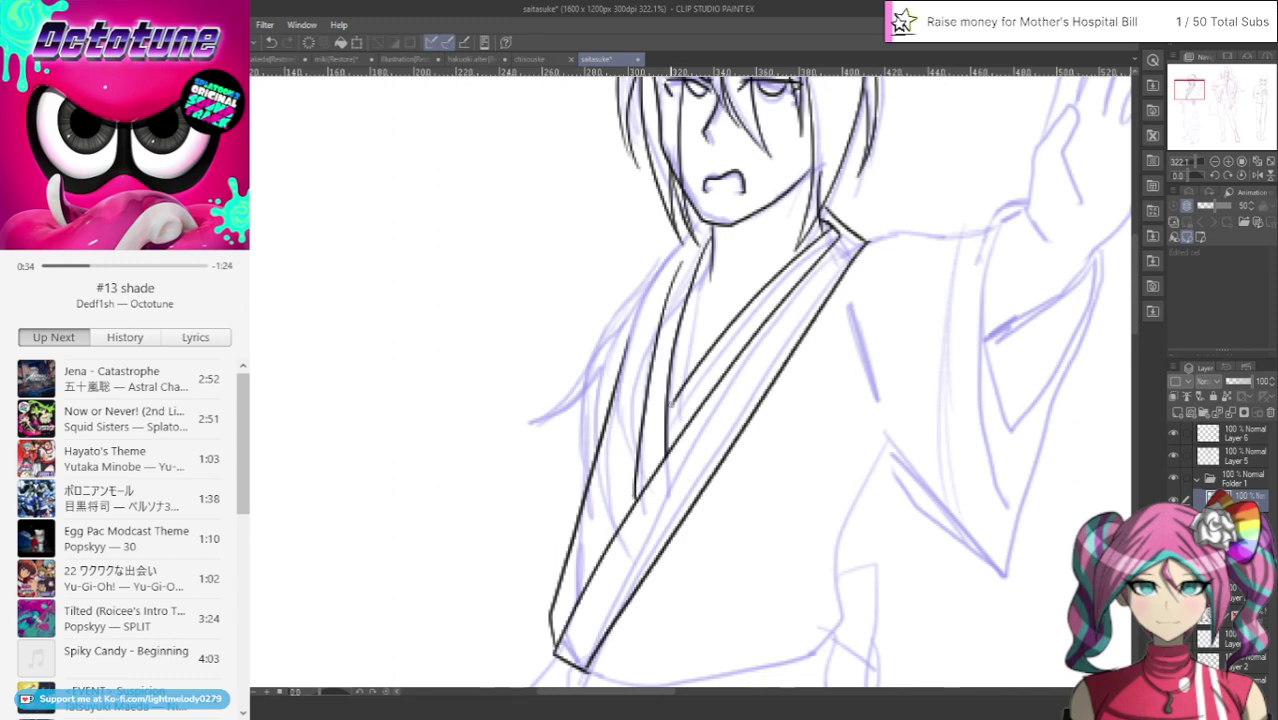
pyautogui.moveTo(711, 258); pyautogui.dragTo(678, 388)
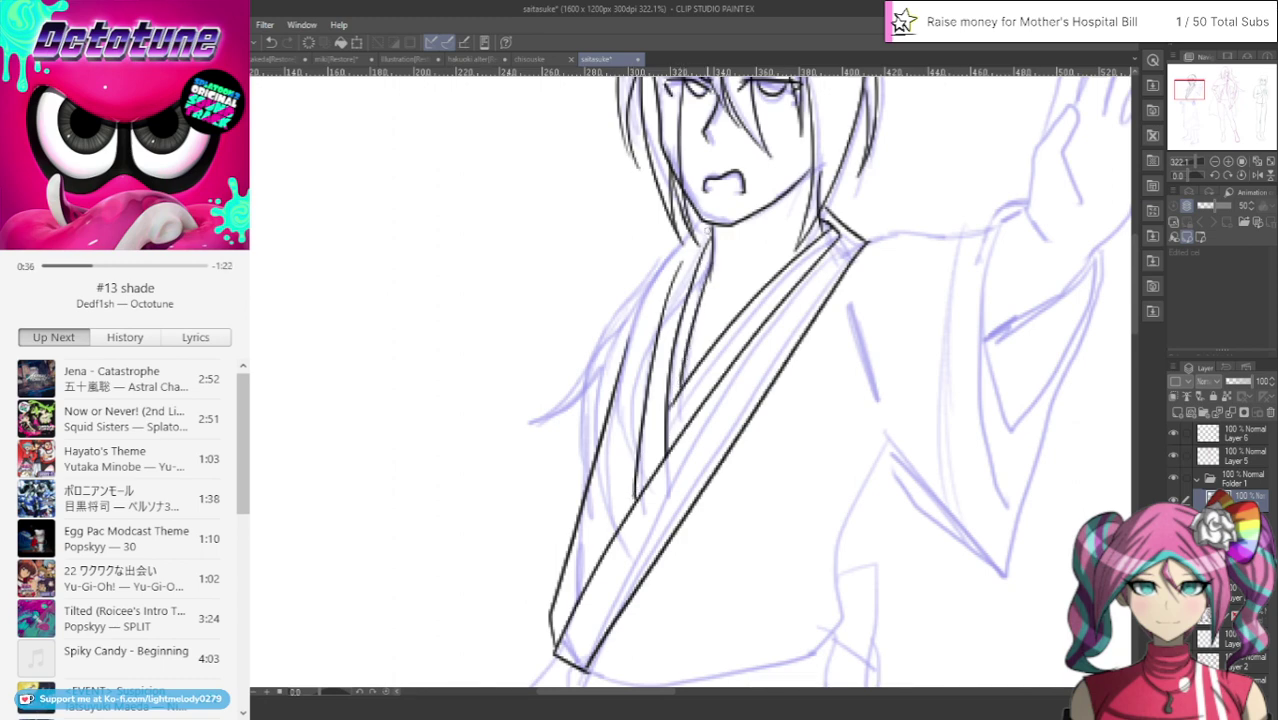
# Ink the viewer-left shoulder and side outline down to the waist, erasing the overlapping lines along the side
pyautogui.moveTo(666, 260); pyautogui.dragTo(615, 395)
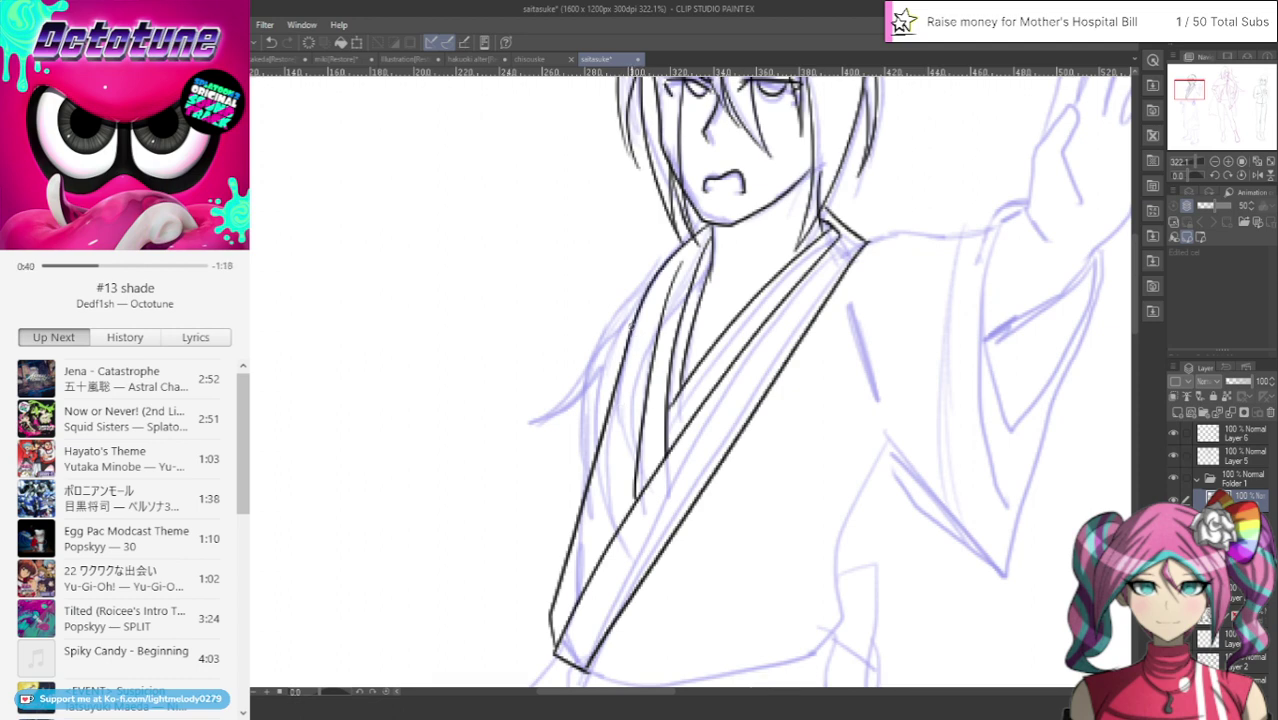
pyautogui.moveTo(622, 347); pyautogui.dragTo(580, 552)
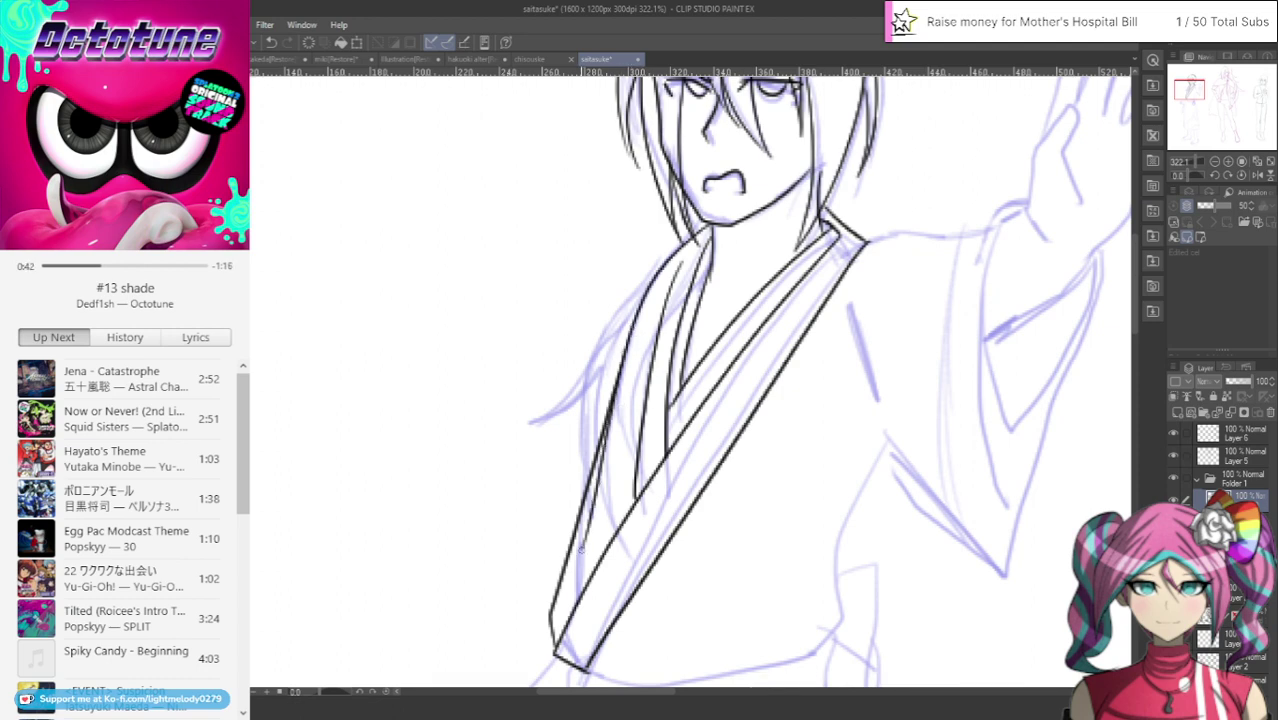
pyautogui.moveTo(597, 468); pyautogui.dragTo(570, 536)
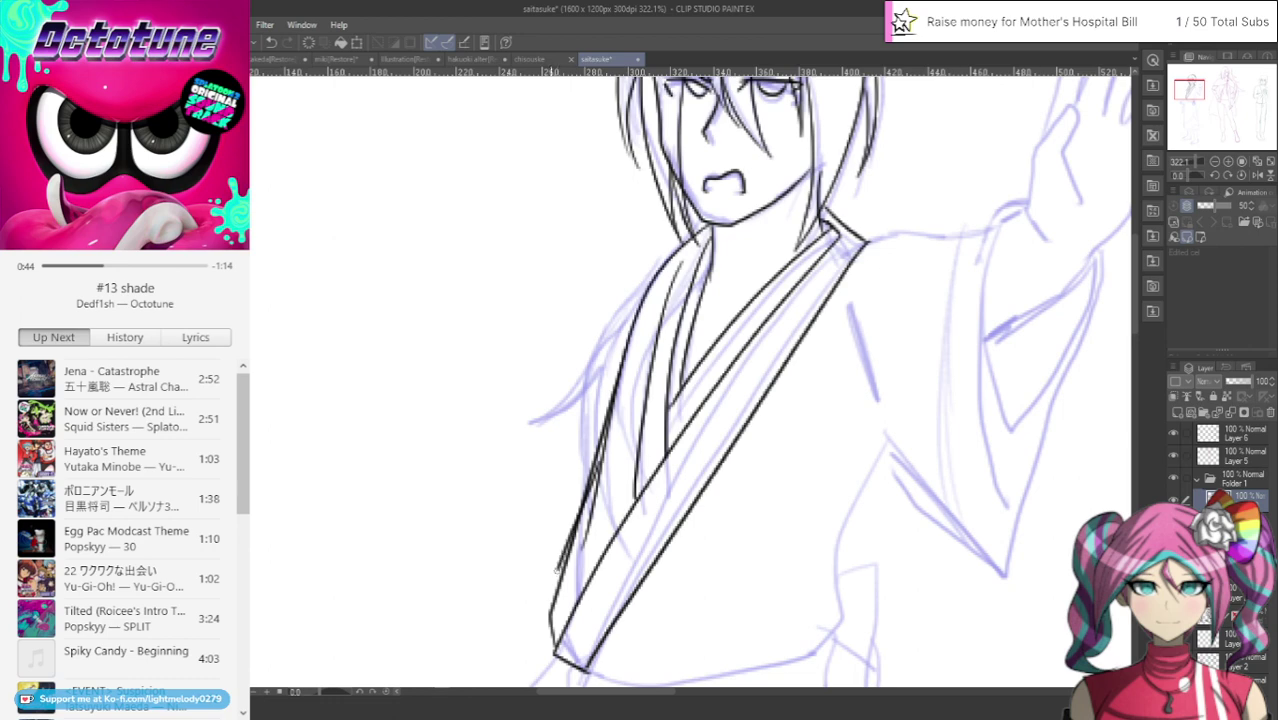
pyautogui.moveTo(553, 594); pyautogui.dragTo(548, 628)
pyautogui.press('e')
pyautogui.moveTo(571, 567); pyautogui.dragTo(561, 605)
pyautogui.moveTo(562, 582)
pyautogui.mouseDown()
pyautogui.moveTo(567, 560)
pyautogui.moveTo(564, 576)
pyautogui.mouseUp()
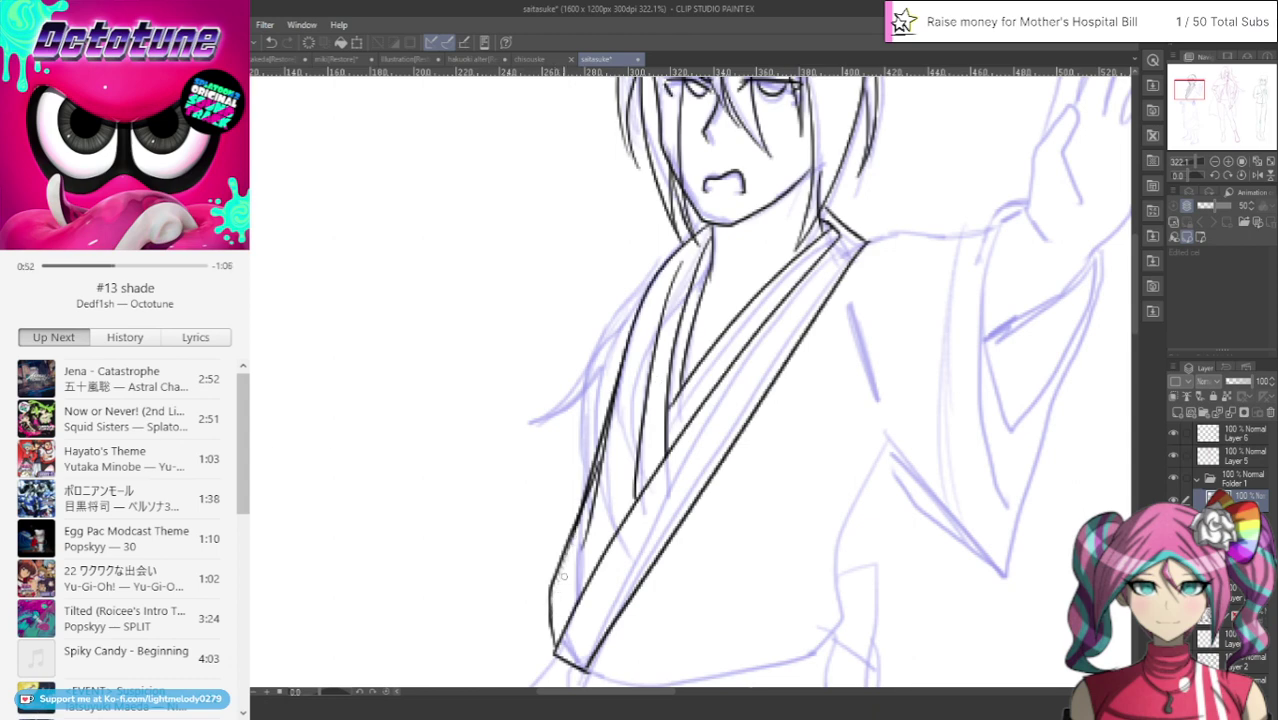
pyautogui.moveTo(585, 514)
pyautogui.mouseDown()
pyautogui.moveTo(566, 558)
pyautogui.moveTo(596, 464)
pyautogui.moveTo(584, 506)
pyautogui.mouseUp()
pyautogui.moveTo(594, 462)
pyautogui.mouseDown()
pyautogui.moveTo(591, 486)
pyautogui.moveTo(616, 376)
pyautogui.mouseUp()
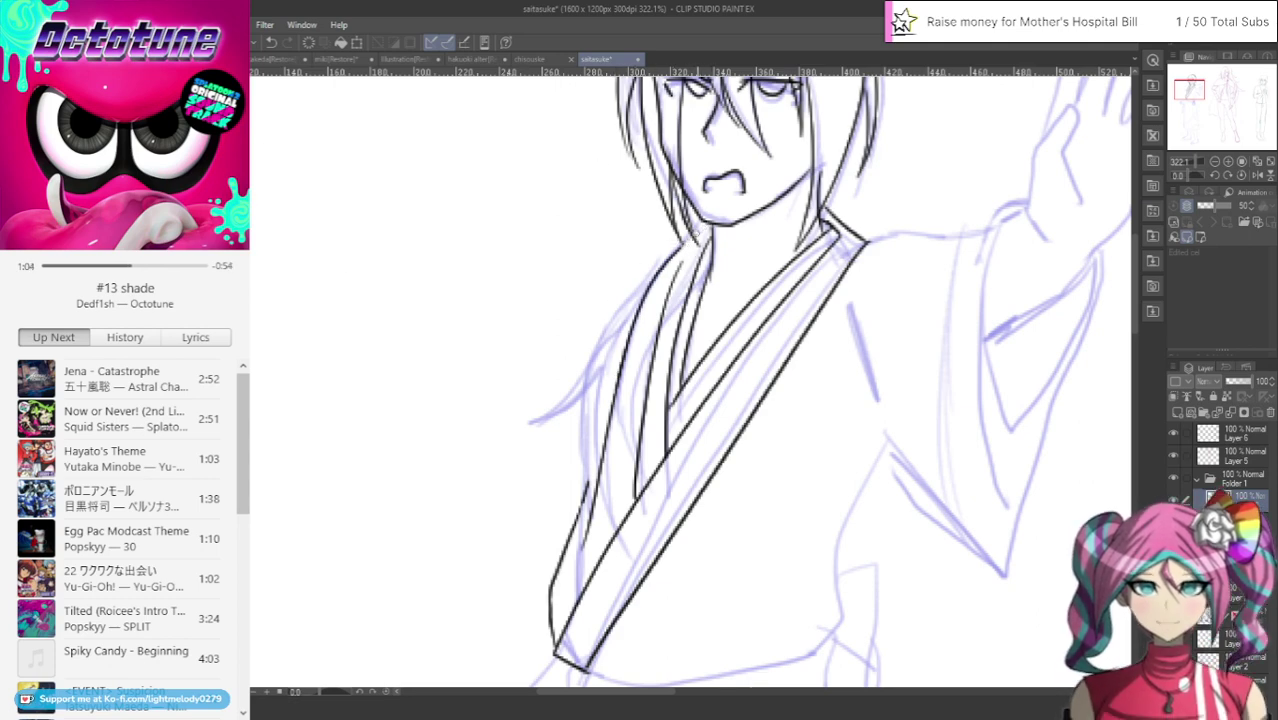
# Remove the viewer-left shoulder and upper side line and re-ink it wider, joining it to the waist fold
pyautogui.moveTo(695, 234)
pyautogui.mouseDown()
pyautogui.moveTo(627, 322)
pyautogui.moveTo(580, 512)
pyautogui.mouseUp()
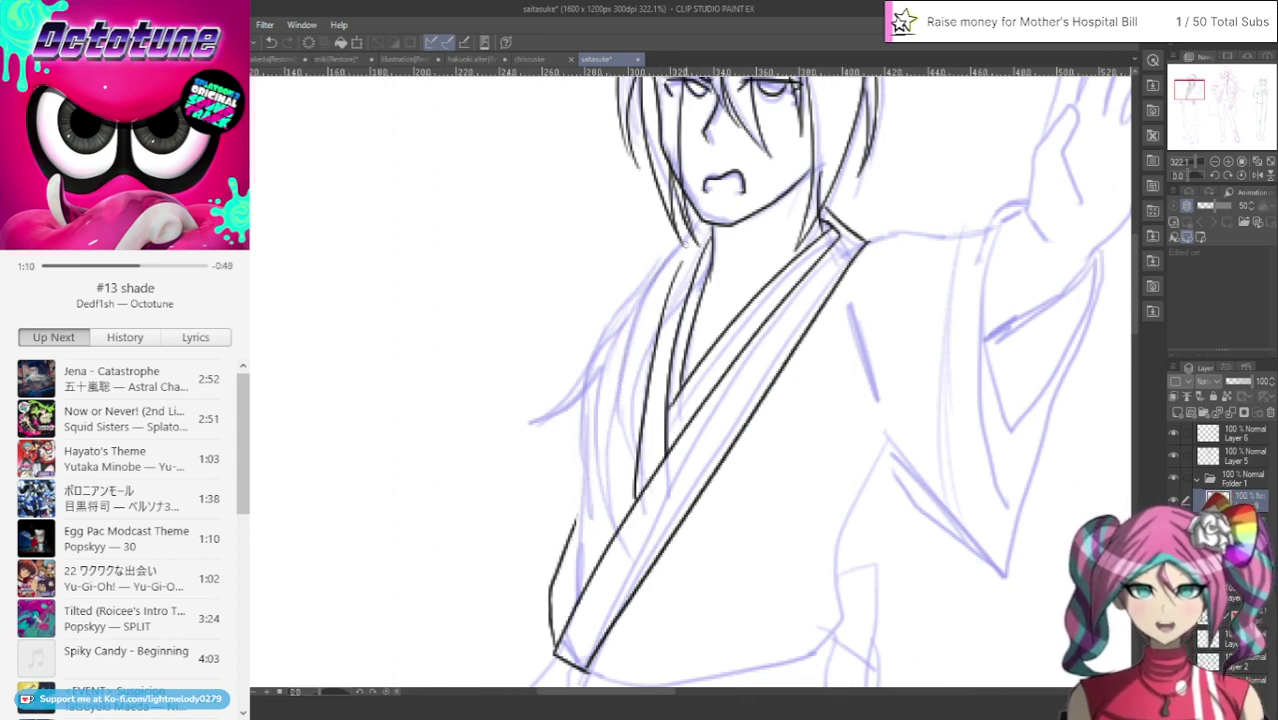
pyautogui.moveTo(714, 229)
pyautogui.mouseDown()
pyautogui.moveTo(645, 270)
pyautogui.moveTo(623, 303)
pyautogui.moveTo(551, 579)
pyautogui.mouseUp()
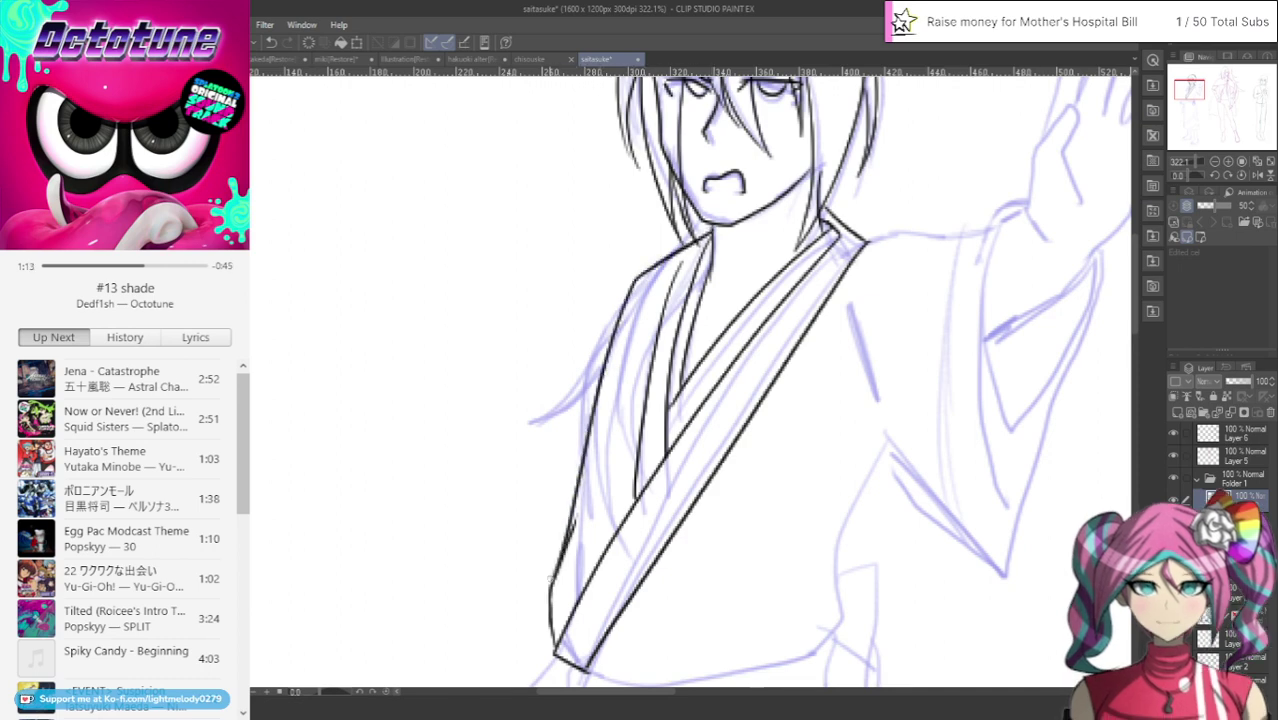
pyautogui.click(271, 42)
pyautogui.moveTo(712, 229)
pyautogui.mouseDown()
pyautogui.moveTo(613, 324)
pyautogui.moveTo(560, 566)
pyautogui.mouseUp()
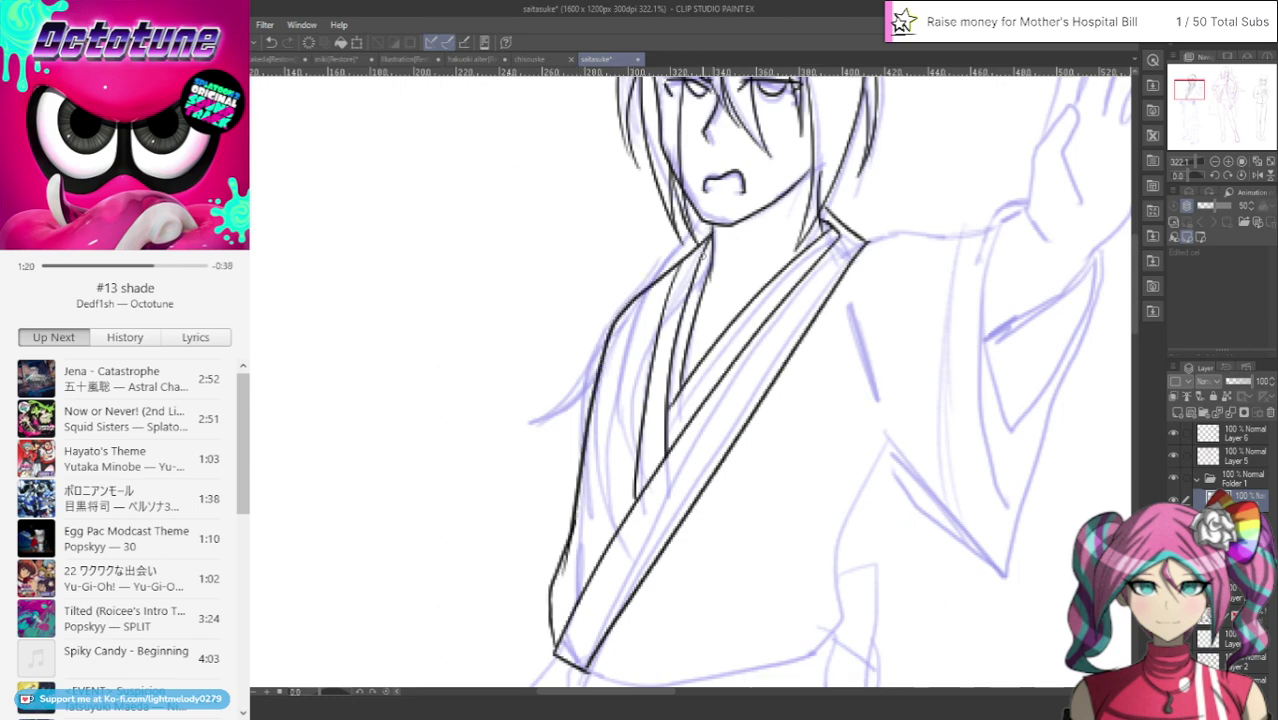
pyautogui.moveTo(572, 536); pyautogui.dragTo(561, 585)
# Ink the viewer-right side of the torso from the armpit down and the curved waist edge, redrawing the waist curve once
pyautogui.moveTo(889, 437); pyautogui.dragTo(815, 597)
pyautogui.moveTo(838, 536)
pyautogui.mouseDown()
pyautogui.moveTo(842, 618)
pyautogui.moveTo(802, 654)
pyautogui.moveTo(739, 675)
pyautogui.moveTo(622, 675)
pyautogui.mouseUp()
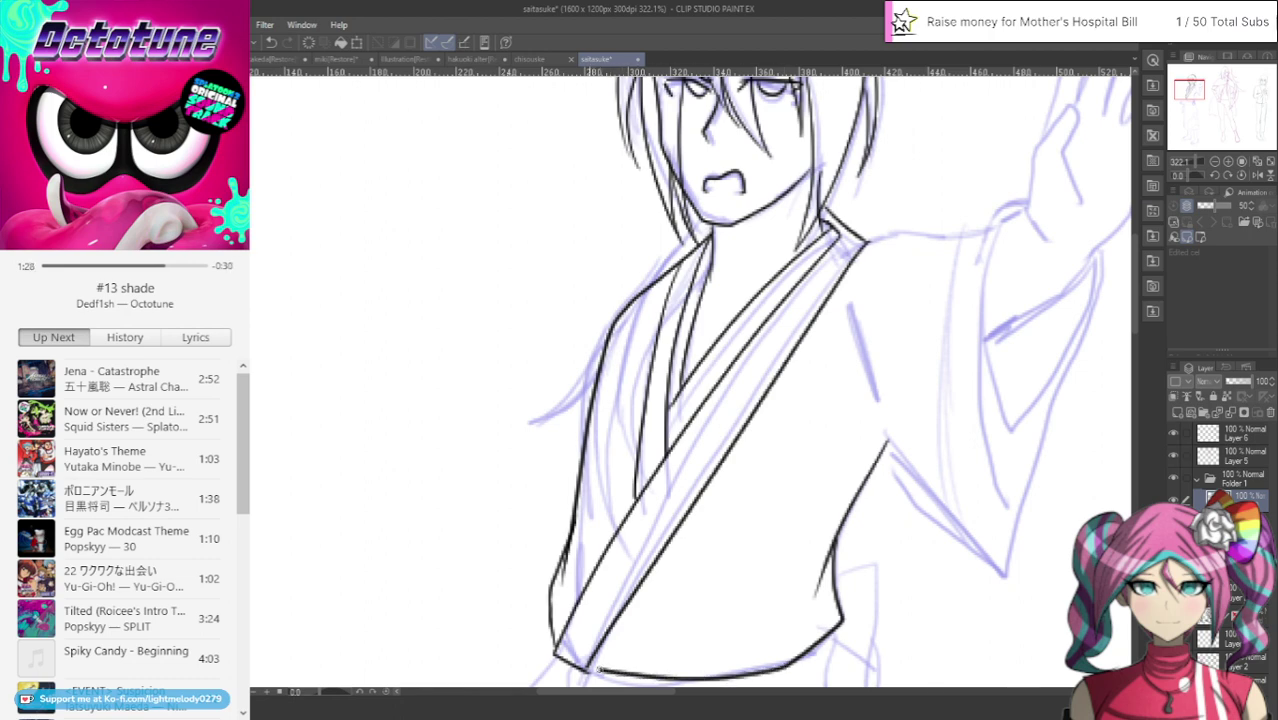
pyautogui.moveTo(1135, 310); pyautogui.dragTo(1135, 325)
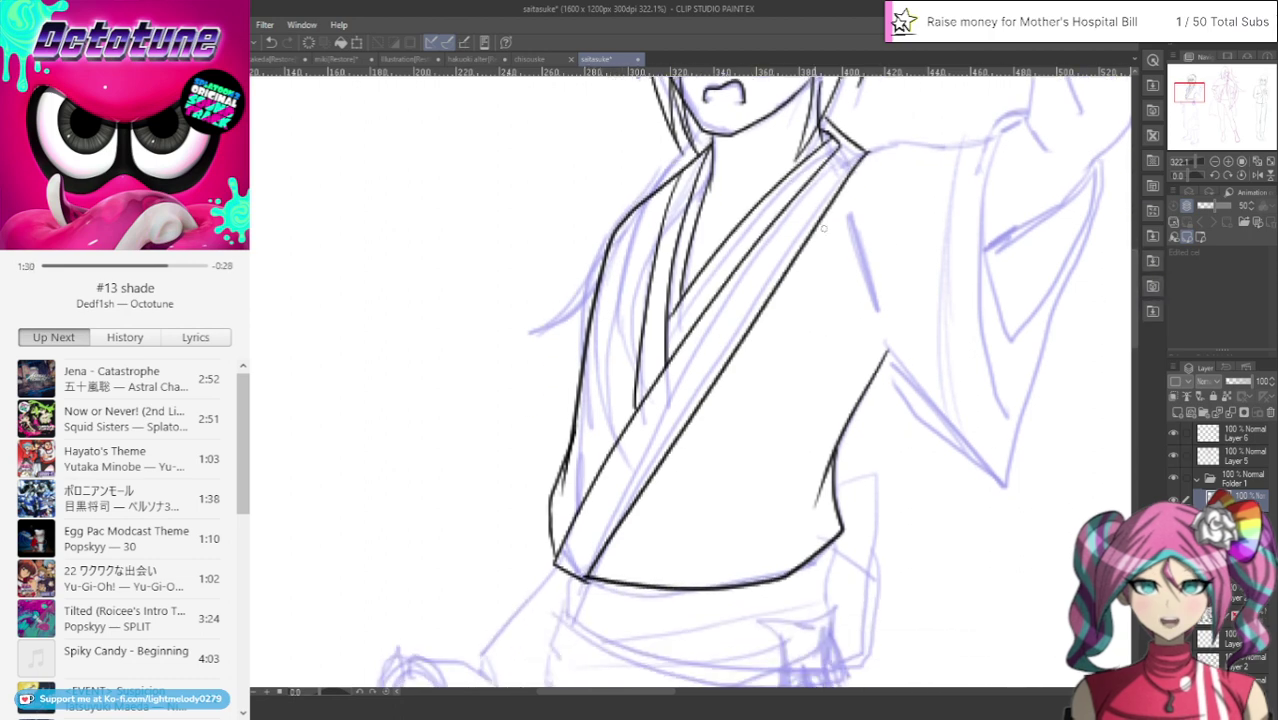
pyautogui.click(271, 42)
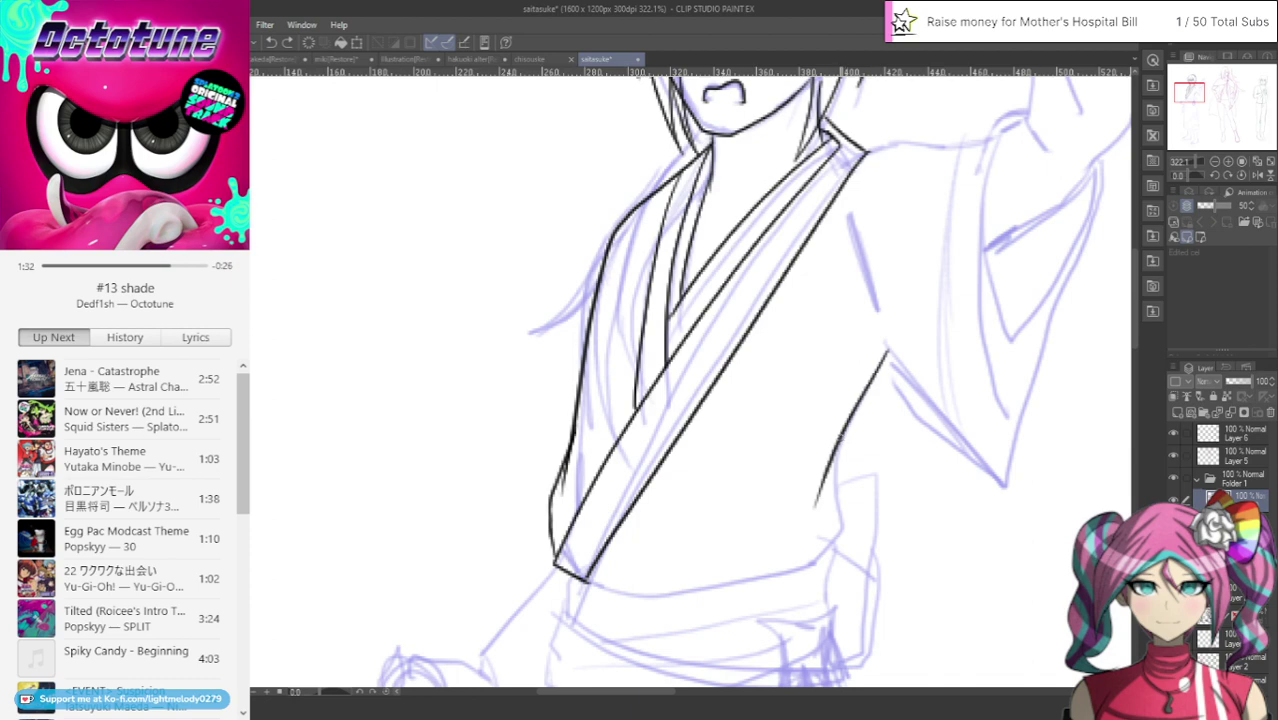
pyautogui.moveTo(844, 432)
pyautogui.mouseDown()
pyautogui.moveTo(839, 509)
pyautogui.moveTo(770, 570)
pyautogui.moveTo(597, 586)
pyautogui.mouseUp()
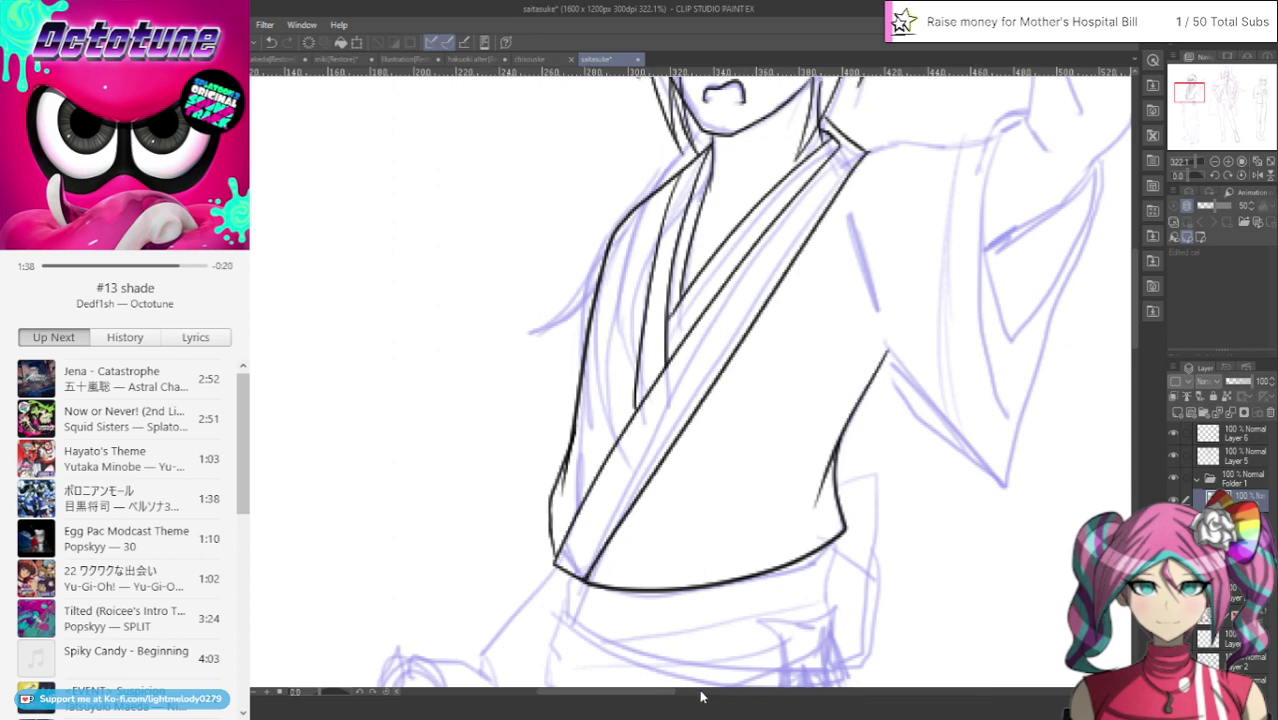
# Ink the raised arm's sleeve outline: the armpit fold, underarm edge, cuff opening and outer edge down to the hanging point
pyautogui.hscroll(6, 698, 693)
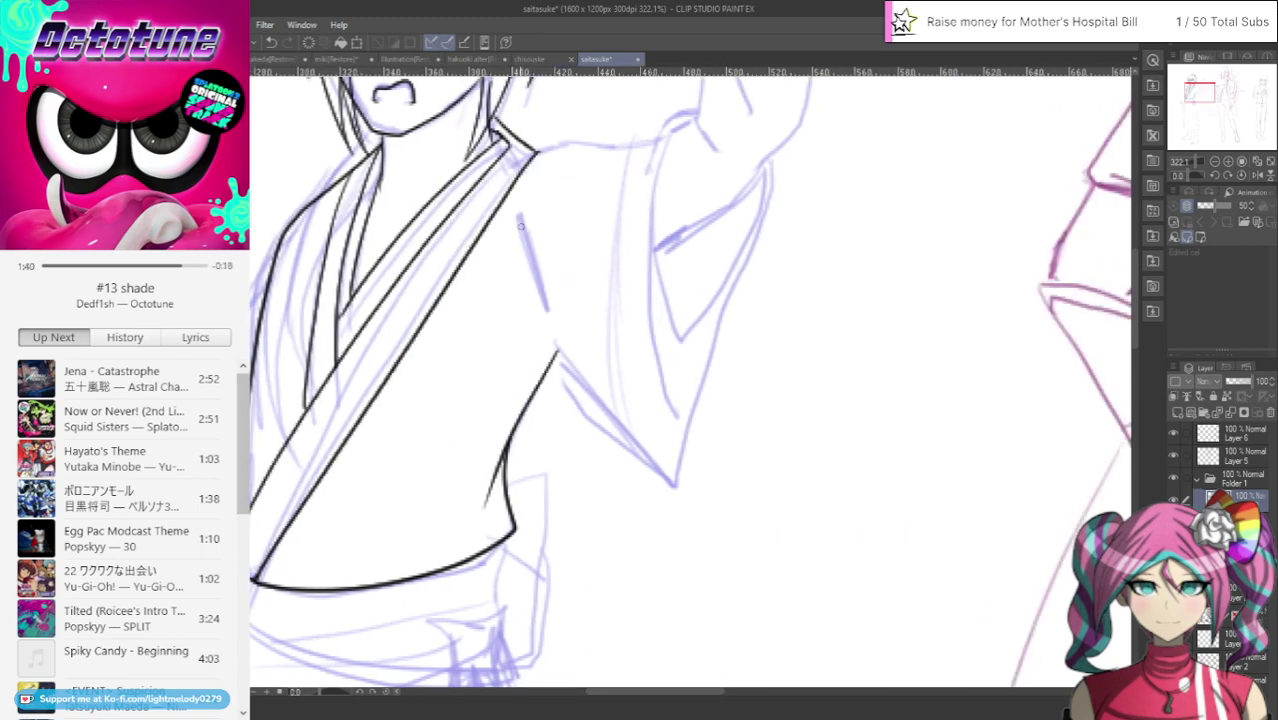
pyautogui.moveTo(519, 217)
pyautogui.mouseDown()
pyautogui.moveTo(553, 345)
pyautogui.moveTo(682, 532)
pyautogui.mouseUp()
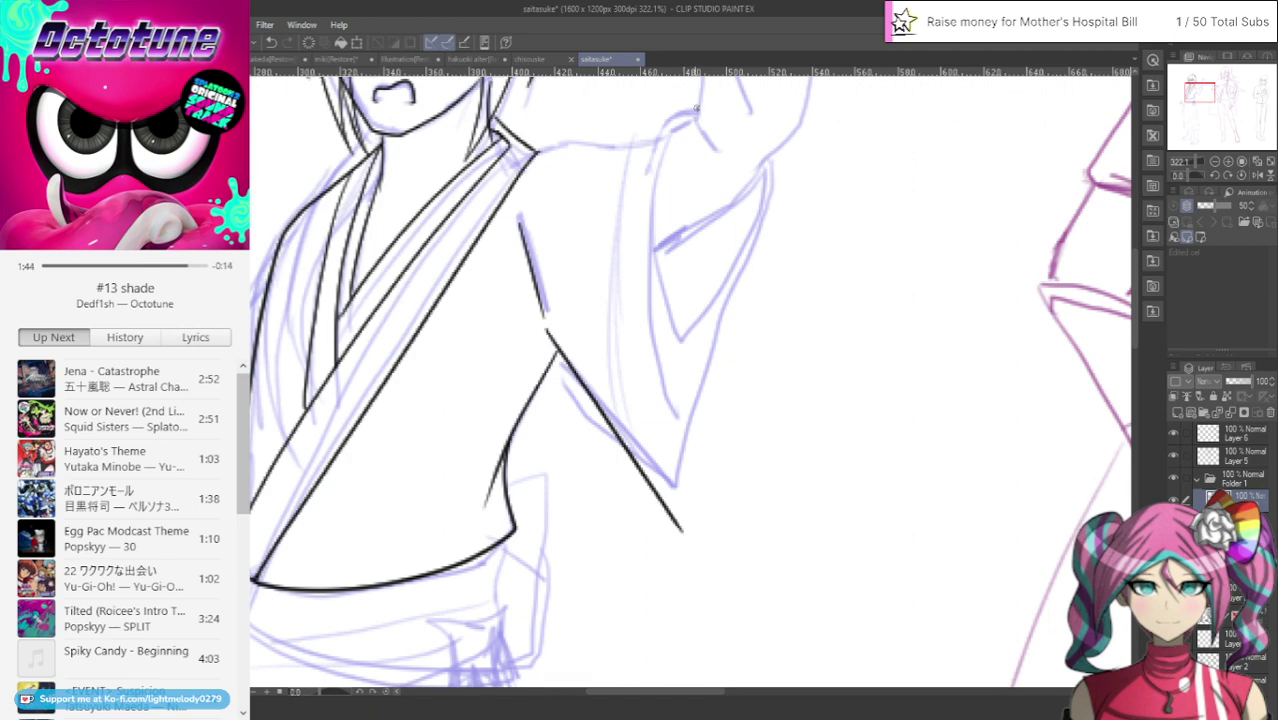
pyautogui.moveTo(678, 110); pyautogui.dragTo(640, 190)
pyautogui.moveTo(693, 114)
pyautogui.mouseDown()
pyautogui.moveTo(664, 152)
pyautogui.moveTo(684, 370)
pyautogui.mouseUp()
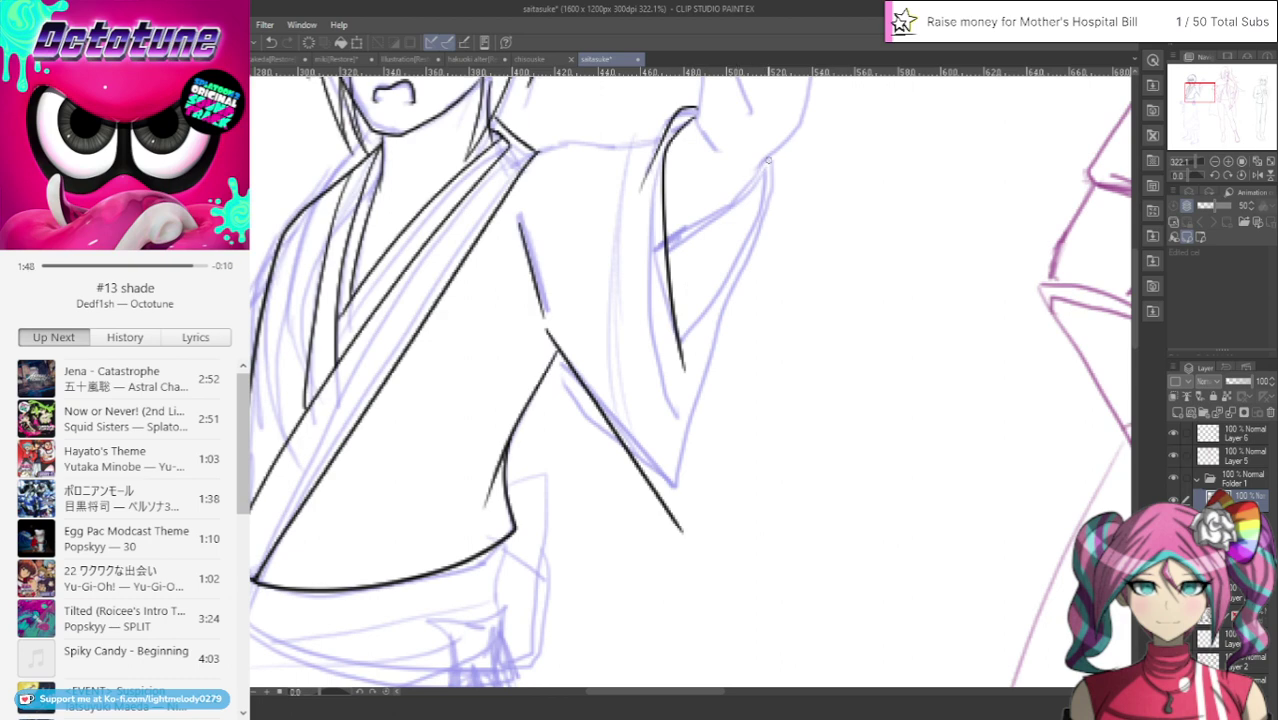
pyautogui.moveTo(769, 160)
pyautogui.mouseDown()
pyautogui.moveTo(755, 256)
pyautogui.moveTo(690, 381)
pyautogui.mouseUp()
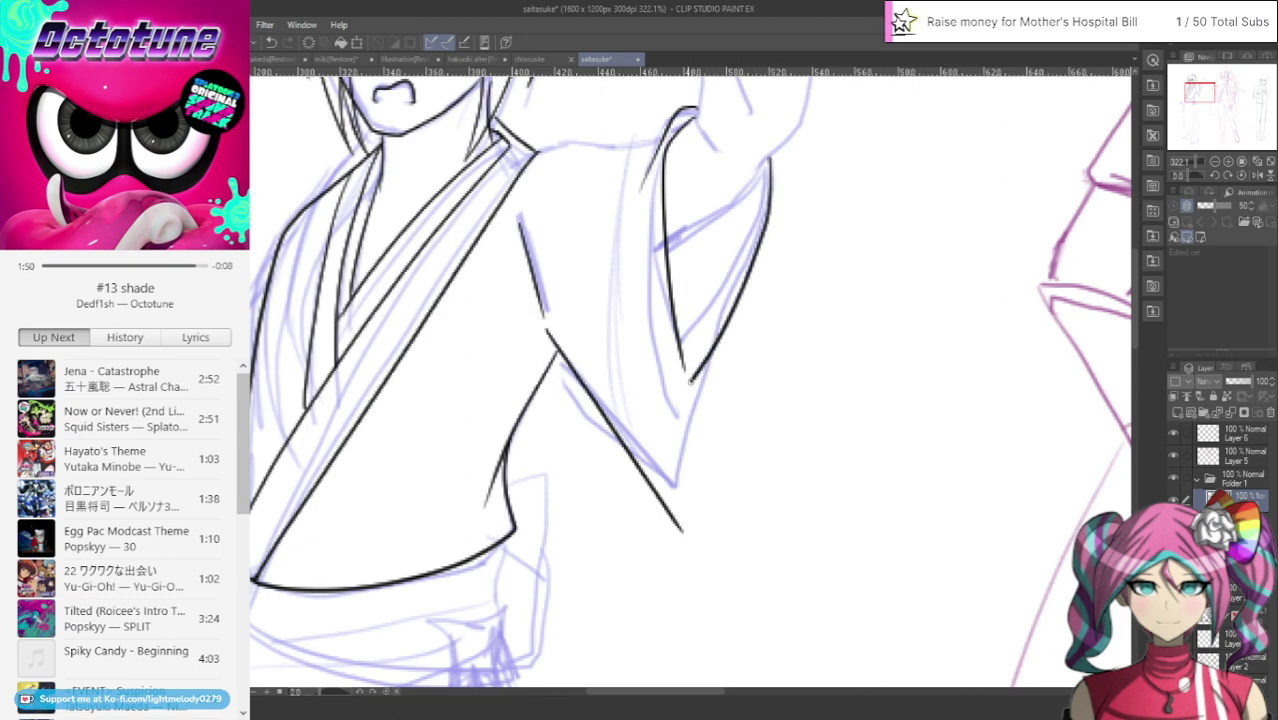
pyautogui.moveTo(769, 206); pyautogui.dragTo(686, 540)
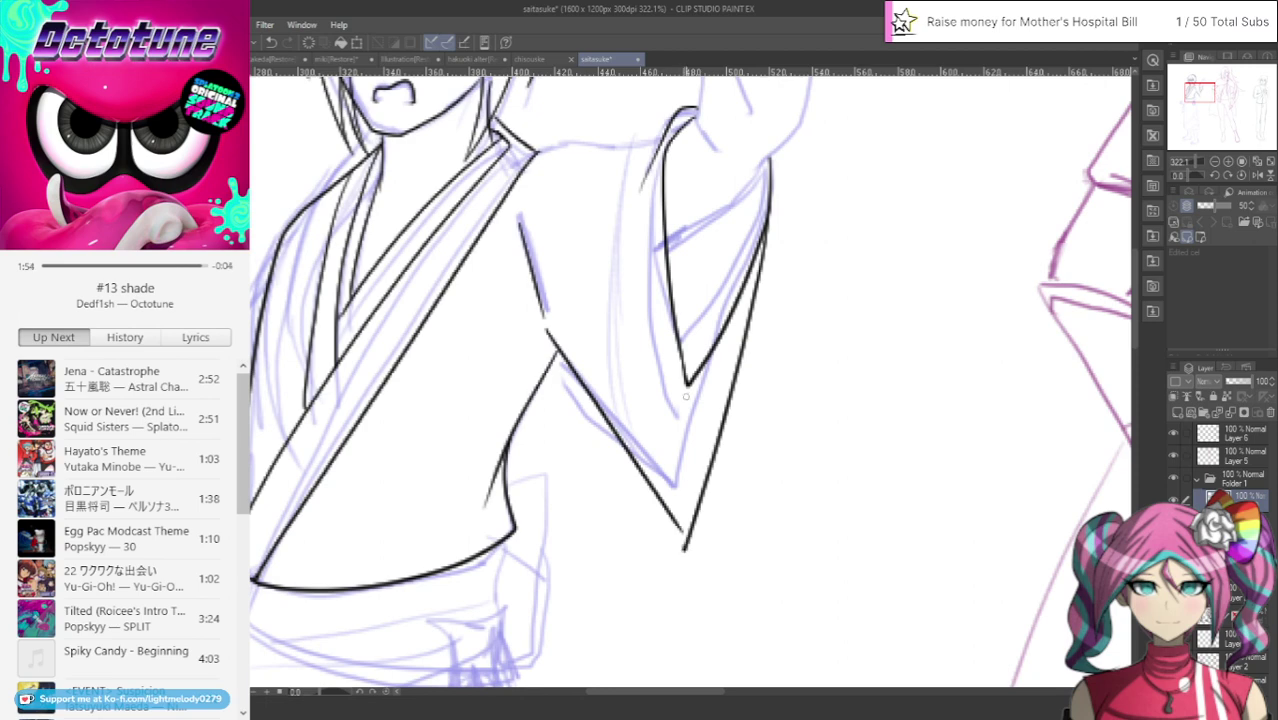
# Re-ink the sleeve's lower edge from the armpit to the hanging point and erase the overlapping first line
pyautogui.moveTo(546, 330); pyautogui.dragTo(681, 552)
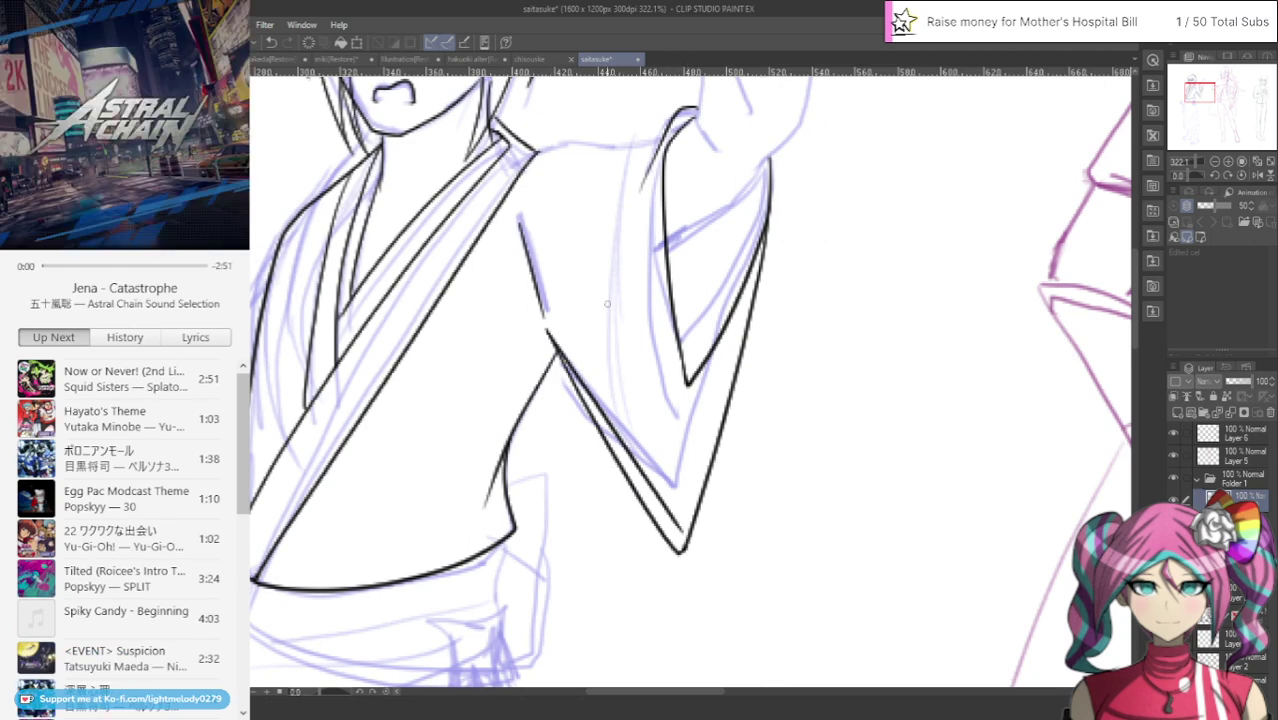
pyautogui.moveTo(692, 484)
pyautogui.mouseDown()
pyautogui.moveTo(678, 533)
pyautogui.moveTo(562, 336)
pyautogui.mouseUp()
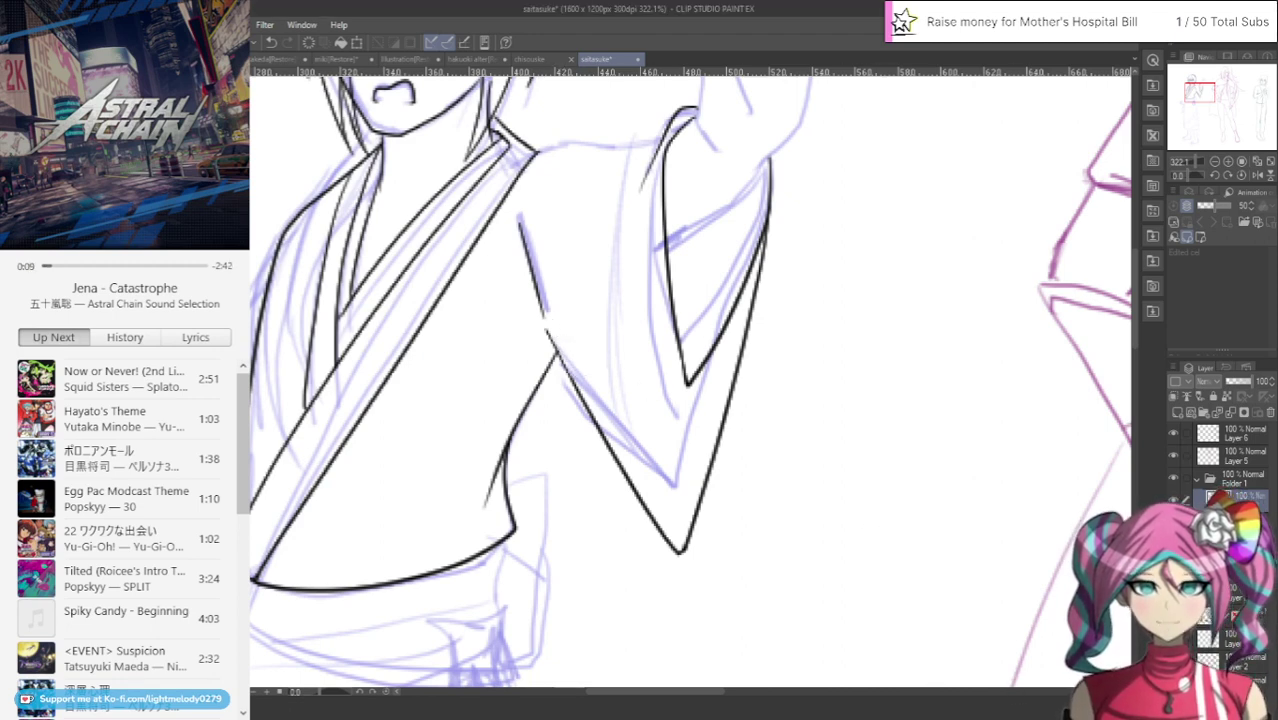
pyautogui.moveTo(546, 328); pyautogui.dragTo(586, 410)
# Rework the viewer-left line of the sleeve's cuff opening, re-inking it as a smooth curve down to the opening's lower point
pyautogui.moveTo(667, 136)
pyautogui.mouseDown()
pyautogui.moveTo(689, 383)
pyautogui.moveTo(558, 328)
pyautogui.moveTo(650, 387)
pyautogui.moveTo(669, 341)
pyautogui.moveTo(674, 350)
pyautogui.moveTo(666, 298)
pyautogui.mouseUp()
pyautogui.moveTo(682, 372)
pyautogui.mouseDown()
pyautogui.moveTo(653, 215)
pyautogui.moveTo(678, 146)
pyautogui.moveTo(664, 173)
pyautogui.moveTo(660, 305)
pyautogui.mouseUp()
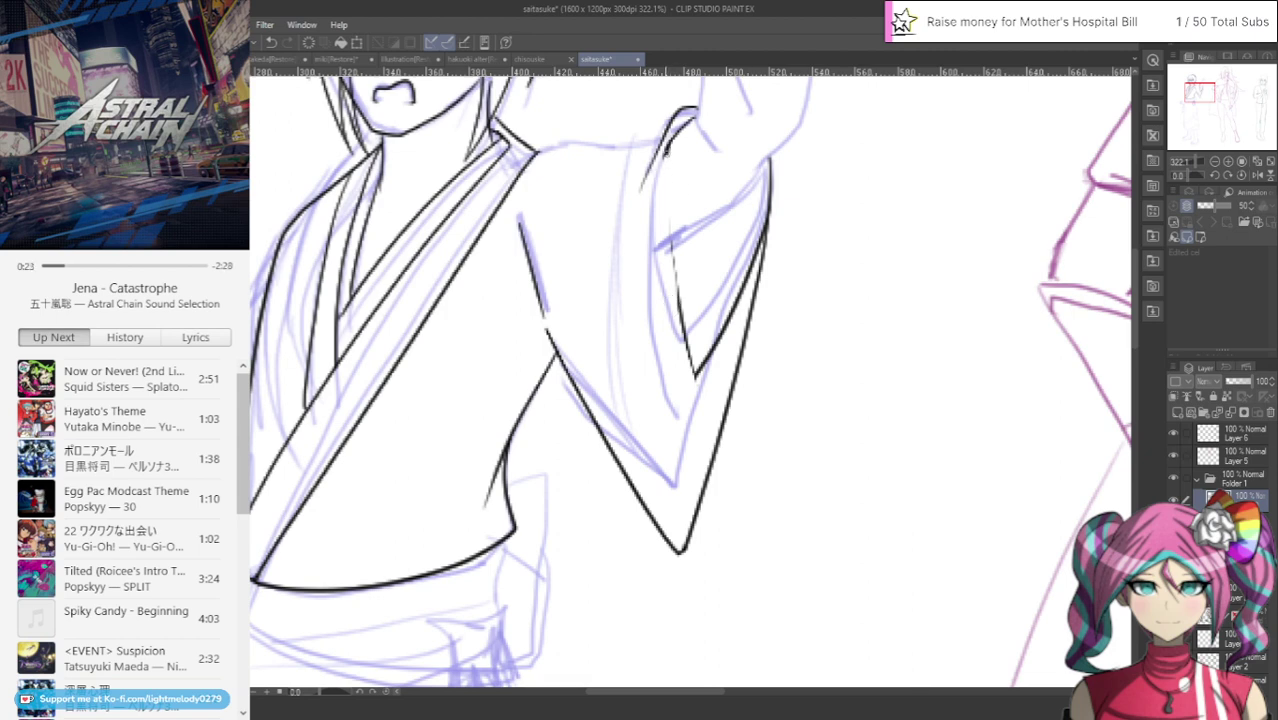
pyautogui.hotkey('ctrl', 'z')
pyautogui.hotkey('ctrl', 'z')
pyautogui.hotkey('ctrl', 'z')
pyautogui.hotkey('ctrl', 'z')
pyautogui.hotkey('ctrl', 'z')
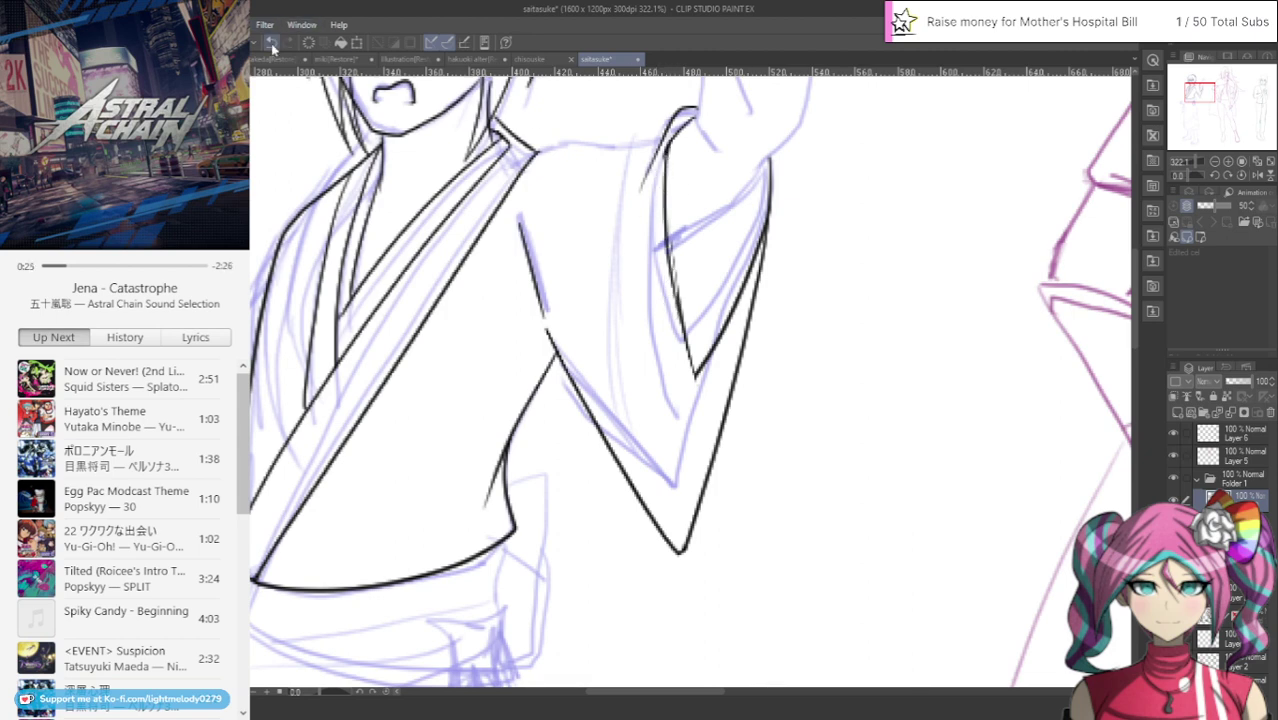
pyautogui.click(272, 46)
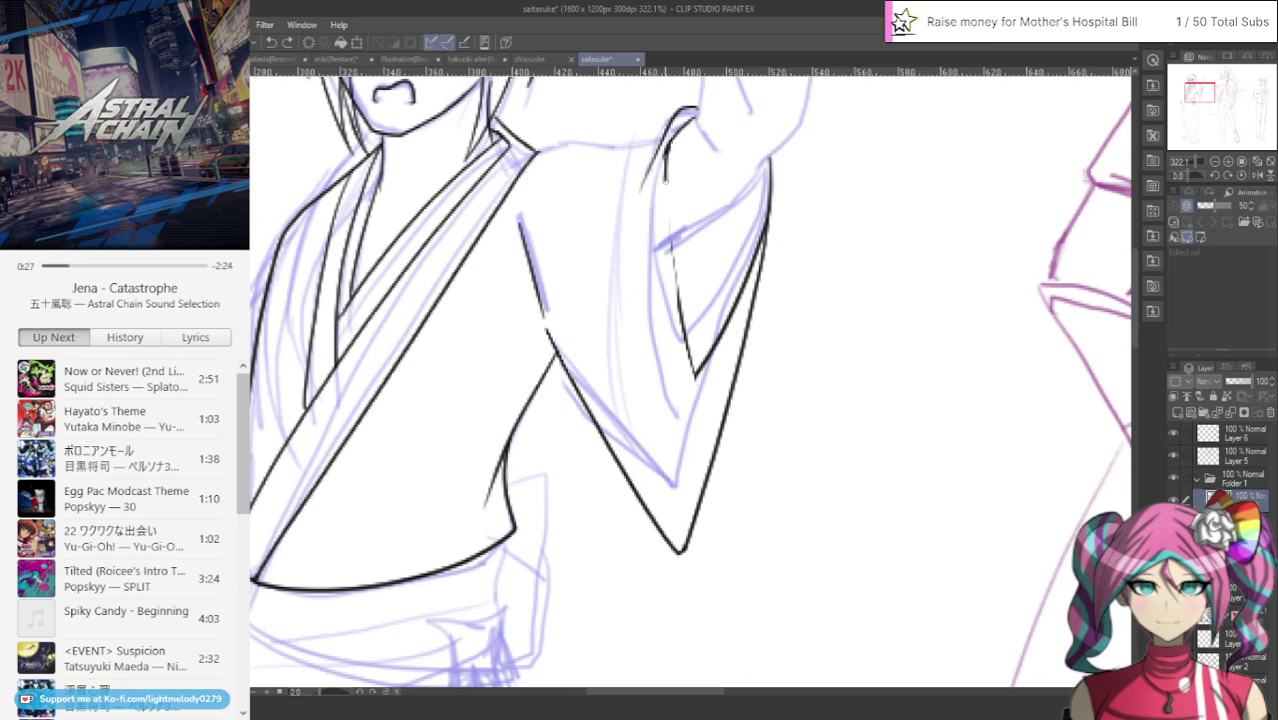
pyautogui.moveTo(665, 178); pyautogui.dragTo(682, 334)
pyautogui.moveTo(666, 252); pyautogui.dragTo(696, 376)
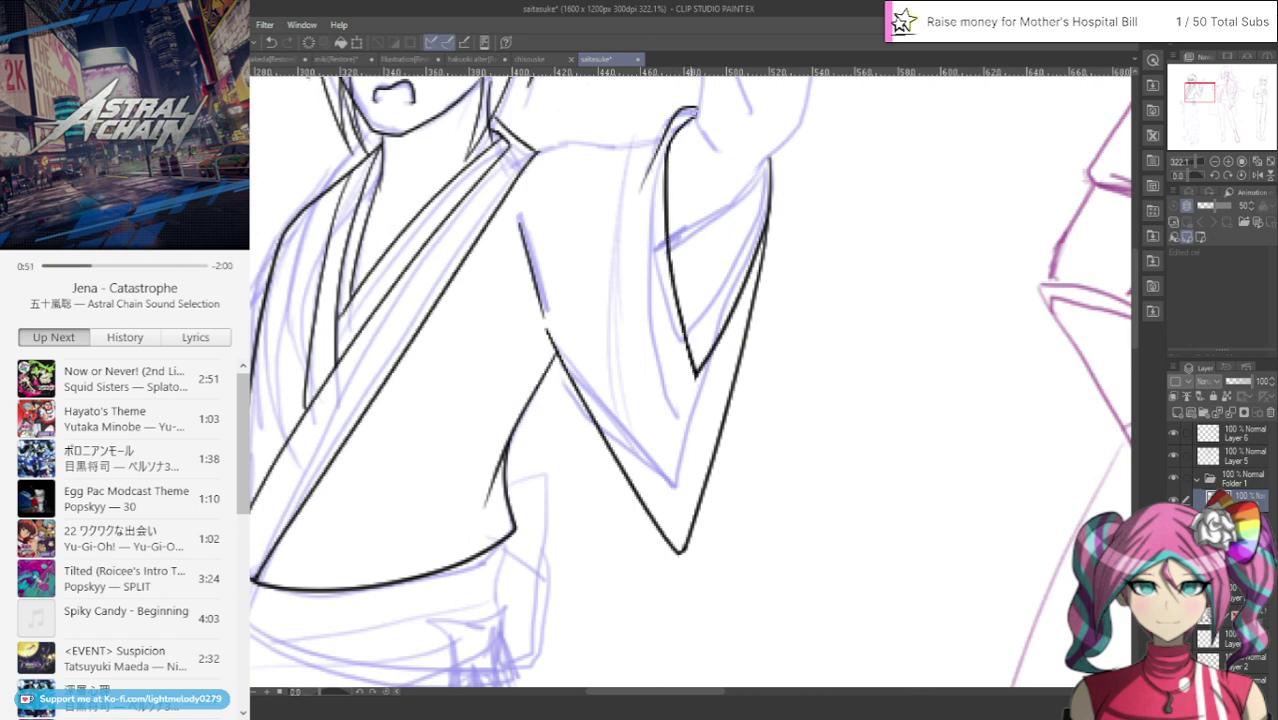
# Ink the shoulder-top line from the collar to the raised sleeve's cuff, redrawing it once
pyautogui.moveTo(667, 127)
pyautogui.mouseDown()
pyautogui.moveTo(634, 158)
pyautogui.moveTo(645, 143)
pyautogui.moveTo(552, 140)
pyautogui.moveTo(505, 215)
pyautogui.mouseUp()
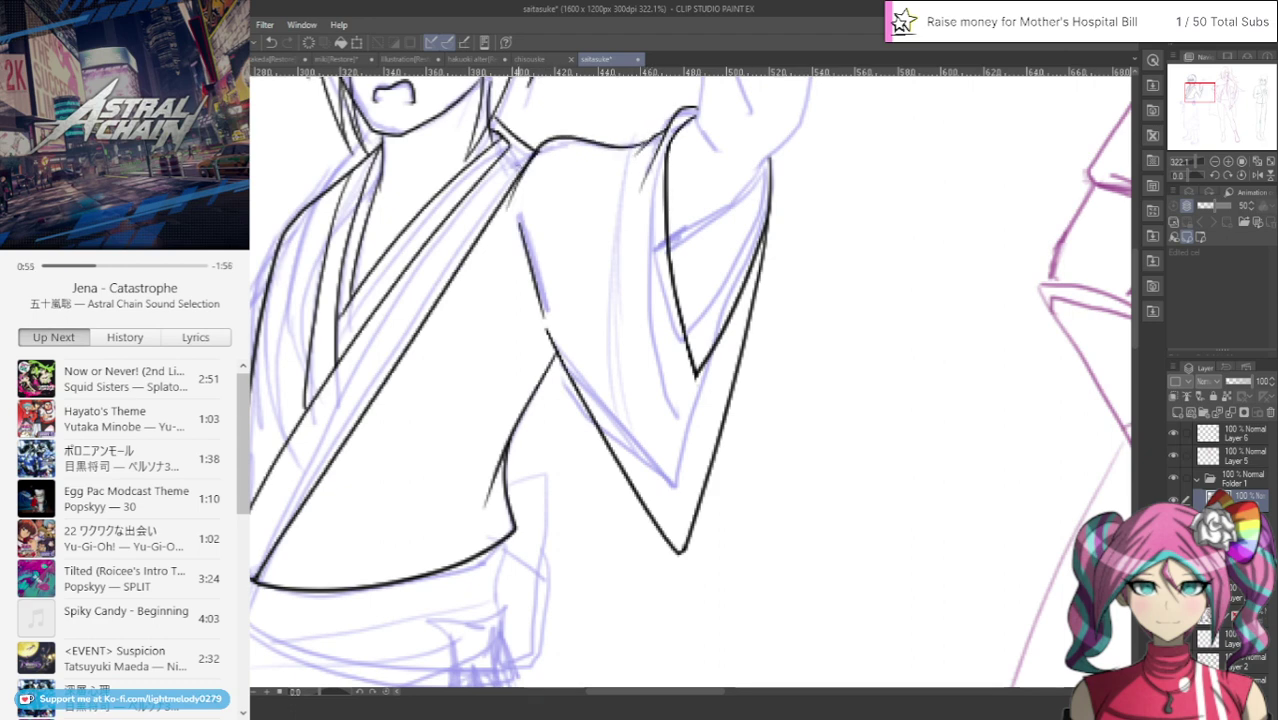
pyautogui.click(282, 44)
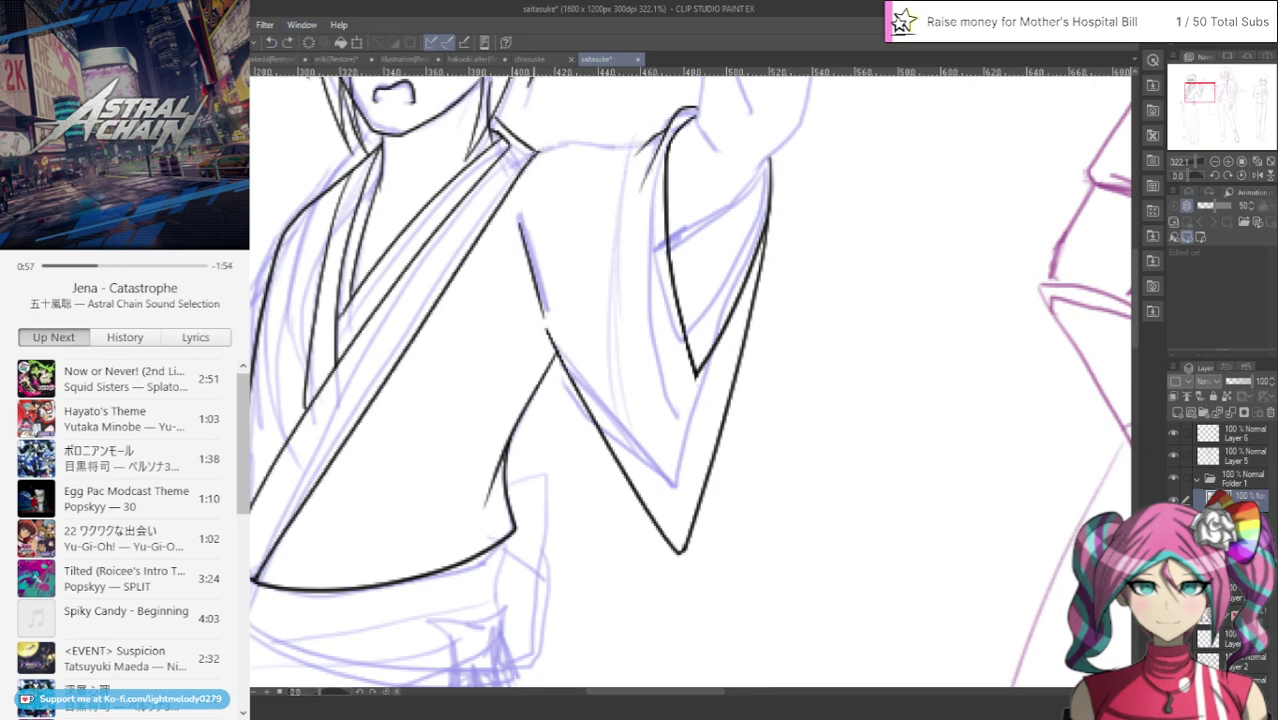
pyautogui.moveTo(568, 143); pyautogui.dragTo(658, 132)
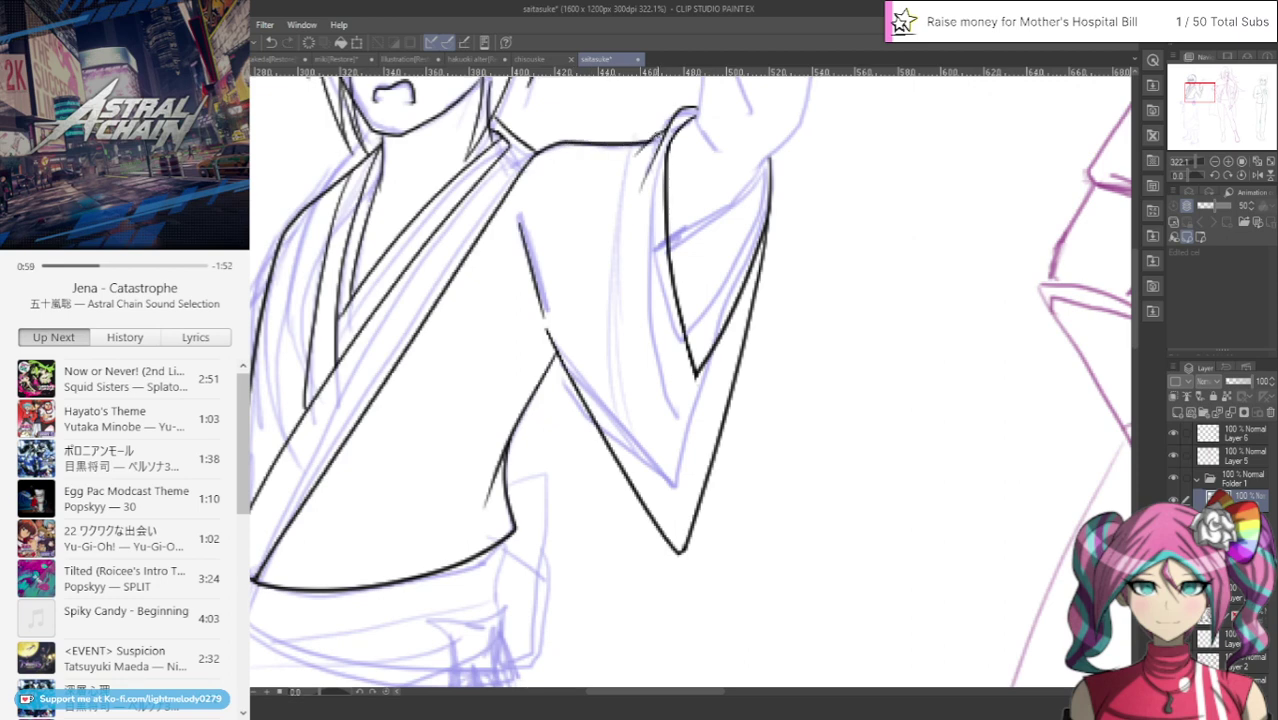
# Ink the thumb, palm crease, index finger and middle finger of the raised hand
pyautogui.moveTo(1200, 90); pyautogui.dragTo(1202, 82)
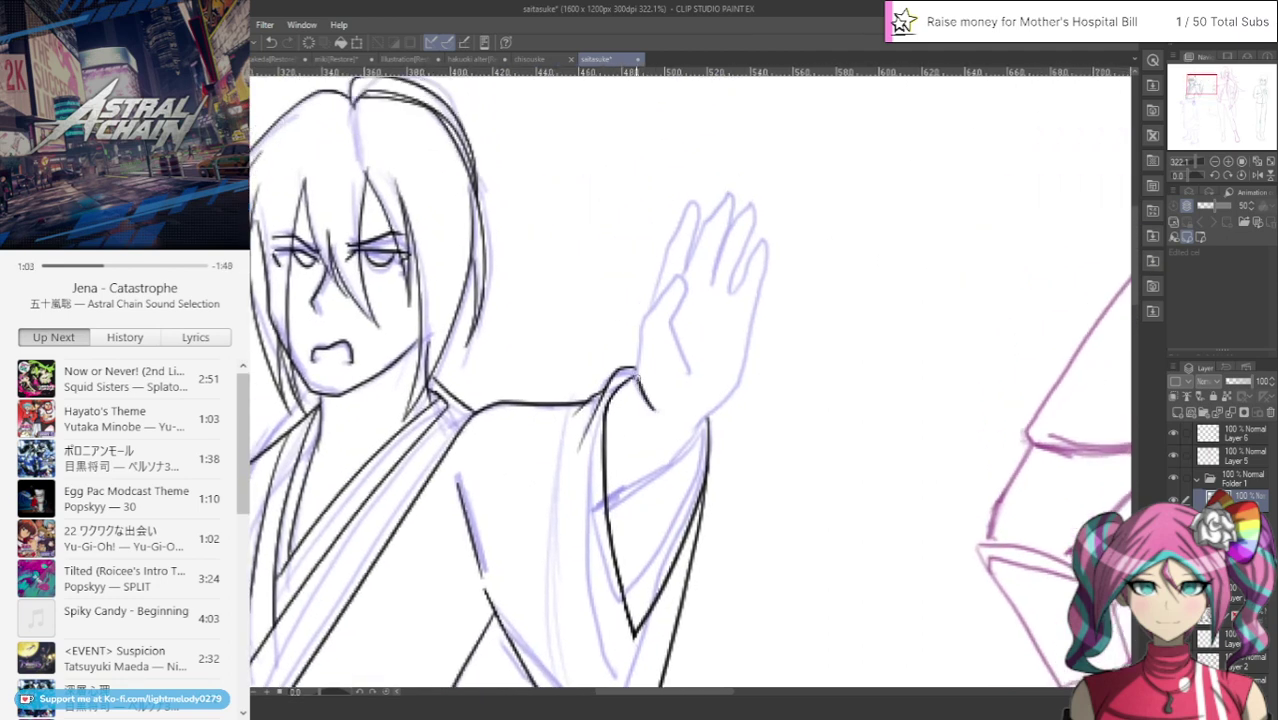
pyautogui.moveTo(639, 356)
pyautogui.mouseDown()
pyautogui.moveTo(639, 316)
pyautogui.moveTo(680, 267)
pyautogui.moveTo(673, 330)
pyautogui.moveTo(689, 377)
pyautogui.mouseUp()
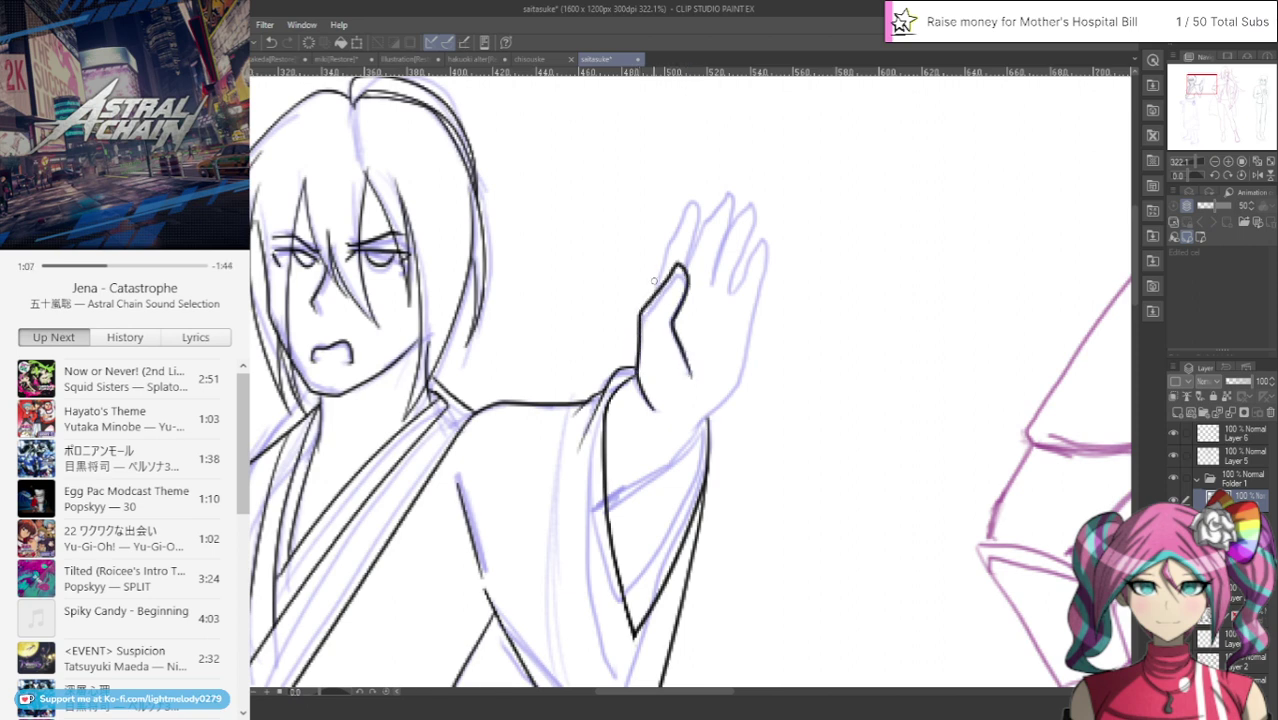
pyautogui.moveTo(654, 291)
pyautogui.mouseDown()
pyautogui.moveTo(690, 205)
pyautogui.moveTo(700, 195)
pyautogui.moveTo(688, 265)
pyautogui.moveTo(731, 186)
pyautogui.moveTo(717, 290)
pyautogui.mouseUp()
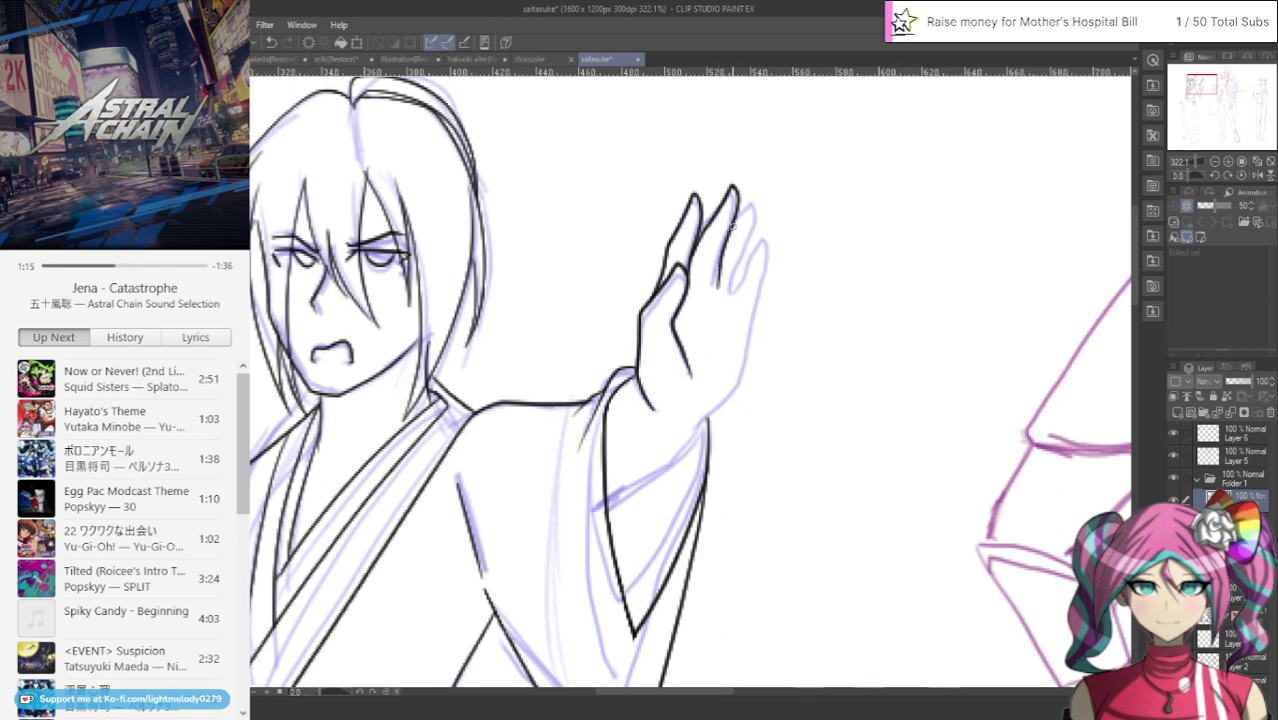
# Ink the ring finger of the raised hand, undoing and redrawing its strokes to follow the sketch
pyautogui.moveTo(732, 228)
pyautogui.mouseDown()
pyautogui.moveTo(750, 206)
pyautogui.moveTo(741, 262)
pyautogui.mouseUp()
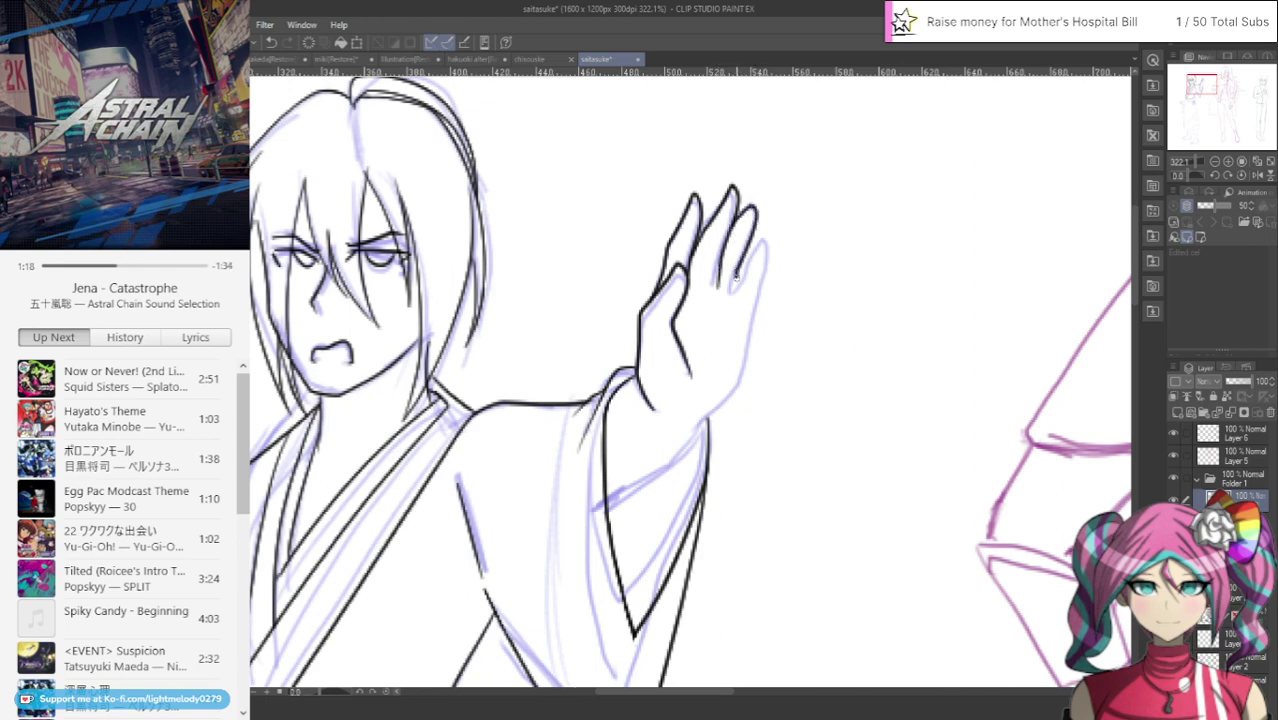
pyautogui.hotkey('ctrl', 'z')
pyautogui.hotkey('ctrl', 'z')
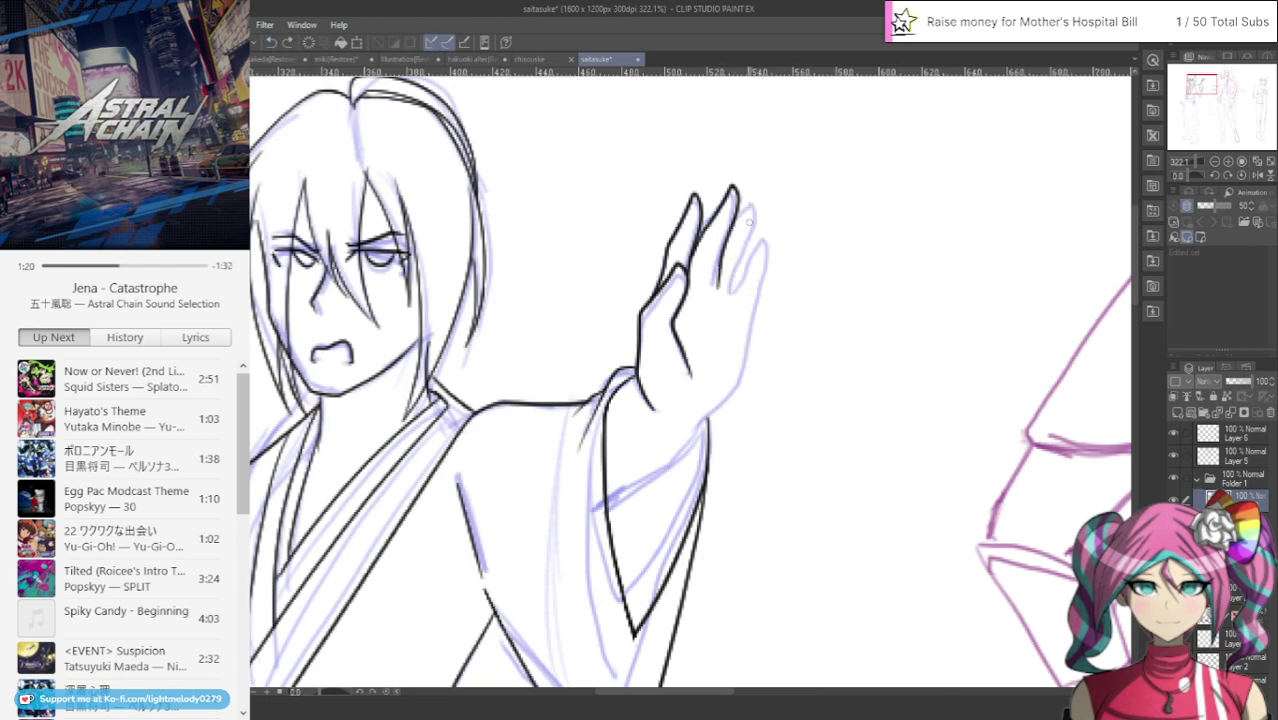
pyautogui.moveTo(734, 222); pyautogui.dragTo(752, 213)
pyautogui.moveTo(736, 266)
pyautogui.mouseDown()
pyautogui.moveTo(741, 298)
pyautogui.moveTo(772, 233)
pyautogui.moveTo(775, 268)
pyautogui.mouseUp()
pyautogui.click(271, 42)
pyautogui.click(271, 42)
pyautogui.click(271, 42)
pyautogui.moveTo(740, 208)
pyautogui.mouseDown()
pyautogui.moveTo(756, 212)
pyautogui.moveTo(735, 282)
pyautogui.mouseUp()
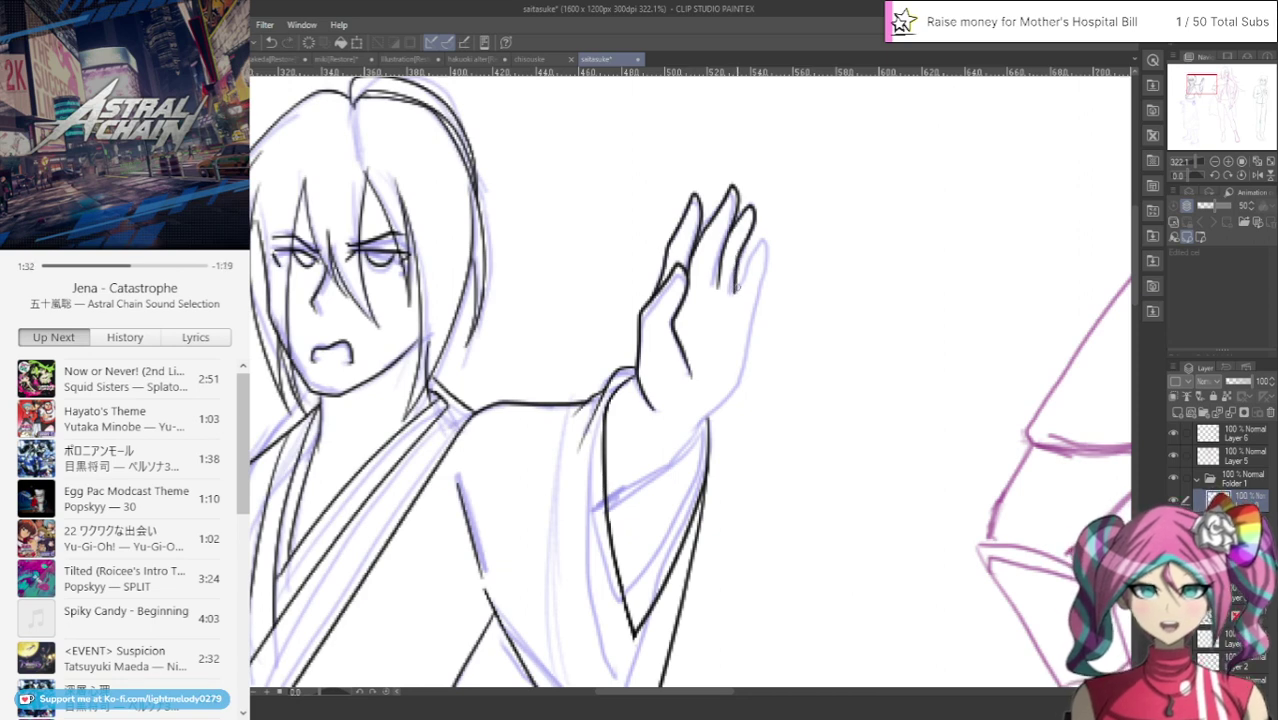
# Ink the little finger, outer palm edge and forearm line into the cuff, redrawing the forearm line once
pyautogui.moveTo(762, 239)
pyautogui.mouseDown()
pyautogui.moveTo(754, 250)
pyautogui.moveTo(772, 242)
pyautogui.moveTo(746, 372)
pyautogui.moveTo(613, 514)
pyautogui.mouseUp()
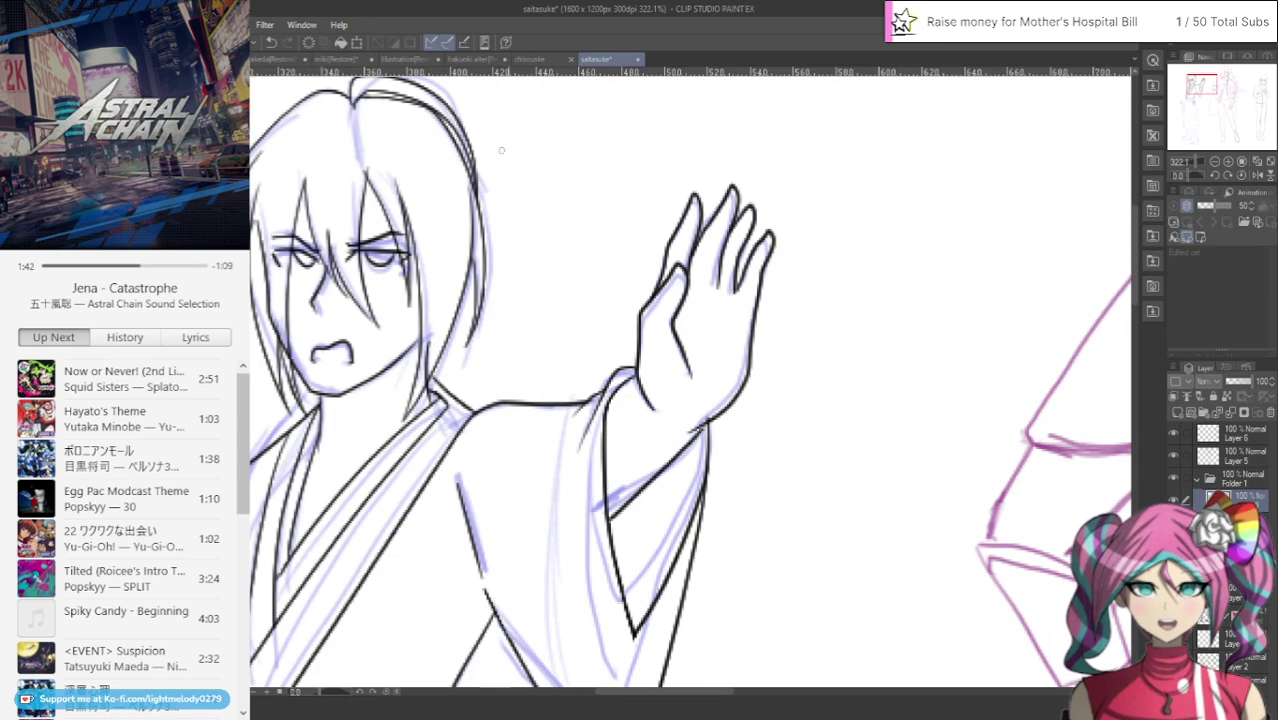
pyautogui.click(271, 42)
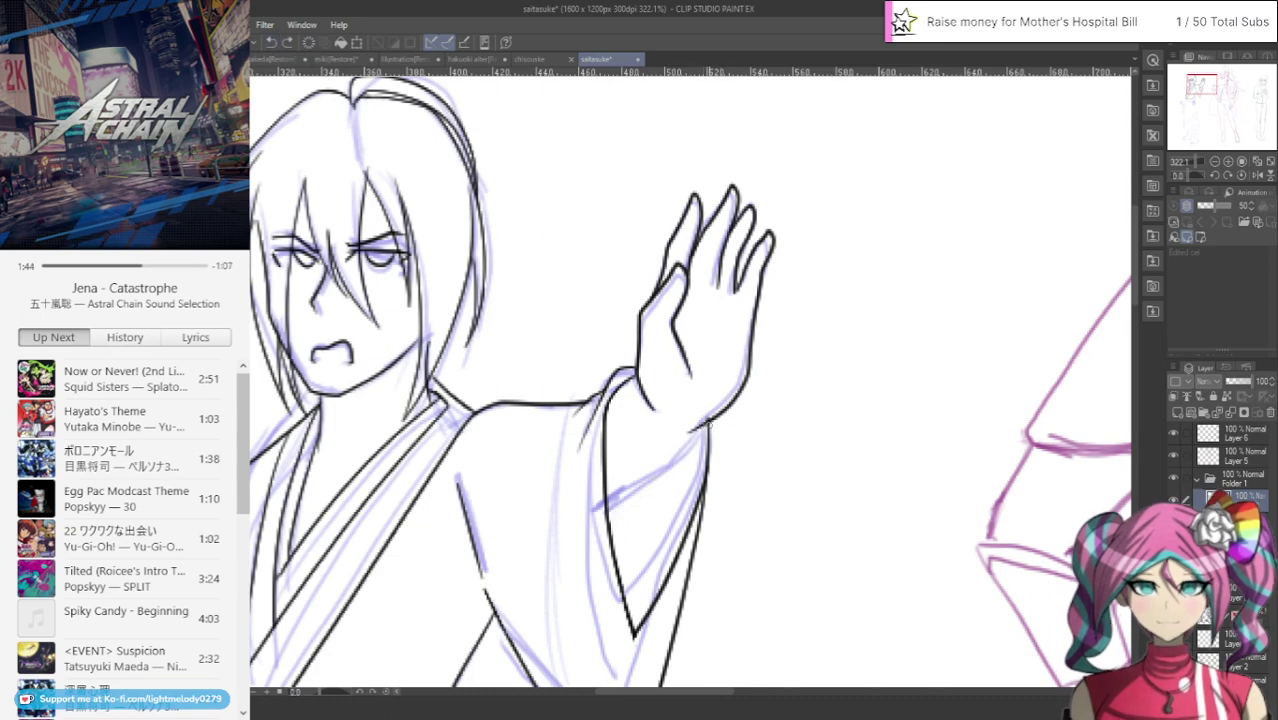
pyautogui.moveTo(707, 423); pyautogui.dragTo(607, 511)
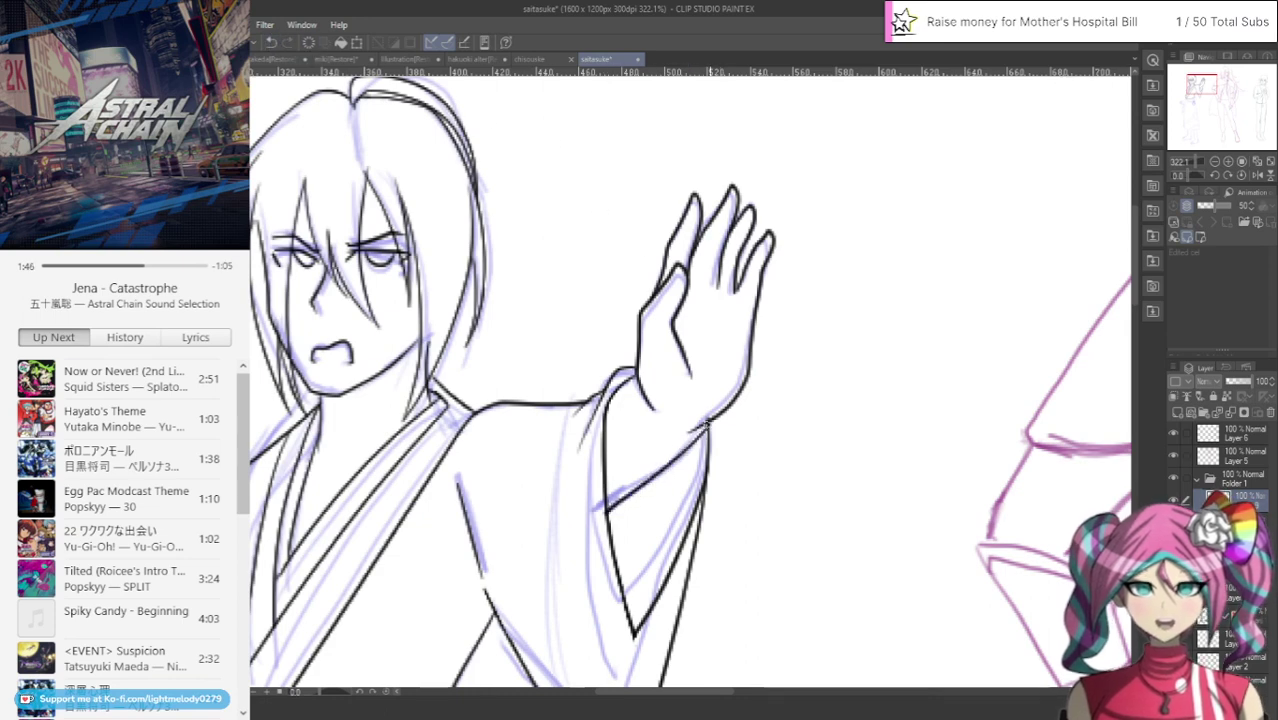
# Ink the long hair strands falling over the viewer-left shoulder, including the tips flicking outward and those over the collar
pyautogui.scroll(-3, 617, 308)
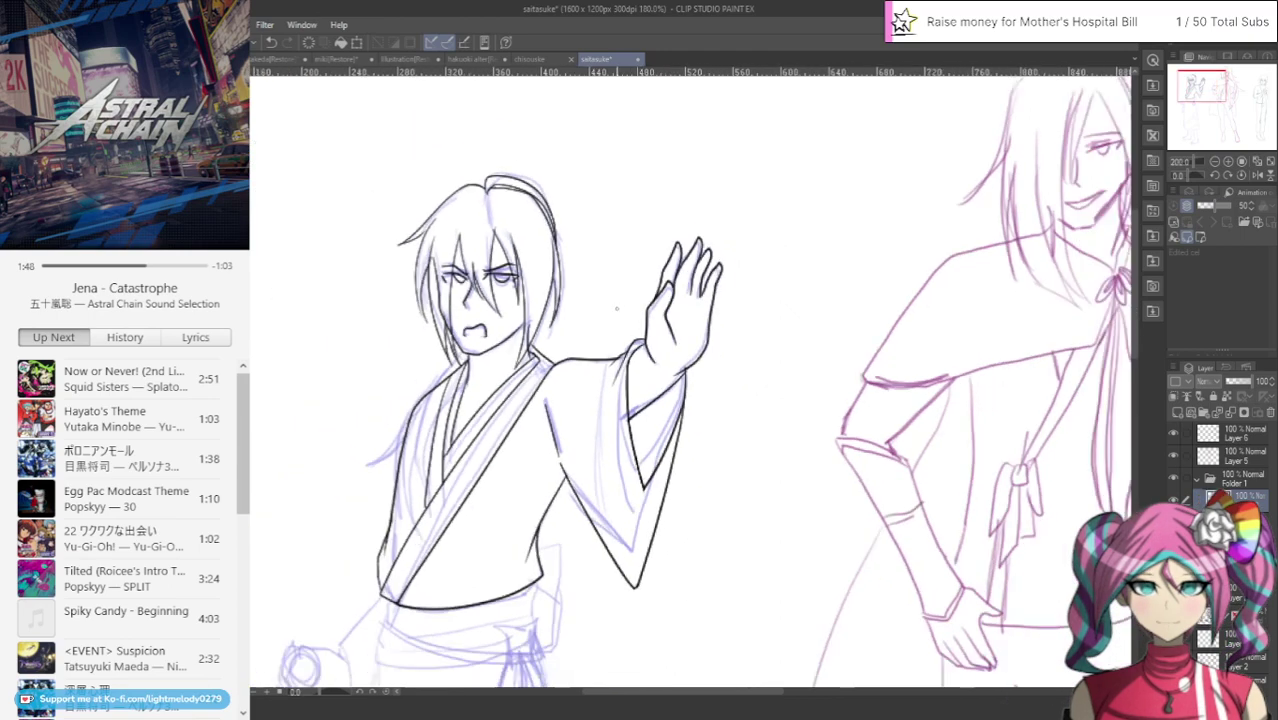
pyautogui.scroll(-4, 617, 308)
pyautogui.scroll(2, 497, 488)
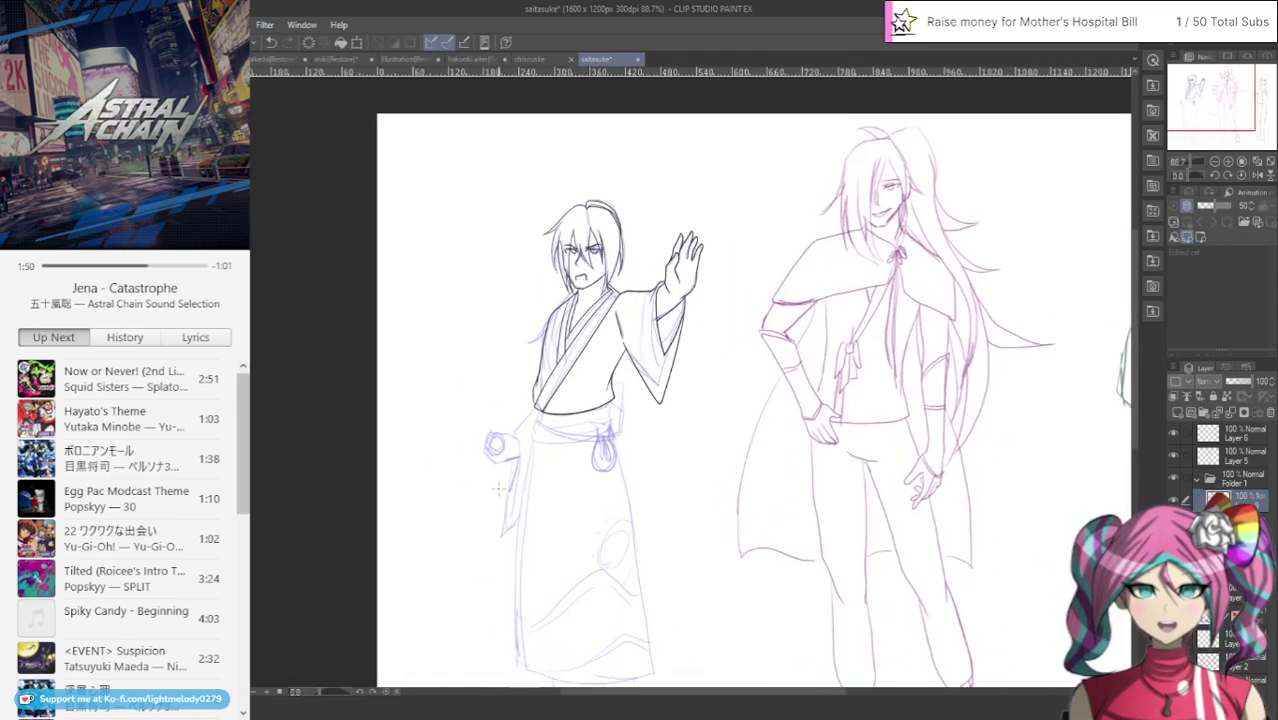
pyautogui.scroll(2, 497, 488)
pyautogui.scroll(2, 691, 311)
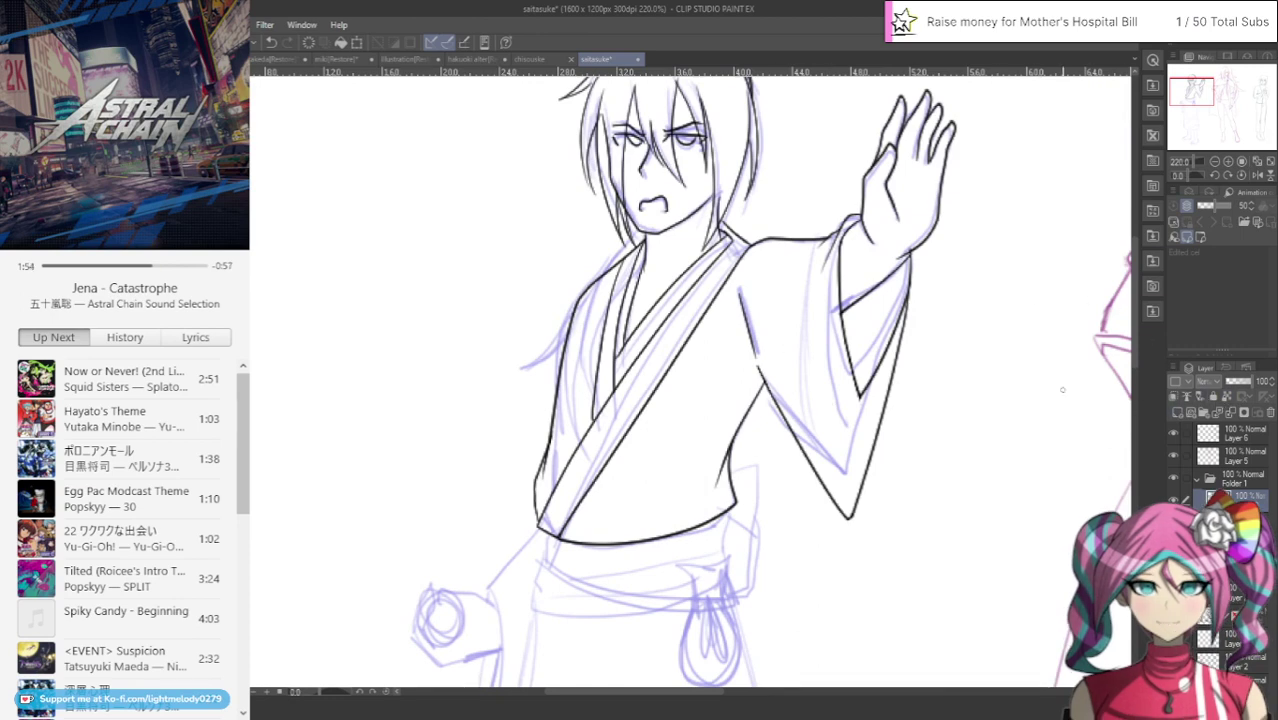
pyautogui.scroll(2, 530, 296)
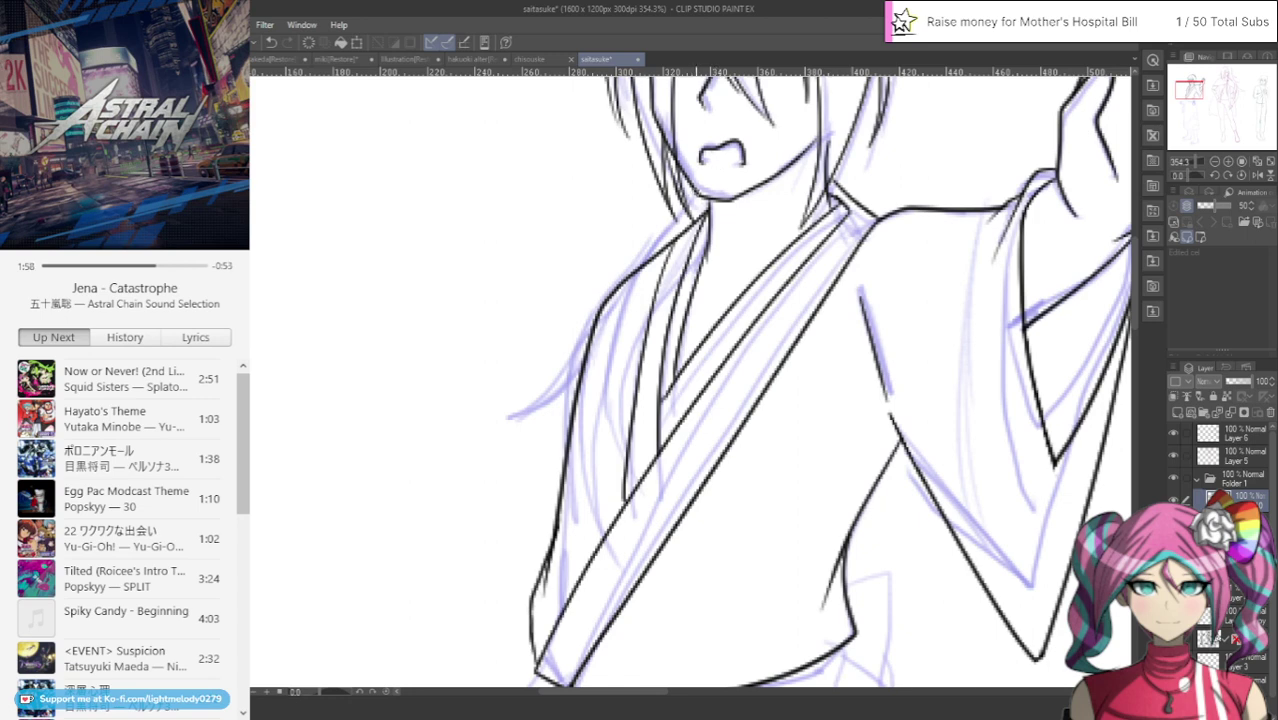
pyautogui.moveTo(693, 193)
pyautogui.mouseDown()
pyautogui.moveTo(607, 328)
pyautogui.moveTo(612, 477)
pyautogui.moveTo(604, 412)
pyautogui.moveTo(626, 328)
pyautogui.moveTo(706, 232)
pyautogui.moveTo(636, 262)
pyautogui.moveTo(564, 333)
pyautogui.moveTo(492, 349)
pyautogui.moveTo(604, 327)
pyautogui.moveTo(577, 436)
pyautogui.moveTo(586, 478)
pyautogui.moveTo(597, 340)
pyautogui.moveTo(523, 361)
pyautogui.moveTo(566, 381)
pyautogui.mouseUp()
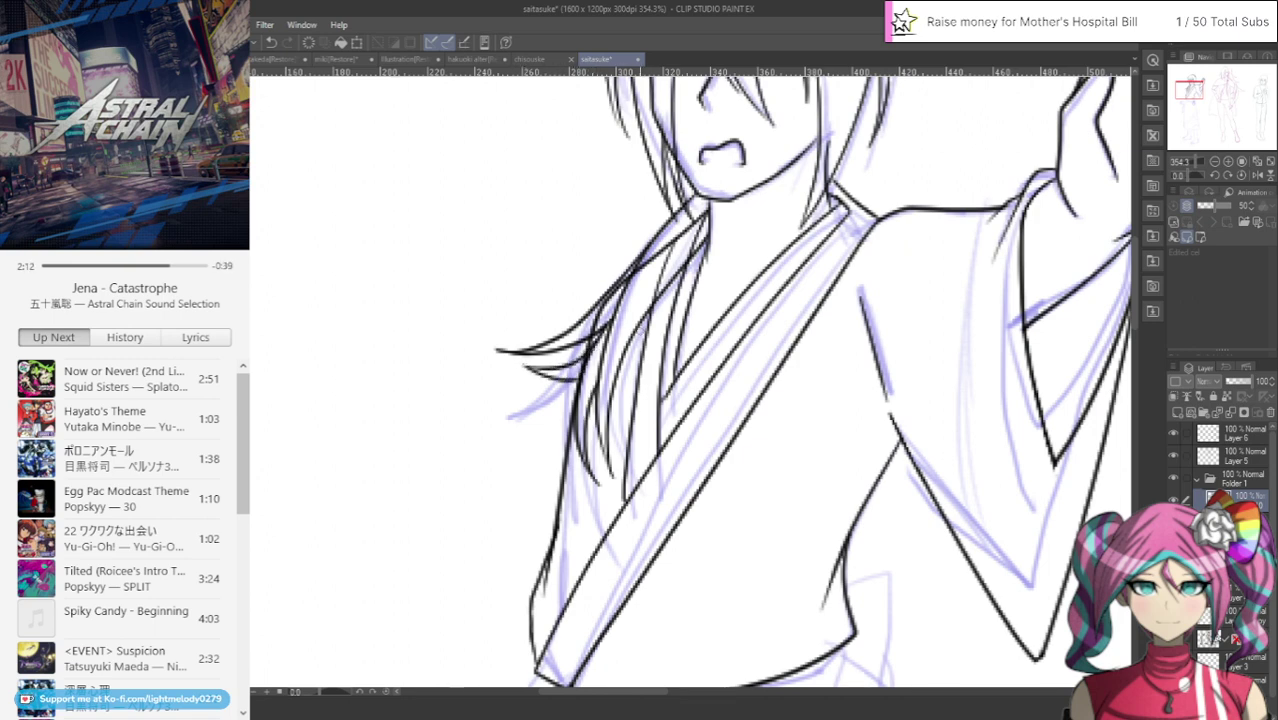
pyautogui.moveTo(664, 294)
pyautogui.mouseDown()
pyautogui.moveTo(640, 362)
pyautogui.moveTo(656, 441)
pyautogui.moveTo(621, 342)
pyautogui.mouseUp()
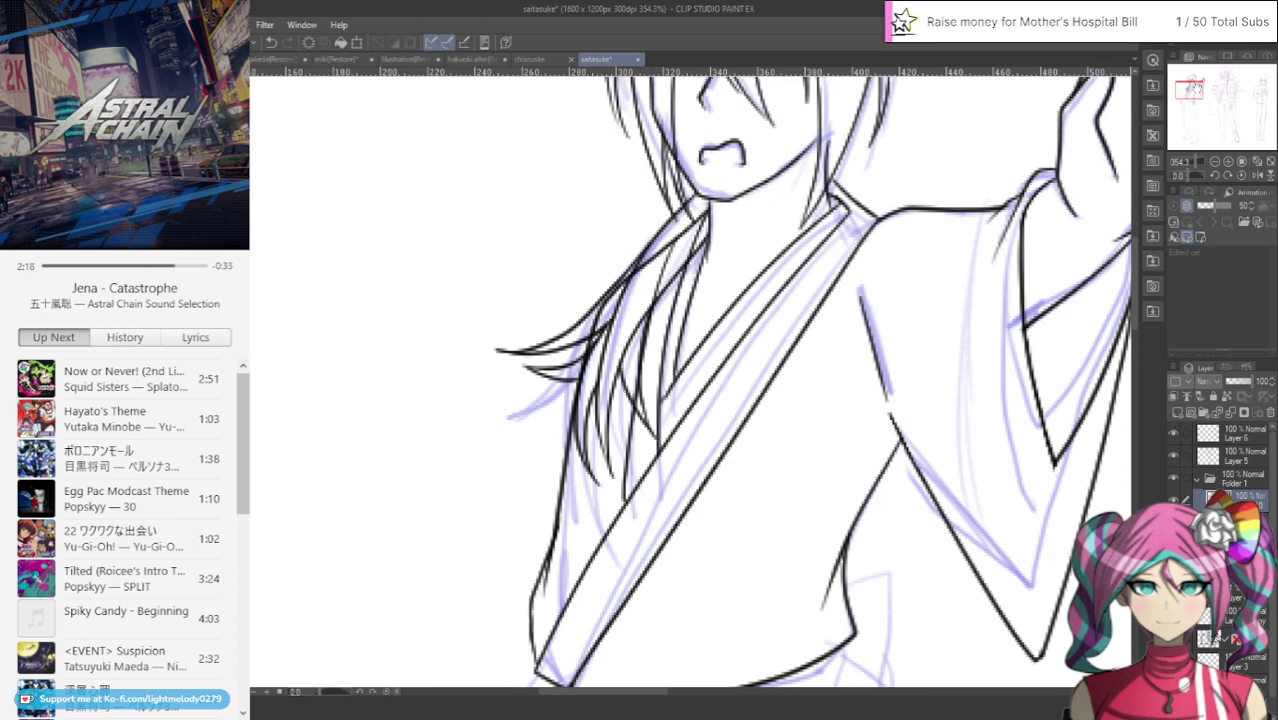
# Ink the waist sash below the kimono top, with its creased sides, curved lower edge and the folded end on the viewer-right side
pyautogui.scroll(-10, 690, 380)
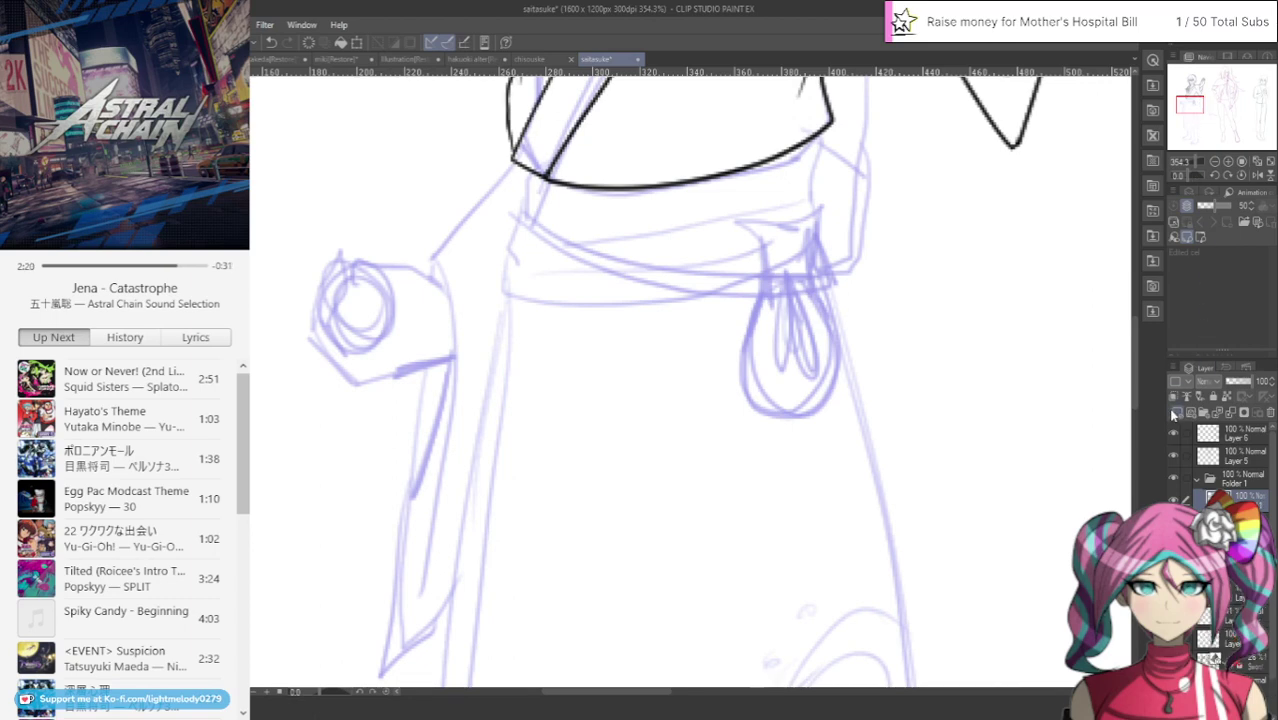
pyautogui.moveTo(520, 160)
pyautogui.mouseDown()
pyautogui.moveTo(529, 229)
pyautogui.moveTo(524, 219)
pyautogui.moveTo(504, 240)
pyautogui.moveTo(505, 288)
pyautogui.moveTo(694, 305)
pyautogui.moveTo(832, 256)
pyautogui.mouseUp()
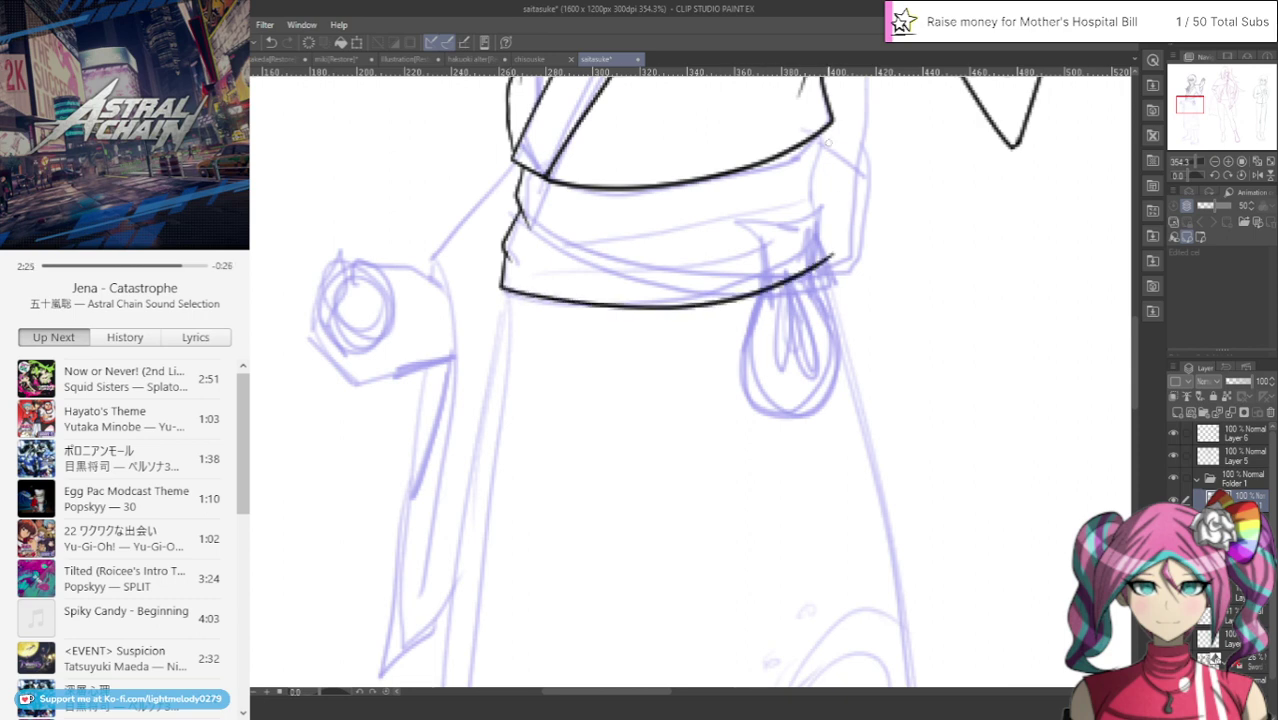
pyautogui.moveTo(822, 139)
pyautogui.mouseDown()
pyautogui.moveTo(817, 189)
pyautogui.moveTo(832, 264)
pyautogui.mouseUp()
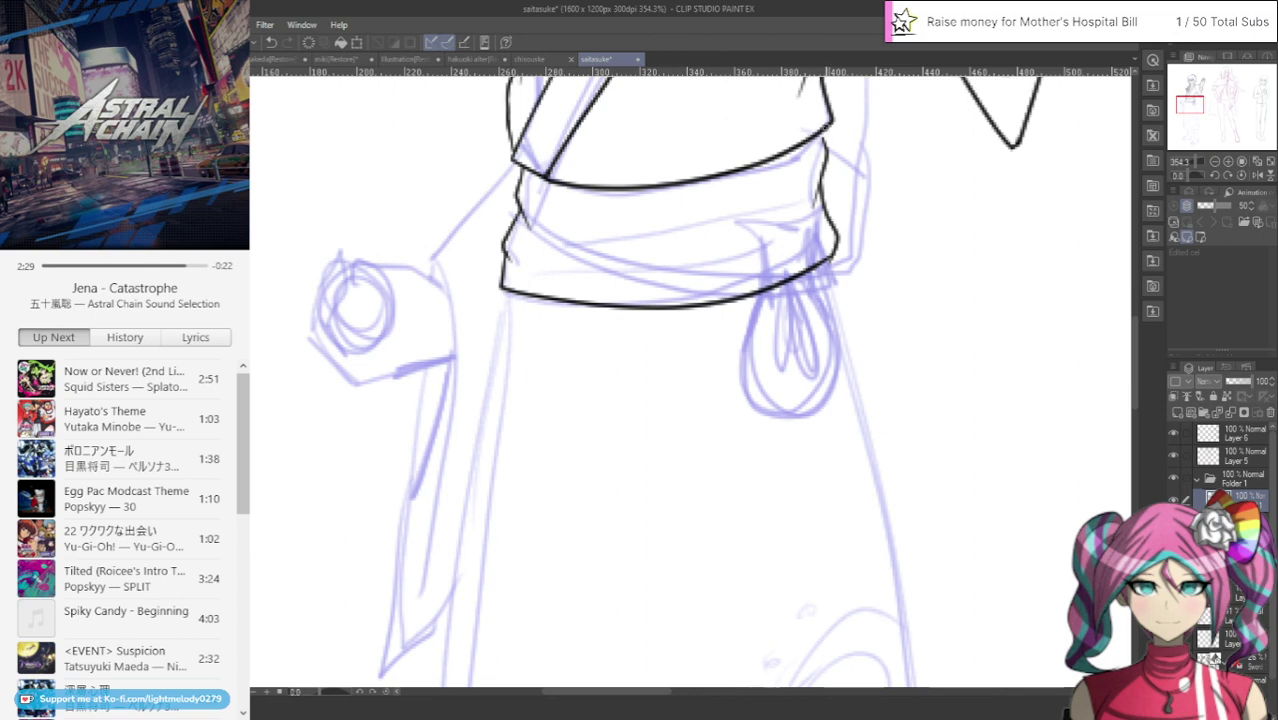
pyautogui.moveTo(833, 118)
pyautogui.mouseDown()
pyautogui.moveTo(852, 244)
pyautogui.moveTo(852, 262)
pyautogui.moveTo(832, 266)
pyautogui.moveTo(842, 280)
pyautogui.mouseUp()
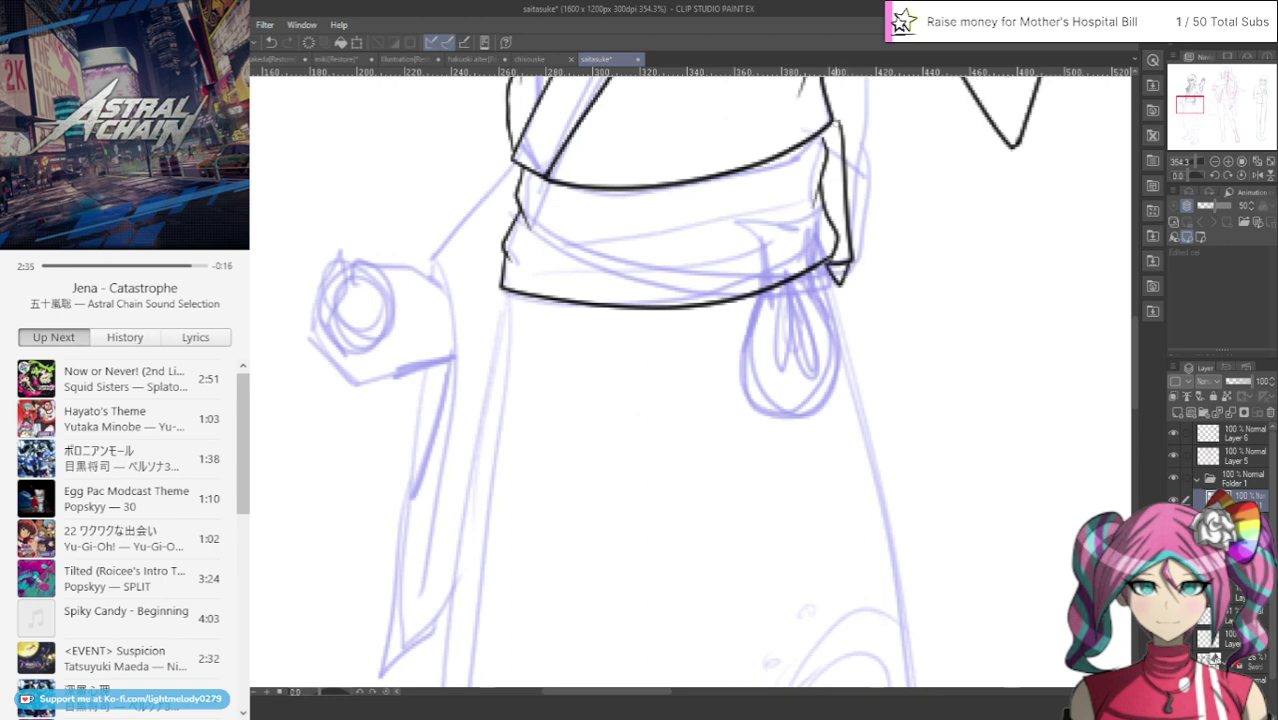
pyautogui.moveTo(836, 128); pyautogui.dragTo(824, 138)
pyautogui.scroll(-6, 886, 217)
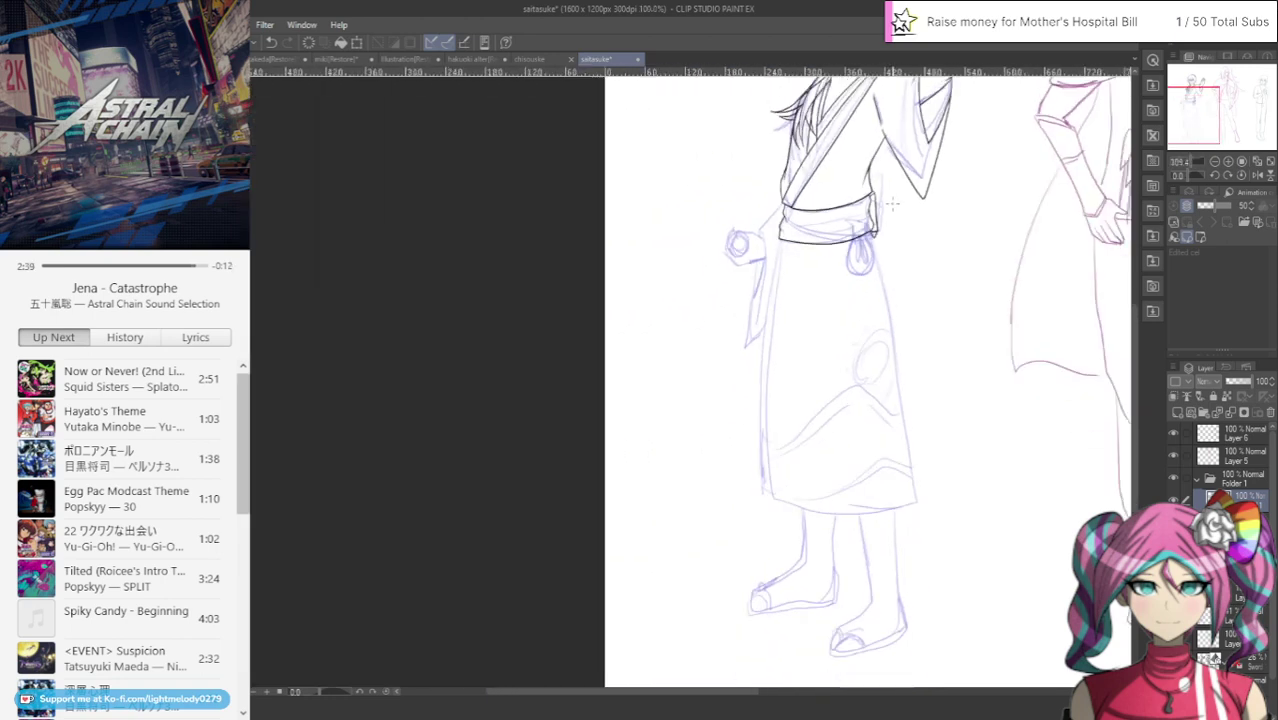
pyautogui.scroll(2, 1021, 273)
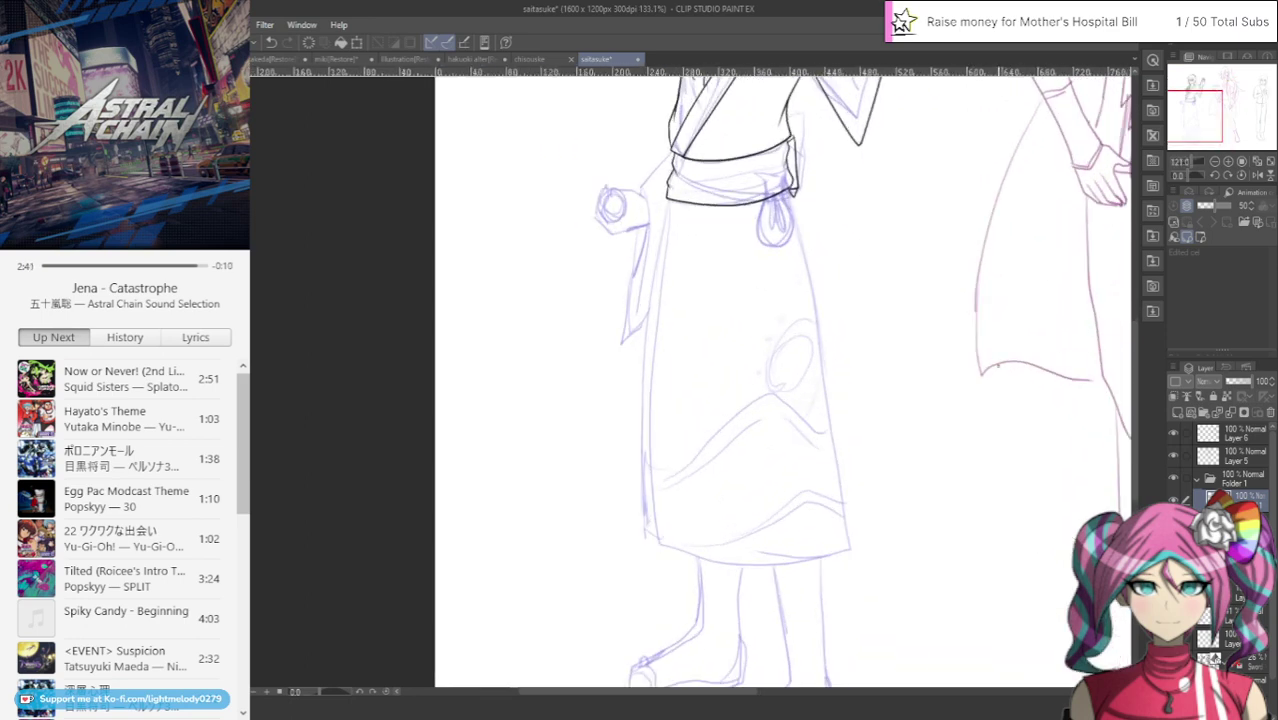
# Ink the long skirt below the sash, with both sides, curved hem, overlapping viewer-left panel and front fold line, redrawing the viewer-right side once
pyautogui.click(1178, 415)
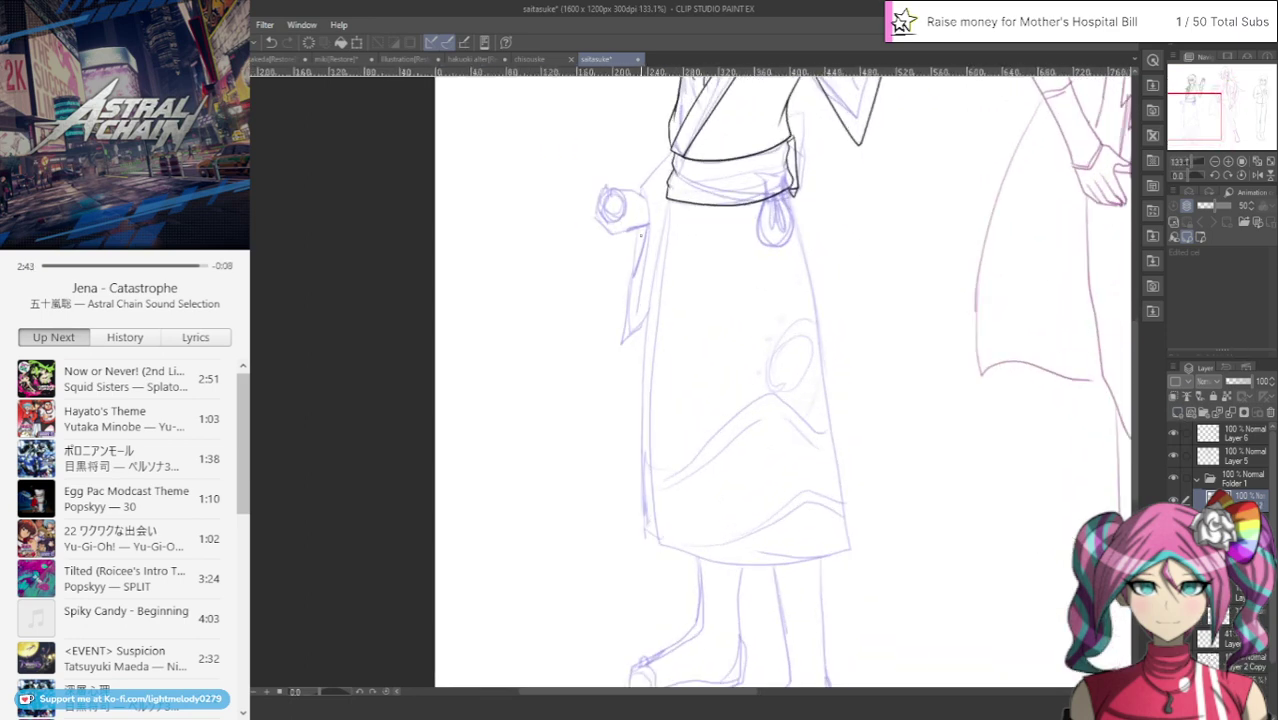
pyautogui.moveTo(665, 244); pyautogui.dragTo(649, 541)
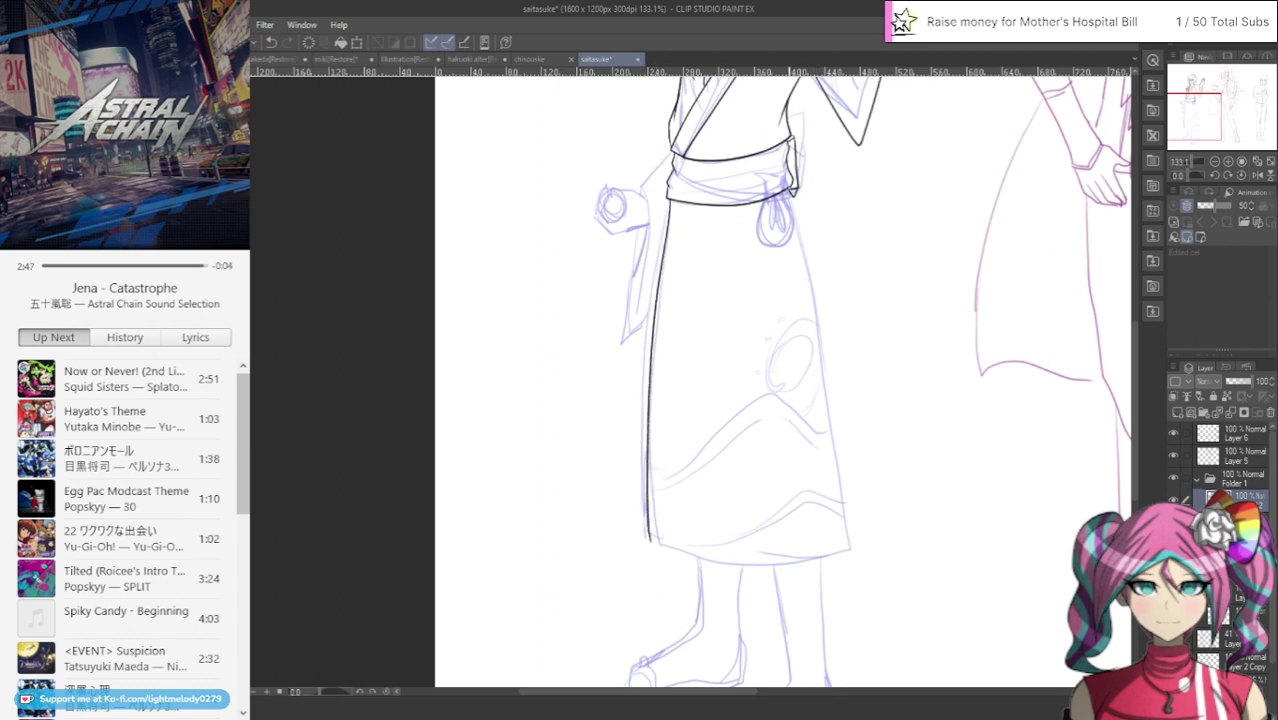
pyautogui.moveTo(790, 195)
pyautogui.mouseDown()
pyautogui.moveTo(816, 300)
pyautogui.moveTo(833, 525)
pyautogui.mouseUp()
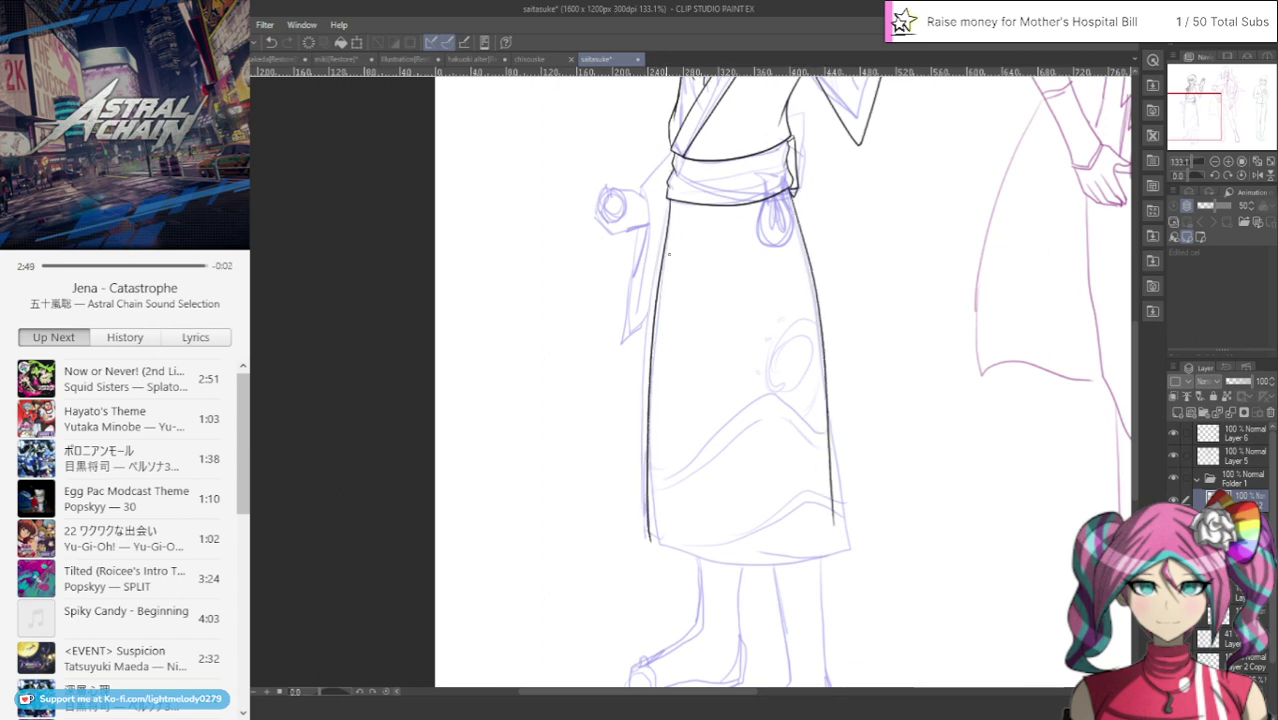
pyautogui.click(271, 42)
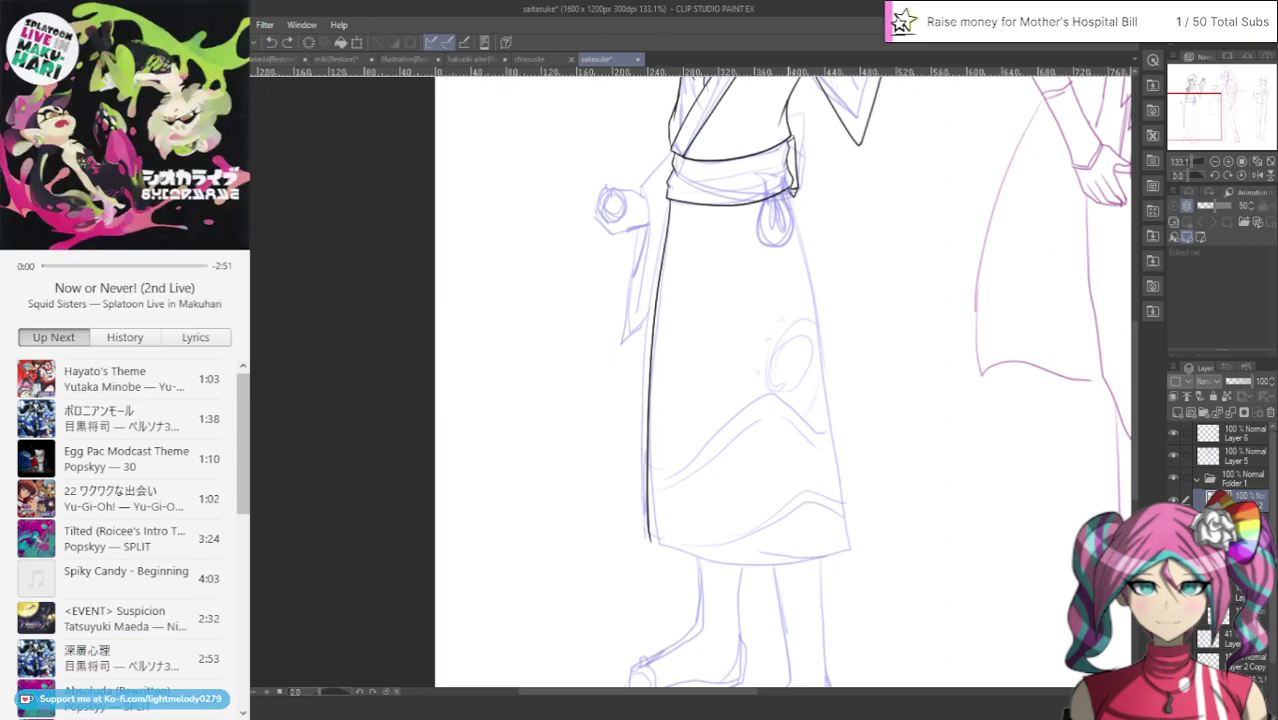
pyautogui.moveTo(795, 205)
pyautogui.mouseDown()
pyautogui.moveTo(857, 546)
pyautogui.moveTo(757, 567)
pyautogui.moveTo(652, 542)
pyautogui.mouseUp()
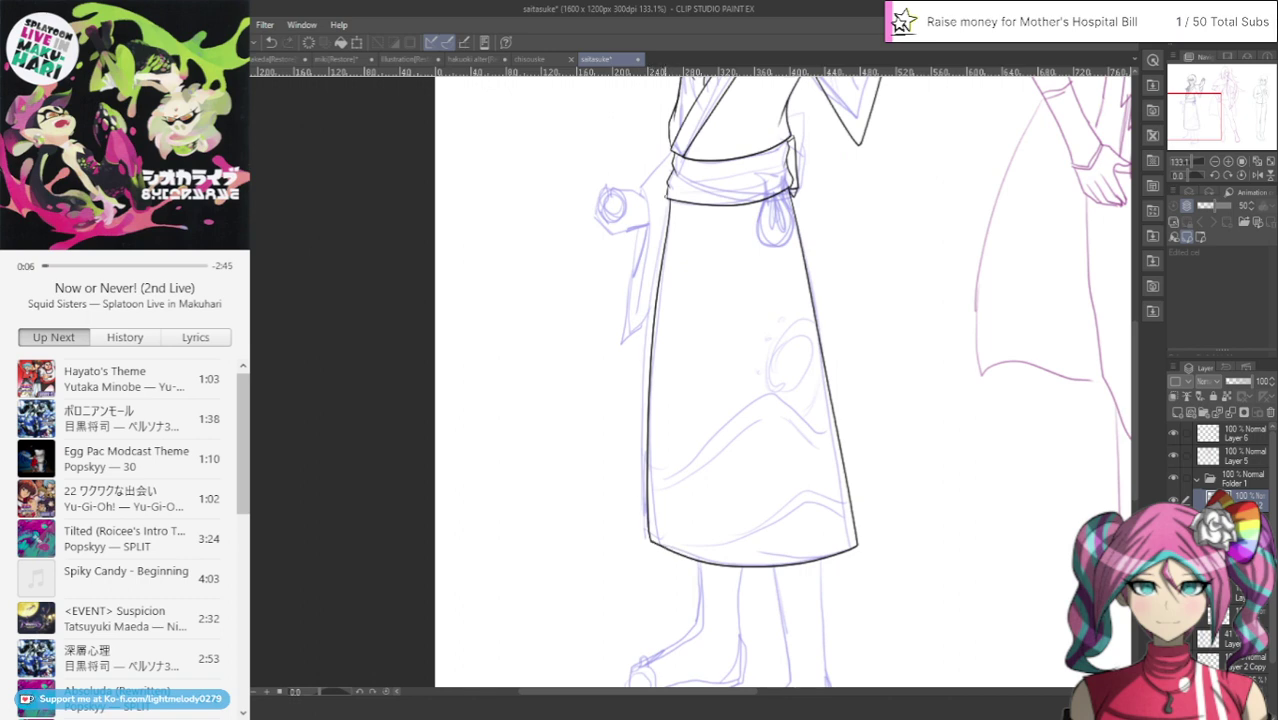
pyautogui.moveTo(666, 198); pyautogui.dragTo(631, 524)
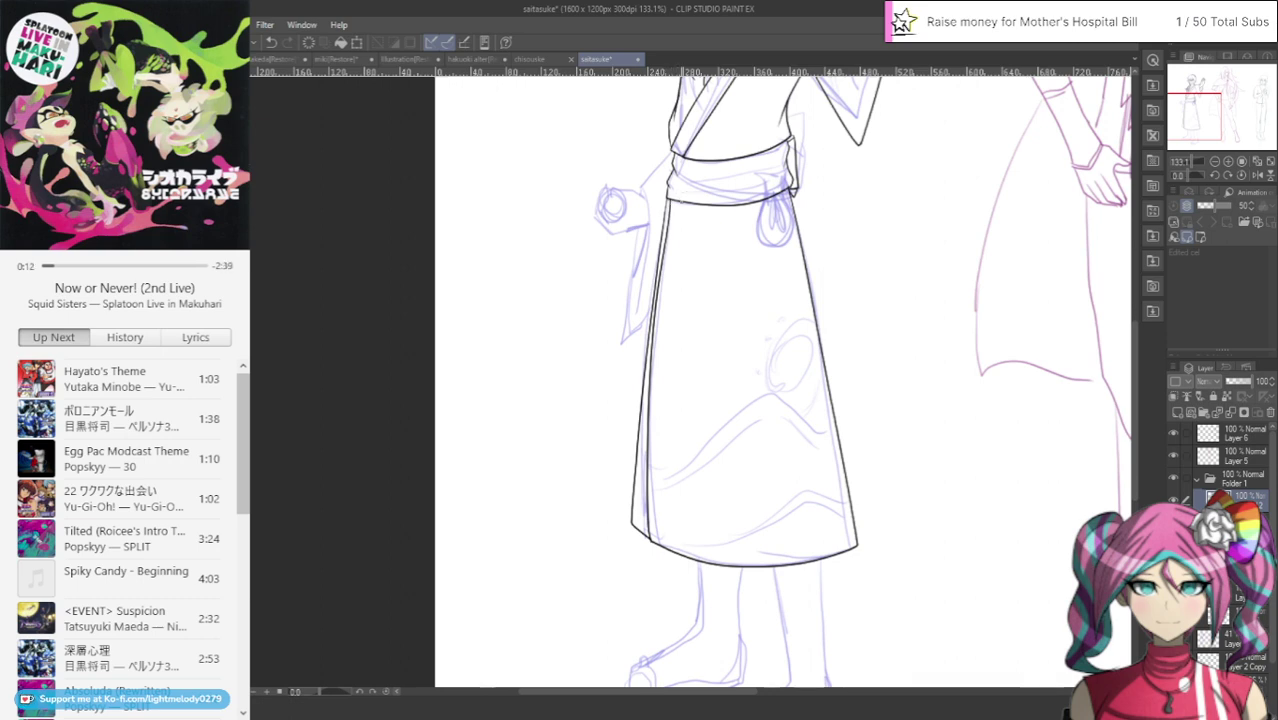
pyautogui.moveTo(678, 200); pyautogui.dragTo(680, 546)
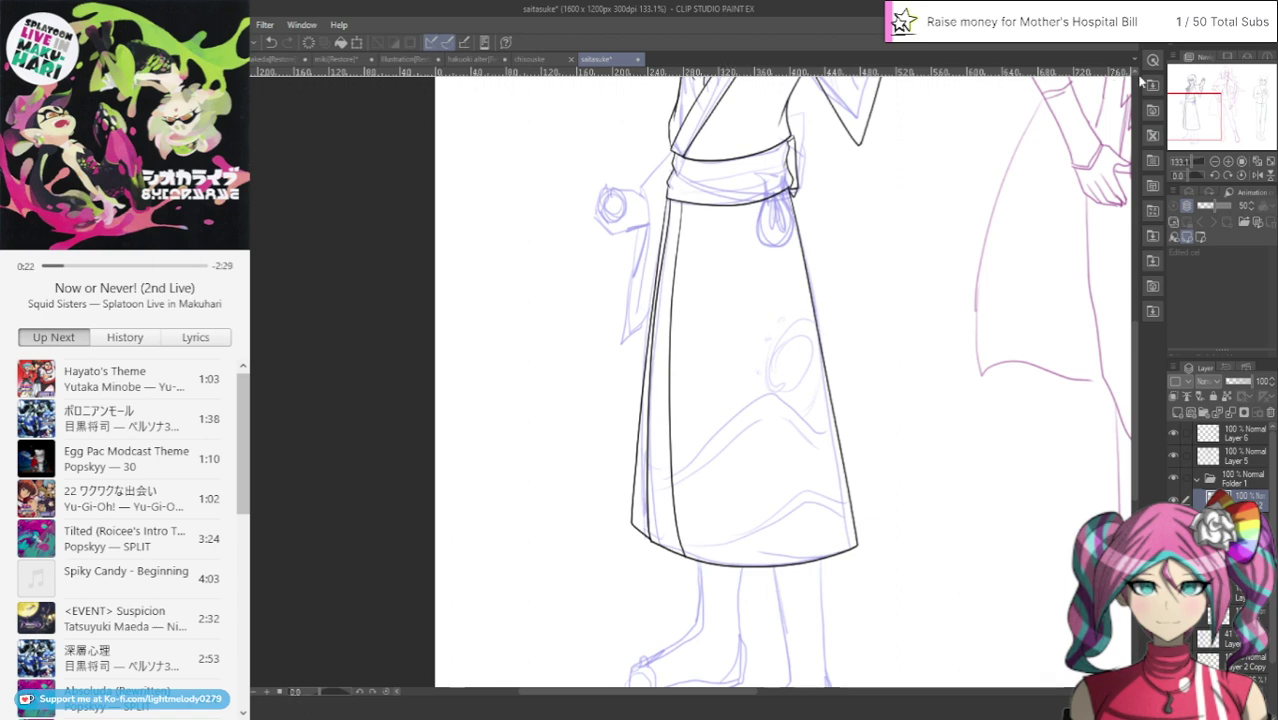
# Ink the lowered curled hand on the viewer-left side, with its fingers, thumb and wrist, redrawing the outer contour once
pyautogui.moveTo(1180, 116); pyautogui.dragTo(1178, 100)
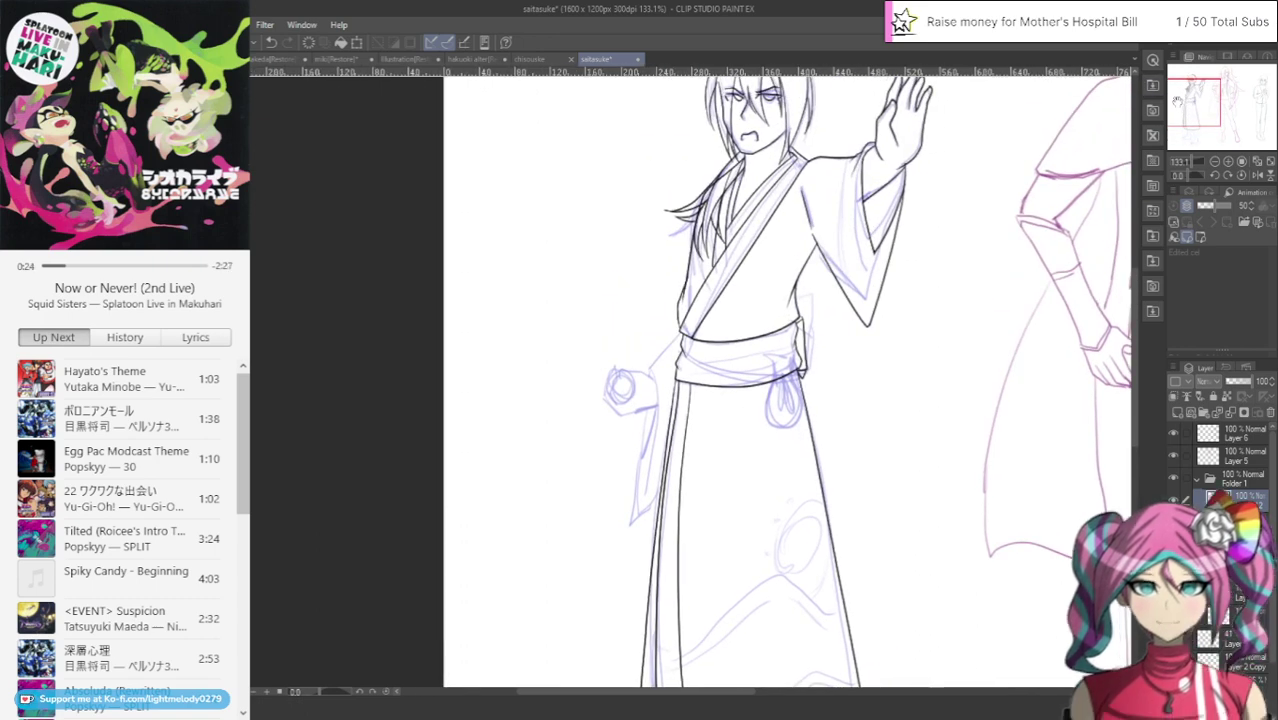
pyautogui.moveTo(962, 158); pyautogui.dragTo(985, 158)
pyautogui.moveTo(578, 524); pyautogui.dragTo(700, 524)
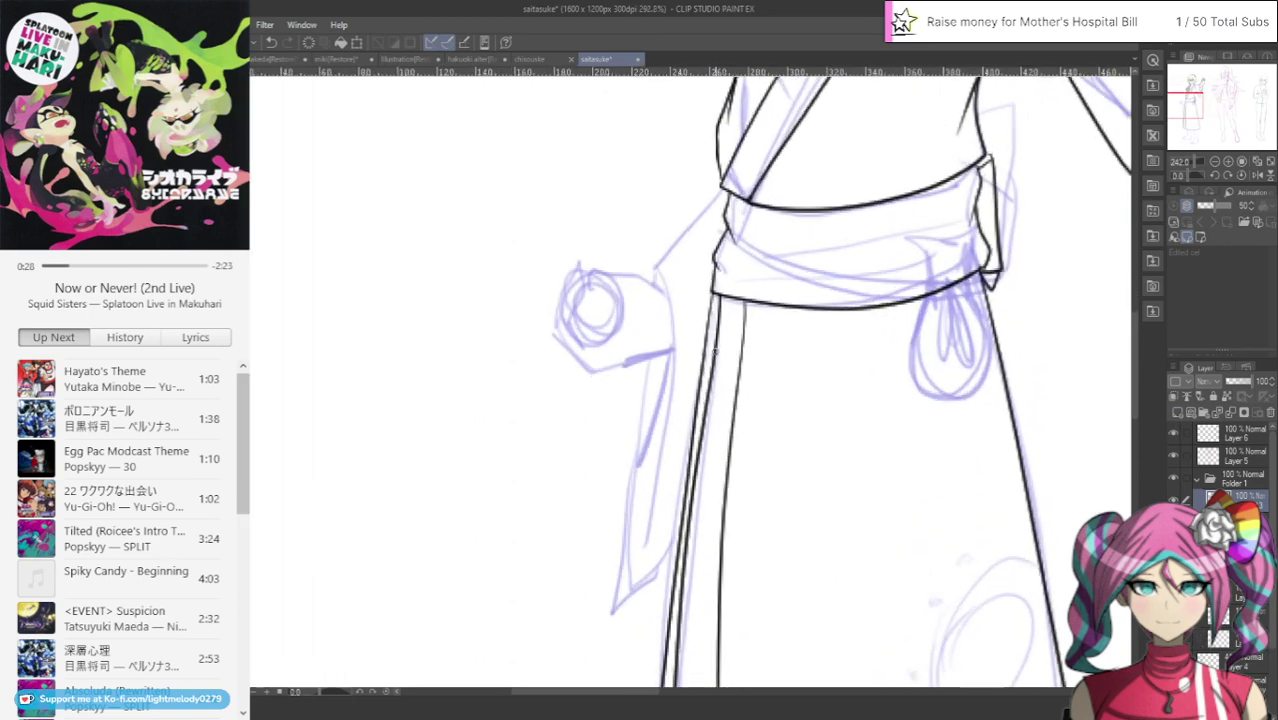
pyautogui.scroll(1, 714, 352)
pyautogui.moveTo(591, 346)
pyautogui.mouseDown()
pyautogui.moveTo(585, 292)
pyautogui.moveTo(555, 330)
pyautogui.moveTo(587, 375)
pyautogui.moveTo(668, 352)
pyautogui.mouseUp()
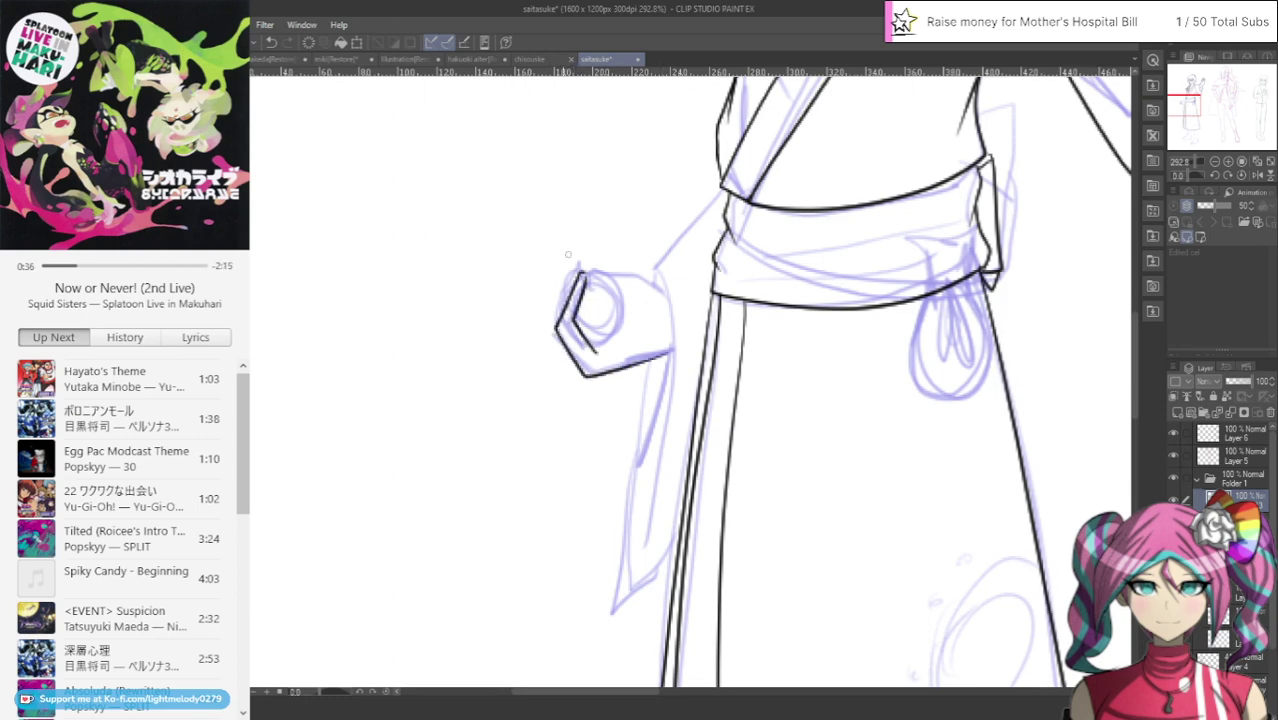
pyautogui.click(270, 42)
pyautogui.click(270, 42)
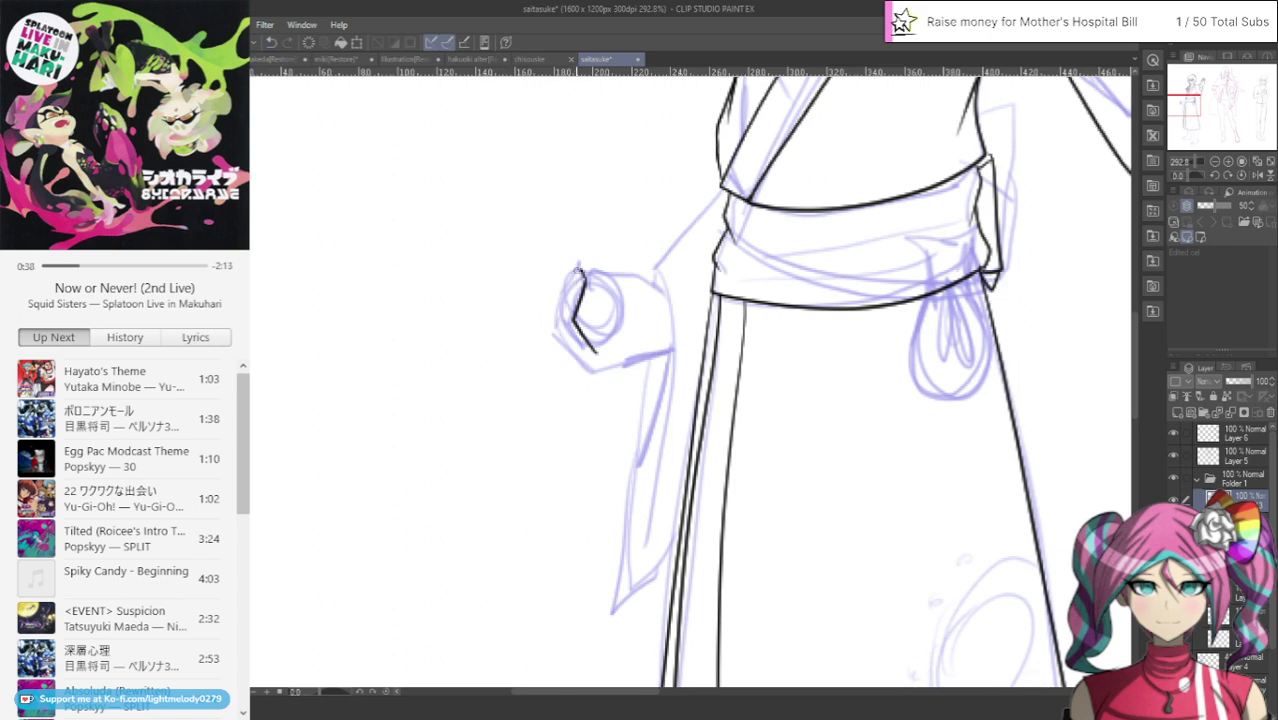
pyautogui.moveTo(574, 278)
pyautogui.mouseDown()
pyautogui.moveTo(552, 328)
pyautogui.moveTo(583, 371)
pyautogui.moveTo(668, 356)
pyautogui.mouseUp()
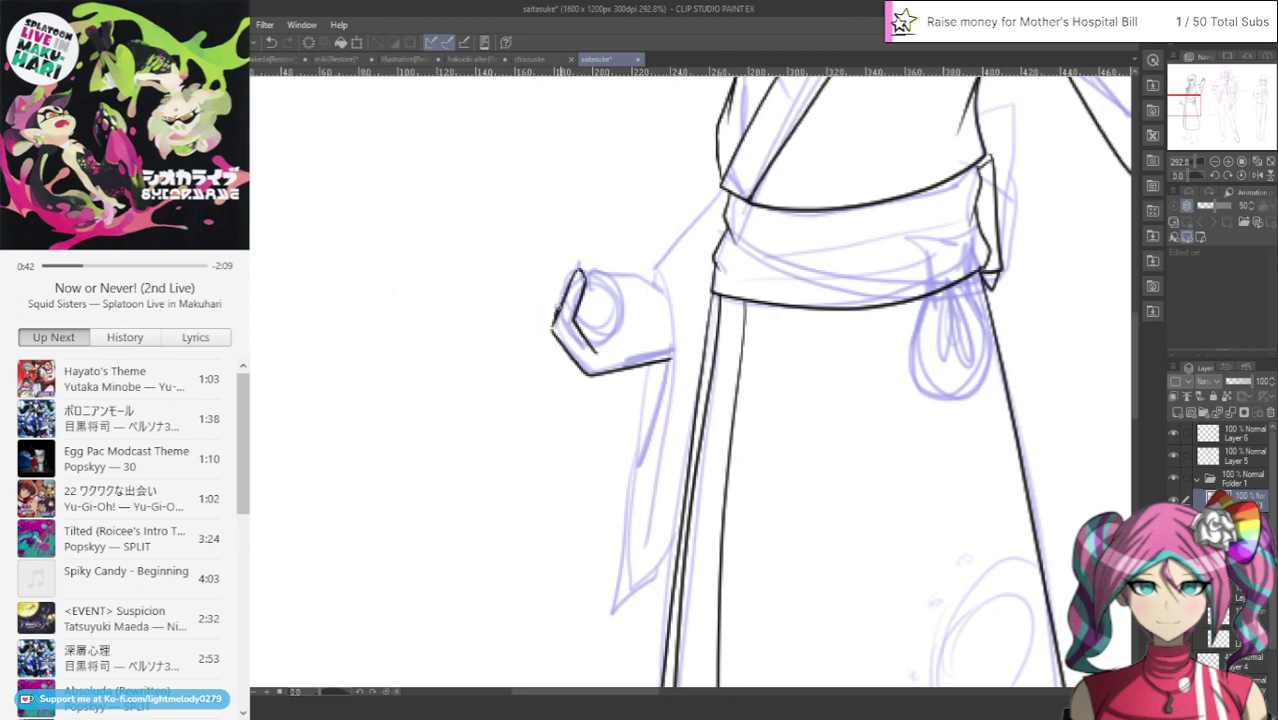
pyautogui.moveTo(553, 318)
pyautogui.mouseDown()
pyautogui.moveTo(564, 279)
pyautogui.moveTo(600, 270)
pyautogui.moveTo(625, 312)
pyautogui.moveTo(612, 340)
pyautogui.moveTo(589, 344)
pyautogui.mouseUp()
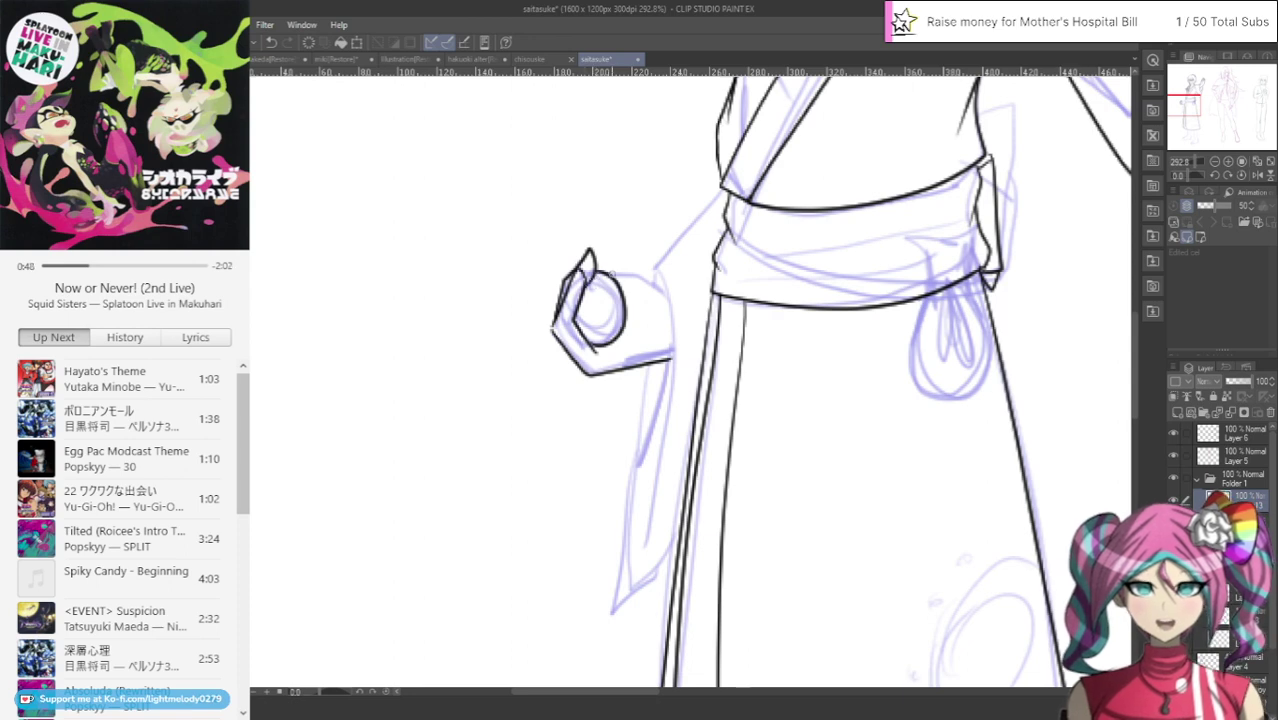
pyautogui.moveTo(622, 272); pyautogui.dragTo(643, 283)
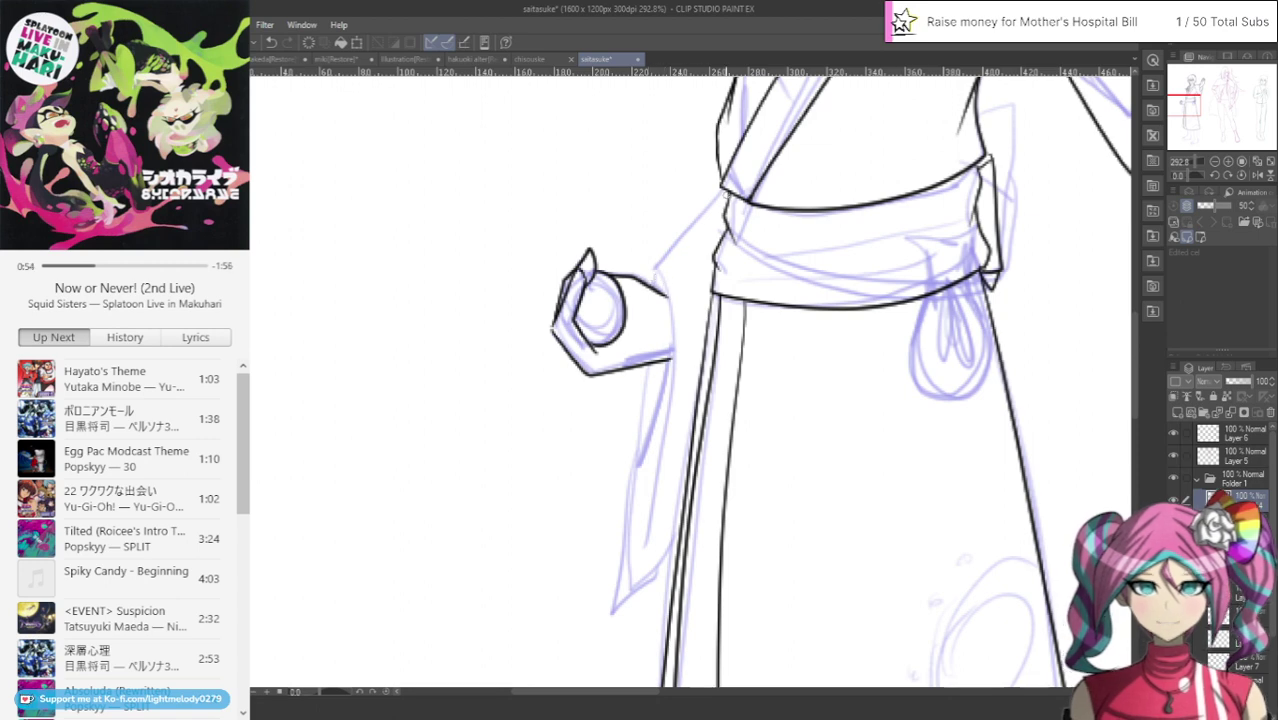
# Ink the lowered arm's hanging sleeve from the waist past the wrist, with the cuff opening, inner fold and lower edge
pyautogui.moveTo(727, 187)
pyautogui.mouseDown()
pyautogui.moveTo(675, 263)
pyautogui.moveTo(660, 466)
pyautogui.moveTo(636, 575)
pyautogui.mouseUp()
pyautogui.moveTo(643, 368); pyautogui.dragTo(633, 500)
pyautogui.hotkey('ctrl', 'z')
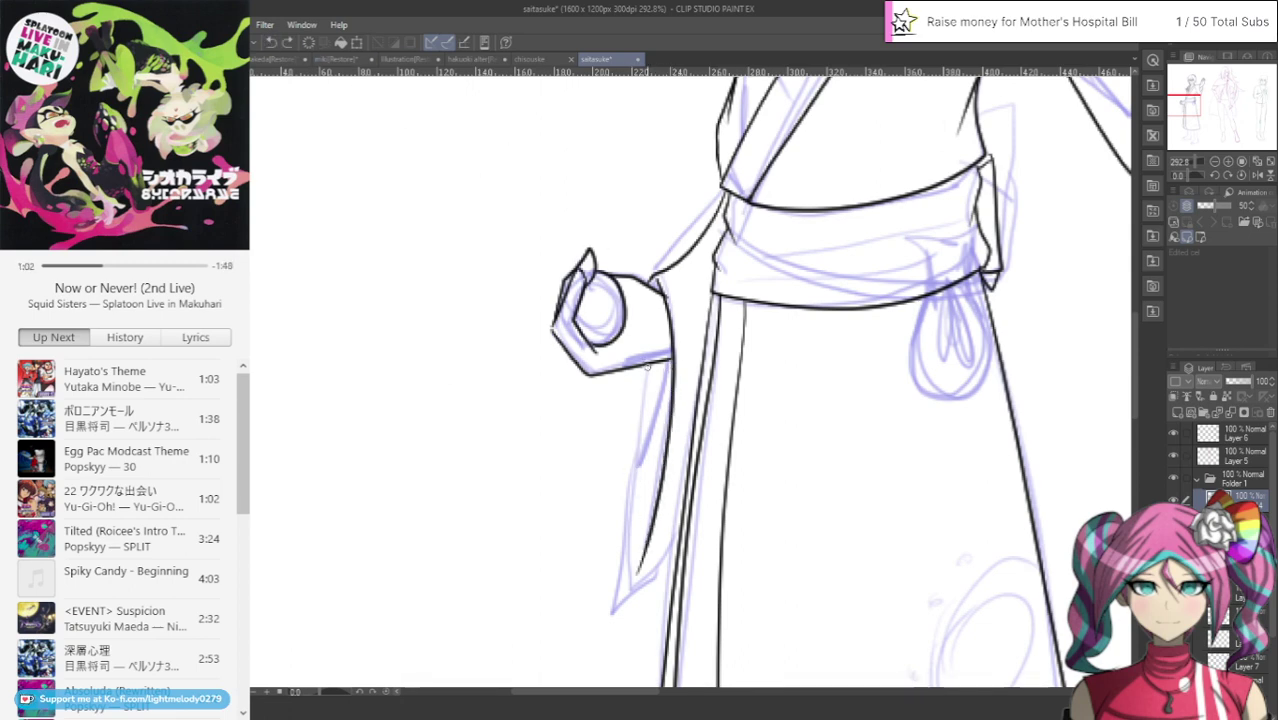
pyautogui.moveTo(647, 365); pyautogui.dragTo(648, 520)
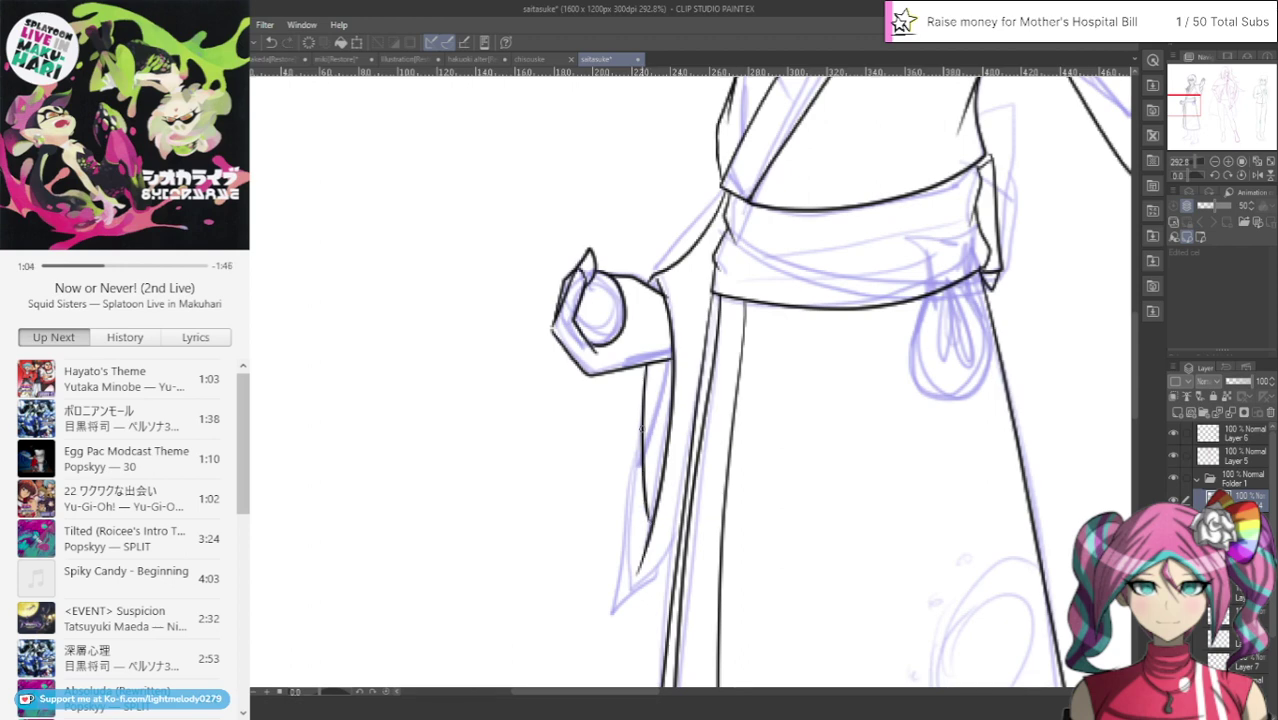
pyautogui.moveTo(644, 412)
pyautogui.mouseDown()
pyautogui.moveTo(623, 602)
pyautogui.moveTo(667, 586)
pyautogui.mouseUp()
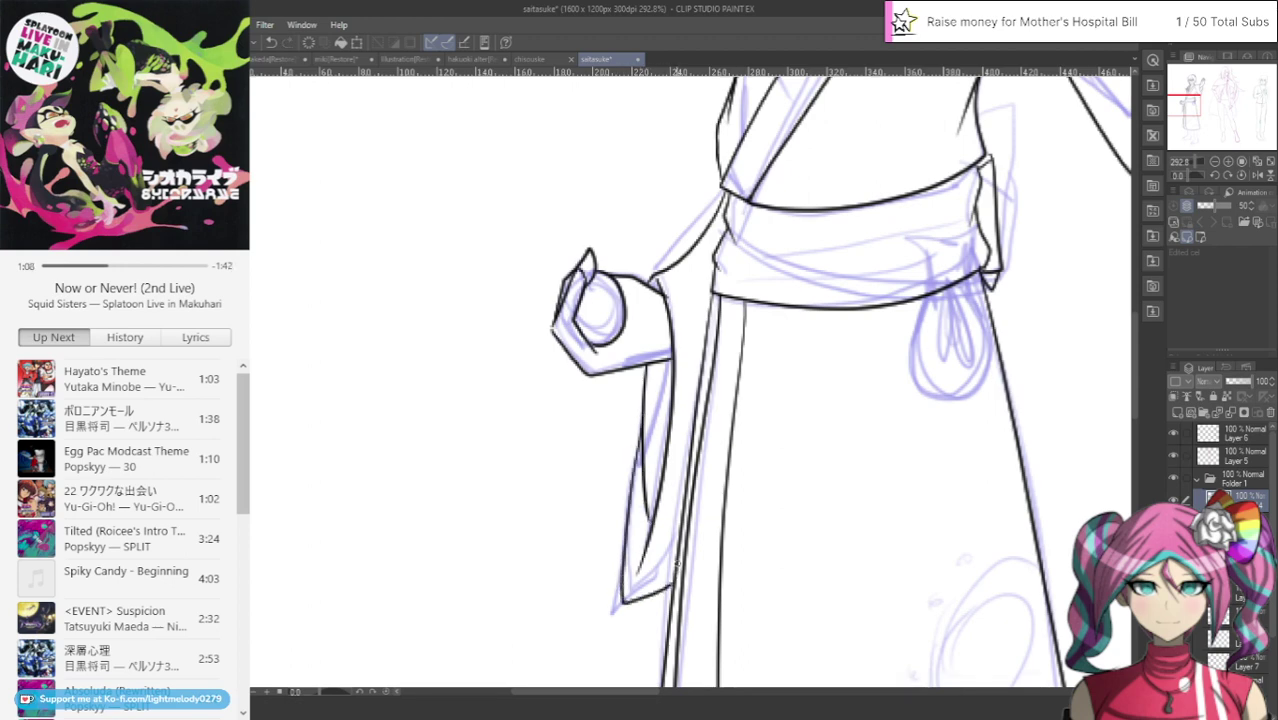
pyautogui.moveTo(645, 362); pyautogui.dragTo(633, 492)
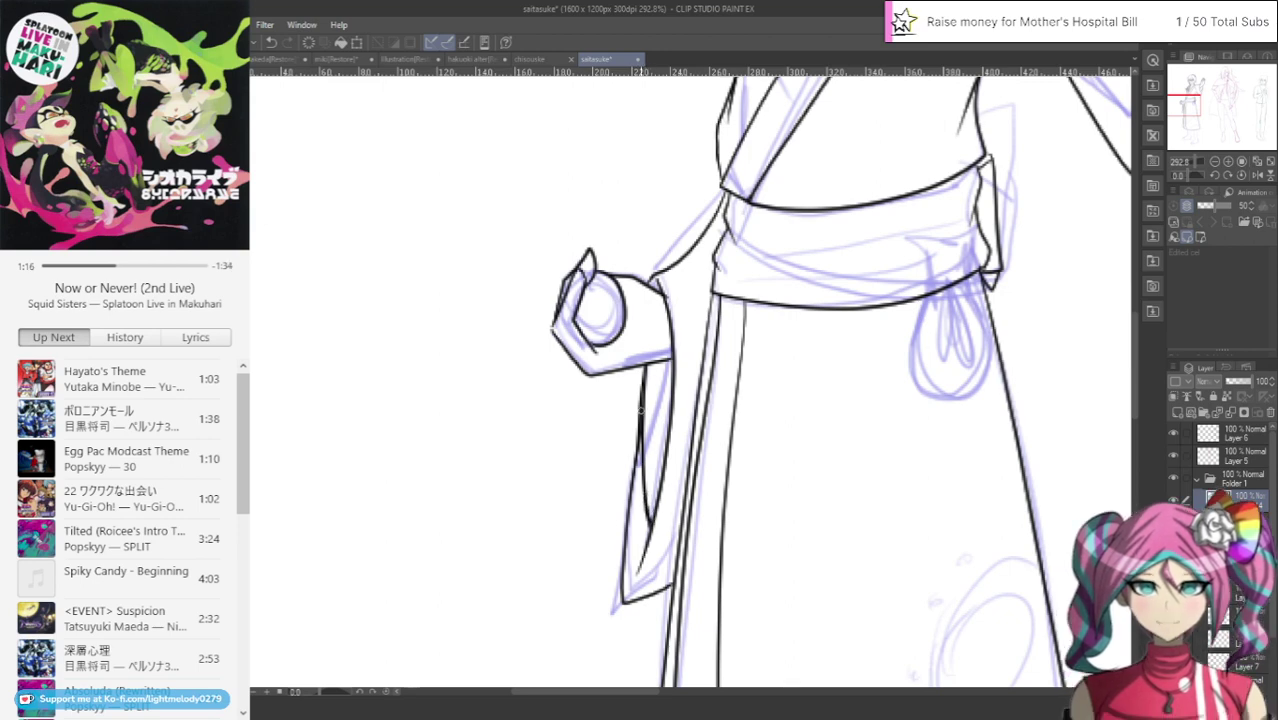
# Ink both lower legs and feet below the skirt hem, redrawing the viewer-left leg once and adding the toes on that foot
pyautogui.scroll(-4, 662, 393)
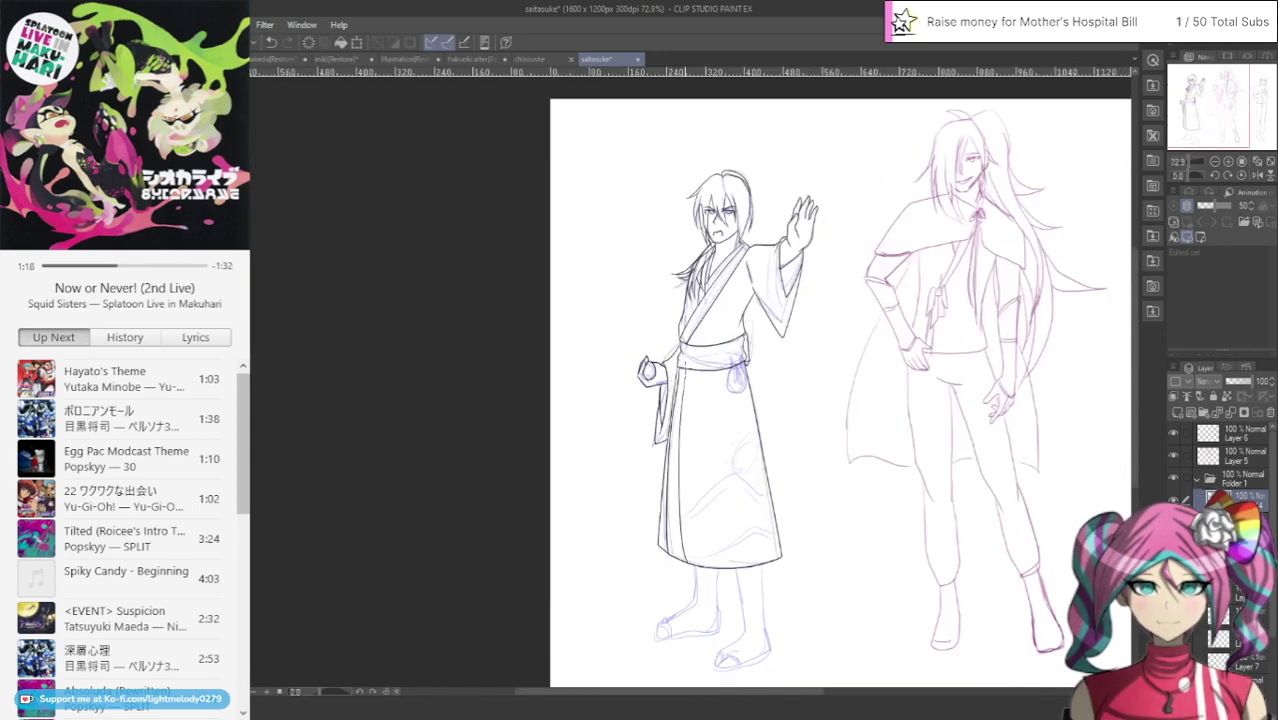
pyautogui.scroll(5, 707, 412)
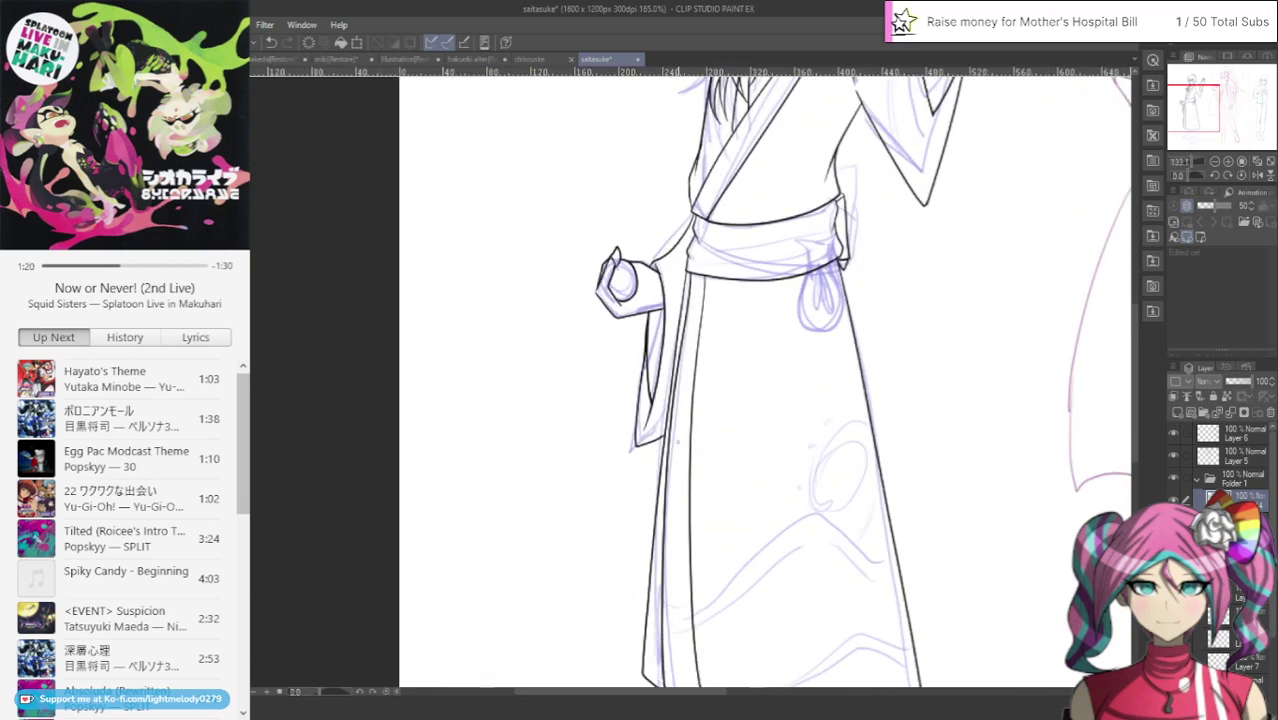
pyautogui.scroll(2, 697, 413)
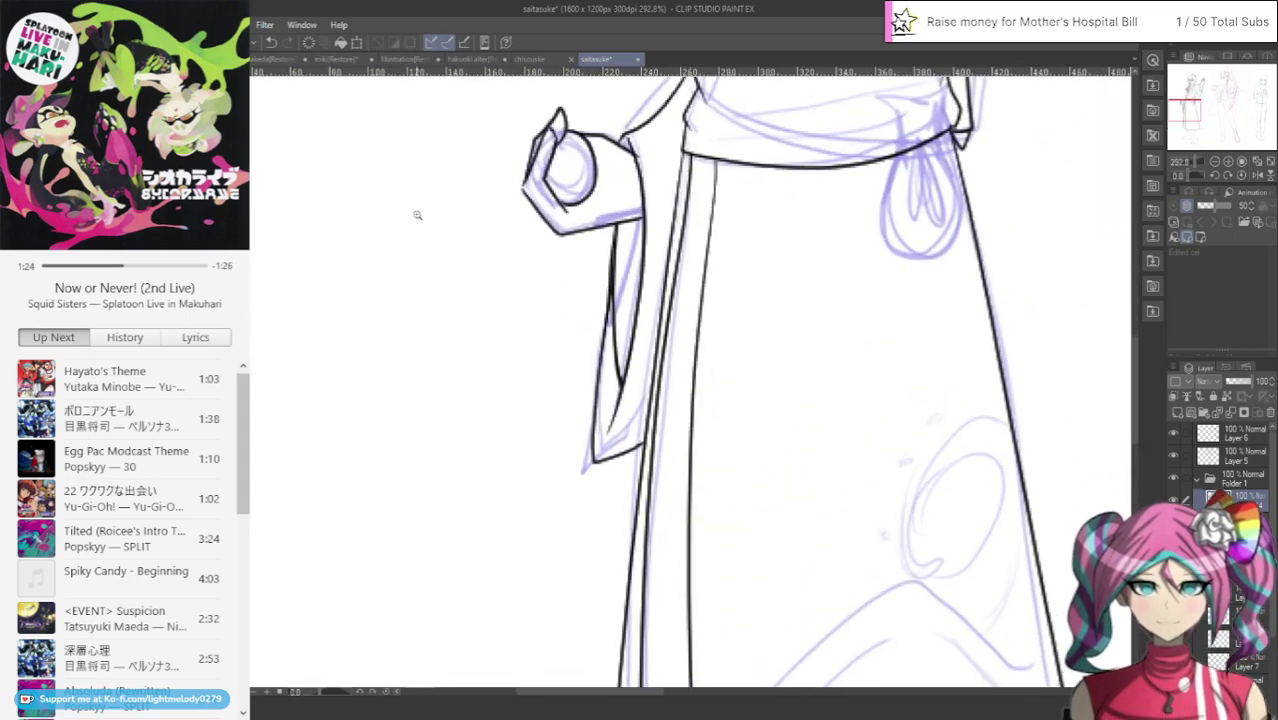
pyautogui.scroll(-8, 692, 356)
pyautogui.scroll(4, 722, 474)
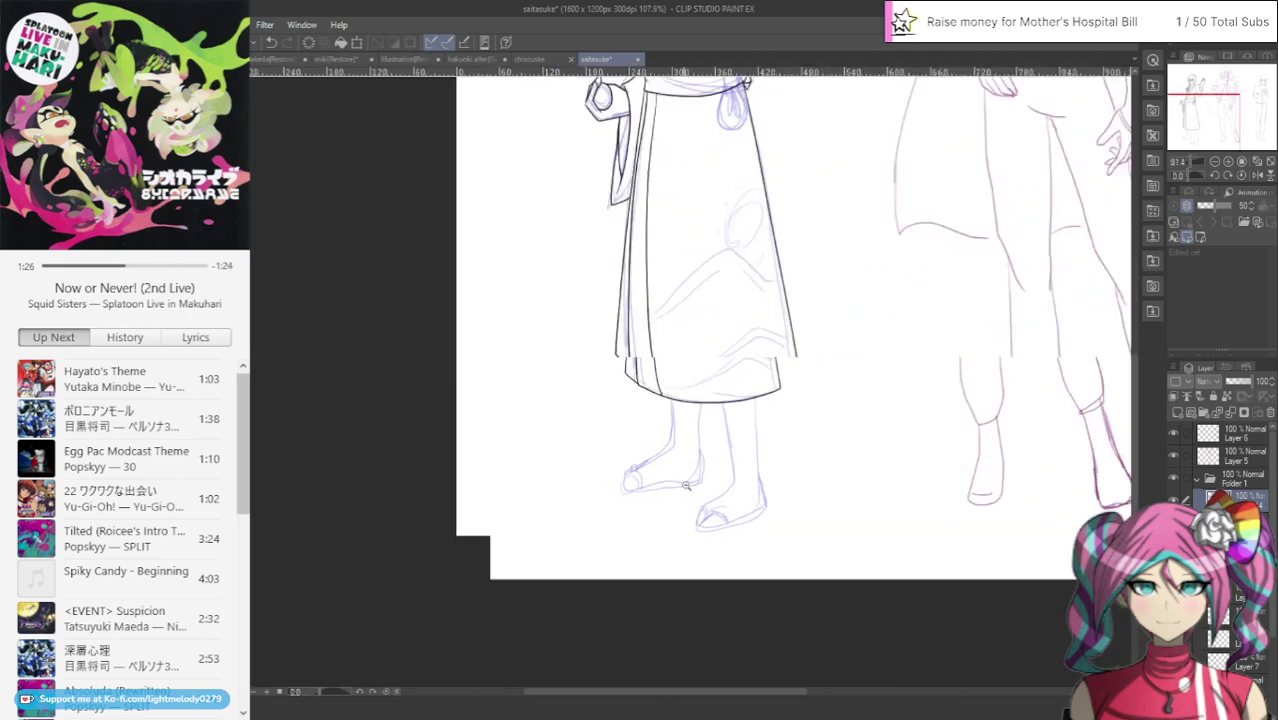
pyautogui.scroll(4, 686, 486)
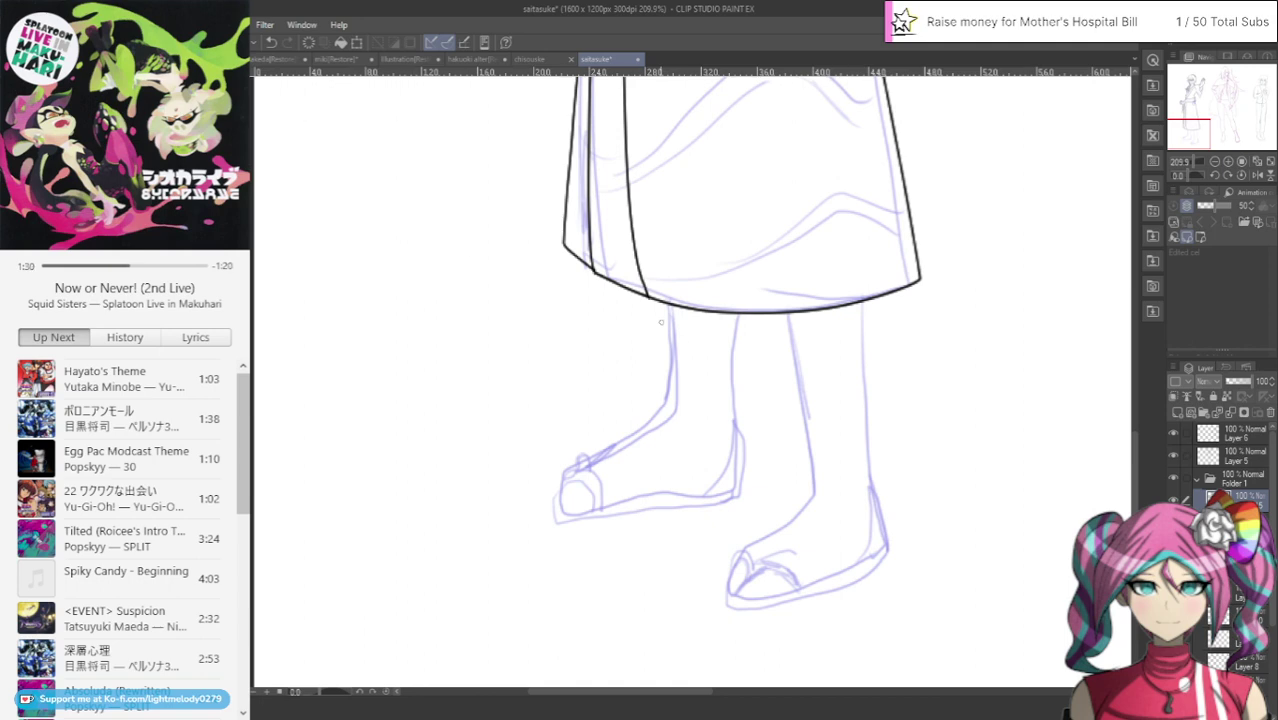
pyautogui.moveTo(669, 305)
pyautogui.mouseDown()
pyautogui.moveTo(662, 422)
pyautogui.moveTo(557, 479)
pyautogui.moveTo(557, 499)
pyautogui.moveTo(571, 478)
pyautogui.moveTo(563, 512)
pyautogui.moveTo(630, 501)
pyautogui.mouseUp()
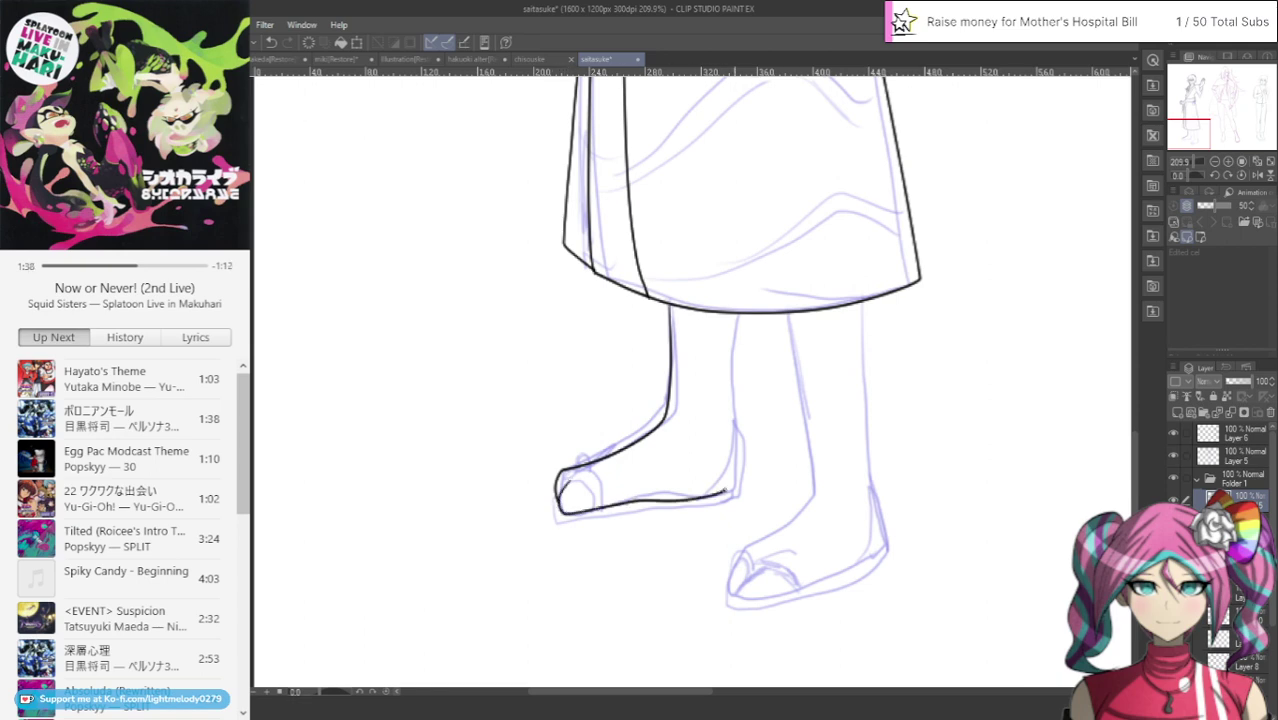
pyautogui.moveTo(738, 486); pyautogui.dragTo(742, 372)
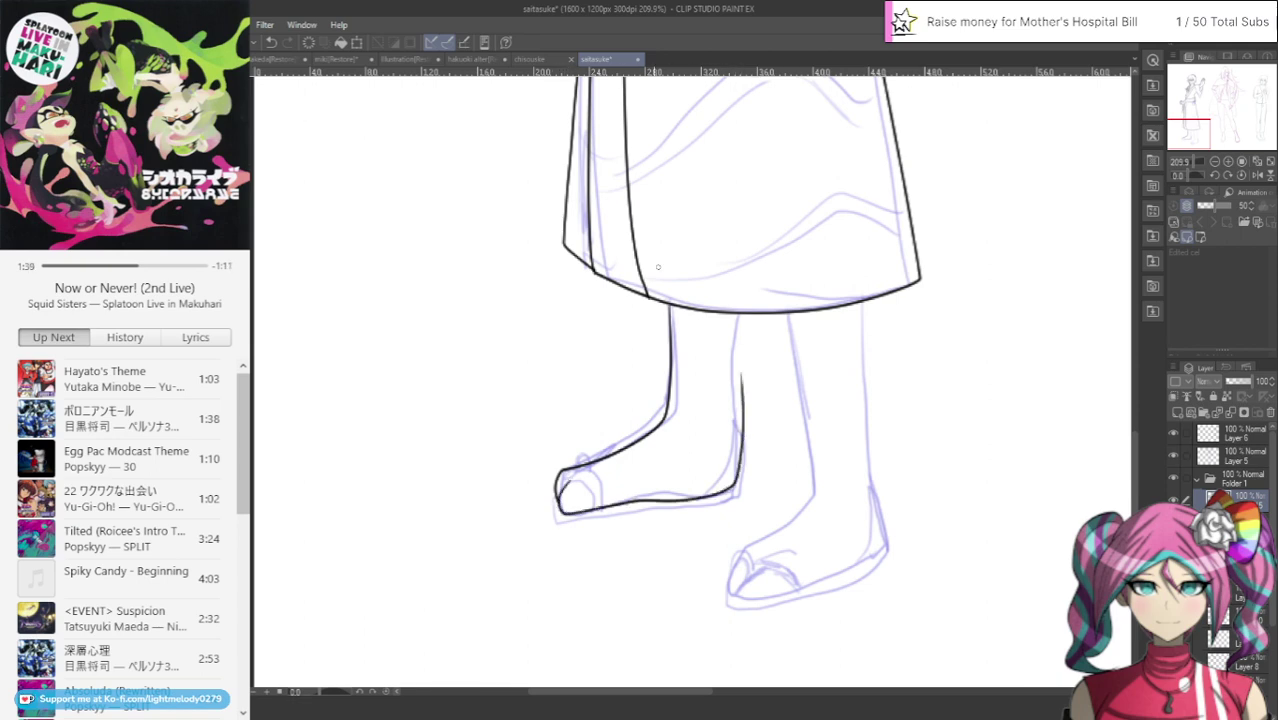
pyautogui.click(272, 44)
pyautogui.moveTo(671, 308); pyautogui.dragTo(674, 348)
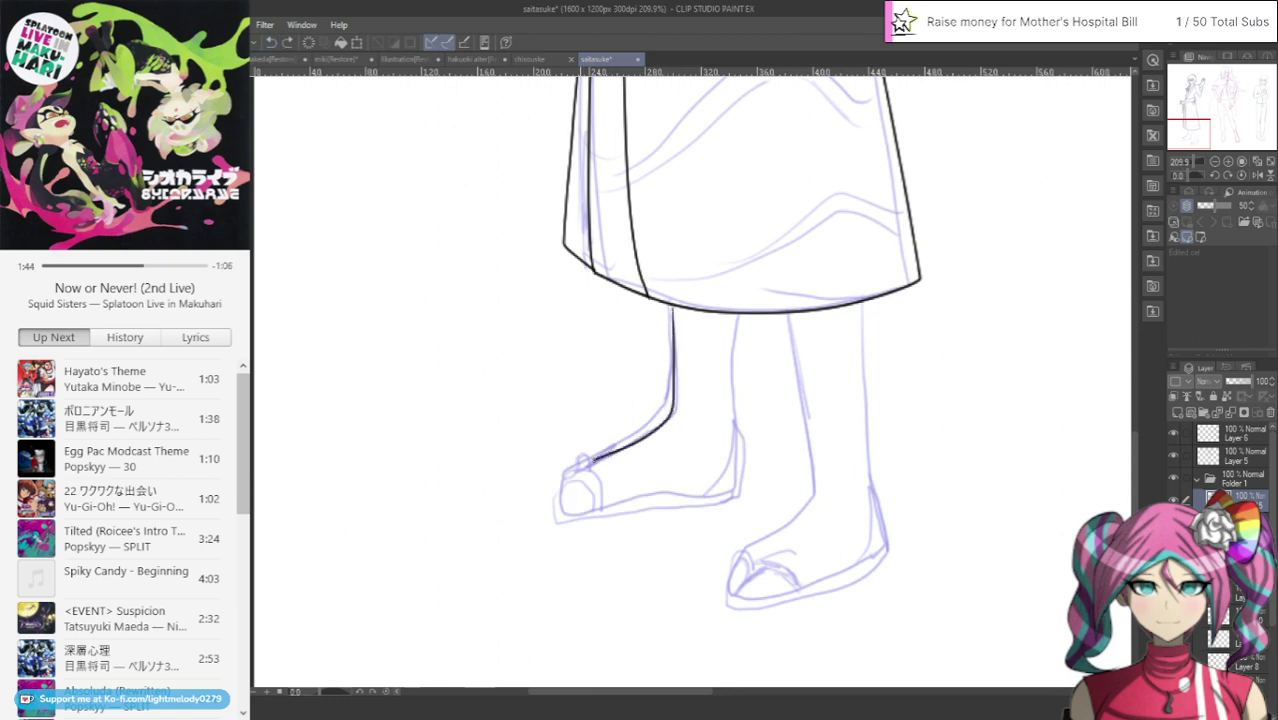
pyautogui.moveTo(592, 458); pyautogui.dragTo(563, 484)
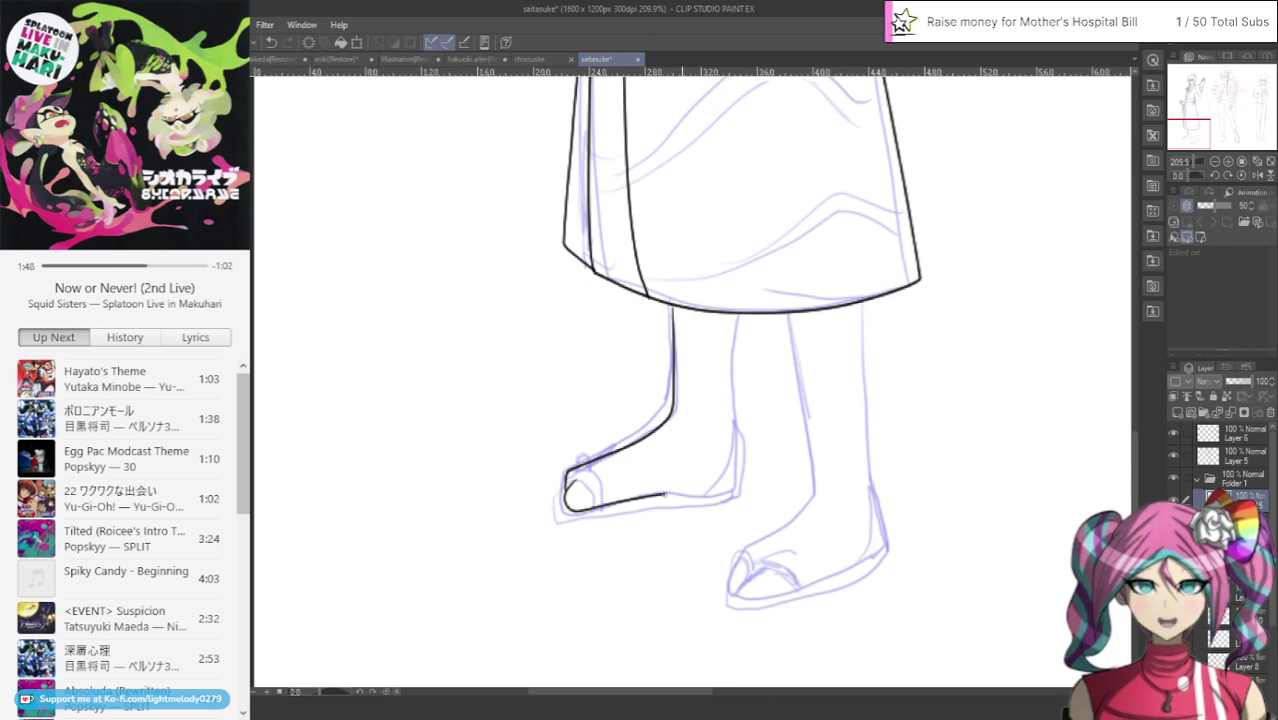
pyautogui.moveTo(630, 500)
pyautogui.mouseDown()
pyautogui.moveTo(728, 470)
pyautogui.moveTo(736, 314)
pyautogui.moveTo(803, 416)
pyautogui.moveTo(815, 515)
pyautogui.moveTo(750, 556)
pyautogui.moveTo(730, 590)
pyautogui.moveTo(845, 577)
pyautogui.mouseUp()
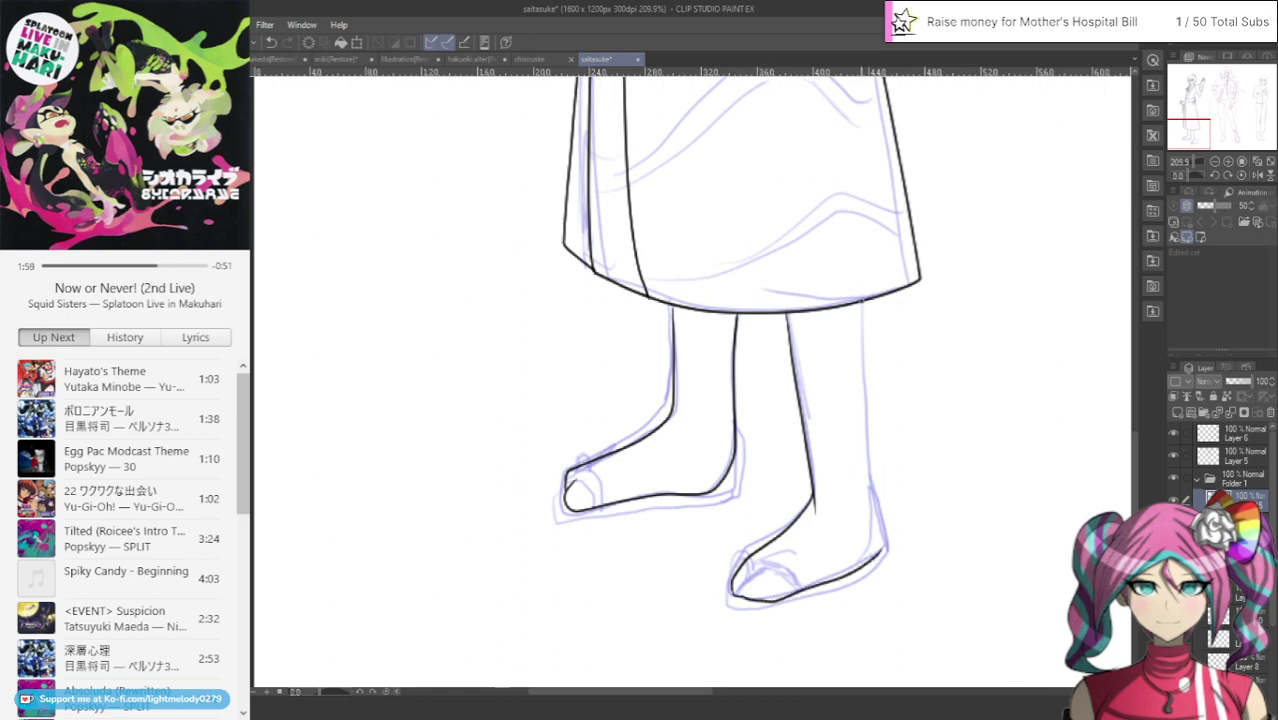
pyautogui.moveTo(860, 303); pyautogui.dragTo(872, 528)
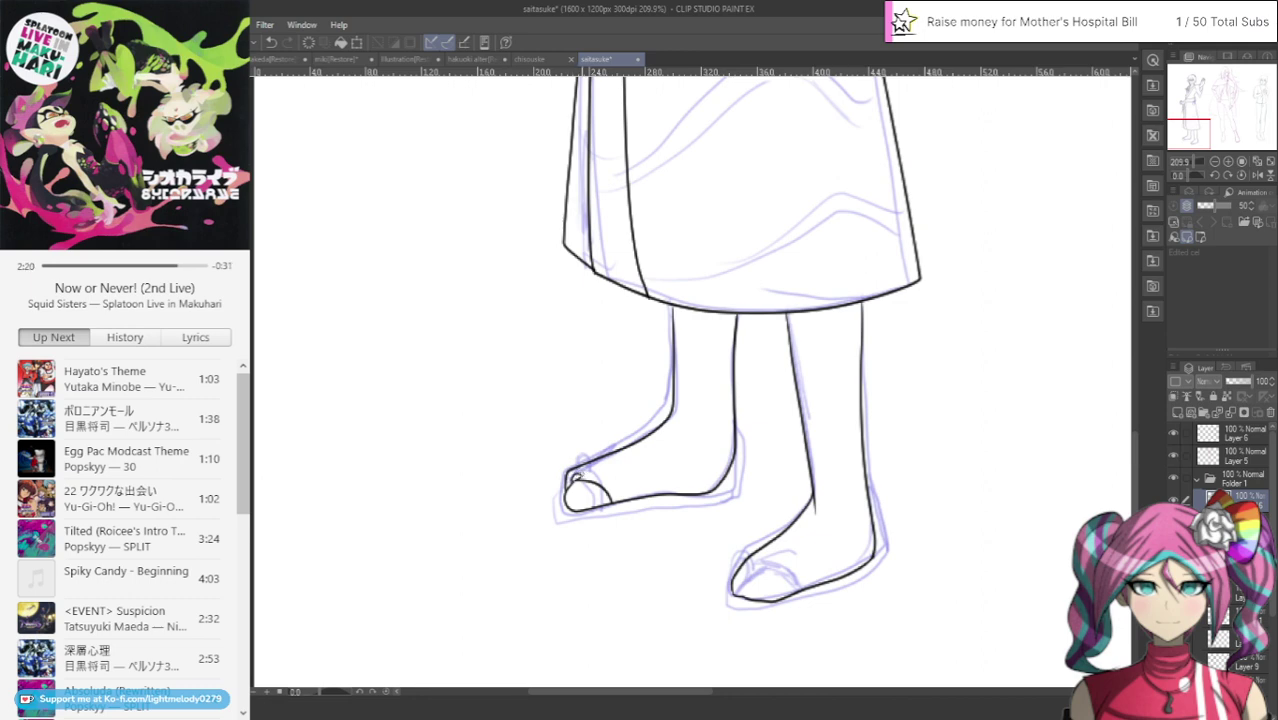
# Ink the sandal on the viewer-left foot, with its strap over the toes and thin sole, redrawing the sole lines to follow the foot
pyautogui.moveTo(604, 483); pyautogui.dragTo(617, 500)
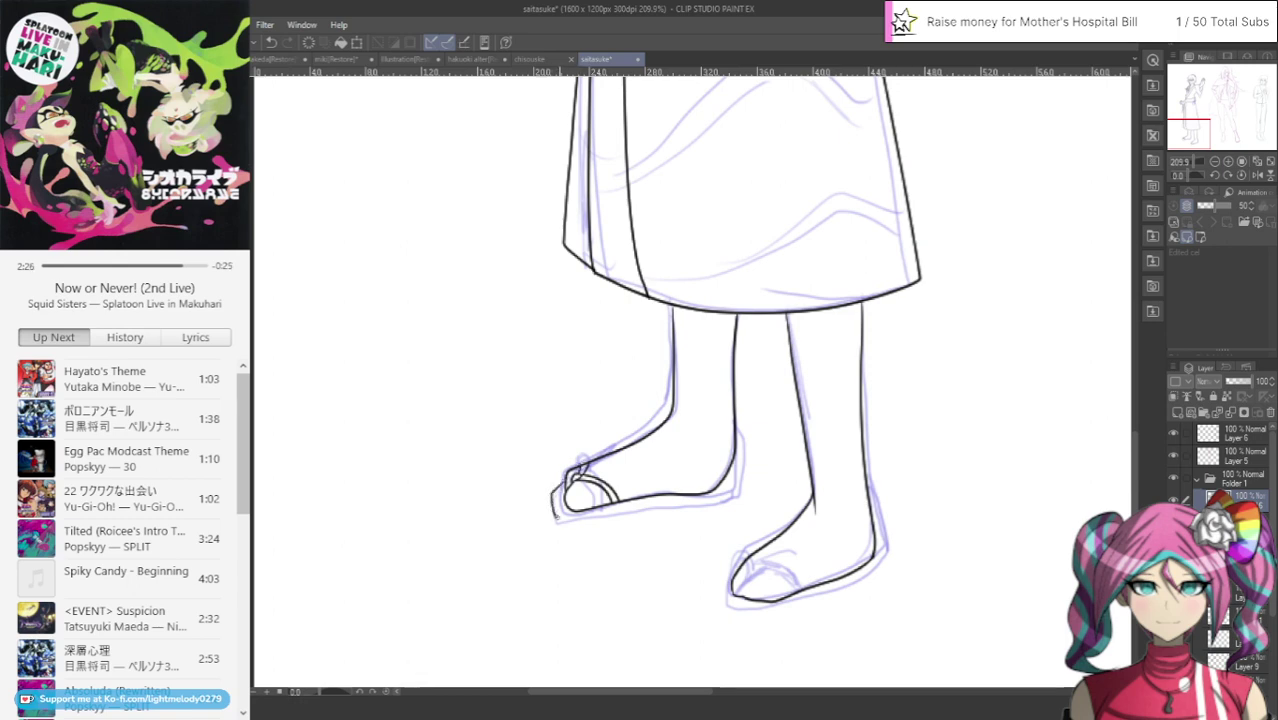
pyautogui.moveTo(553, 492)
pyautogui.mouseDown()
pyautogui.moveTo(596, 517)
pyautogui.moveTo(618, 512)
pyautogui.mouseUp()
pyautogui.click(271, 44)
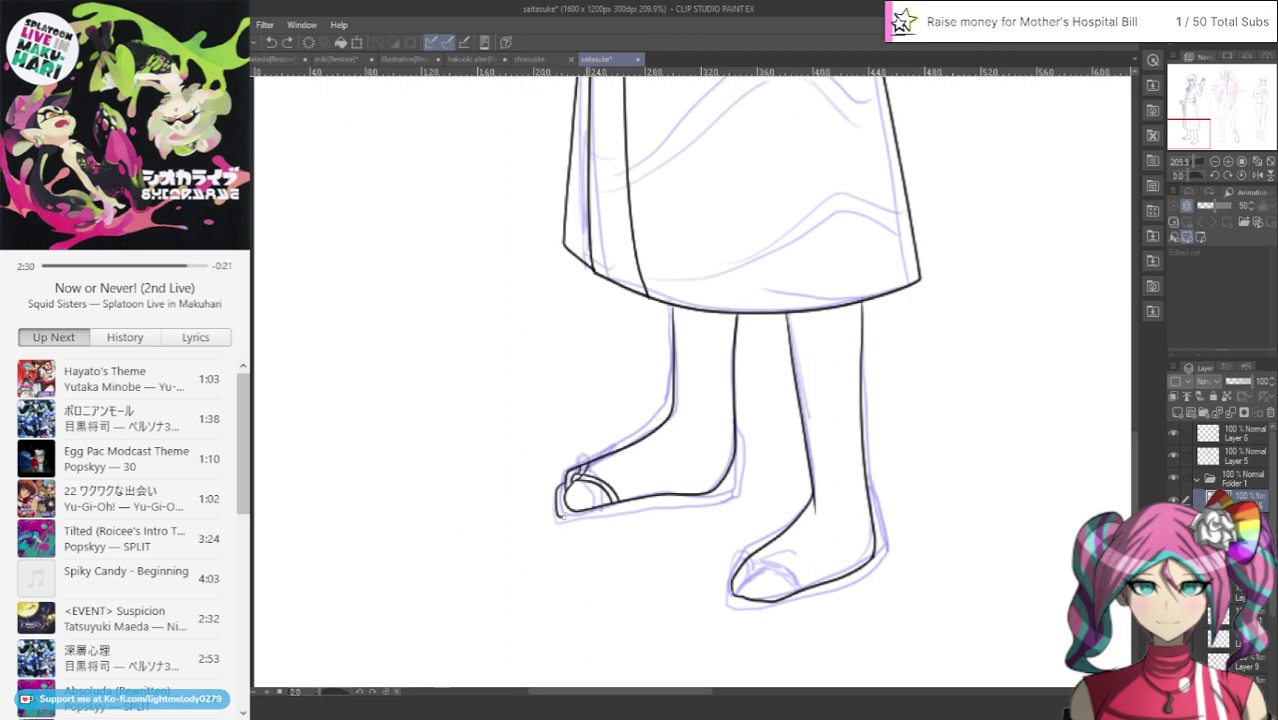
pyautogui.moveTo(561, 517); pyautogui.dragTo(697, 508)
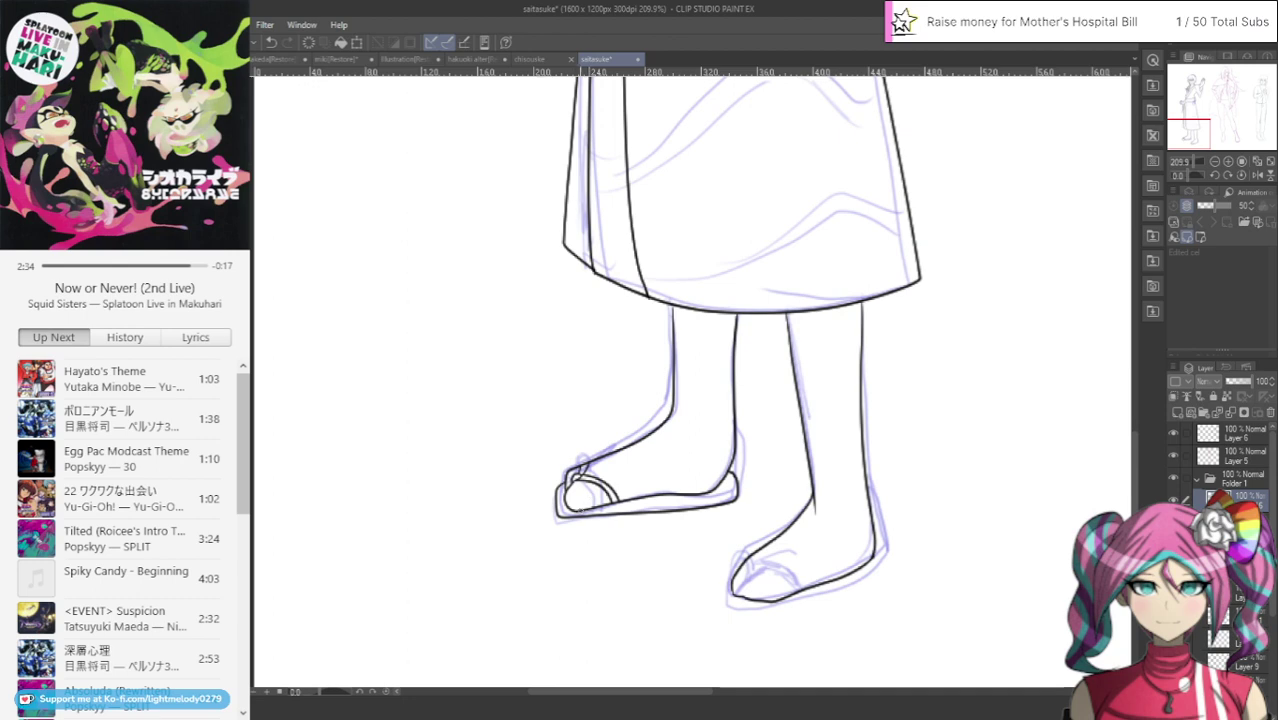
pyautogui.moveTo(604, 508); pyautogui.dragTo(704, 500)
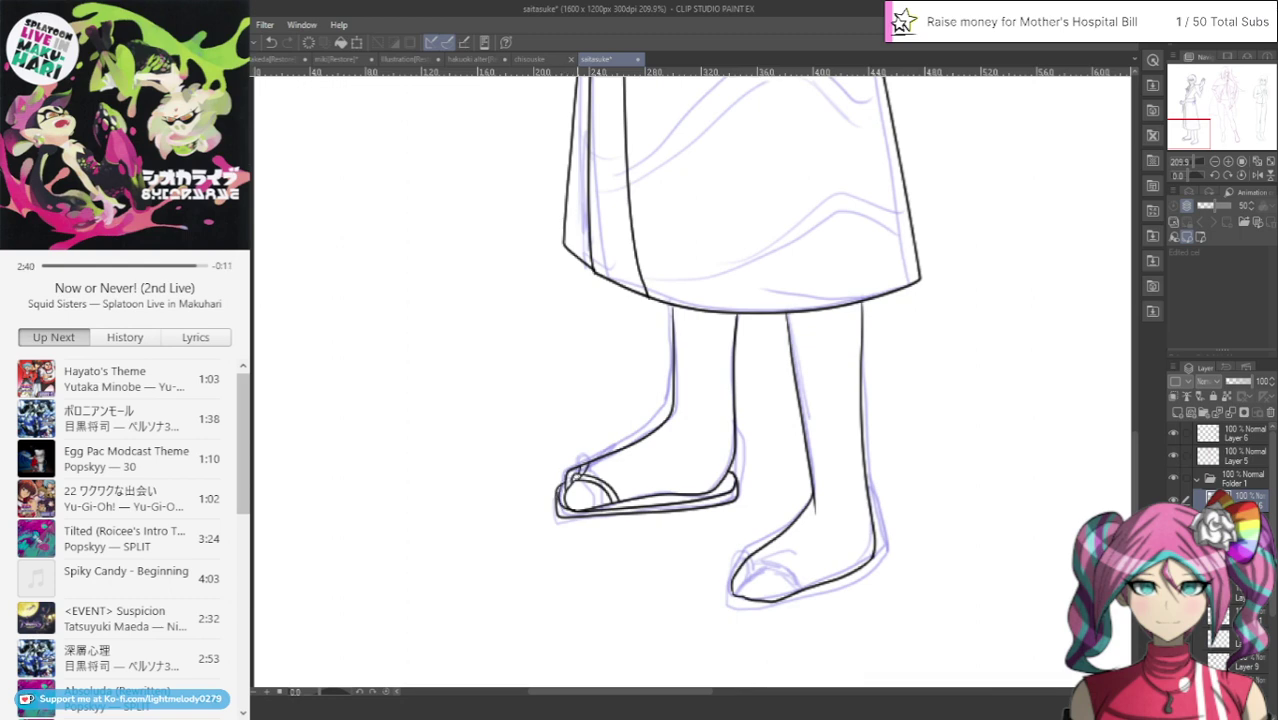
pyautogui.click(274, 43)
pyautogui.moveTo(573, 514)
pyautogui.mouseDown()
pyautogui.moveTo(556, 506)
pyautogui.moveTo(560, 483)
pyautogui.mouseUp()
# Ink the sandal on the viewer-right foot with its strap and thick sole, redrawing the lower sole edge, and complete the other sandal's strap
pyautogui.moveTo(742, 596)
pyautogui.mouseDown()
pyautogui.moveTo(756, 584)
pyautogui.moveTo(796, 590)
pyautogui.mouseUp()
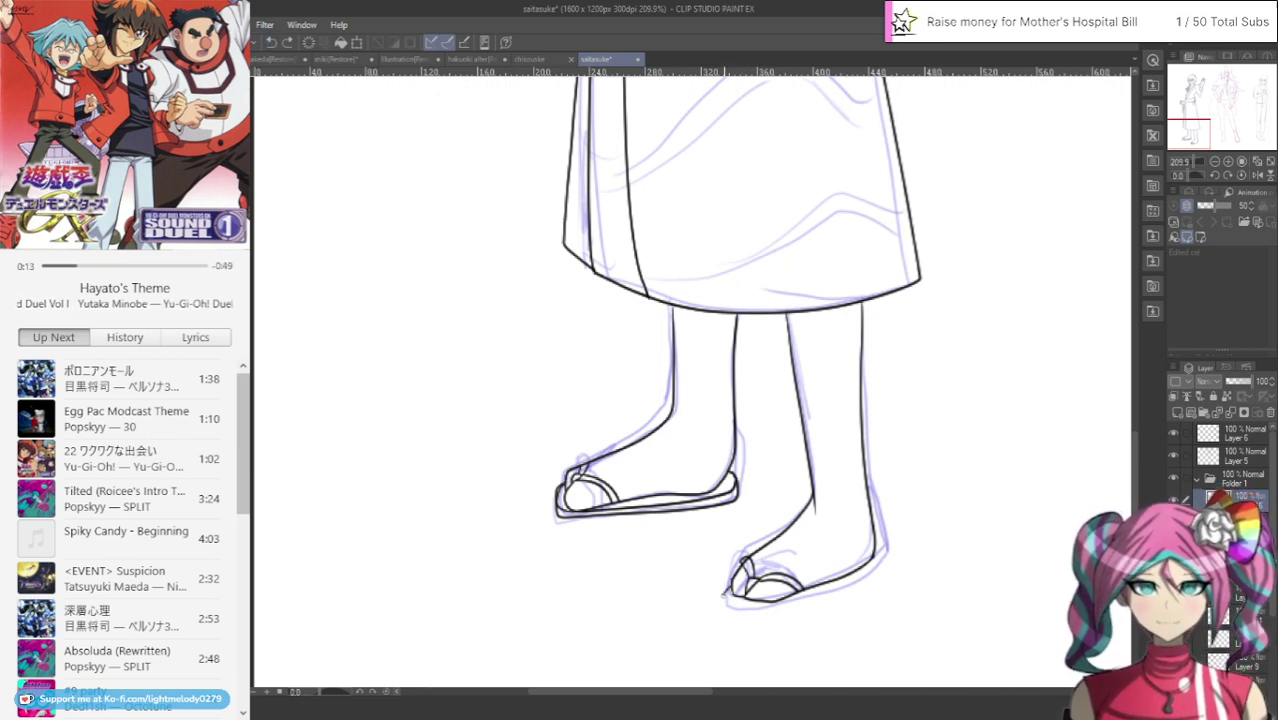
pyautogui.moveTo(728, 593)
pyautogui.mouseDown()
pyautogui.moveTo(727, 606)
pyautogui.moveTo(762, 614)
pyautogui.moveTo(886, 558)
pyautogui.moveTo(886, 579)
pyautogui.moveTo(801, 618)
pyautogui.mouseUp()
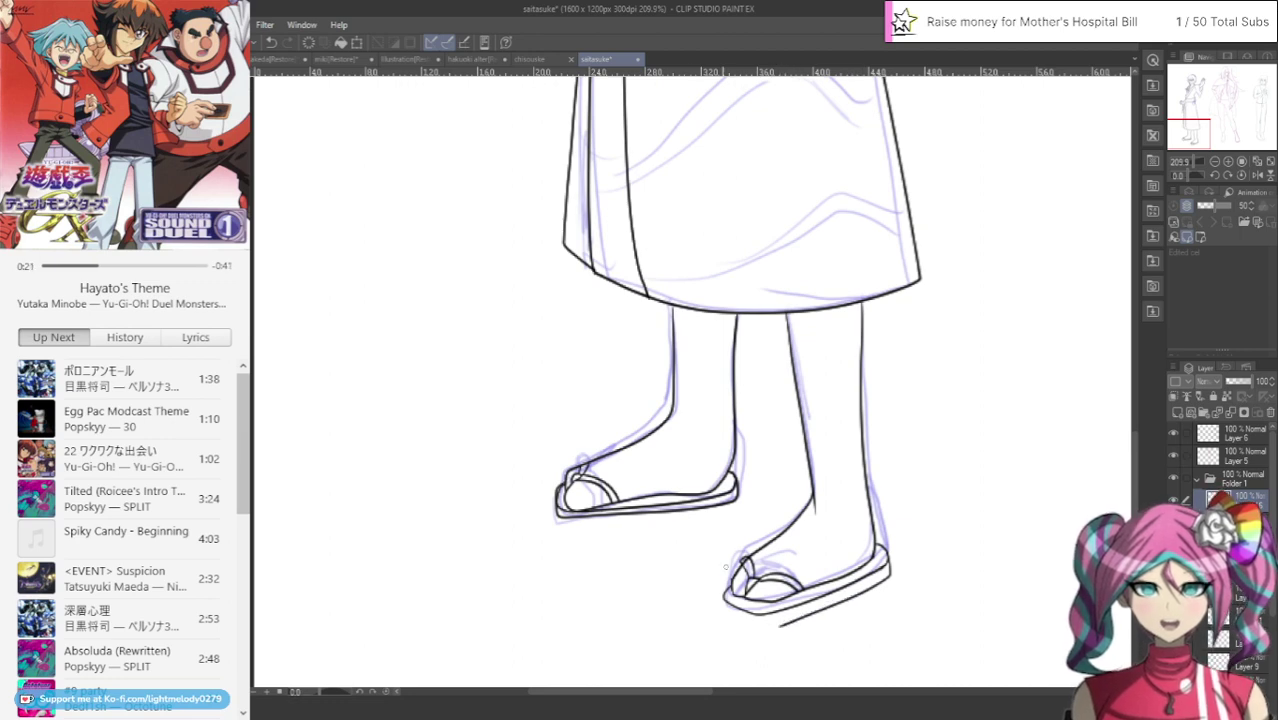
pyautogui.hotkey('ctrl', 'z')
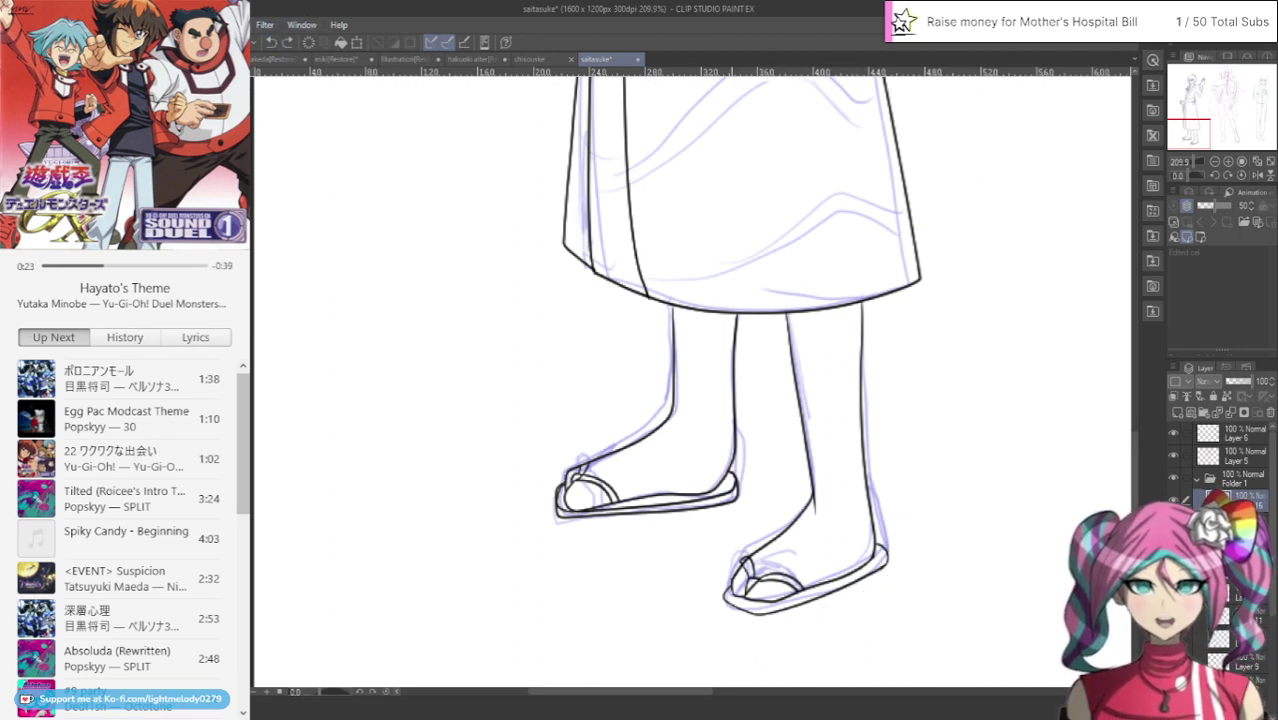
pyautogui.moveTo(722, 603); pyautogui.dragTo(748, 619)
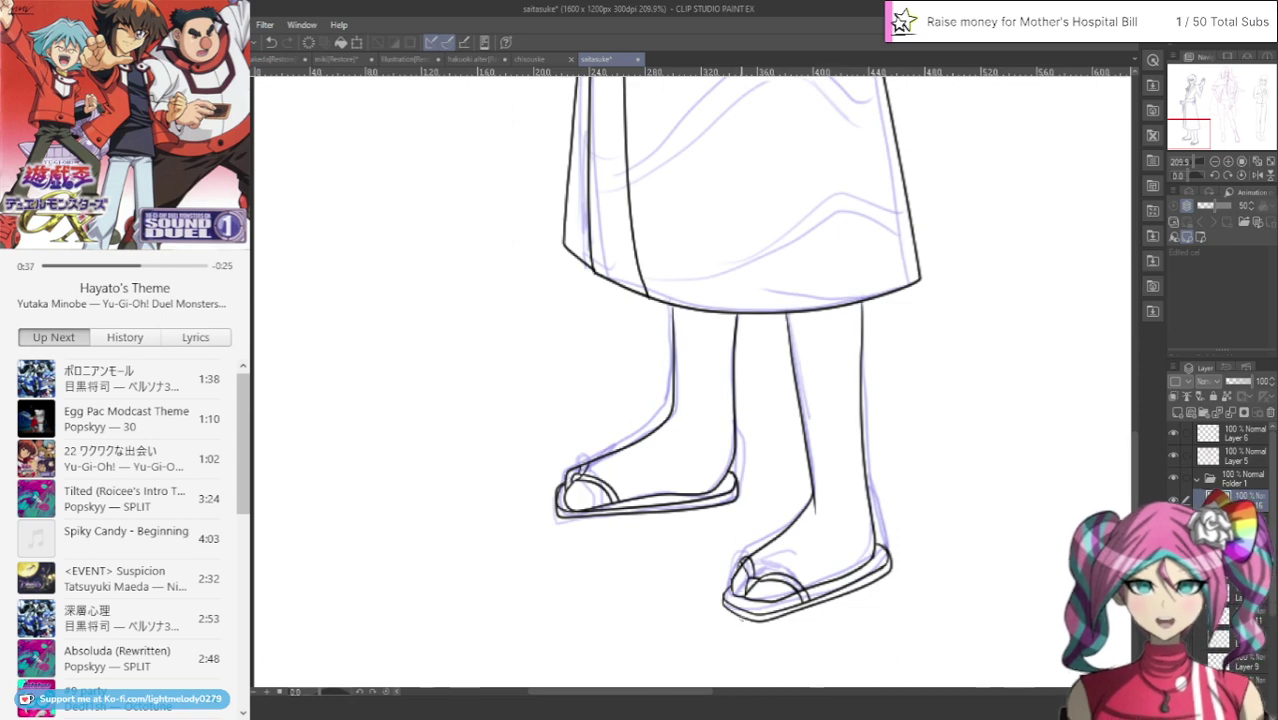
pyautogui.scroll(2, 742, 618)
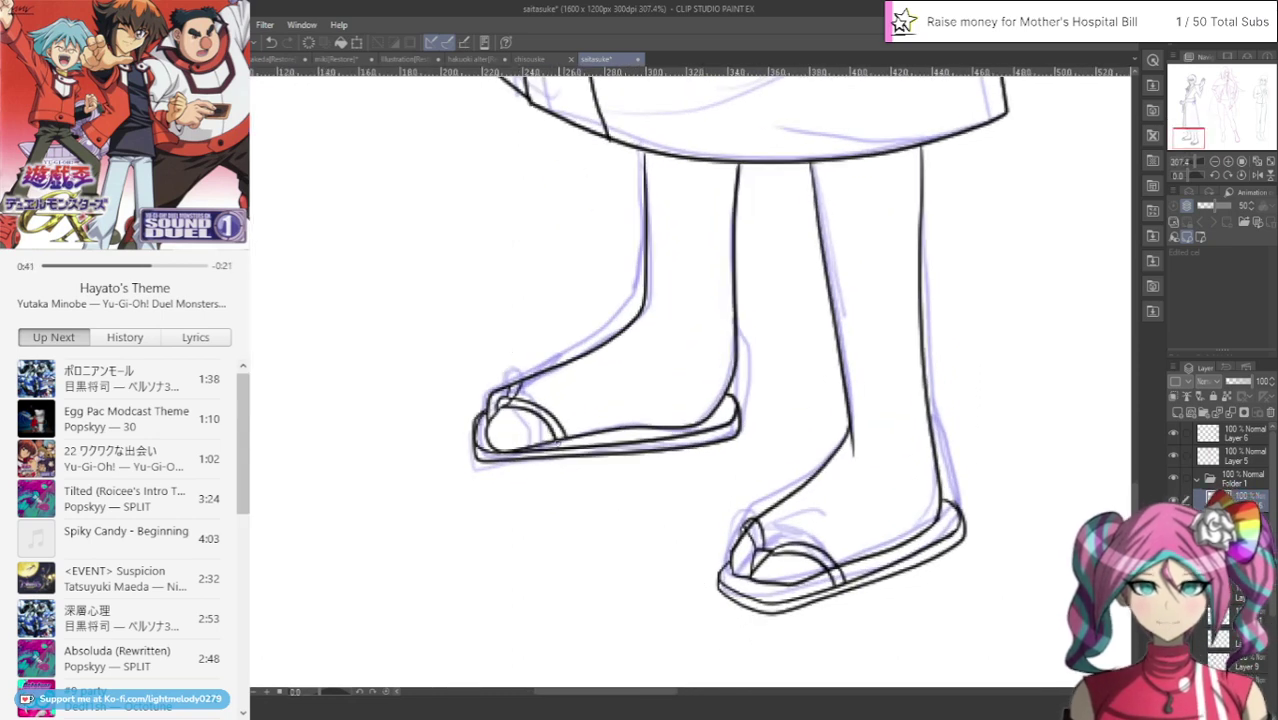
pyautogui.moveTo(561, 430); pyautogui.dragTo(569, 447)
# Clean up the foot and sandal lines that overlap at the straps and heels, checking the foot and sandal layers separately
pyautogui.click(1173, 498)
pyautogui.click(1173, 498)
pyautogui.moveTo(951, 486); pyautogui.dragTo(958, 506)
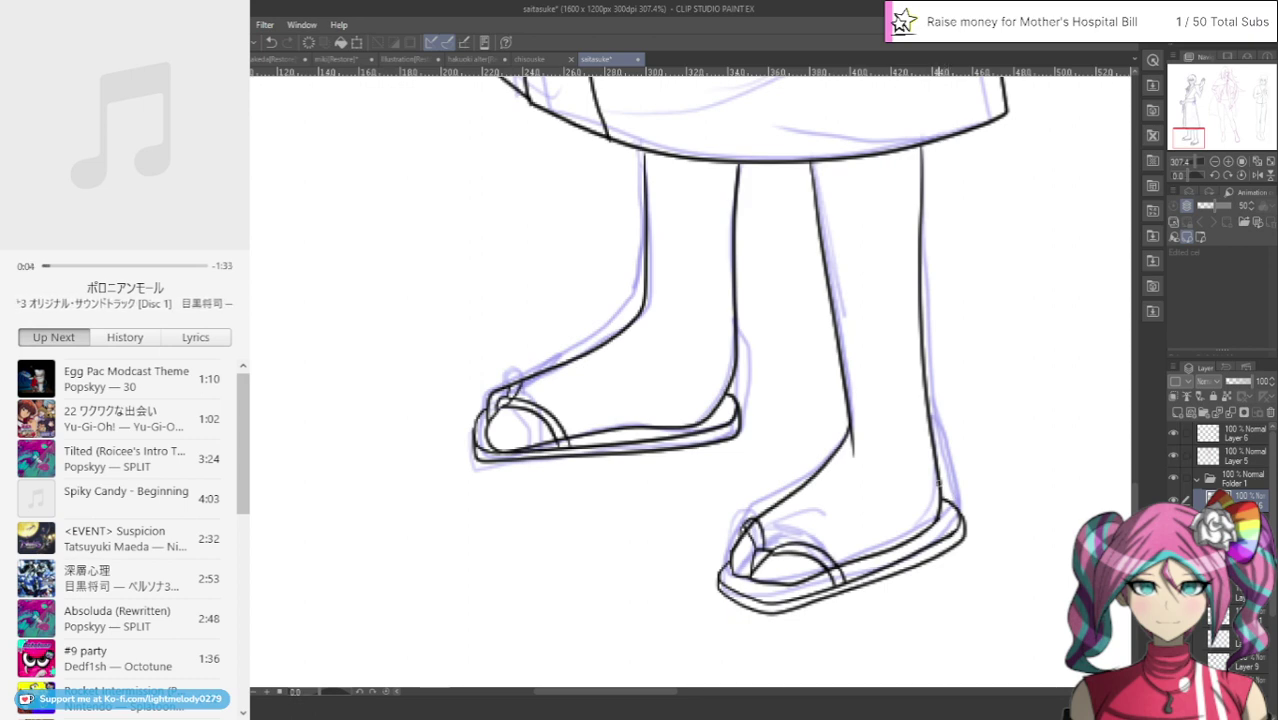
pyautogui.click(1173, 522)
pyautogui.click(1173, 522)
pyautogui.click(1173, 522)
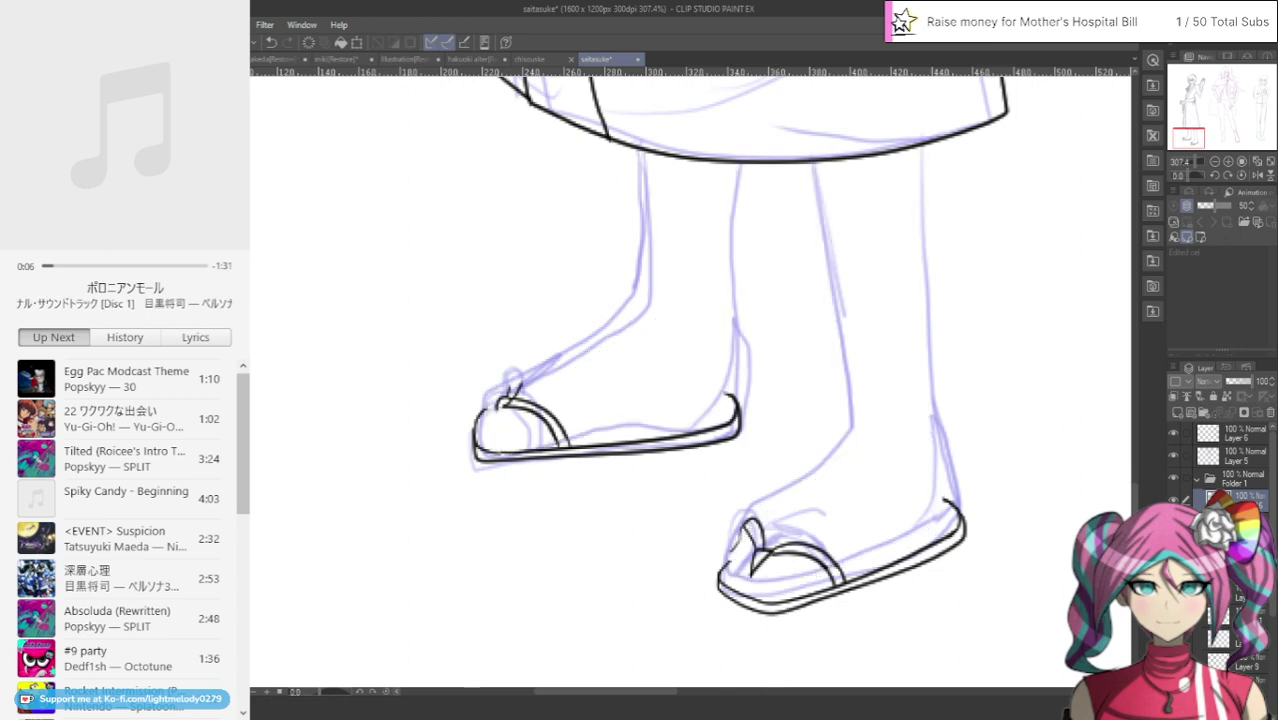
pyautogui.hotkey('ctrl', 'y')
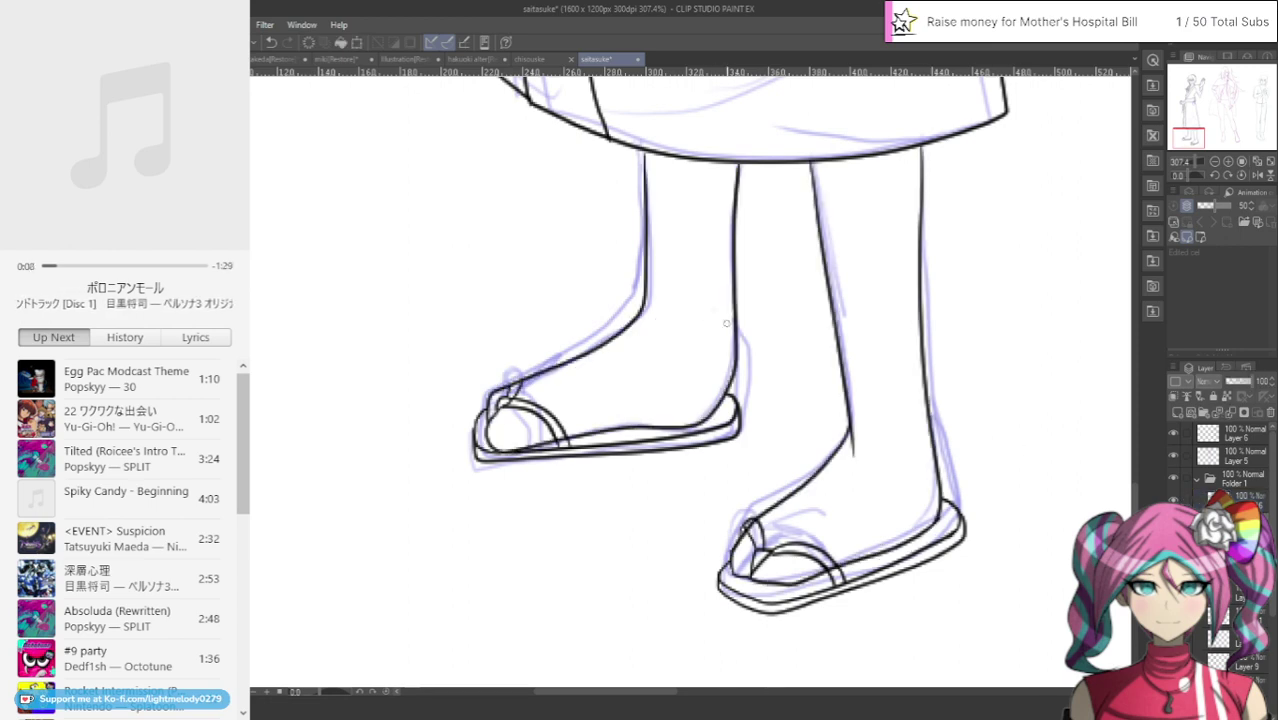
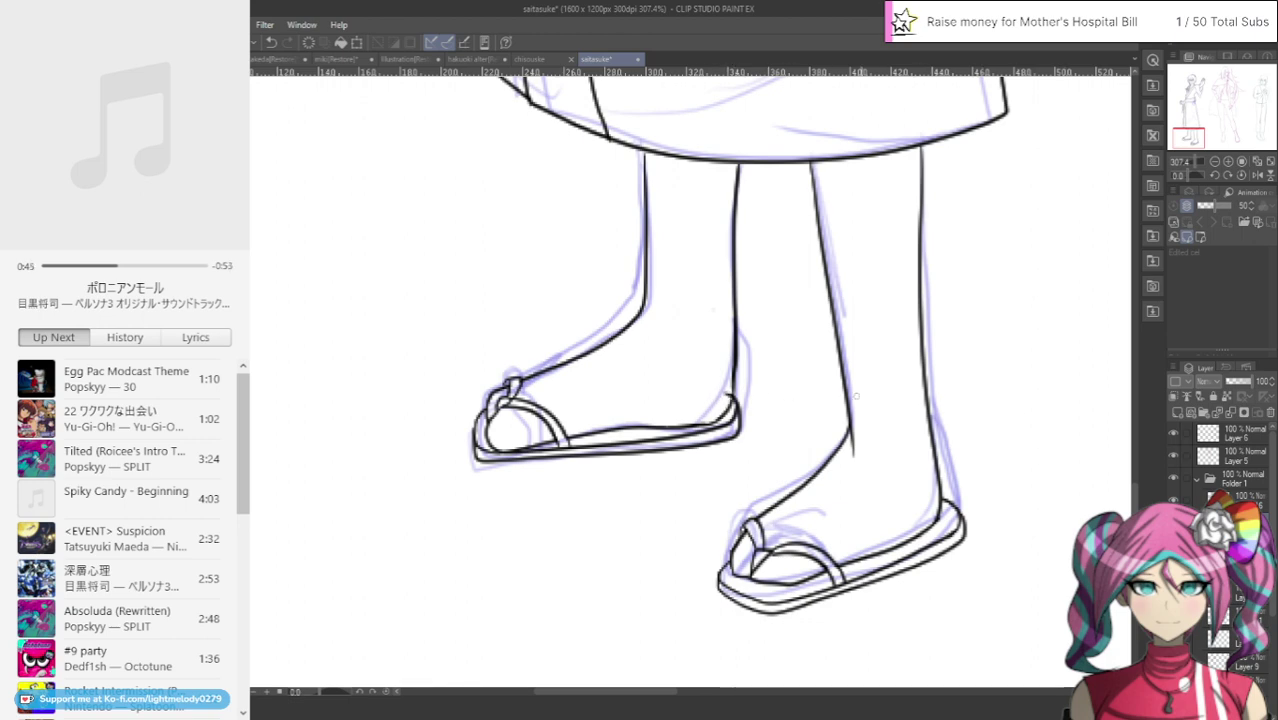
pyautogui.hotkey('ctrl', 'z')
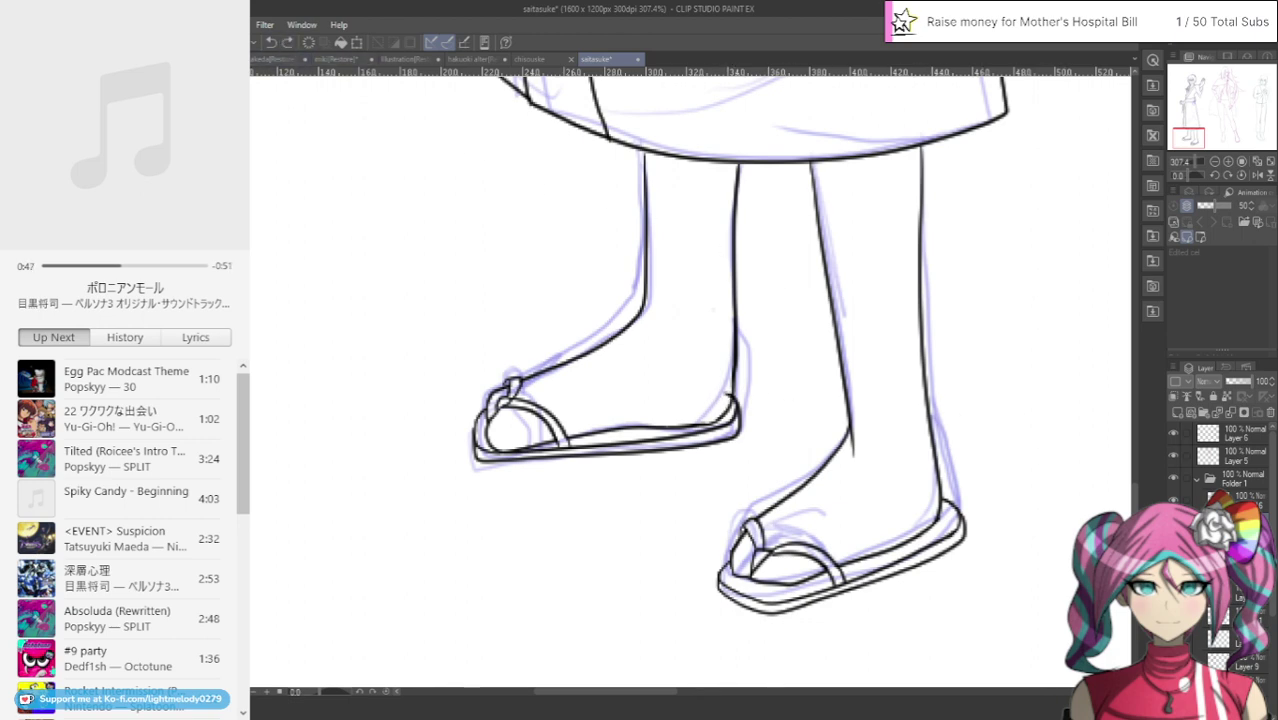
# Check the foot lines with the sandal layer switched off and on, and hide the blue sketch beneath the inked figure
pyautogui.click(1174, 500)
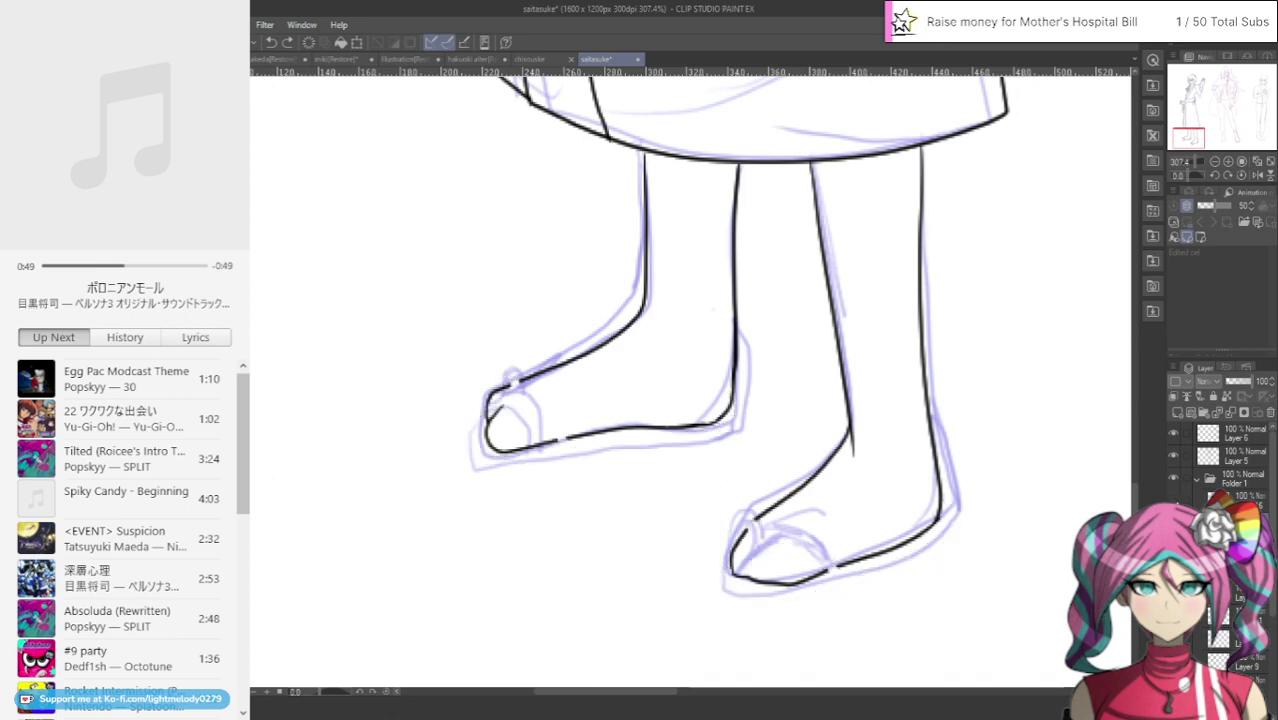
pyautogui.click(1174, 500)
pyautogui.click(1230, 500)
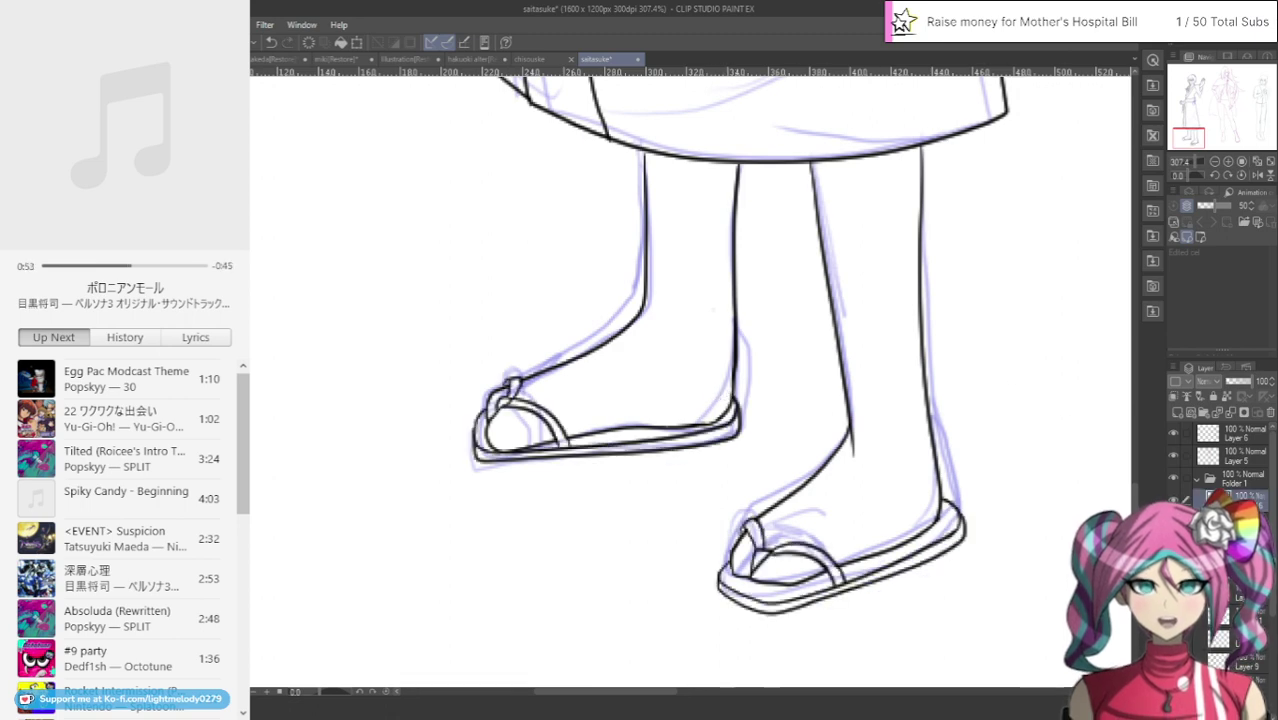
pyautogui.click(1197, 480)
pyautogui.click(1173, 500)
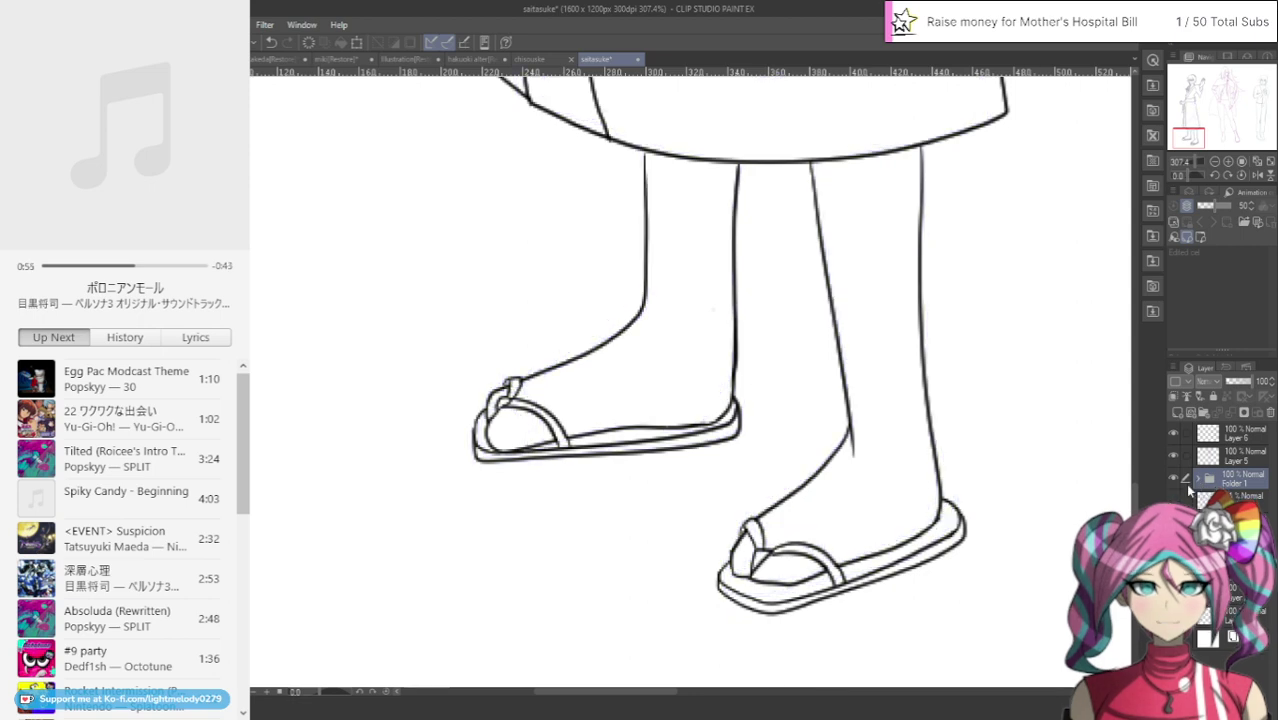
# Erase the kimono shoulder line crossing the hanging hair, with the kimono layer faded to 44% opacity, and restore it to 100%
pyautogui.scroll(-4, 813, 365)
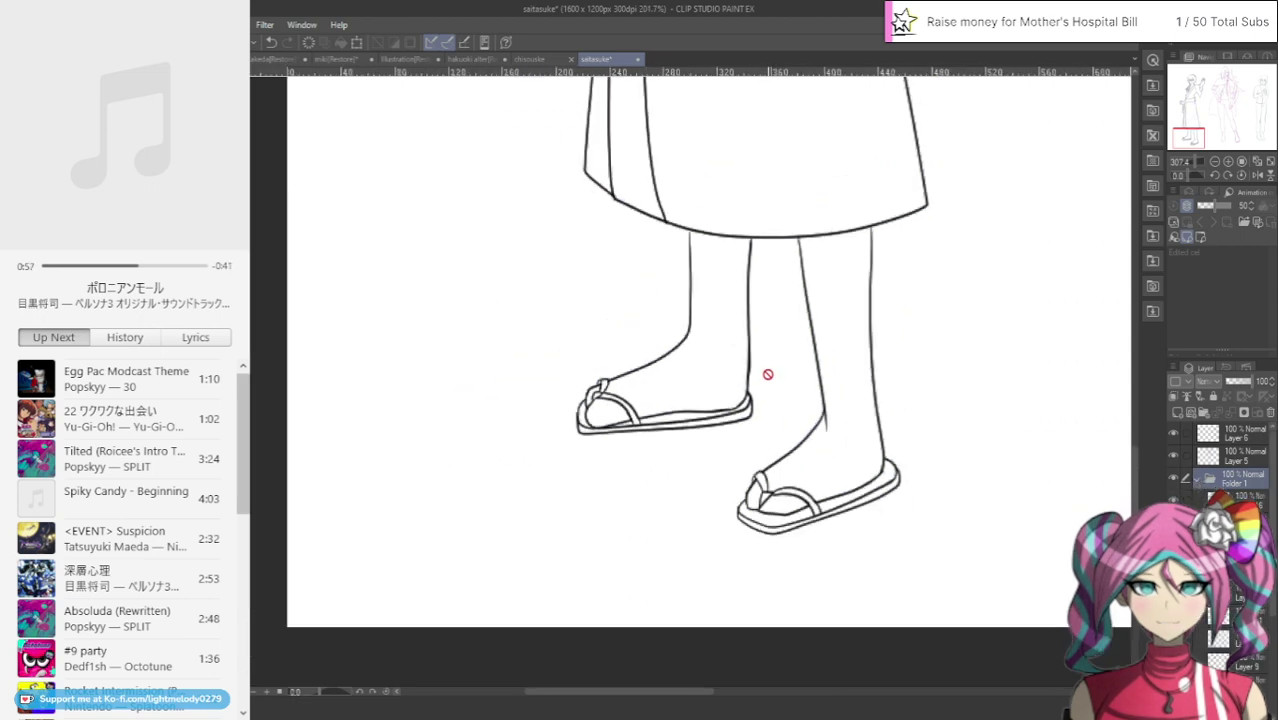
pyautogui.moveTo(1199, 126); pyautogui.dragTo(1206, 101)
pyautogui.scroll(5, 828, 257)
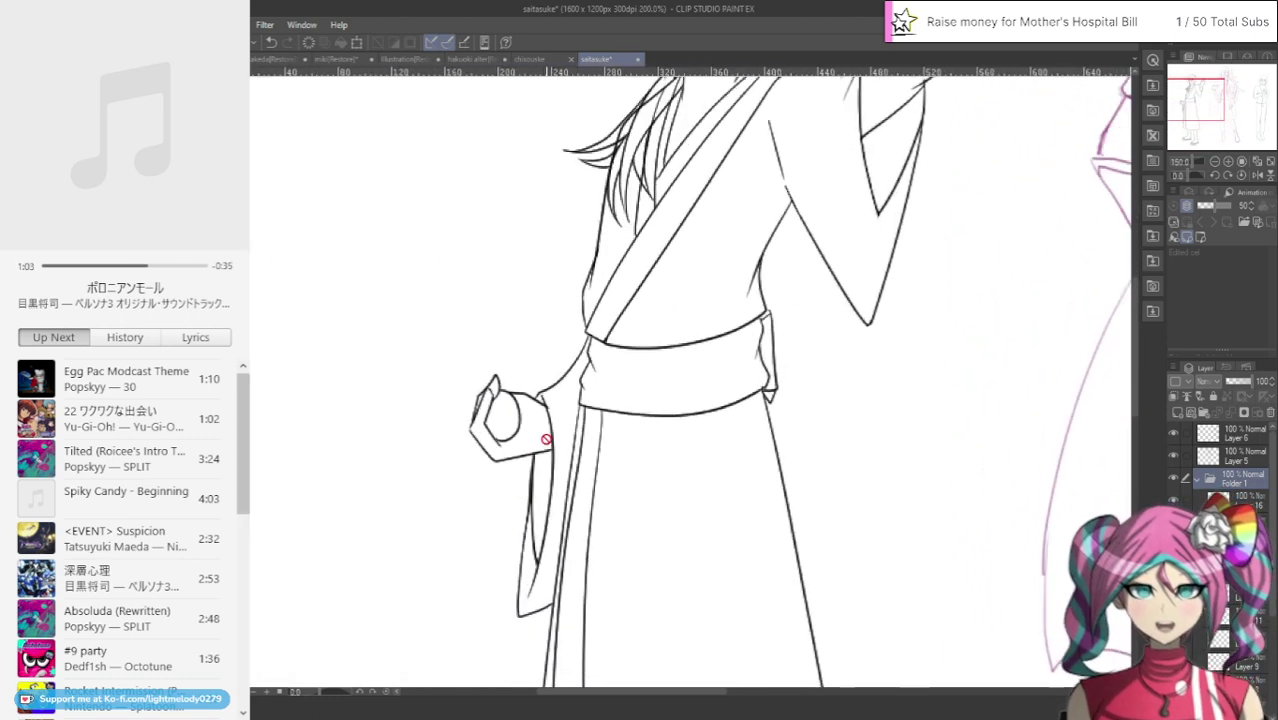
pyautogui.scroll(2, 528, 427)
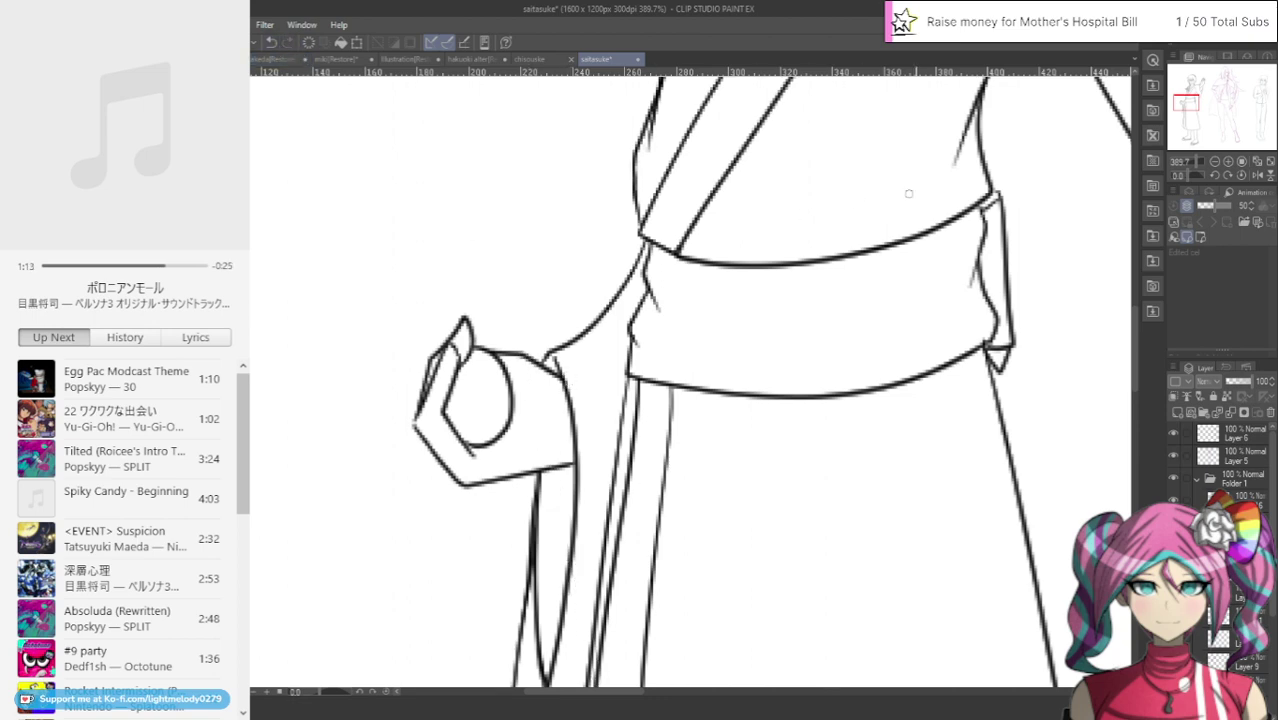
pyautogui.moveTo(1188, 100); pyautogui.dragTo(1192, 86)
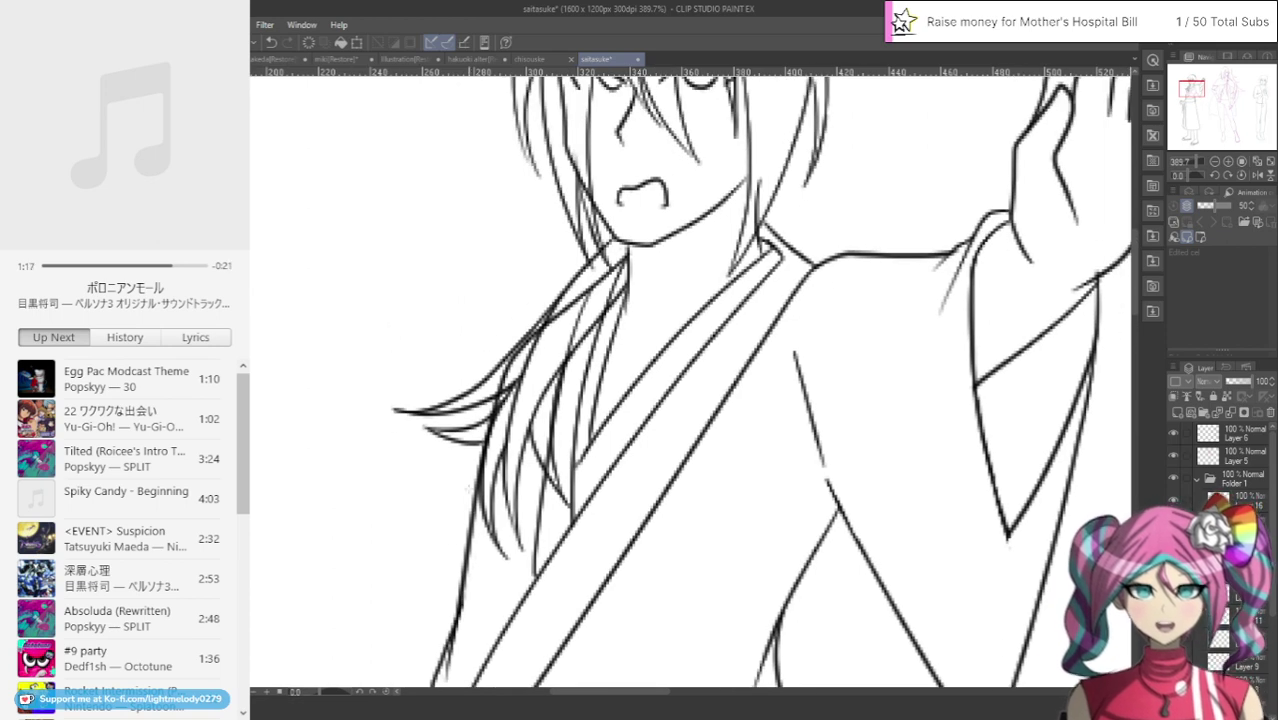
pyautogui.click(1226, 384)
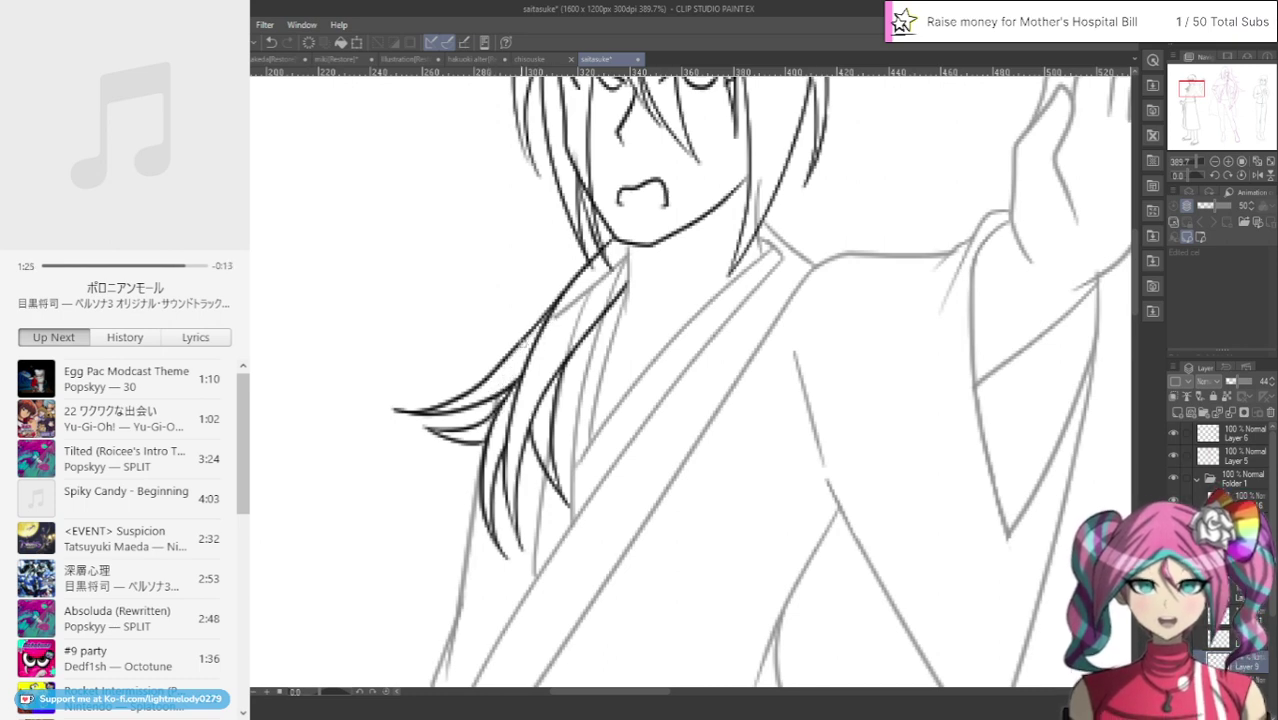
pyautogui.moveTo(556, 316); pyautogui.dragTo(613, 269)
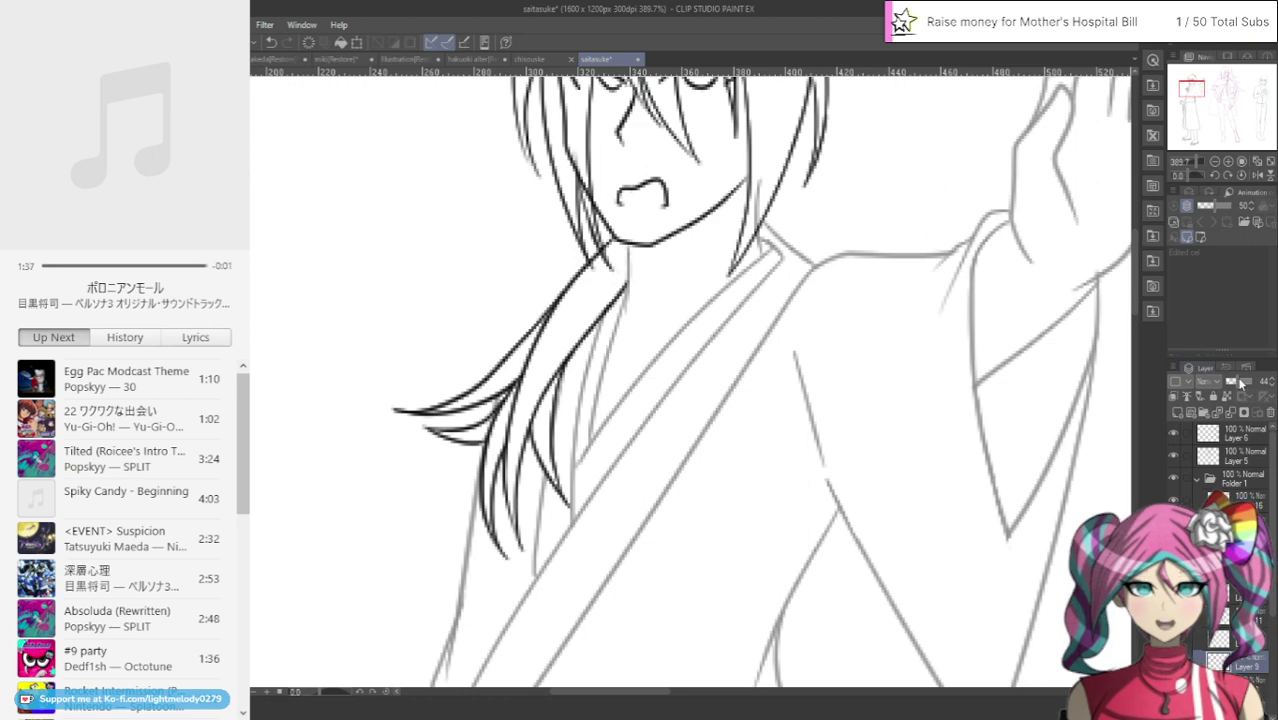
pyautogui.moveTo(1234, 382); pyautogui.dragTo(1271, 382)
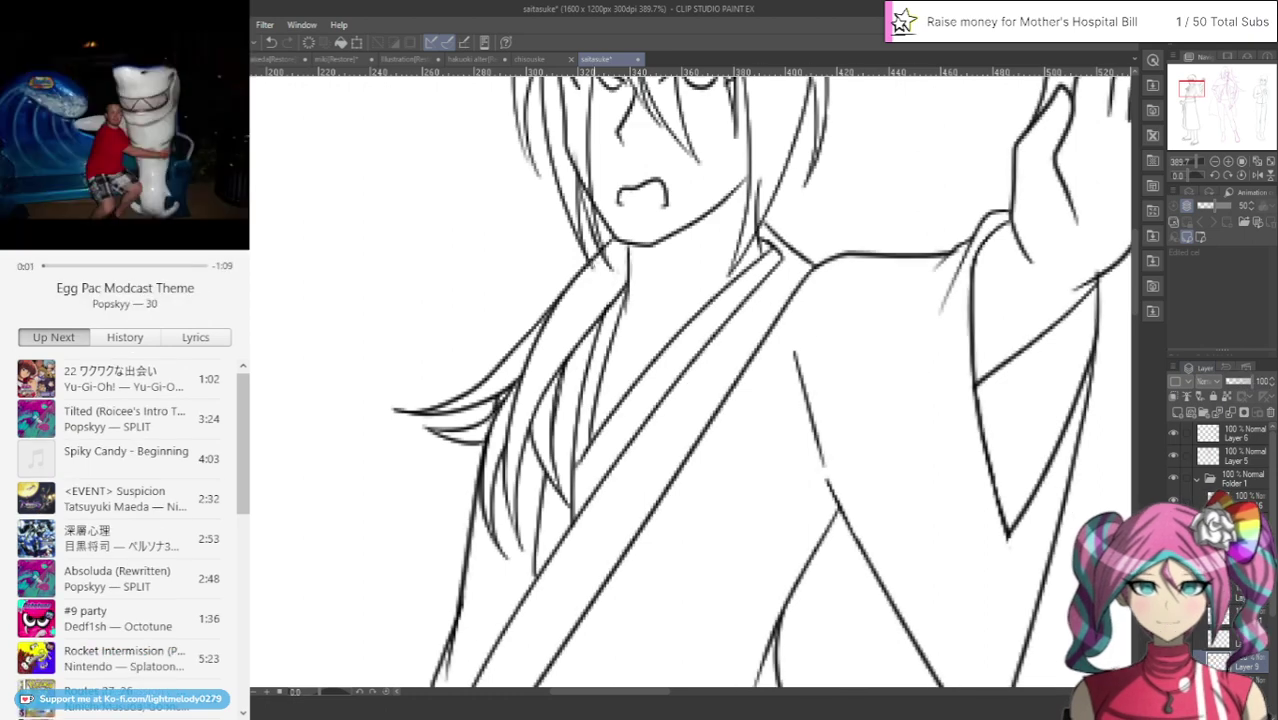
# Erase the stray kimono neckline stroke running up through the hair beside the jaw on the raised-hand side
pyautogui.click(1236, 638)
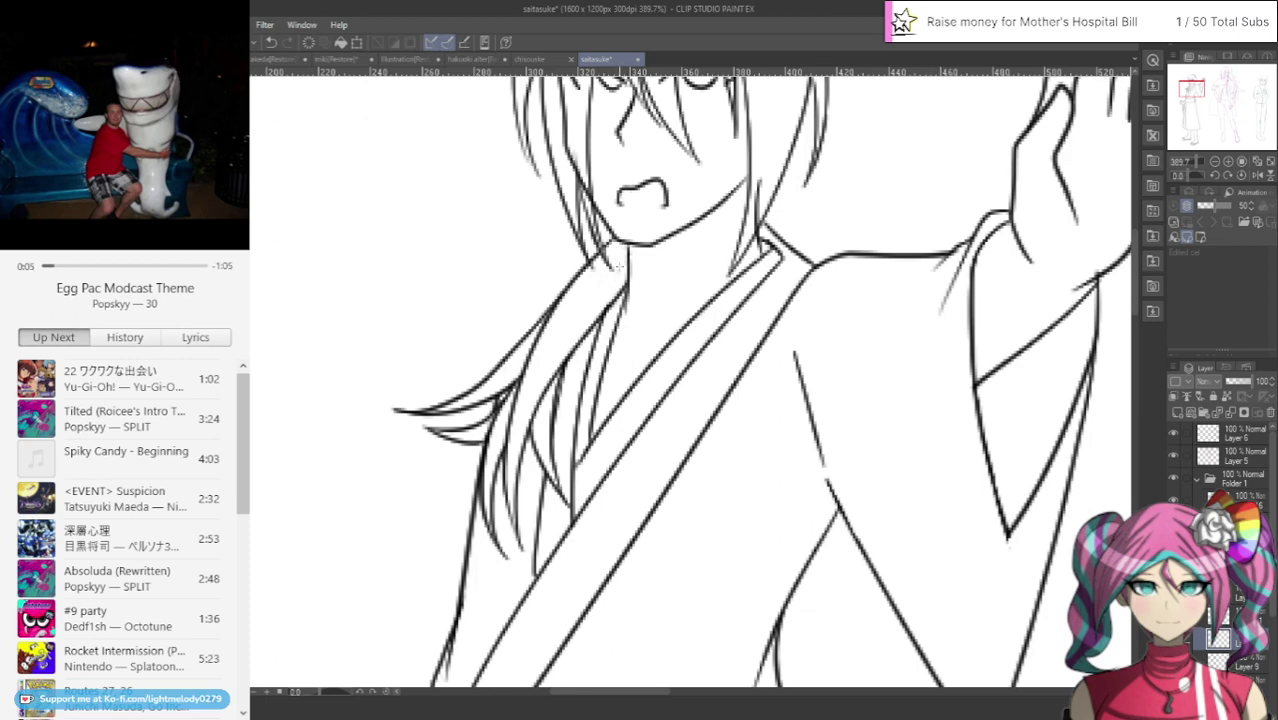
pyautogui.hotkey('alt', '[')
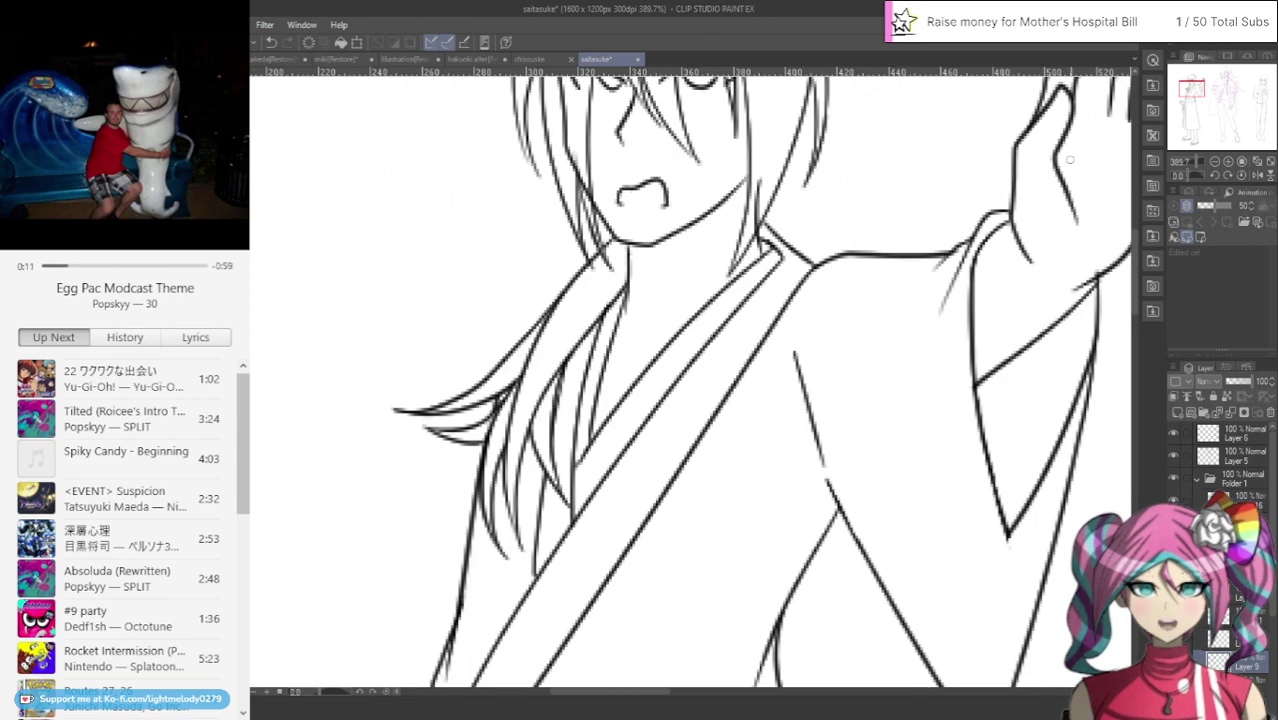
pyautogui.moveTo(1083, 164); pyautogui.dragTo(1033, 431)
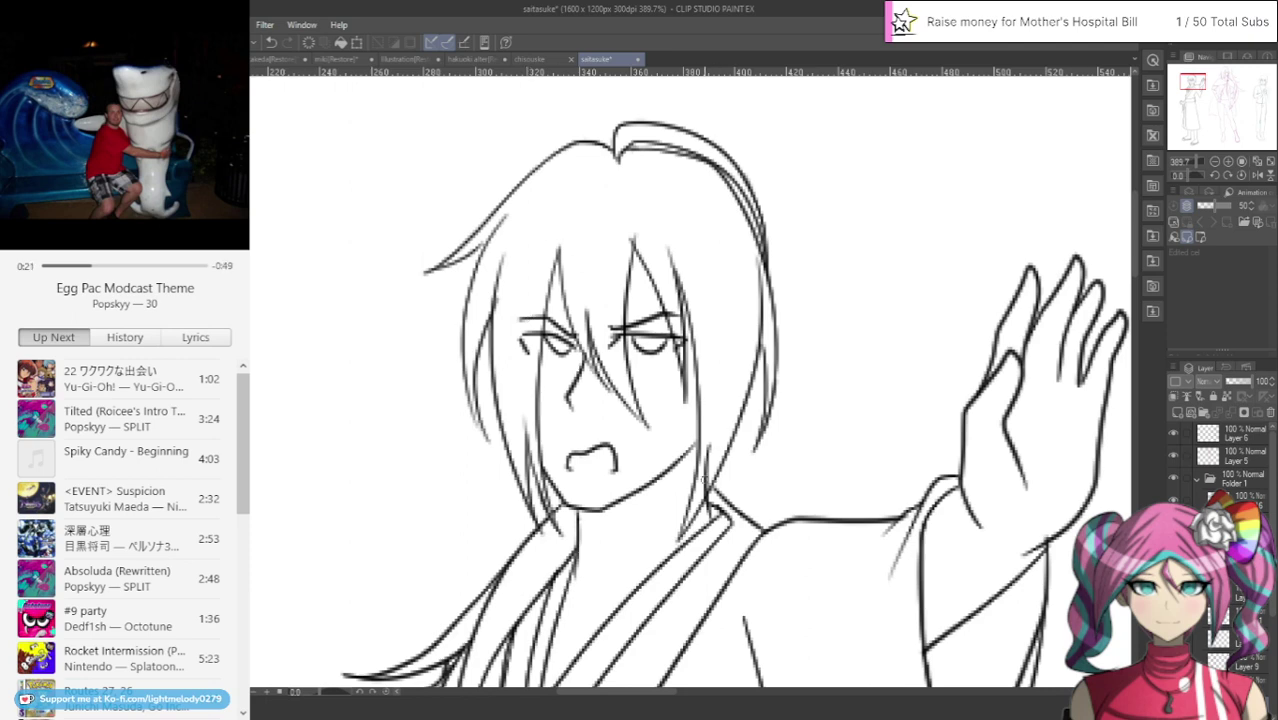
pyautogui.keyDown('ctrl'); pyautogui.keyDown('shift'); pyautogui.click(710, 470); pyautogui.keyUp('shift'); pyautogui.keyUp('ctrl')
pyautogui.moveTo(708, 446); pyautogui.dragTo(705, 486)
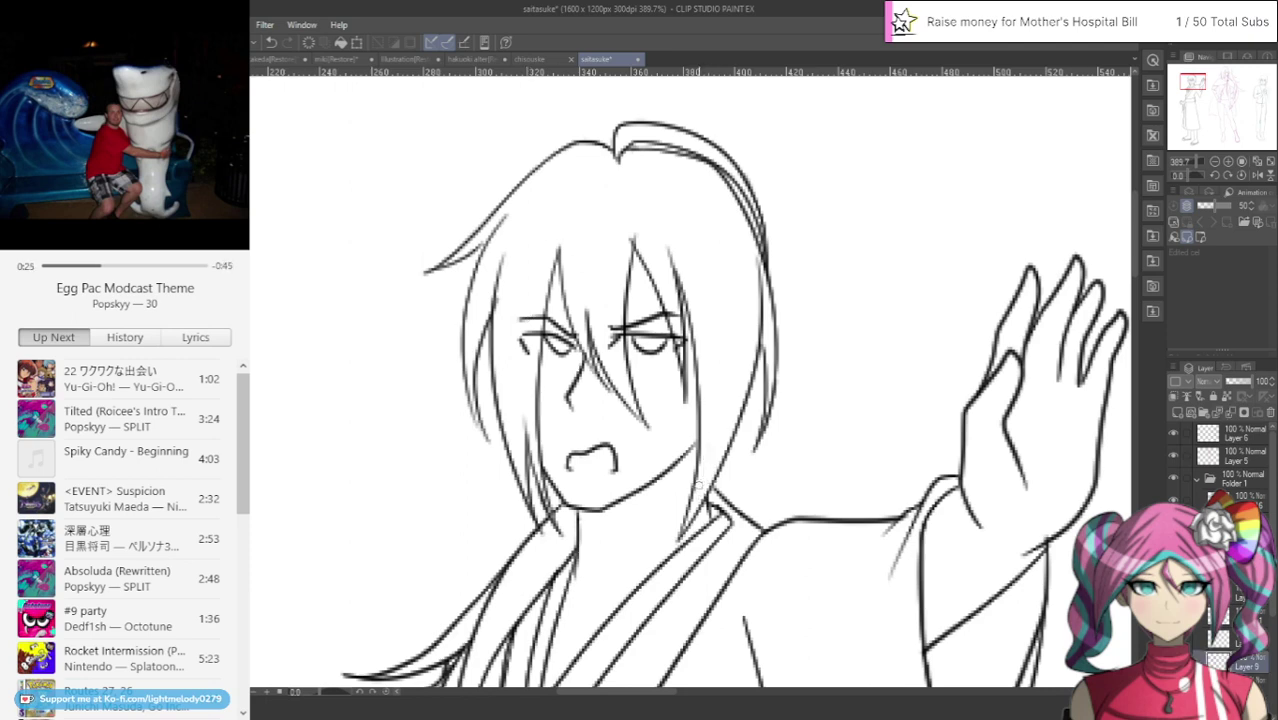
# Collapse the finished kimono figure's Folder 1 and create two new layer folders above it, with Folder 2 nested inside Folder 3
pyautogui.scroll(-8, 698, 485)
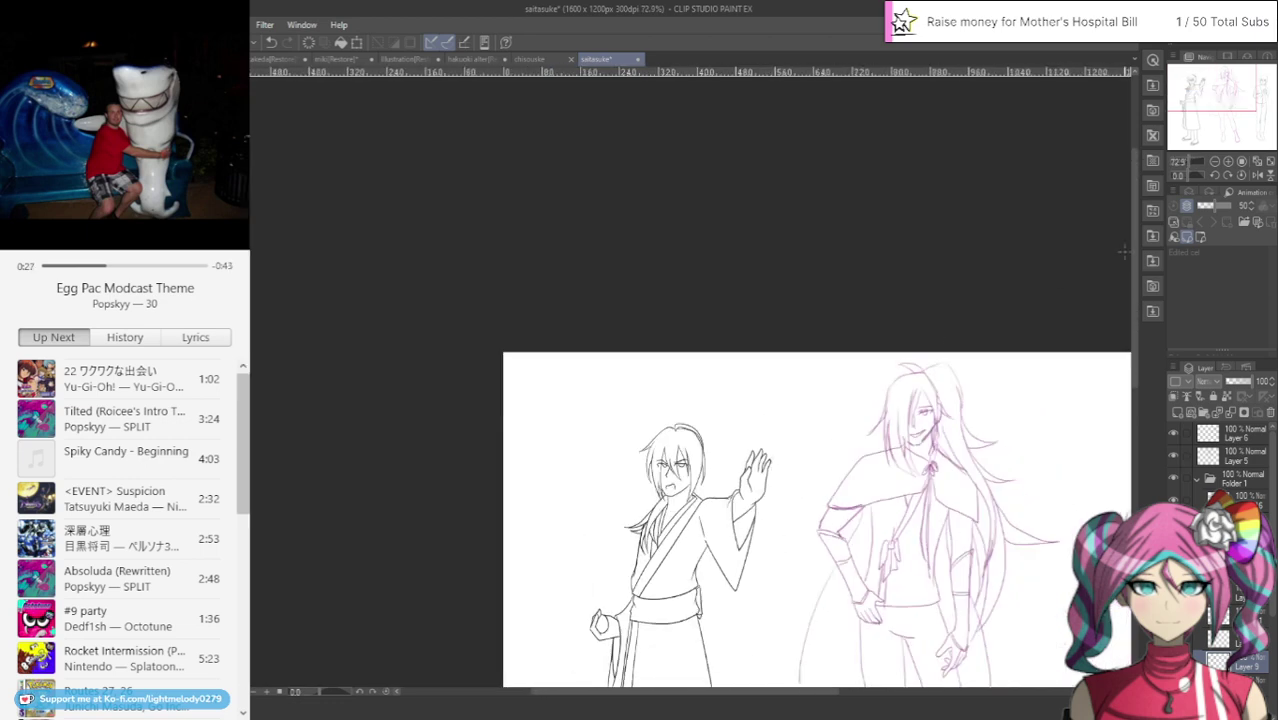
pyautogui.moveTo(1203, 143); pyautogui.dragTo(1209, 103)
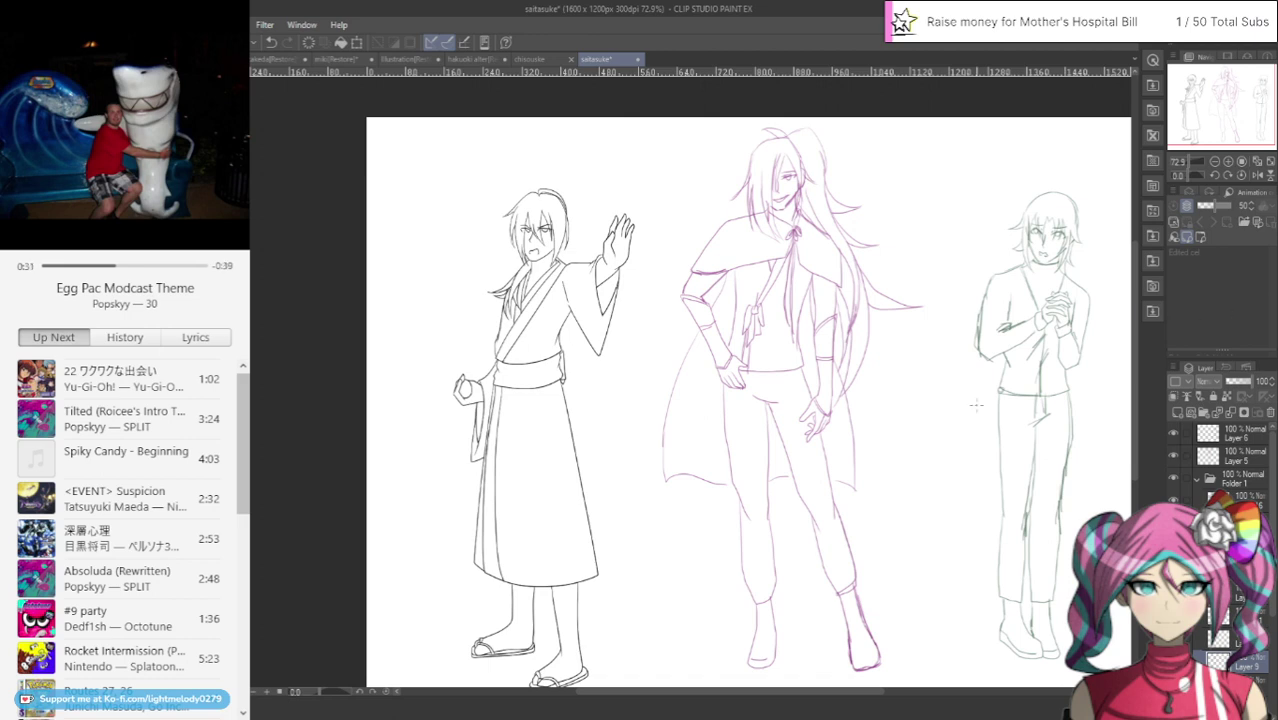
pyautogui.click(1197, 483)
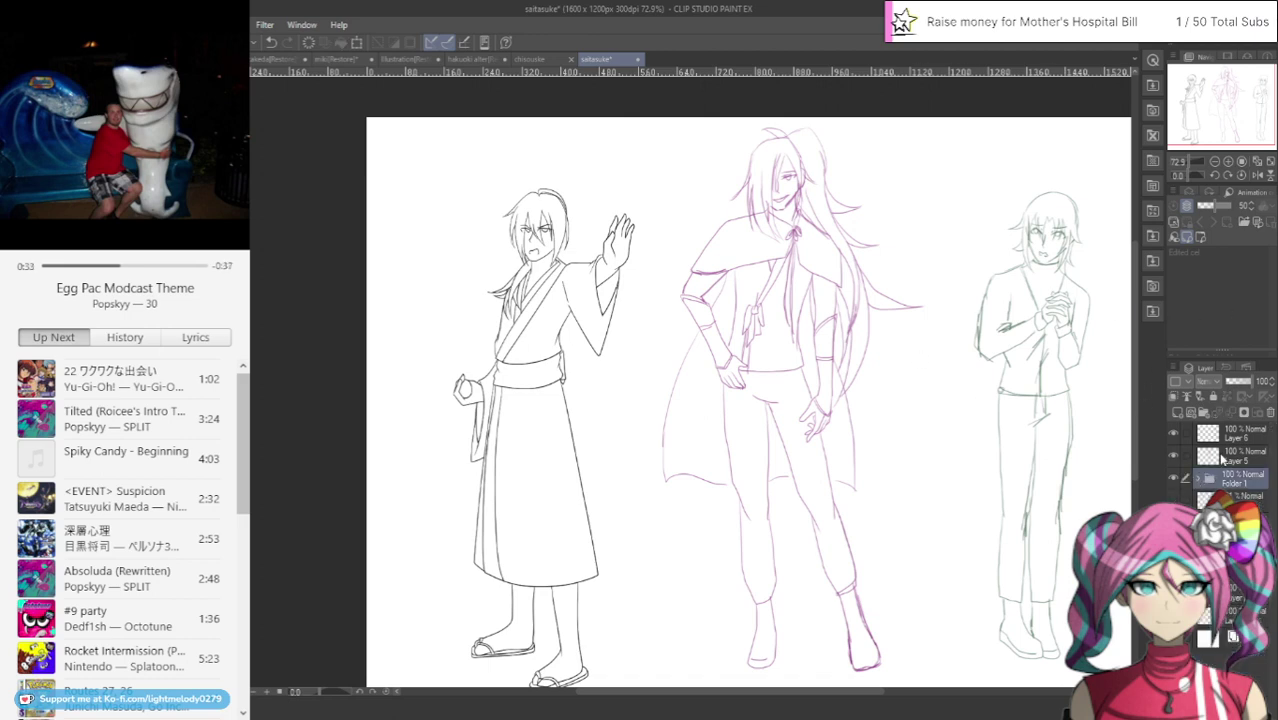
pyautogui.click(1221, 456)
pyautogui.click(1203, 412)
pyautogui.click(1203, 412)
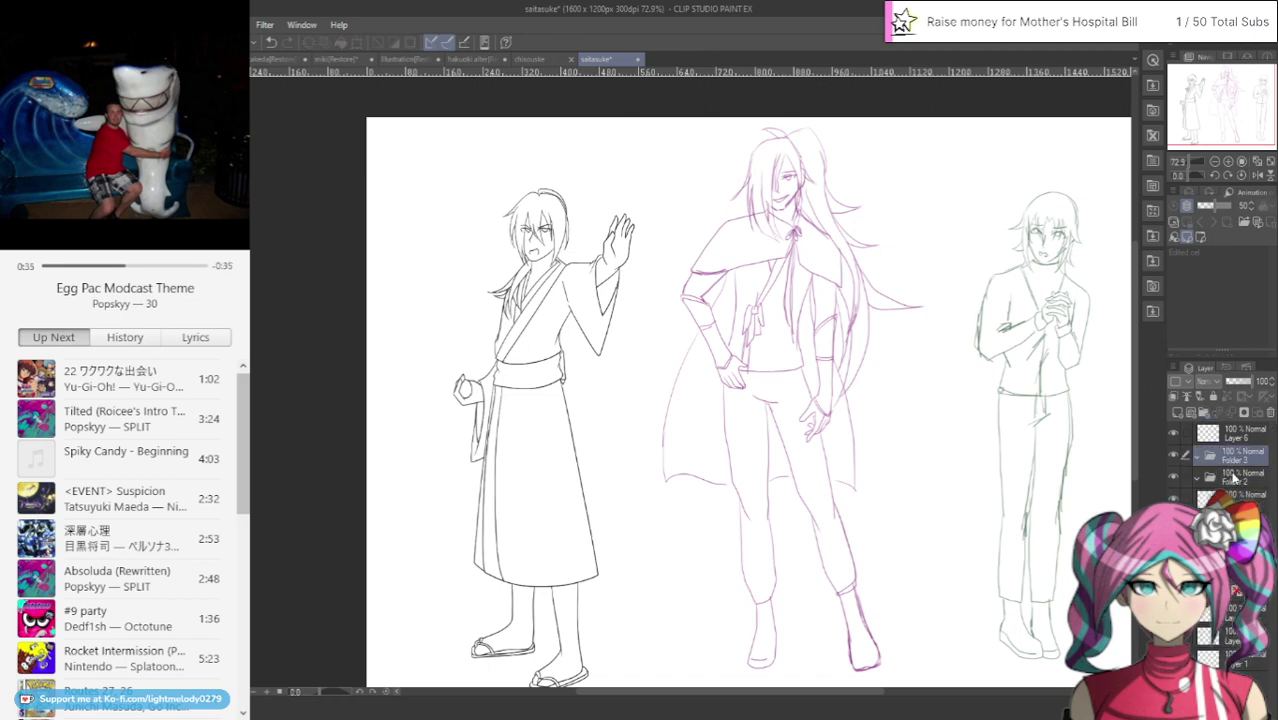
pyautogui.click(1234, 478)
pyautogui.click(1173, 499)
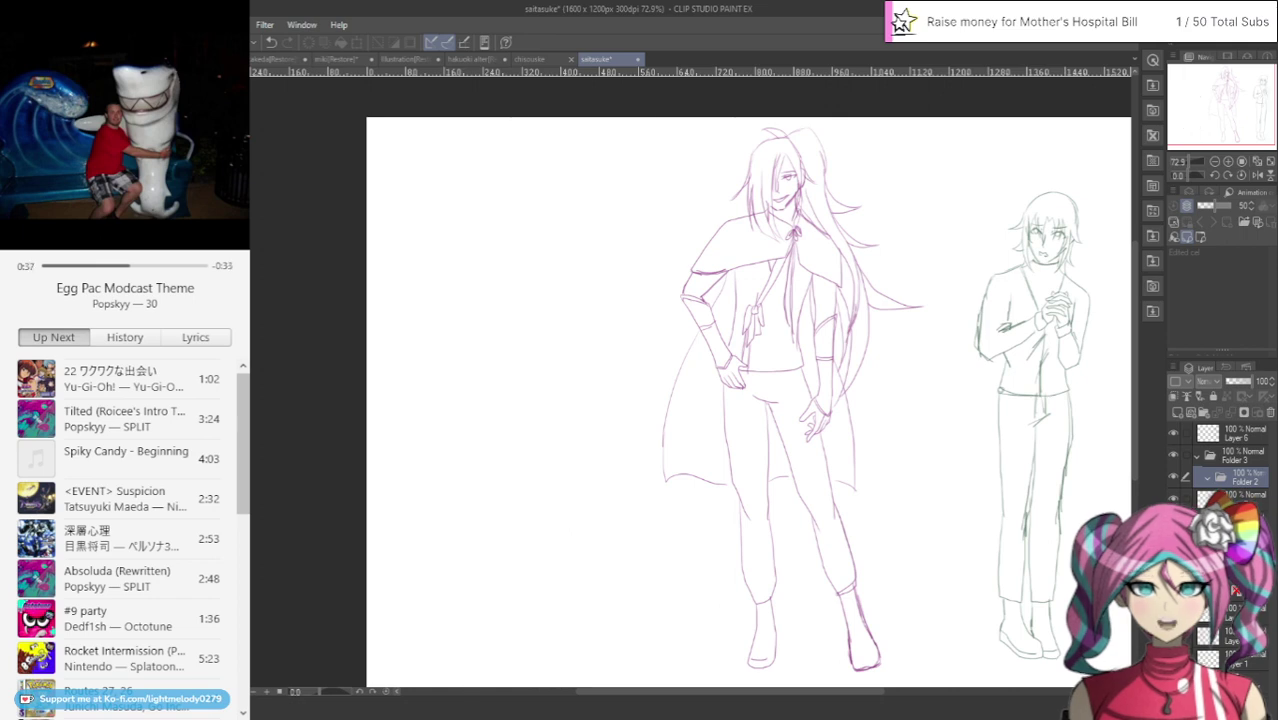
pyautogui.click(1173, 499)
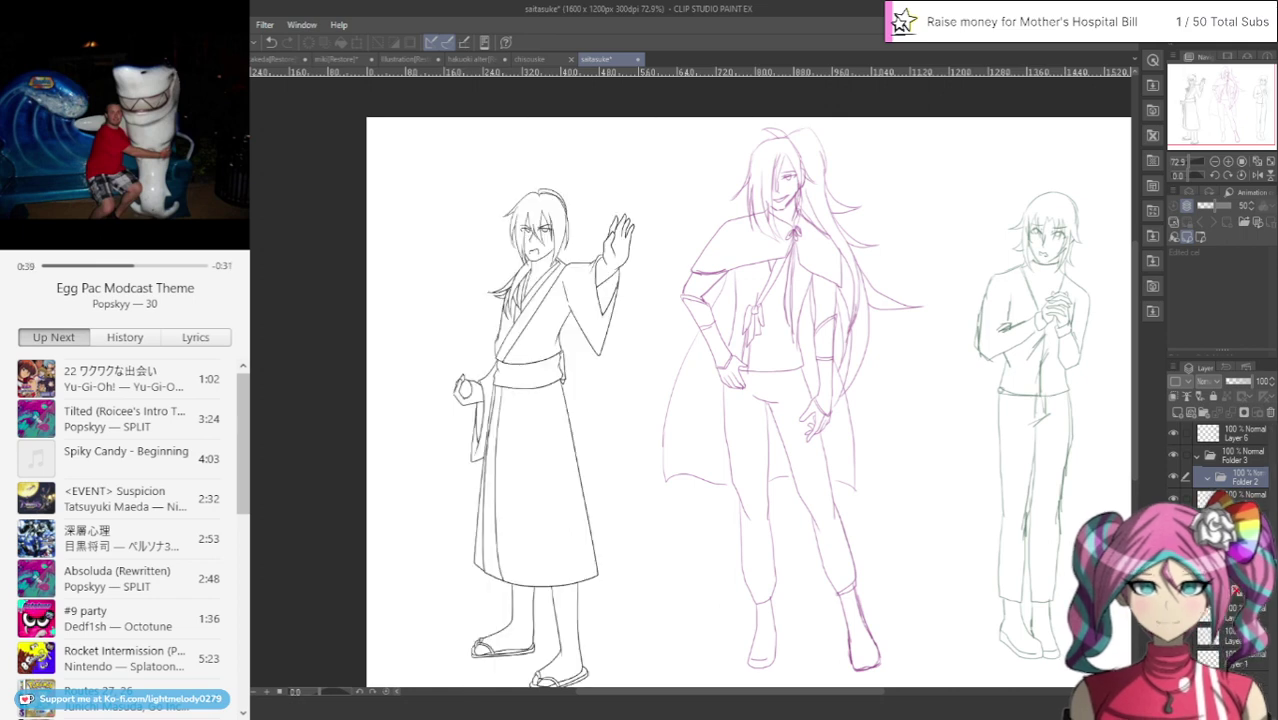
# Add a new layer inside Folder 2 for the caped figure's line art, and fade the purple sketch layer to slightly under half opacity
pyautogui.click(1230, 521)
pyautogui.click(1203, 412)
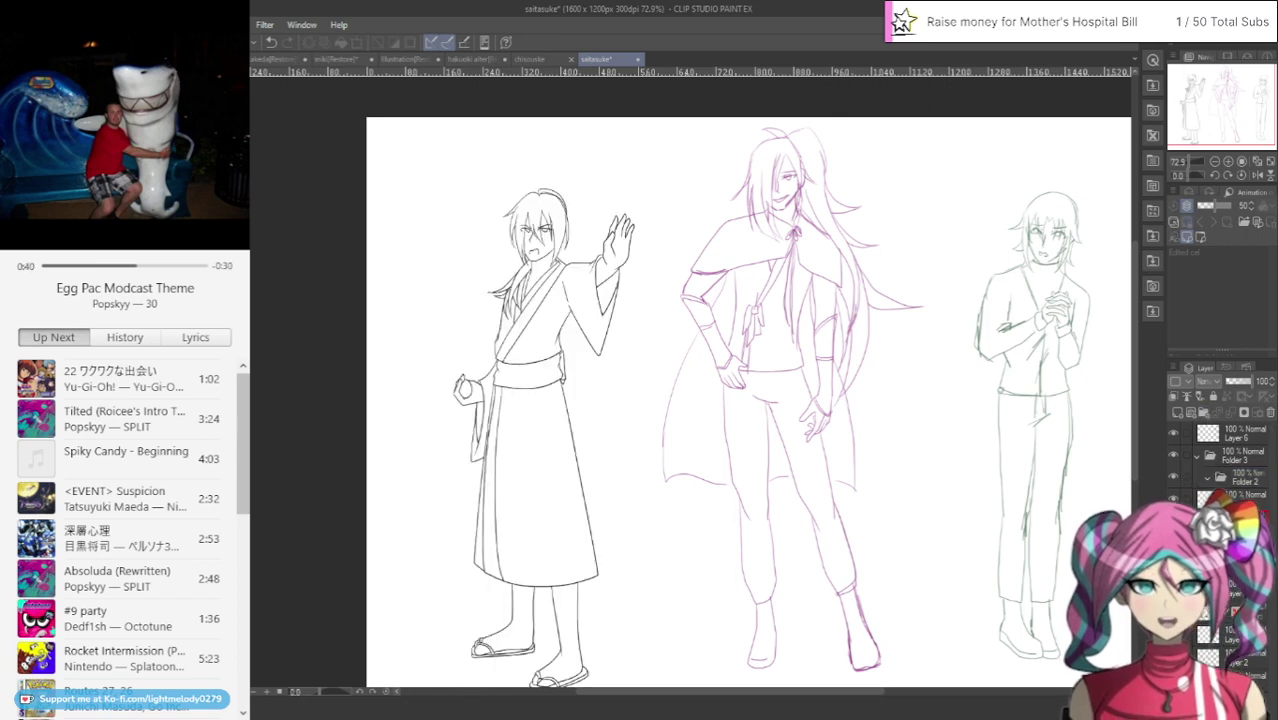
pyautogui.click(1178, 413)
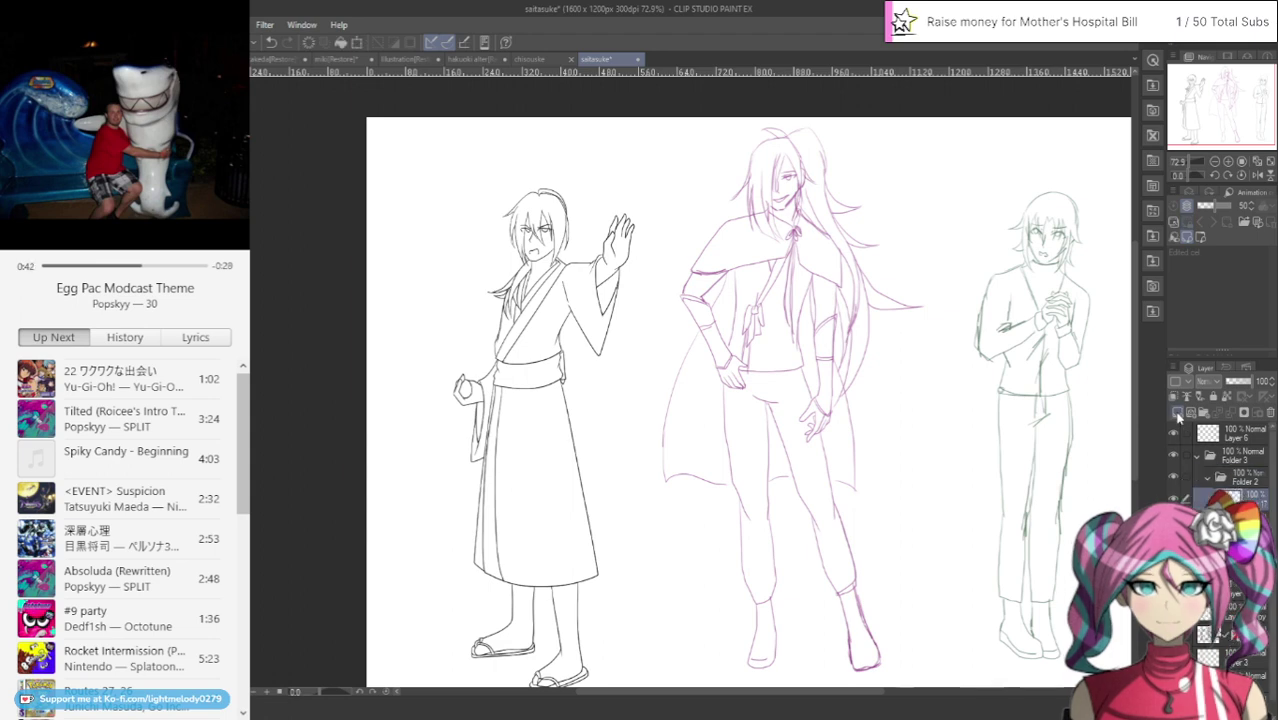
pyautogui.click(1236, 385)
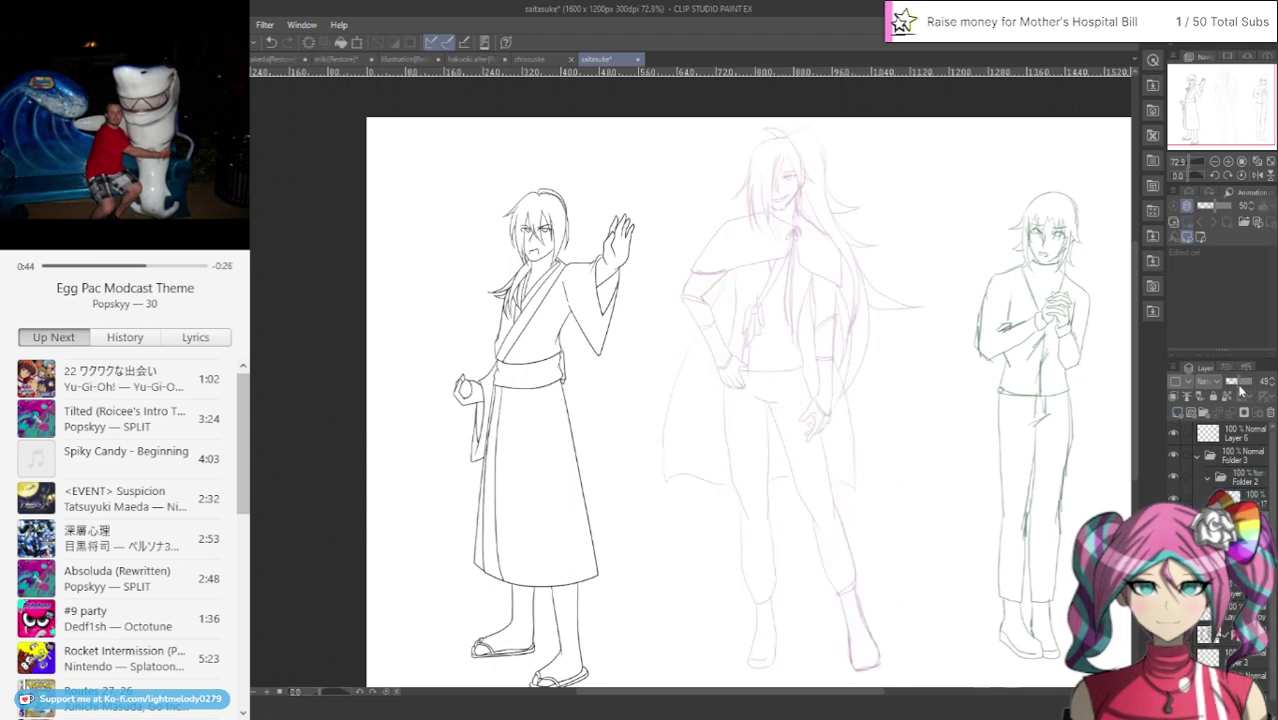
pyautogui.click(1254, 496)
pyautogui.scroll(10, 864, 85)
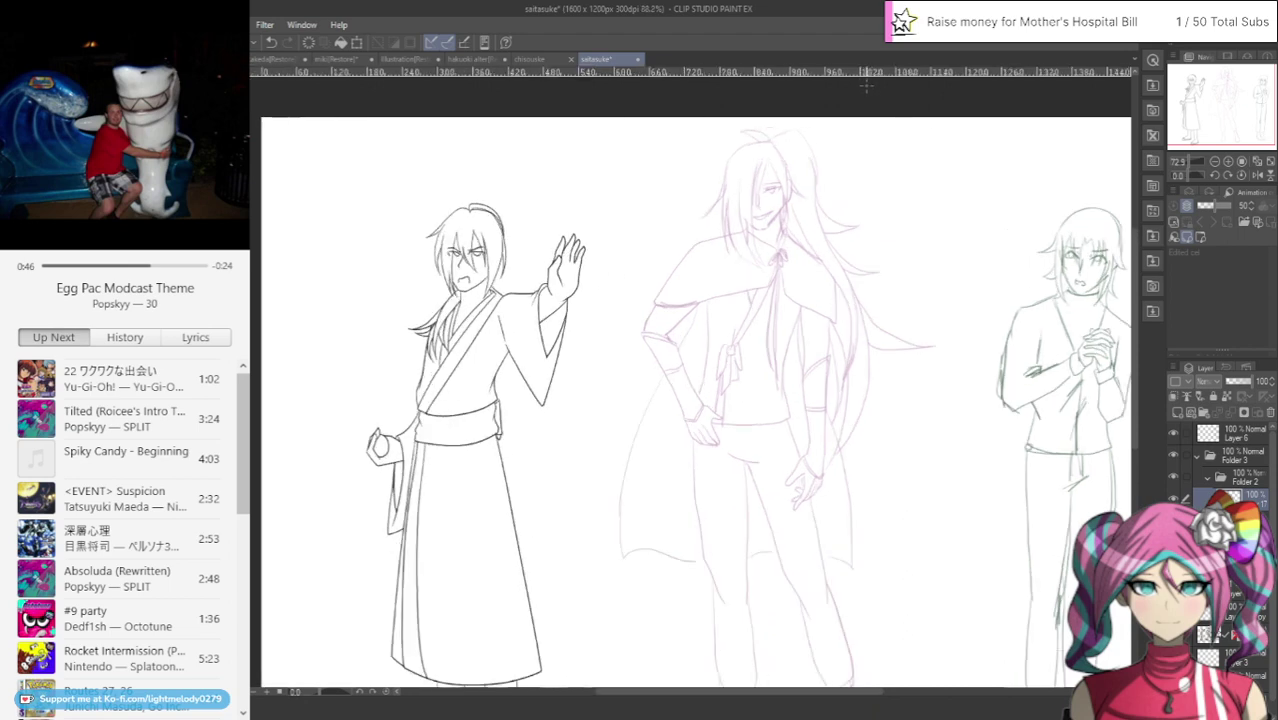
pyautogui.scroll(1, 864, 85)
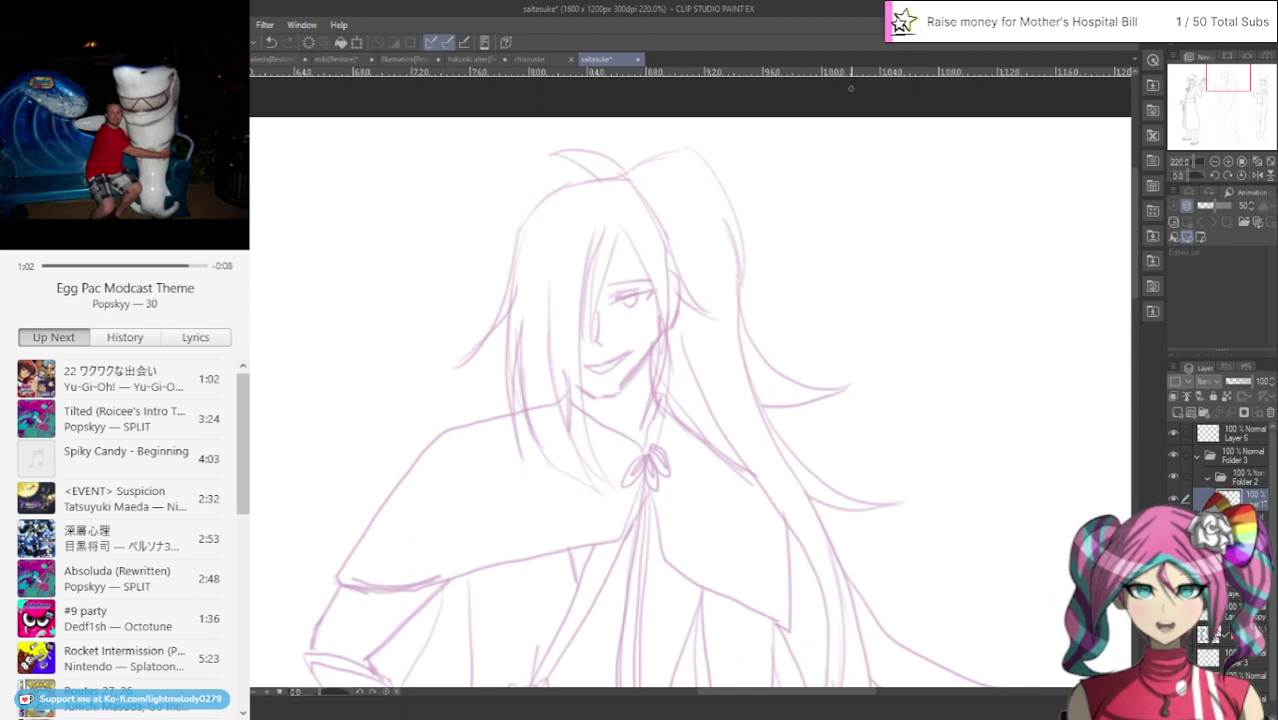
pyautogui.scroll(1, 533, 222)
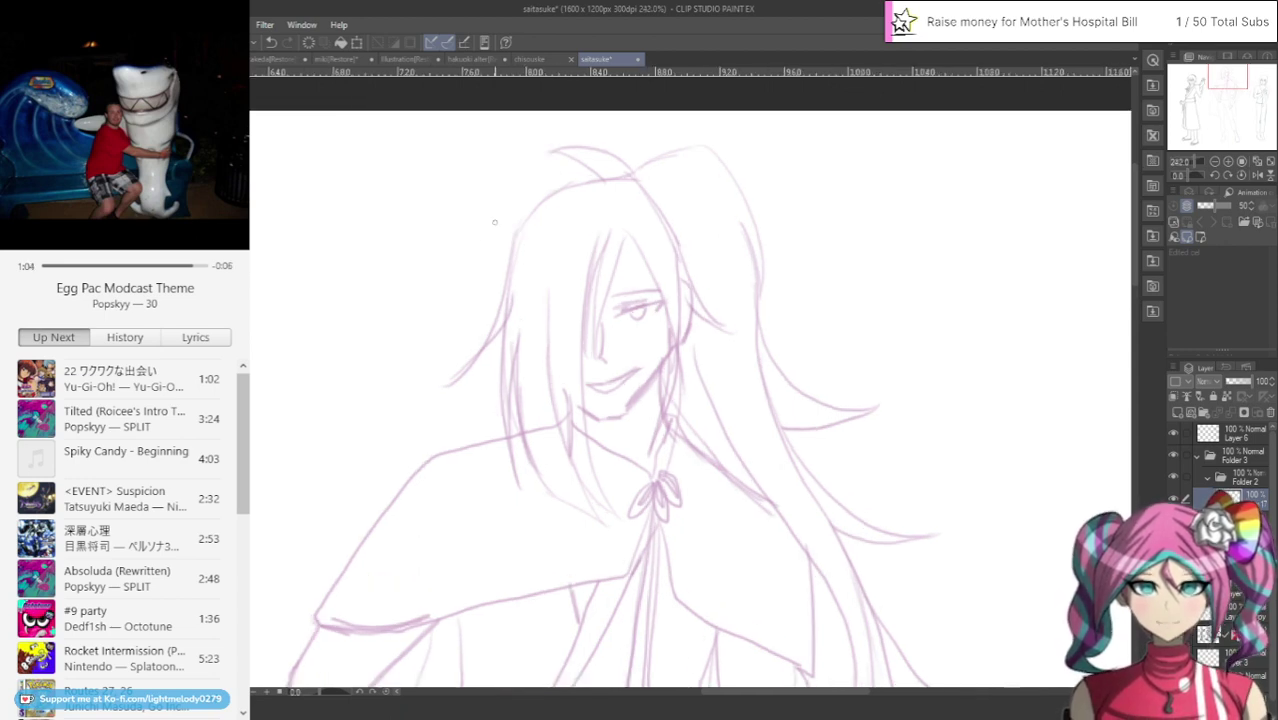
pyautogui.scroll(2, 523, 223)
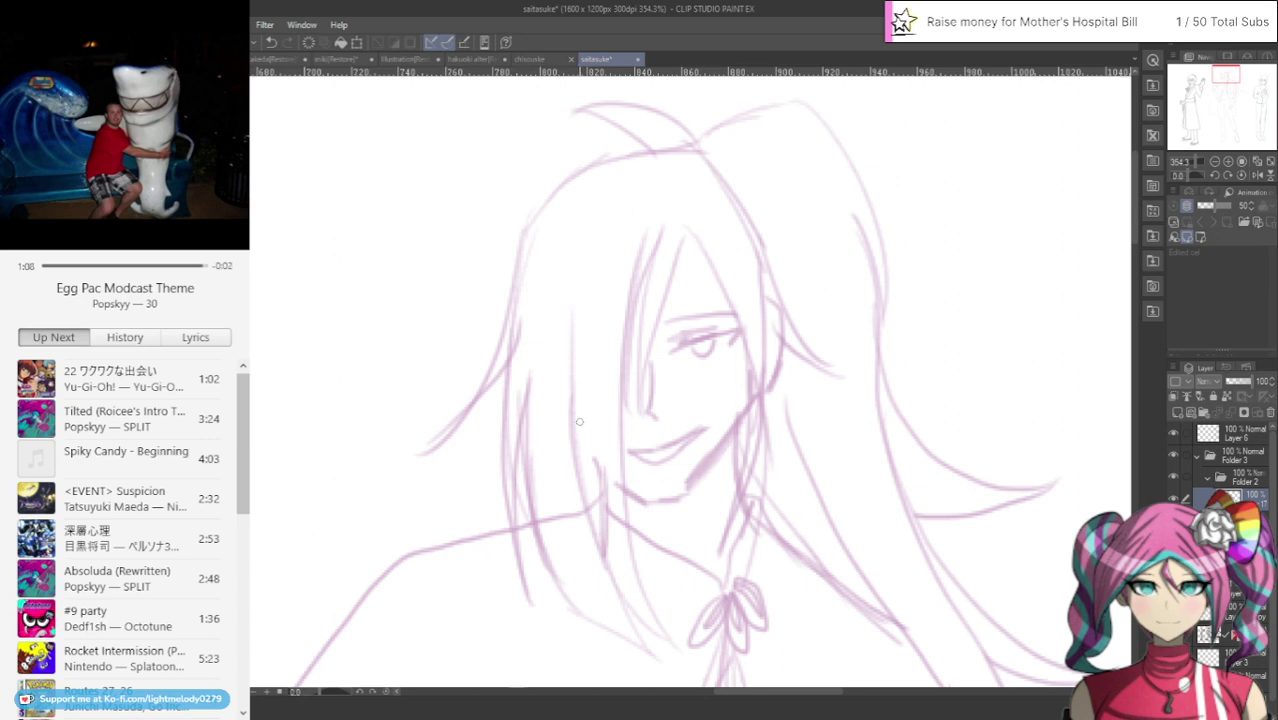
pyautogui.moveTo(550, 362); pyautogui.dragTo(599, 472)
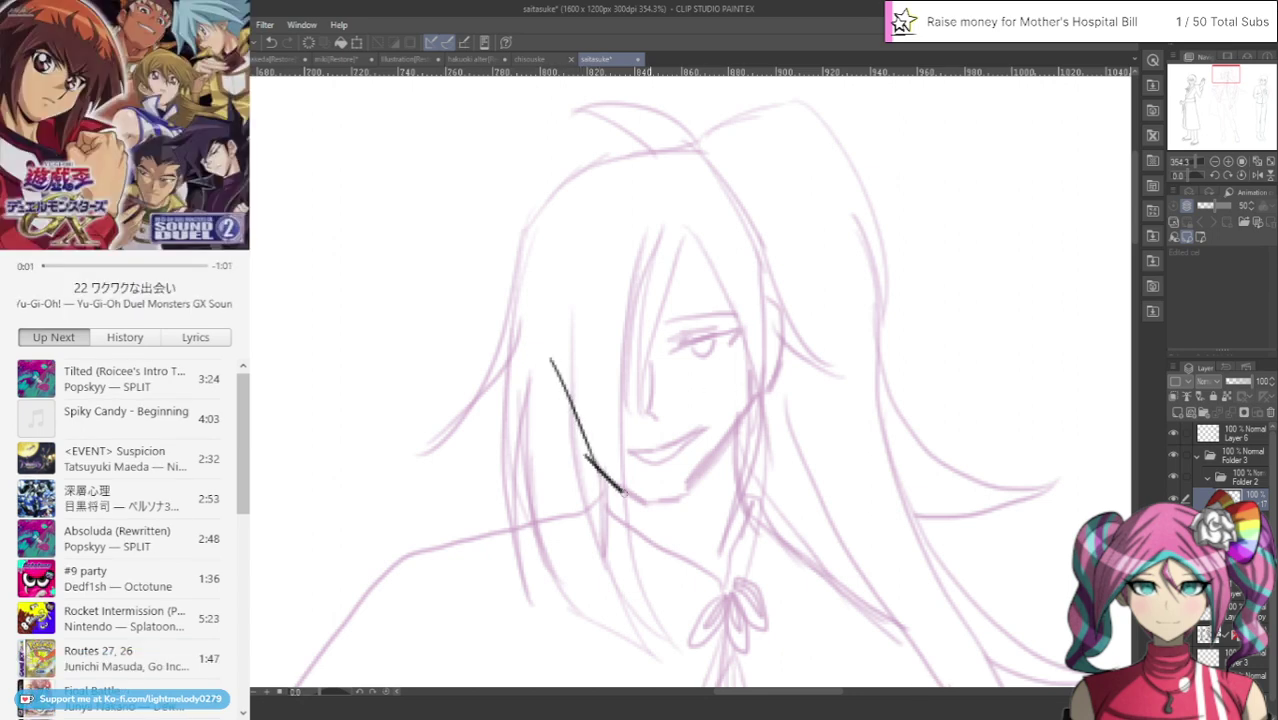
pyautogui.click(271, 43)
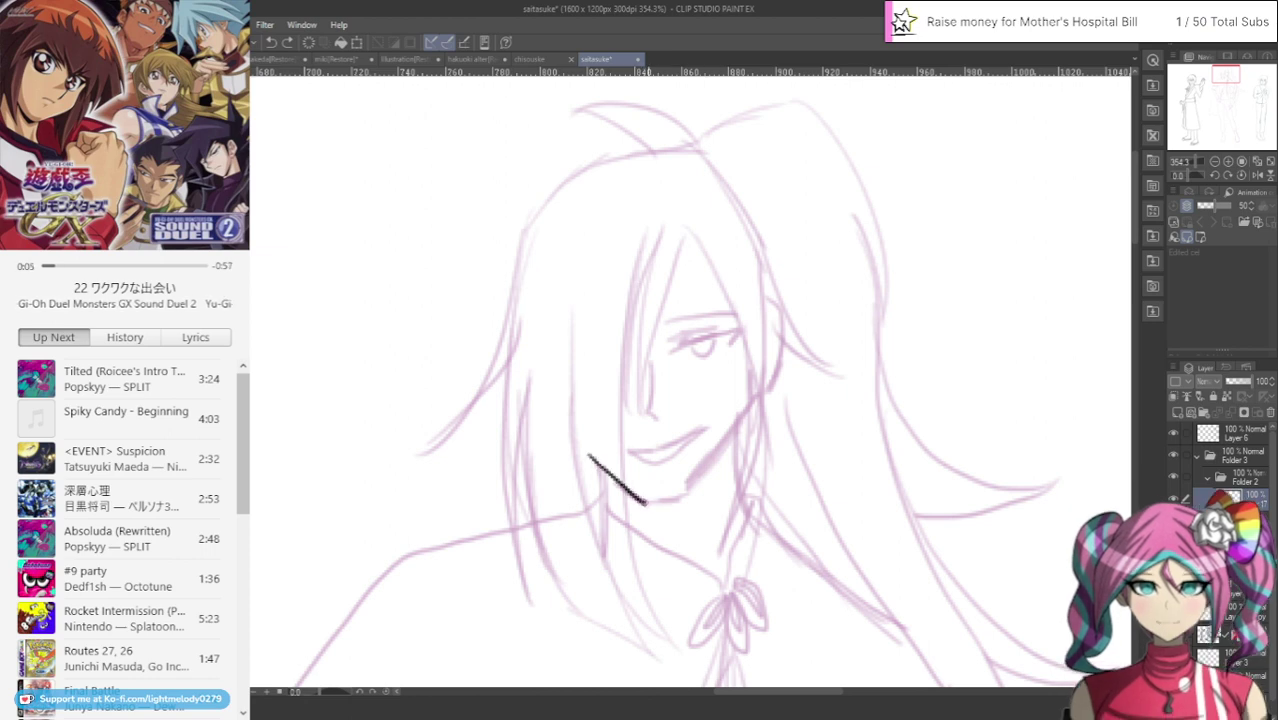
pyautogui.moveTo(646, 503)
pyautogui.mouseDown()
pyautogui.moveTo(718, 463)
pyautogui.moveTo(757, 398)
pyautogui.mouseUp()
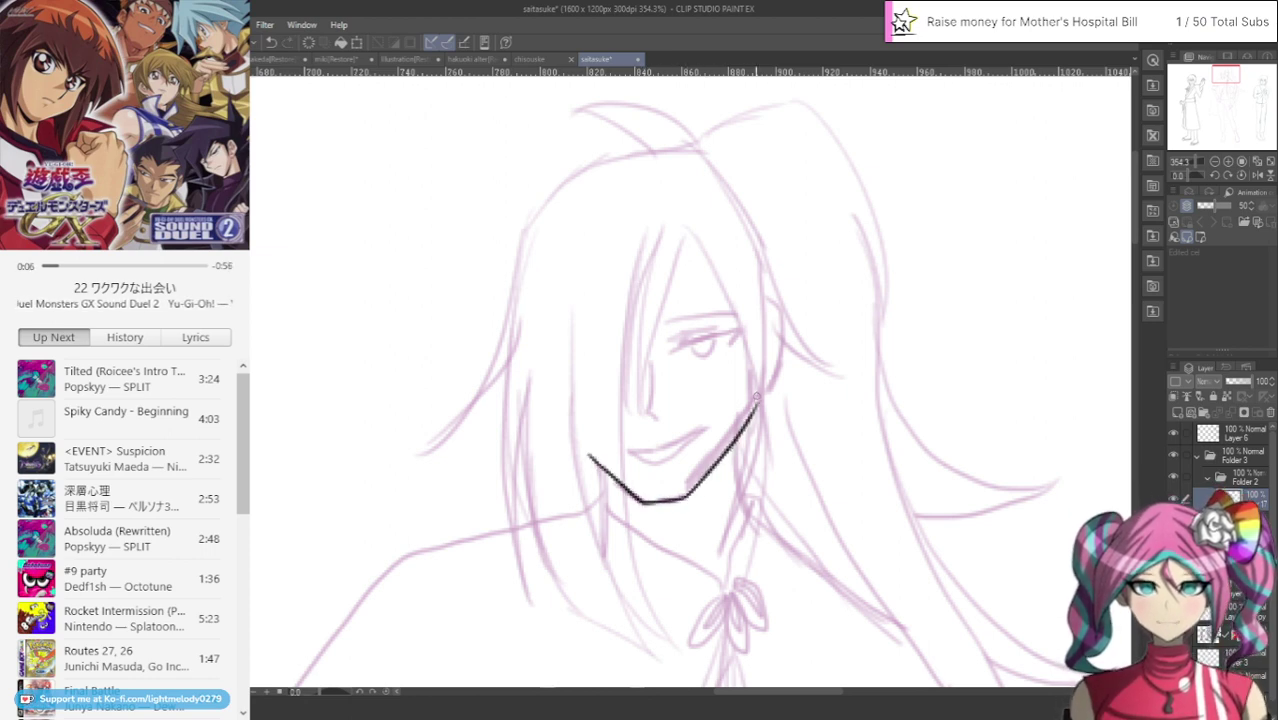
pyautogui.click(271, 43)
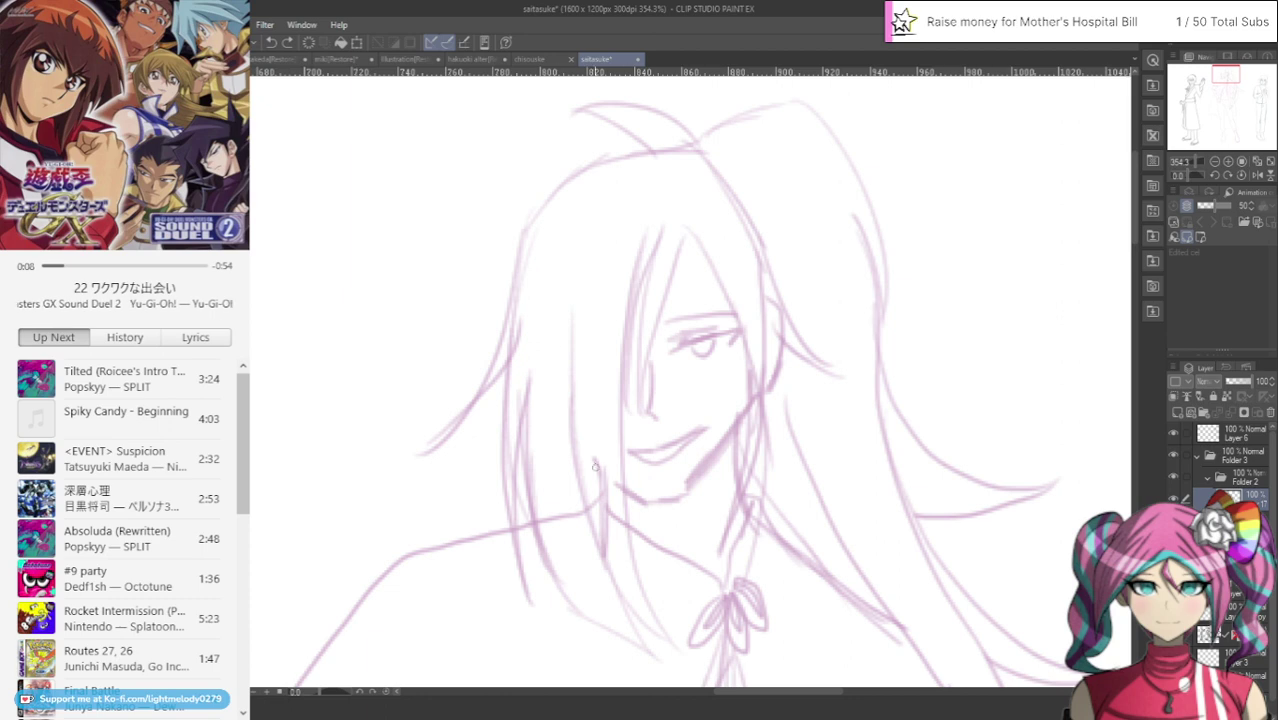
pyautogui.moveTo(586, 454)
pyautogui.mouseDown()
pyautogui.moveTo(636, 498)
pyautogui.moveTo(681, 491)
pyautogui.moveTo(757, 398)
pyautogui.mouseUp()
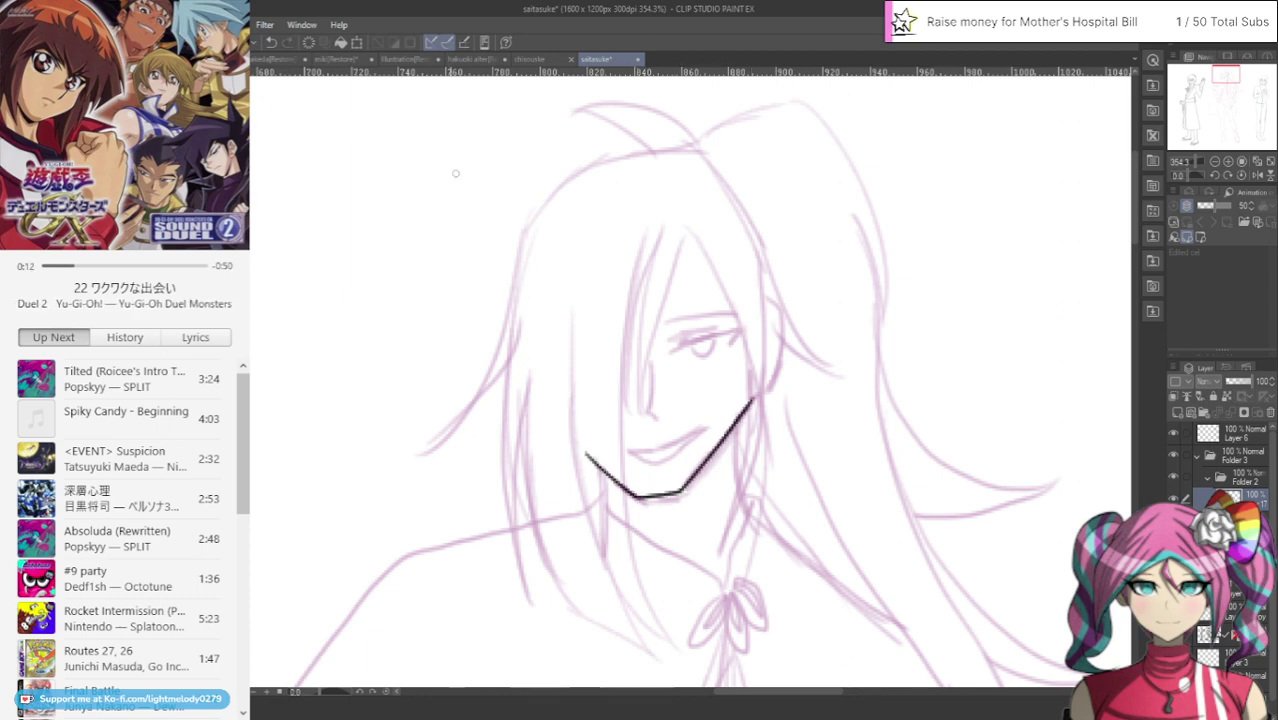
pyautogui.click(271, 43)
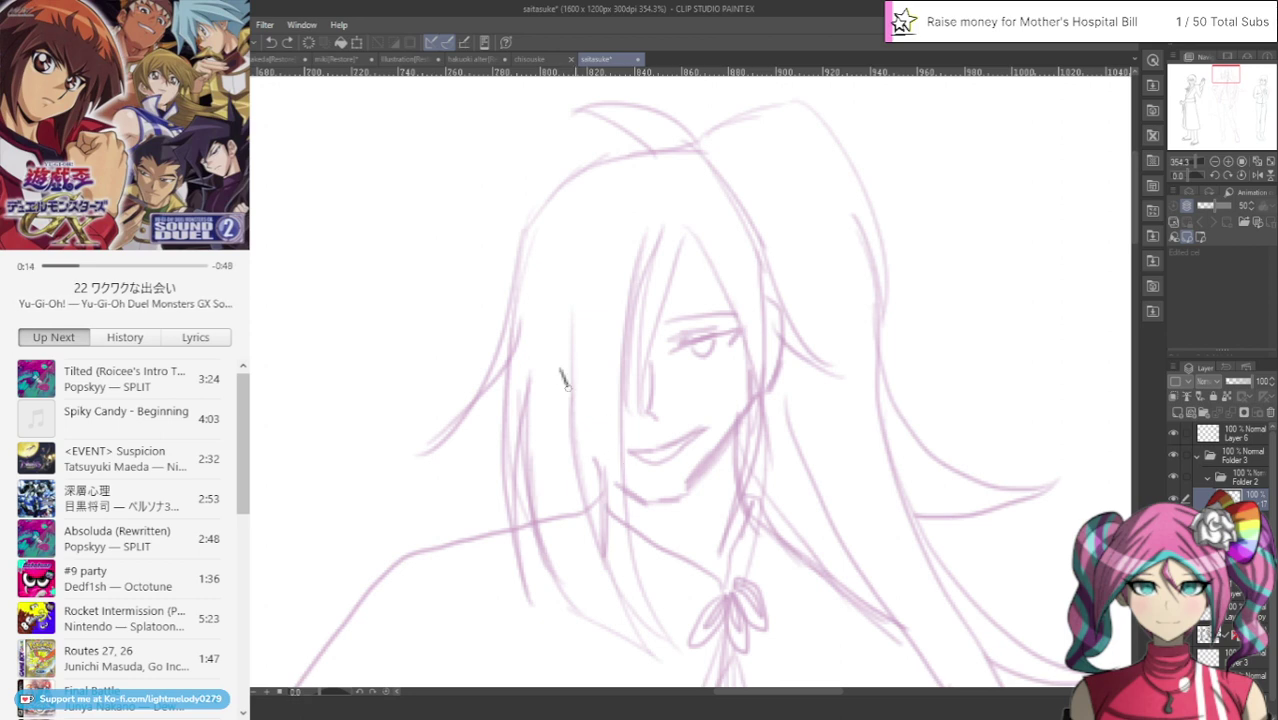
pyautogui.moveTo(562, 372)
pyautogui.mouseDown()
pyautogui.moveTo(601, 460)
pyautogui.moveTo(650, 497)
pyautogui.mouseUp()
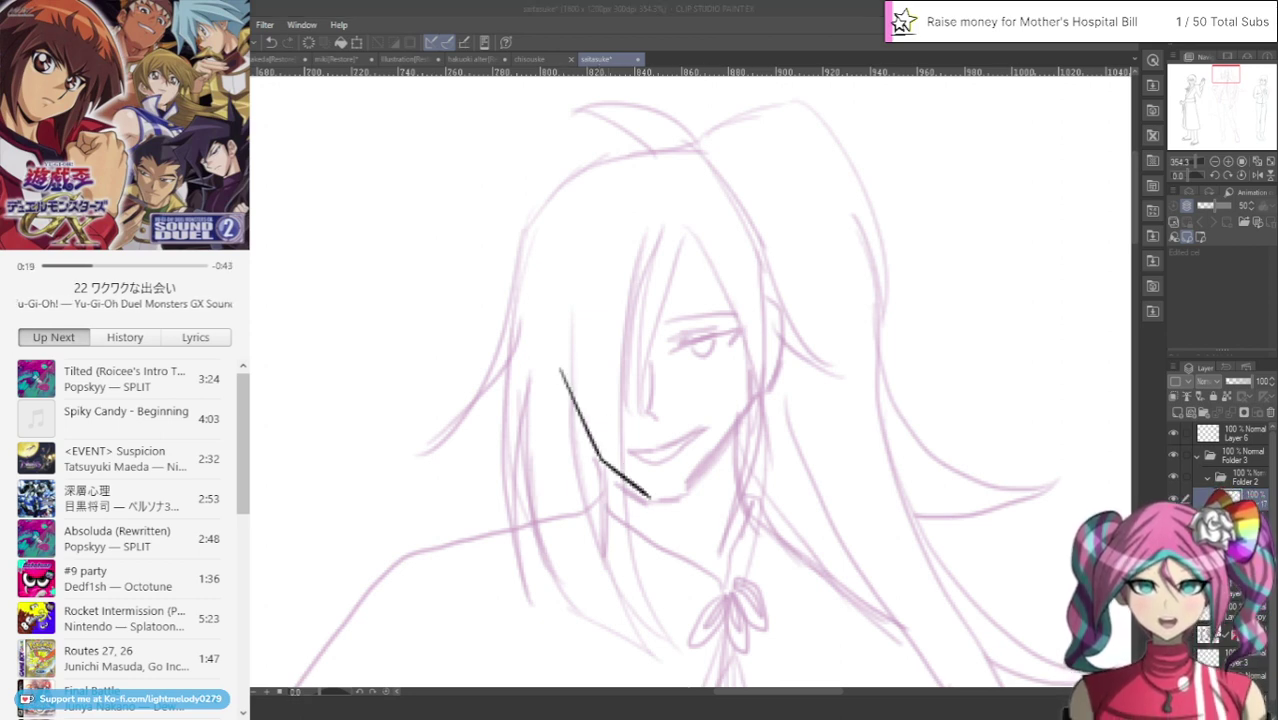
pyautogui.click(271, 43)
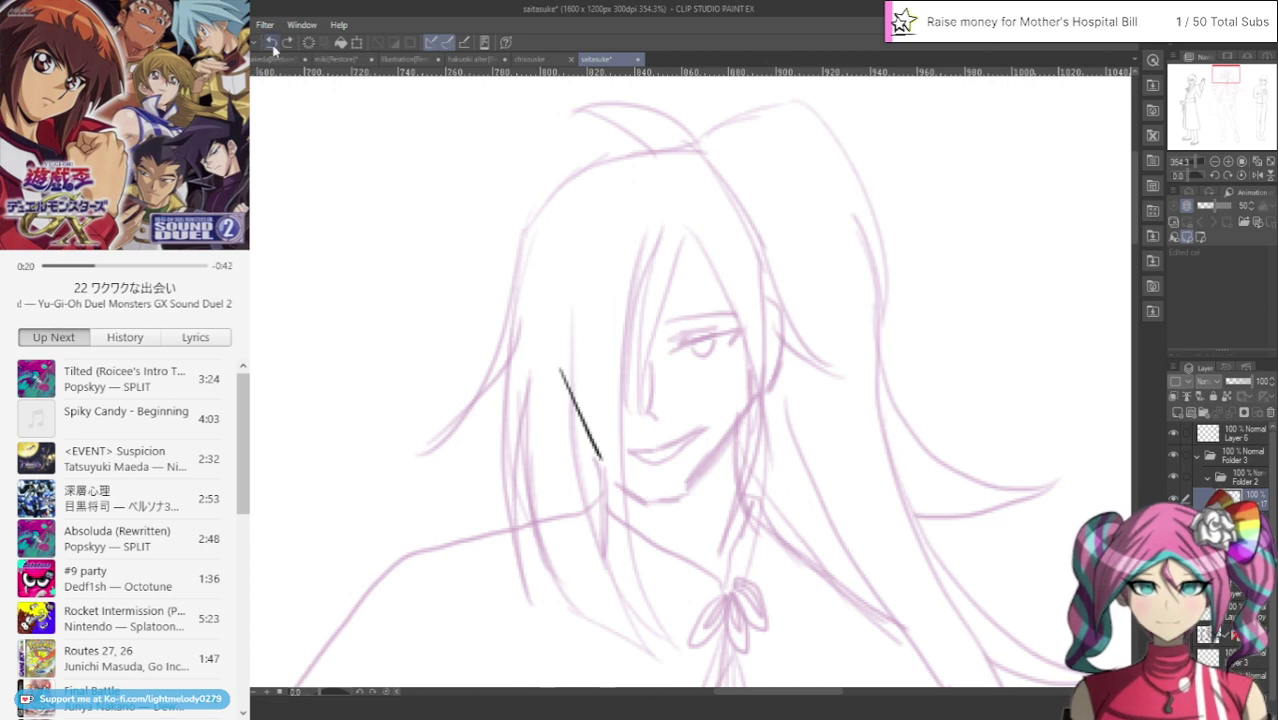
pyautogui.click(272, 44)
# Ink the caped figure's jaw from the hair-covered cheek across the chin to the ear, and outline the ear with its inner fold
pyautogui.moveTo(598, 462); pyautogui.dragTo(631, 491)
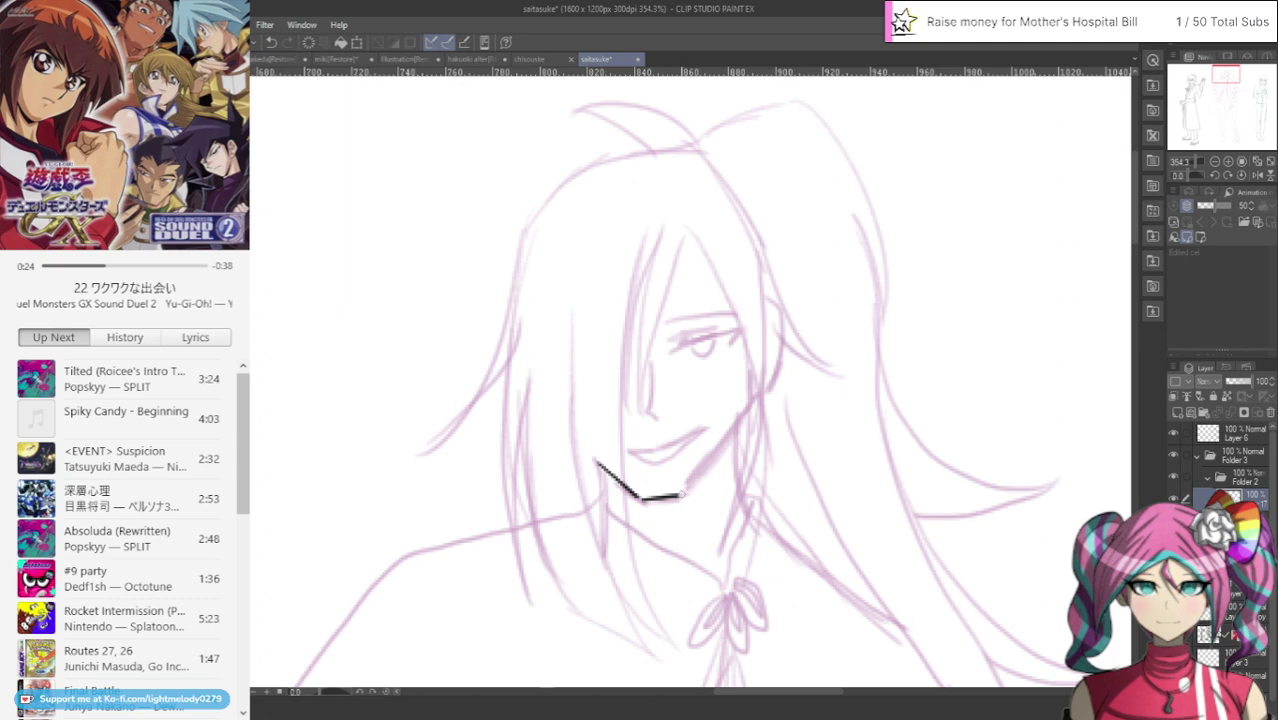
pyautogui.moveTo(681, 494); pyautogui.dragTo(757, 403)
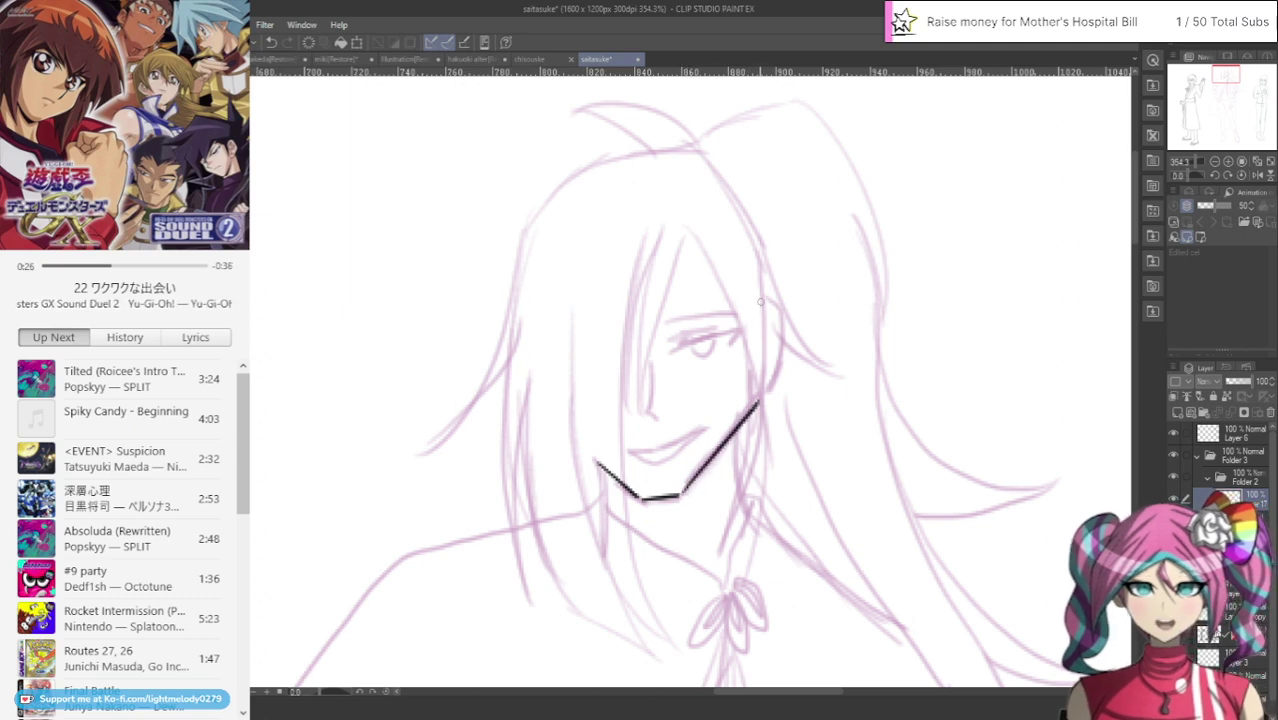
pyautogui.moveTo(761, 300); pyautogui.dragTo(782, 340)
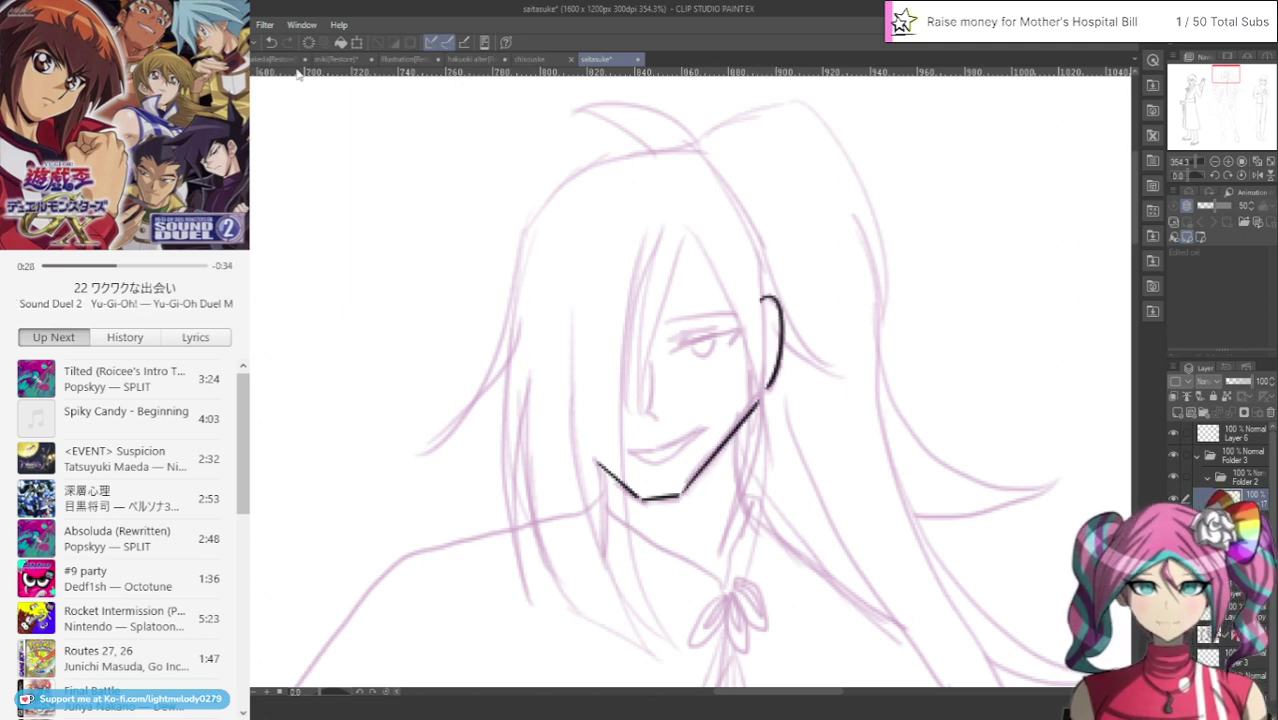
pyautogui.hotkey('ctrl', 'z')
pyautogui.hotkey('ctrl', 'z')
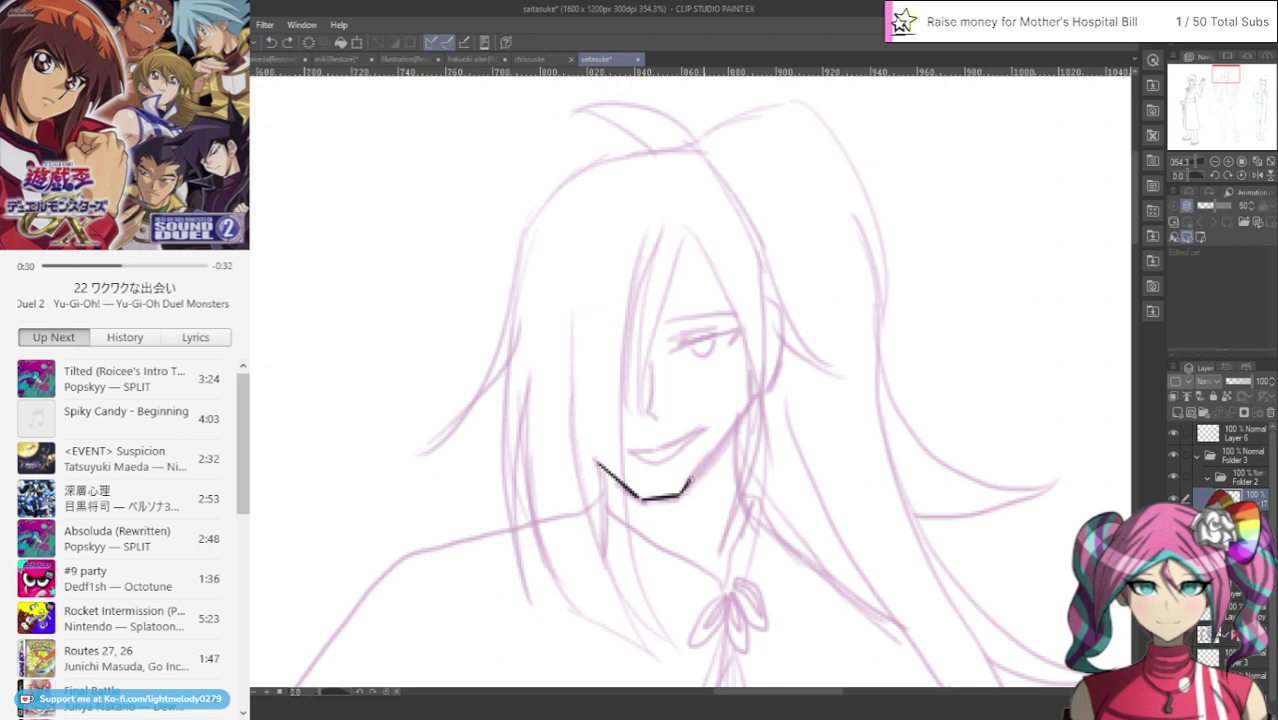
pyautogui.hotkey('ctrl', 'y')
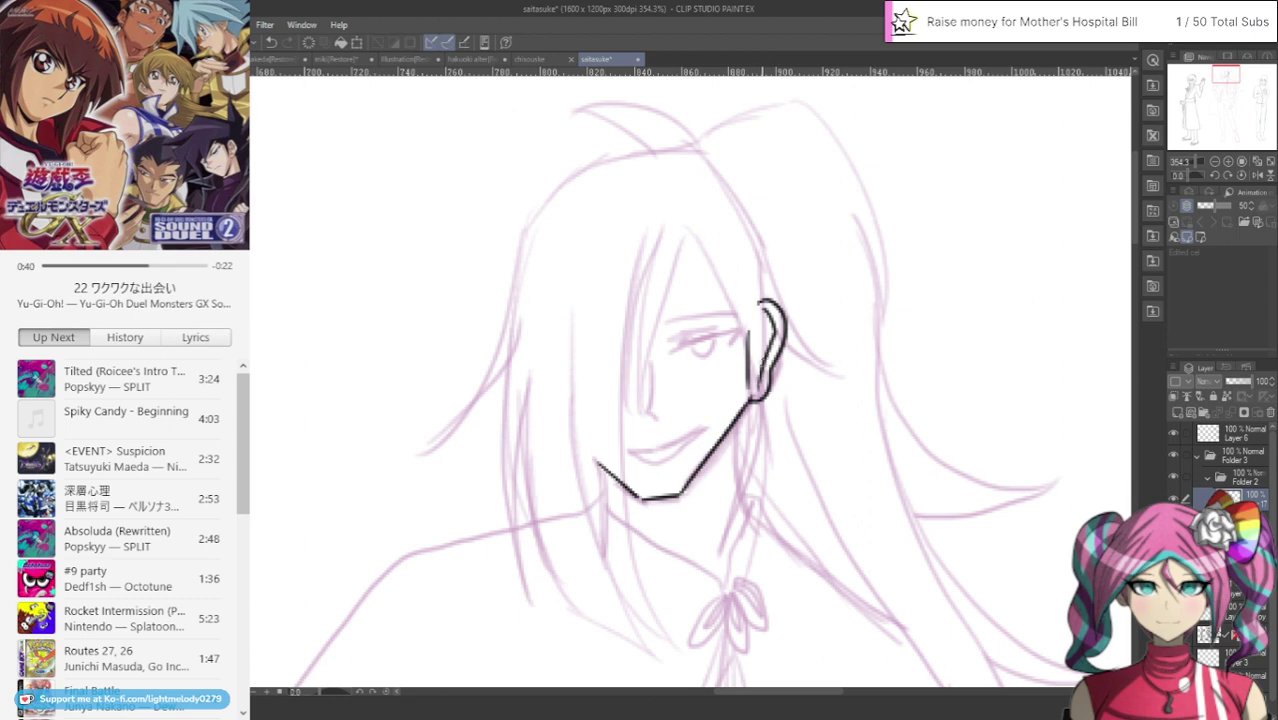
pyautogui.moveTo(767, 338); pyautogui.dragTo(756, 369)
pyautogui.scroll(-1, 679, 412)
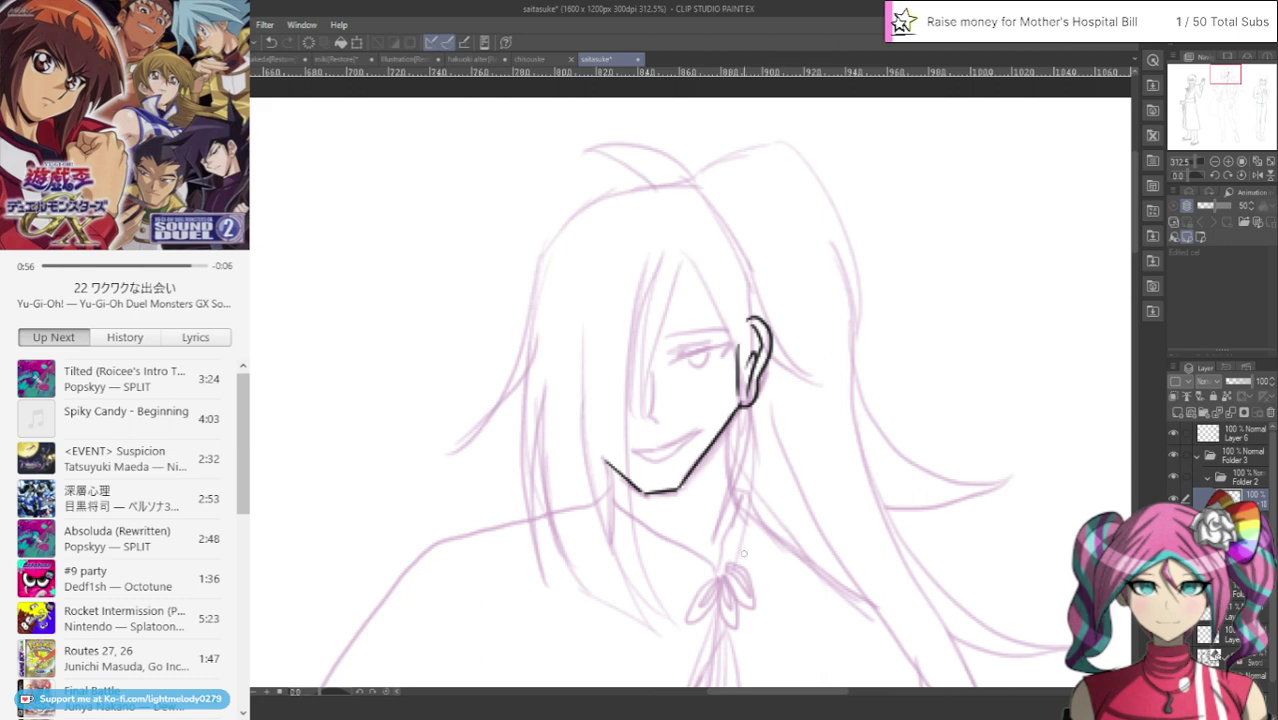
pyautogui.scroll(1, 743, 553)
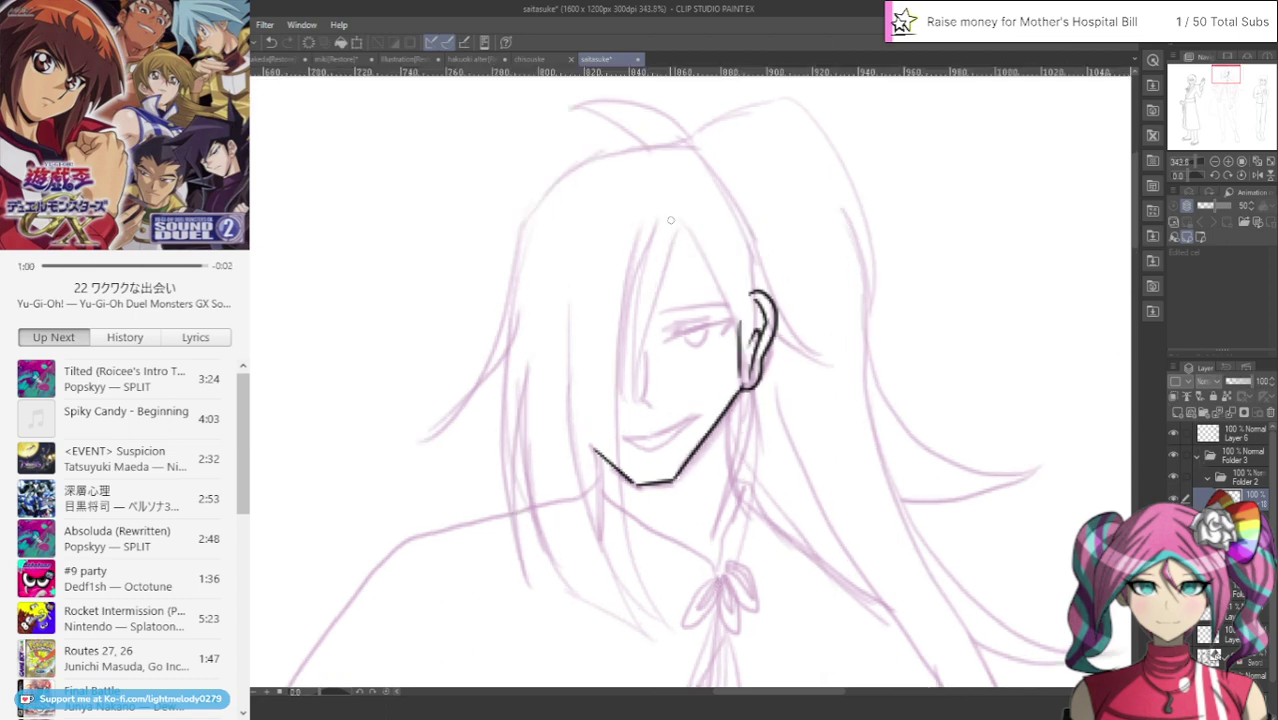
pyautogui.moveTo(649, 246)
pyautogui.mouseDown()
pyautogui.moveTo(631, 404)
pyautogui.moveTo(686, 212)
pyautogui.moveTo(740, 330)
pyautogui.mouseUp()
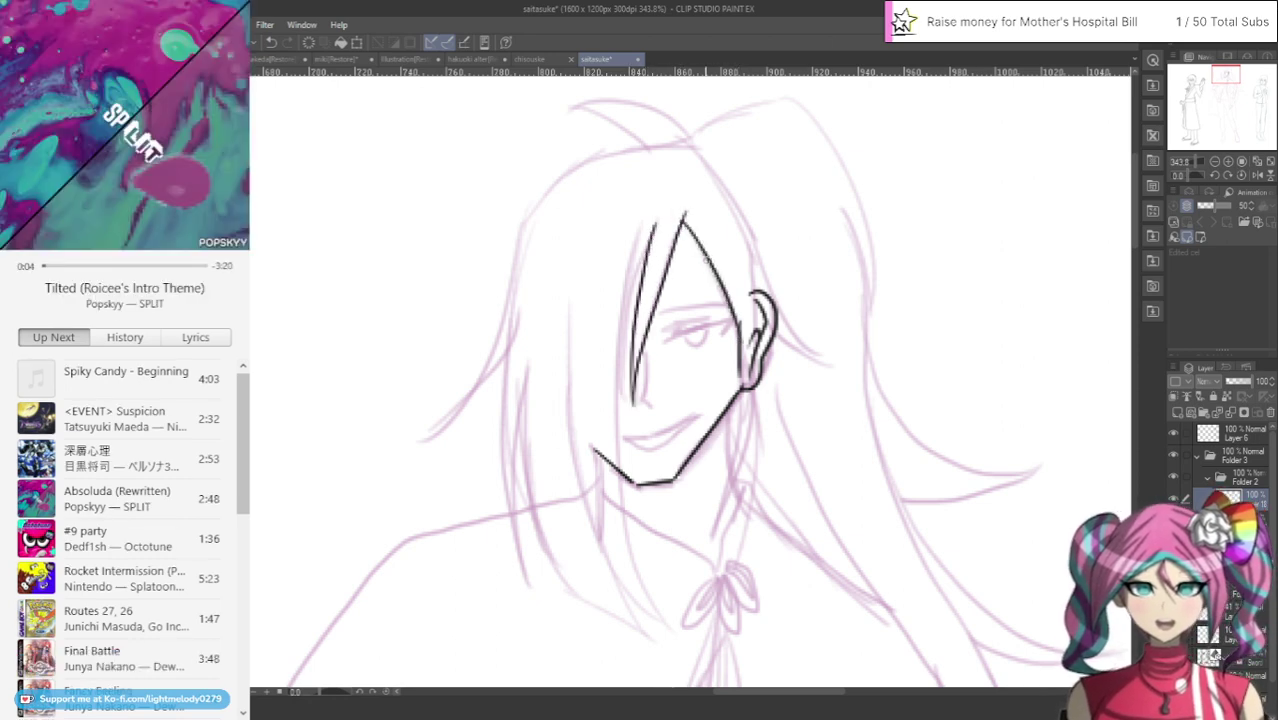
pyautogui.click(274, 46)
pyautogui.click(274, 46)
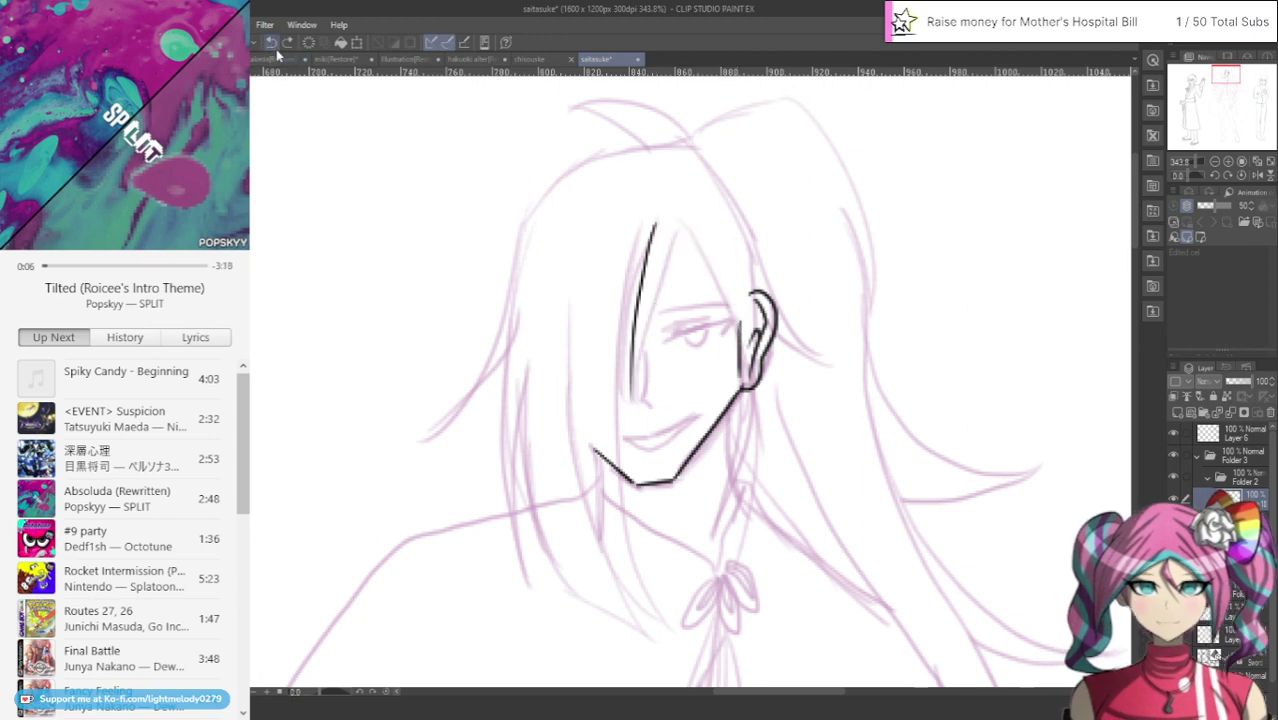
pyautogui.hotkey('ctrl', 'z')
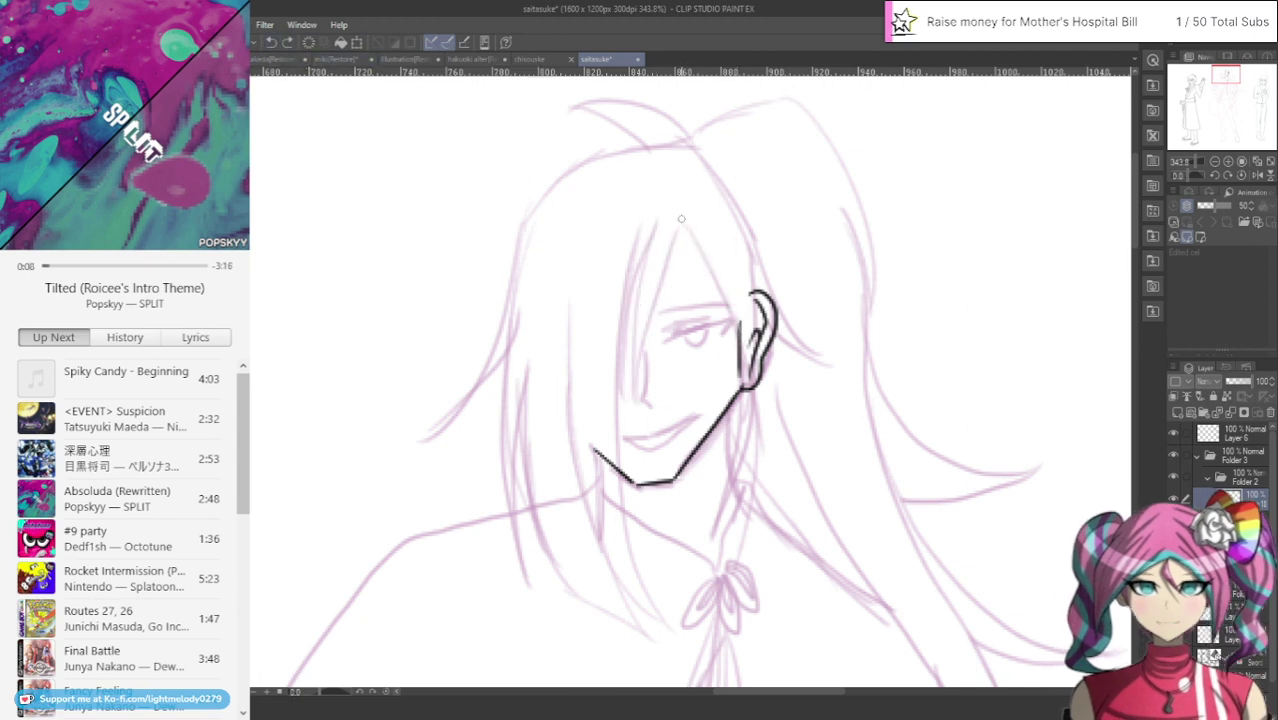
# Ink the pointed fringe parting around the visible eye, the lock falling past the ear, and the long strand covering the other eye
pyautogui.moveTo(673, 240); pyautogui.dragTo(635, 417)
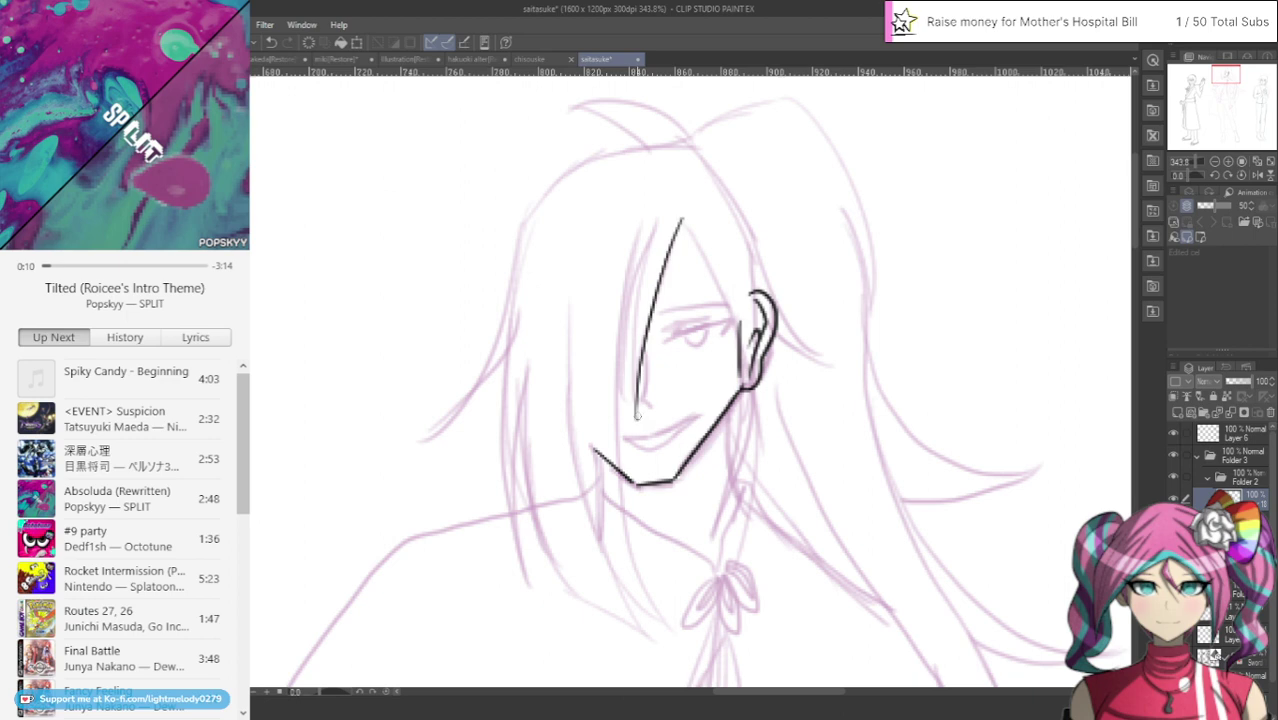
pyautogui.moveTo(682, 218)
pyautogui.mouseDown()
pyautogui.moveTo(735, 348)
pyautogui.moveTo(736, 452)
pyautogui.moveTo(712, 550)
pyautogui.moveTo(752, 410)
pyautogui.moveTo(757, 328)
pyautogui.moveTo(727, 231)
pyautogui.mouseUp()
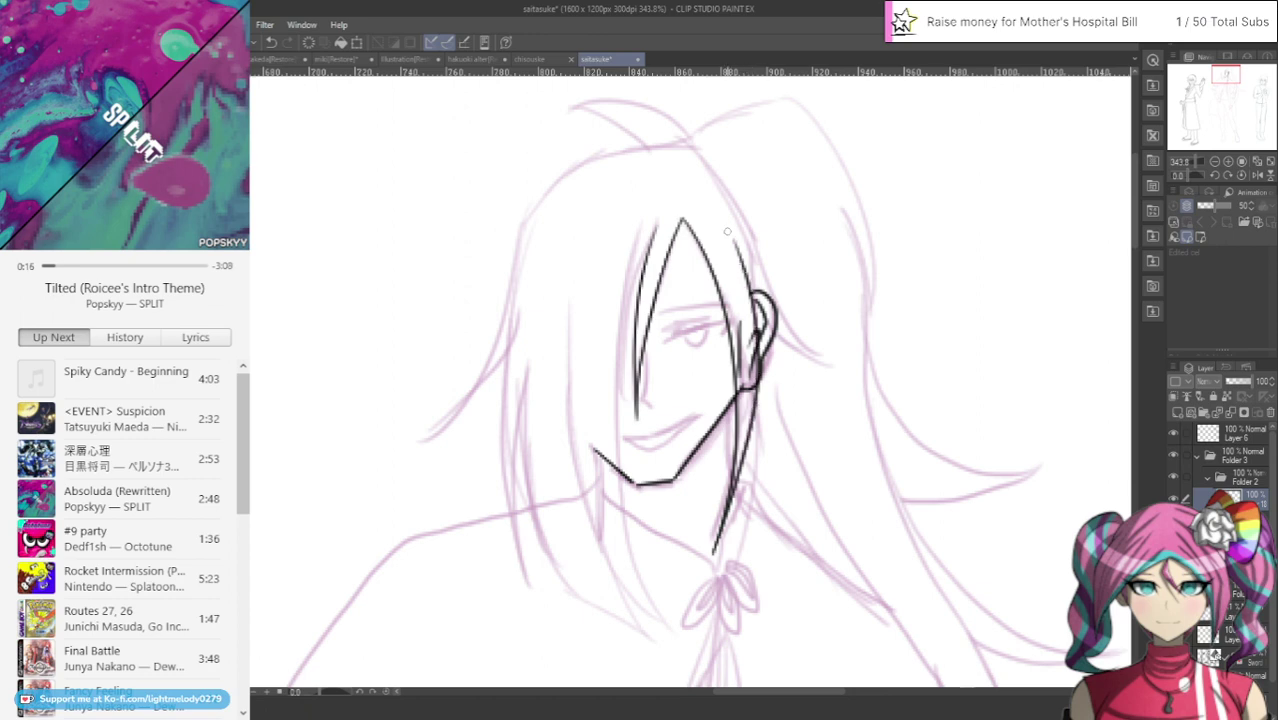
pyautogui.moveTo(641, 264)
pyautogui.mouseDown()
pyautogui.moveTo(625, 428)
pyautogui.moveTo(620, 285)
pyautogui.moveTo(615, 450)
pyautogui.moveTo(635, 572)
pyautogui.moveTo(666, 634)
pyautogui.moveTo(597, 540)
pyautogui.moveTo(576, 478)
pyautogui.moveTo(565, 365)
pyautogui.moveTo(570, 272)
pyautogui.mouseUp()
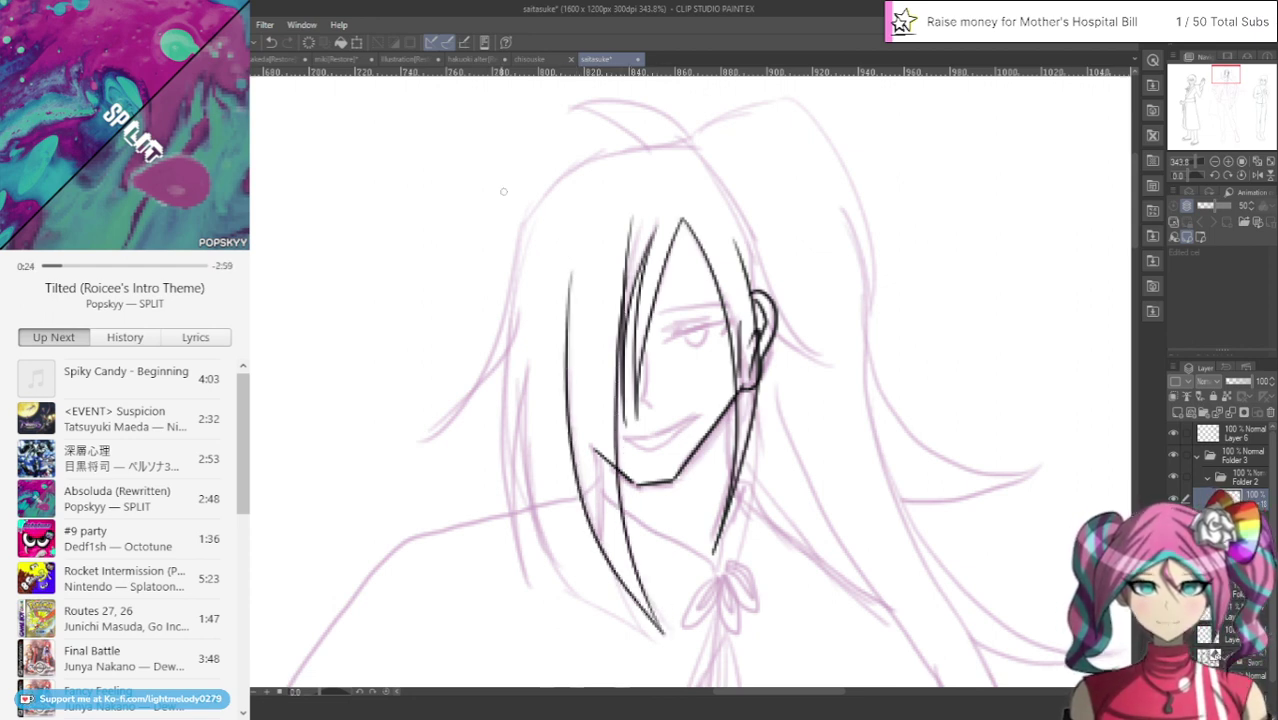
pyautogui.click(272, 43)
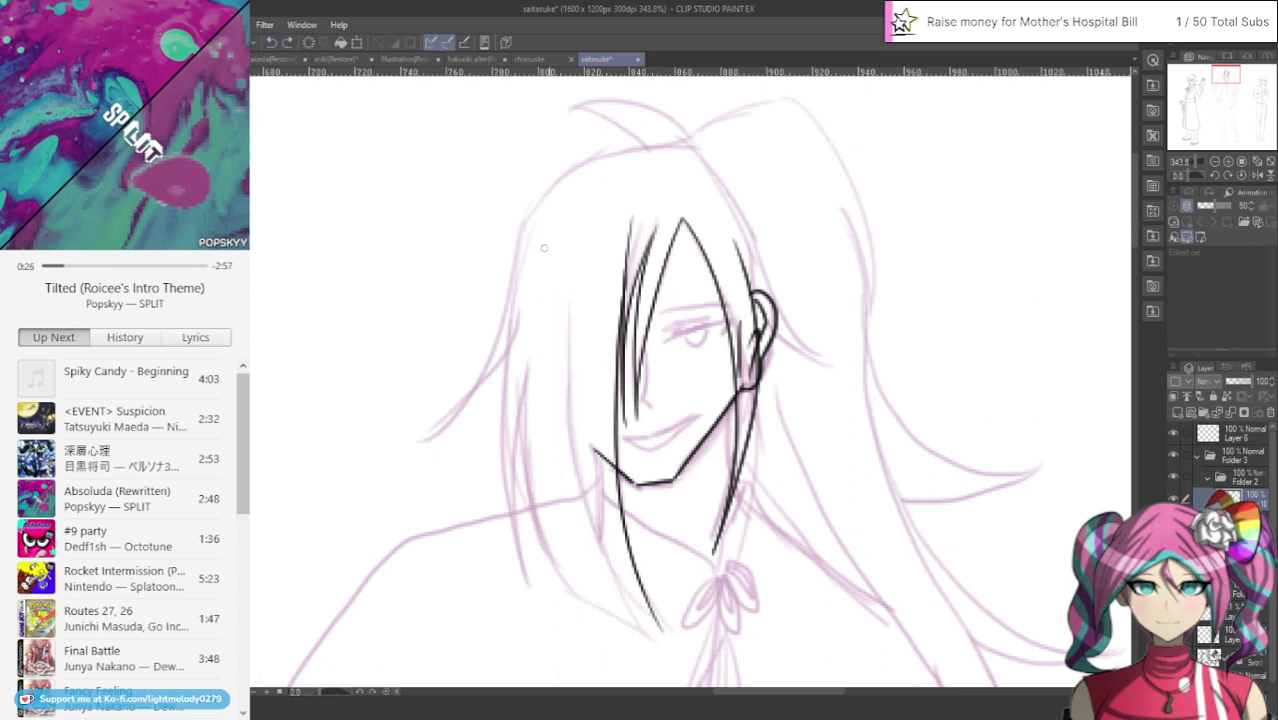
pyautogui.moveTo(569, 305); pyautogui.dragTo(601, 549)
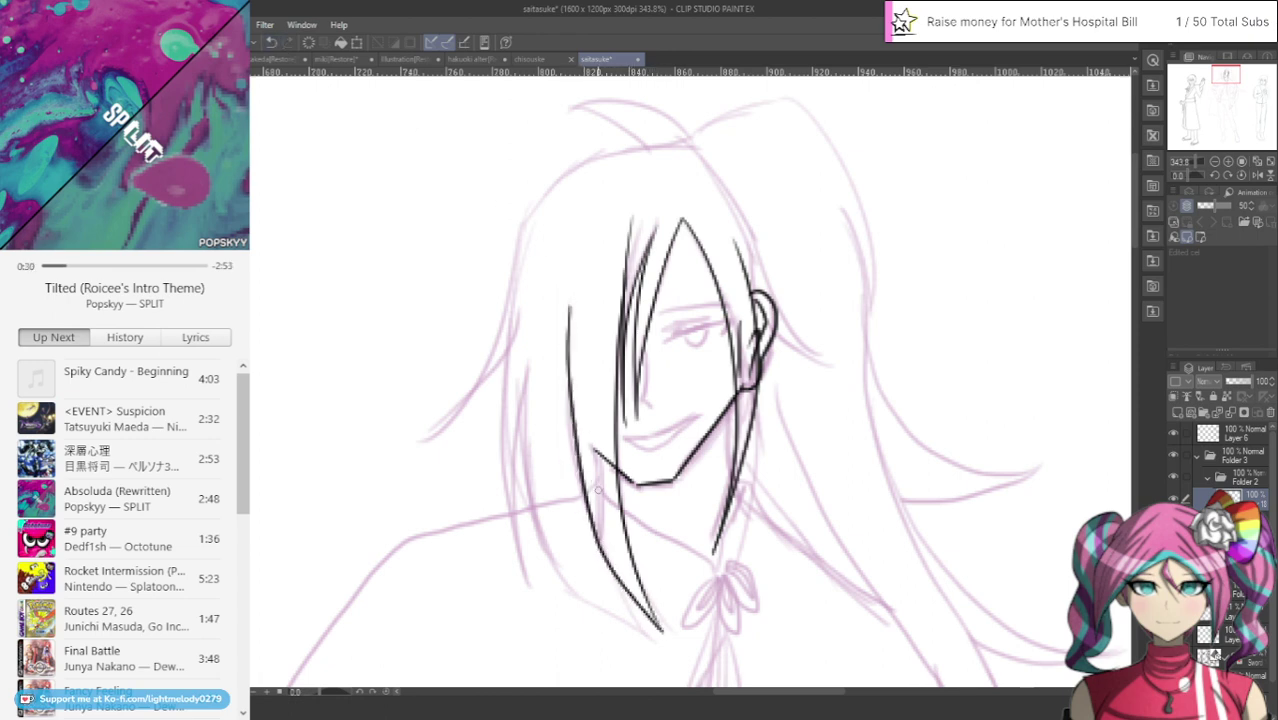
# Ink the wide side lock on the covered-eye side, from beside the temple down to a pointed tip over the cape's shoulder
pyautogui.moveTo(571, 394)
pyautogui.mouseDown()
pyautogui.moveTo(578, 493)
pyautogui.moveTo(611, 597)
pyautogui.moveTo(527, 523)
pyautogui.moveTo(534, 293)
pyautogui.mouseUp()
pyautogui.click(271, 42)
pyautogui.click(271, 42)
pyautogui.moveTo(582, 518)
pyautogui.mouseDown()
pyautogui.moveTo(601, 591)
pyautogui.moveTo(550, 564)
pyautogui.moveTo(538, 522)
pyautogui.moveTo(527, 402)
pyautogui.moveTo(540, 292)
pyautogui.mouseUp()
pyautogui.moveTo(528, 362)
pyautogui.mouseDown()
pyautogui.moveTo(521, 498)
pyautogui.moveTo(532, 586)
pyautogui.mouseUp()
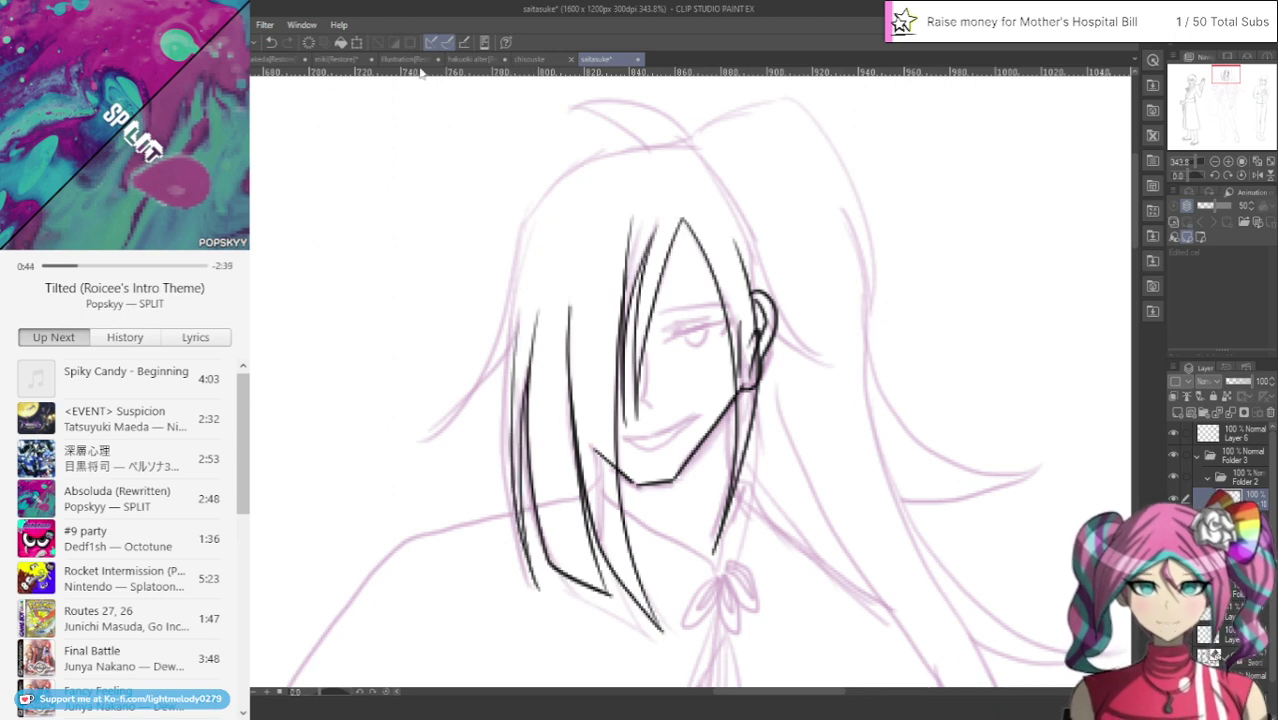
pyautogui.click(273, 43)
pyautogui.click(273, 43)
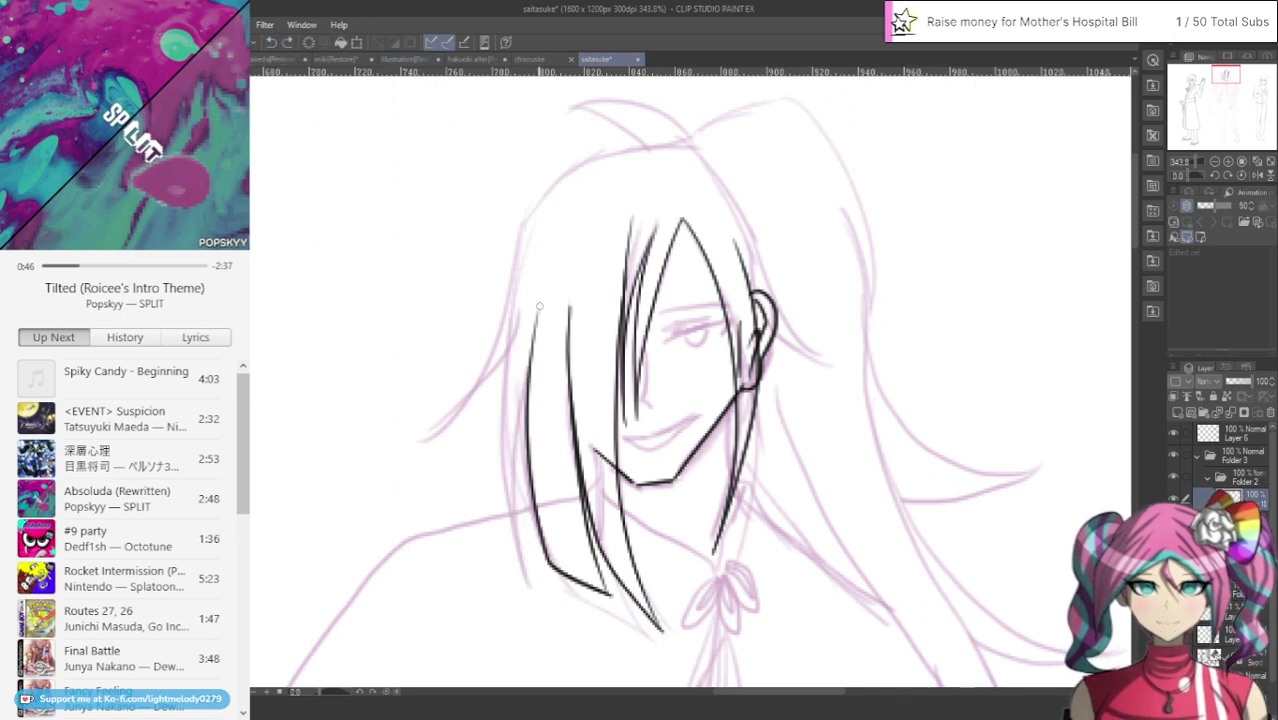
# Ink the thin outermost hair strands hanging along the side lock on the covered-eye side, tapering at shoulder height
pyautogui.moveTo(539, 306)
pyautogui.mouseDown()
pyautogui.moveTo(524, 408)
pyautogui.moveTo(539, 544)
pyautogui.mouseUp()
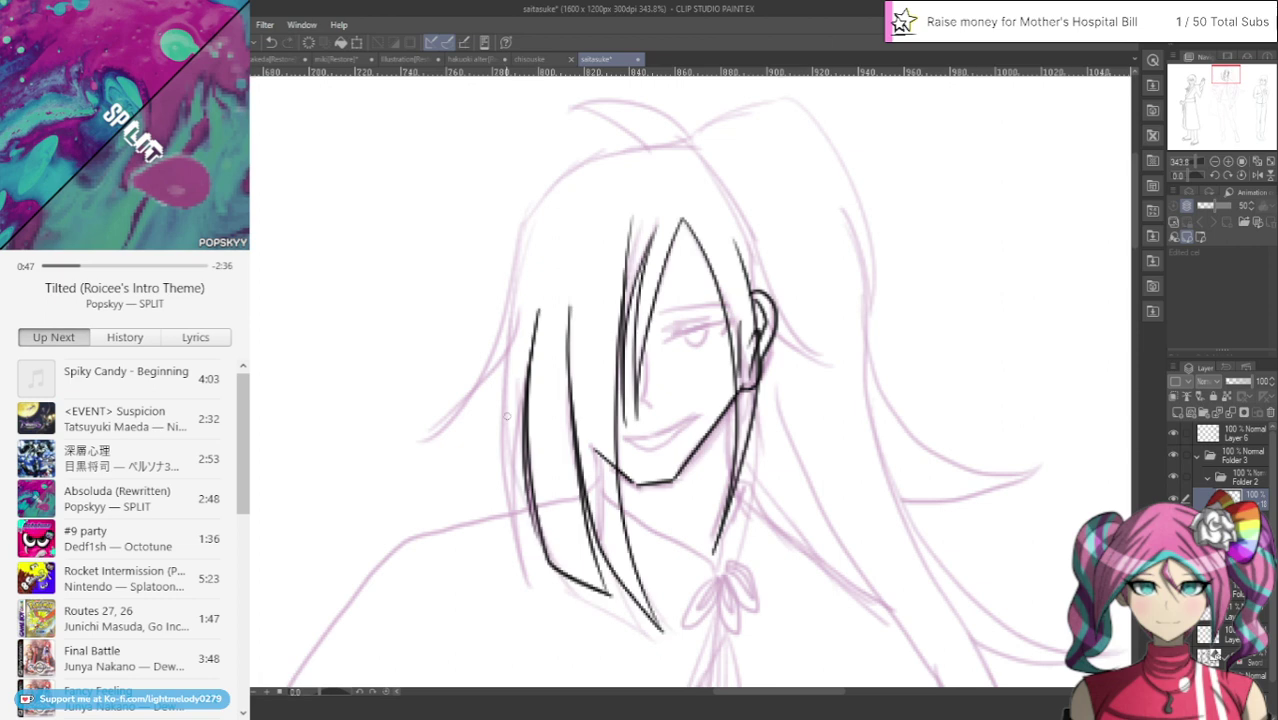
pyautogui.click(273, 43)
pyautogui.moveTo(539, 306)
pyautogui.mouseDown()
pyautogui.moveTo(516, 466)
pyautogui.moveTo(534, 566)
pyautogui.moveTo(487, 420)
pyautogui.mouseUp()
pyautogui.click(271, 43)
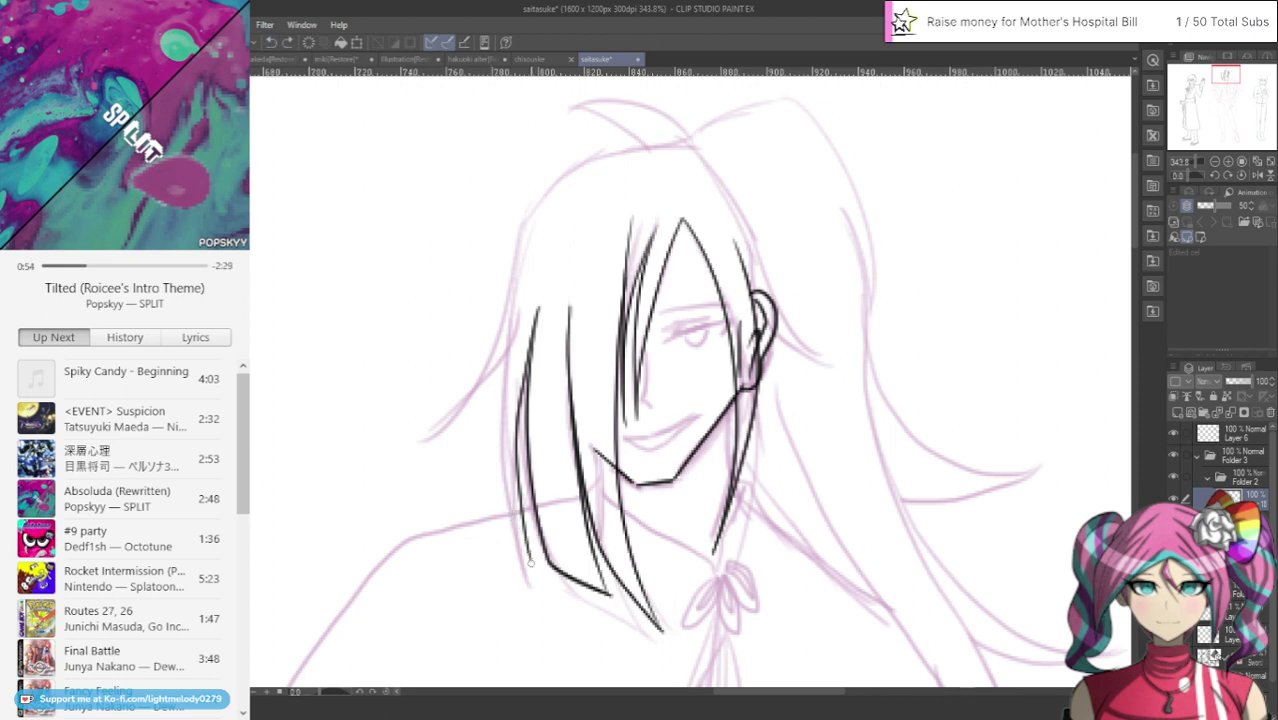
pyautogui.moveTo(530, 560)
pyautogui.mouseDown()
pyautogui.moveTo(503, 476)
pyautogui.moveTo(498, 374)
pyautogui.moveTo(525, 280)
pyautogui.mouseUp()
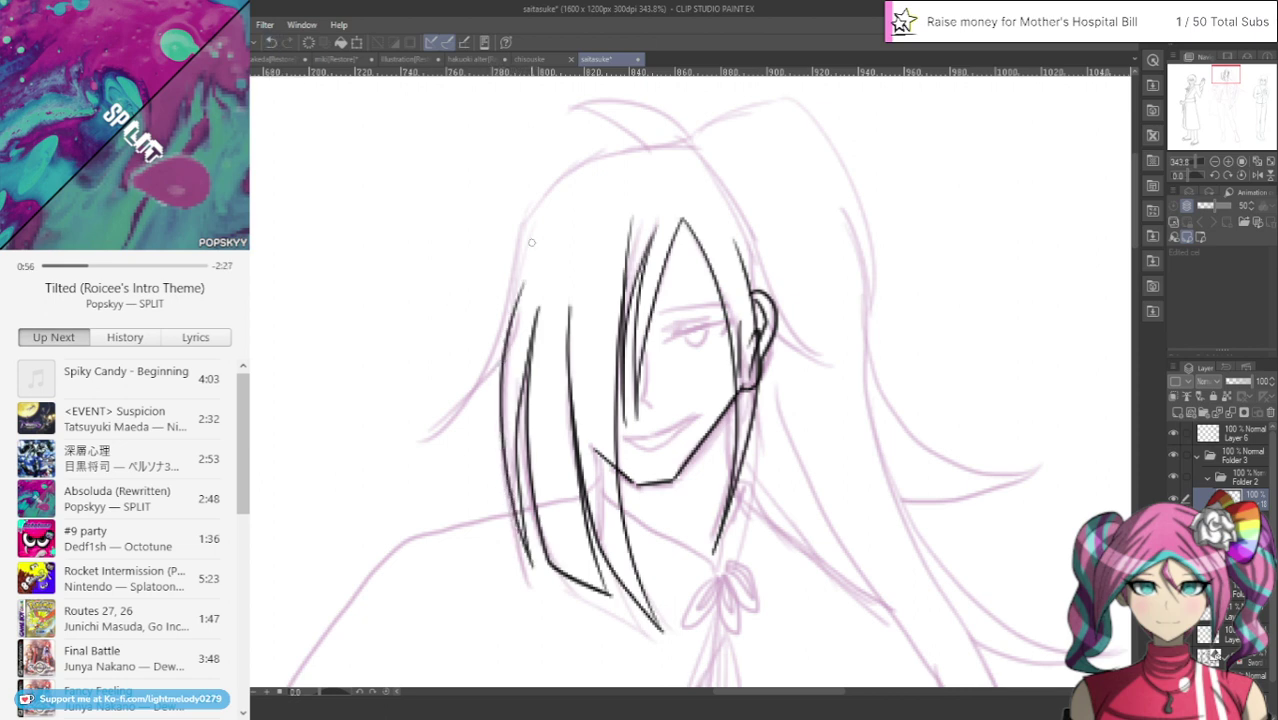
# Ink the outer hair contour over the crown, with a flicked-out tip on each side of the head
pyautogui.moveTo(519, 234)
pyautogui.mouseDown()
pyautogui.moveTo(487, 355)
pyautogui.moveTo(417, 427)
pyautogui.moveTo(474, 389)
pyautogui.mouseUp()
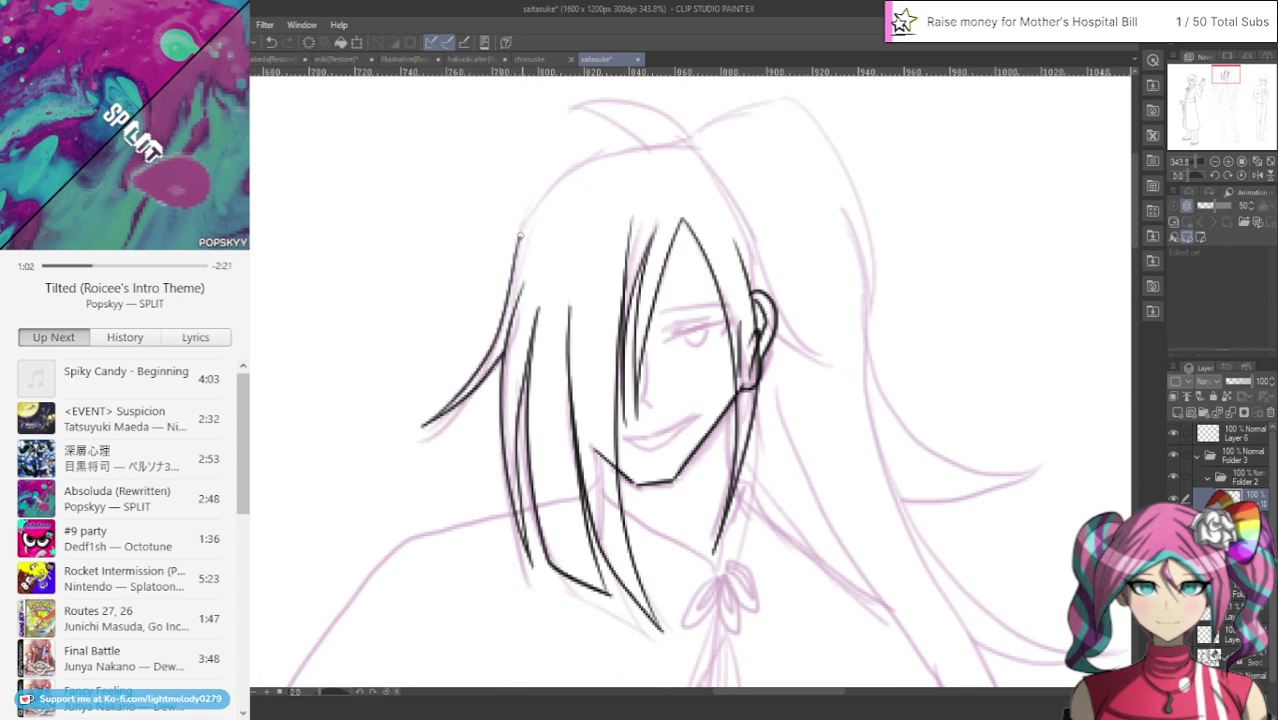
pyautogui.moveTo(519, 236)
pyautogui.mouseDown()
pyautogui.moveTo(574, 165)
pyautogui.moveTo(688, 146)
pyautogui.moveTo(733, 193)
pyautogui.moveTo(785, 308)
pyautogui.mouseUp()
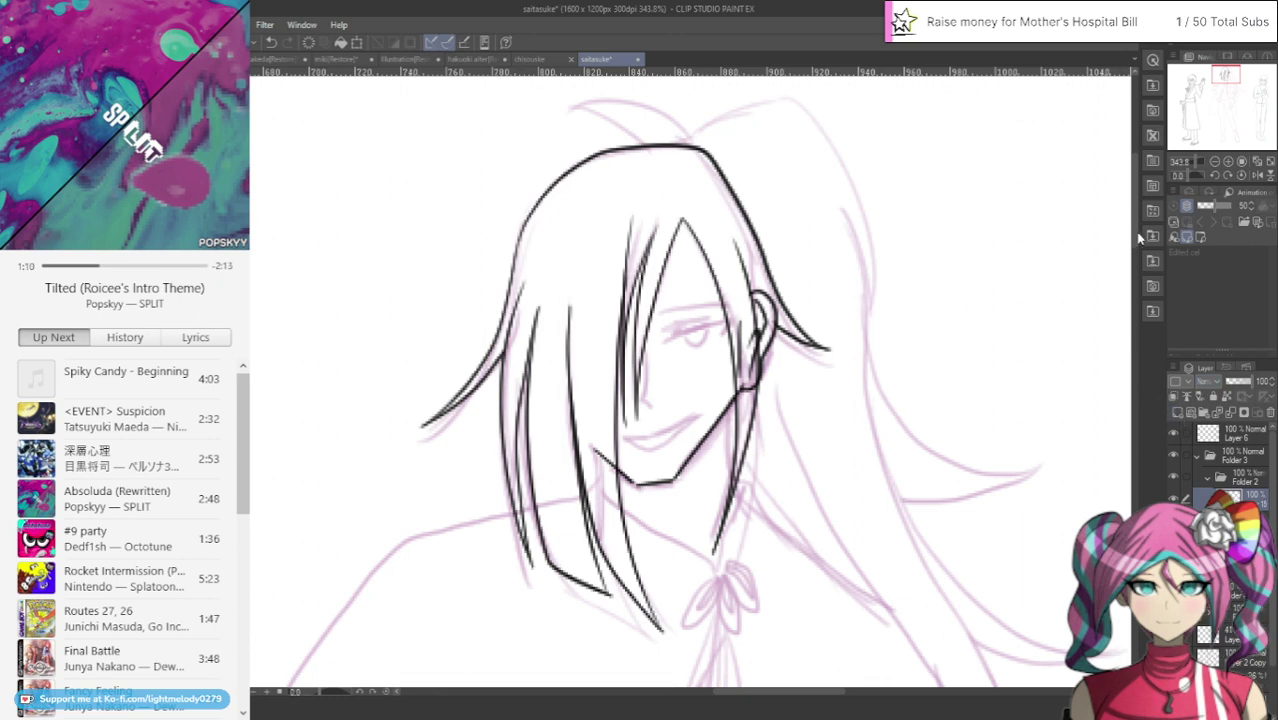
# Ink the caped figure's nose line and the slanted, open smiling mouth over the sketched face
pyautogui.moveTo(1135, 238); pyautogui.dragTo(1133, 228)
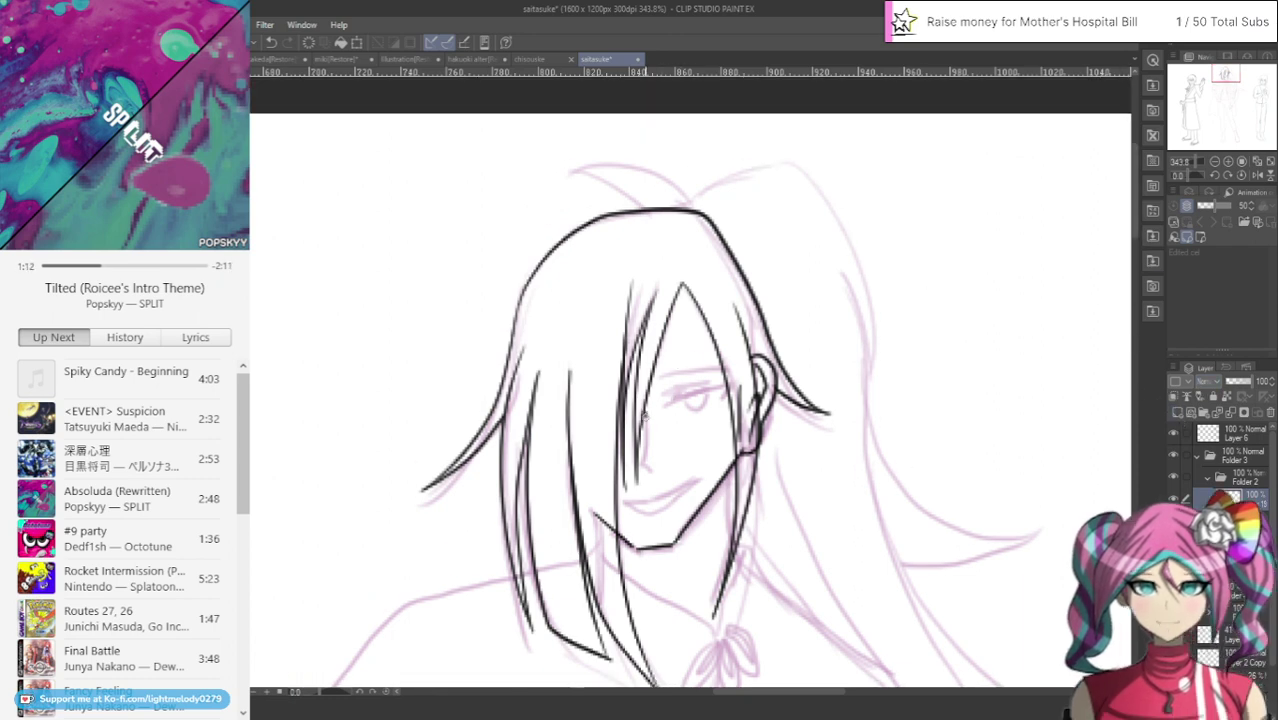
pyautogui.moveTo(645, 418); pyautogui.dragTo(643, 453)
pyautogui.moveTo(621, 500); pyautogui.dragTo(702, 474)
pyautogui.moveTo(638, 508); pyautogui.dragTo(700, 476)
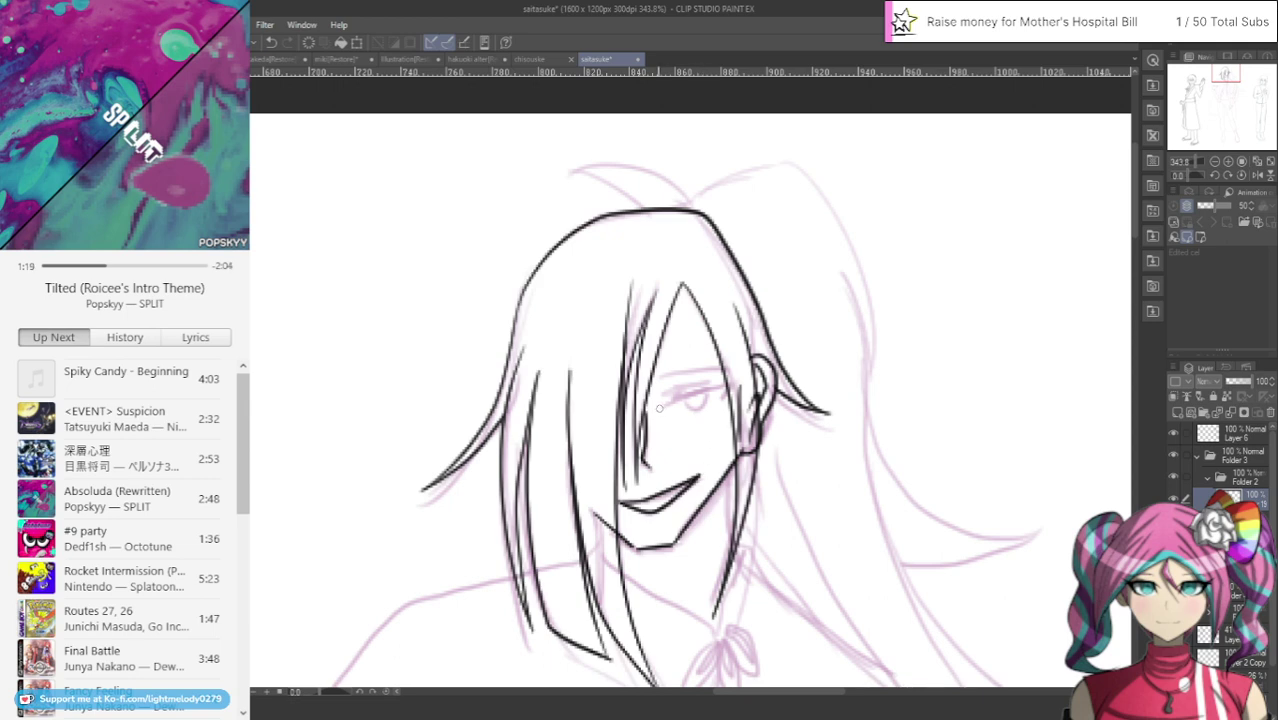
# Ink the visible eye with its upper lash line and half-lidded iris, plus the arched eyebrow above it
pyautogui.moveTo(659, 408); pyautogui.dragTo(708, 389)
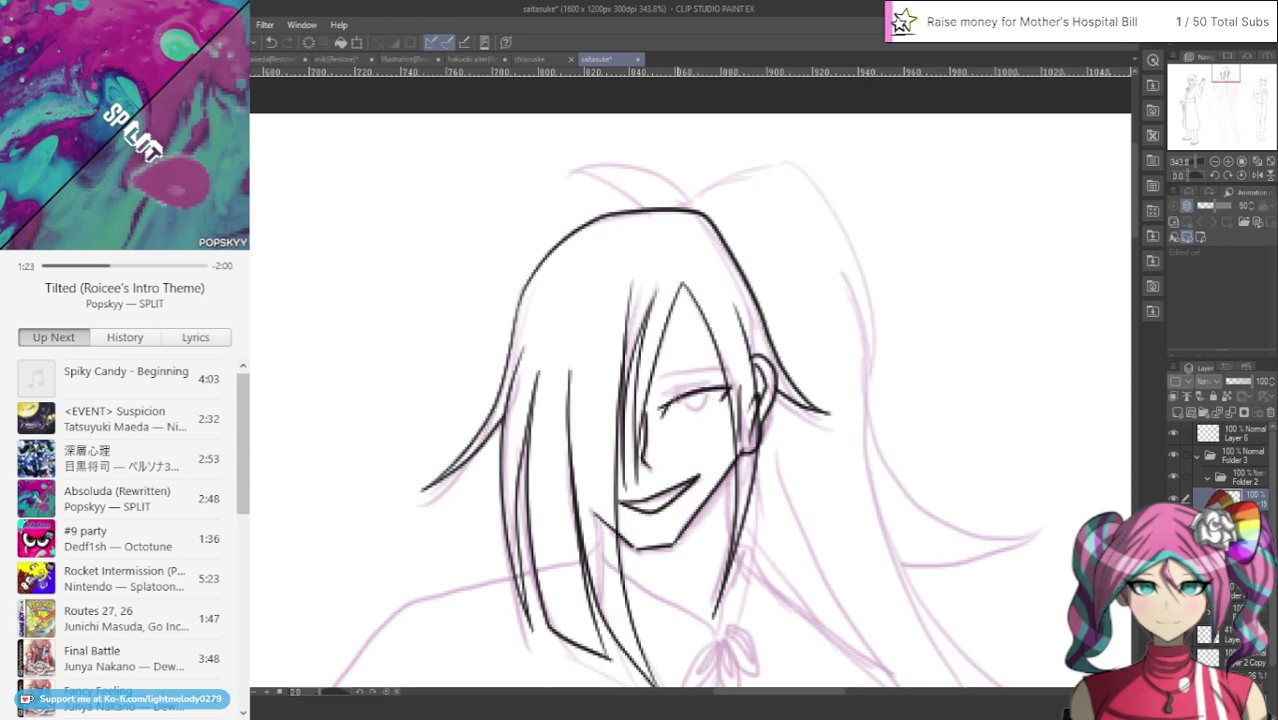
pyautogui.moveTo(672, 398); pyautogui.dragTo(708, 404)
pyautogui.moveTo(650, 378)
pyautogui.mouseDown()
pyautogui.moveTo(690, 354)
pyautogui.moveTo(727, 372)
pyautogui.mouseUp()
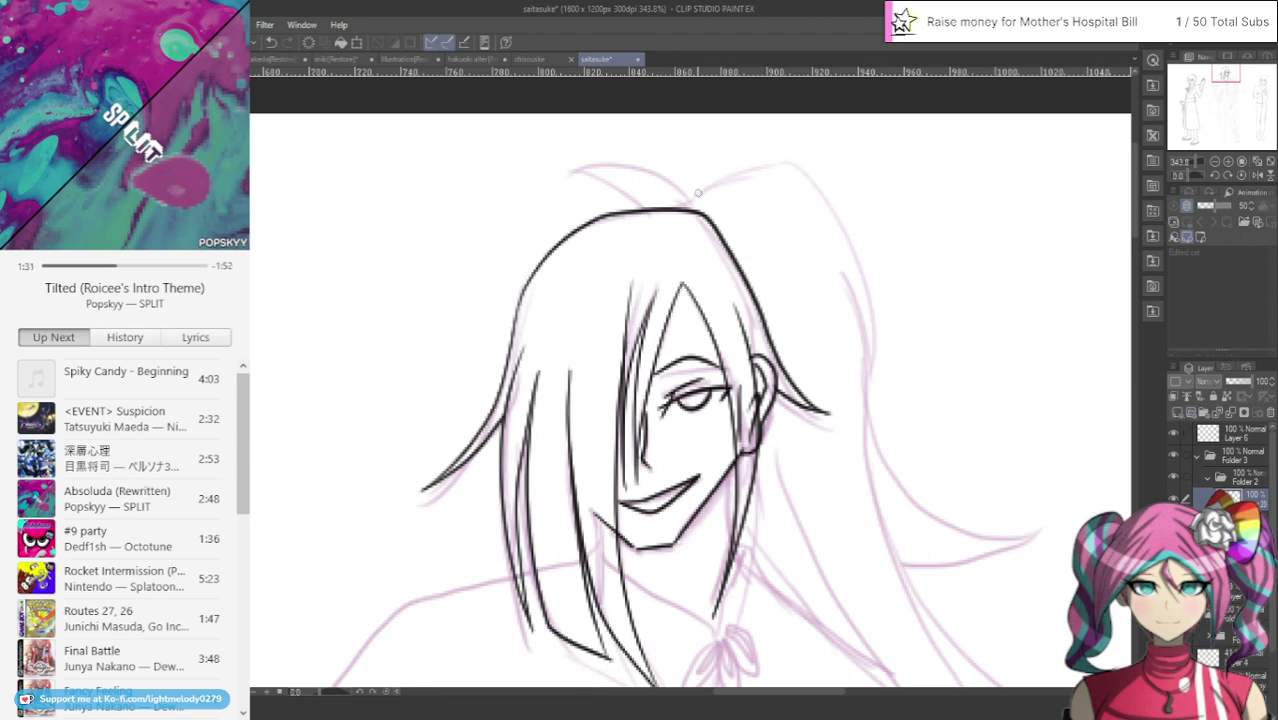
# Ink the high ponytail's arching upper section and the loose pointed tufts sprouting at its base on the crown
pyautogui.moveTo(680, 206)
pyautogui.mouseDown()
pyautogui.moveTo(750, 167)
pyautogui.moveTo(790, 162)
pyautogui.moveTo(815, 183)
pyautogui.moveTo(866, 272)
pyautogui.moveTo(876, 360)
pyautogui.moveTo(858, 414)
pyautogui.moveTo(870, 370)
pyautogui.moveTo(830, 253)
pyautogui.mouseUp()
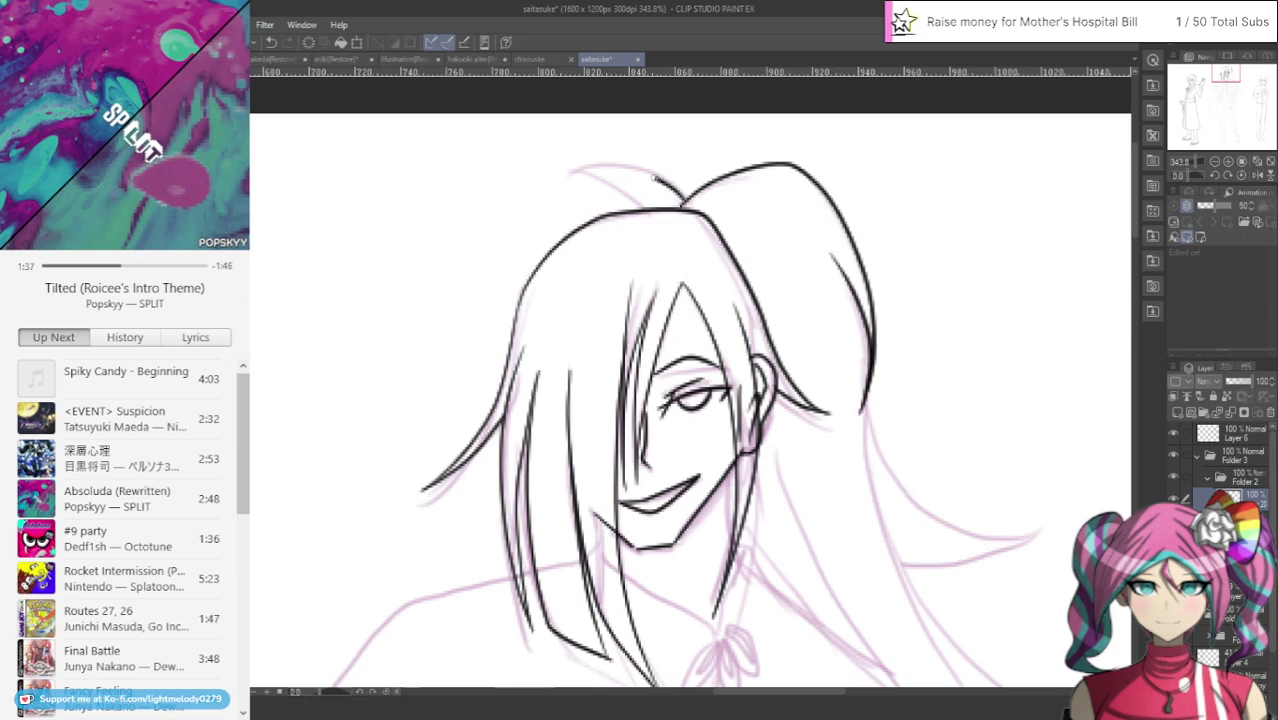
pyautogui.moveTo(655, 178)
pyautogui.mouseDown()
pyautogui.moveTo(546, 175)
pyautogui.moveTo(690, 174)
pyautogui.moveTo(767, 136)
pyautogui.moveTo(688, 203)
pyautogui.mouseUp()
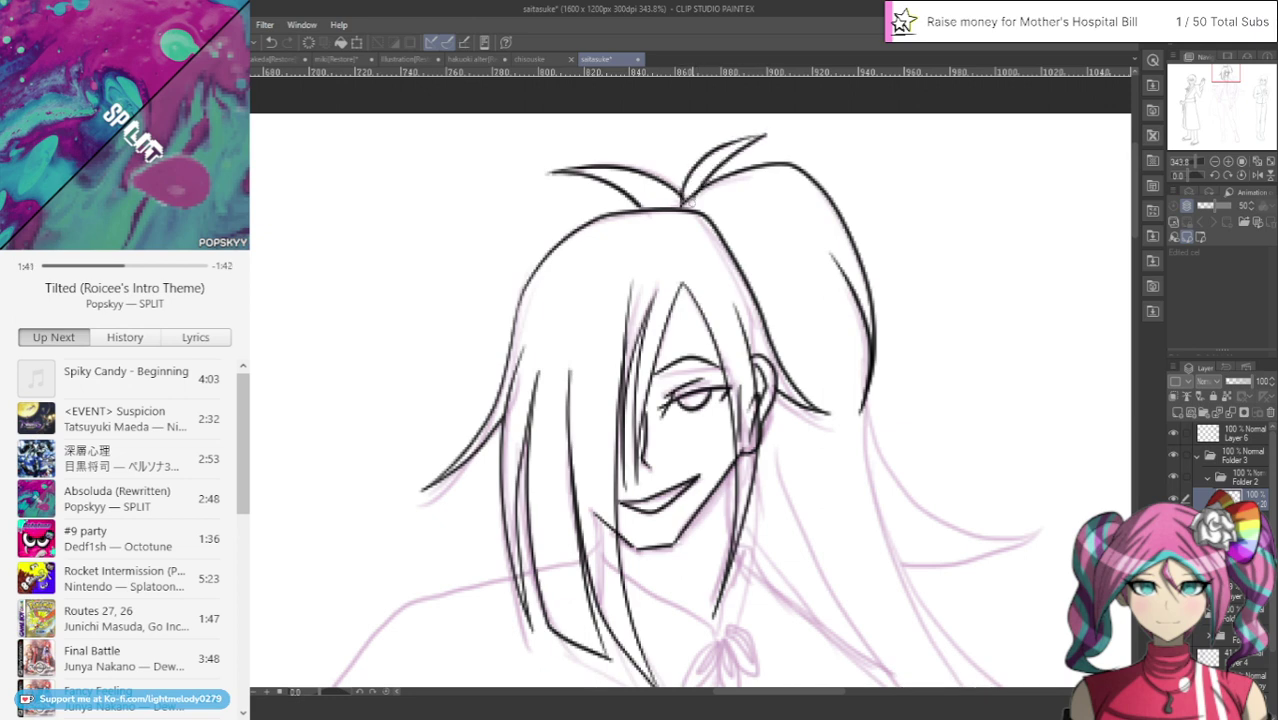
# Add a new layer for the caped figure's body line art
pyautogui.moveTo(1232, 74); pyautogui.dragTo(1234, 83)
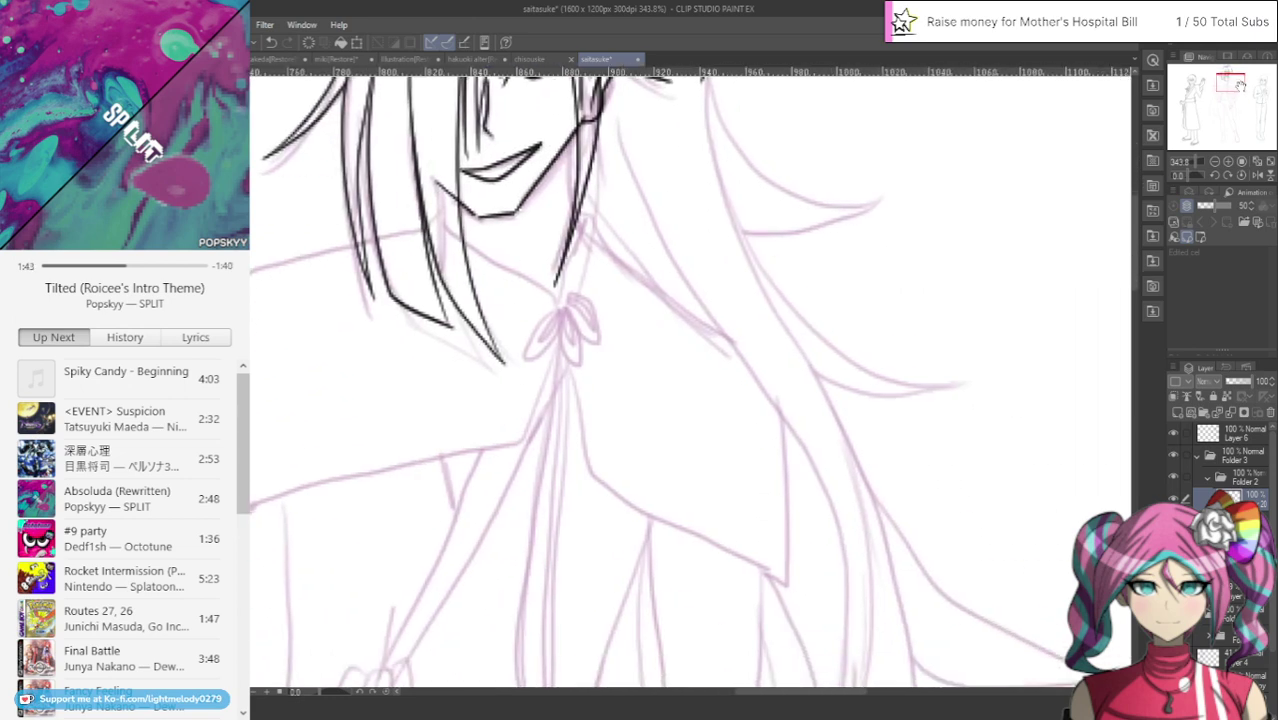
pyautogui.scroll(-4, 830, 268)
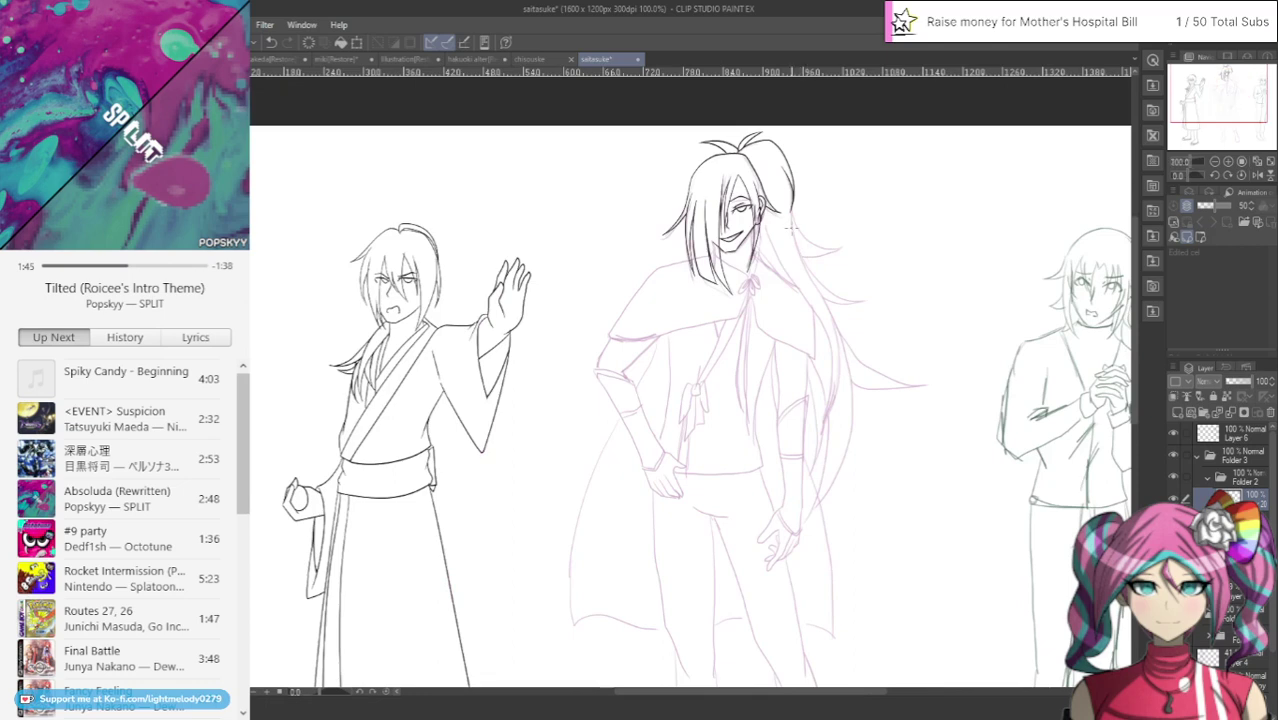
pyautogui.scroll(1, 782, 231)
pyautogui.scroll(1, 781, 224)
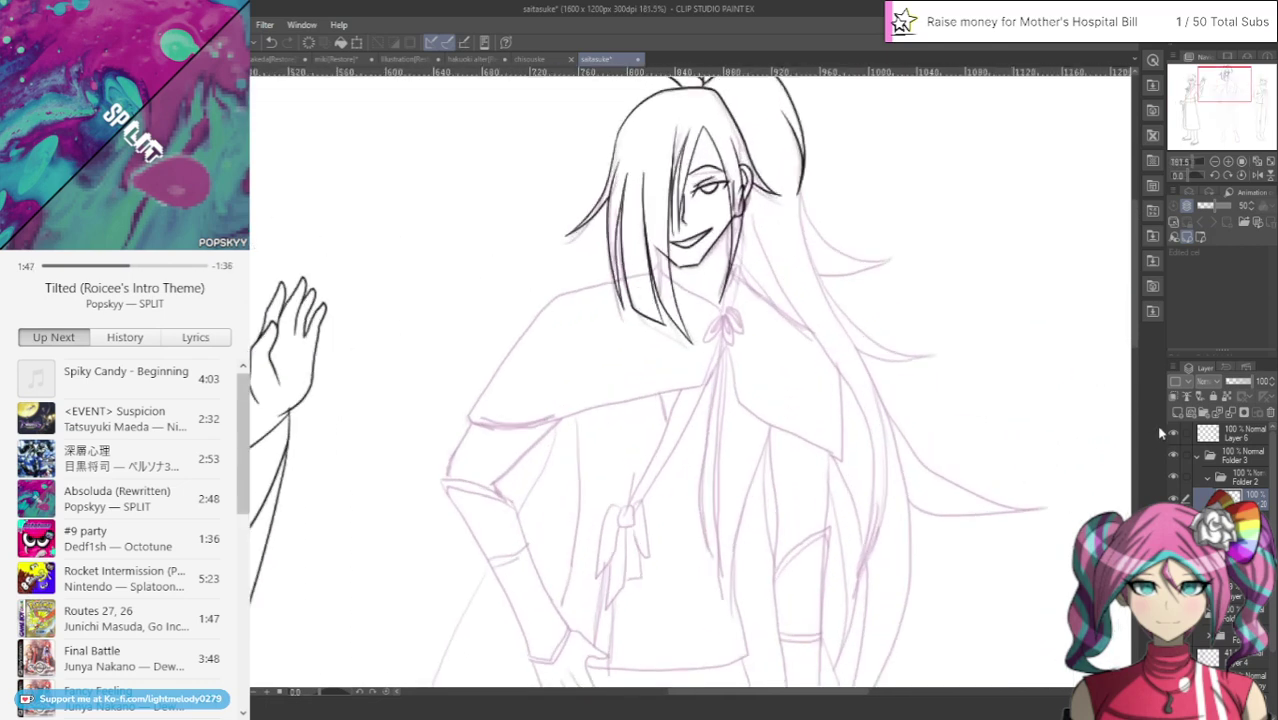
pyautogui.click(1176, 414)
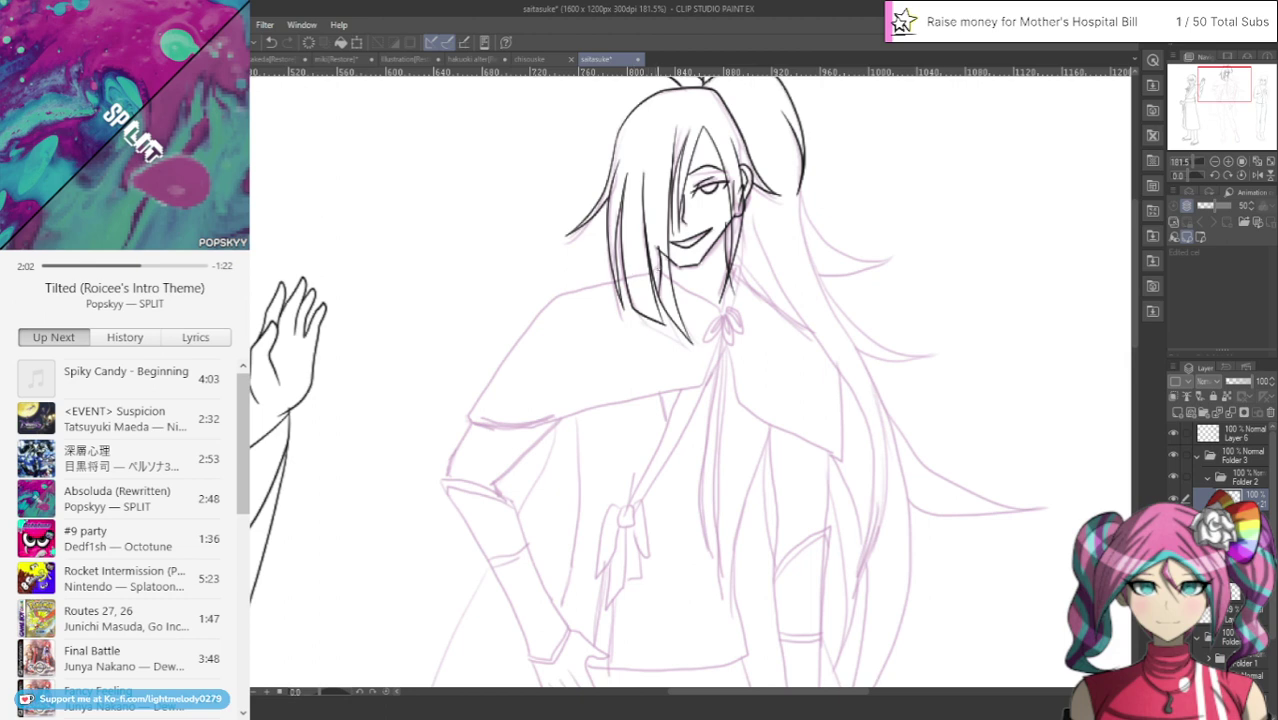
pyautogui.moveTo(655, 268)
pyautogui.mouseDown()
pyautogui.moveTo(541, 313)
pyautogui.moveTo(456, 464)
pyautogui.mouseUp()
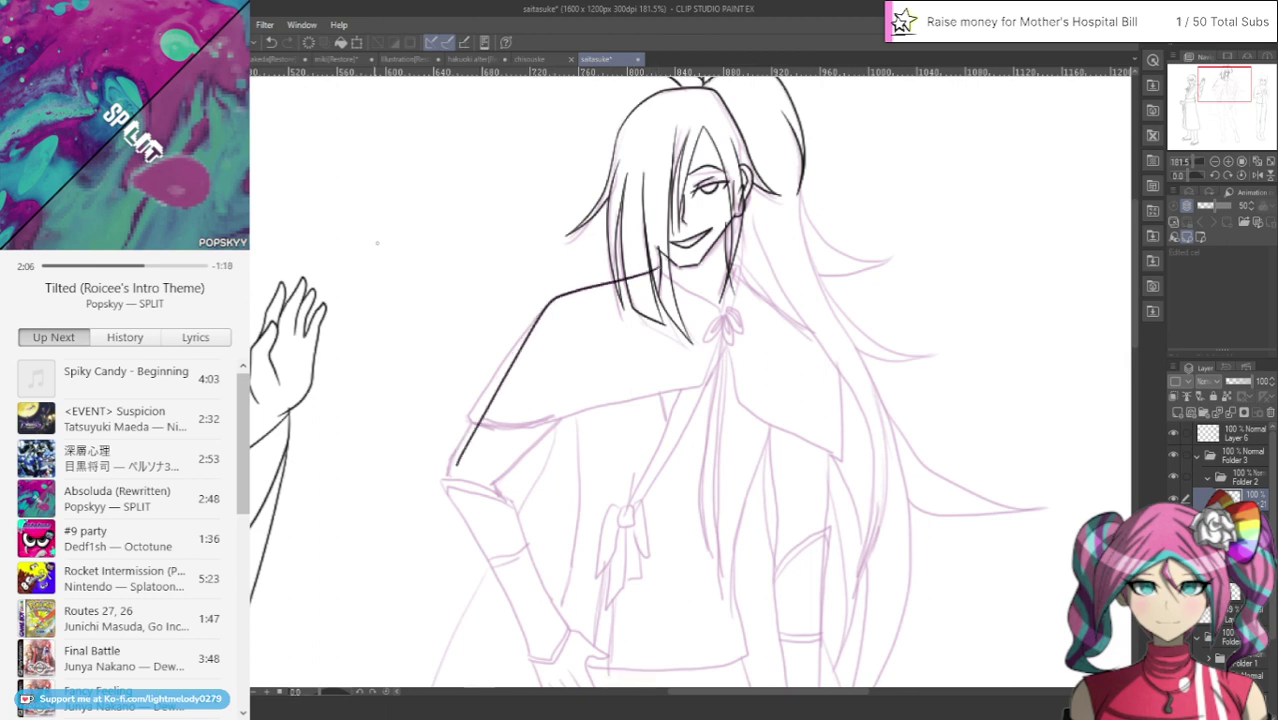
pyautogui.hotkey('ctrl', 'z')
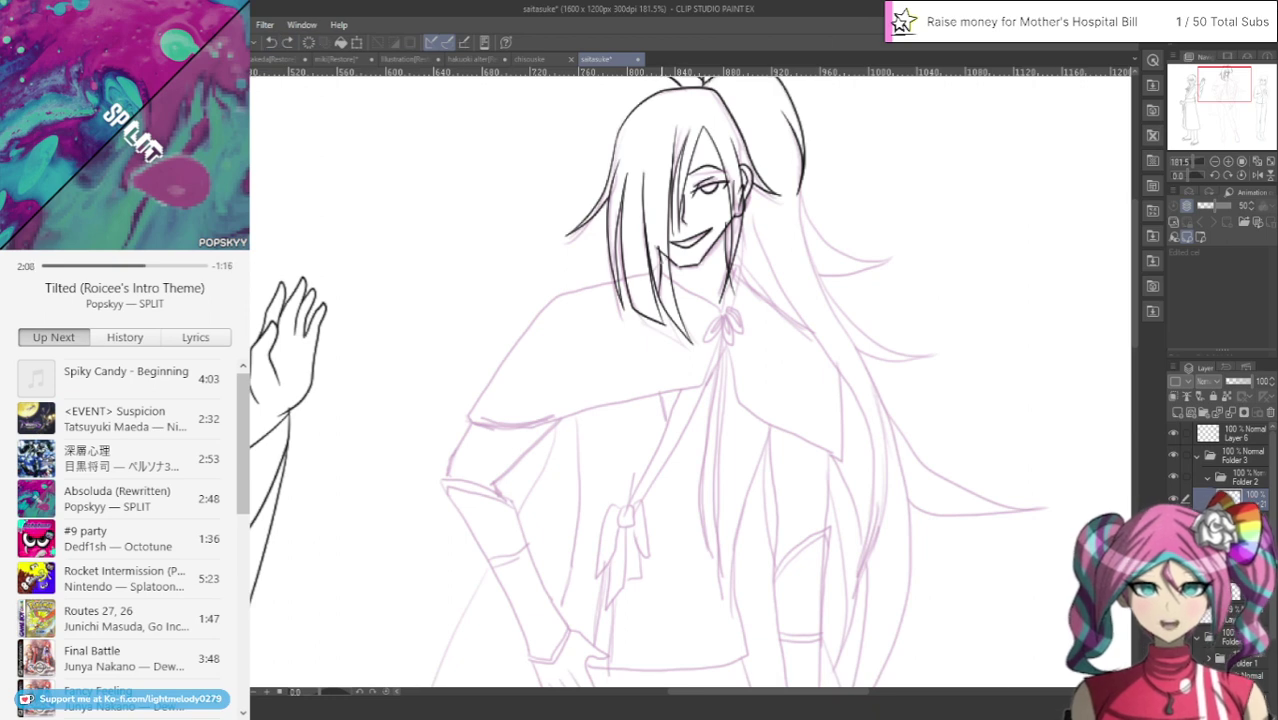
pyautogui.moveTo(652, 269)
pyautogui.mouseDown()
pyautogui.moveTo(545, 312)
pyautogui.moveTo(470, 420)
pyautogui.mouseUp()
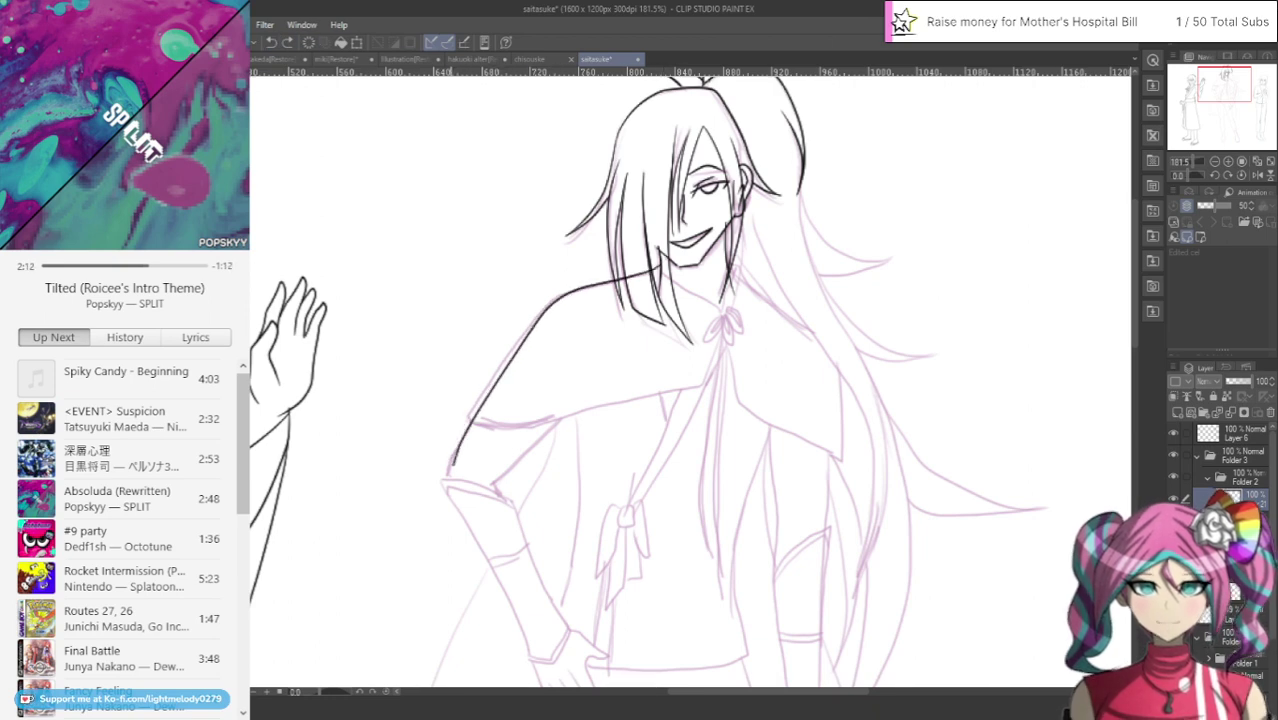
pyautogui.moveTo(452, 463); pyautogui.dragTo(538, 684)
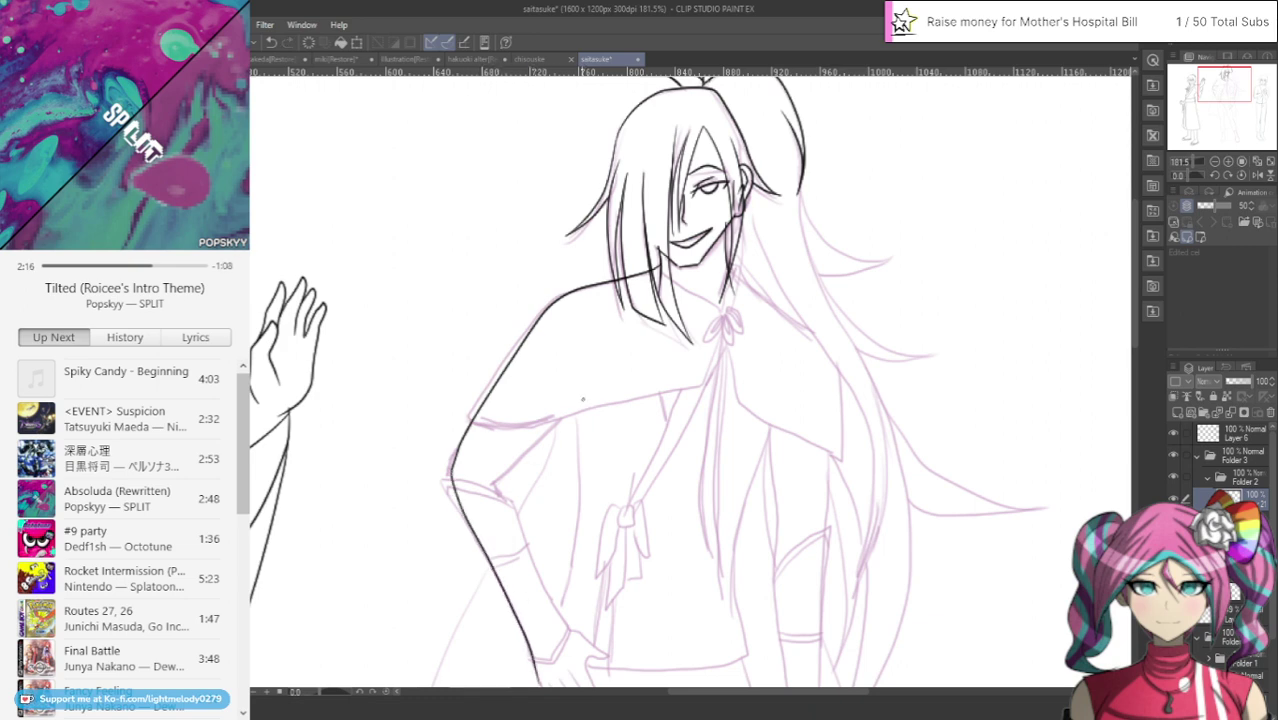
pyautogui.moveTo(583, 399)
pyautogui.mouseDown()
pyautogui.moveTo(482, 495)
pyautogui.moveTo(537, 564)
pyautogui.moveTo(561, 632)
pyautogui.mouseUp()
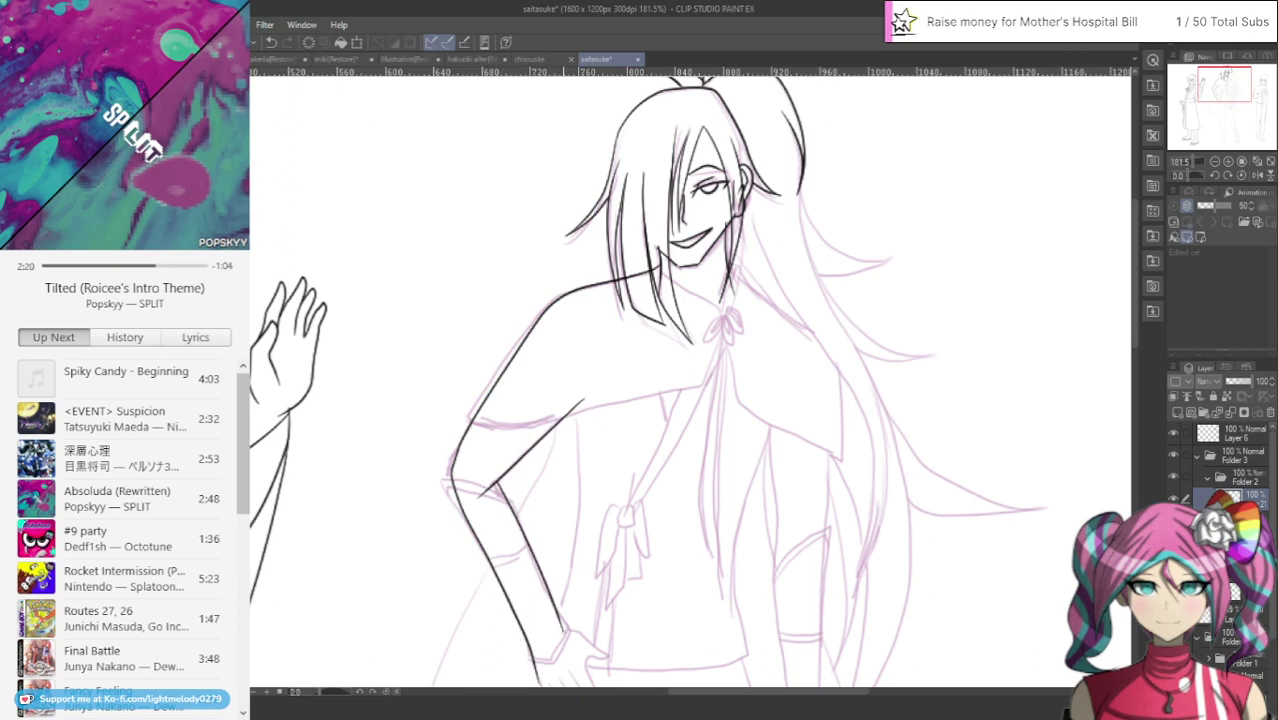
pyautogui.hotkey('ctrl', 'z')
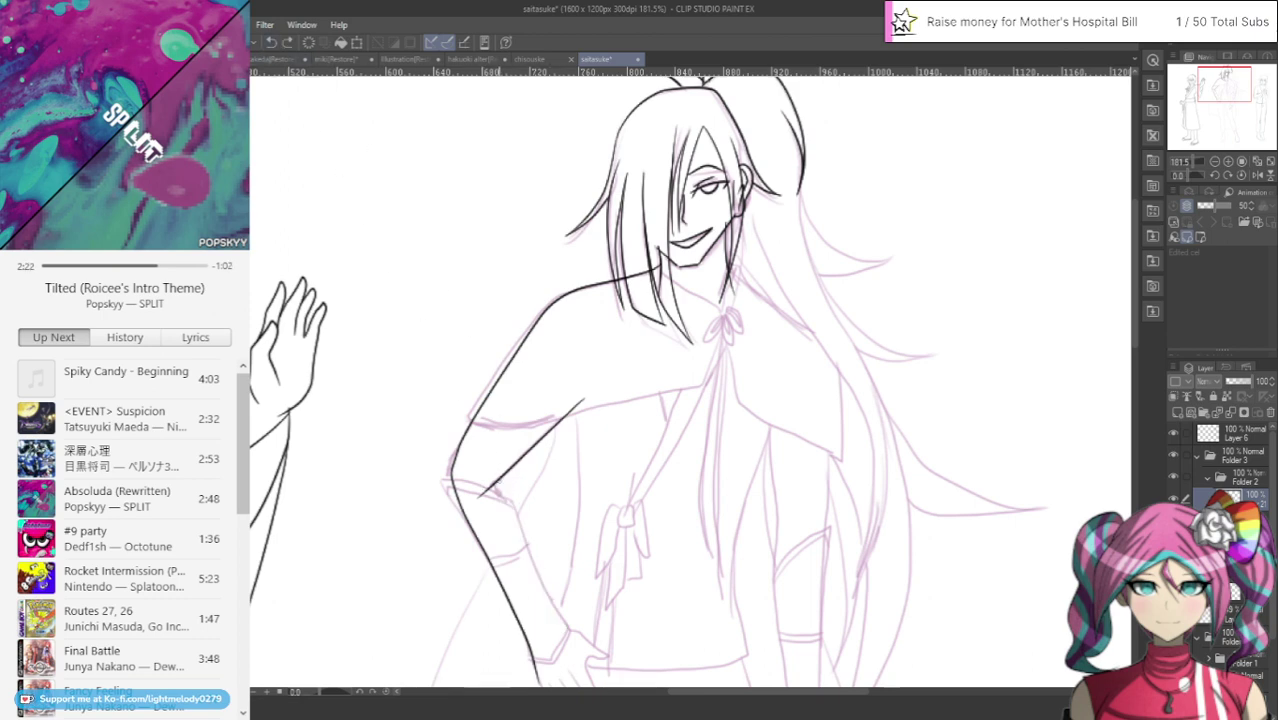
pyautogui.moveTo(512, 504); pyautogui.dragTo(562, 636)
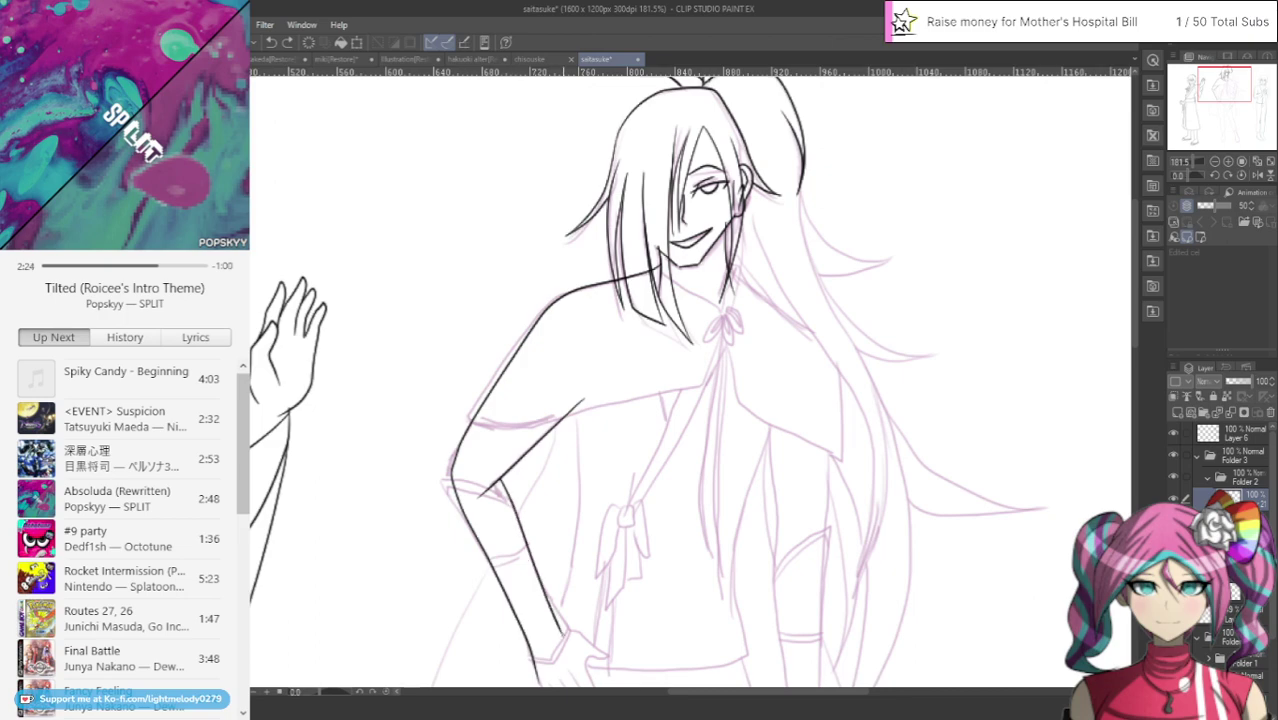
pyautogui.scroll(-2, 545, 585)
pyautogui.scroll(5, 550, 600)
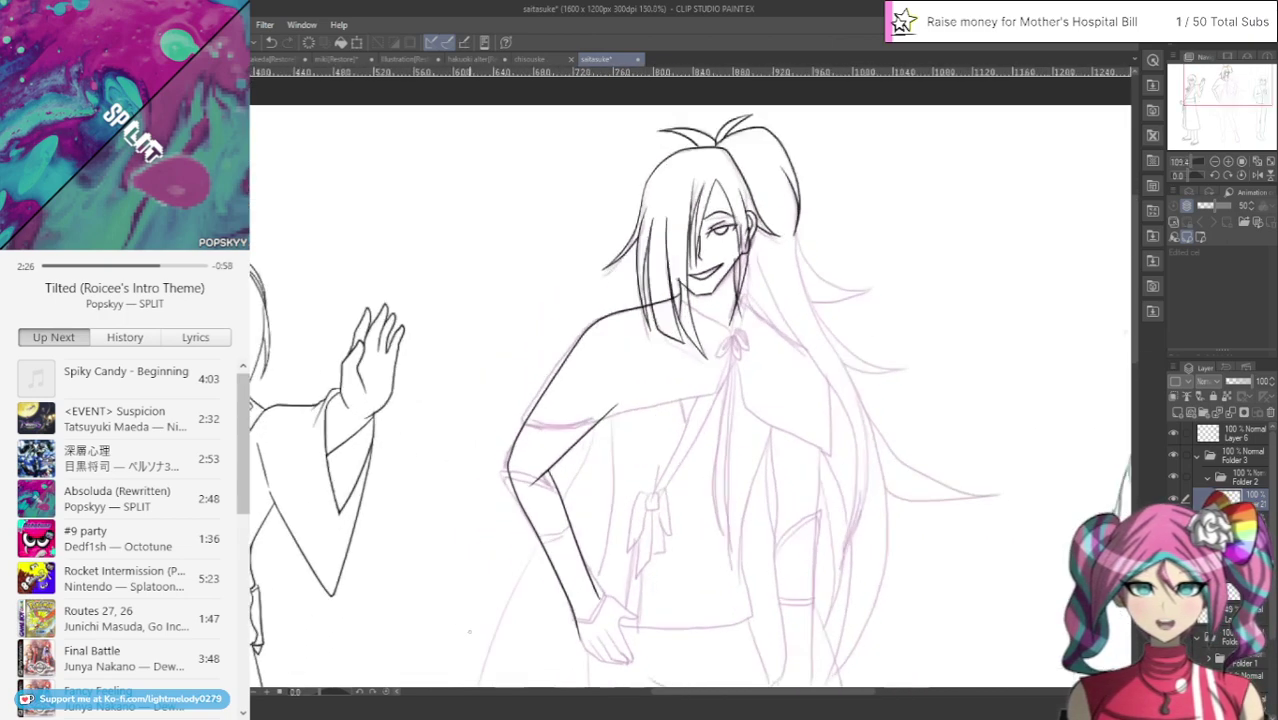
pyautogui.scroll(-3, 557, 626)
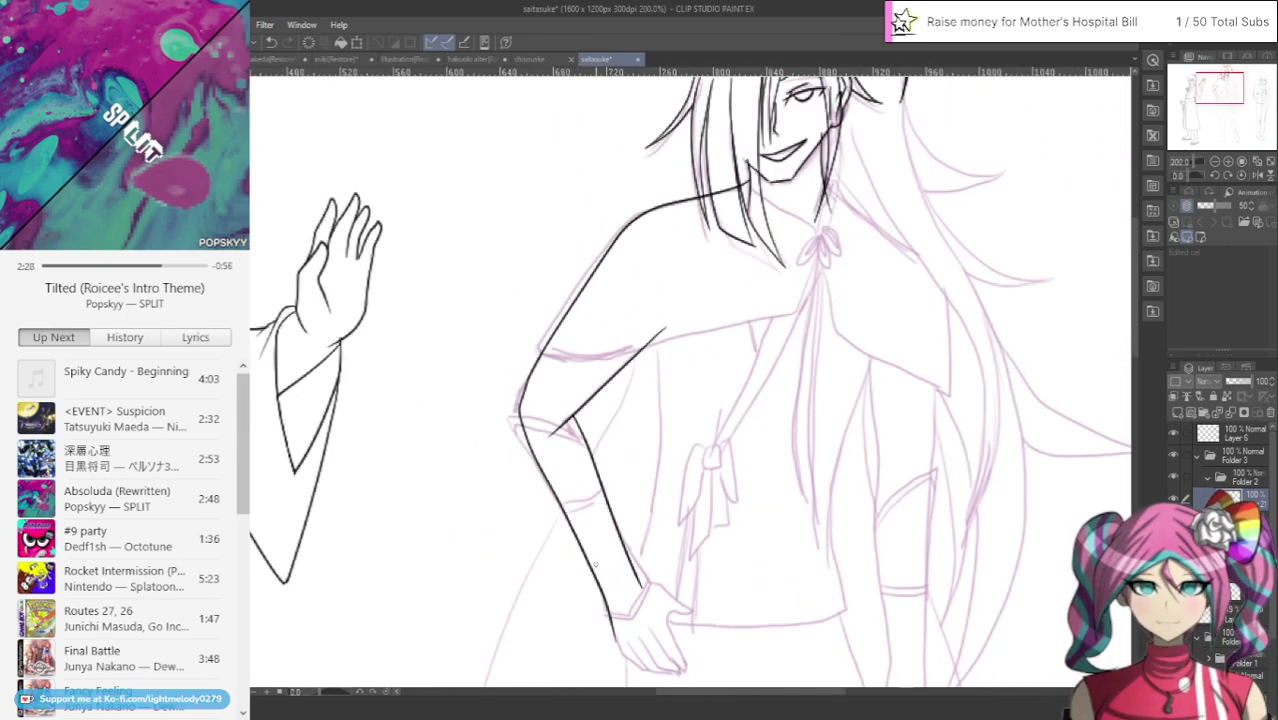
pyautogui.click(271, 43)
pyautogui.click(271, 43)
pyautogui.click(271, 43)
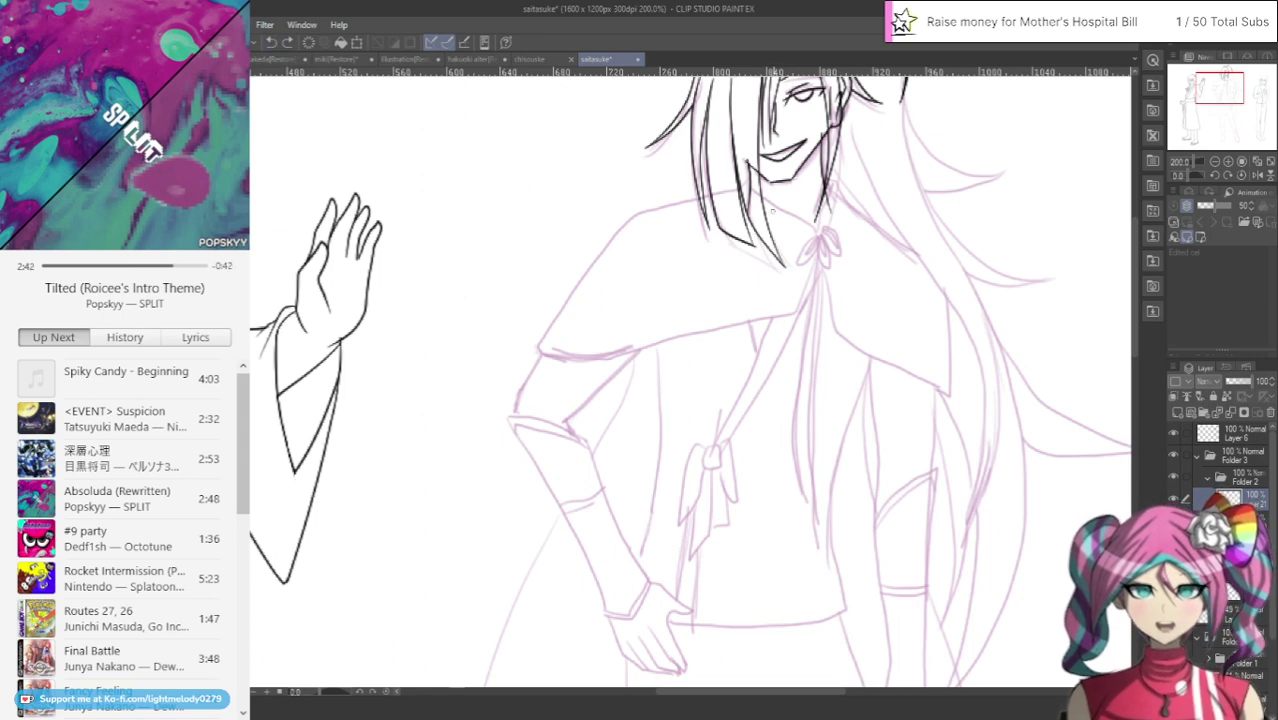
pyautogui.moveTo(750, 183); pyautogui.dragTo(648, 207)
pyautogui.click(271, 42)
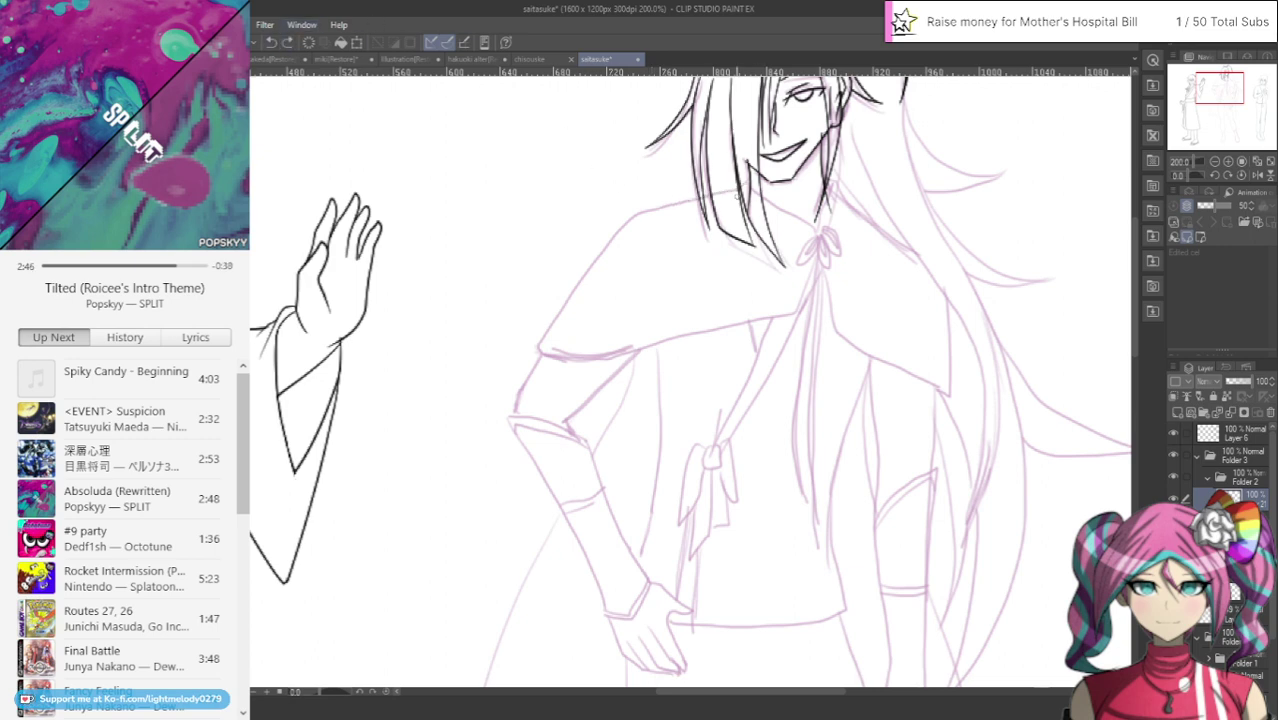
# Ink the shoulder and the outer and inner contours of the bent arm, from the neck past the elbow to the wrist on the hip
pyautogui.moveTo(734, 192)
pyautogui.mouseDown()
pyautogui.moveTo(634, 217)
pyautogui.moveTo(607, 240)
pyautogui.moveTo(512, 410)
pyautogui.moveTo(531, 469)
pyautogui.moveTo(615, 605)
pyautogui.mouseUp()
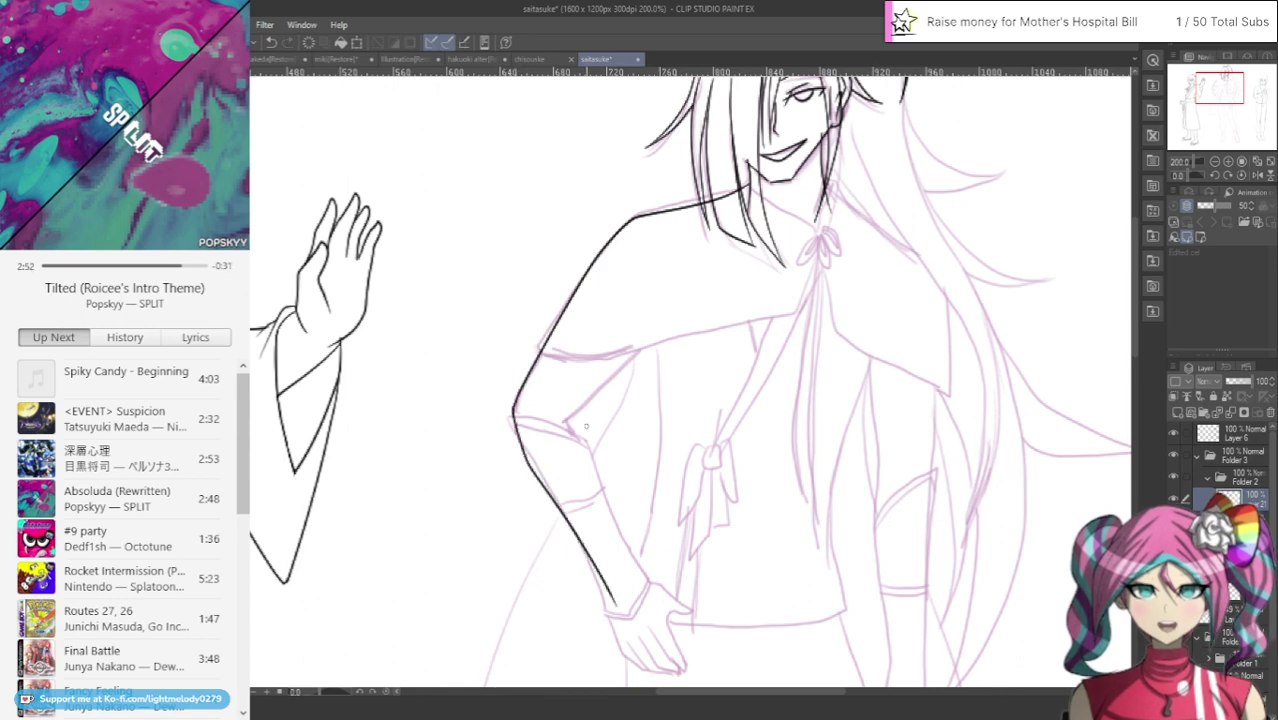
pyautogui.moveTo(566, 423); pyautogui.dragTo(683, 311)
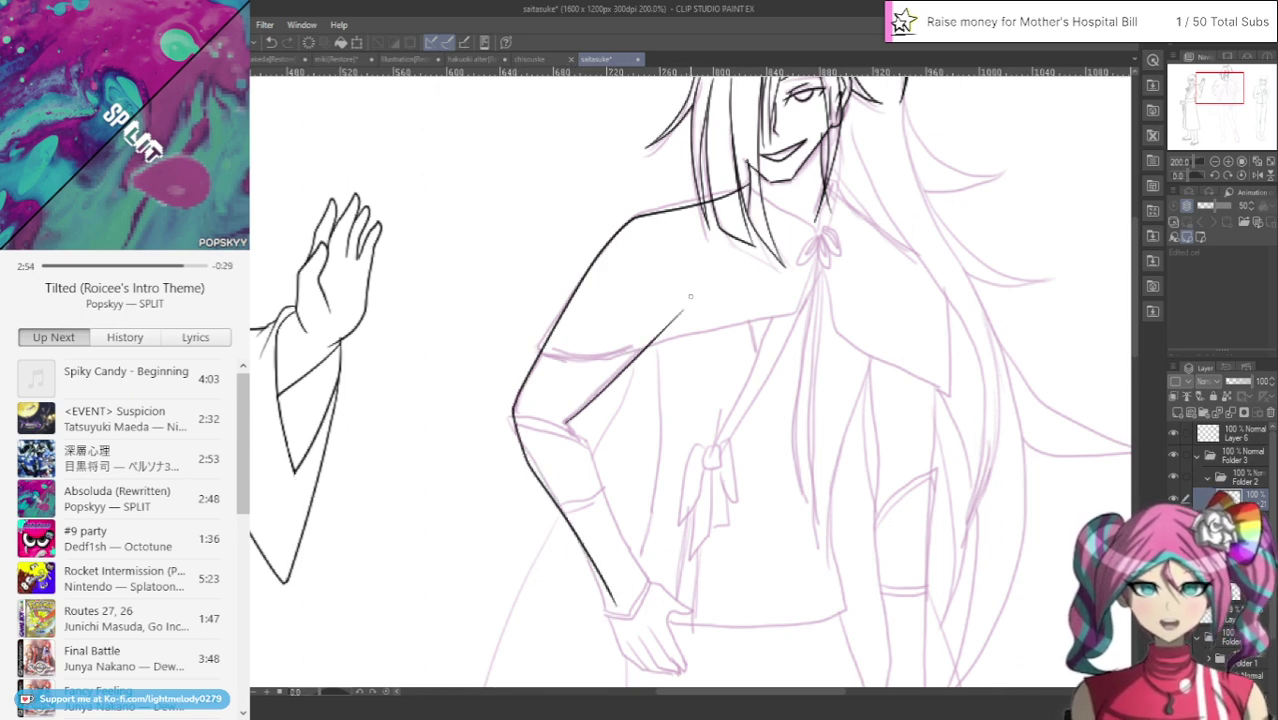
pyautogui.click(272, 43)
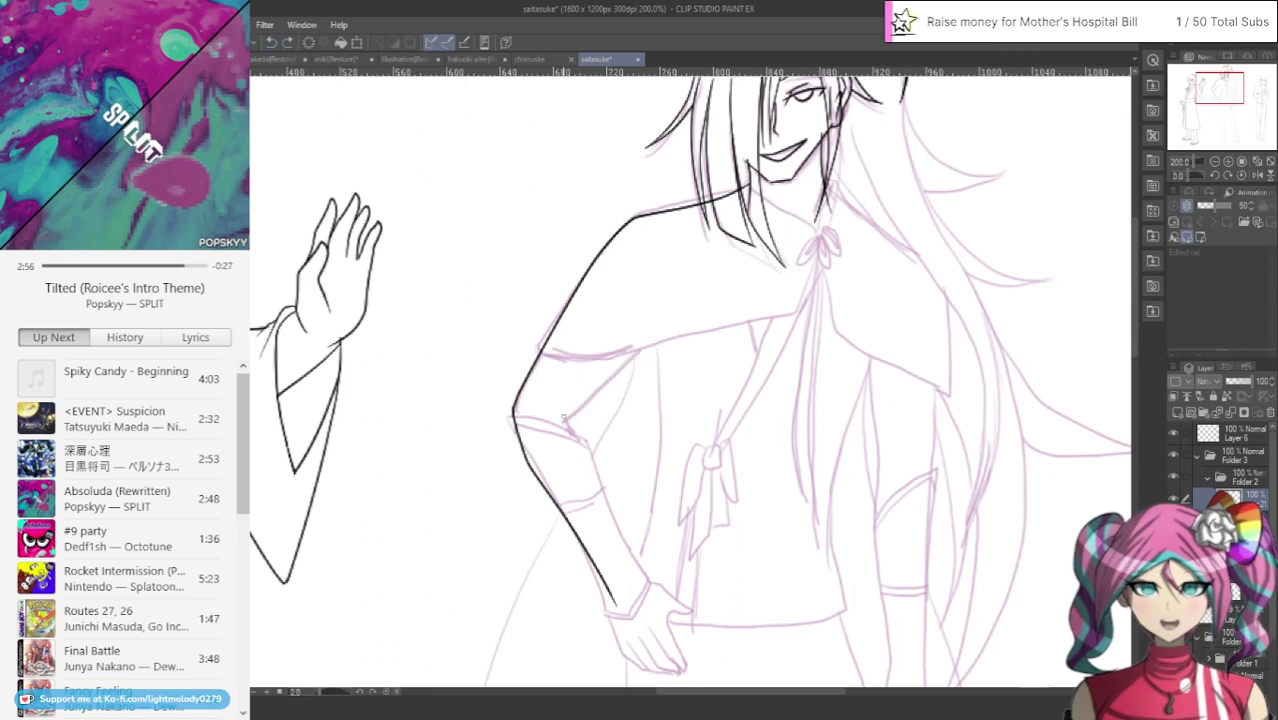
pyautogui.moveTo(600, 480); pyautogui.dragTo(637, 580)
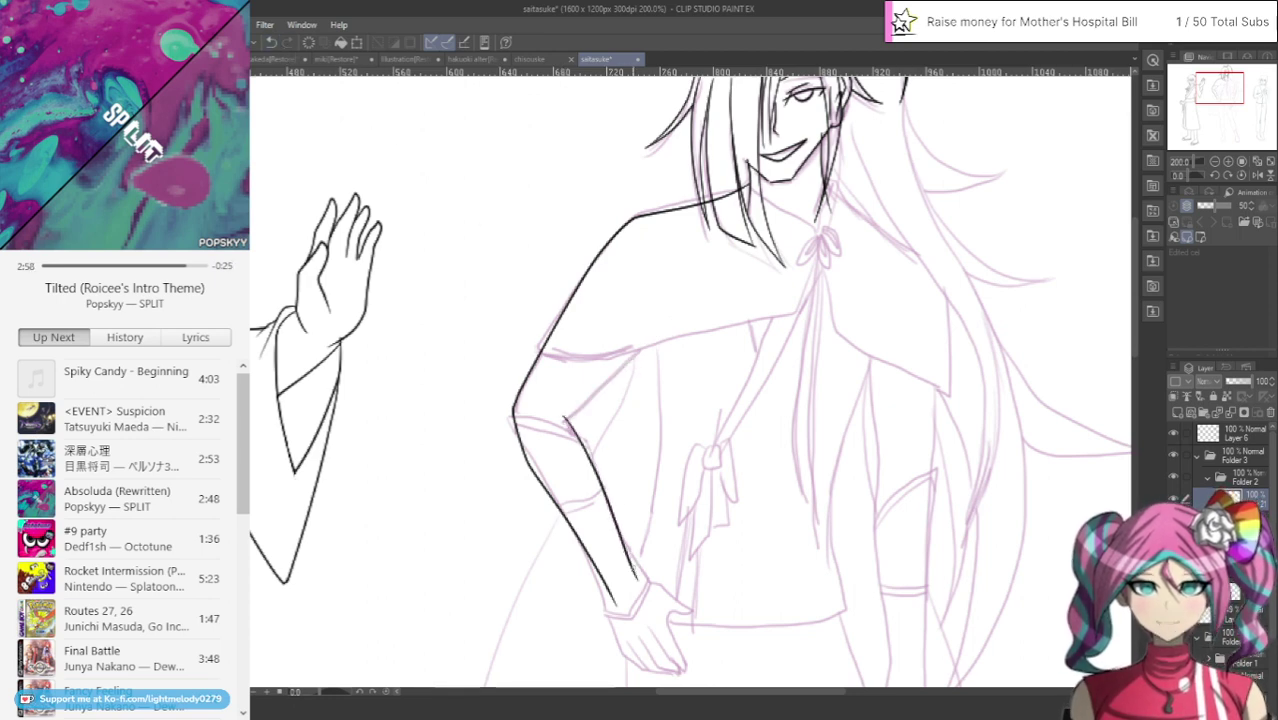
pyautogui.moveTo(566, 421); pyautogui.dragTo(687, 287)
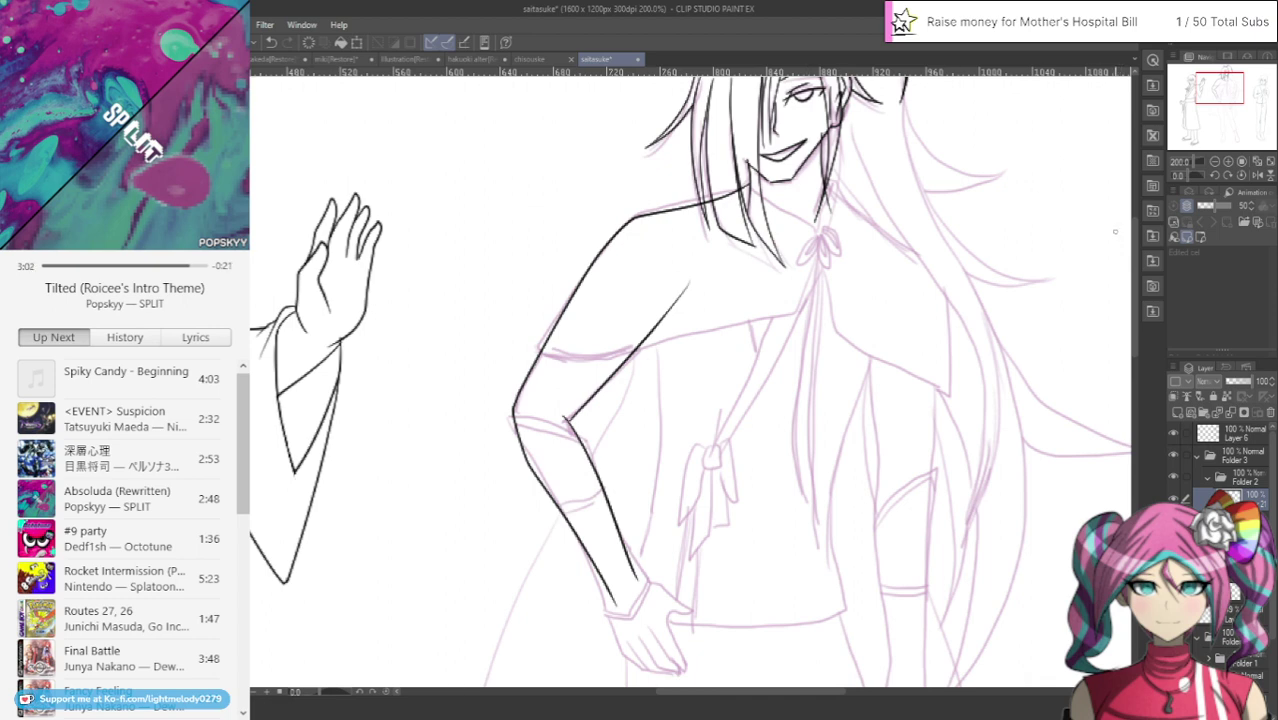
# Ink the opposite shoulder and both contours of the straight hanging arm down to the wrist
pyautogui.scroll(-1, 1115, 232)
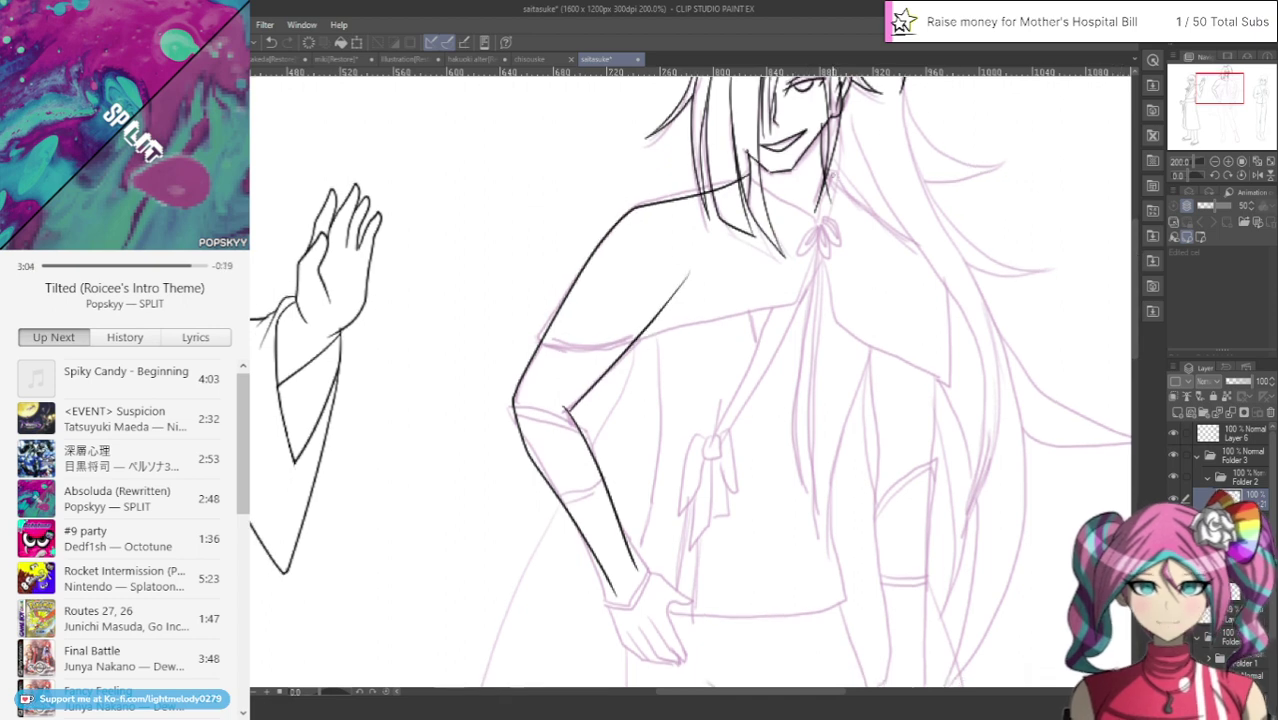
pyautogui.moveTo(852, 198)
pyautogui.mouseDown()
pyautogui.moveTo(933, 262)
pyautogui.moveTo(938, 282)
pyautogui.moveTo(928, 555)
pyautogui.moveTo(911, 678)
pyautogui.mouseUp()
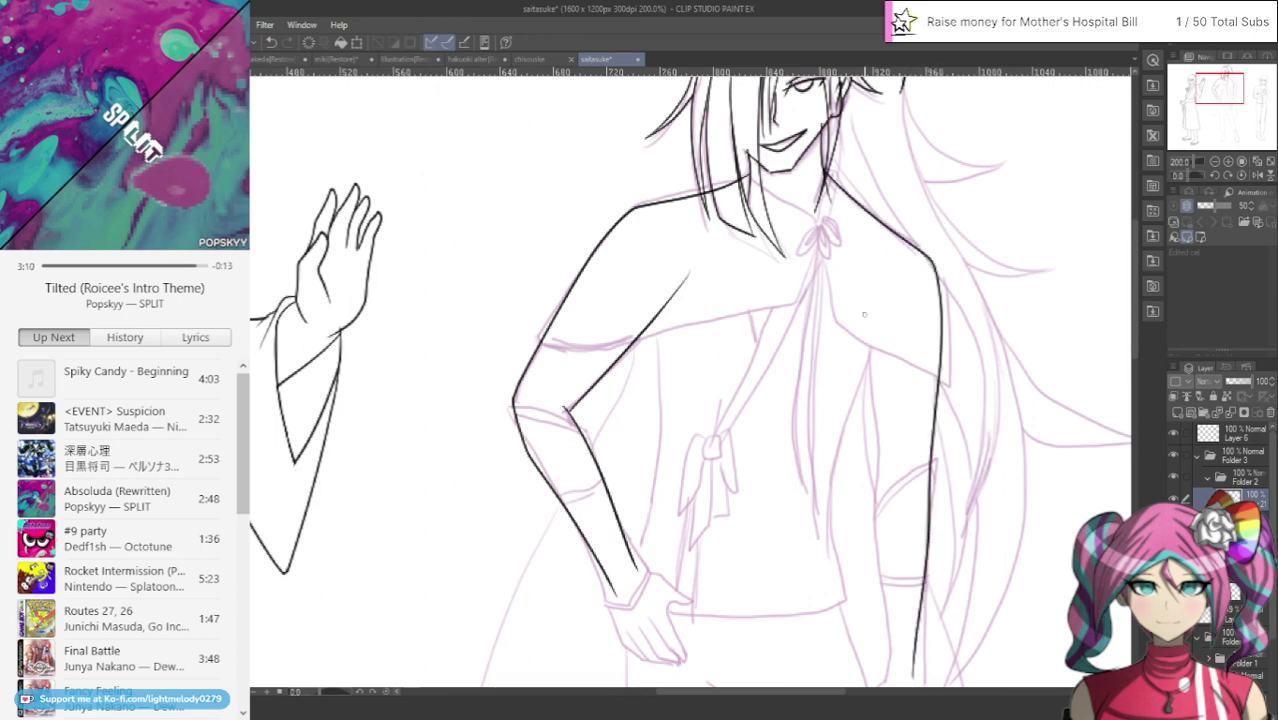
pyautogui.moveTo(865, 318); pyautogui.dragTo(884, 662)
pyautogui.scroll(-2, 1135, 313)
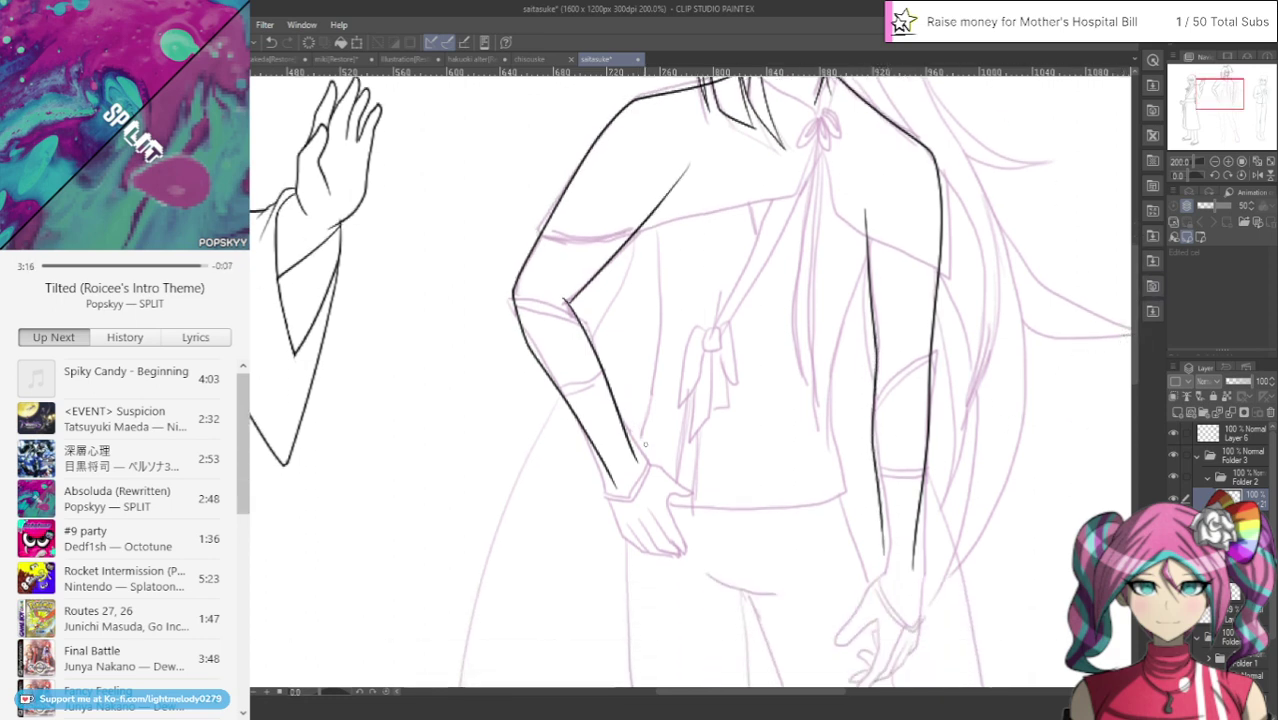
pyautogui.moveTo(636, 461)
pyautogui.mouseDown()
pyautogui.moveTo(700, 492)
pyautogui.moveTo(678, 499)
pyautogui.mouseUp()
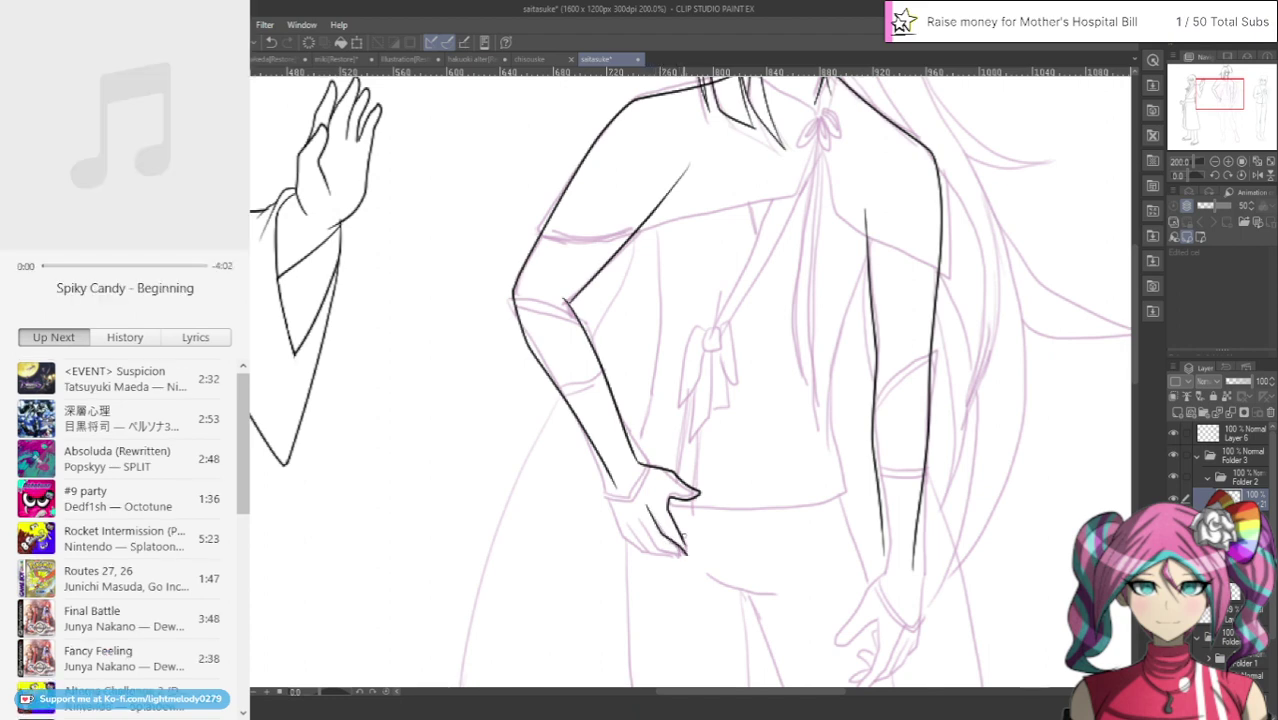
pyautogui.scroll(4, 685, 534)
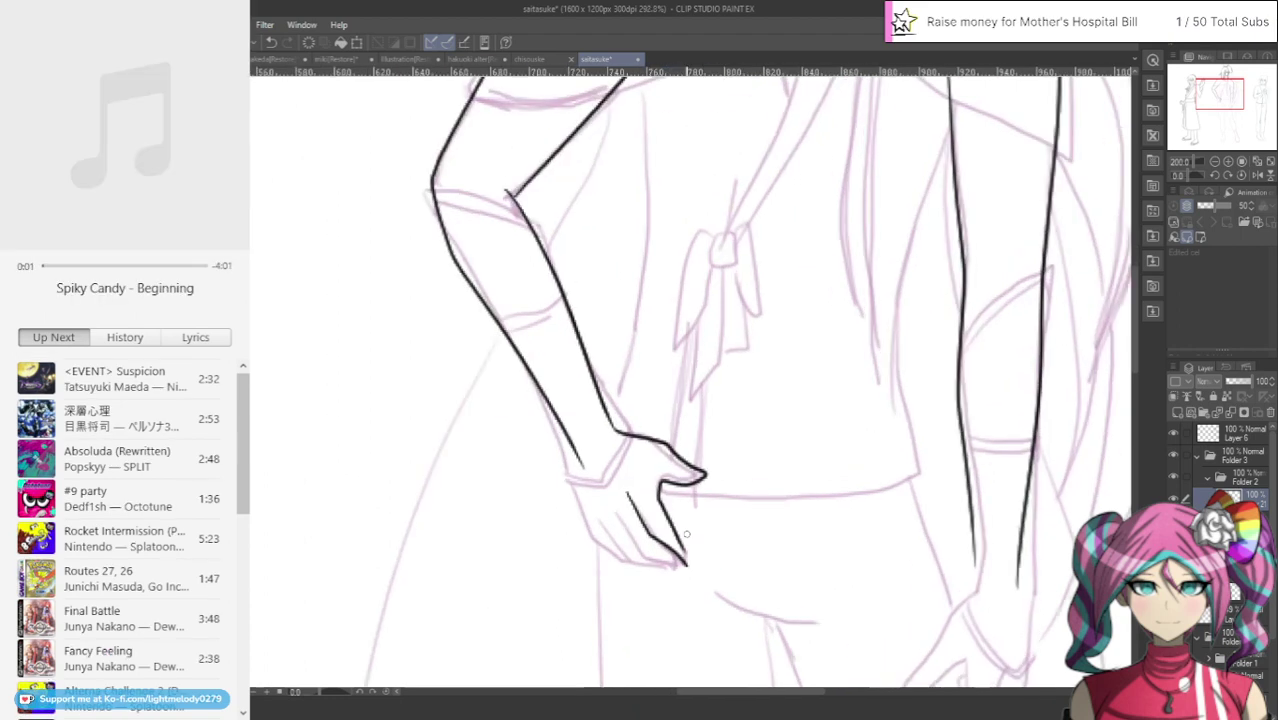
pyautogui.click(269, 46)
pyautogui.moveTo(629, 496); pyautogui.dragTo(692, 581)
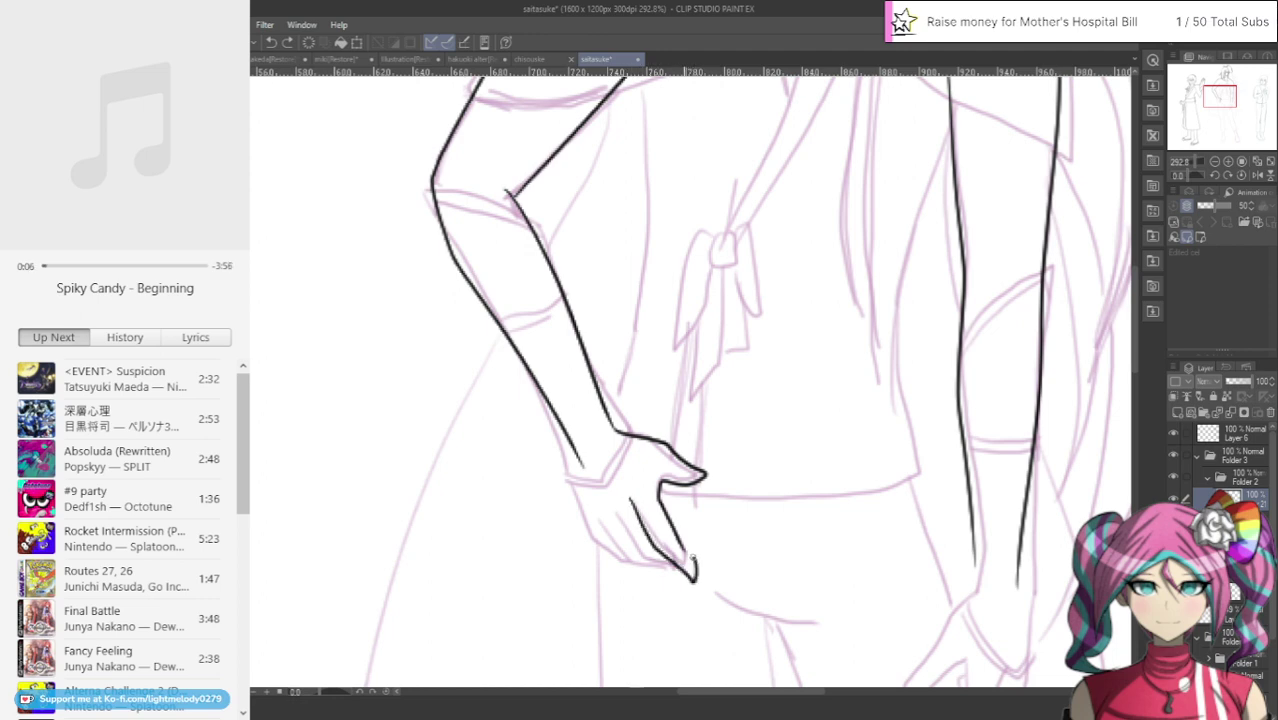
pyautogui.click(270, 44)
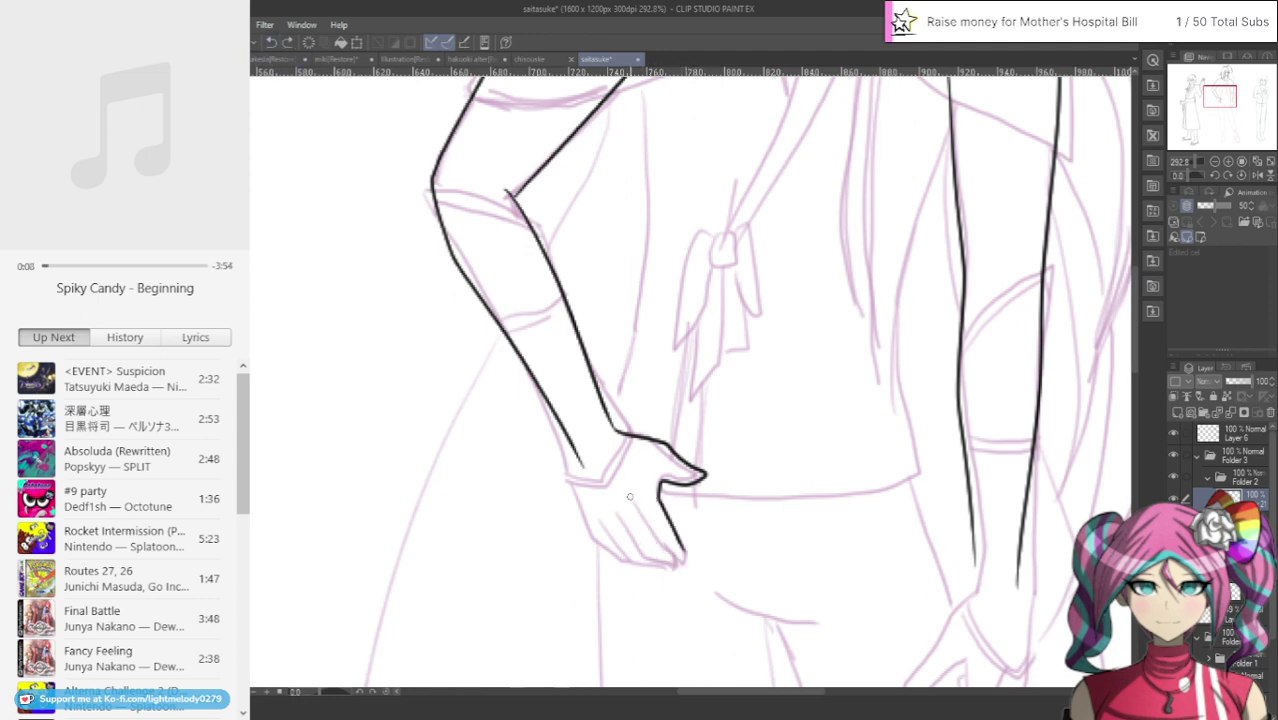
pyautogui.moveTo(630, 497)
pyautogui.mouseDown()
pyautogui.moveTo(690, 567)
pyautogui.moveTo(660, 533)
pyautogui.mouseUp()
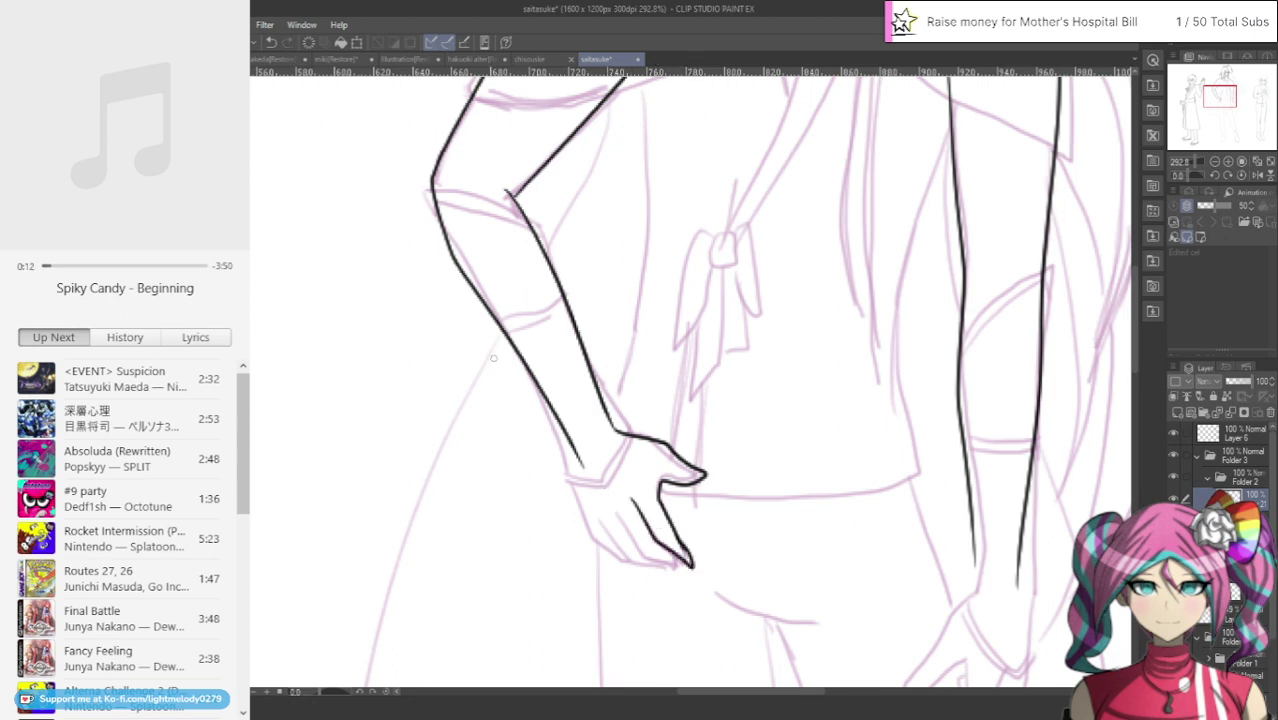
pyautogui.click(269, 44)
pyautogui.click(269, 44)
pyautogui.click(269, 44)
pyautogui.click(285, 44)
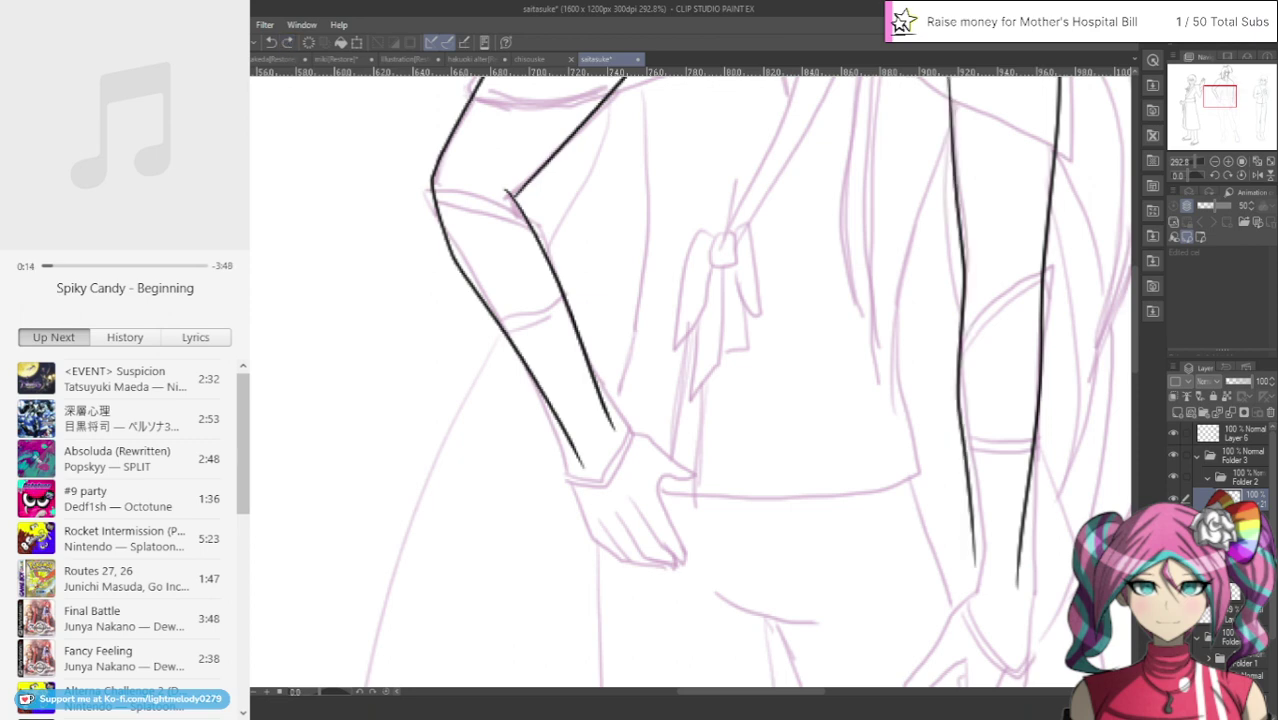
# Ink the hand resting on the hip: thumb, curled fingers, and the outer edge from the wrist to the knuckles
pyautogui.click(287, 43)
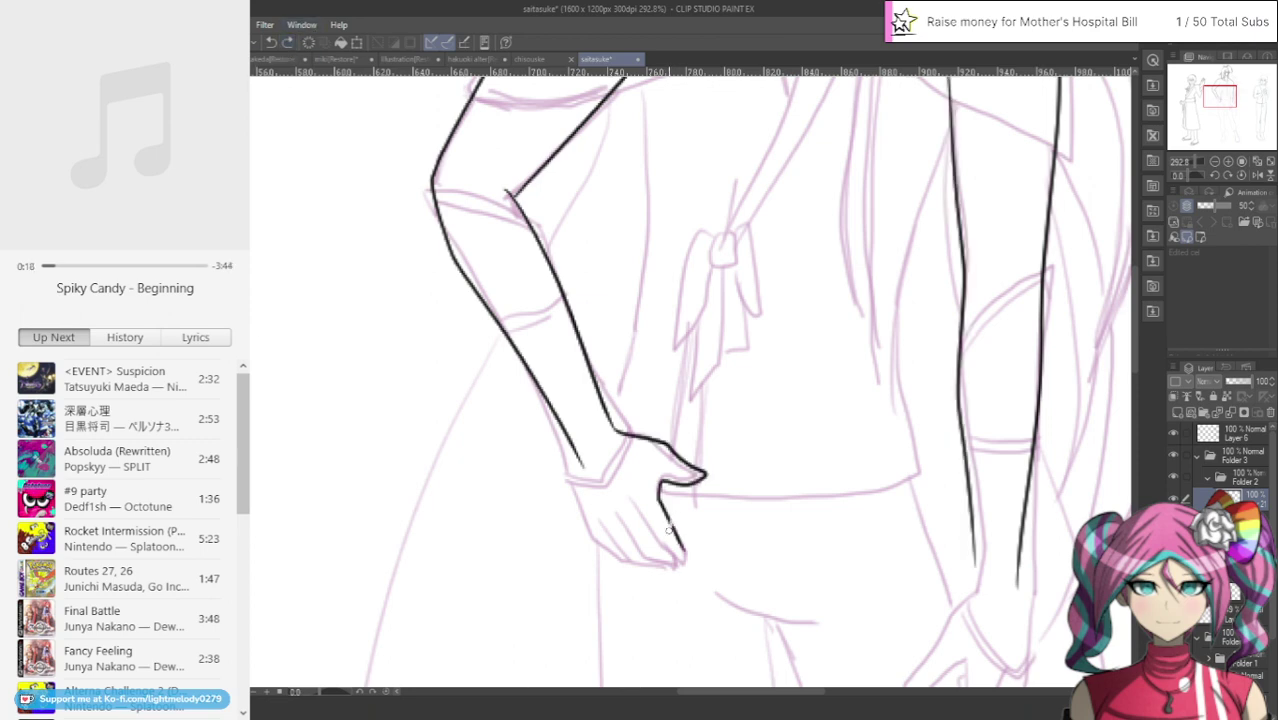
pyautogui.moveTo(669, 530)
pyautogui.mouseDown()
pyautogui.moveTo(683, 549)
pyautogui.moveTo(676, 530)
pyautogui.moveTo(652, 531)
pyautogui.mouseUp()
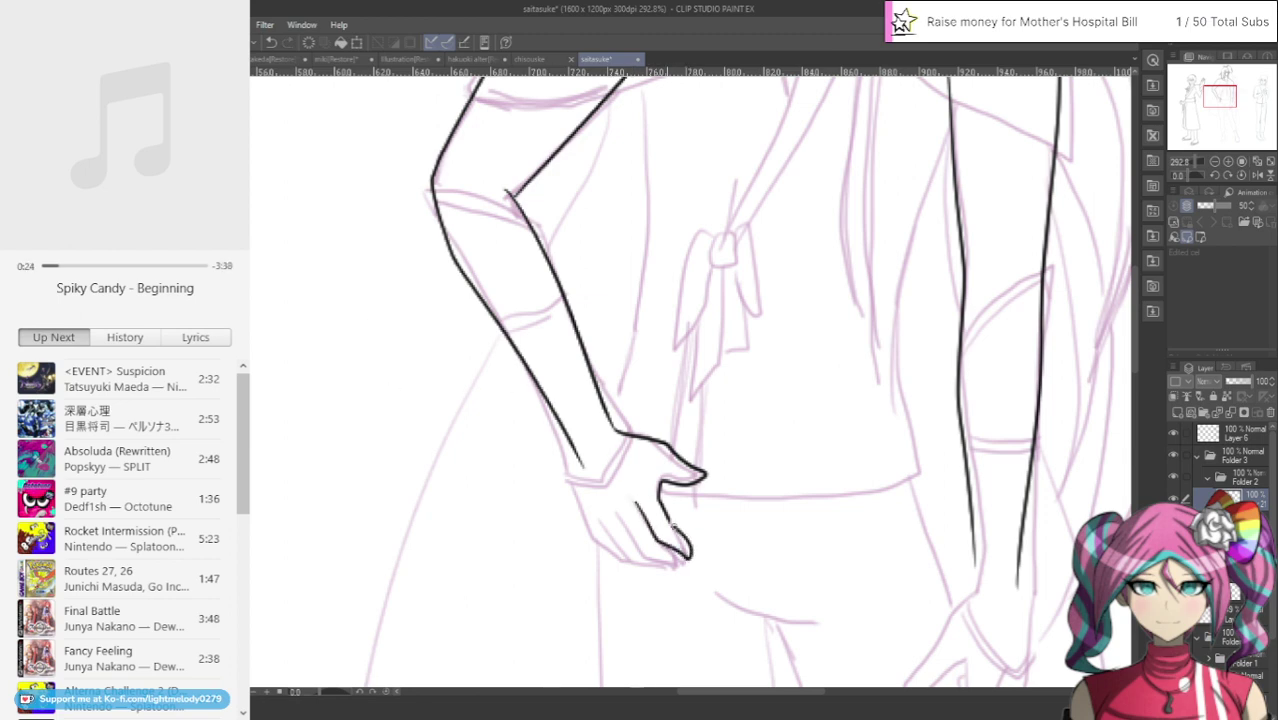
pyautogui.moveTo(616, 512)
pyautogui.mouseDown()
pyautogui.moveTo(634, 540)
pyautogui.moveTo(678, 562)
pyautogui.mouseUp()
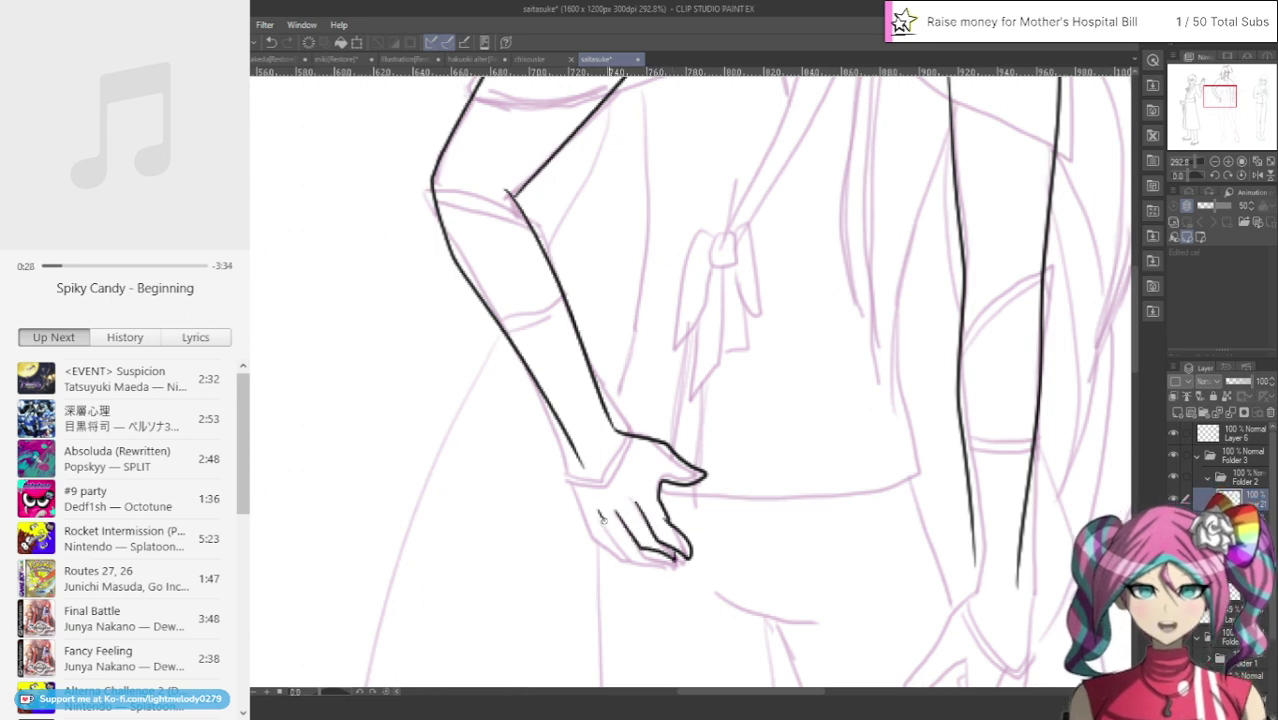
pyautogui.moveTo(603, 520)
pyautogui.mouseDown()
pyautogui.moveTo(626, 553)
pyautogui.moveTo(663, 561)
pyautogui.mouseUp()
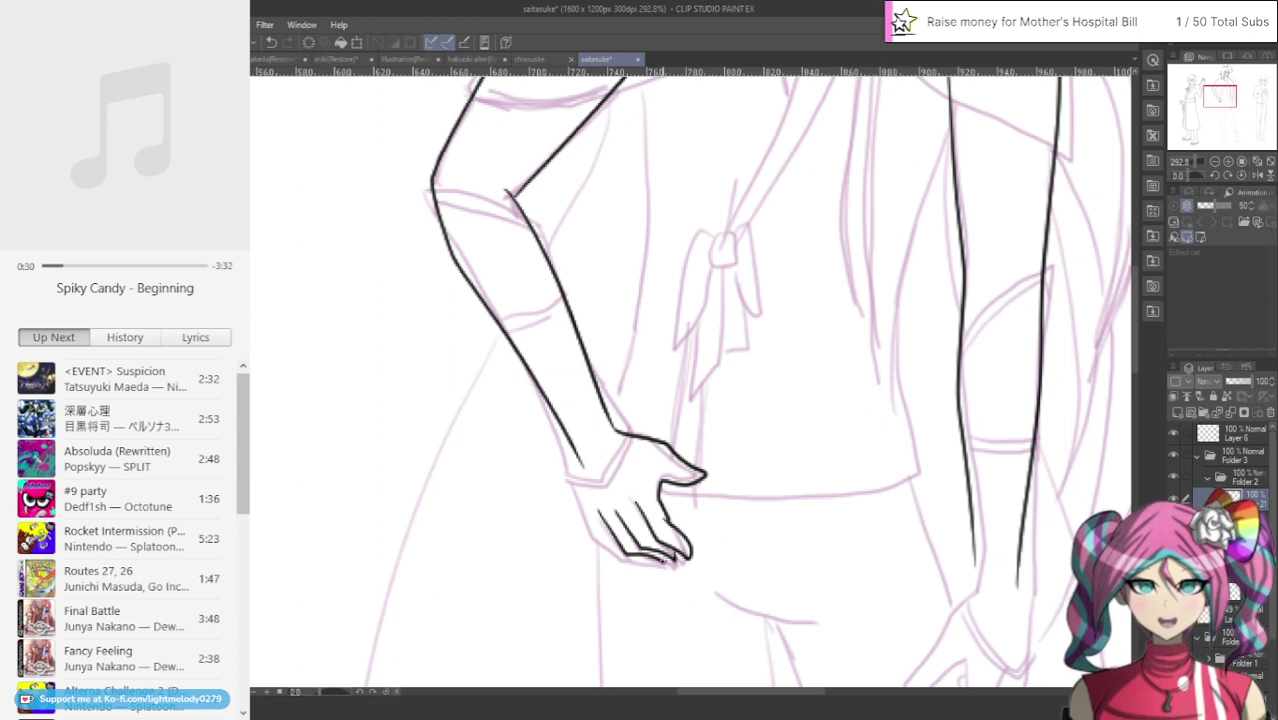
pyautogui.moveTo(568, 444)
pyautogui.mouseDown()
pyautogui.moveTo(589, 531)
pyautogui.moveTo(620, 553)
pyautogui.mouseUp()
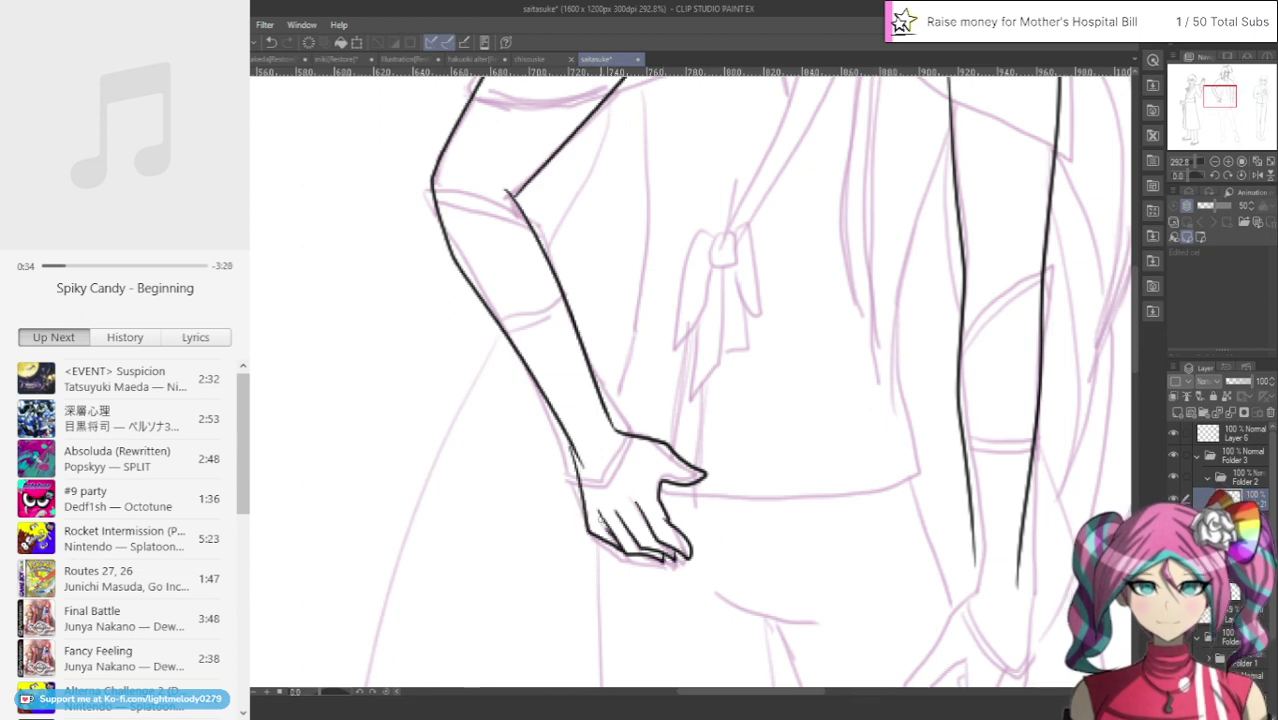
pyautogui.moveTo(566, 436); pyautogui.dragTo(580, 493)
# Ink the hanging arm's hand, with its extended thumb, palm edge, loosely curled fingers and outer contour from the wrist
pyautogui.moveTo(767, 692); pyautogui.dragTo(816, 692)
pyautogui.moveTo(1135, 352); pyautogui.dragTo(1135, 380)
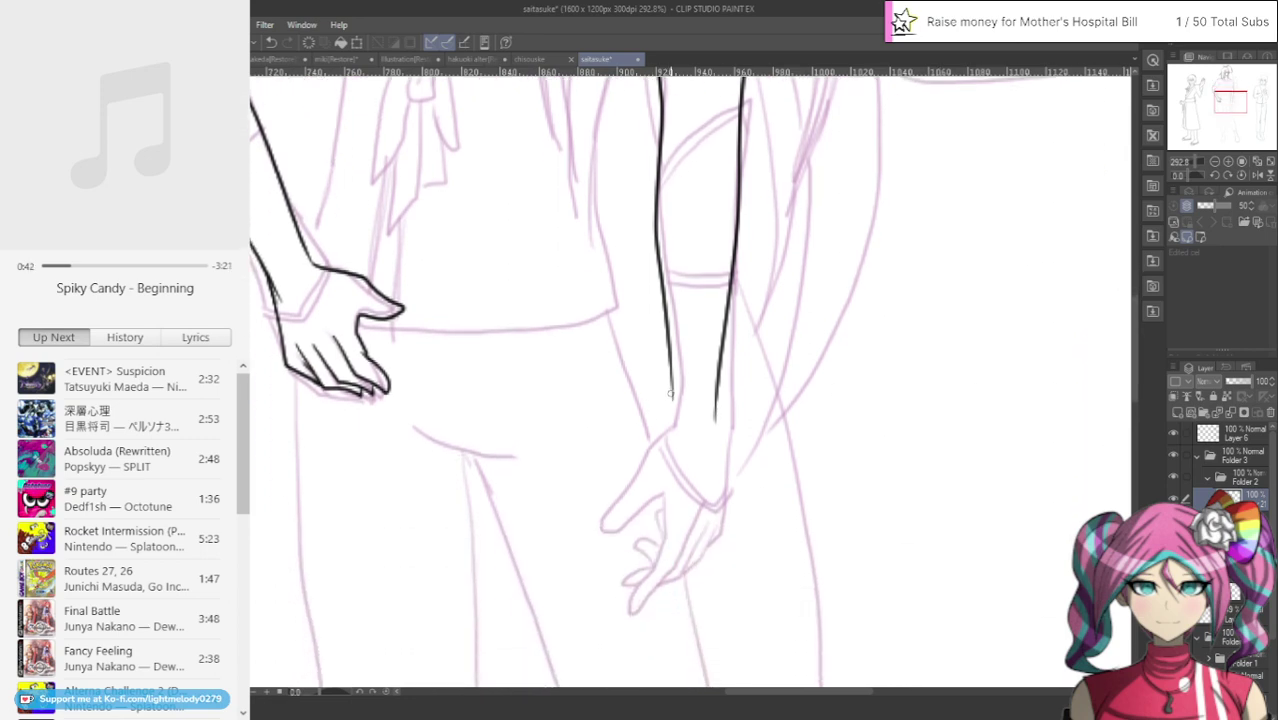
pyautogui.moveTo(671, 403)
pyautogui.mouseDown()
pyautogui.moveTo(603, 520)
pyautogui.moveTo(668, 492)
pyautogui.mouseUp()
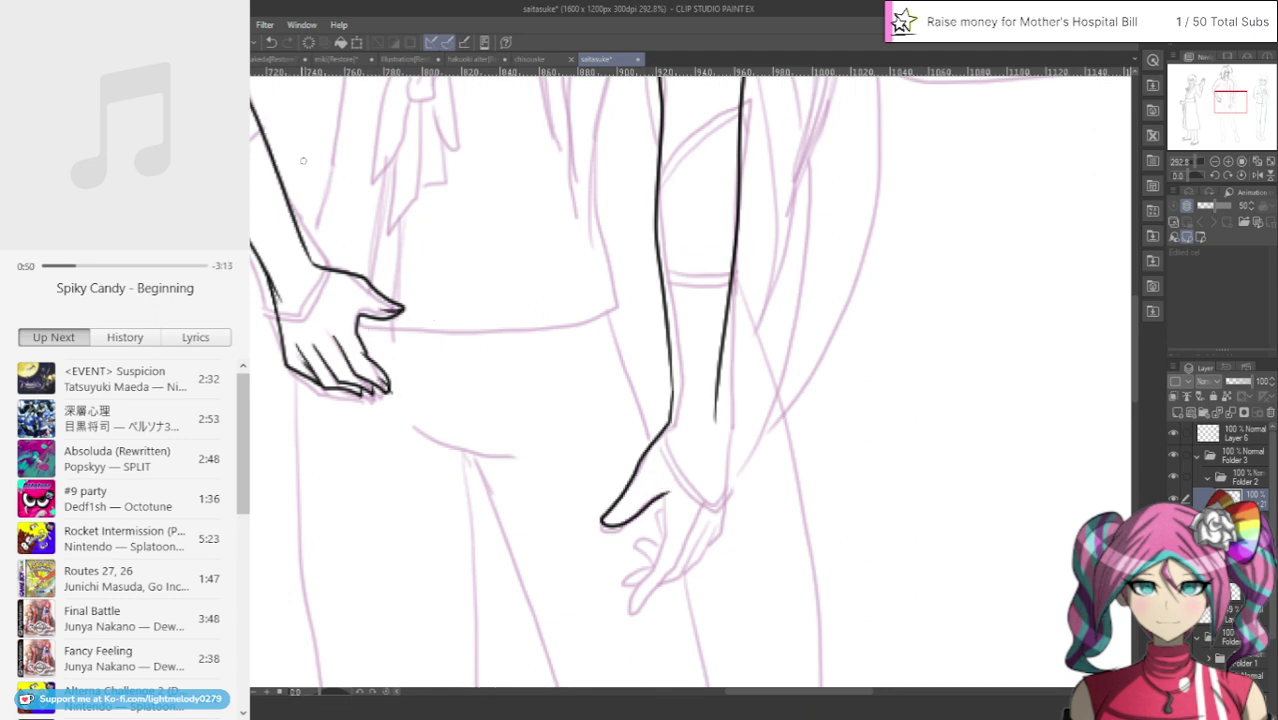
pyautogui.hotkey('ctrl', 'z')
pyautogui.moveTo(604, 521)
pyautogui.mouseDown()
pyautogui.moveTo(664, 502)
pyautogui.moveTo(630, 613)
pyautogui.mouseUp()
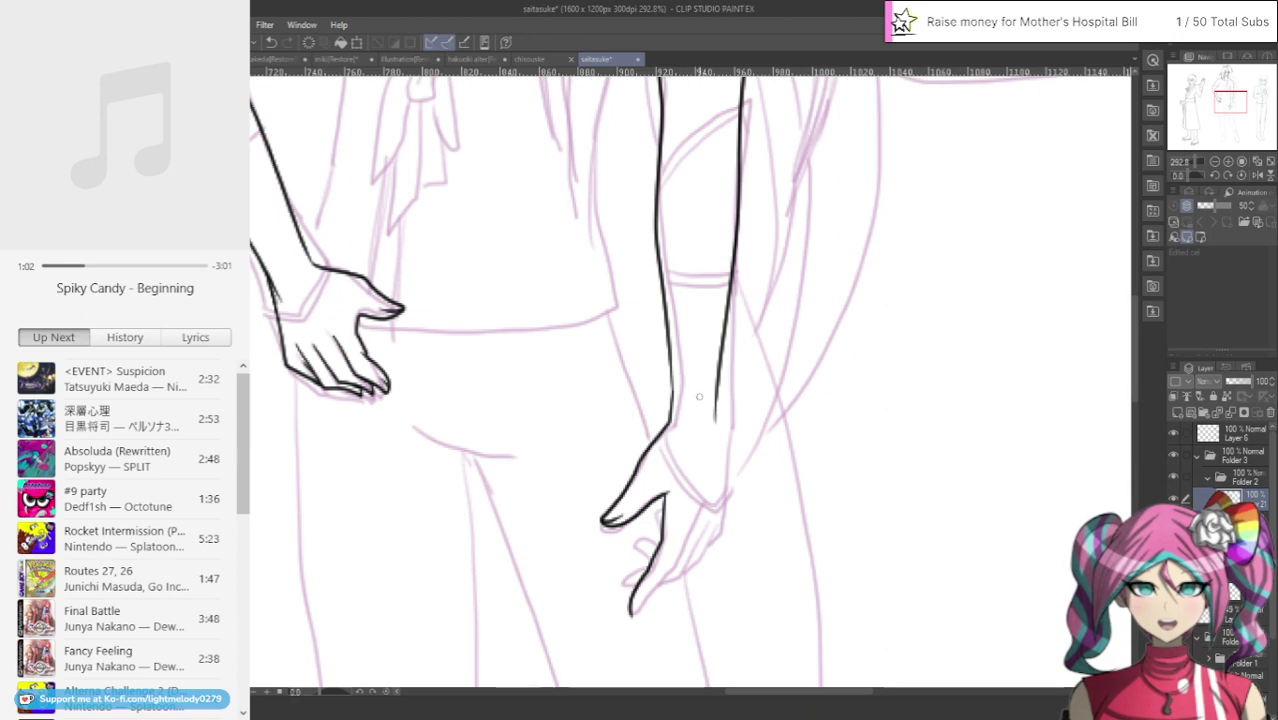
pyautogui.moveTo(706, 502); pyautogui.dragTo(632, 621)
pyautogui.moveTo(708, 504)
pyautogui.mouseDown()
pyautogui.moveTo(670, 580)
pyautogui.moveTo(620, 592)
pyautogui.mouseUp()
pyautogui.moveTo(716, 526)
pyautogui.mouseDown()
pyautogui.moveTo(690, 567)
pyautogui.moveTo(630, 546)
pyautogui.moveTo(654, 549)
pyautogui.moveTo(655, 507)
pyautogui.mouseUp()
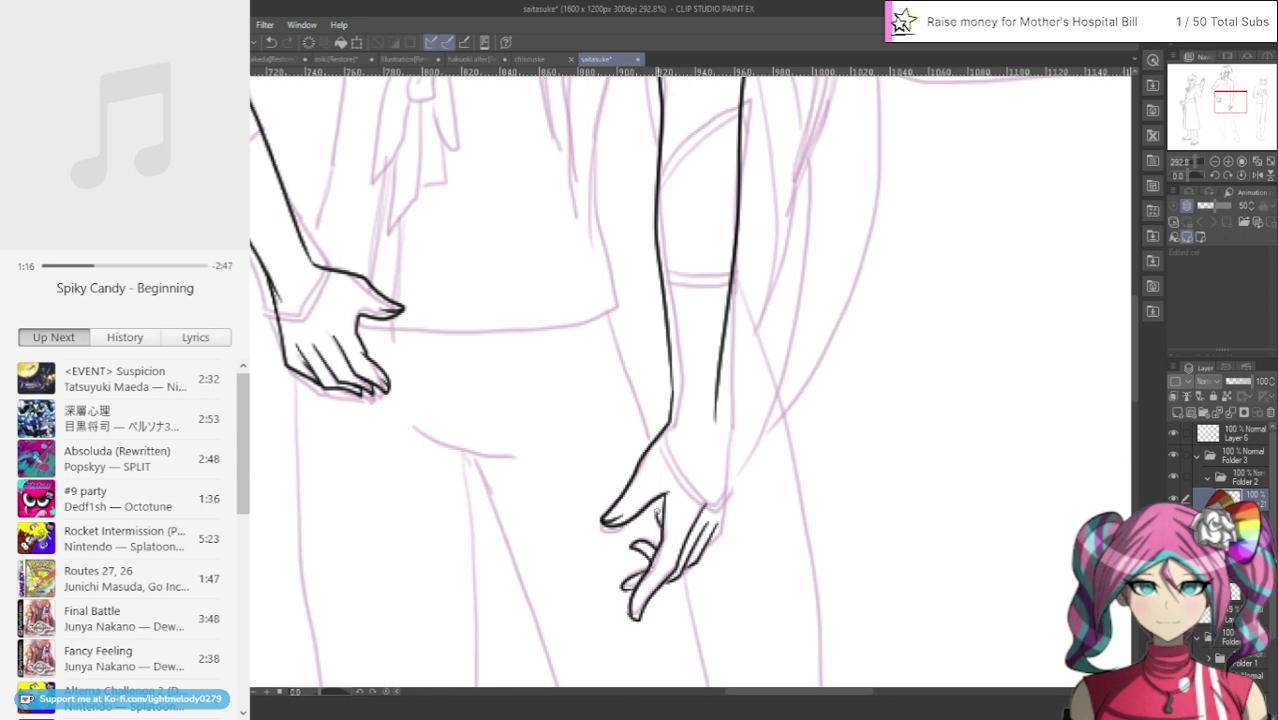
pyautogui.moveTo(715, 392)
pyautogui.mouseDown()
pyautogui.moveTo(724, 522)
pyautogui.moveTo(695, 562)
pyautogui.mouseUp()
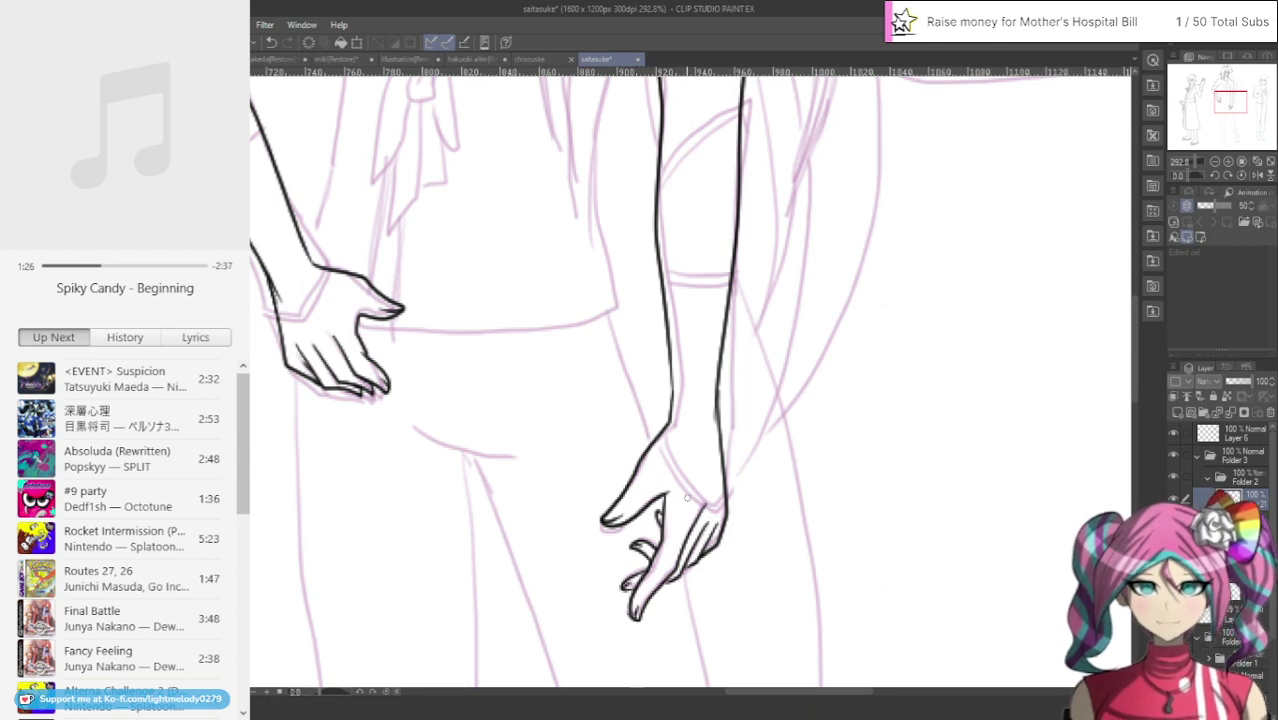
# Add a new layer and ink both sides of the torso down to the shirt's curved bottom hem
pyautogui.scroll(-5, 688, 498)
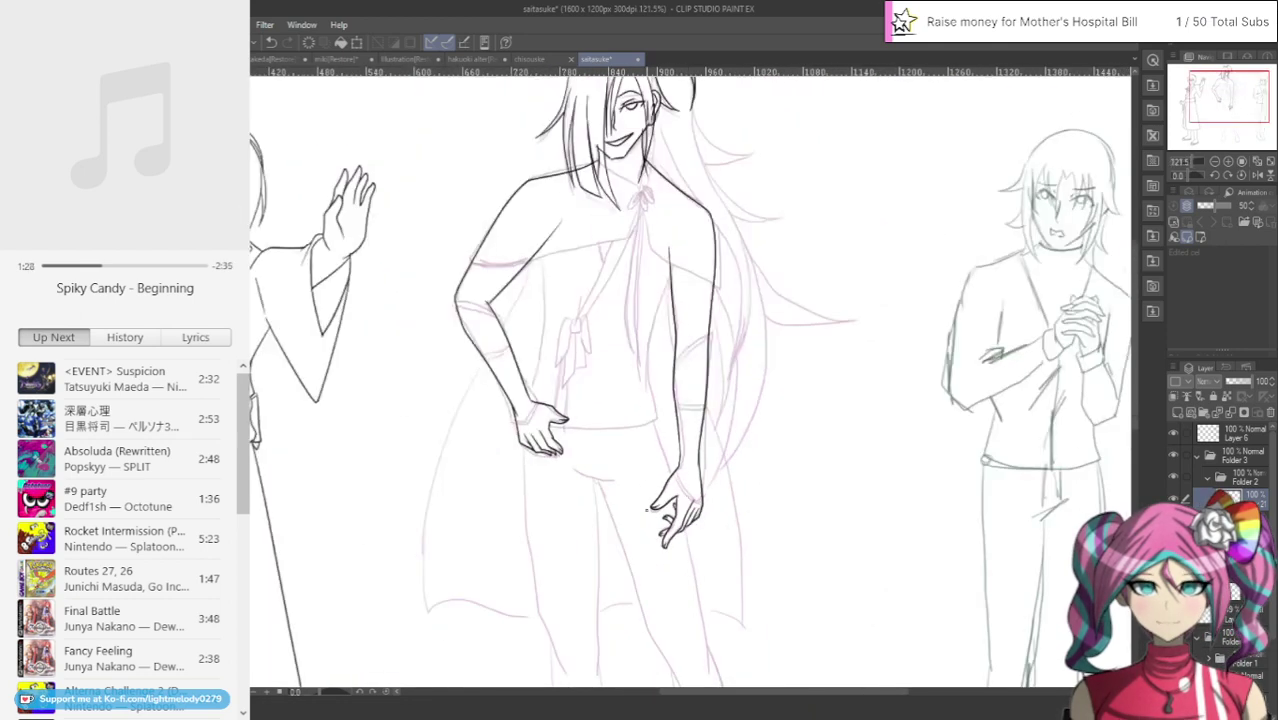
pyautogui.scroll(2, 647, 509)
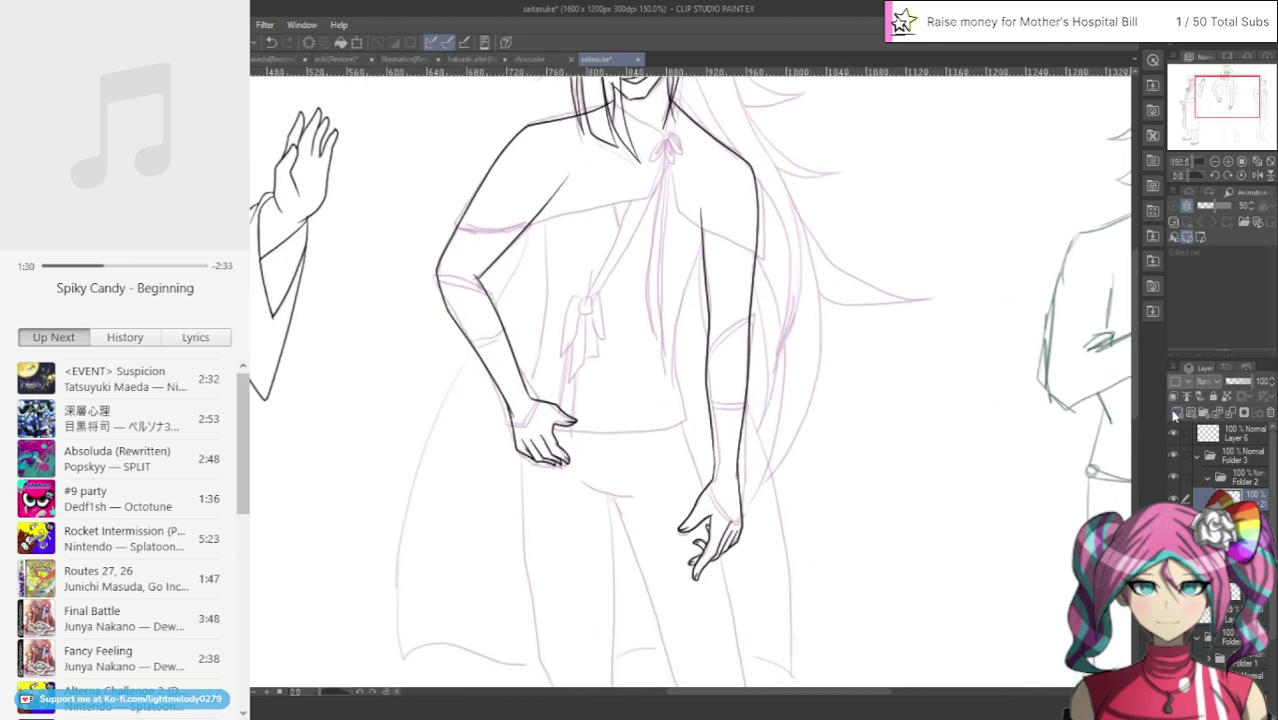
pyautogui.click(1175, 414)
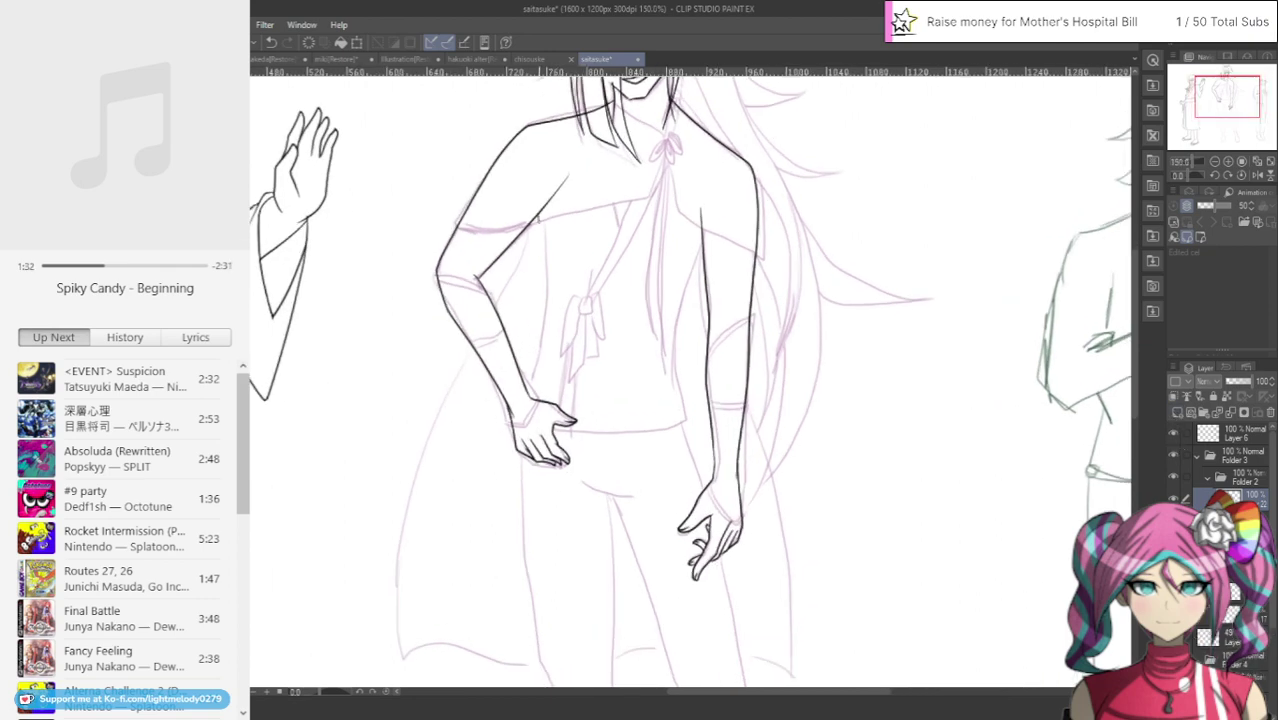
pyautogui.moveTo(540, 224); pyautogui.dragTo(524, 372)
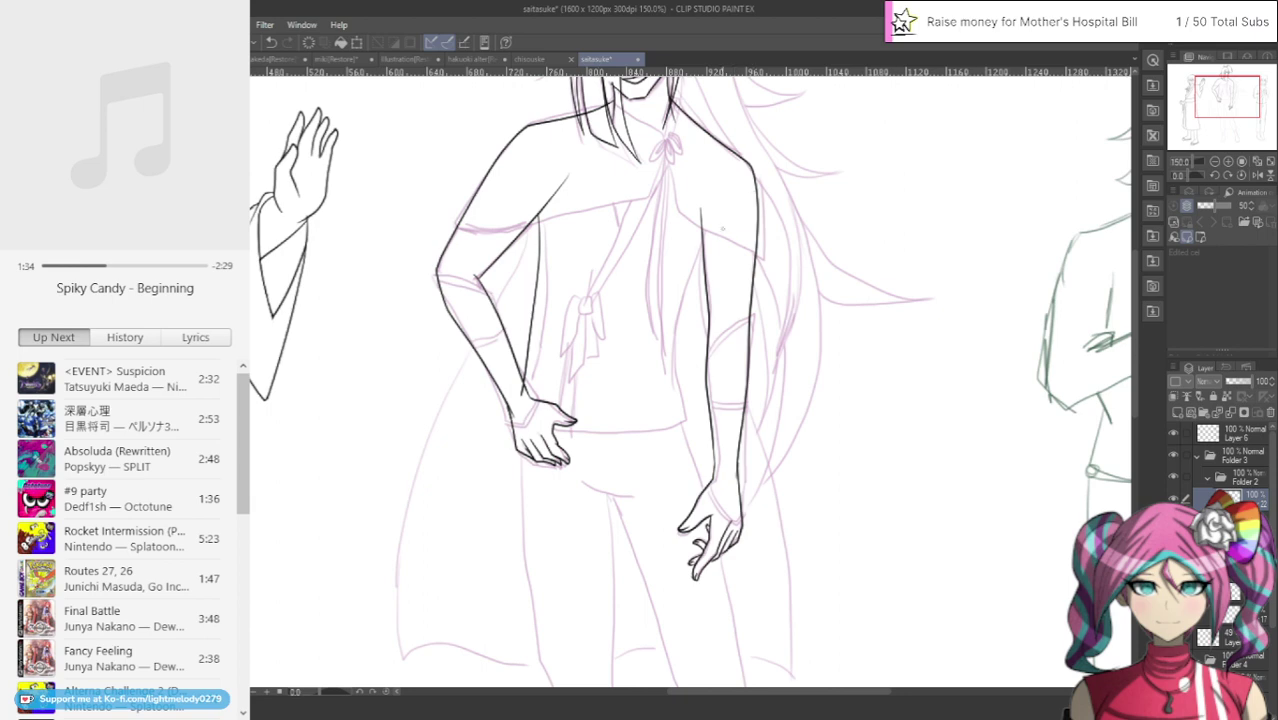
pyautogui.moveTo(700, 244)
pyautogui.mouseDown()
pyautogui.moveTo(678, 328)
pyautogui.moveTo(691, 432)
pyautogui.moveTo(626, 444)
pyautogui.moveTo(540, 428)
pyautogui.mouseUp()
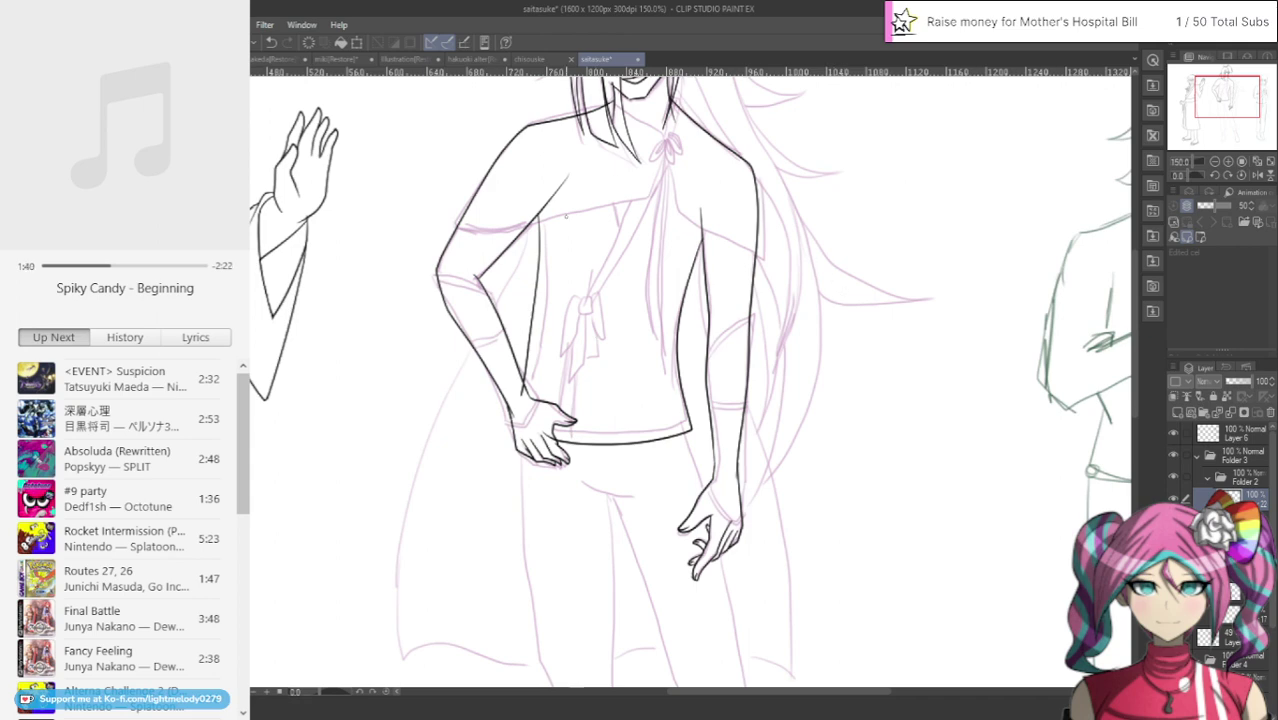
# Ink the outer thigh of the leg below the hip-resting hand down to the knee, plus the short crotch fold
pyautogui.moveTo(1210, 102); pyautogui.dragTo(1210, 119)
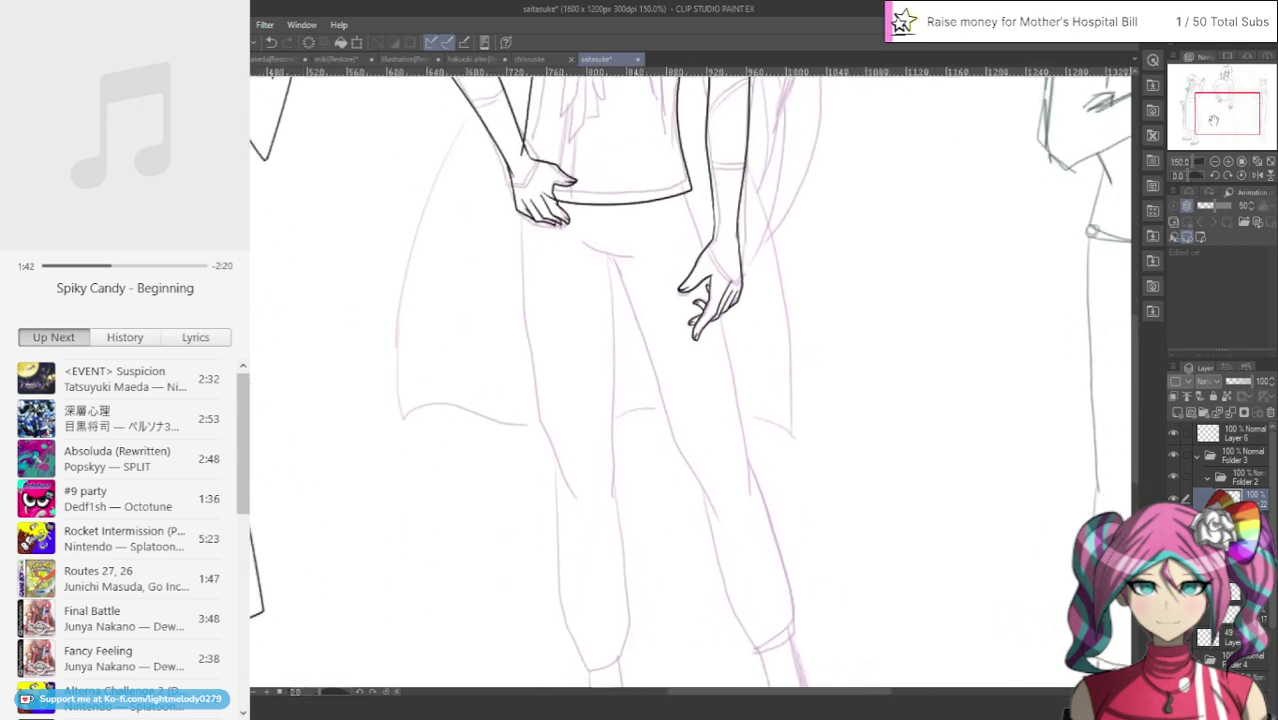
pyautogui.moveTo(518, 200); pyautogui.dragTo(524, 368)
pyautogui.hotkey('ctrl', 'z')
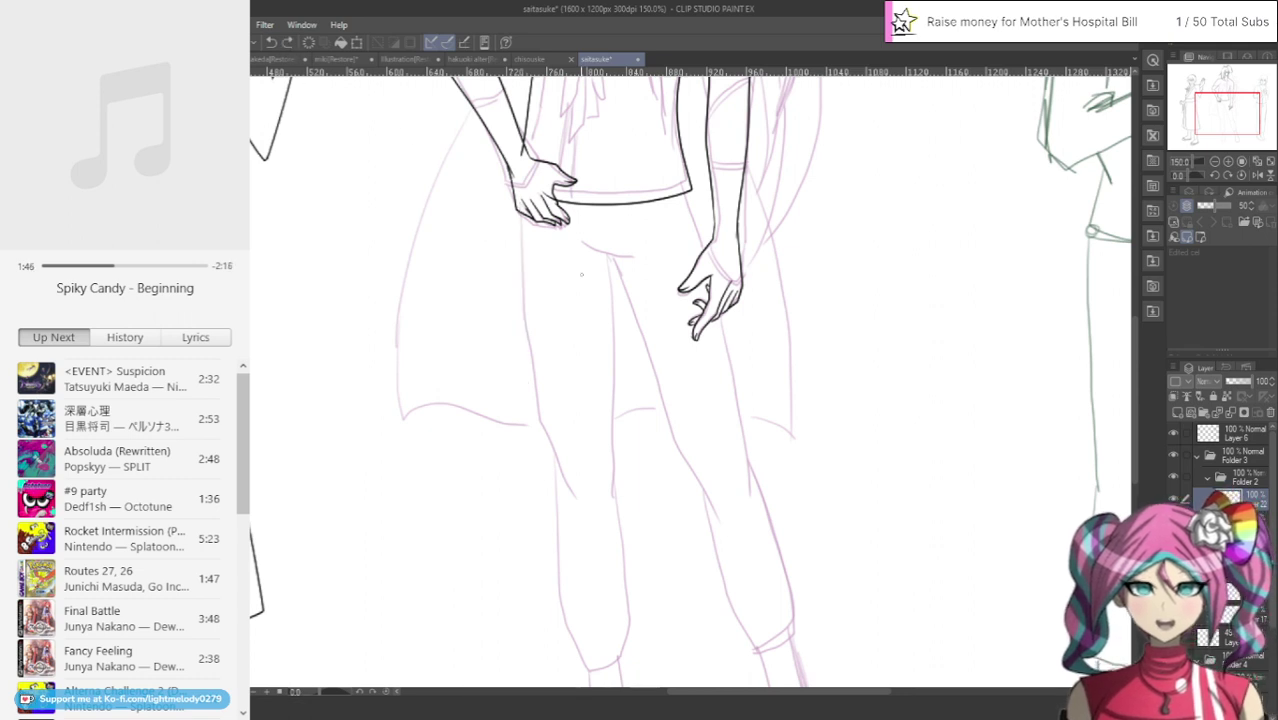
pyautogui.moveTo(518, 202)
pyautogui.mouseDown()
pyautogui.moveTo(542, 432)
pyautogui.moveTo(572, 505)
pyautogui.mouseUp()
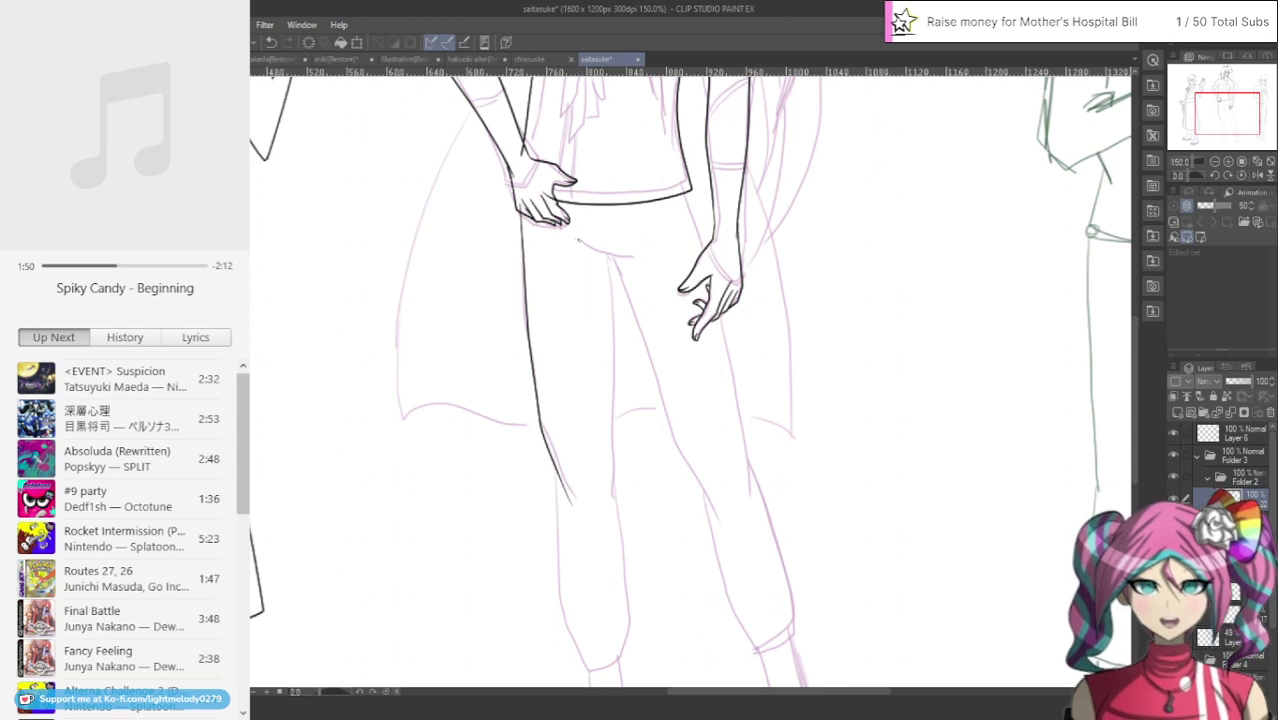
pyautogui.moveTo(615, 254); pyautogui.dragTo(645, 256)
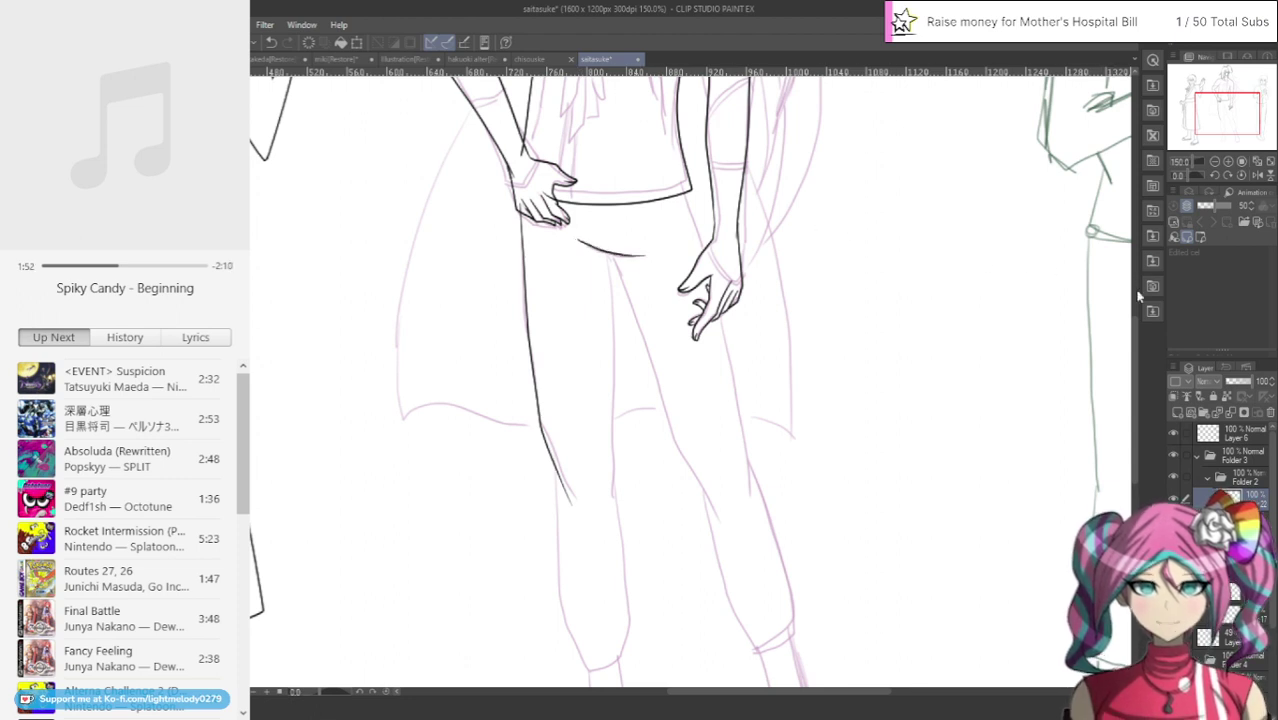
# Ink the angled trouser leg behind the hanging hand, both contours from hip and crotch past the knee to the rounded cuff
pyautogui.scroll(-1, 1137, 295)
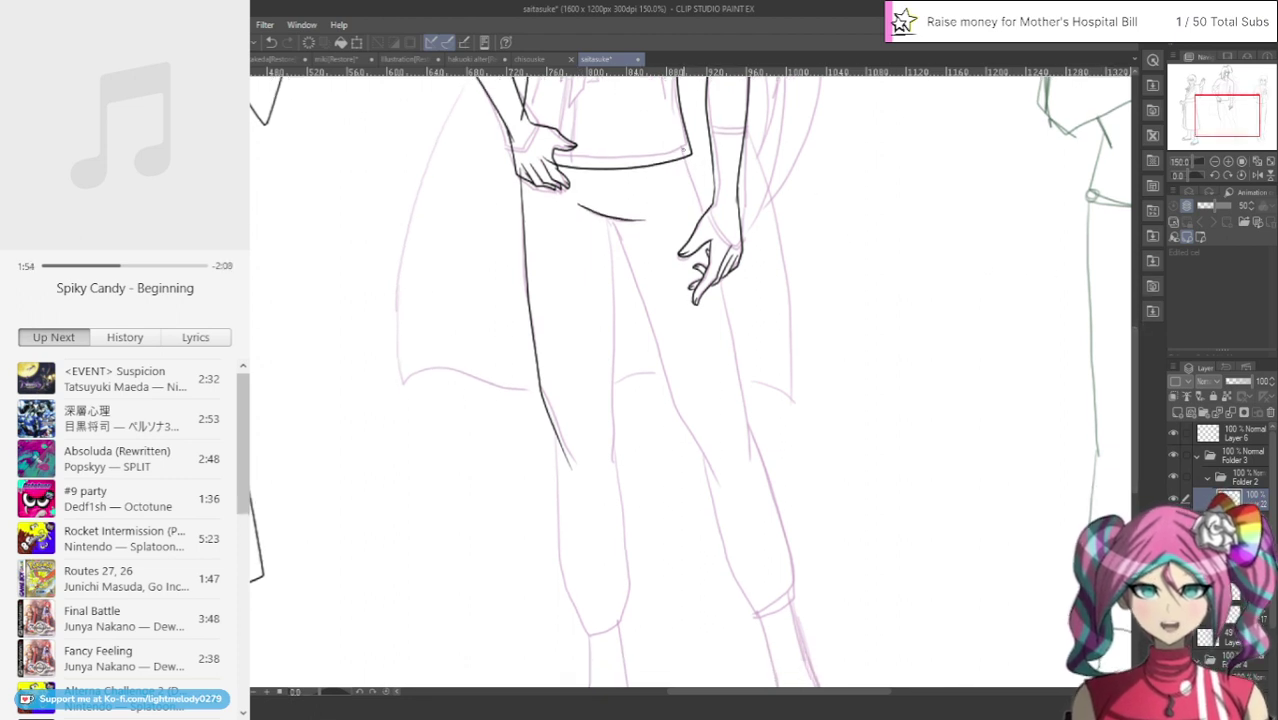
pyautogui.moveTo(716, 285); pyautogui.dragTo(751, 466)
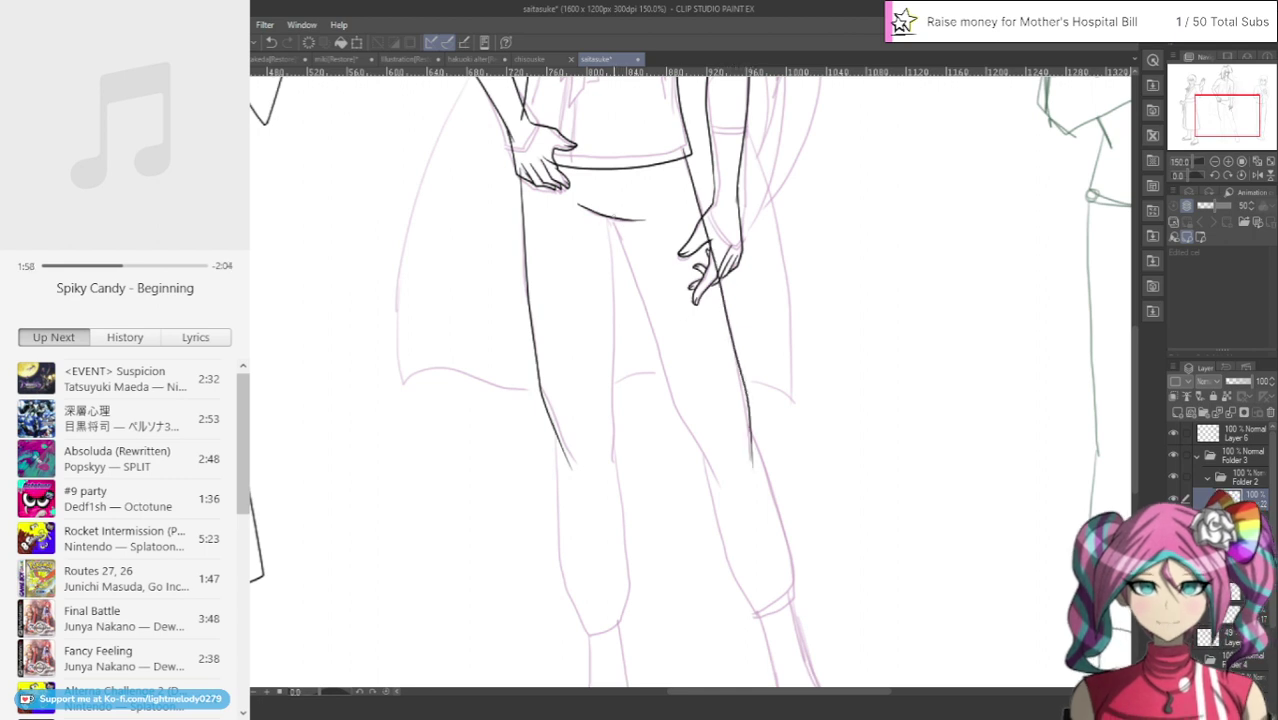
pyautogui.moveTo(612, 222); pyautogui.dragTo(681, 430)
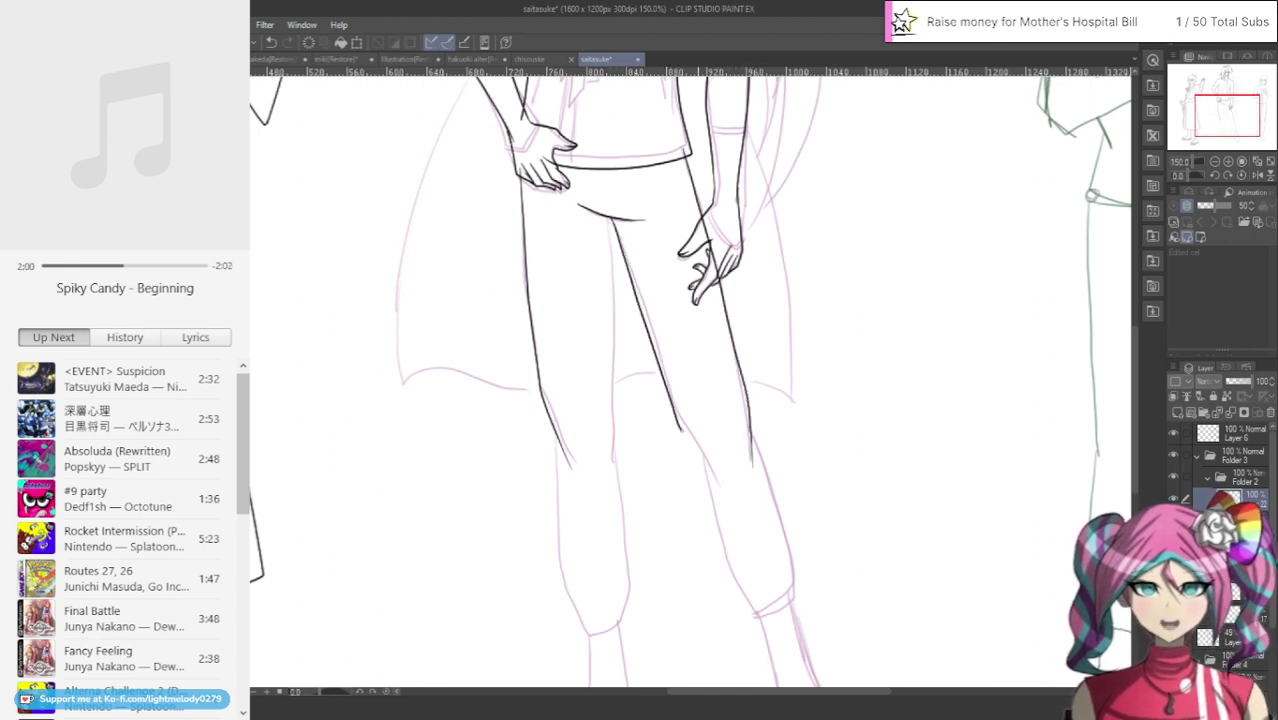
pyautogui.moveTo(700, 458)
pyautogui.mouseDown()
pyautogui.moveTo(731, 585)
pyautogui.moveTo(756, 613)
pyautogui.mouseUp()
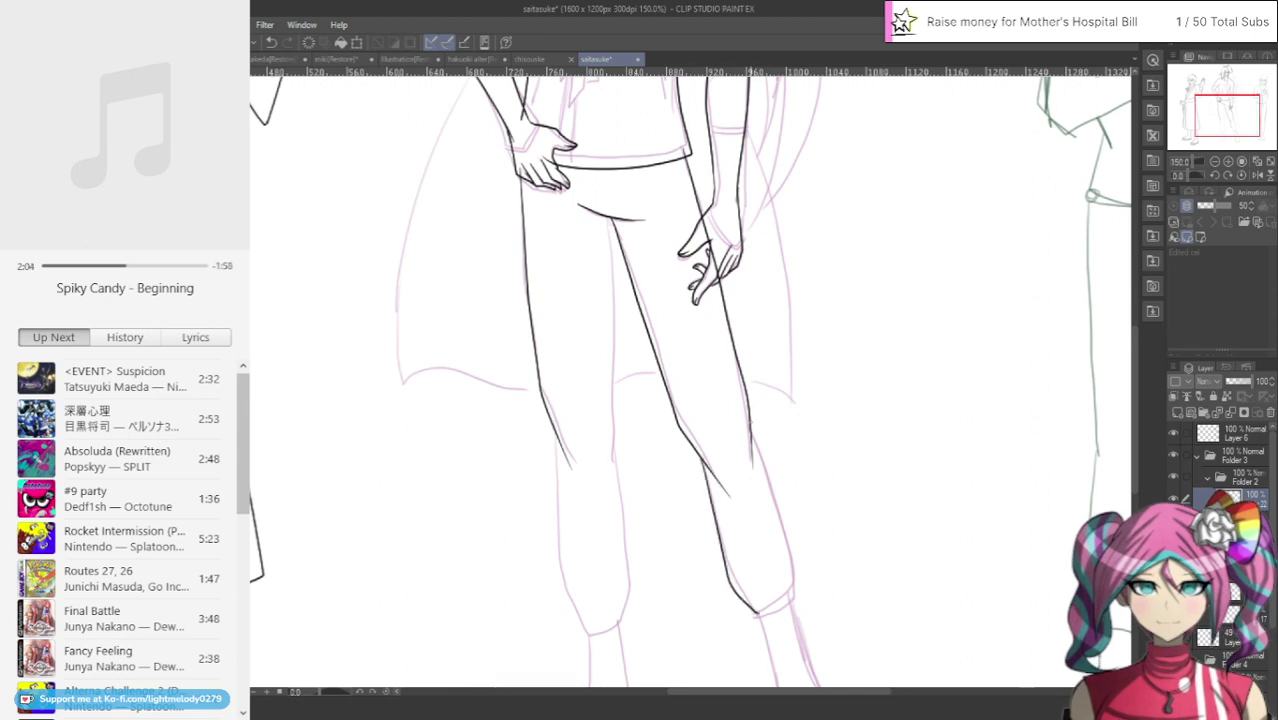
pyautogui.moveTo(750, 428)
pyautogui.mouseDown()
pyautogui.moveTo(790, 529)
pyautogui.moveTo(763, 612)
pyautogui.mouseUp()
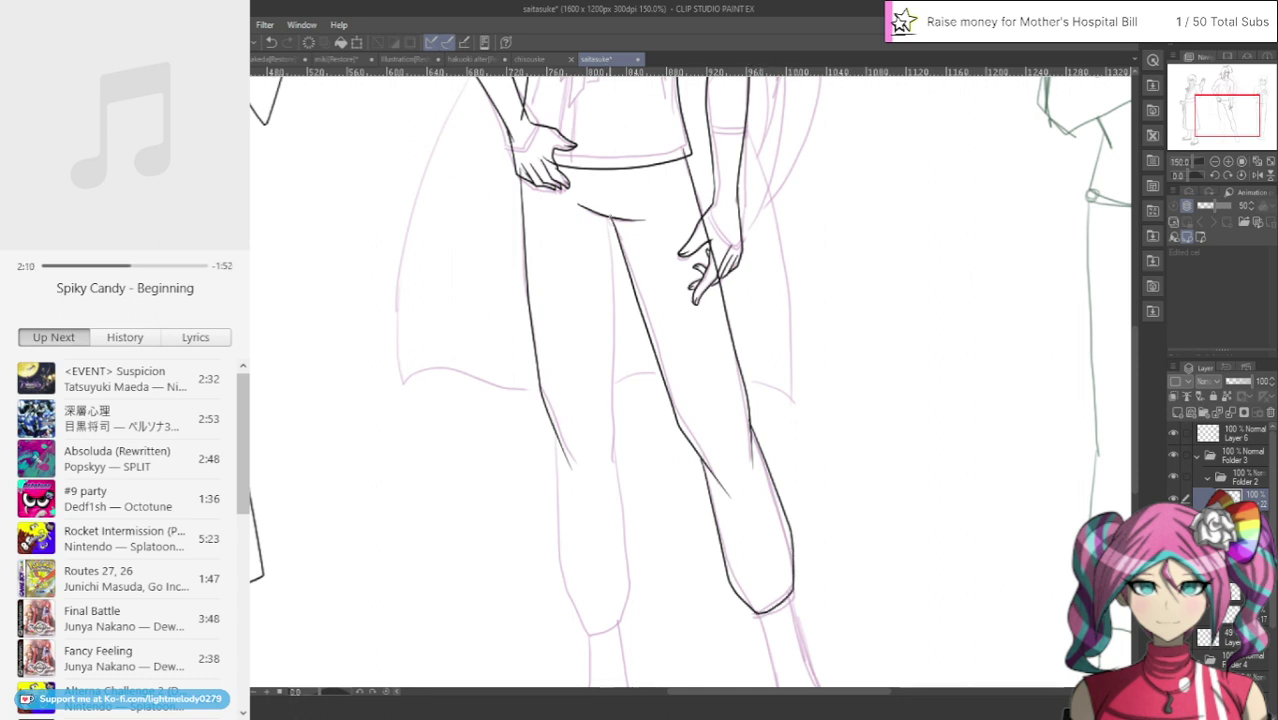
# Ink the straight trouser leg's inner thigh and both lower-leg contours, close its cuff, and save the drawing
pyautogui.moveTo(609, 216); pyautogui.dragTo(613, 460)
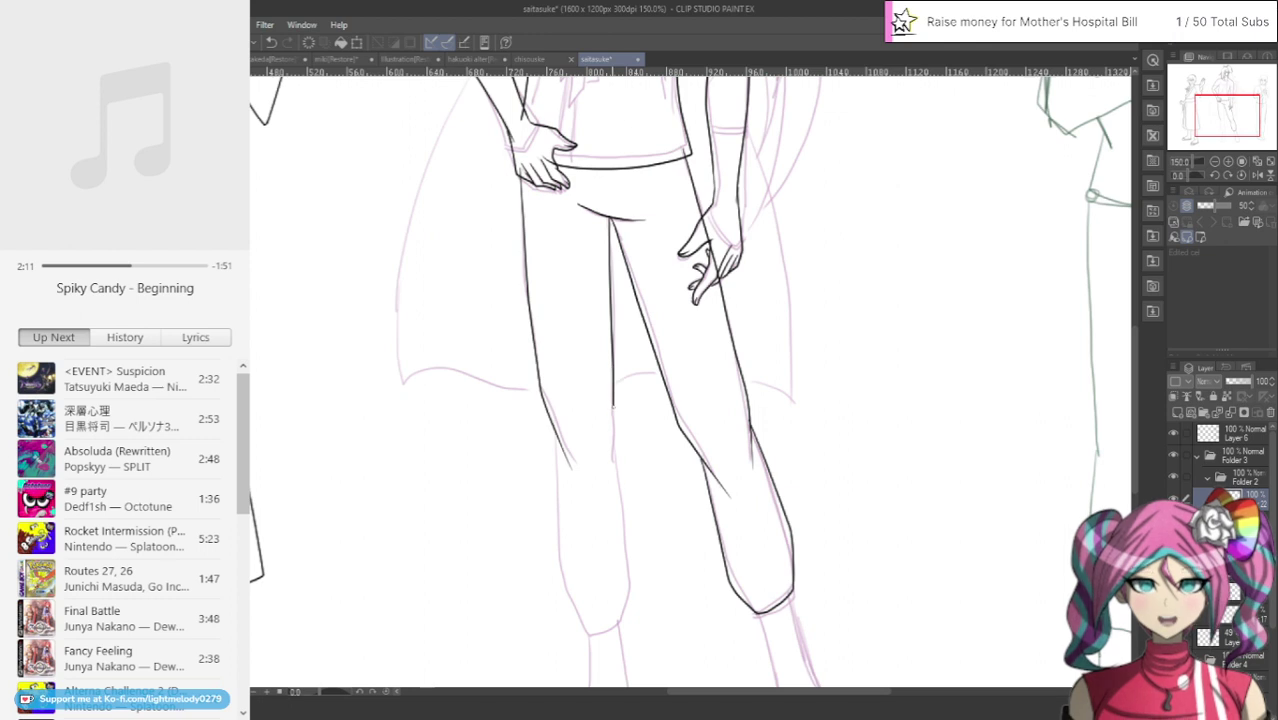
pyautogui.click(272, 42)
pyautogui.moveTo(609, 216); pyautogui.dragTo(617, 490)
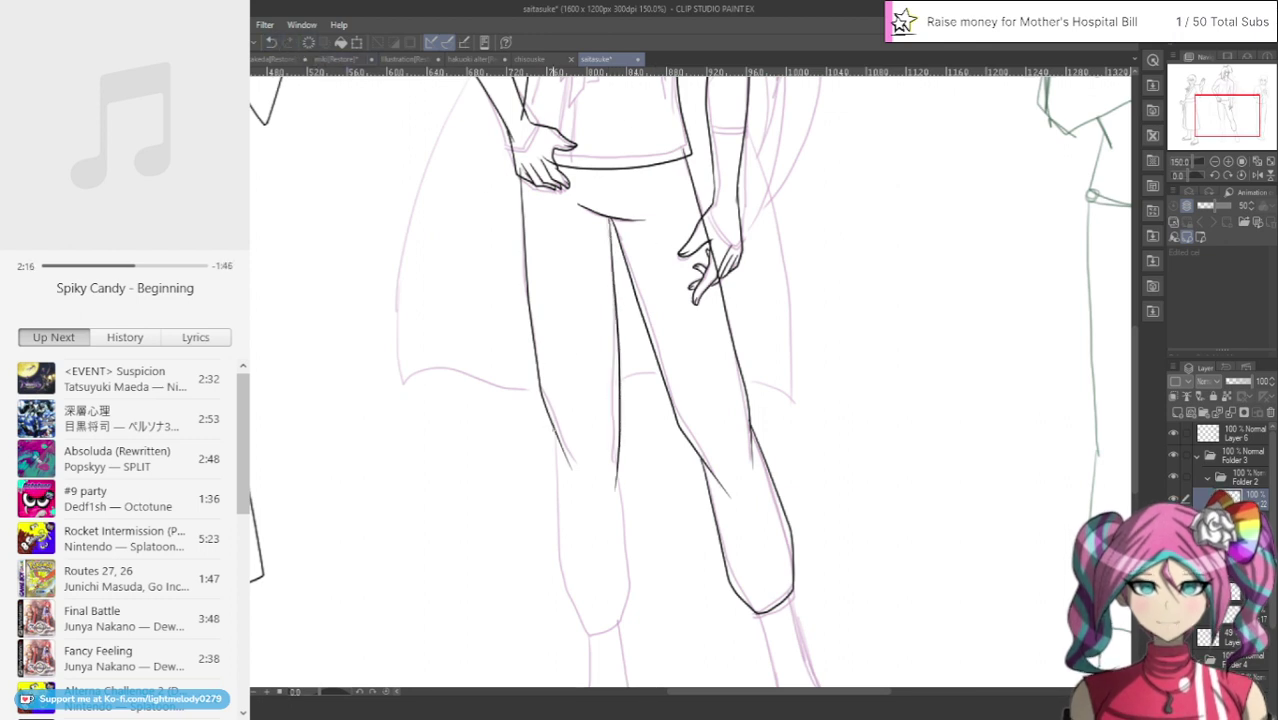
pyautogui.moveTo(551, 430)
pyautogui.mouseDown()
pyautogui.moveTo(559, 582)
pyautogui.moveTo(586, 632)
pyautogui.mouseUp()
pyautogui.moveTo(618, 434); pyautogui.dragTo(629, 580)
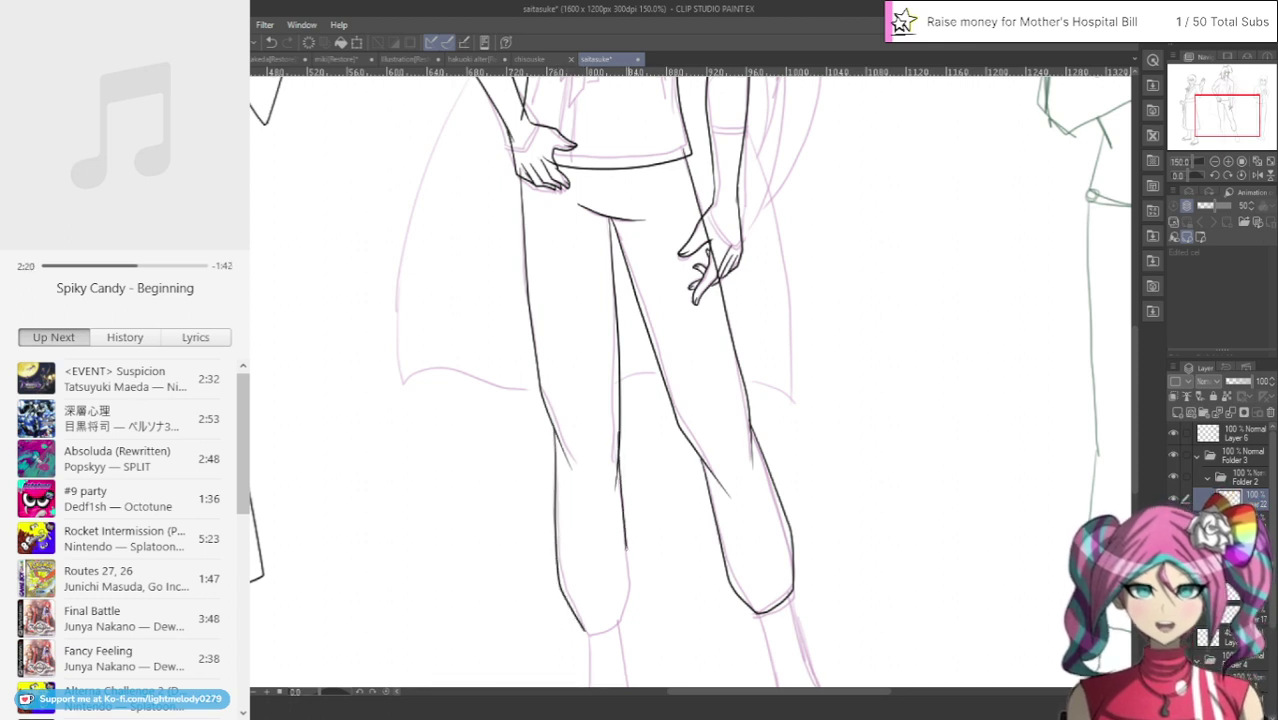
pyautogui.hotkey('ctrl', 'z')
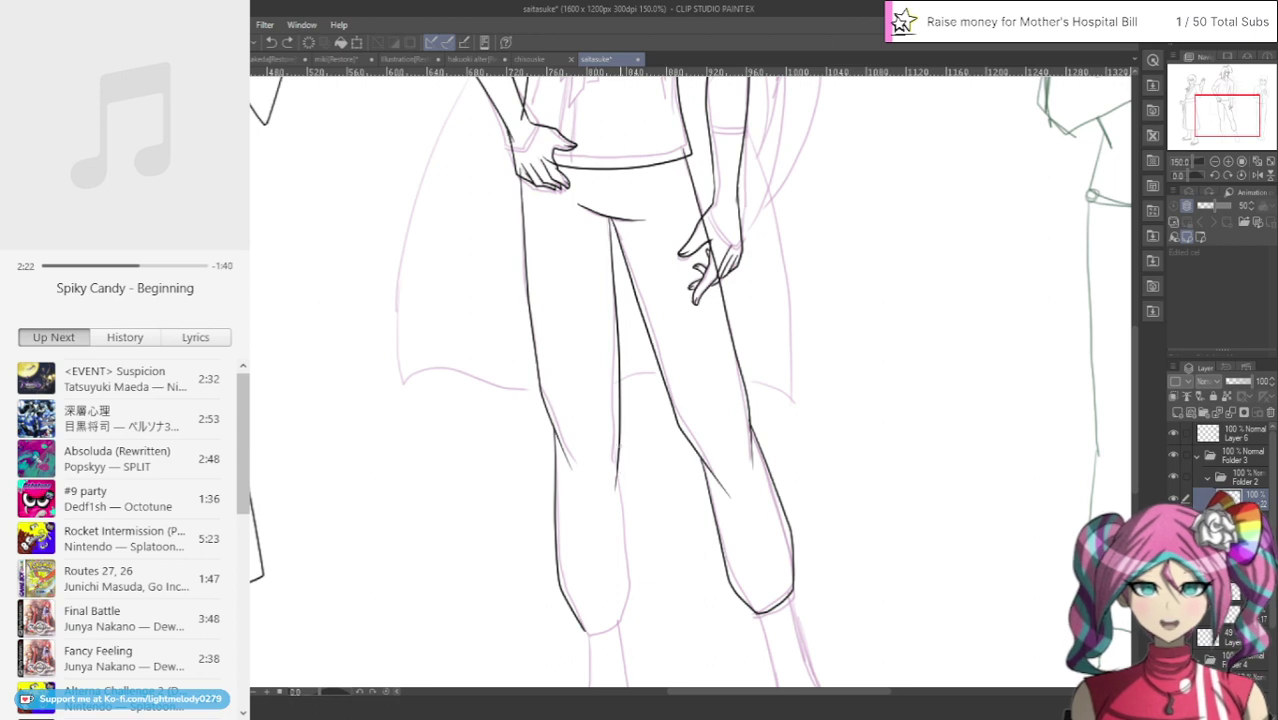
pyautogui.moveTo(616, 442)
pyautogui.mouseDown()
pyautogui.moveTo(628, 594)
pyautogui.moveTo(621, 626)
pyautogui.moveTo(583, 626)
pyautogui.mouseUp()
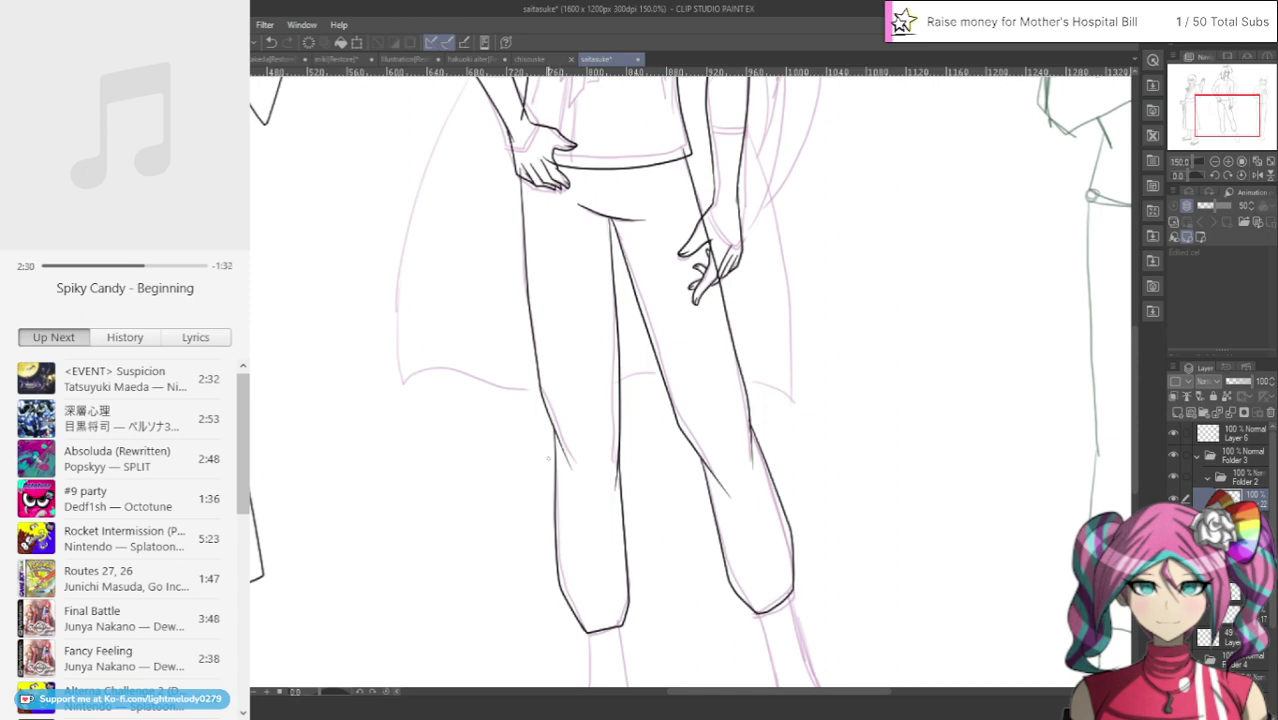
pyautogui.moveTo(570, 566); pyautogui.dragTo(465, 527)
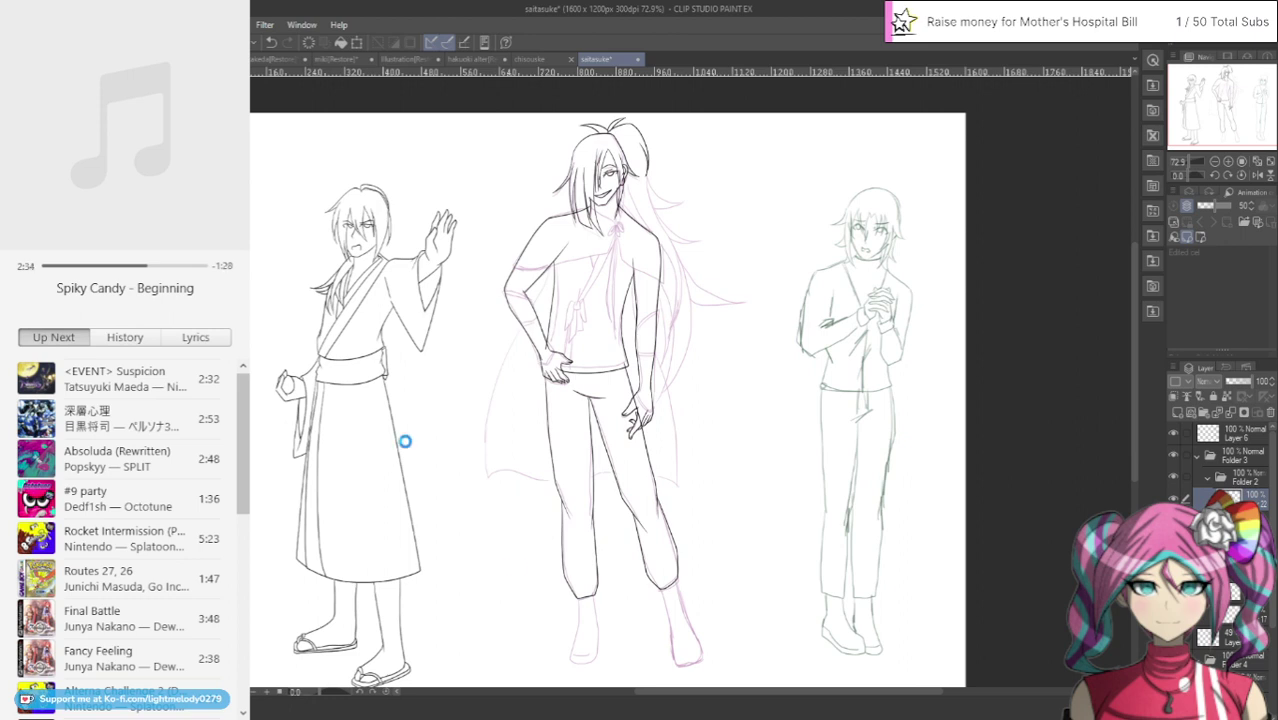
pyautogui.hotkey('ctrl', 's')
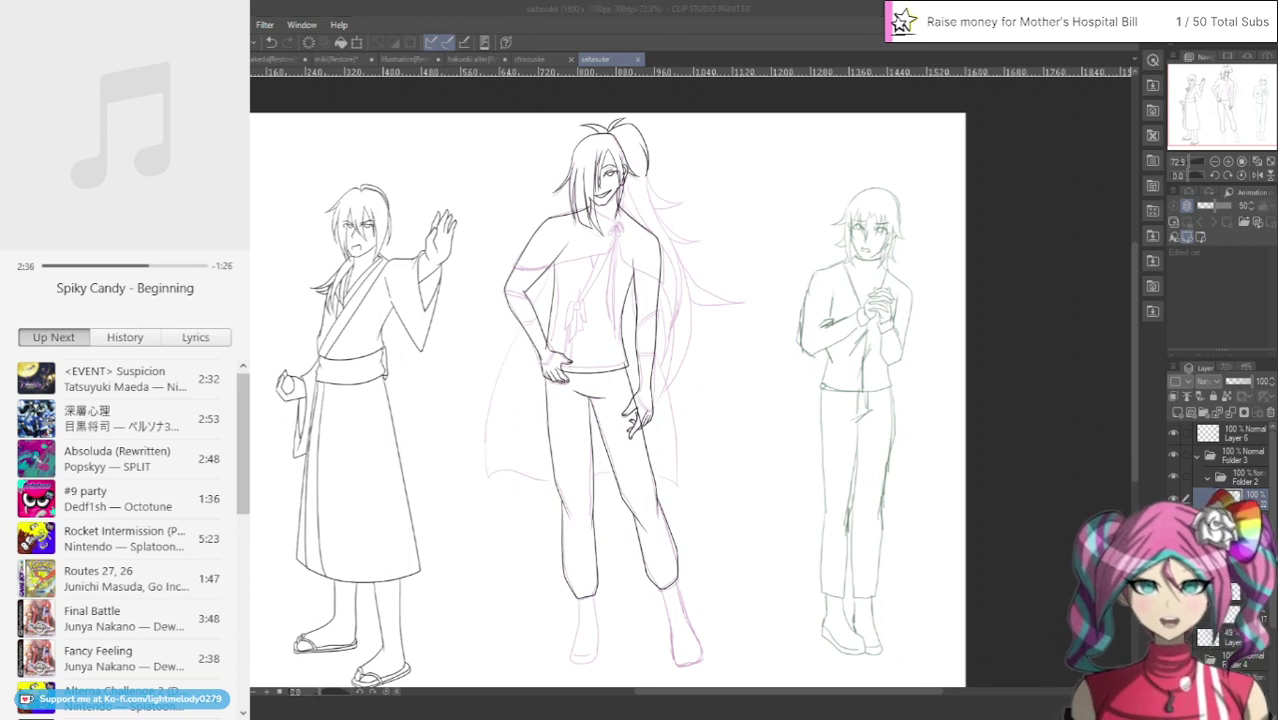